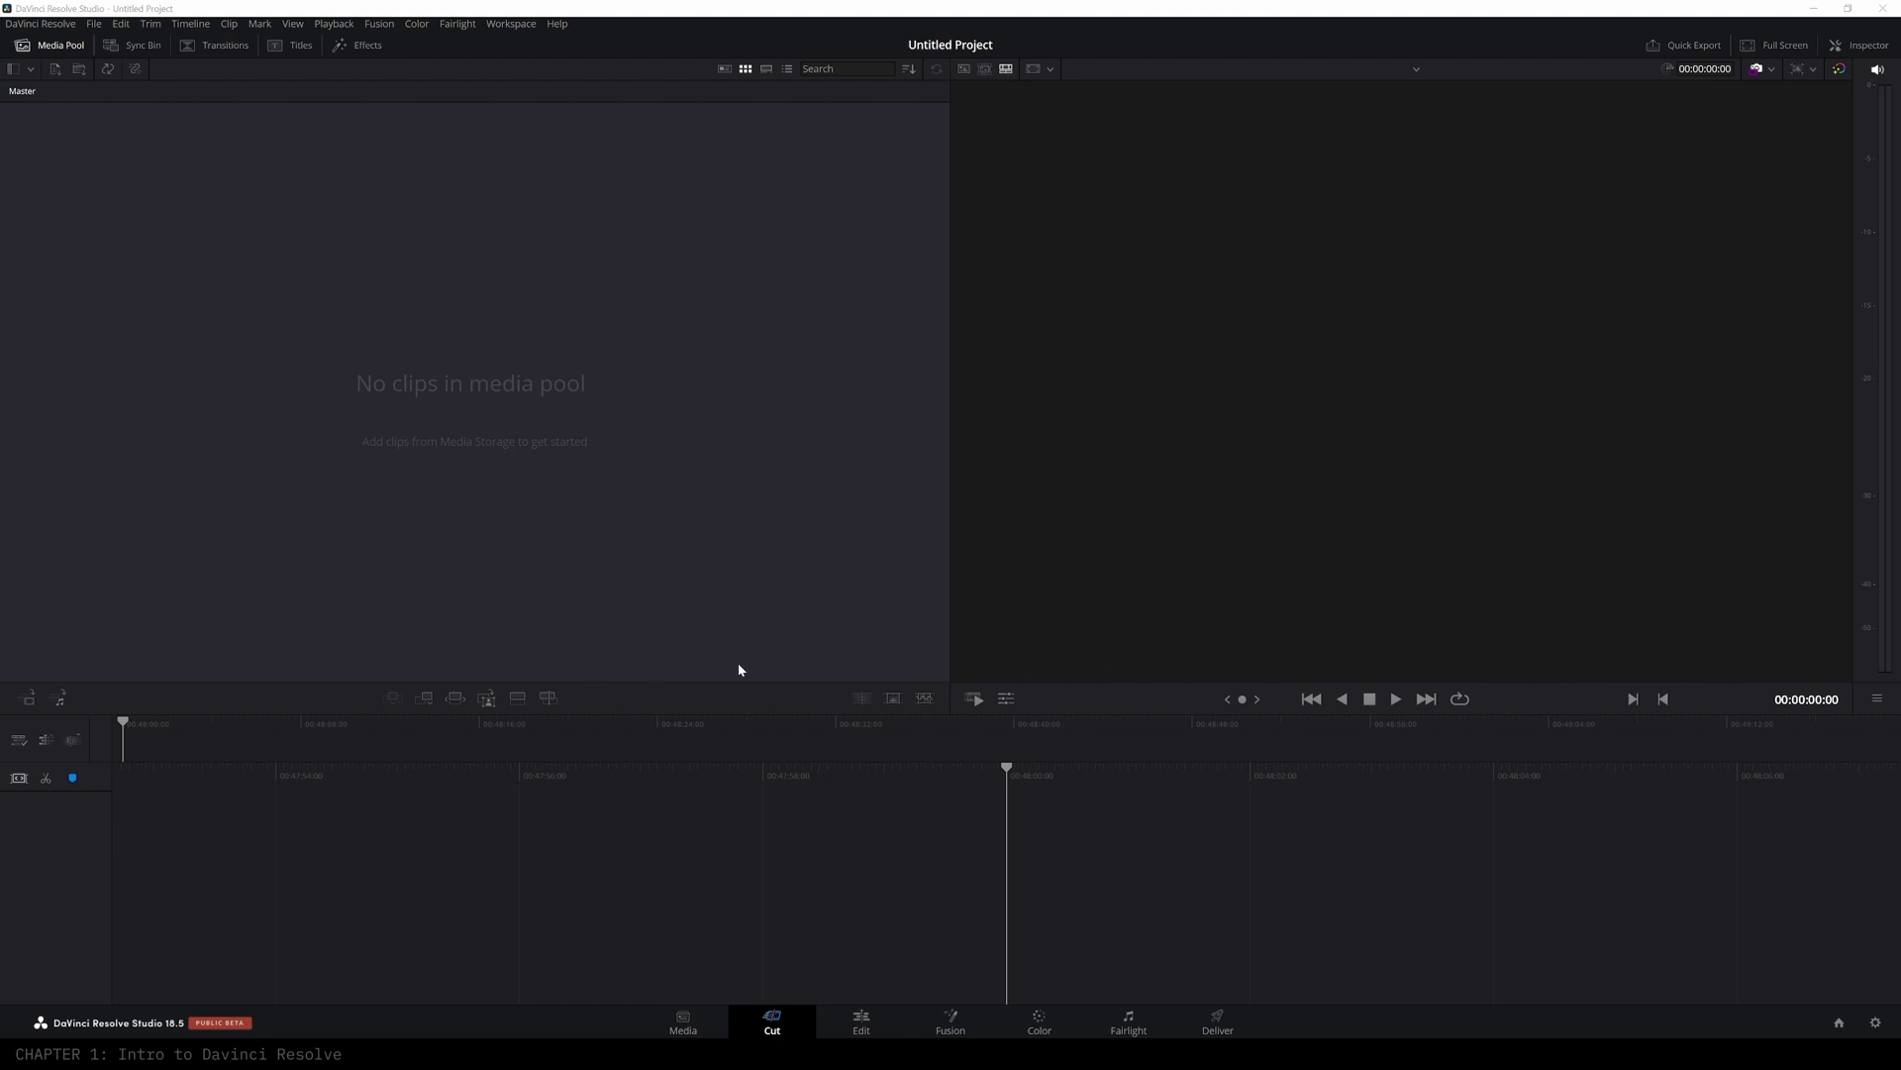
- Tour the Fusion, Media, Cut, Edit, Color, Fairlight and Deliver pages to examine each workspace
left_click(950, 1020)
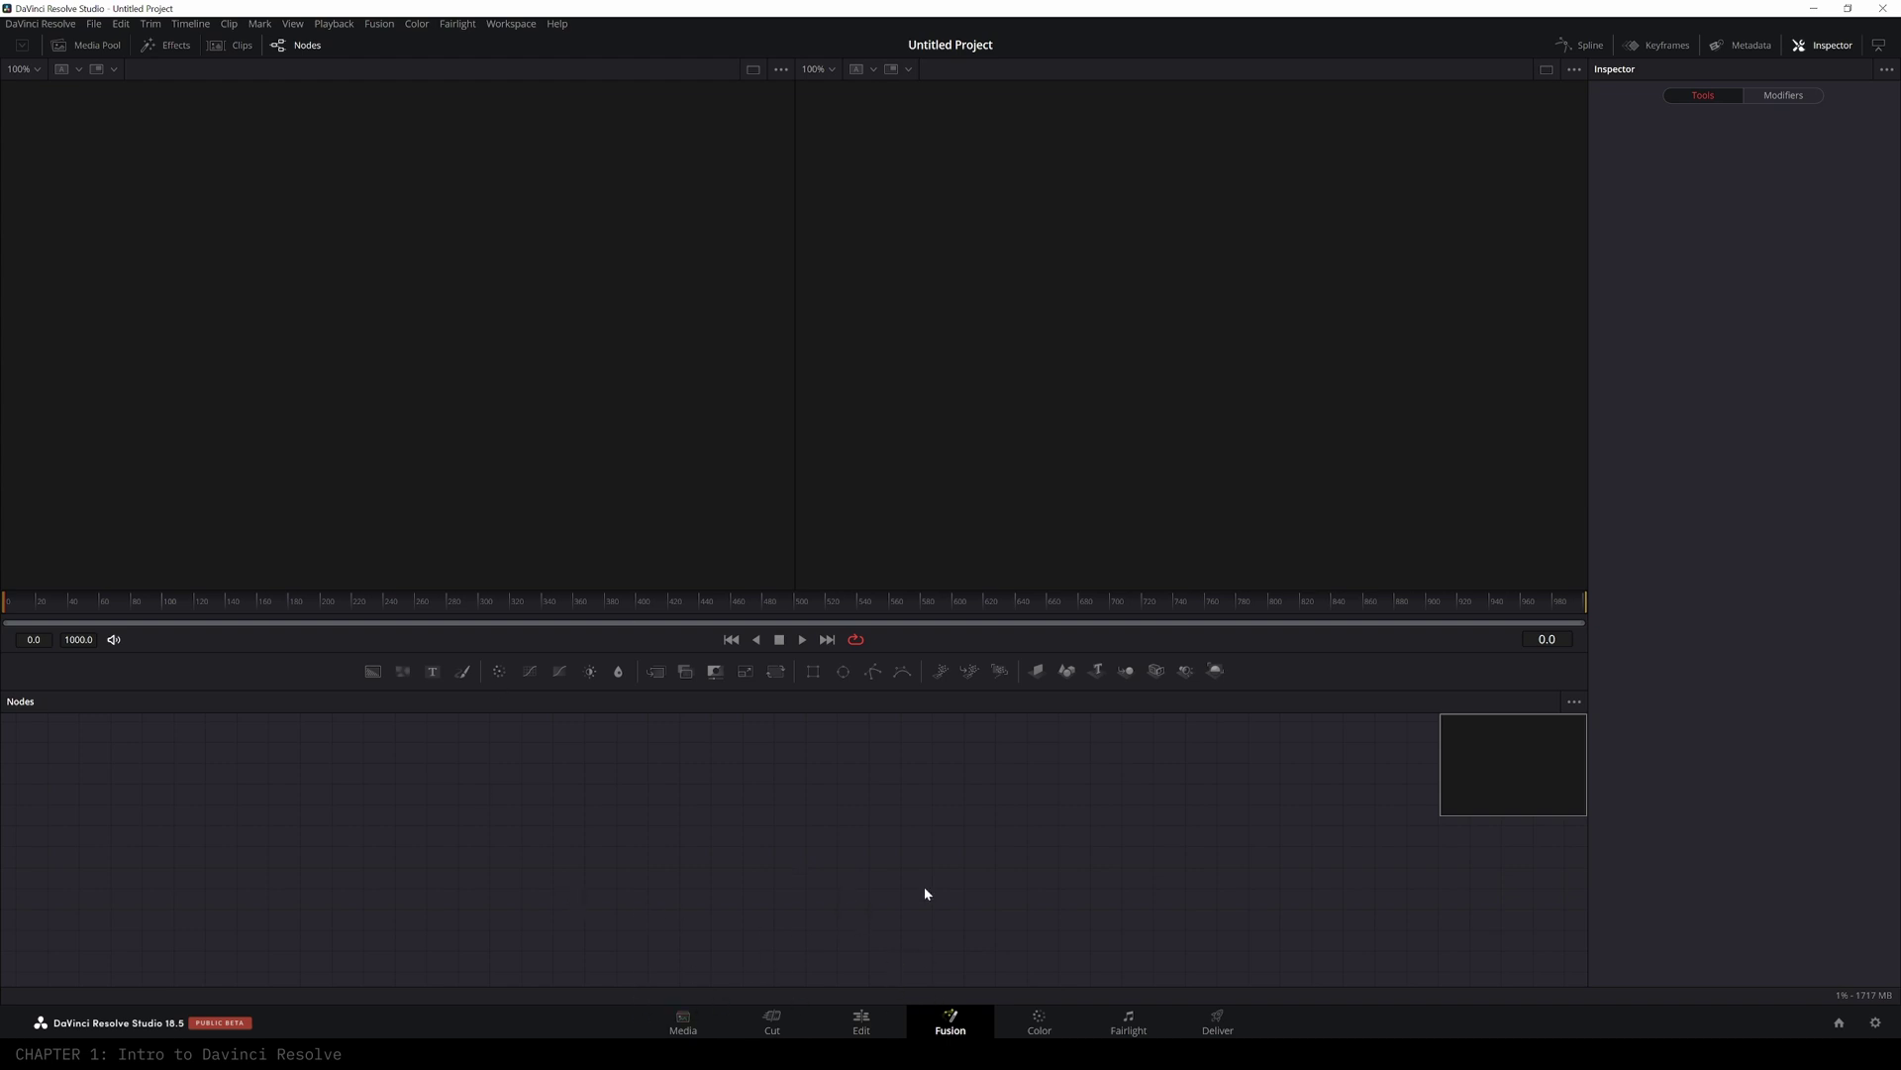
left_click(718, 1026)
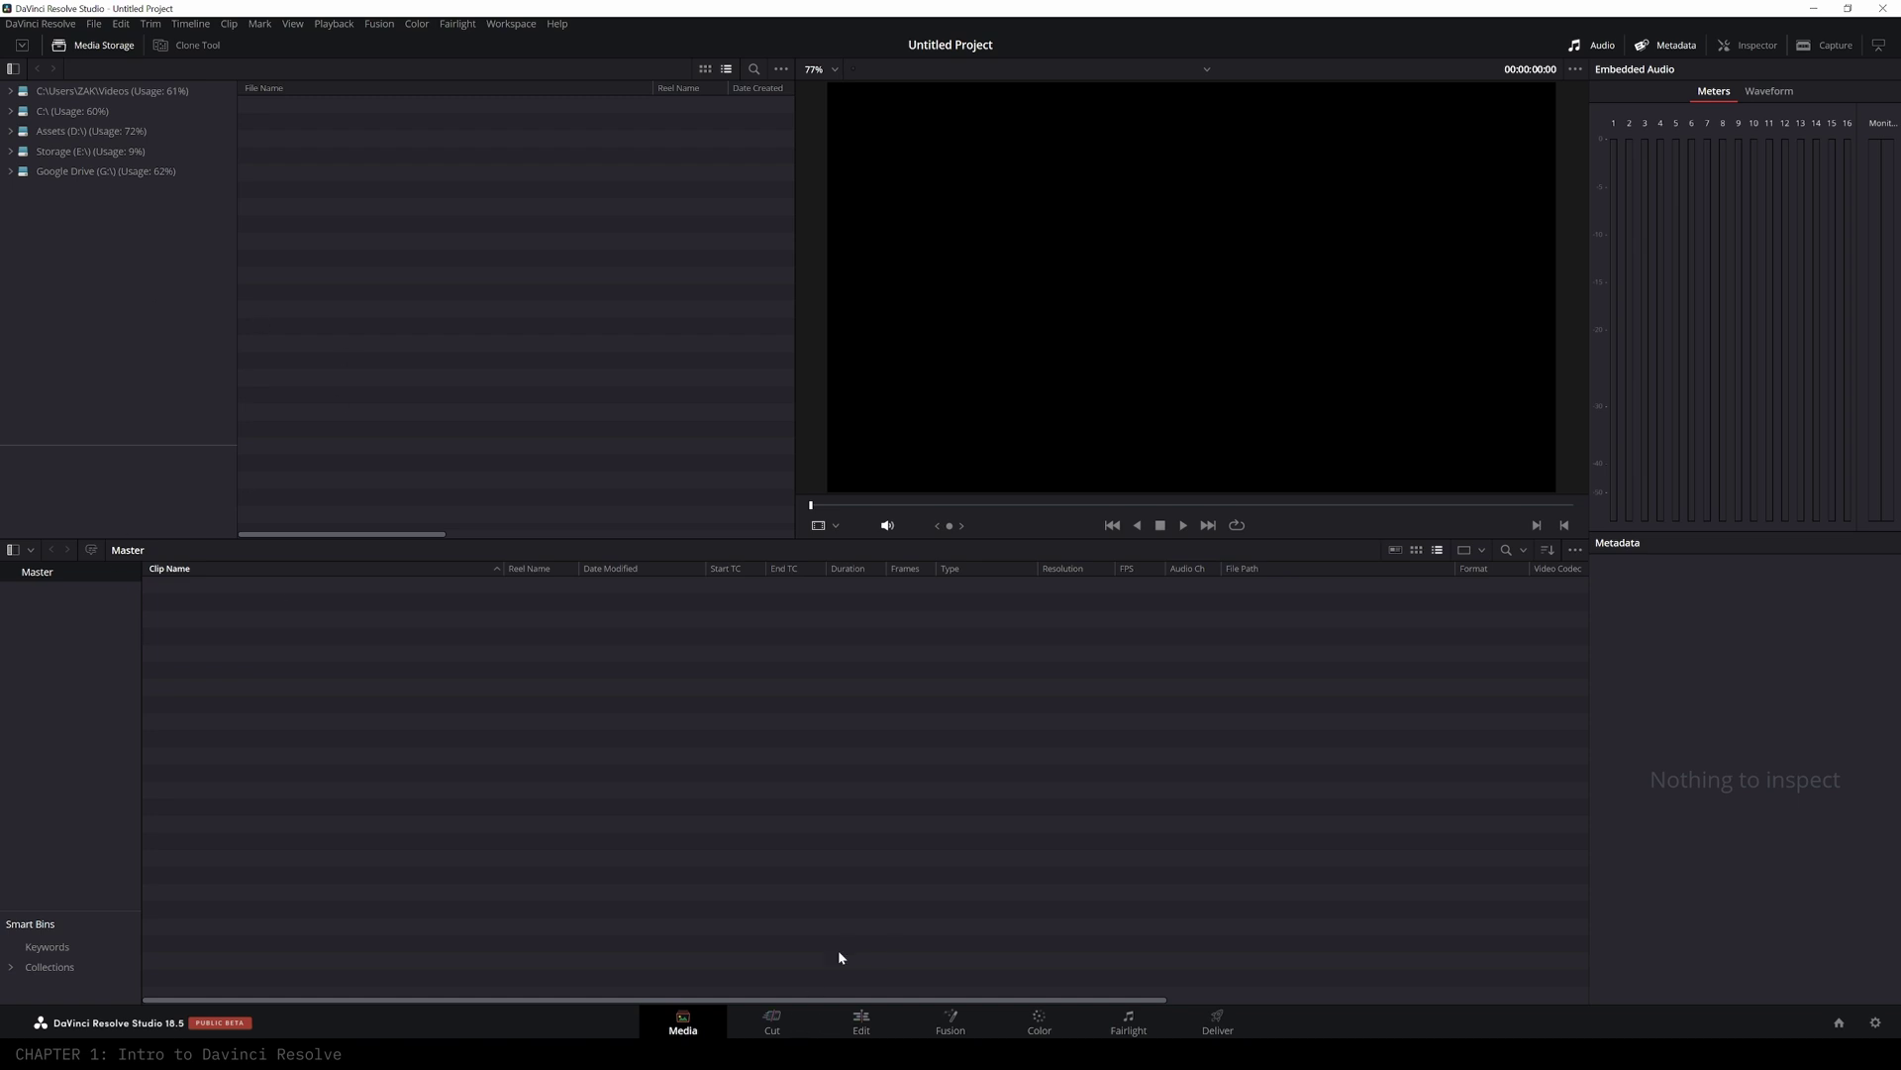
left_click(772, 1028)
left_click(855, 1027)
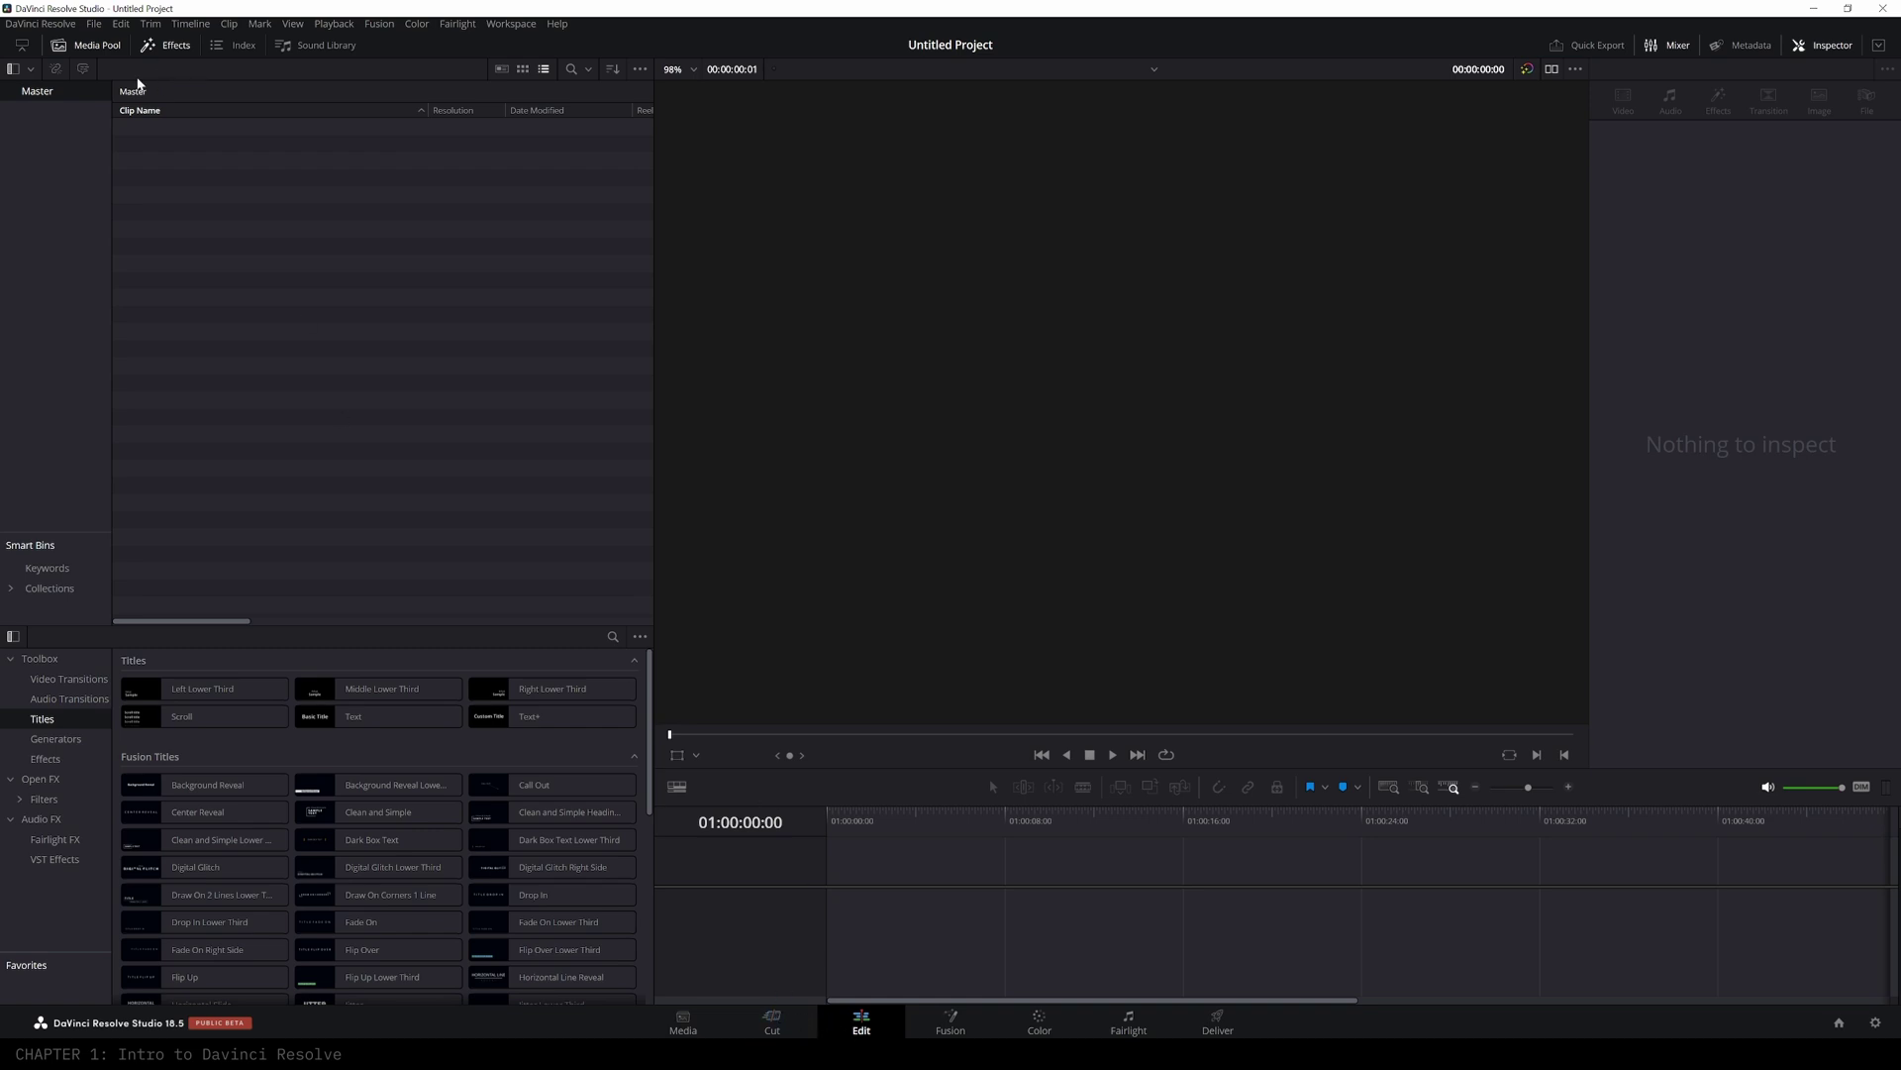
left_click(772, 1028)
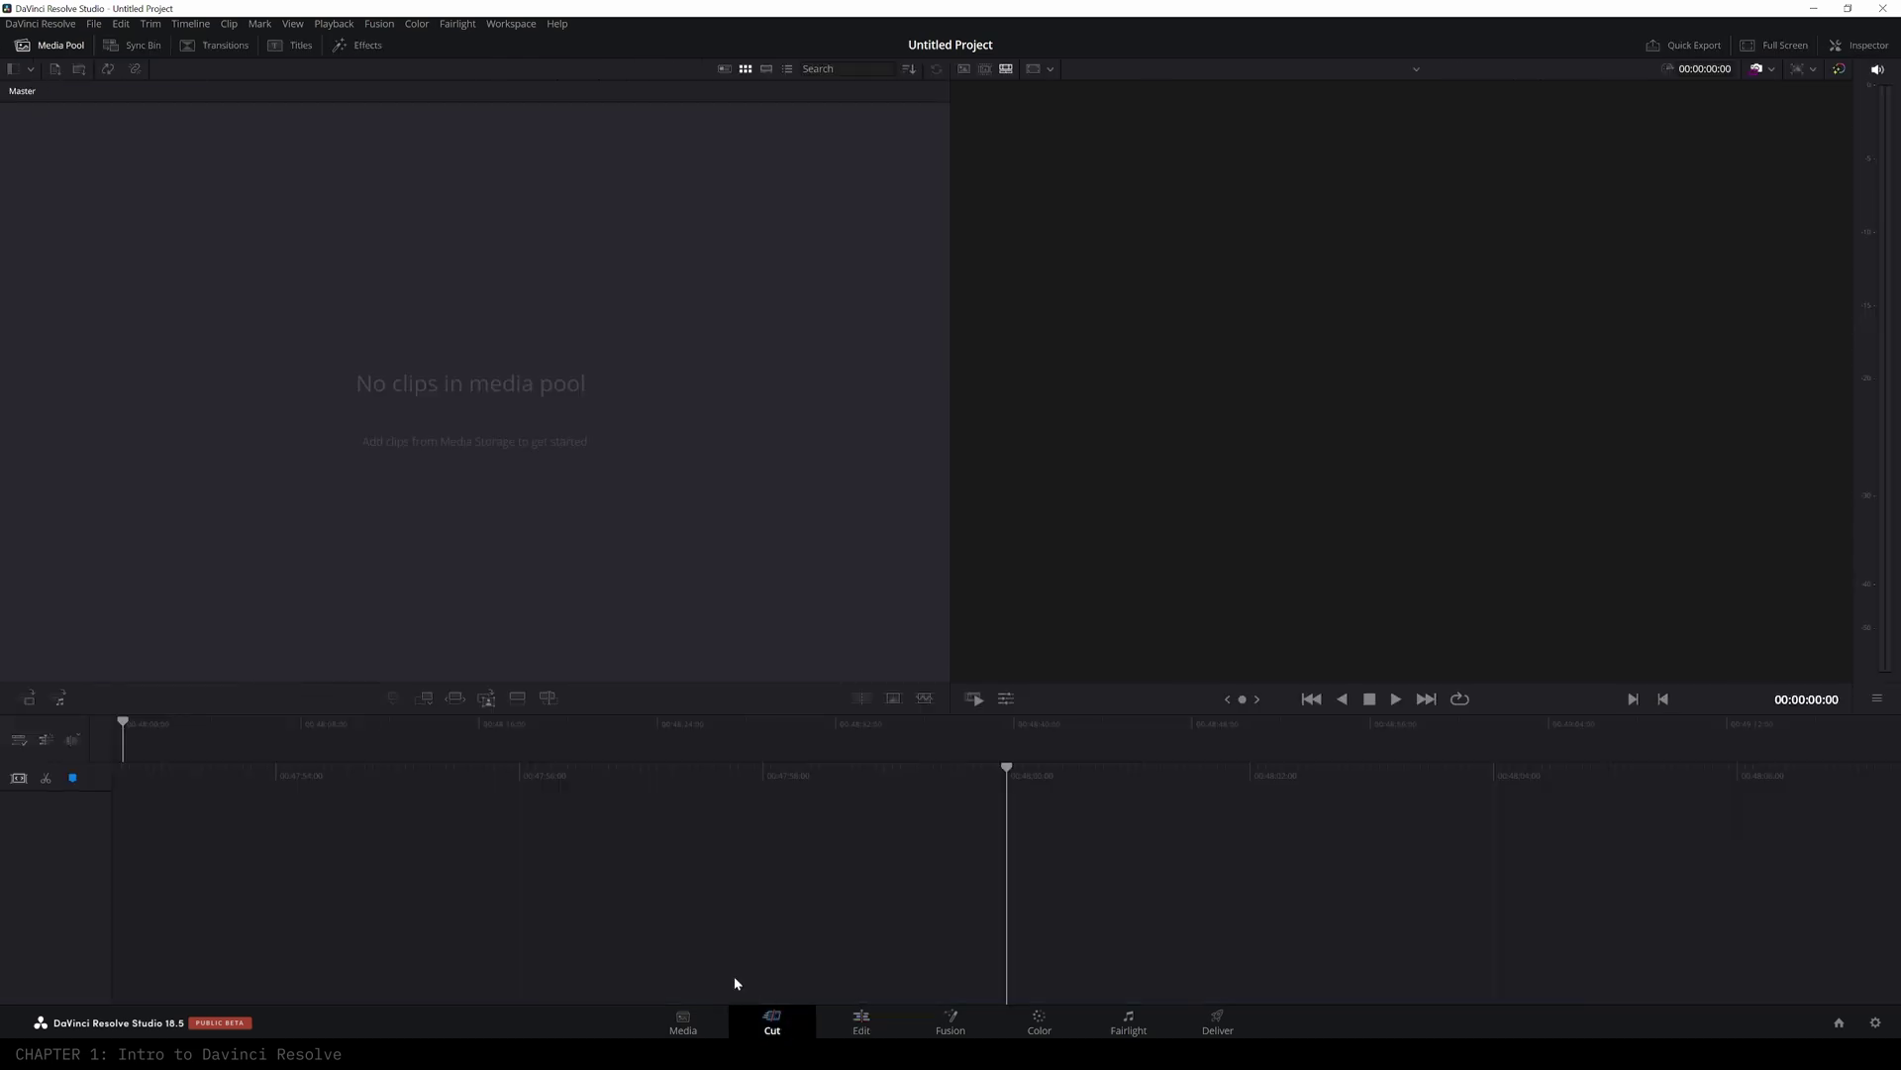
left_click(862, 1028)
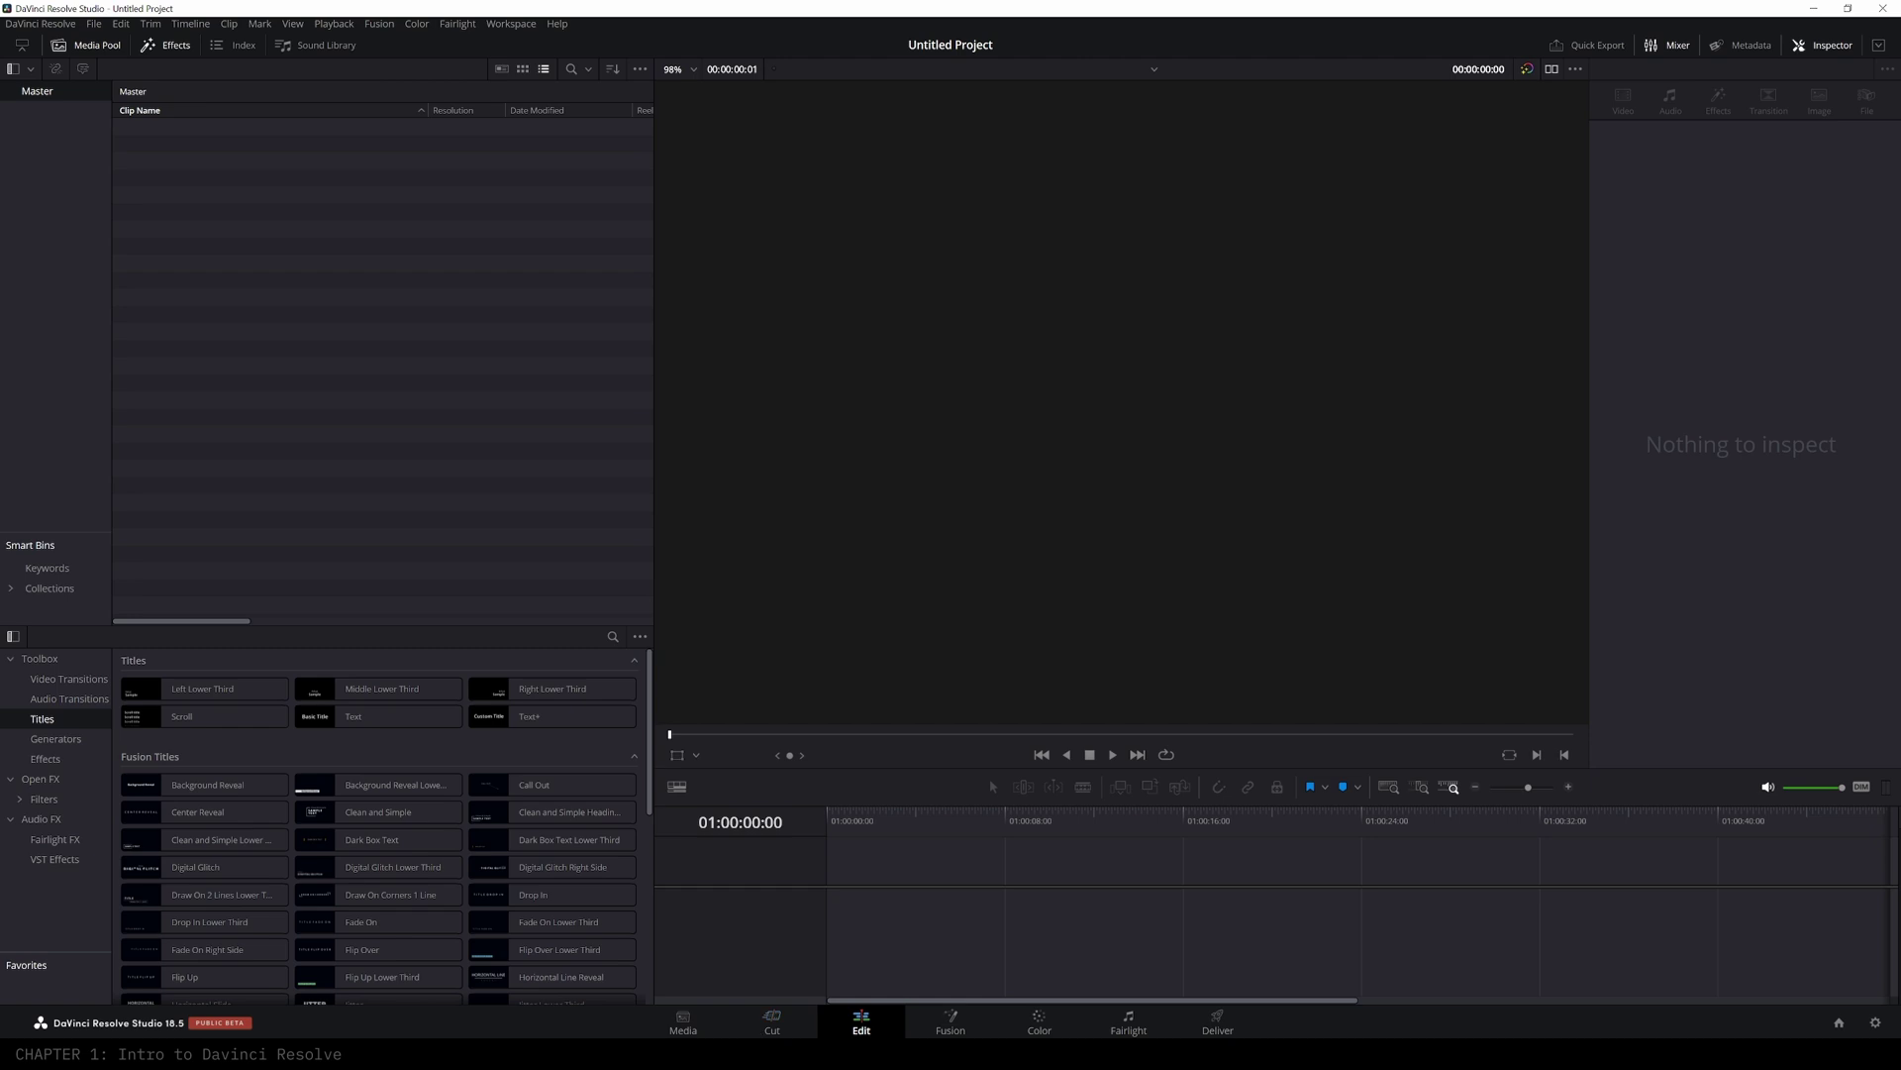
left_click(951, 1028)
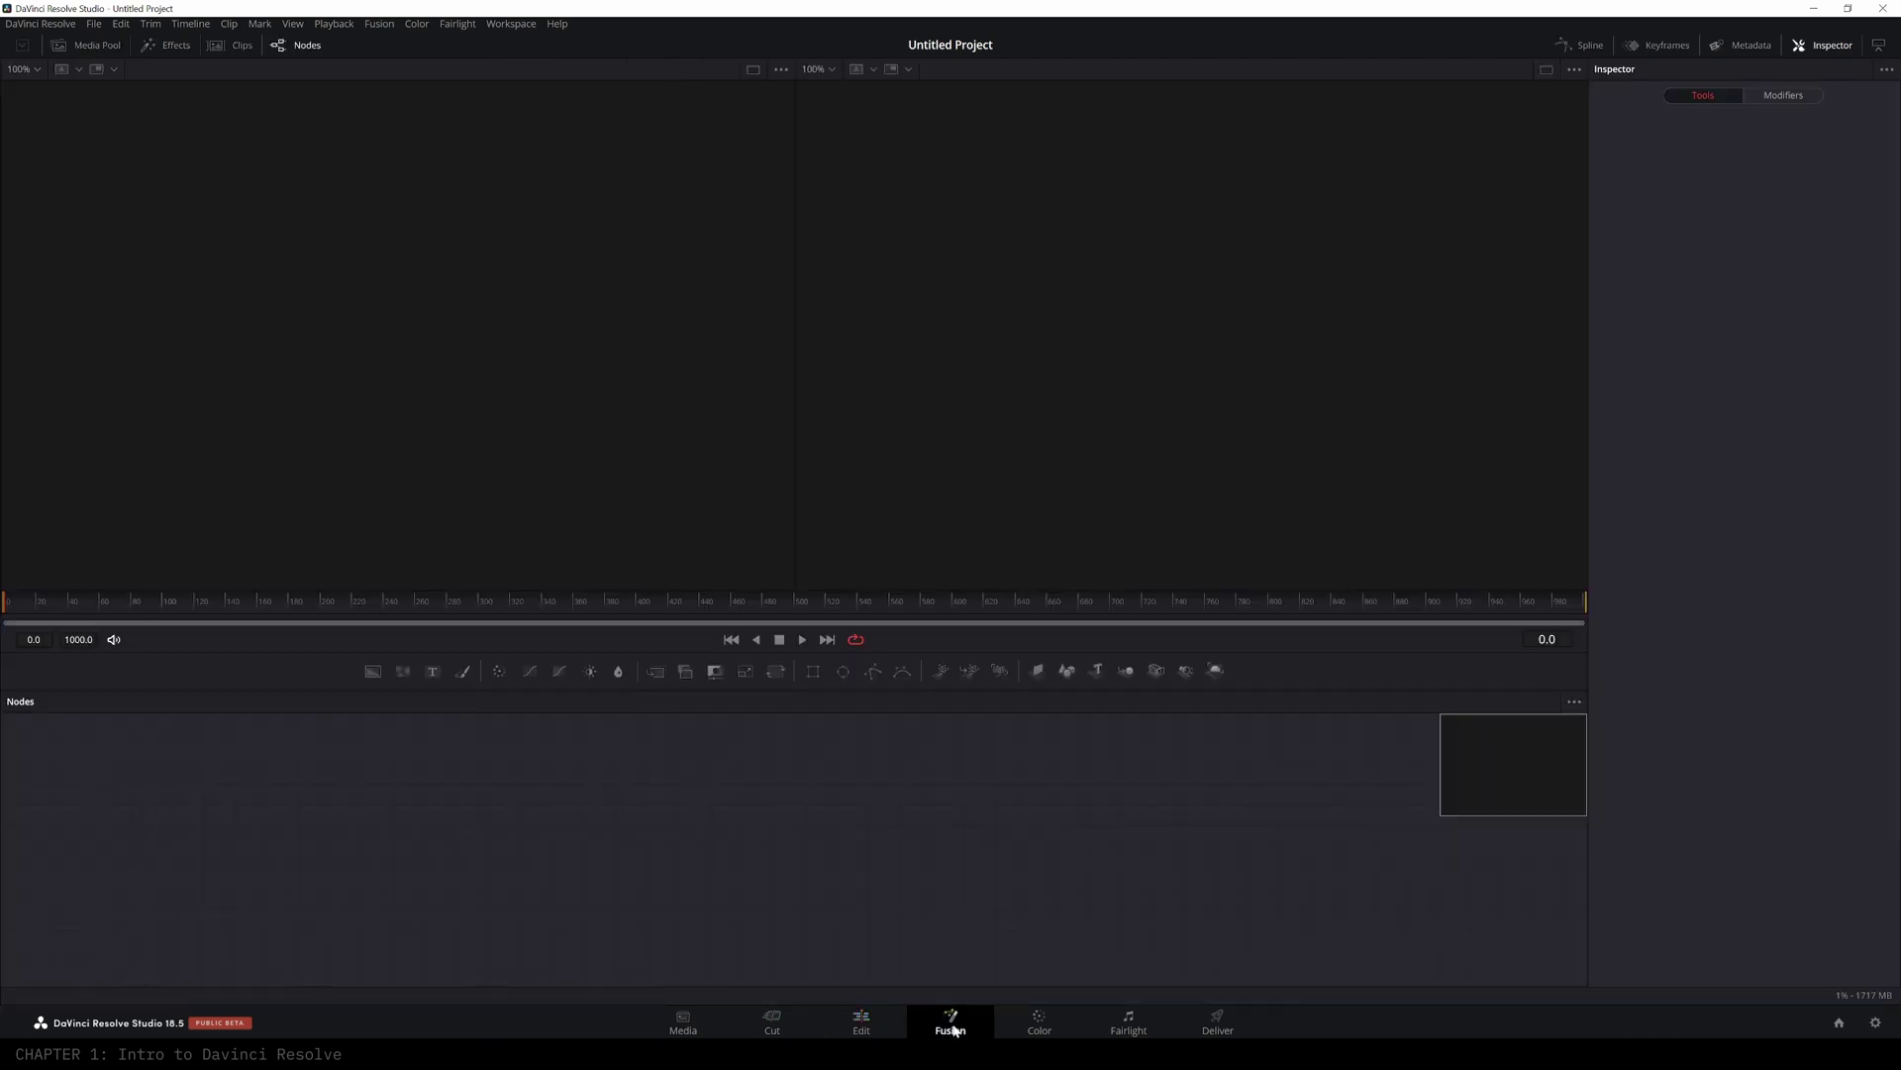
left_click(1039, 1027)
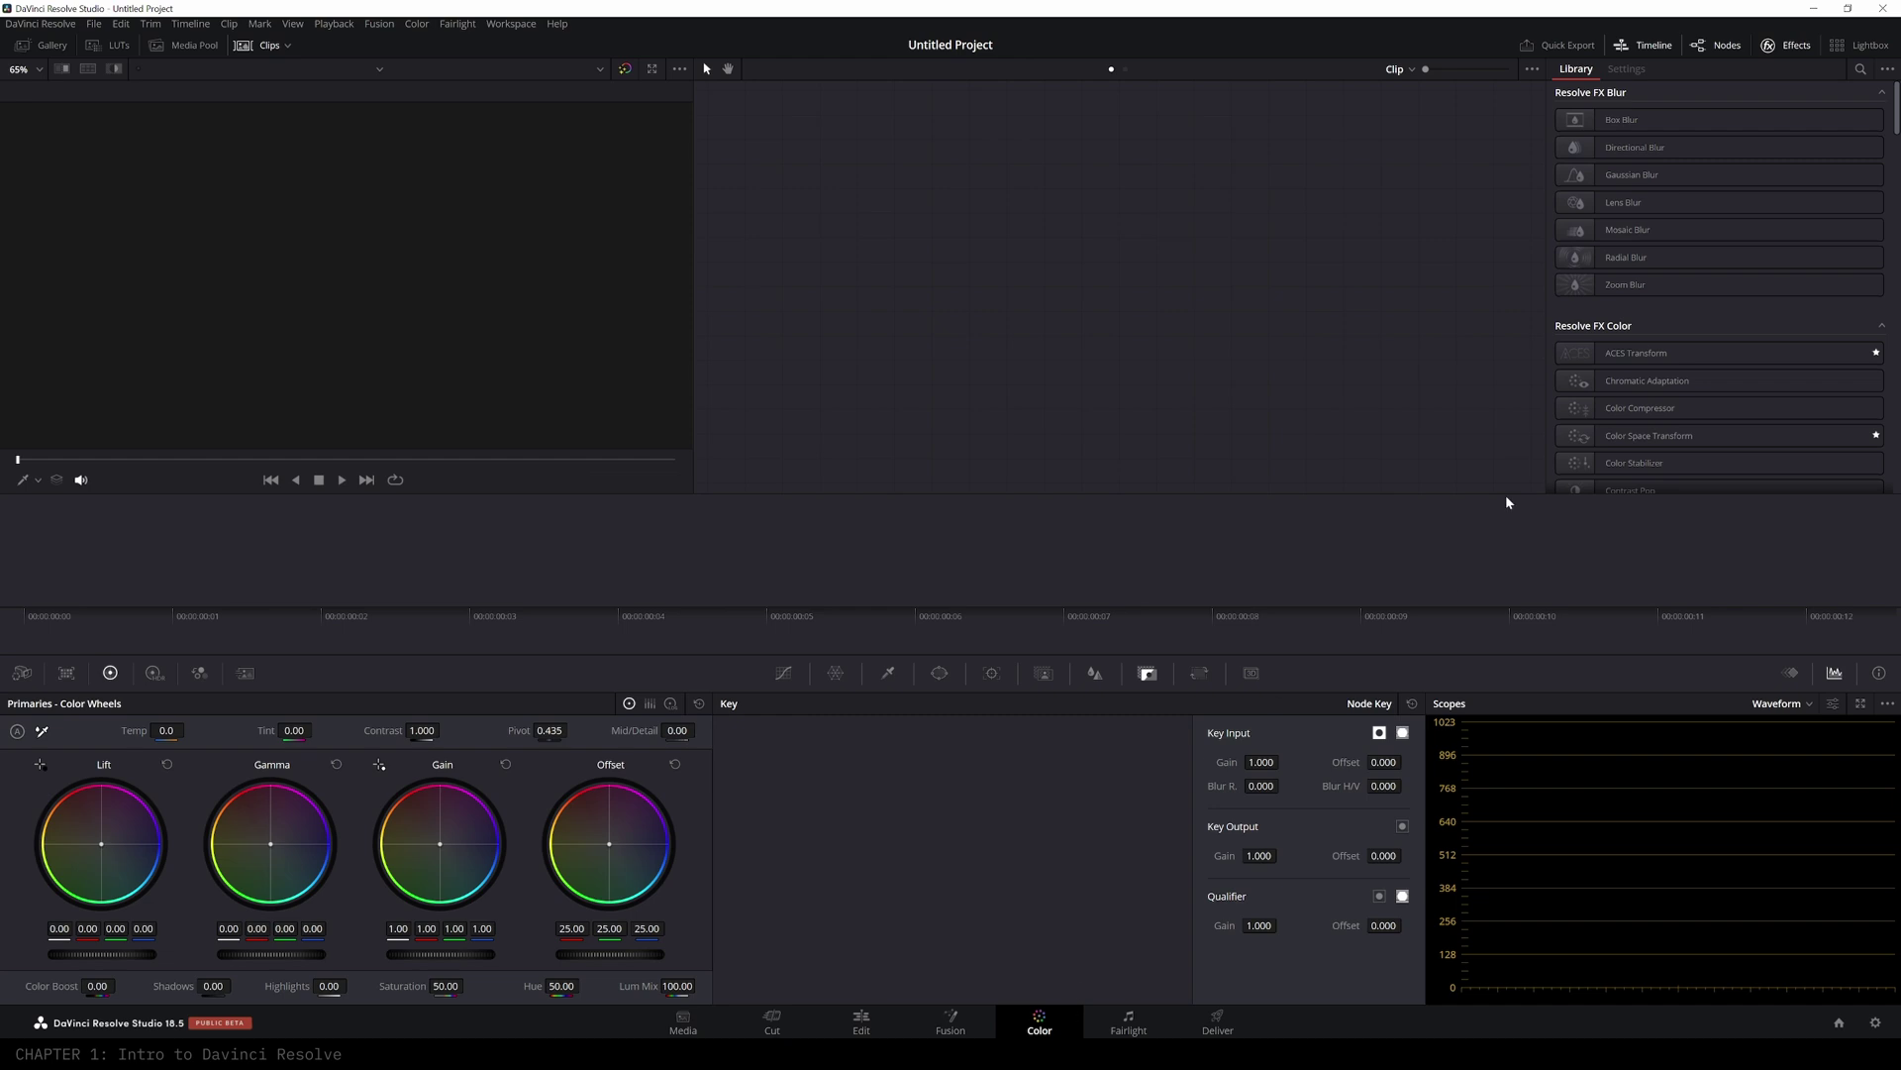
left_click(1129, 1028)
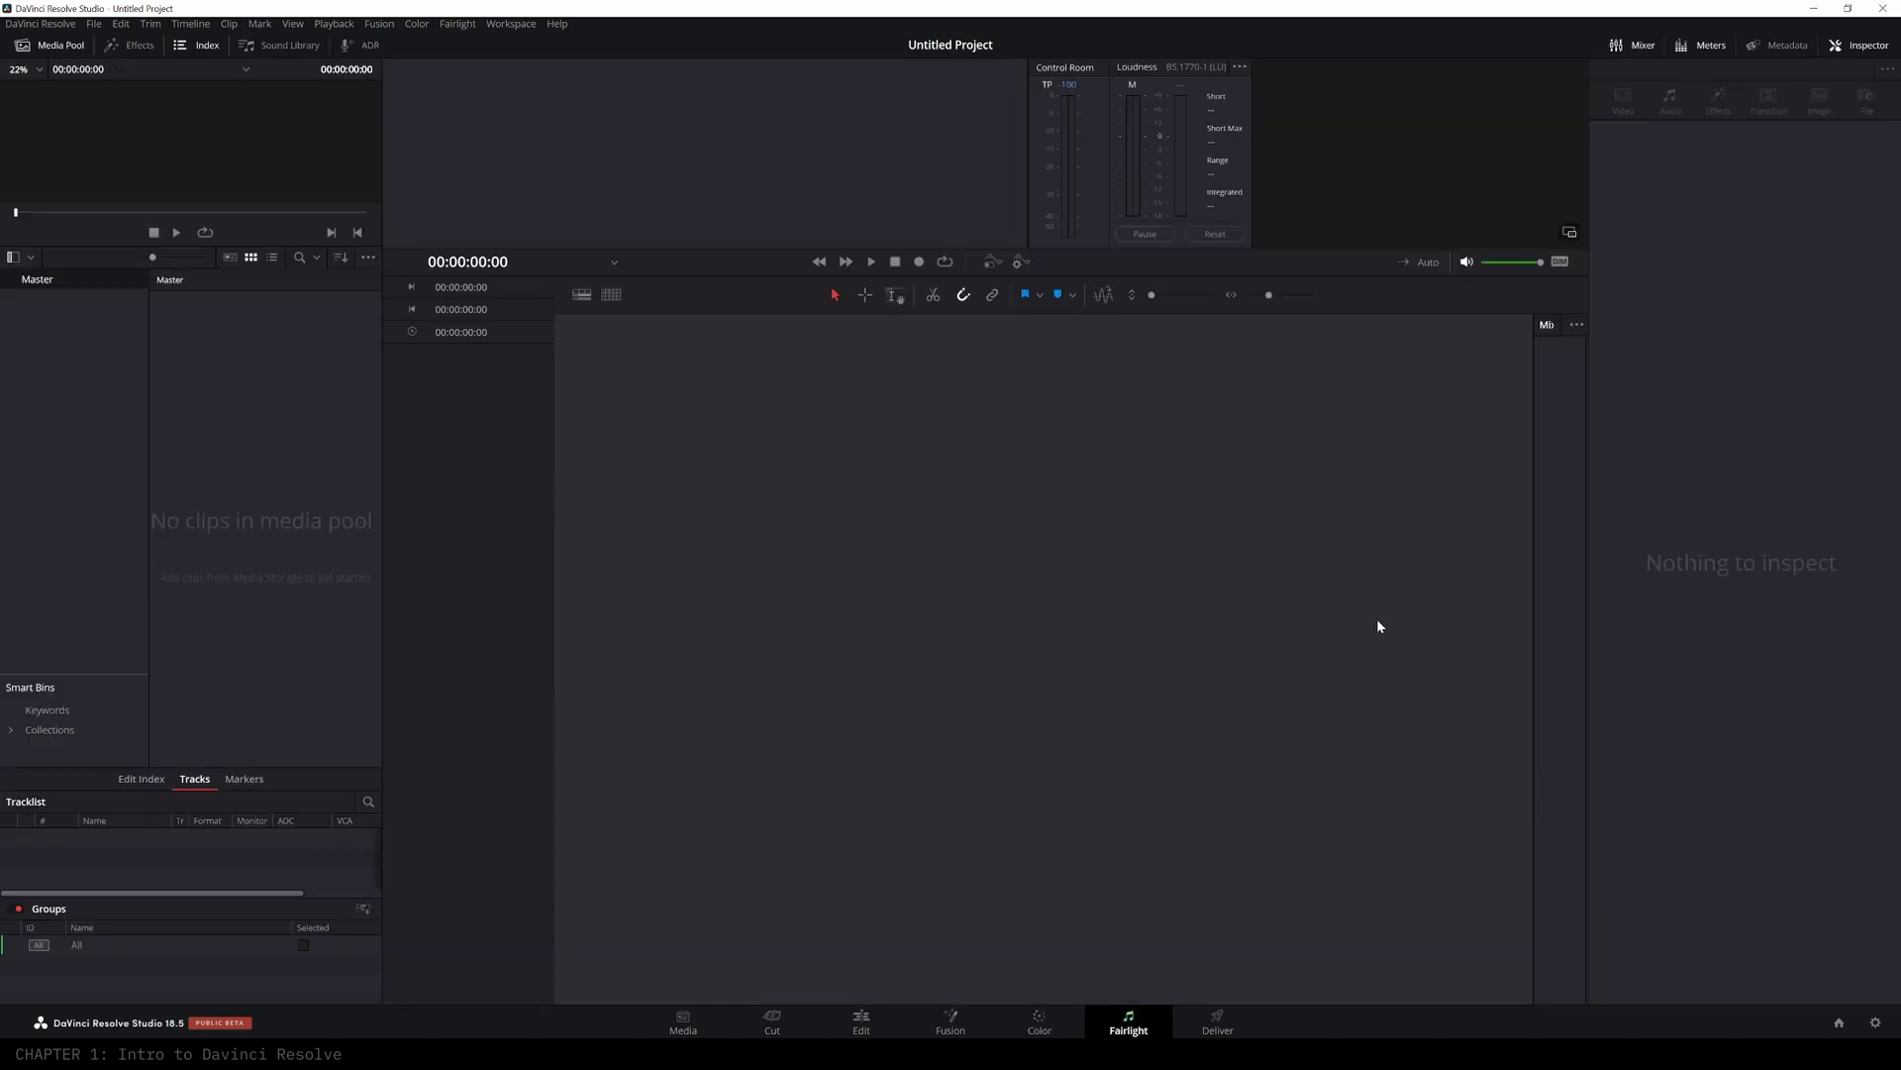
left_click(1217, 1023)
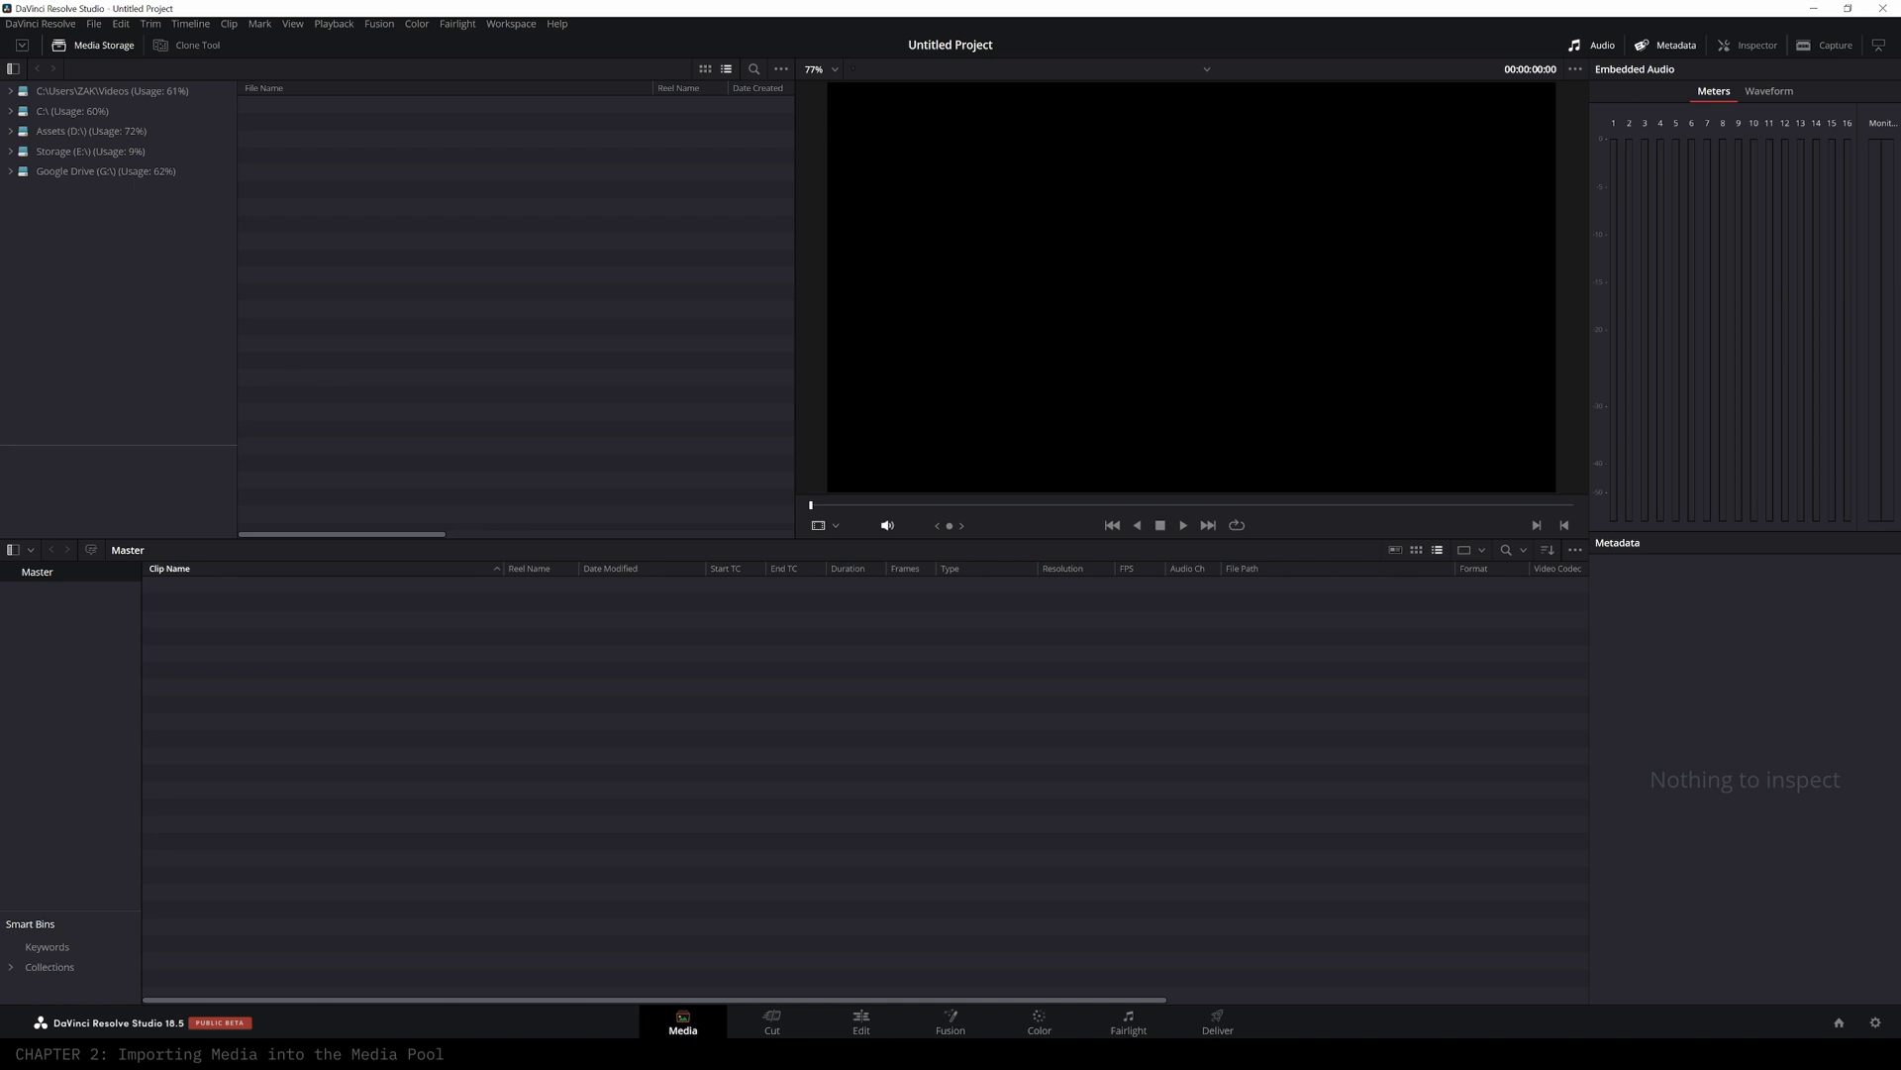
- Browse the Assets drive to the RAW_v01_1920x1080 folder in the raw sequences of the Interior_Animated_Shadows render project
left_click(11, 132)
scroll(62, 258, "down", 5)
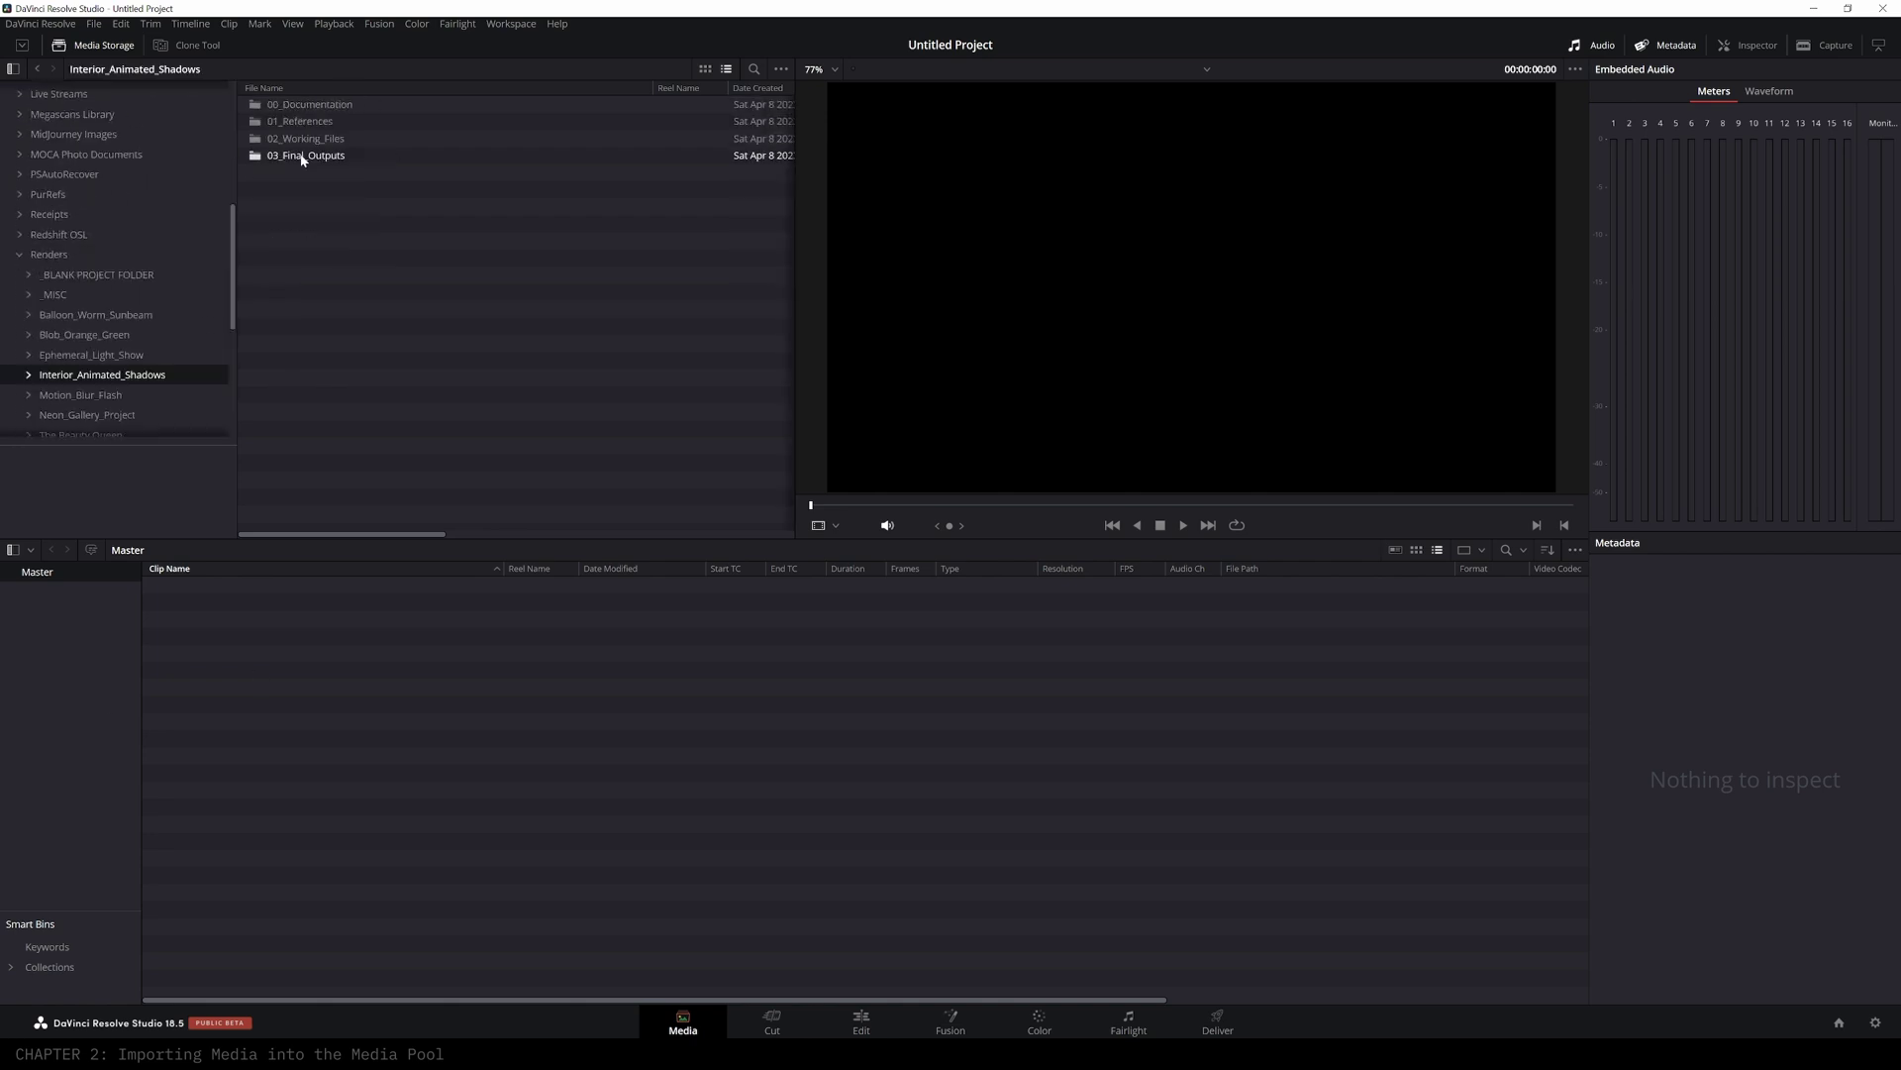
double_click(302, 153)
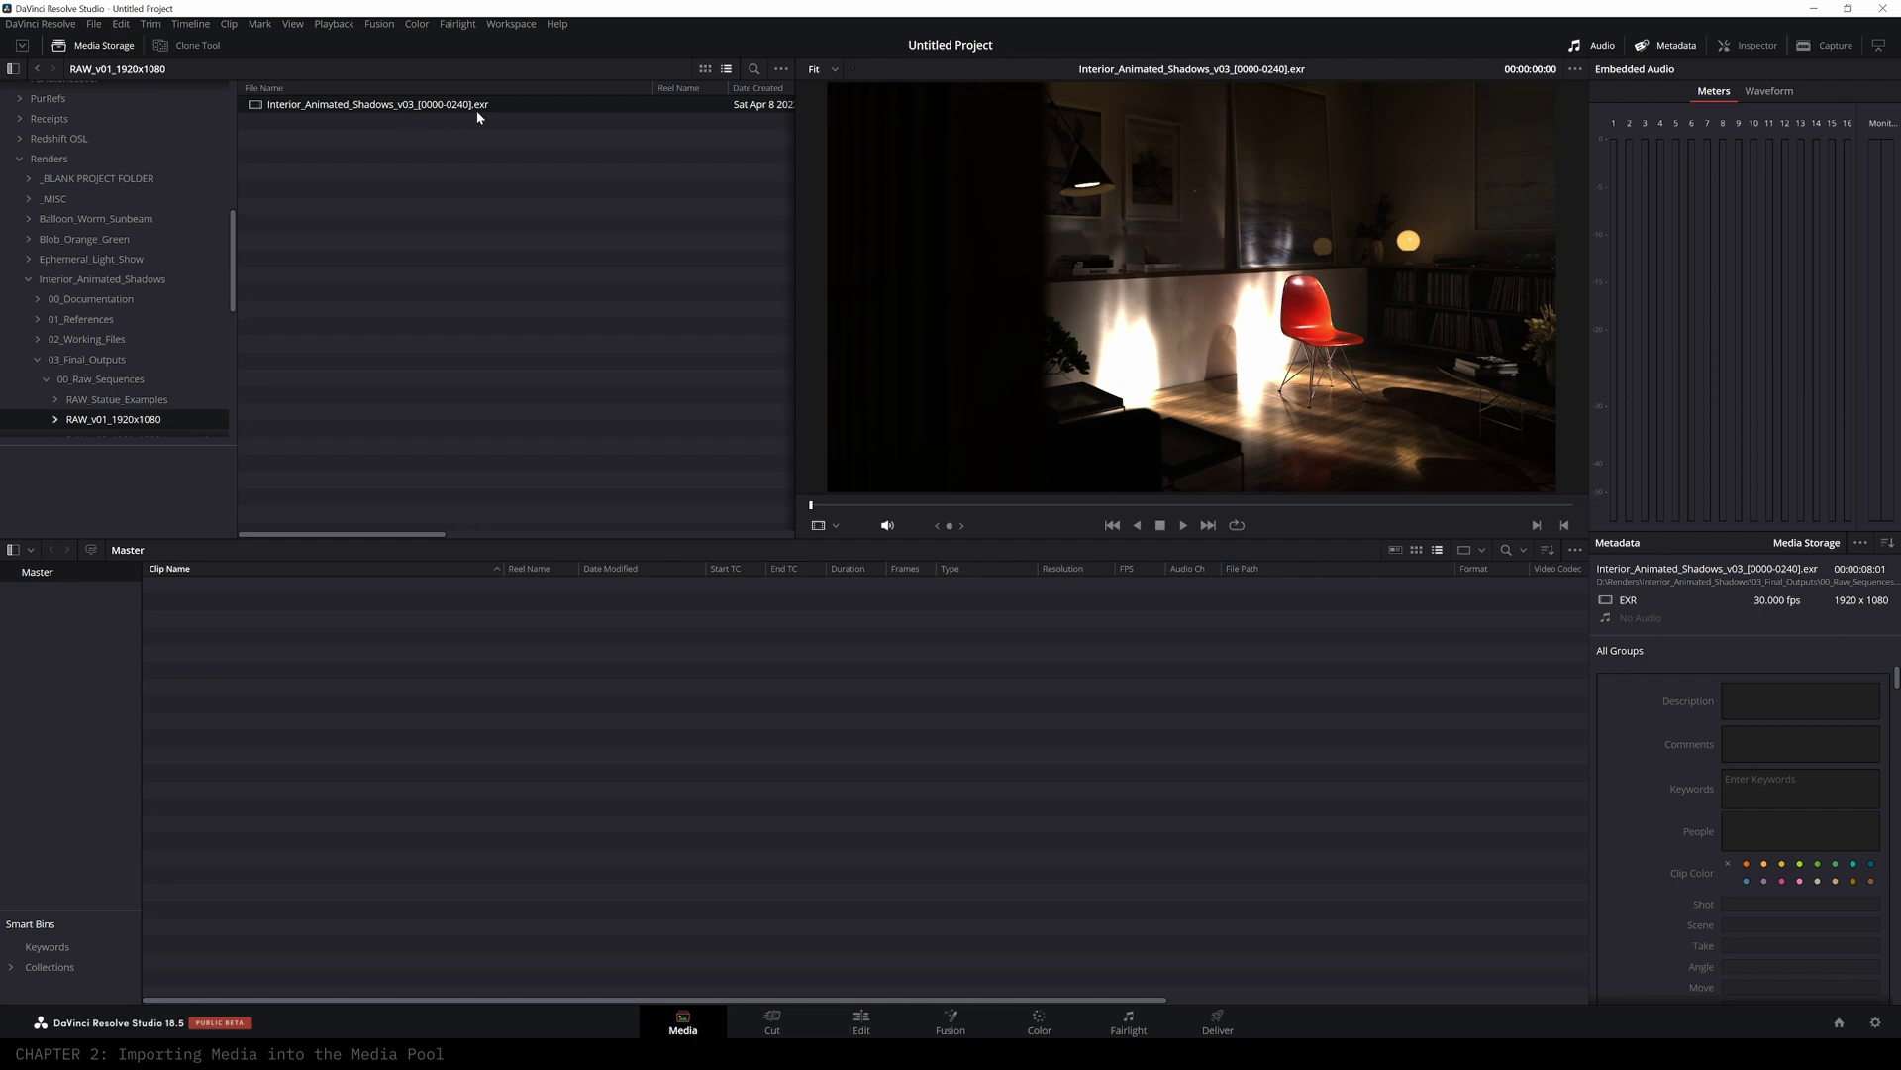
- Set the media storage frame display mode to Individual and add frames 0000 and 0013 to the media pool
left_click(782, 69)
mouse_move(827, 91)
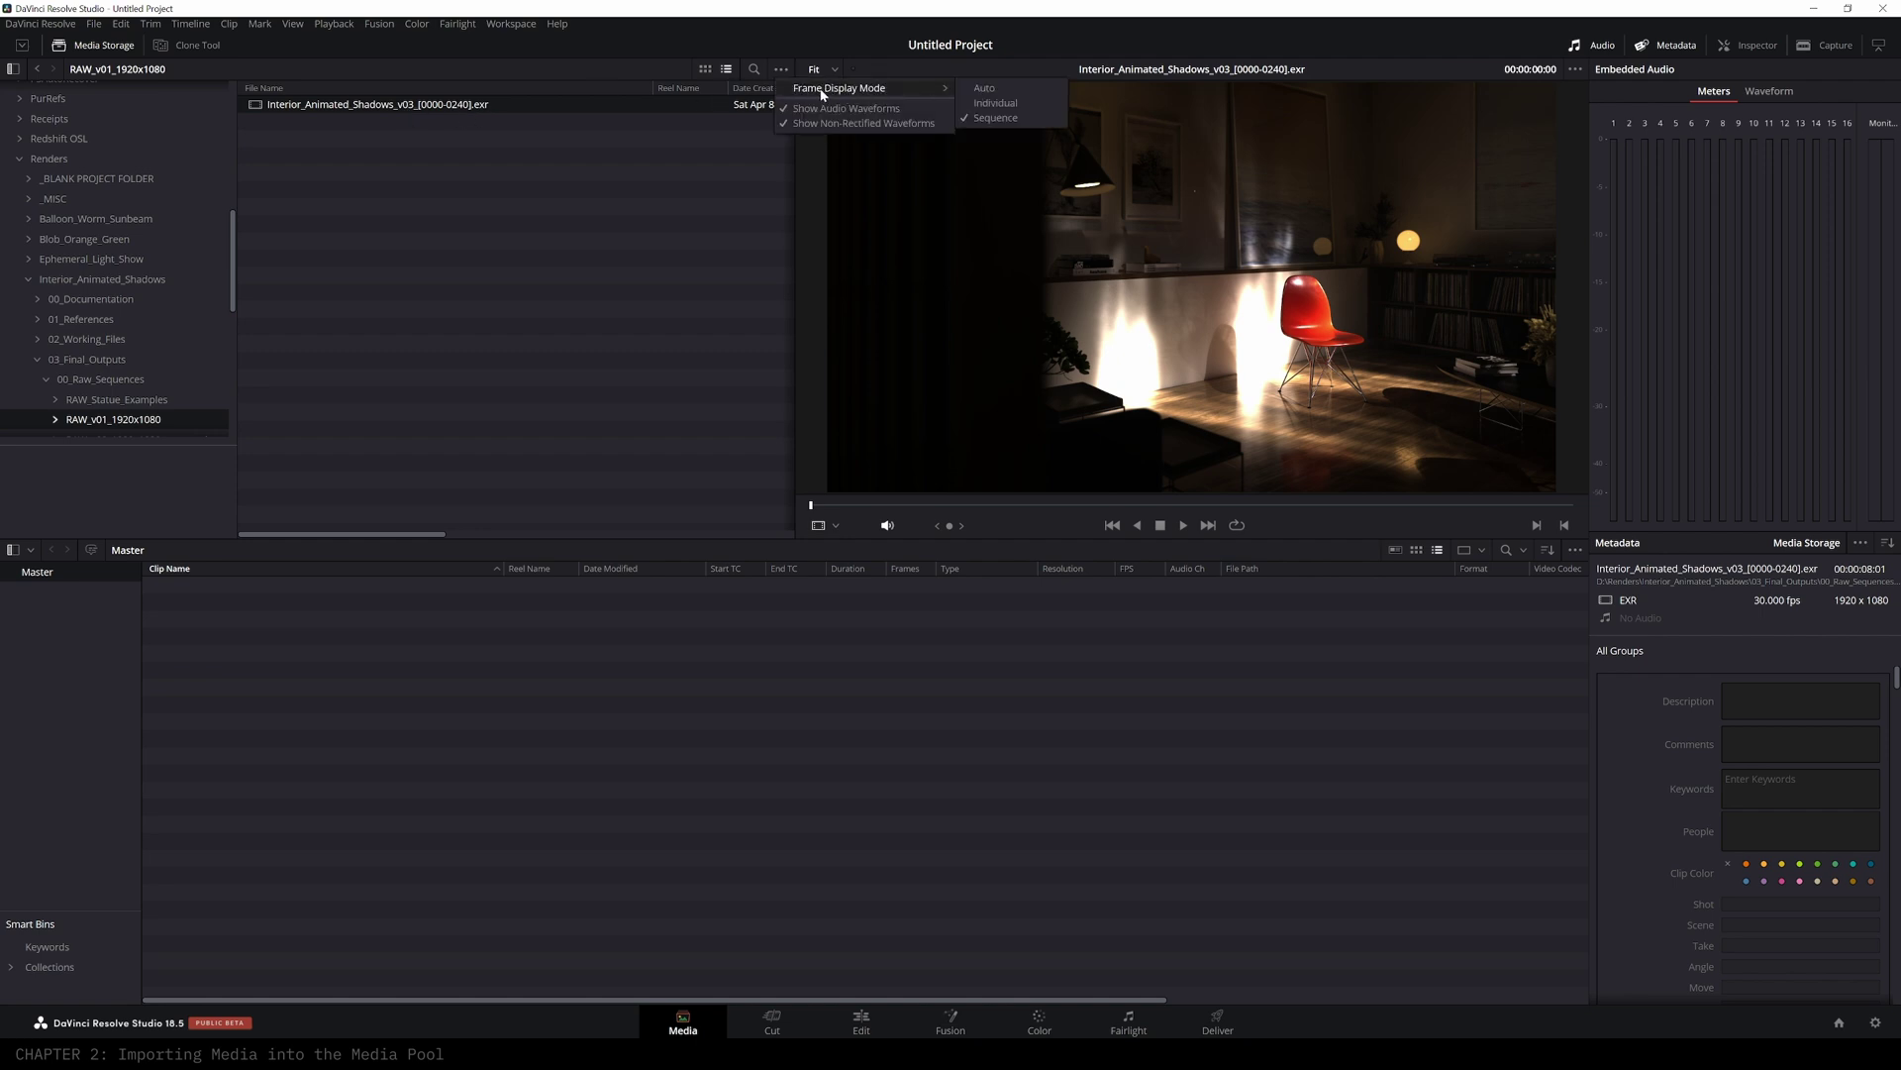
left_click(993, 103)
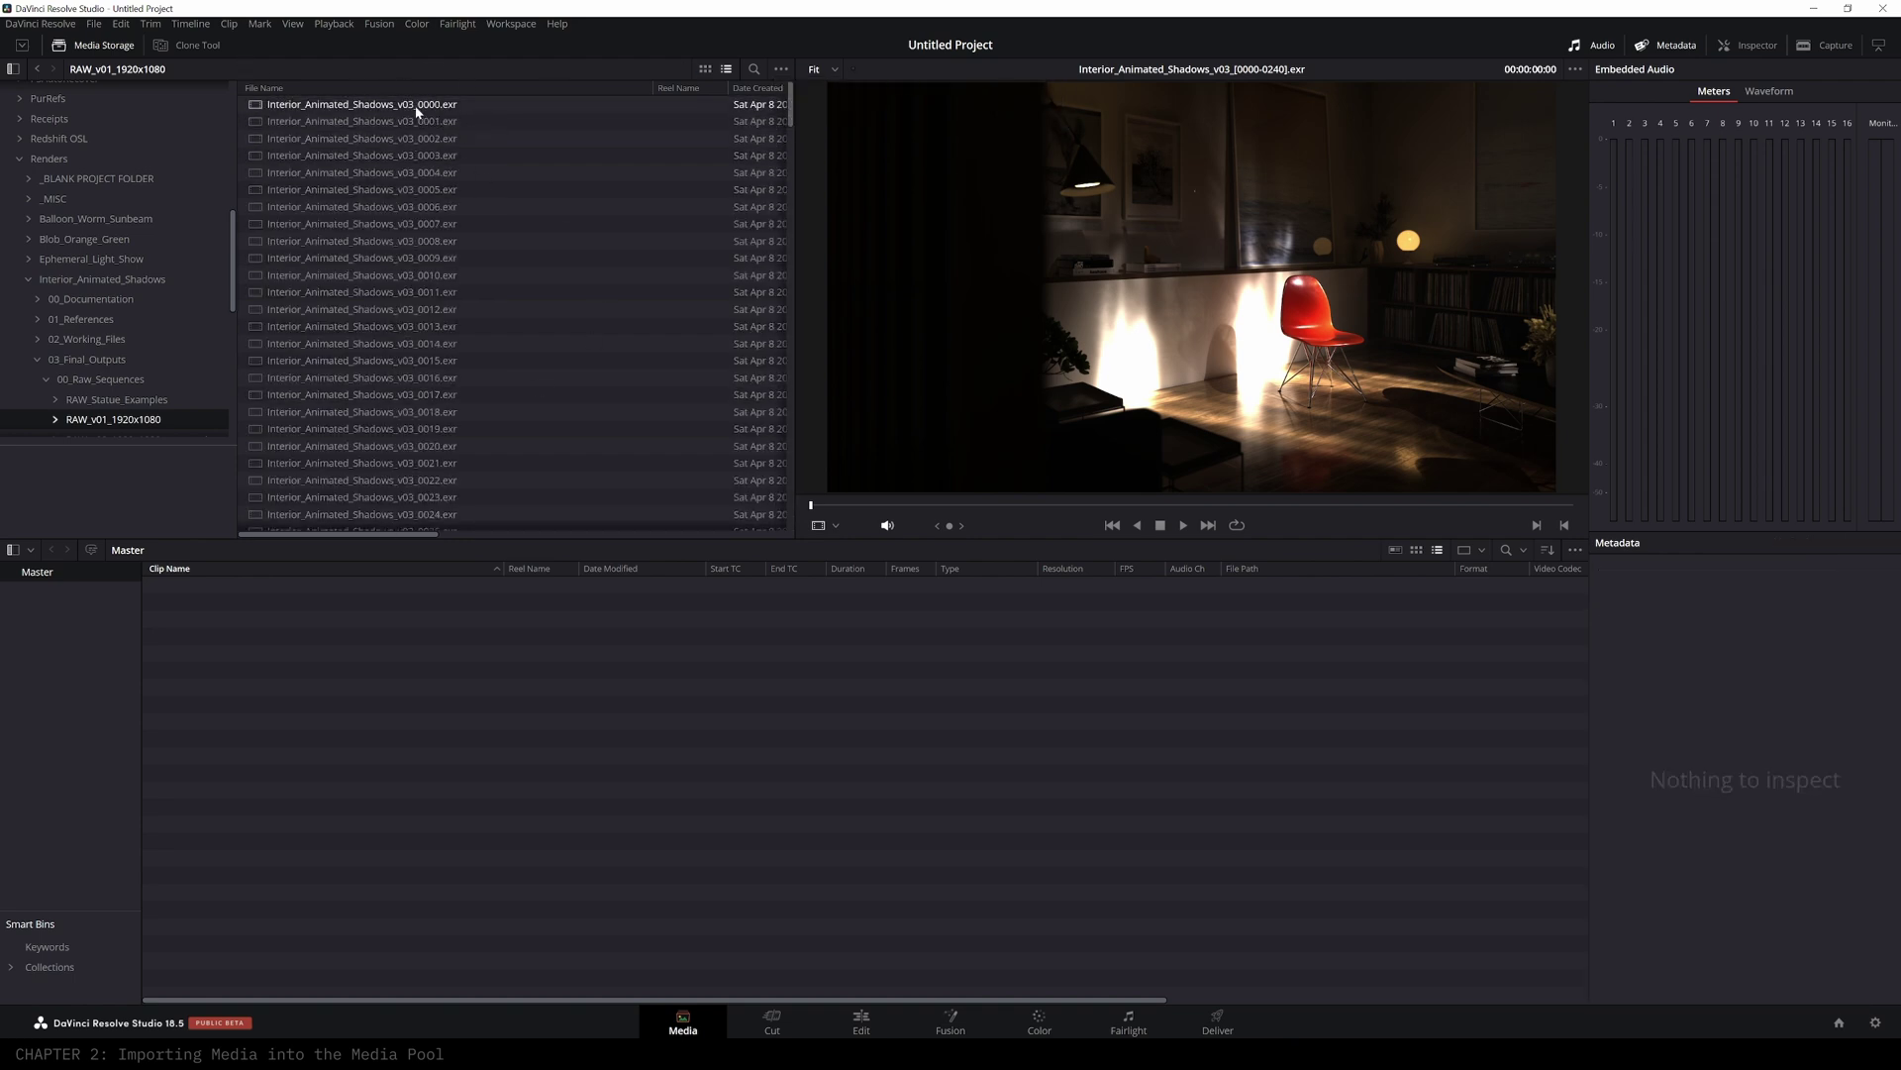
left_click_drag(397, 105, 597, 743)
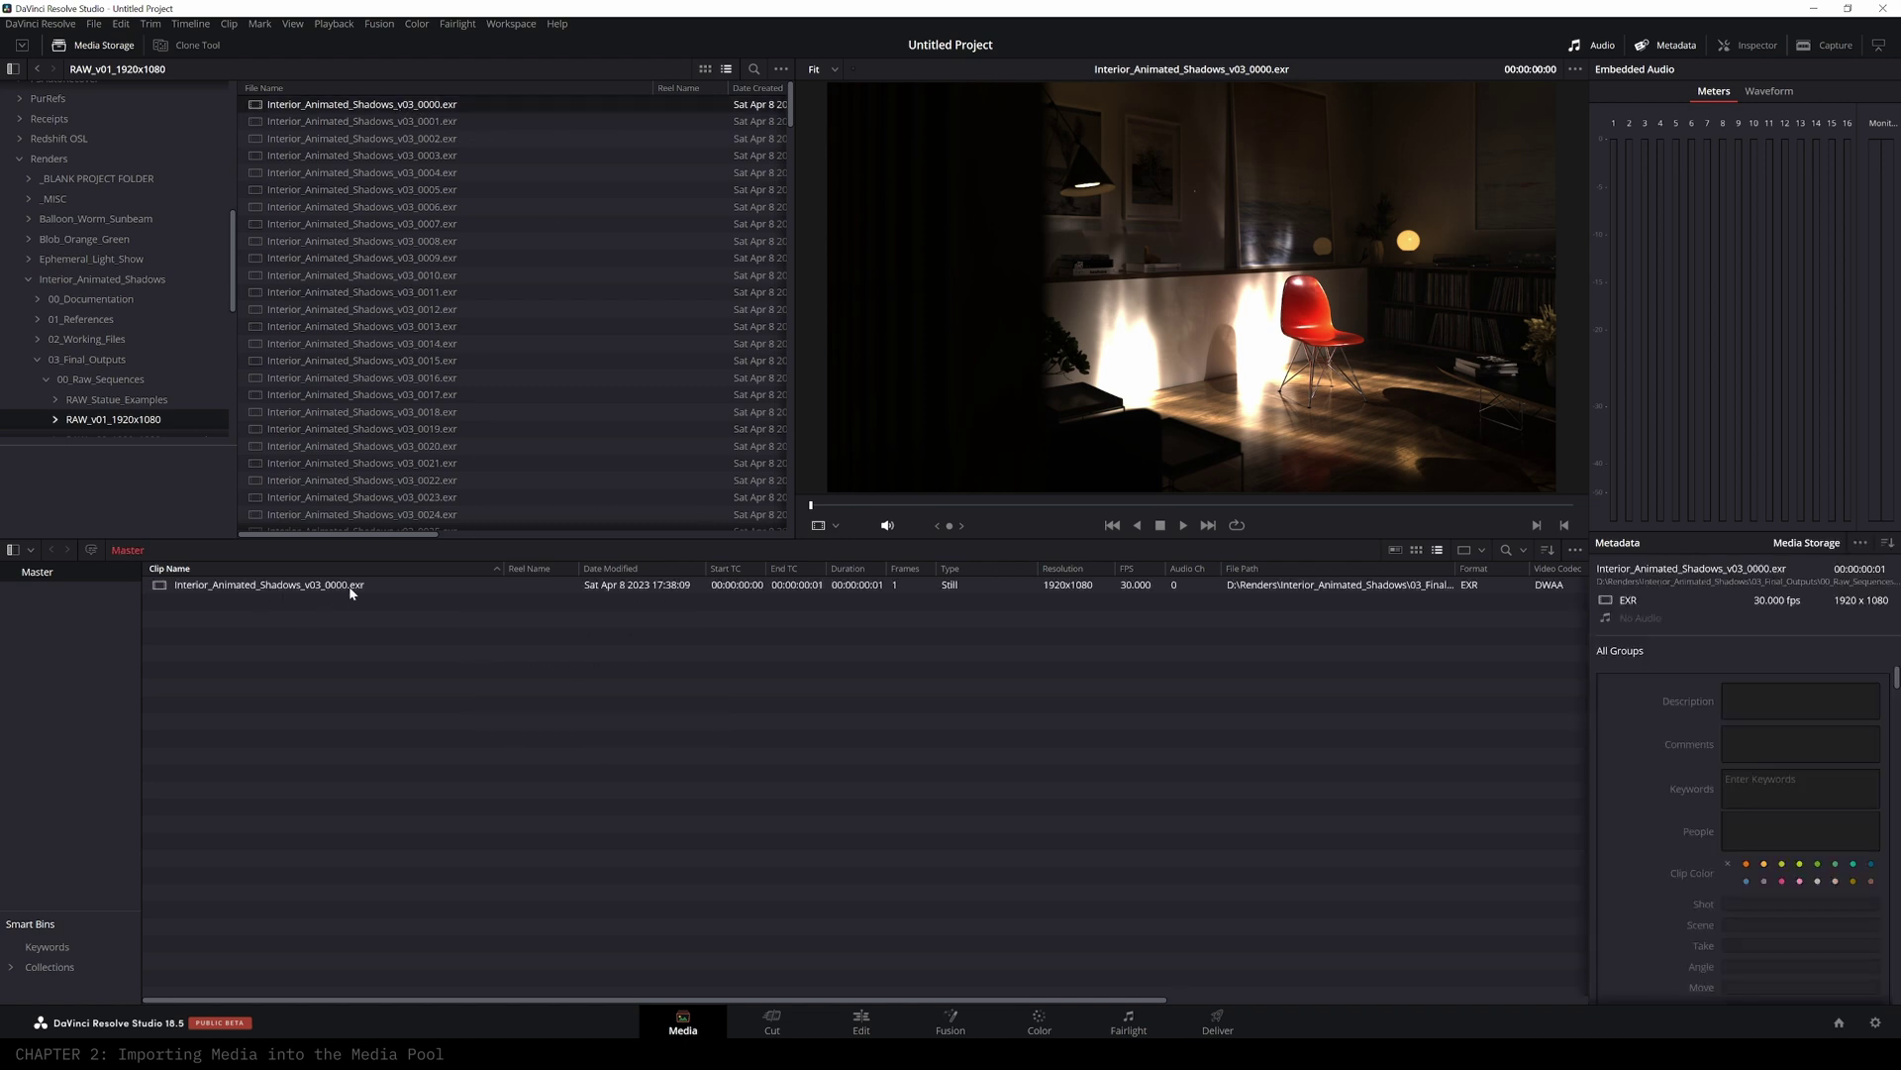
left_click_drag(371, 326, 501, 757)
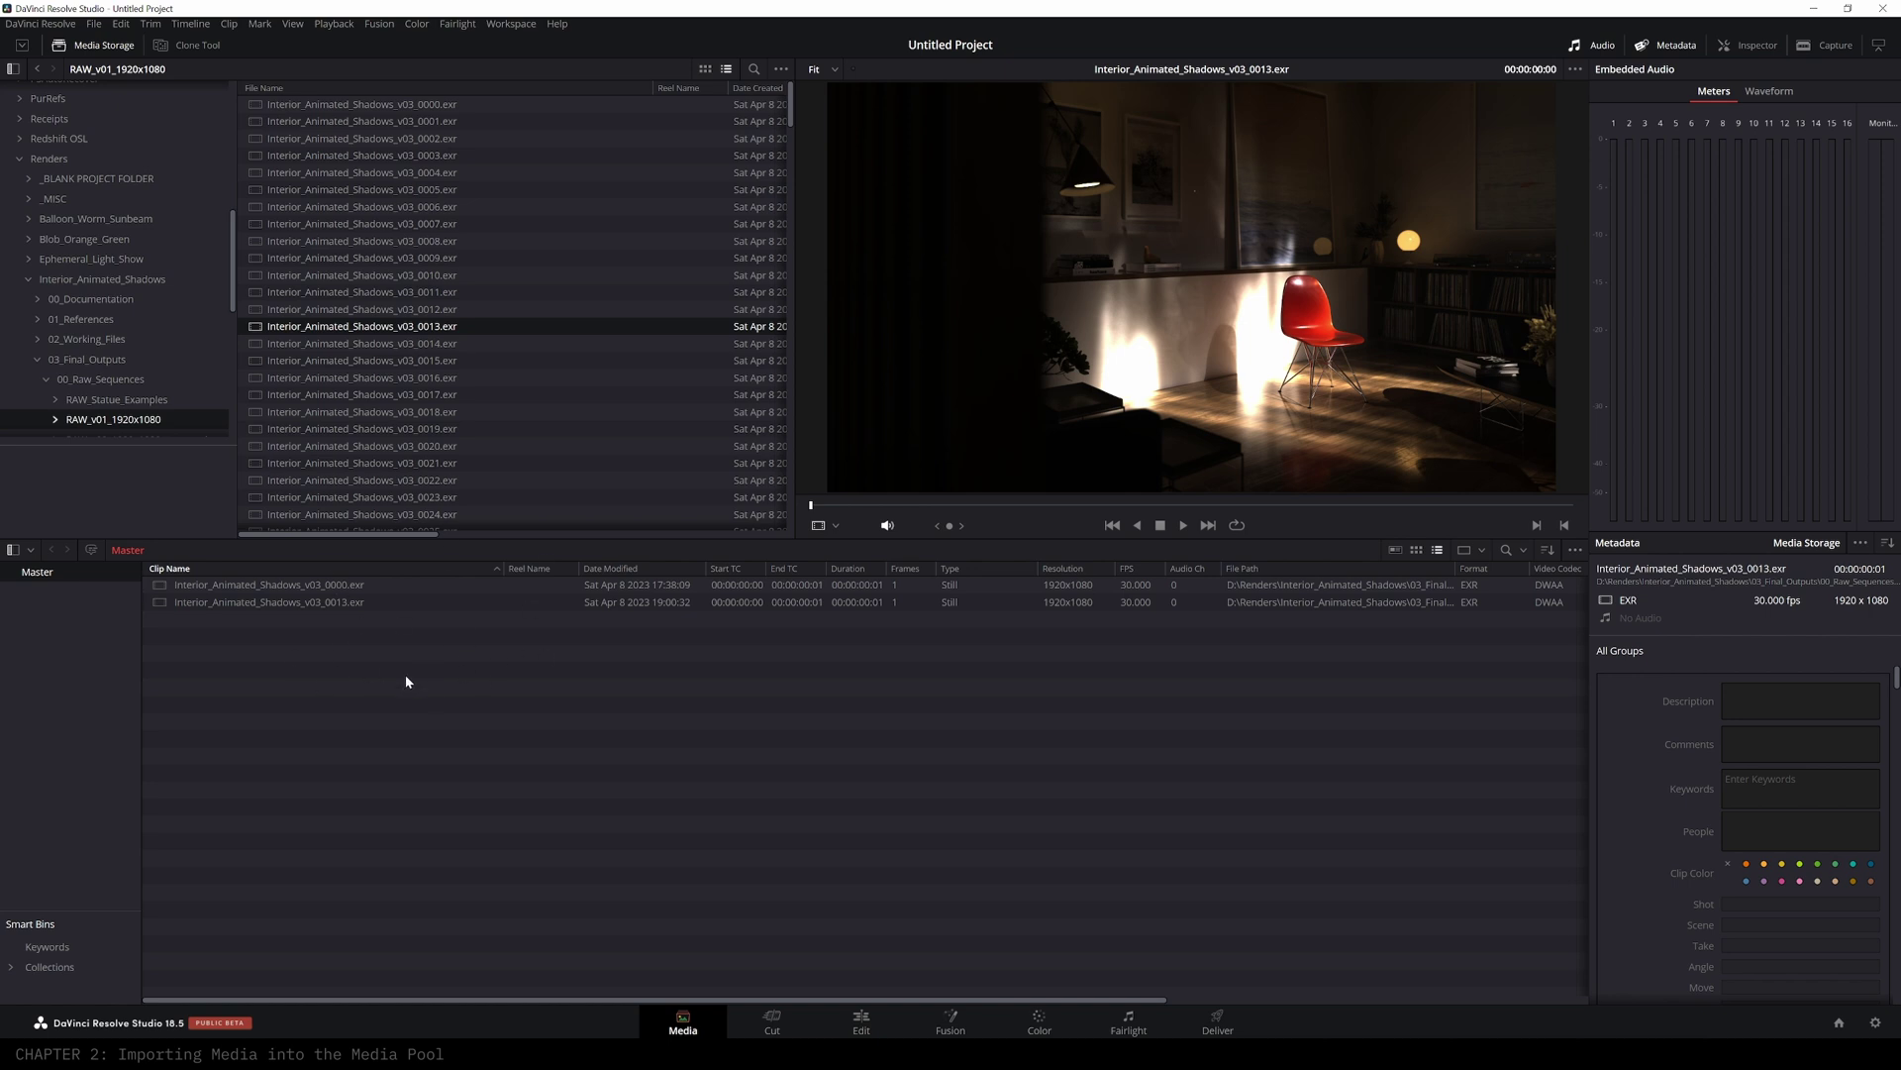
- Delete both single-frame clips from the media pool
left_click(348, 585)
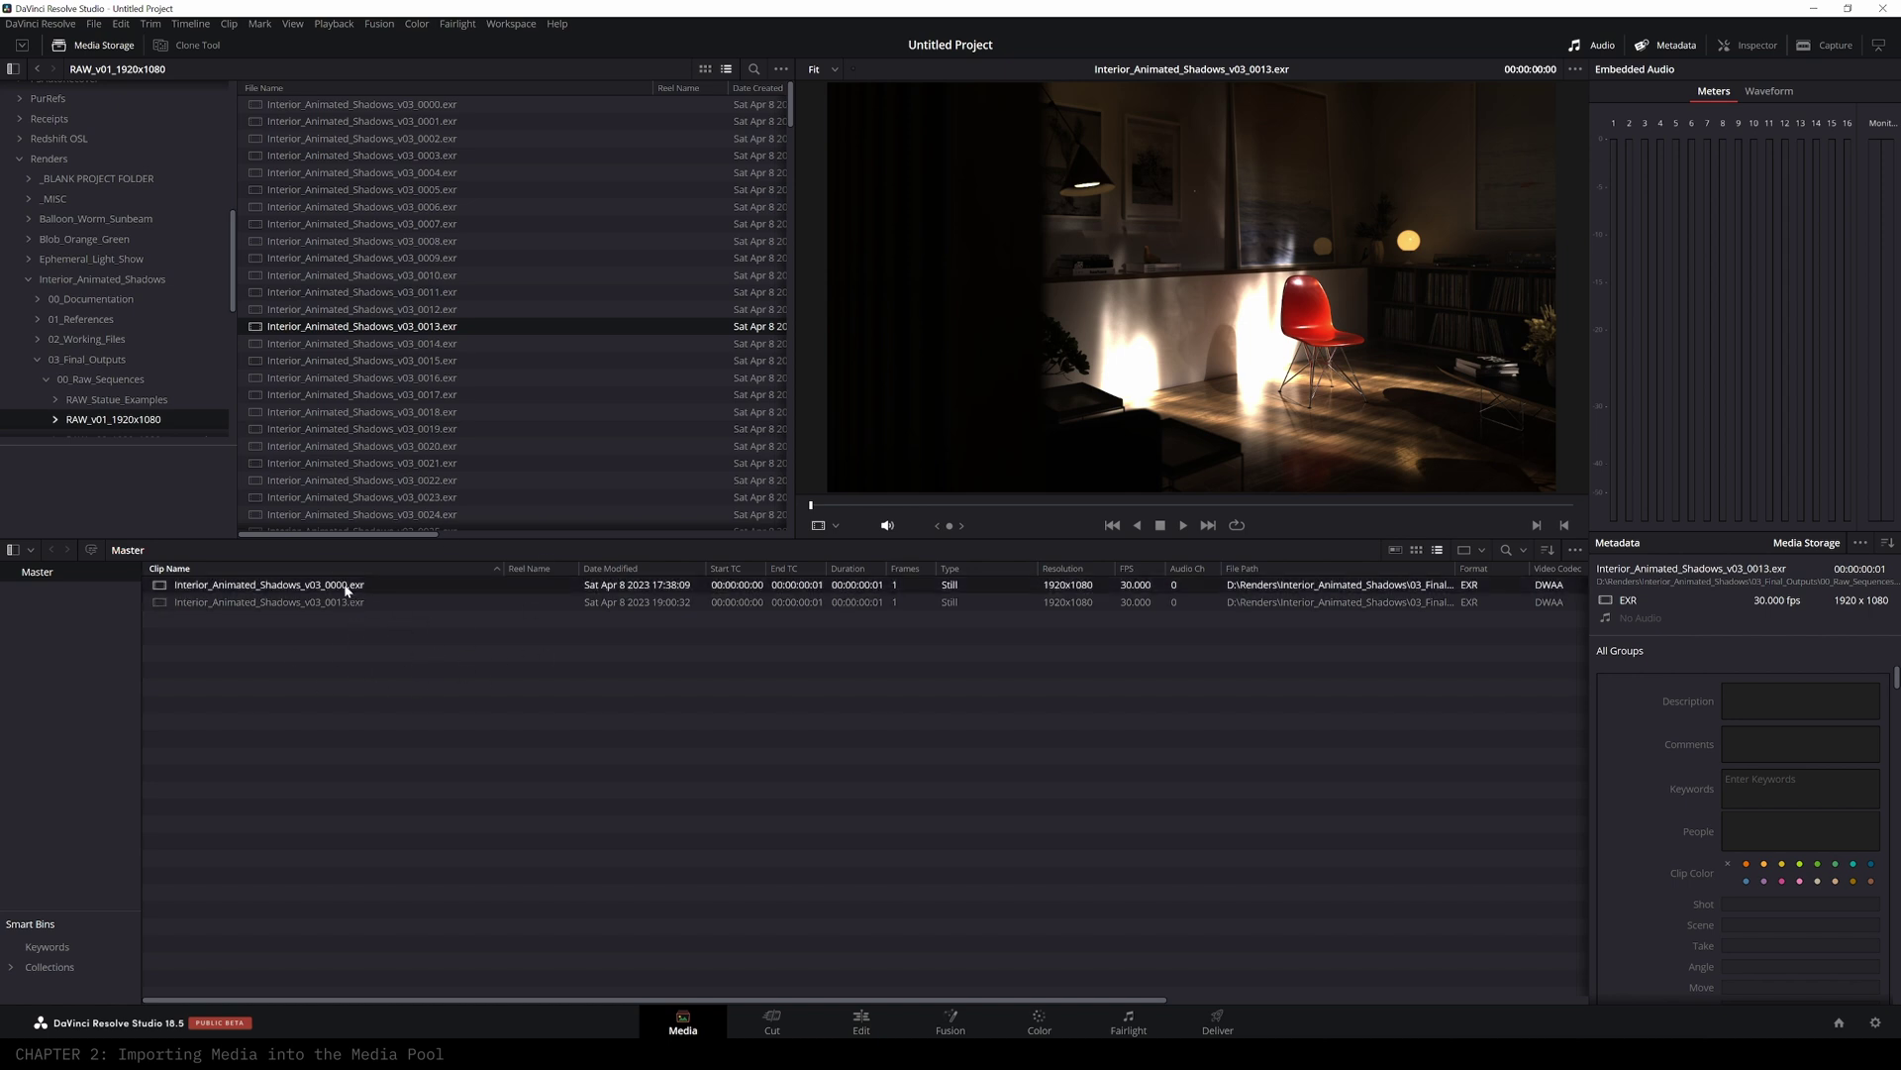
left_click(340, 603, "shift")
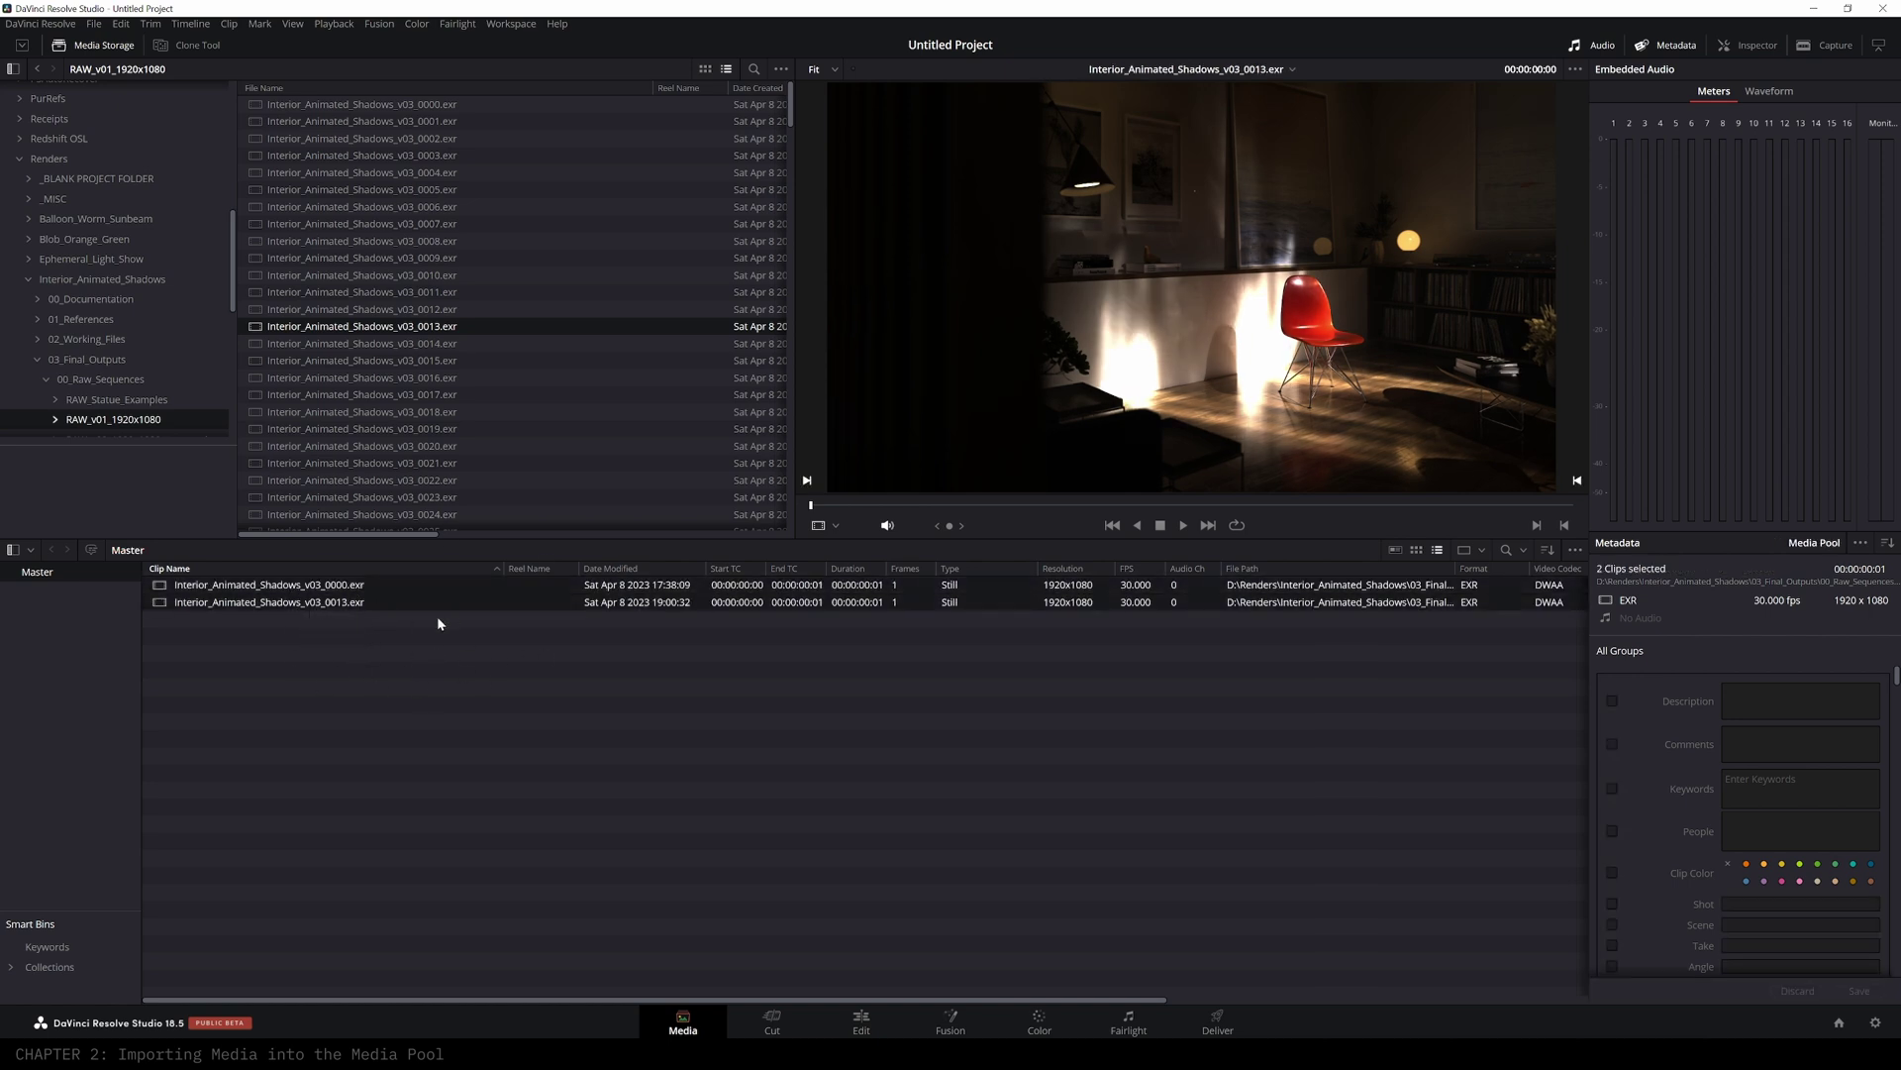
key("Delete")
- Set the frame display mode to Sequence and add Interior_Animated_Shadows_v03_[0000-0240].exr to the media pool
left_click(782, 68)
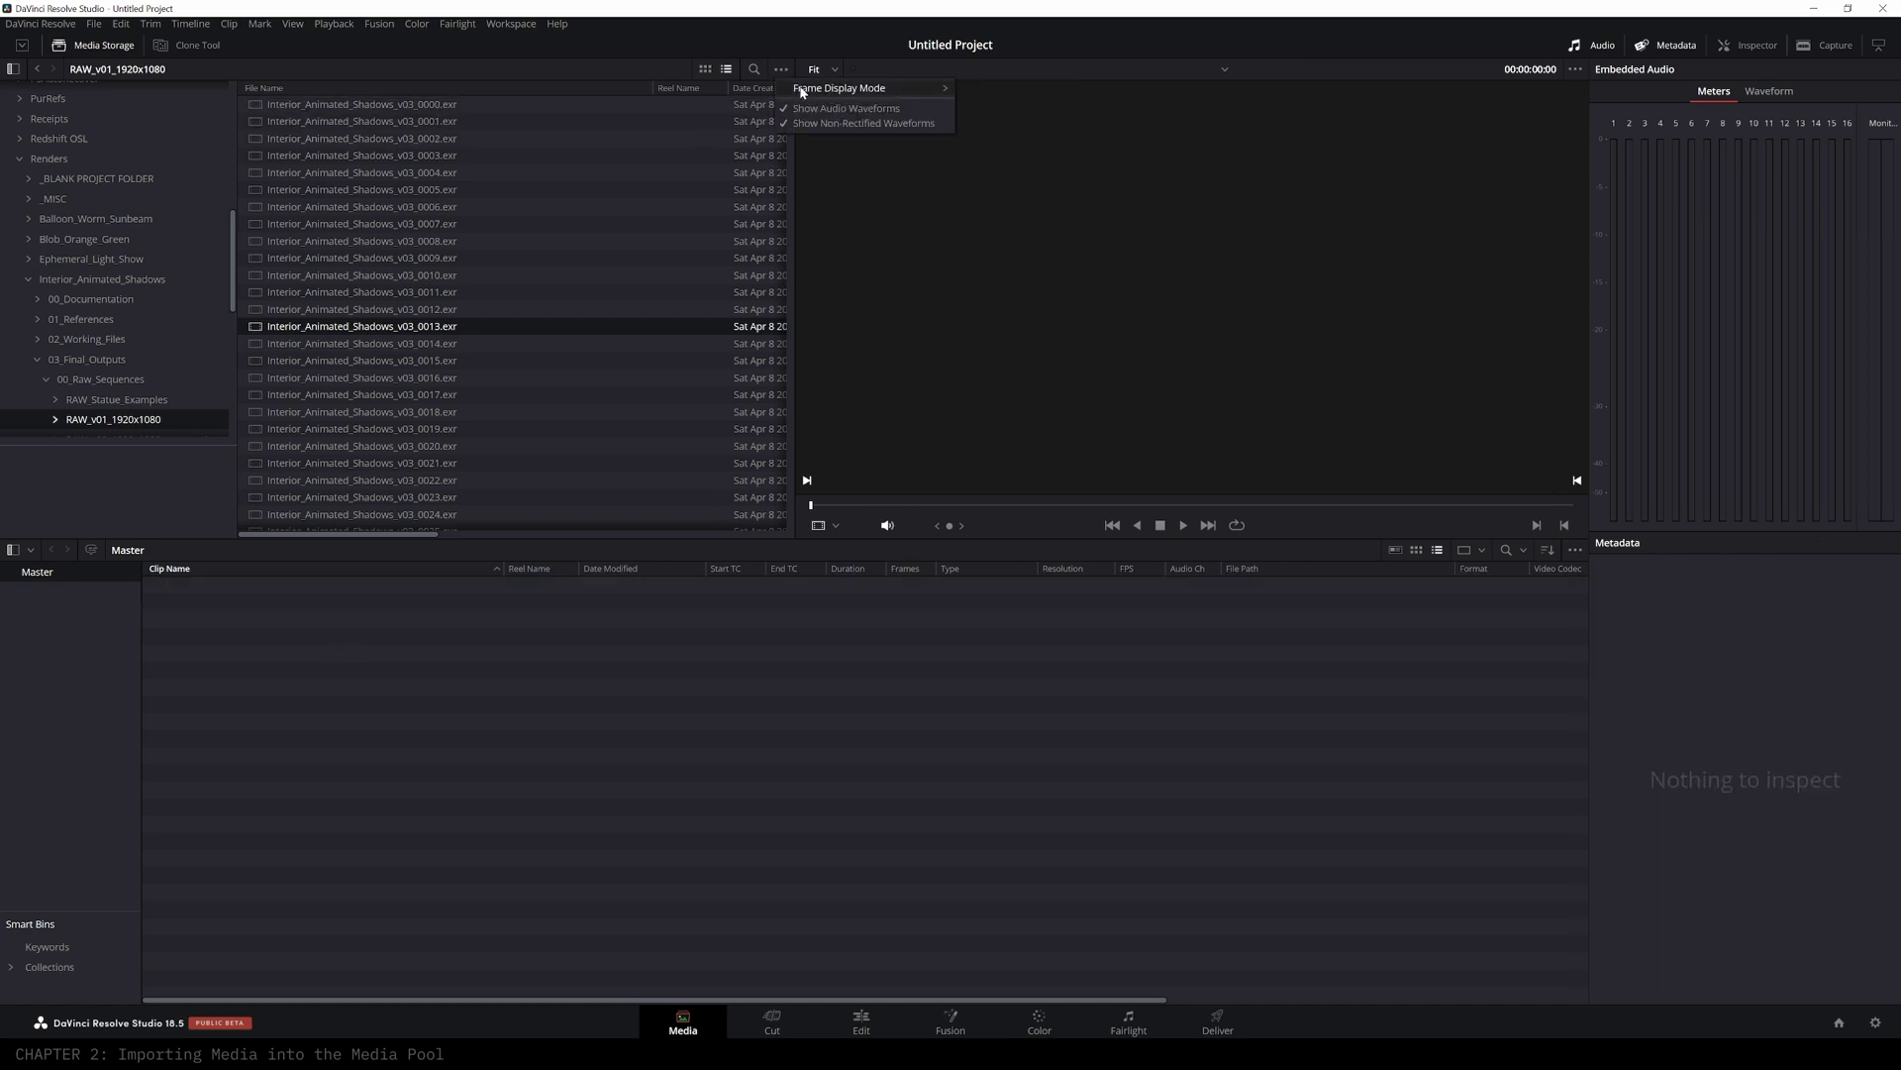
mouse_move(919, 92)
left_click(990, 123)
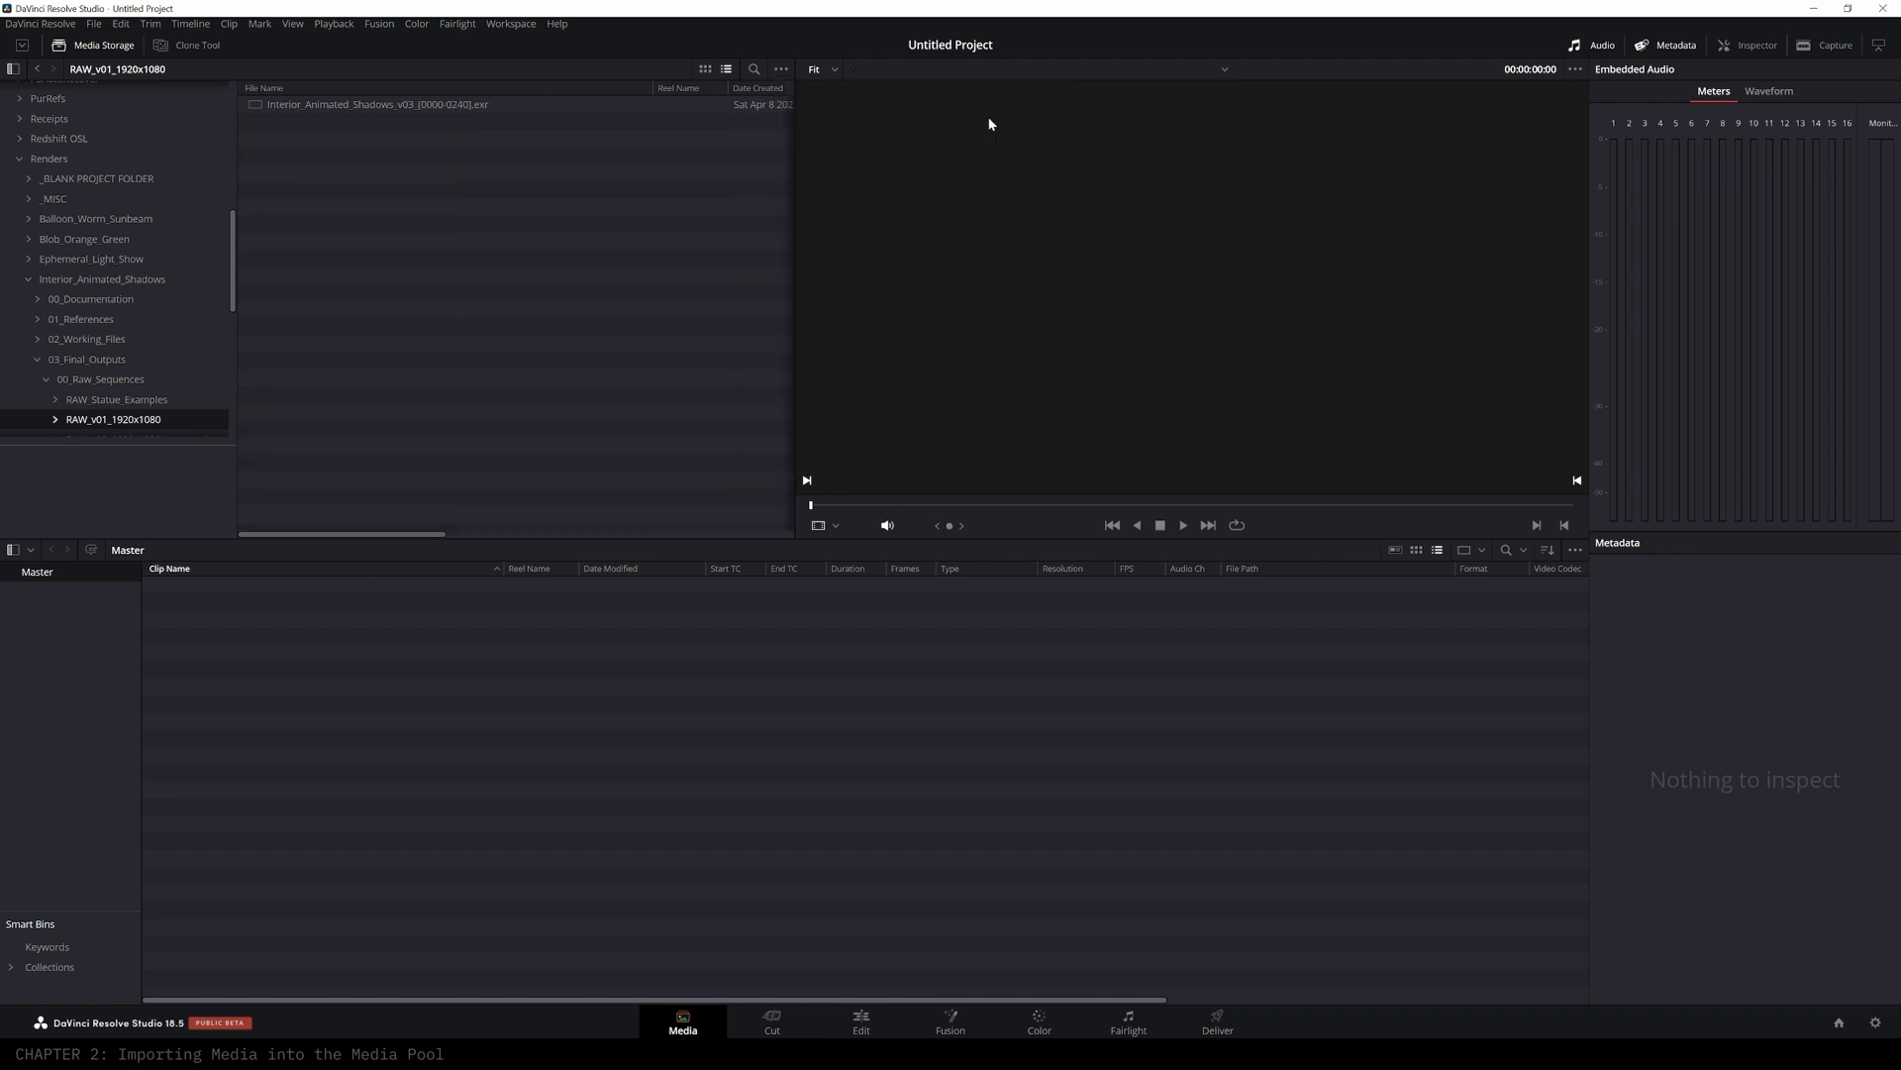
left_click_drag(353, 107, 267, 683)
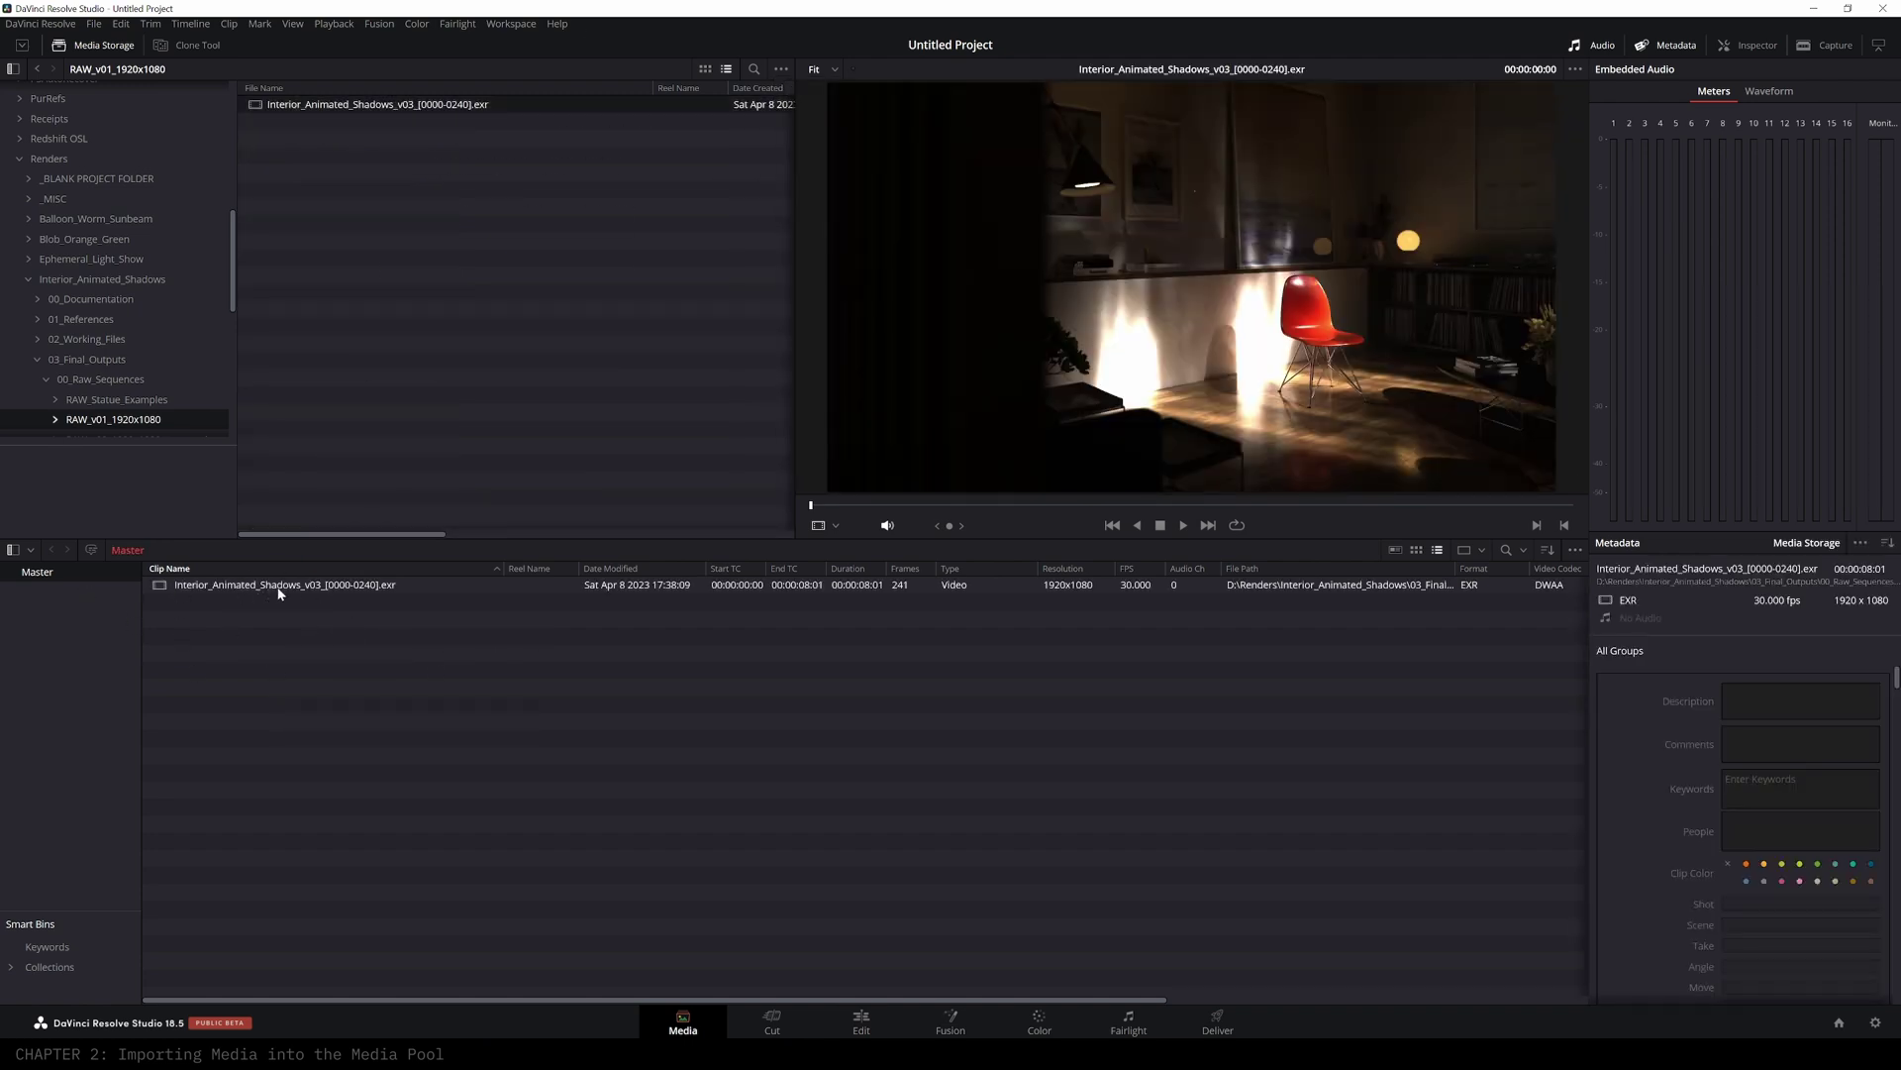
mouse_move(884, 505)
left_mouse_down()
mouse_move(1526, 505)
mouse_move(857, 495)
left_mouse_up()
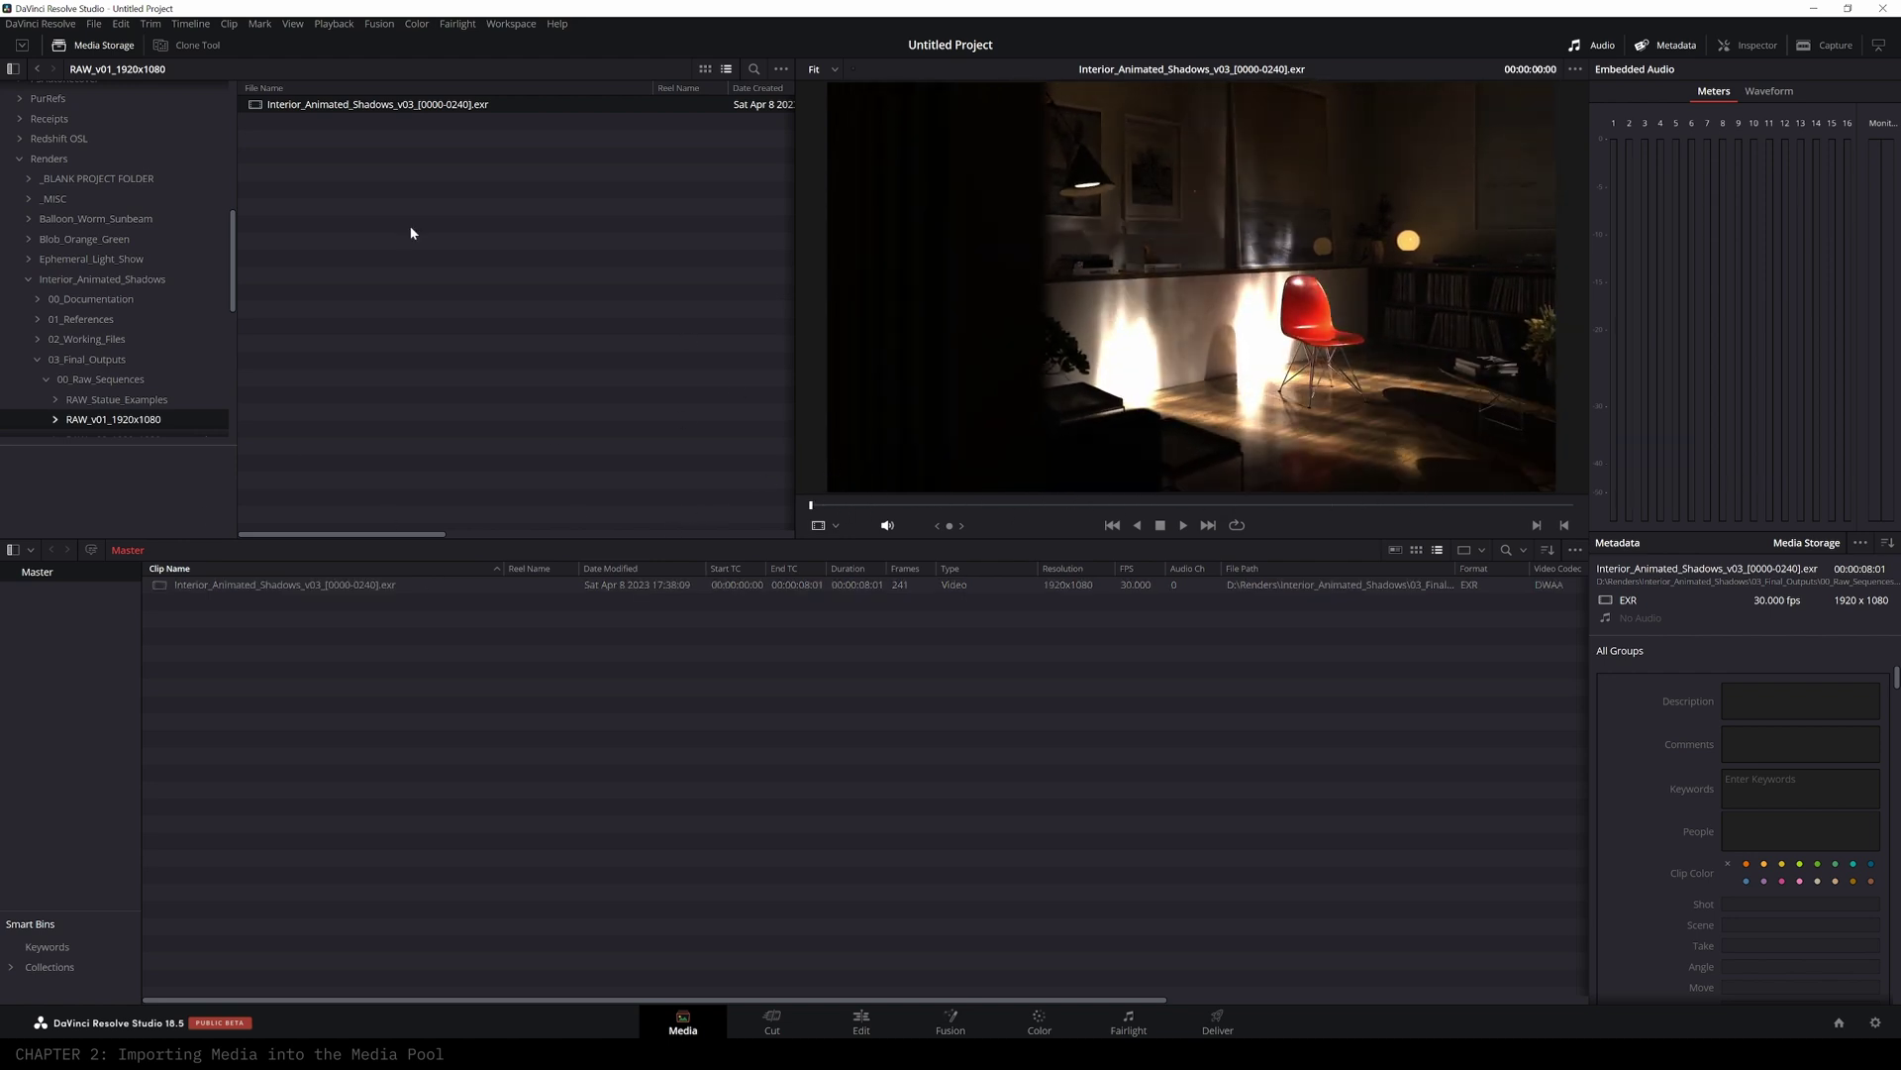
- Add the four v04 camera JPG sequences from the Balloon_Worm_Sunbeam project's ANIMATICS folder to the media pool
left_click(91, 360)
left_click(99, 202)
double_click(306, 155)
double_click(322, 105)
double_click(326, 105)
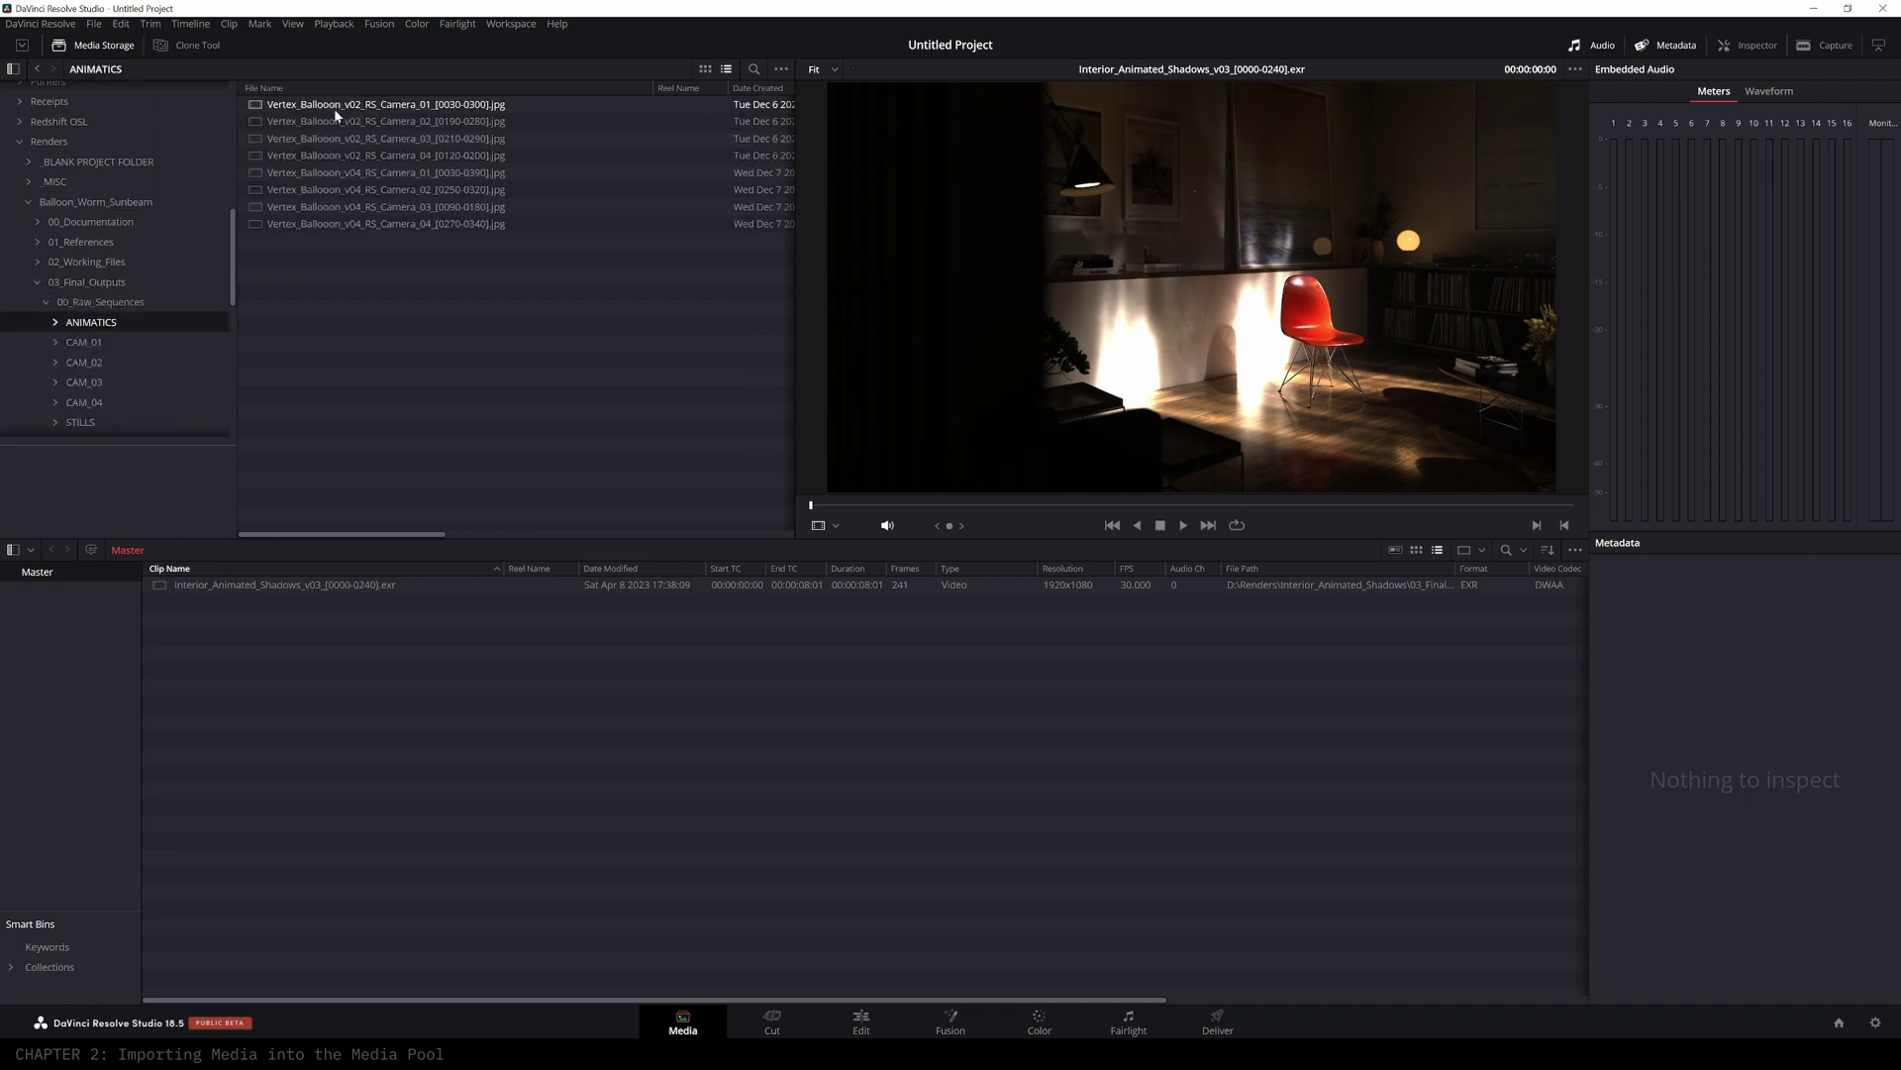
left_click(390, 174)
left_click(390, 223, "shift")
left_click_drag(390, 224, 435, 749)
- Add the v04 EXR sequences from the Balloon_Worm_Sunbeam CAM_01, CAM_02, CAM_03 and CAM_04 folders to the media pool
left_click(87, 342)
left_click(85, 362)
left_click(81, 346)
left_click_drag(386, 138, 374, 782)
left_click(86, 362)
left_click_drag(386, 105, 374, 782)
left_click(87, 382)
left_click_drag(386, 105, 375, 788)
left_click(89, 403)
left_click(37, 283)
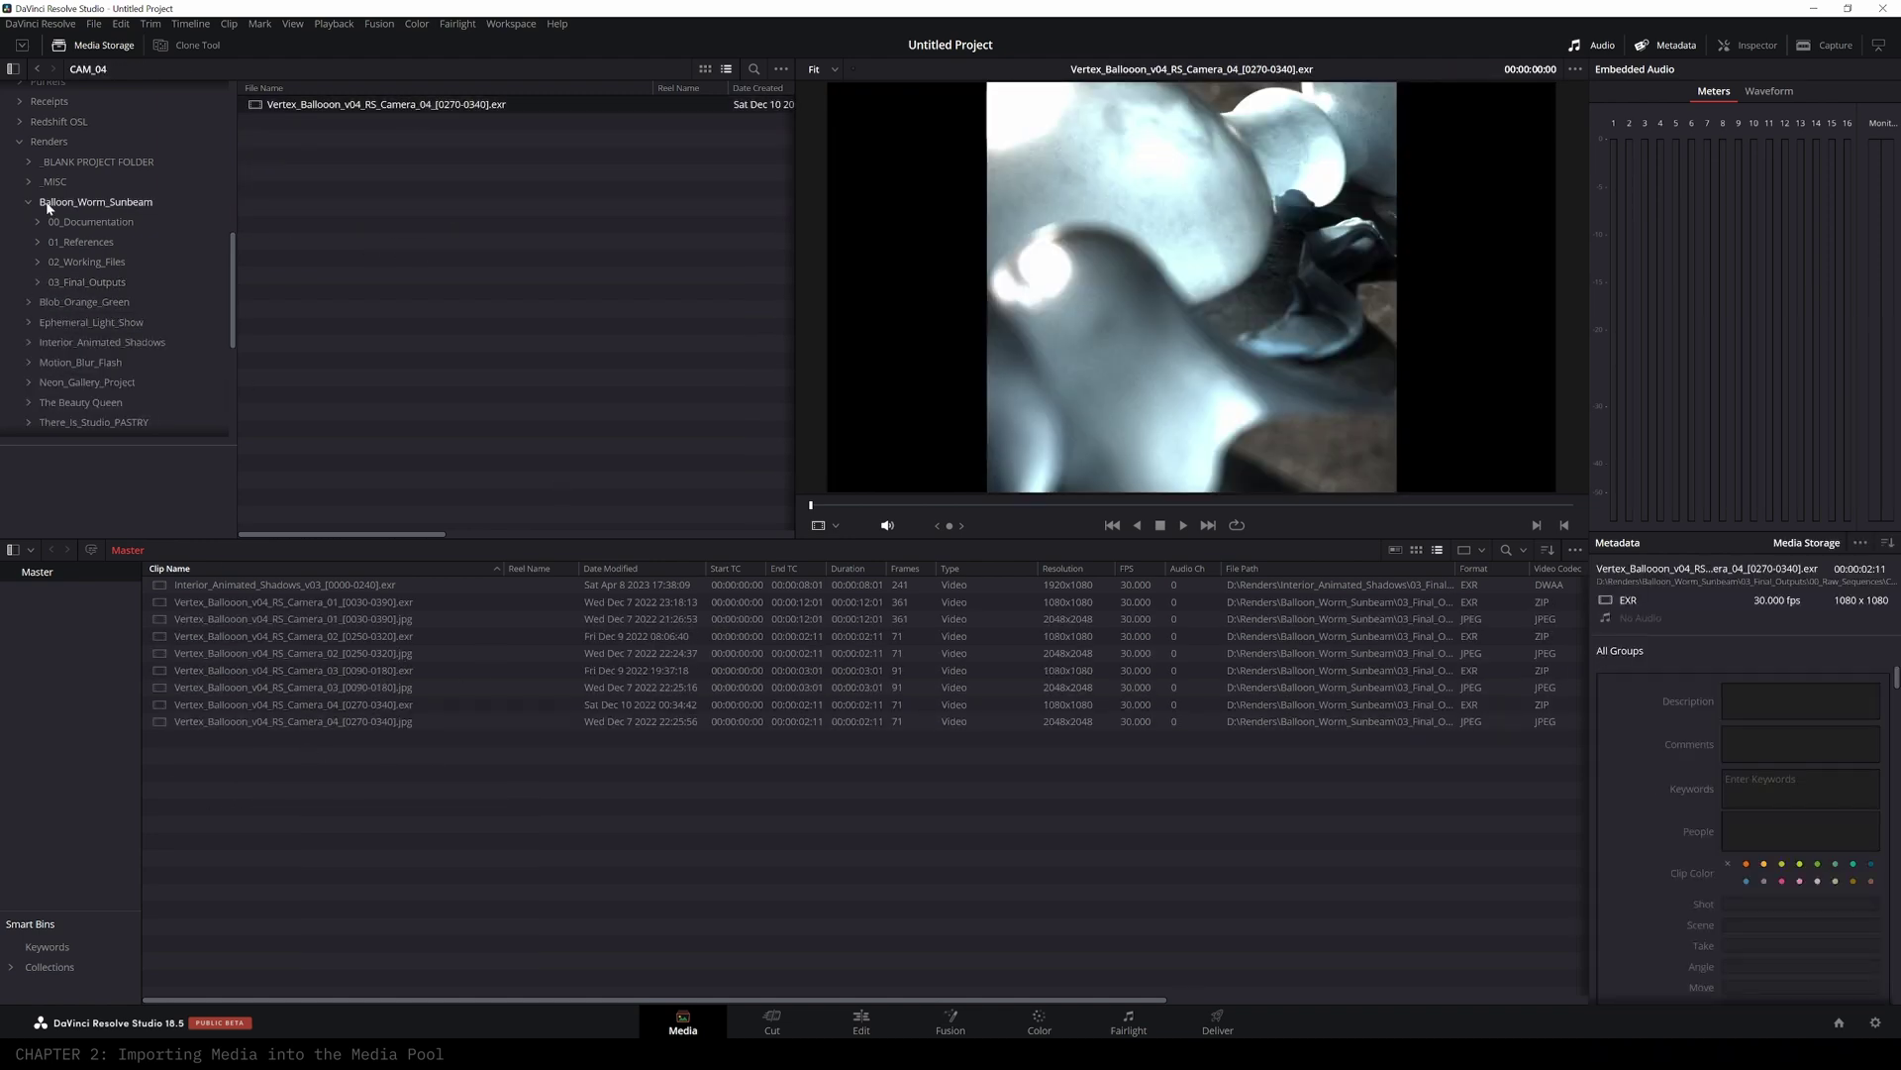
- Add Out_Of_Gamut_Test_v01.exr, RAMP.exr and the ACEScg_vs_sRGB_Primaries_[0000-0150].exr sequence from the tutorial footage to the media pool
double_click(77, 302)
double_click(281, 140)
left_click(286, 139)
left_click_drag(327, 125, 367, 812)
double_click(327, 105)
left_click_drag(336, 105, 367, 822)
left_click(28, 303)
left_click(19, 202)
- On the Edit page, hide the effects library and media pool and resize the viewer and timeline areas
left_click(861, 1022)
left_click(176, 46)
left_click(97, 46)
left_click_drag(880, 768, 879, 675)
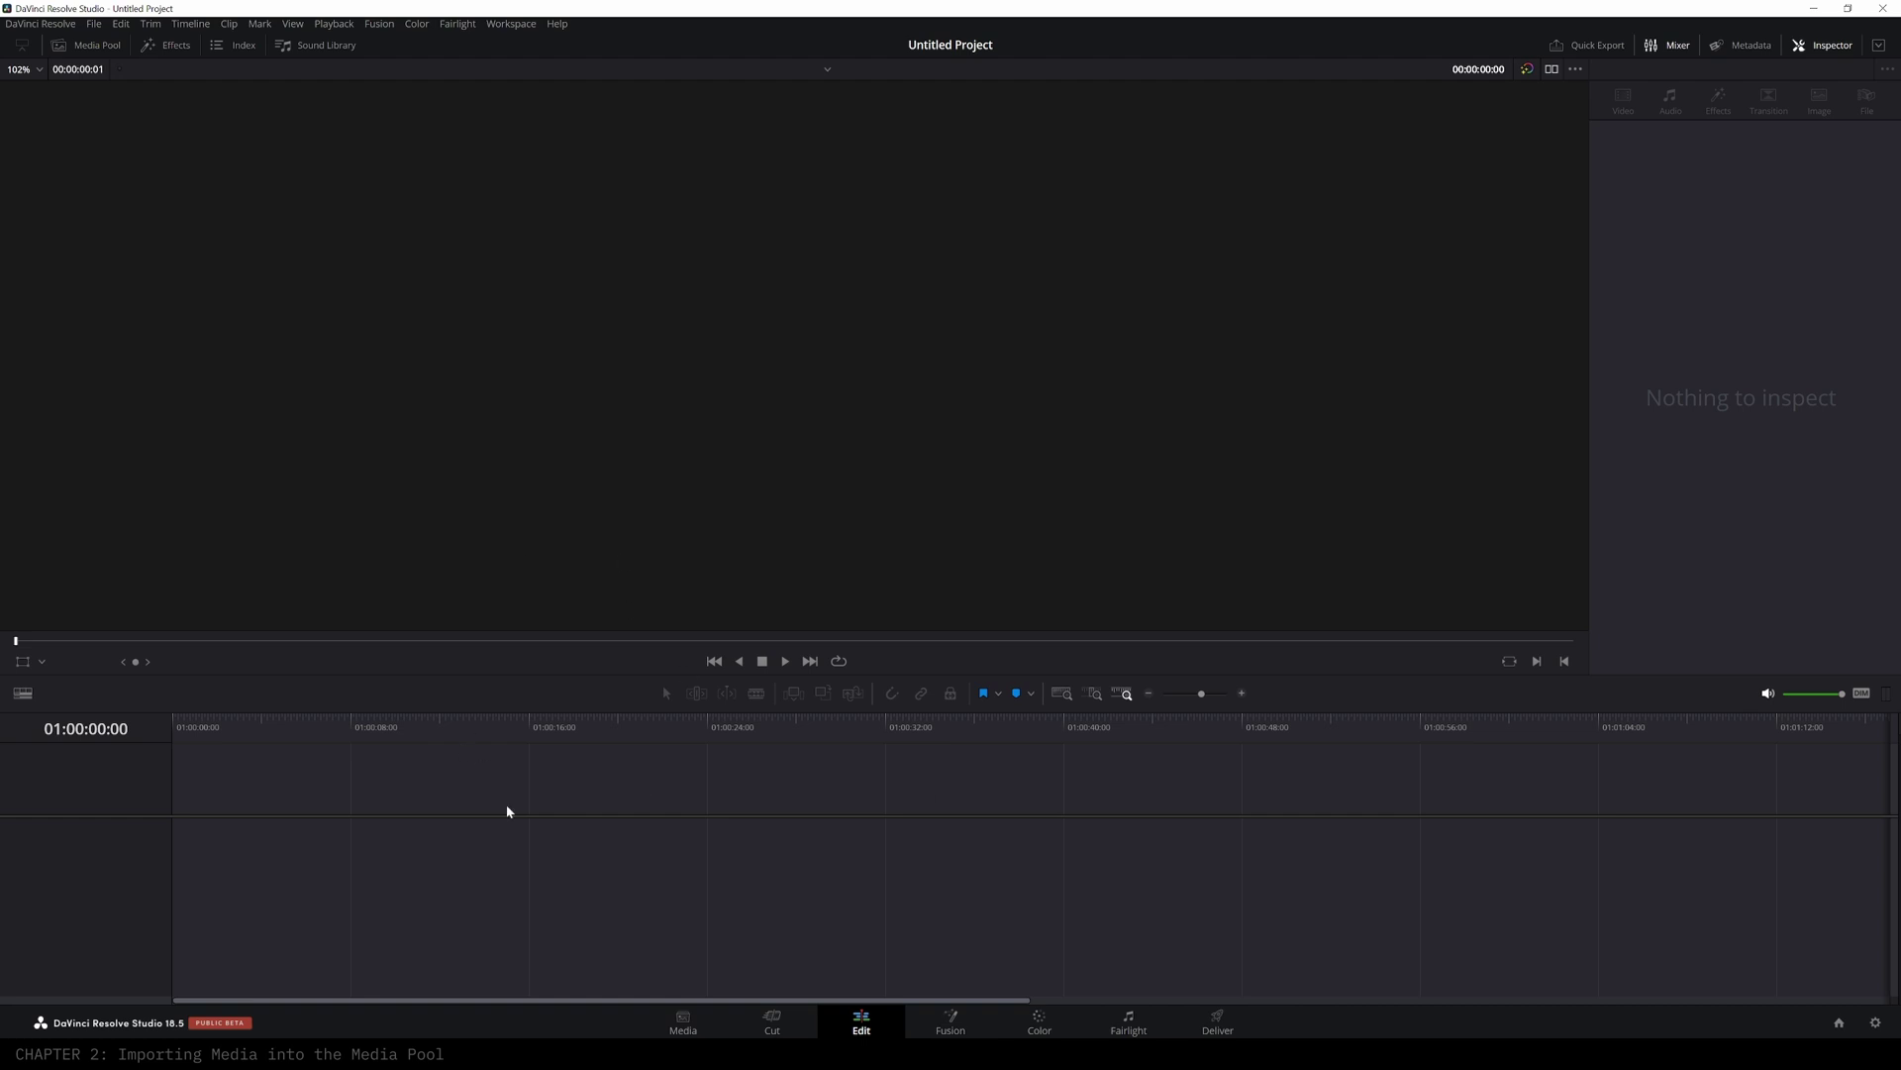
- Review the imported clips on the Media page and show the media pool on the Edit page
left_click(684, 1022)
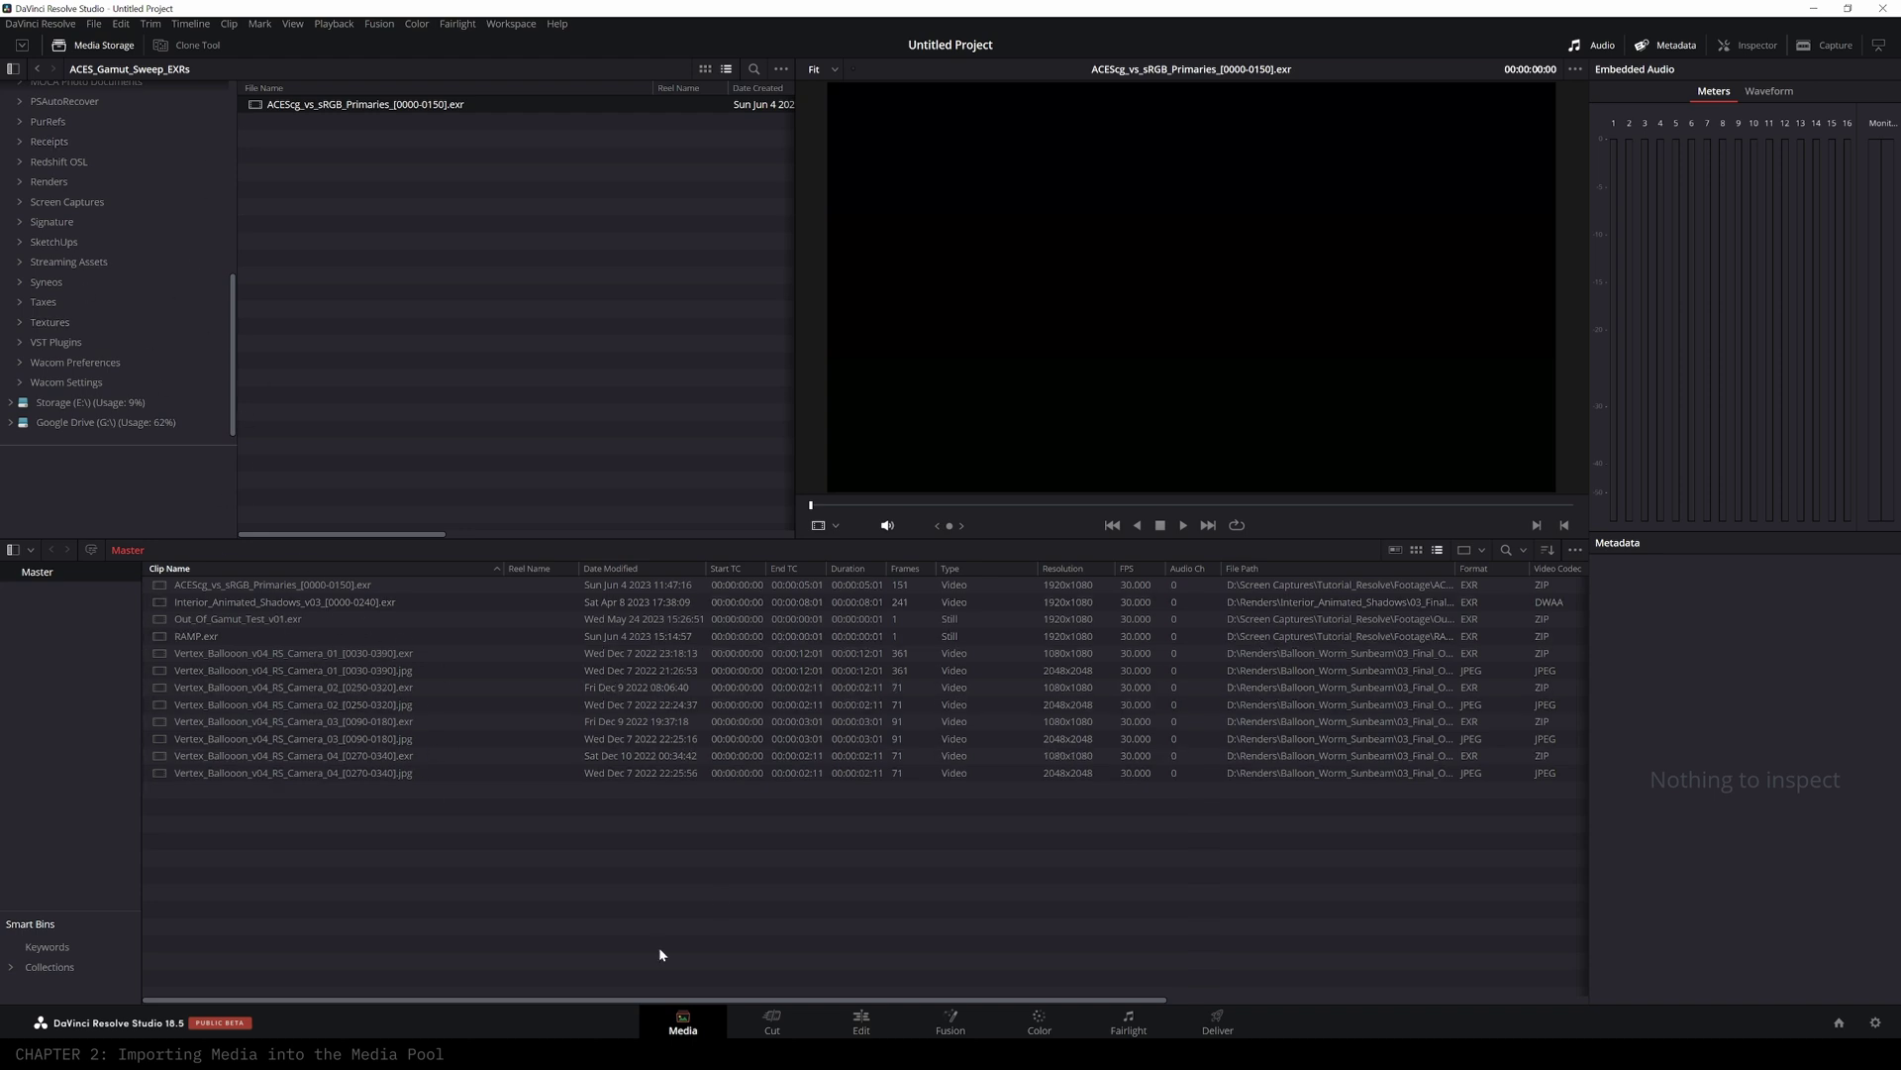
left_click(875, 1021)
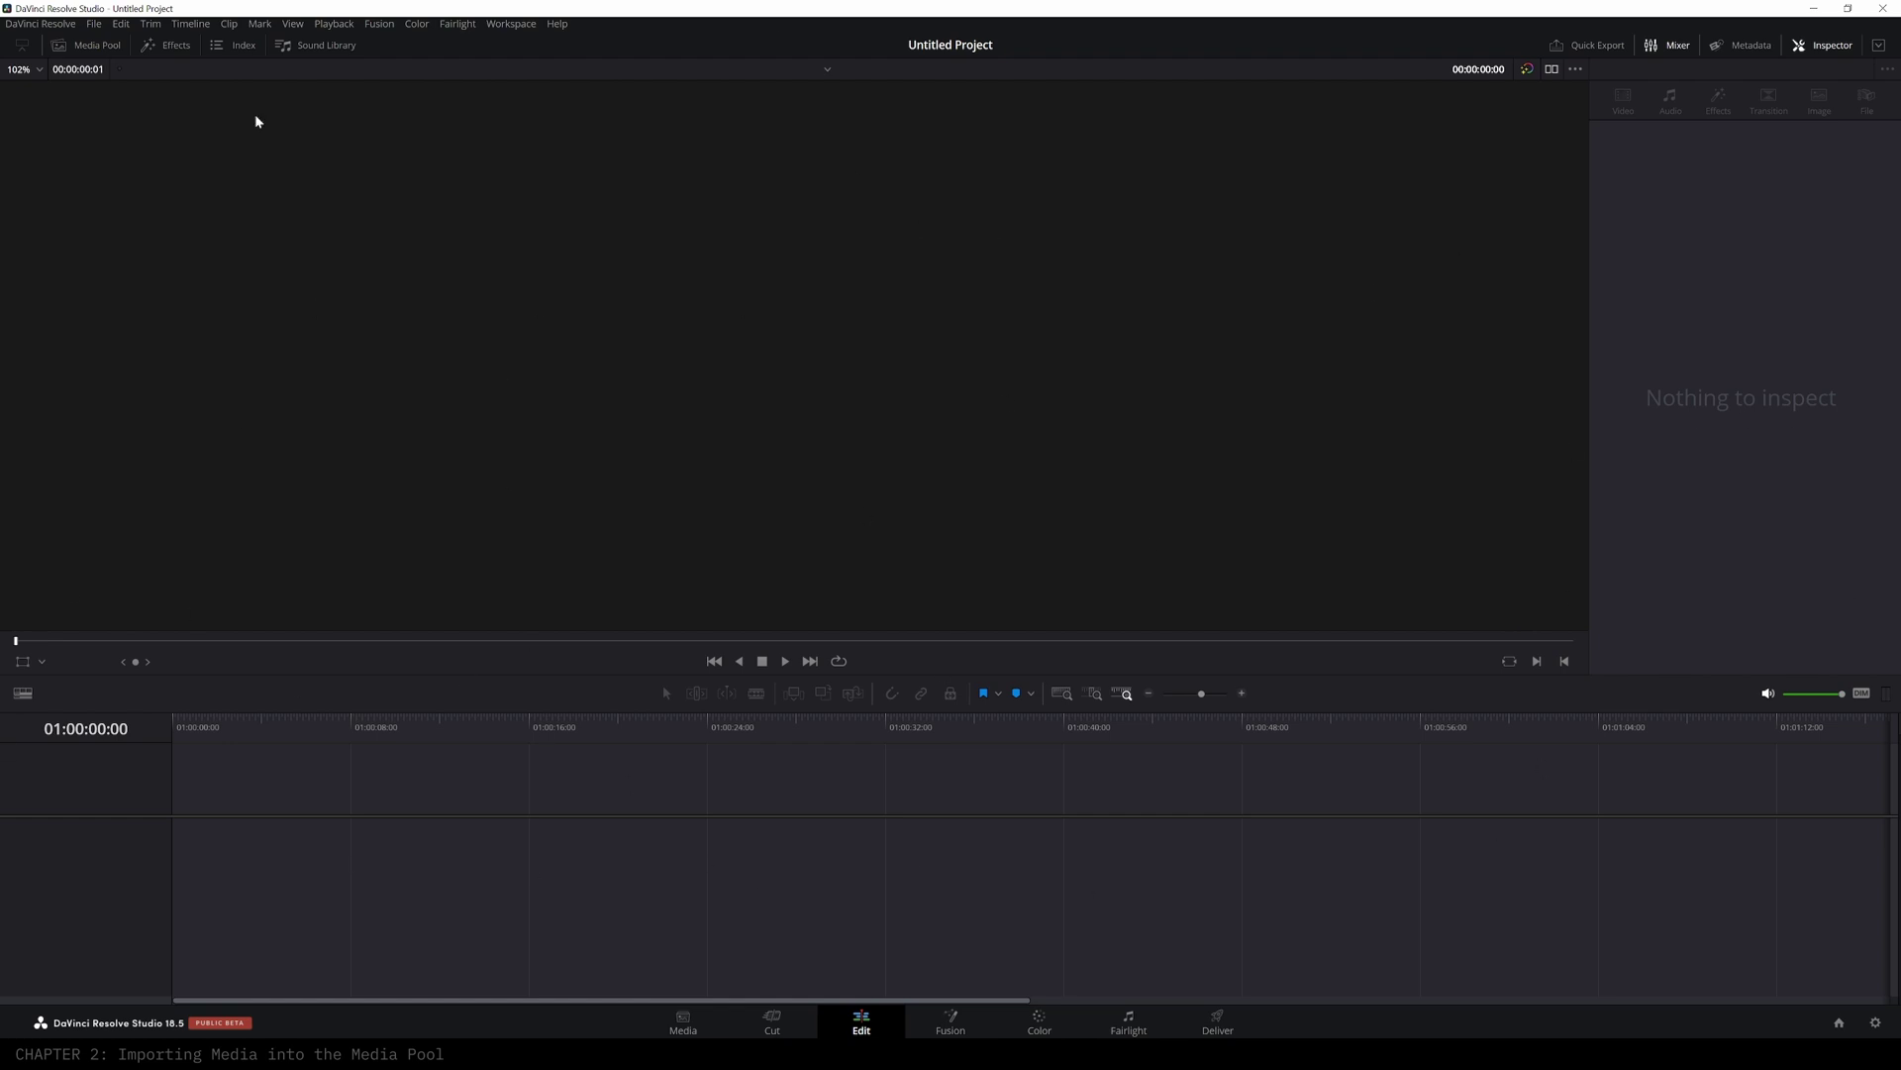
left_click(94, 45)
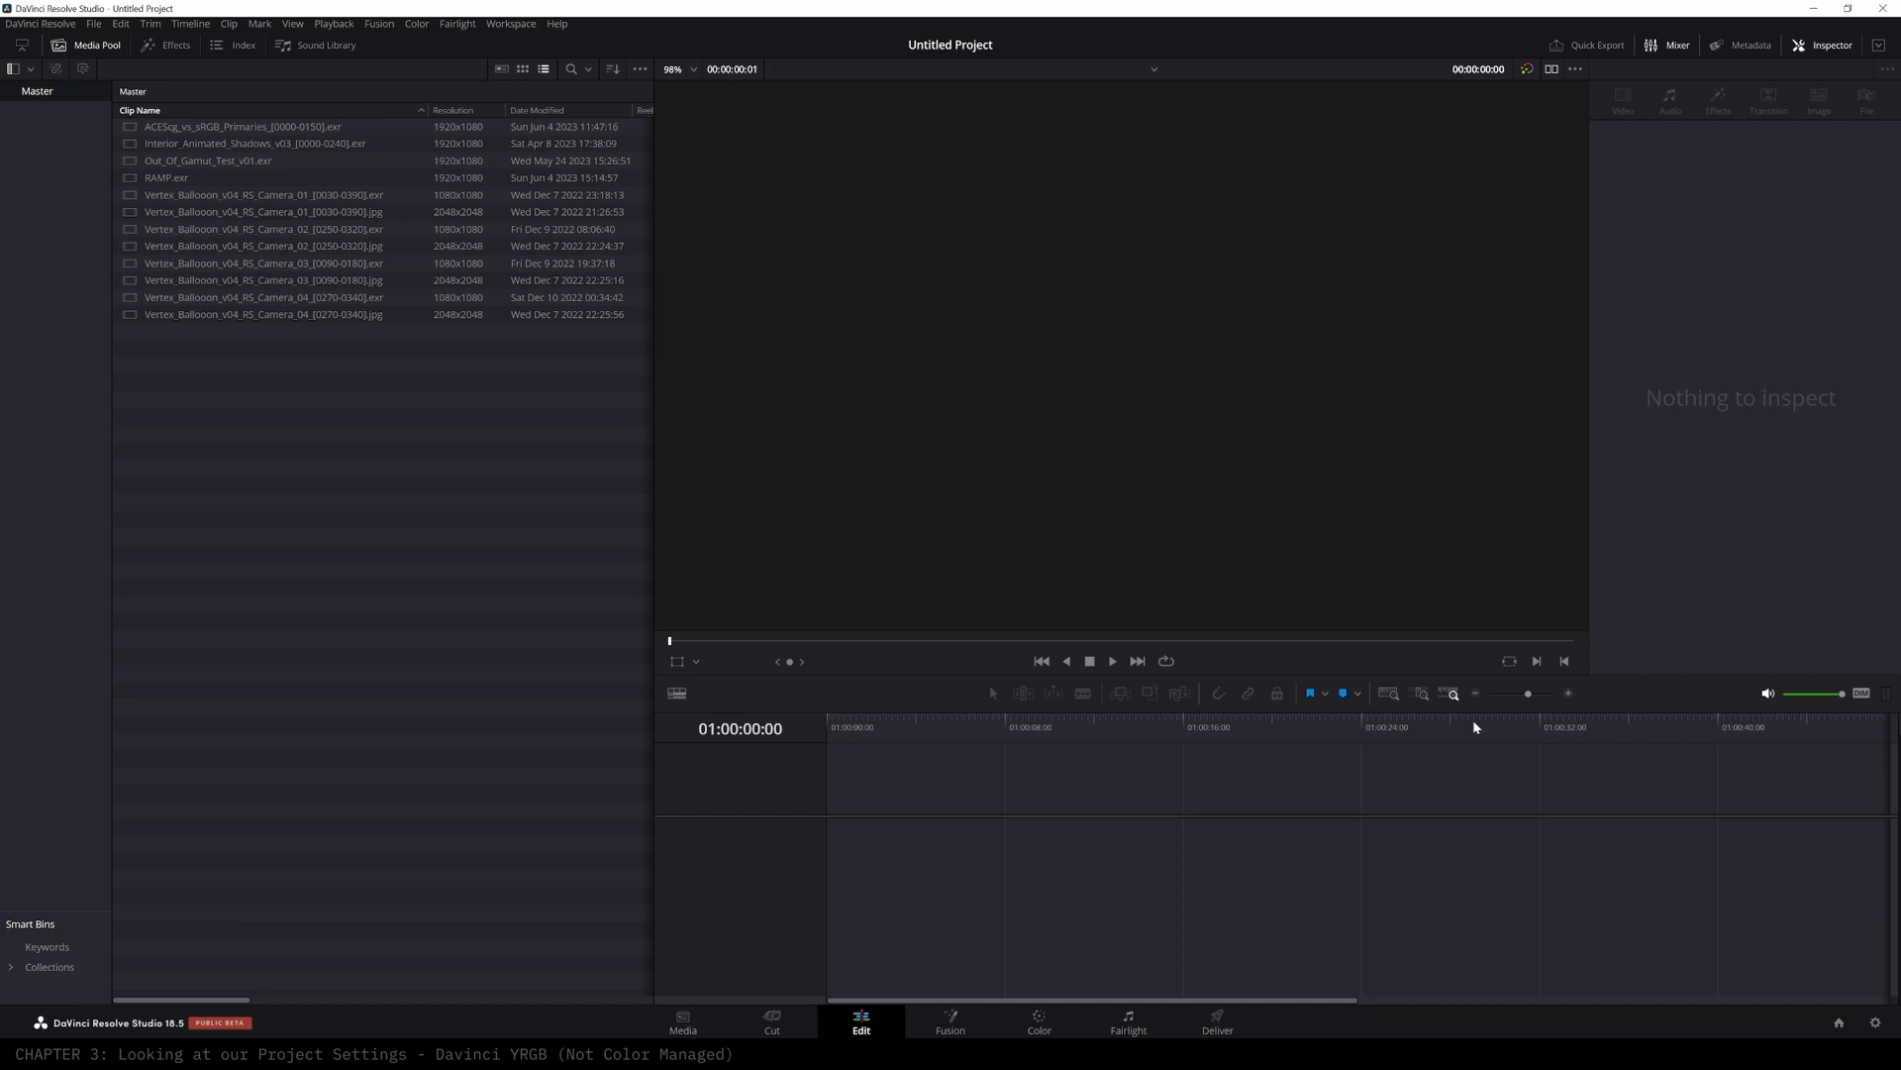
- Open the project settings and review the Master Settings and Color Management options
left_click(1876, 1023)
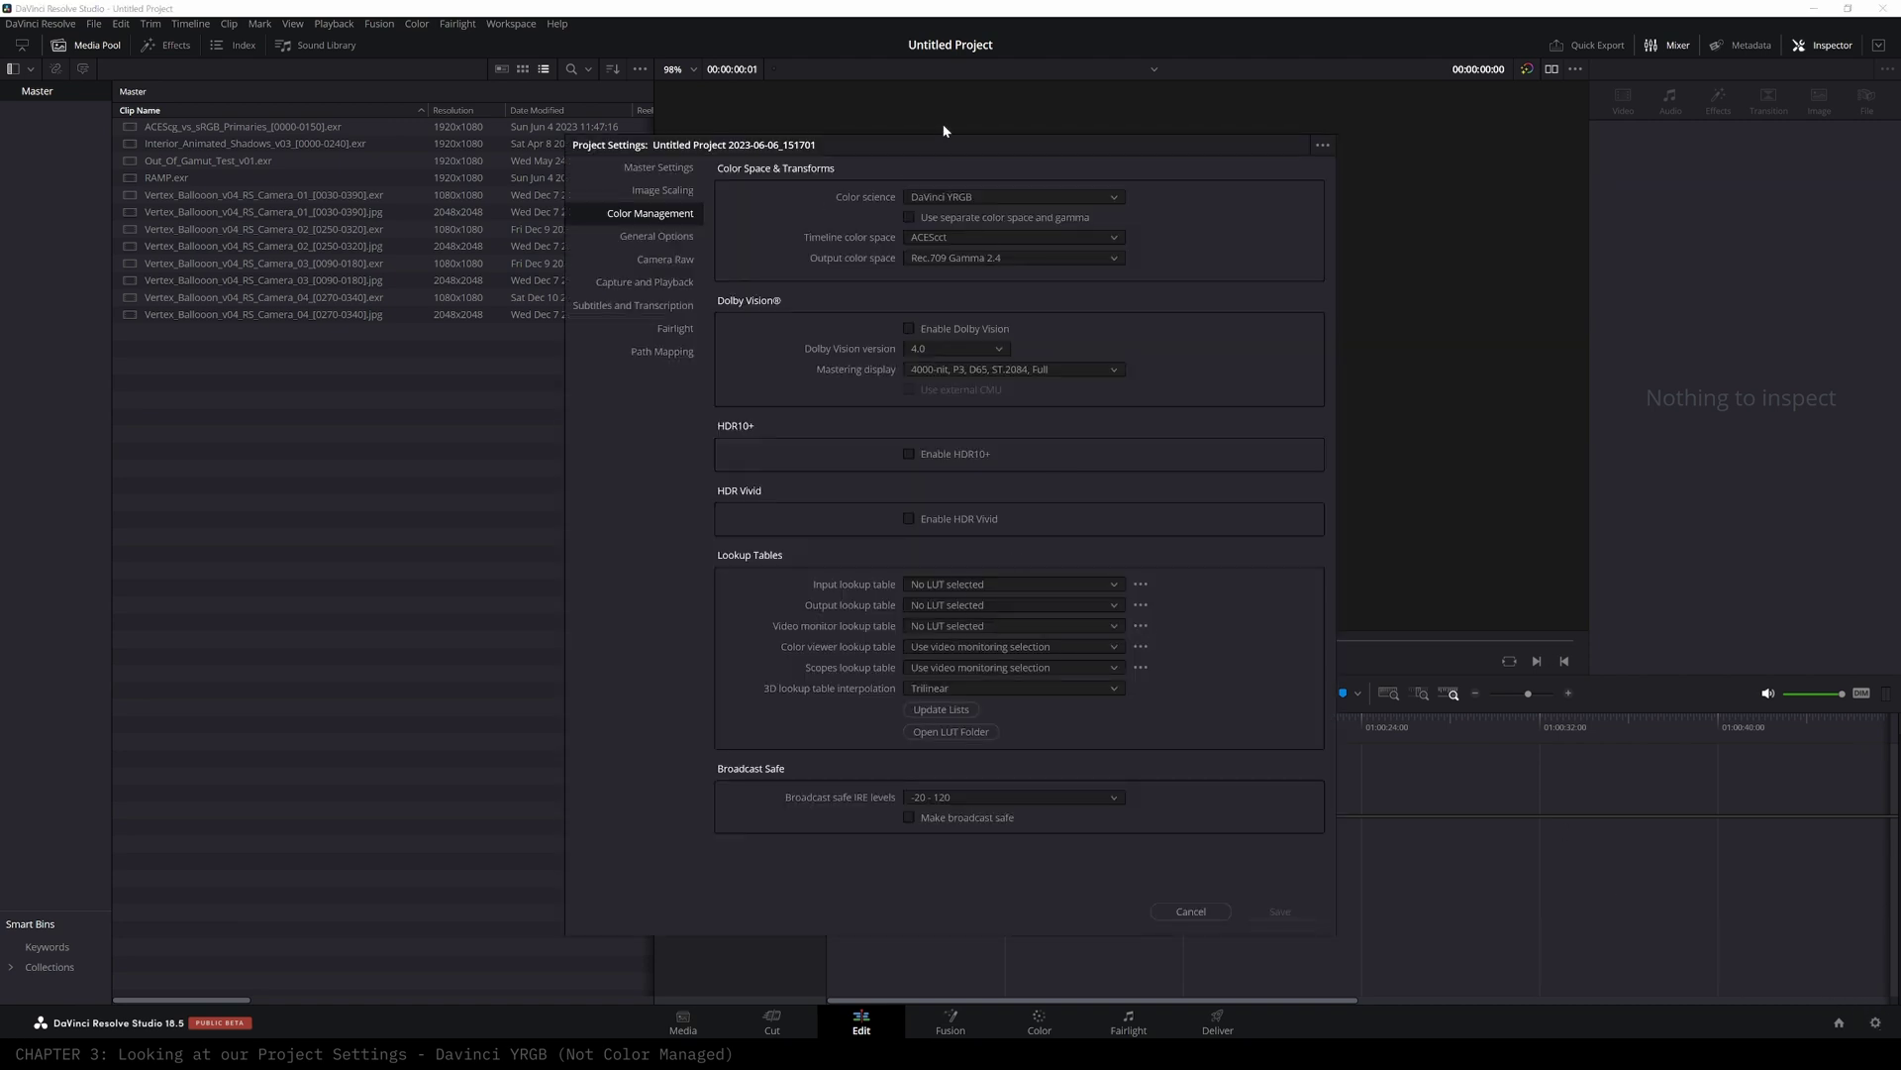
left_click_drag(941, 134, 758, 188)
left_click(462, 223)
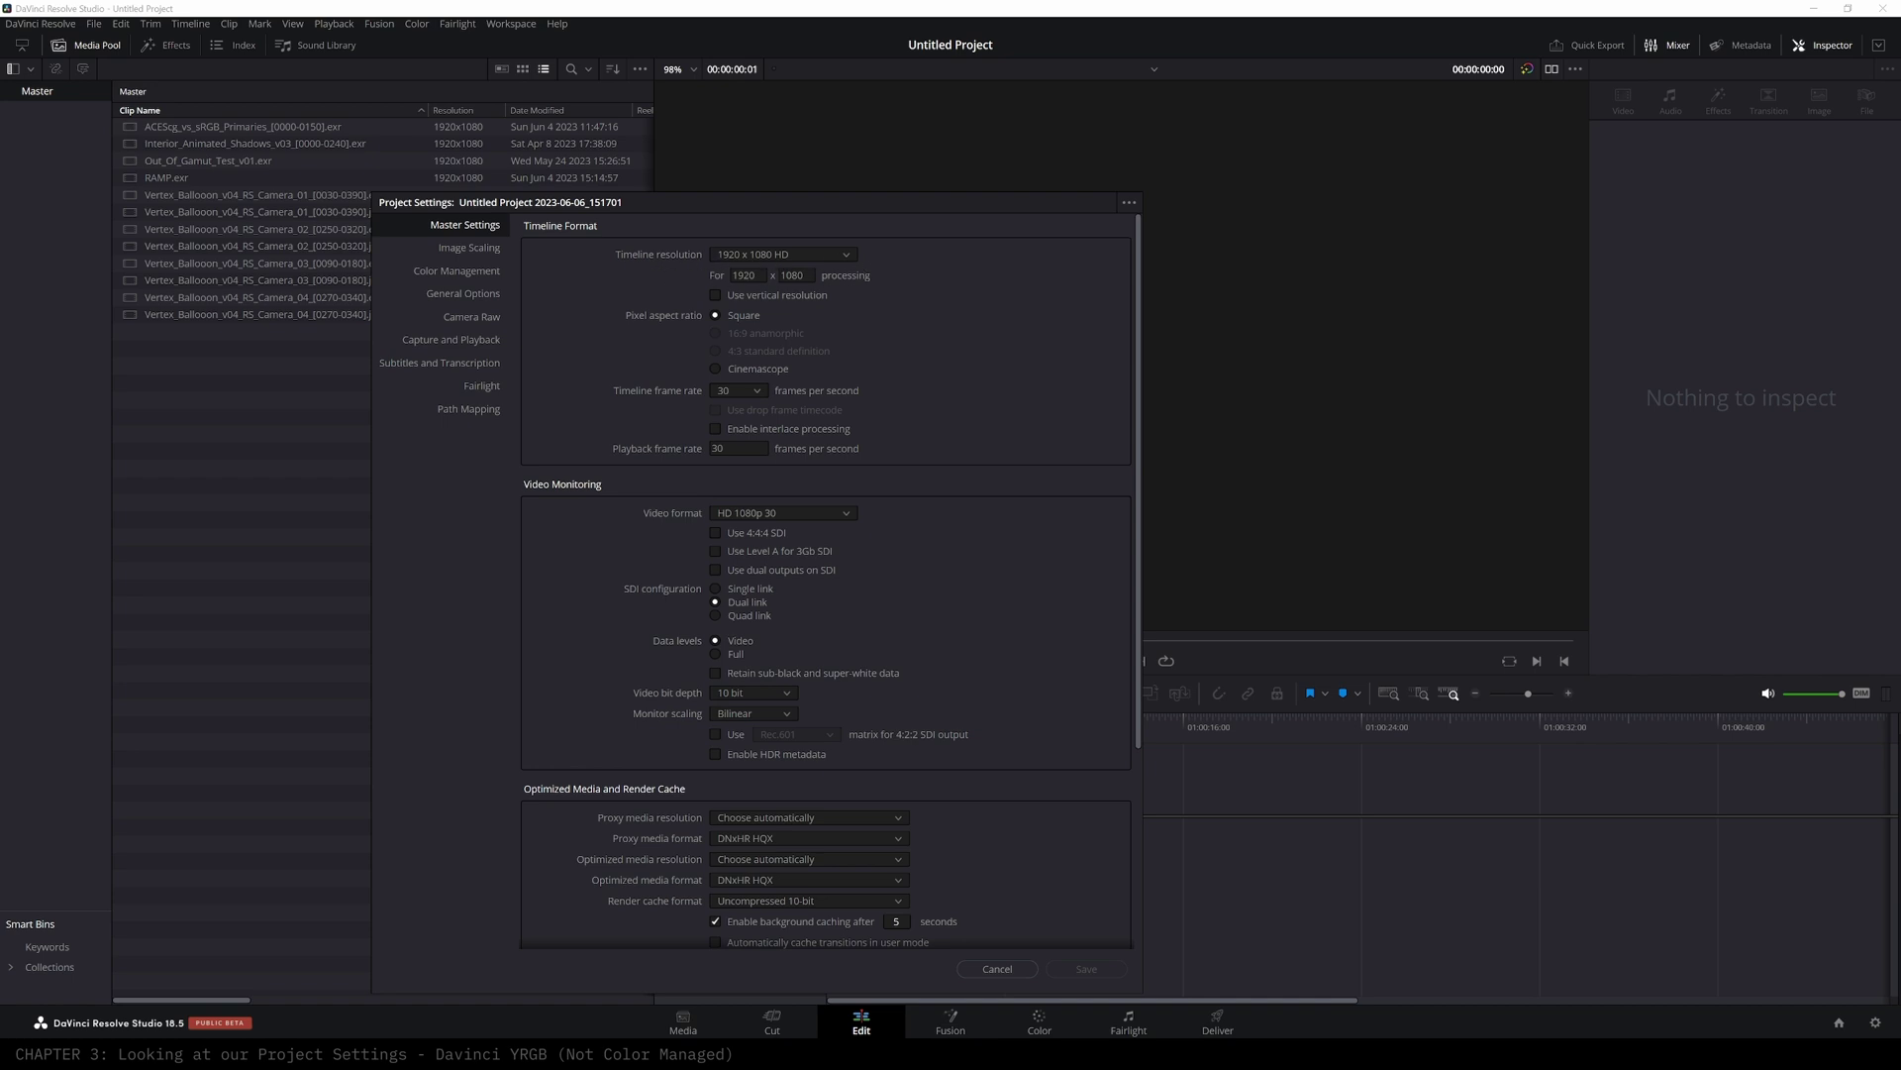
left_click(466, 270)
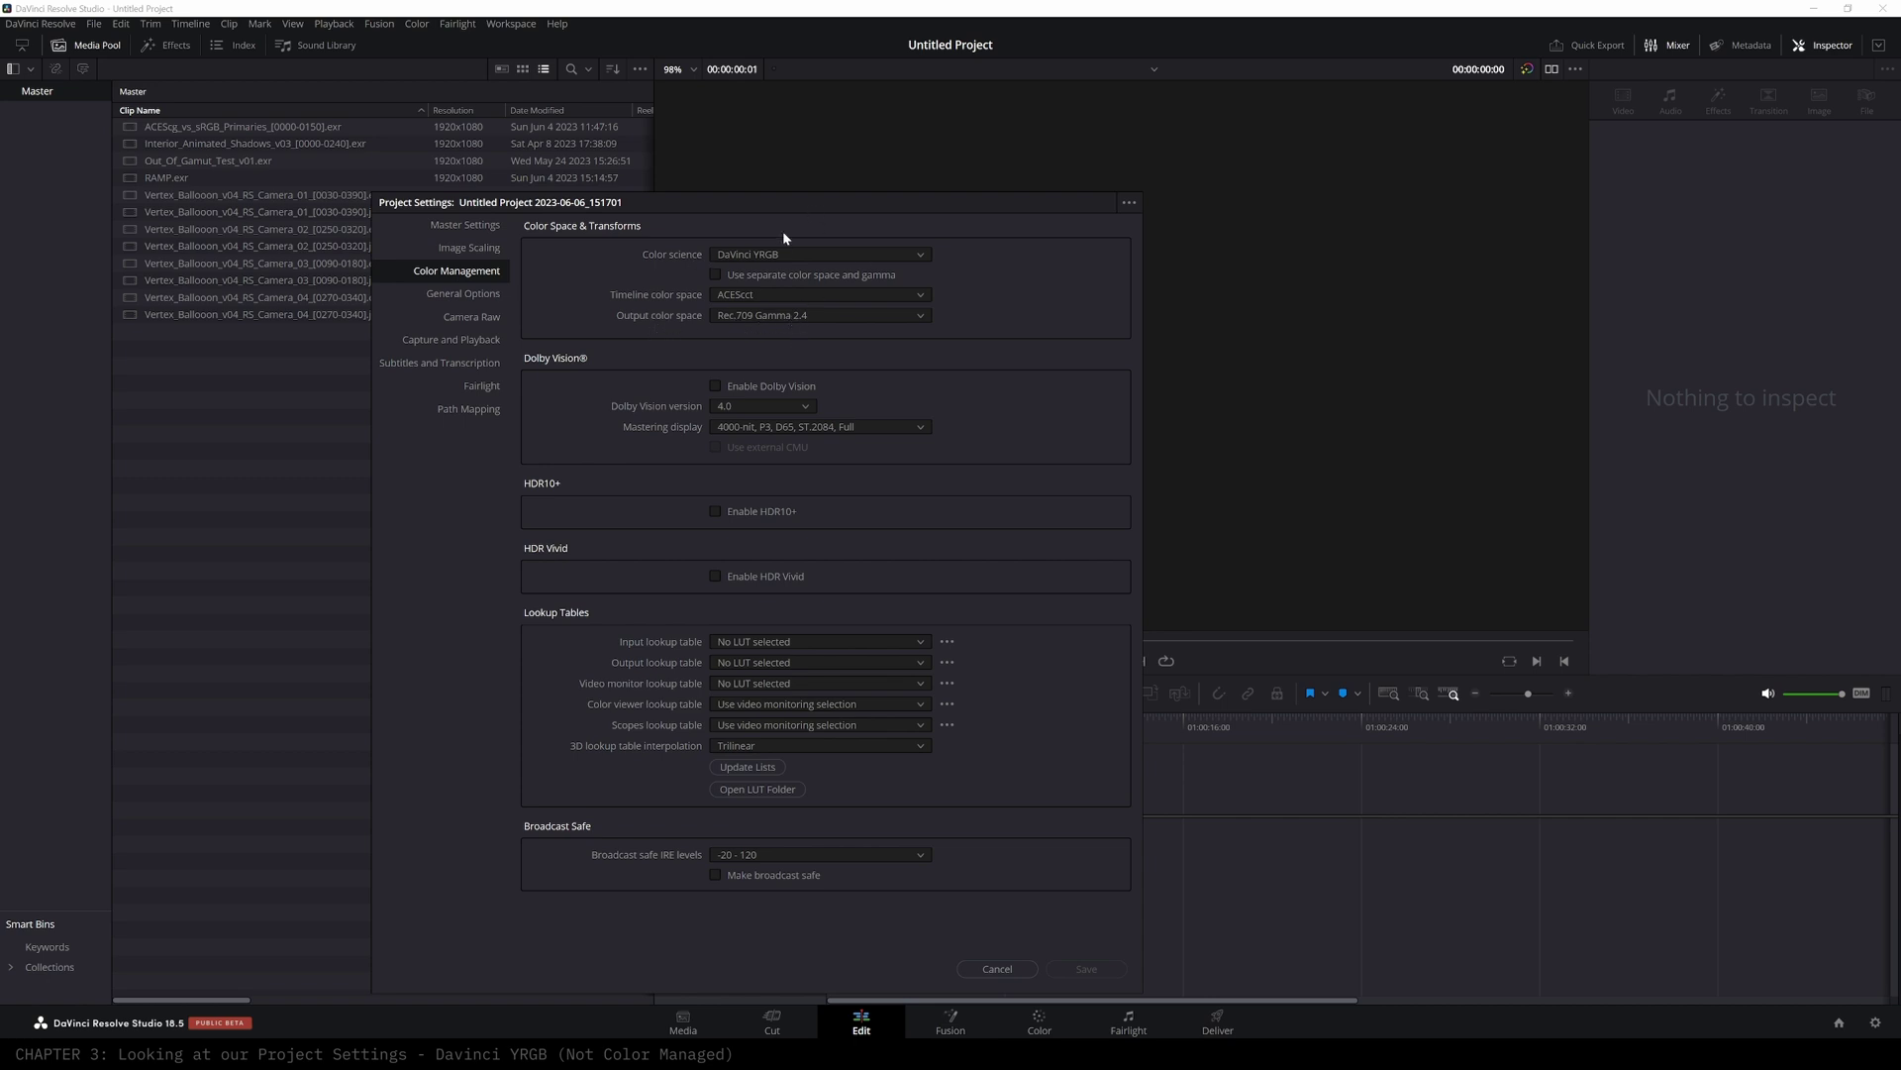
- Try DaVinci YRGB Color Managed as the project's color science and return it to DaVinci YRGB
left_click(798, 254)
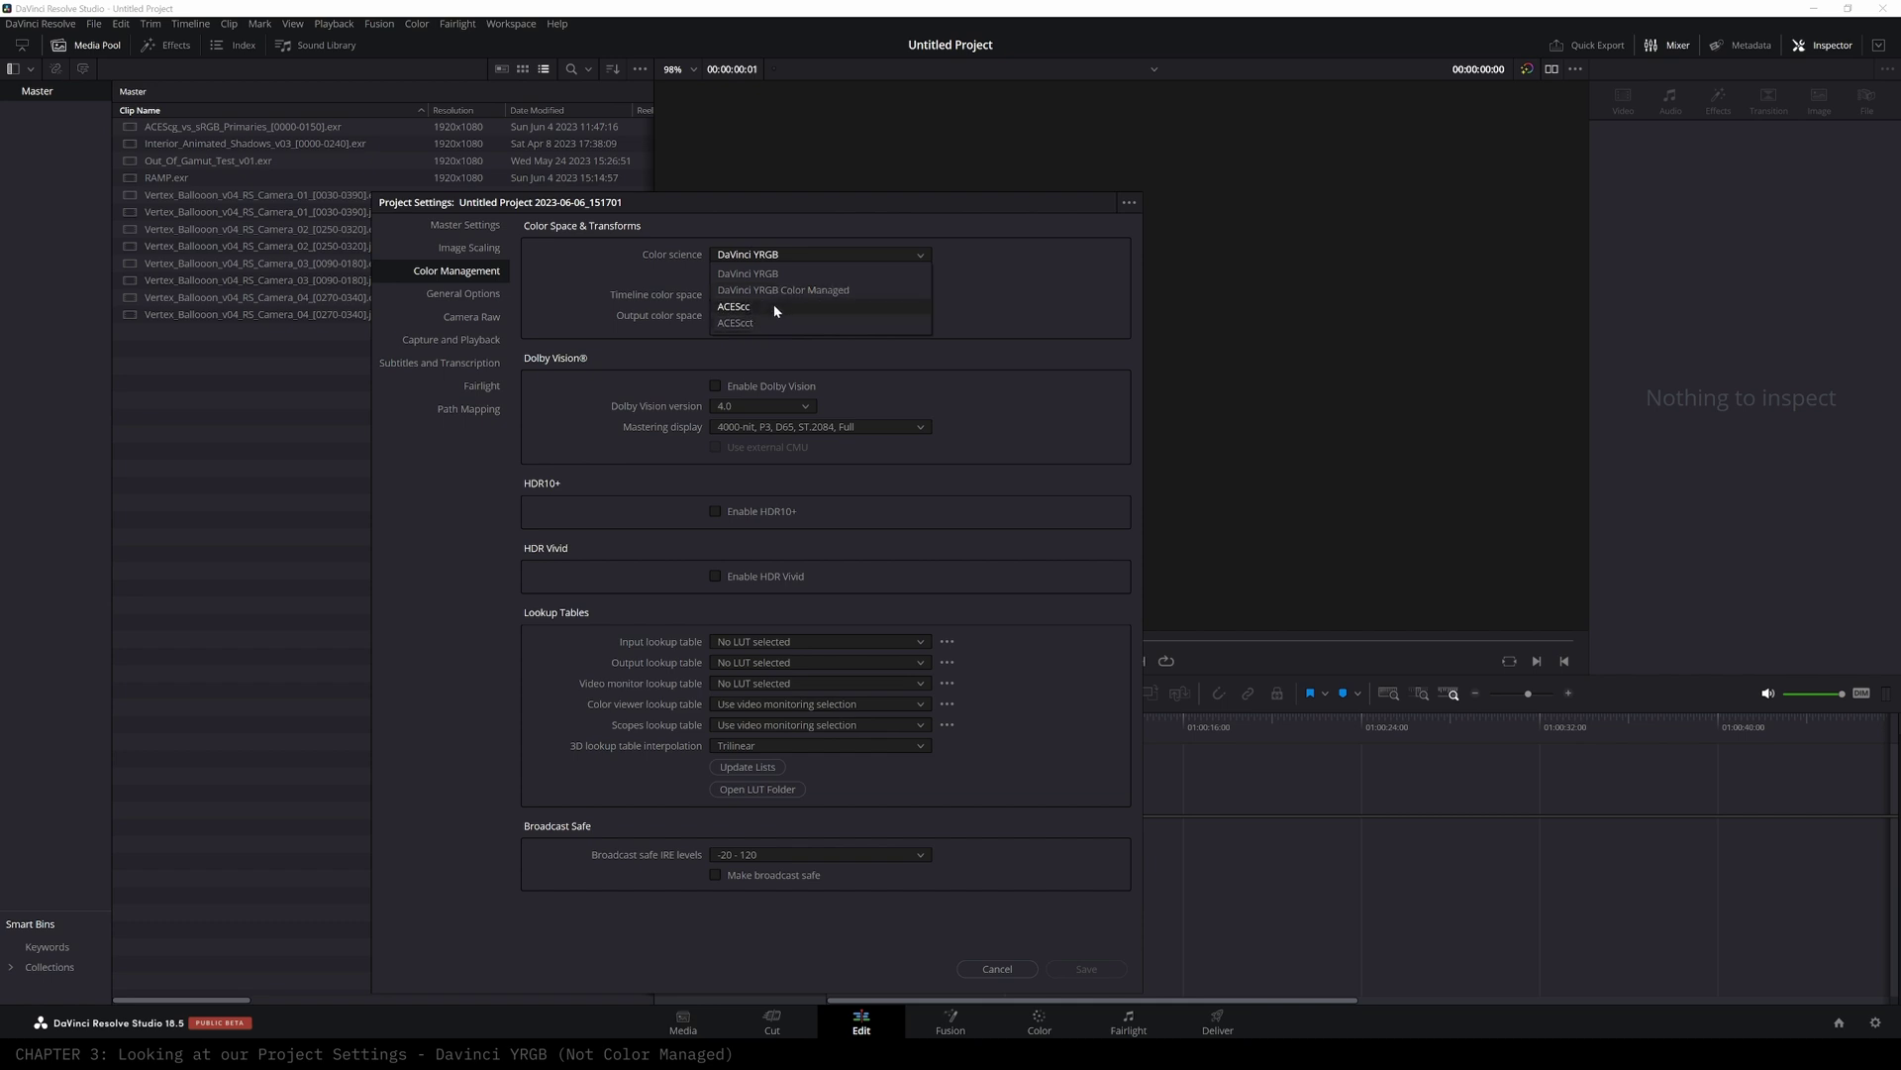
left_click(764, 274)
left_click(802, 255)
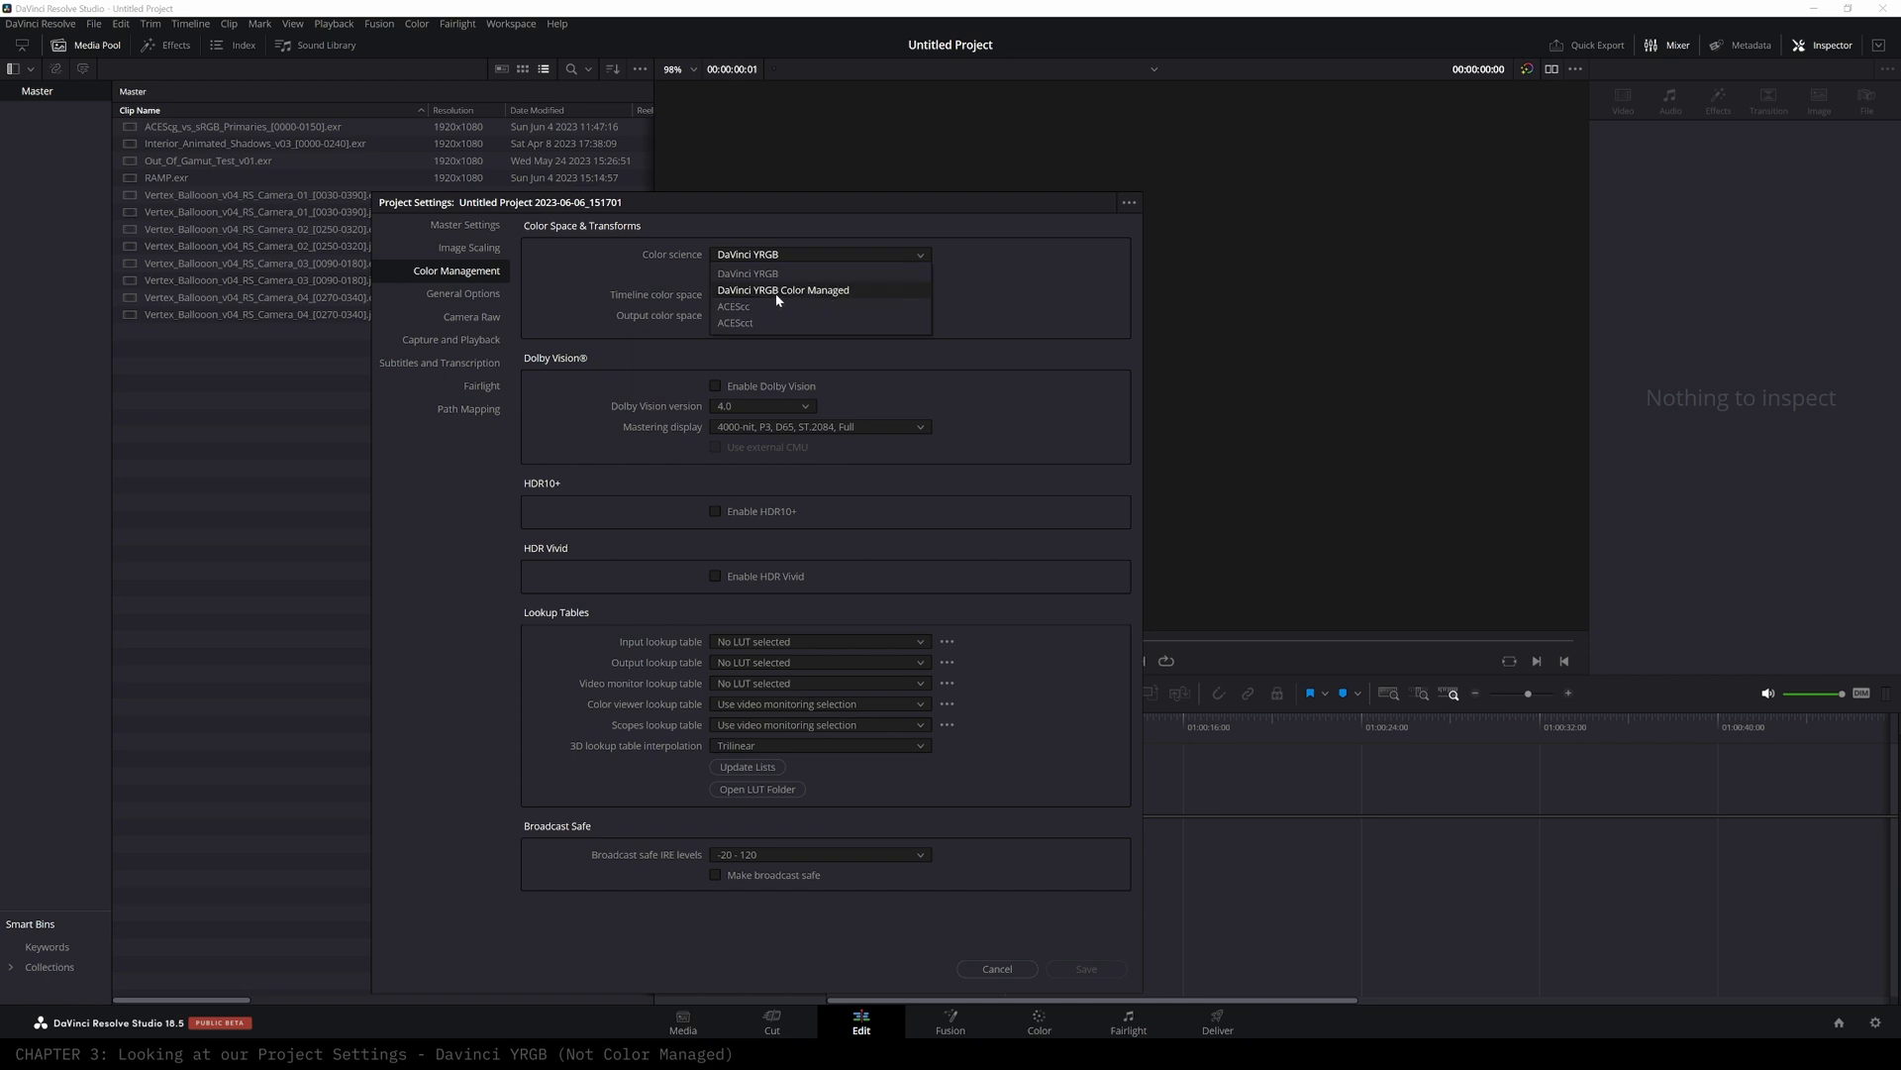
left_click(827, 290)
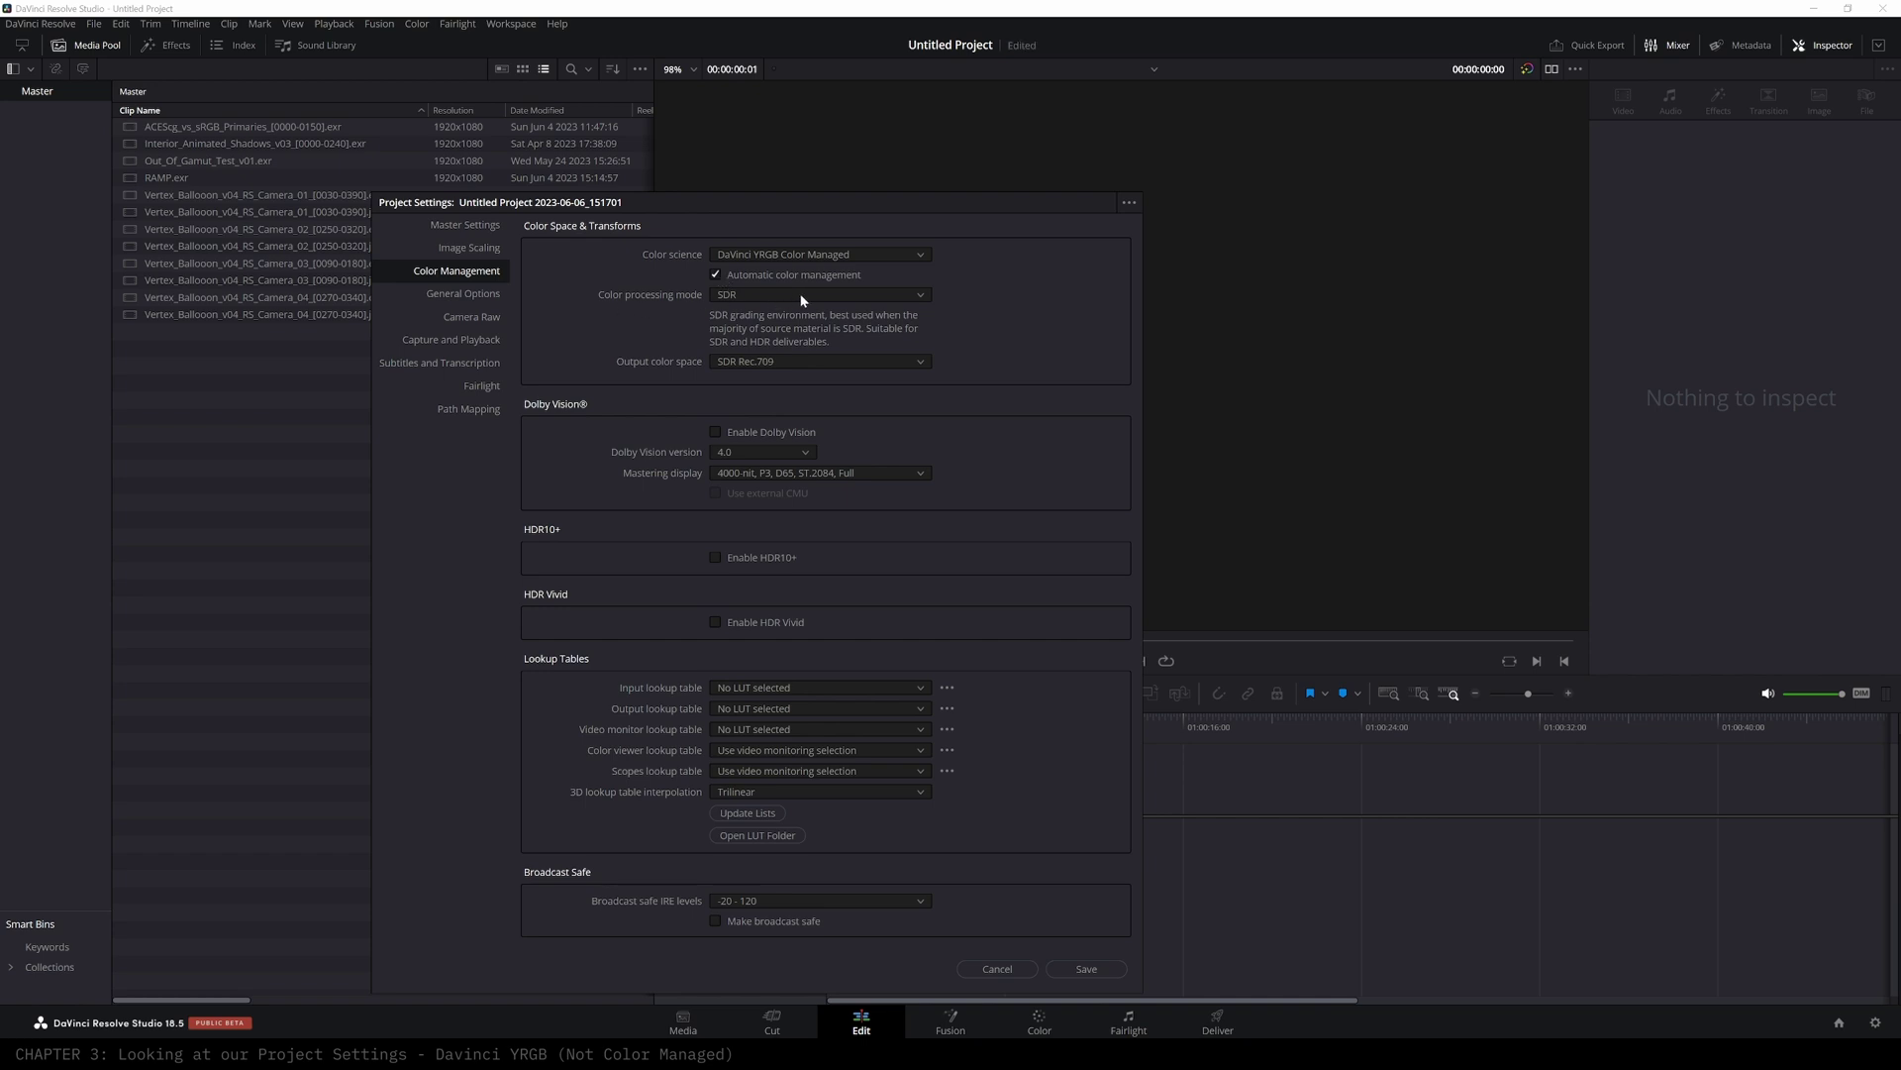
left_click(807, 256)
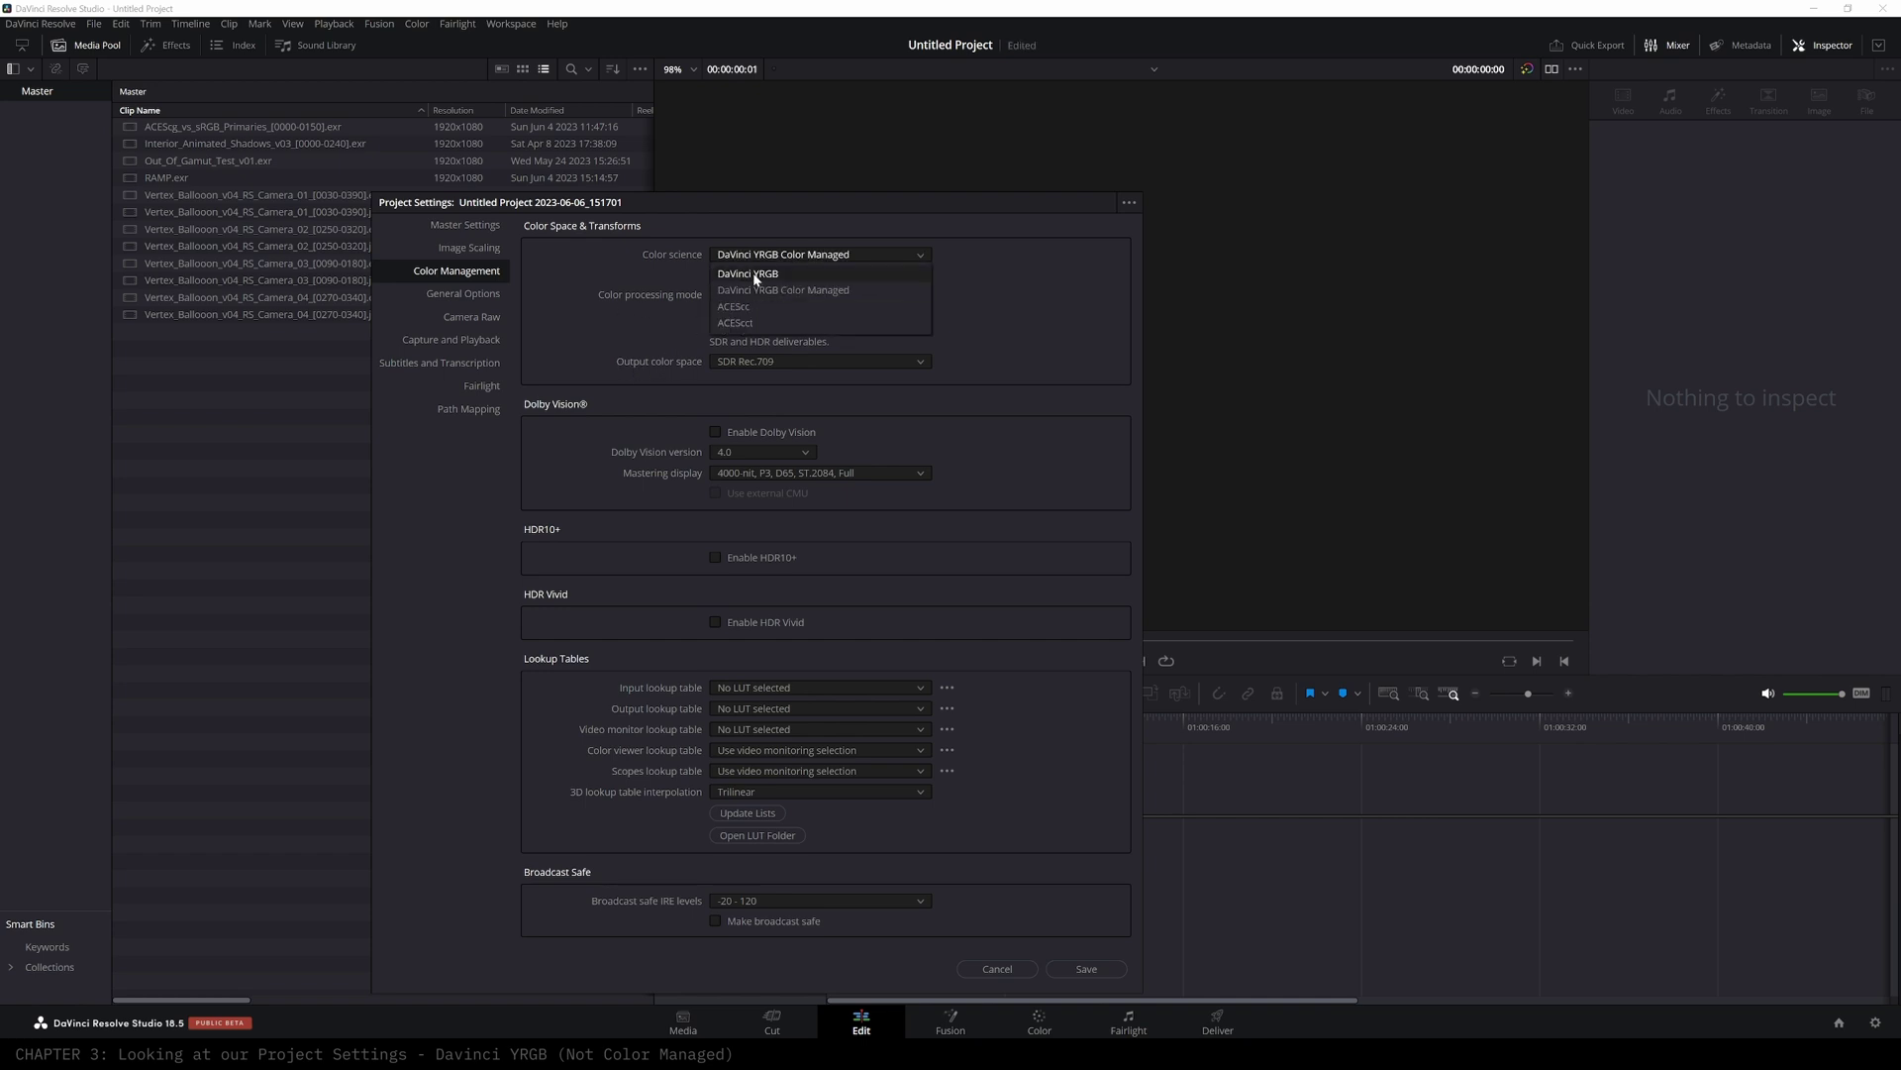
left_click(749, 276)
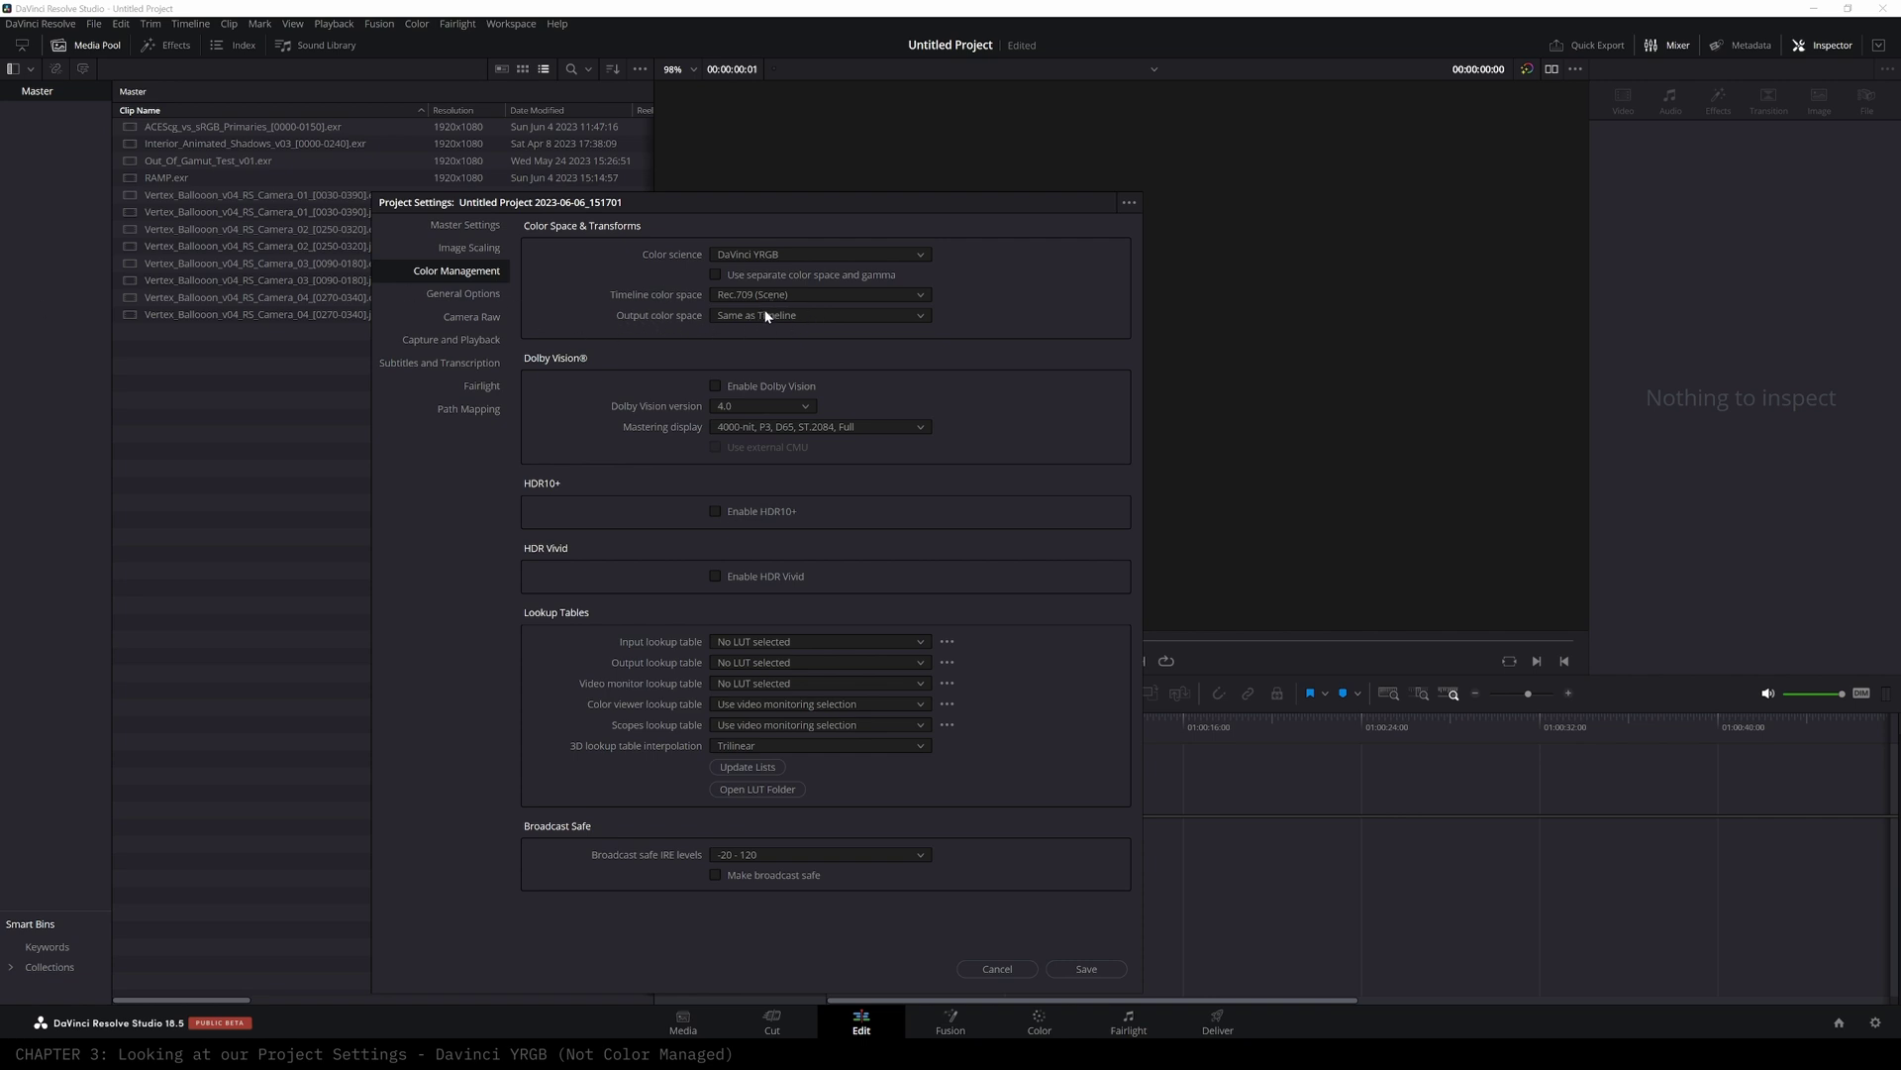
- Set the timeline color space to Rec.709 Gamma 2.4
left_click(830, 295)
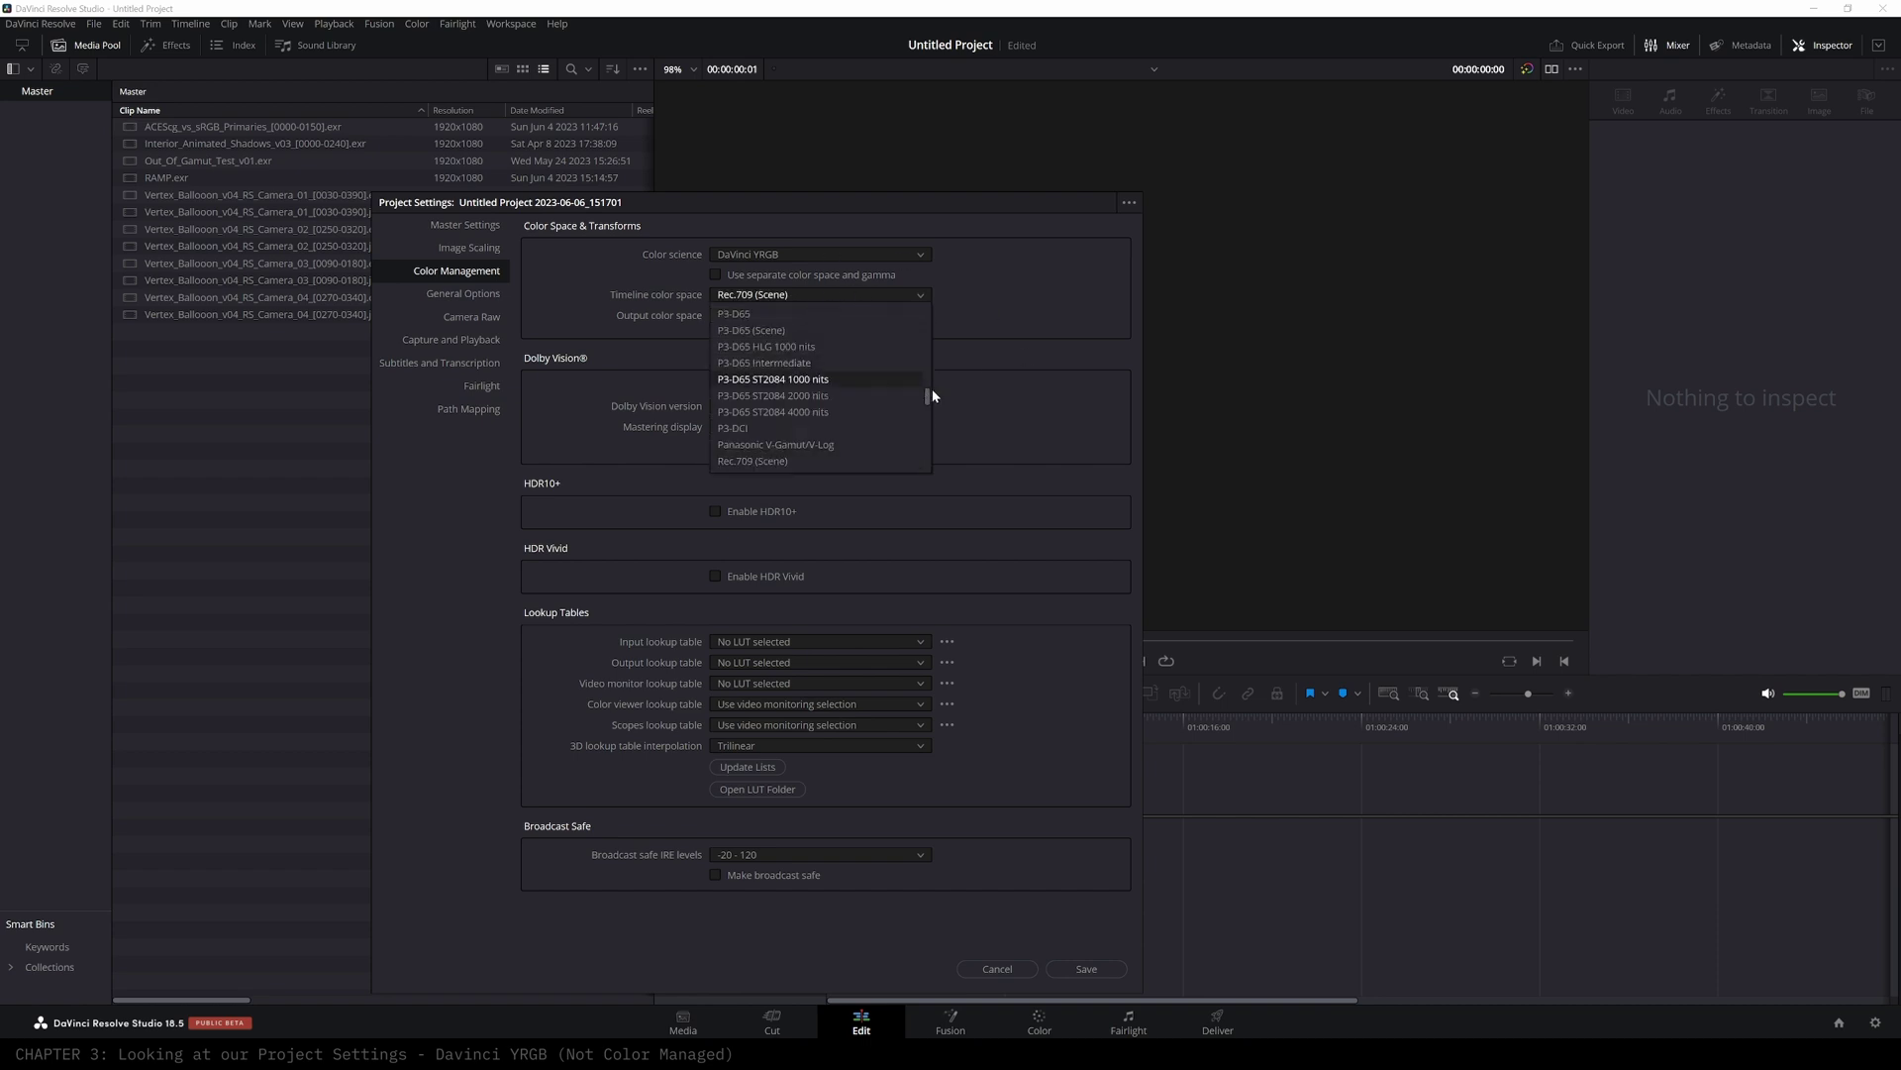
left_click_drag(928, 393, 929, 404)
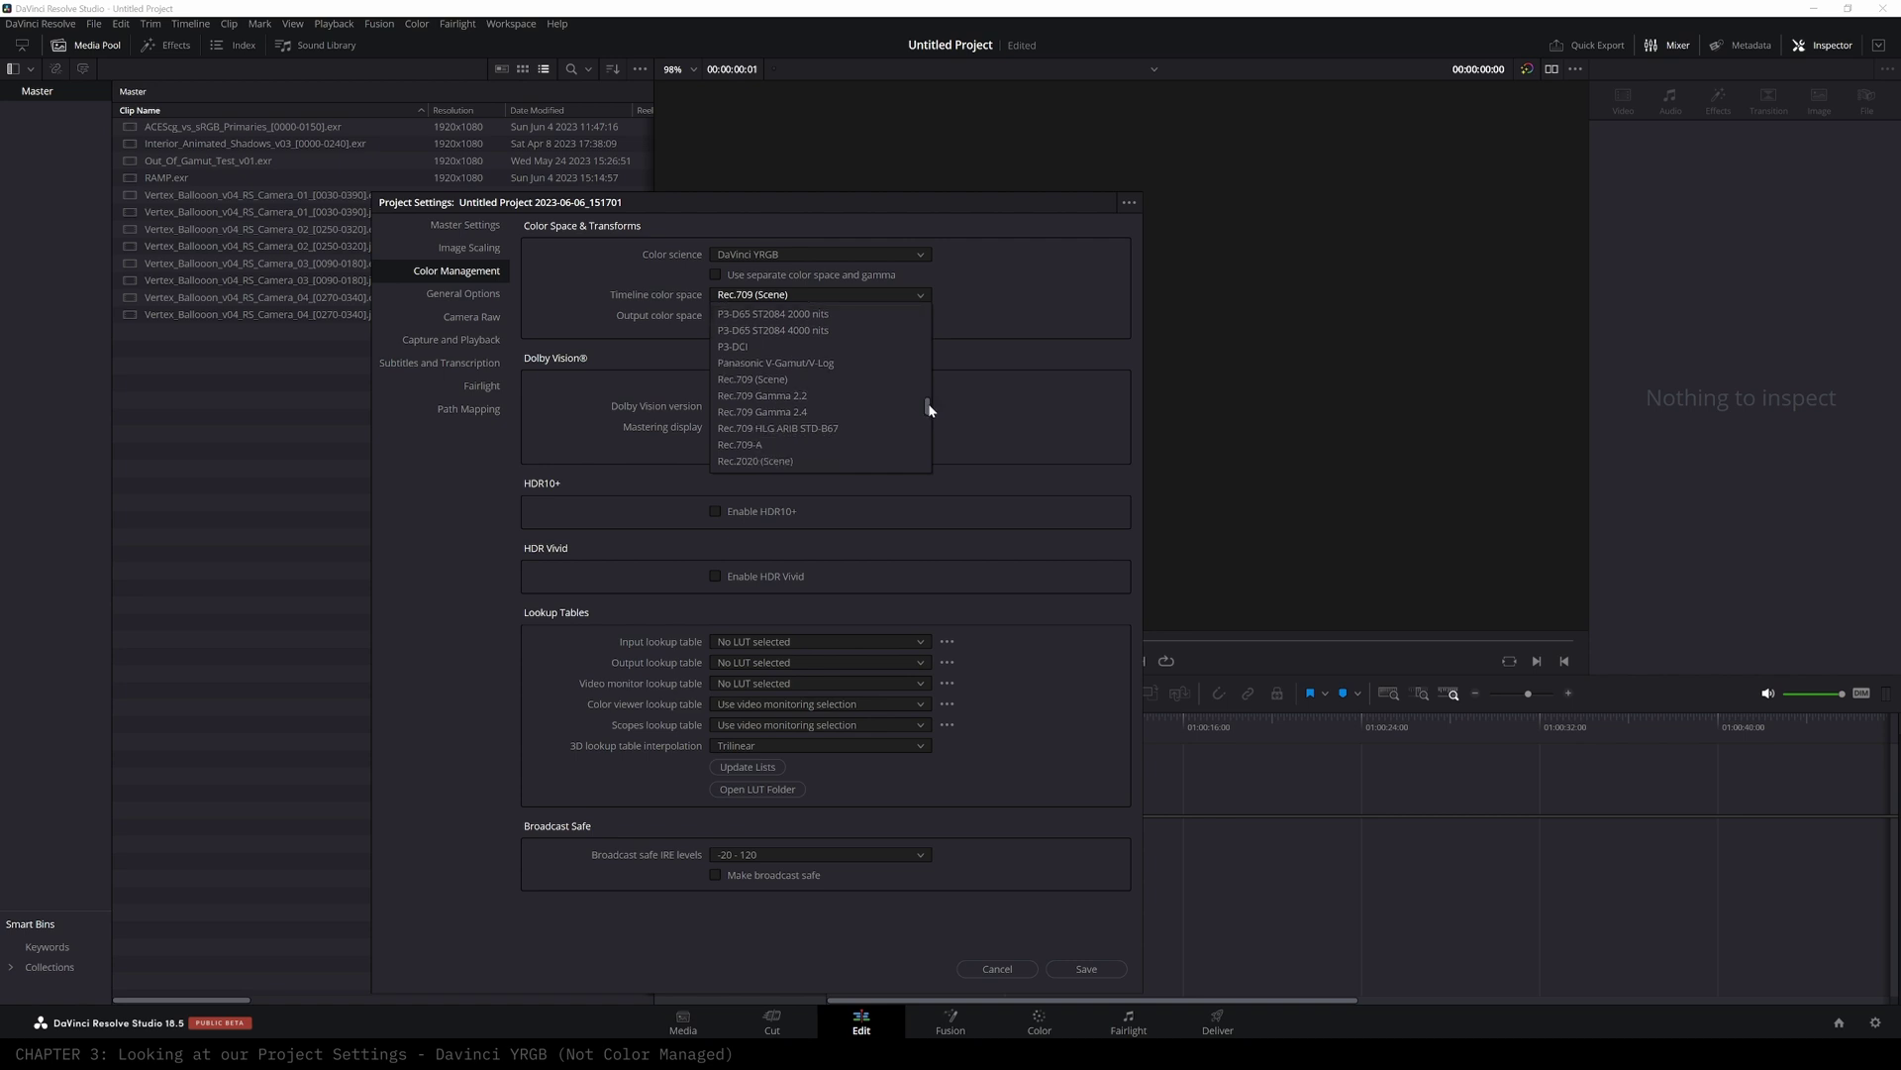
left_click(792, 411)
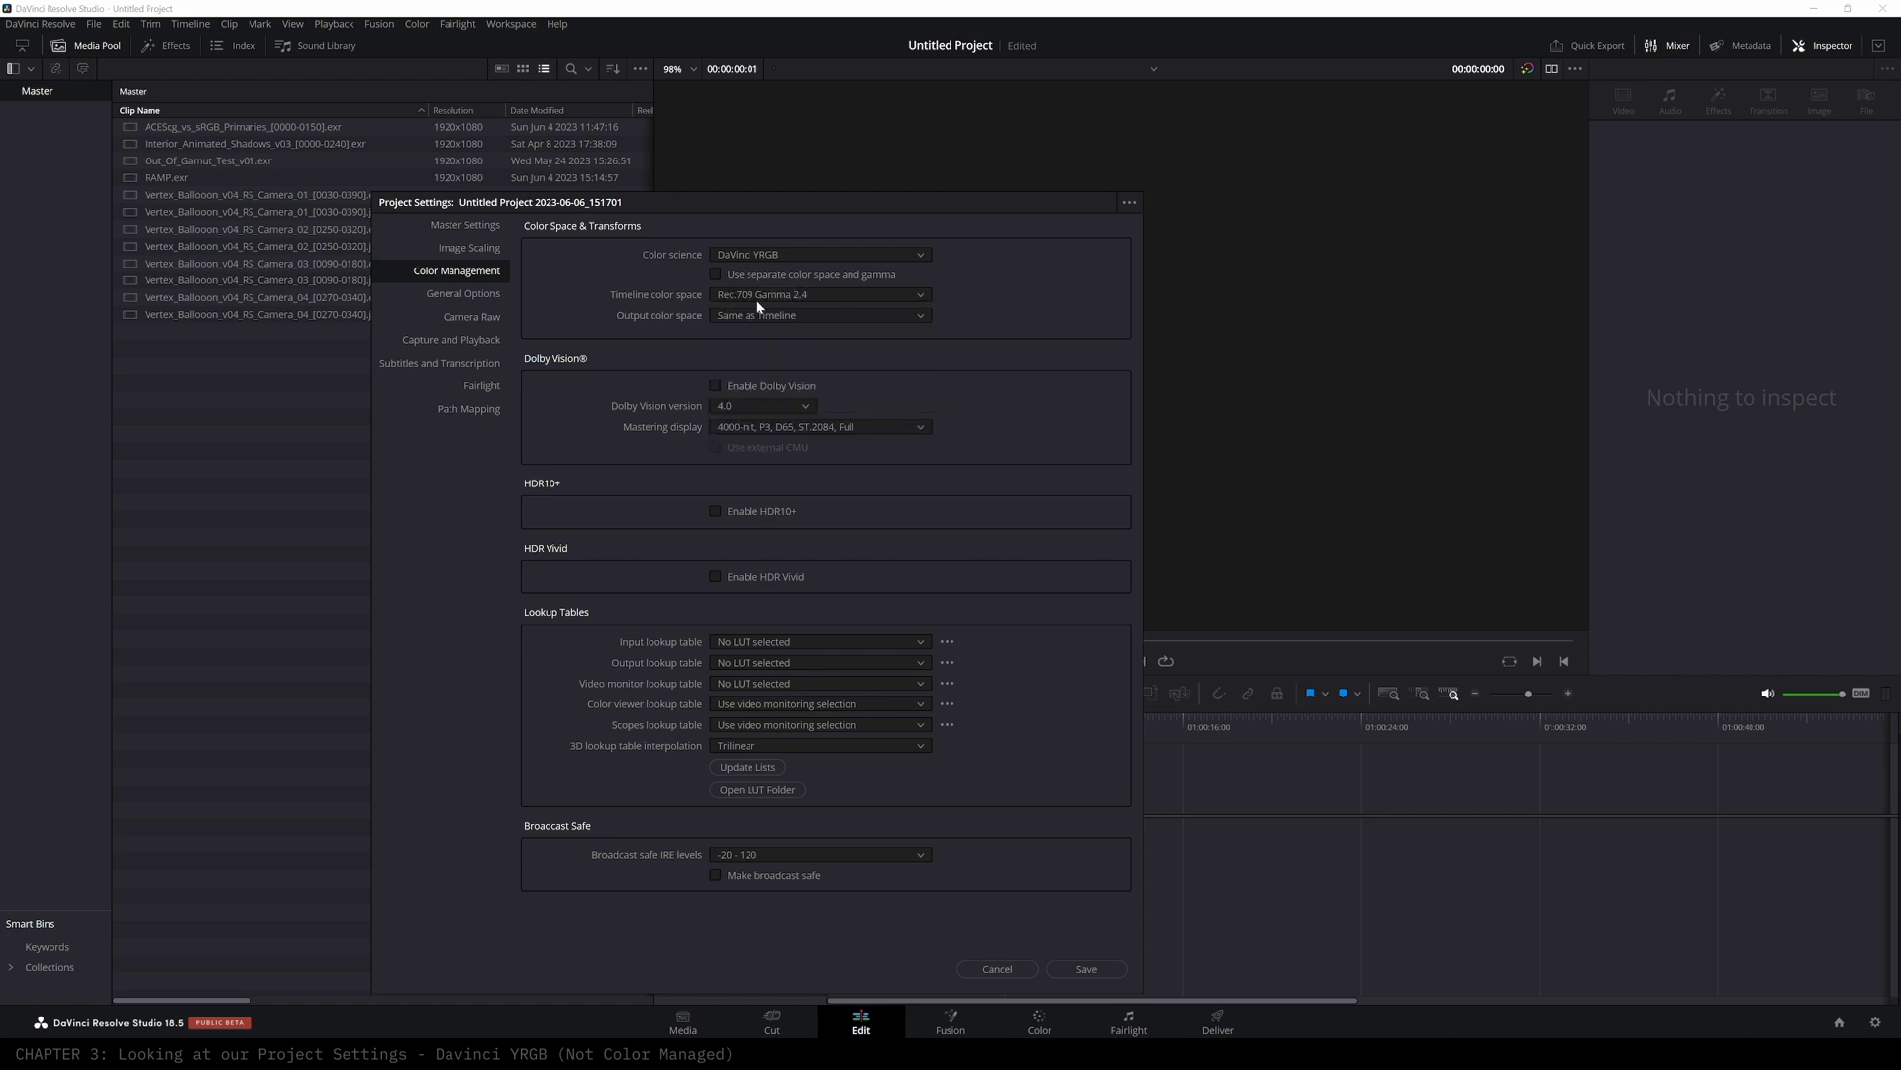
- Choose the output color space, select the timeline color space again, and save the project settings
left_click(814, 312)
left_click_drag(929, 339, 923, 421)
left_click(854, 400)
left_click(767, 296)
left_click_drag(928, 402, 939, 310)
left_click(753, 347)
left_click(1089, 970)
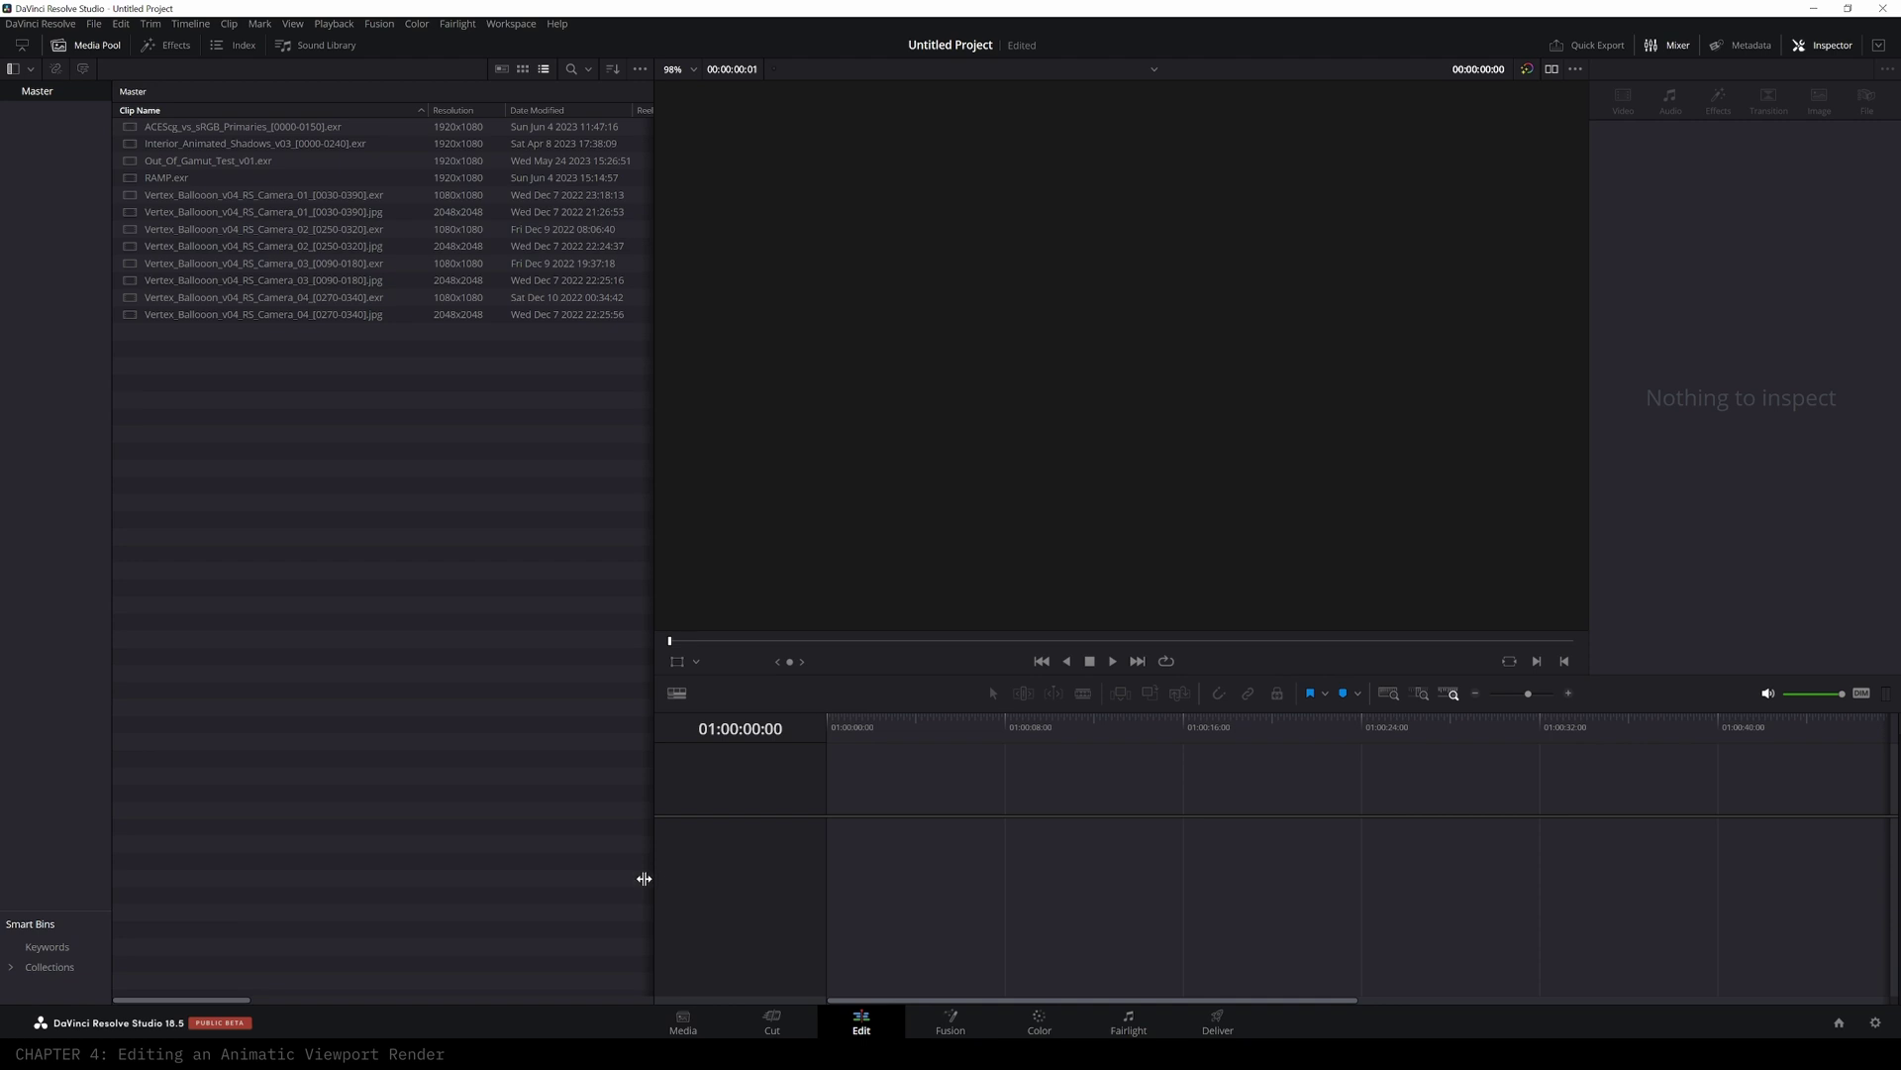
- Check the imported clips on the Media page and widen the media pool on the Edit page
left_click_drag(653, 878, 509, 867)
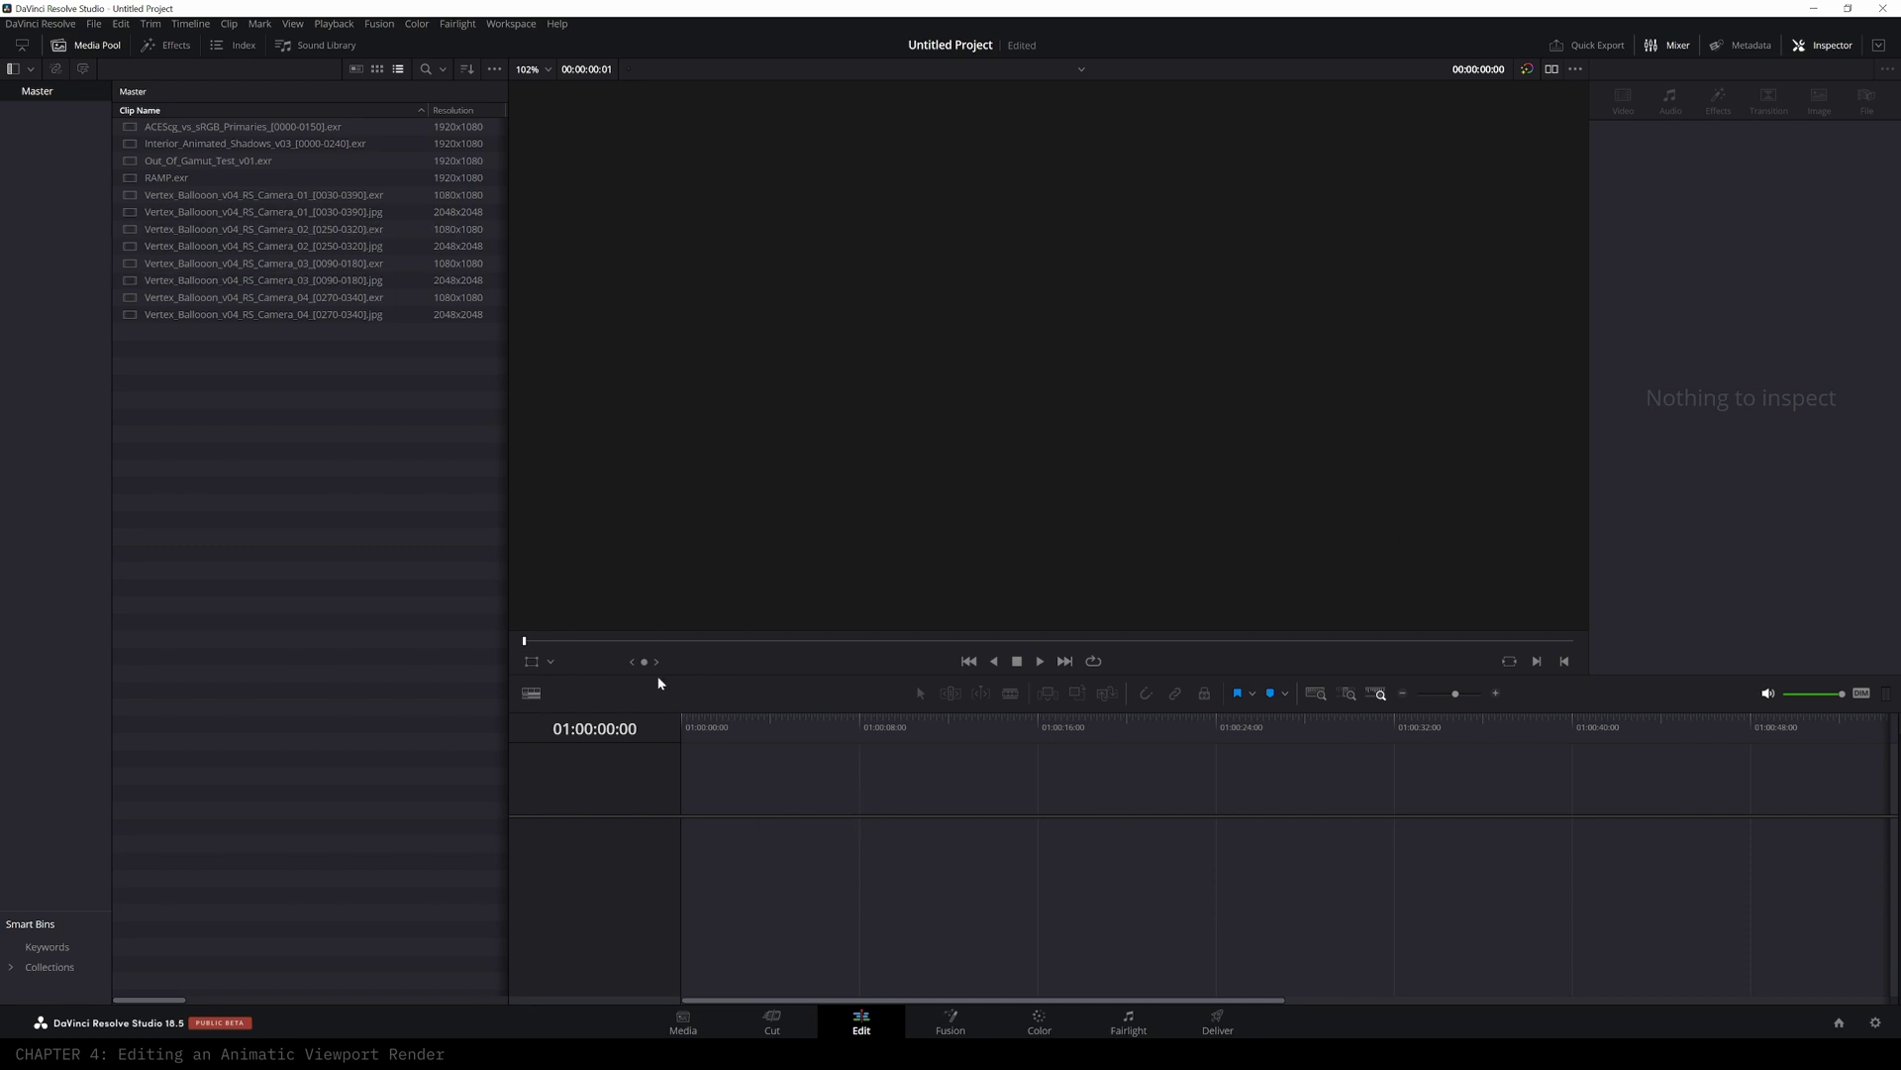
key("shift+2")
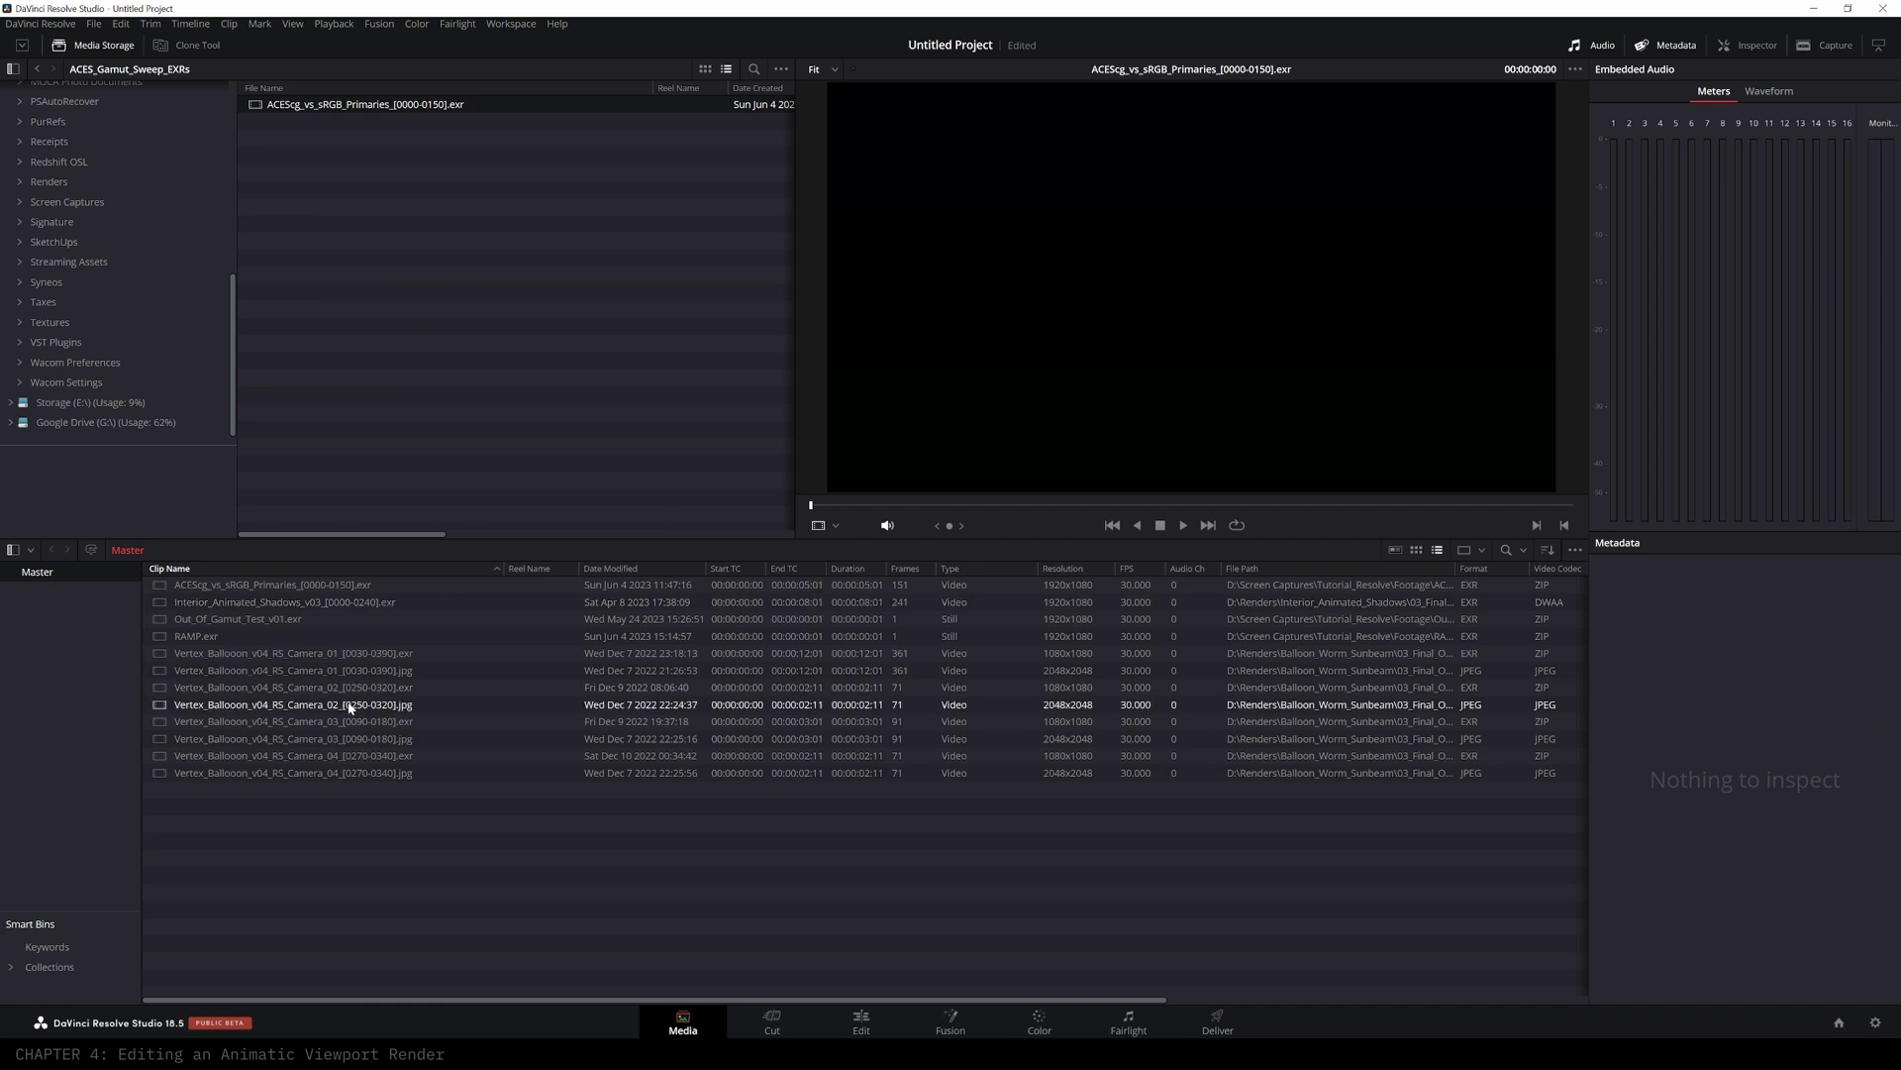
key("shift+4")
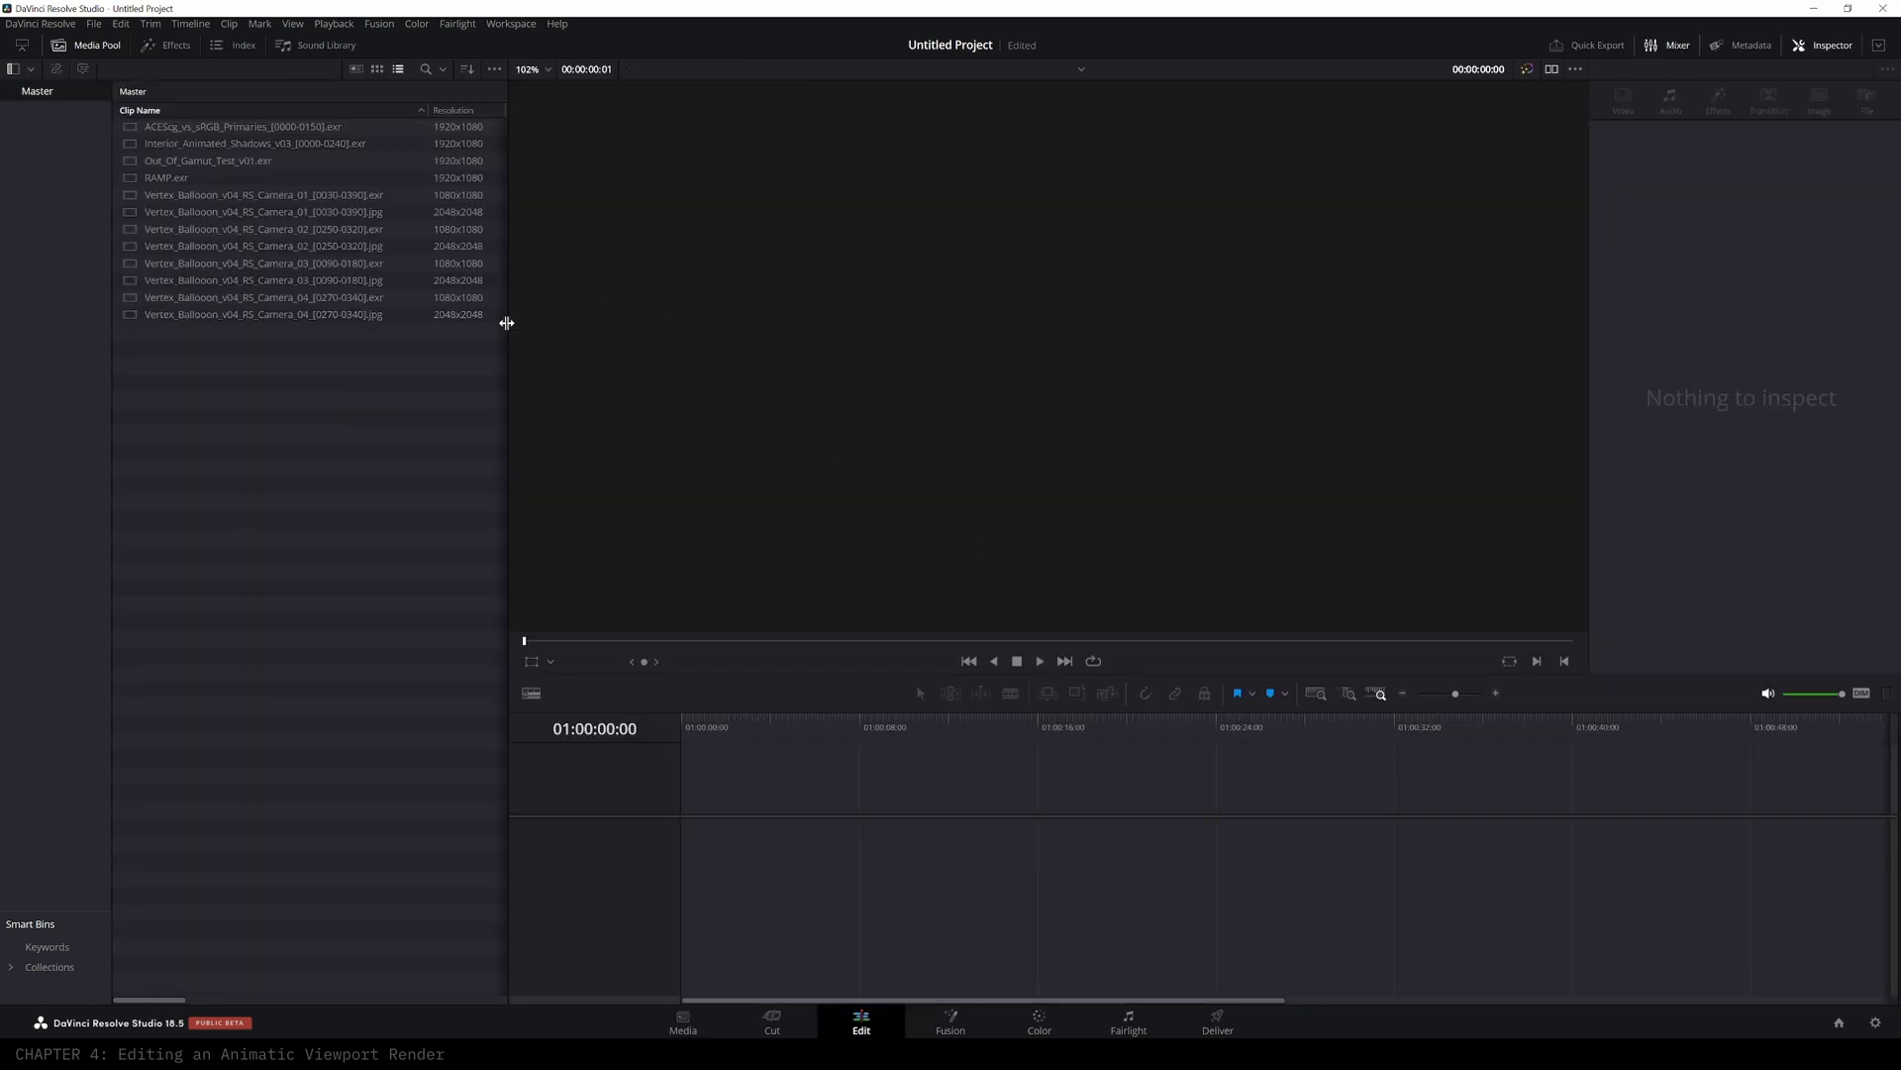
left_click_drag(508, 323, 715, 319)
- Create a timeline from the Vertex_Ballooon_v04_RS_Camera_02_[0250-0320].jpg sequence
left_click(234, 197)
left_click(279, 245)
left_click(307, 280)
left_click(368, 214)
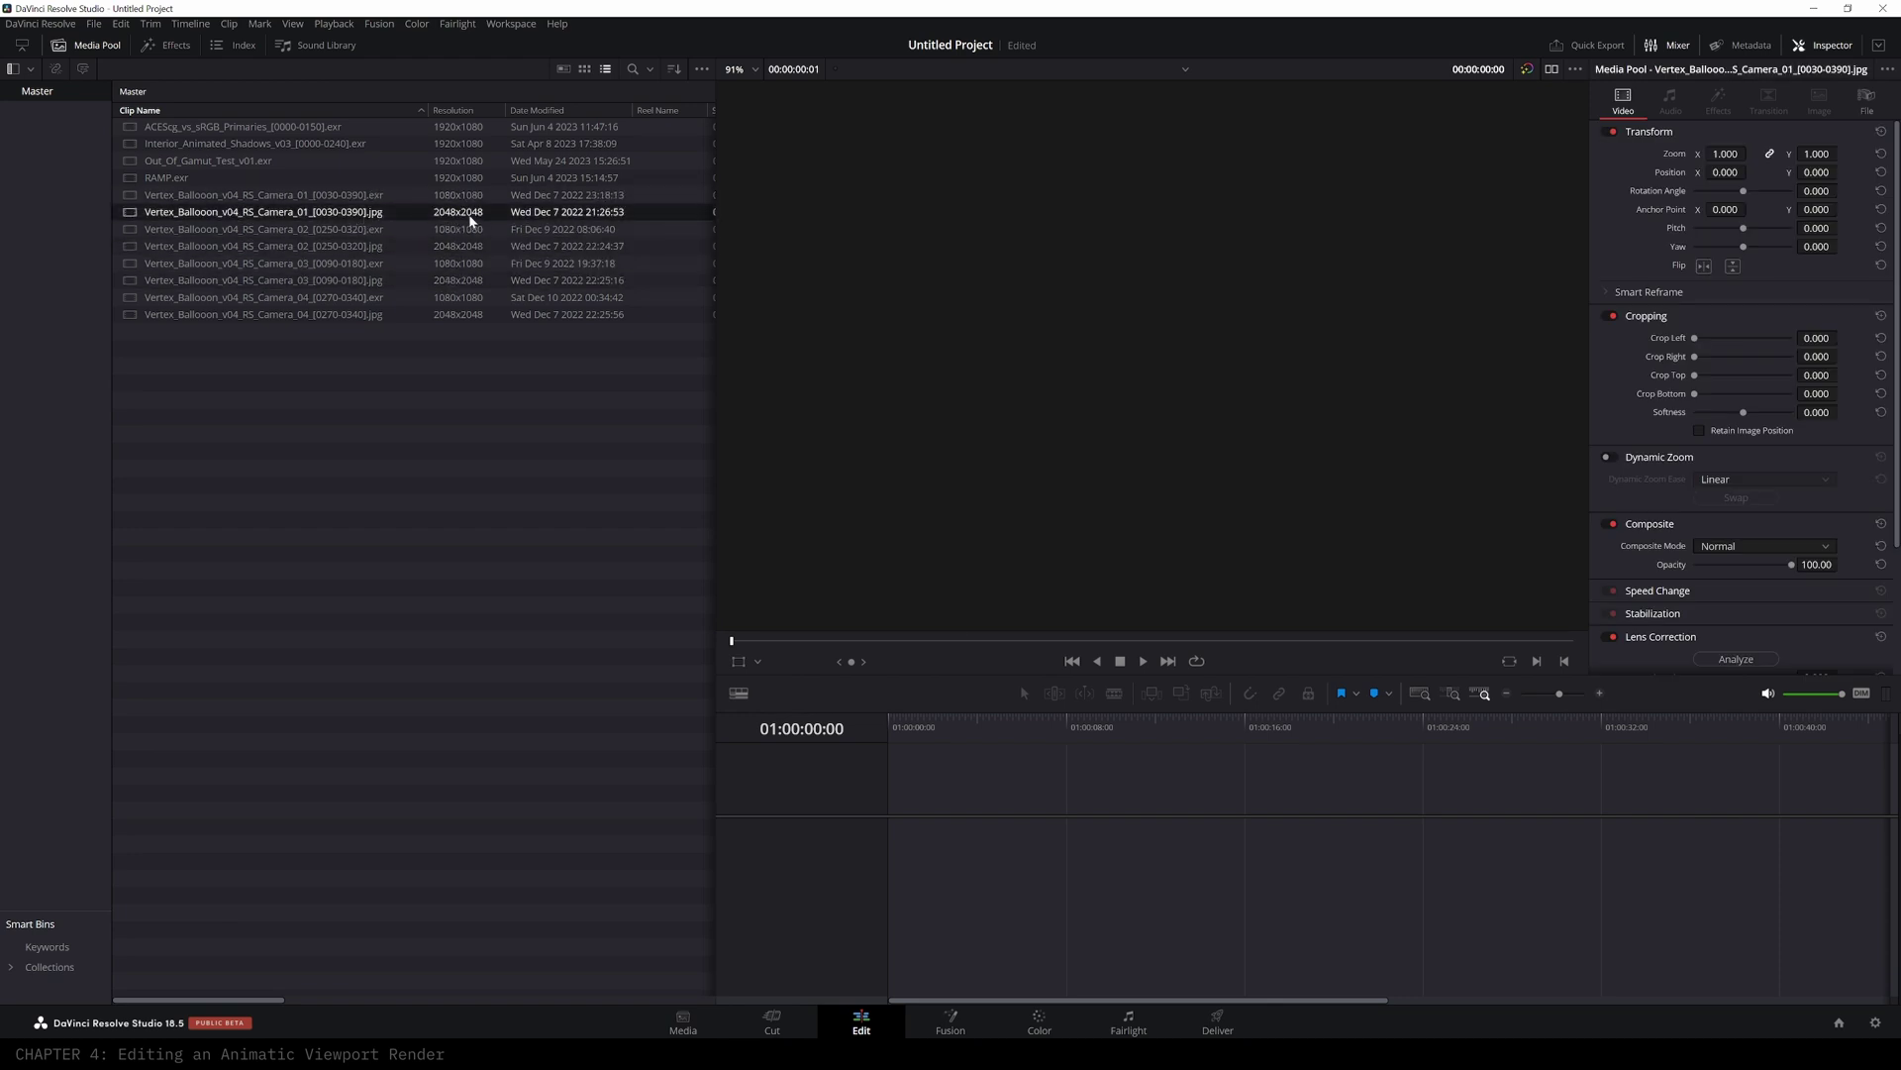
left_click(367, 249)
left_click(373, 249)
left_click_drag(131, 247, 898, 812)
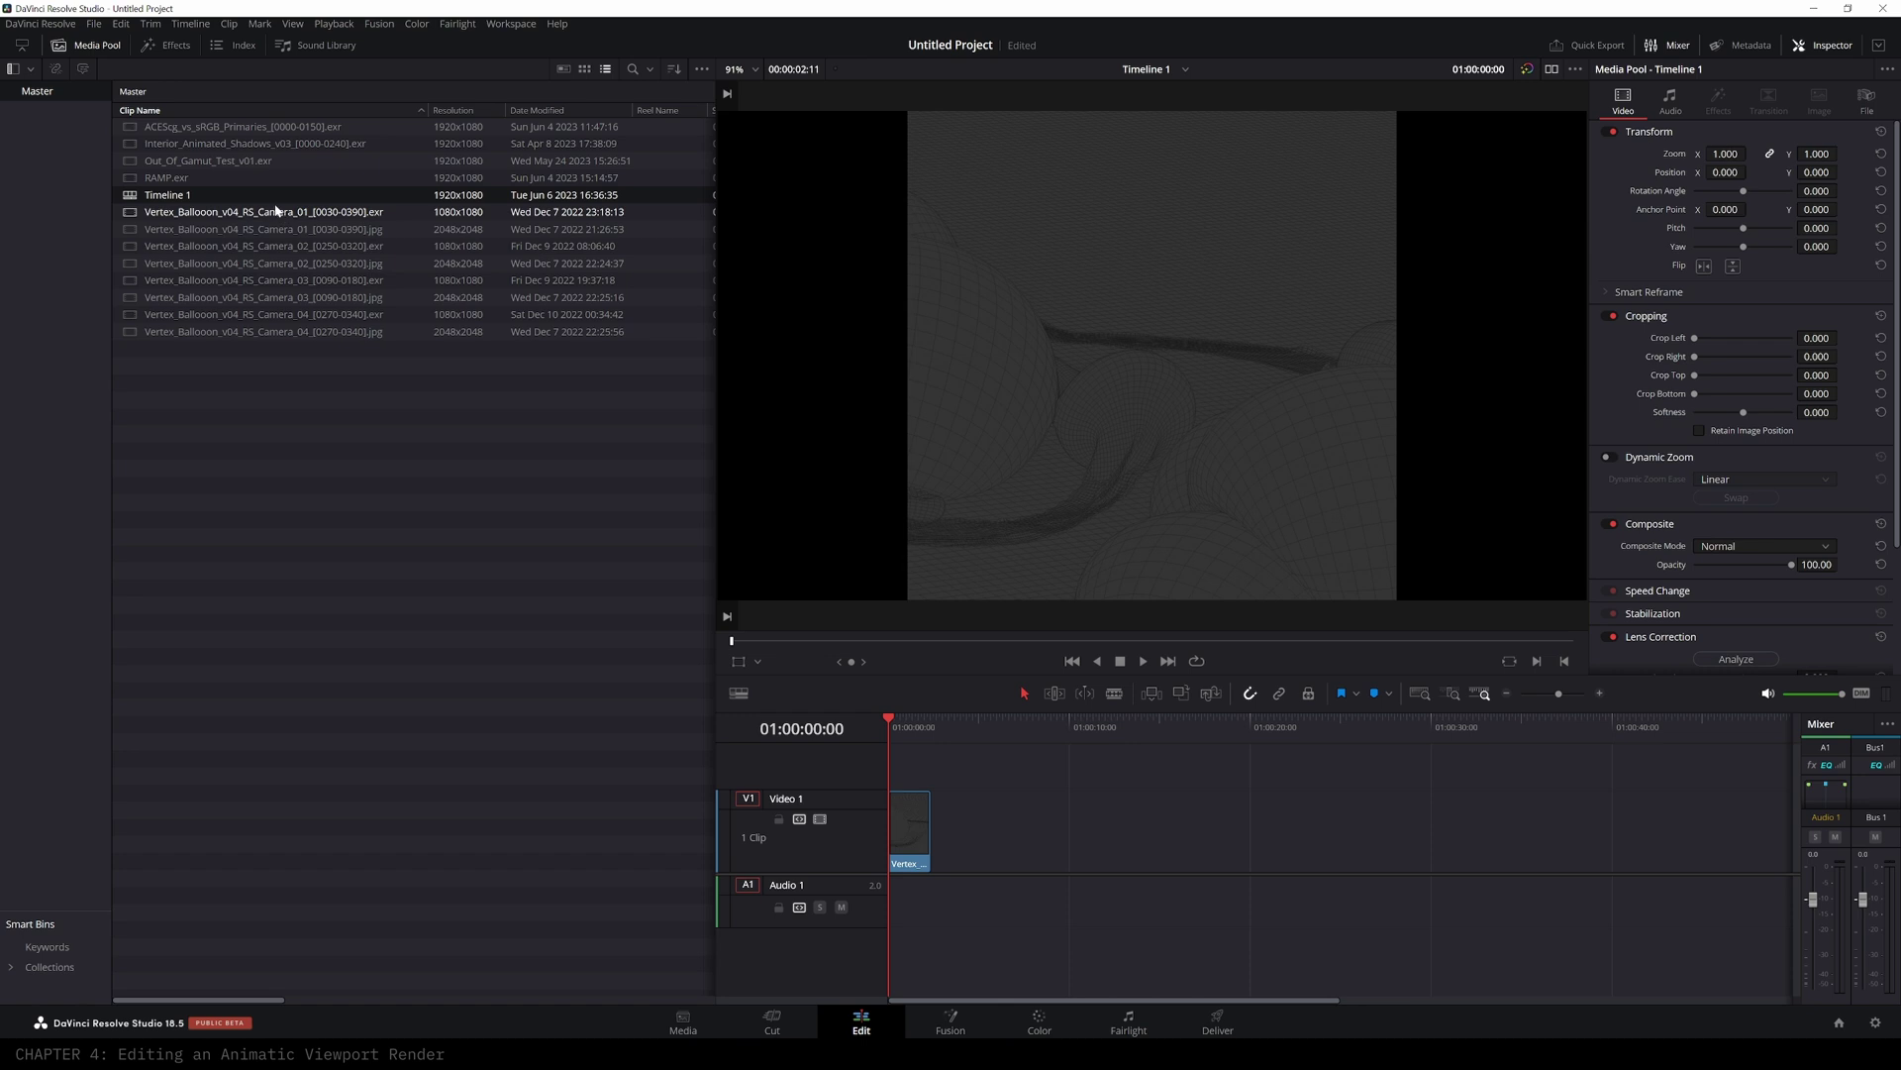
- Scrub the Camera_02 clip to 01:00:01:18 and set the viewer zoom to 75%
left_click_drag(192, 1000, 151, 999)
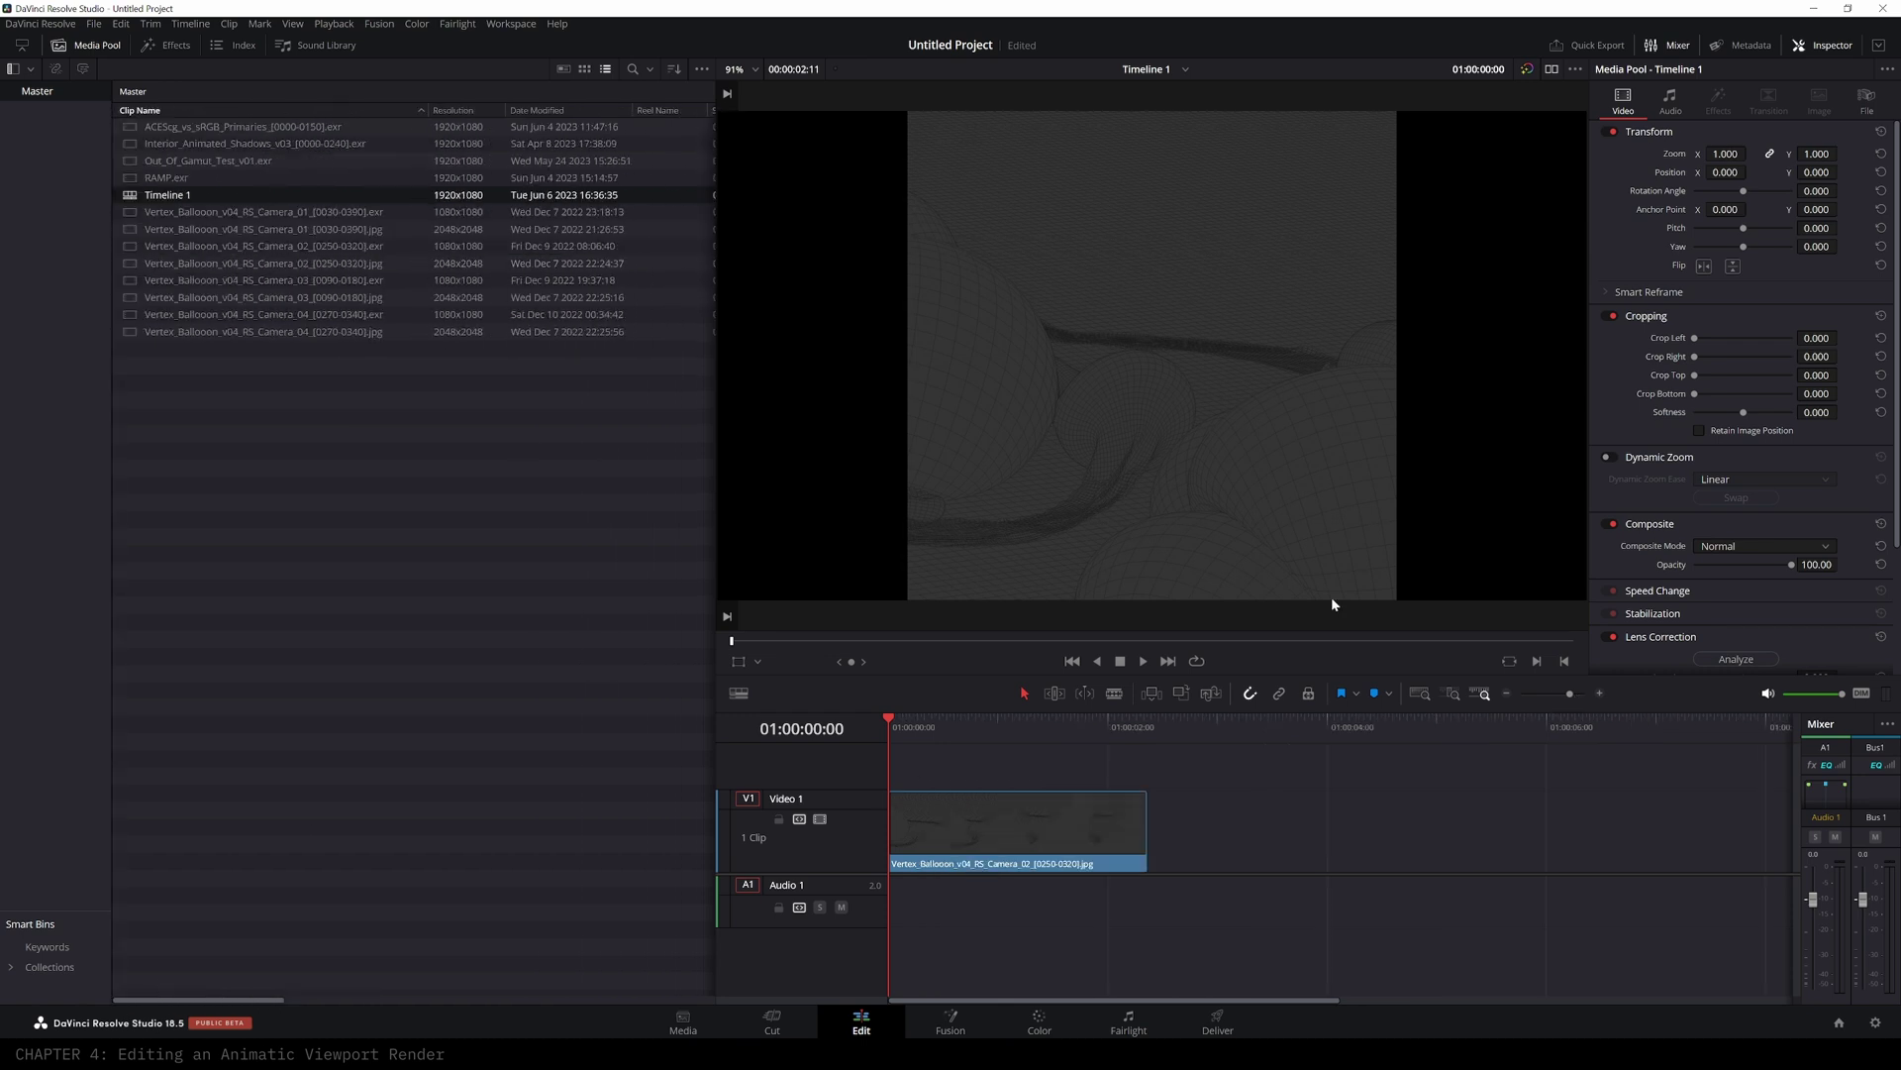
left_click_drag(891, 721, 1065, 721)
left_click(752, 70)
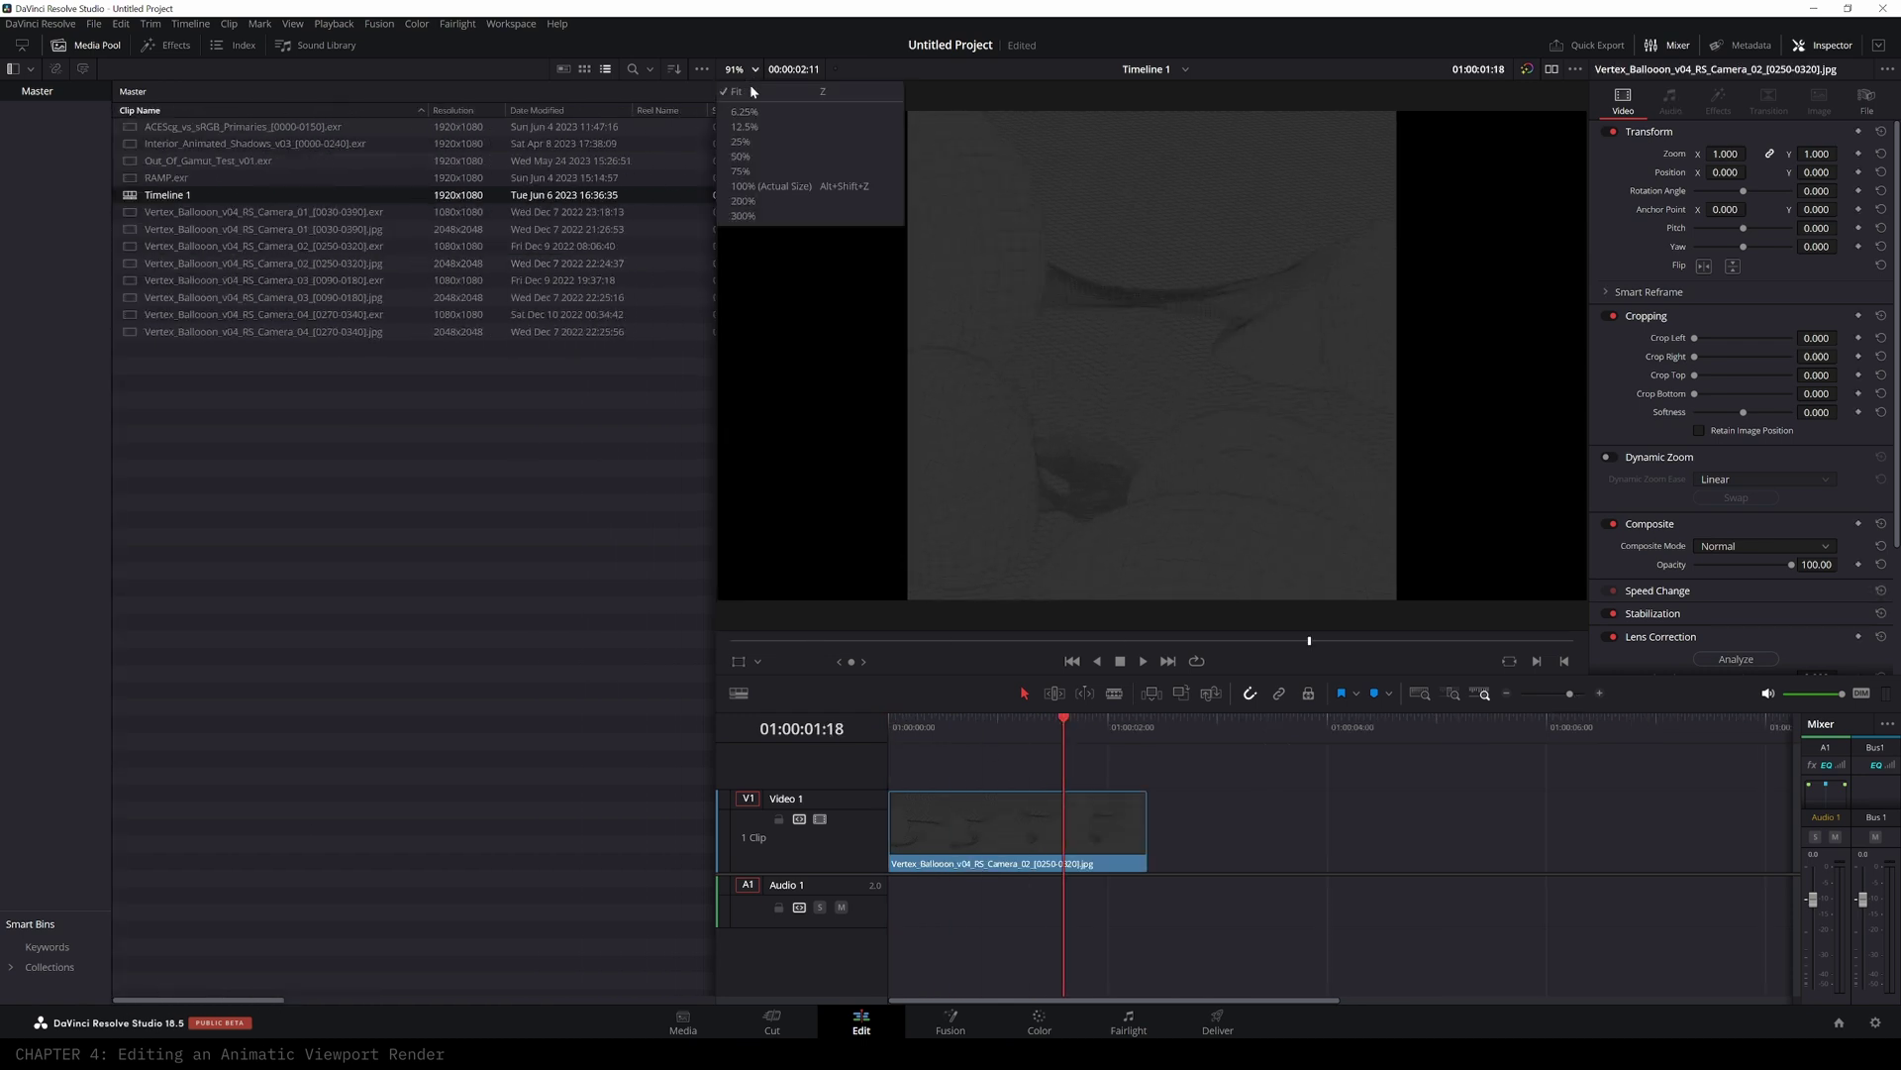
left_click(752, 156)
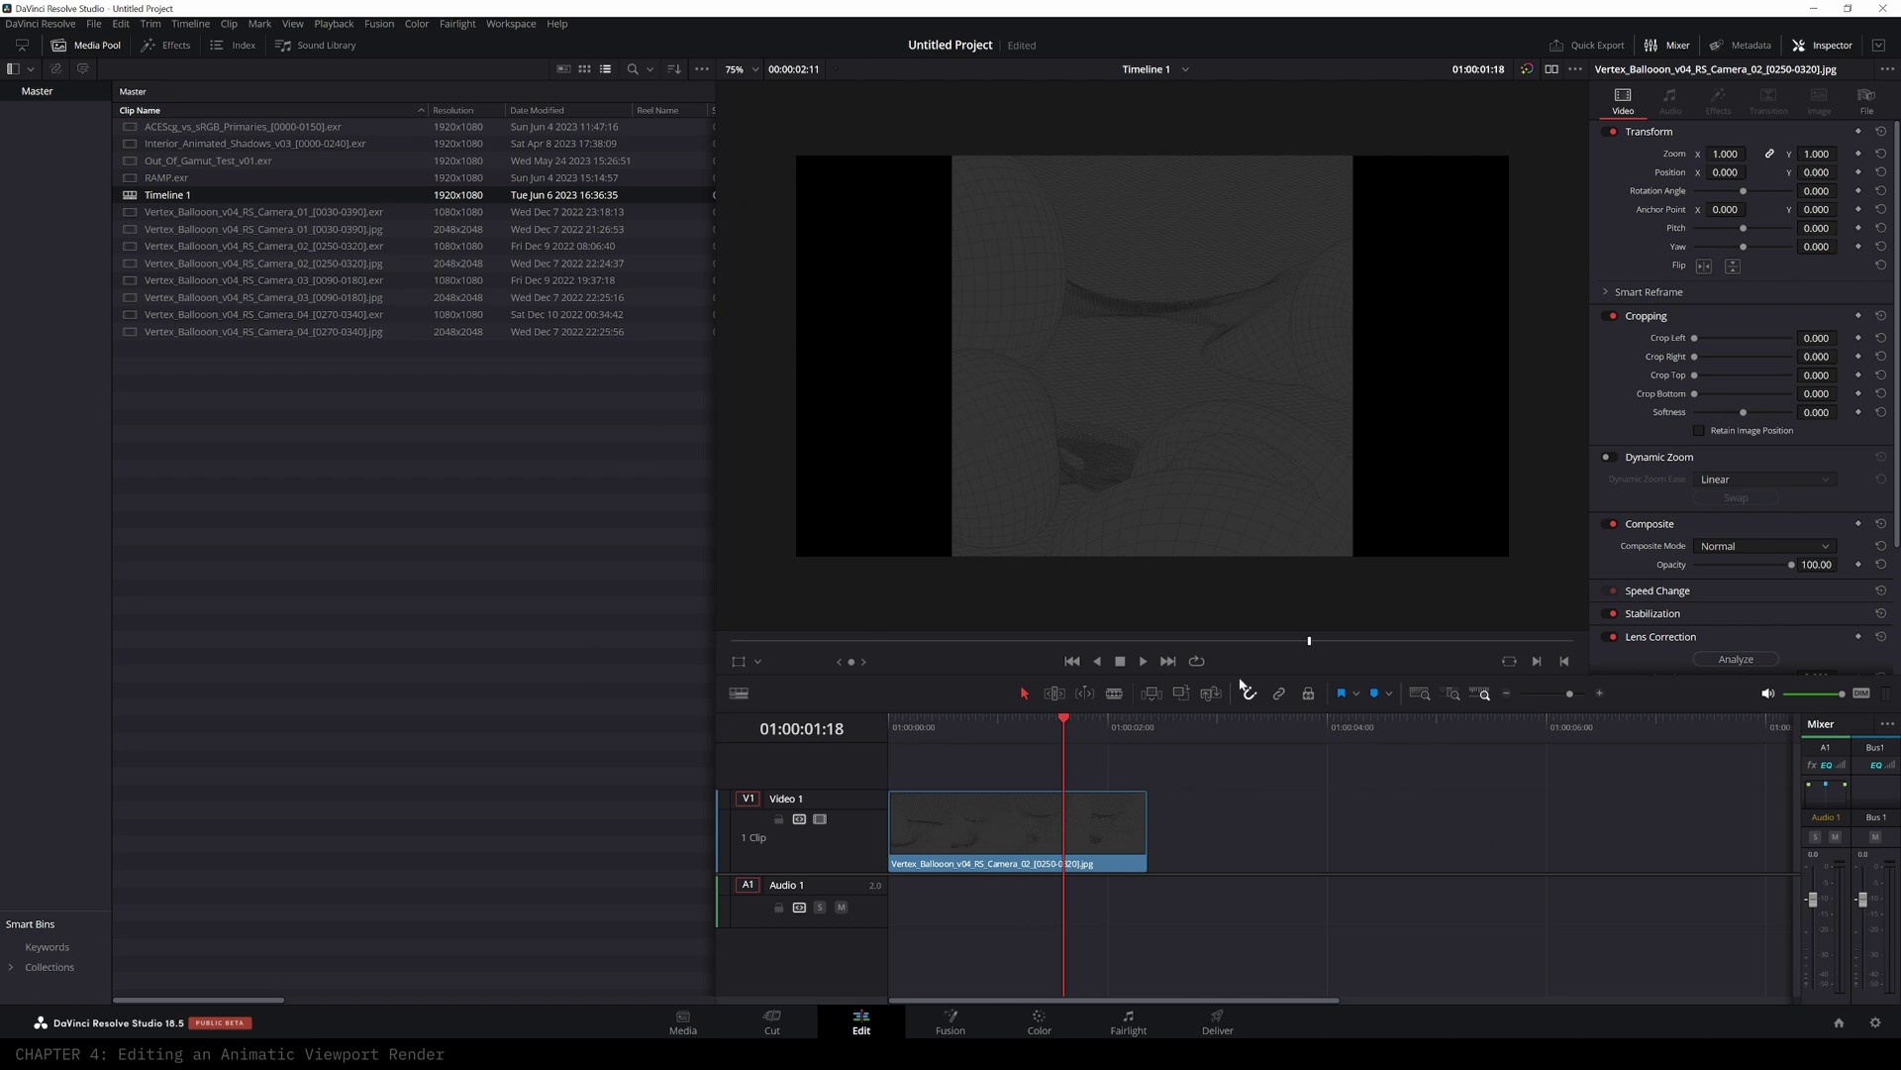
- Set a custom timeline resolution of 2048 x 2048 in the Master Settings and save the project settings
left_click(1876, 1022)
left_click(660, 168)
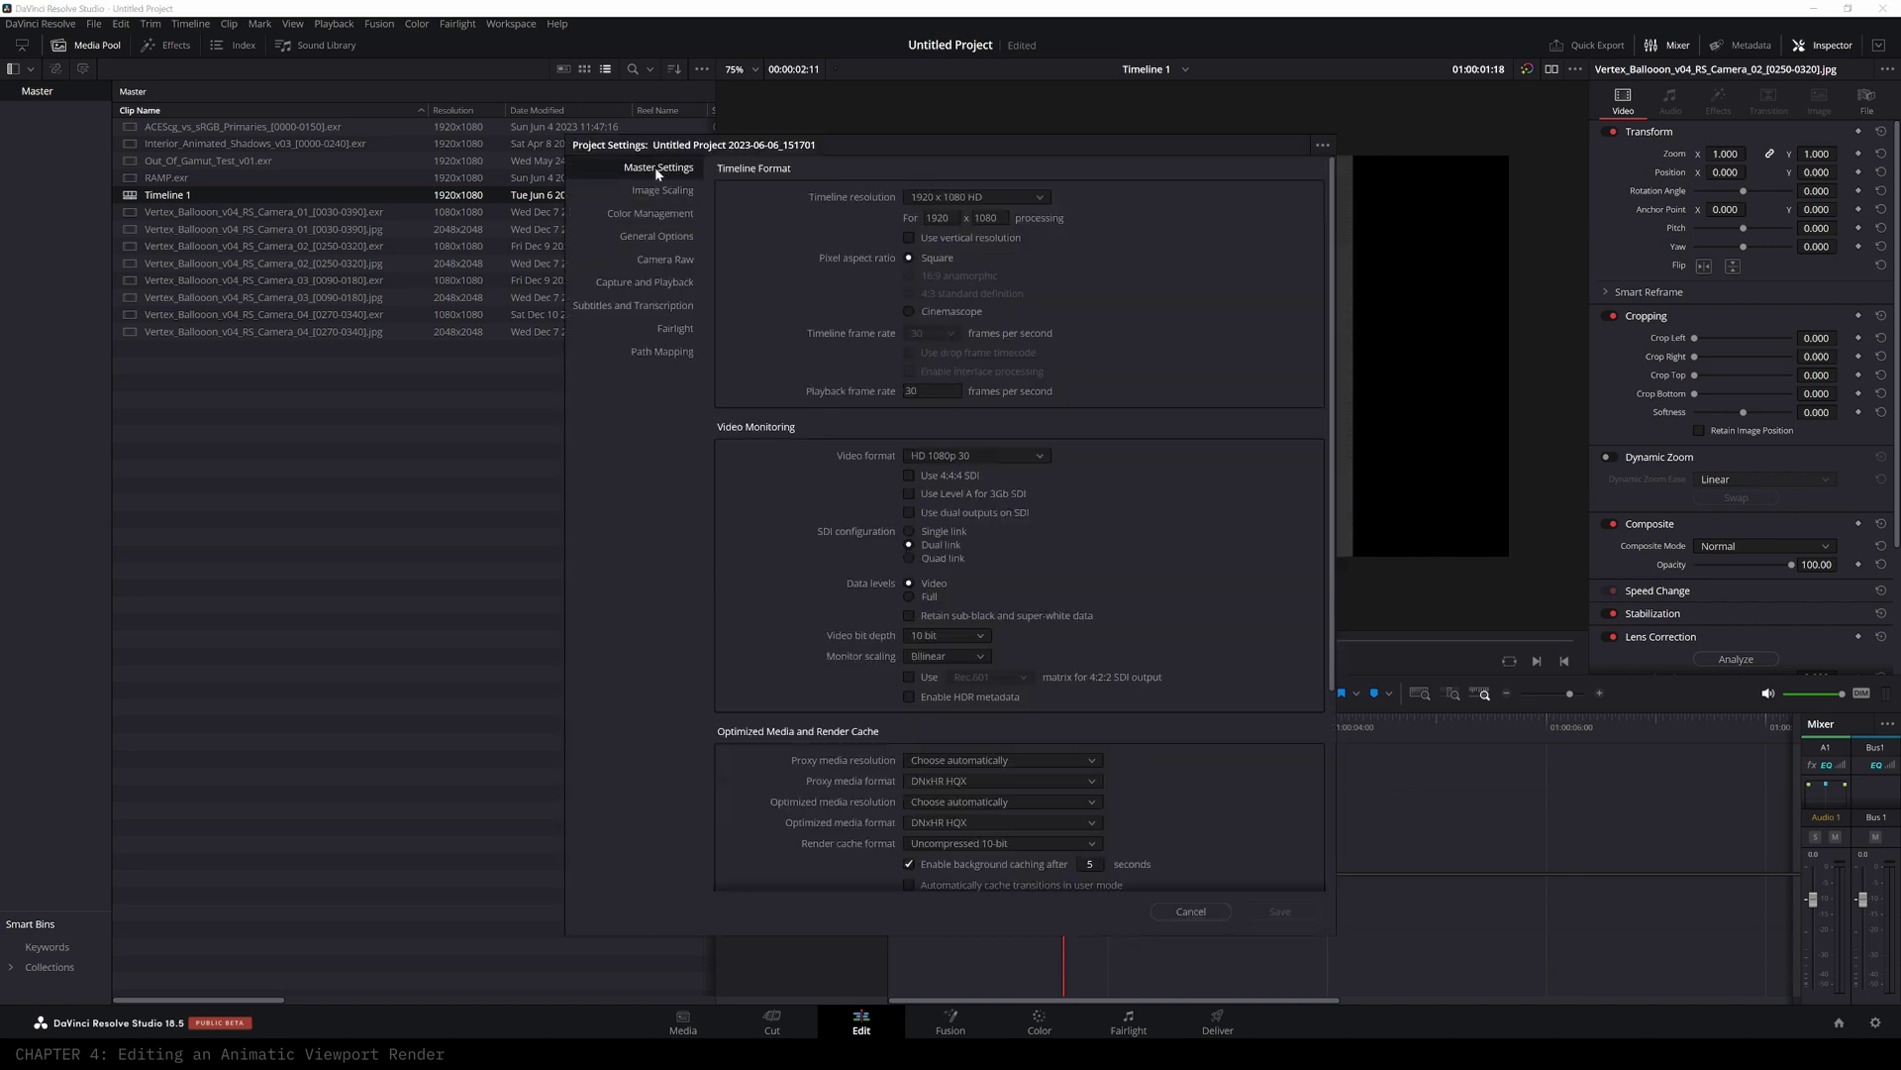
left_click(1042, 198)
scroll(1046, 246, "up", 5)
left_click(994, 213)
left_click_drag(950, 217, 932, 218)
type("2048")
key("Tab")
type("2448")
left_click(1112, 286)
left_click(1297, 911)
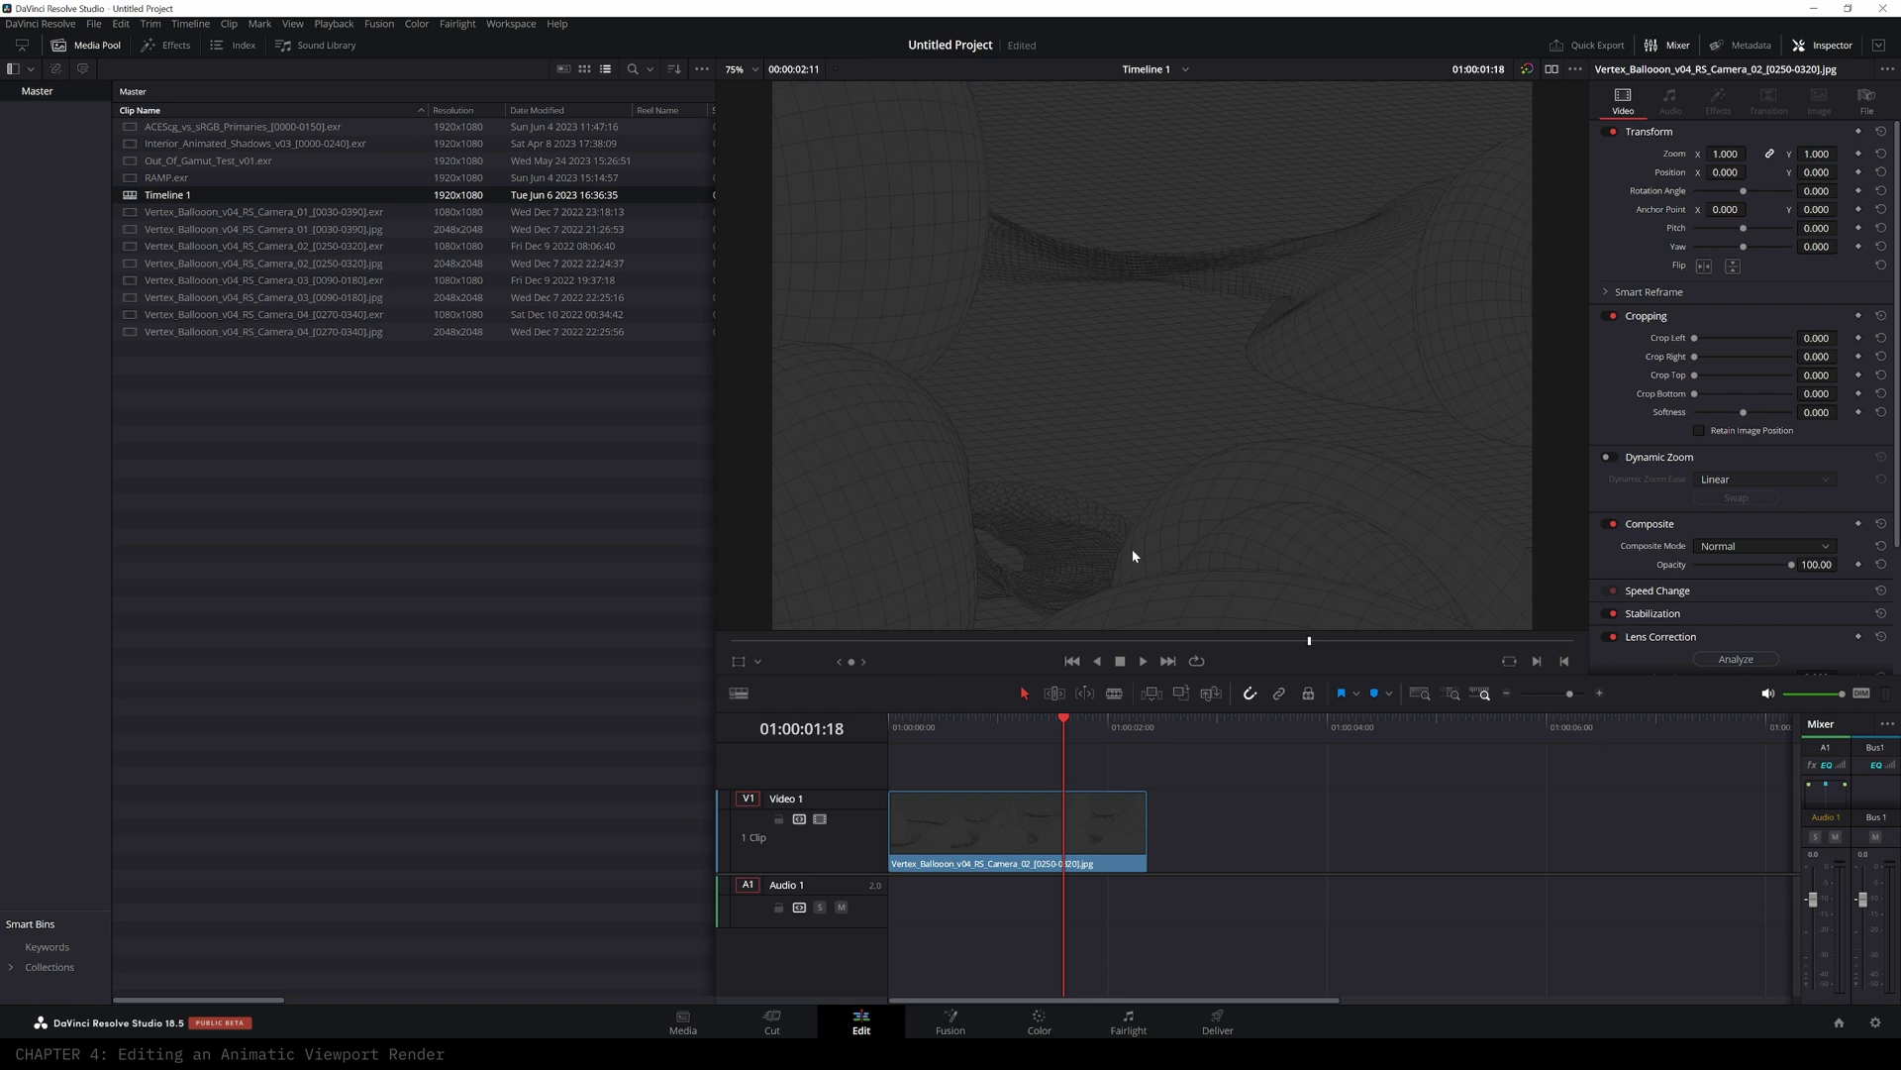
- Set the viewer zoom to 50% and check the Camera_02 clip at 01:00:01:02
scroll(926, 318, "down", 1)
left_click_drag(1055, 741, 1012, 718)
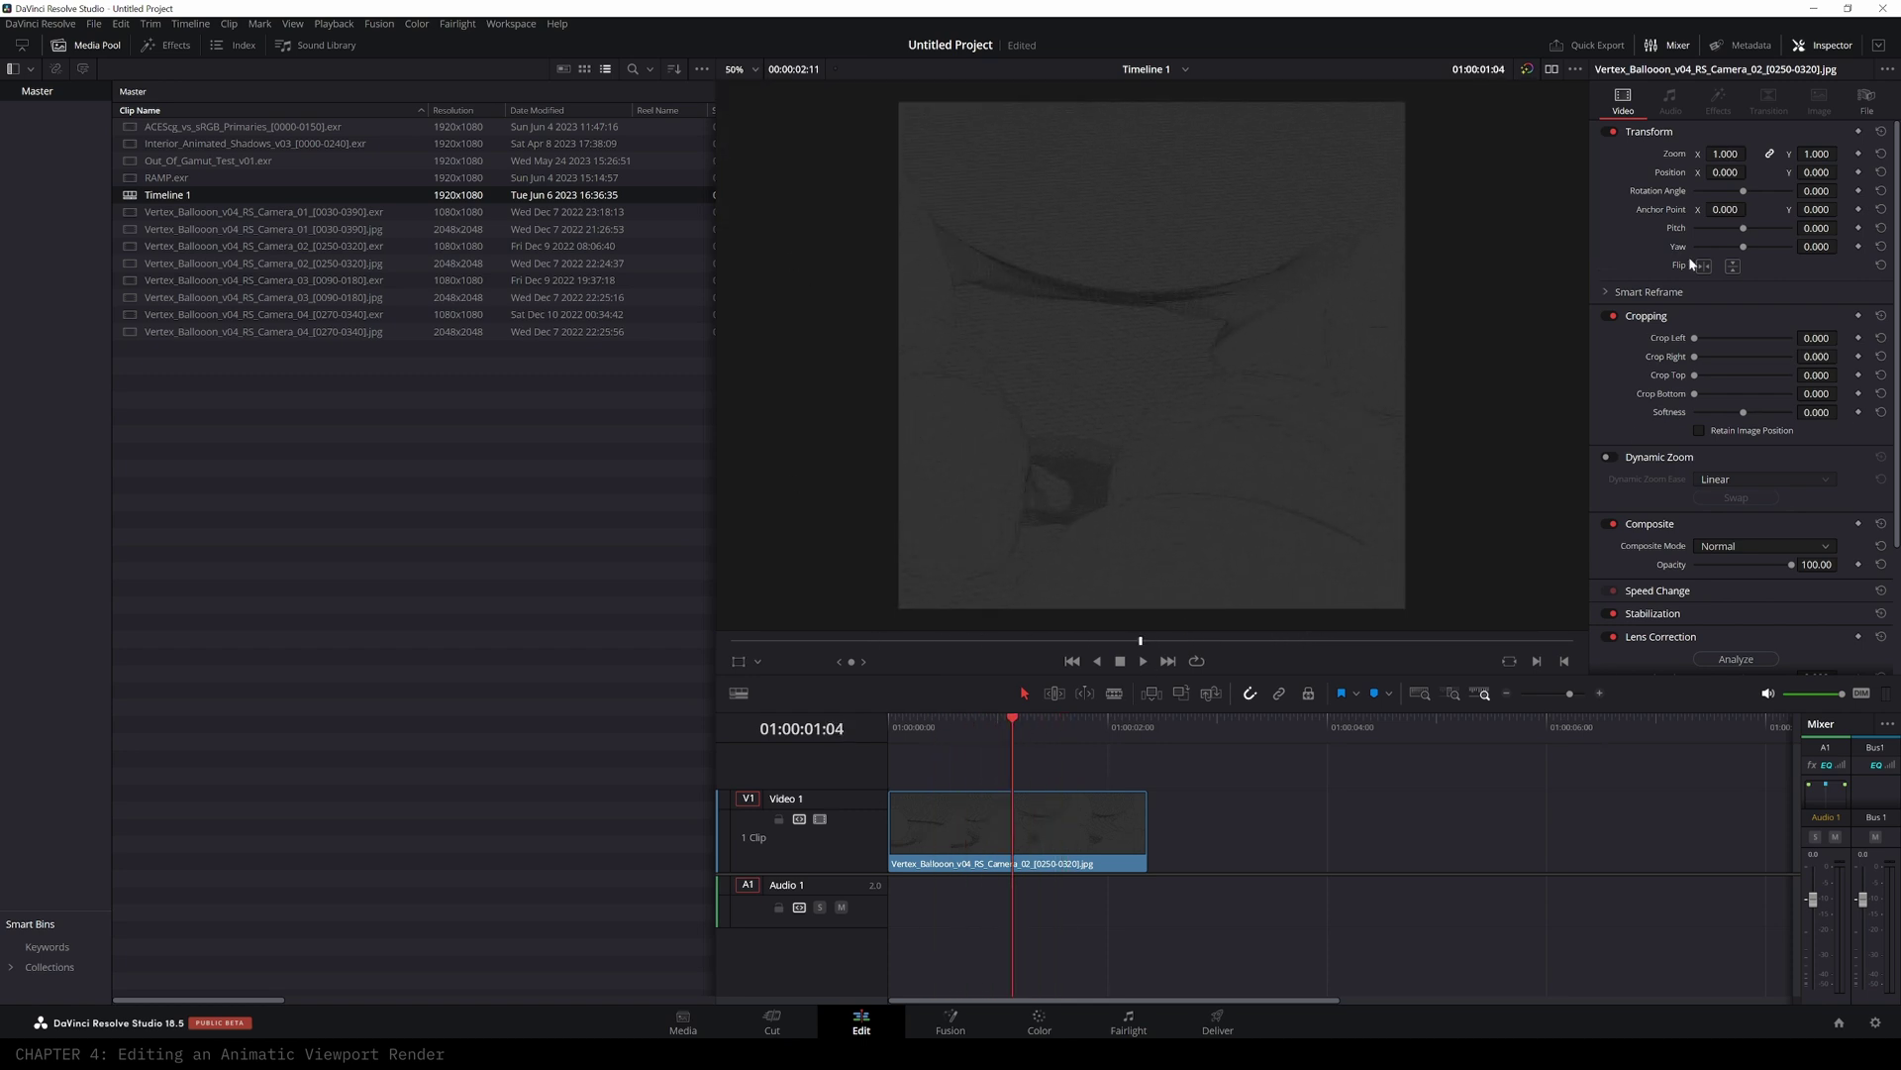
key("Left")
key("Left")
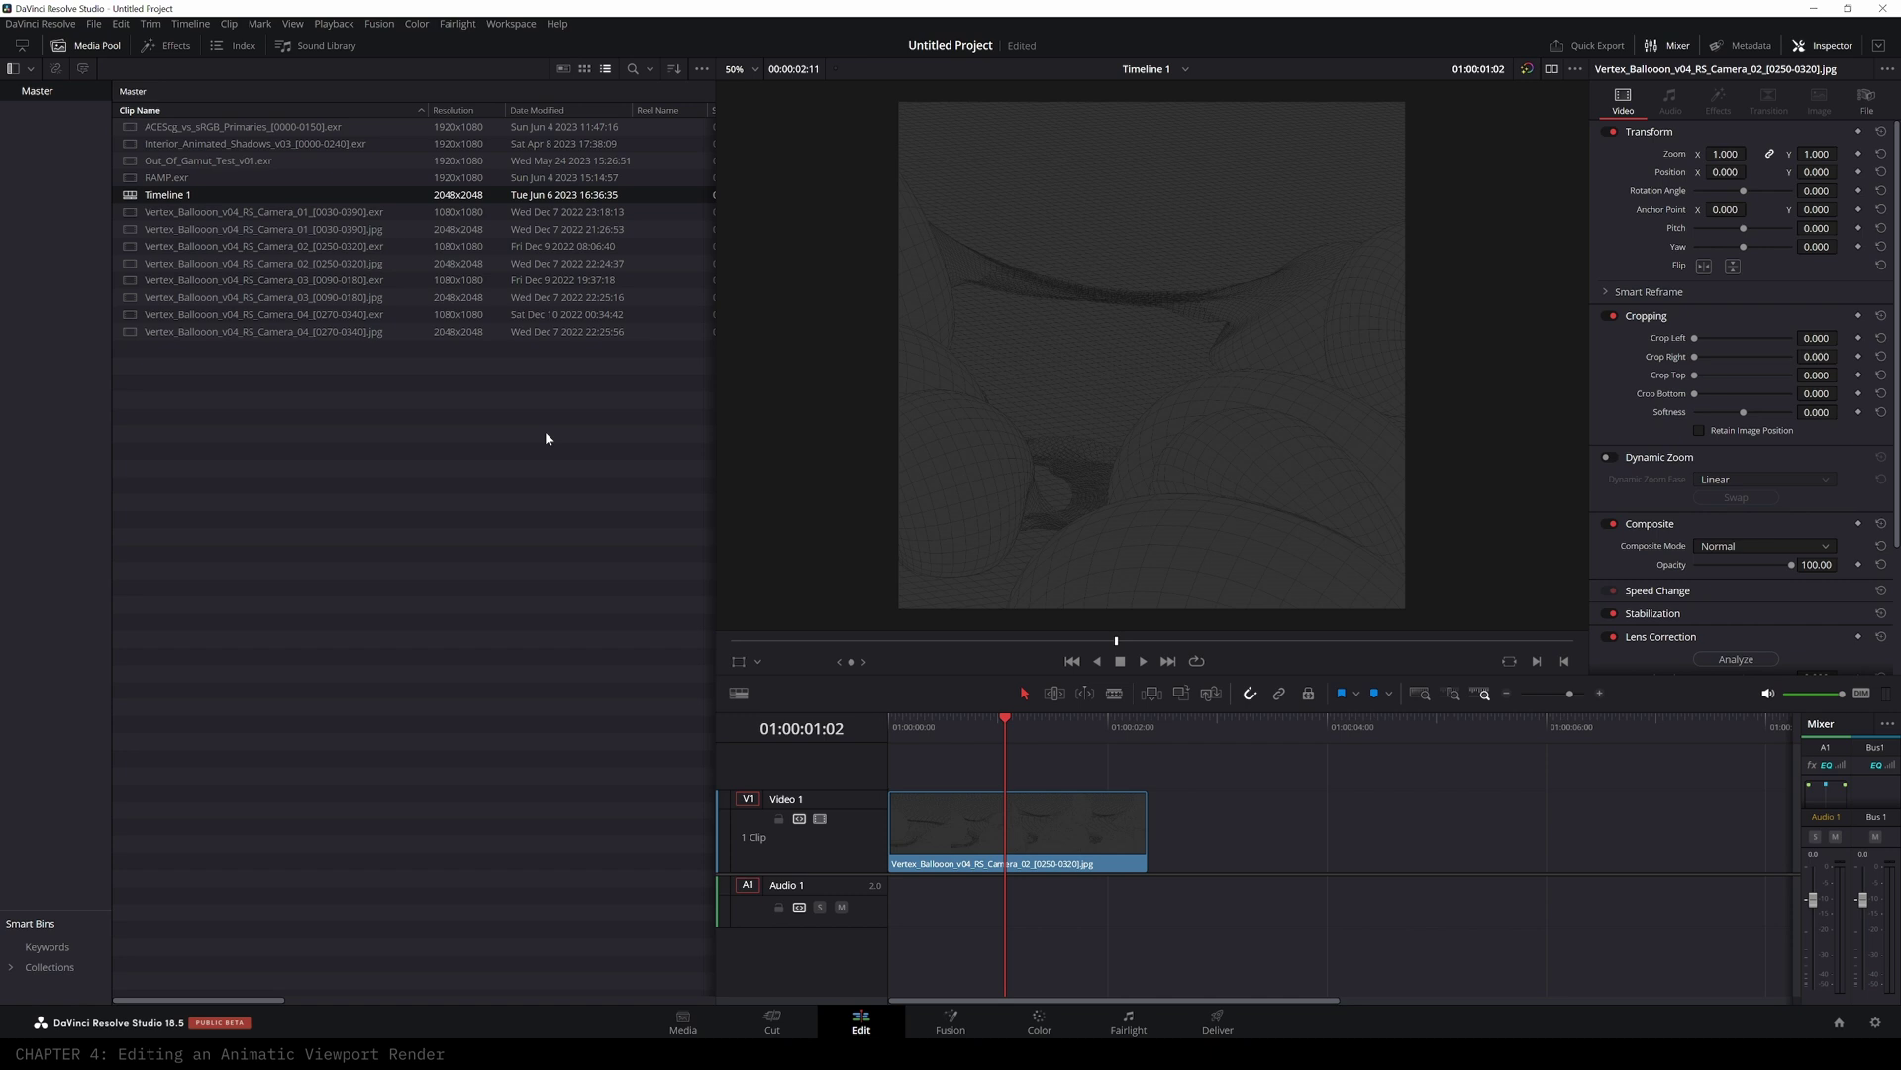
left_click_drag(307, 264, 1167, 842)
left_click_drag(1313, 726, 1357, 728)
key("ctrl+z")
- Append the Camera_01, Camera_03 and Camera_04 JPG sequences after the Camera_02 clip on Video 1
left_click_drag(307, 229, 1165, 840)
left_click_drag(336, 298, 1305, 839)
left_click_drag(337, 331, 1317, 836)
left_click_drag(1455, 835, 1364, 836)
- Split the Camera_01 clip at 01:00:08:08 and move its first part ahead of the Camera_02 clip
left_click_drag(1347, 730, 1102, 731)
key("ctrl+b")
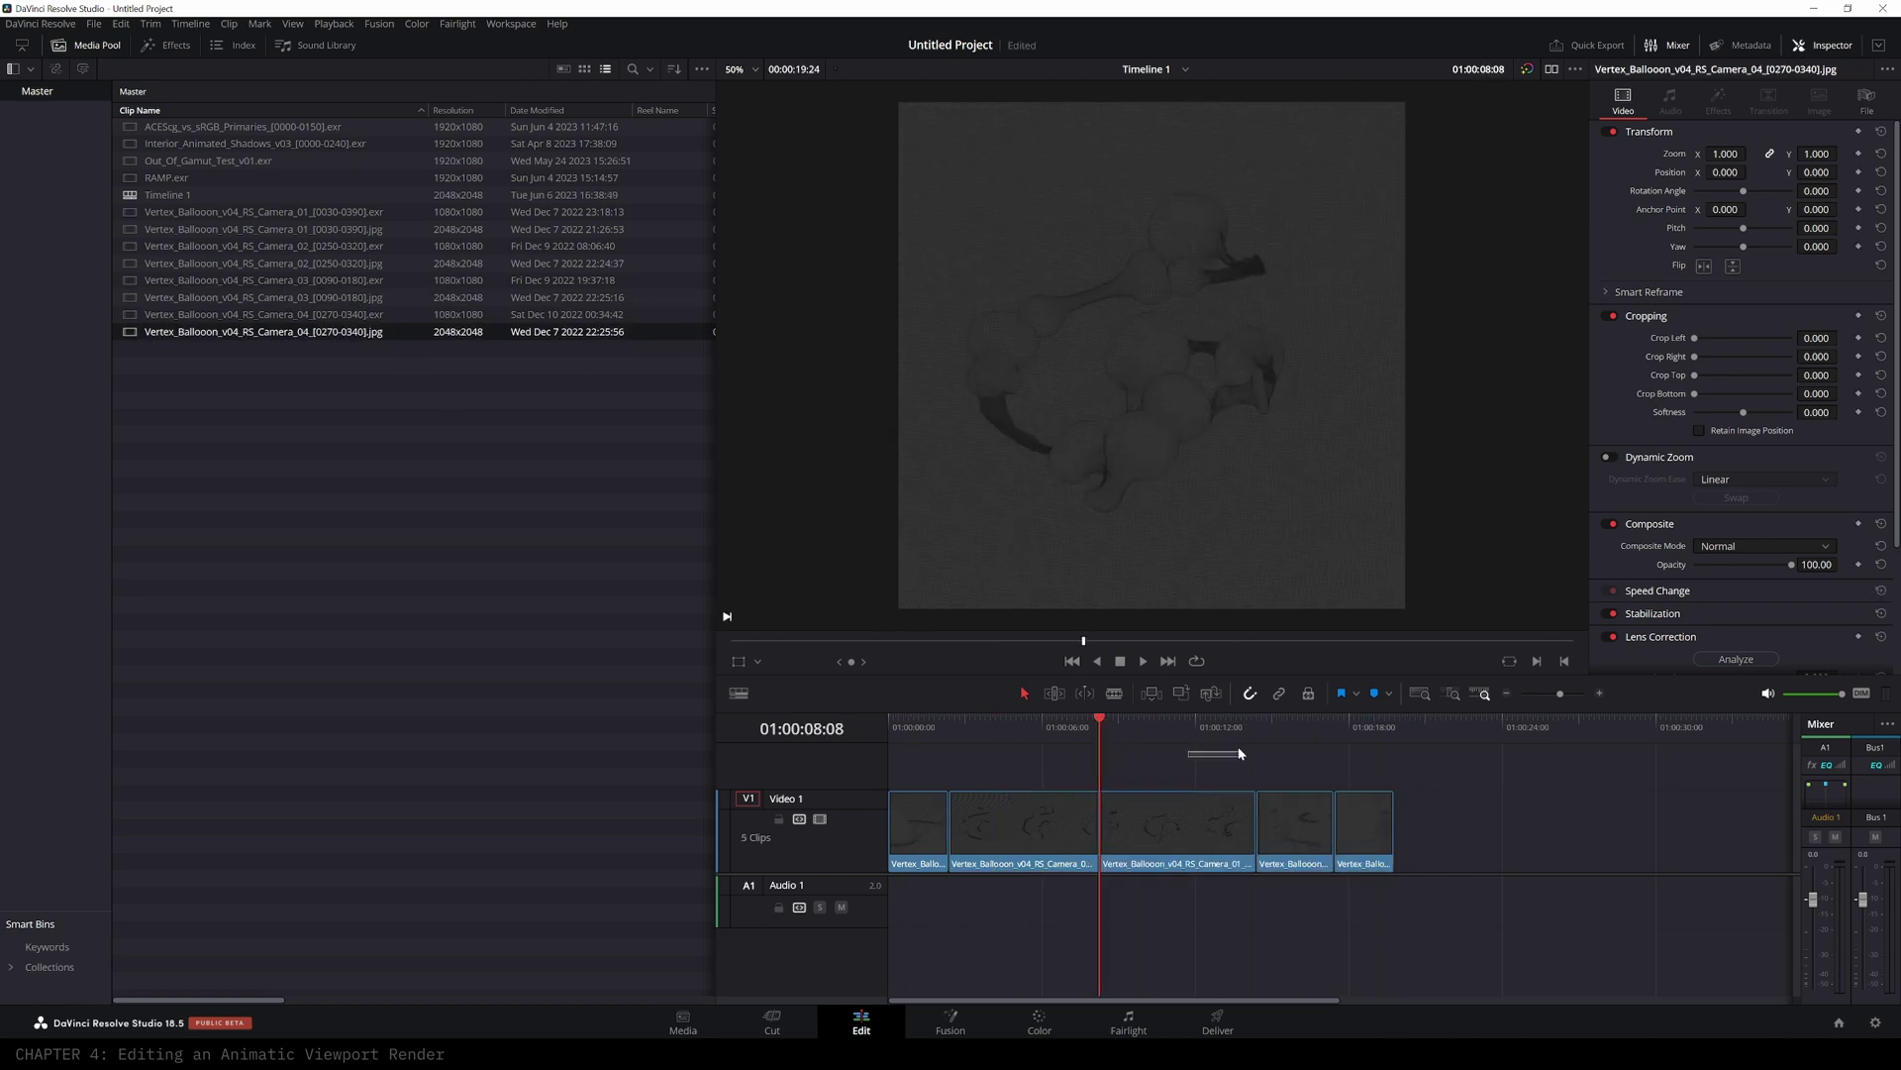
left_click_drag(918, 832, 979, 763)
left_click_drag(1030, 921, 968, 921)
left_click_drag(974, 844, 1065, 926)
- Split the second Camera_01 part, place the Camera_03 clip between its two pieces, and scrub through the edit
left_click_drag(1020, 729, 1186, 741)
key("ctrl+b")
left_click_drag(1222, 921, 1291, 840)
left_click_drag(1303, 921, 1232, 921)
left_click_drag(1365, 923, 1406, 923)
left_click_drag(1291, 840, 1299, 926)
left_click_drag(1430, 969, 1430, 921)
left_click_drag(1186, 723, 888, 728)
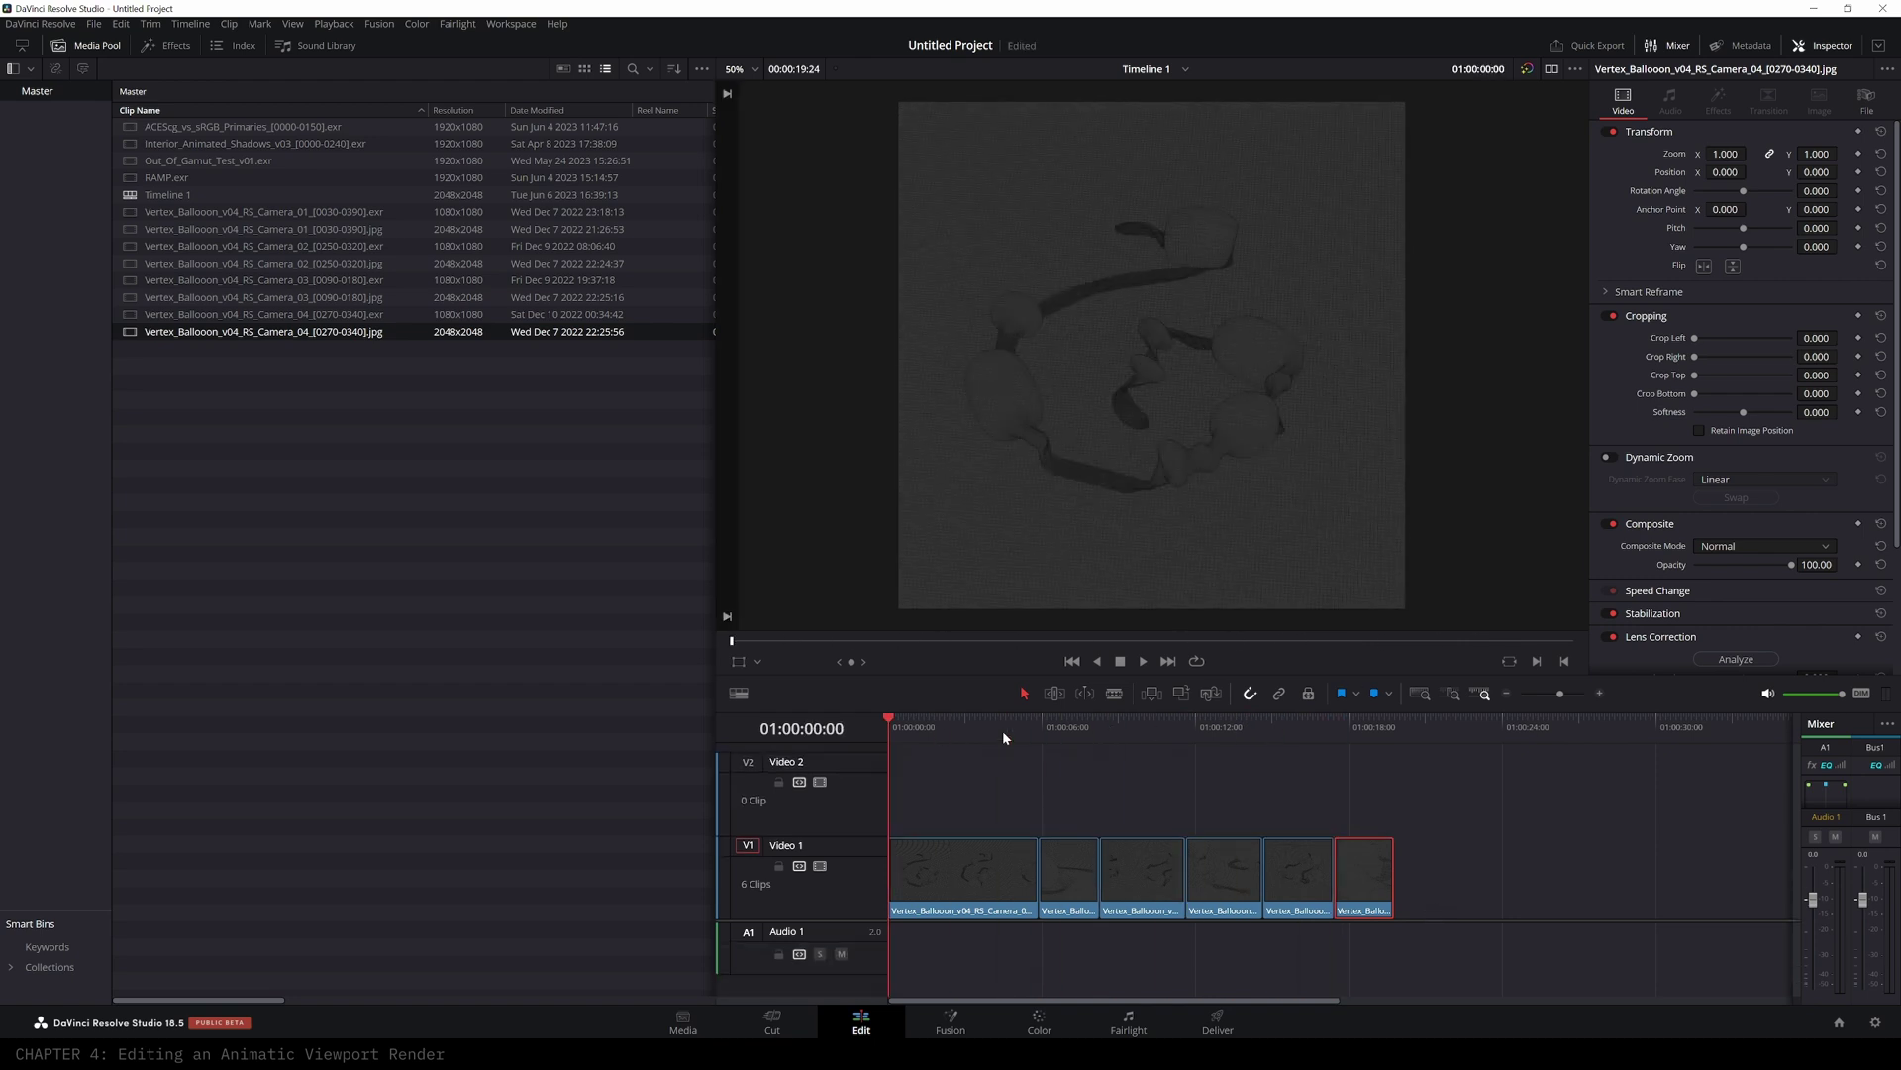
left_click_drag(983, 717, 1185, 721)
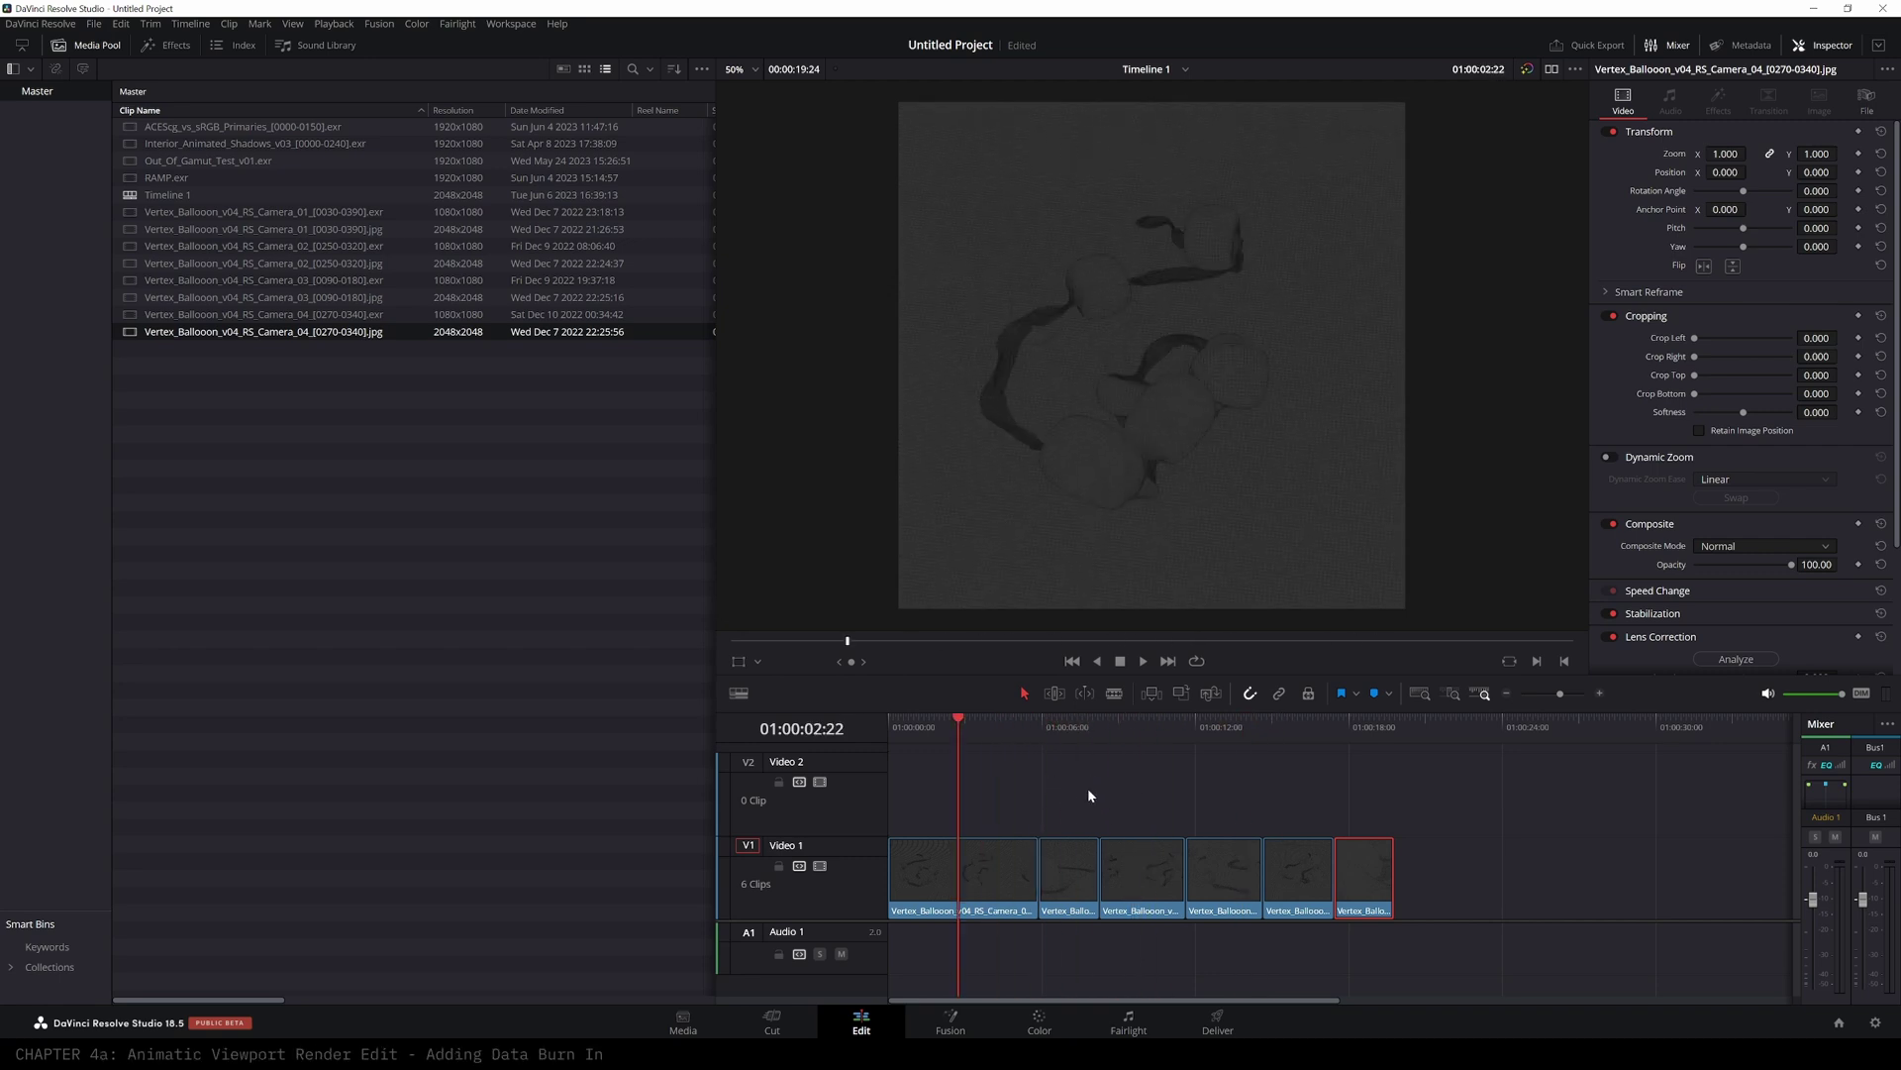
- Enable Record Timecode in the project's Data Burn-In and return the playhead to the timeline start
left_click(512, 24)
mouse_move(511, 29)
left_click(536, 322)
mouse_move(1121, 499)
left_mouse_down()
mouse_move(971, 445)
mouse_move(810, 460)
mouse_move(709, 420)
mouse_move(510, 422)
left_mouse_up()
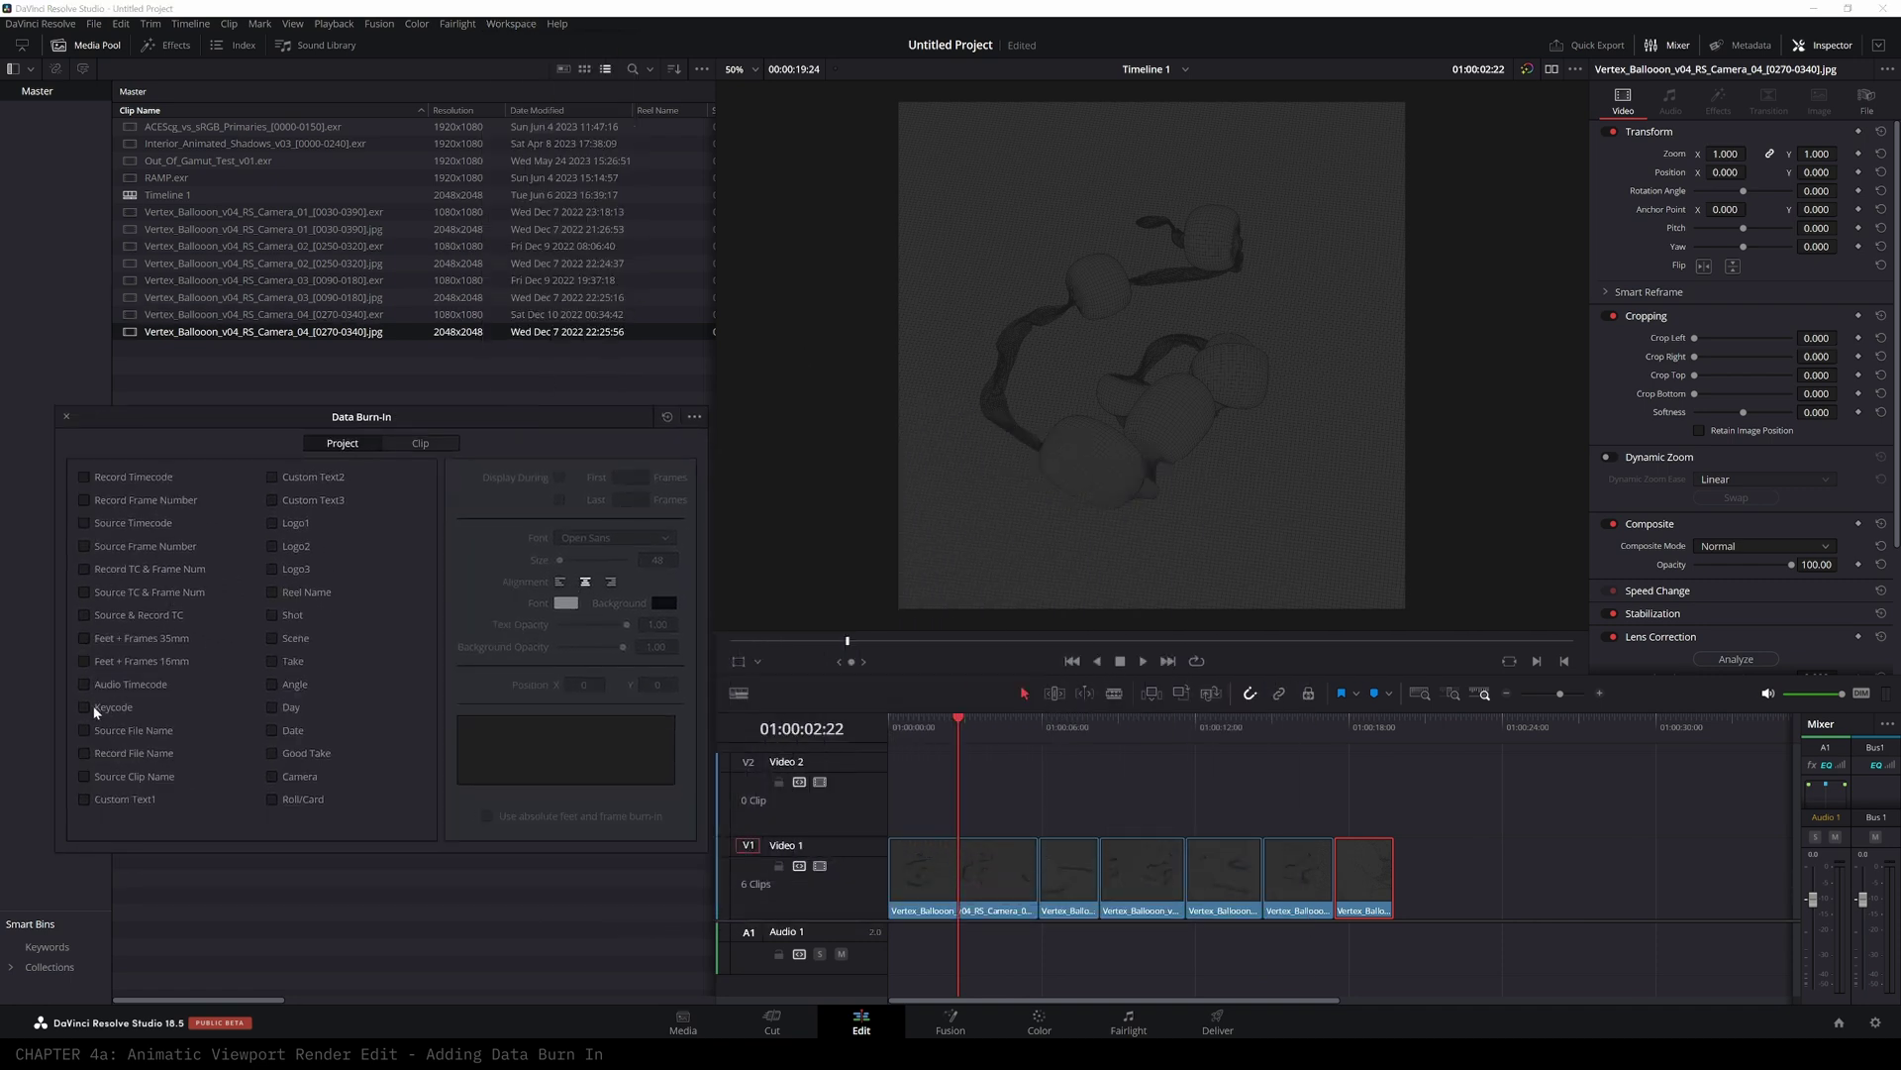
left_click(84, 477)
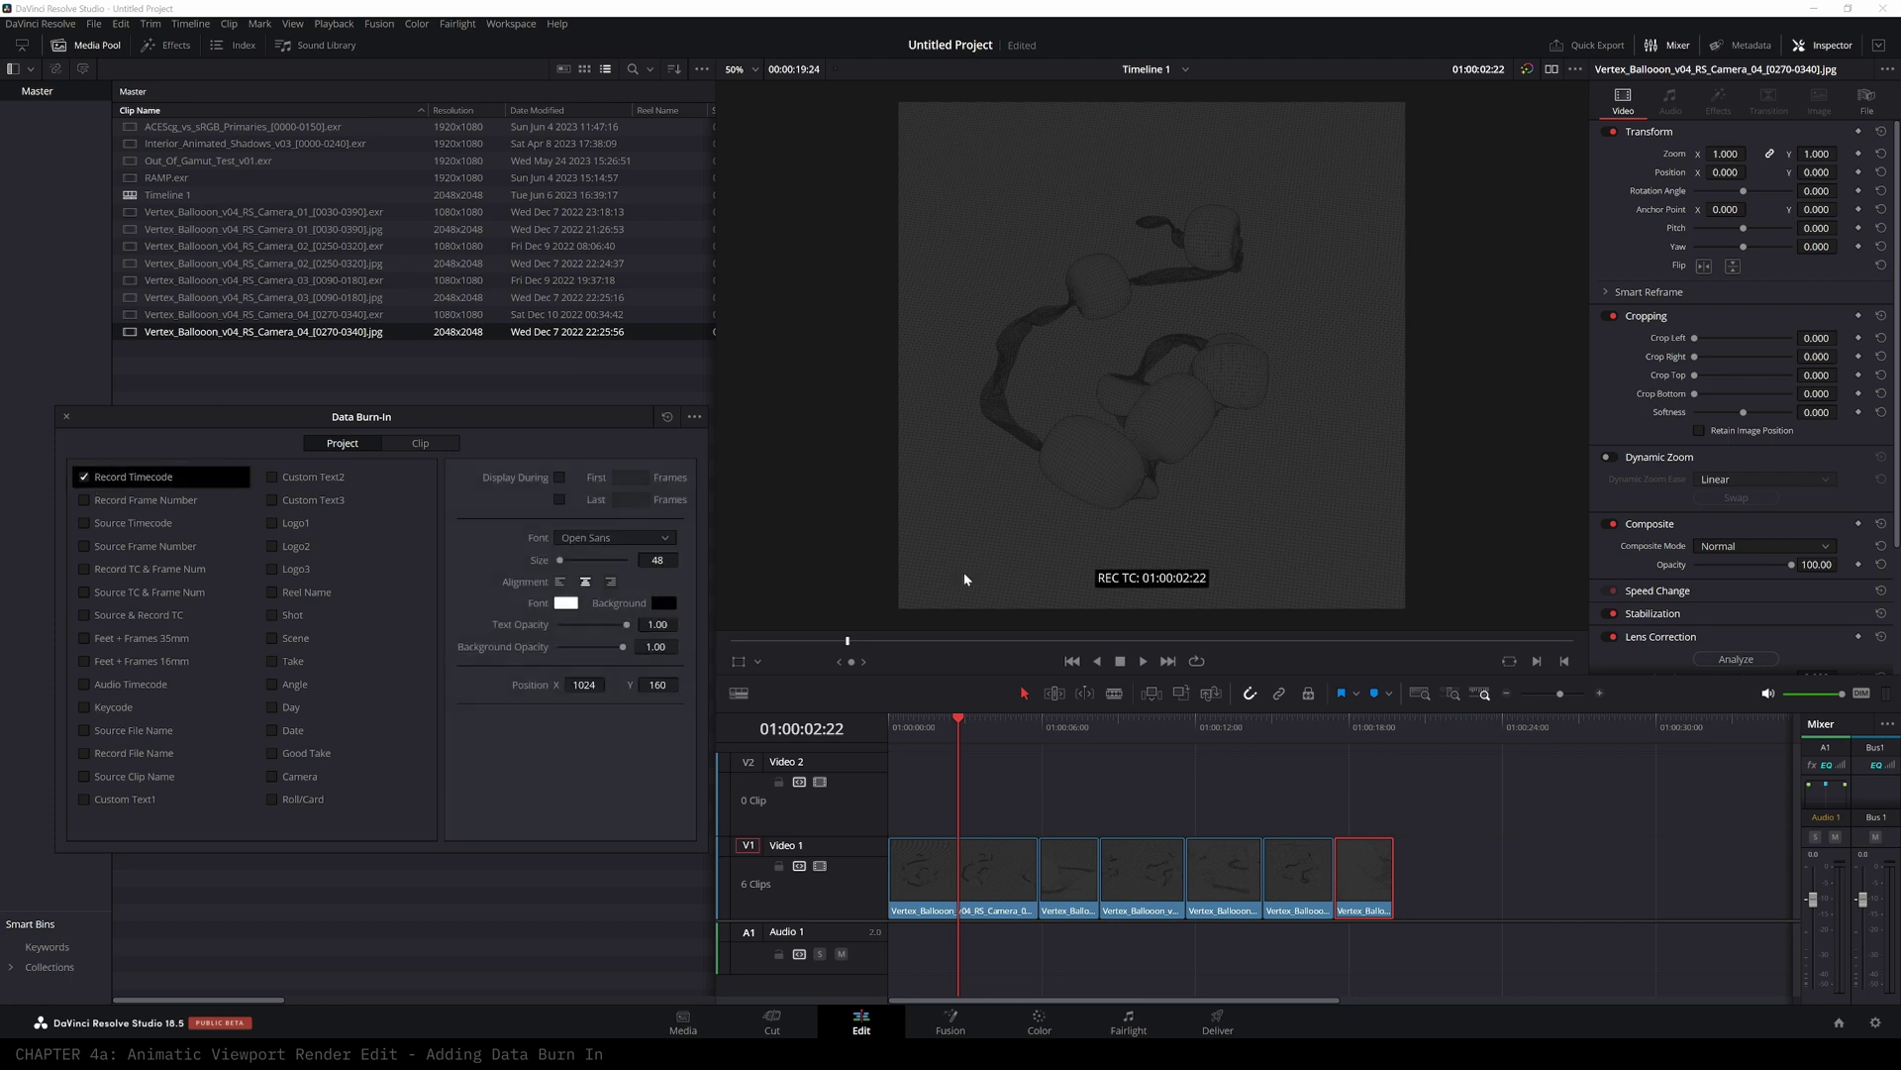
left_click_drag(957, 726, 816, 720)
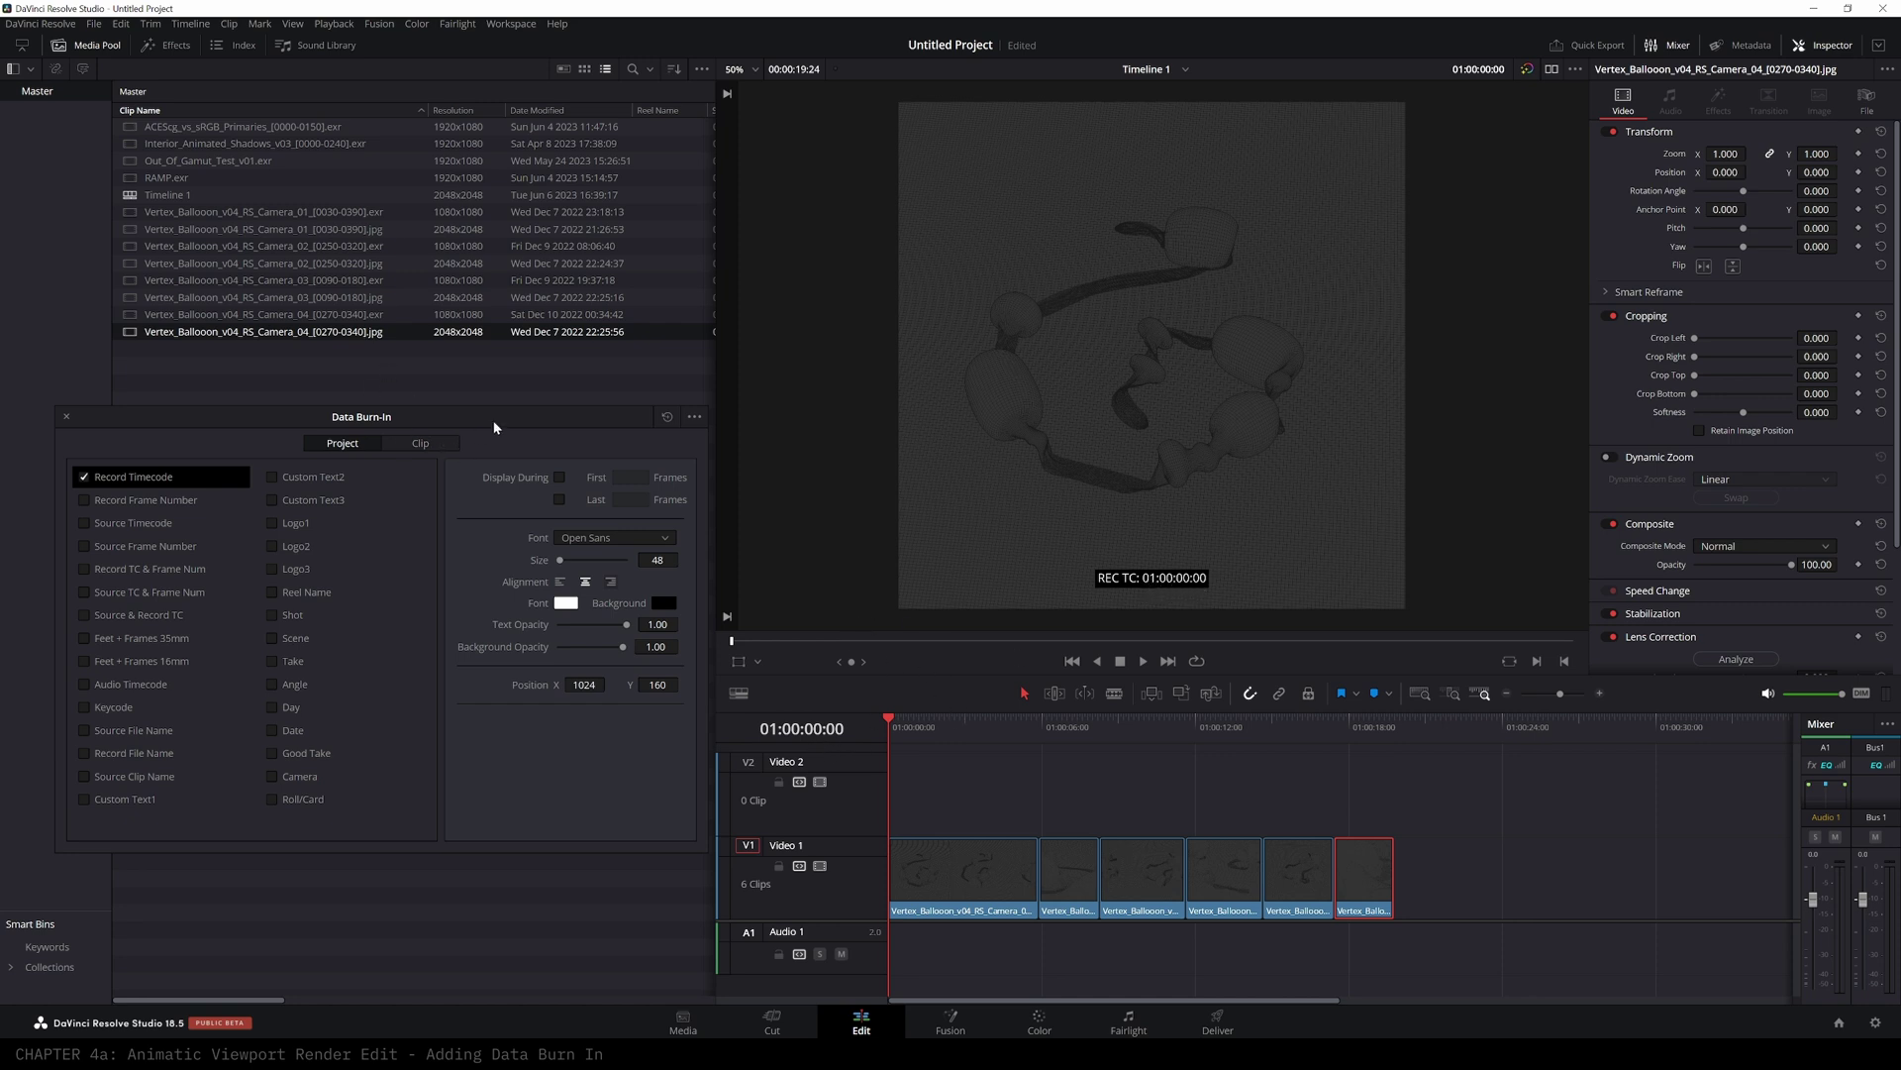
- Set Timeline 1's starting timecode to 00:00:00:00
left_click_drag(488, 429, 468, 479)
left_click(183, 195)
right_click(184, 196)
mouse_move(222, 208)
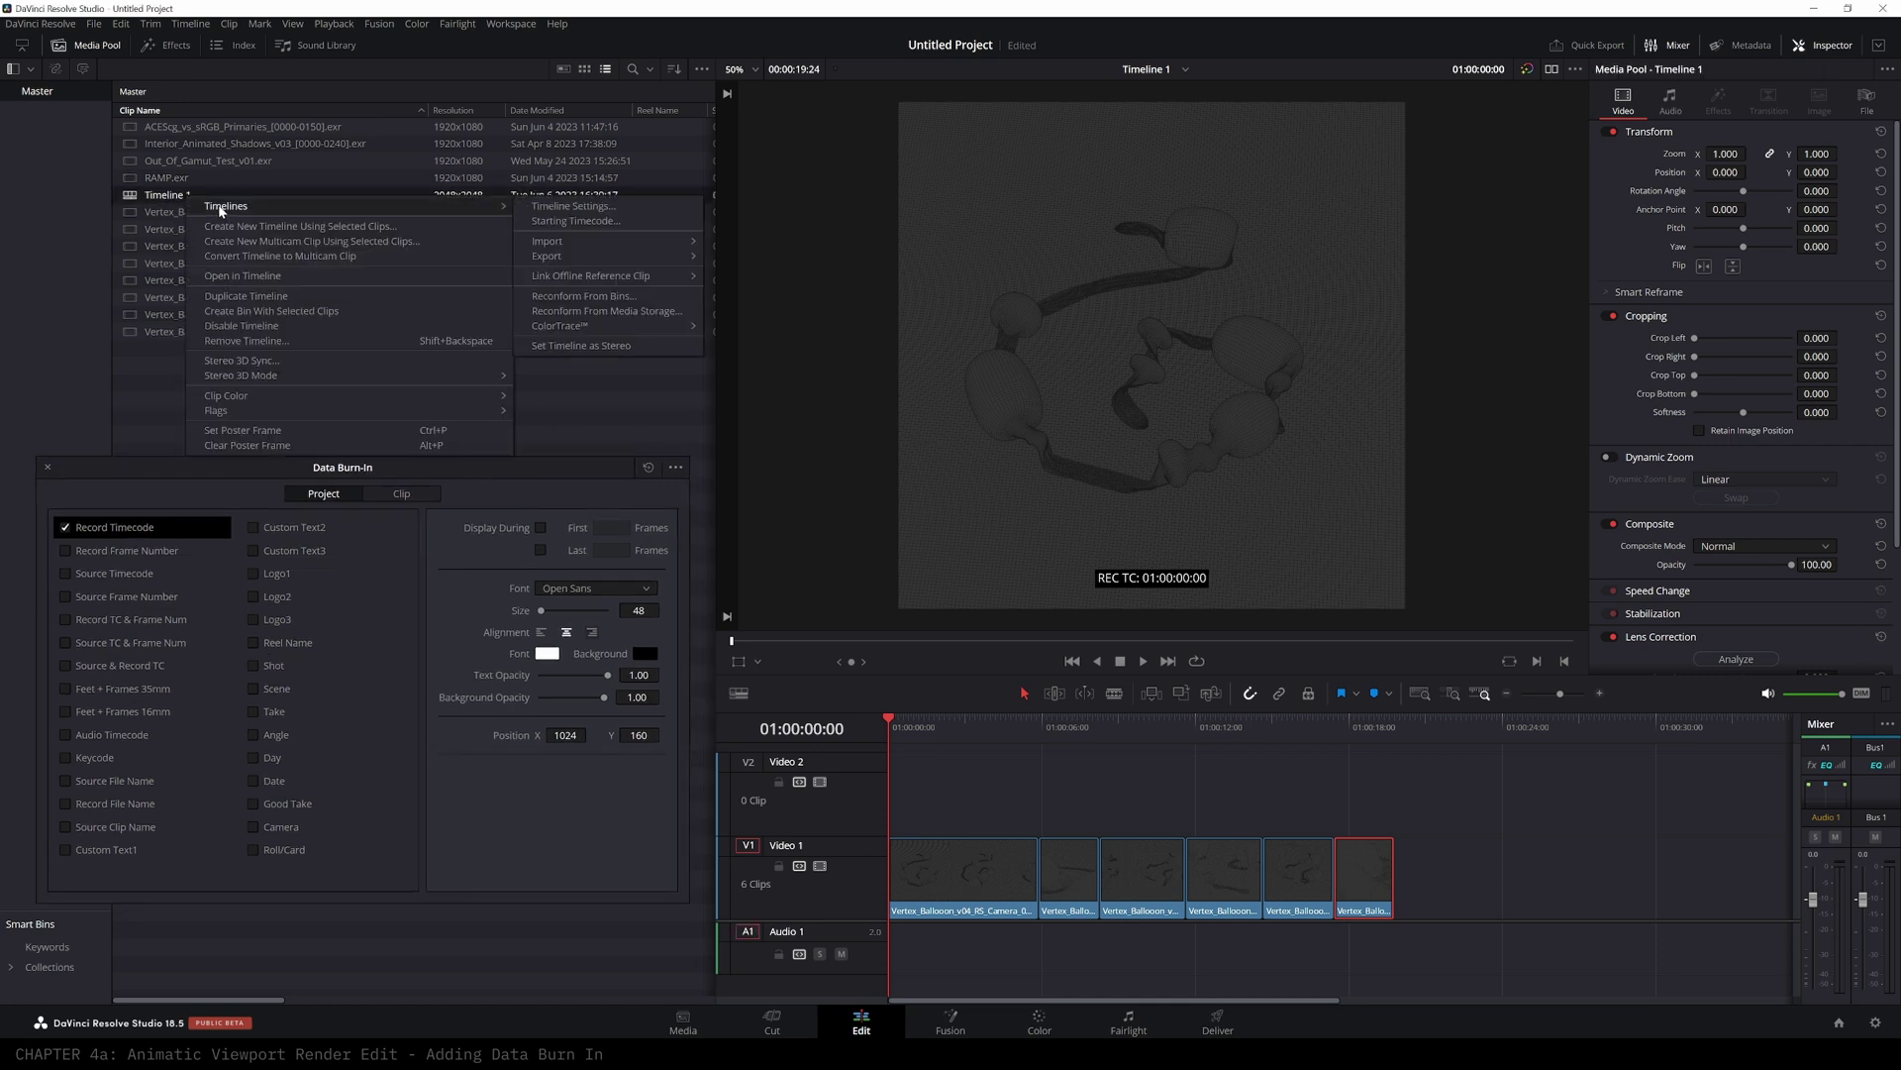
left_click(580, 221)
left_click_drag(824, 500, 816, 500)
type("0")
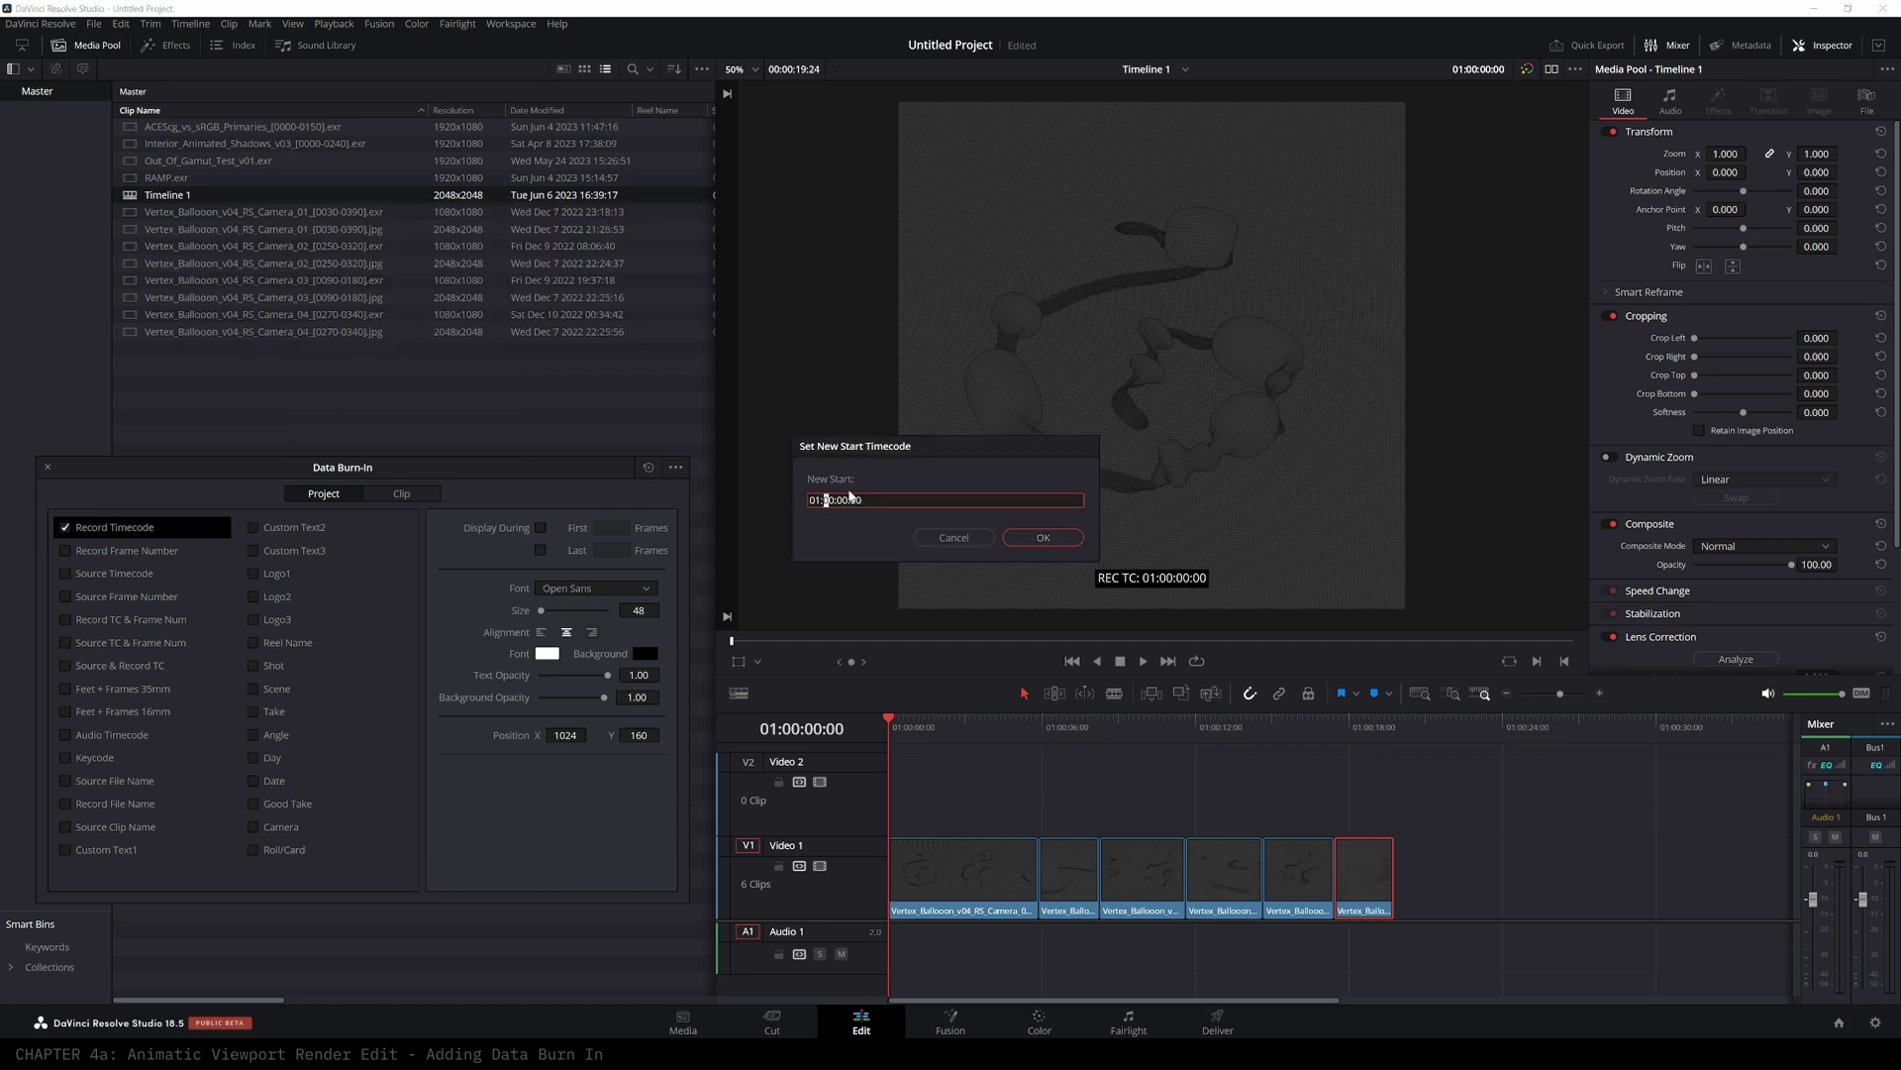
type("0:0")
left_click(1042, 536)
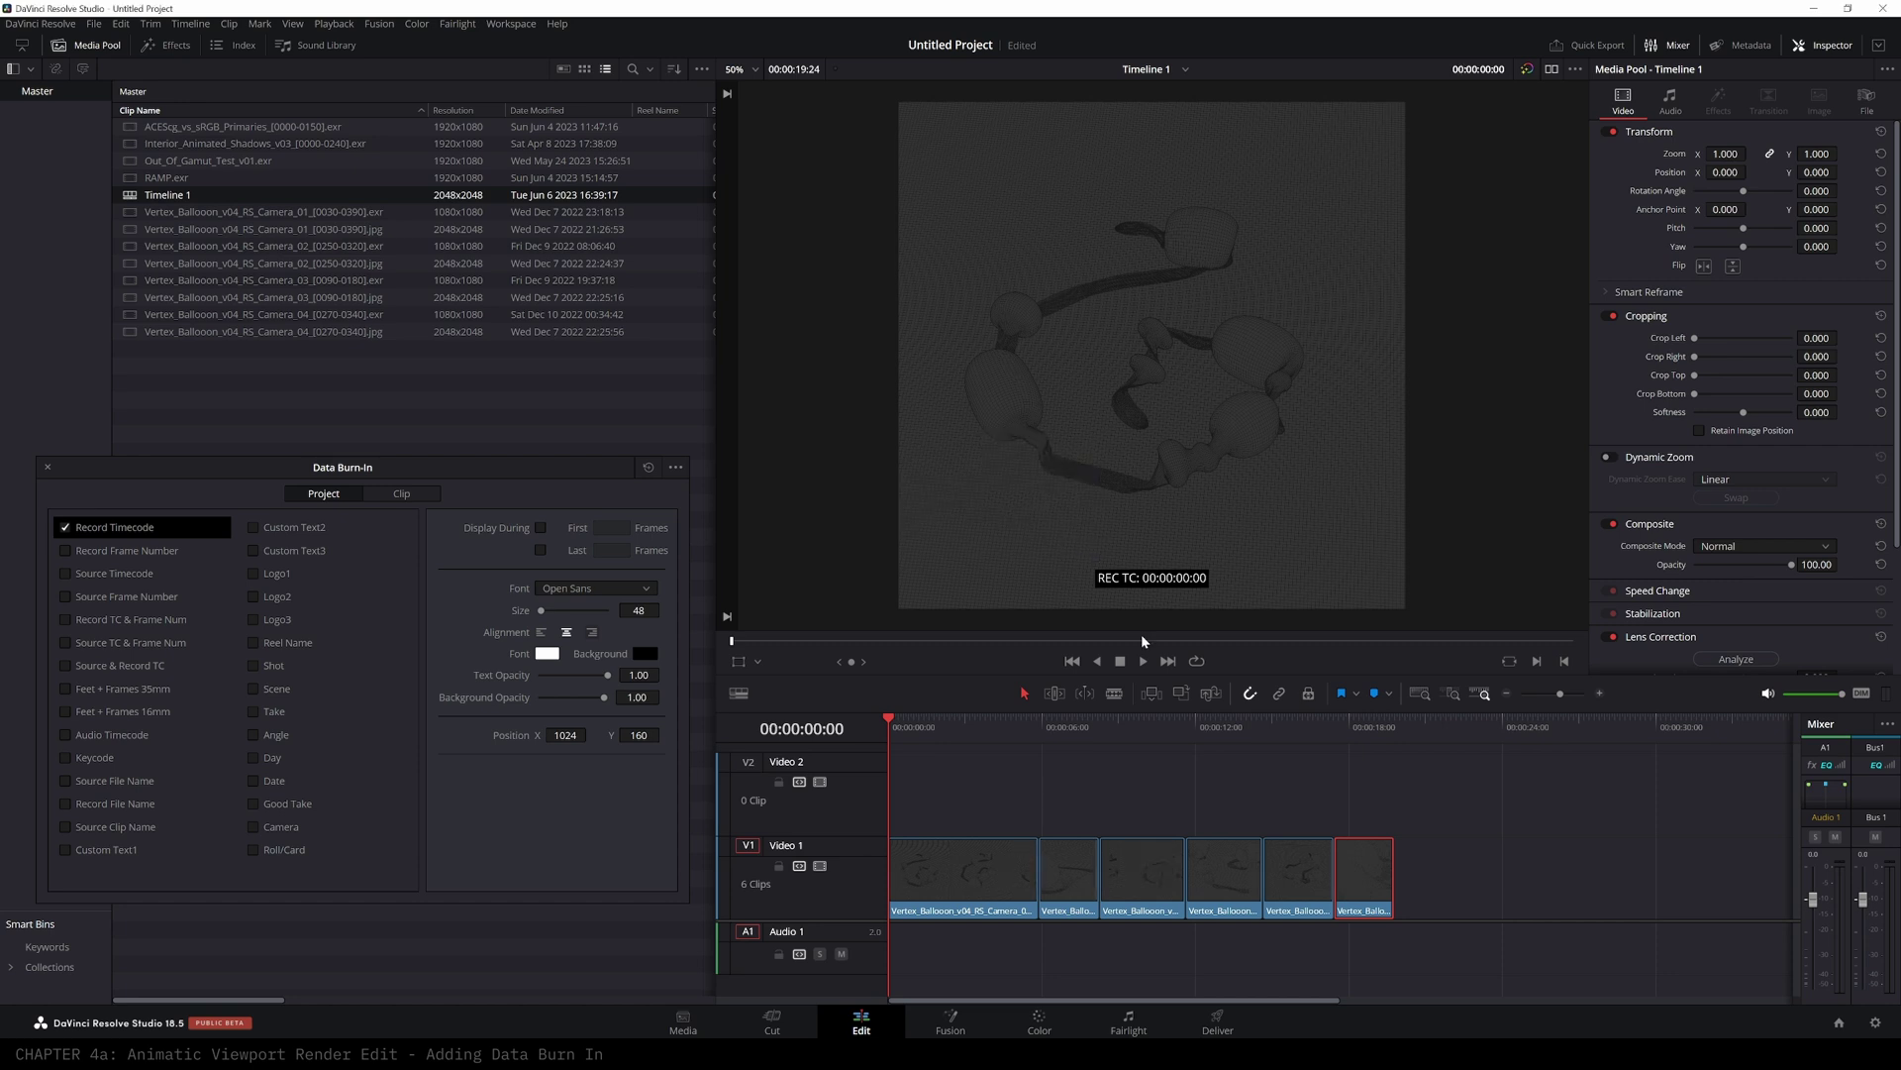
- Add Source Frame Number to the project's Data Burn-In and scrub through the timeline
mouse_move(895, 722)
left_mouse_down()
mouse_move(1219, 720)
mouse_move(847, 724)
mouse_move(1287, 728)
mouse_move(872, 721)
left_mouse_up()
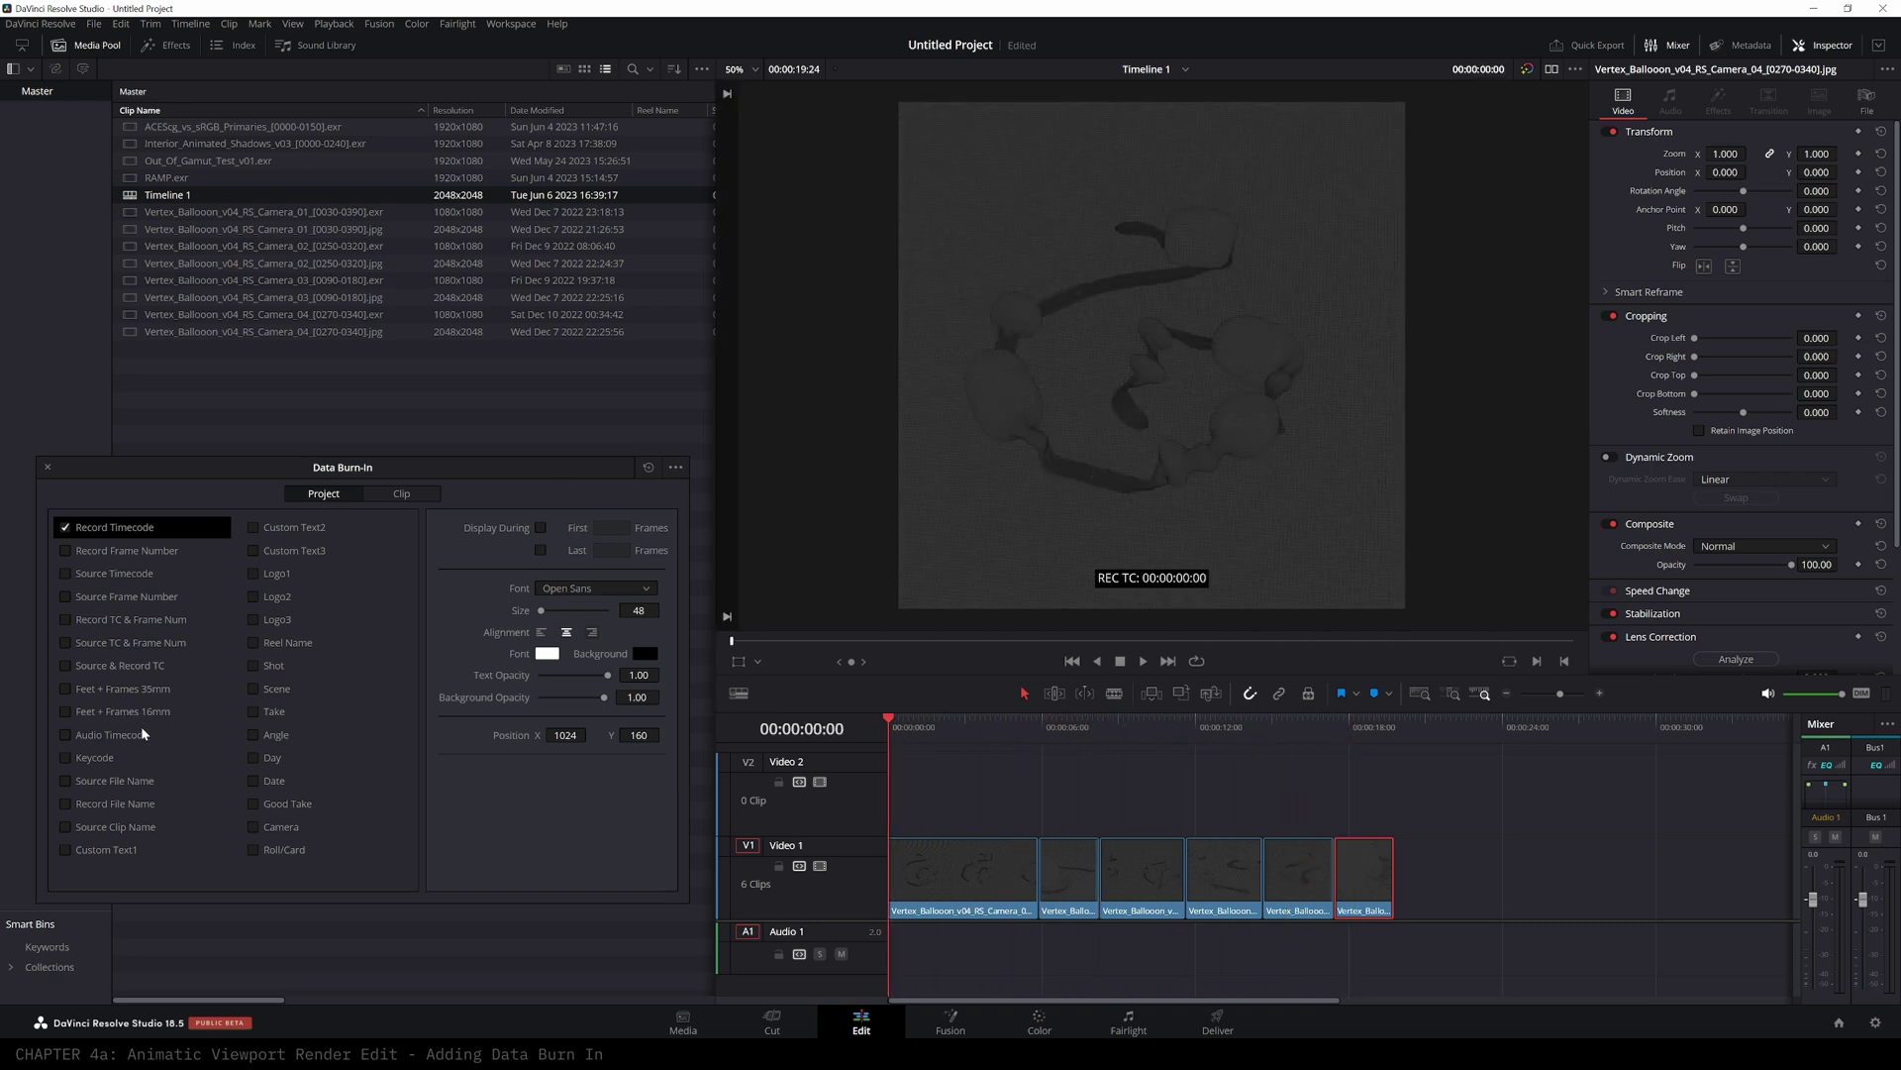
left_click(66, 597)
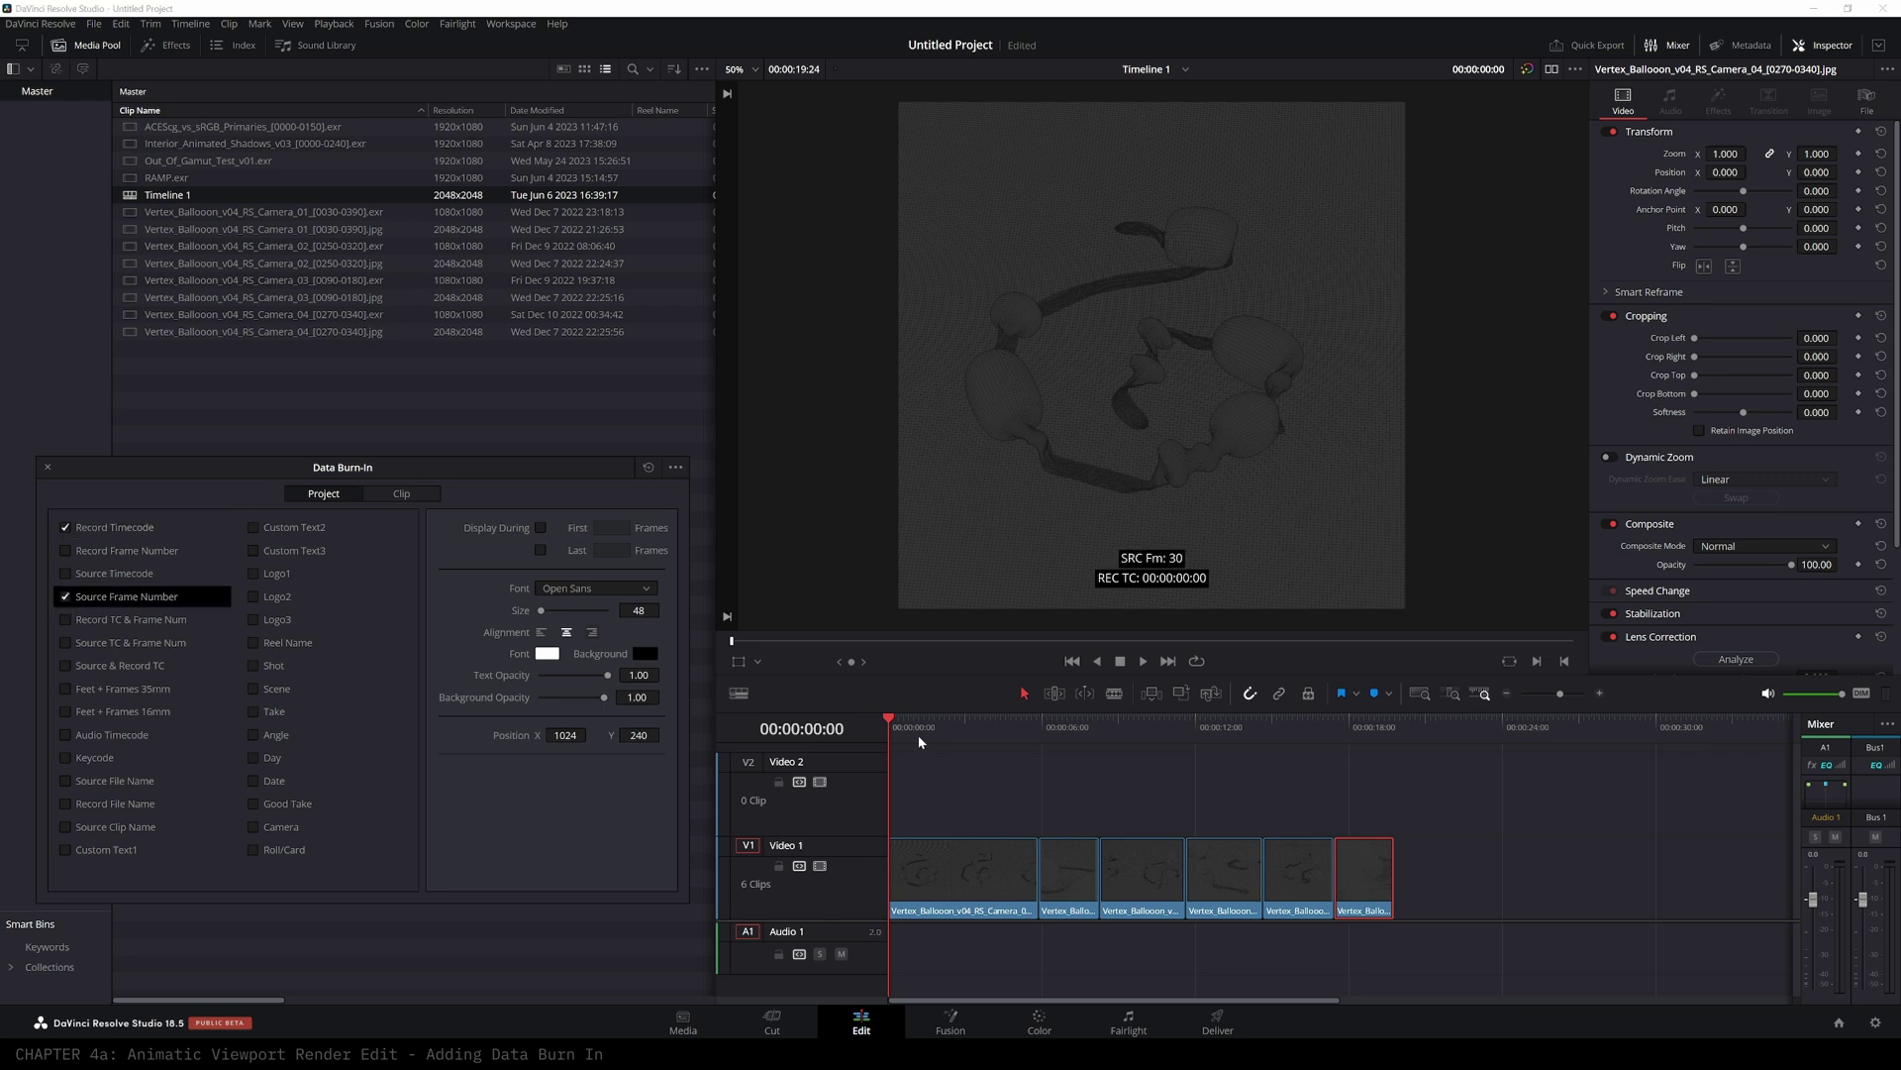
left_click_drag(902, 724, 1204, 731)
- Shorten the first and third clips on Video 1 and shift the following clips earlier to close the gaps
left_click(990, 879)
mouse_move(1035, 879)
left_mouse_down()
mouse_move(1012, 881)
mouse_move(1035, 880)
left_mouse_up()
left_click(1060, 882)
left_click_drag(1154, 880, 1191, 885)
left_click_drag(1293, 880, 1257, 881)
left_click_drag(1358, 881, 1323, 880)
mouse_move(1202, 730)
left_mouse_down()
mouse_move(887, 737)
mouse_move(1339, 731)
mouse_move(830, 741)
left_mouse_up()
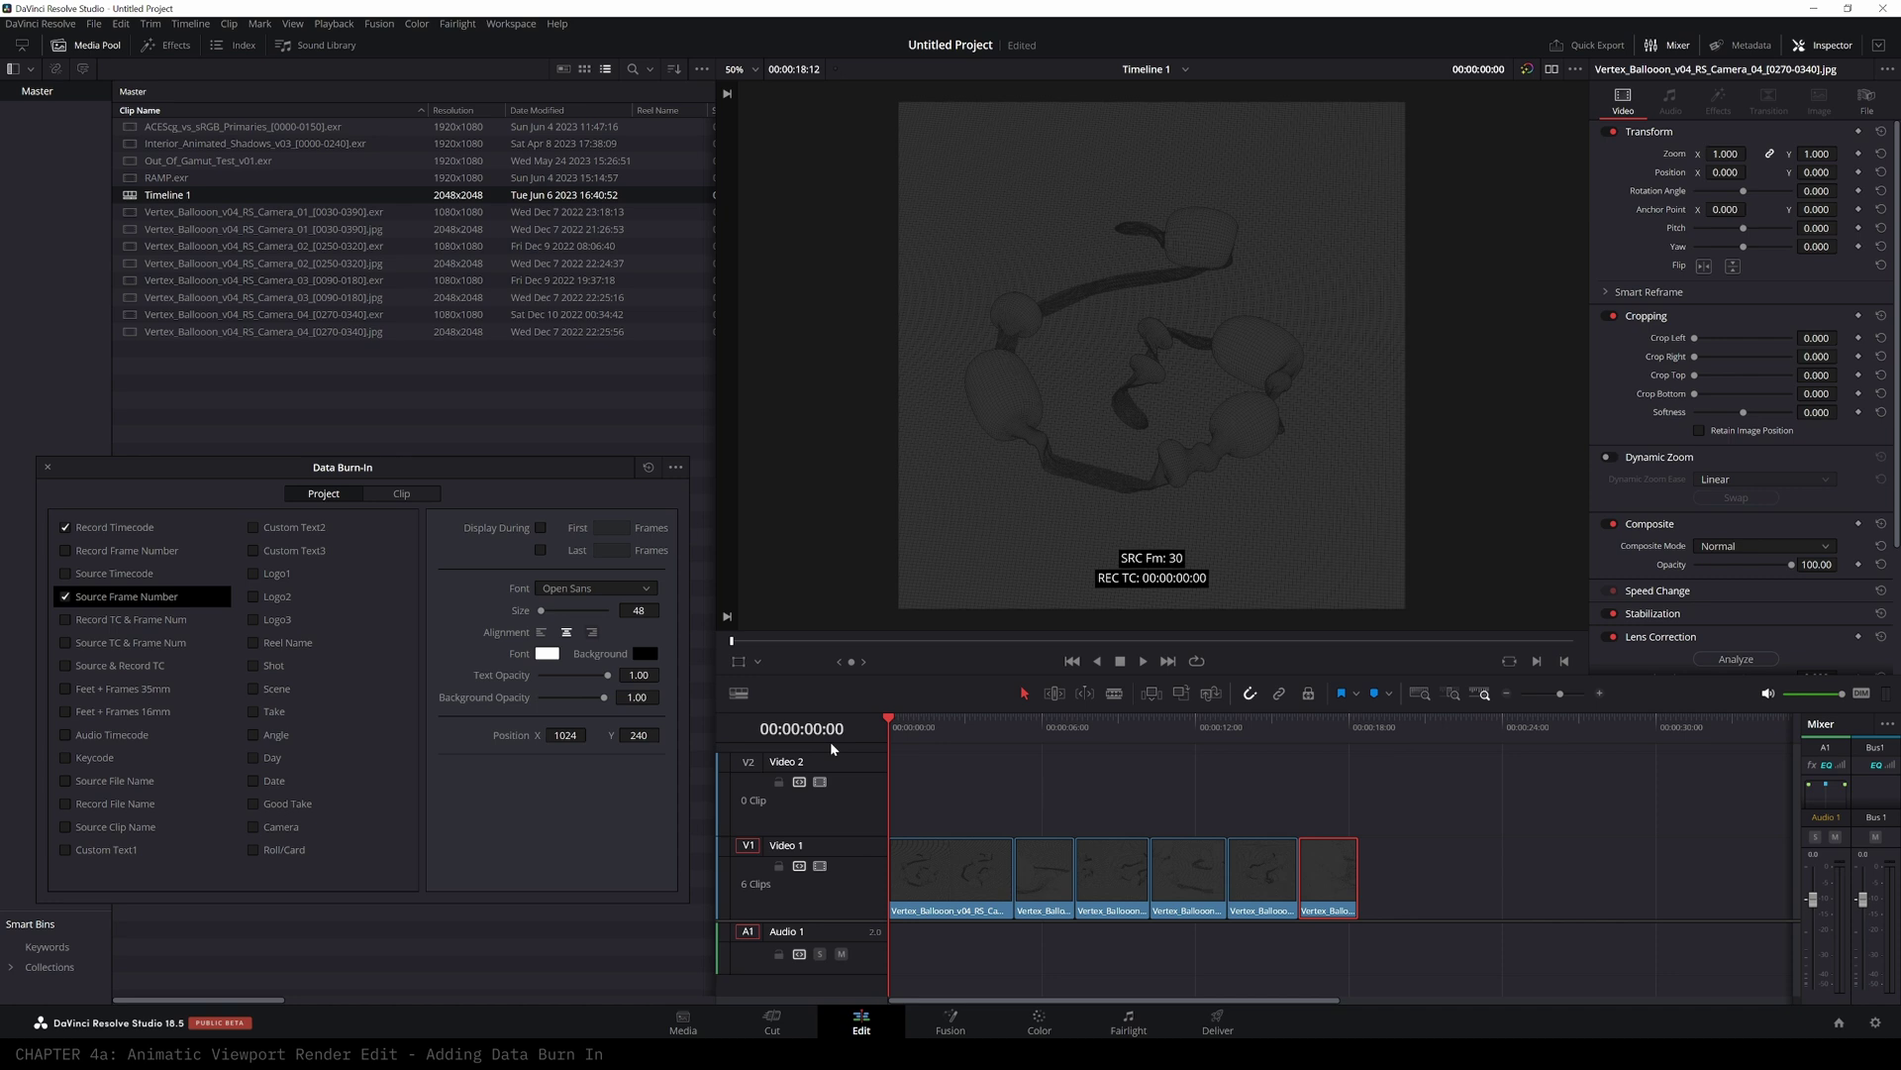
- Set the burn-in X position to 147 for the source frame number and 238 for the record timecode, with text size 55
mouse_move(891, 724)
left_mouse_down()
mouse_move(950, 722)
mouse_move(888, 722)
left_mouse_up()
left_click_drag(567, 735, 239, 740)
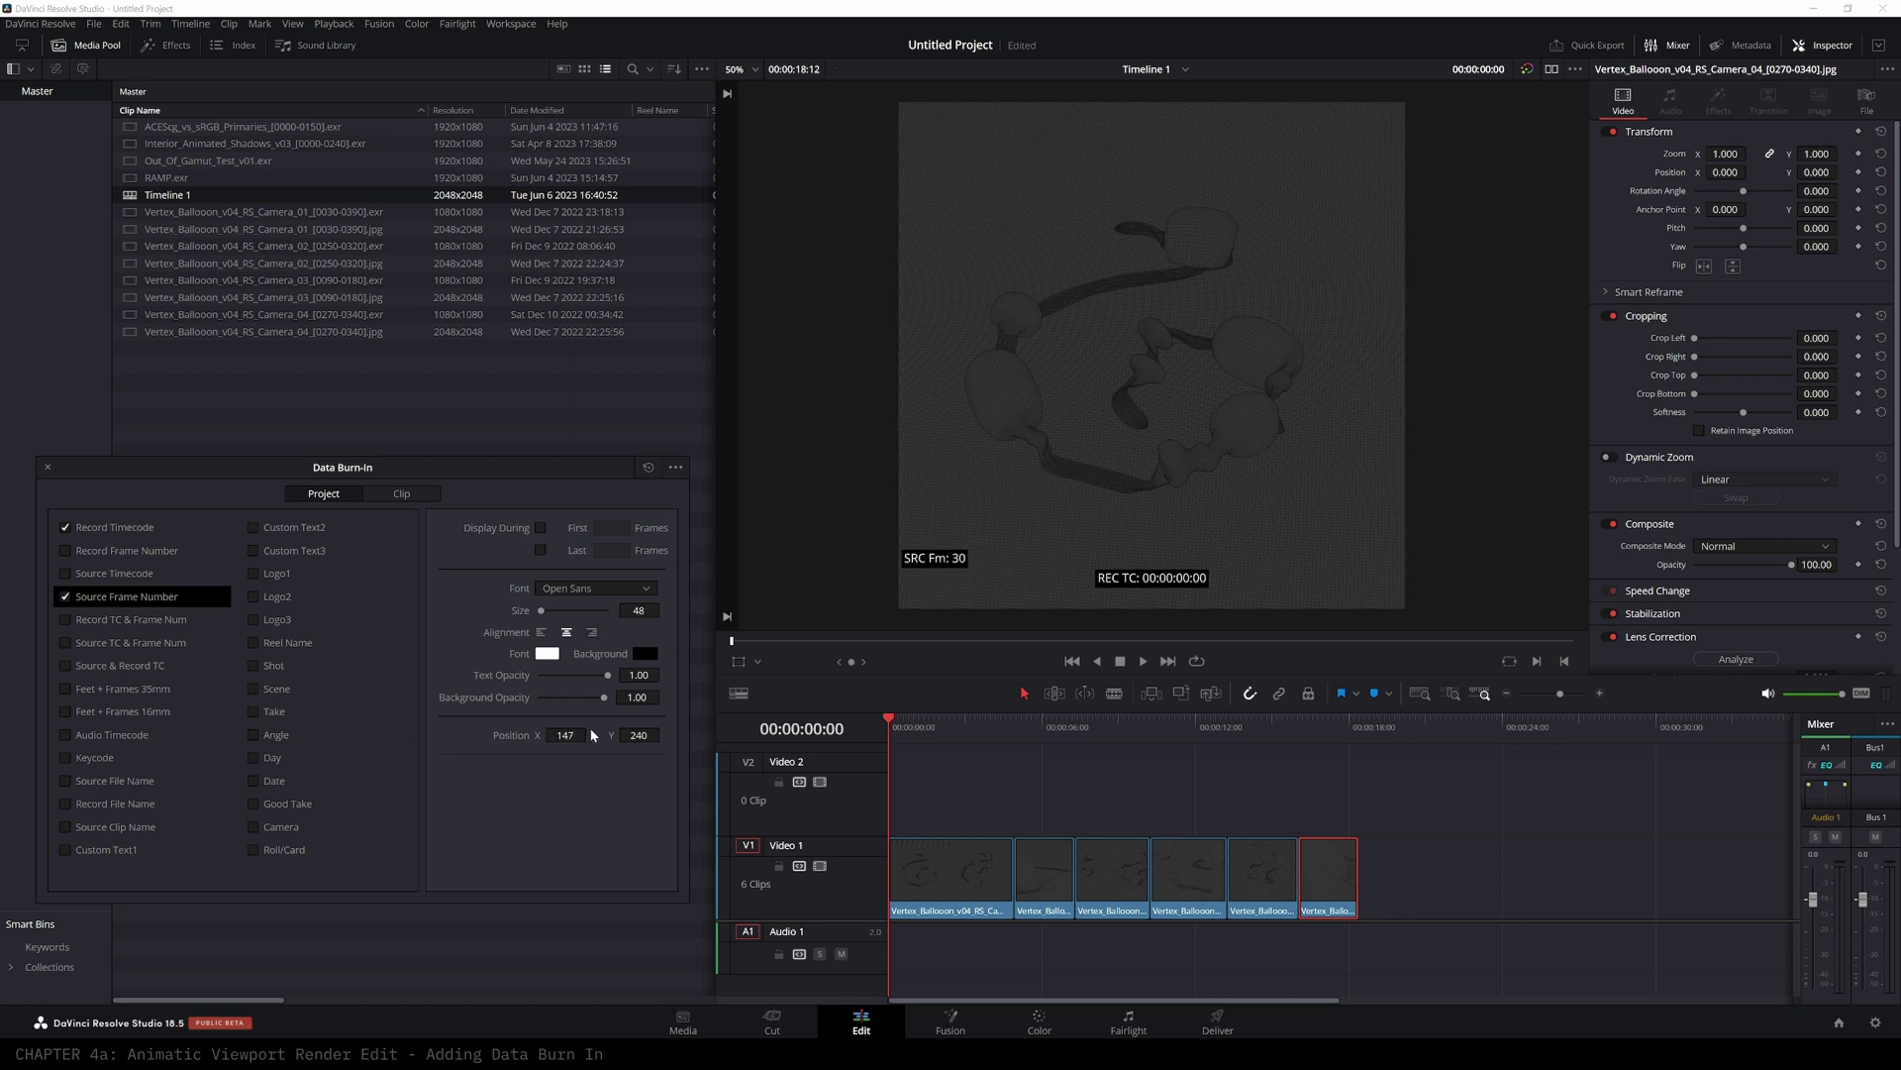
left_click(125, 532)
left_click_drag(565, 736, 270, 737)
left_click_drag(640, 611, 647, 610)
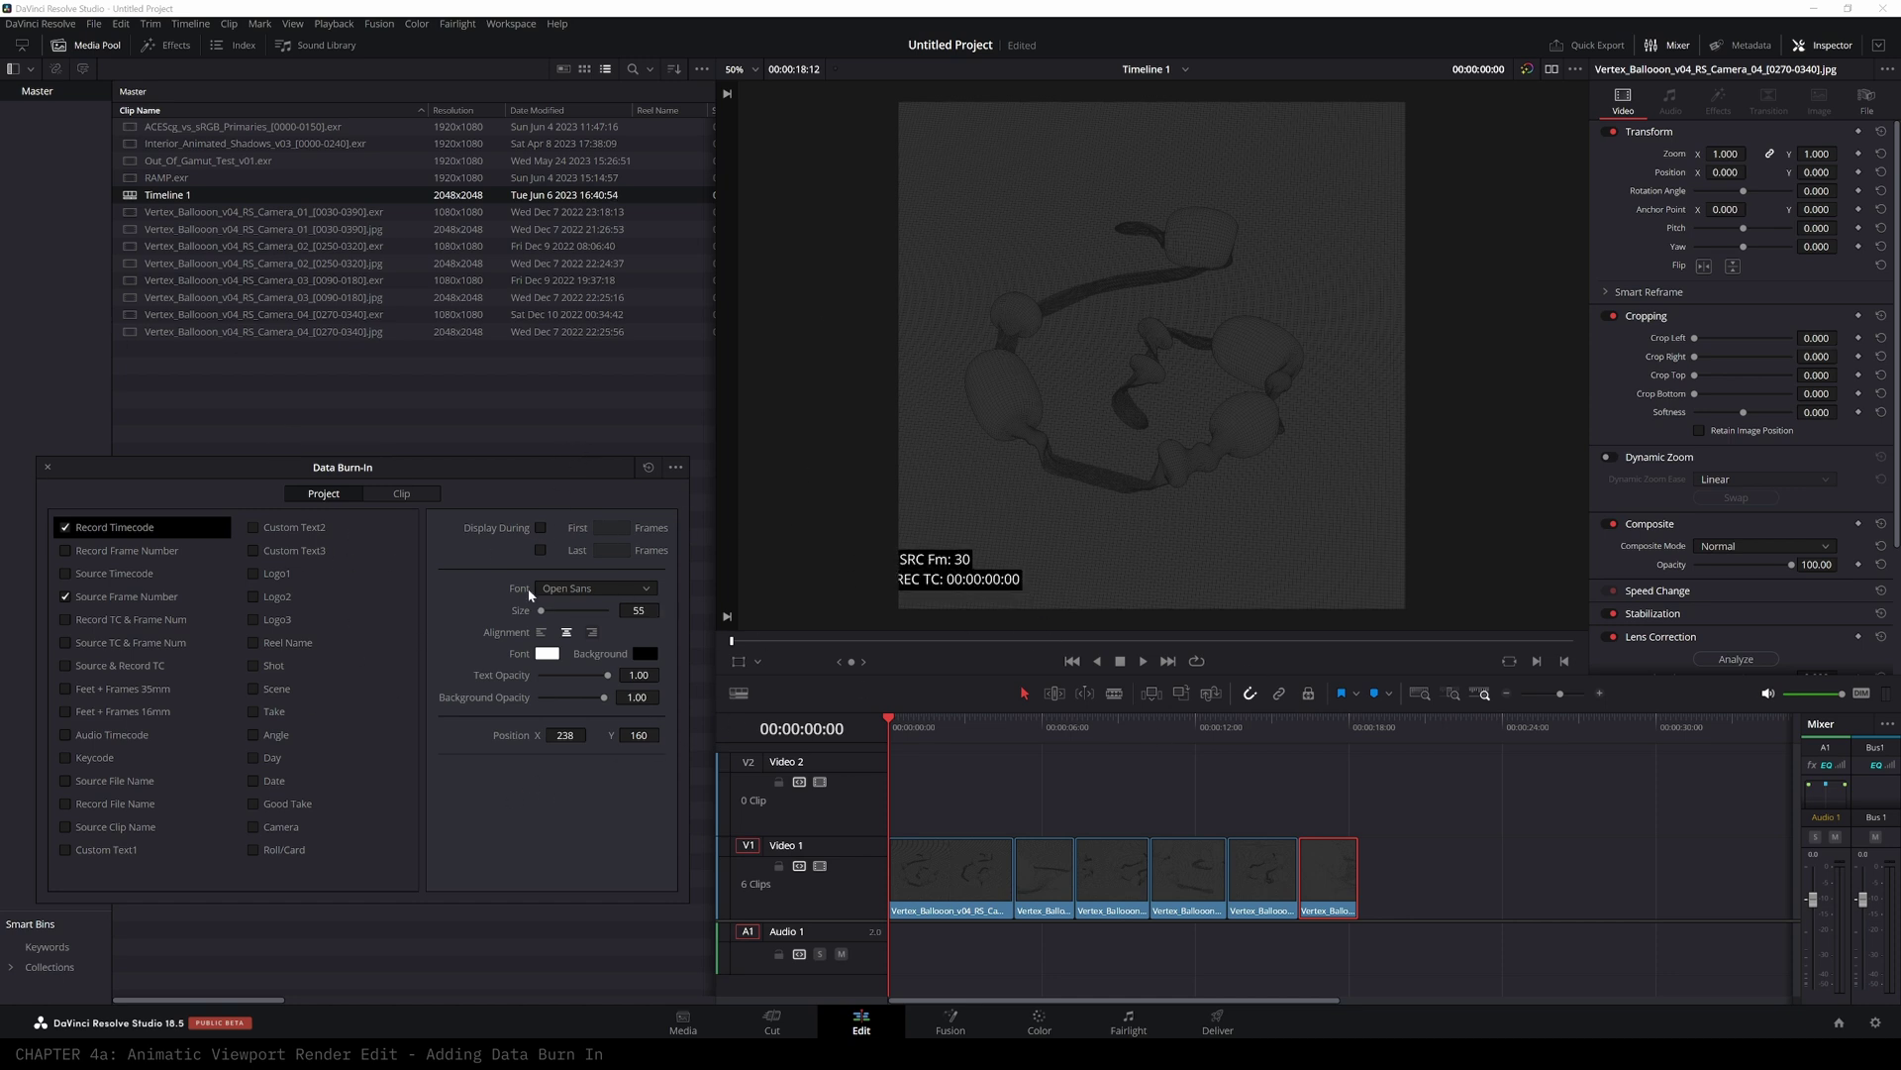
- Review the Data Burn-In options for presets and text styles, and close the window
left_click(676, 468)
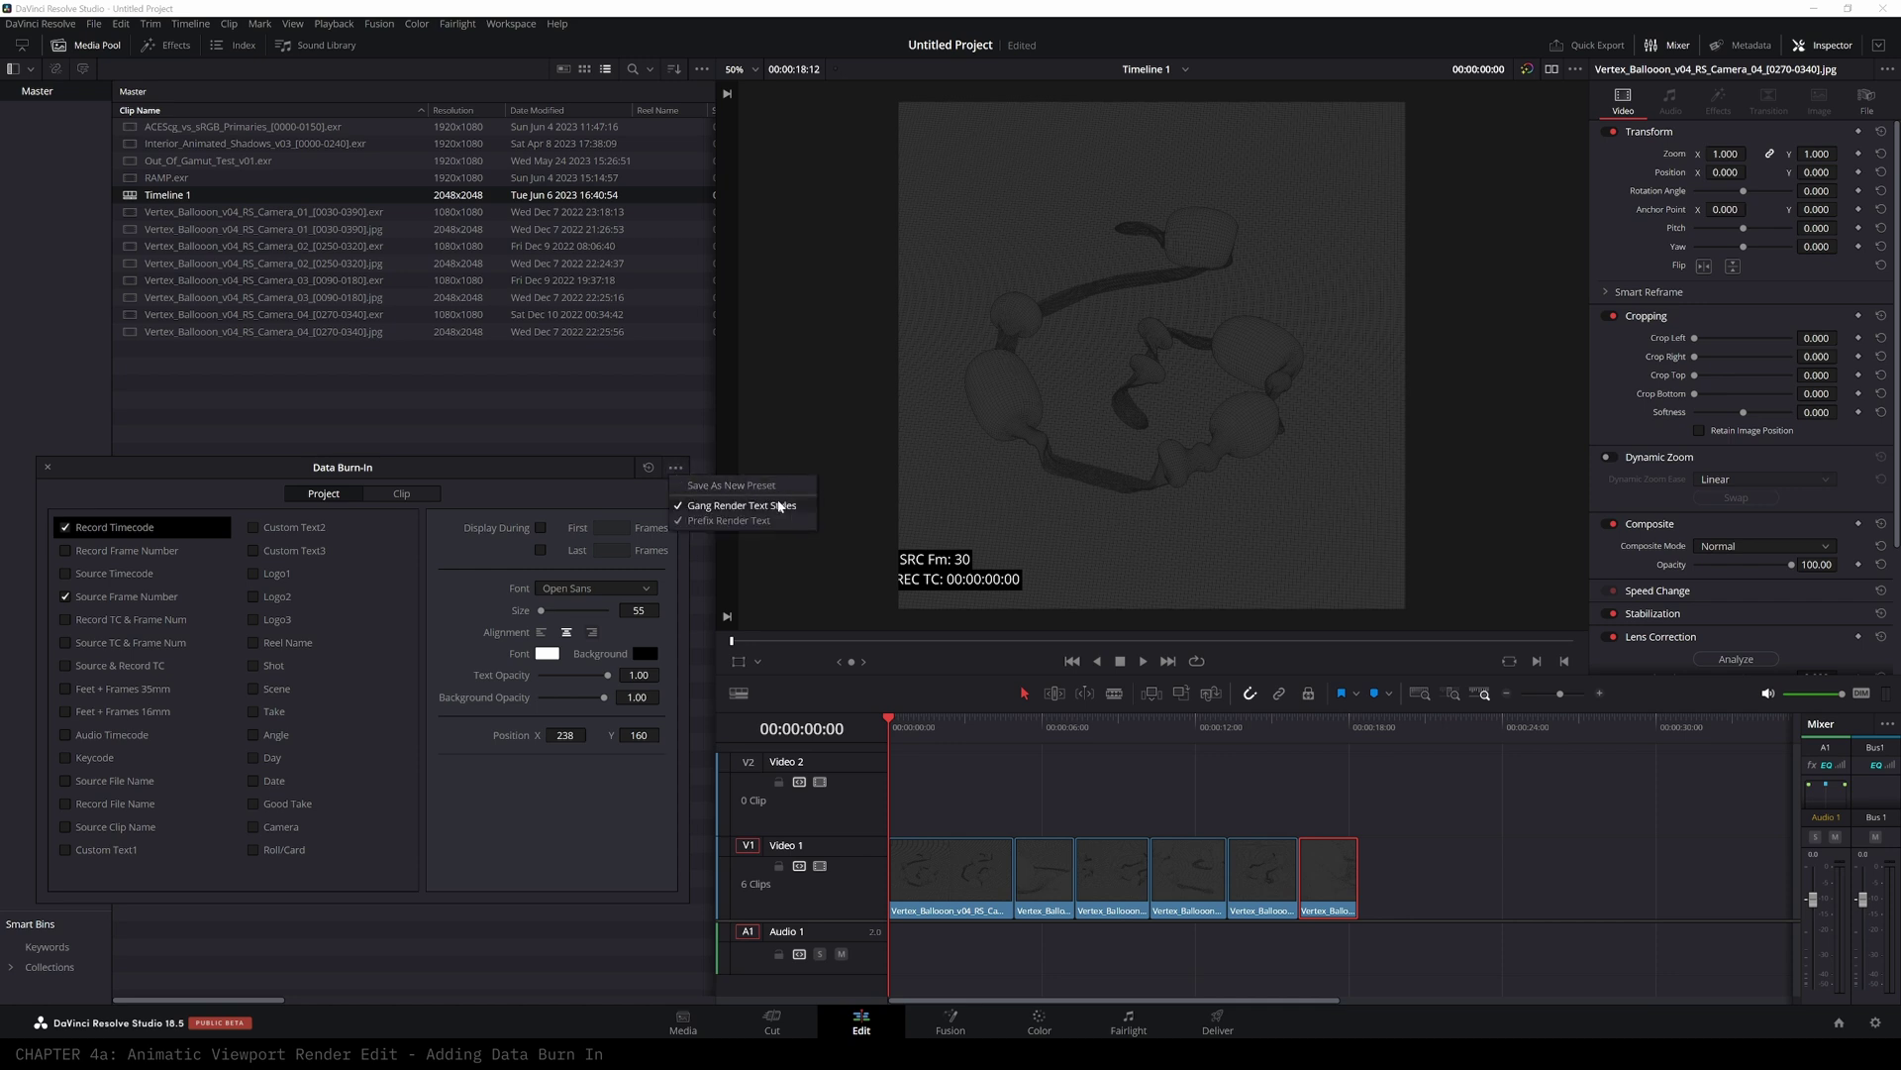
left_click(519, 472)
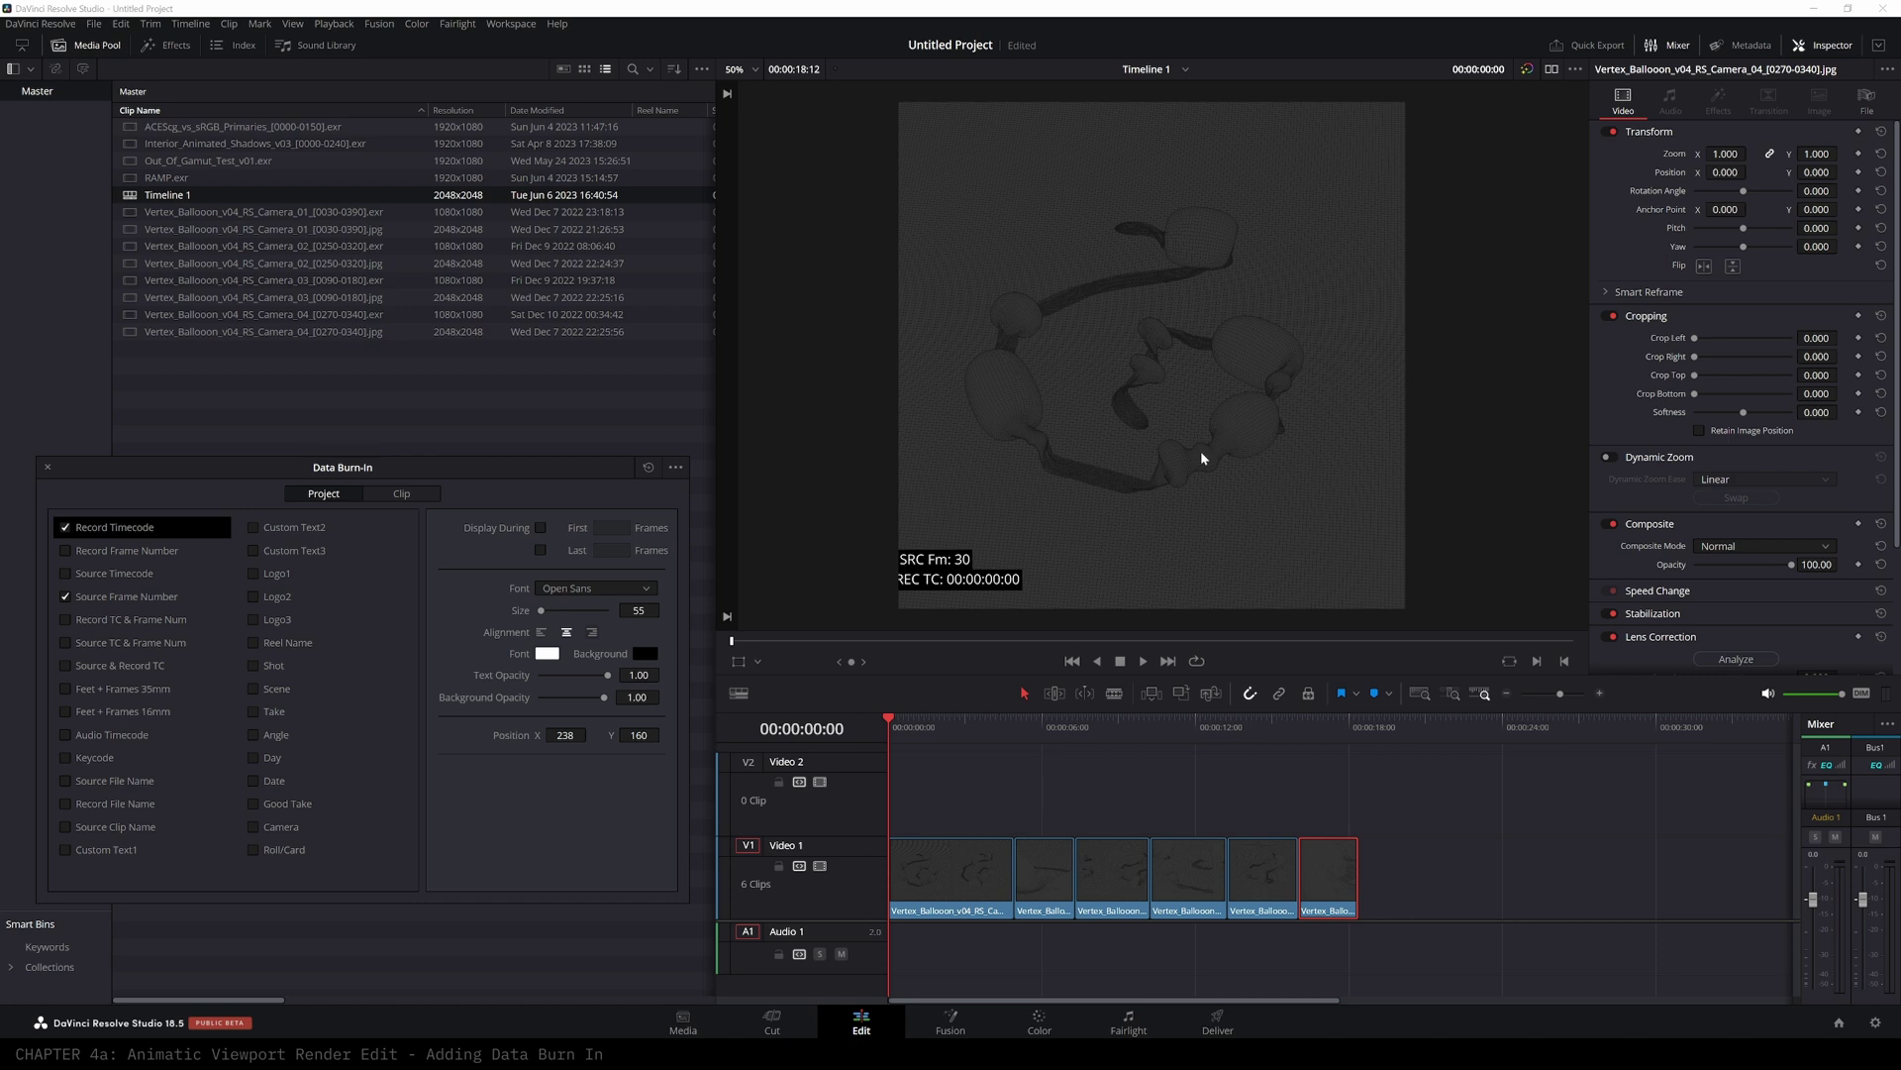
left_click(47, 468)
- Rename Timeline 1 to Animatic_01
left_click(172, 196)
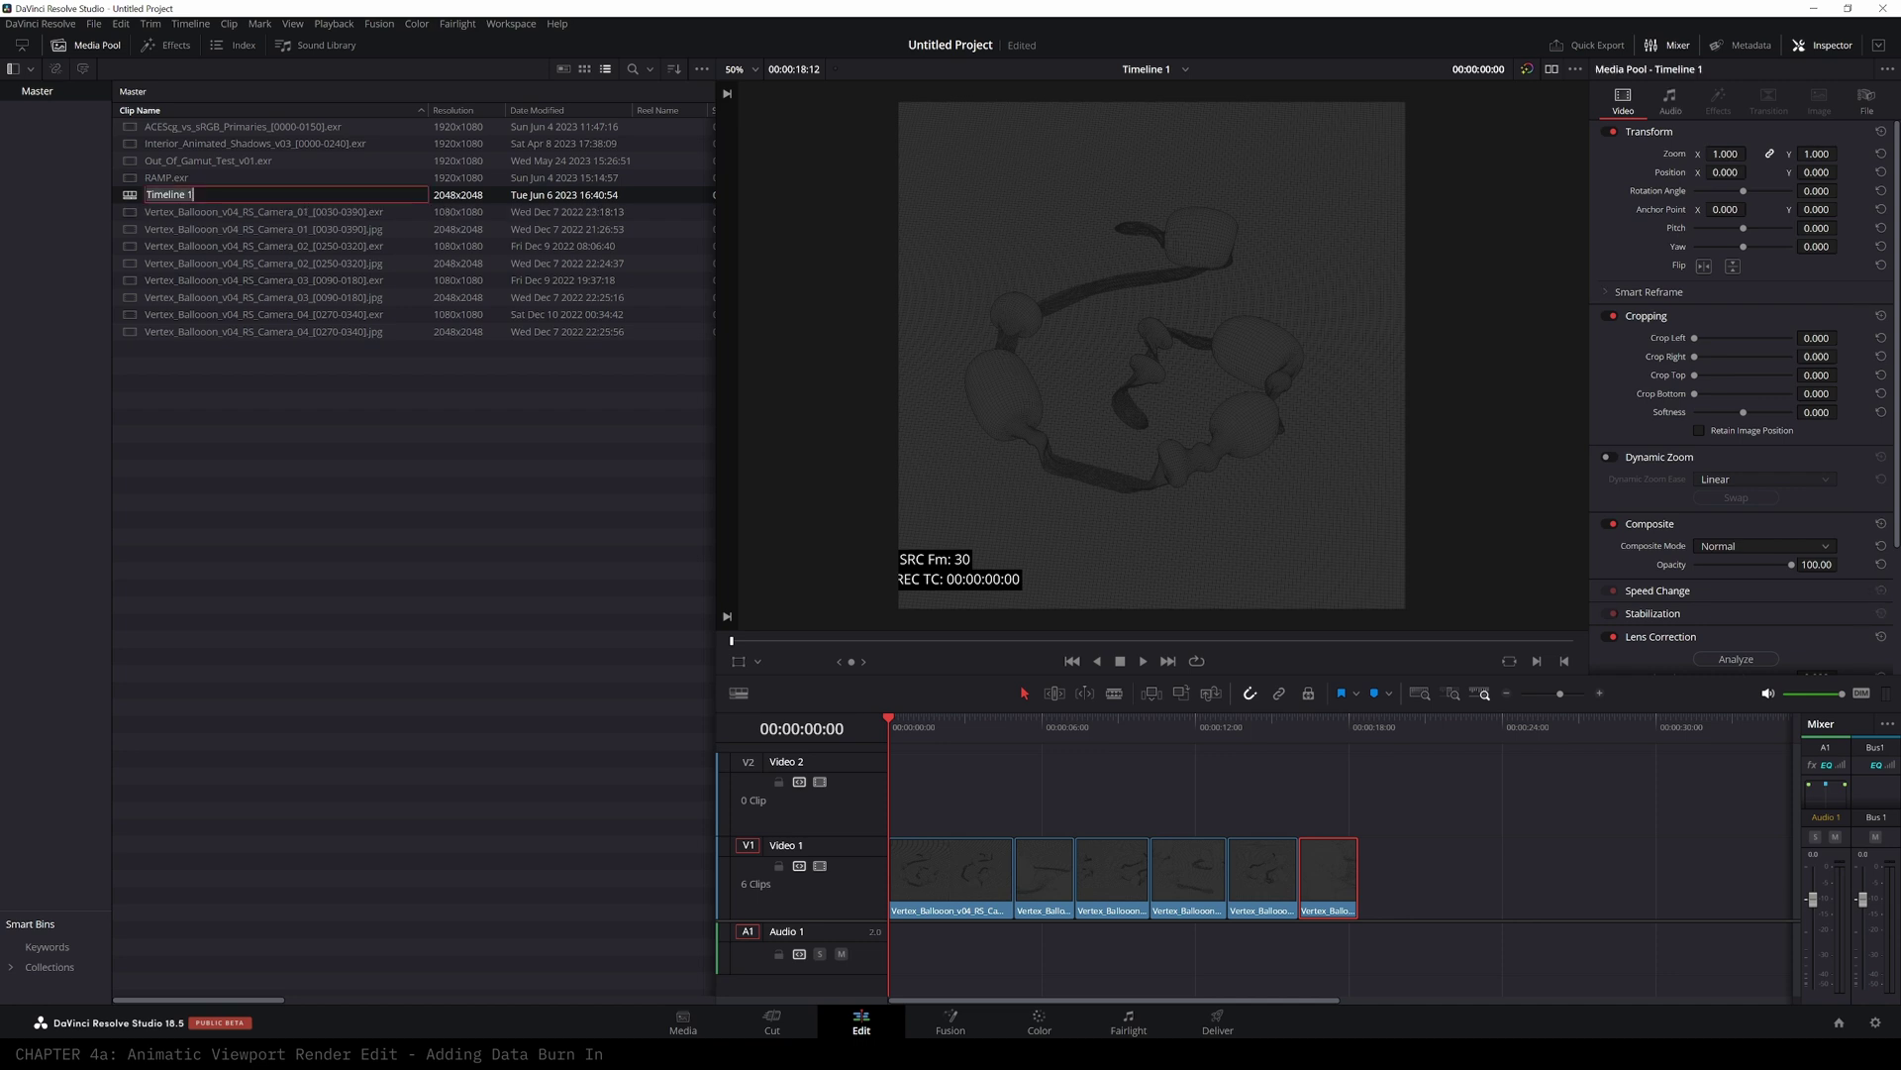
type("Animatic")
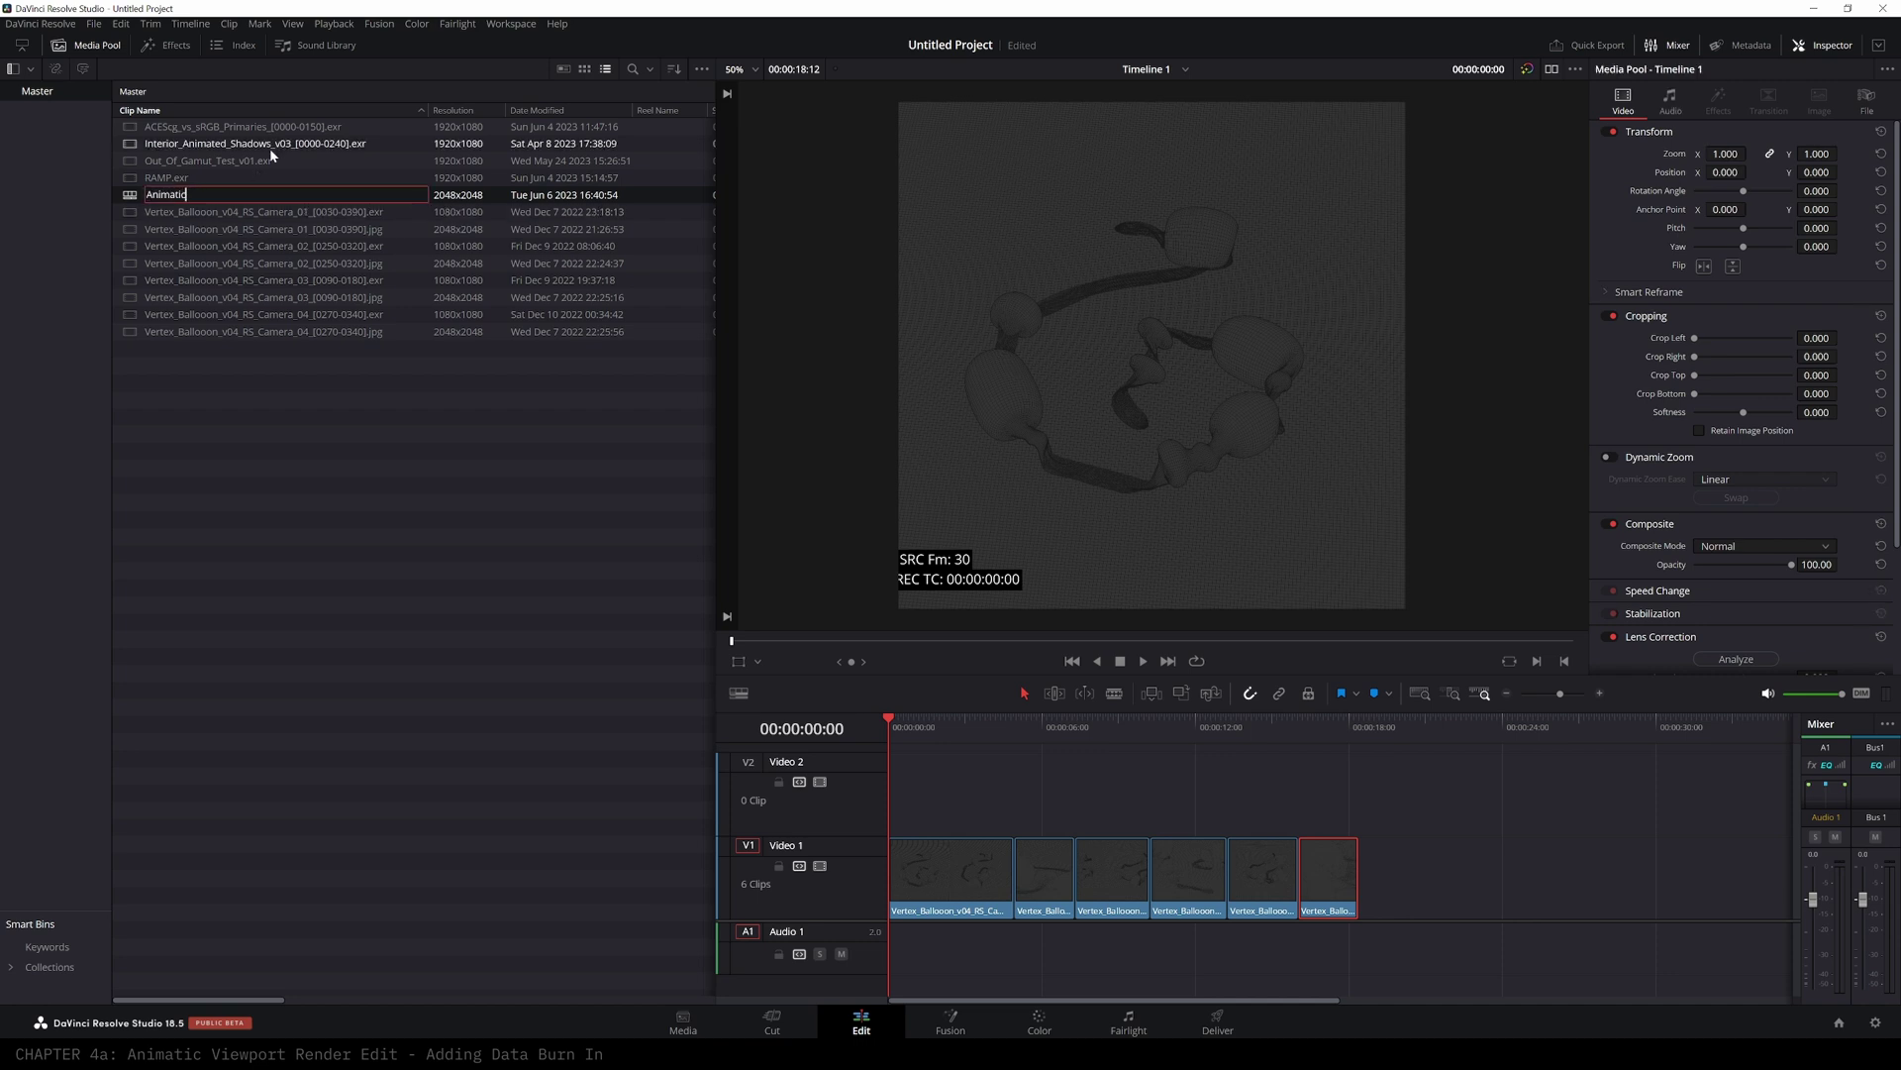
type("_01")
key("Return")
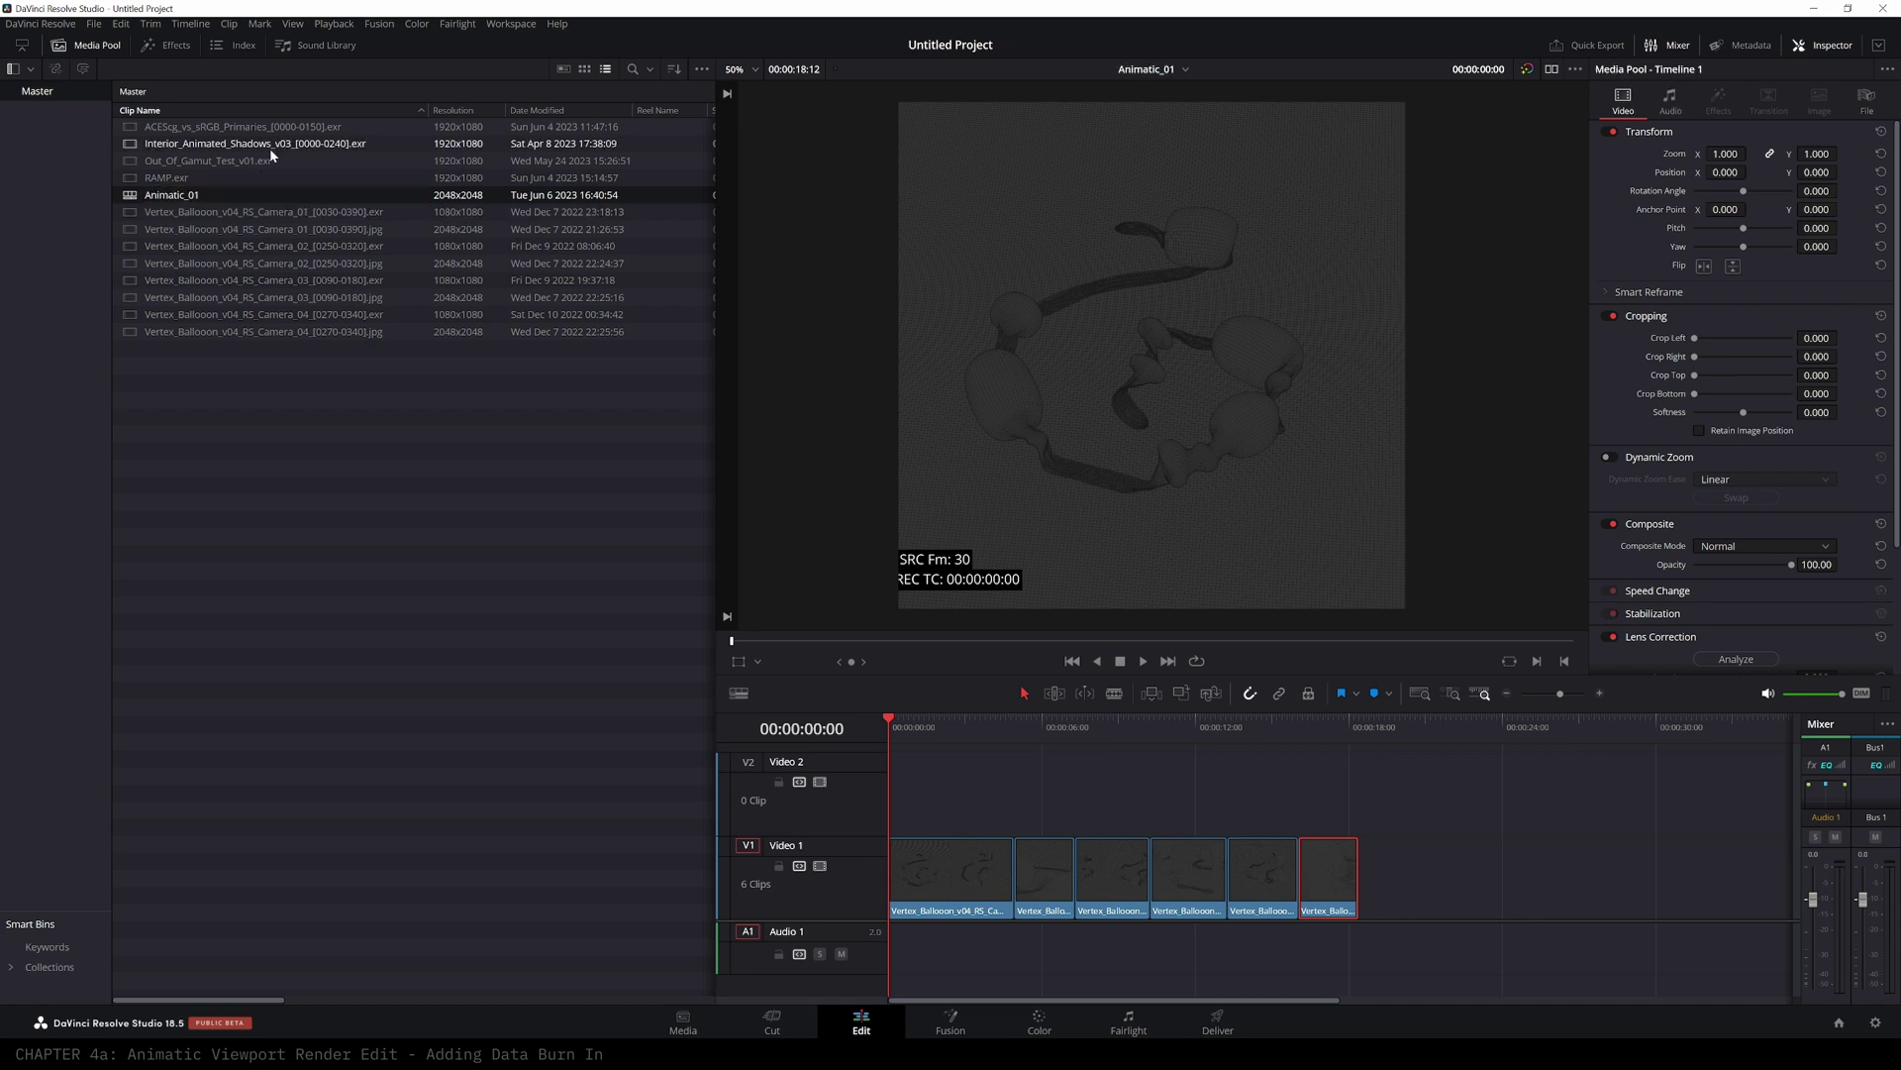
- Turn off the source frame number and record timecode burn-ins and close the Data Burn-In window
mouse_move(903, 729)
left_mouse_down()
mouse_move(1256, 716)
mouse_move(792, 720)
mouse_move(1297, 729)
left_mouse_up()
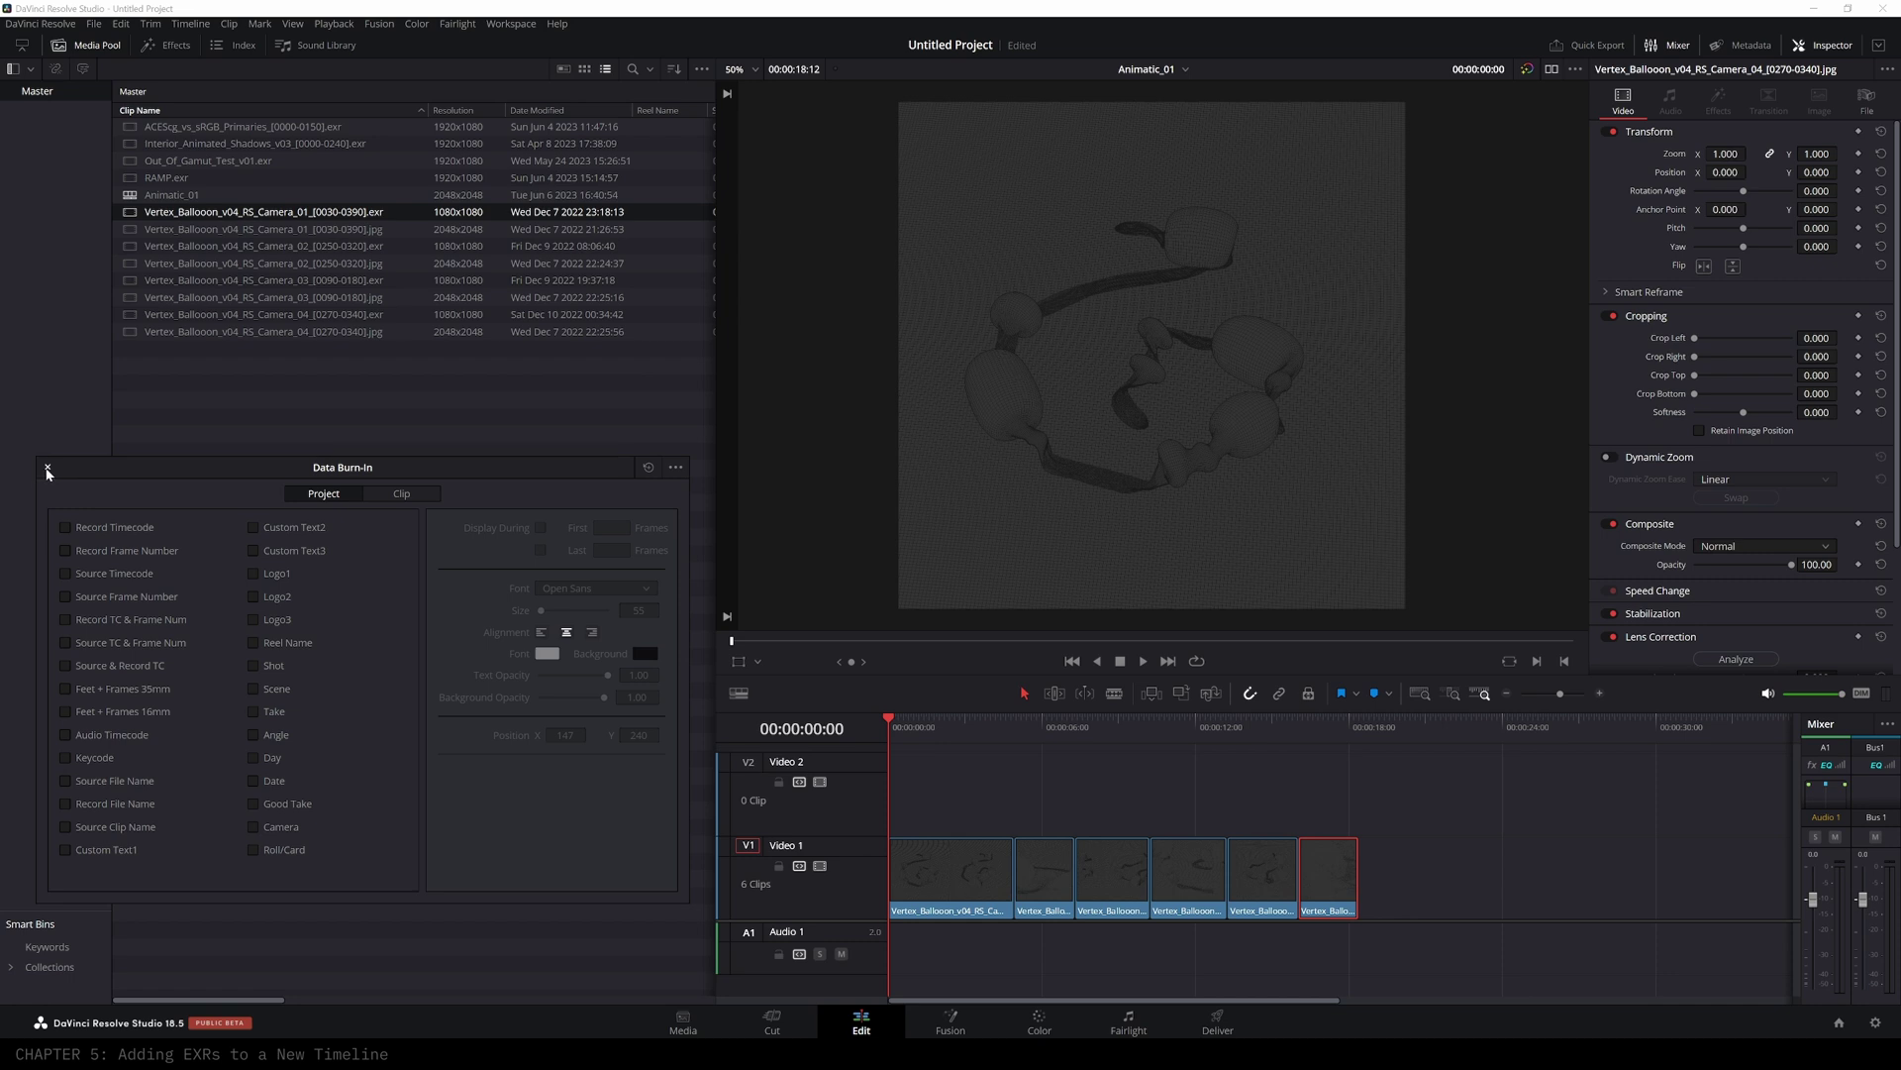
left_click(47, 469)
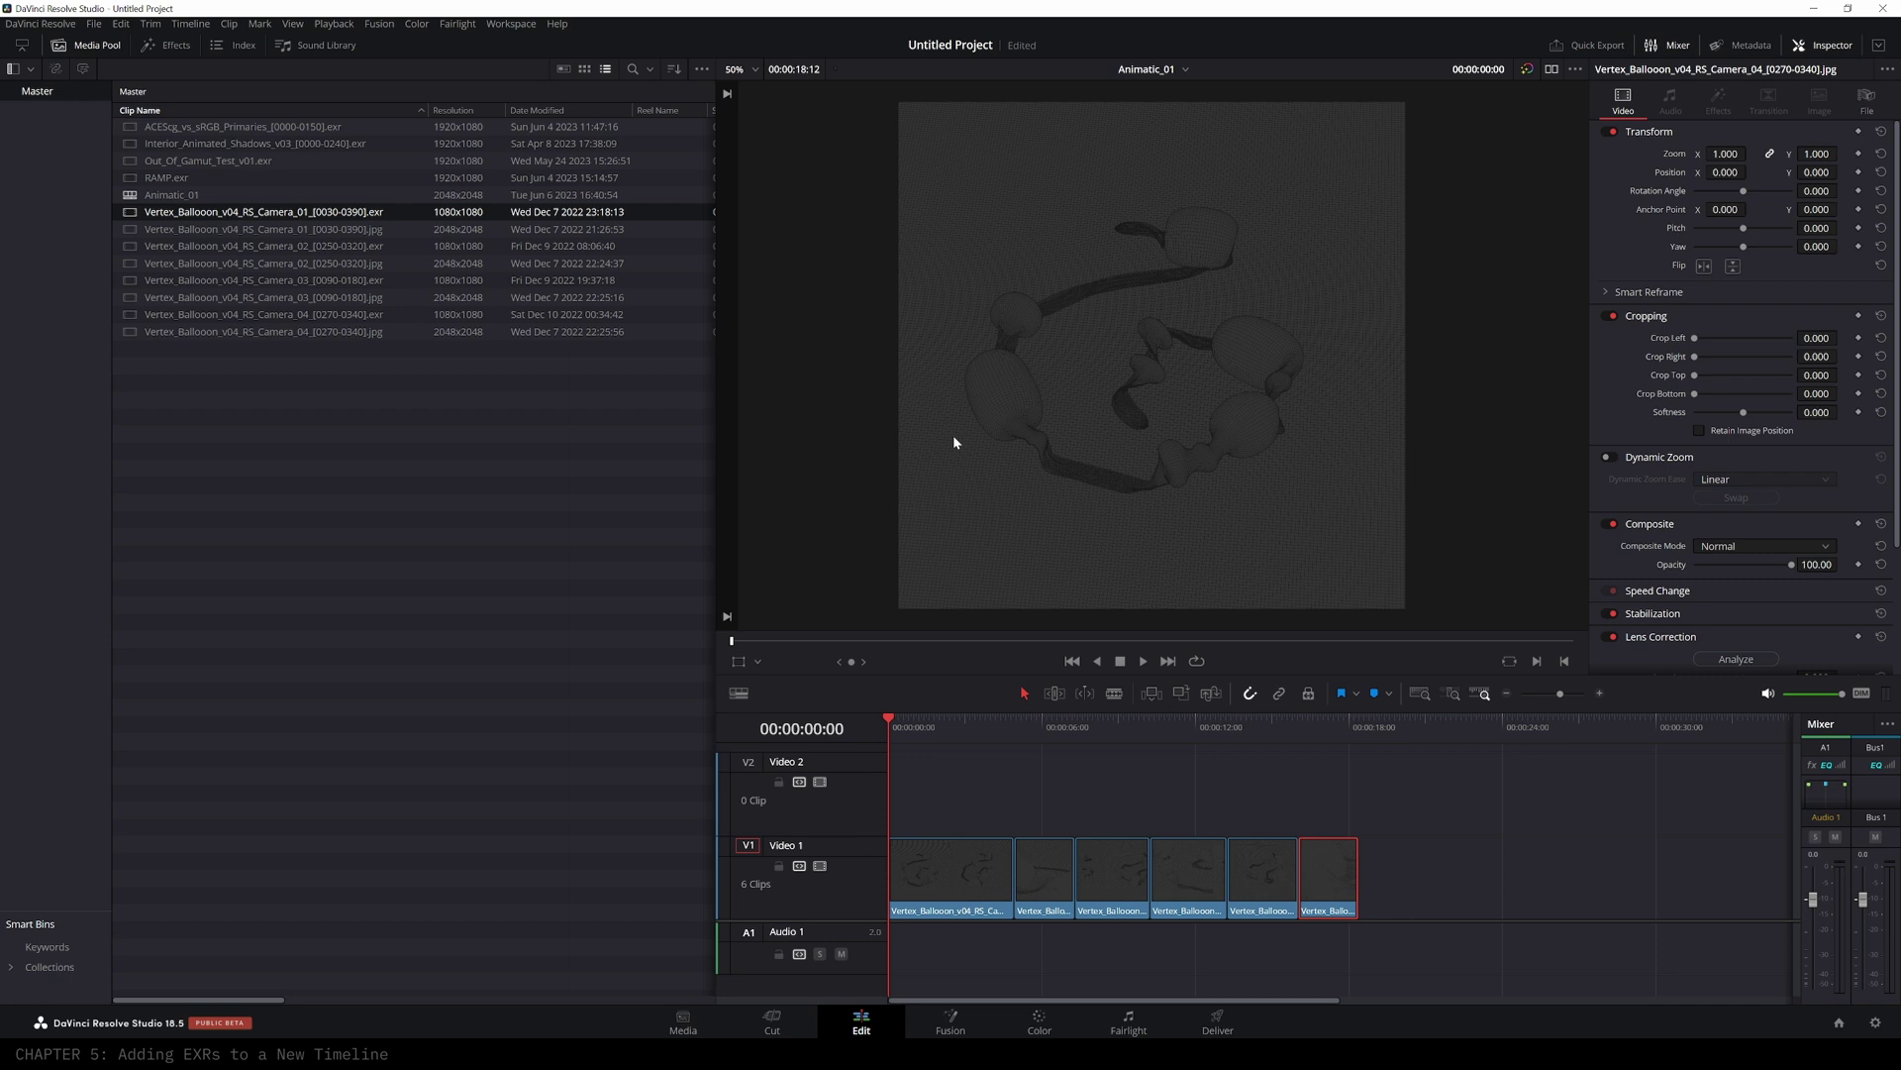
- Set up a new timeline from the Camera_01 EXR sequence named Render_01, starting at 00:00:00:00, without using the project settings
left_click(278, 239)
left_click(259, 211)
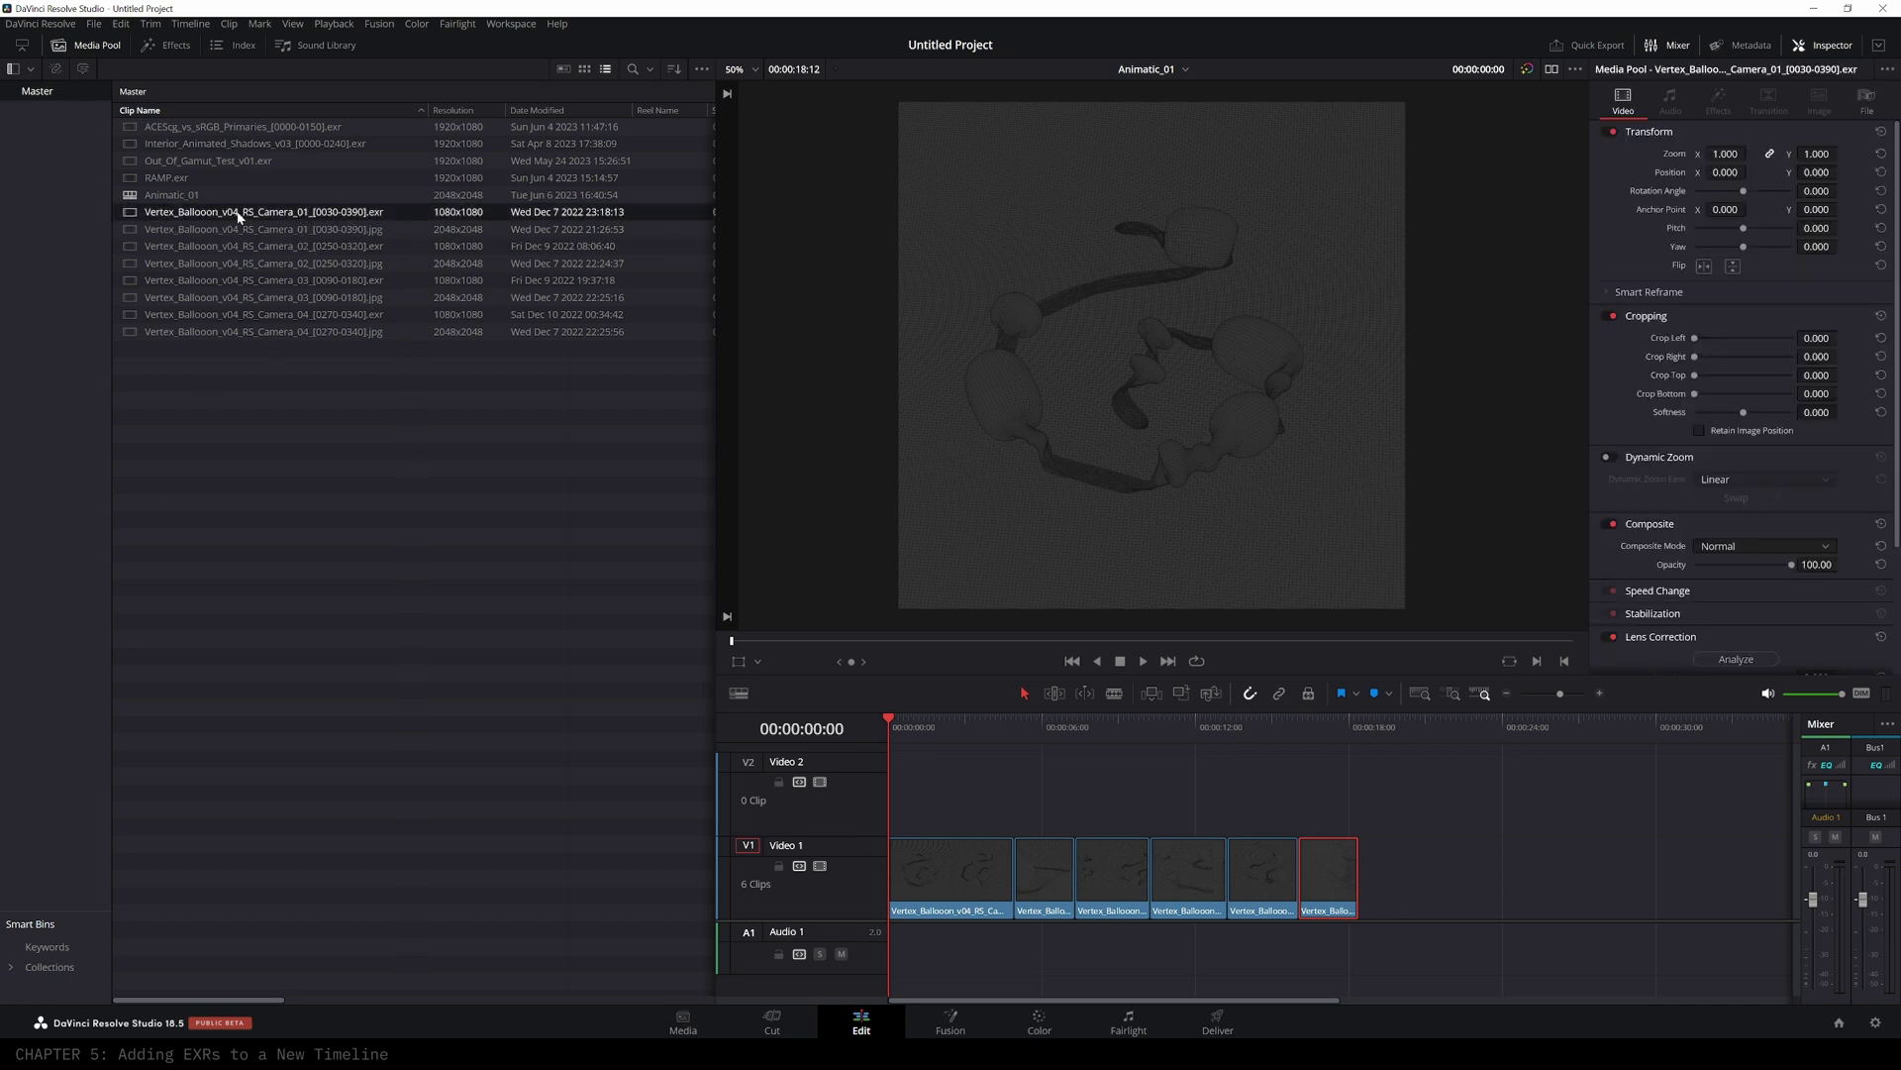
right_click(285, 216)
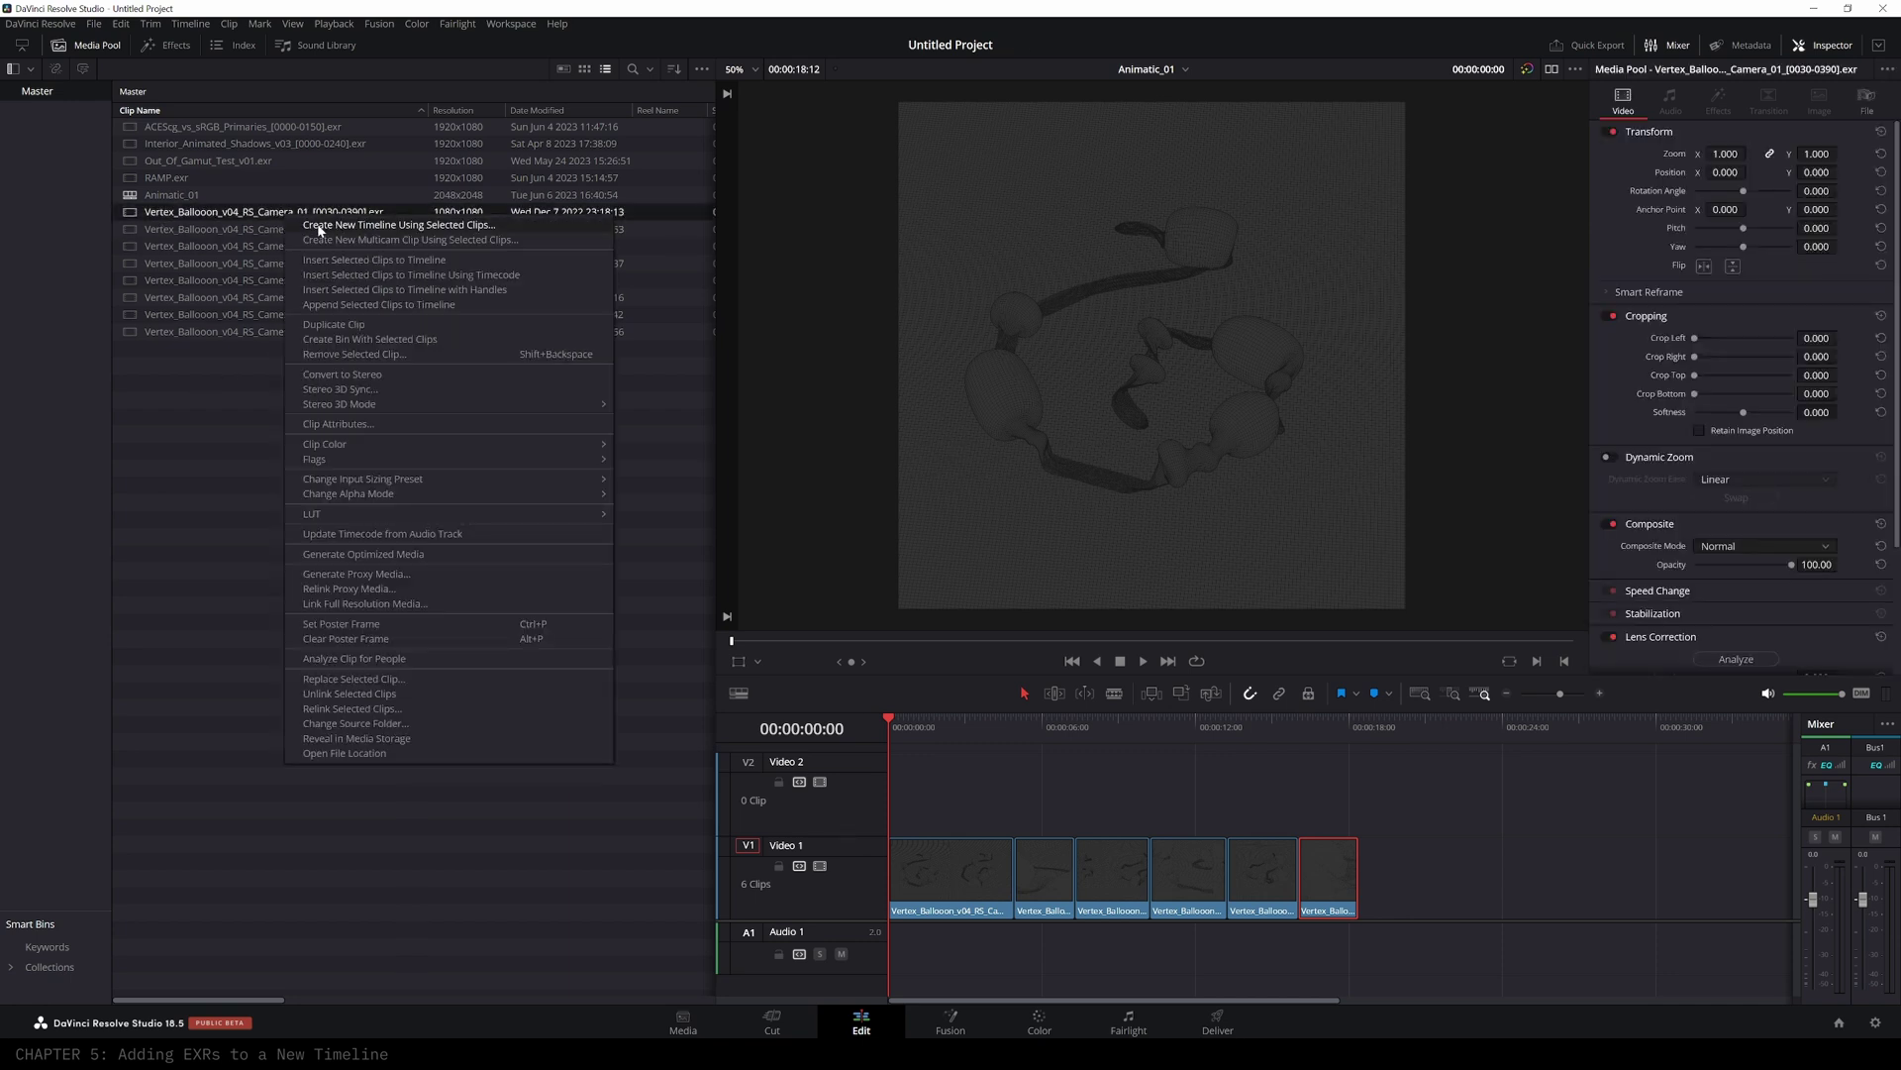
left_click(414, 226)
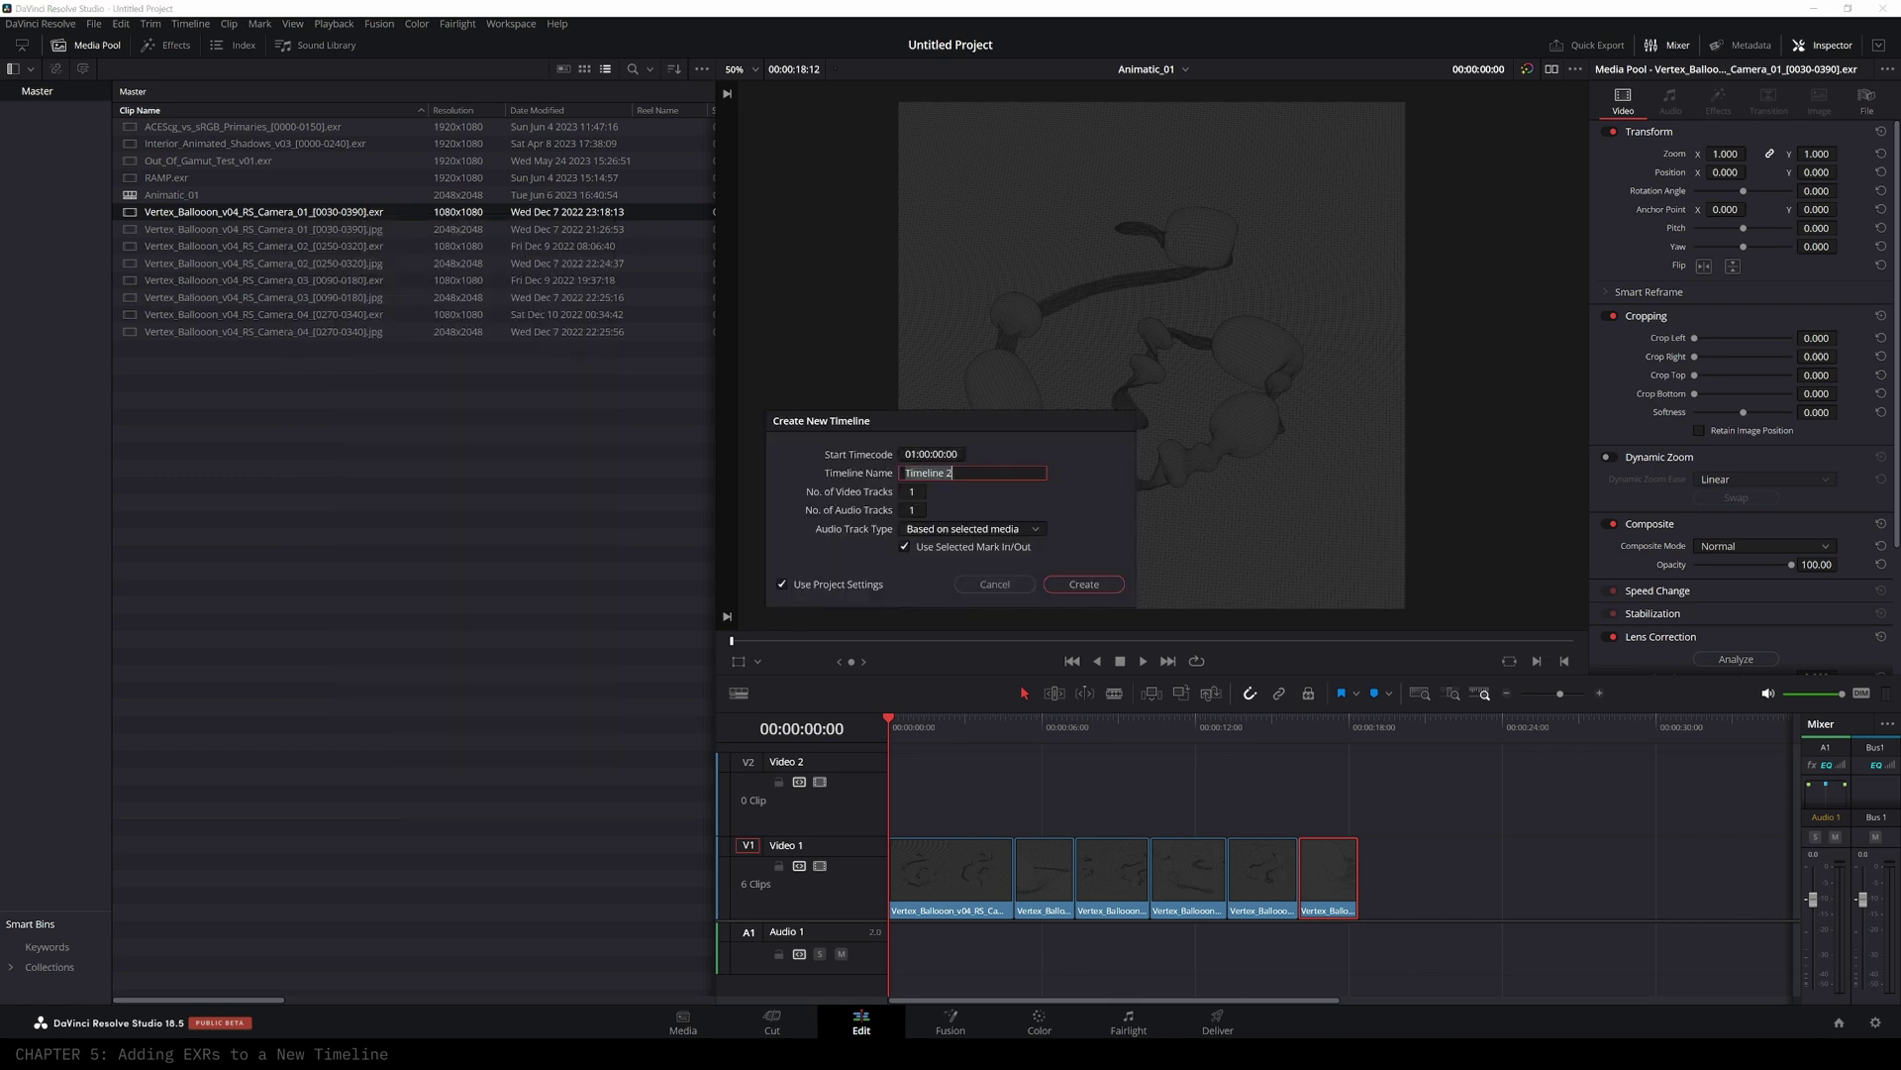
type("Render_01")
key("shift+Tab")
type("0")
left_click(783, 586)
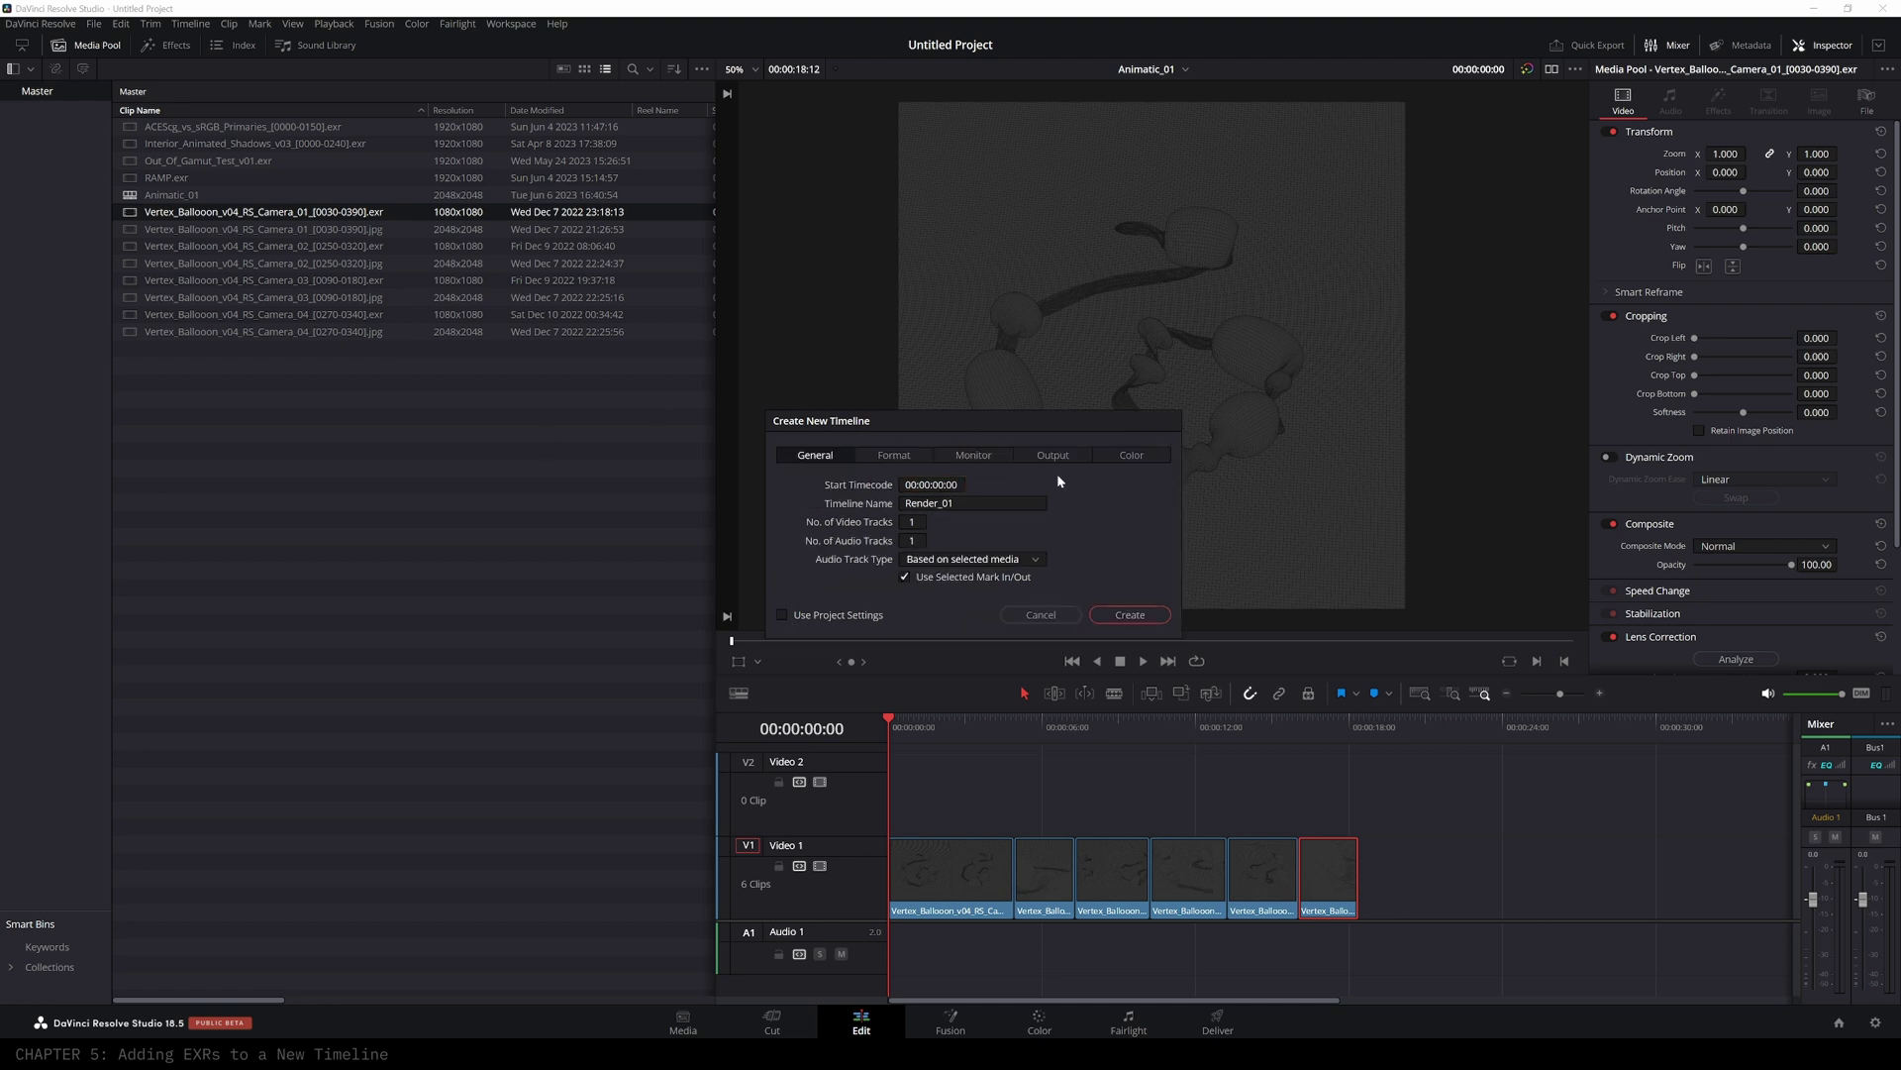
- Set the new timeline's custom resolution to 1080 x 1080
left_click(921, 456)
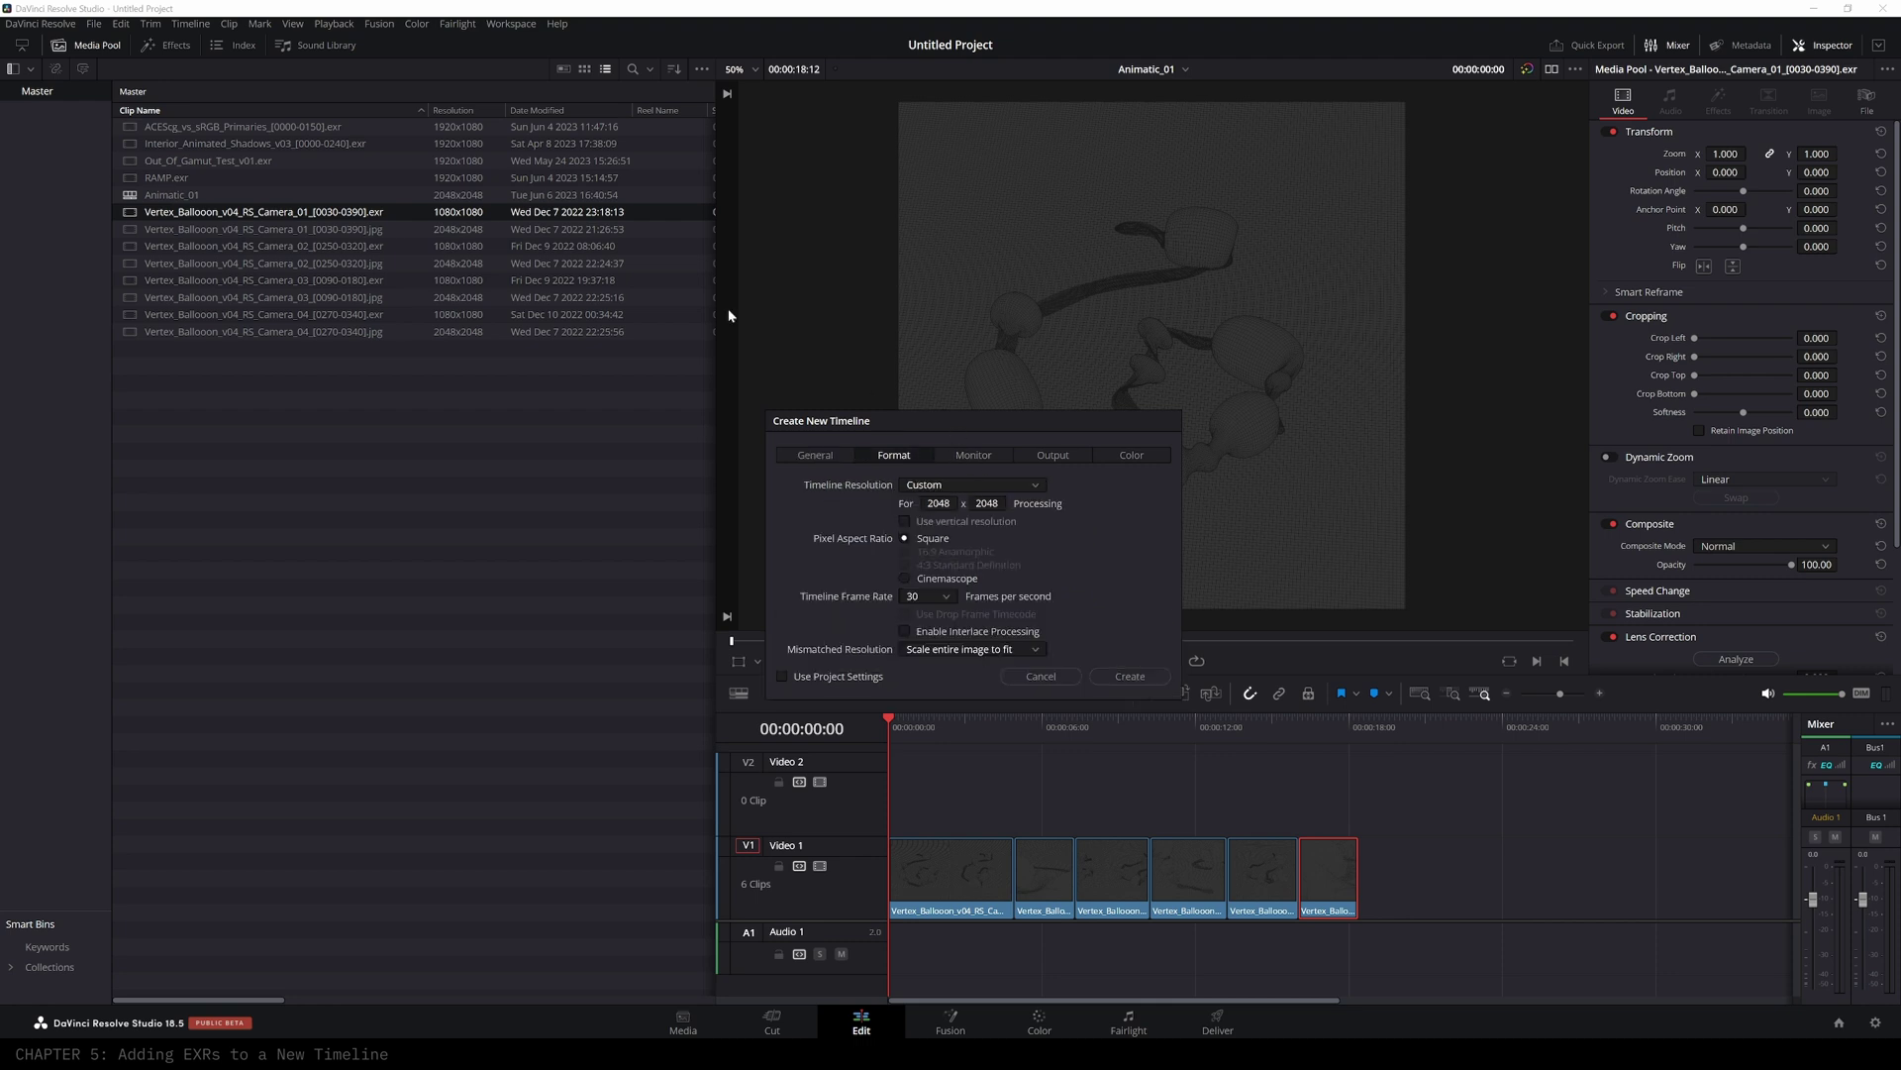
left_click_drag(928, 503, 979, 500)
type("10")
key("Tab")
key("shift+Tab")
type("1080")
key("Tab")
type("1080")
key("Tab")
- Review the new timeline's format, monitor, output and color settings and create the Render_01 timeline
left_click(815, 455)
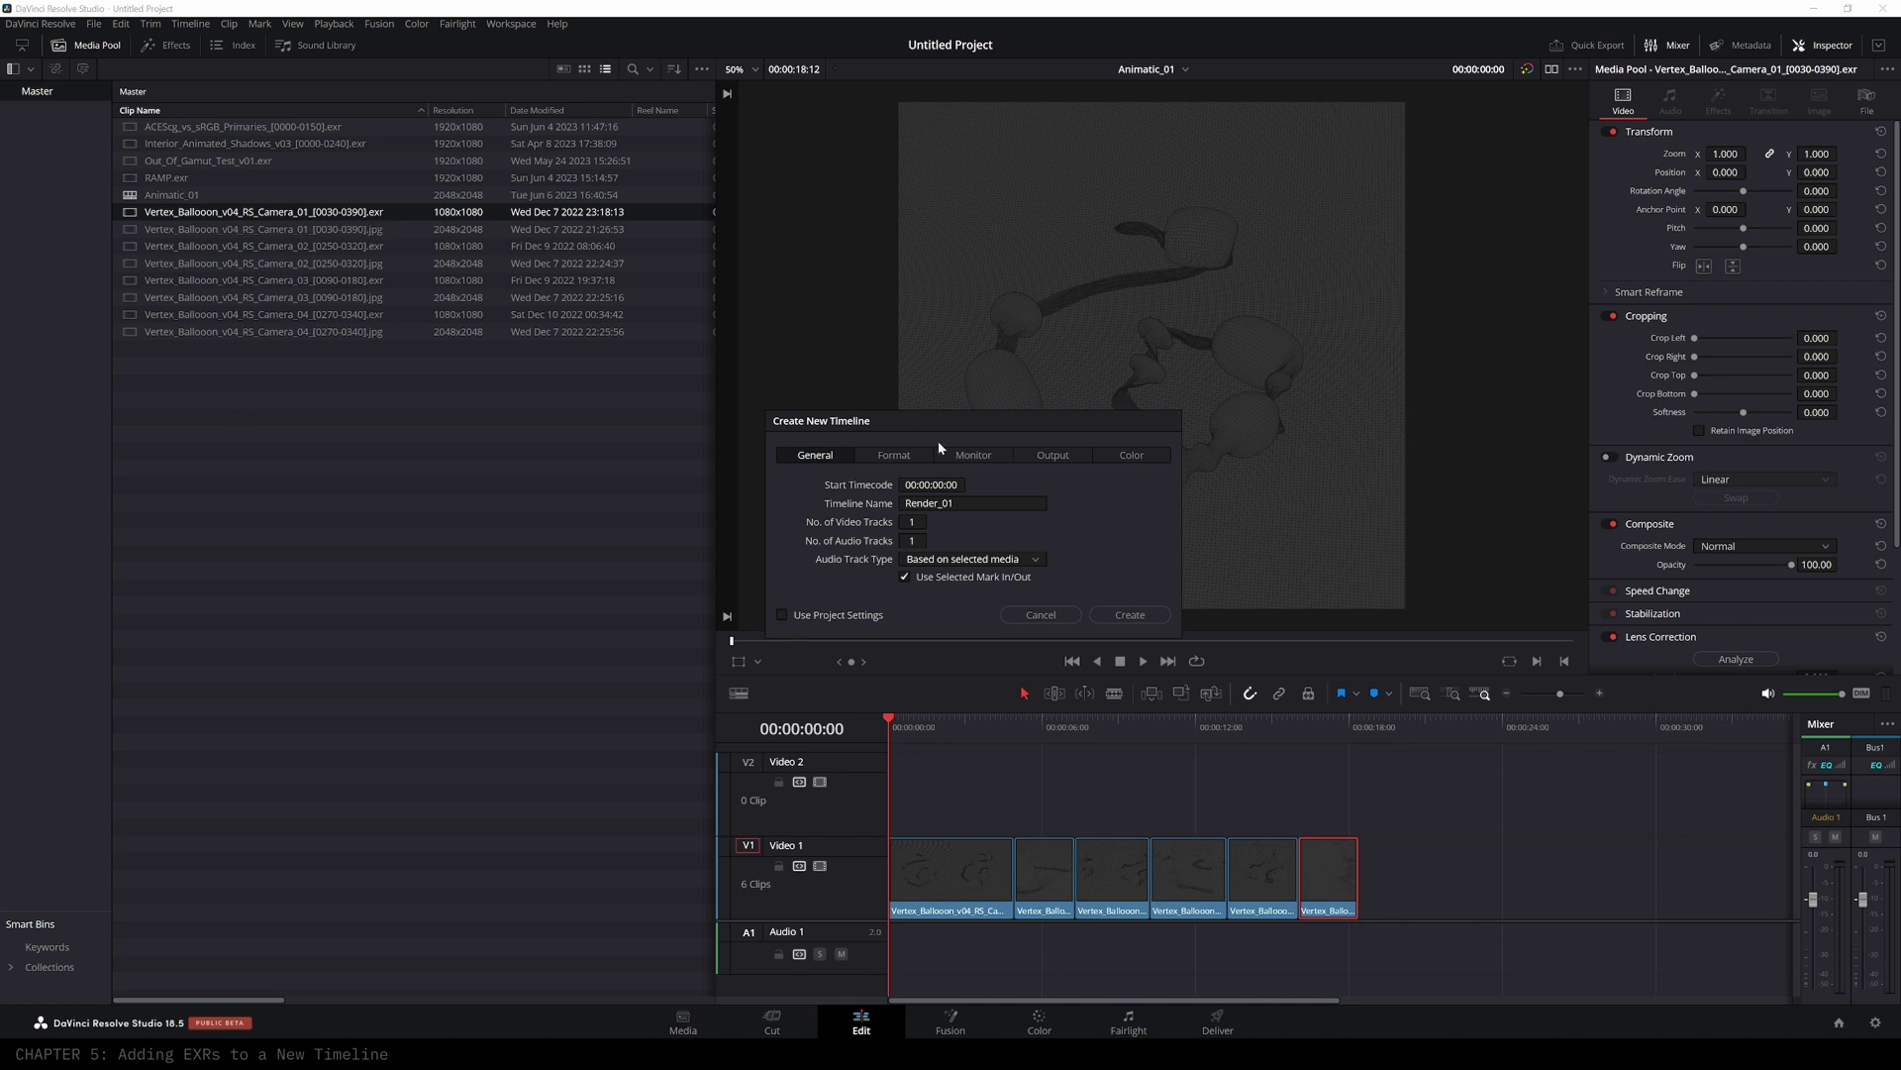
left_click(892, 454)
left_click(974, 454)
left_click(1054, 455)
left_click(1145, 453)
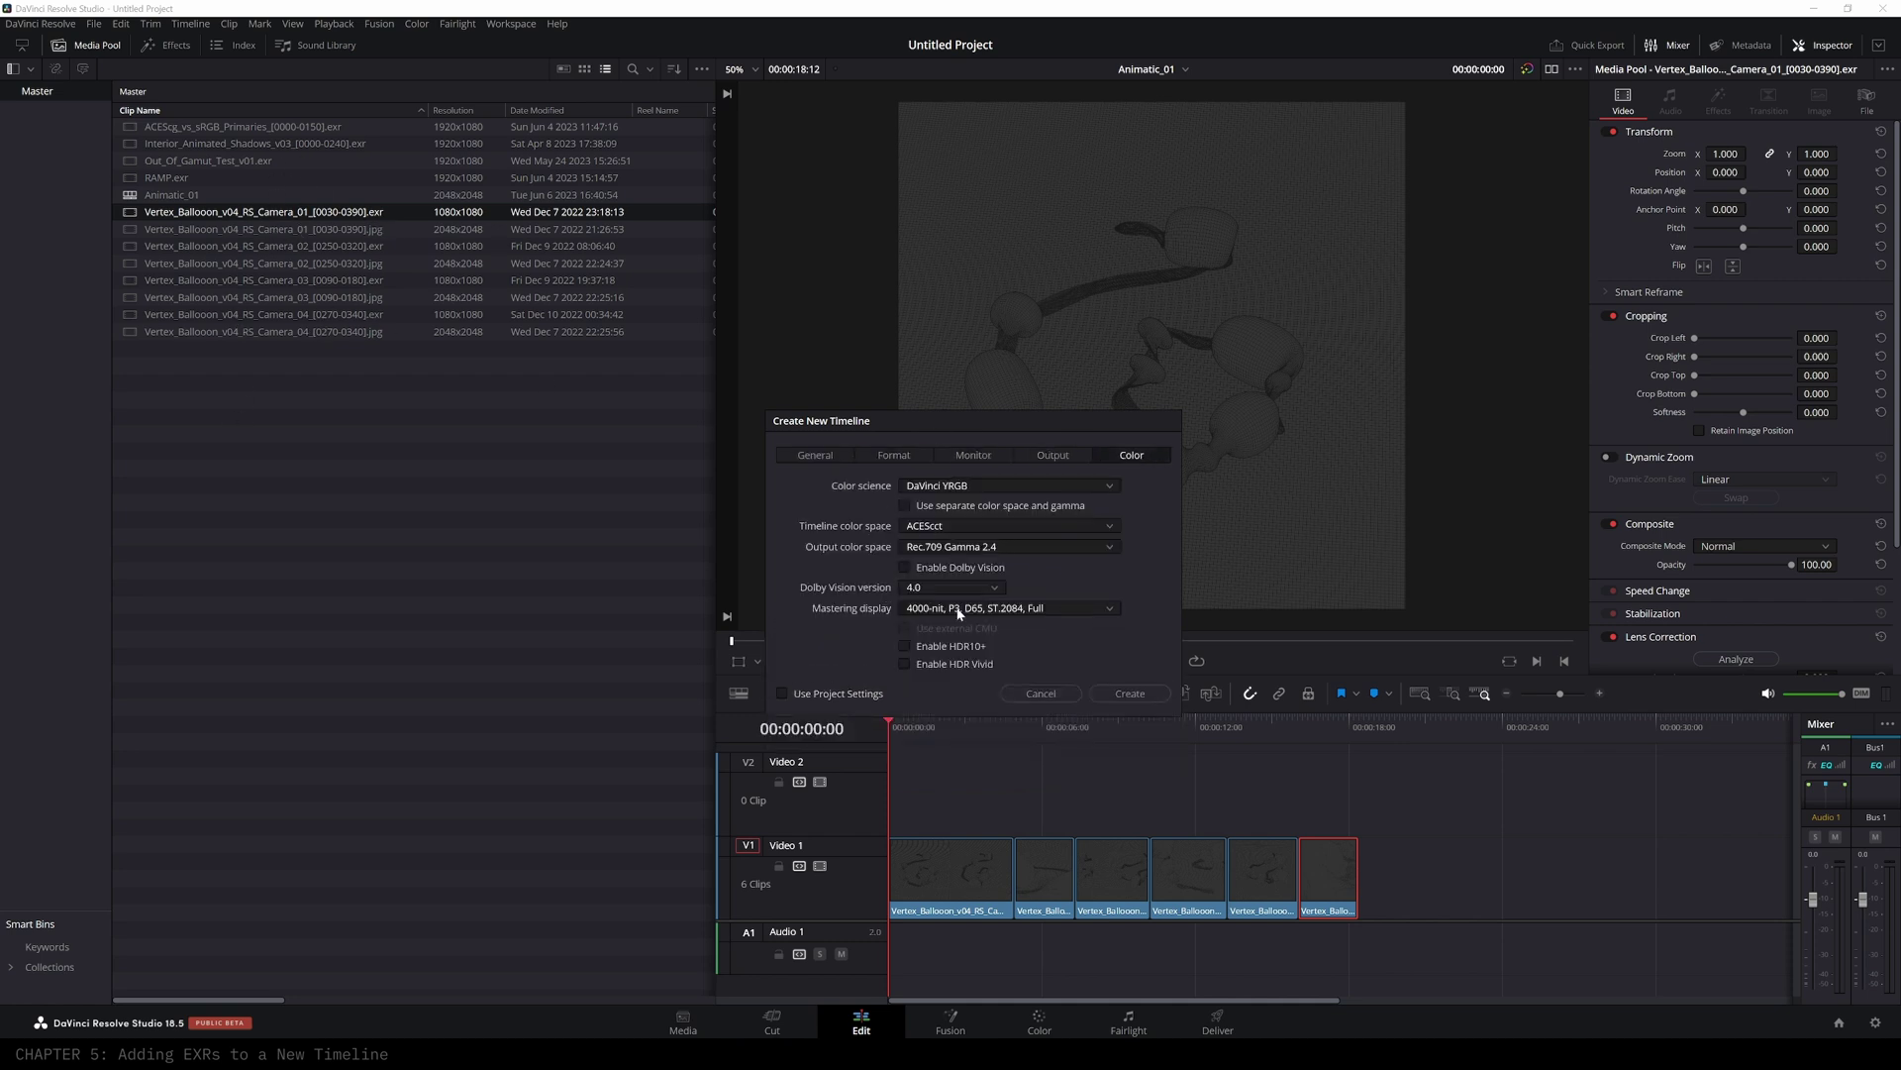
left_click(815, 455)
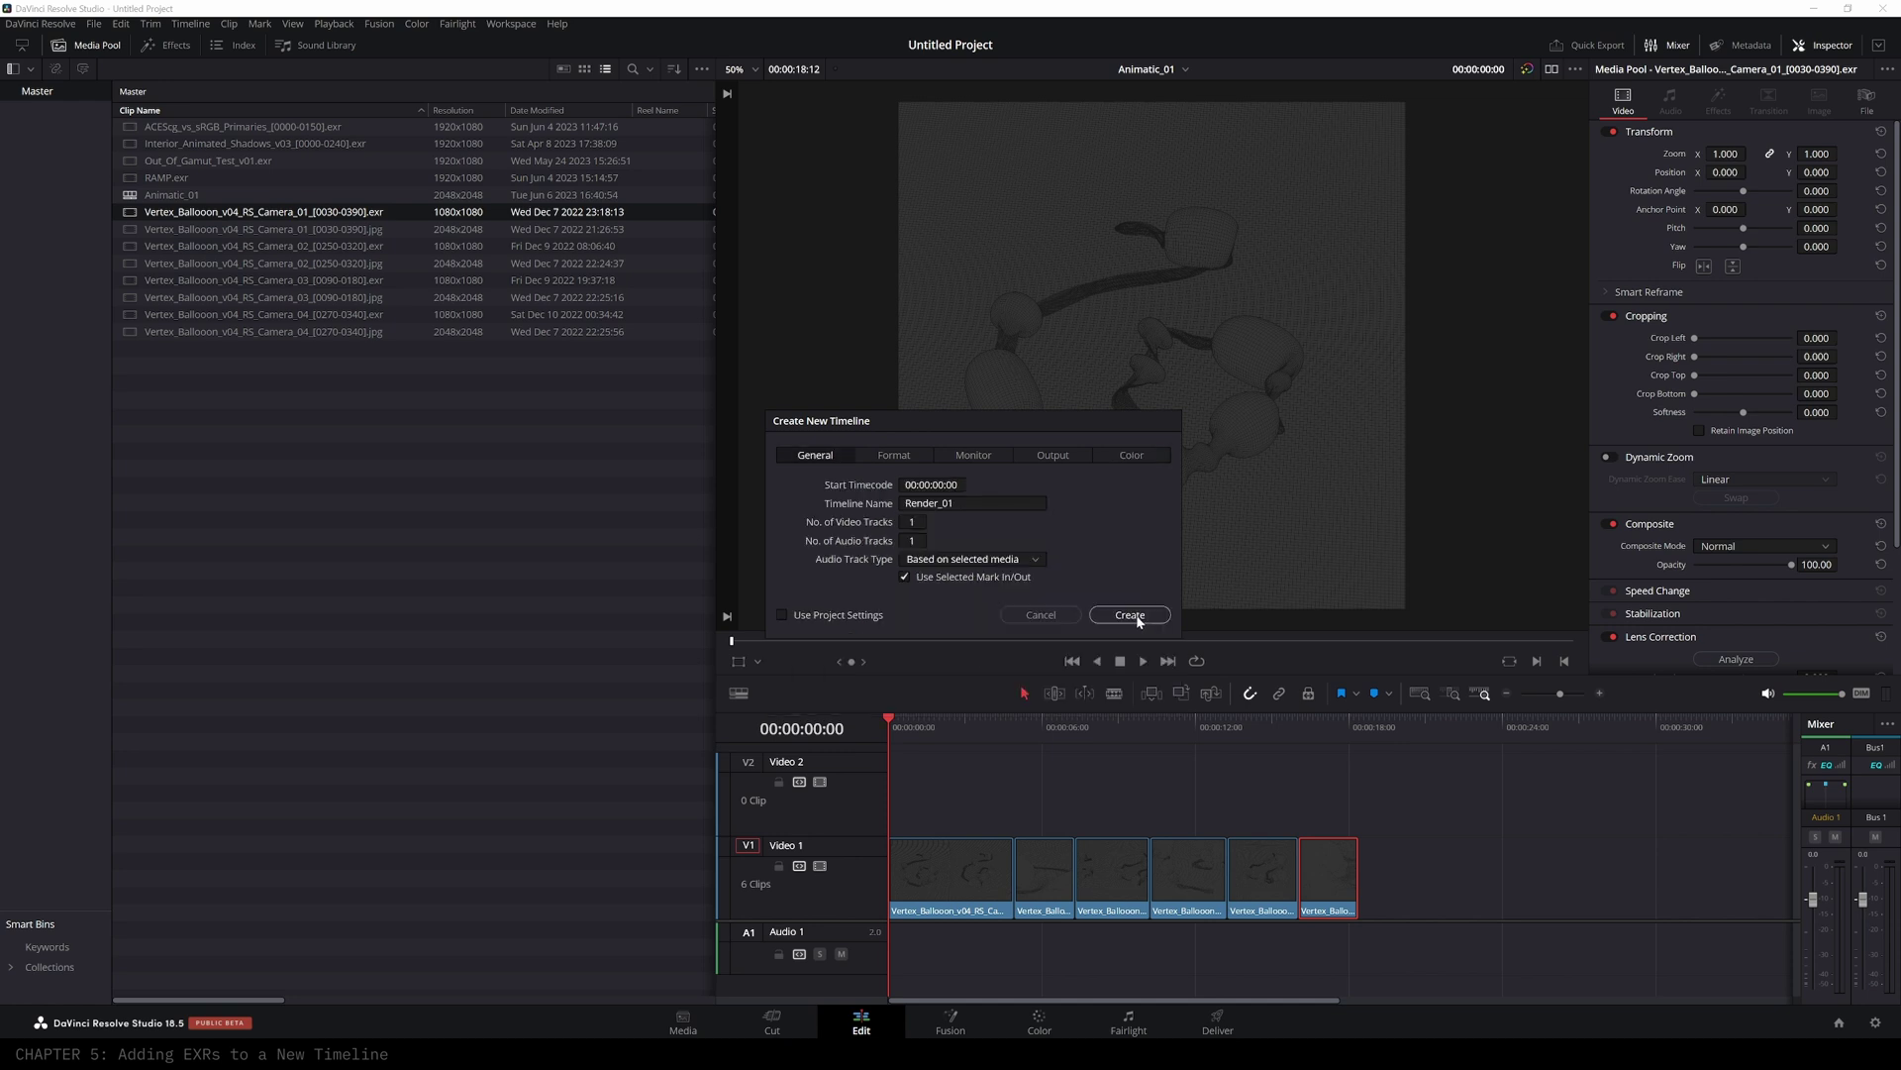
left_click(1130, 618)
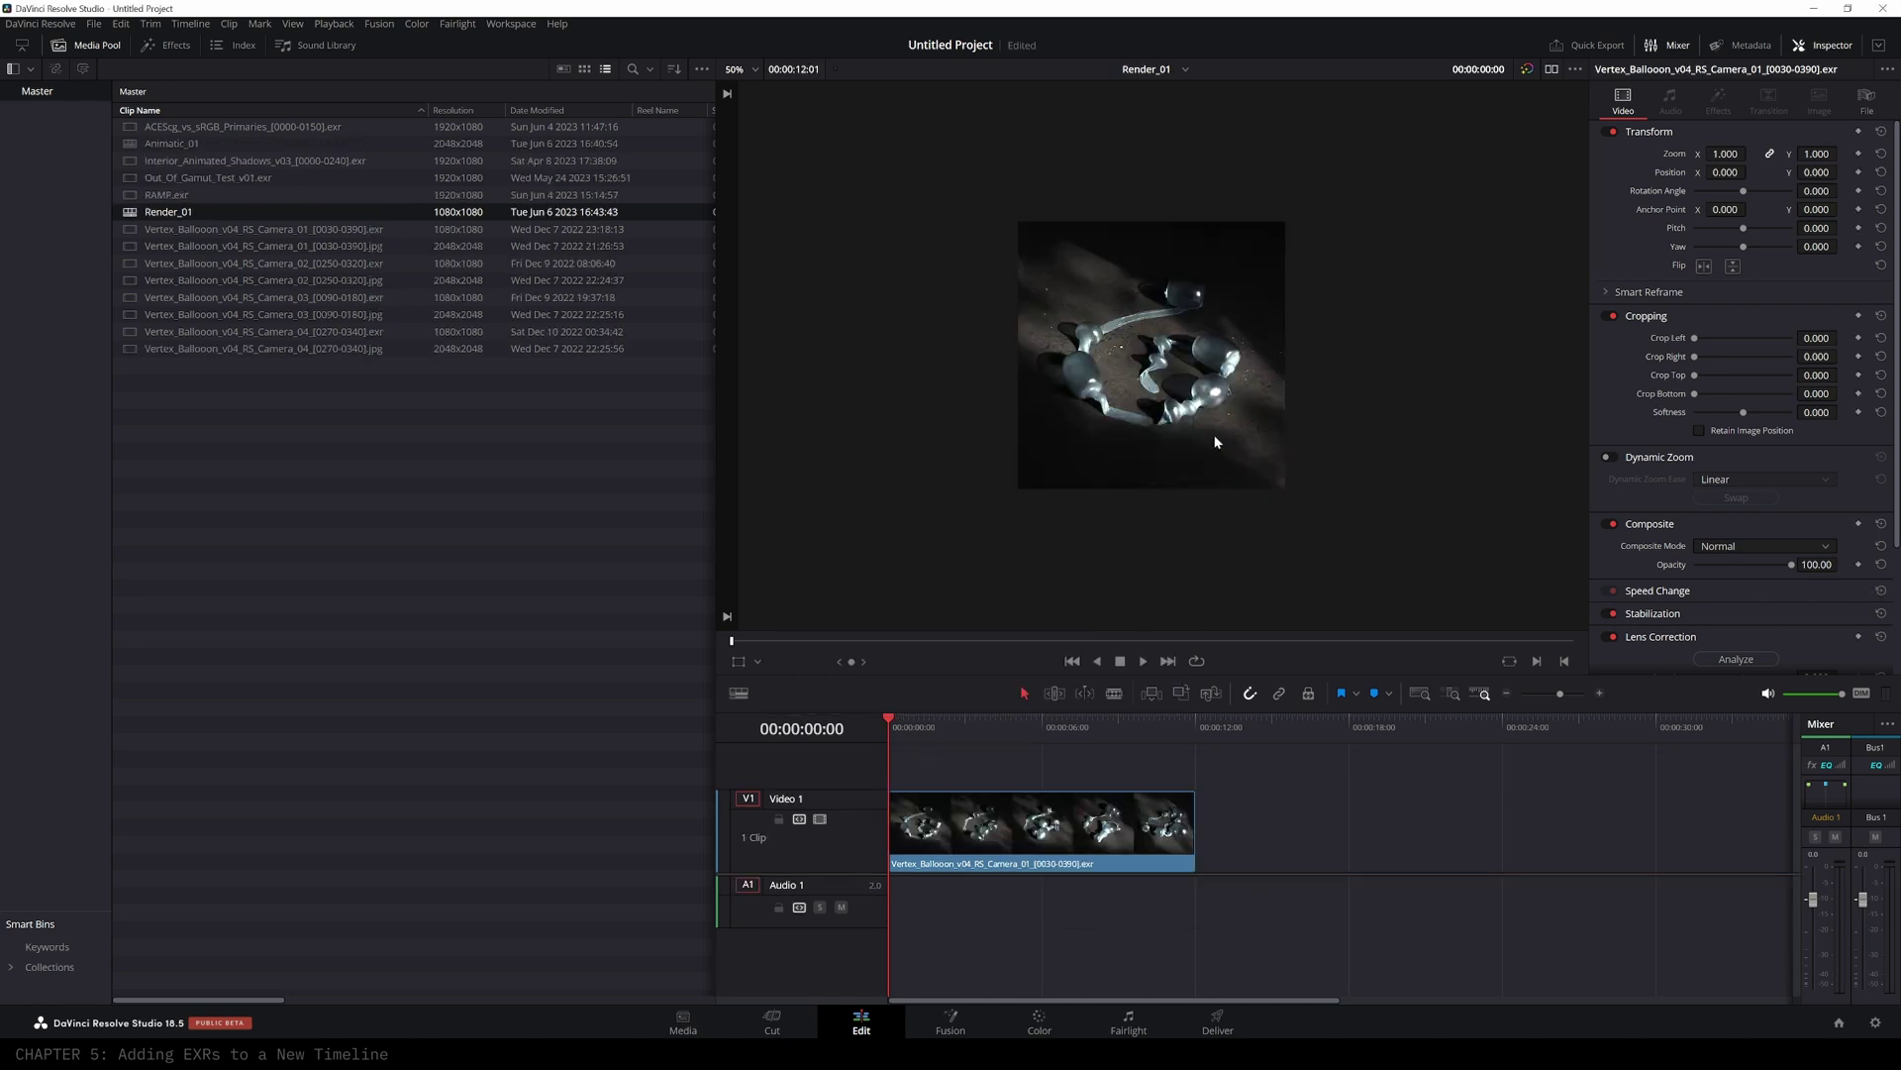
- Examine the rendered Camera_01 frame at different zoom levels and fit it to the viewer
scroll(1139, 377, "up", 4)
scroll(1139, 377, "up", 2)
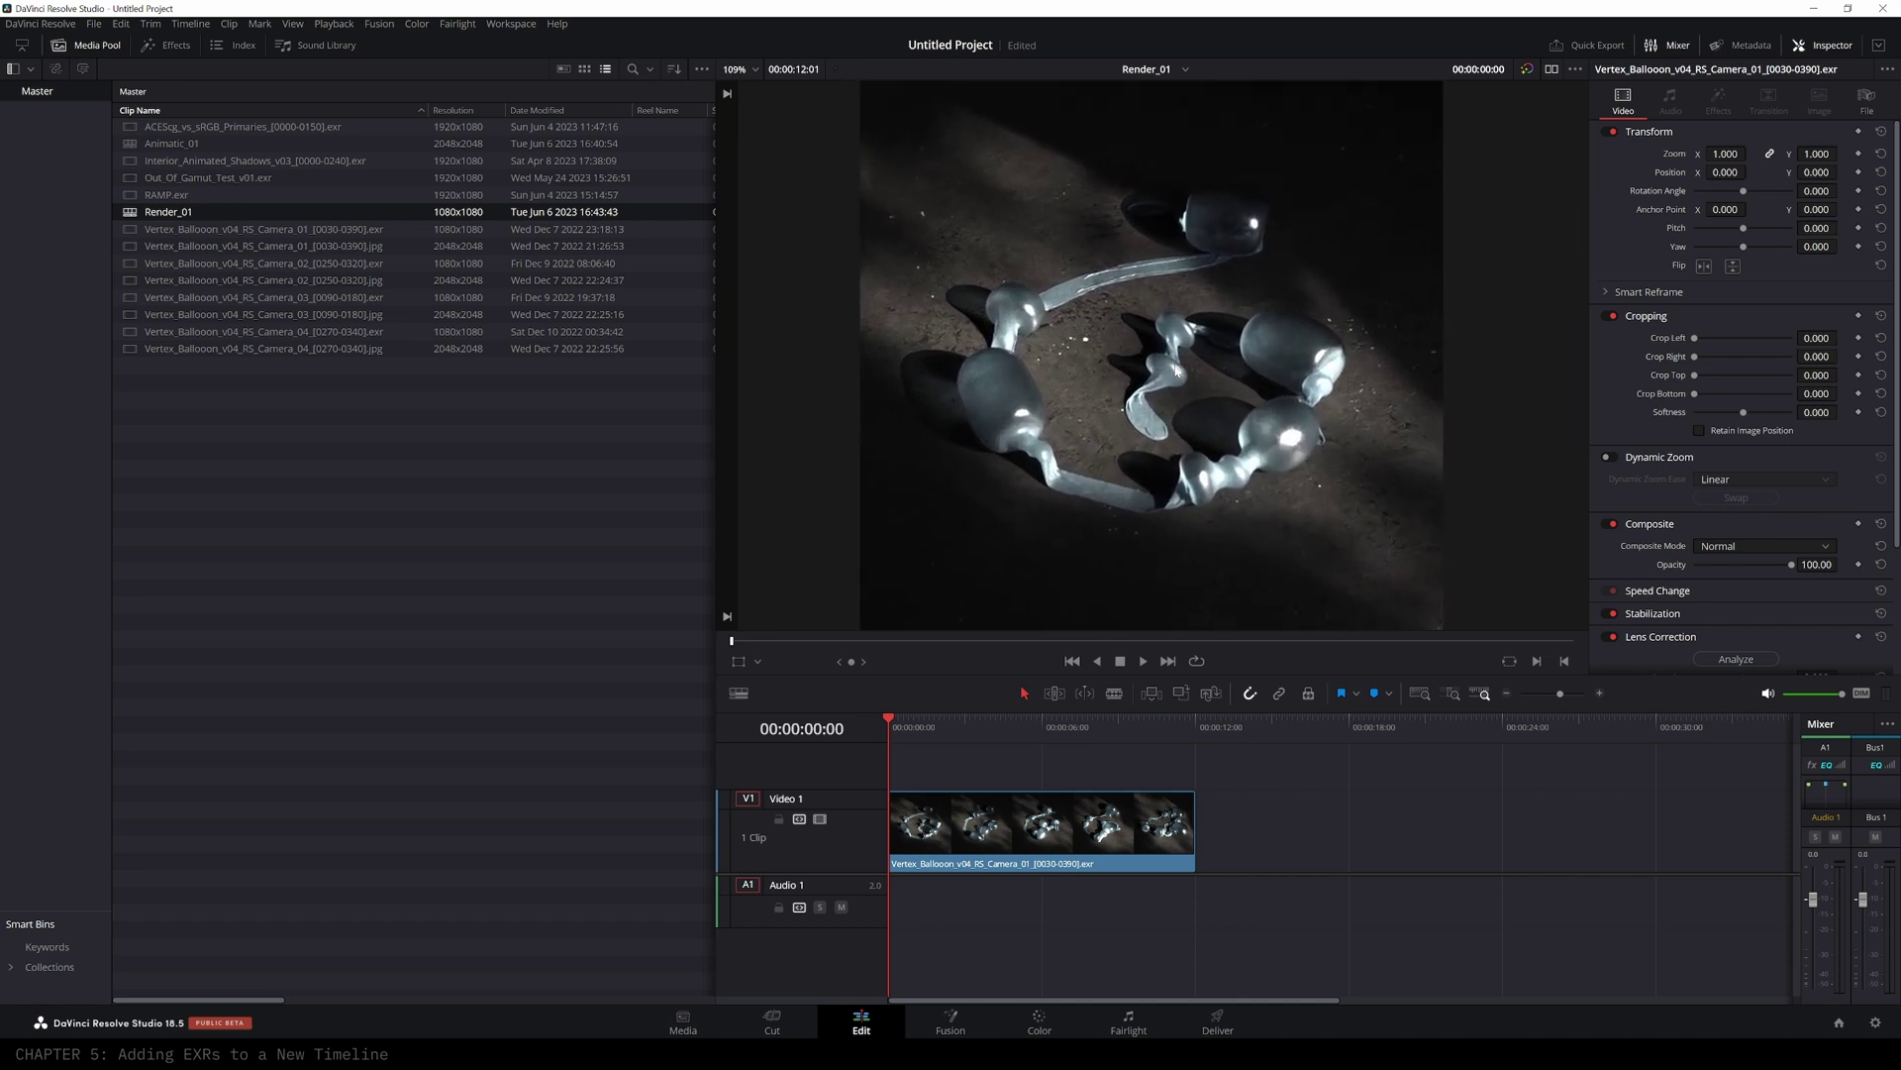
scroll(1133, 364, "down", 6)
scroll(1091, 378, "up", 5)
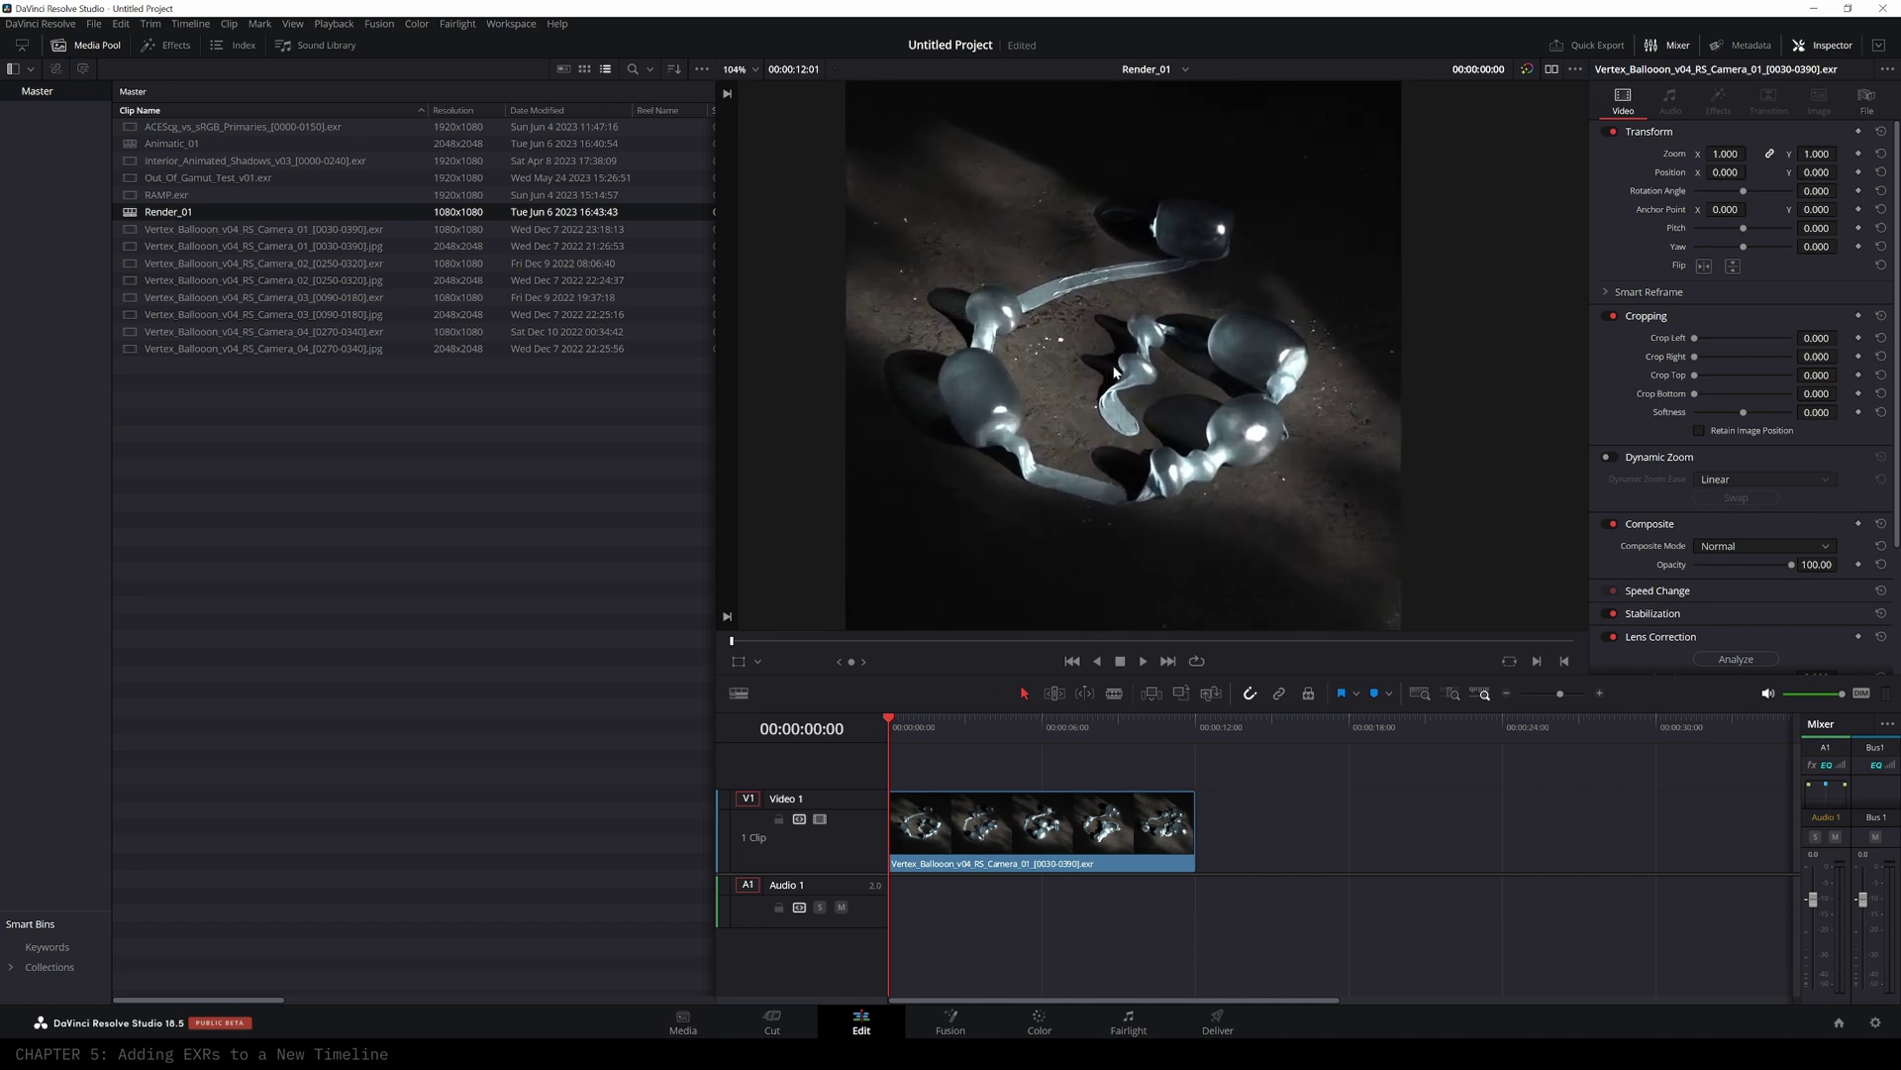
left_click_drag(1179, 357, 1188, 353)
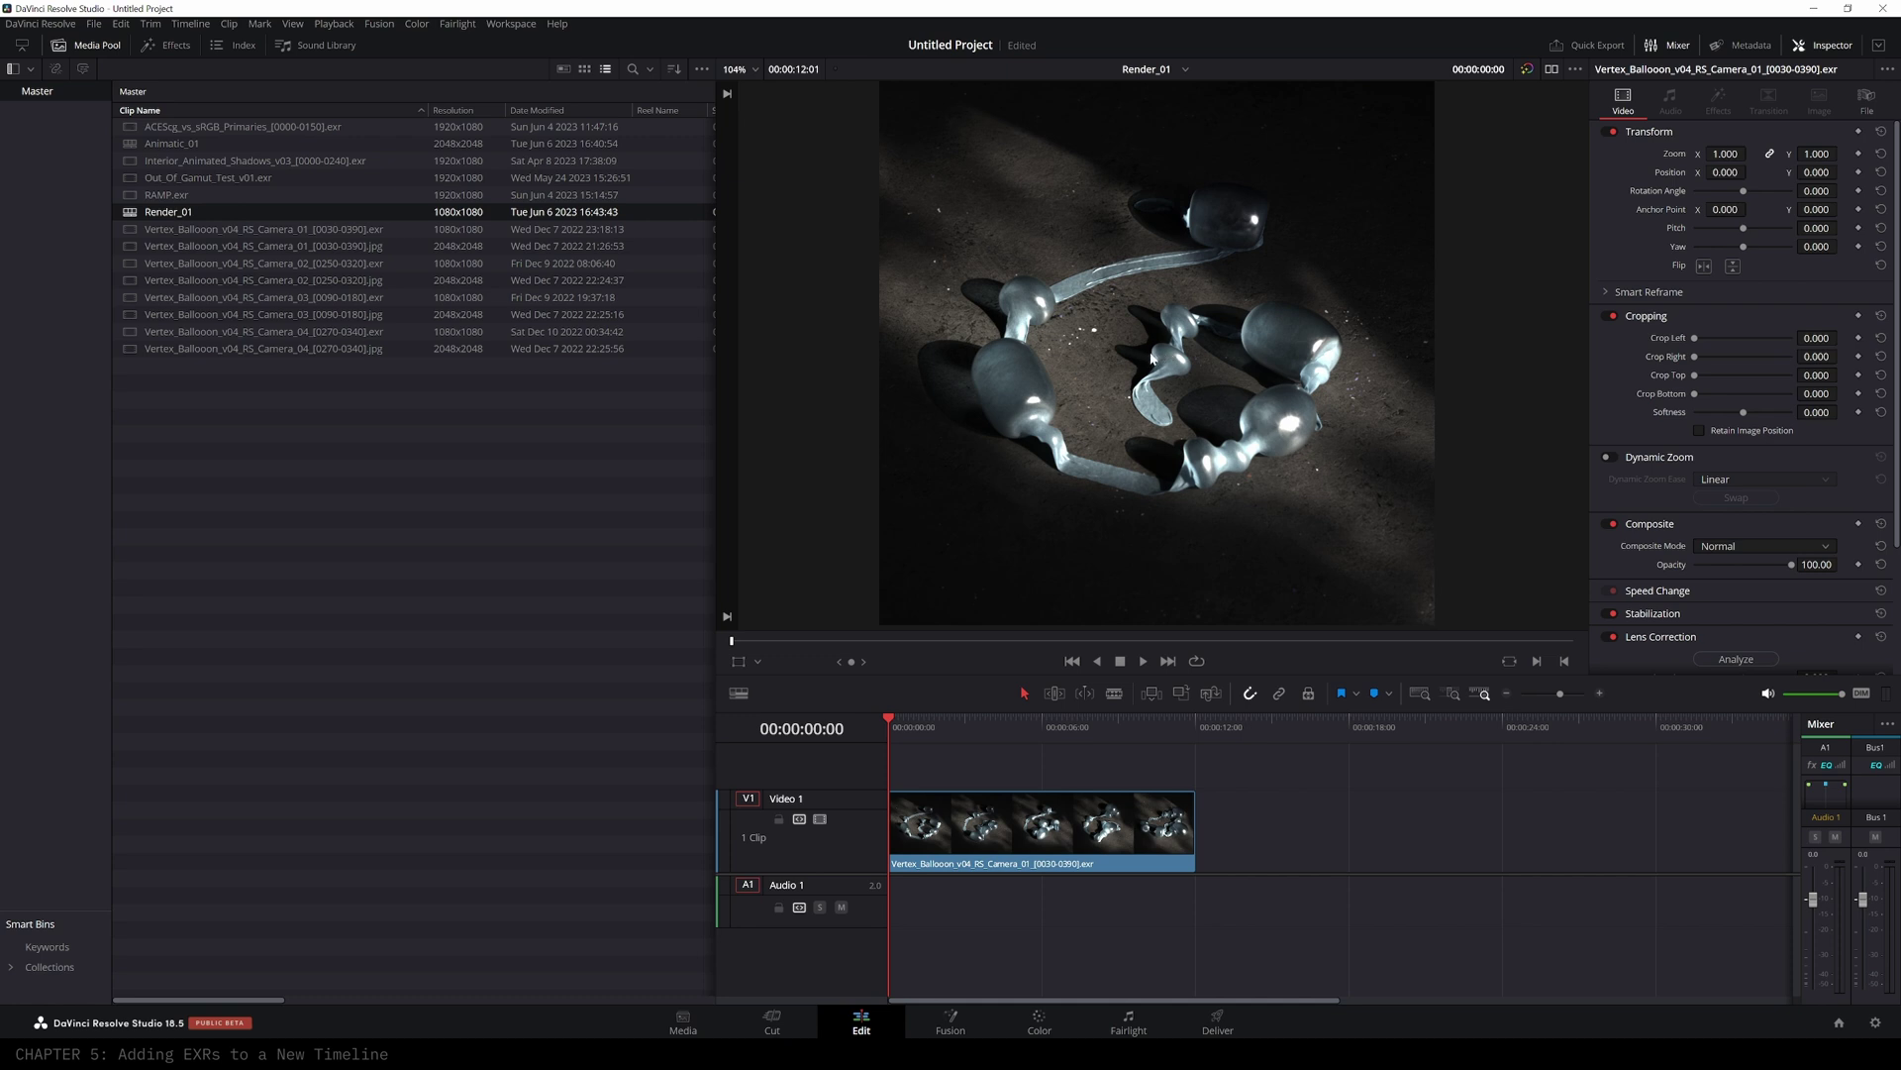
scroll(1153, 359, "down", 5)
scroll(1149, 358, "up", 3)
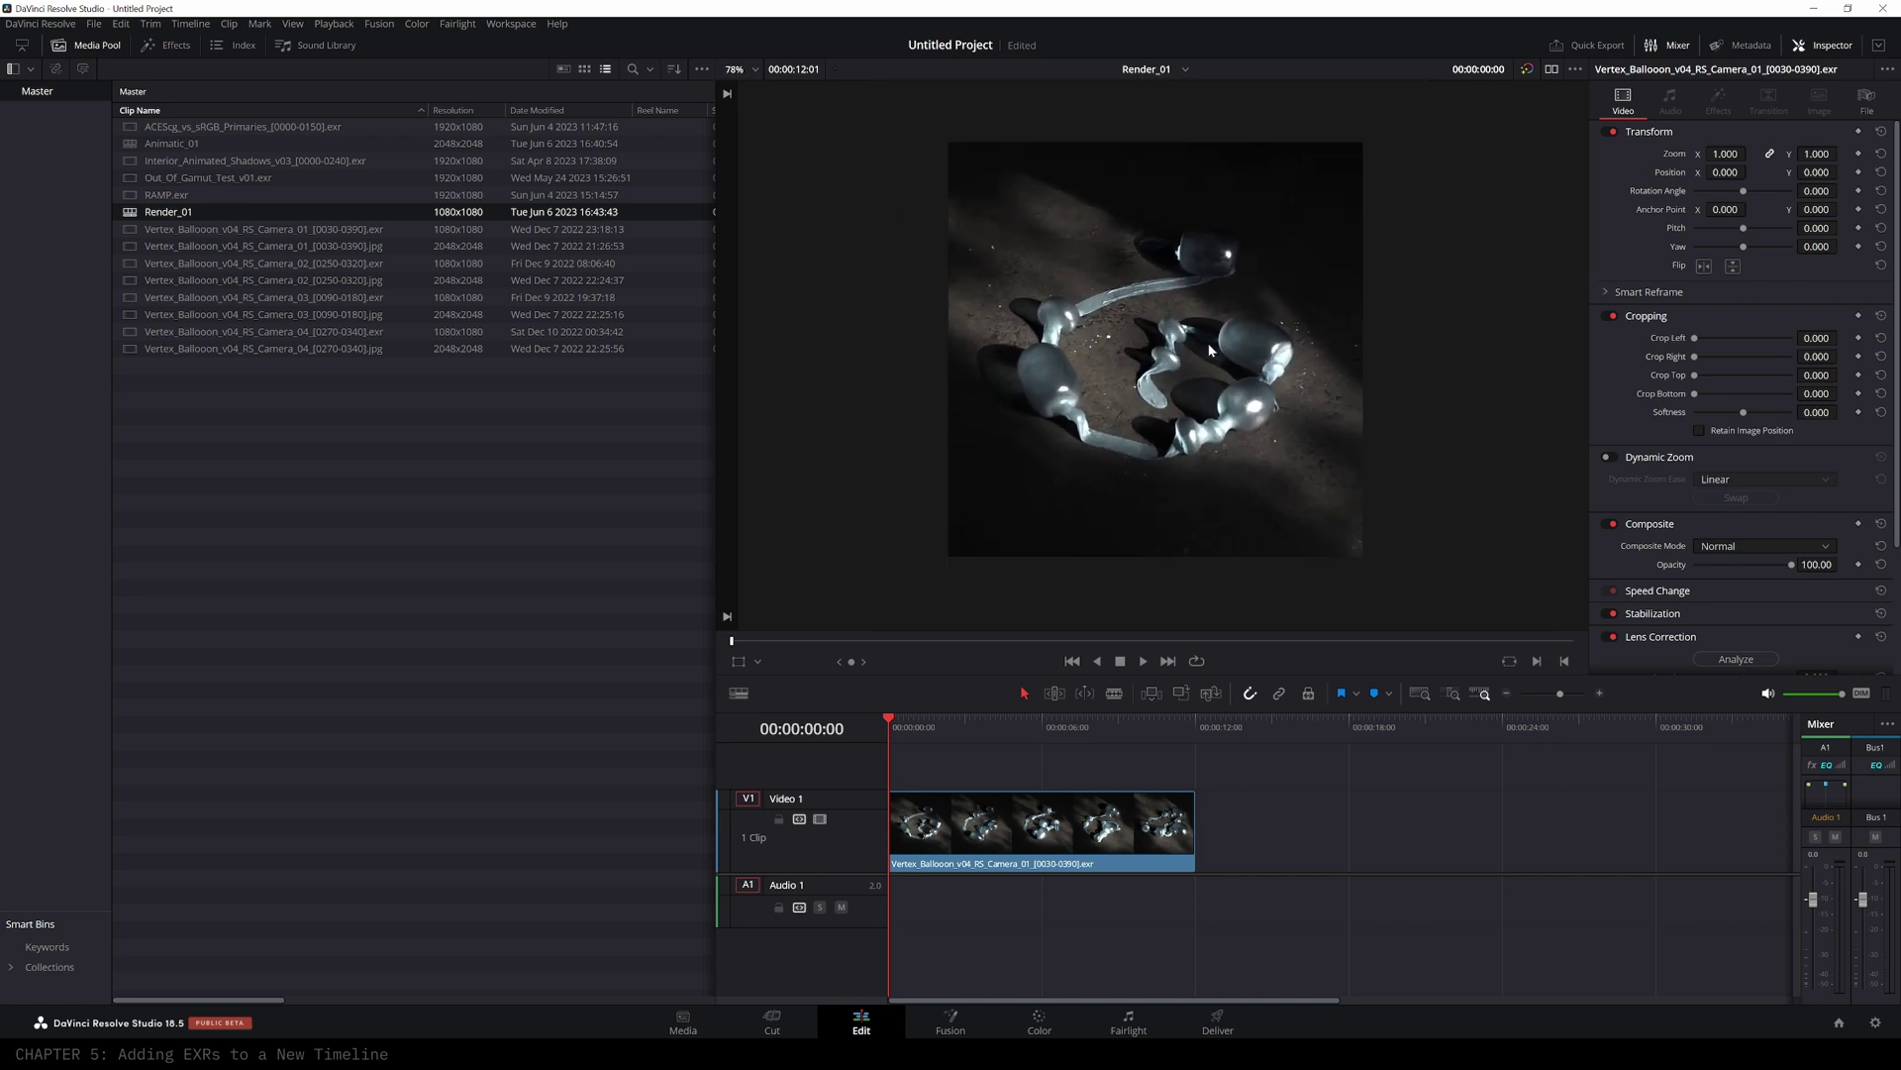
left_click(750, 68)
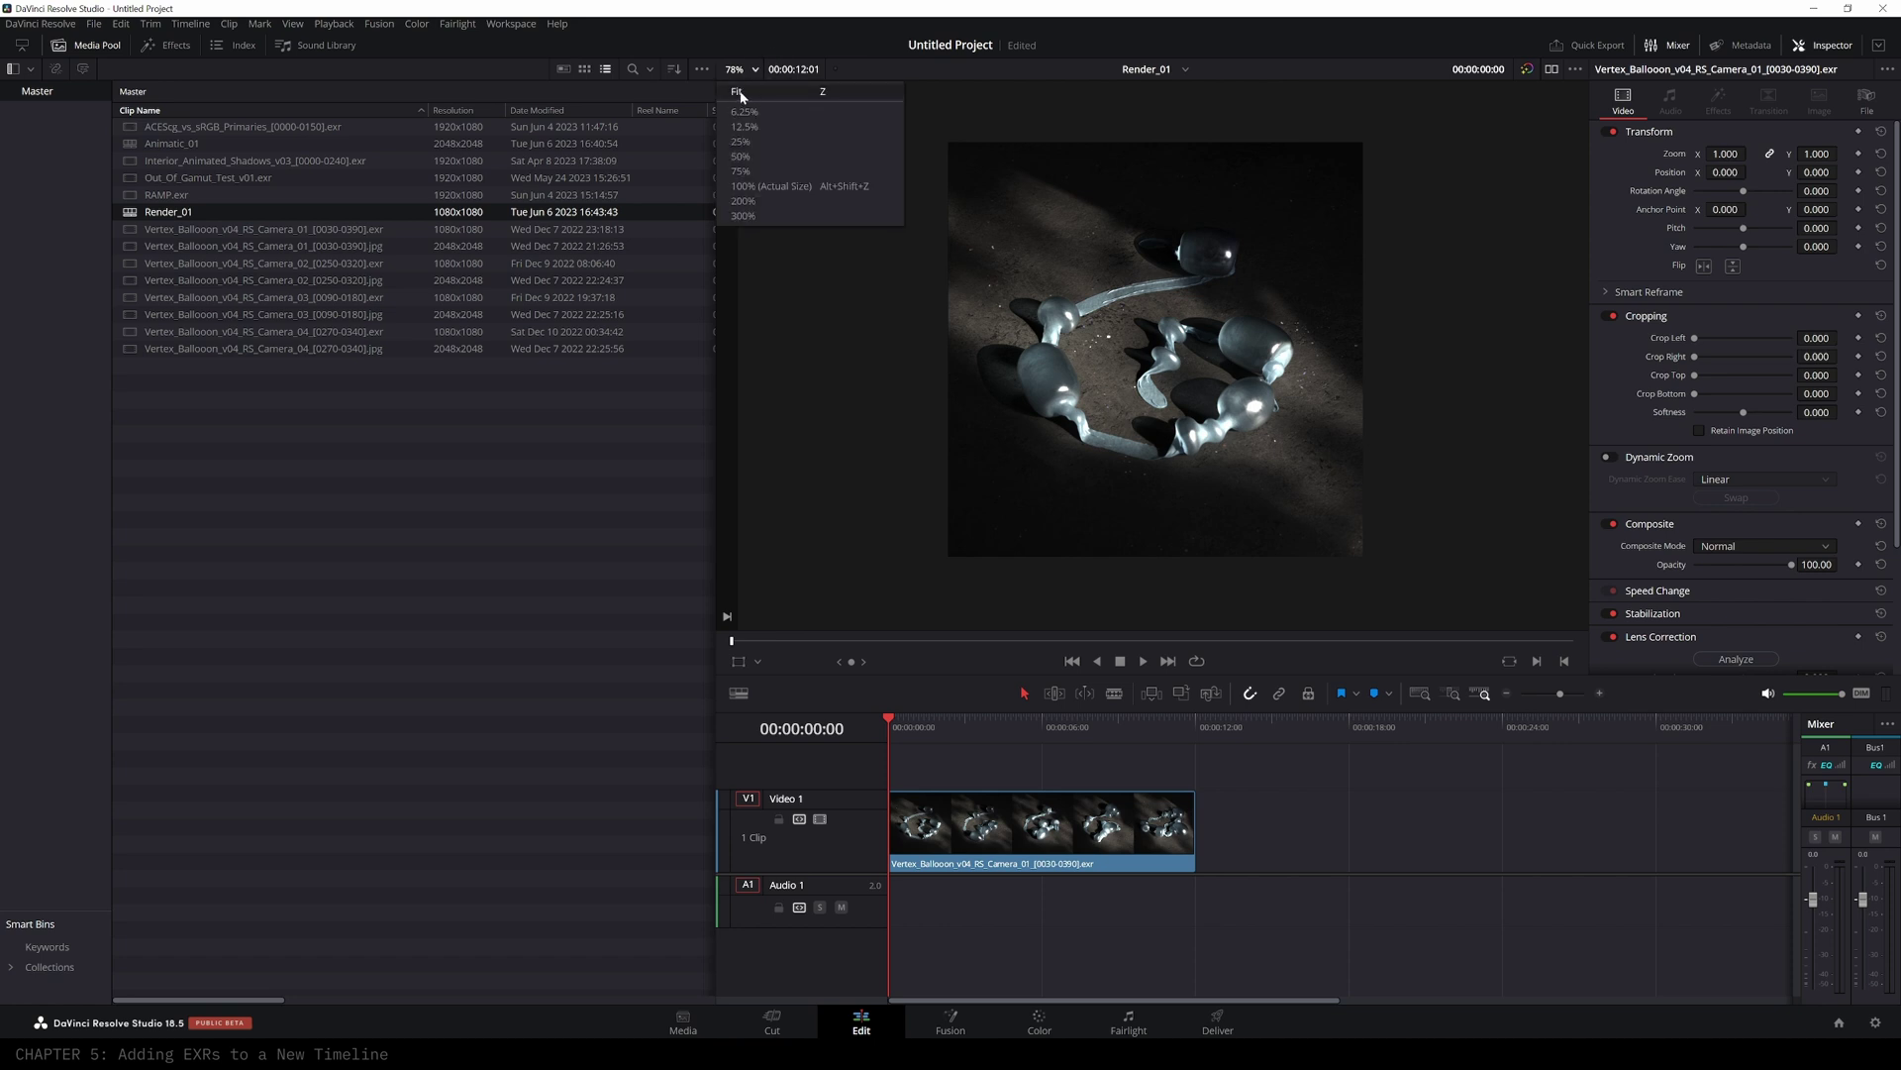
left_click(741, 96)
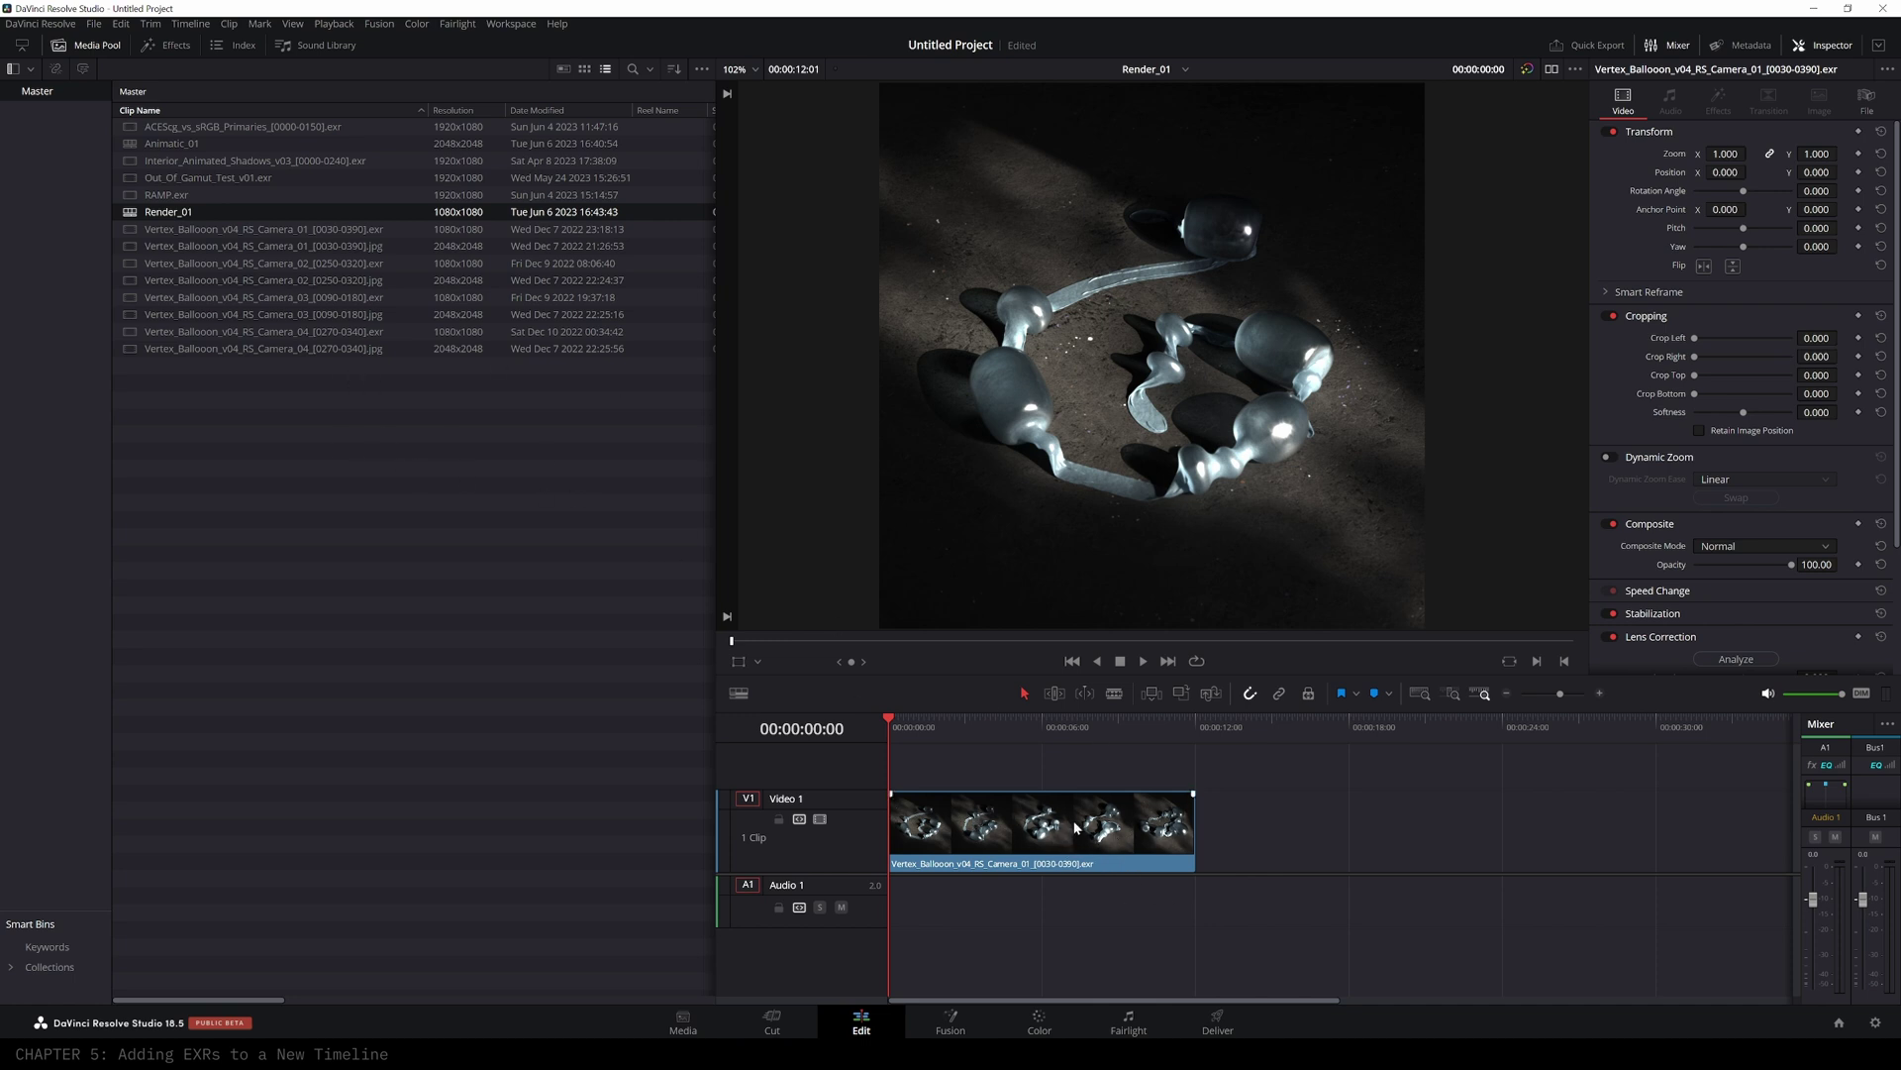
- Add the Camera_02, Camera_03 and Camera_04 EXR sequences after Camera_01 on Video 1 and skim the first clip
left_click(313, 262)
left_click(264, 331)
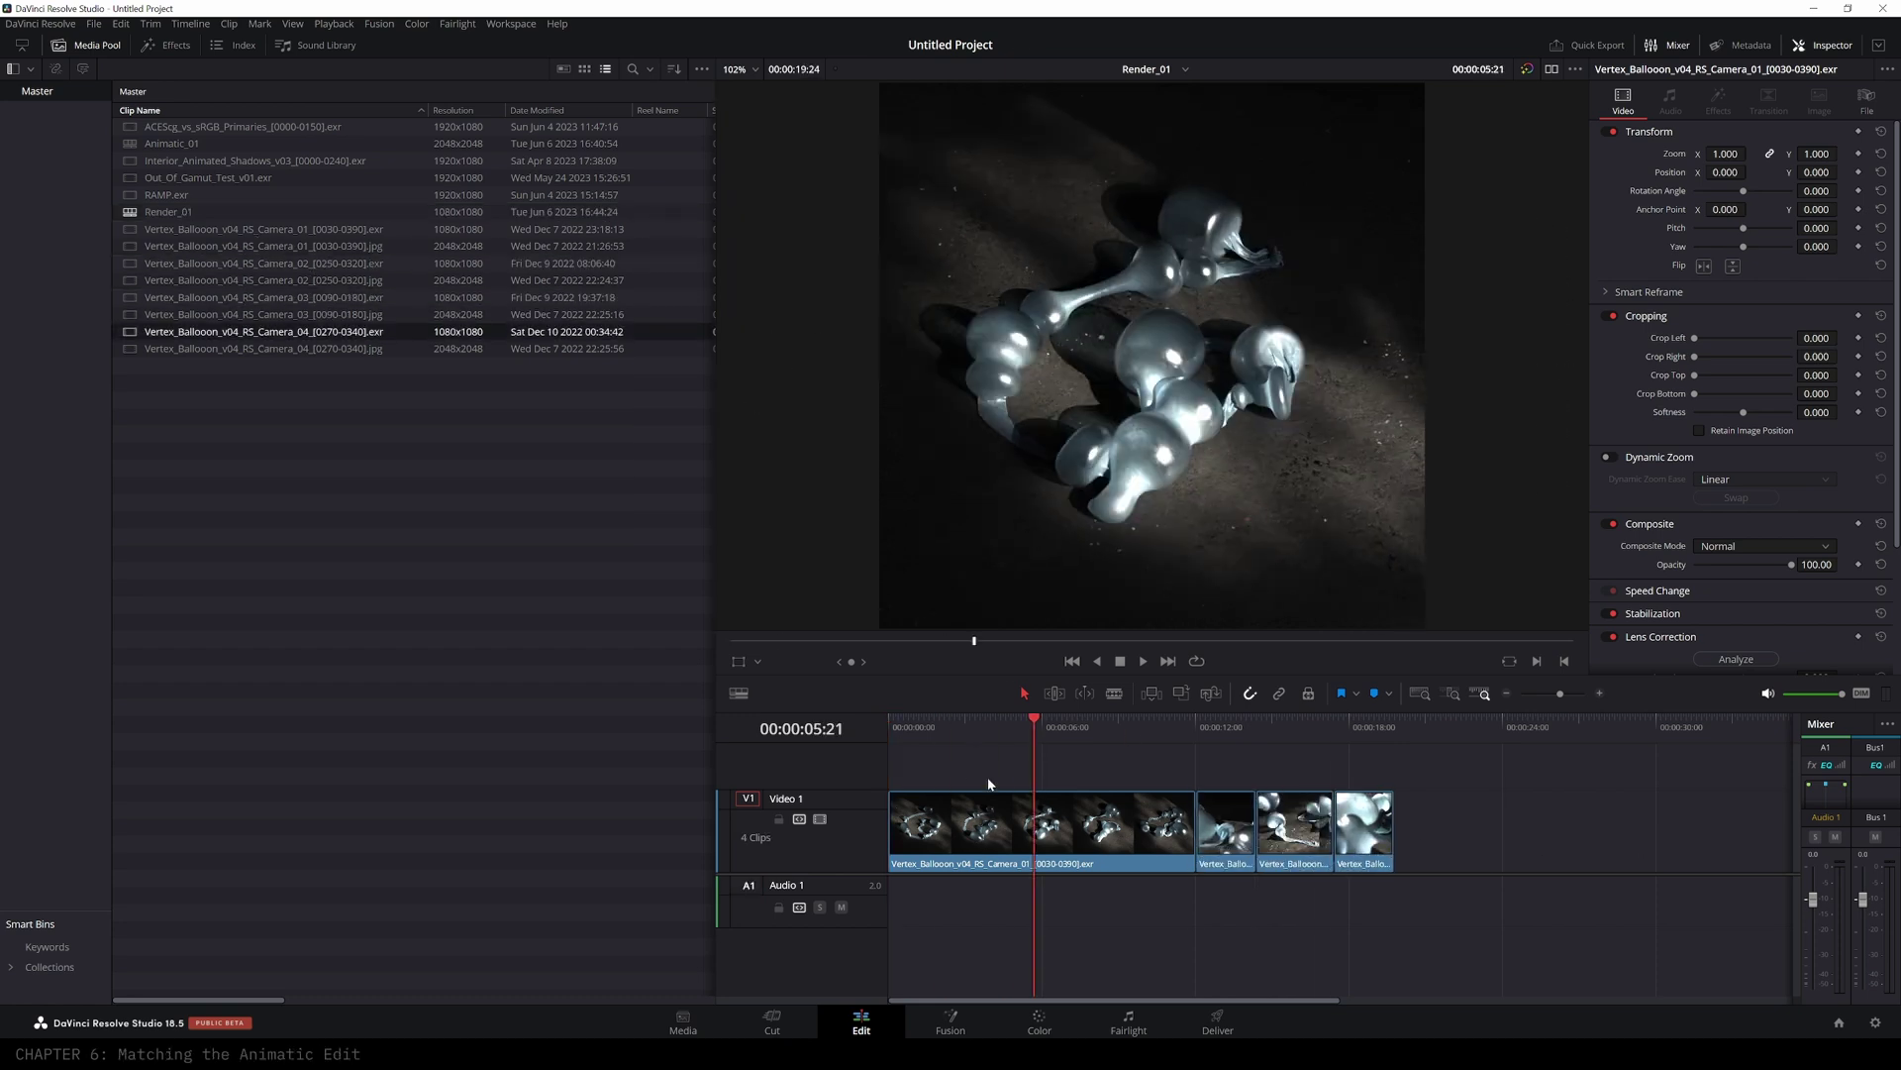
left_click_drag(1035, 723, 982, 725)
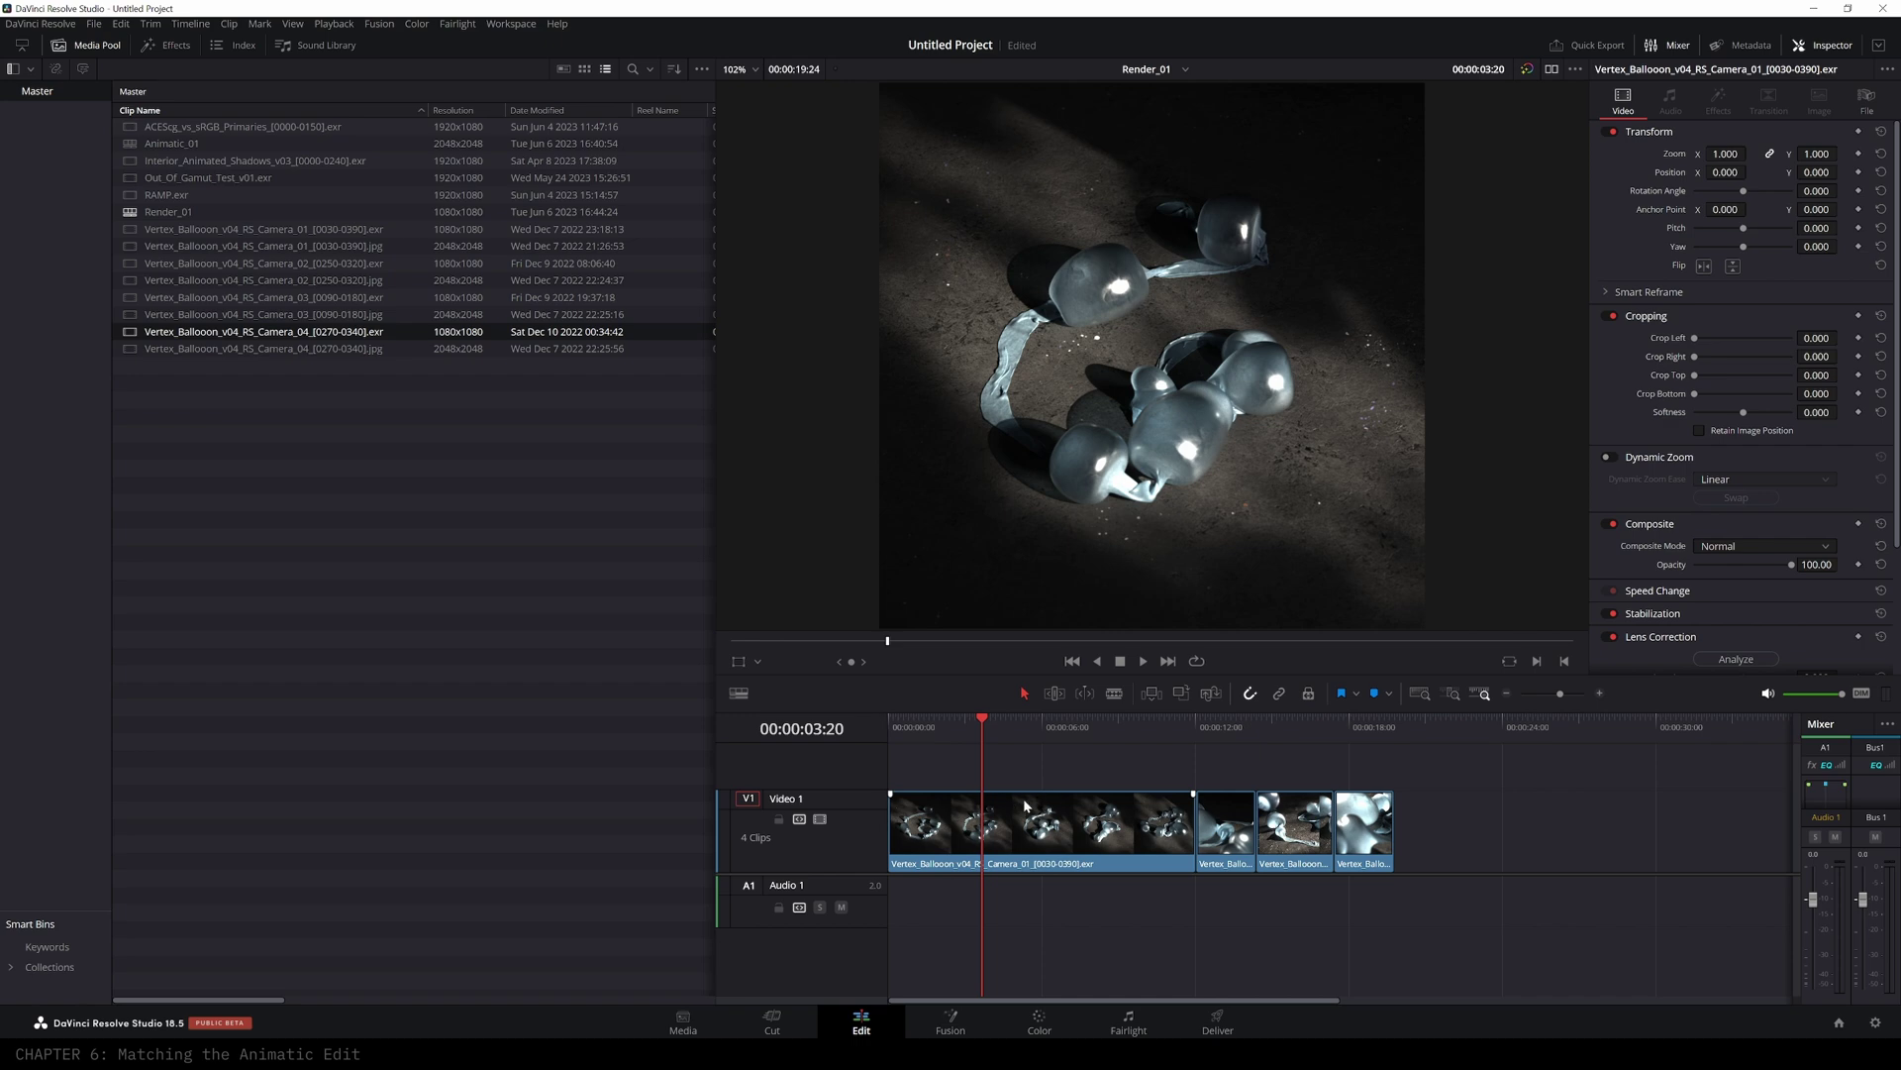
left_click_drag(979, 730, 1041, 723)
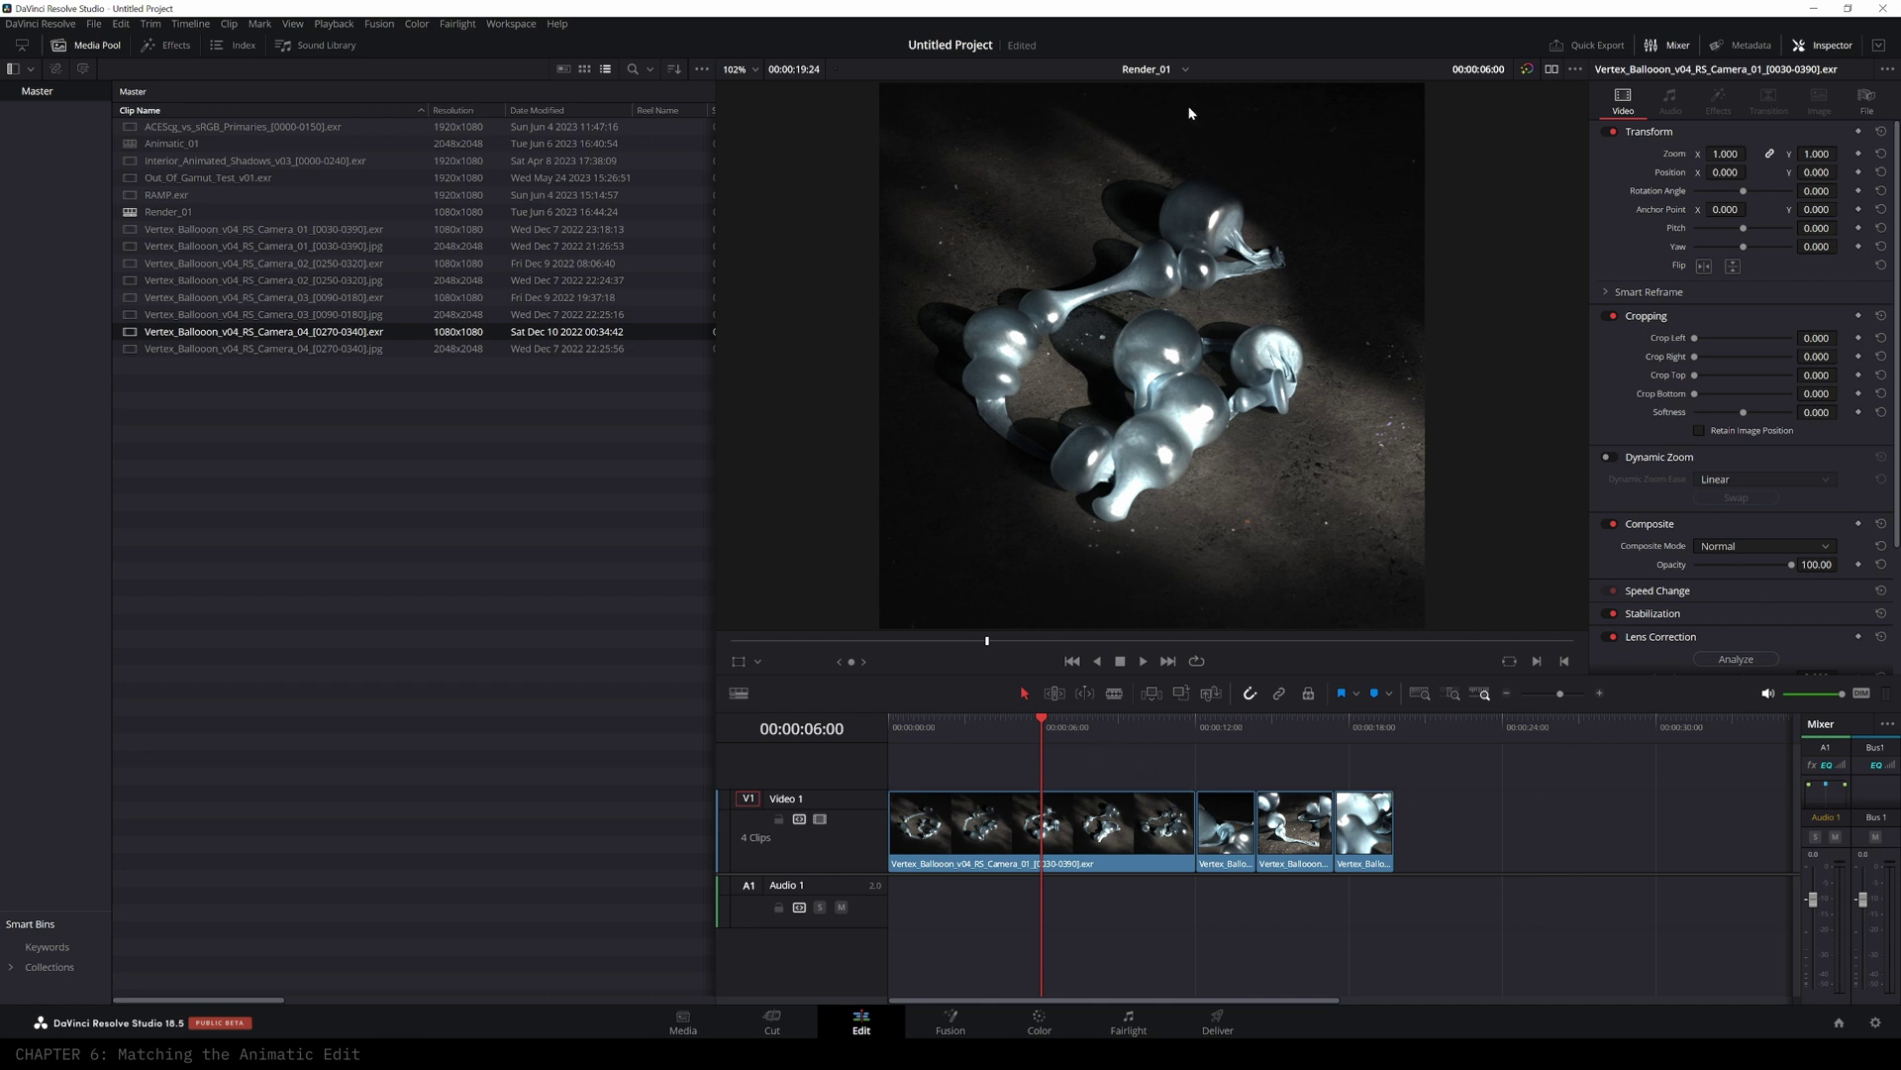
- Switch to the Animatic_01 timeline and enable the source frame number burn-in at X position 184
left_click(1185, 71)
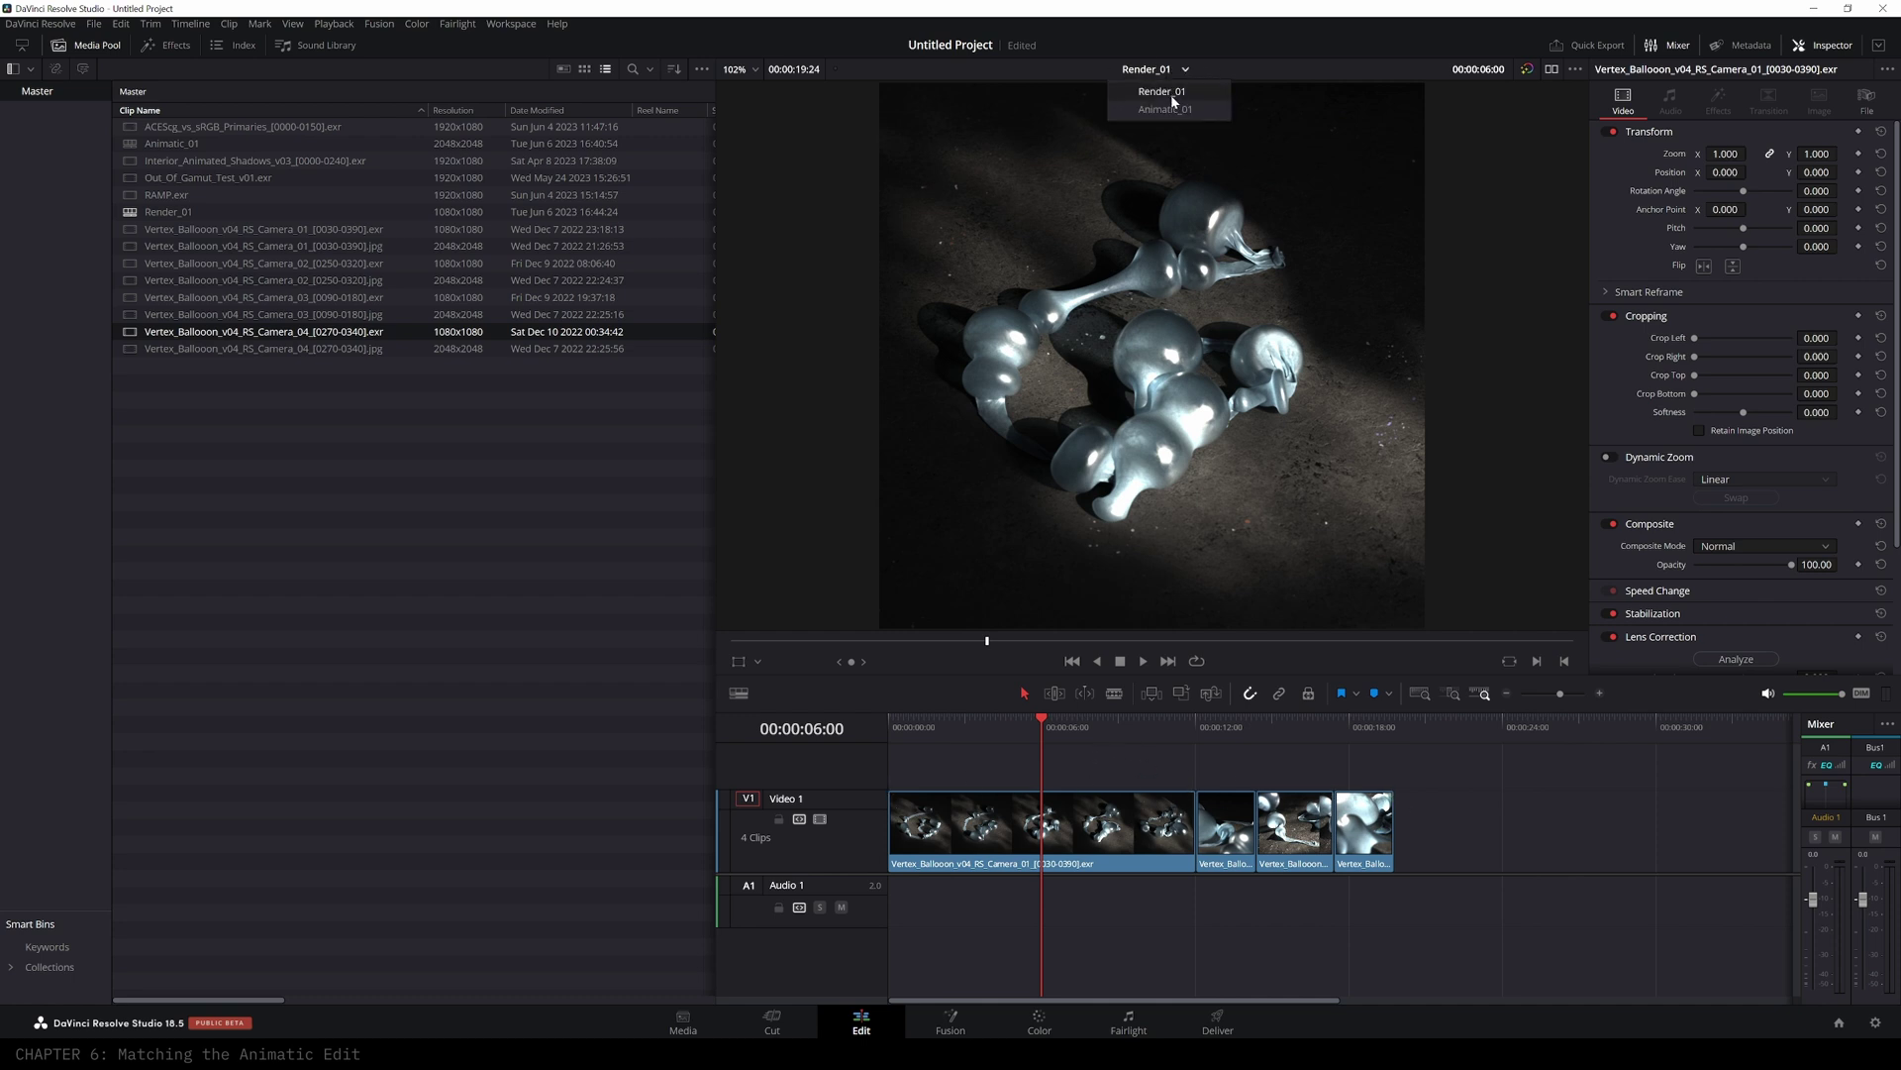
left_click(1168, 112)
left_click_drag(892, 738, 977, 723)
left_click(511, 24)
left_click(528, 305)
left_click(65, 596)
left_click_drag(582, 735, 594, 734)
left_click_drag(984, 728, 928, 722)
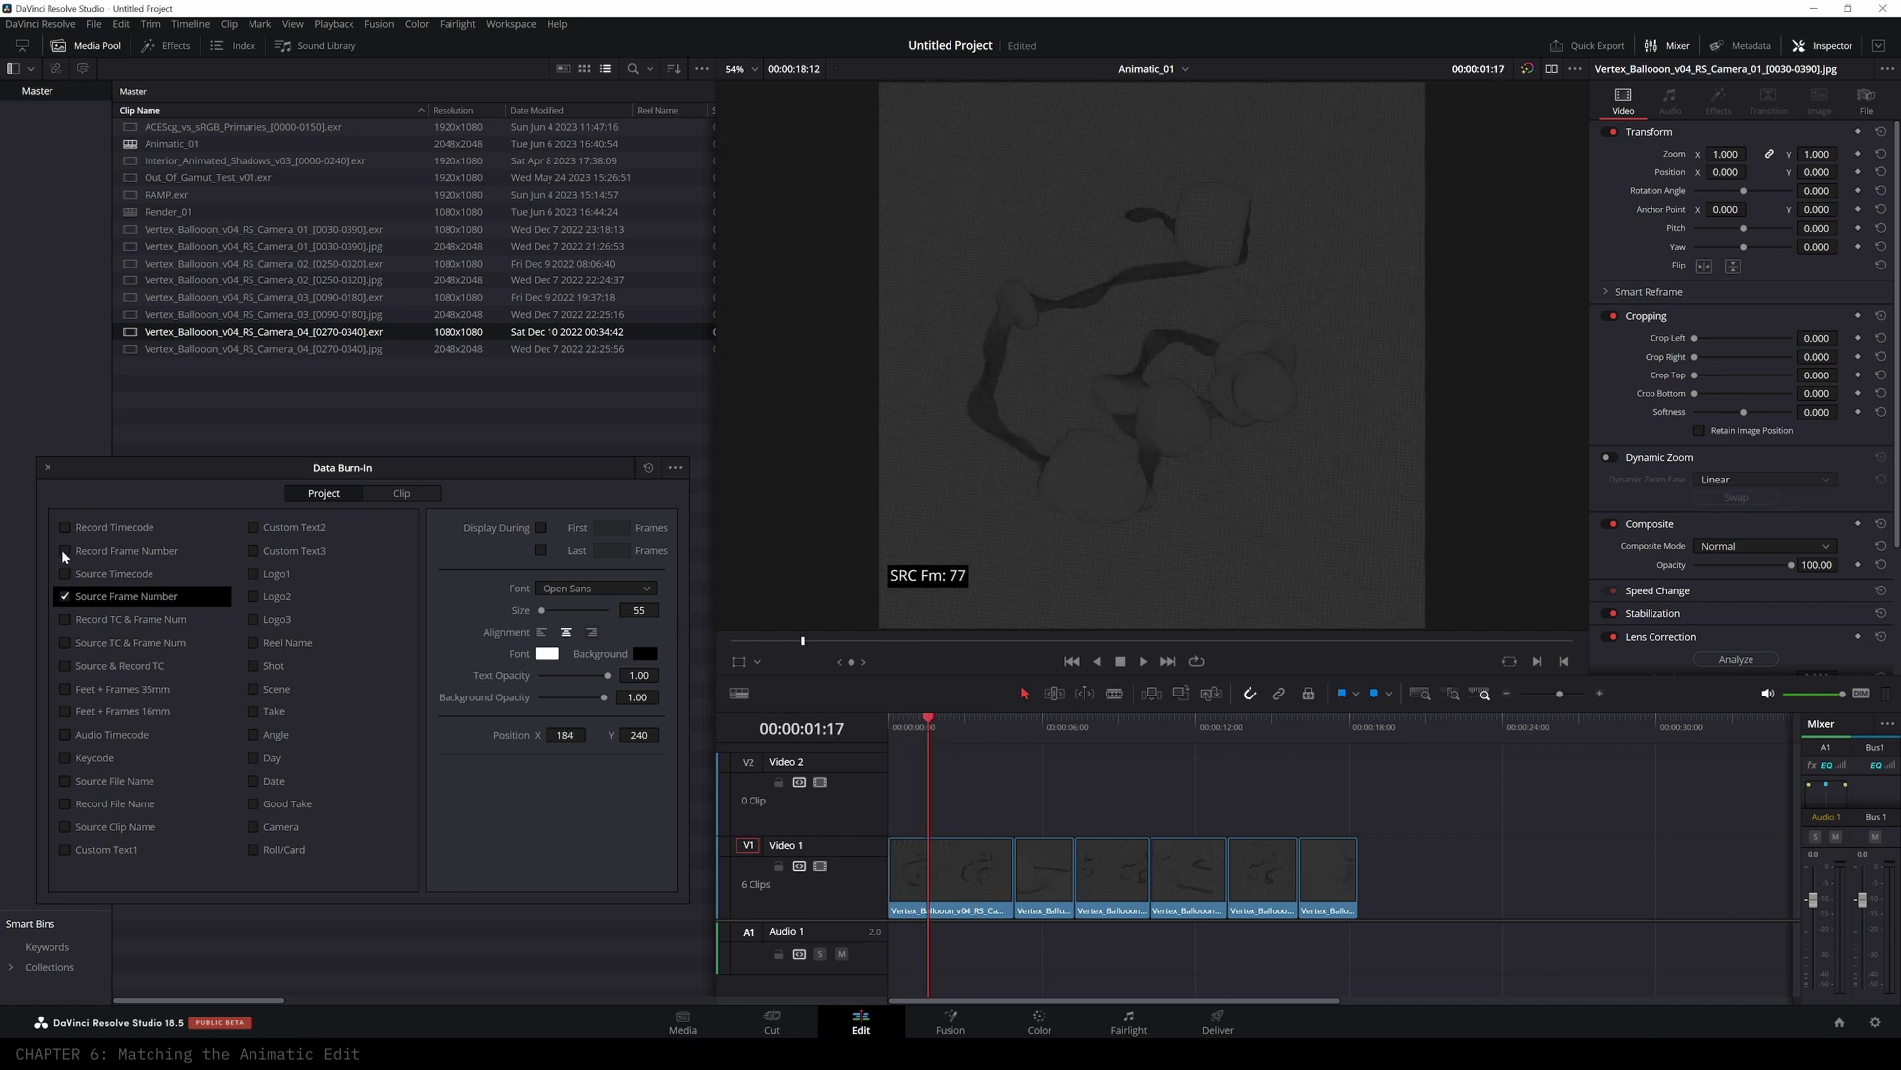
- Add the source clip name burn-in at X position 719 and go to the last frame of the first animatic clip
left_click(65, 827)
mouse_move(638, 735)
left_mouse_down()
mouse_move(614, 735)
mouse_move(666, 735)
mouse_move(481, 734)
left_mouse_up()
mouse_move(928, 721)
left_mouse_down()
mouse_move(953, 721)
mouse_move(872, 727)
mouse_move(1017, 727)
left_mouse_up()
key("Left")
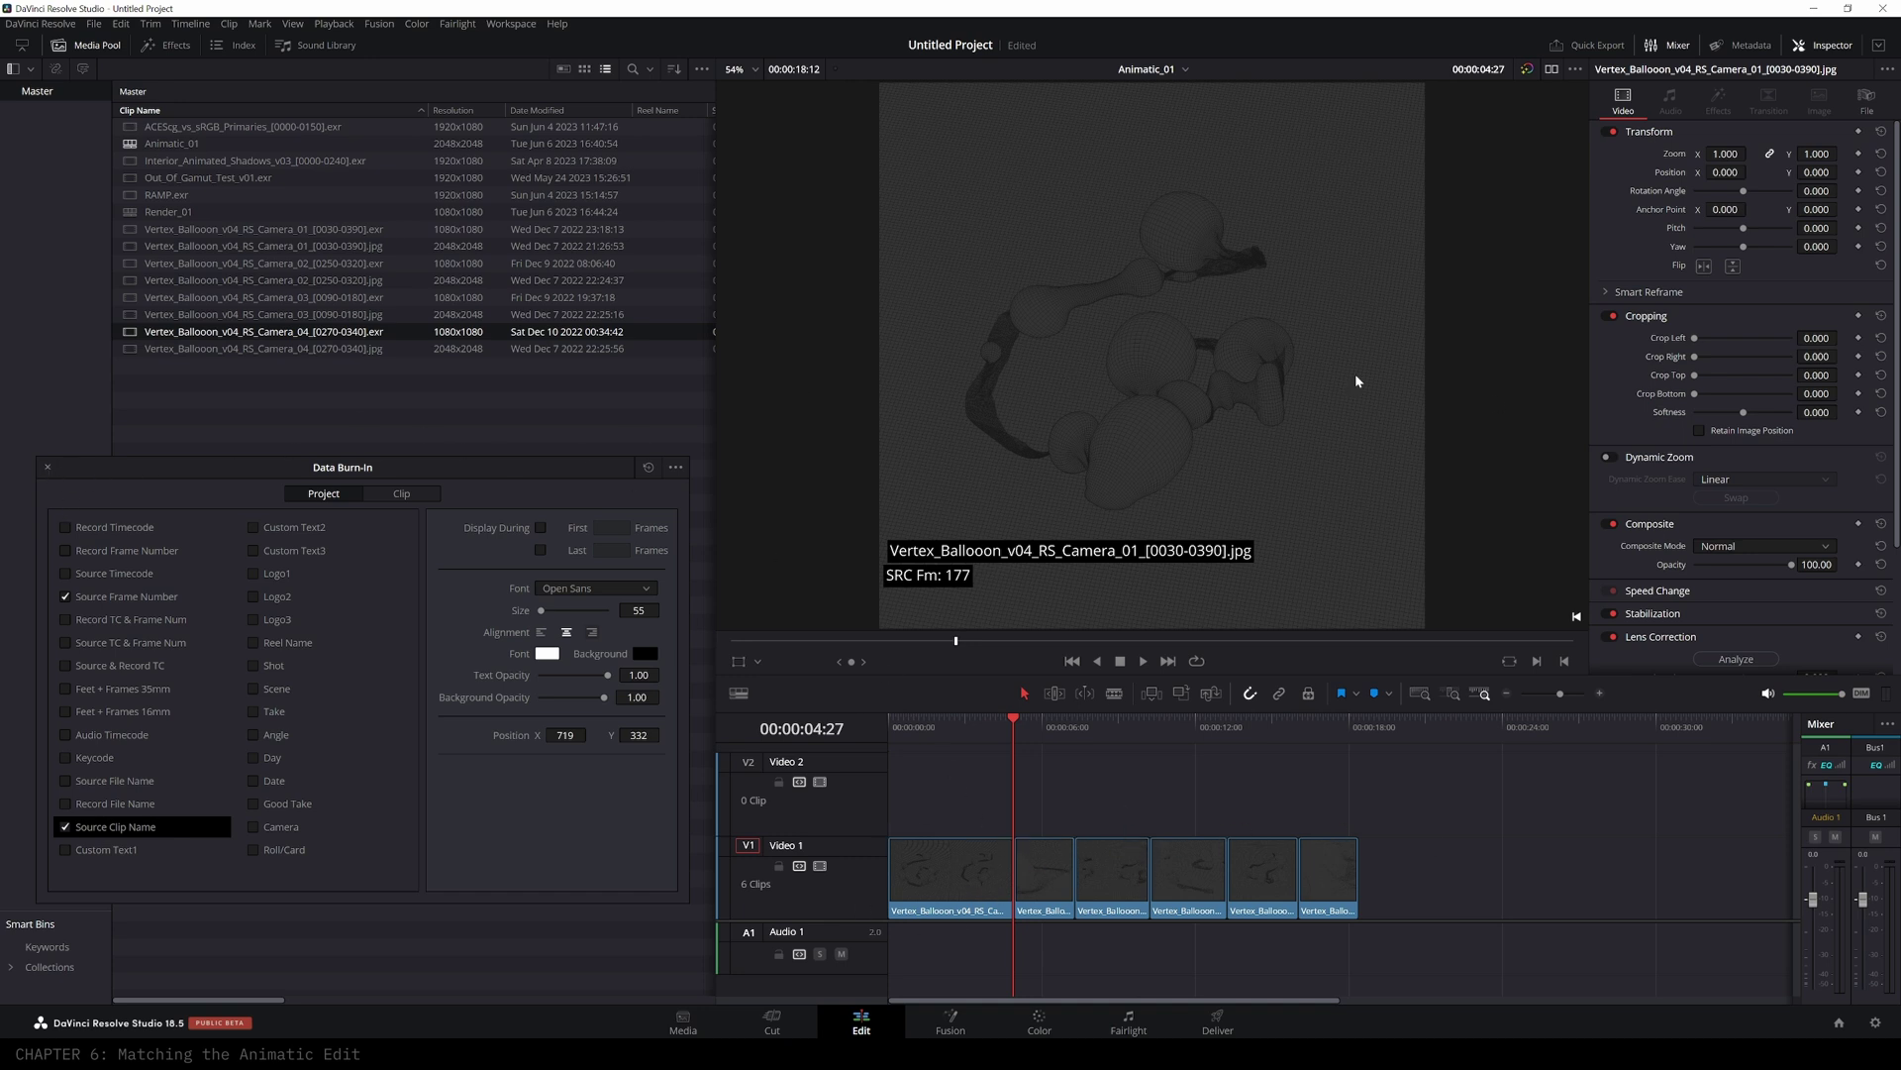
left_click(48, 467)
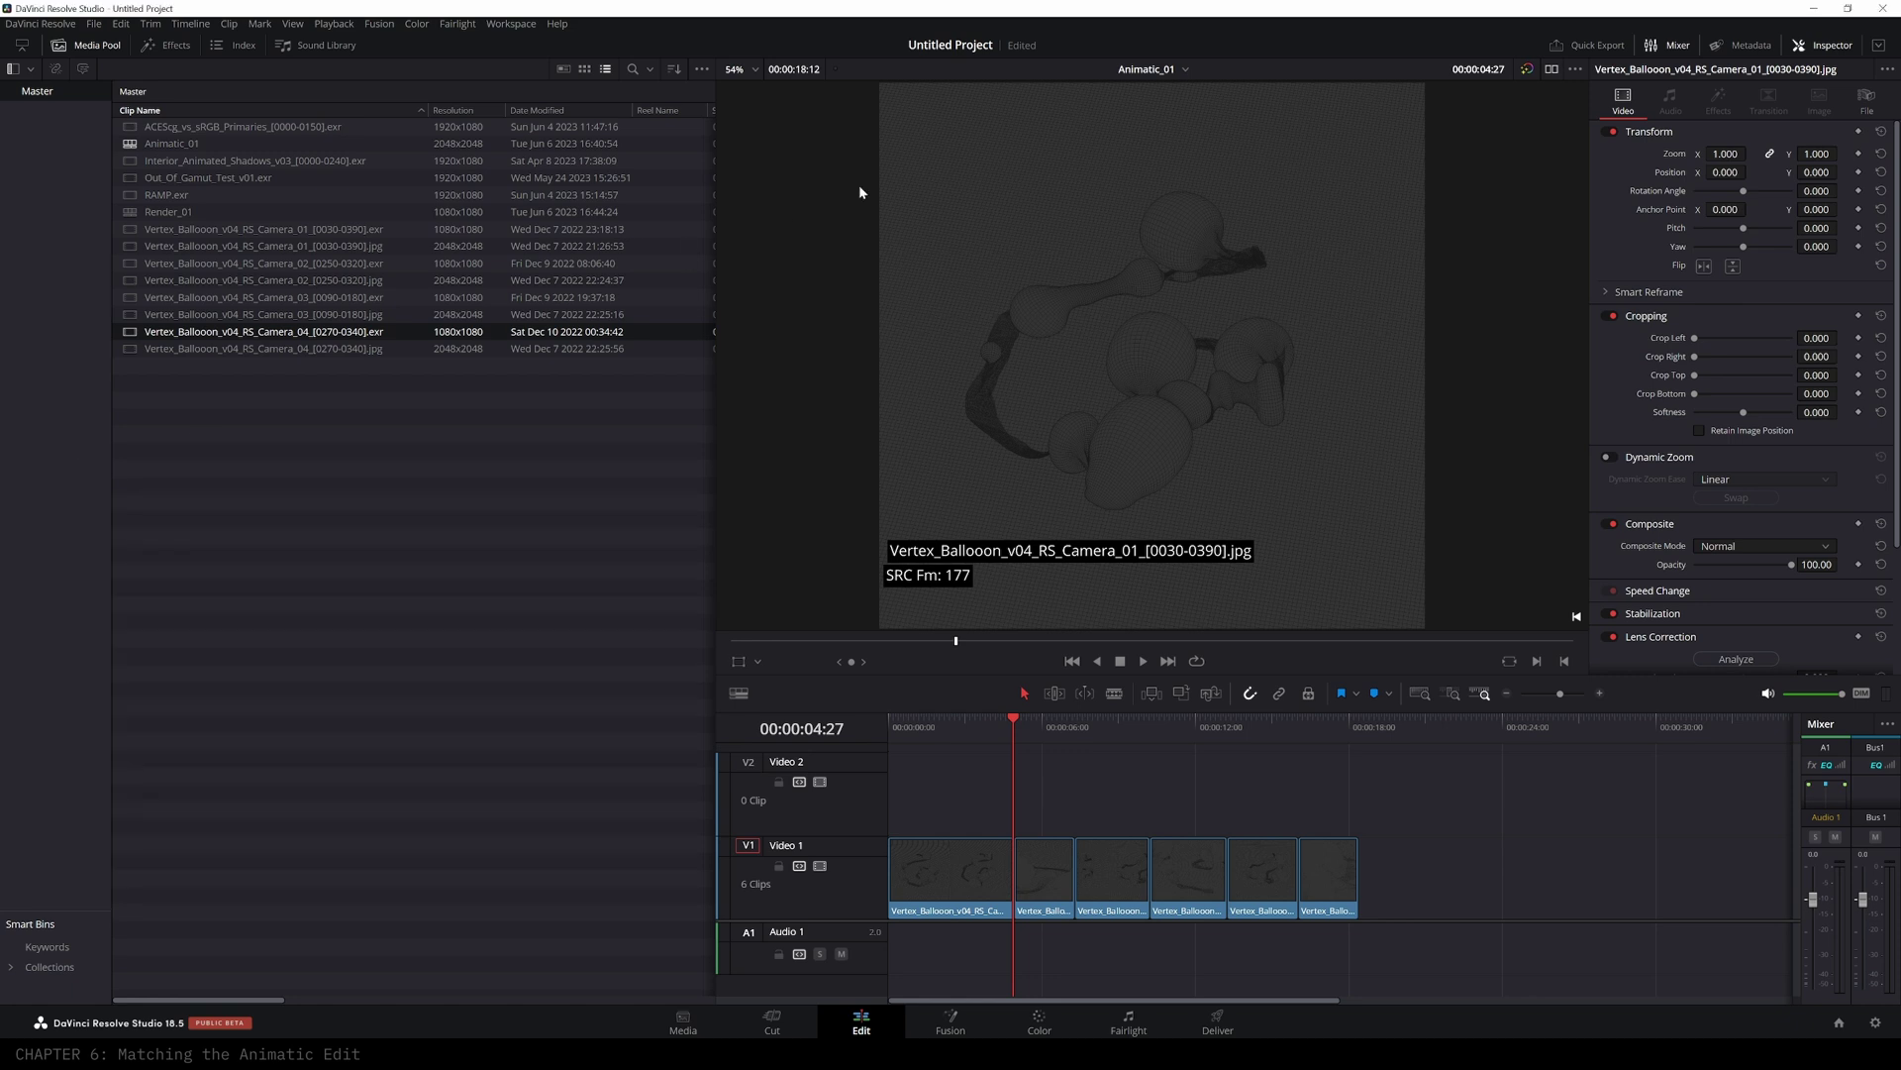
- Switch to the Render_01 timeline and split the Camera_01 EXR clip at 00:00:04:27
left_click(1182, 70)
left_click(1176, 111)
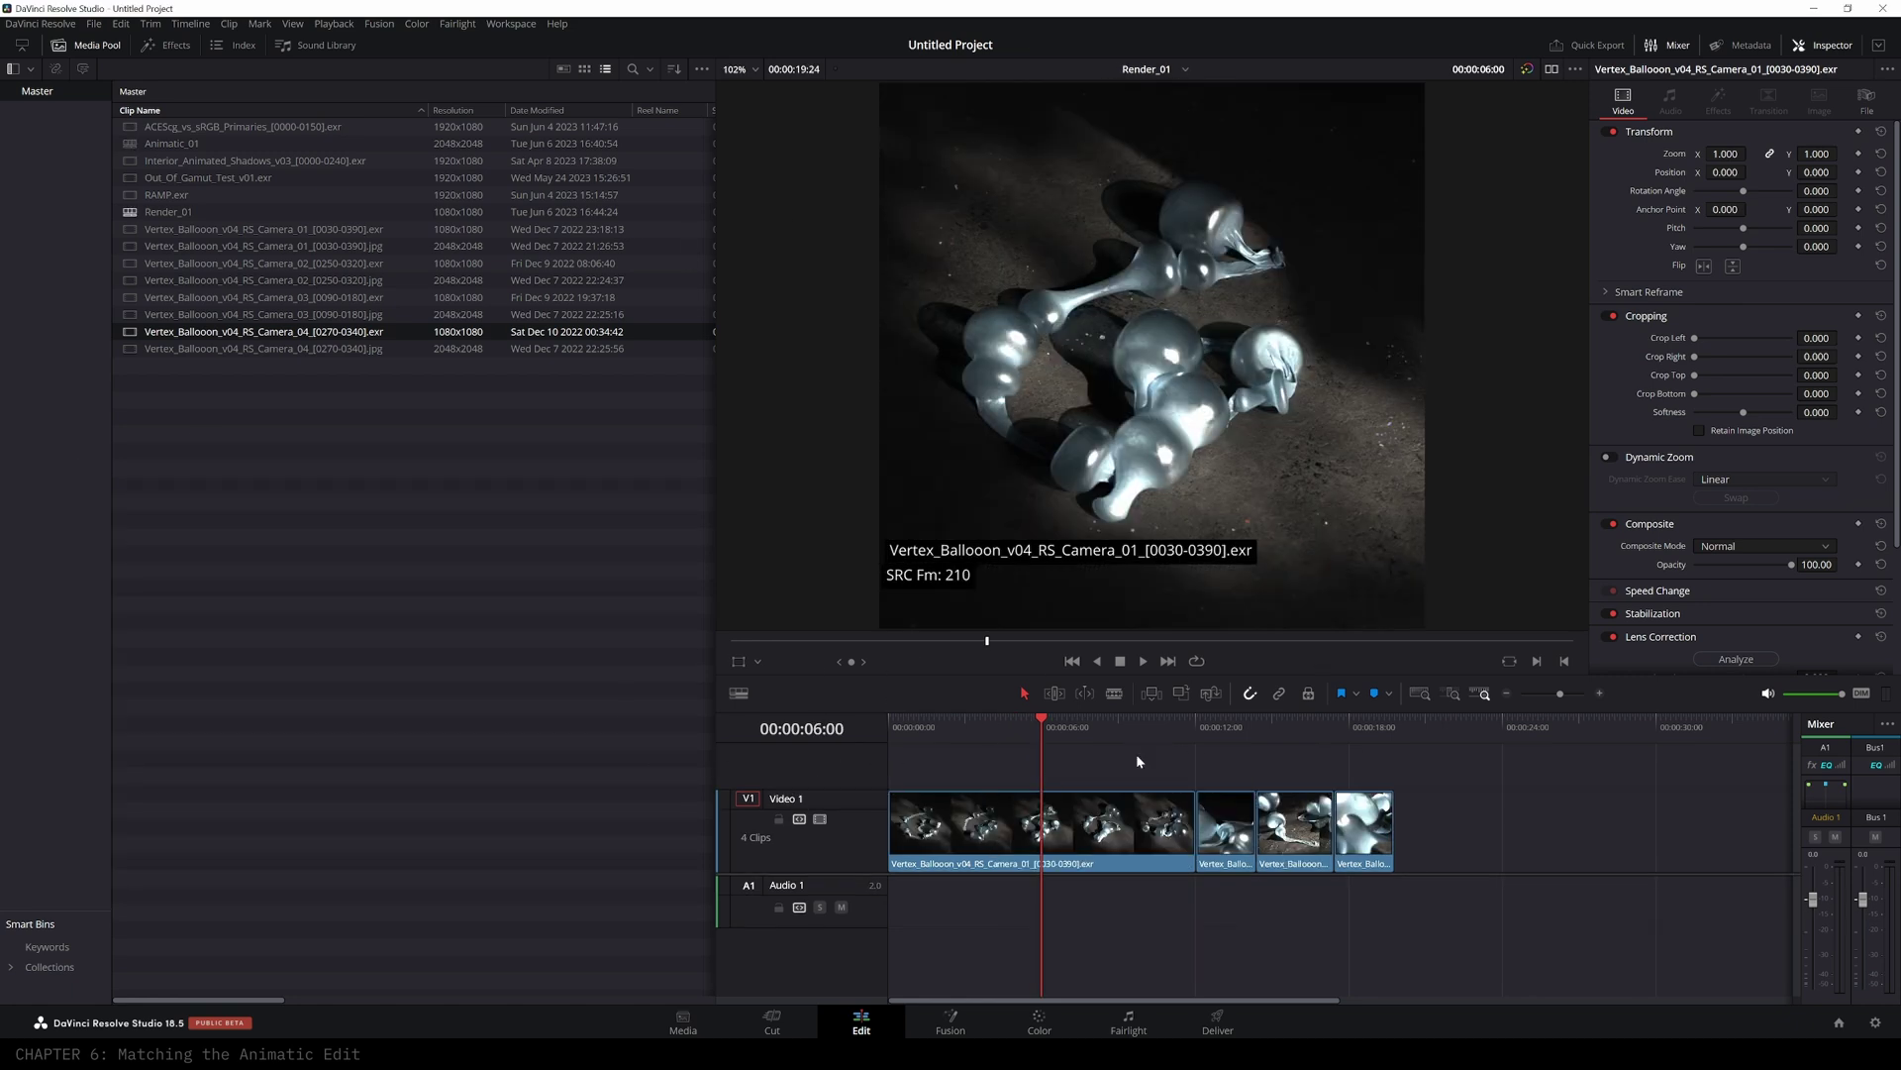
mouse_move(1042, 733)
left_mouse_down()
mouse_move(895, 731)
mouse_move(1018, 736)
left_mouse_up()
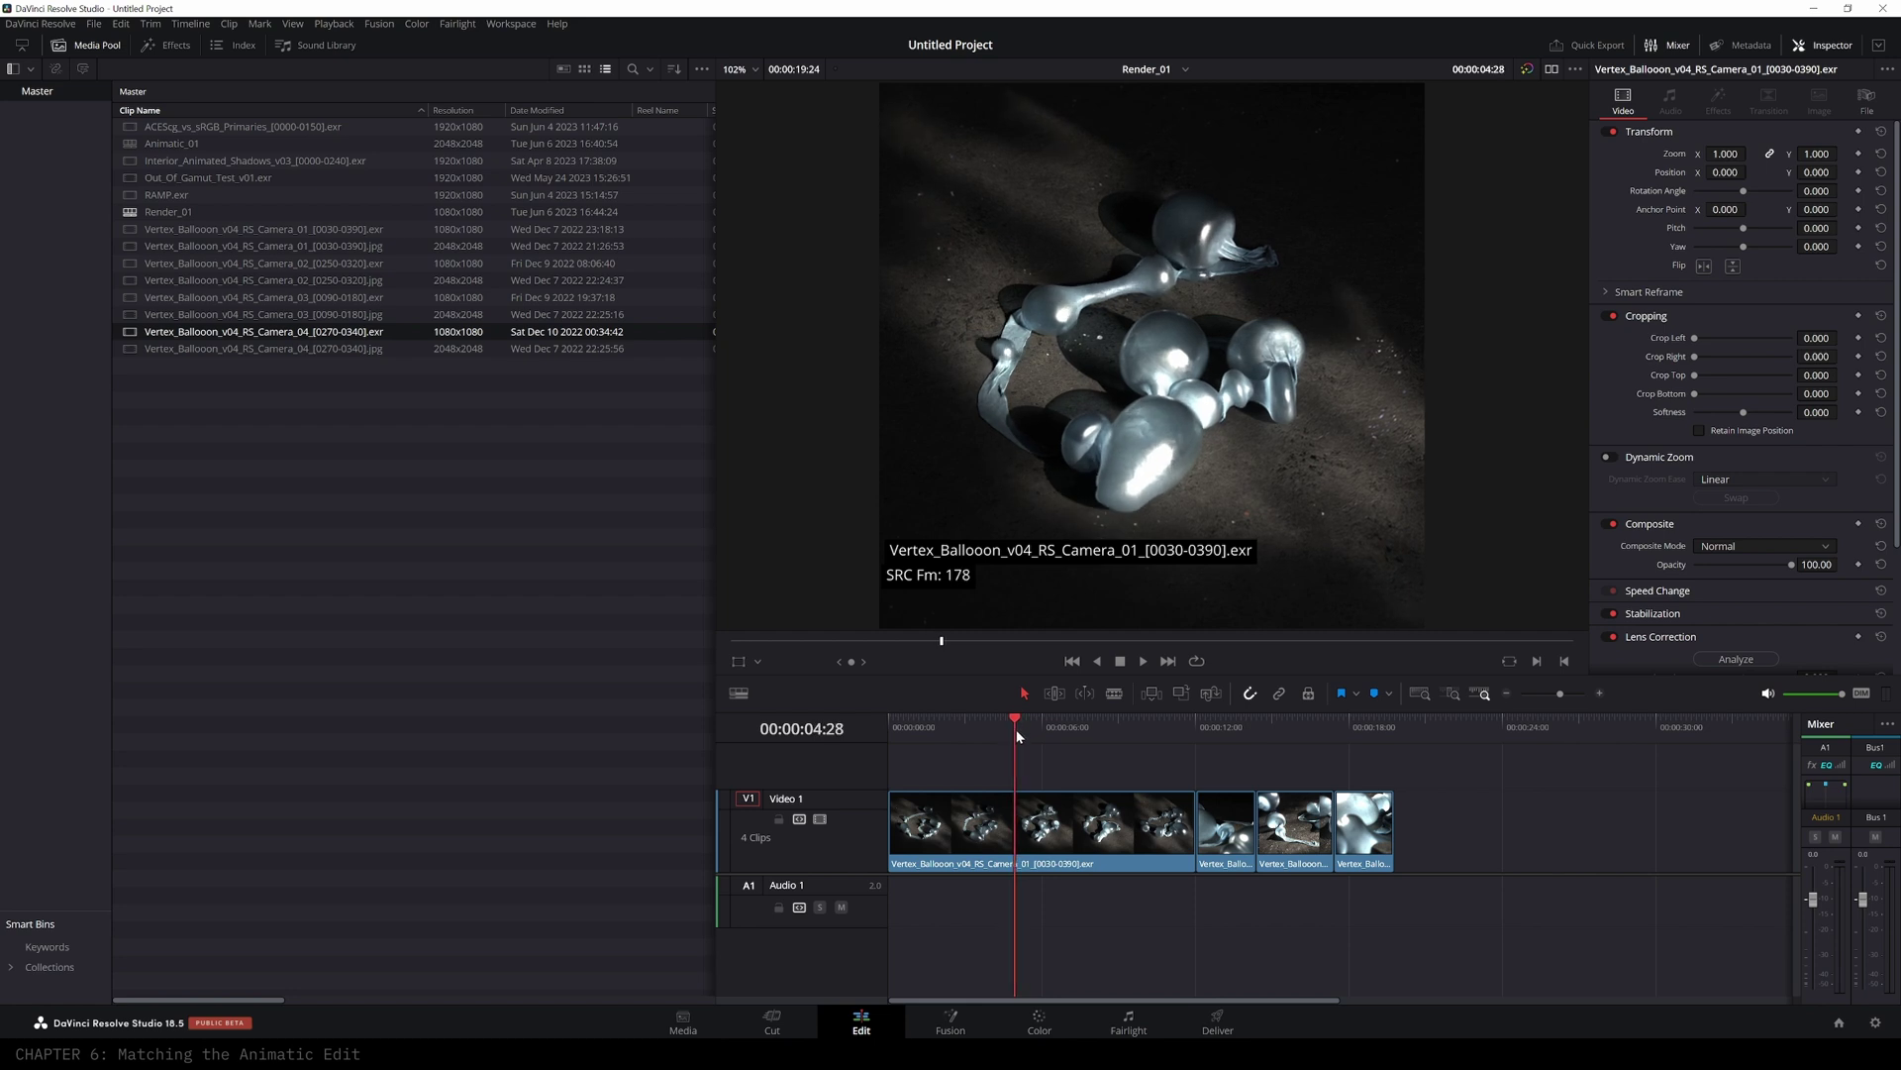
key("Left")
key("ctrl+b")
- Move the Camera_02 clip directly after the cut and place the remaining part of Camera_01 behind it on Video 1
left_click_drag(1100, 830, 1252, 781)
left_click_drag(1210, 853, 1027, 857)
left_click_drag(1266, 800, 1169, 852)
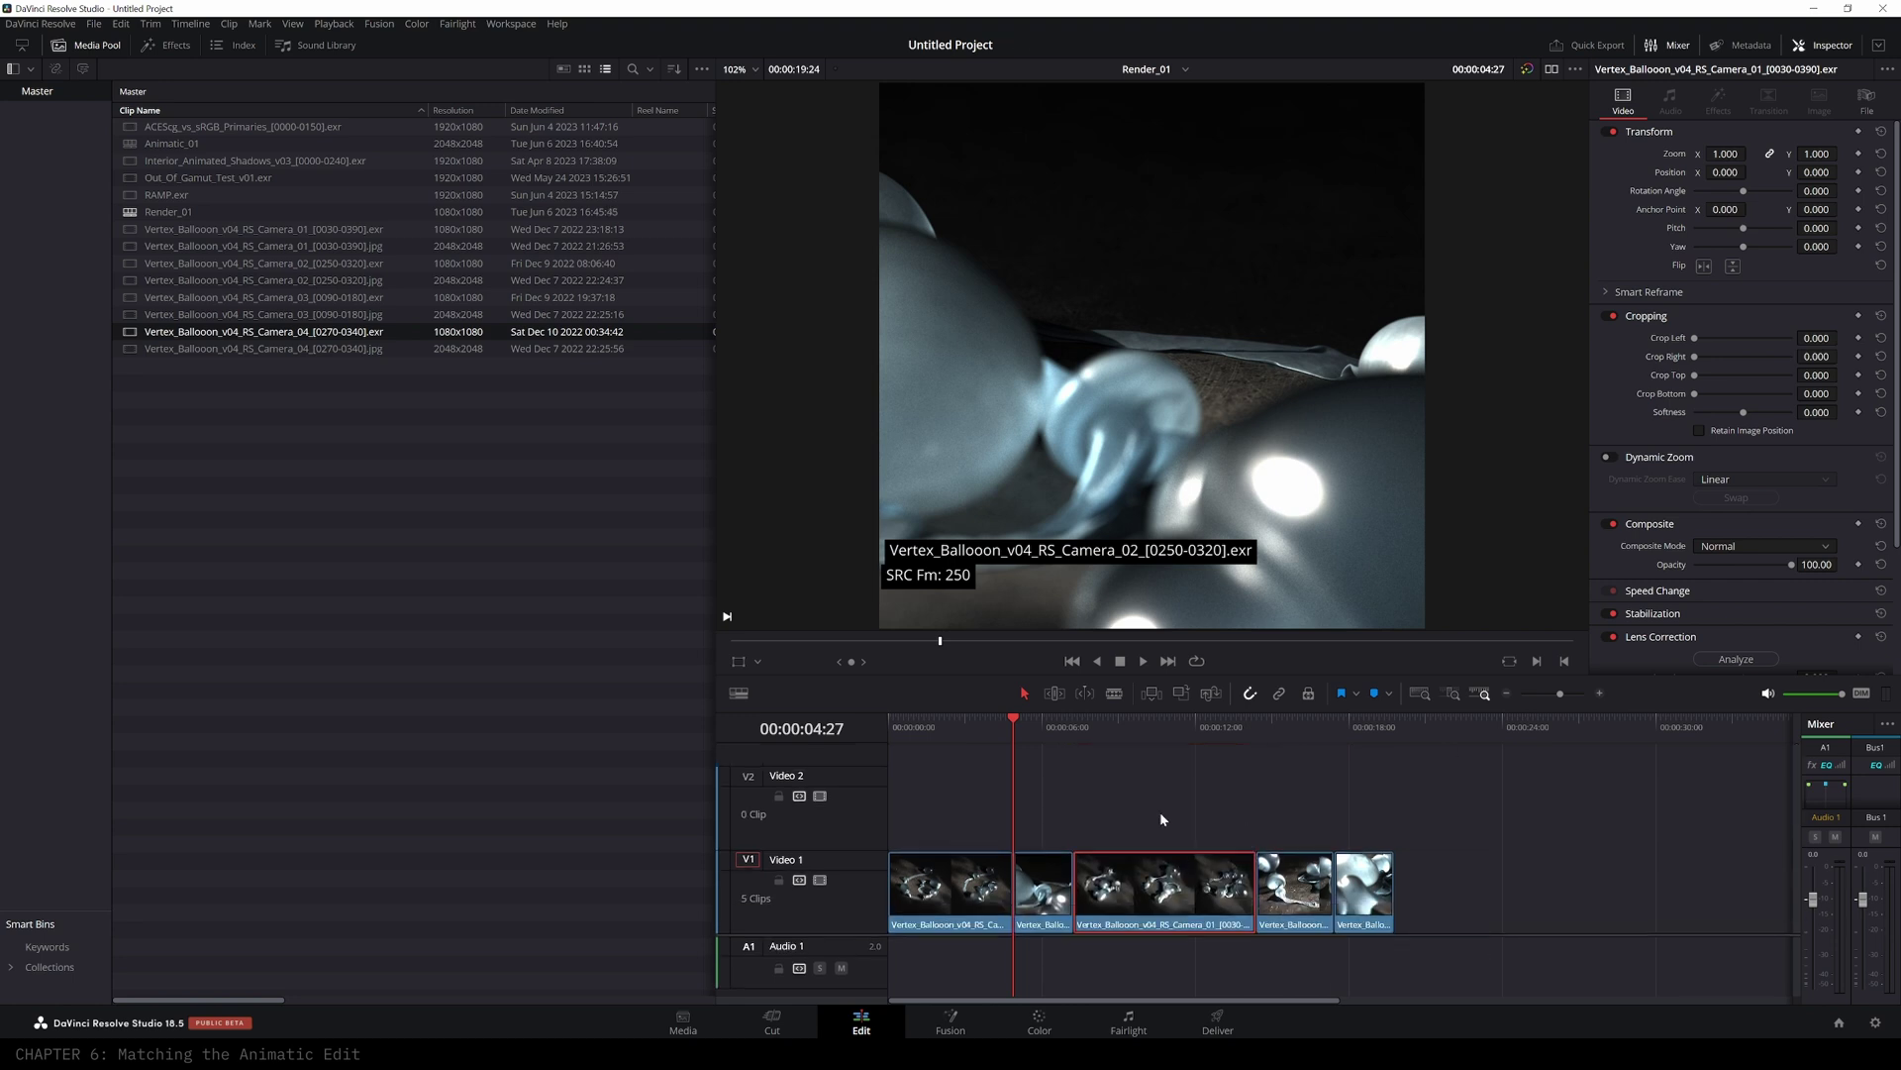
- Move the Render_01 playhead to 00:00:11:17 and enlarge the timeline area below the viewer
left_click_drag(1030, 727, 1179, 521)
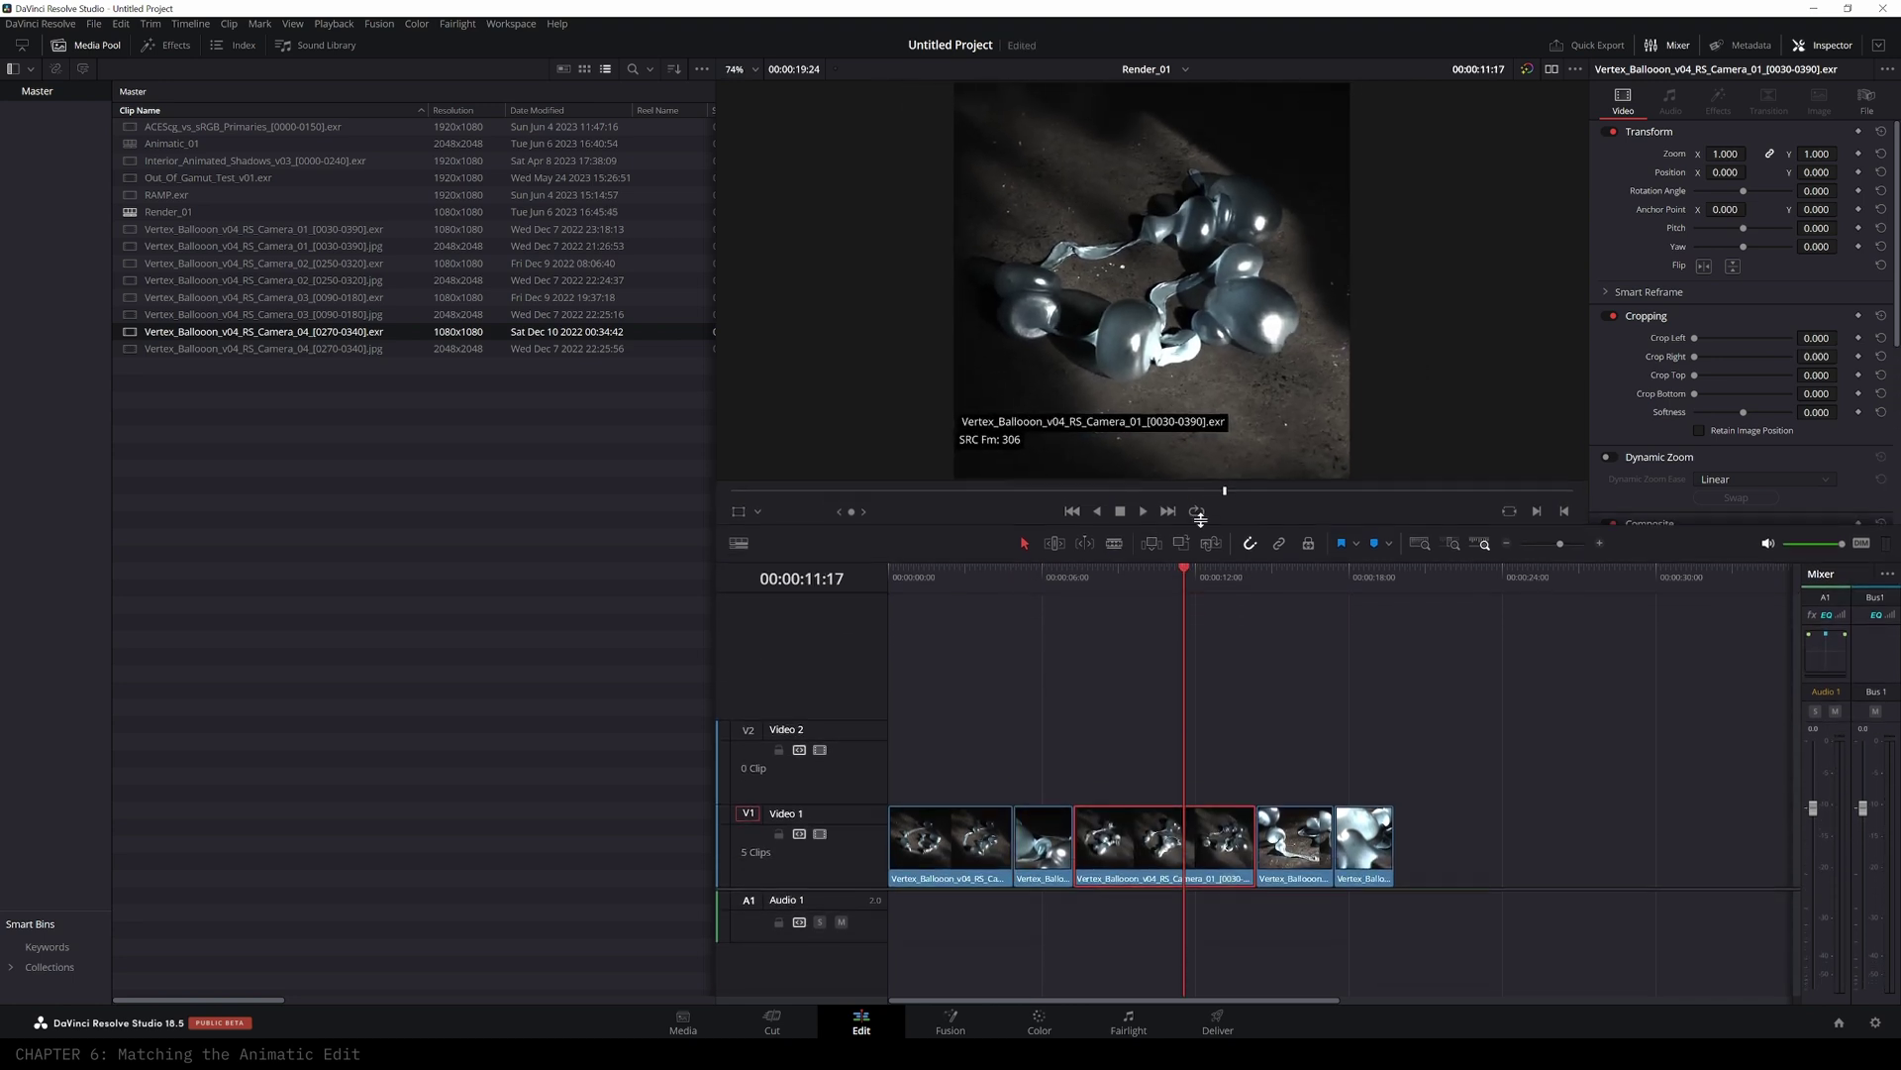
left_click(511, 24)
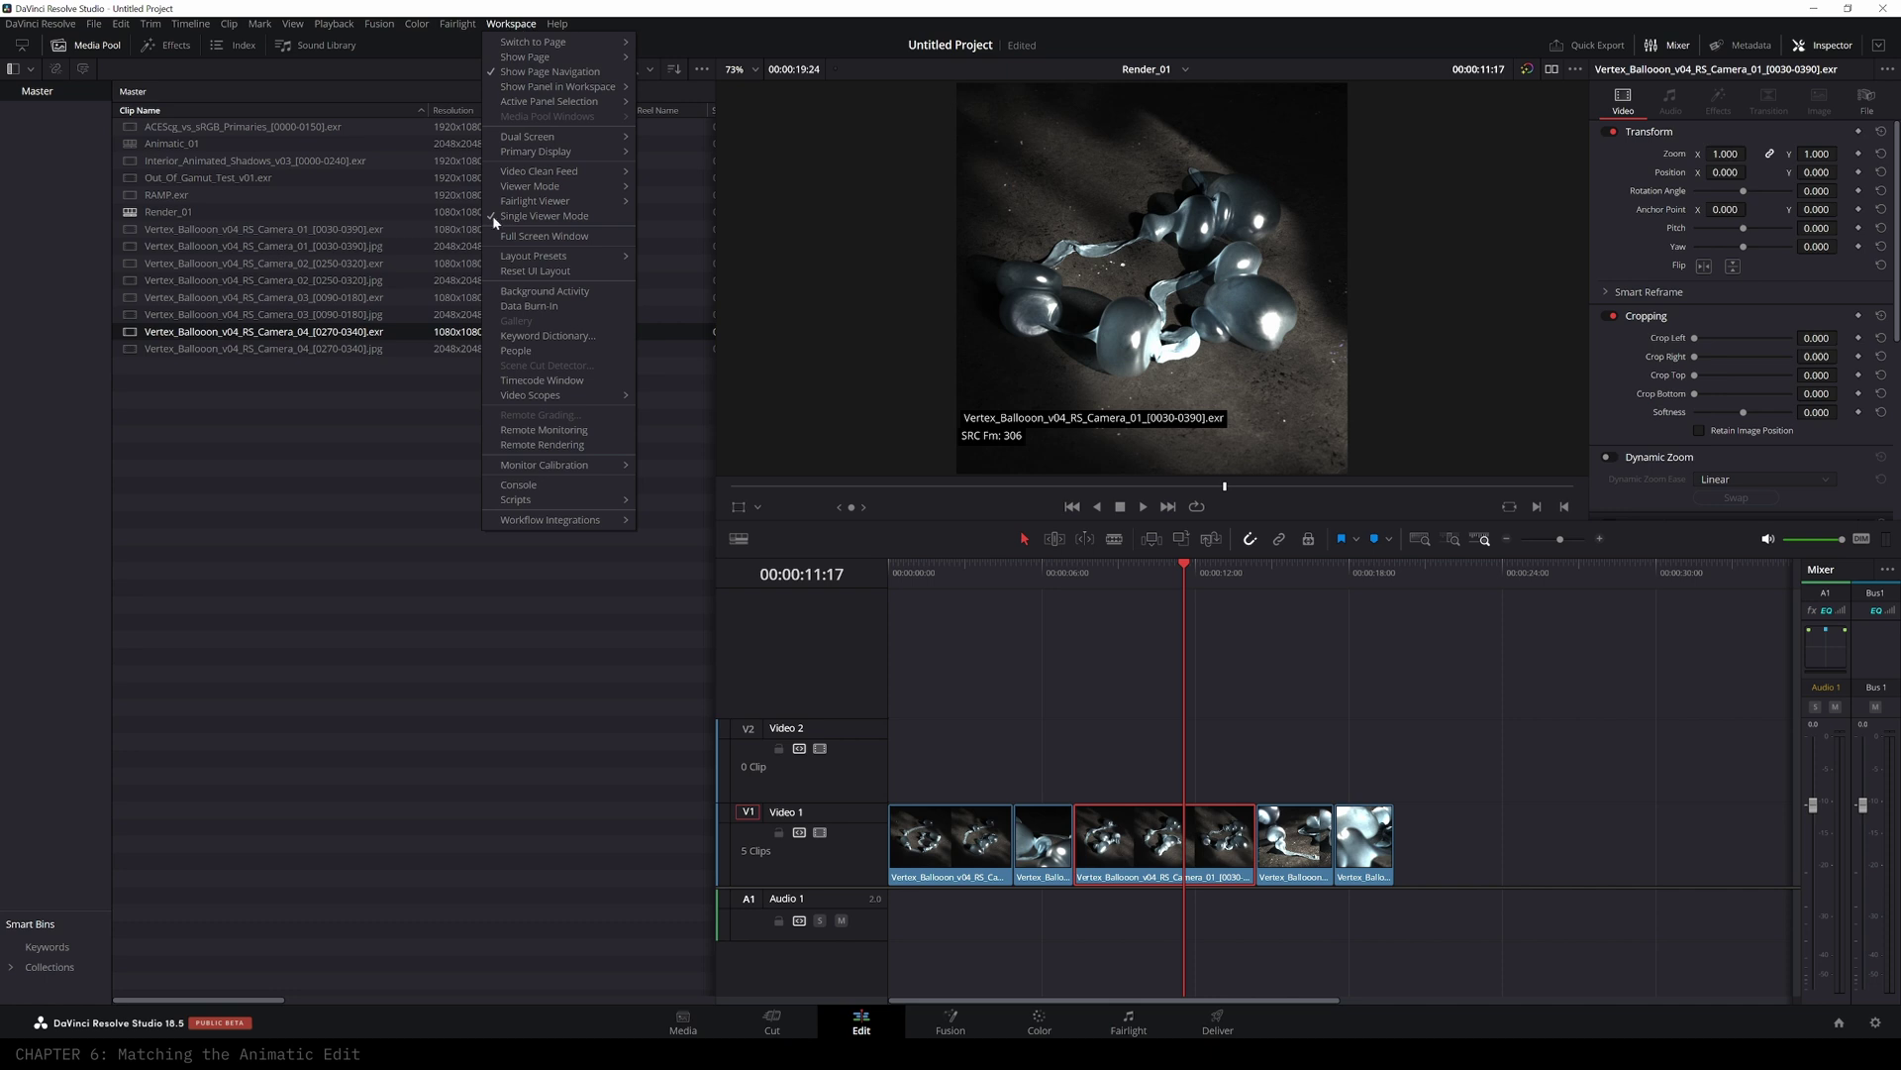
left_click(544, 334)
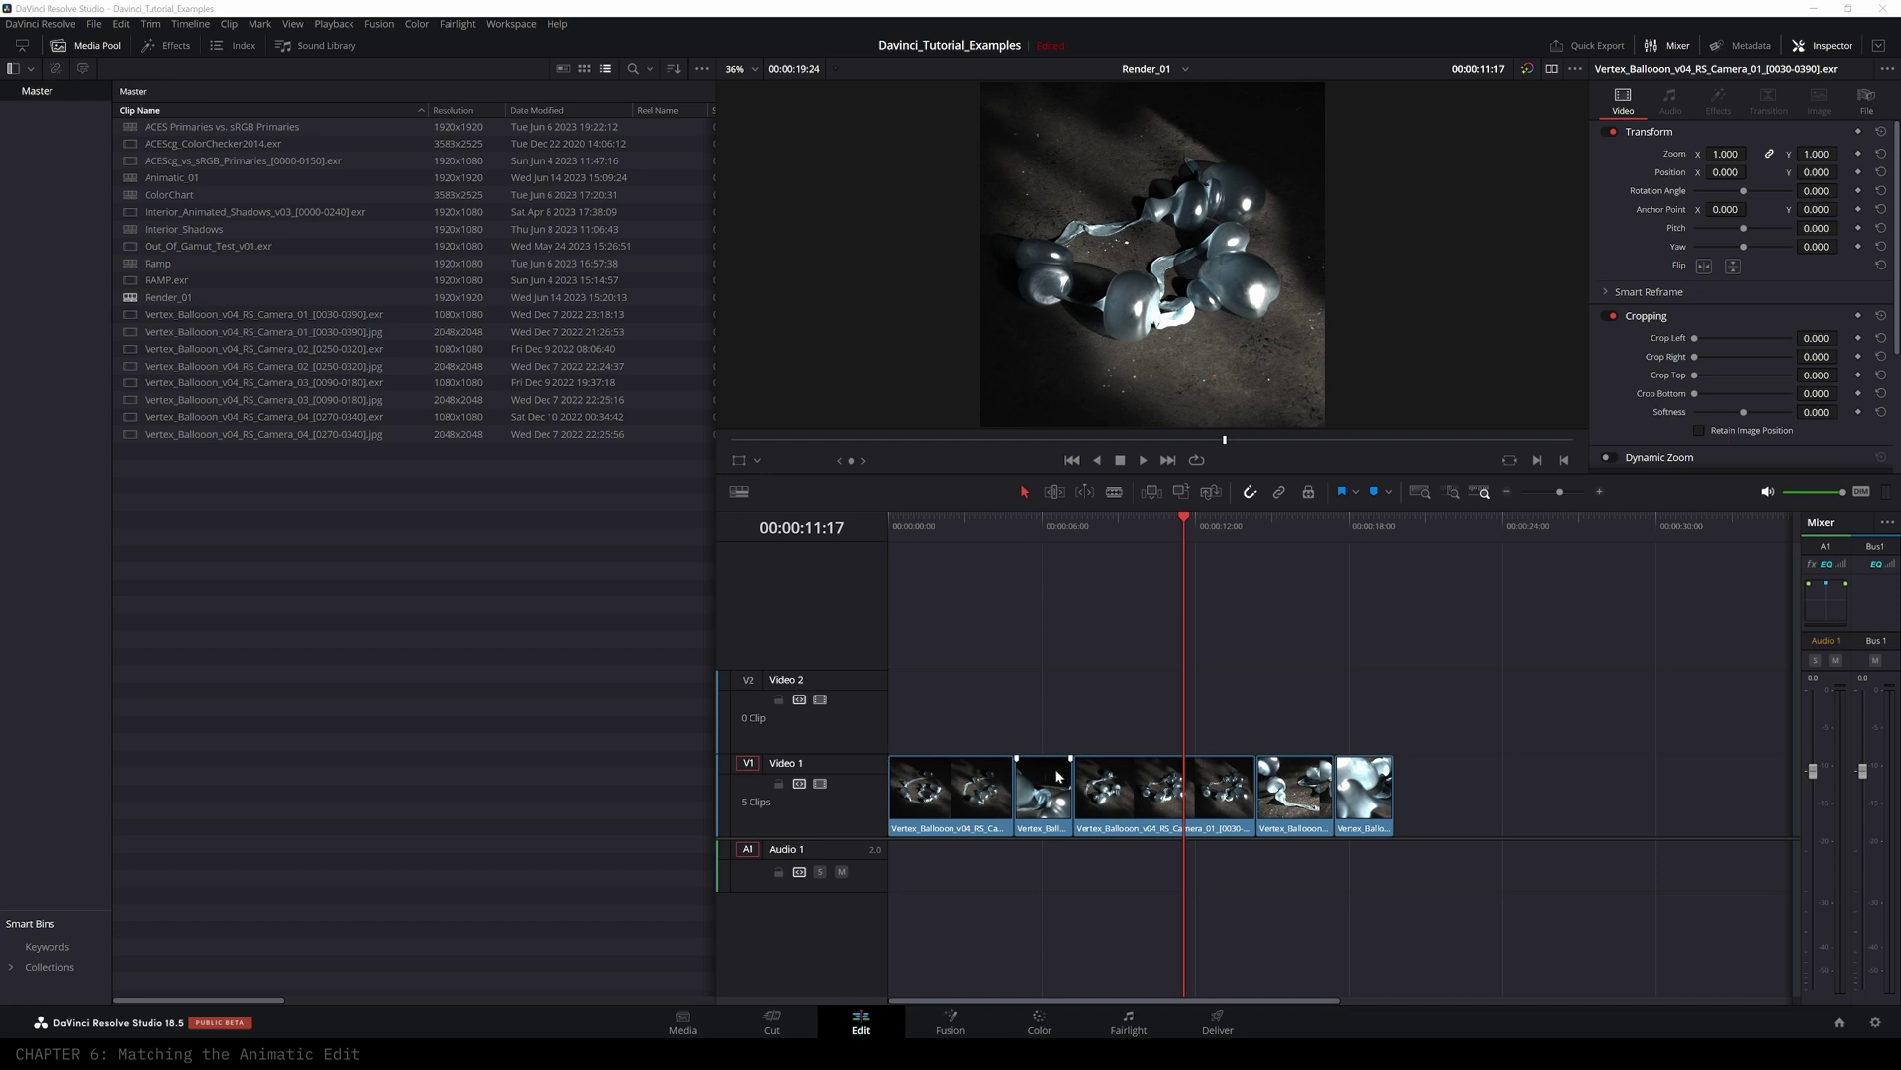
- Enable stacked timelines and add a second timeline view below Render_01
left_click(739, 493)
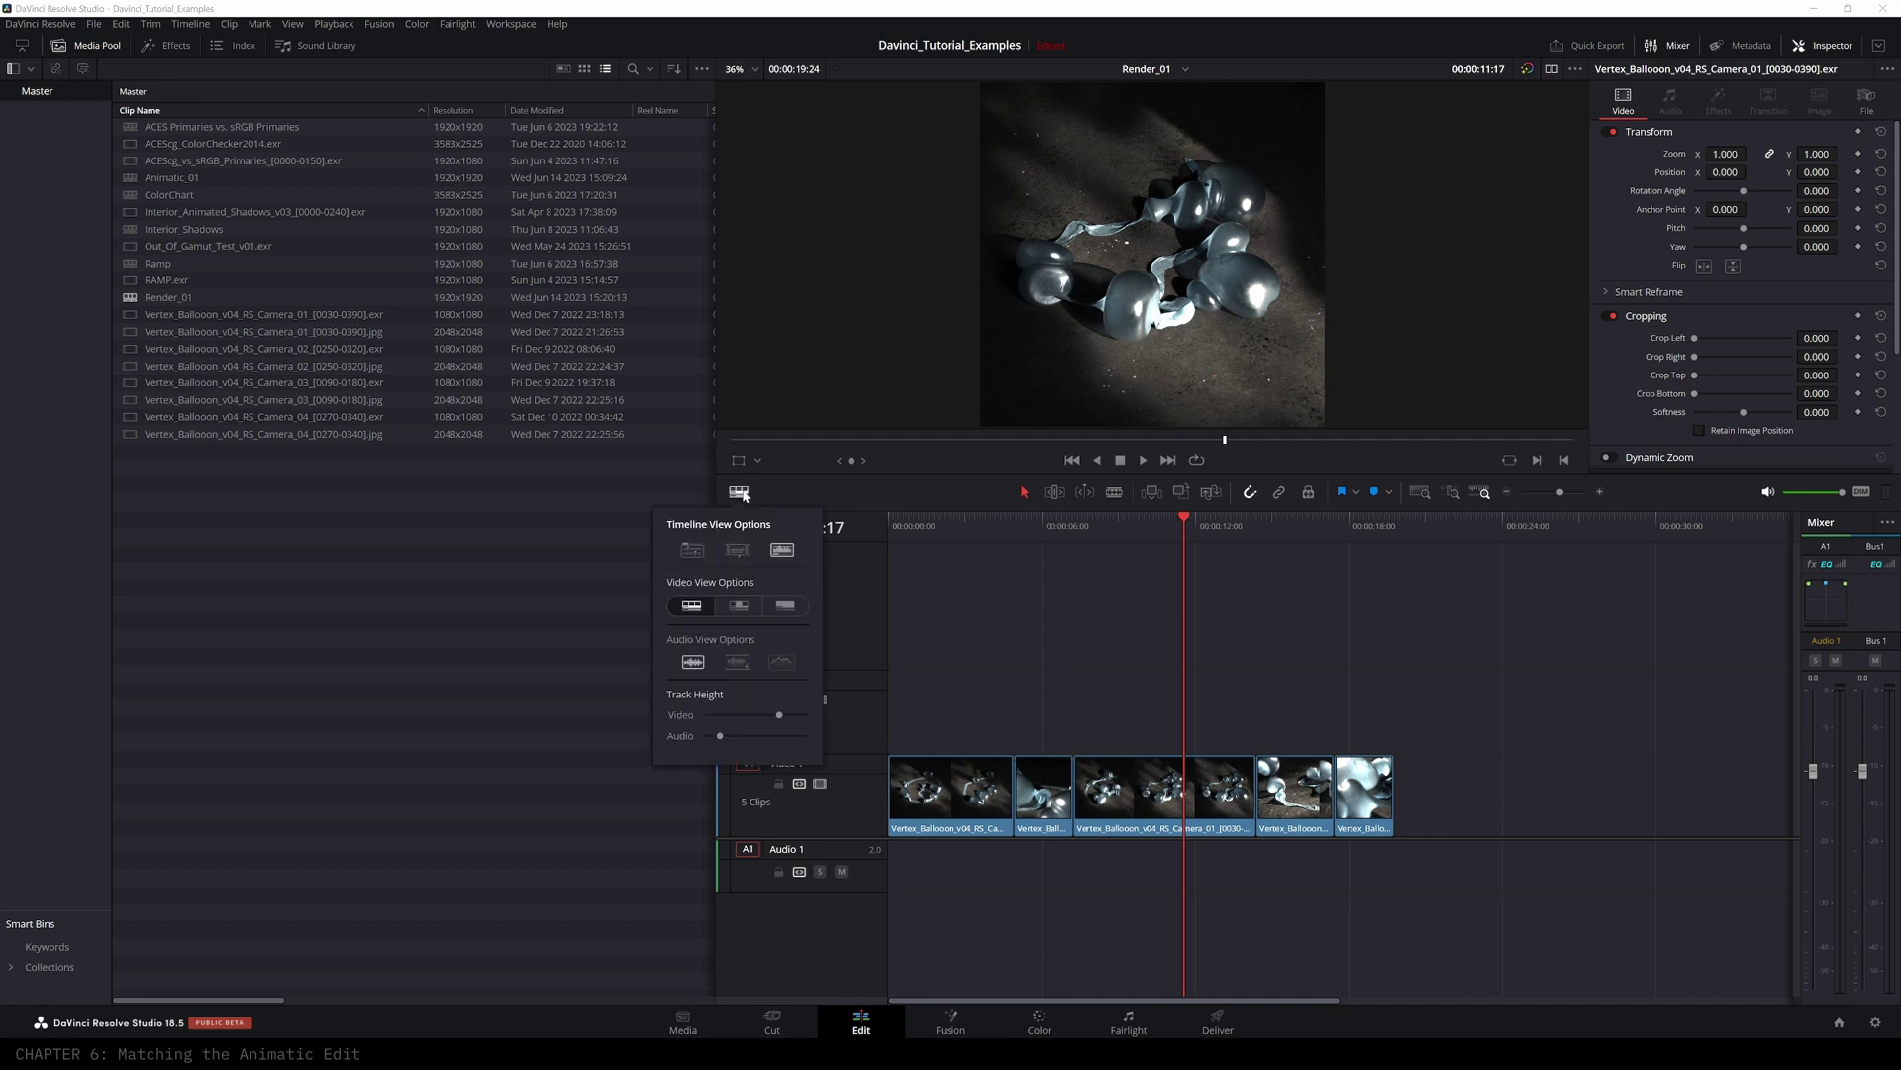
left_click(693, 551)
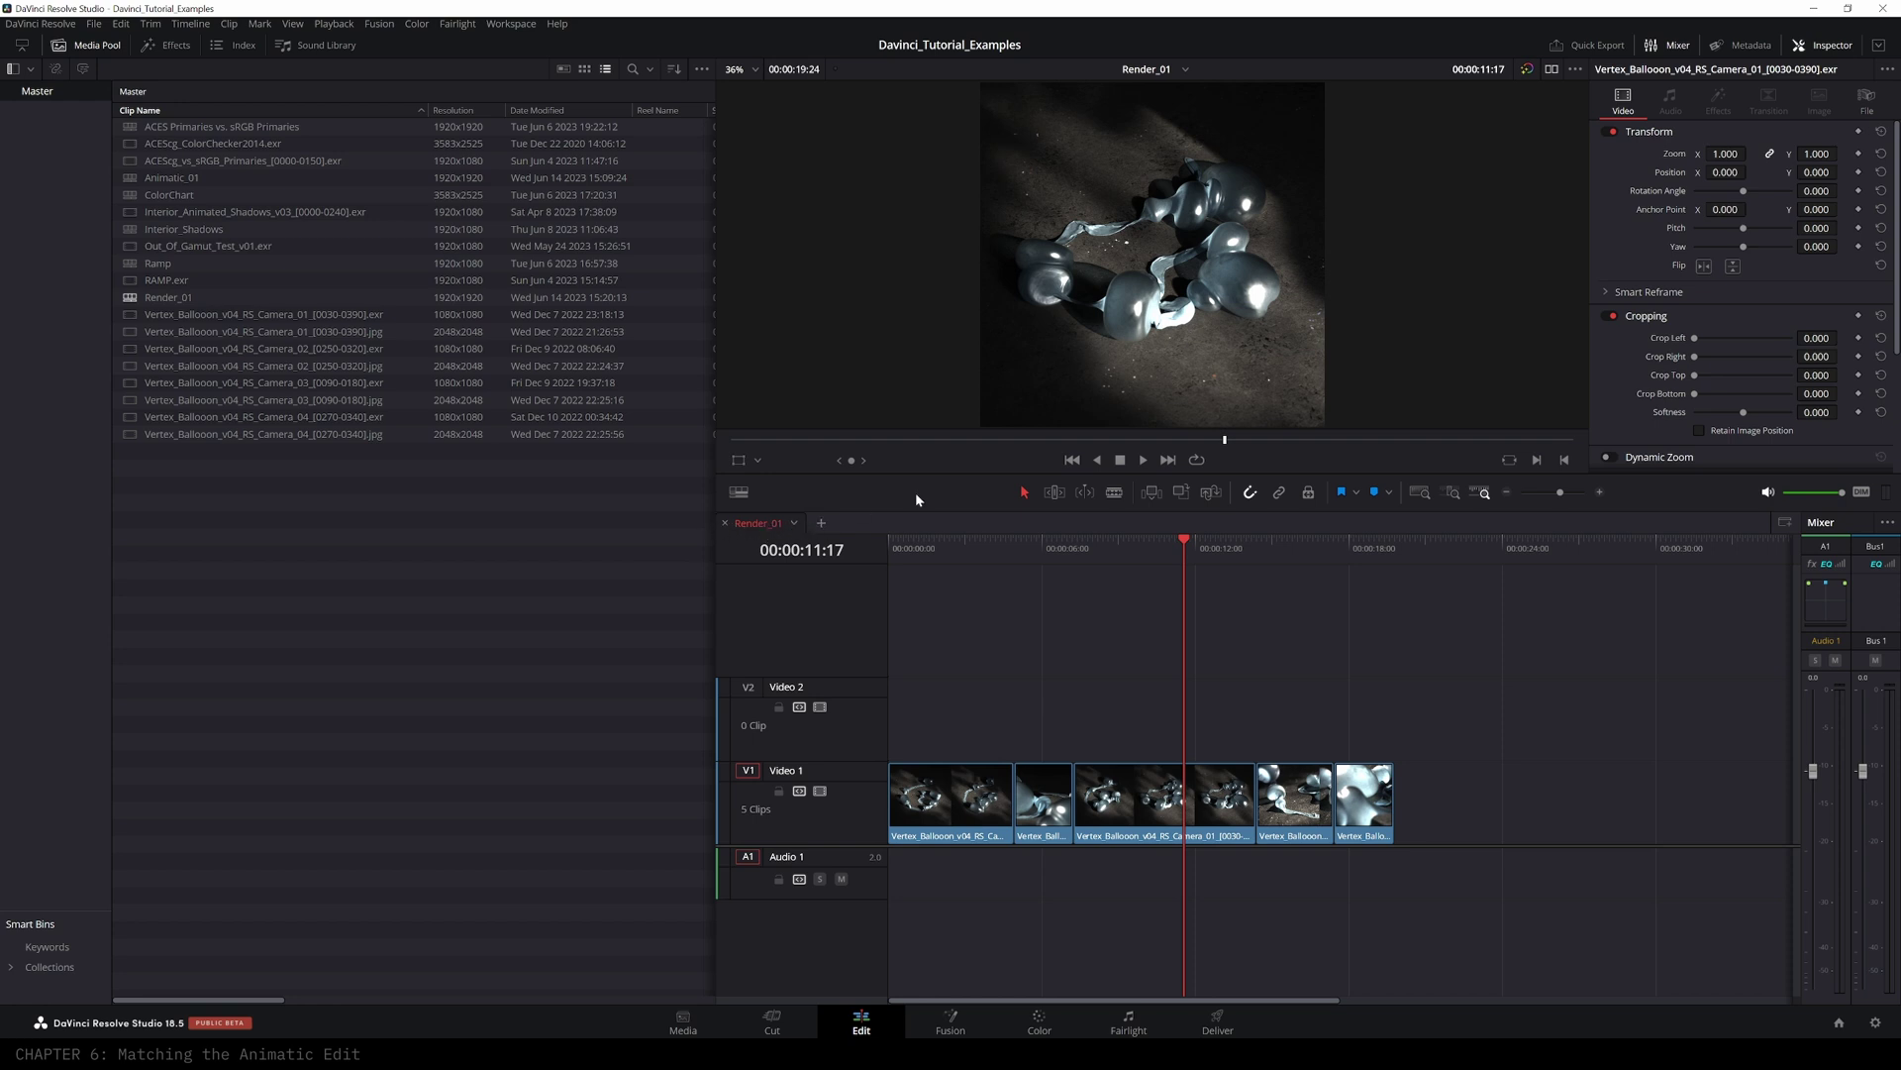
left_click(1784, 528)
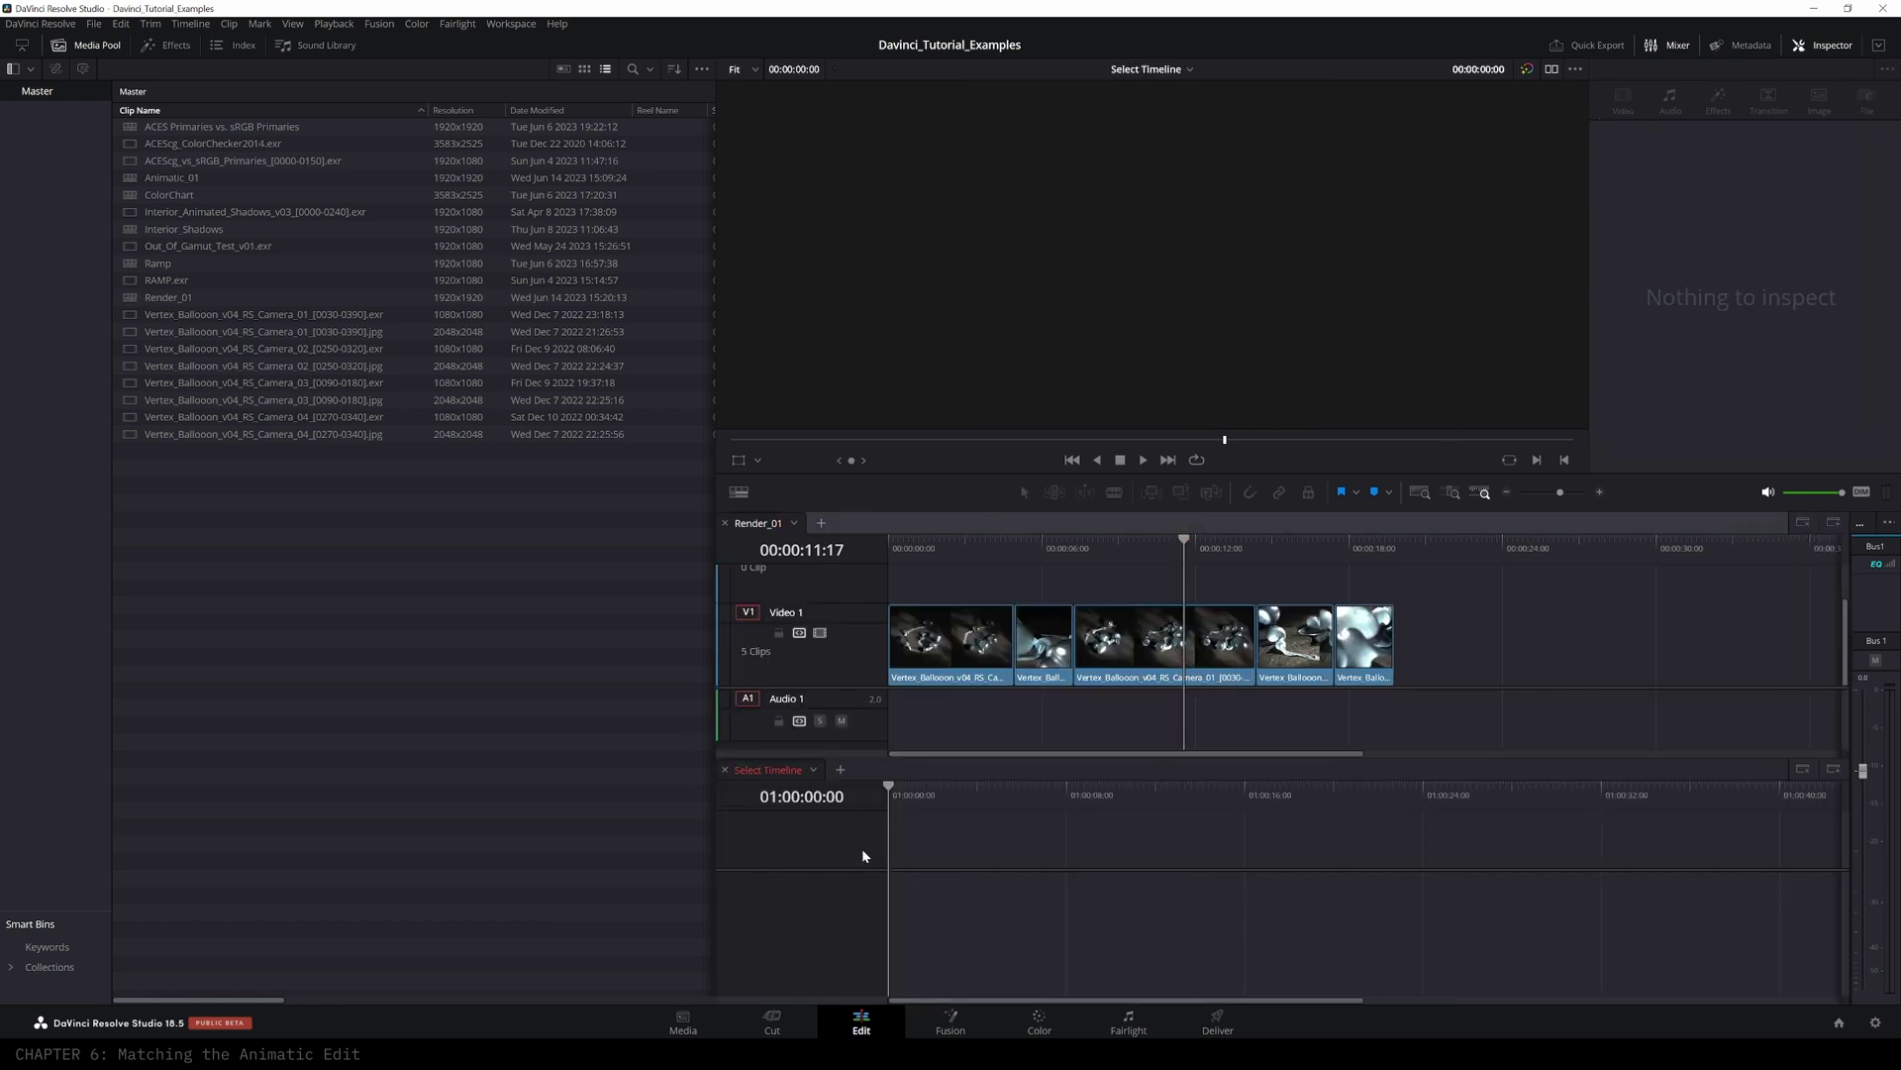
- Load Animatic_01 in the second timeline view and move its playhead to the second clip's start at 00:00:04:28
left_click(813, 769)
left_click(863, 799)
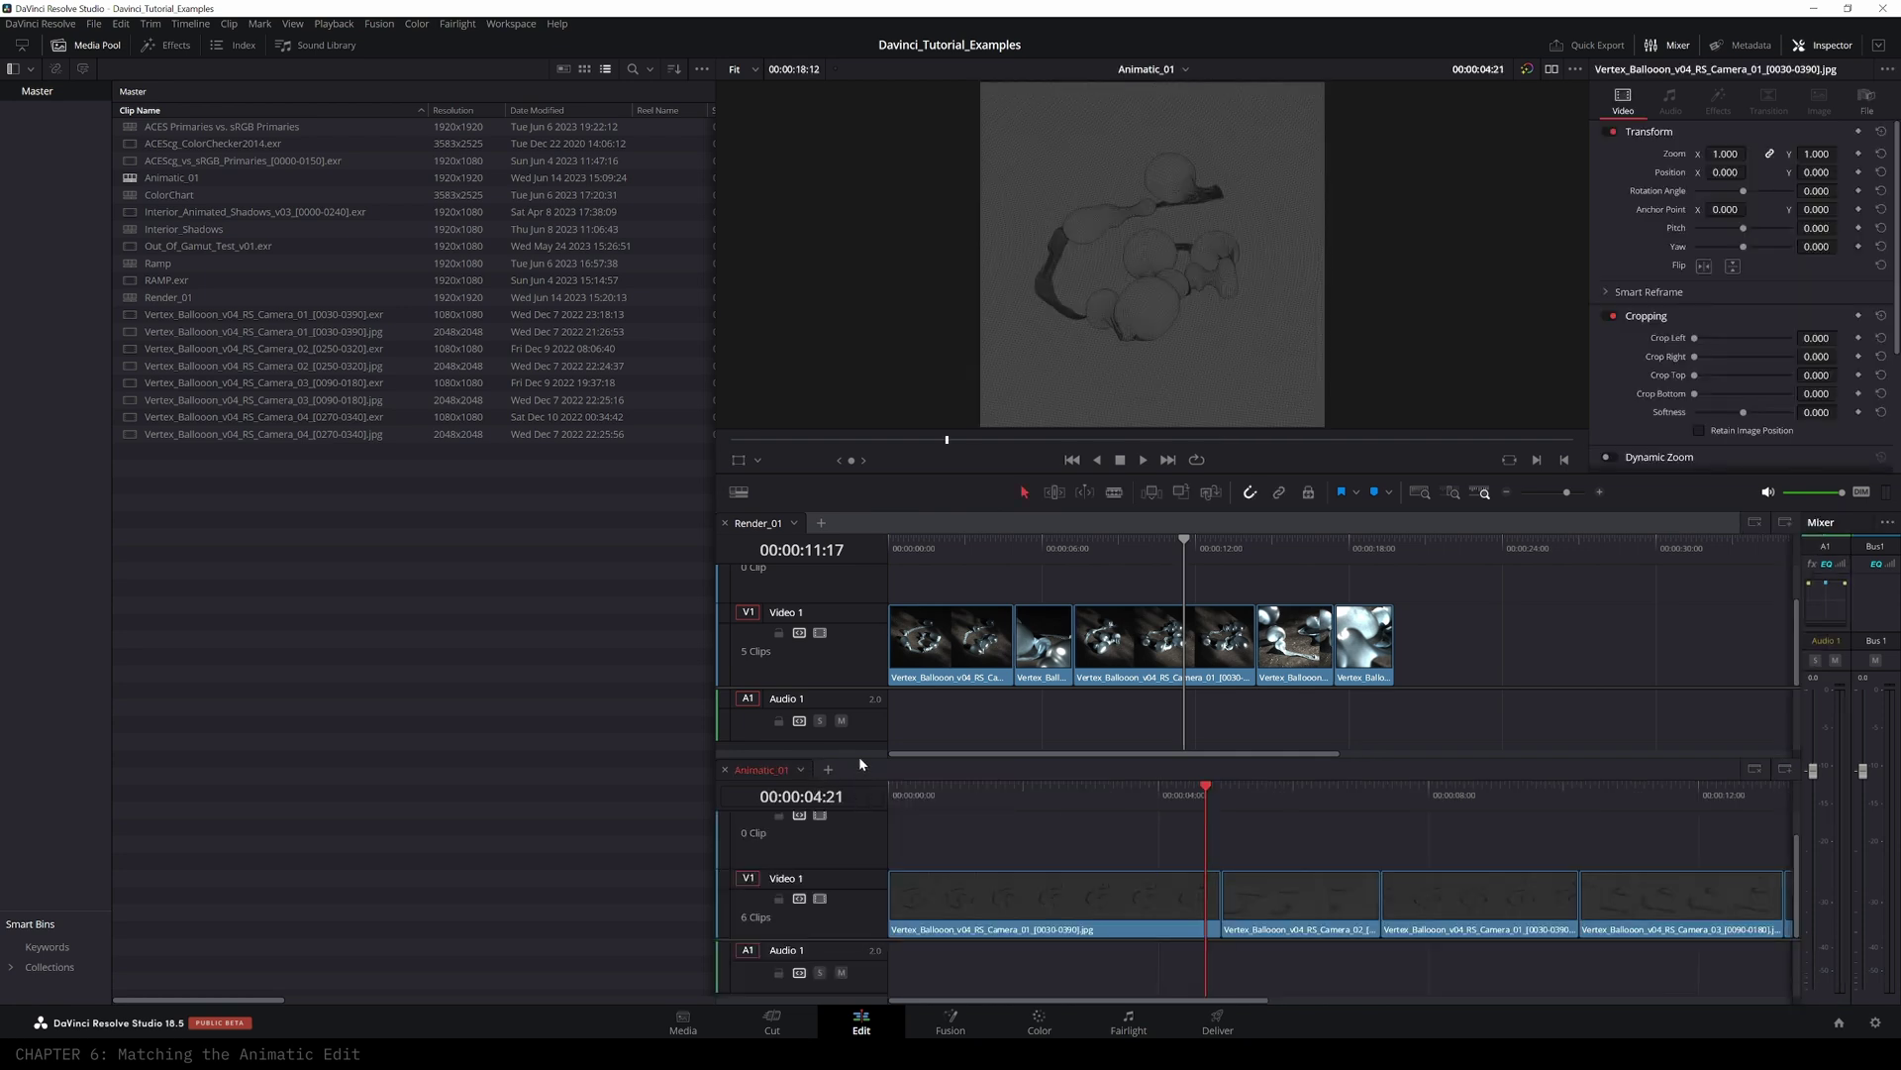
mouse_move(1206, 788)
left_mouse_down()
mouse_move(1084, 784)
mouse_move(1220, 789)
left_mouse_up()
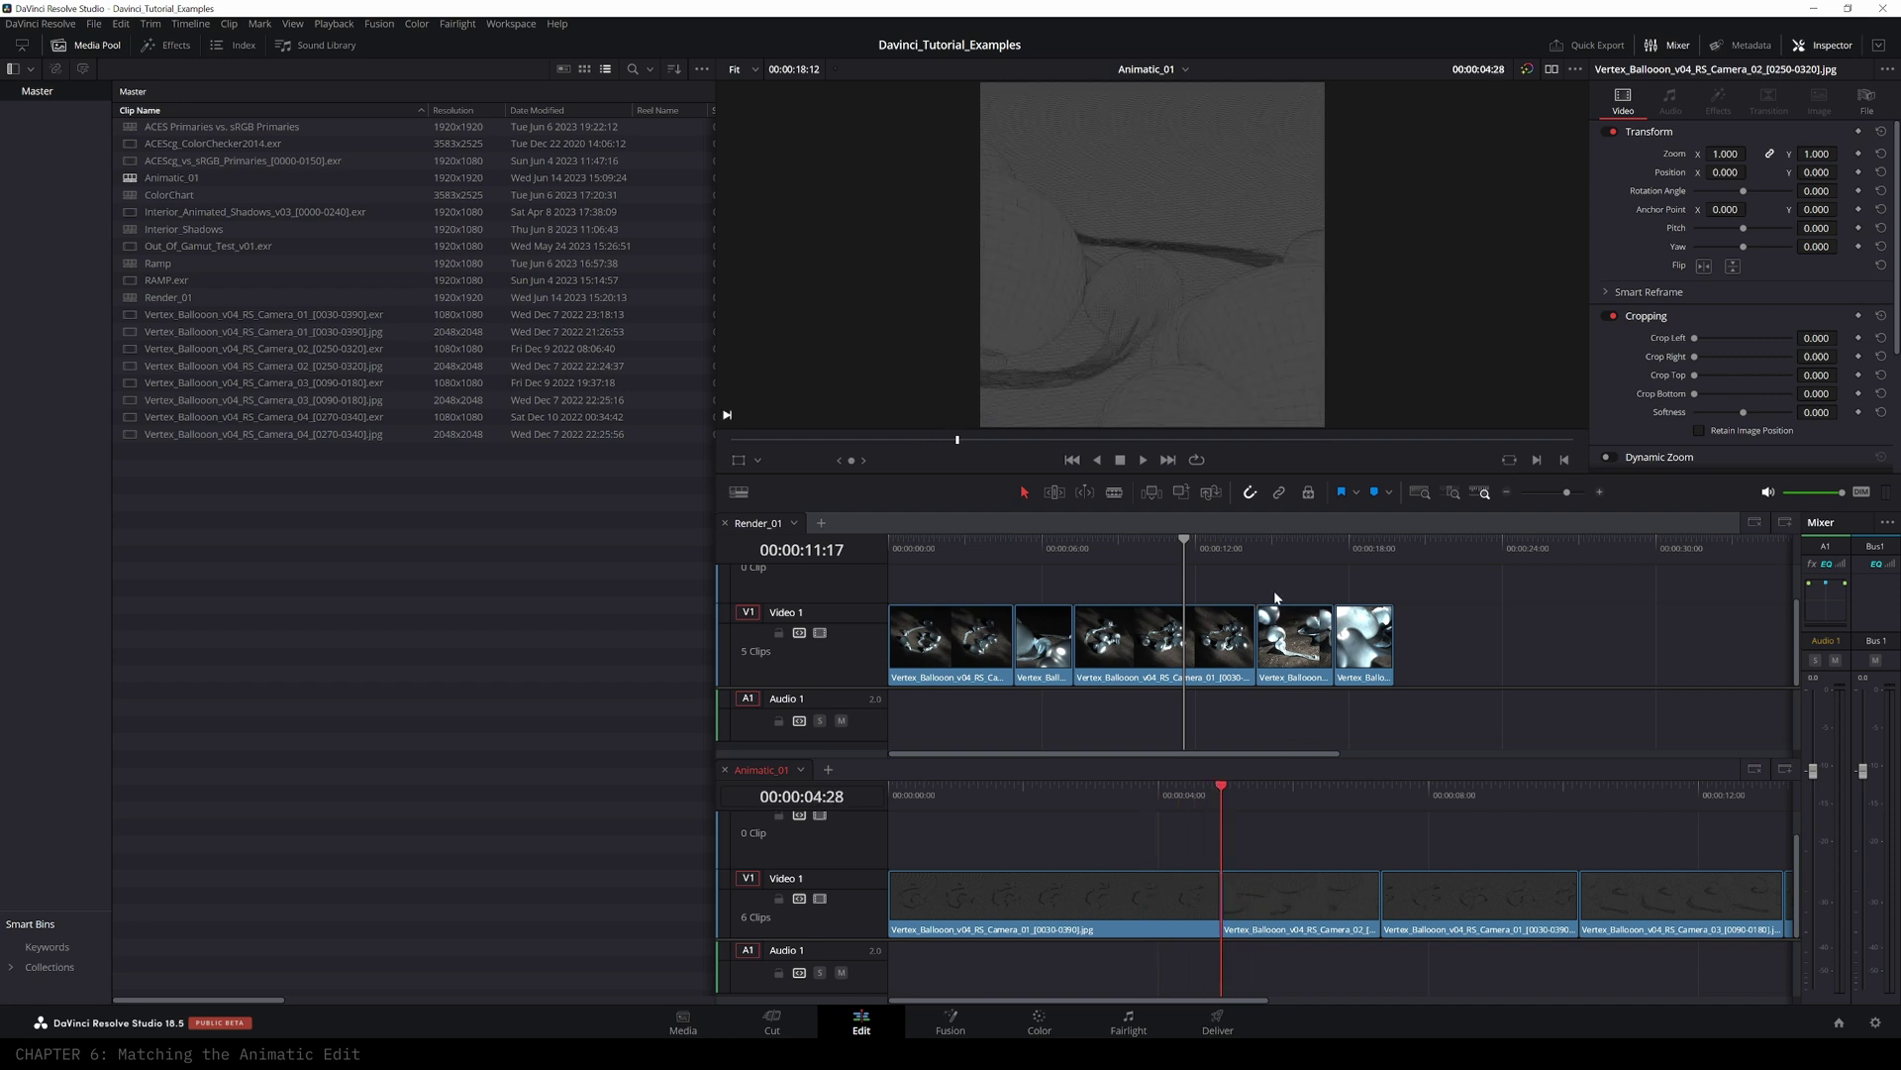
- Scrub through the stacked Render_01 and Animatic_01 timelines to compare their clip cuts
left_click_drag(1183, 543, 1016, 546)
left_click_drag(1560, 493, 1563, 493)
left_click_drag(1138, 557, 1080, 542)
left_click_drag(1455, 789, 1230, 774)
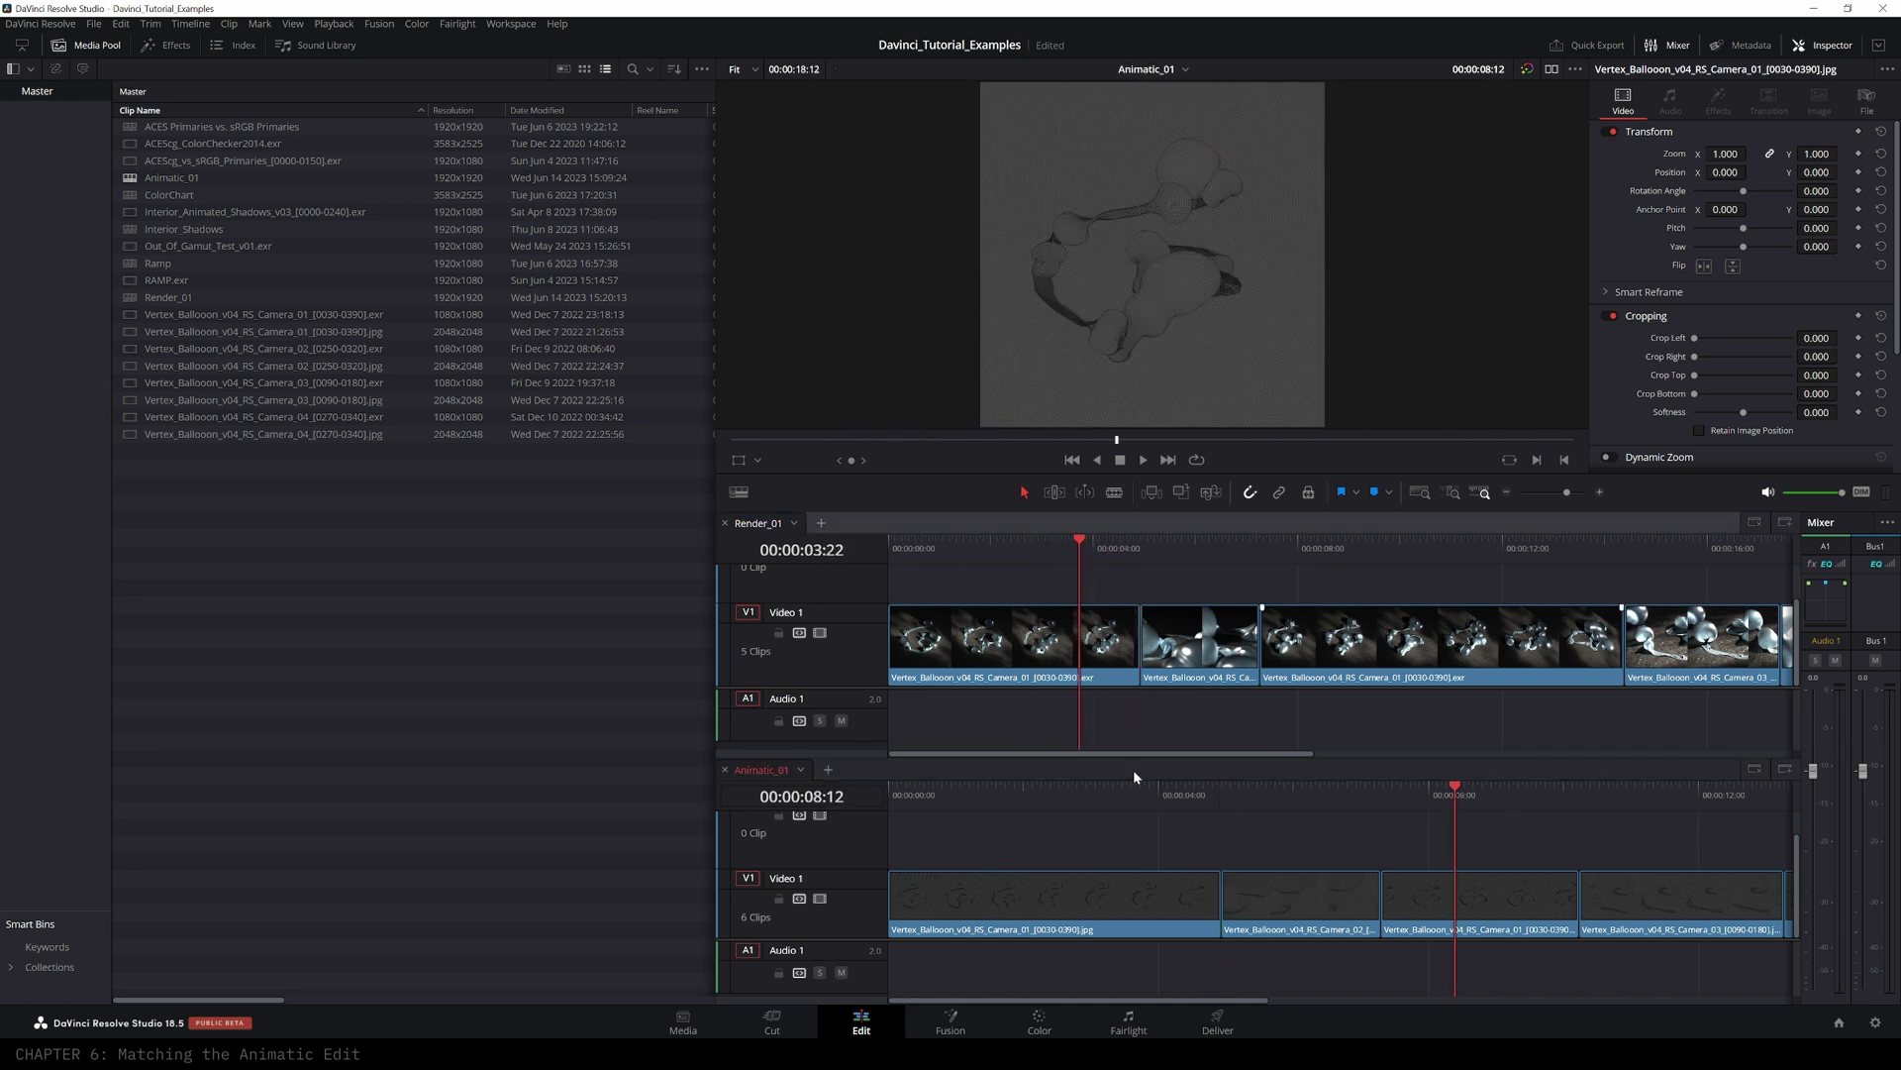
left_click_drag(1566, 493, 1570, 493)
left_click_drag(1089, 545, 1140, 543)
left_click_drag(1274, 795, 932, 793)
mouse_move(1404, 786)
left_mouse_down()
mouse_move(1150, 786)
mouse_move(1383, 800)
left_mouse_up()
scroll(1379, 816, "right", 3)
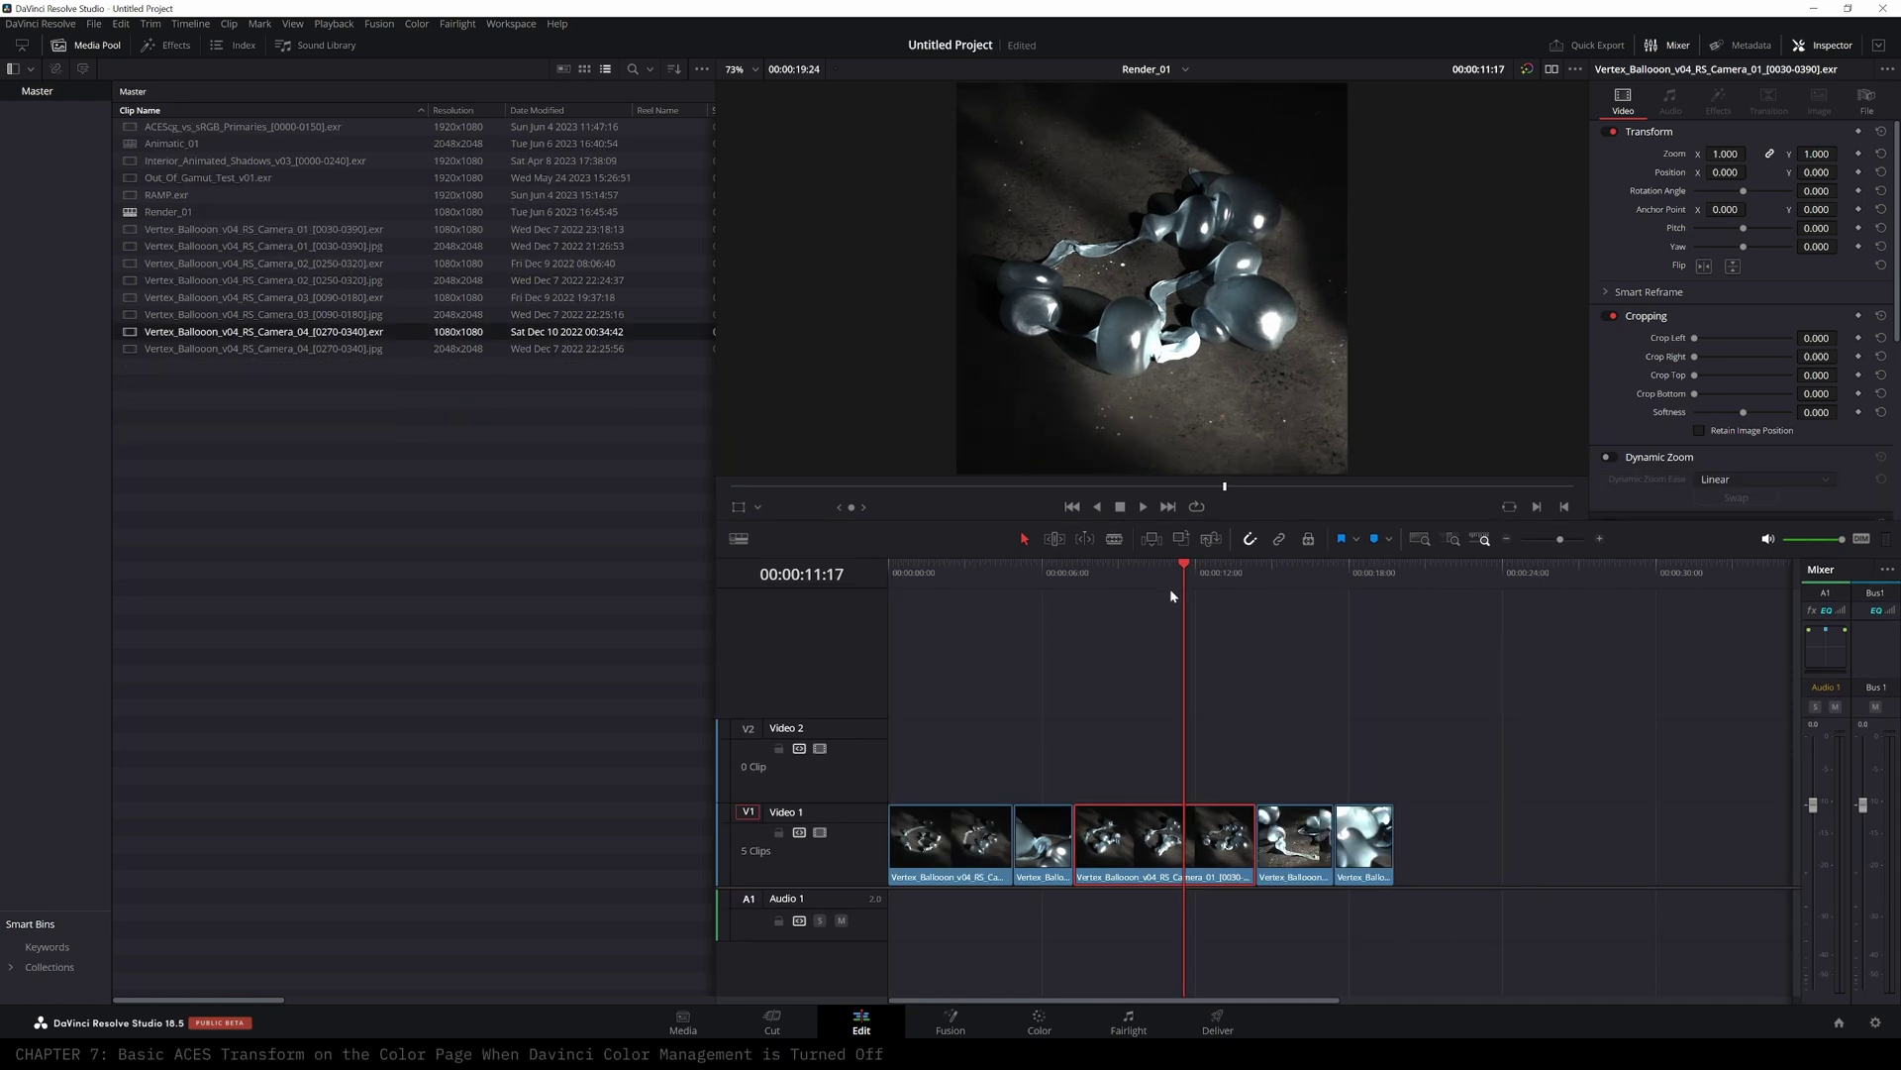
- Enlarge the viewer, place the Render_01 playhead at 00:00:10:08 in the third clip, and open the Color page
left_click_drag(1171, 594, 1116, 579)
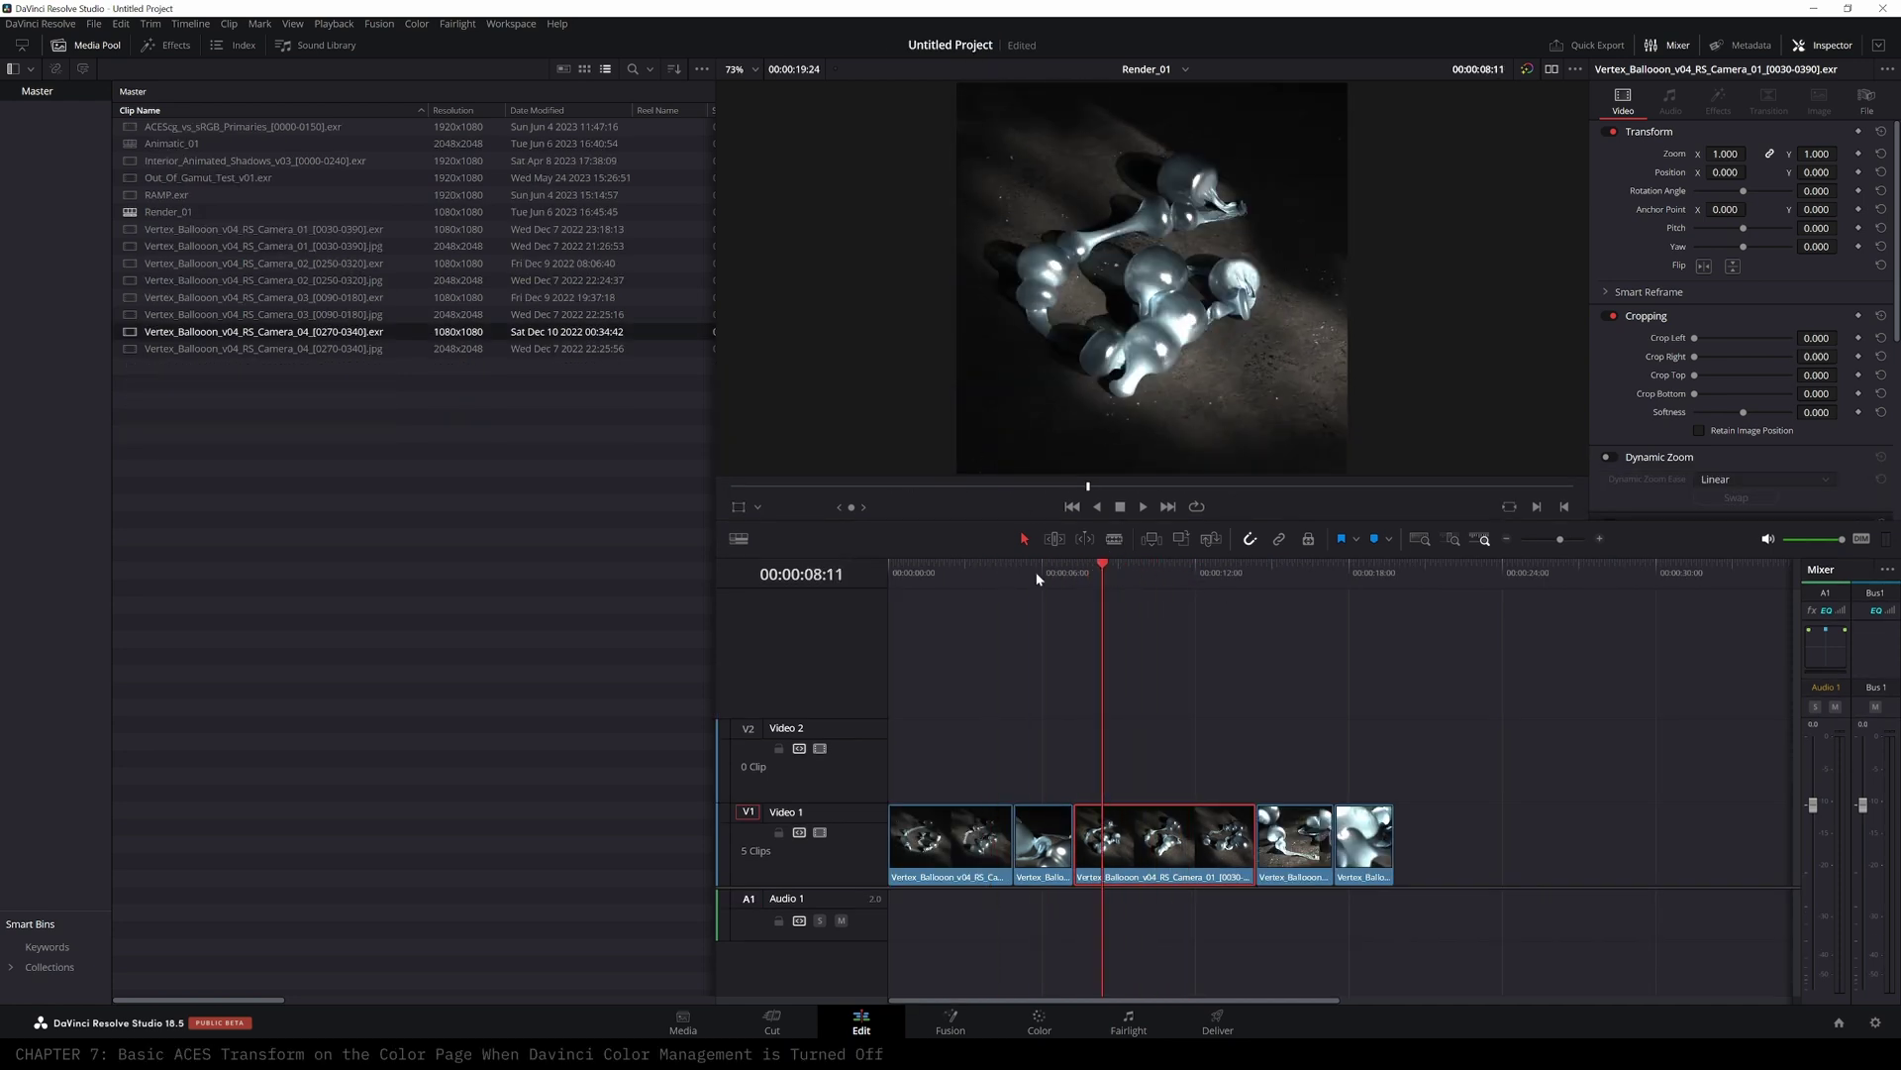
left_click_drag(1187, 522, 1213, 676)
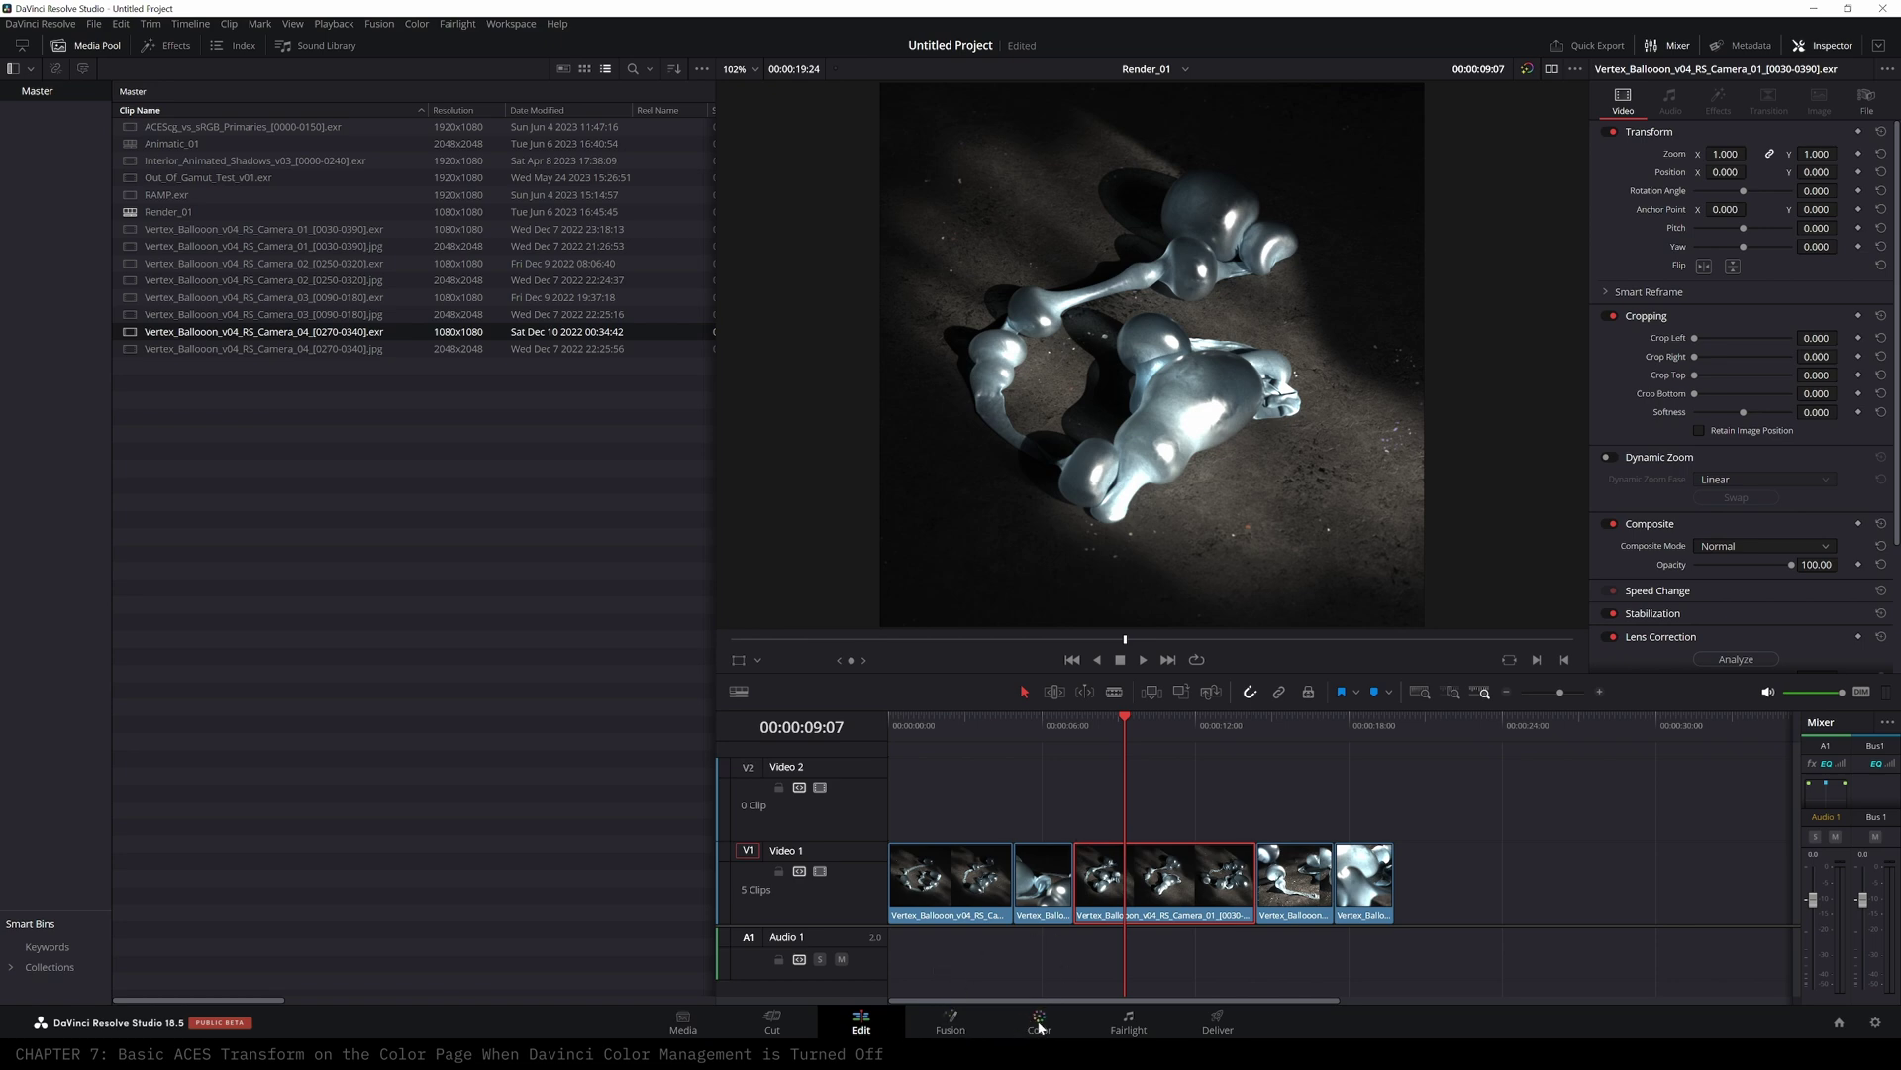
left_click(1038, 1022)
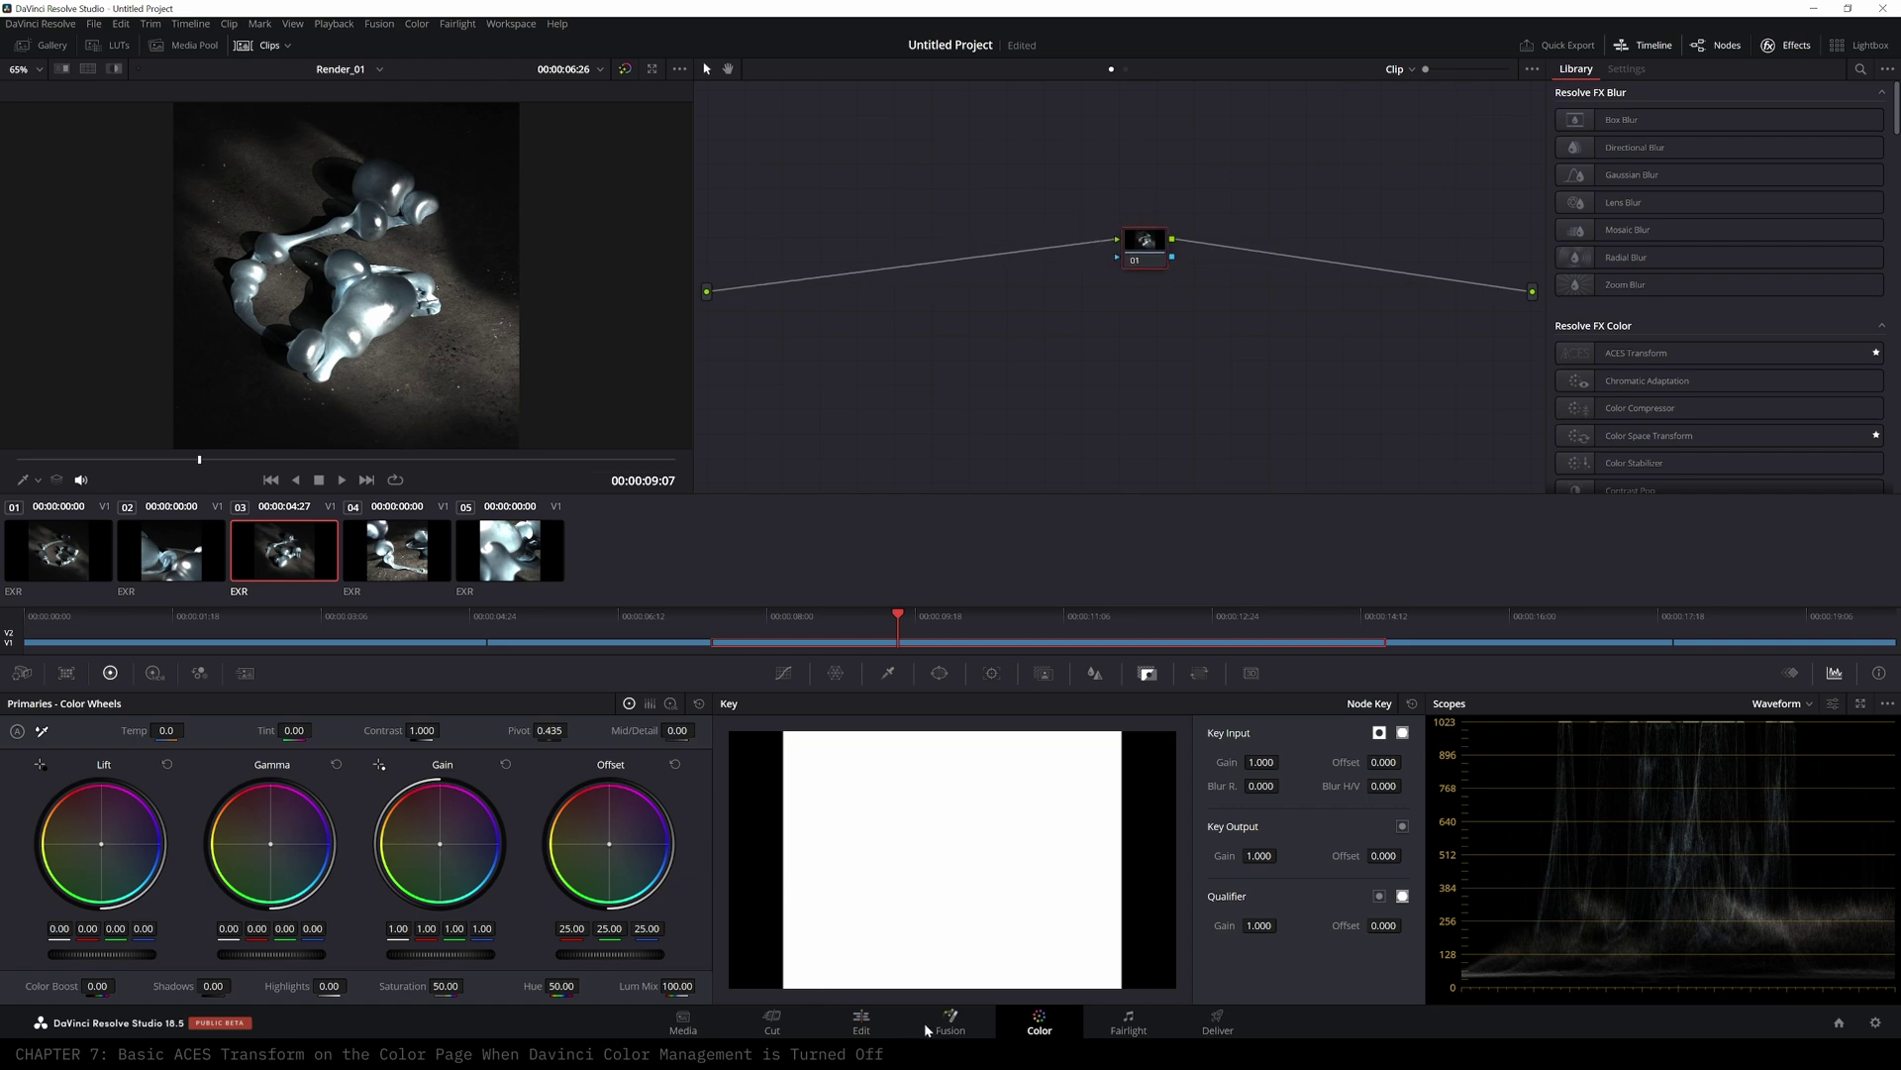
left_click(876, 1026)
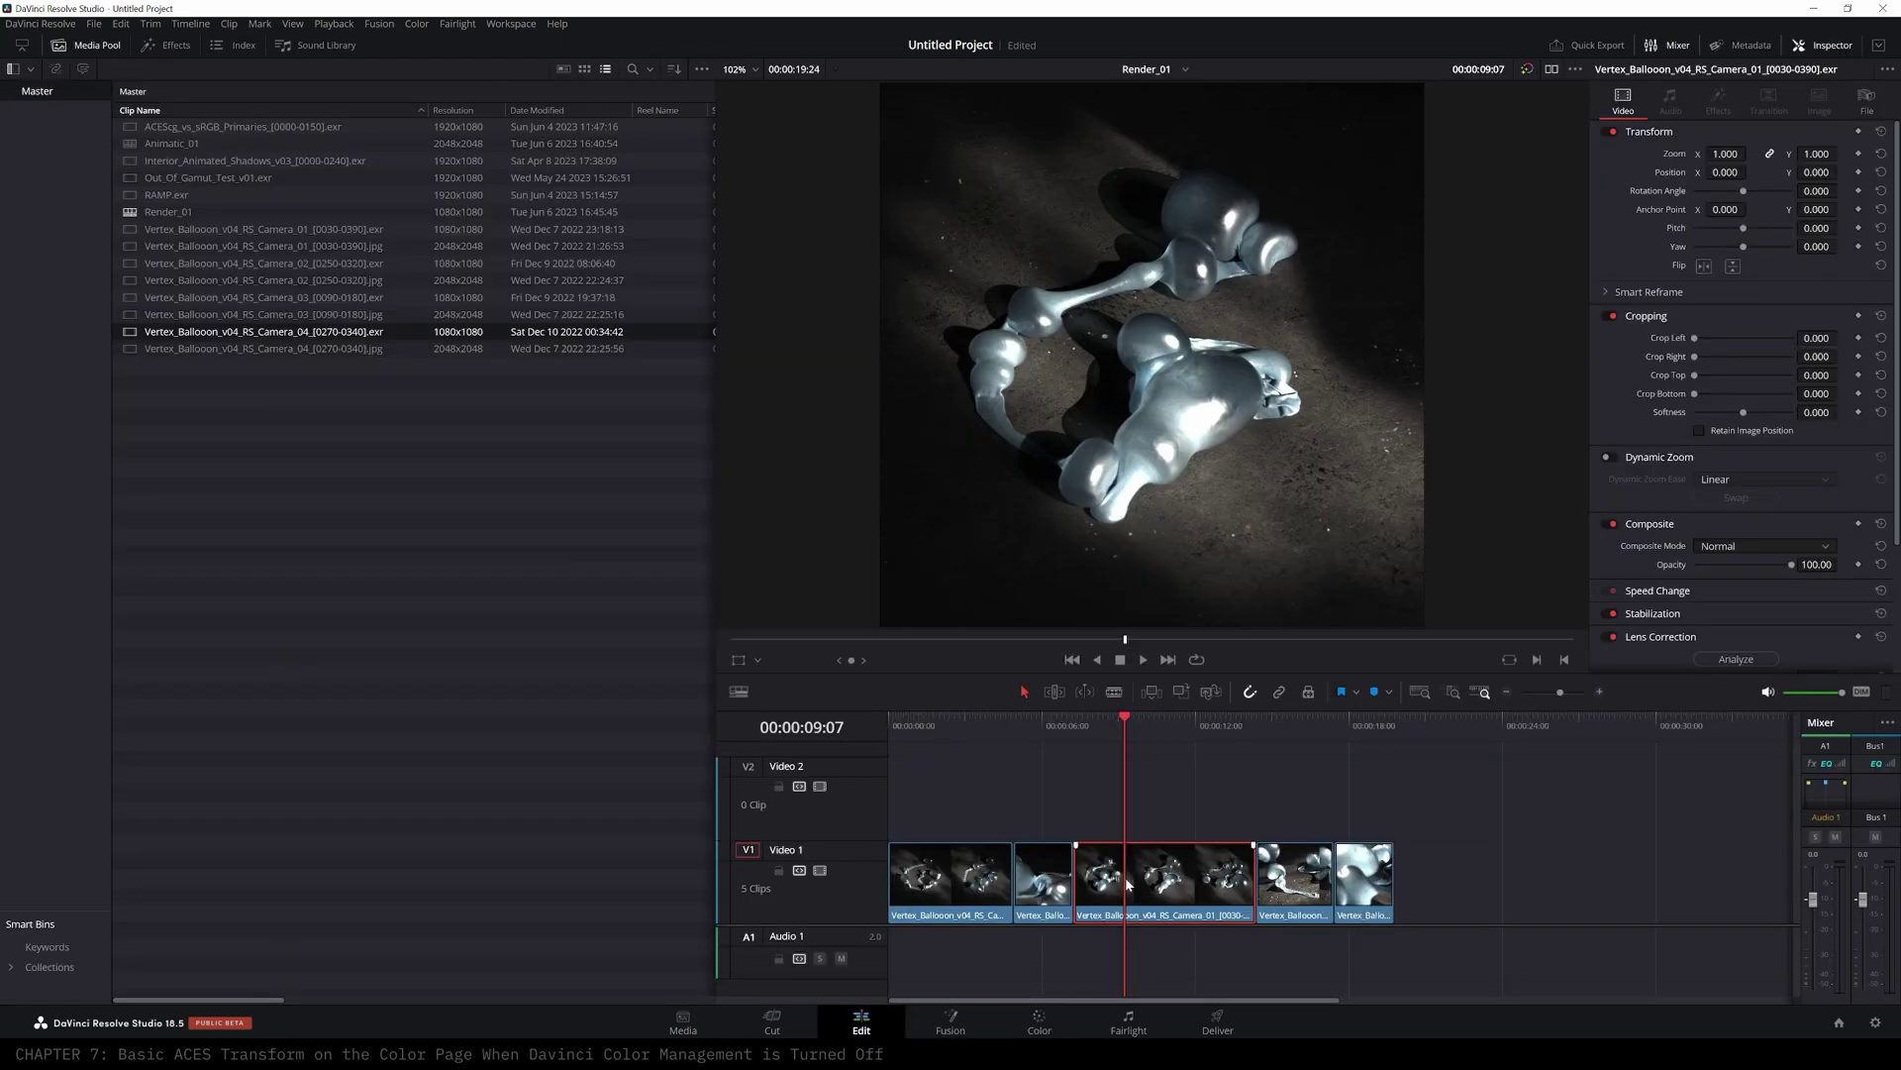
mouse_move(1127, 711)
left_mouse_down()
mouse_move(975, 717)
mouse_move(1150, 722)
left_mouse_up()
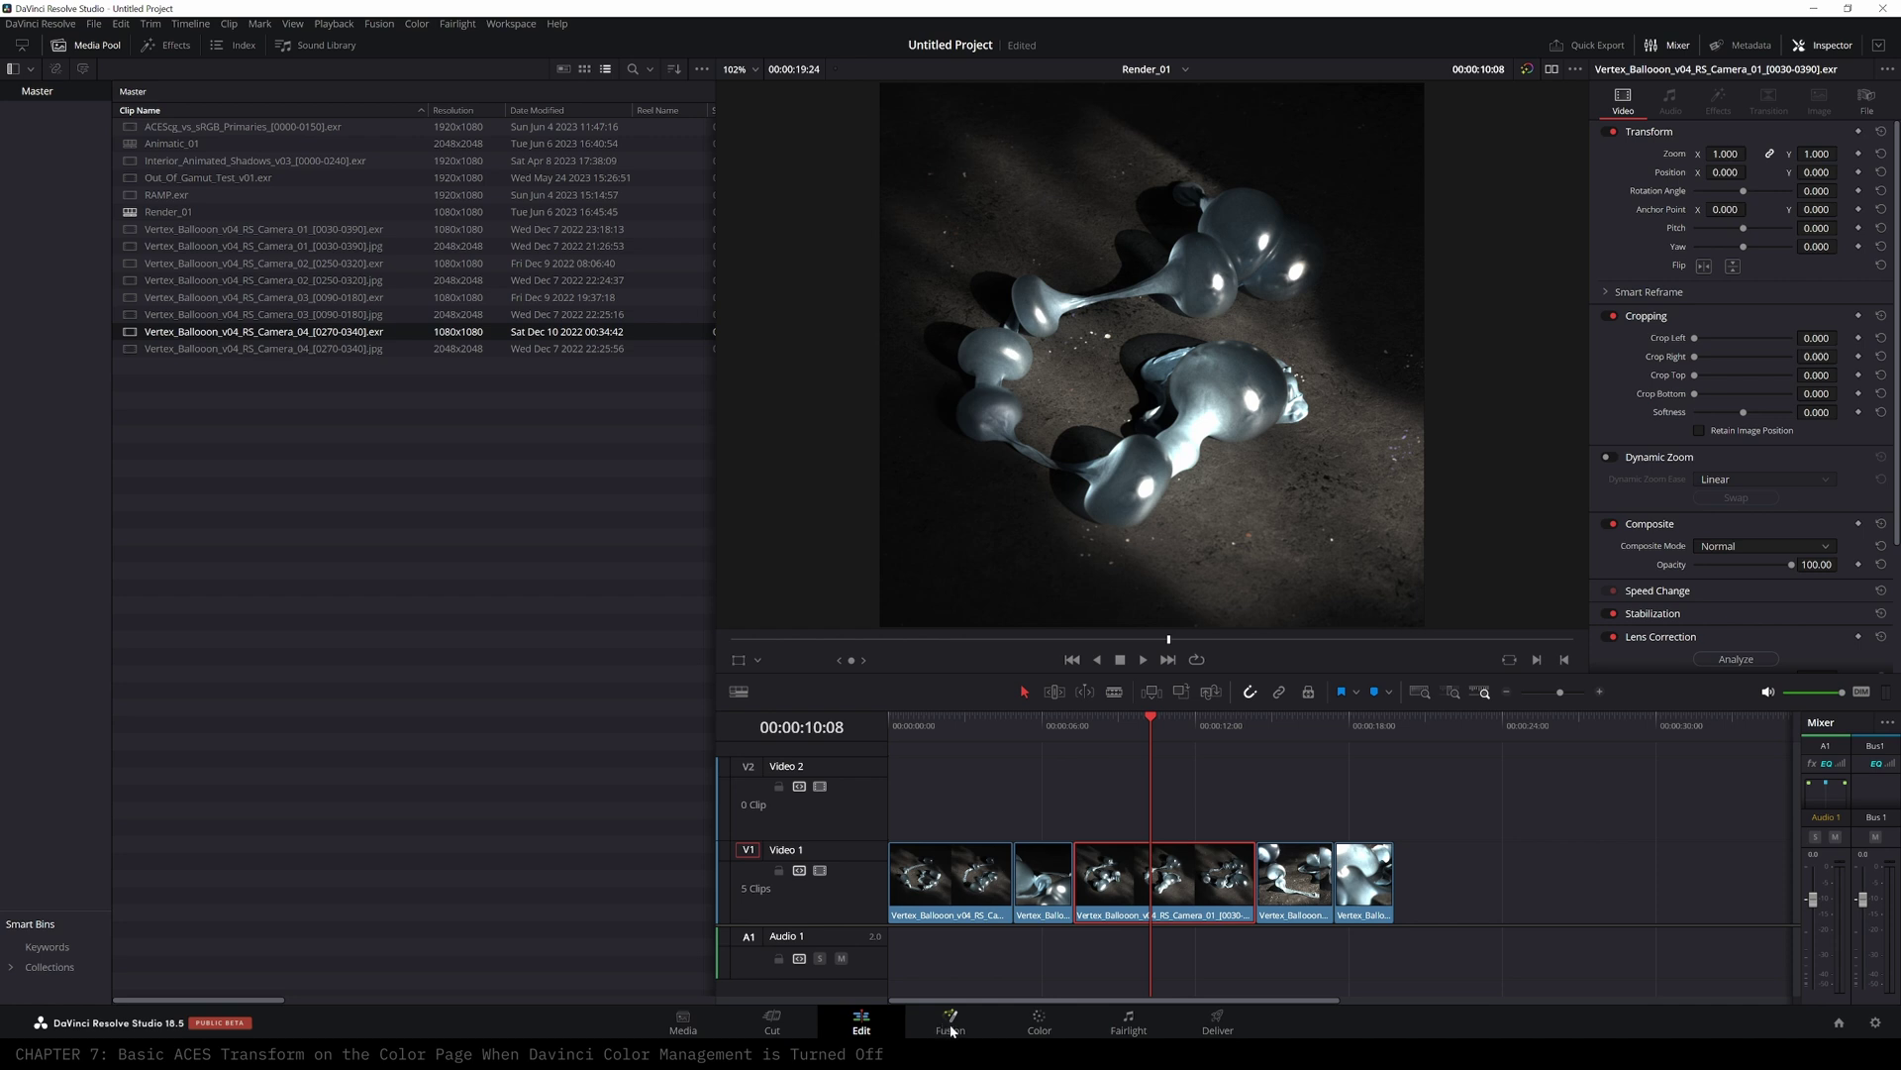
left_click(1043, 1028)
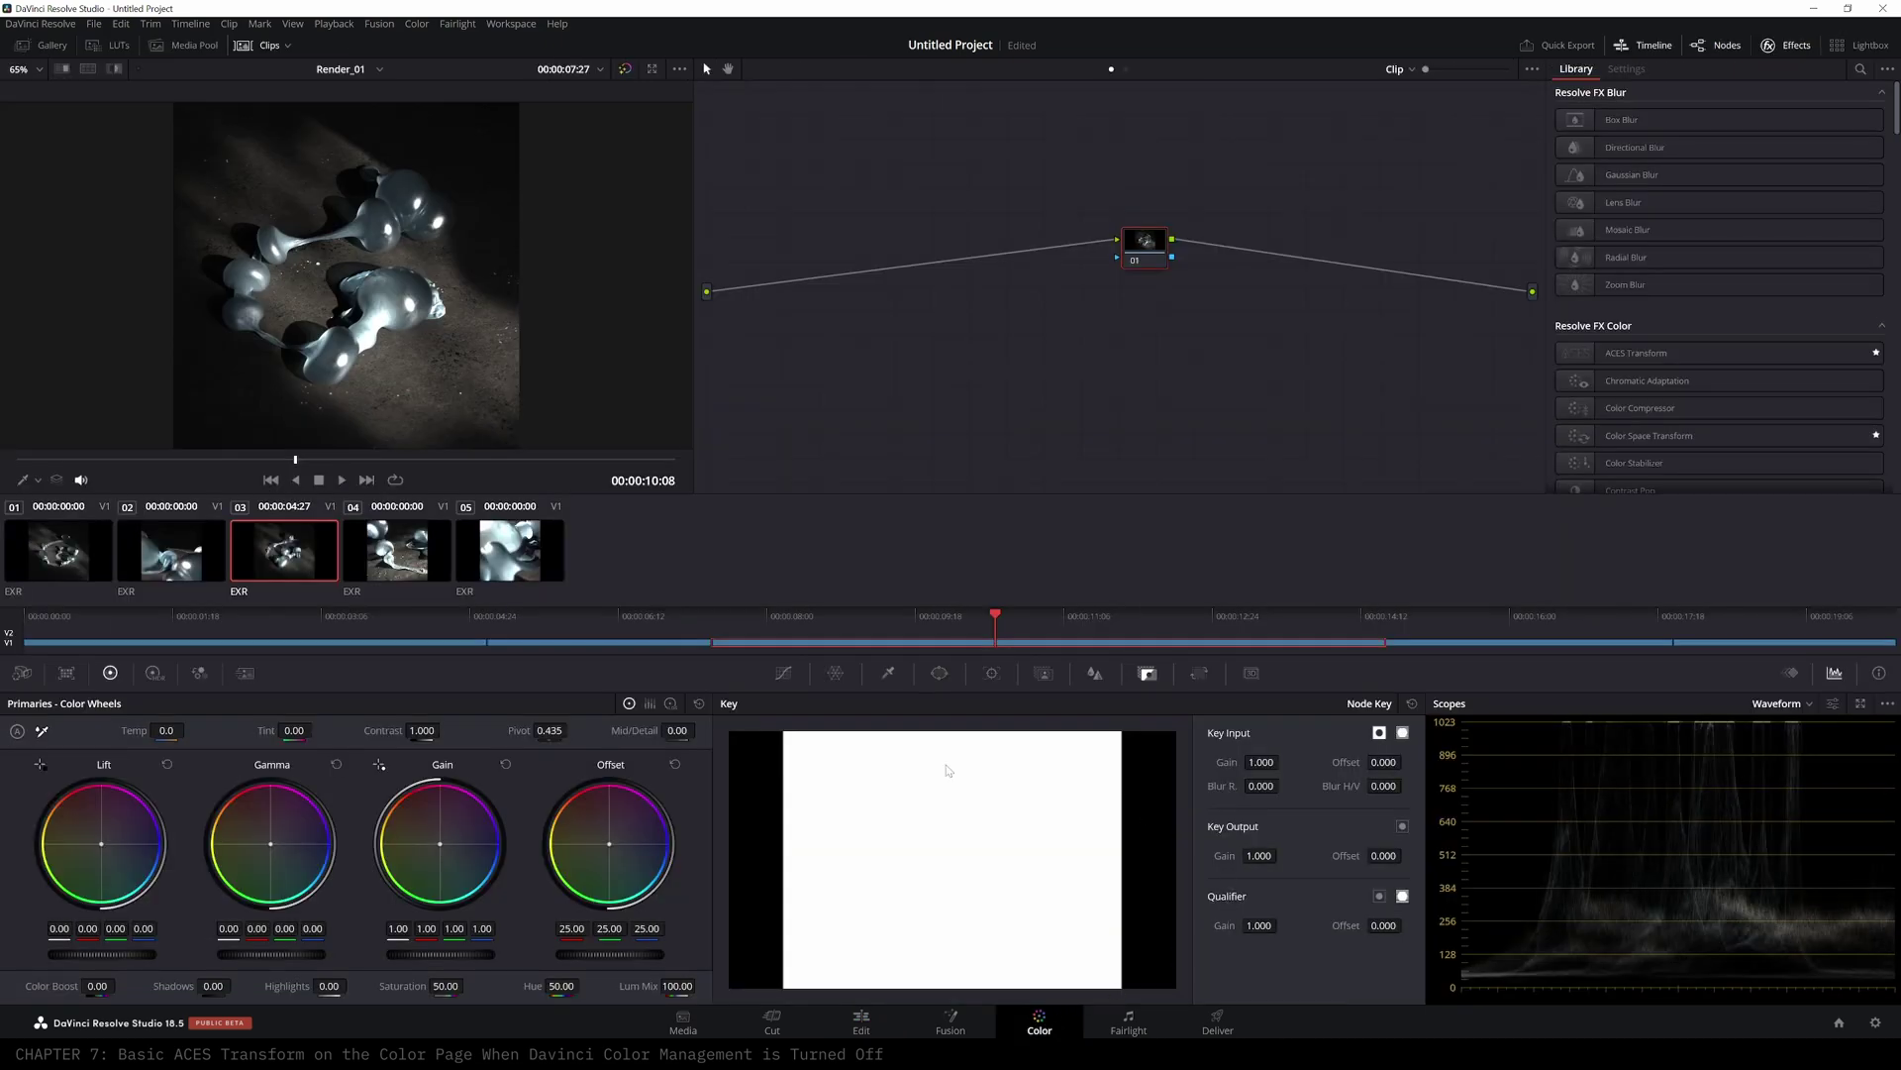
mouse_move(1138, 256)
left_mouse_down()
mouse_move(1113, 254)
mouse_move(1137, 266)
left_mouse_up()
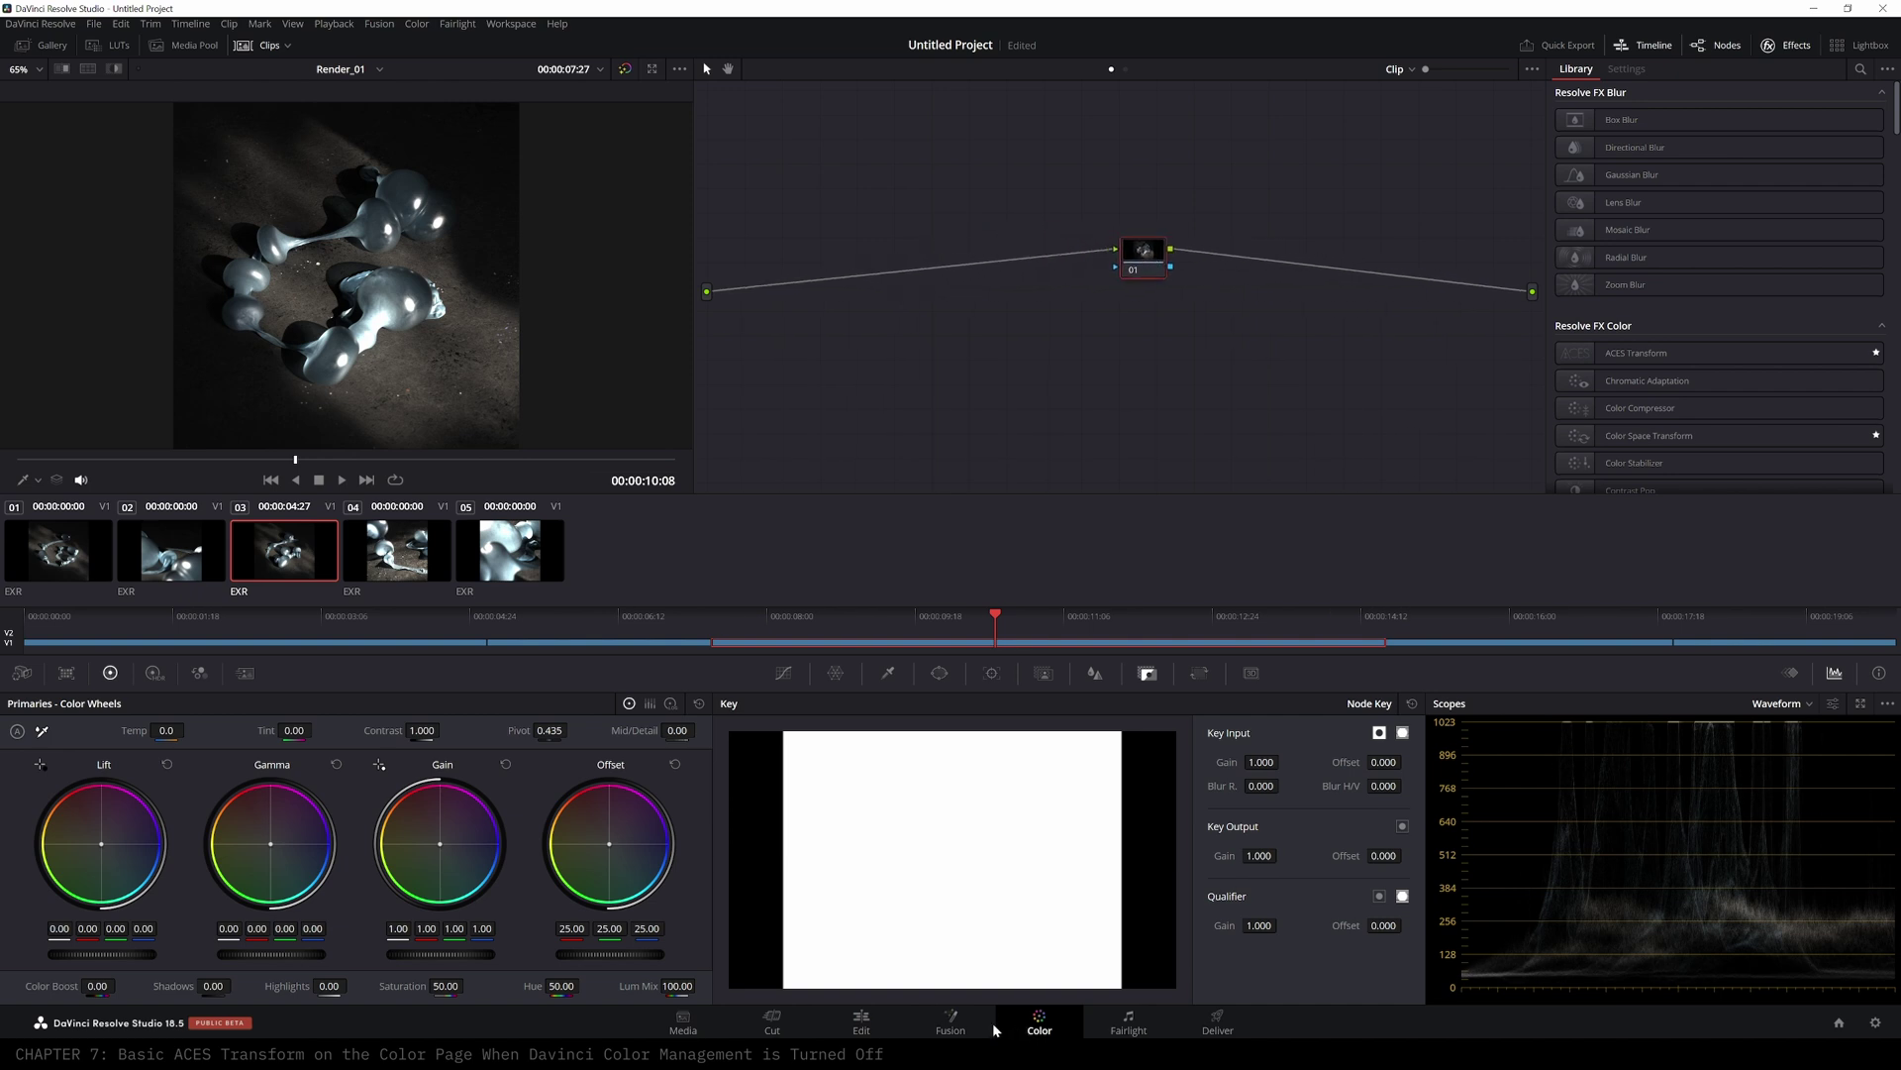
left_click_drag(1127, 256, 1089, 240)
left_click_drag(1676, 353, 1363, 178)
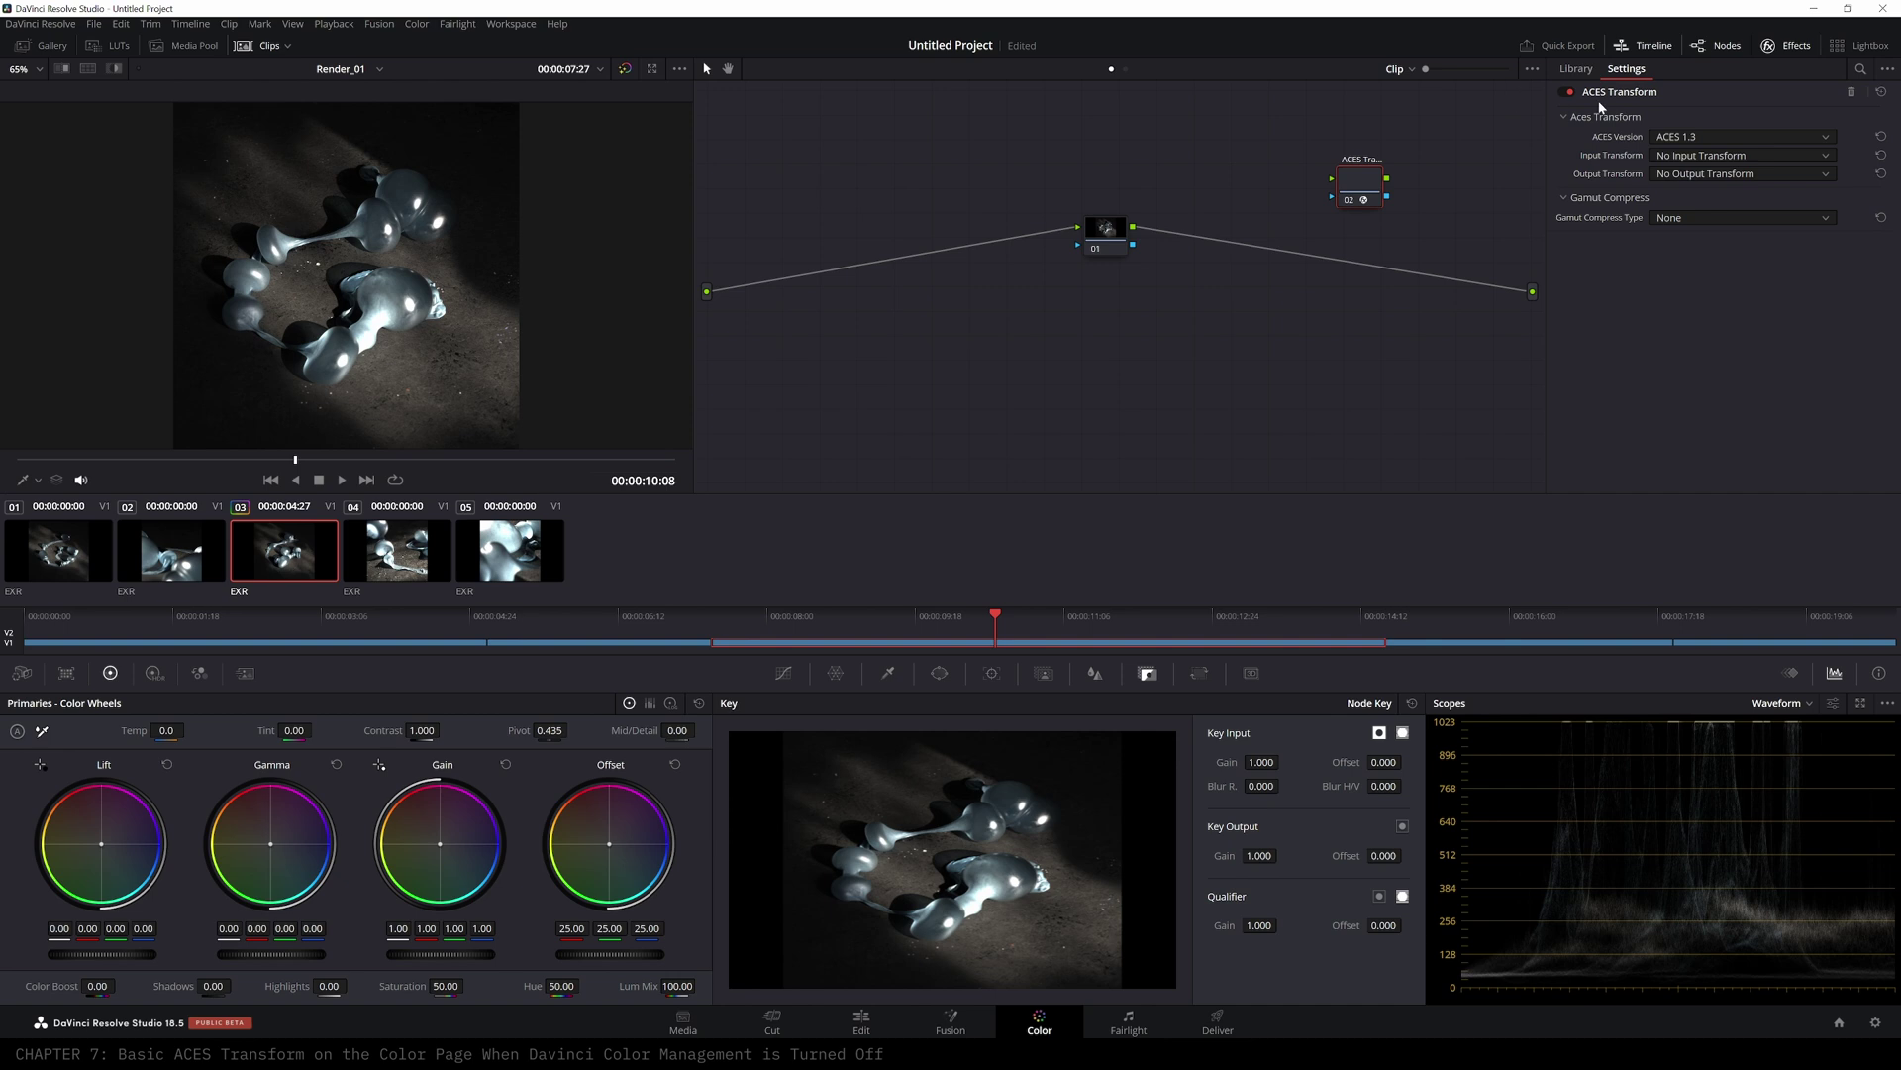
left_click(1368, 171)
key("Delete")
- Search the effects library for "aces" and insert an ACES Transform node between node 01 and the output
left_click_drag(1119, 219, 1034, 255)
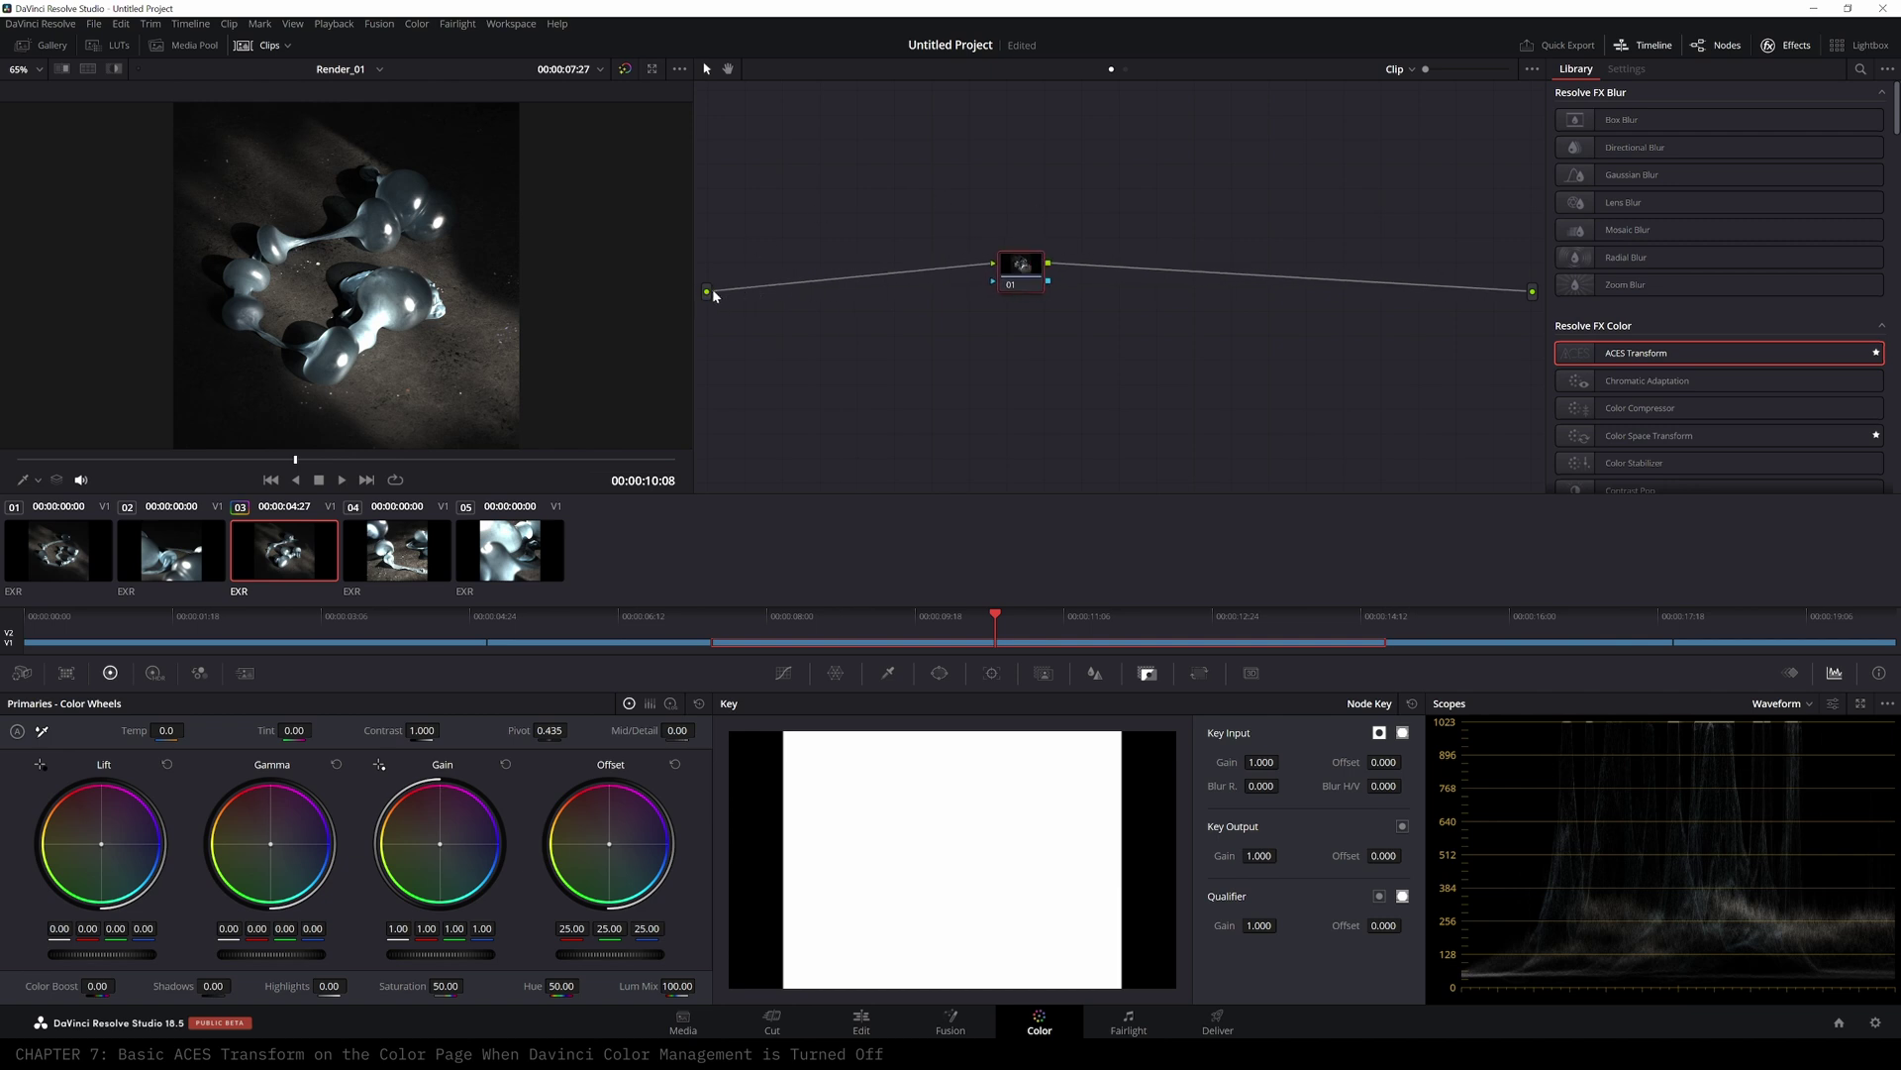
left_click_drag(1007, 282, 910, 283)
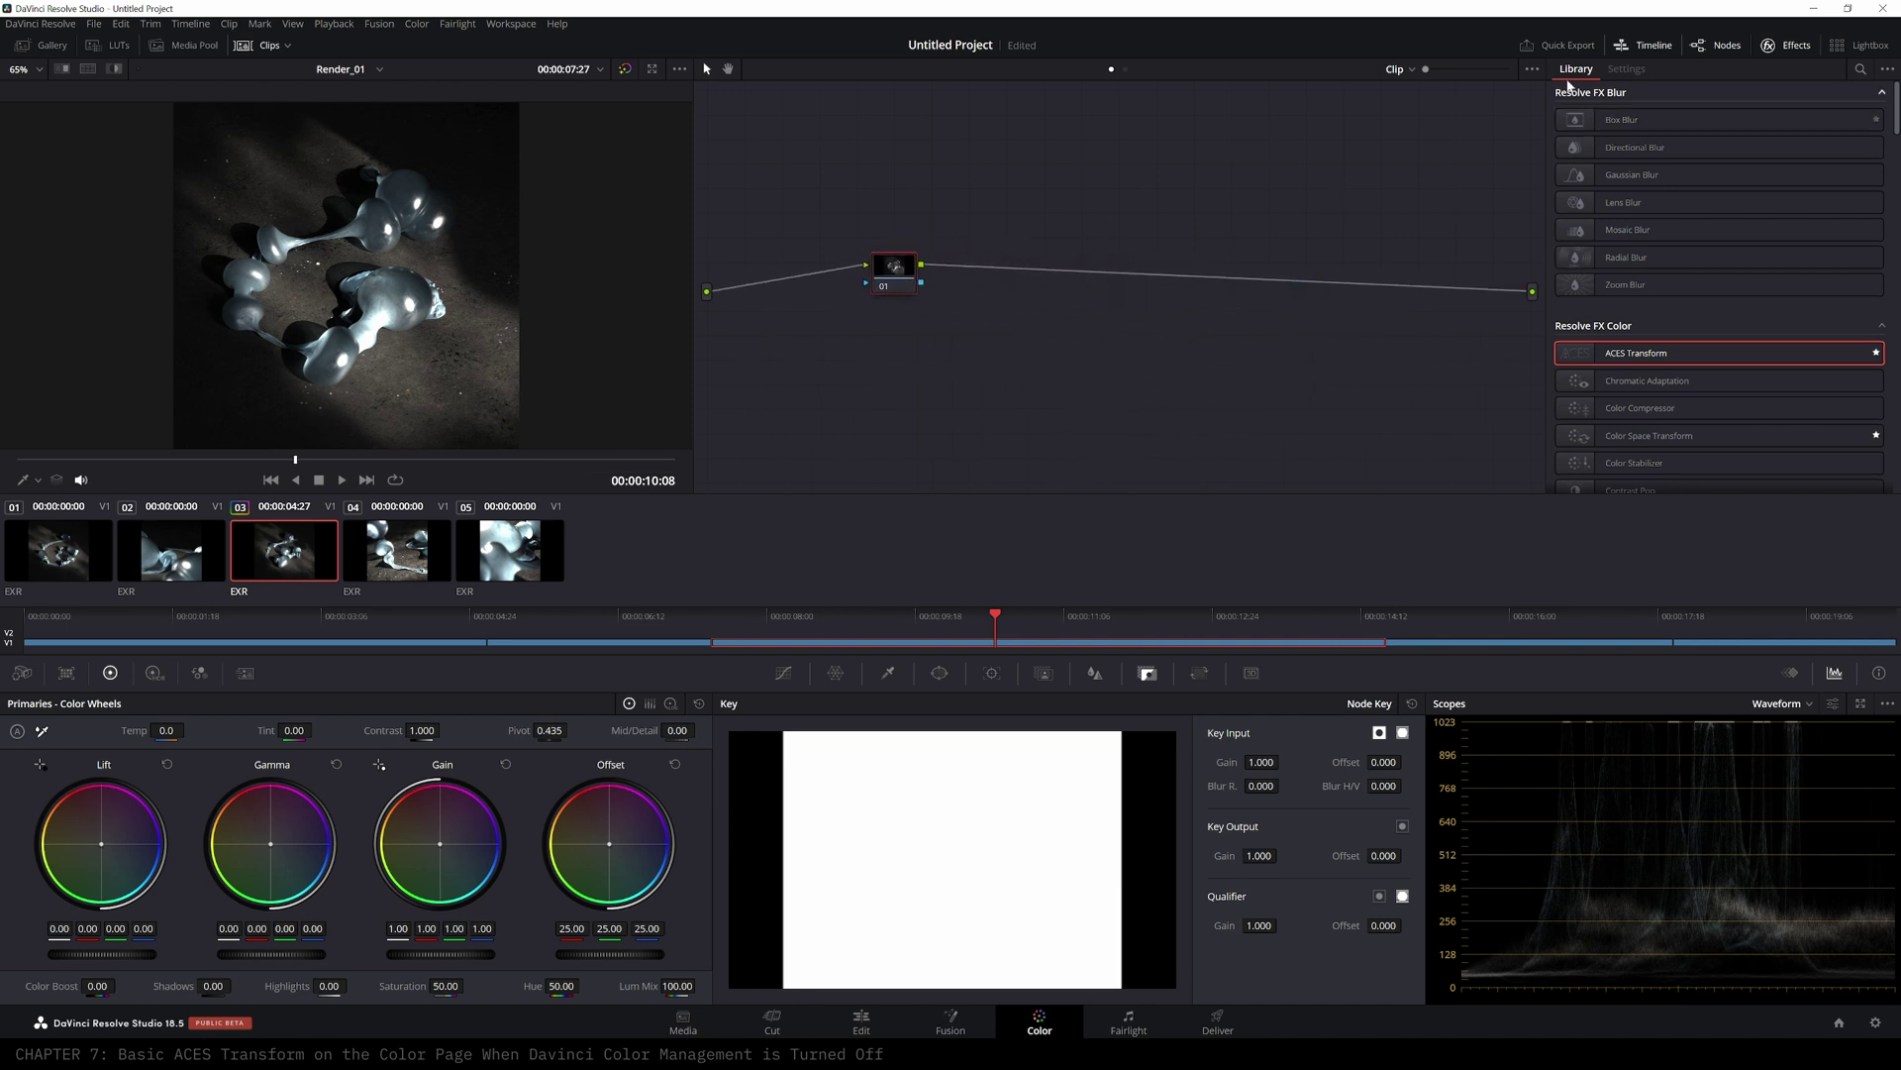
left_click(1862, 70)
type("aces")
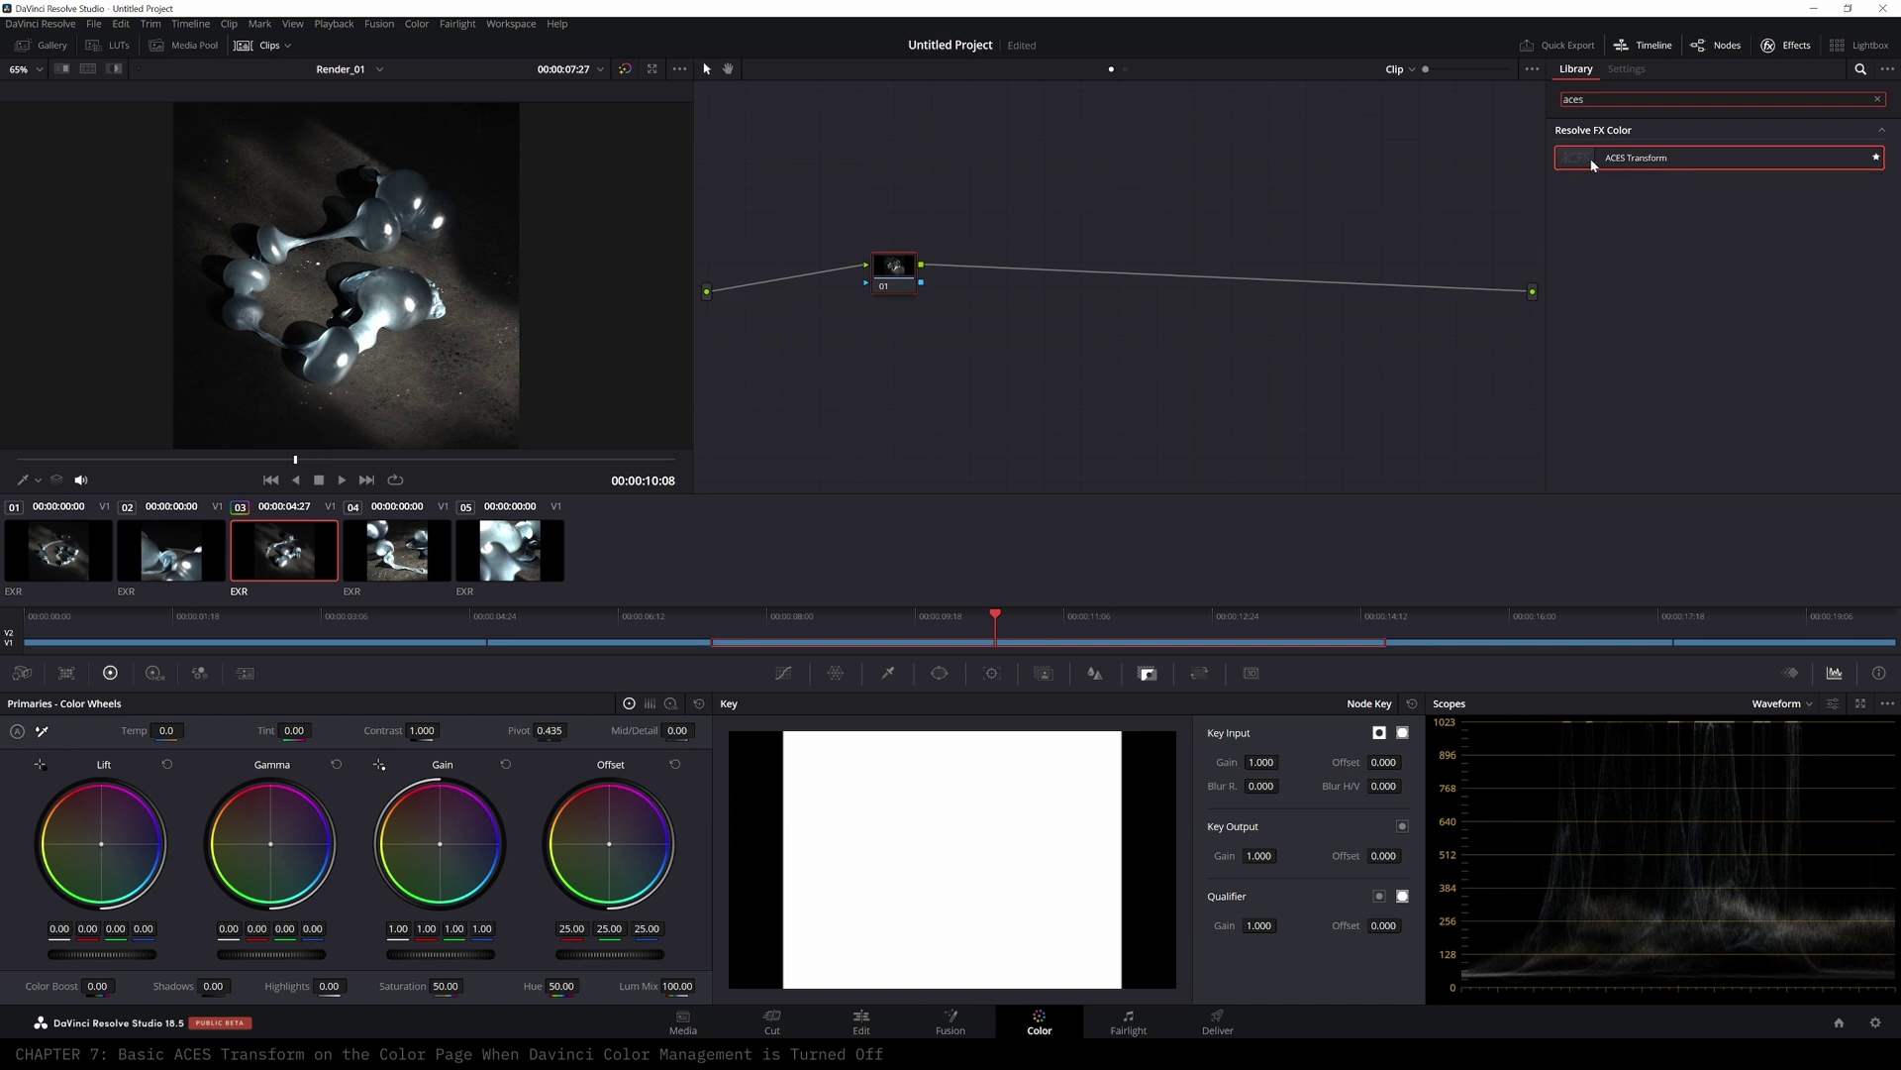
left_click_drag(1597, 156, 1244, 277)
left_click_drag(903, 270, 1344, 266)
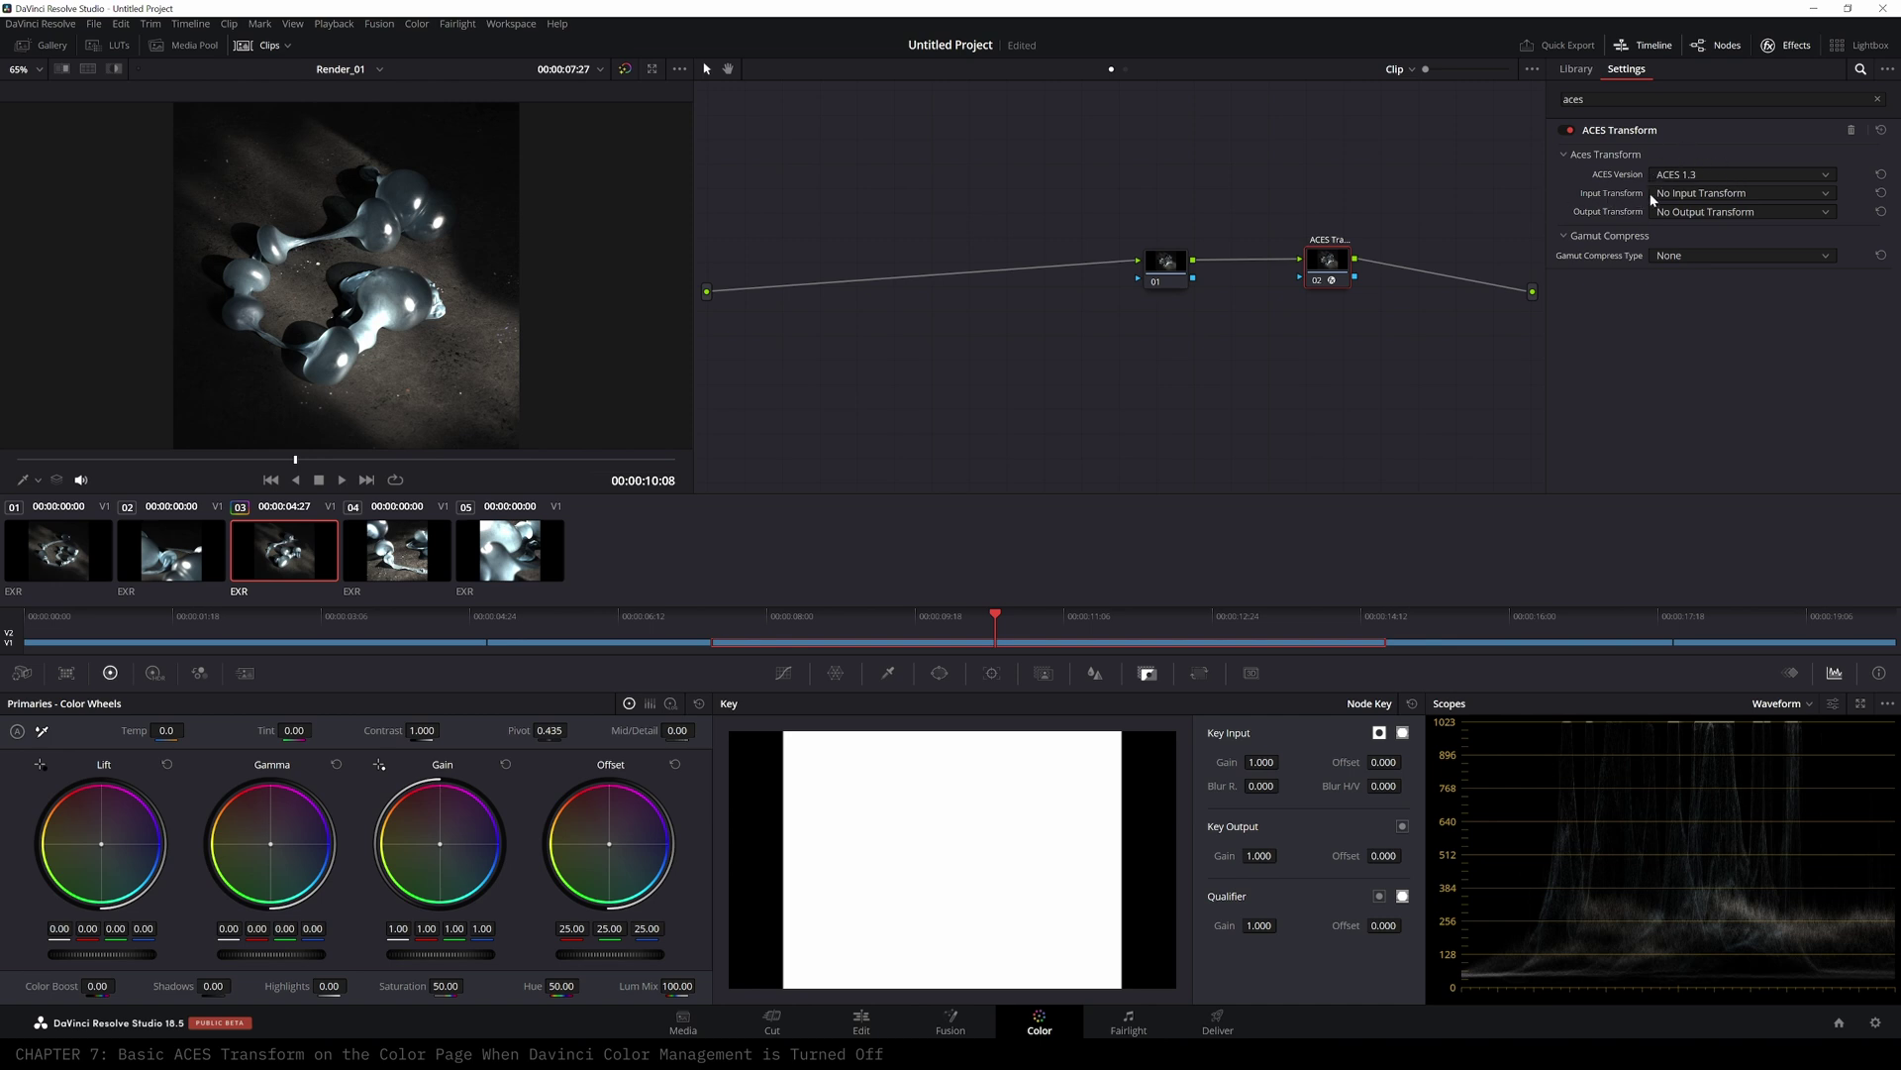
- Choose ACES 1.3 as the ACES Transform version and realign node 01 beside it
left_click(1737, 177)
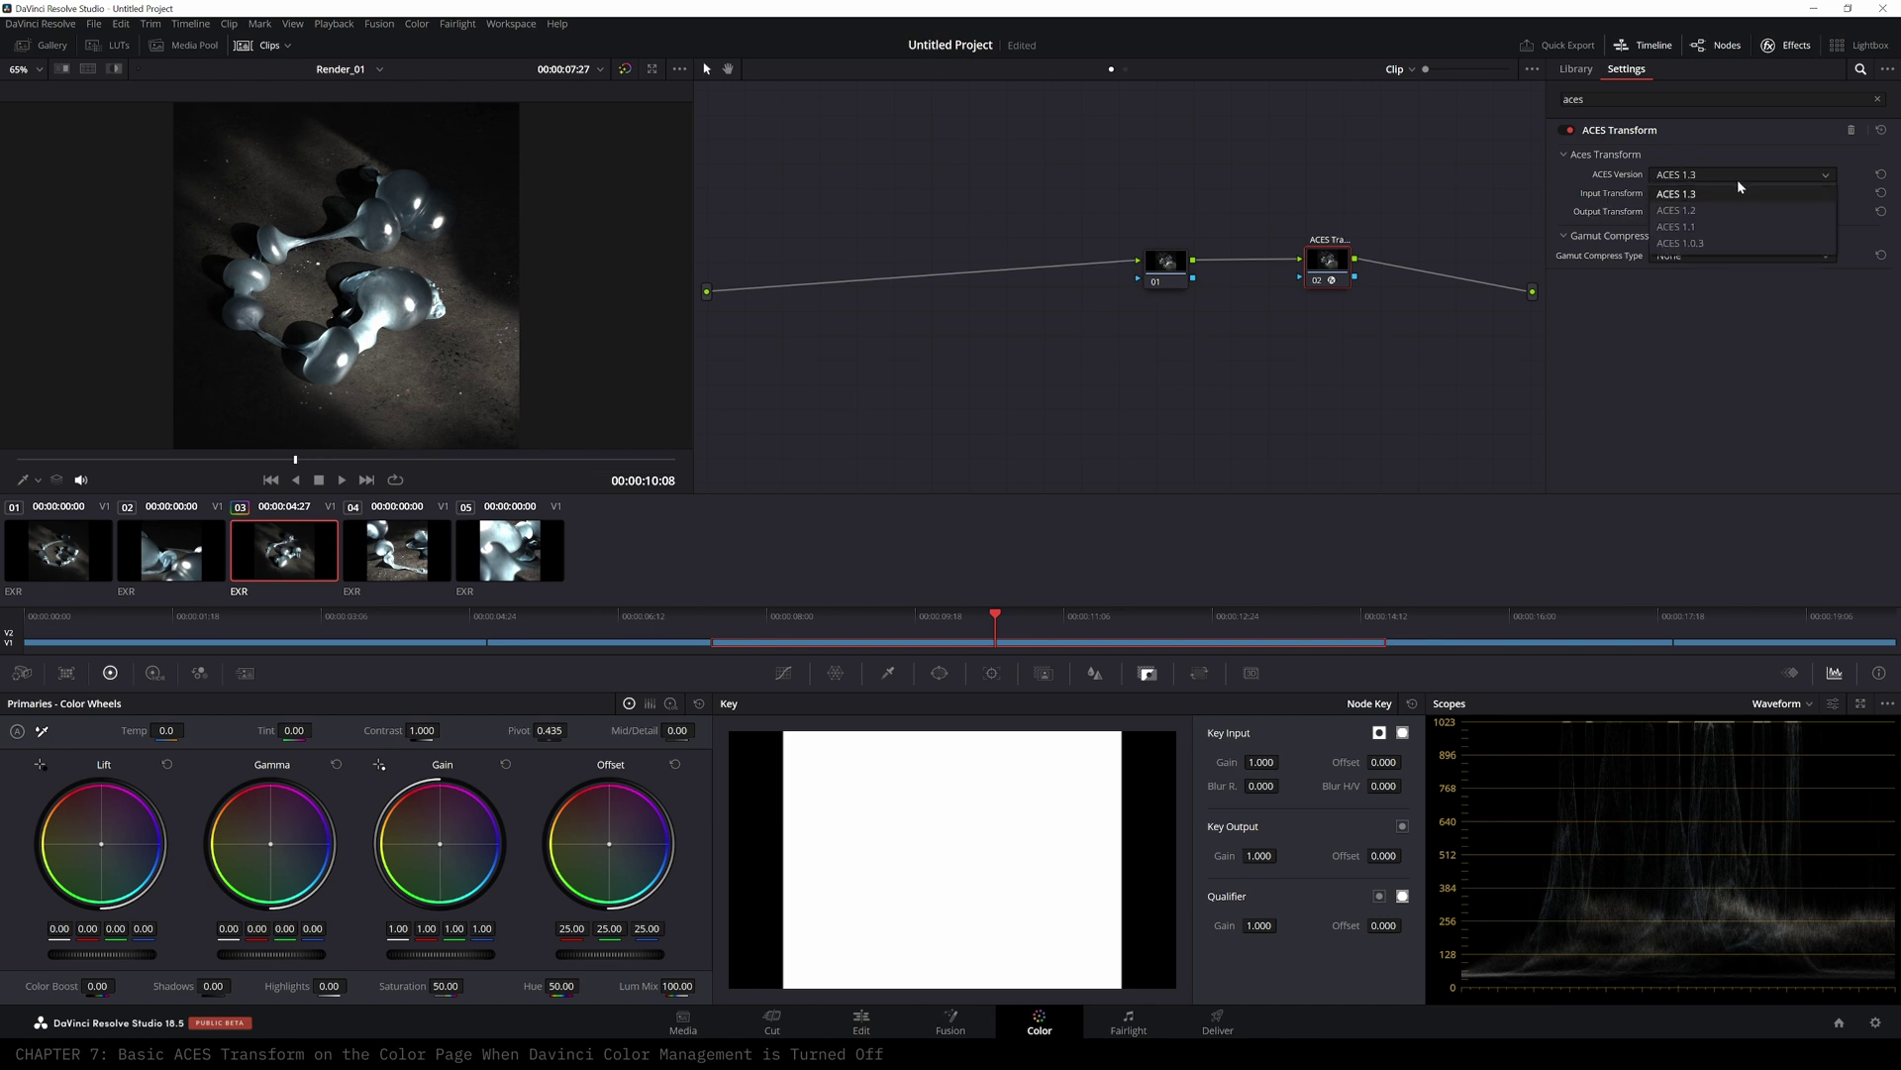
left_click(1683, 193)
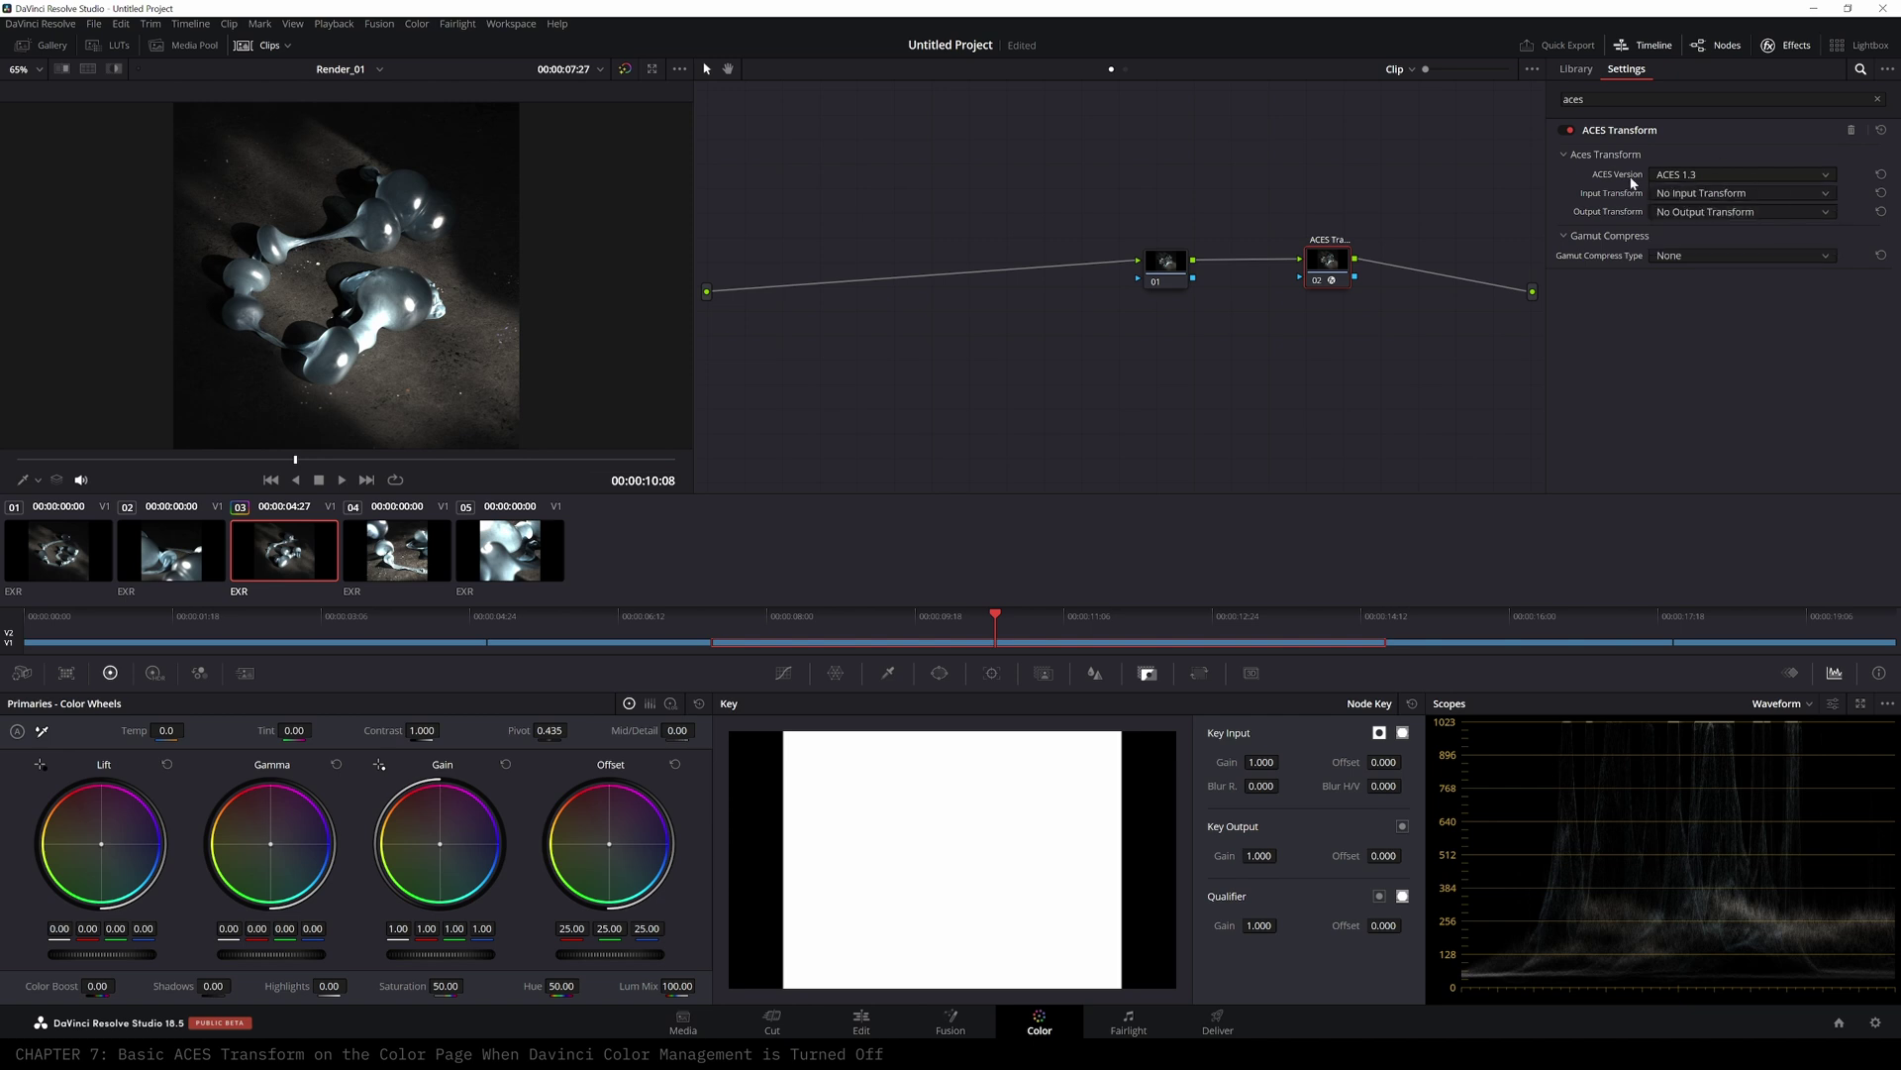
left_click_drag(1158, 278, 1171, 272)
left_click(1340, 268)
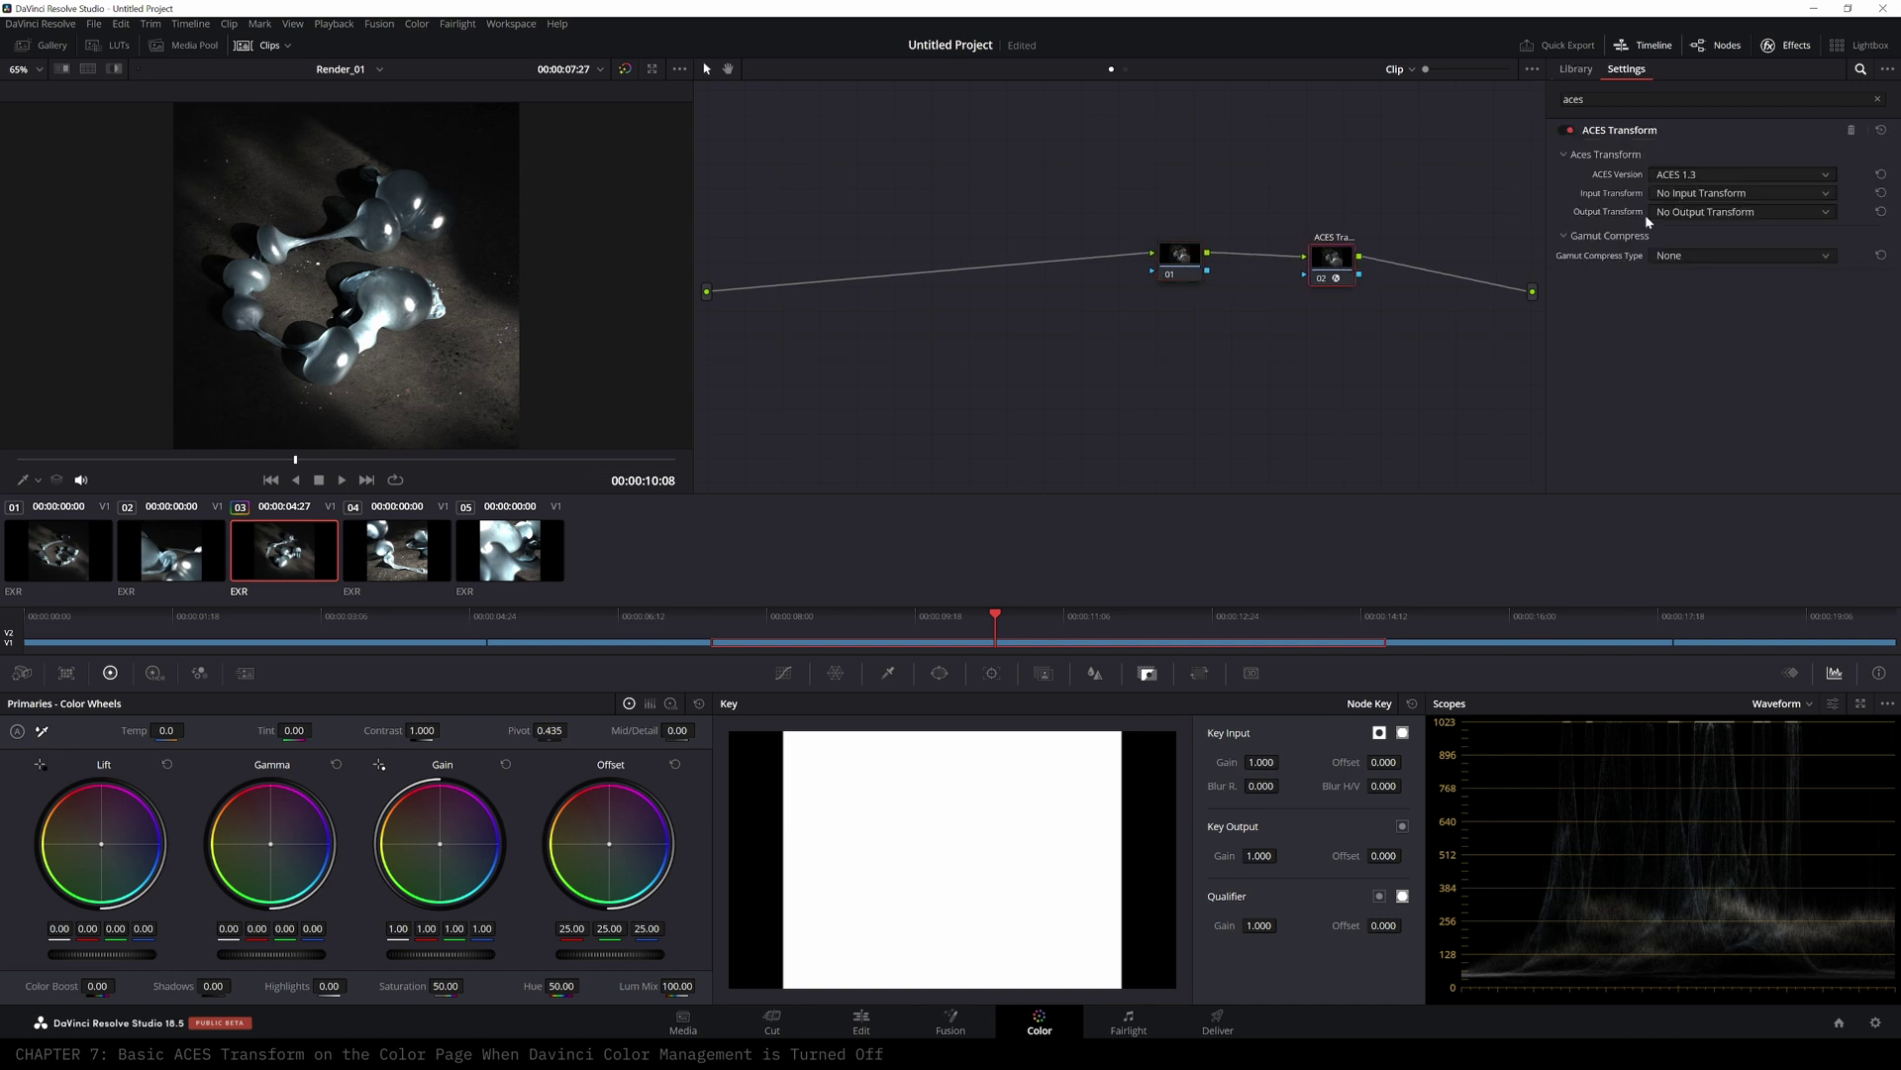
- Set the ACES Transform's input transform to ACEScg - CSC and its output transform to sRGB
left_click(1687, 195)
left_click_drag(1895, 215, 1896, 345)
left_click(1755, 229)
left_click_drag(1337, 267, 1358, 263)
left_click(1745, 212)
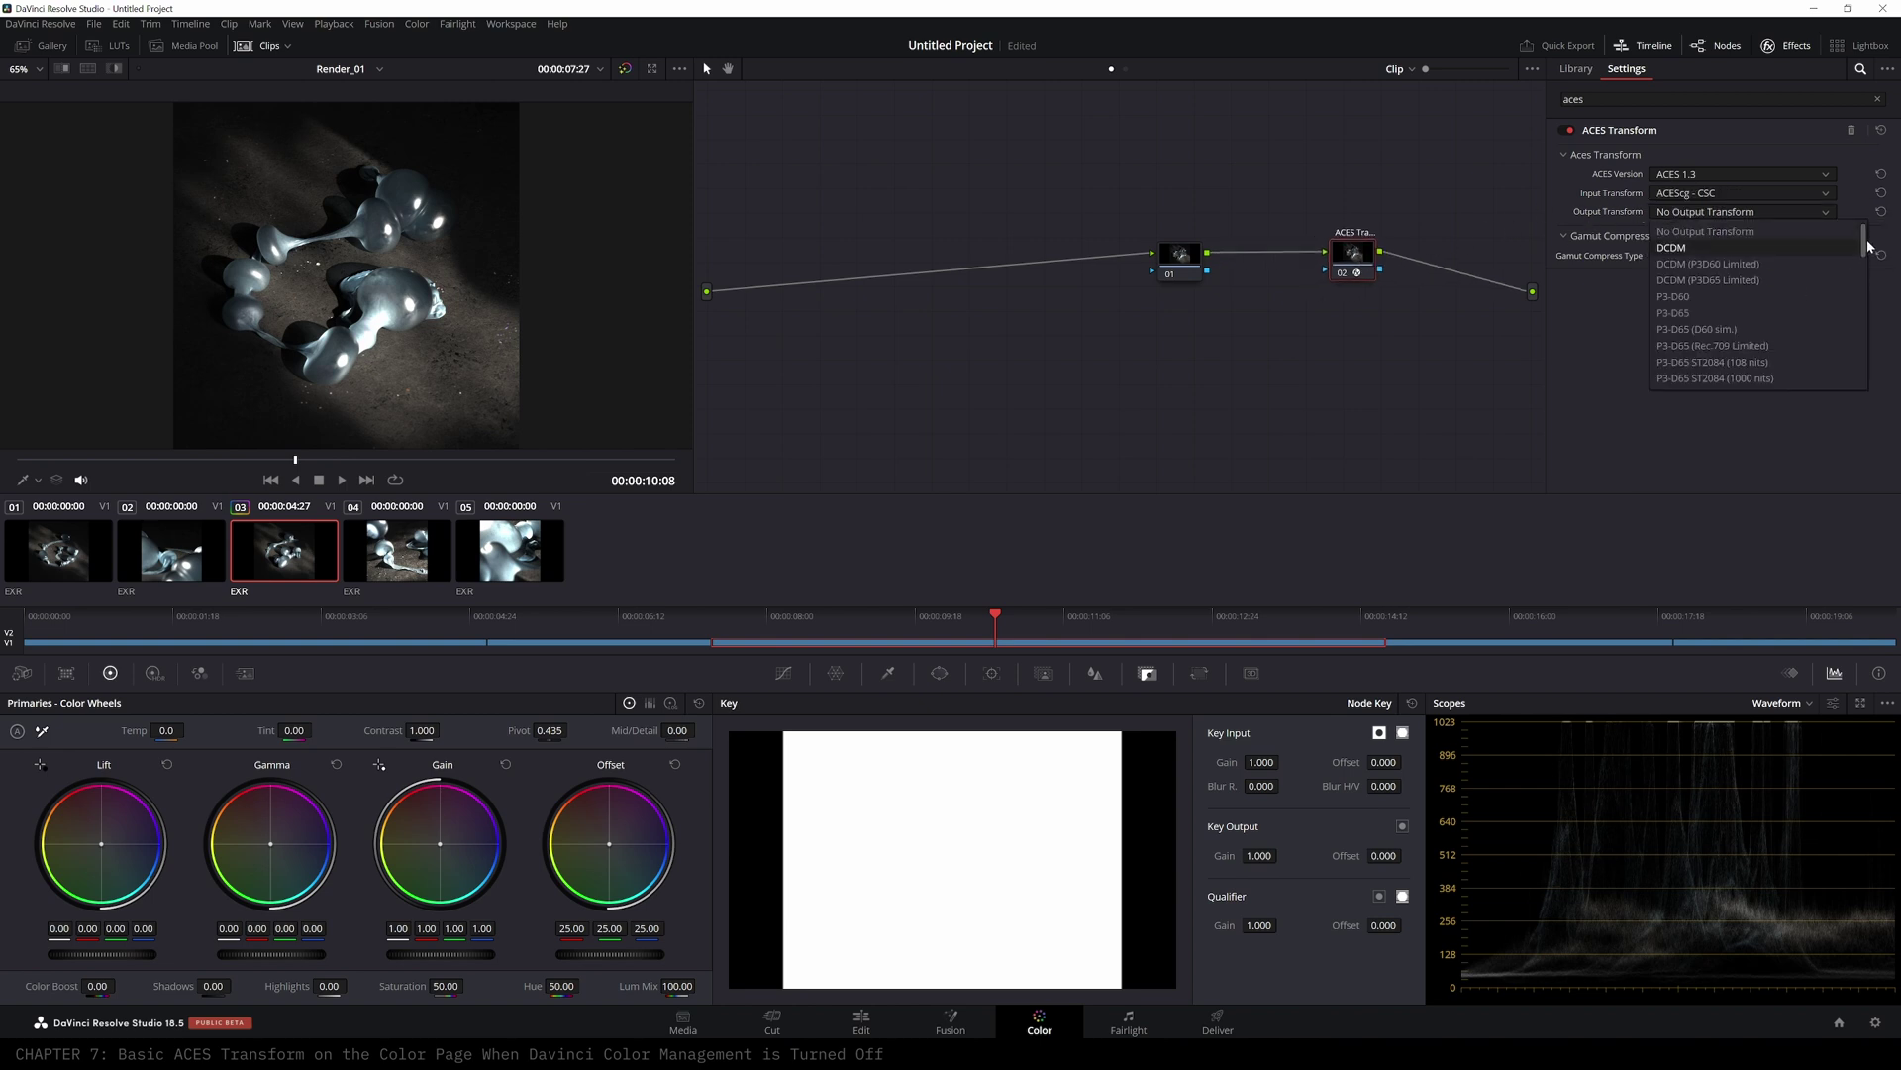
left_click_drag(1866, 243, 1859, 323)
left_click(1681, 298)
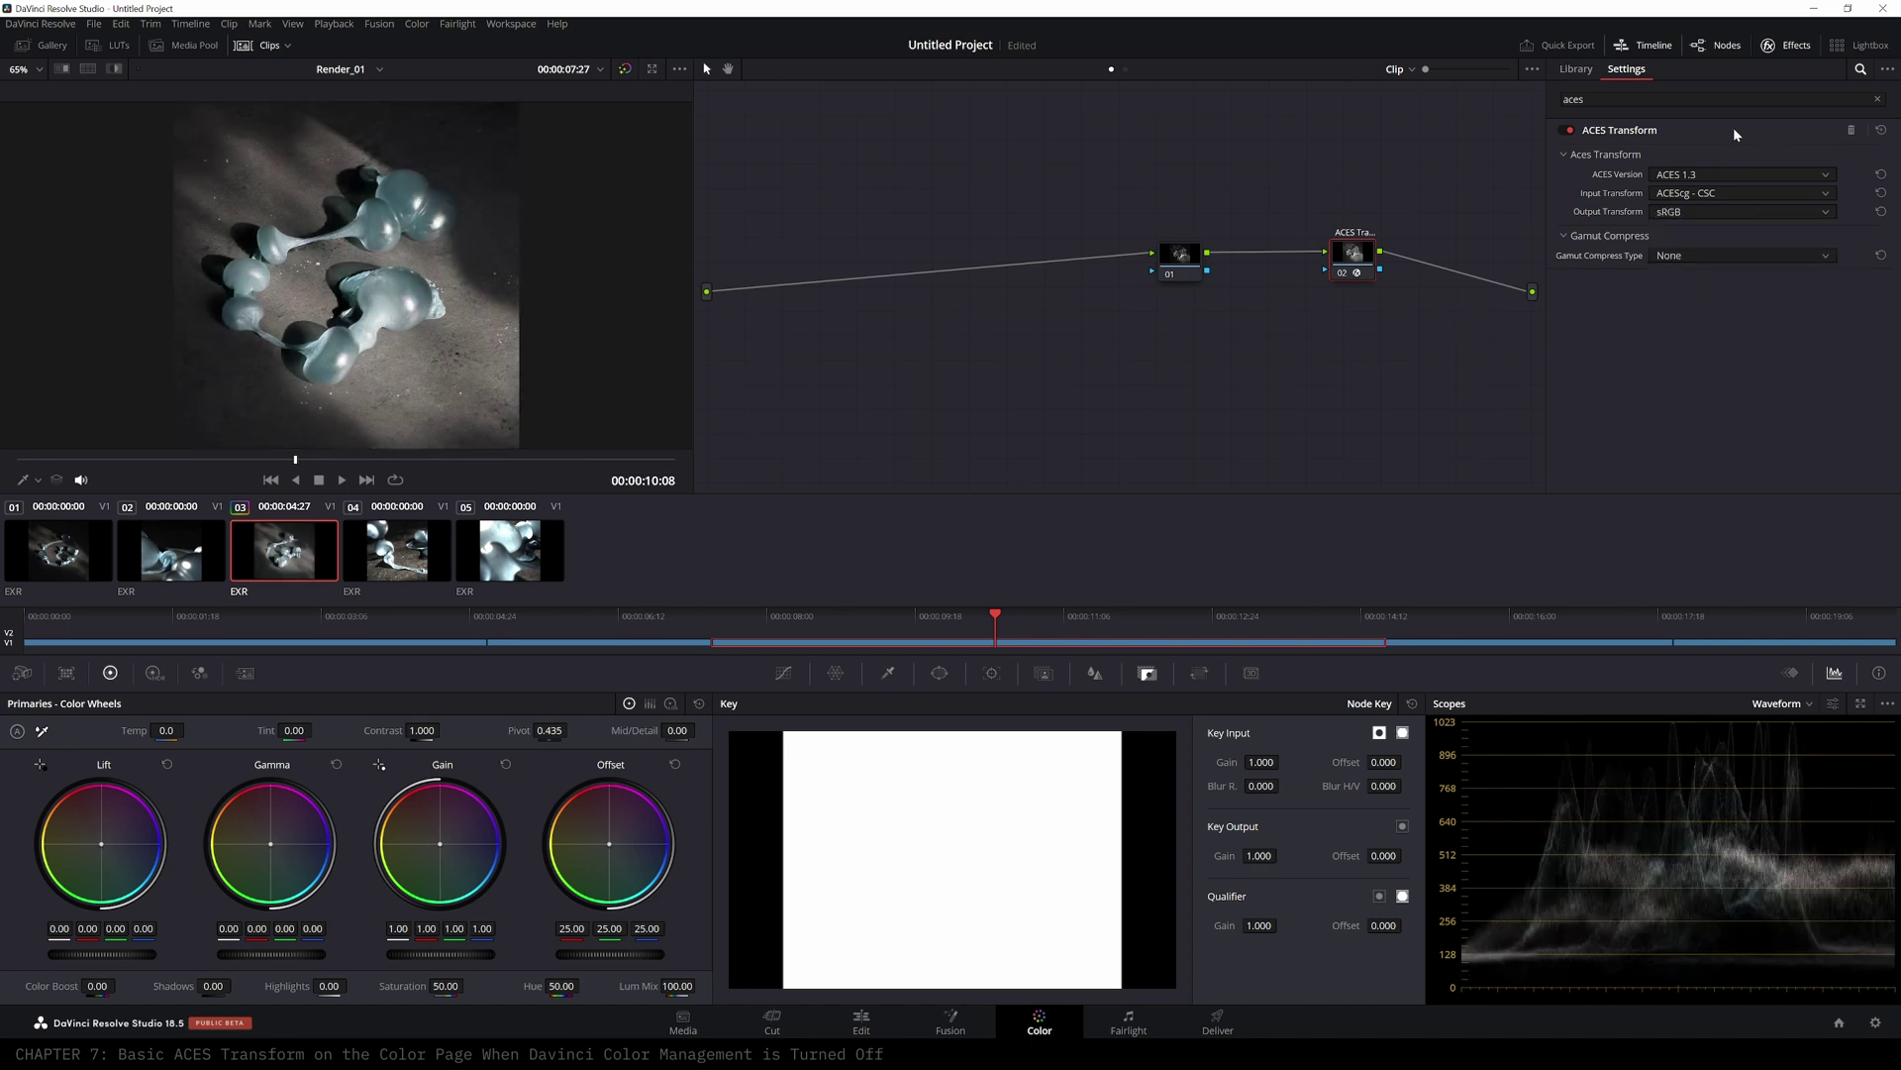
- Widen the Color page viewer and hide the clip thumbnails
mouse_move(1165, 259)
left_mouse_down()
mouse_move(1193, 255)
mouse_move(1176, 254)
left_mouse_up()
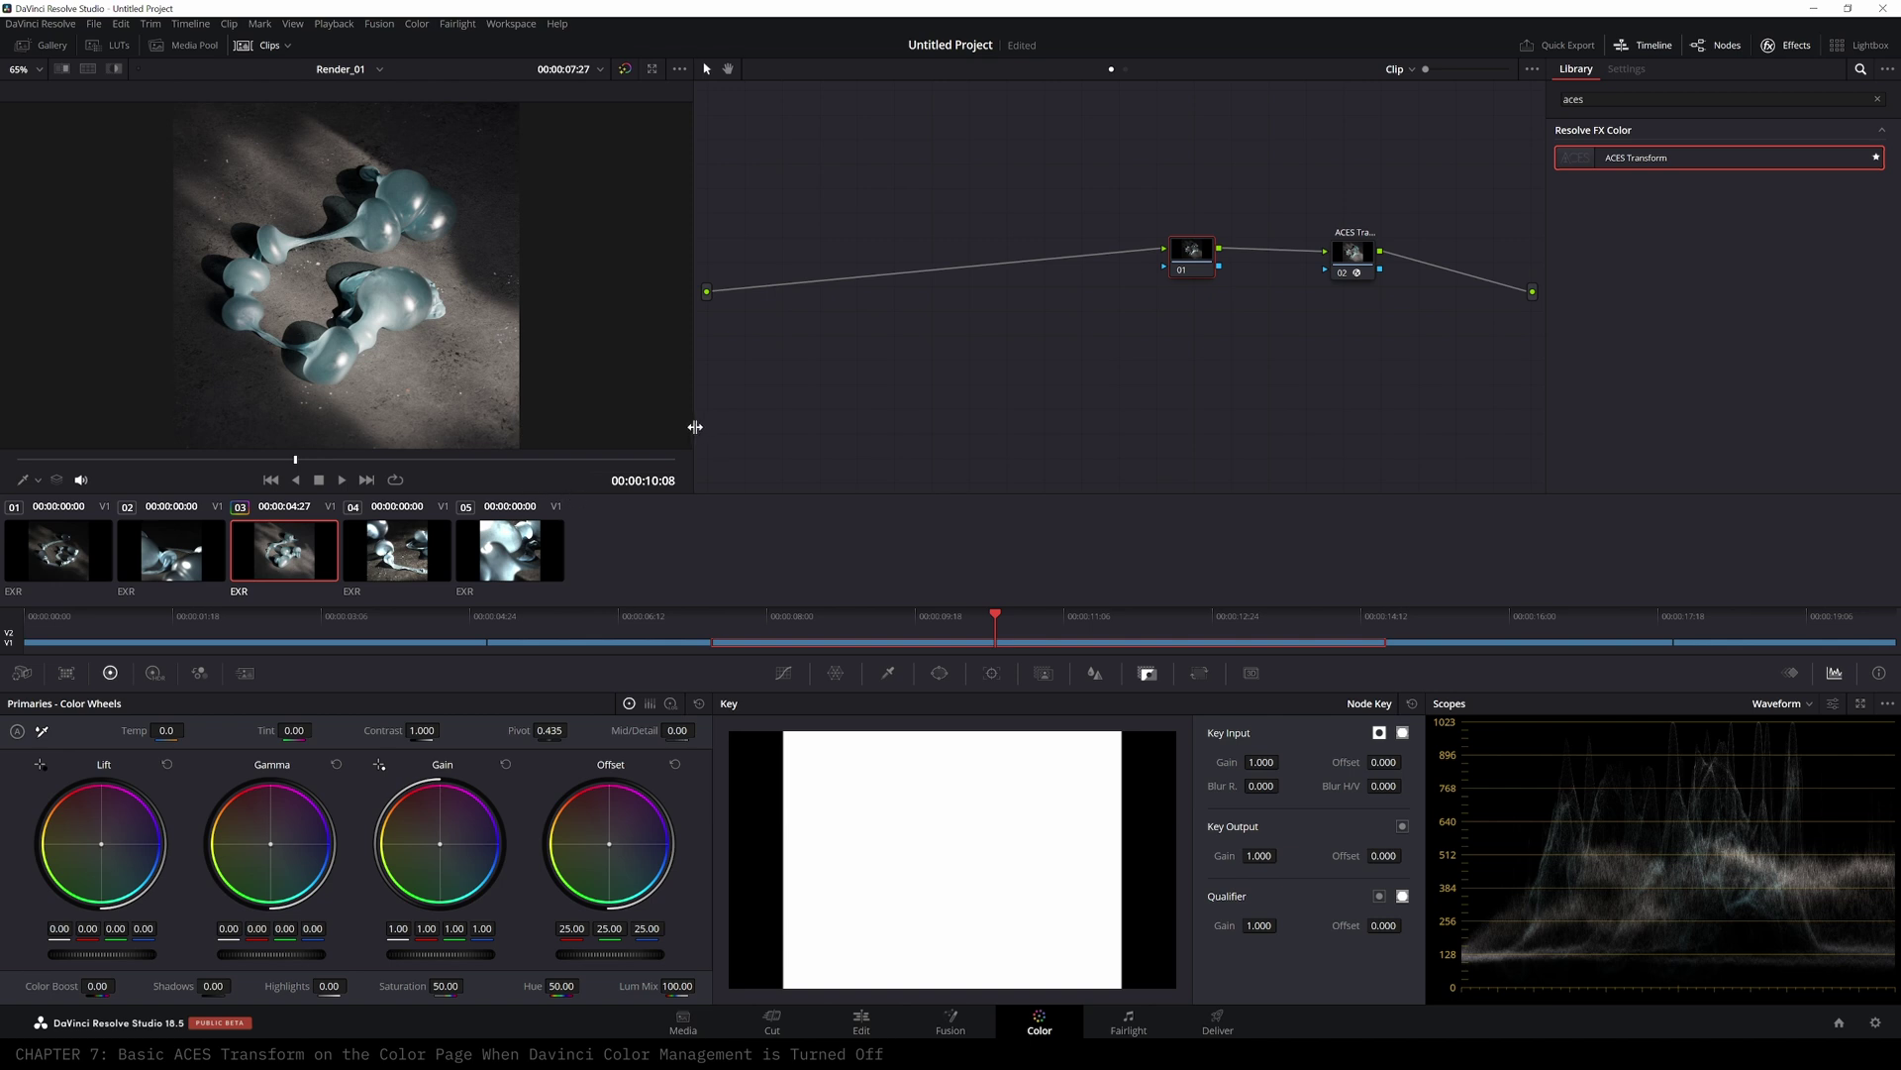
left_click_drag(693, 426, 770, 428)
left_click(272, 45)
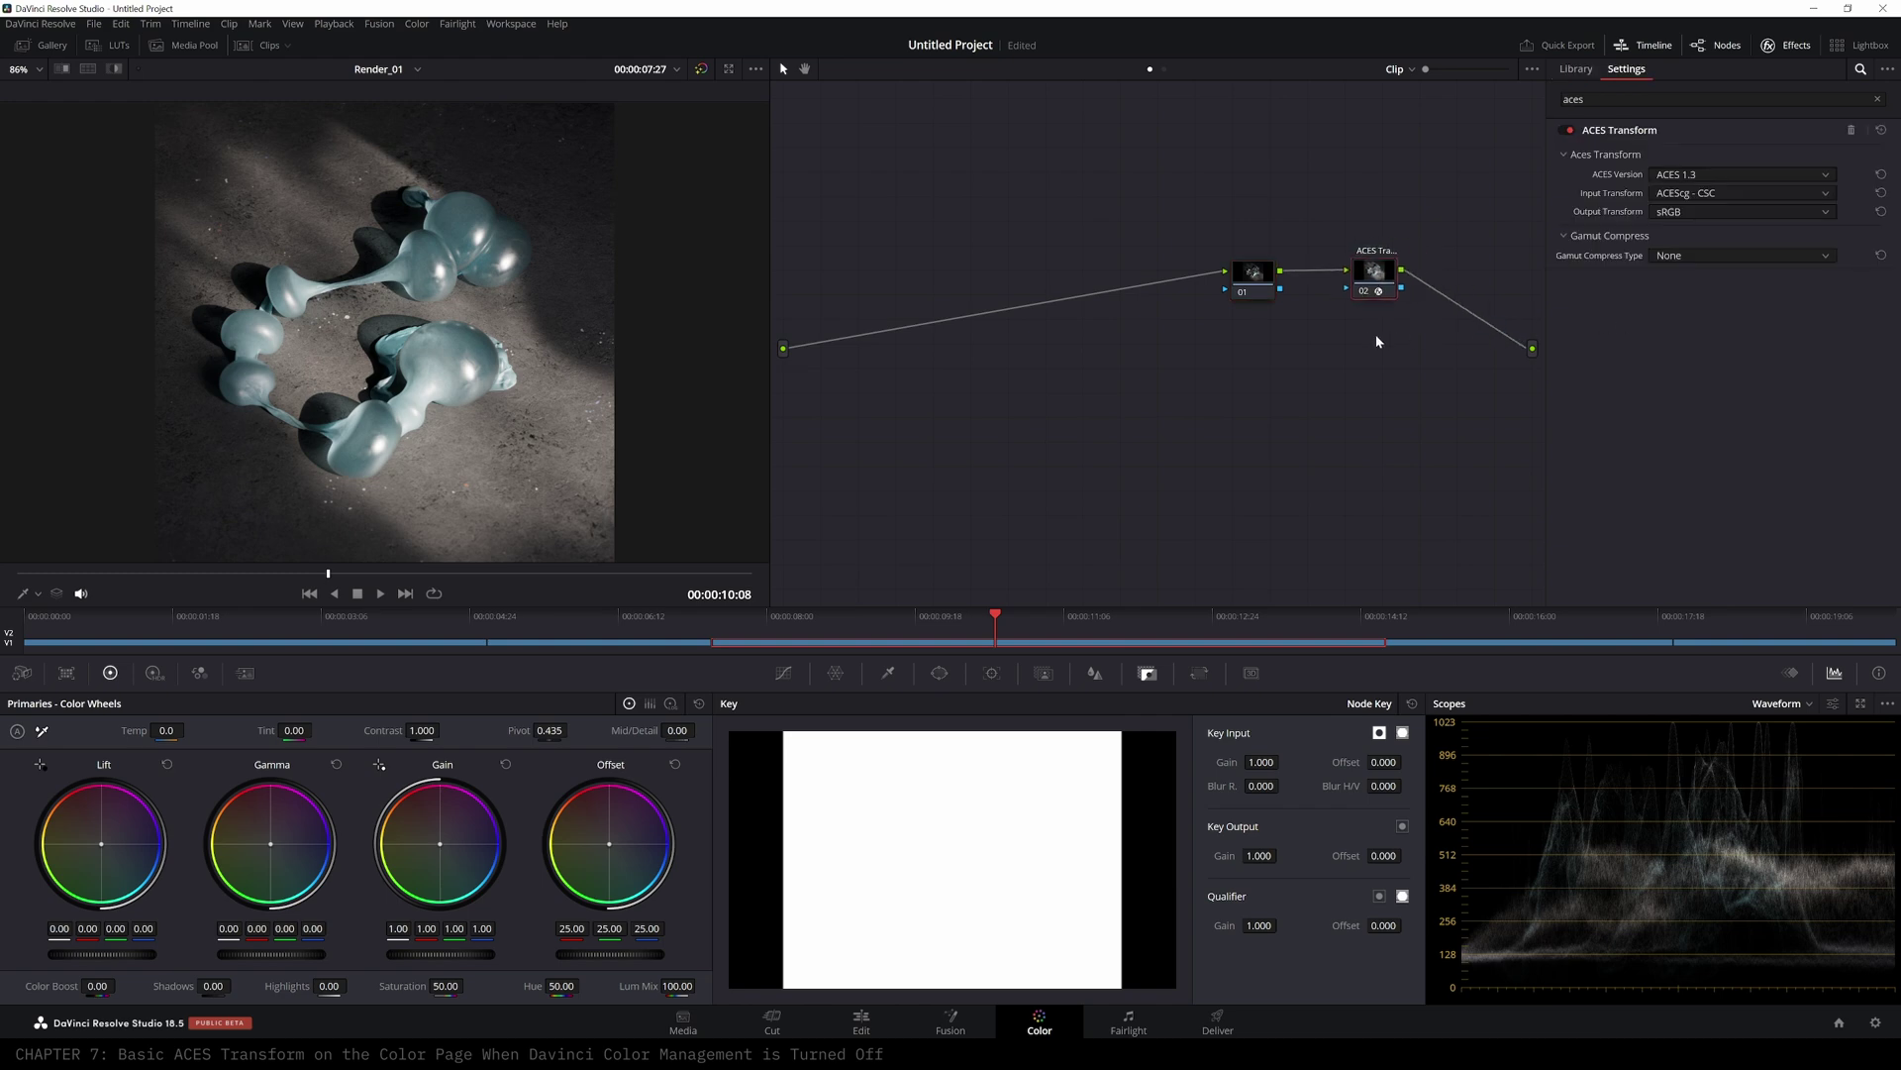
- Switch the ACES Transform node off and on to compare the image, and line up the two nodes
key("ctrl+d")
key("ctrl+d")
key("ctrl+d")
key("ctrl+d")
key("ctrl+d")
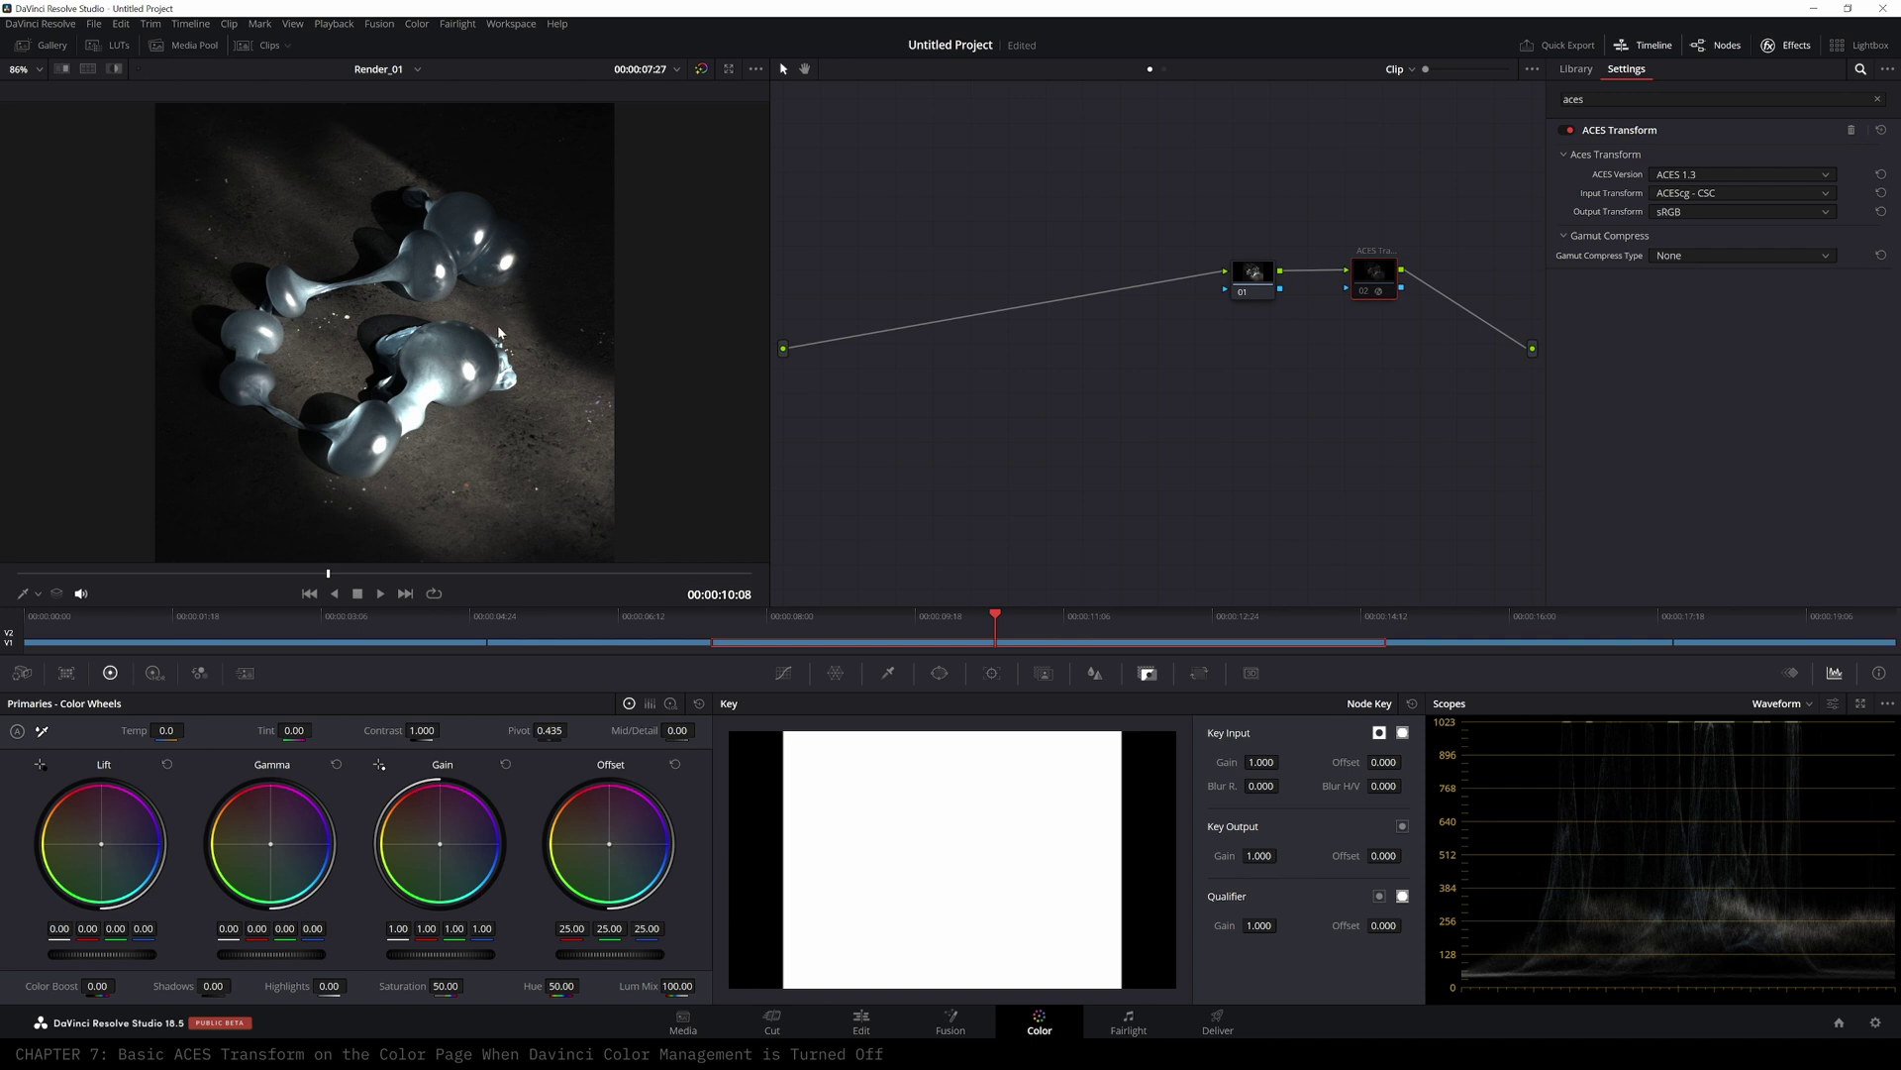
left_click_drag(1384, 270, 1370, 265)
key("ctrl+d")
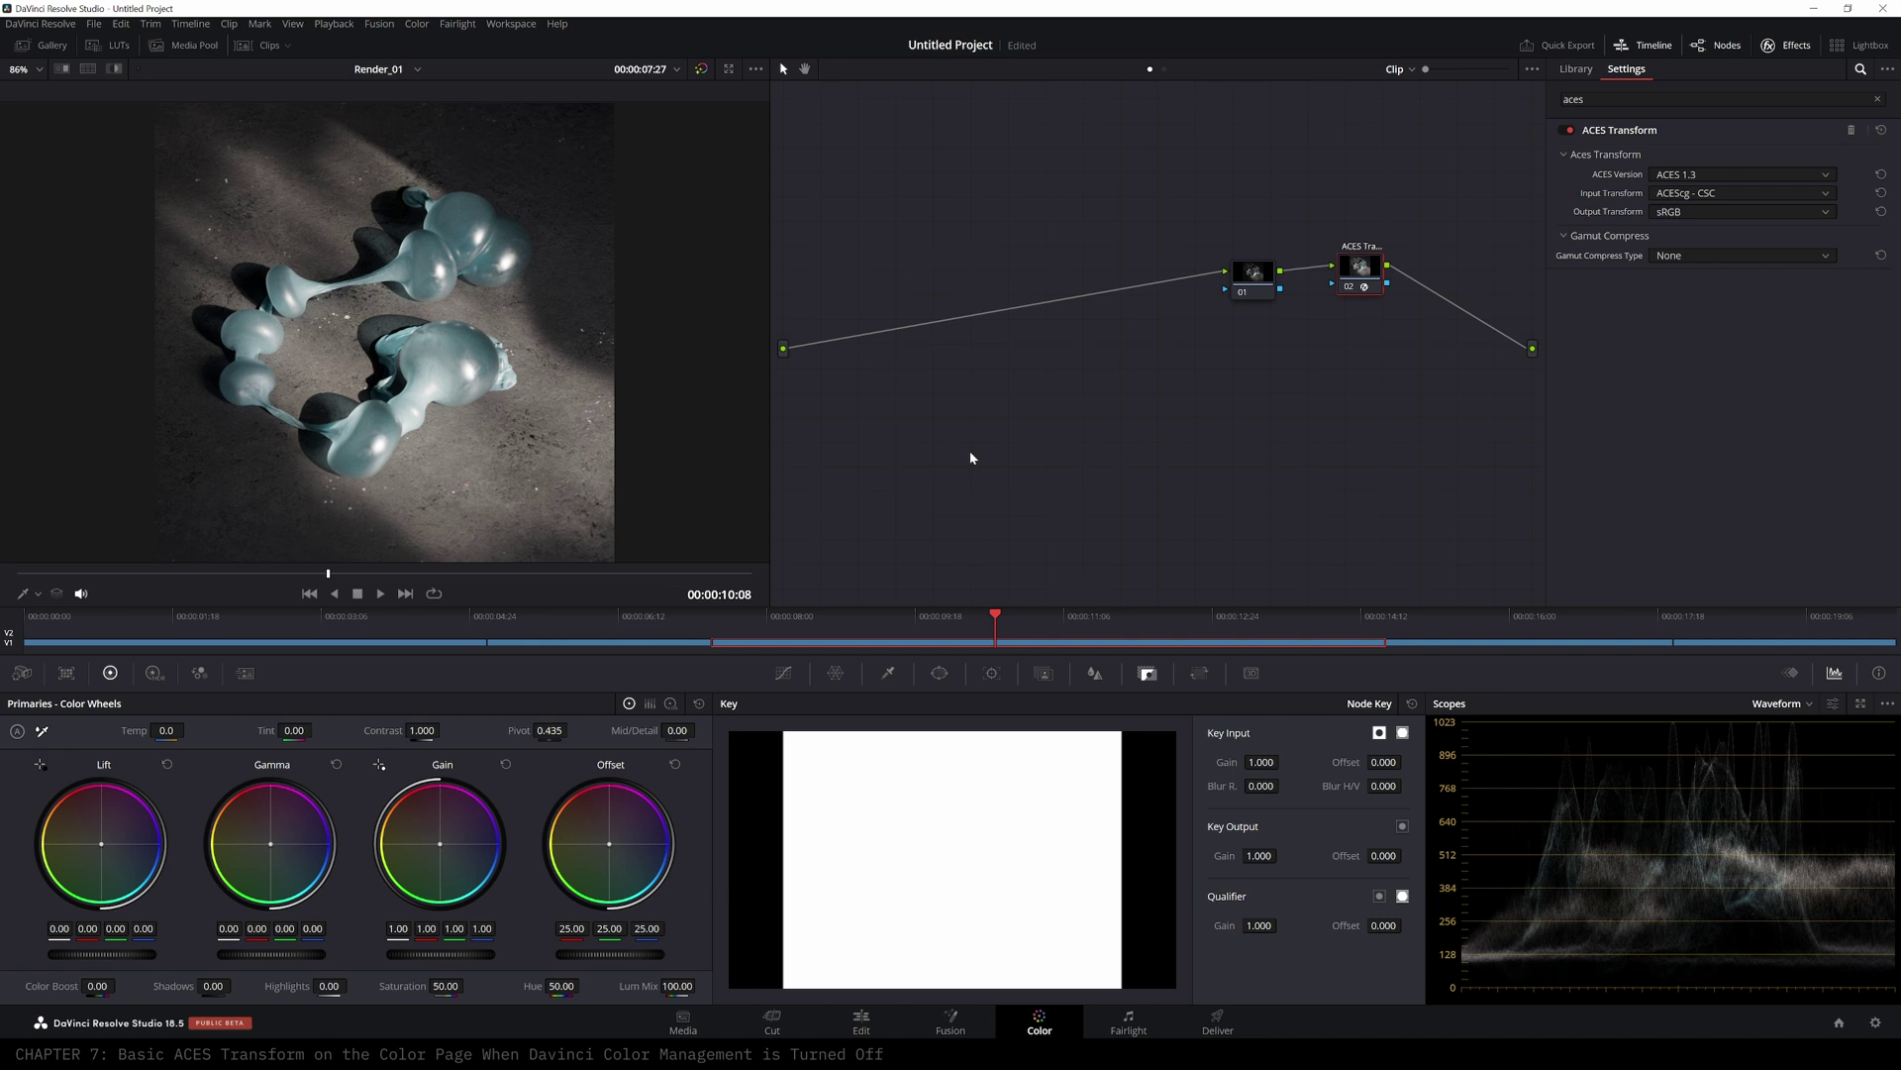
left_click_drag(1371, 269, 1351, 284)
left_click_drag(1260, 273, 1271, 273)
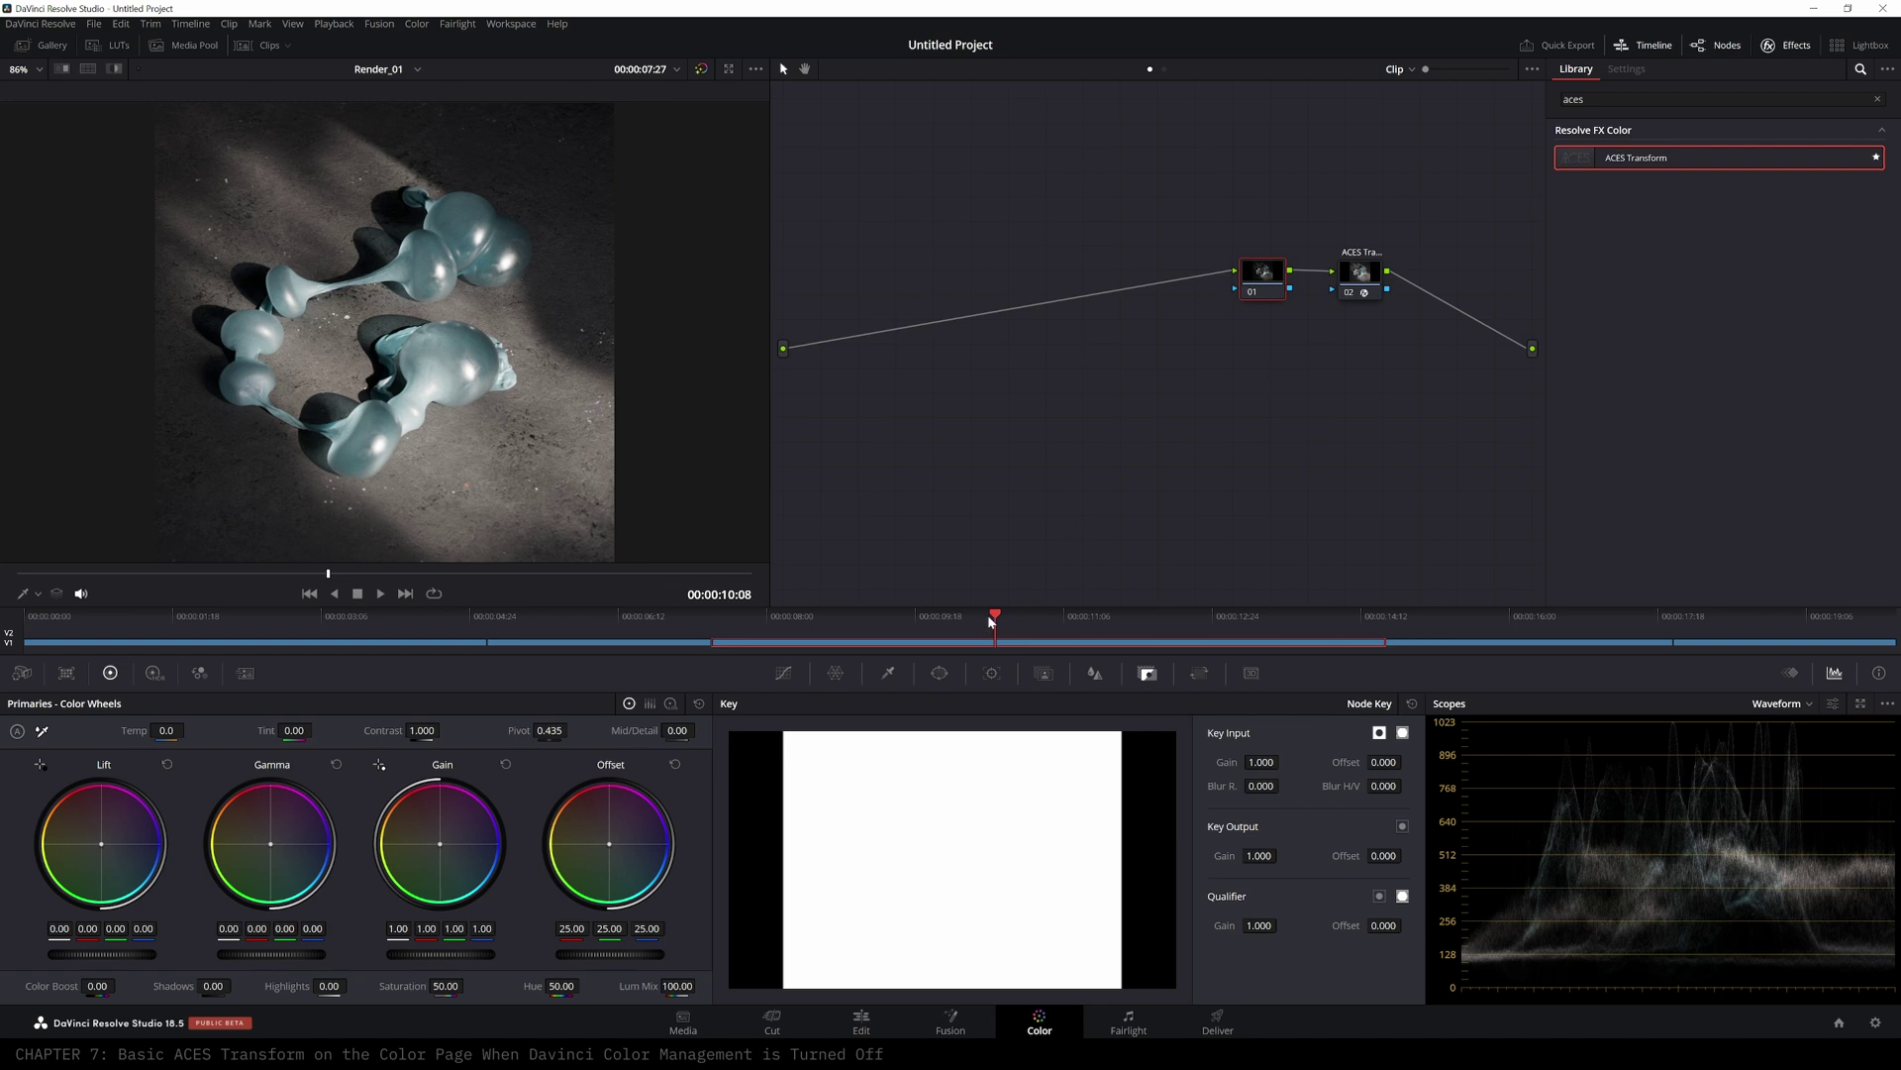
- Insert an ACES Transform node after node 01 on the second clip and set its input transform to ACEScg - CSC
left_click_drag(995, 616, 604, 624)
left_click_drag(1565, 163, 1280, 257)
left_click(1743, 194)
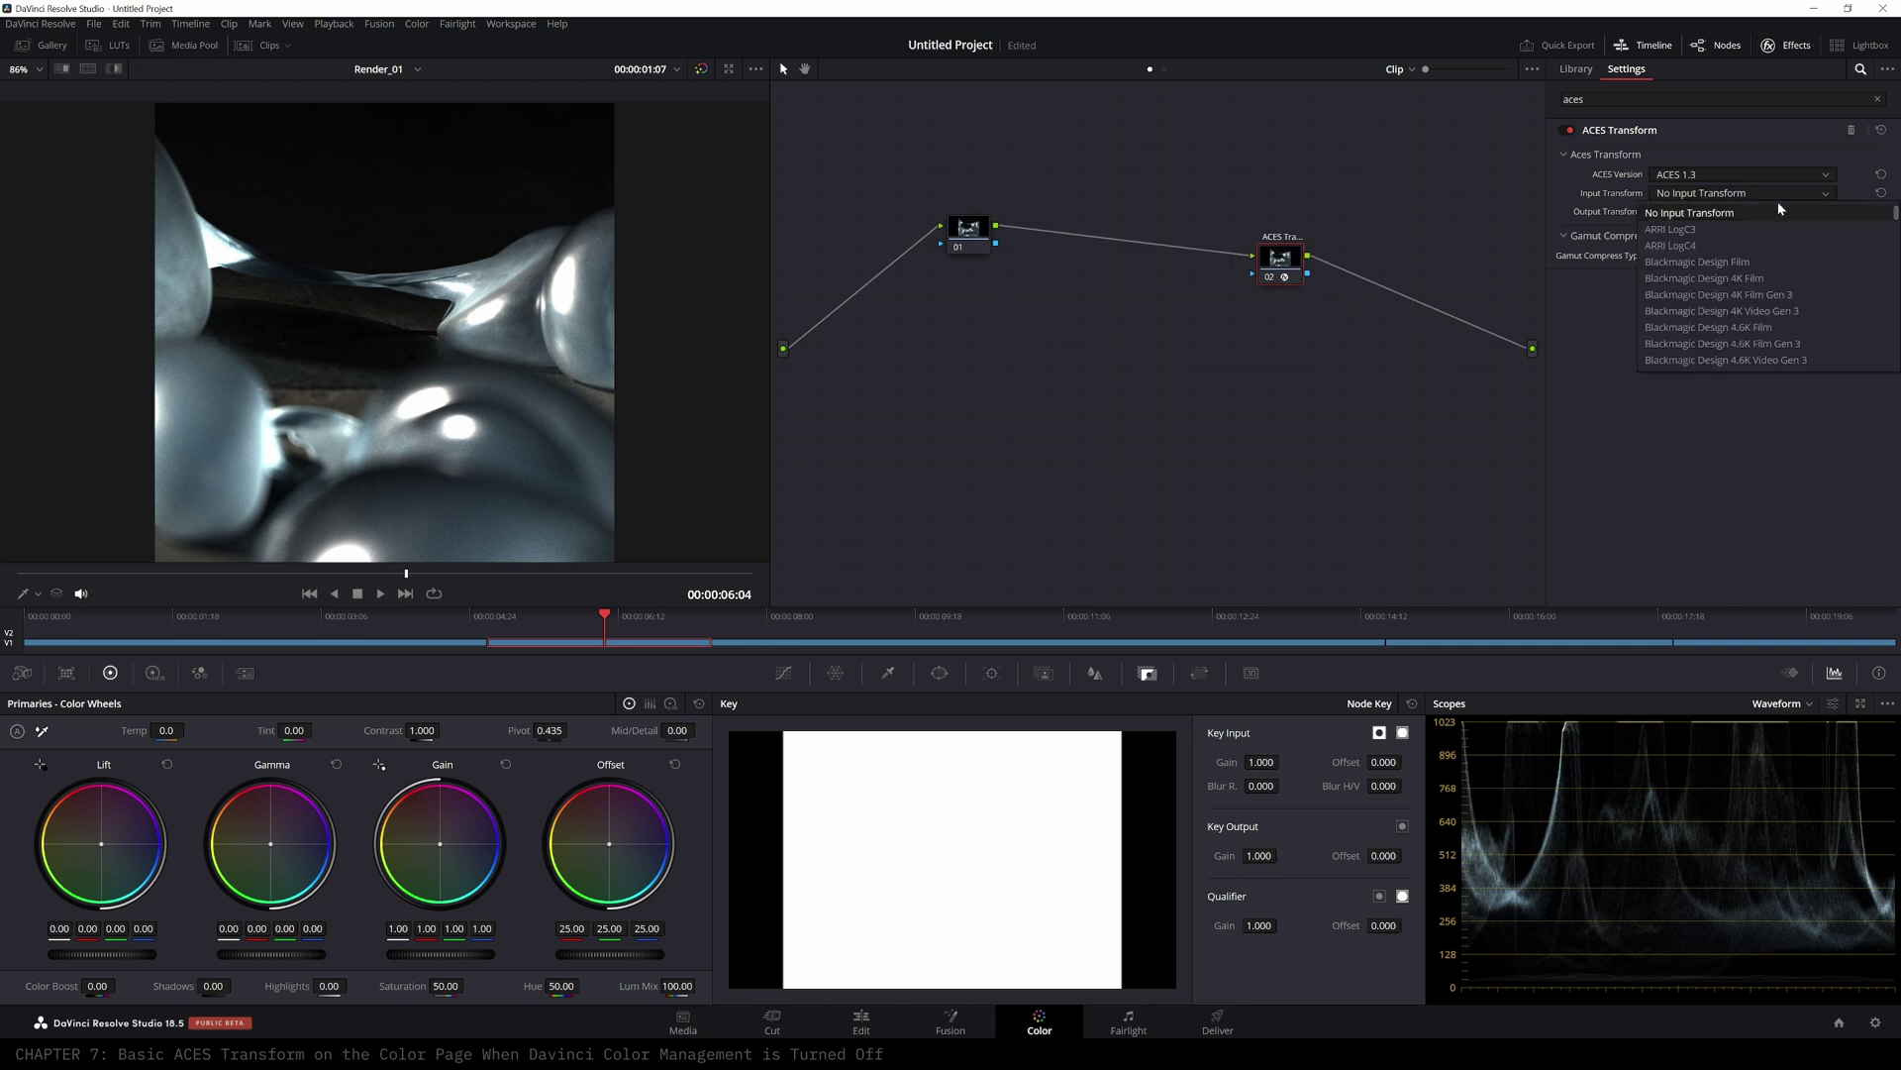
scroll(1854, 242, "down", 20)
left_click(1855, 241)
left_click(1812, 193)
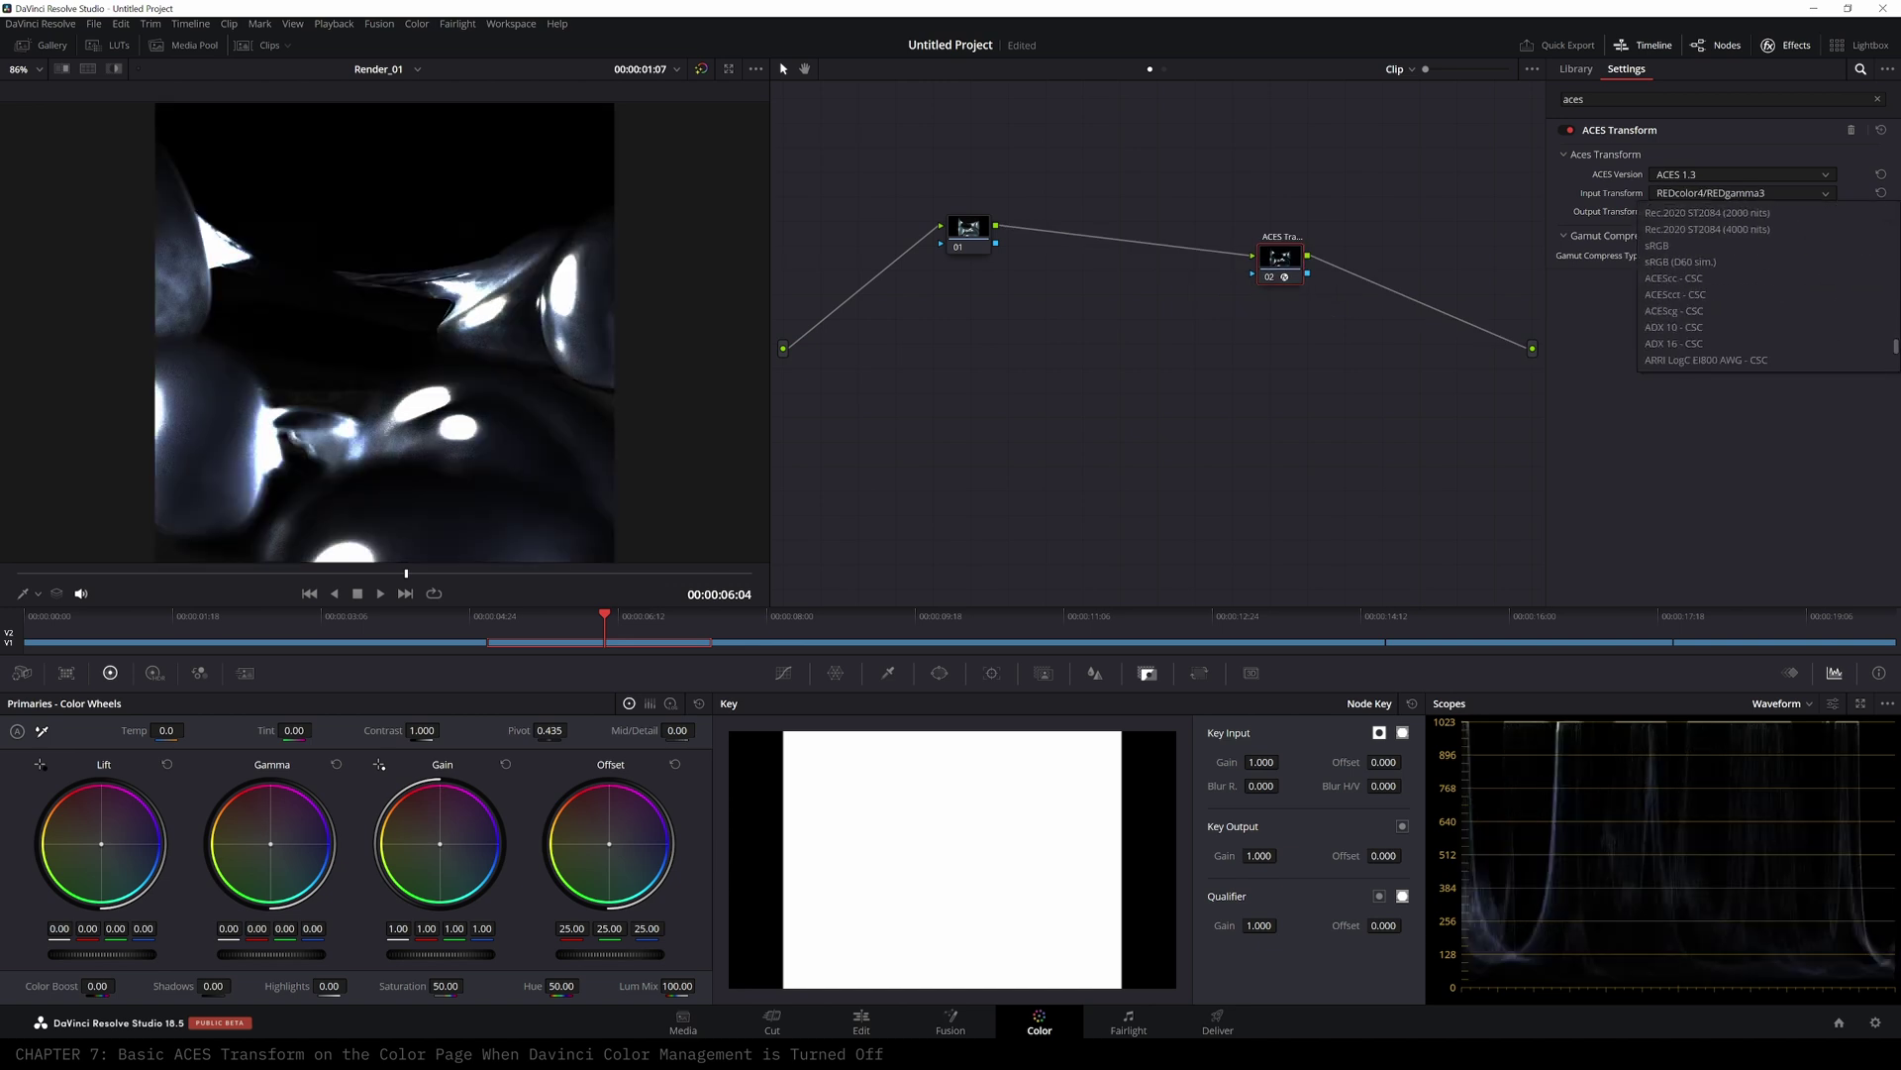
left_click(1710, 326)
- Set the second clip's ACES output transform to sRGB and align its two nodes
left_click(1810, 212)
left_click_drag(1865, 245, 1857, 332)
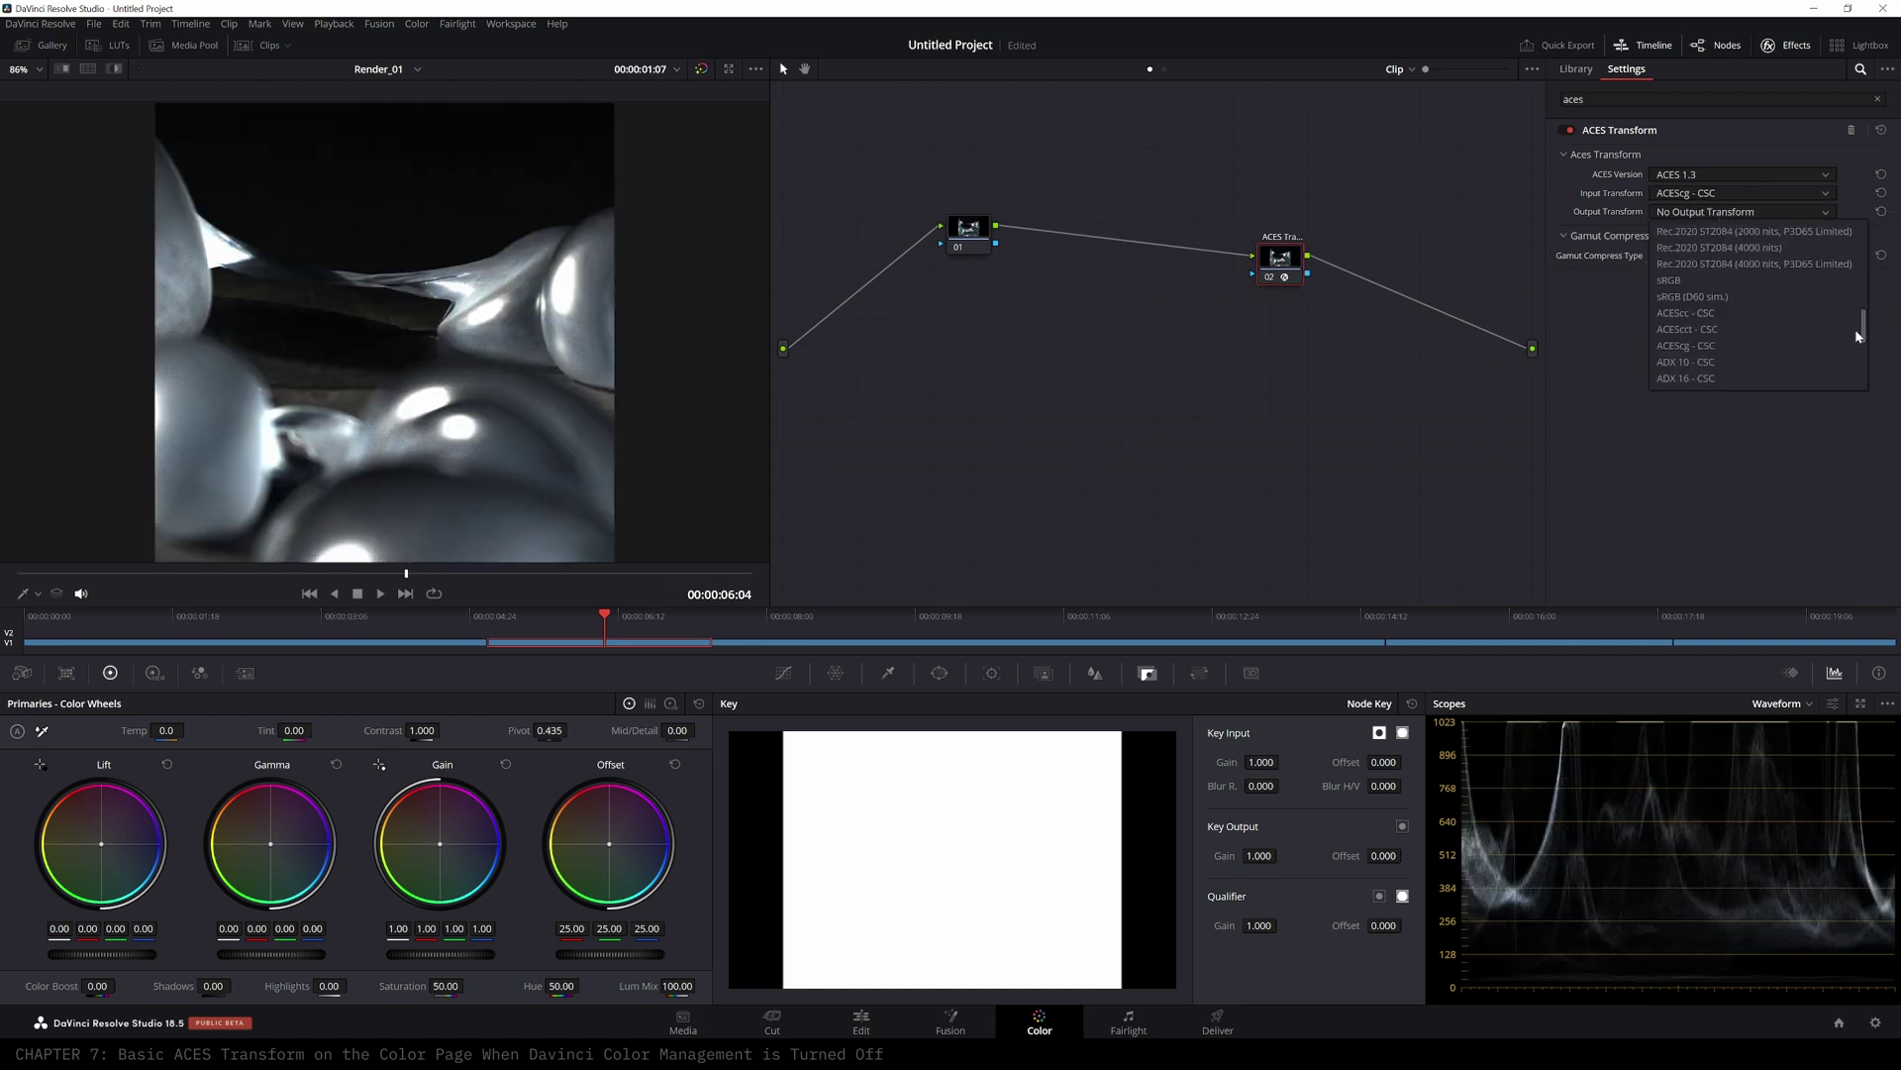
left_click(1735, 281)
left_click_drag(979, 238, 1172, 259)
left_click_drag(1298, 272, 1315, 264)
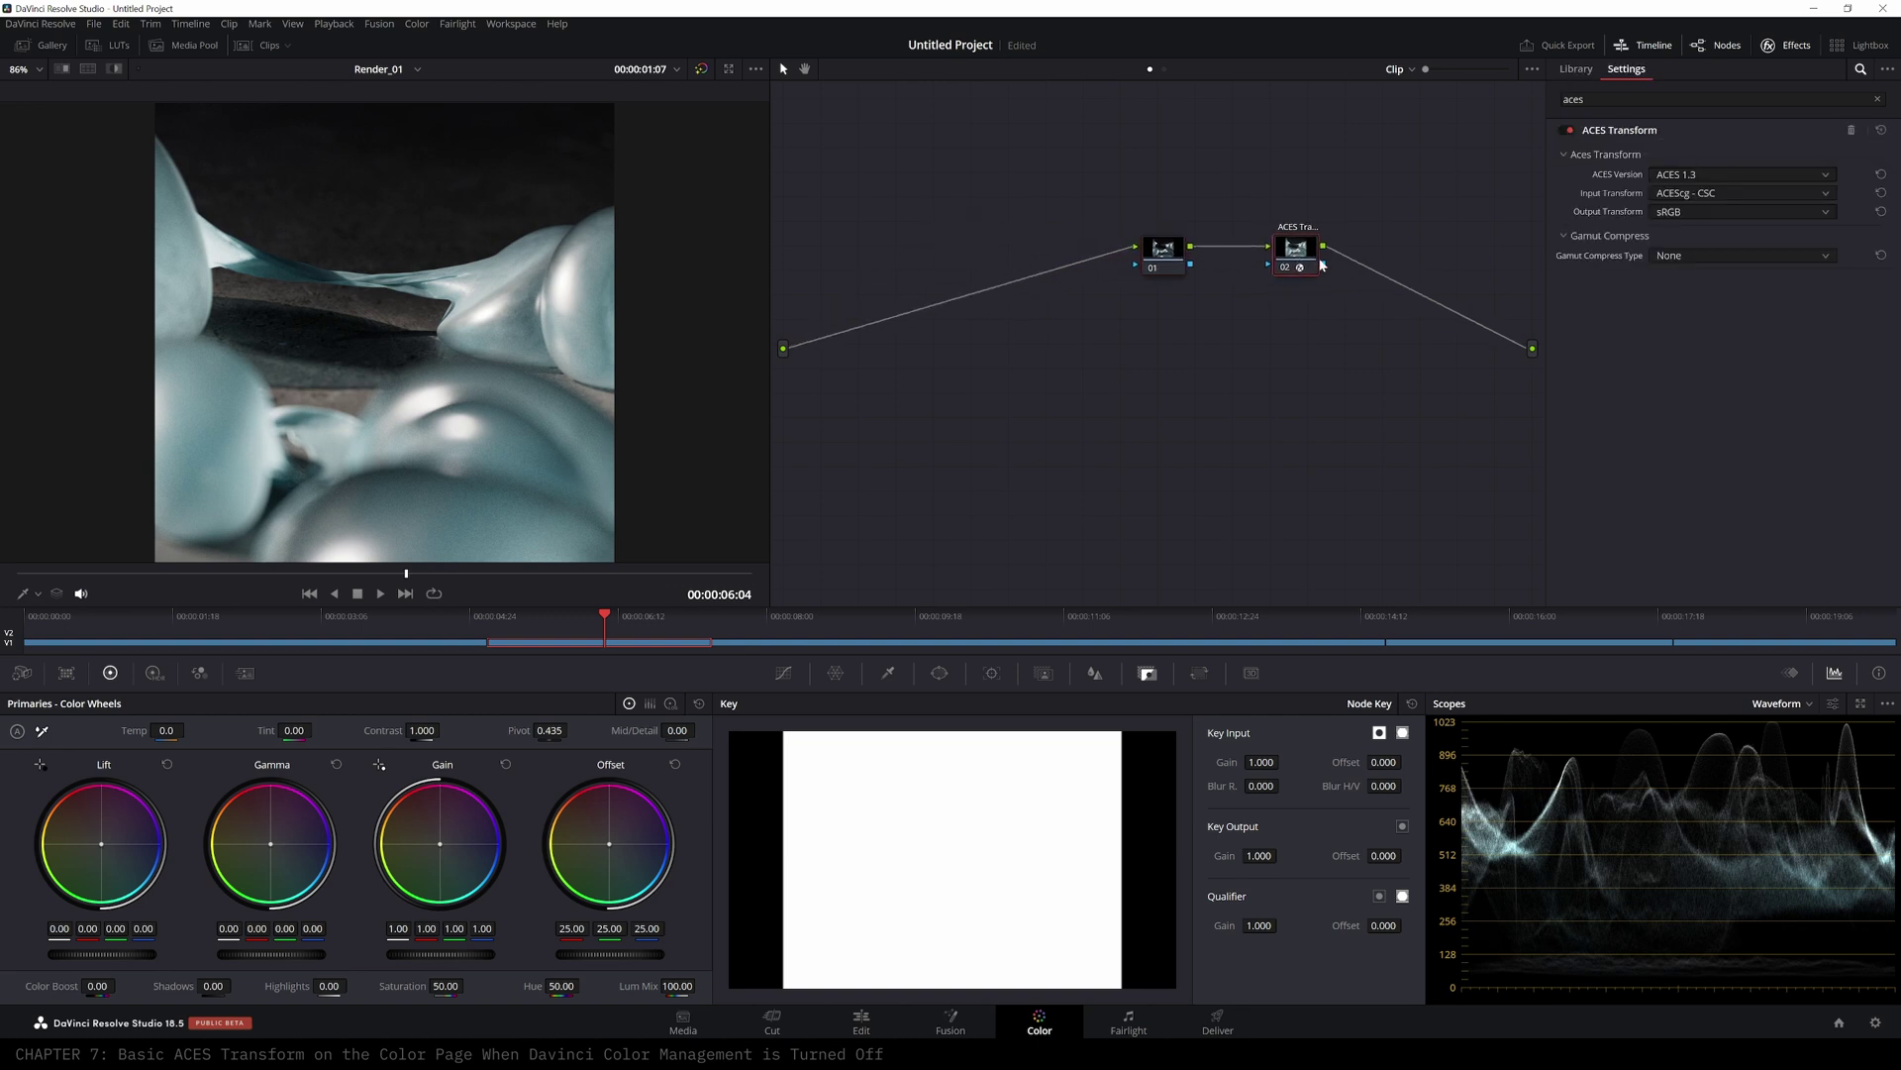
- Show the clip thumbnails and copy the existing ACES grade onto clip 01
left_click(347, 642)
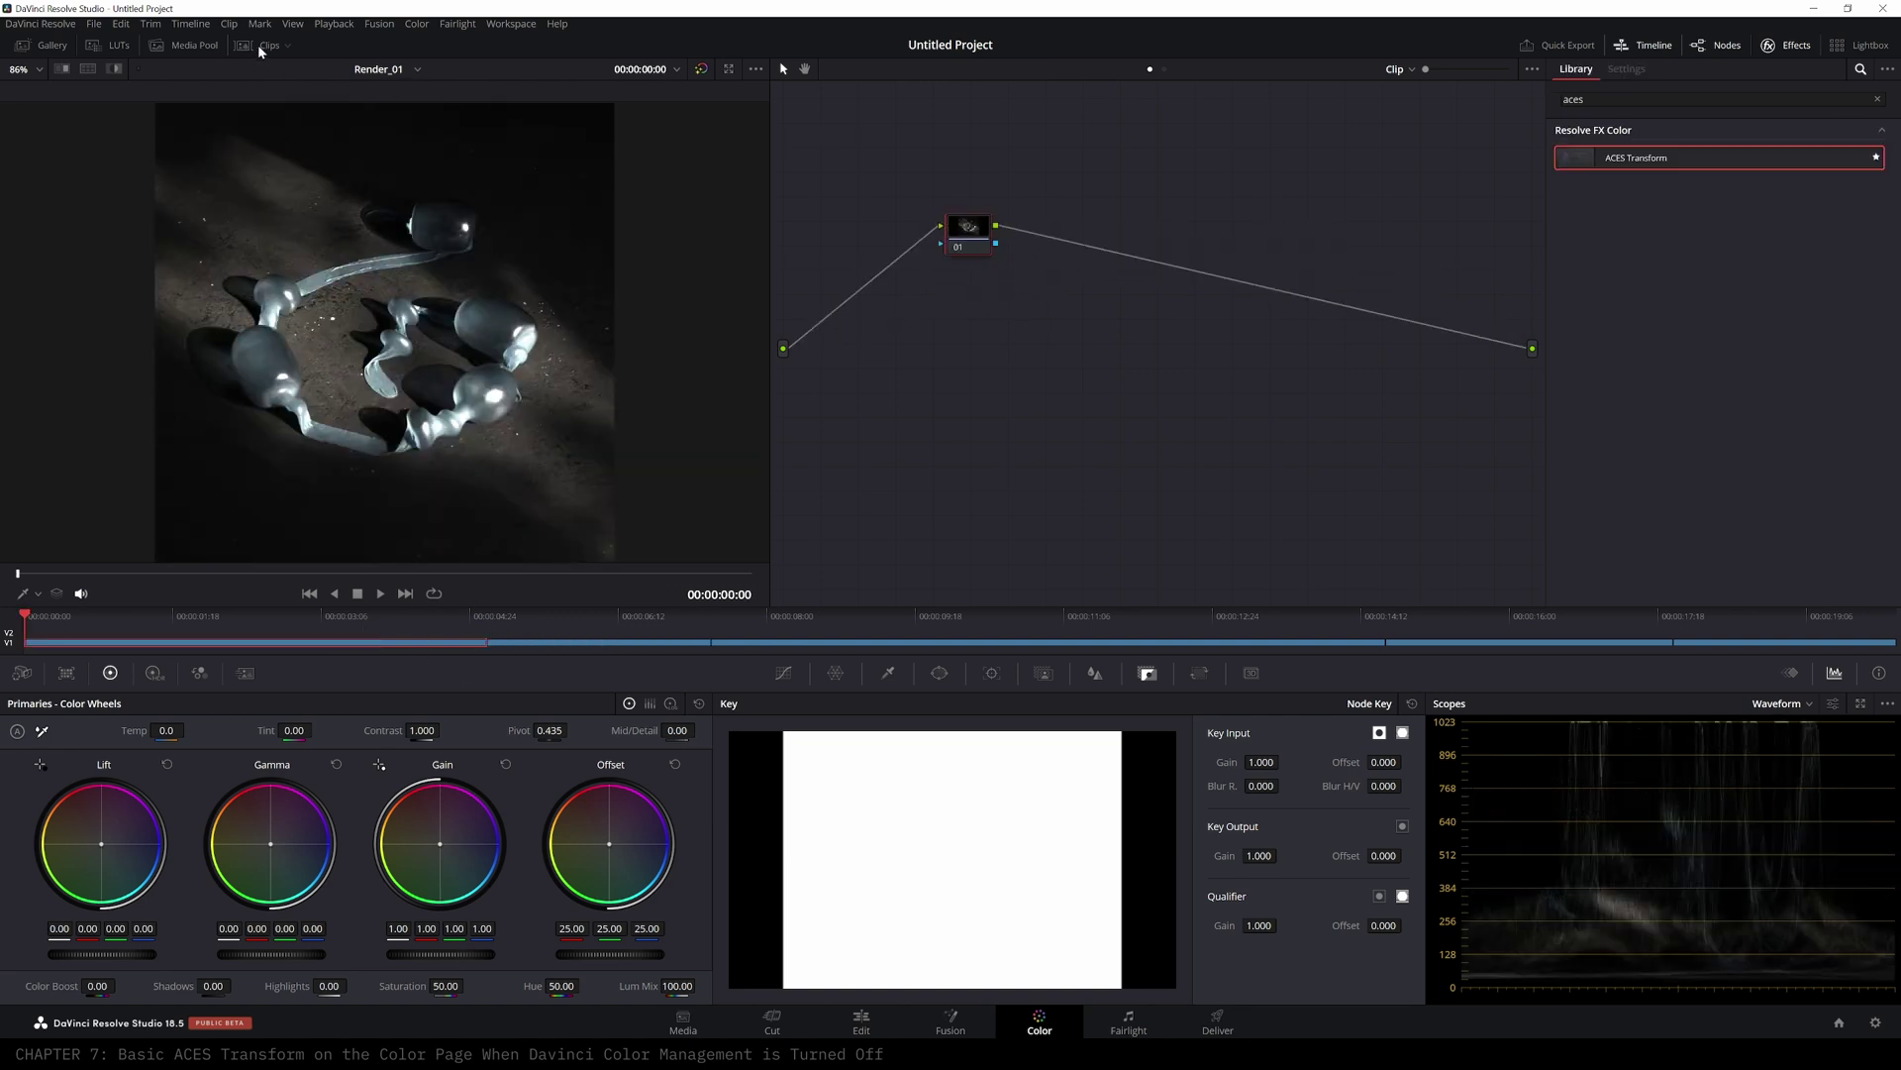
left_click(256, 49)
left_click(391, 560)
left_click(309, 551)
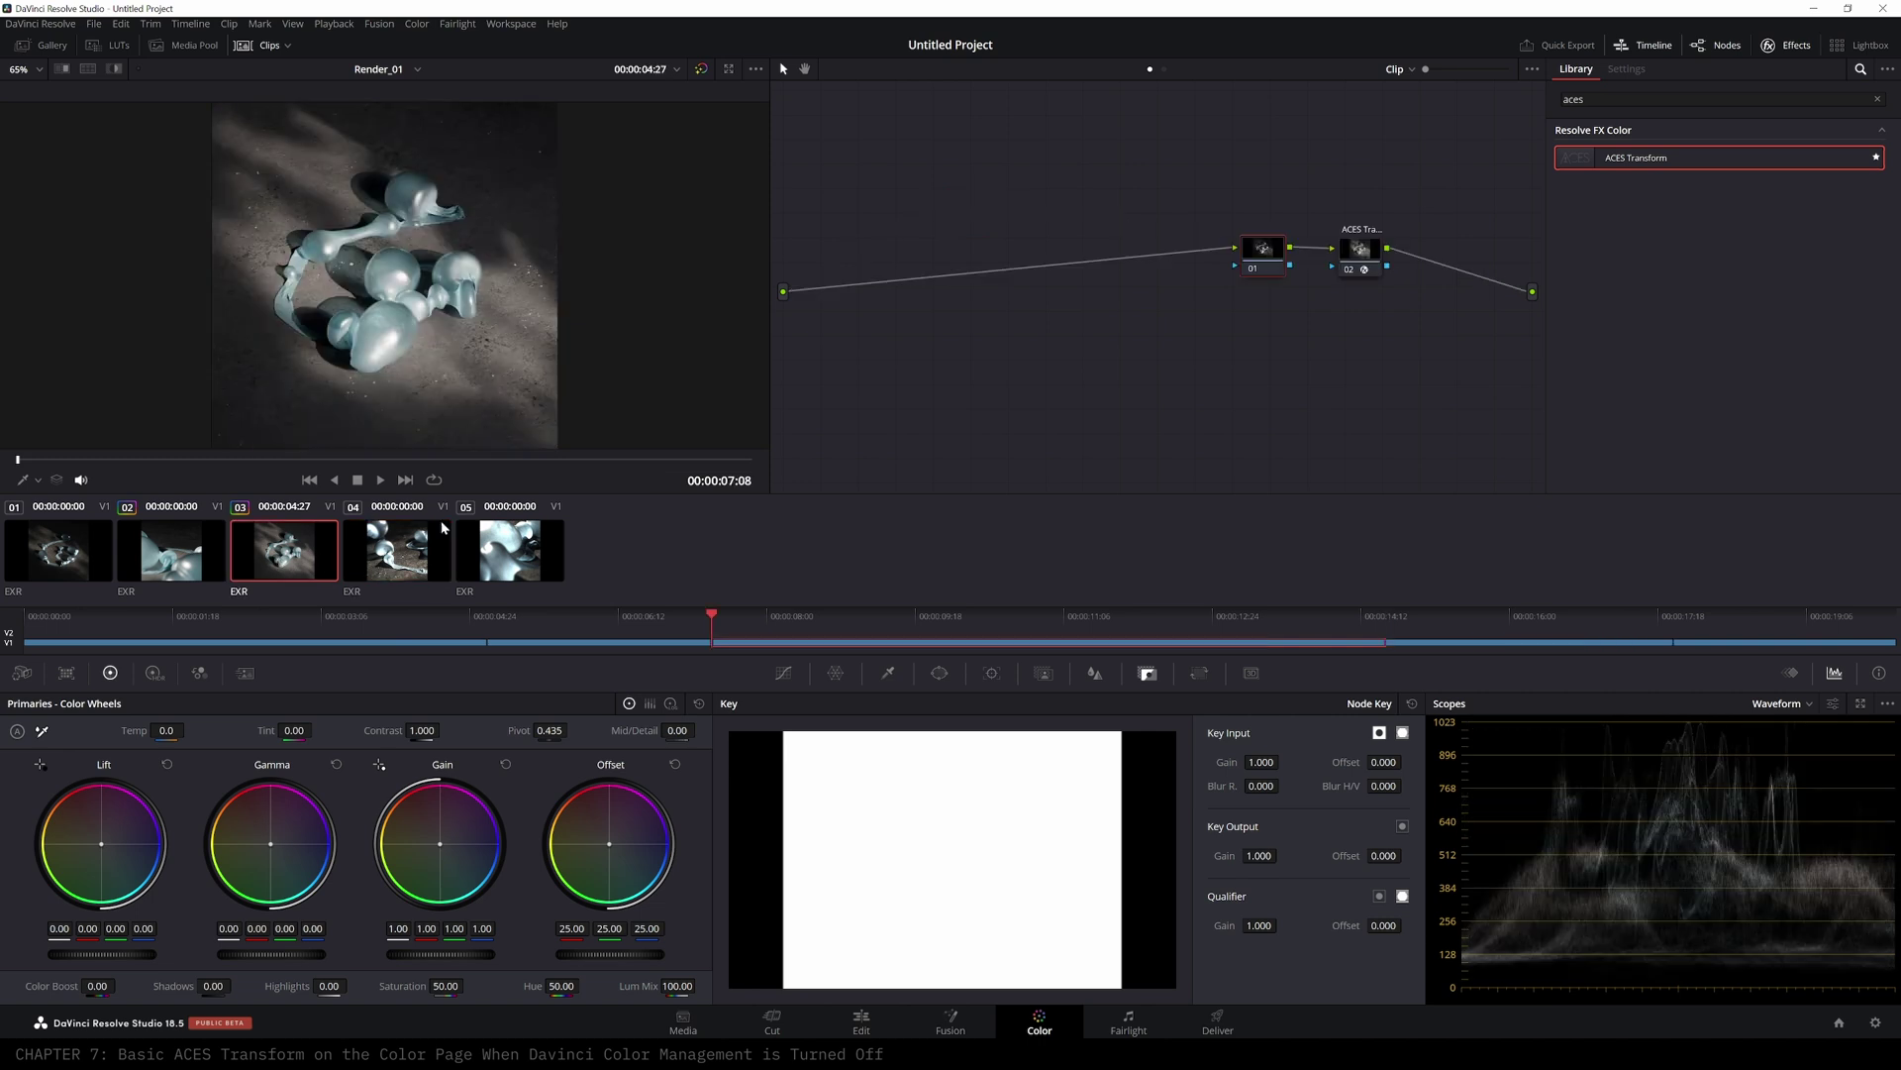
left_click(81, 563)
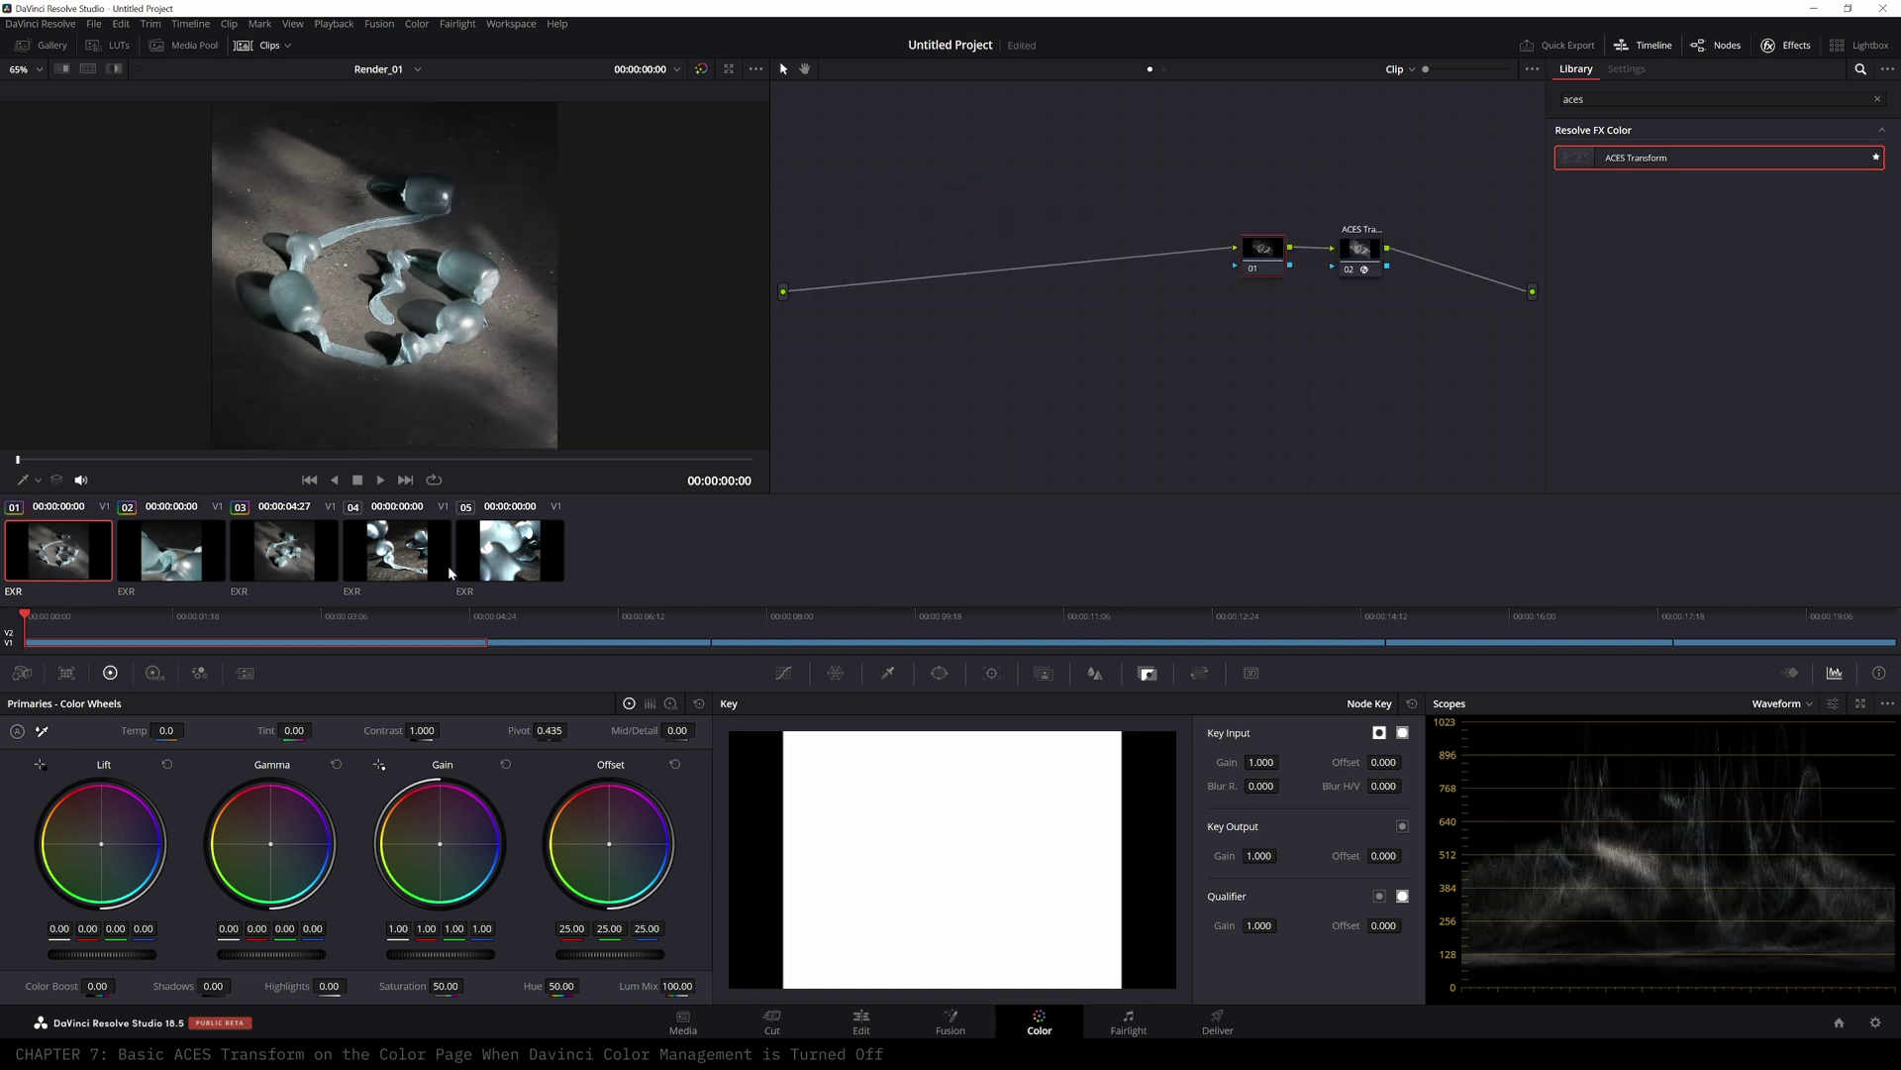
- Copy clip 03's ACES grade onto clip 04 and clip 04's grade onto clip 05
left_click(414, 566)
middle_click(276, 561)
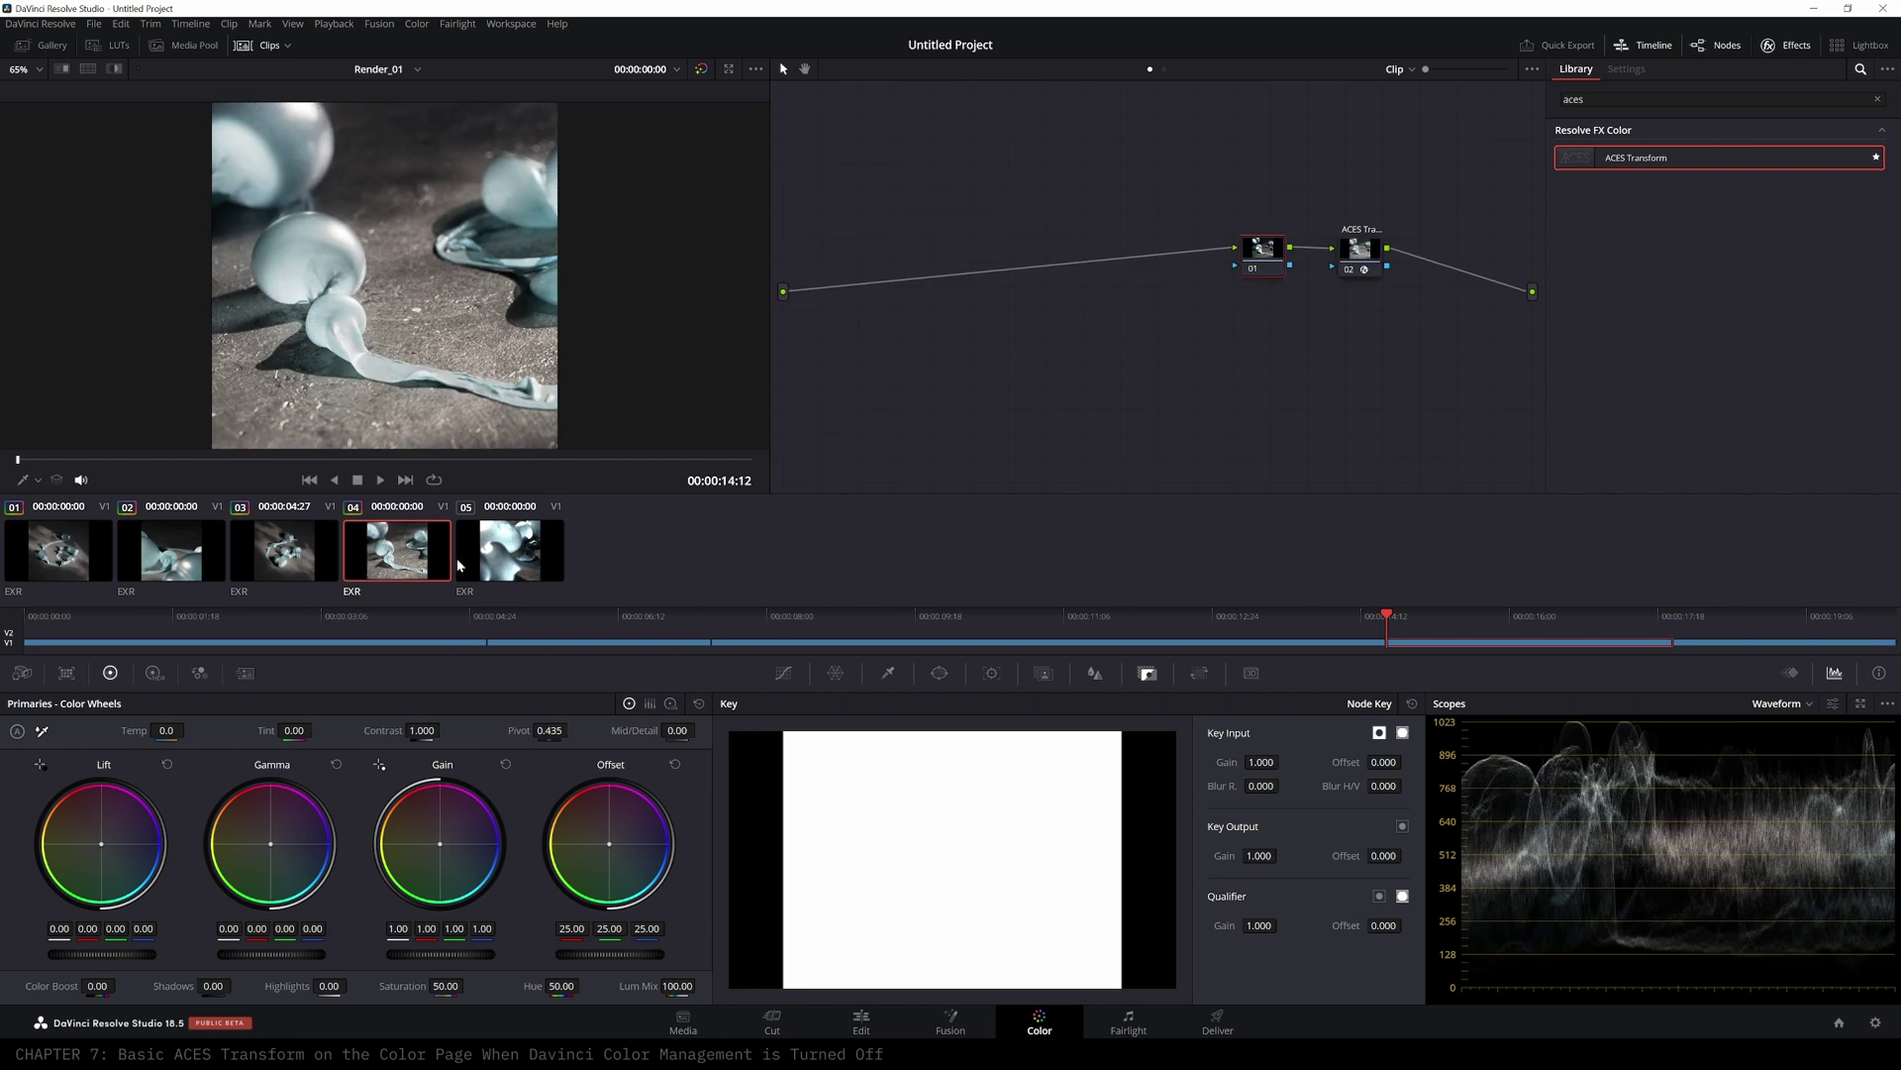
left_click(500, 561)
middle_click(403, 559)
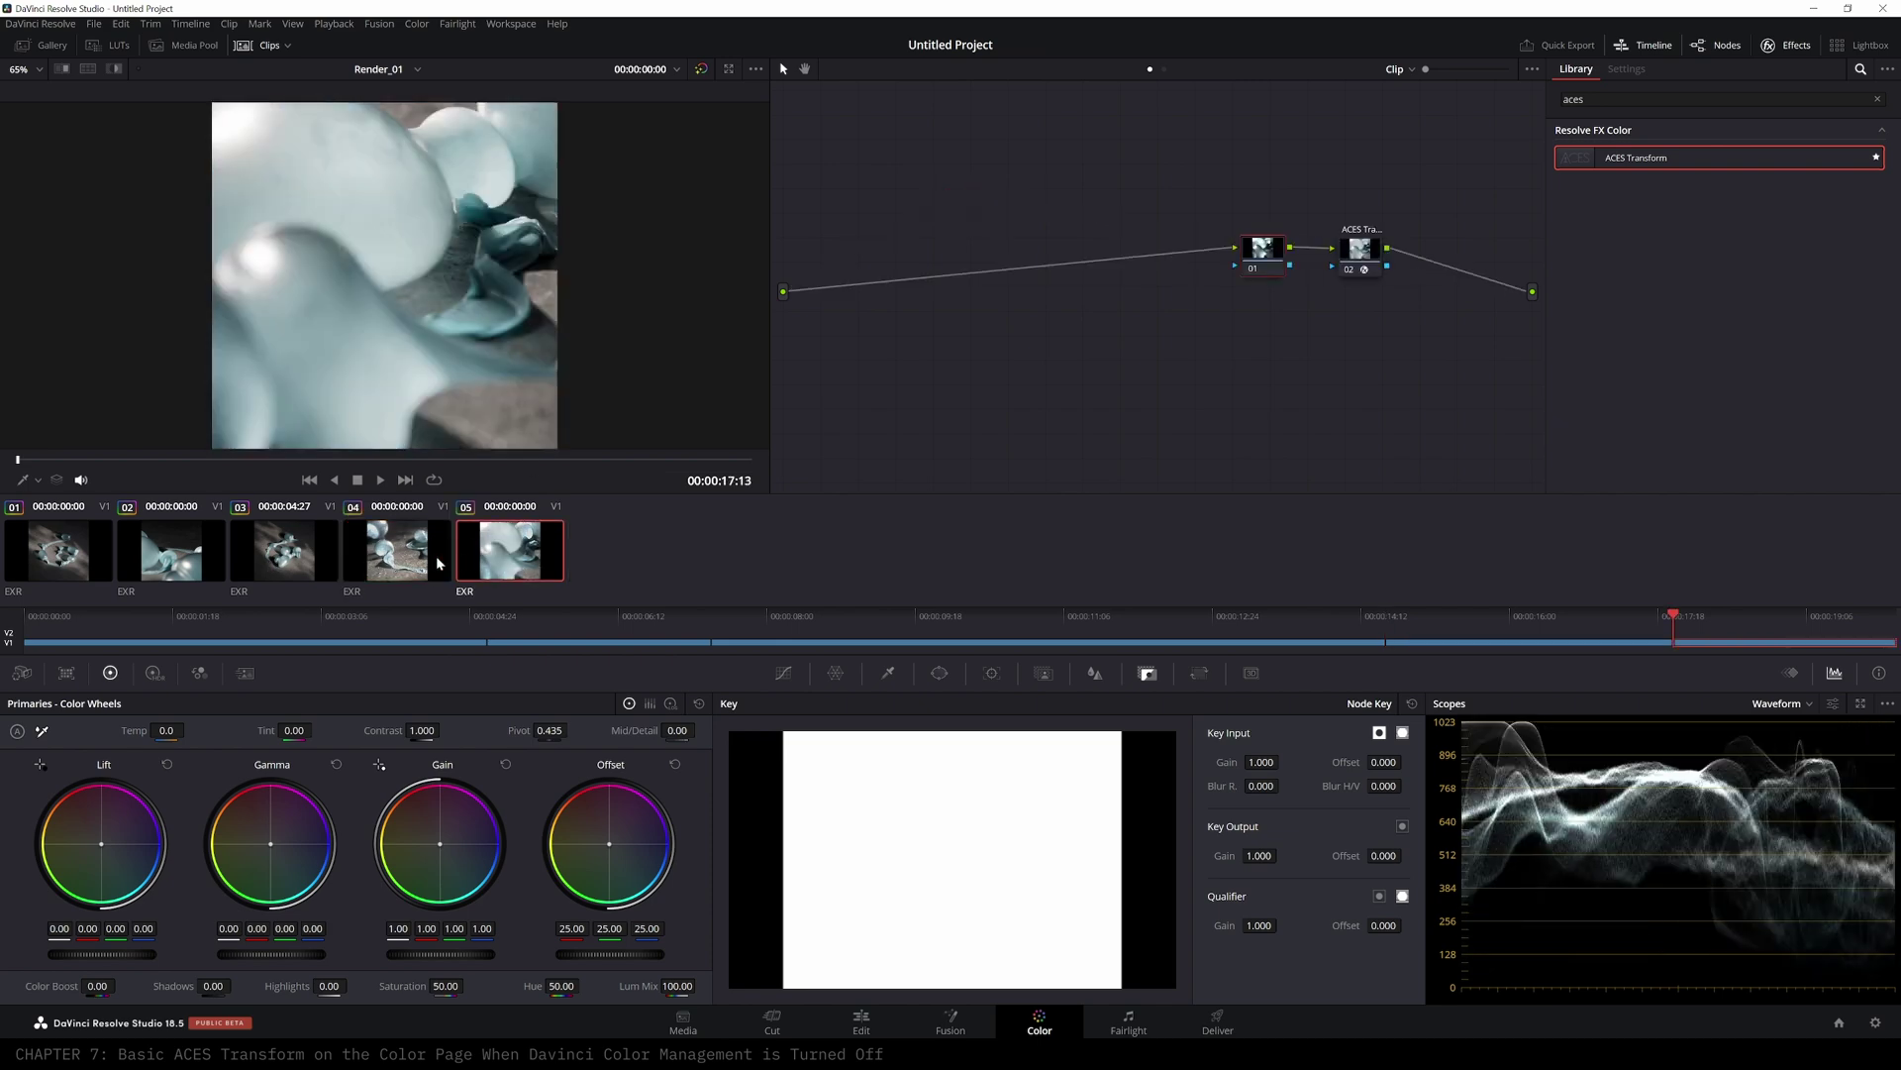
- Step through all five clips to examine the ACES Transform on each one
left_click(404, 556)
left_click(287, 554)
left_click(168, 549)
left_click(93, 547)
left_click(154, 550)
left_click(266, 552)
left_click(381, 556)
left_click(493, 540)
- On clip 02, spread the nodes apart and add two serial nodes between node 01 and the ACES Transform
left_click_drag(1525, 624, 617, 630)
left_click_drag(1166, 243, 1354, 241)
left_click_drag(1196, 241, 1131, 253)
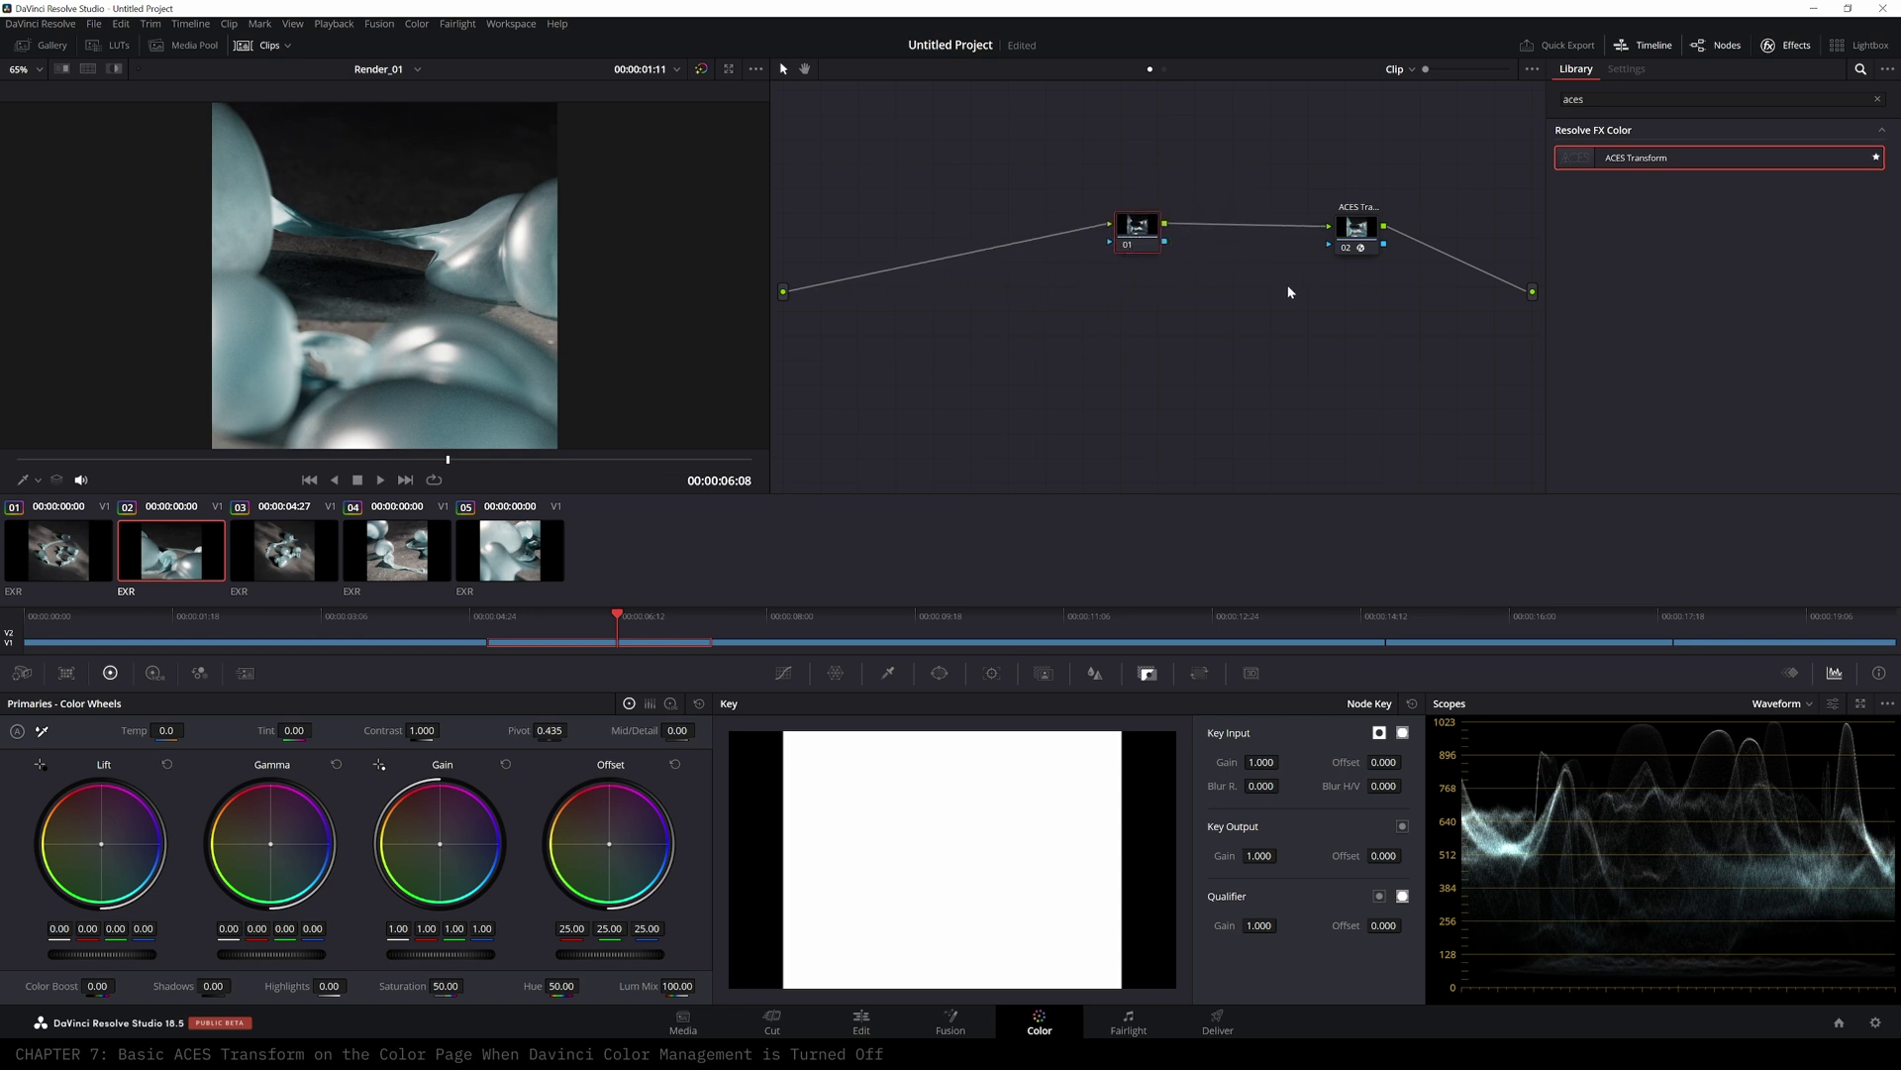
key("alt+s")
key("alt+s")
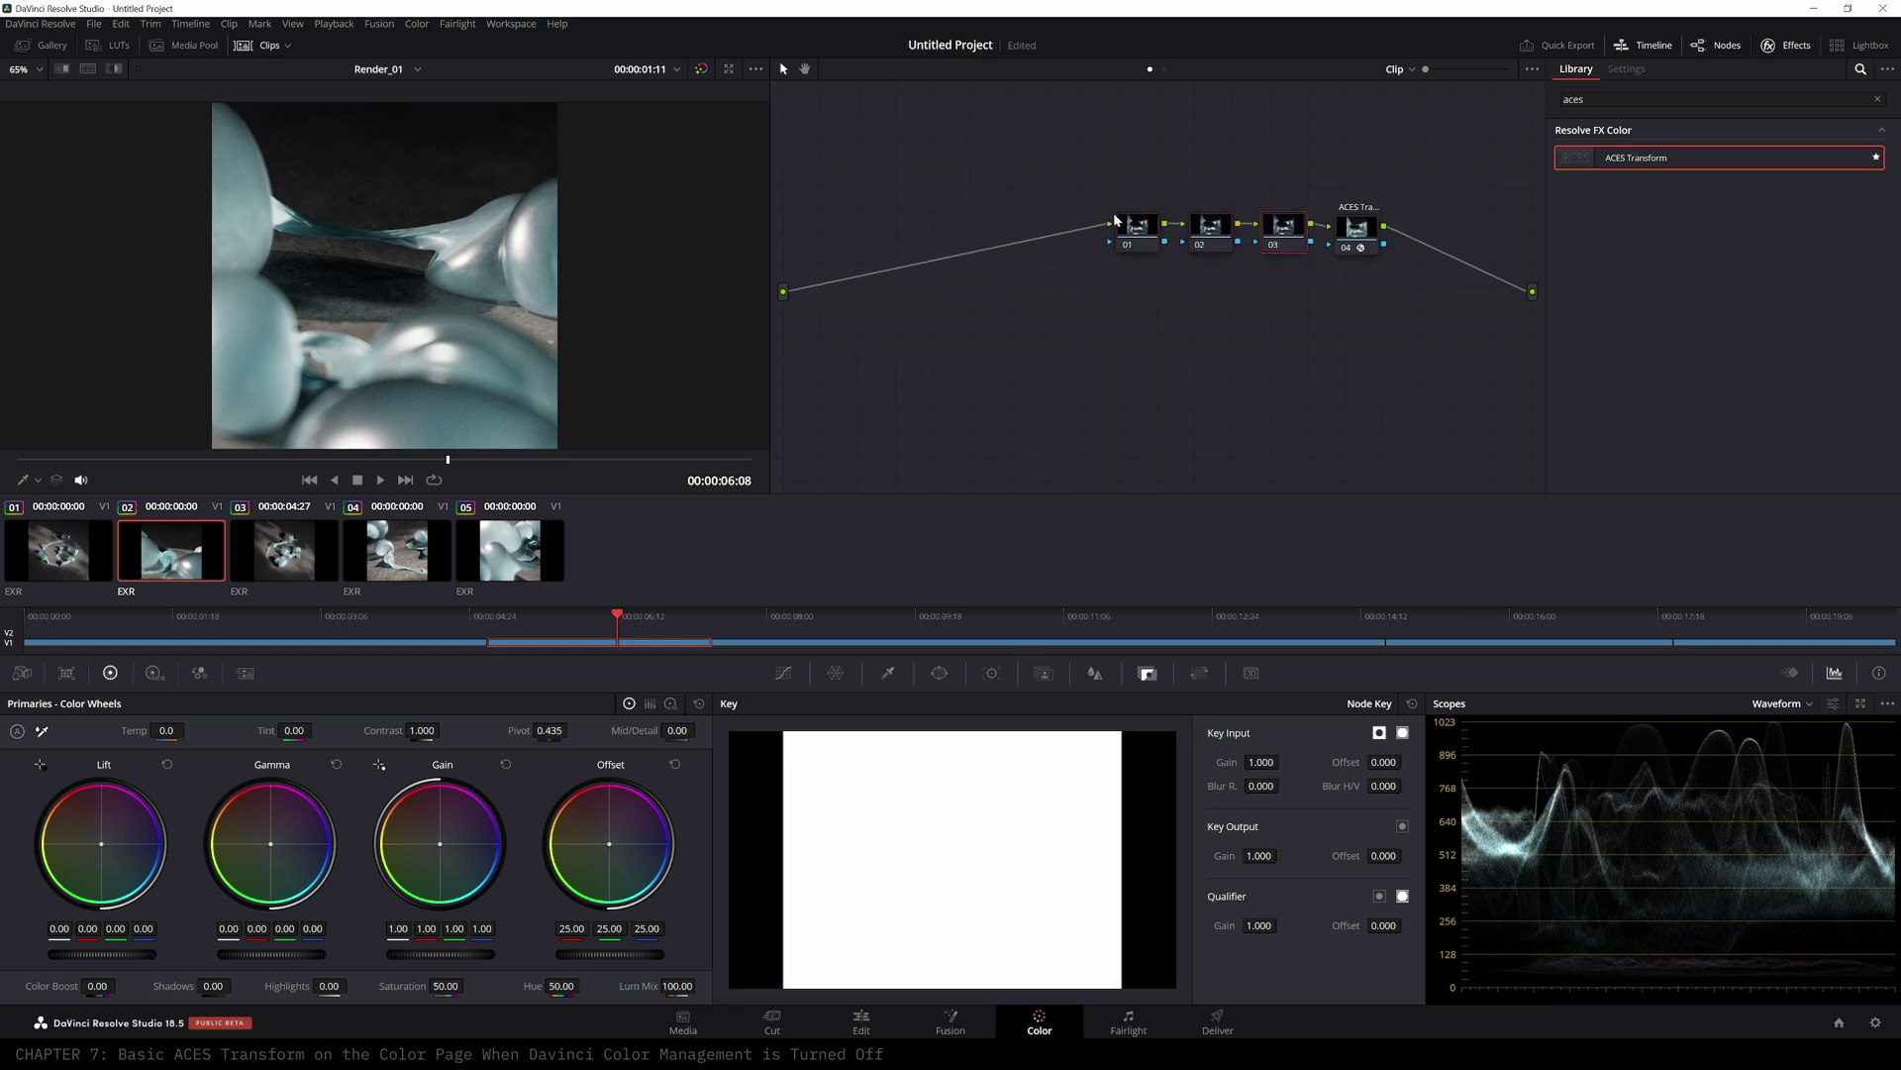
- Compare the node graphs of clips 01, 02 and 03, shifting nodes on clips 01 and 03
left_click(95, 561)
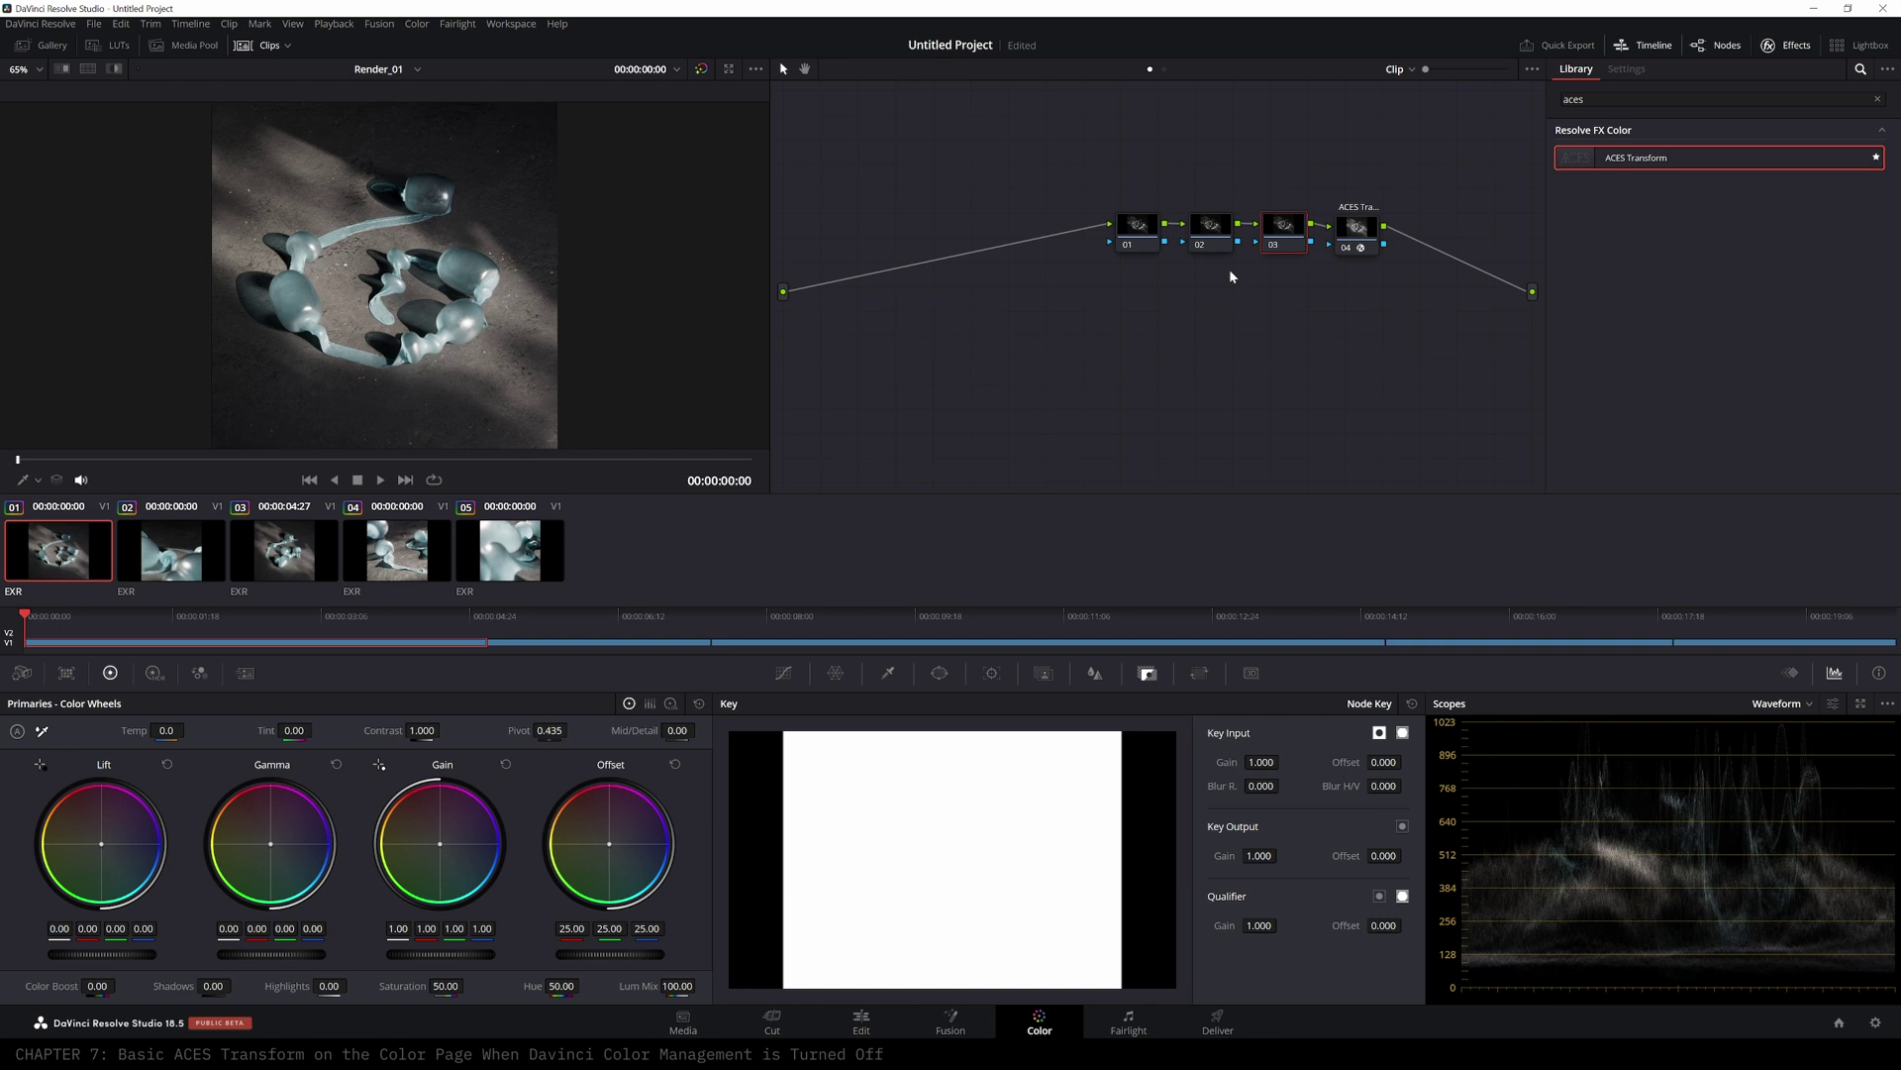
left_click_drag(1100, 211, 1268, 246)
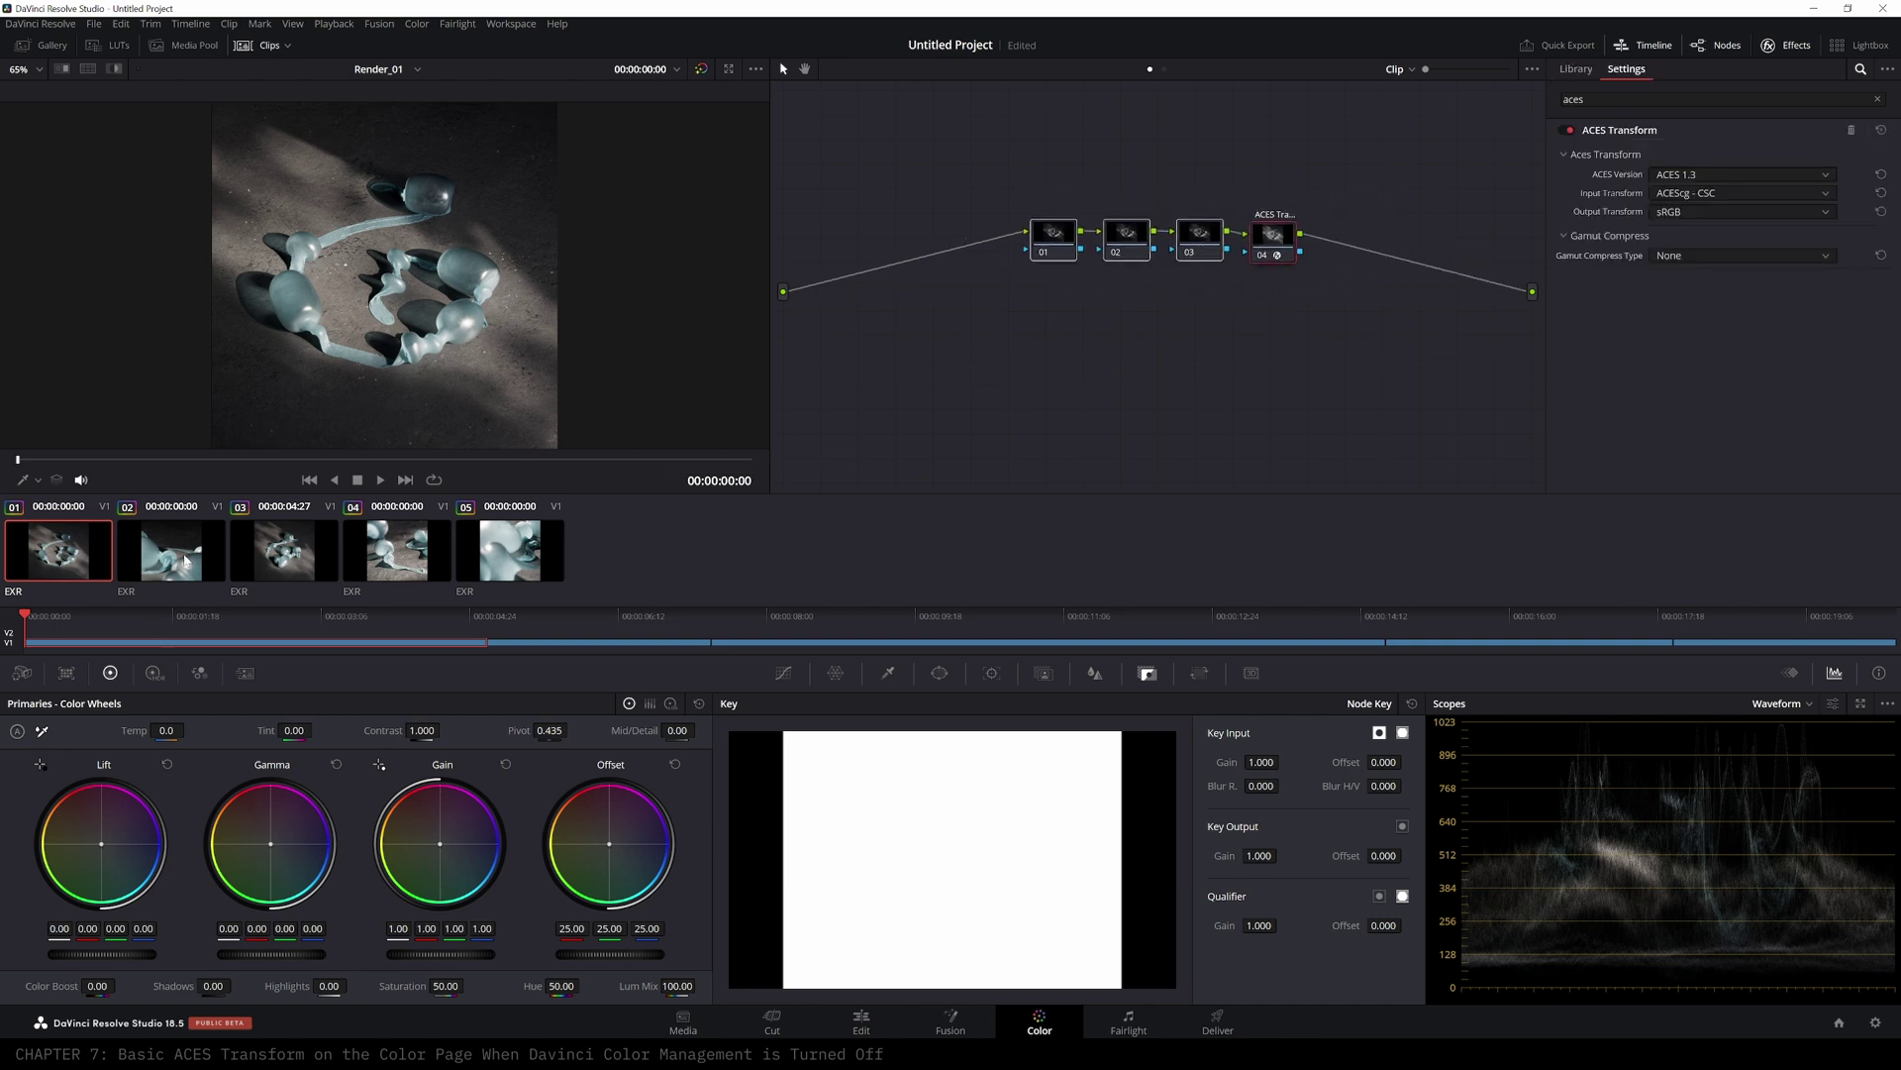
left_click(183, 562)
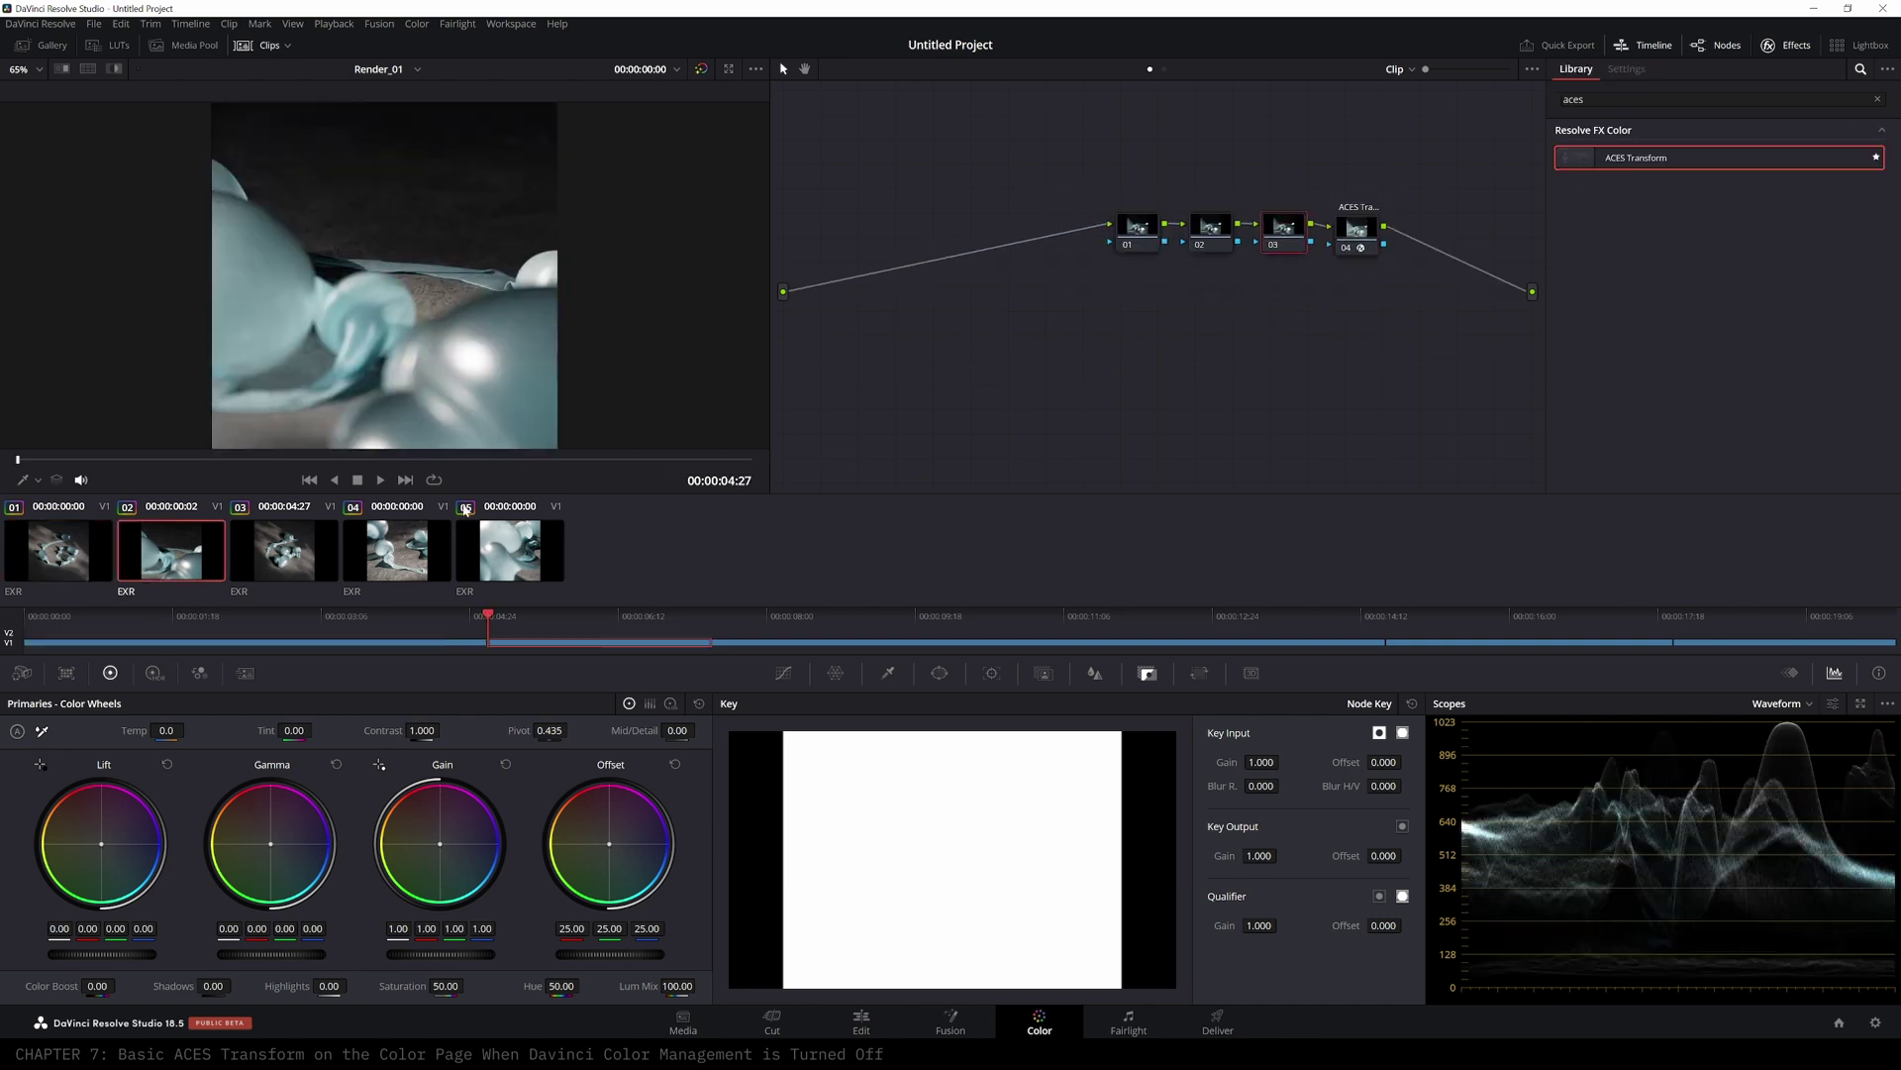
left_click(806, 615)
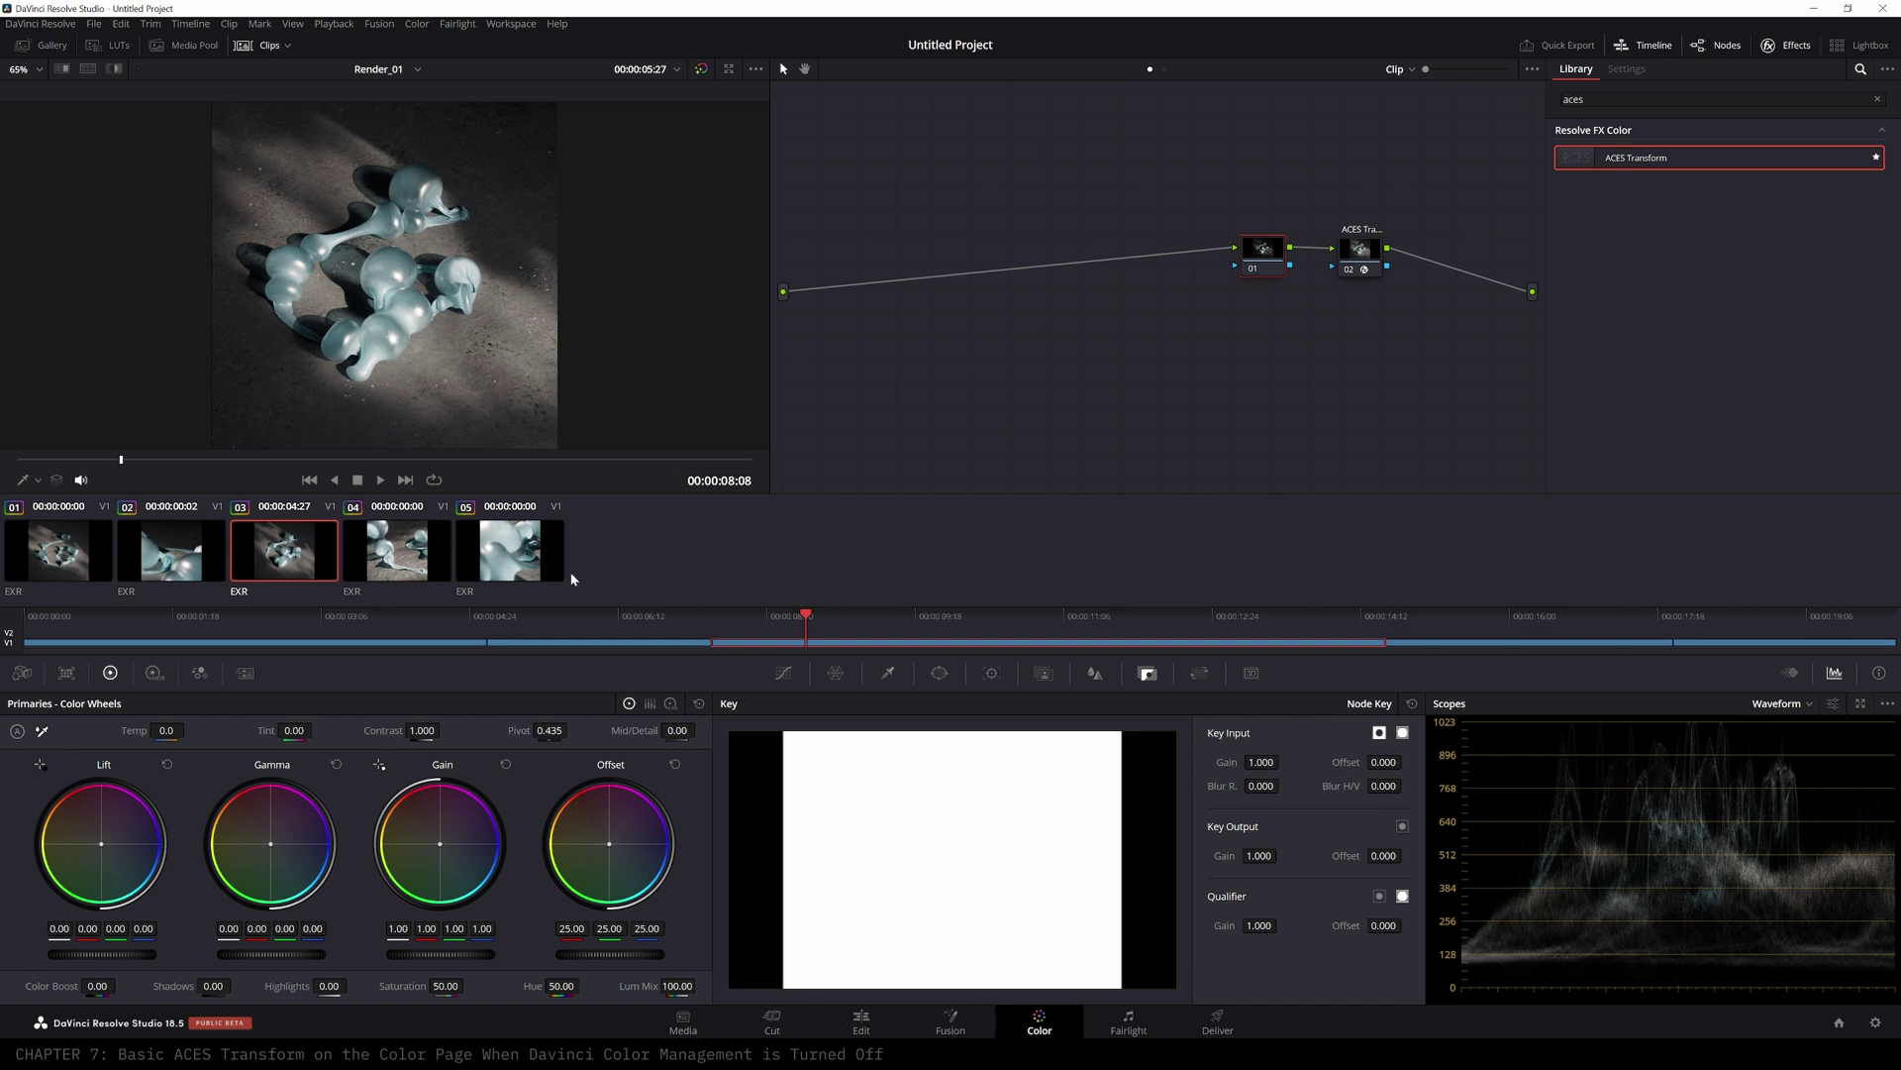
left_click_drag(1263, 248, 1215, 251)
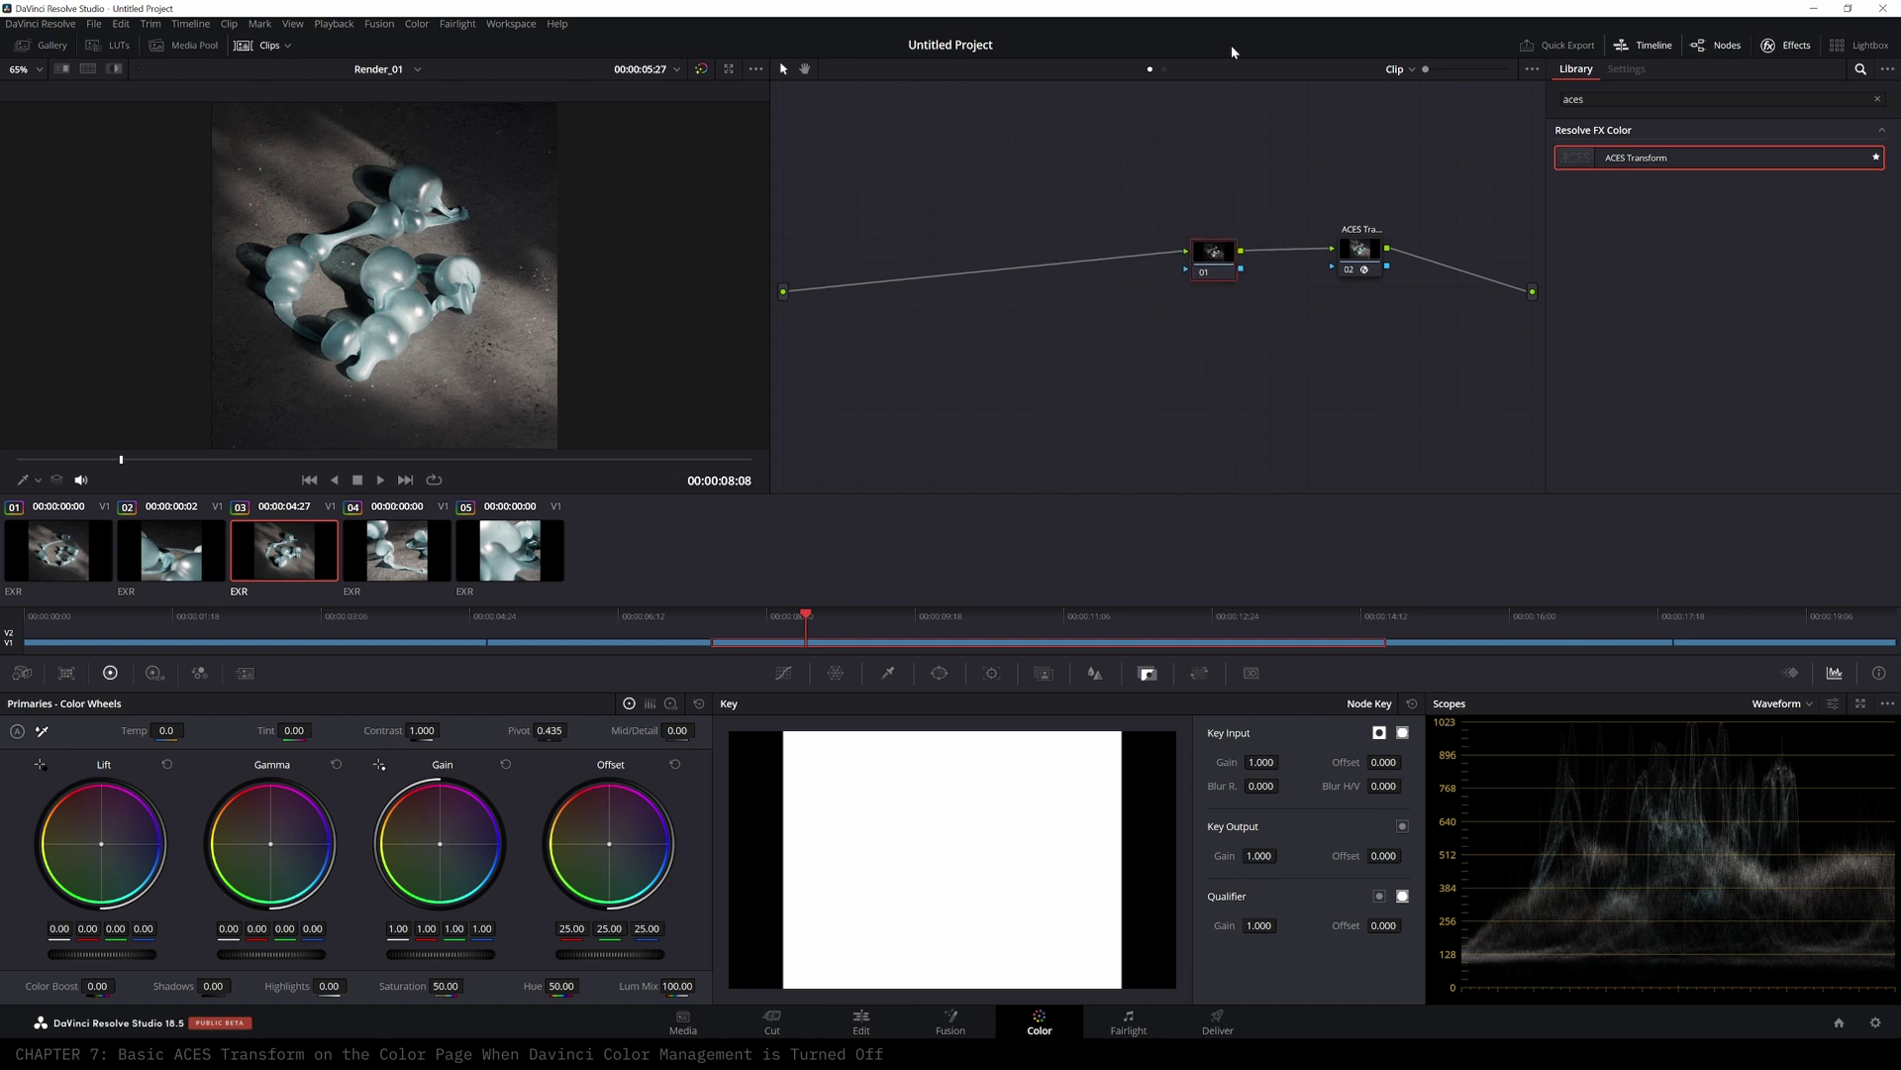
- Switch the node graph between the Timeline and Clip levels to examine both, ending on the Clip level
left_click(1406, 72)
left_click(1416, 109)
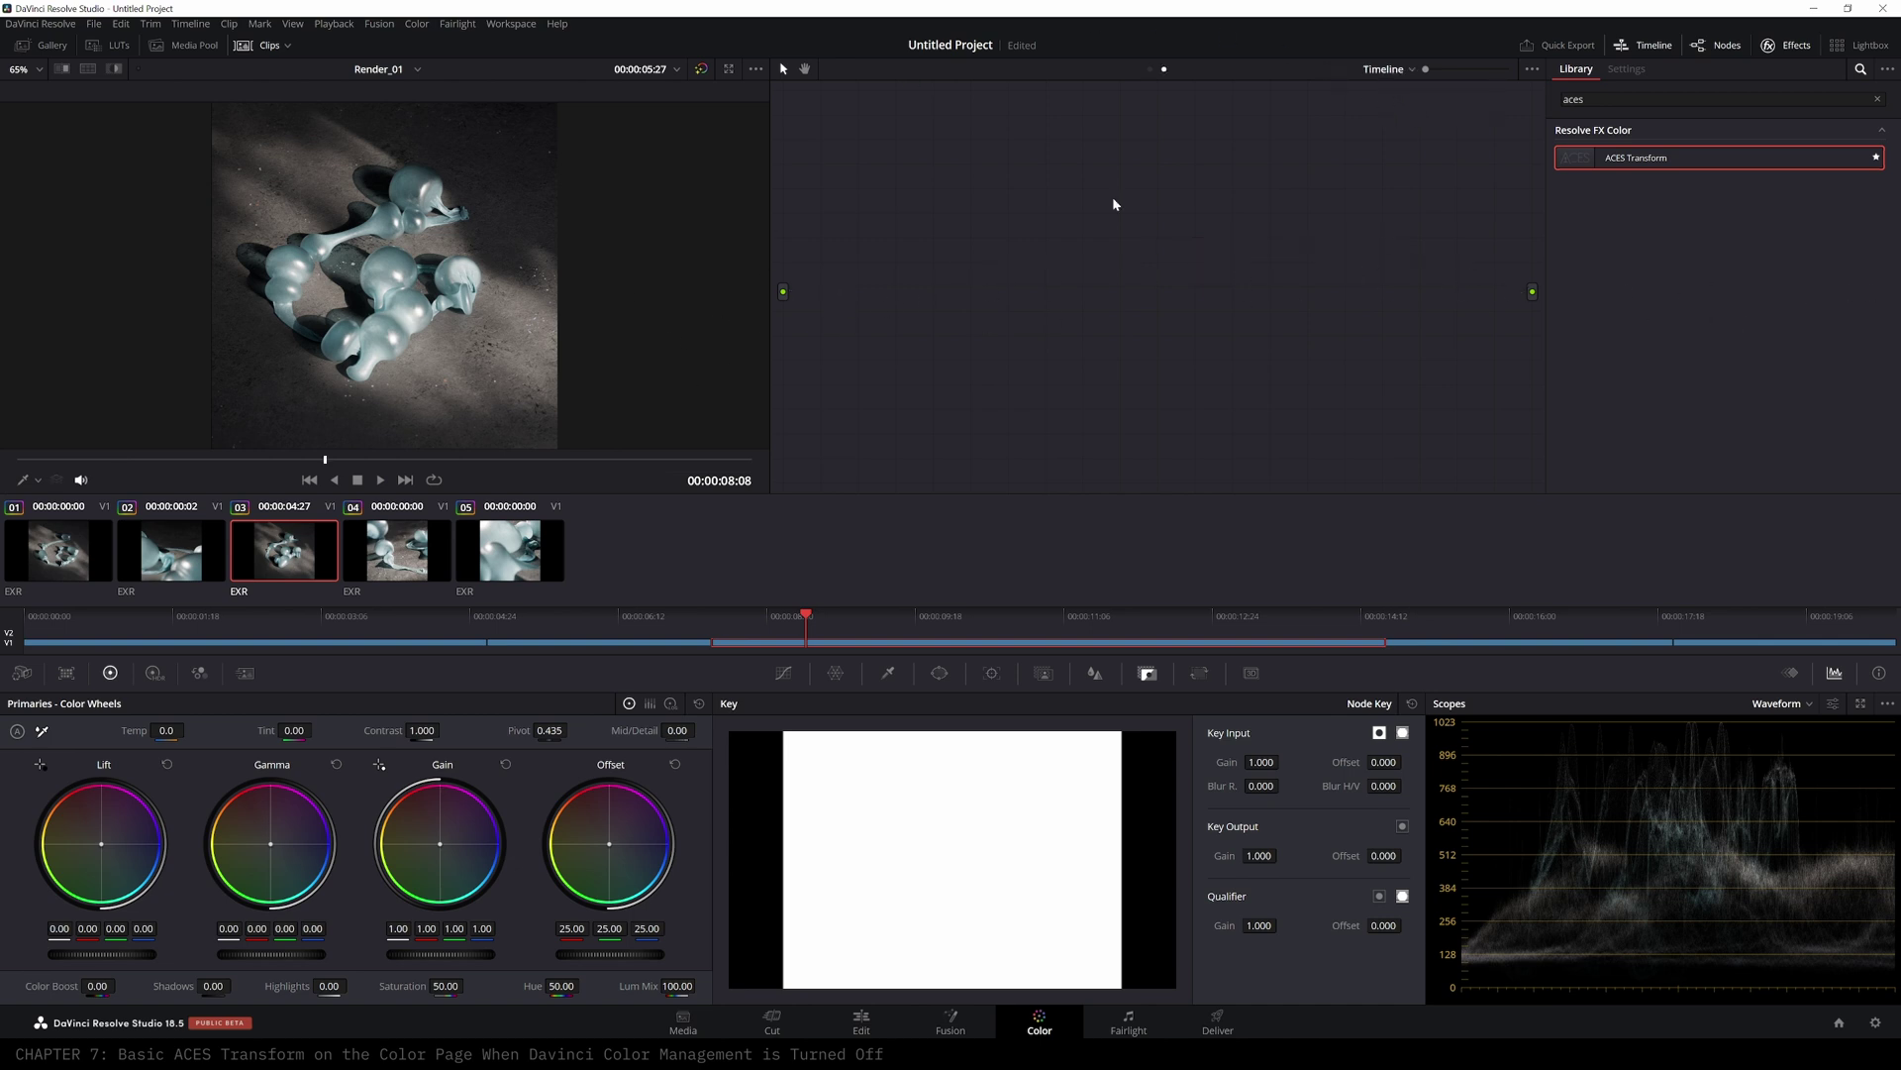
left_click(1149, 70)
left_click(1165, 70)
left_click(1149, 70)
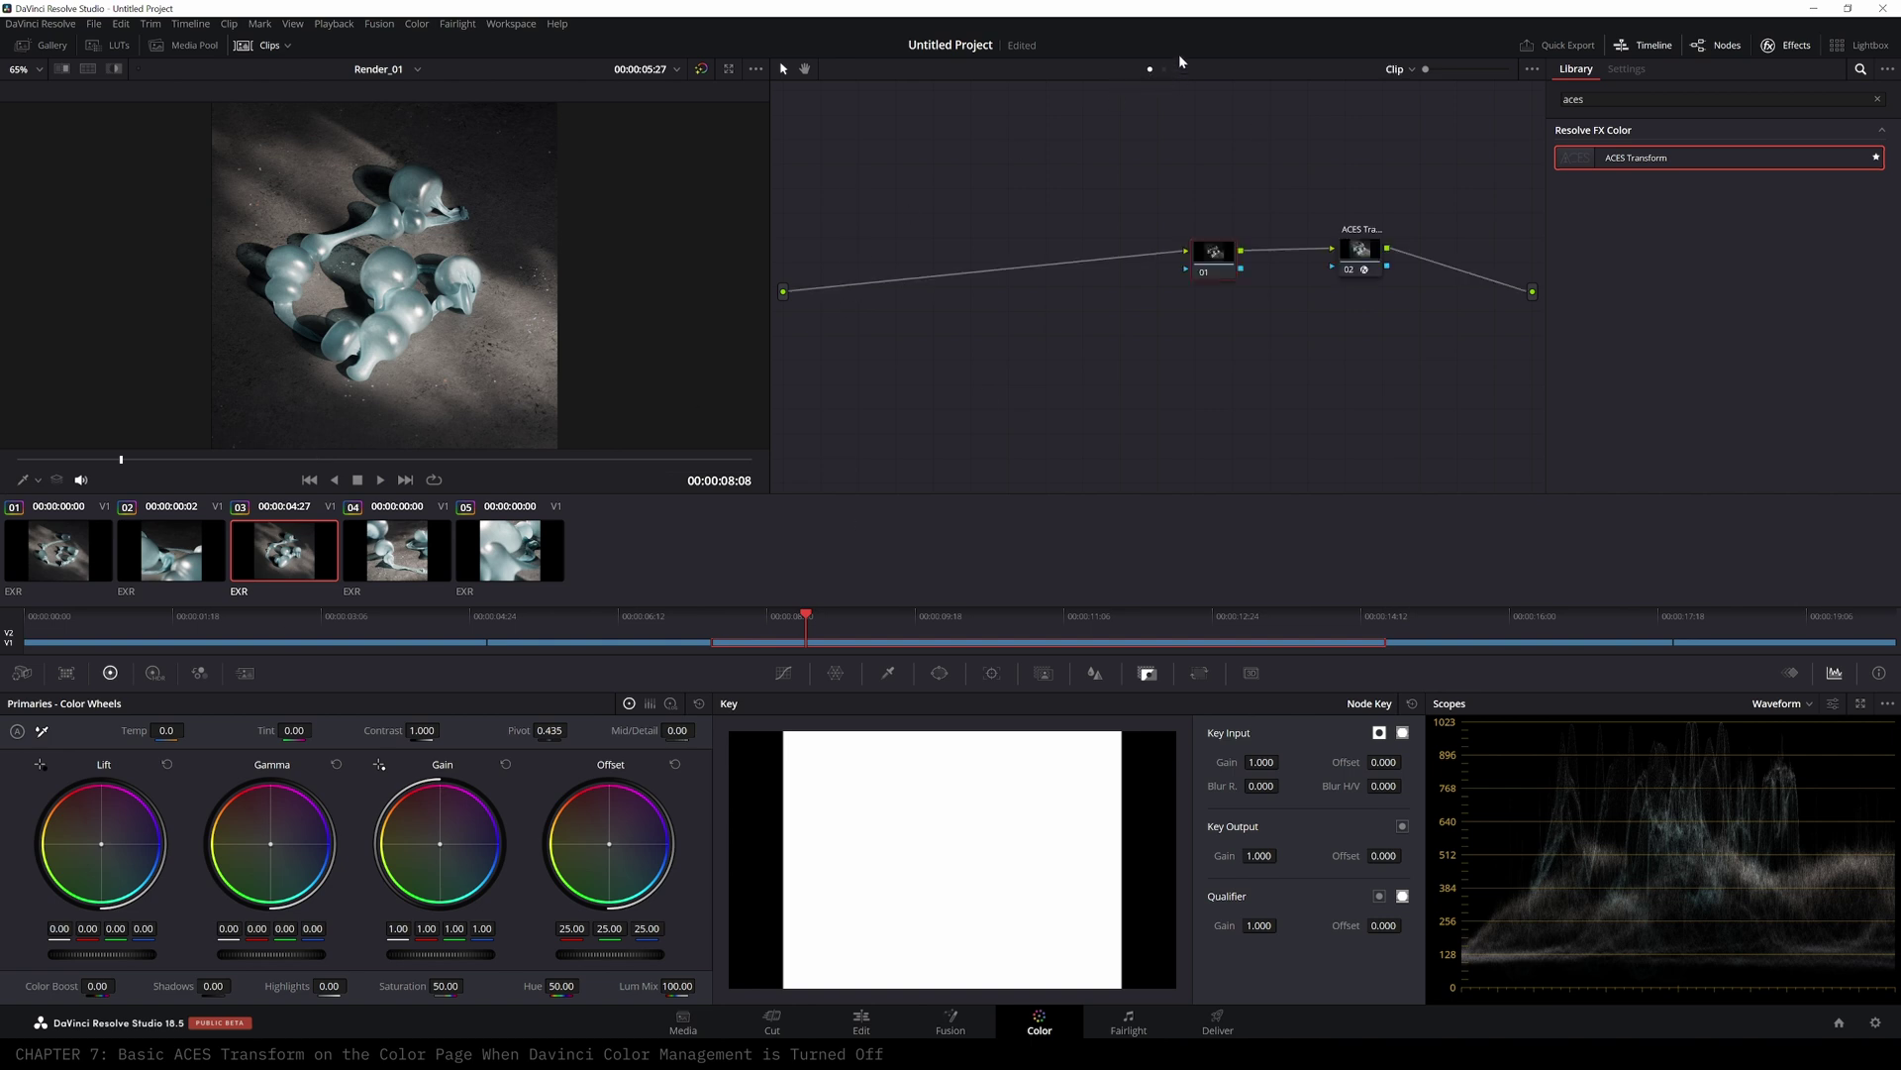
- Delete the ACES Transform node from clip 03 and reset the grades and nodes of clips 01, 02, 04 and 05
left_click_drag(1326, 188, 1432, 351)
key("Delete")
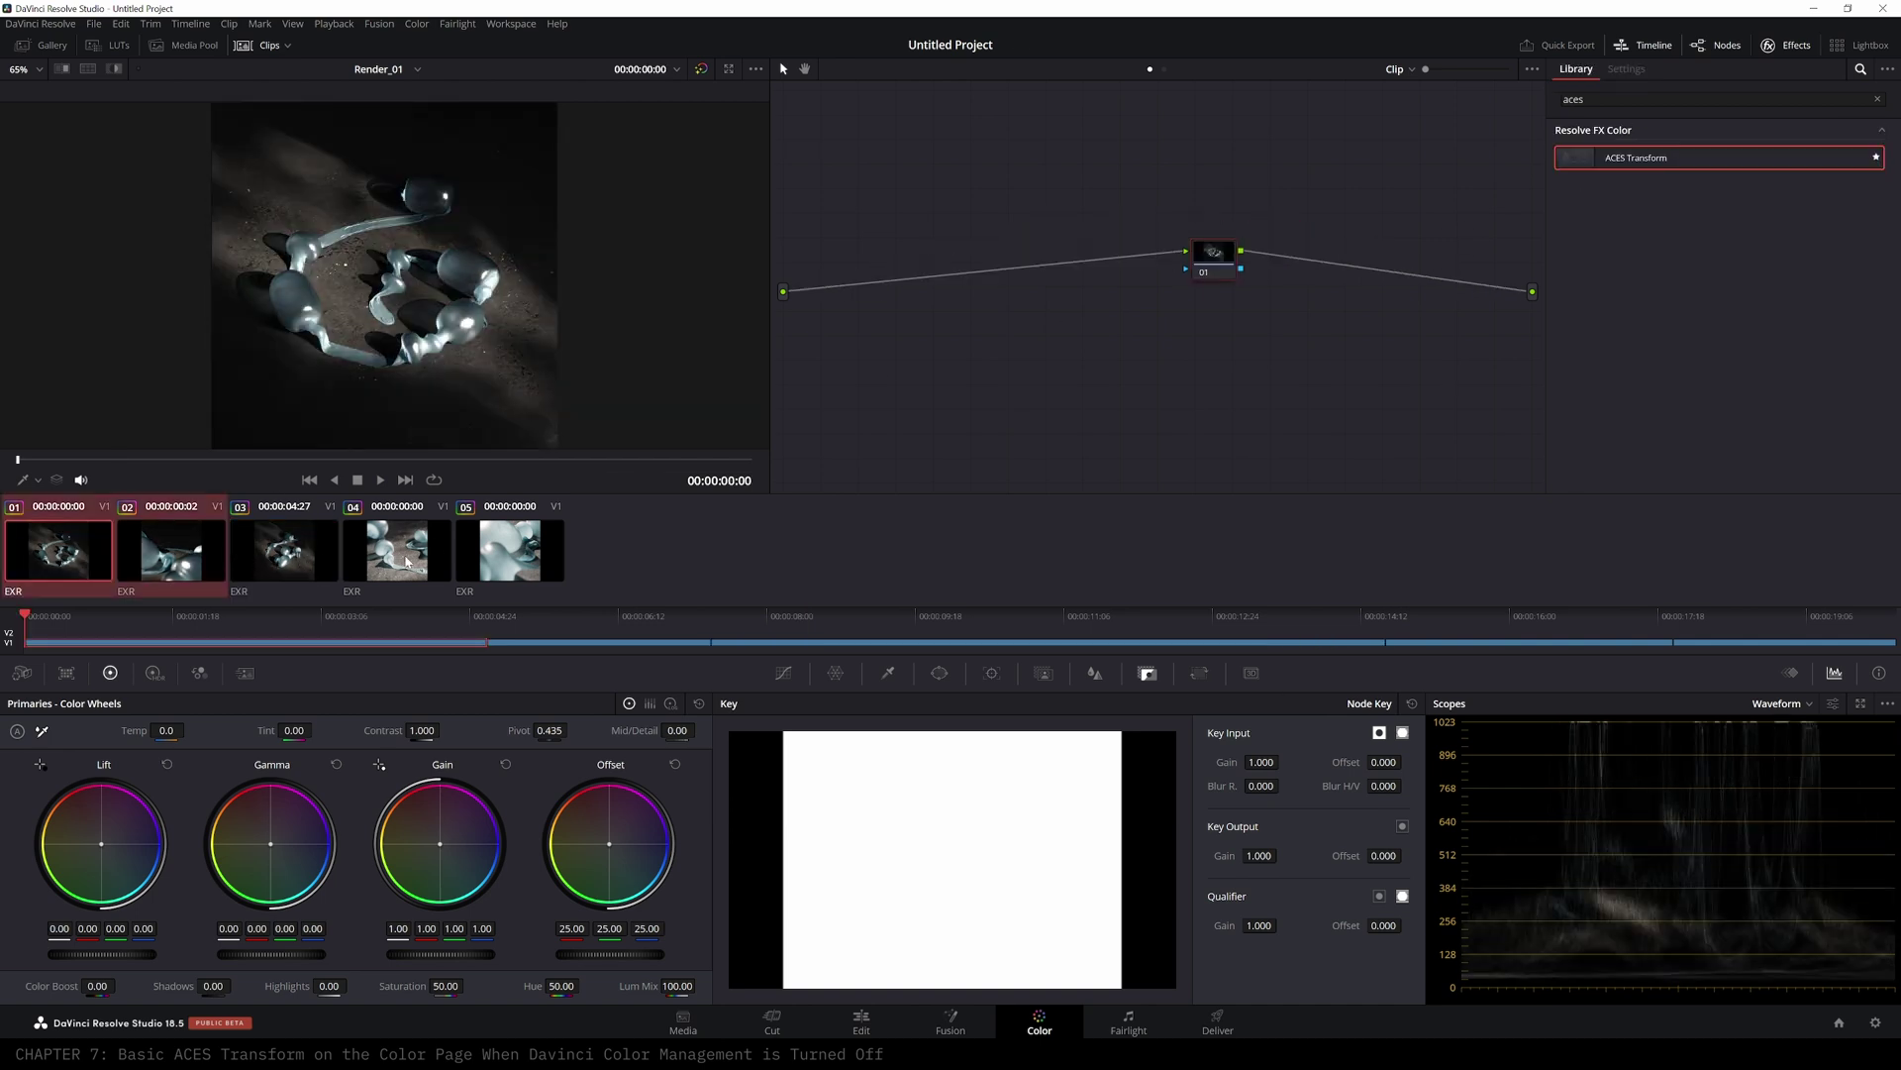
left_click(405, 561)
left_click(510, 562, "shift")
key("ctrl+shift+Home")
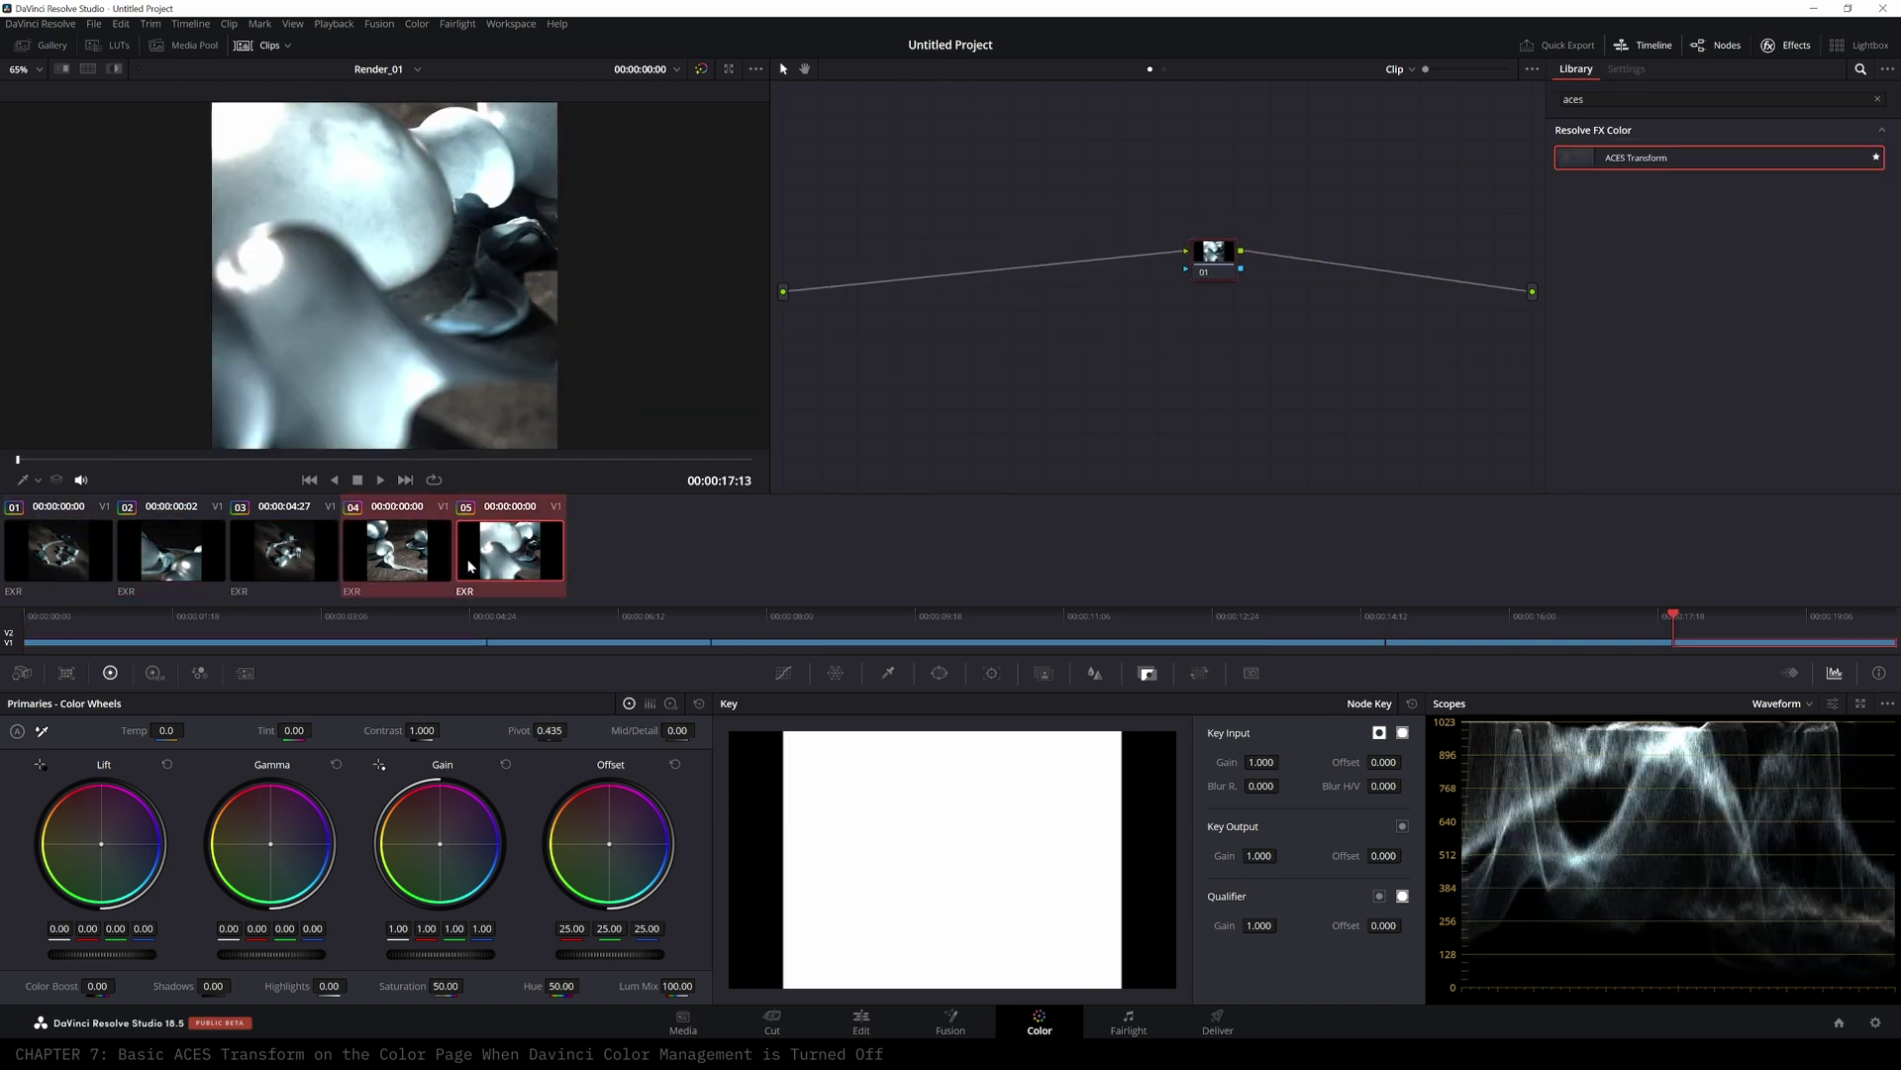
left_click(562, 566)
- Go back to clip 03 in the timeline and show the Timeline-level node graph
left_click_drag(1220, 253, 1293, 256)
left_click_drag(1641, 624, 878, 634)
left_click(1166, 69)
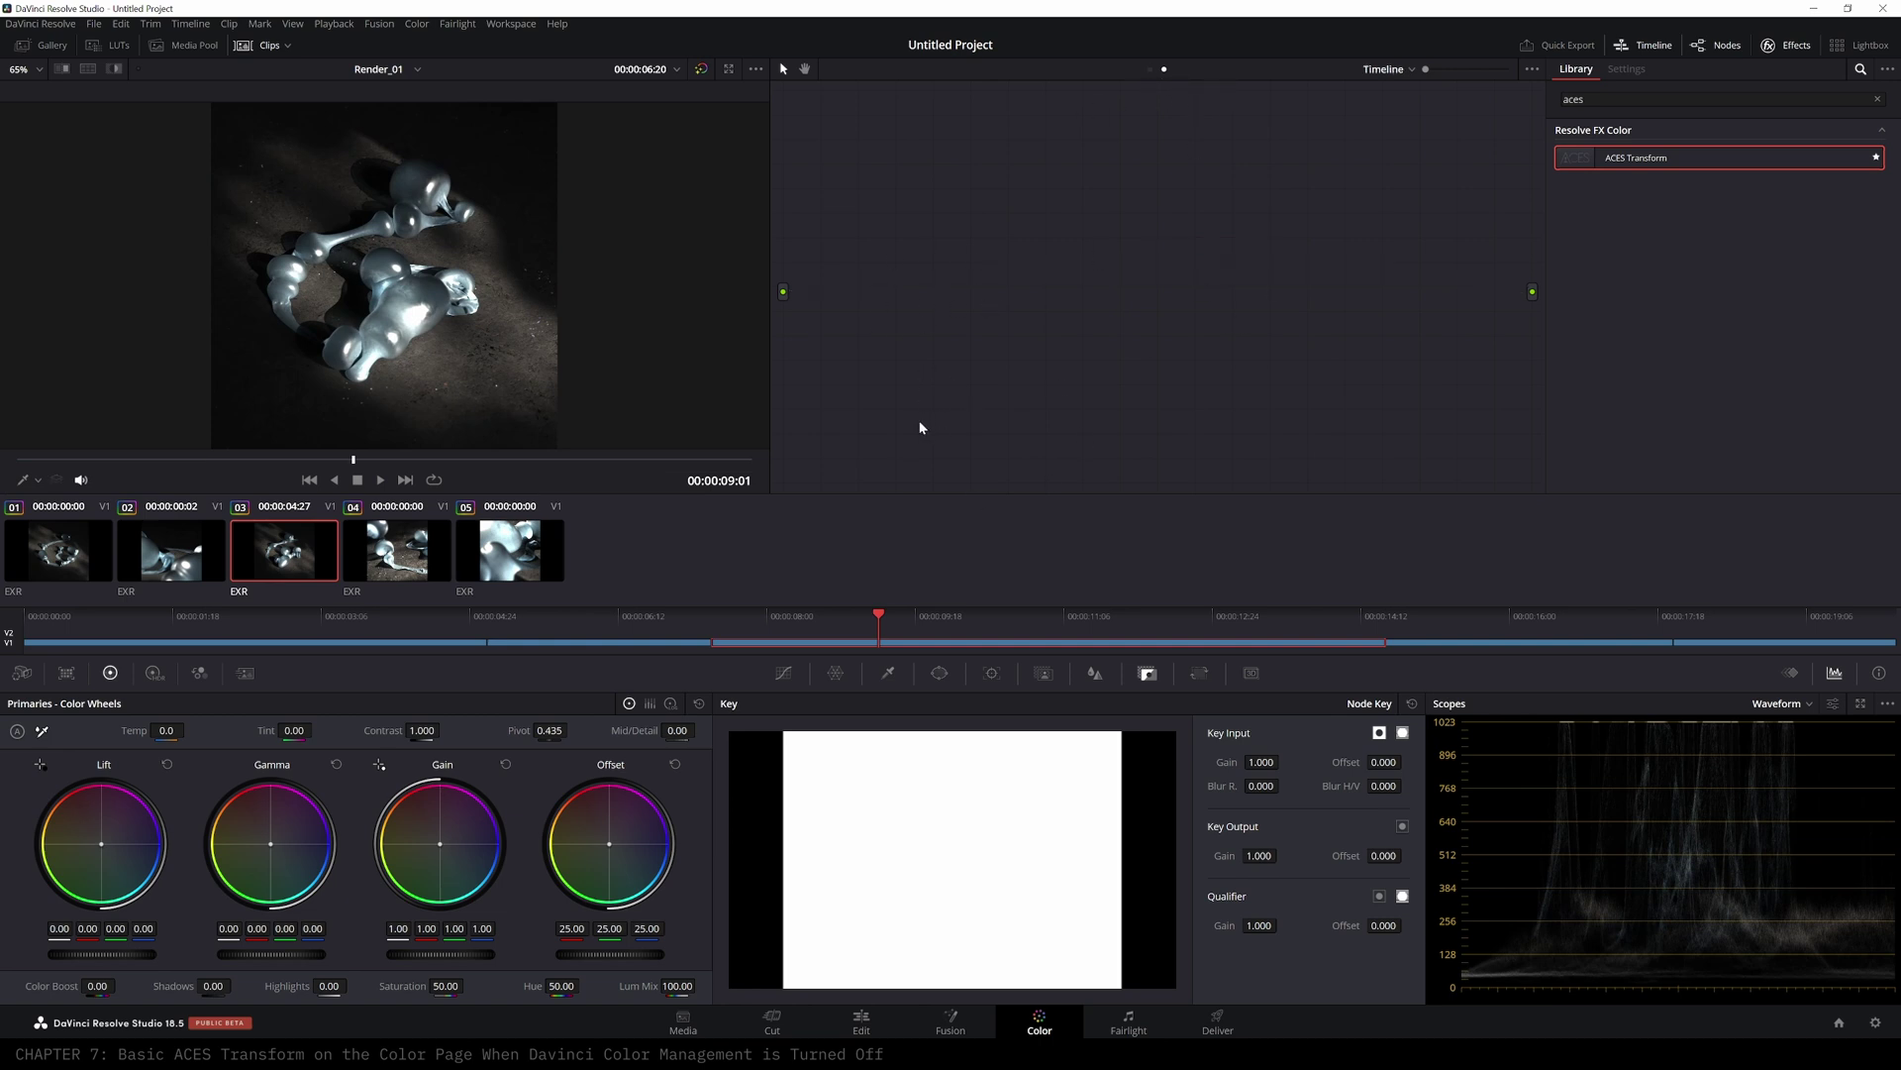
key("alt+s")
left_click_drag(970, 203, 1257, 255)
left_click_drag(1569, 165, 1262, 257)
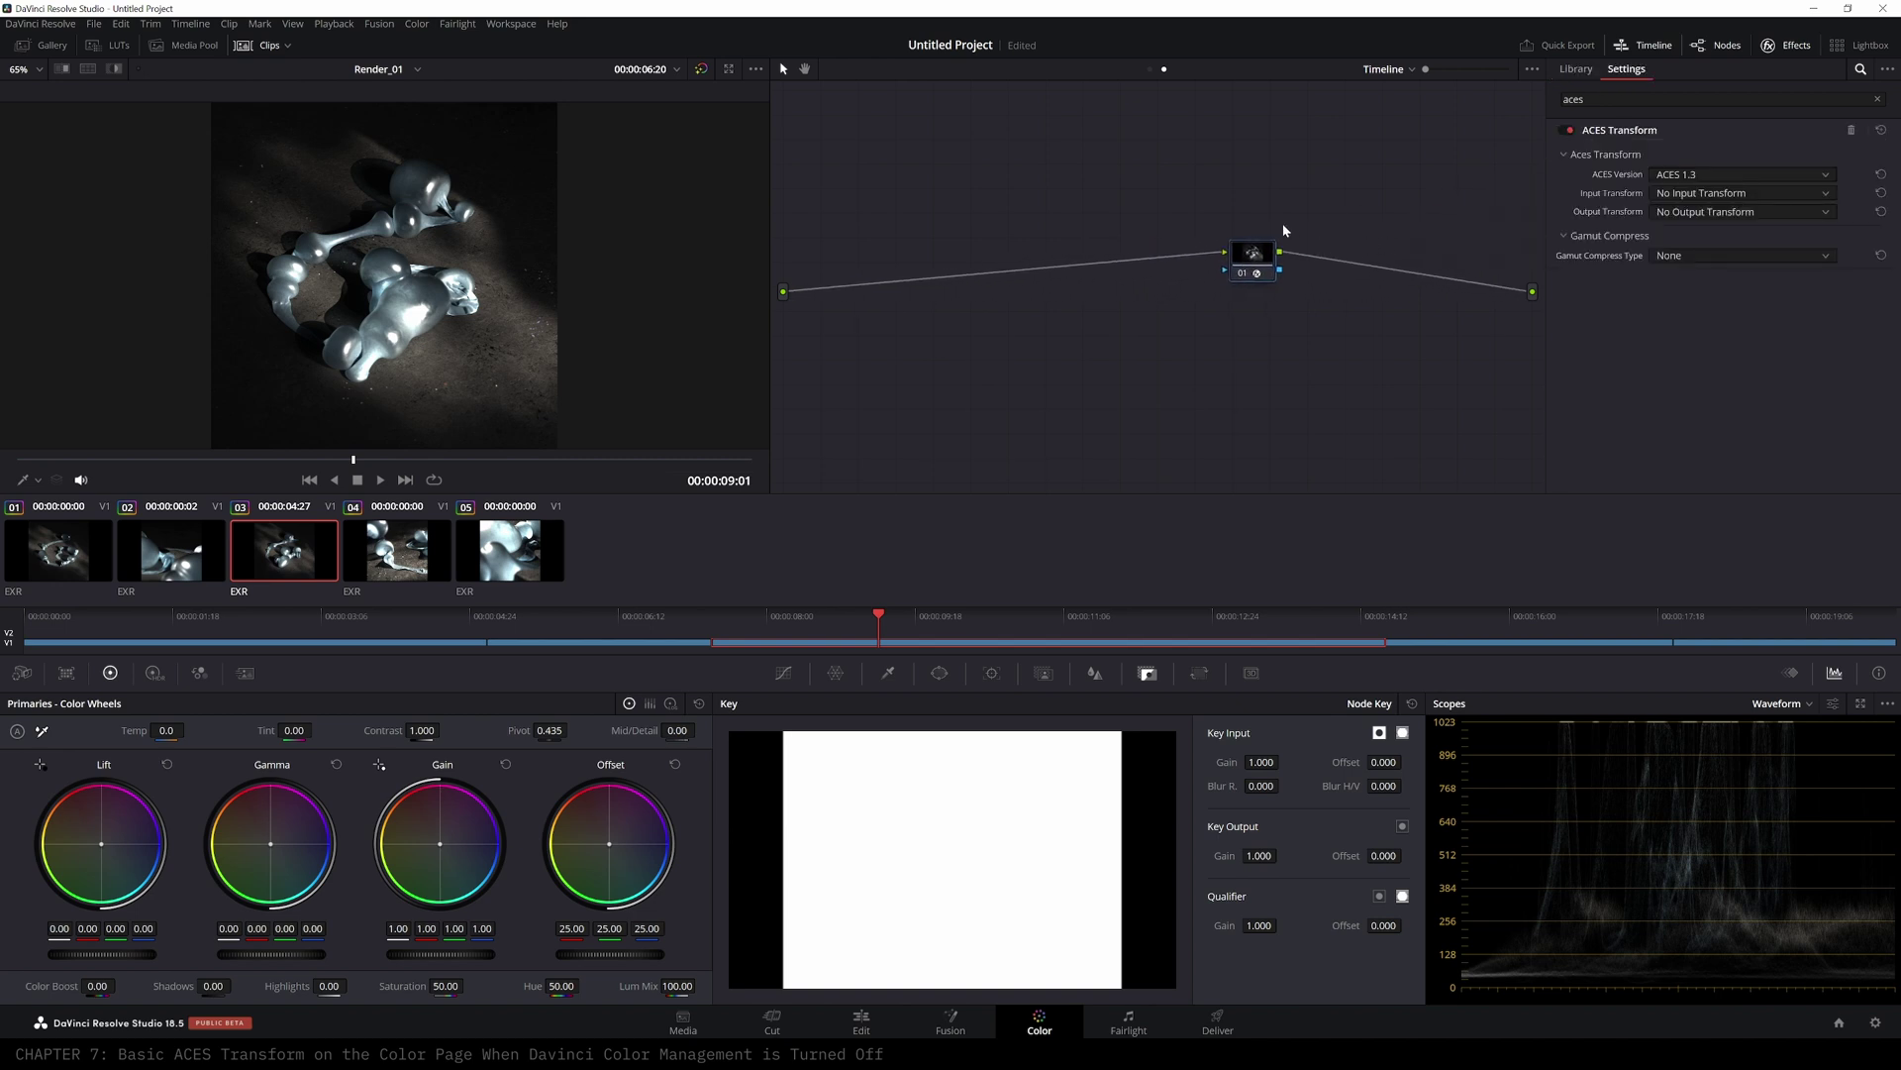
key("Delete")
- Add a standalone ACES Transform node to the timeline node graph and connect it between the source and the output
left_click_drag(1658, 164, 1051, 272)
left_click_drag(783, 291, 1532, 290)
left_click_drag(1071, 270, 1336, 272)
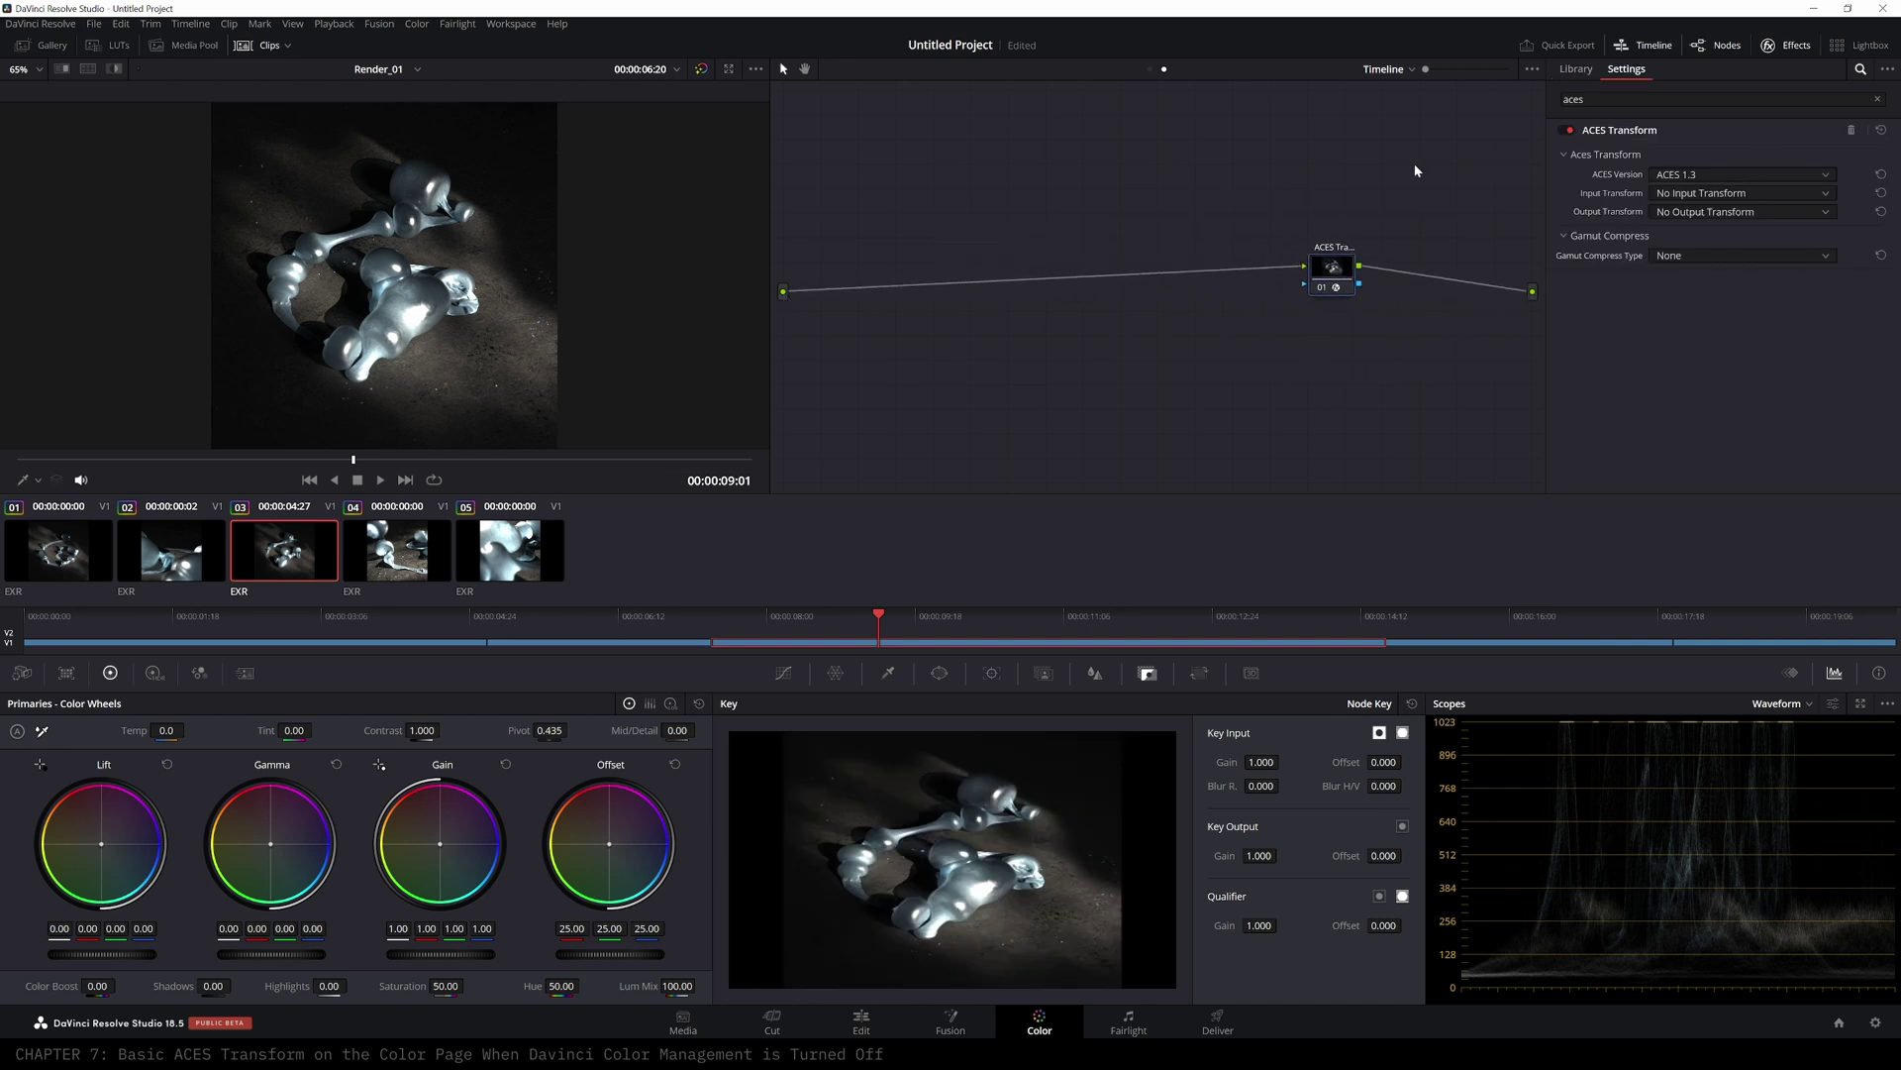
- Set the timeline ACES Transform's Input Transform to ACEScg - CSC and its Output Transform to sRGB
left_click(1708, 197)
left_click(1899, 217)
left_click(1790, 197)
left_click_drag(1897, 216, 1897, 342)
left_click(1718, 326)
left_click(1773, 212)
left_click_drag(1864, 241, 1865, 326)
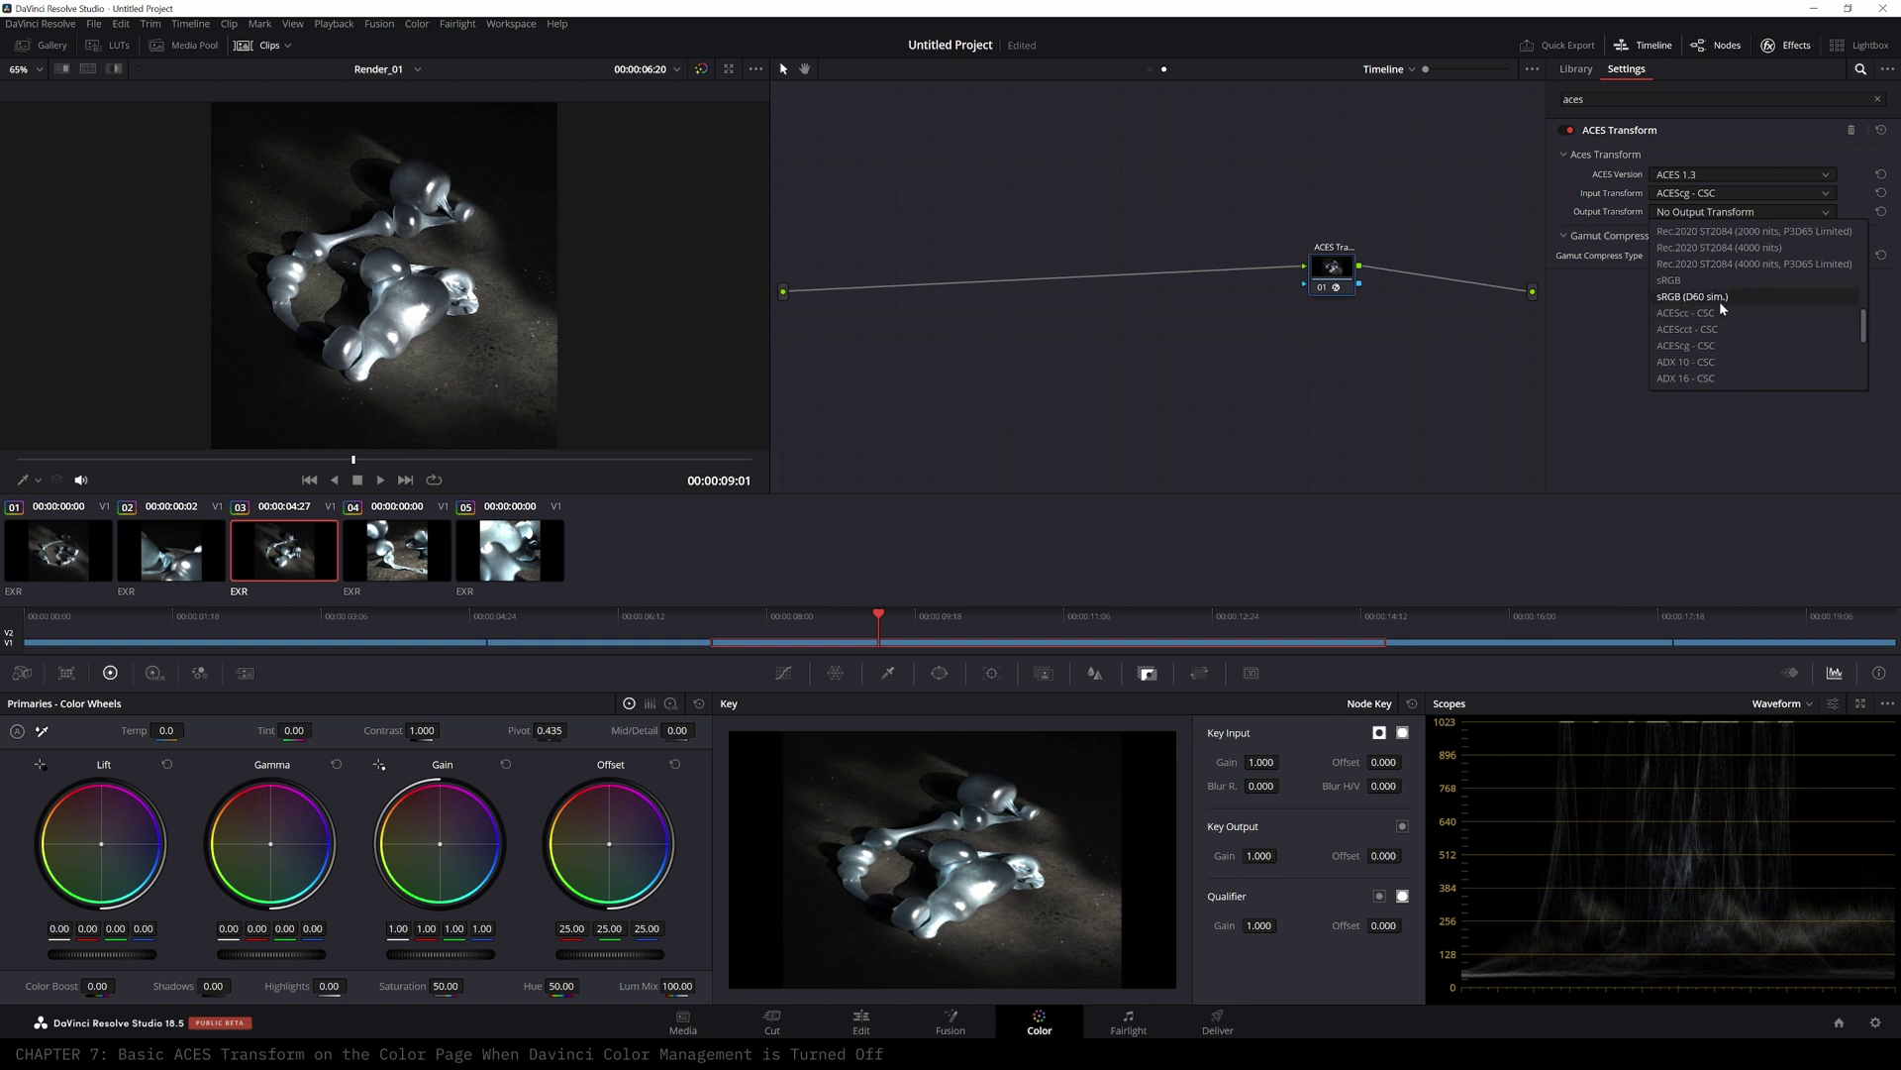
left_click(1670, 283)
left_click_drag(1333, 269, 1352, 268)
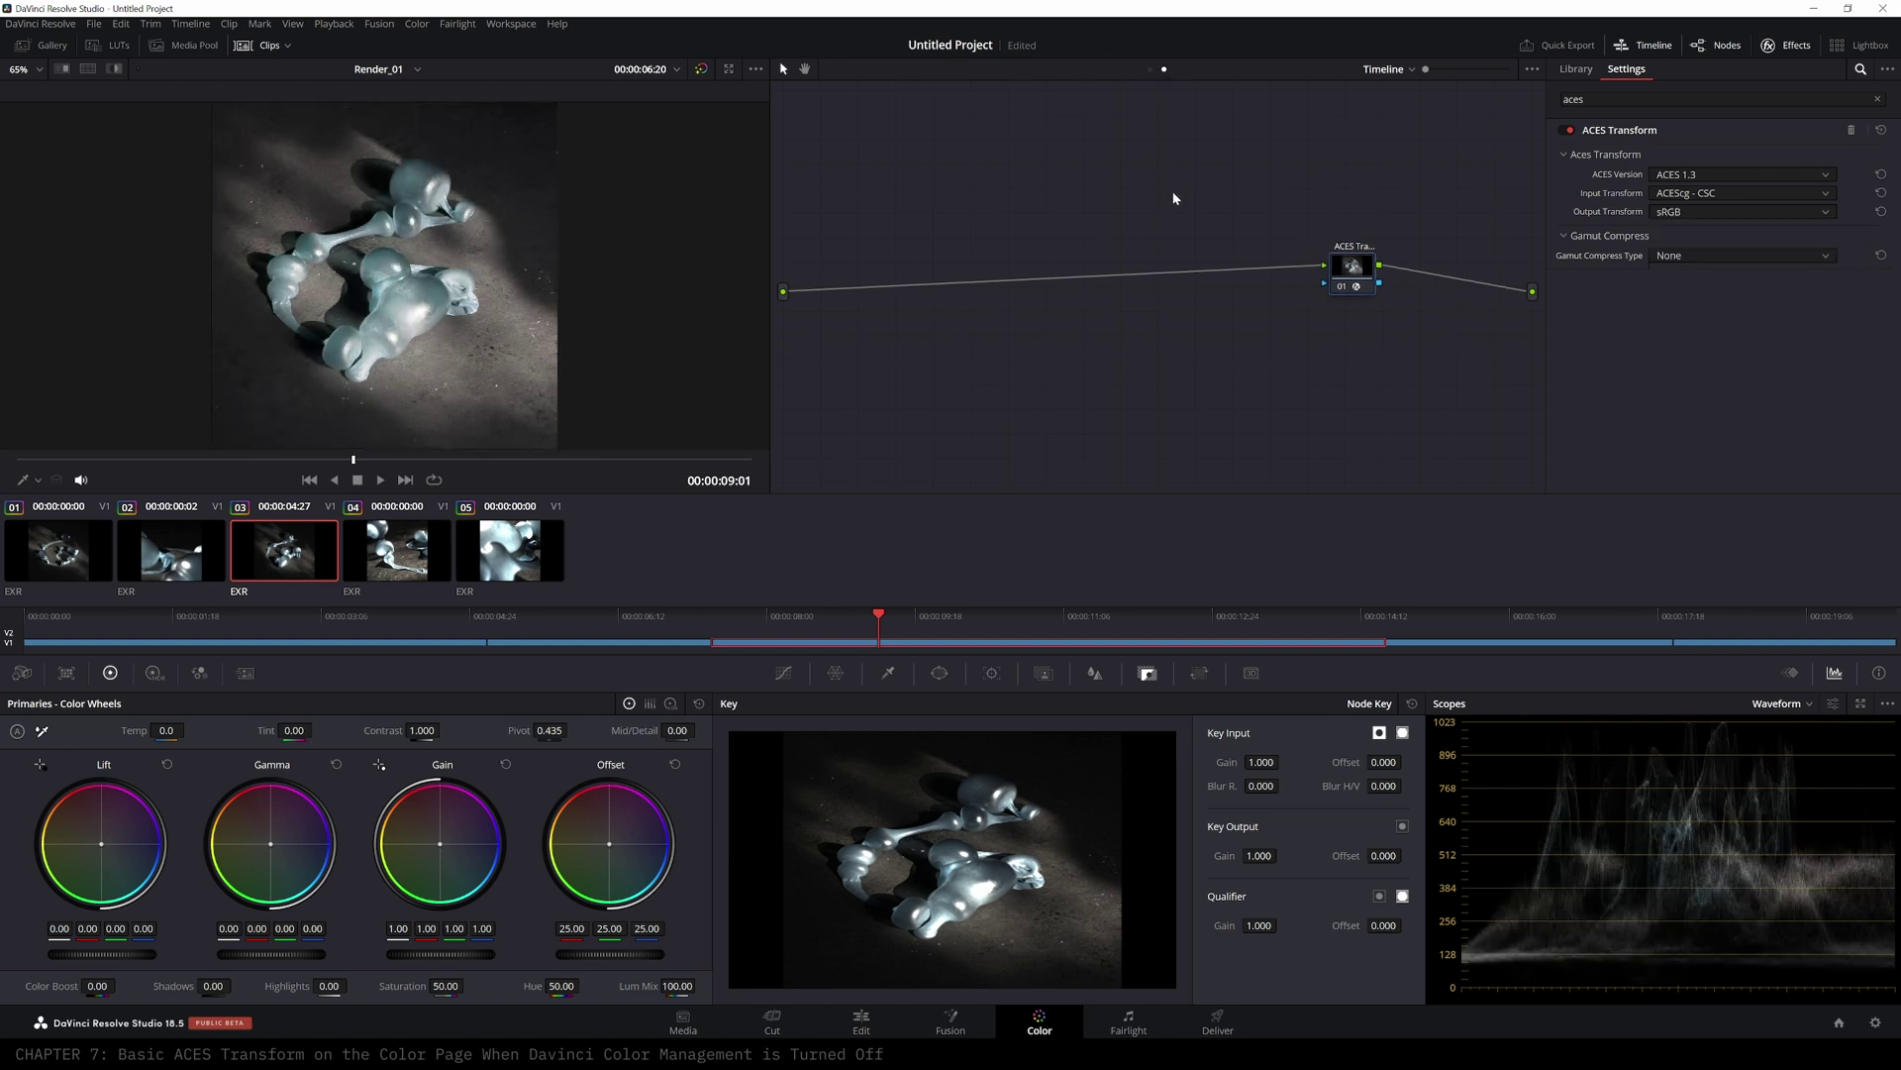
- Compare the Clip-level and Timeline-level node graphs on clips 03 and 01 to examine where the ACES Transform applies
left_click(1151, 68)
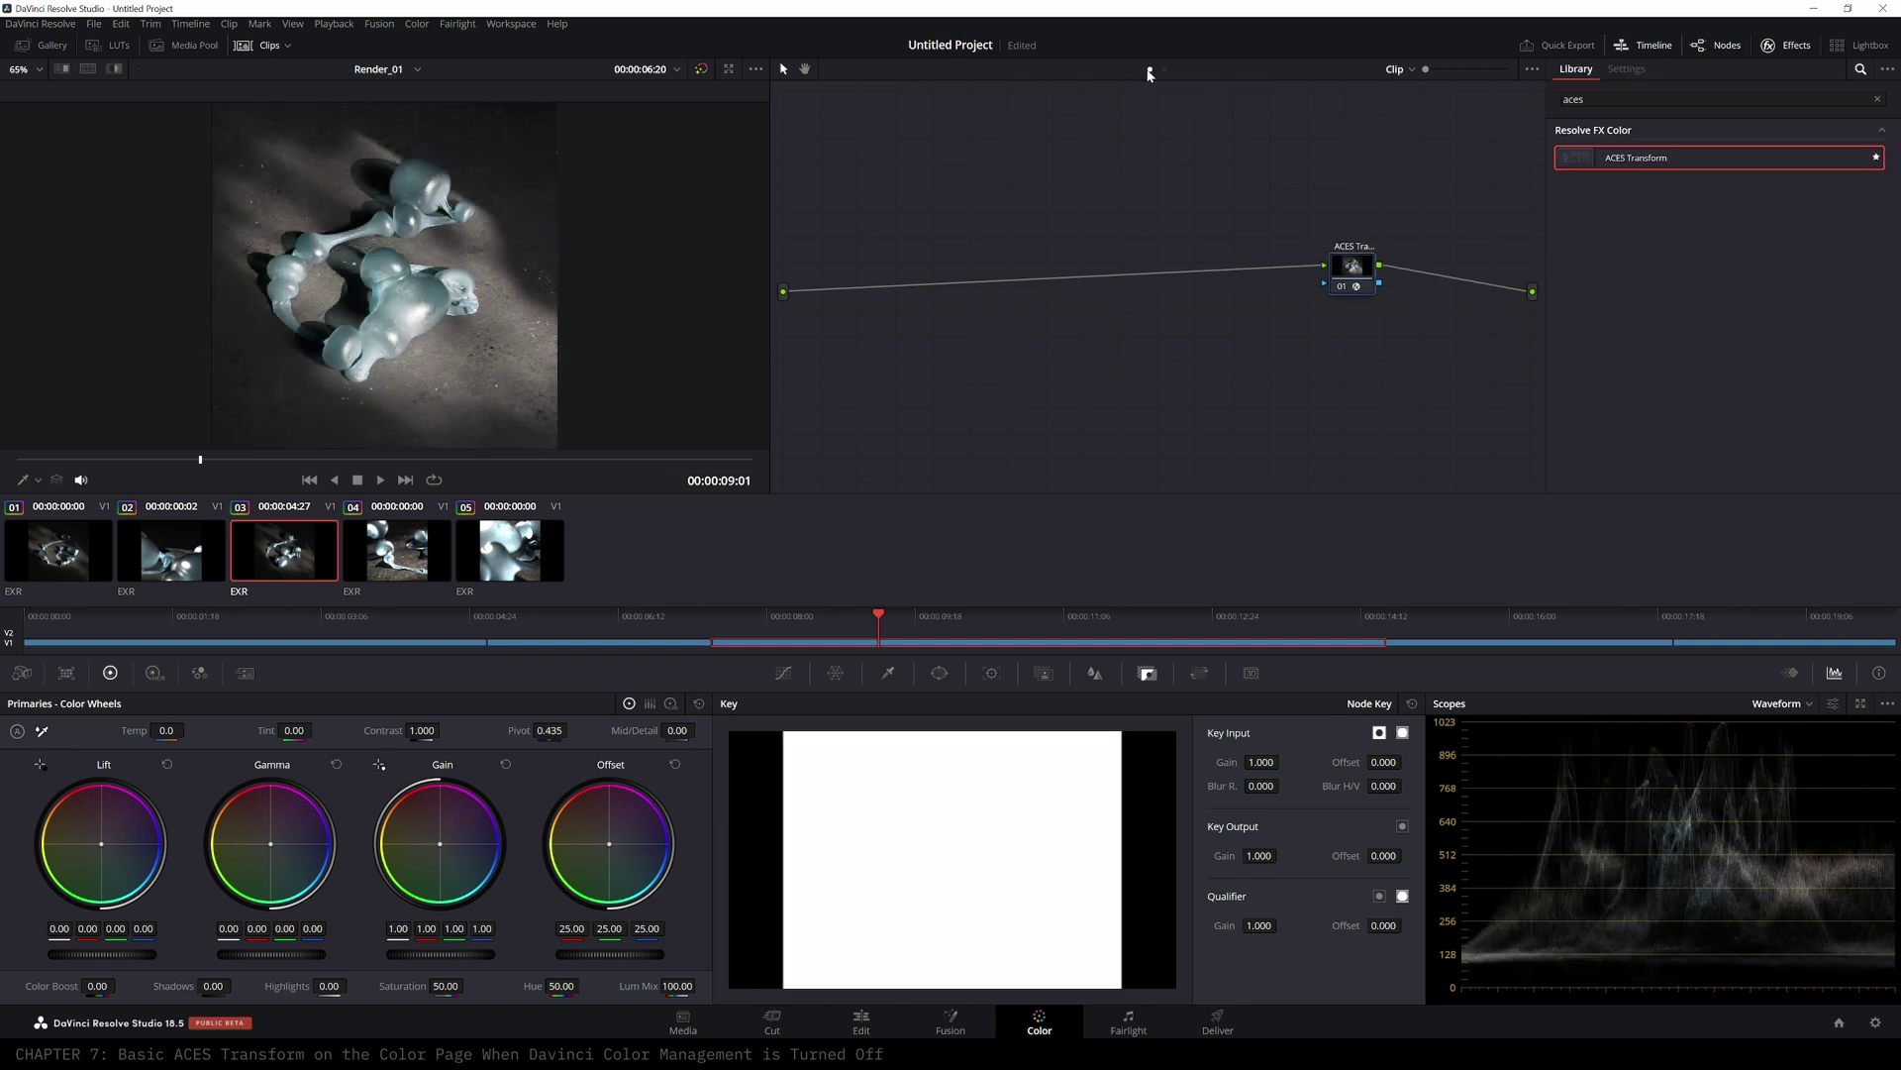
left_click_drag(1215, 262, 1182, 269)
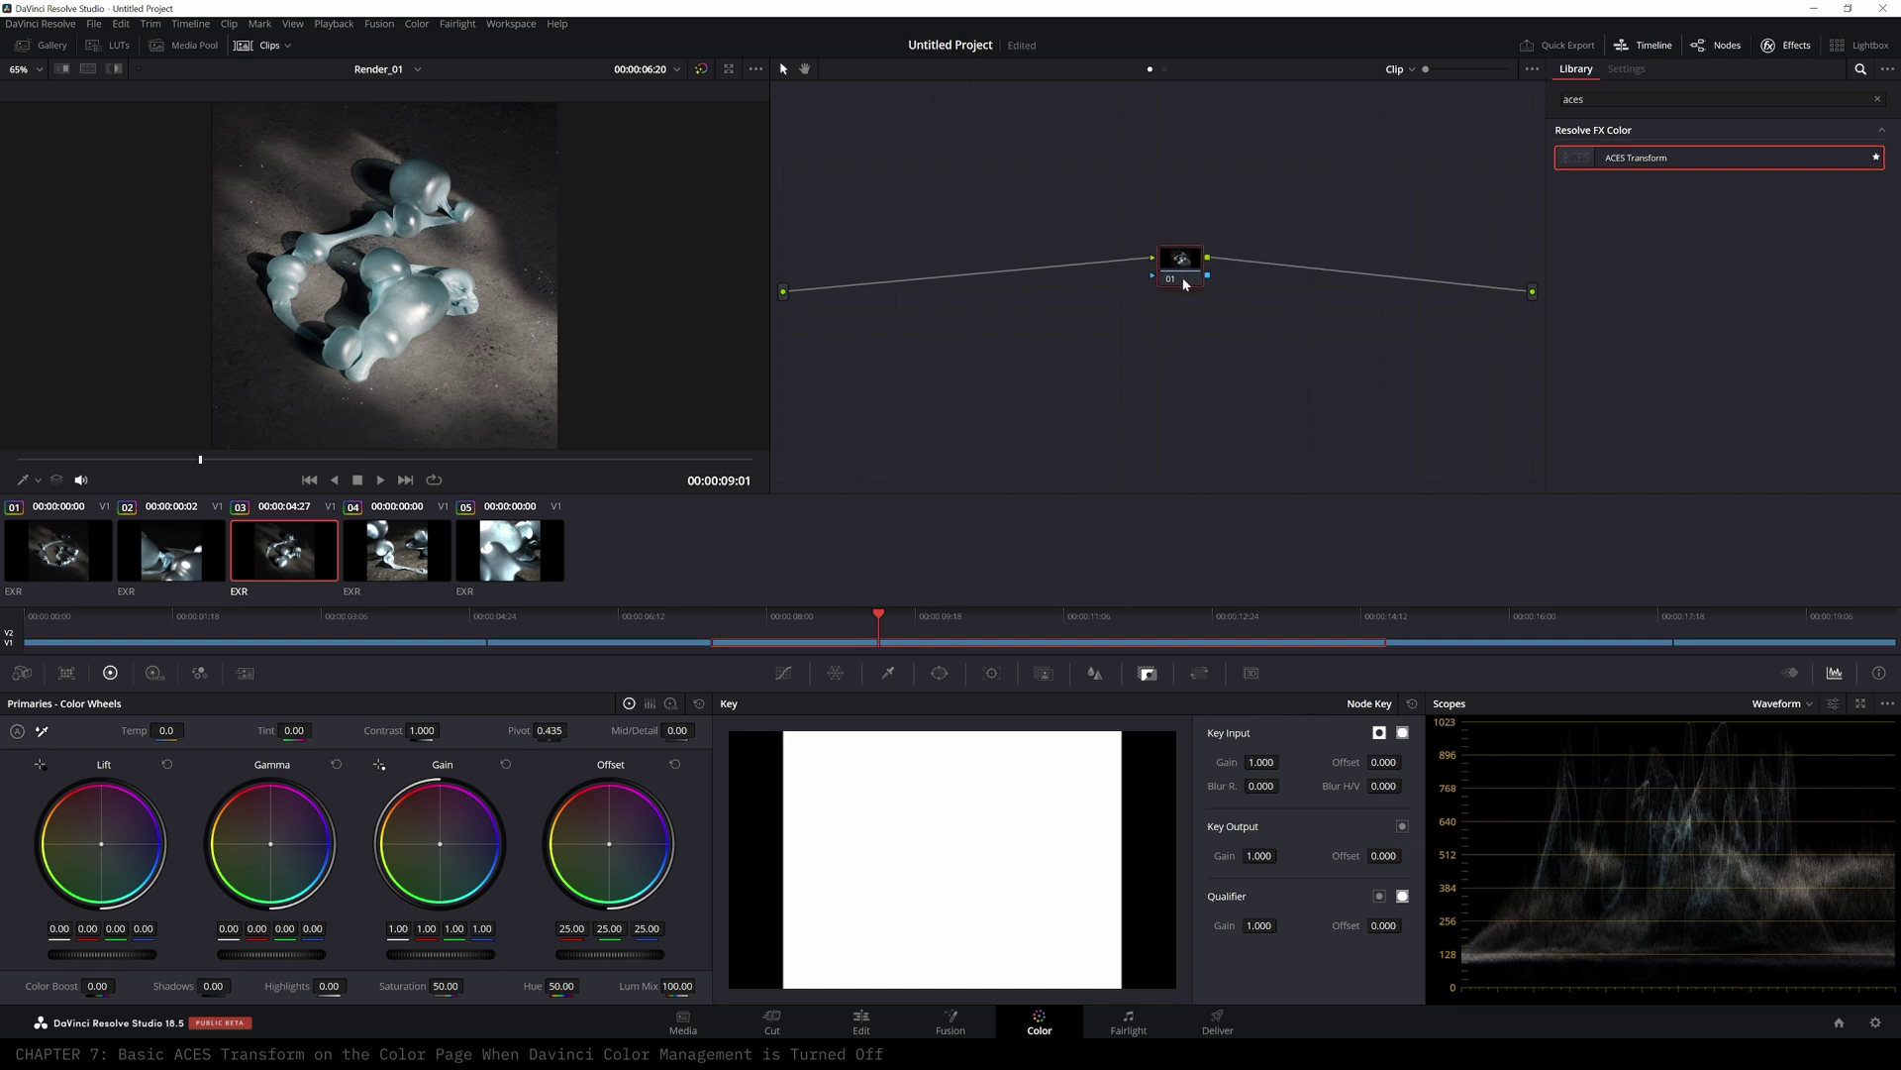
left_click_drag(893, 626, 296, 620)
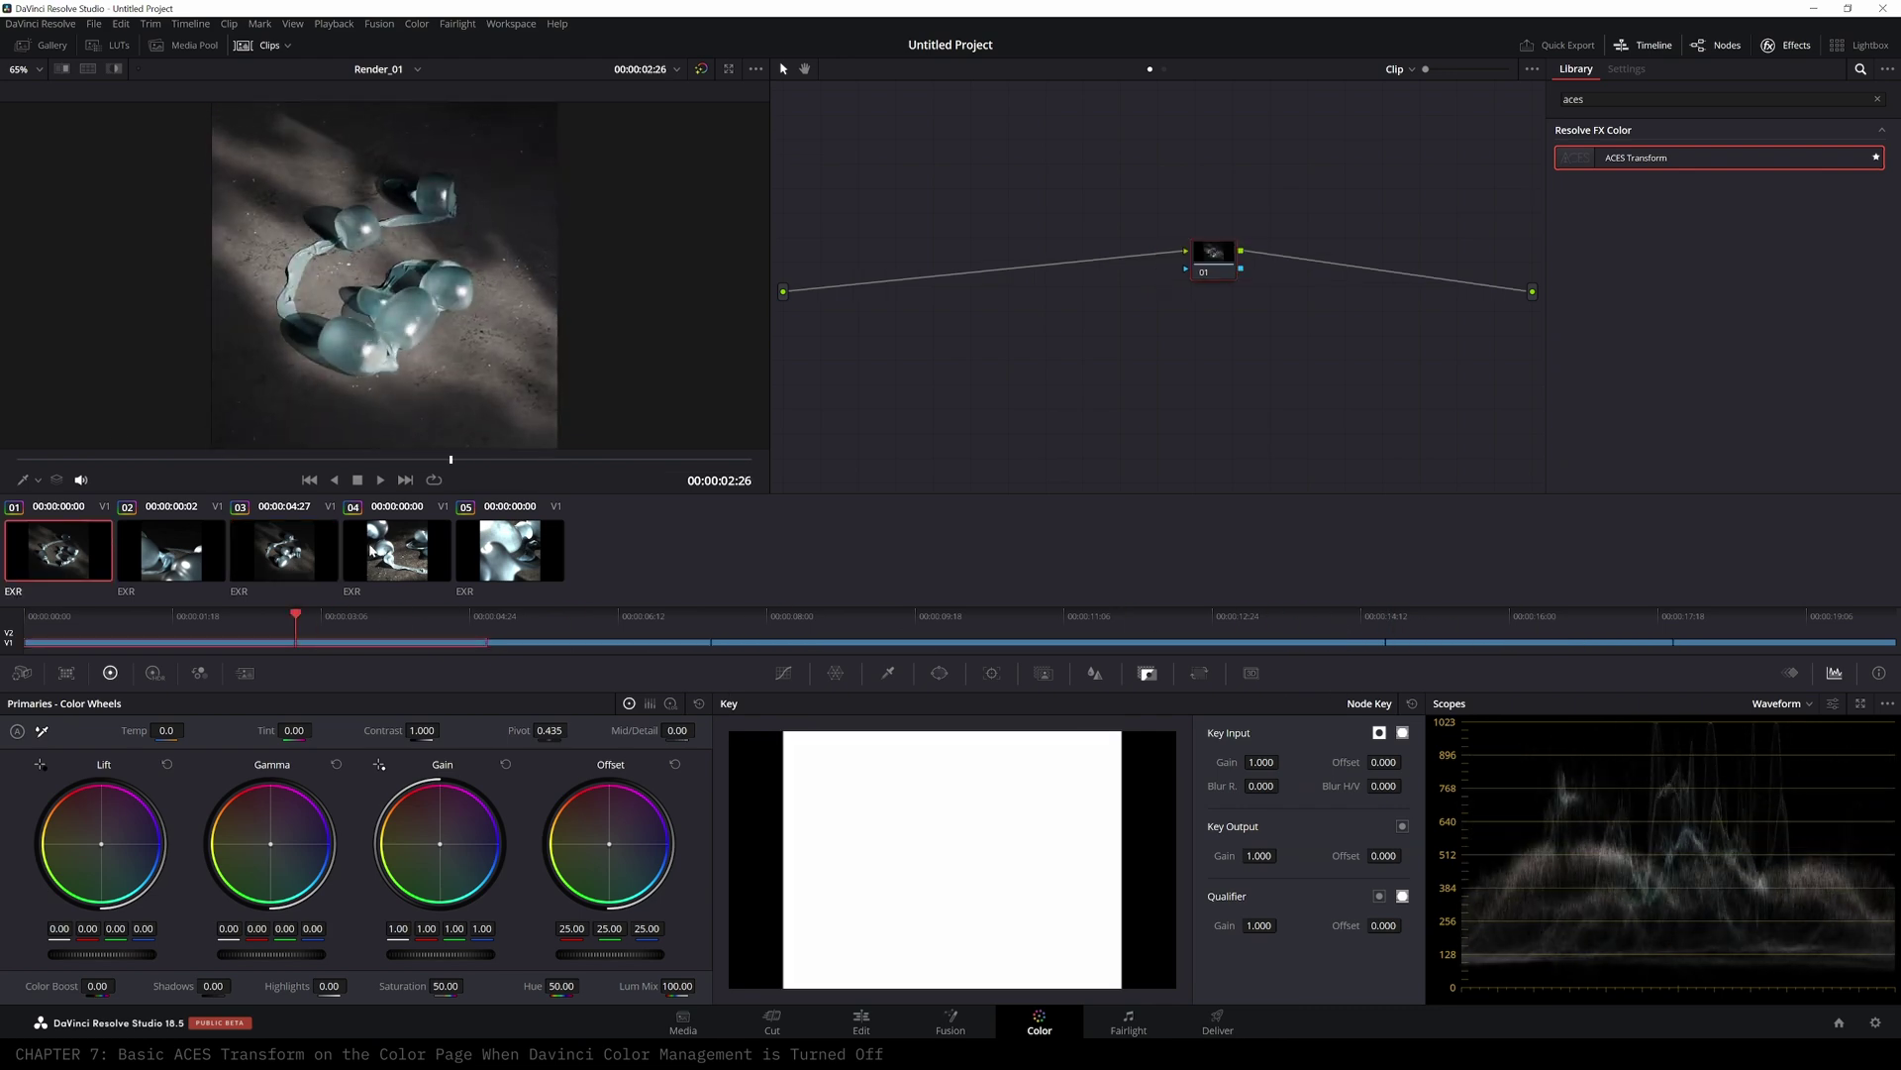
left_click(1163, 70)
left_click_drag(1349, 276, 1274, 275)
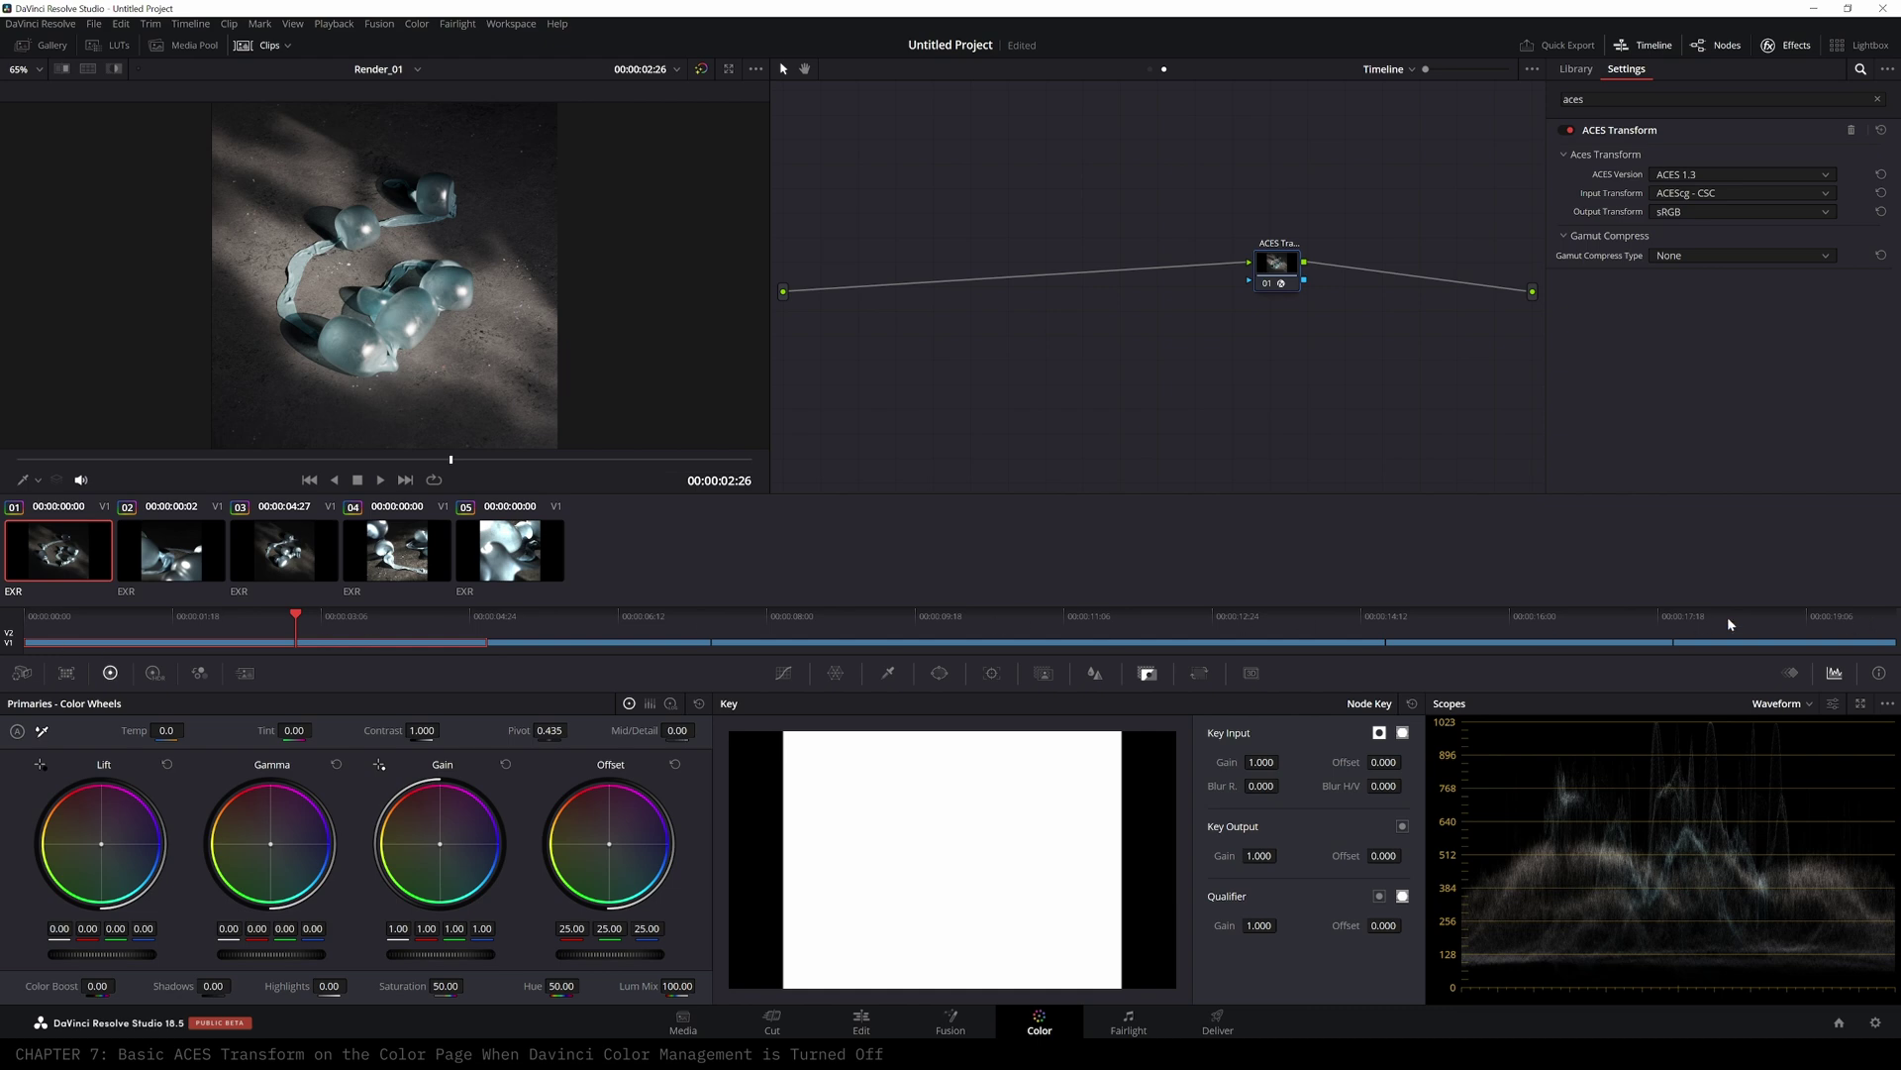
left_click_drag(1279, 272, 1339, 270)
left_click(1150, 69)
left_click(283, 626)
left_click_drag(284, 627, 993, 633)
left_click_drag(1195, 261, 1254, 269)
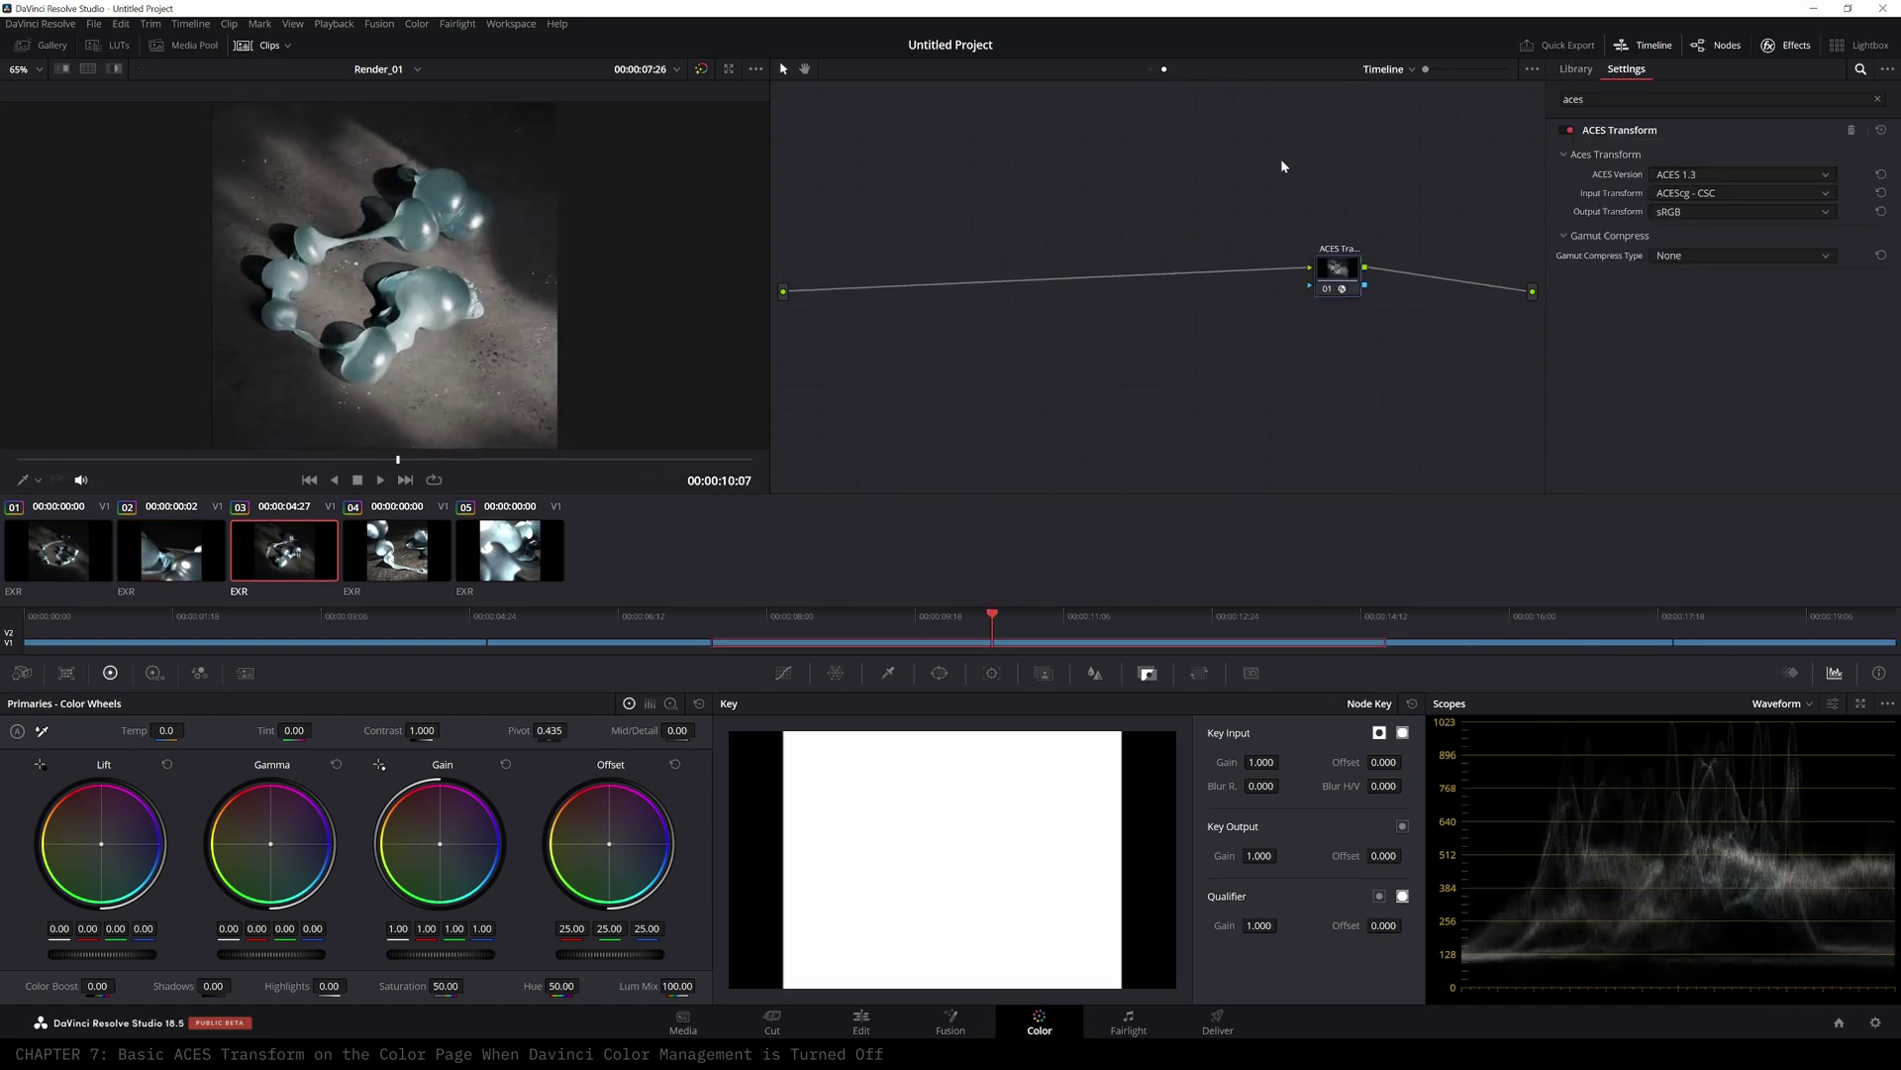
mouse_move(1353, 272)
left_mouse_down()
mouse_move(1324, 252)
mouse_move(1358, 264)
left_mouse_up()
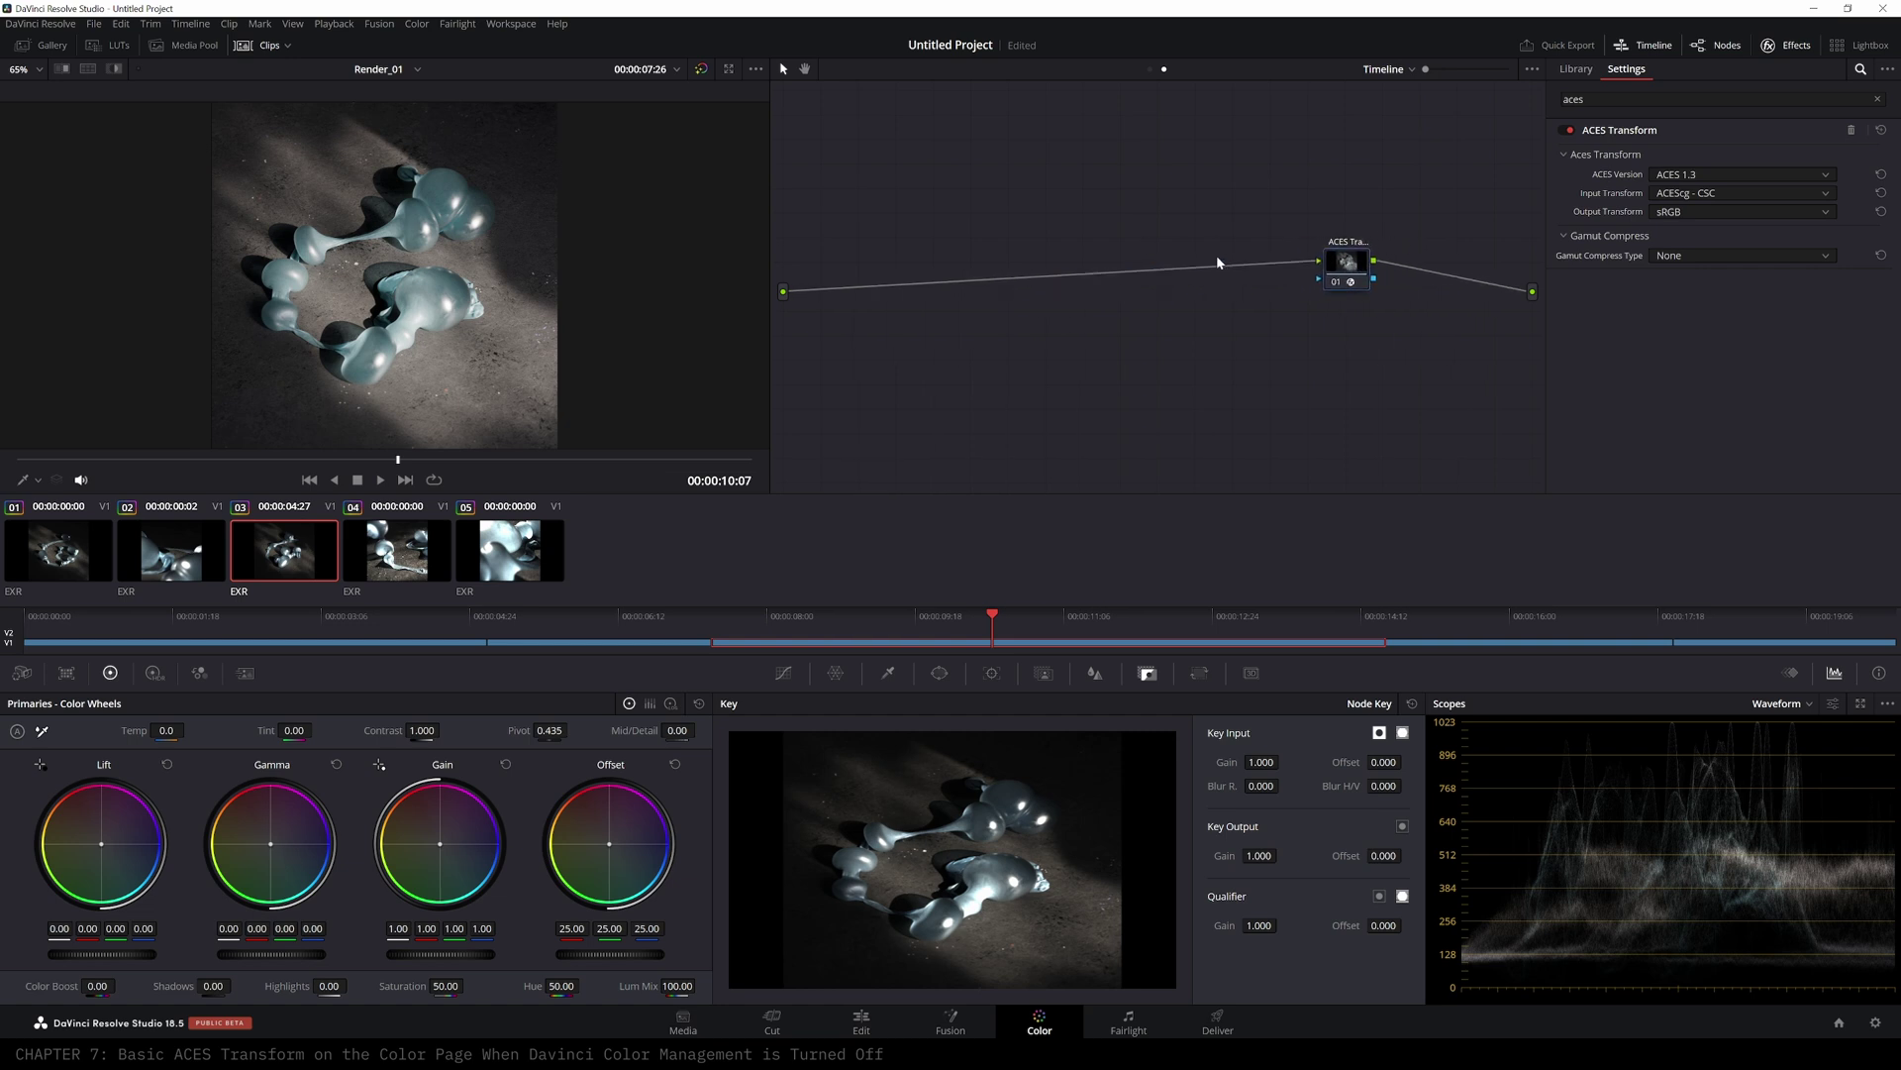
- Disable and re-enable the timeline ACES Transform node to compare the image with and without it
mouse_move(1341, 264)
left_mouse_down()
mouse_move(1323, 265)
mouse_move(1344, 265)
left_mouse_up()
key("ctrl+d")
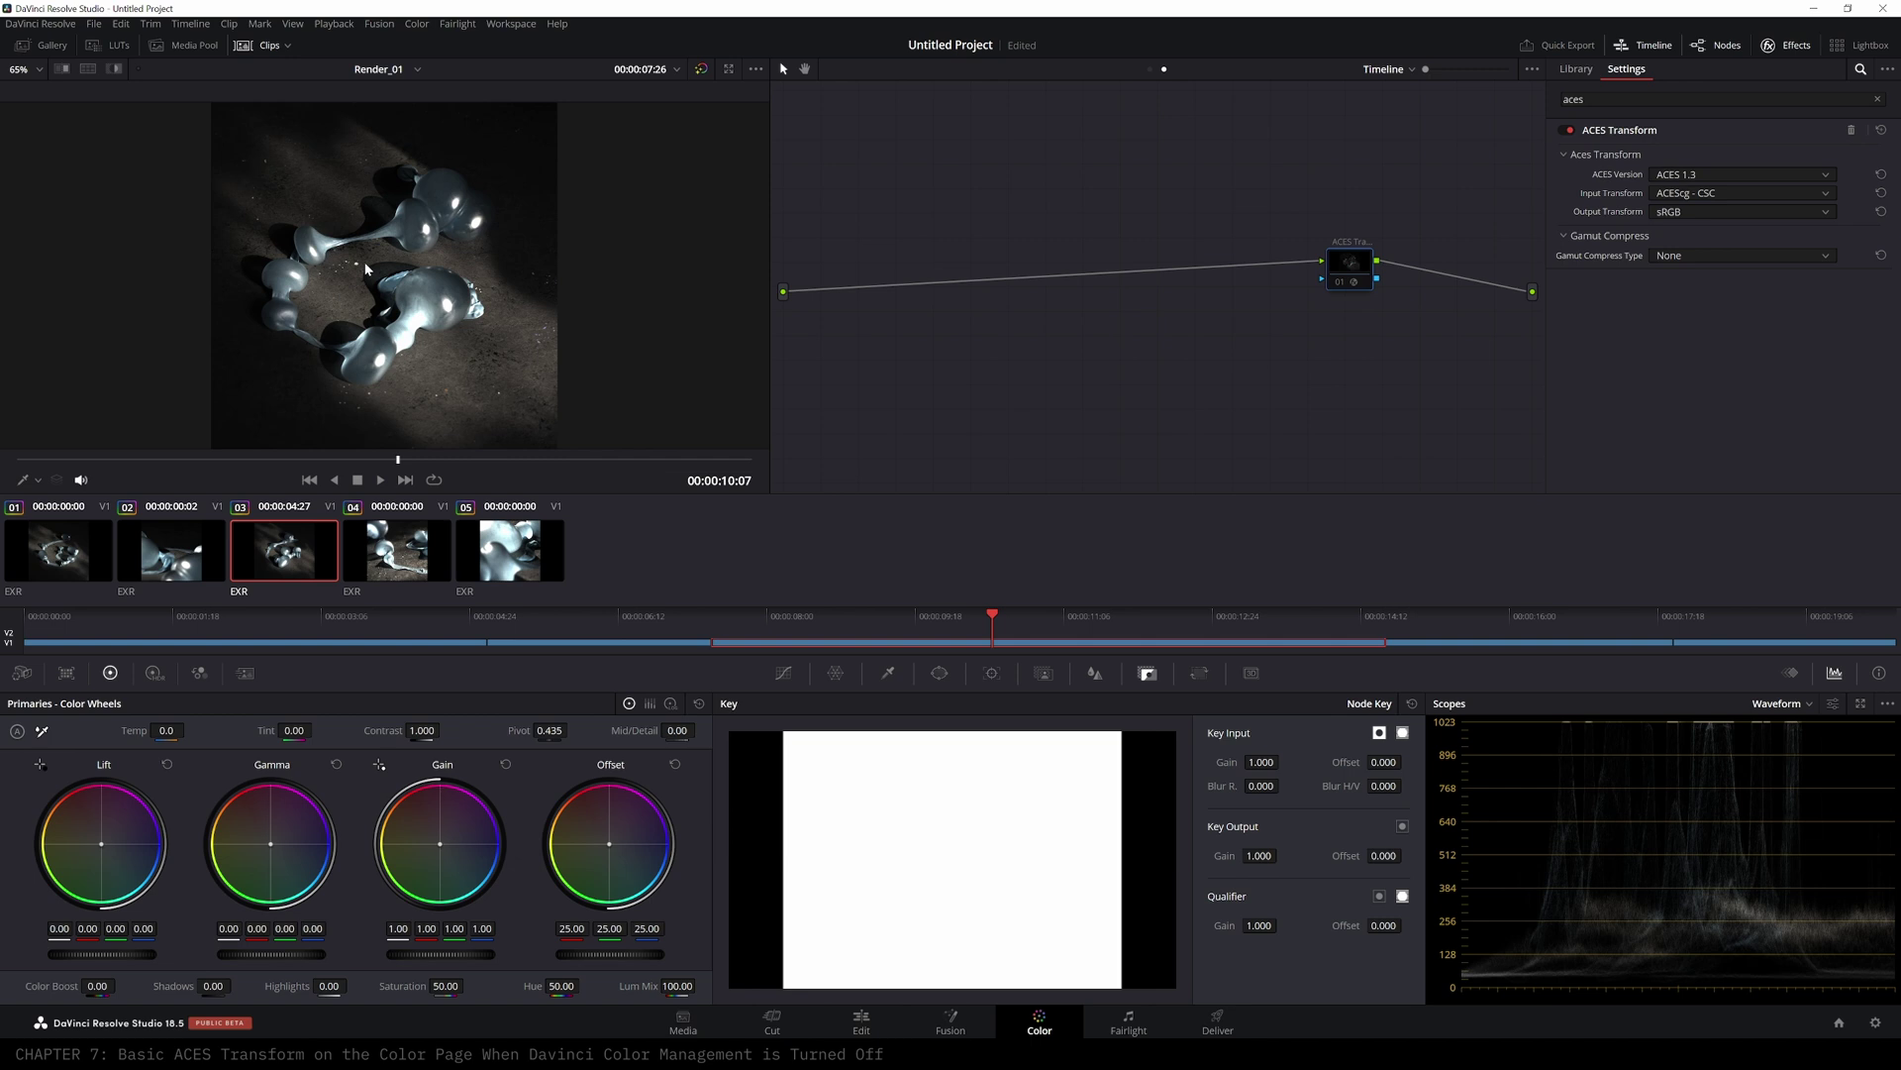
left_click_drag(1351, 267, 1226, 270)
key("ctrl+d")
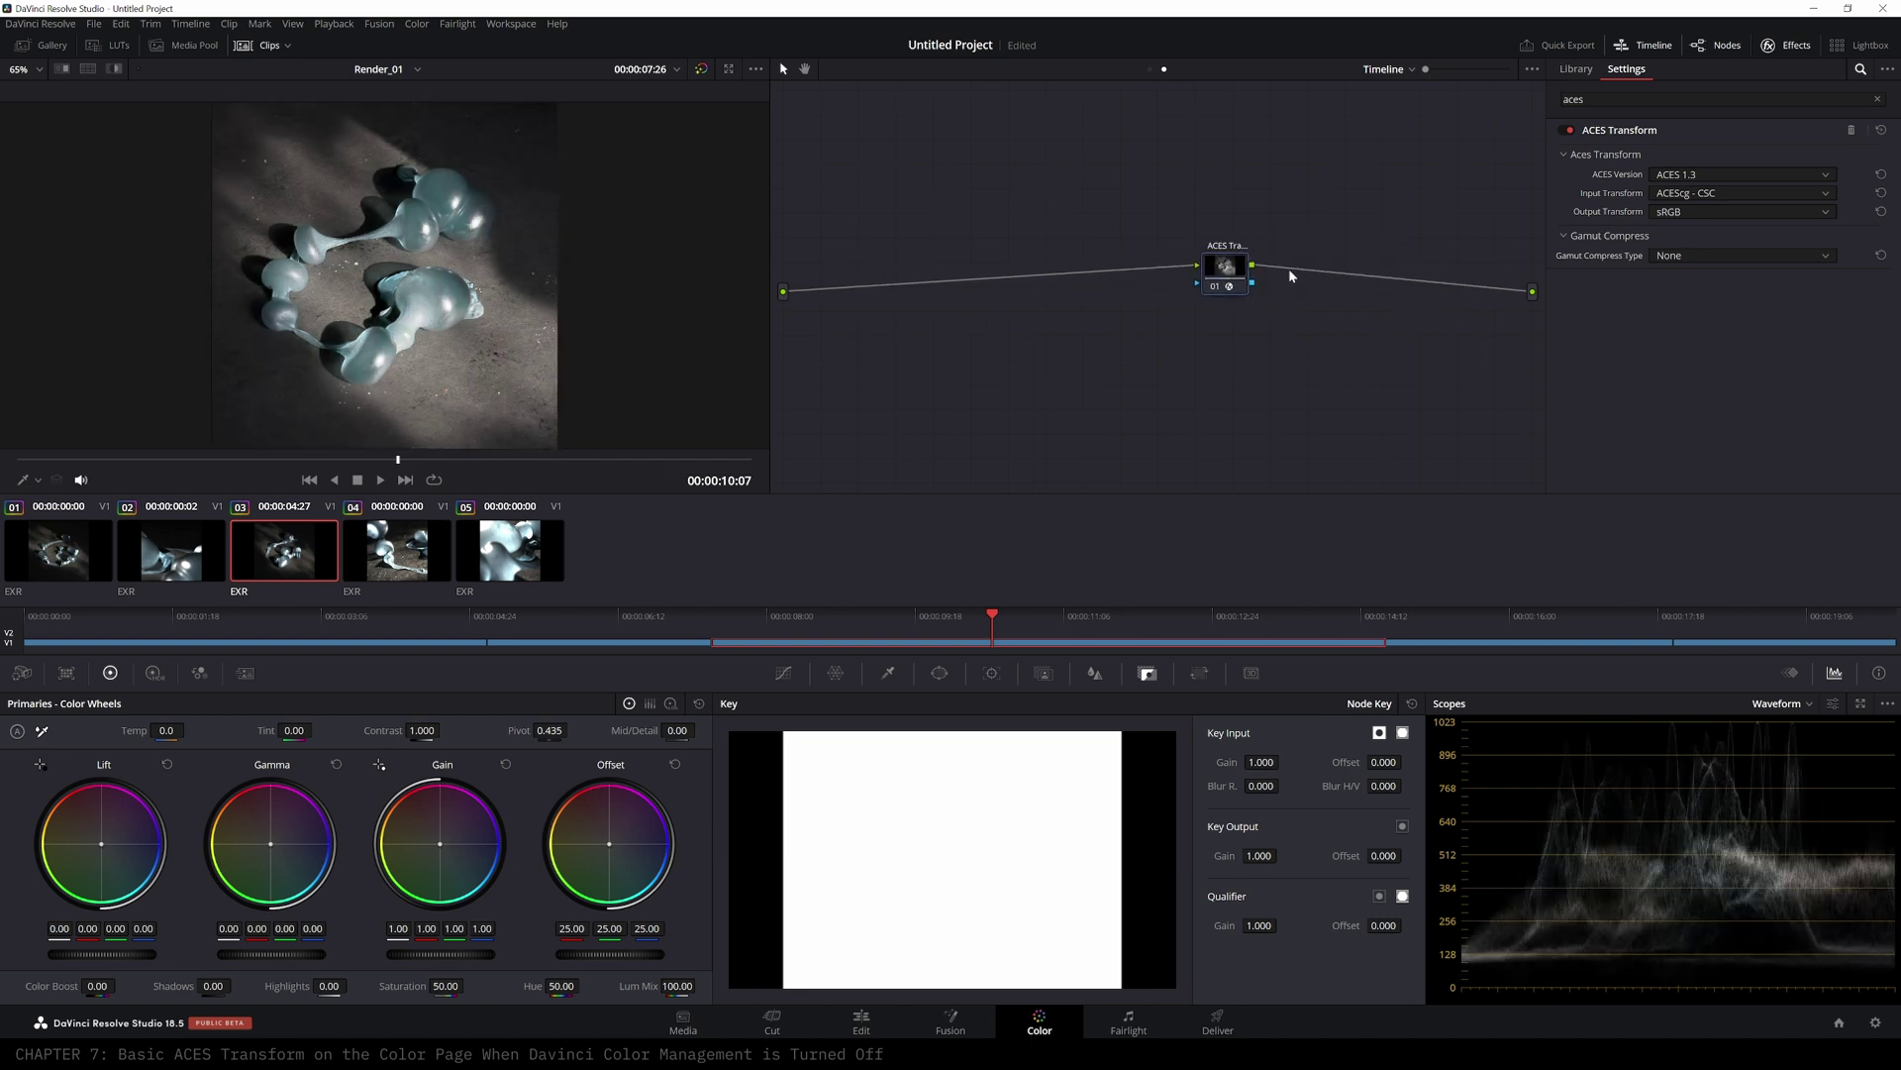
- Add a serial node after the timeline ACES Transform and raise its offset to 82.75
key("alt+s")
left_click_drag(1288, 269, 1203, 267)
left_click_drag(1362, 277, 1339, 267)
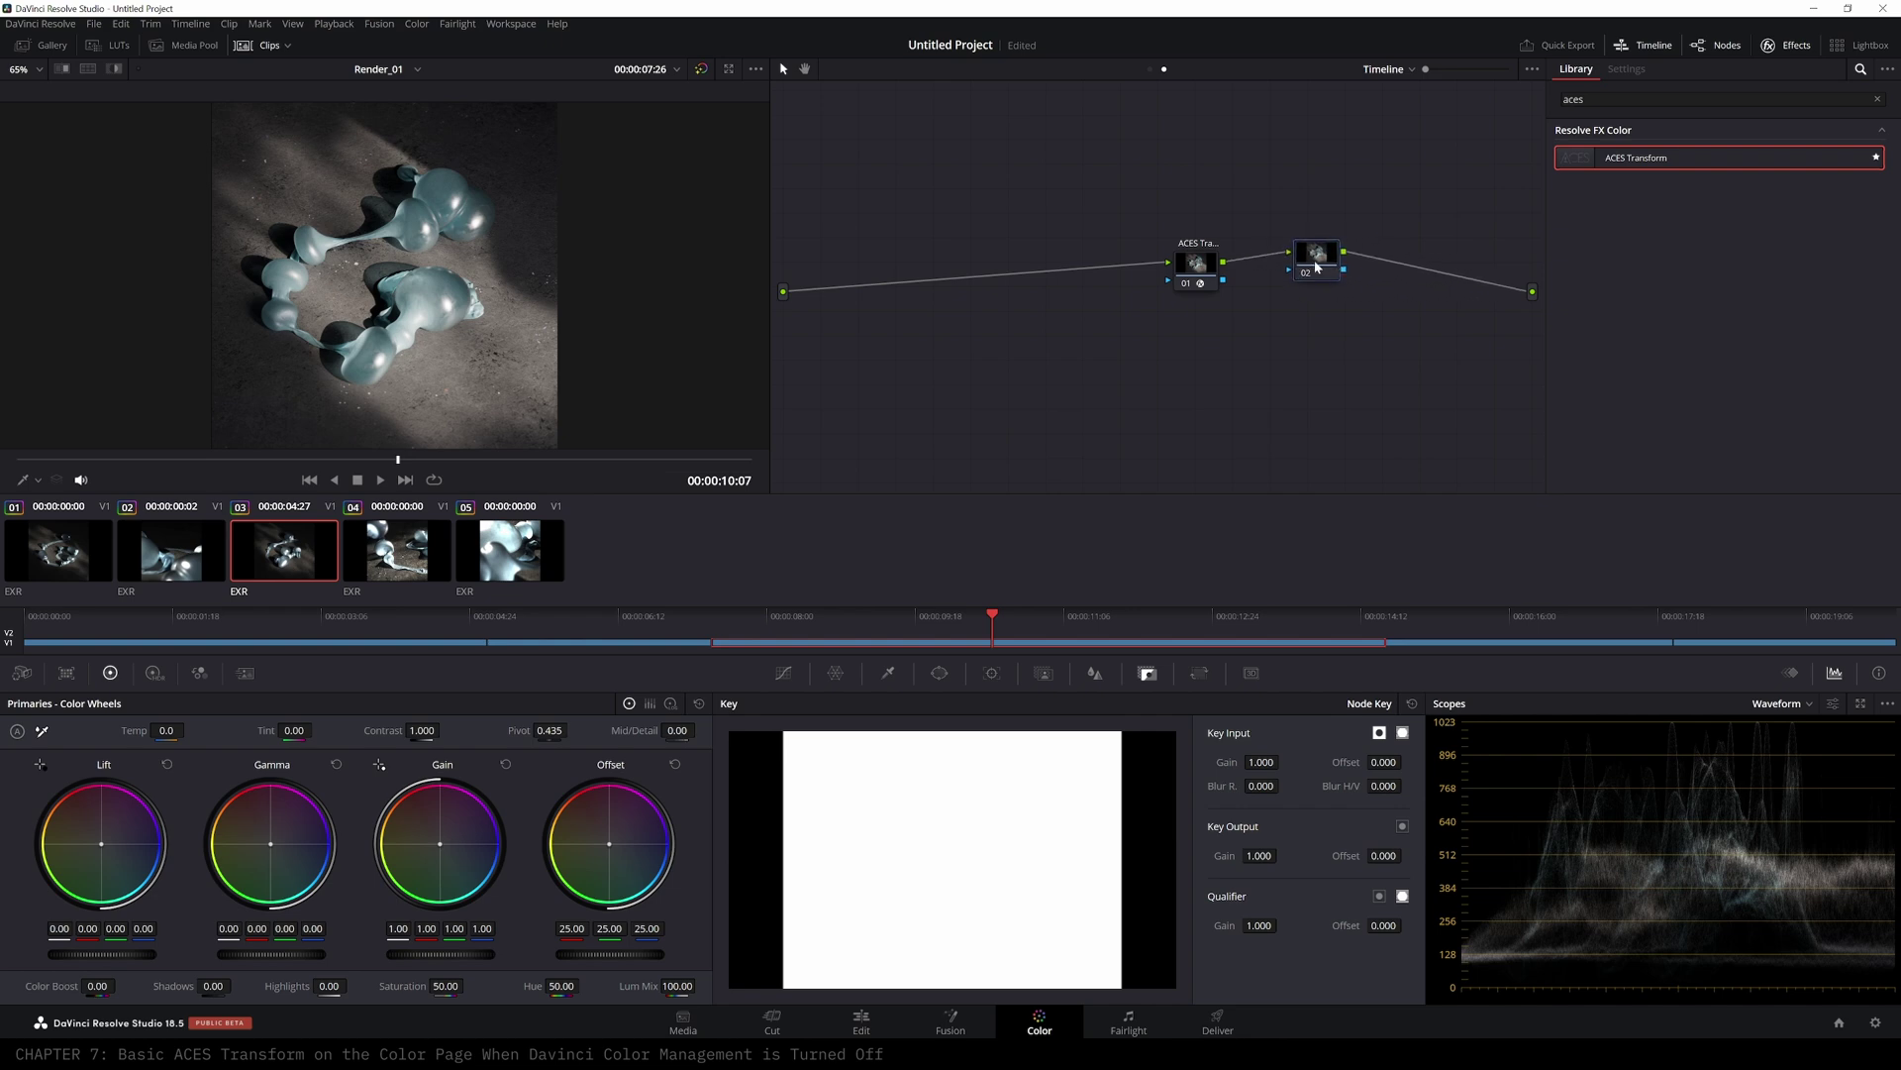
left_click_drag(634, 957, 864, 957)
- Set the offset on the timeline ACES Transform node to 29.25
left_click_drag(1191, 267, 1191, 261)
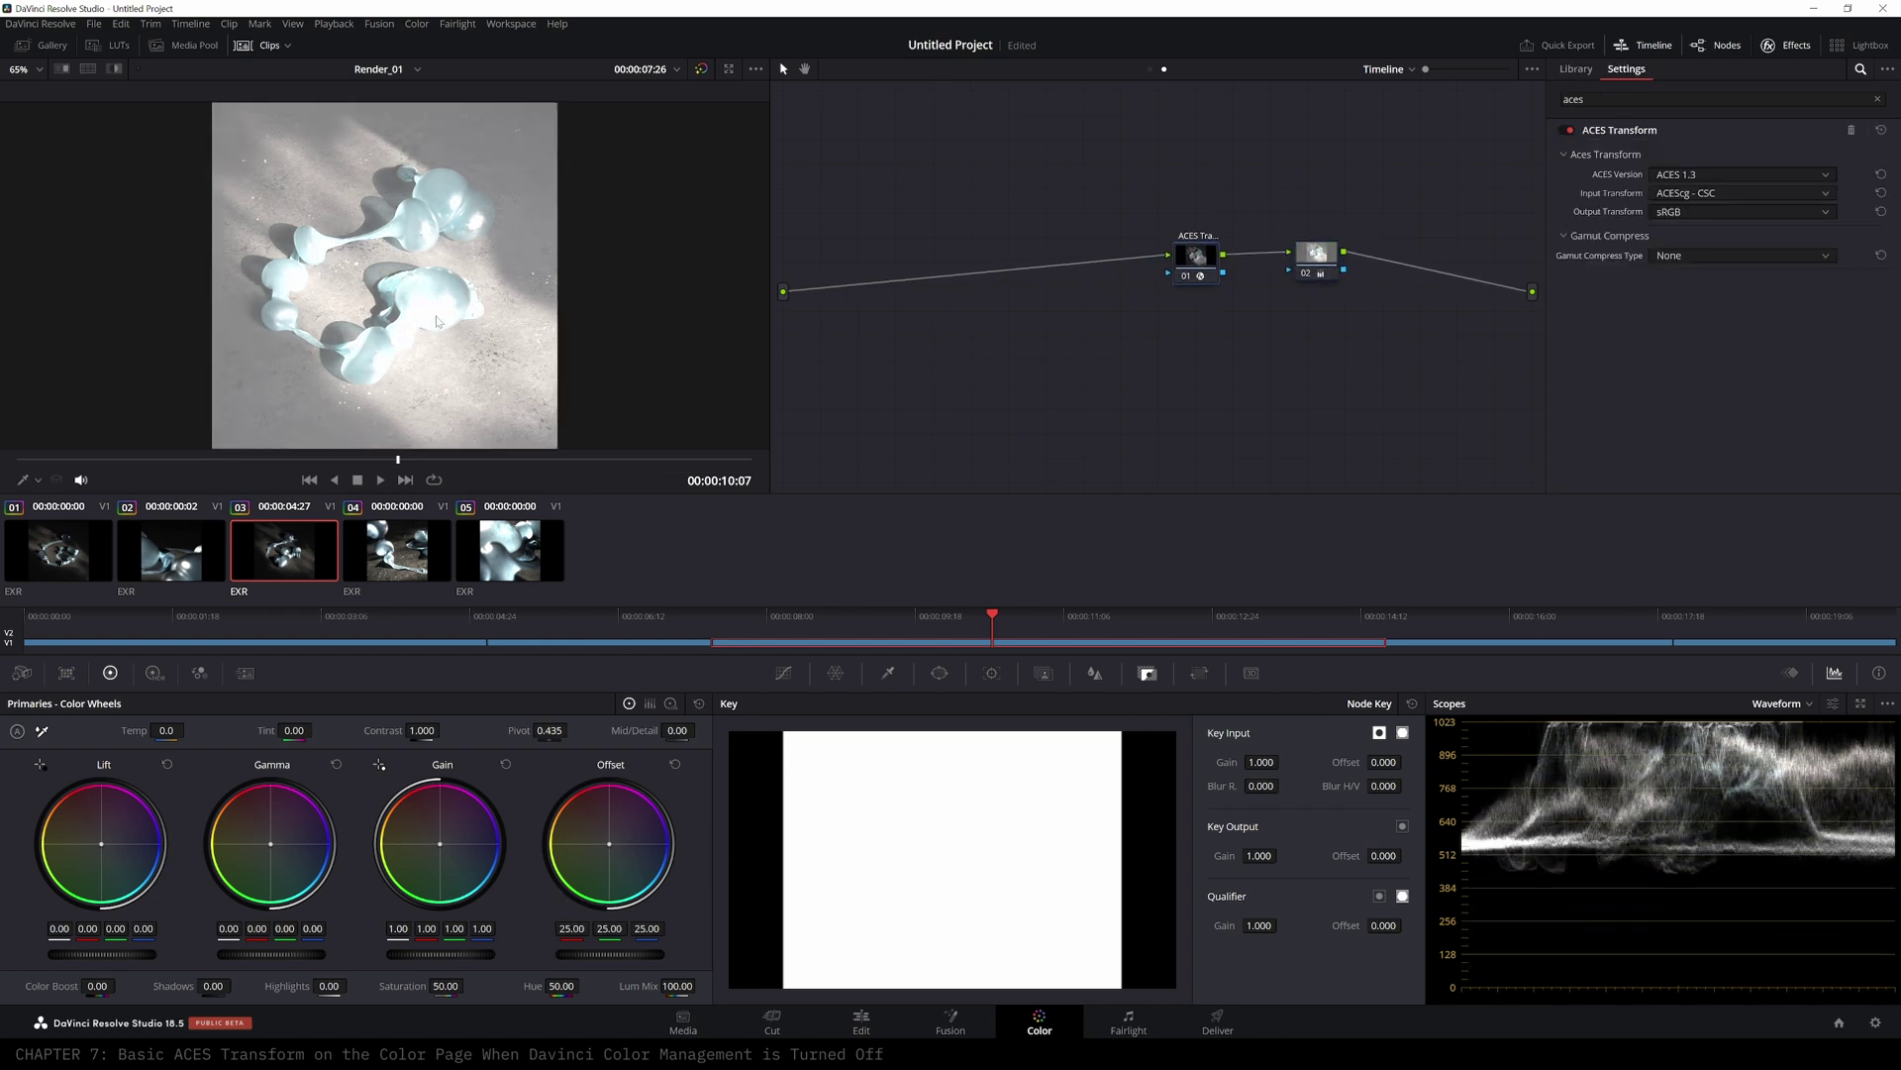
mouse_move(624, 957)
left_mouse_down()
mouse_move(545, 958)
mouse_move(641, 958)
left_mouse_up()
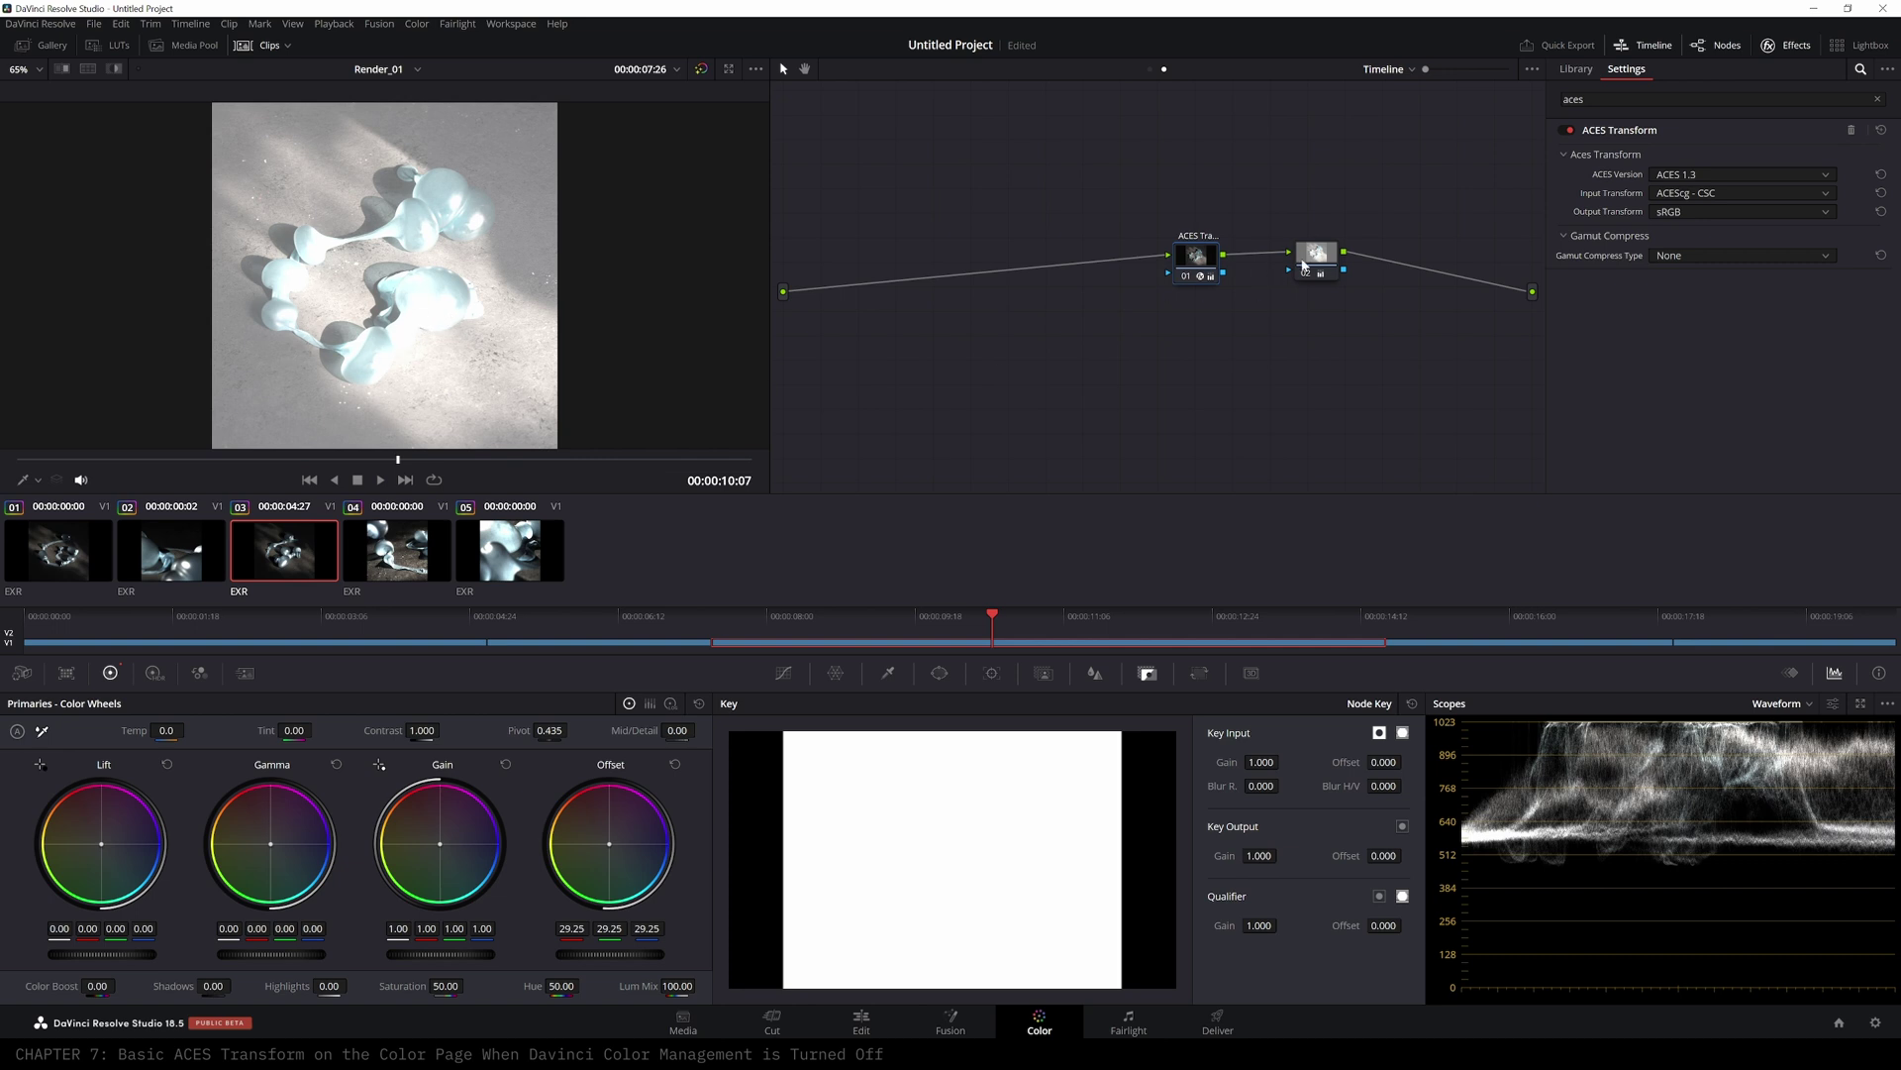
- Extract the grading node from behind the ACES Transform and insert it ahead of the transform
left_click_drag(1316, 258, 1343, 291)
key("e")
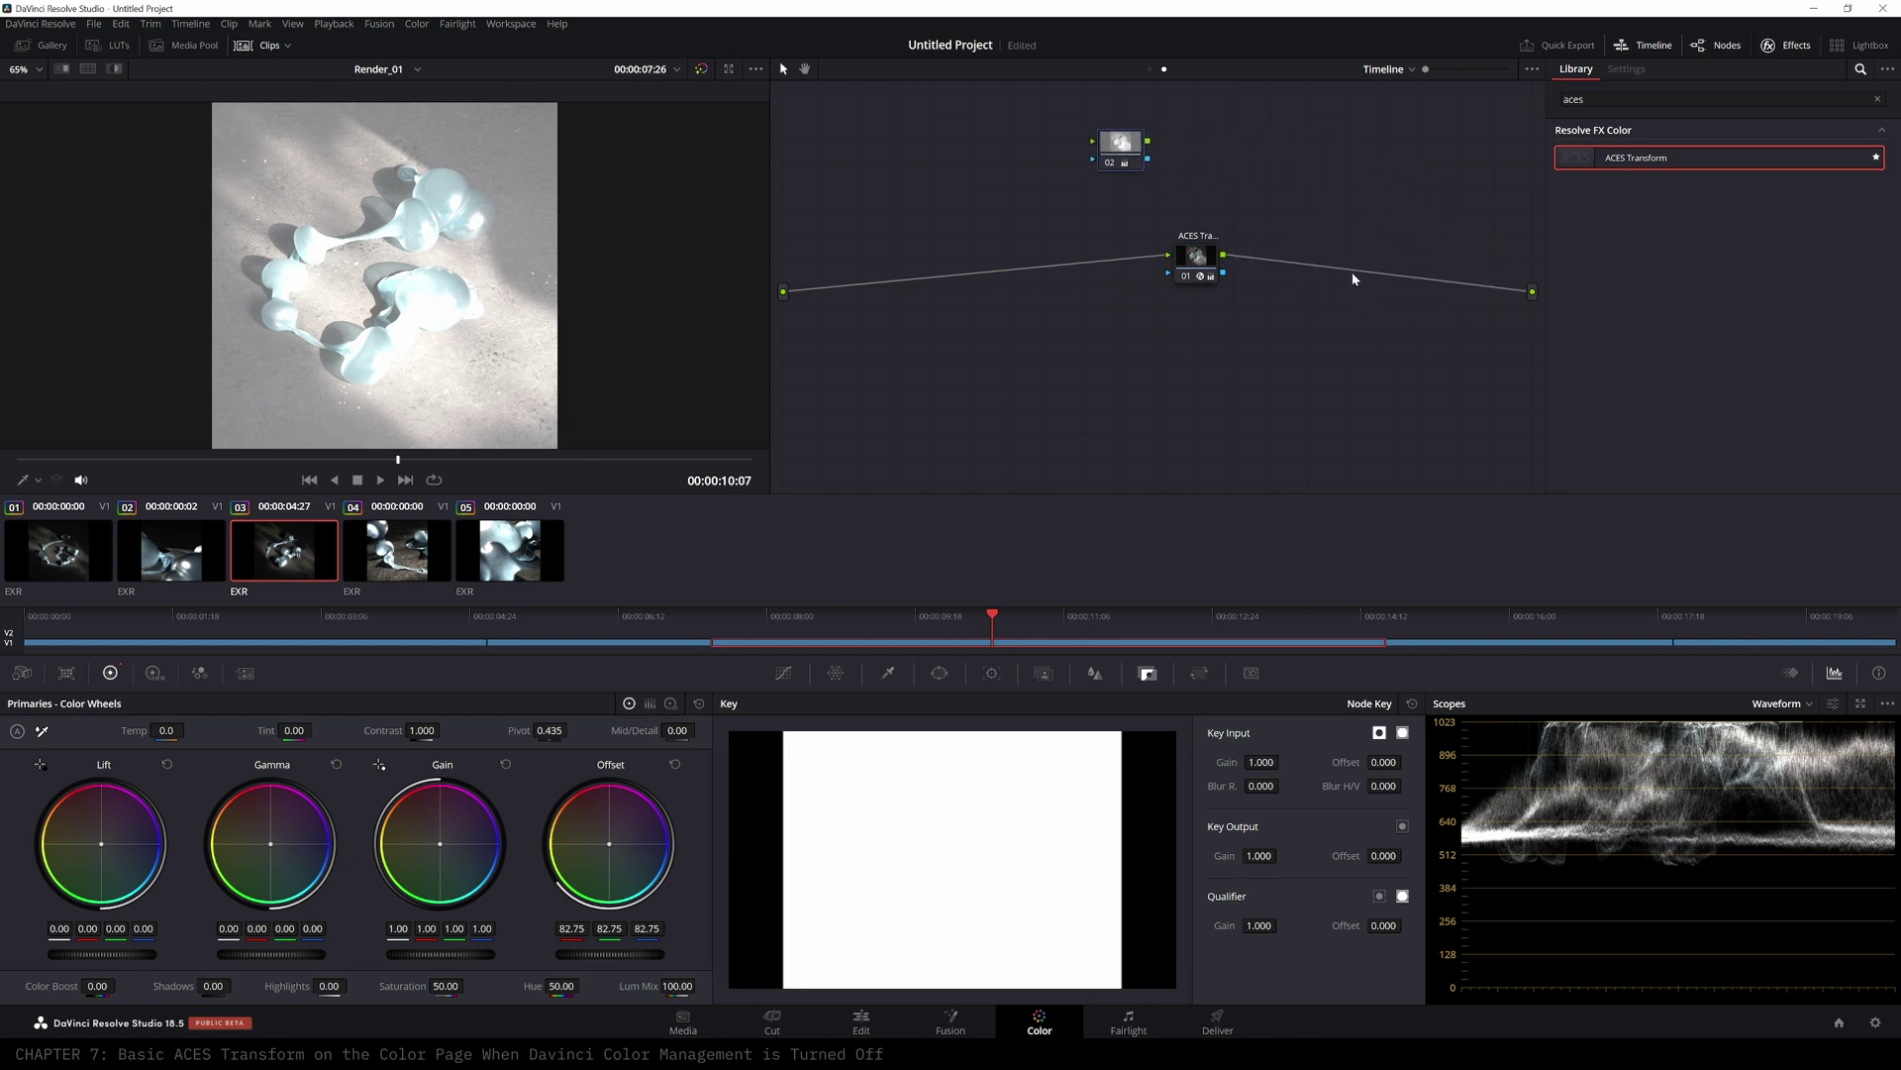
left_click_drag(1135, 159, 1047, 270)
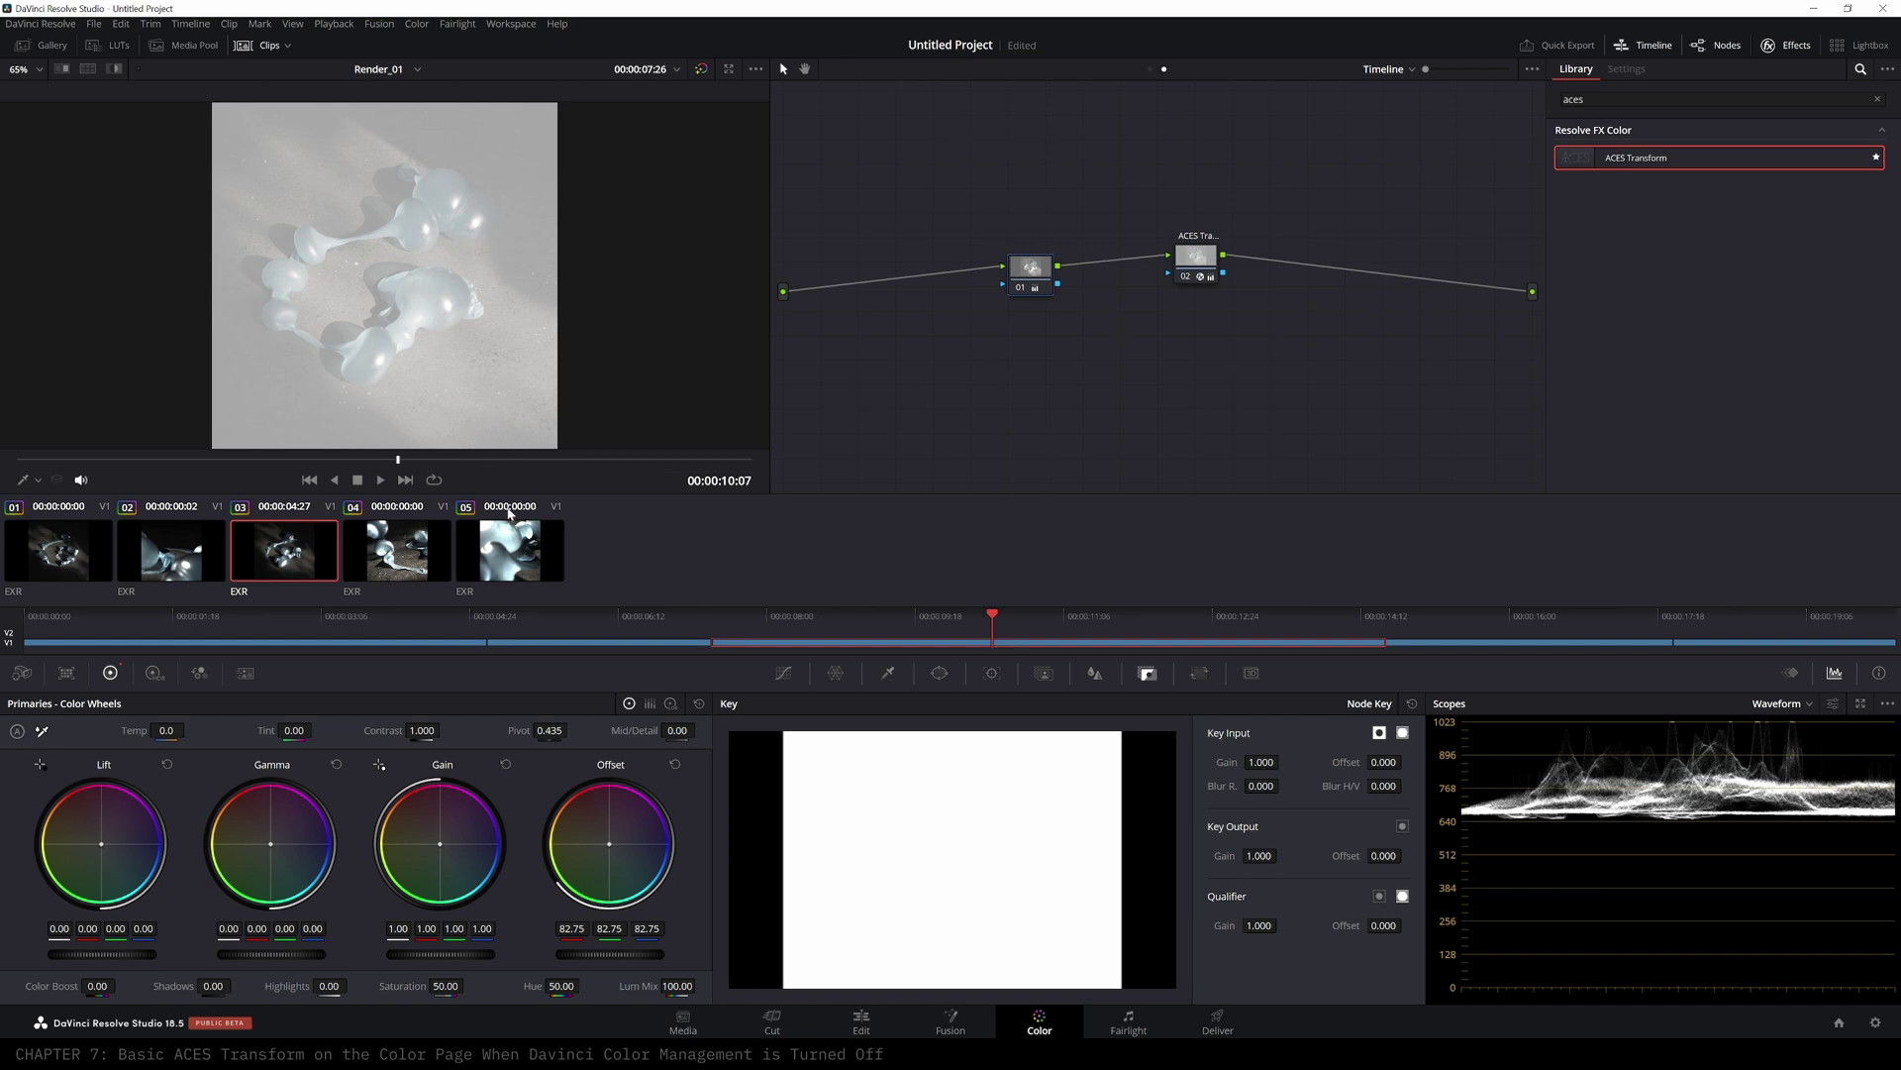
- On the grading node ahead of the ACES Transform, set contrast to 1.350 and tint the offset to 25.66, 26.91, 28.74
left_click_drag(610, 954, 555, 954)
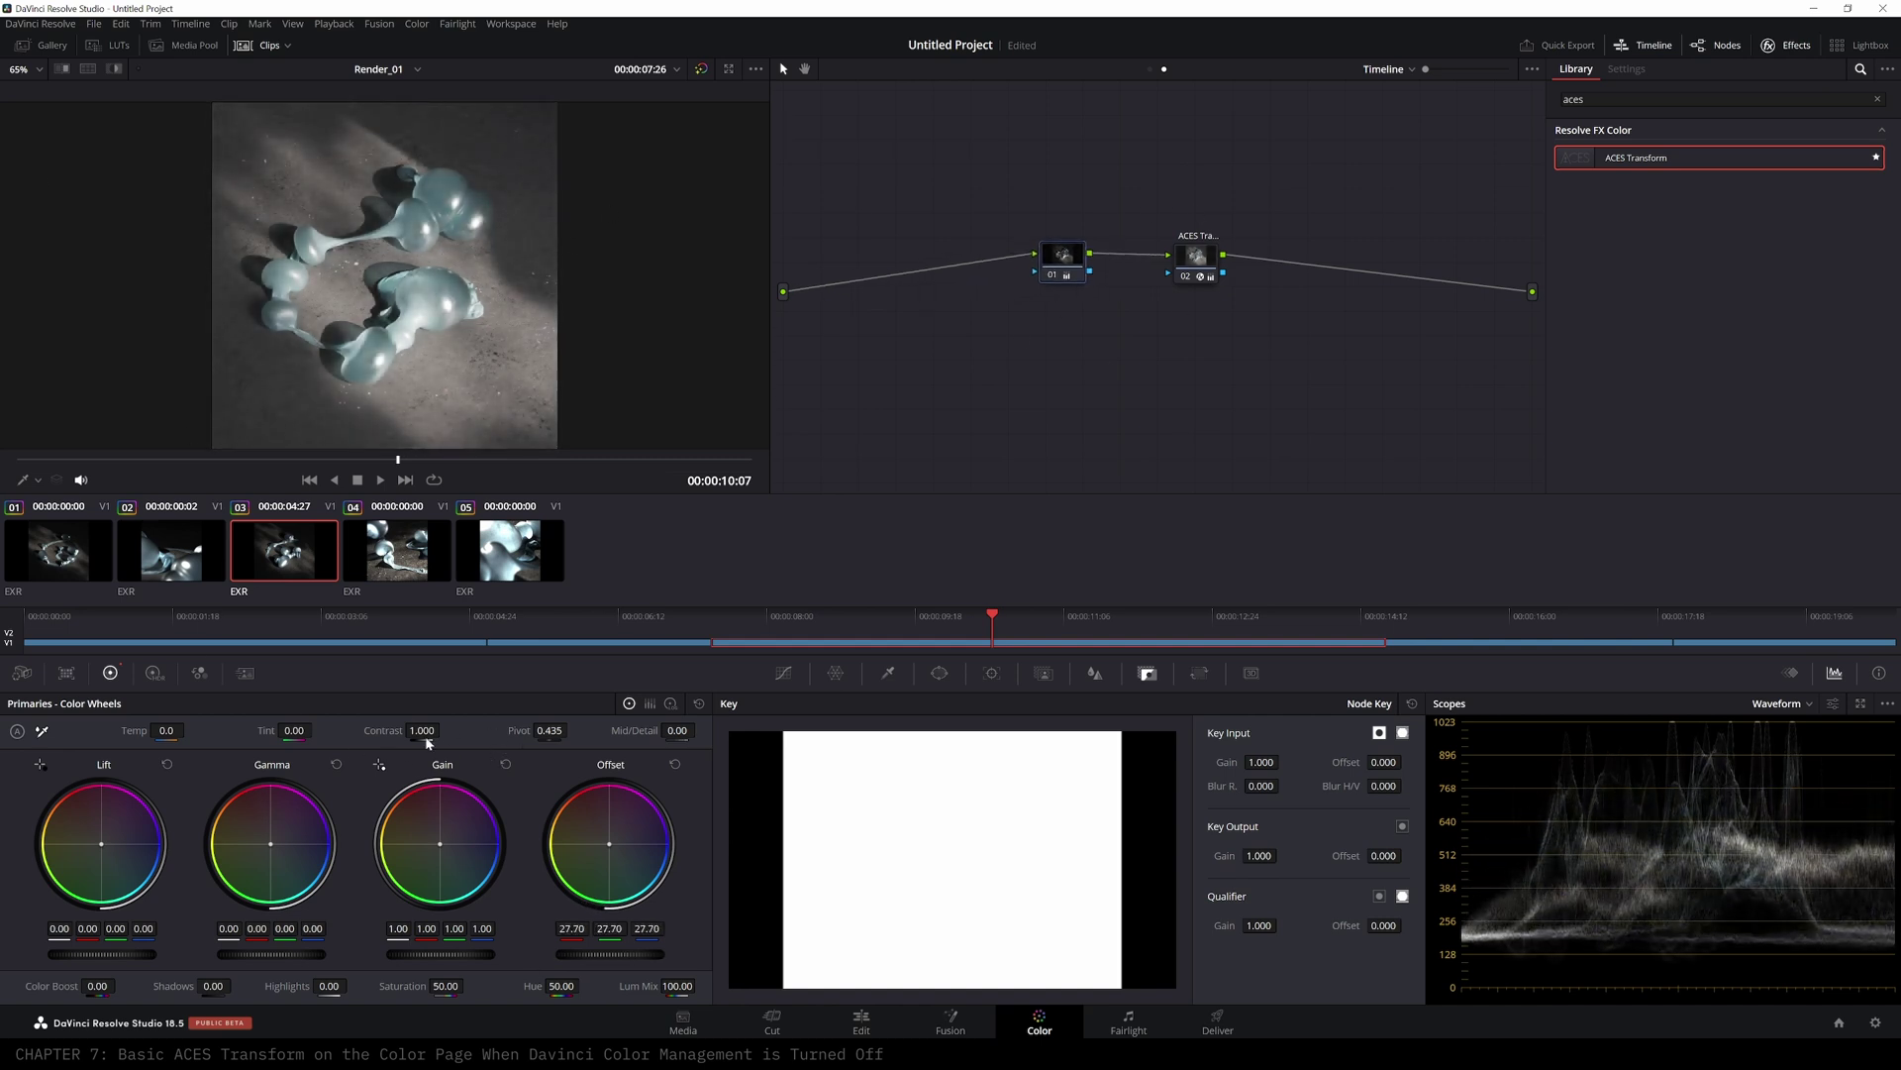
left_click_drag(428, 743, 552, 749)
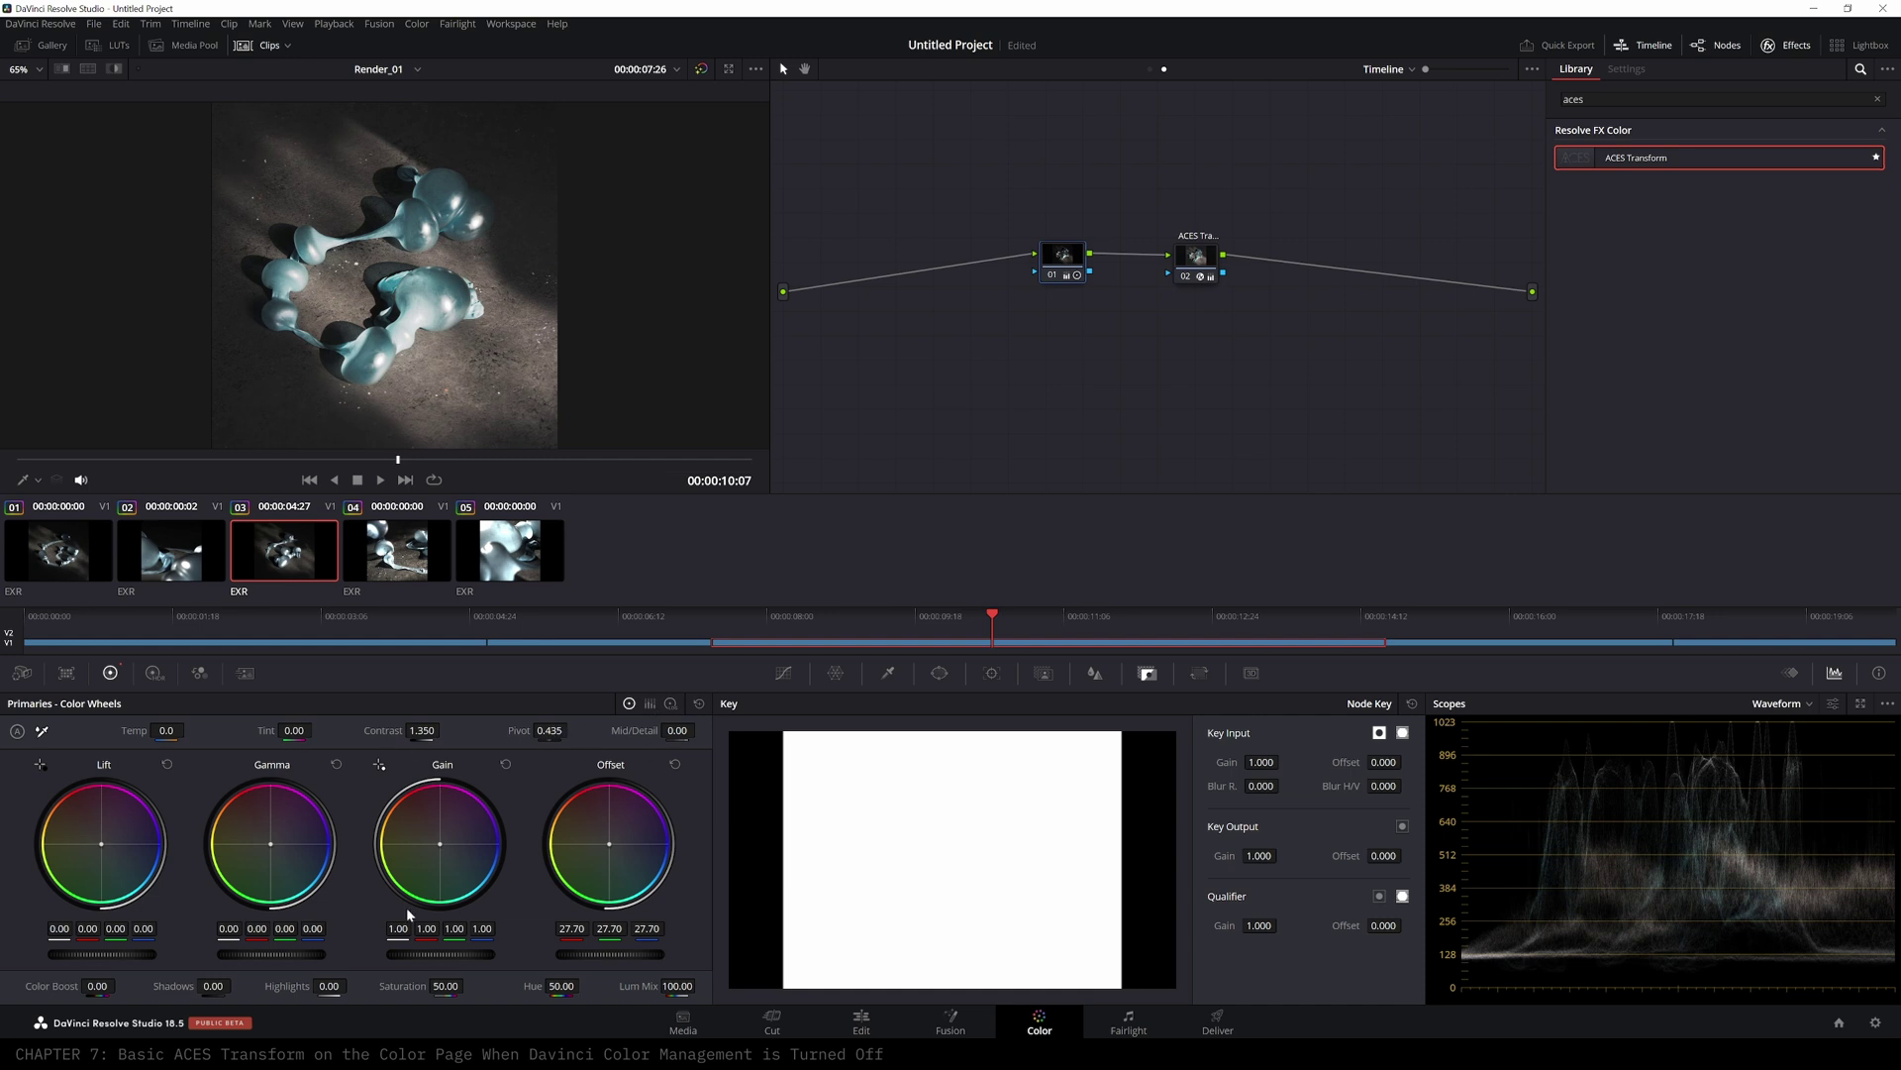
left_click_drag(629, 957, 614, 957)
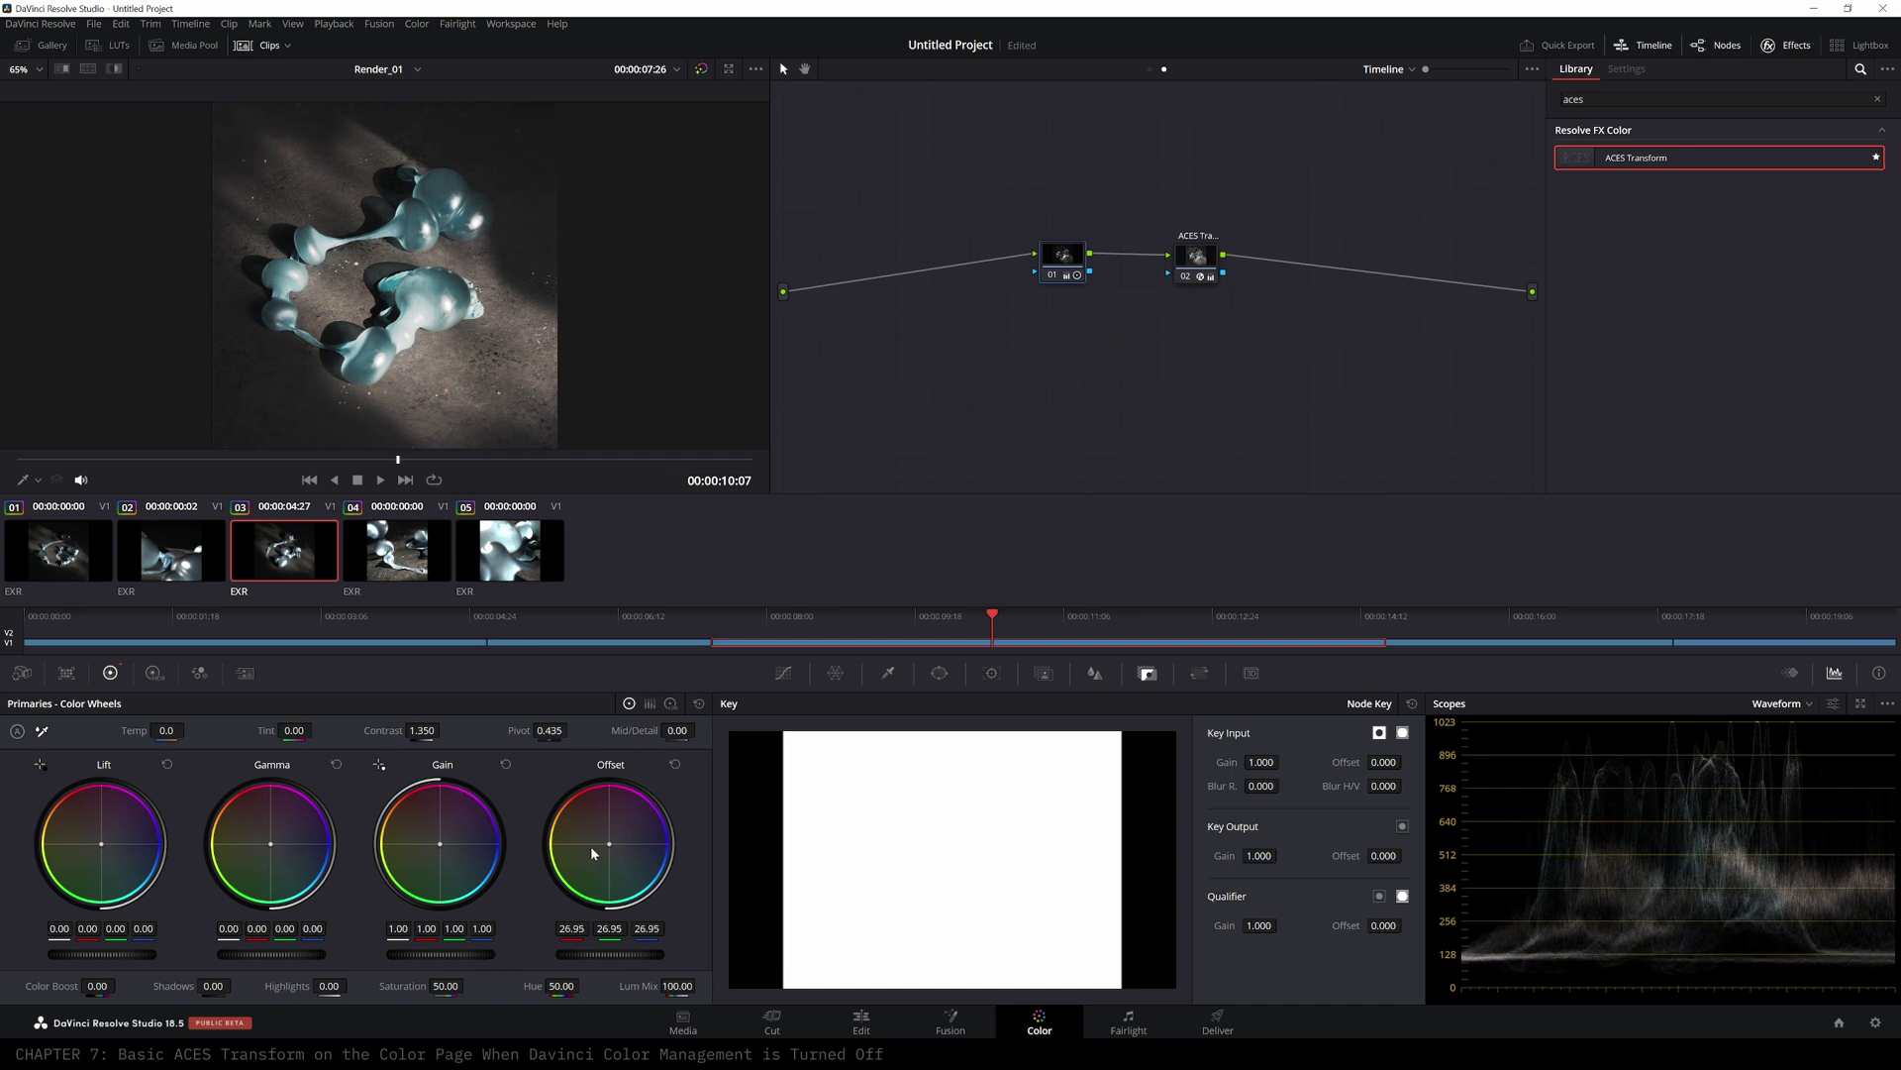
left_click_drag(609, 844, 612, 845)
mouse_move(978, 634)
left_mouse_down()
mouse_move(310, 644)
mouse_move(1661, 650)
mouse_move(823, 626)
mouse_move(1053, 639)
mouse_move(986, 636)
left_mouse_up()
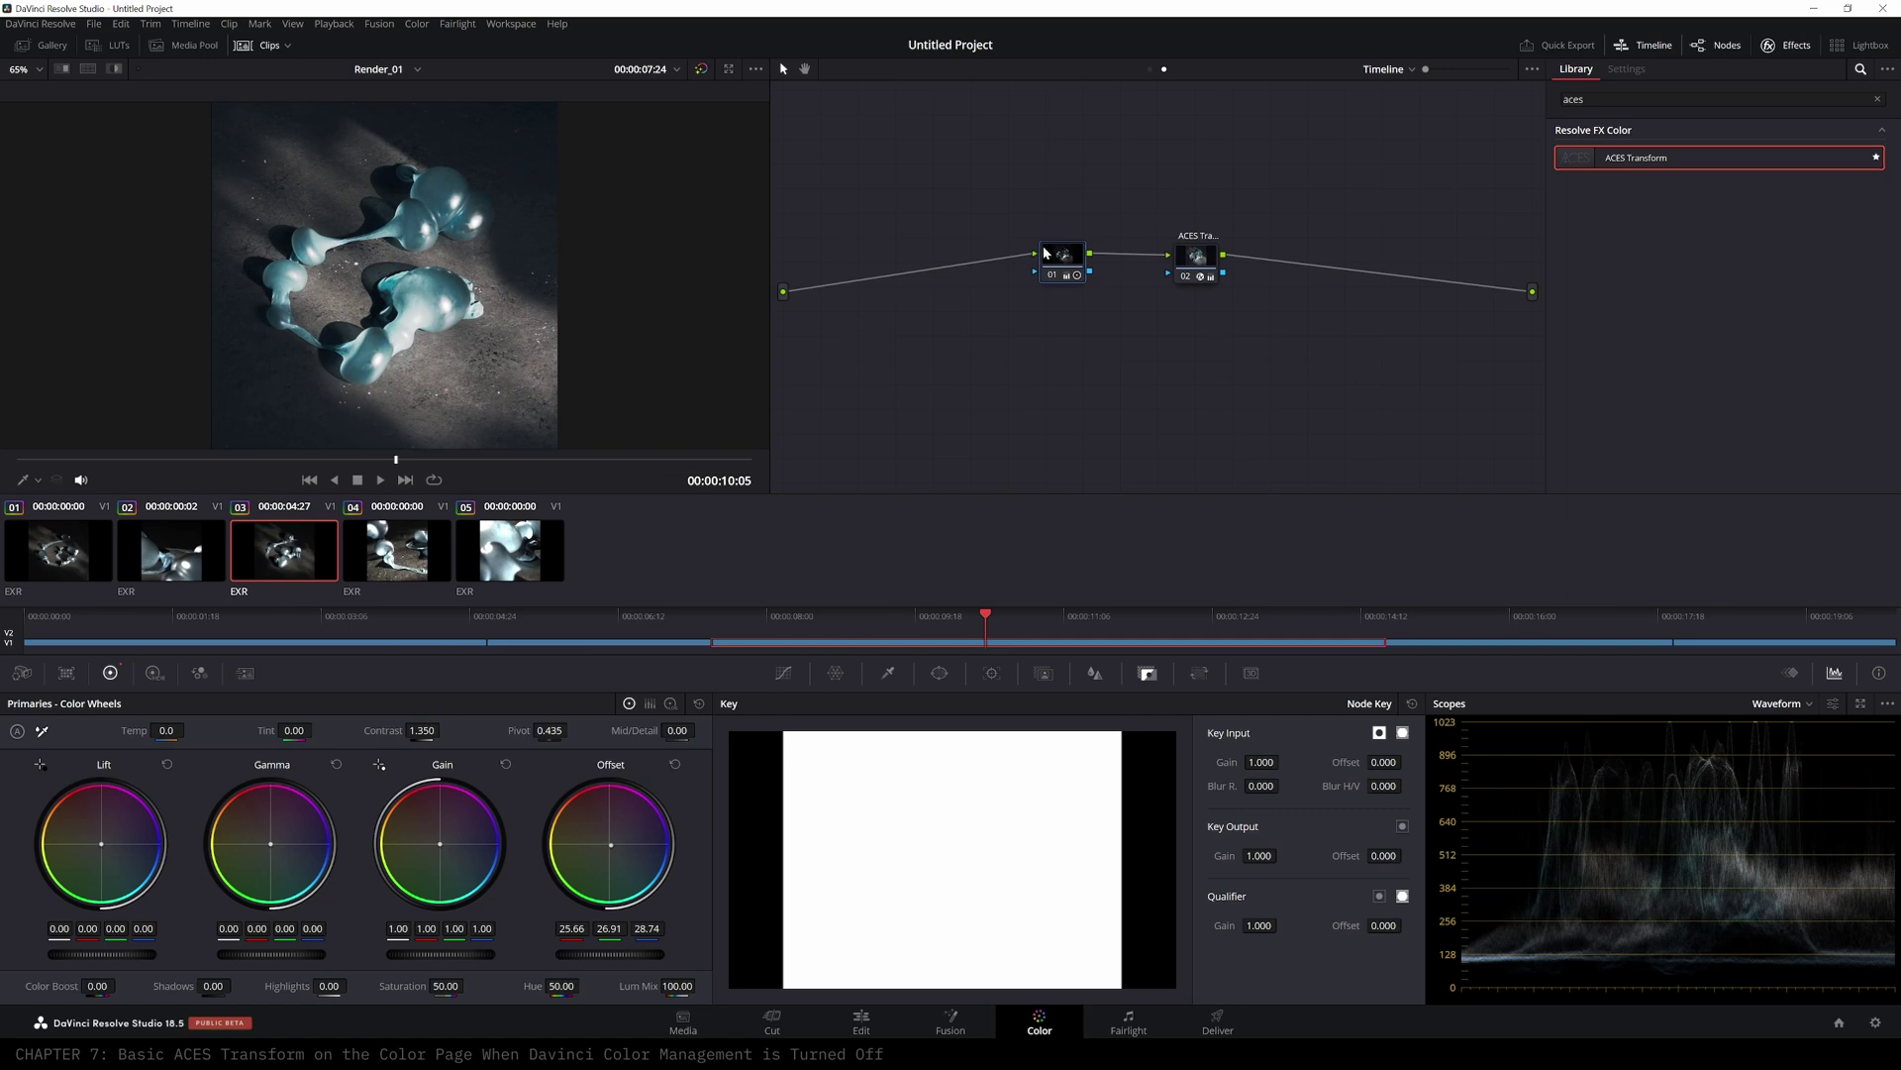
- Delete the grading node ahead of the ACES Transform, leaving only the transform in the timeline node graph
key("ctrl+d")
left_click(1052, 260)
key("Delete")
left_click(995, 634)
left_click_drag(1199, 257, 1270, 261)
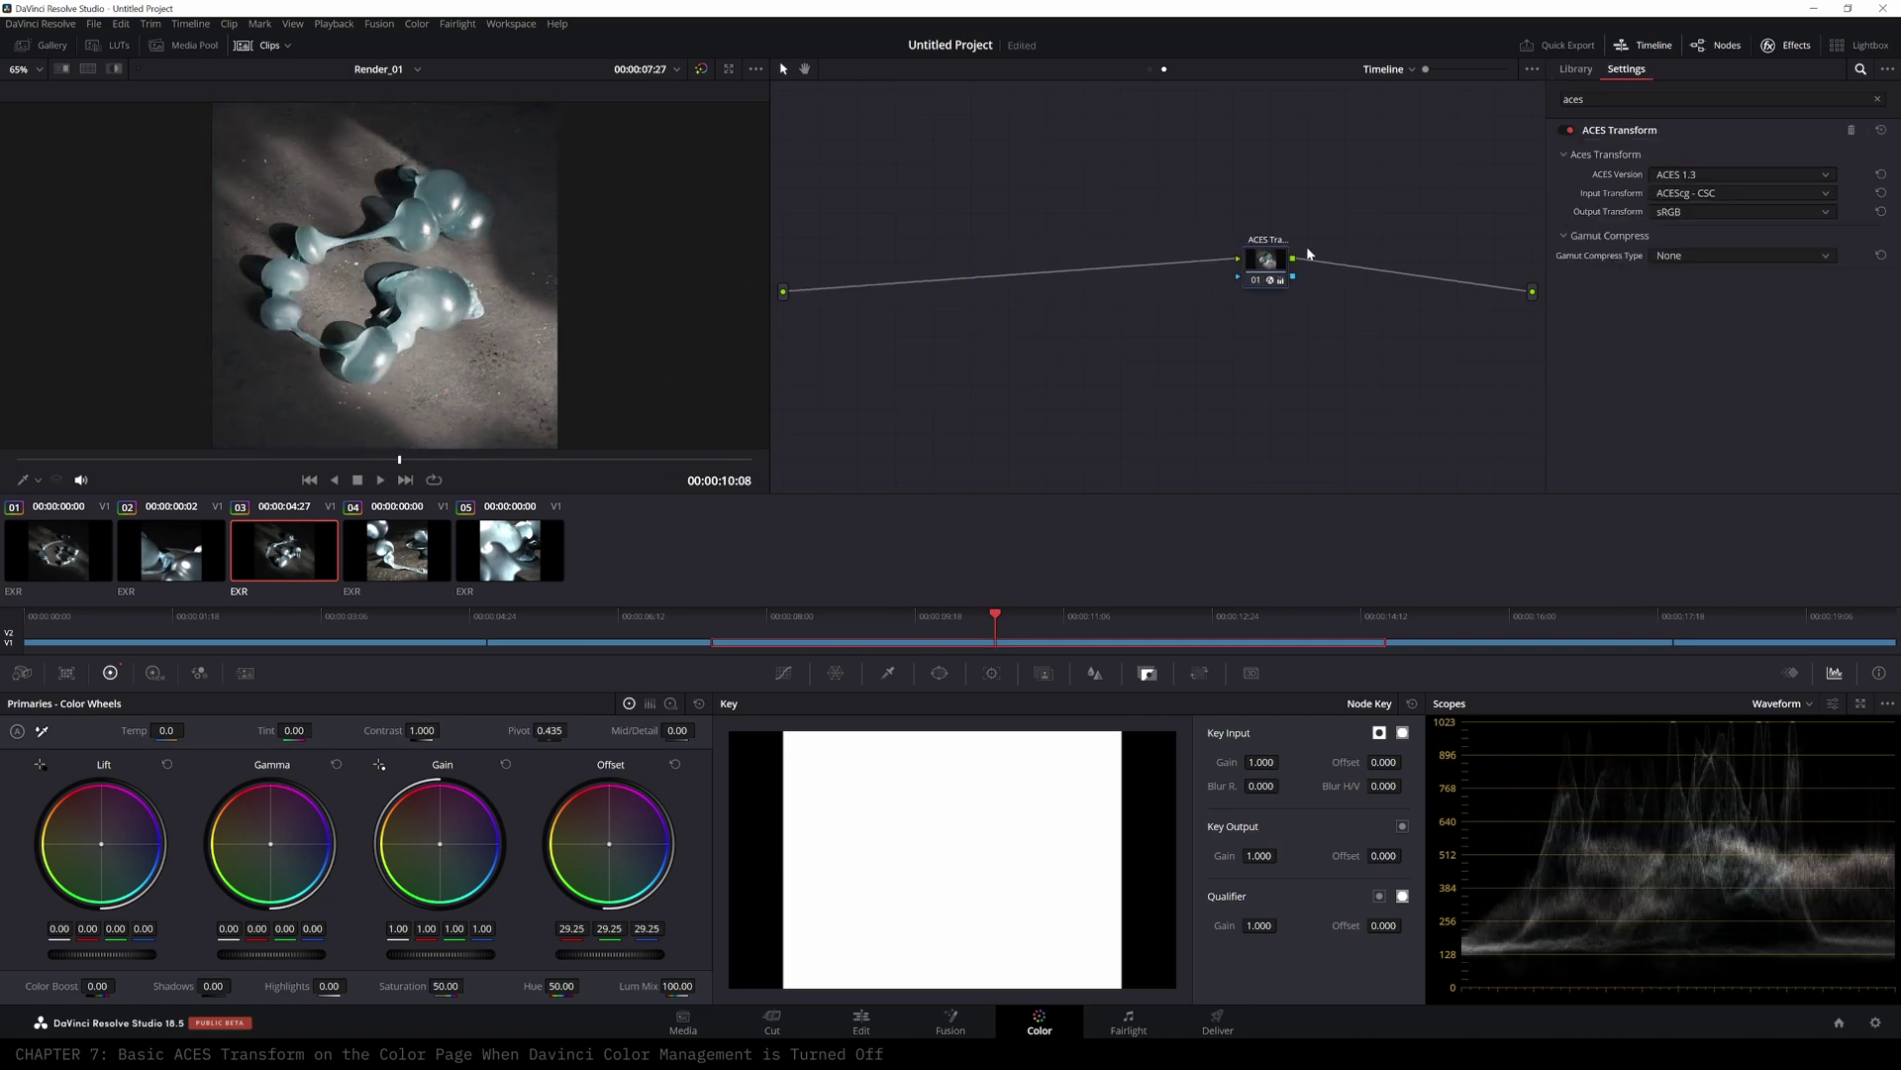
- Scrub back slightly within clip 03, move the ACES Transform node nearer the output, and play the timeline
left_click_drag(982, 618, 952, 623)
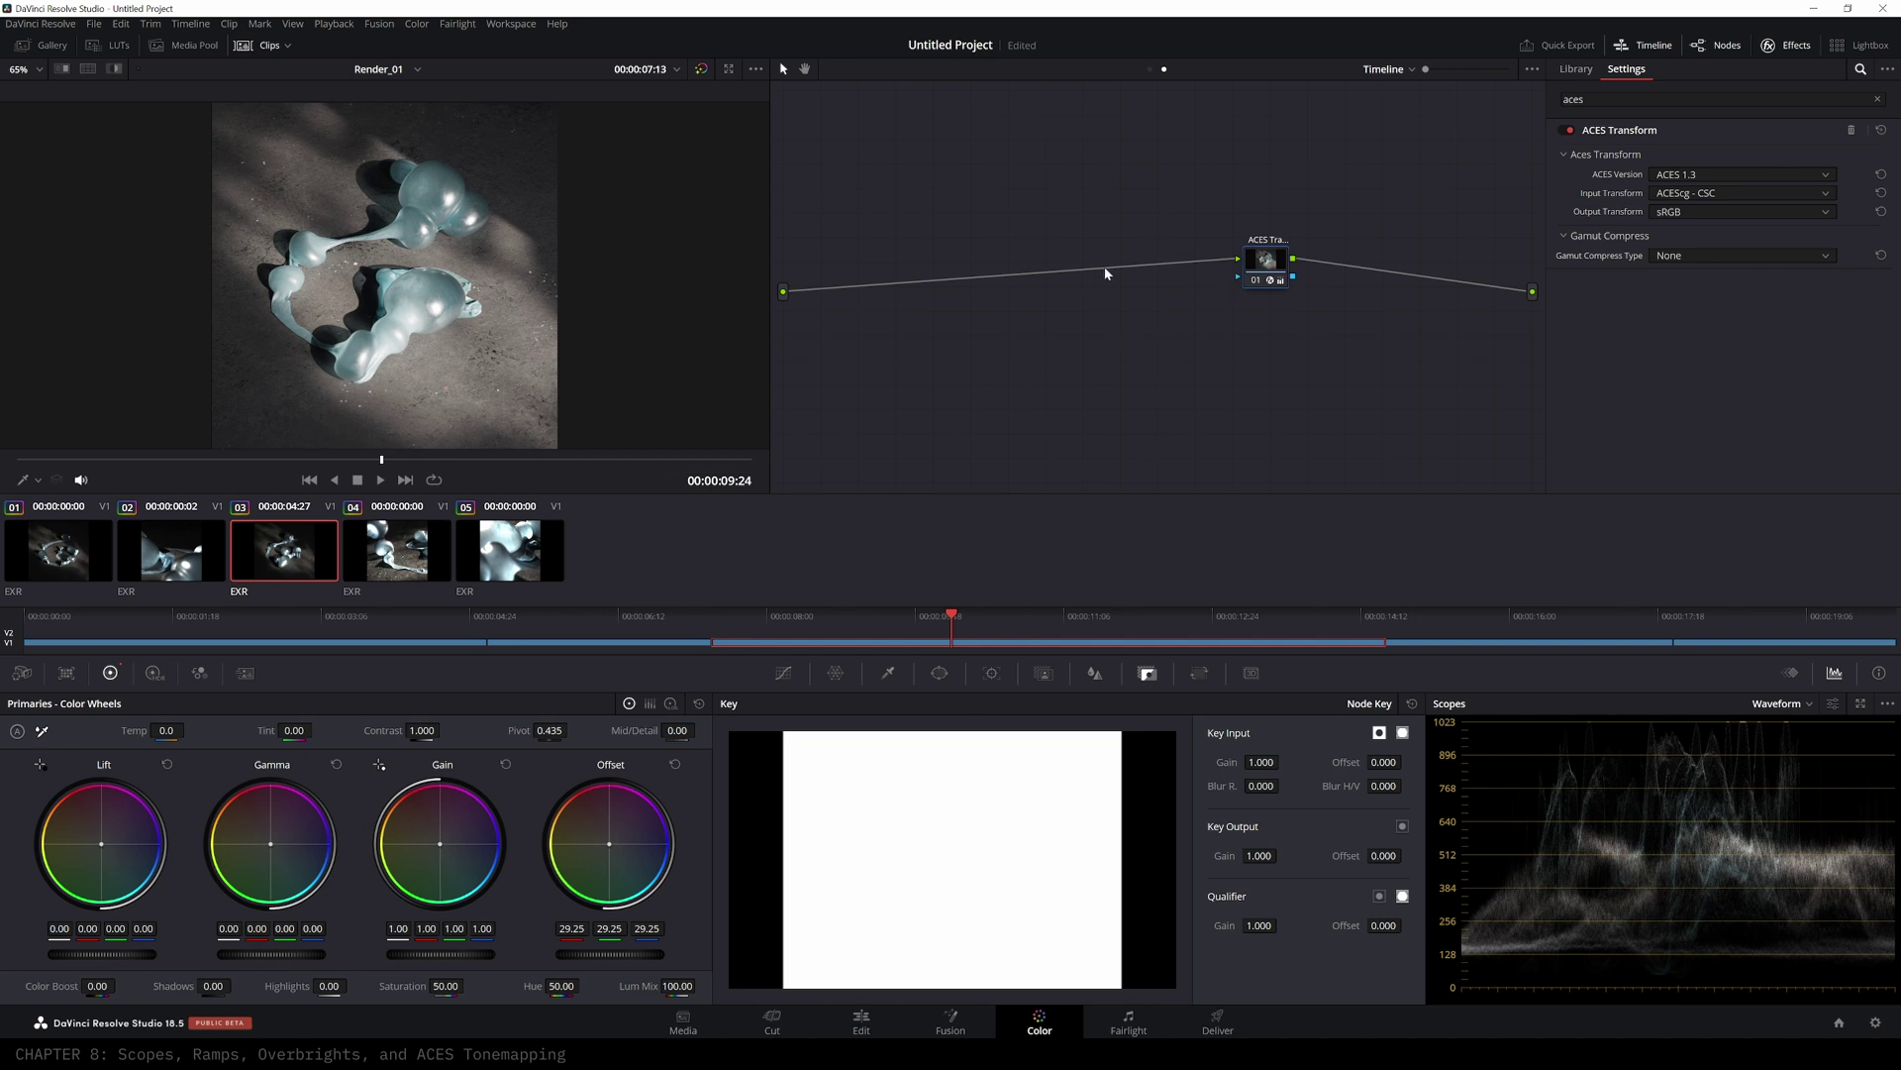
left_click_drag(1269, 260, 1336, 262)
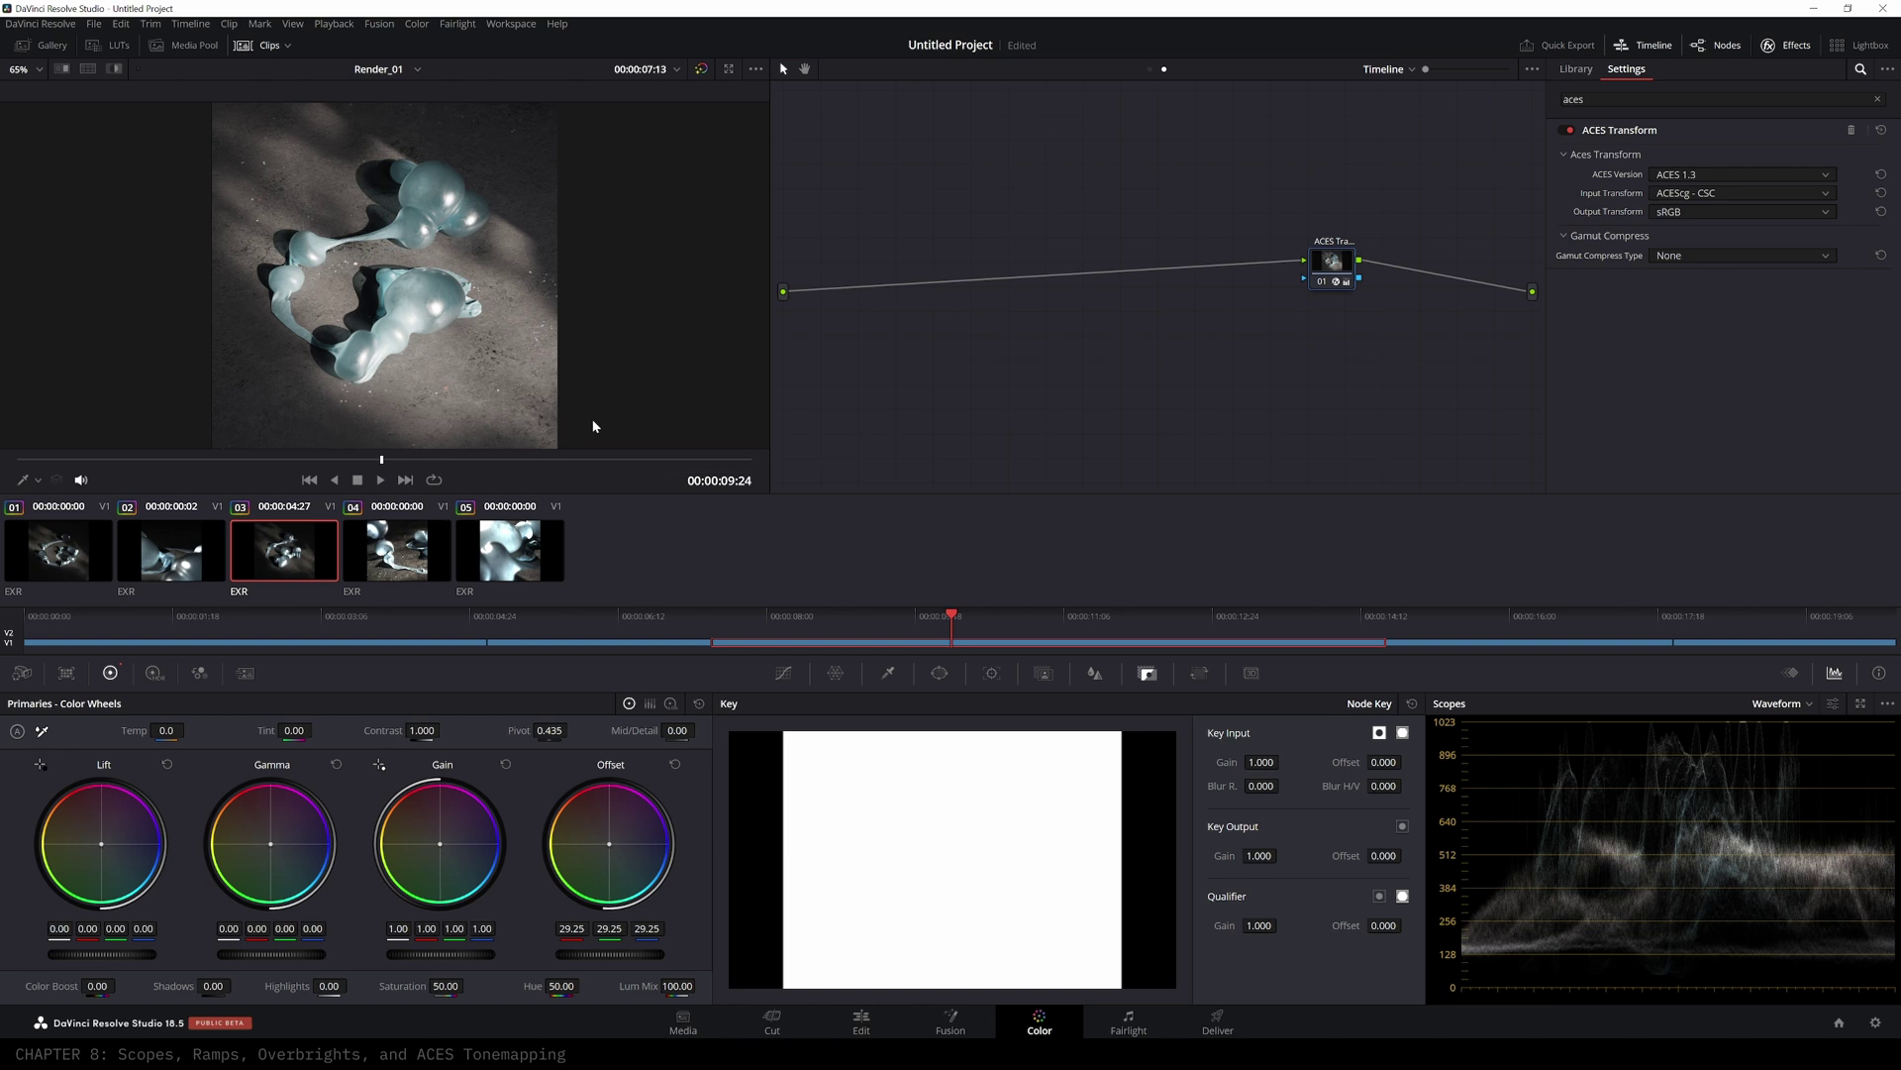
key("space")
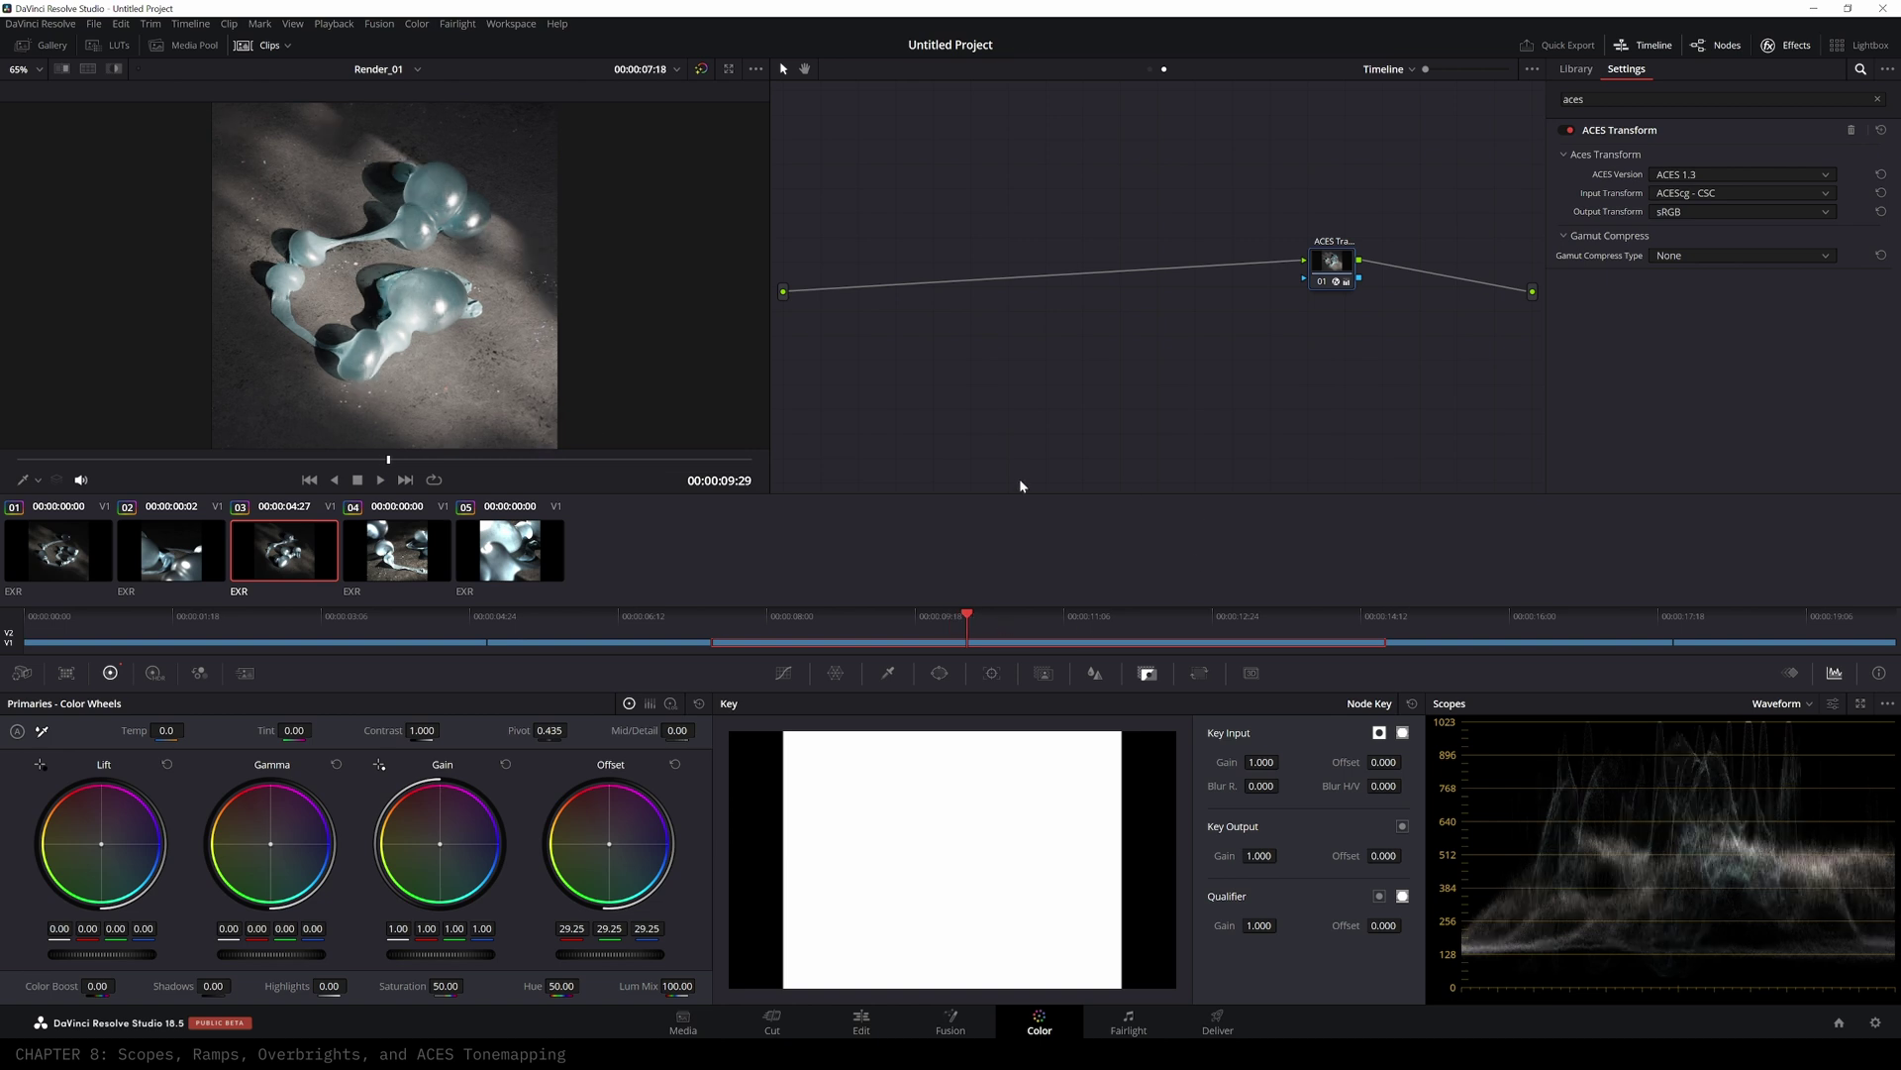
- Start a new timeline from RAMP.exr in the media pool and name it "Ramp"
left_click(860, 1030)
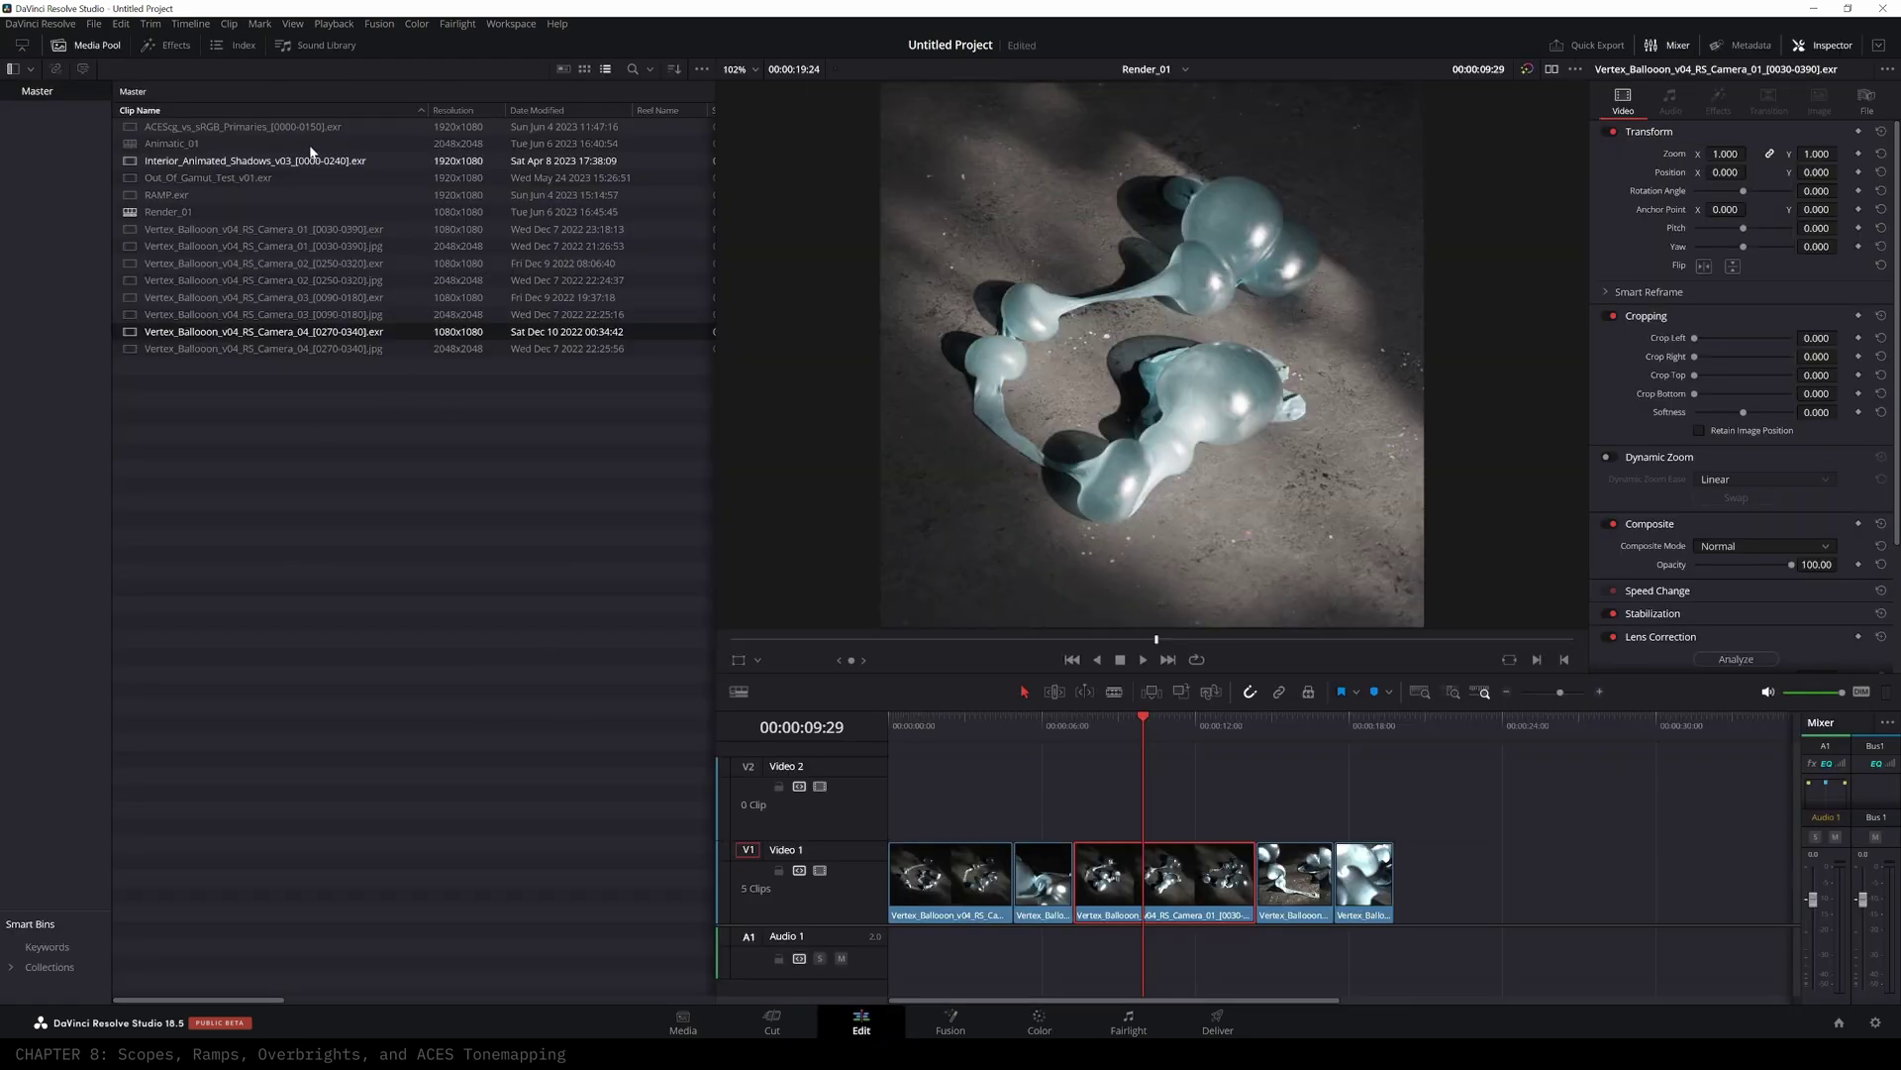
left_click(158, 196)
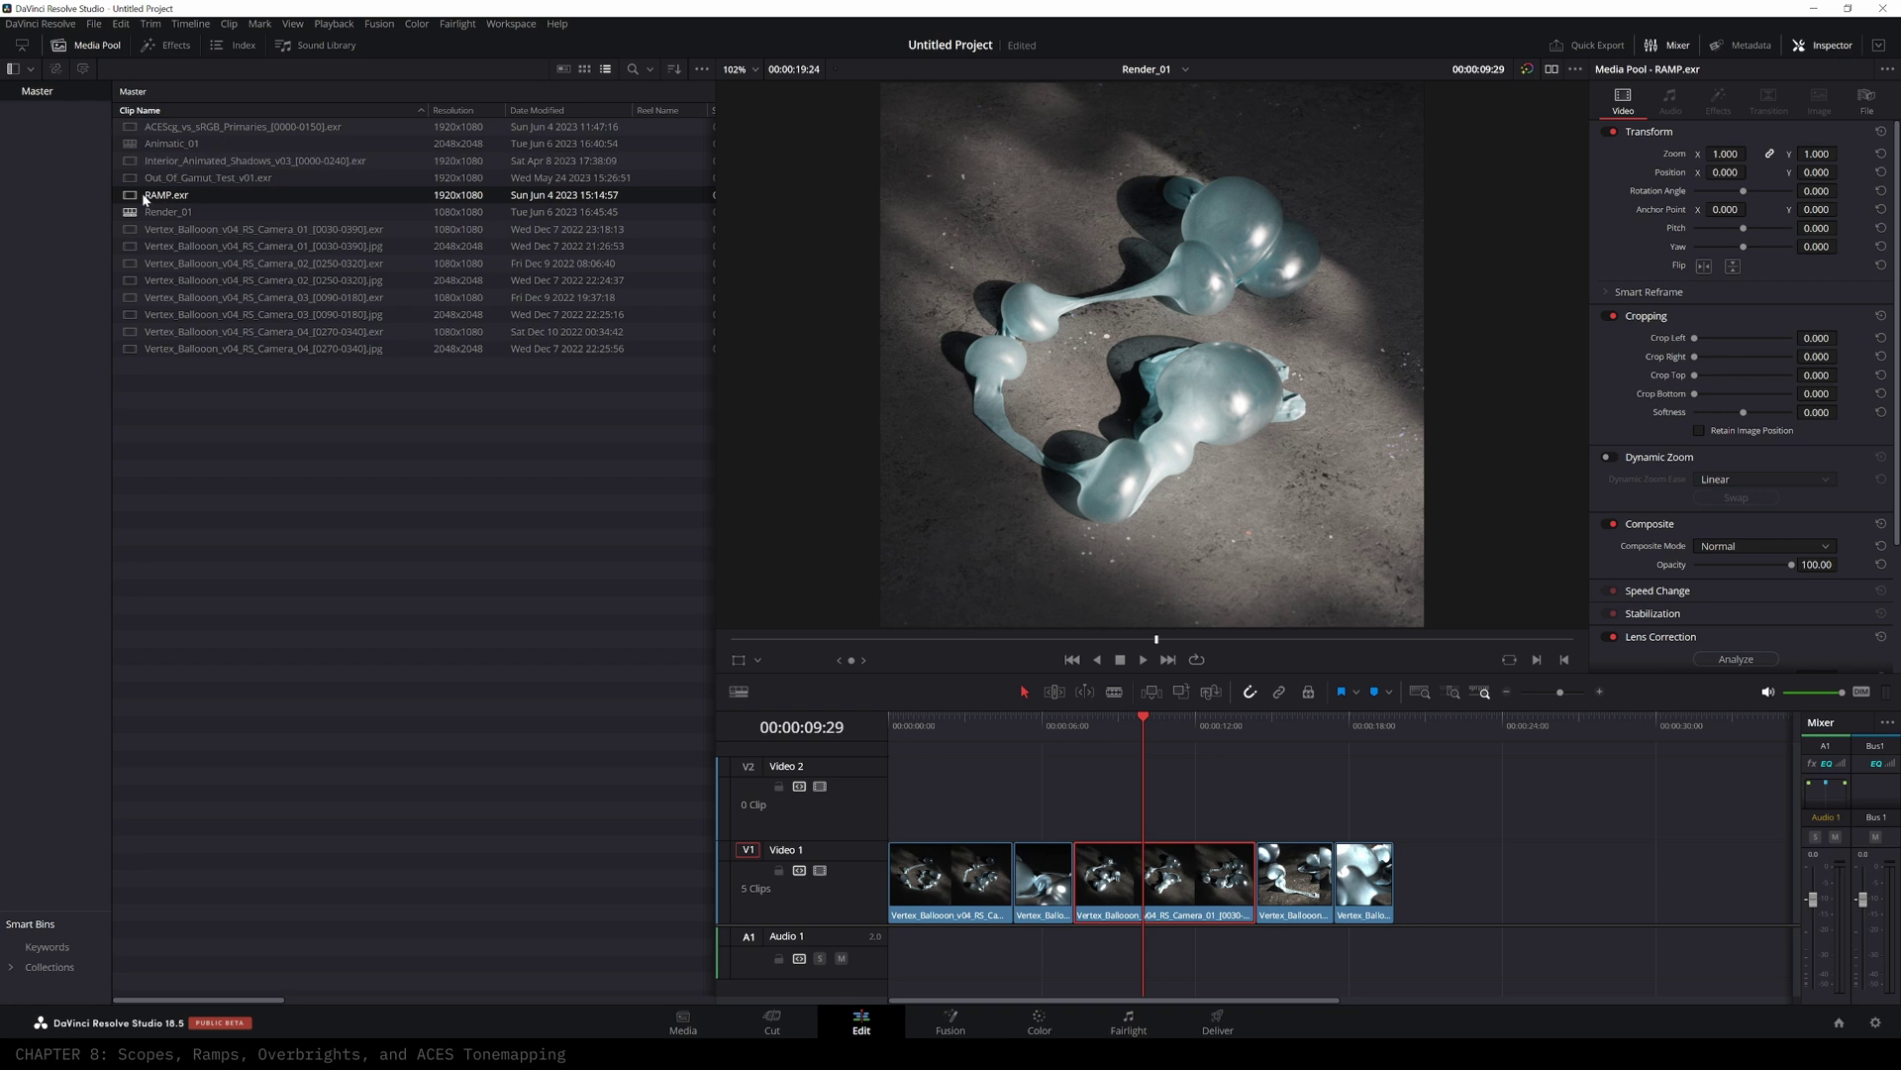
right_click(174, 197)
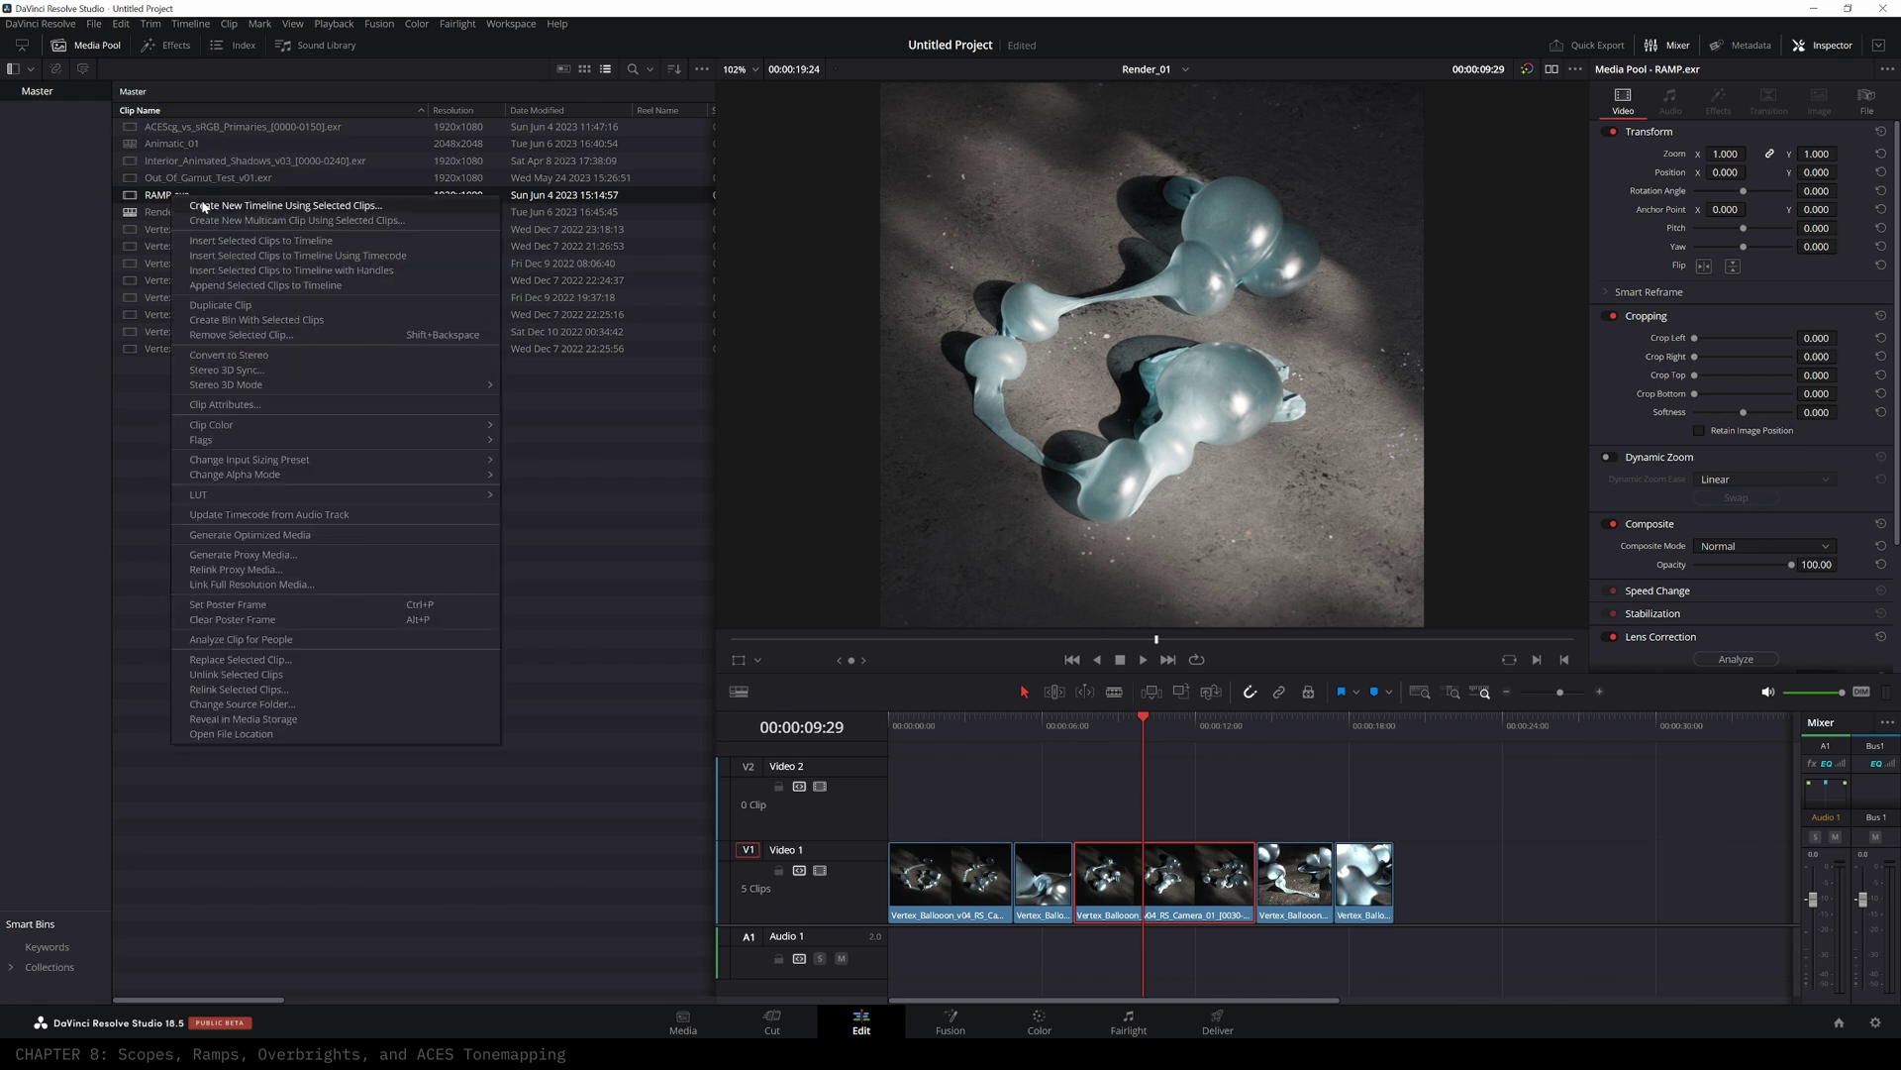
left_click(214, 210)
type("Ramp")
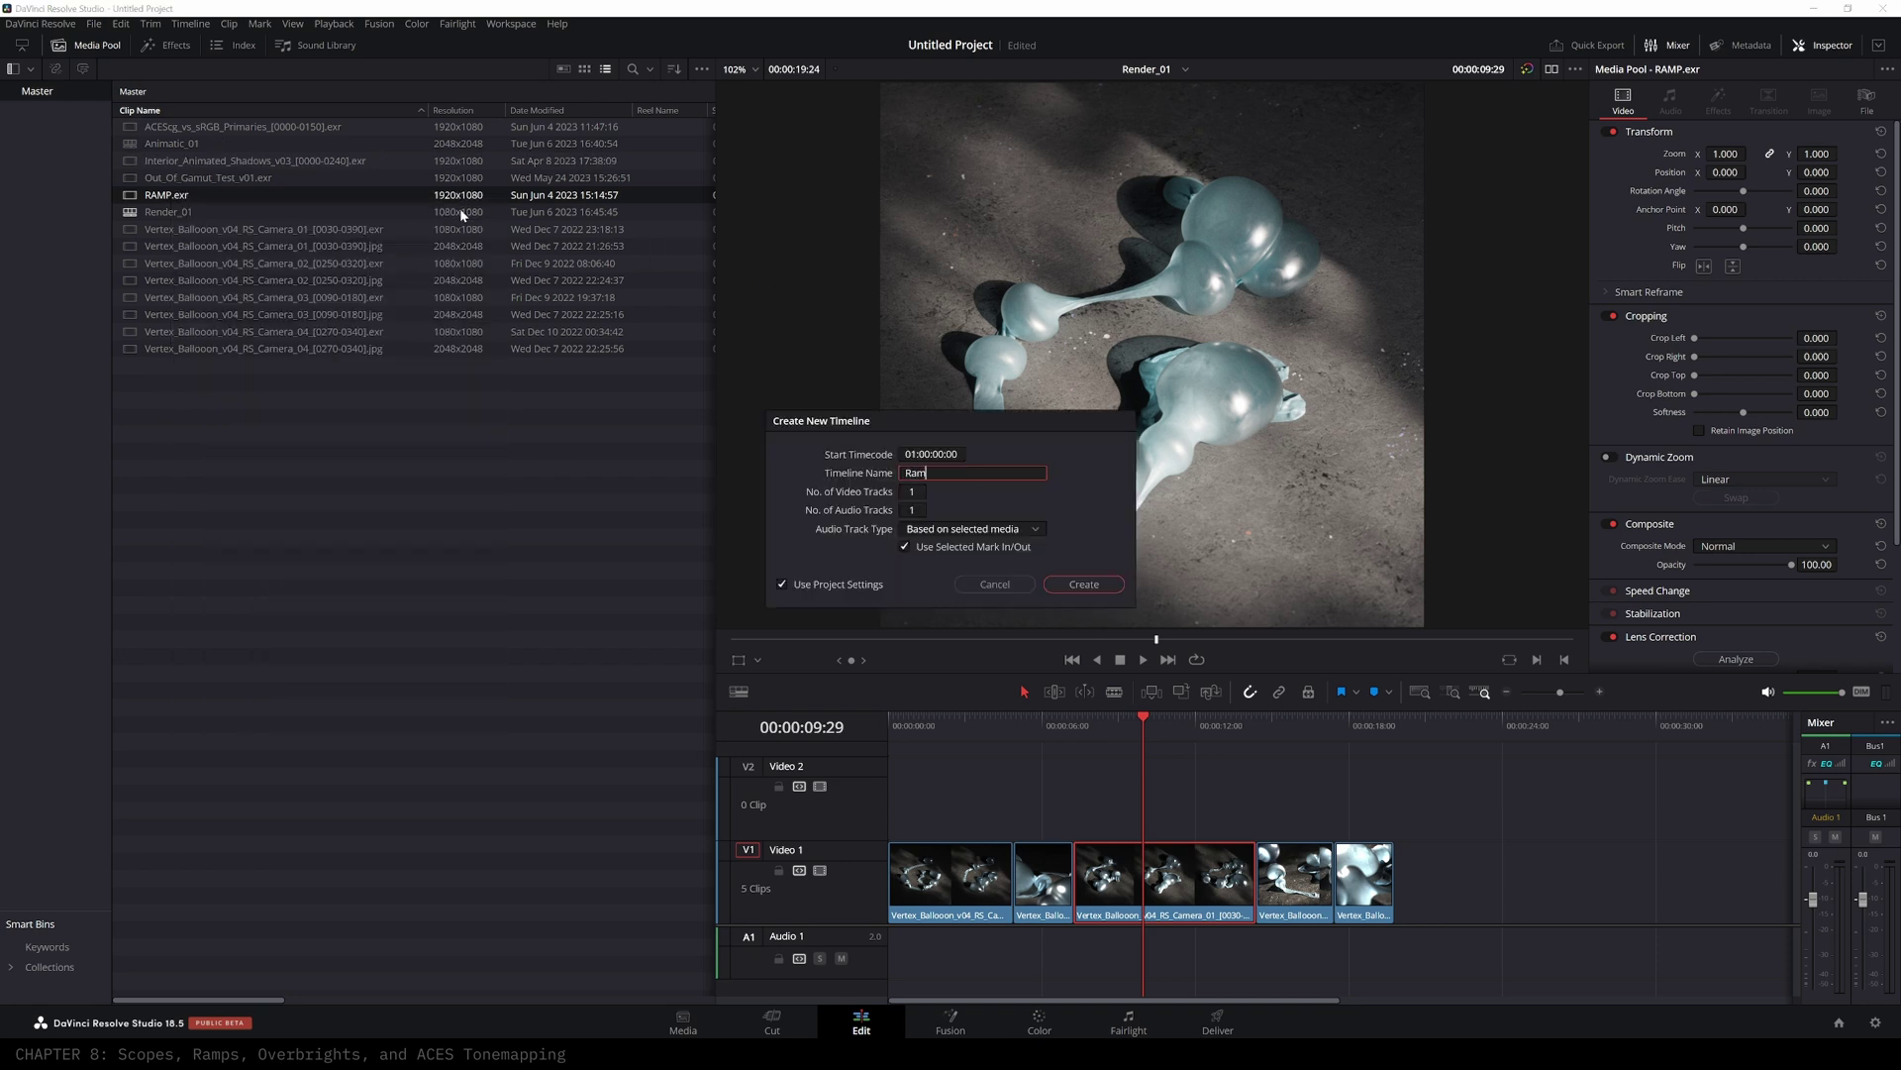
- Opt out of the project settings for the Ramp timeline, set its custom resolution to 1920 x 1080, create it, and scrub into the clip
left_click(783, 584)
left_click(889, 455)
left_click_drag(957, 502, 893, 505)
type("1920")
key("Tab")
type("1080")
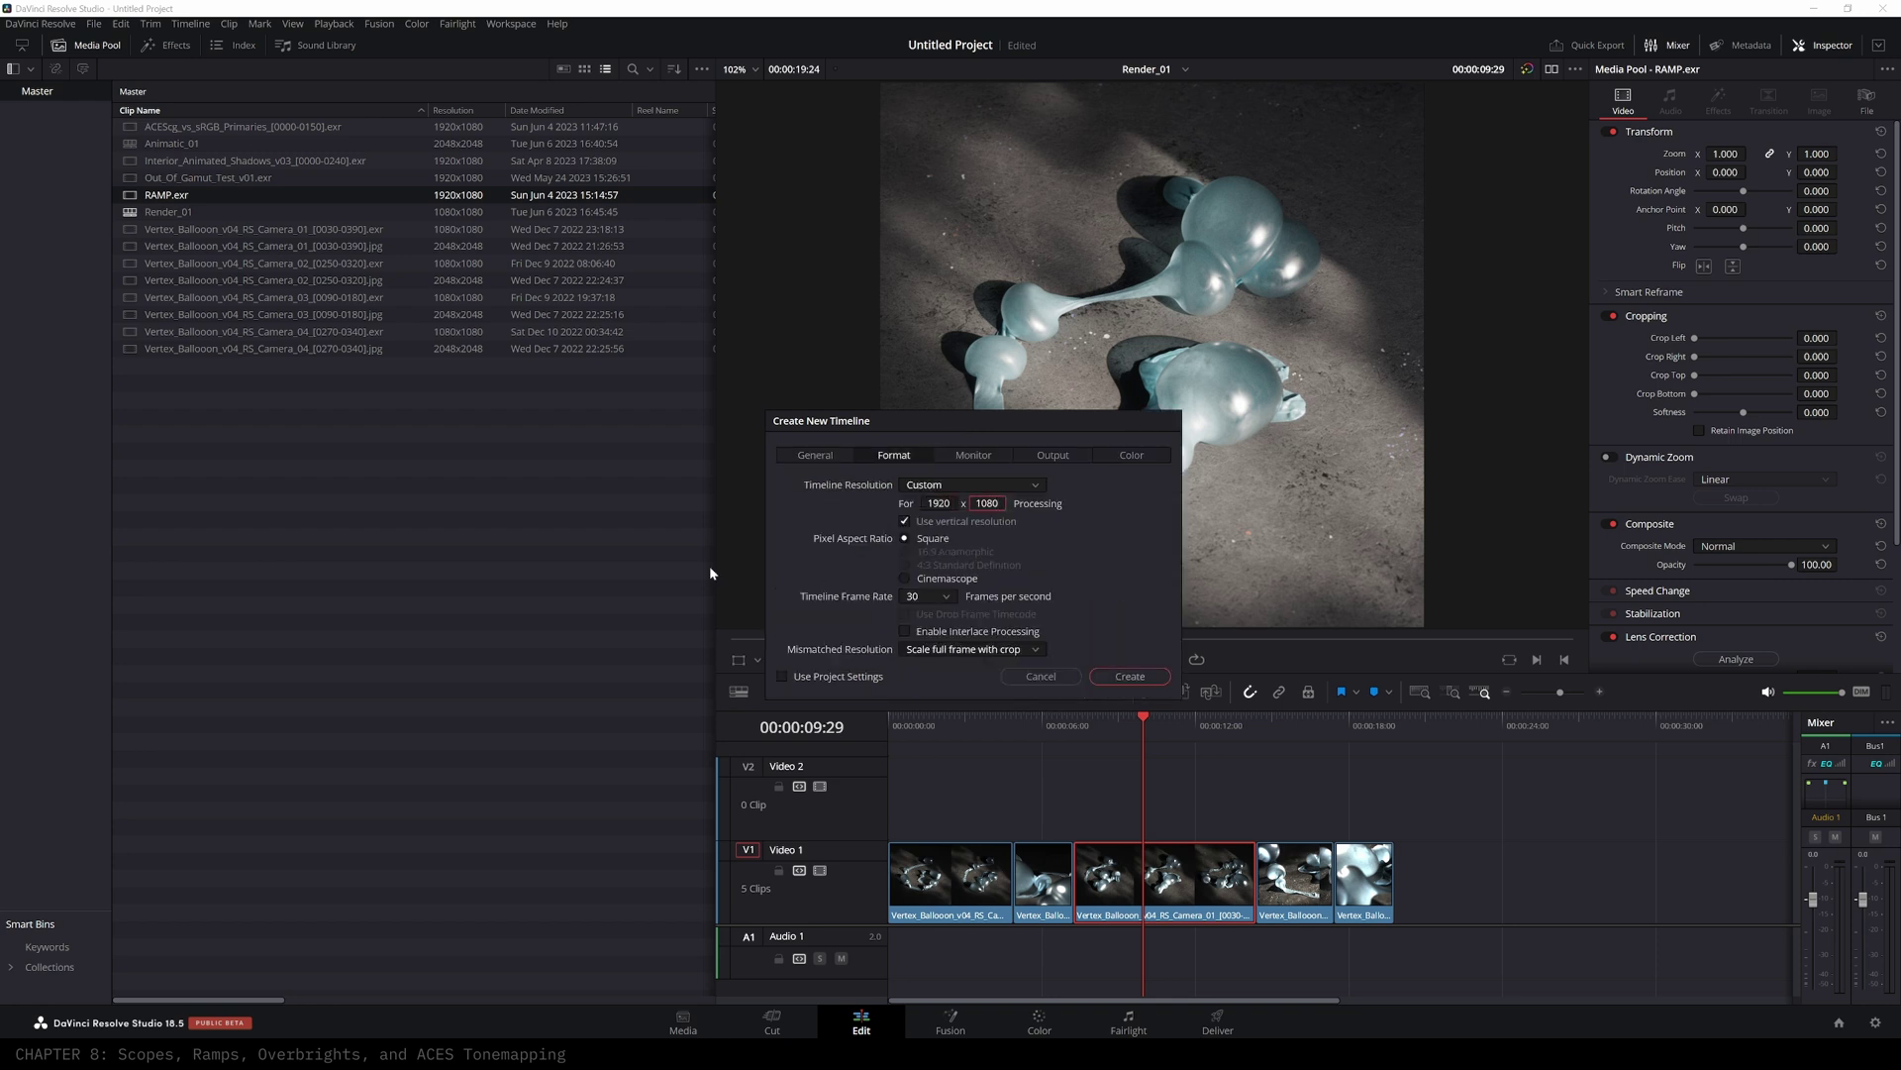
left_click(1120, 676)
left_click_drag(948, 719, 955, 719)
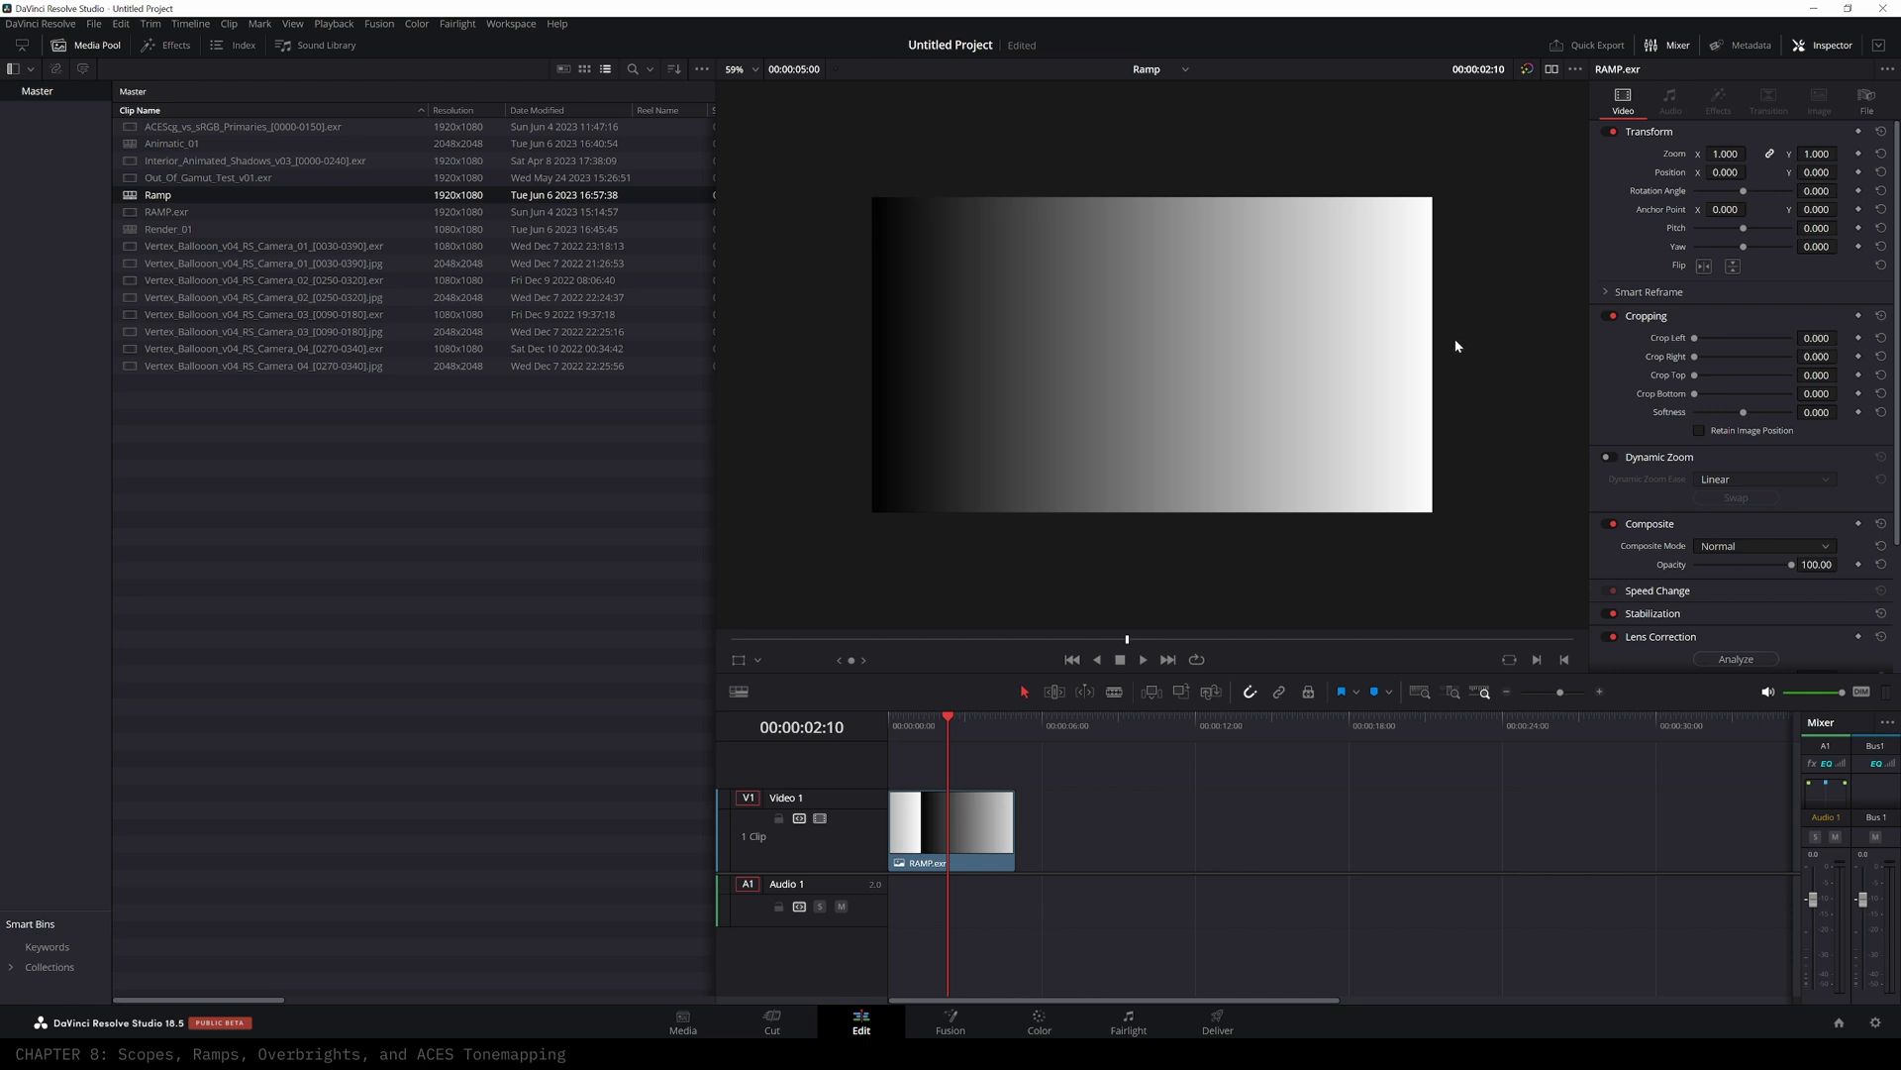
- Add an ACES Transform node to the Ramp's timeline-level node graph on the Color page and wire it between source and output
left_click(1039, 1022)
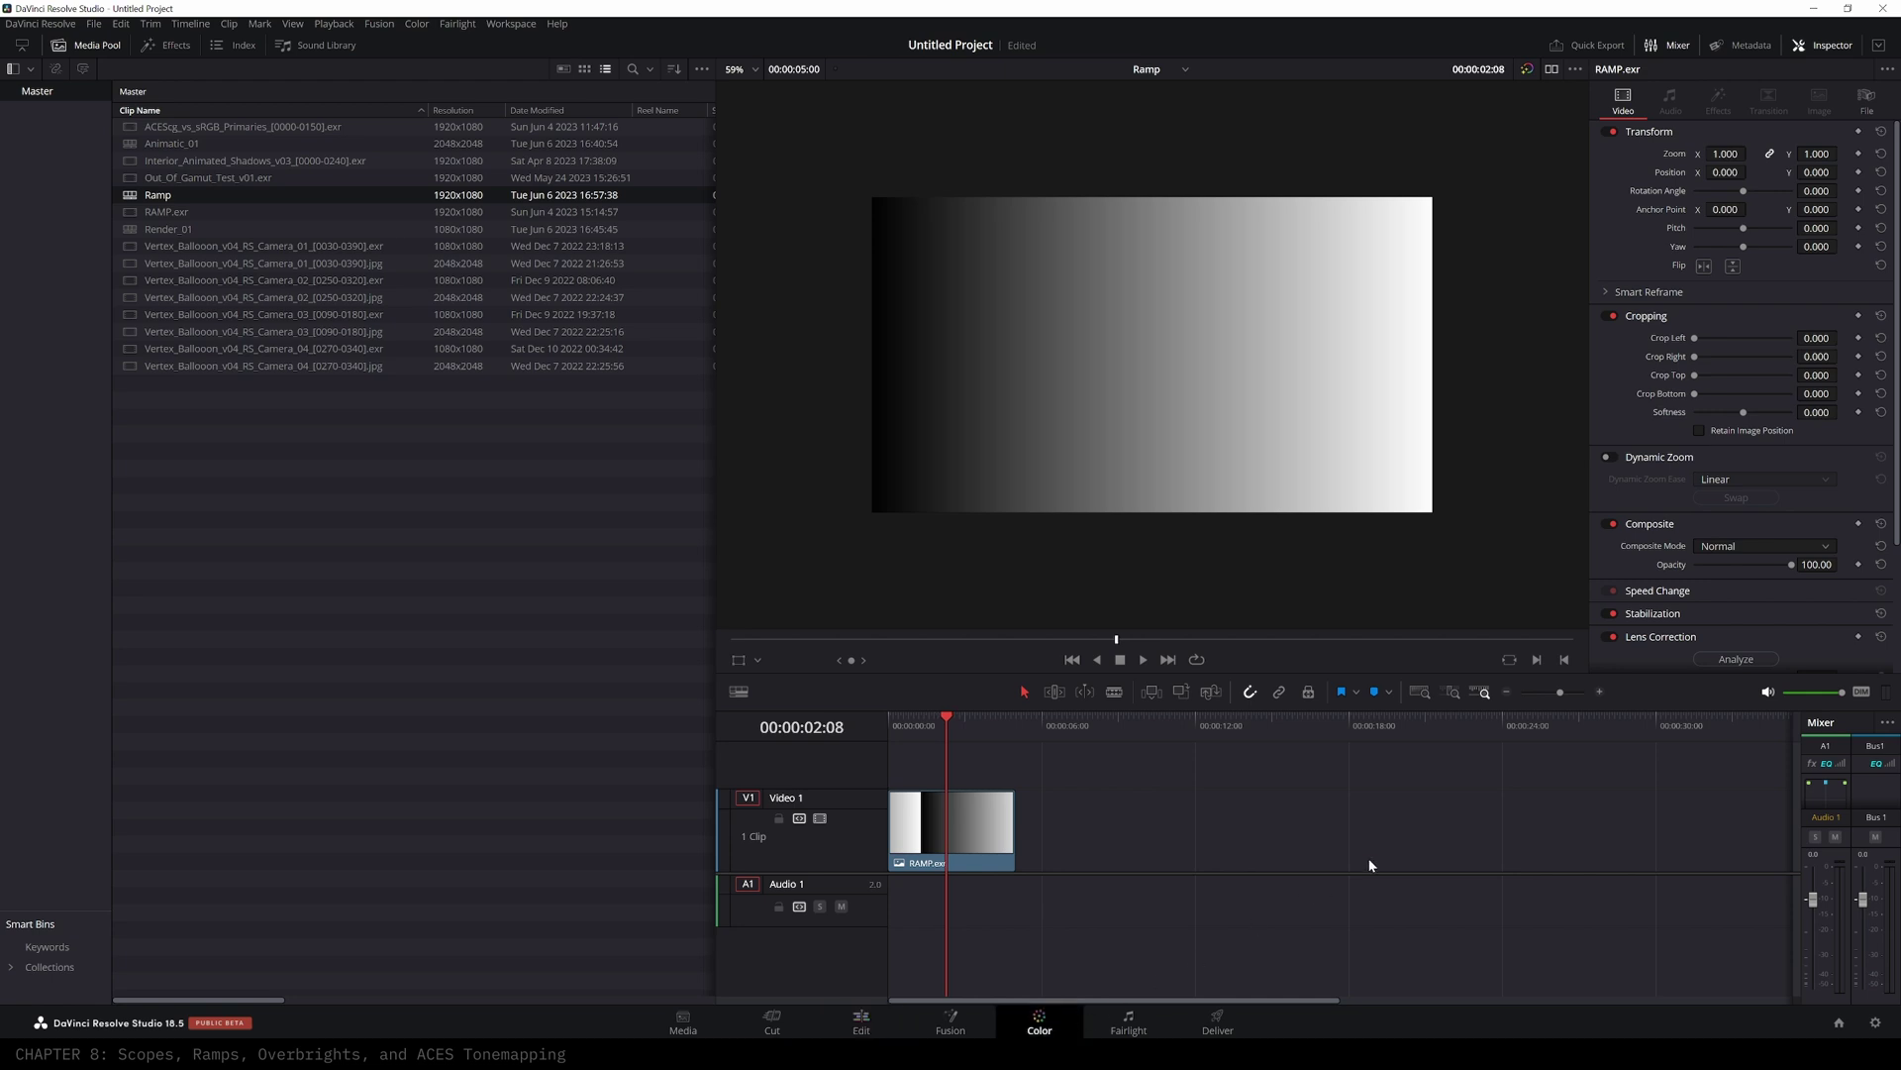
left_click_drag(981, 217, 1131, 268)
left_click(1164, 69)
left_click_drag(1584, 158, 1389, 136)
left_click_drag(1590, 163, 1105, 266)
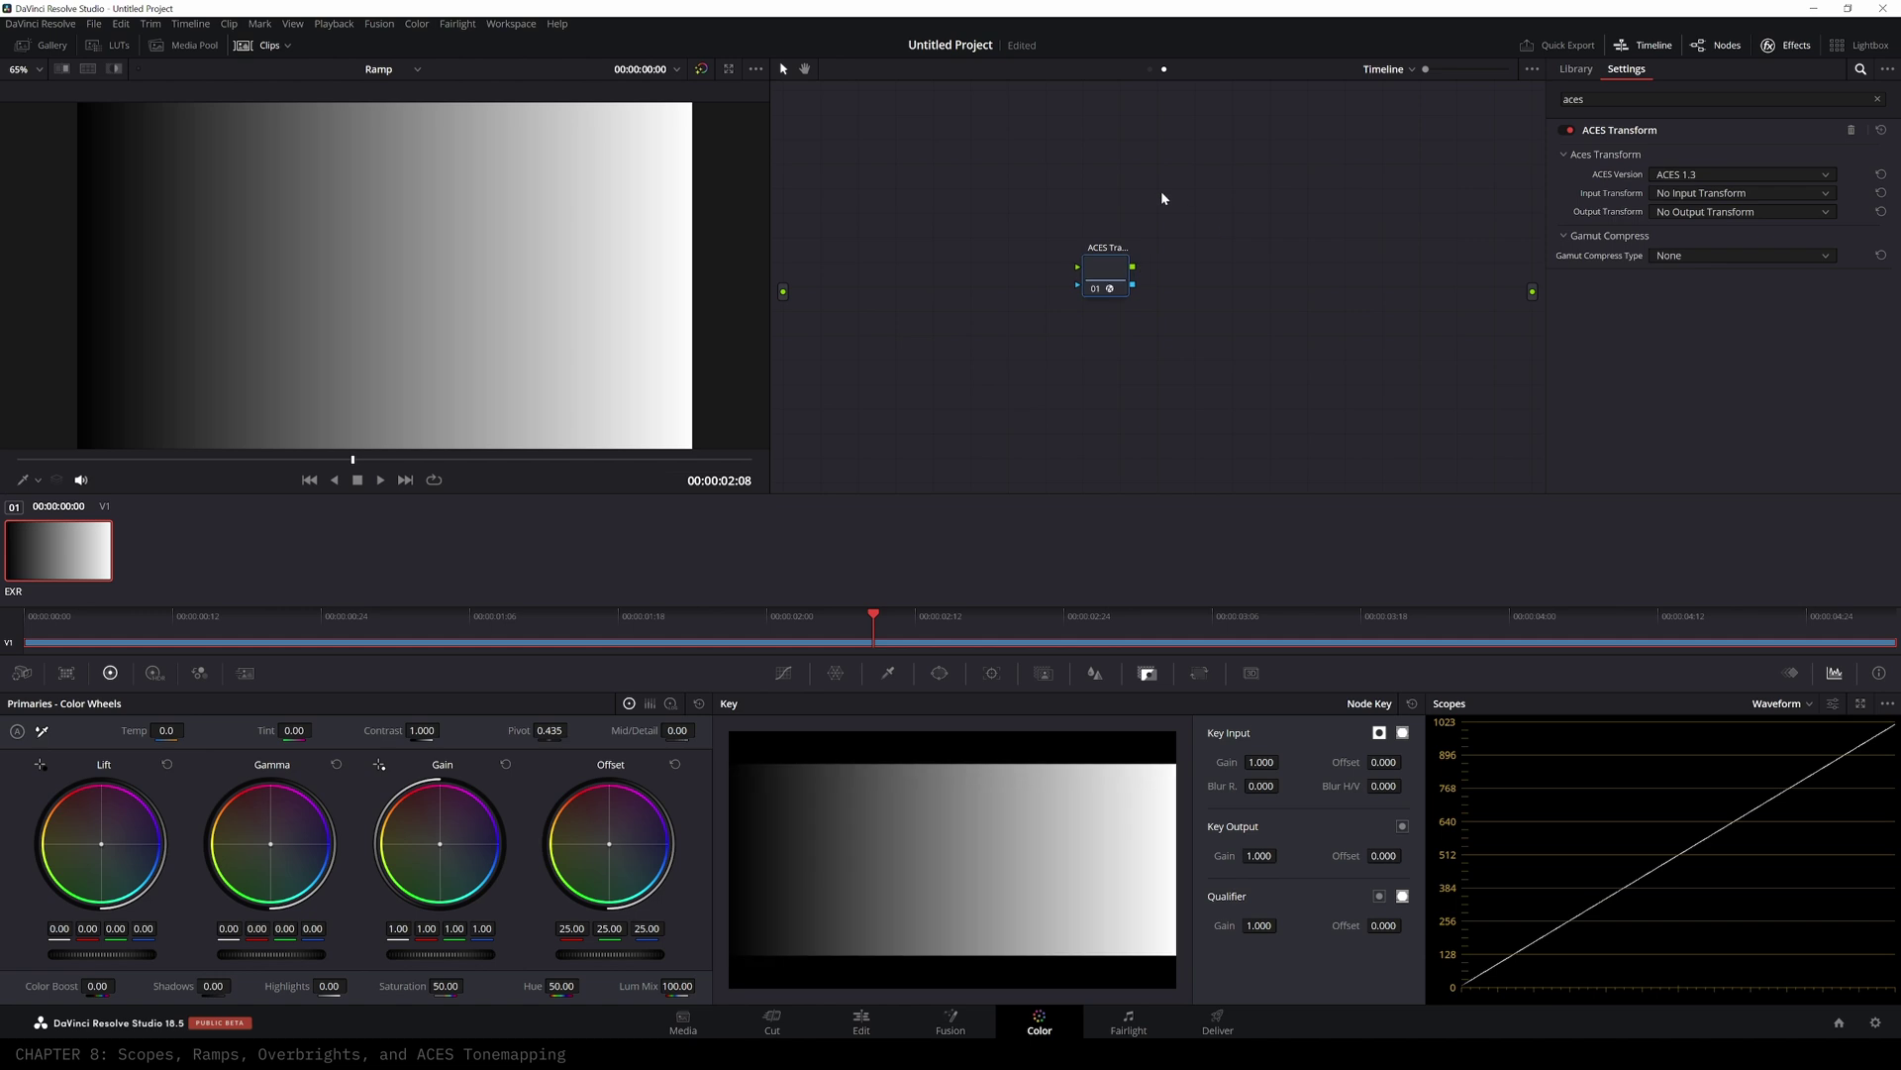
left_click_drag(783, 293, 1532, 291)
left_click_drag(1116, 276, 1217, 260)
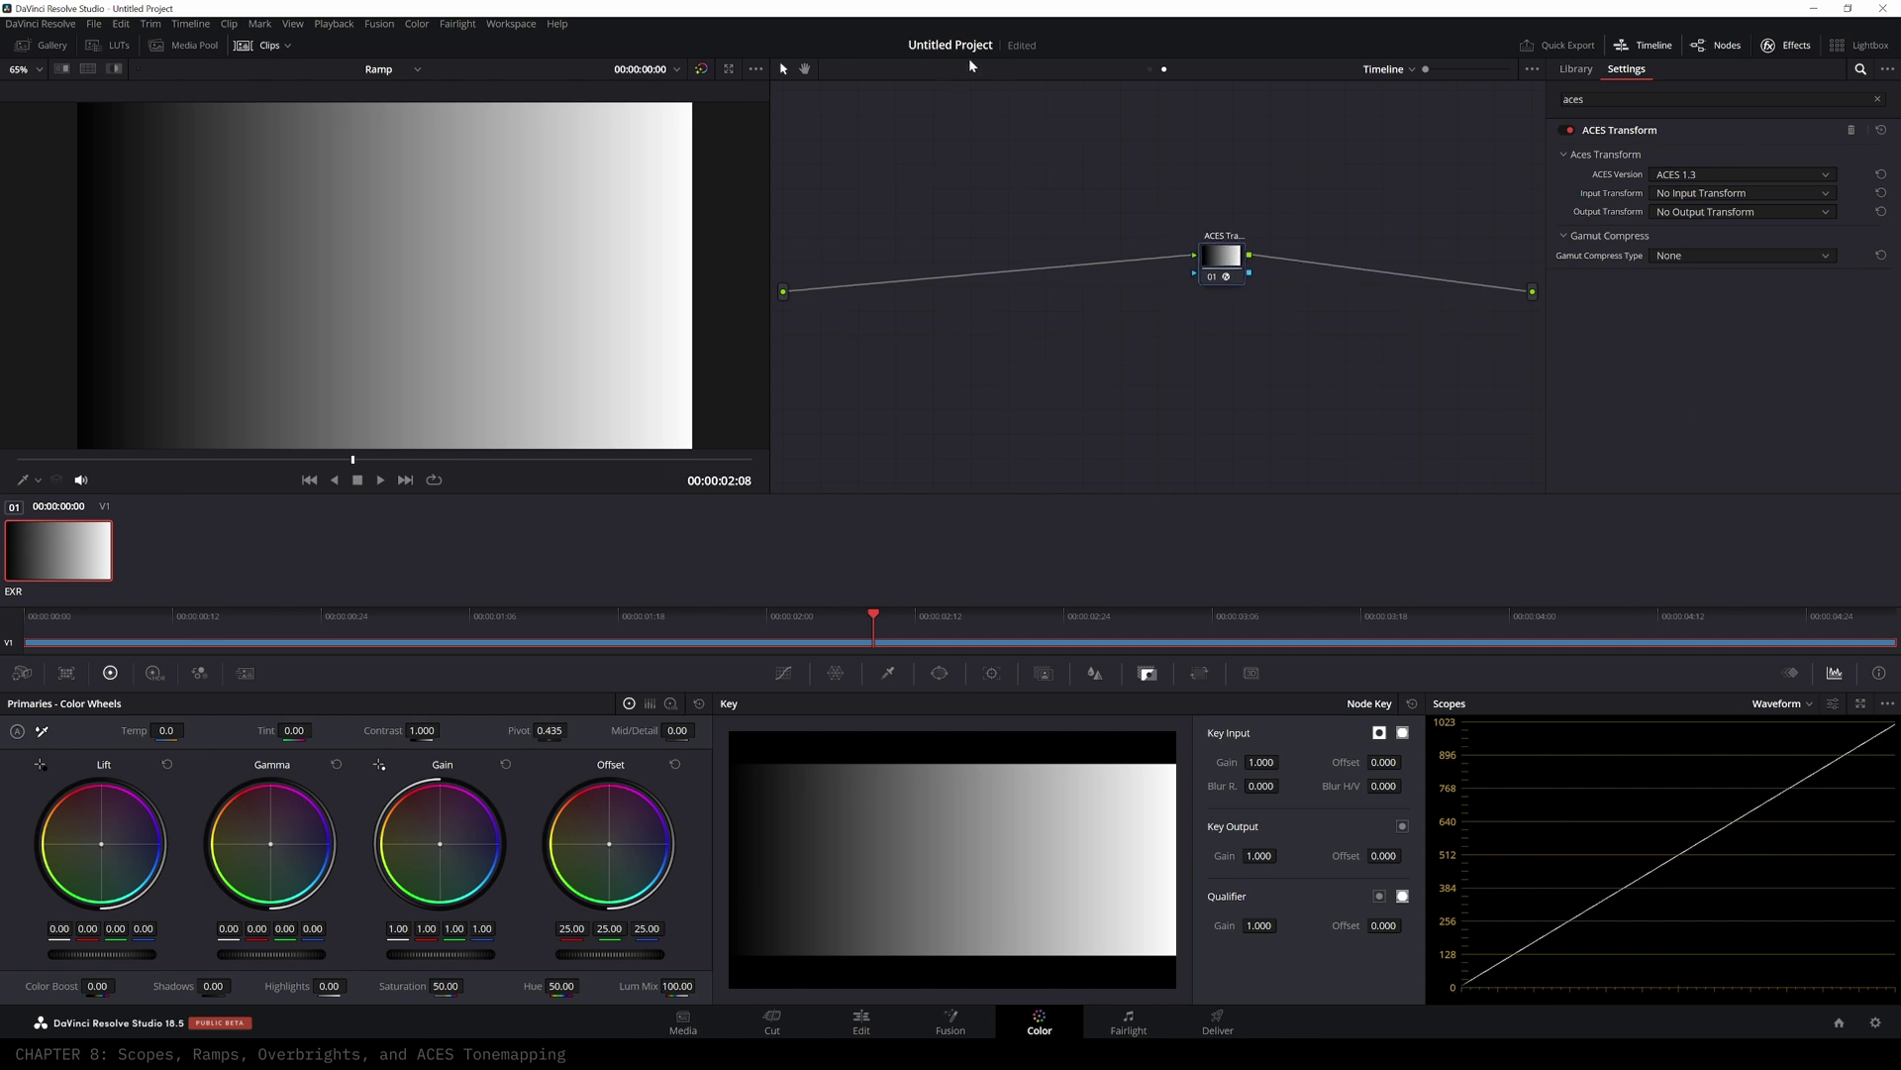
- Switch to the Render_01 timeline and examine clip 03 in the Parade and Waveform scopes
left_click(415, 71)
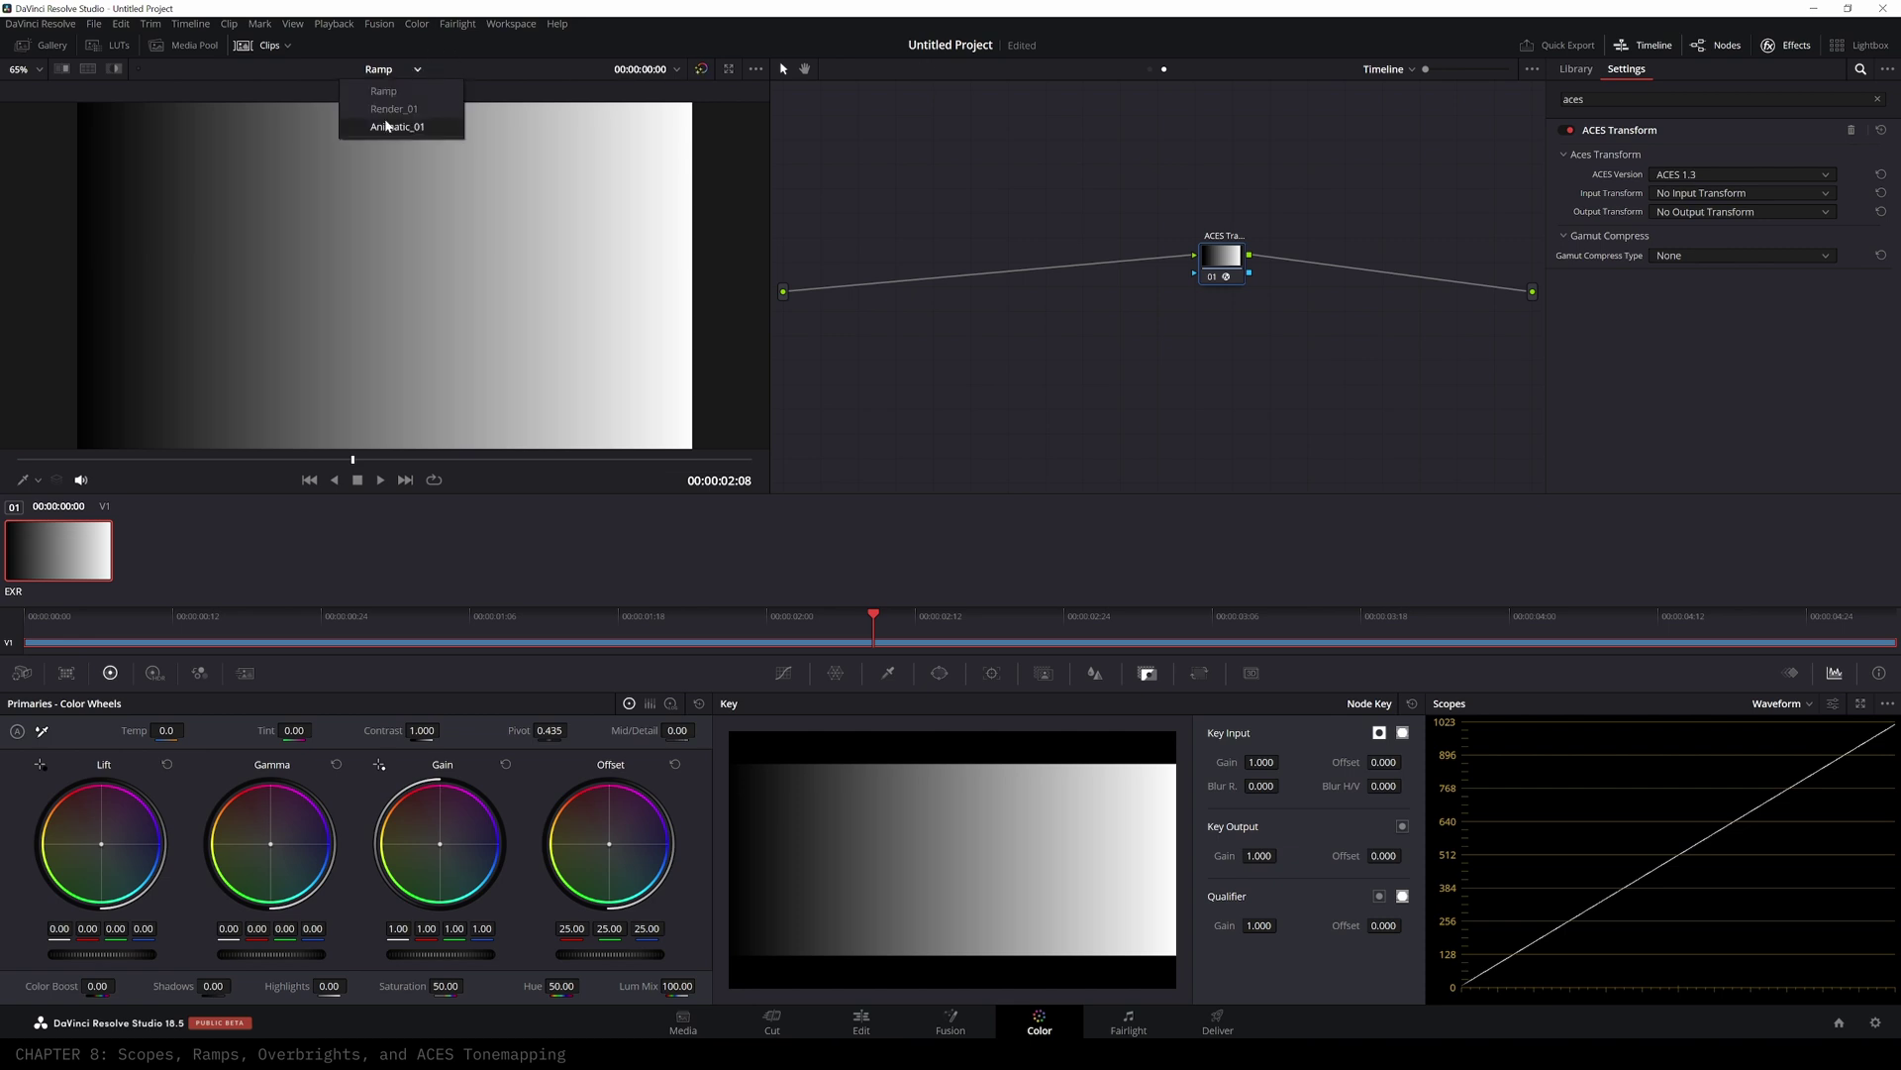
left_click(416, 114)
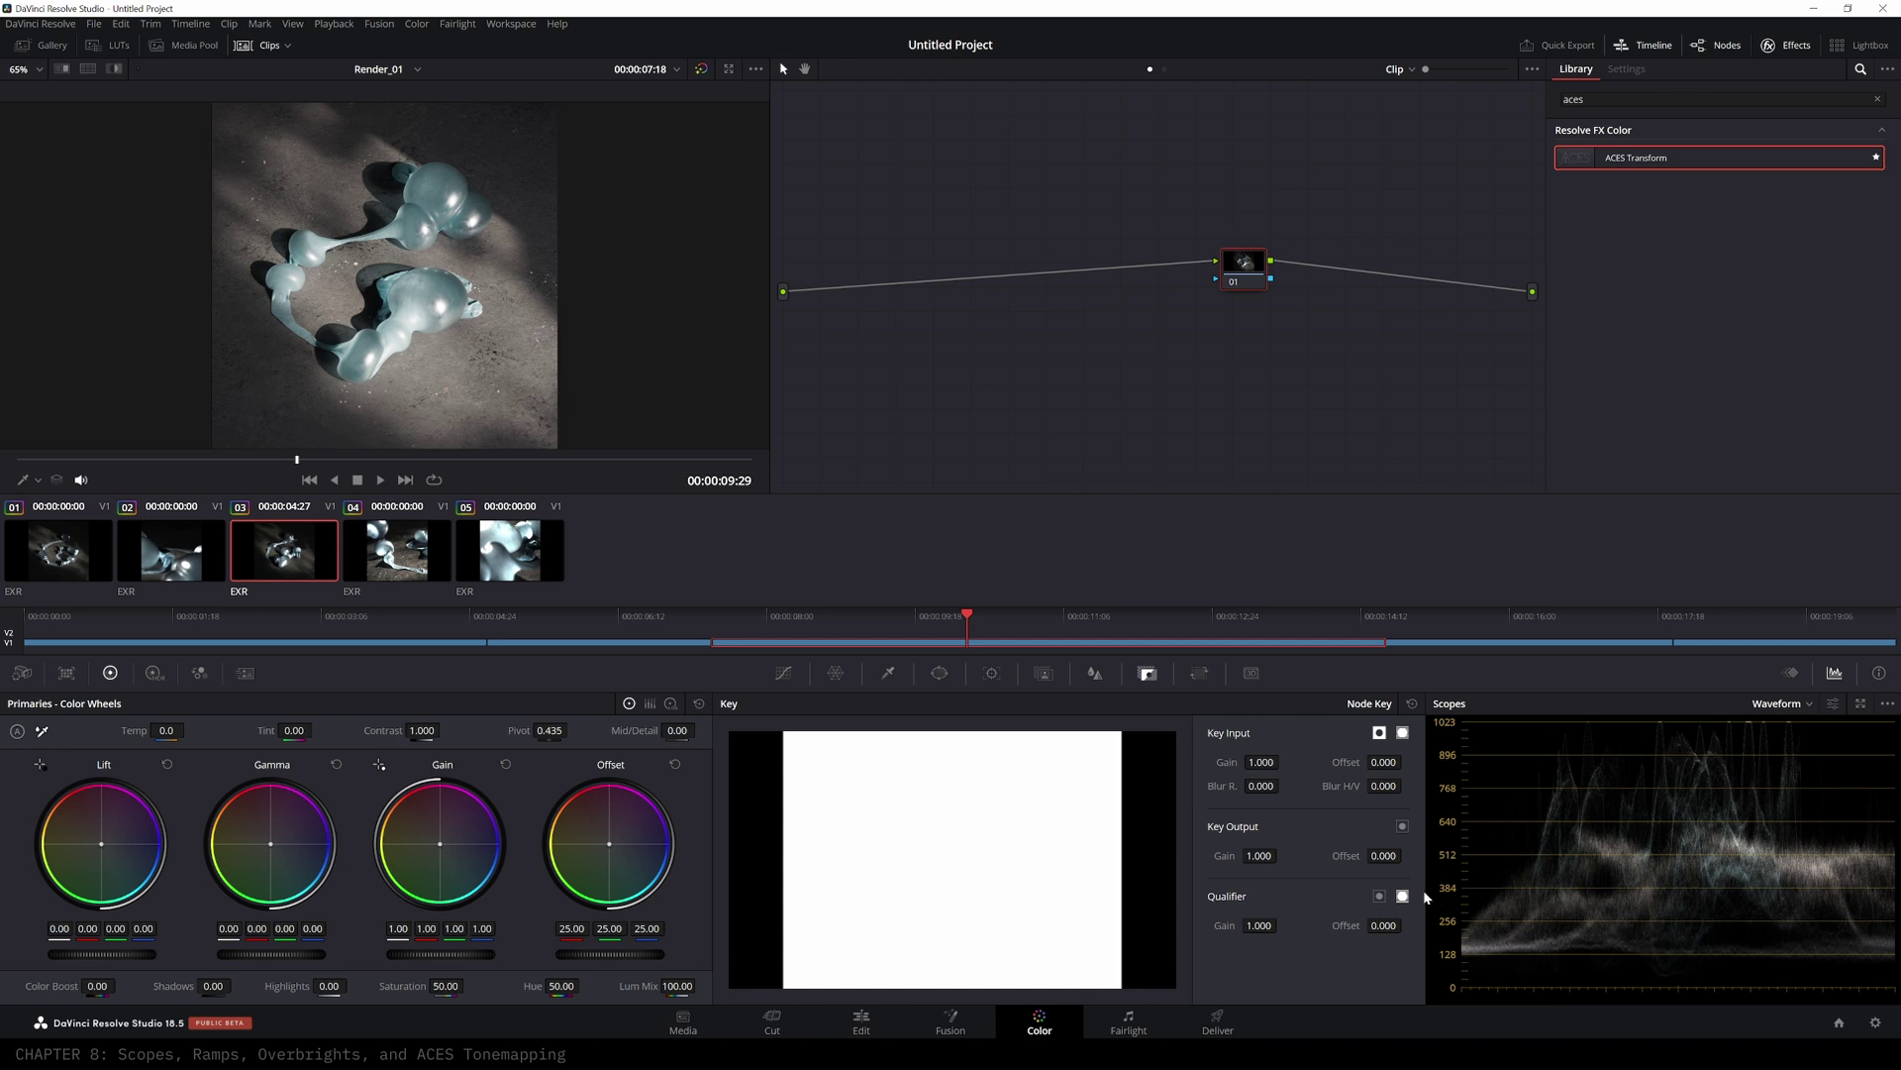
left_click(1808, 709)
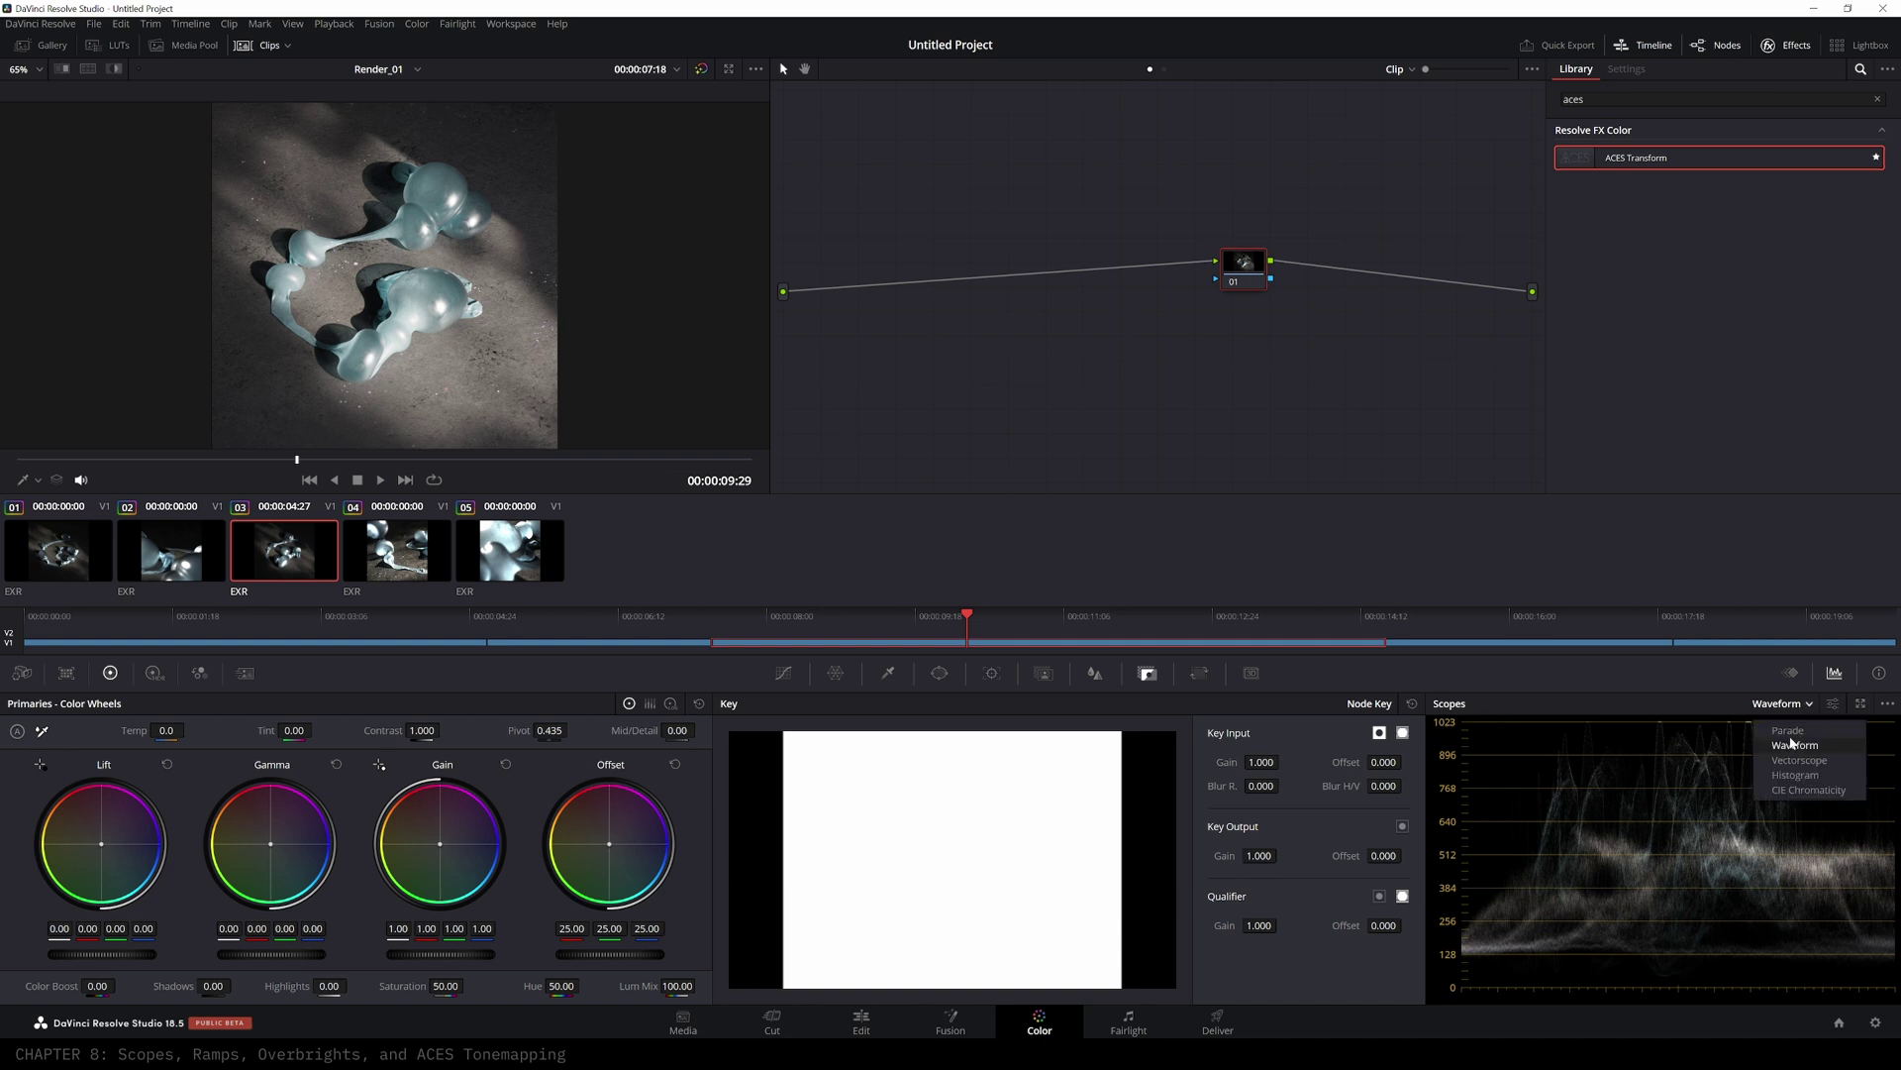
left_click(1783, 746)
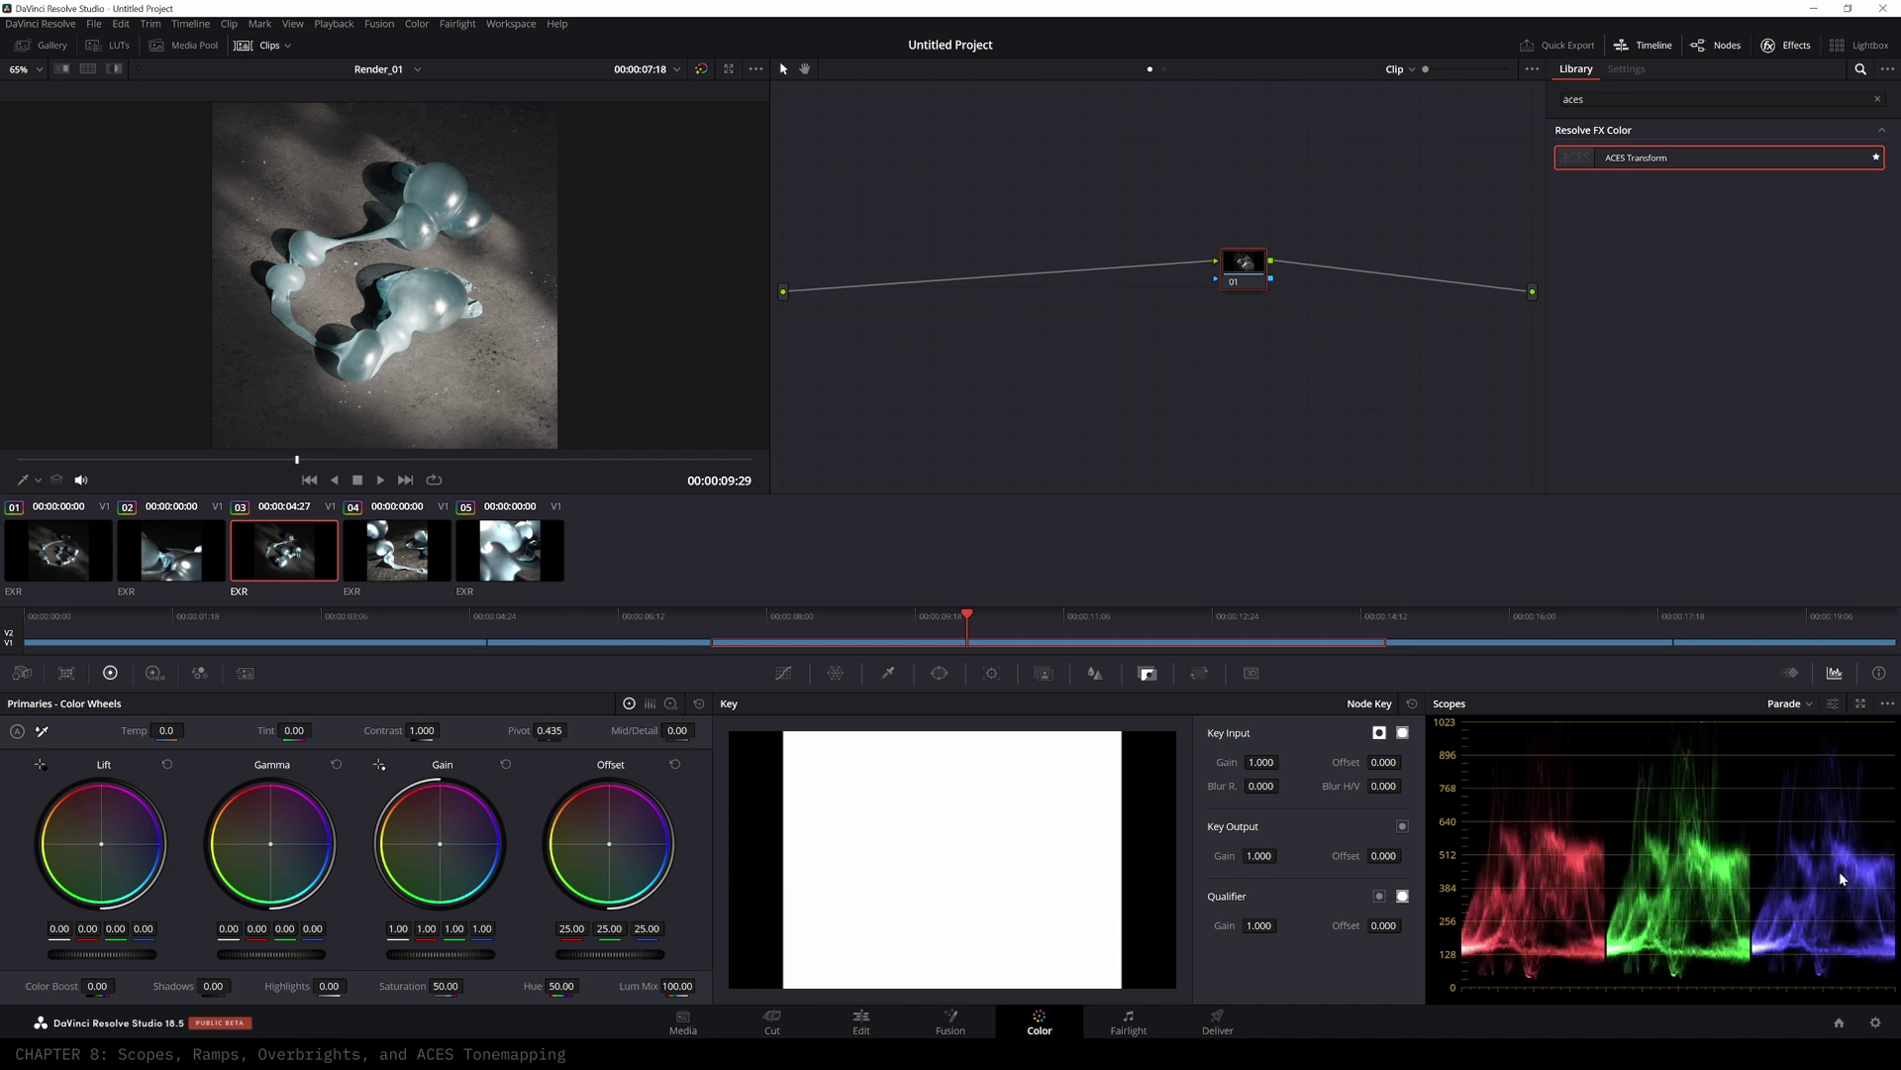
left_click(1810, 706)
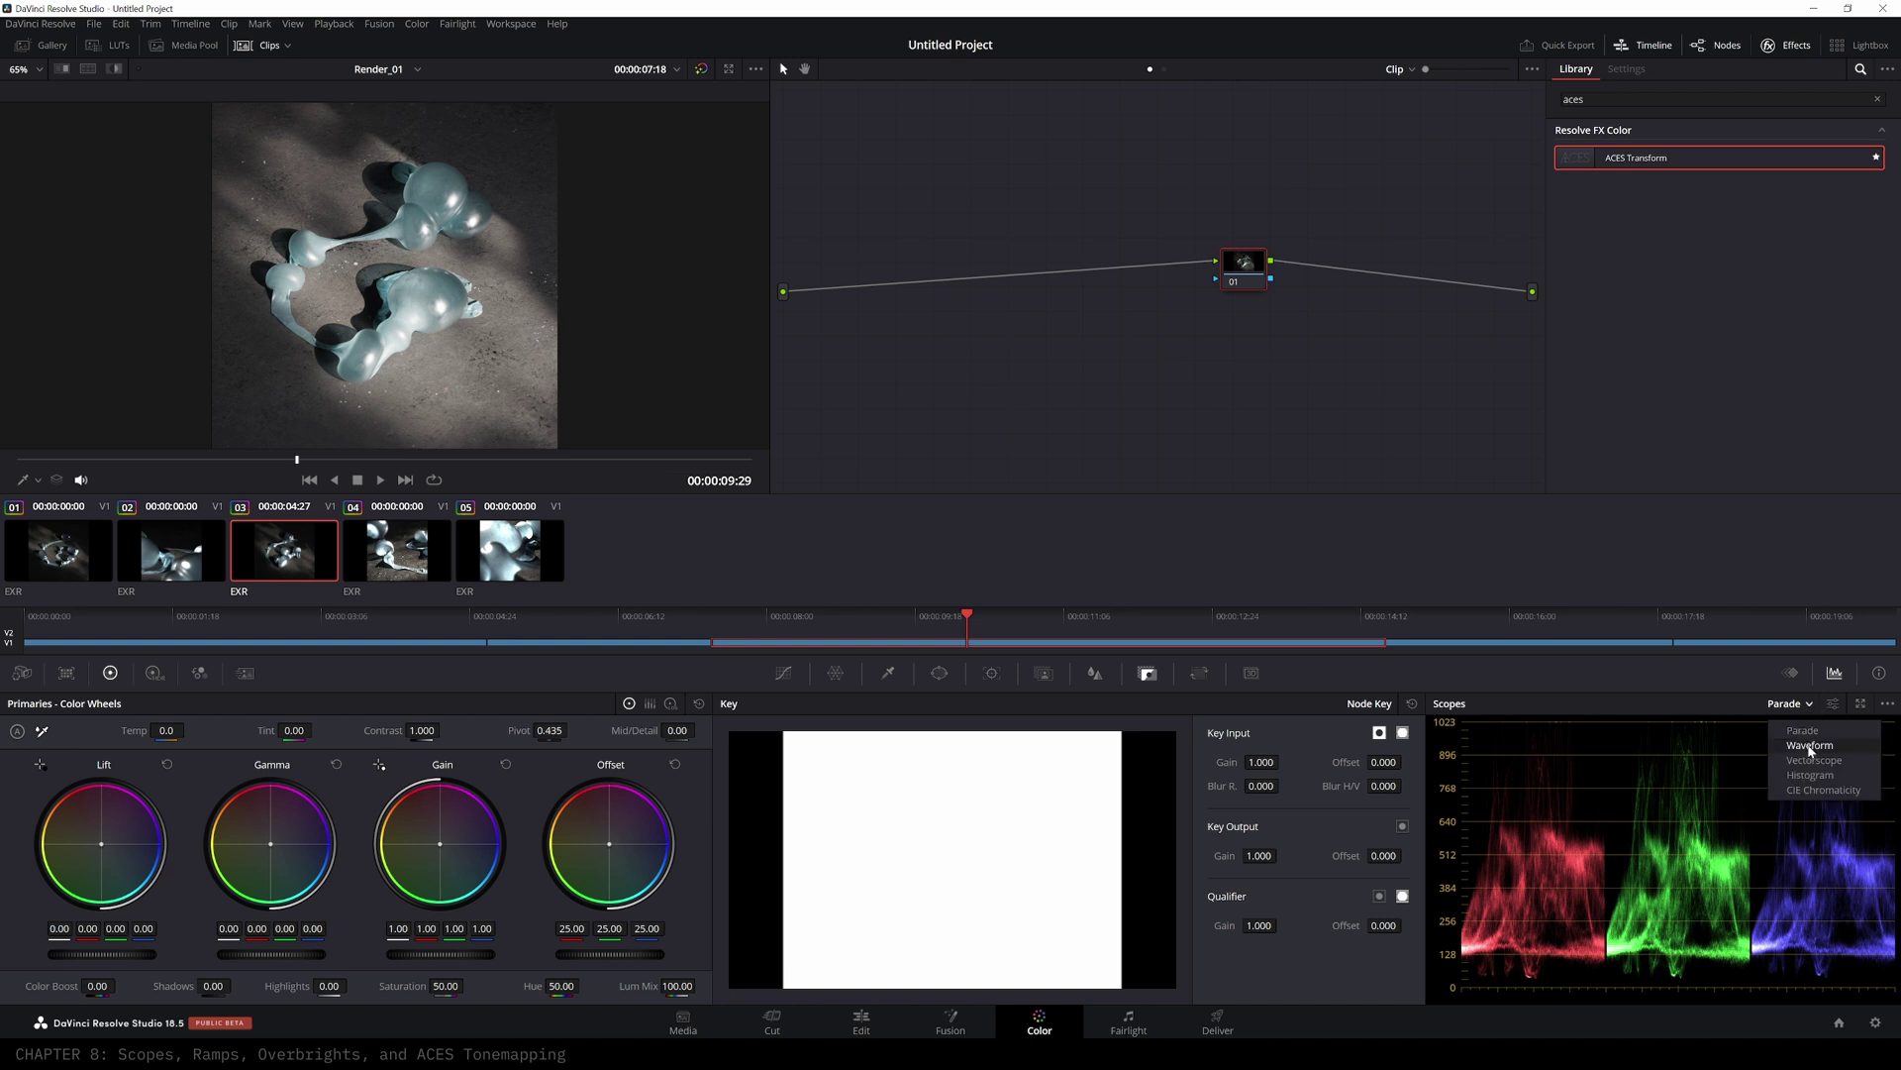
left_click(1811, 751)
- Examine the Render_01 clip in the Vectorscope and Histogram scopes
left_click(1808, 705)
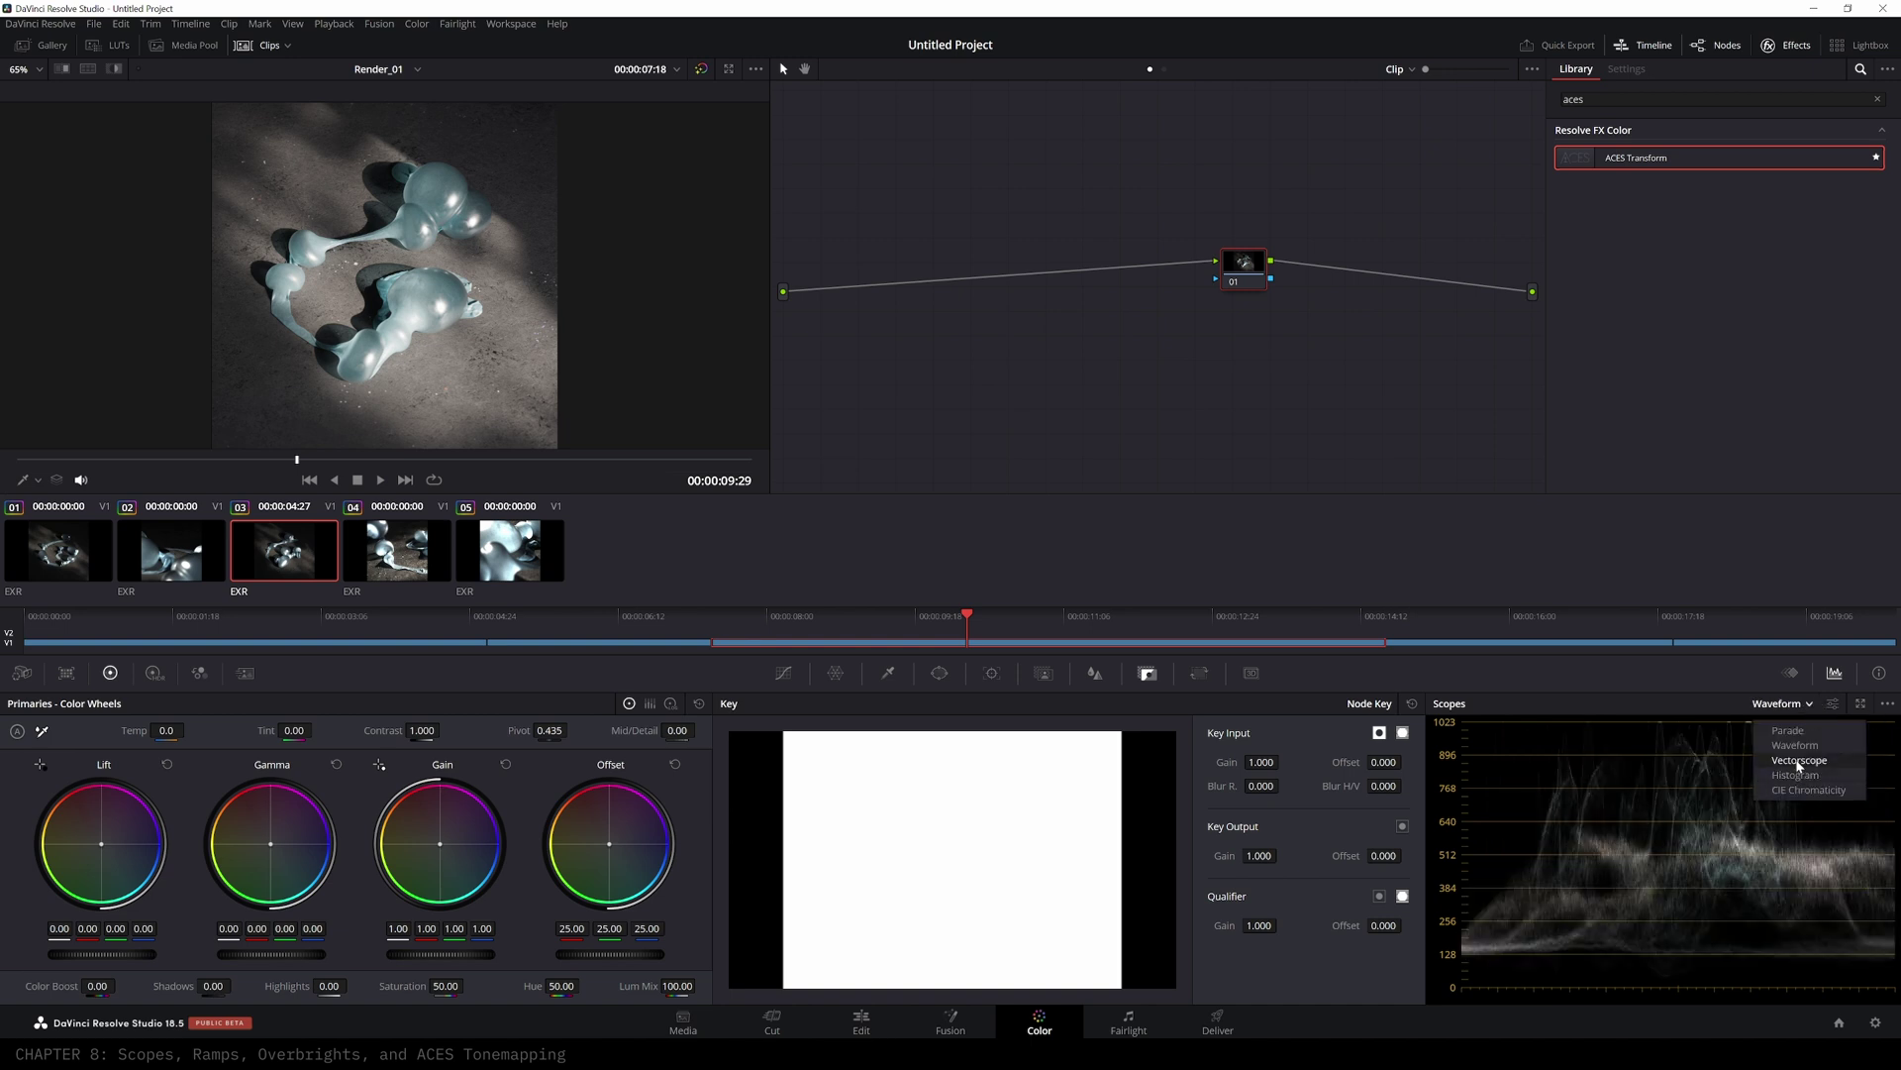
left_click(1787, 778)
left_click(1795, 713)
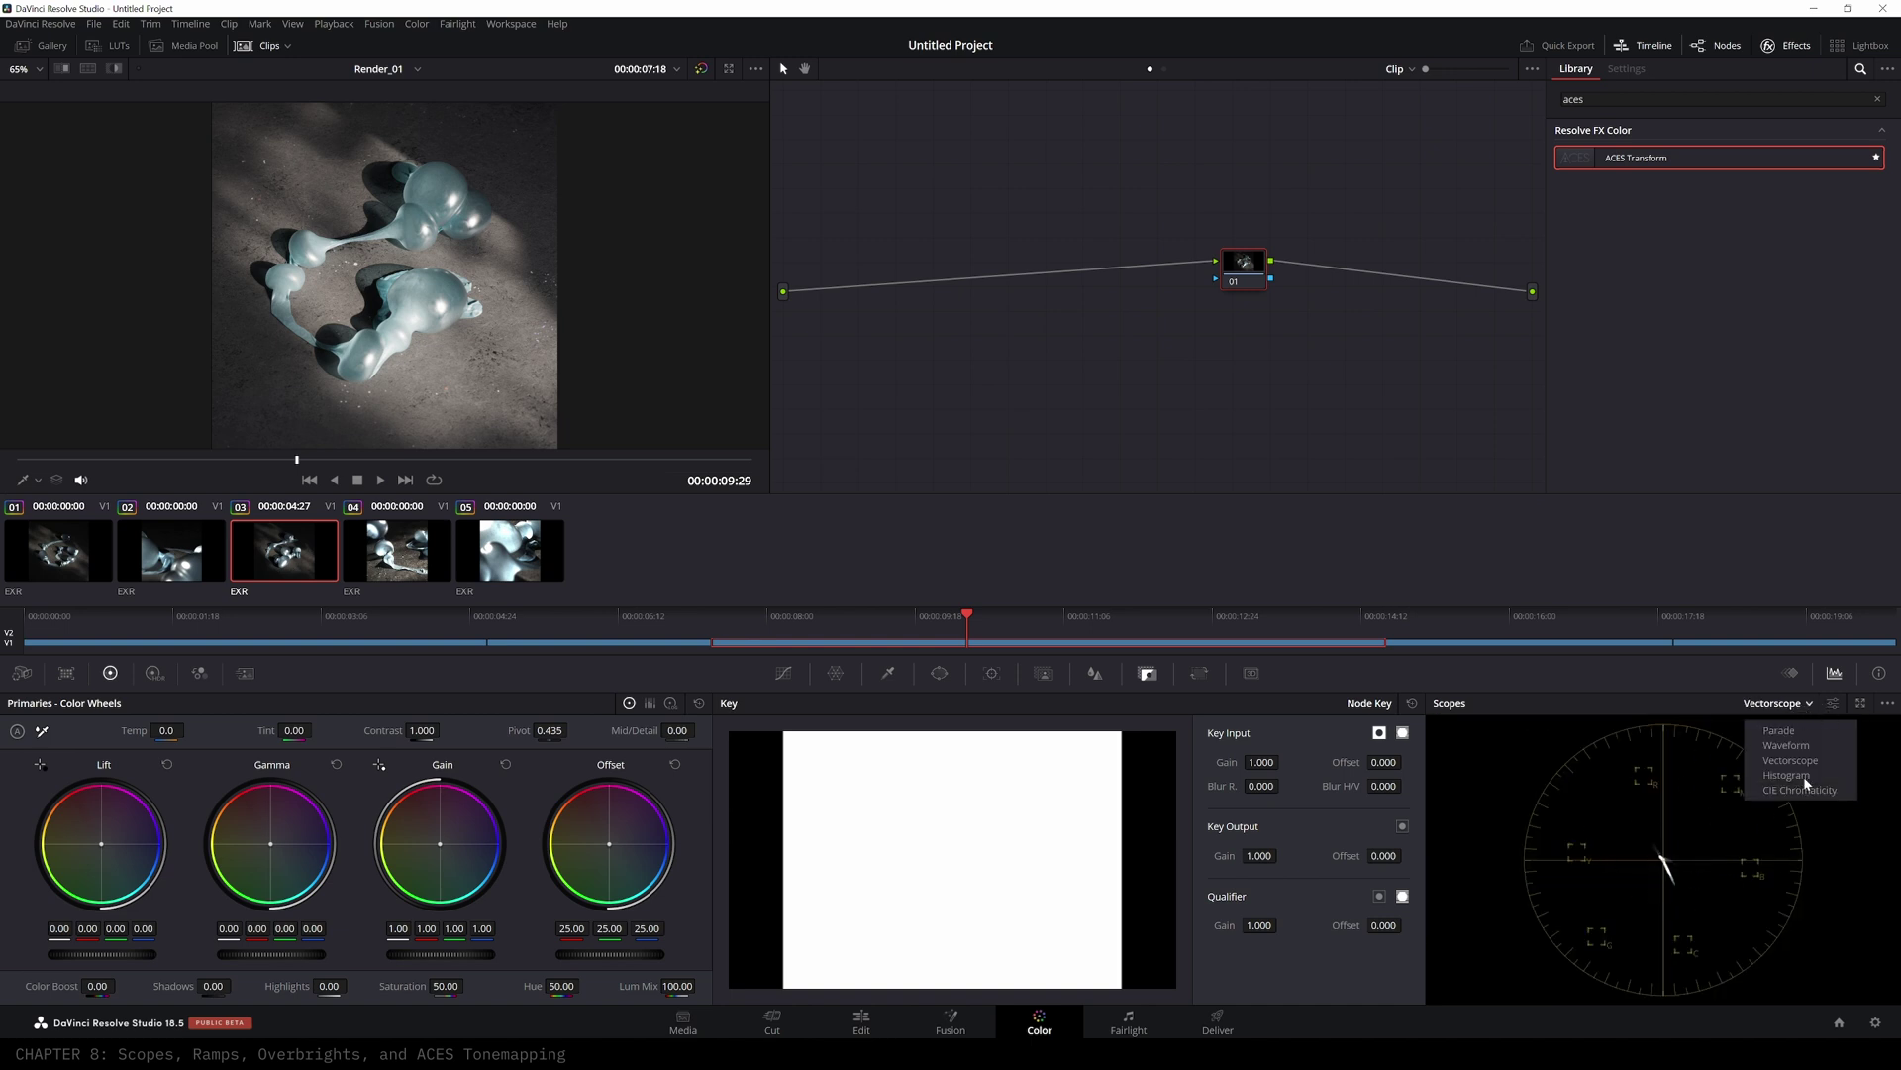
left_click(1790, 787)
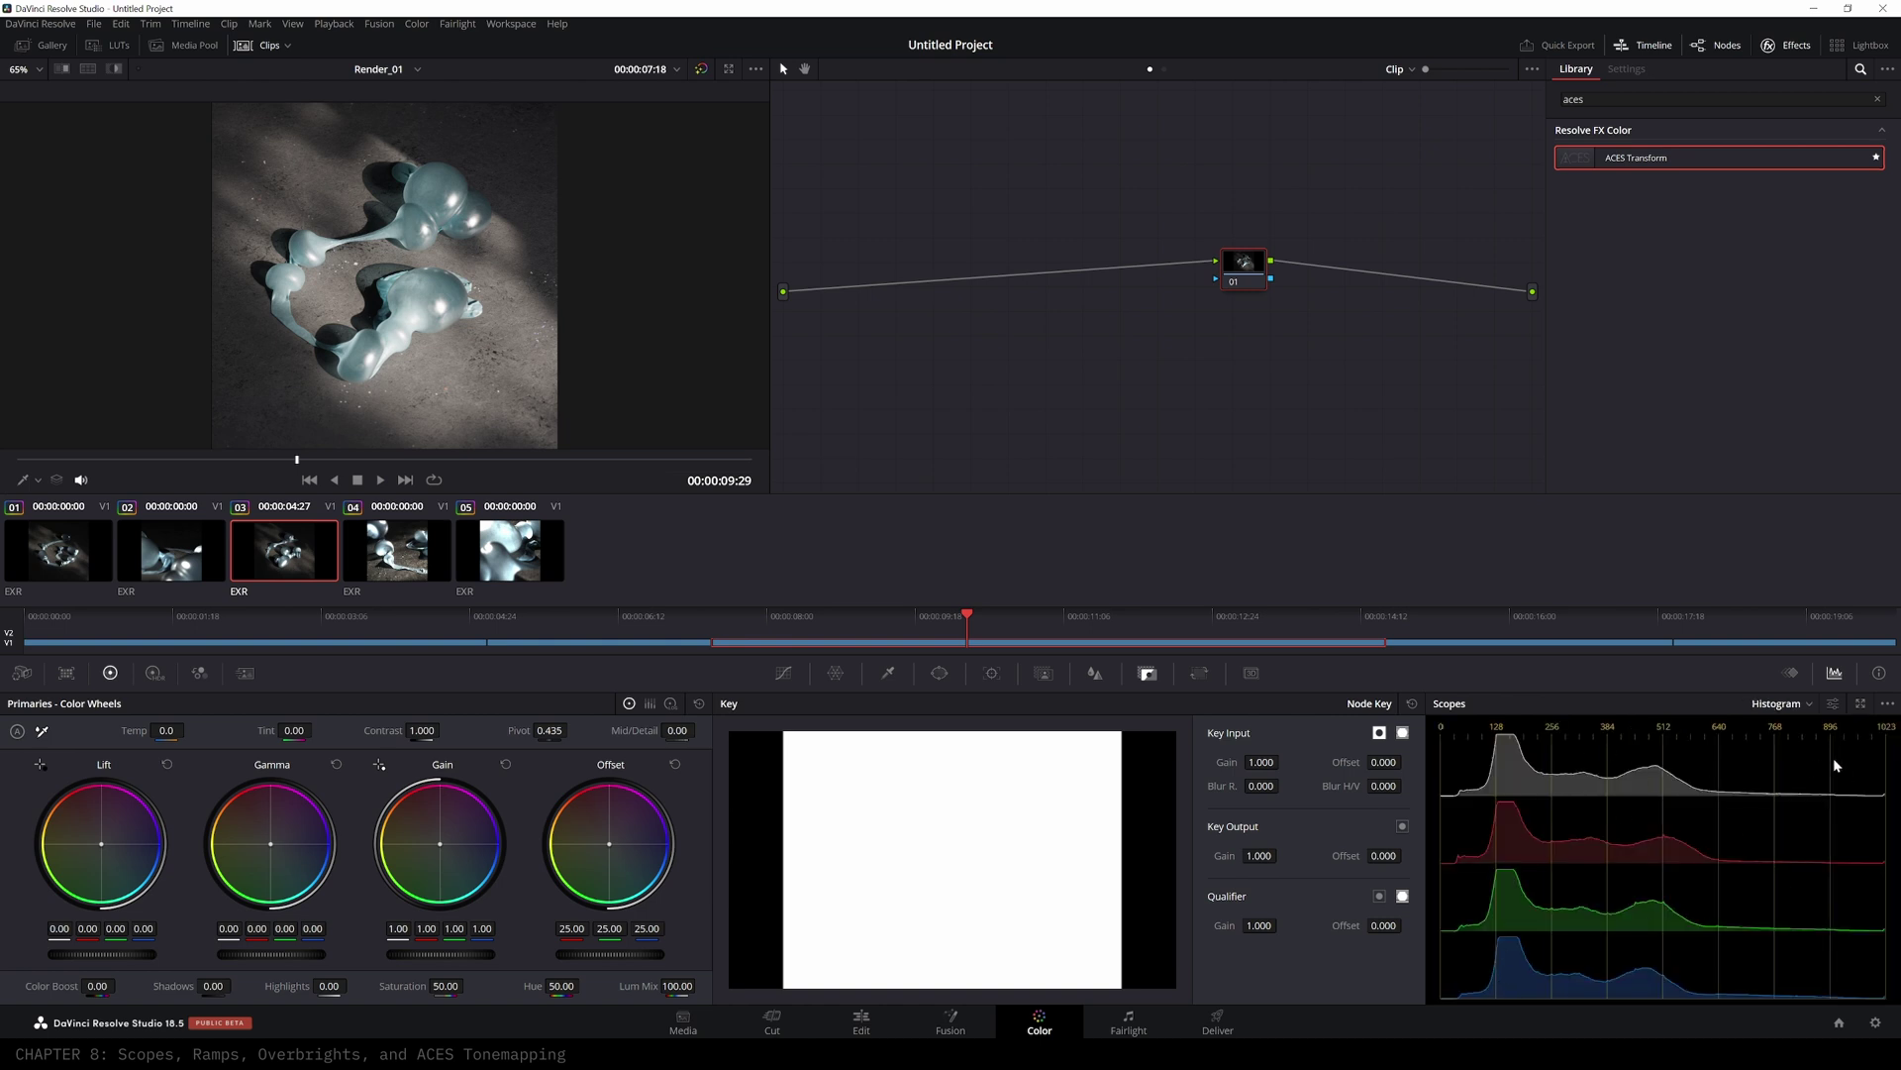
left_click(1811, 705)
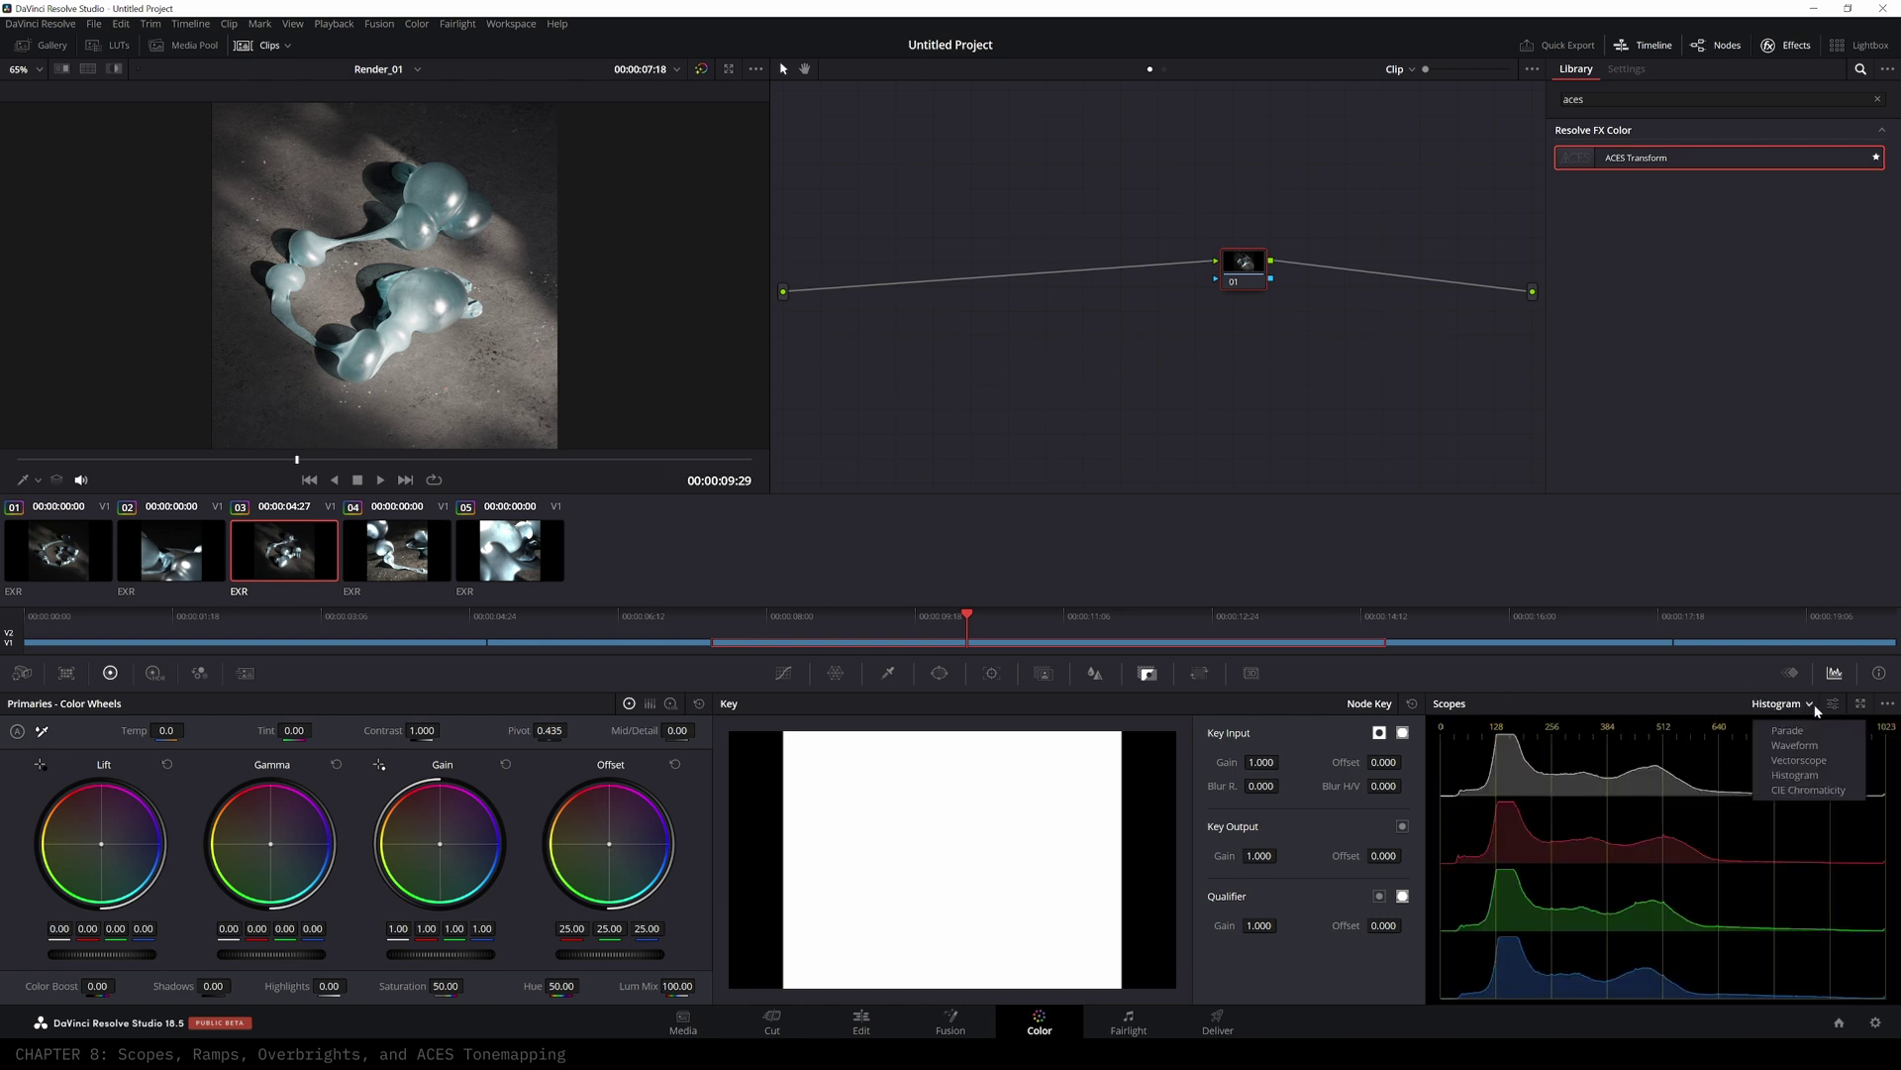
left_click(1741, 705)
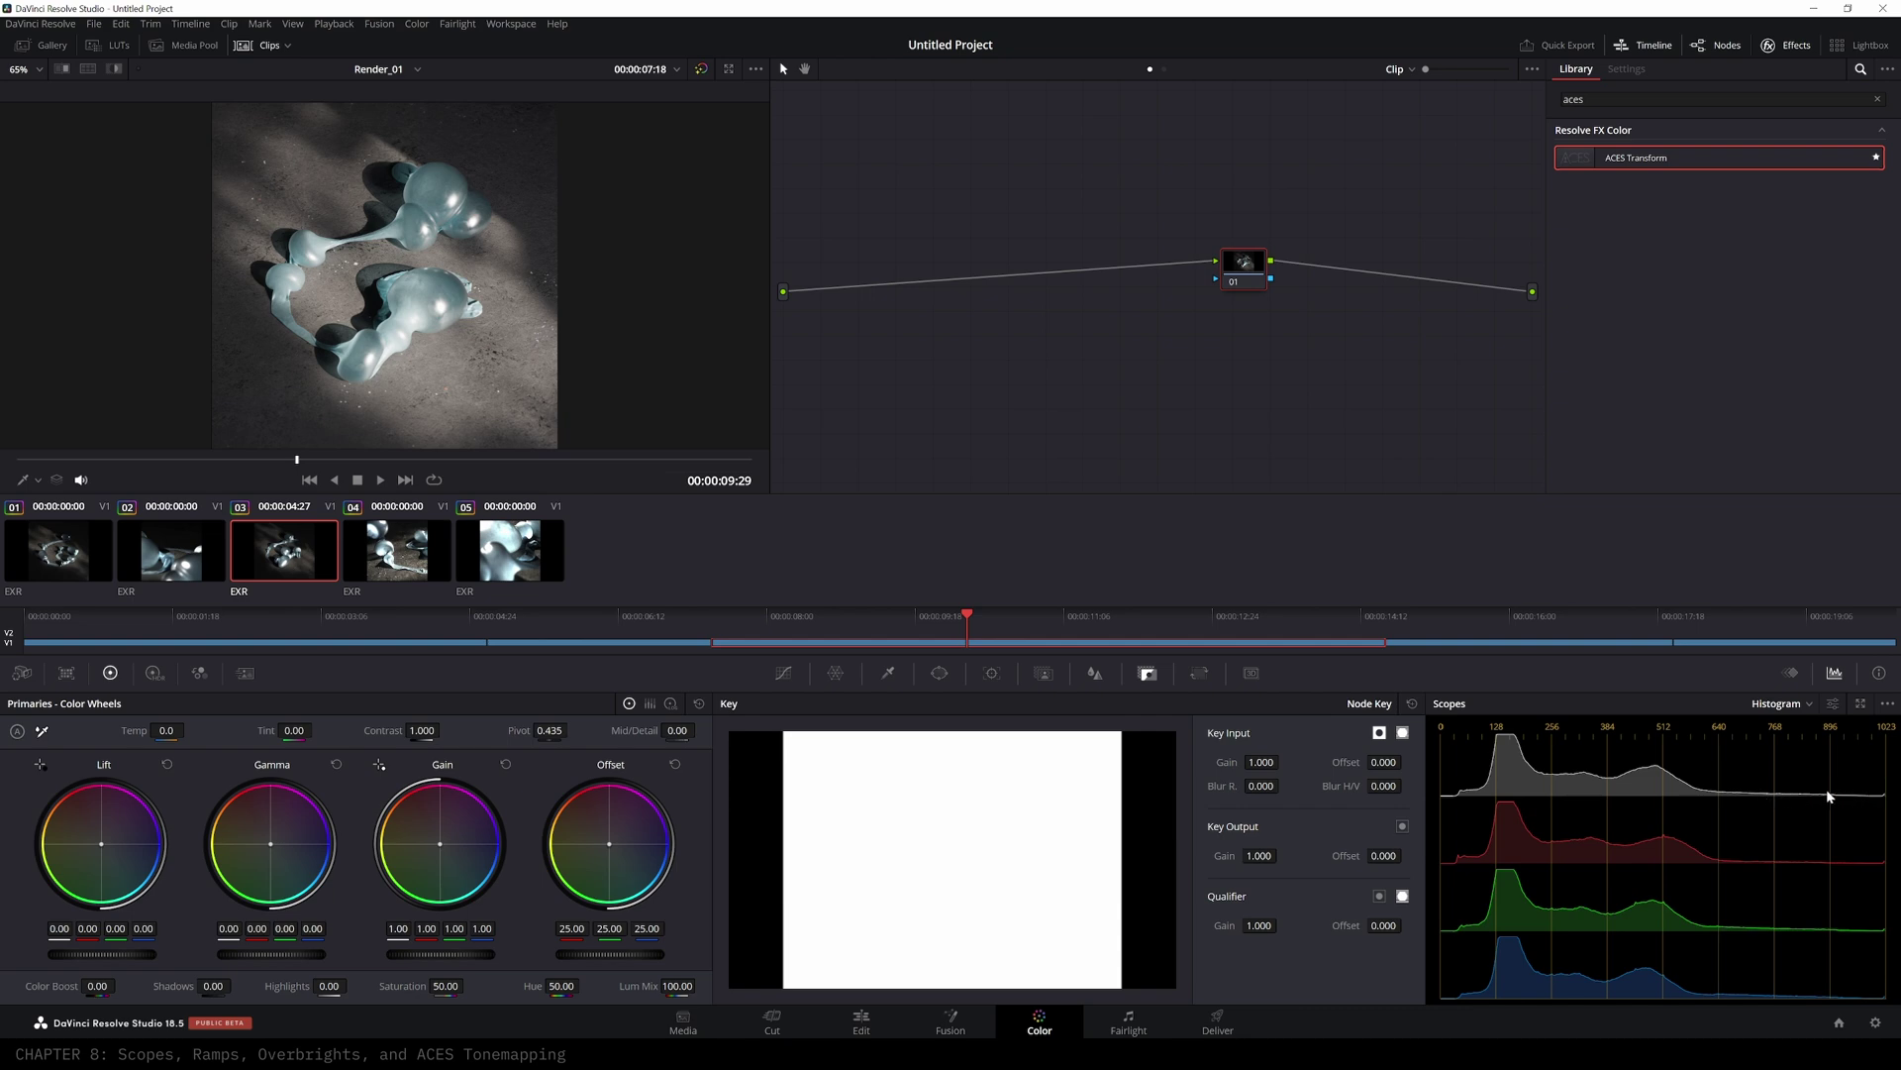
left_click(1808, 704)
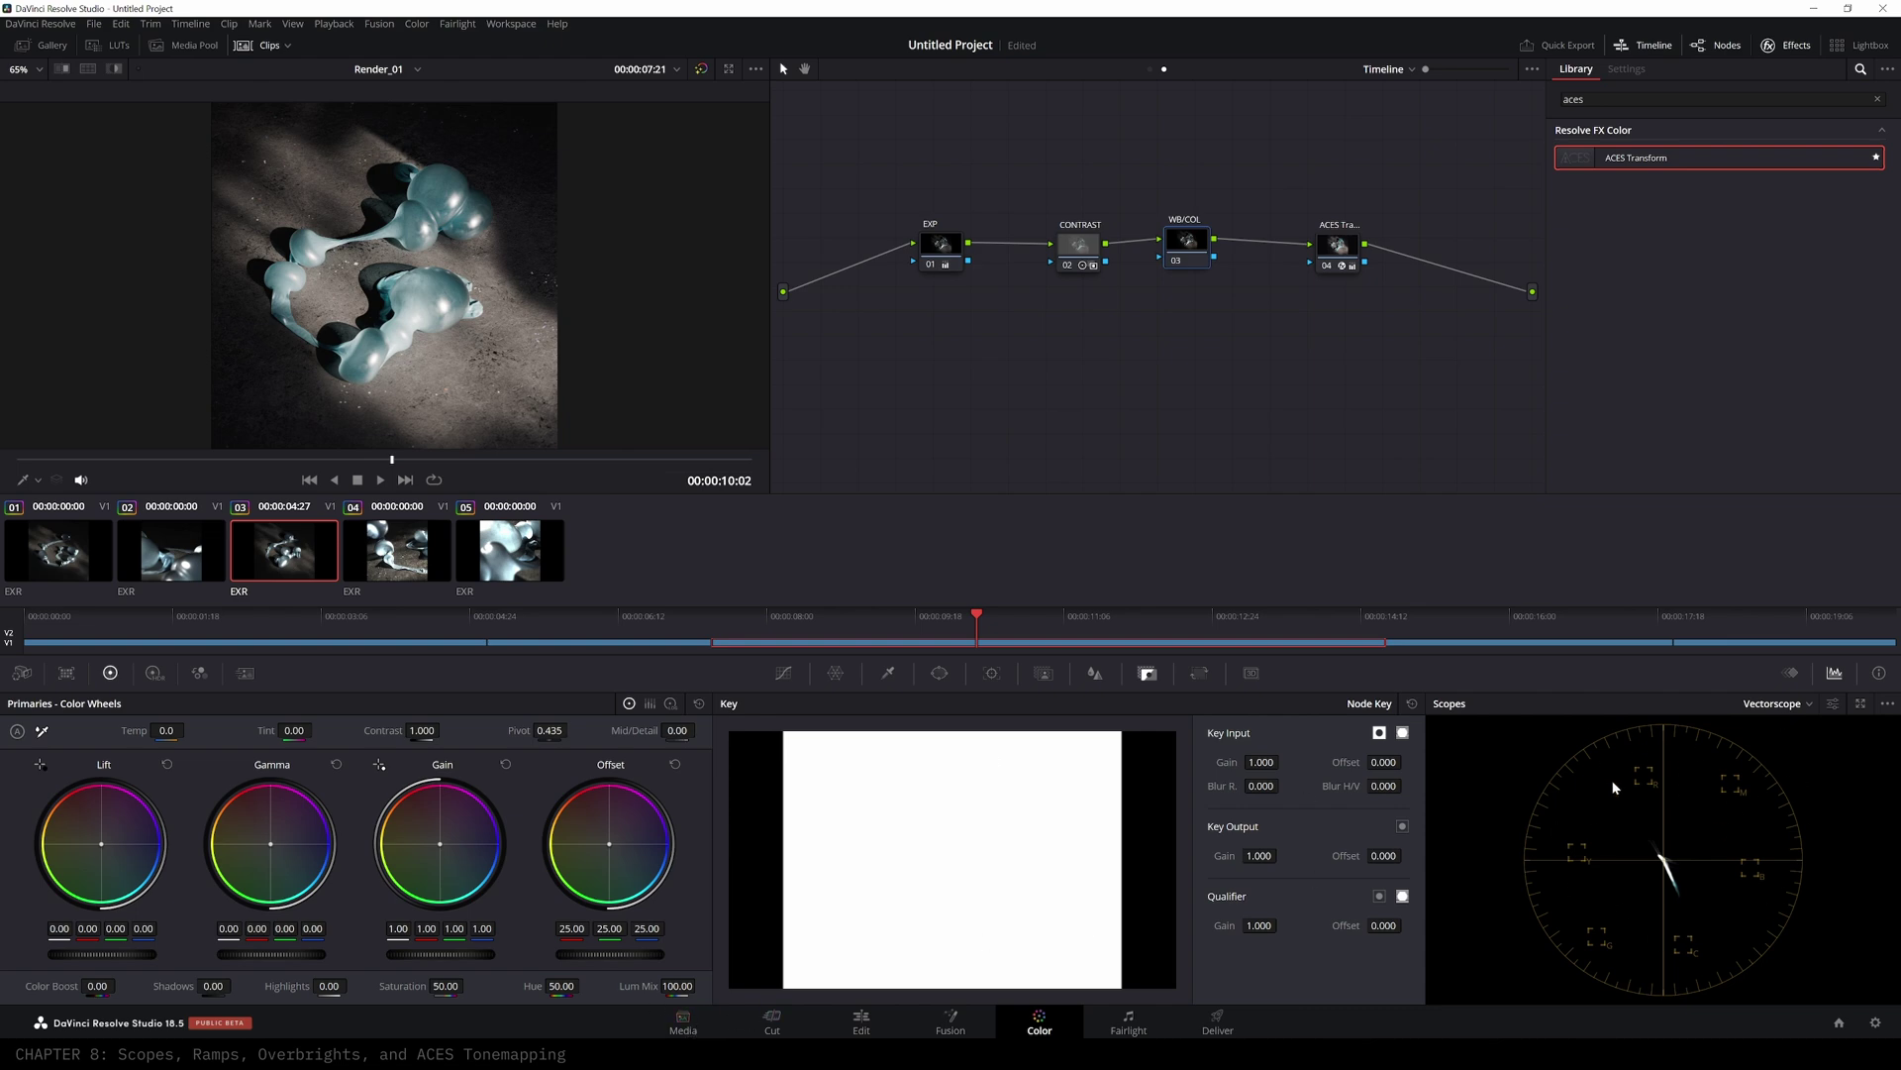
- Import ACEScg_ColorChecker2014.exr into the media pool from the Media page
left_click(696, 1031)
scroll(607, 276, "down", 10)
double_click(354, 461)
left_click_drag(331, 139, 733, 792)
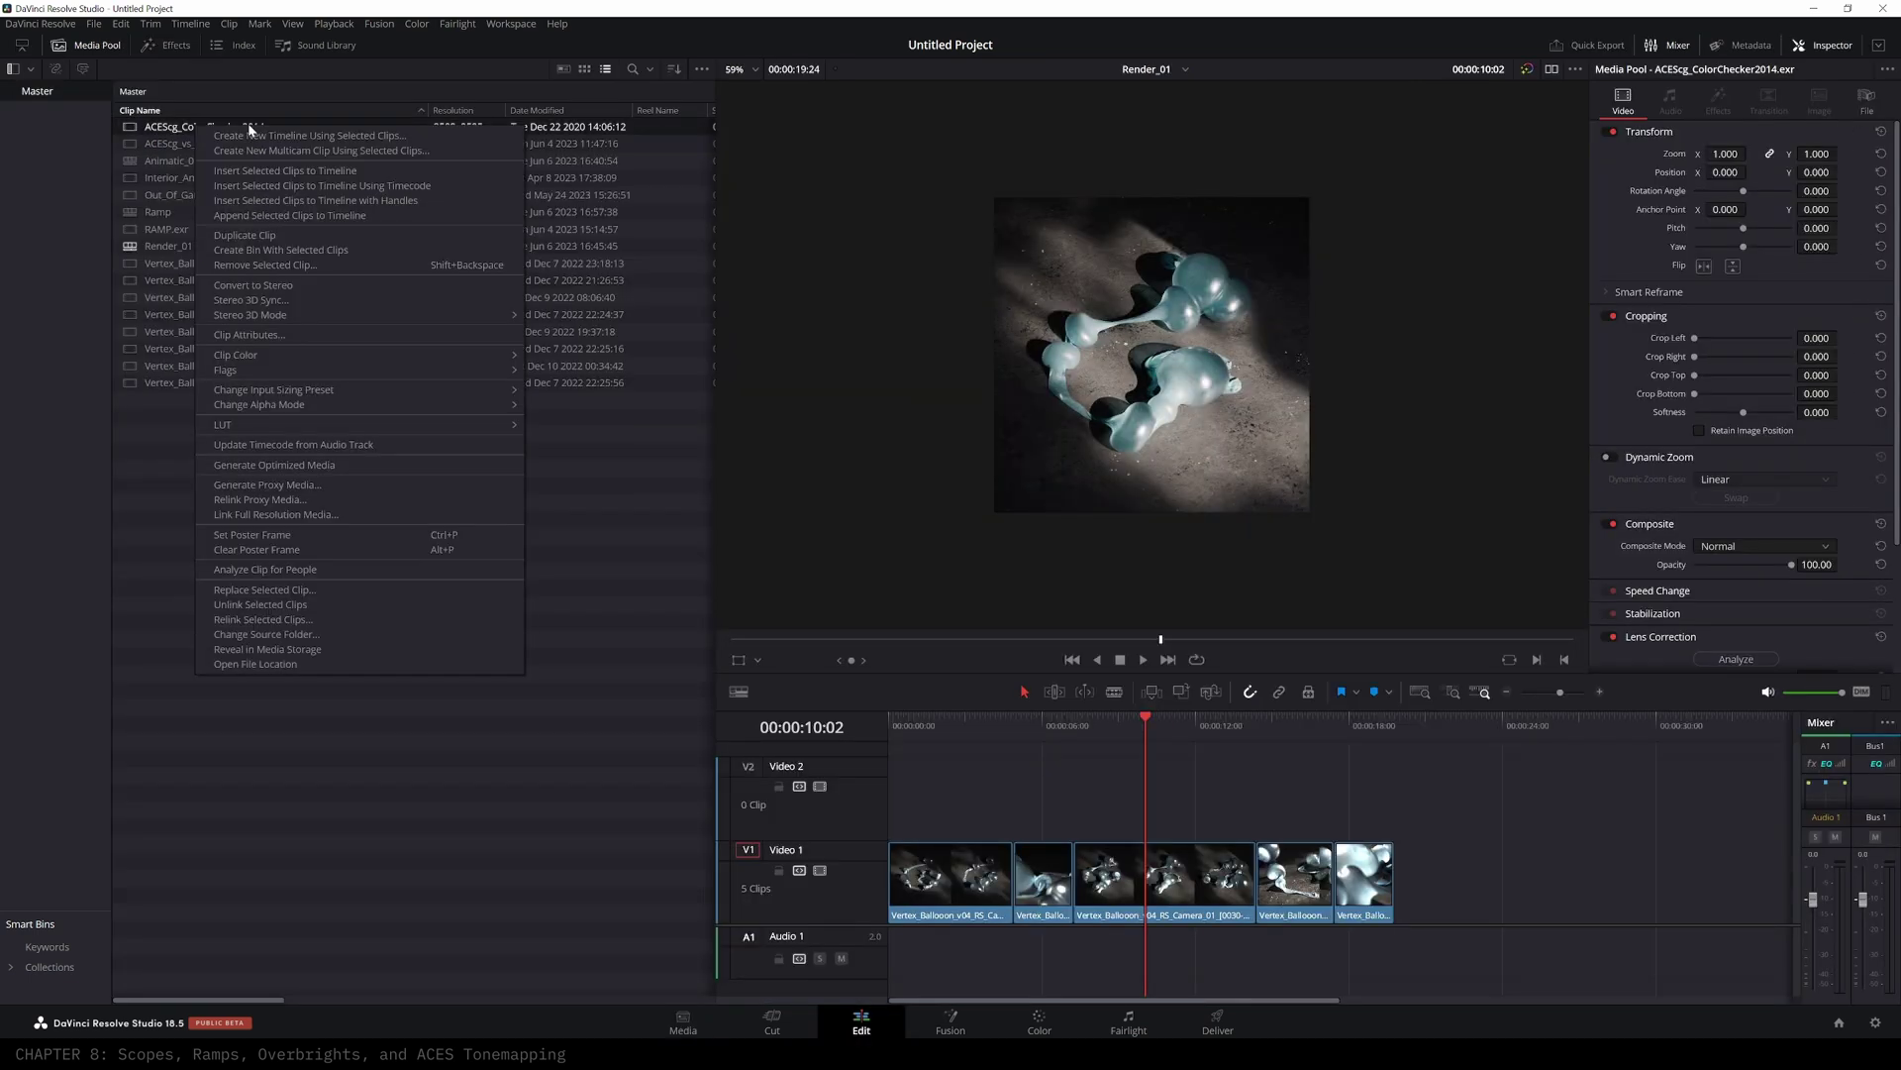
- Create a ColorChart timeline from ACEScg_ColorChecker2014.exr and set its custom resolution to match the clip's 3583 x 2525
left_click(258, 129)
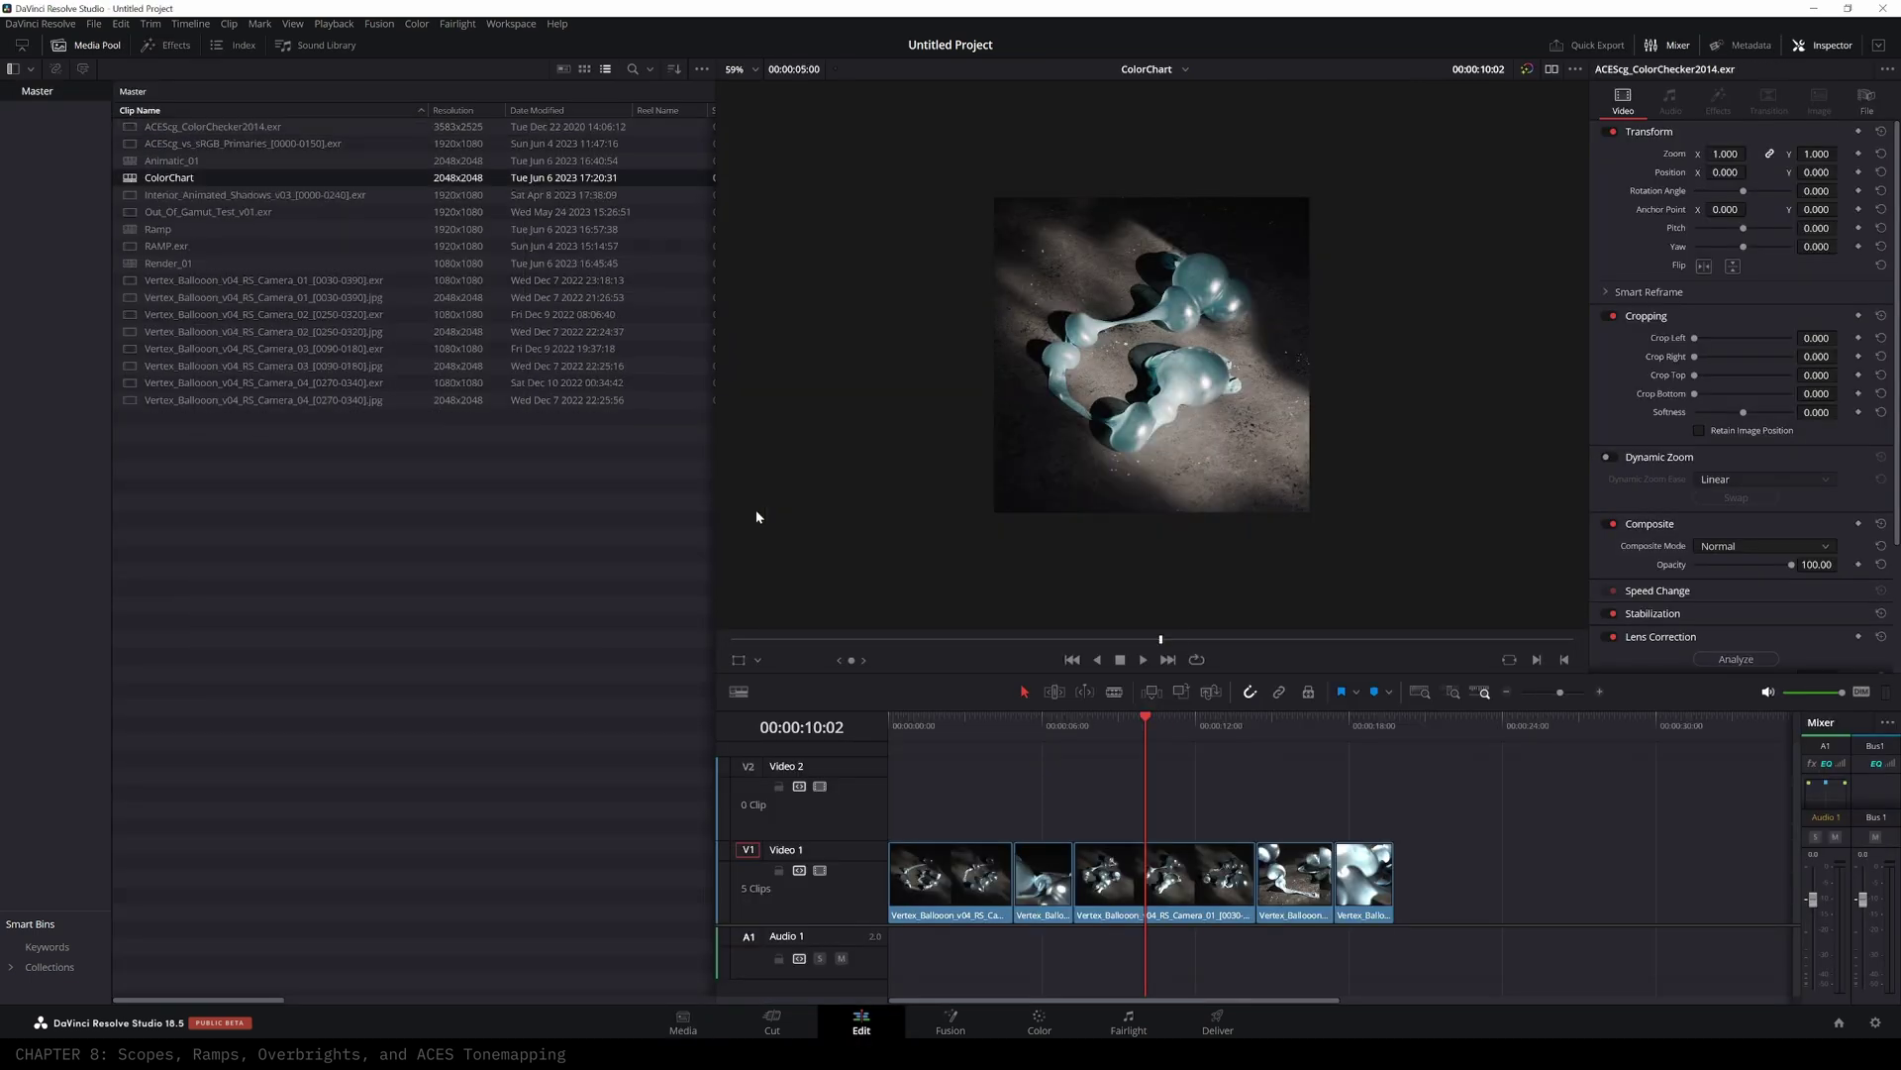
double_click(170, 179)
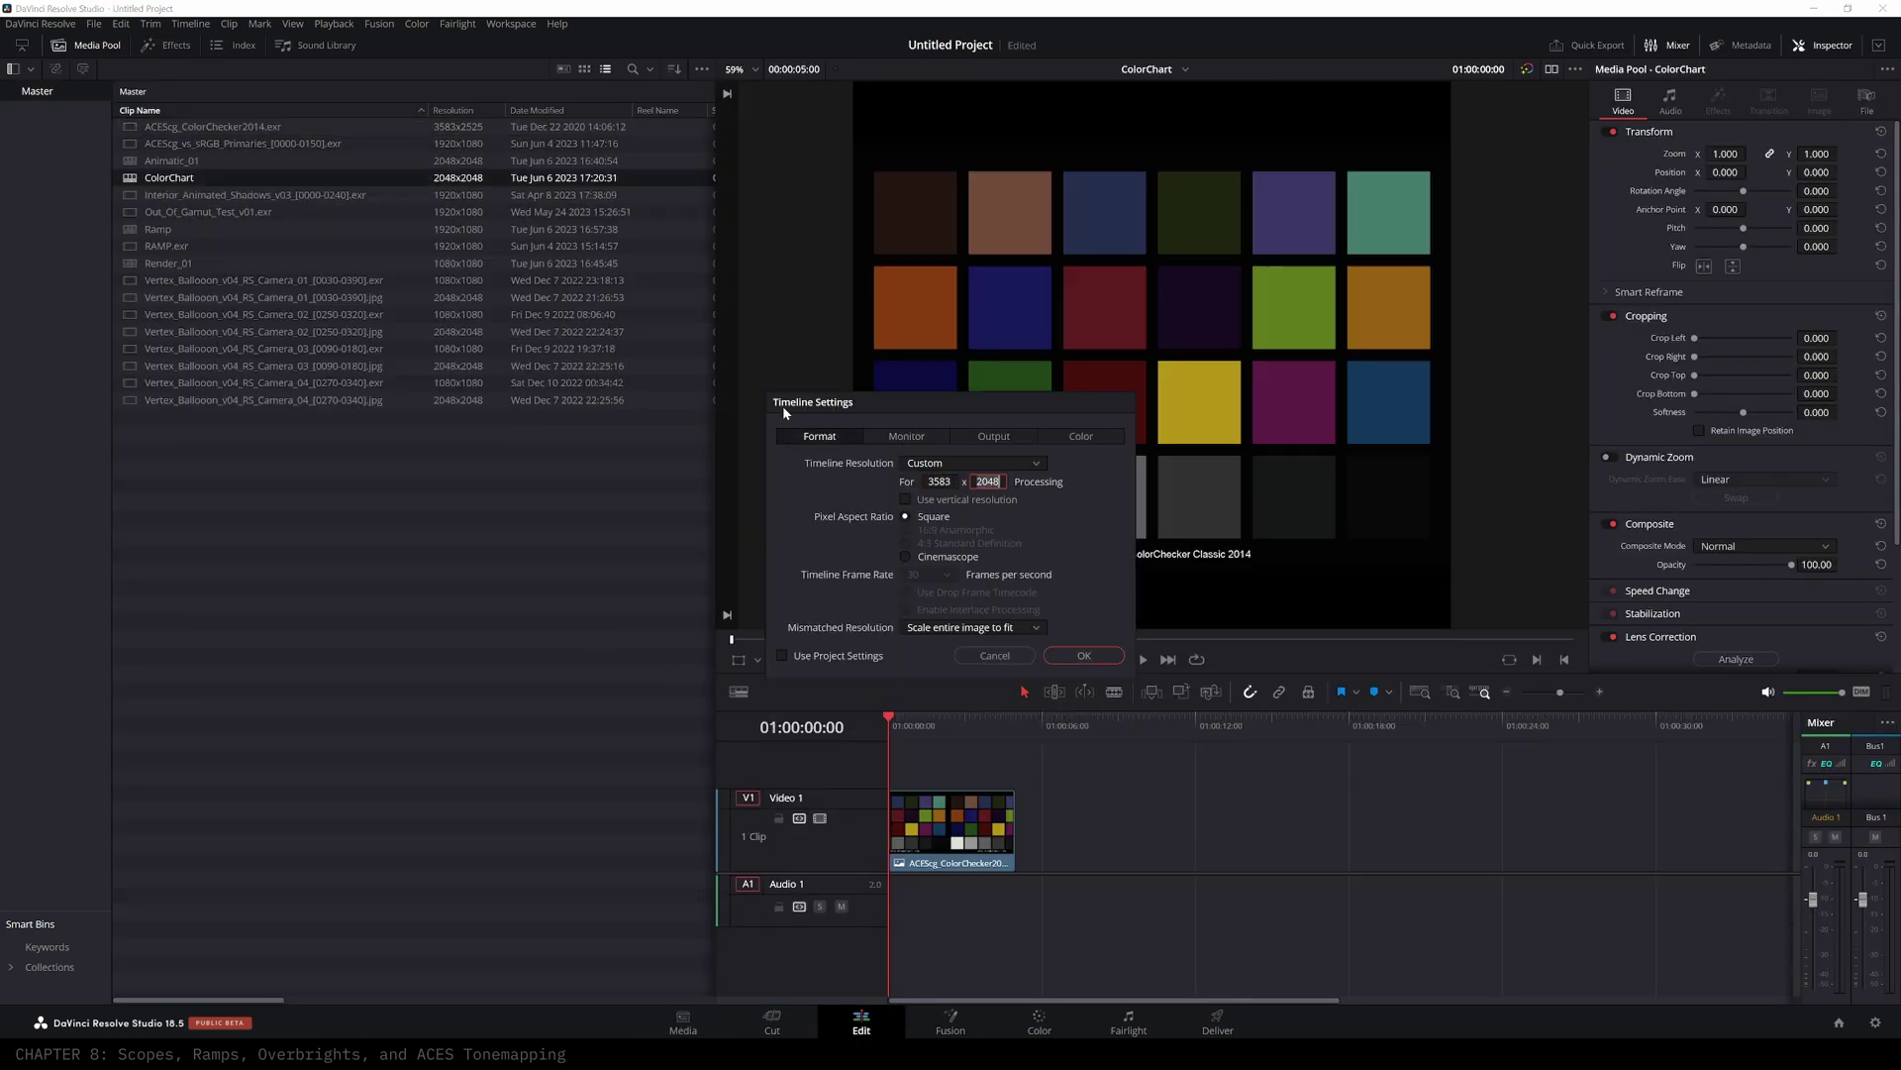
key("Return")
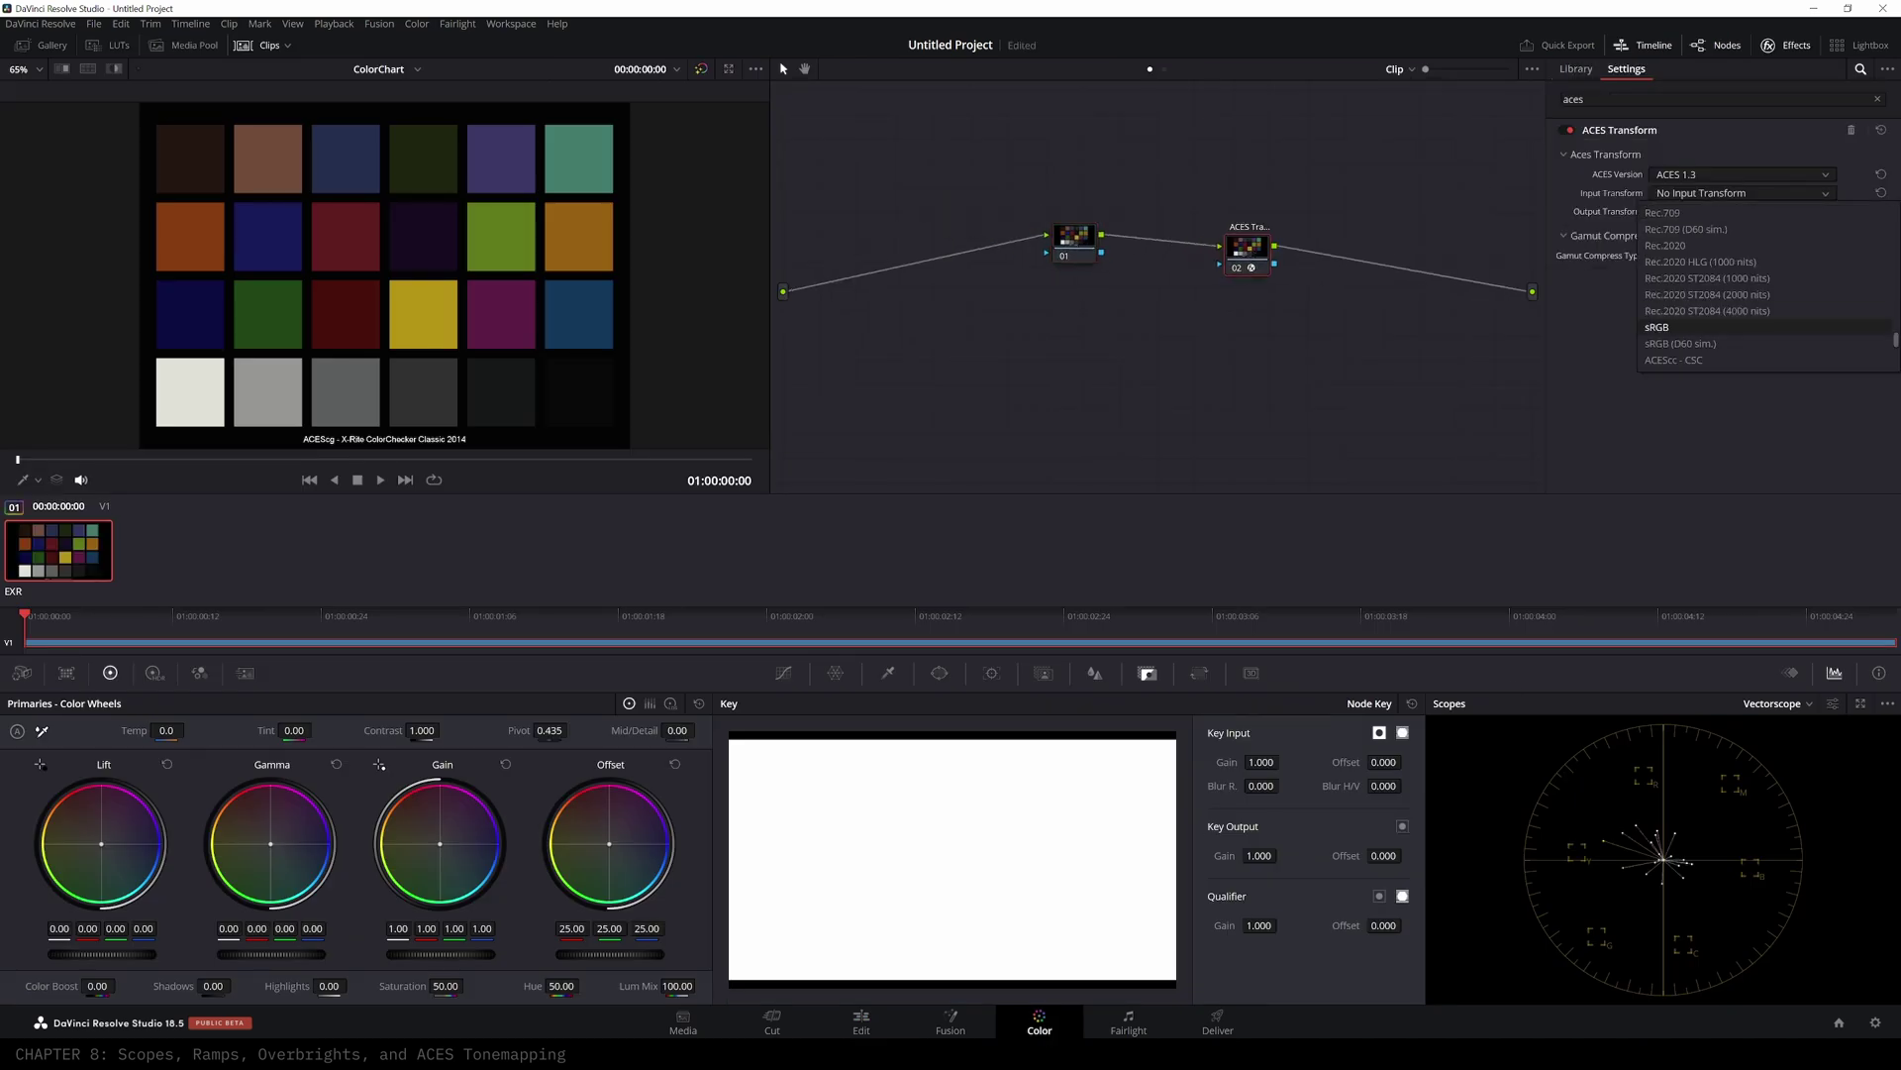
- Set the color chart clip's ACES Transform to ACEScg - CSC input and sRGB output, and space out the two nodes
left_click(1699, 278)
left_click(1743, 212)
scroll(1740, 280, "down", 5)
left_click(1740, 297)
left_click_drag(1248, 254, 1289, 242)
left_click_drag(1069, 244, 1129, 247)
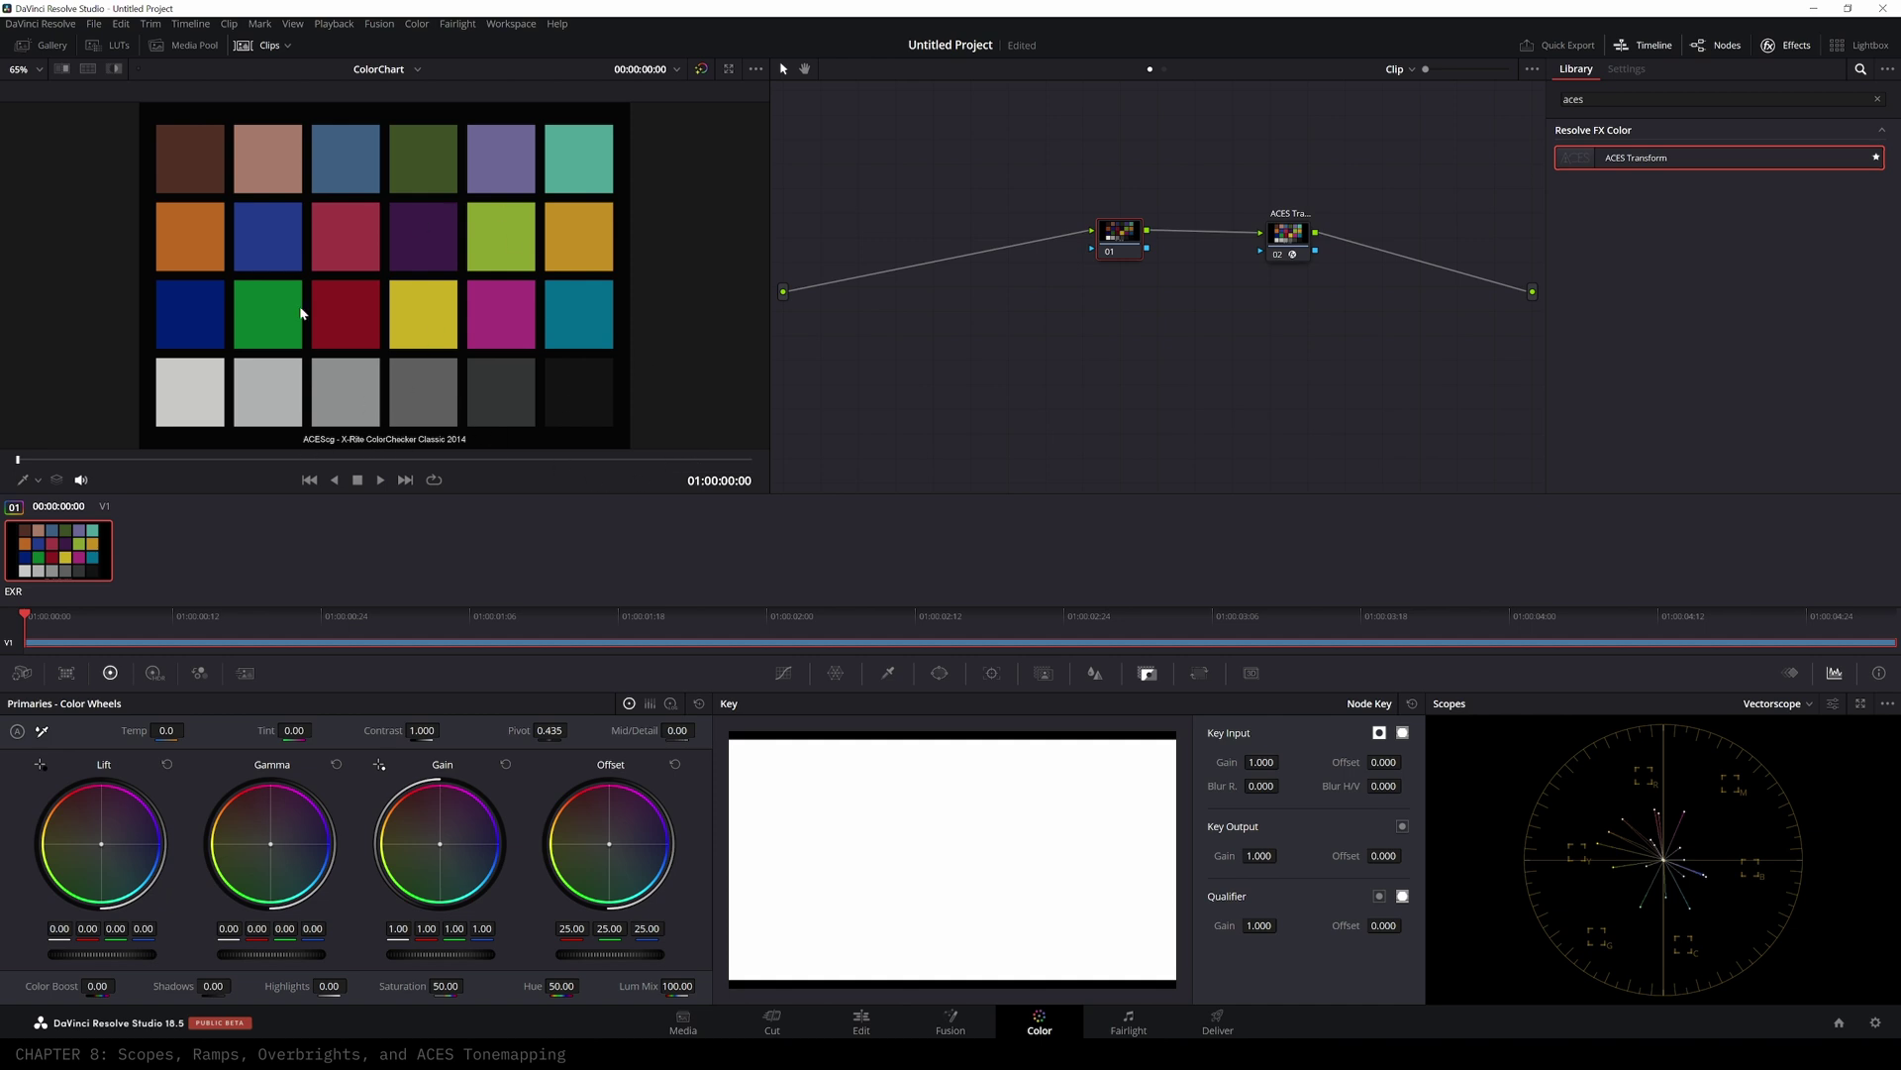
left_click_drag(1124, 237, 1107, 240)
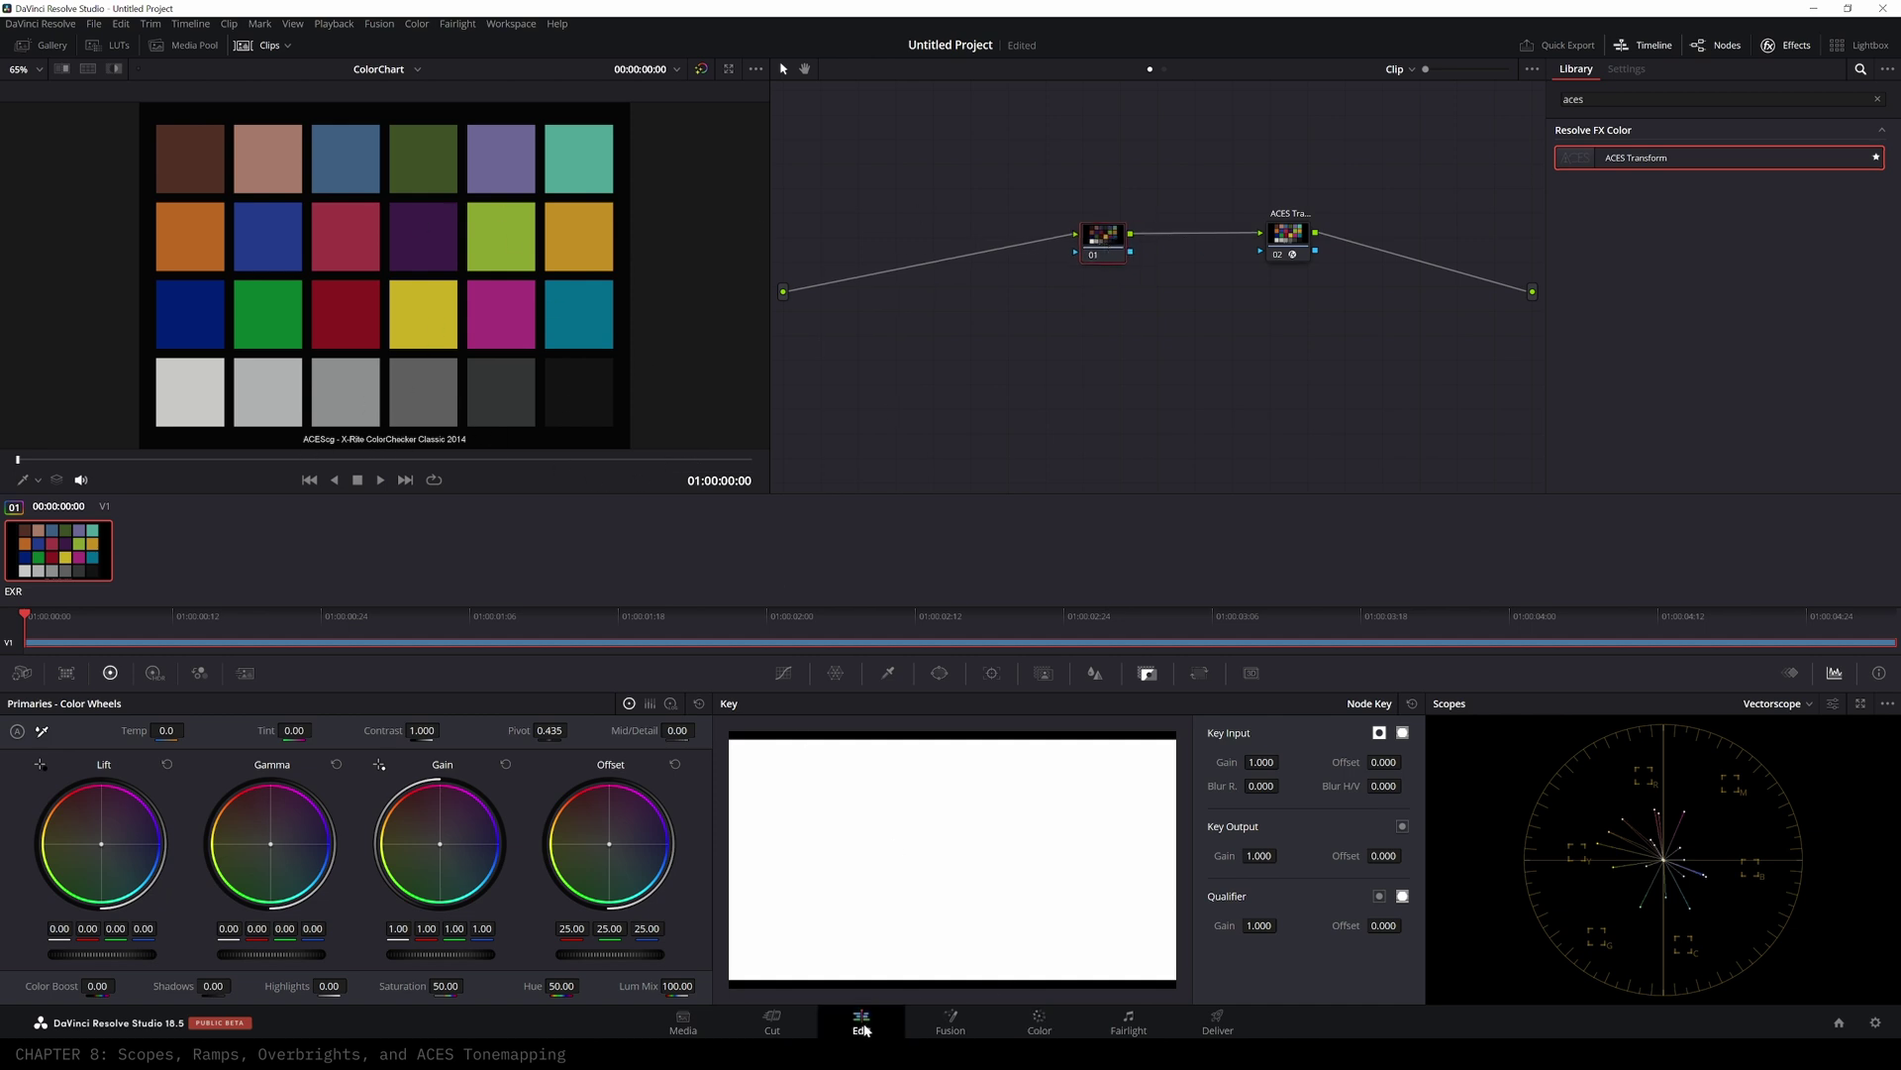
left_click(859, 1025)
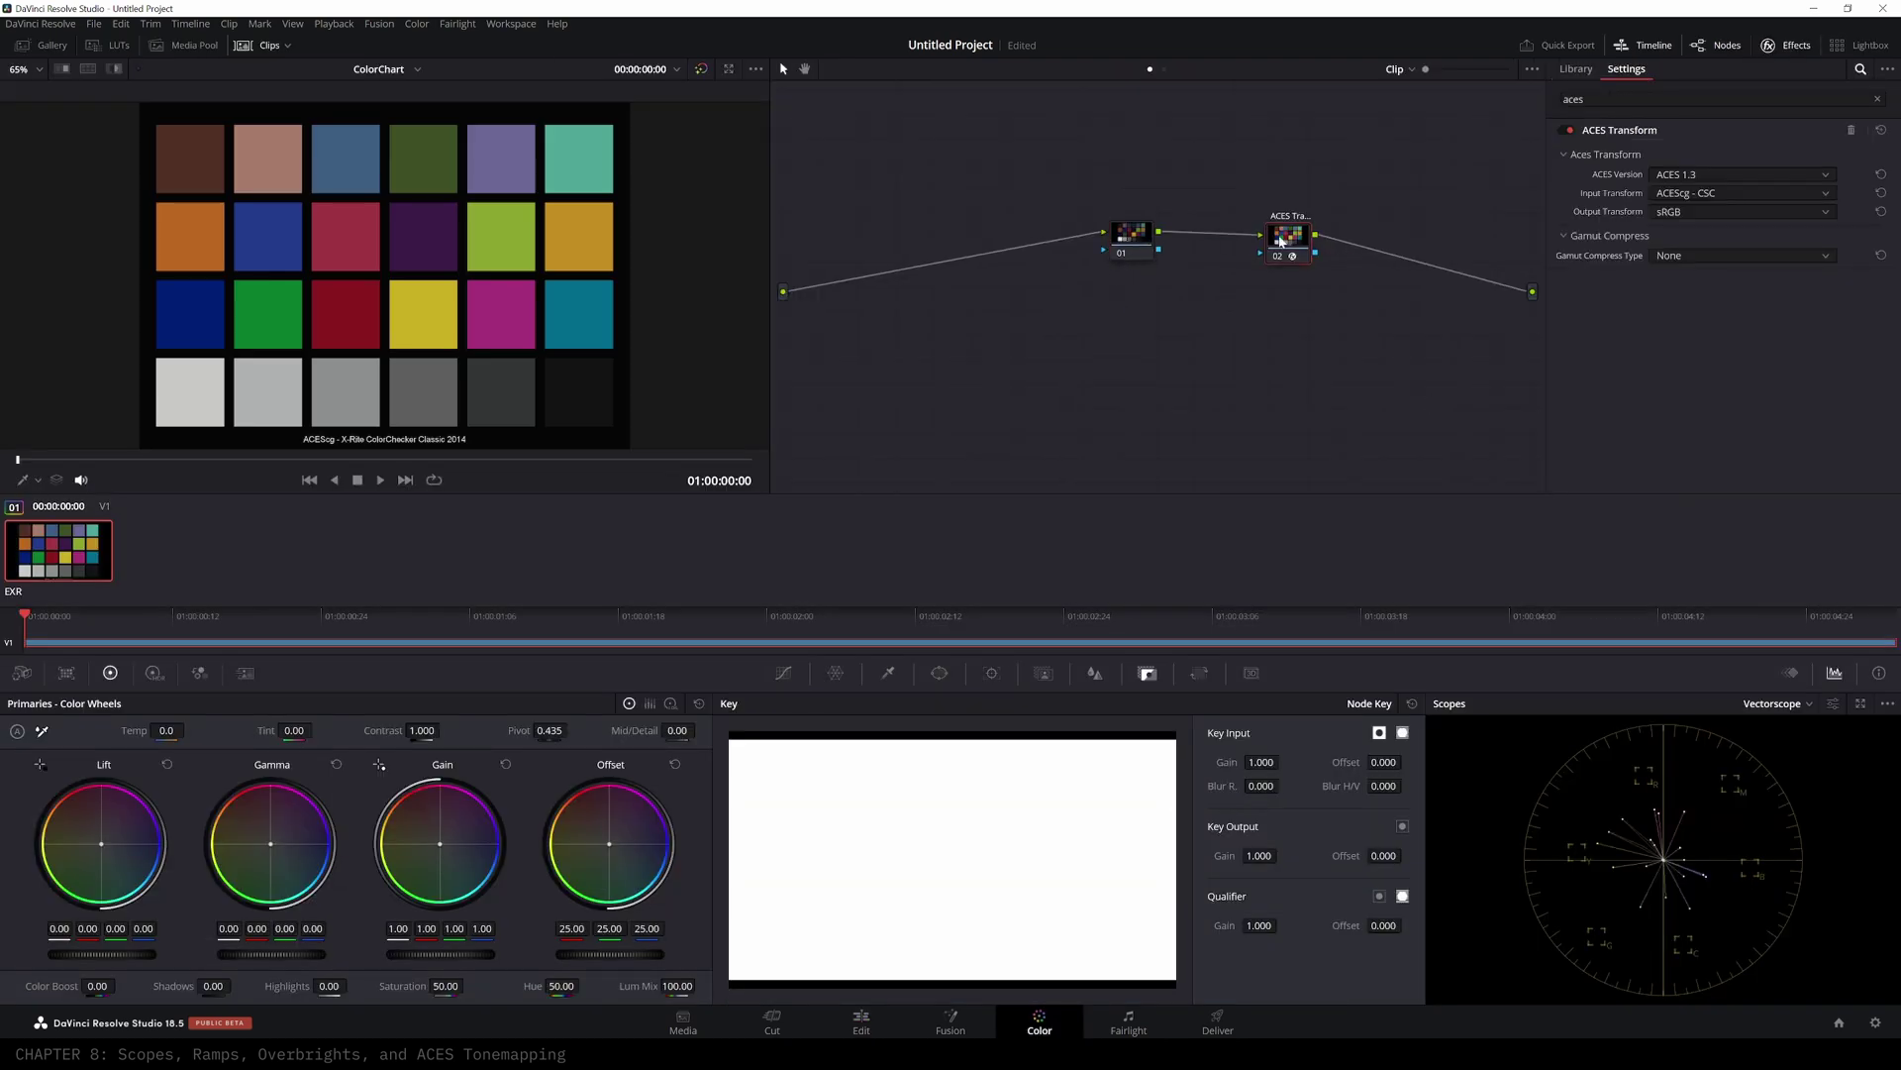
left_click_drag(1281, 241, 1299, 240)
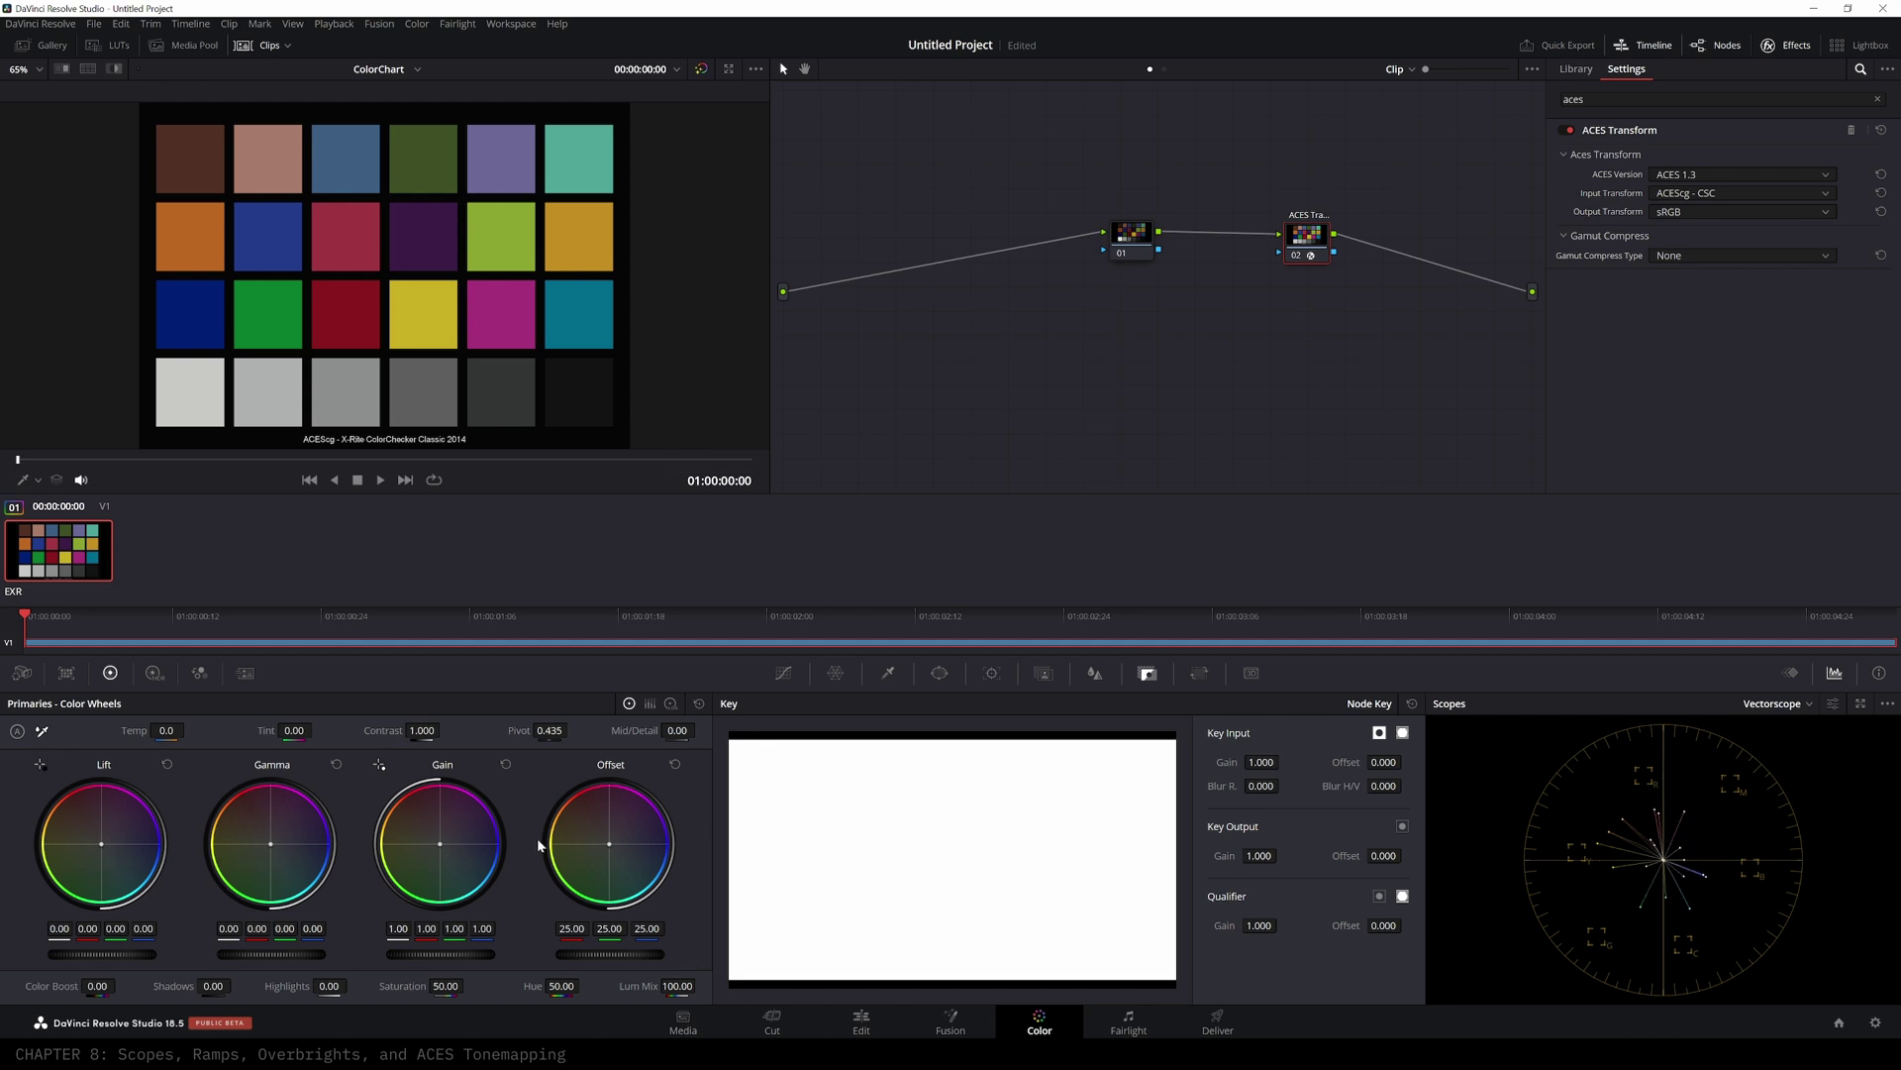
- On node 01 ahead of the ACES Transform, set saturation to 100 and hue to 59.80
left_click(1139, 243)
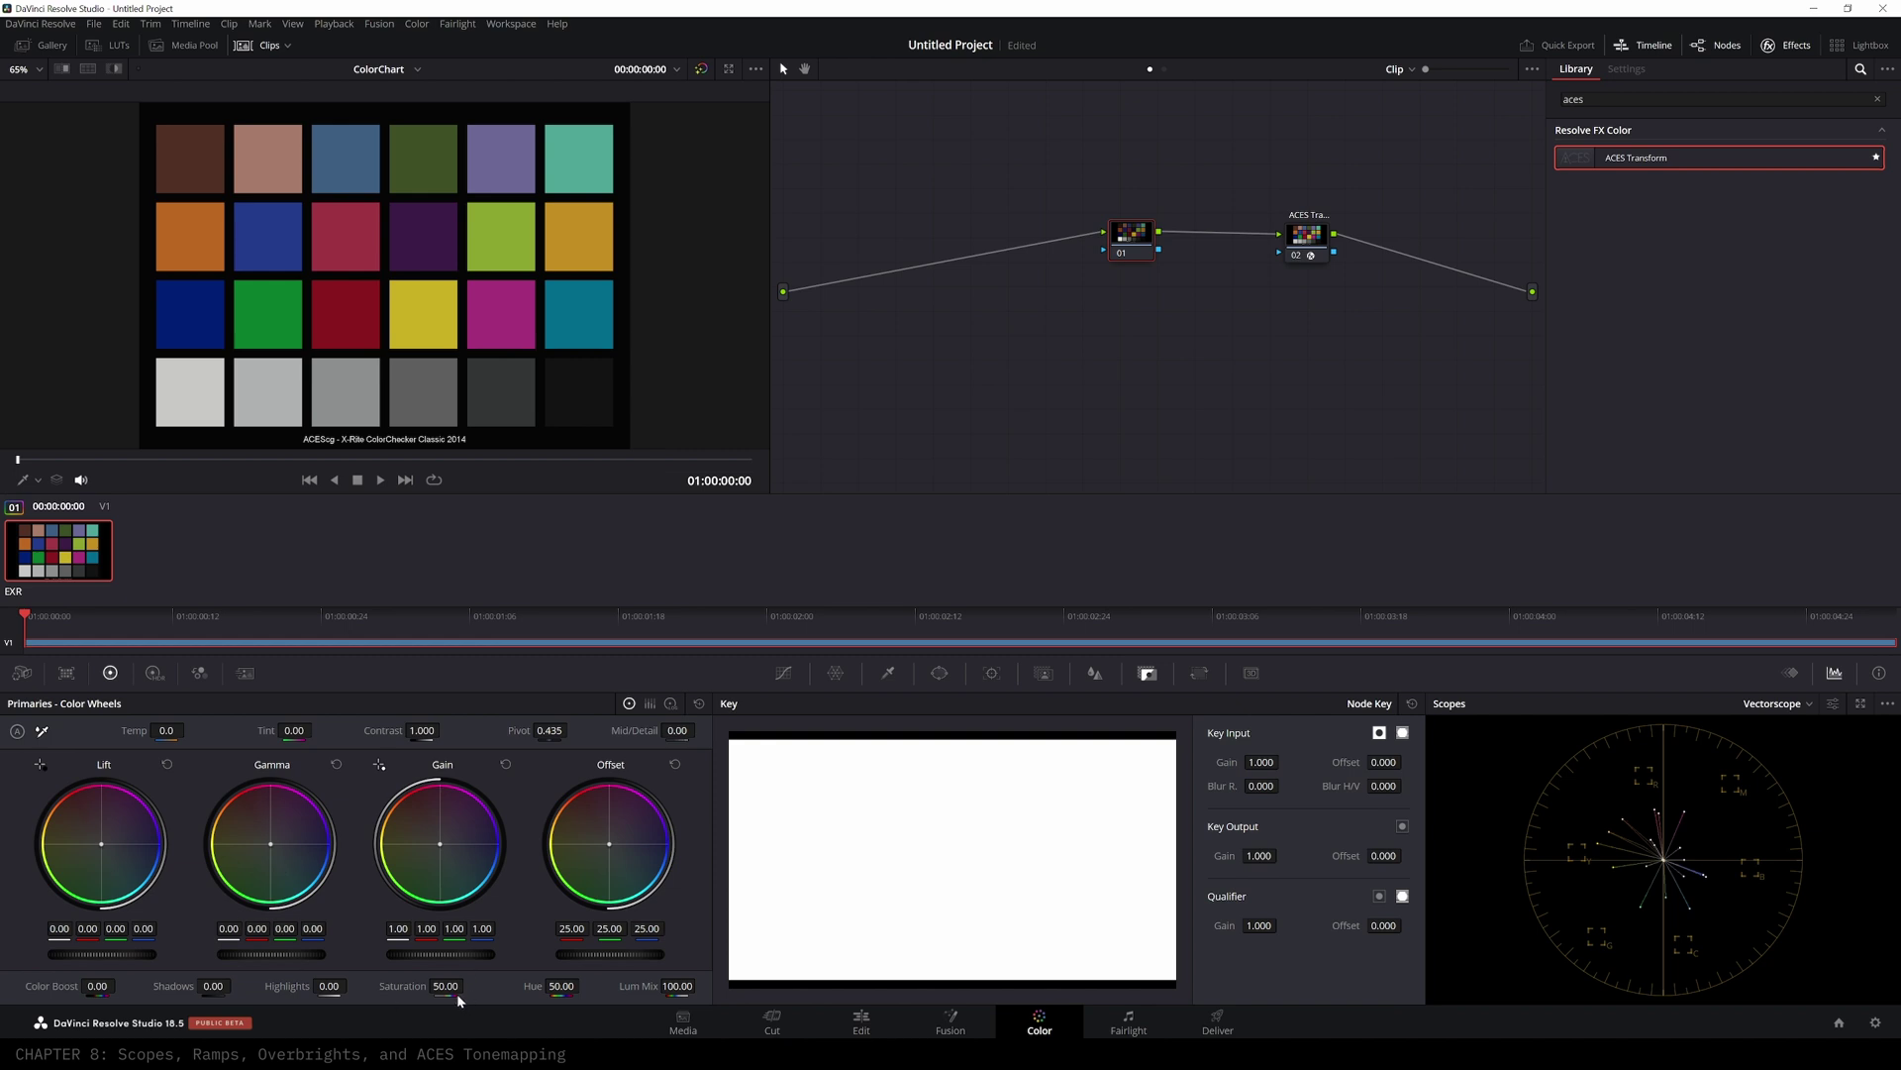
left_click_drag(466, 986, 713, 986)
left_click_drag(469, 986, 498, 986)
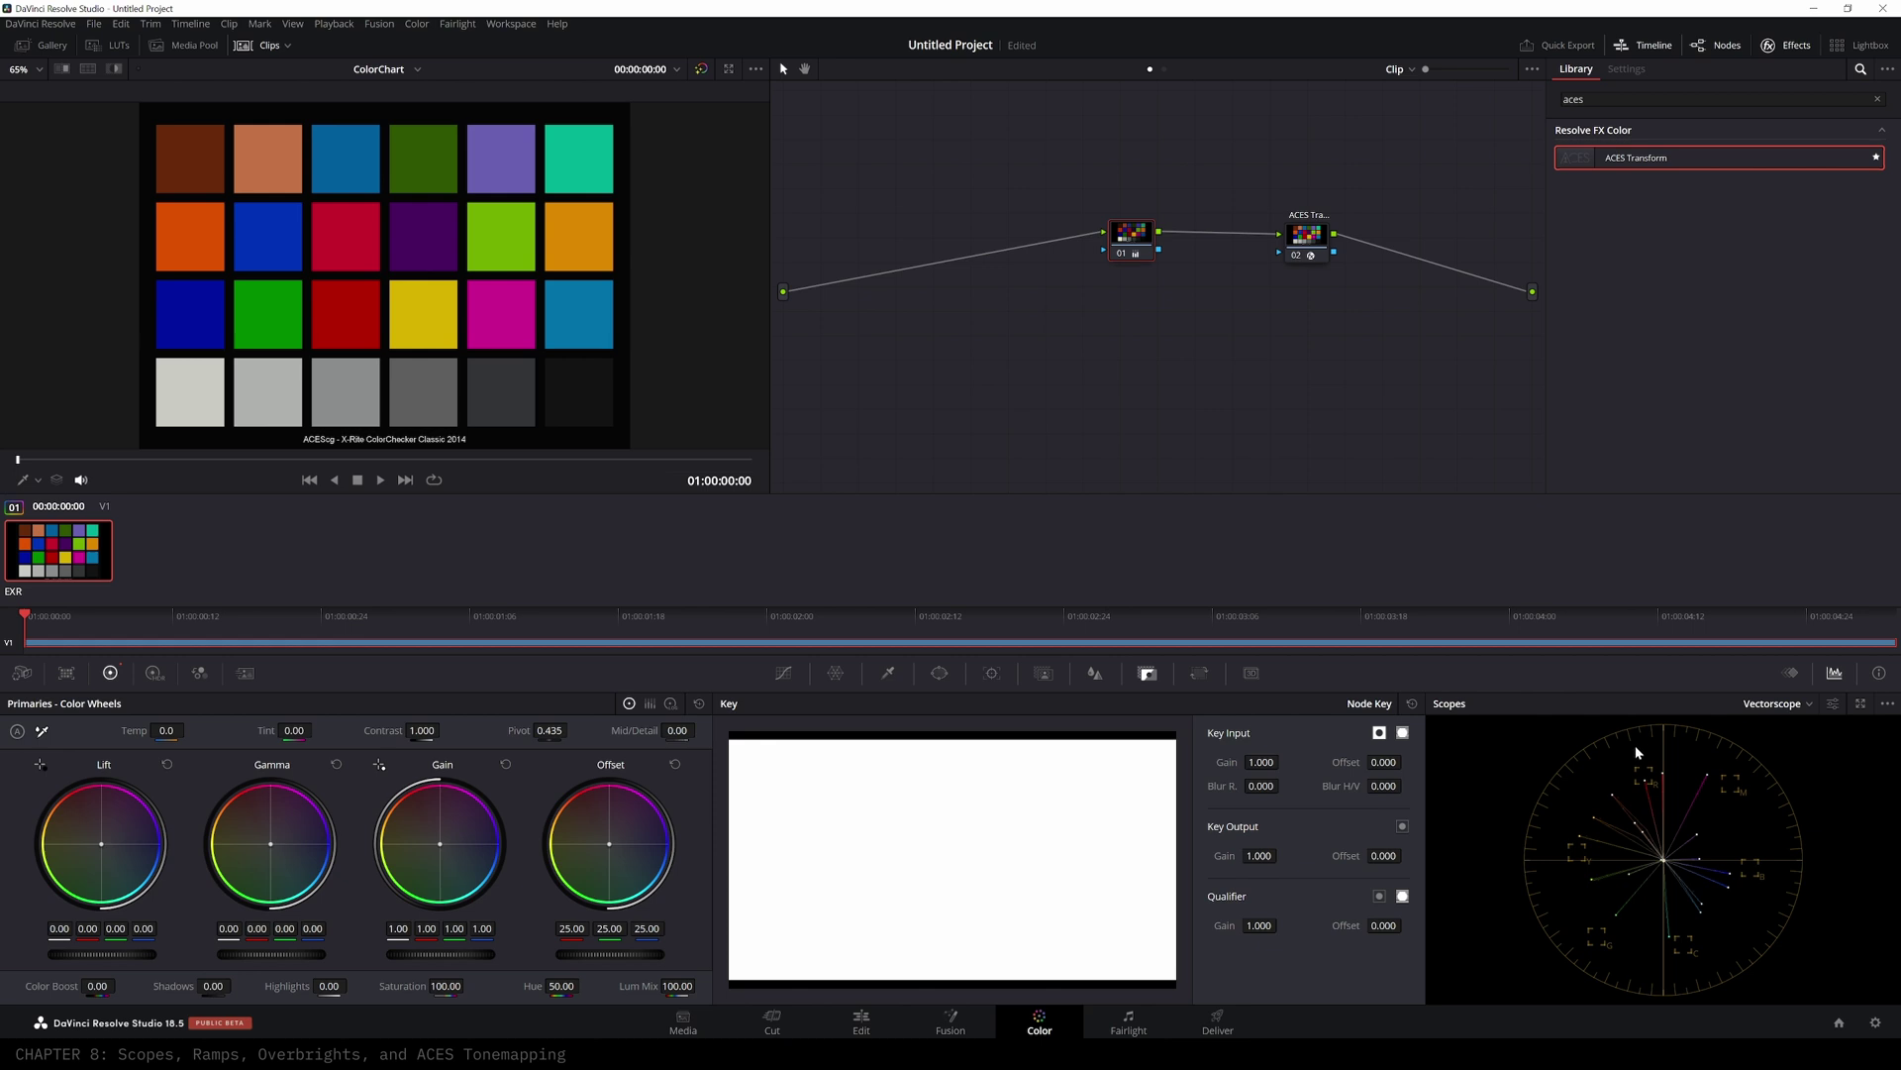
left_click_drag(562, 985, 645, 985)
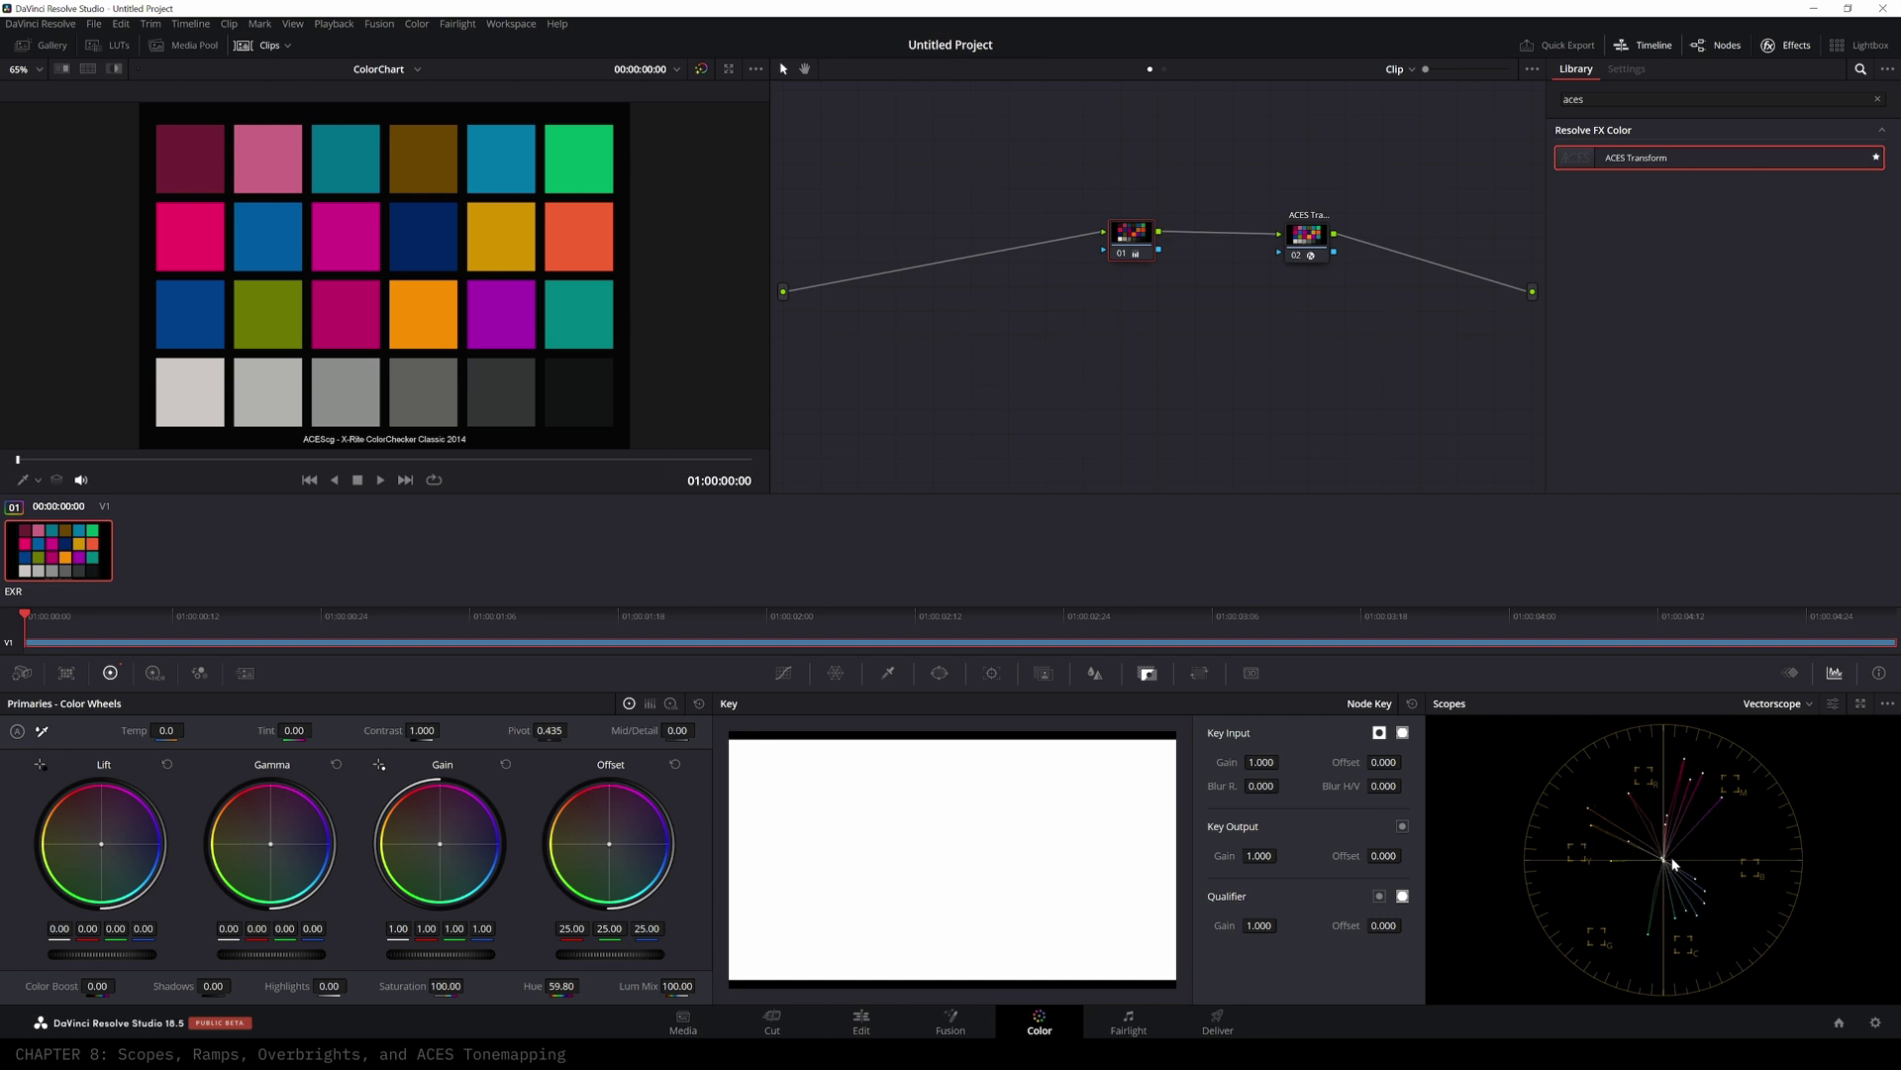
- Drop node 01's saturation to 0 to check the vectorscope, and bring it back to 100
left_click_drag(439, 985, 40, 985)
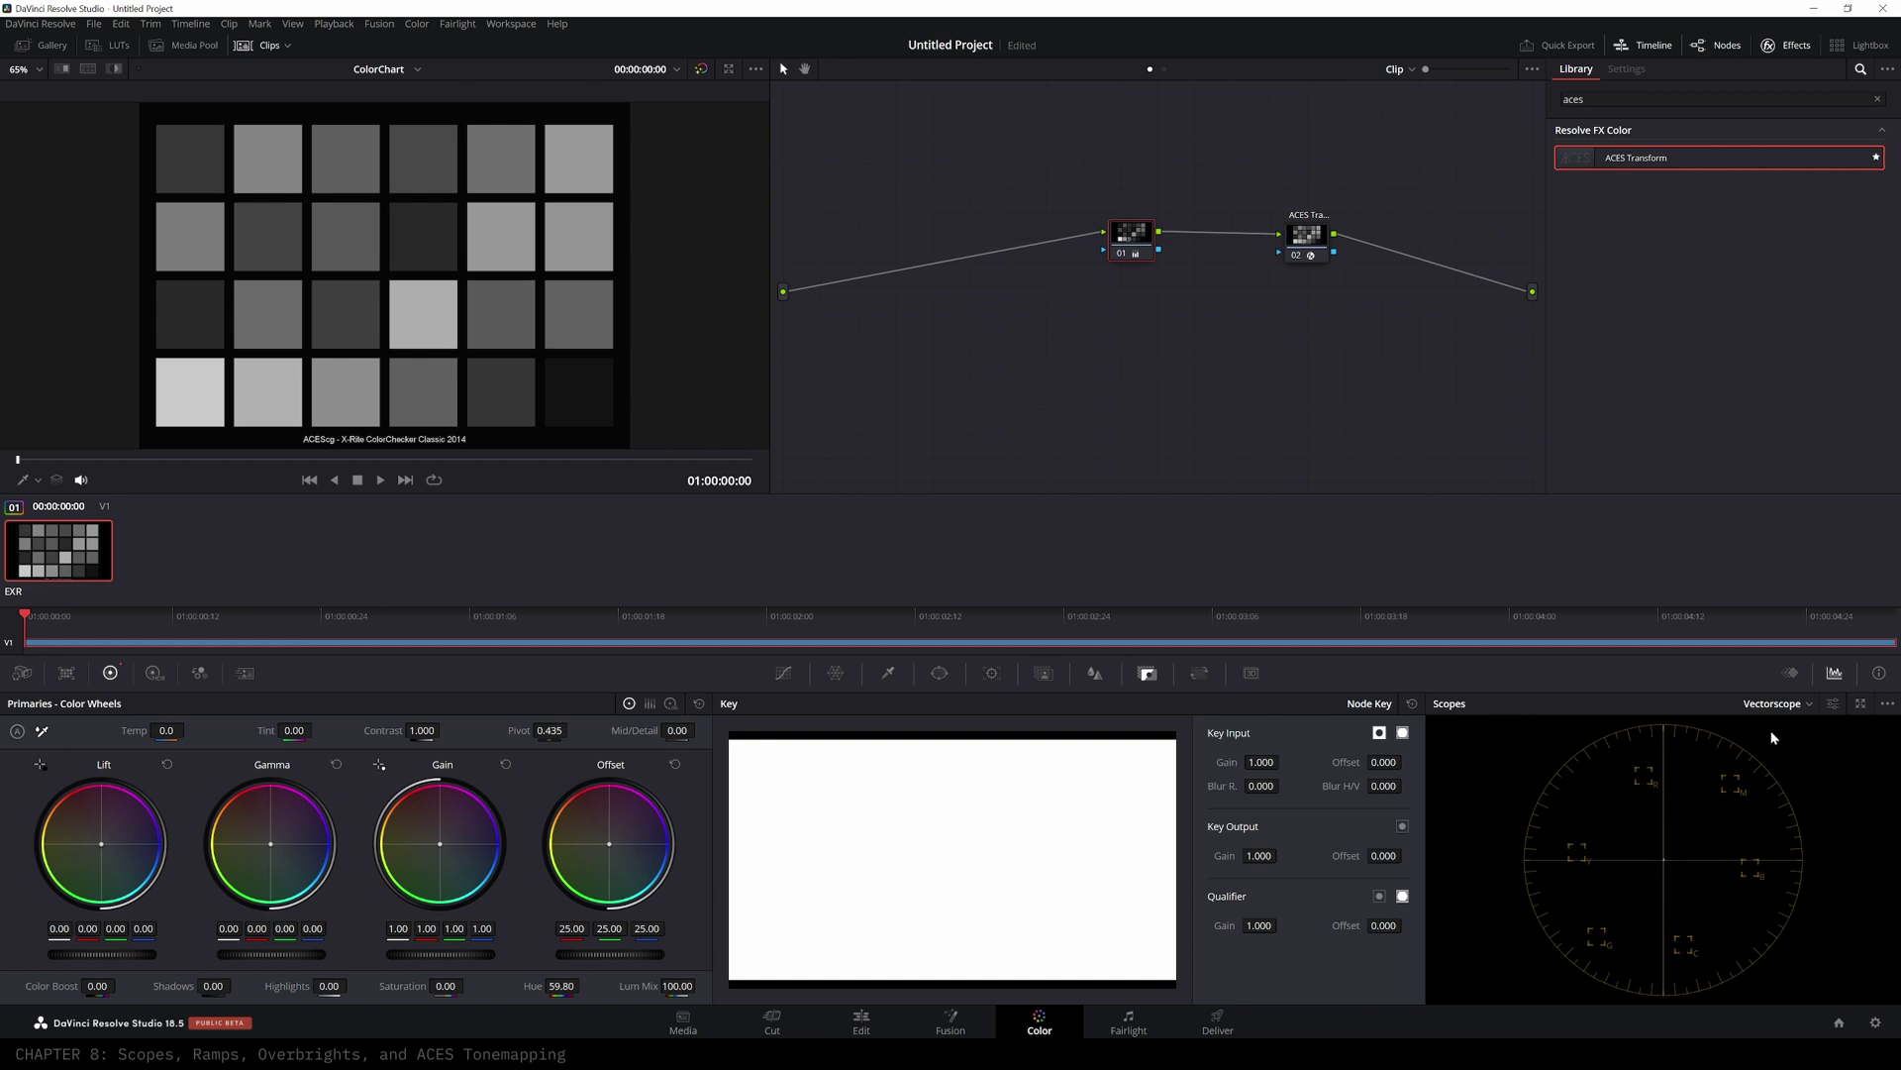
left_click_drag(448, 985, 480, 986)
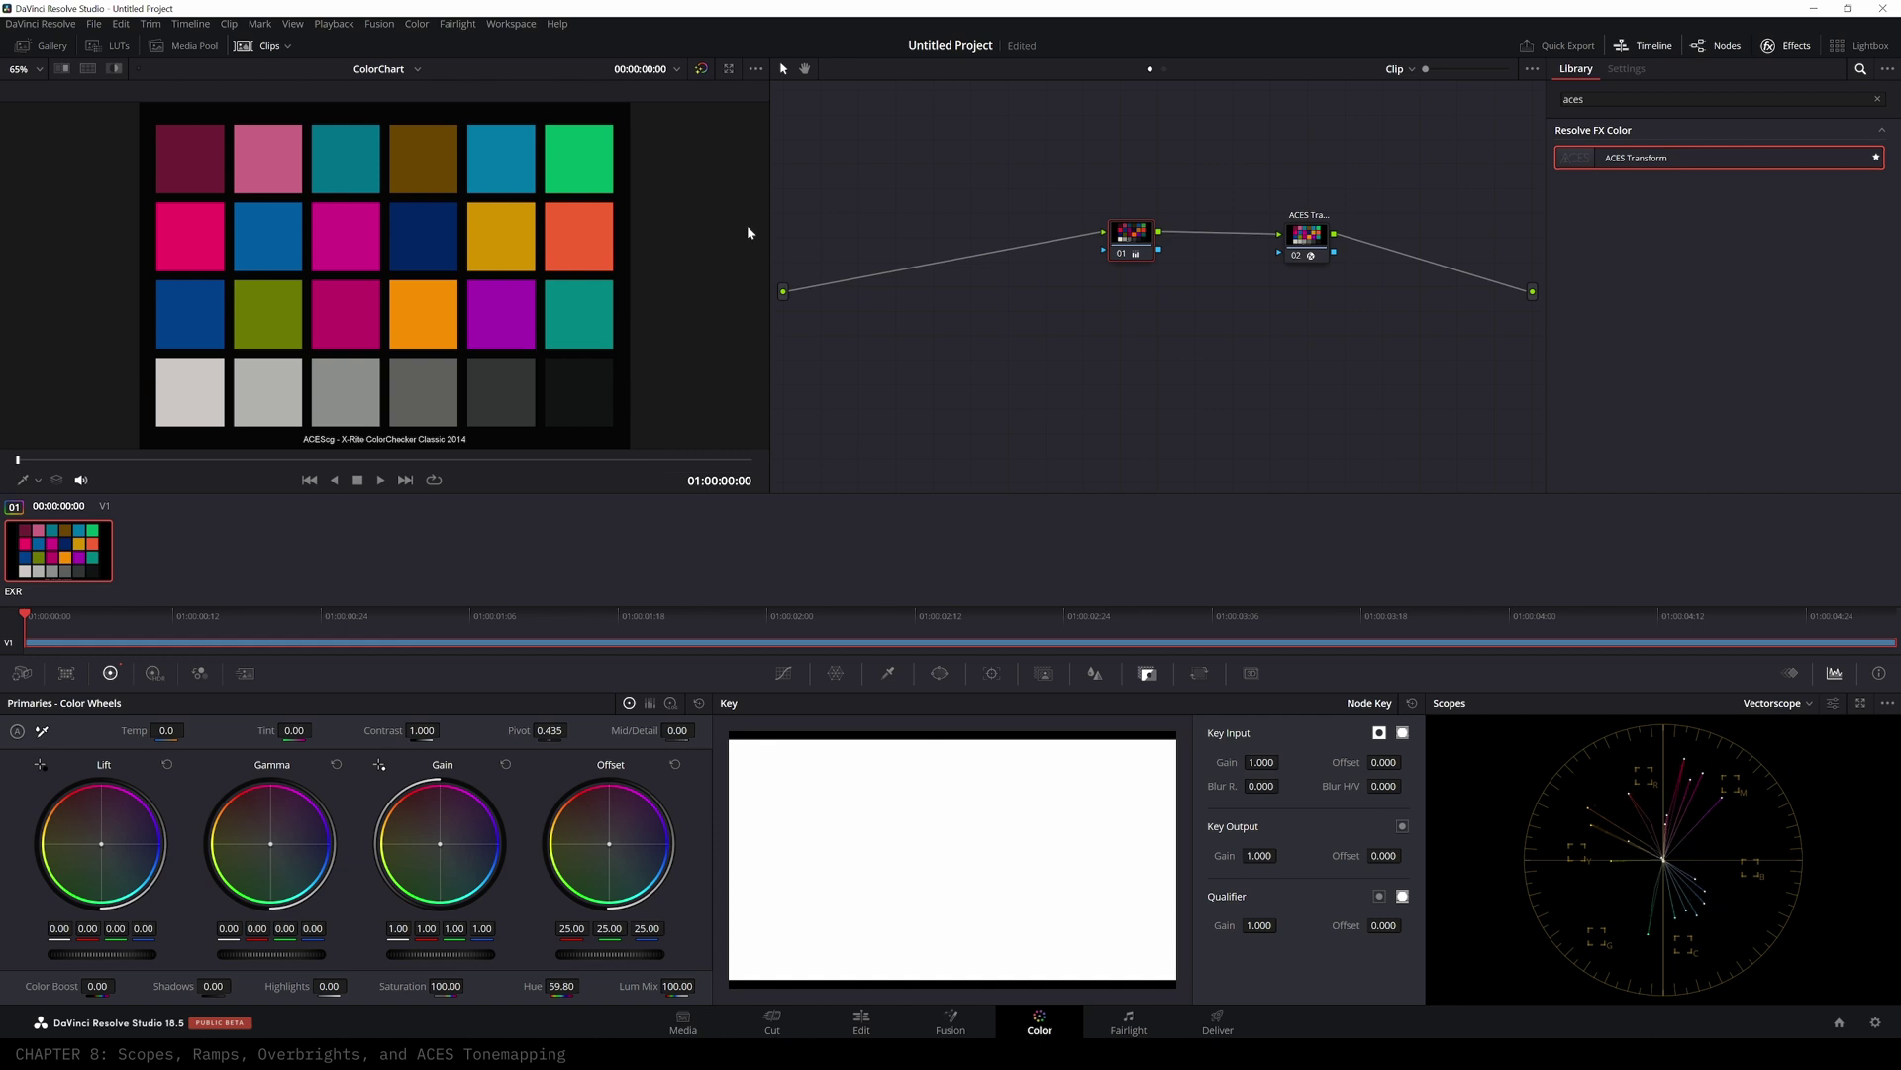
- Switch from the ColorChart timeline back to the Render_01 timeline
left_click(417, 69)
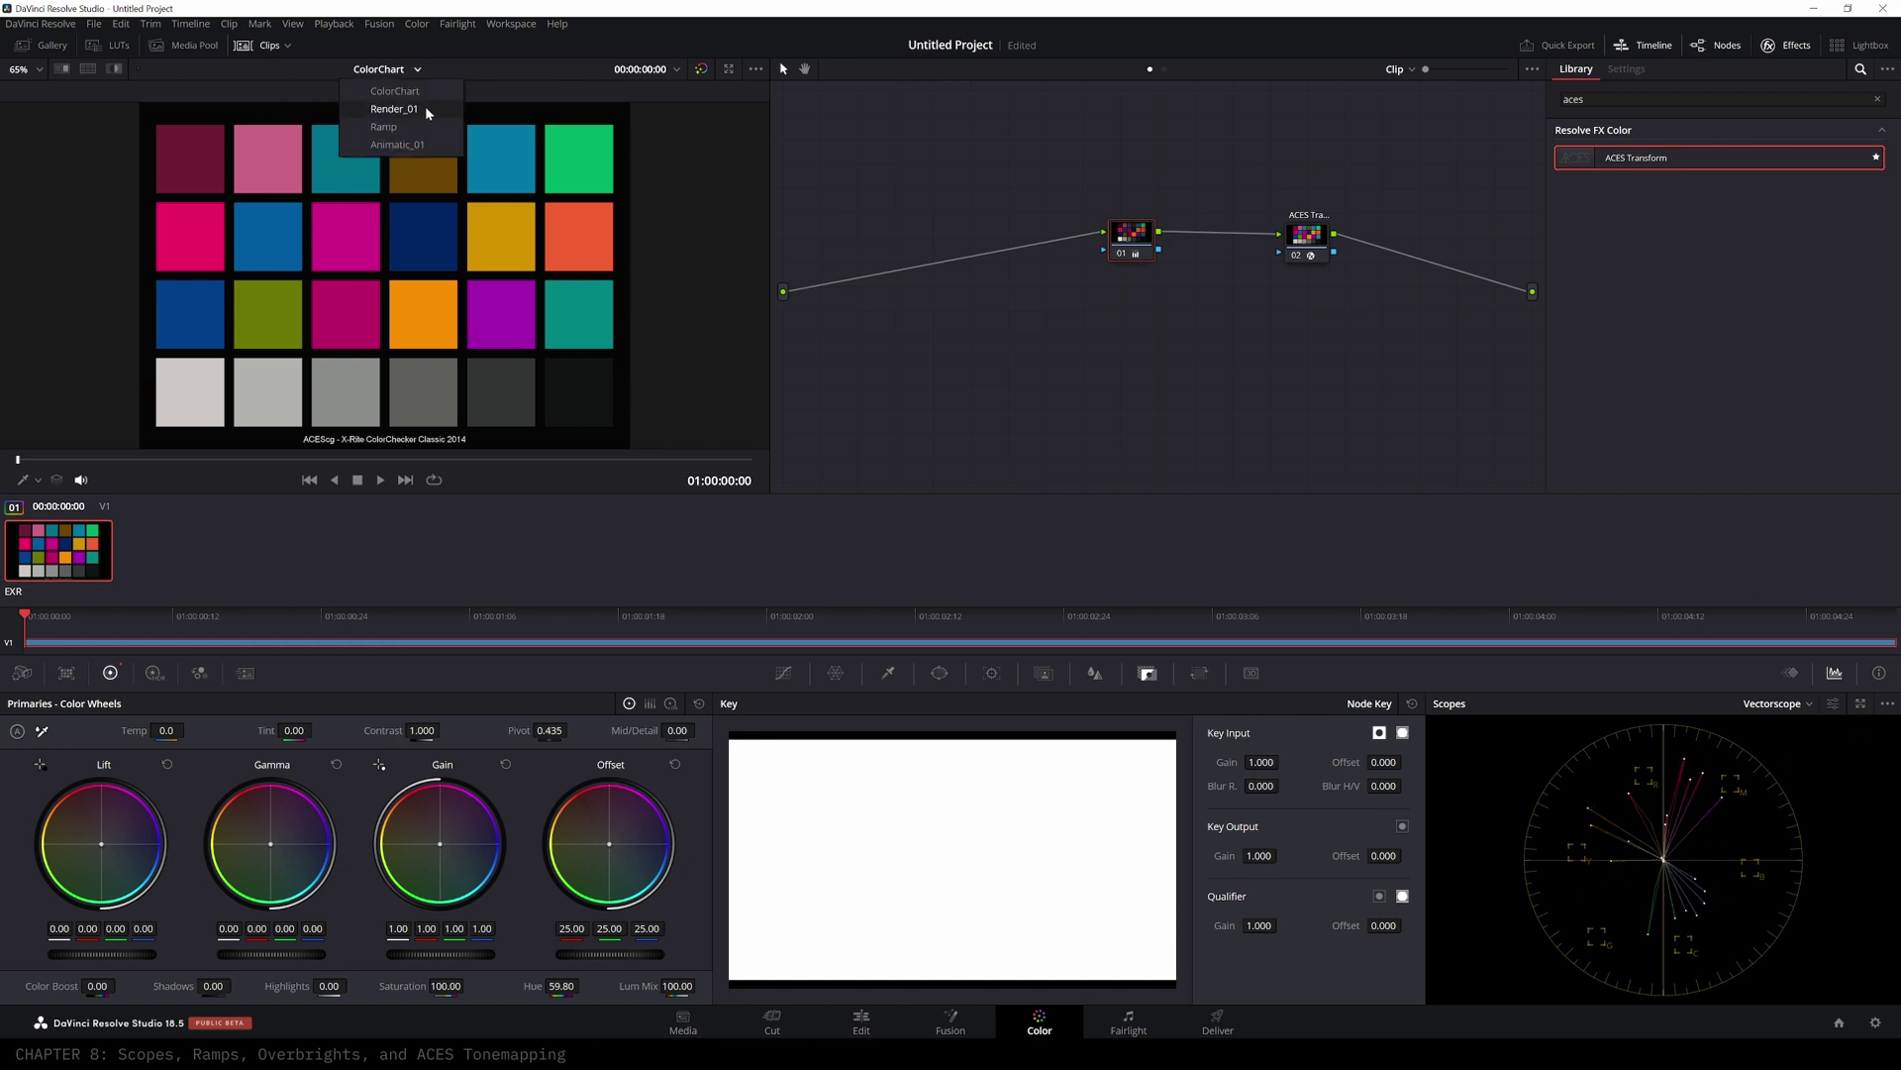
left_click(423, 110)
left_click_drag(1233, 277, 1248, 276)
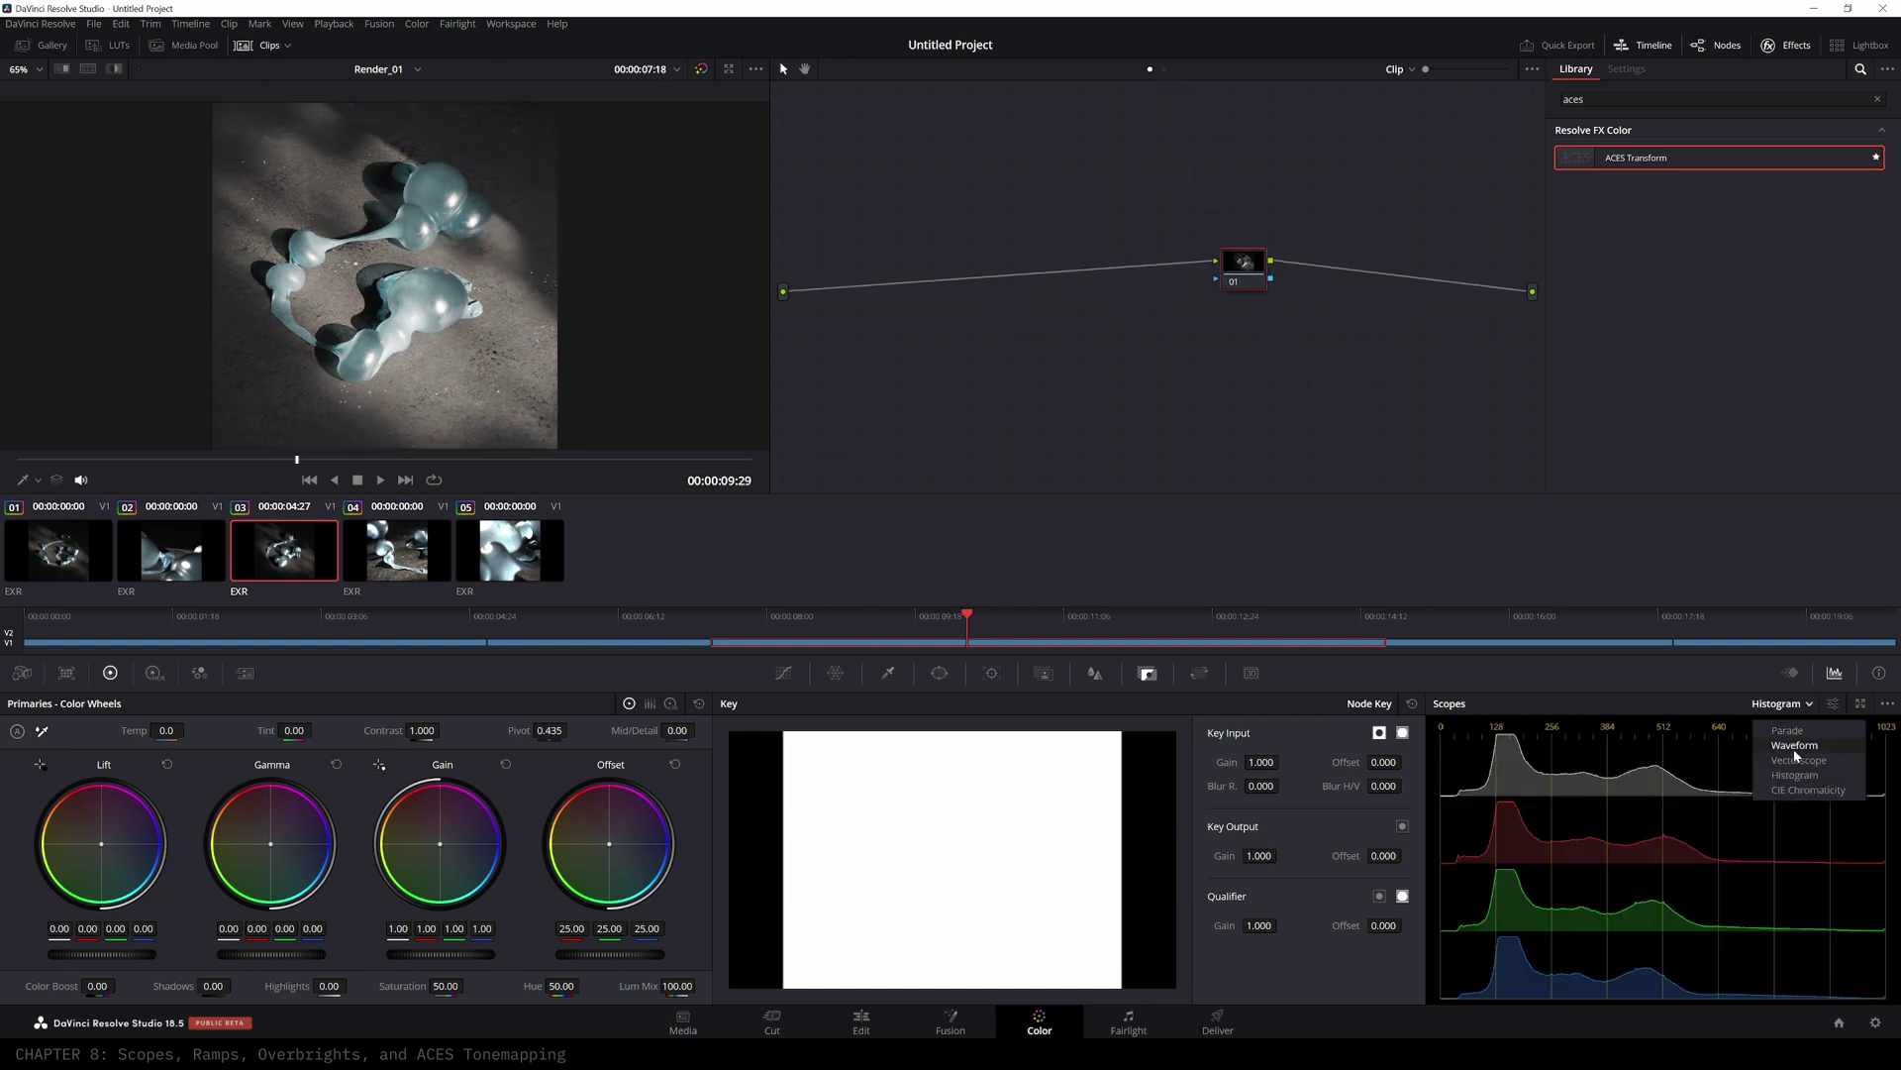
- Set the scope to Waveform and scrub through the Render_01 clips to compare their levels
left_click(1809, 749)
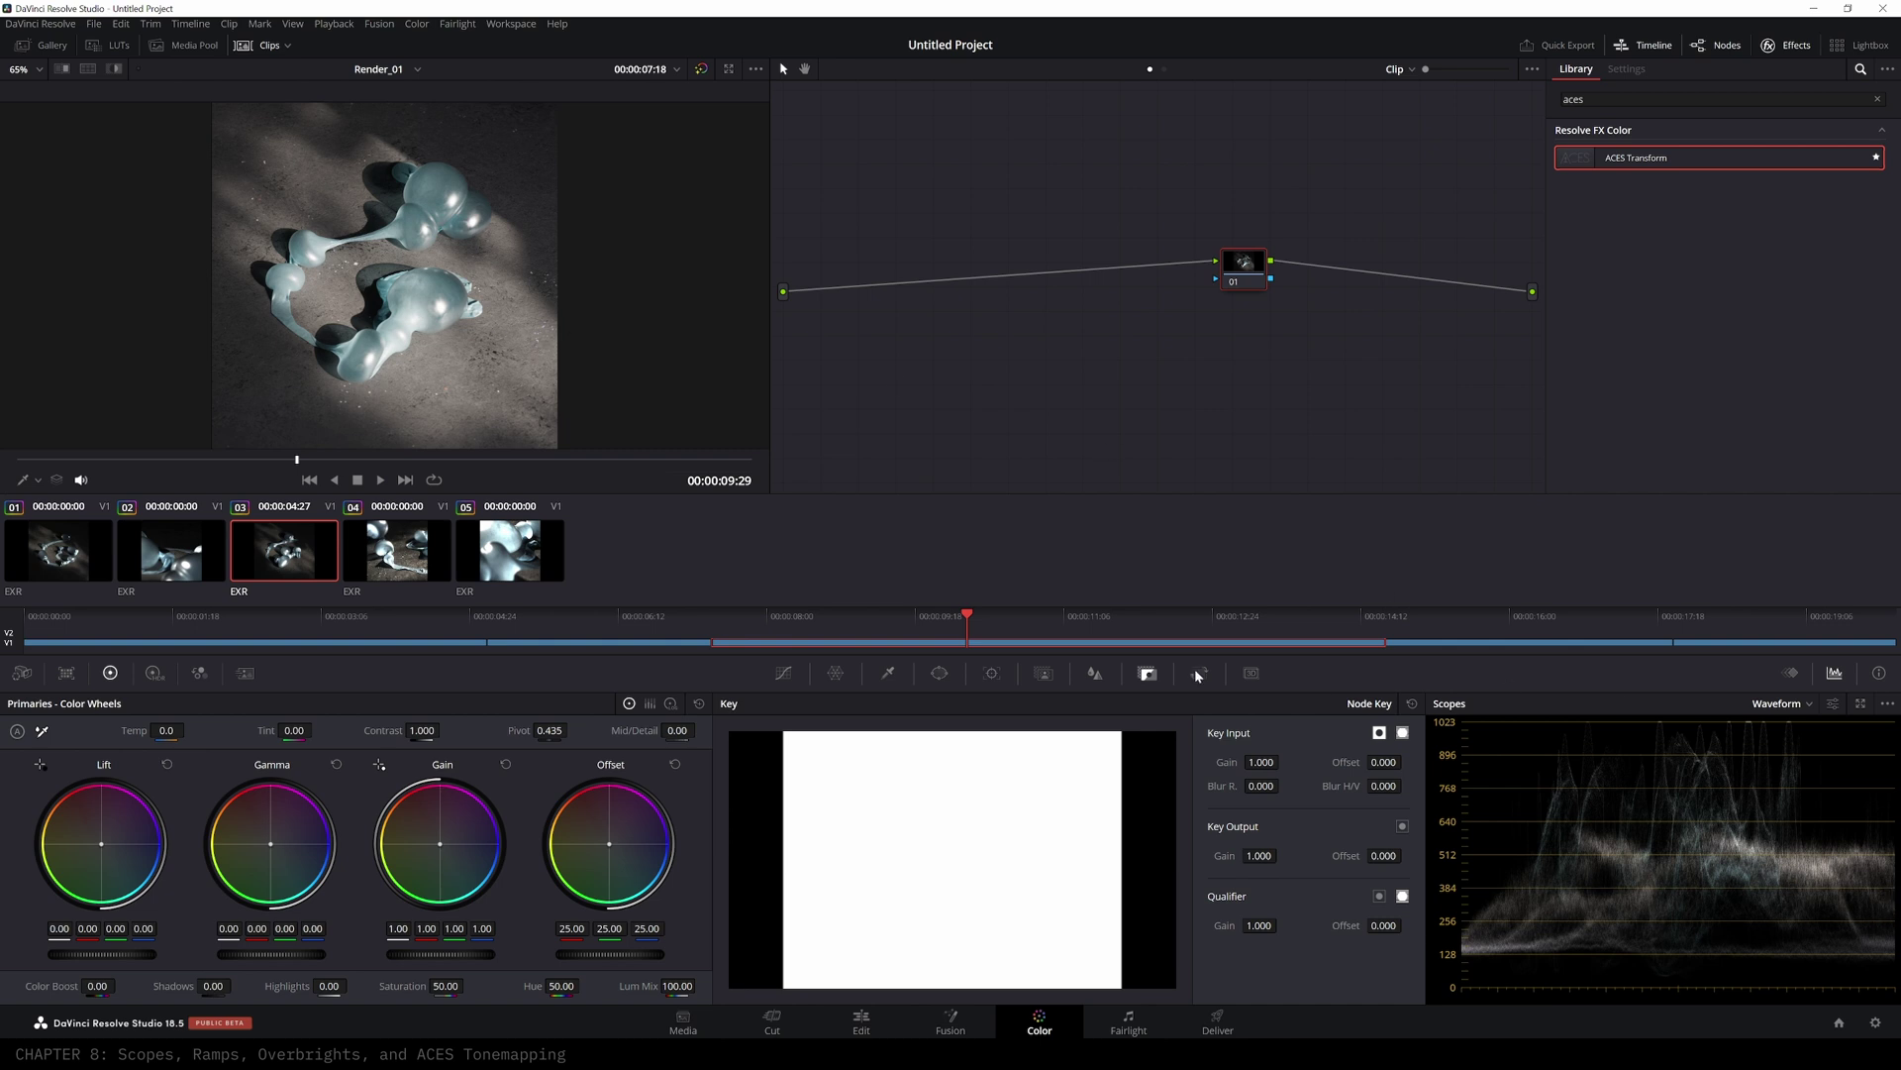
left_click_drag(960, 624, 1566, 633)
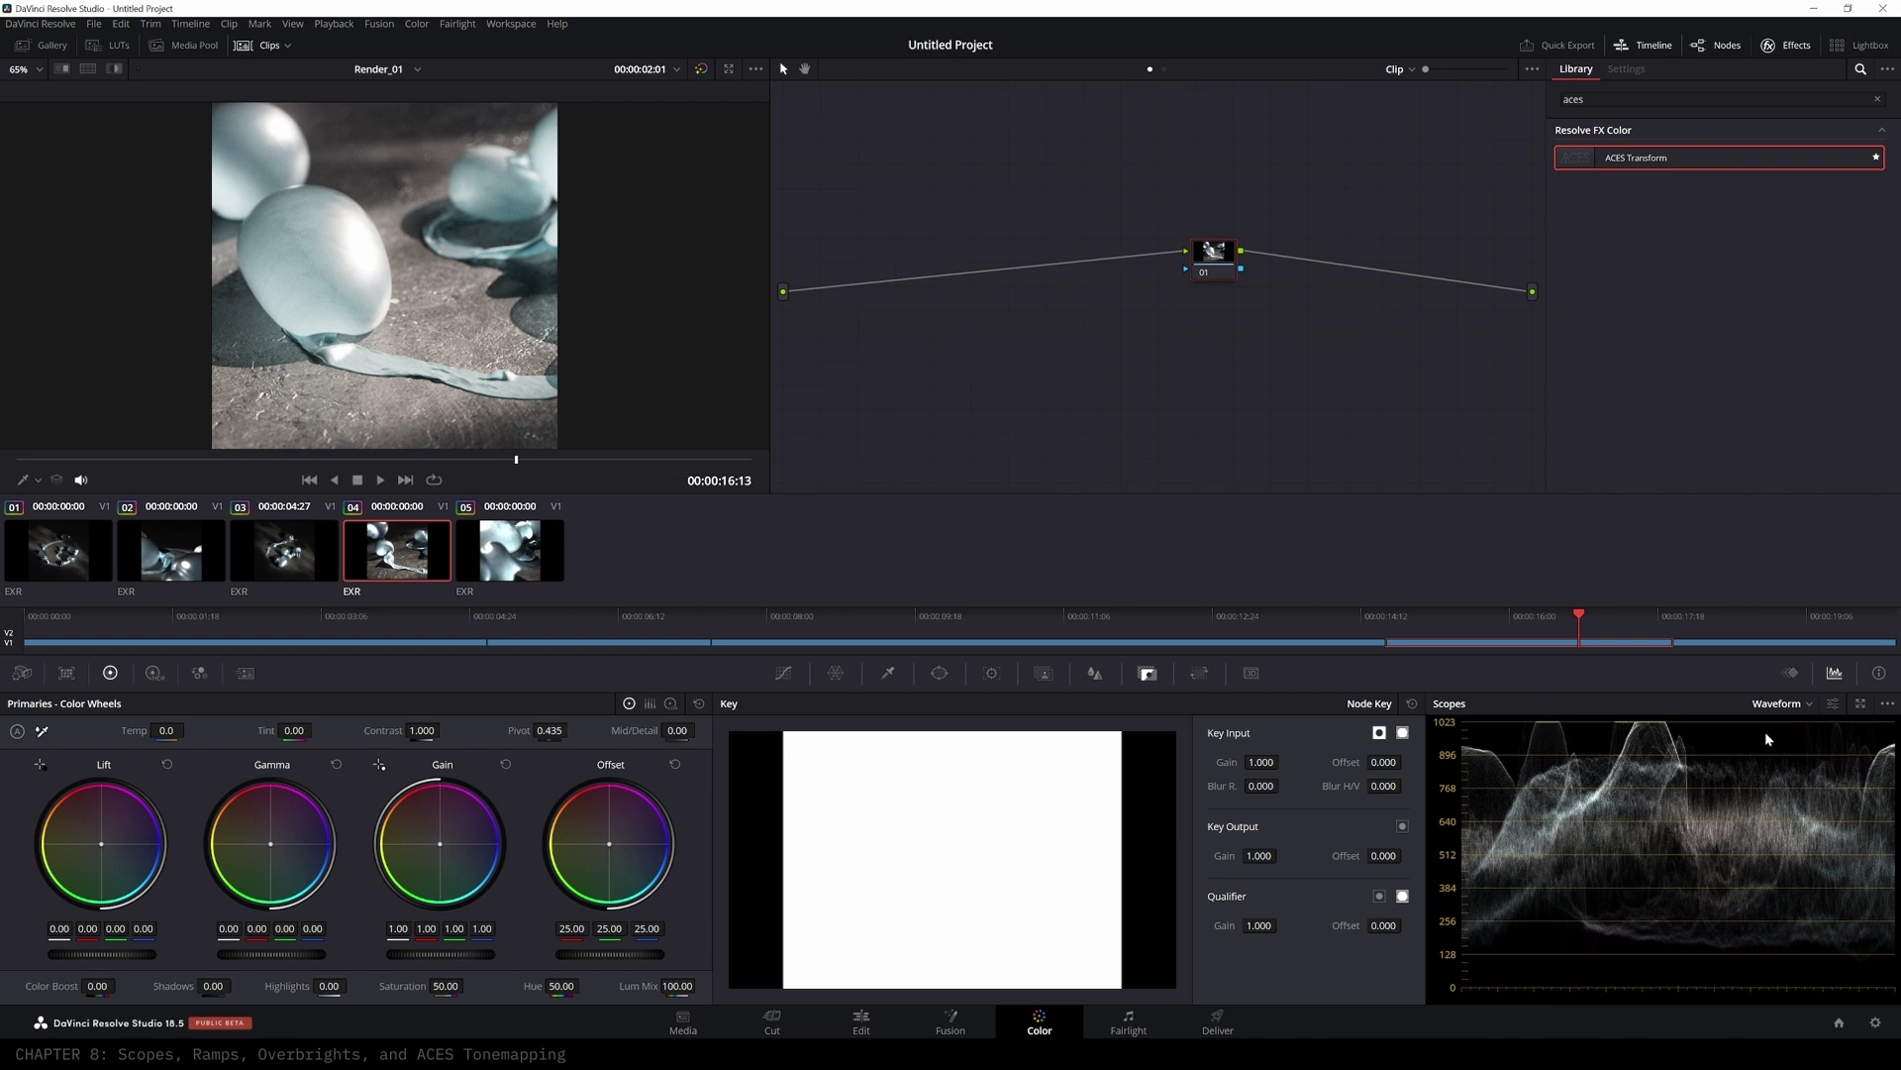
left_click_drag(1586, 622, 724, 604)
- Switch to the Ramp timeline and open its waveform in a smaller floating scopes window placed below the node
left_click(378, 69)
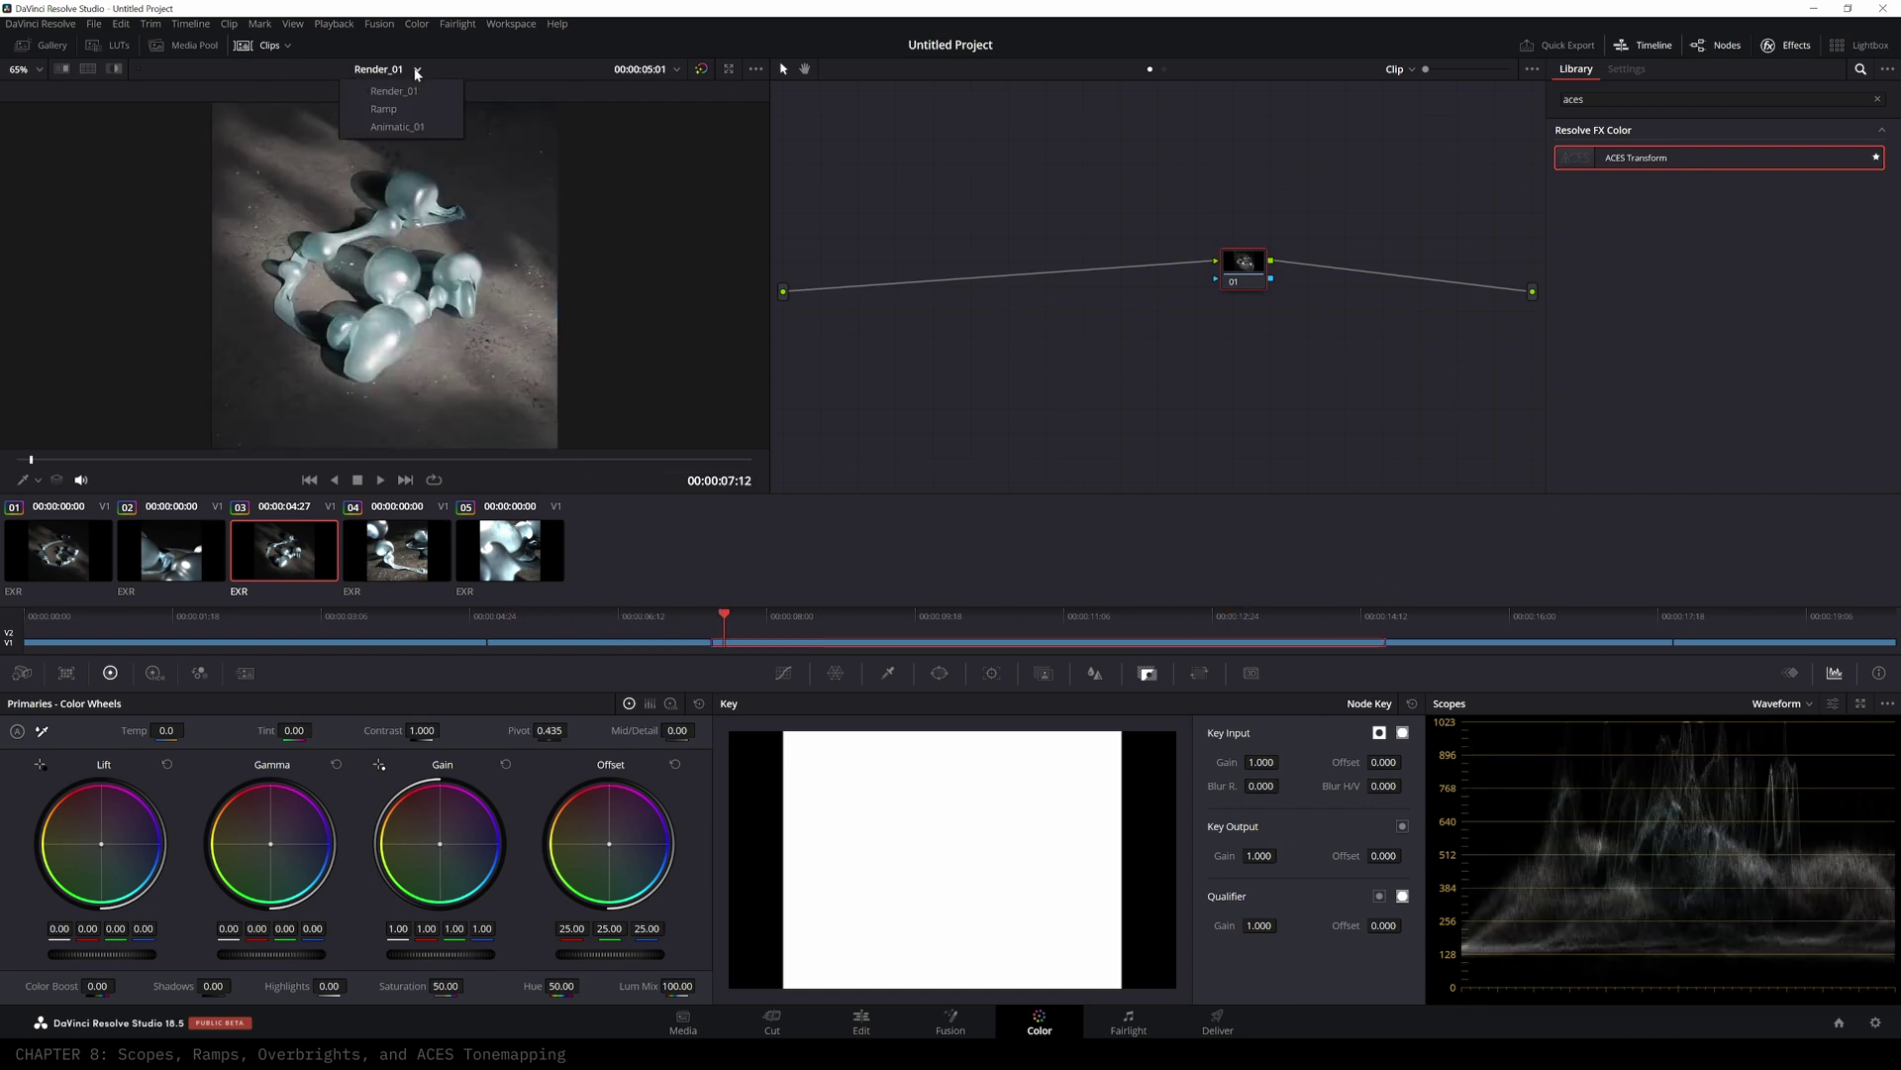
left_click(383, 109)
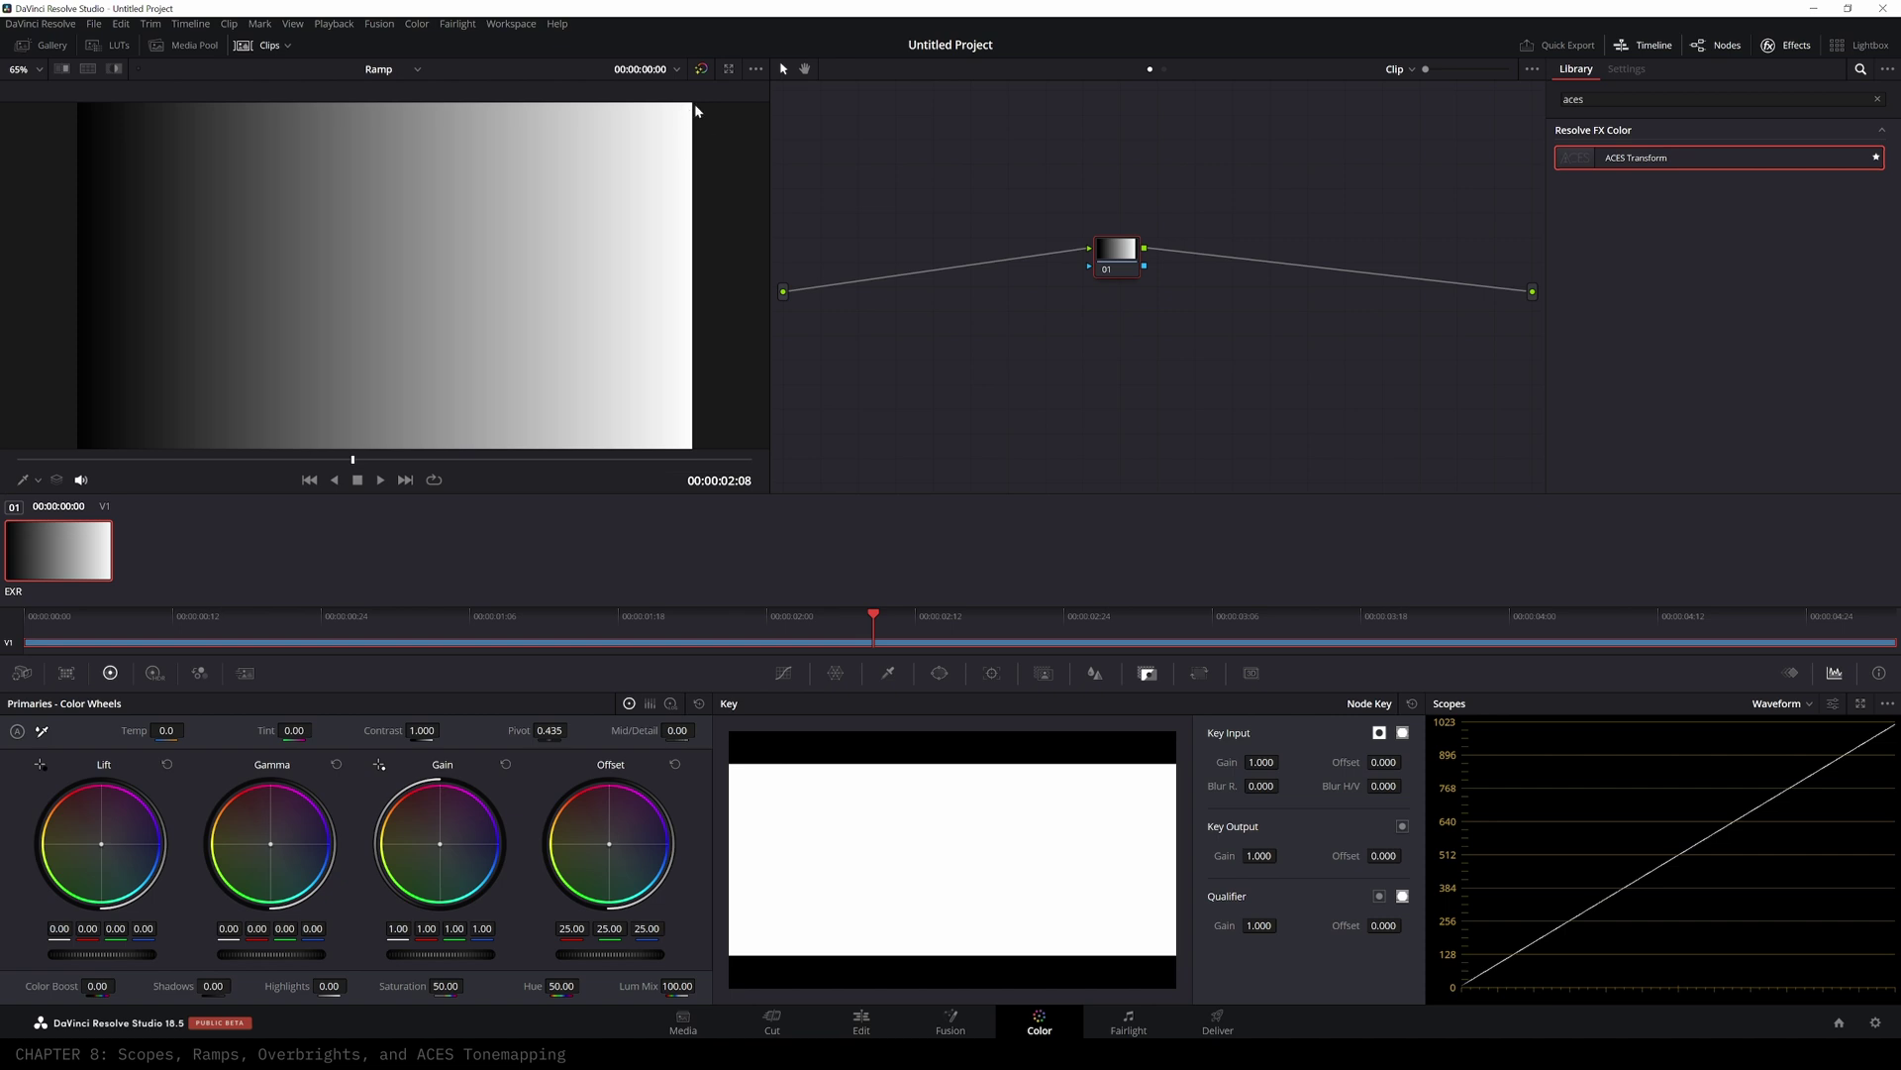
left_click(1862, 704)
left_click_drag(925, 665, 1373, 291)
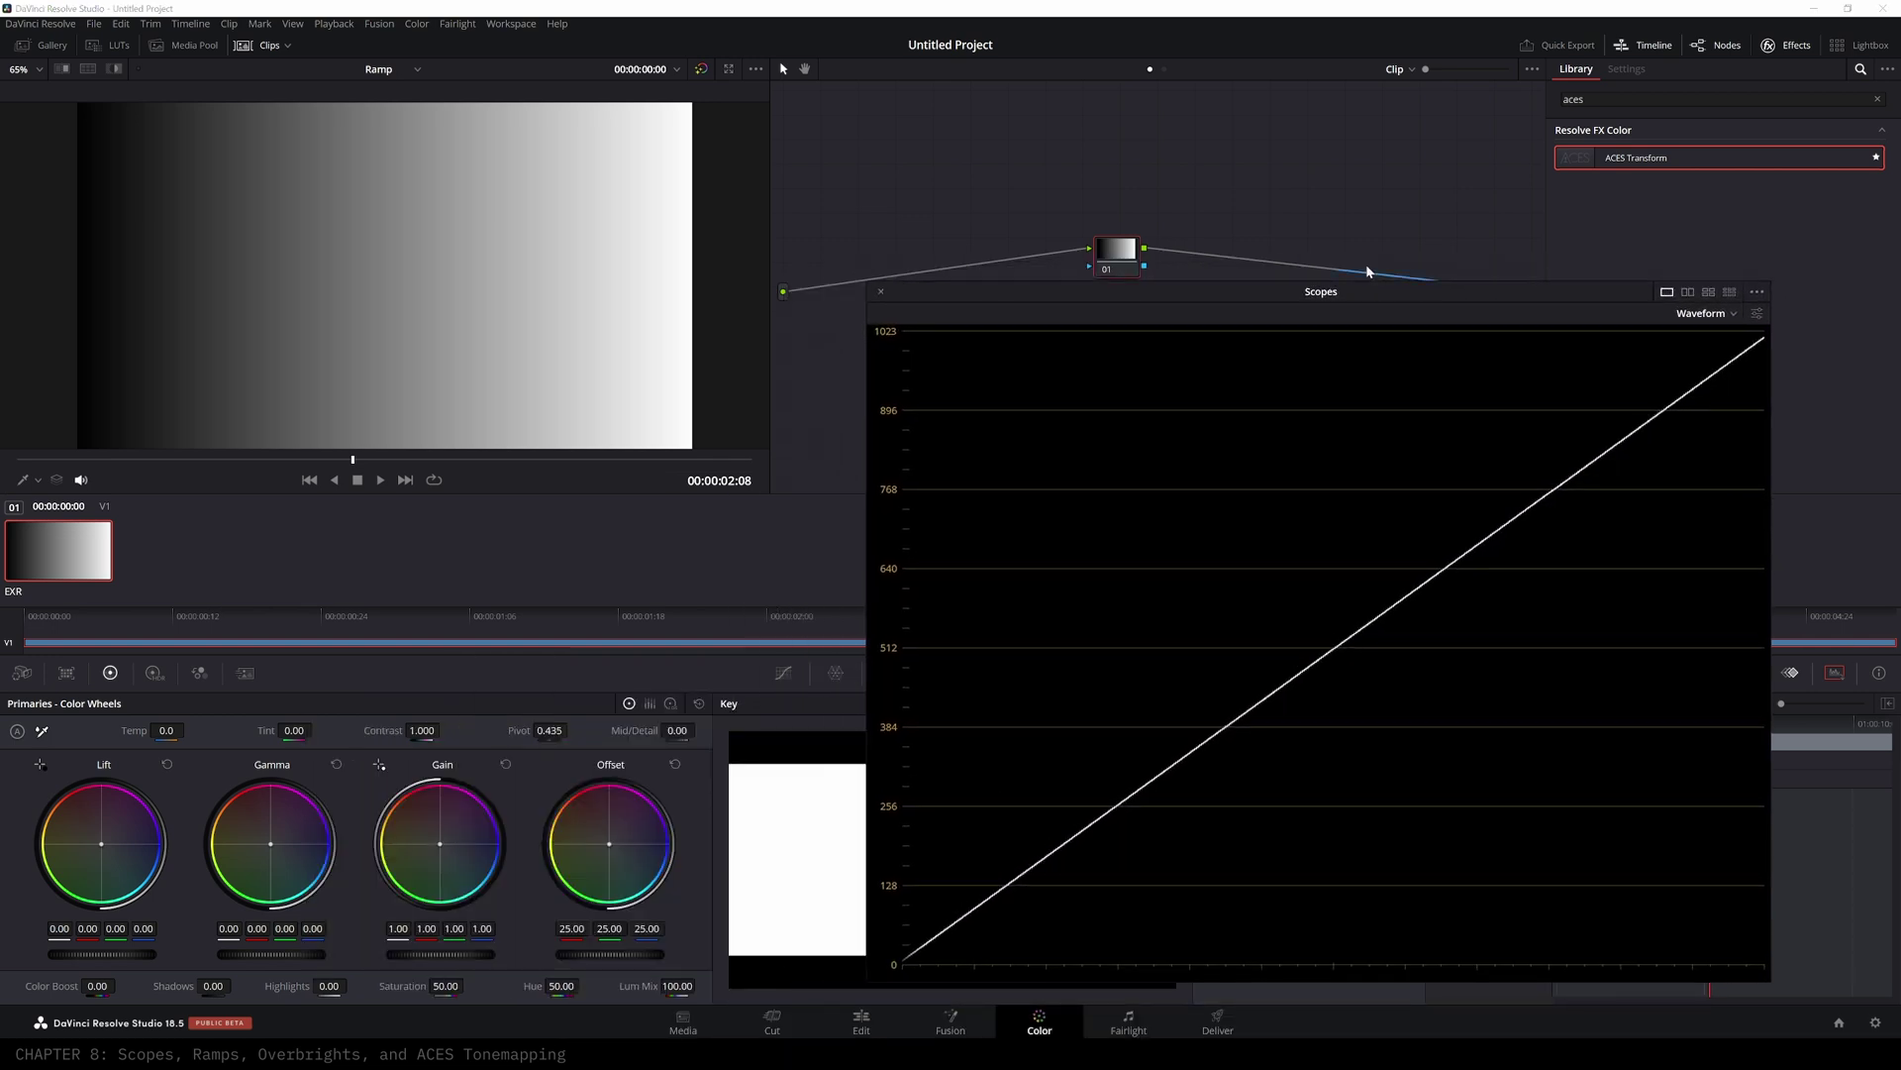
left_click_drag(1115, 253, 1205, 222)
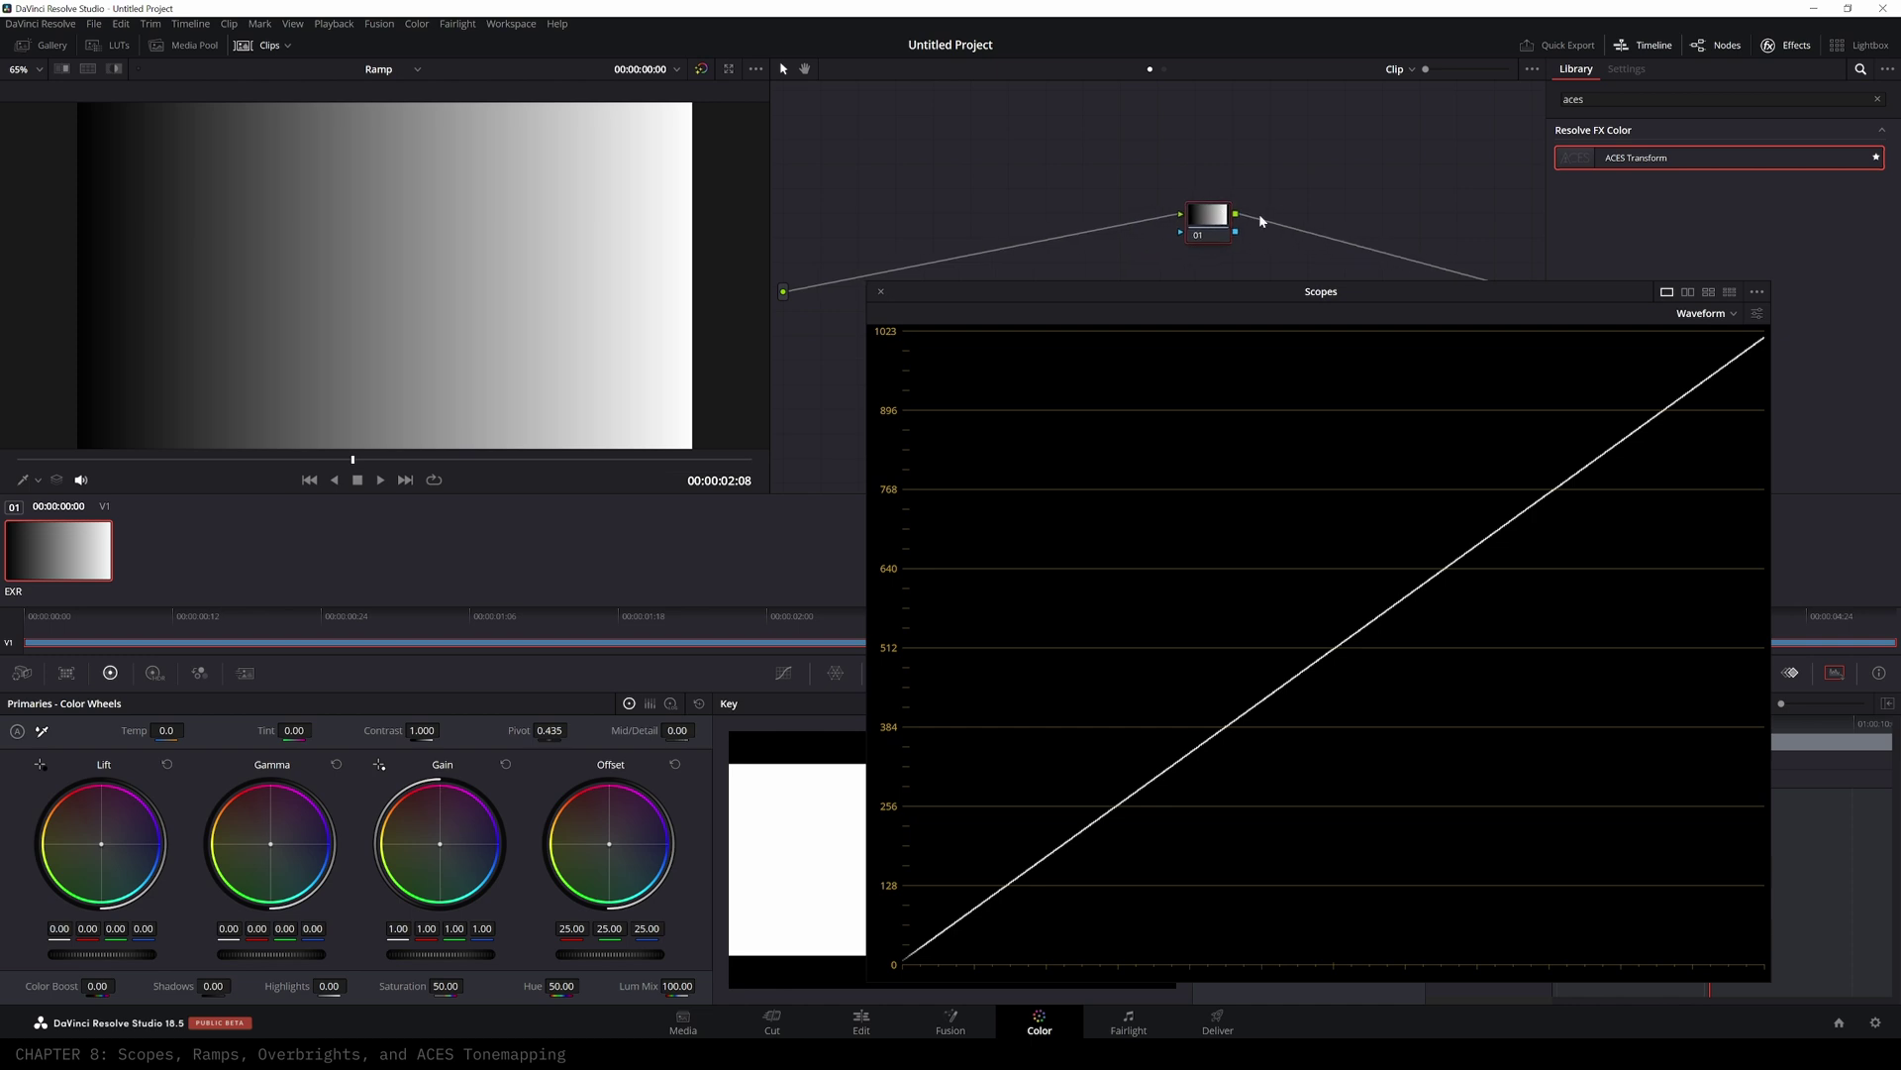
left_click_drag(1220, 295, 1232, 288)
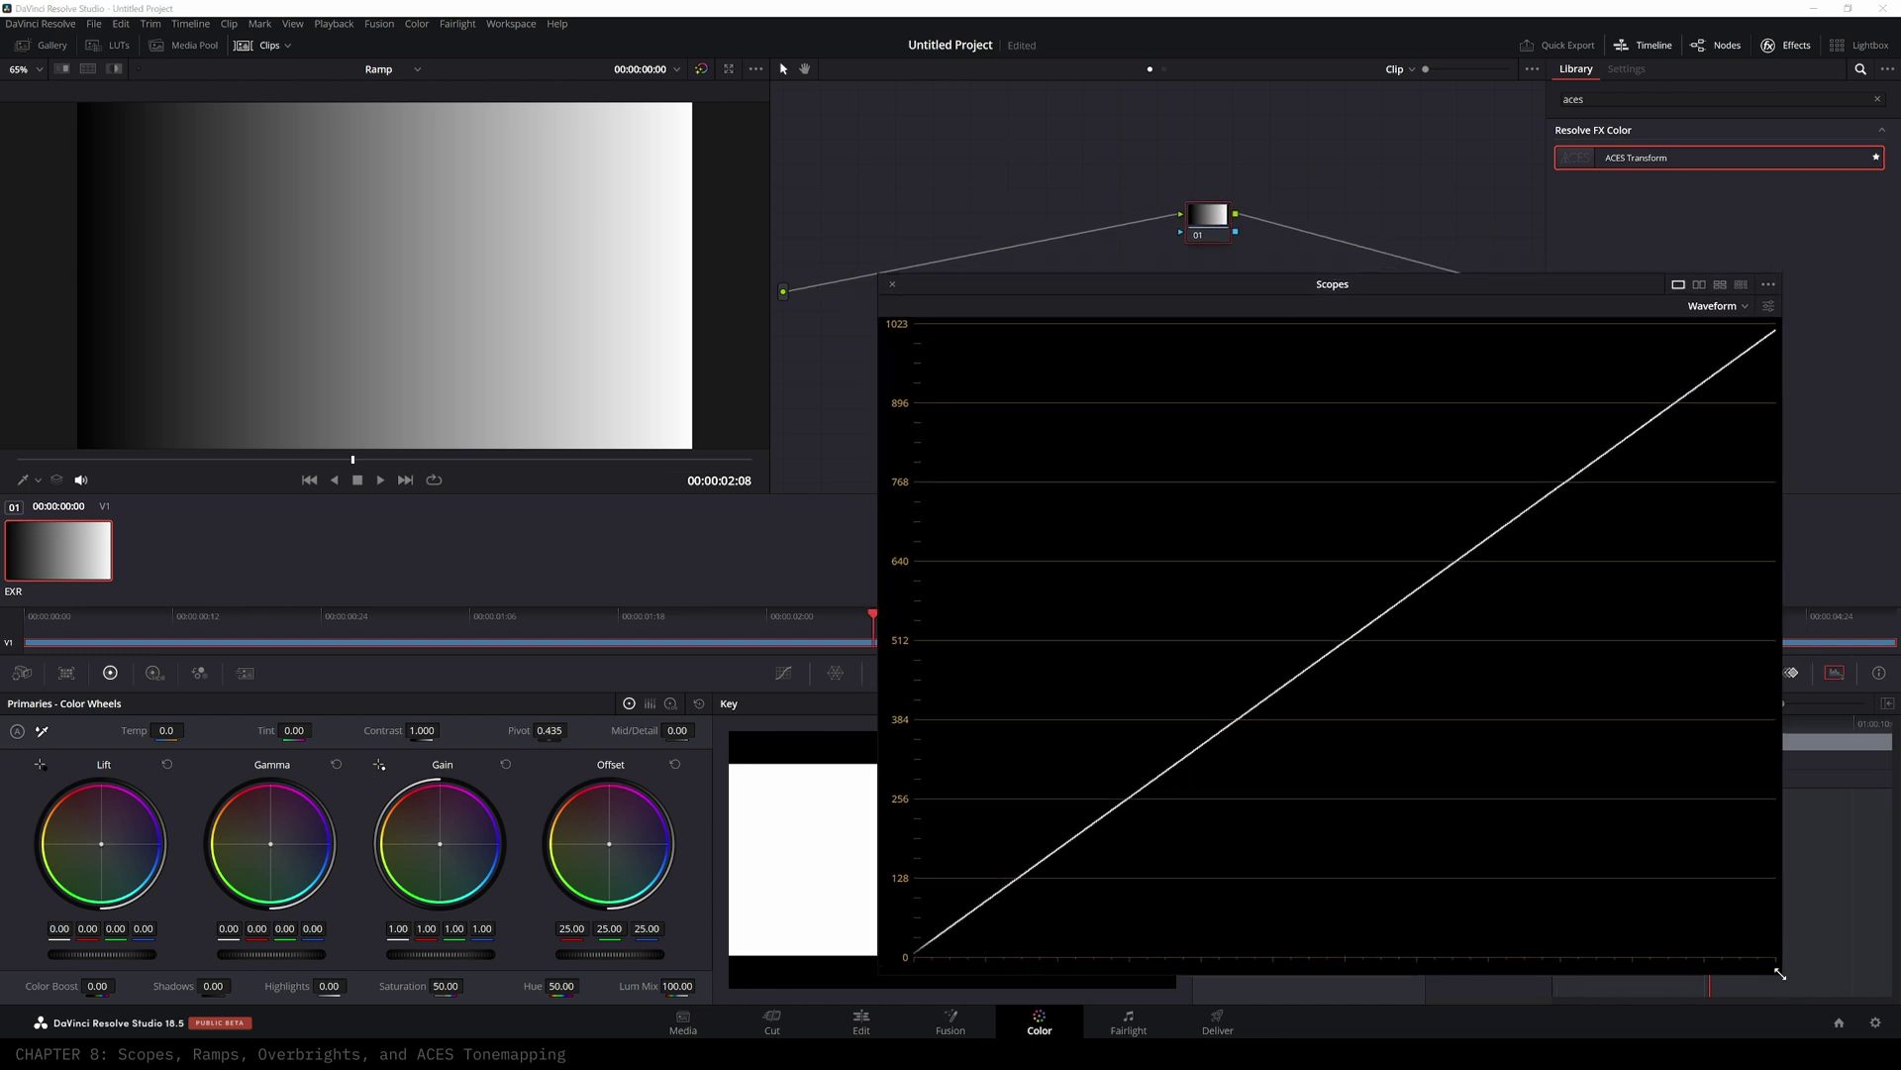
left_click_drag(1780, 974, 1536, 789)
left_click_drag(1280, 286, 1403, 353)
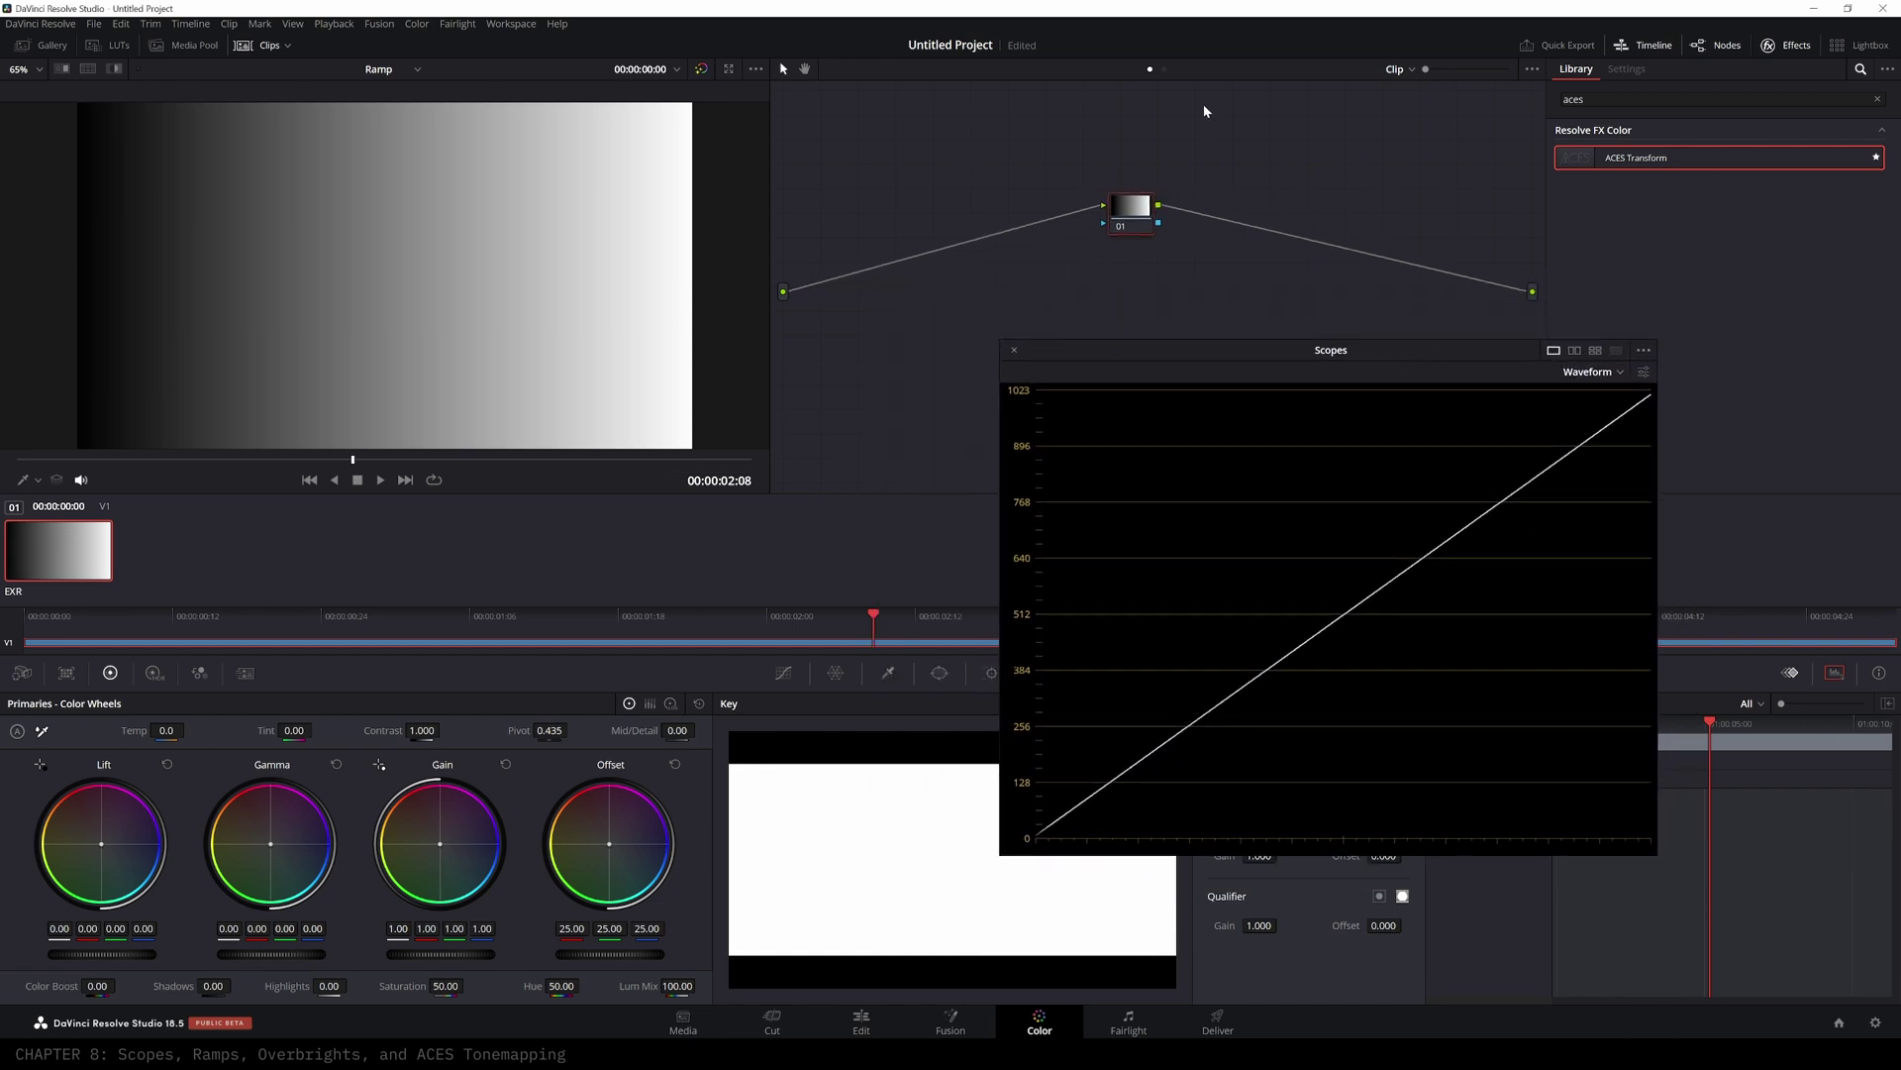
- In the timeline-level node graph, set the ACES Transform's input to ACEScg - CSC and its output to sRGB
left_click(1163, 70)
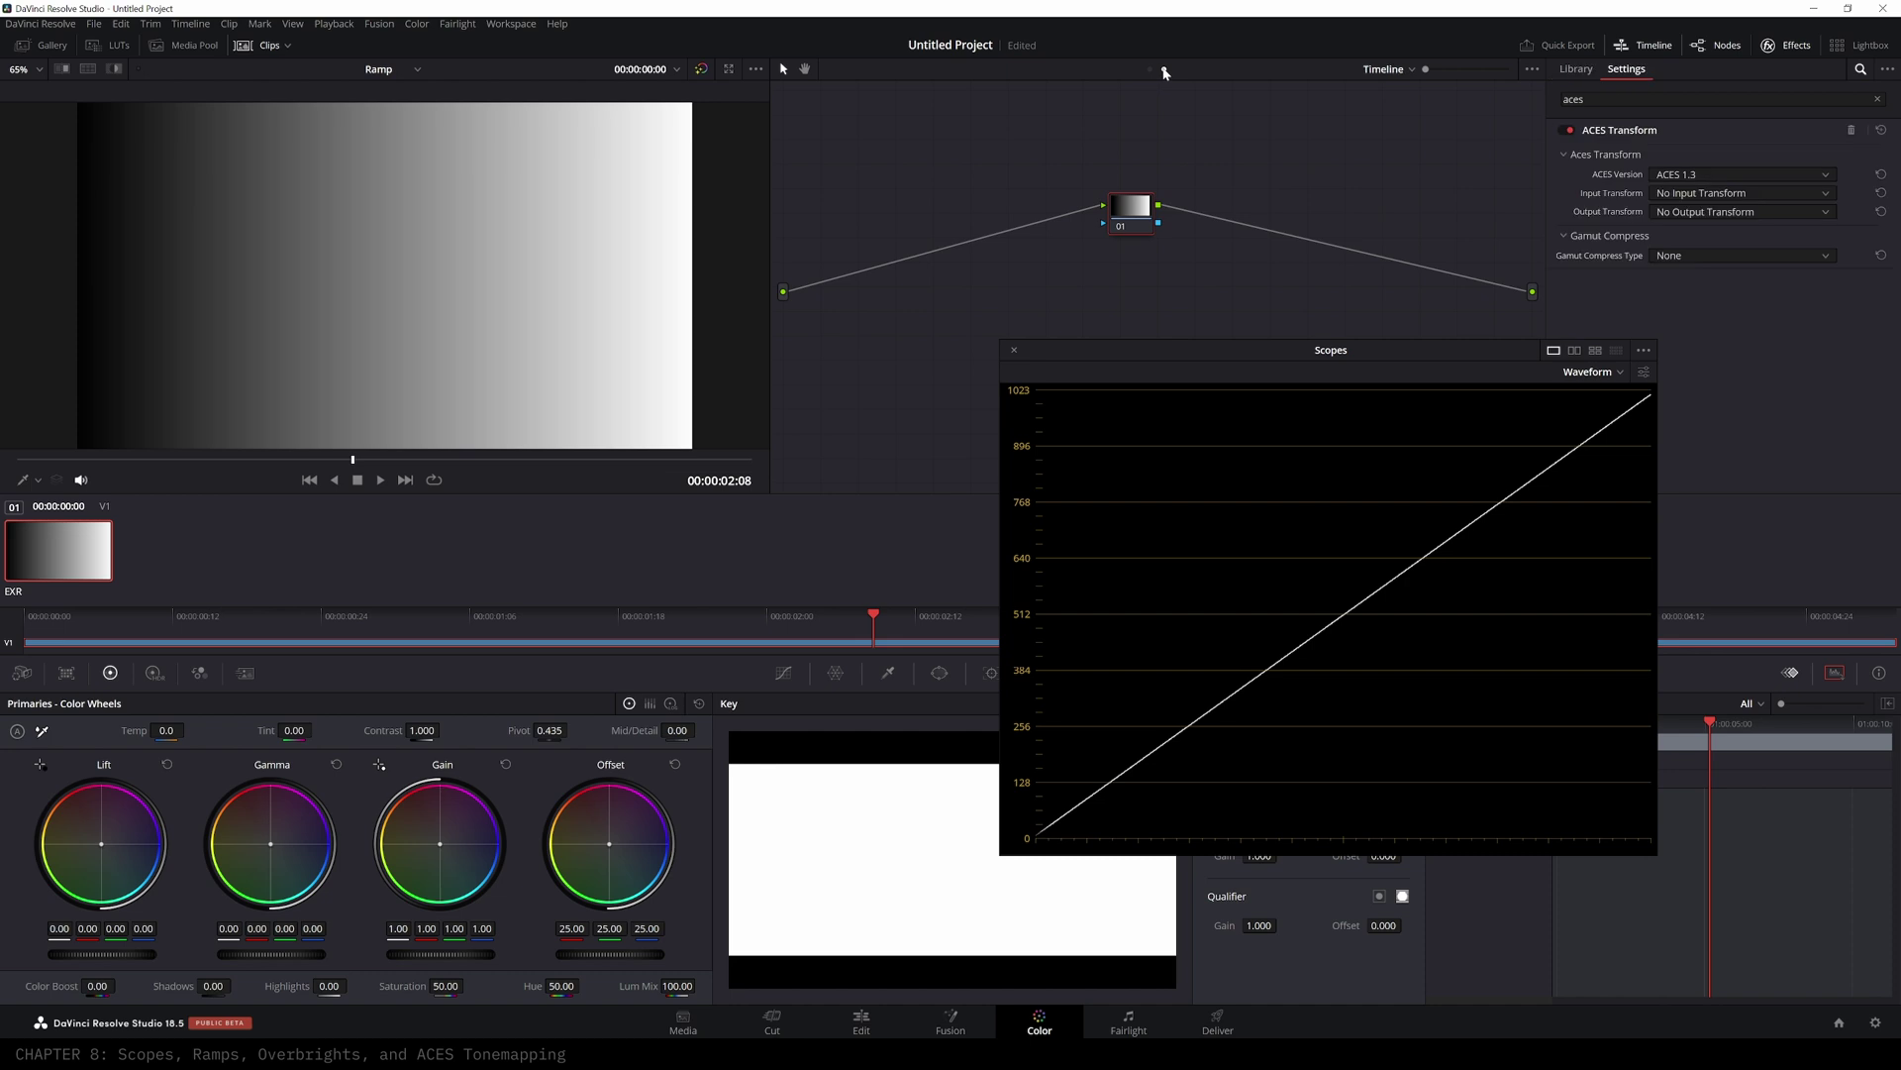
left_click_drag(1219, 256, 1228, 230)
left_click(1694, 198)
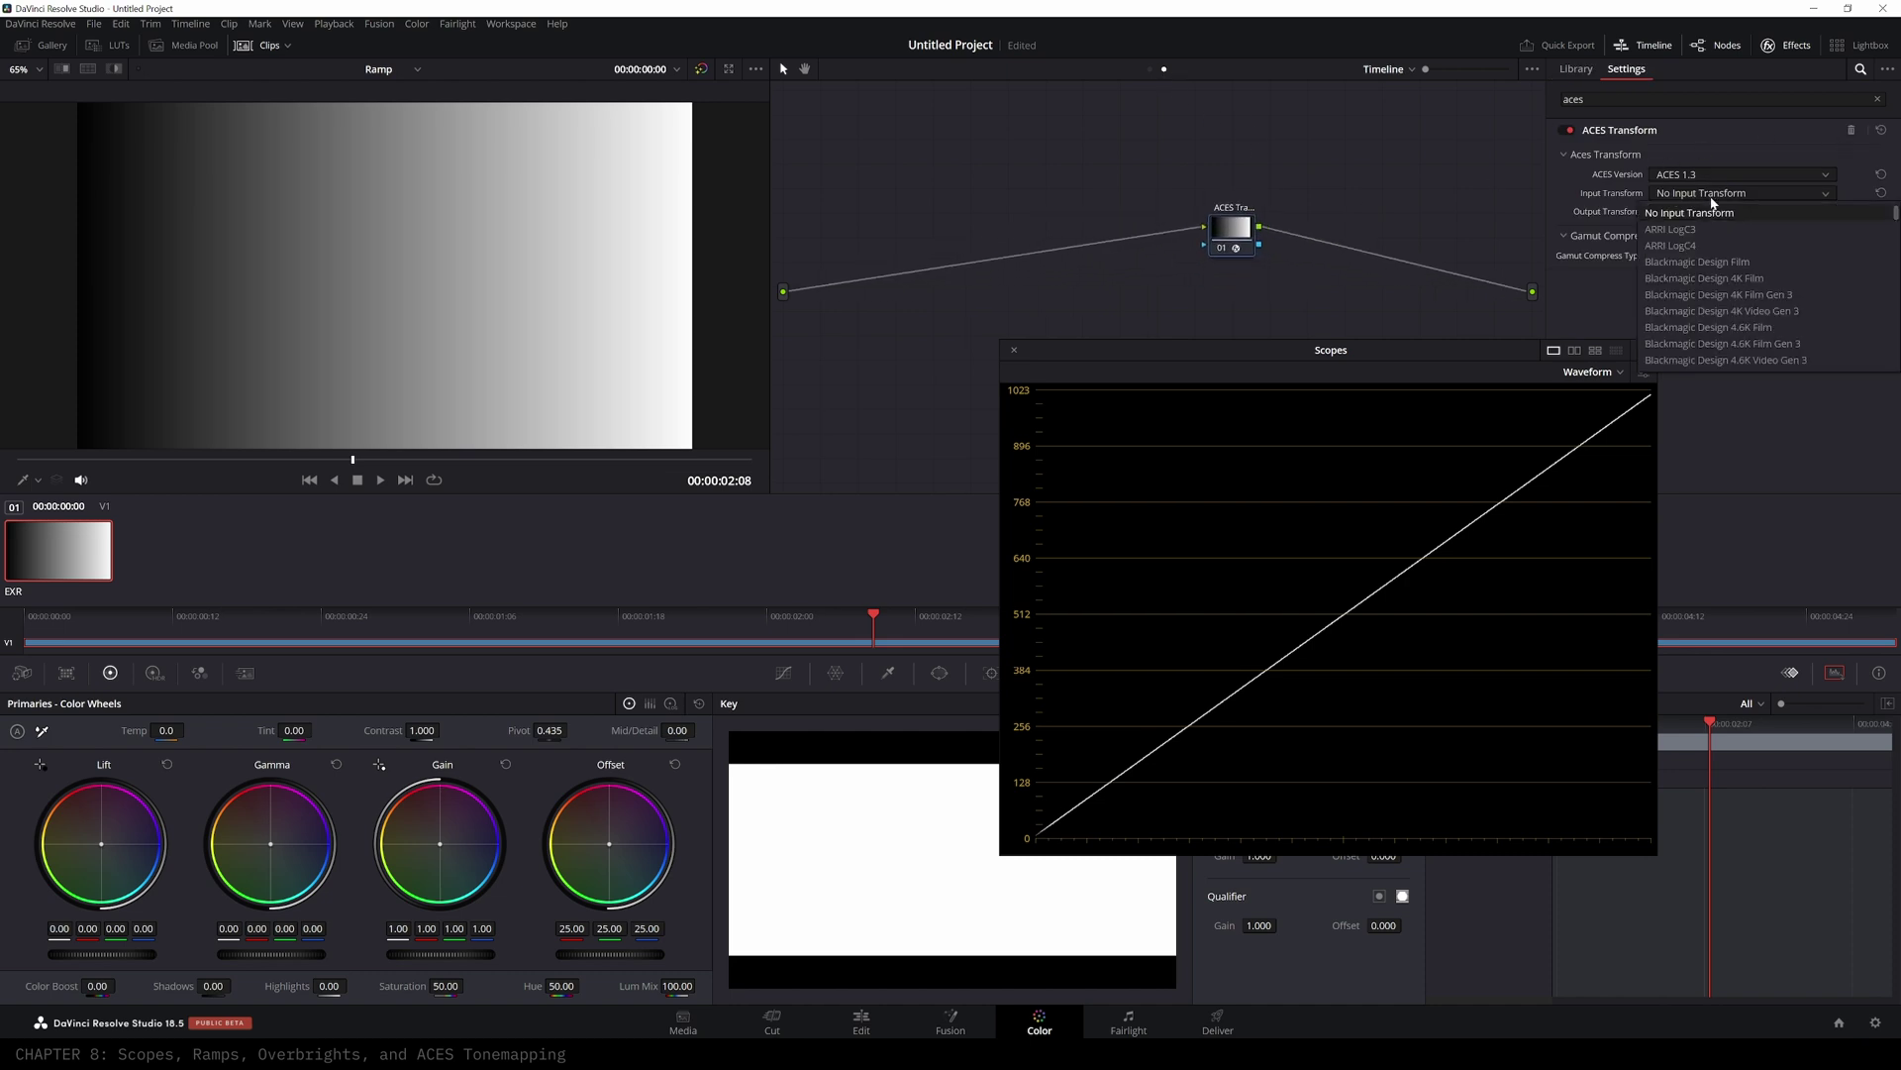
left_click_drag(1897, 216, 1897, 357)
left_click(1710, 343)
left_click(1829, 212)
left_click_drag(1864, 253, 1863, 329)
left_click(1687, 283)
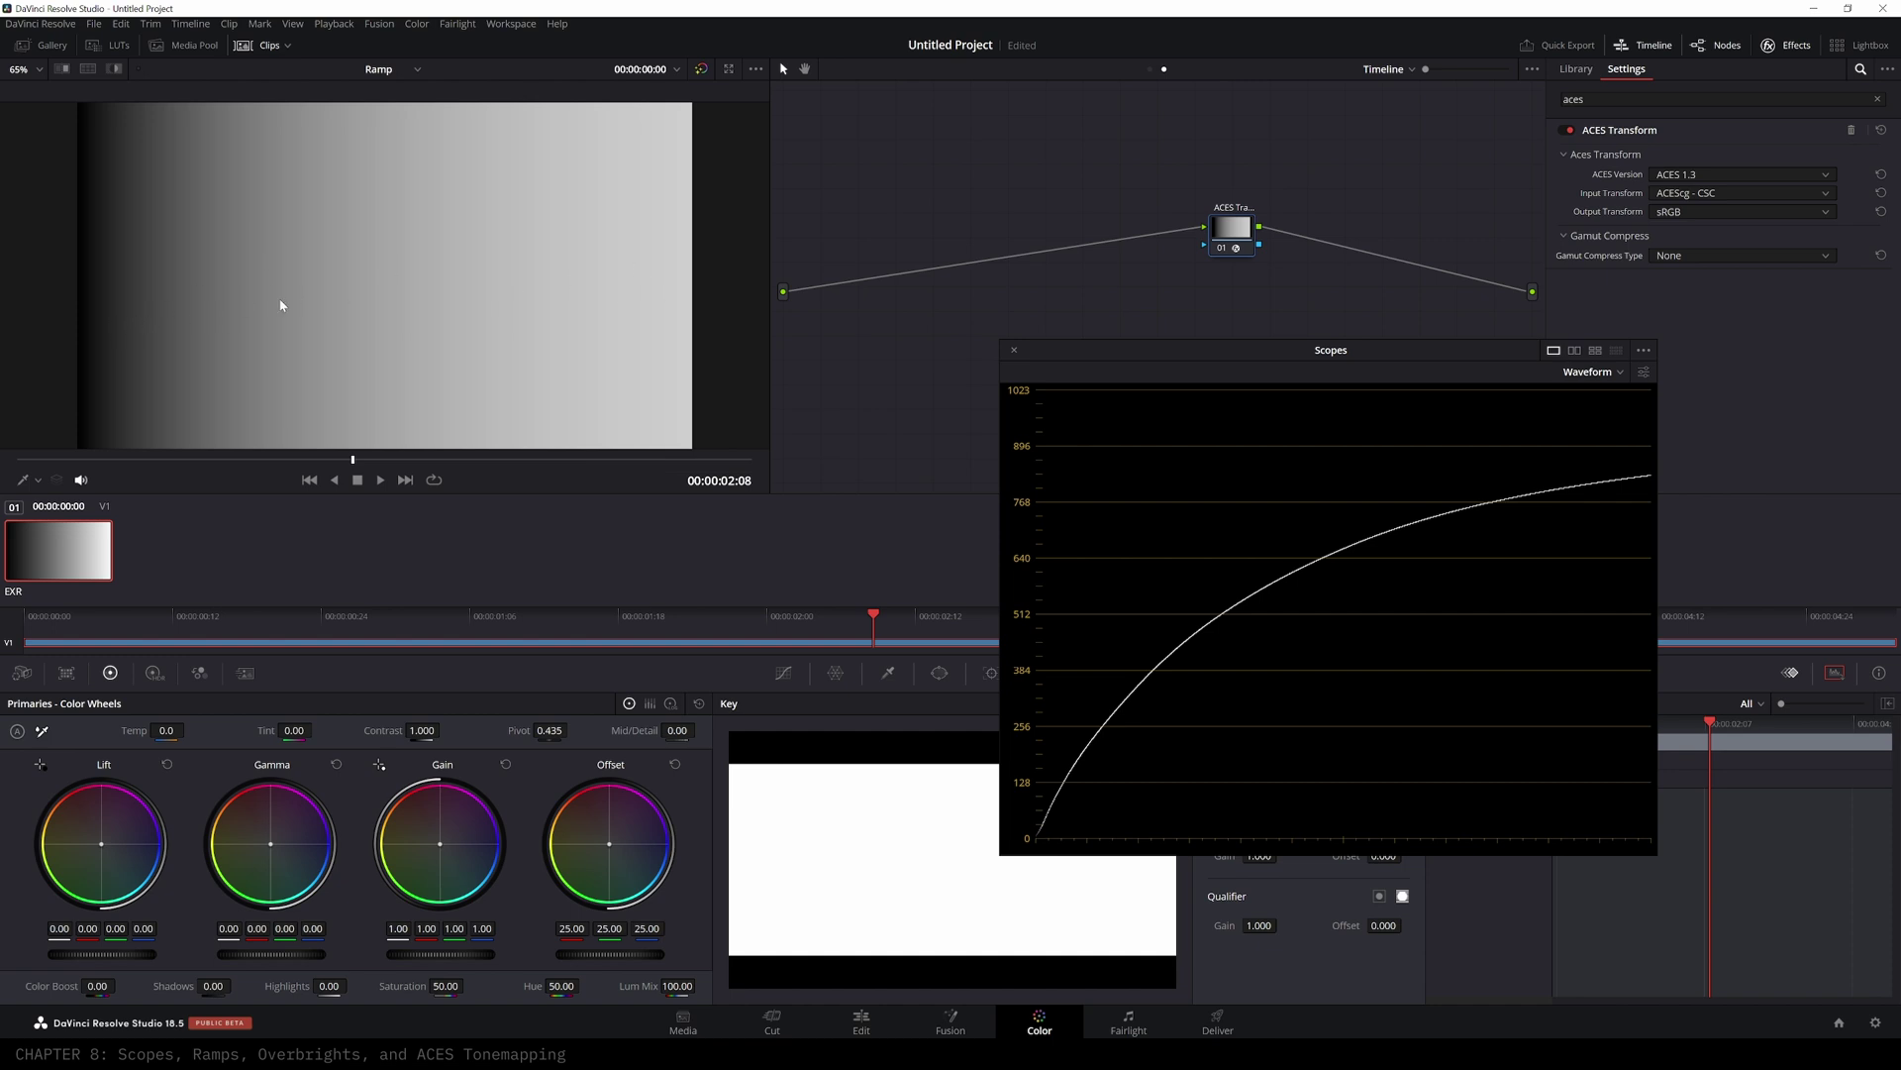
- Disable and re-enable the ACES Transform node to compare the ramp's waveform, repositioning the scopes window and node
left_click_drag(1248, 234, 1255, 233)
key("ctrl+d")
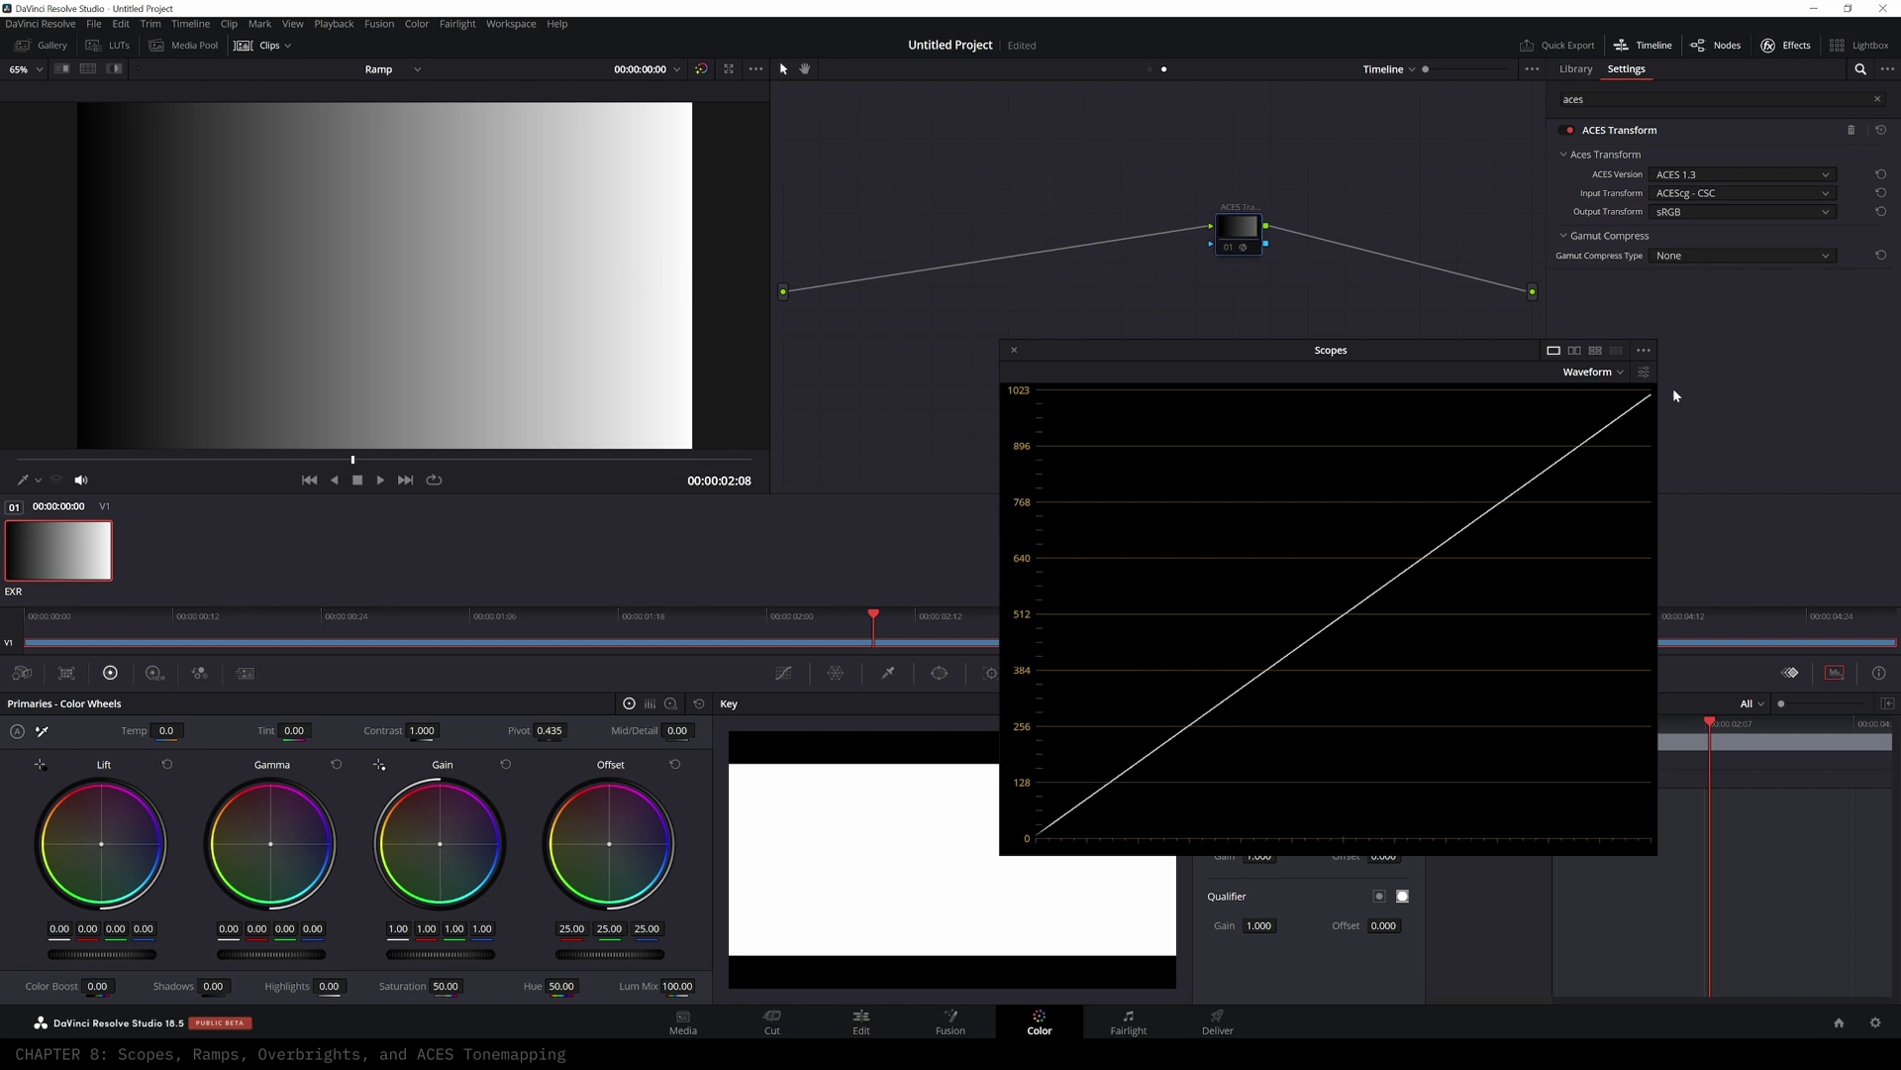
key("ctrl+d")
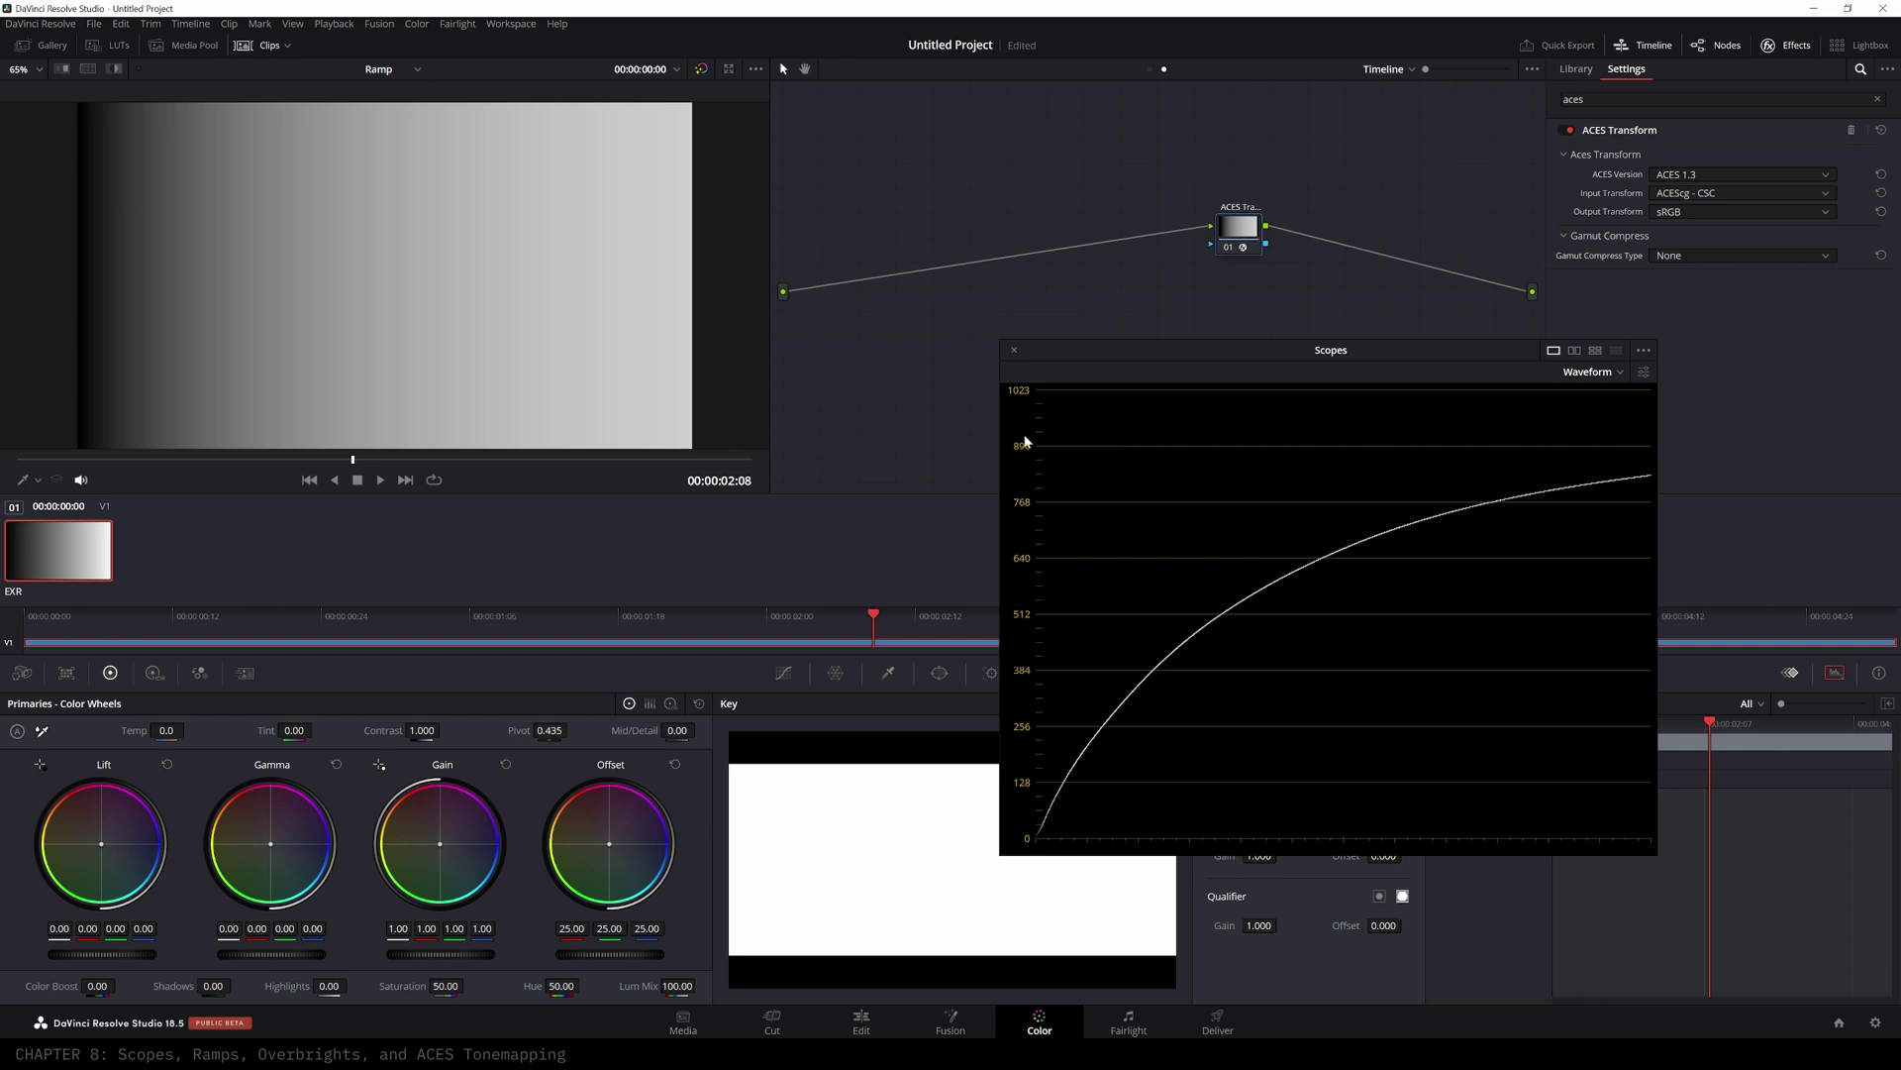
left_click_drag(1245, 365, 1117, 361)
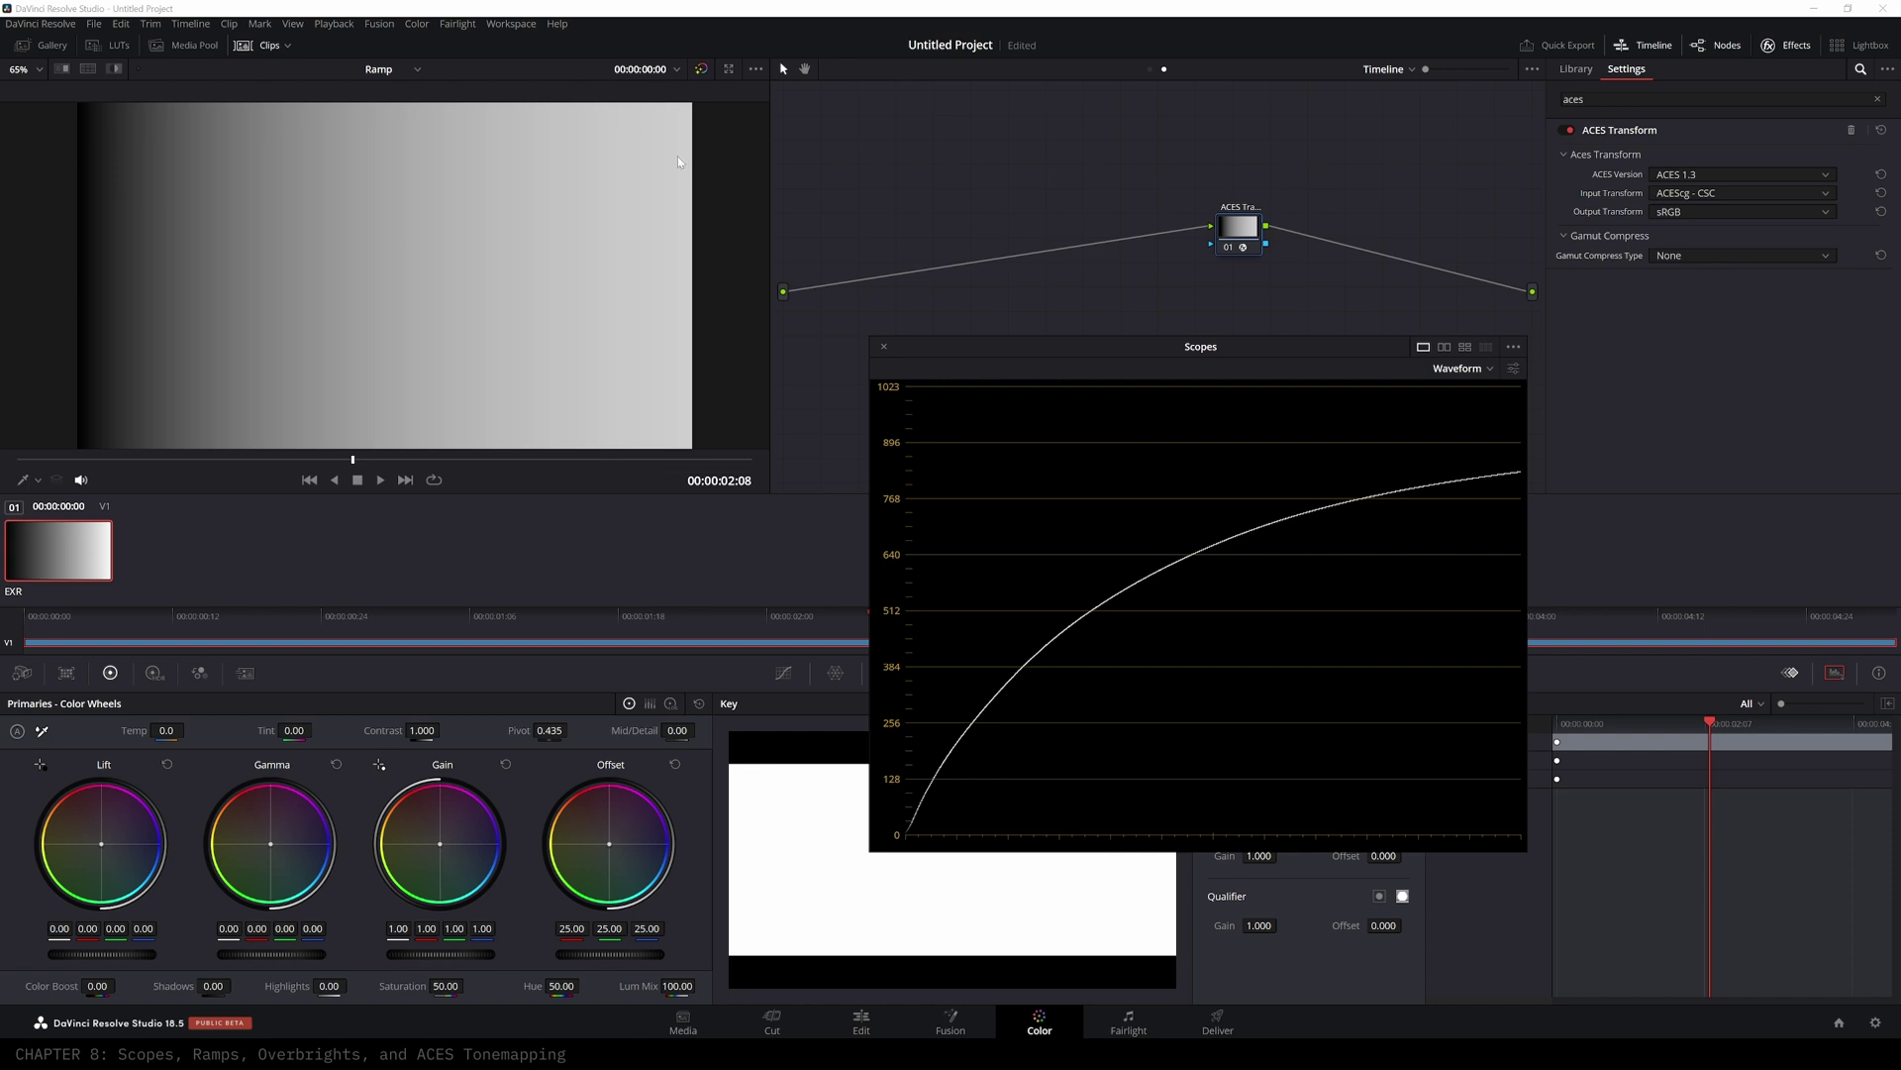
left_click_drag(1266, 351, 1393, 364)
left_click_drag(1239, 228, 1286, 224)
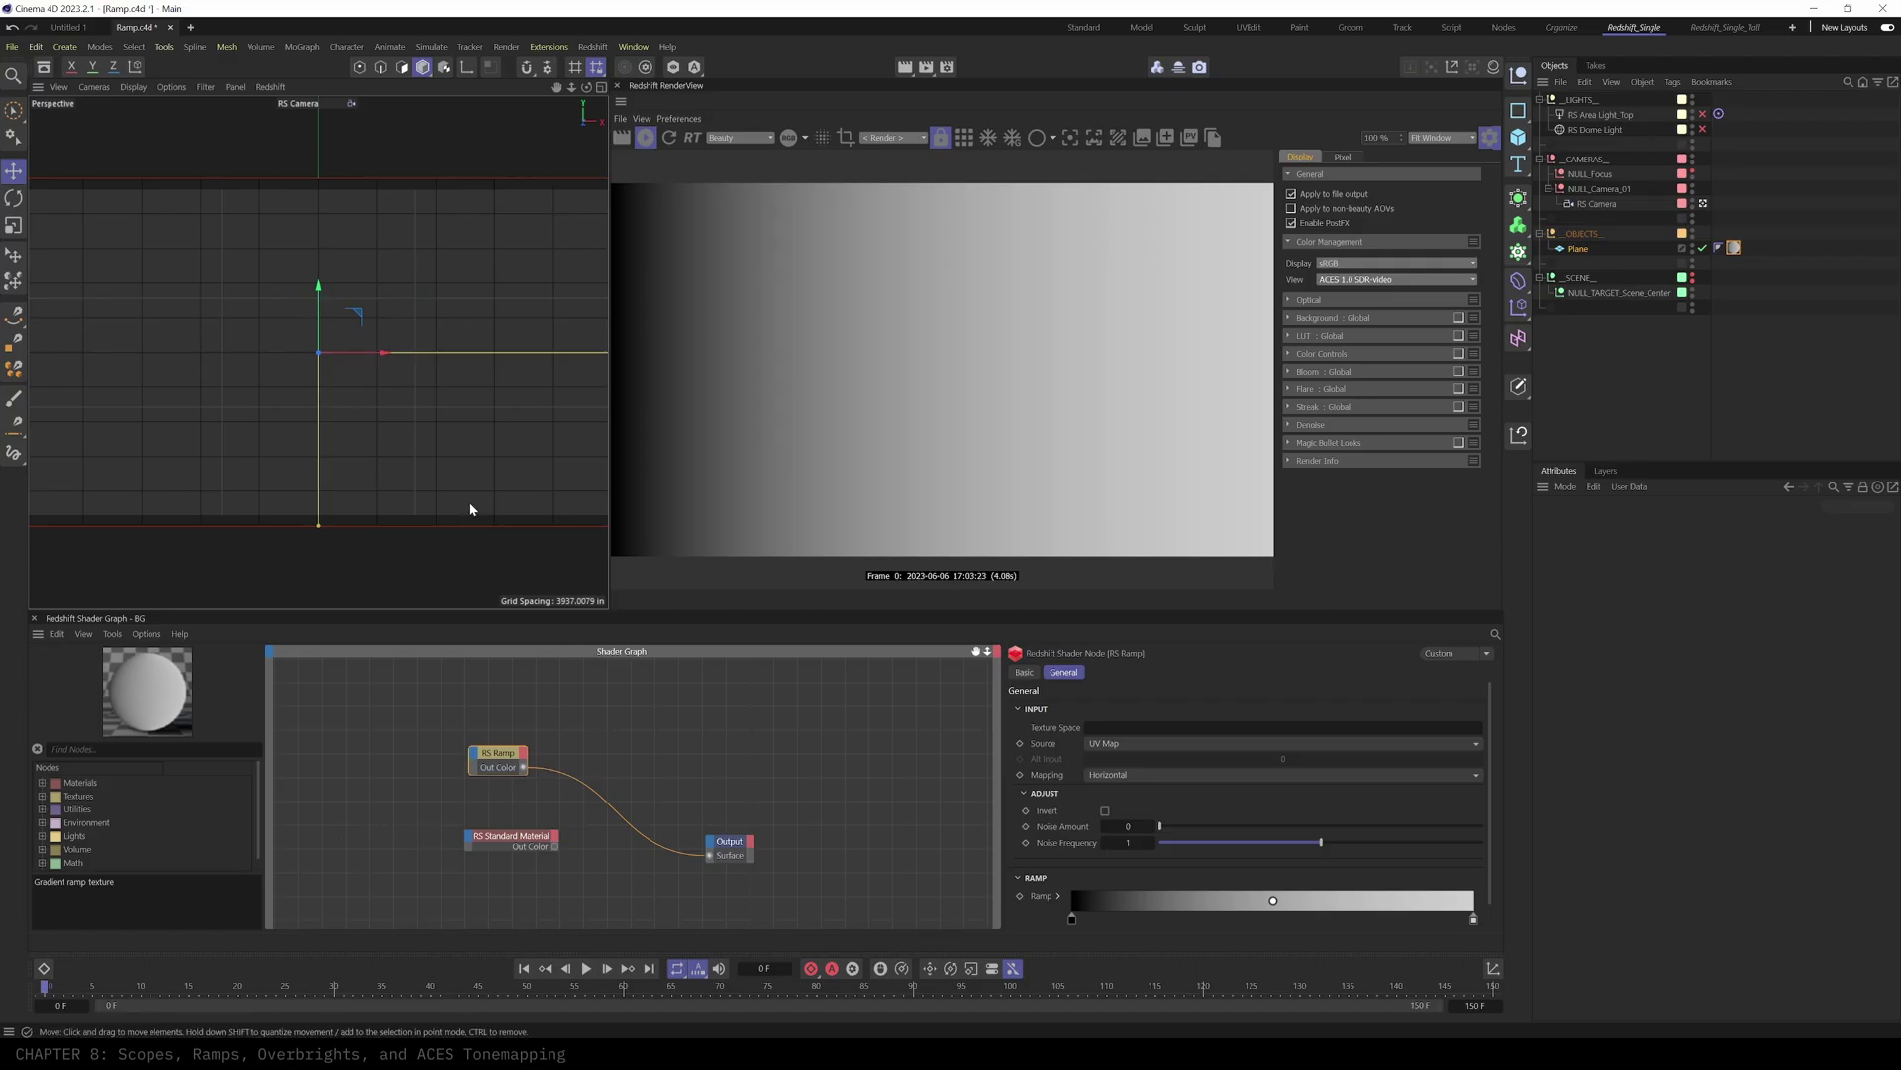
- Switch to Cinema 4D and compare the ramp render by setting the Redshift view to Raw and back to ACES 1.0 SDR-video
left_click_drag(509, 755, 478, 758)
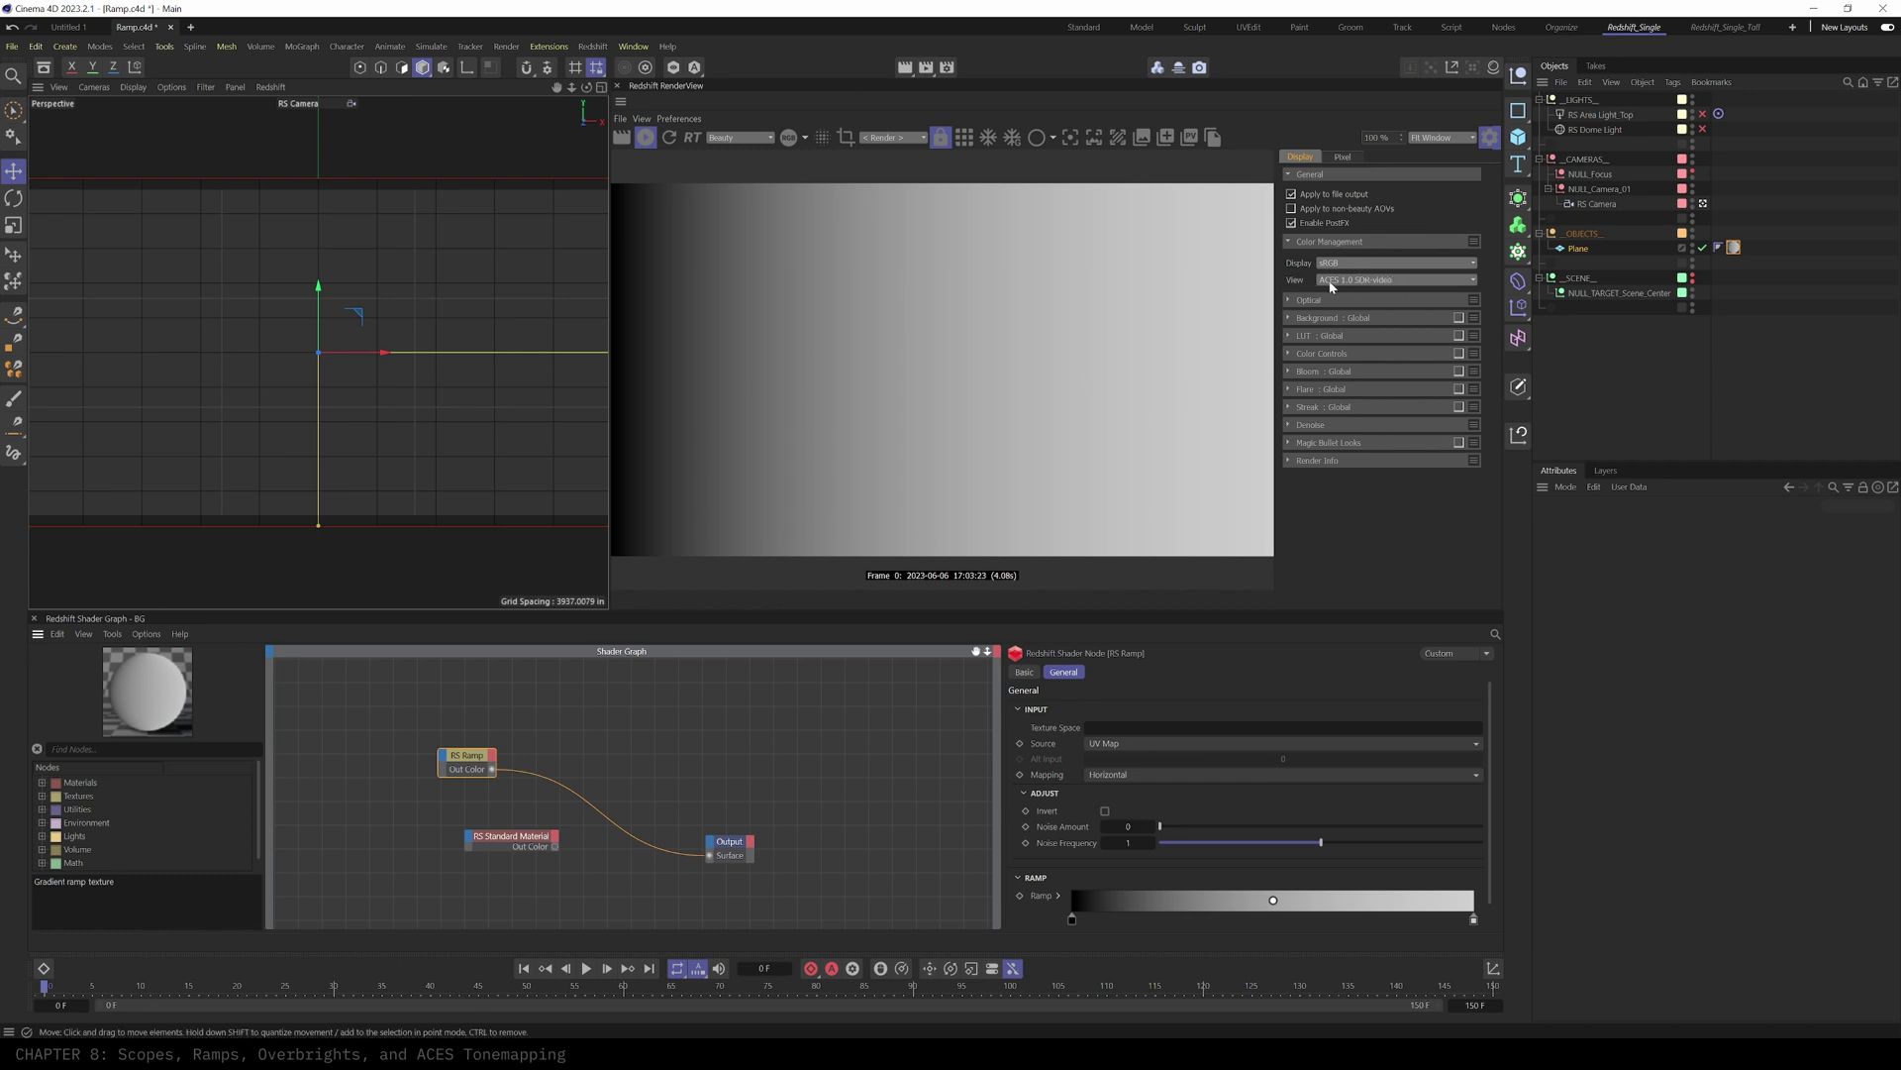
left_click(1311, 280)
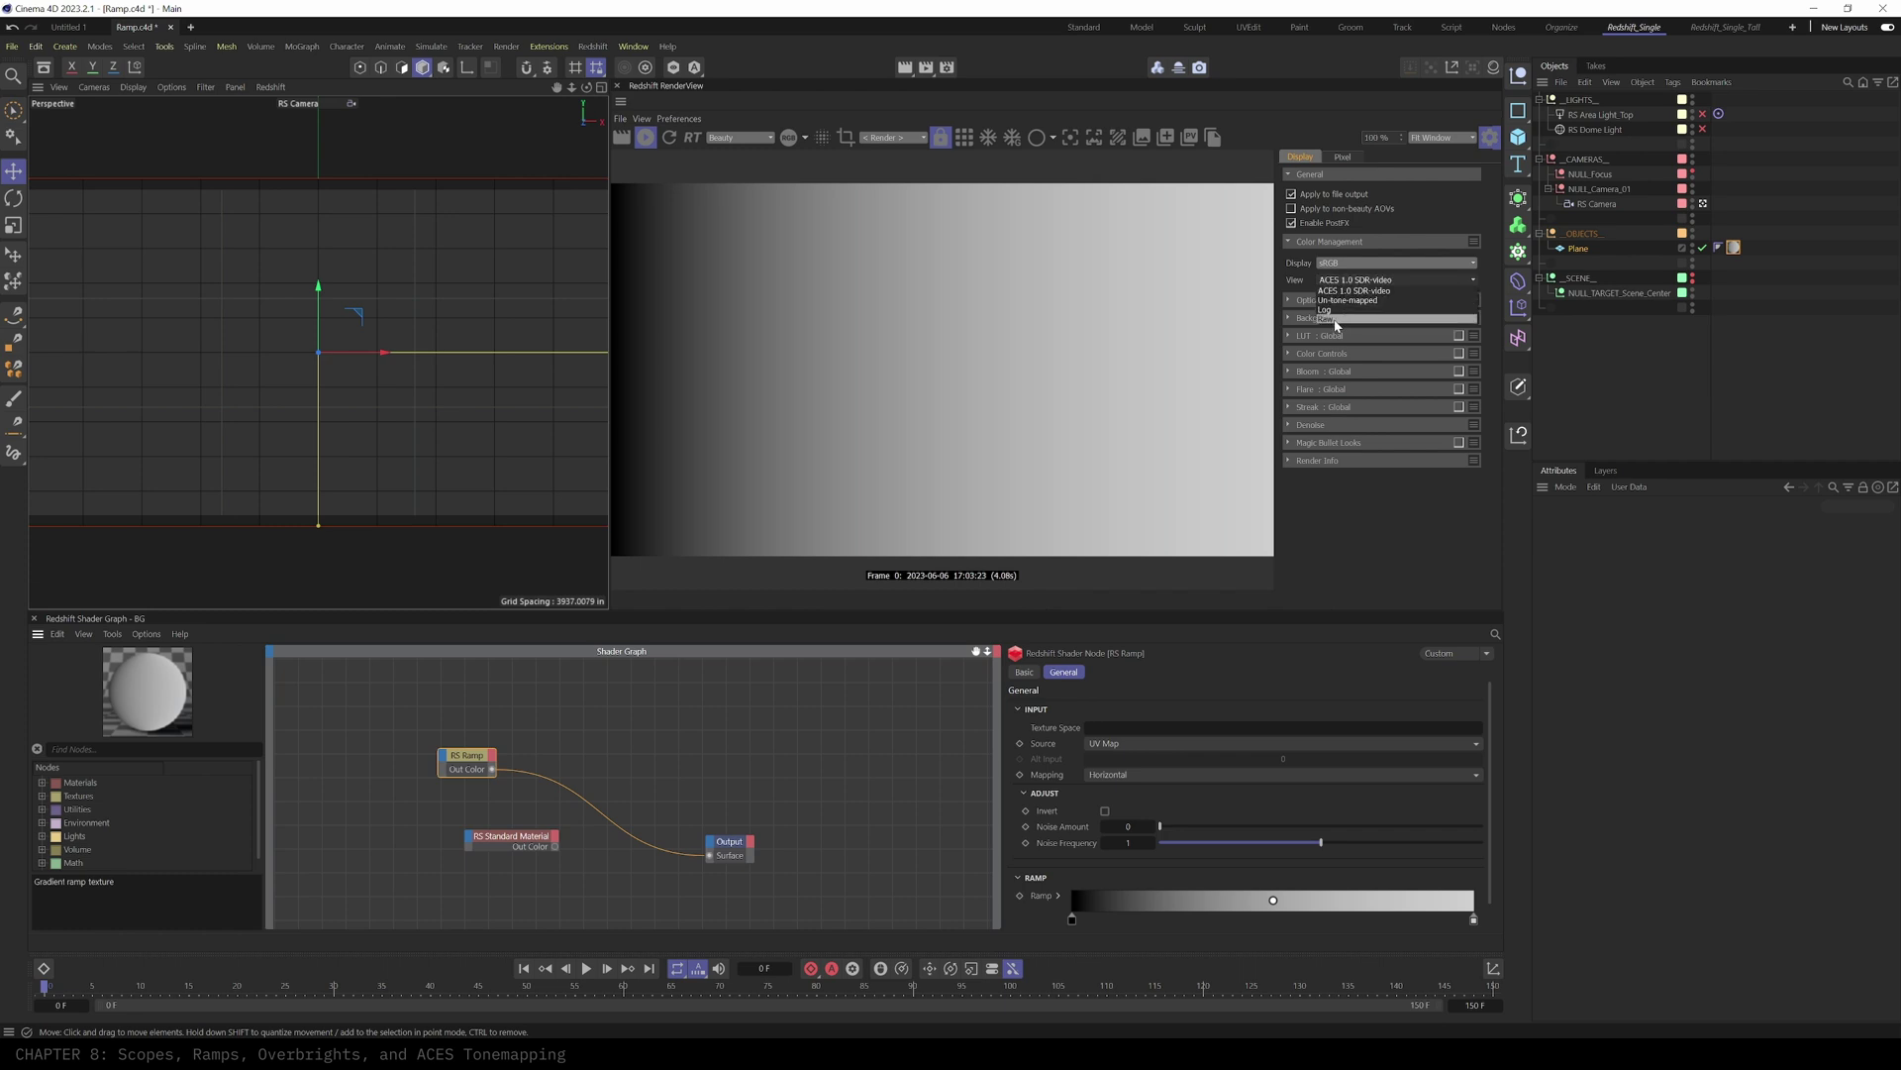
left_click(1335, 320)
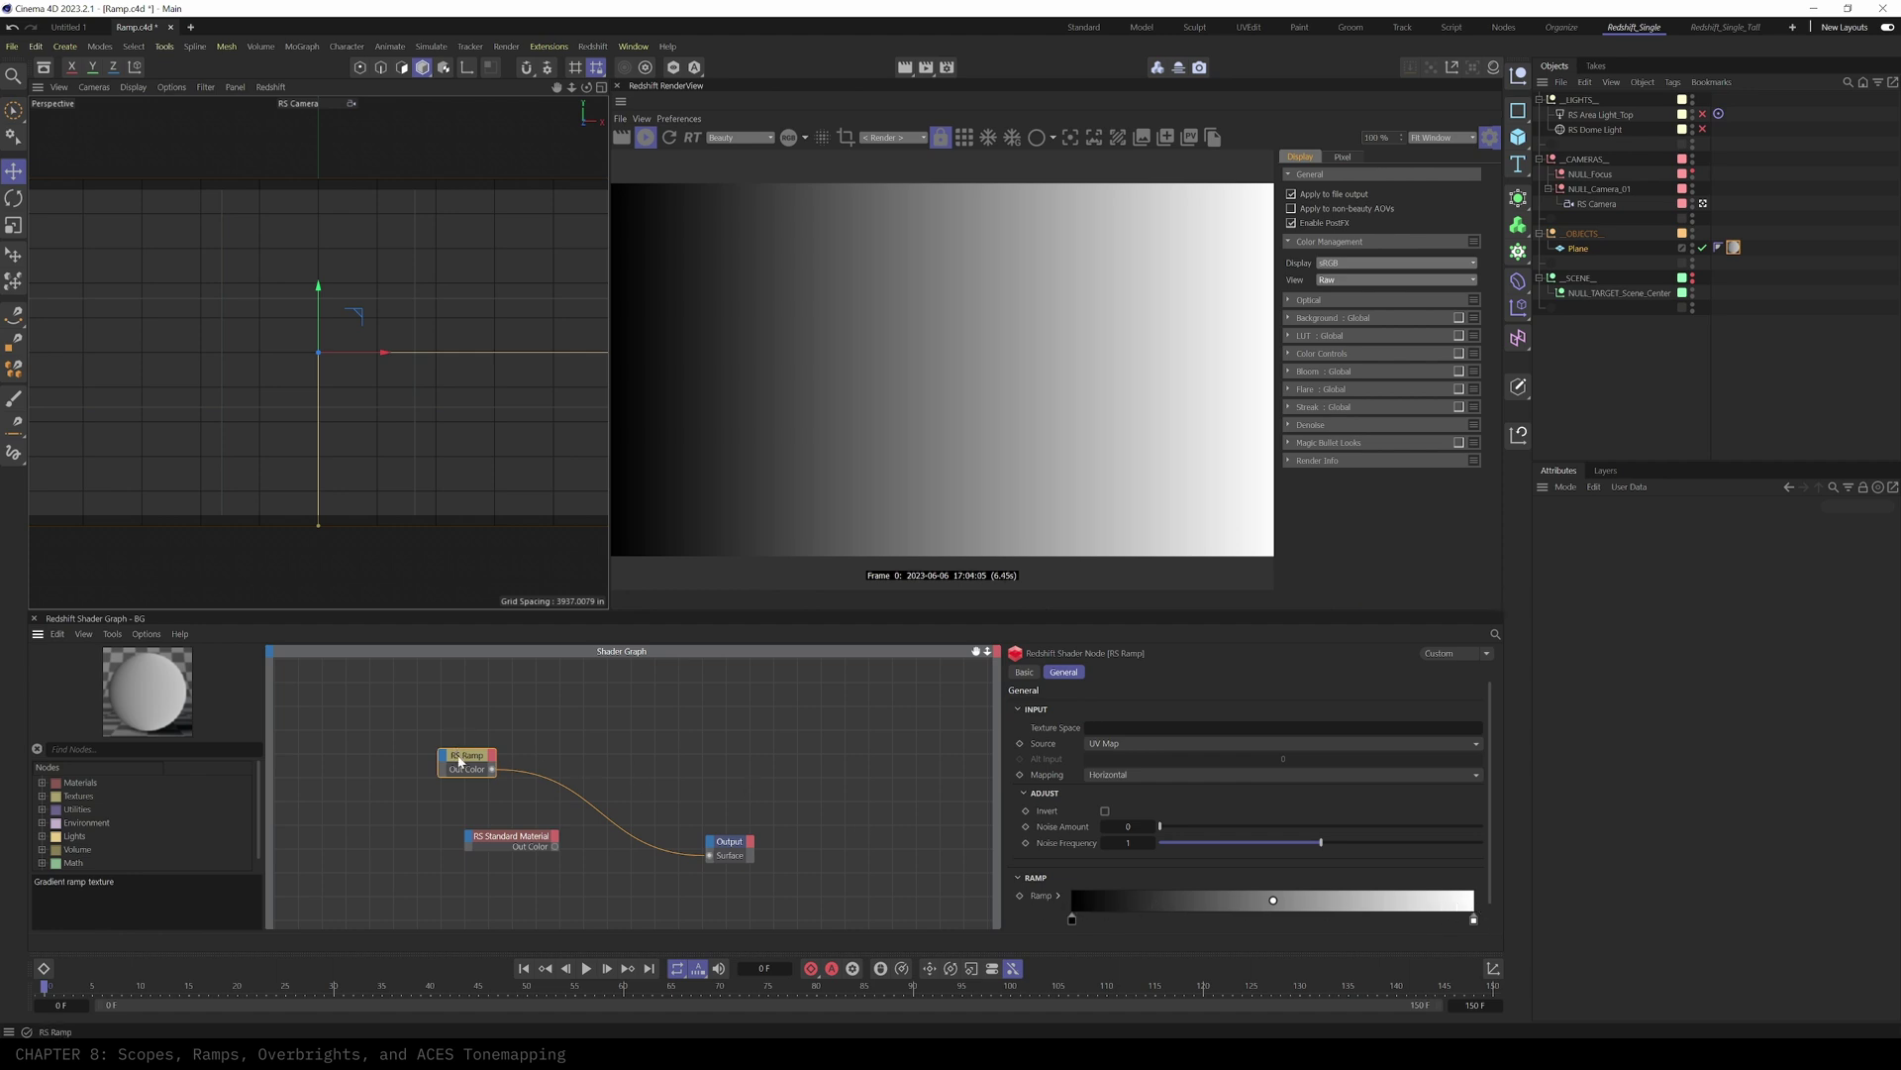
left_click_drag(460, 759, 486, 763)
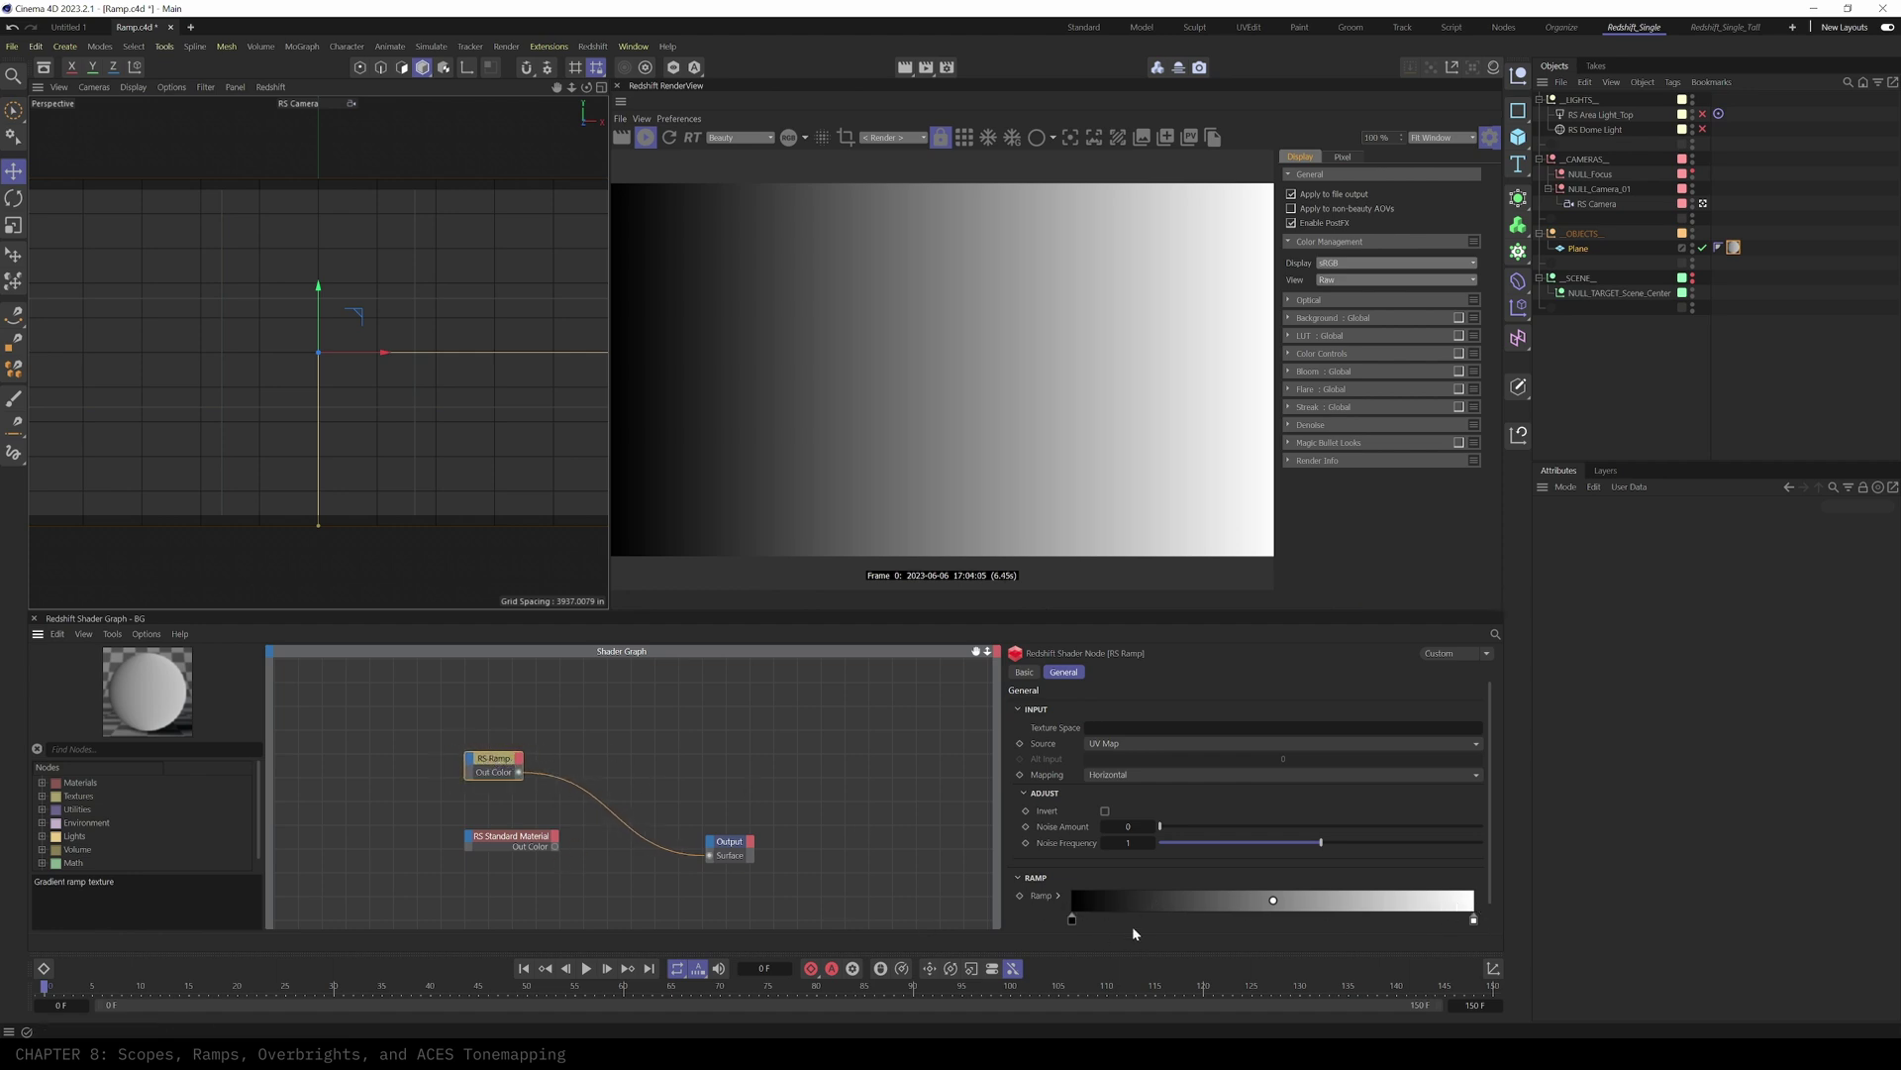
left_click(1347, 280)
left_click(1358, 292)
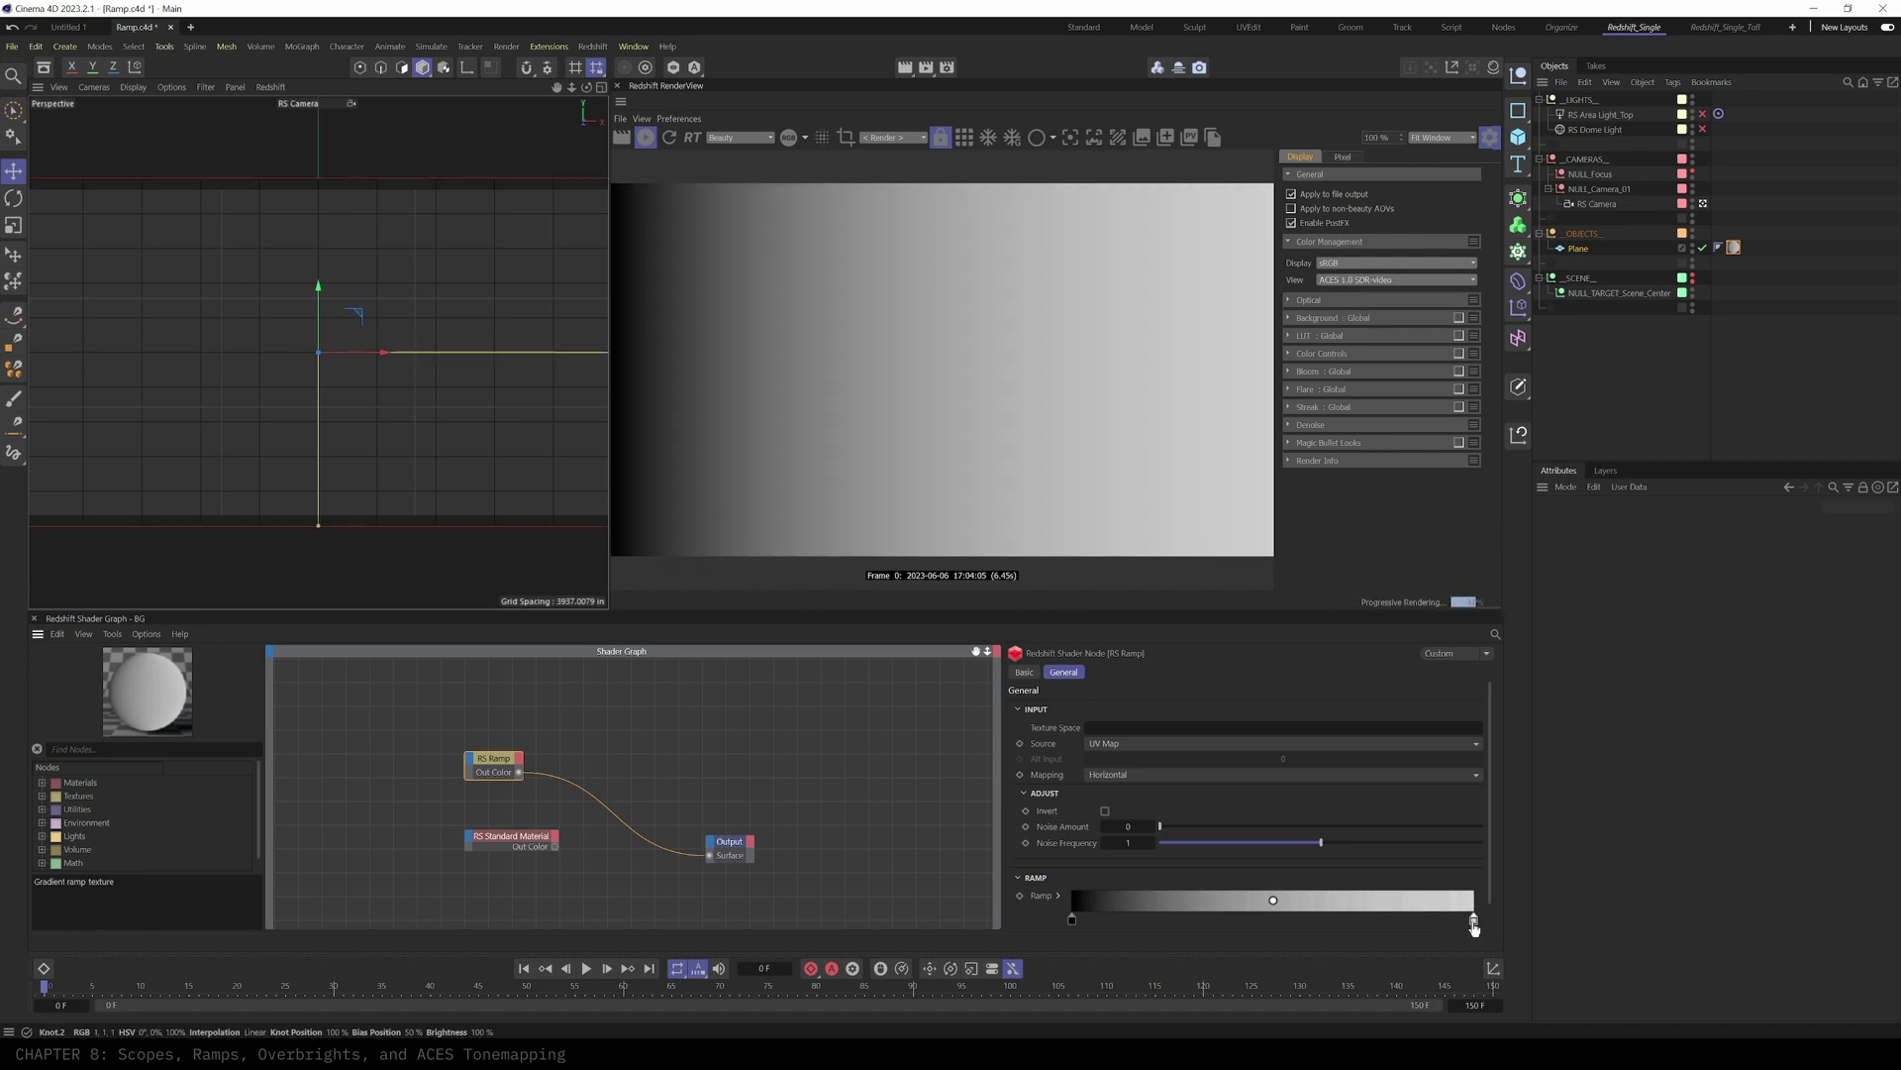
- Select the RS Ramp's white knot and compare it under the Raw view and again under ACES 1.0 SDR-video
left_click(1474, 921)
left_click(1370, 281)
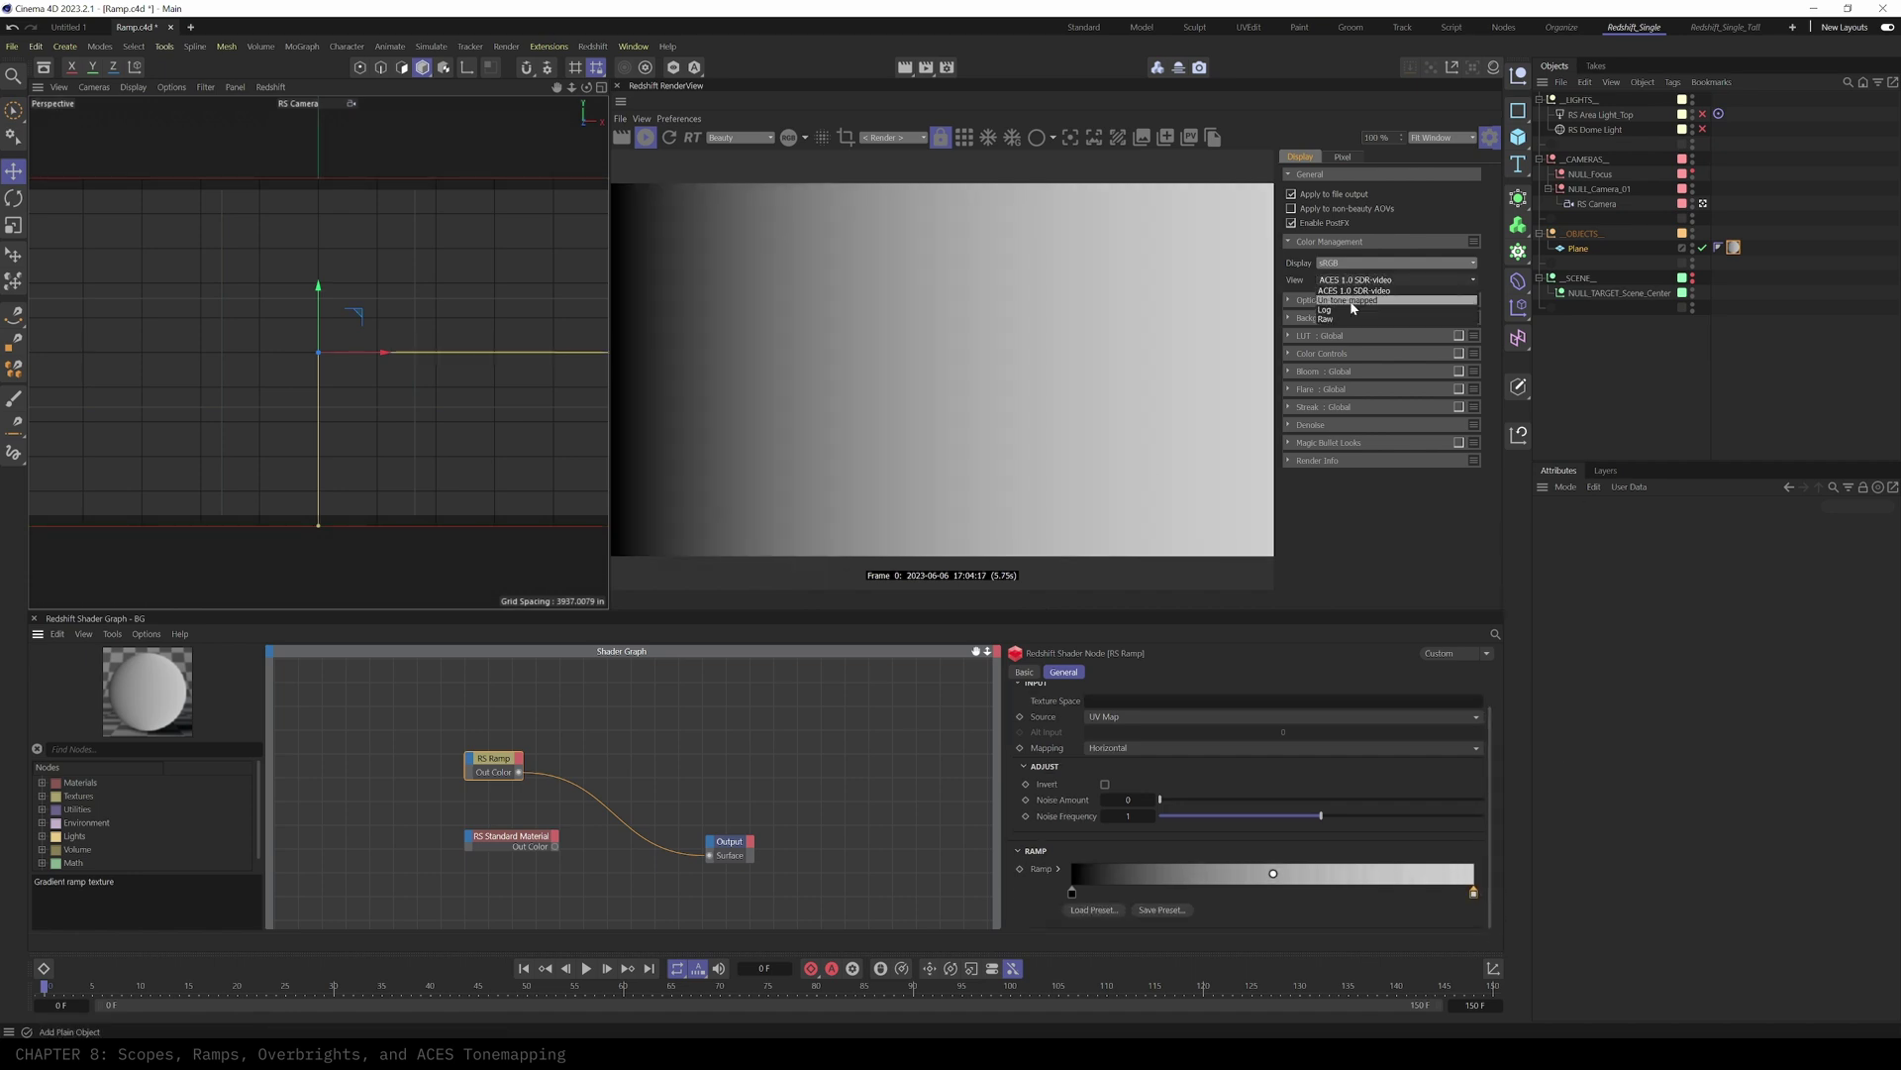
left_click(1327, 318)
left_click(1473, 894)
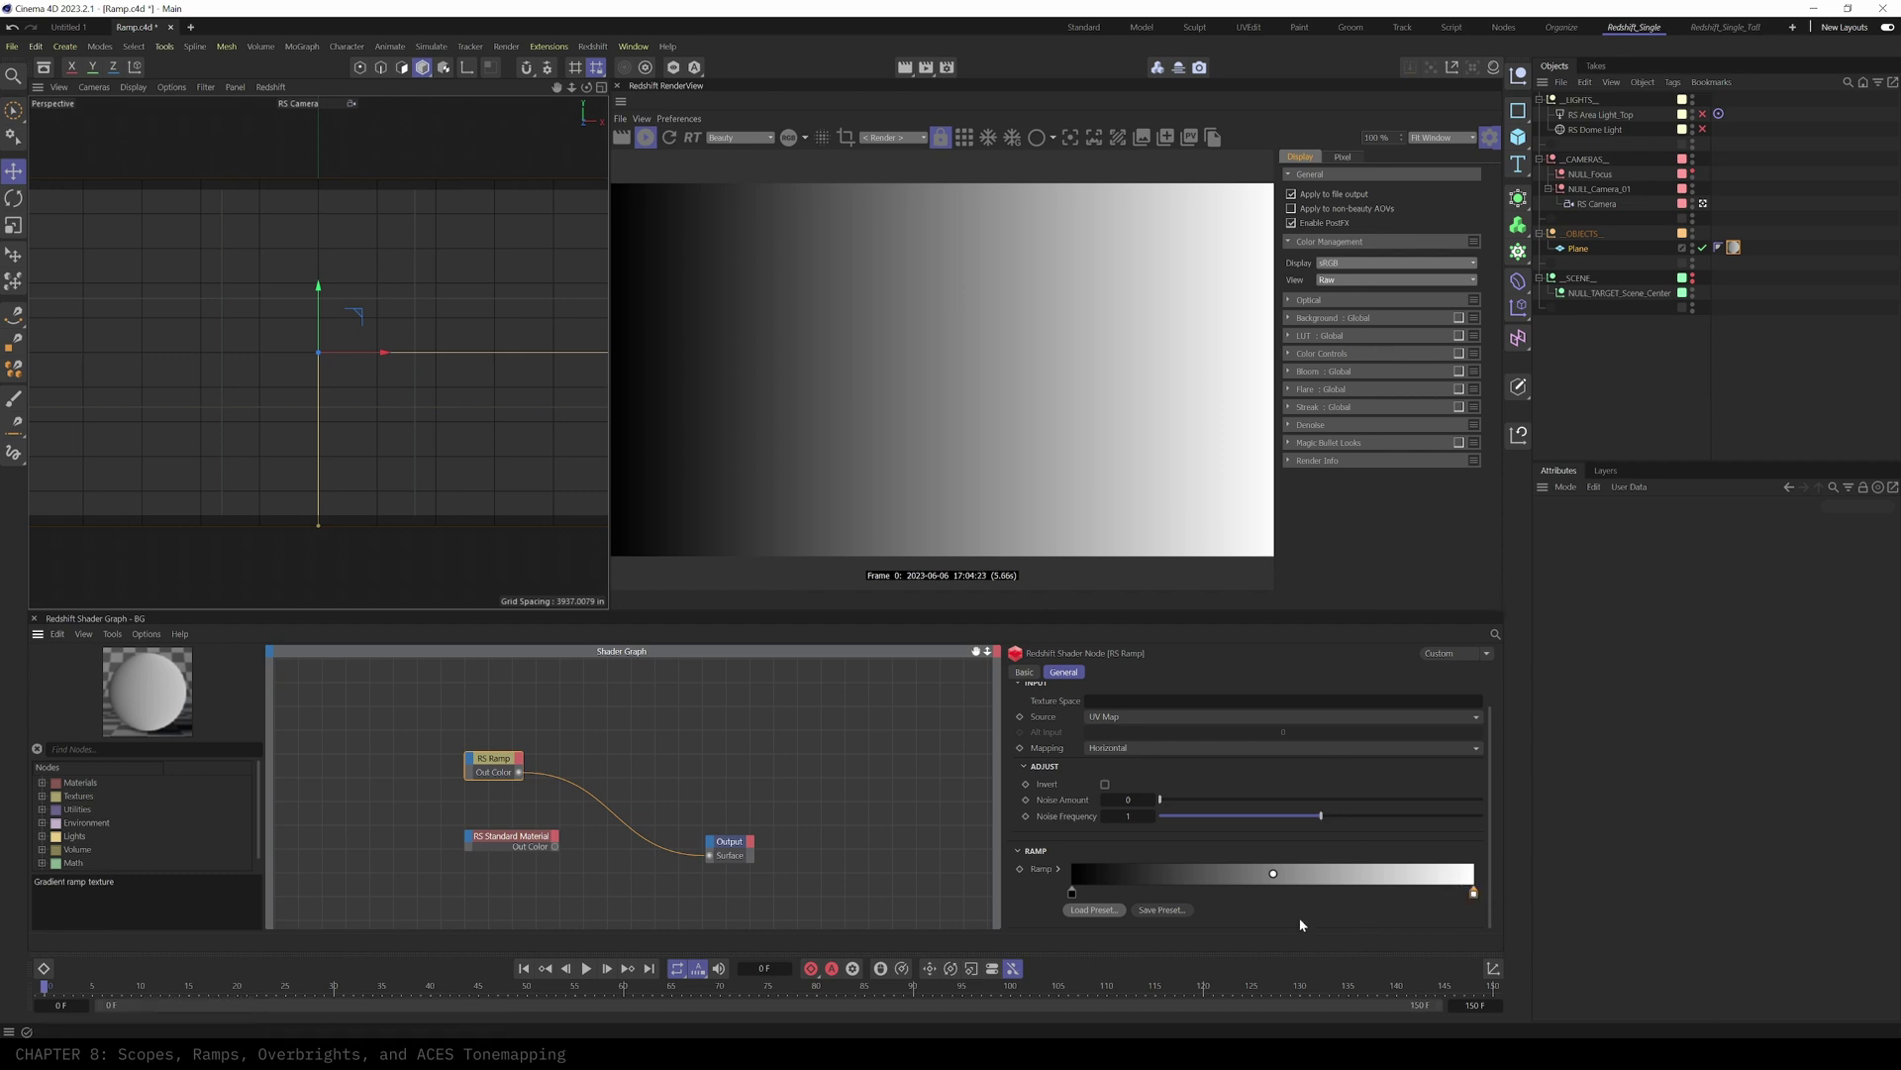
left_click(1412, 284)
left_click(1325, 282)
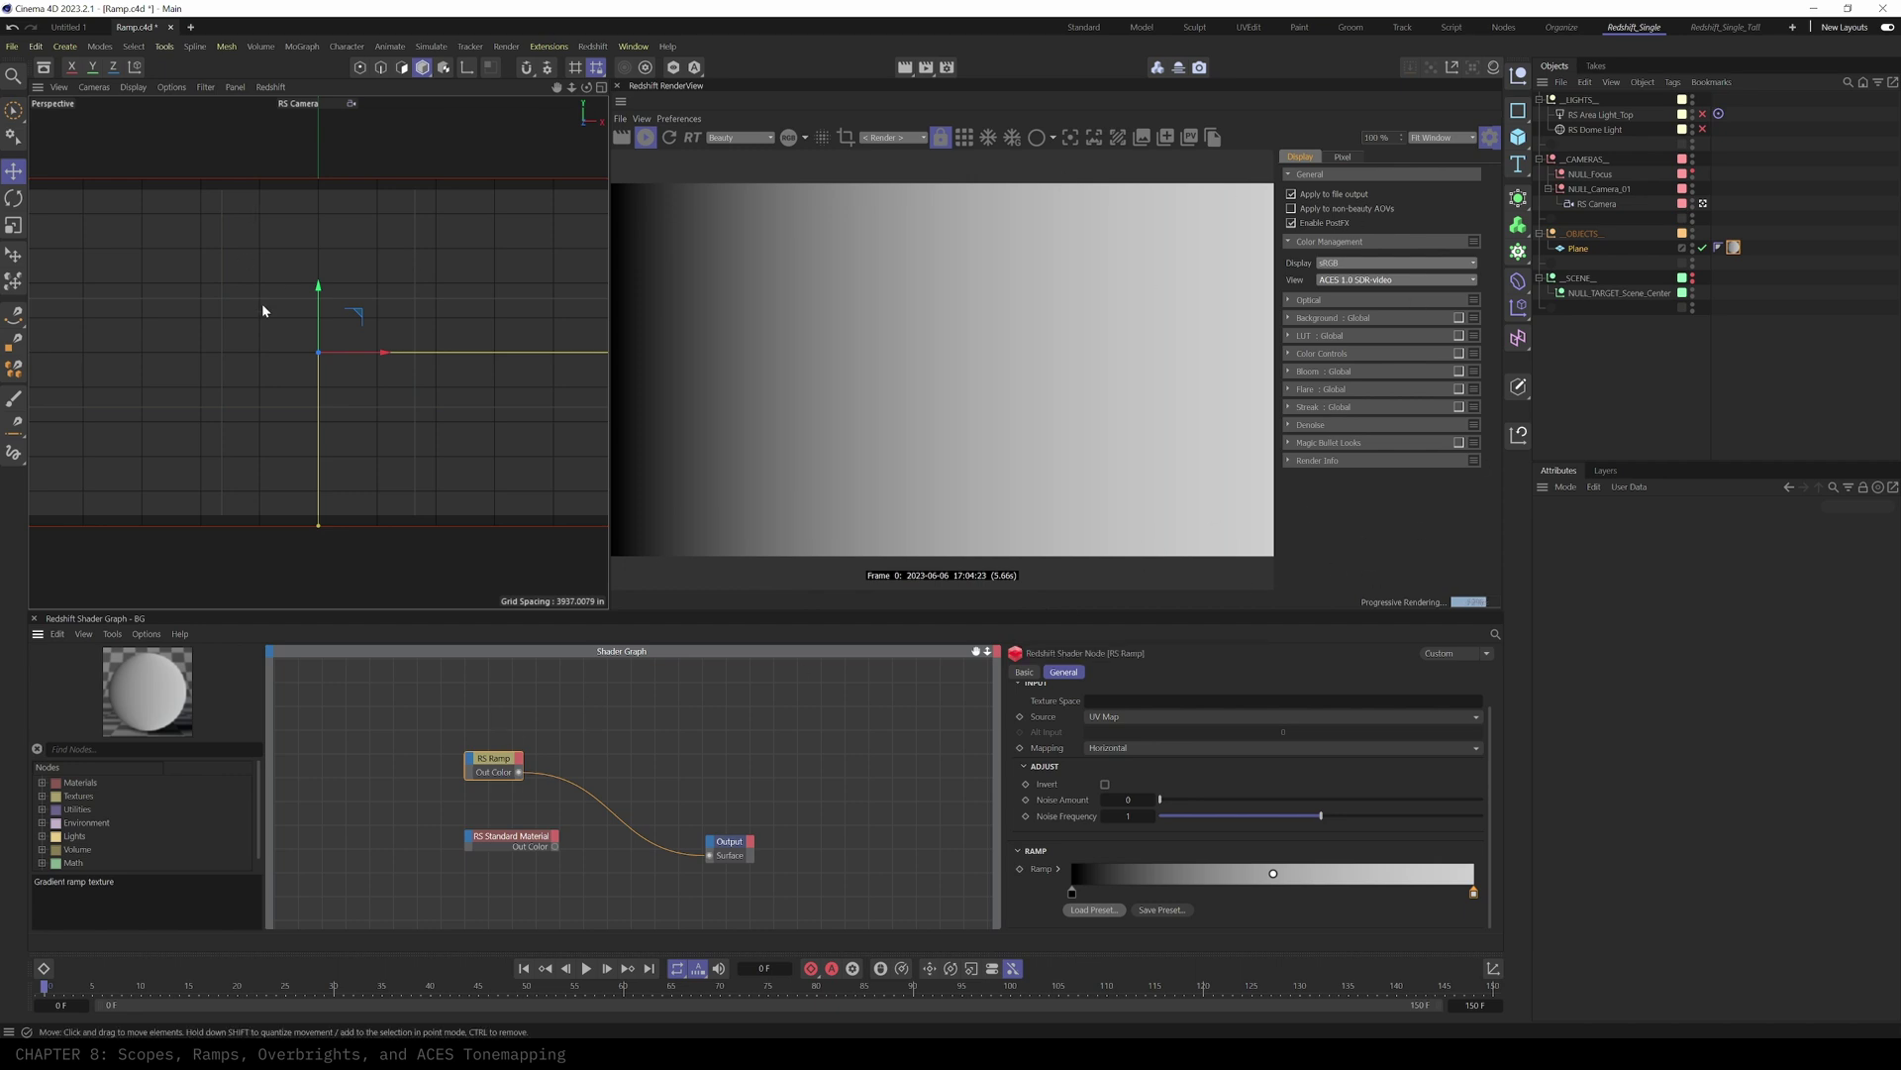
- Add a small Redshift area light over the bright end of the ramp and rotate it 180°
left_click(592, 47)
mouse_move(634, 89)
left_click(743, 146)
key("t")
left_click_drag(327, 436, 77, 450)
key("e")
key("r")
left_click_drag(384, 353, 221, 347)
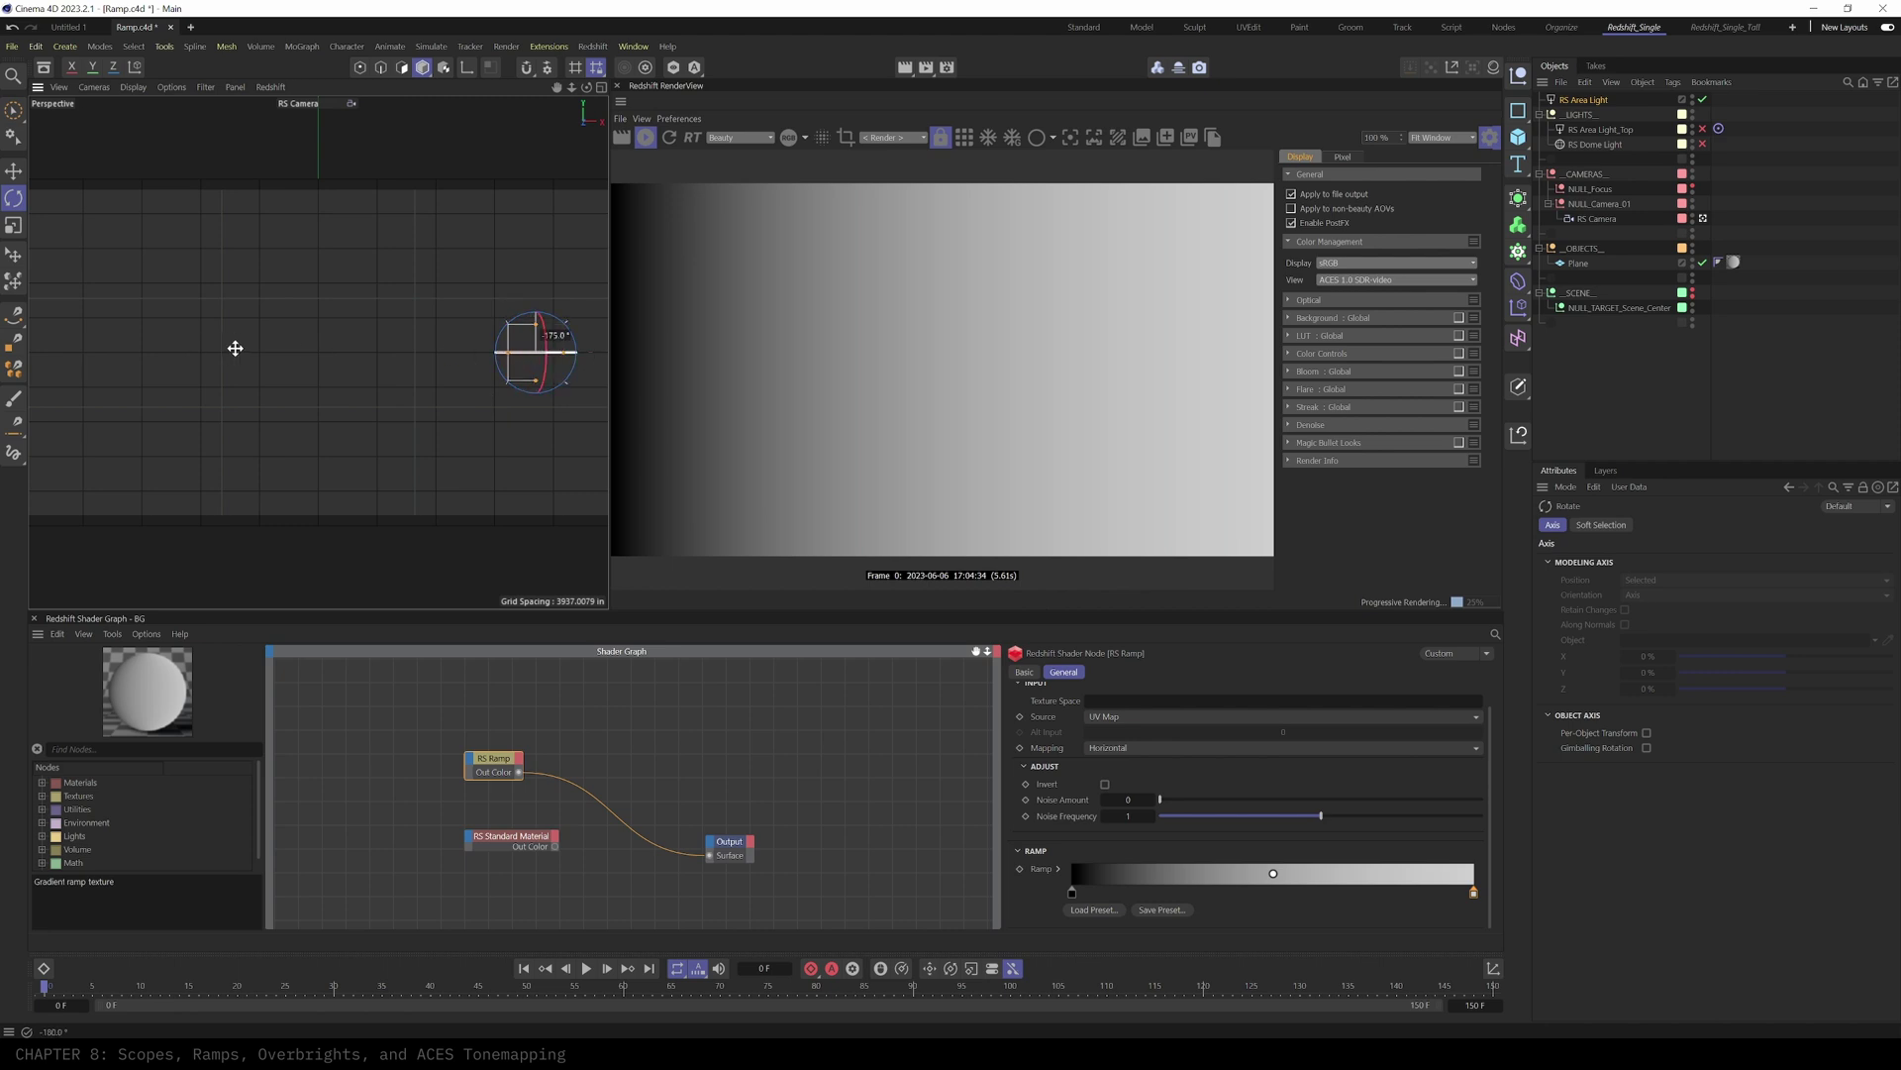
- Make the area light visible to the render, raise its exposure to about 5.8, and shift it slightly toward the ramp's dark end
left_click(1595, 102)
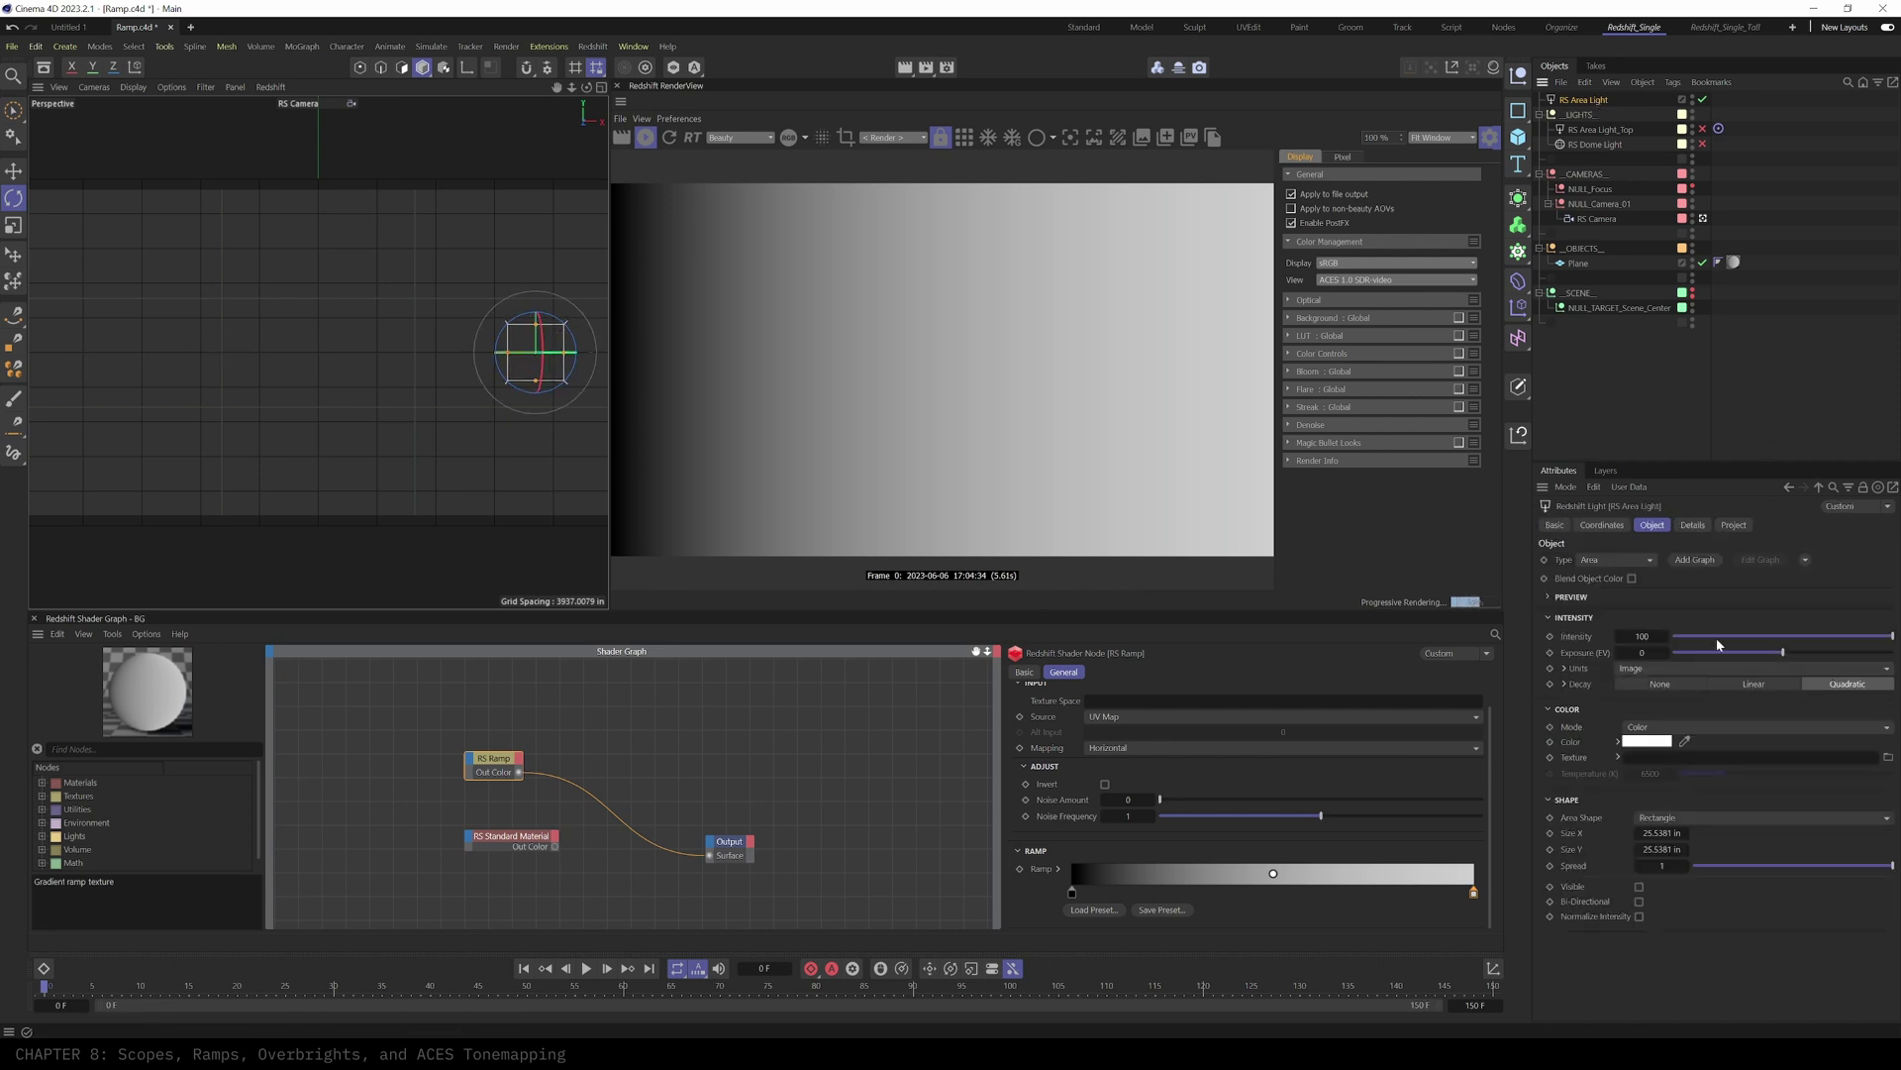
left_click(1639, 886)
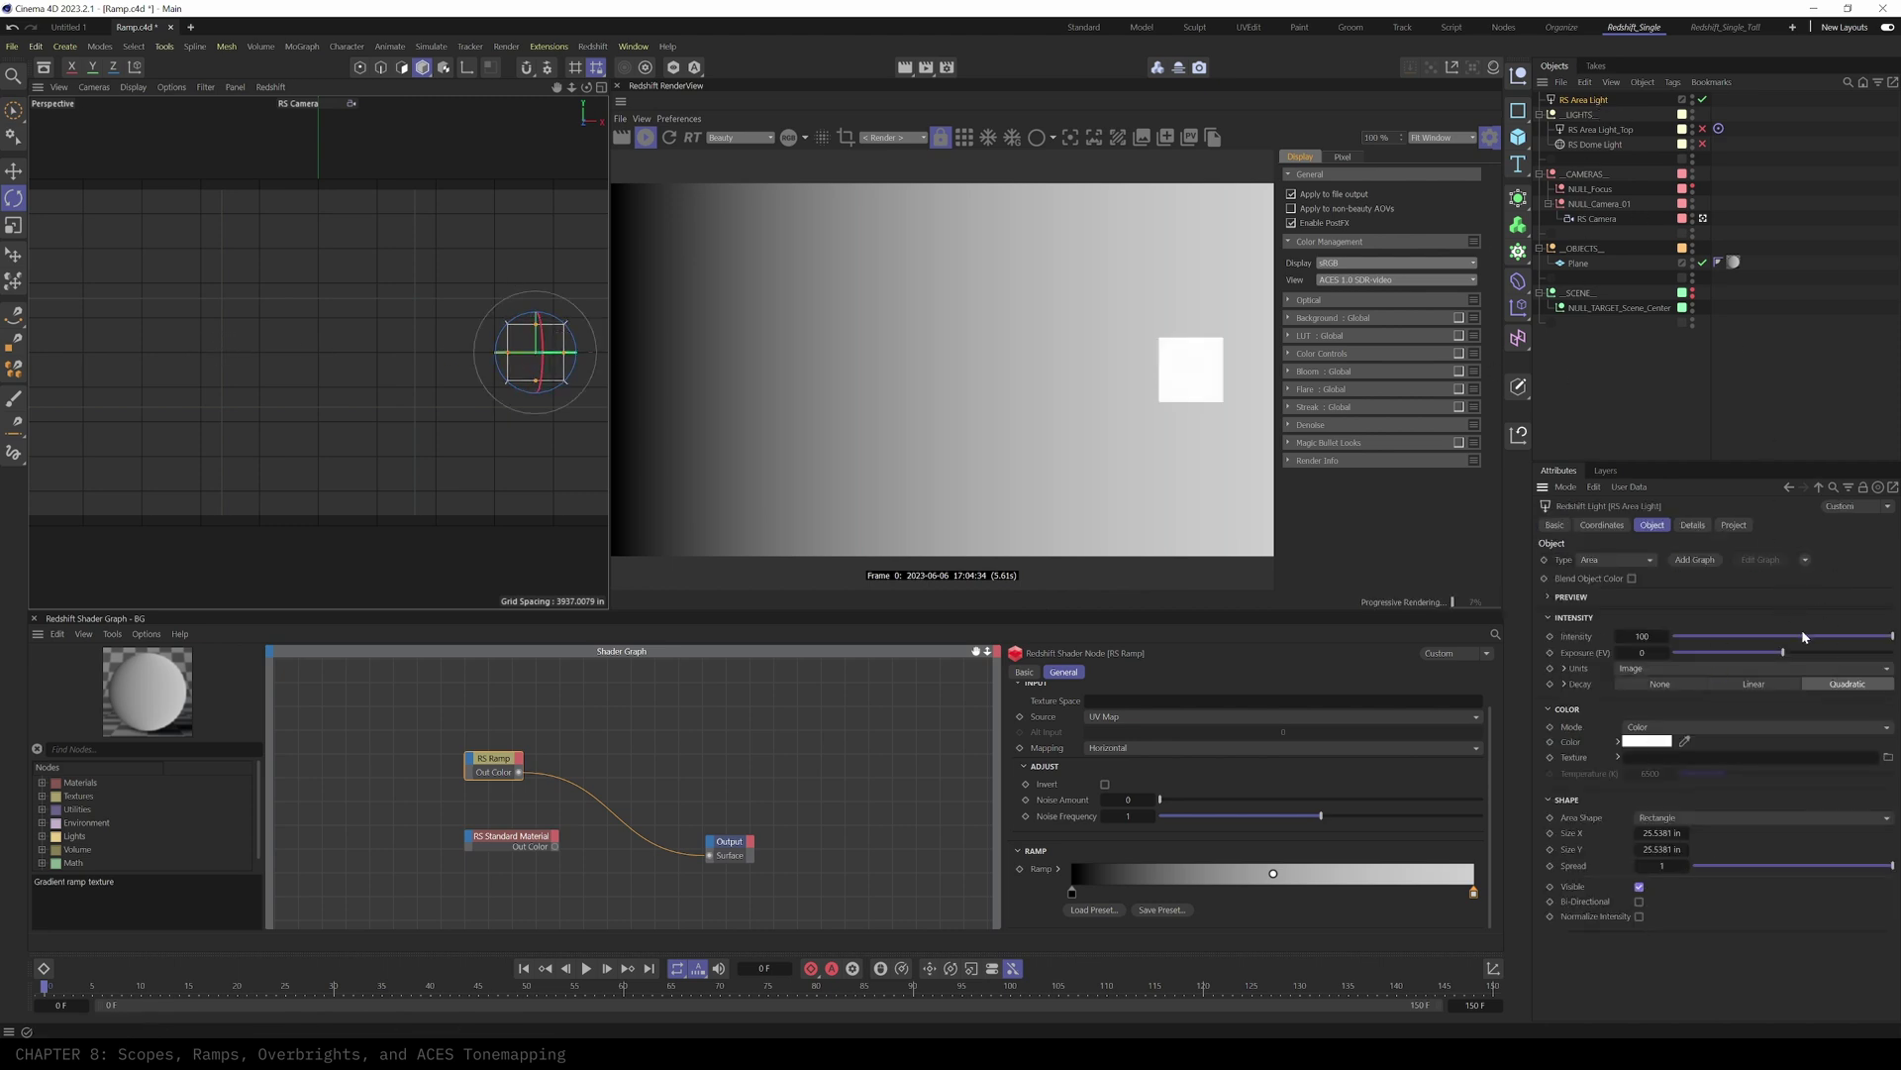
left_click_drag(1782, 651, 1827, 651)
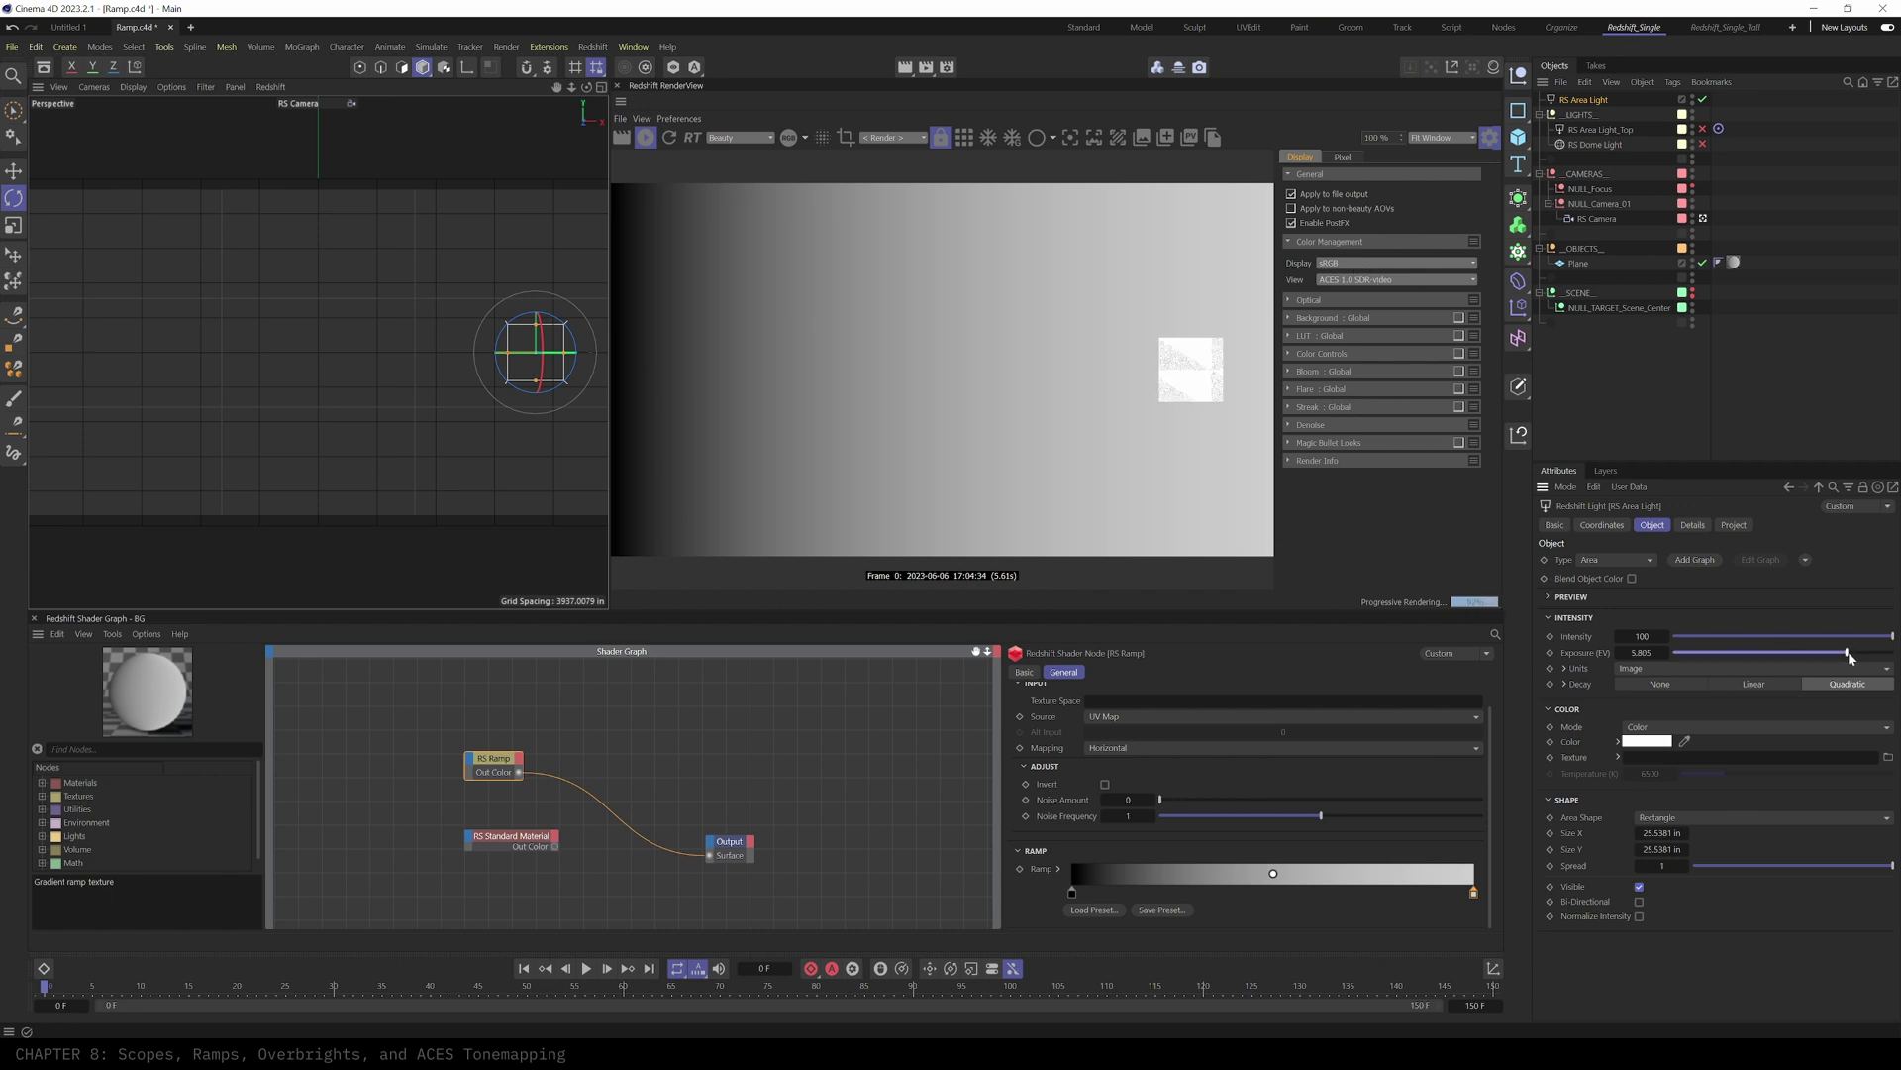
key("e")
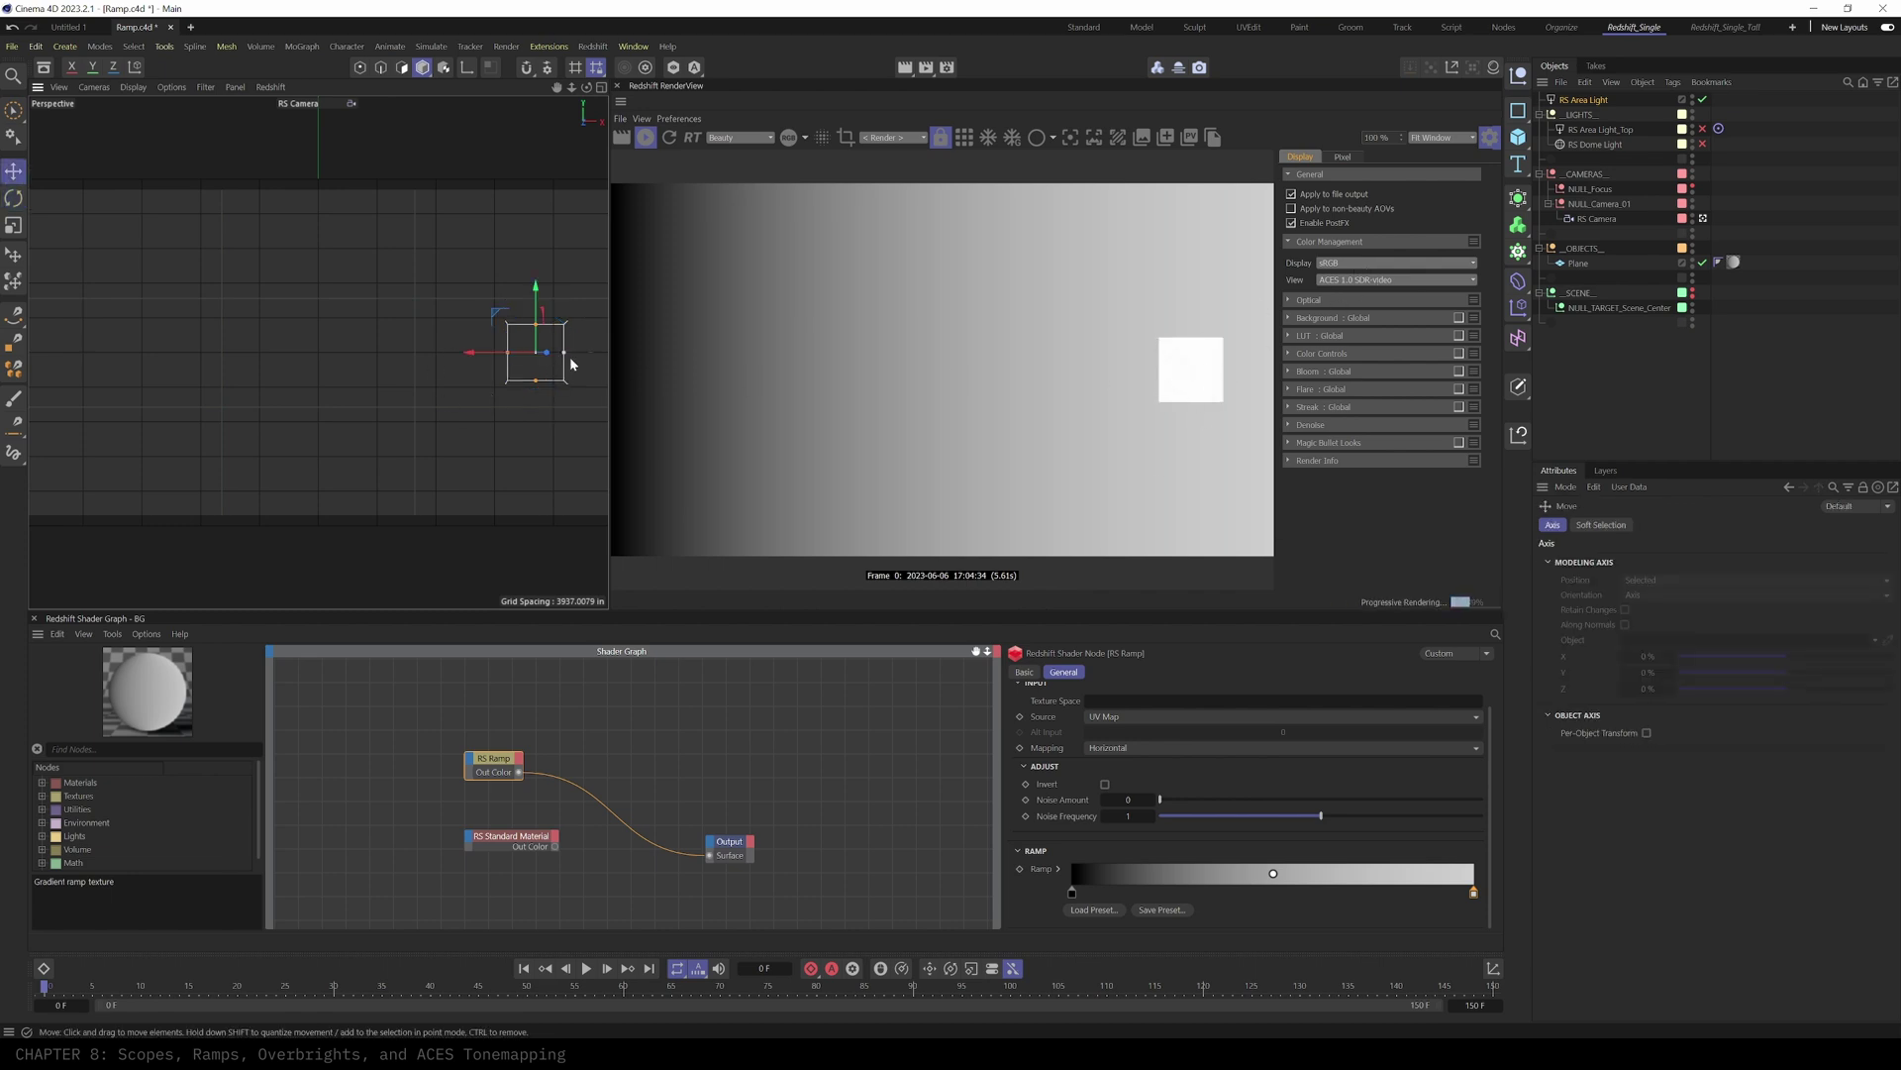
mouse_move(471, 352)
left_mouse_down()
mouse_move(502, 356)
mouse_move(466, 354)
left_mouse_up()
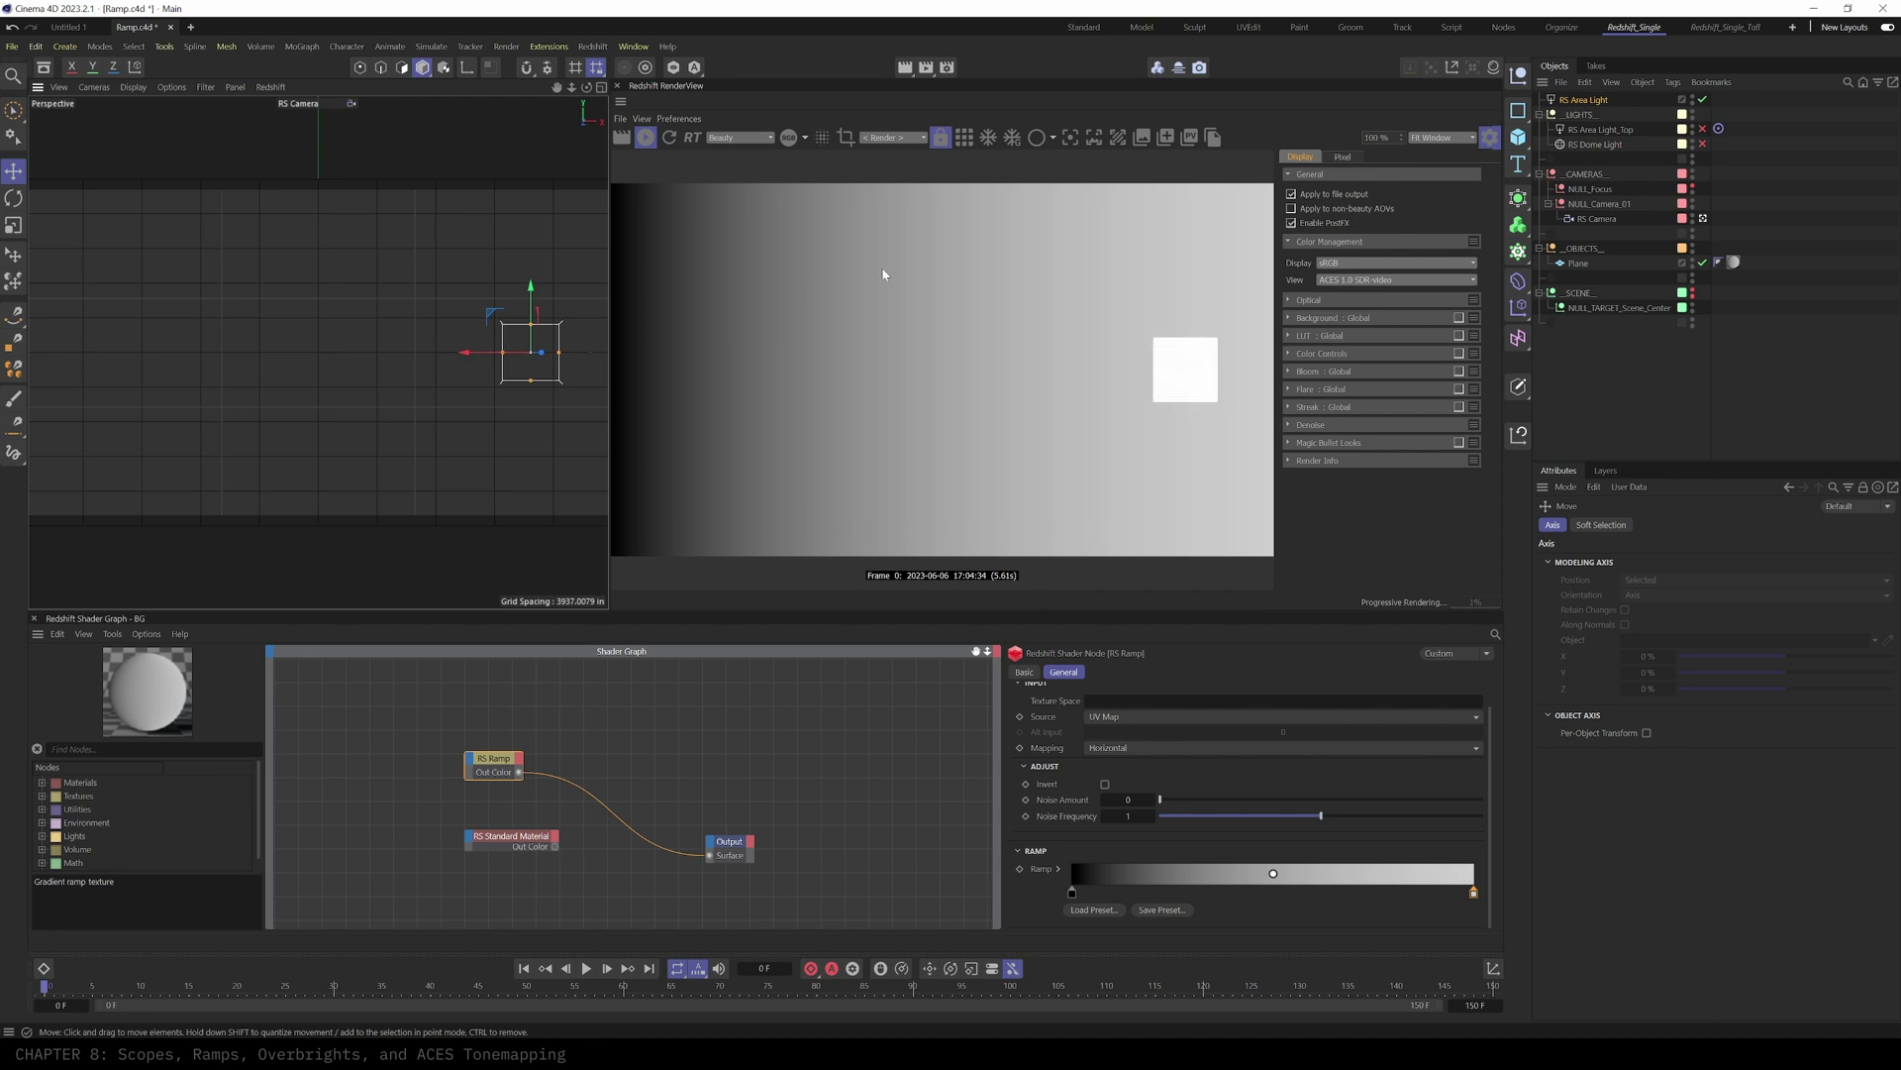
- Set the Redshift view to Raw to inspect pixel values of the ramp and light, and delete the area light
left_click(1349, 282)
left_click(1336, 317)
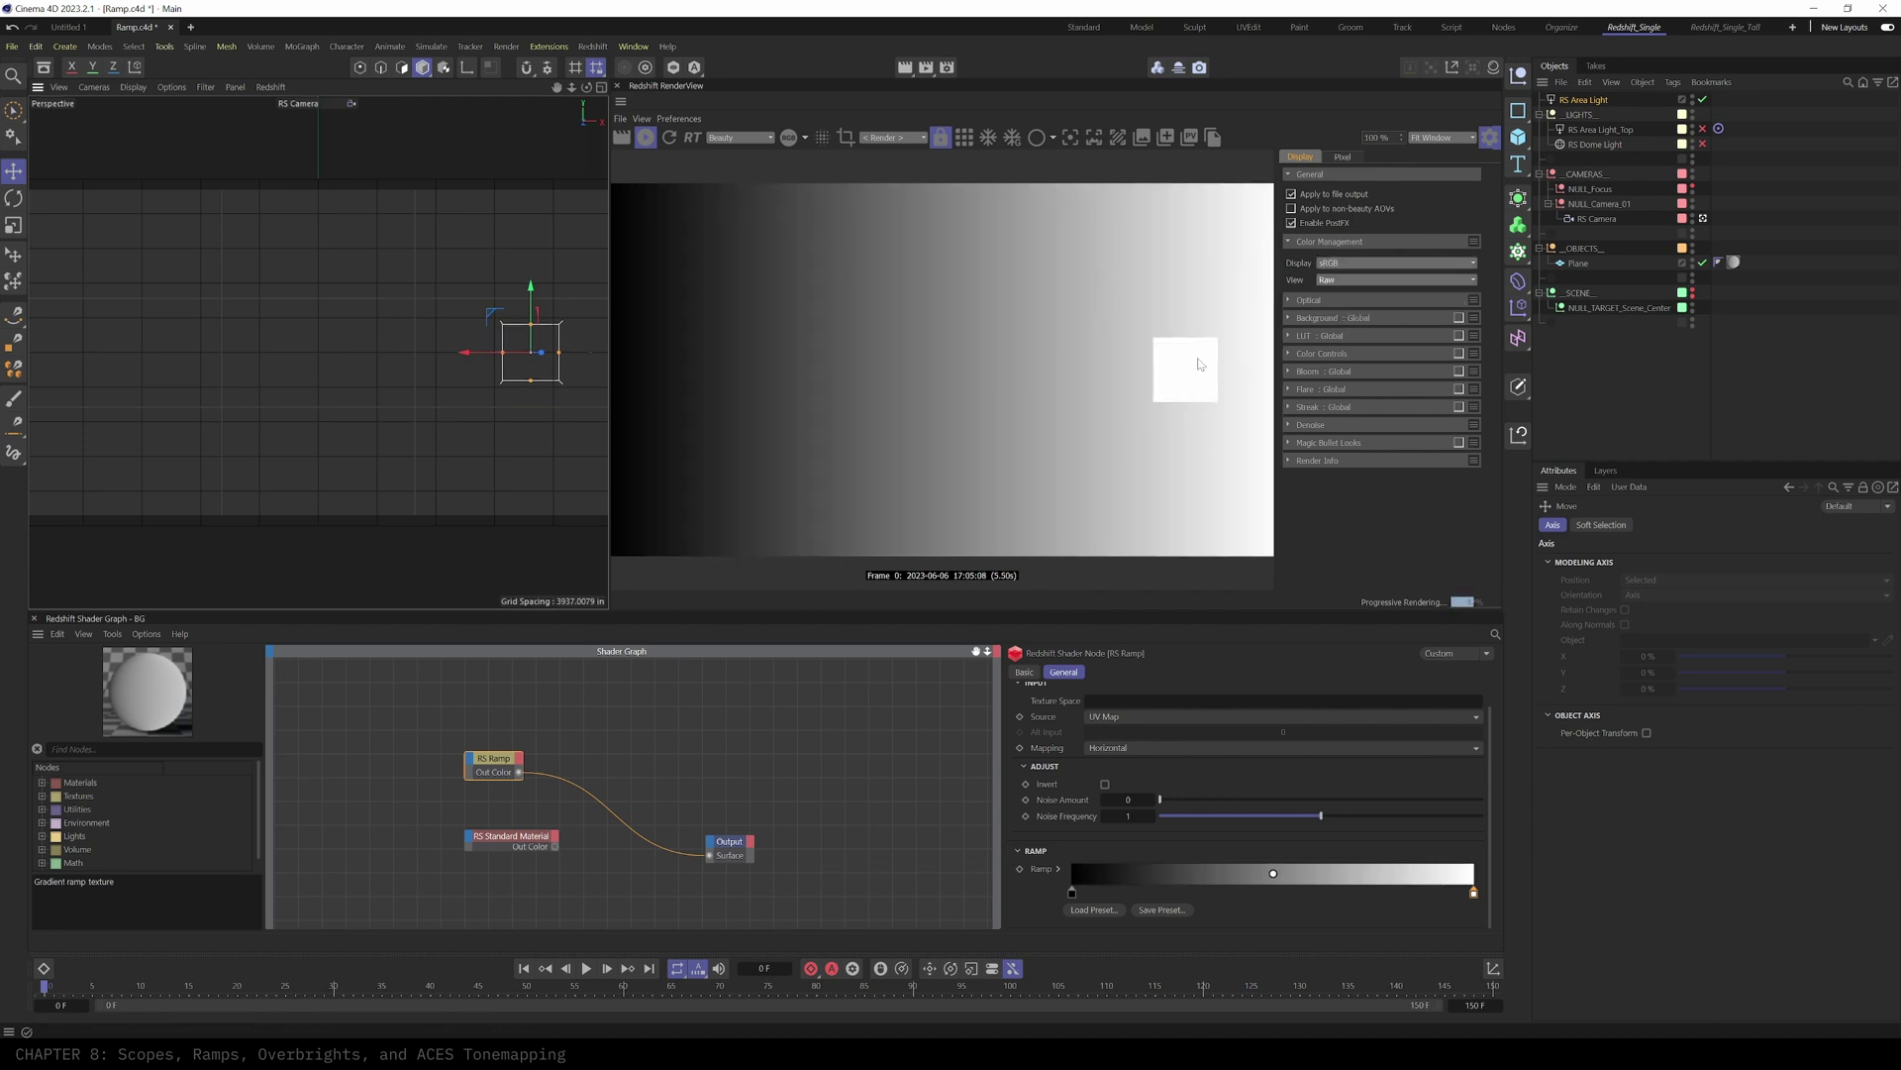
left_click(1343, 157)
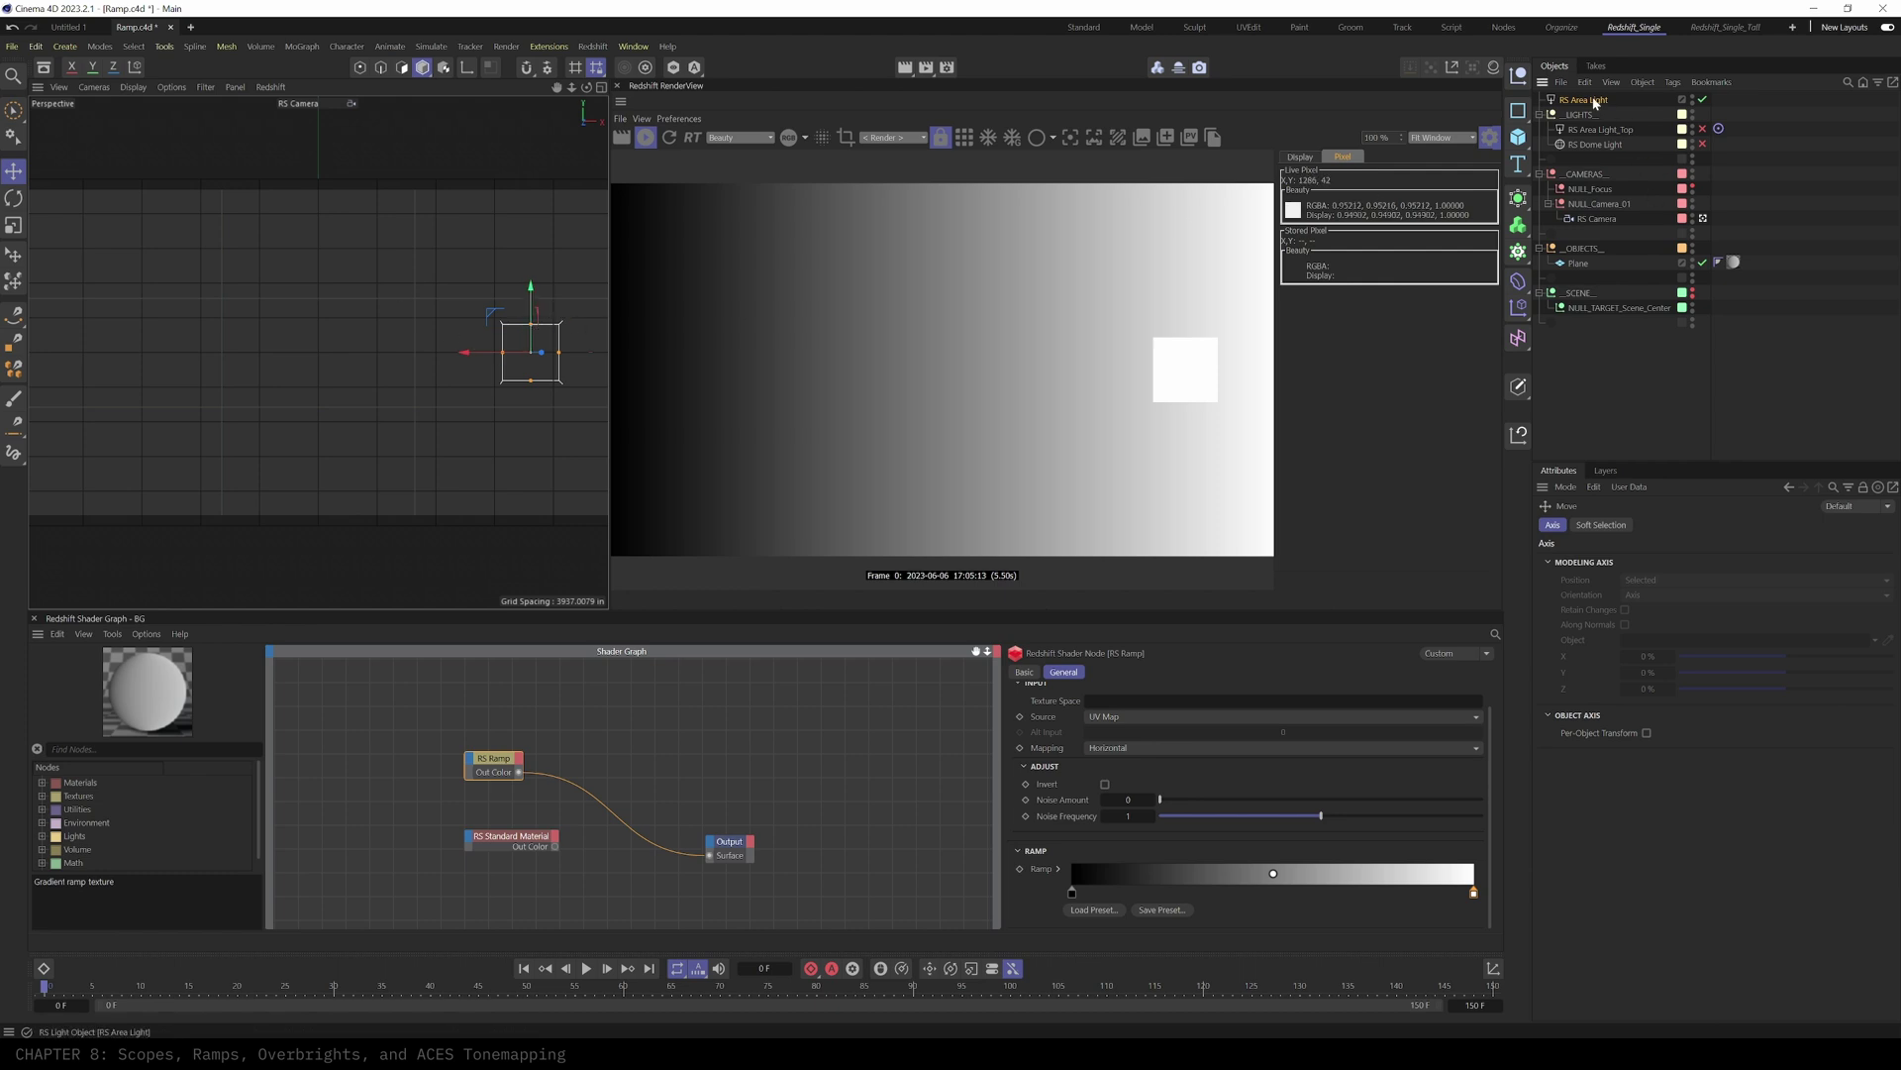
key("Delete")
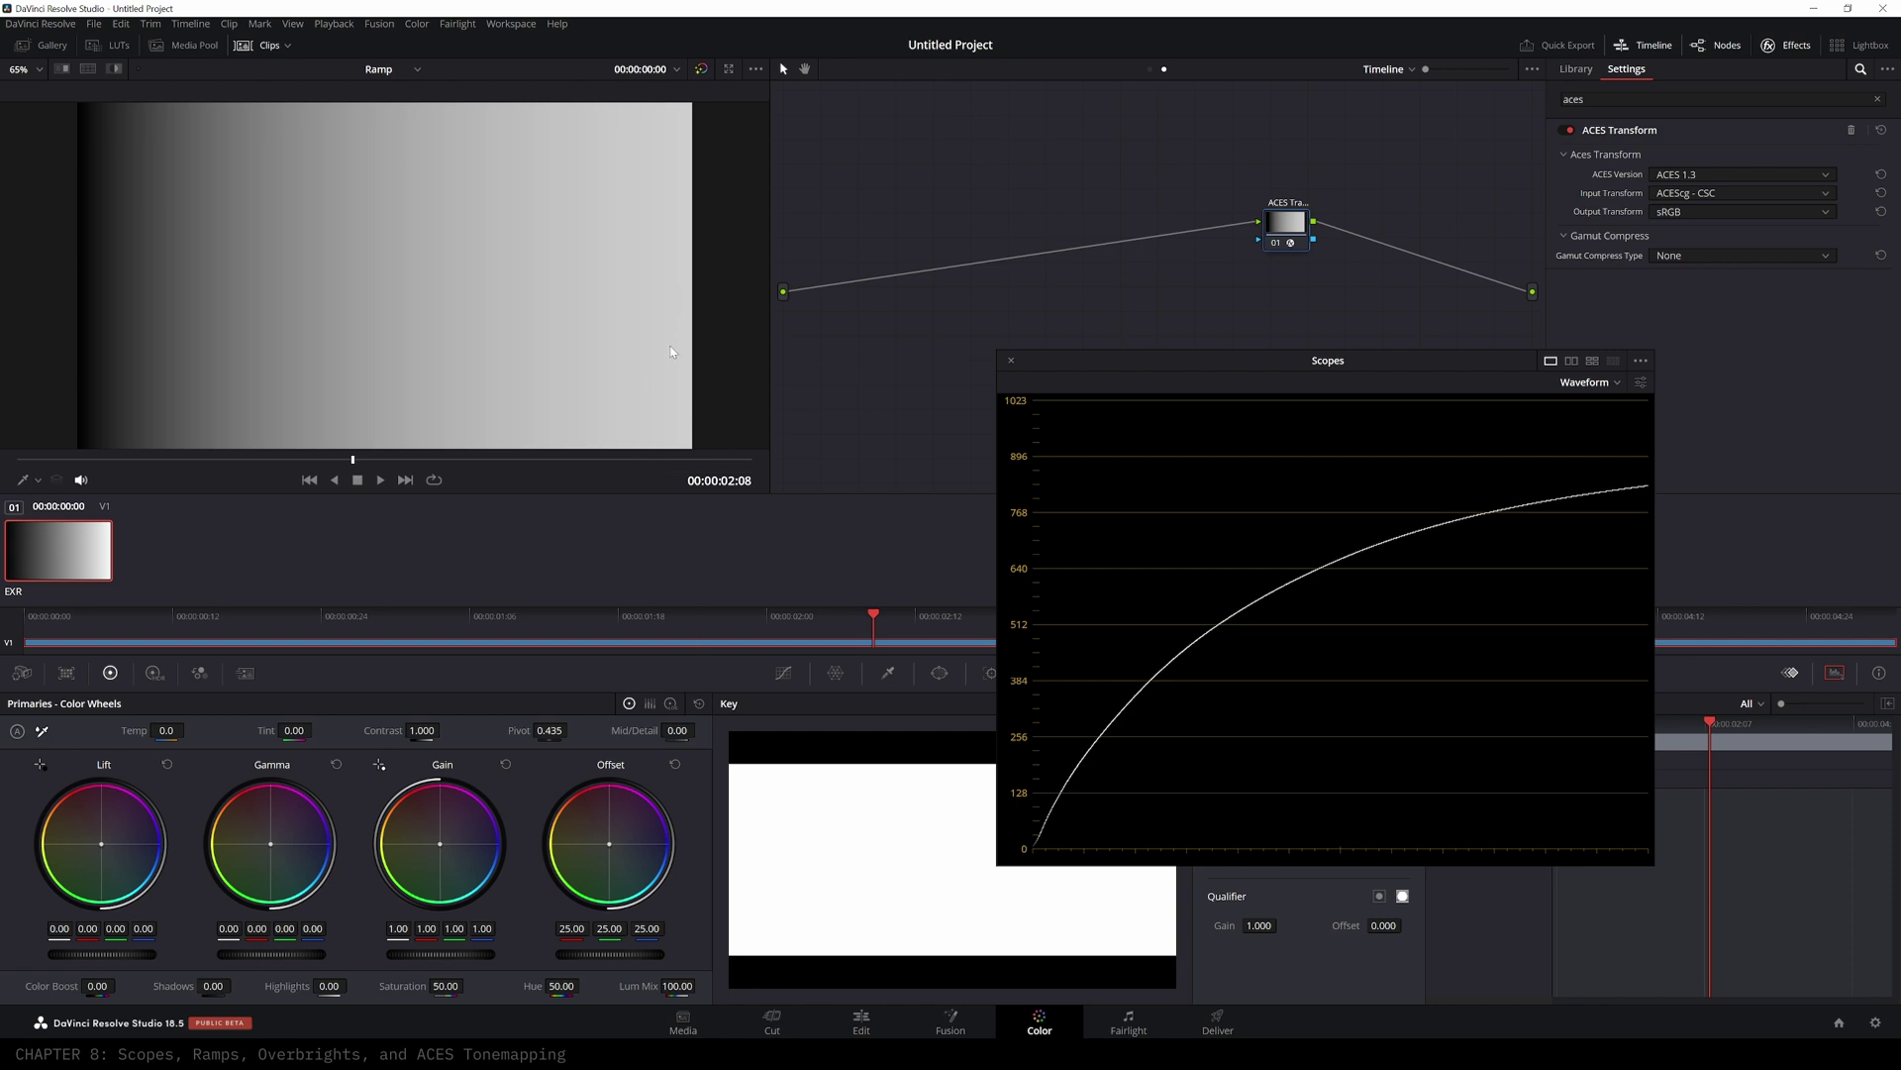
- Back in DaVinci Resolve, turn the ACES Transform node off and on to recheck the ramp's highlight rolloff, and shift the node aside
key("ctrl+d")
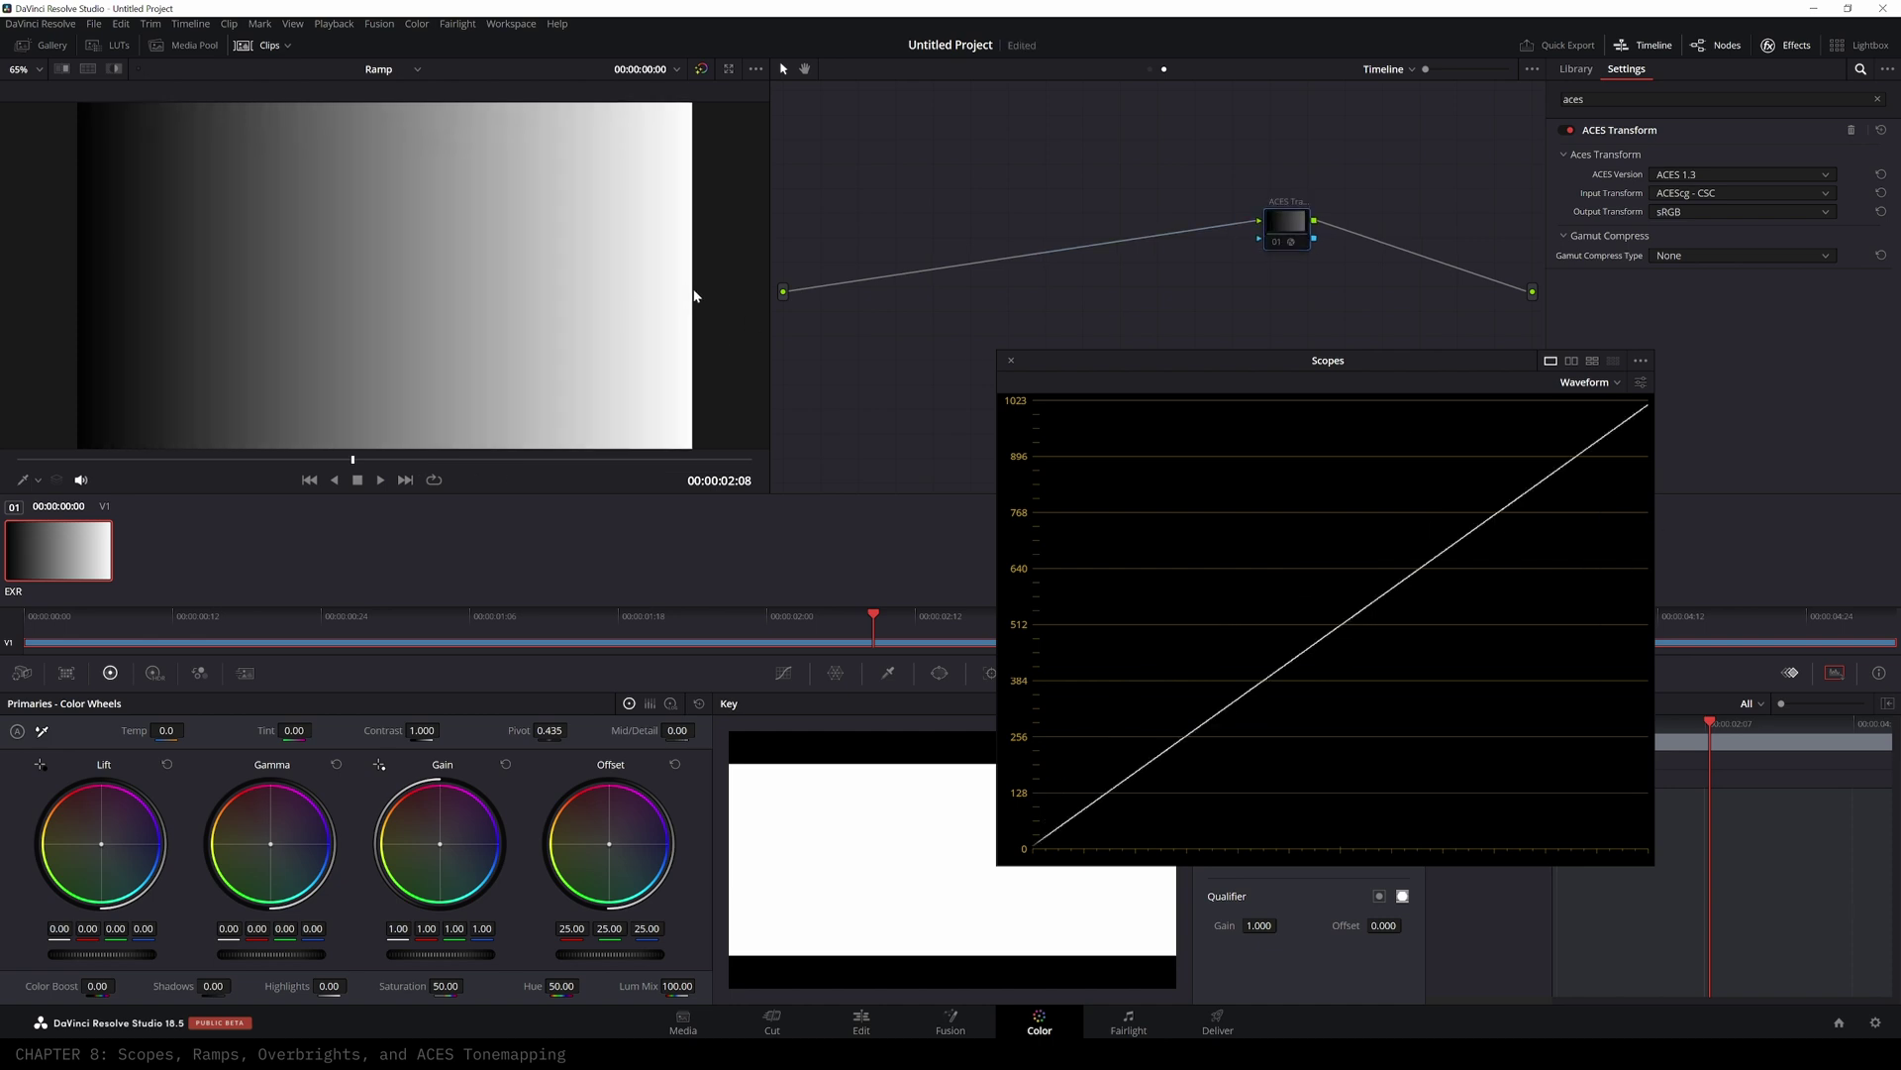
key("ctrl+d")
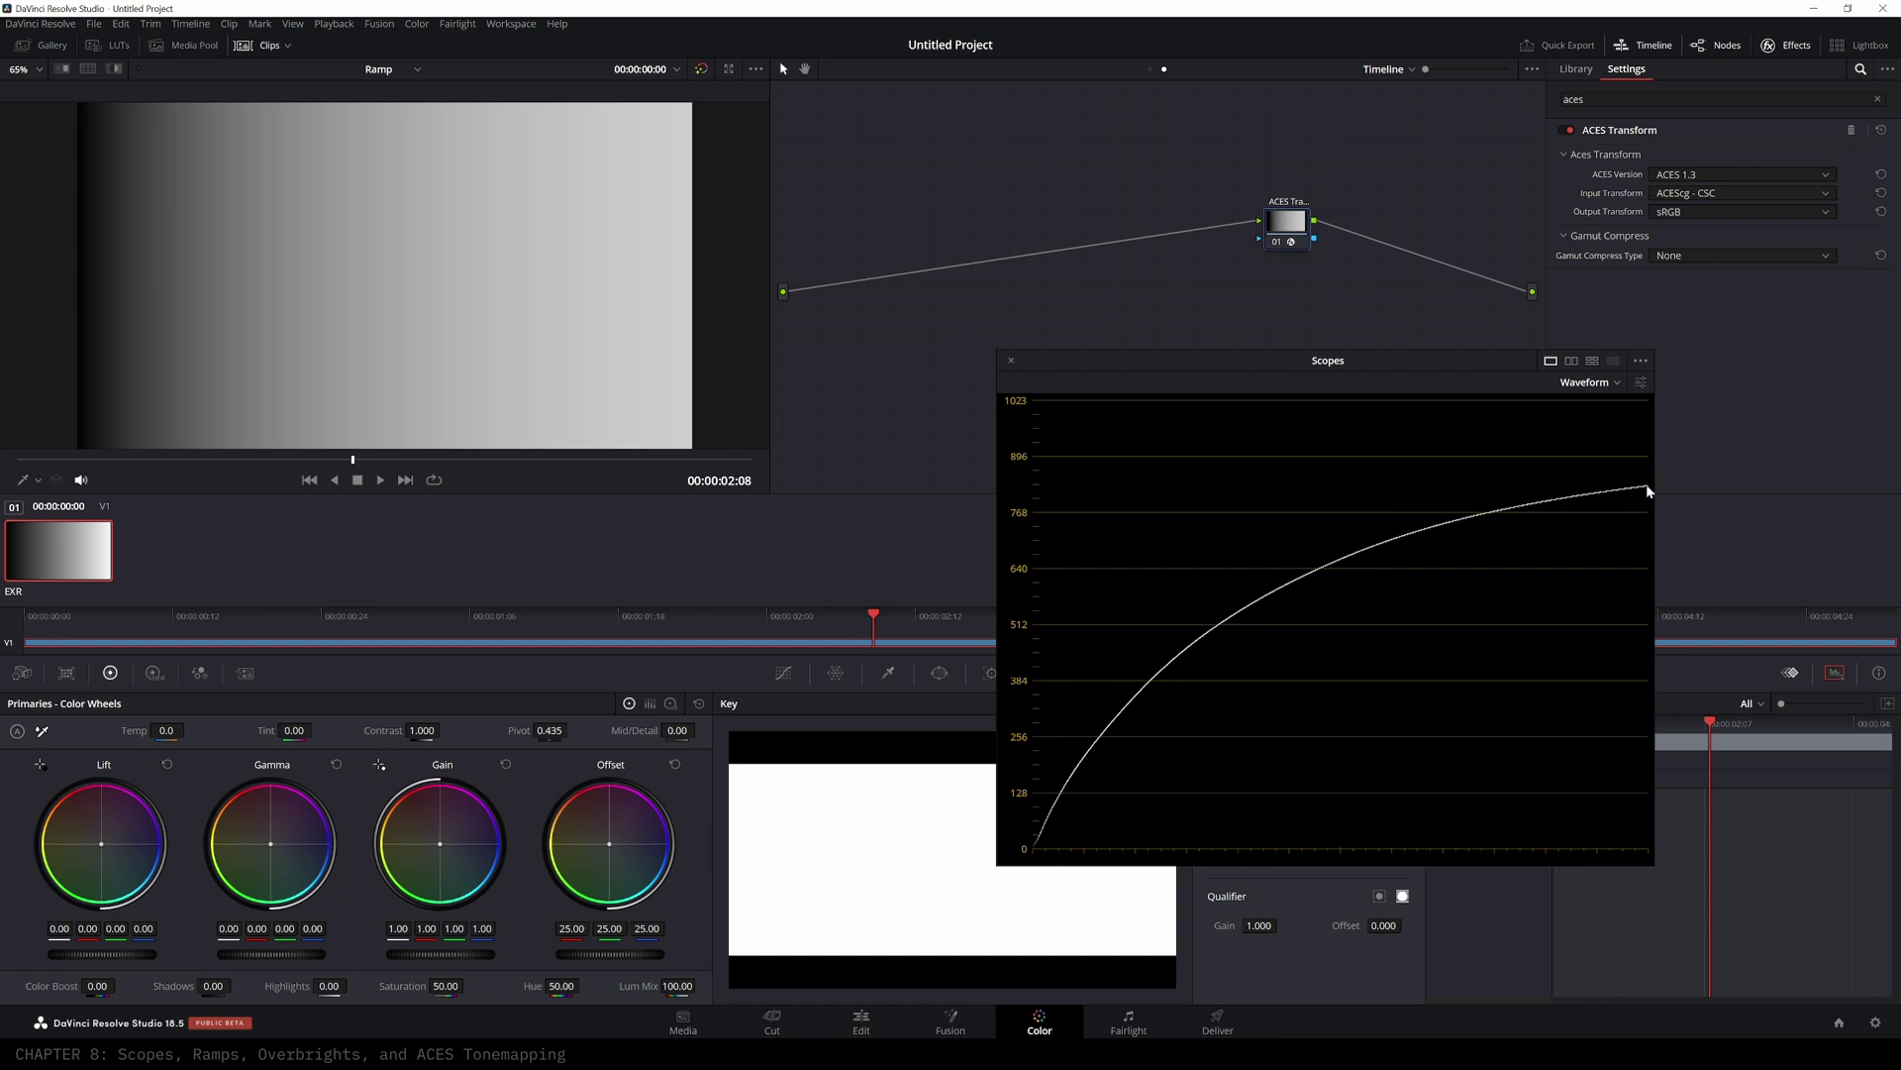
left_click_drag(1289, 227, 1369, 266)
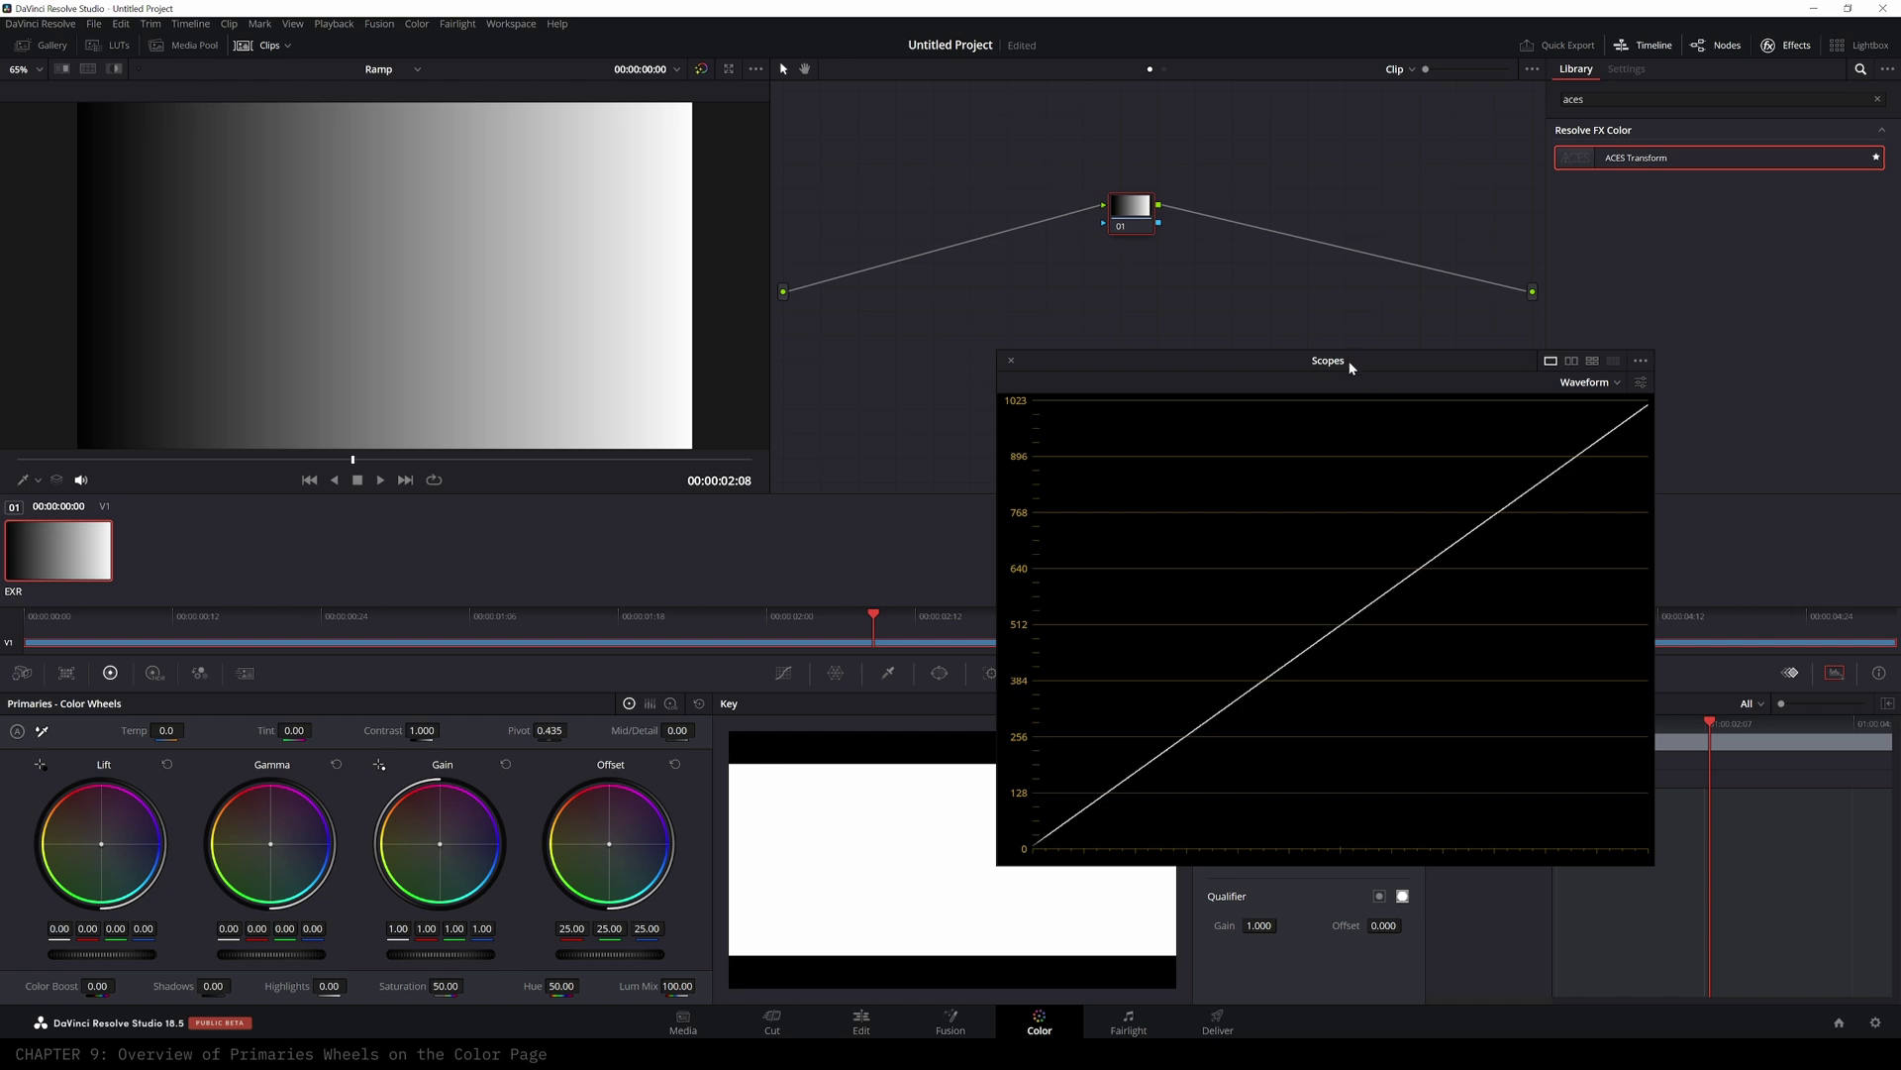
- Move the scopes beside the color wheels, look through the High Dynamic Range wheel zones, and return to the Primaries color wheels
left_click_drag(1350, 366, 1136, 481)
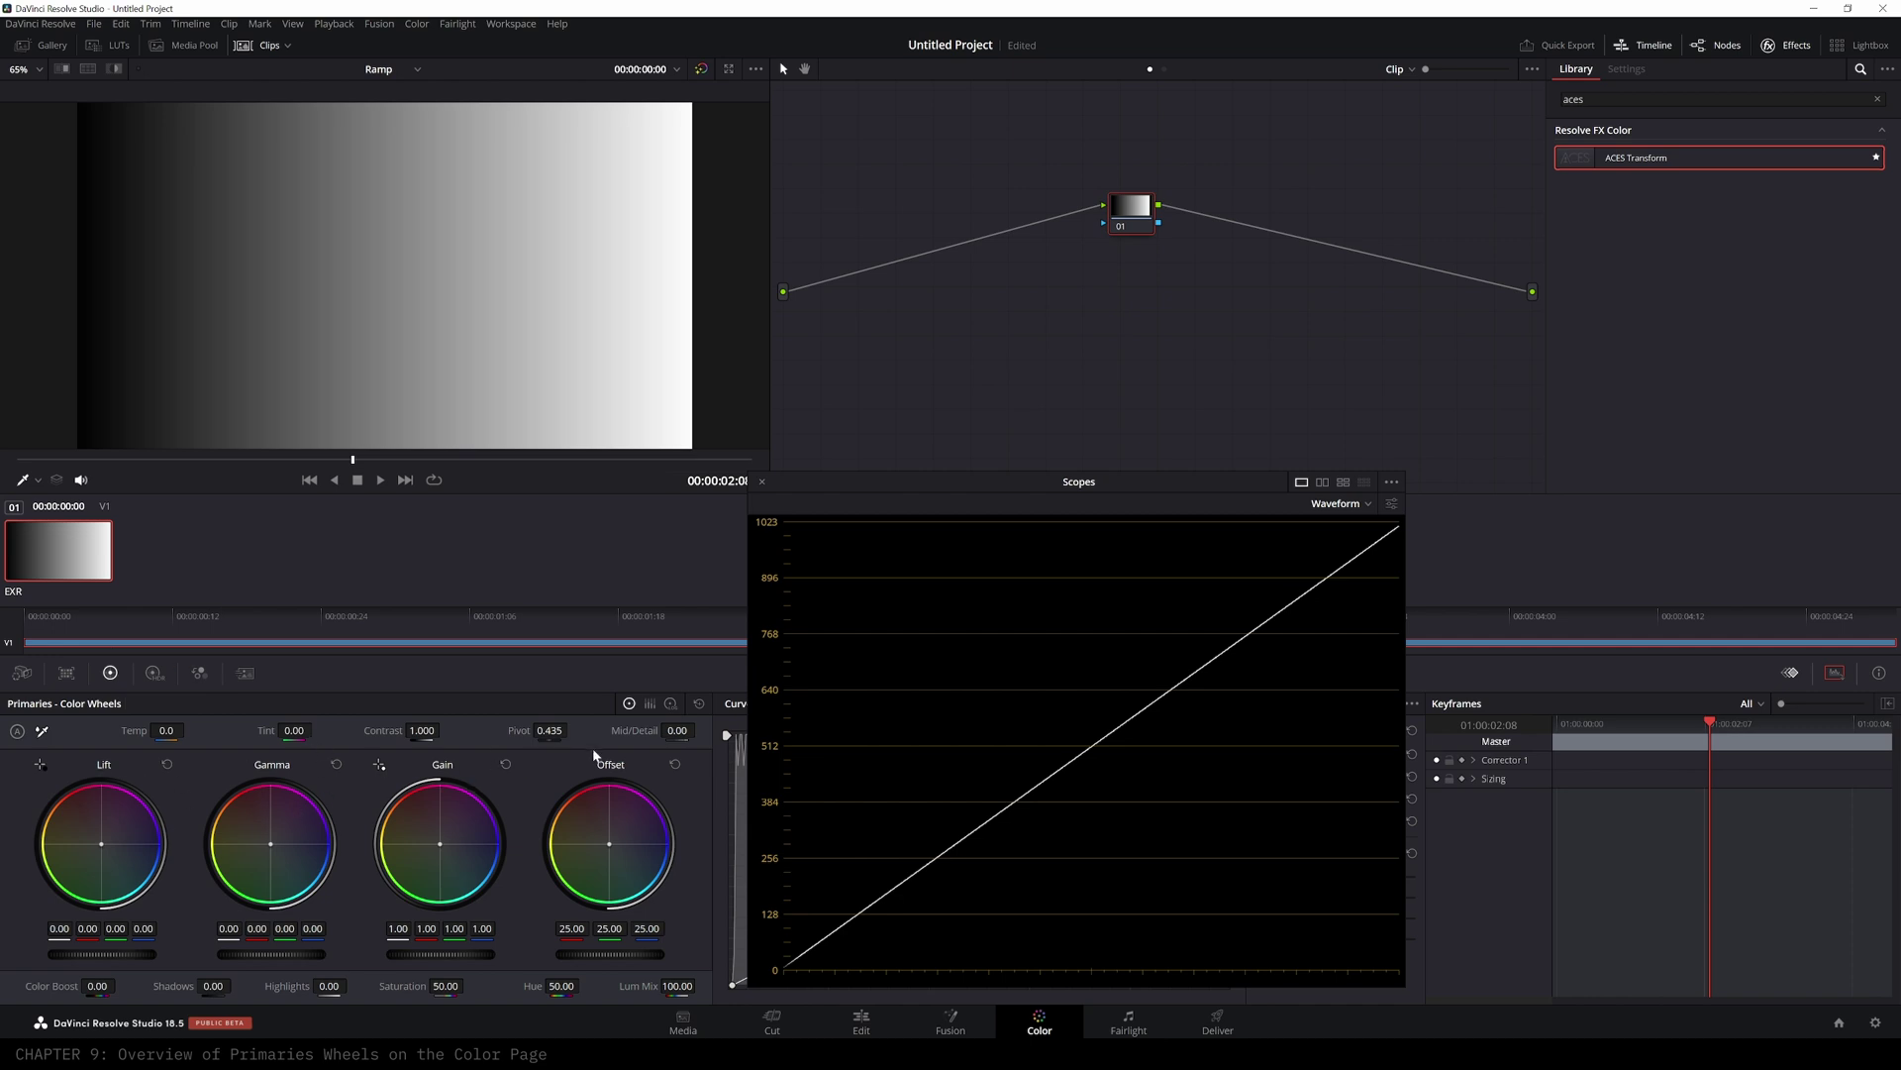
left_click(155, 677)
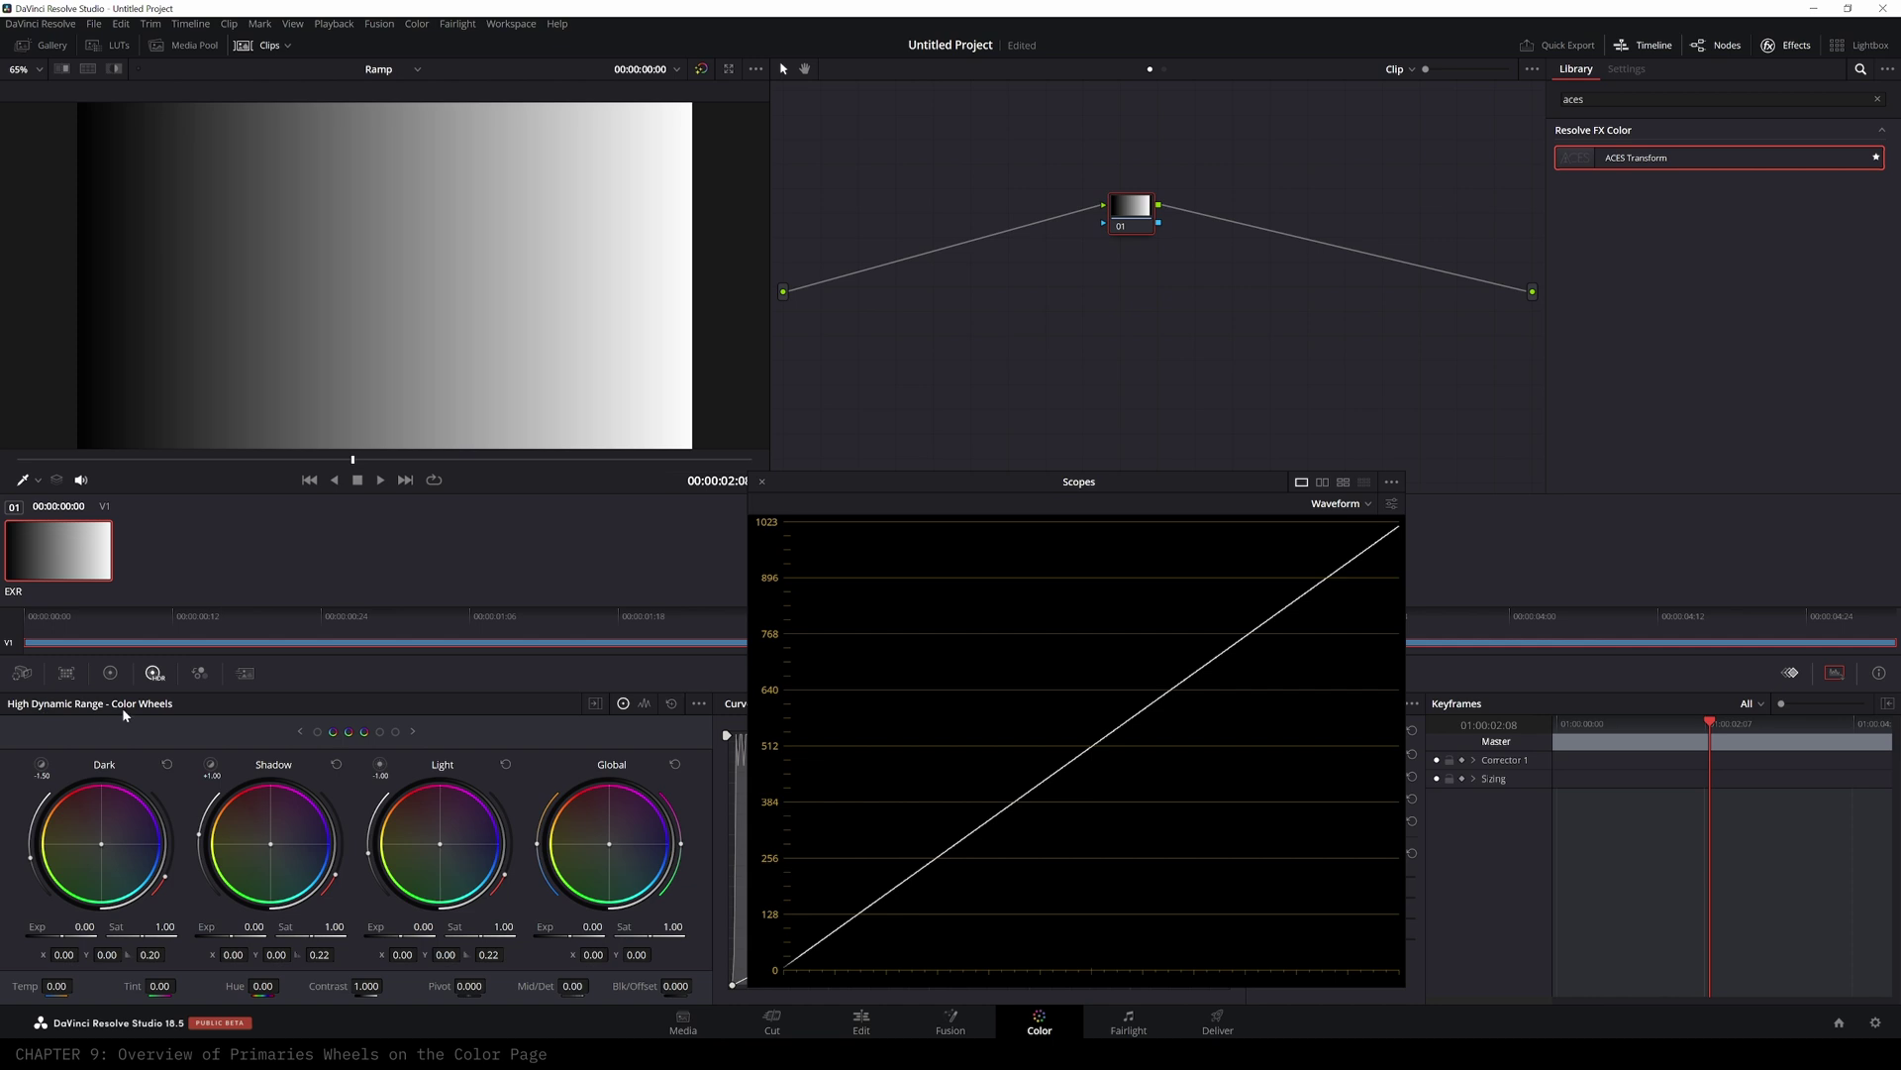
left_click(318, 733)
left_click(364, 733)
left_click(380, 733)
left_click(396, 733)
left_click(318, 732)
left_click(381, 733)
left_click(397, 733)
left_click(129, 675)
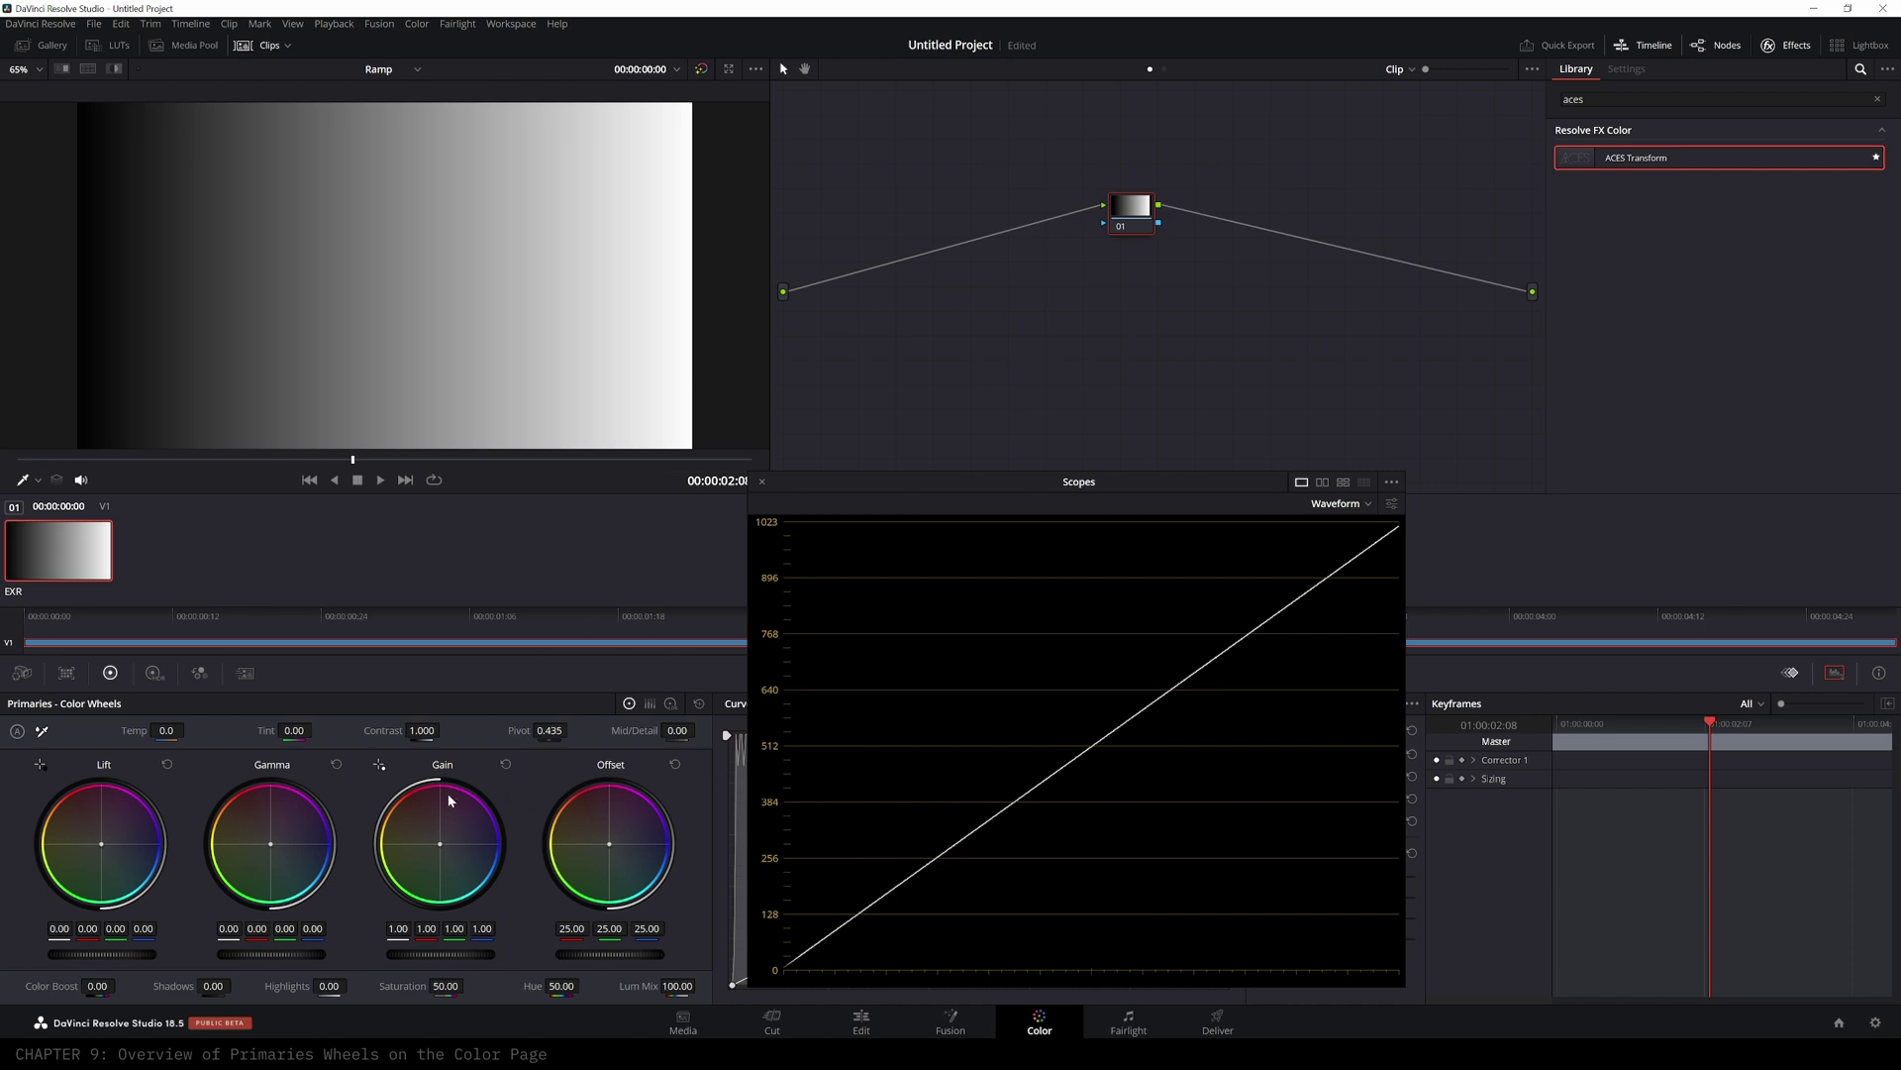
- Test the Offset wheel on the ramp at -22.40 and 0.30, and reset it
left_click_drag(610, 954, 555, 956)
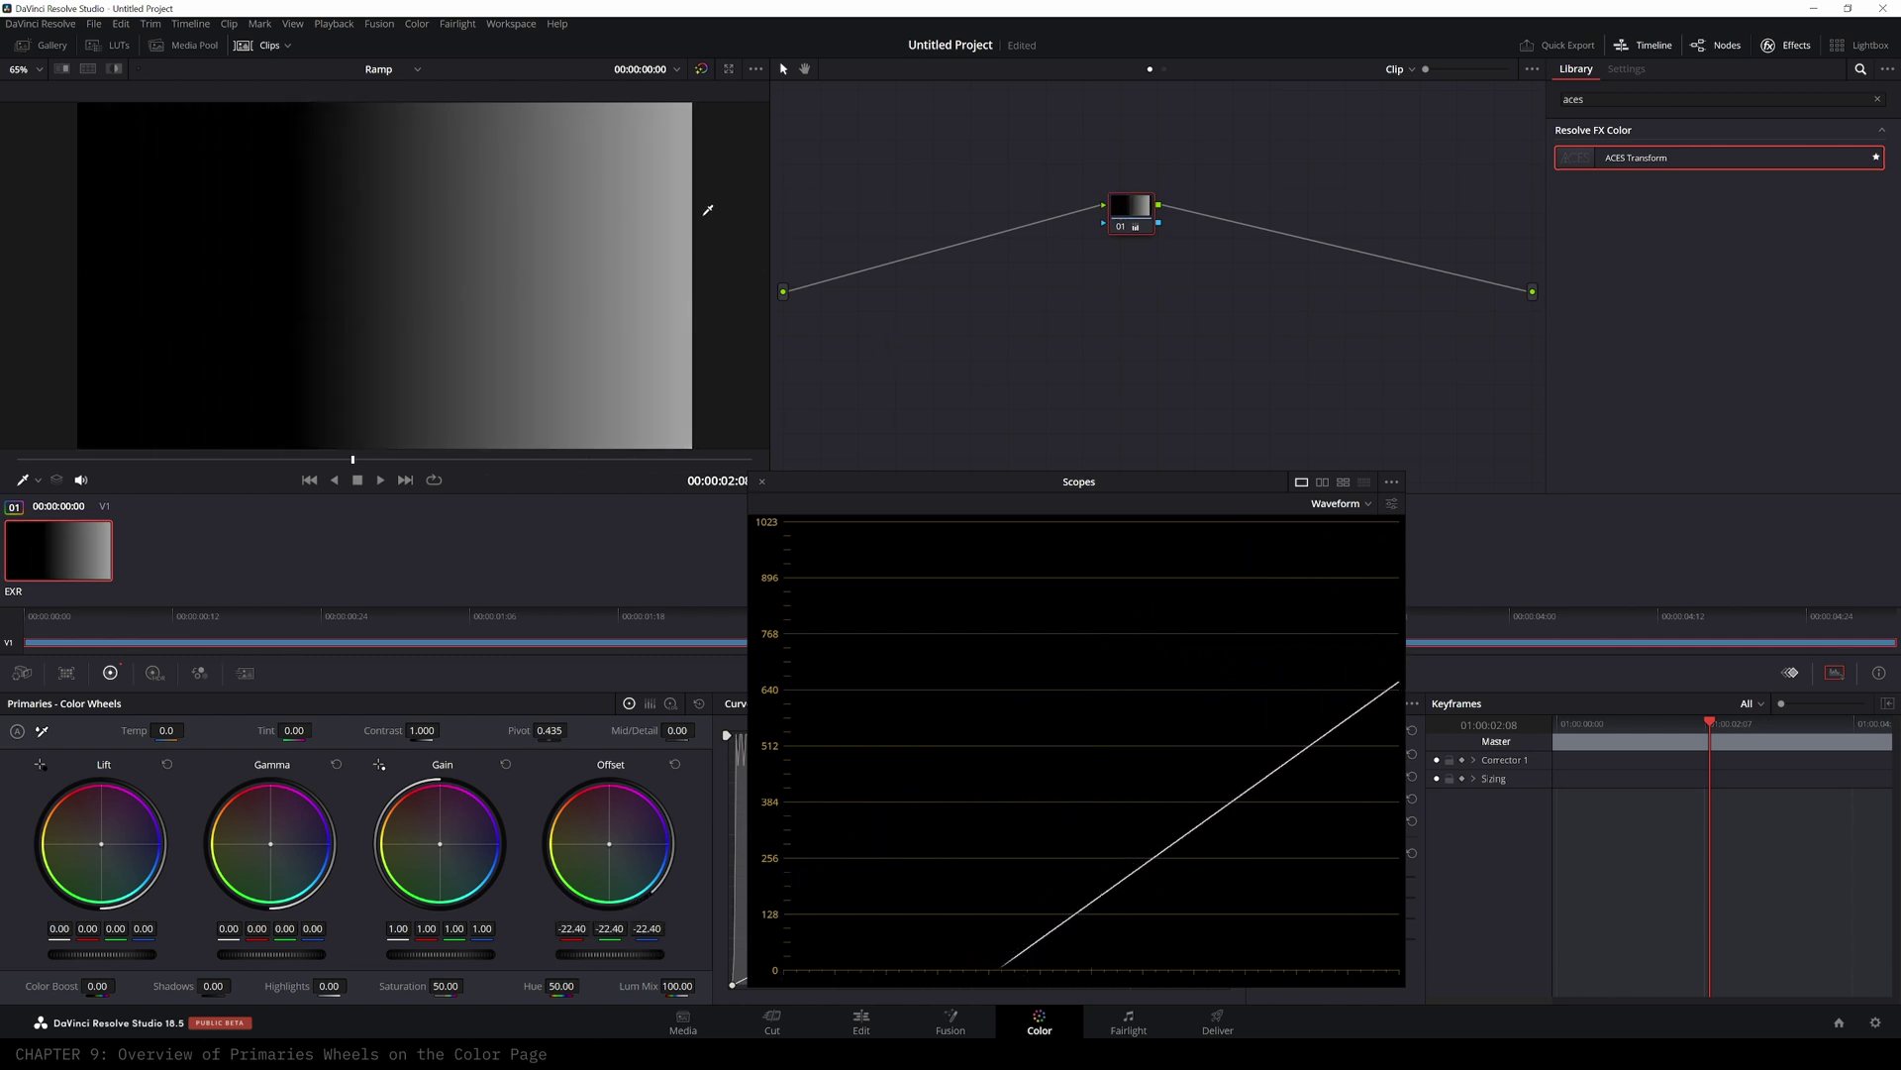
left_click_drag(642, 956, 696, 956)
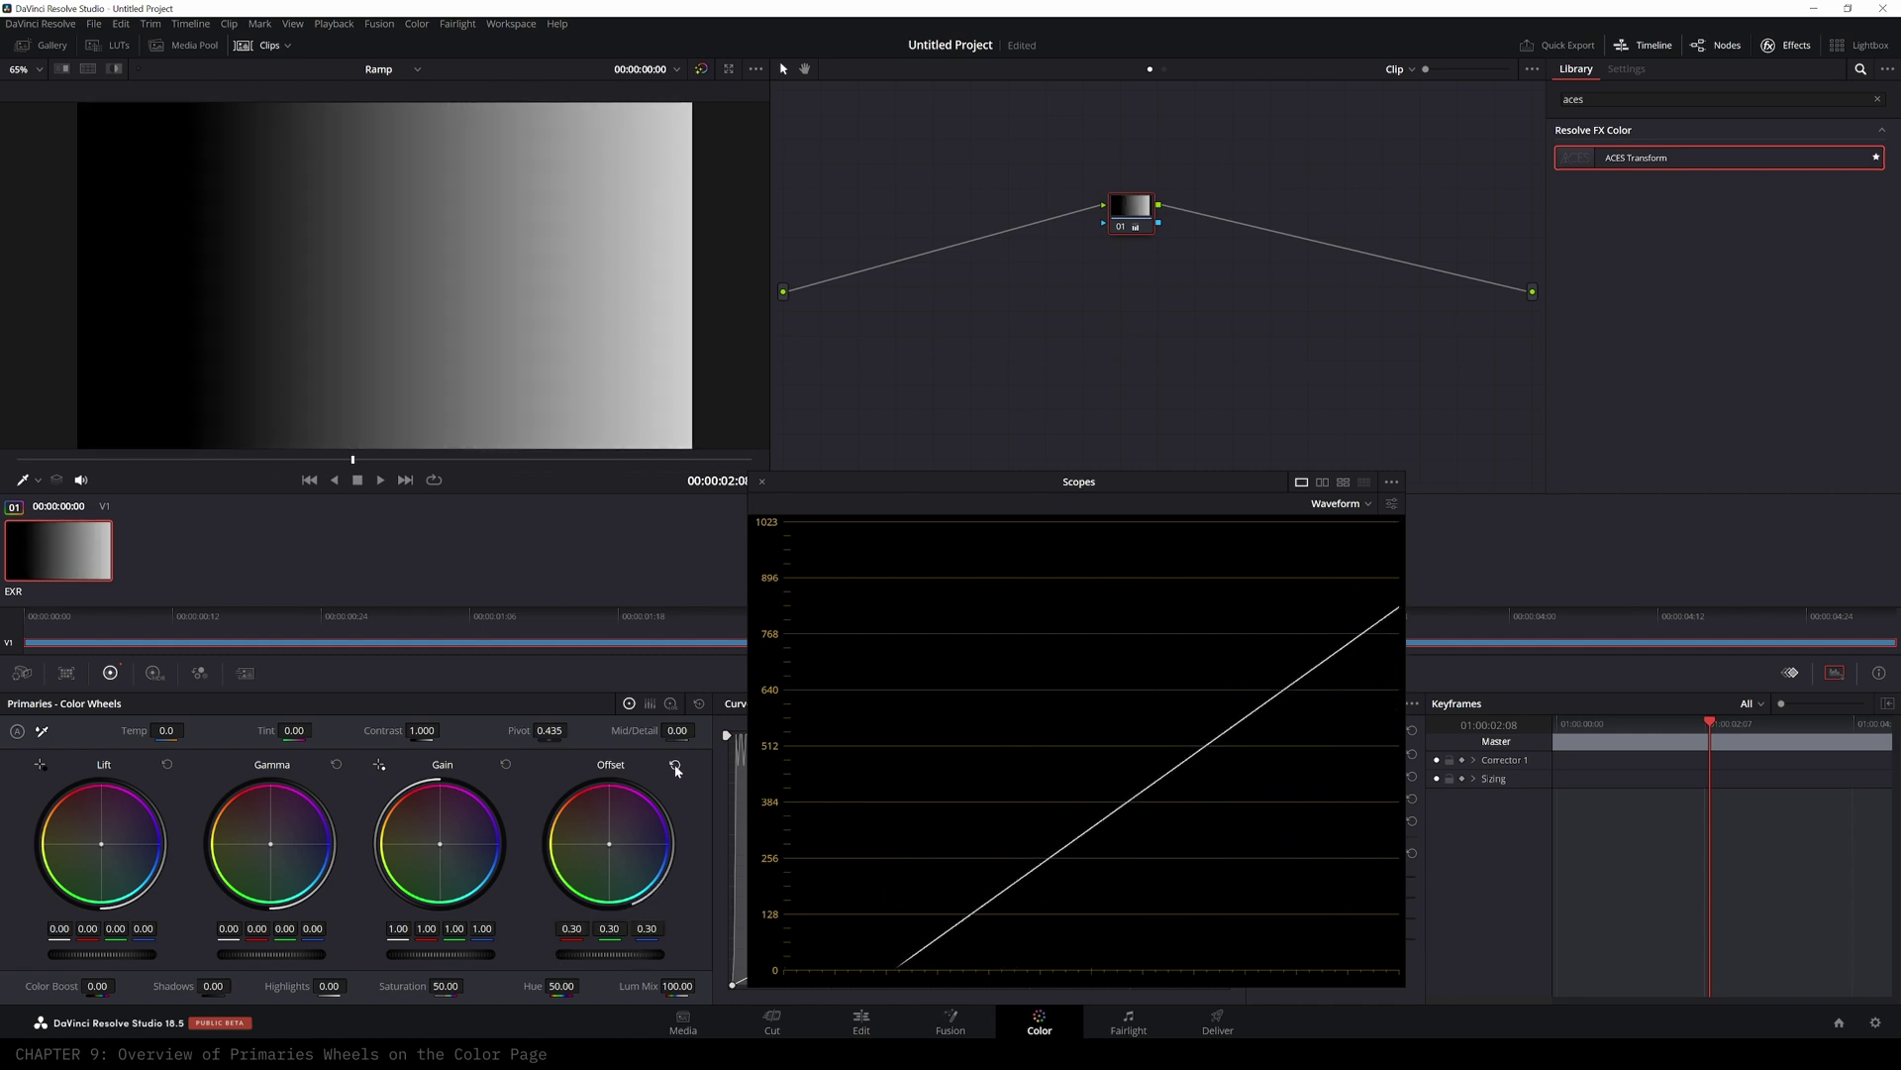
left_click(674, 766)
- Test the Gain wheel on the ramp at 1.20, 1.06, 1.74, 2.03 and 0.50, and reset it
mouse_move(466, 955)
left_mouse_down()
mouse_move(415, 956)
mouse_move(487, 956)
left_mouse_up()
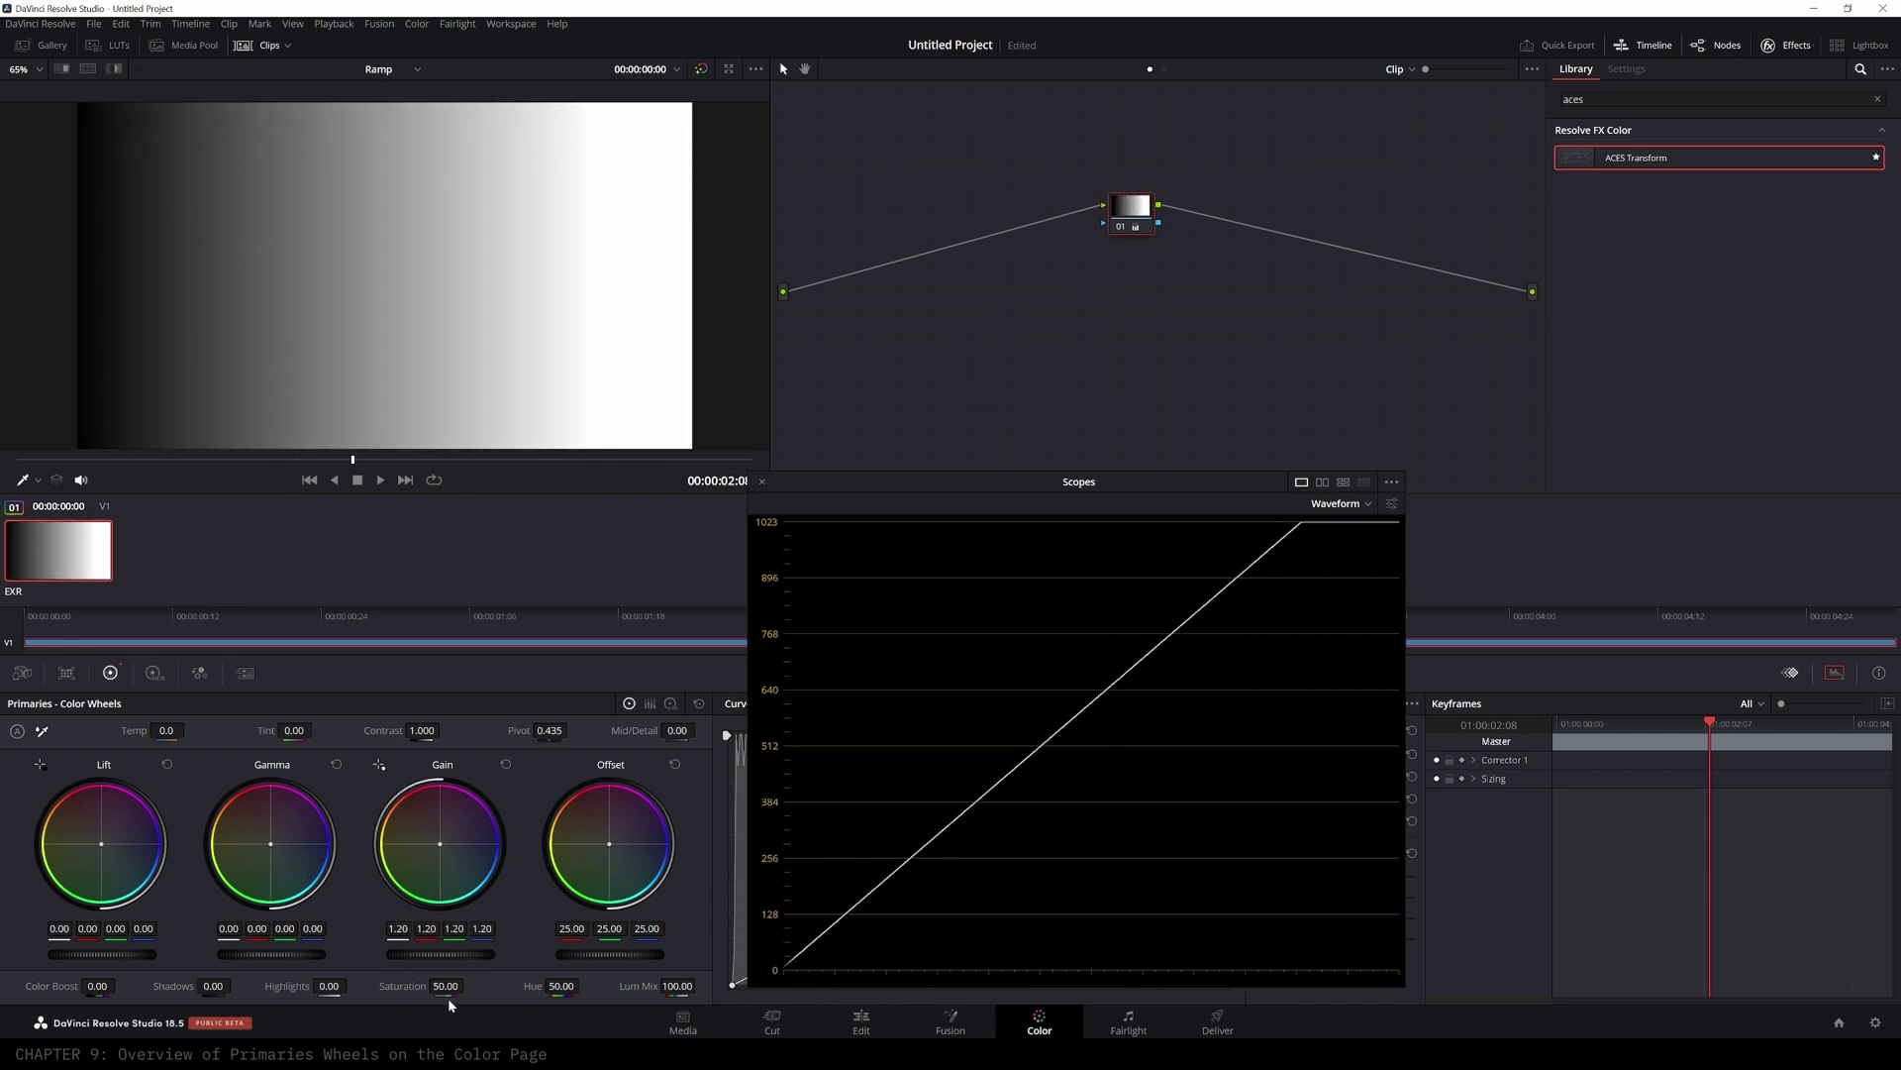
mouse_move(418, 956)
left_mouse_down()
mouse_move(299, 956)
mouse_move(404, 956)
left_mouse_up()
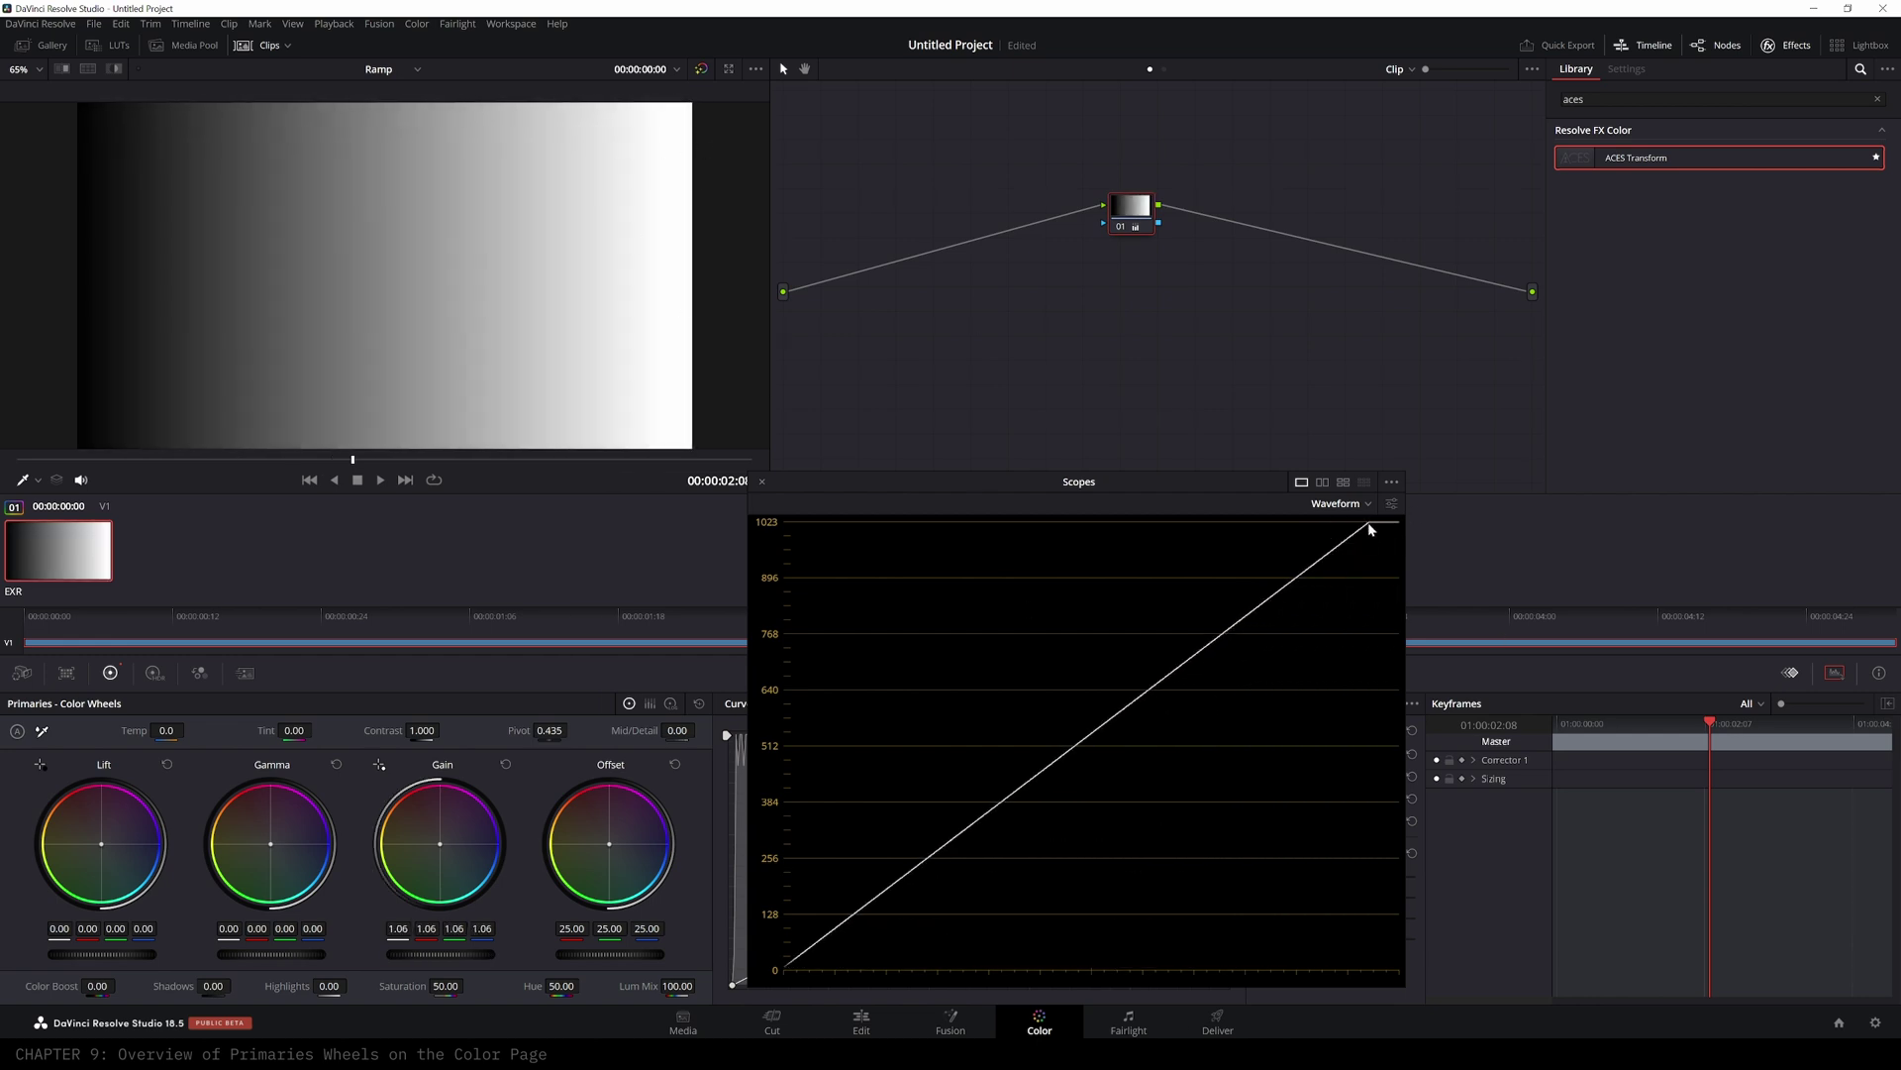
left_click_drag(464, 955, 531, 955)
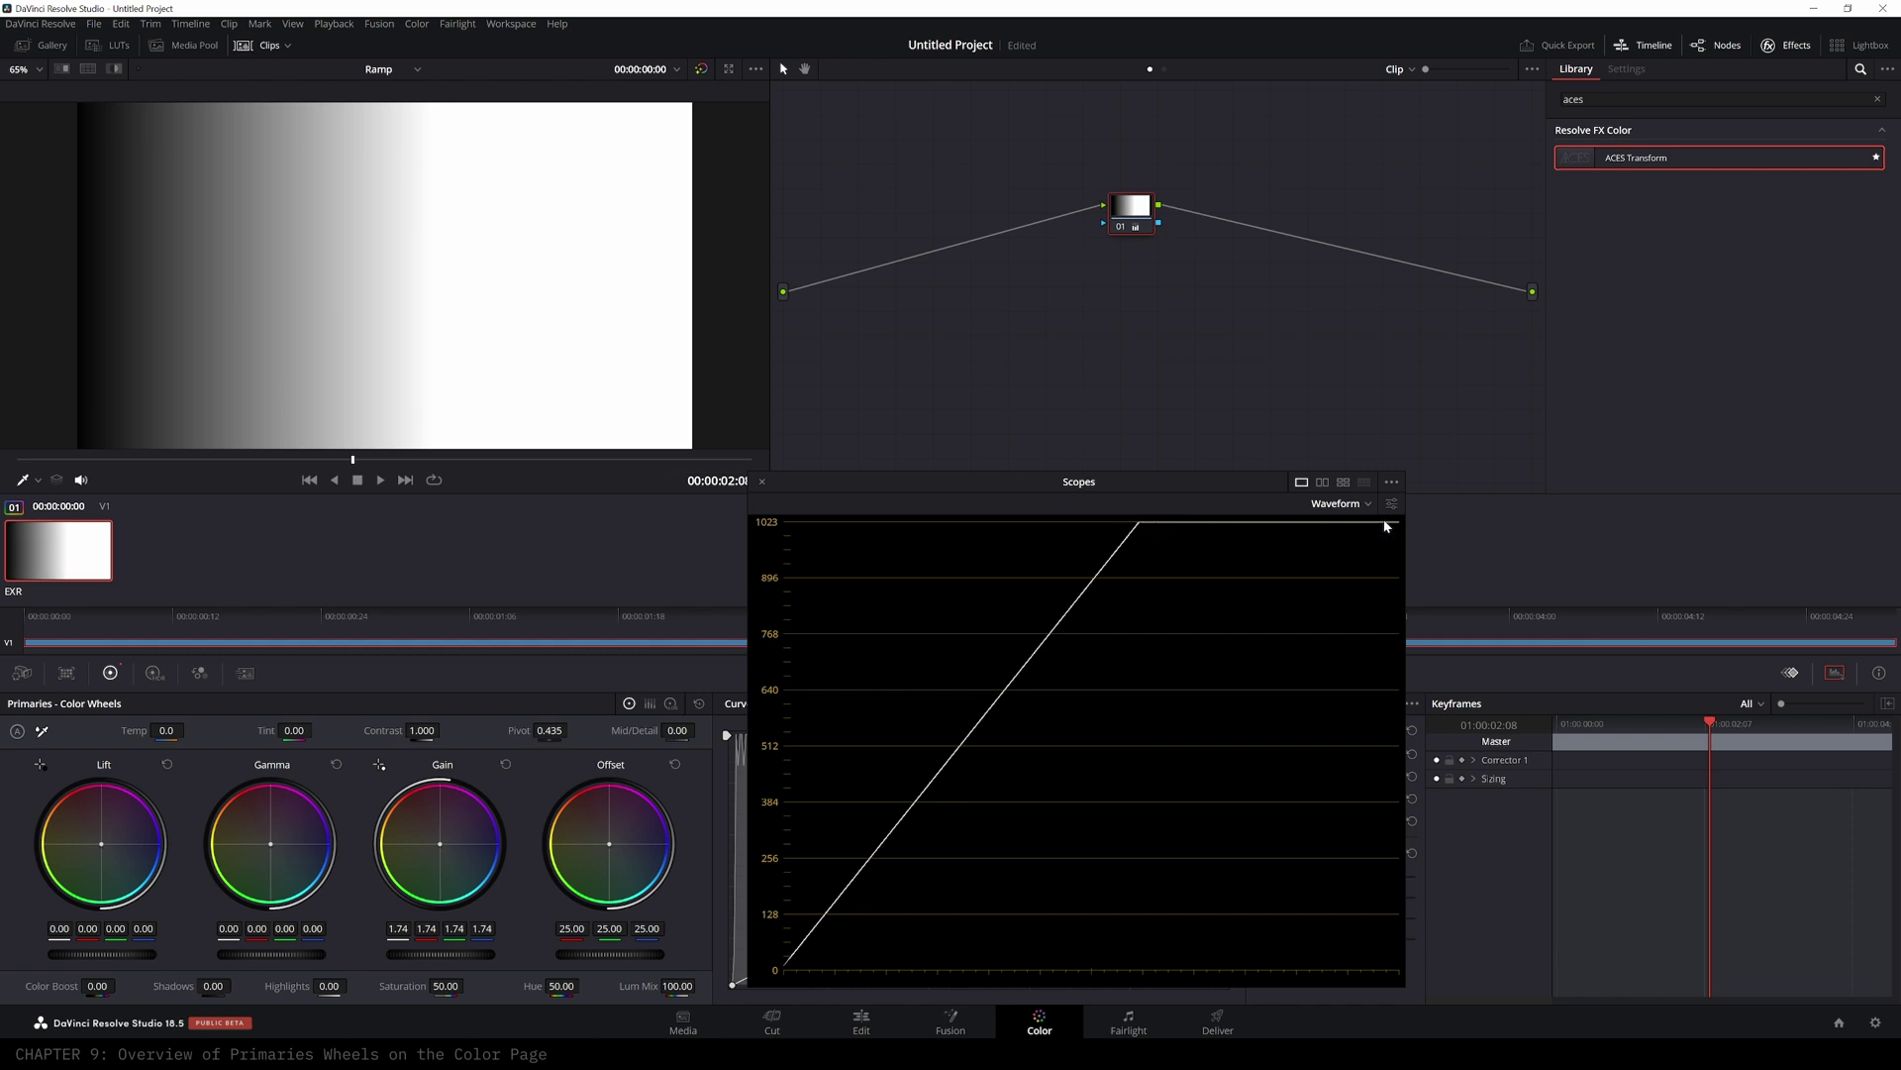
left_click_drag(459, 955, 487, 955)
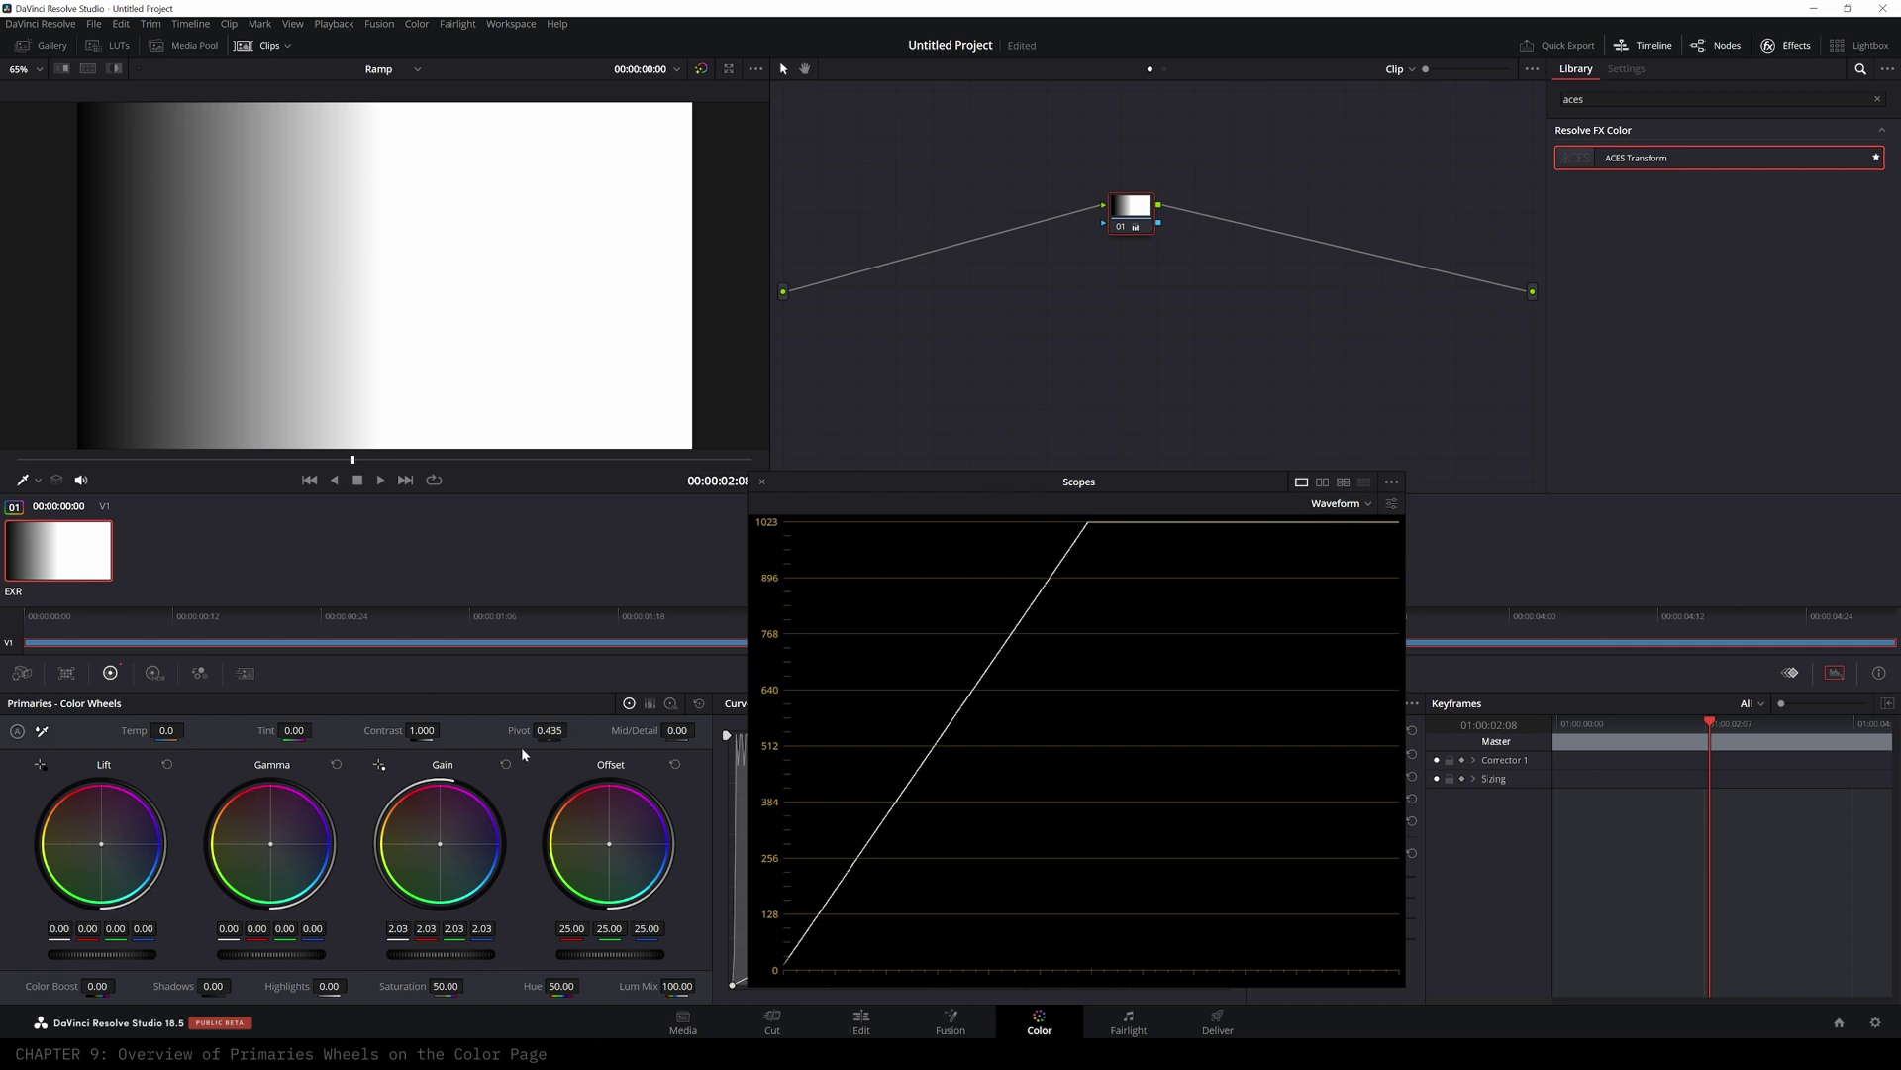
left_click_drag(463, 954, 312, 954)
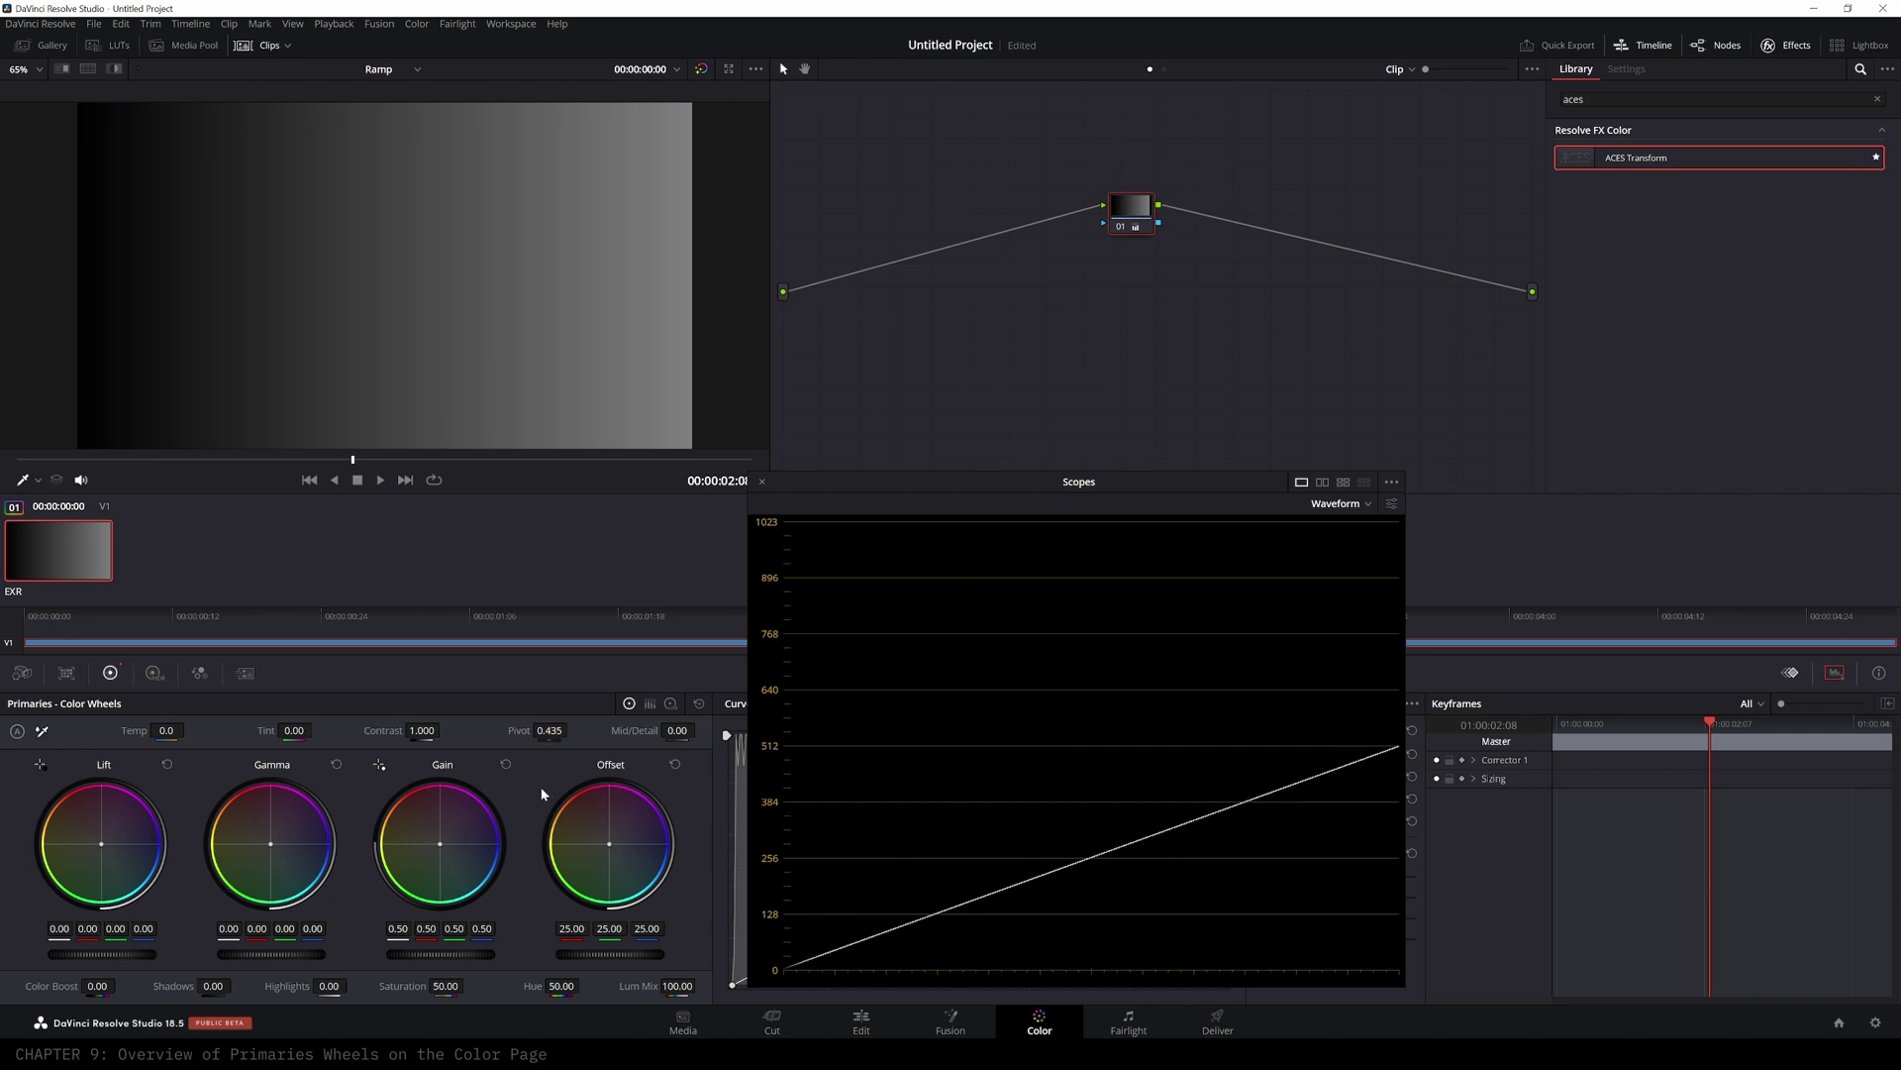
left_click(506, 764)
- Lower the Gamma wheel to about -0.11 to bend the ramp's midtones, and reset it
mouse_move(272, 954)
left_mouse_down()
mouse_move(224, 953)
mouse_move(327, 954)
mouse_move(256, 954)
left_mouse_up()
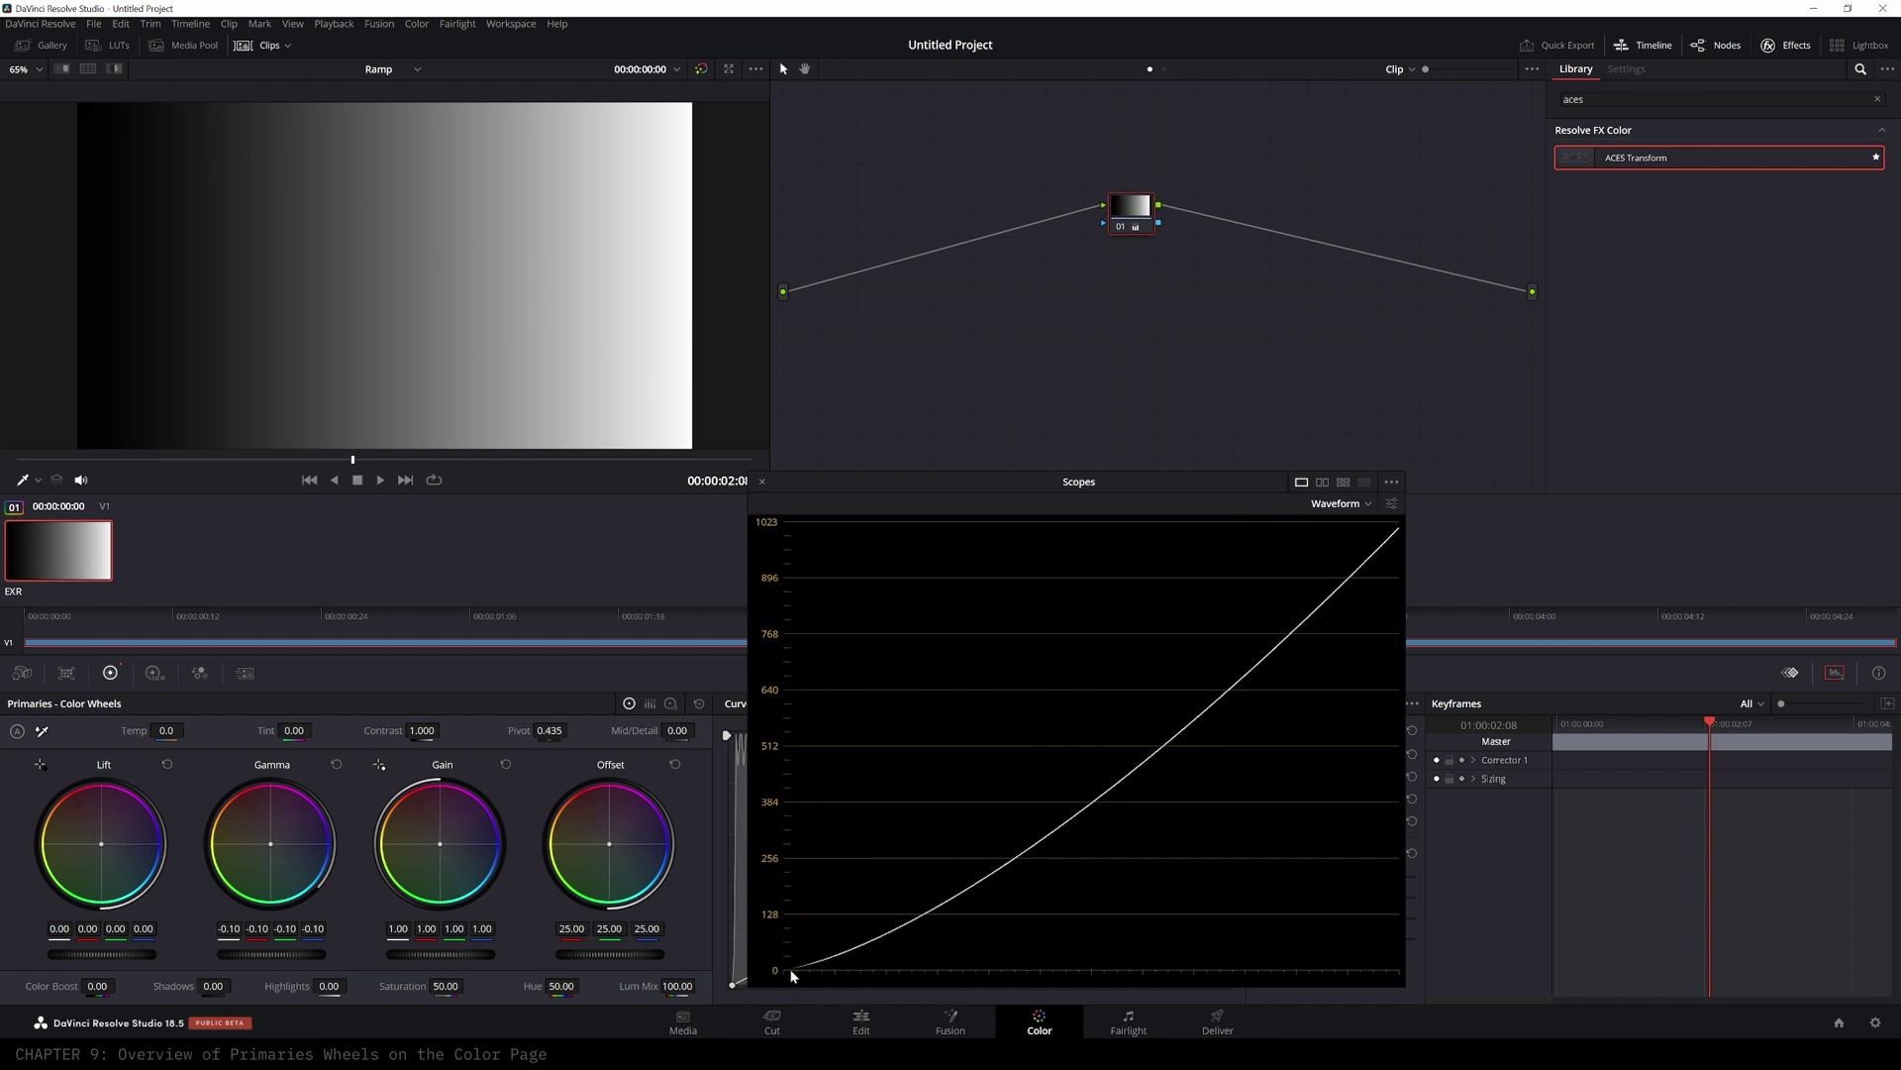
left_click_drag(256, 953, 256, 953)
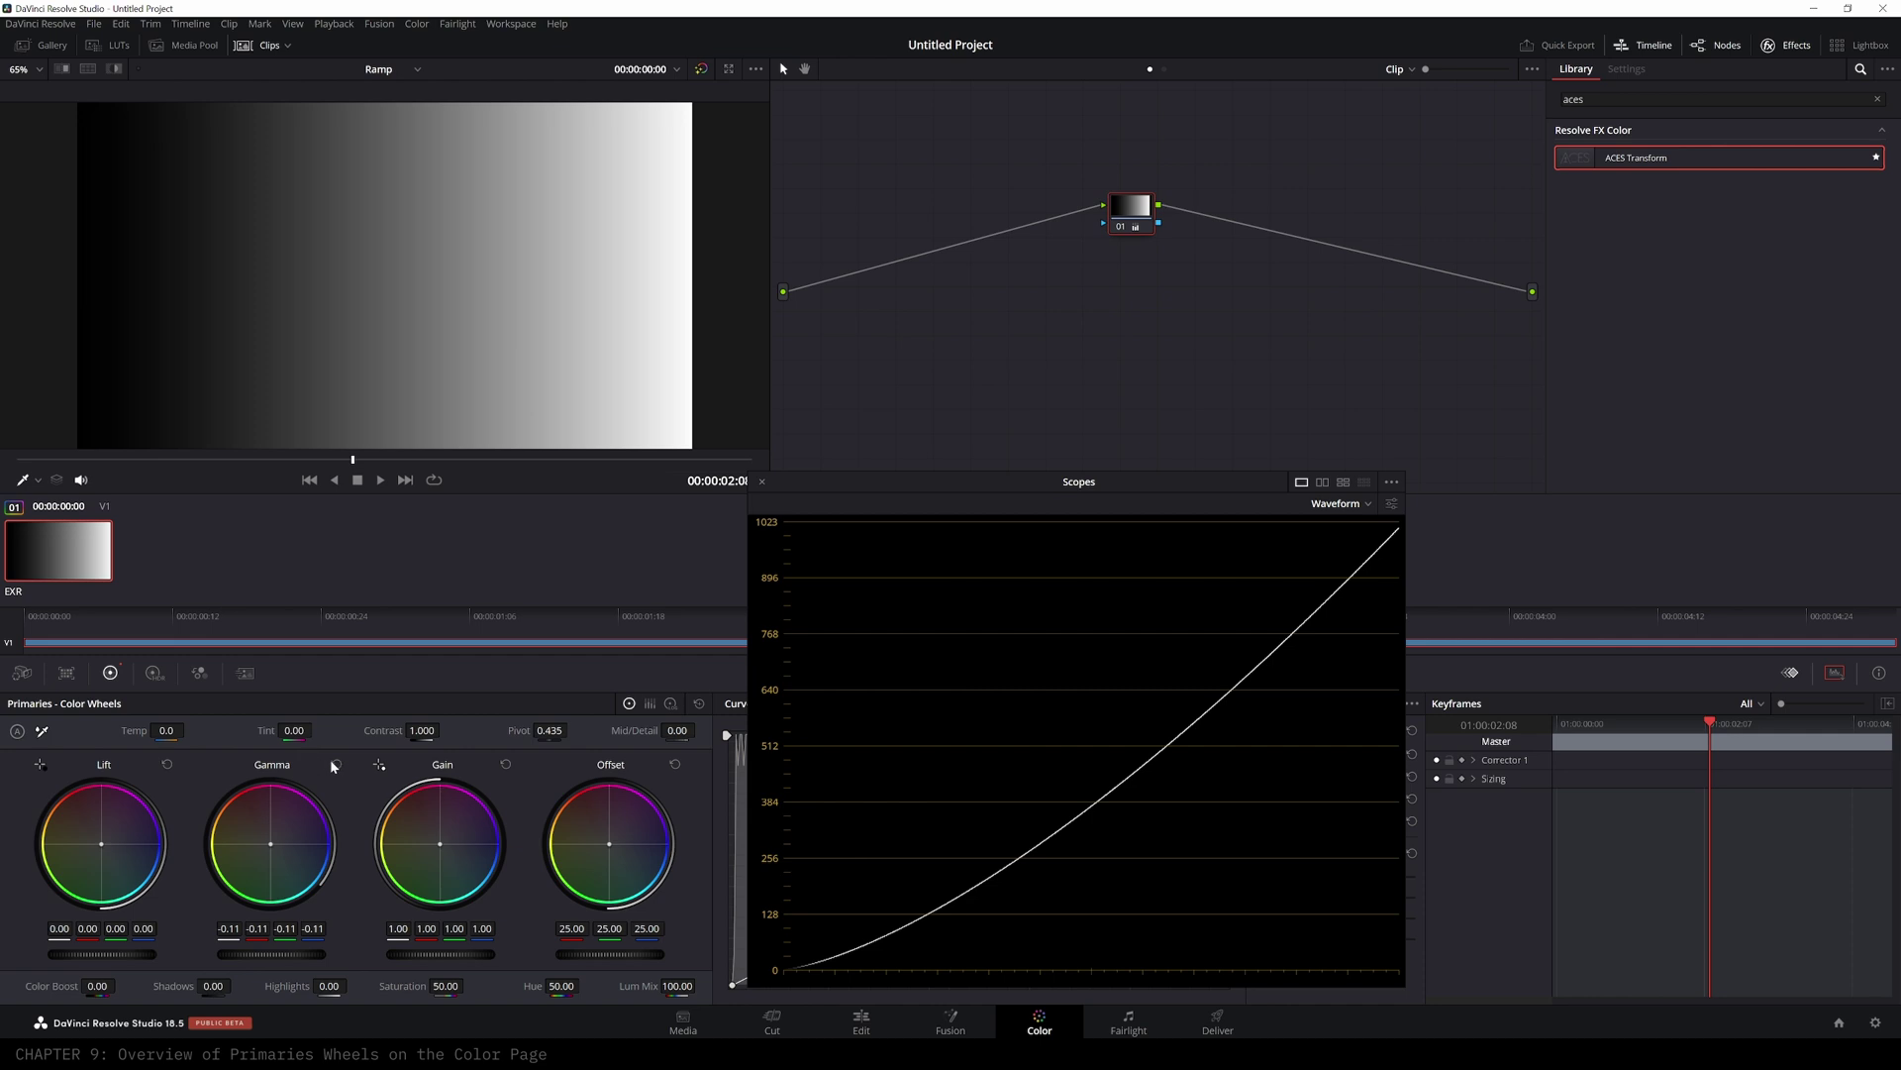
left_click(338, 764)
- Test the Lift wheel on the ramp's dark end at -0.06, -0.11 and 0.07, and reset it
mouse_move(102, 954)
left_mouse_down()
mouse_move(77, 954)
mouse_move(126, 954)
mouse_move(96, 953)
left_mouse_up()
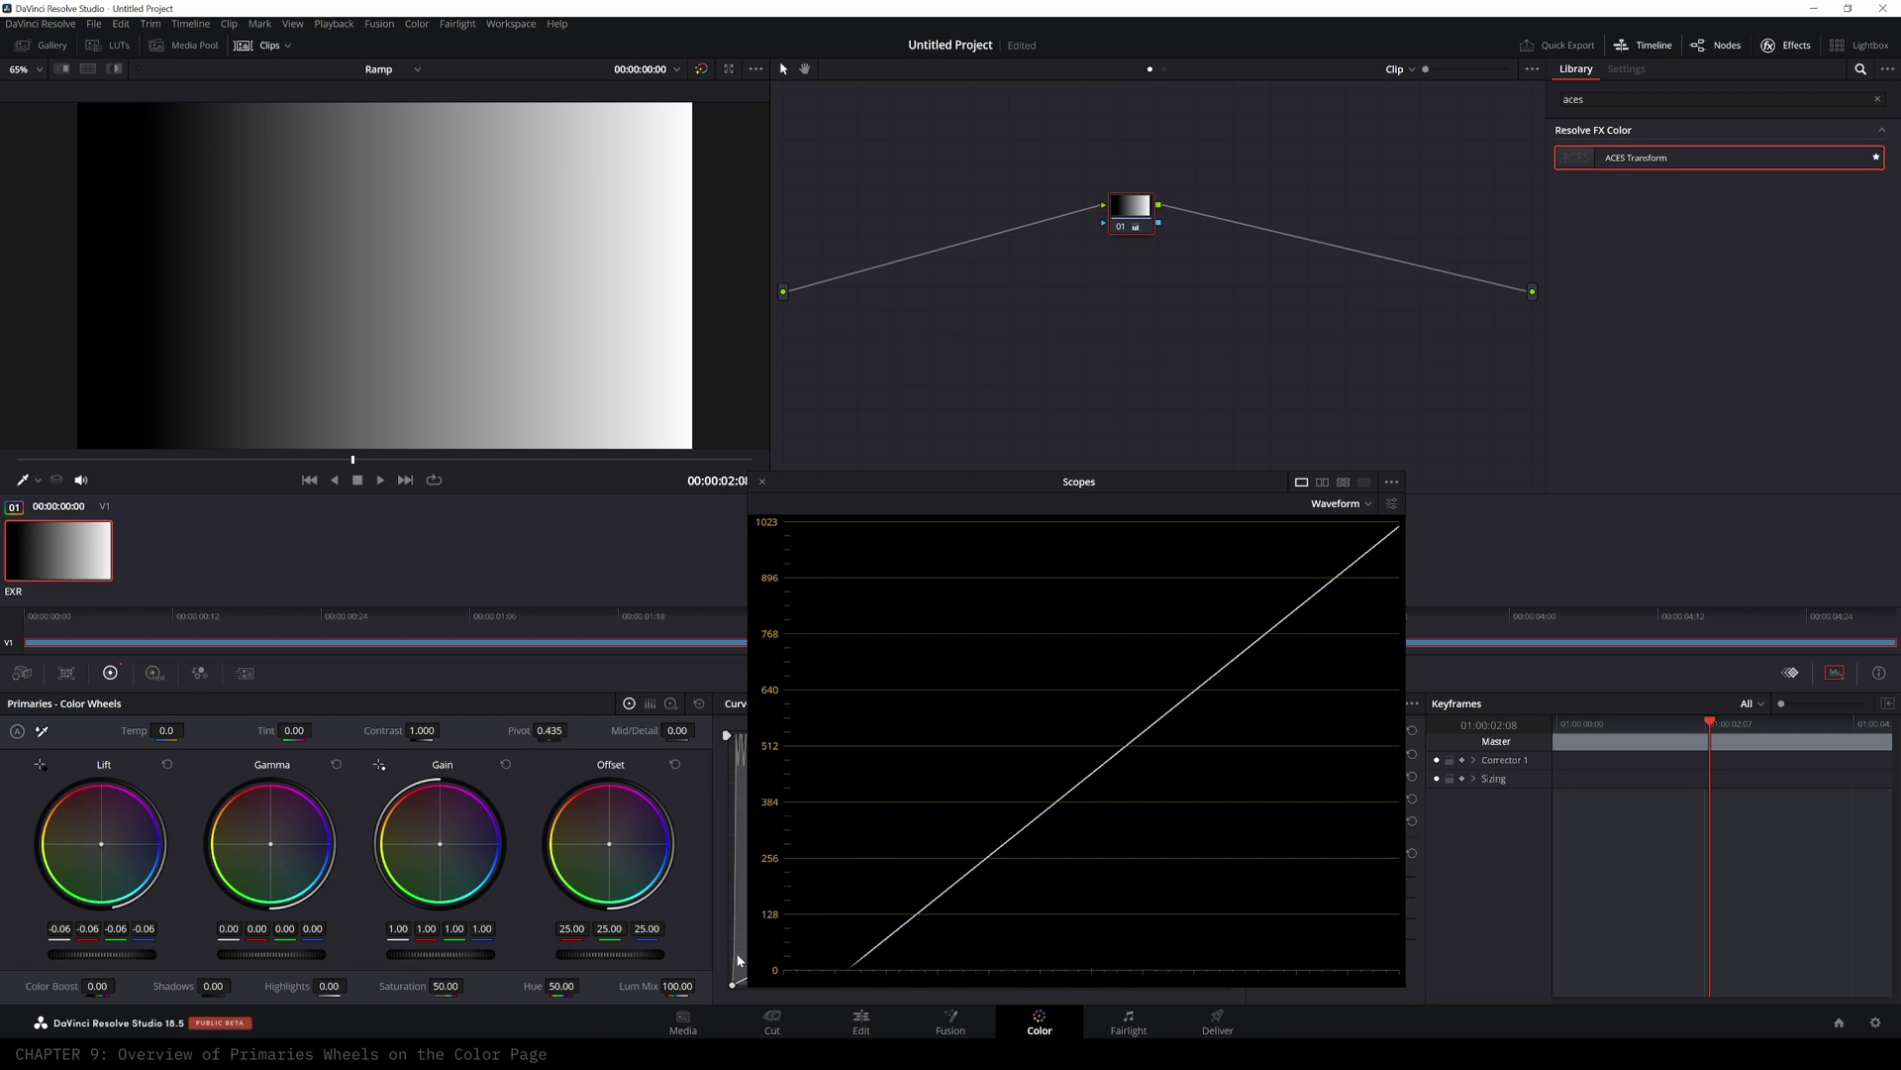
mouse_move(80, 957)
left_mouse_down()
mouse_move(99, 957)
mouse_move(75, 956)
left_mouse_up()
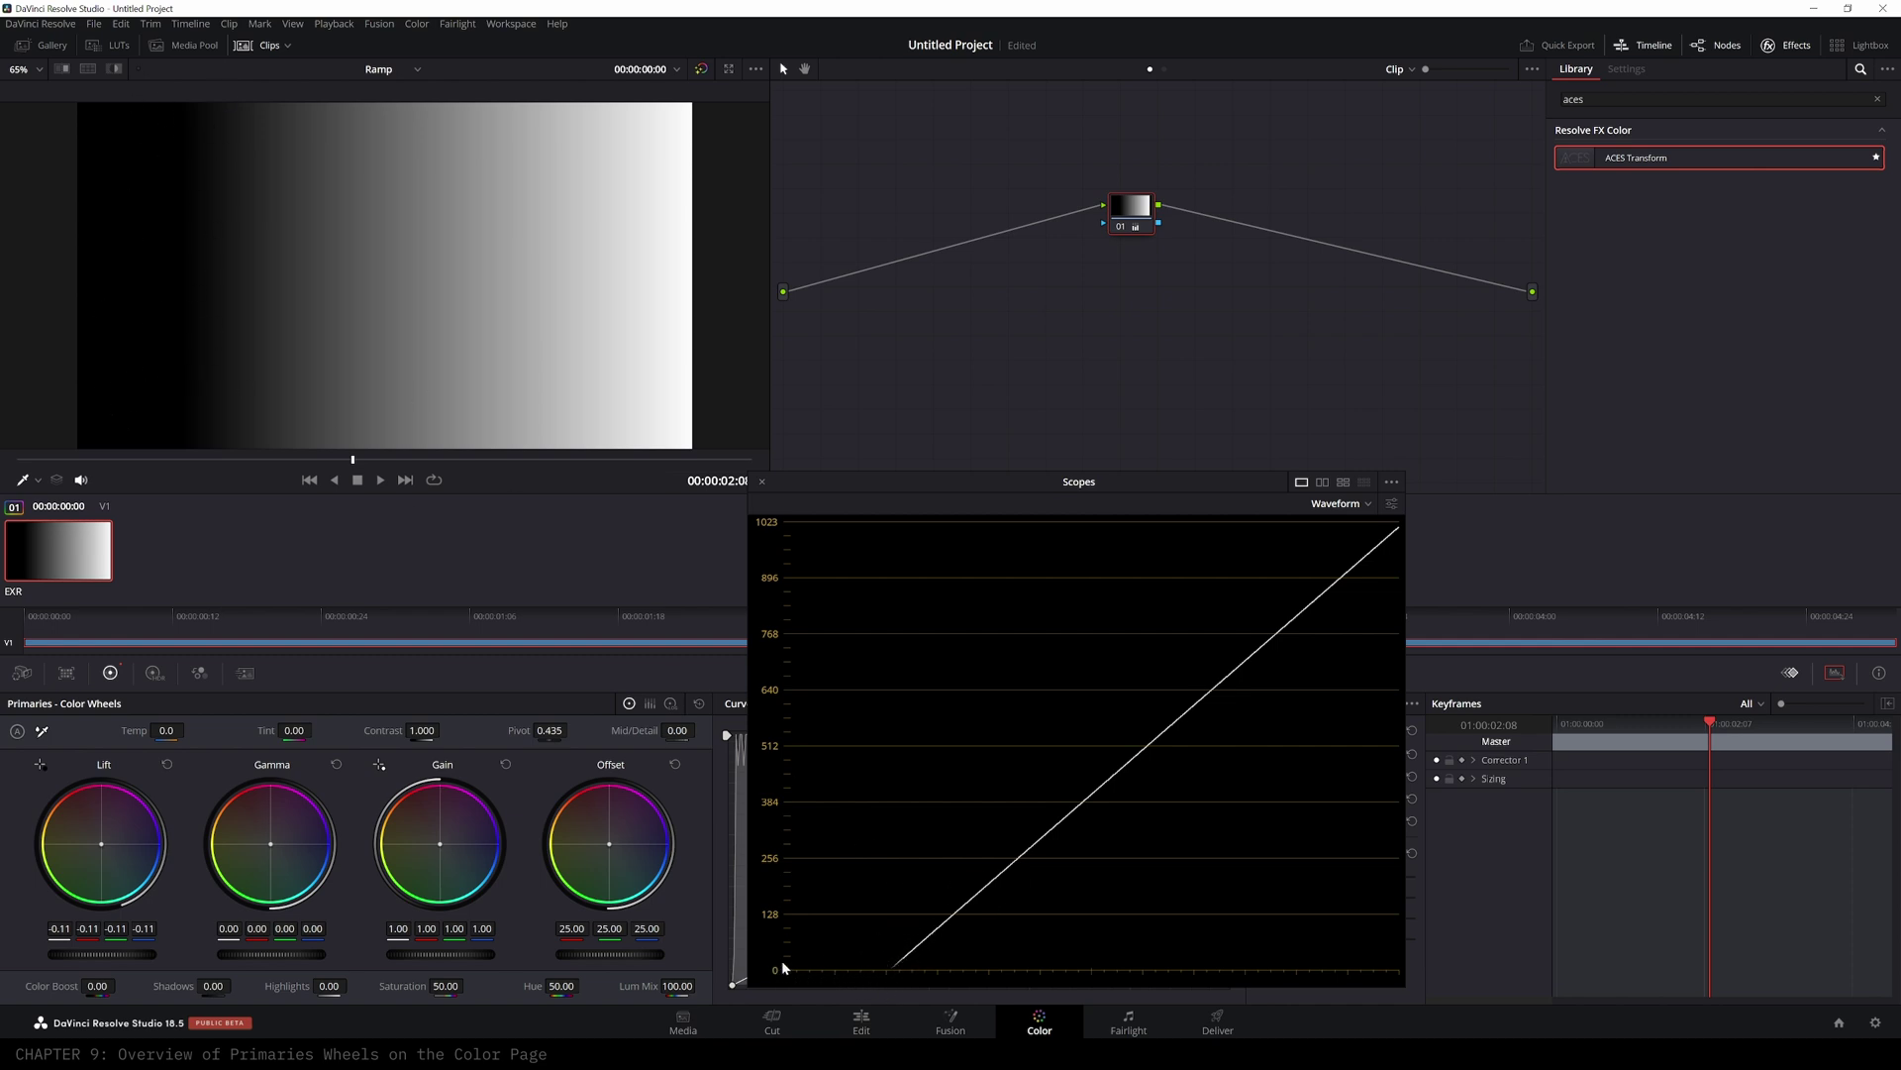
mouse_move(81, 955)
left_mouse_down()
mouse_move(141, 954)
mouse_move(113, 955)
left_mouse_up()
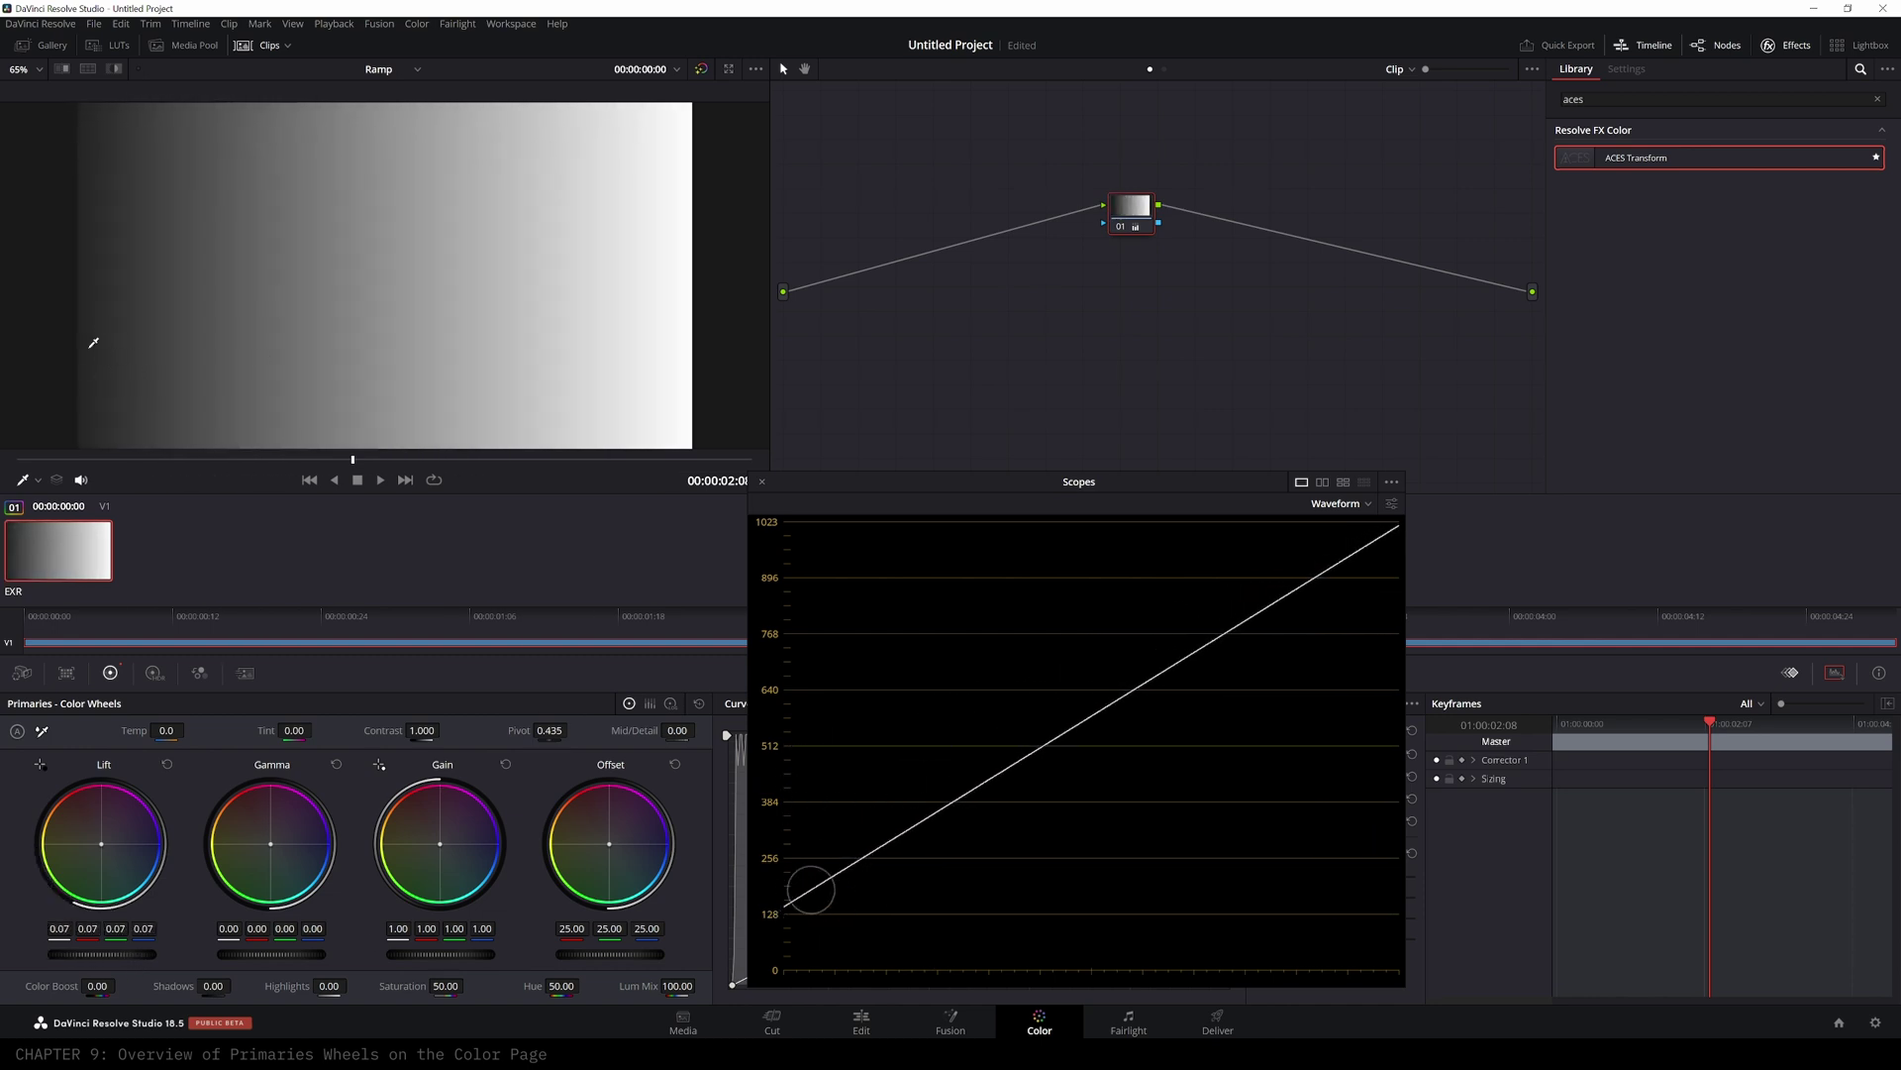
left_click(167, 765)
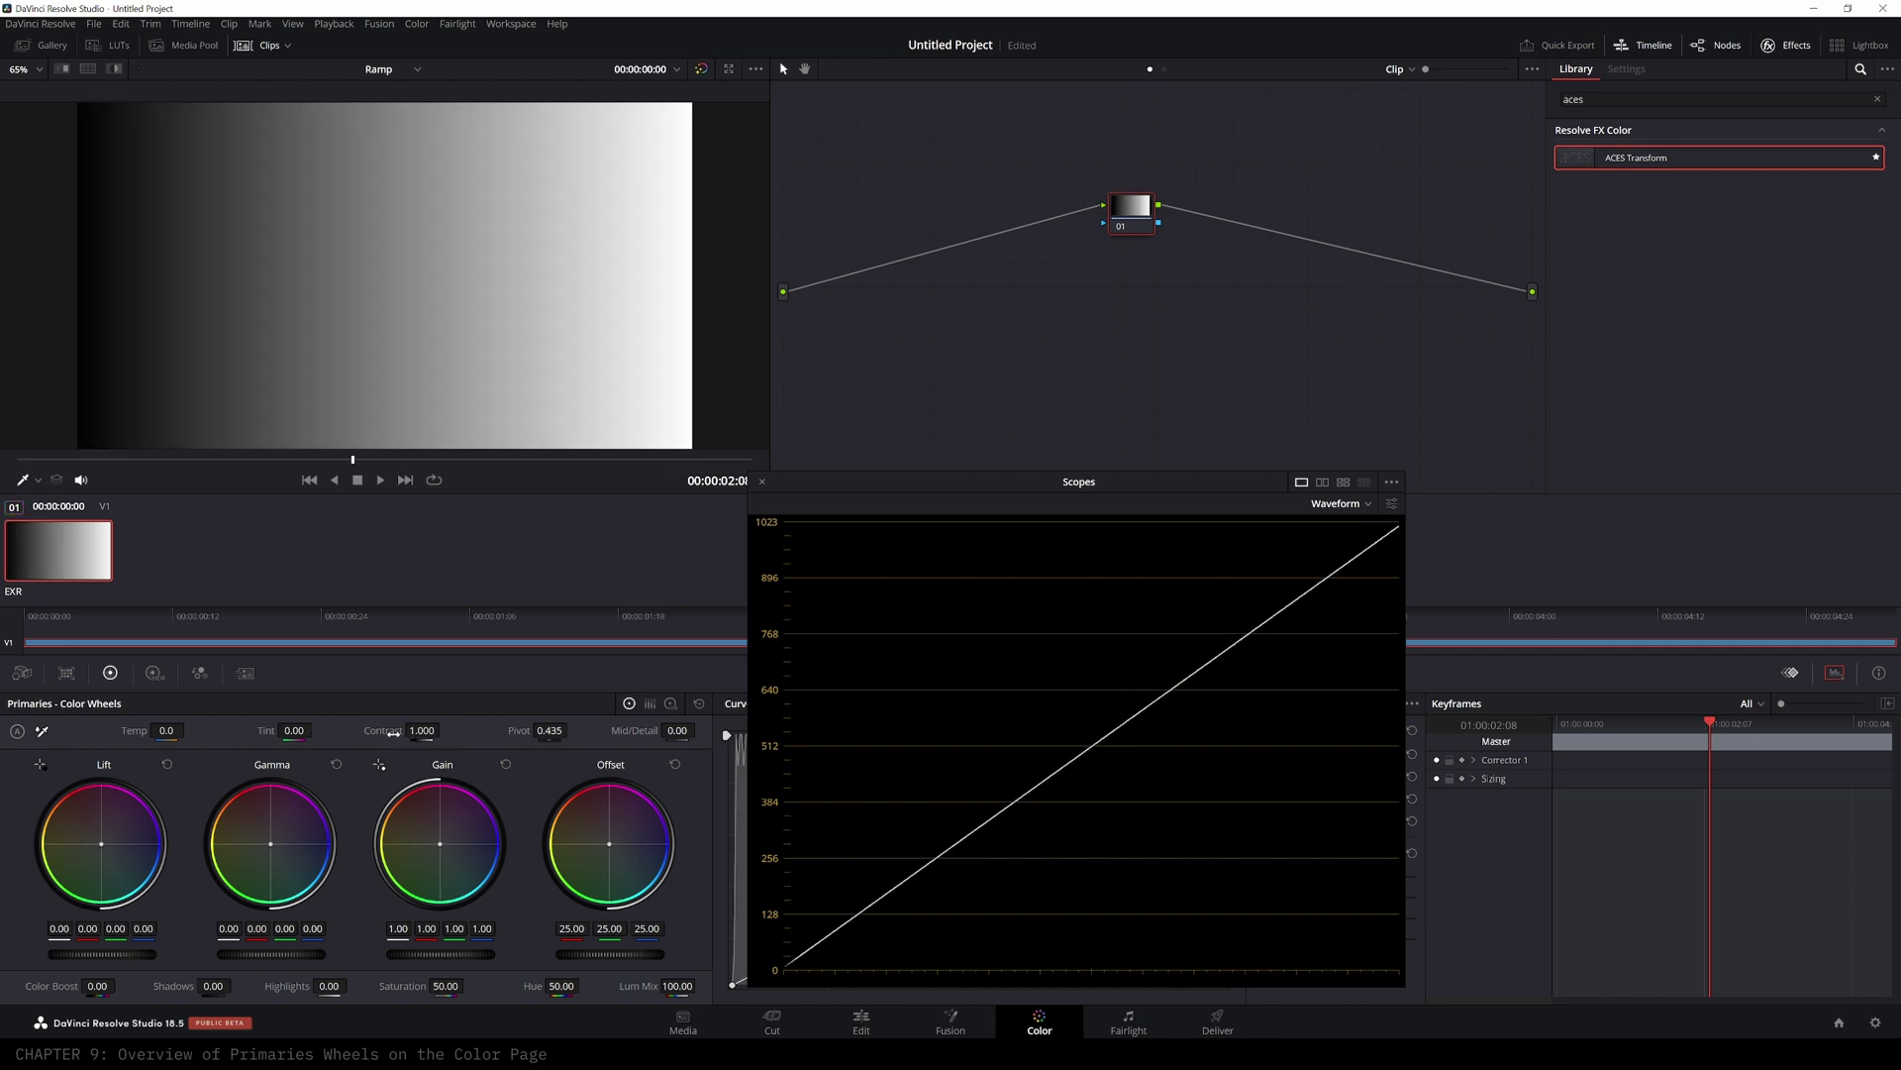
- Raise the ramp's contrast to 1.928 and switch the scopes' Display Qualifier Focus option off and back on
left_click_drag(423, 731, 607, 731)
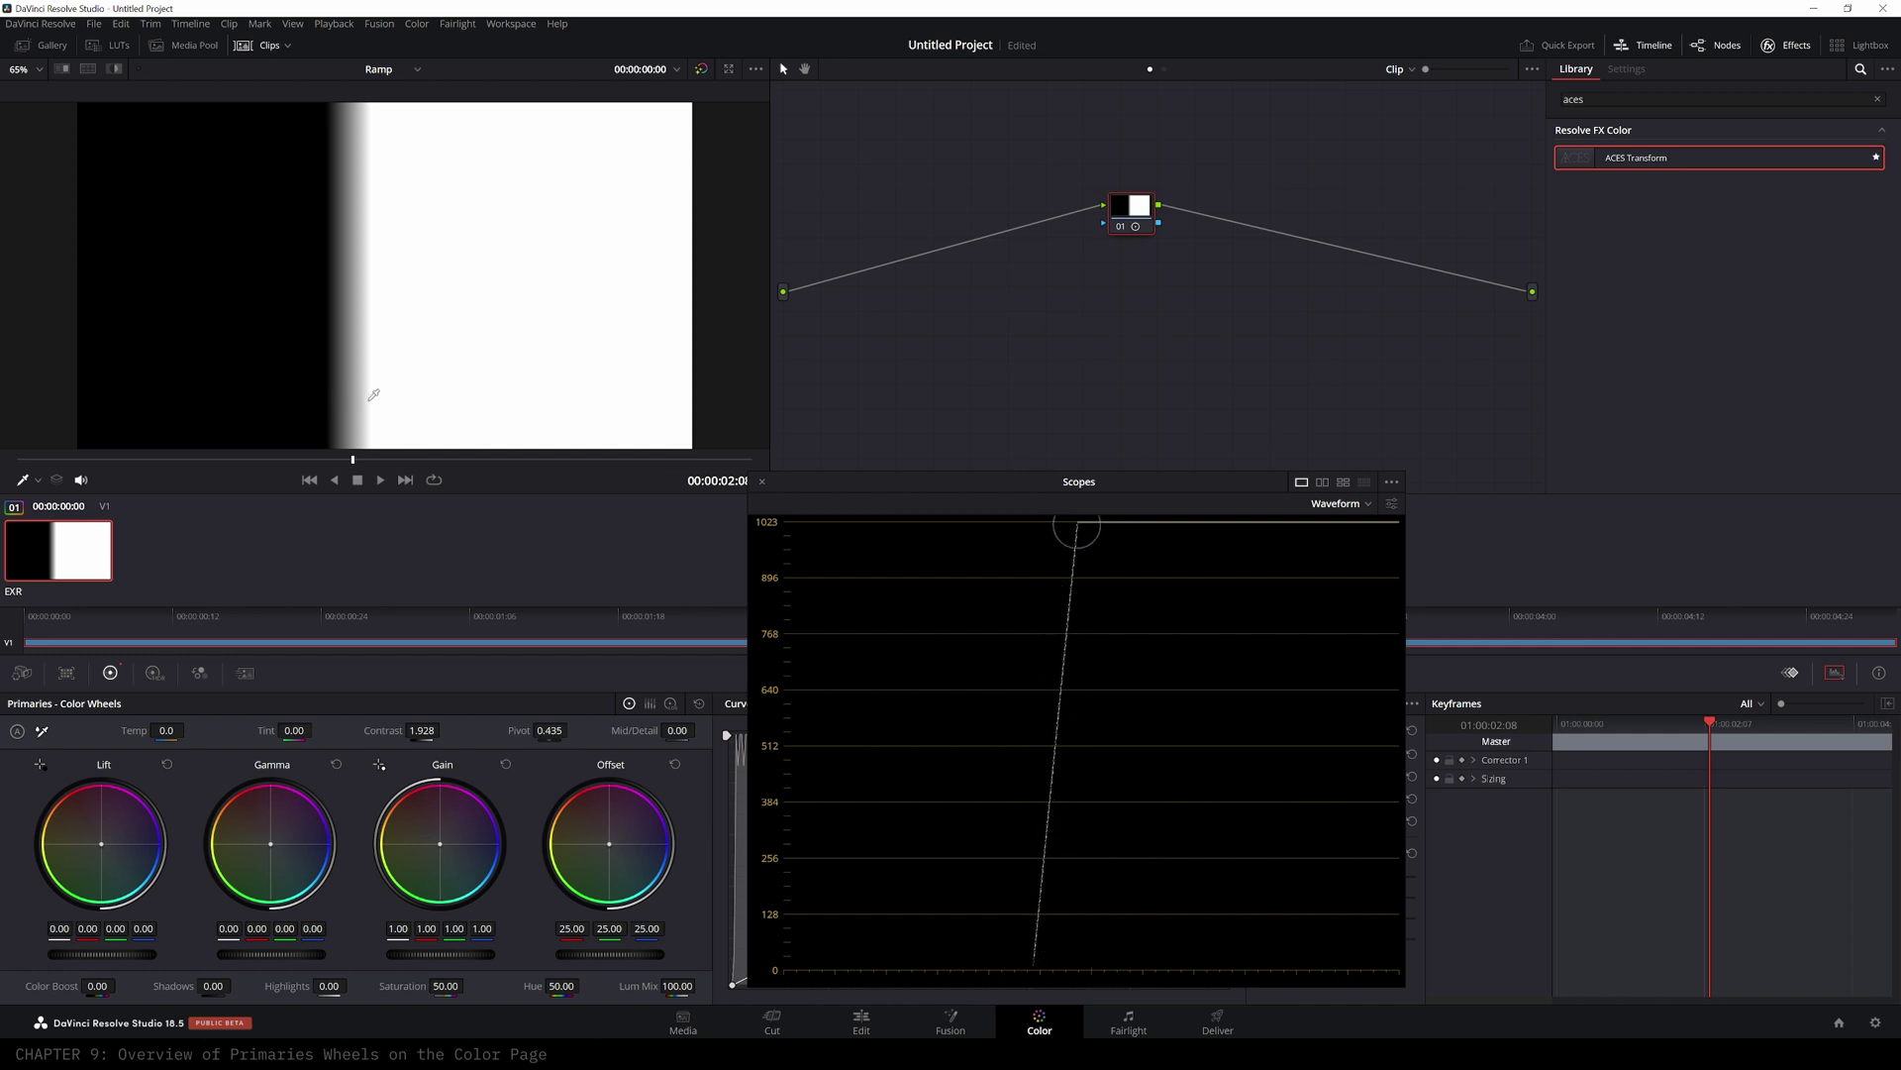
left_click(1391, 505)
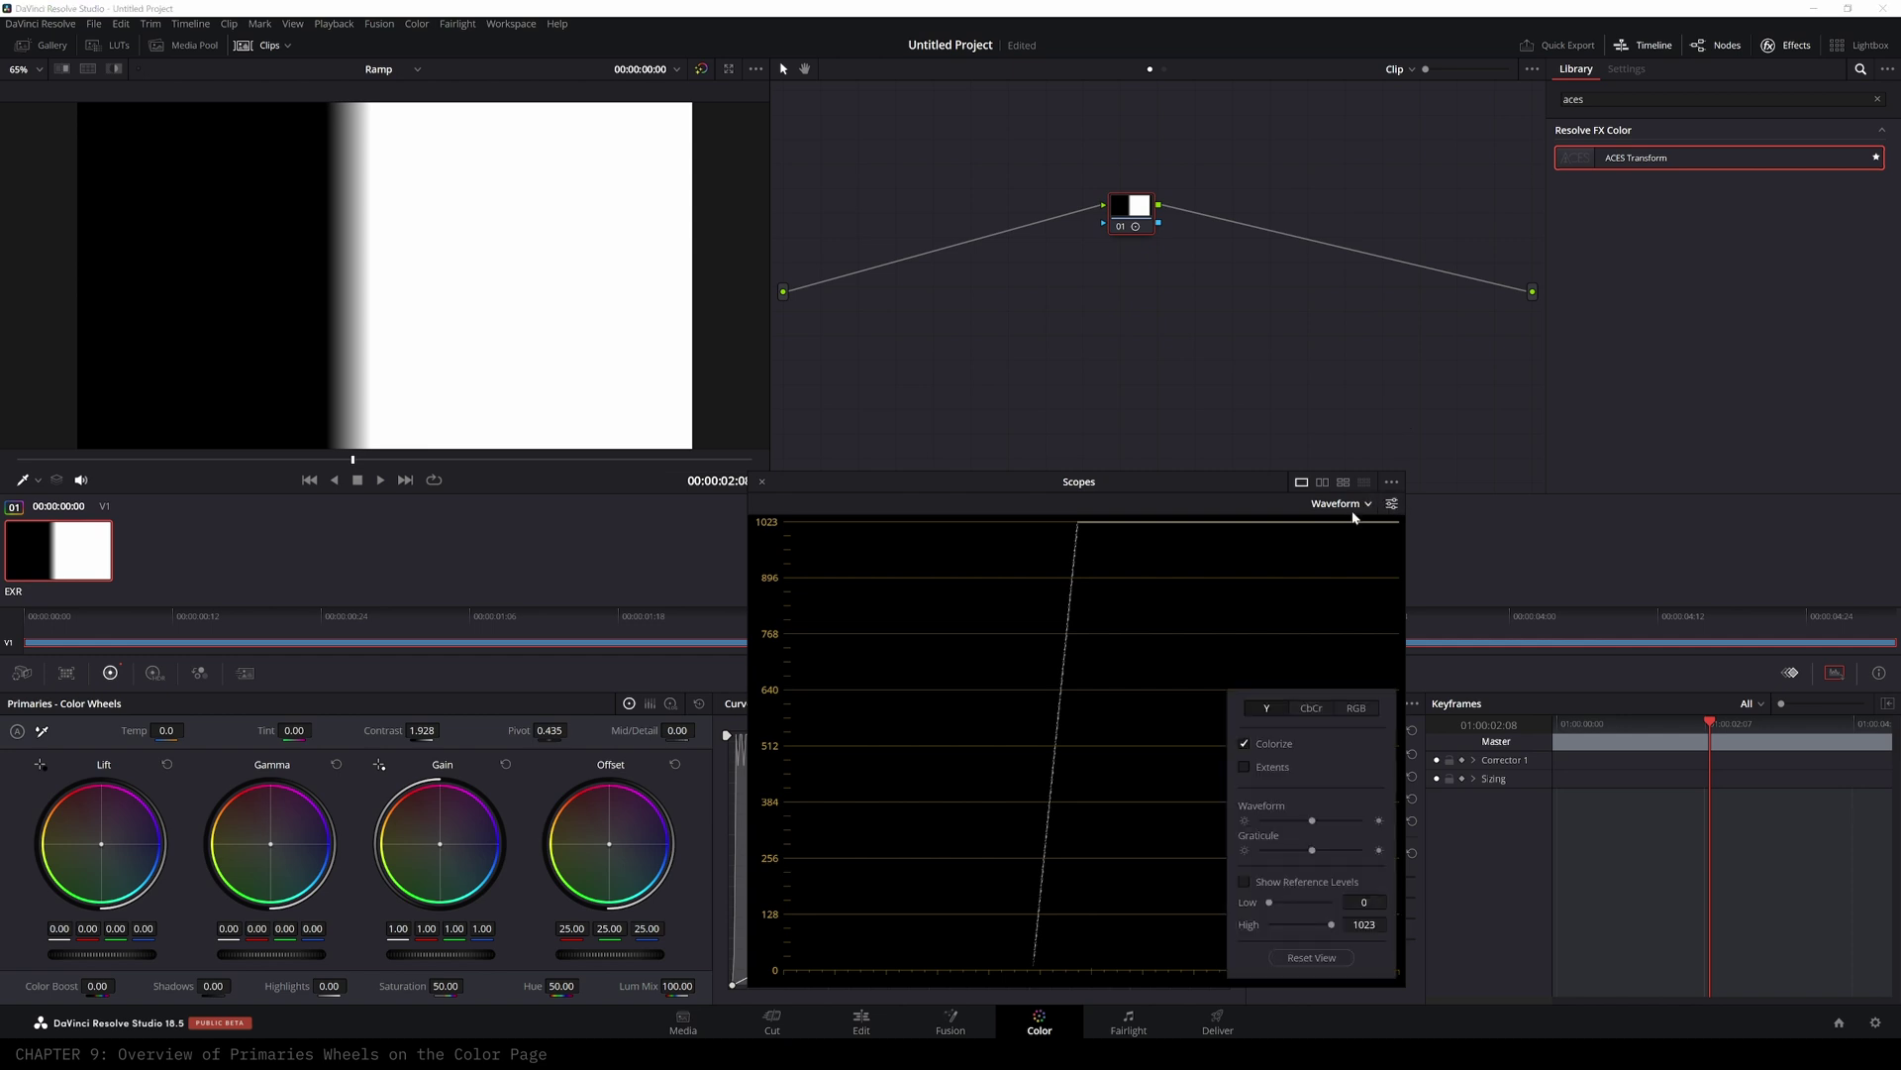
left_click(1391, 483)
left_click(1391, 484)
left_click(1391, 483)
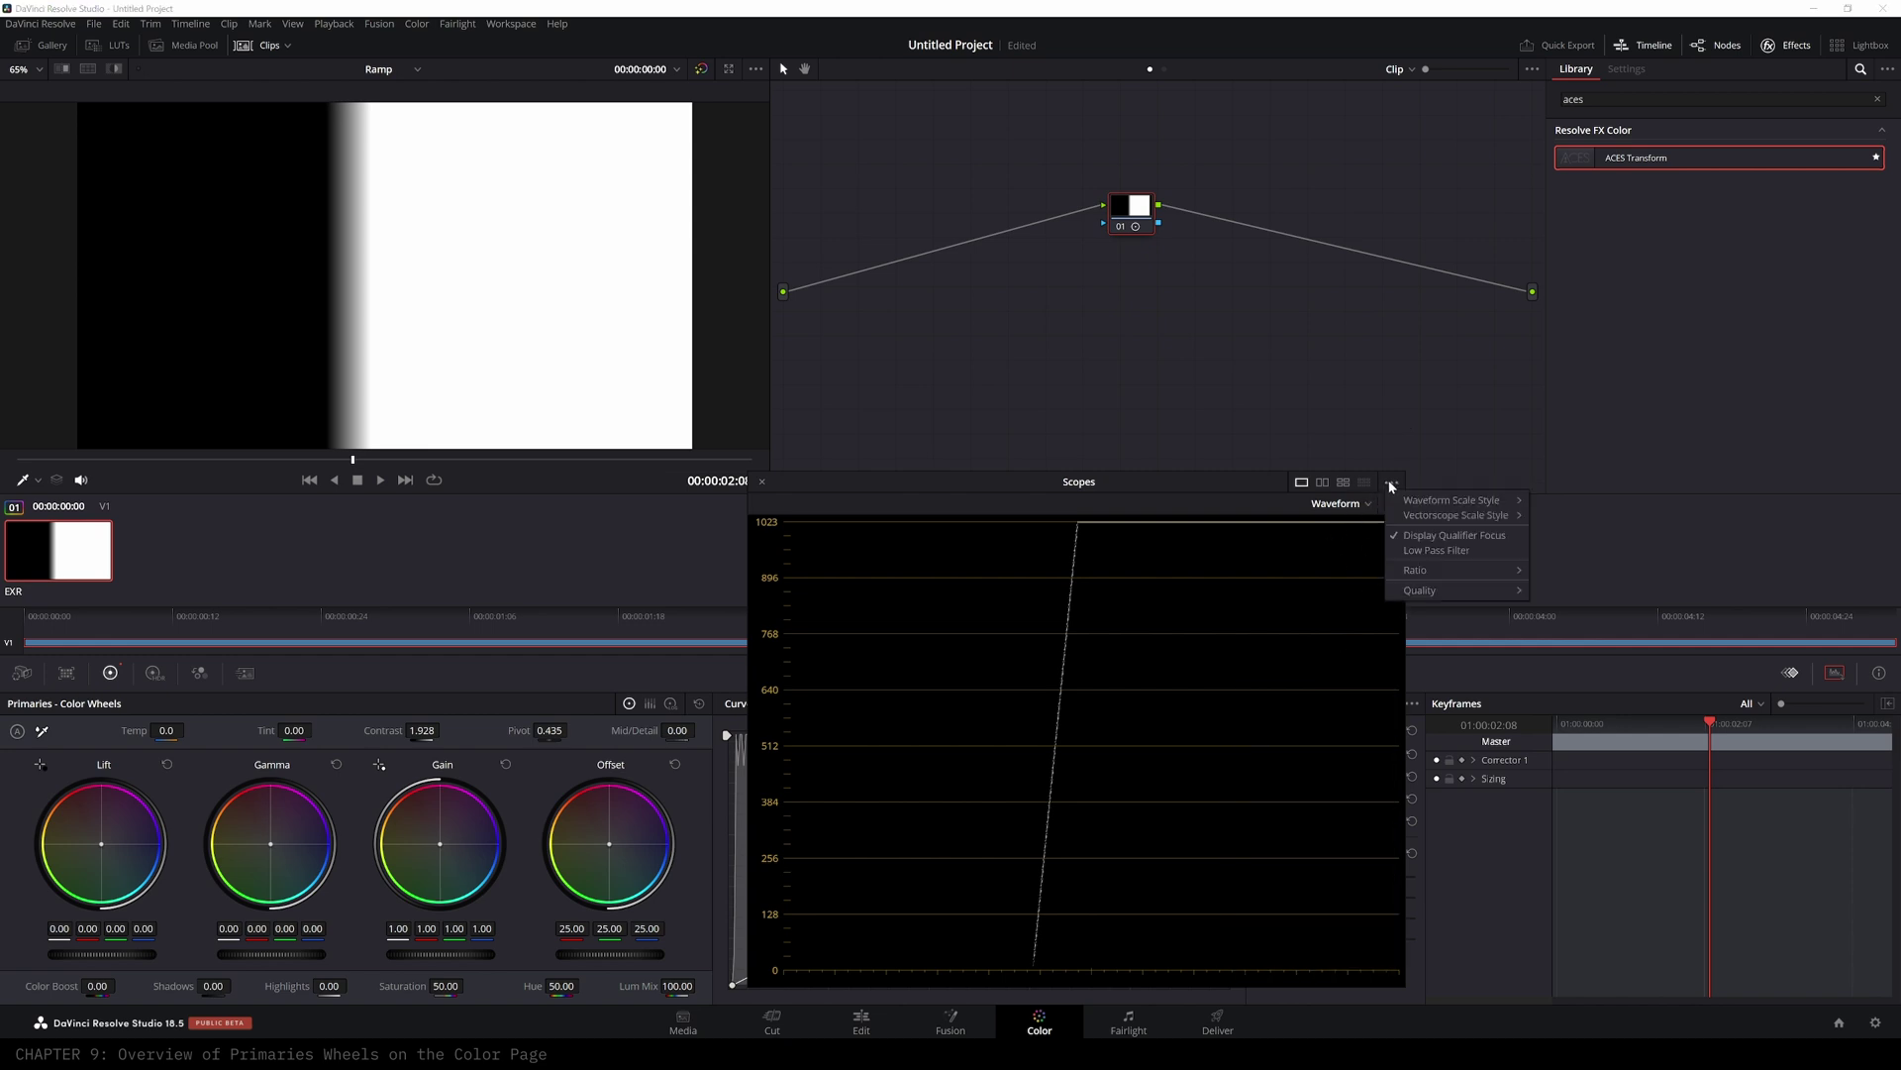
left_click(1430, 540)
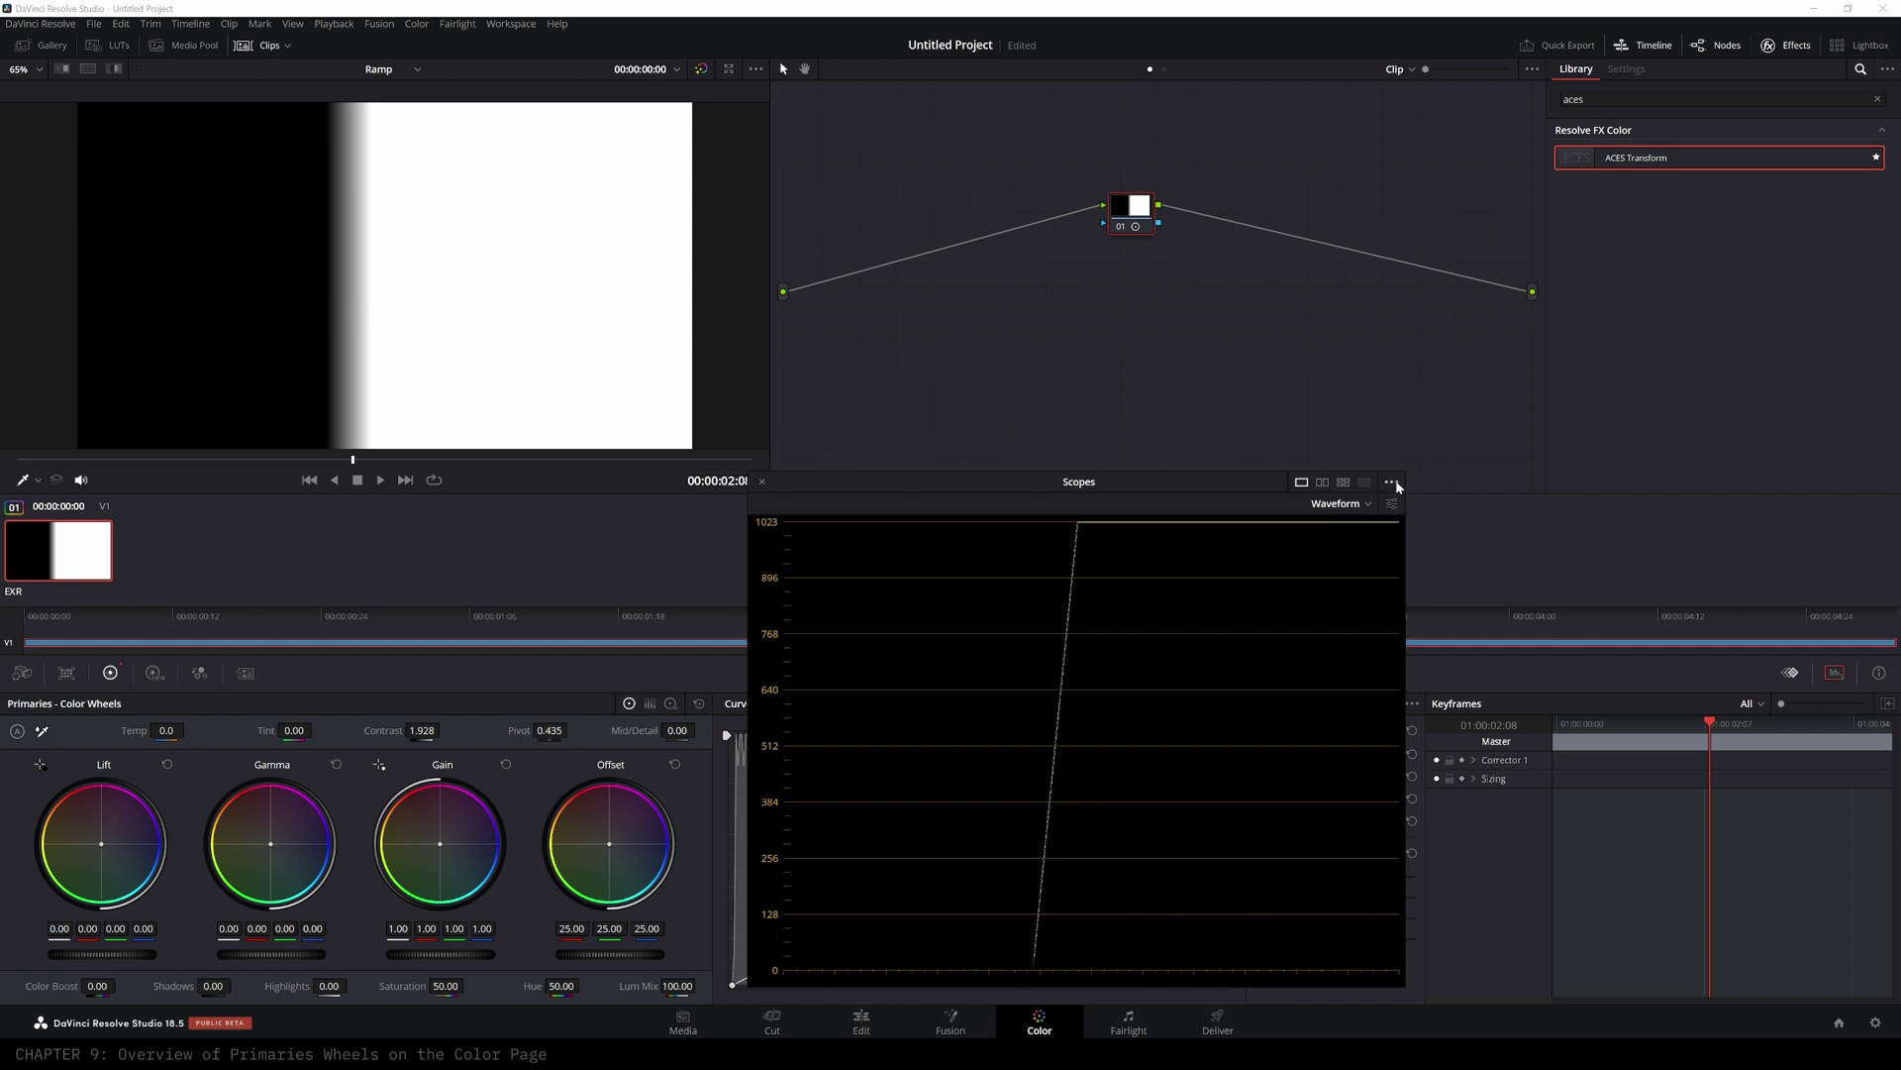
left_click(1393, 485)
left_click(1432, 539)
- Drop the ramp's contrast to 0 and vary contrast and pivot, settling on contrast 1.456 and pivot 0.606
left_click_drag(424, 731, 224, 730)
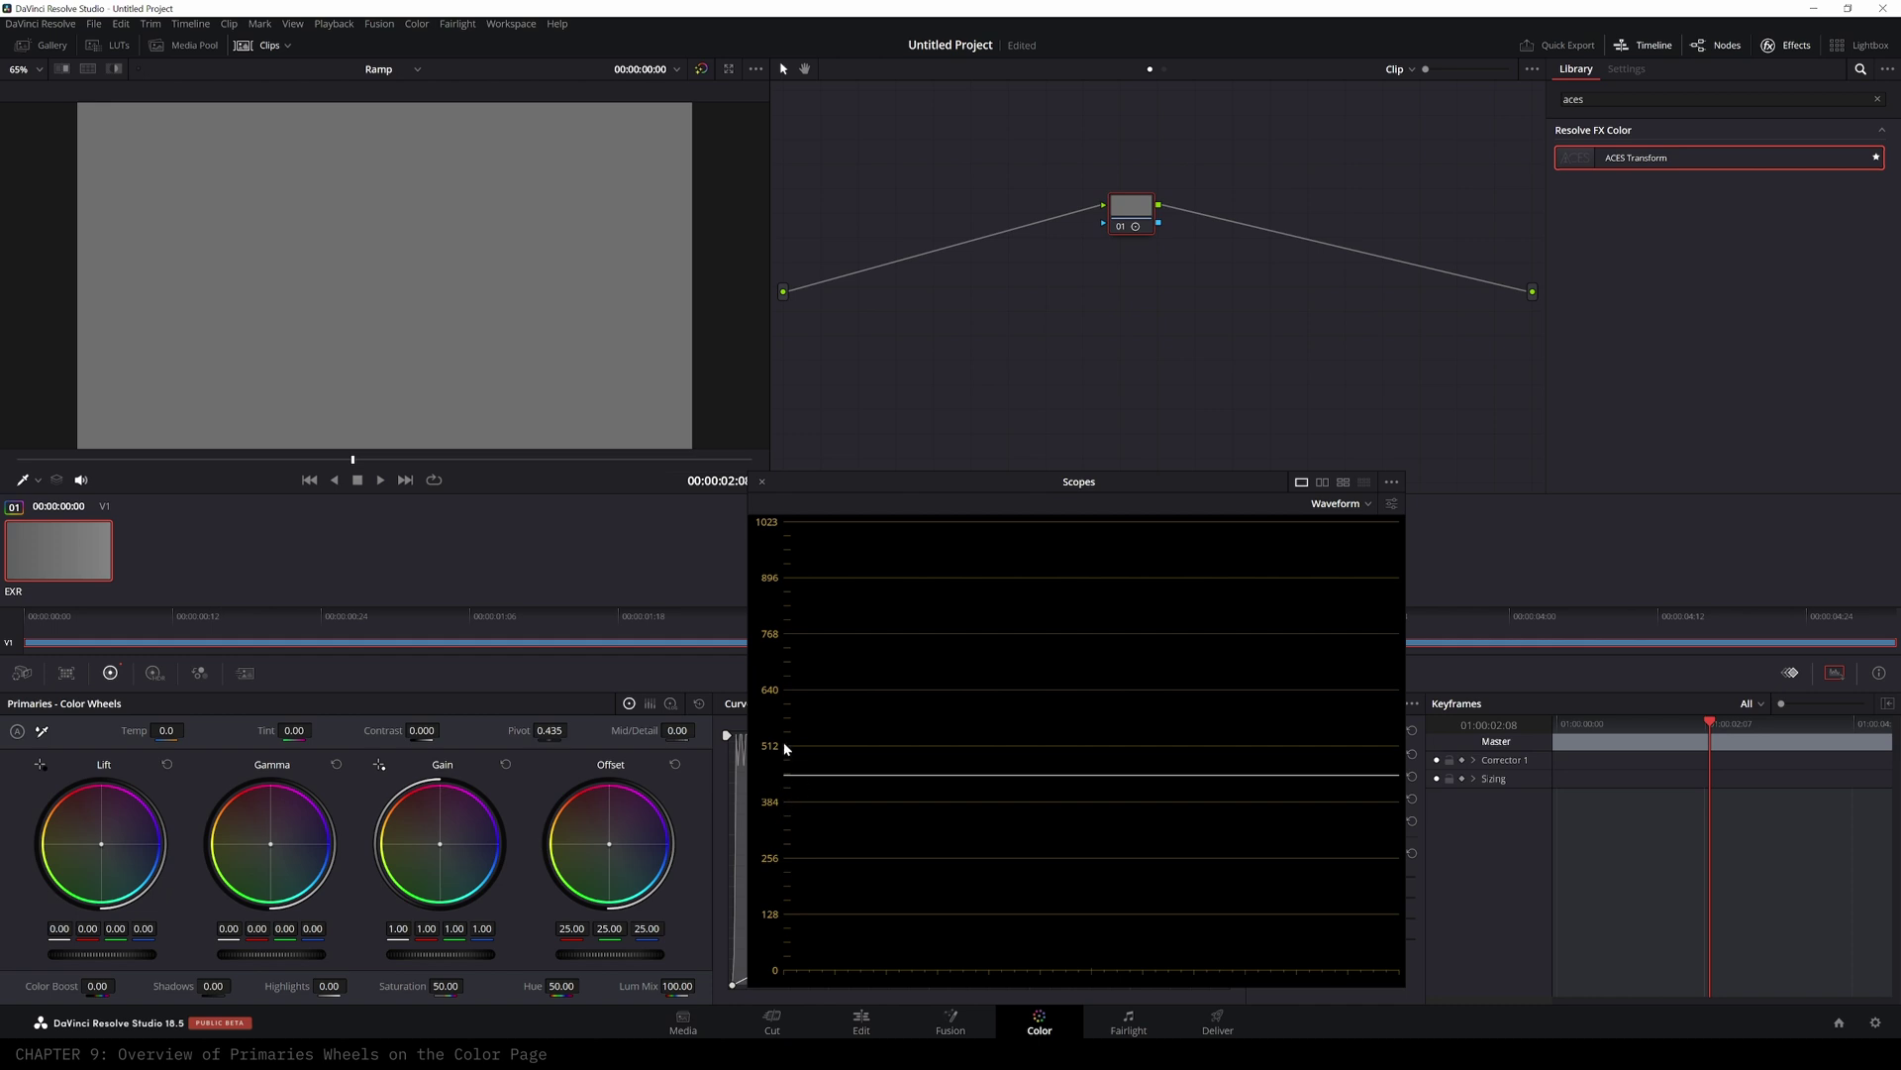
left_click_drag(422, 731, 648, 730)
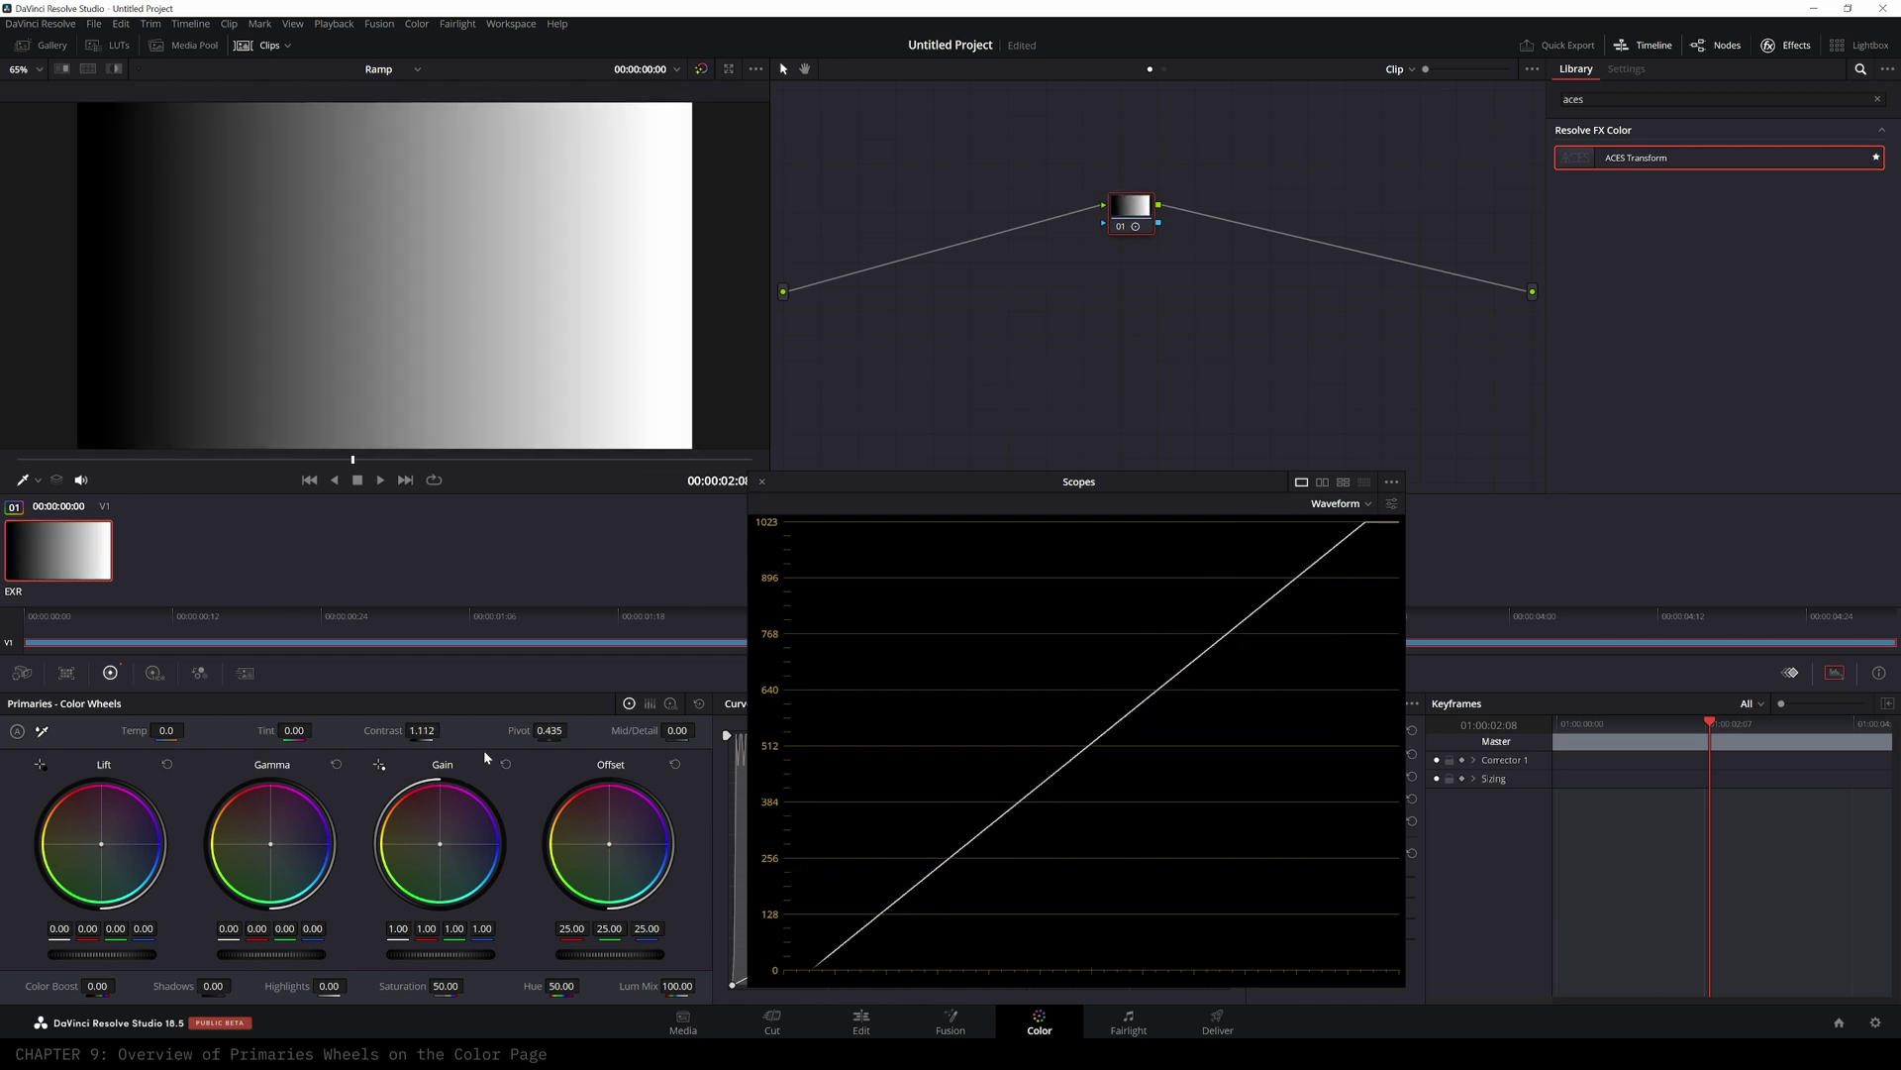
left_click_drag(549, 731, 733, 731)
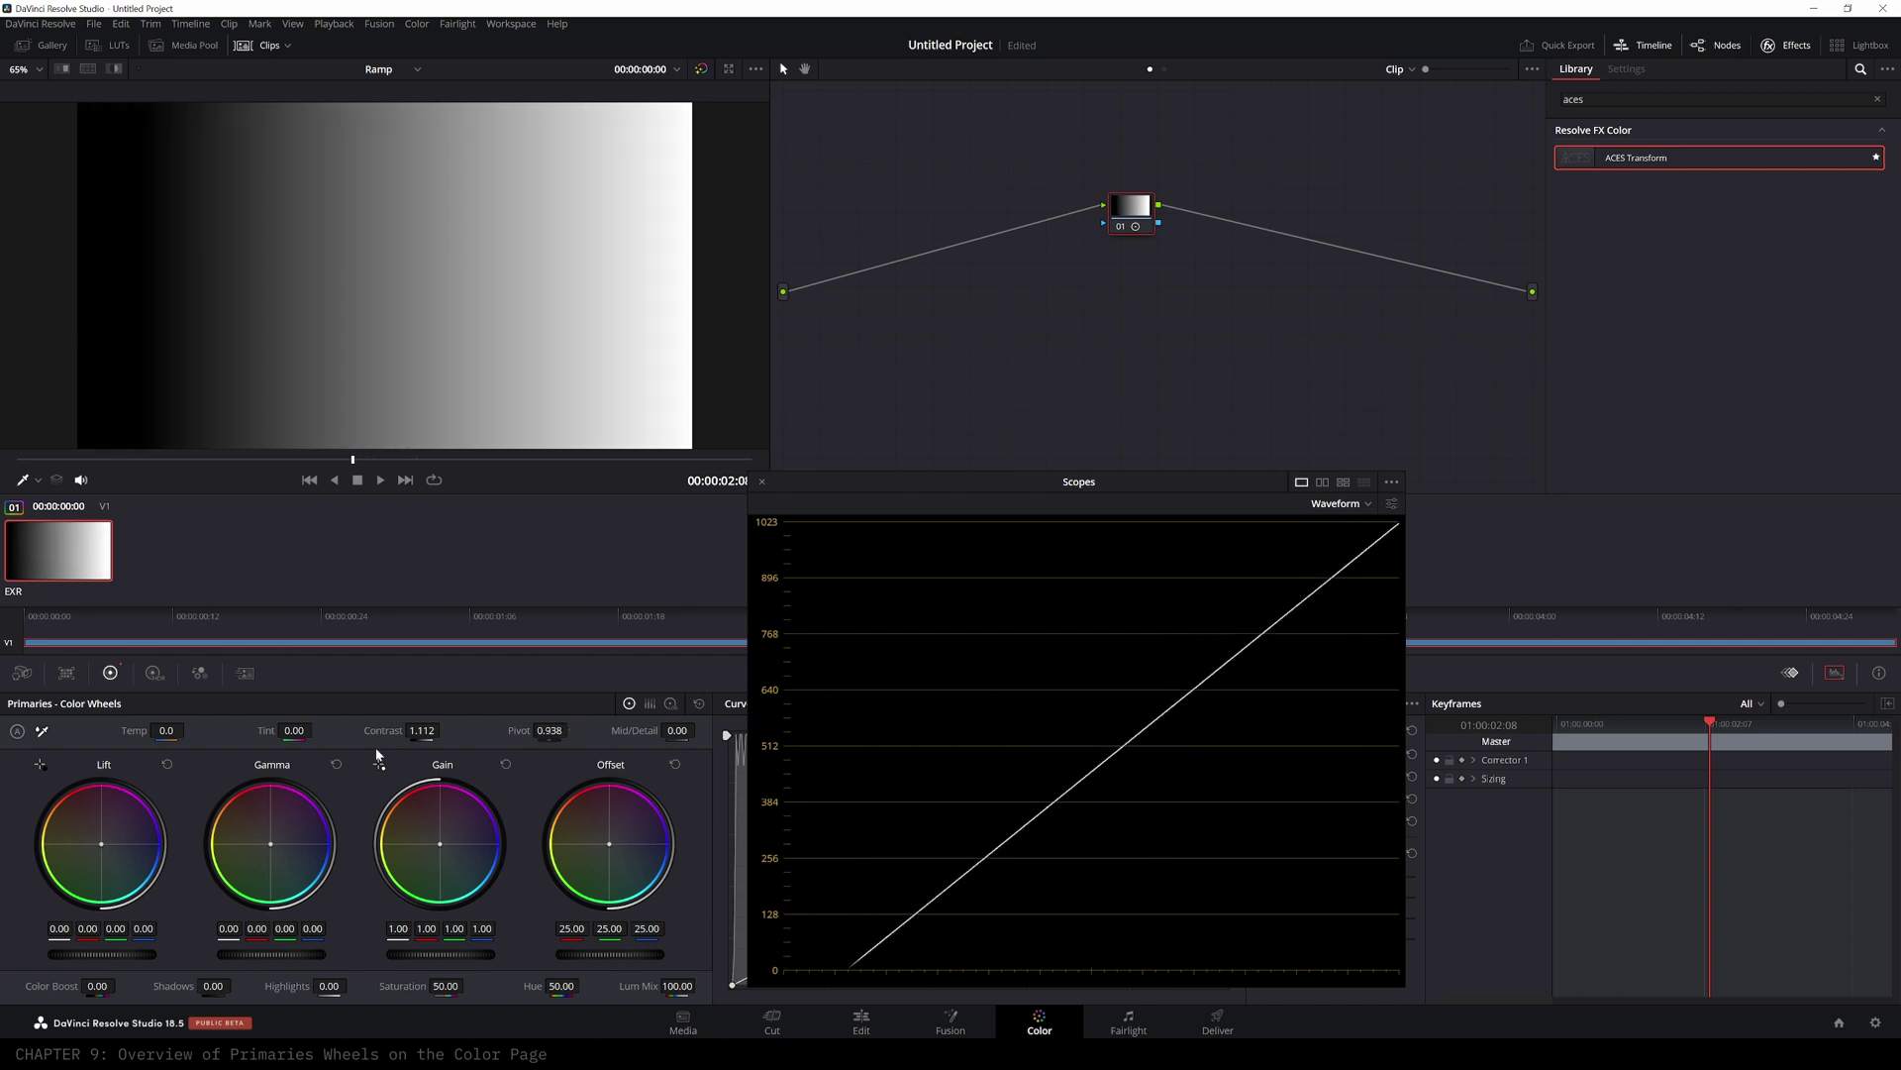
left_click_drag(422, 731, 97, 730)
mouse_move(549, 731)
left_mouse_down()
mouse_move(441, 731)
mouse_move(543, 731)
left_mouse_up()
left_click_drag(422, 729, 789, 720)
left_click_drag(550, 730, 1176, 728)
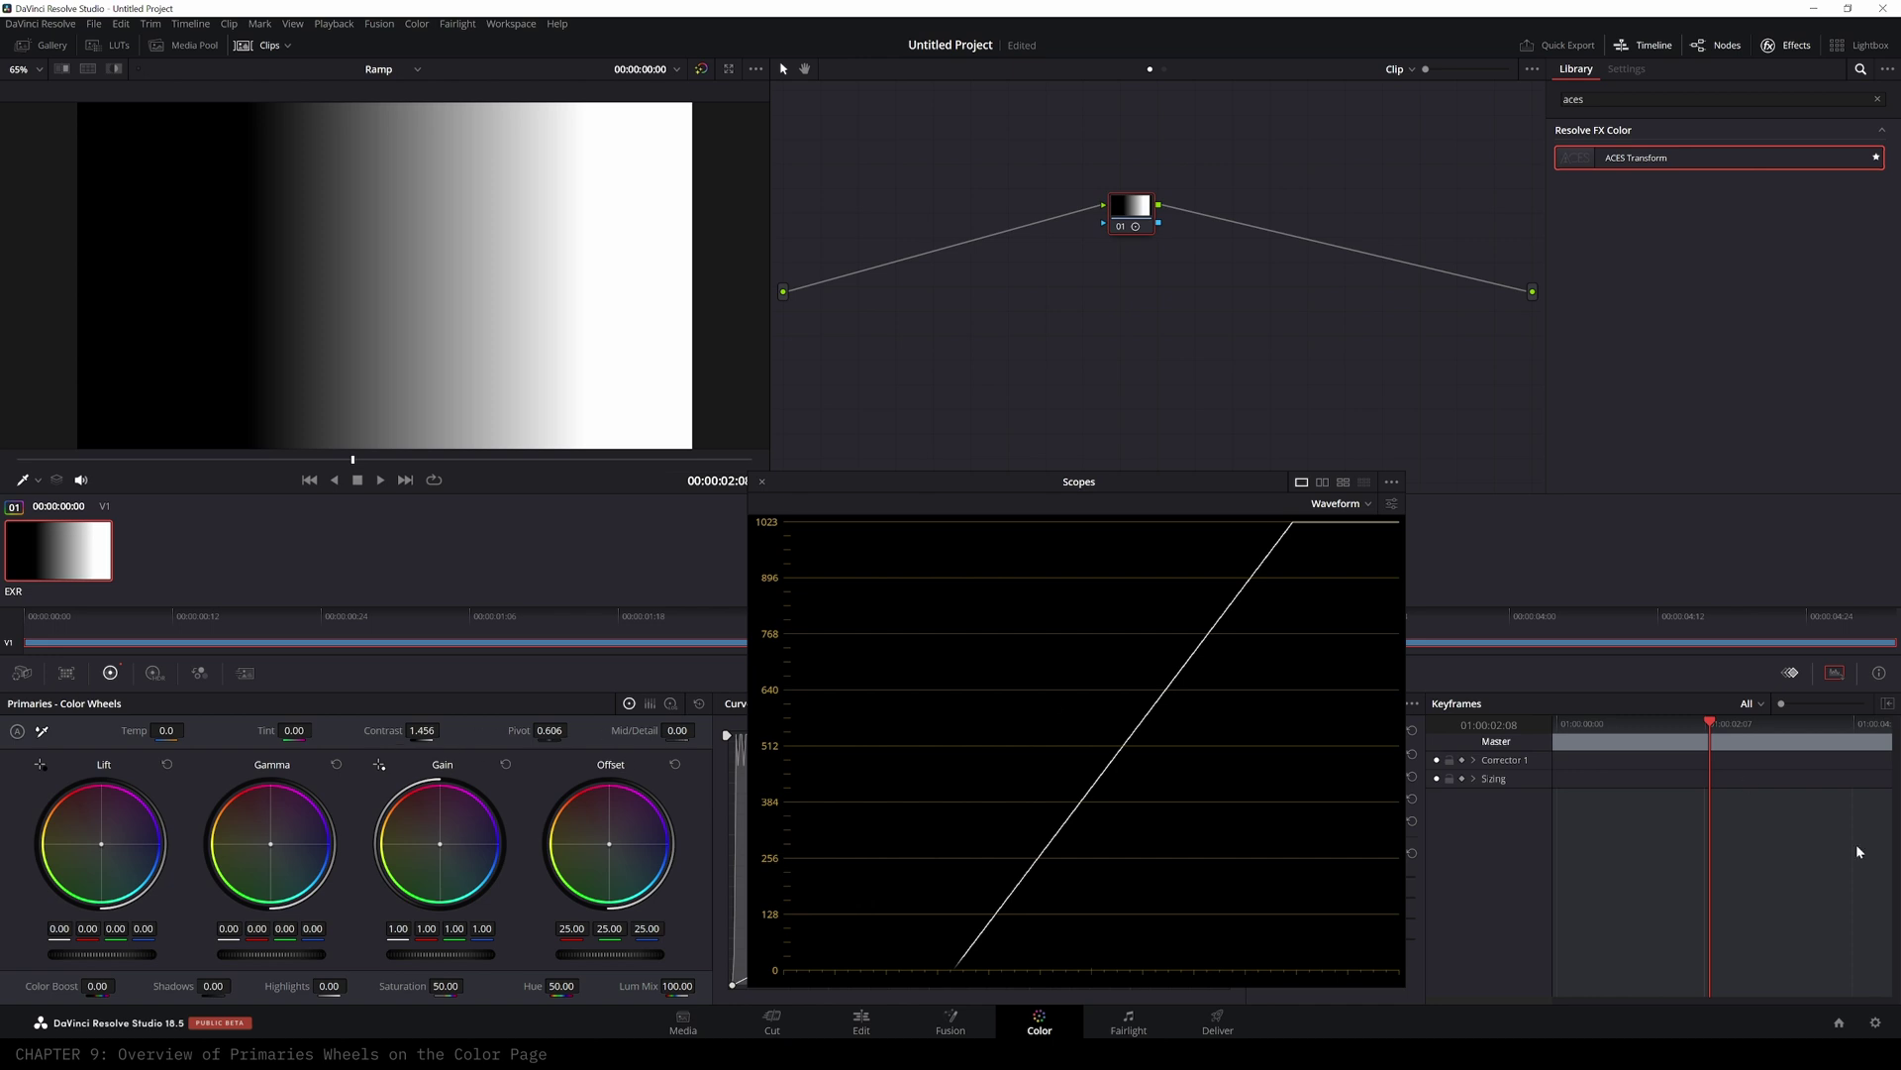
- Enable Use S-curve for contrast in the project's General Options and save the project settings
left_click(1876, 1023)
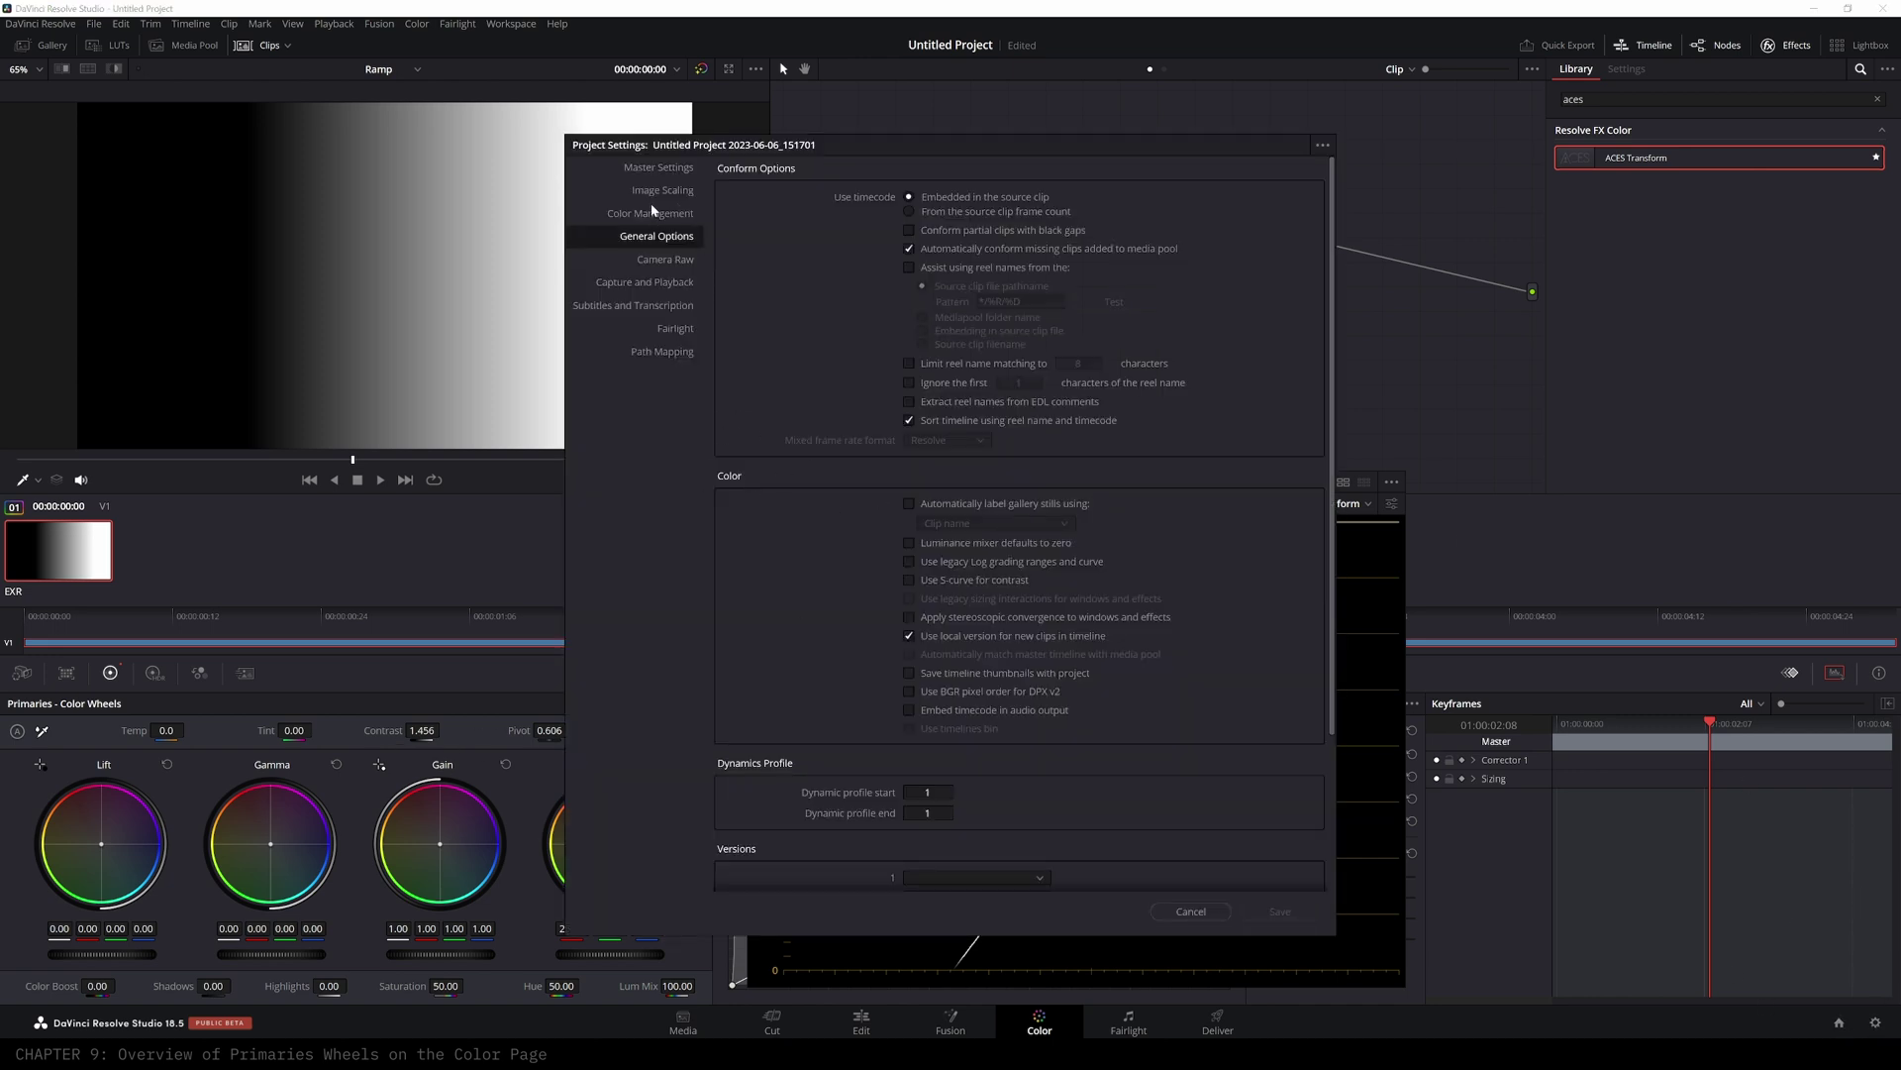
left_click(659, 169)
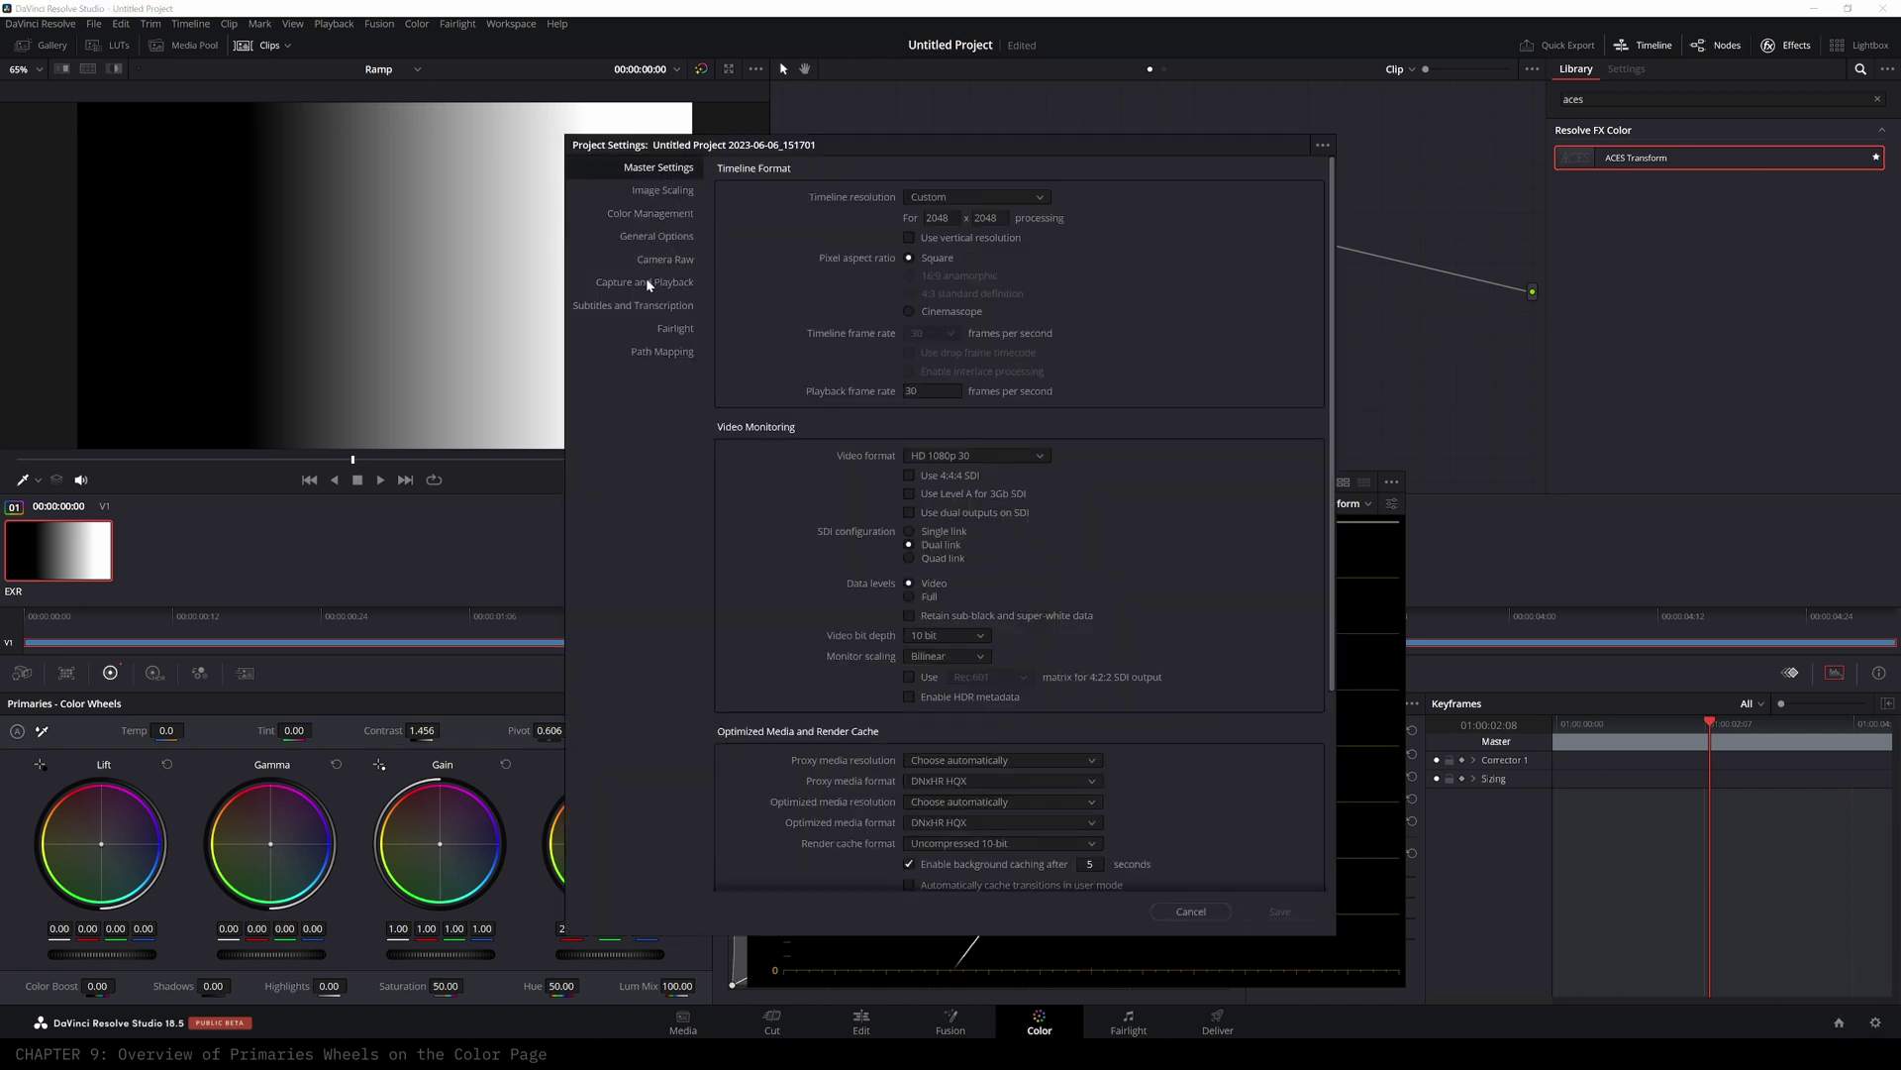
left_click(654, 238)
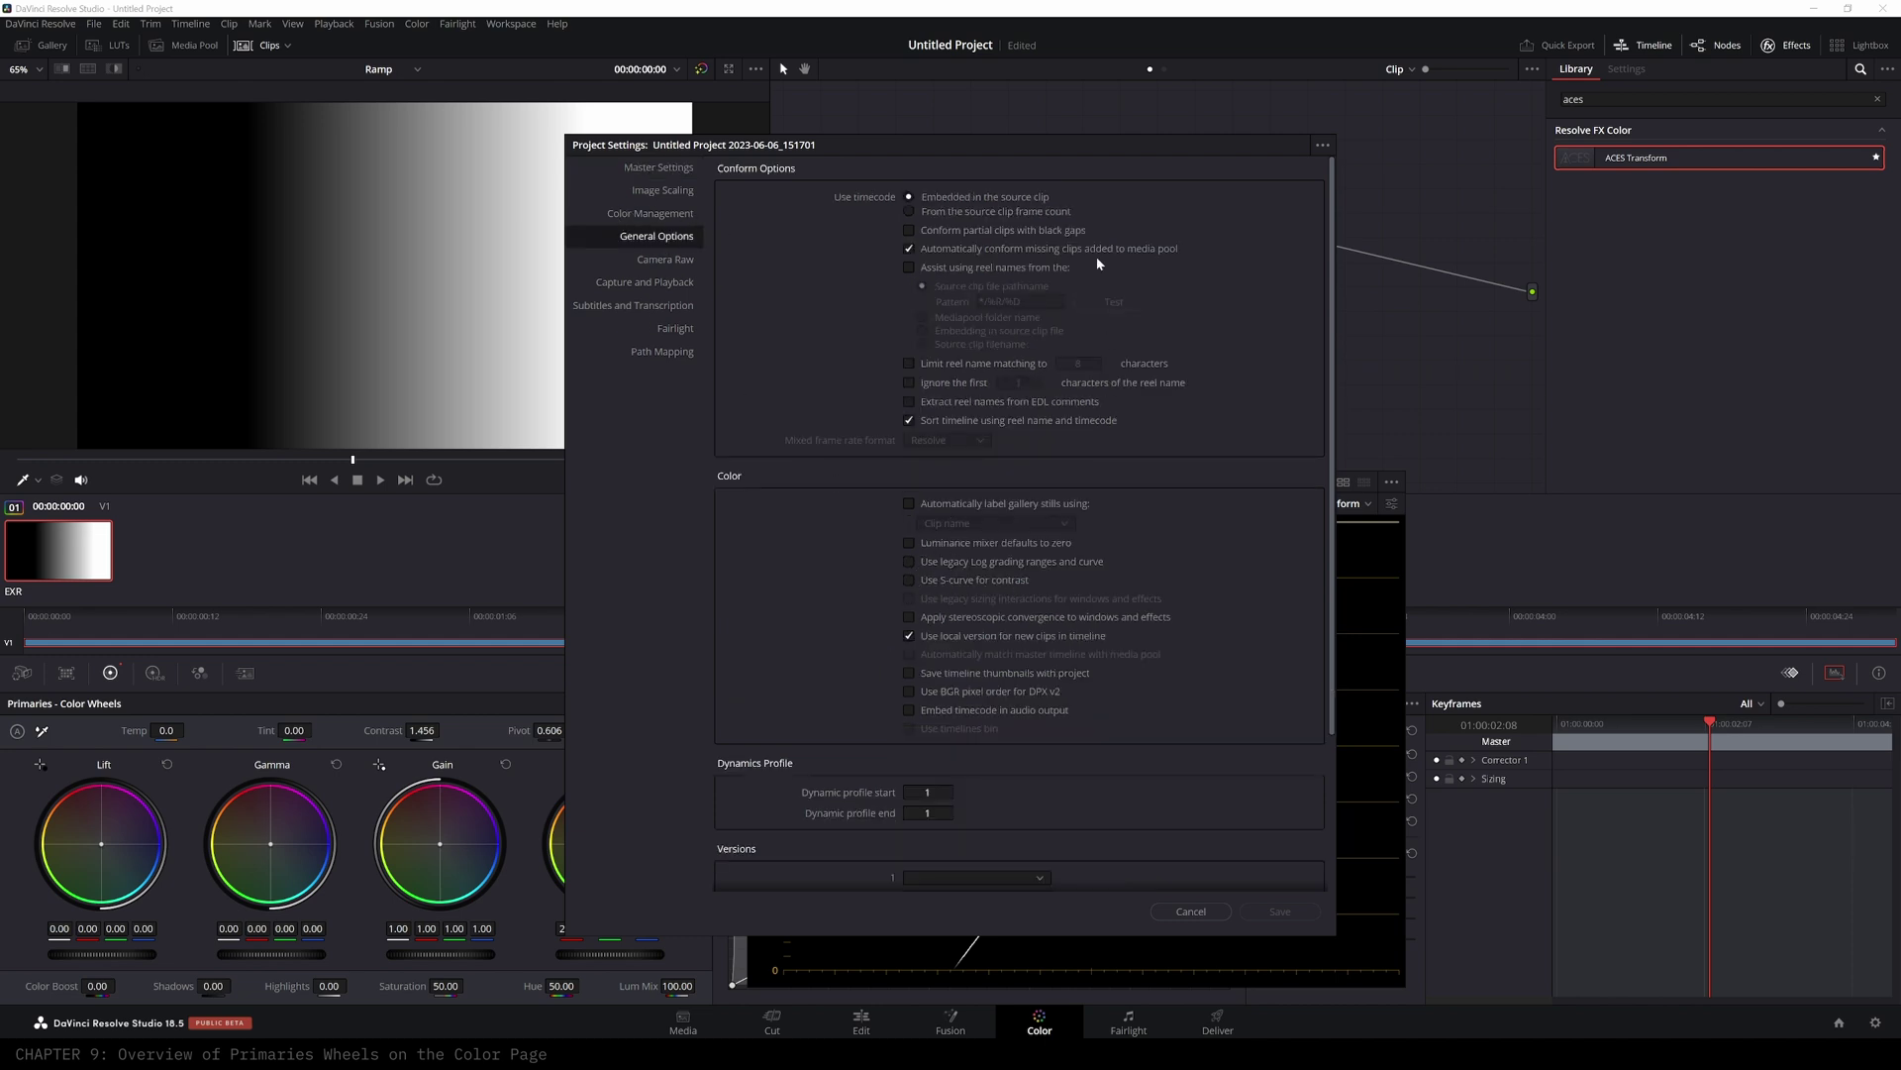
left_click_drag(1024, 148, 458, 148)
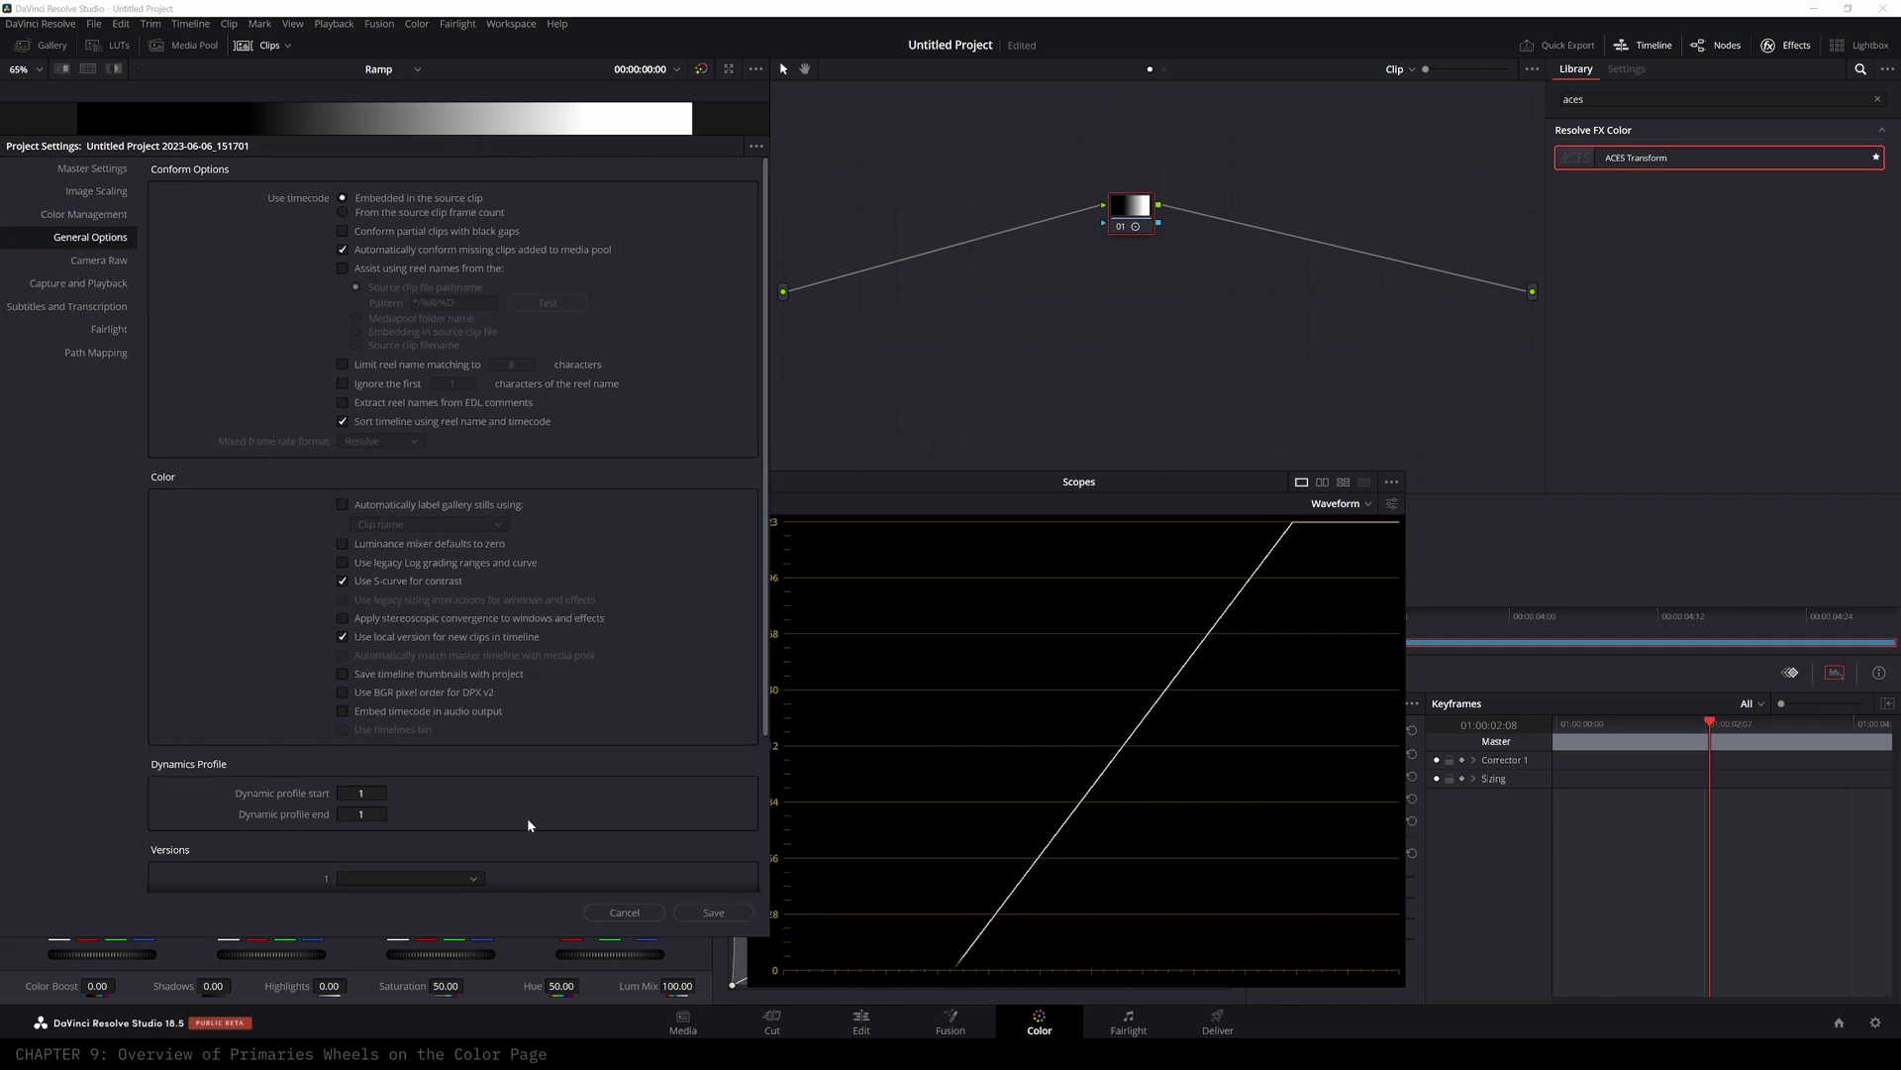
left_click(712, 912)
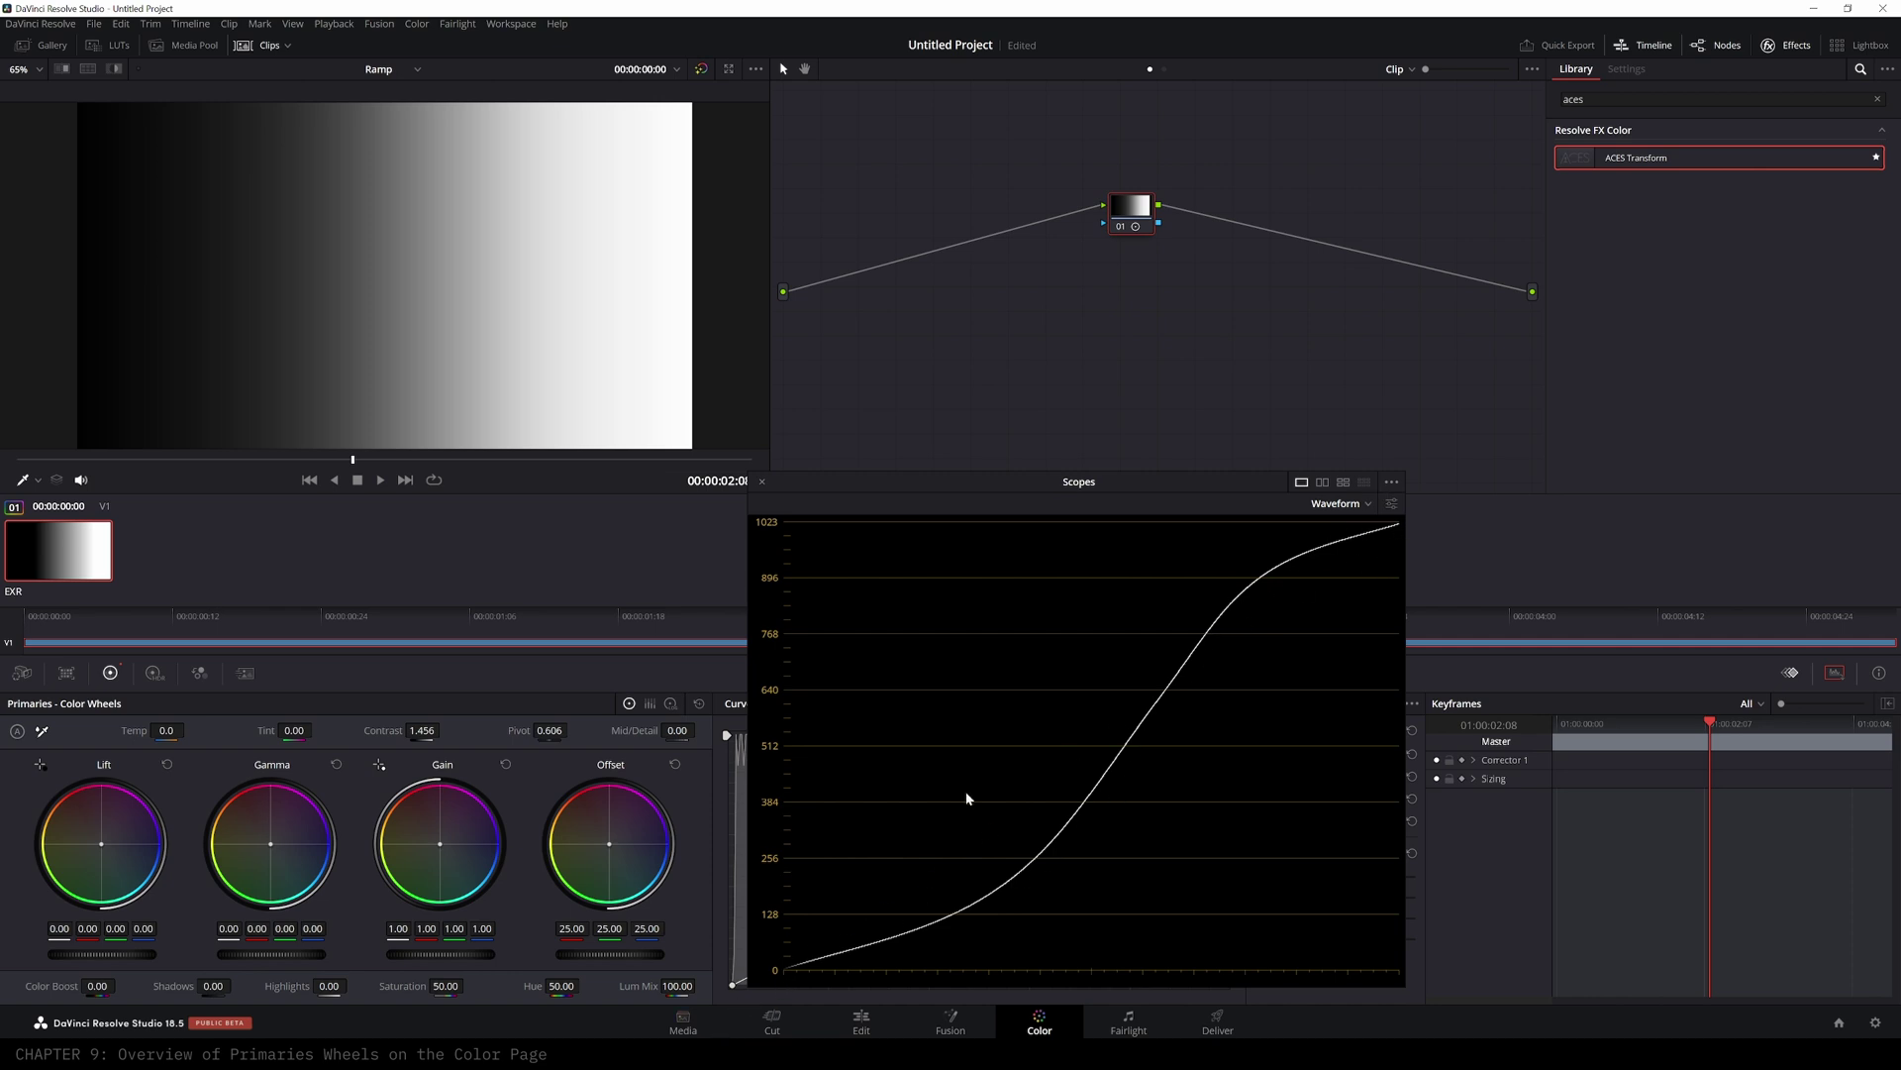
- Raise the ramp's S-curve contrast to 1.716 and lower its pivot
left_click_drag(422, 731, 487, 731)
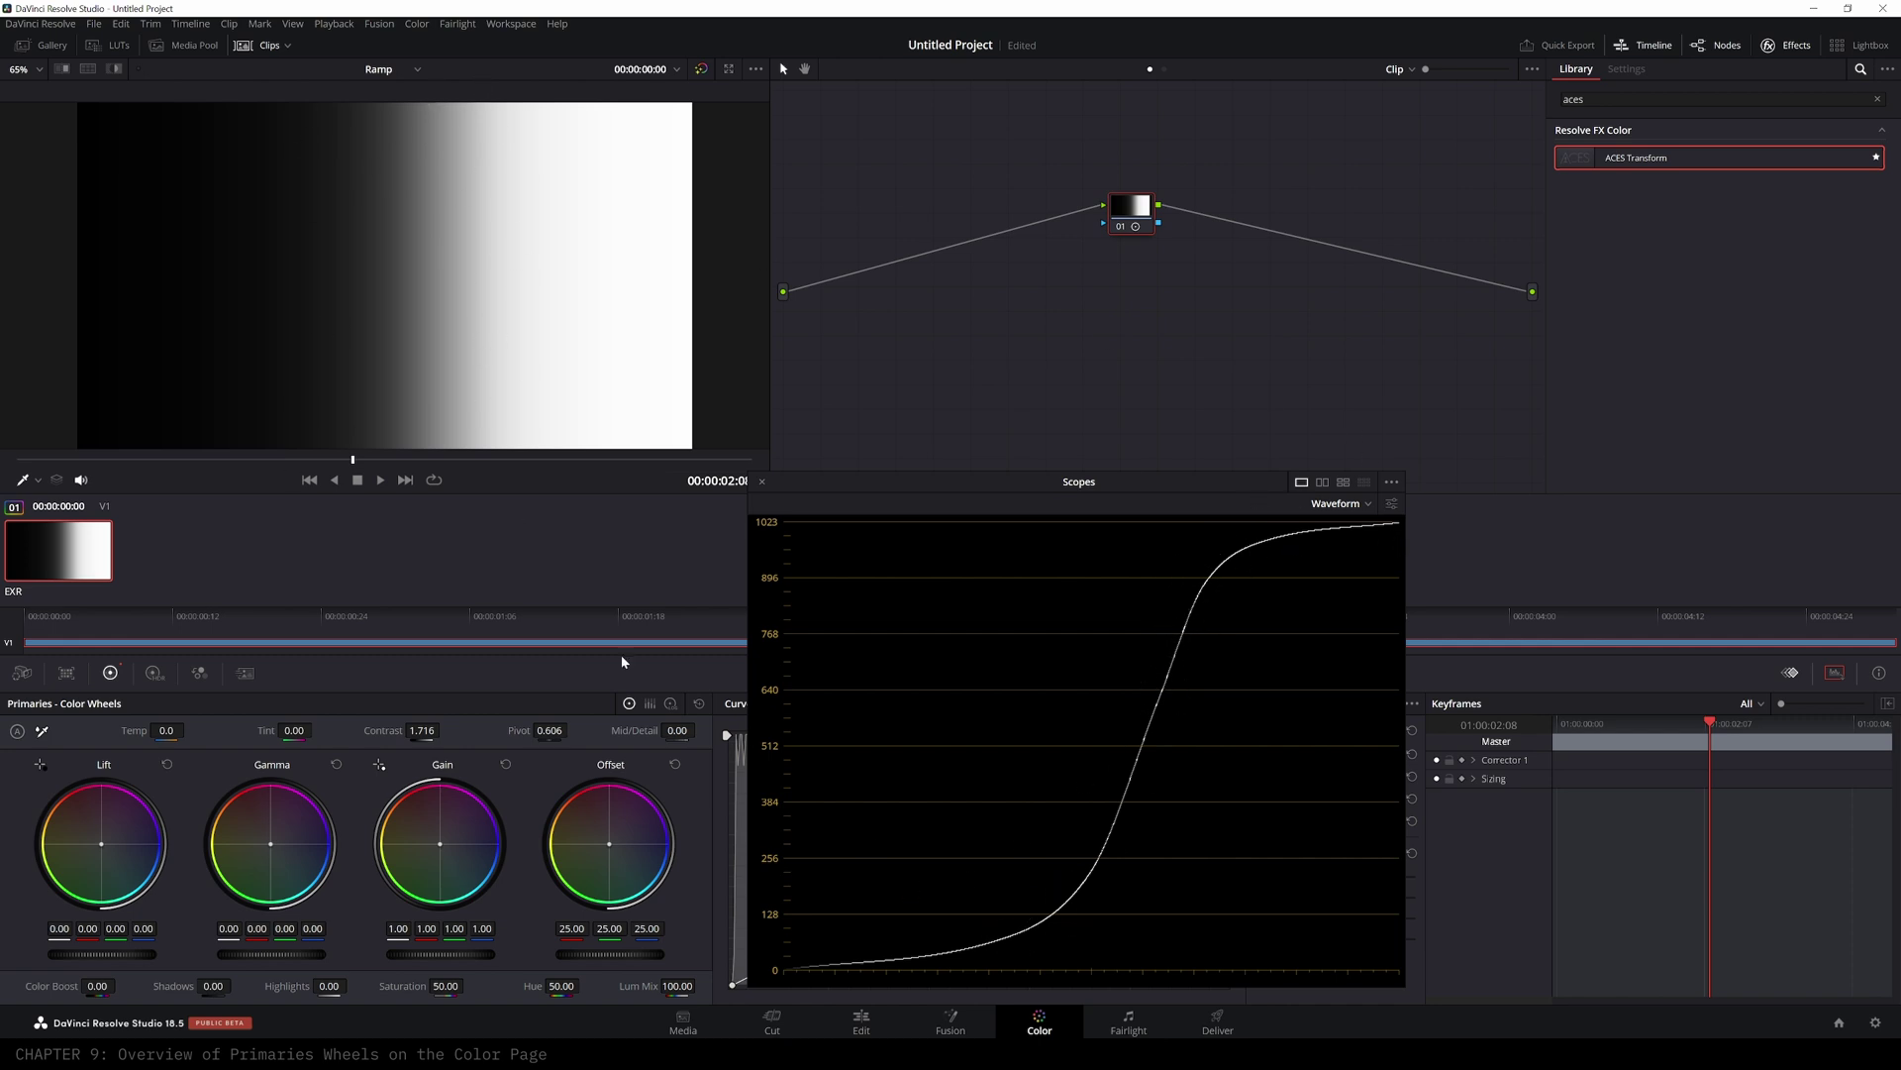
left_click_drag(570, 731, 340, 731)
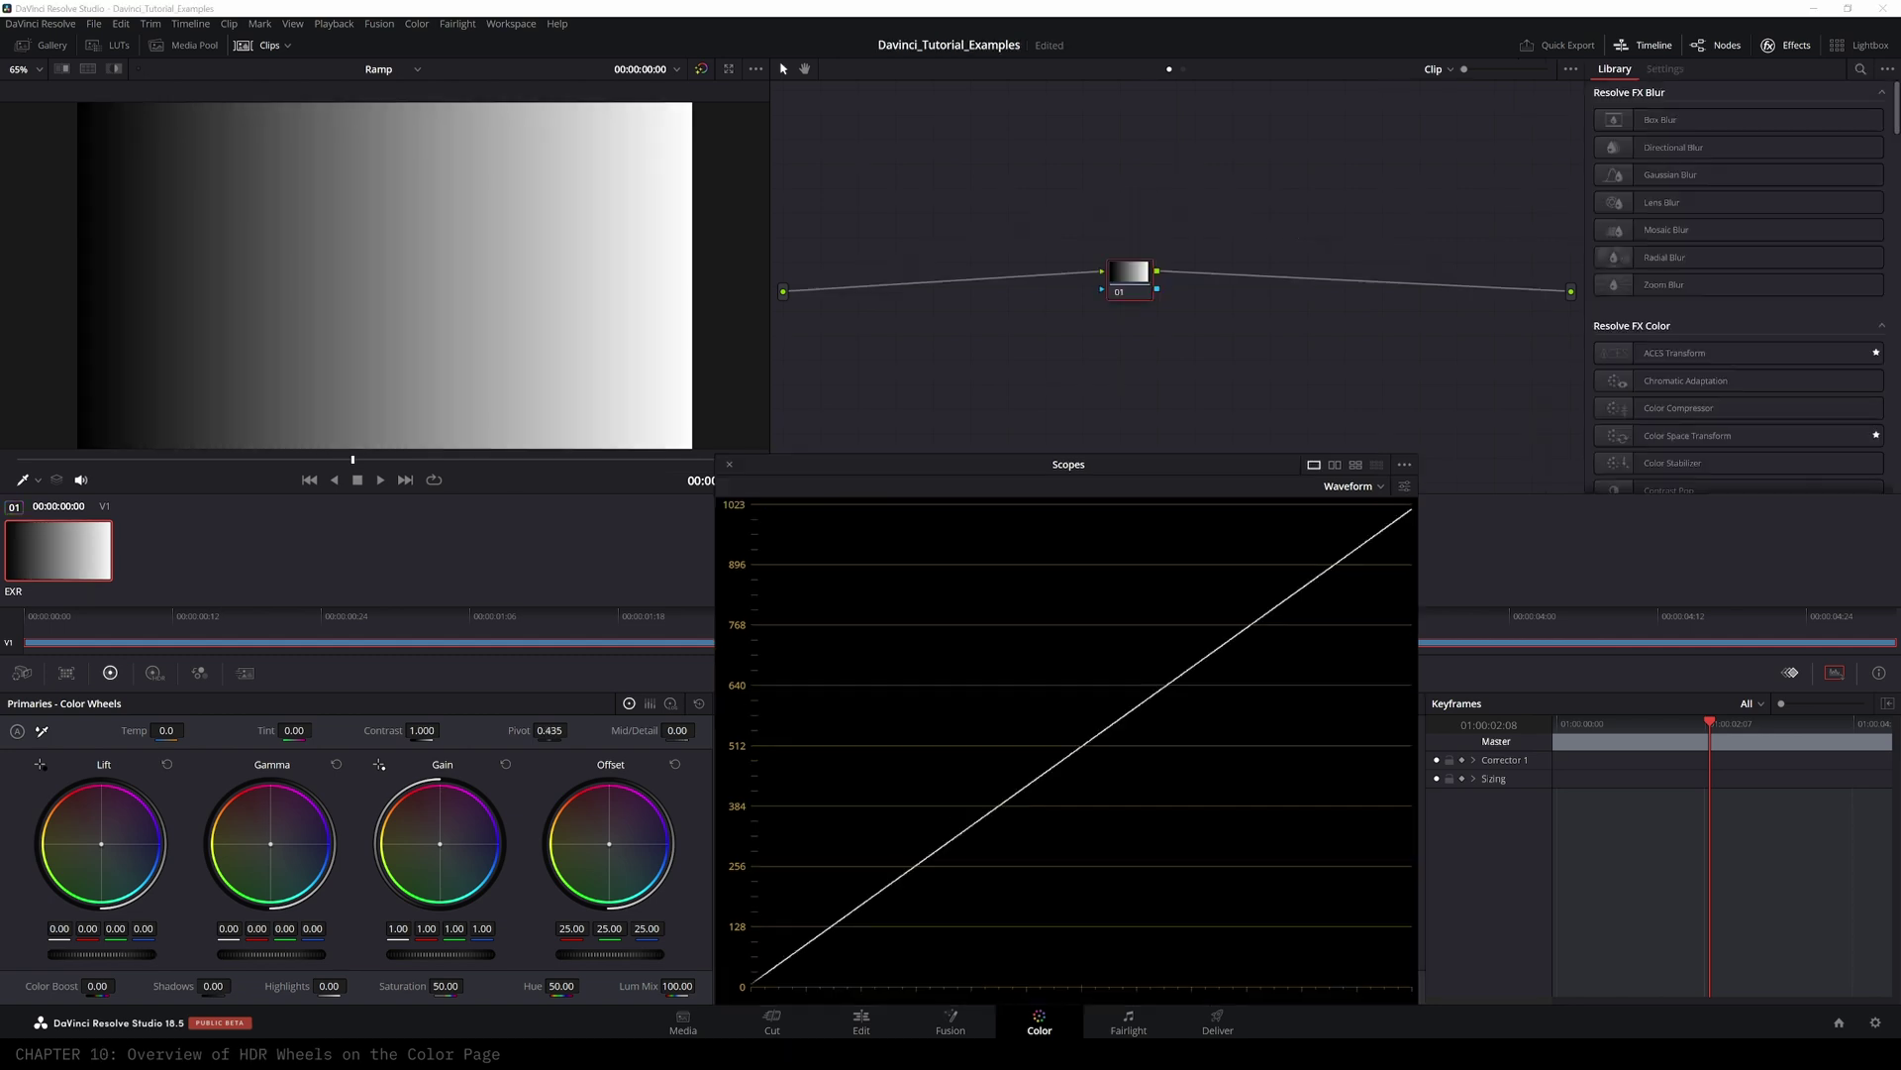
- Compare the Primaries and High Dynamic Range wheels, and lower the HDR Global exposure to about -2.96
left_click(154, 672)
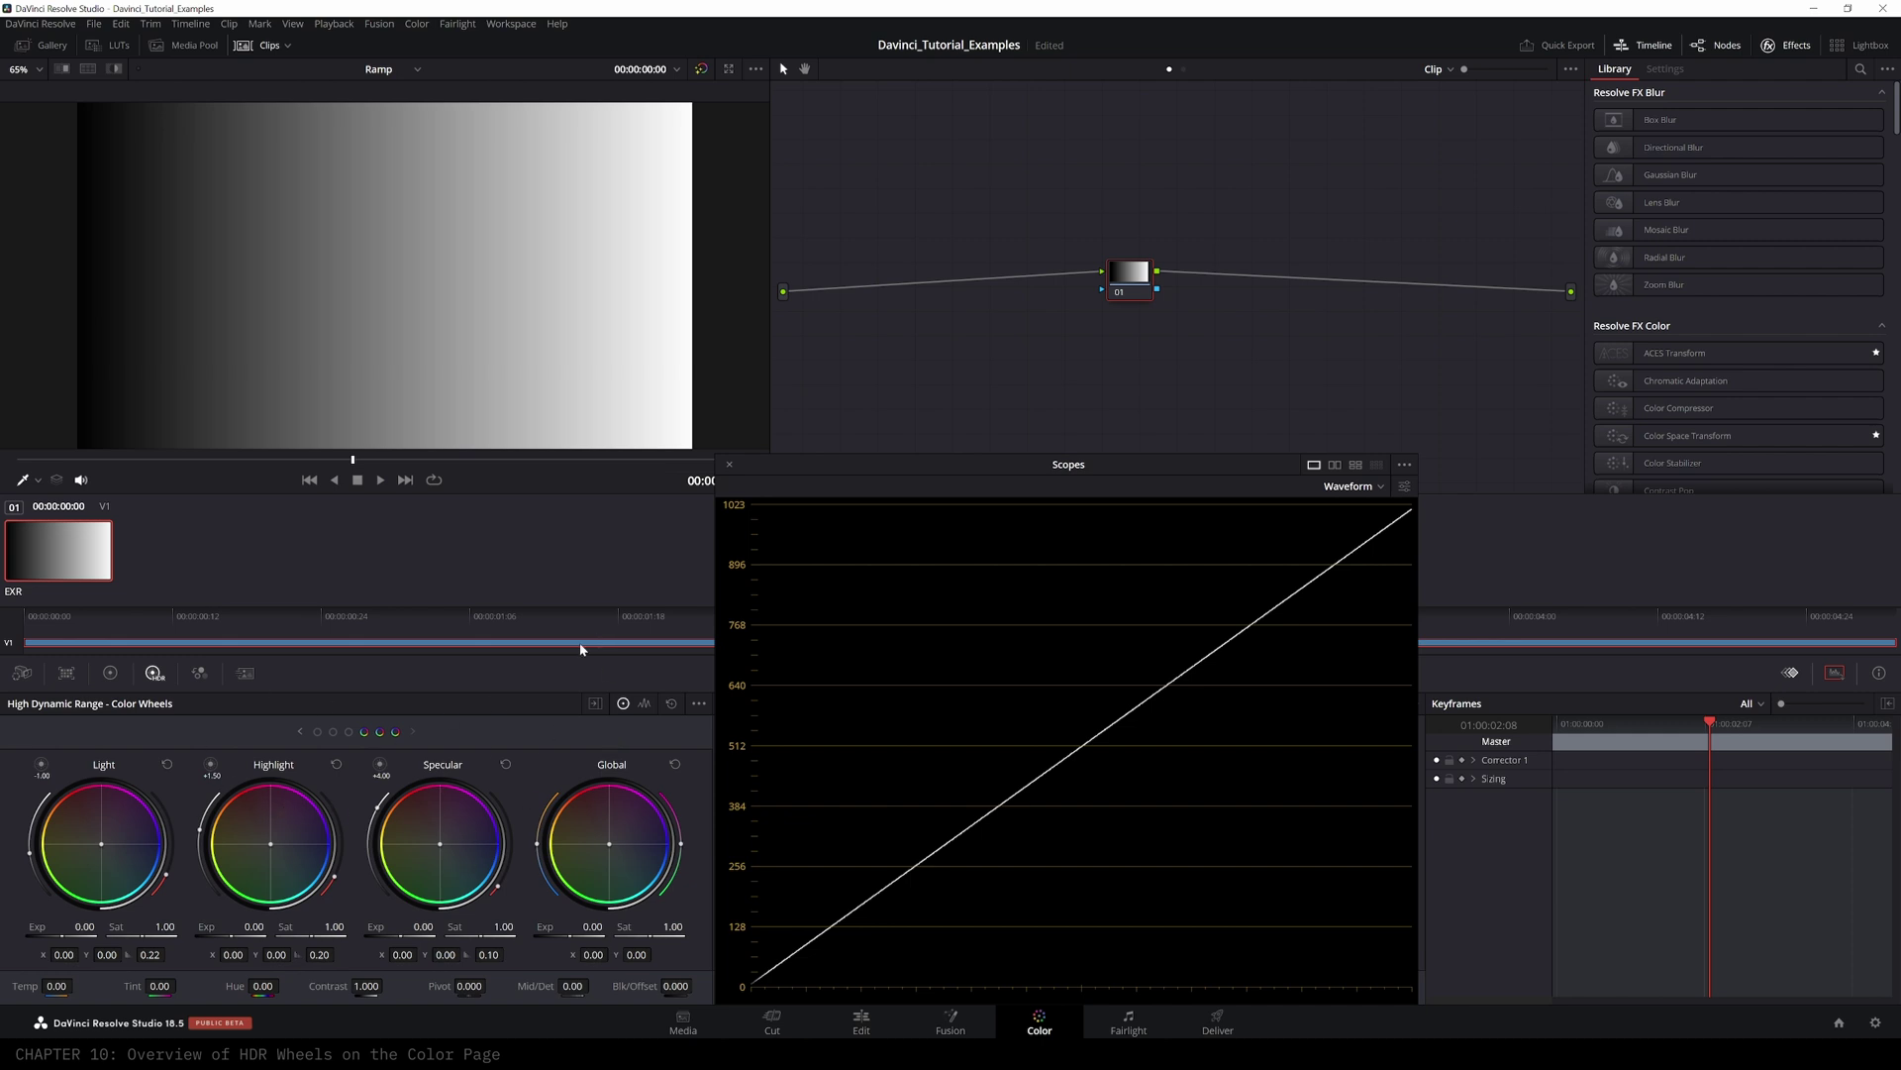
left_click(110, 673)
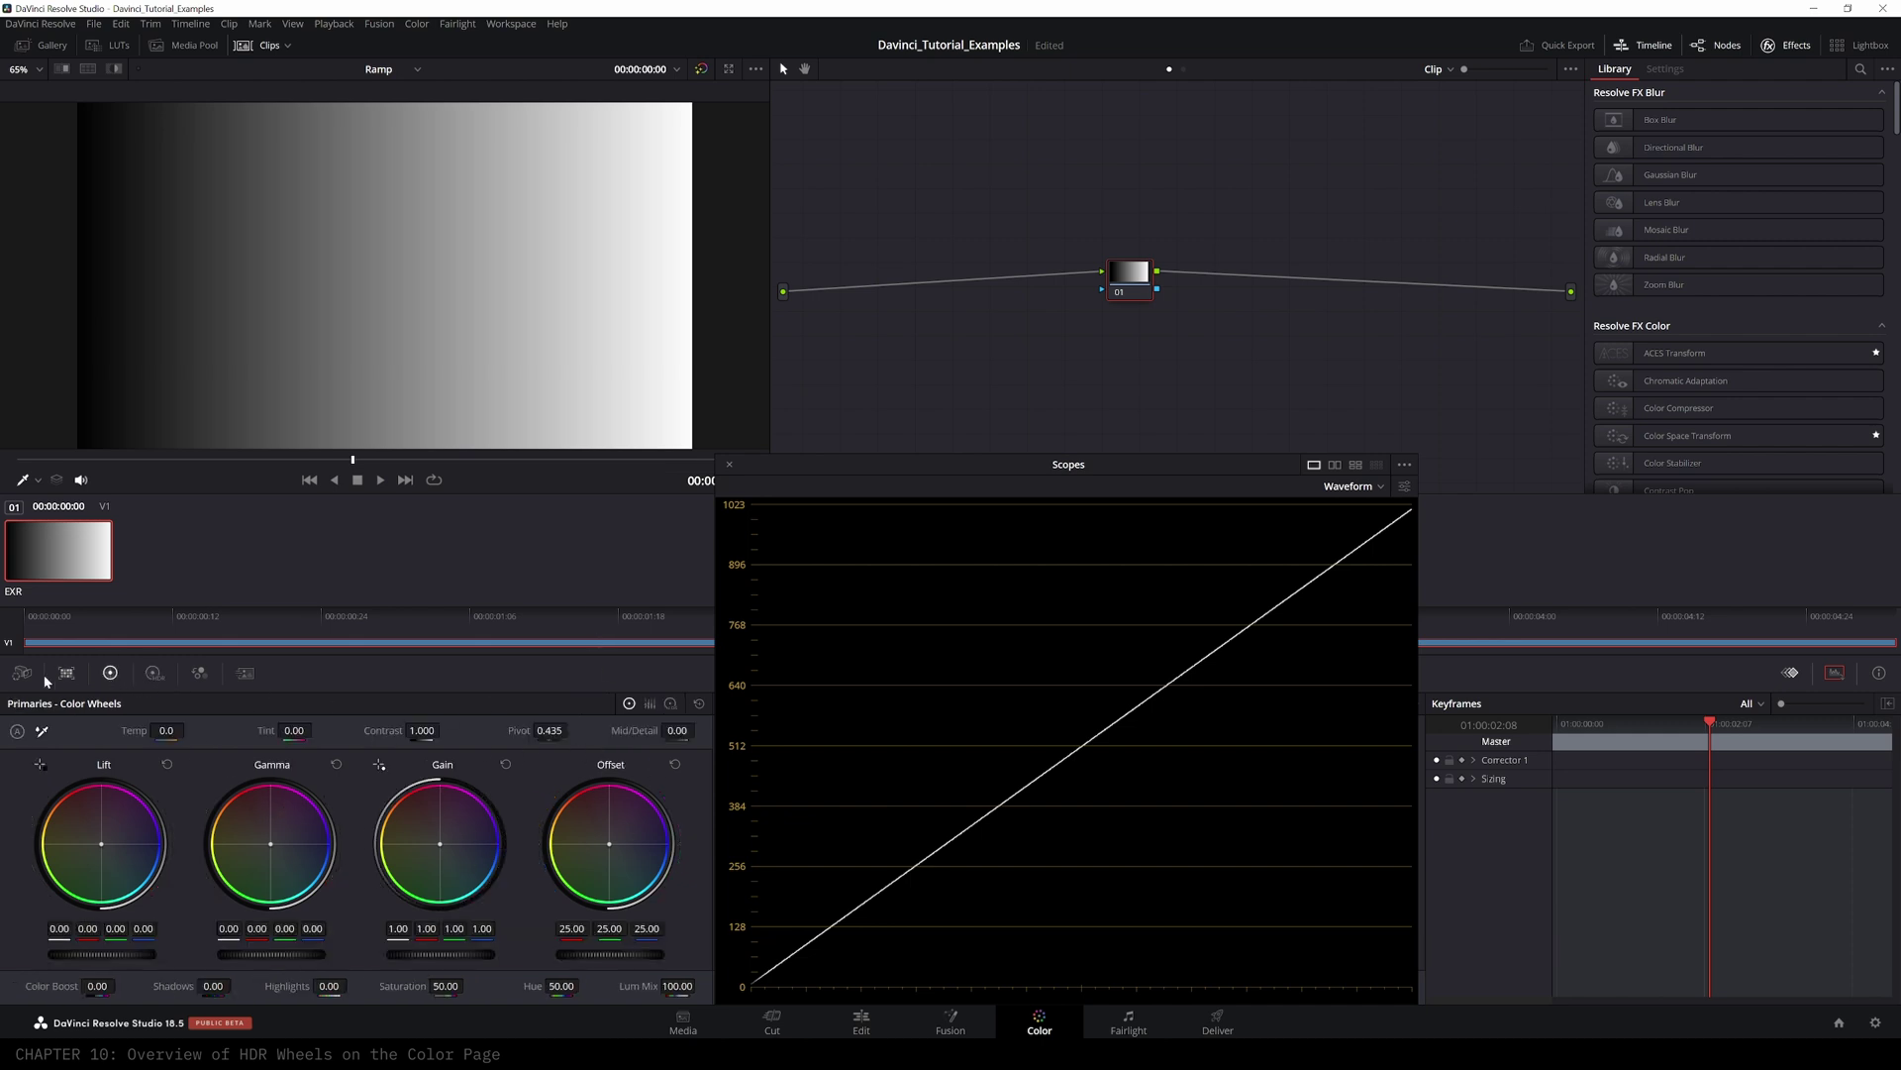
left_click(153, 672)
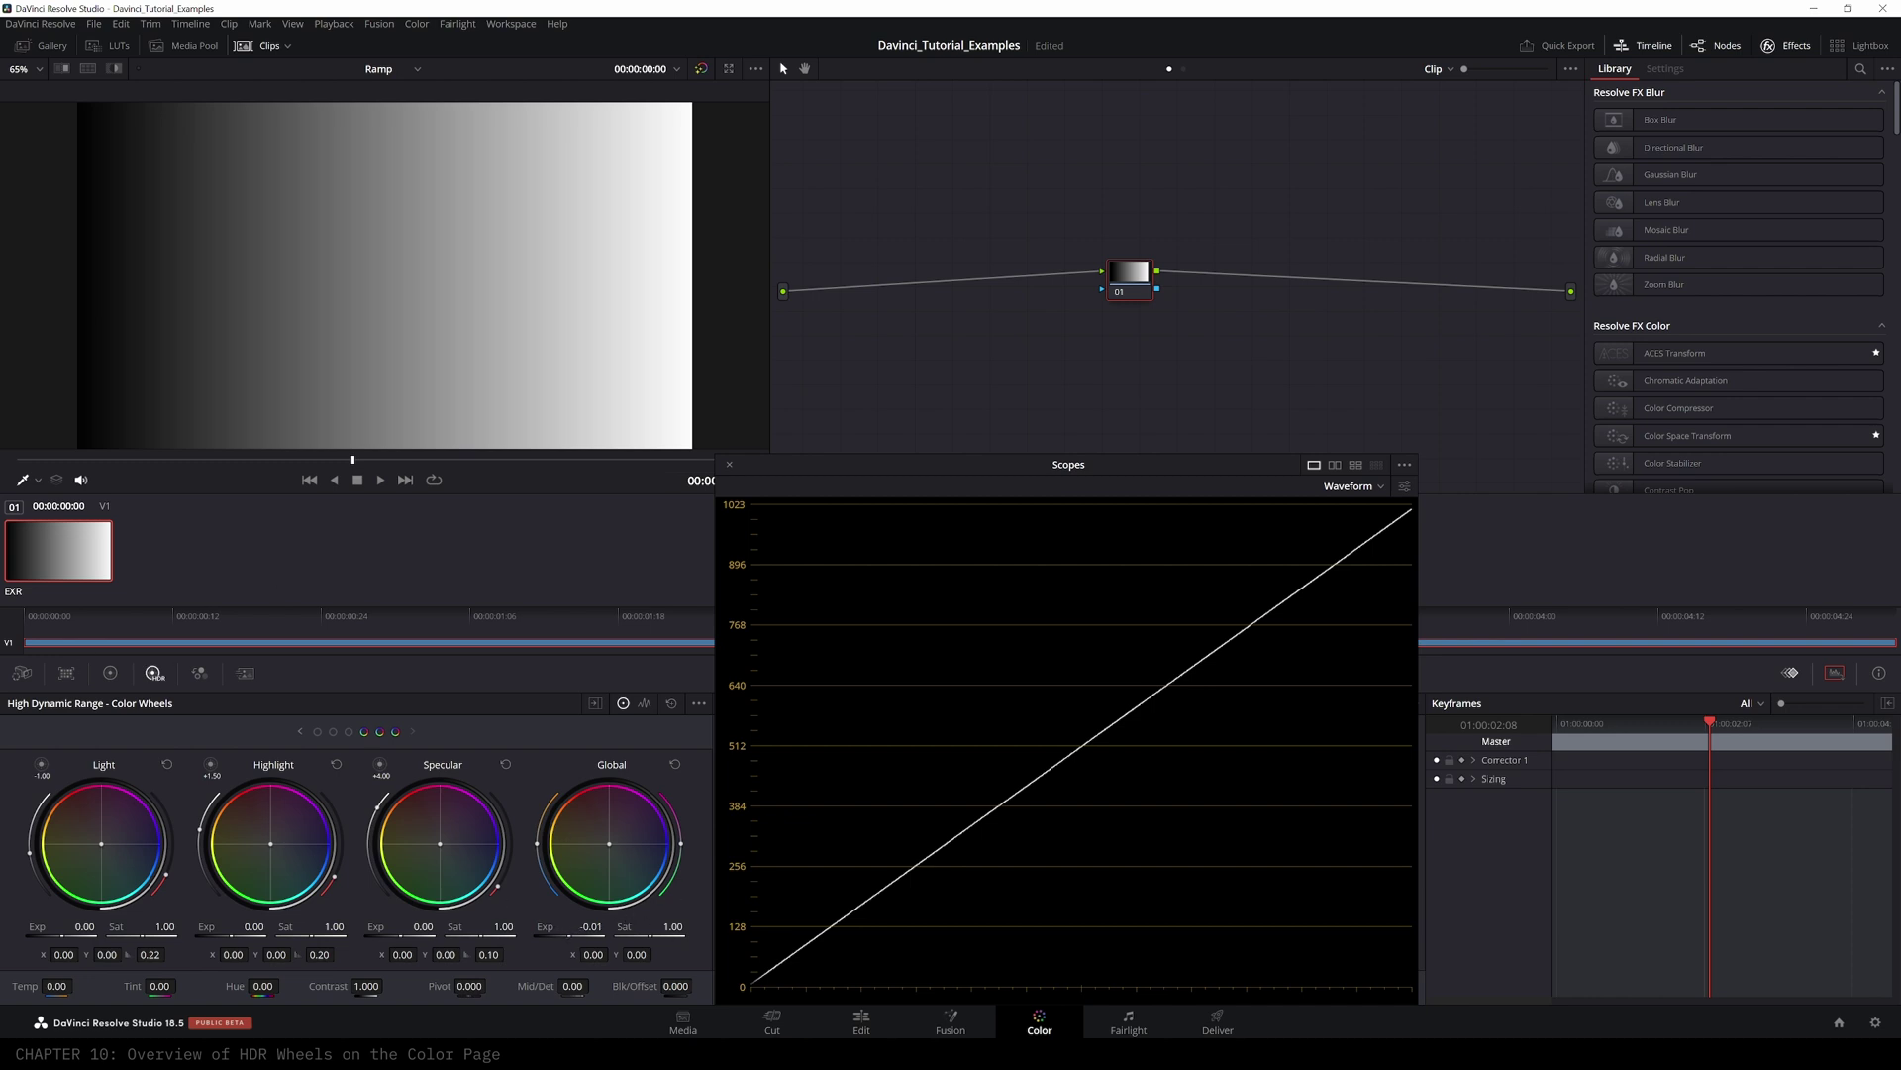
left_click_drag(570, 931, 463, 931)
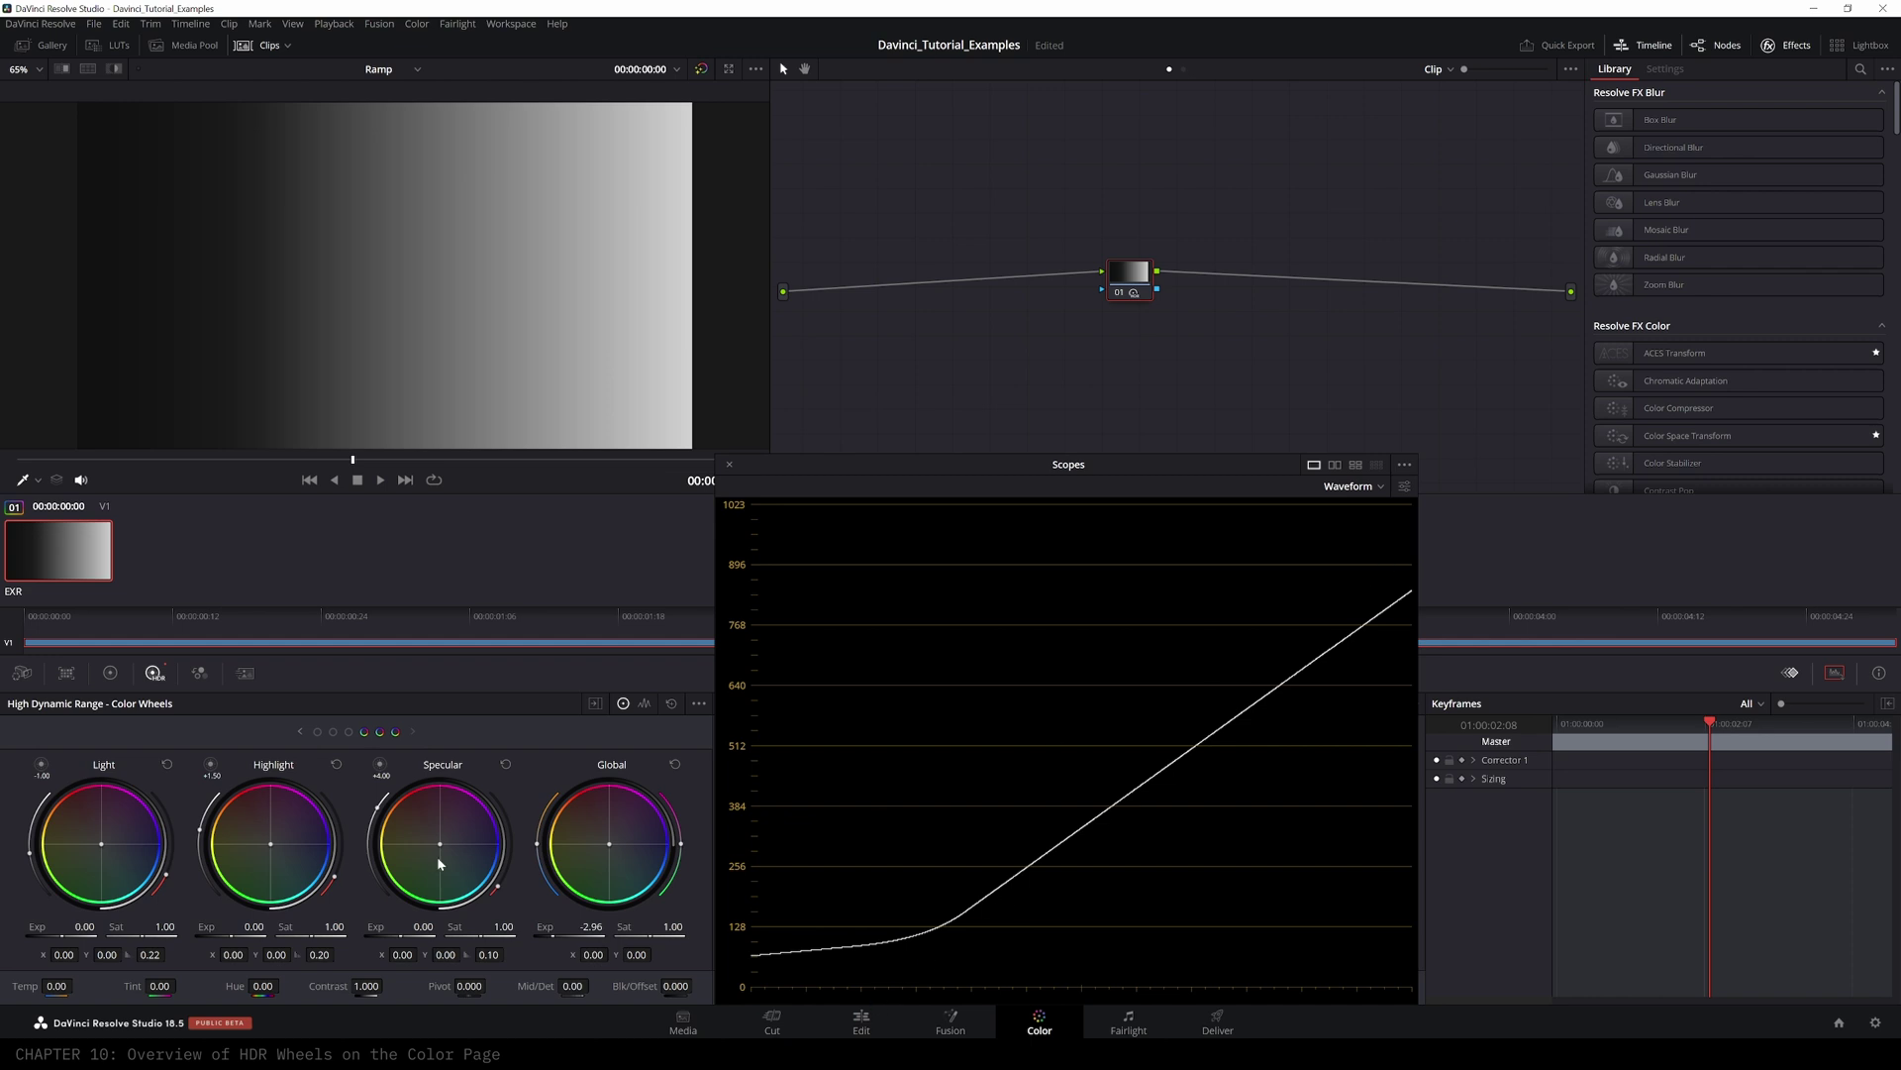
- Swing the HDR Global exposure up to about 1.40 and down to about -1.77, and reset the Global wheel
left_click_drag(554, 935, 711, 934)
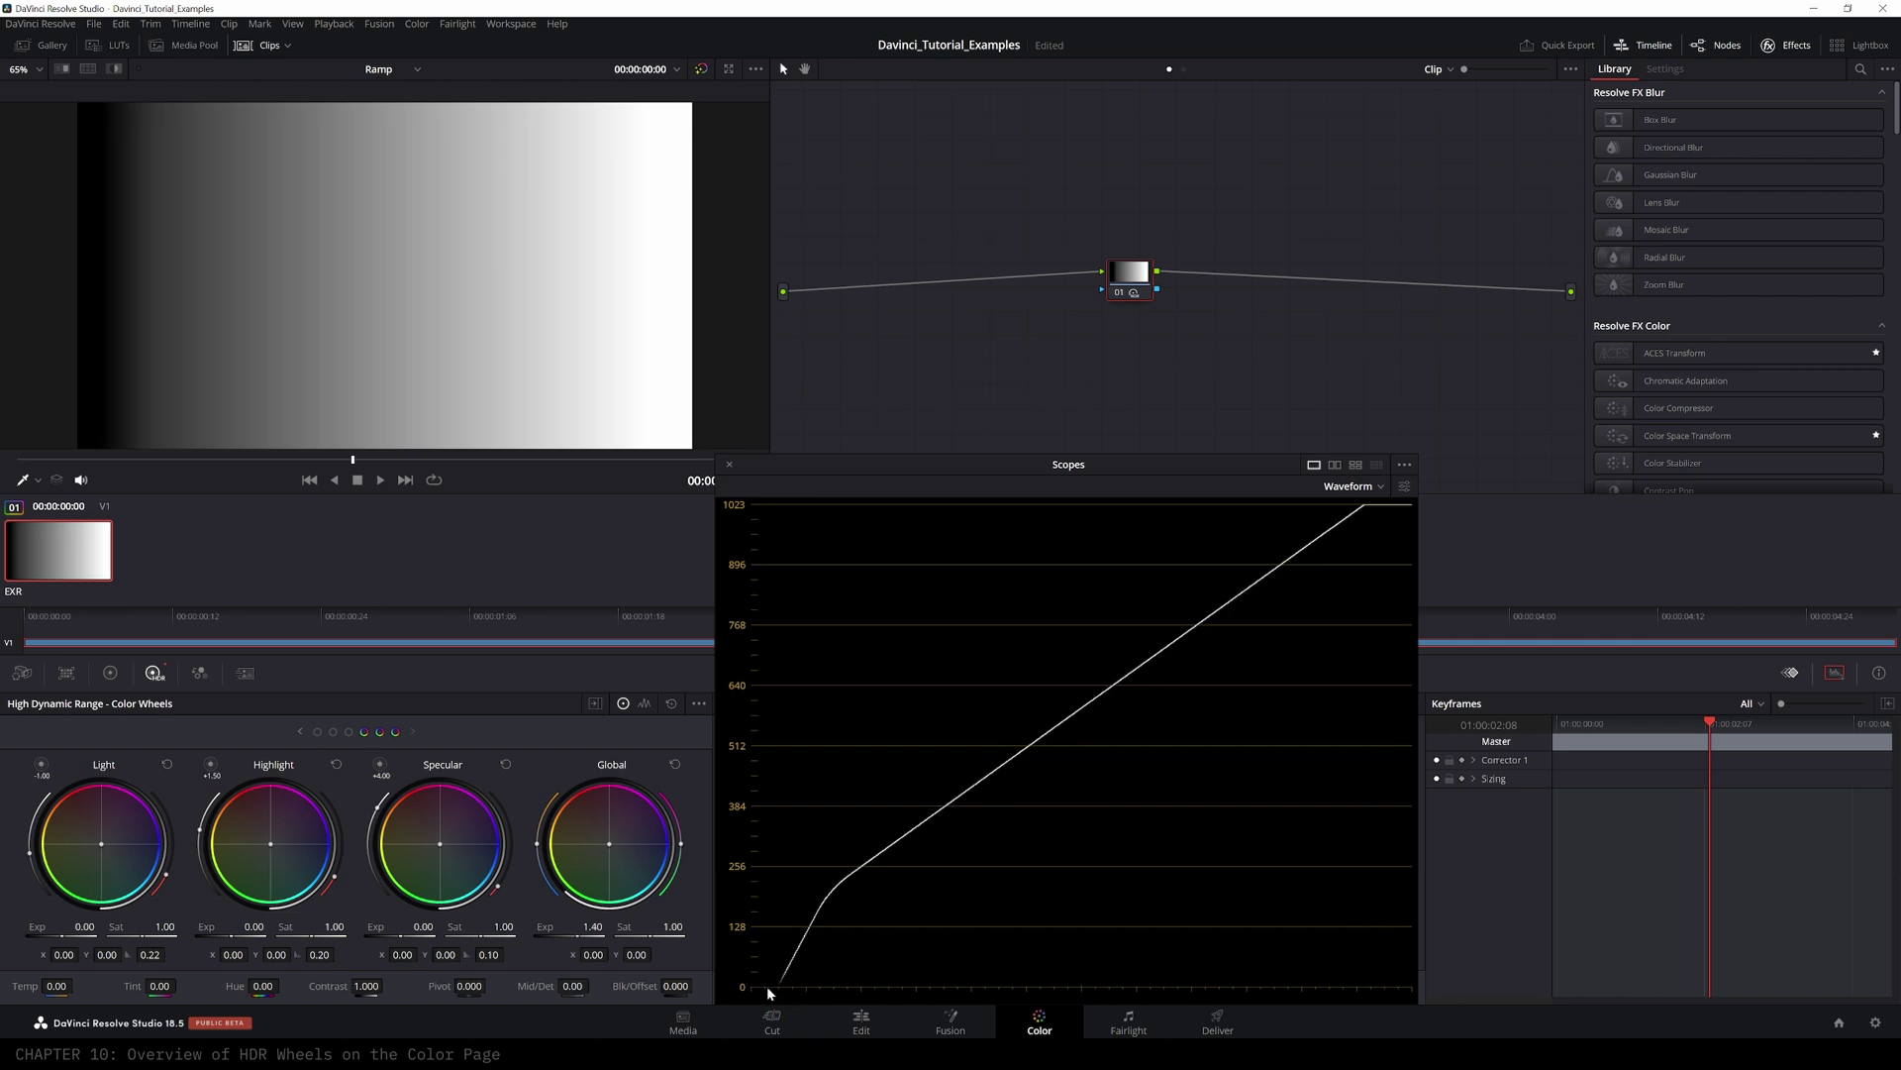
left_click_drag(579, 931, 448, 931)
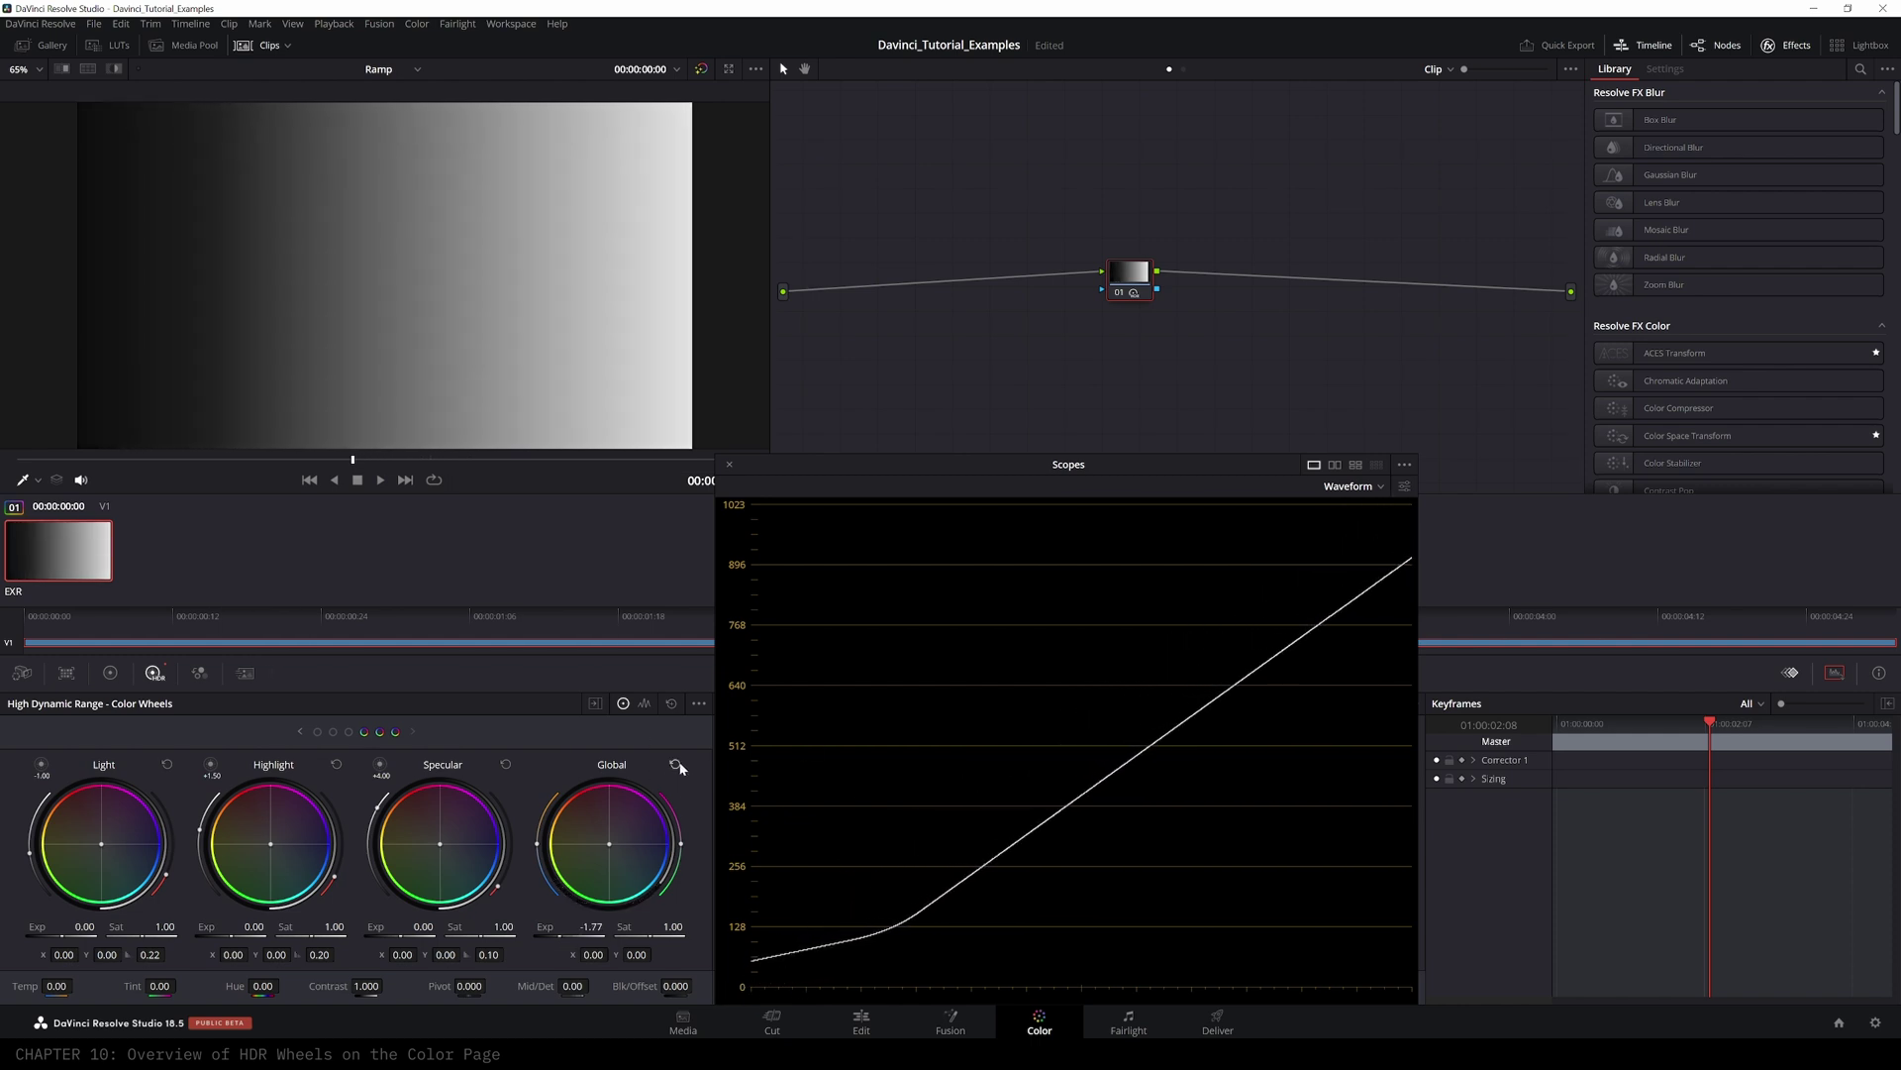
left_click(675, 764)
- Test the exposure of the HDR Black, Dark and Shadow wheels on the ramp, resetting each wheel
left_click(318, 732)
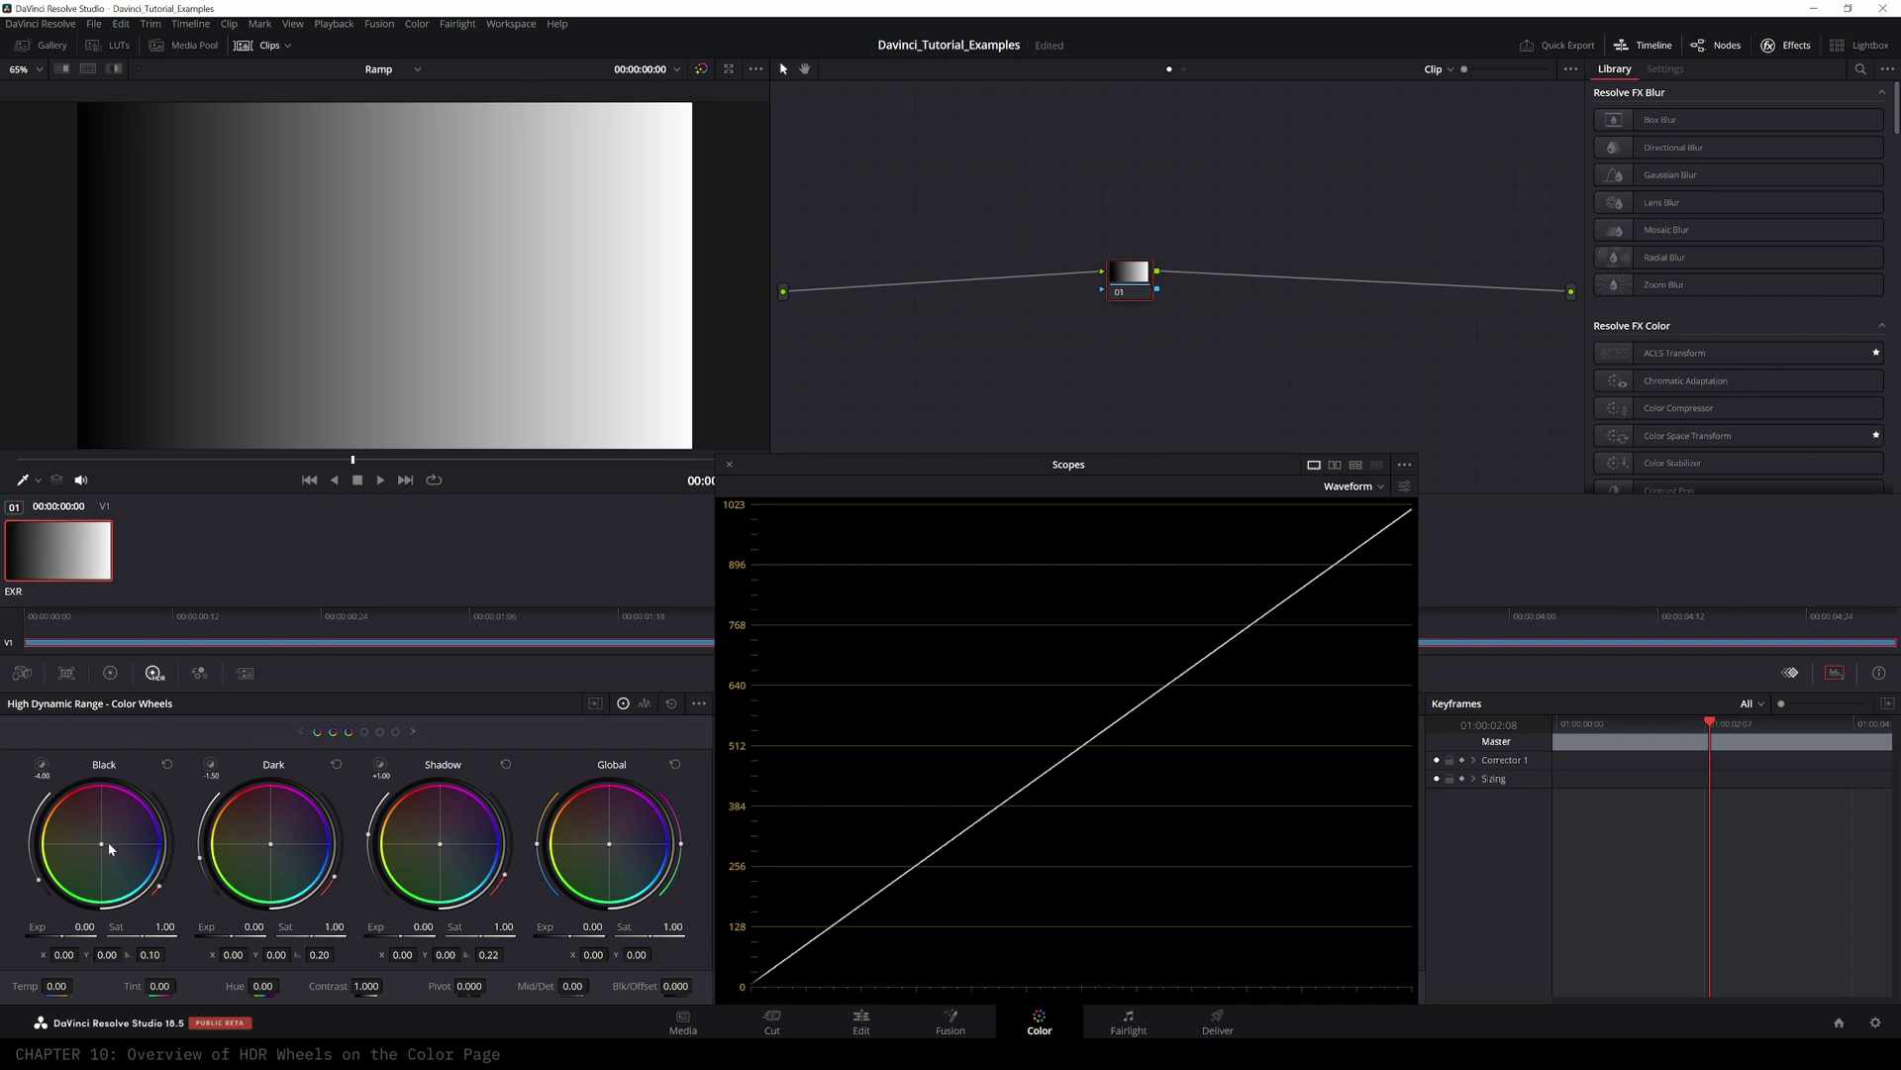
mouse_move(63, 932)
left_mouse_down()
mouse_move(36, 932)
mouse_move(83, 932)
left_mouse_up()
left_click(166, 765)
mouse_move(232, 932)
left_mouse_down()
mouse_move(258, 932)
mouse_move(203, 932)
mouse_move(232, 932)
left_mouse_up()
left_click(336, 764)
left_click_drag(399, 925, 446, 925)
left_click(506, 765)
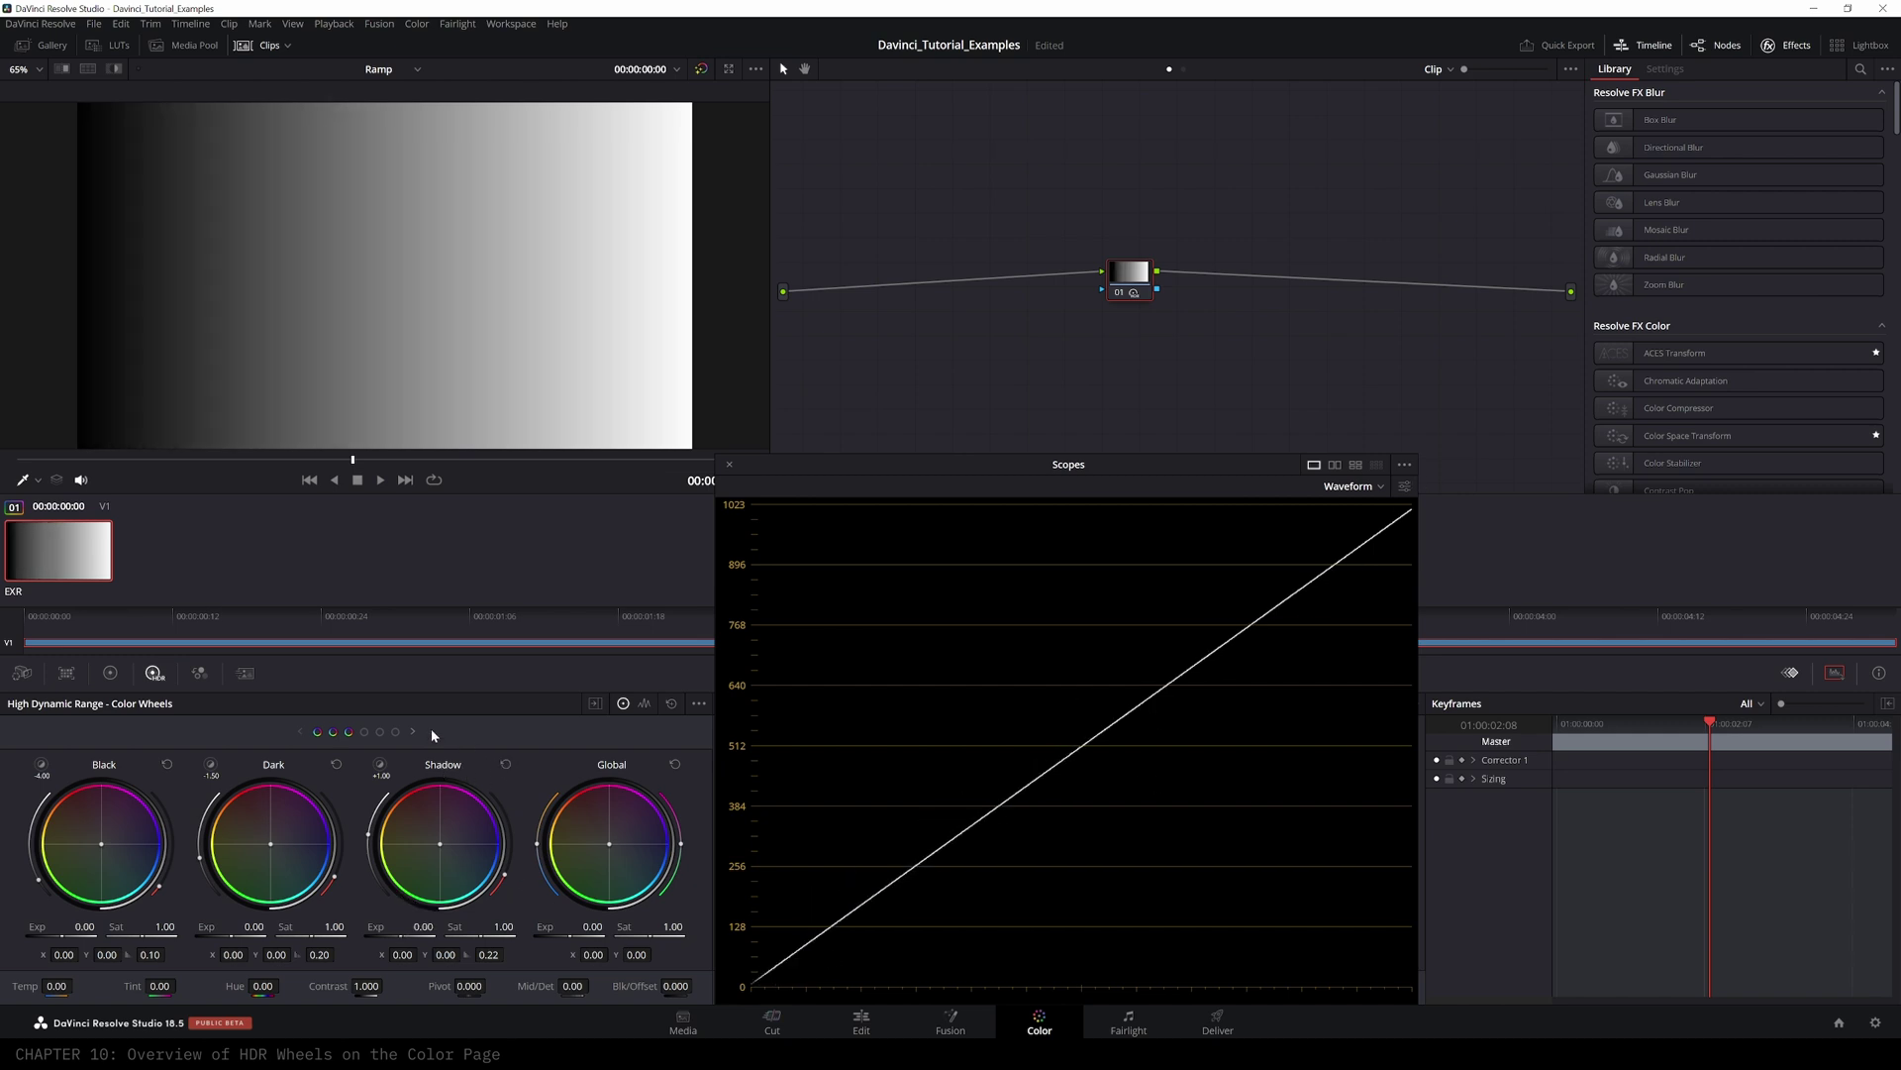
- Raise the HDR Light exposure to about 2.45 and the Highlight exposure to about 0.55, and reset both wheels
left_click(396, 732)
left_click_drag(67, 937, 157, 937)
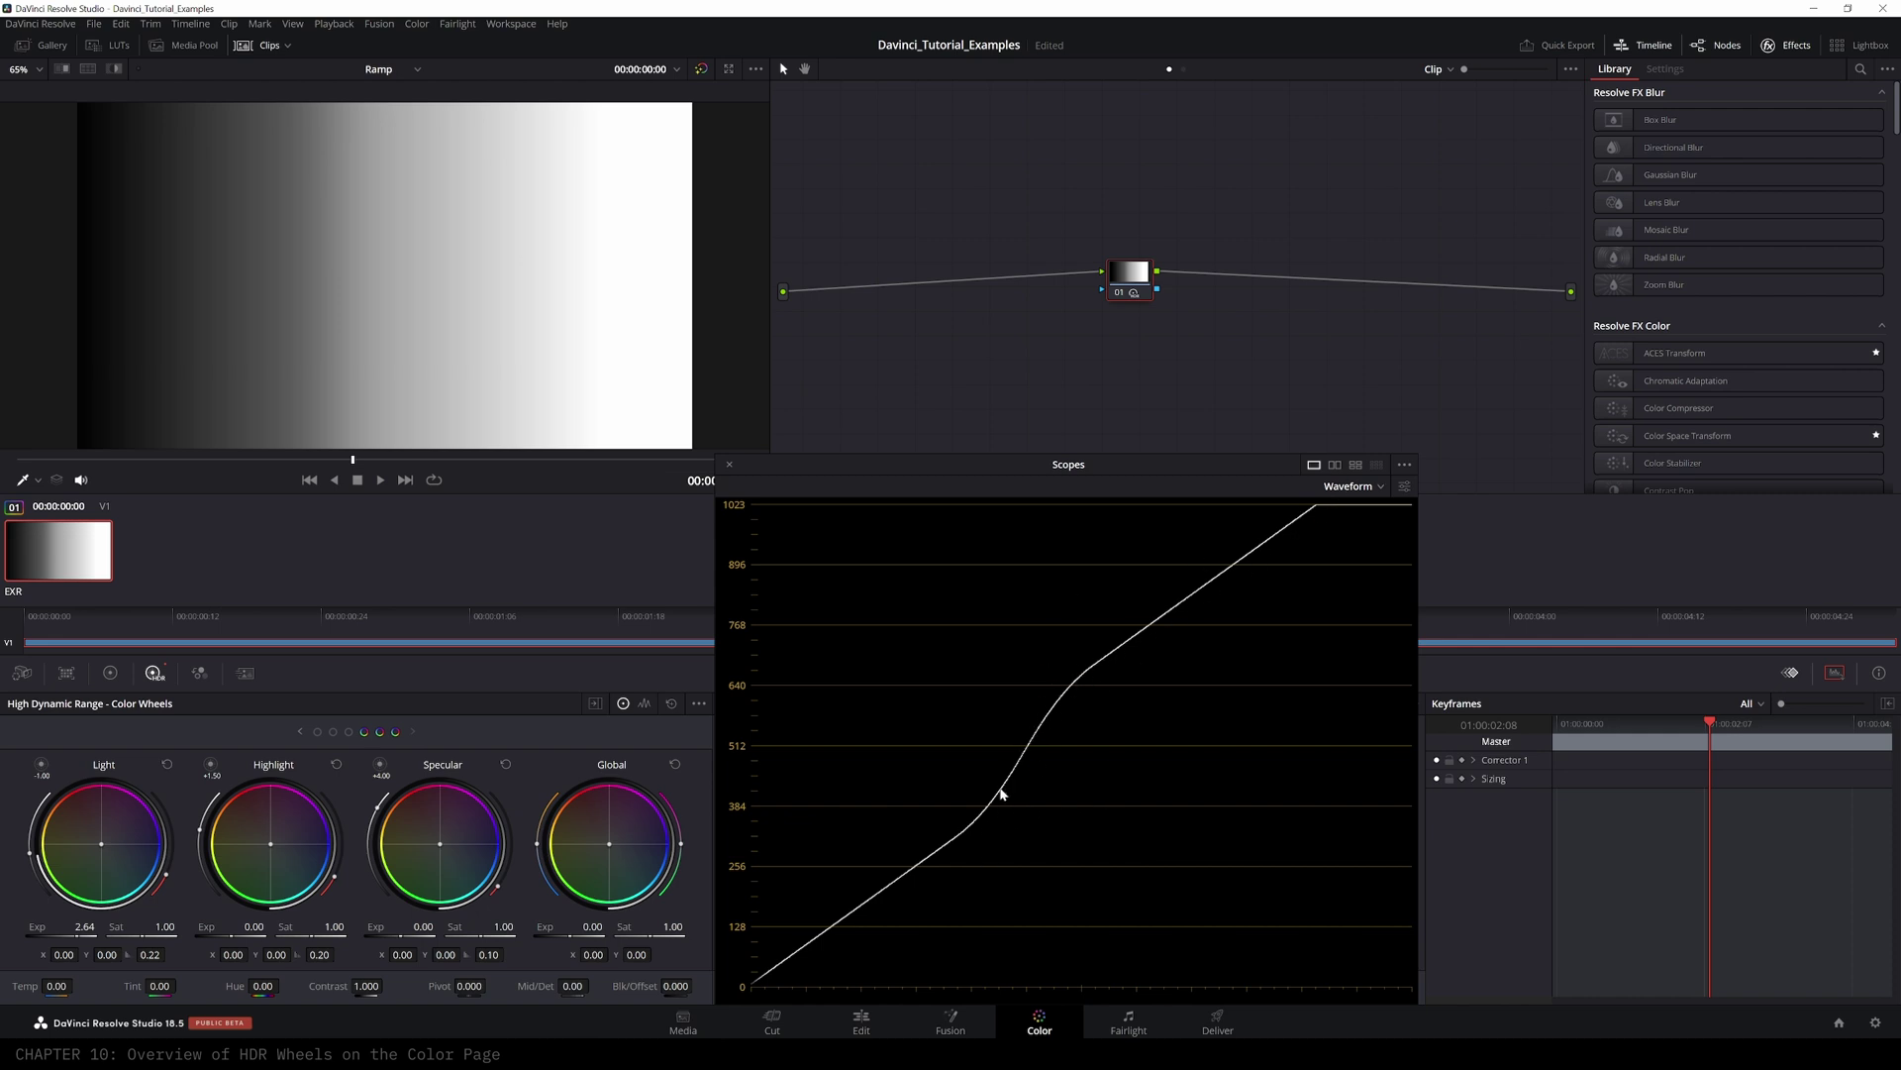
left_click_drag(150, 799, 145, 798)
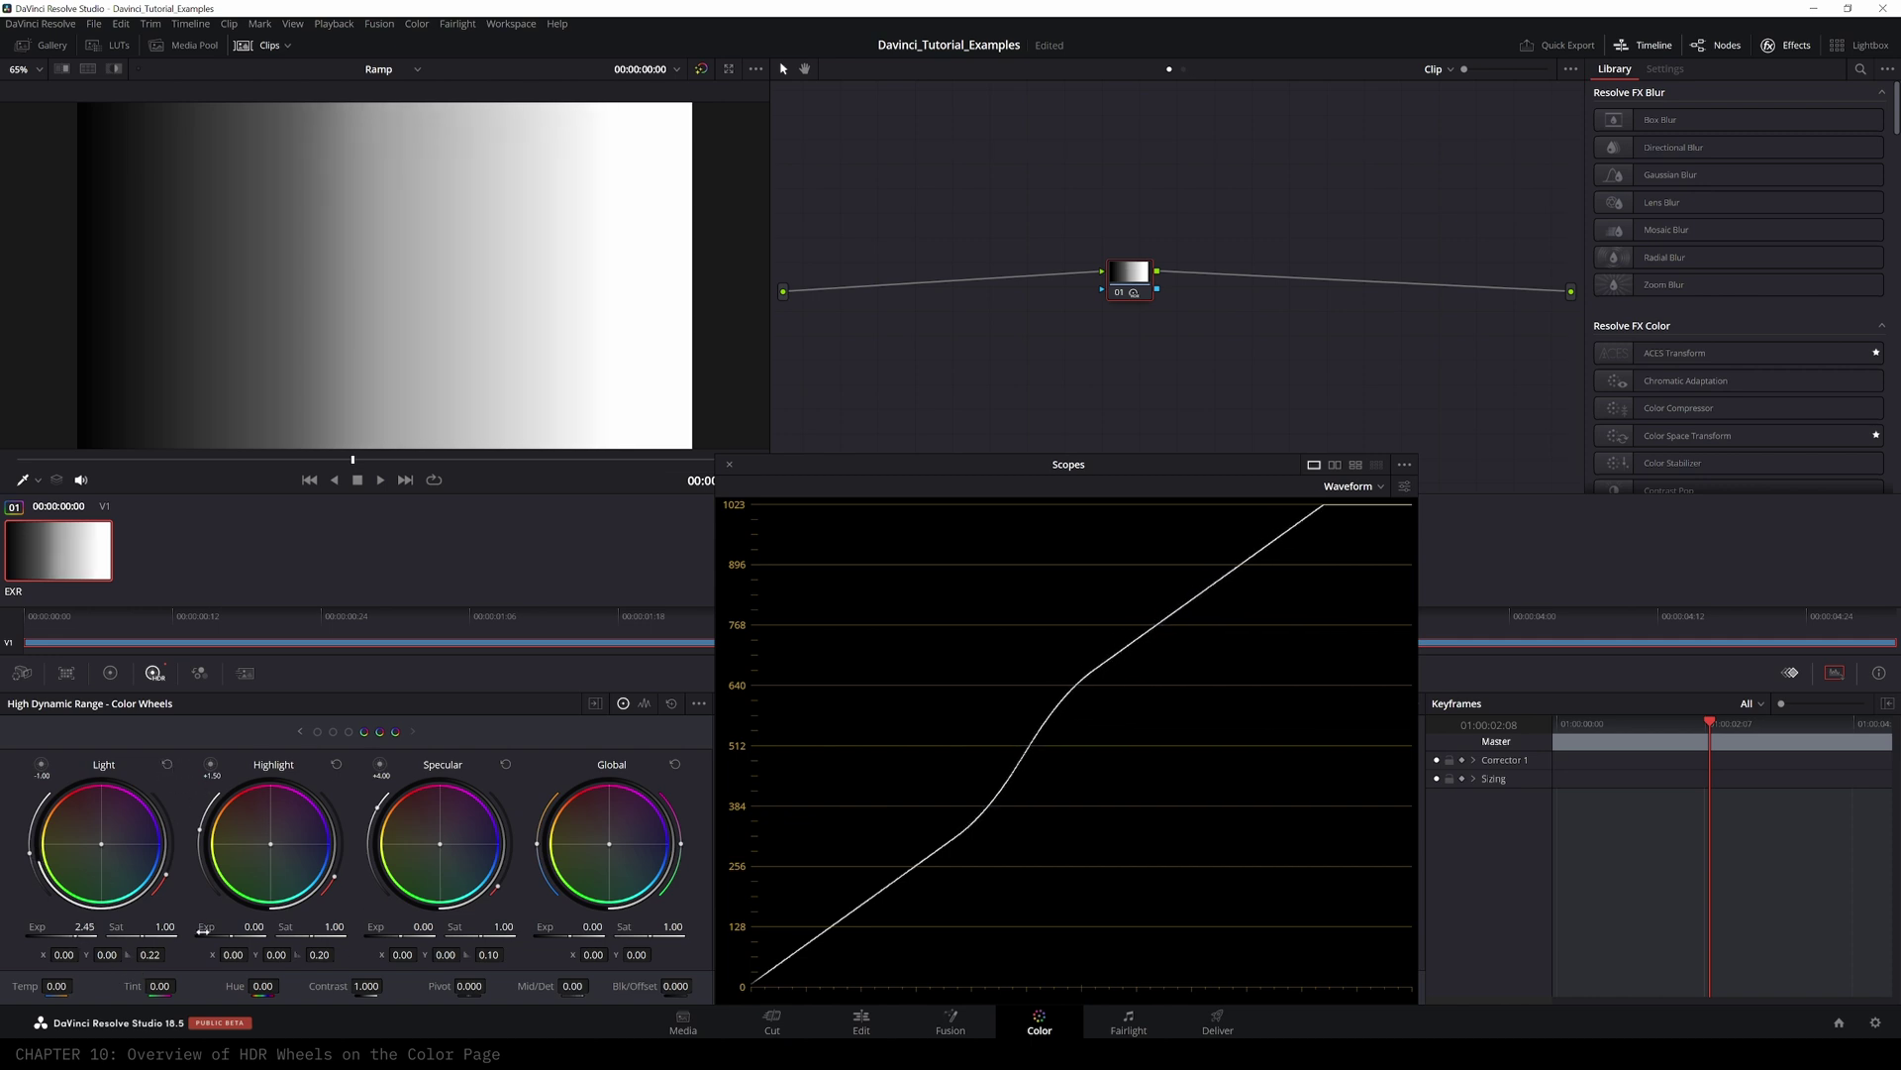
left_click_drag(231, 936, 242, 936)
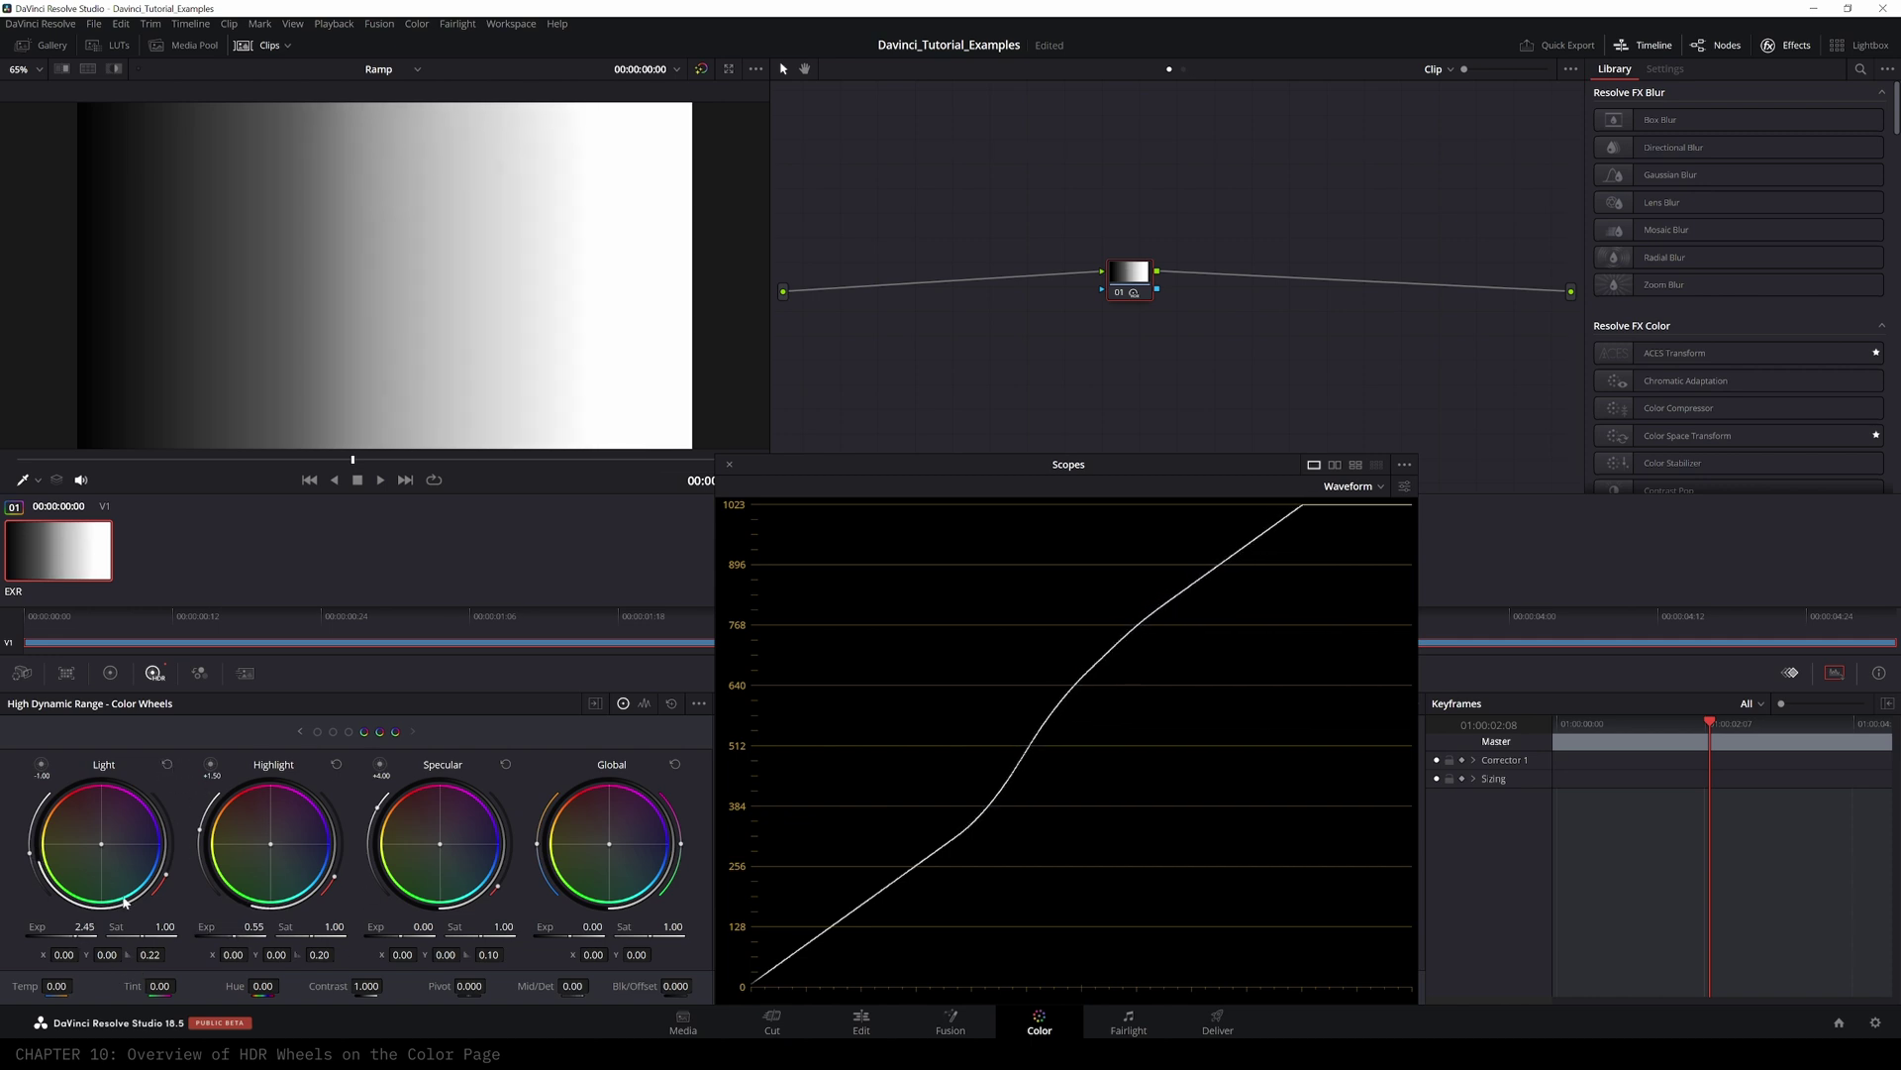
left_click(168, 764)
left_click(335, 765)
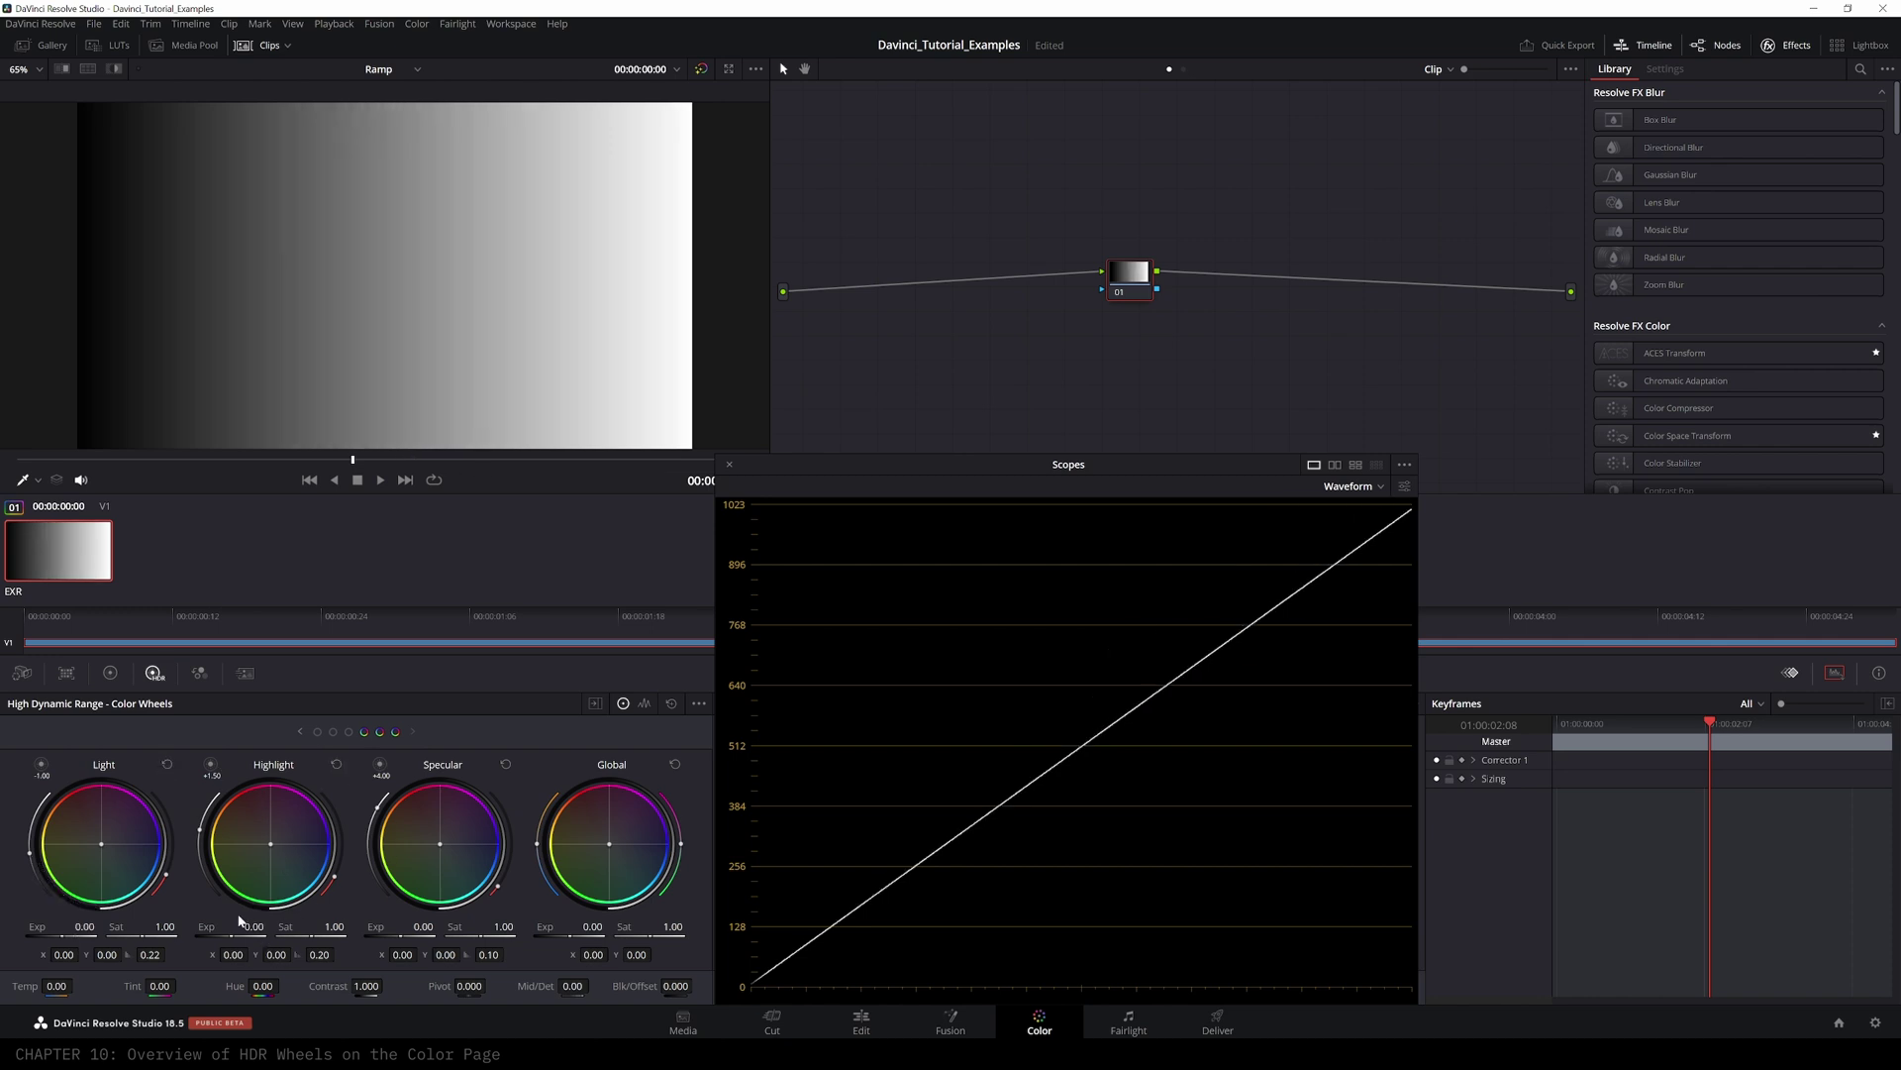
- Test the HDR Highlight exposure and a Specular exposure of about 0.31, reset both wheels, and lower the Global exposure to about -1.82
mouse_move(248, 927)
left_mouse_down()
mouse_move(277, 928)
mouse_move(211, 928)
mouse_move(268, 928)
left_mouse_up()
left_click(336, 765)
mouse_move(417, 928)
left_mouse_down()
mouse_move(442, 928)
mouse_move(396, 927)
mouse_move(423, 928)
left_mouse_up()
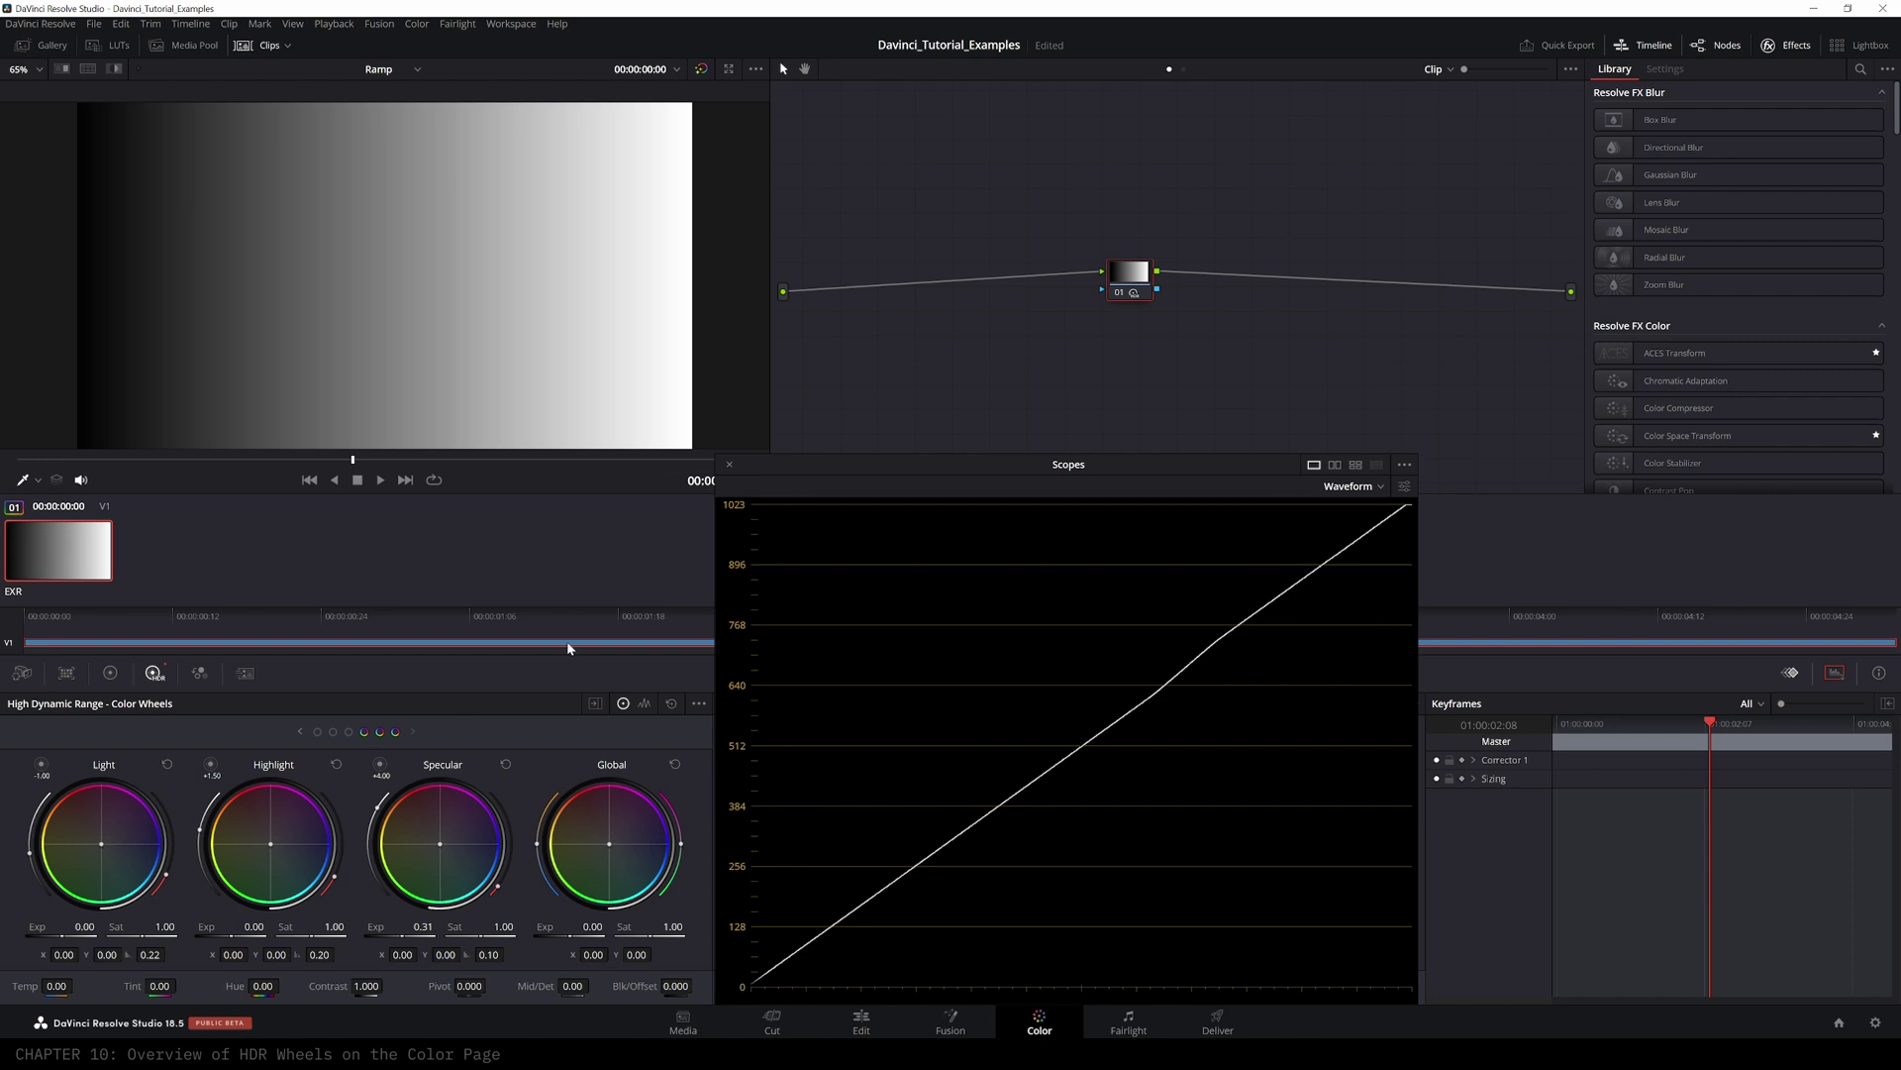
left_click_drag(573, 934, 549, 935)
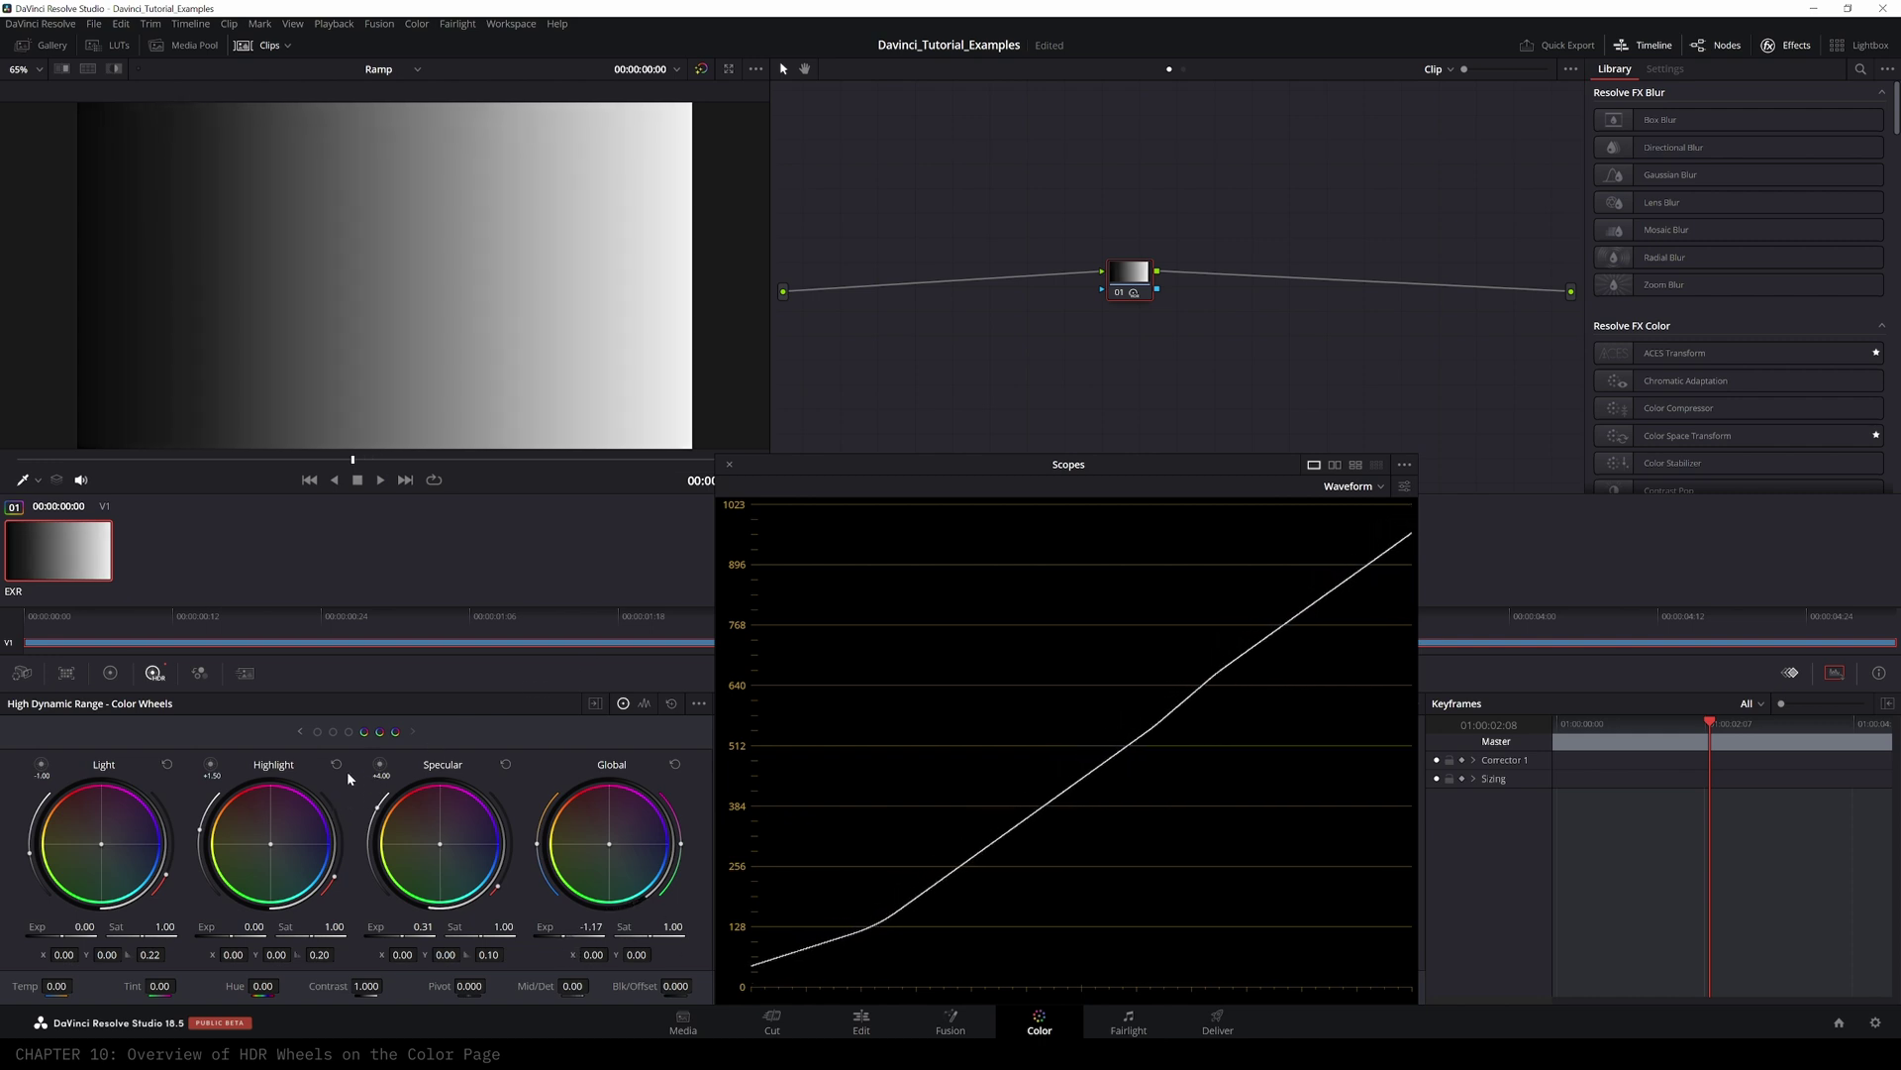
left_click(506, 764)
left_click_drag(585, 928, 571, 928)
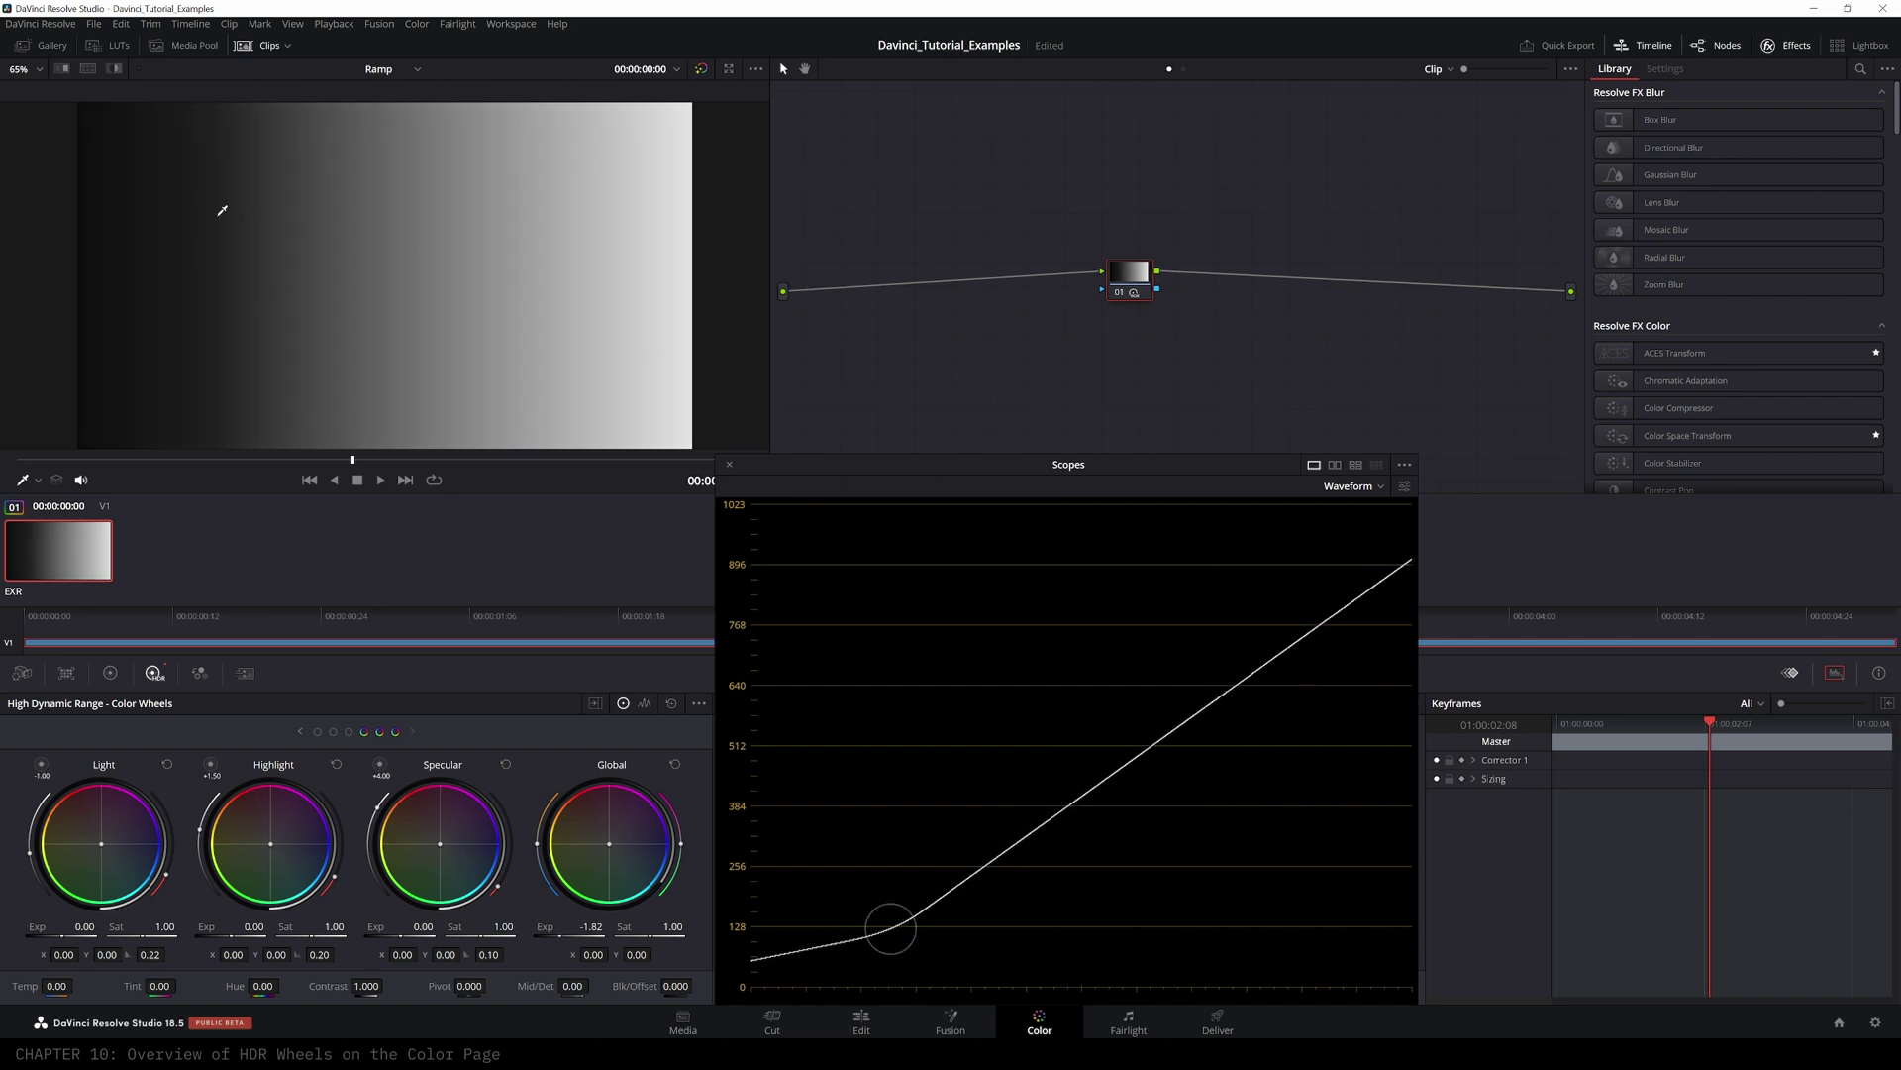
- Turn off Use Project Settings in the Ramp timeline's settings and apply the change
left_click(195, 48)
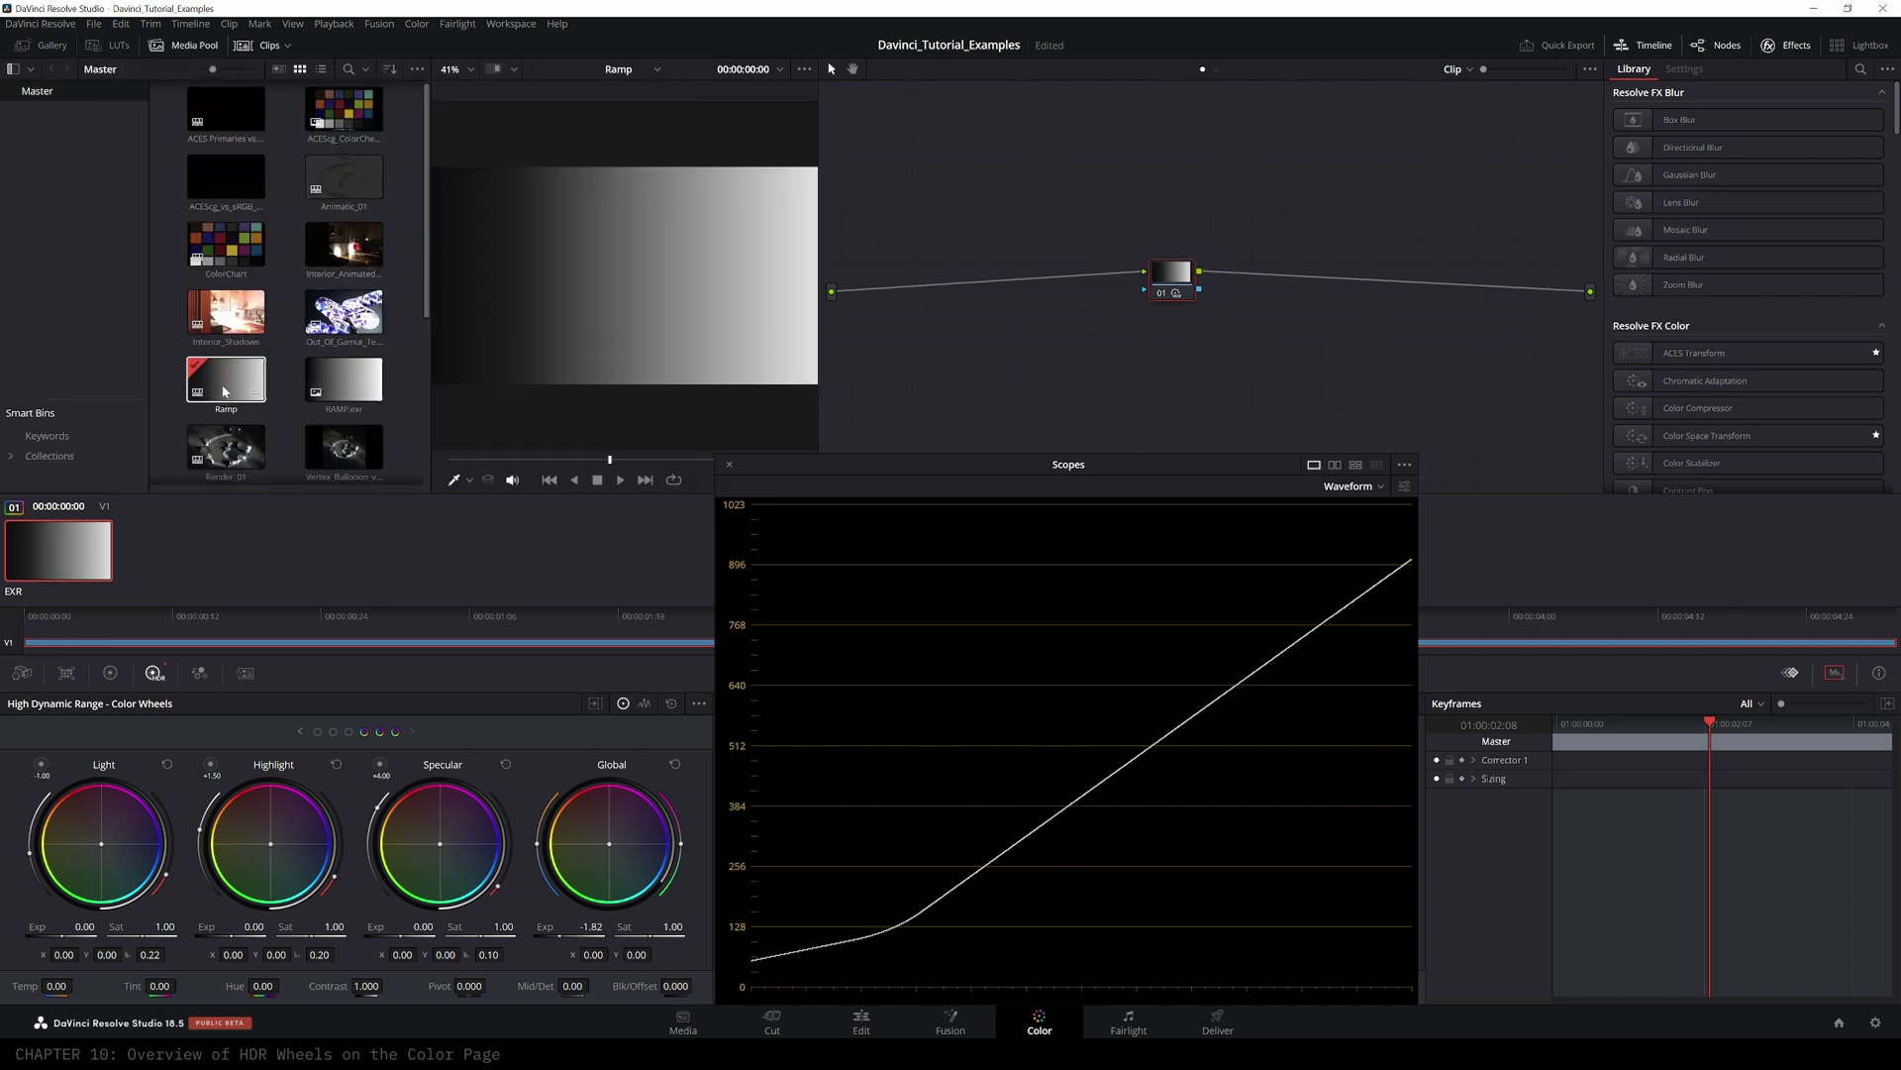
right_click(222, 390)
mouse_move(444, 398)
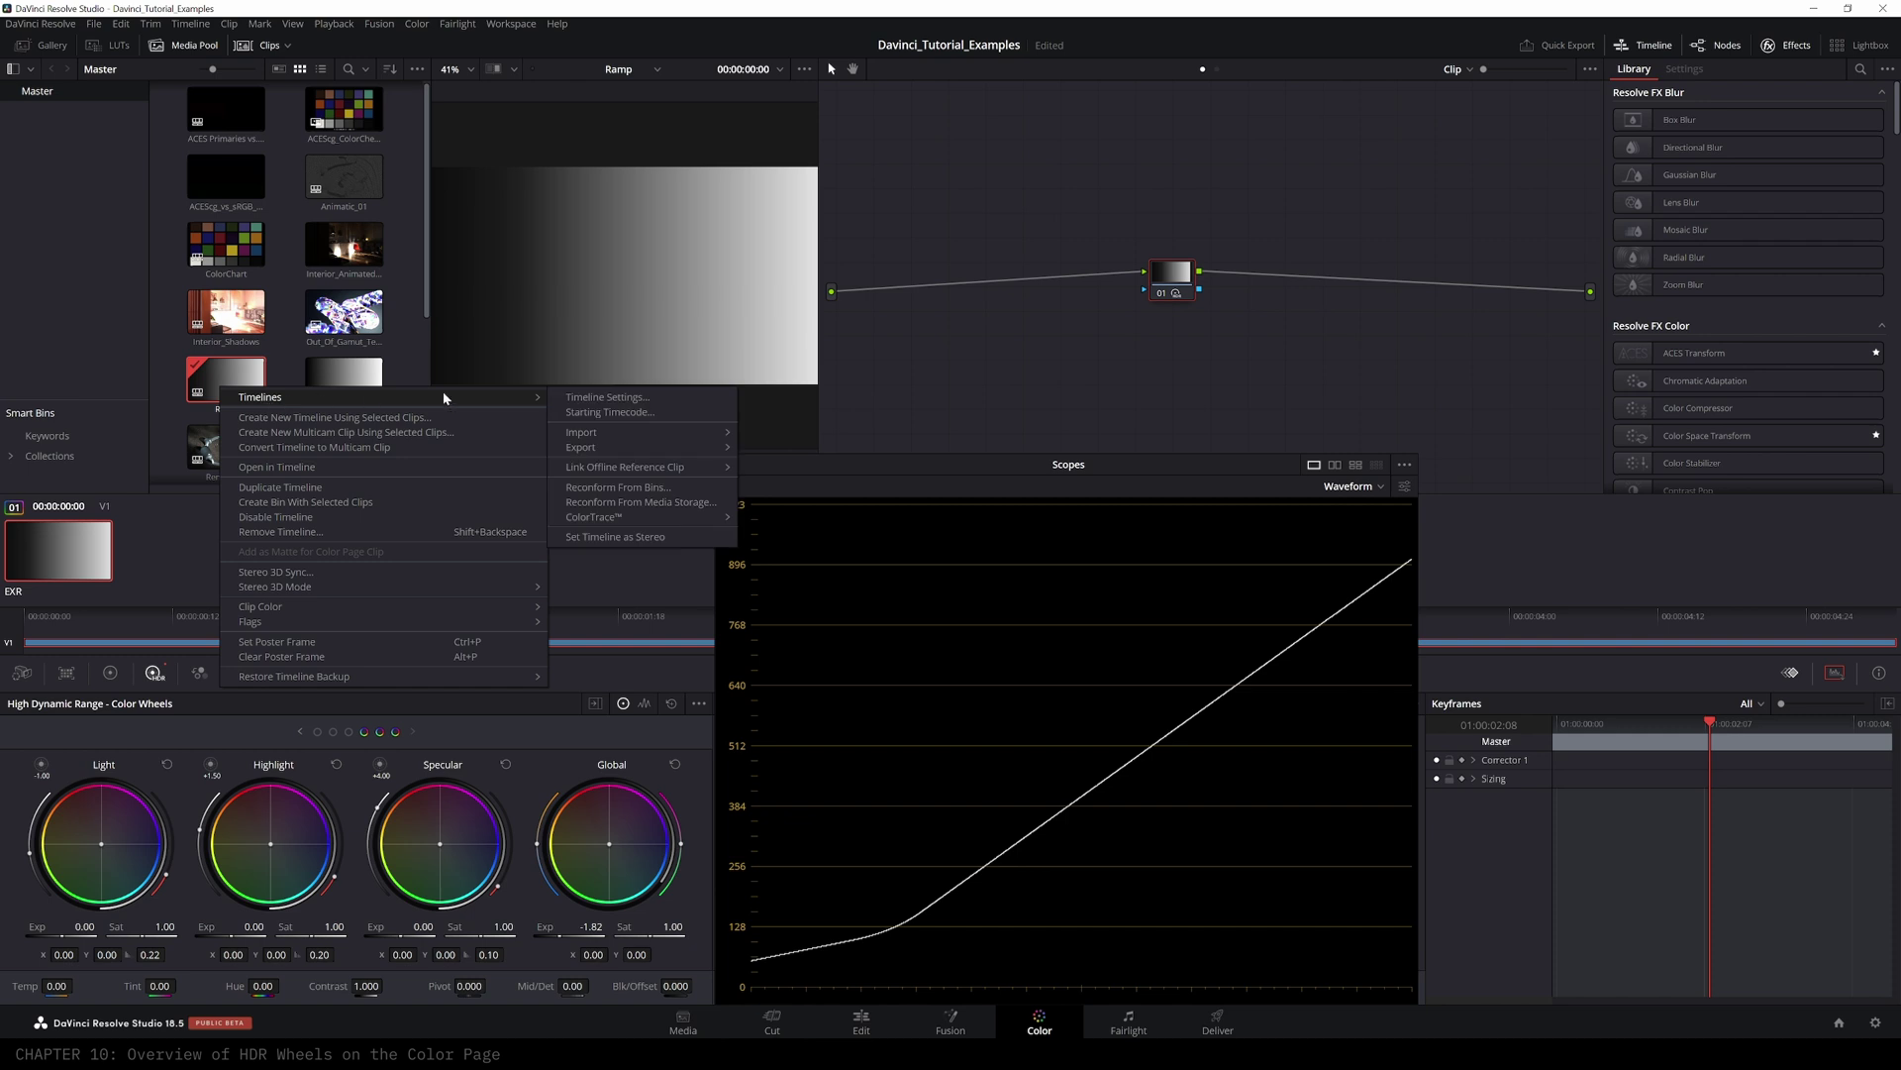
left_click(607, 397)
left_click_drag(989, 400, 423, 359)
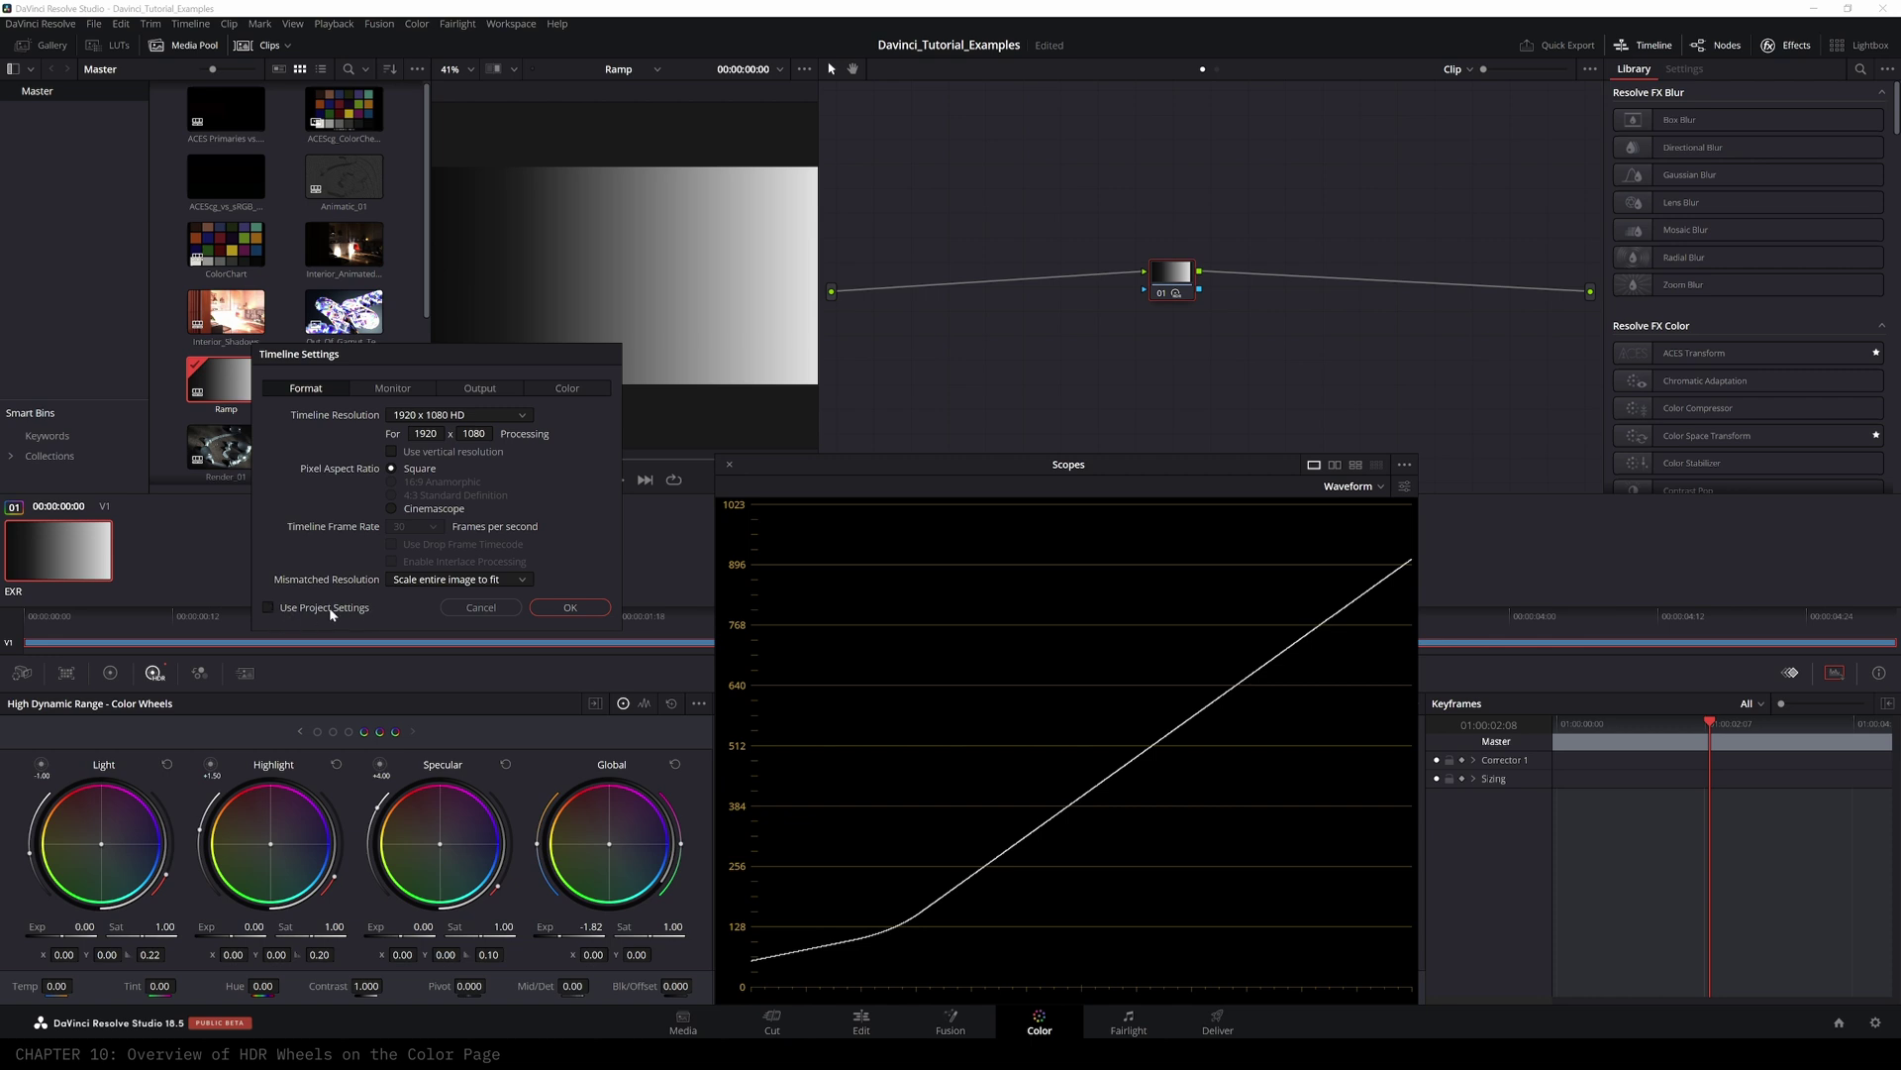
left_click(570, 607)
- Check the timeline color space in the project's Color Management settings and close them without saving
key("shift+9")
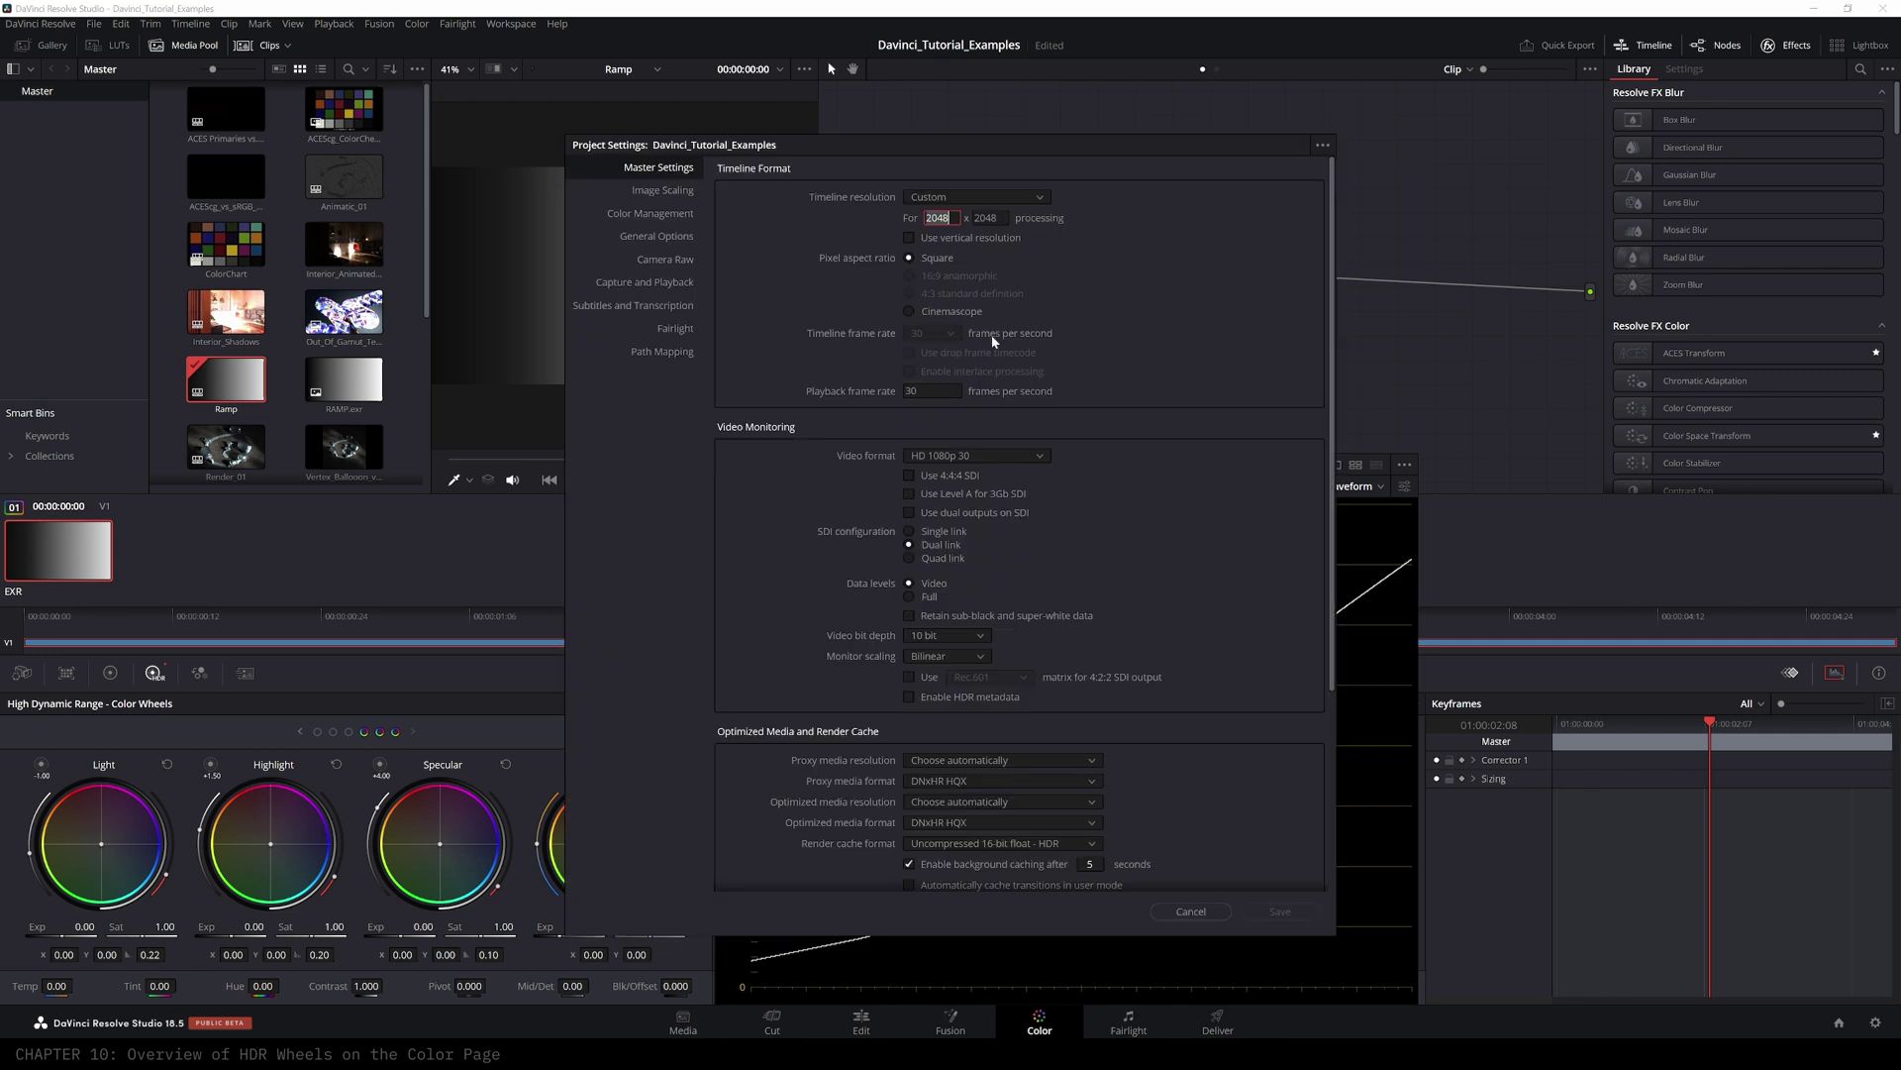
left_click(651, 214)
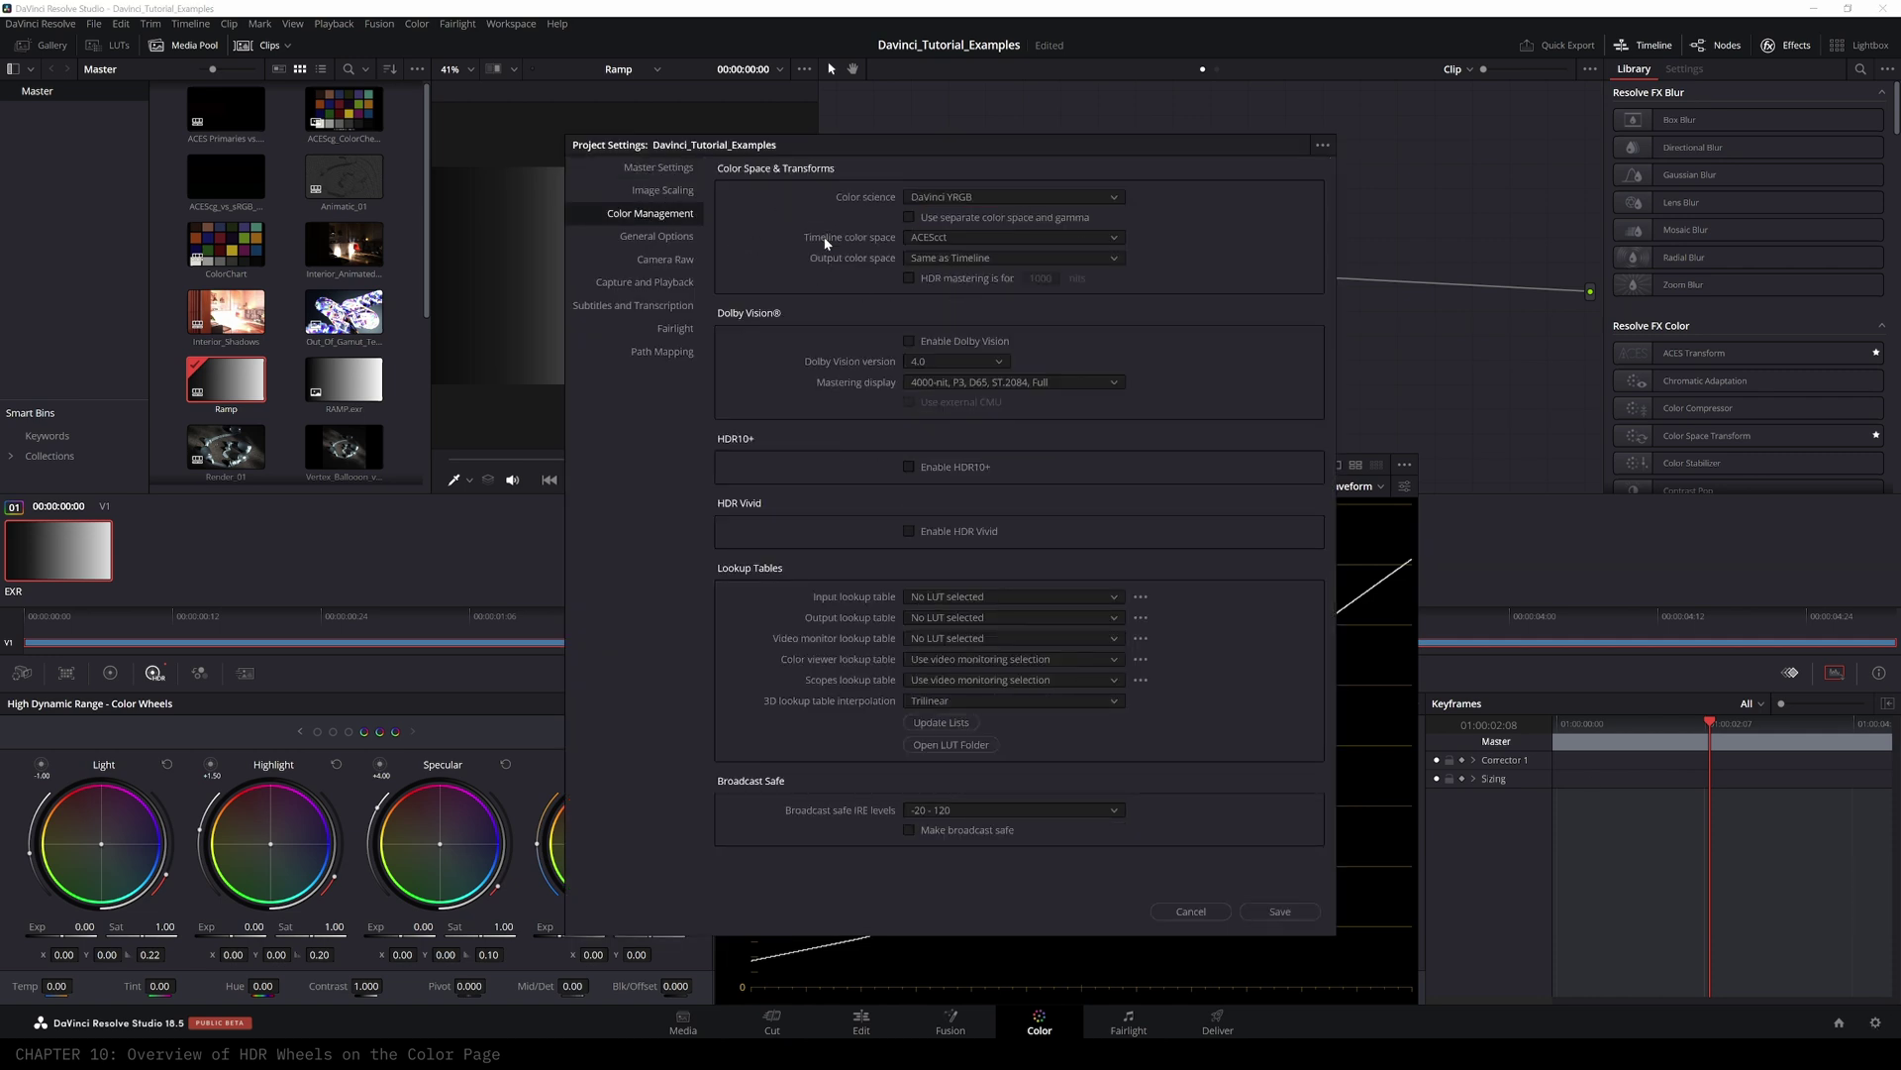
left_click(1201, 909)
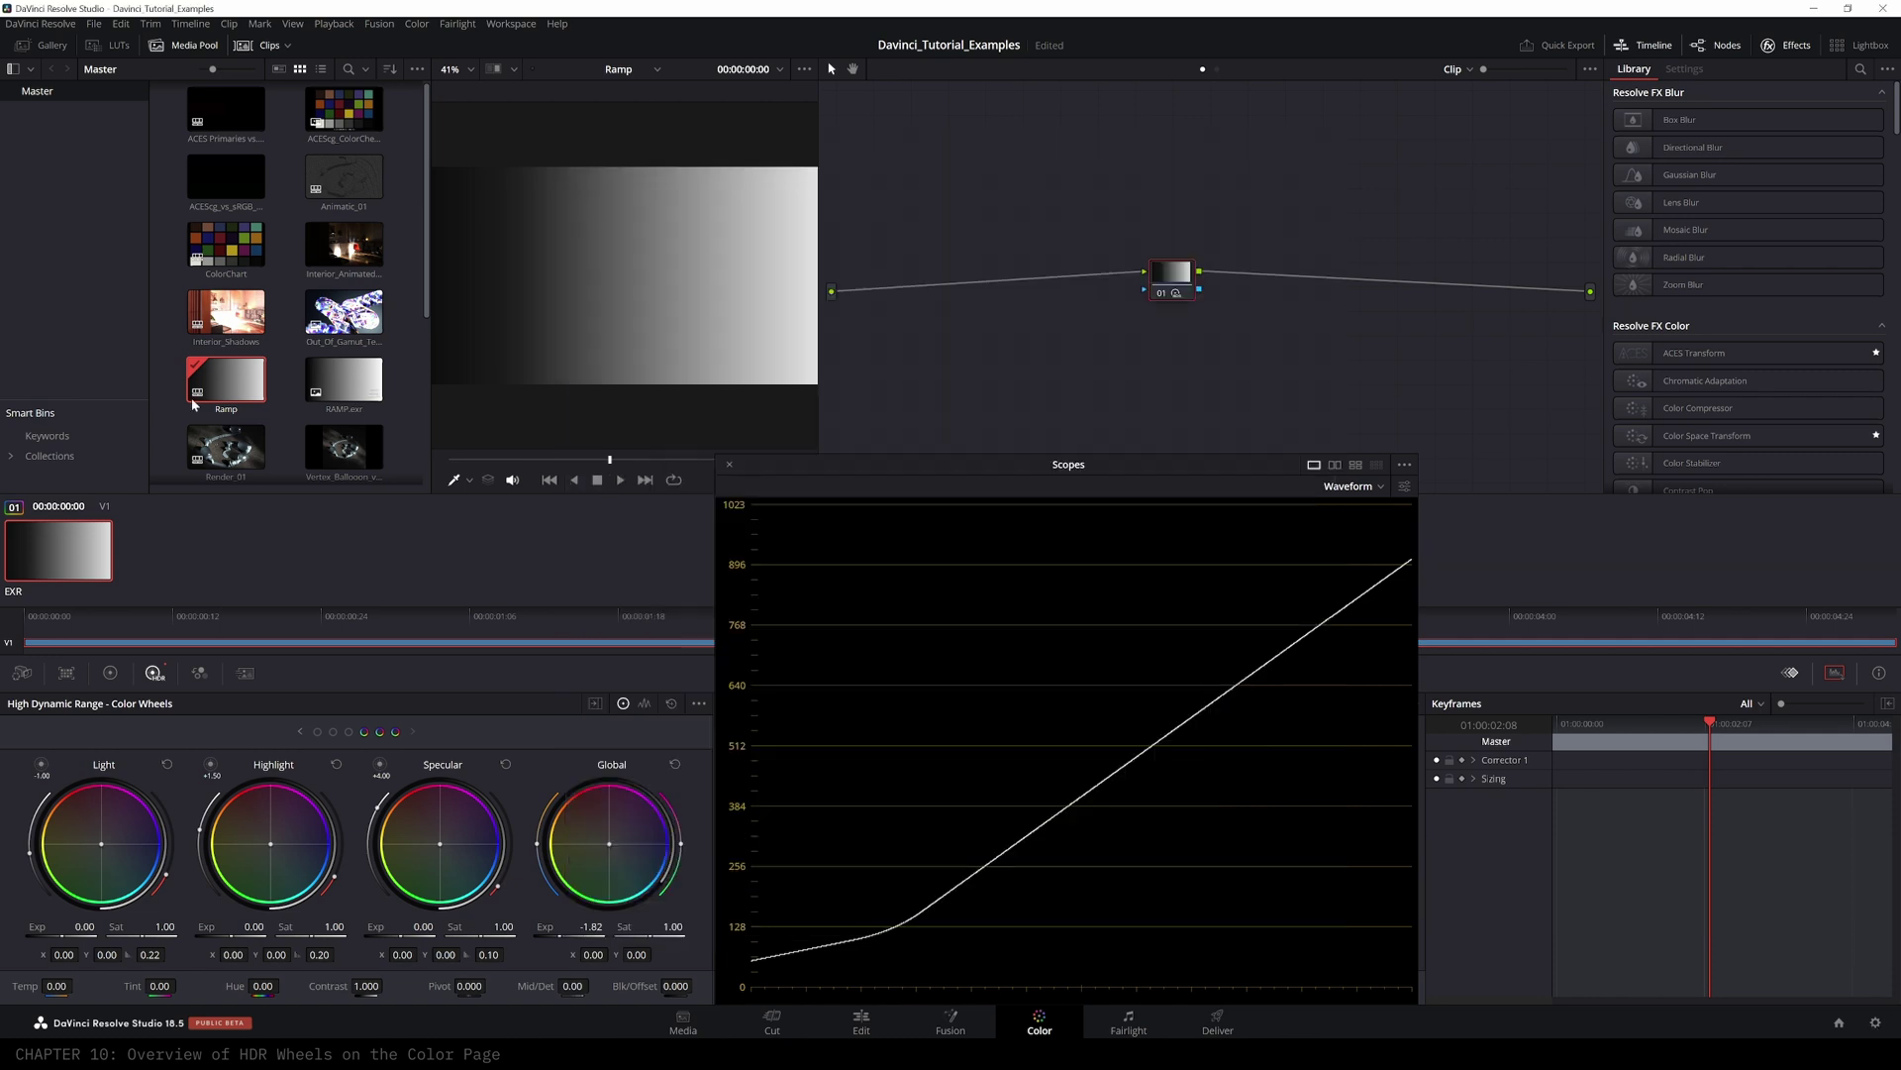
- Set the Ramp timeline's color space to ACES in its Timeline Settings
right_click(223, 387)
mouse_move(328, 398)
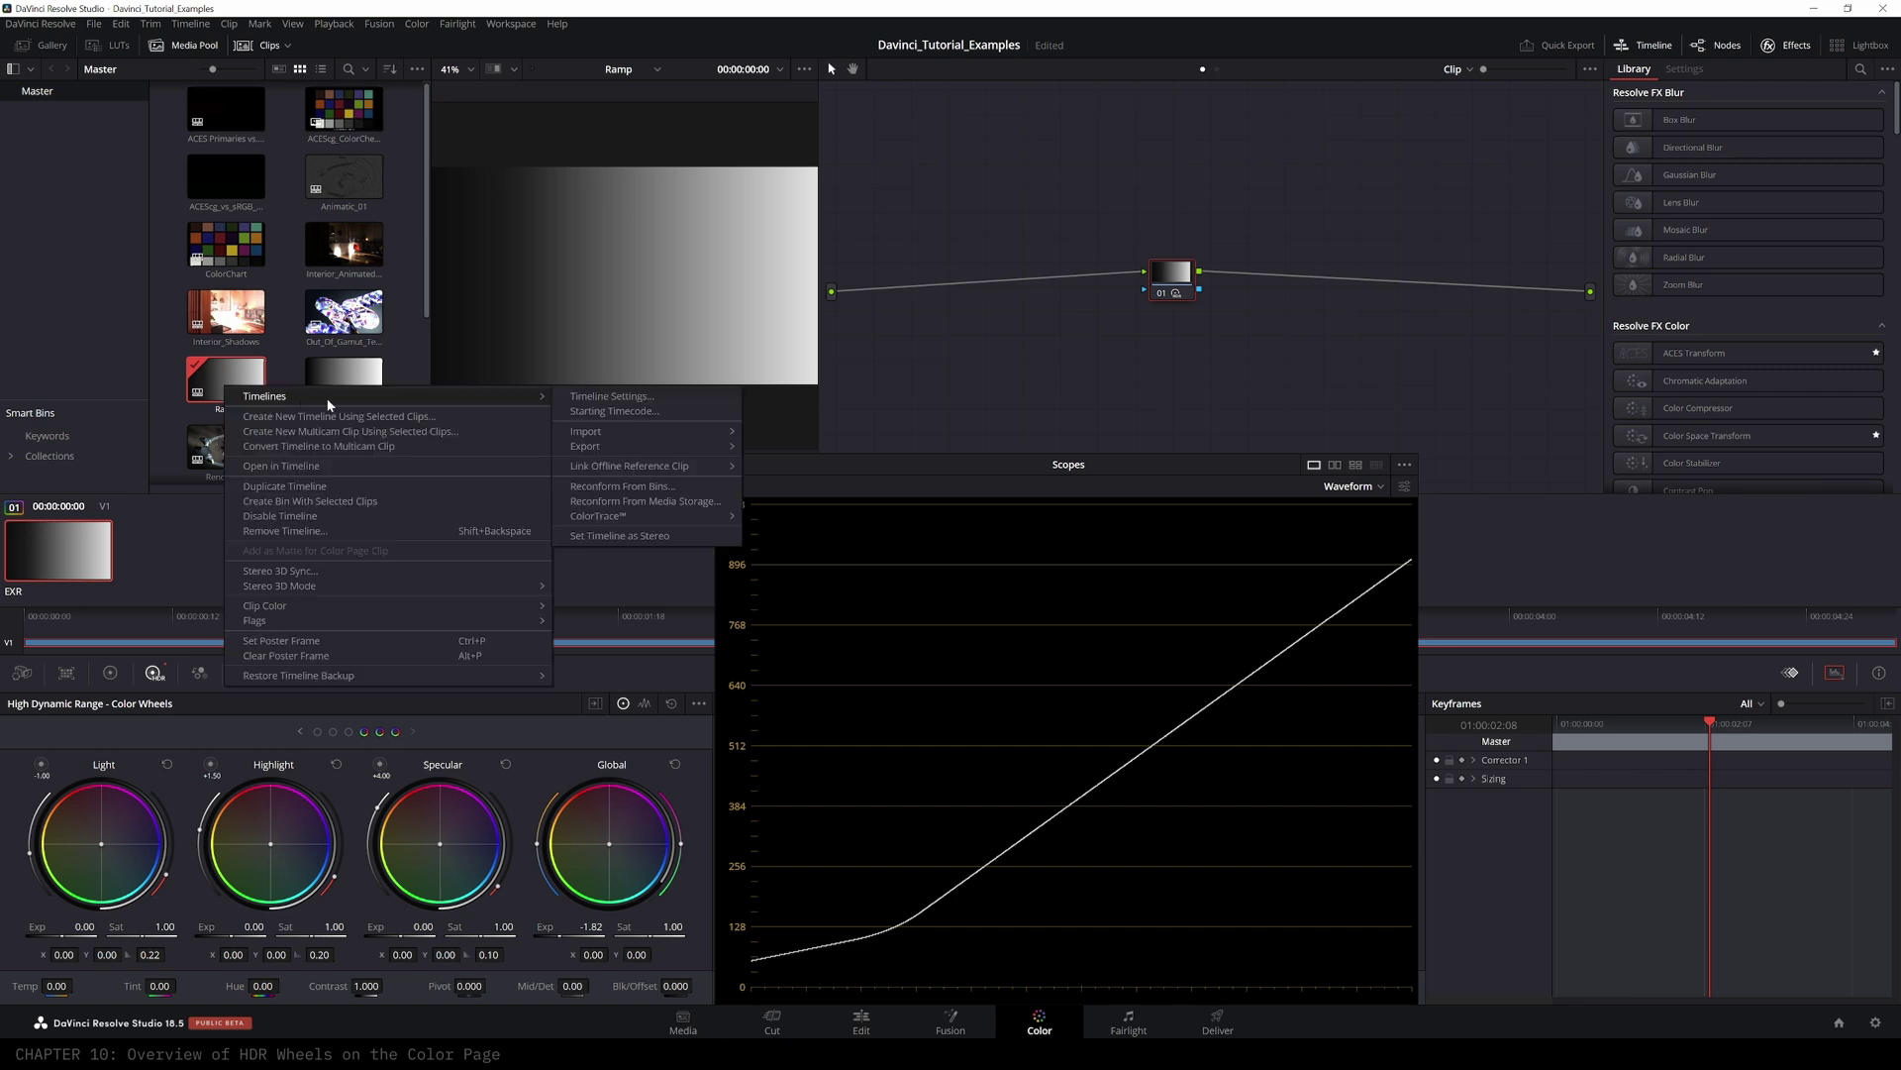
left_click(615, 396)
left_click_drag(912, 408, 419, 442)
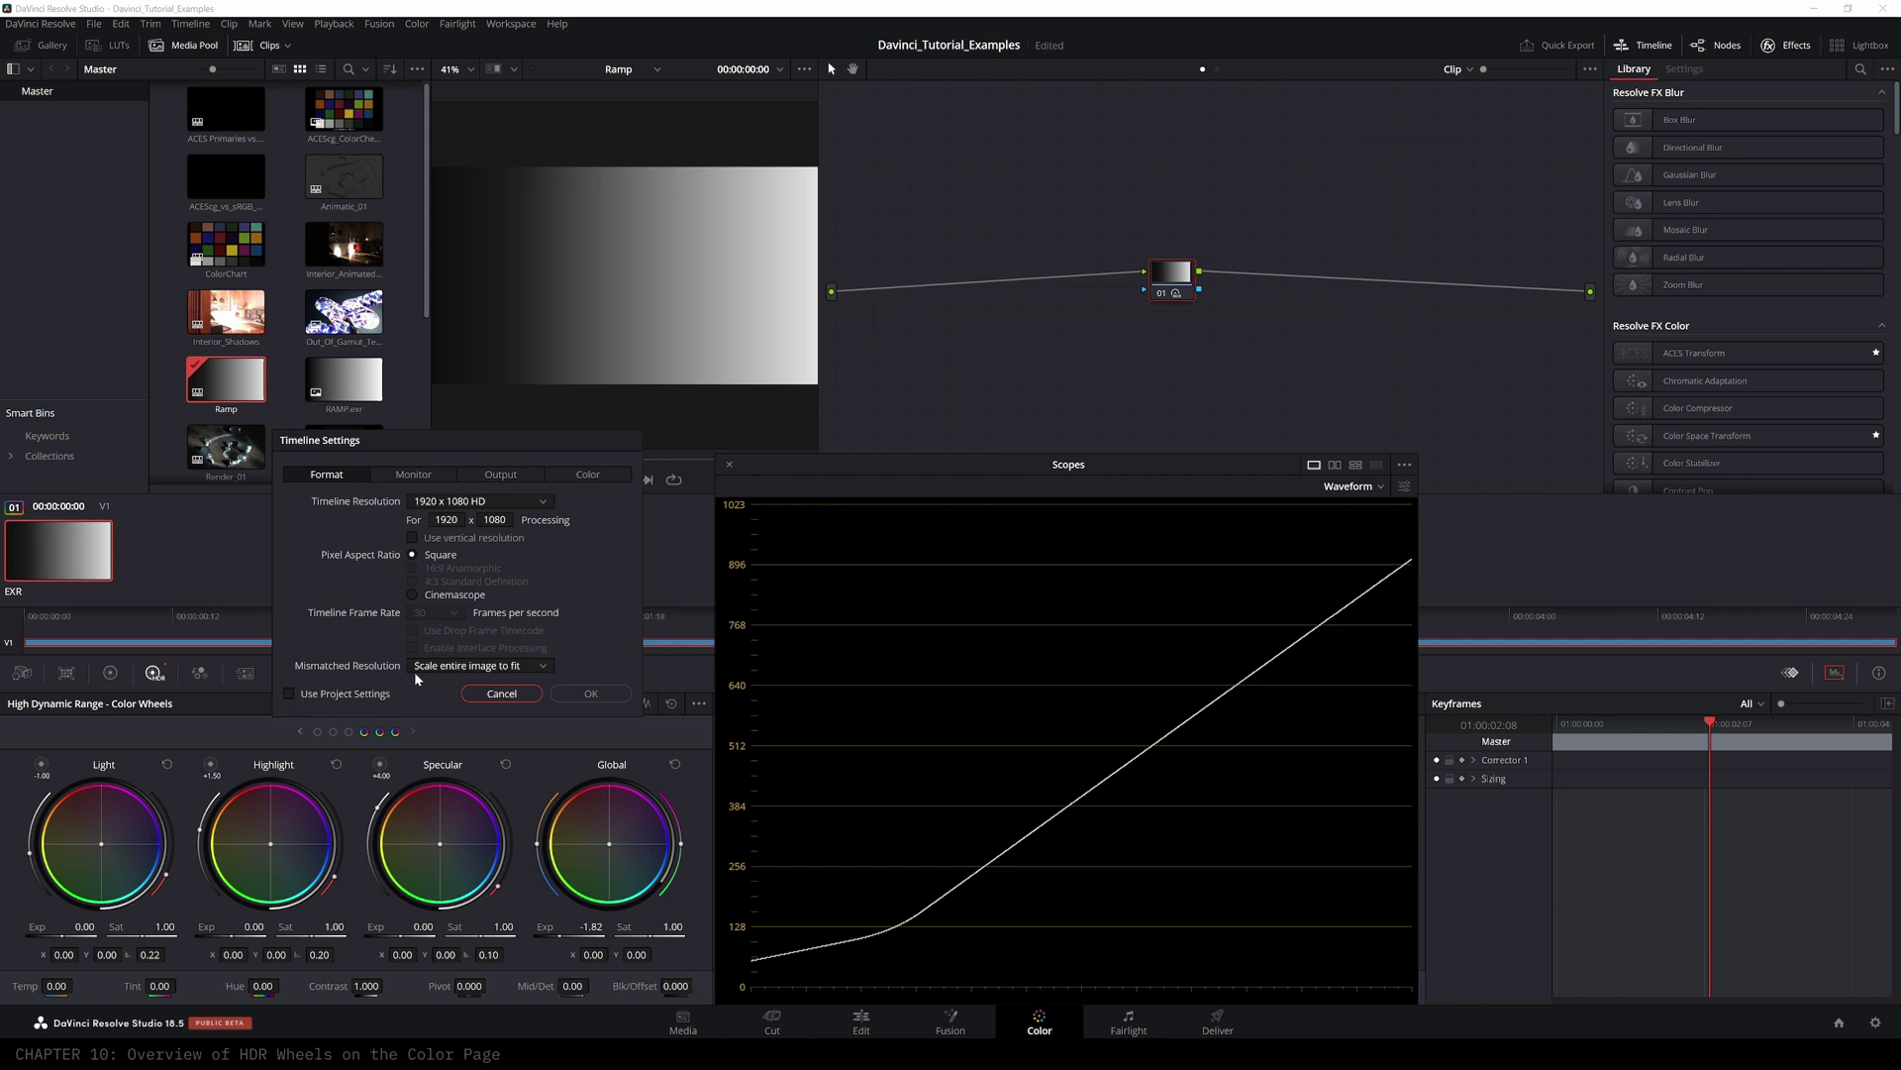
left_click(606, 474)
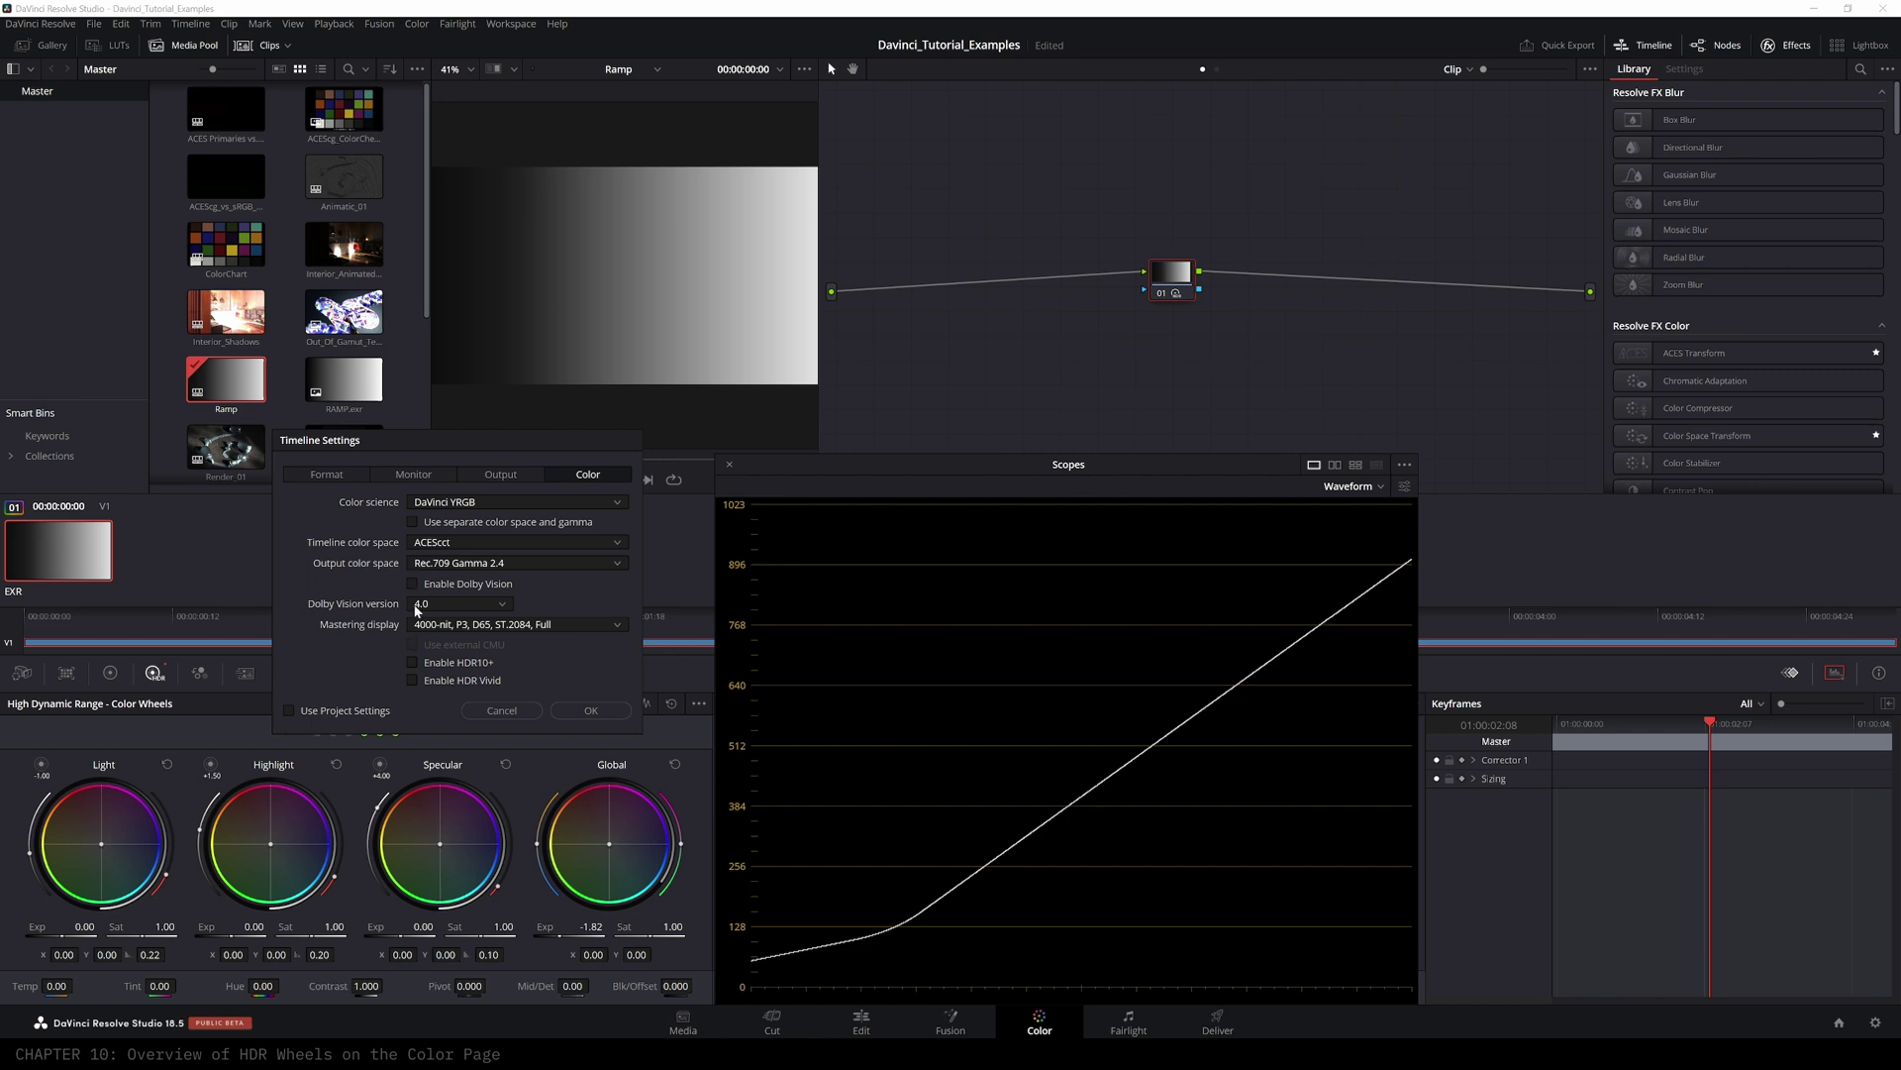
left_click(457, 544)
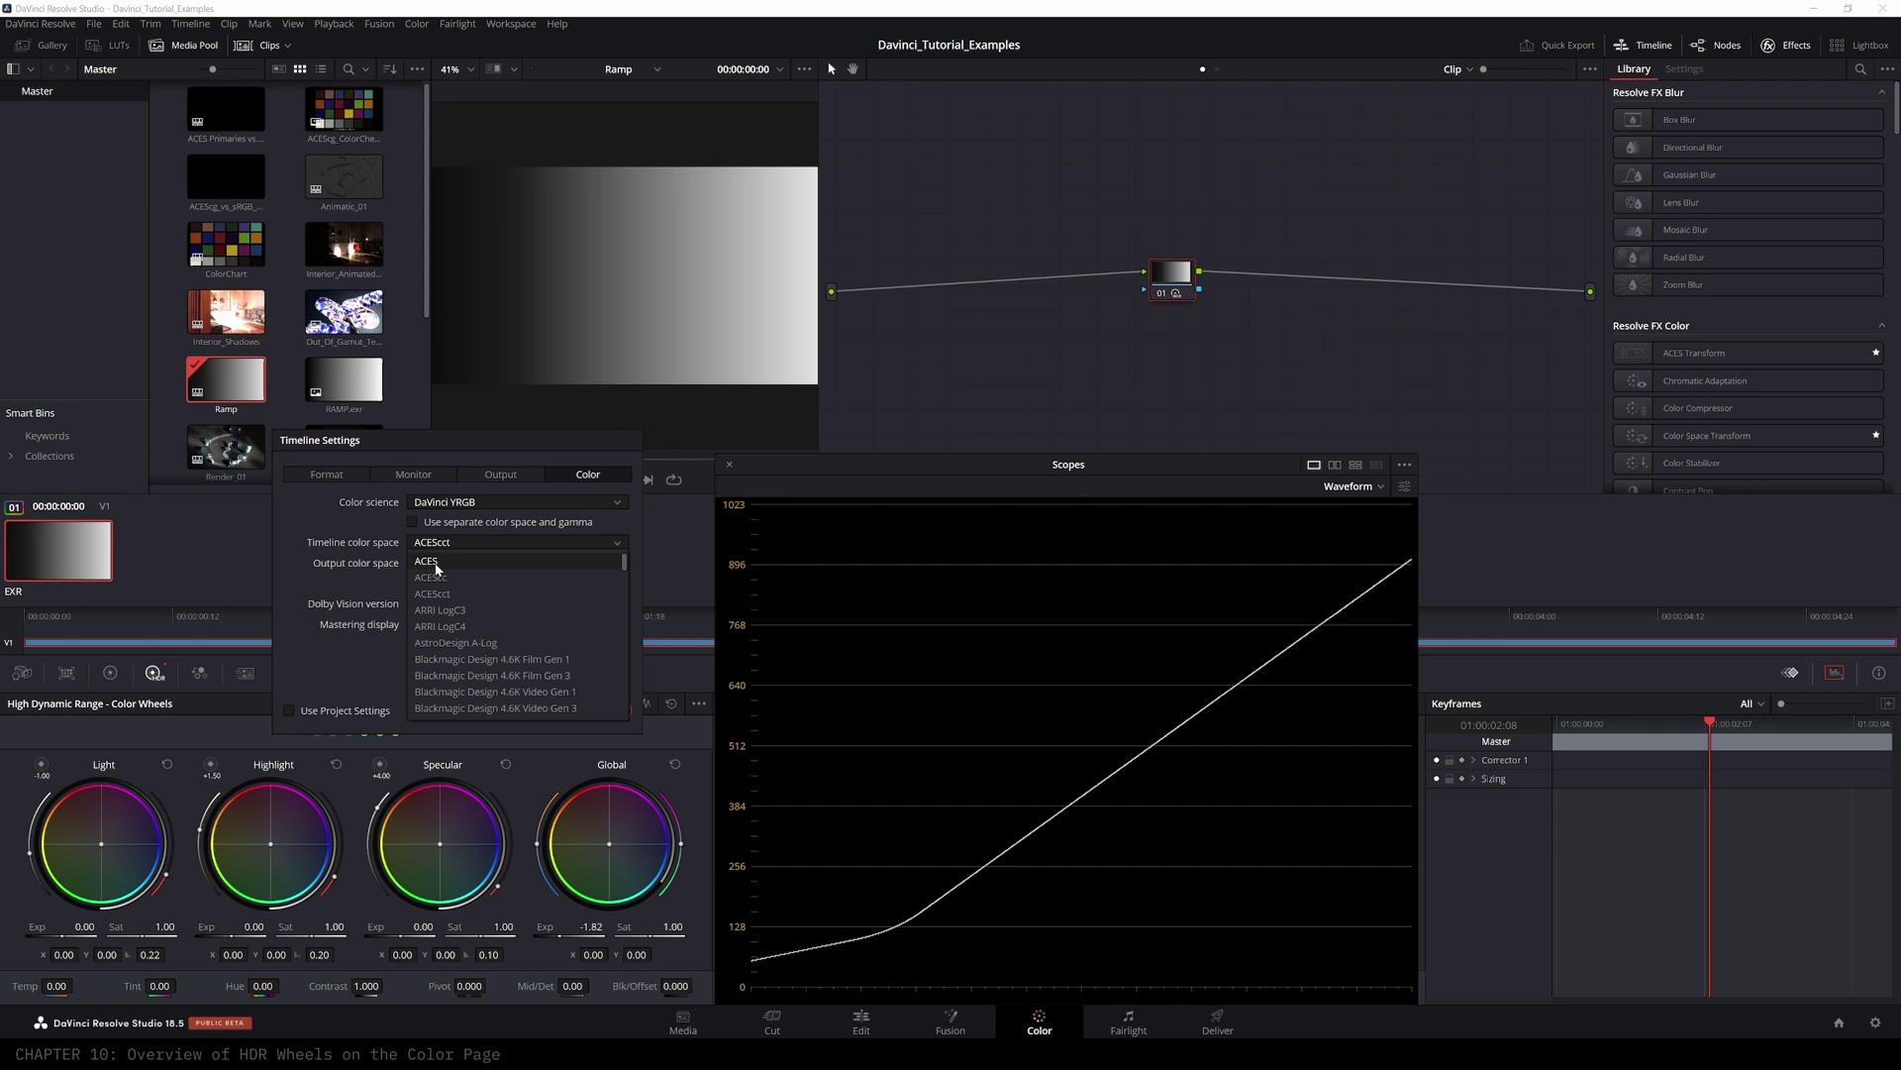
left_click(436, 566)
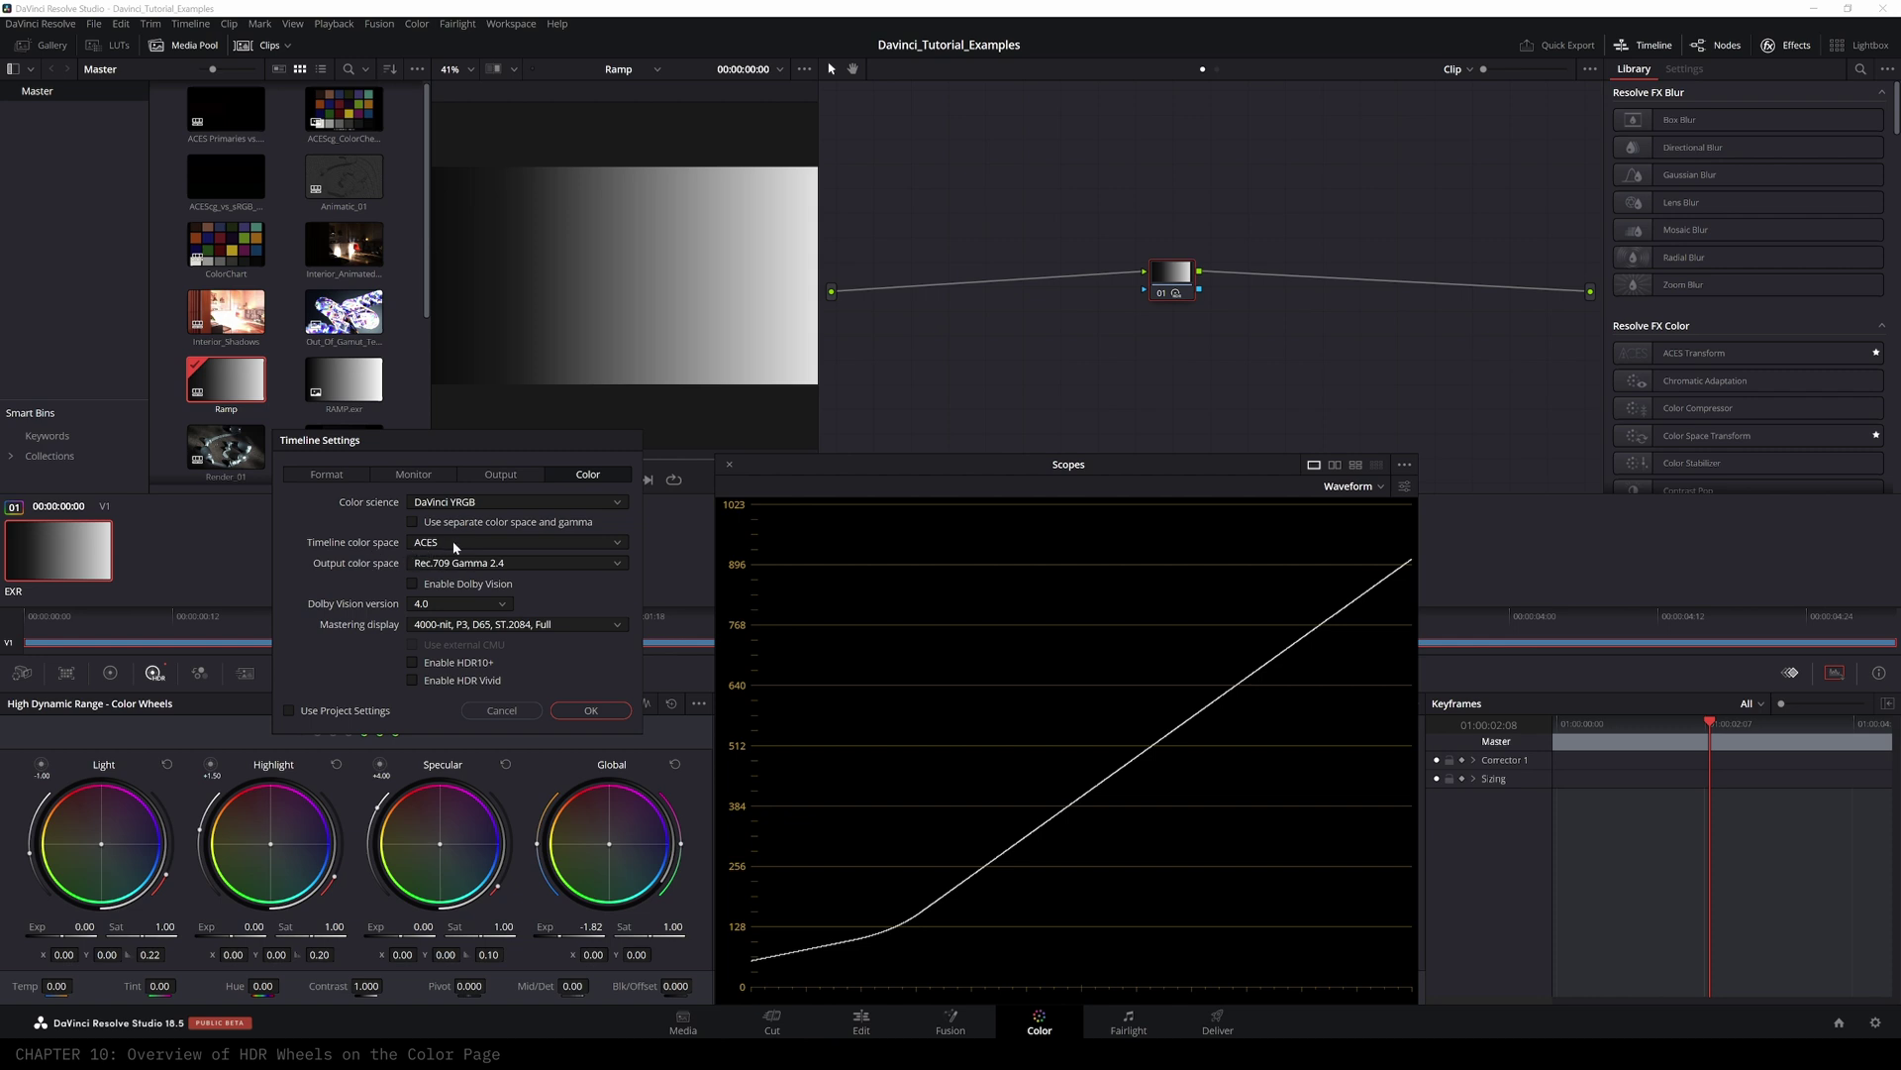
left_click(586, 712)
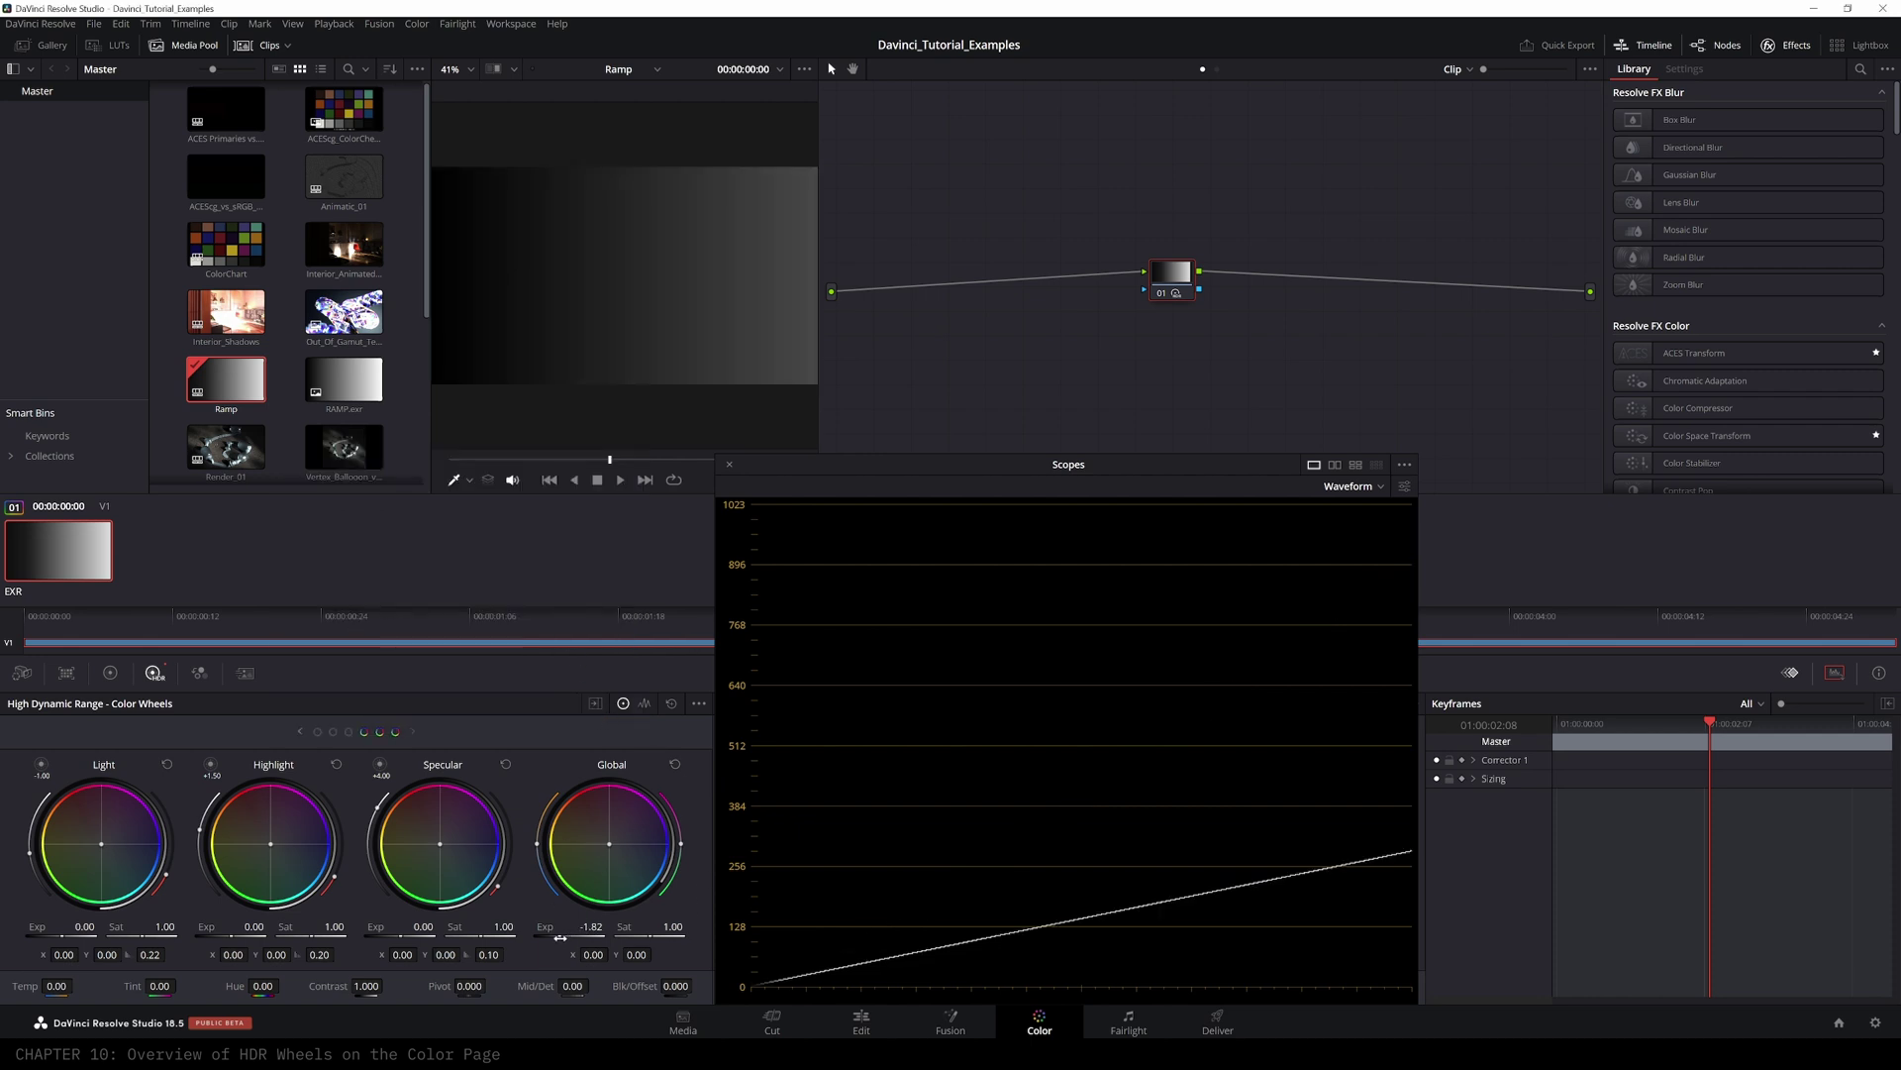
- Test the Global exposure and a Light exposure of about -0.13 on the ramp, resetting both HDR wheels
left_click_drag(560, 937, 568, 937)
left_click(676, 765)
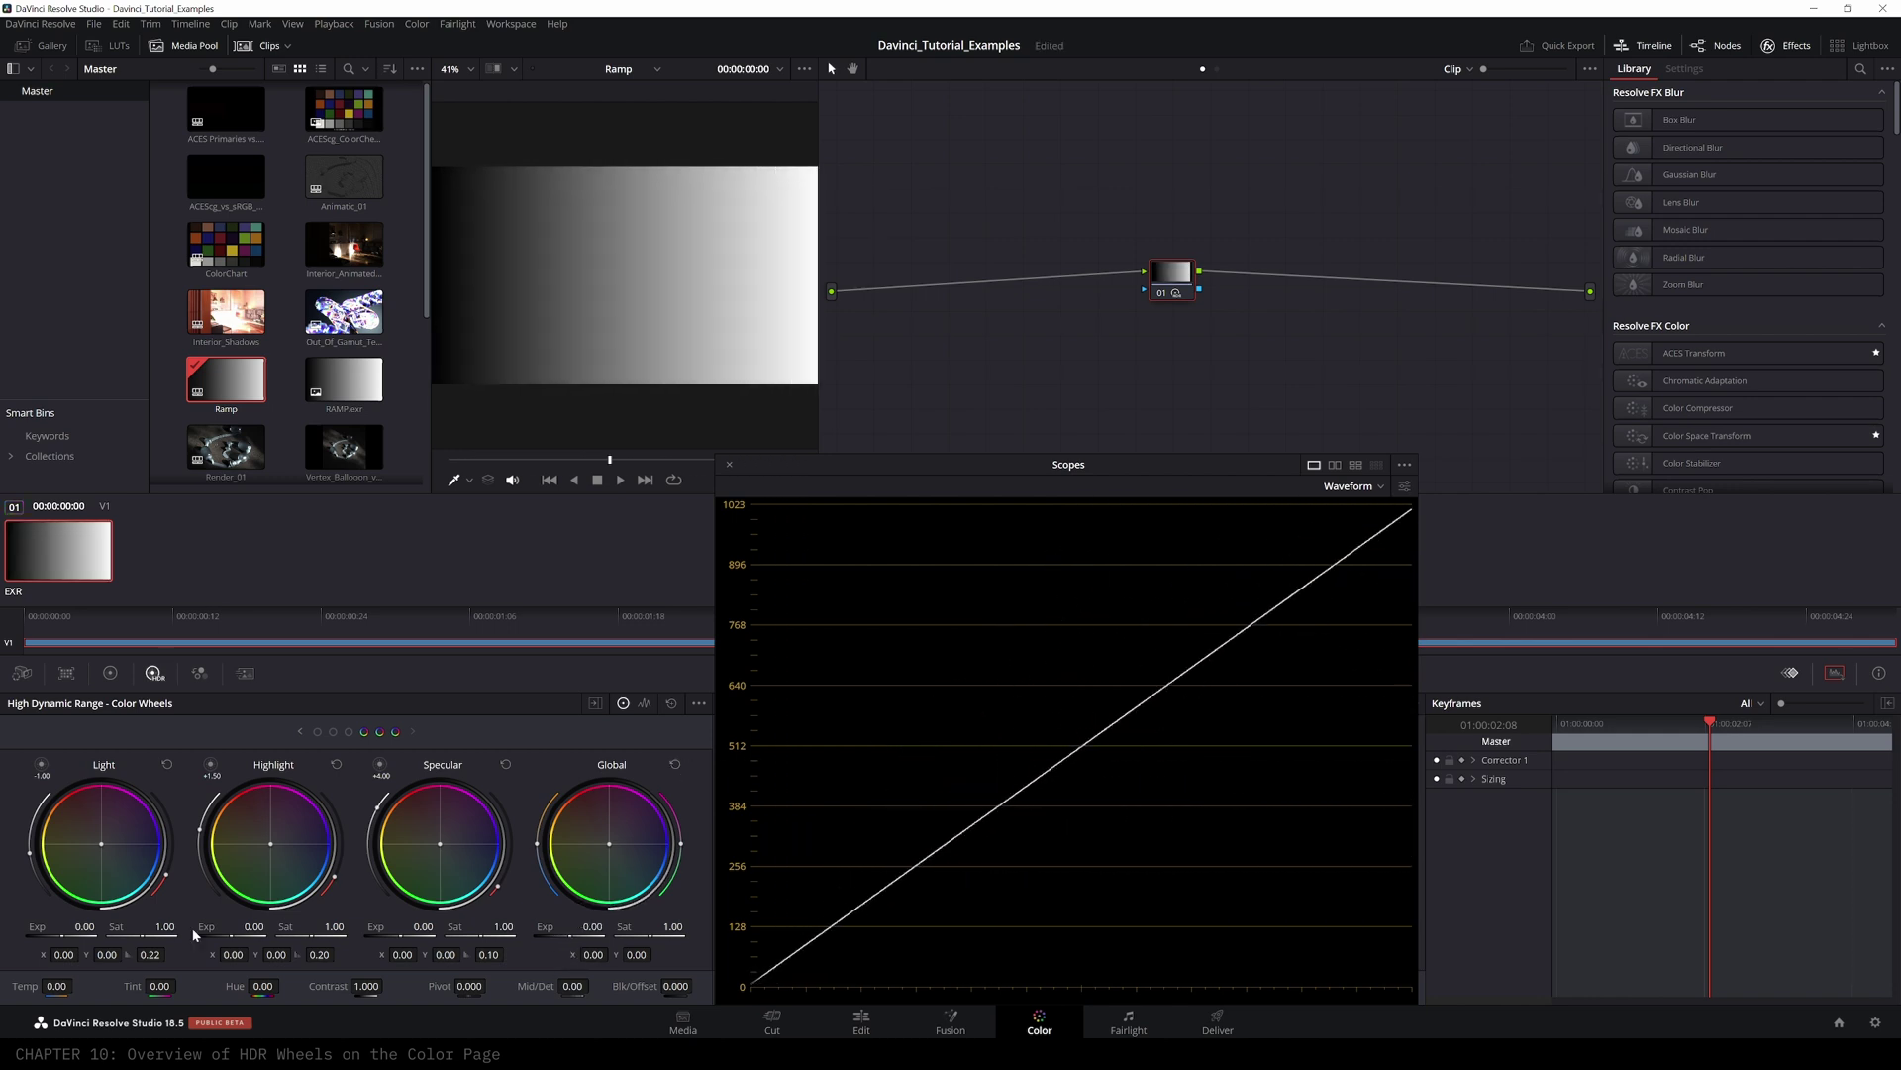
left_click_drag(61, 937, 60, 937)
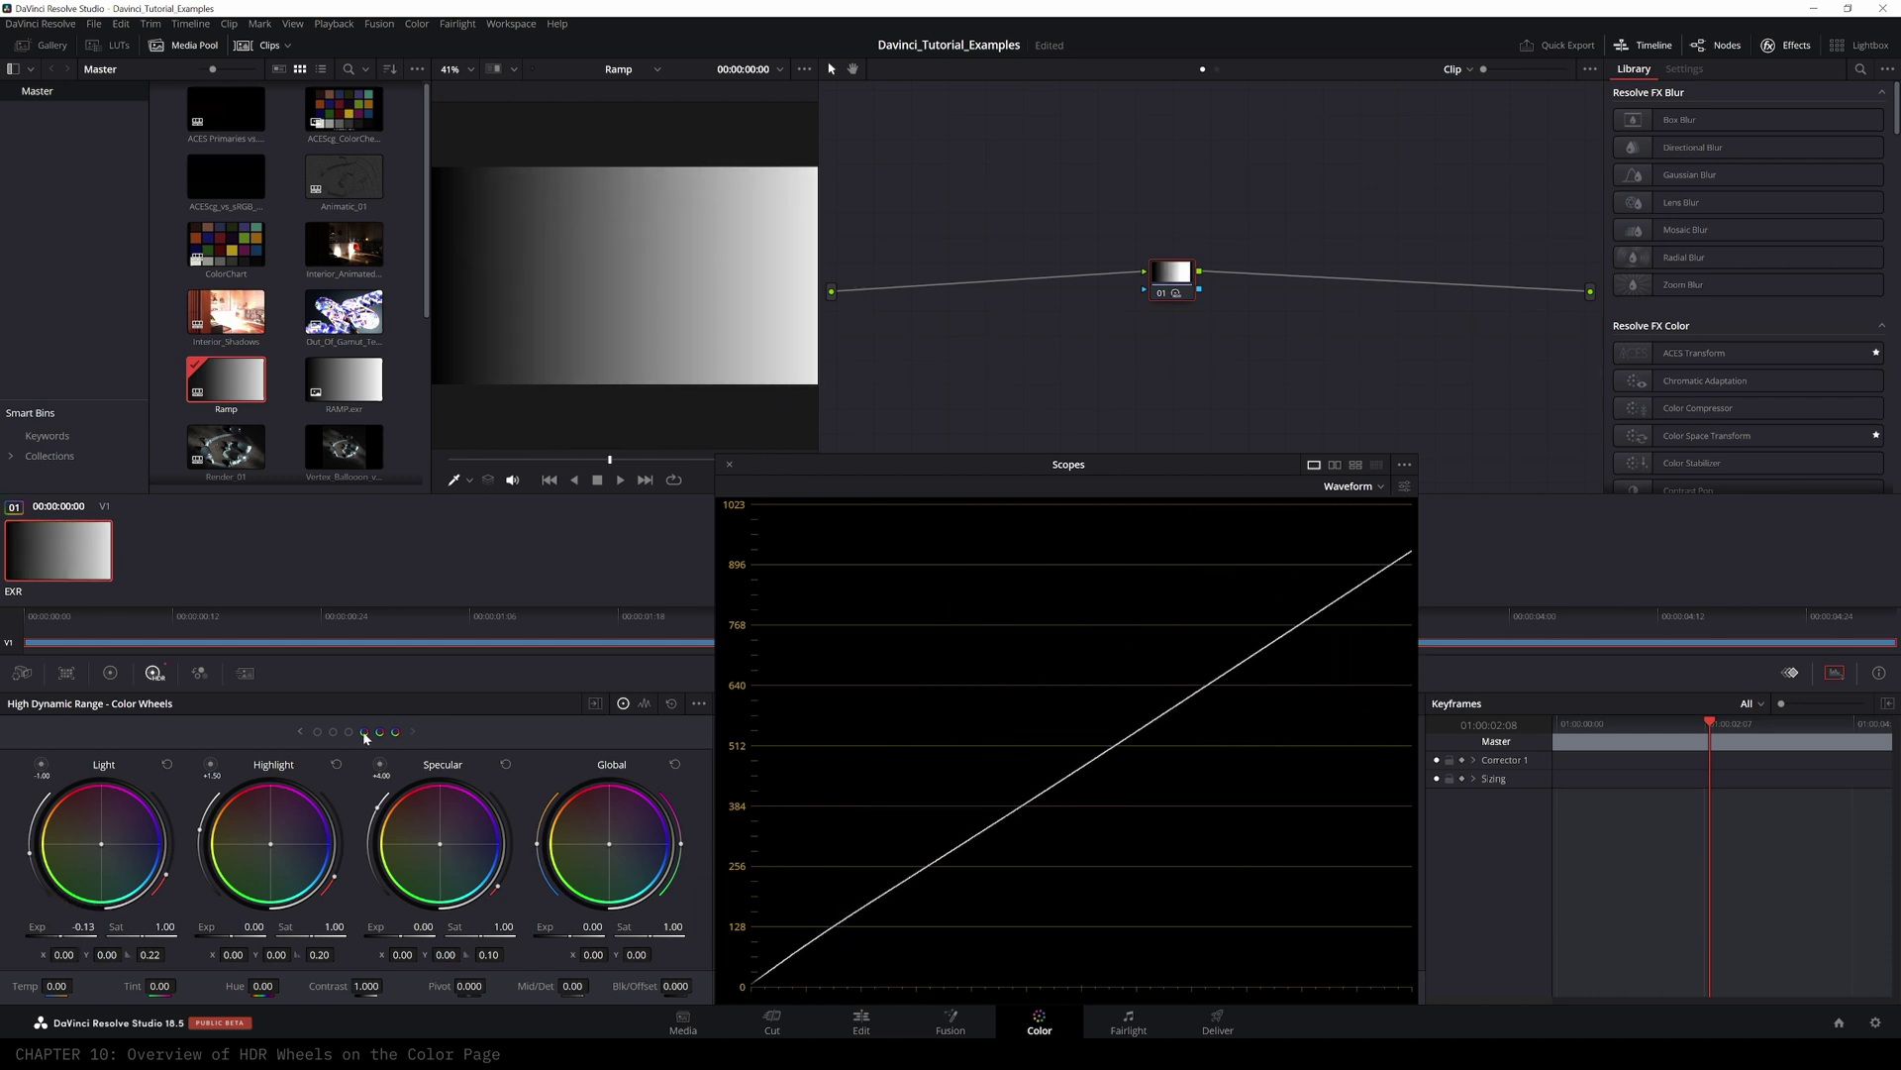
left_click(168, 765)
- Test and reset the HDR Dark exposure, and lower the Shadow exposure to about -1.28
left_click(308, 734)
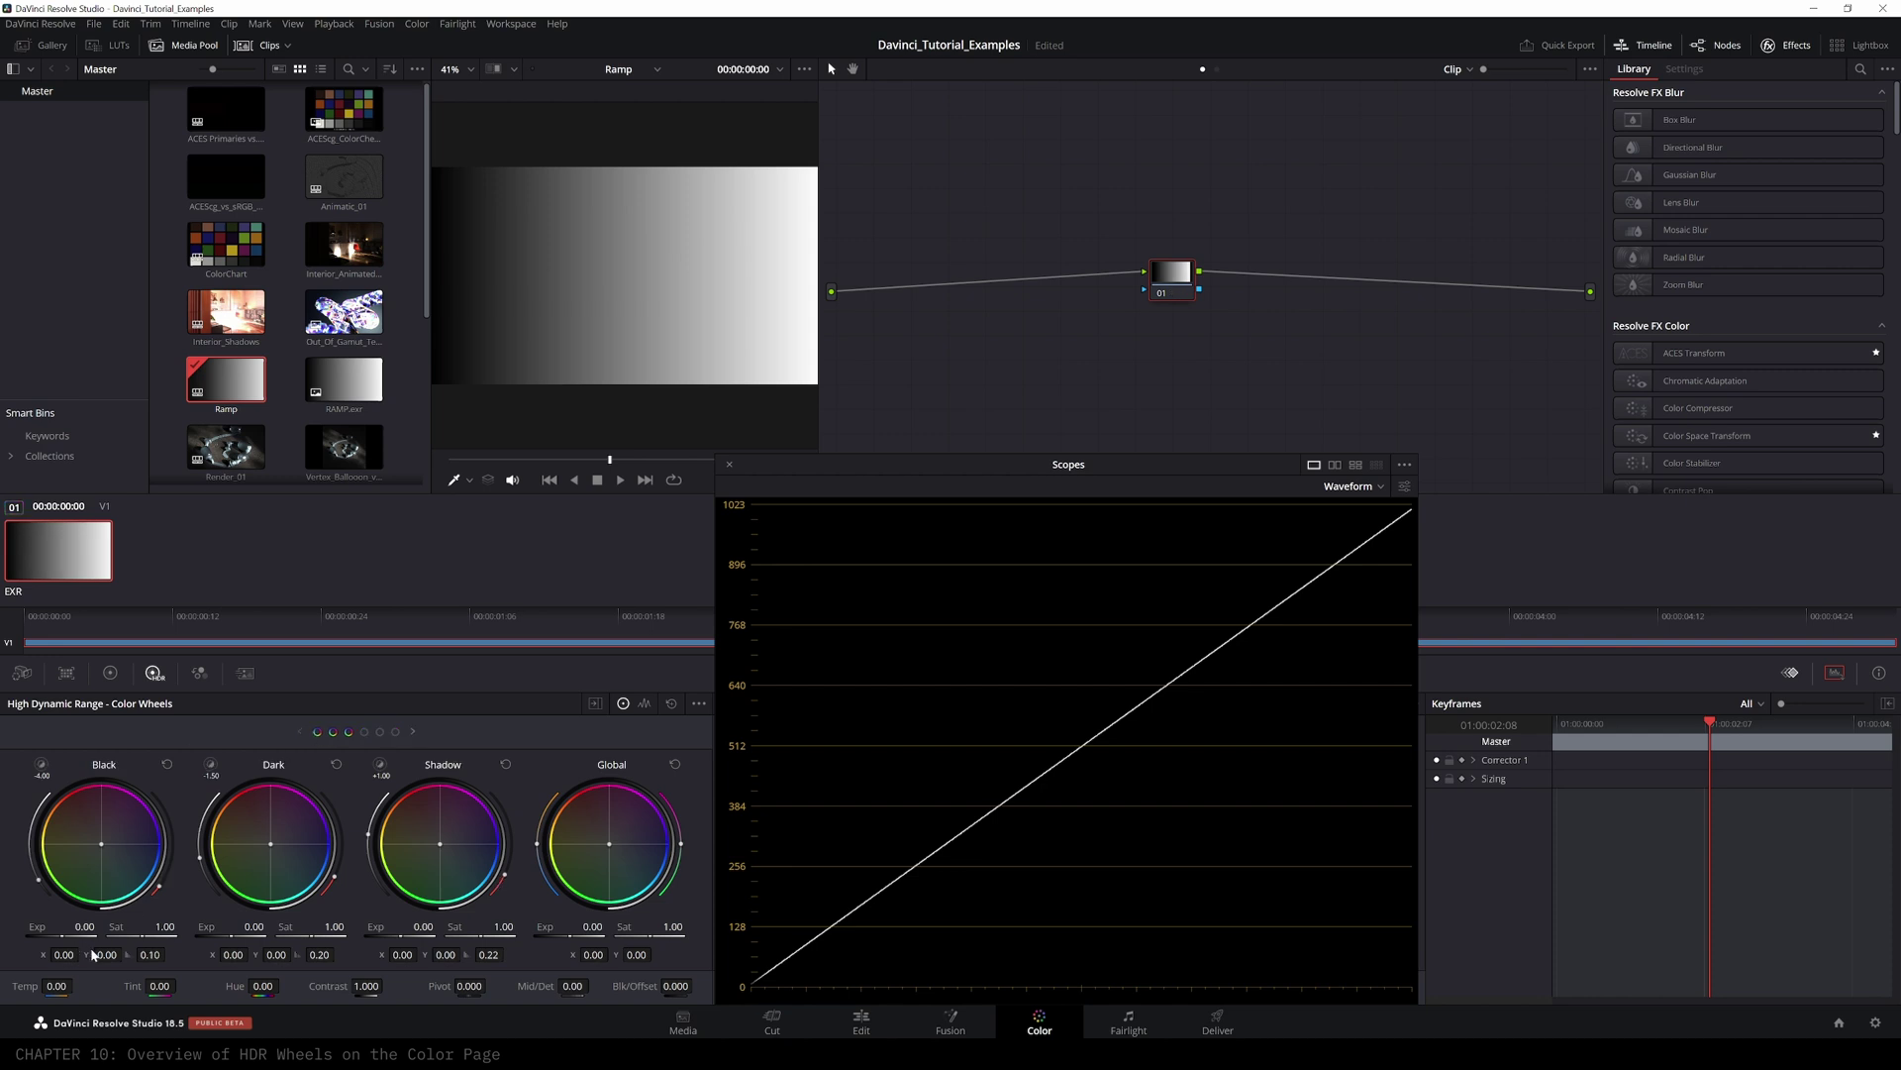
left_click_drag(232, 936, 226, 936)
left_click(338, 766)
left_click_drag(400, 936, 256, 957)
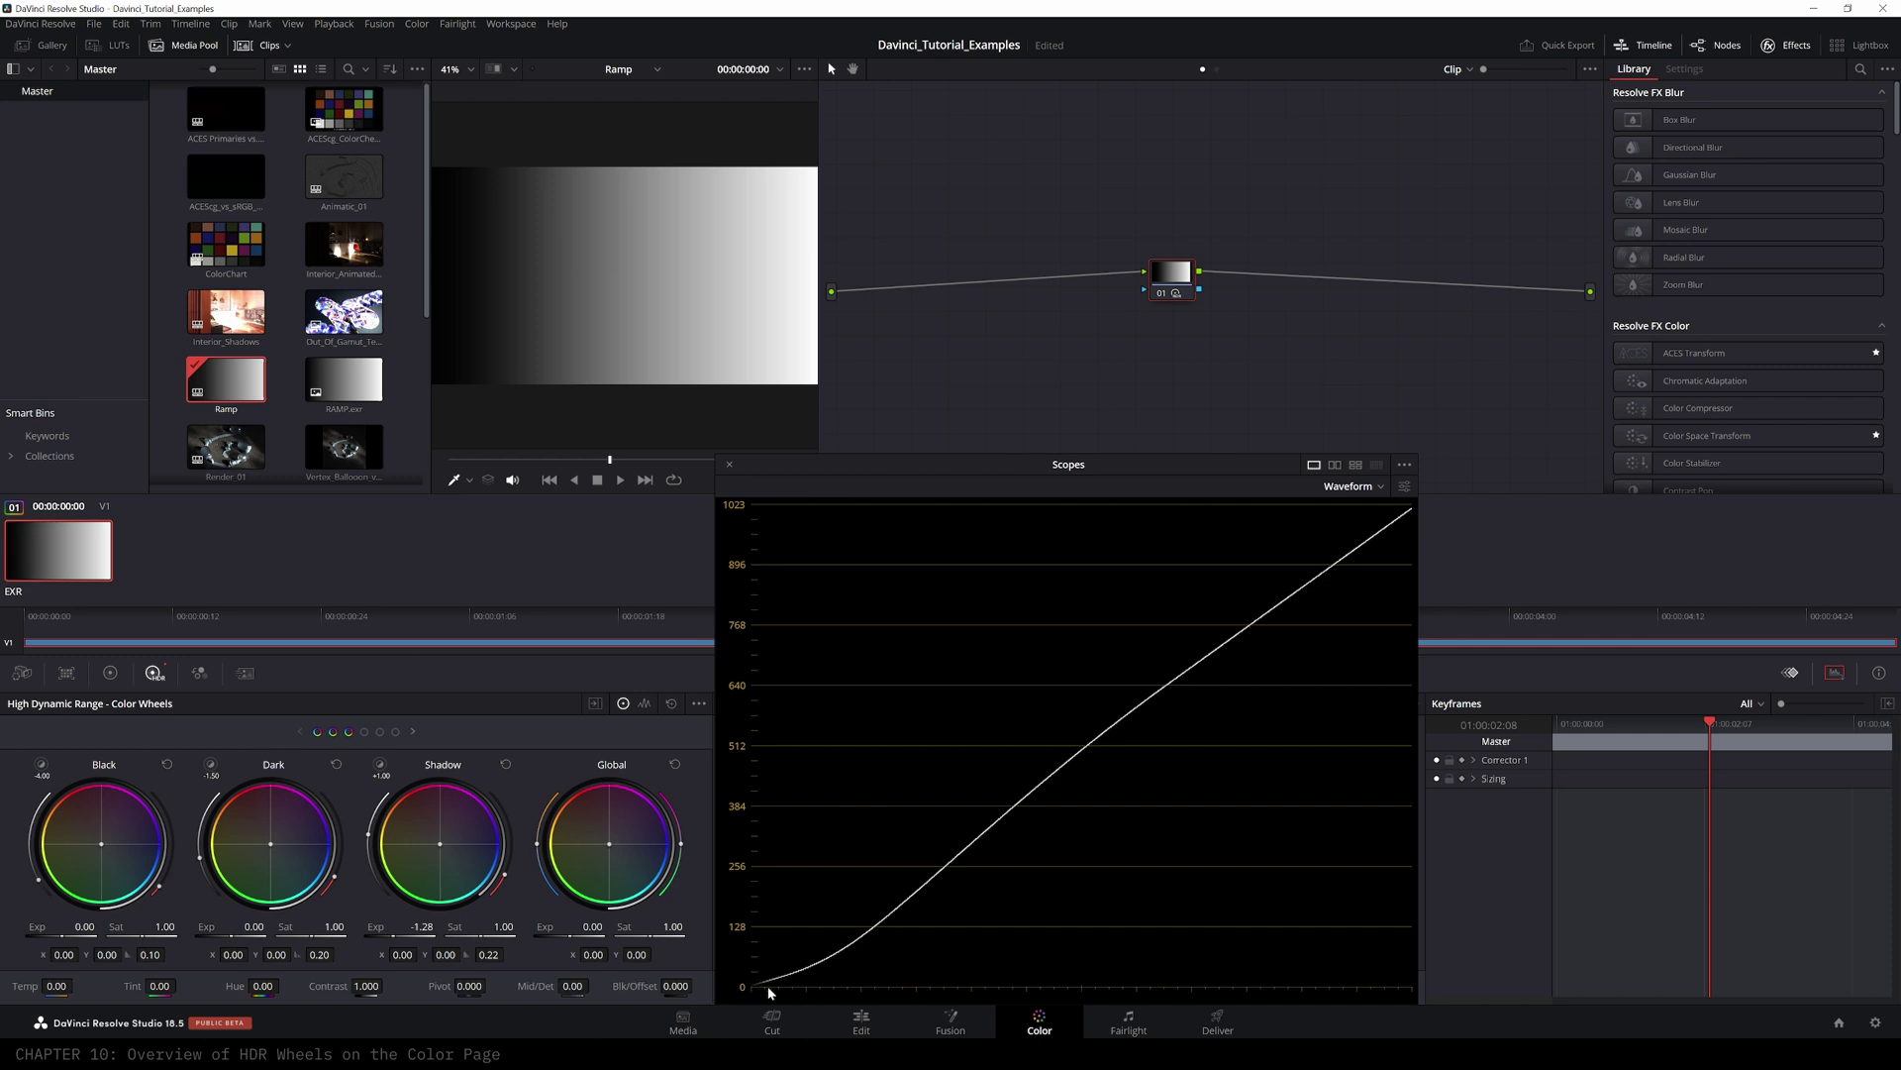
- Change the Ramp timeline's color space back to ACEScct in its Timeline Settings
right_click(228, 386)
mouse_move(284, 394)
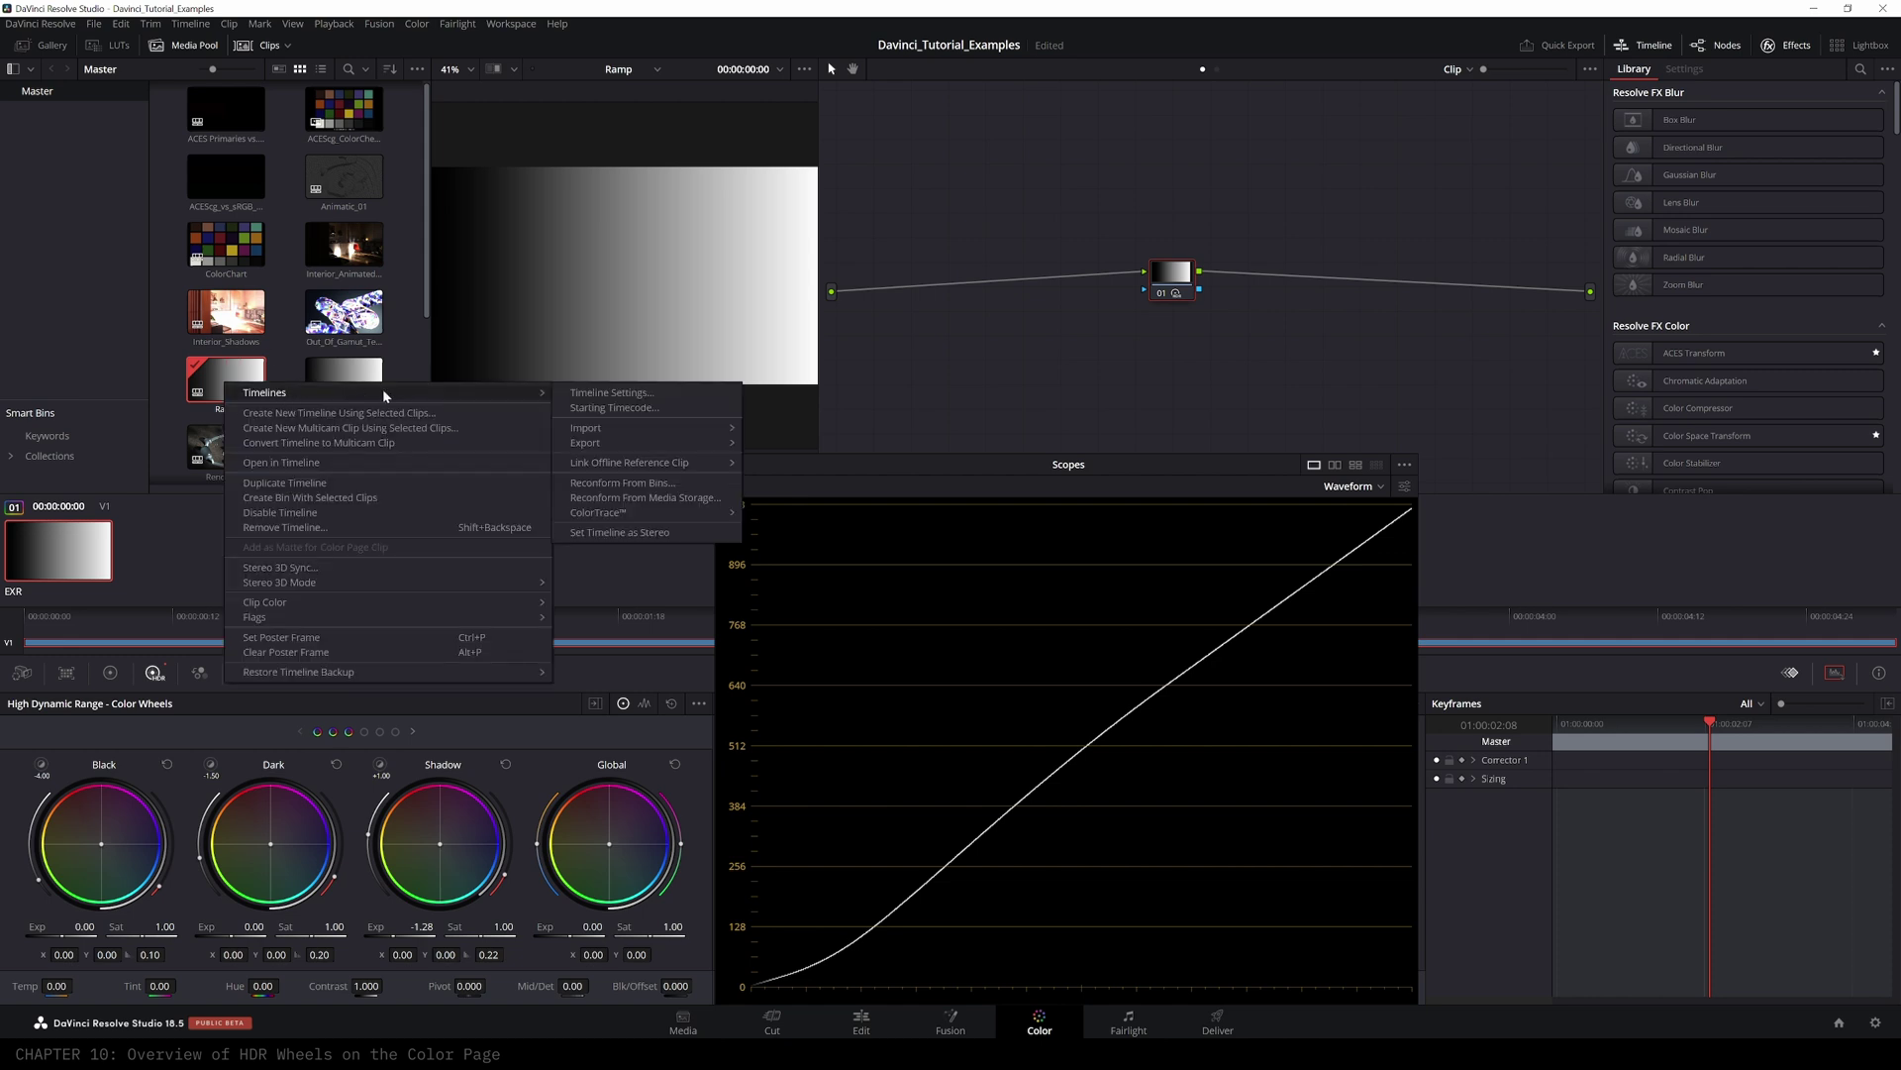
left_click(709, 389)
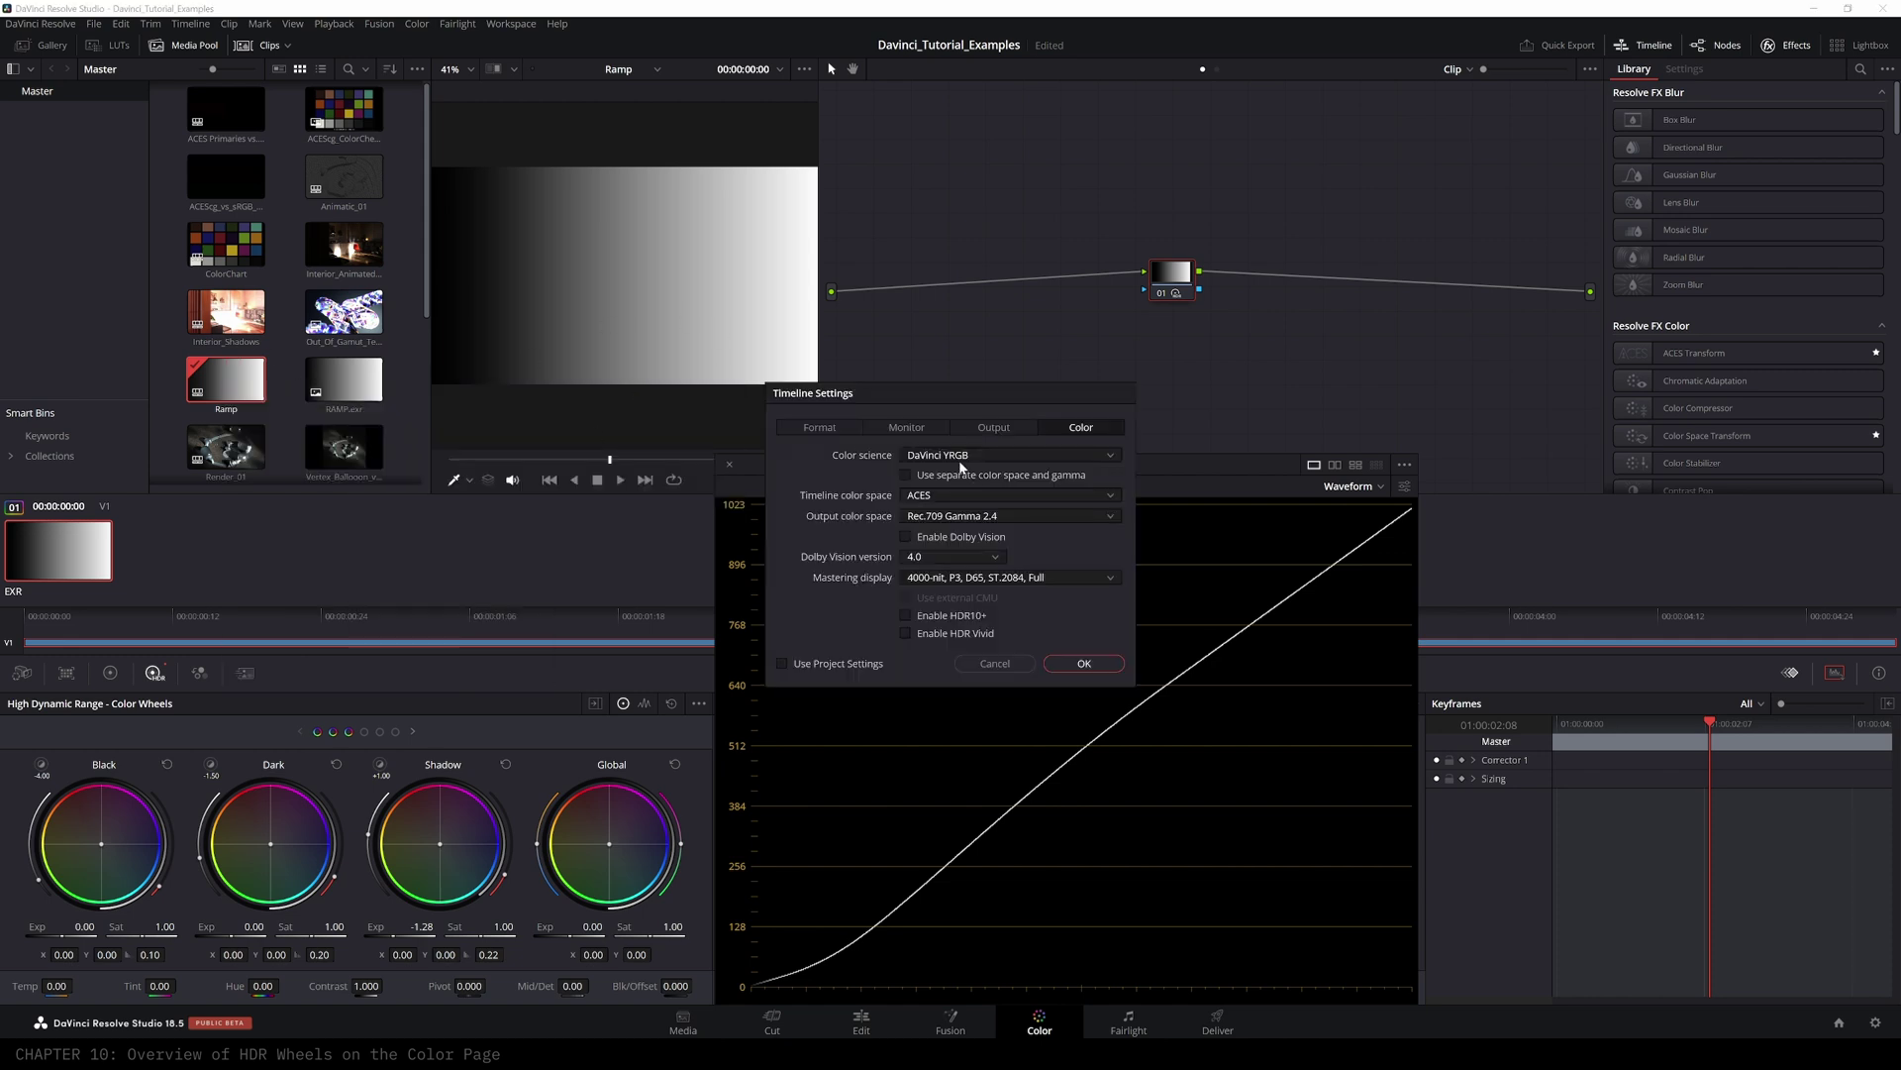
left_click(948, 495)
left_click(956, 548)
left_click(1084, 664)
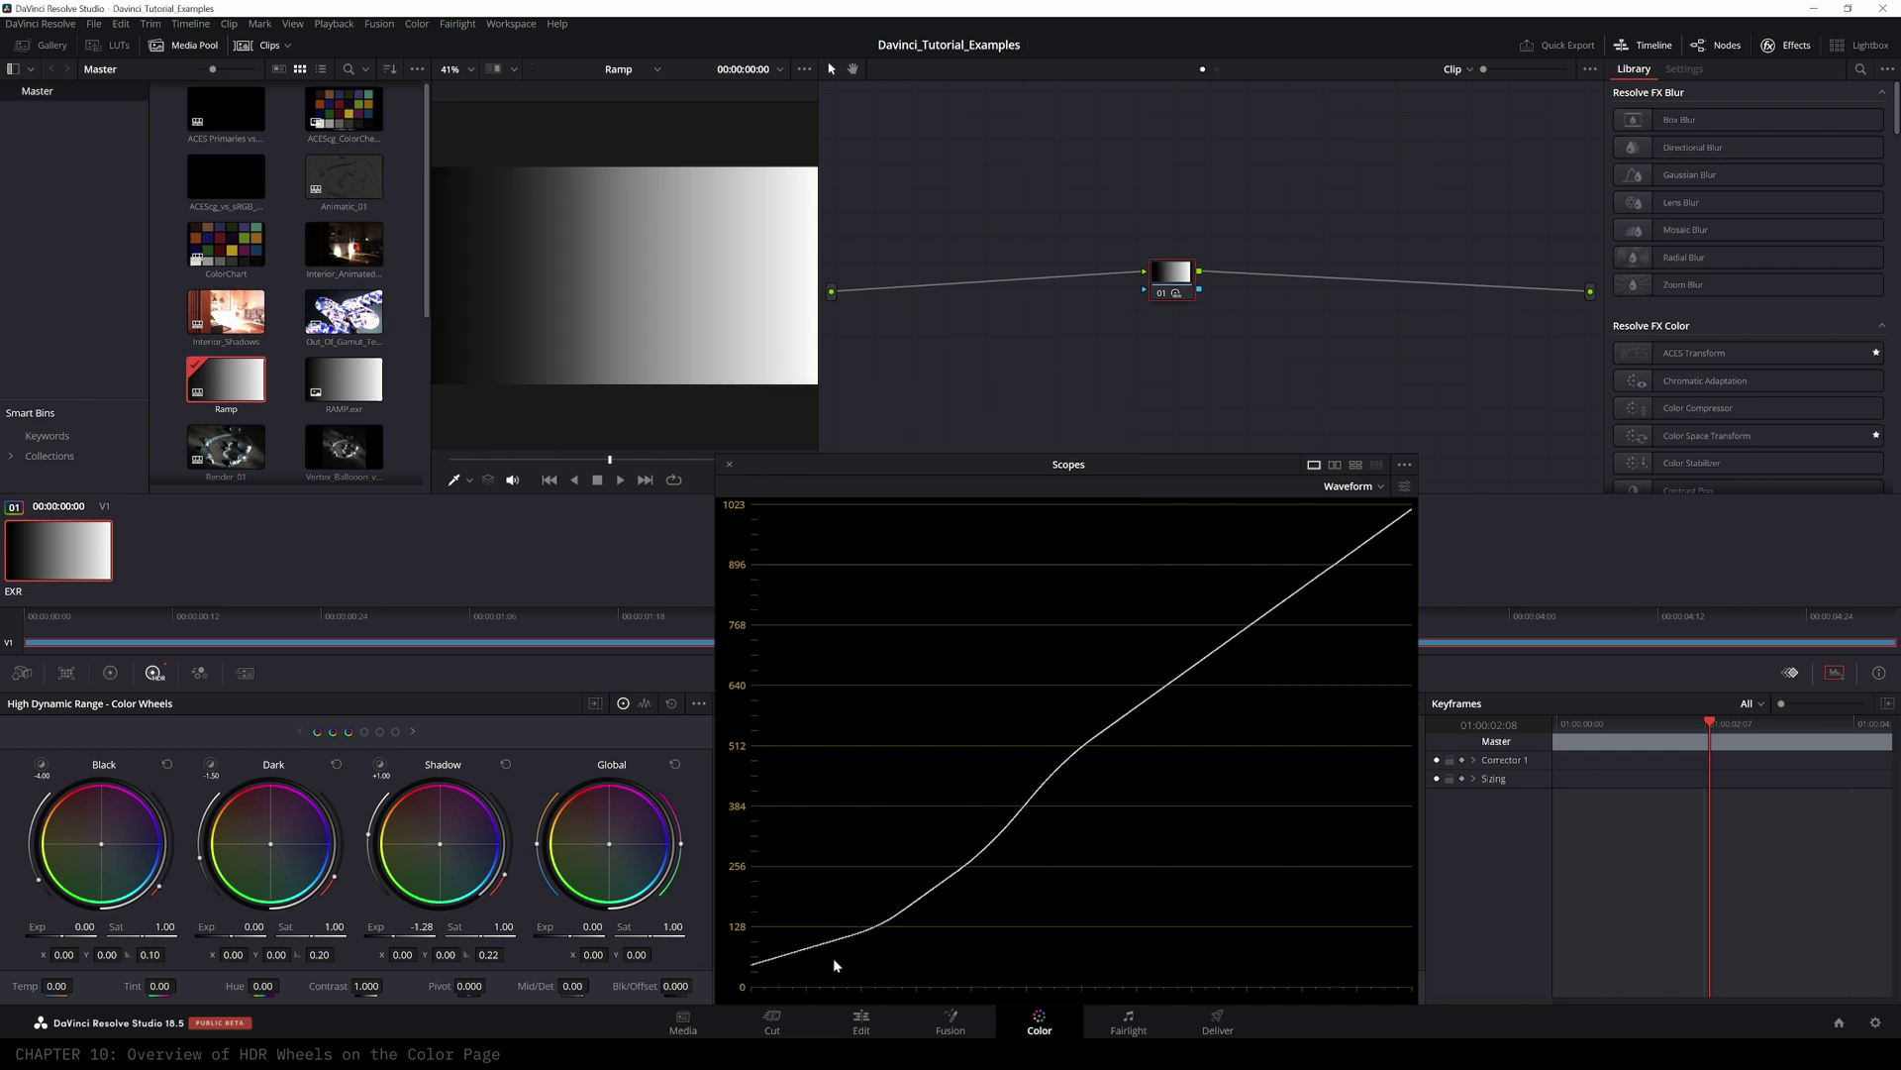
- Reset the HDR Shadow wheel and lower the Global exposure
left_click(506, 765)
left_click_drag(591, 927, 229, 927)
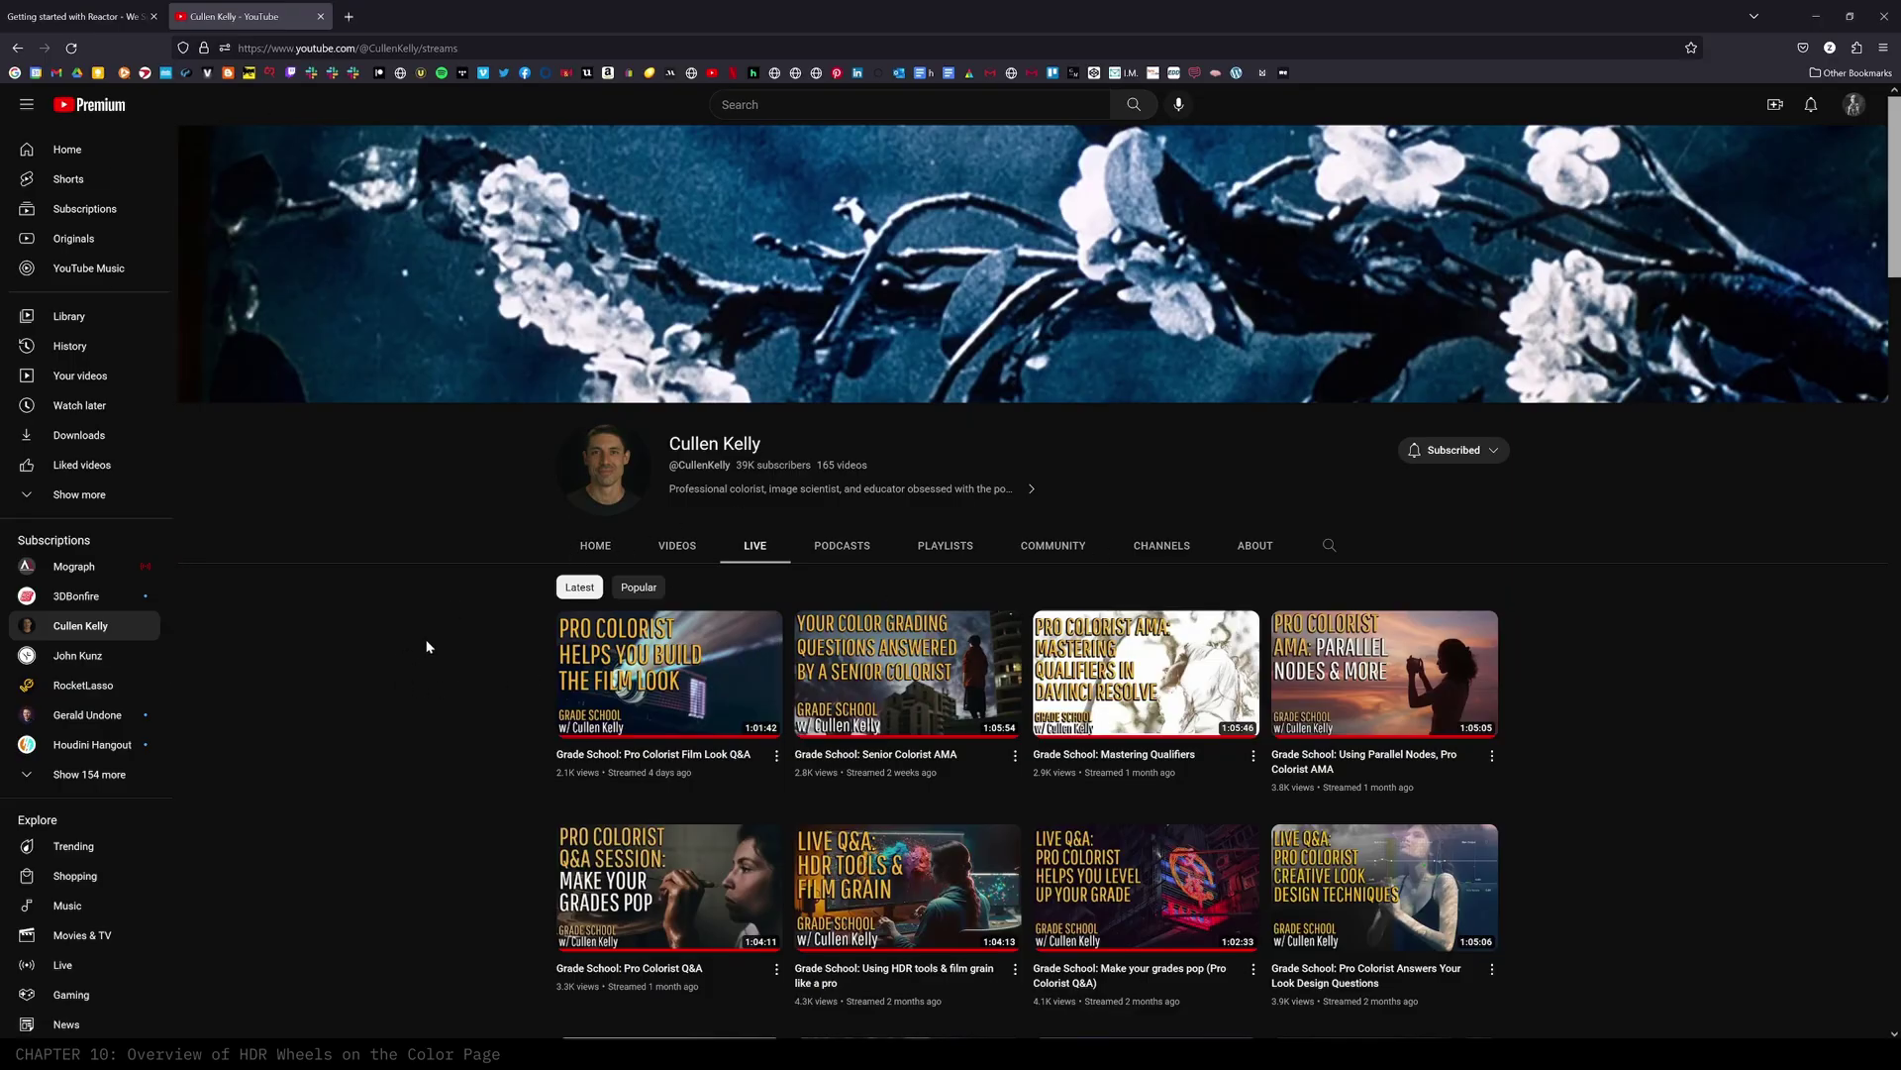
- Switch to YouTube in the browser and look through the colorist channel's Grade School live streams
scroll(446, 674, "down", 10)
scroll(449, 772, "up", 10)
scroll(431, 598, "down", 15)
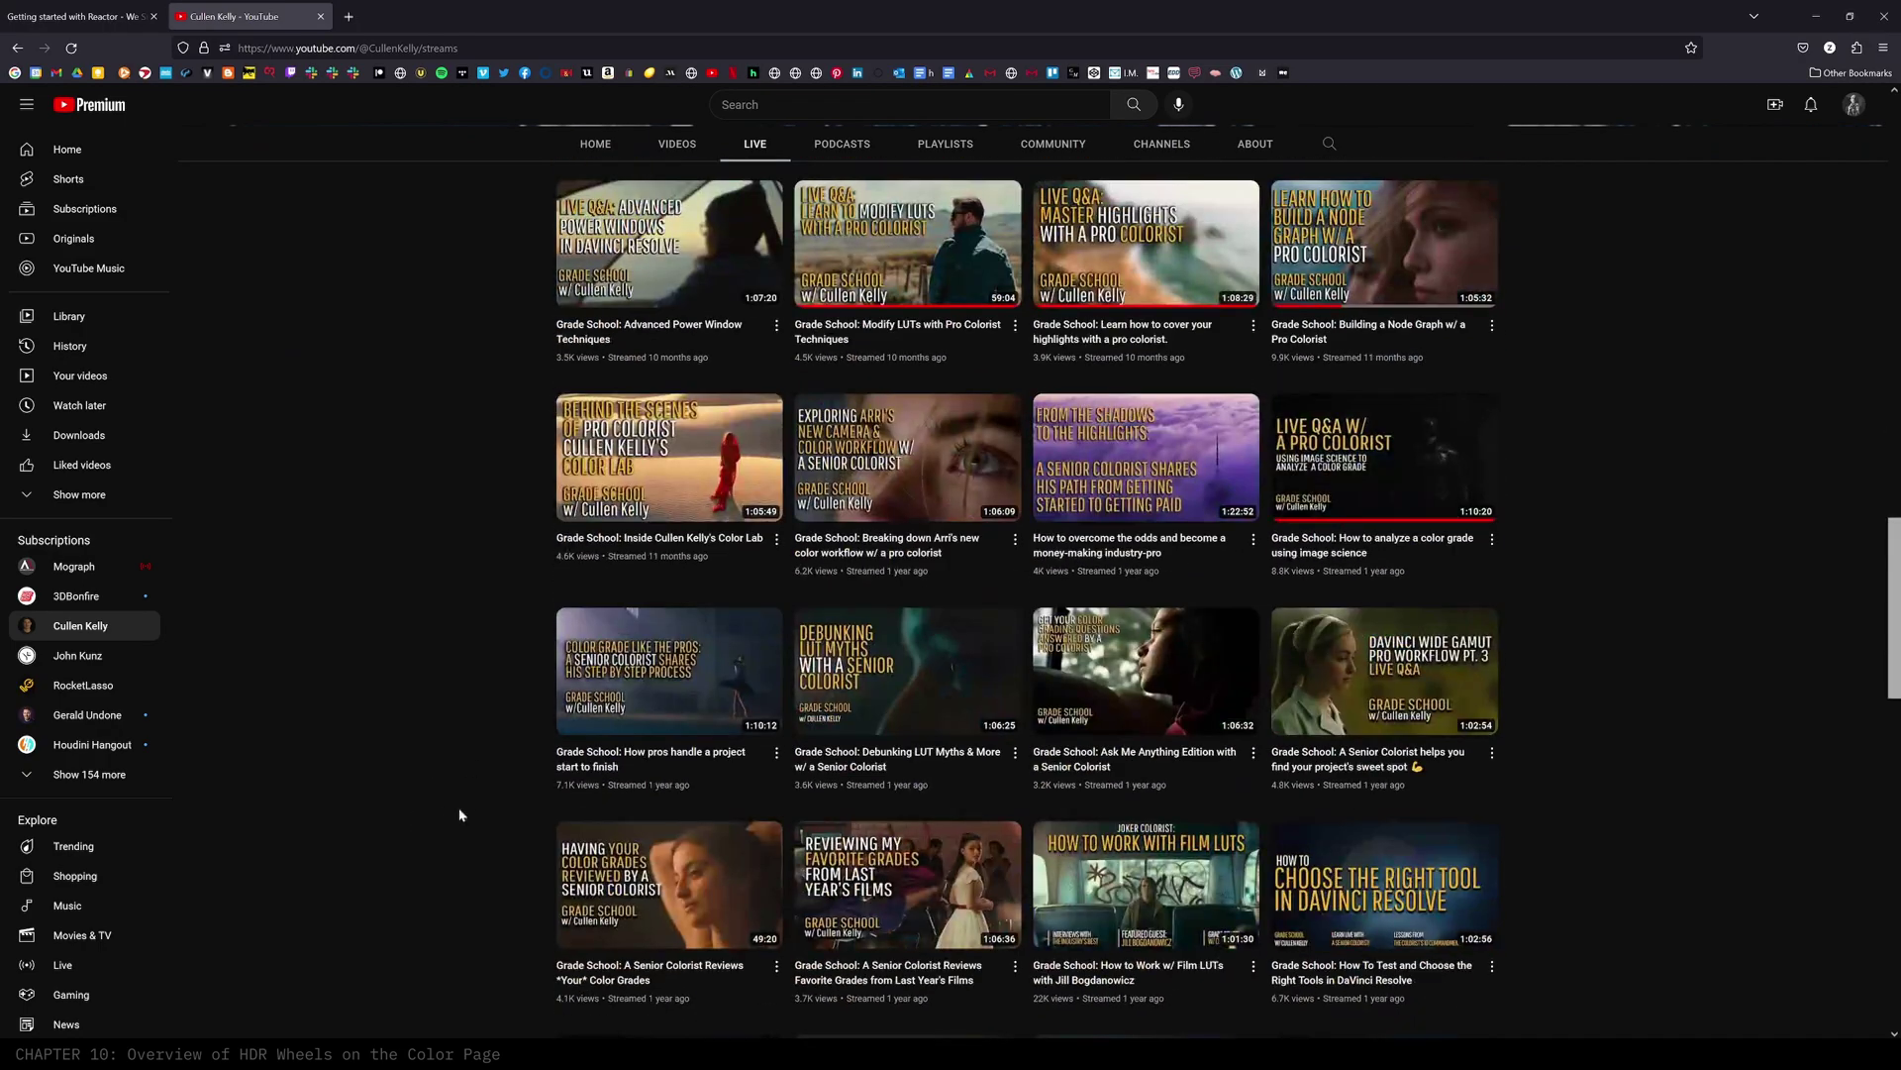
scroll(463, 814, "up", 15)
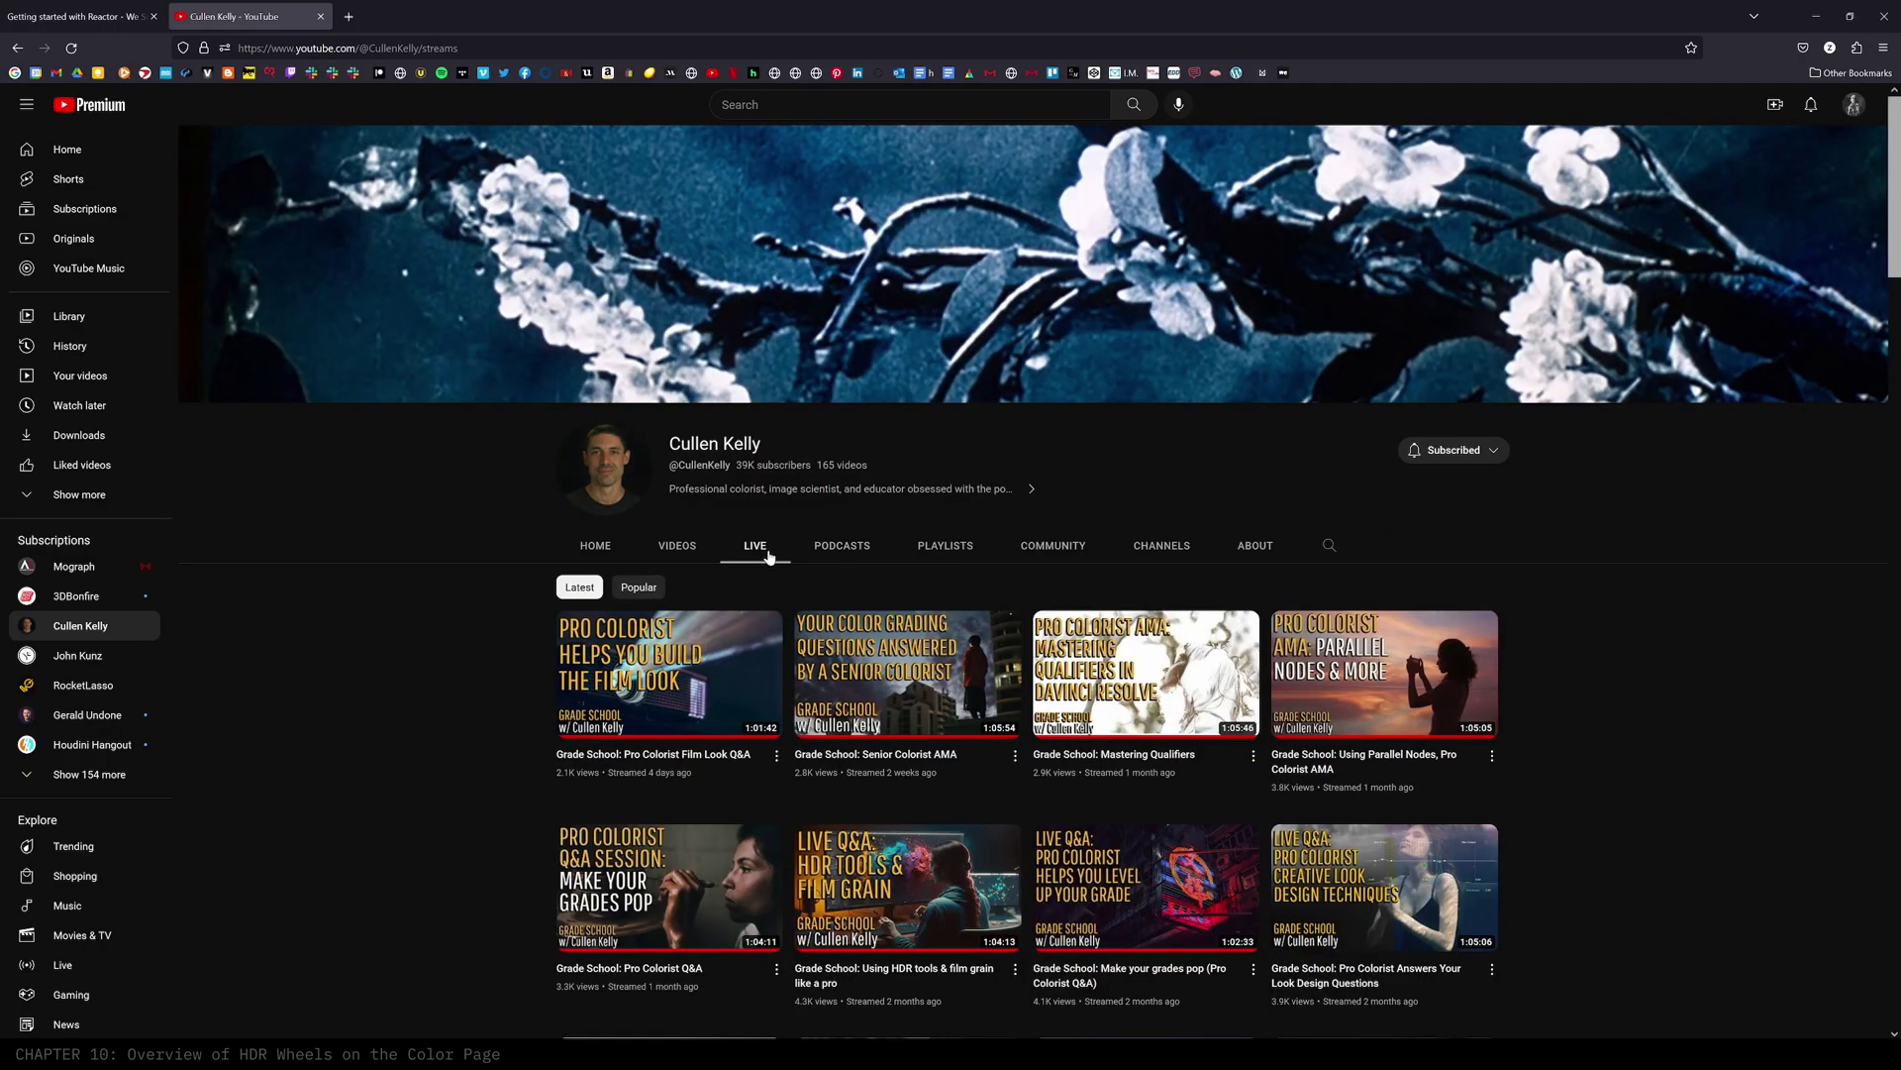
scroll(497, 583, "down", 15)
scroll(499, 590, "down", 8)
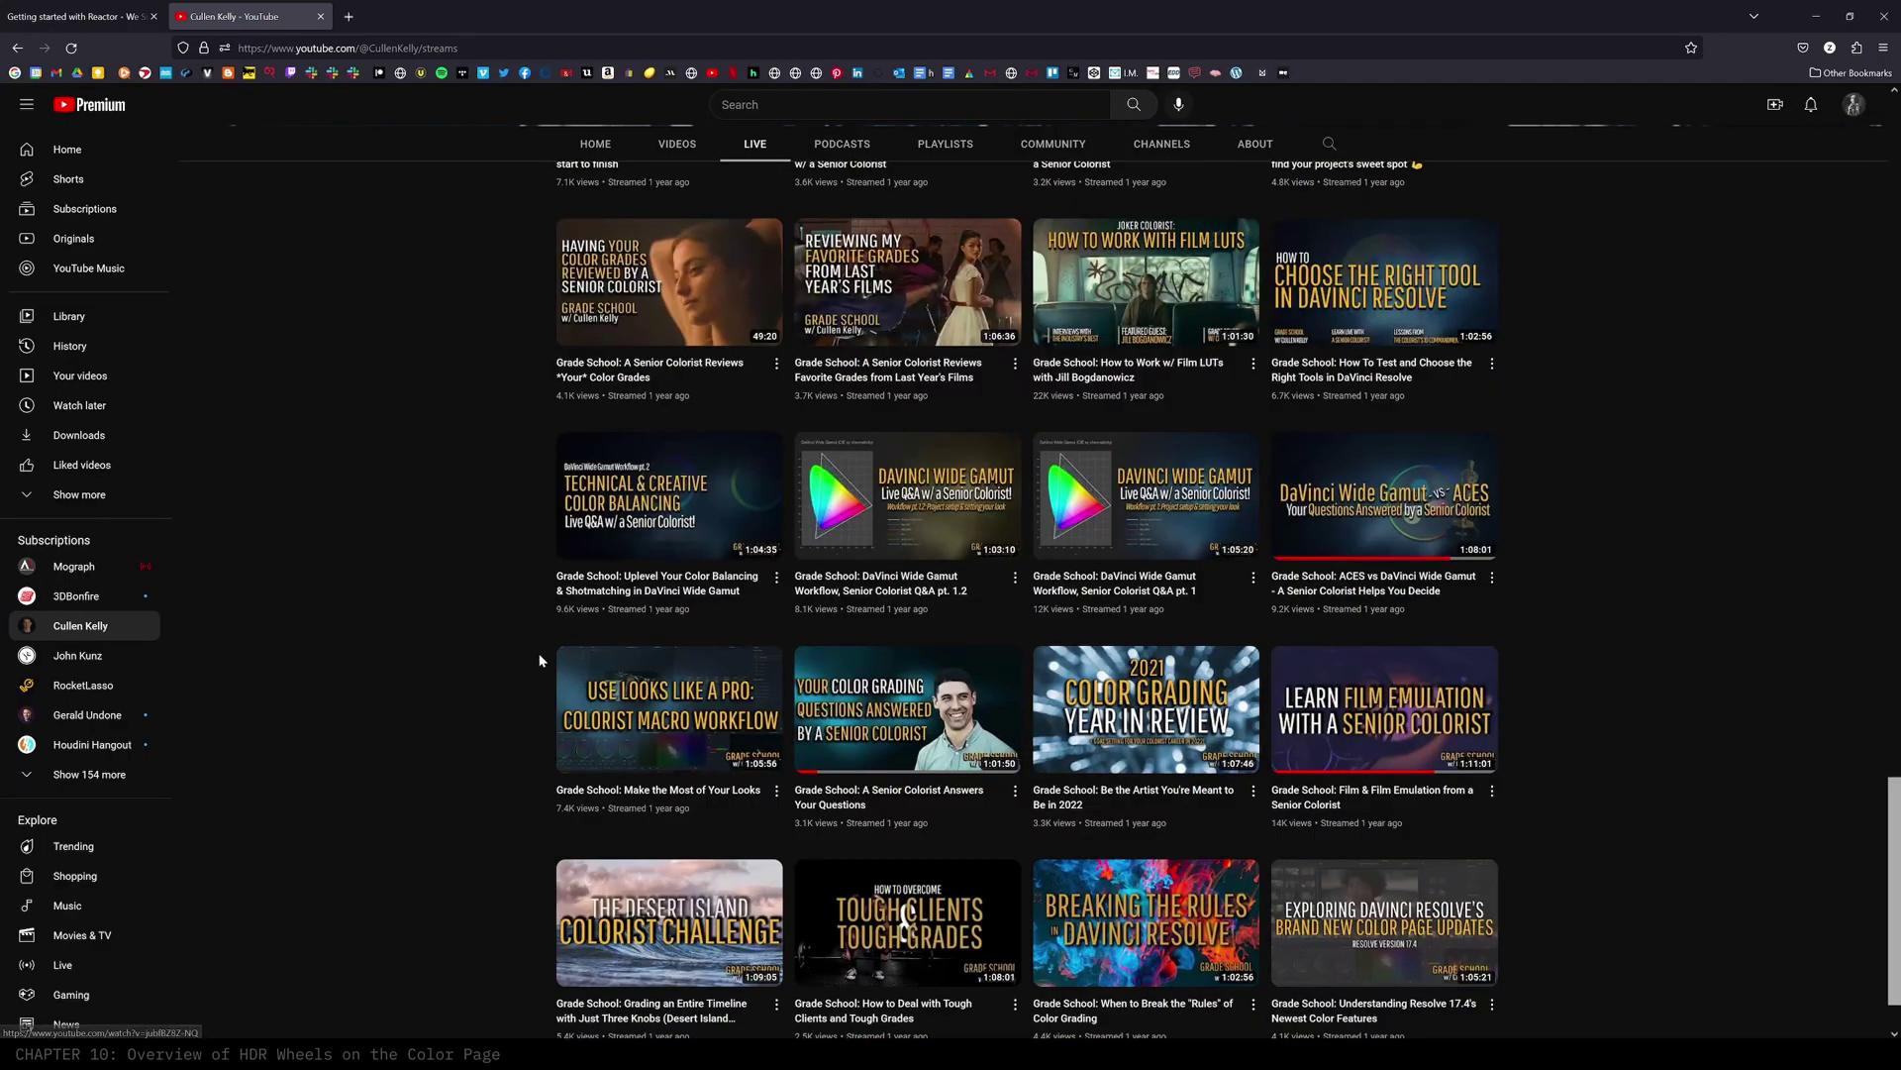
scroll(461, 669, "up", 15)
scroll(421, 647, "down", 20)
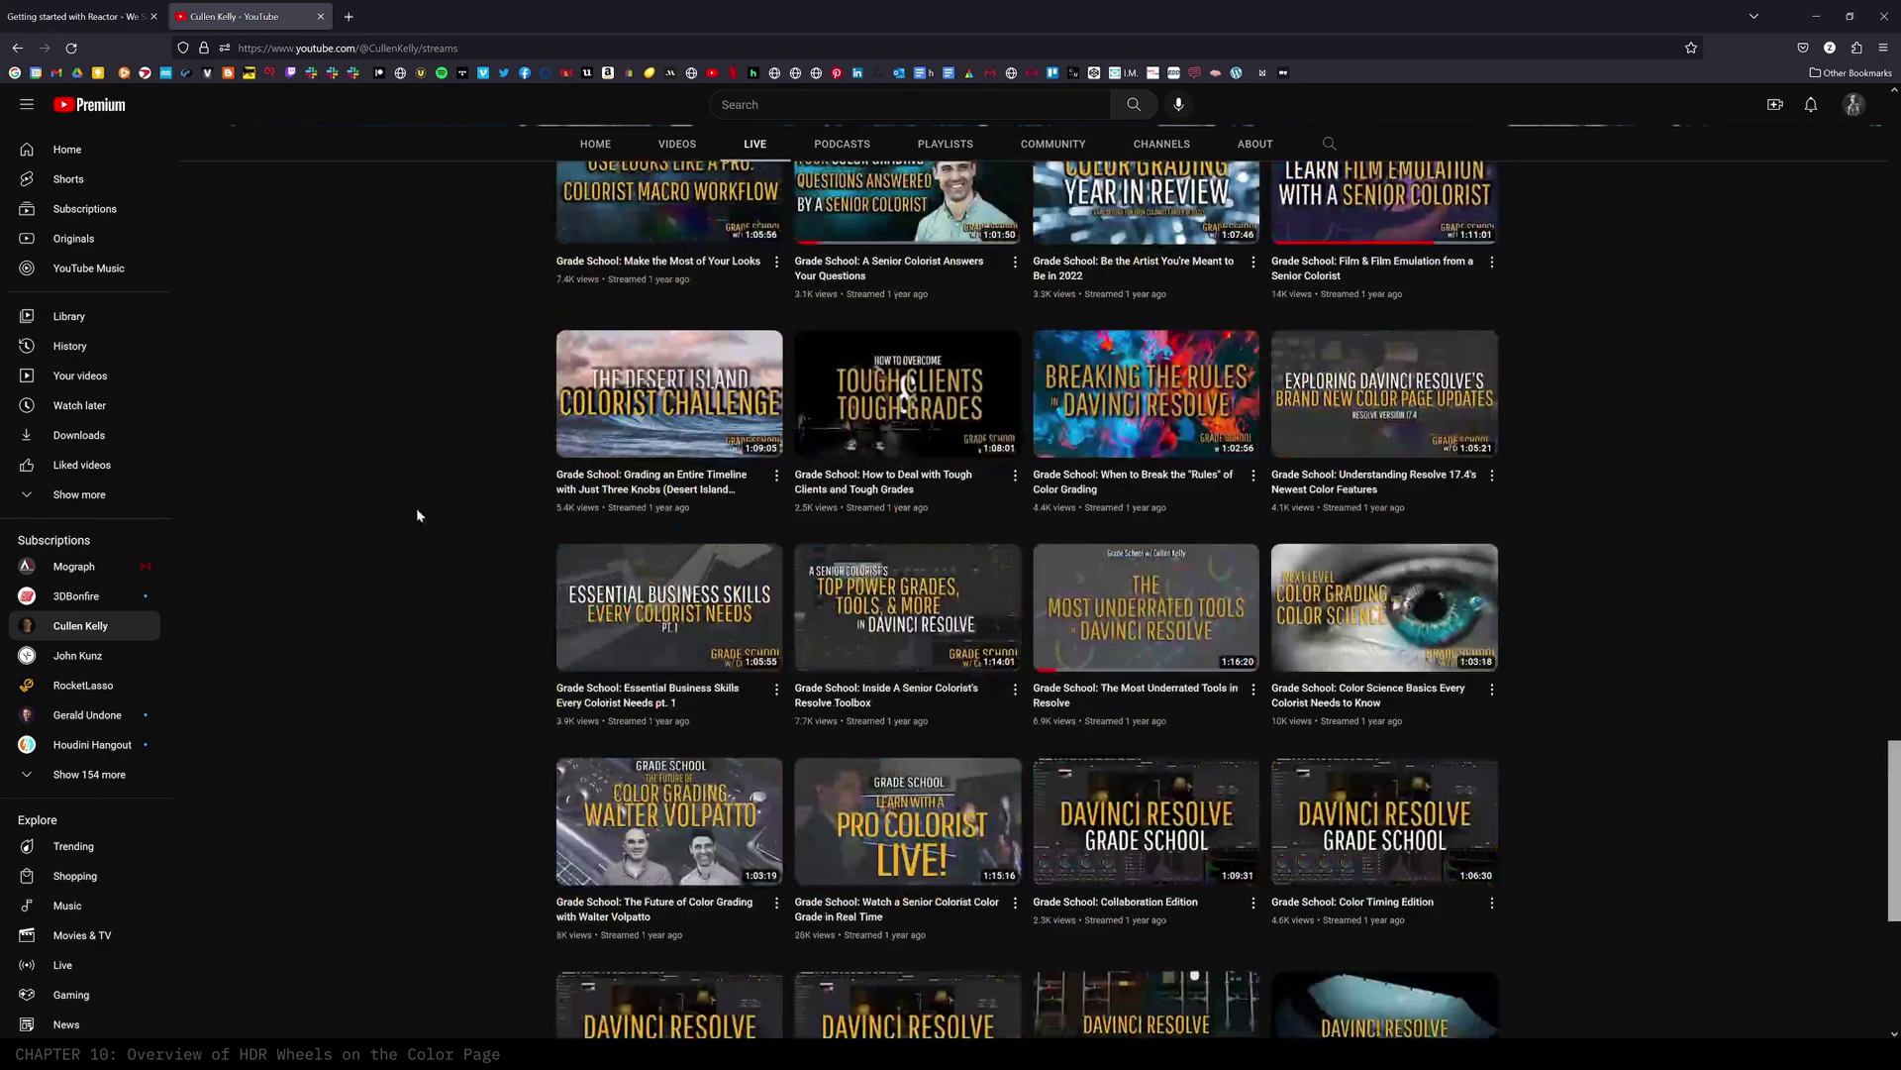
- Switch back to DaVinci Resolve and open the Render_01 timeline on the Color page
scroll(456, 807, "up", 20)
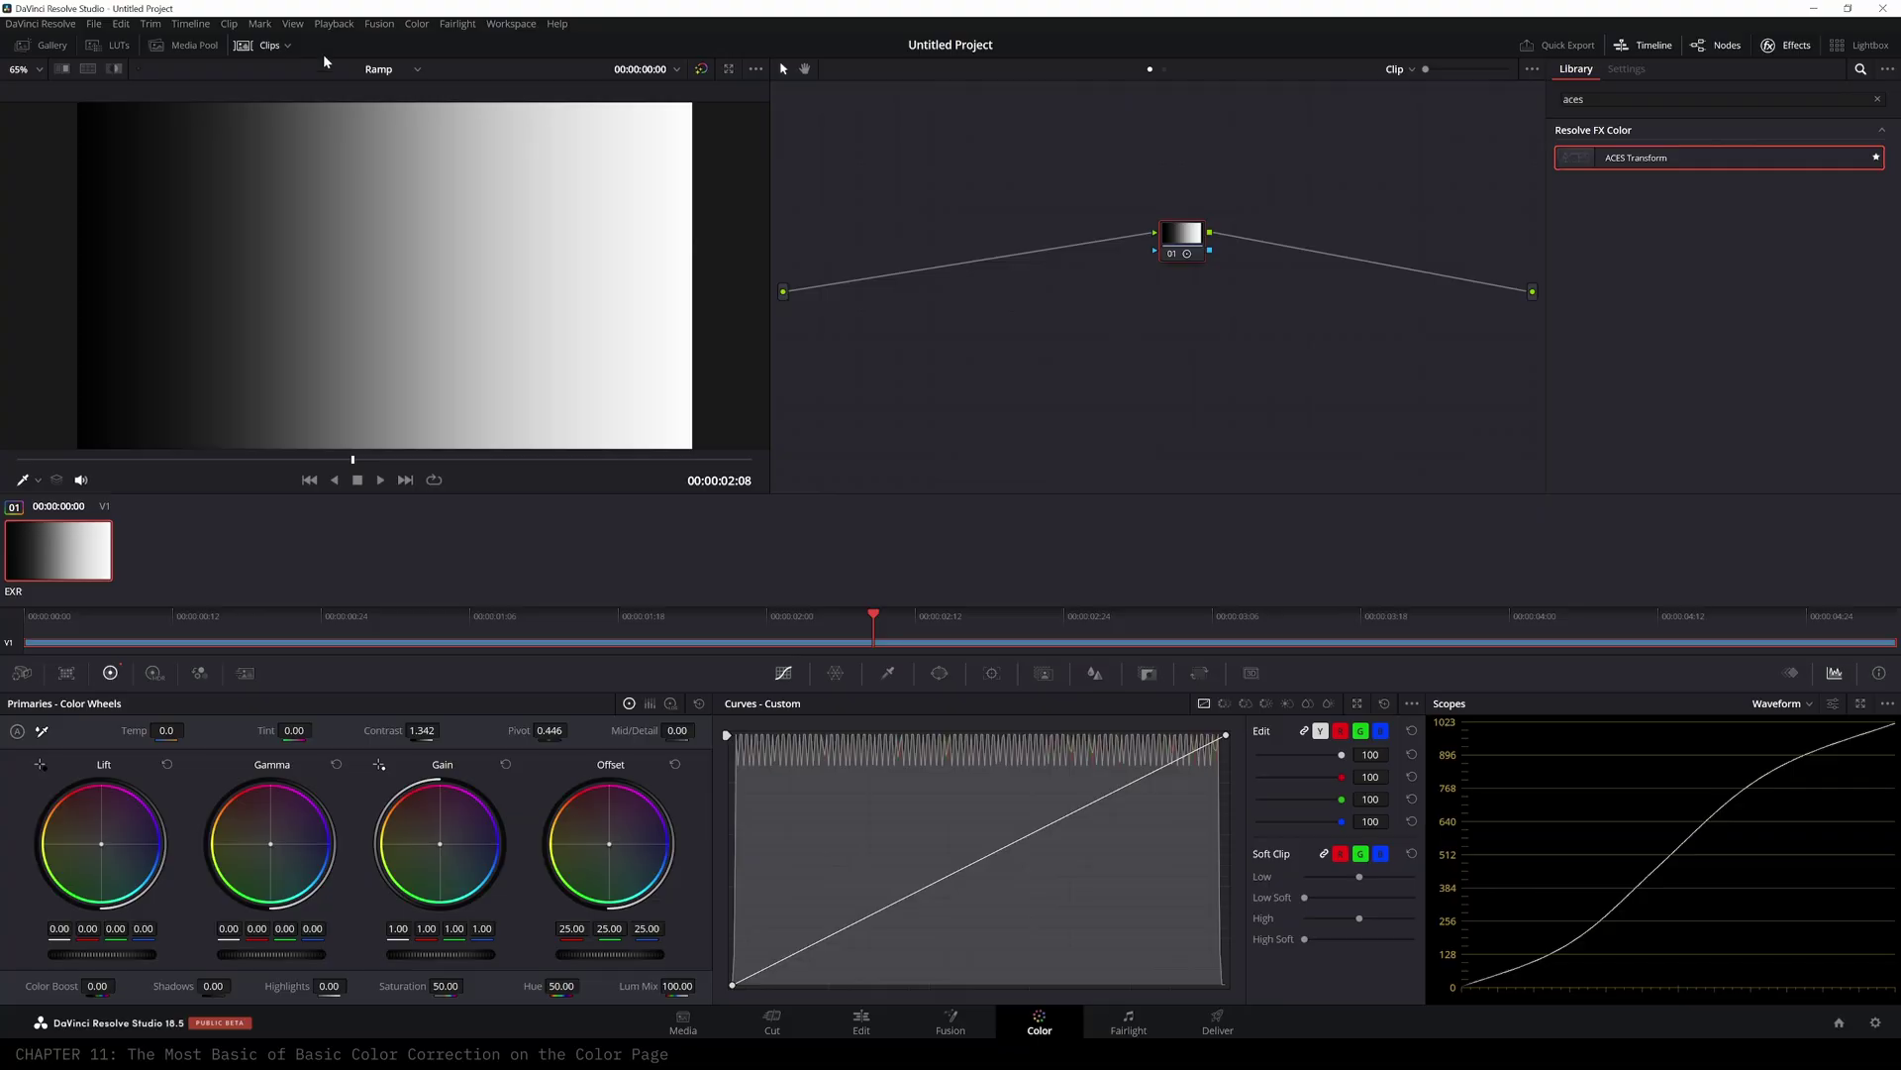
left_click(420, 73)
left_click(394, 109)
left_click_drag(1281, 274, 1228, 281)
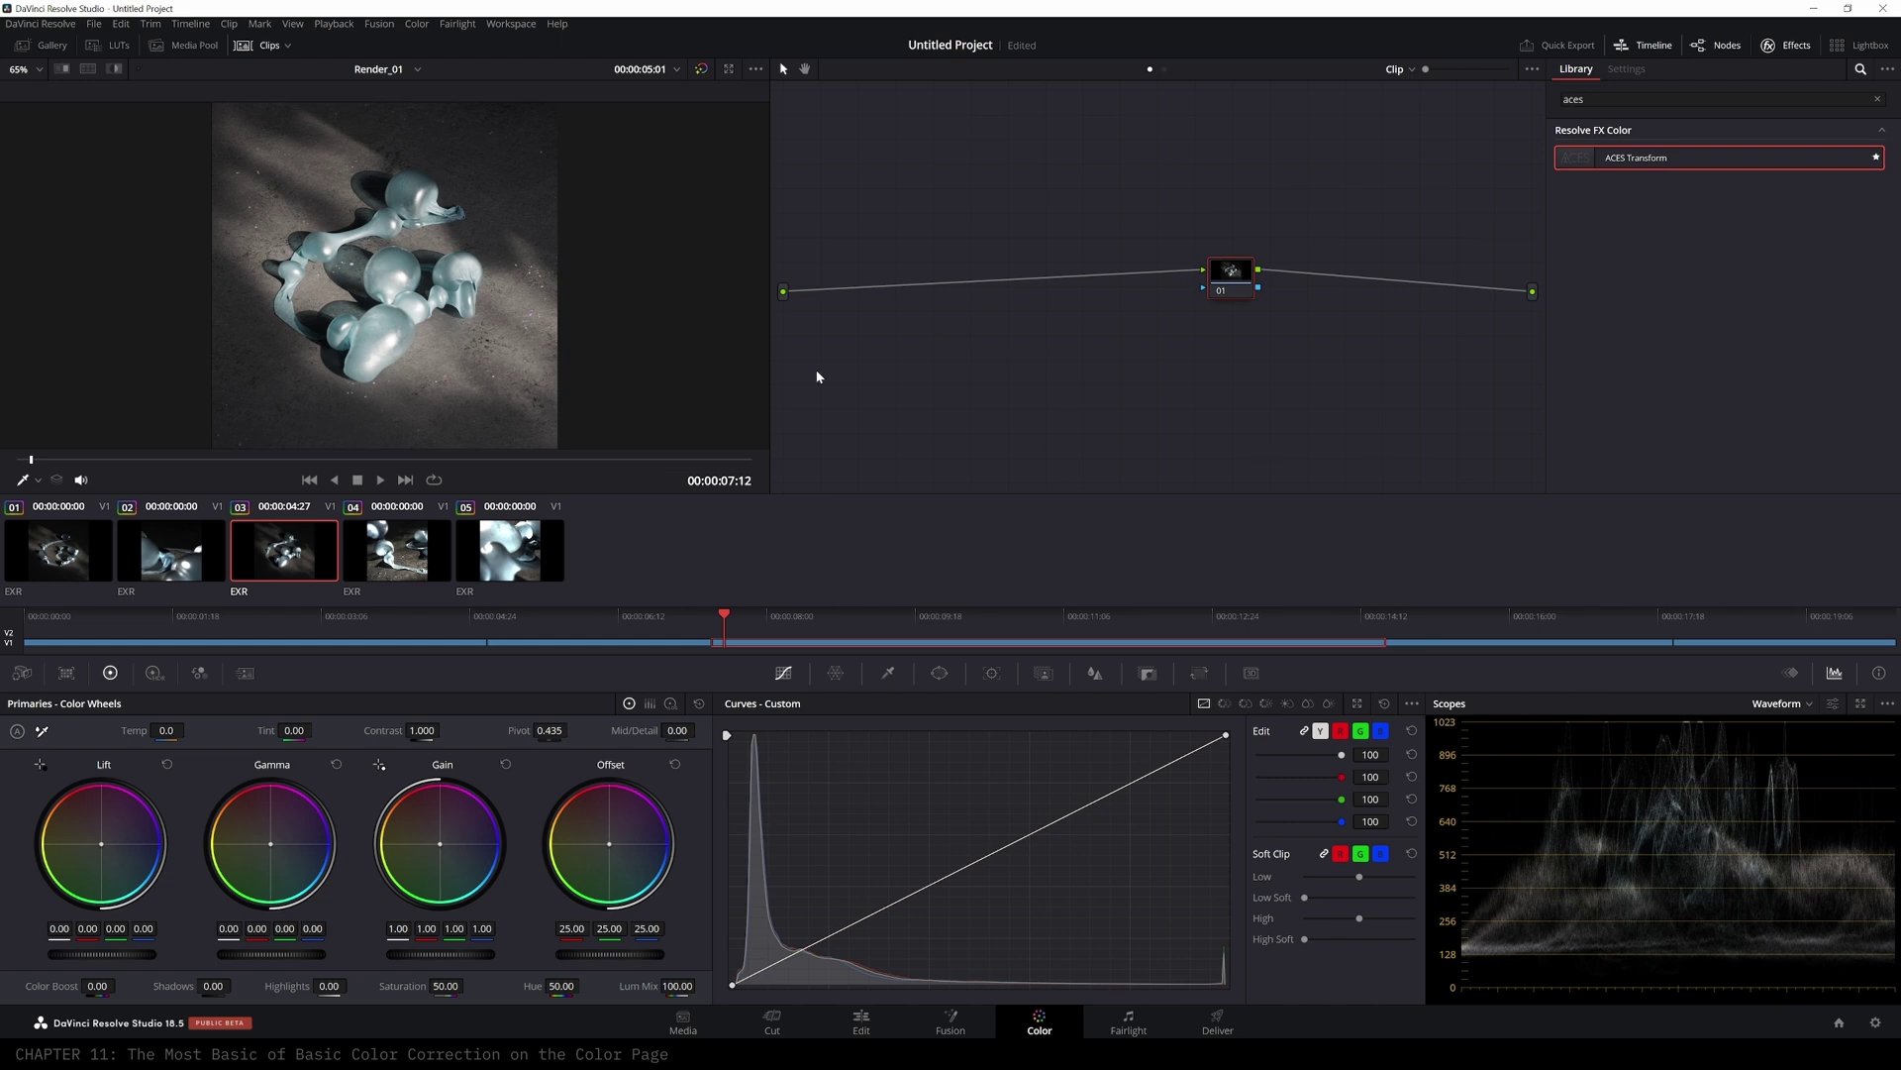
- Examine Render_01's clips with the timeline-level ACES Transform node, comparing the timeline node graph with the clip node graph
left_click_drag(729, 620, 969, 617)
left_click(1164, 71)
mouse_move(1346, 272)
left_mouse_down()
mouse_move(1387, 277)
mouse_move(1308, 276)
left_mouse_up()
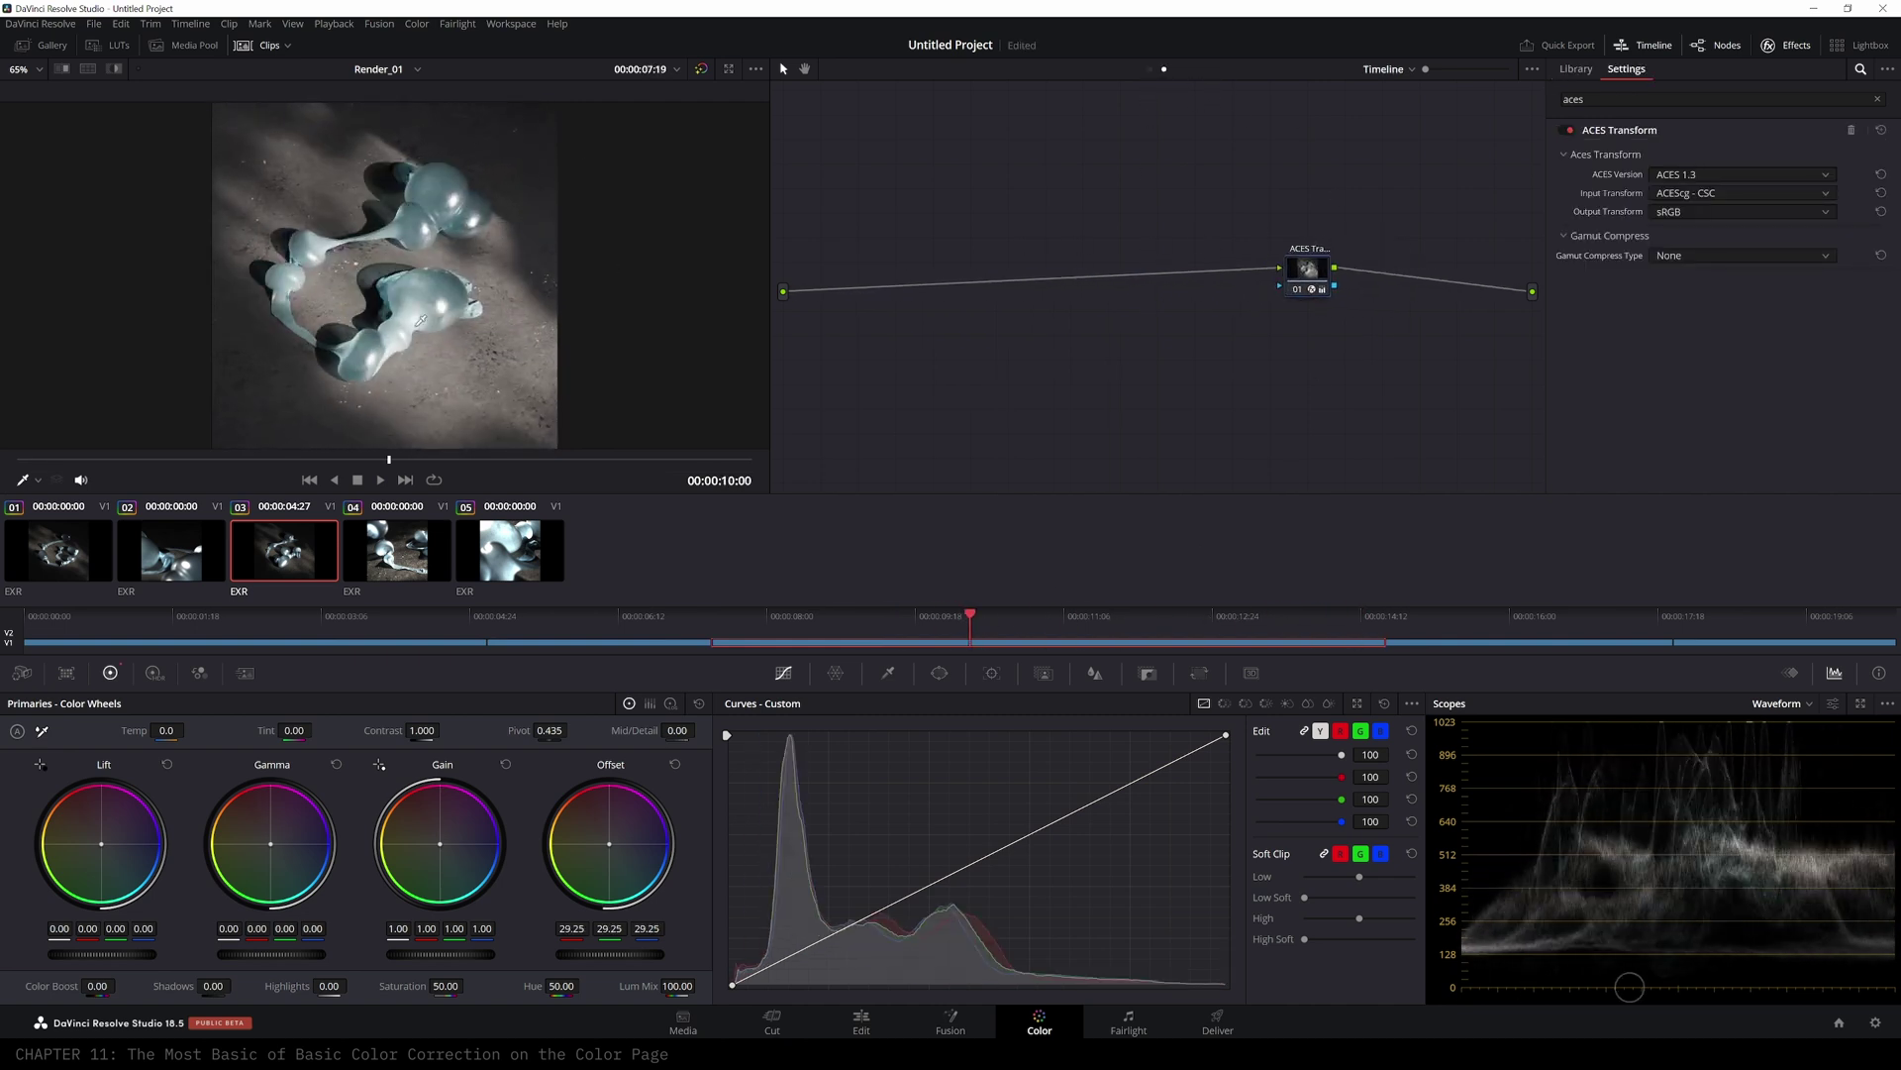
left_click_drag(971, 615, 644, 621)
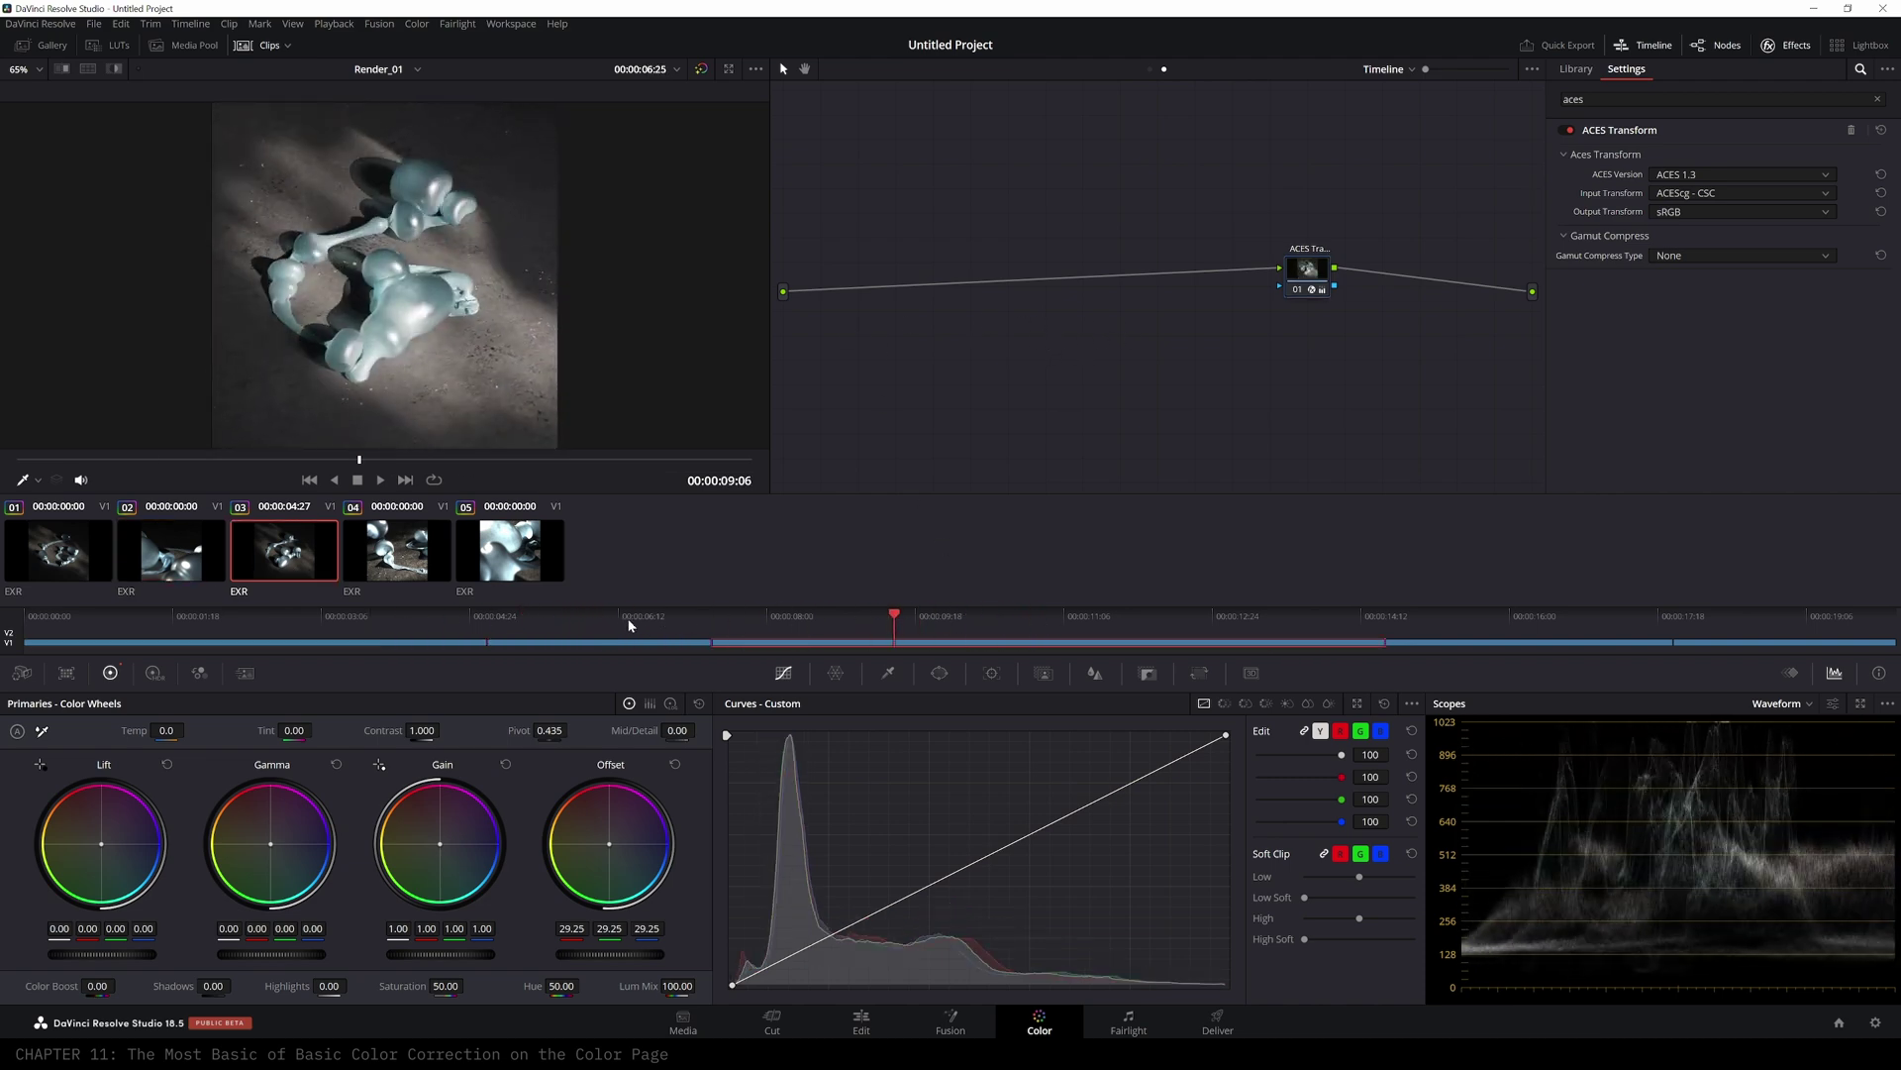
left_click_drag(854, 632, 624, 630)
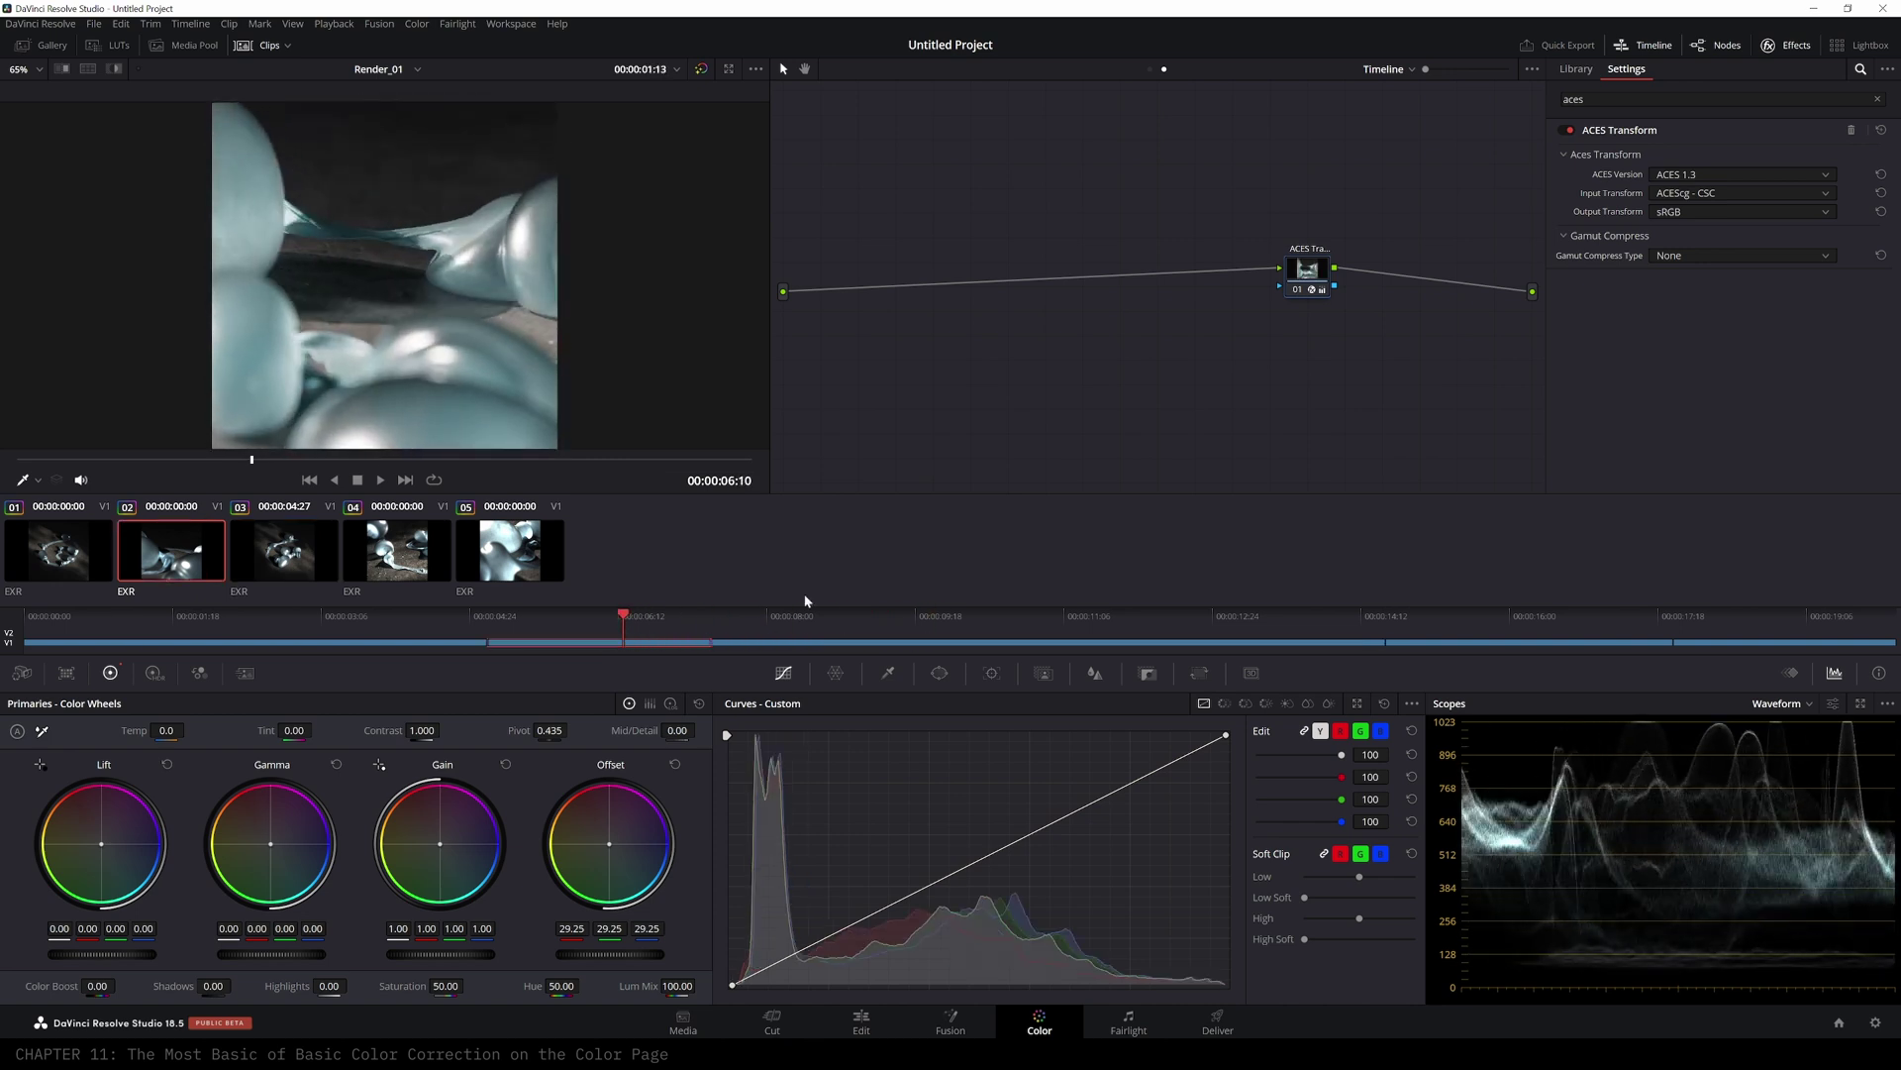
left_click(1150, 69)
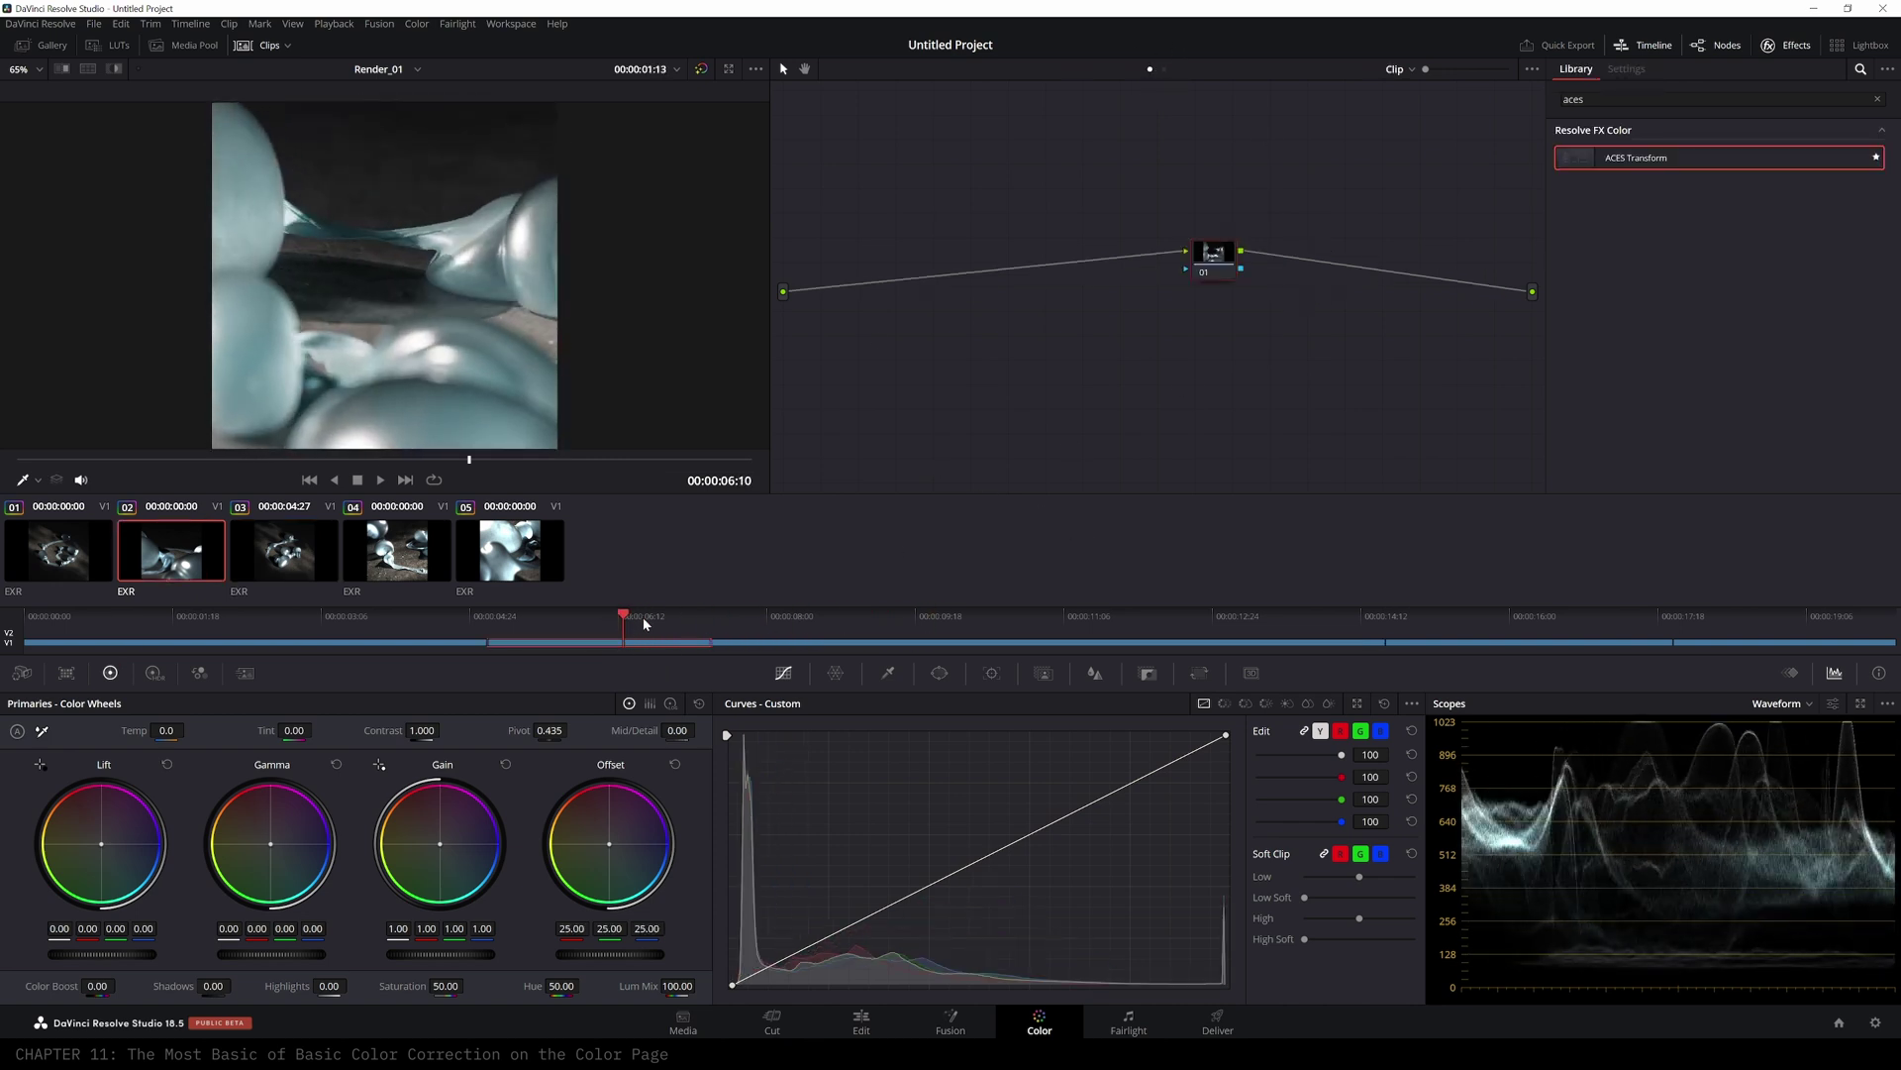
left_click(1163, 69)
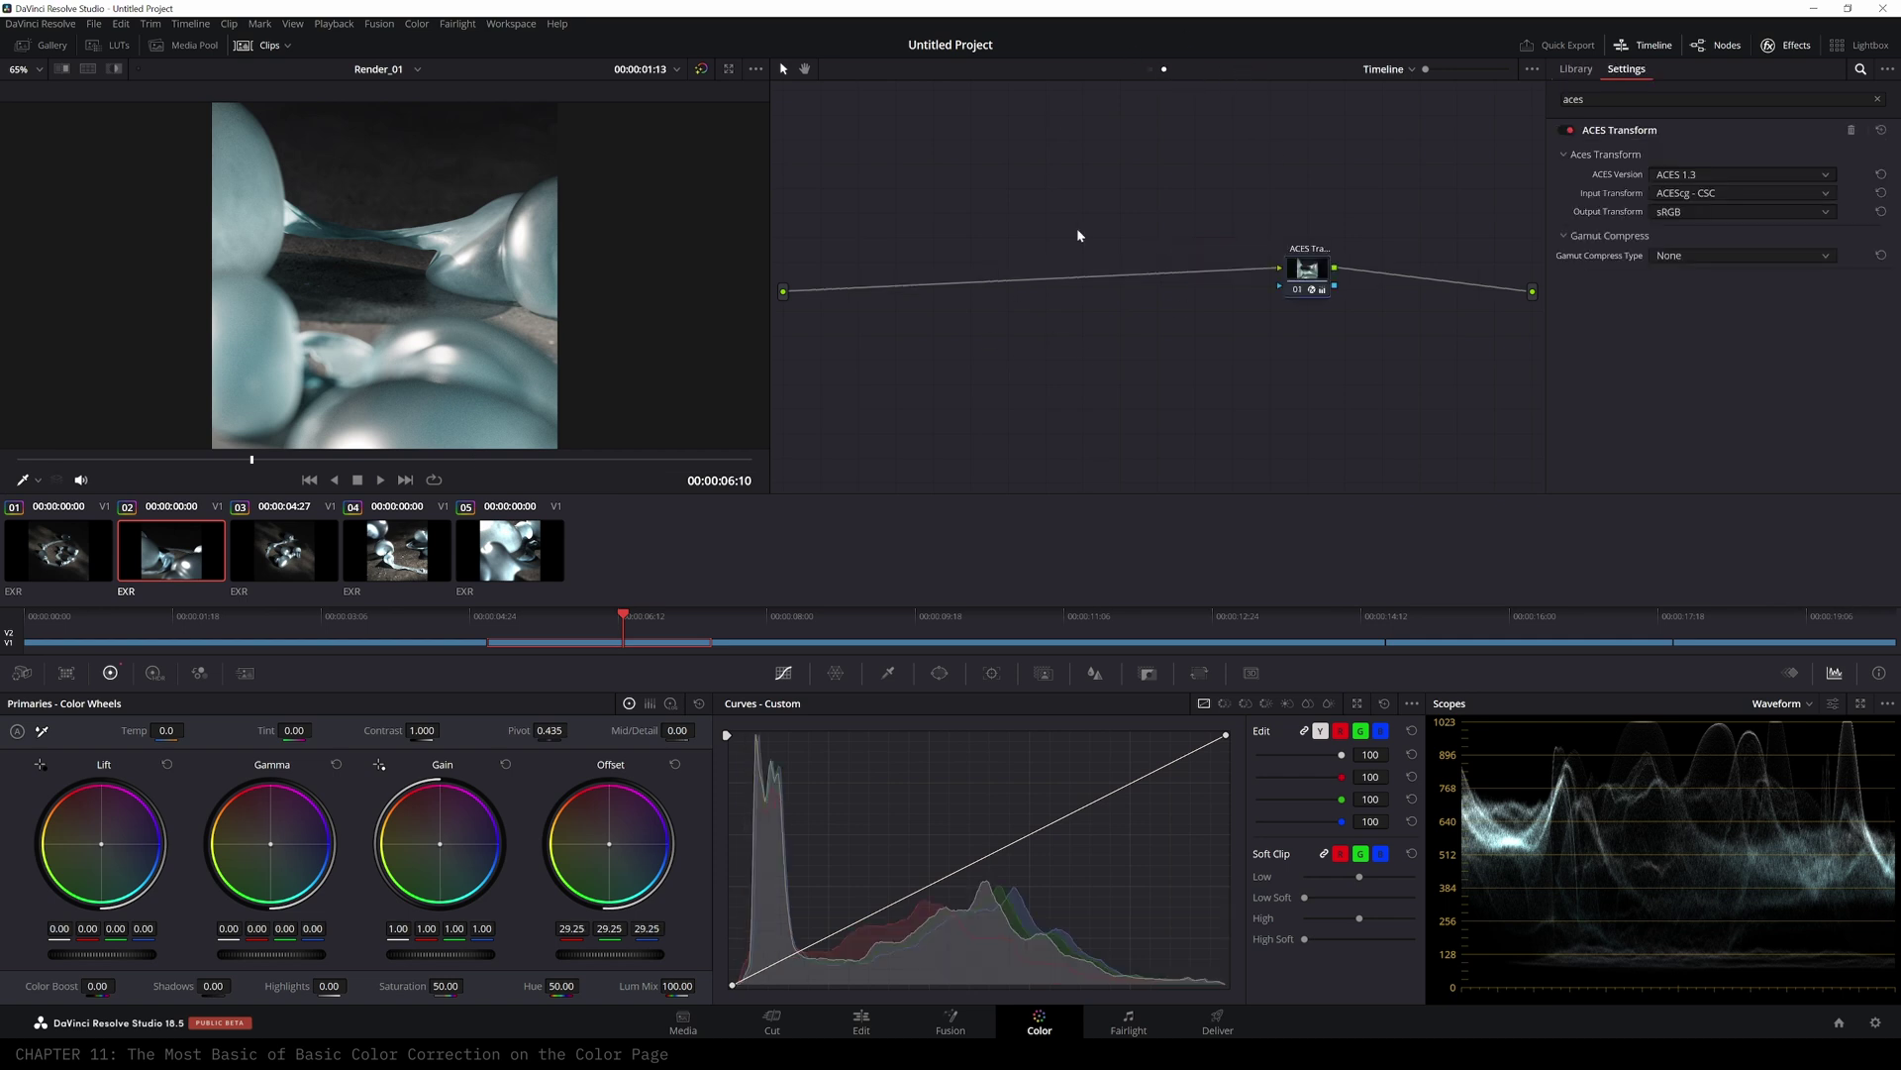
left_click_drag(642, 629, 998, 626)
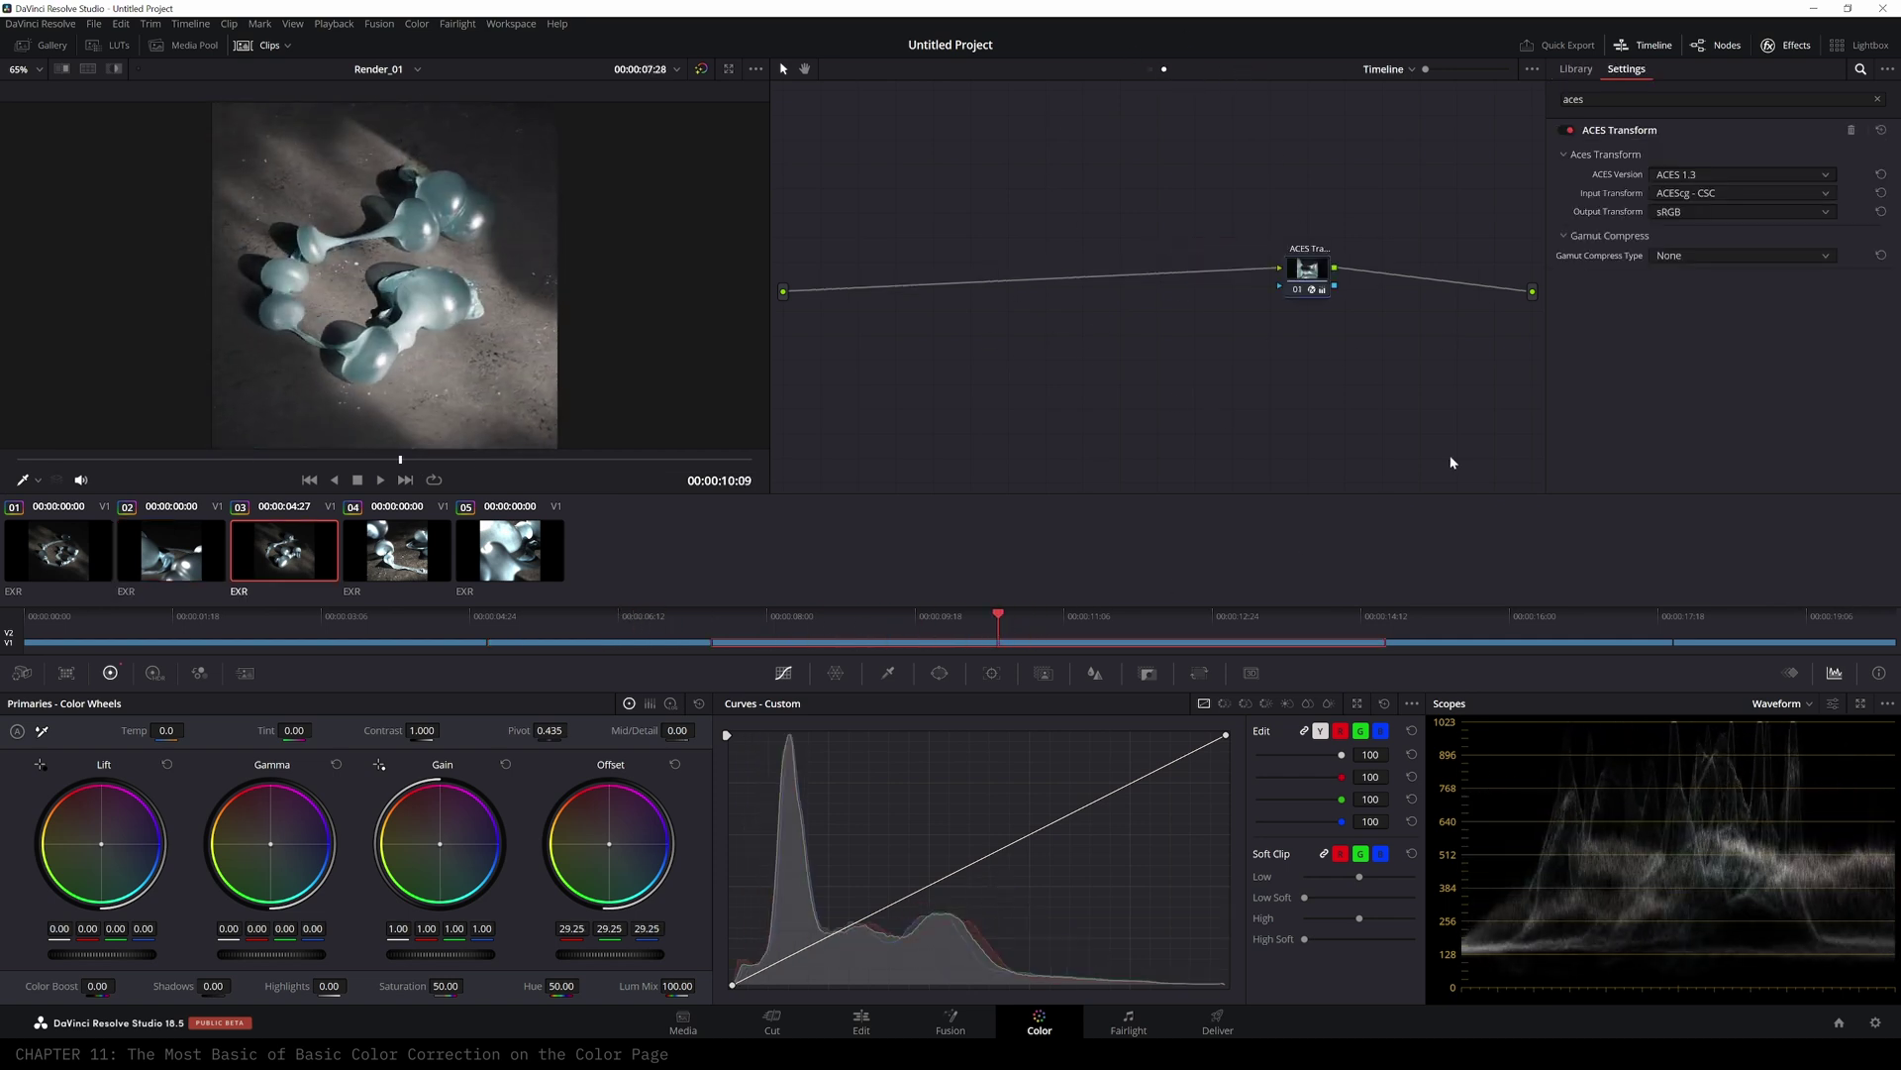
- Add three serial nodes before the ACES Transform in the timeline node graph and arrange them in a row
left_click_drag(1307, 265, 1350, 256)
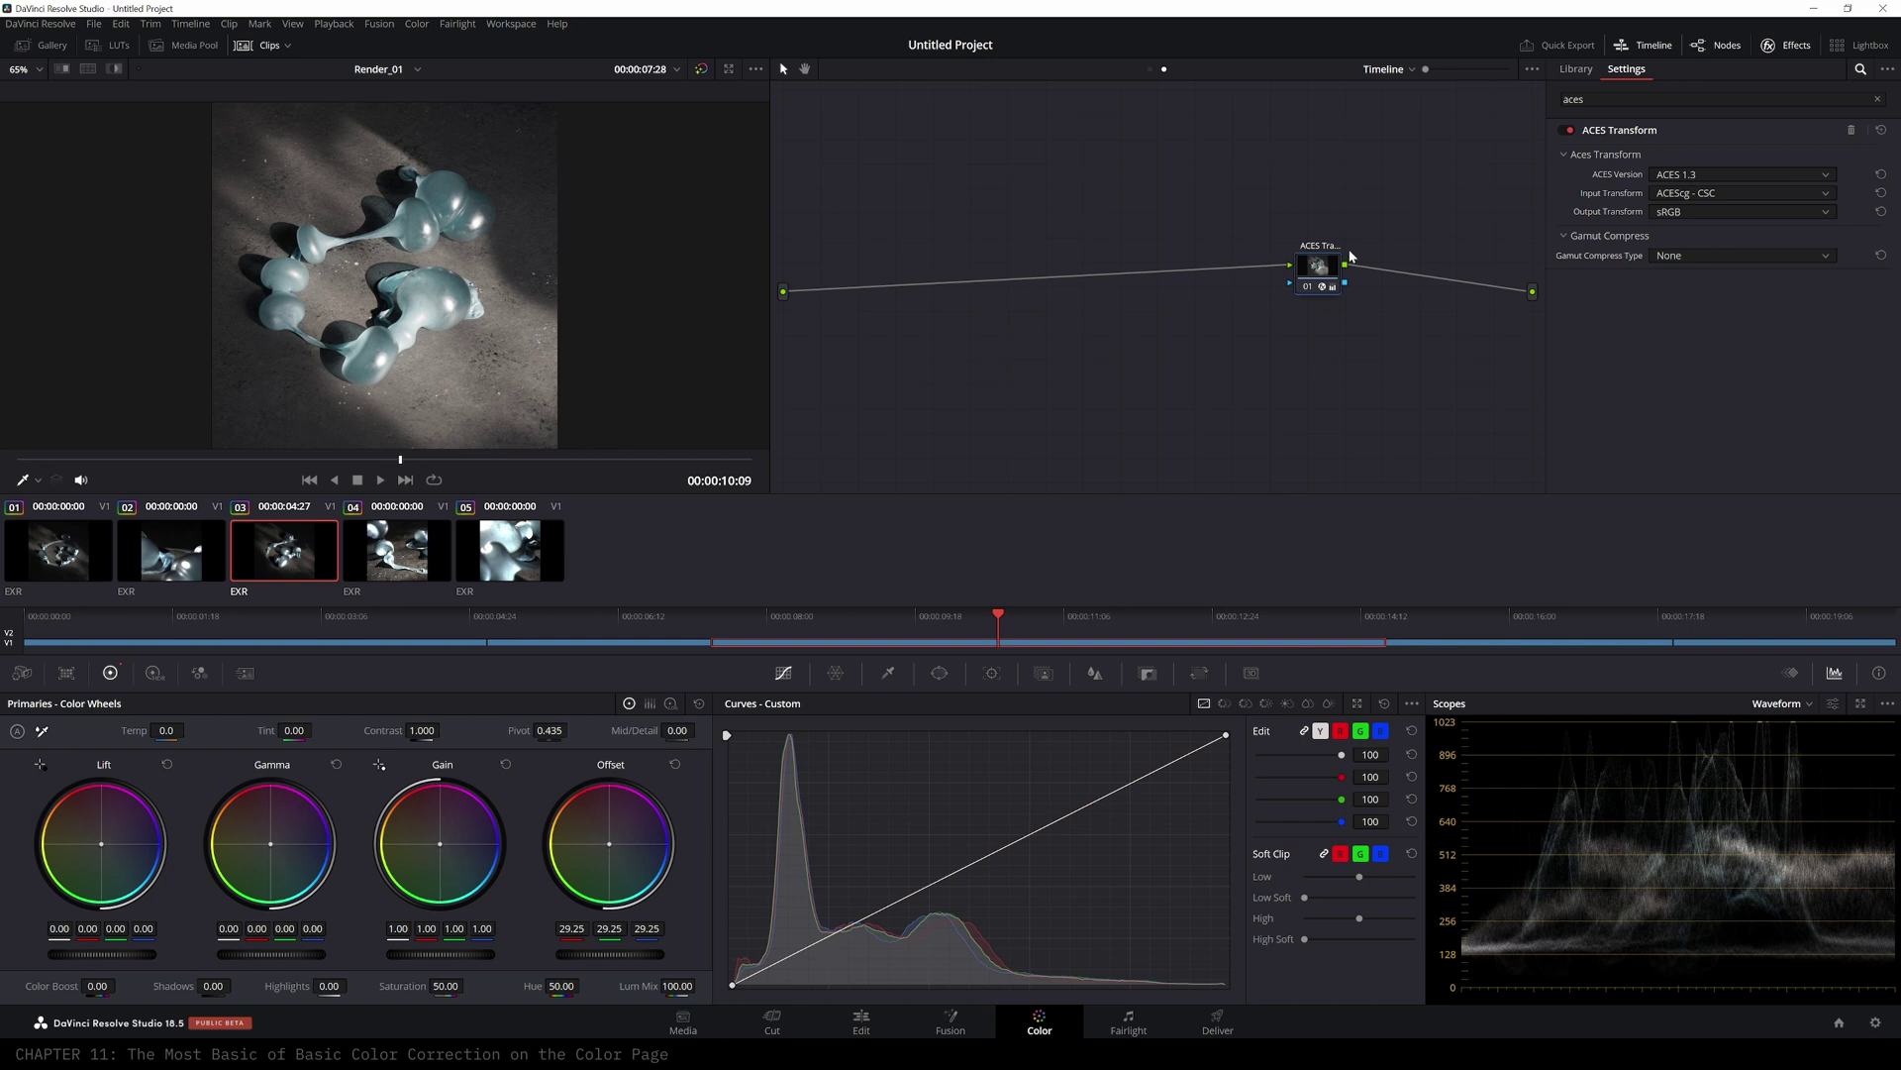
key("shift+s")
key("shift+s")
key("shift+s")
left_click_drag(1320, 425, 978, 284)
left_click_drag(1318, 374, 1068, 282)
left_click_drag(1333, 325, 1153, 273)
left_click_drag(987, 291, 961, 265)
mouse_move(1060, 292)
left_mouse_down()
mouse_move(1029, 267)
mouse_move(1148, 262)
mouse_move(1050, 262)
left_mouse_up()
left_click(960, 257)
left_click_drag(1148, 261, 1154, 260)
left_click_drag(955, 259, 957, 259)
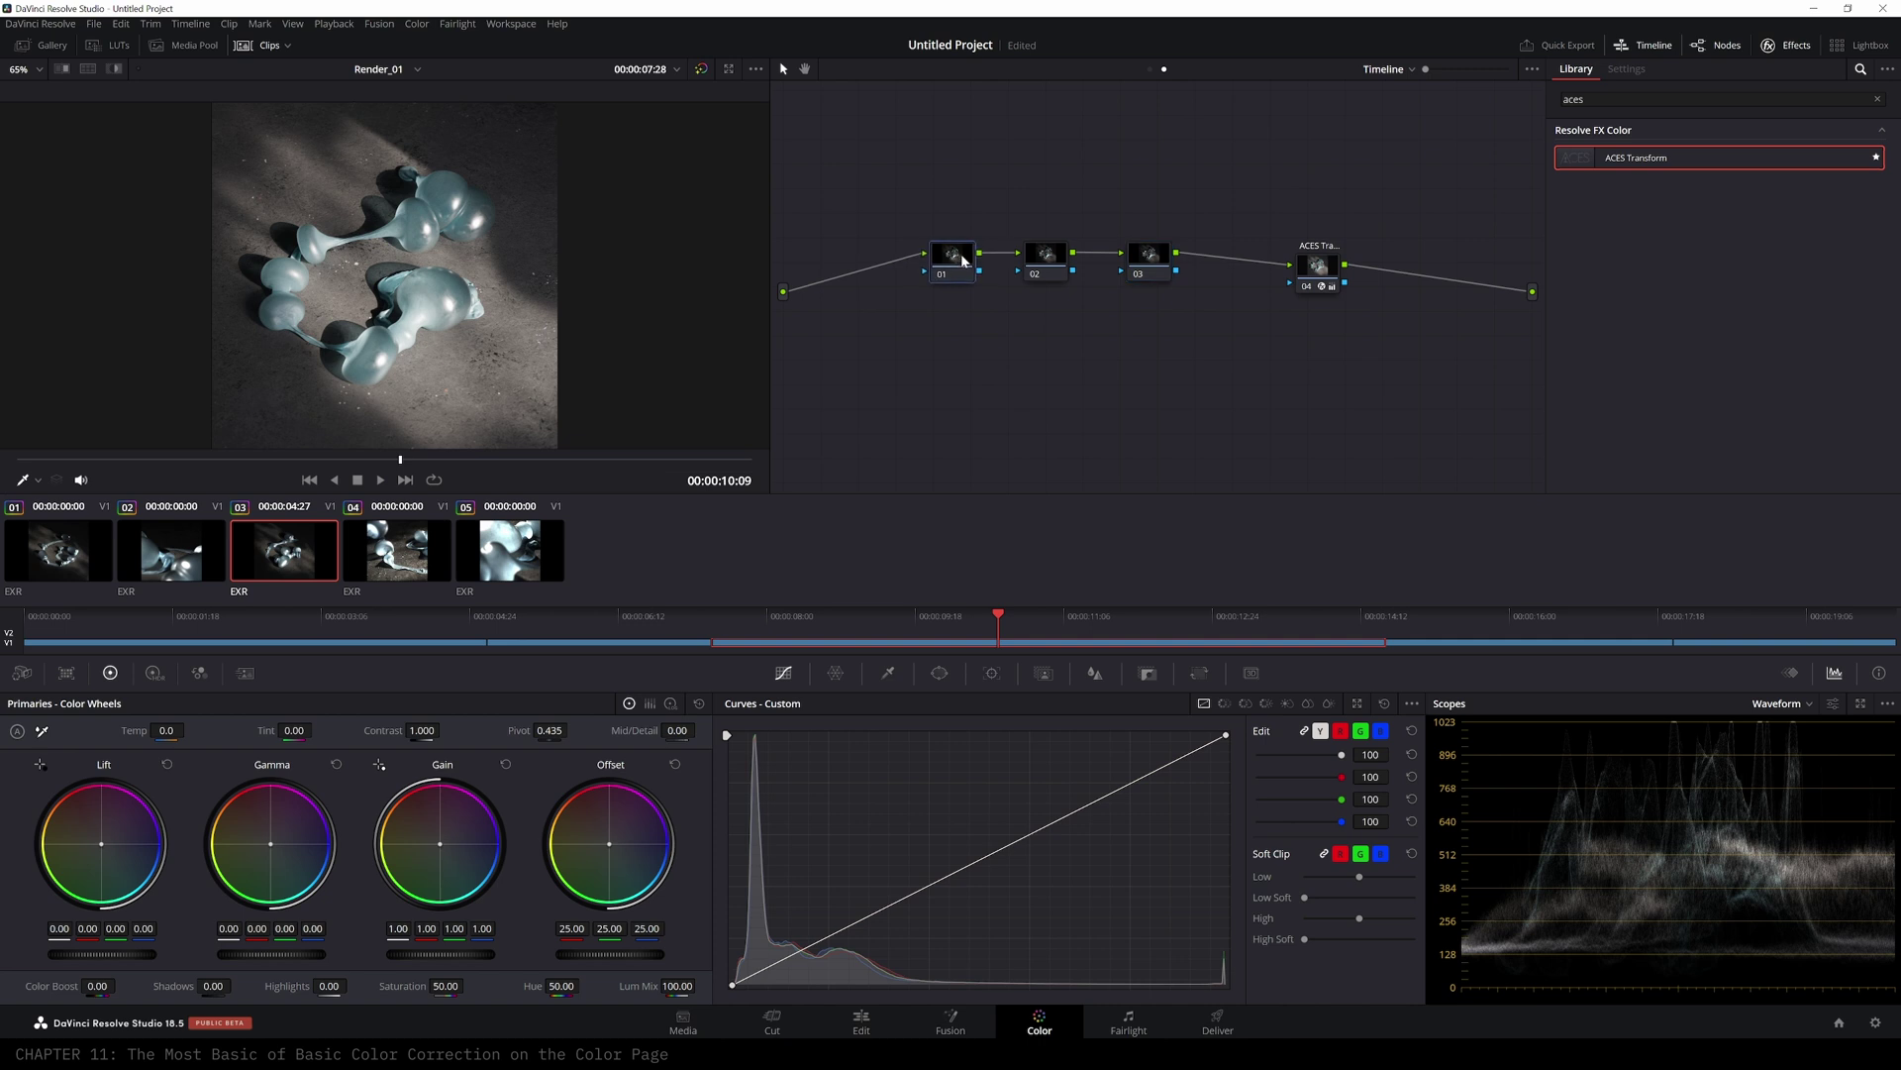
- Label the three new nodes EXP, CONTRAST and WB/COL in order
right_click(955, 255)
left_click(994, 270)
type("EX")
right_click(1037, 254)
left_click(1074, 266)
type("CONTRAST")
right_click(1157, 272)
left_click(1195, 286)
type("WB/COL")
left_click_drag(1157, 263, 1155, 252)
left_click_drag(1329, 262, 1335, 251)
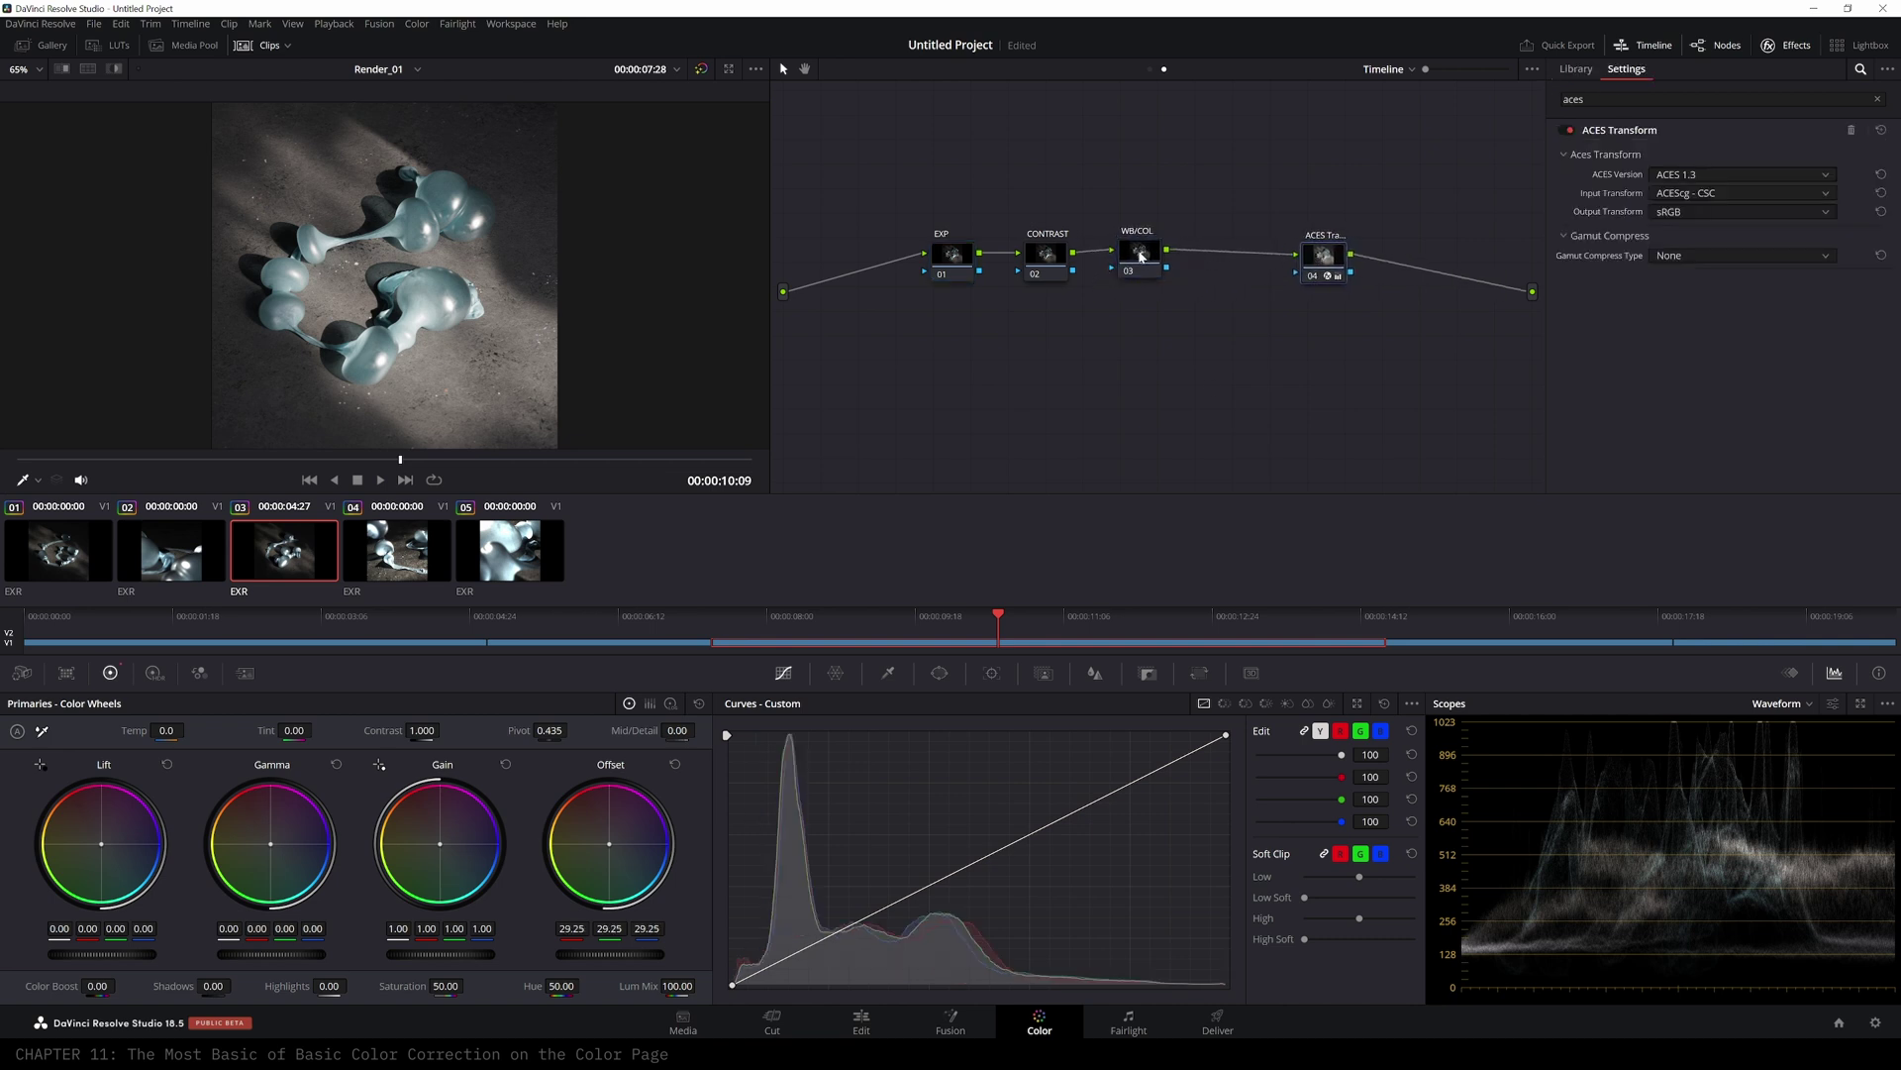
- Space the nodes evenly along the row, select the EXP node, and save the project
left_click_drag(1140, 254, 1172, 254)
mouse_move(1044, 258)
left_mouse_down()
mouse_move(954, 261)
mouse_move(1036, 258)
left_mouse_up()
left_click_drag(1188, 263, 1187, 263)
left_click_drag(1325, 259, 1338, 257)
left_click_drag(953, 260, 955, 260)
key("ctrl+s")
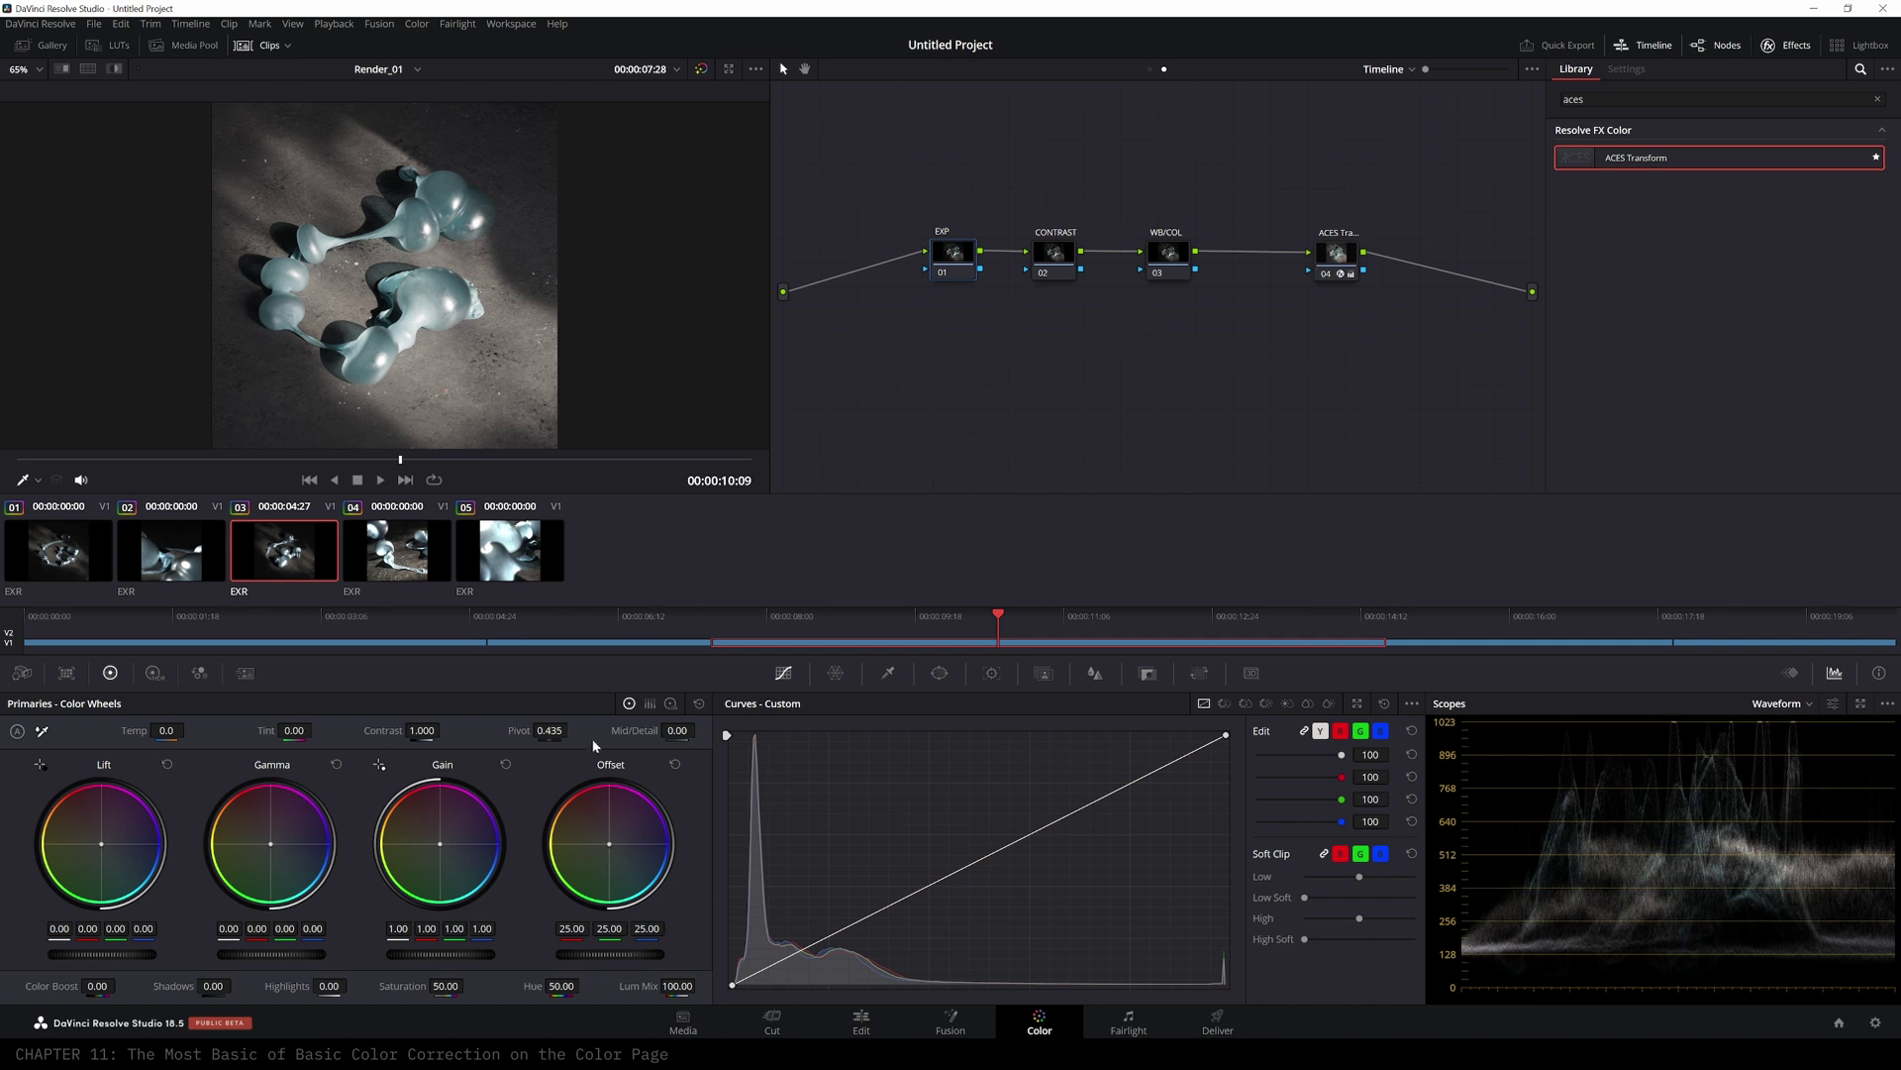
- On the EXP node, lower Offset to 21.95 and Gain to 0.88, raise Gamma to 0.03, and nudge Lift slightly down
left_click_drag(639, 959, 587, 959)
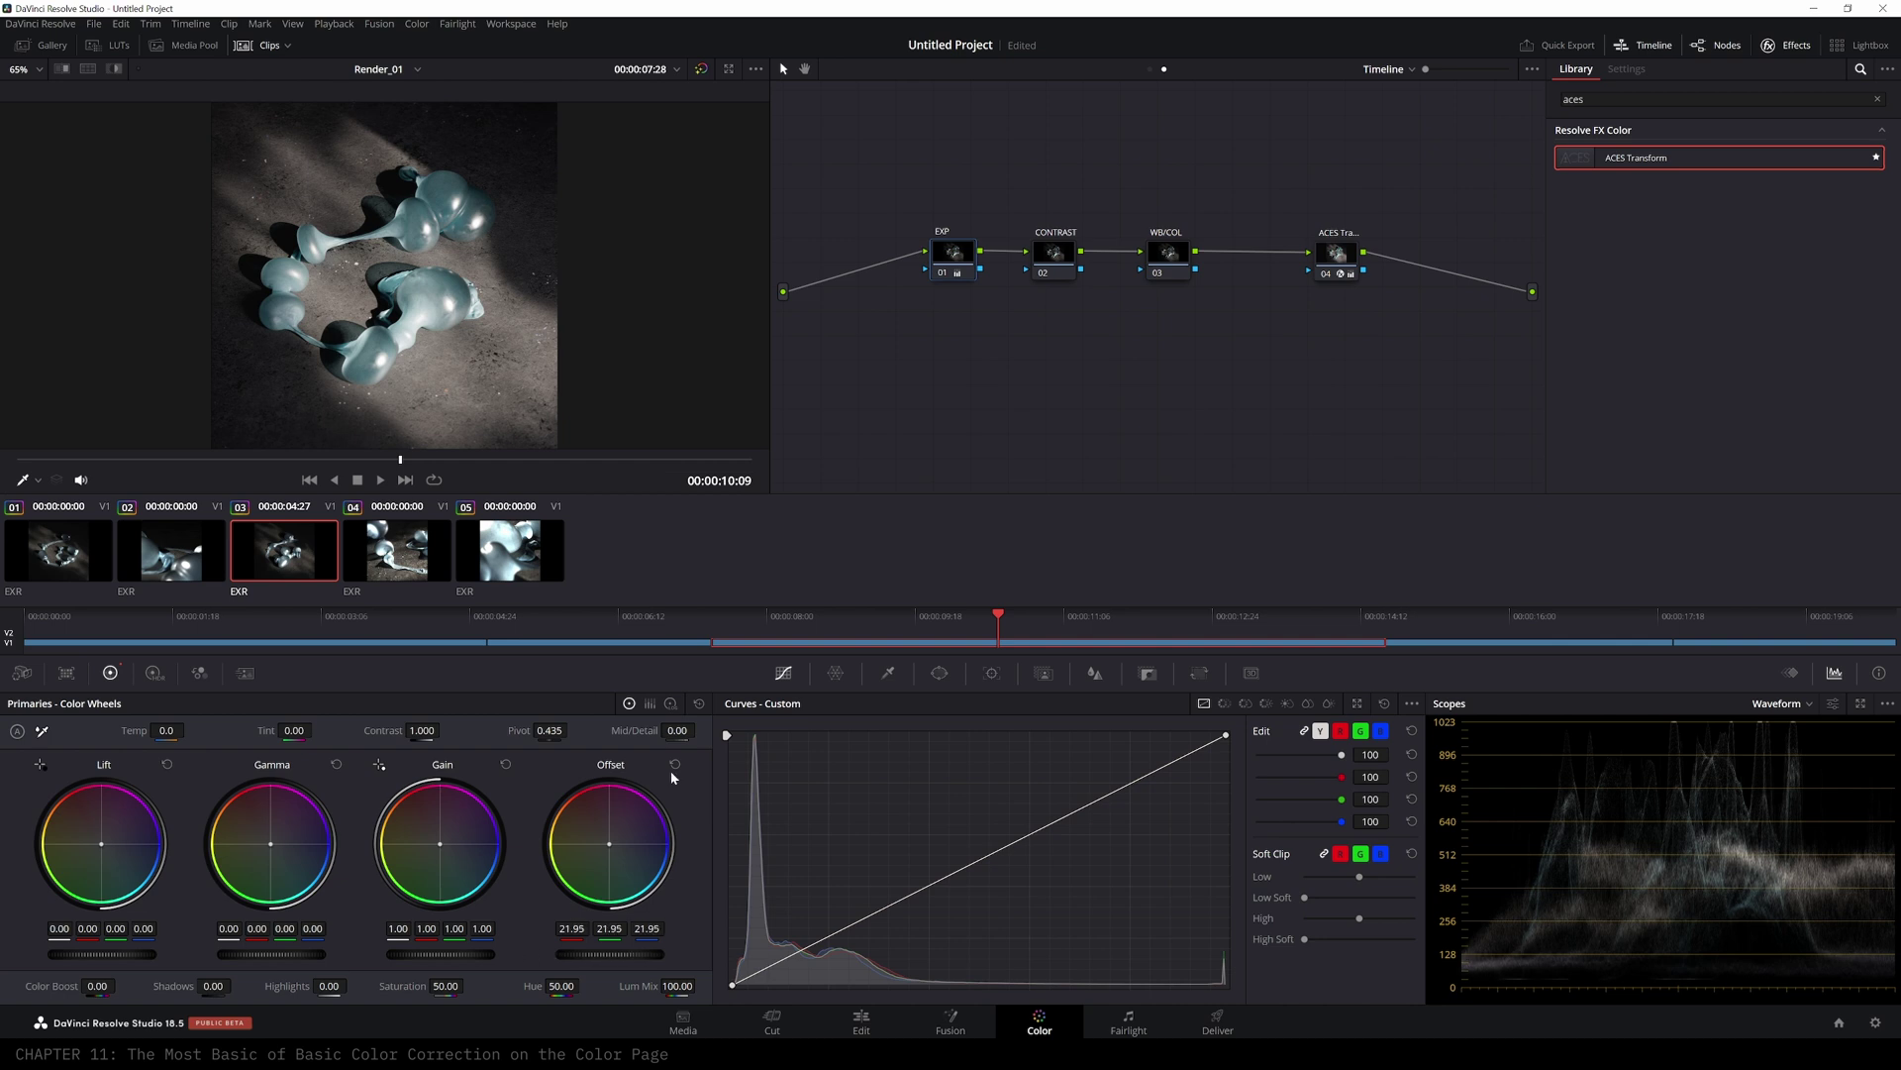
left_click_drag(468, 955, 436, 955)
left_click_drag(270, 955, 282, 954)
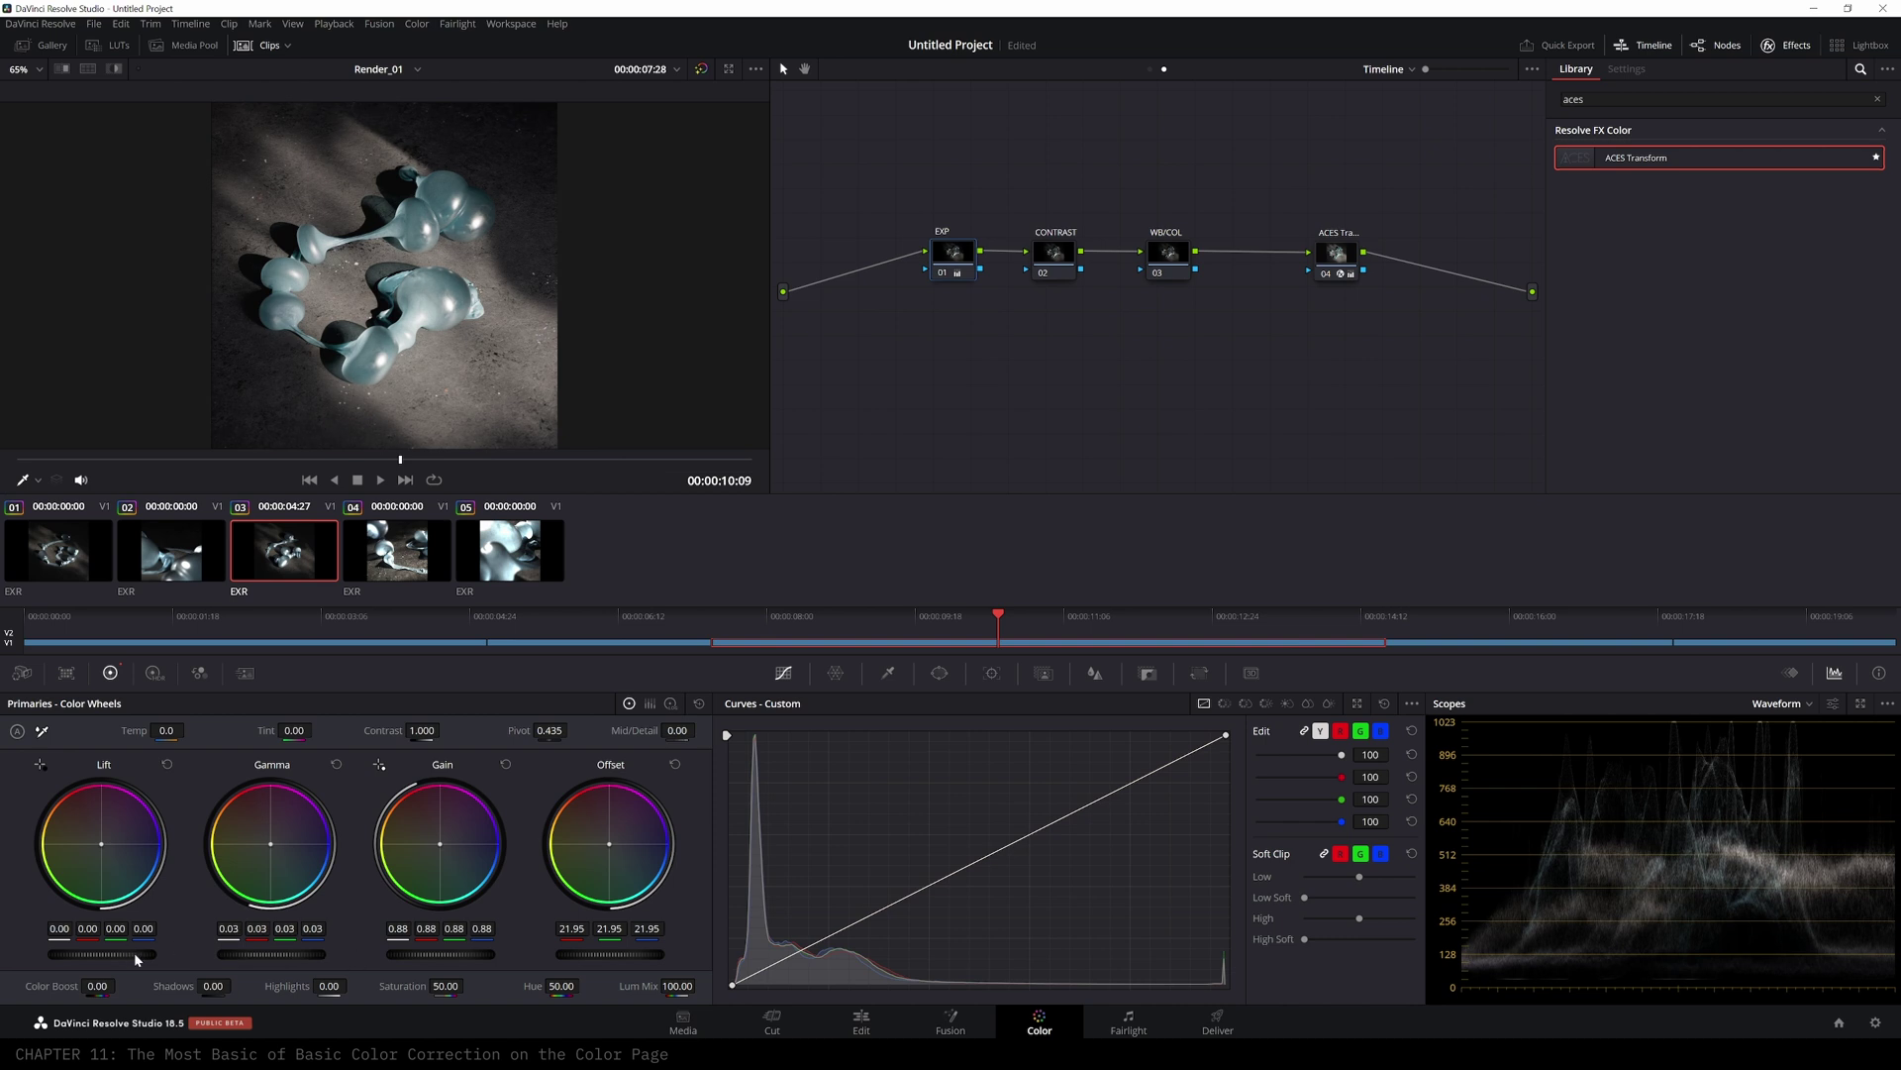
left_click_drag(102, 954, 100, 955)
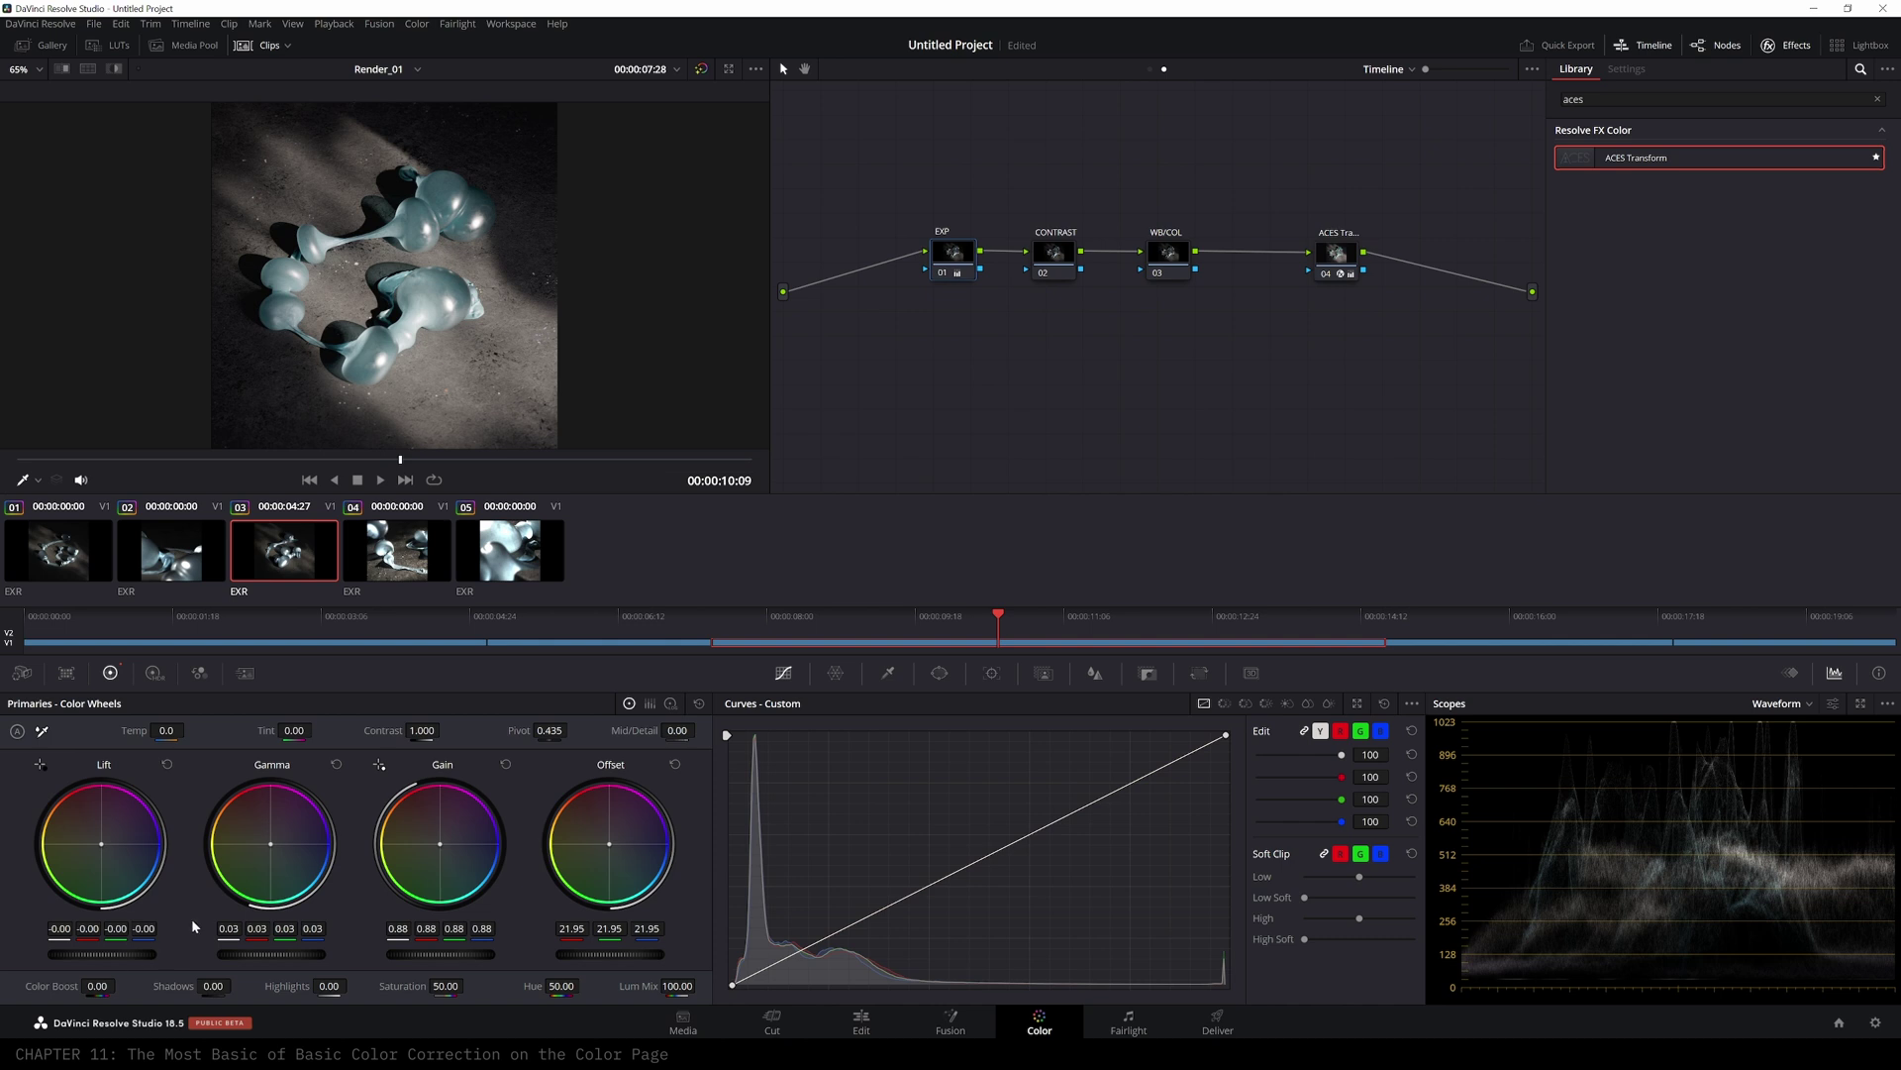
- Compare the image with the EXP node disabled and enabled
left_click_drag(951, 248, 938, 241)
key("ctrl+d")
key("ctrl+d")
key("ctrl+d")
key("ctrl+d")
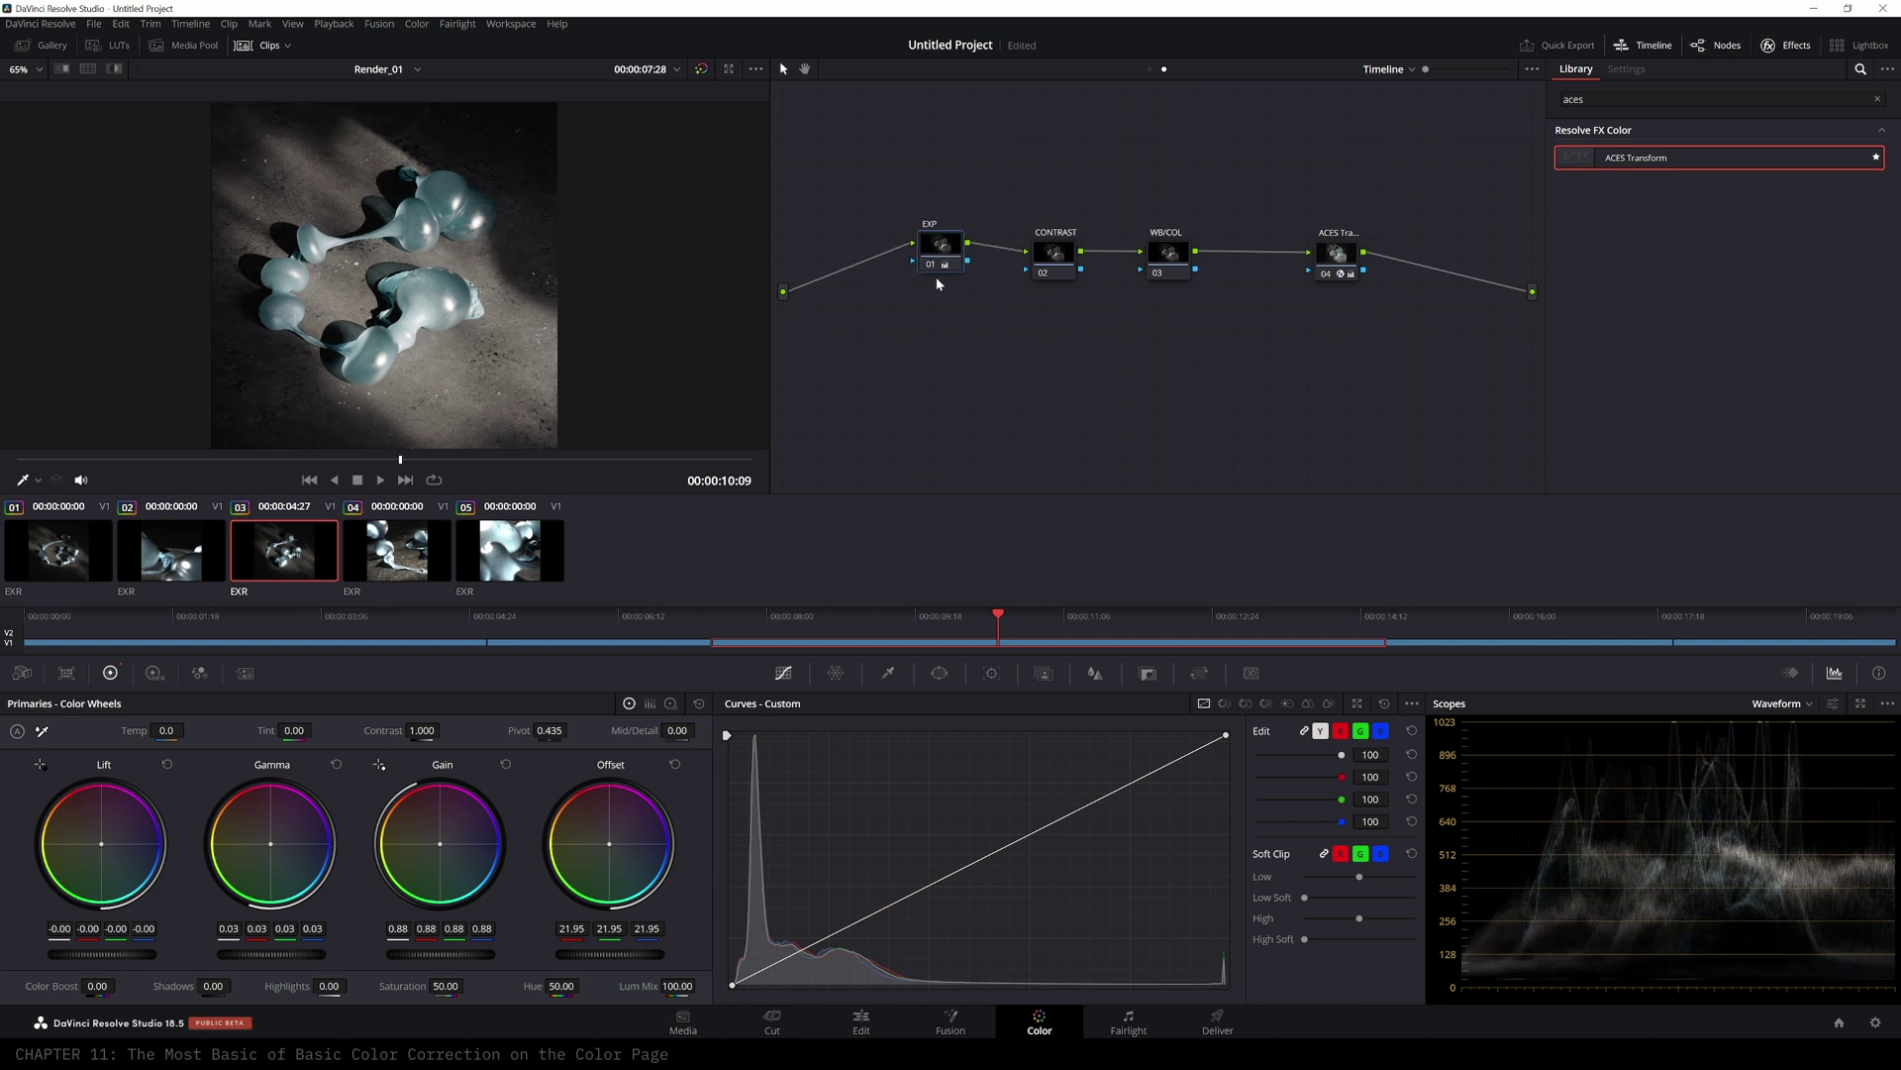
- On the CONTRAST node, set Contrast to 1.372 and Pivot to 0.196
left_click_drag(1054, 254, 1031, 244)
mouse_move(424, 731)
left_mouse_down()
mouse_move(555, 731)
mouse_move(432, 731)
left_mouse_up()
left_click_drag(550, 730, 666, 731)
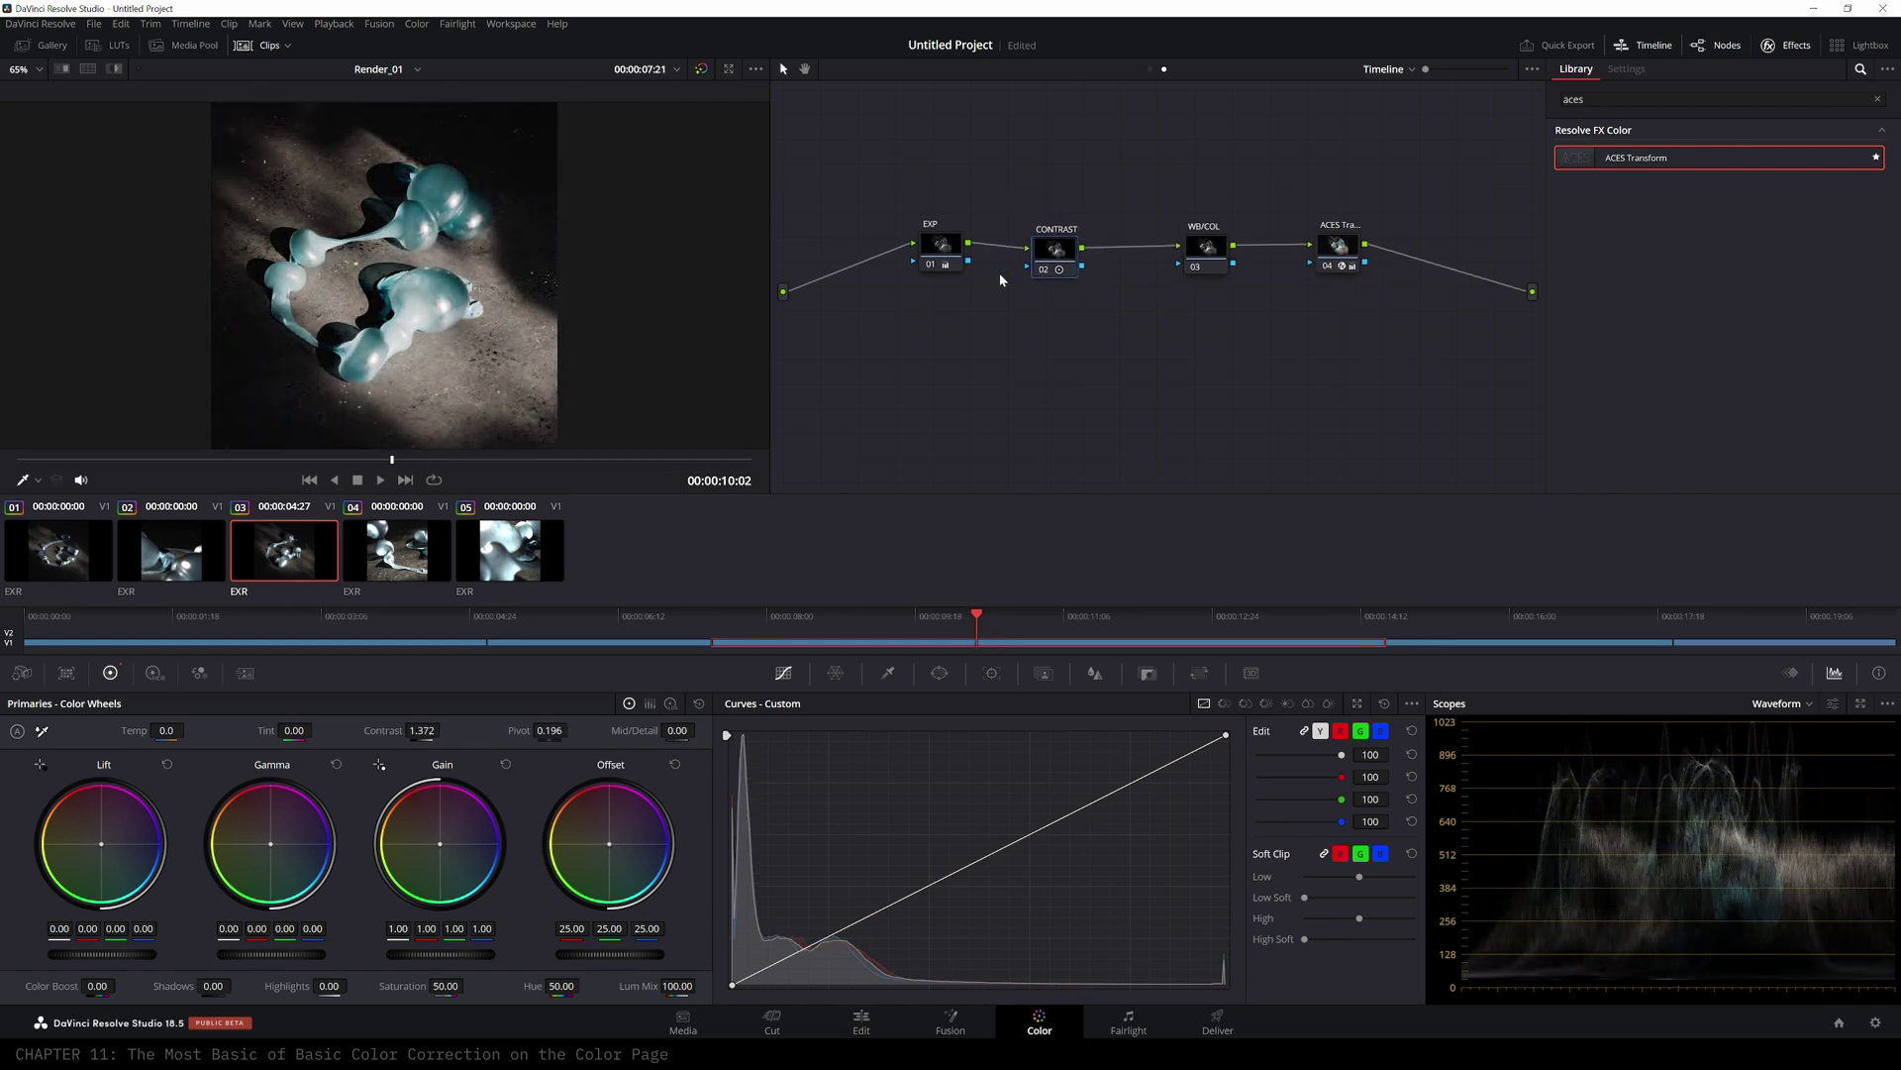
left_click_drag(1052, 259, 1059, 253)
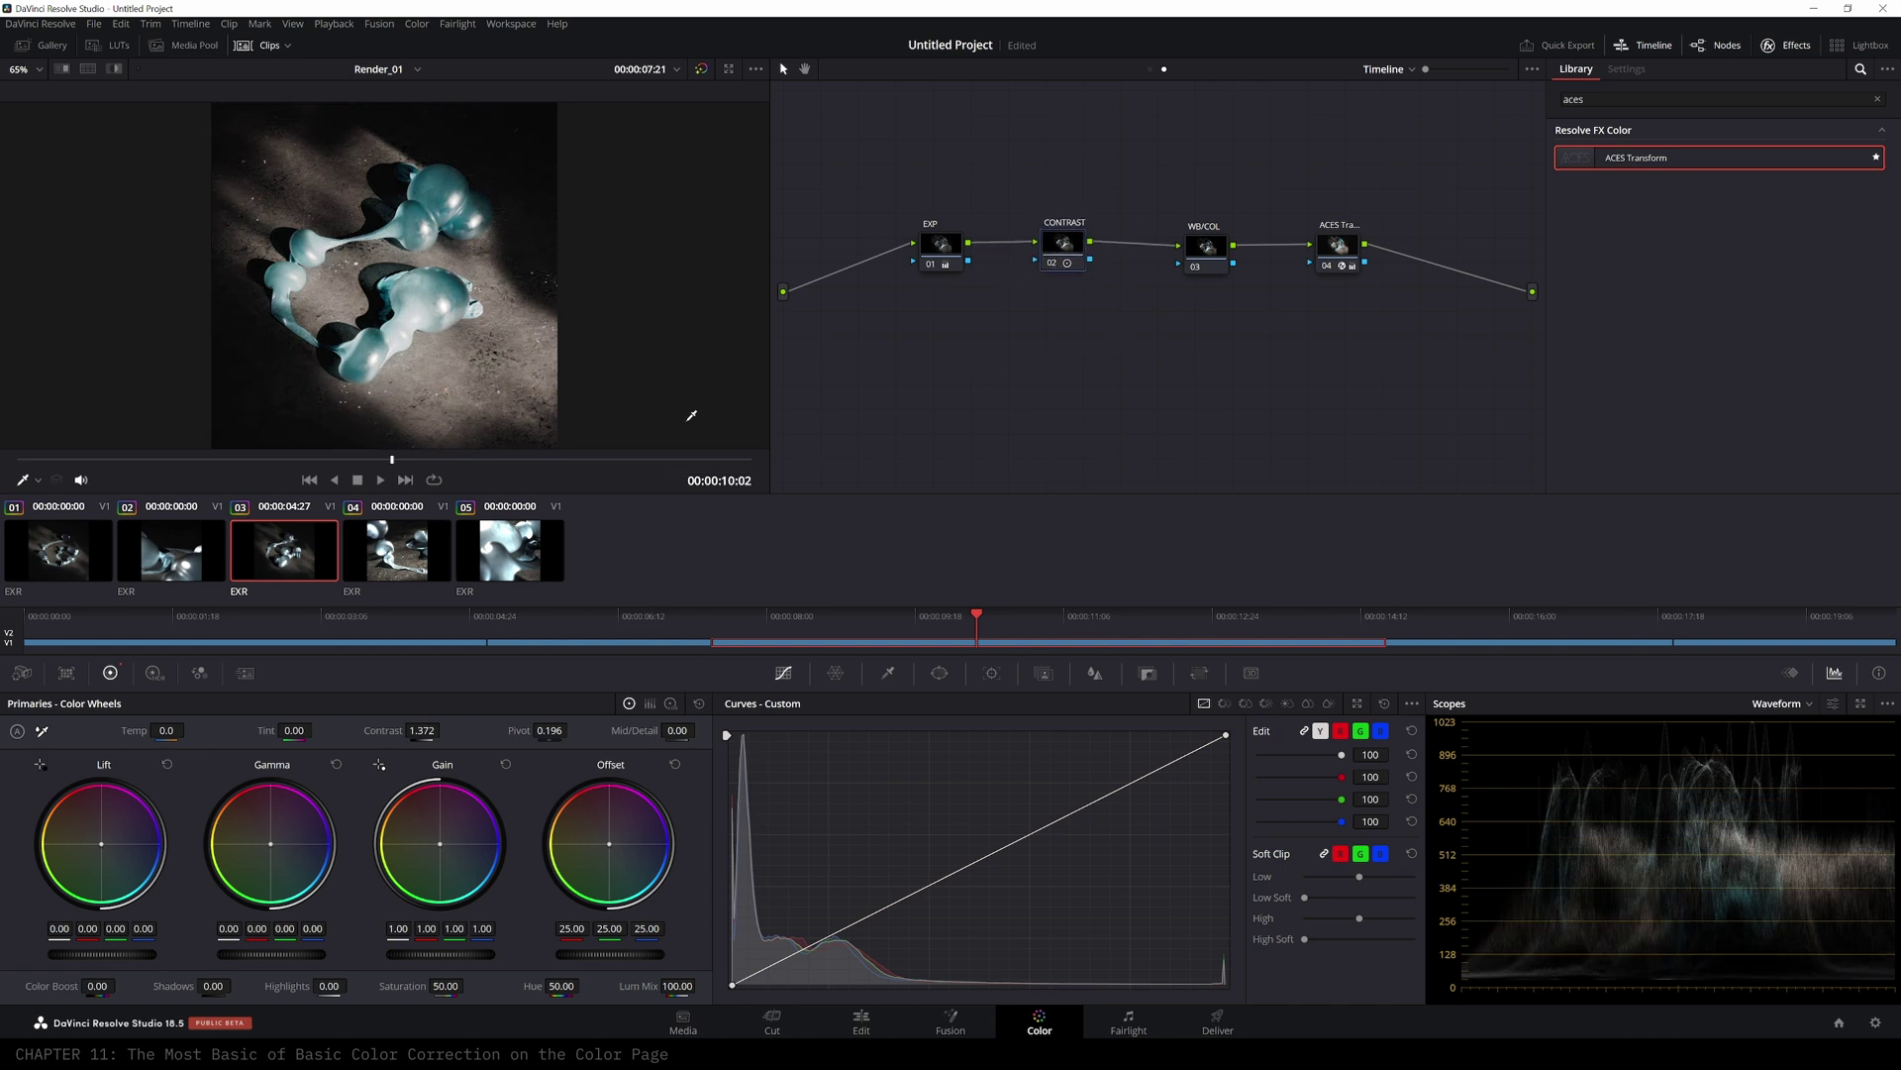
- Reduce the CONTRAST node's strength by setting its Key Output Gain to 0.417
left_click(1152, 675)
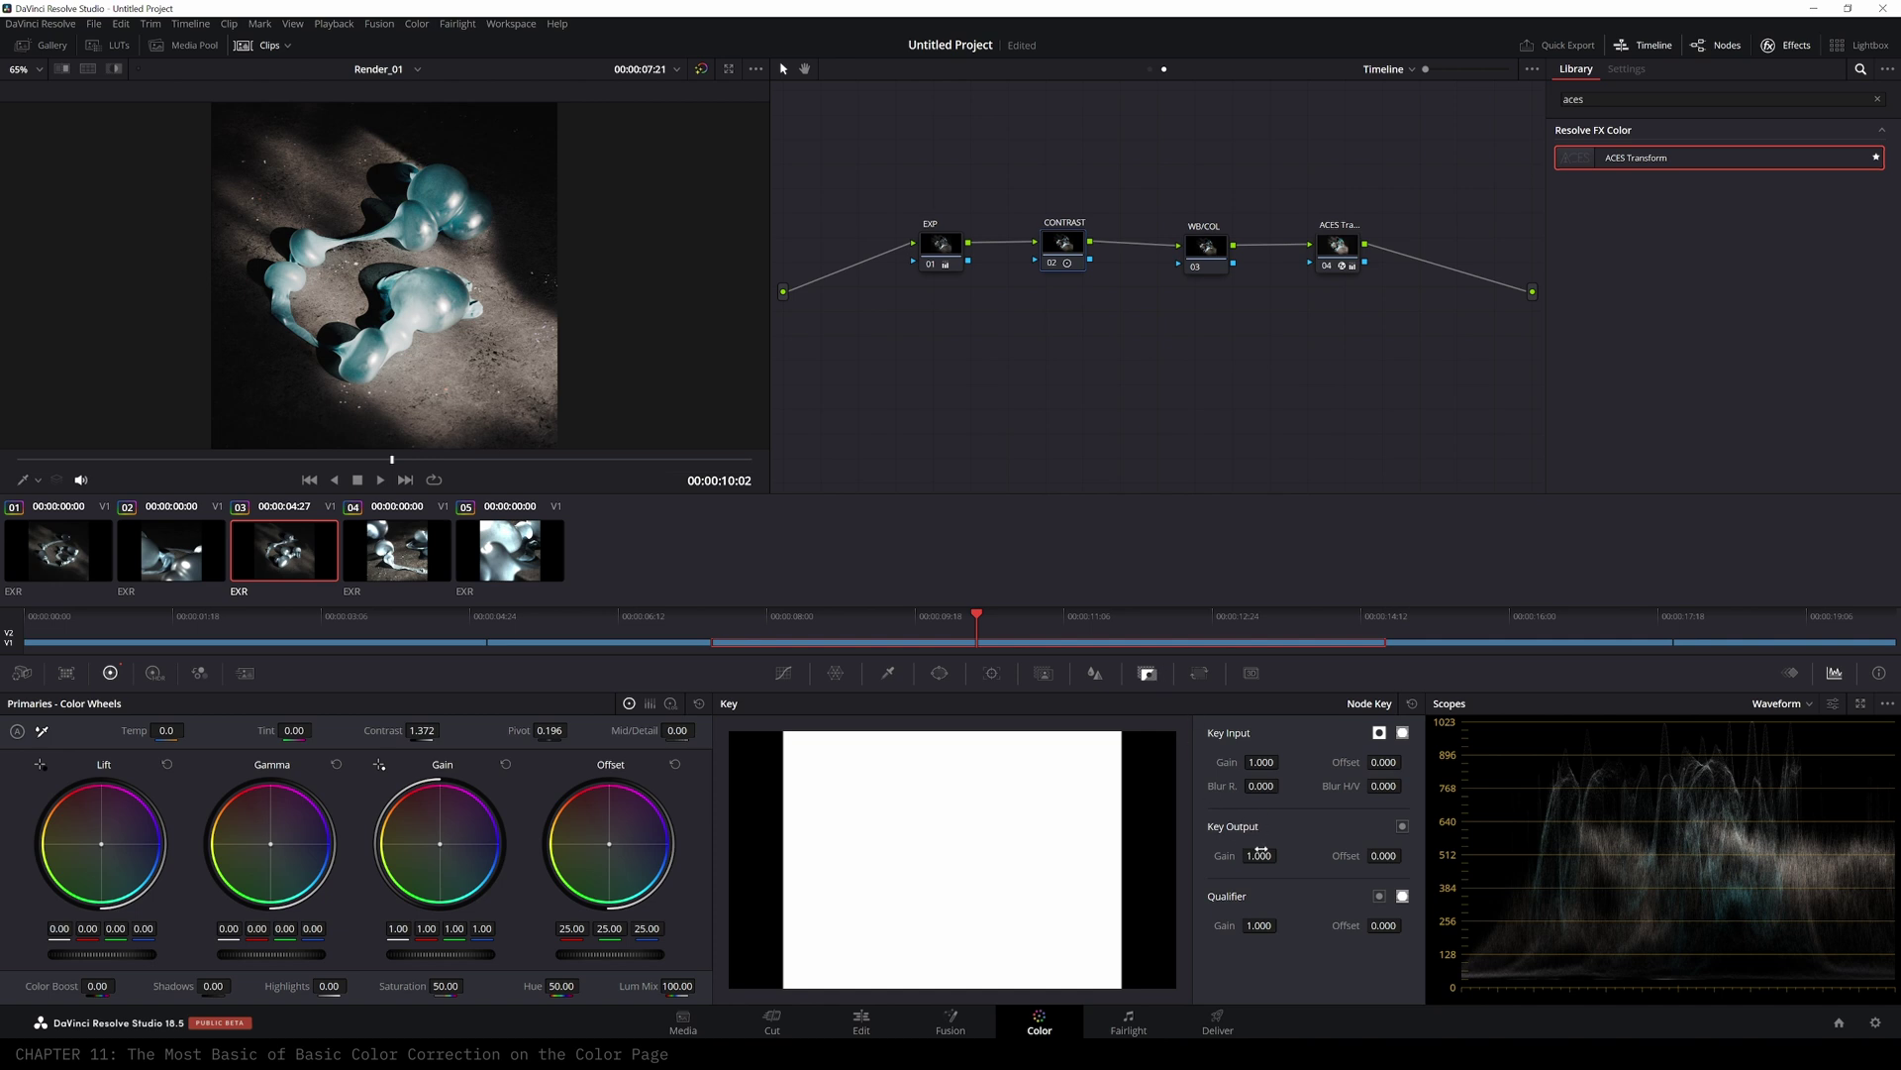
left_click_drag(1261, 856, 1008, 856)
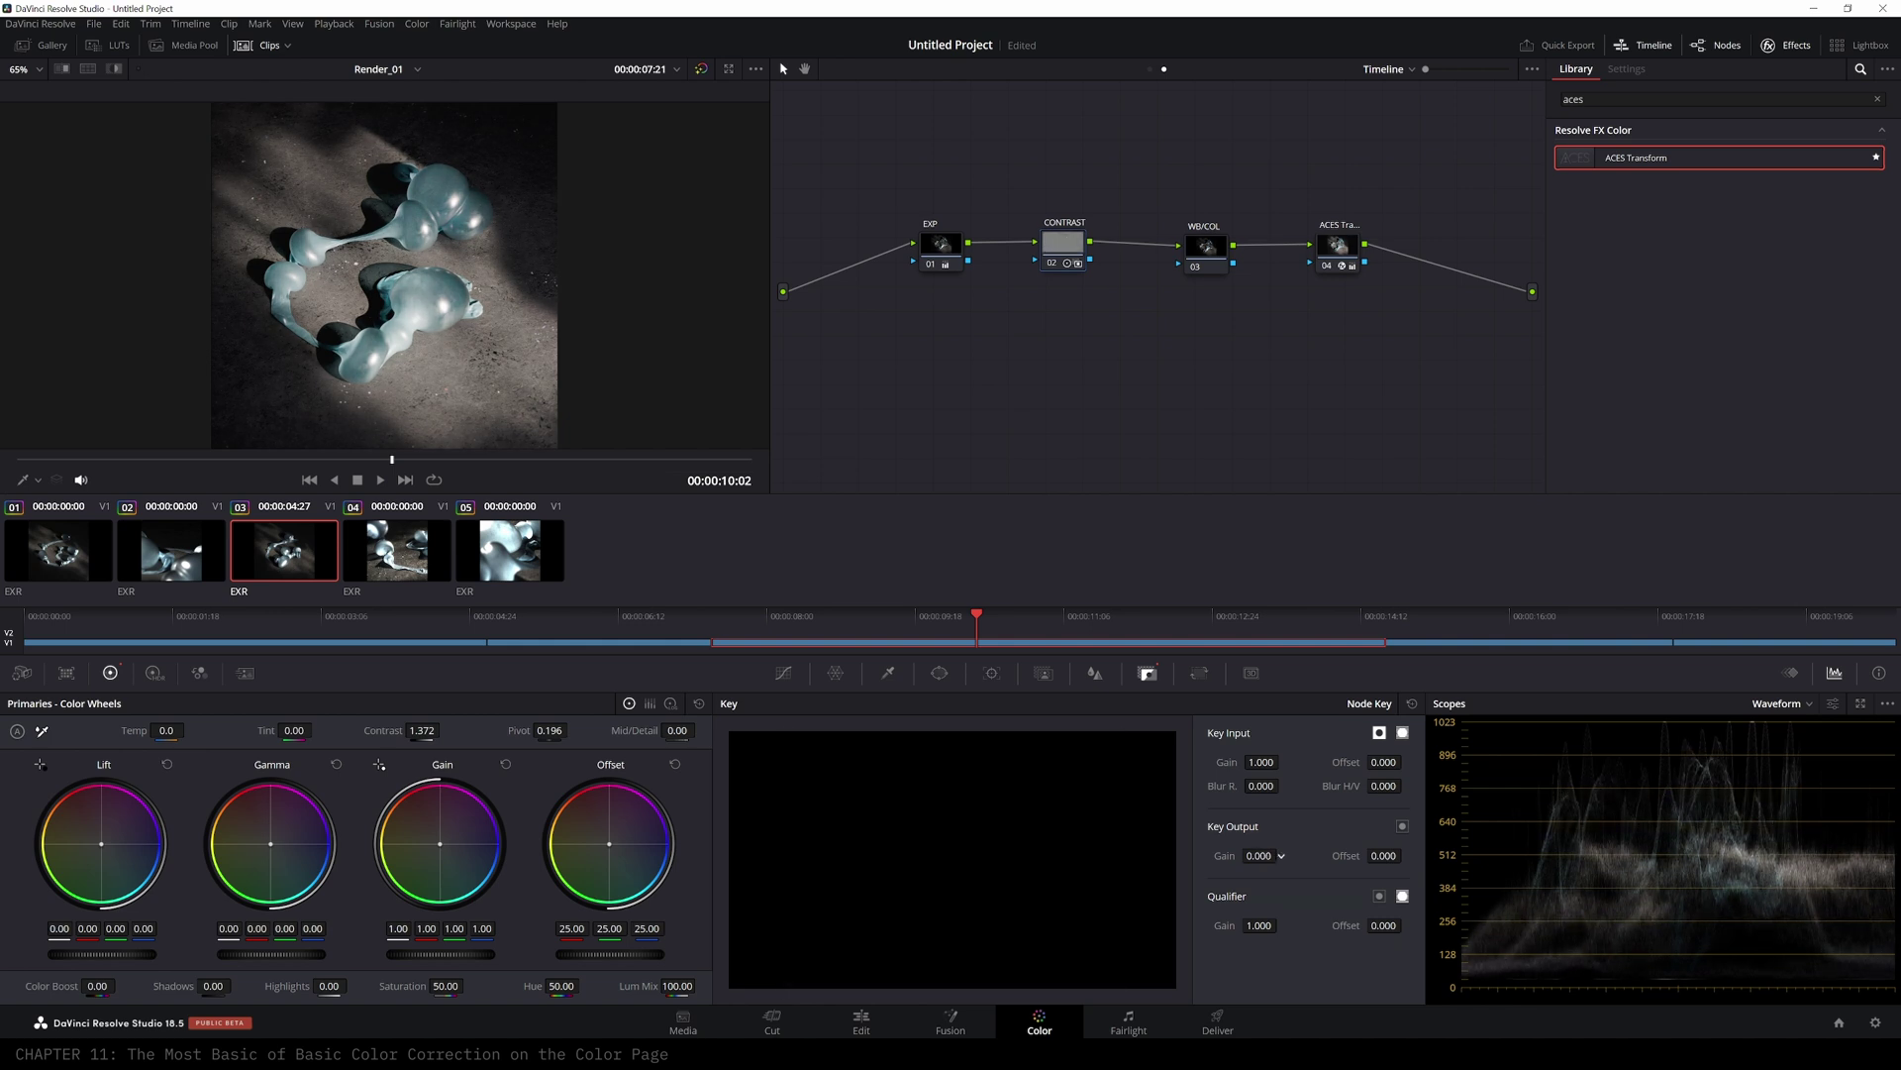
left_click_drag(1008, 855, 1114, 856)
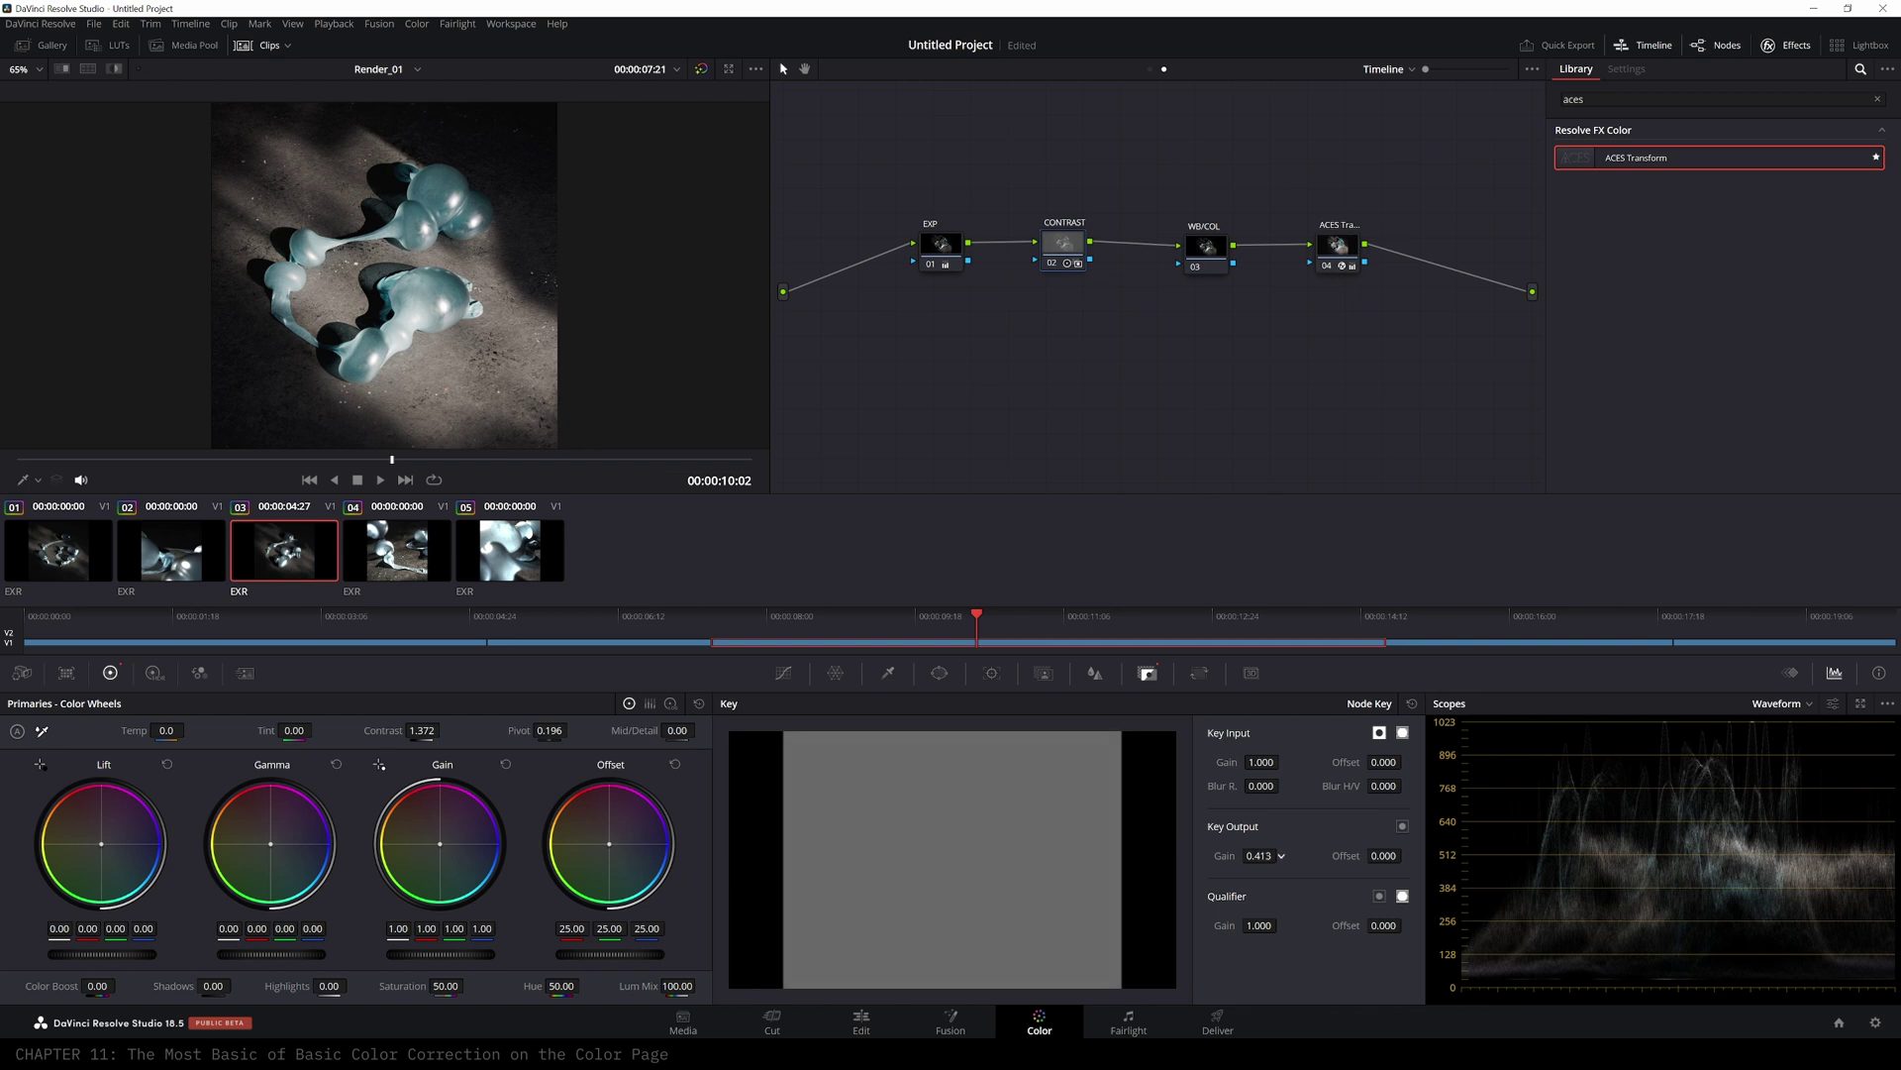
left_click_drag(1087, 243, 1091, 247)
left_click_drag(1273, 856, 1277, 854)
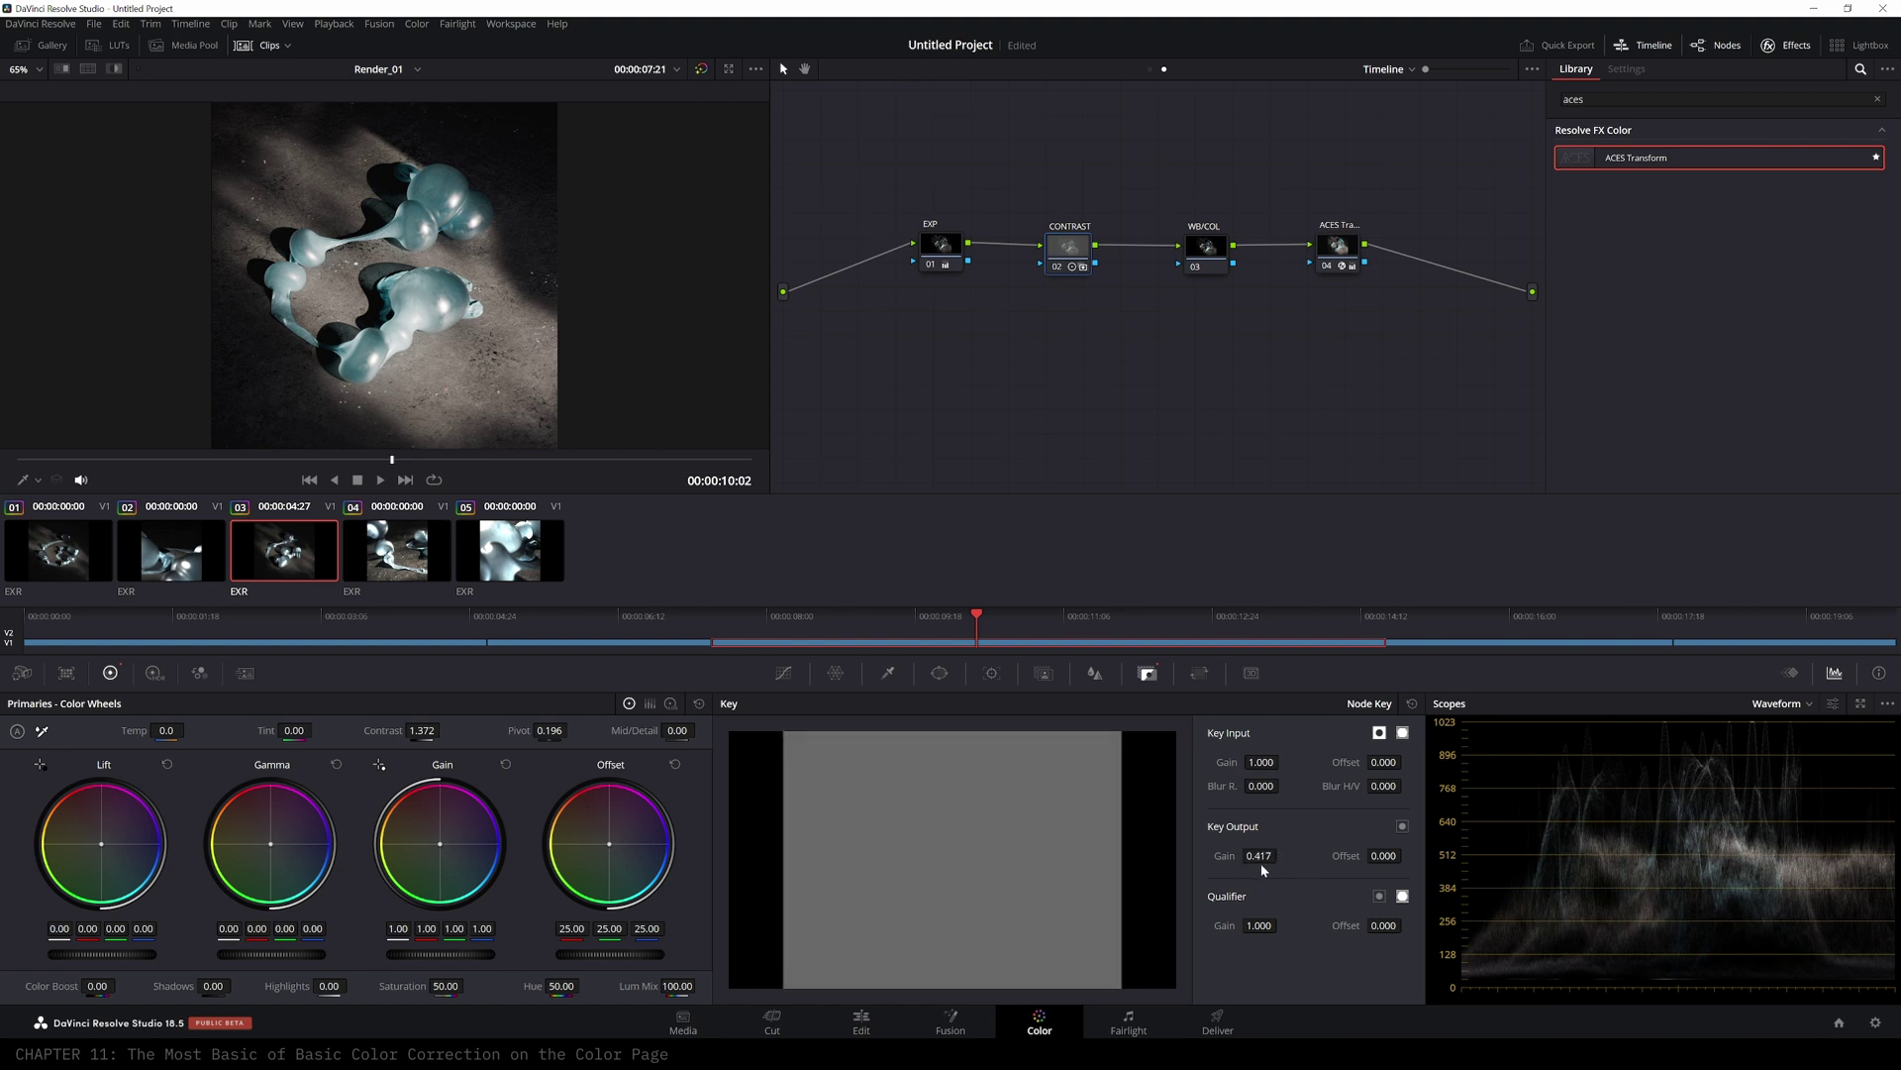
- Show the Vectorscope and warm the WB/COL node's Offset color balance to 25.15, 24.45, 23.48
left_click_drag(1082, 255, 1185, 244)
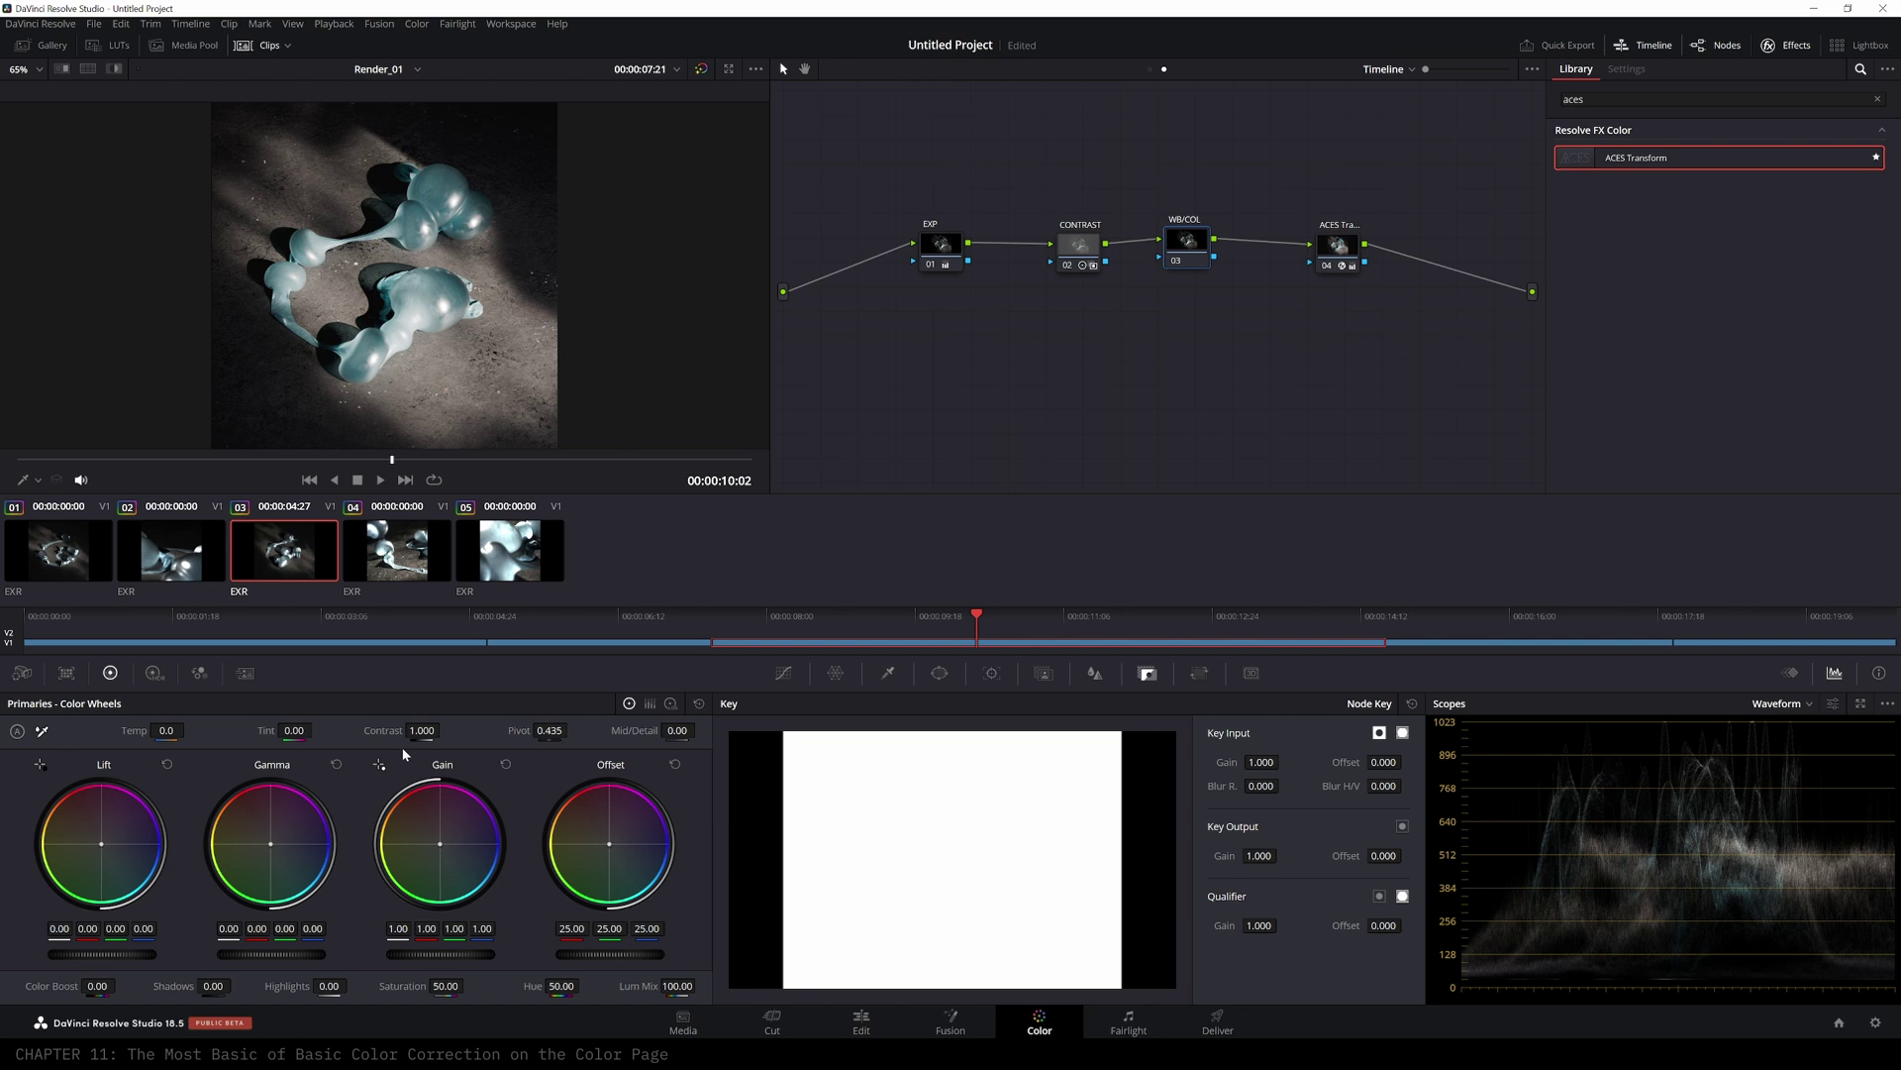
left_click(1808, 703)
left_click(1805, 762)
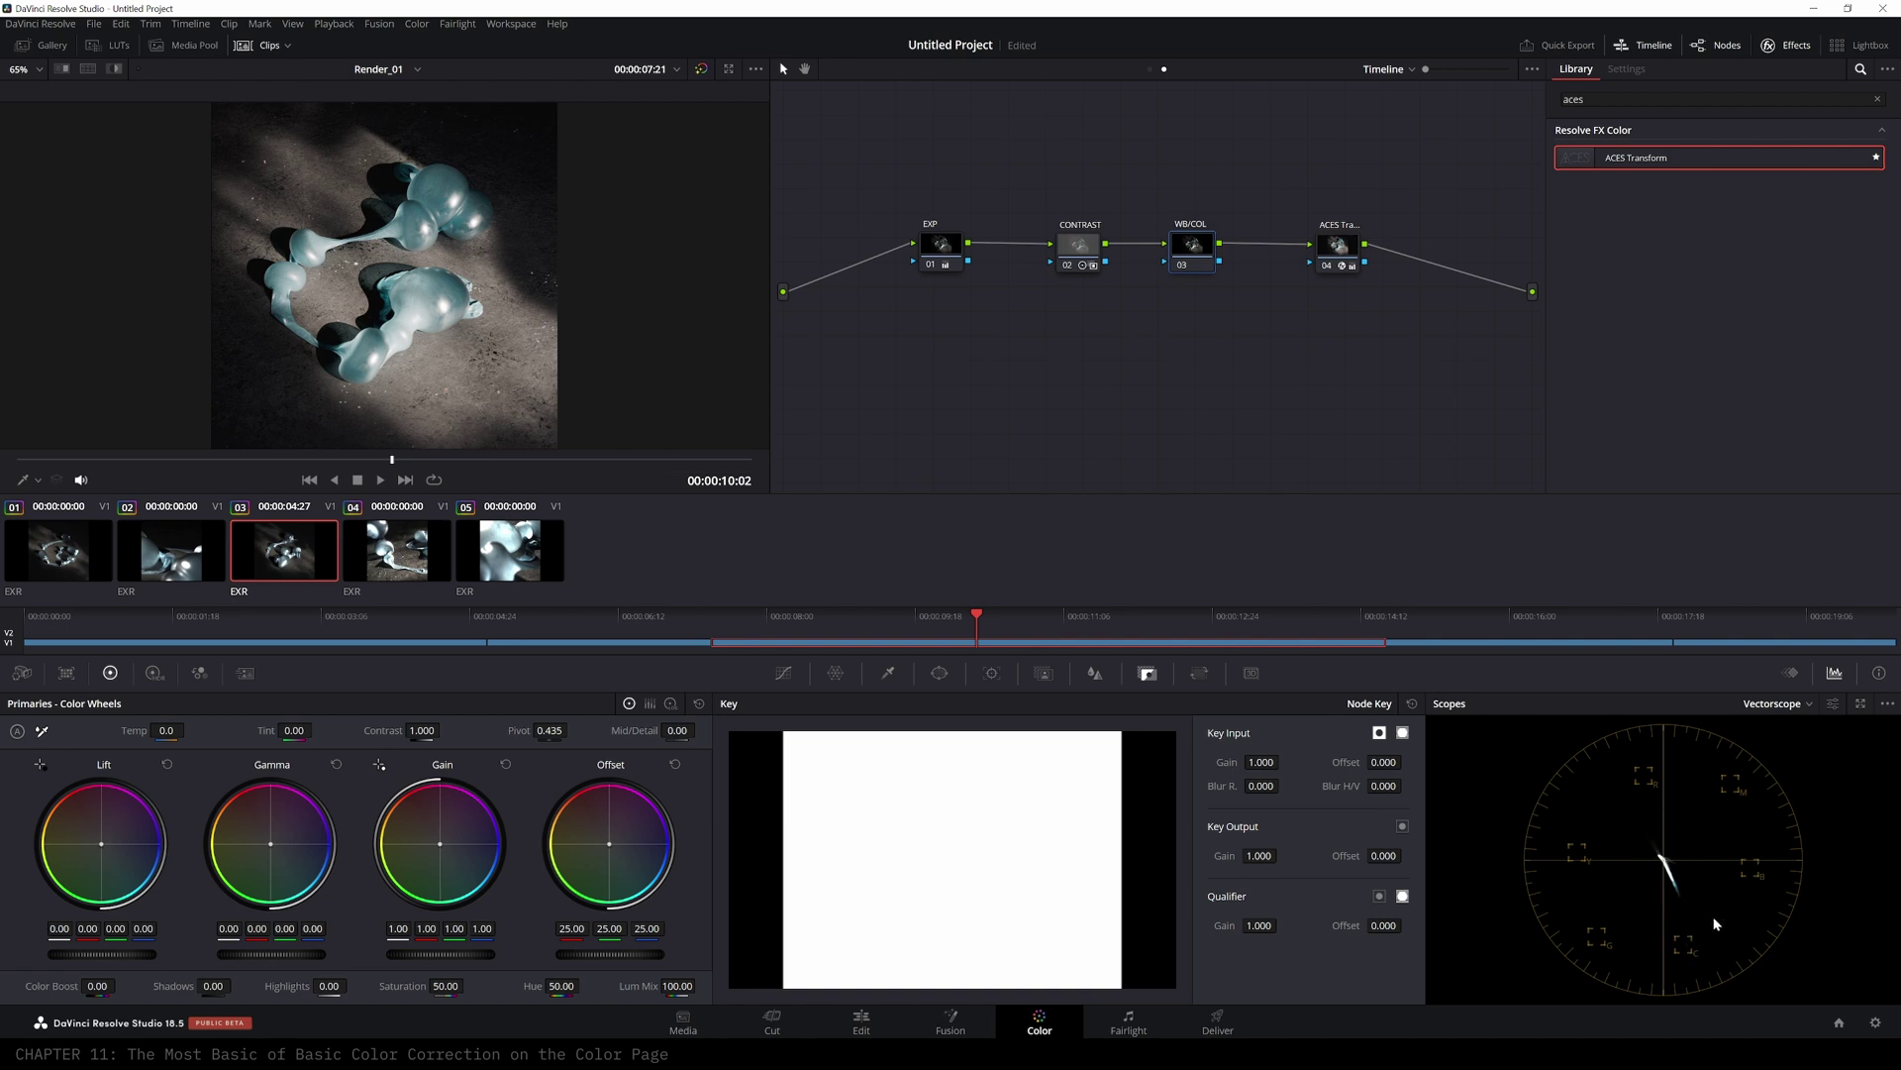
left_click_drag(1199, 244, 1195, 241)
left_click_drag(613, 845, 610, 844)
left_click_drag(1187, 257, 1221, 259)
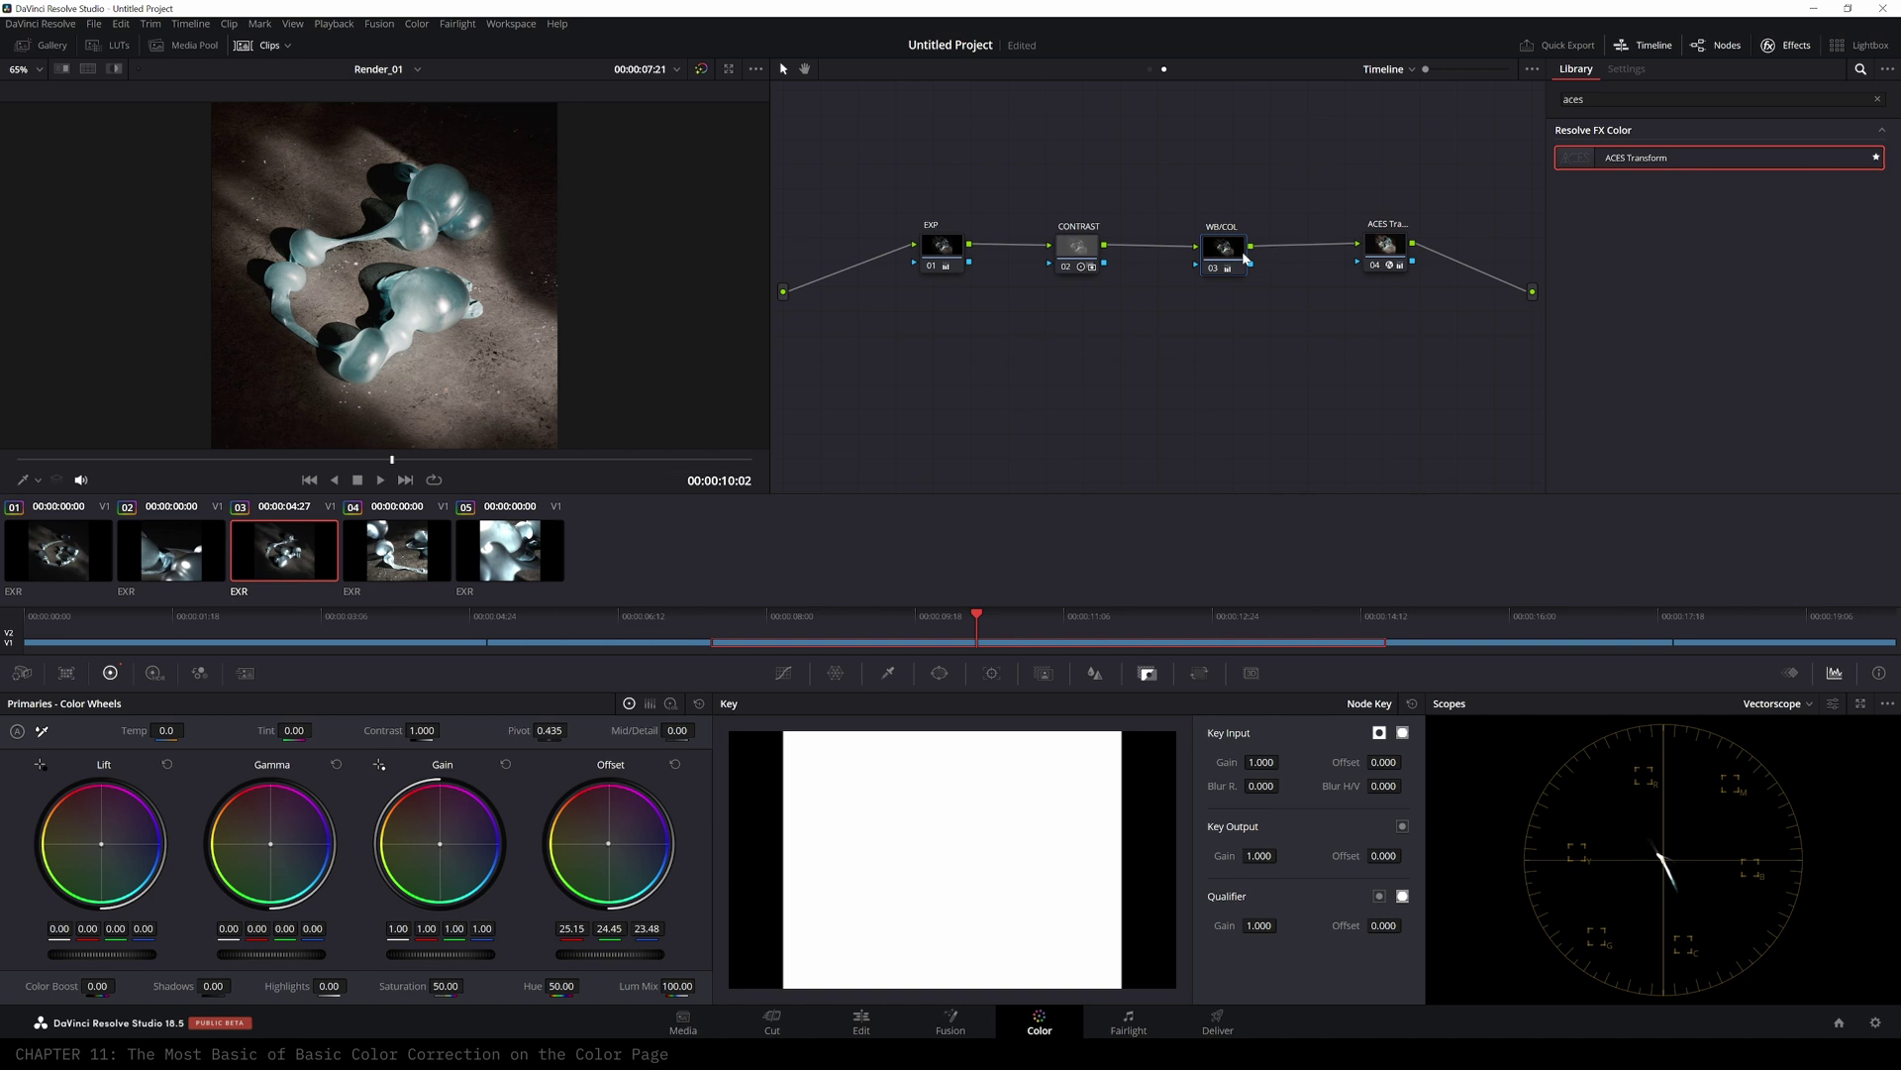
- Compare the image with the WB/COL node's color balance repeatedly disabled and enabled
left_click_drag(1235, 259, 1242, 258)
key("ctrl+d")
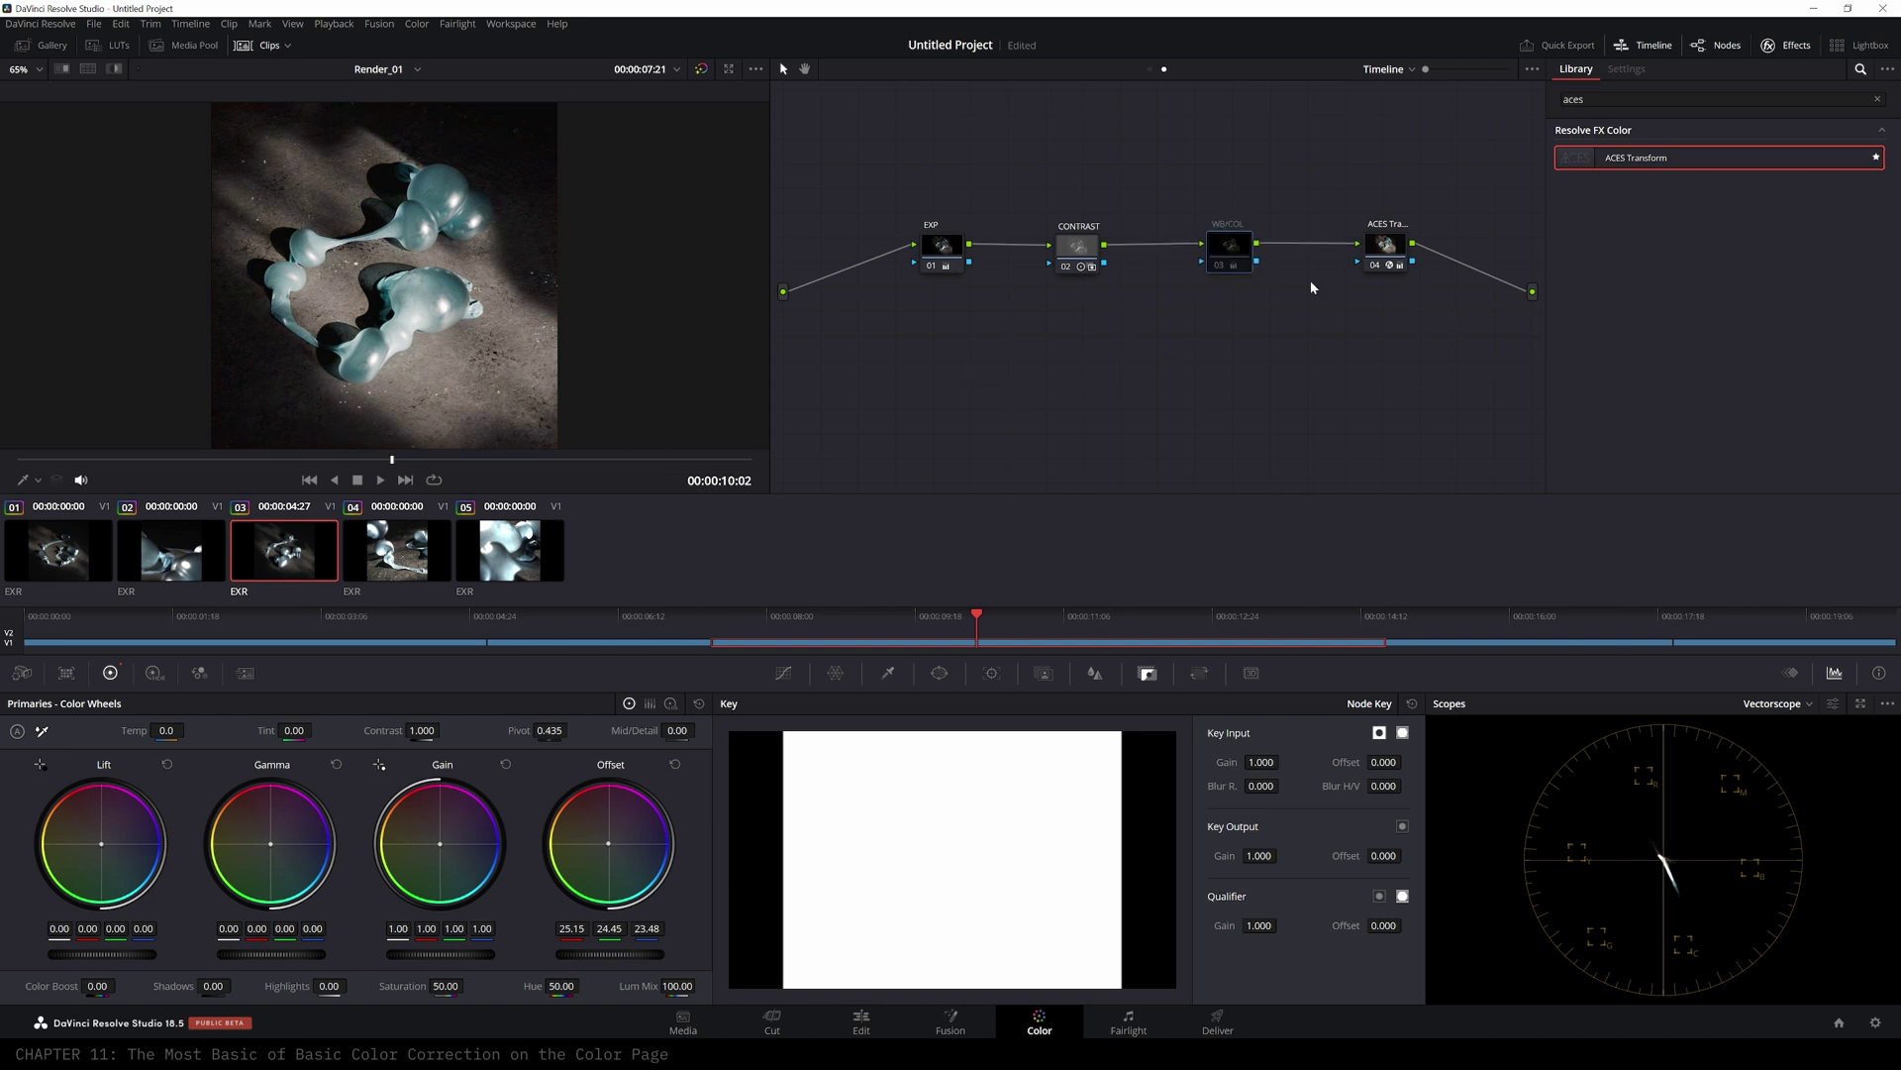
key("ctrl+d")
key("ctrl+d")
key("ctrl+d")
key("ctrl+d")
key("ctrl+d")
key("ctrl+d")
key("ctrl+d")
key("ctrl+d")
key("ctrl+d")
left_click_drag(1239, 256, 1212, 256)
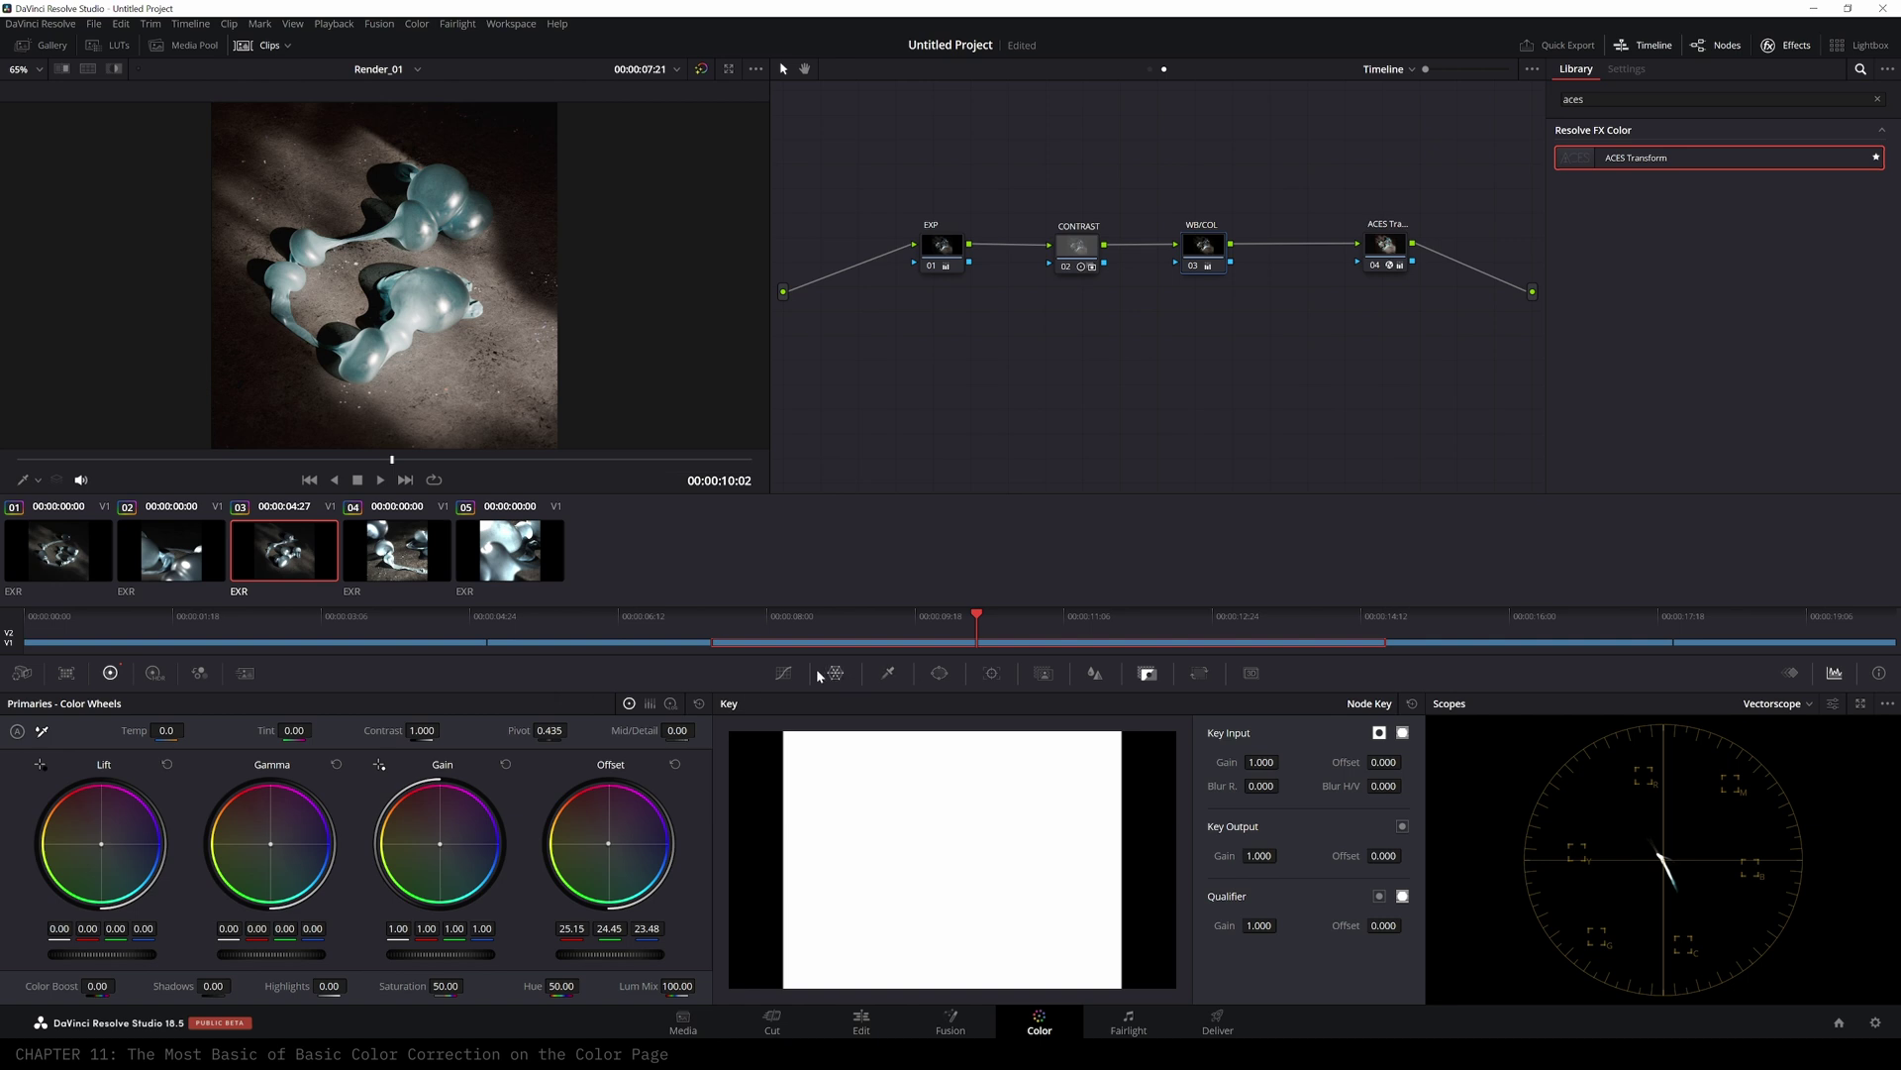
- Sample the teal object for the WB/COL node's Hue Vs Sat curve and raise that hue's saturation to 1.70
left_click(782, 676)
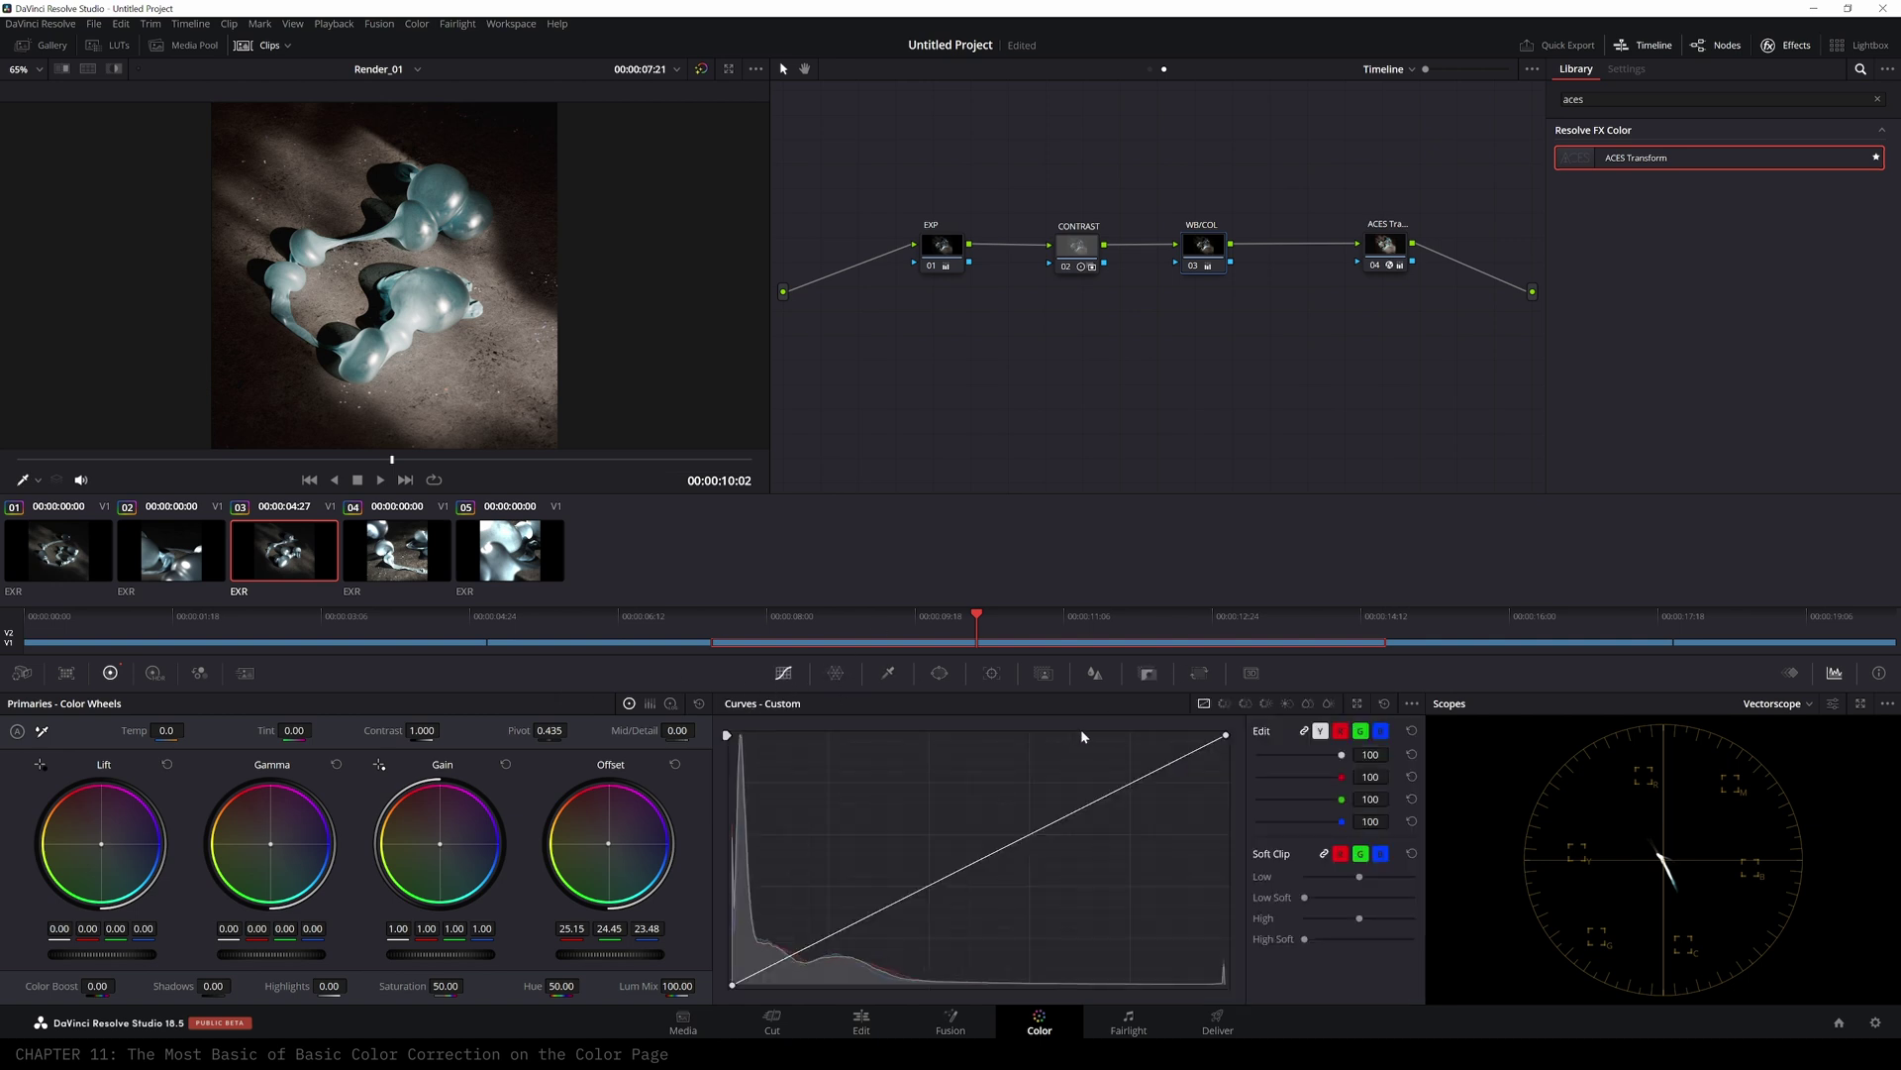
left_click(1247, 704)
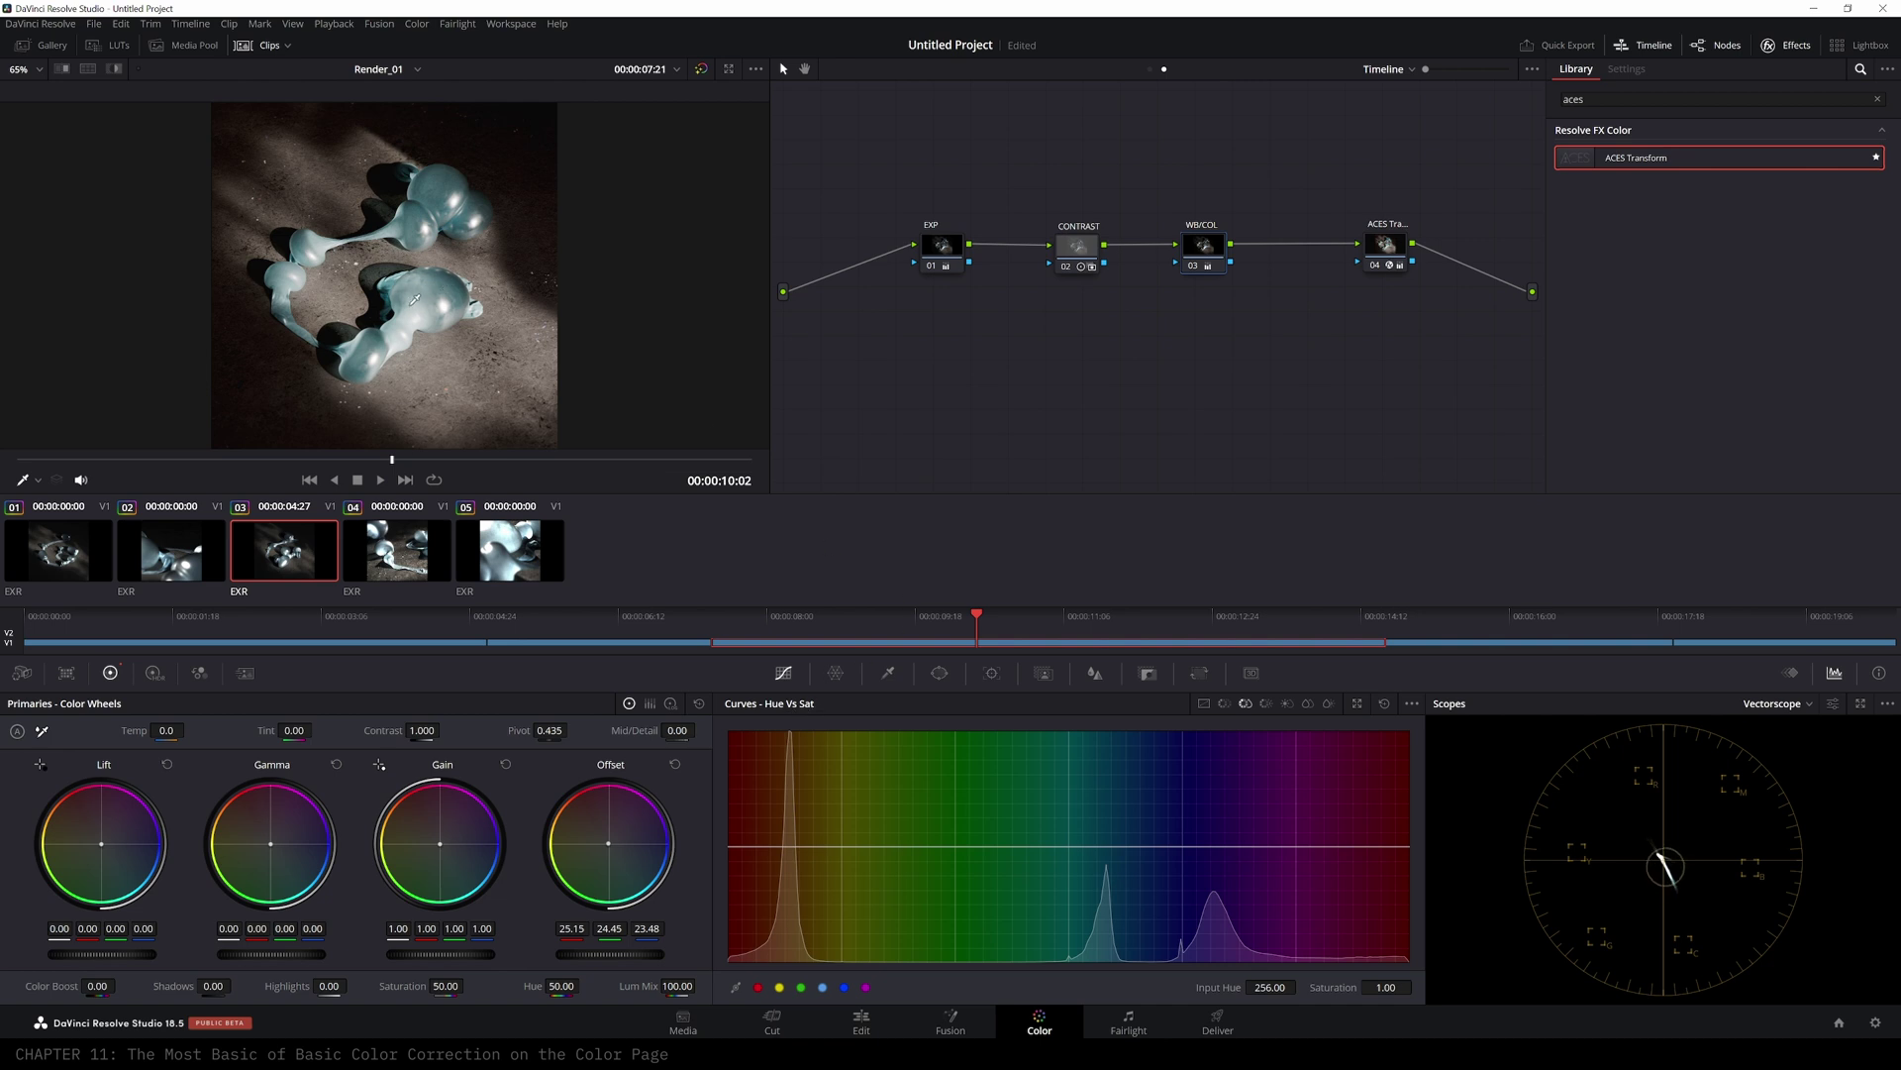
left_click(438, 317)
left_click_drag(1072, 847, 1074, 760)
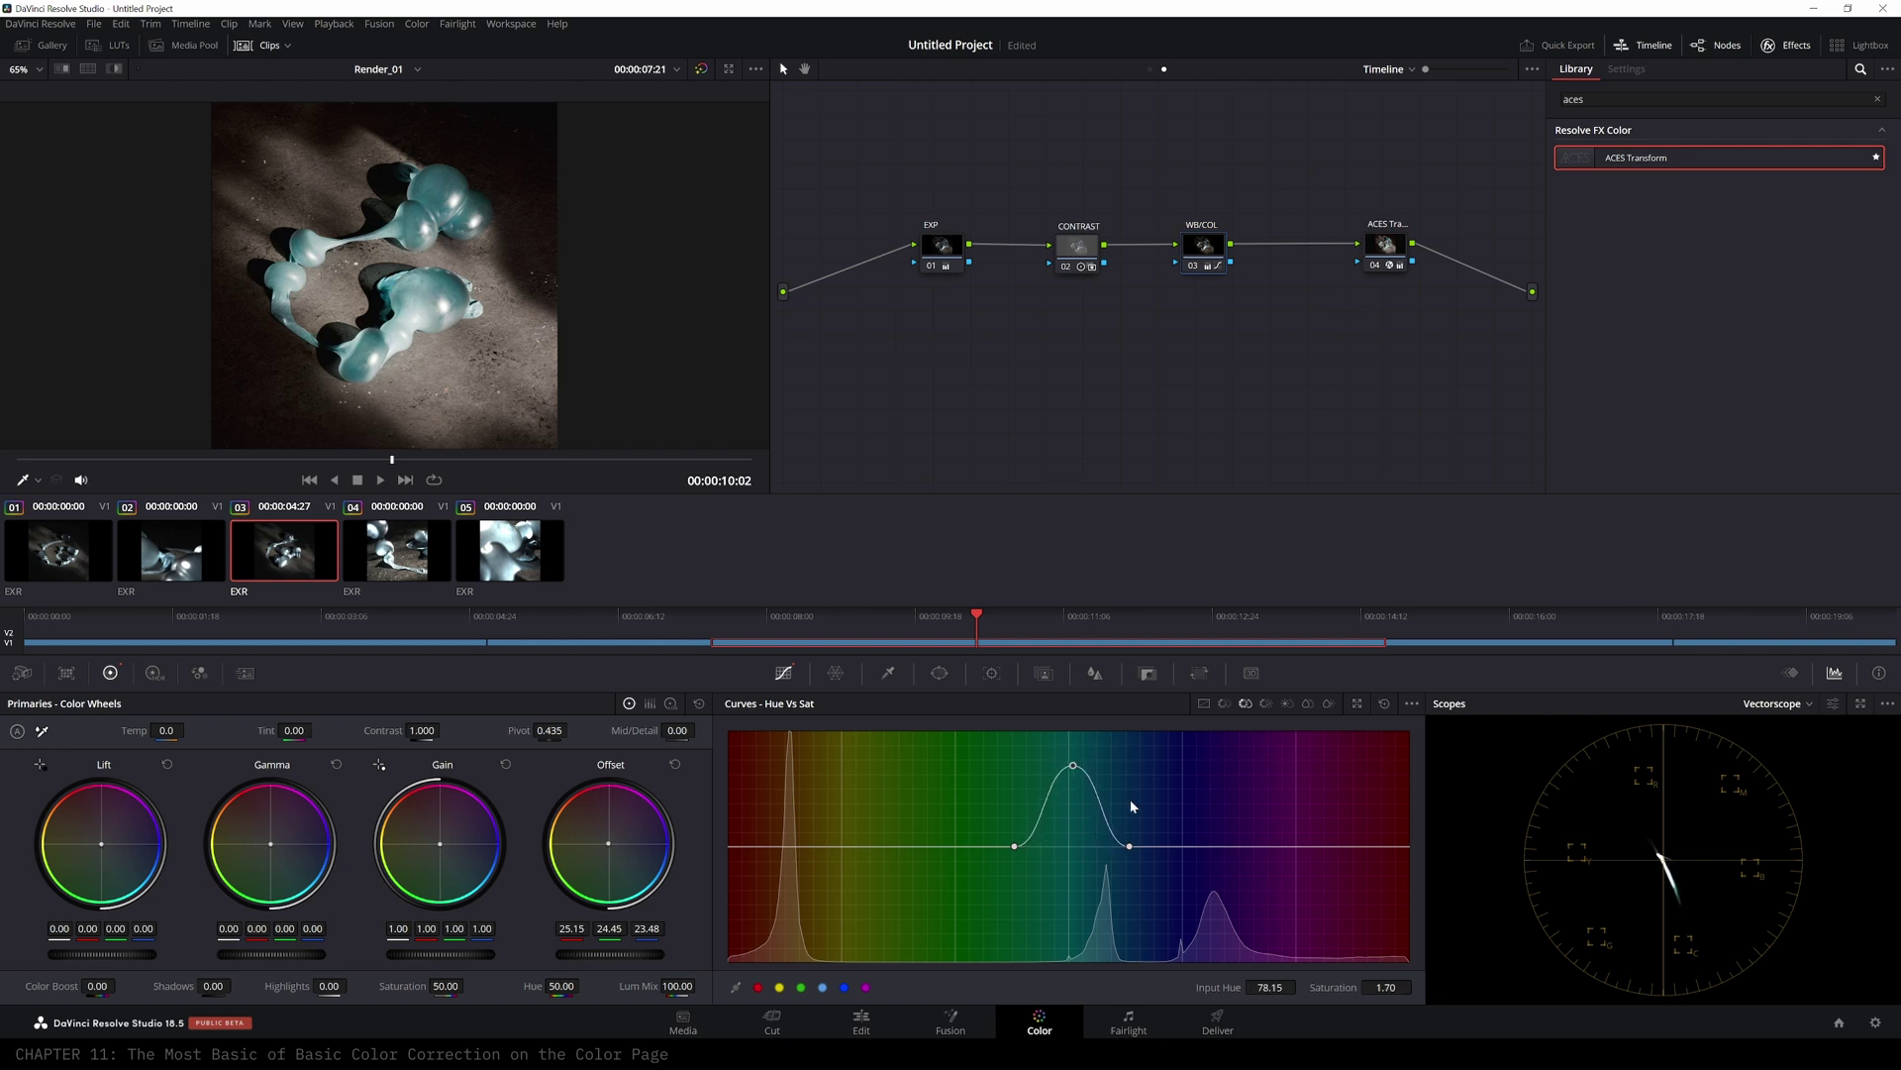
- Widen the teal range on the Hue Vs Sat curve and move its peak to Input Hue 75.80, Saturation 1.98
left_click(1130, 849)
left_click_drag(1130, 847, 1146, 847)
left_click_drag(1274, 989, 1194, 989)
left_click(1014, 846)
mouse_move(1065, 771)
left_mouse_down()
mouse_move(1084, 775)
mouse_move(1070, 750)
mouse_move(1097, 826)
mouse_move(1076, 781)
left_mouse_up()
left_click_drag(1077, 782, 1075, 708)
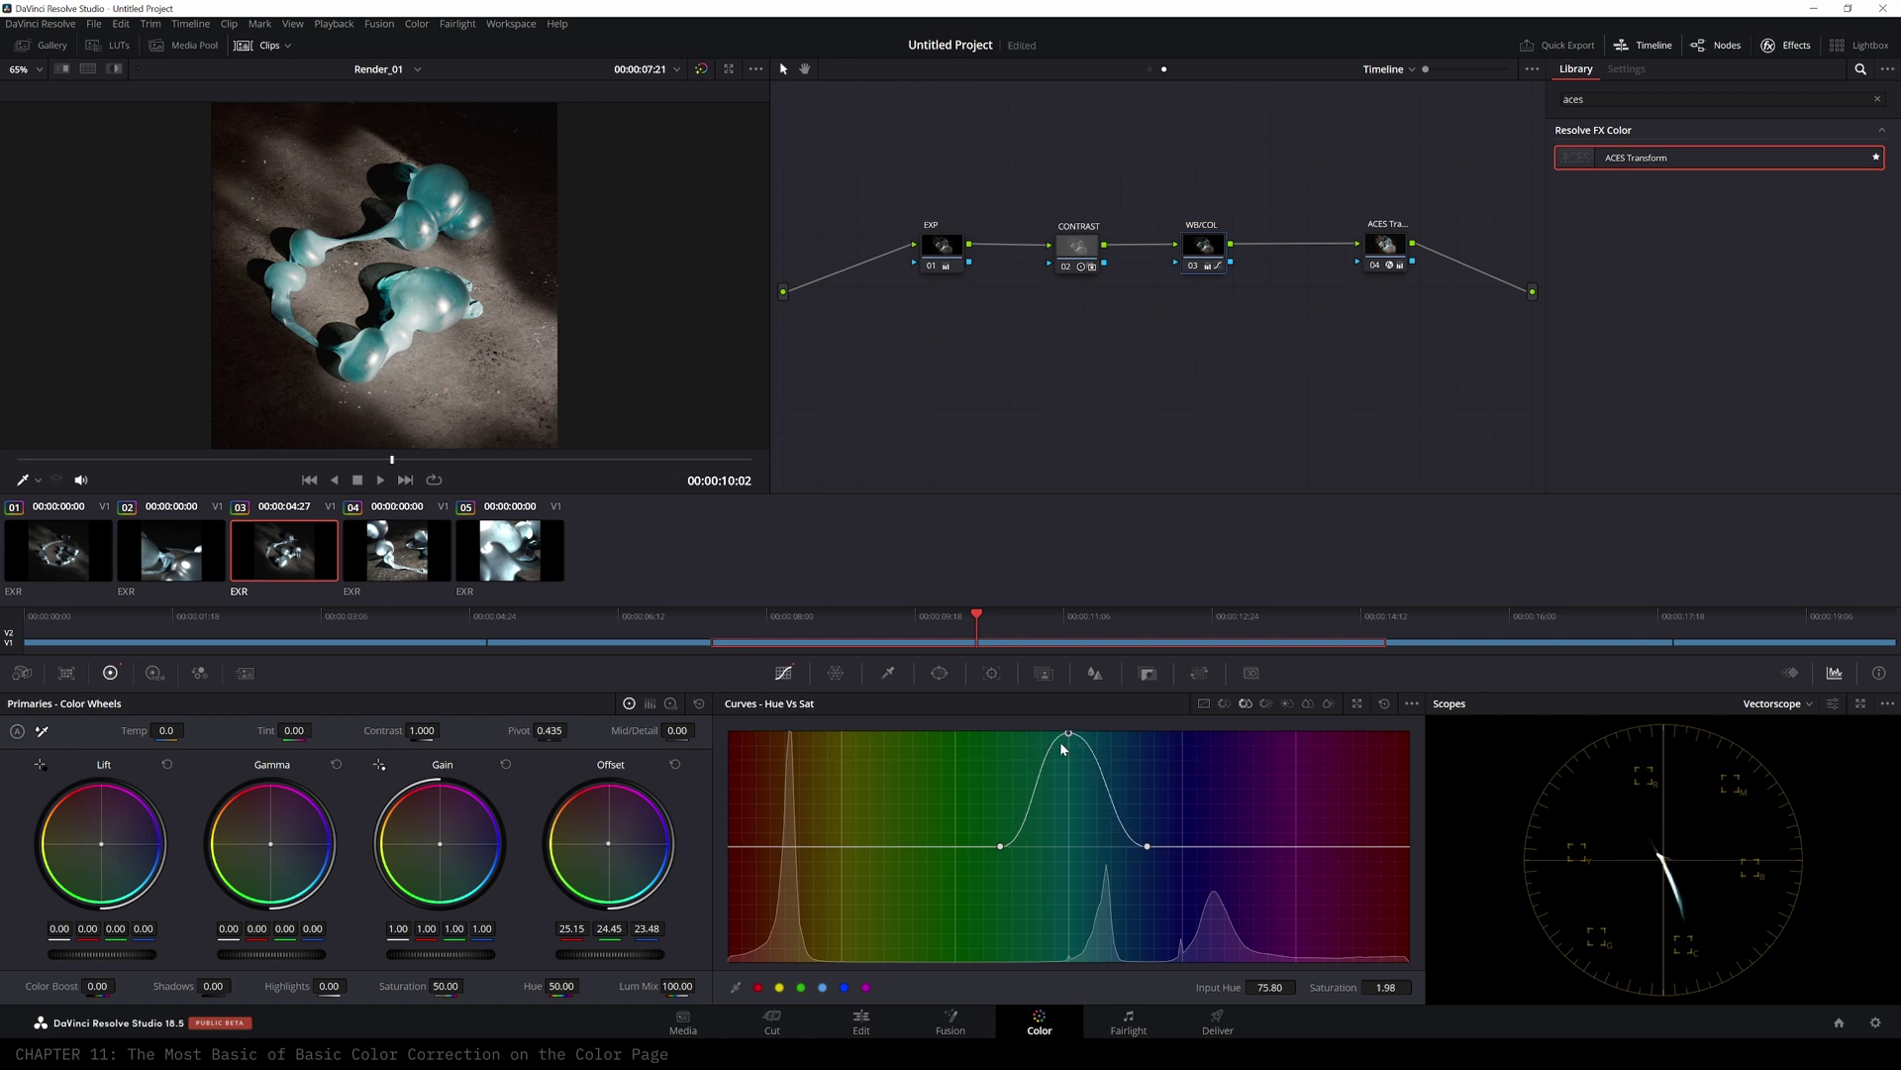
- Compare the boosted teal saturation with the WB/COL node disabled and enabled
left_click_drag(1205, 248, 1200, 250)
key("ctrl+d")
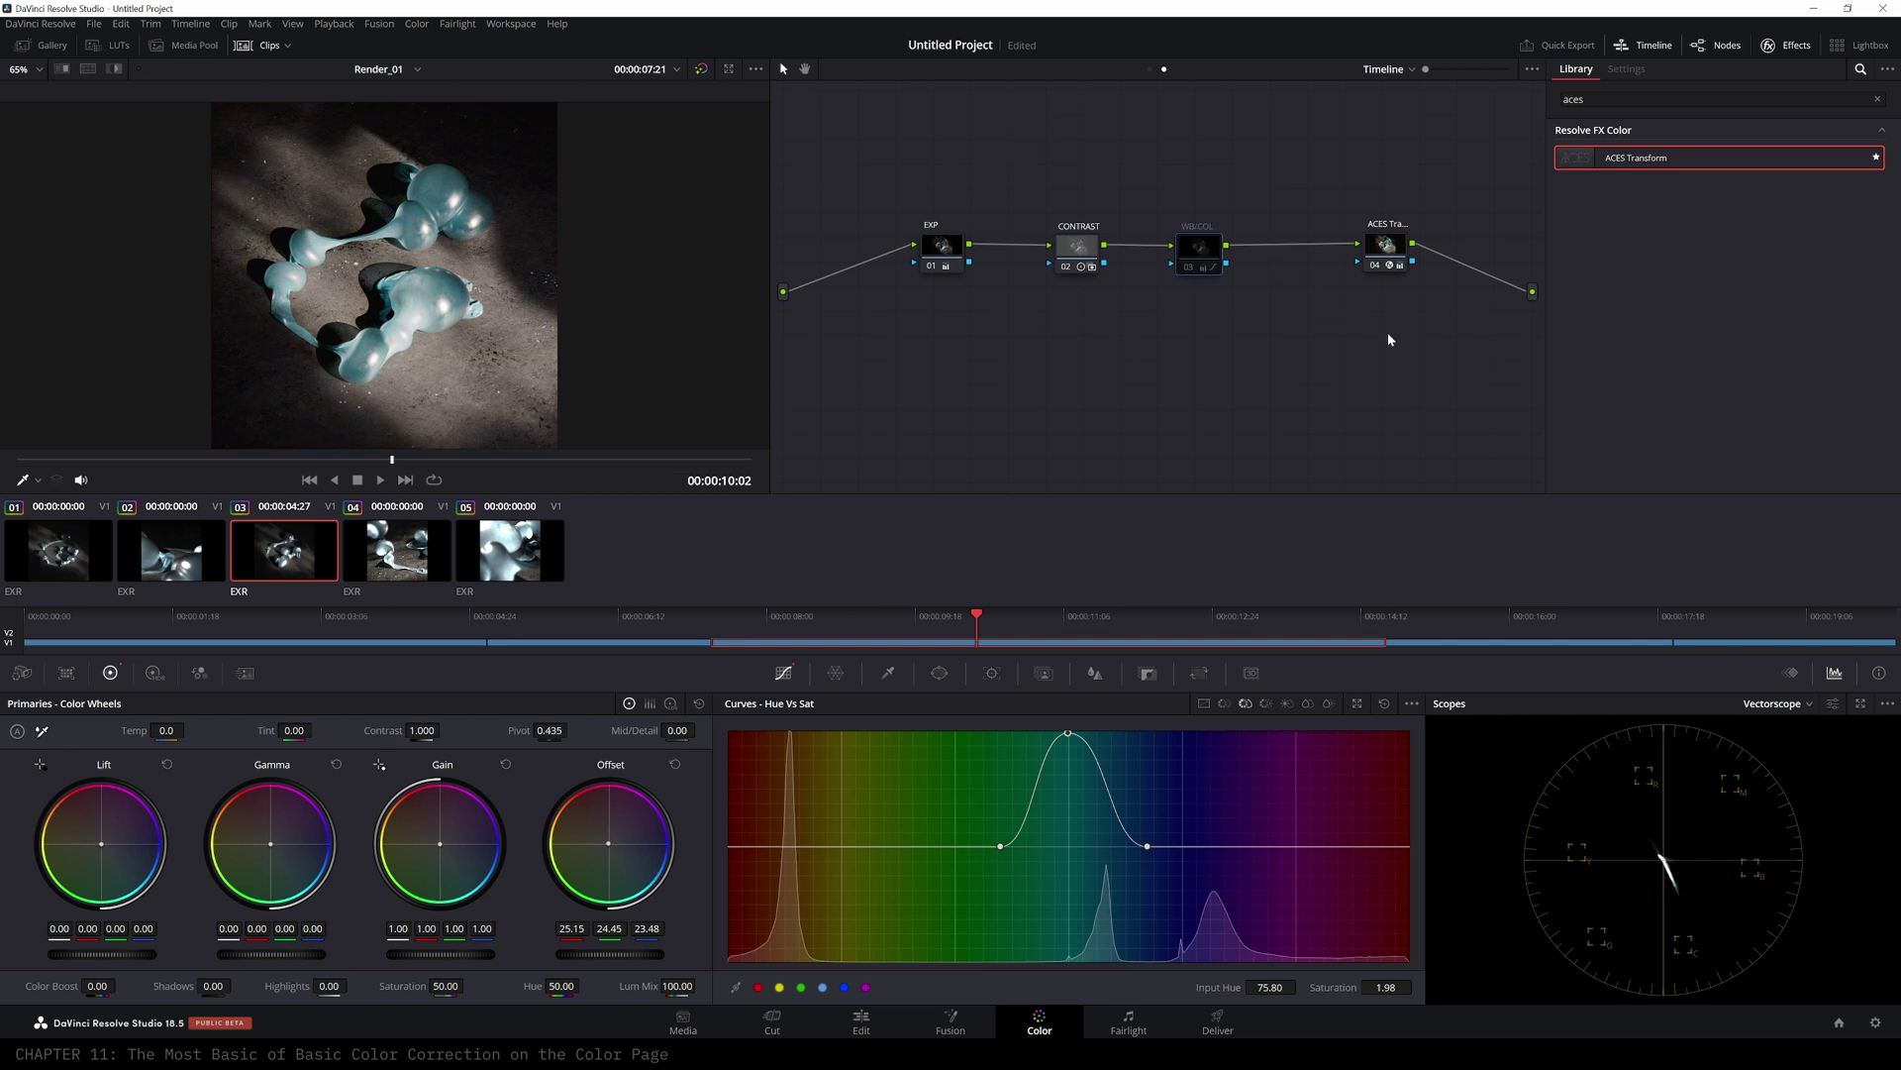
key("ctrl+d")
key("ctrl+d")
key("ctrl+d")
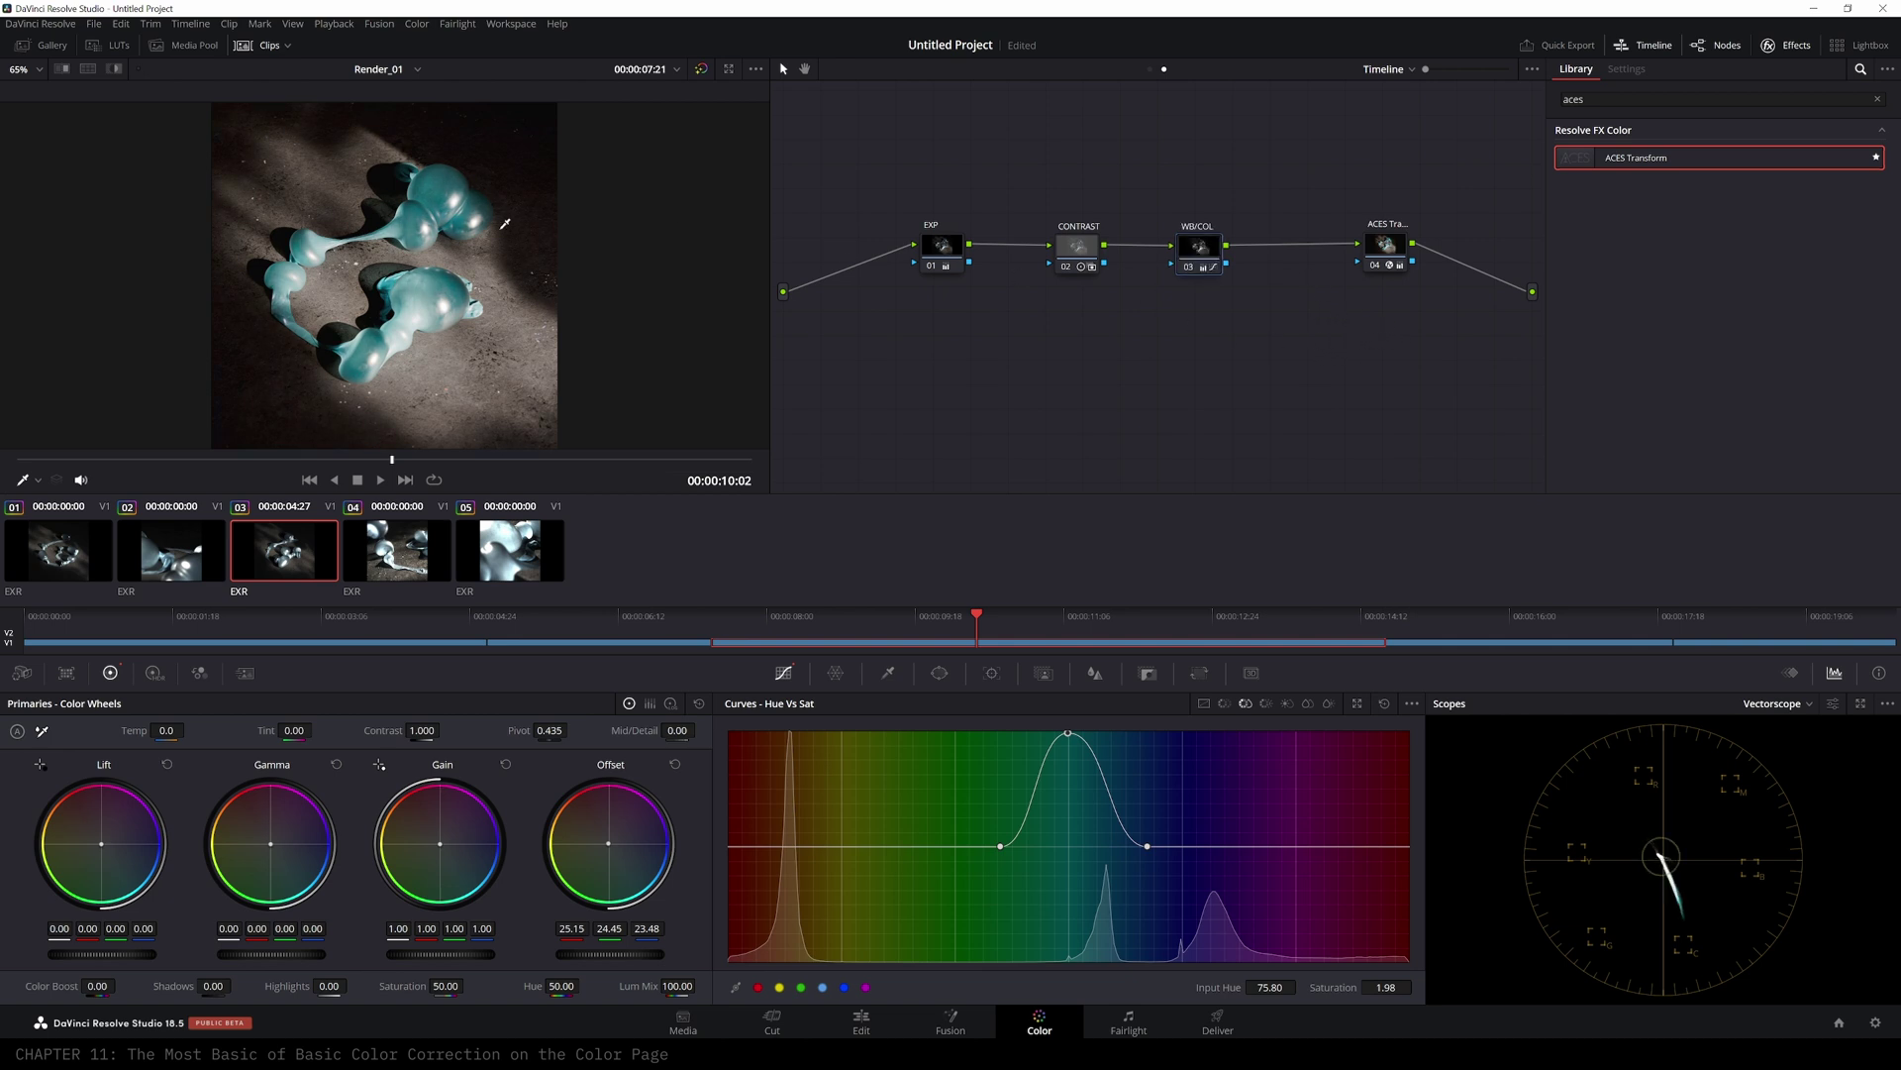
- Lower the teal peak on the WB/COL node's Hue Vs Sat curve to Input Hue 76.59, Saturation 1.50
left_click_drag(1199, 246, 1221, 242)
left_click_drag(1067, 734, 1071, 789)
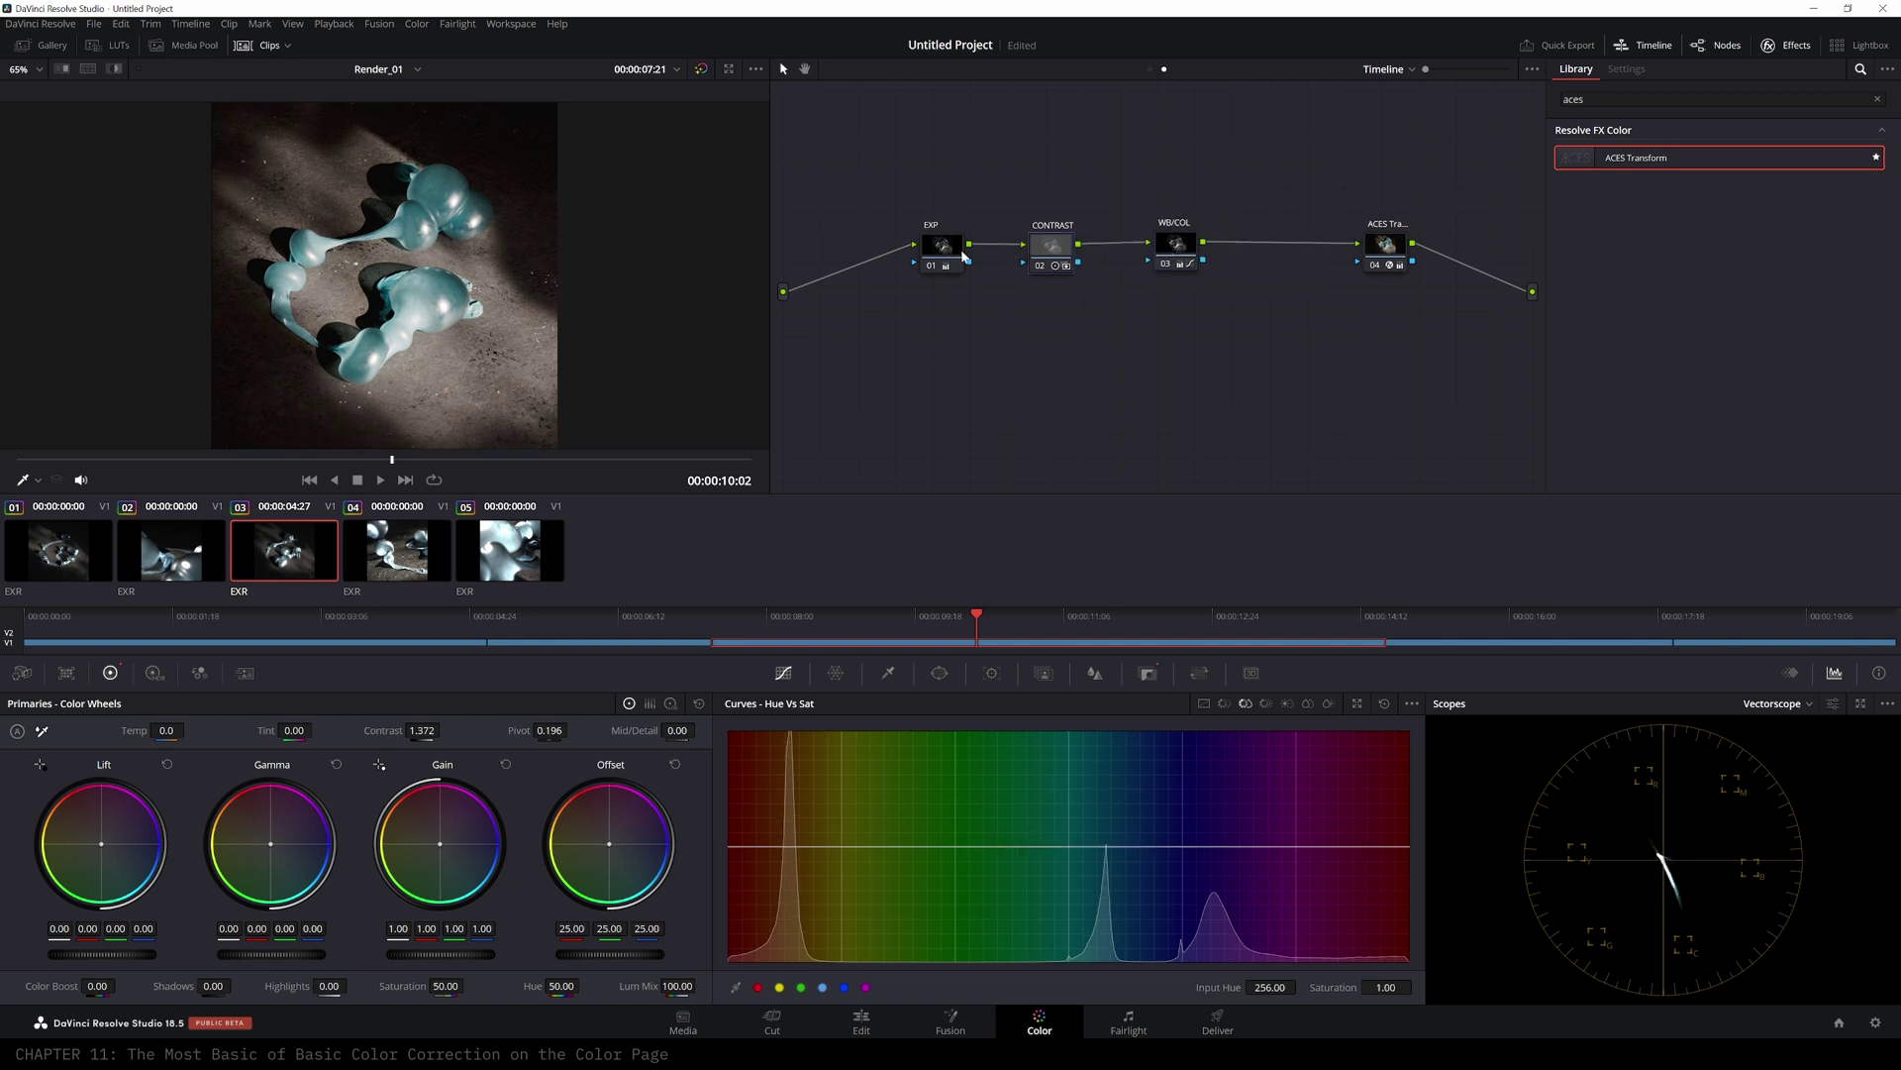
- Switch the scope to Waveform and adjust the spacing of the nodes in the color node graph
left_click(1810, 703)
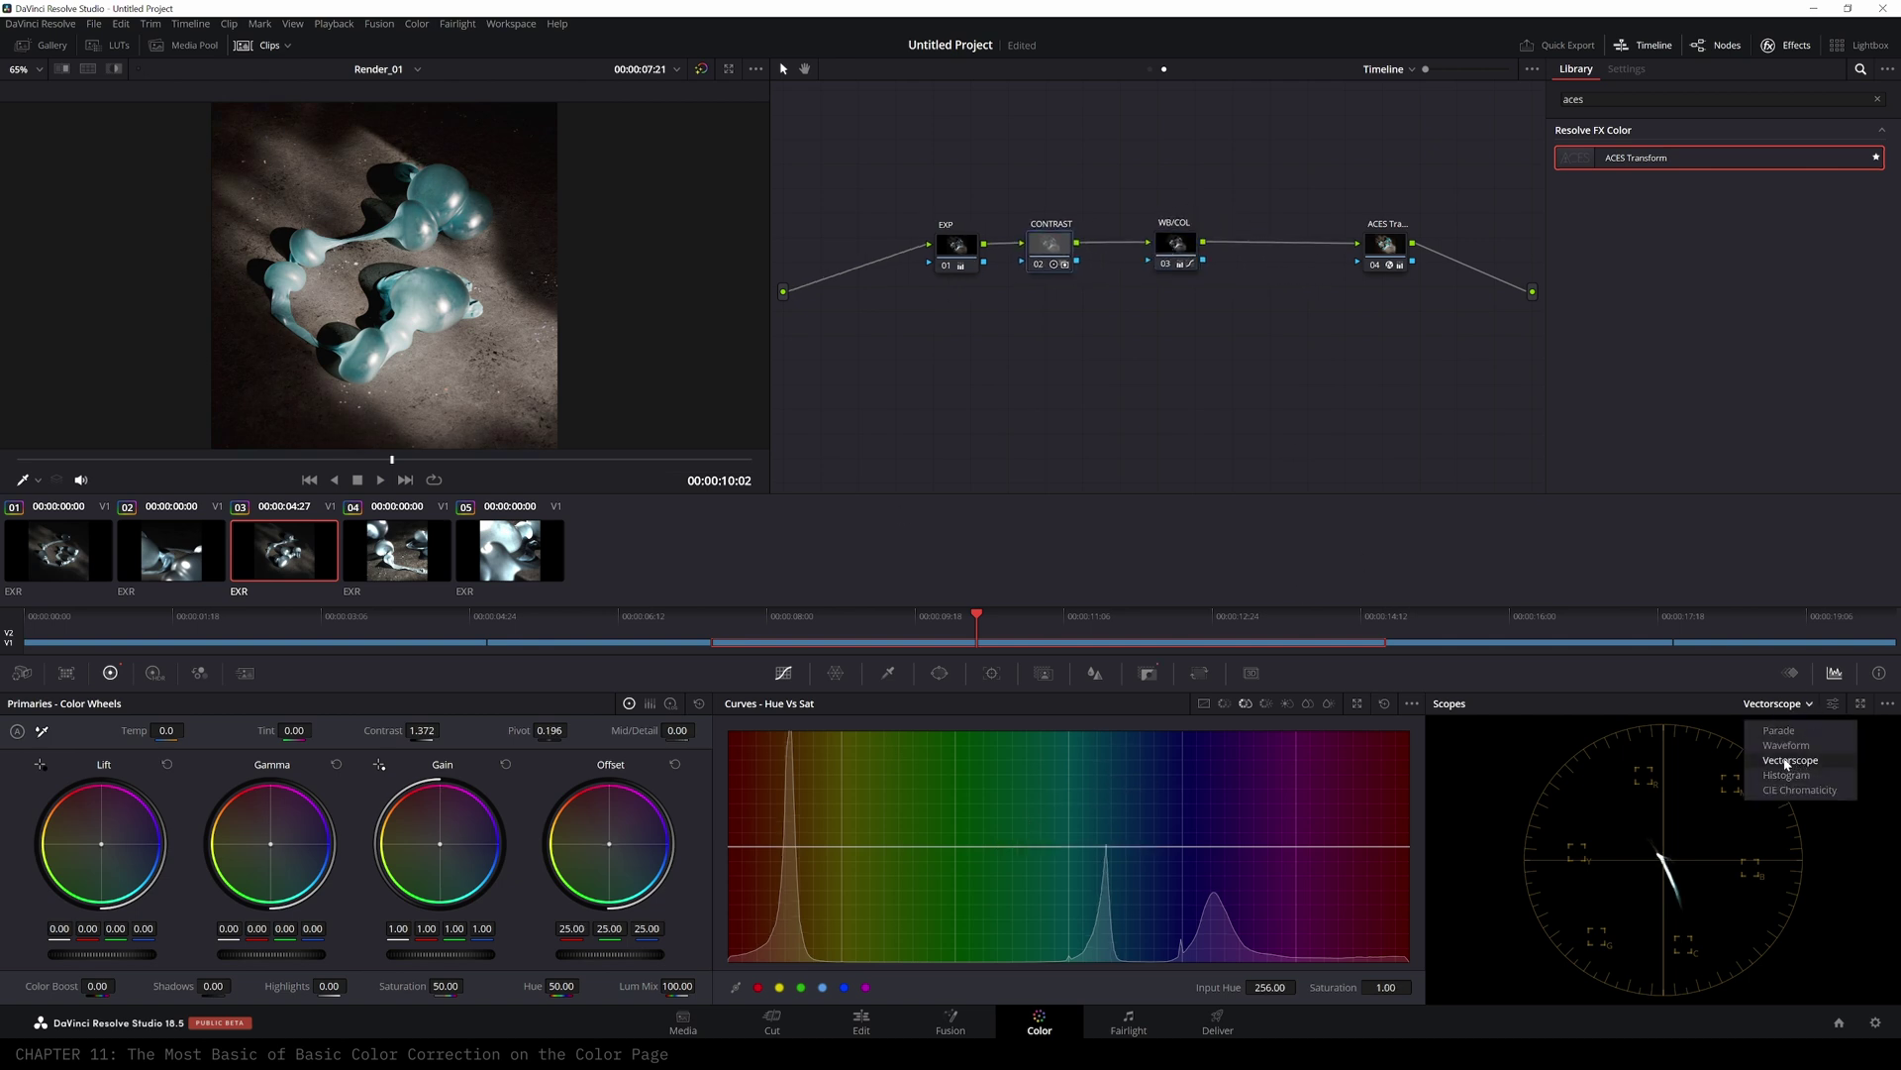
left_click(1787, 745)
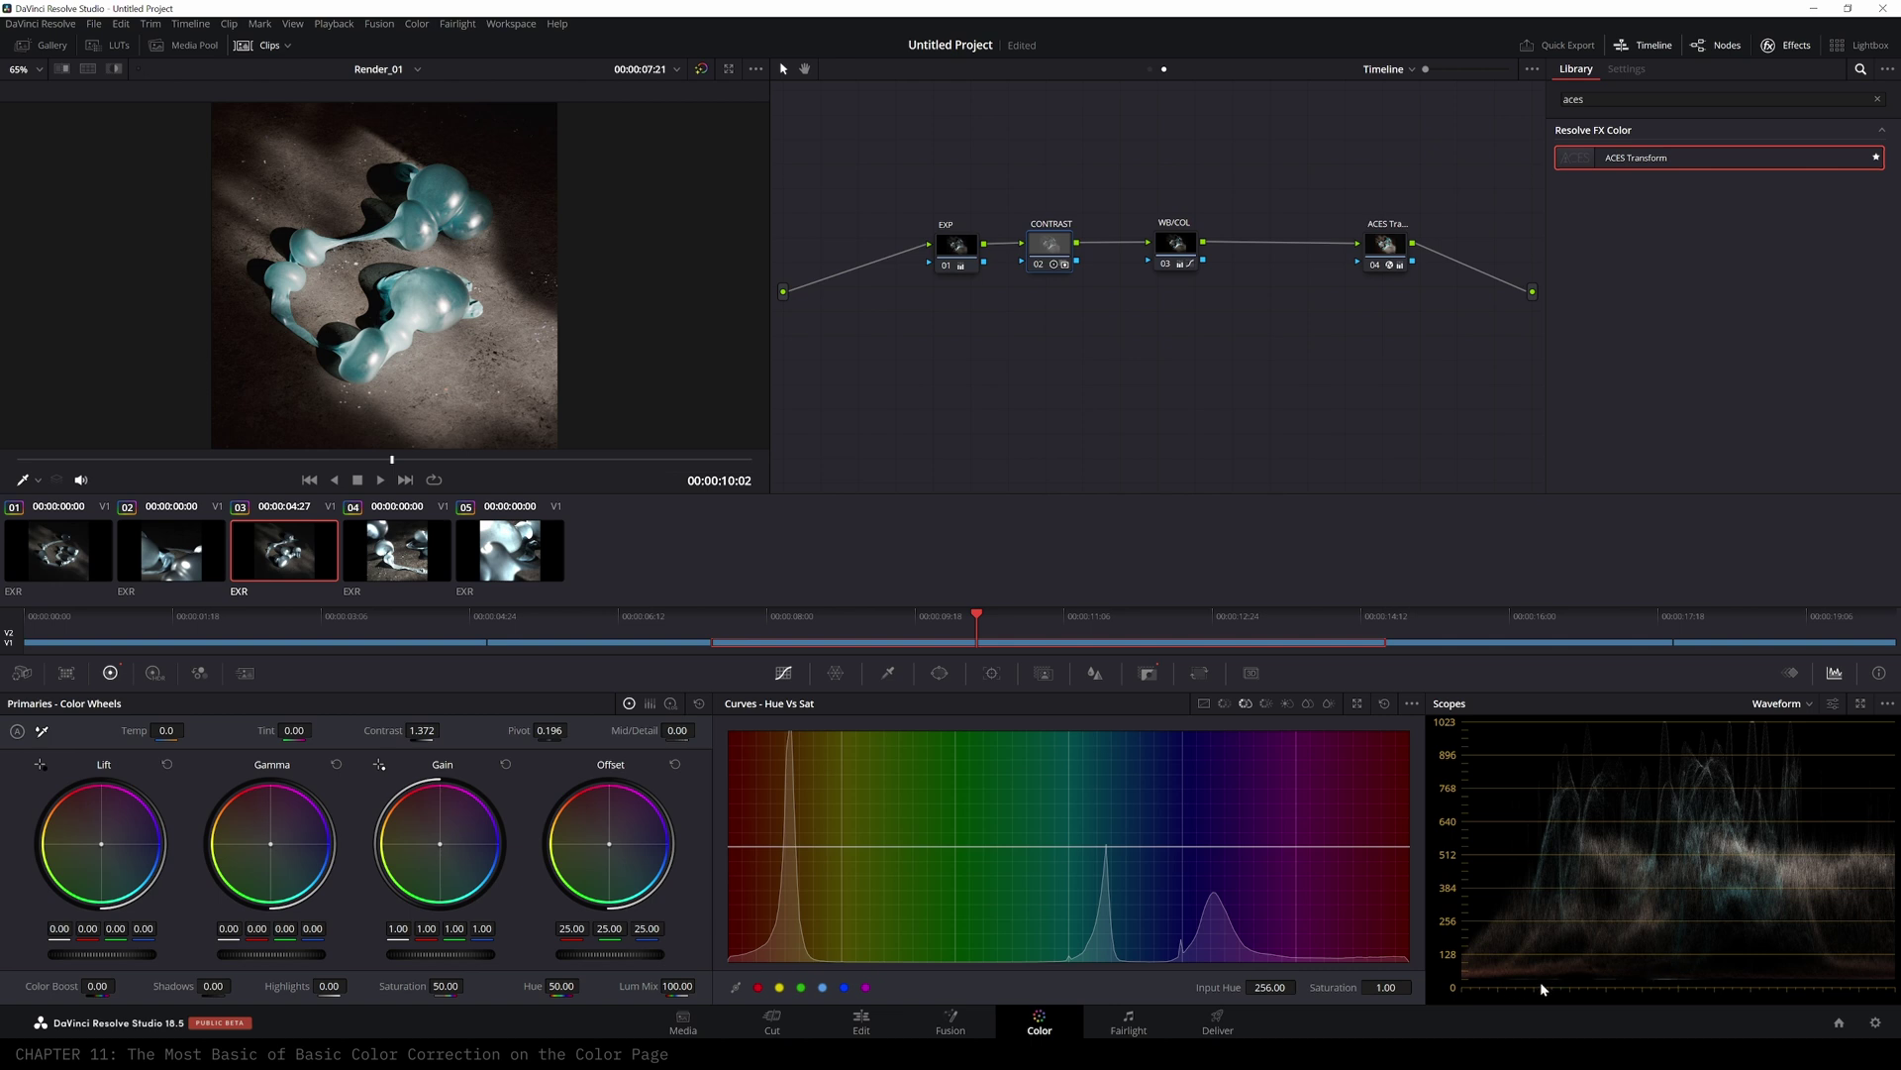
left_click_drag(1049, 249, 1066, 249)
left_click(1176, 254)
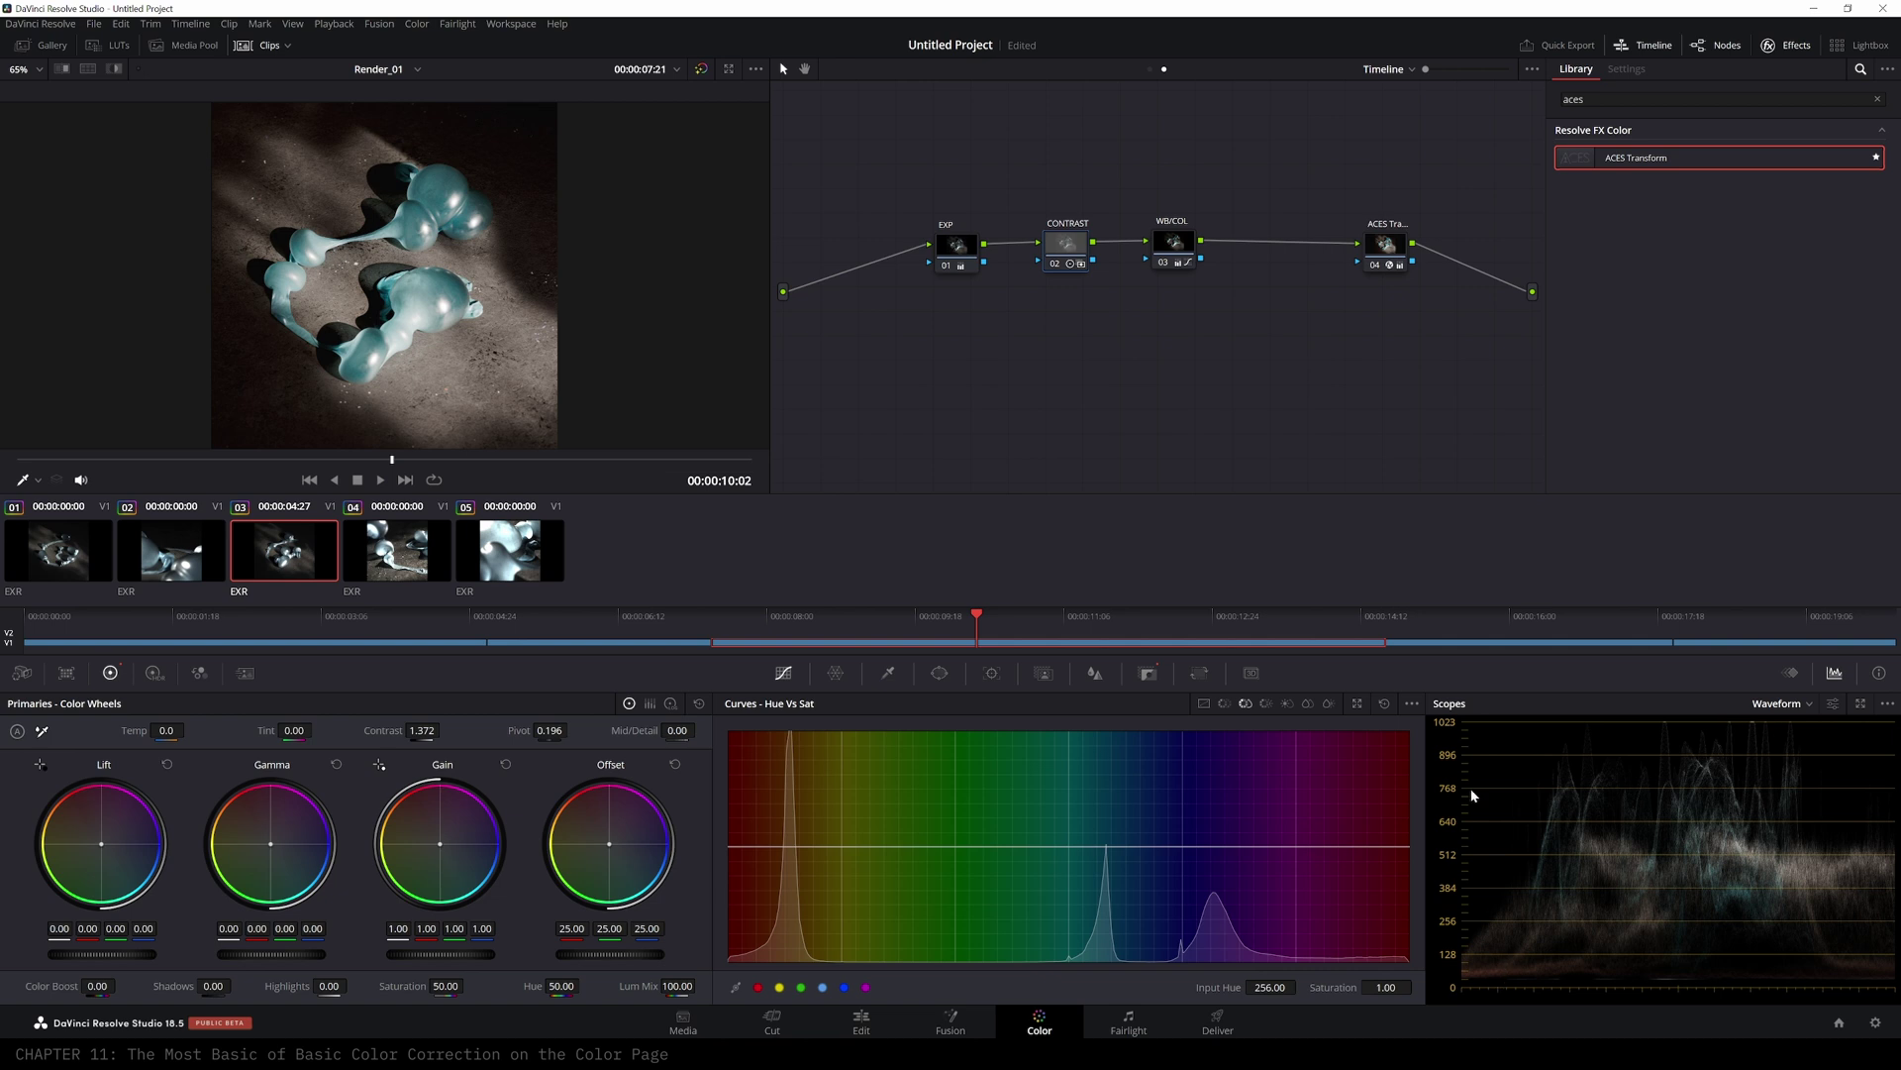
left_click_drag(1054, 247, 1043, 248)
left_click_drag(102, 955, 100, 954)
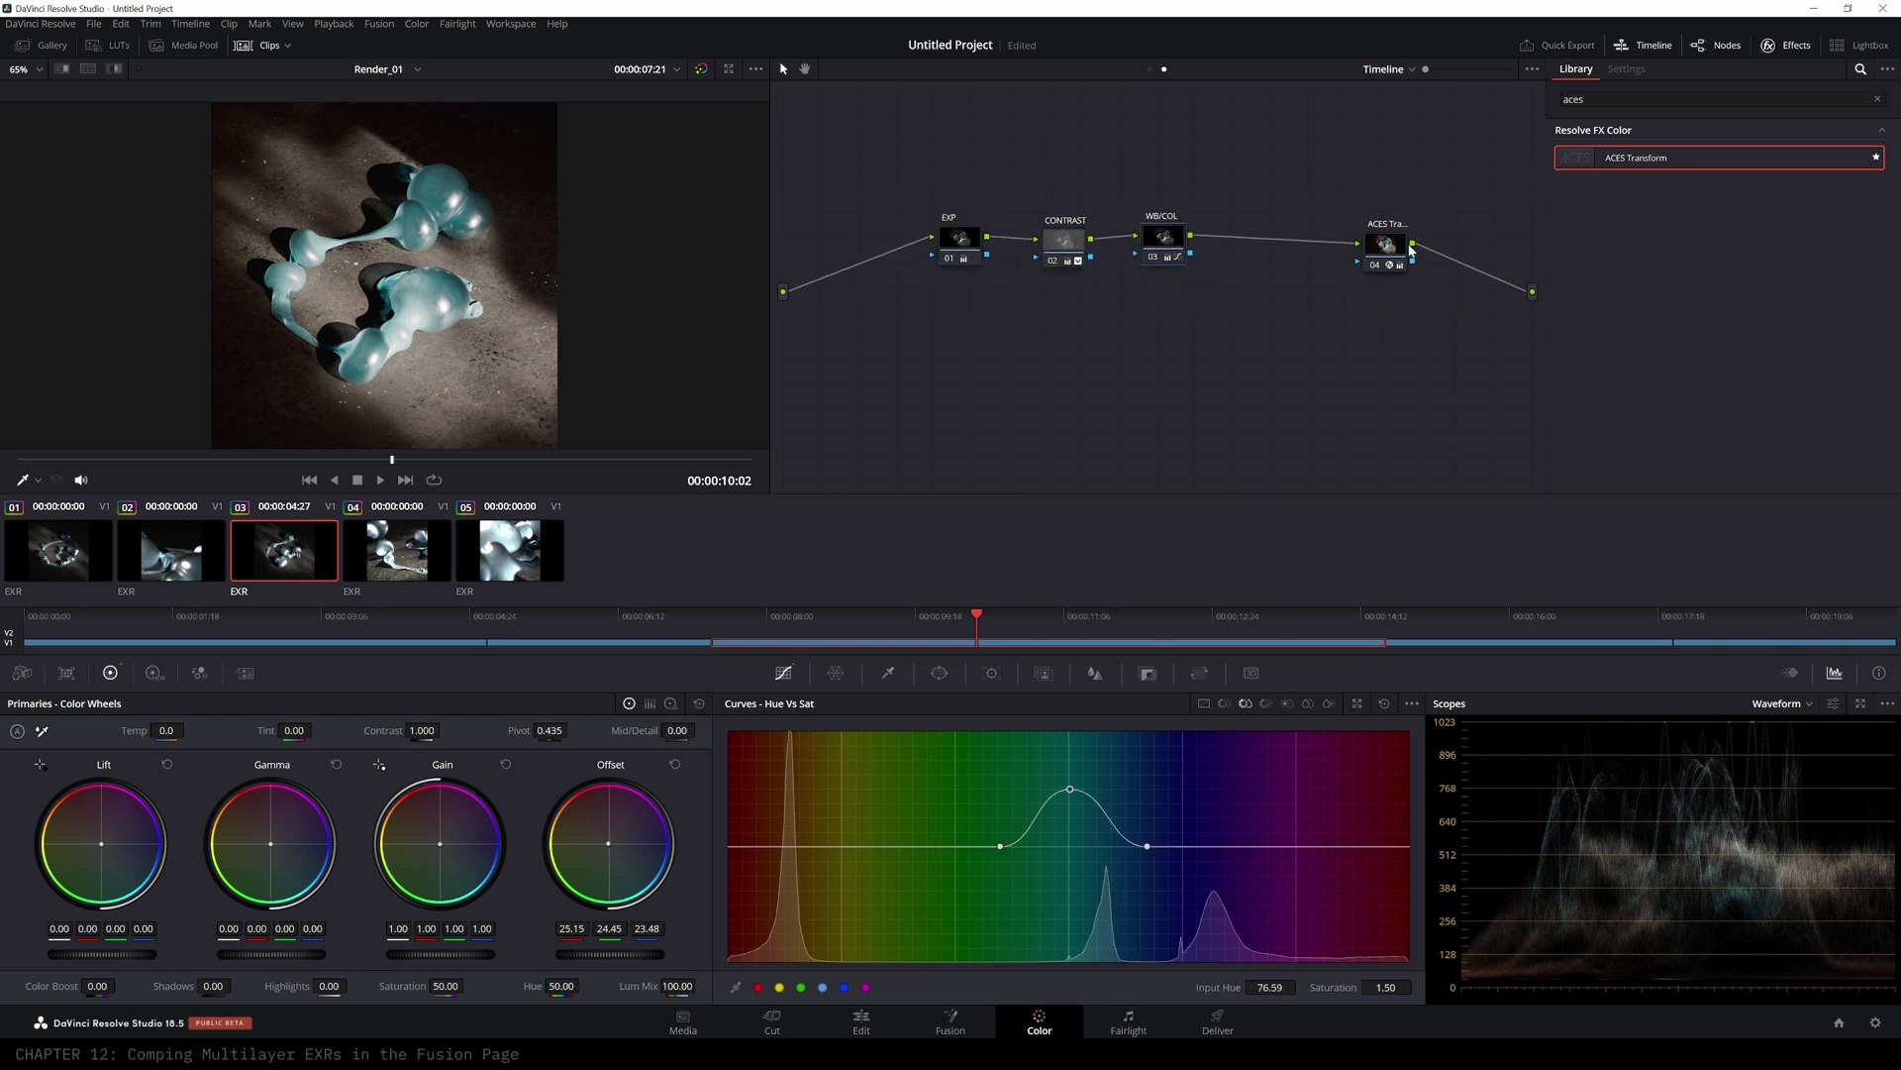
left_click(1374, 237)
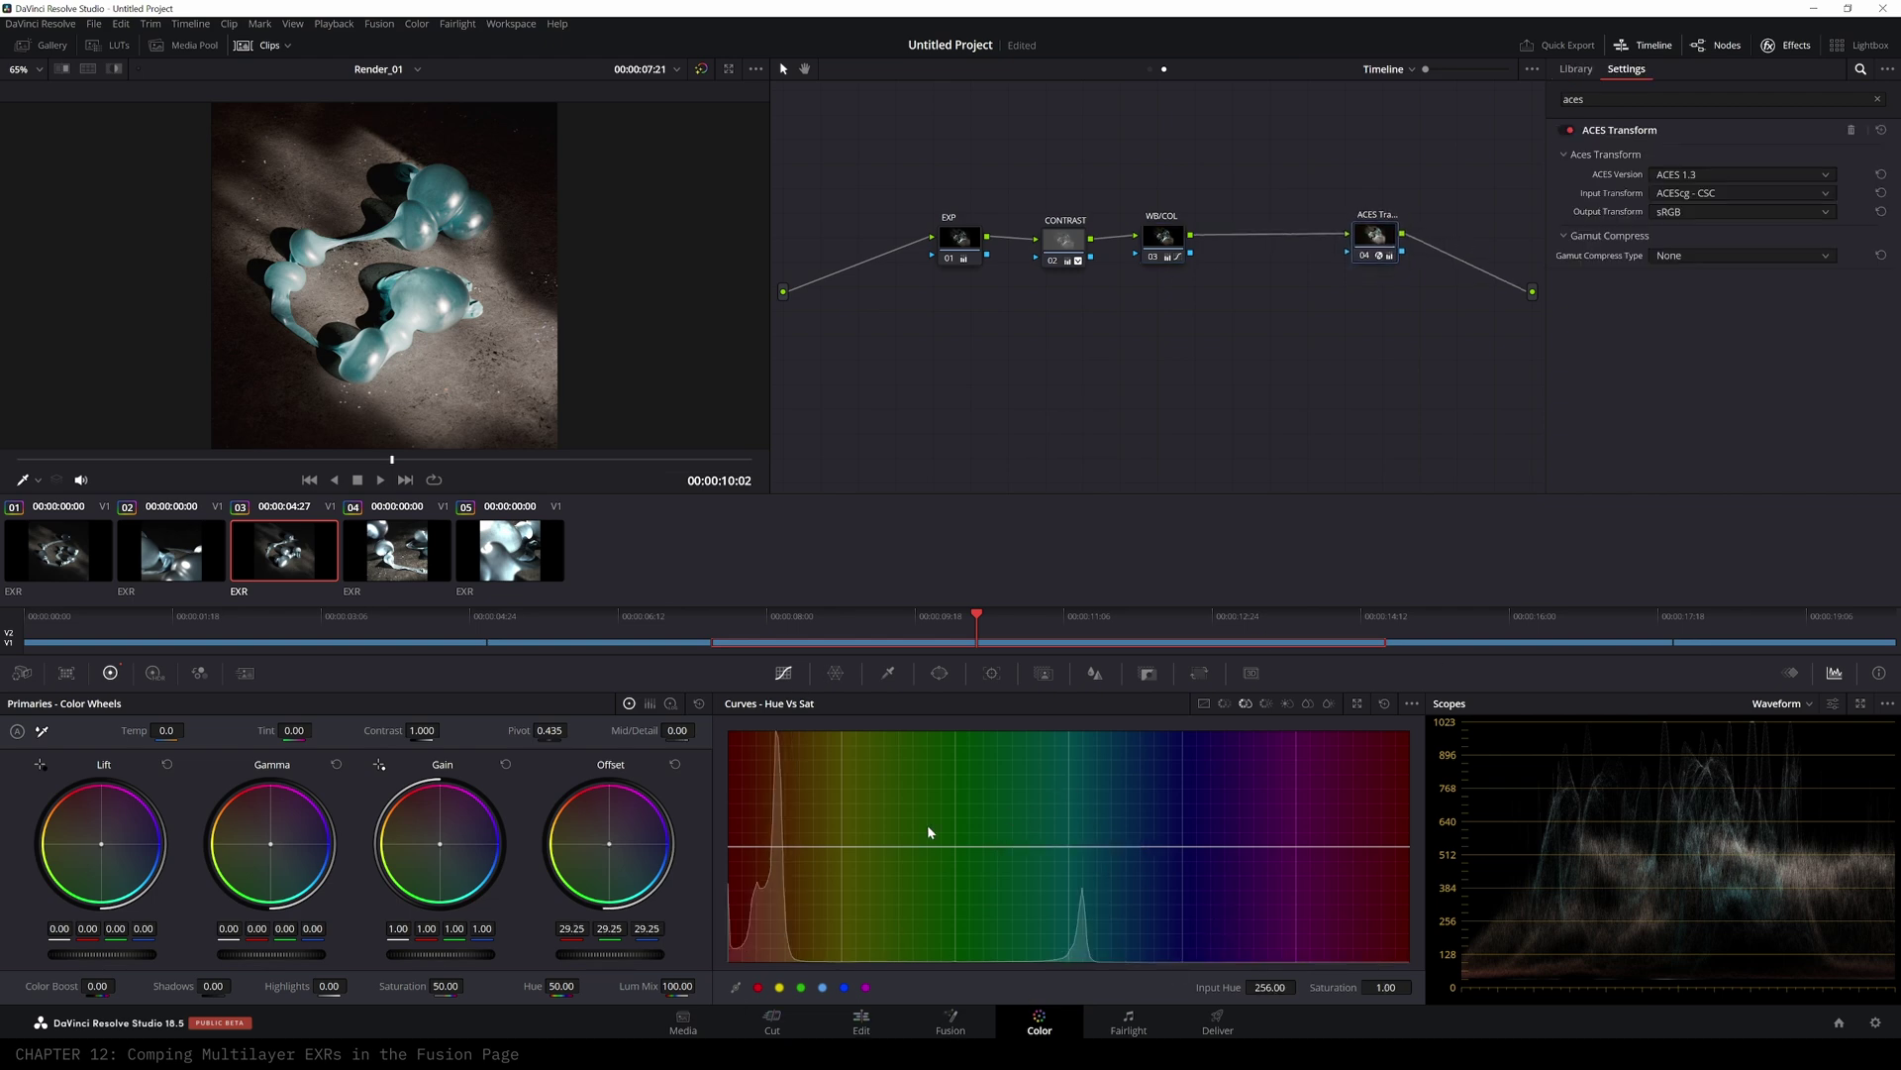
- On the Edit page, start a new timeline from the Interior_Animated_Shadows_v03 EXR sequence and name it Interior_Shadows
left_click(860, 1021)
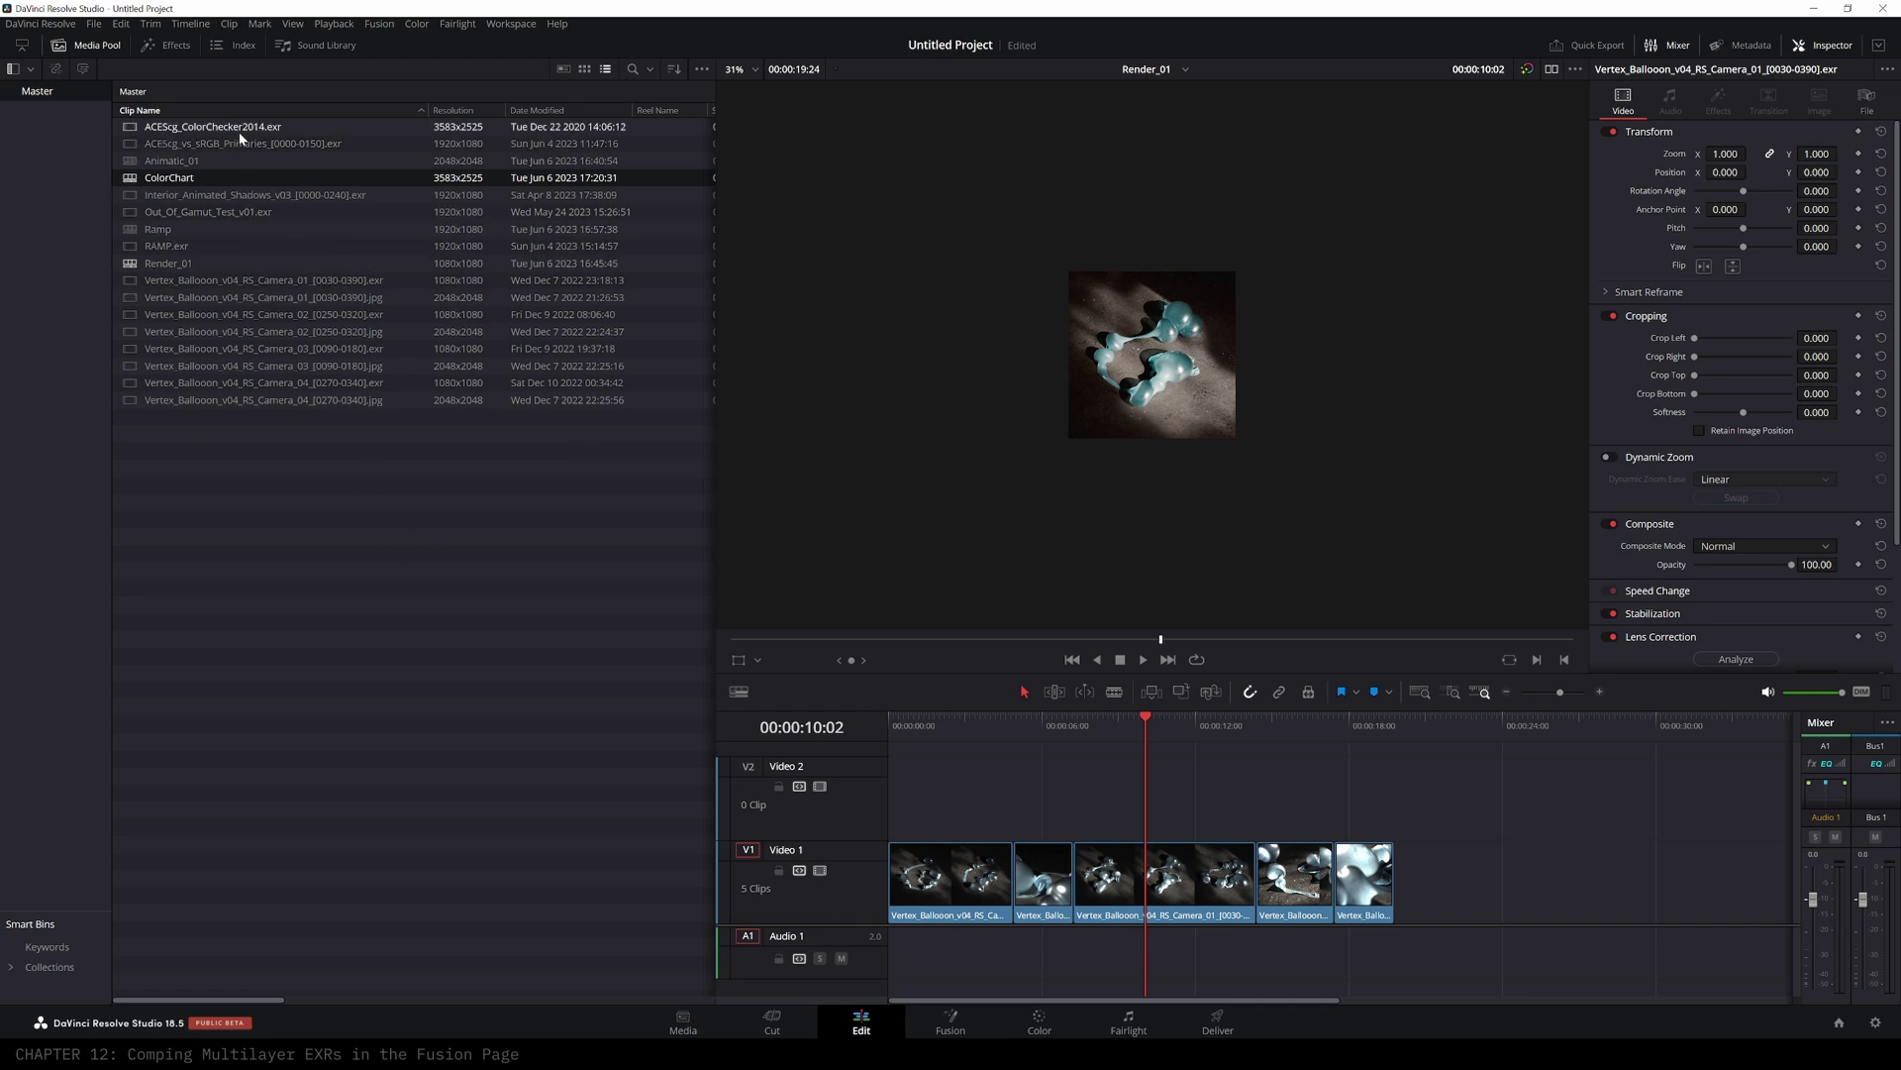
left_click(224, 198)
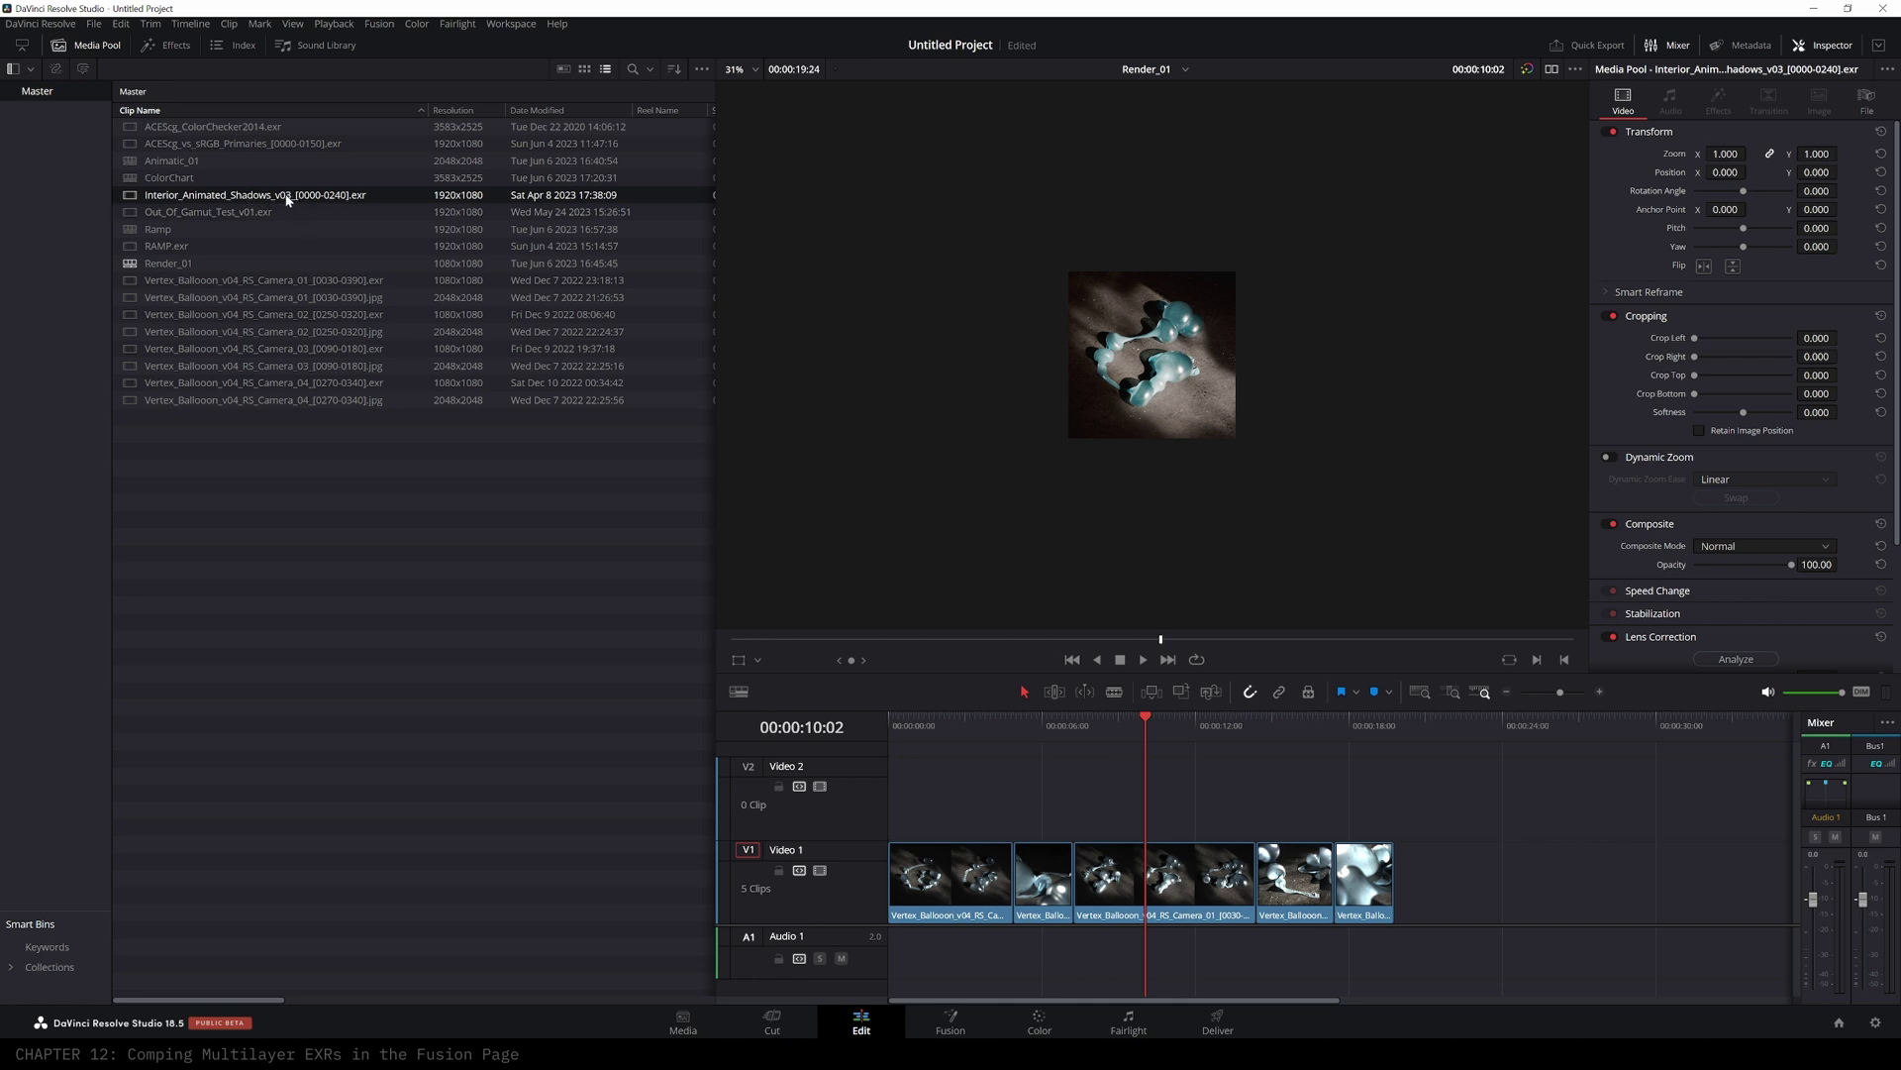
right_click(285, 200)
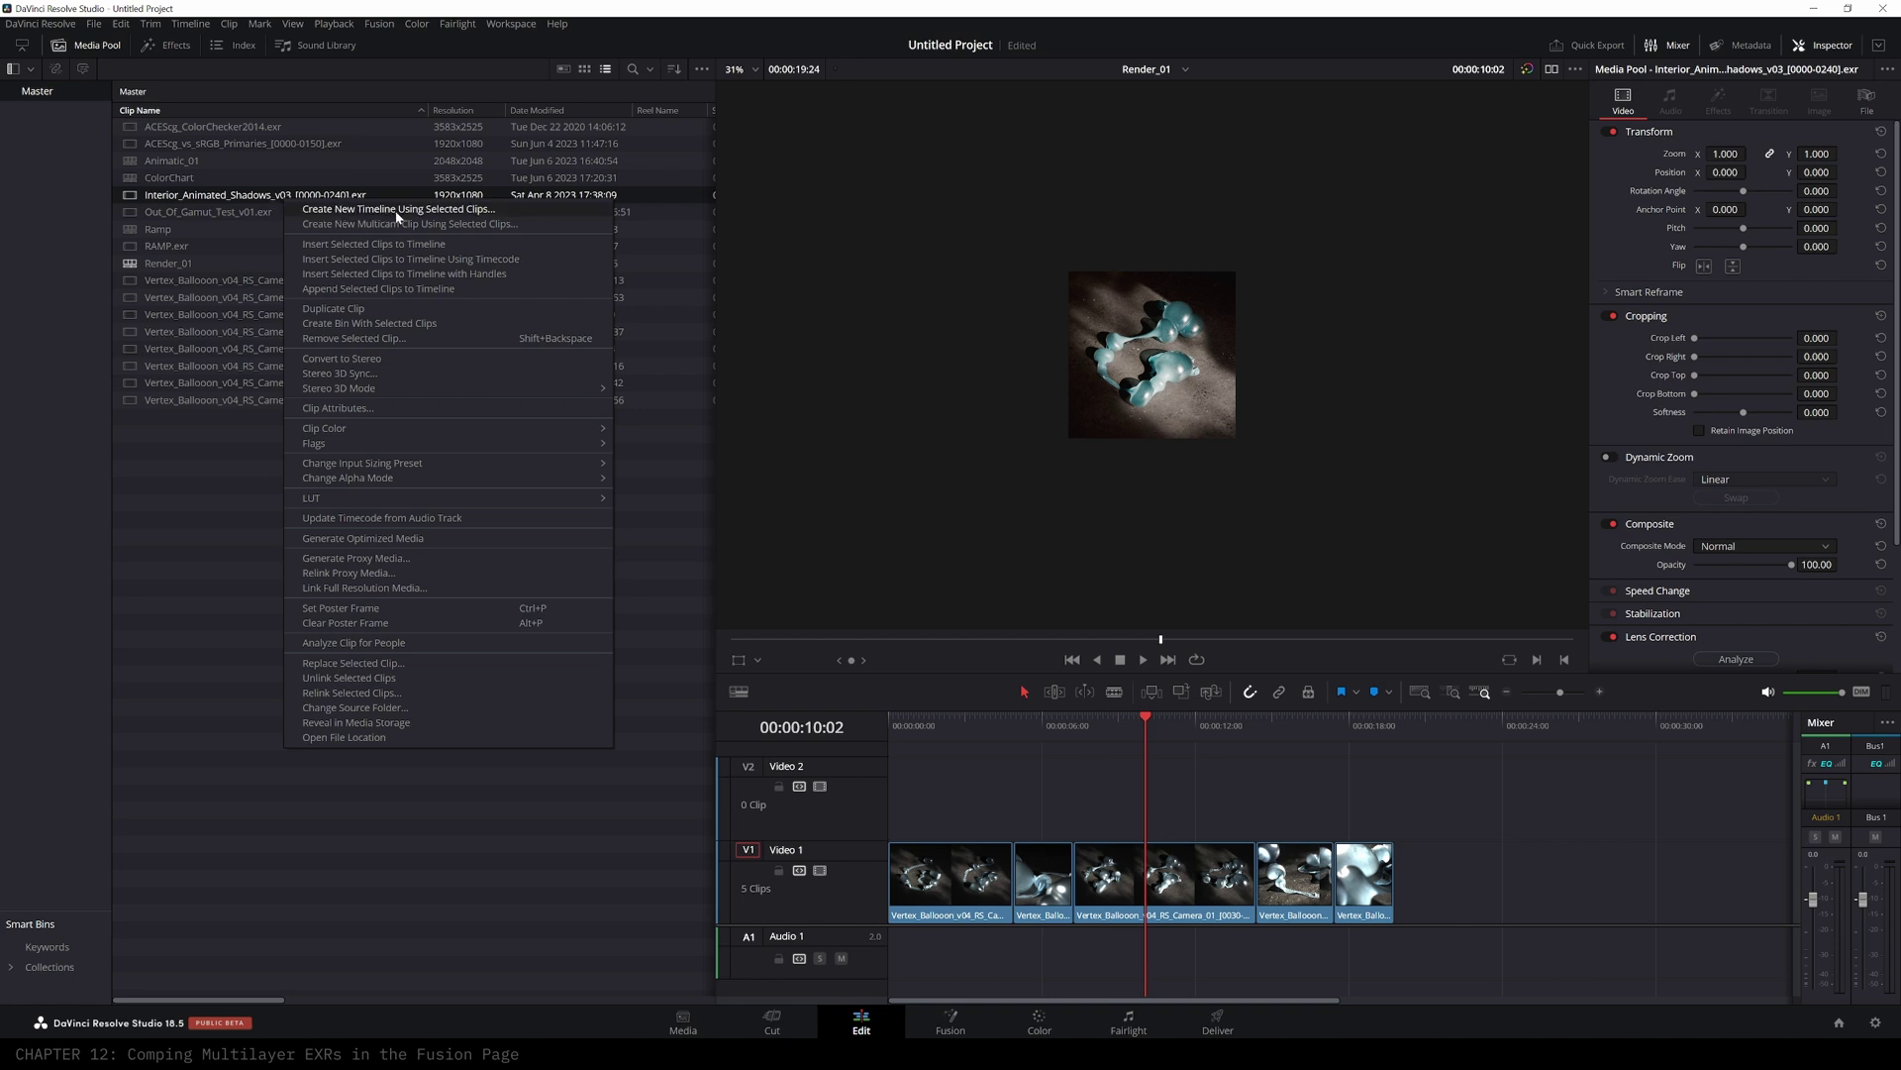
left_click(420, 215)
type("Shad")
key("BackSpace")
key("BackSpace")
key("BackSpace")
key("BackSpace")
type("Interior_Shadows")
- Turn off Use Project Settings, set the new timeline's resolution to 1920 x 1080, and create it
left_click(782, 585)
left_click(893, 456)
left_click_drag(953, 503, 846, 501)
type("1920")
key("Tab")
type("1080")
left_click(1120, 683)
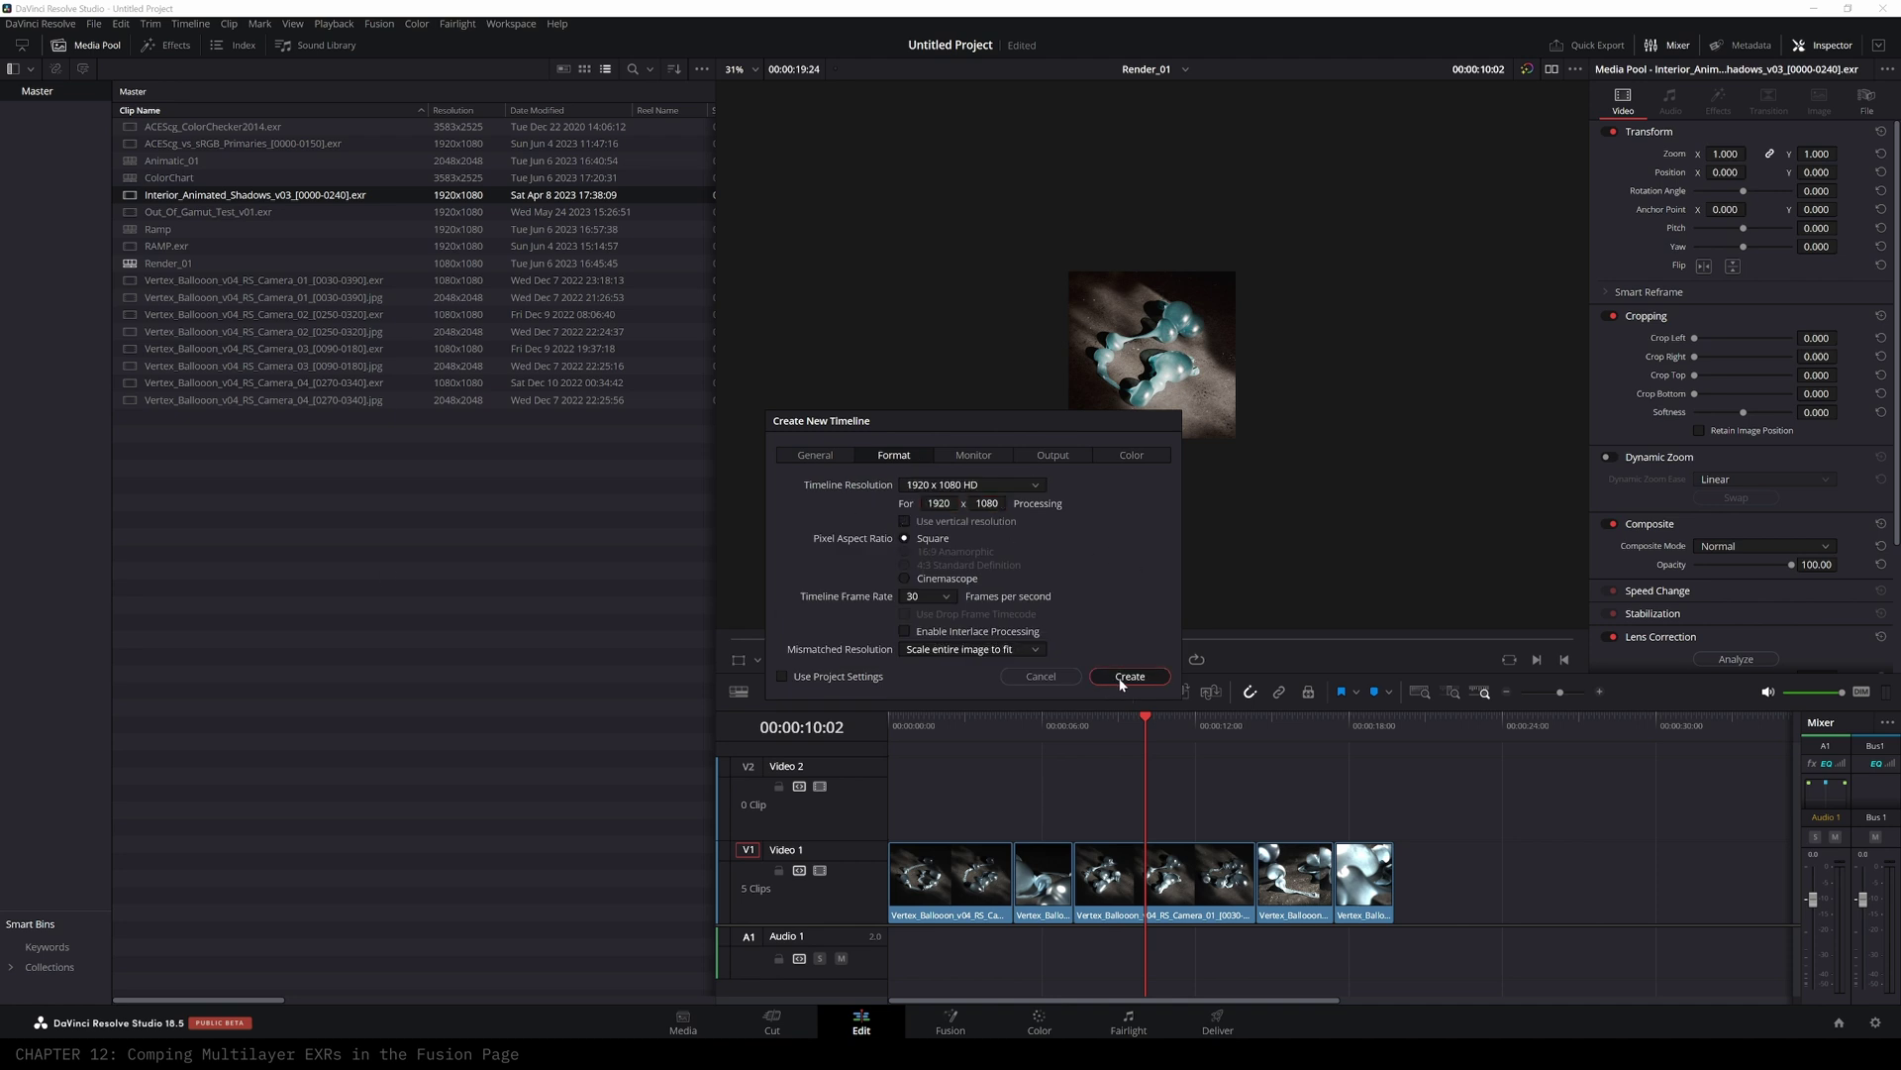
- Move the playhead to 01:00:04:02 and open the Interior_Animated_Shadows_v03 clip on the Fusion page
scroll(1095, 365, "up", 5)
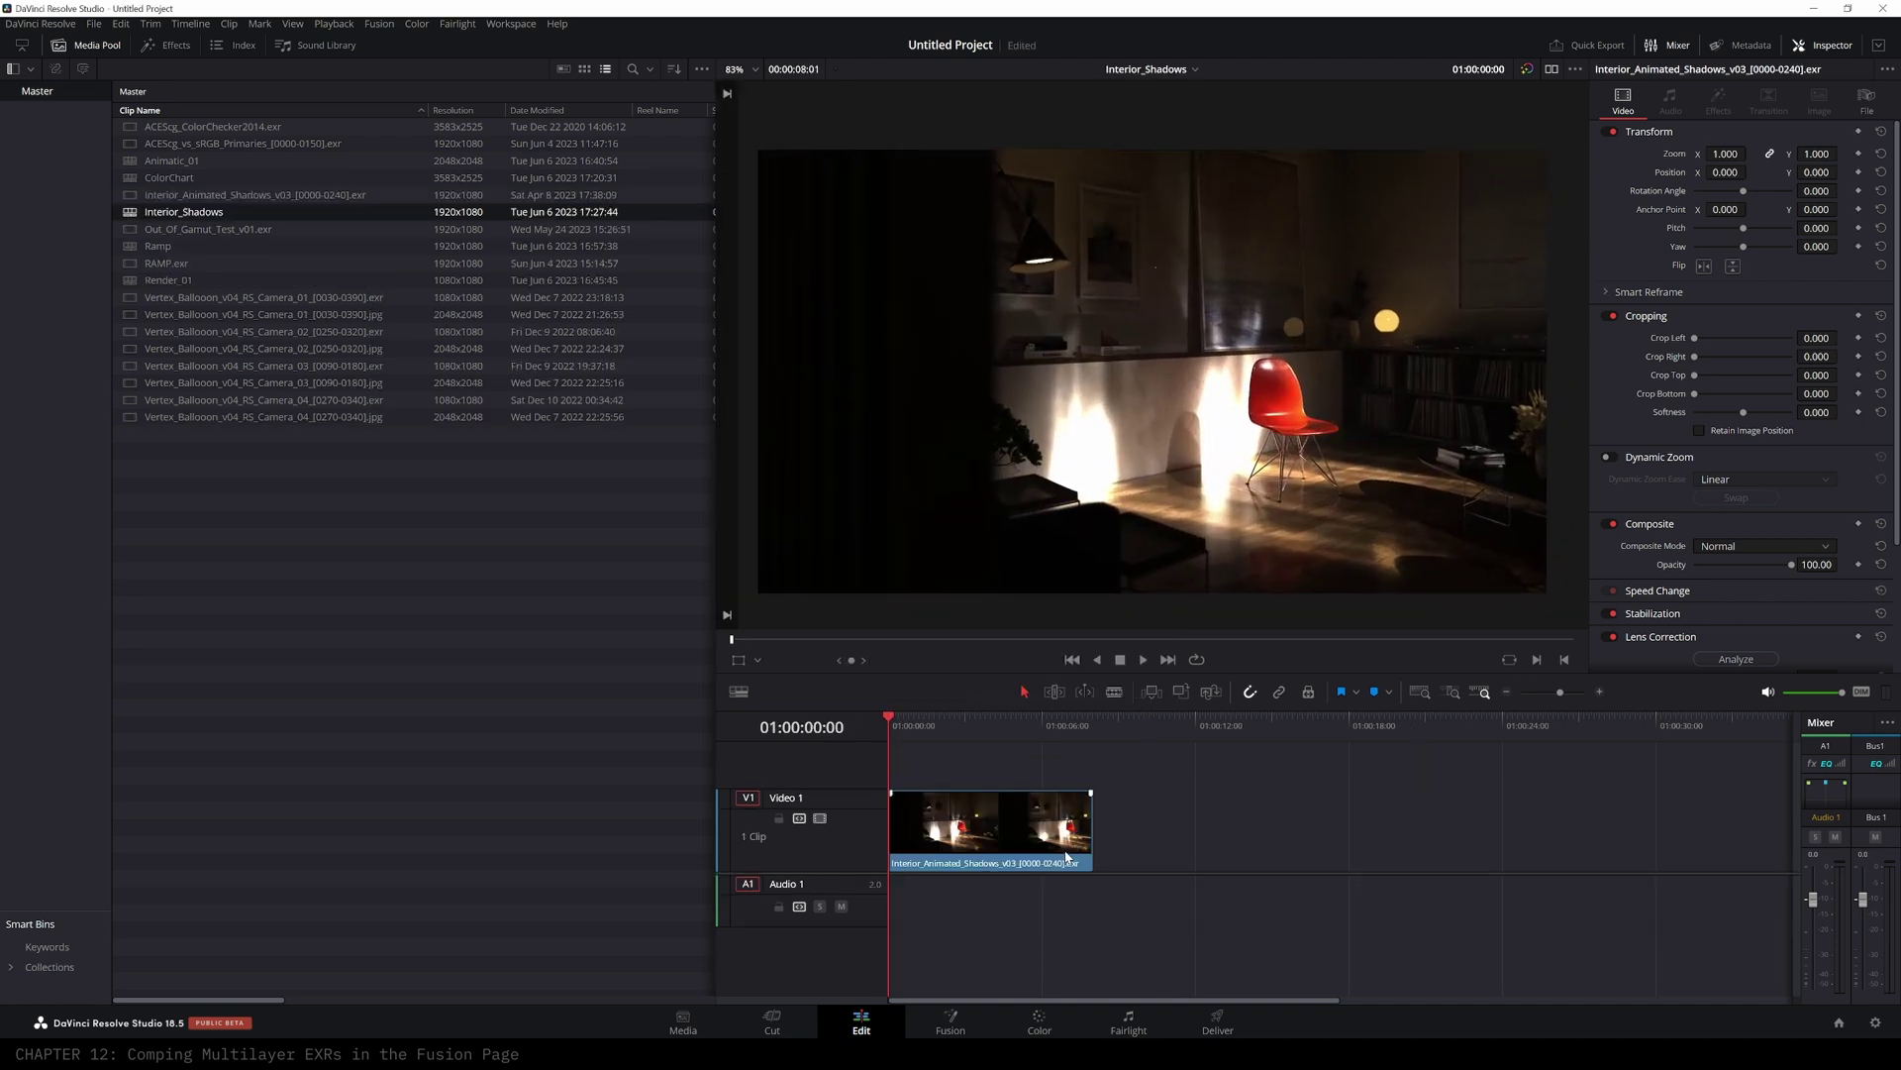
left_click_drag(929, 724, 993, 725)
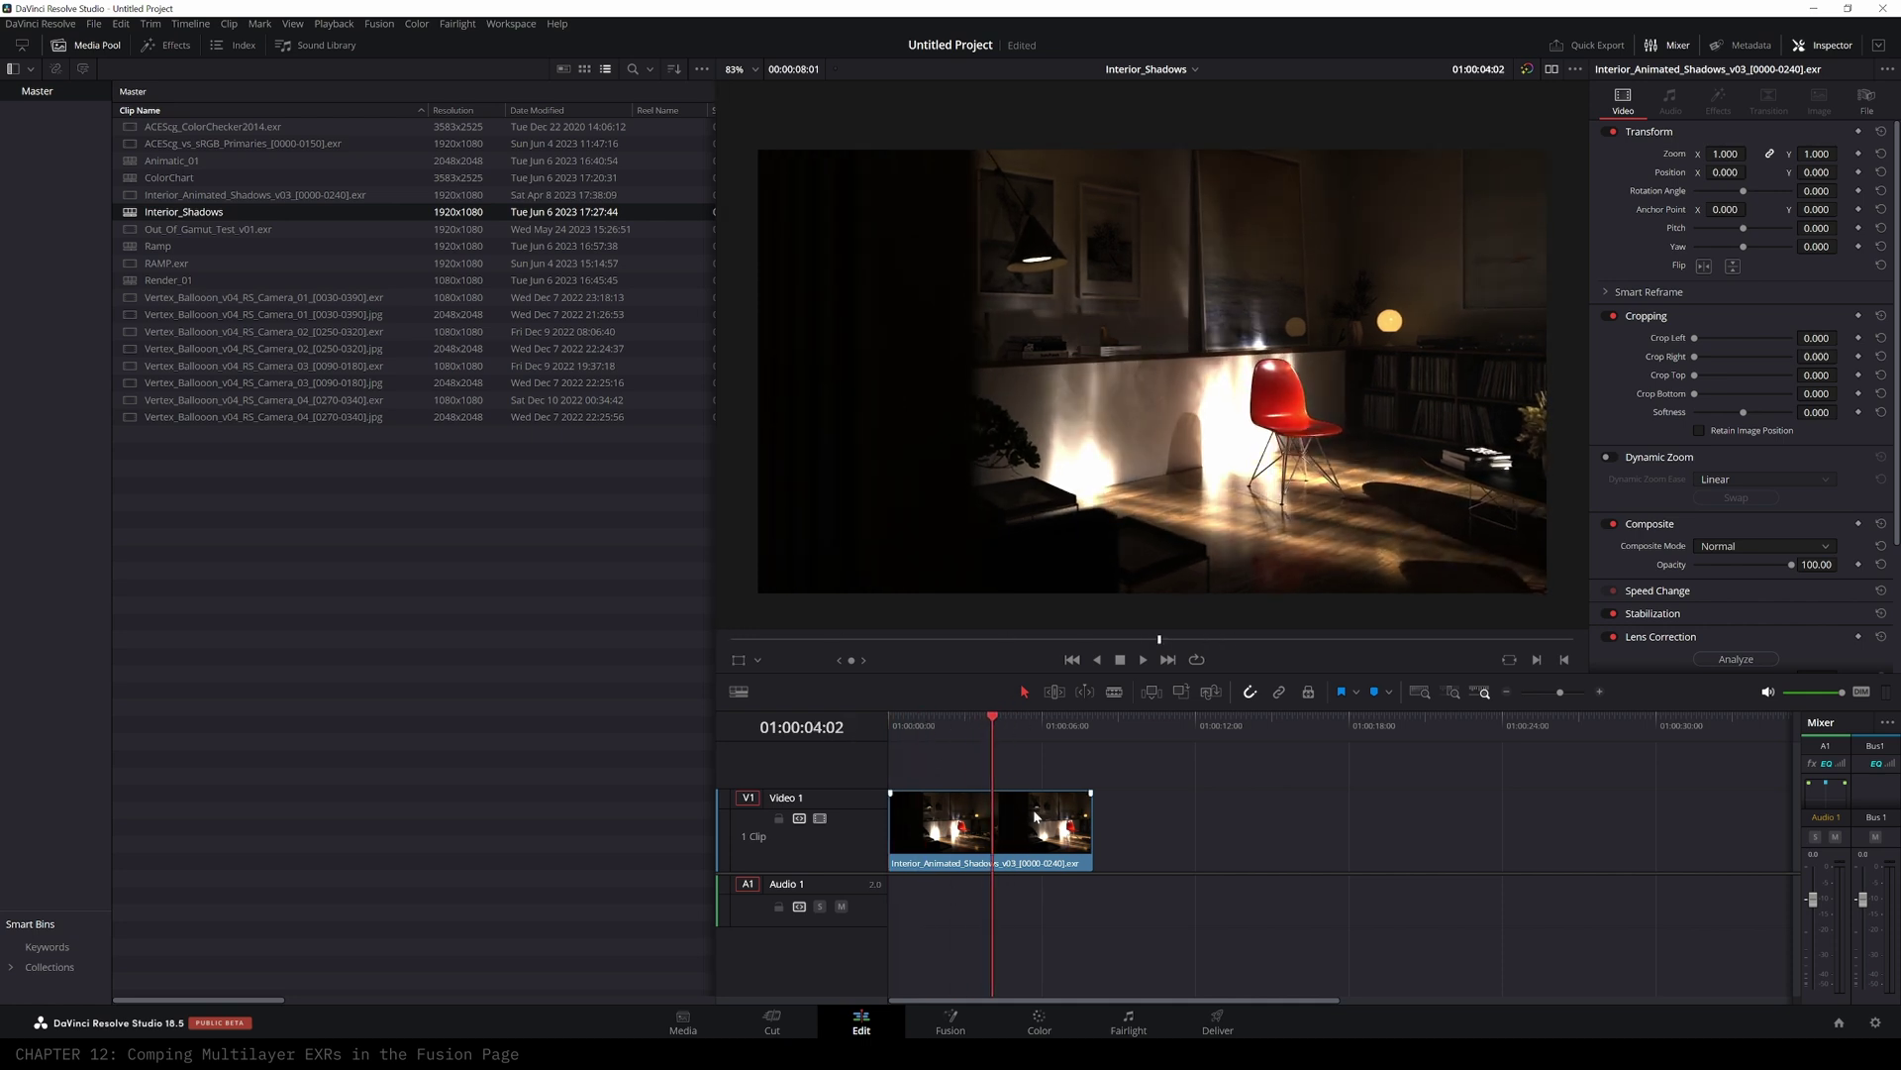
left_click(1034, 830)
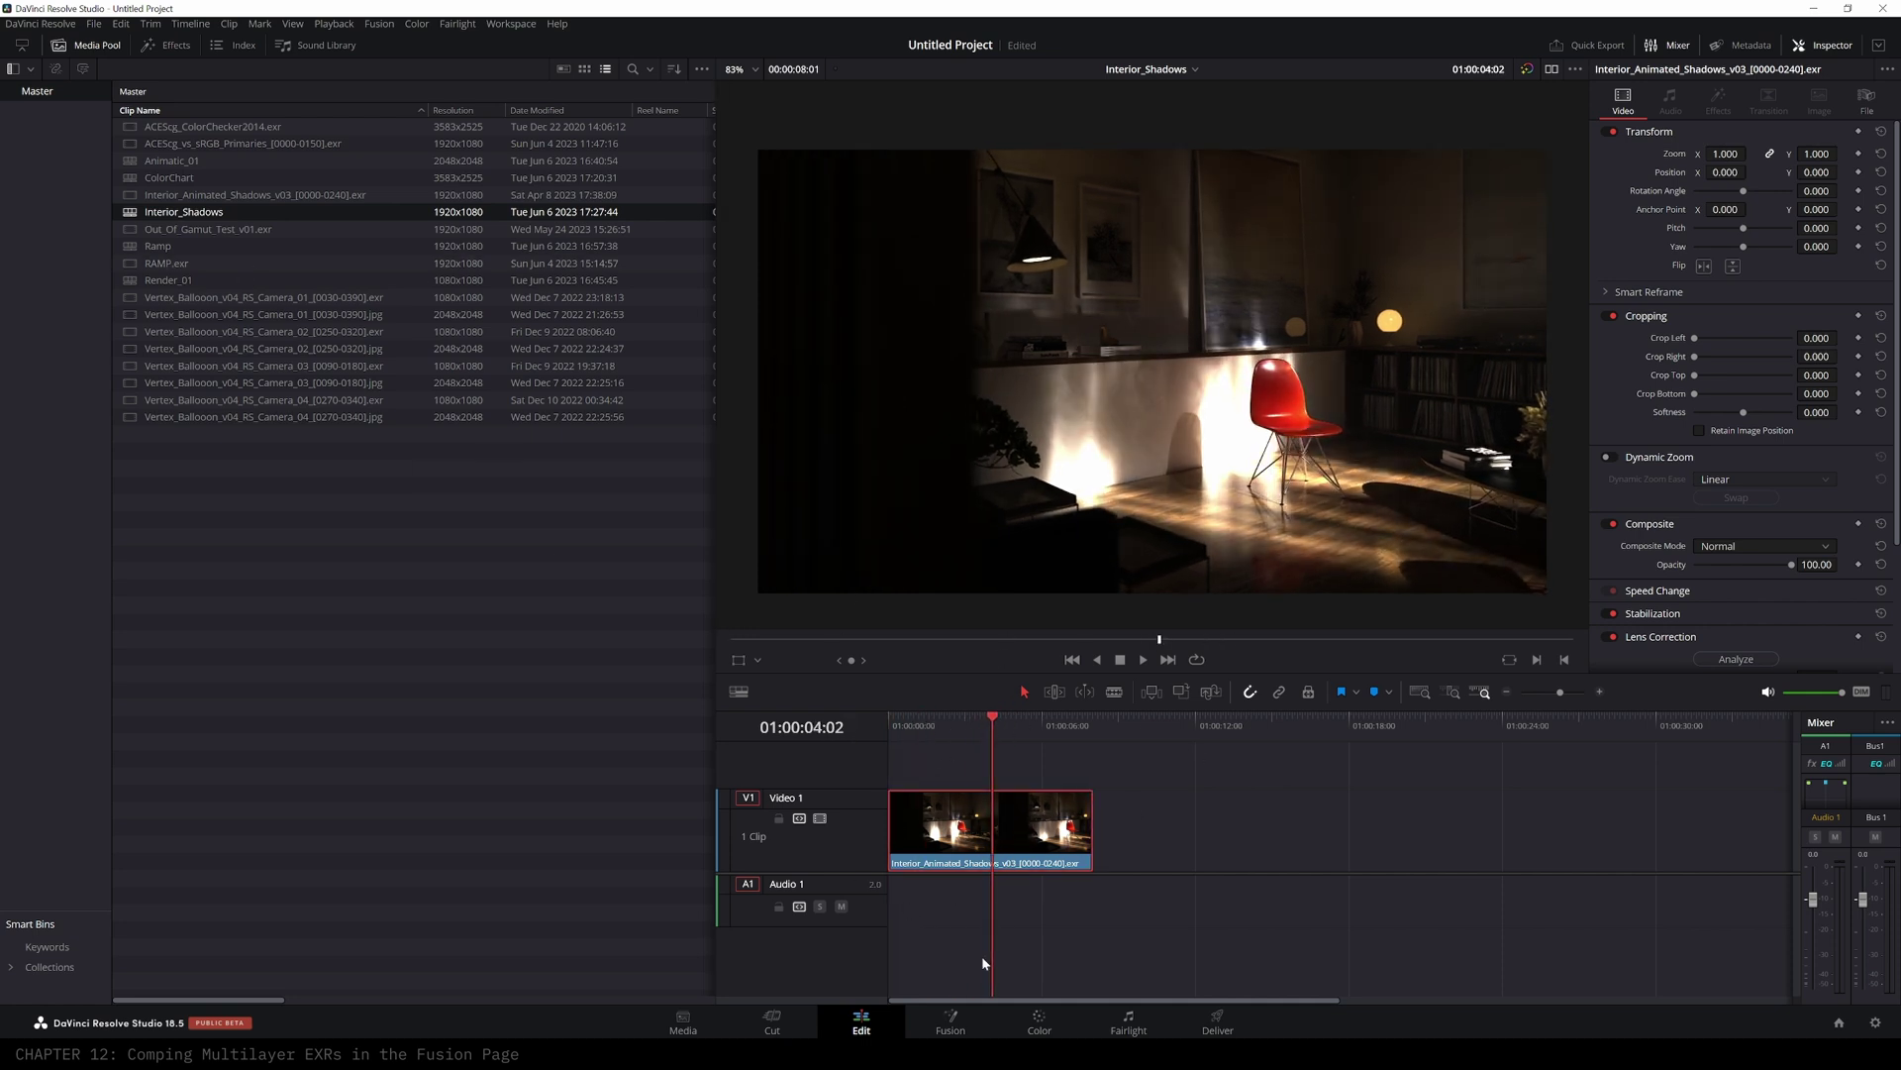
left_click(951, 1020)
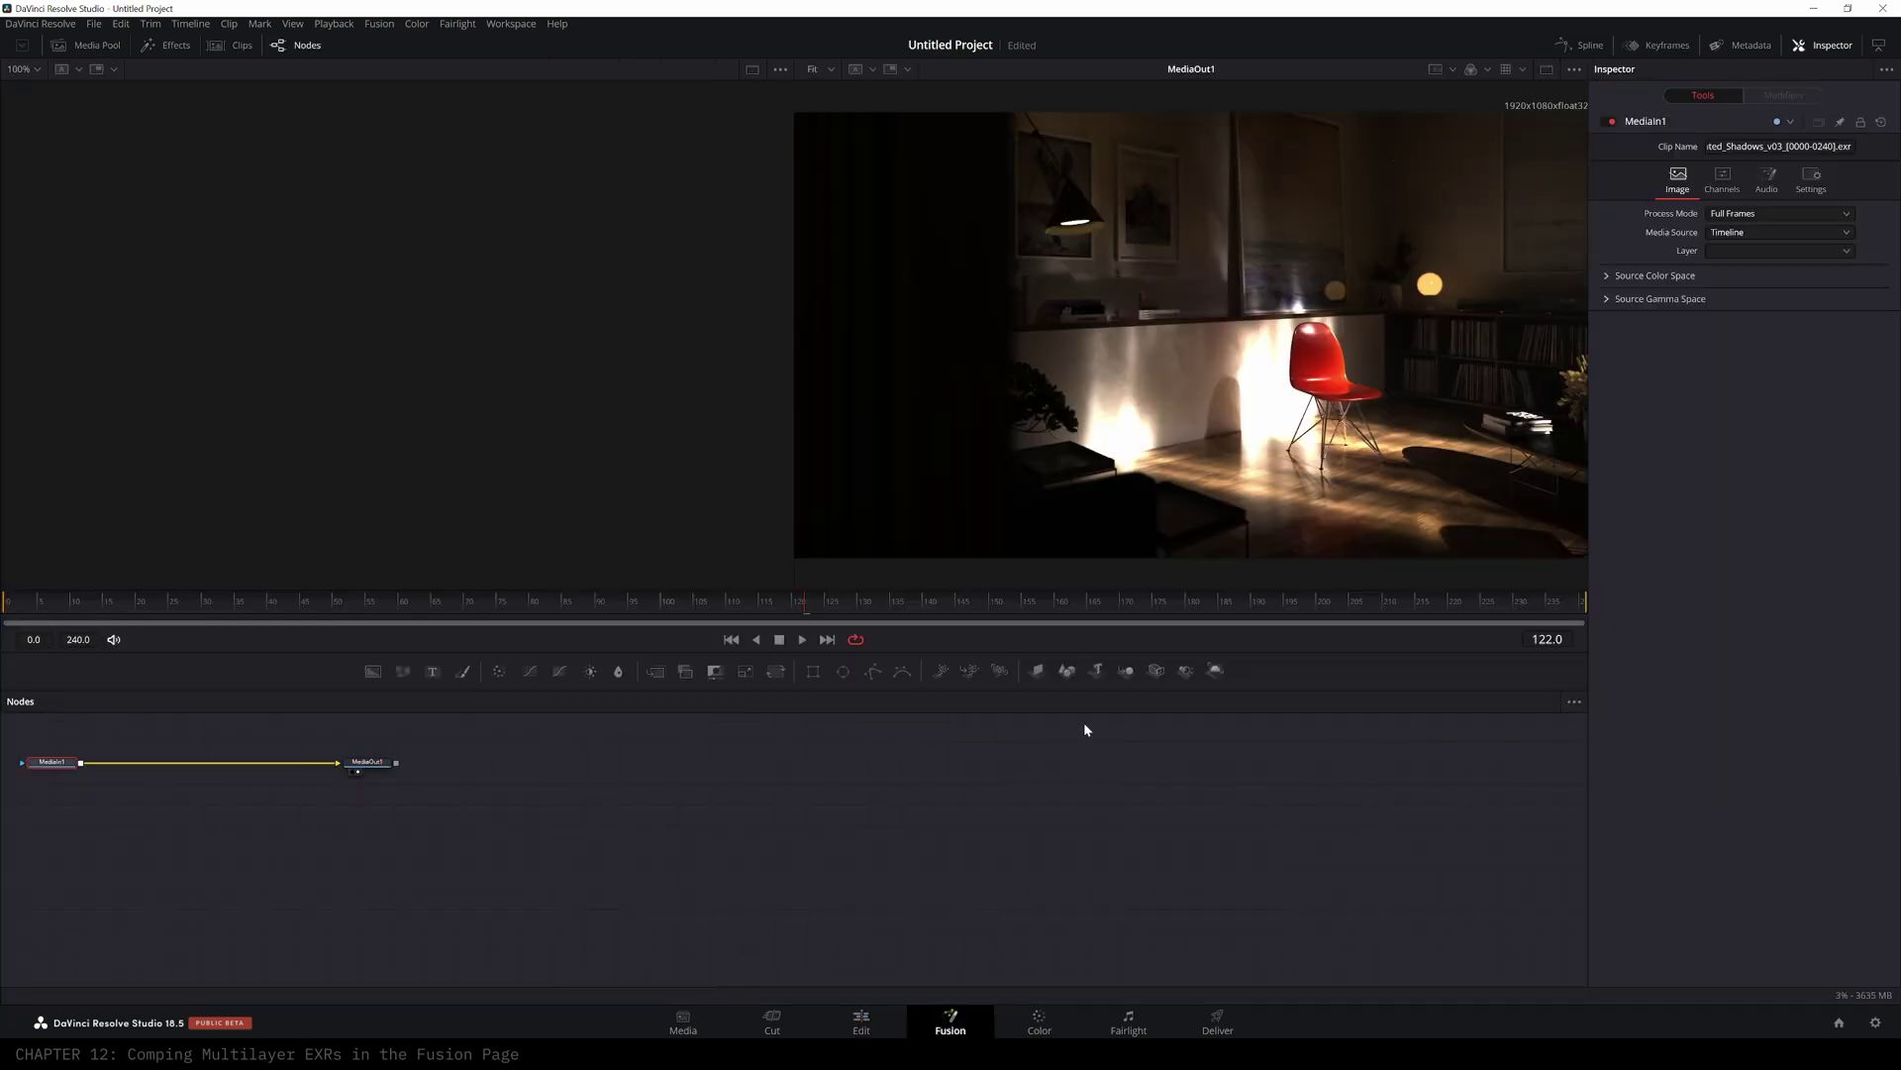
- Move the MediaIn1 and MediaOut1 nodes together to the middle of the Fusion node graph
left_click_drag(25, 733, 489, 825)
left_click_drag(387, 770, 923, 832)
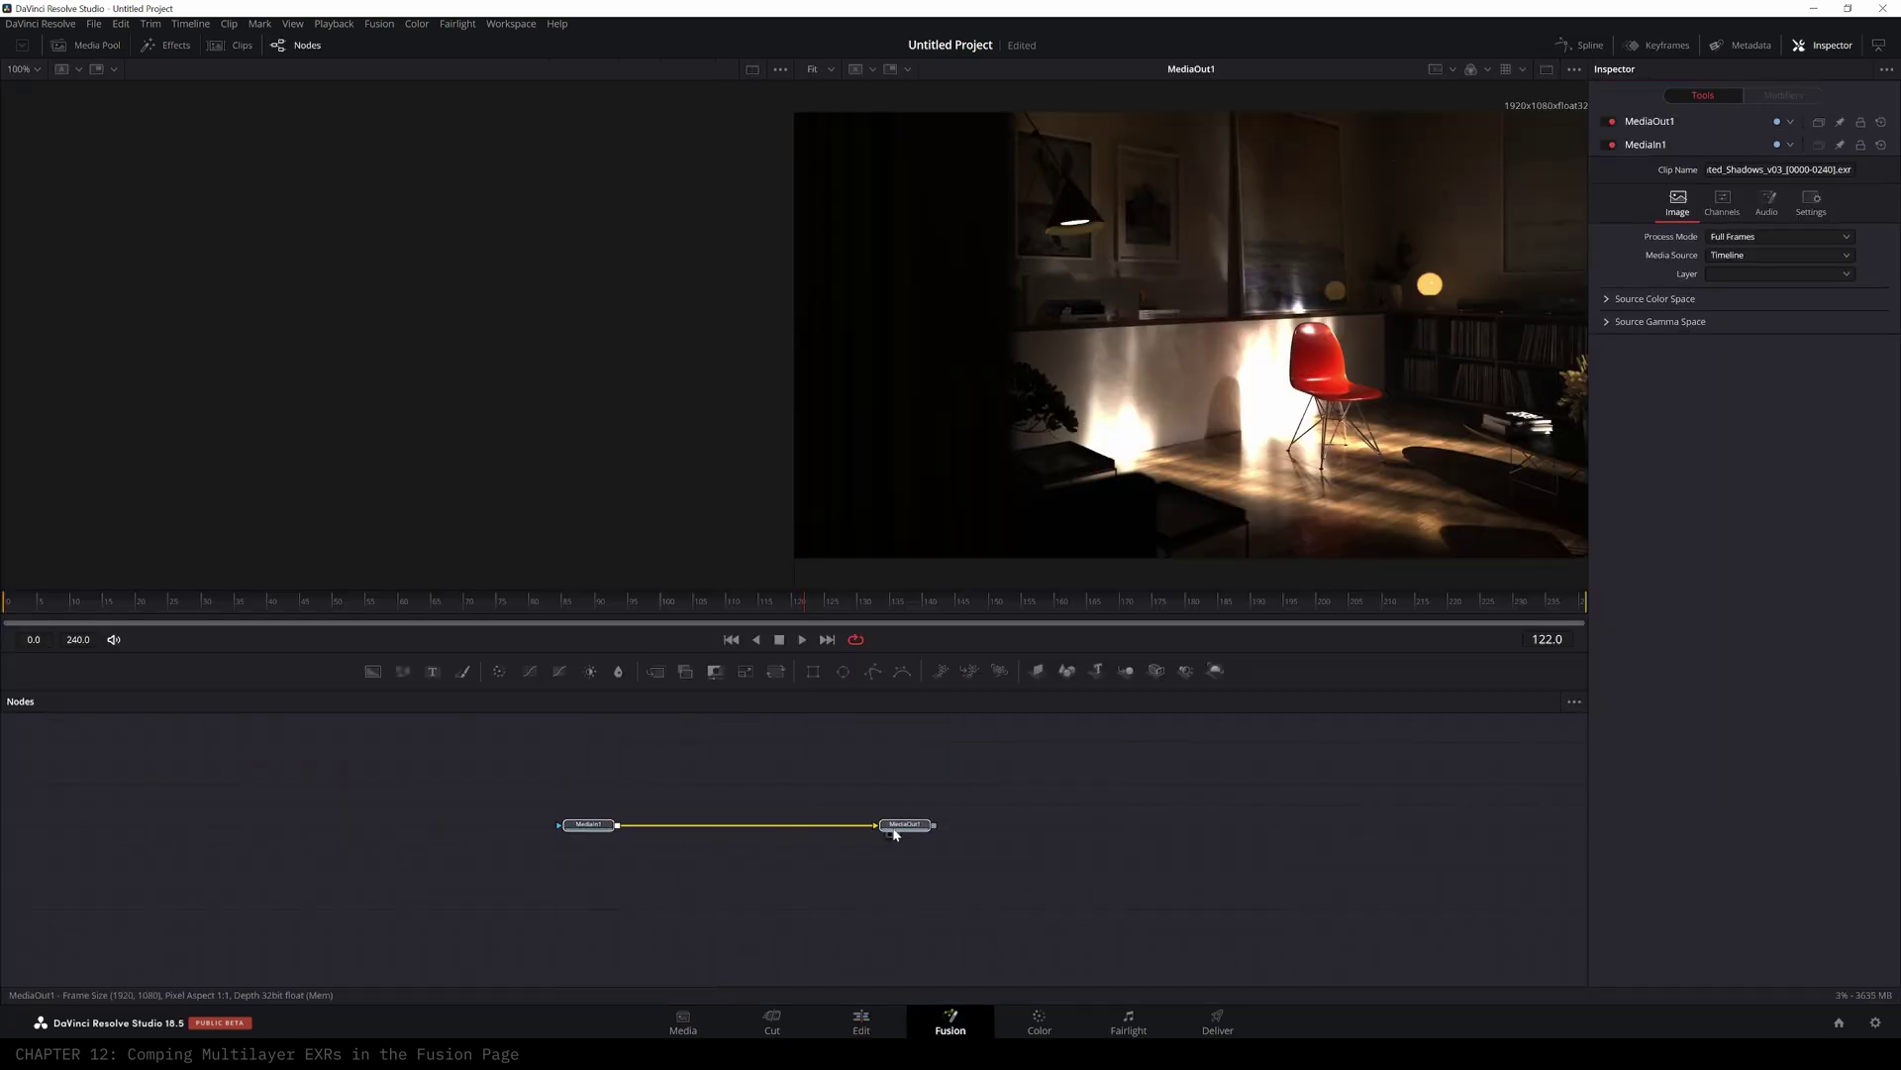
left_click(728, 869)
left_click(586, 827)
left_click(586, 827)
left_click_drag(639, 858, 872, 827)
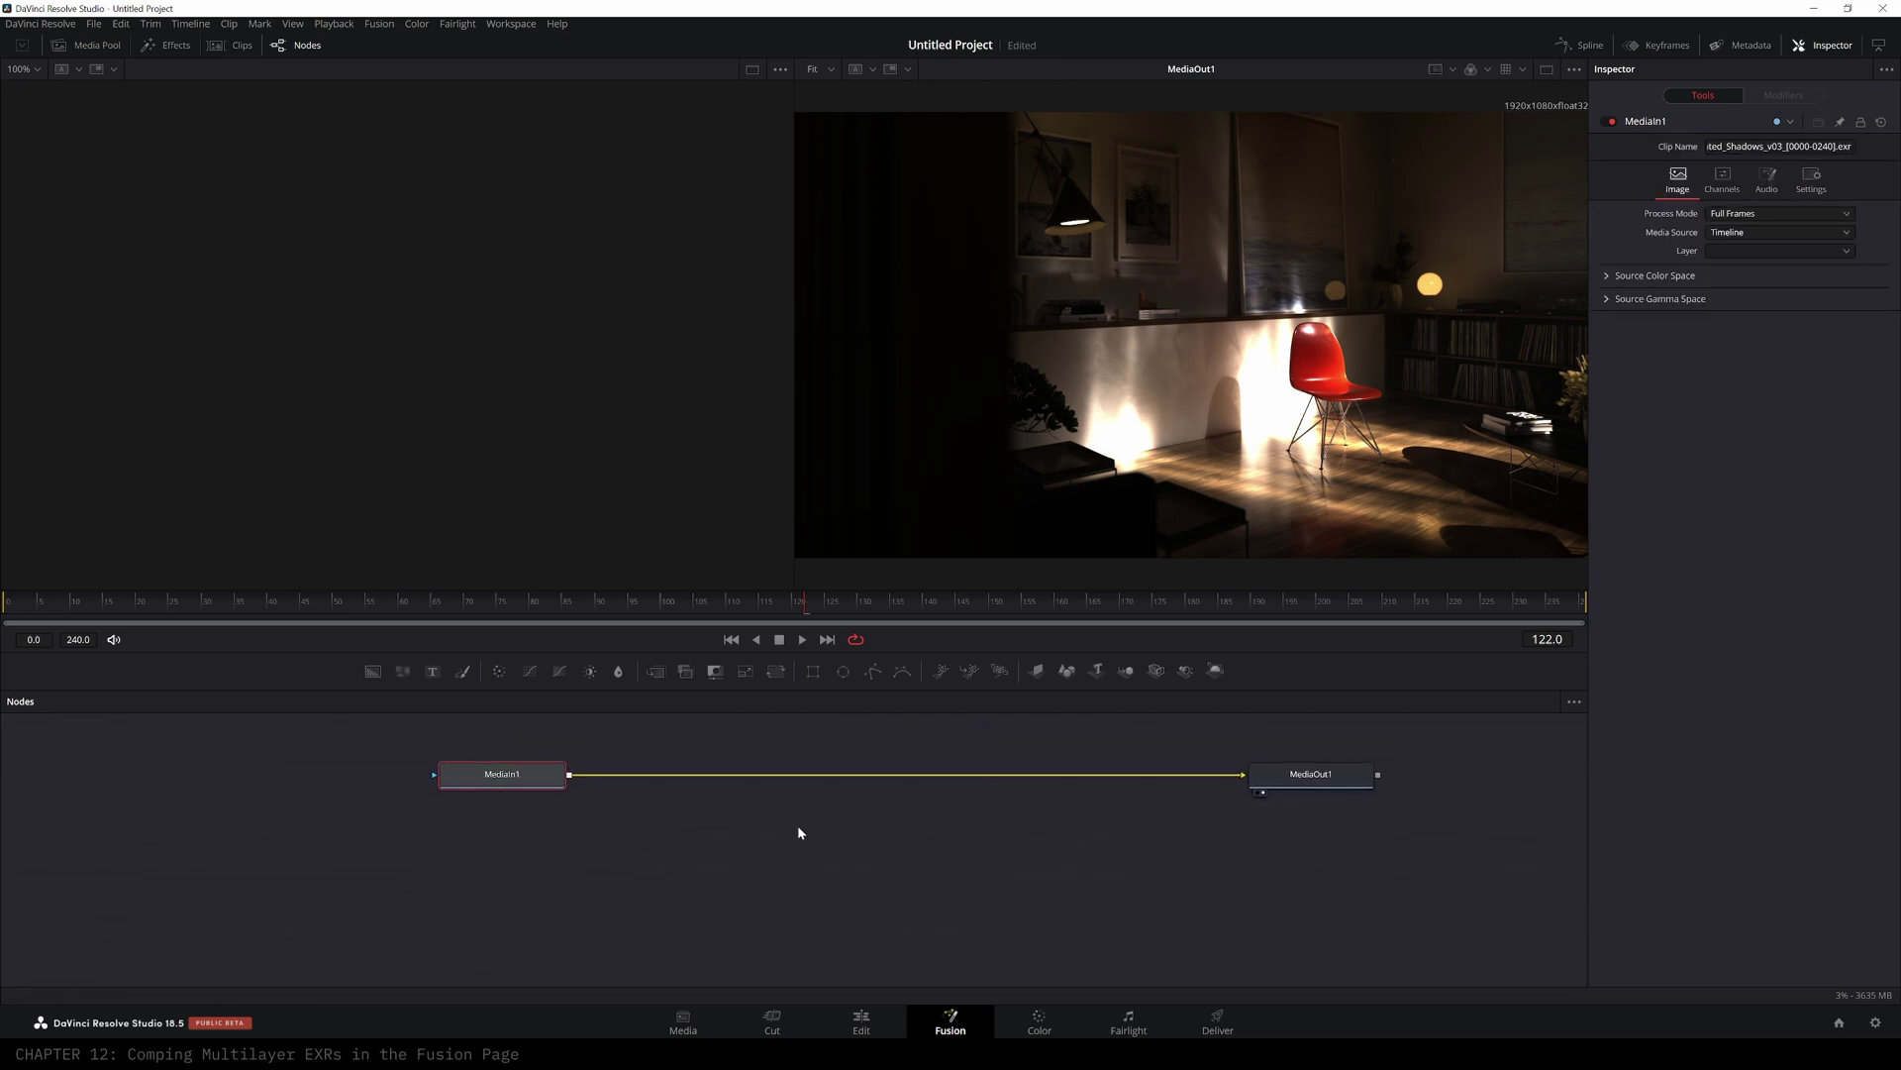
left_click_drag(656, 835, 810, 869)
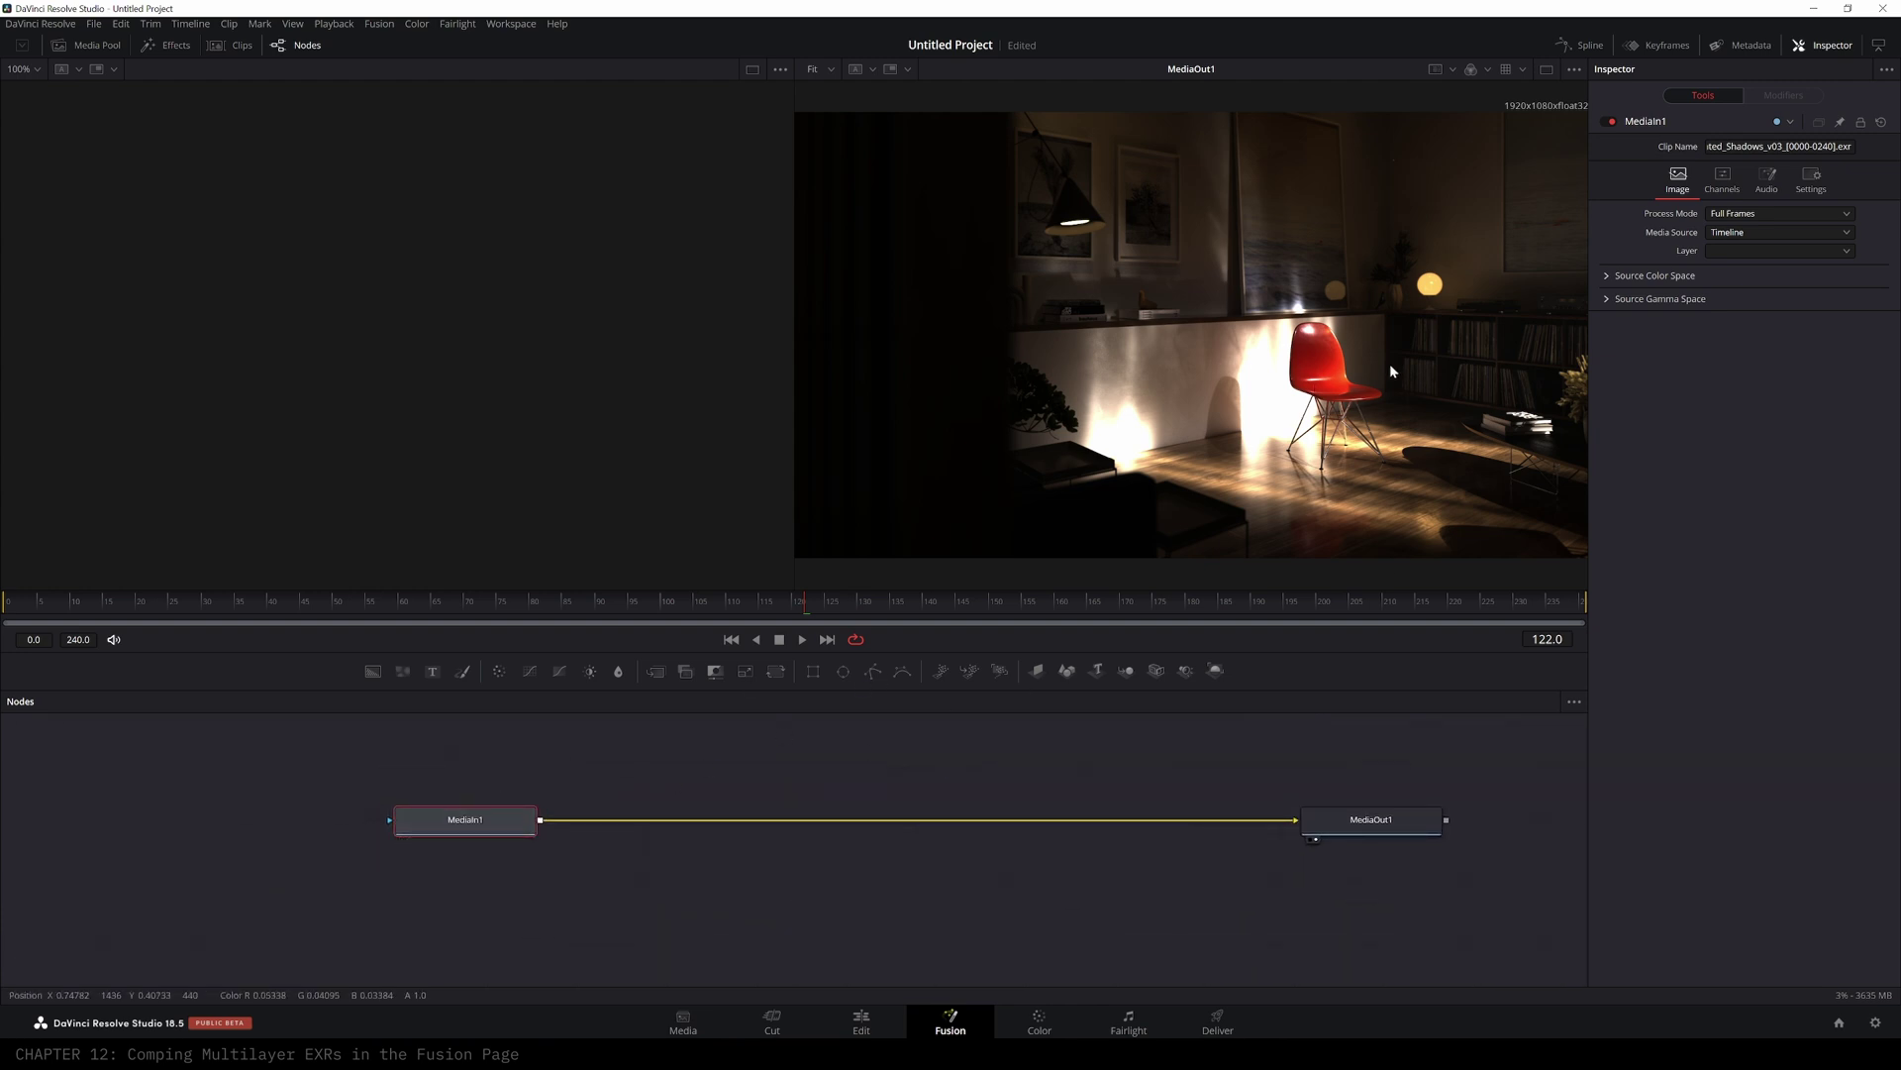
left_click_drag(1224, 398, 1188, 390)
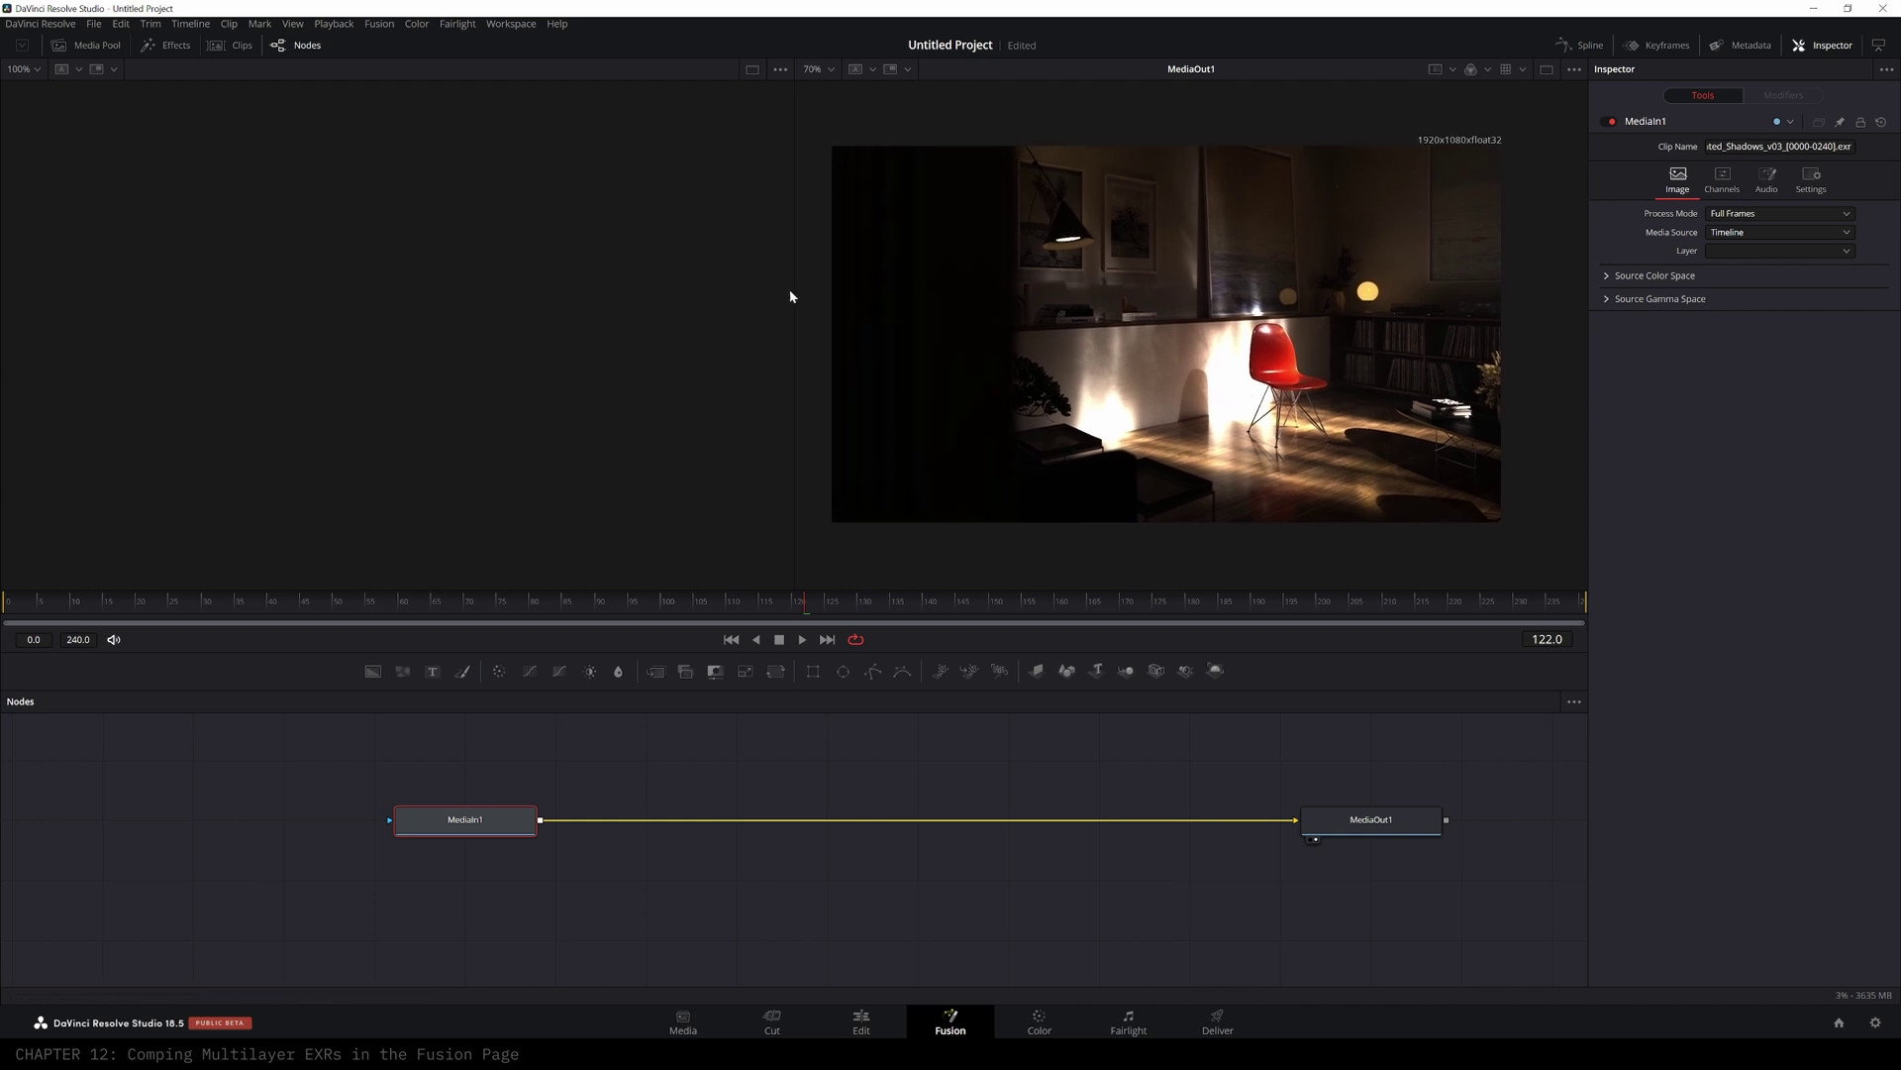
- Display MediaIn1 in the empty viewer and add a Loader node to the composition
left_click(403, 839)
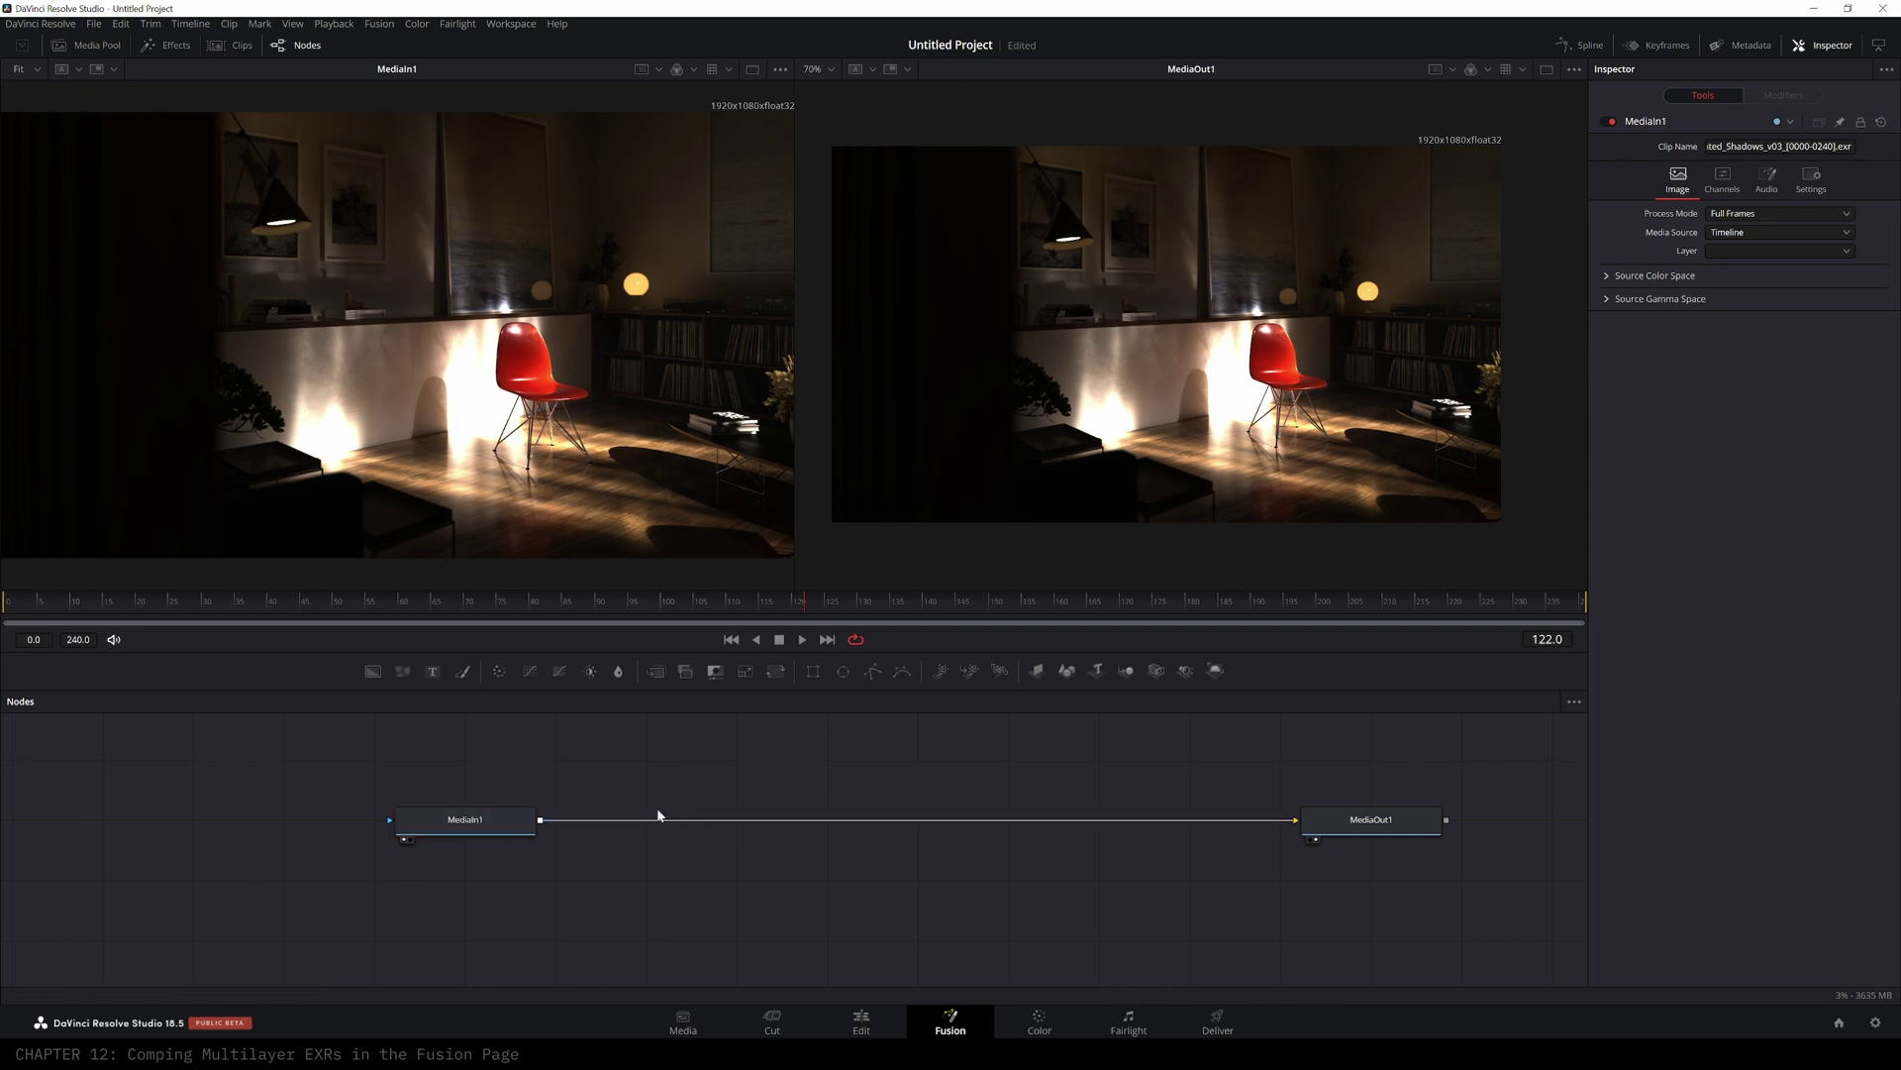
key("shift+space")
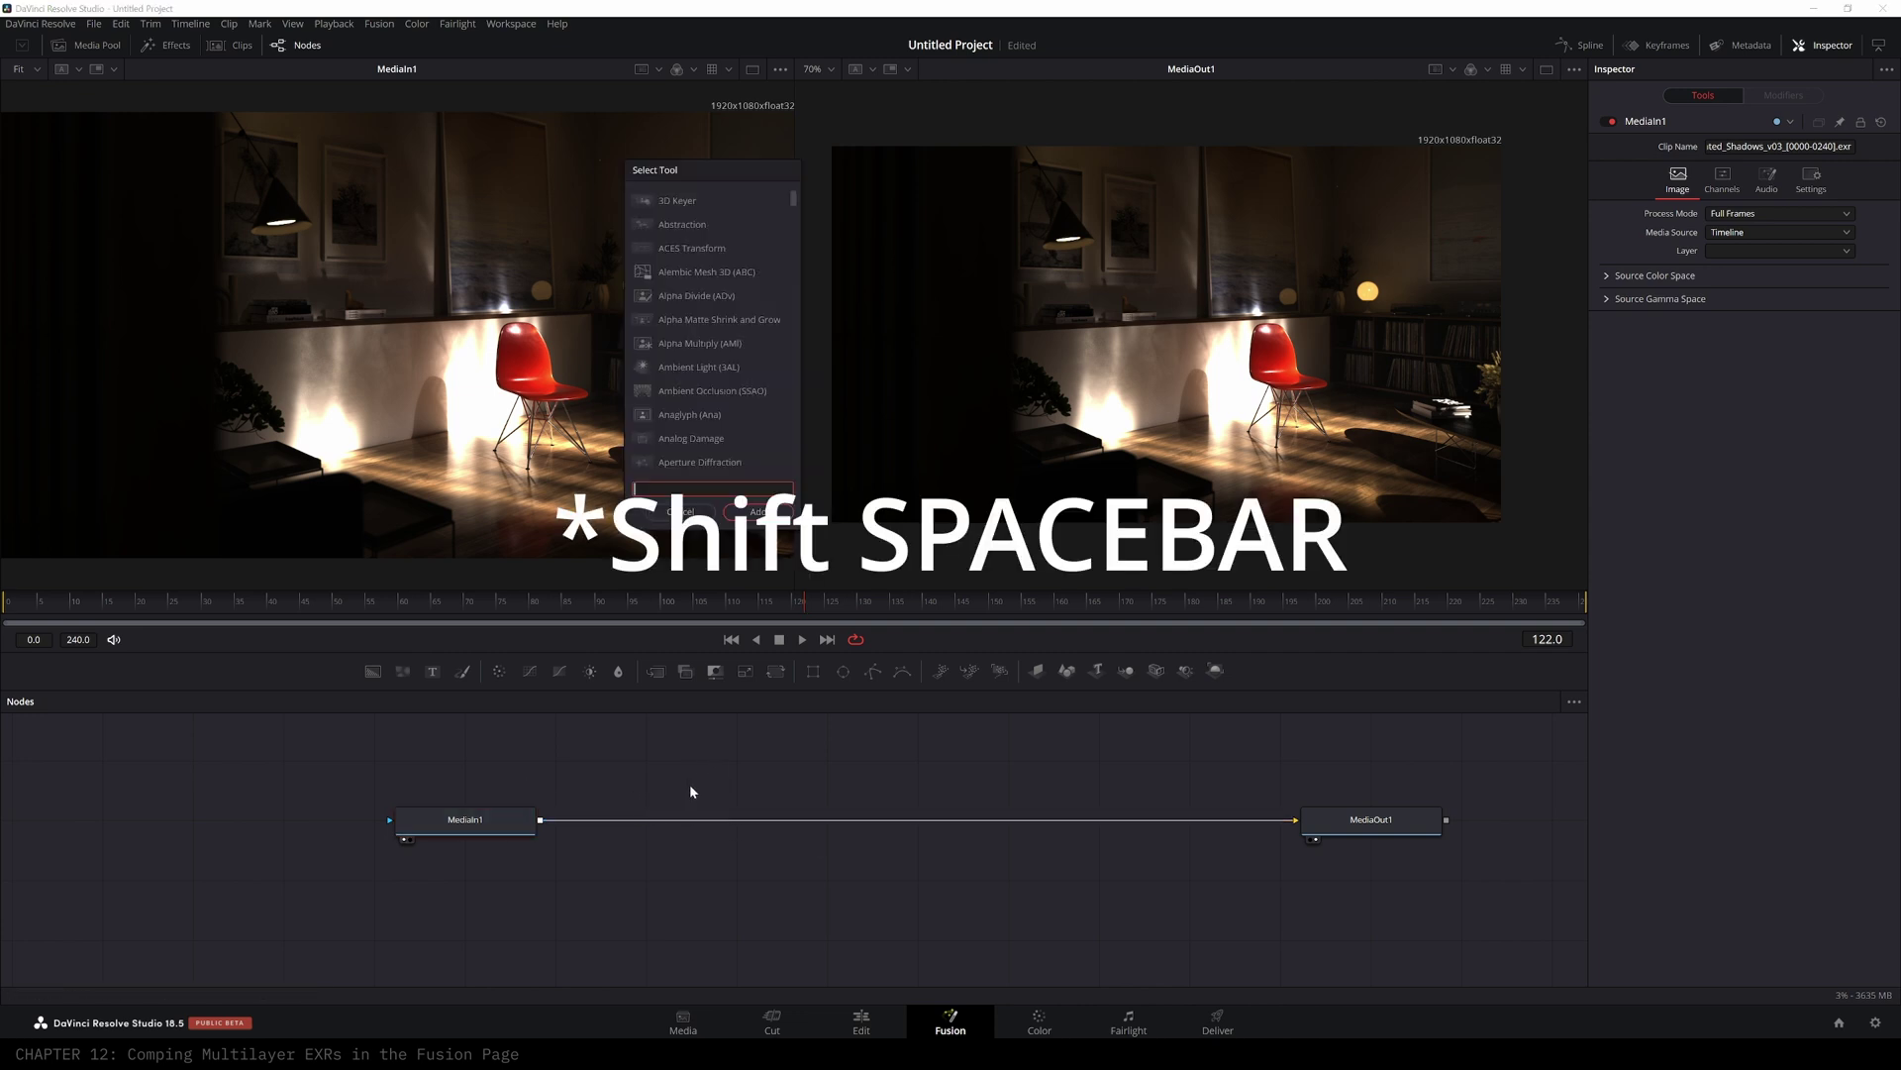
type("loader")
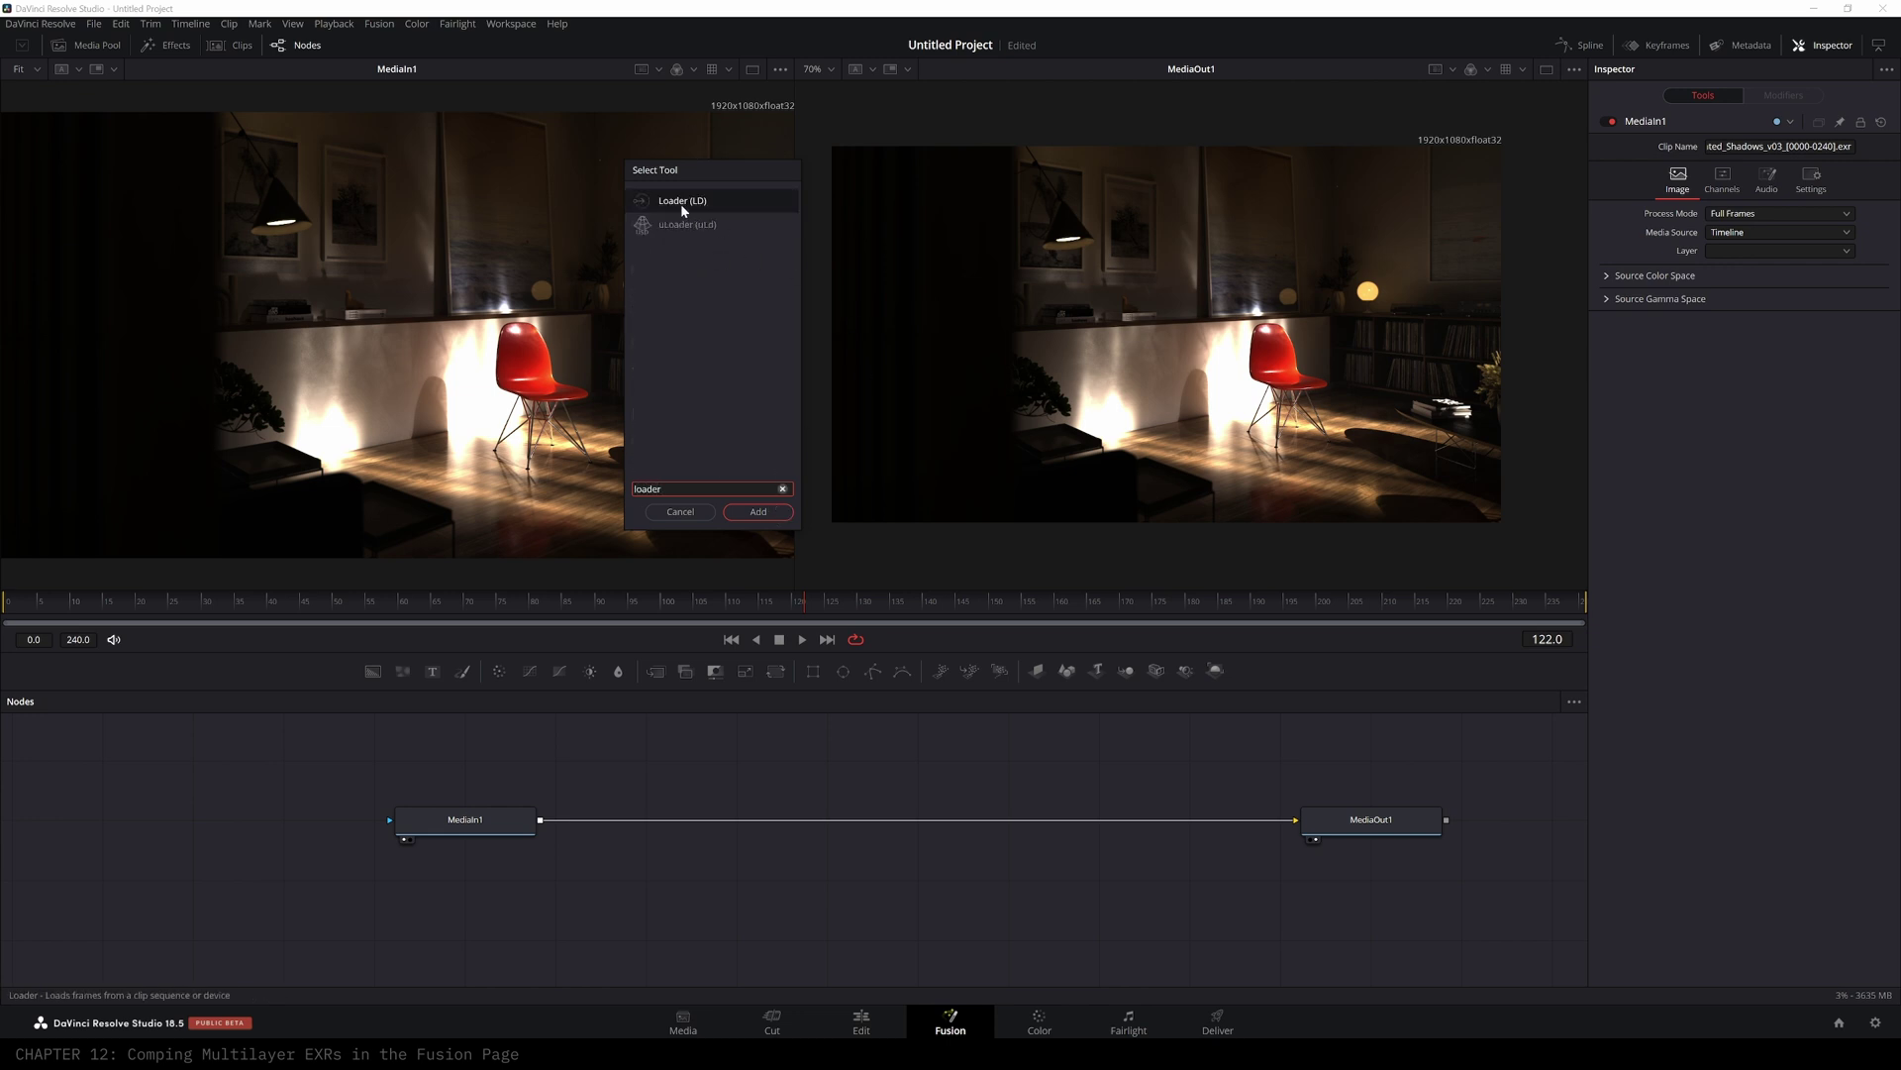
left_click(759, 511)
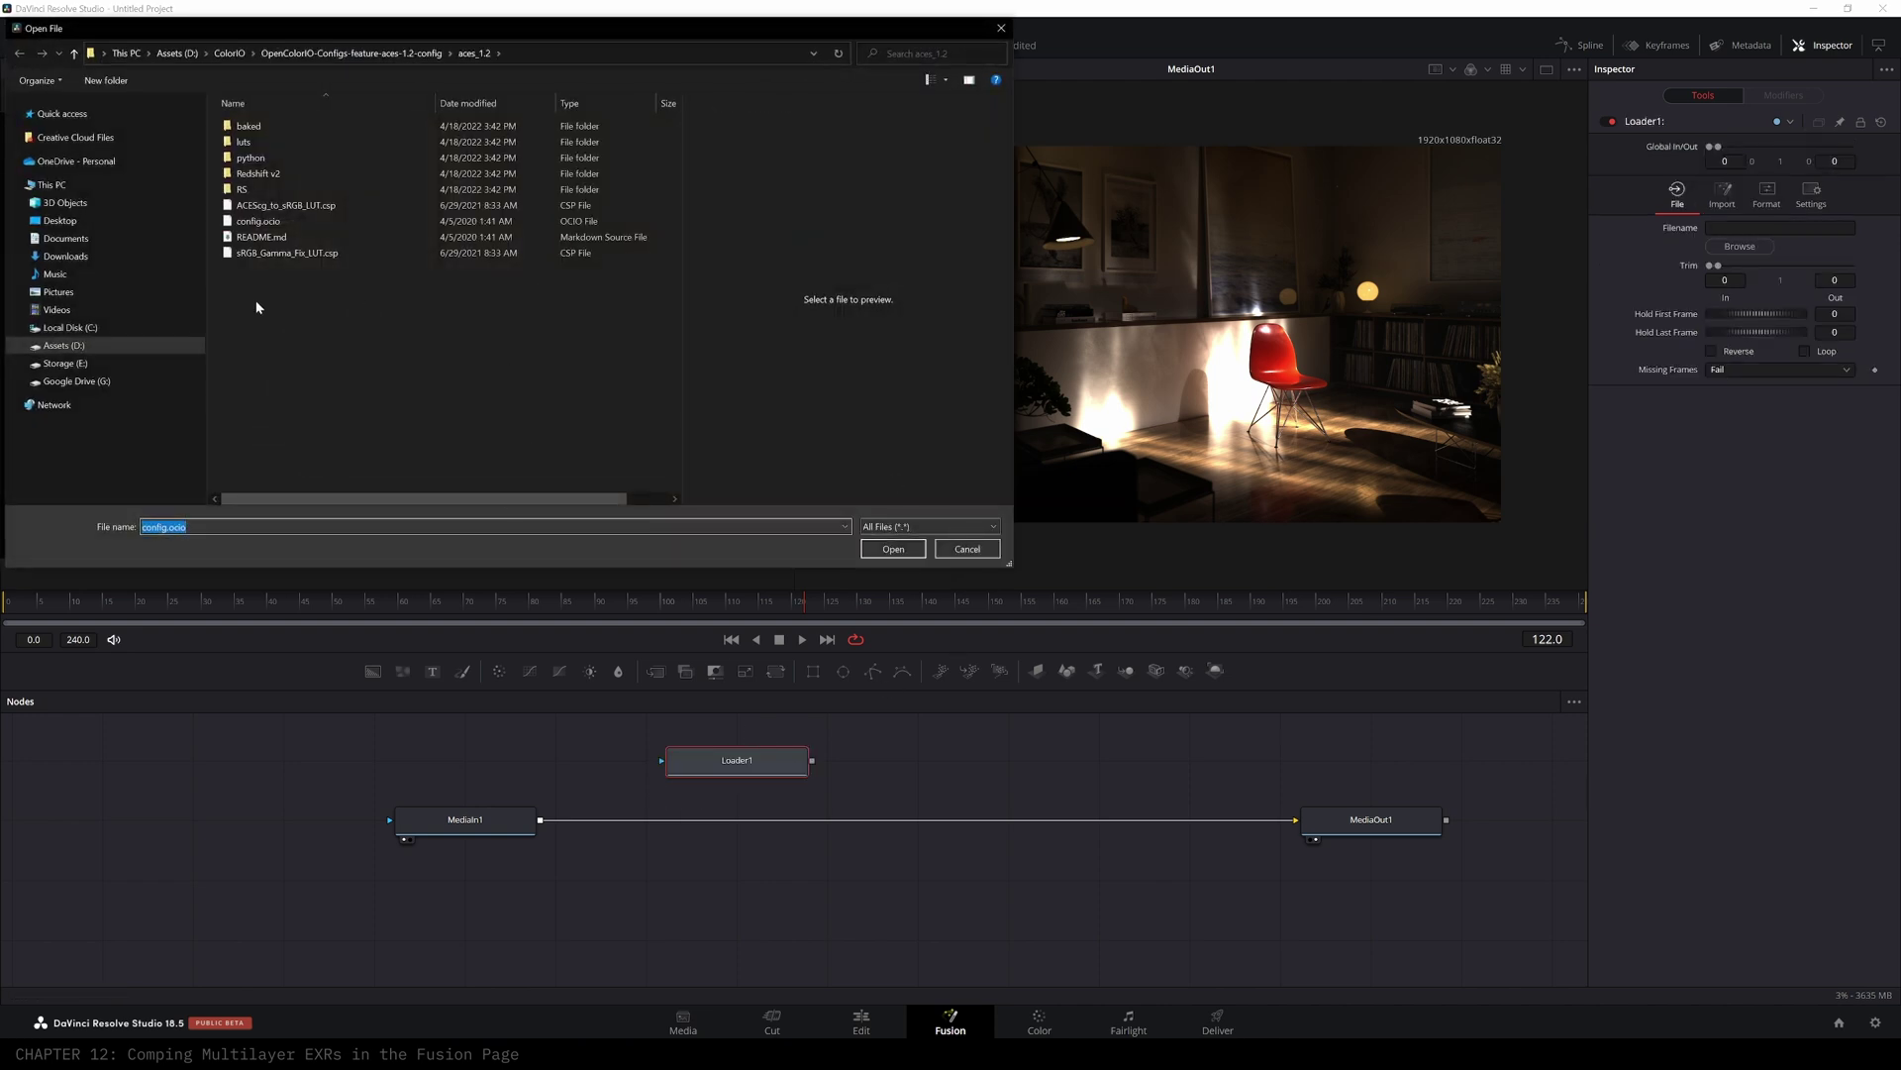
- Load the Interior_Animated_Shadows_v03 EXR sequence from the Renders folder on drive D into the Loader and display it in place of MediaIn1
left_click(64, 349)
double_click(287, 460)
double_click(287, 189)
double_click(282, 174)
double_click(282, 142)
double_click(440, 148)
left_click(257, 149)
left_click(893, 548)
mouse_move(737, 761)
left_mouse_down()
mouse_move(521, 757)
mouse_move(721, 761)
left_mouse_up()
left_click(494, 780)
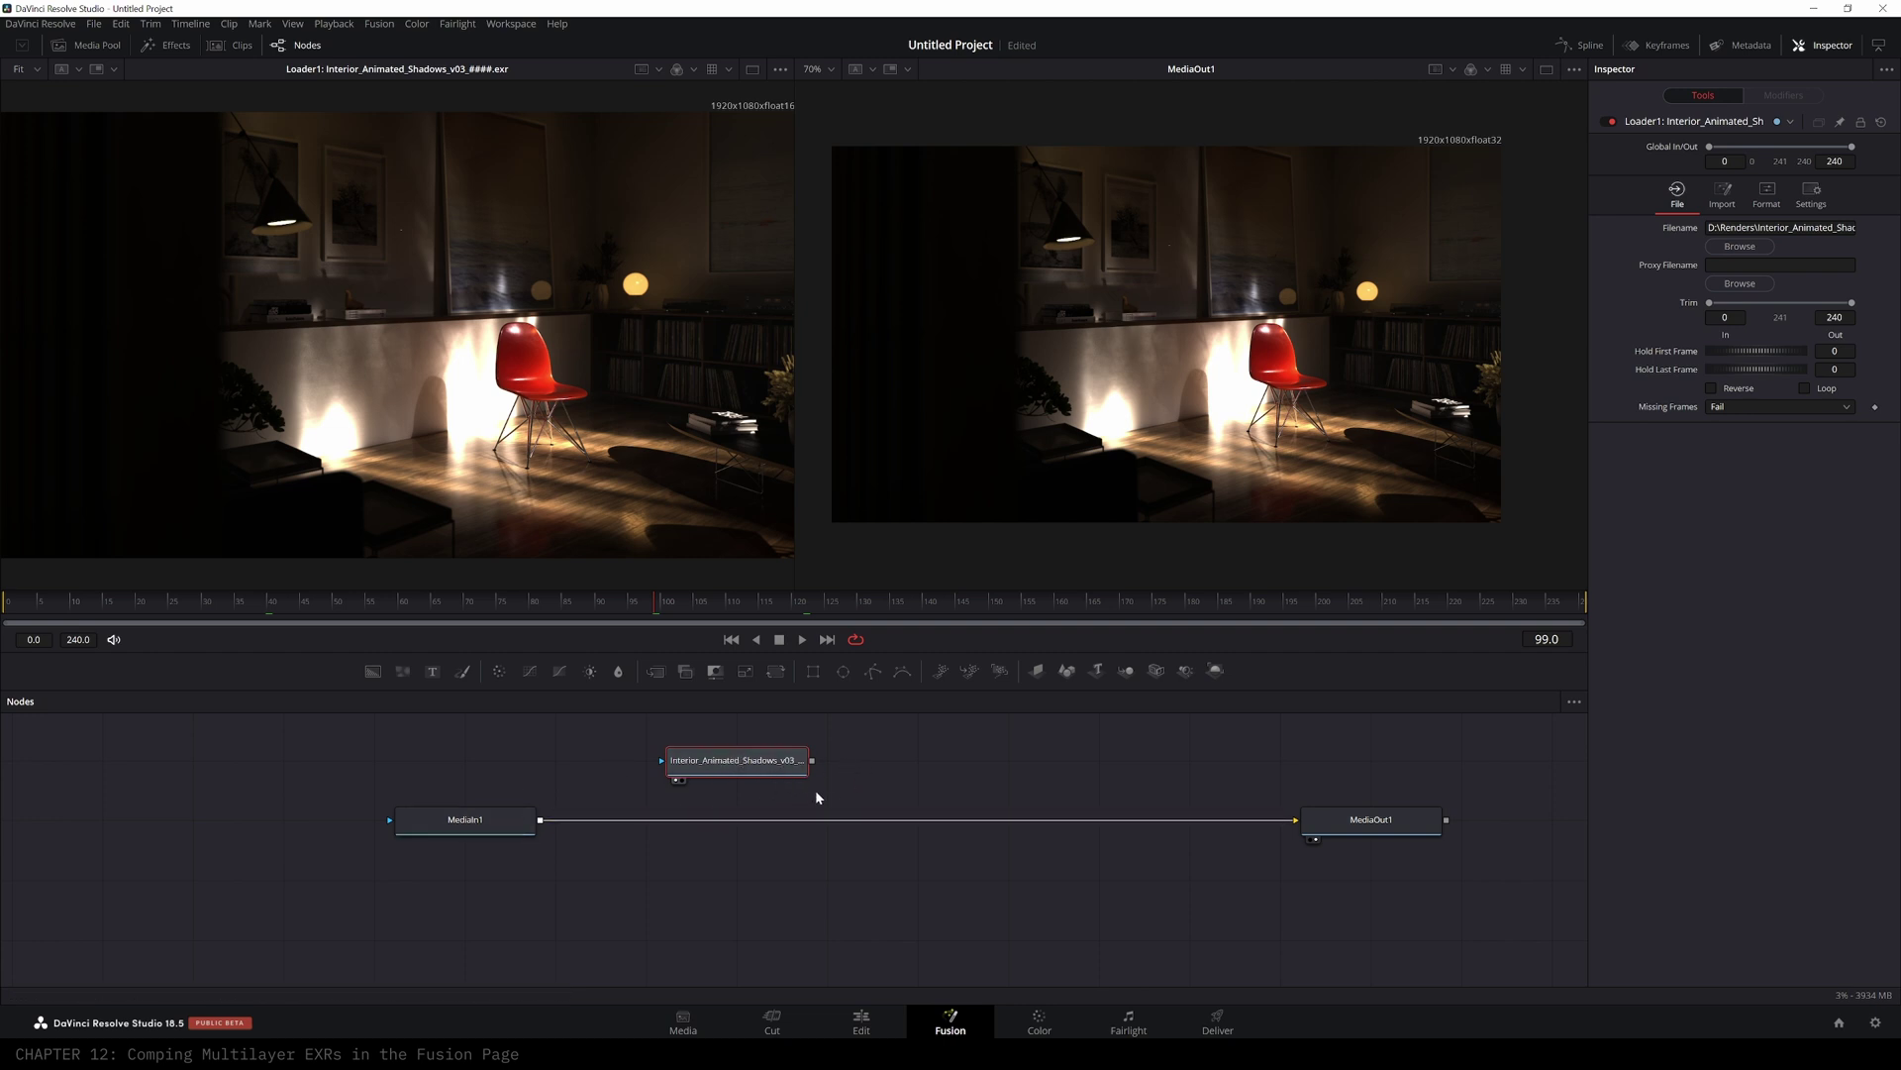
- Reposition the Loader and split its EXR passes into separate horizontally placed loaders with the hos_SplitEXR_Ultra script
left_click_drag(755, 764, 675, 765)
left_click_drag(663, 851, 660, 944)
right_click(667, 858)
mouse_move(753, 839)
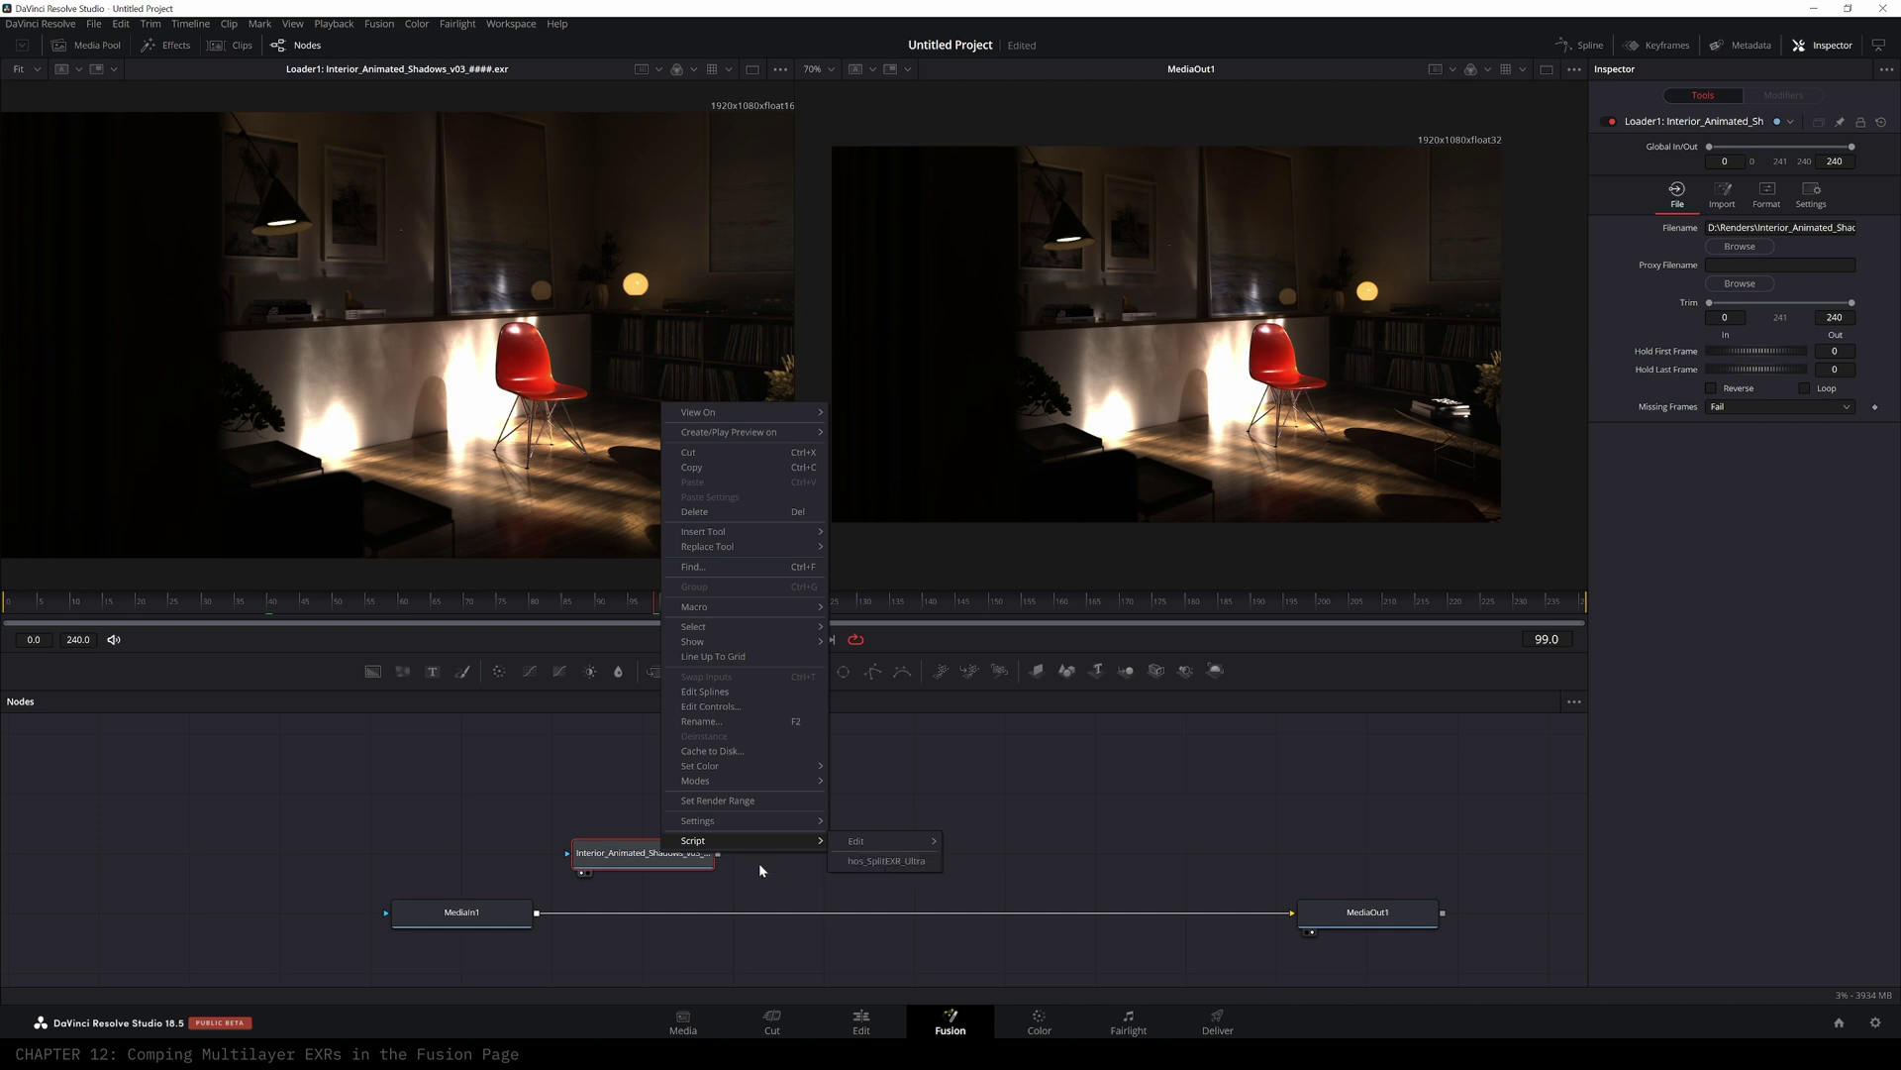
left_click(664, 855)
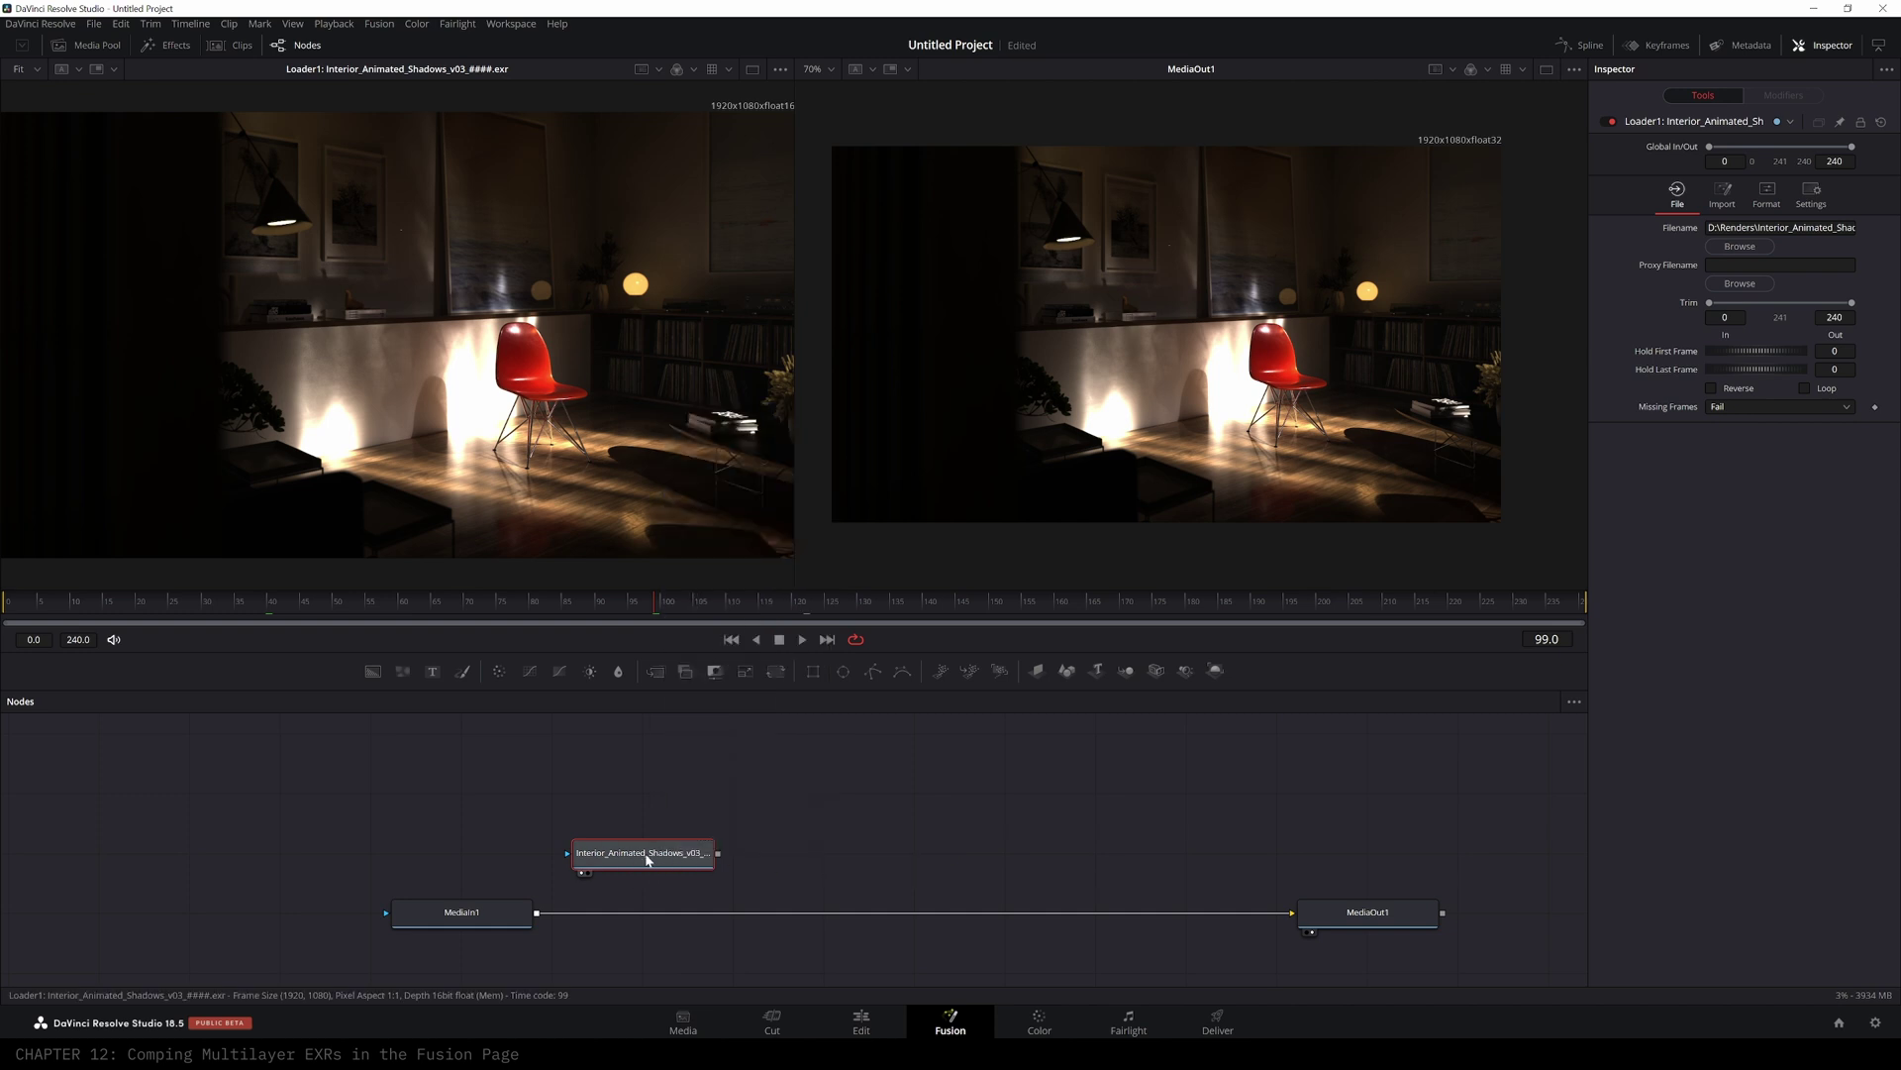
right_click(661, 860)
mouse_move(752, 842)
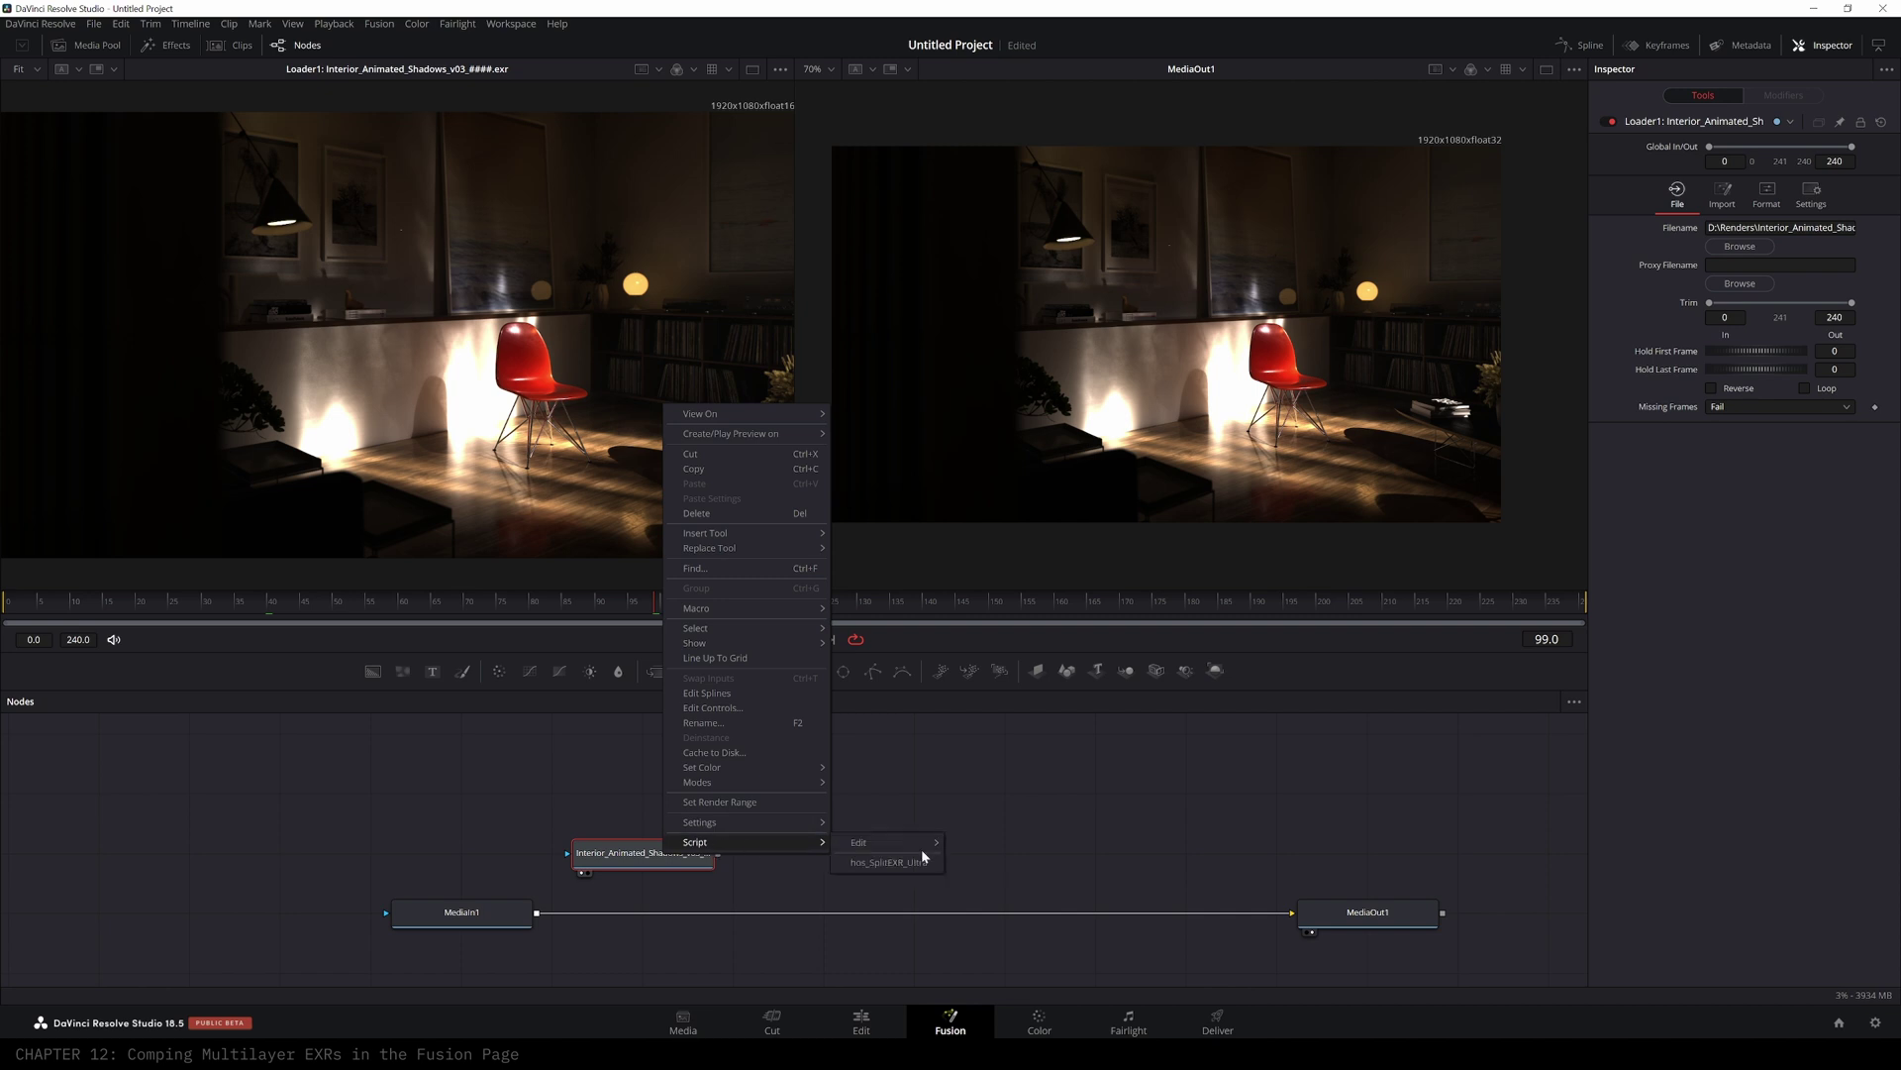
left_click(890, 862)
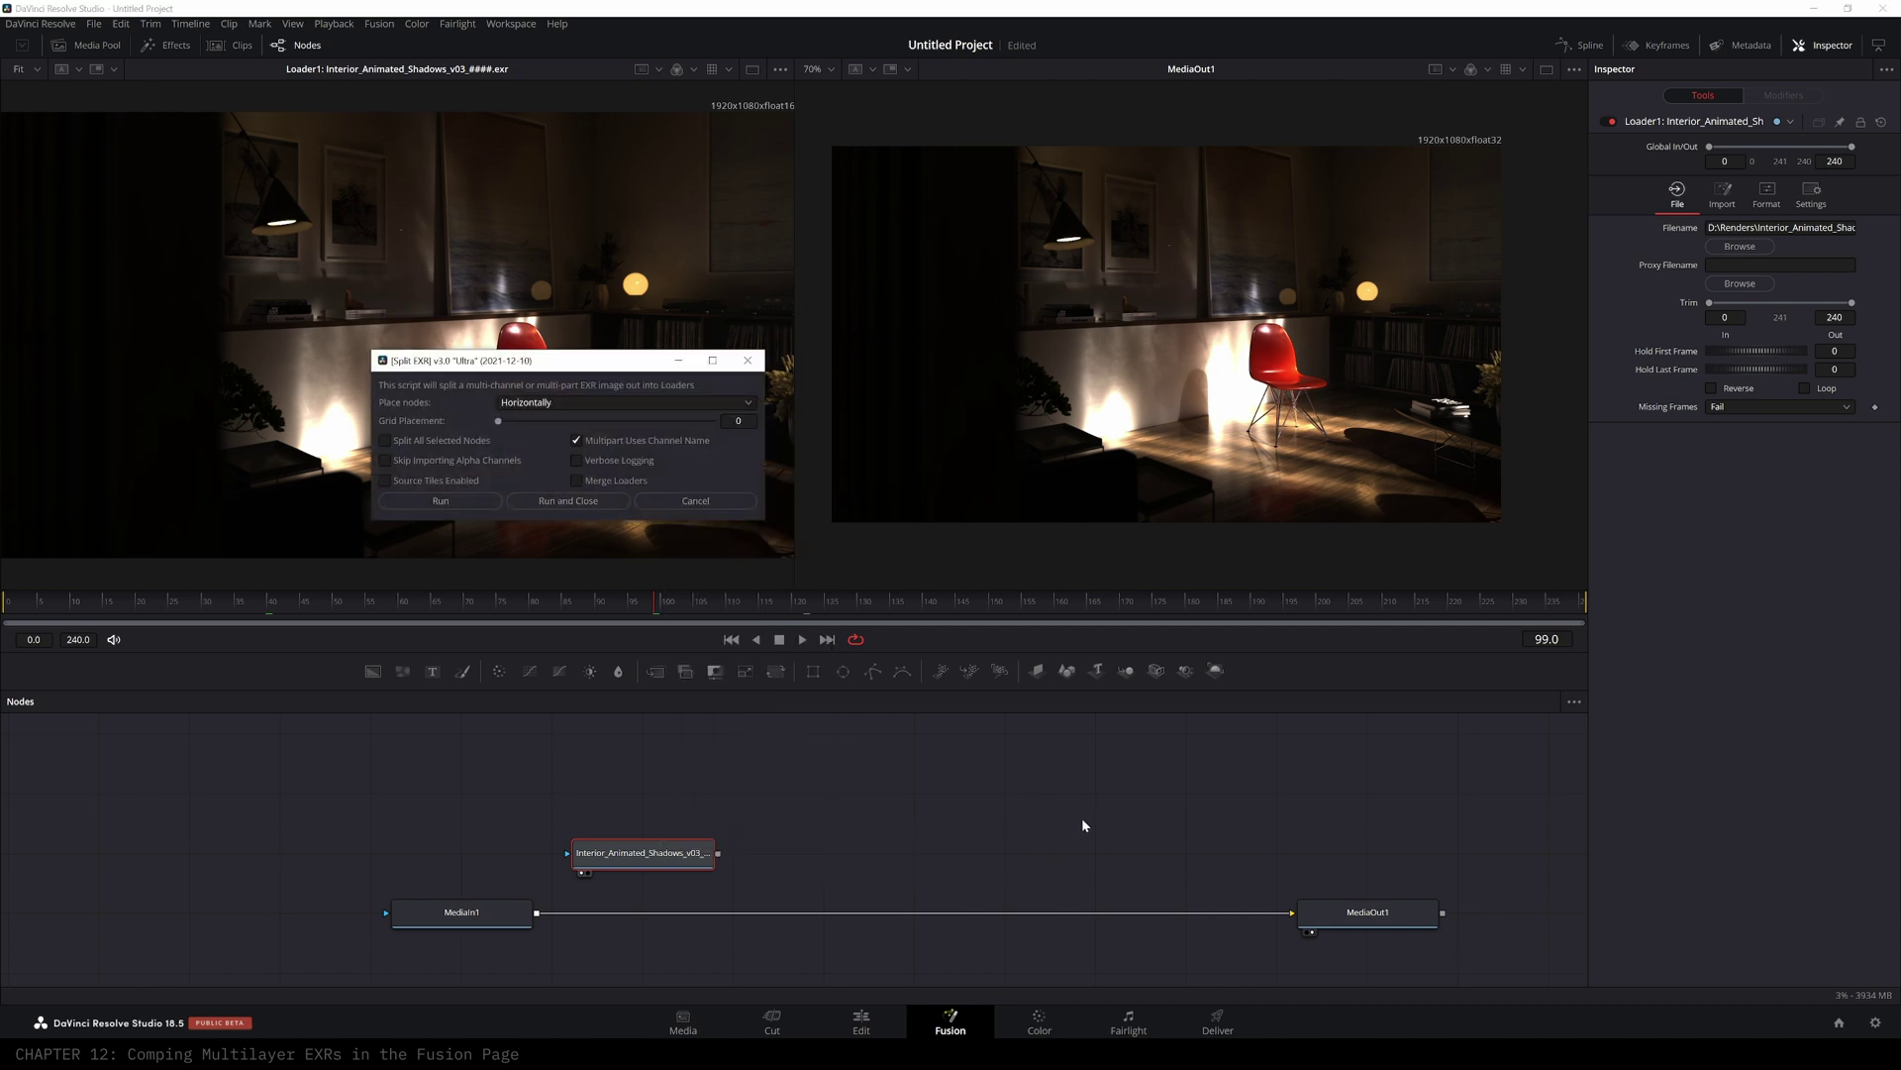
left_click(555, 507)
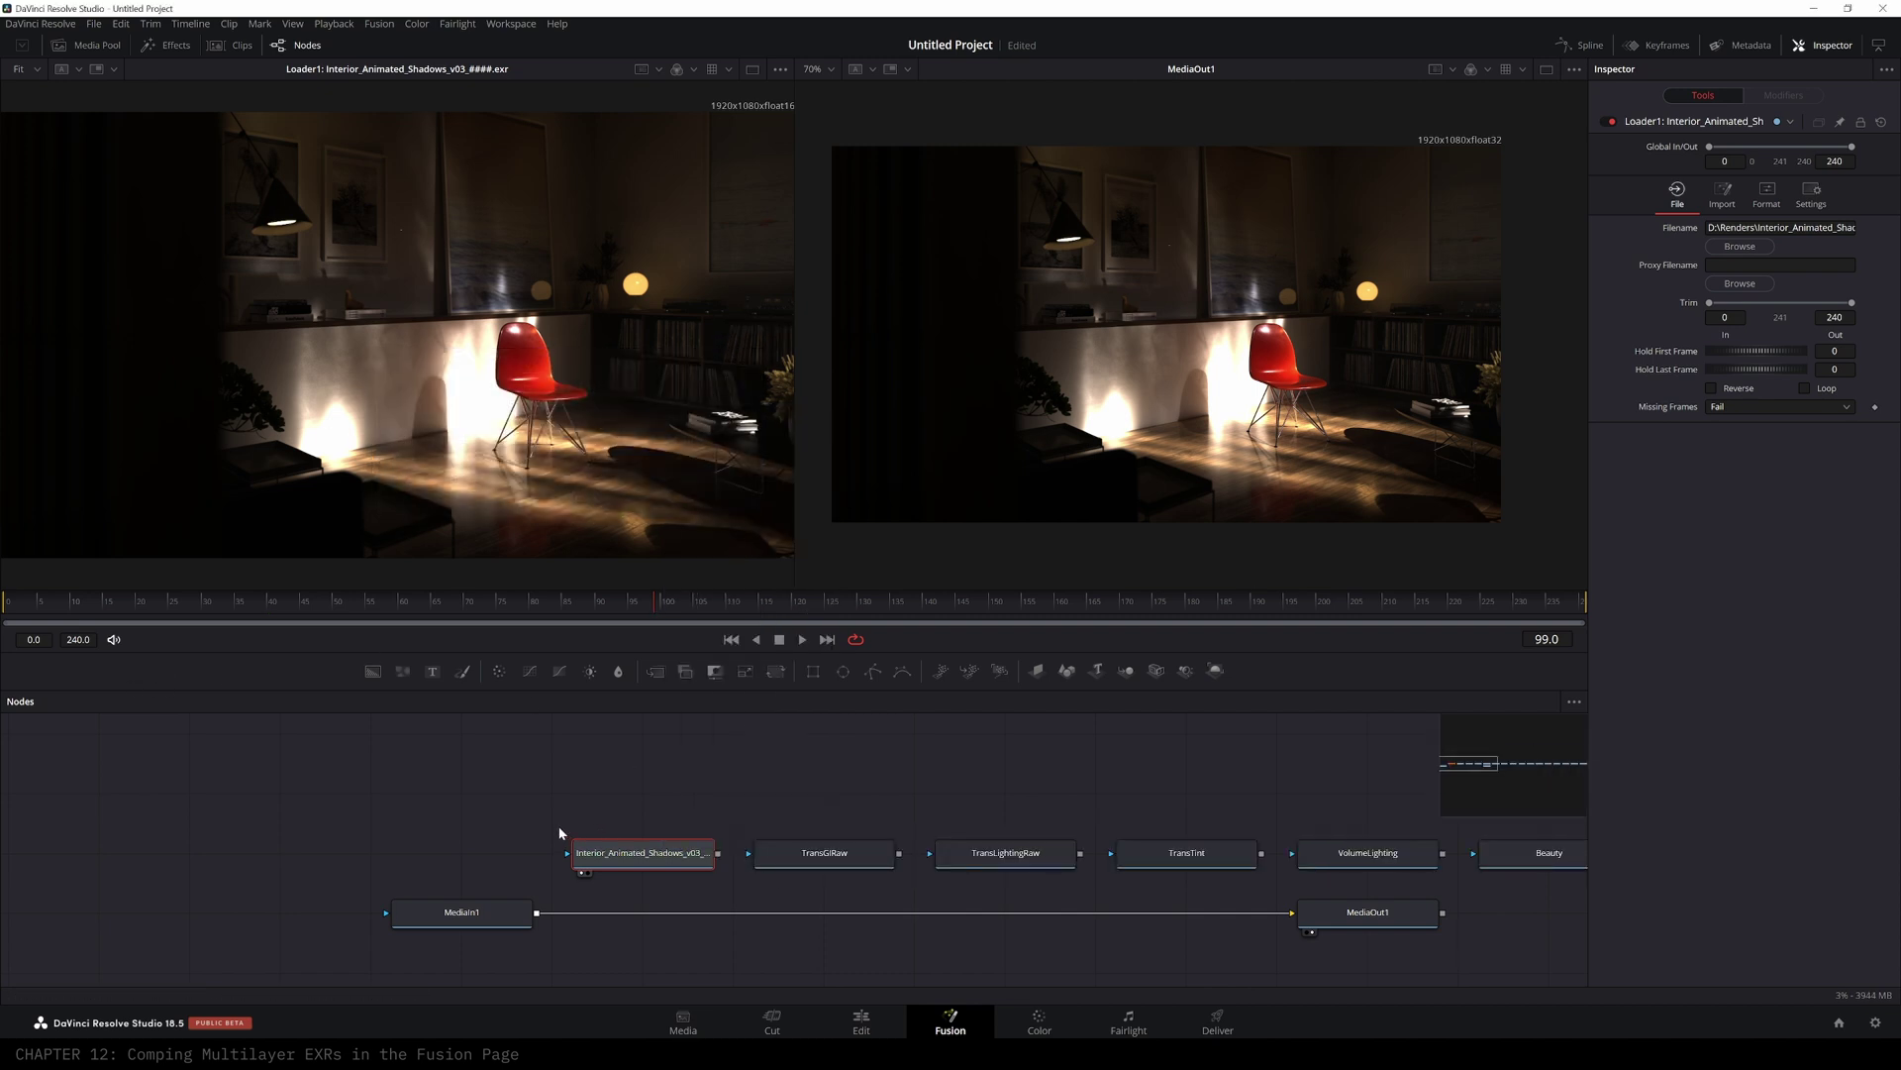
- Move the whole row of split pass loaders so that it starts directly above MediaIn1
left_click_drag(865, 801, 611, 788)
scroll(758, 889, "down", 5)
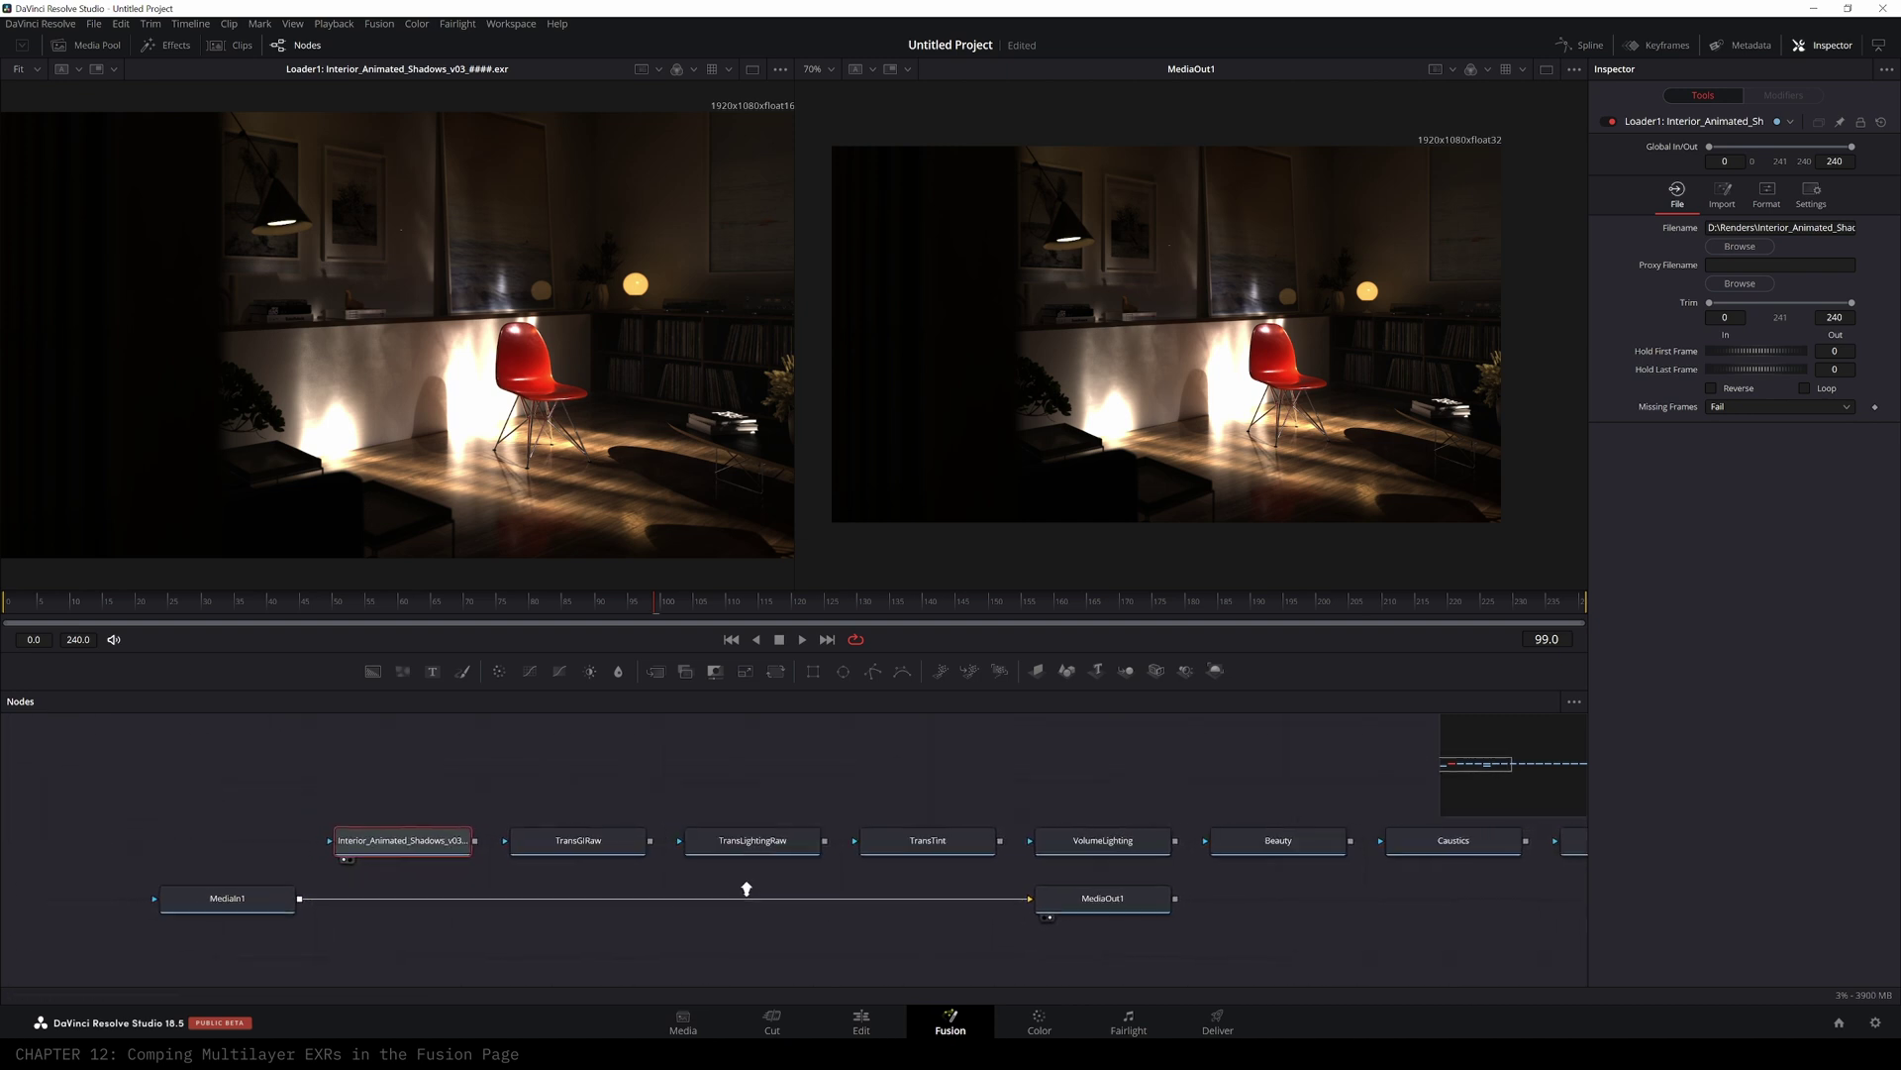
left_click_drag(455, 820, 1584, 869)
left_click_drag(317, 863, 240, 812)
left_click(594, 761)
left_click(246, 813)
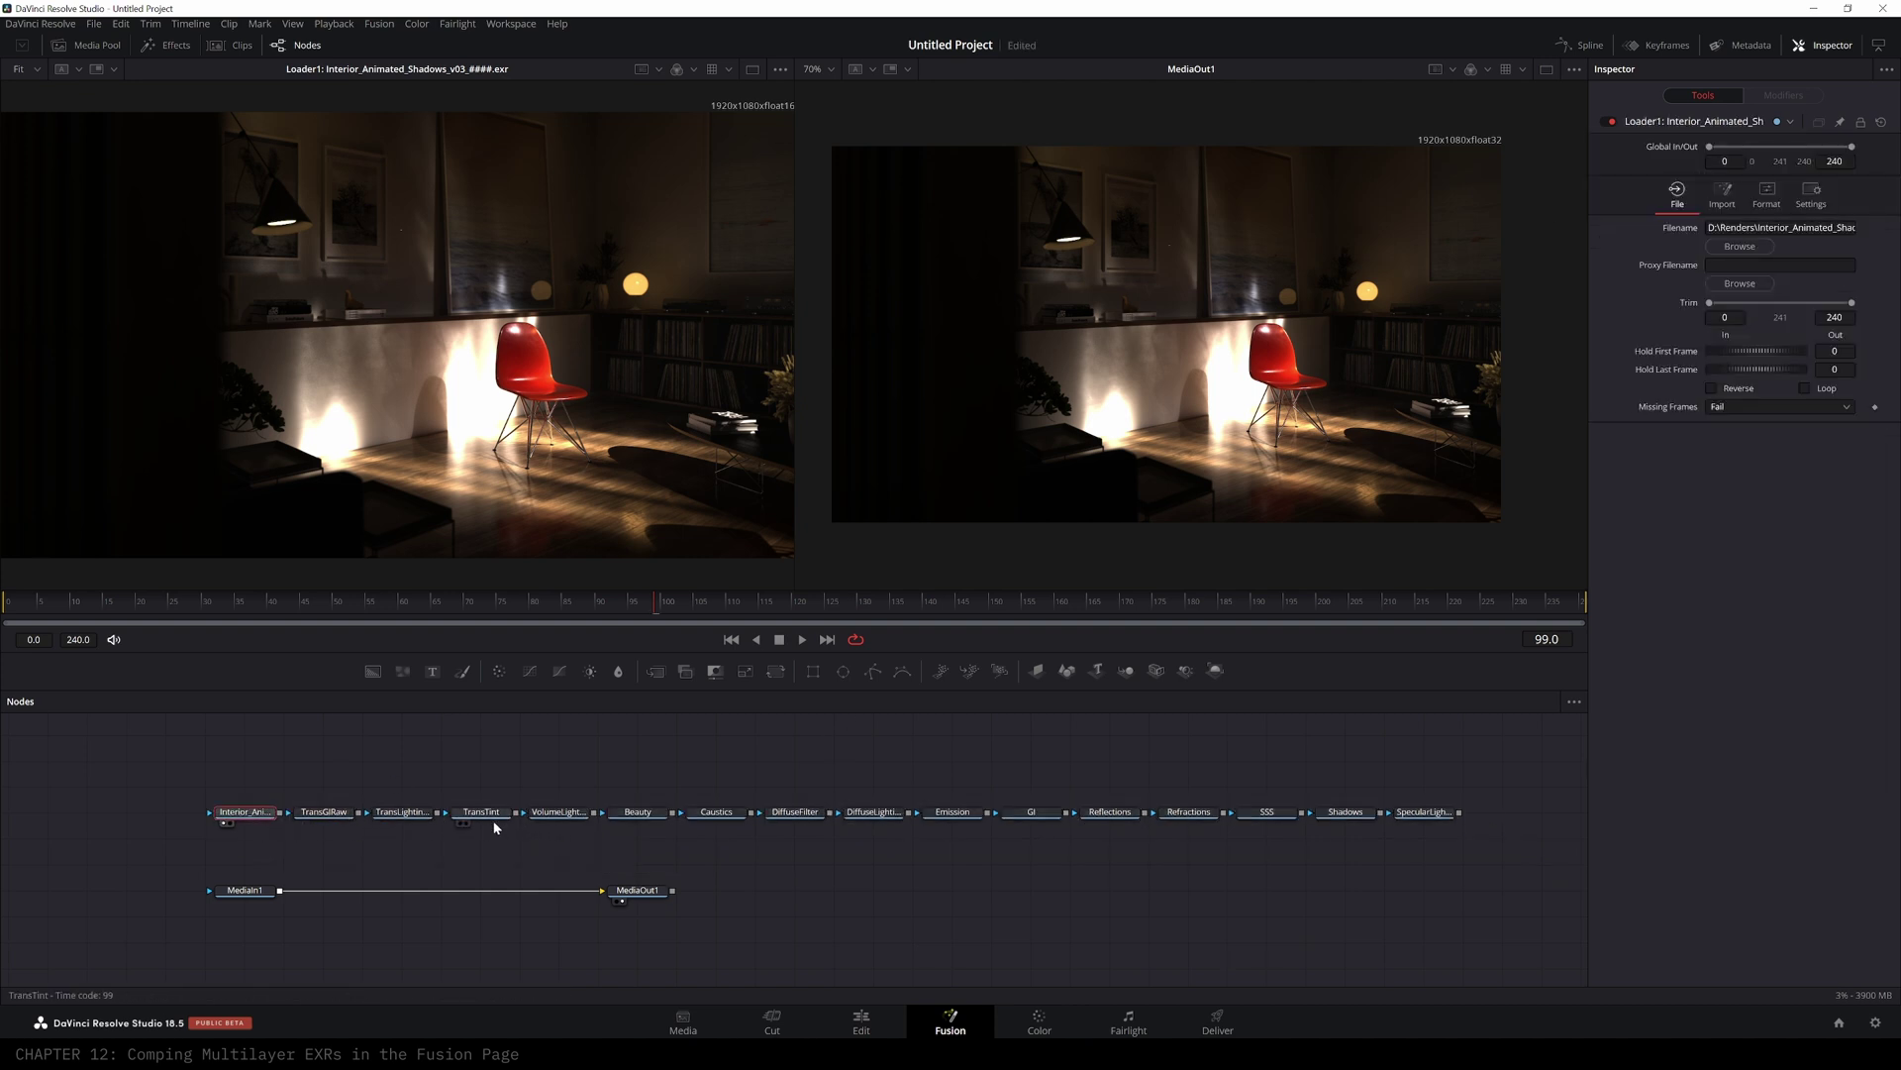
- Display the Caustics pass and examine the channel assignments of the Caustics and DiffuseFilter loaders
left_click(699, 816)
left_click(696, 823)
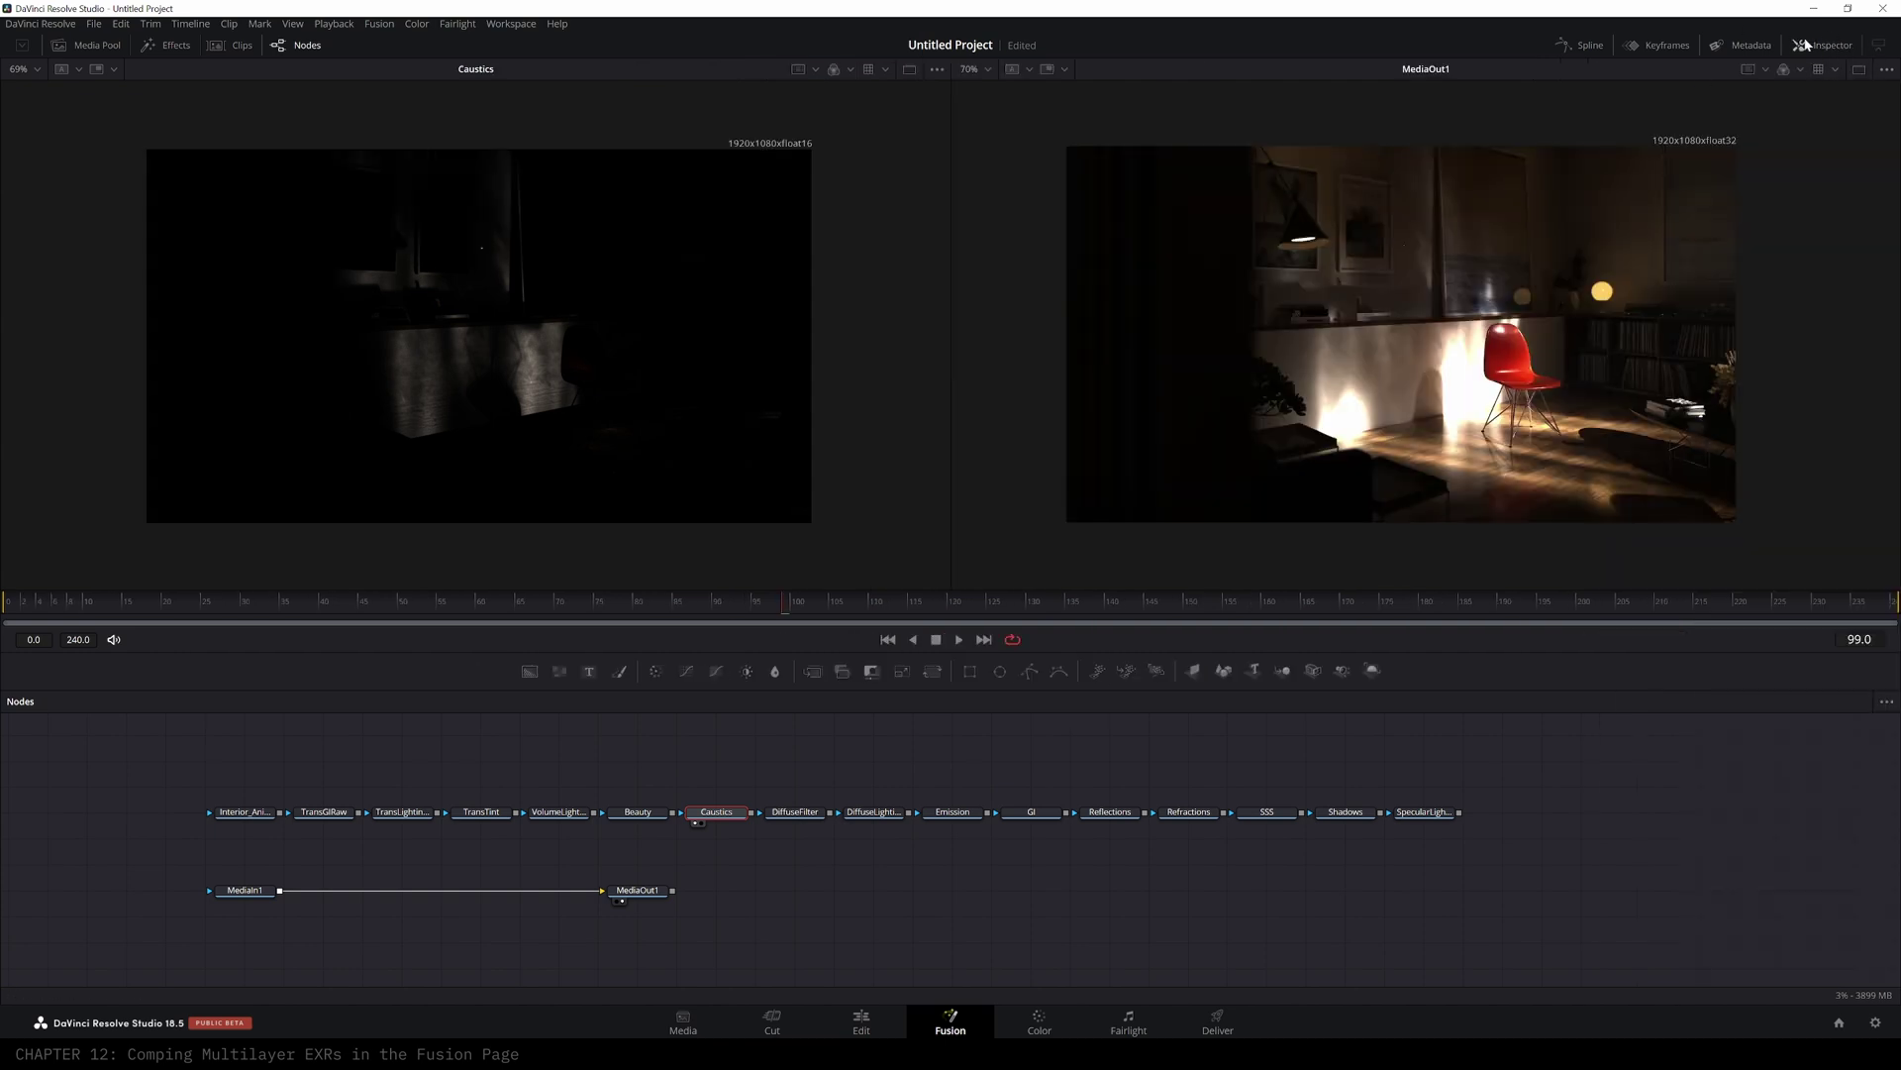
left_click(1728, 192)
left_click(1769, 197)
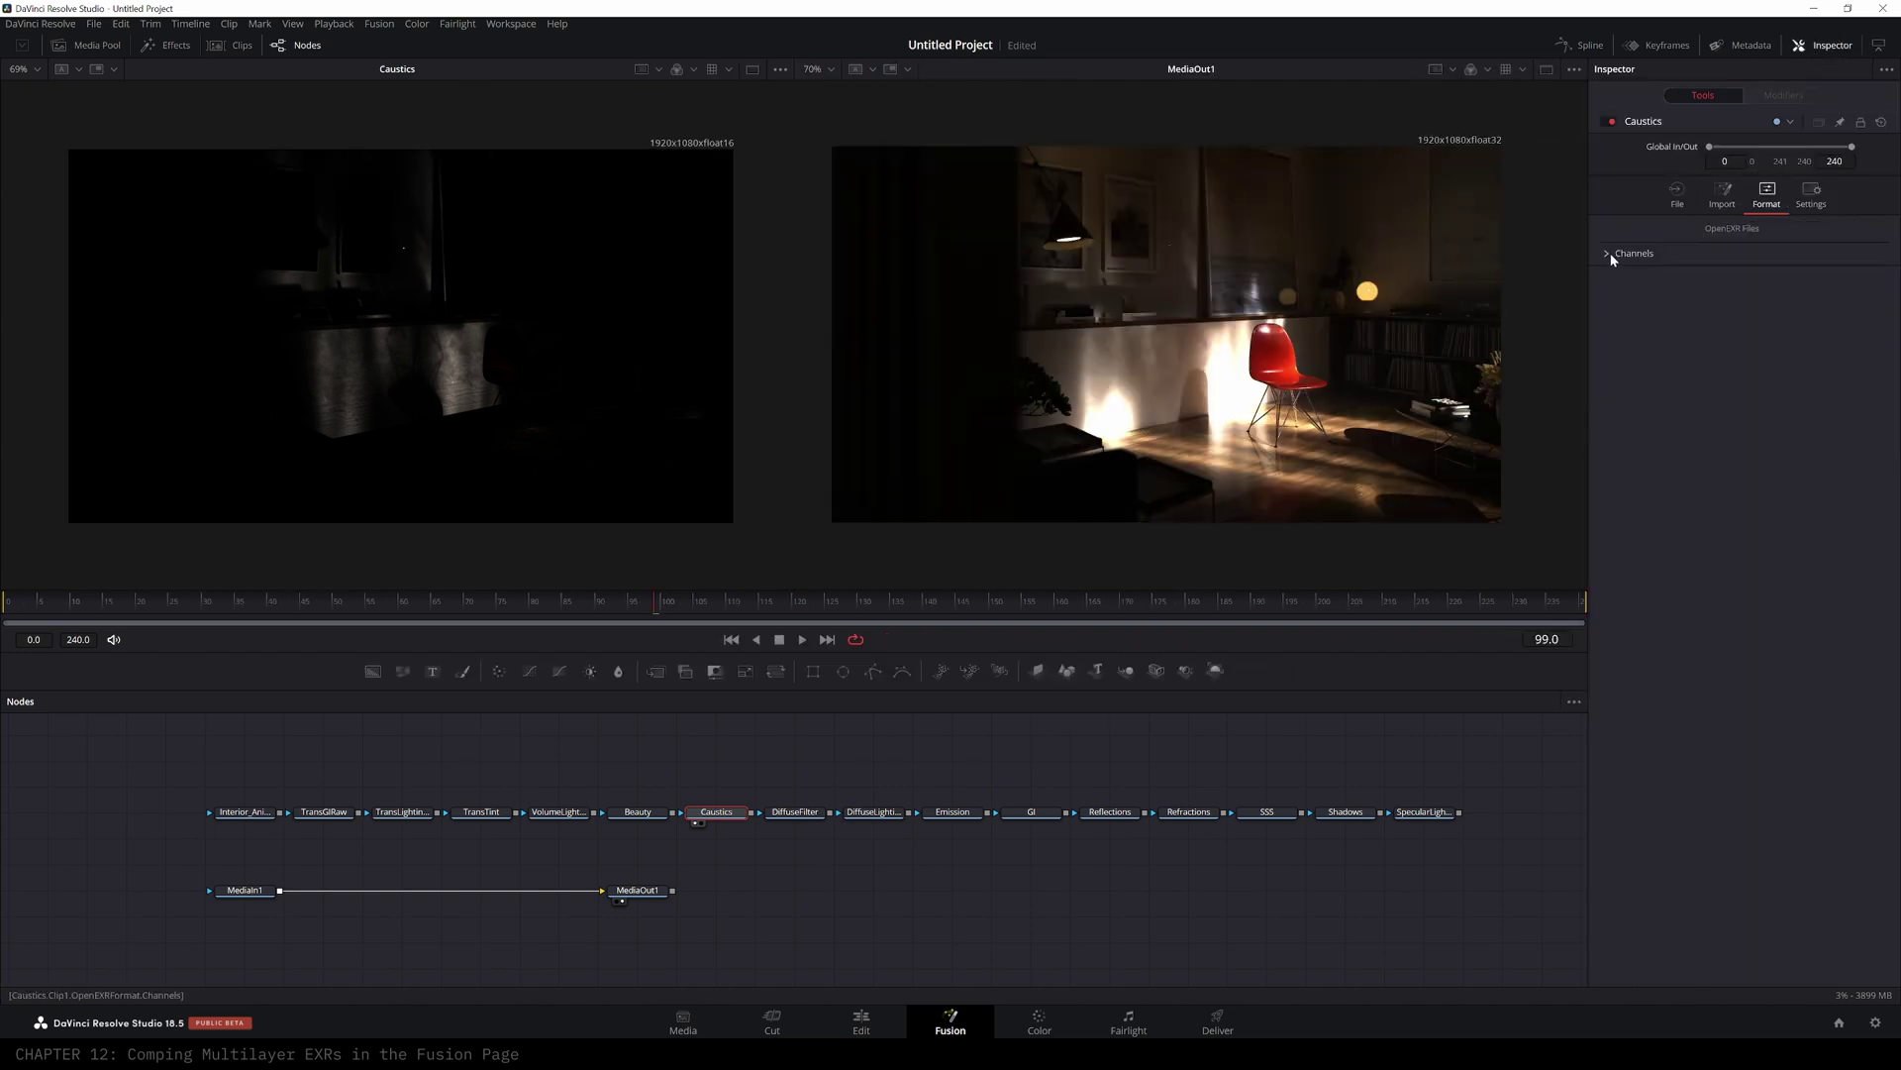
left_click(1607, 253)
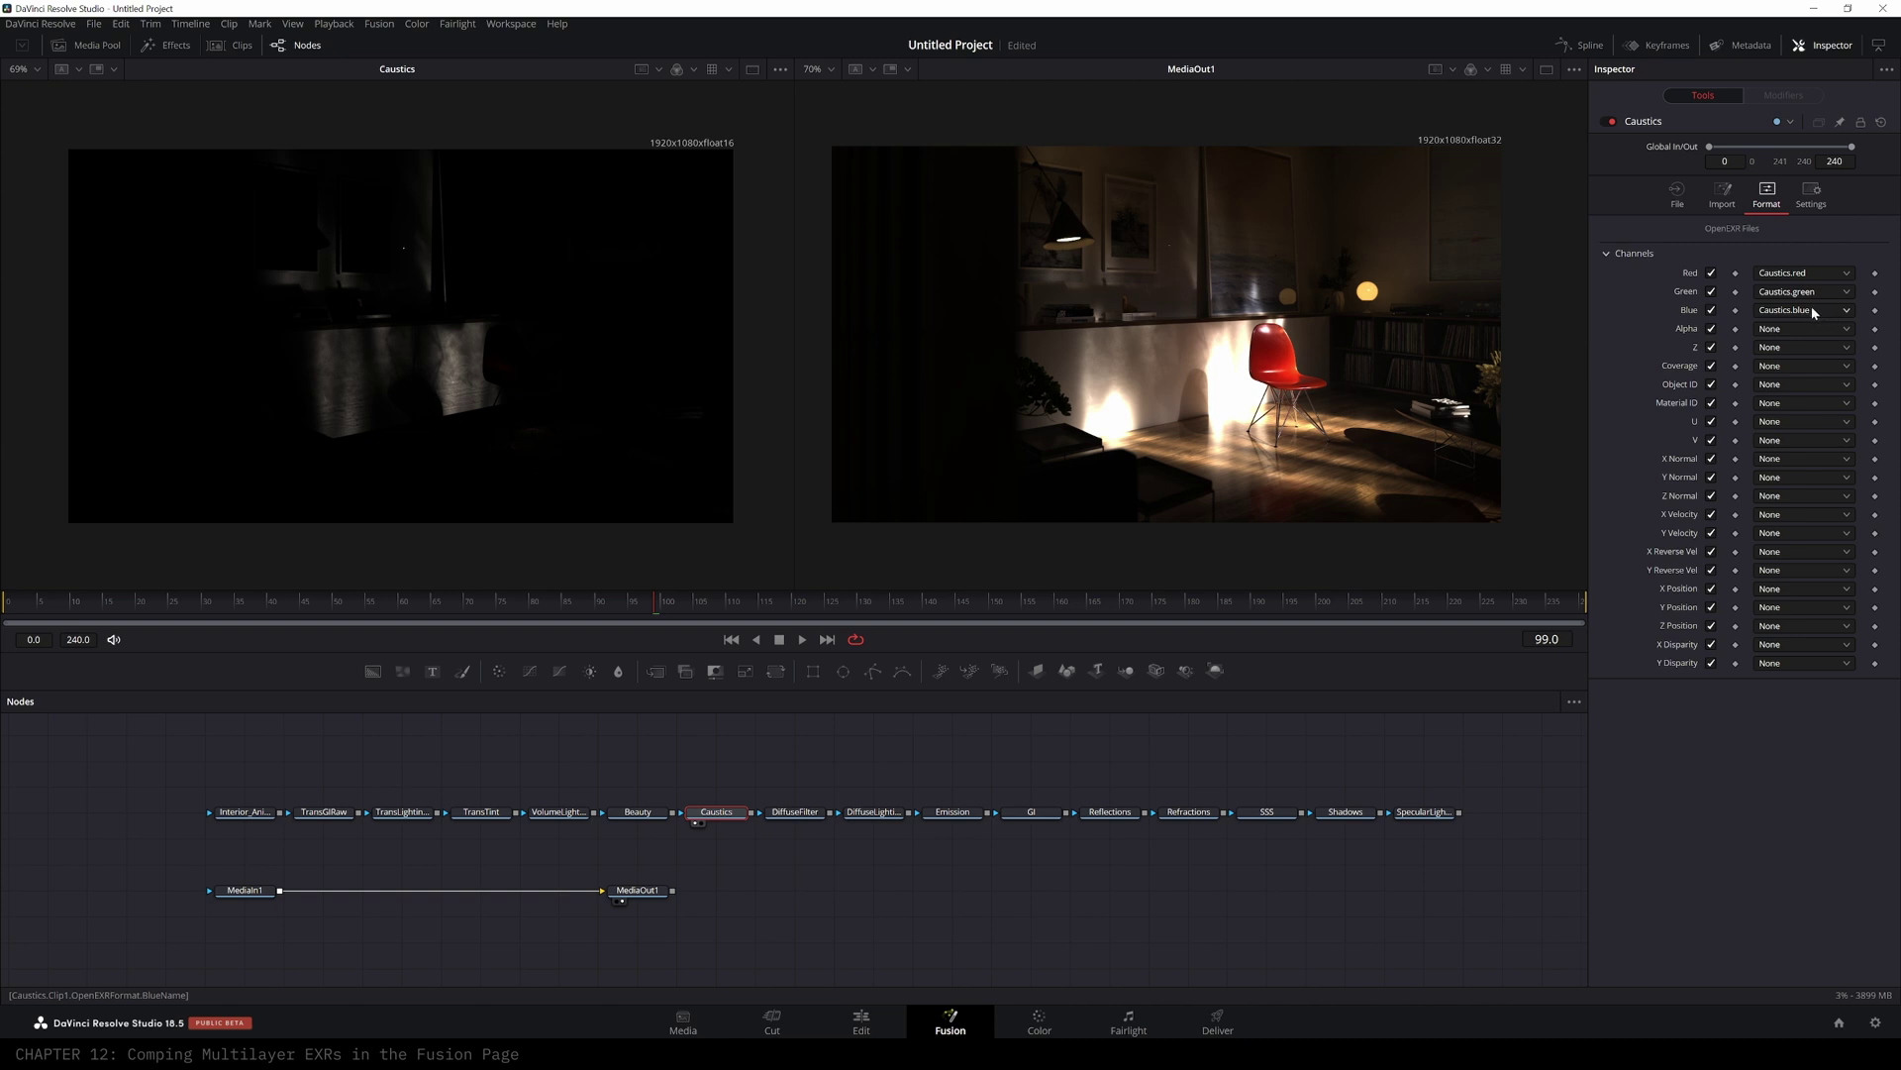
left_click(810, 814)
left_click(1615, 254)
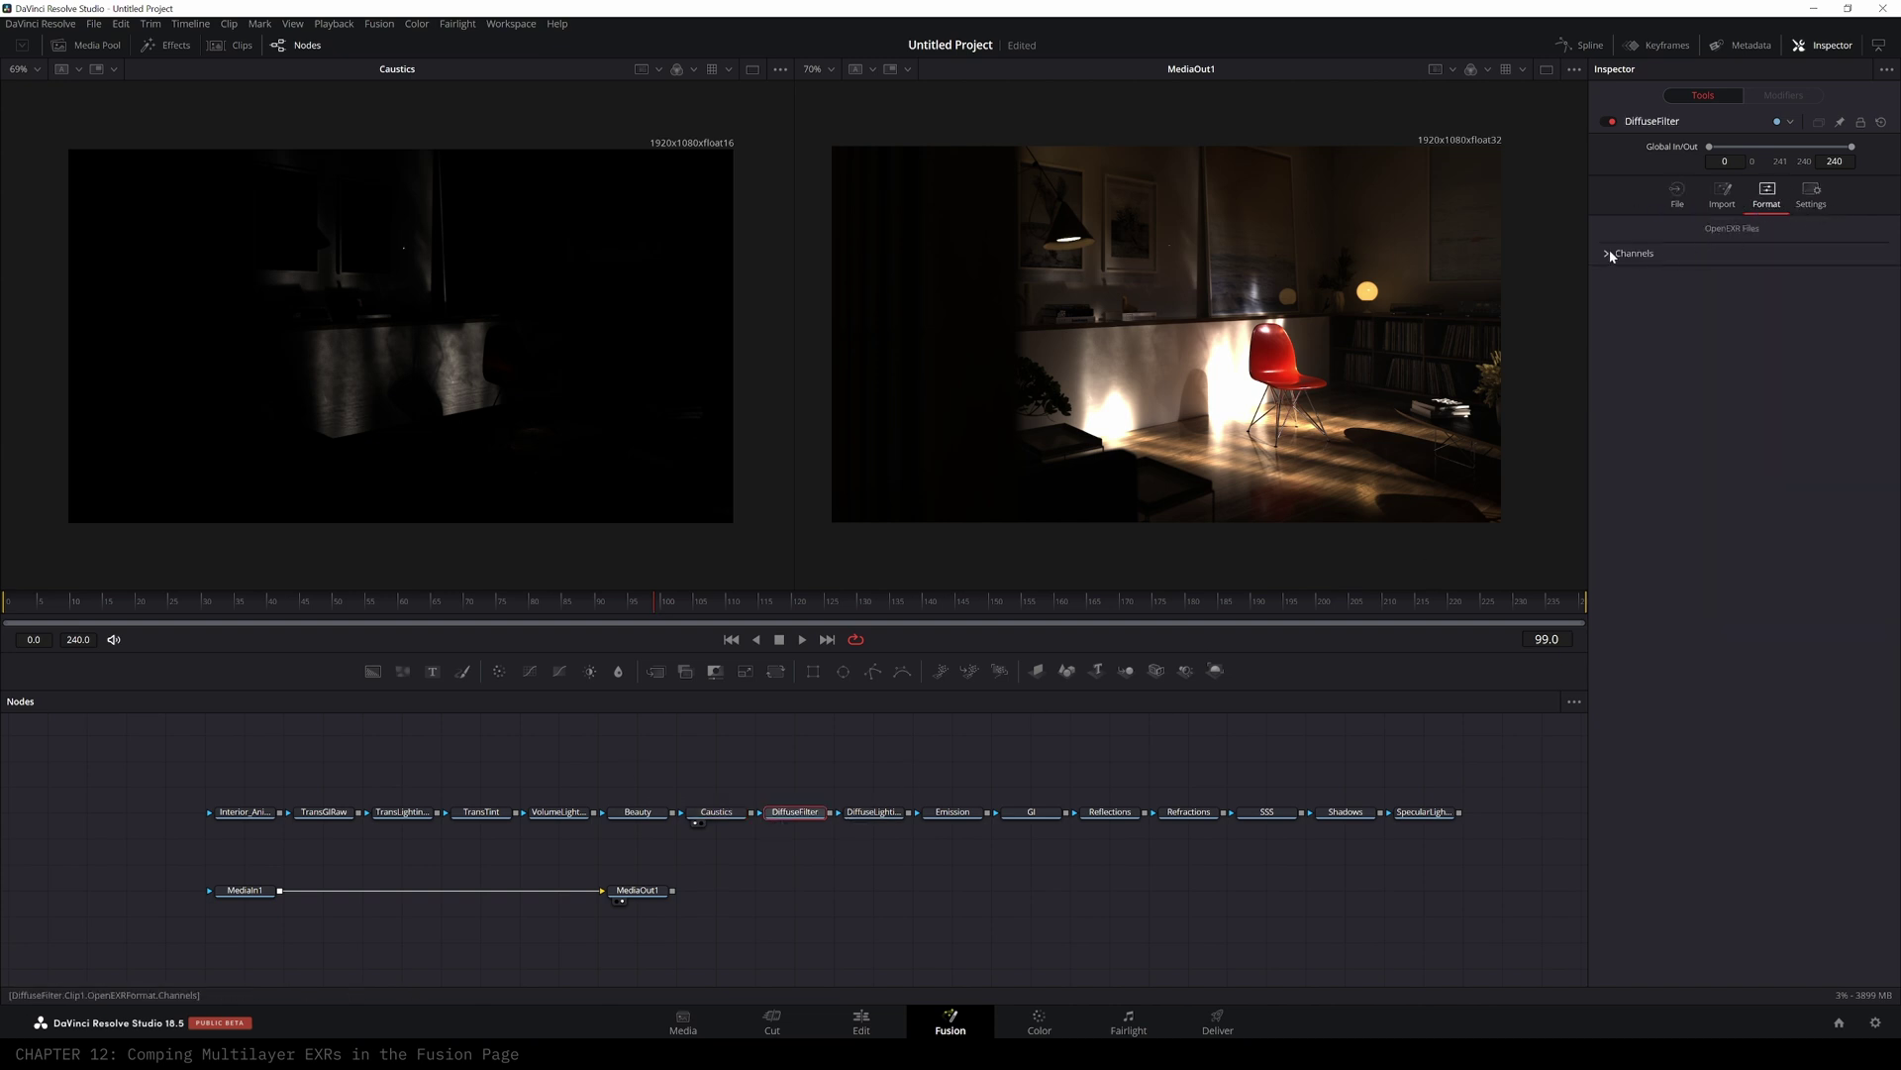
left_click(1616, 255)
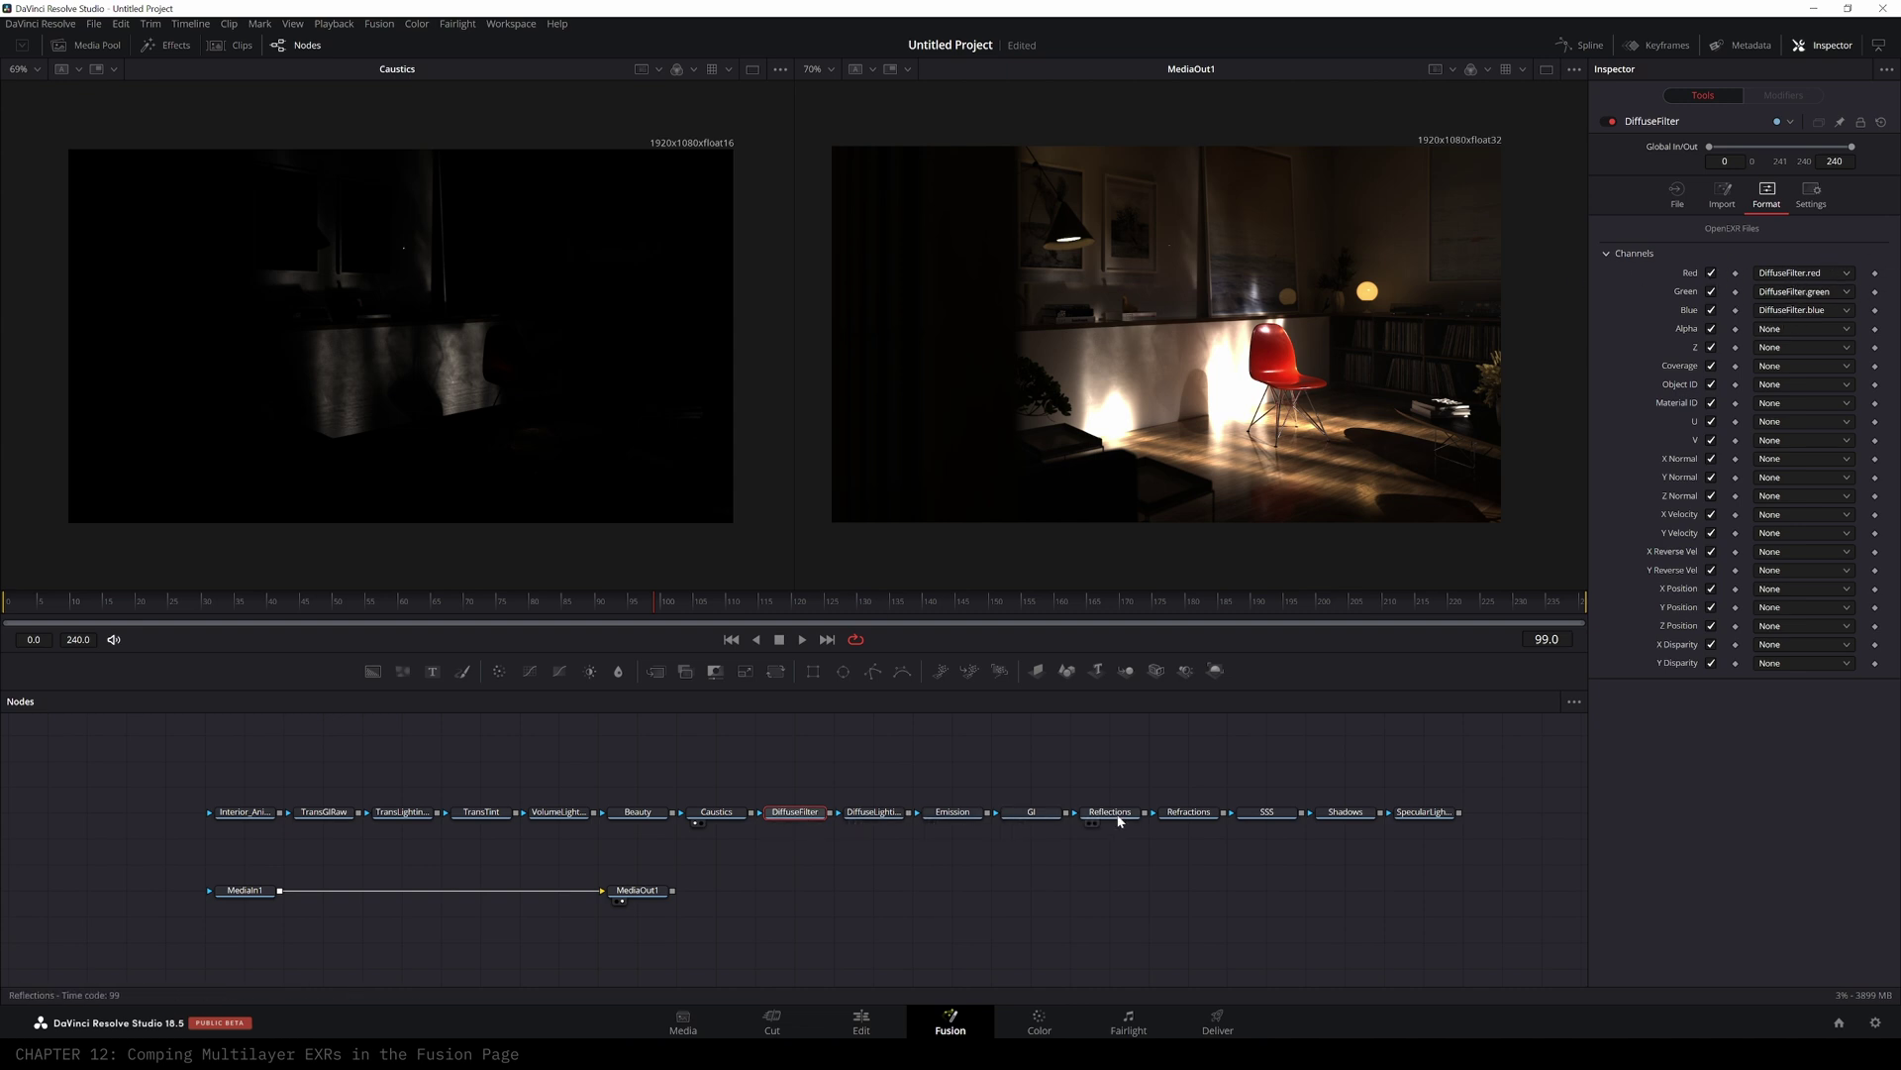
- Undo the row move and the EXR split, and place the single Loader above the MediaIn1 to MediaOut1 connection
key("ctrl+z")
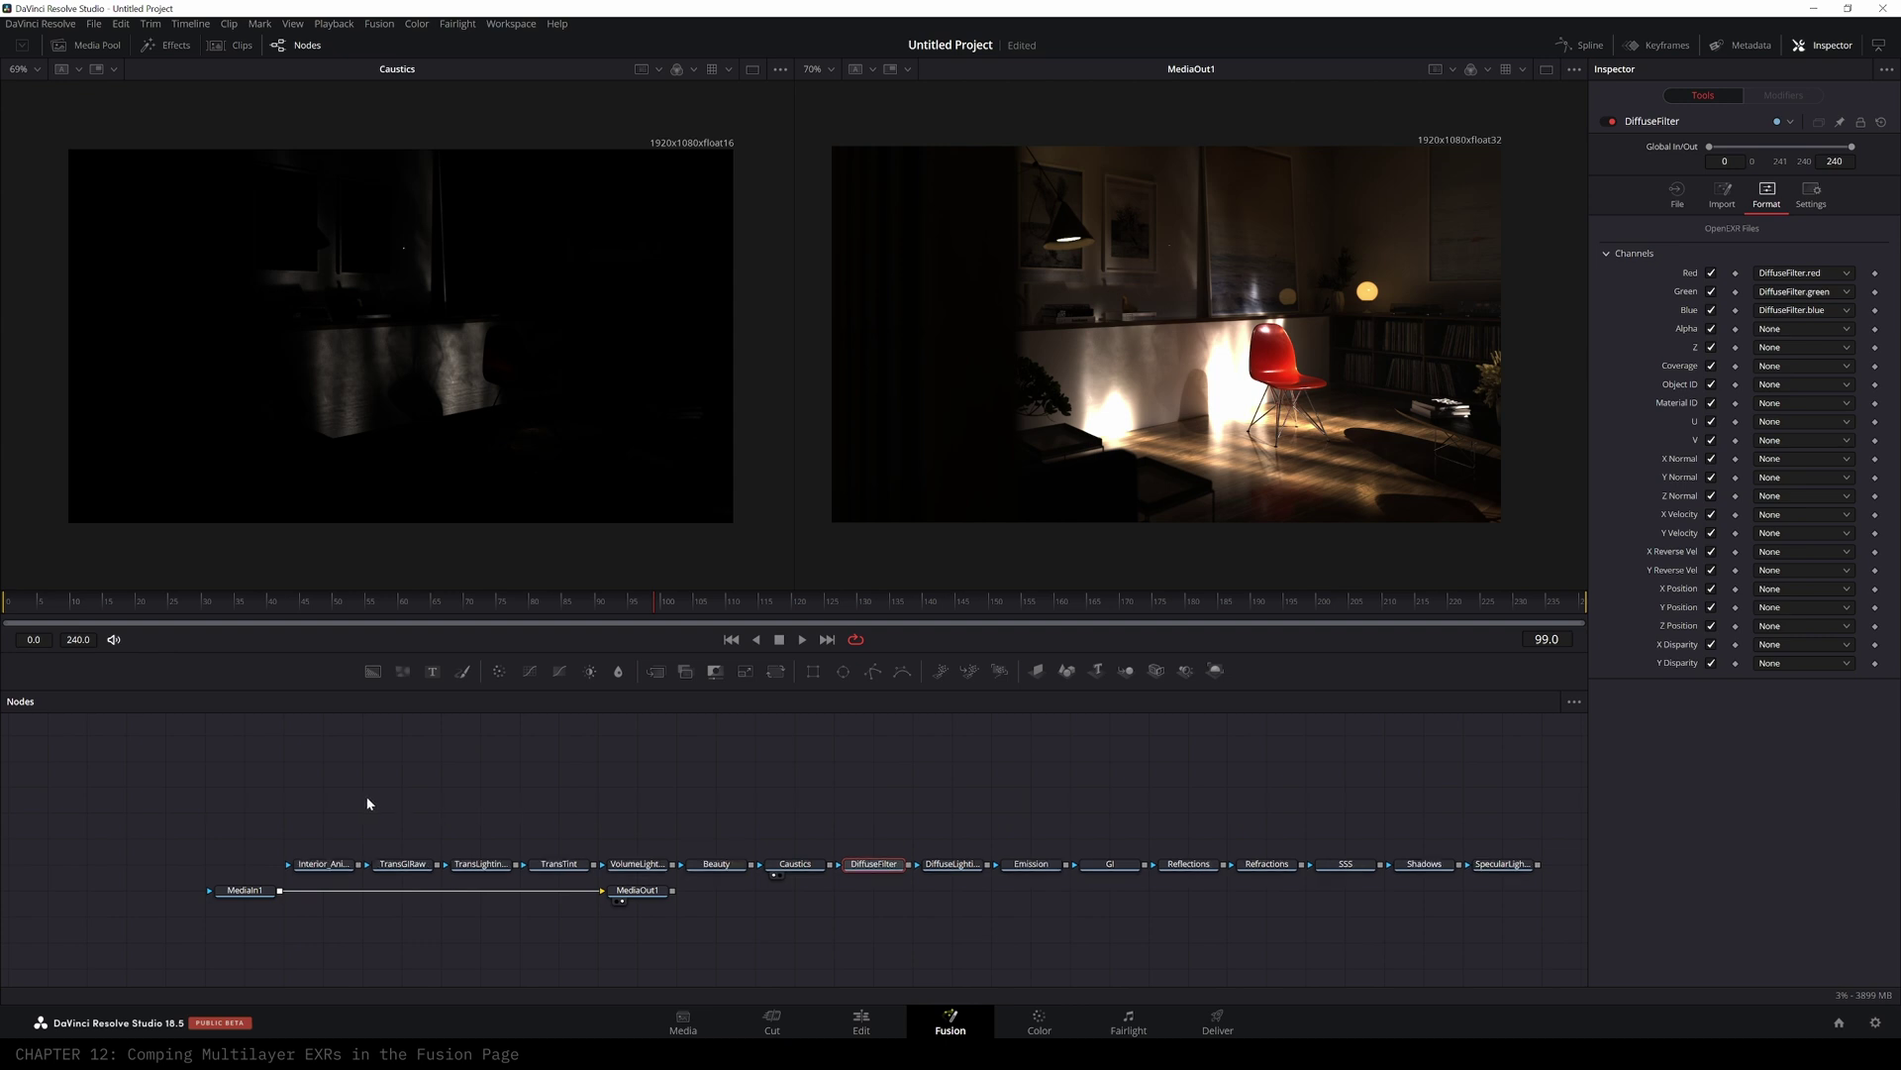
key("ctrl+z")
left_click_drag(318, 864, 493, 814)
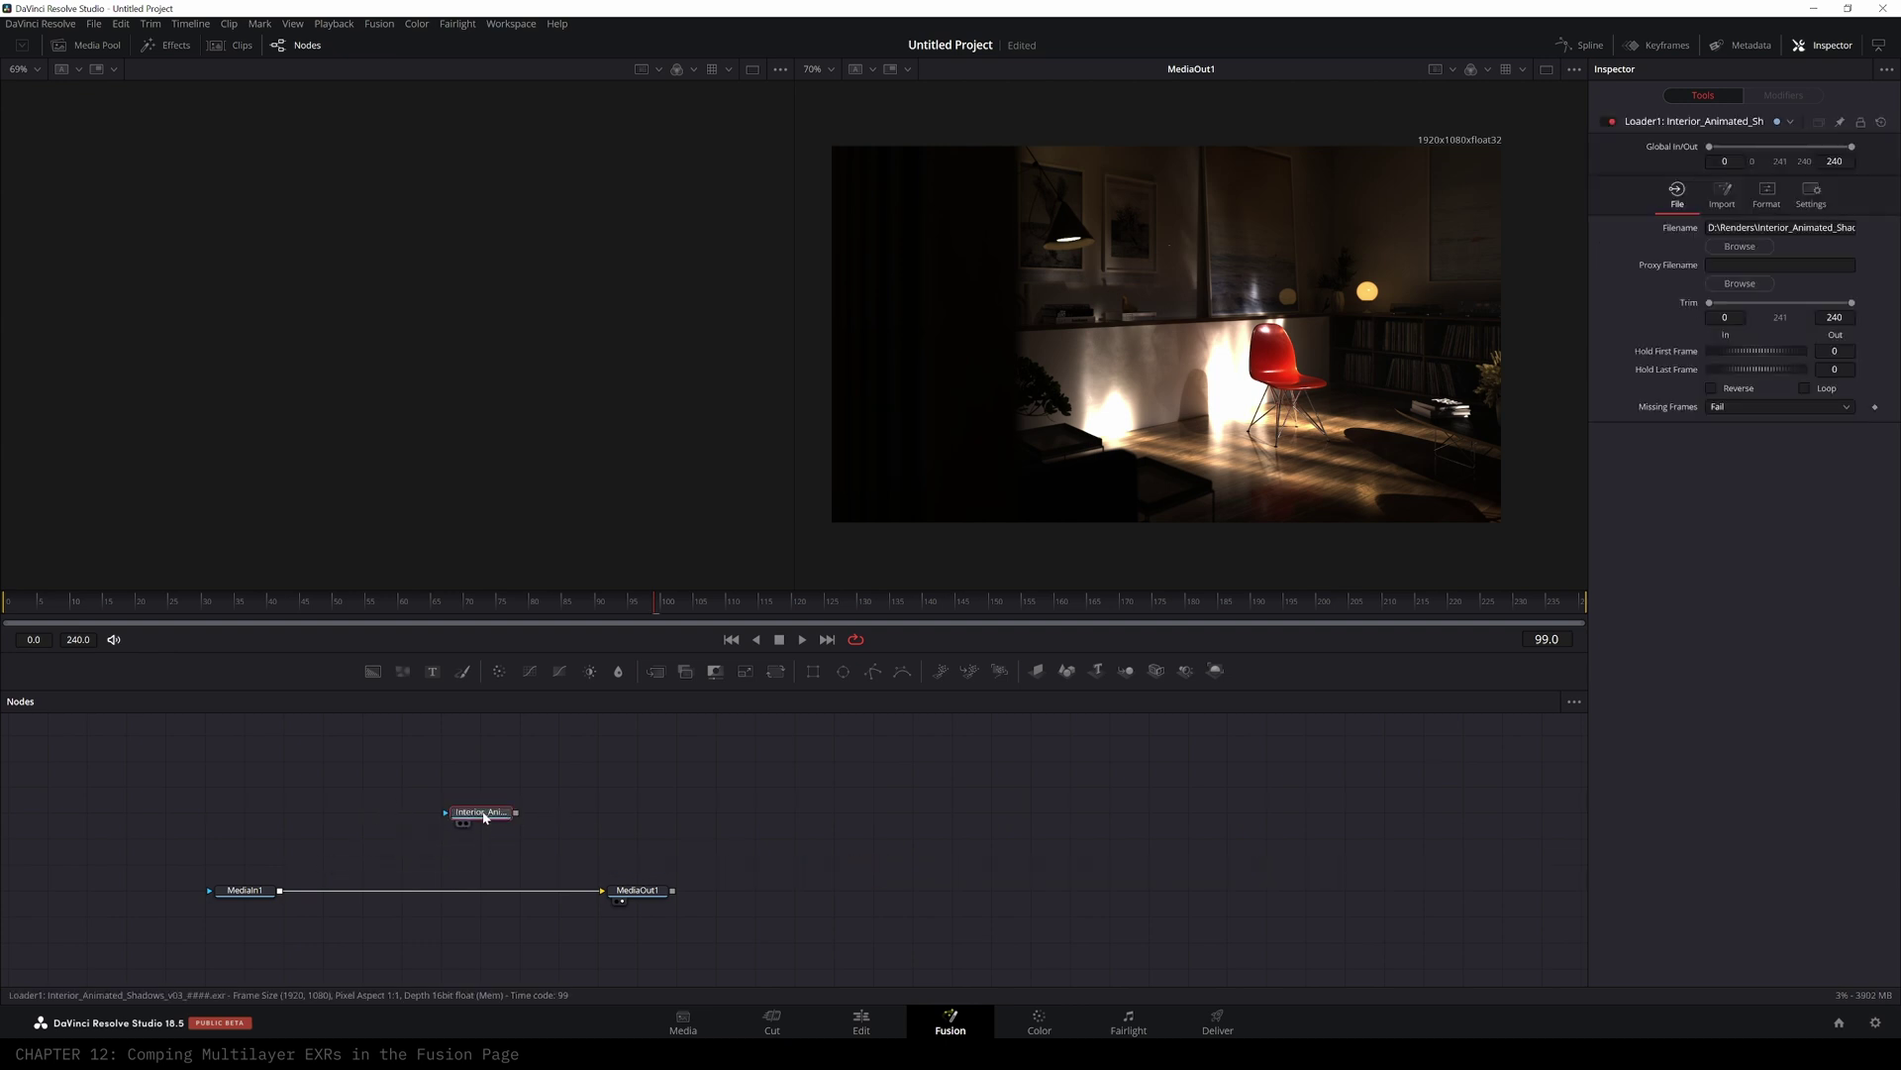
- Paste a copy of the EXR Loader and delete the Merge1 node joining the copy to the original
scroll(470, 822, "up", 3)
scroll(474, 826, "up", 3)
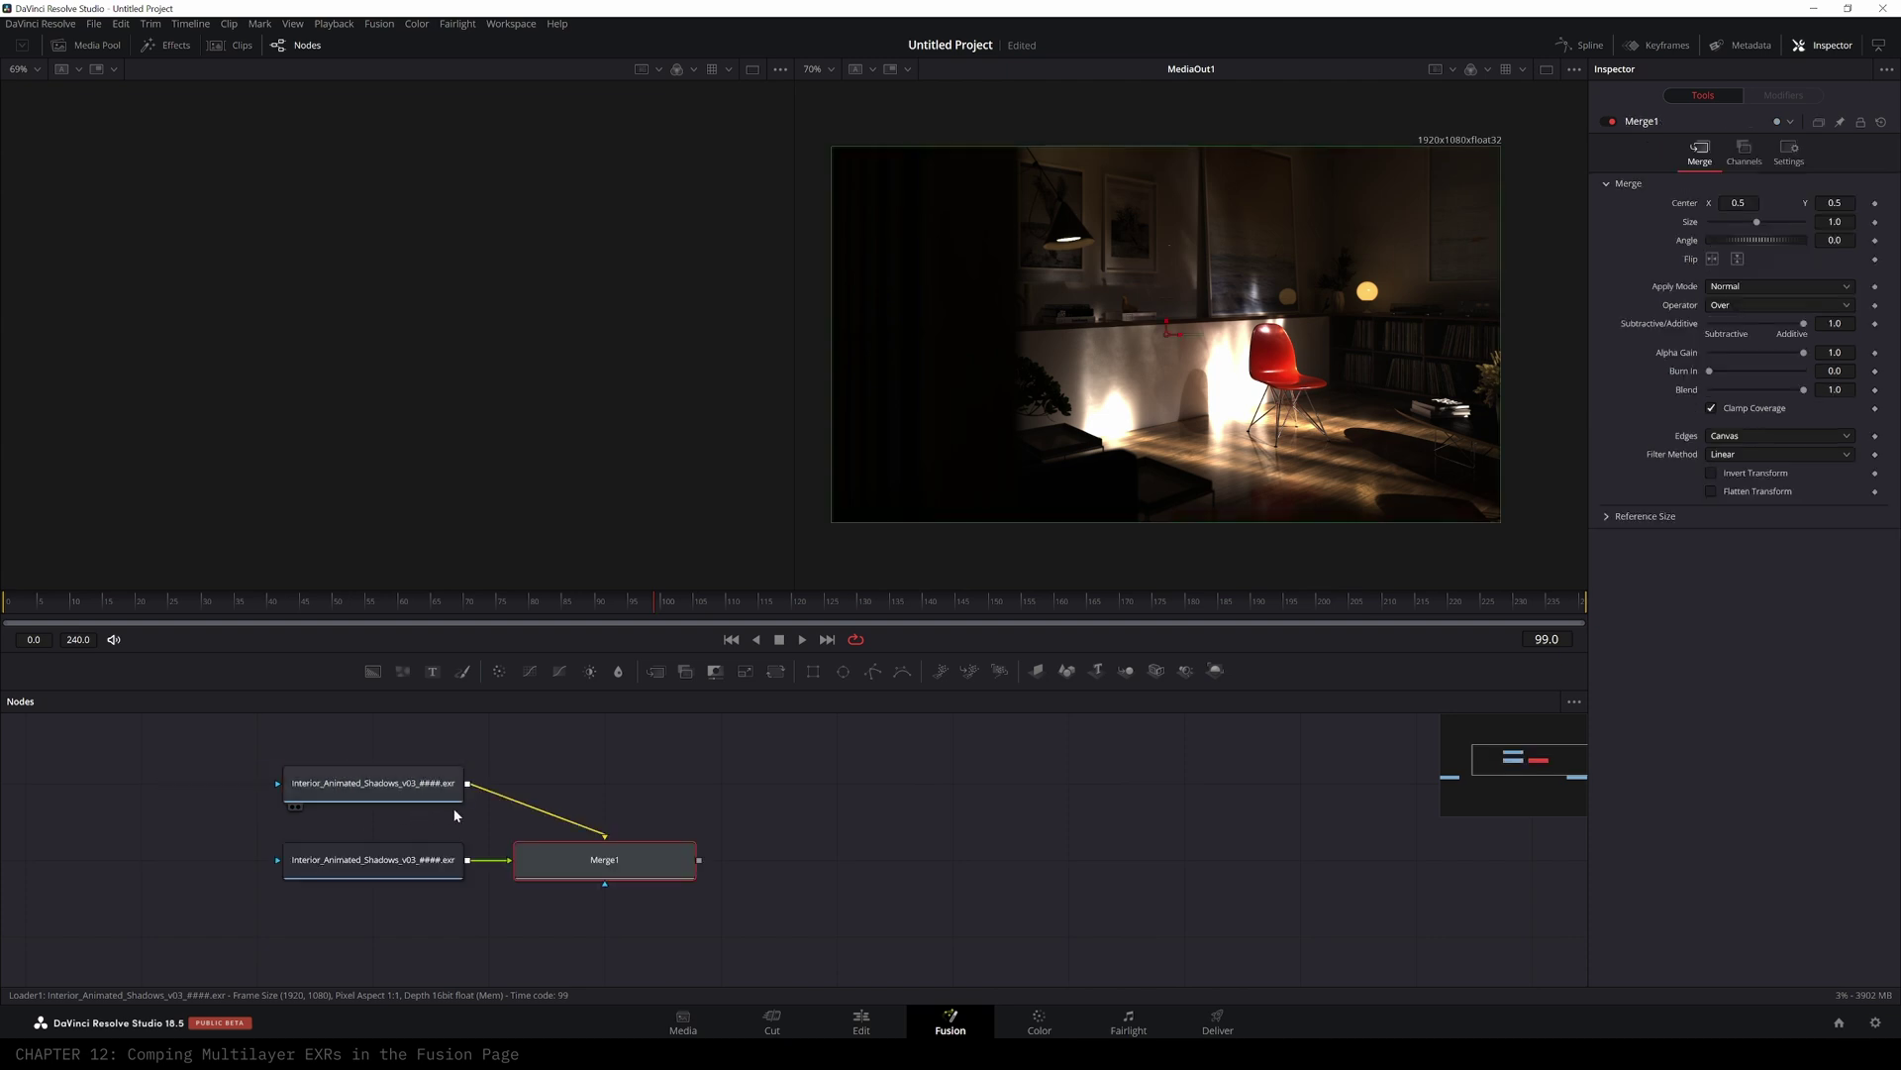
left_click(583, 870)
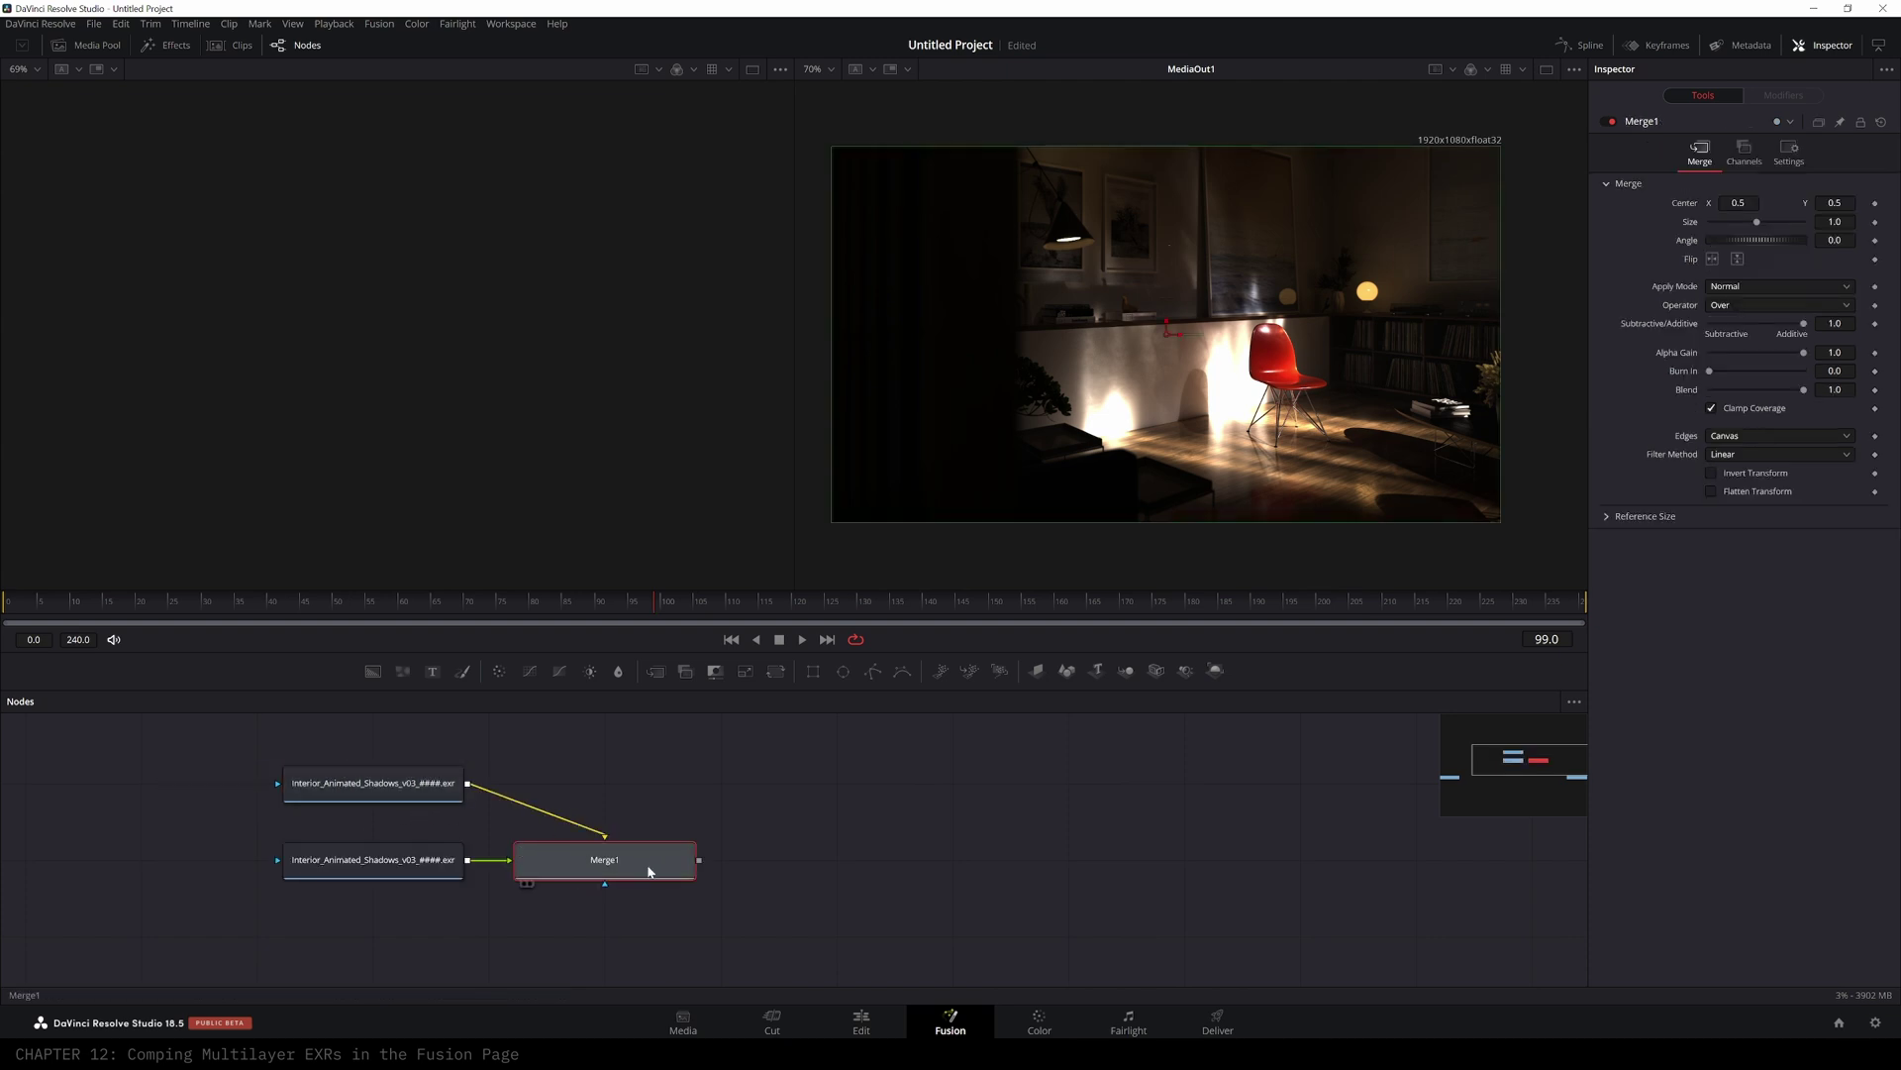
key("Delete")
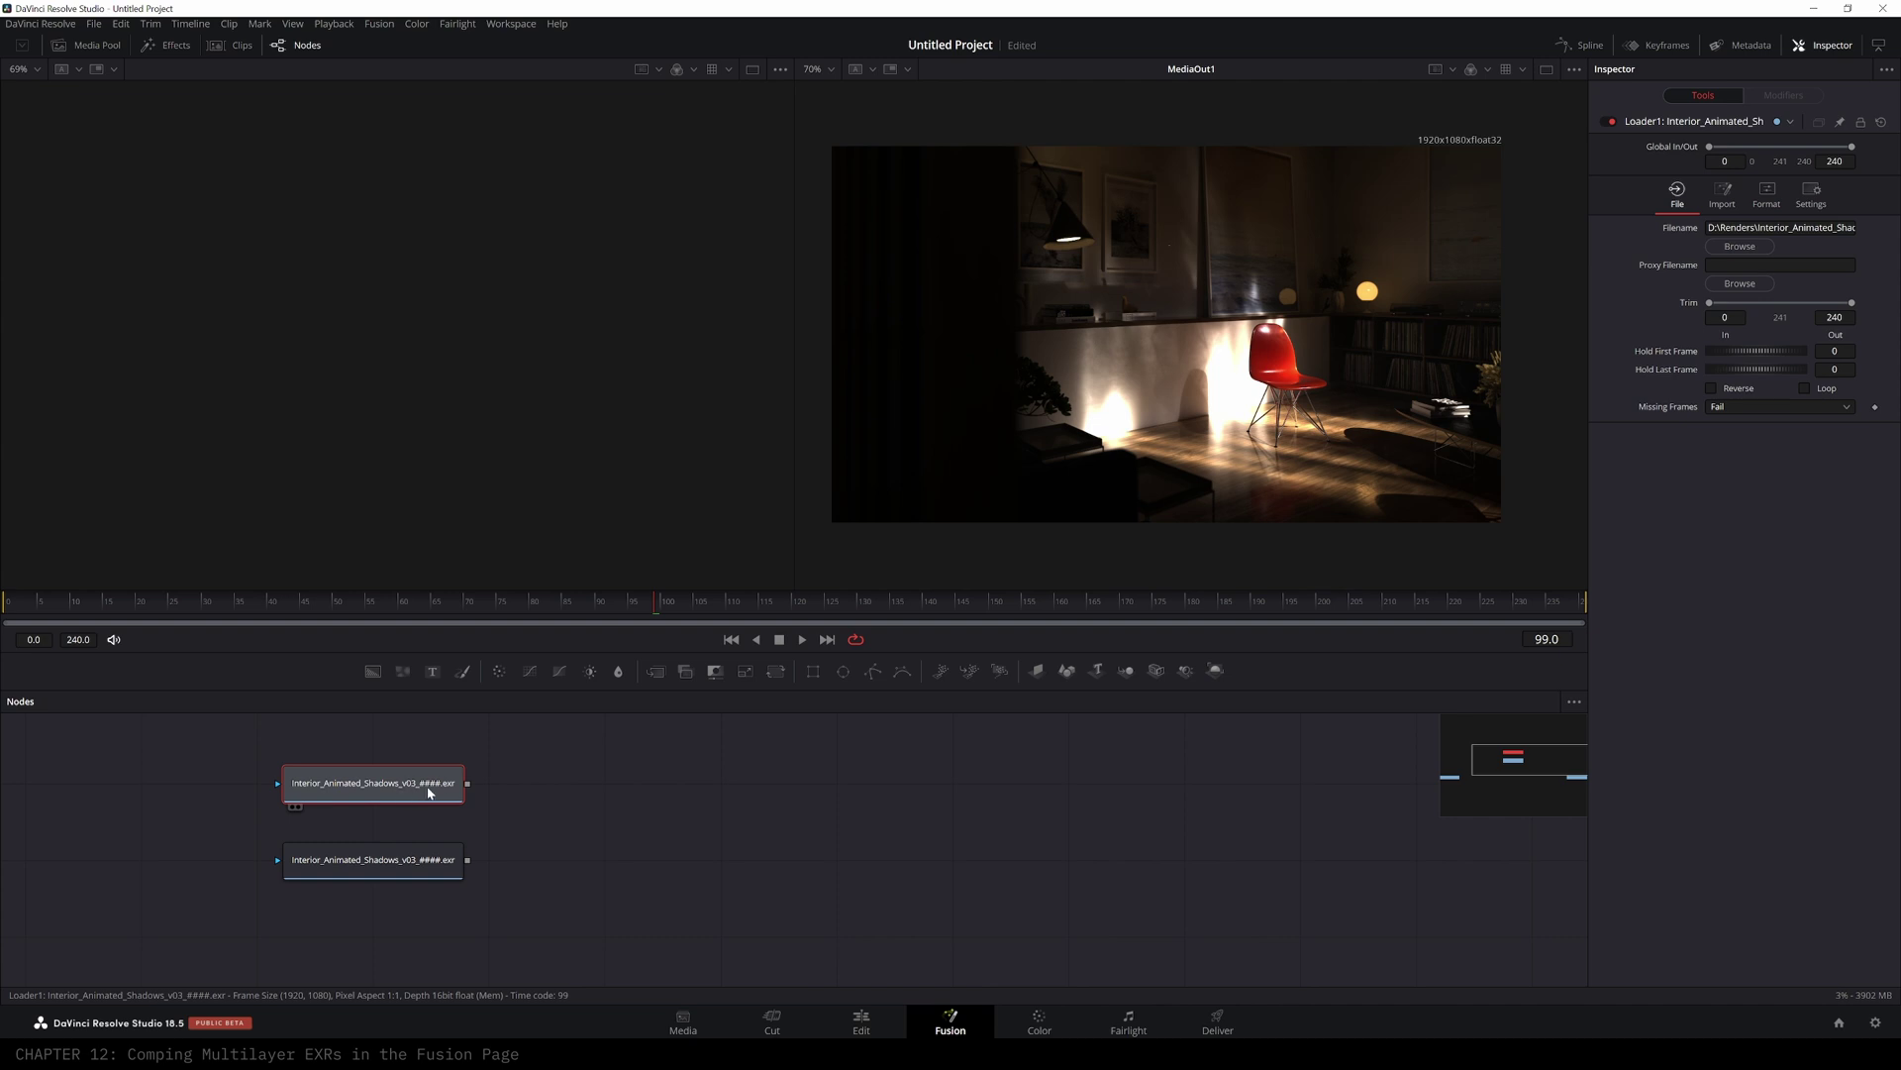
left_click(461, 806)
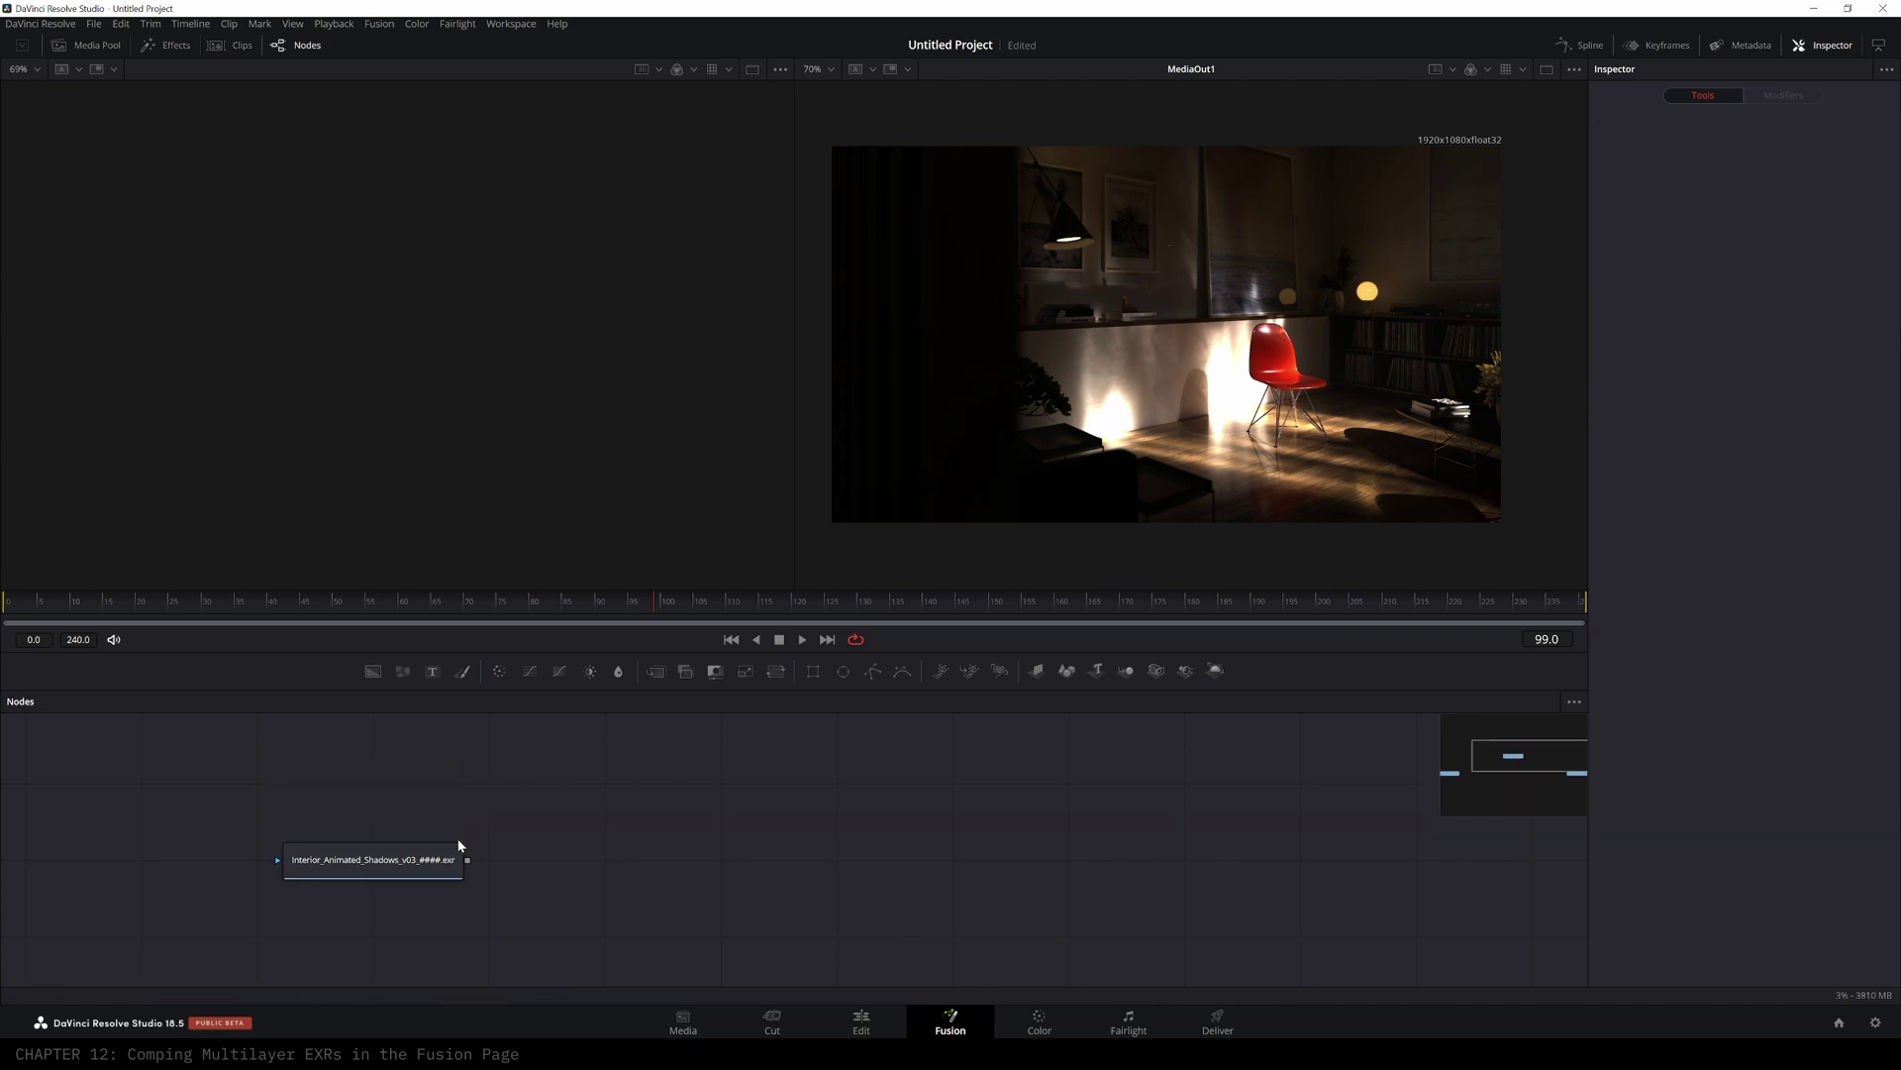
- Place the Loader copy beside the original, then paste another copy and line it up as the third in the row
left_click_drag(425, 862, 663, 786)
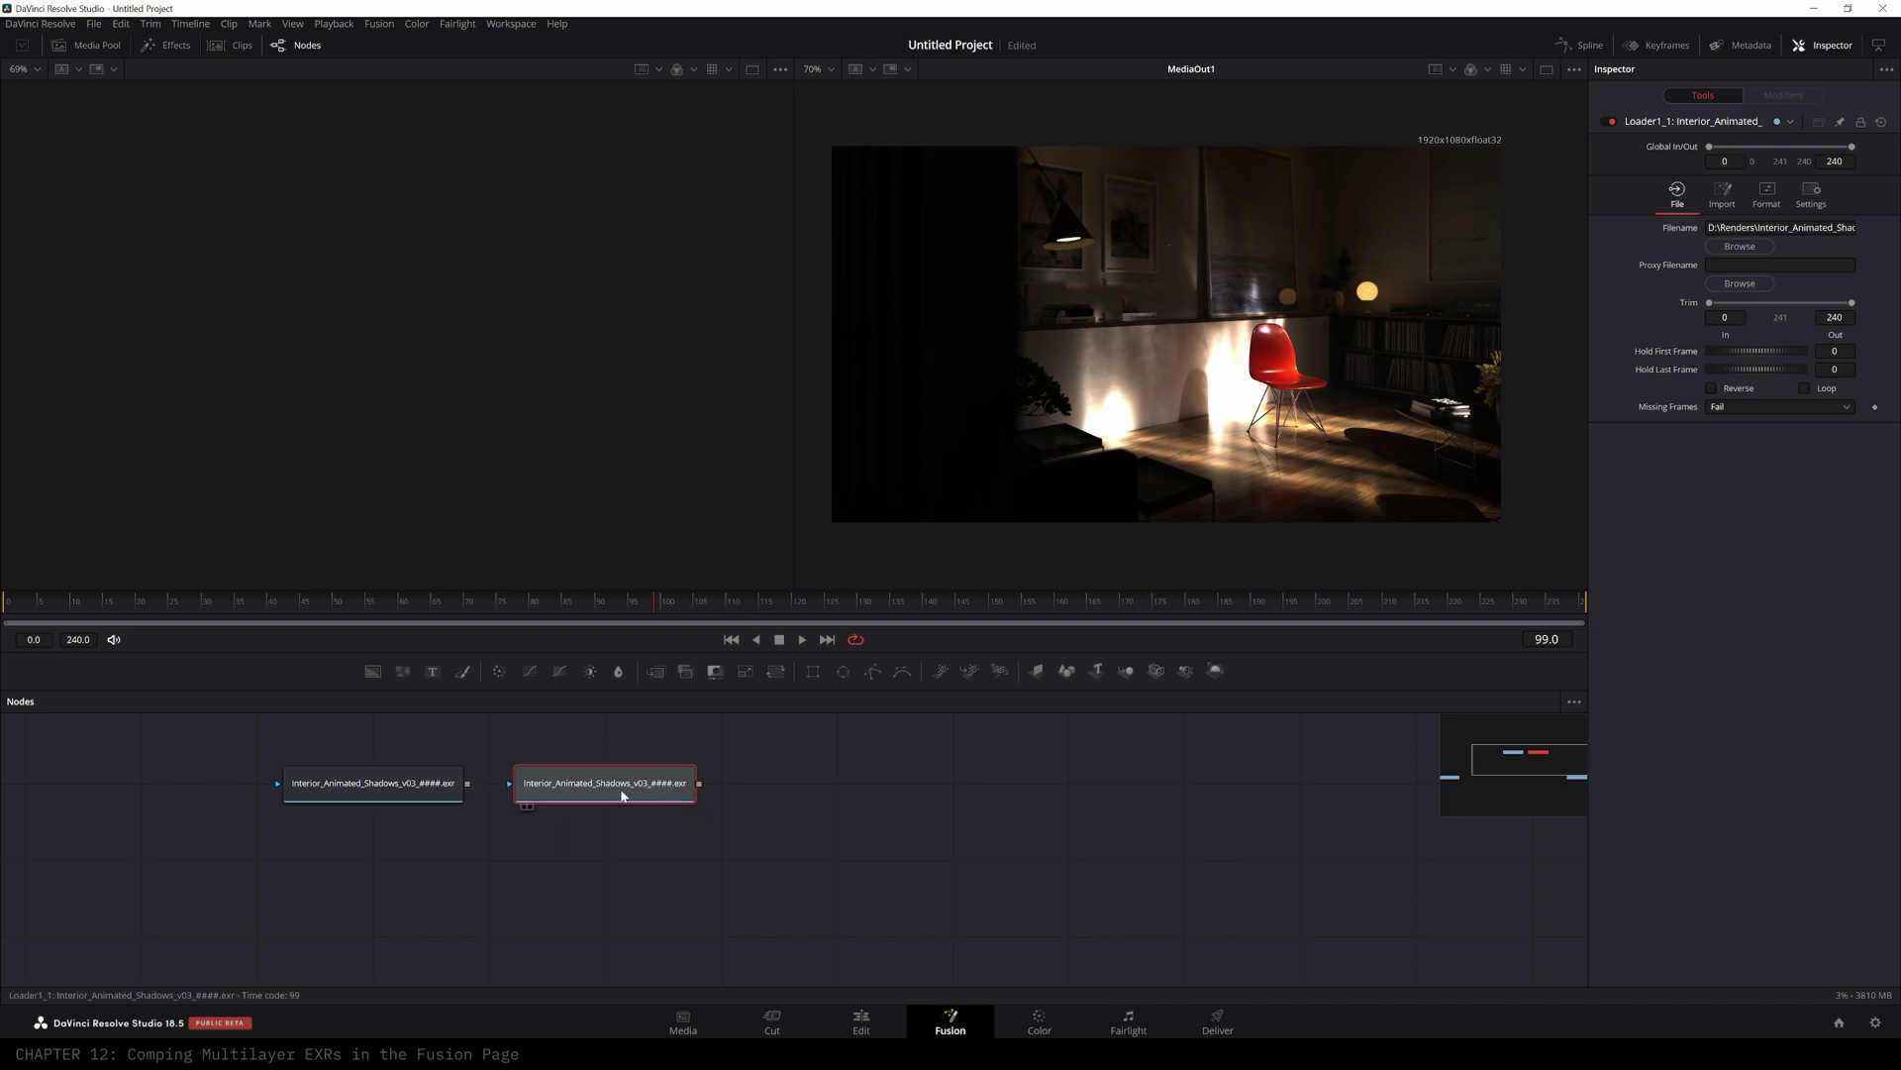
left_click(606, 852)
key("ctrl+v")
left_click_drag(637, 855, 844, 785)
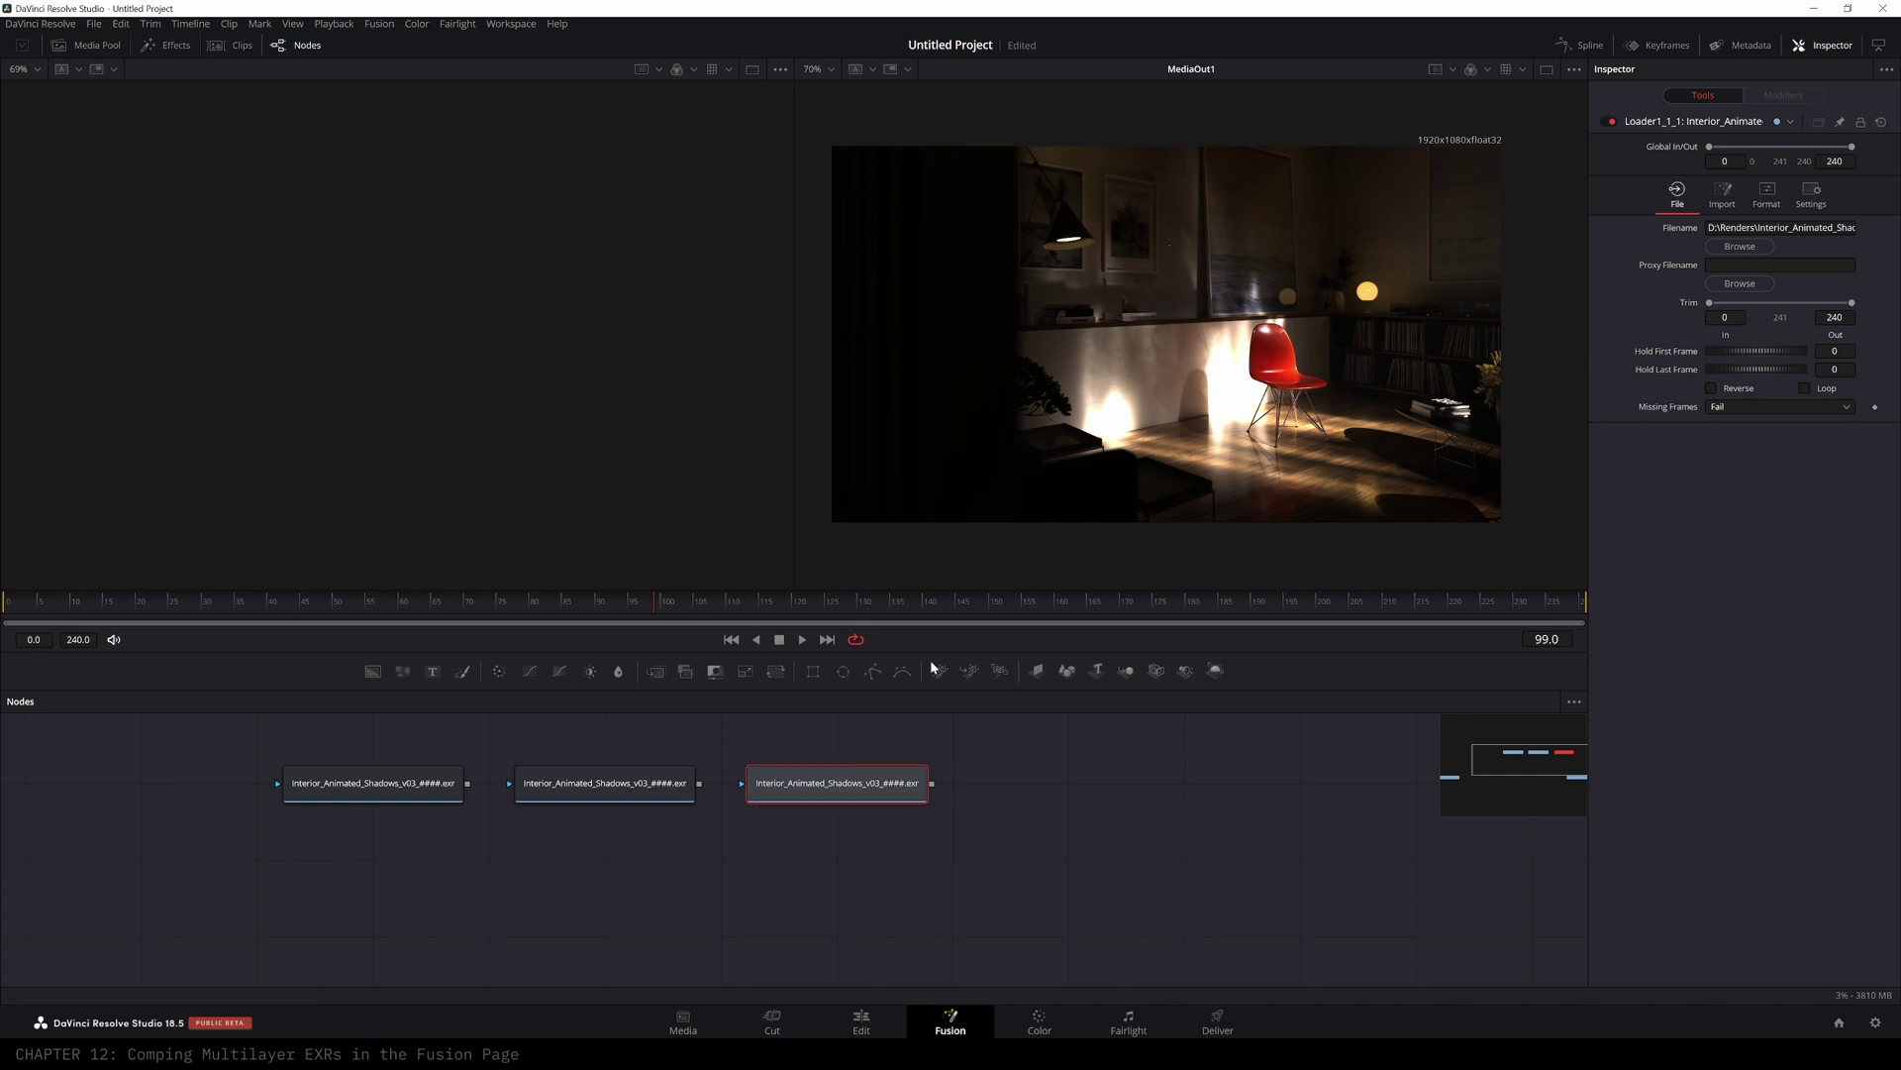
- Set the middle Loader's red, green and blue channels to Reflections.red, Reflections.green and Reflections.blue, and display it in the viewer
left_click(403, 791)
left_click(626, 787)
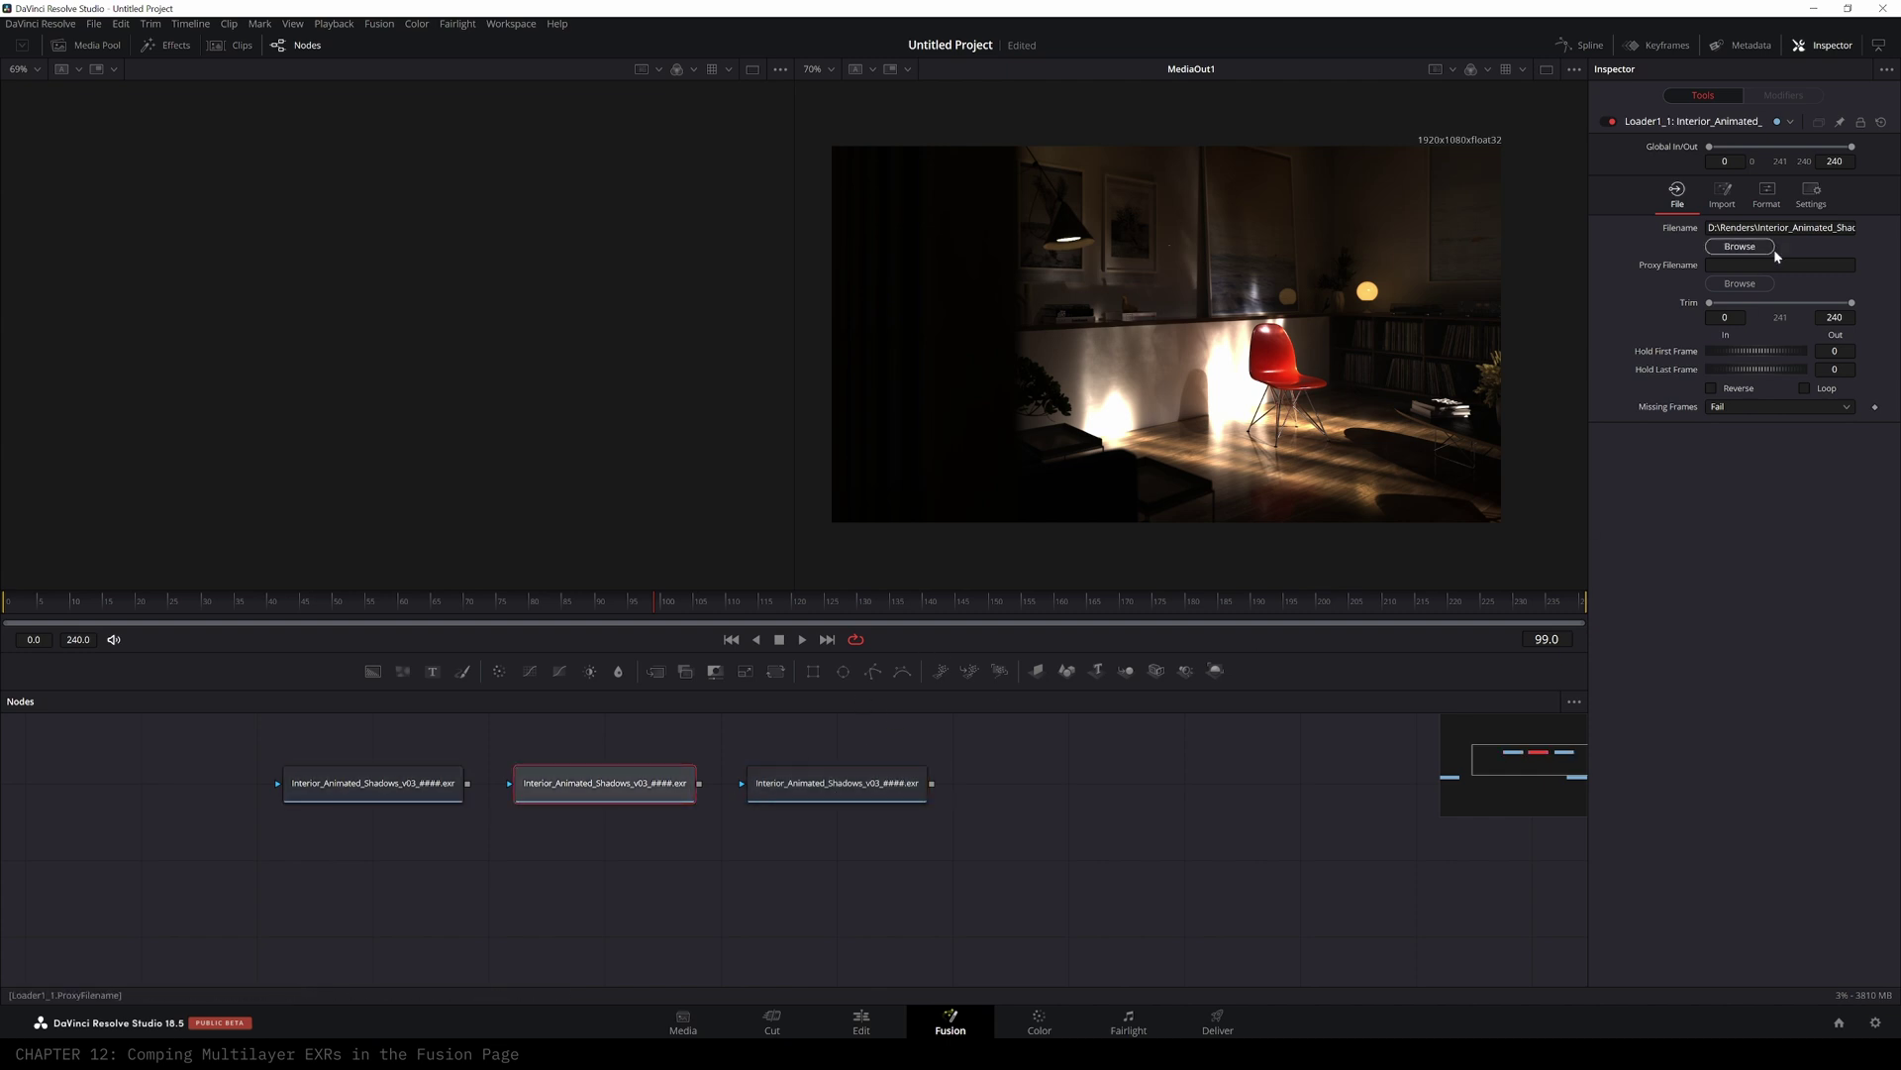
left_click(1766, 194)
left_click(1607, 254)
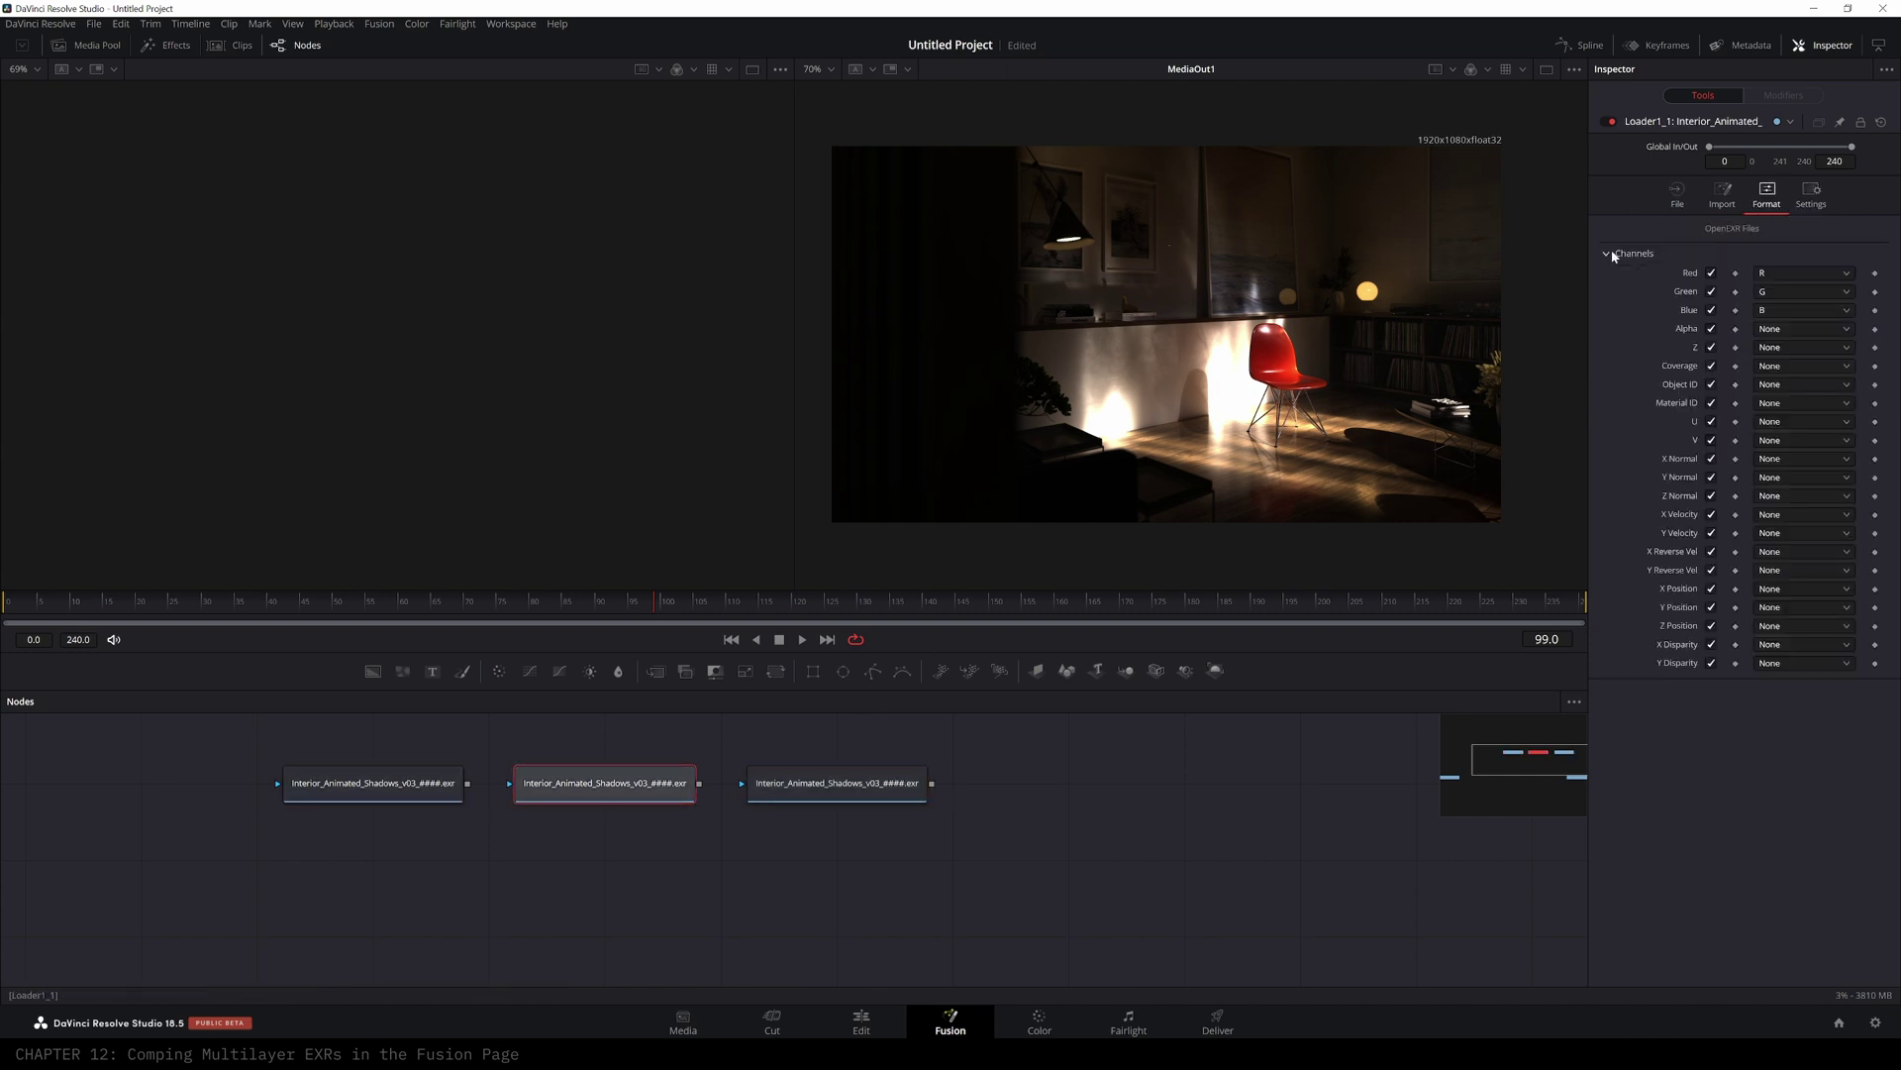
left_click(1848, 274)
left_click_drag(1866, 325, 1866, 419)
left_click(1834, 441)
left_click(1822, 292)
left_click(1790, 476)
left_click(1824, 311)
left_click(1828, 495)
key("1")
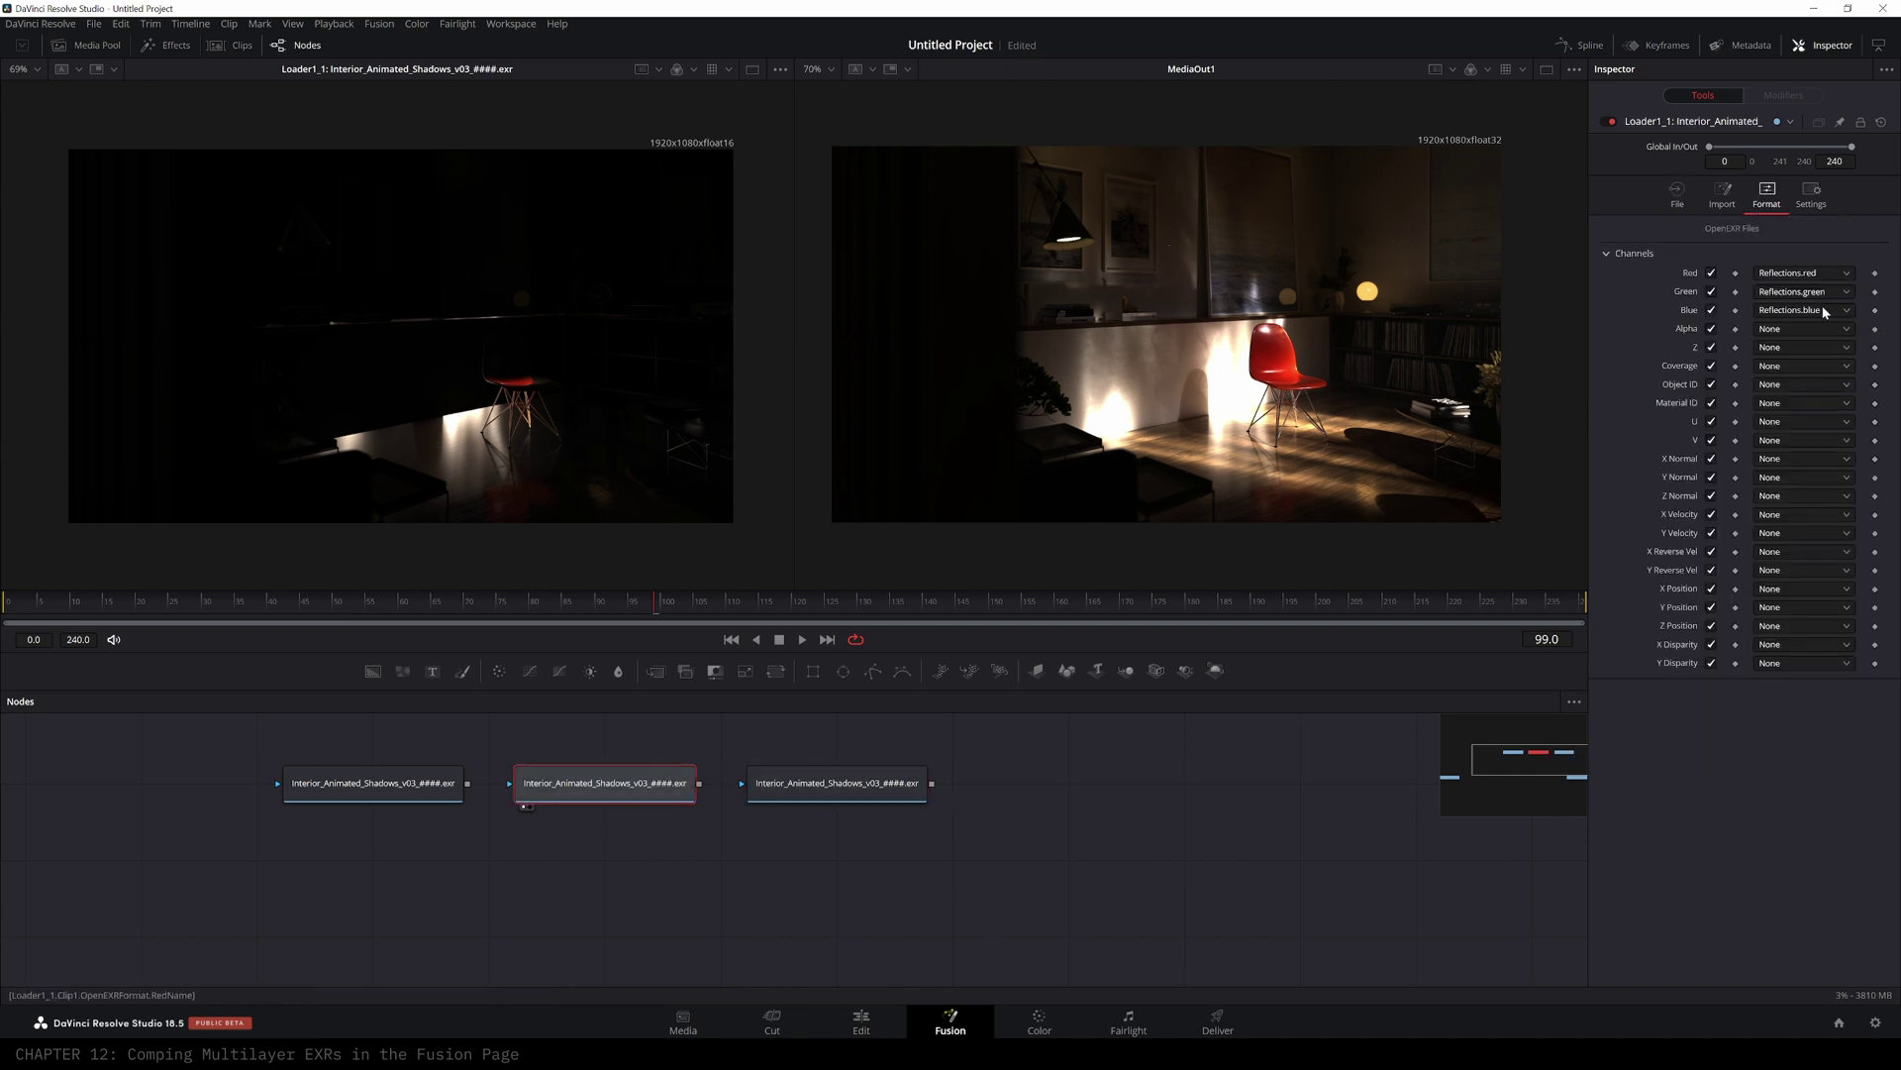
- Delete the two Loader copies and reposition the original Loader
left_click(783, 771)
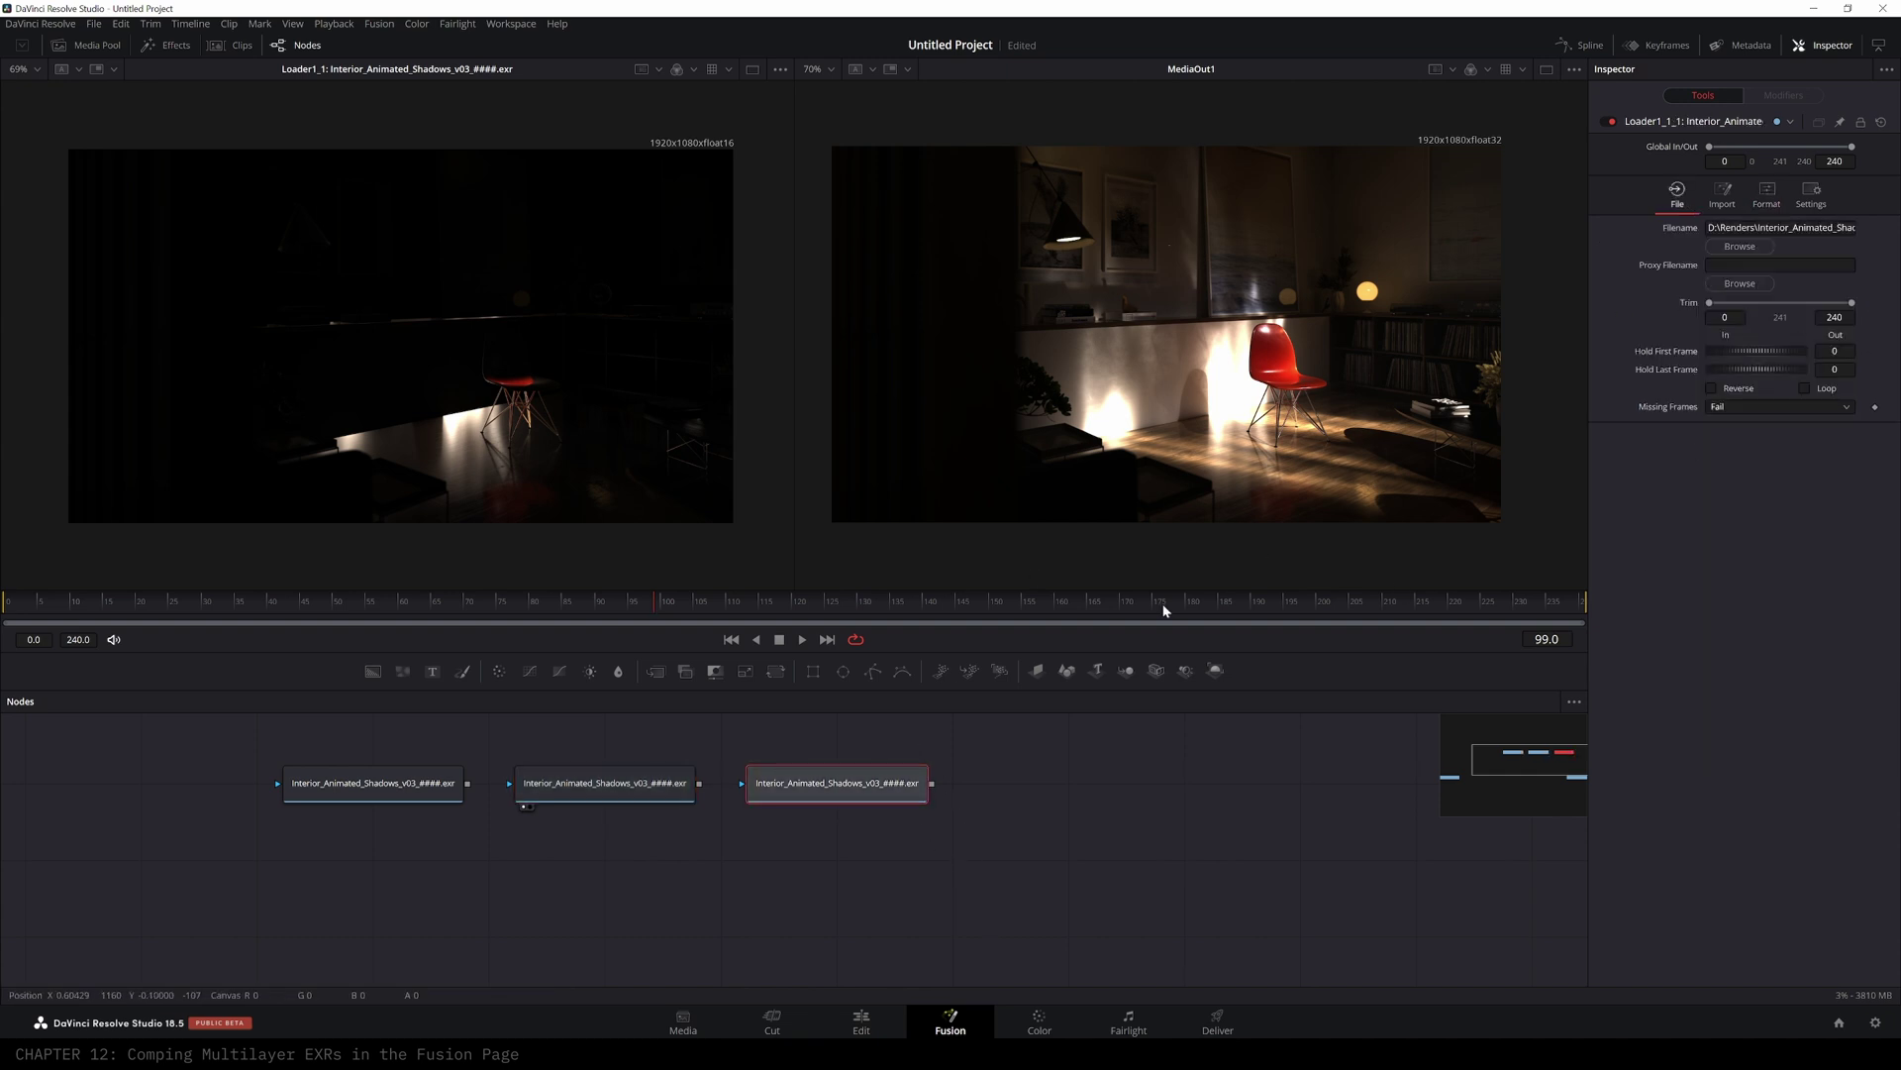
left_click(412, 788)
left_click(577, 788)
left_click_drag(1084, 734, 416, 841)
left_click_drag(559, 879, 1051, 722)
key("Delete")
scroll(674, 859, "down", 3)
left_click_drag(582, 873, 643, 821)
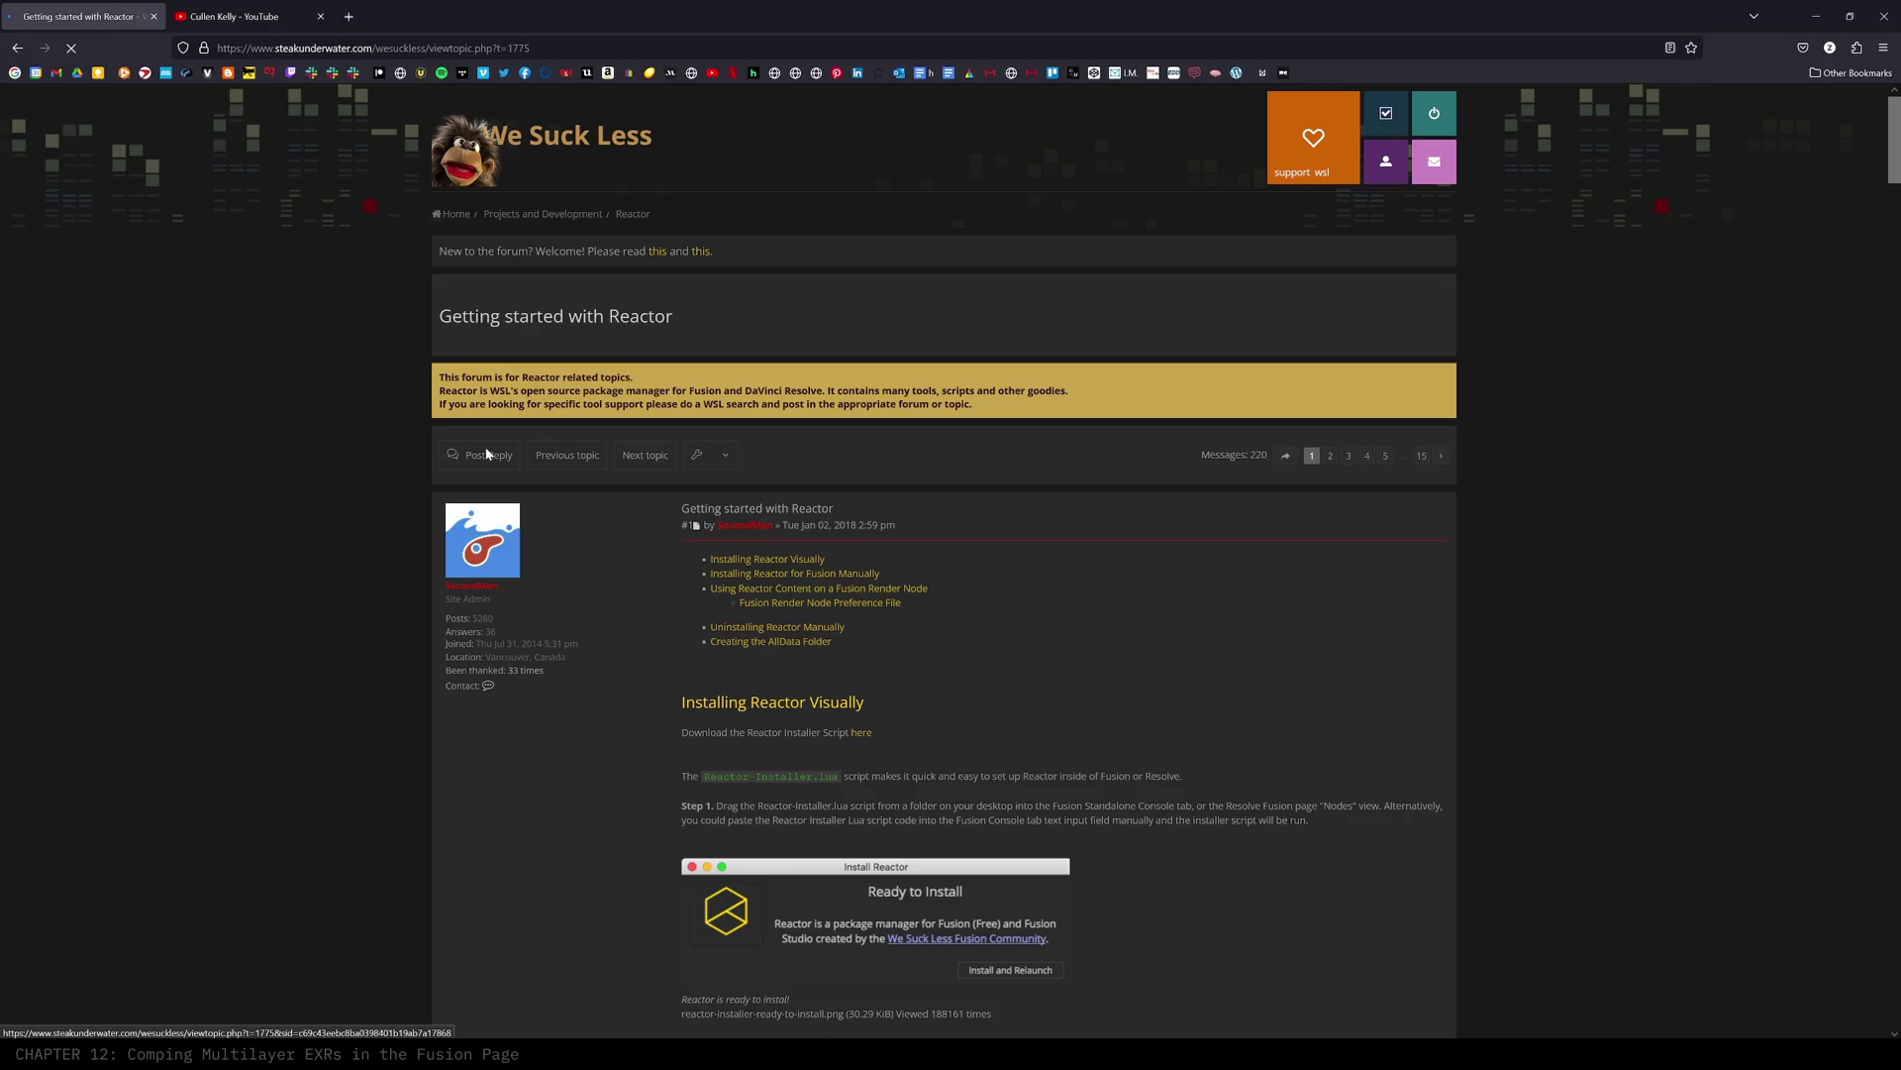
- Switch to the browser and examine the visual and manual installation instructions in the "Getting started with Reactor" forum topic
middle_click(631, 624)
middle_click(644, 681)
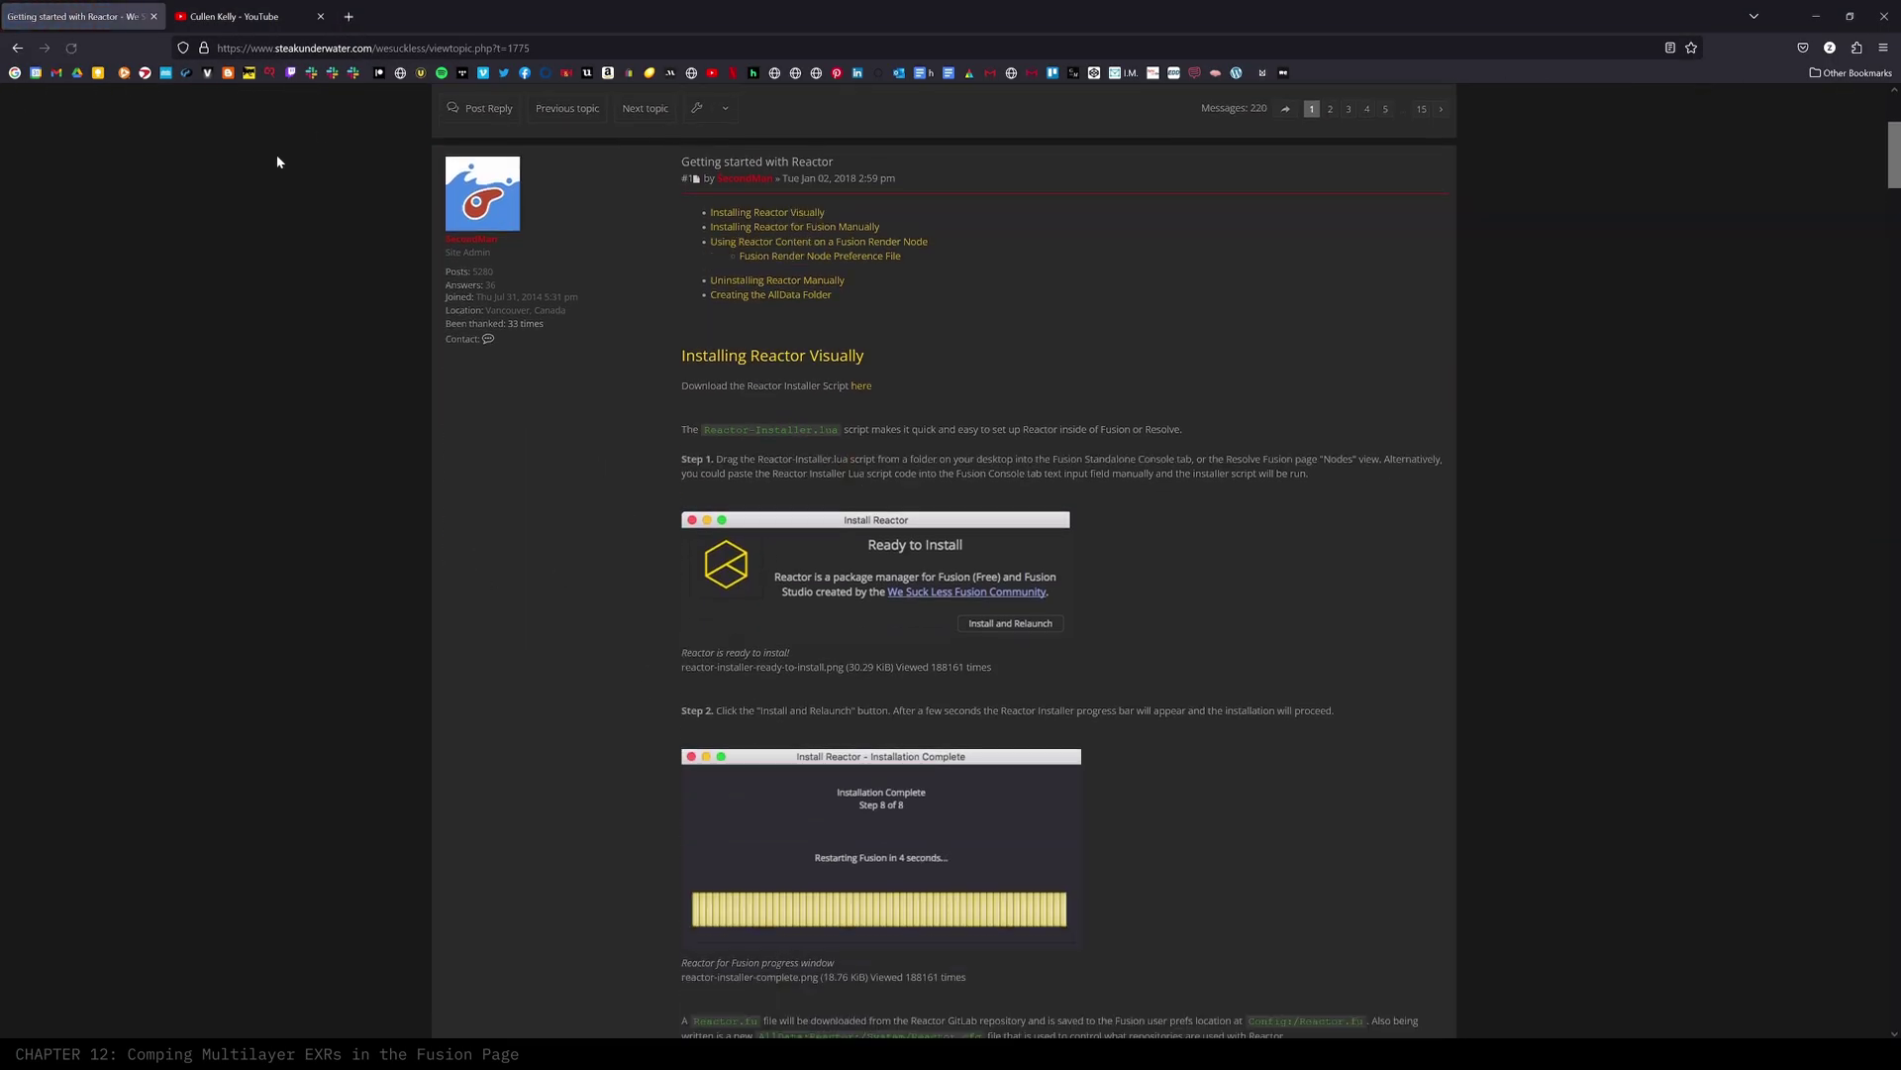
scroll(582, 455, "down", 3)
middle_click(556, 564)
scroll(578, 495, "down", 2)
scroll(599, 544, "down", 3)
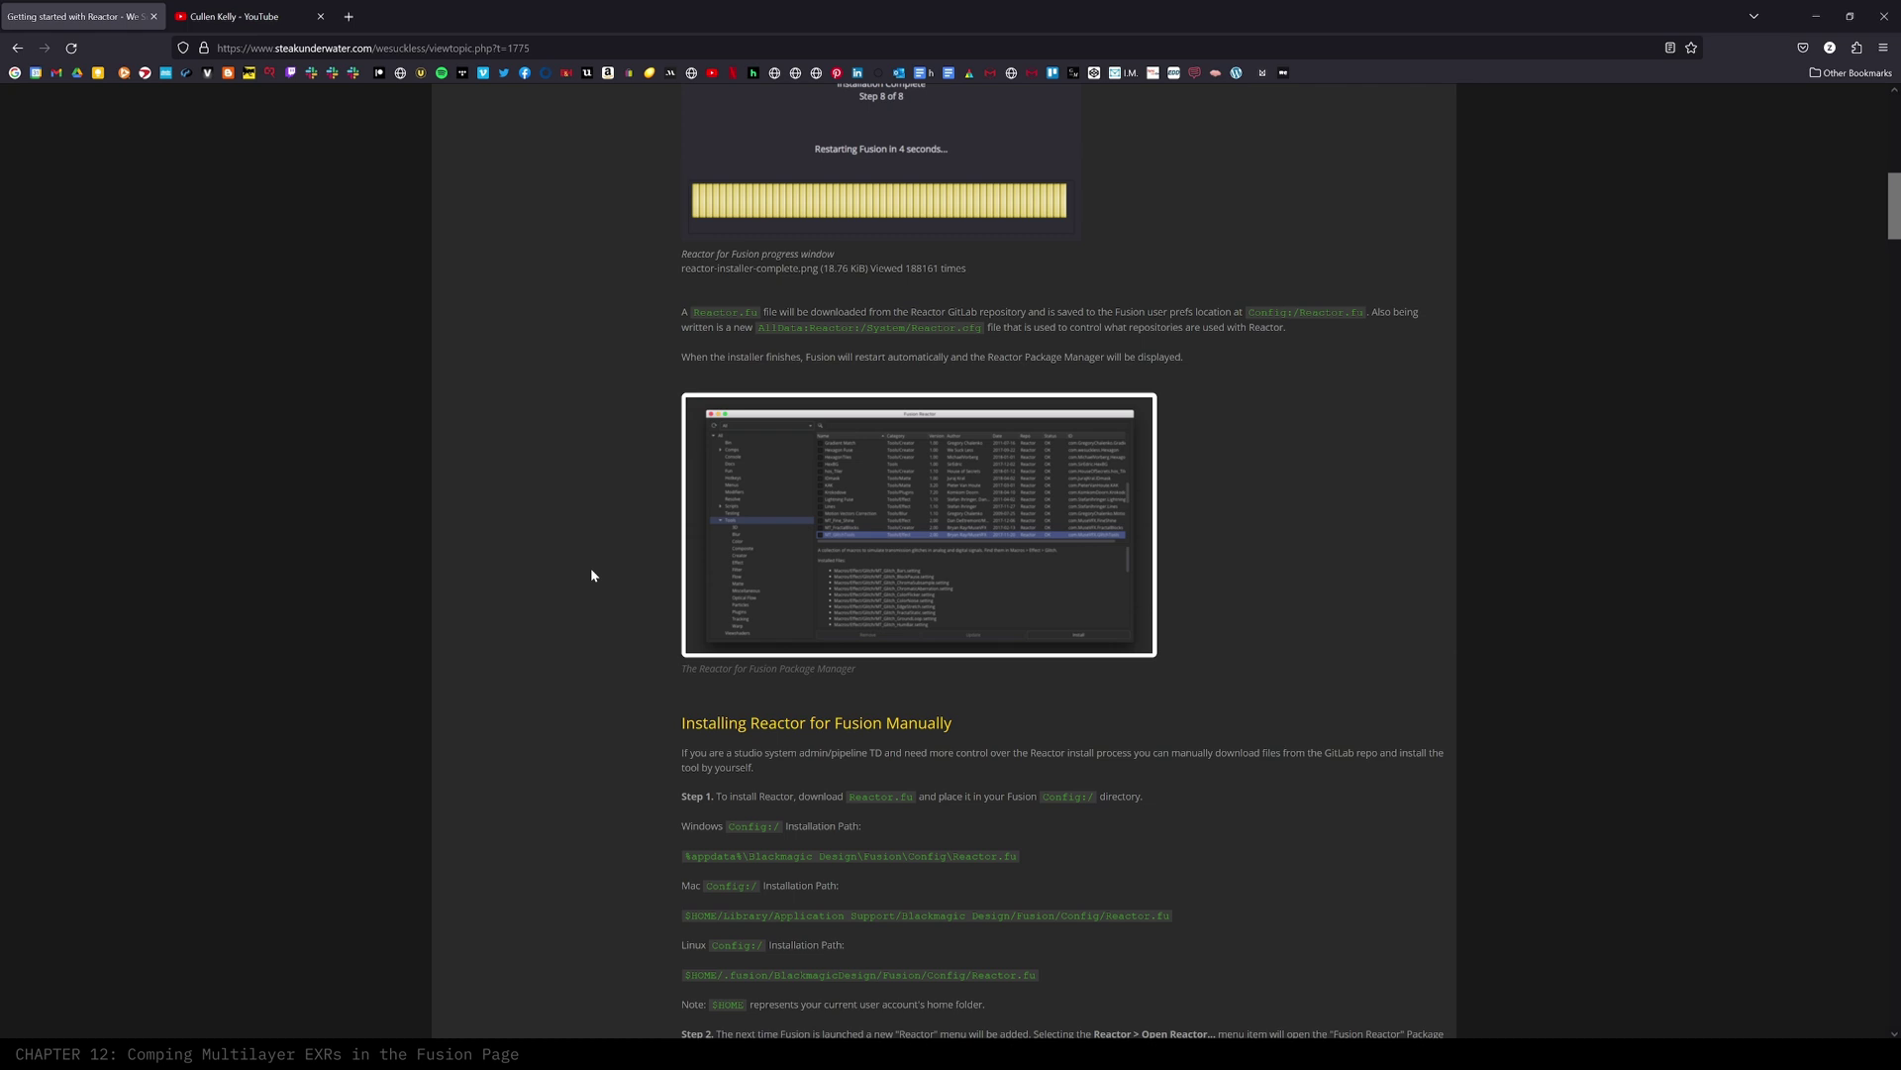
scroll(590, 567, "up", 5)
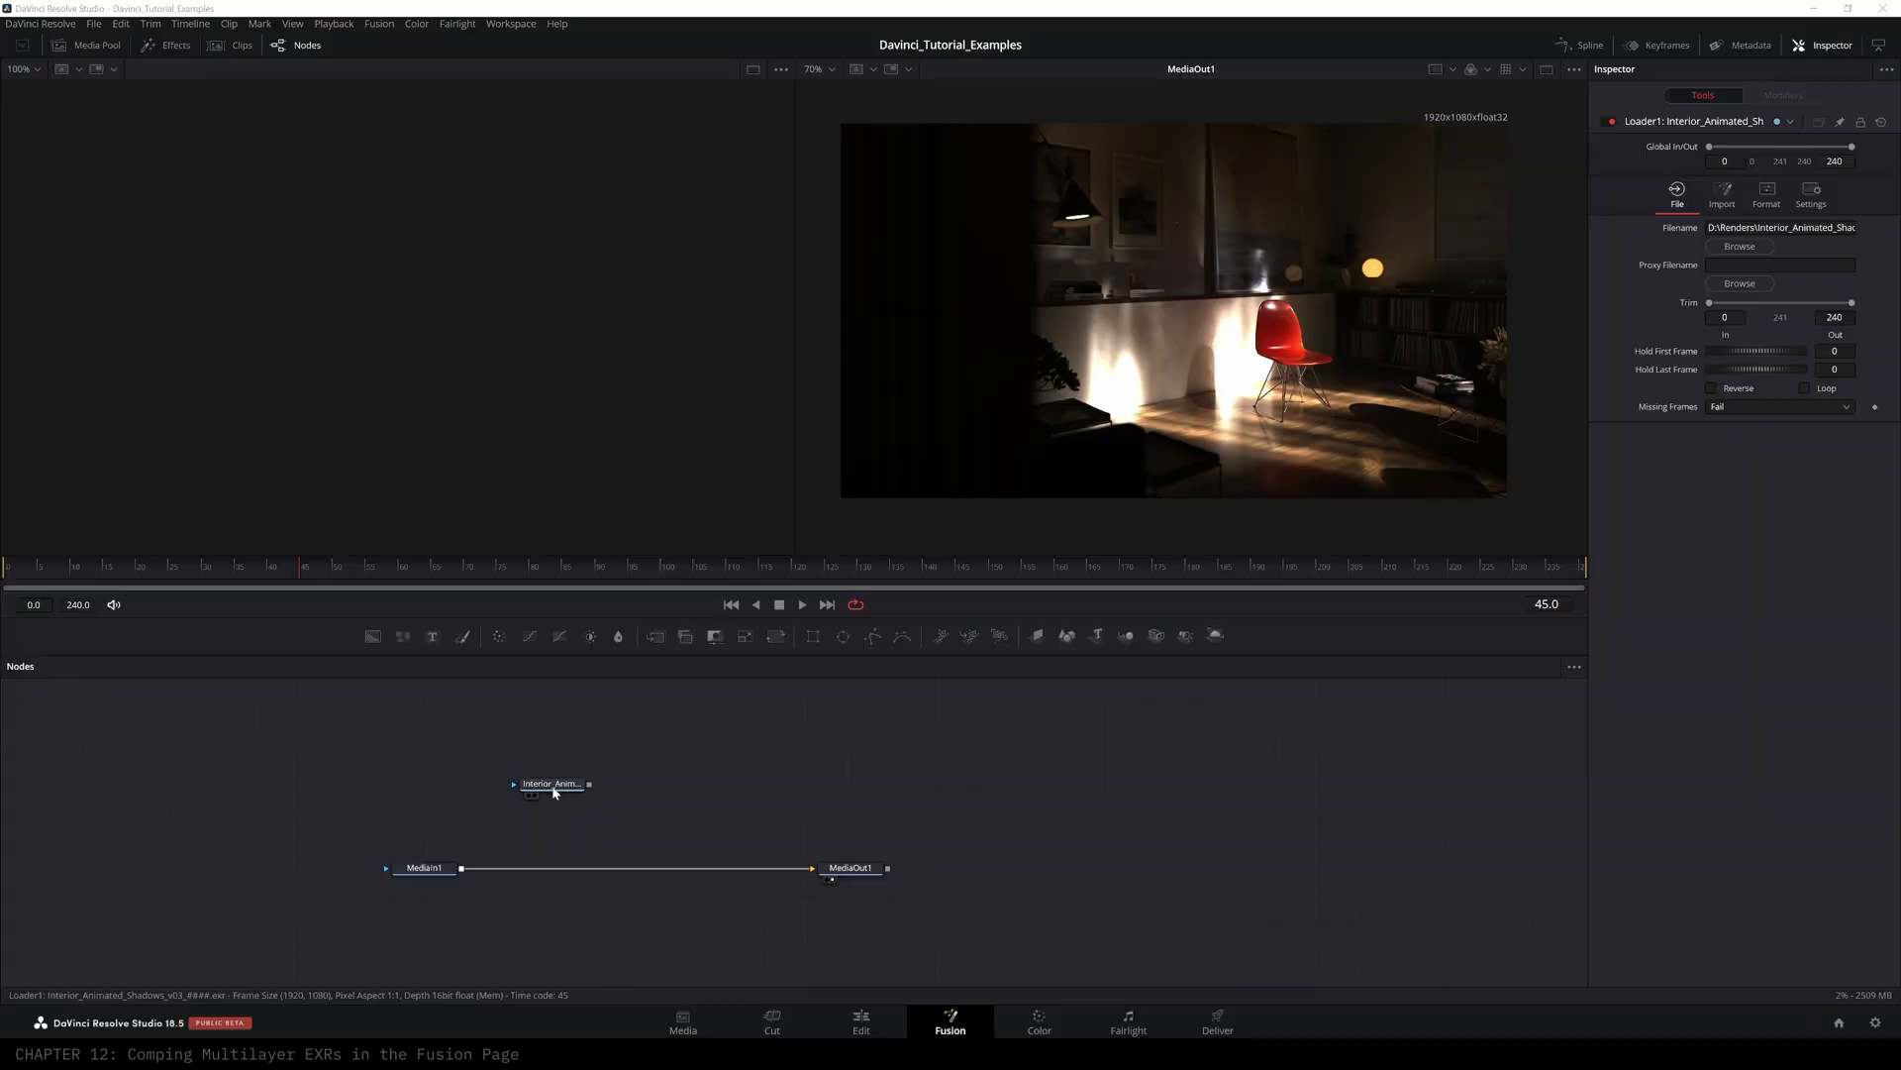
- Run the Fox_SplitEXR_Ultra script on the Loader with horizontal node placement to split its passes into separate Loaders
right_click(557, 789)
mouse_move(604, 774)
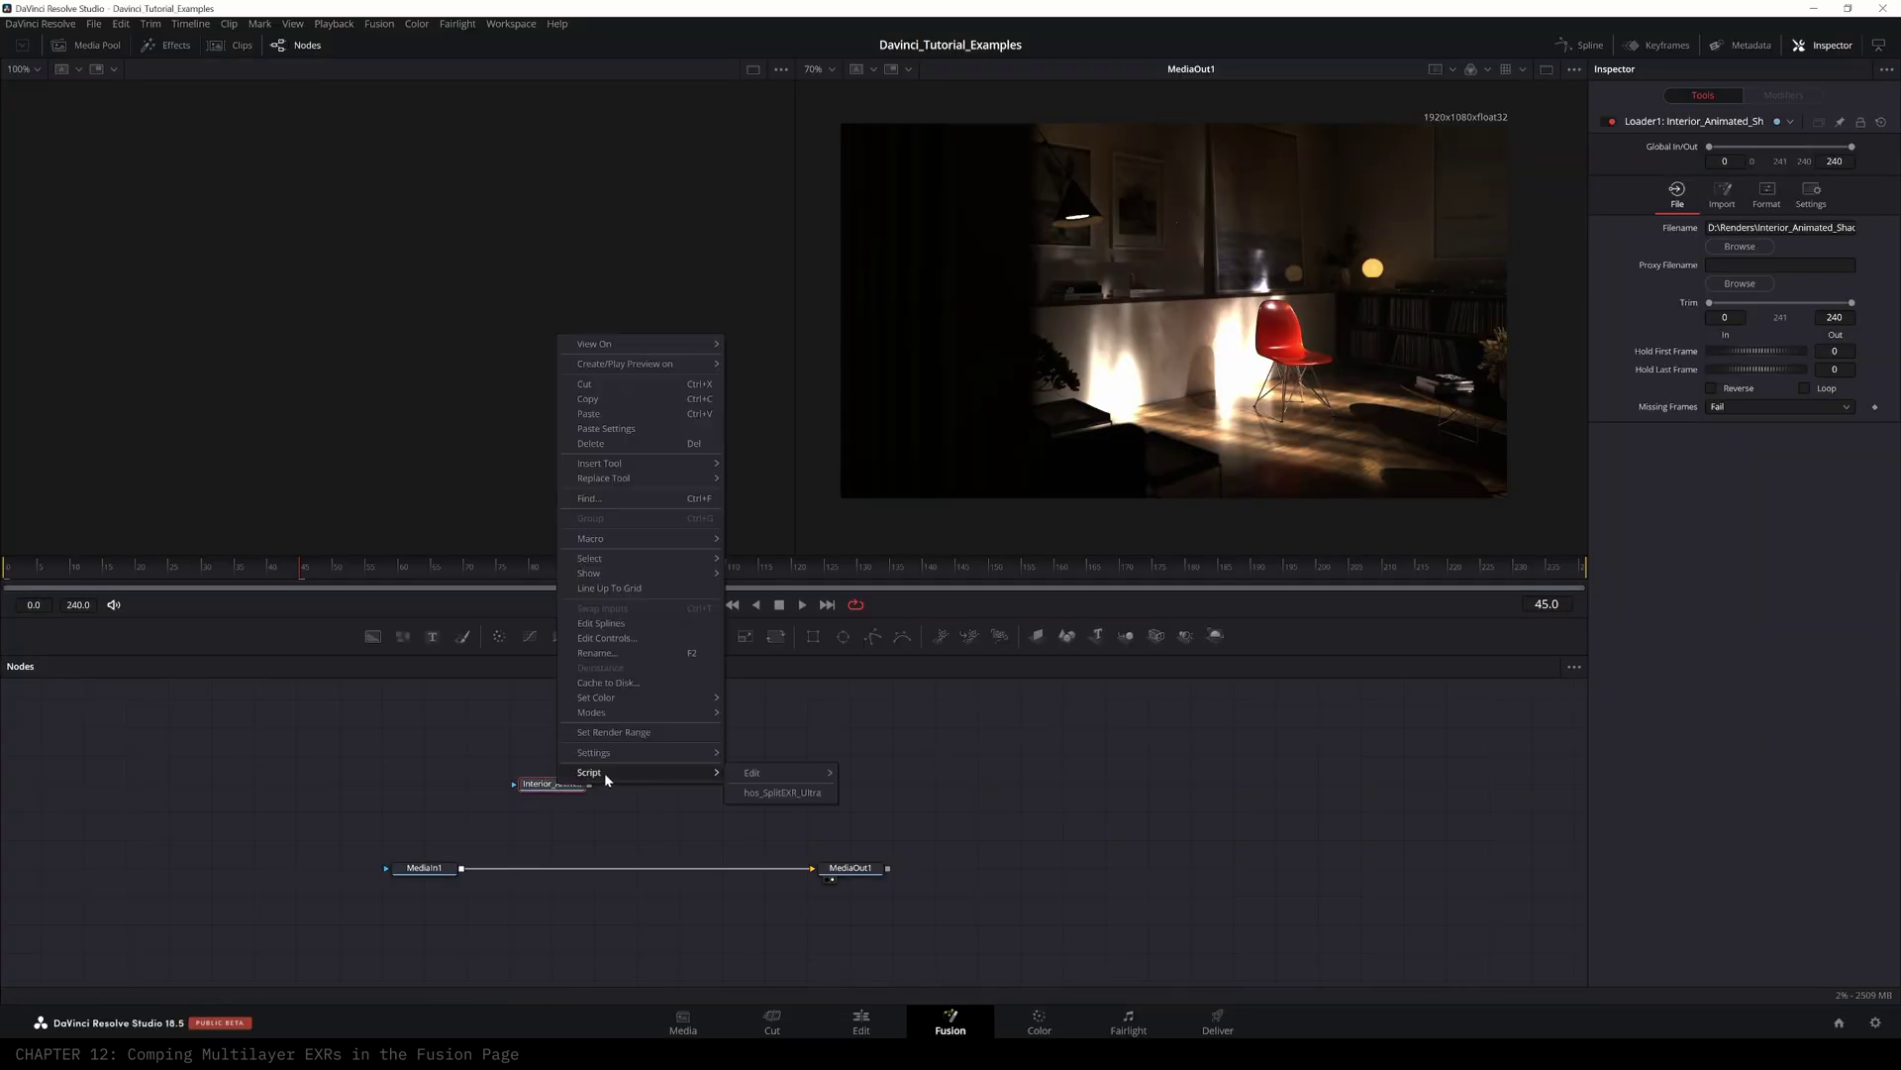
left_click(794, 797)
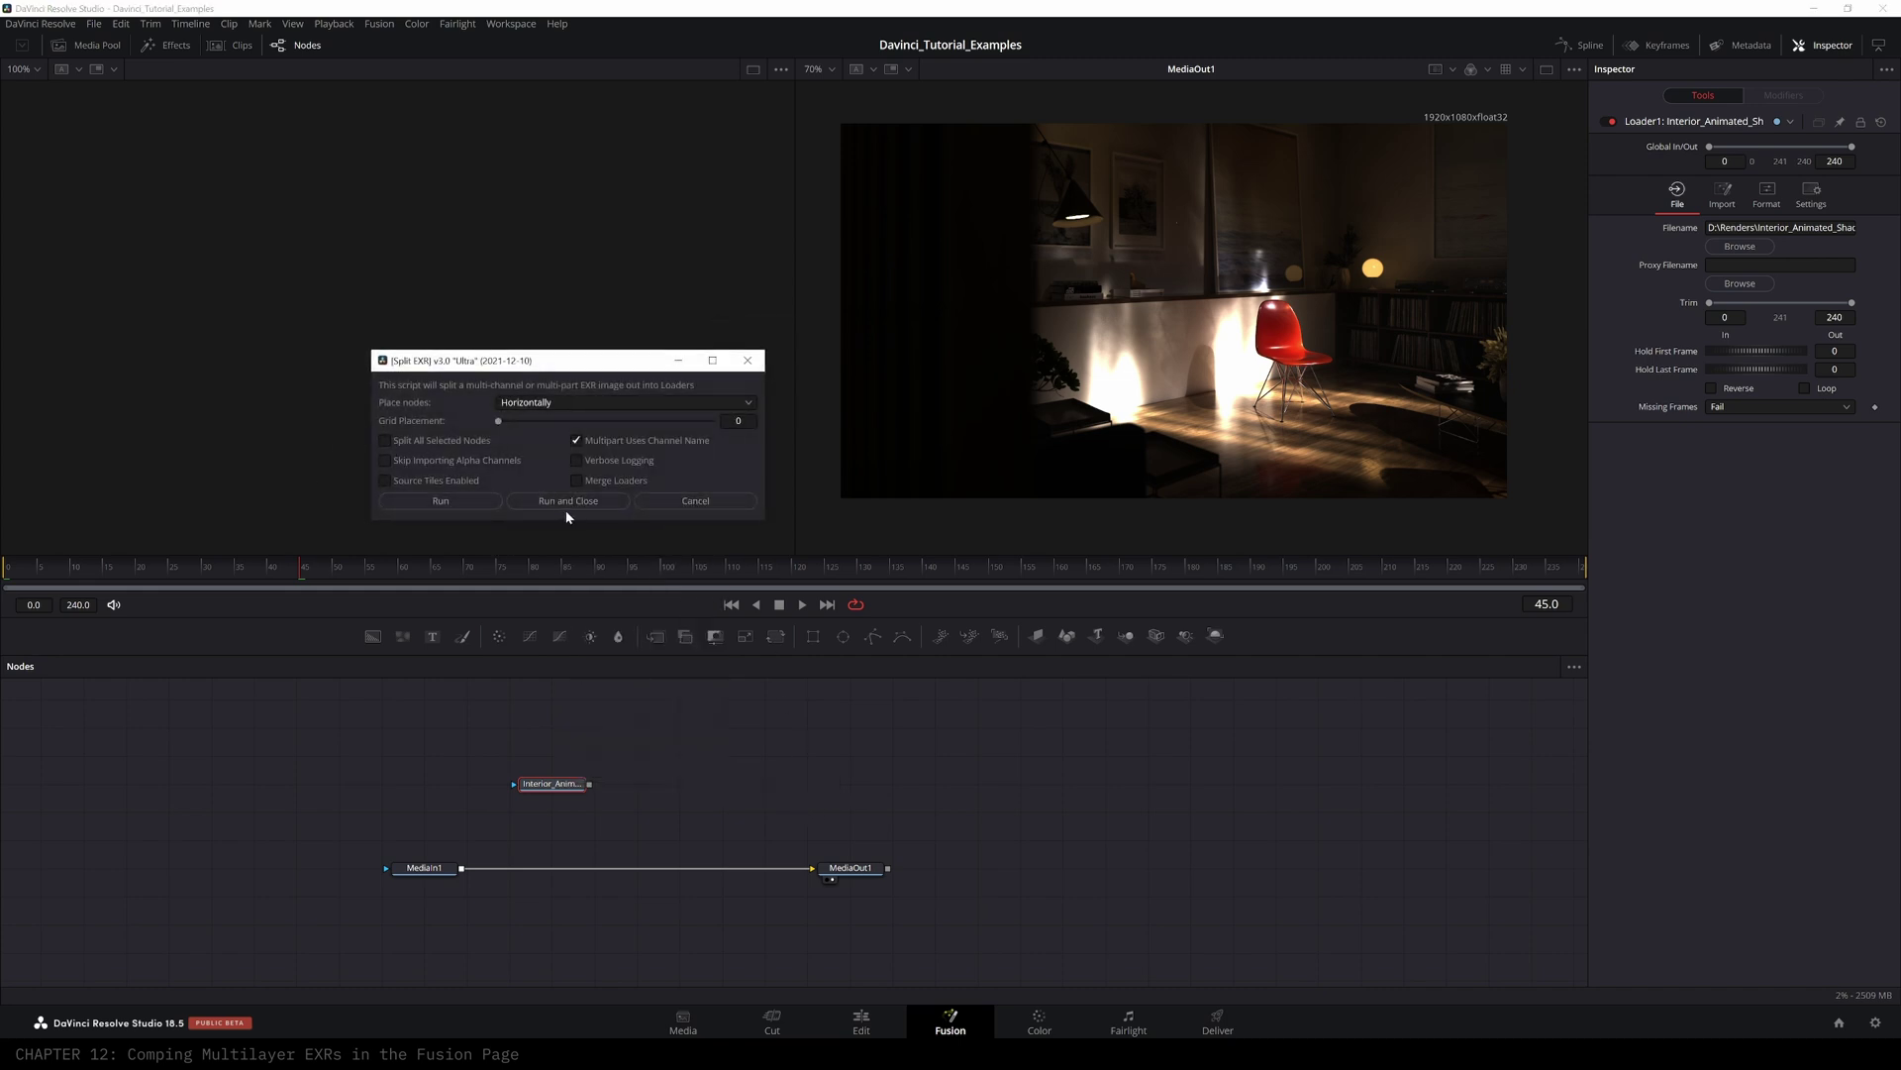
left_click(553, 505)
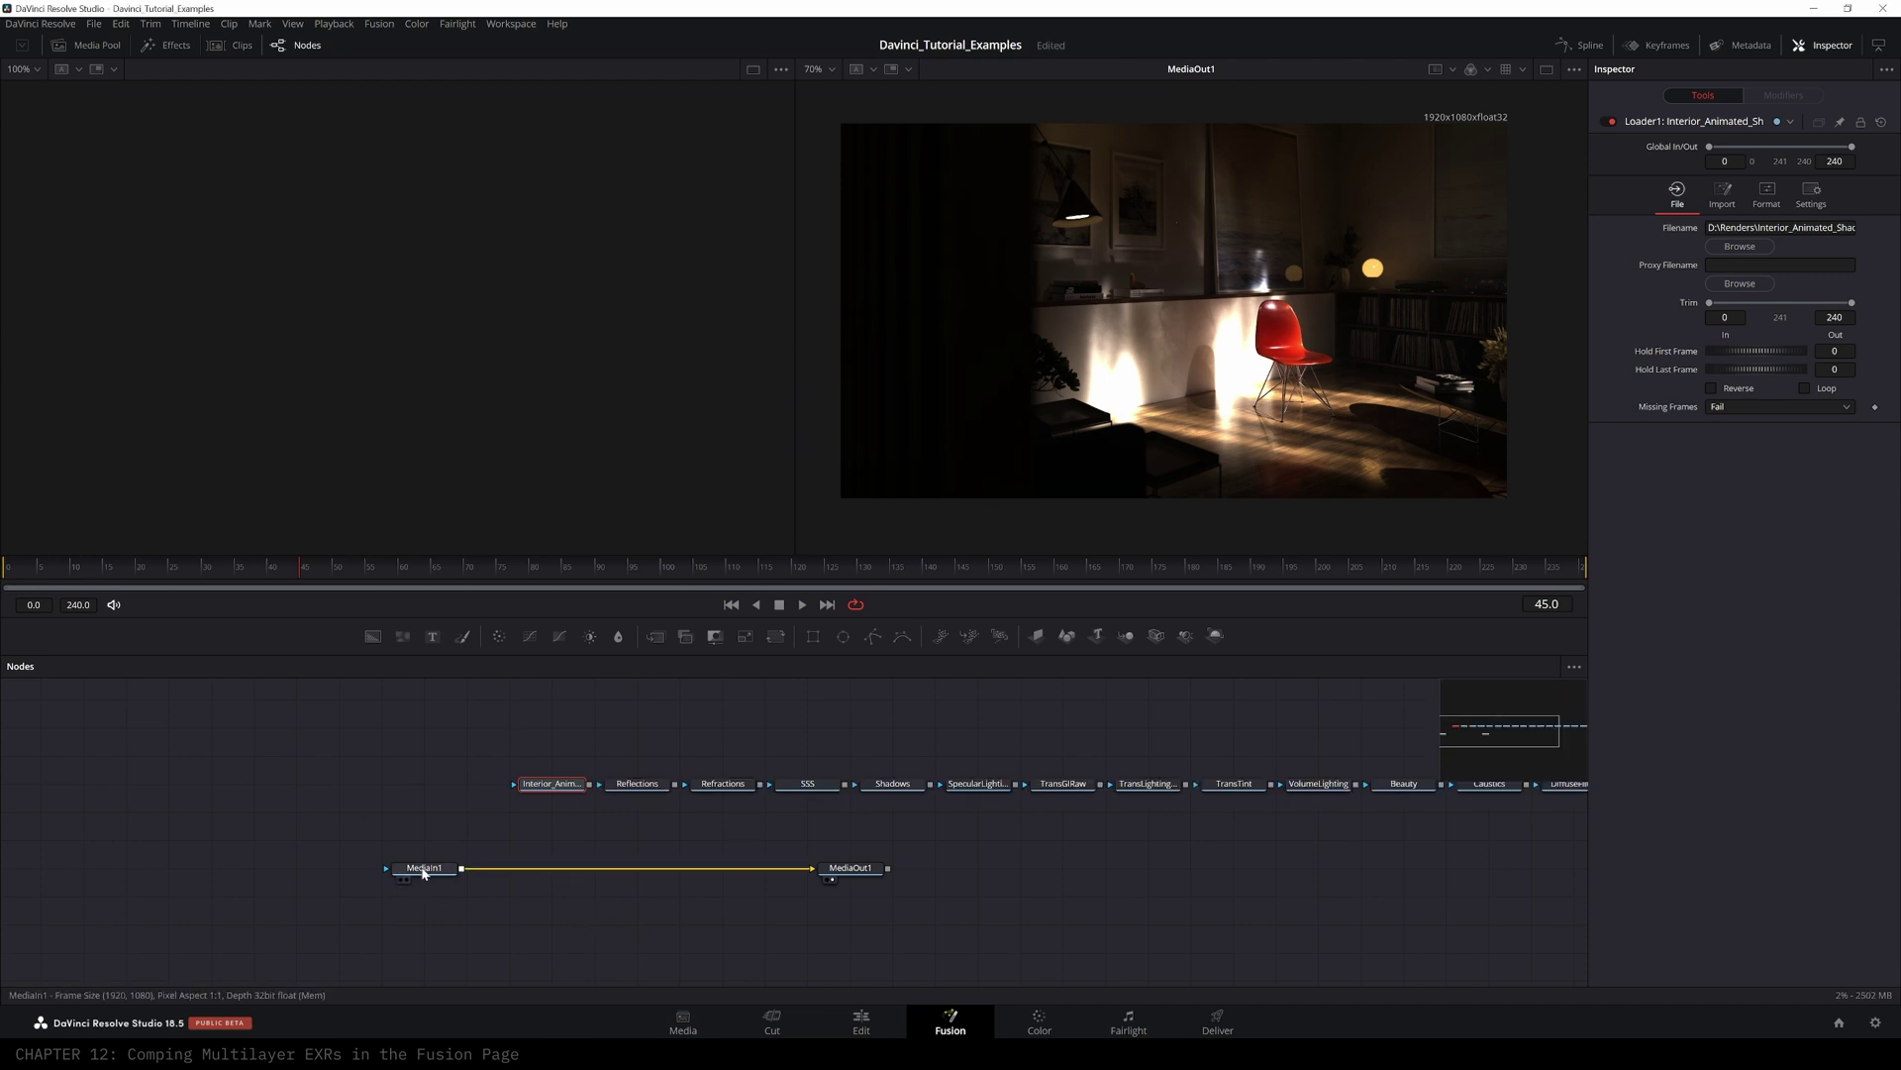
- Disconnect MediaIn1 from MediaOut1 and place the two nodes apart, below opposite ends of the Loader row
left_click_drag(425, 875, 468, 874)
left_click(309, 738)
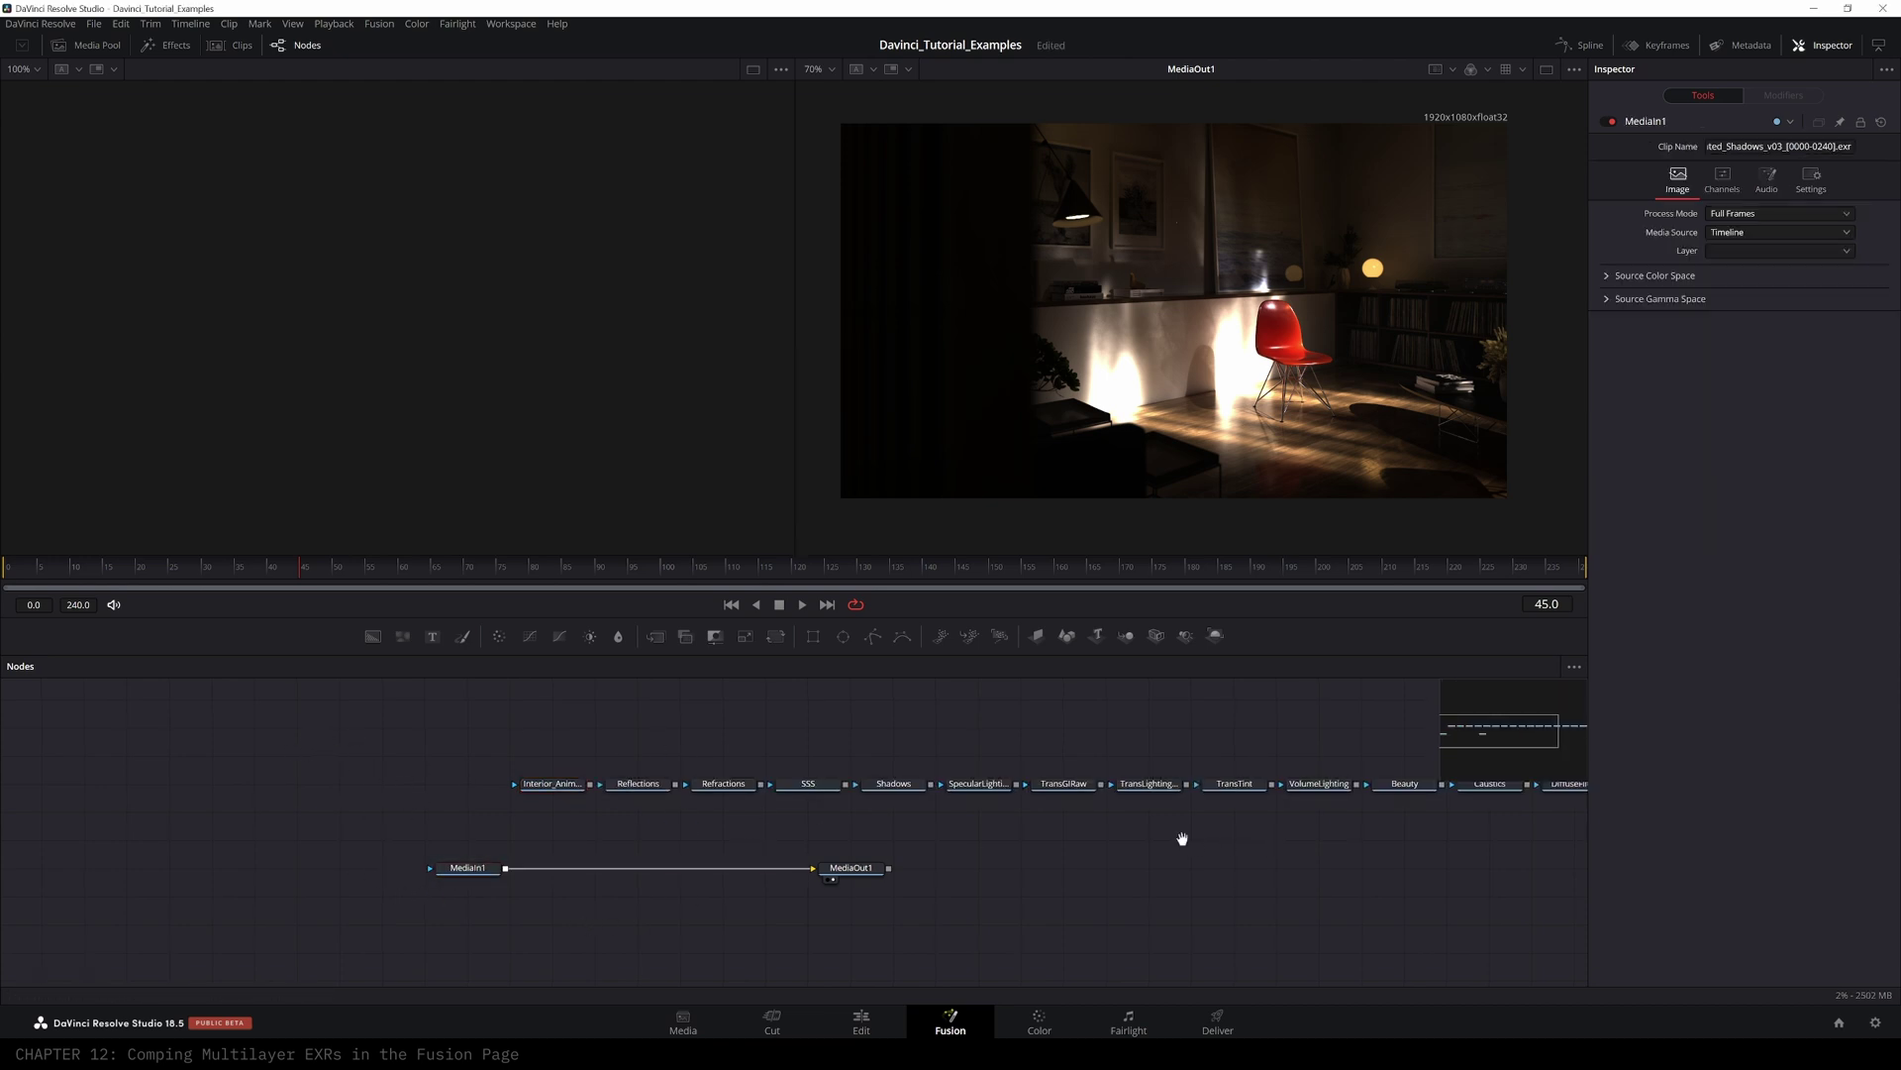
scroll(1185, 836, "down", 4)
left_click_drag(1123, 869, 873, 884)
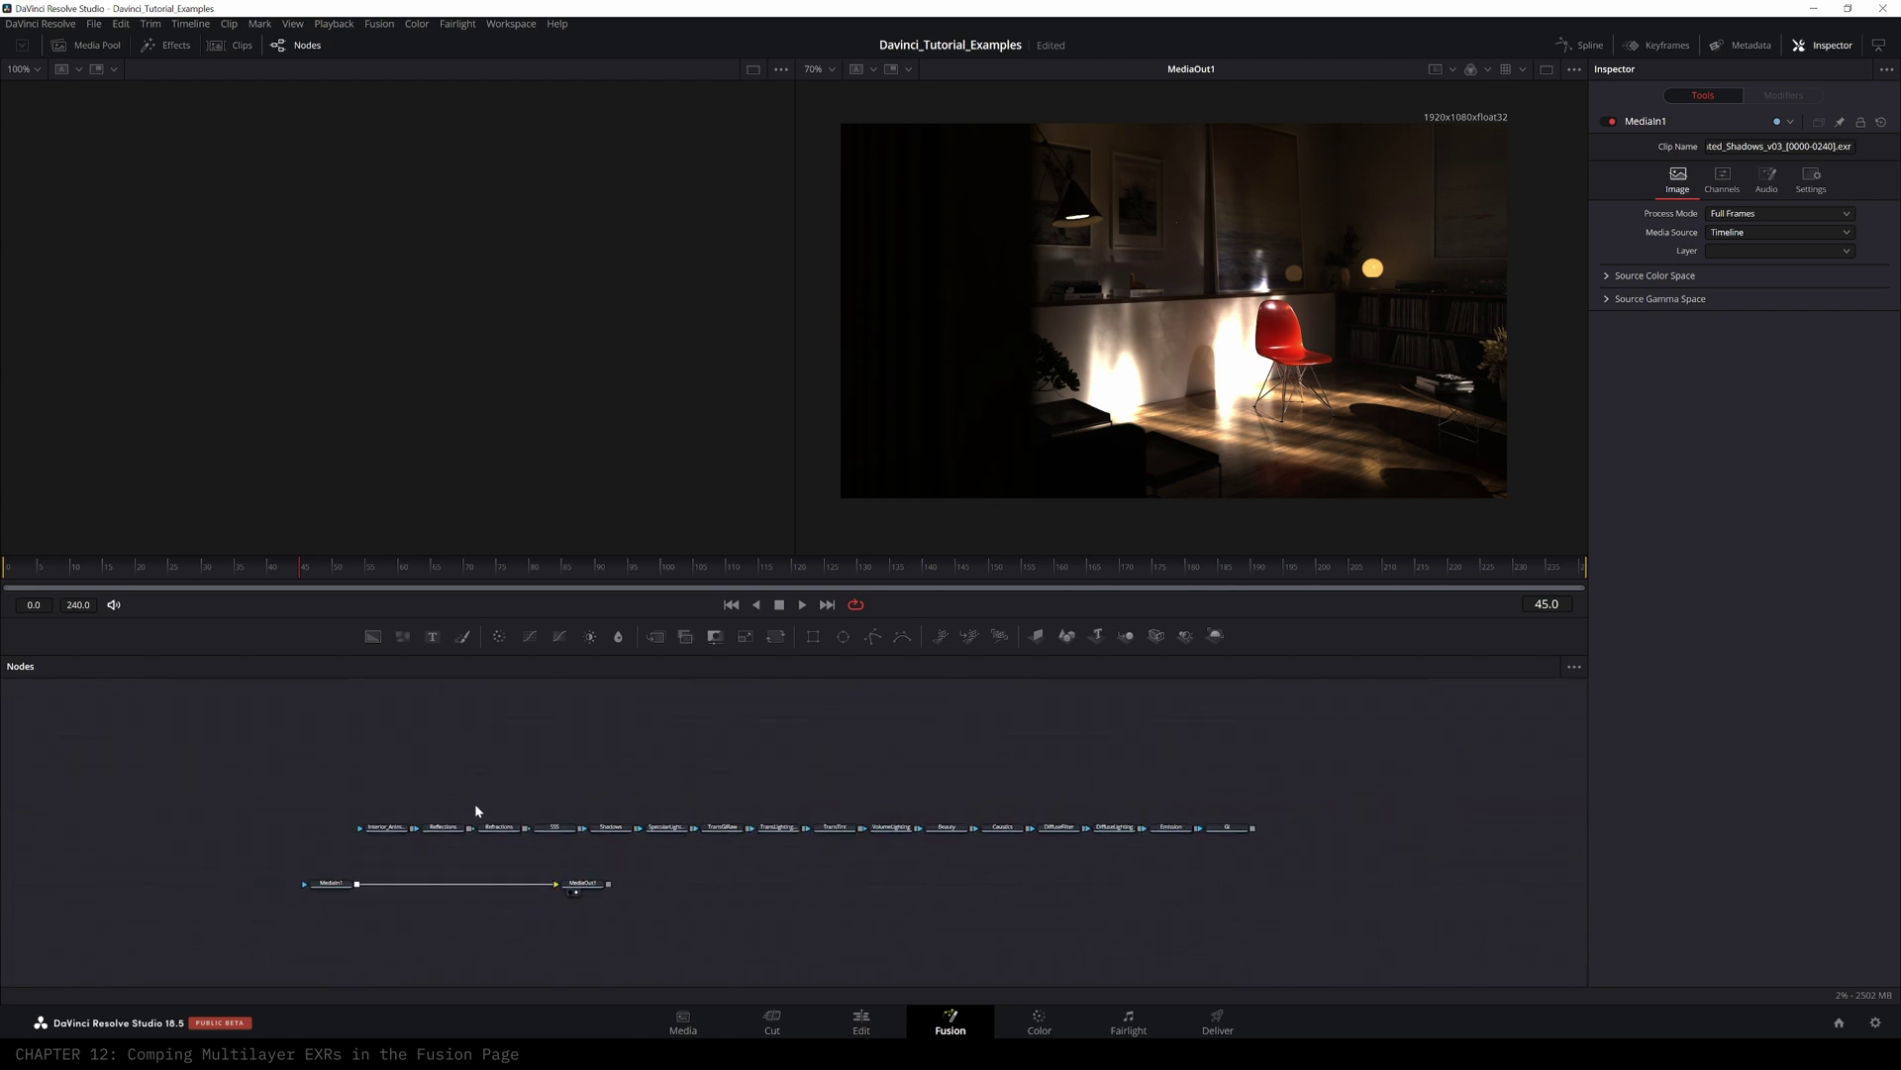
left_click_drag(330, 884, 247, 884)
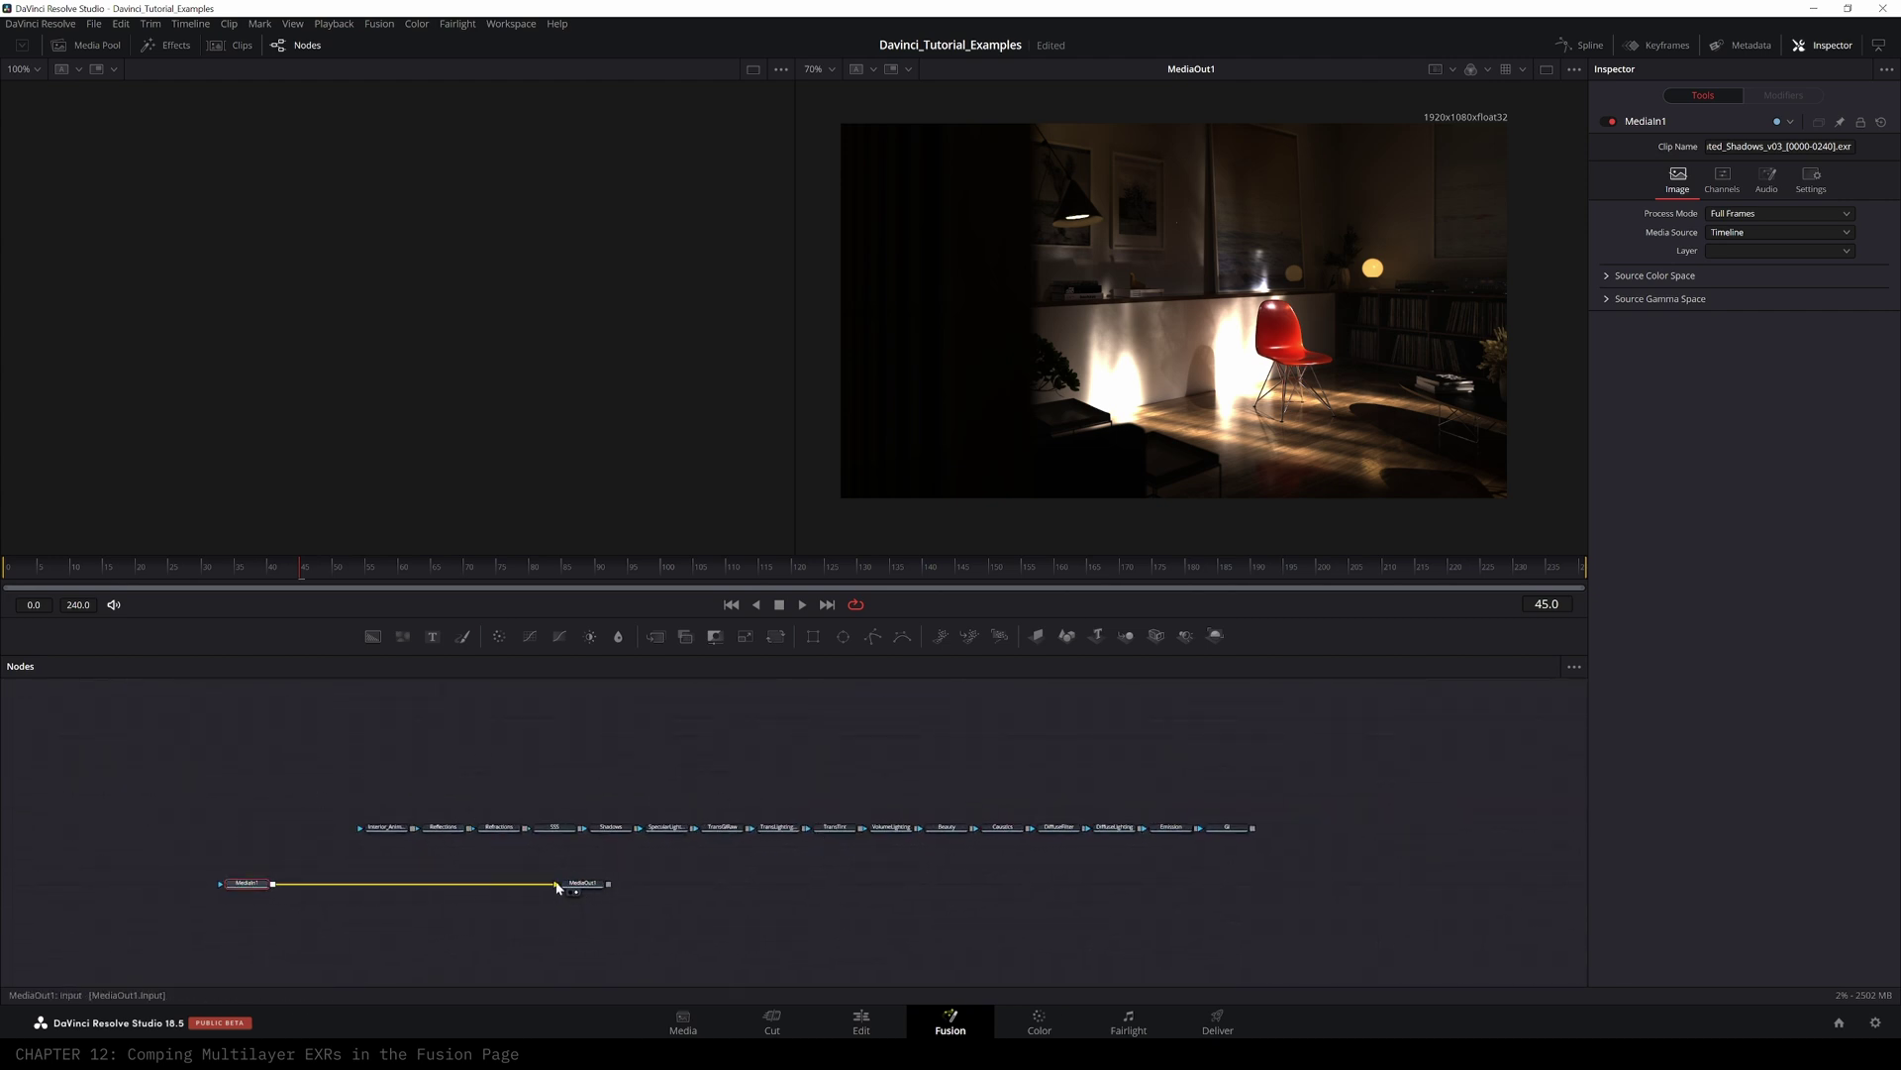
left_click_drag(555, 888, 293, 889)
left_click_drag(583, 886, 1249, 905)
left_click_drag(242, 883, 215, 901)
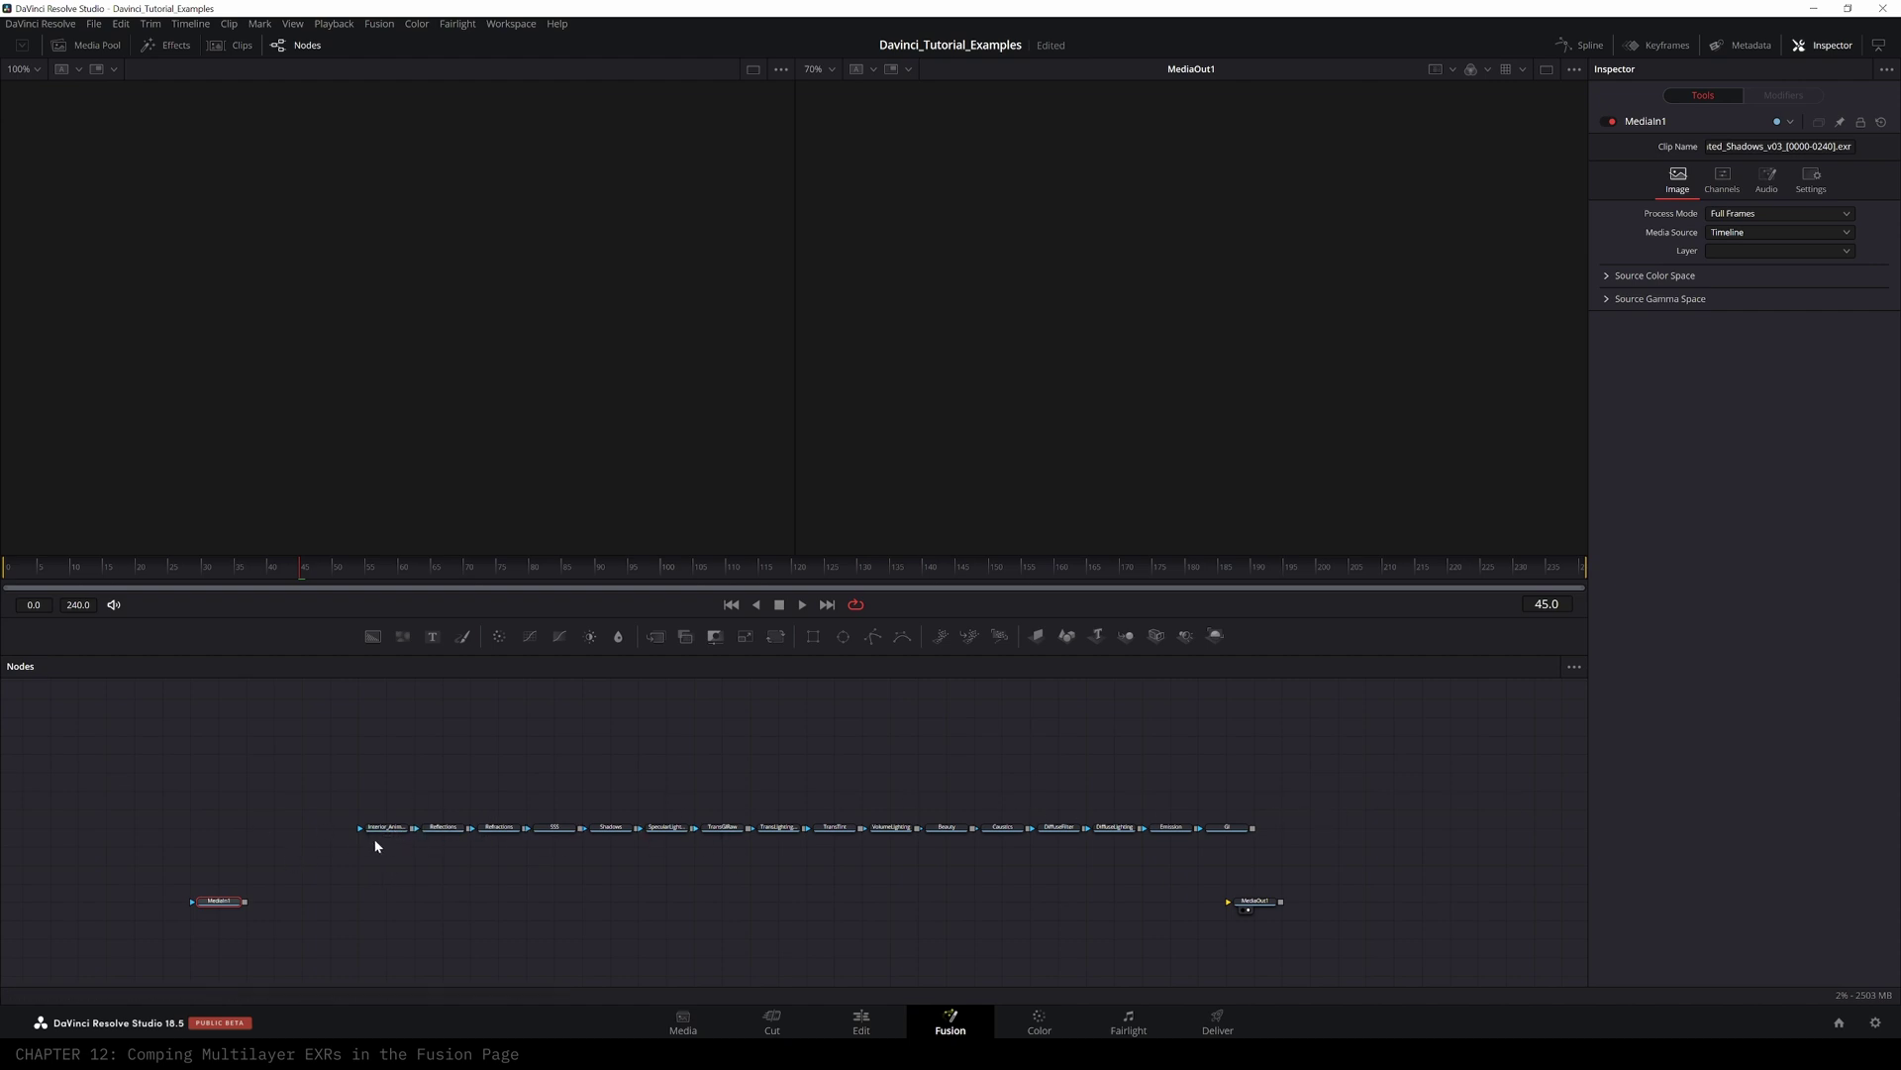
- Take the original Loader, Beauty and Shadows out of the row, stacking Beauty under the original Loader and Shadows above MediaIn1
left_click_drag(396, 827, 238, 772)
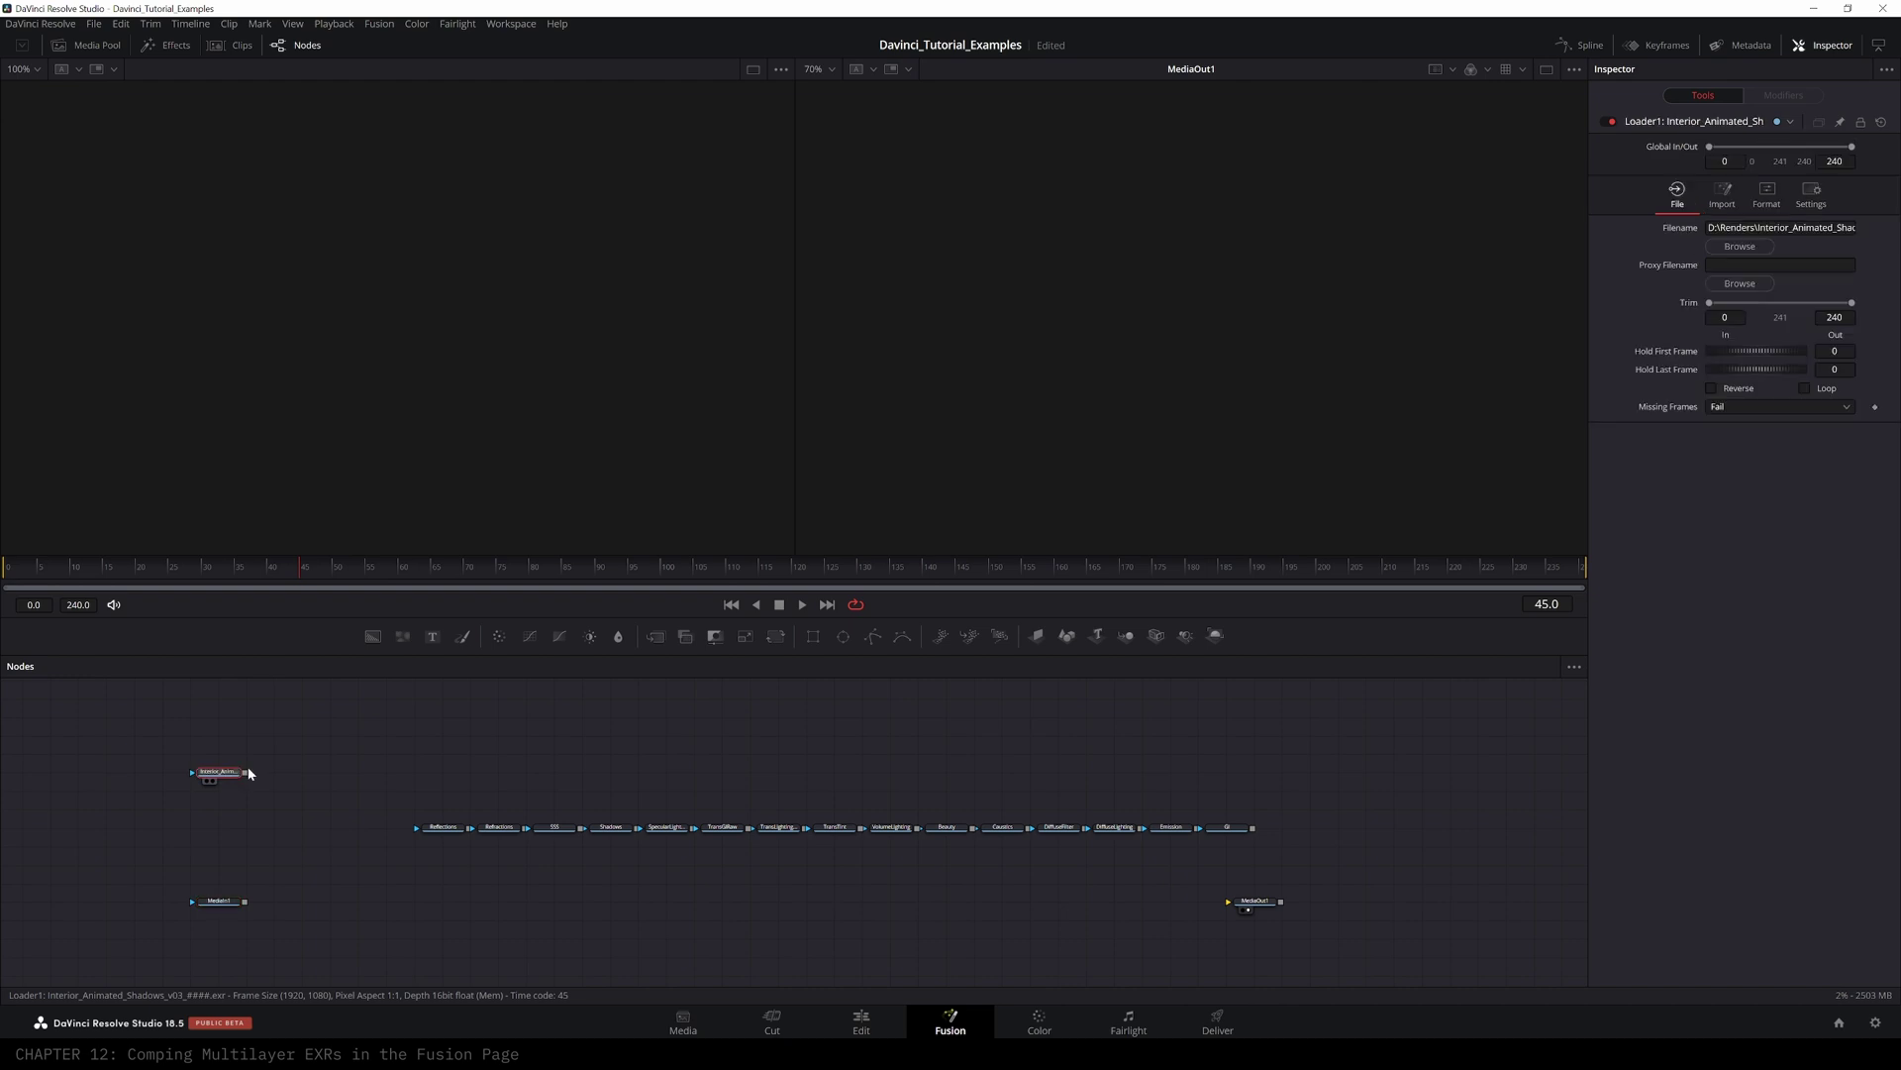
mouse_move(447, 828)
left_mouse_down()
mouse_move(388, 830)
mouse_move(446, 829)
left_mouse_up()
left_click_drag(565, 829, 219, 883)
left_click_drag(666, 828, 832, 813)
left_click_drag(762, 830, 754, 800)
left_click_drag(891, 829, 217, 791)
- Stack DiffuseFilter above Shadows and close up the row from DiffuseLighting to GI, checking passes in the viewer
left_click_drag(1002, 829, 667, 829)
left_click_drag(1060, 830, 219, 865)
key("1")
left_click_drag(1106, 829, 323, 830)
key("1")
left_click_drag(1182, 828, 778, 828)
key("1")
- Set the TransGIRaw, TransLightingRaw and TransTint Loaders aside above the end of the row
left_click_drag(686, 769, 975, 791)
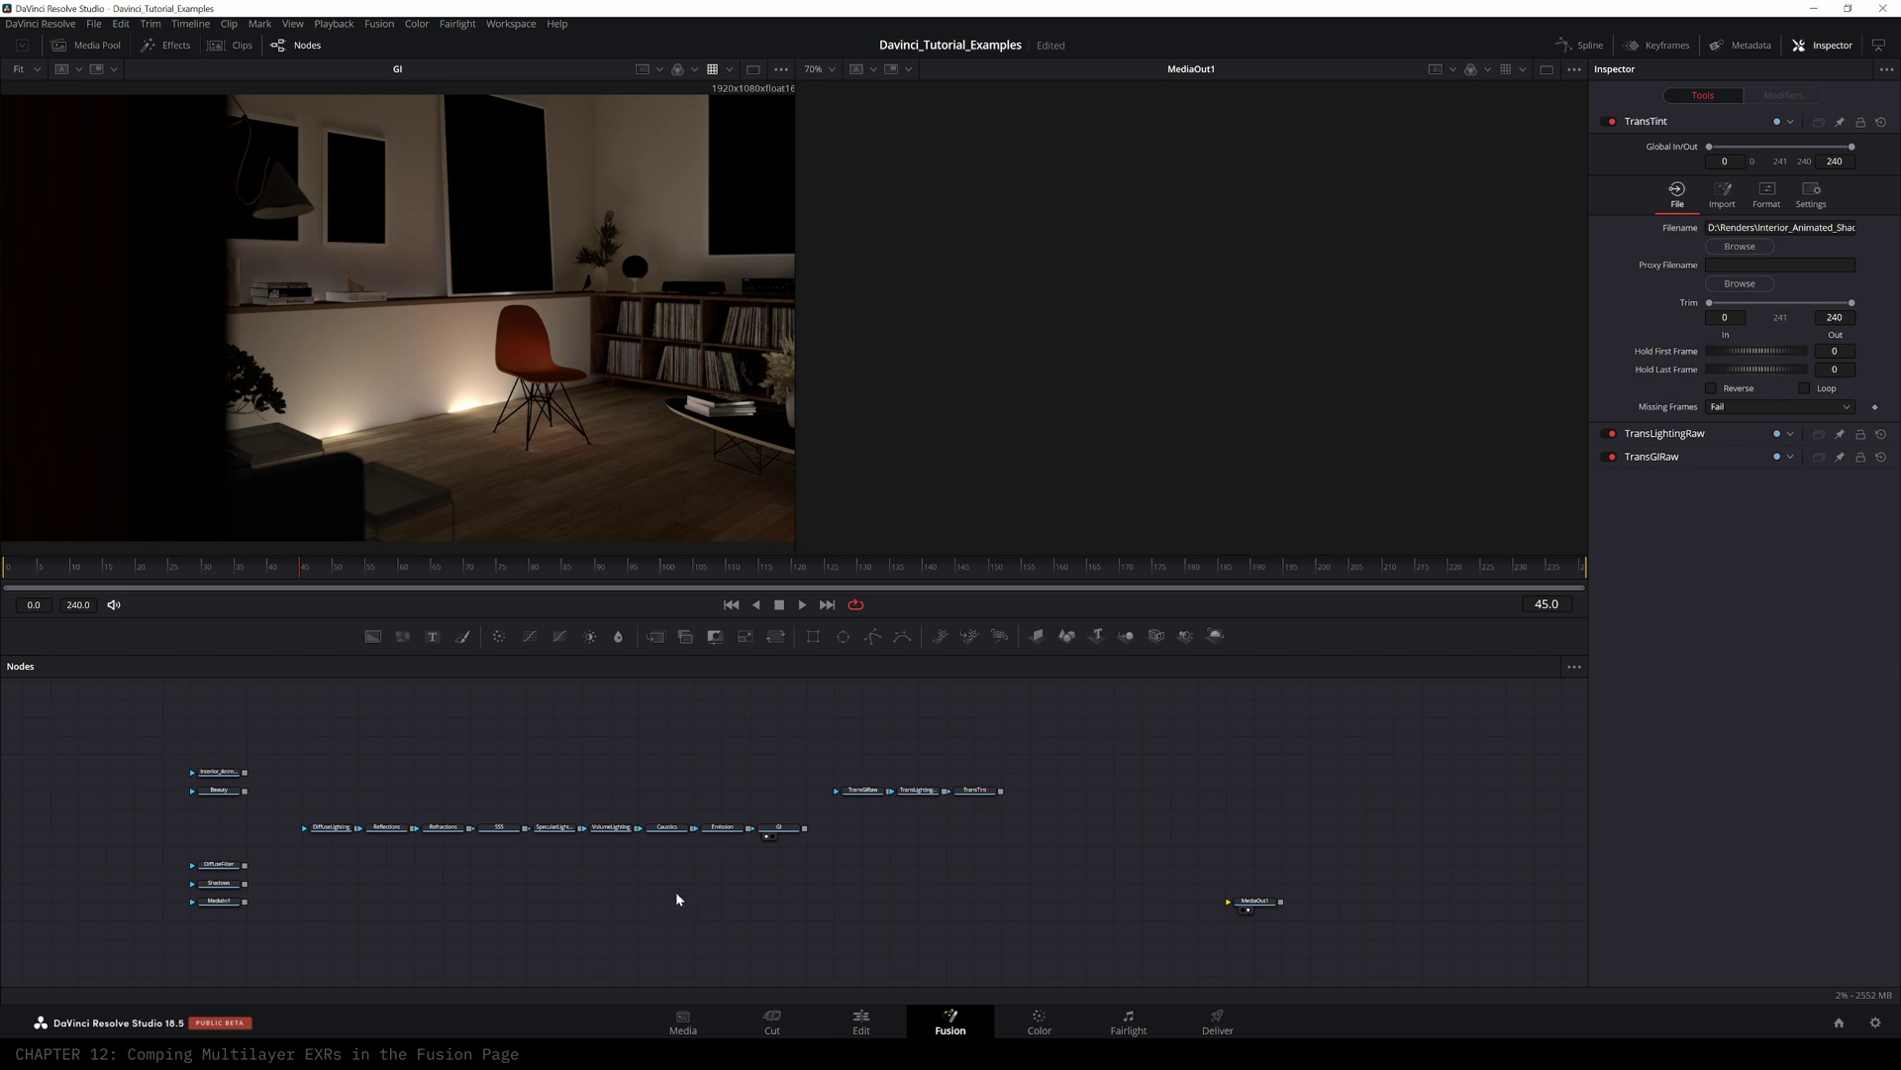
left_click_drag(593, 900, 628, 885)
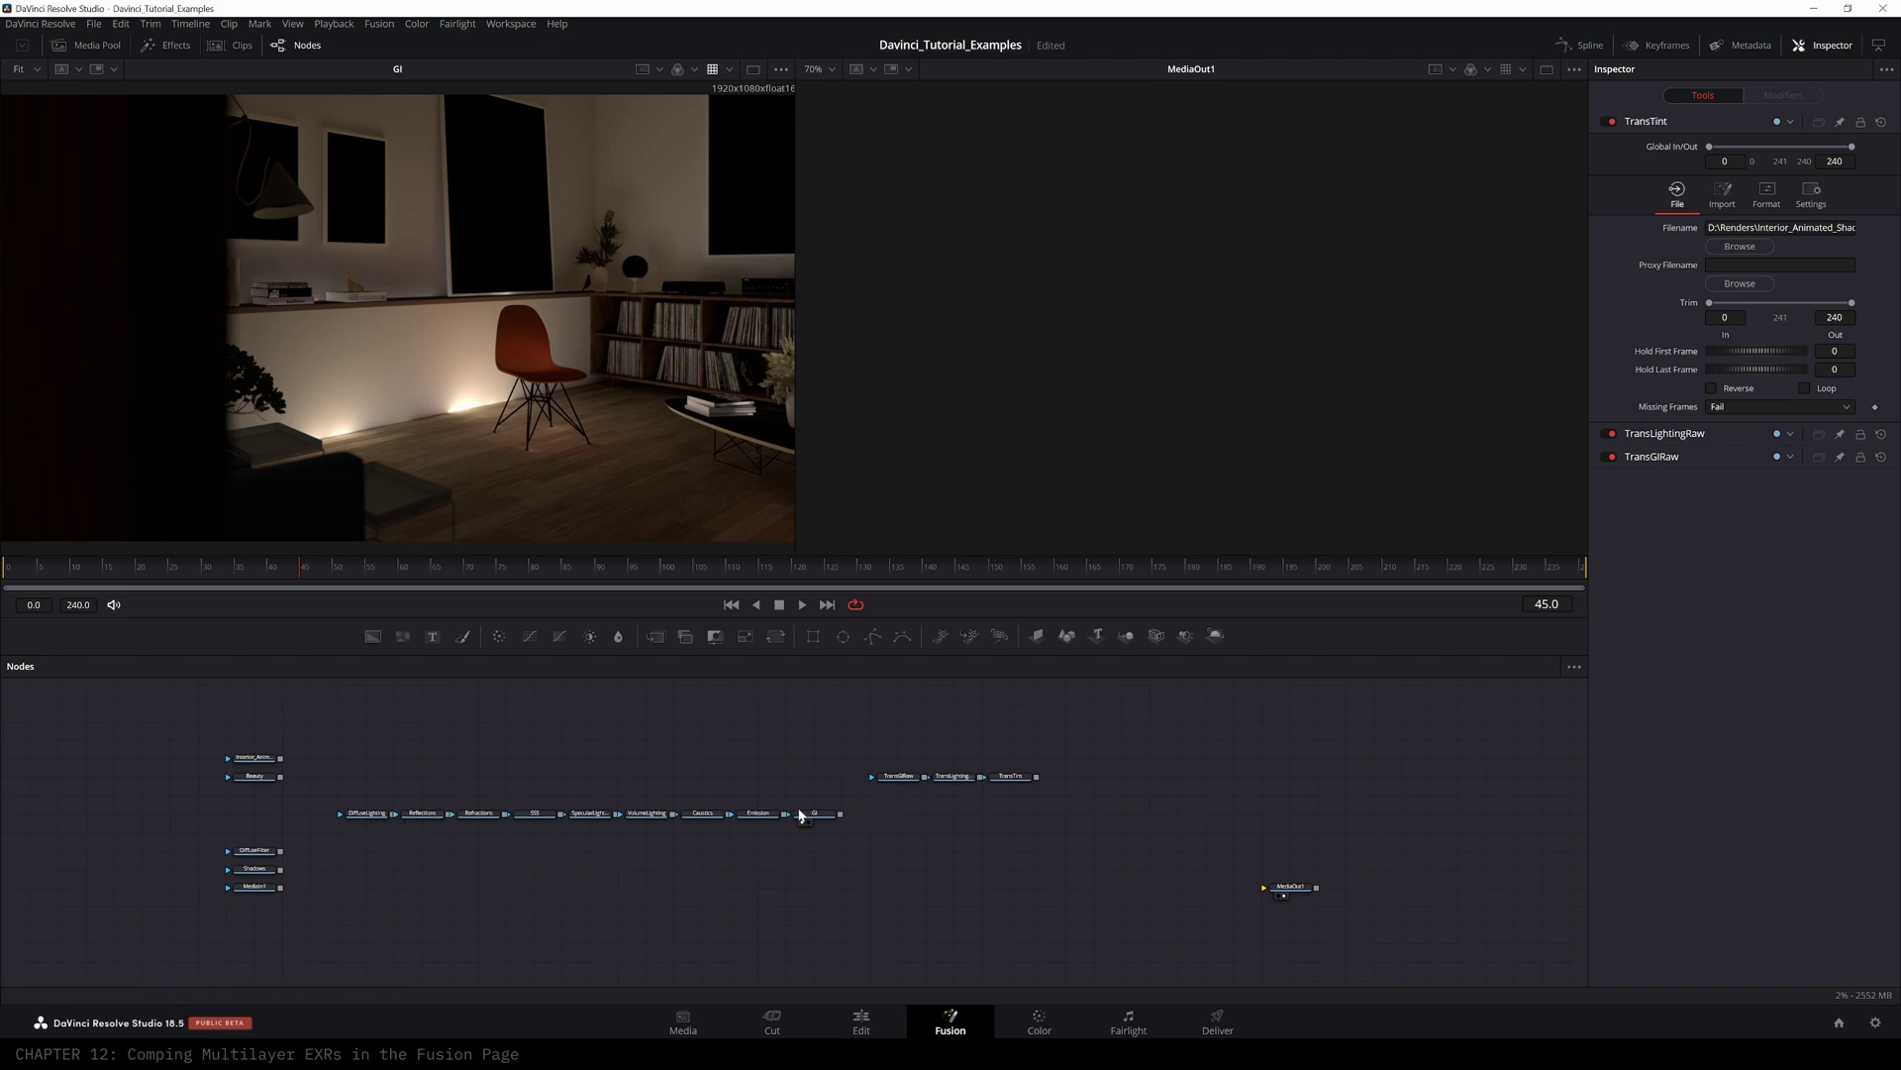
left_click_drag(899, 784, 1044, 776)
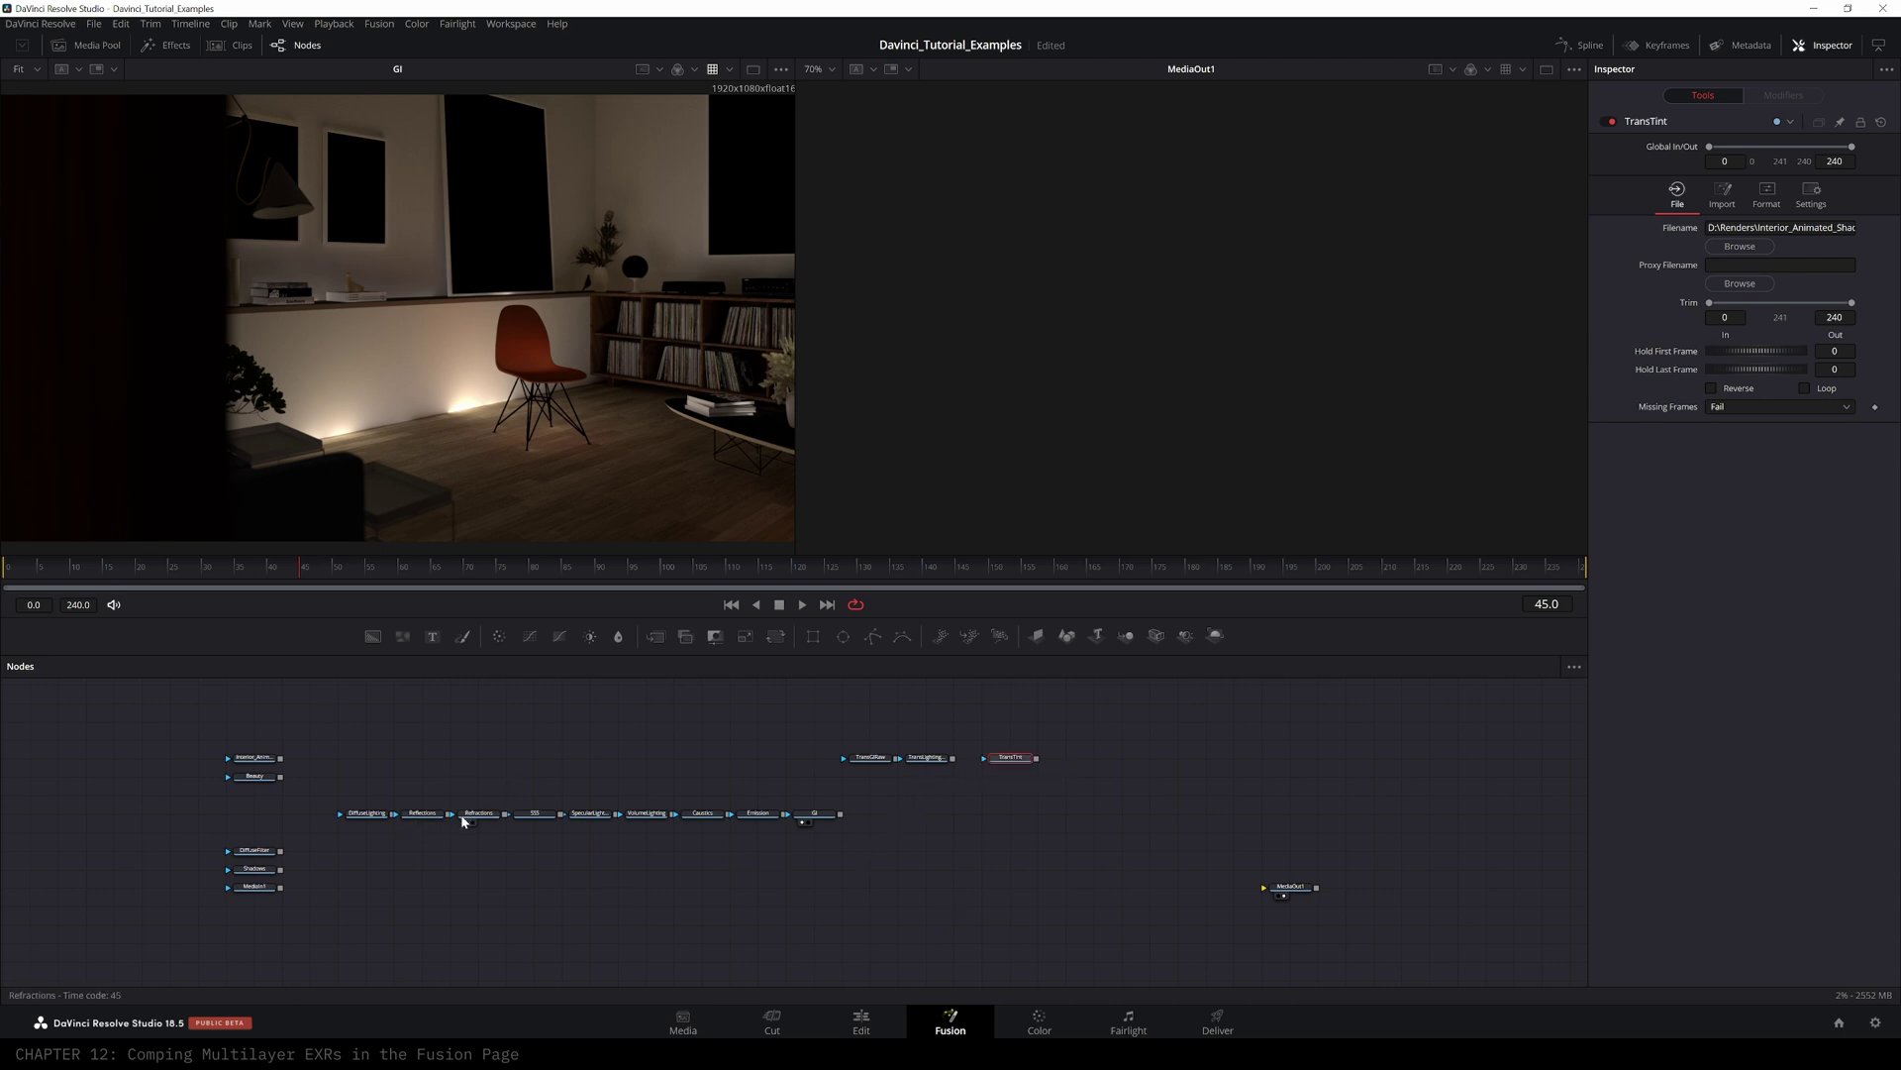
- Lower DiffuseLighting slightly below the row and move MediaOut1 closer to the end of the passes
left_click_drag(374, 817, 376, 835)
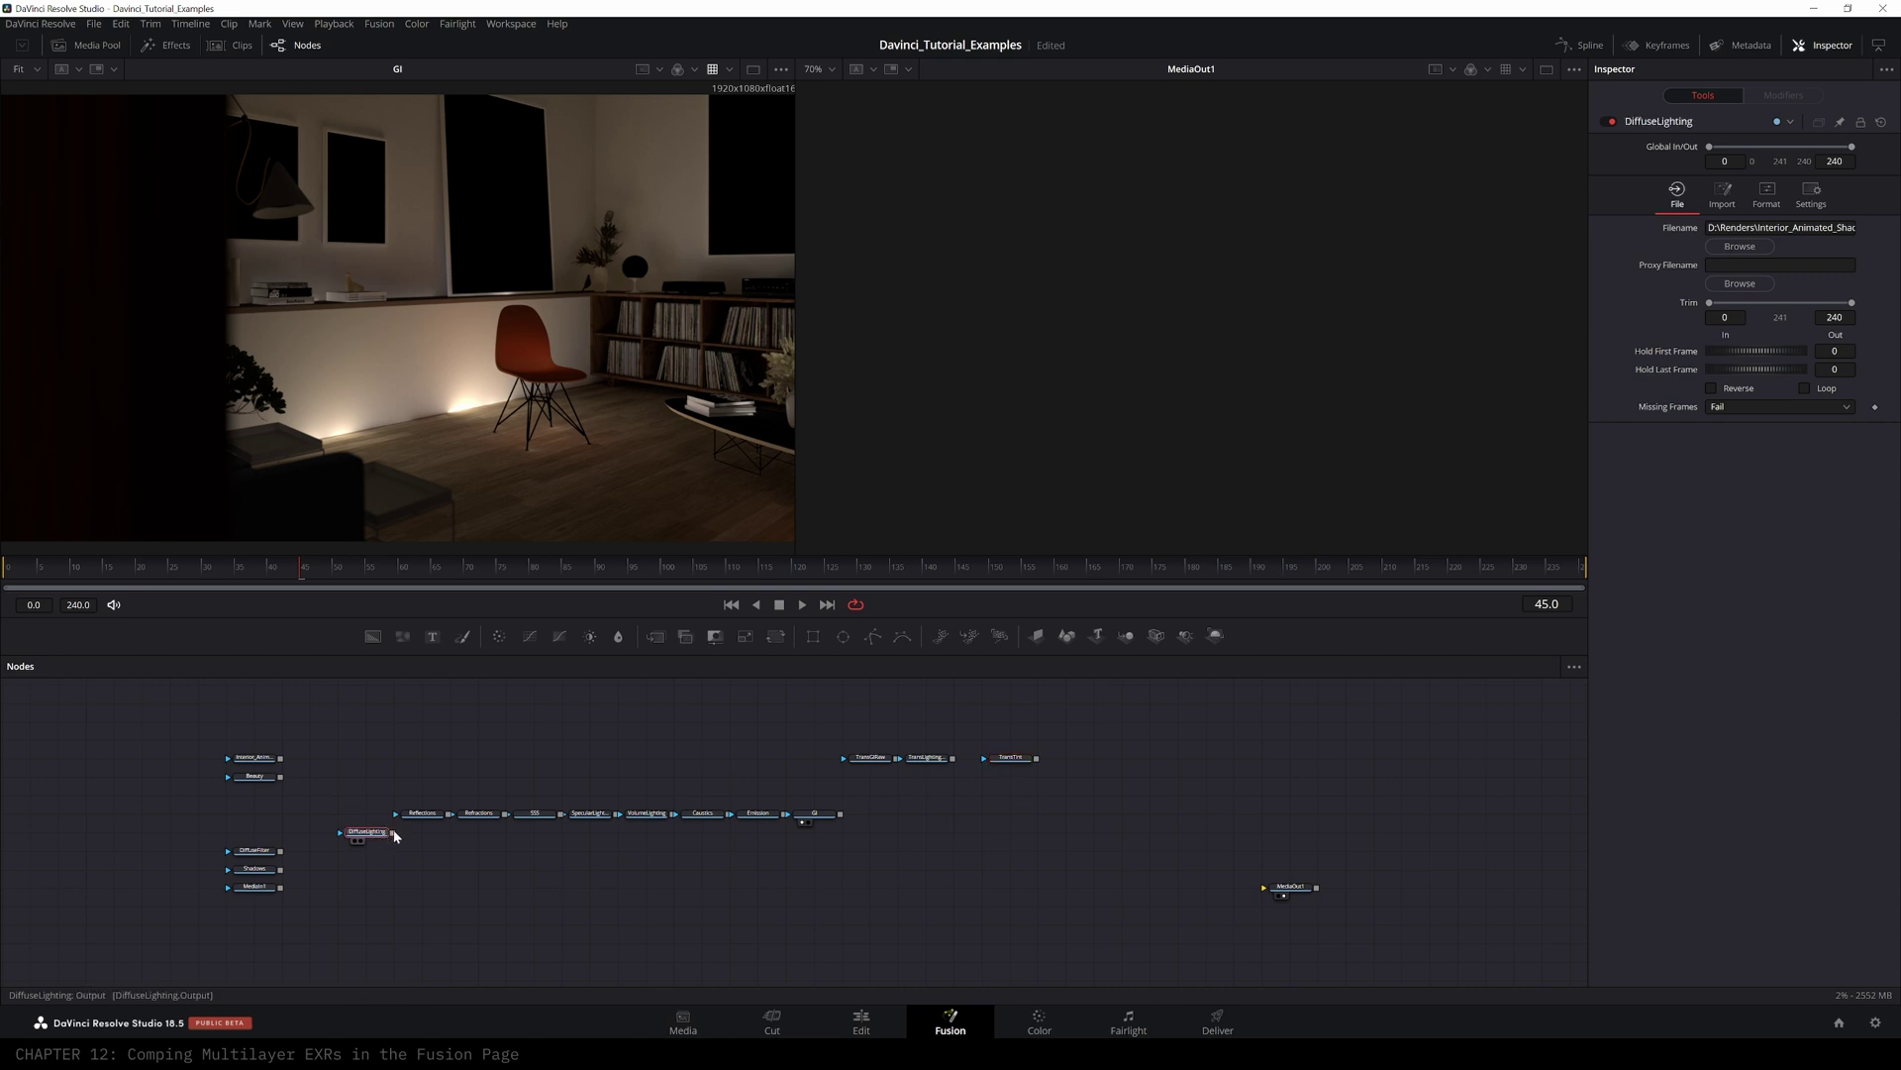
left_click_drag(1291, 887, 983, 850)
scroll(475, 872, "up", 5)
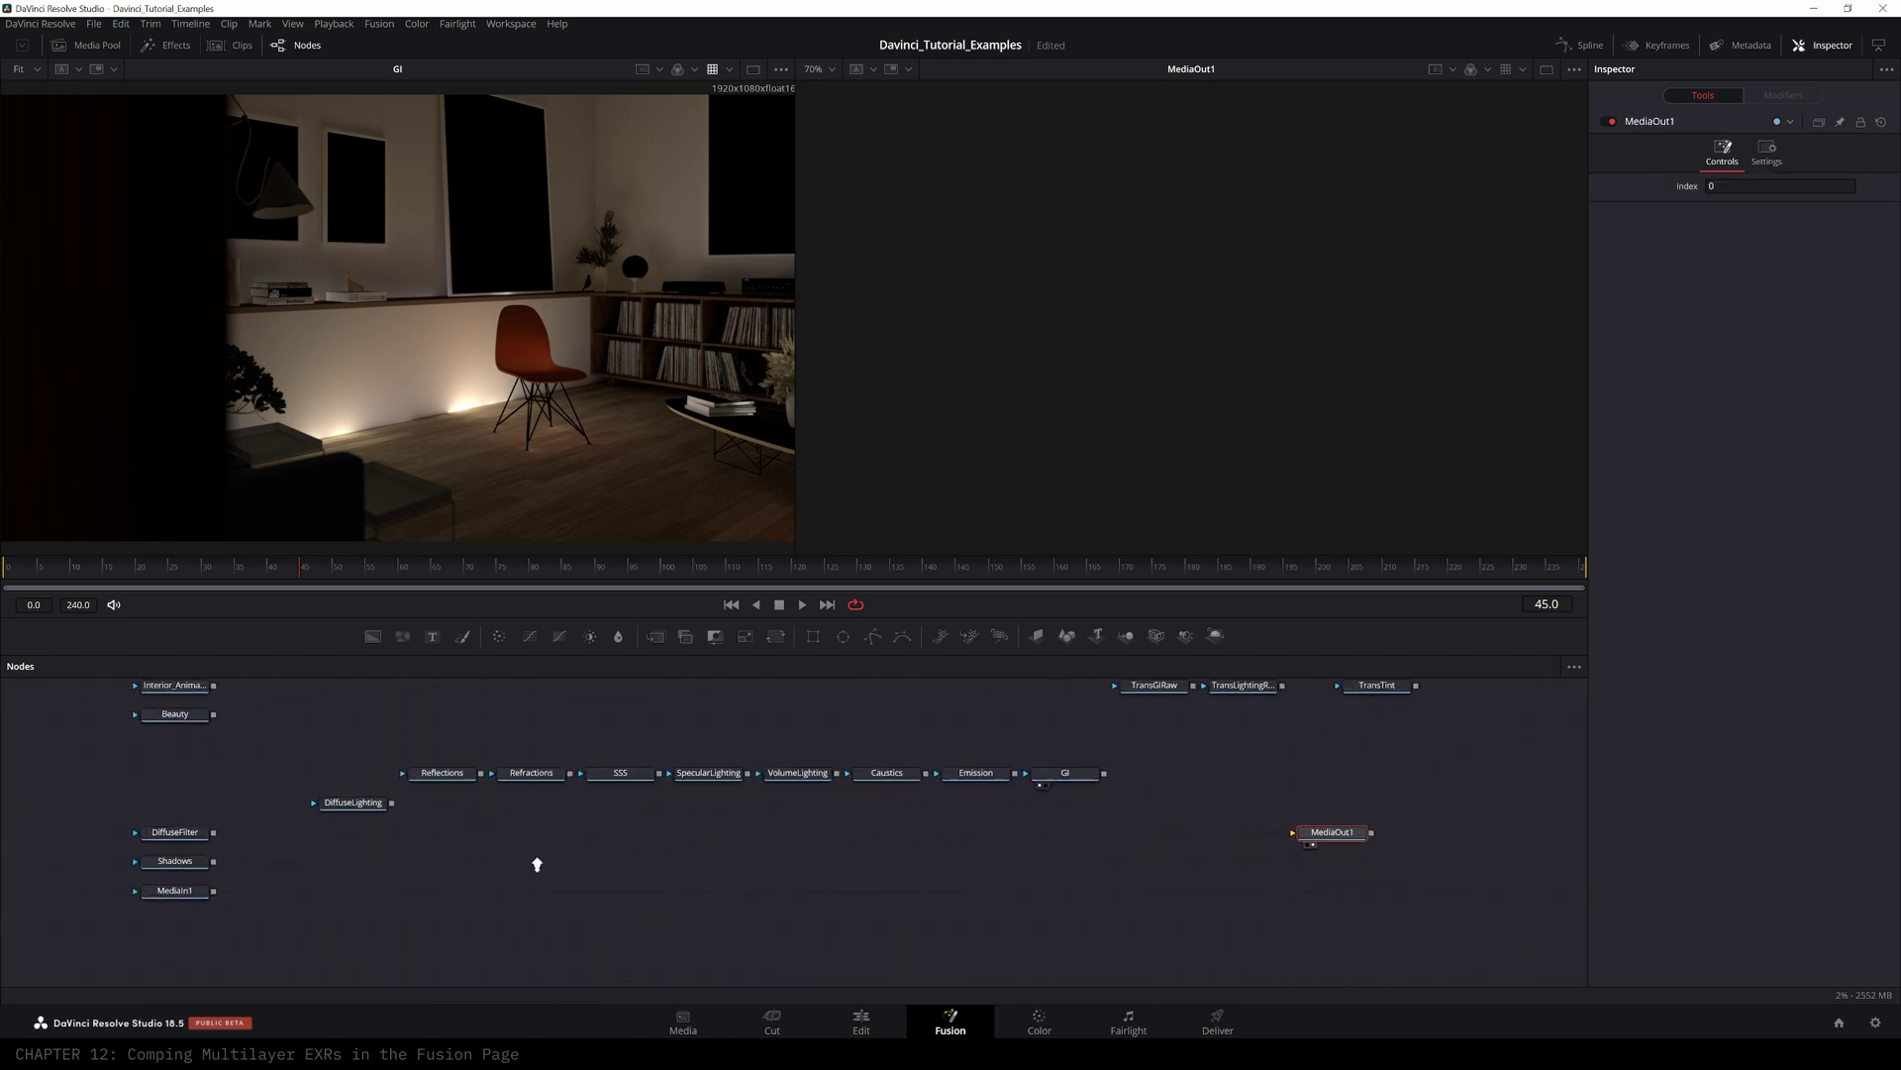
left_click_drag(760, 861, 785, 918)
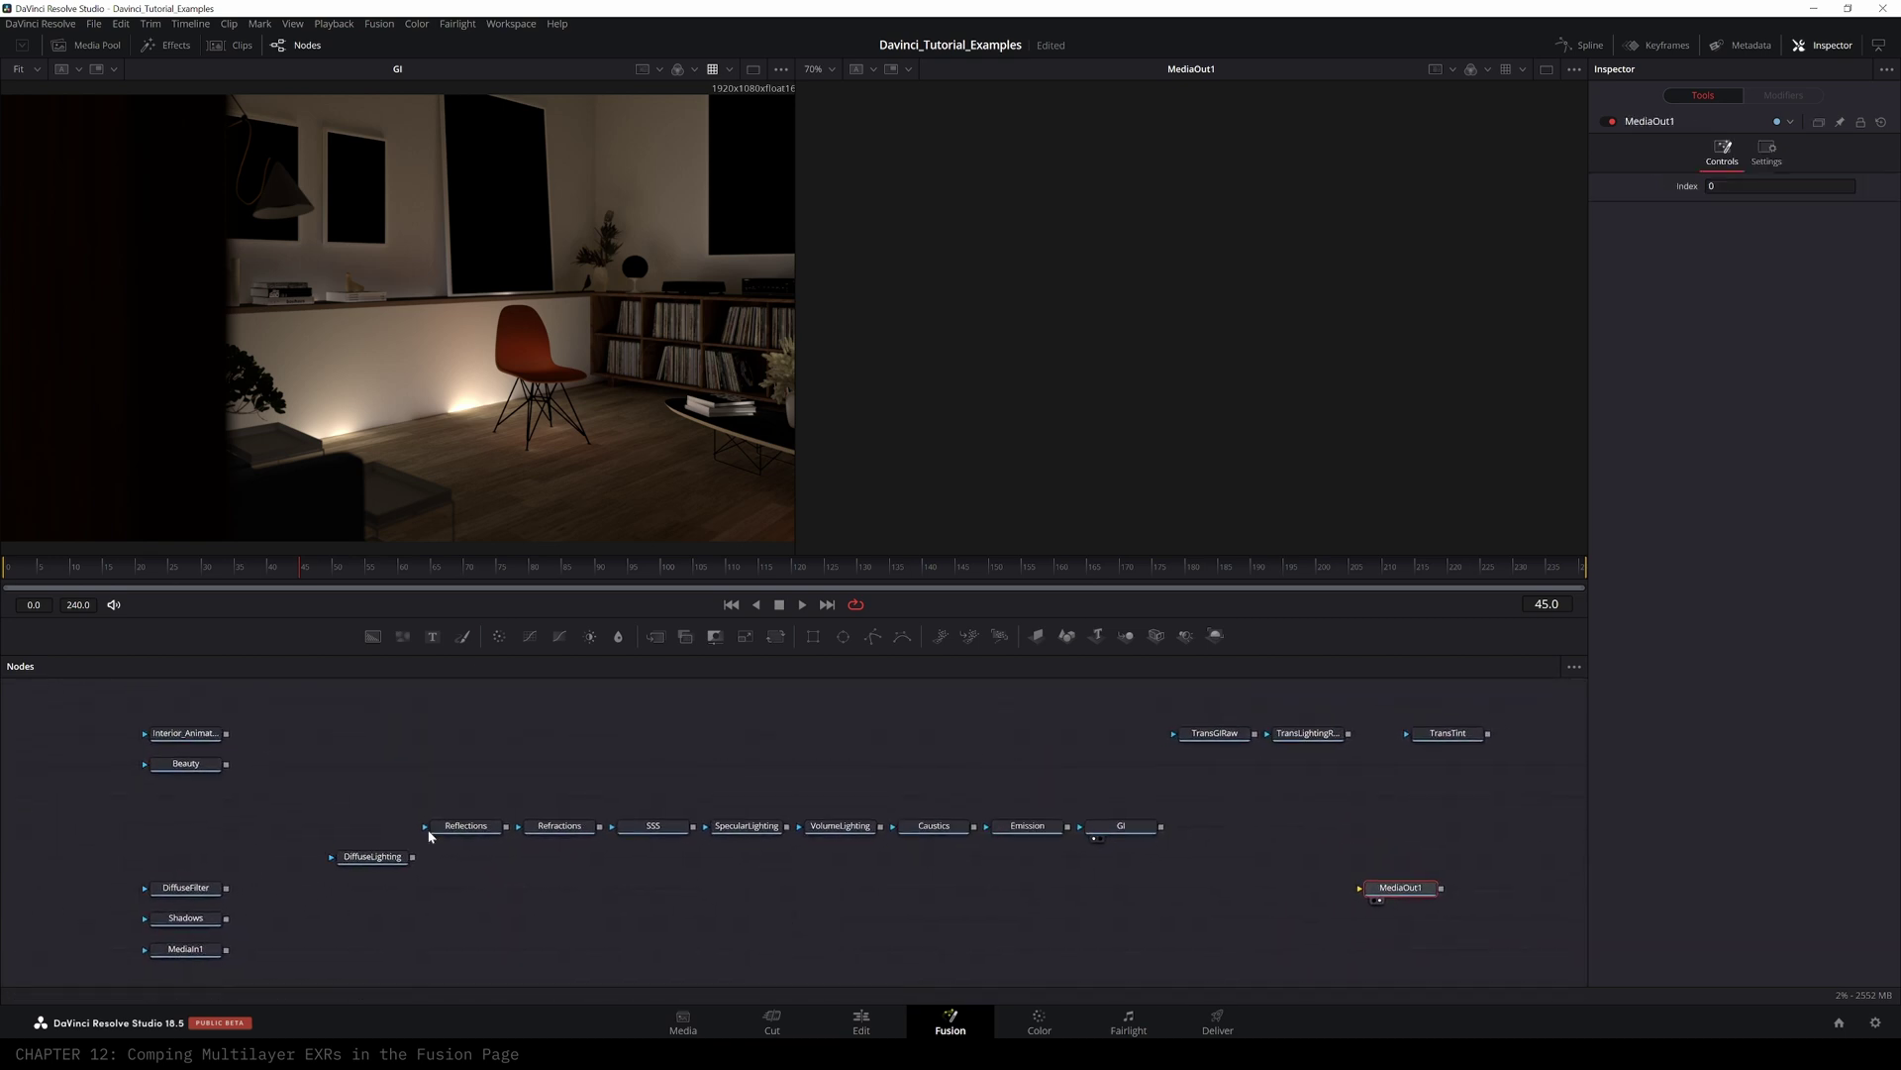
- View the DiffuseLighting pass and the Reflections pass one after the other in the viewer
left_click(377, 867)
key("1")
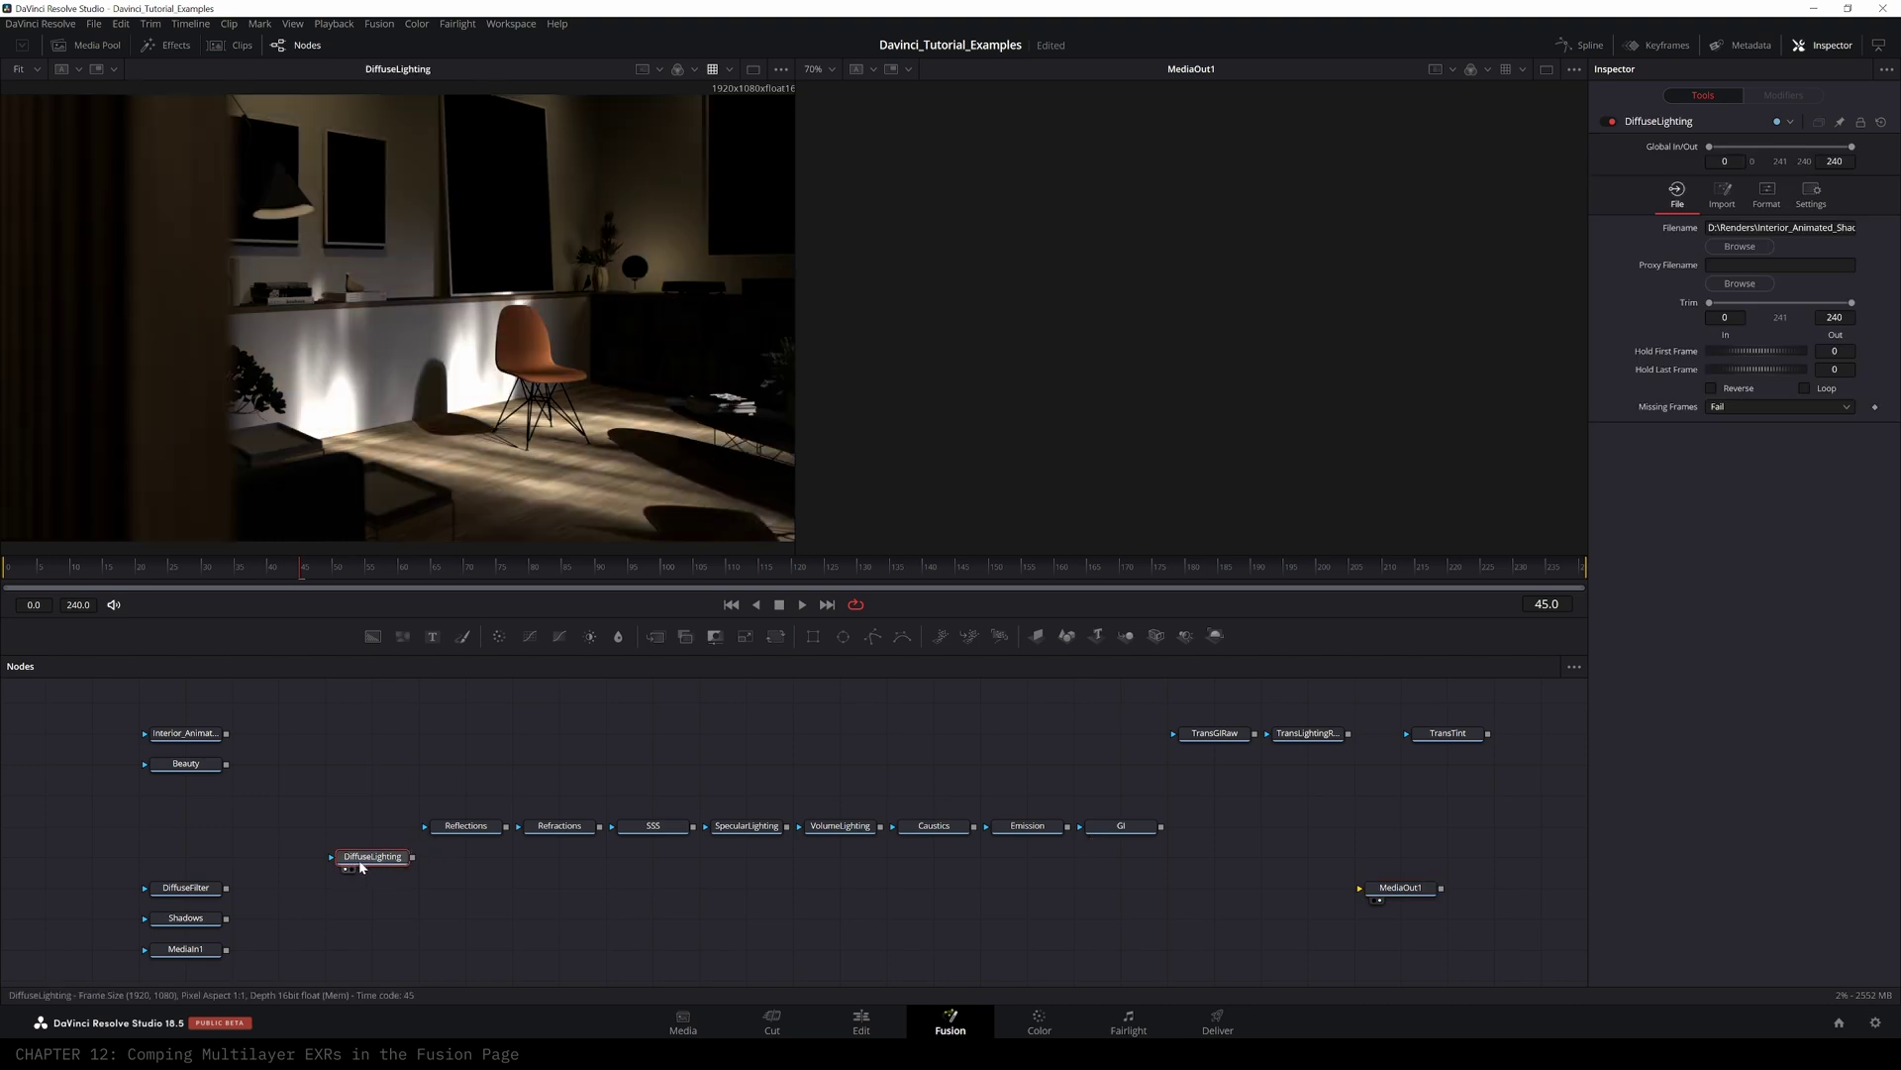
left_click(467, 832)
key("1")
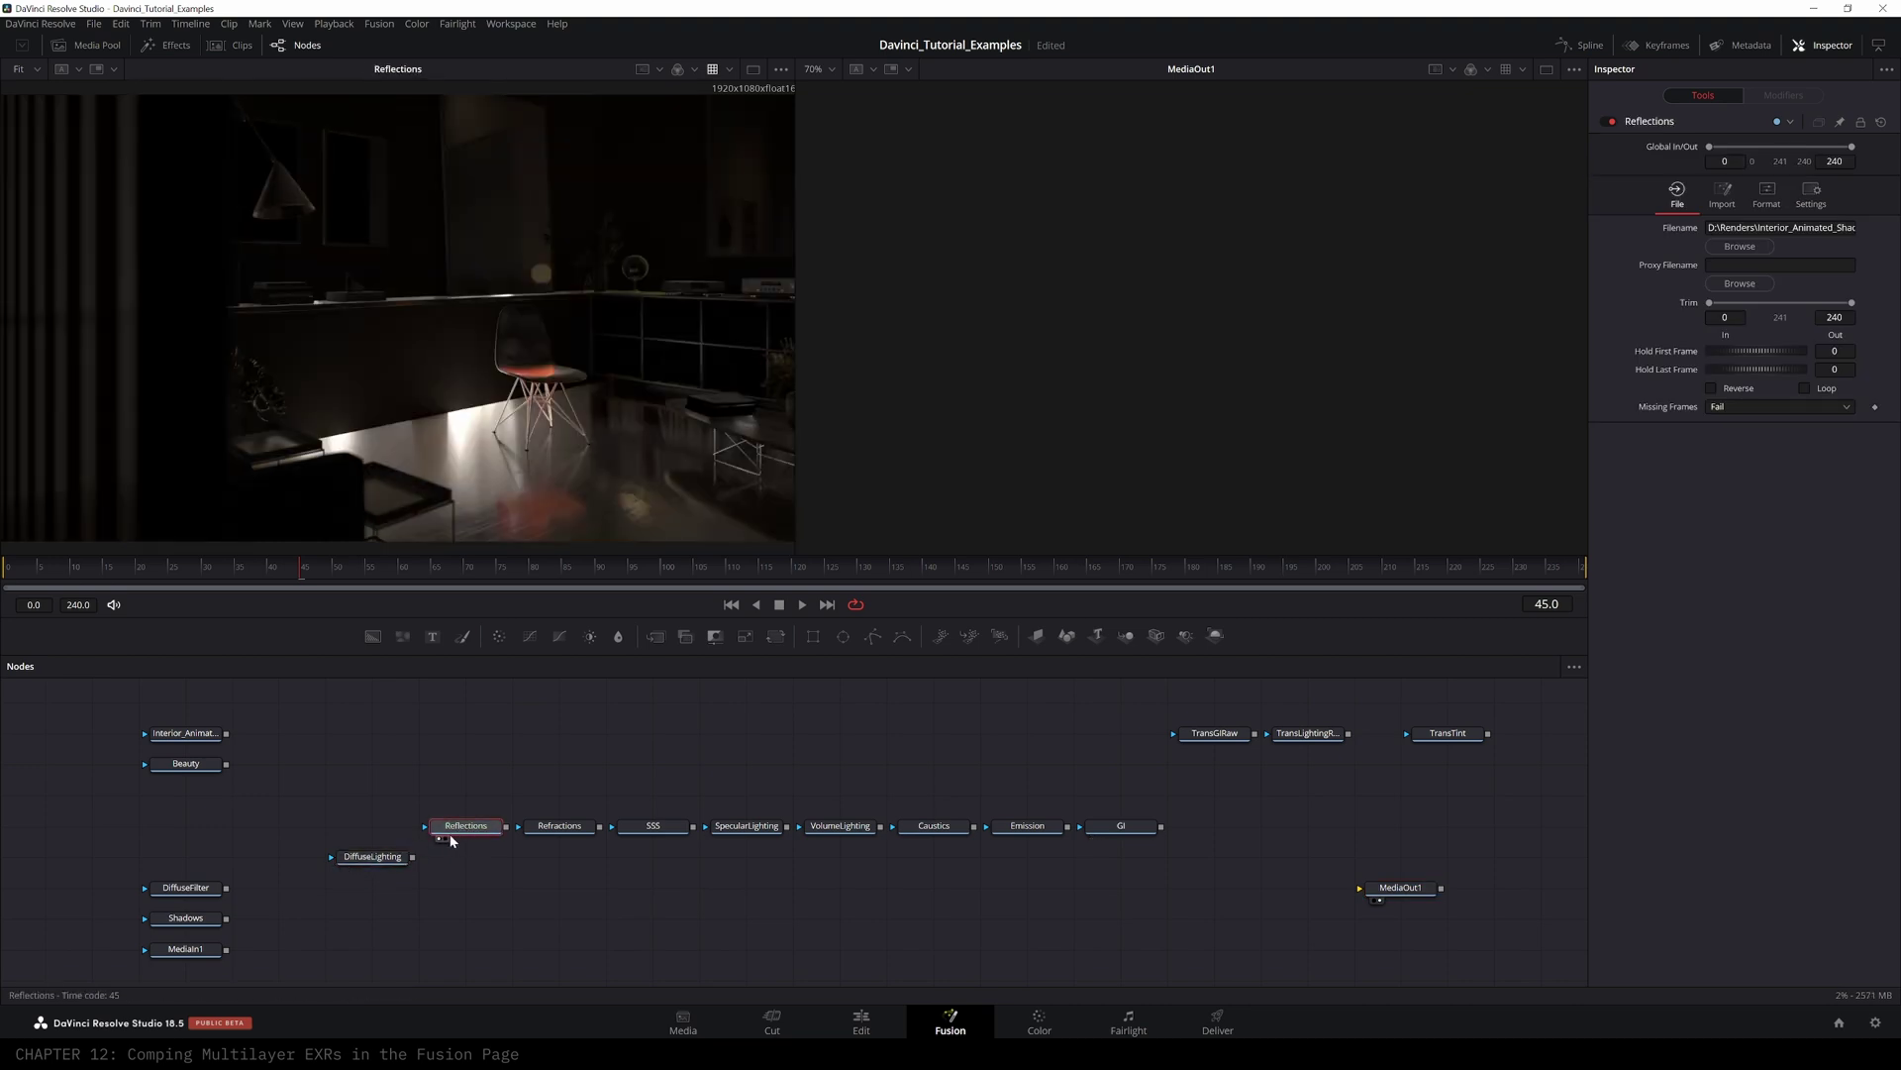
- Try adding a Channel Booleans node to Reflections and to DiffuseLighting, deleting it each time
left_click(687, 644)
left_click_drag(550, 826, 504, 894)
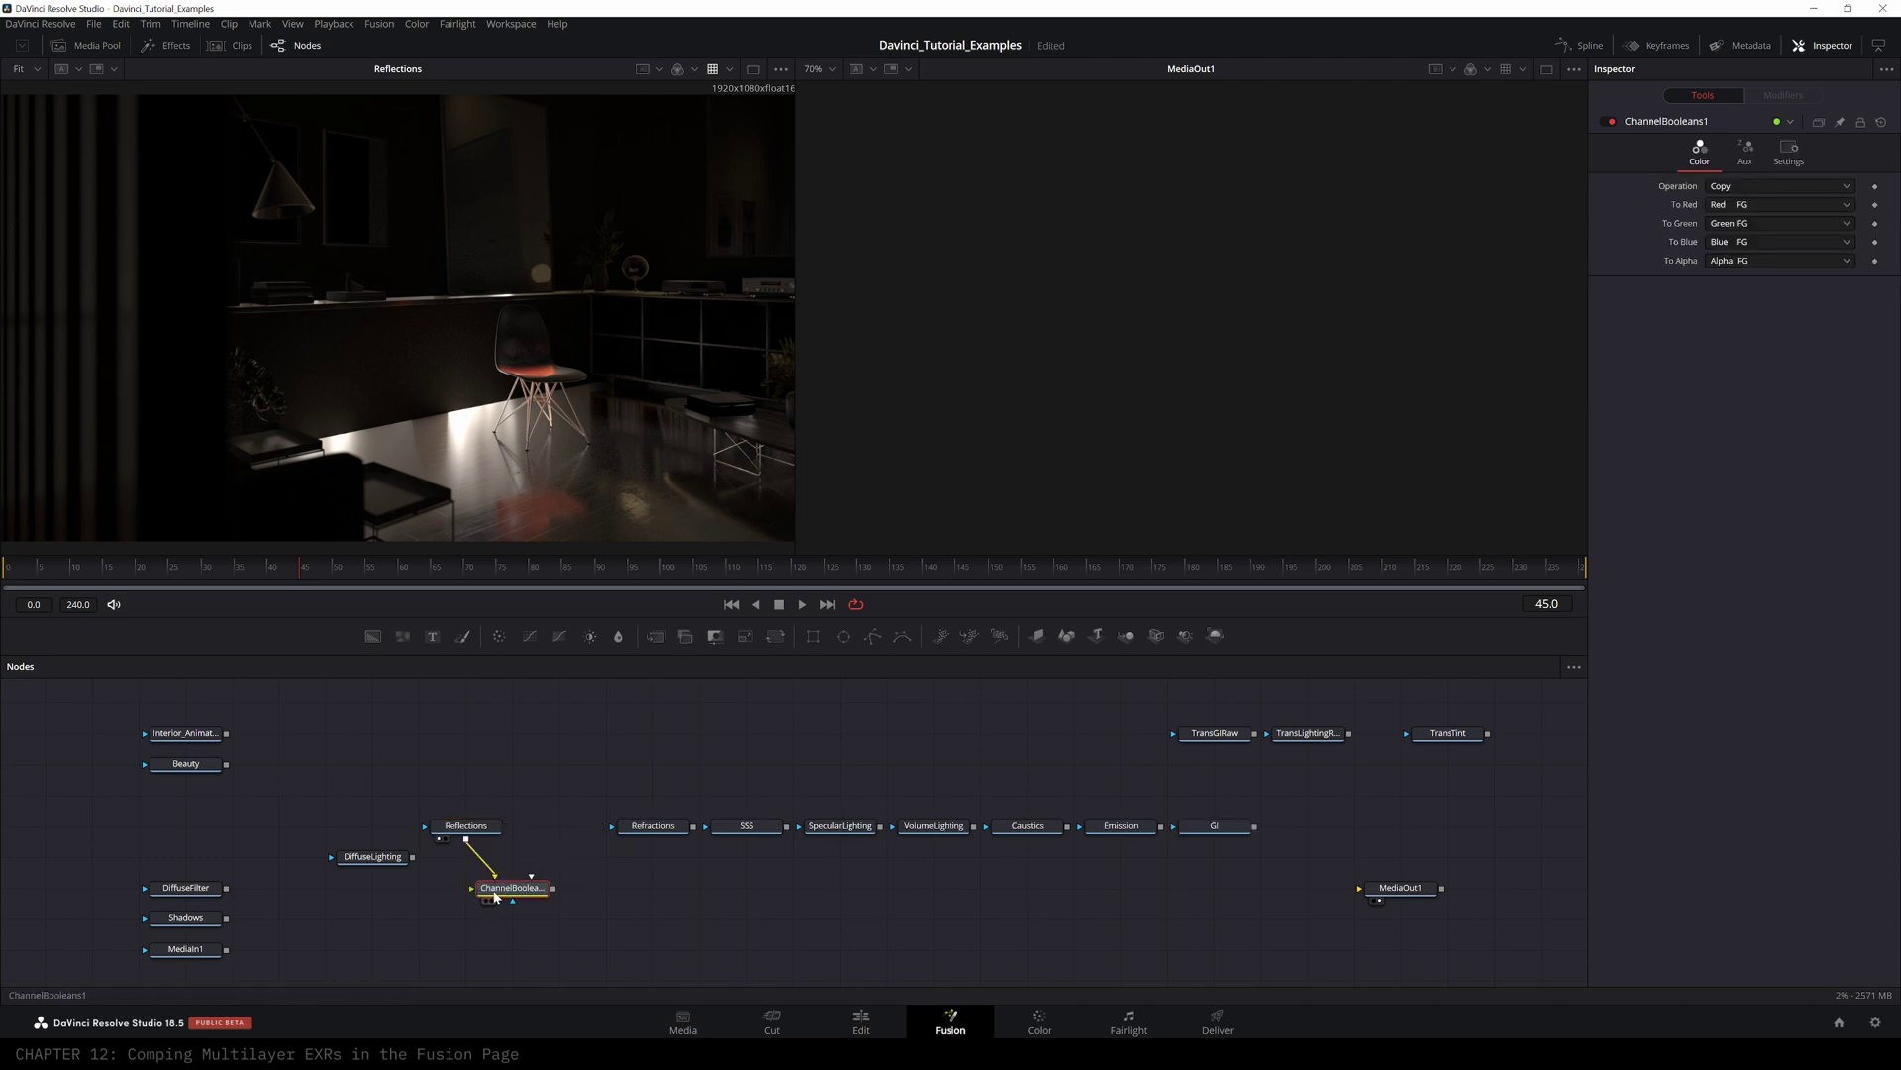
key("Delete")
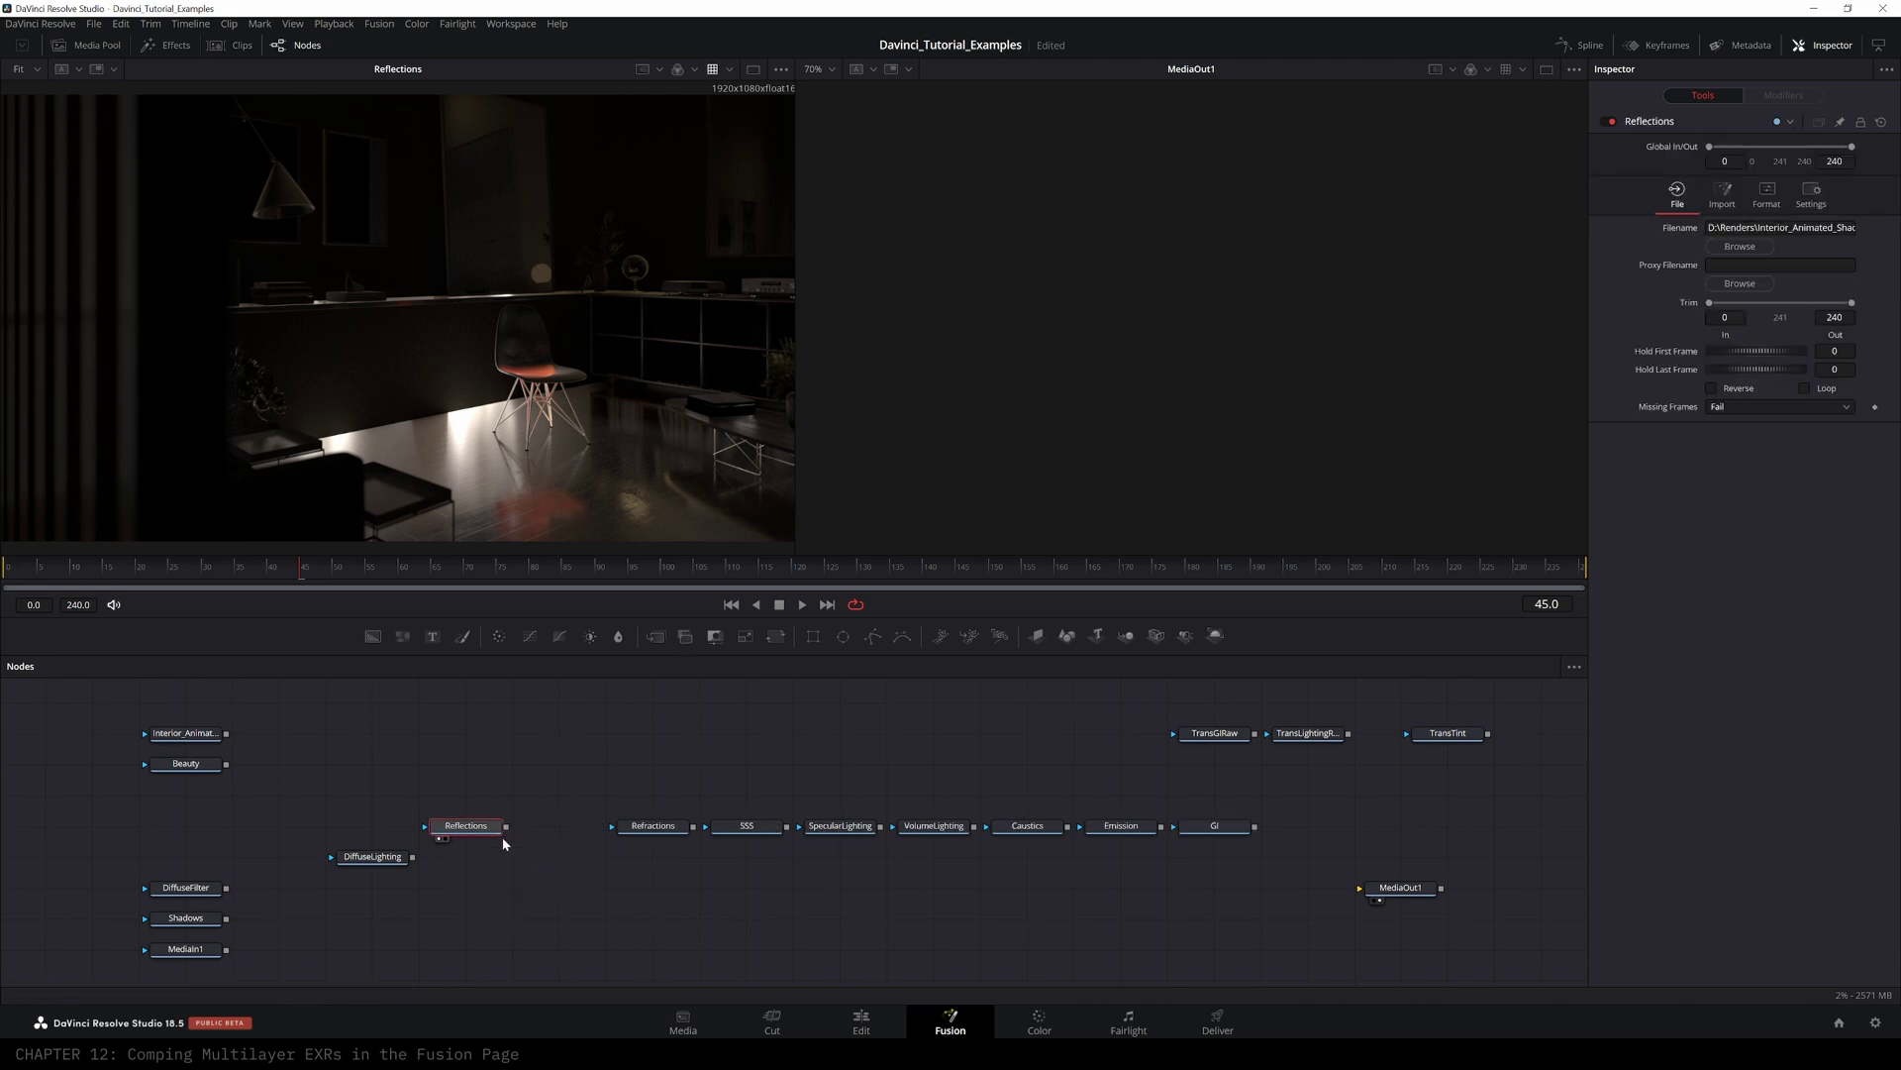
left_click(374, 858)
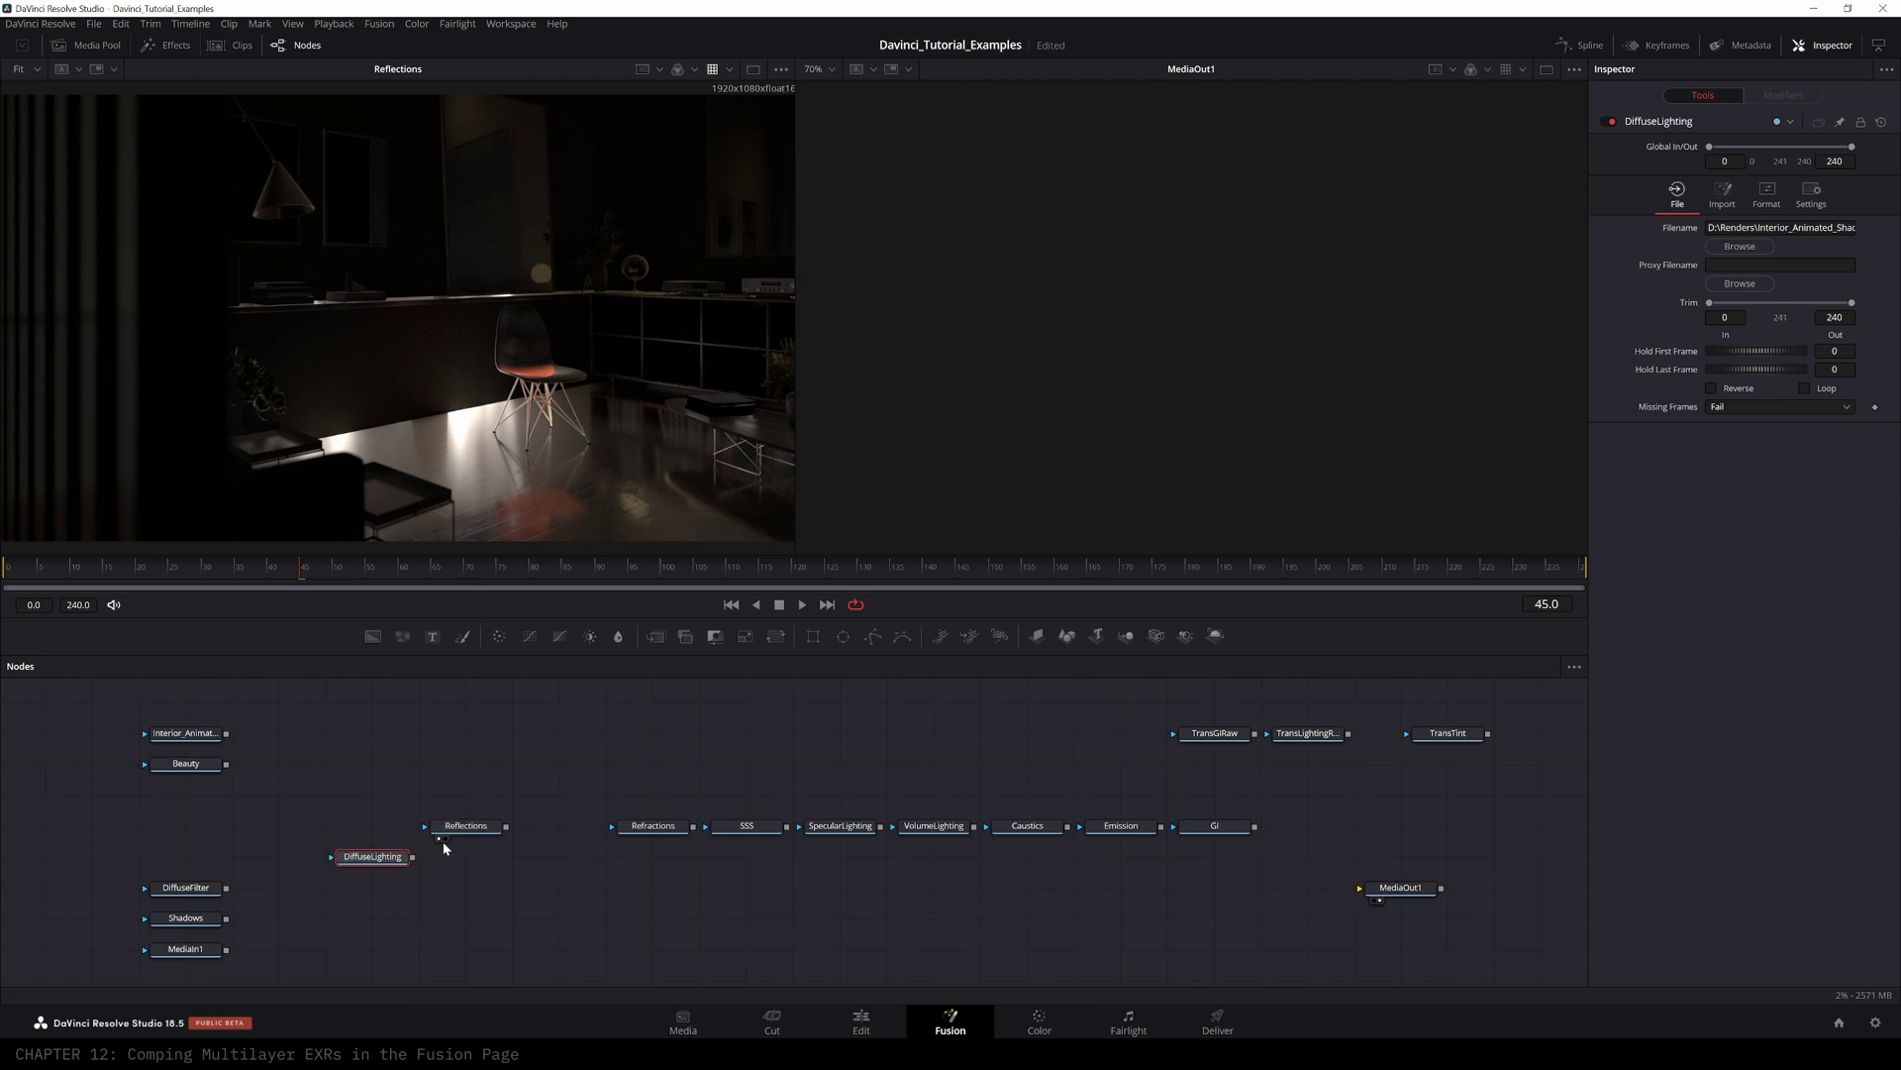
left_click(688, 644)
left_click_drag(475, 865, 512, 899)
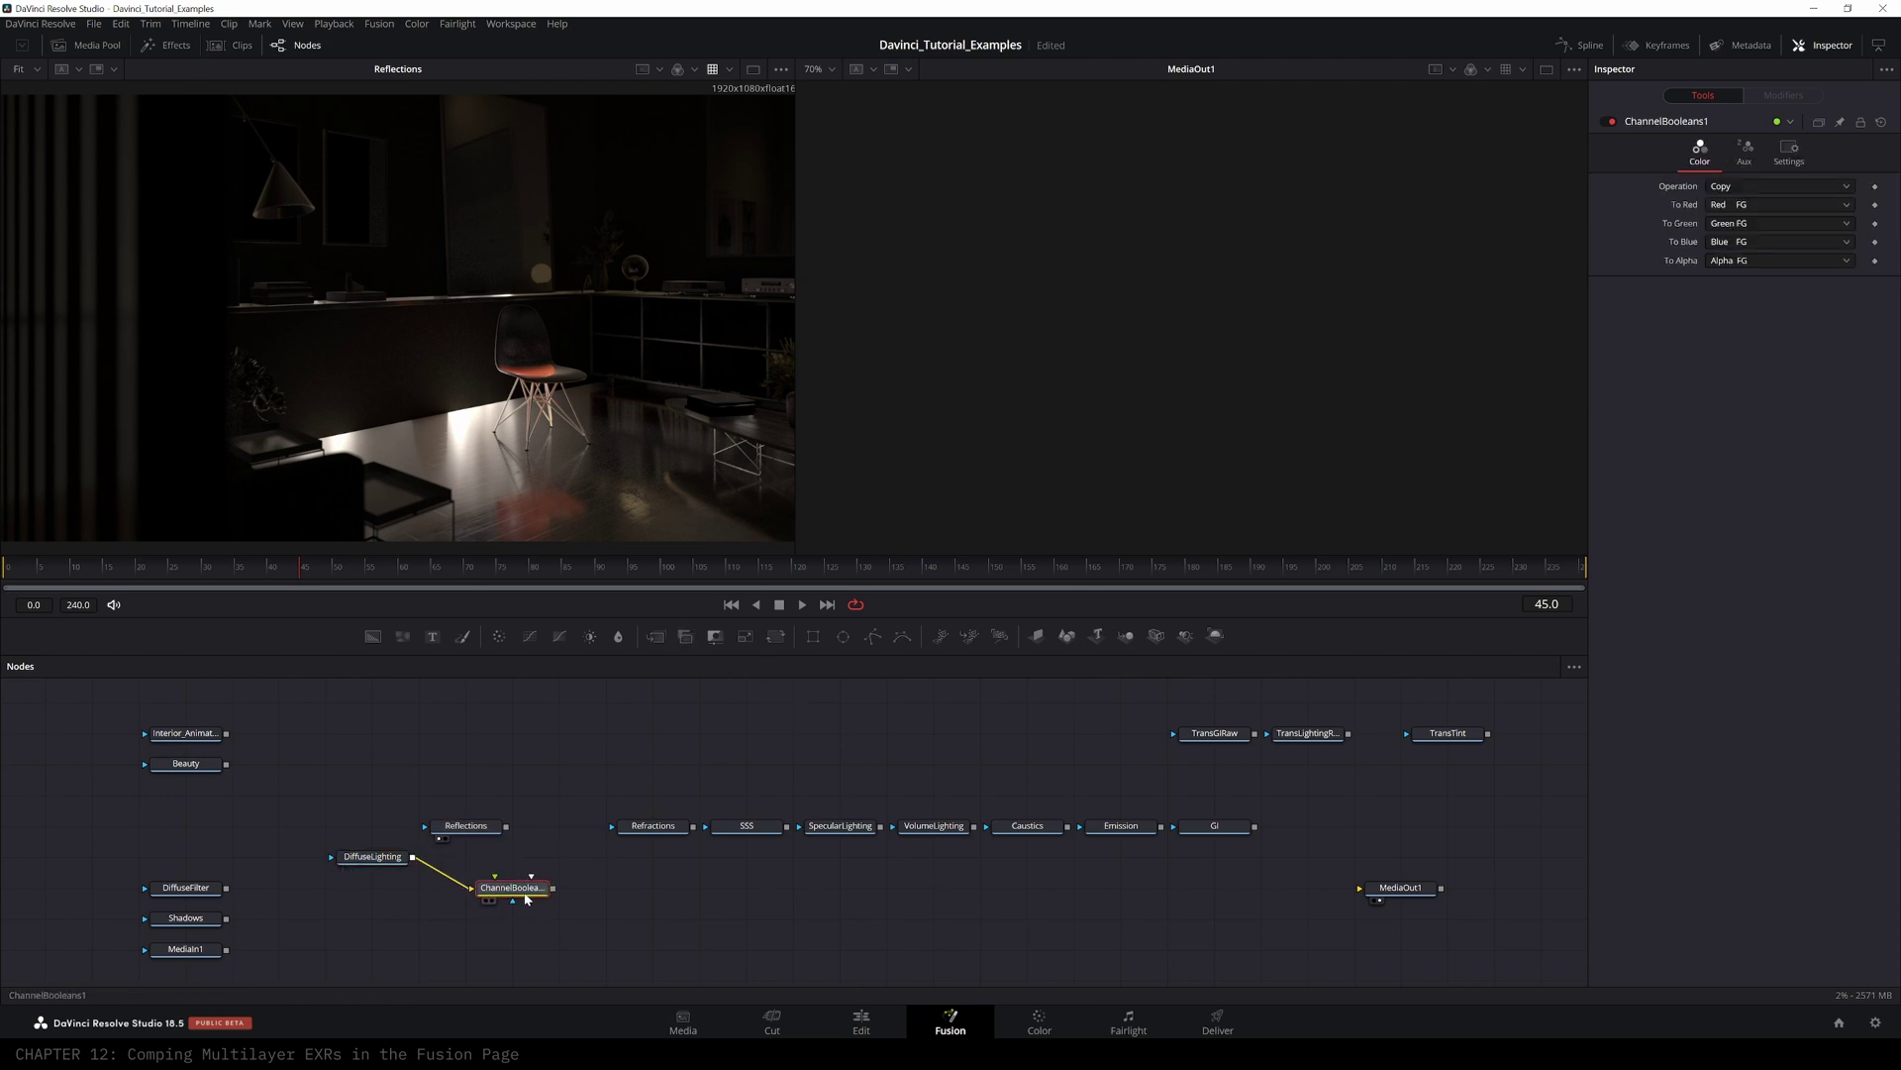
key("Delete")
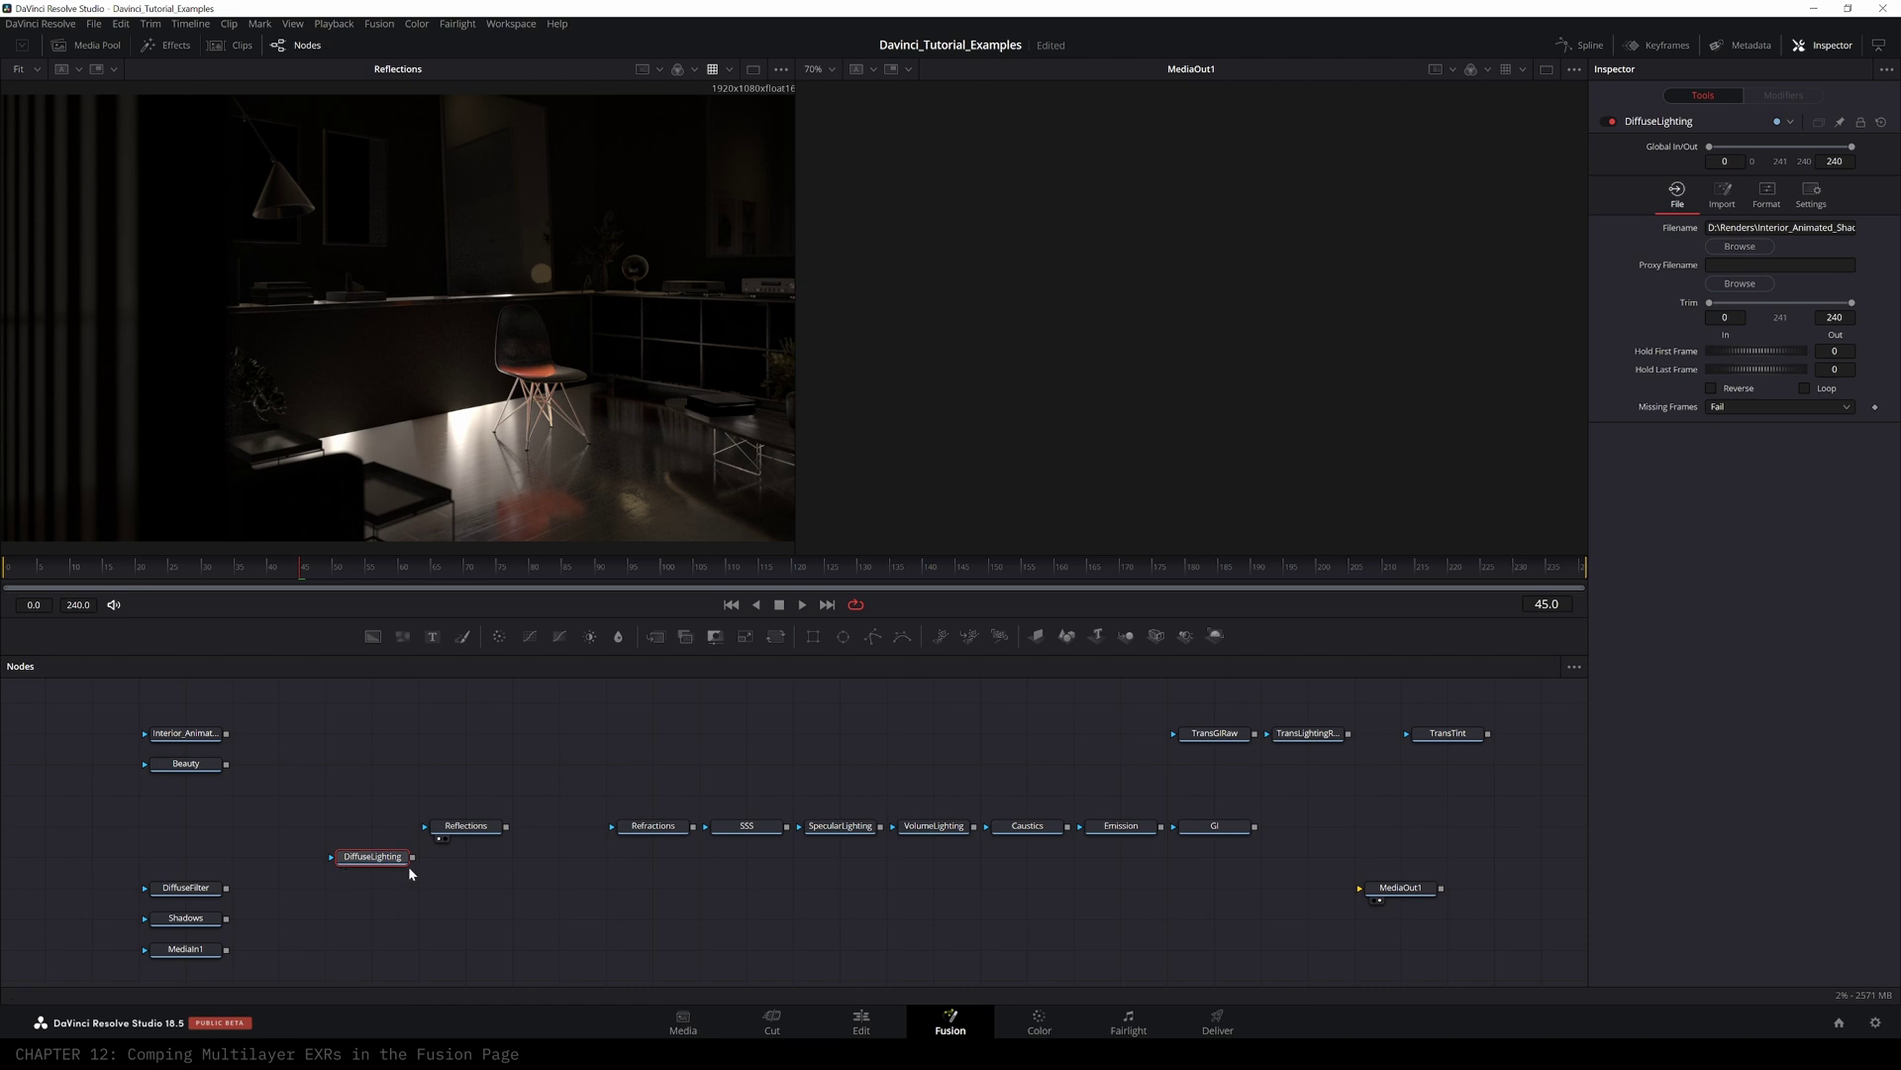
- Search the tools for "bool", add a Channel Booleans node to DiffuseLighting, and delete it again
key("shift+space")
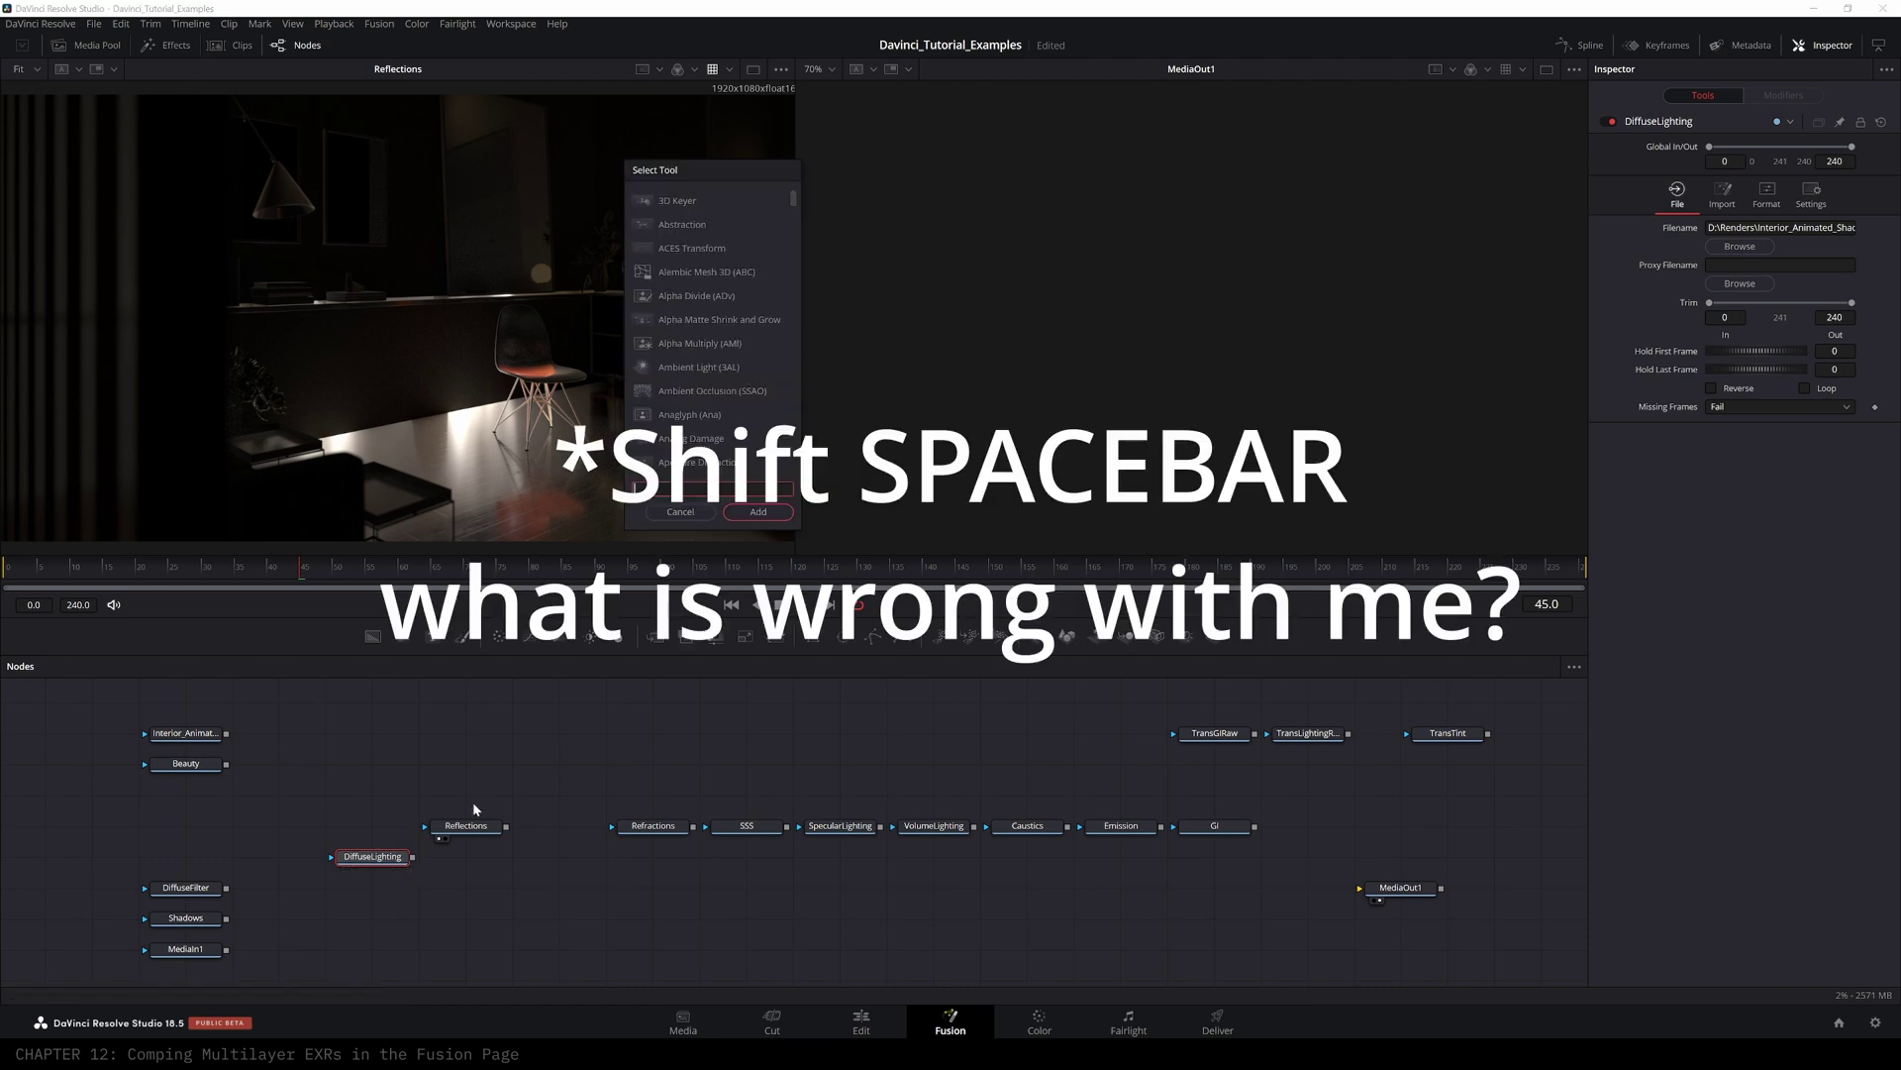
type("bool")
key("Down")
key("Down")
key("Return")
left_click_drag(471, 855, 523, 917)
key("Delete")
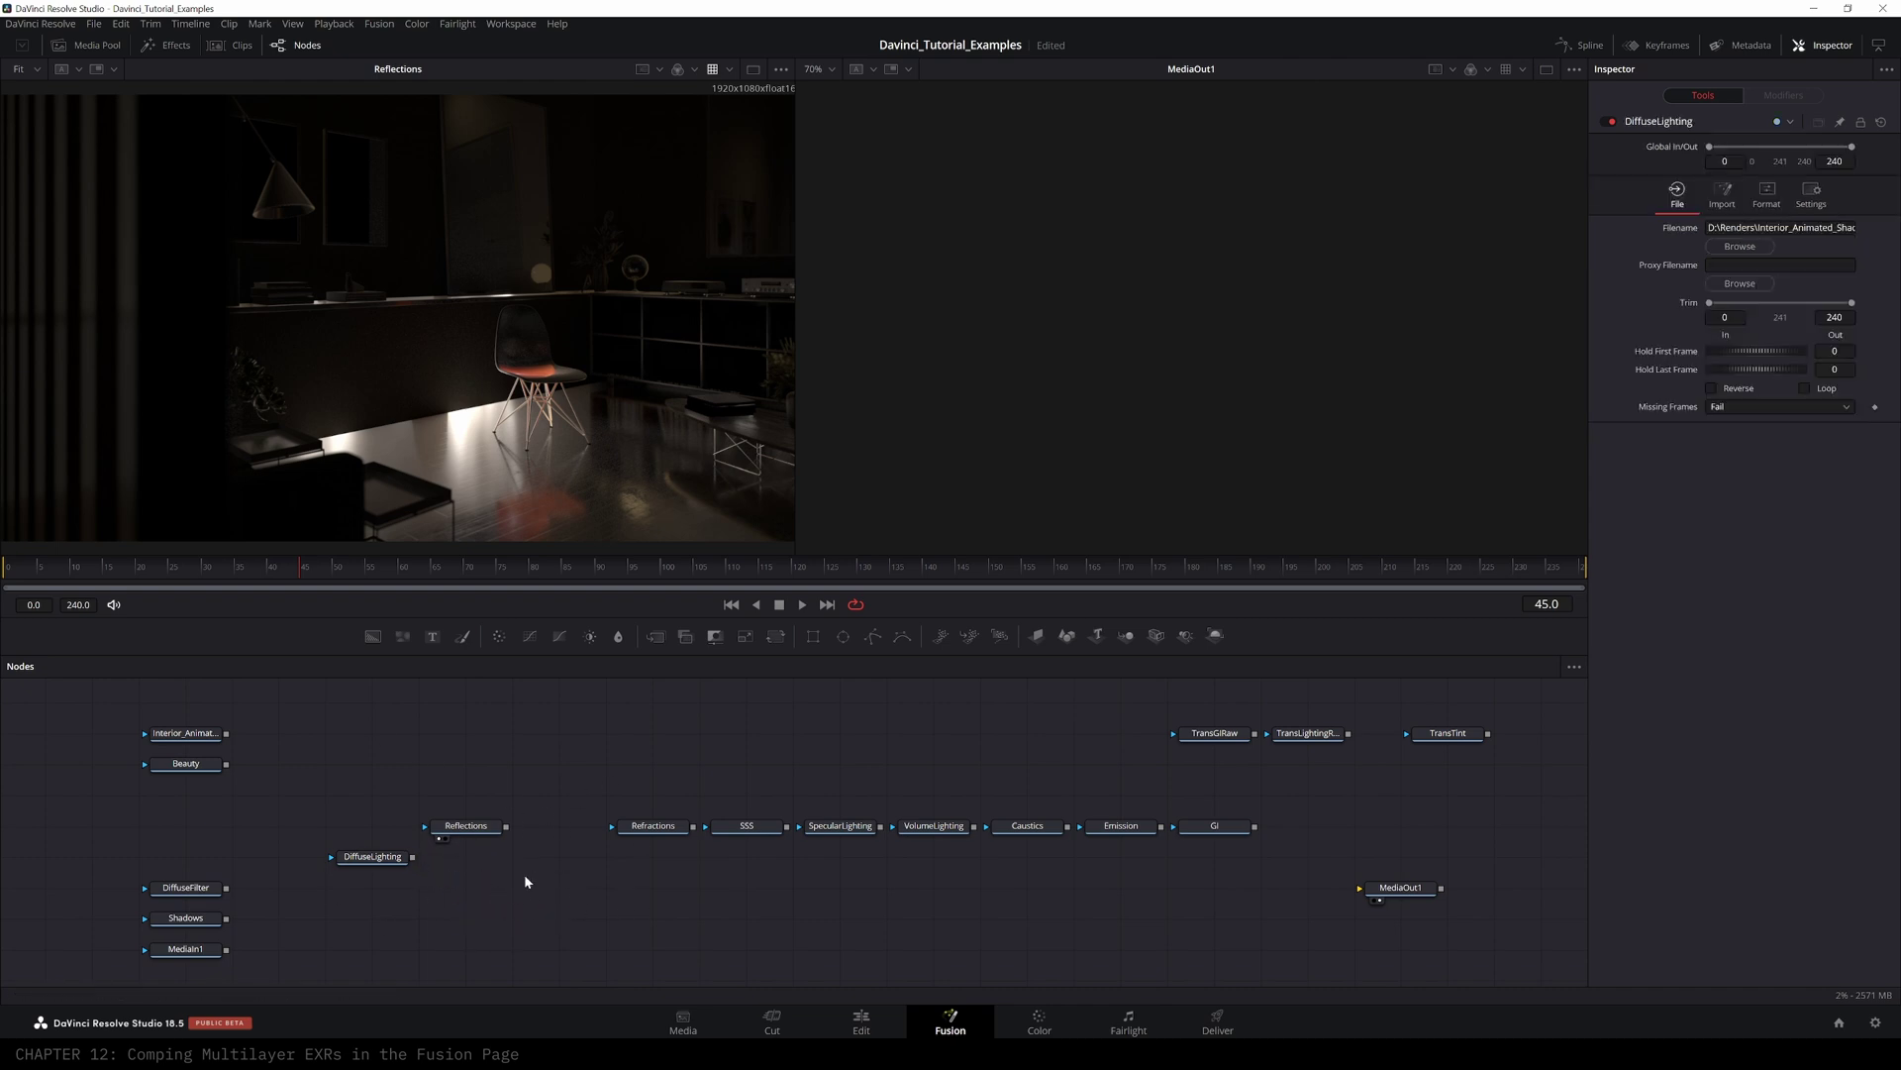
- Add a Channel Booleans node after DiffuseLighting, raise Reflections above it, and connect Reflections as its foreground
left_click(683, 640)
left_click_drag(508, 906, 464, 796)
mouse_move(483, 859)
left_mouse_down()
mouse_move(488, 889)
mouse_move(463, 887)
left_mouse_up()
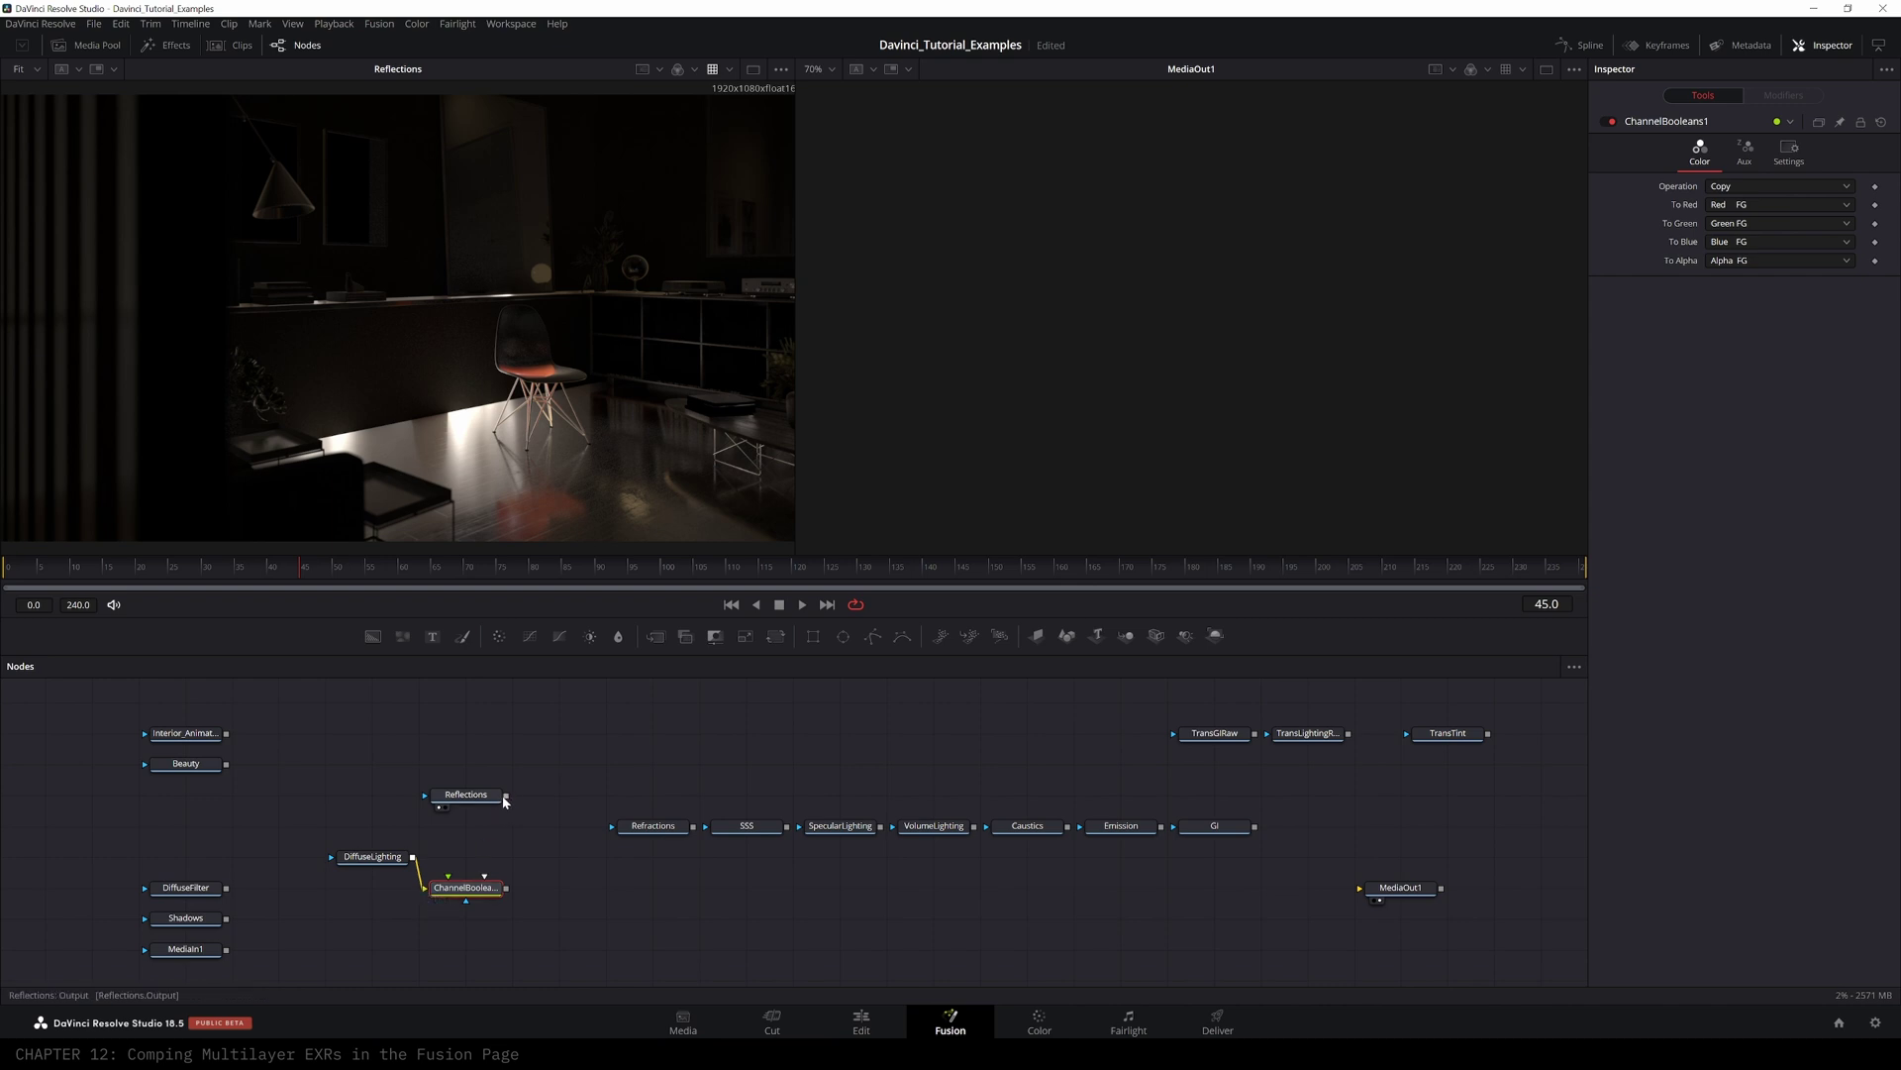
left_click_drag(507, 802, 488, 880)
left_click_drag(486, 886, 485, 856)
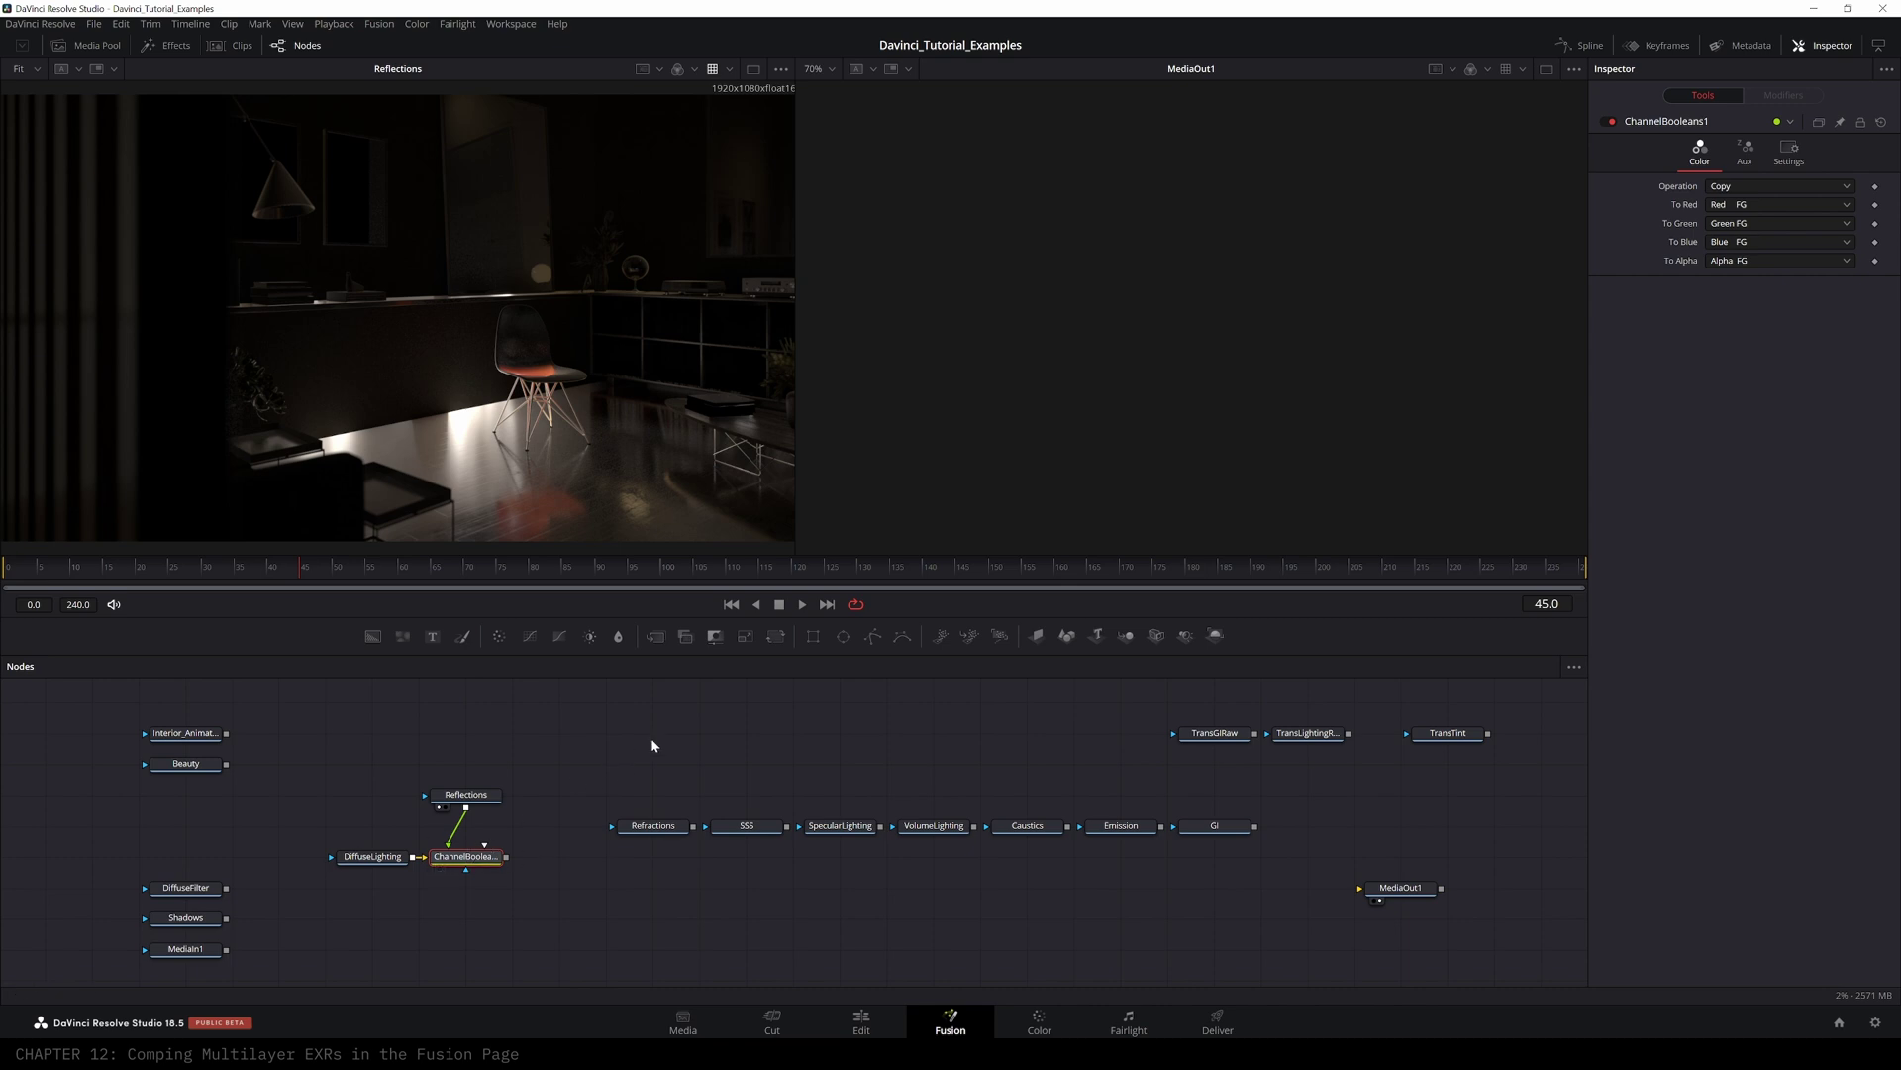
- Set the Channel Booleans operation to Add and display the node in the viewer
left_click(1751, 187)
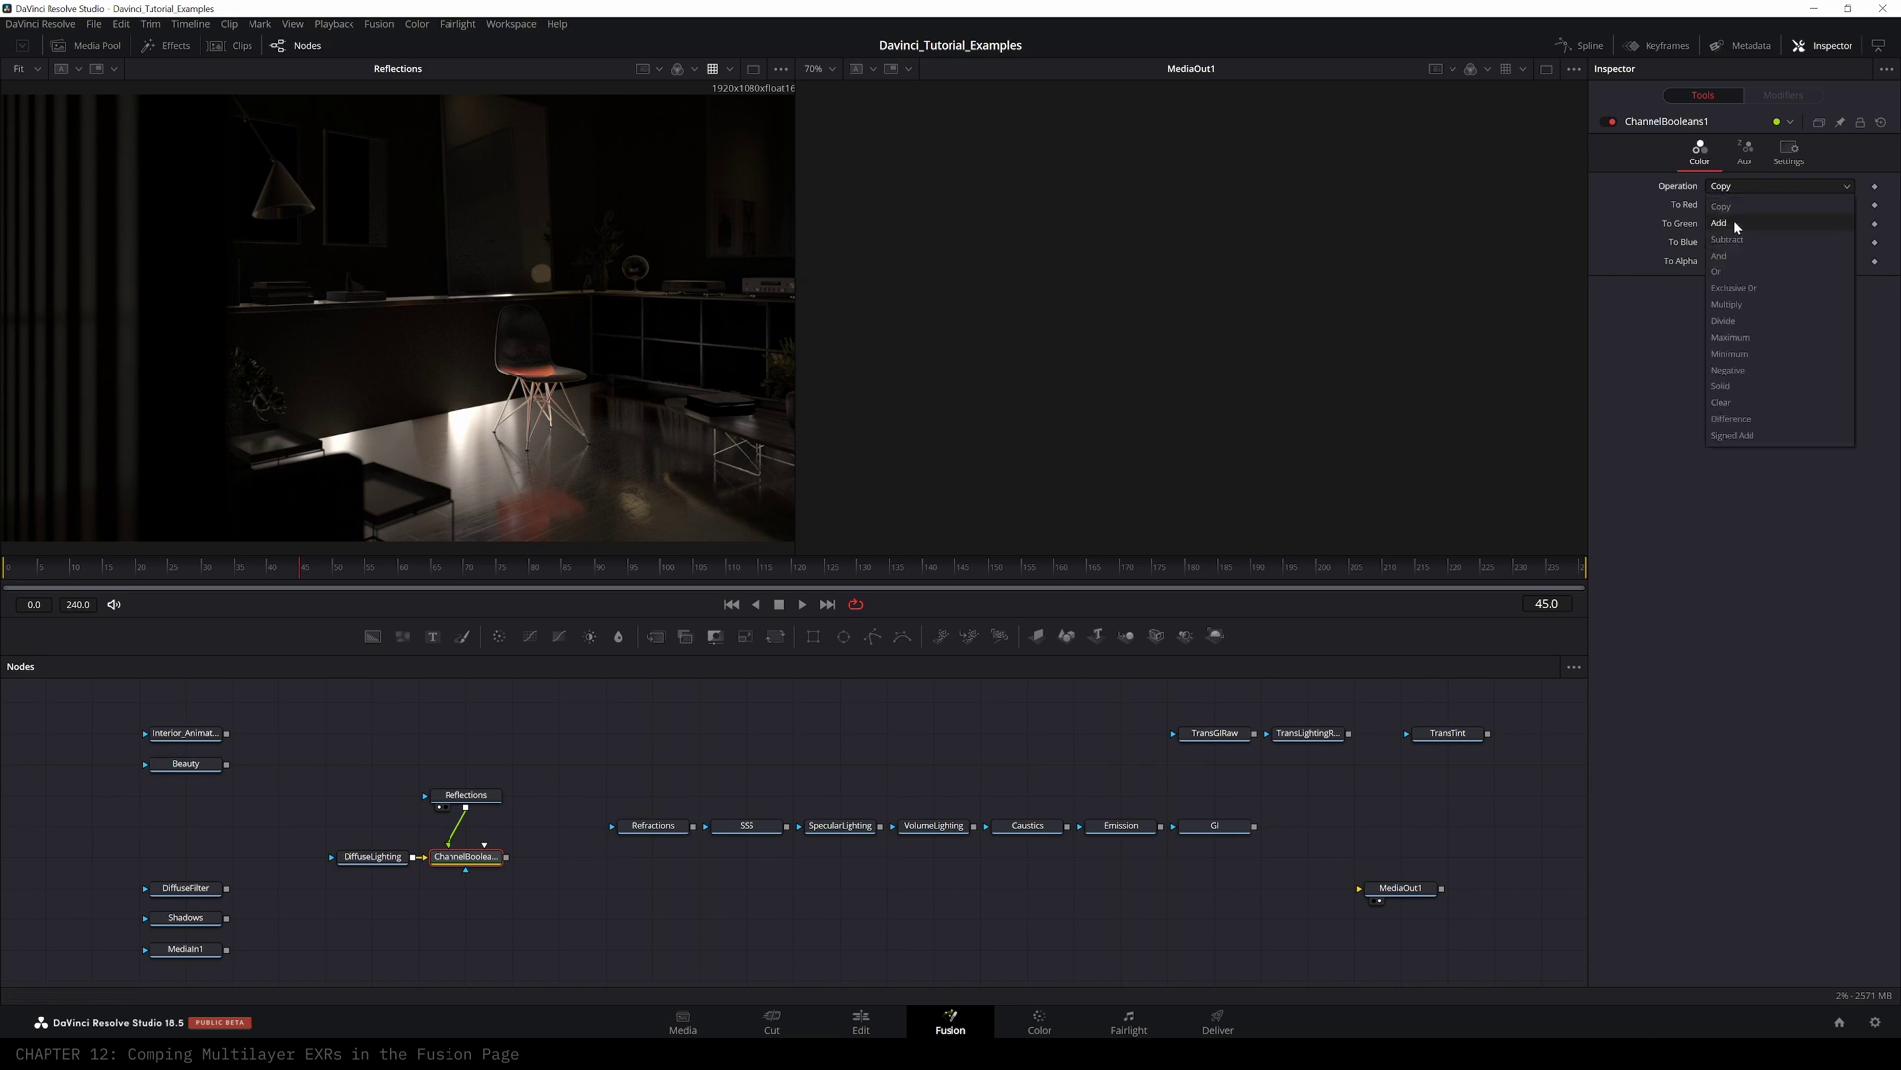
left_click(1729, 226)
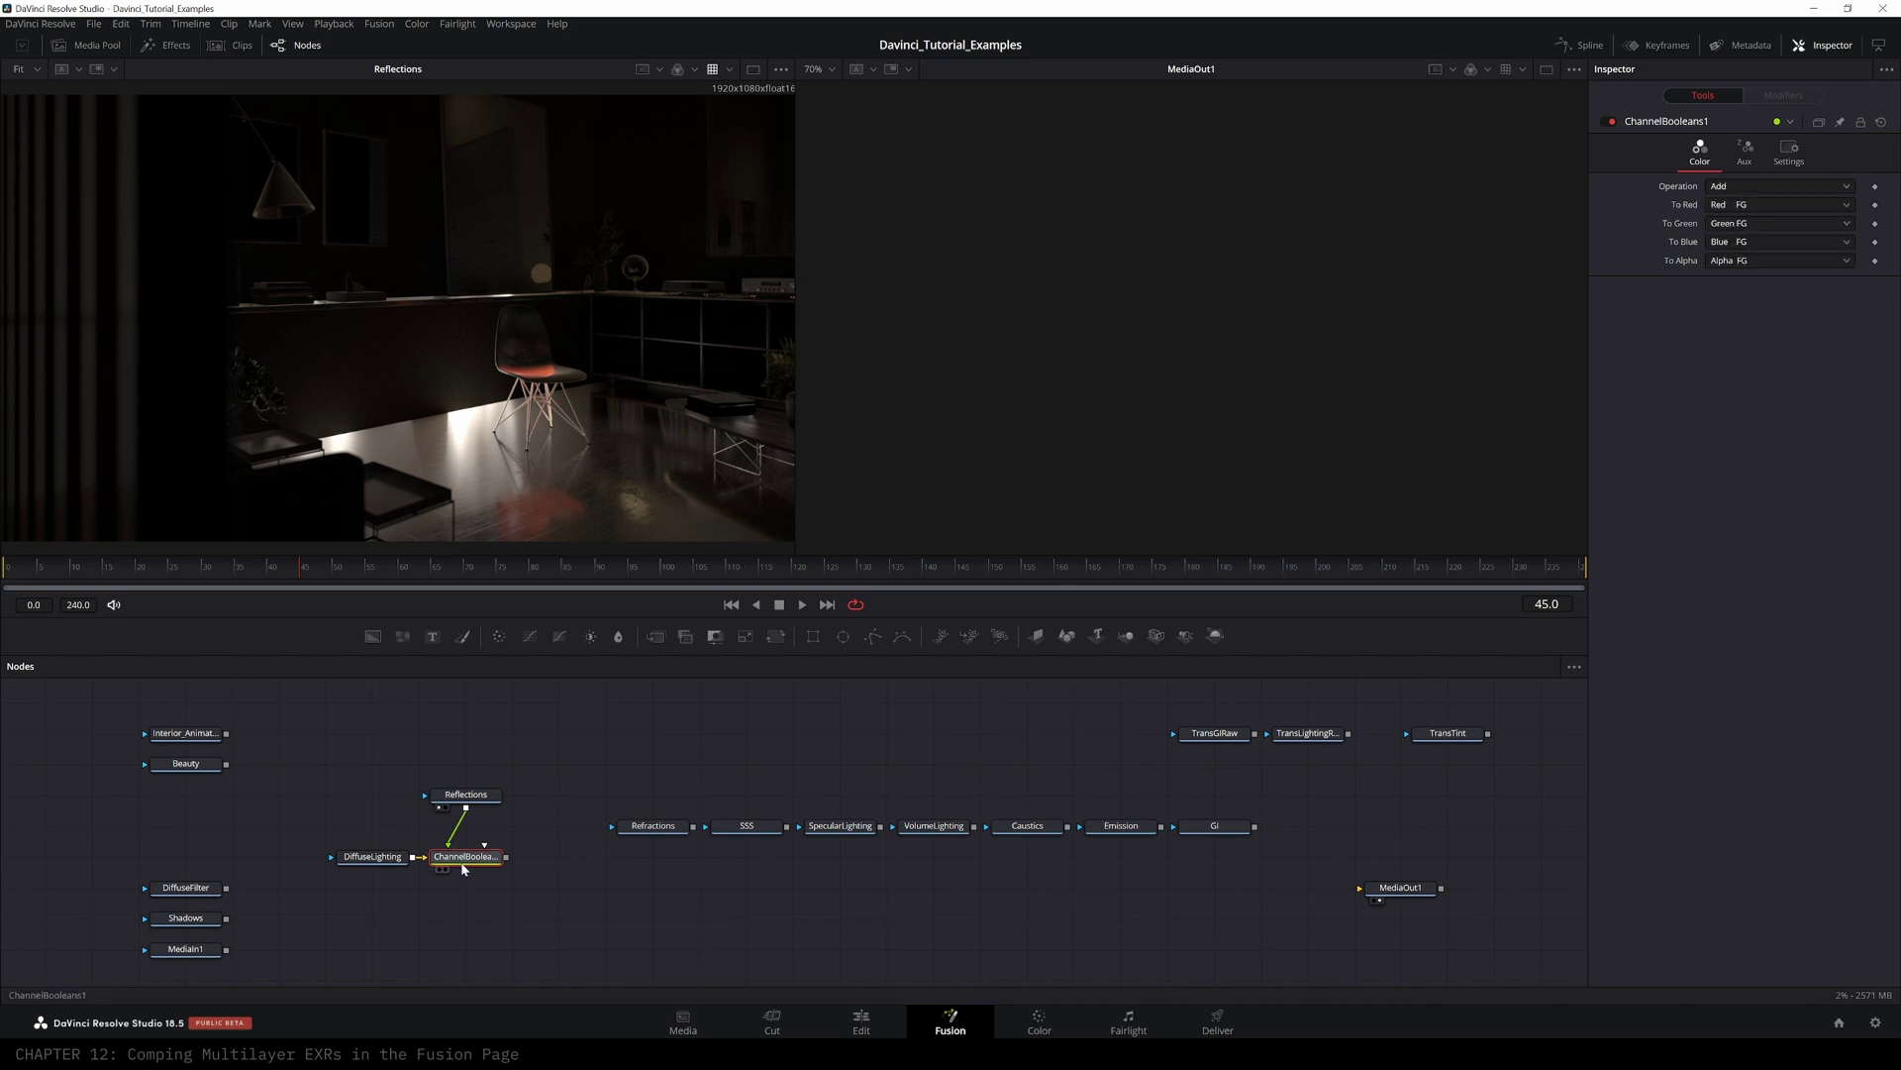
key("1")
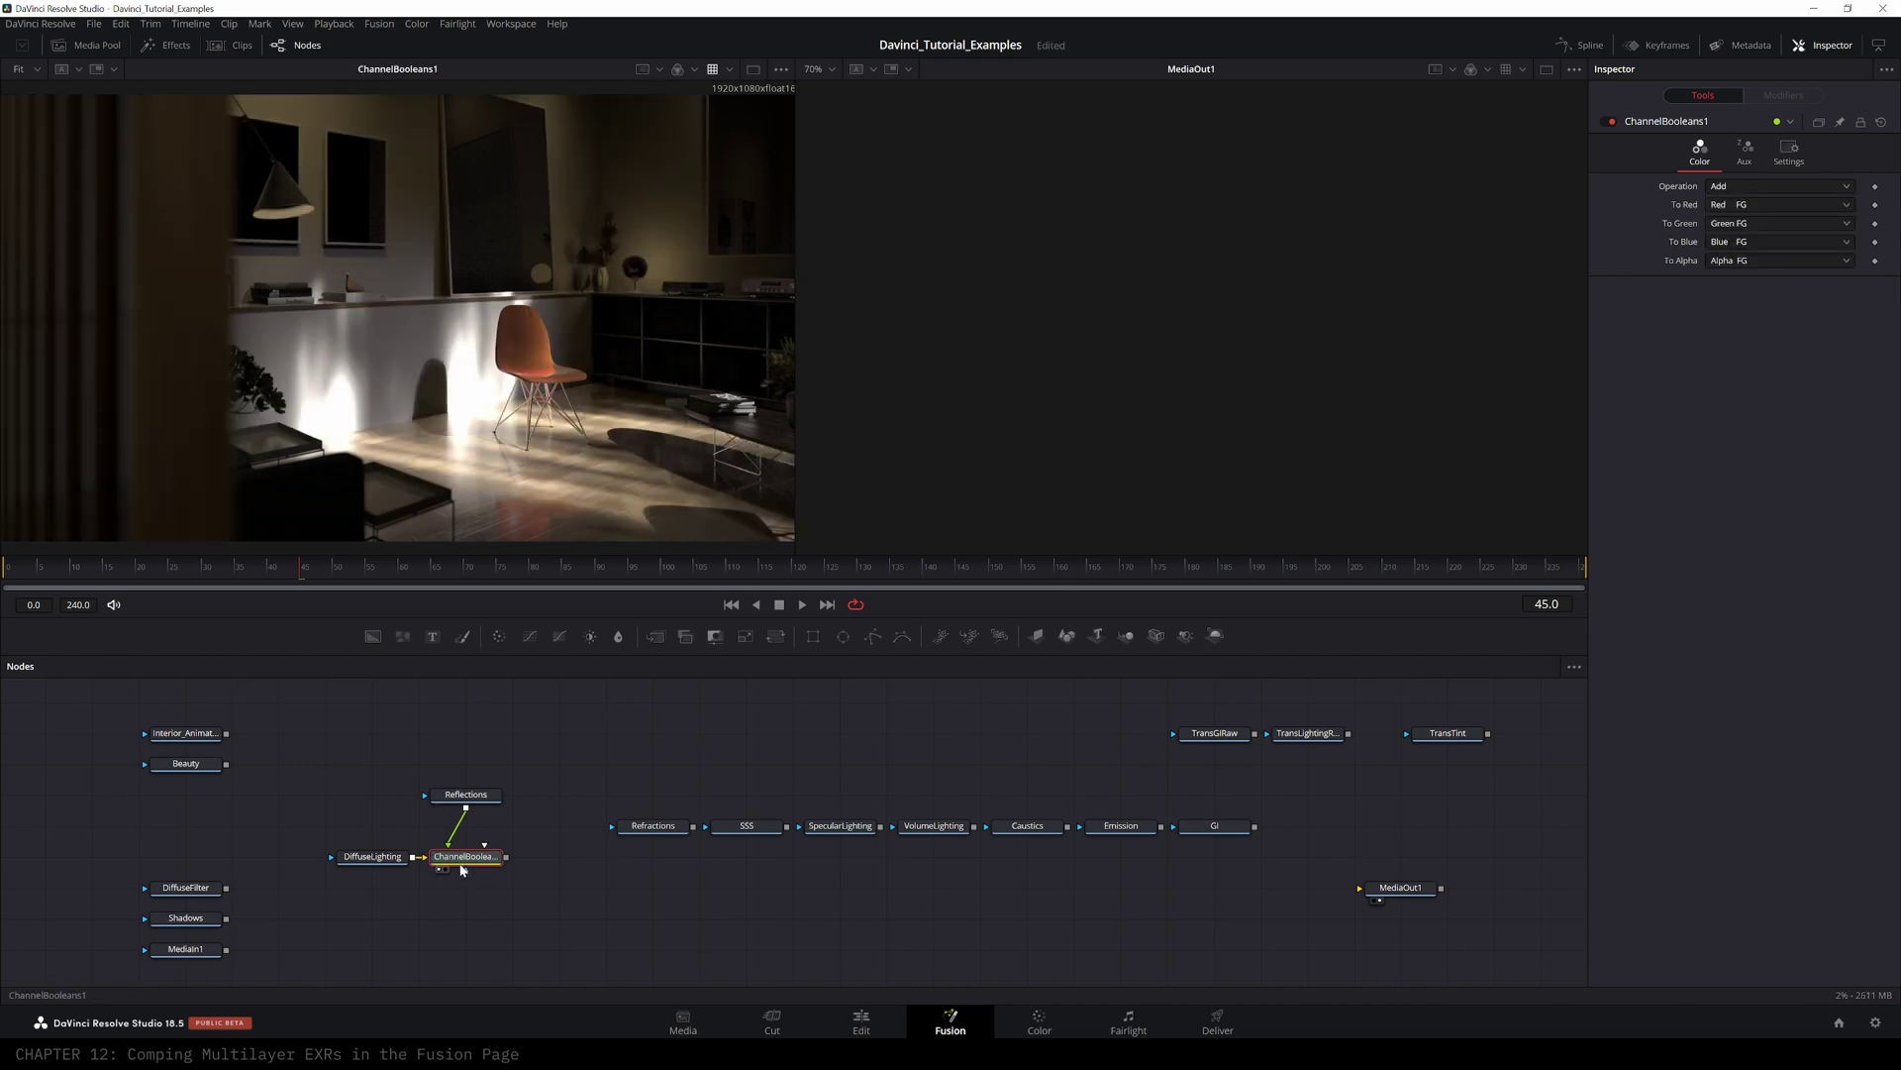
- Compare Reflections, DiffuseLighting and the Channel Booleans result in the viewer, examining their color and alpha values
left_click(463, 796)
key("1")
left_click(374, 857)
key("1")
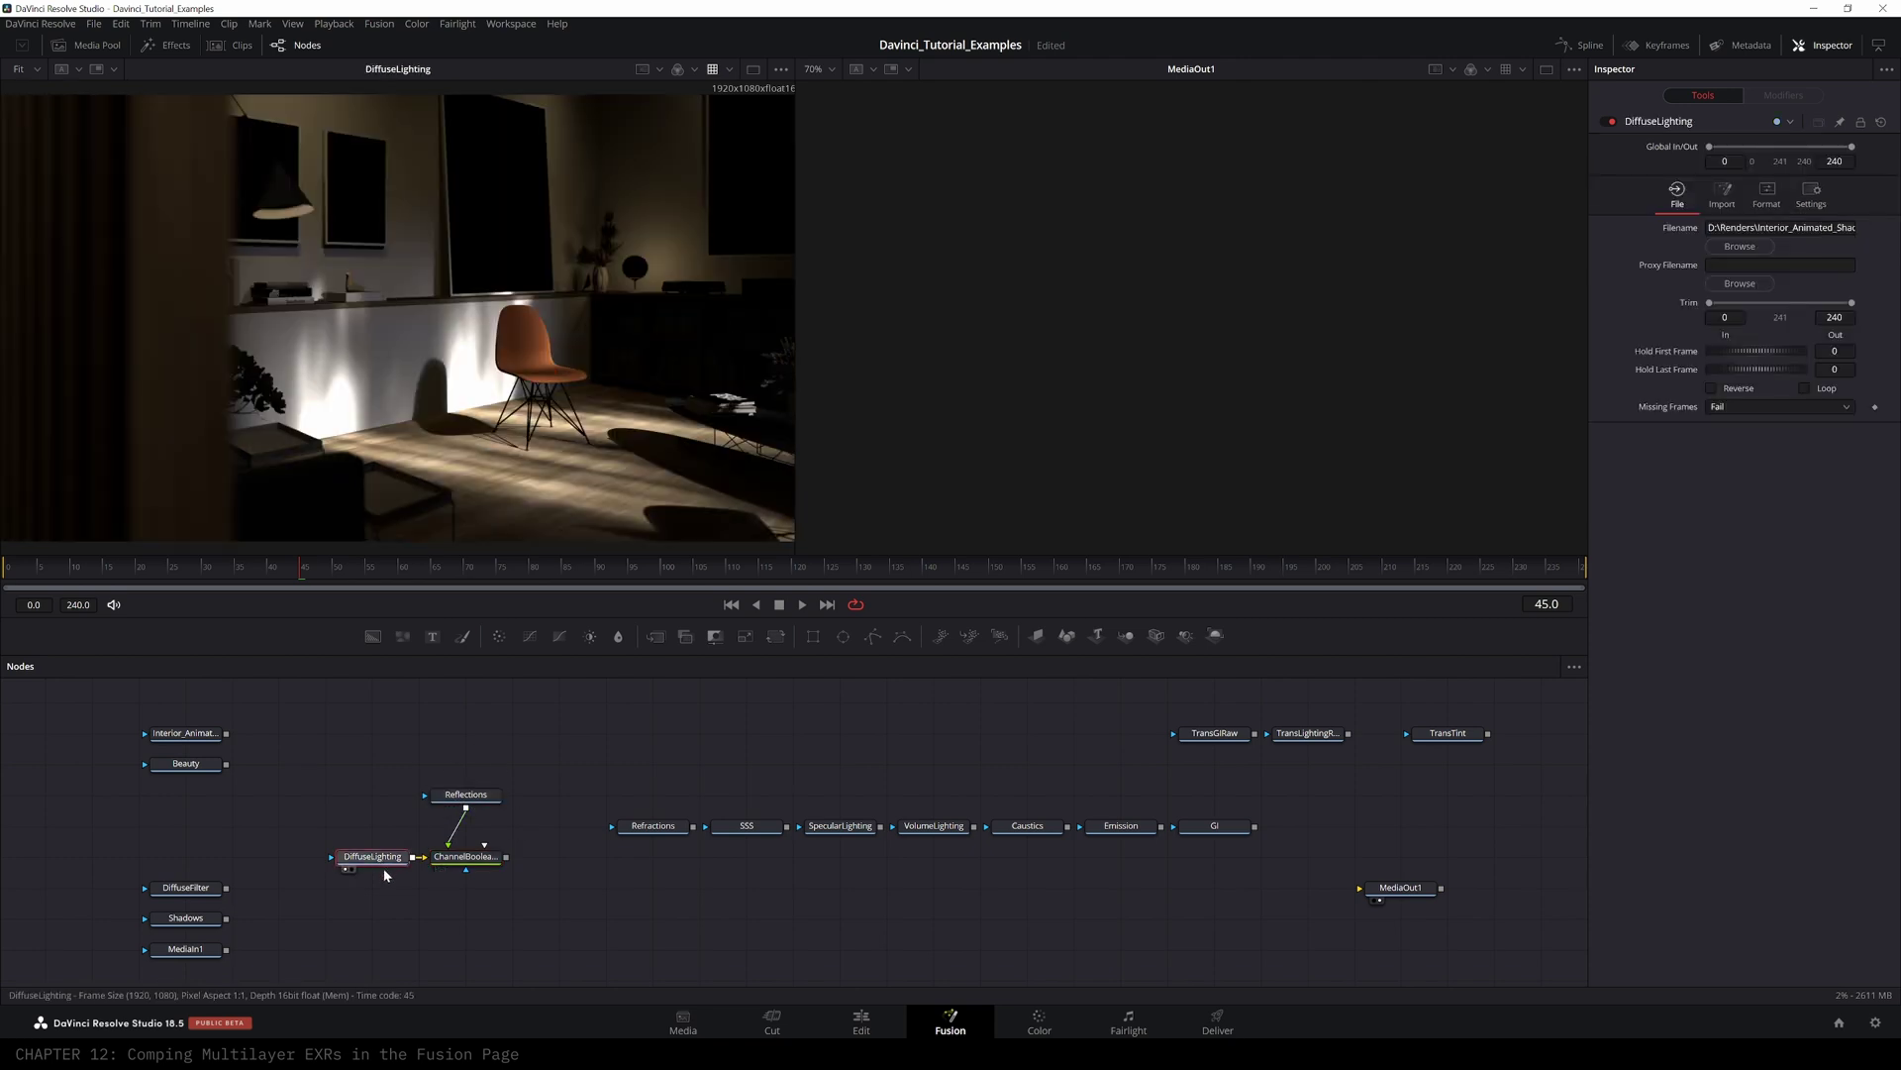
left_click(468, 861)
key("1")
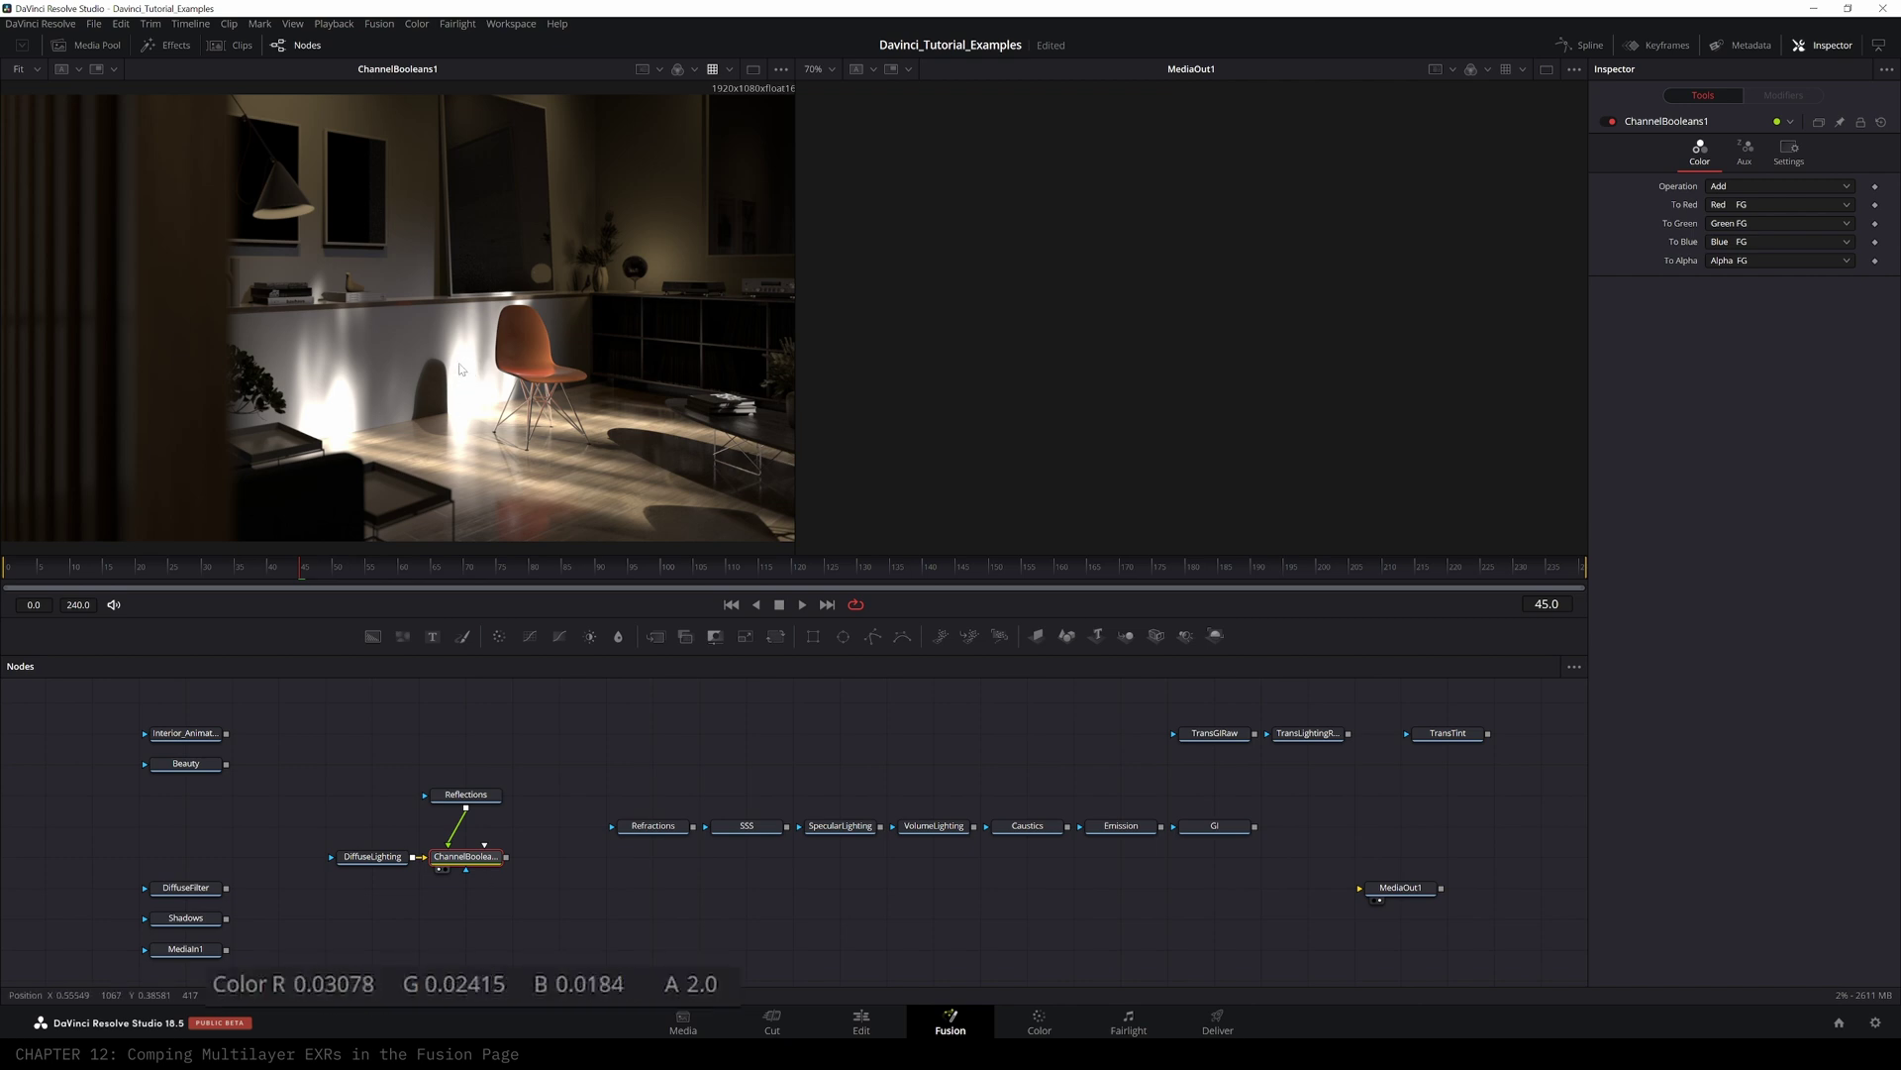
left_click(368, 858)
key("1")
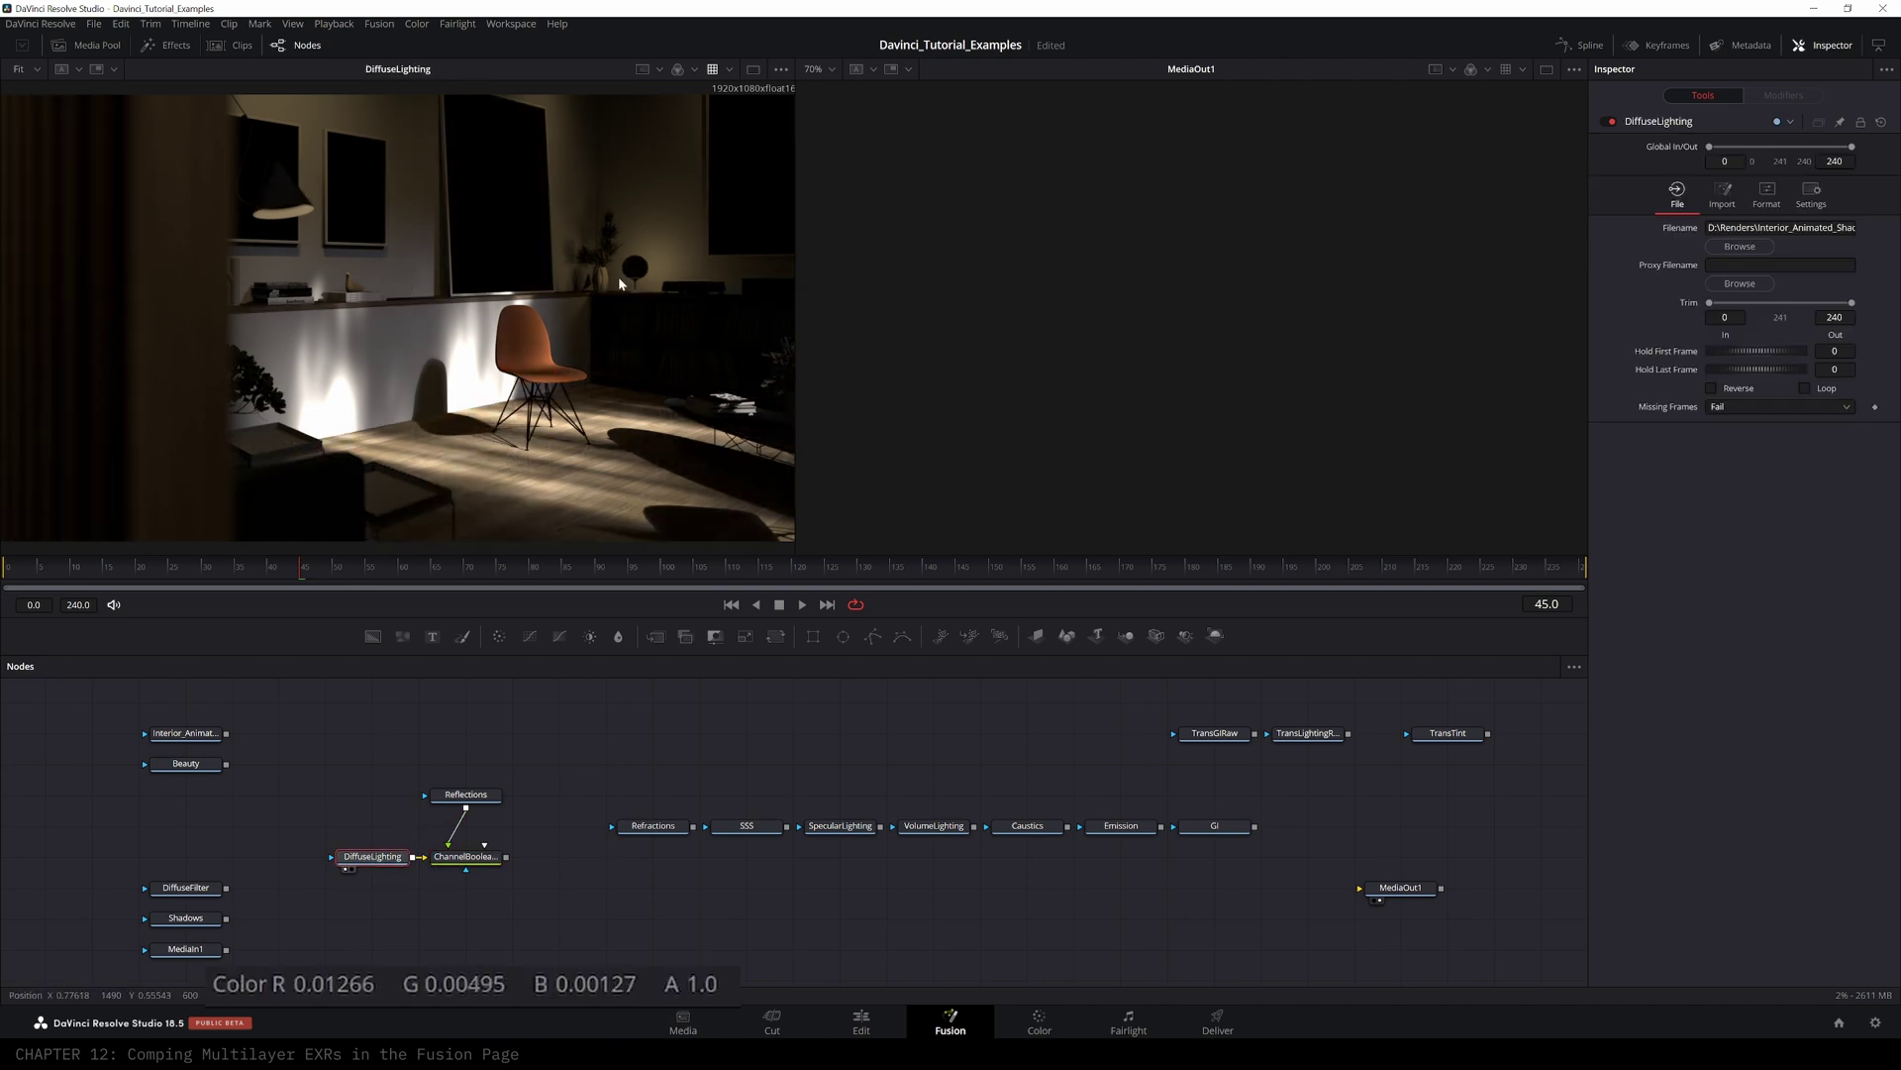
left_click(486, 796)
key("1")
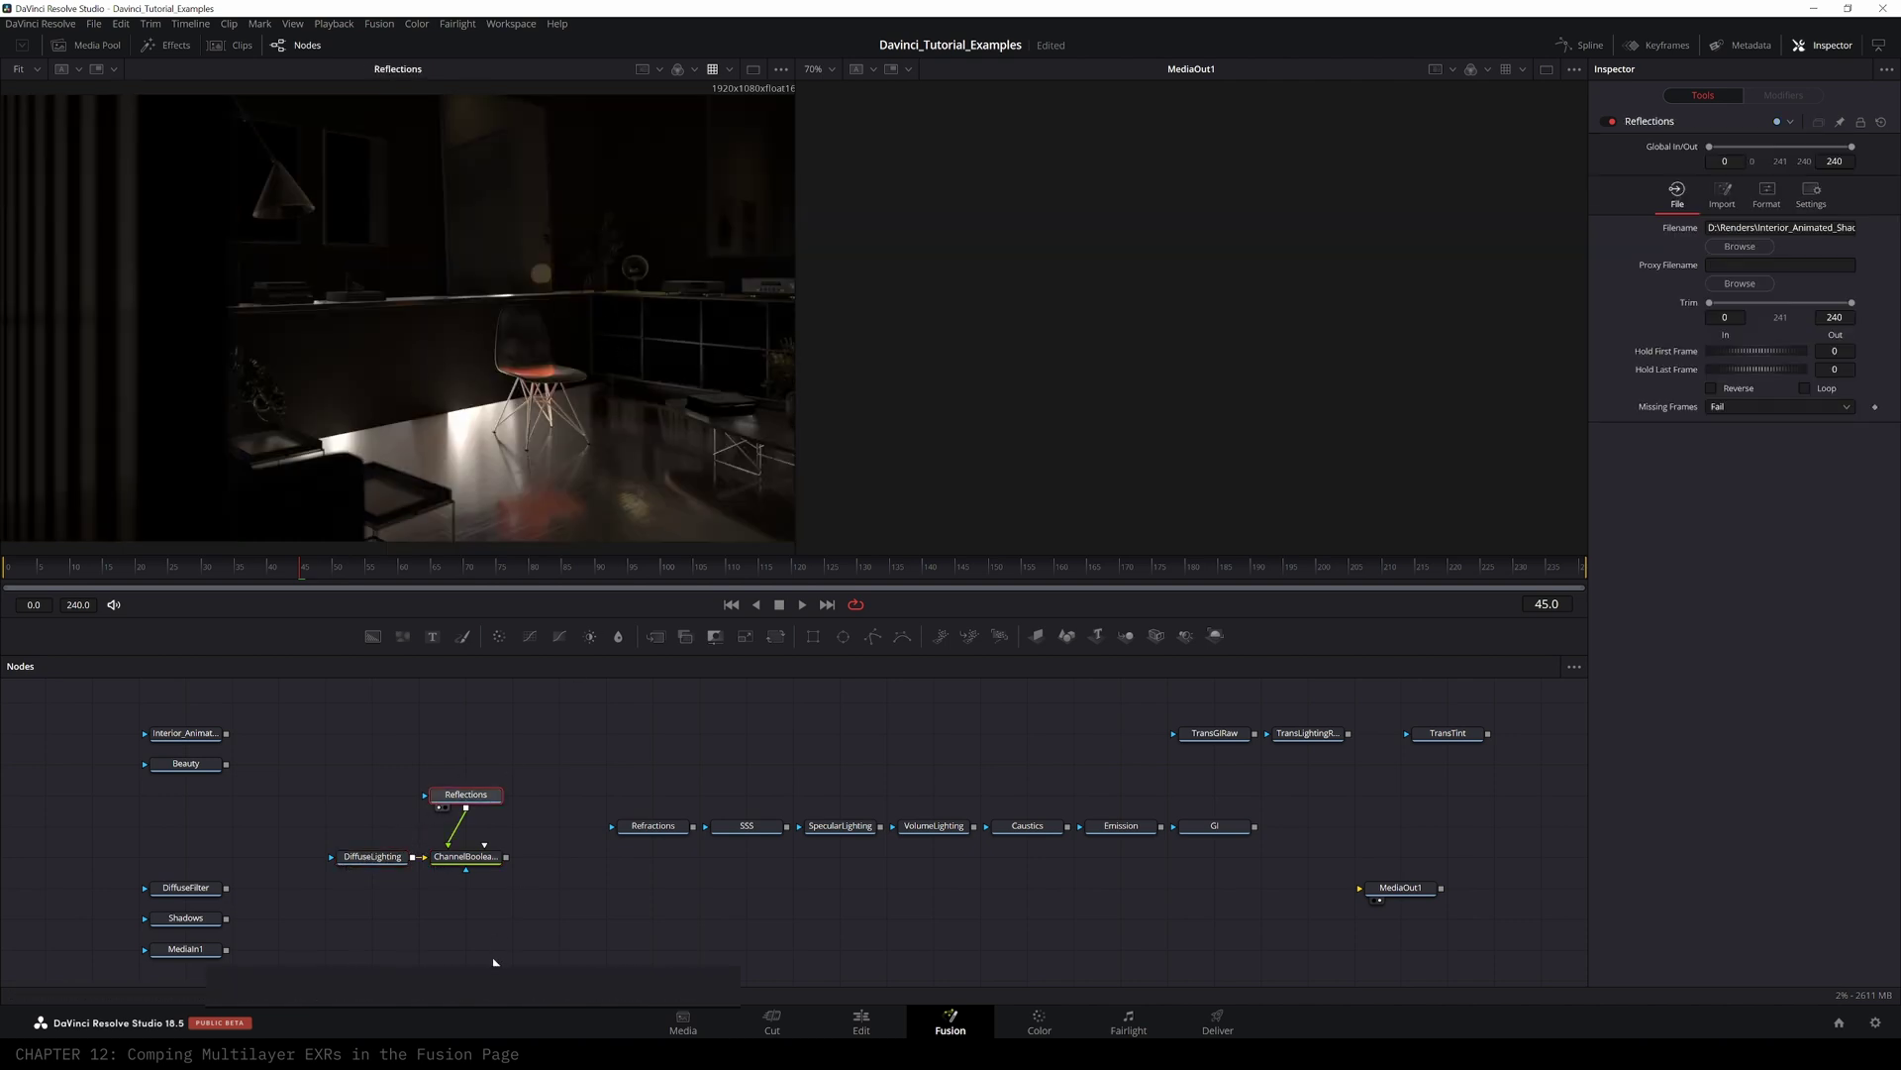
- Display the Channel Booleans node in the viewer and set its To Alpha option to Do Nothing
left_click(484, 863)
key("1")
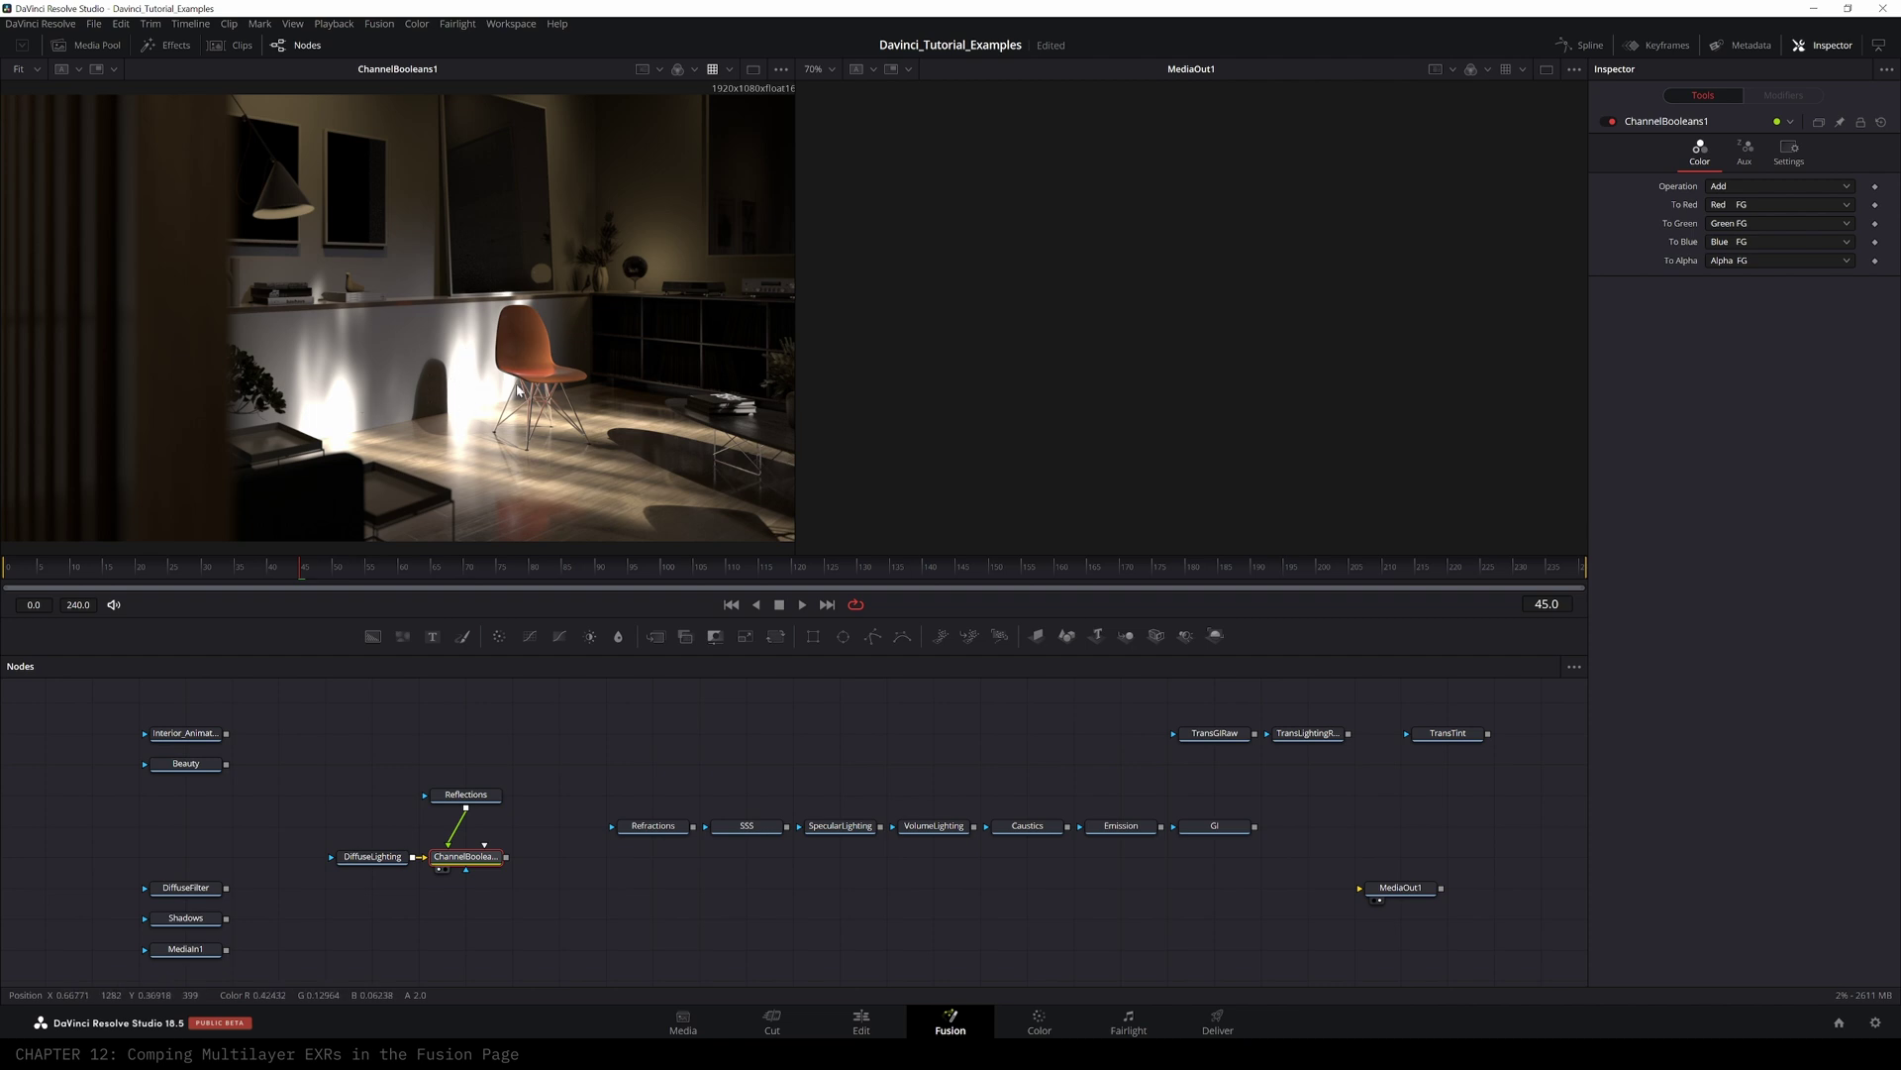
left_click(1721, 266)
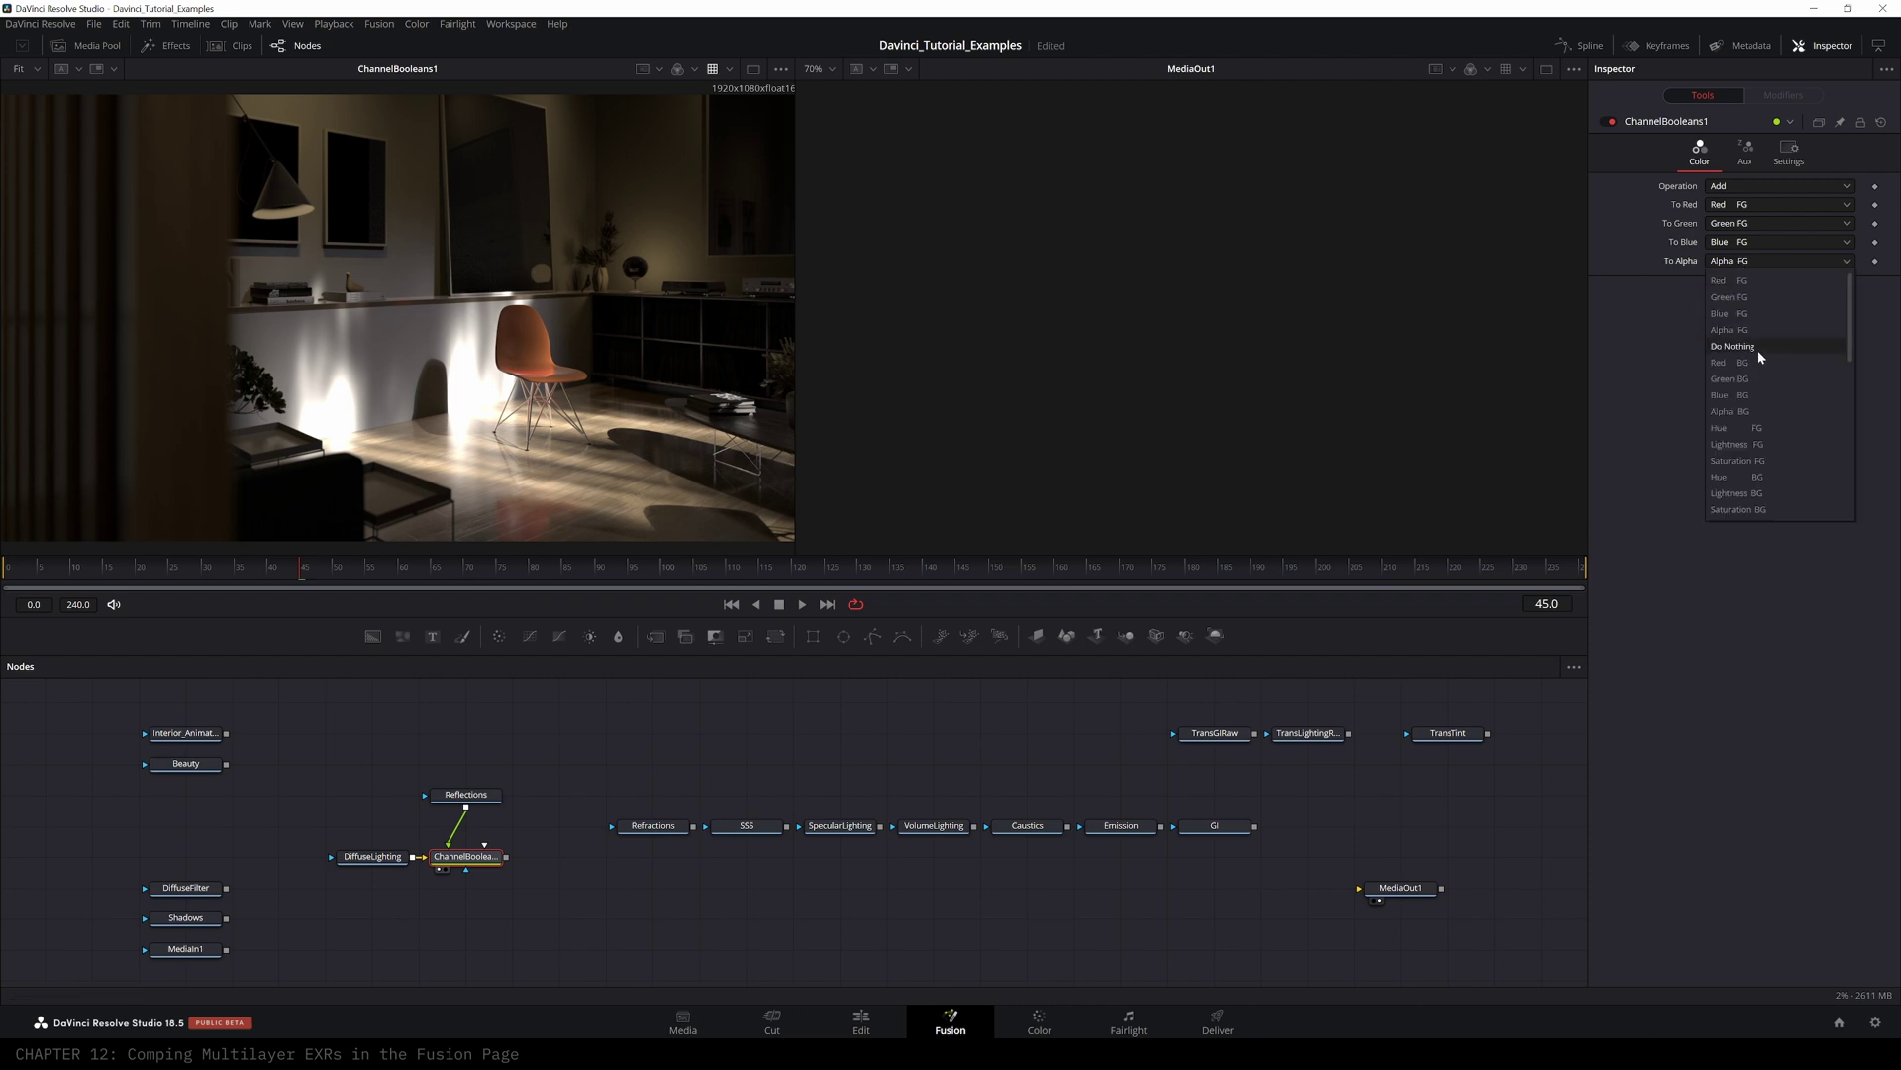
left_click(1728, 349)
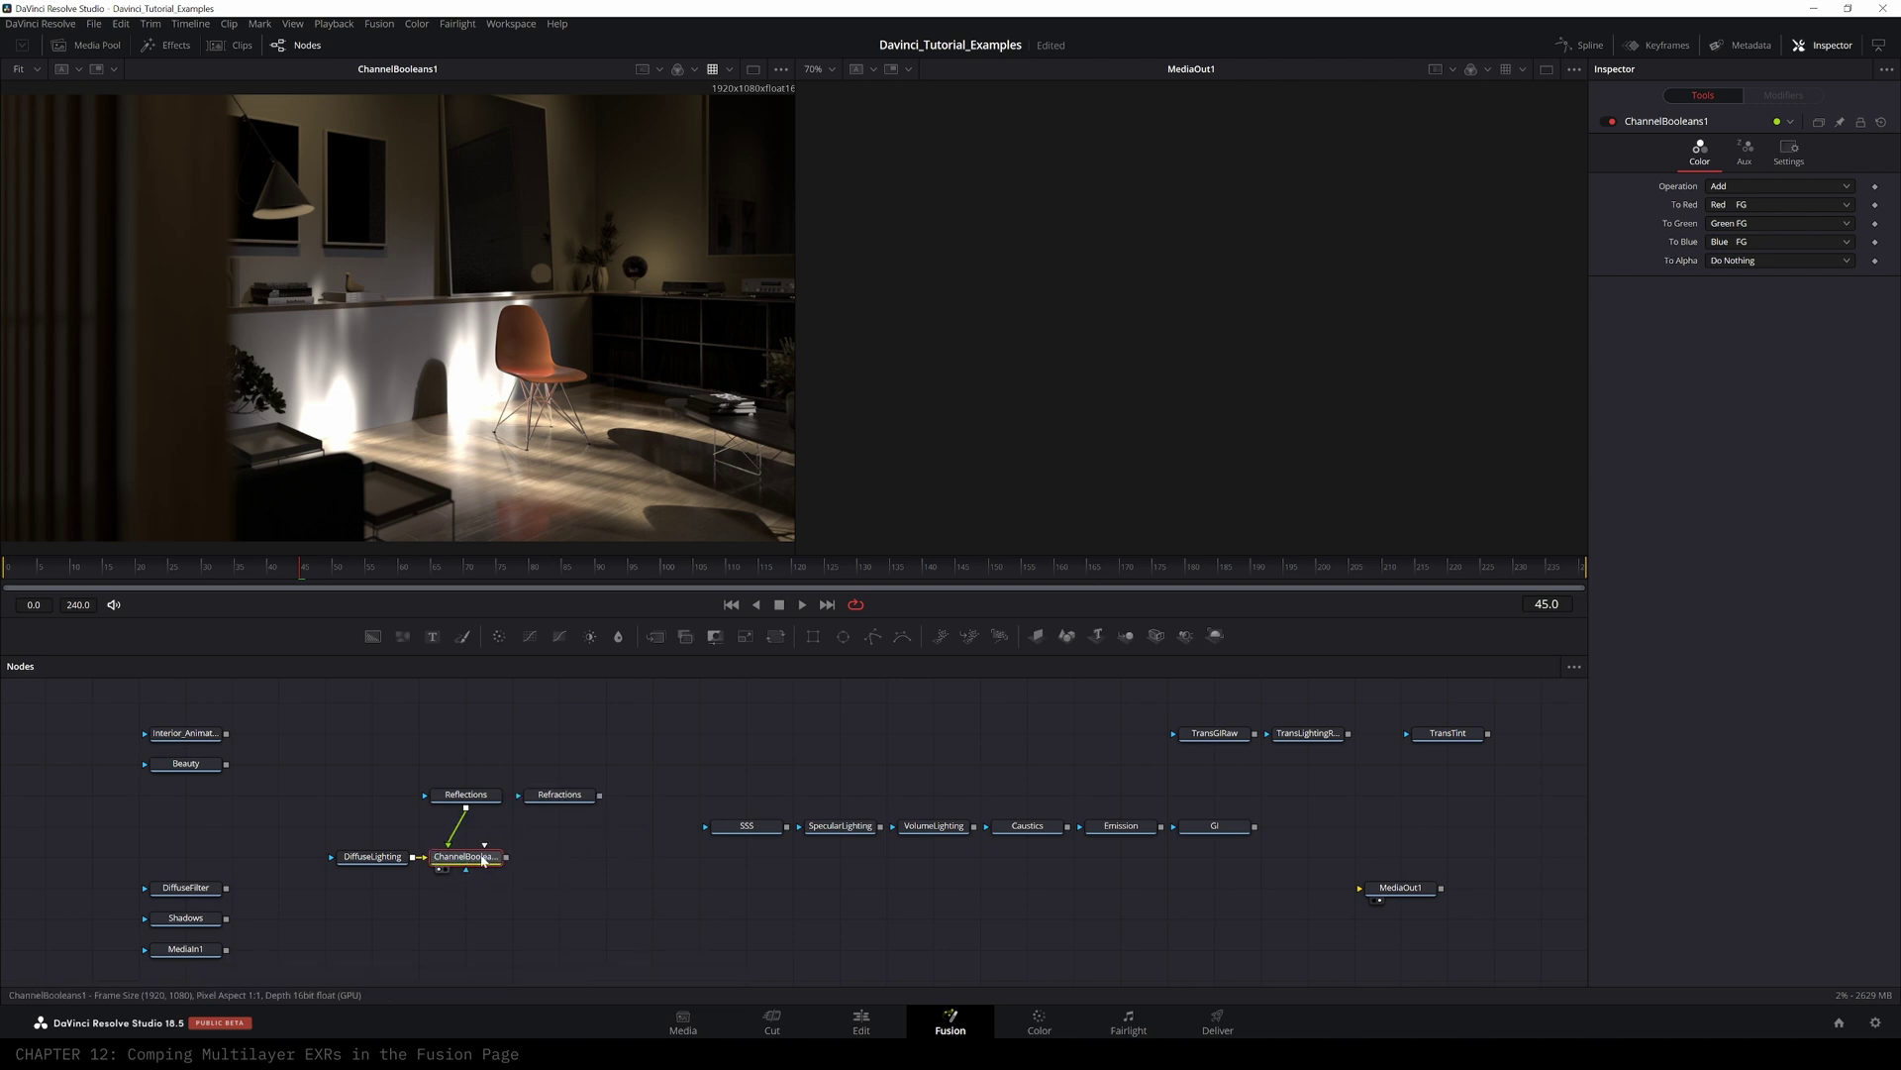
- Paste a copy of the Channel Booleans node after the first, connect Refractions as its foreground, and display it
key("ctrl+v")
left_click_drag(475, 891, 567, 860)
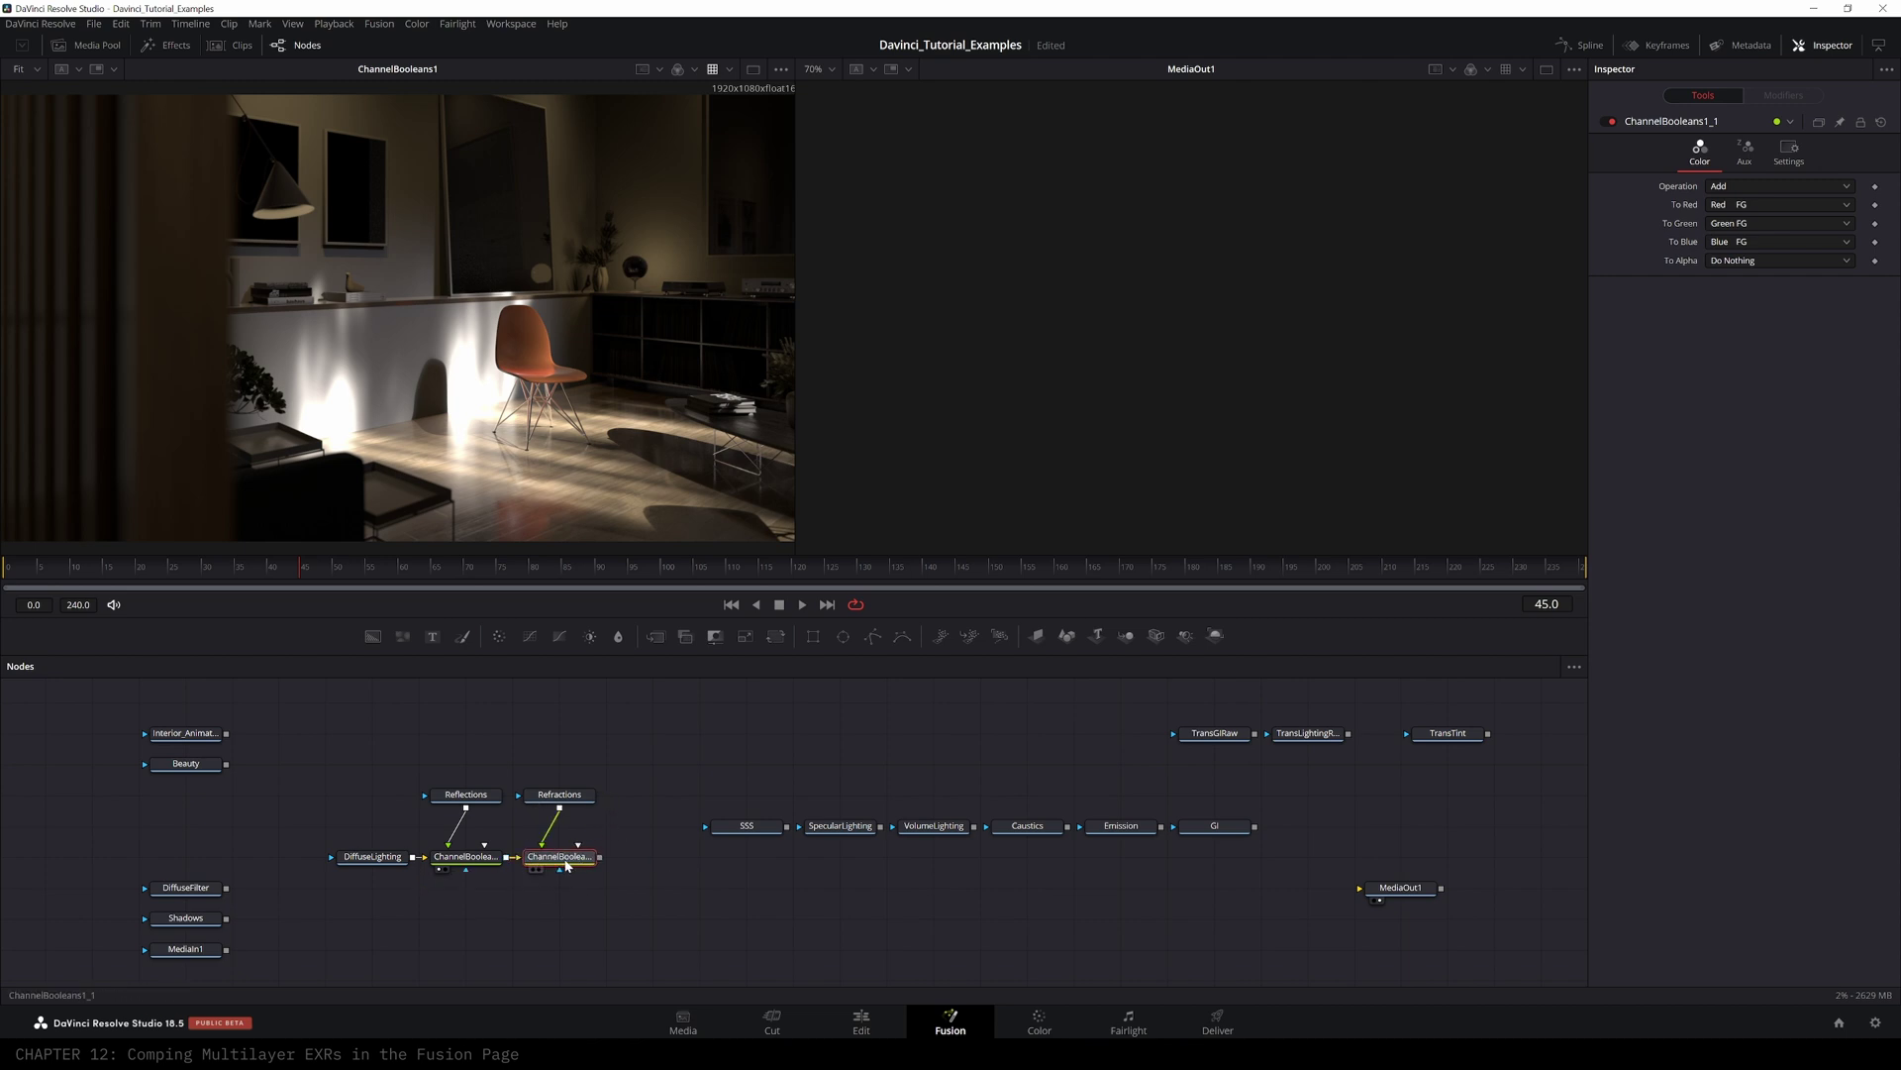
key("1")
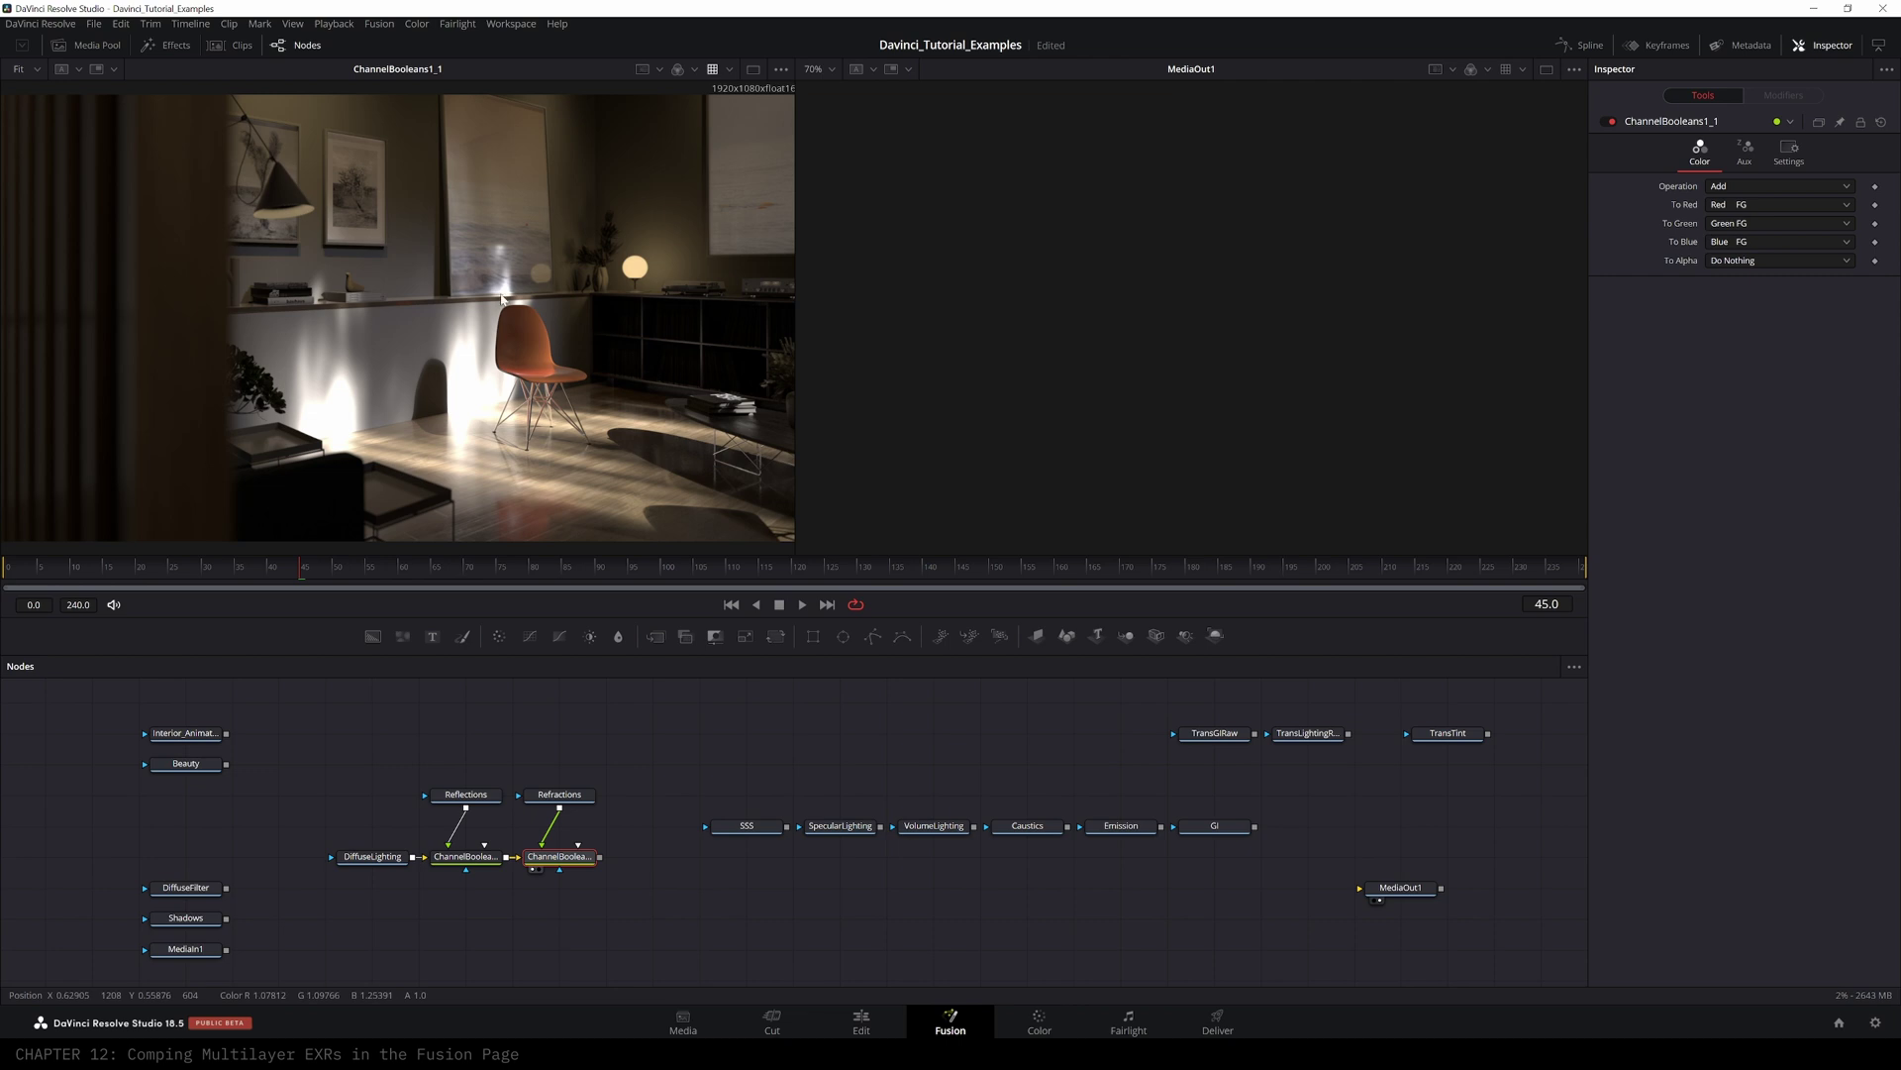
- Display the second Channel Booleans node in both viewers and compare how its image is rendered against the first one
left_click(572, 797)
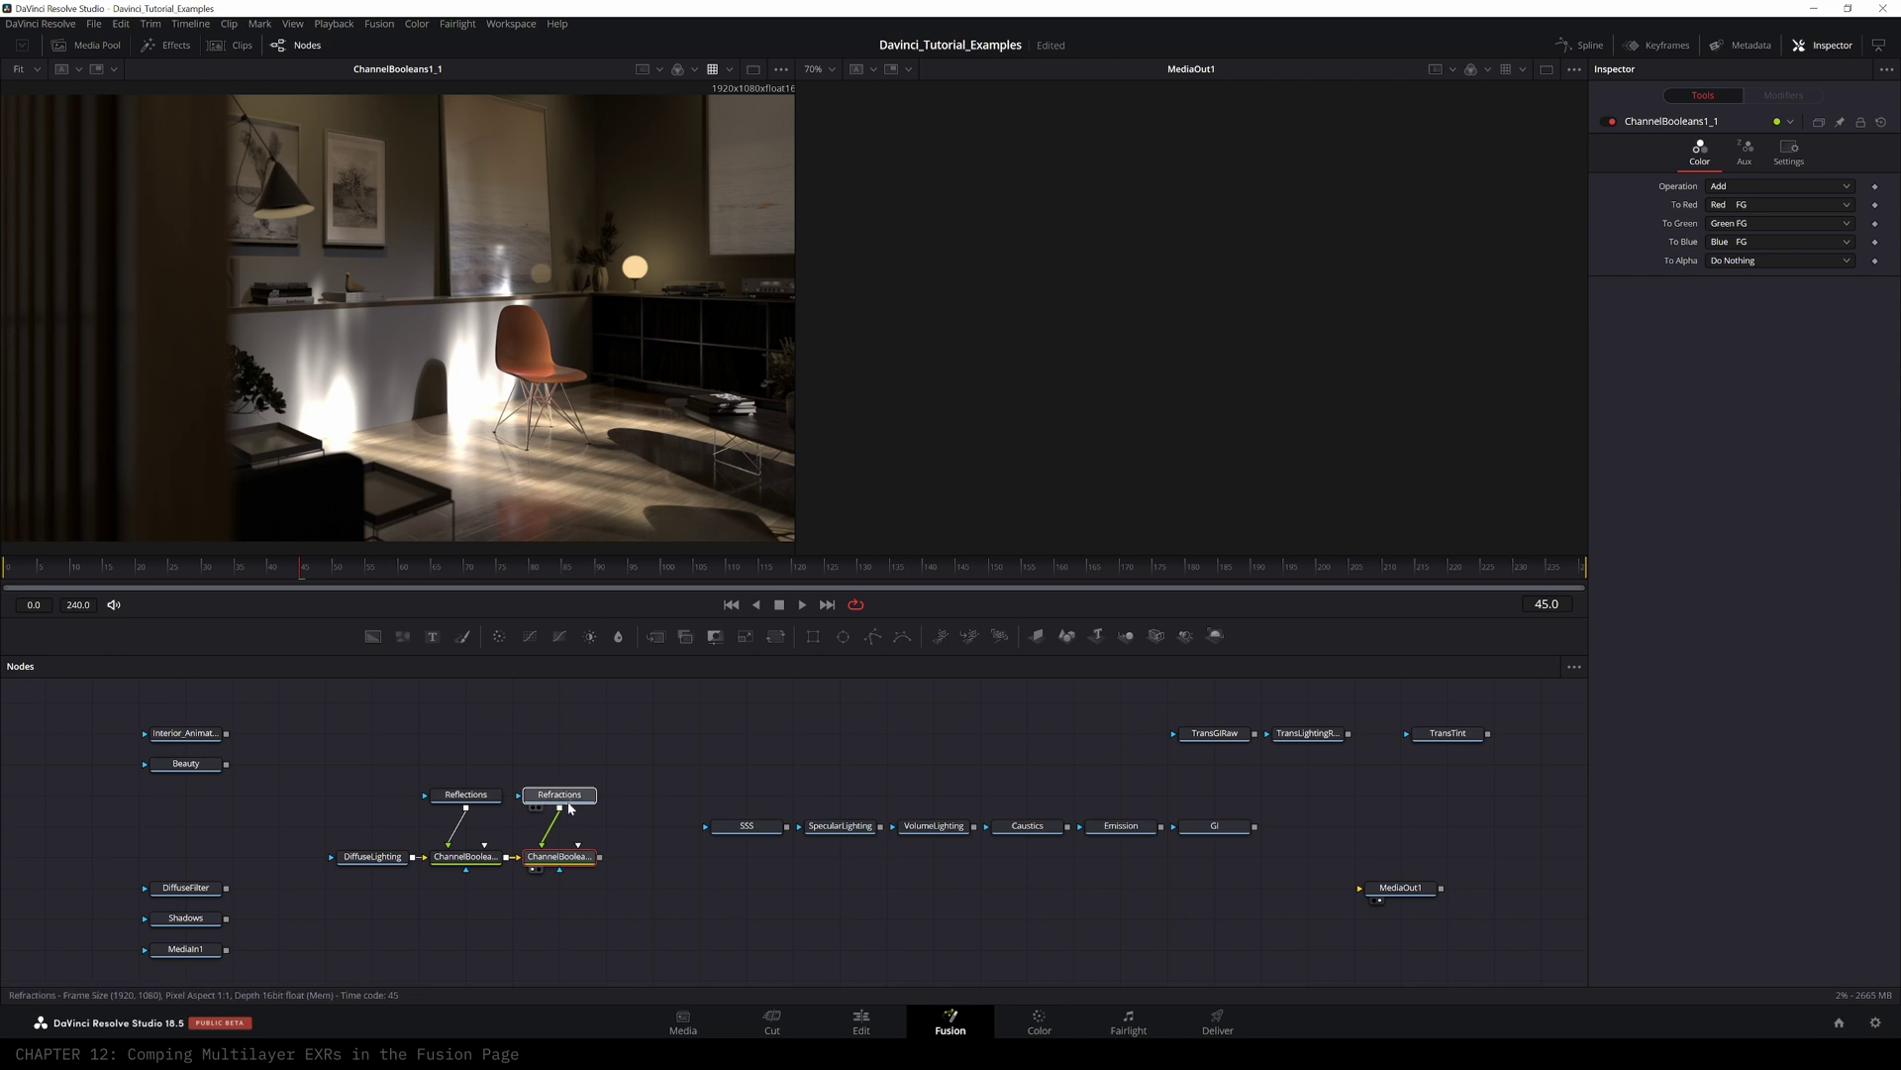
left_click(474, 865)
key("2")
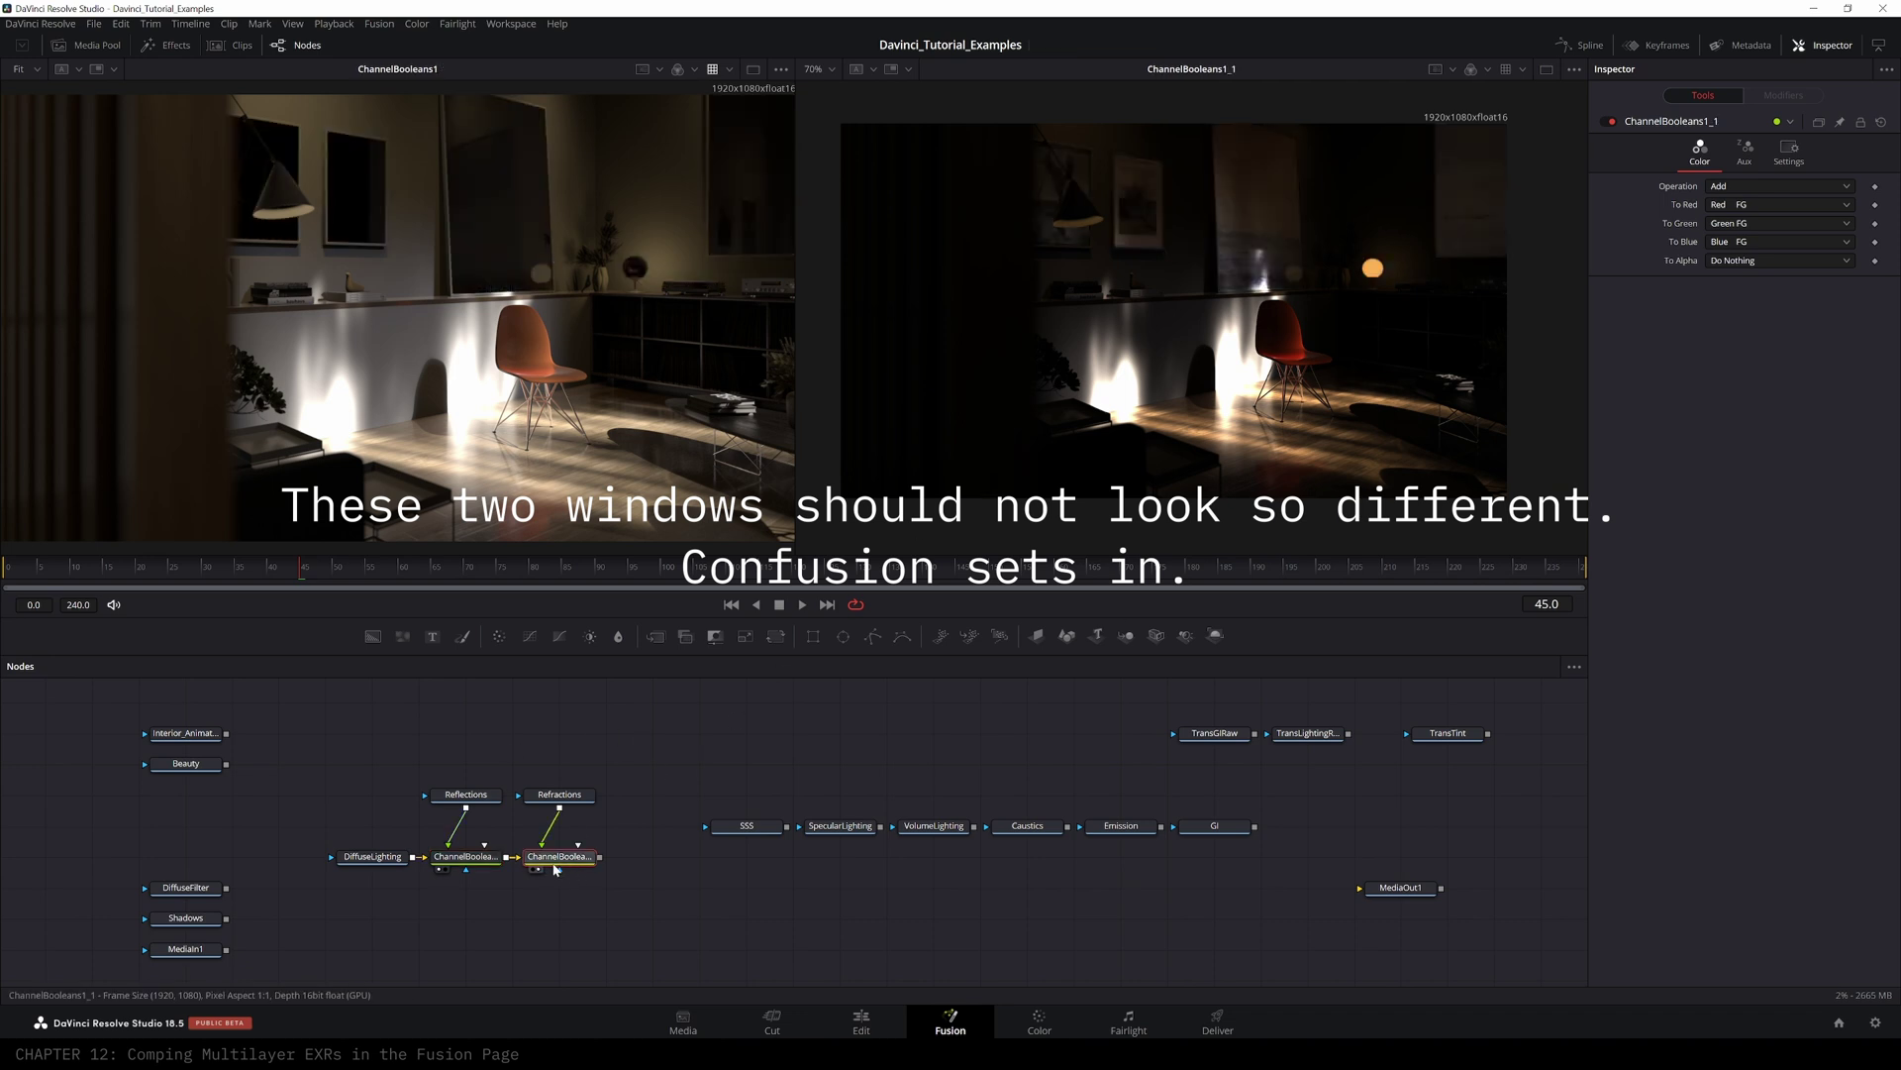
left_click(557, 800)
left_click(482, 863)
left_click(565, 862)
key("1")
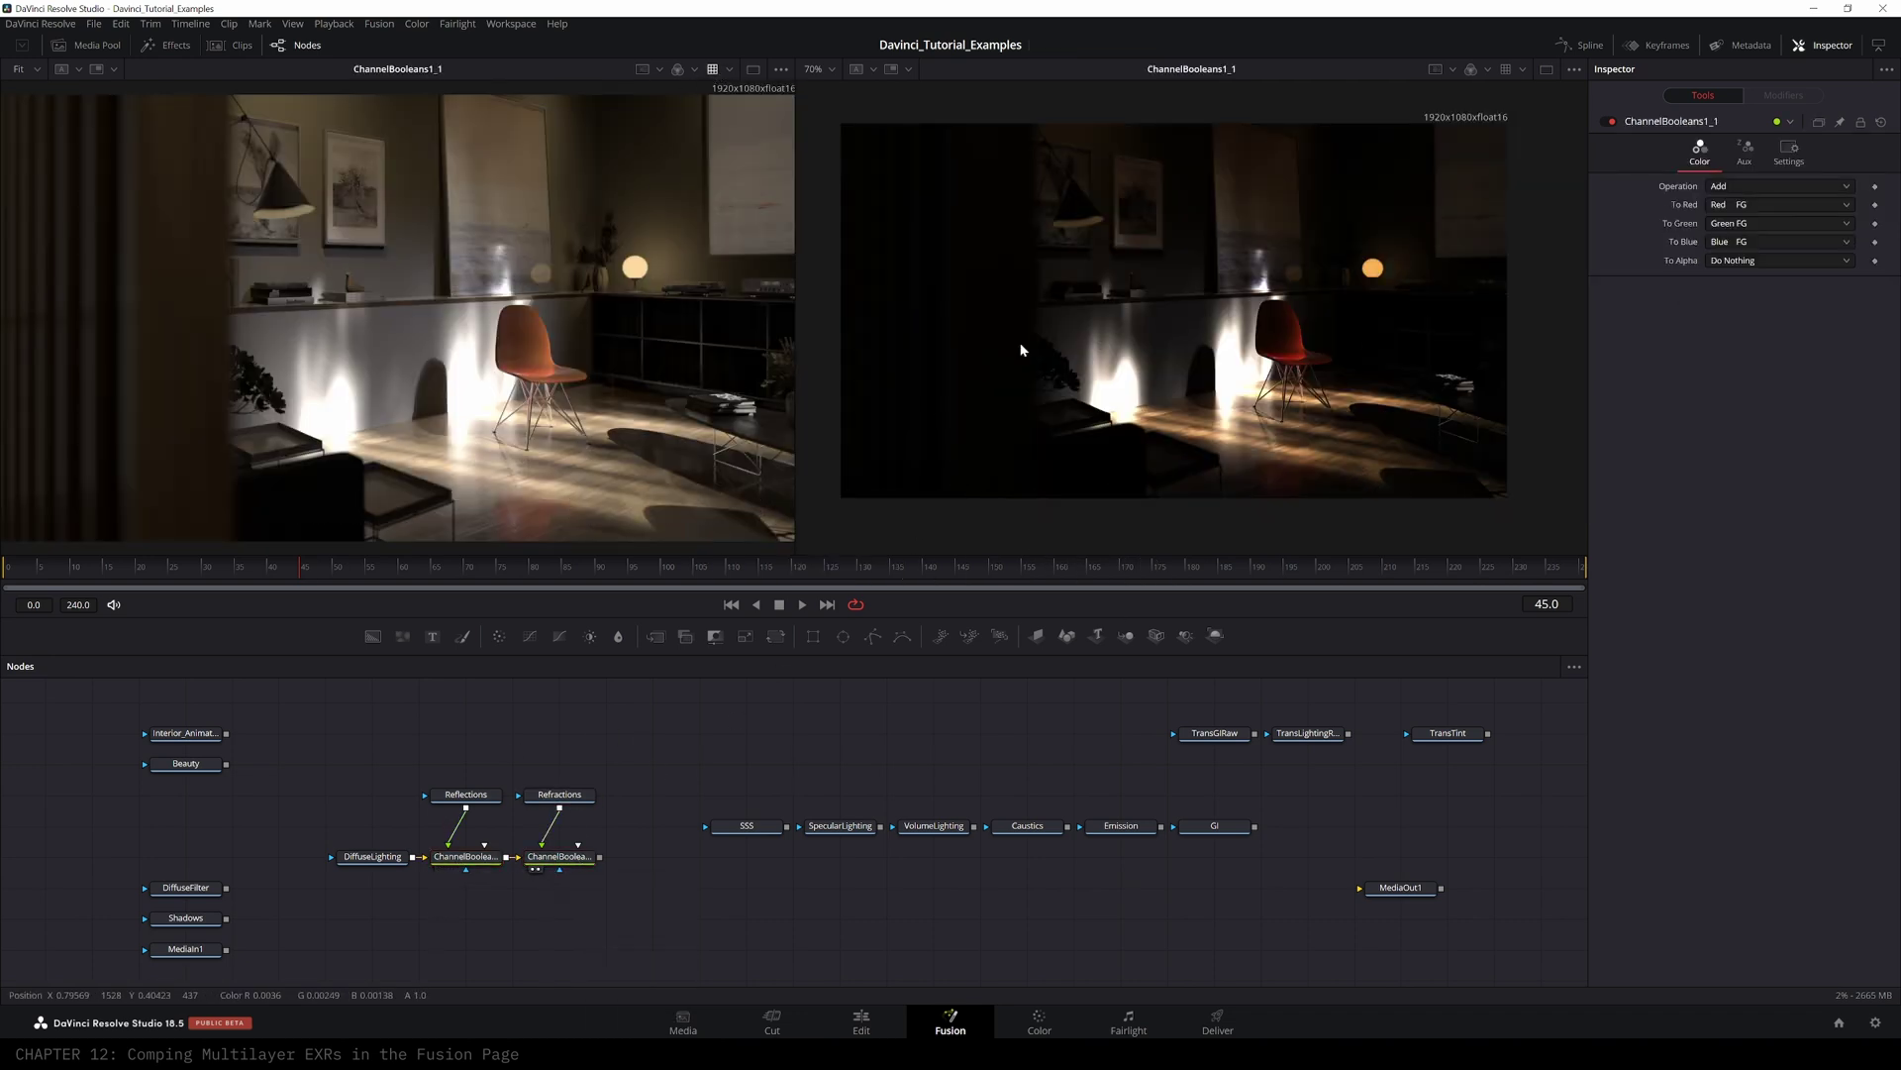
- Turn off the Fusion View LUT in the first viewer
left_click(729, 72)
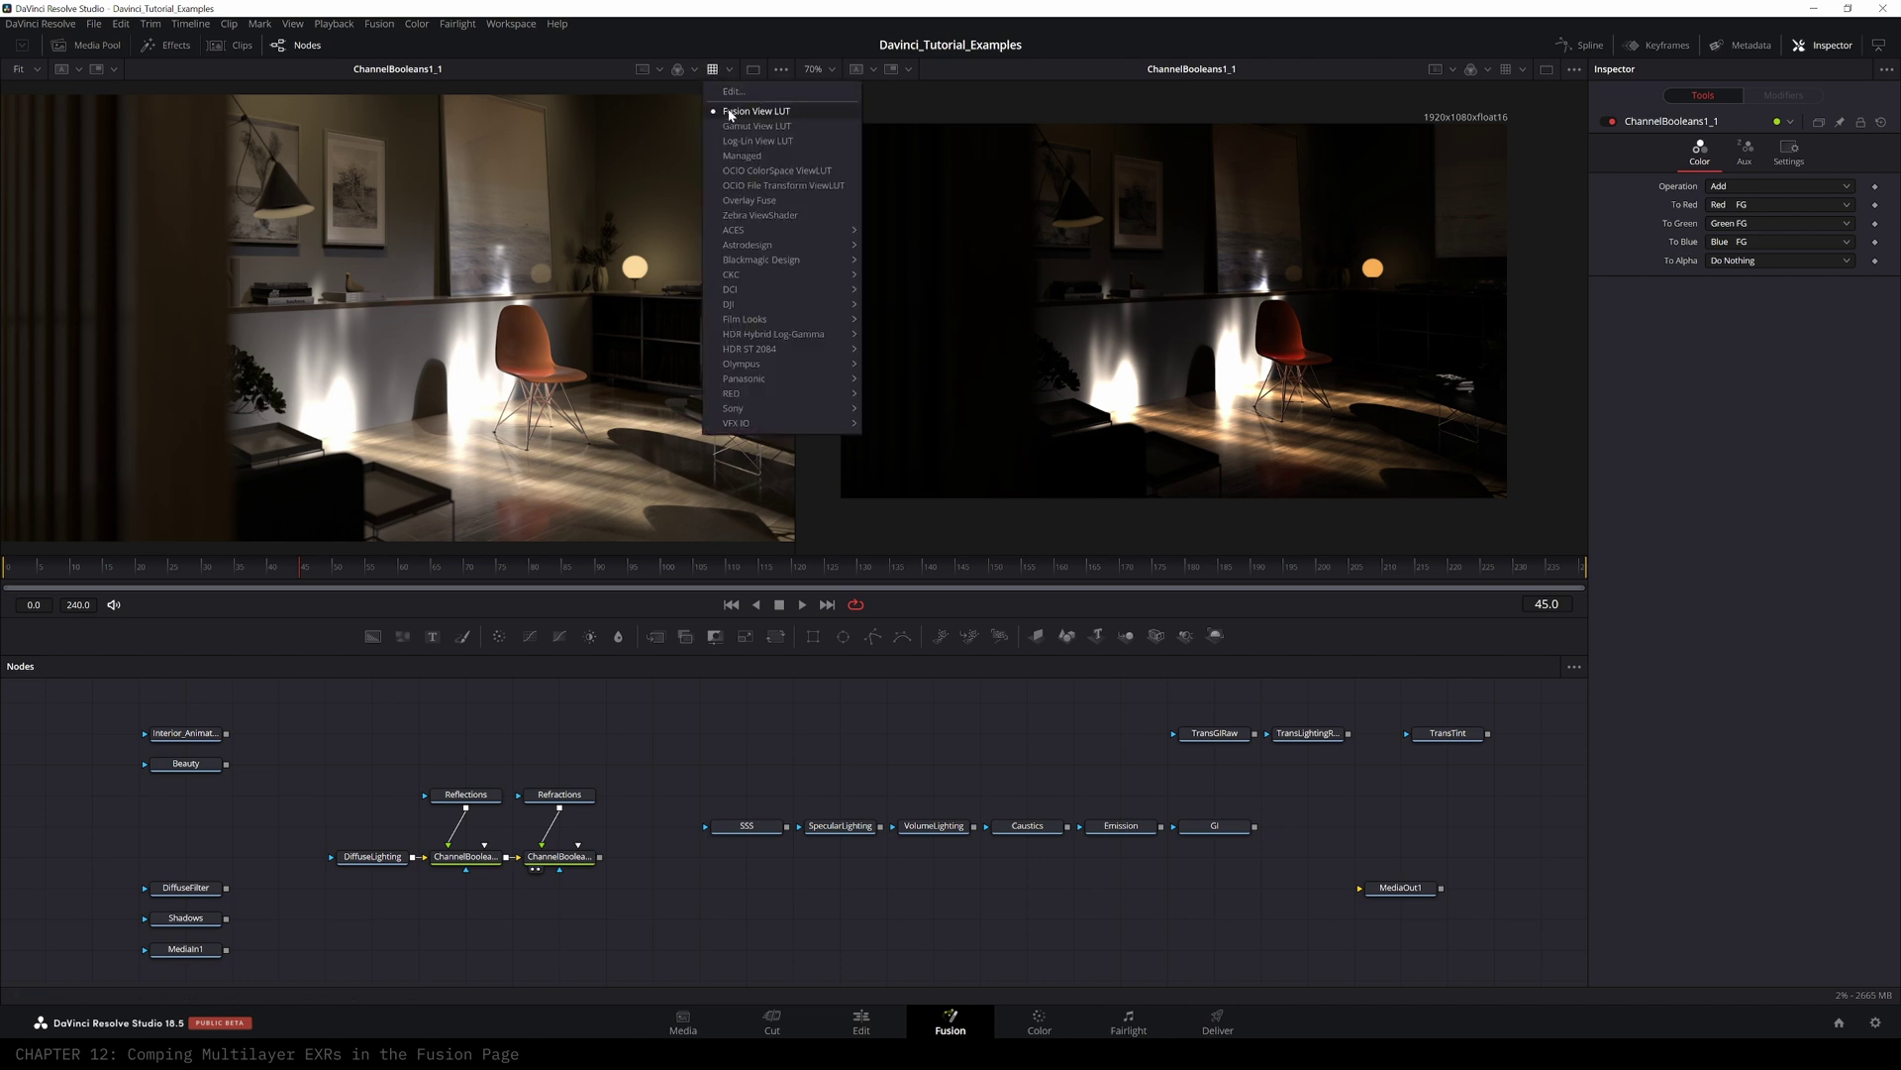
left_click(724, 114)
left_click(713, 69)
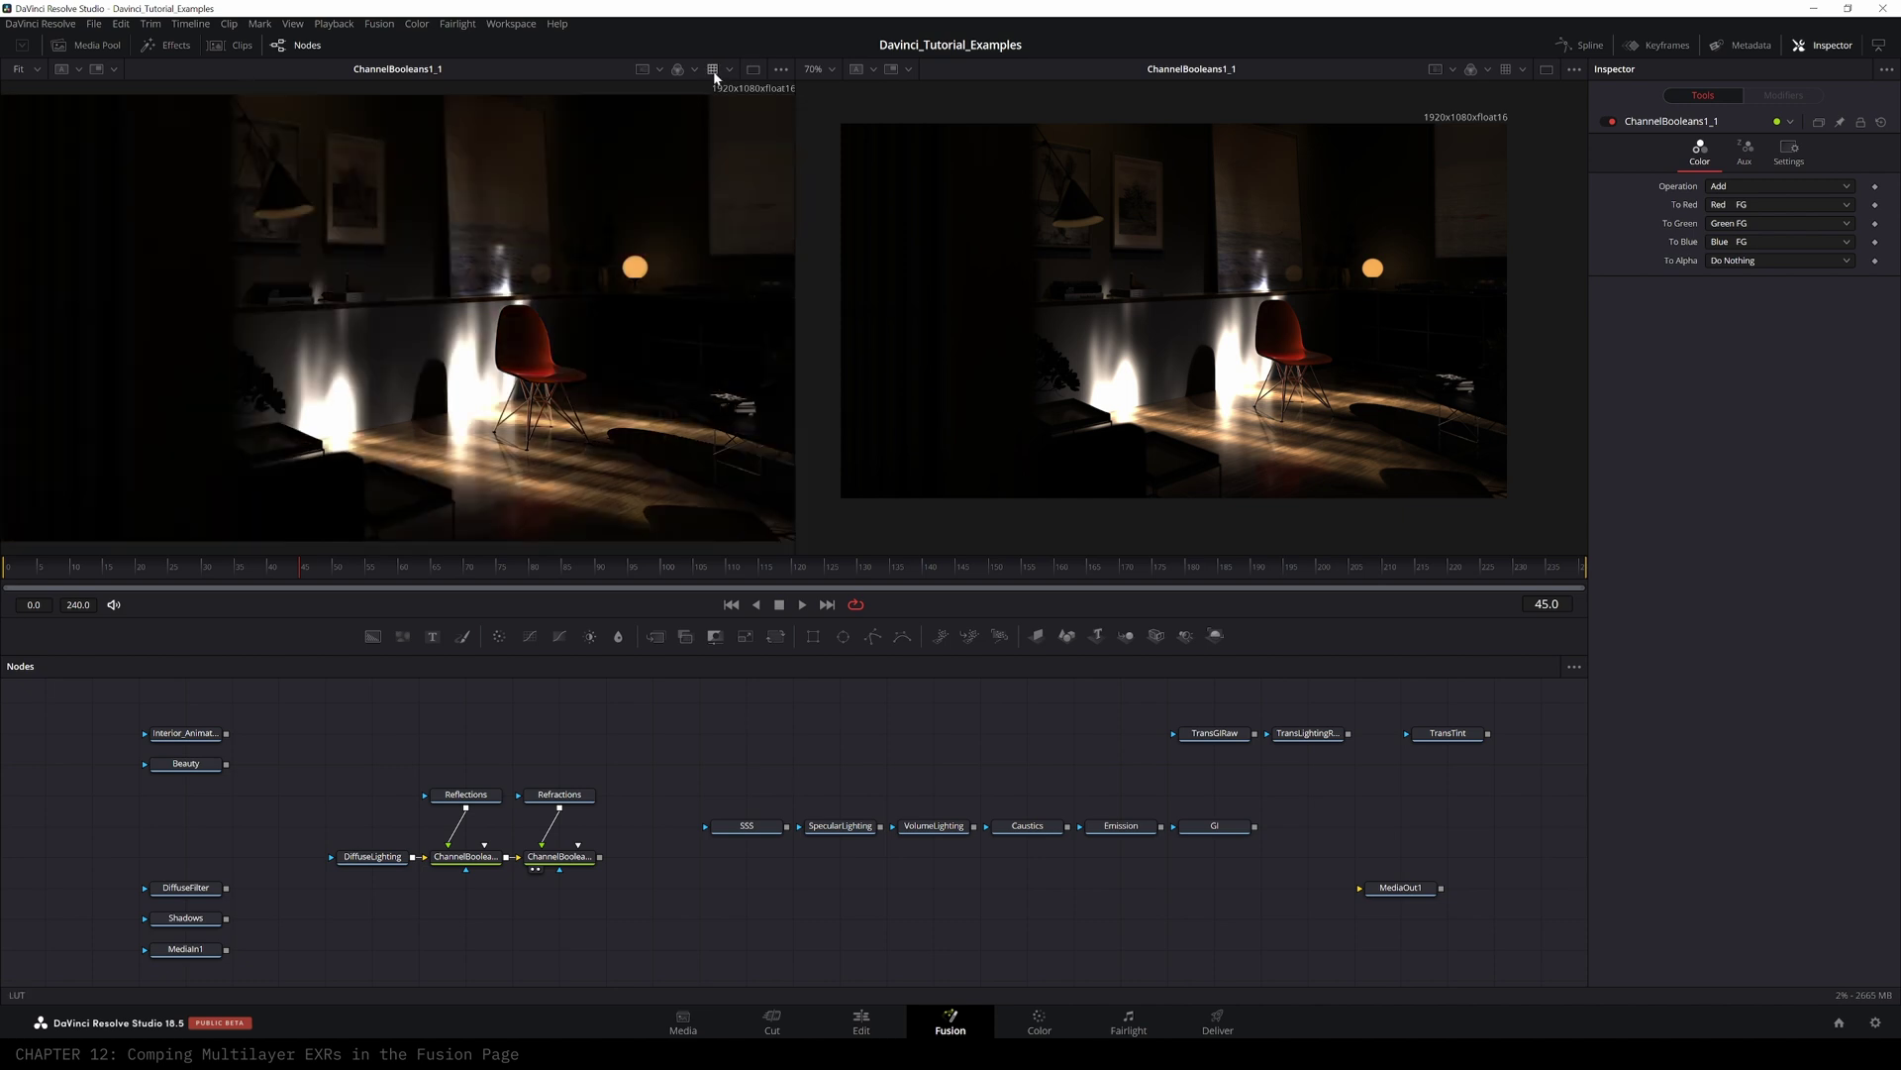
- View DiffuseLighting, the first Channel Booleans and the second Channel Booleans in turn to examine what each pass adds
left_click(396, 858)
key("1")
left_click(477, 796)
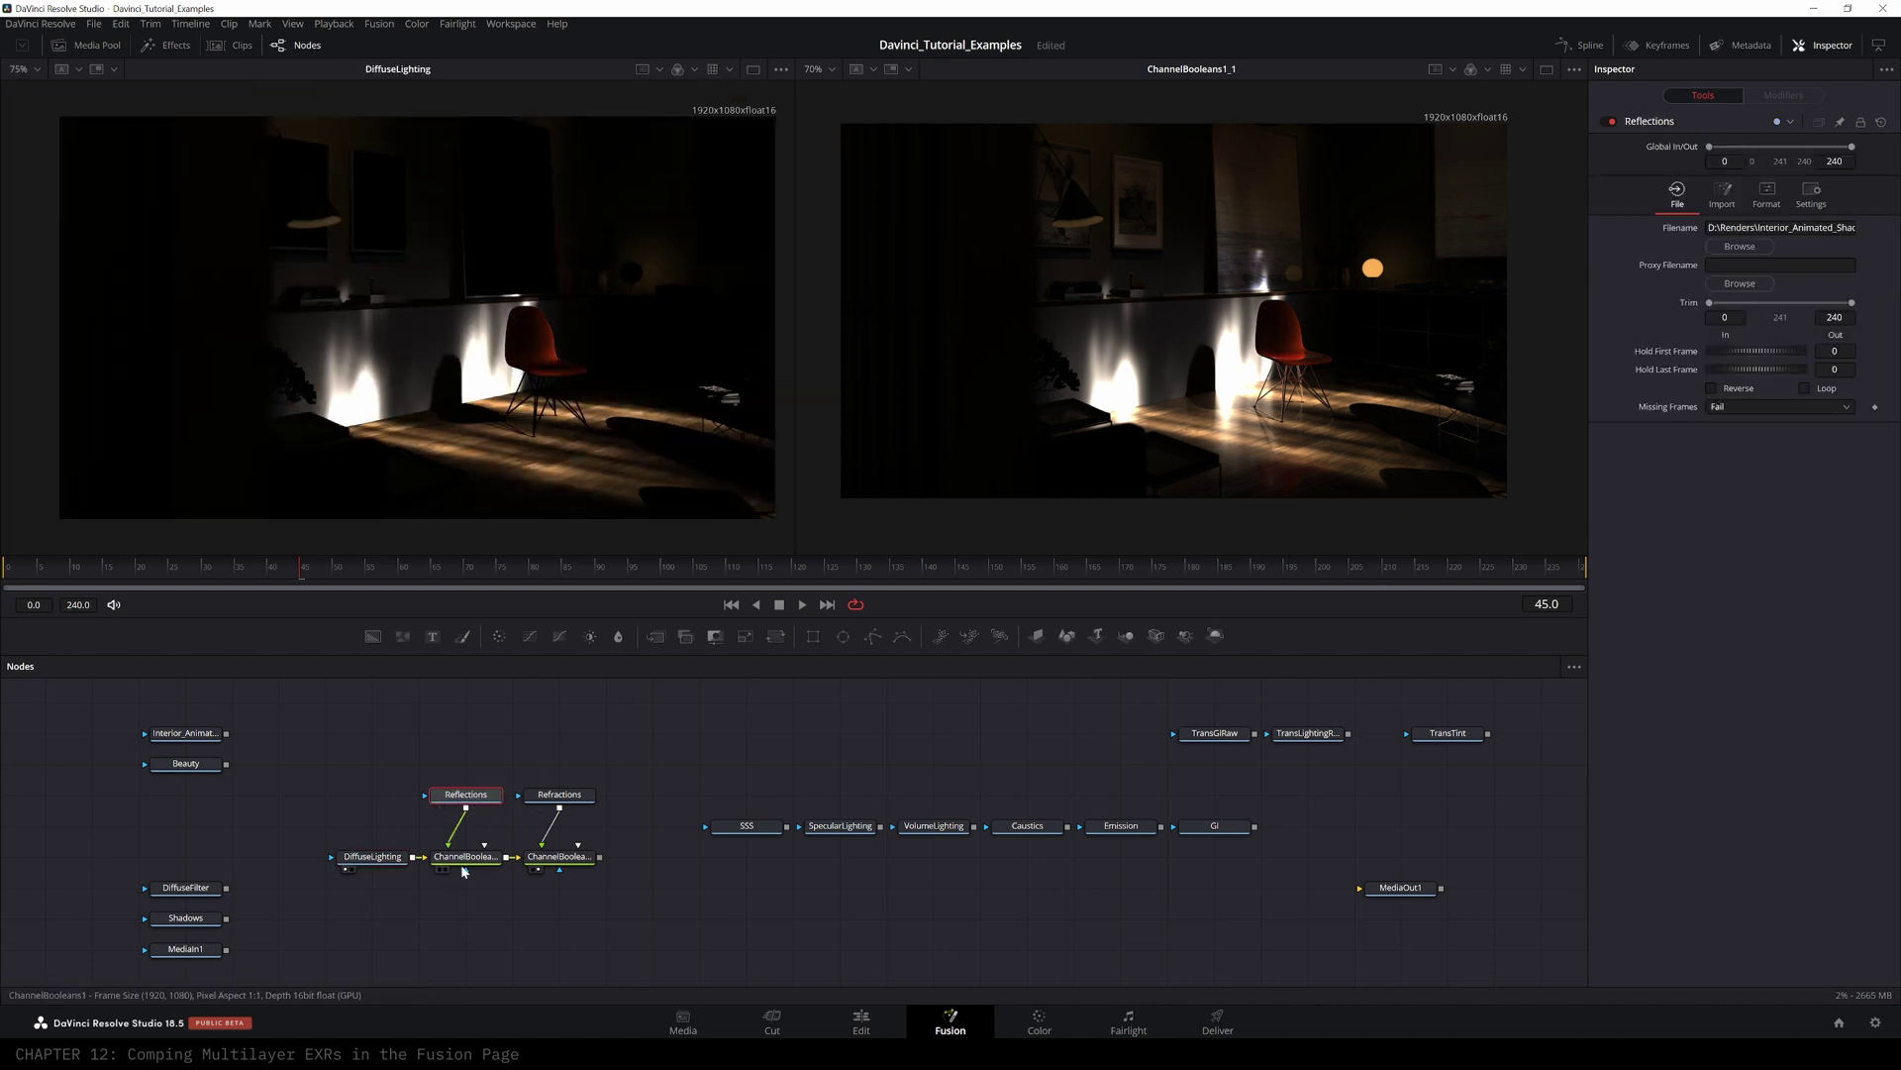
left_click(461, 862)
key("1")
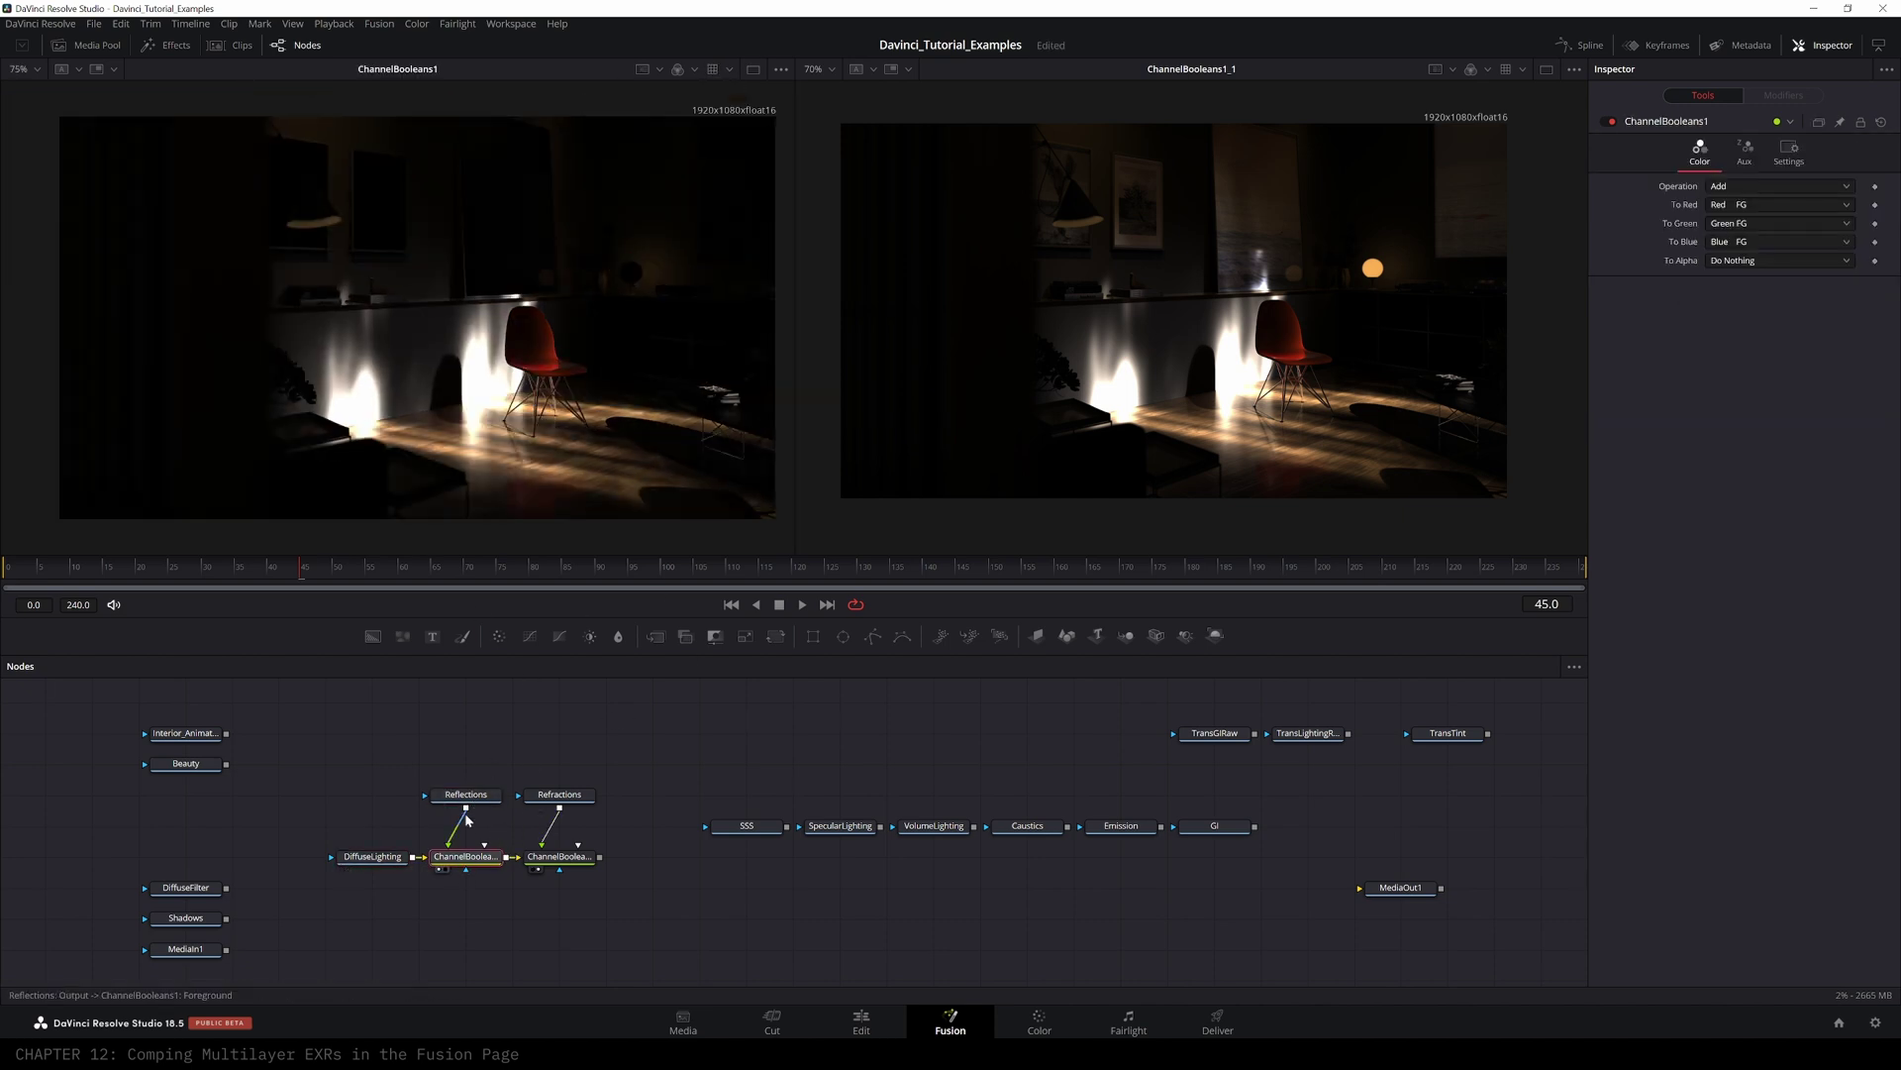
left_click(560, 857)
key("1")
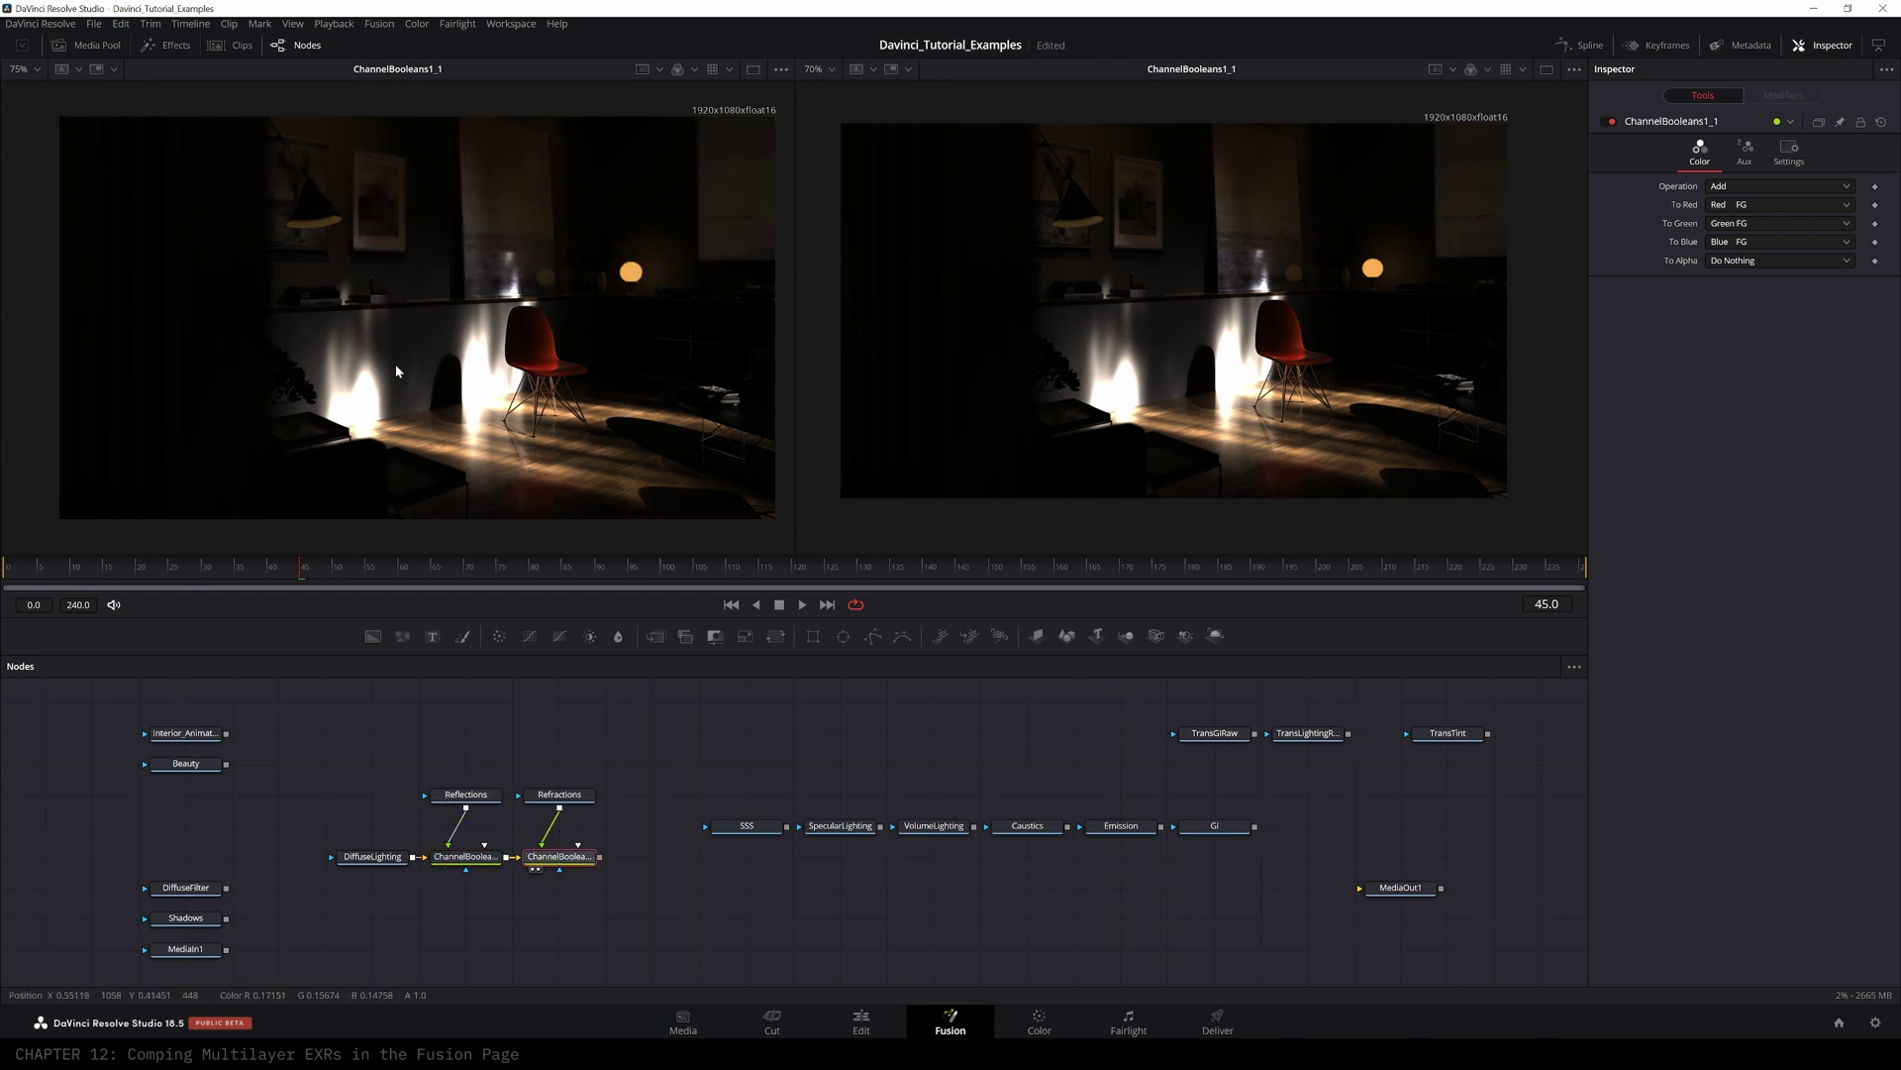
- Move SSS up beside Refractions and merge it over the second Channel Booleans output
left_click_drag(733, 828, 683, 809)
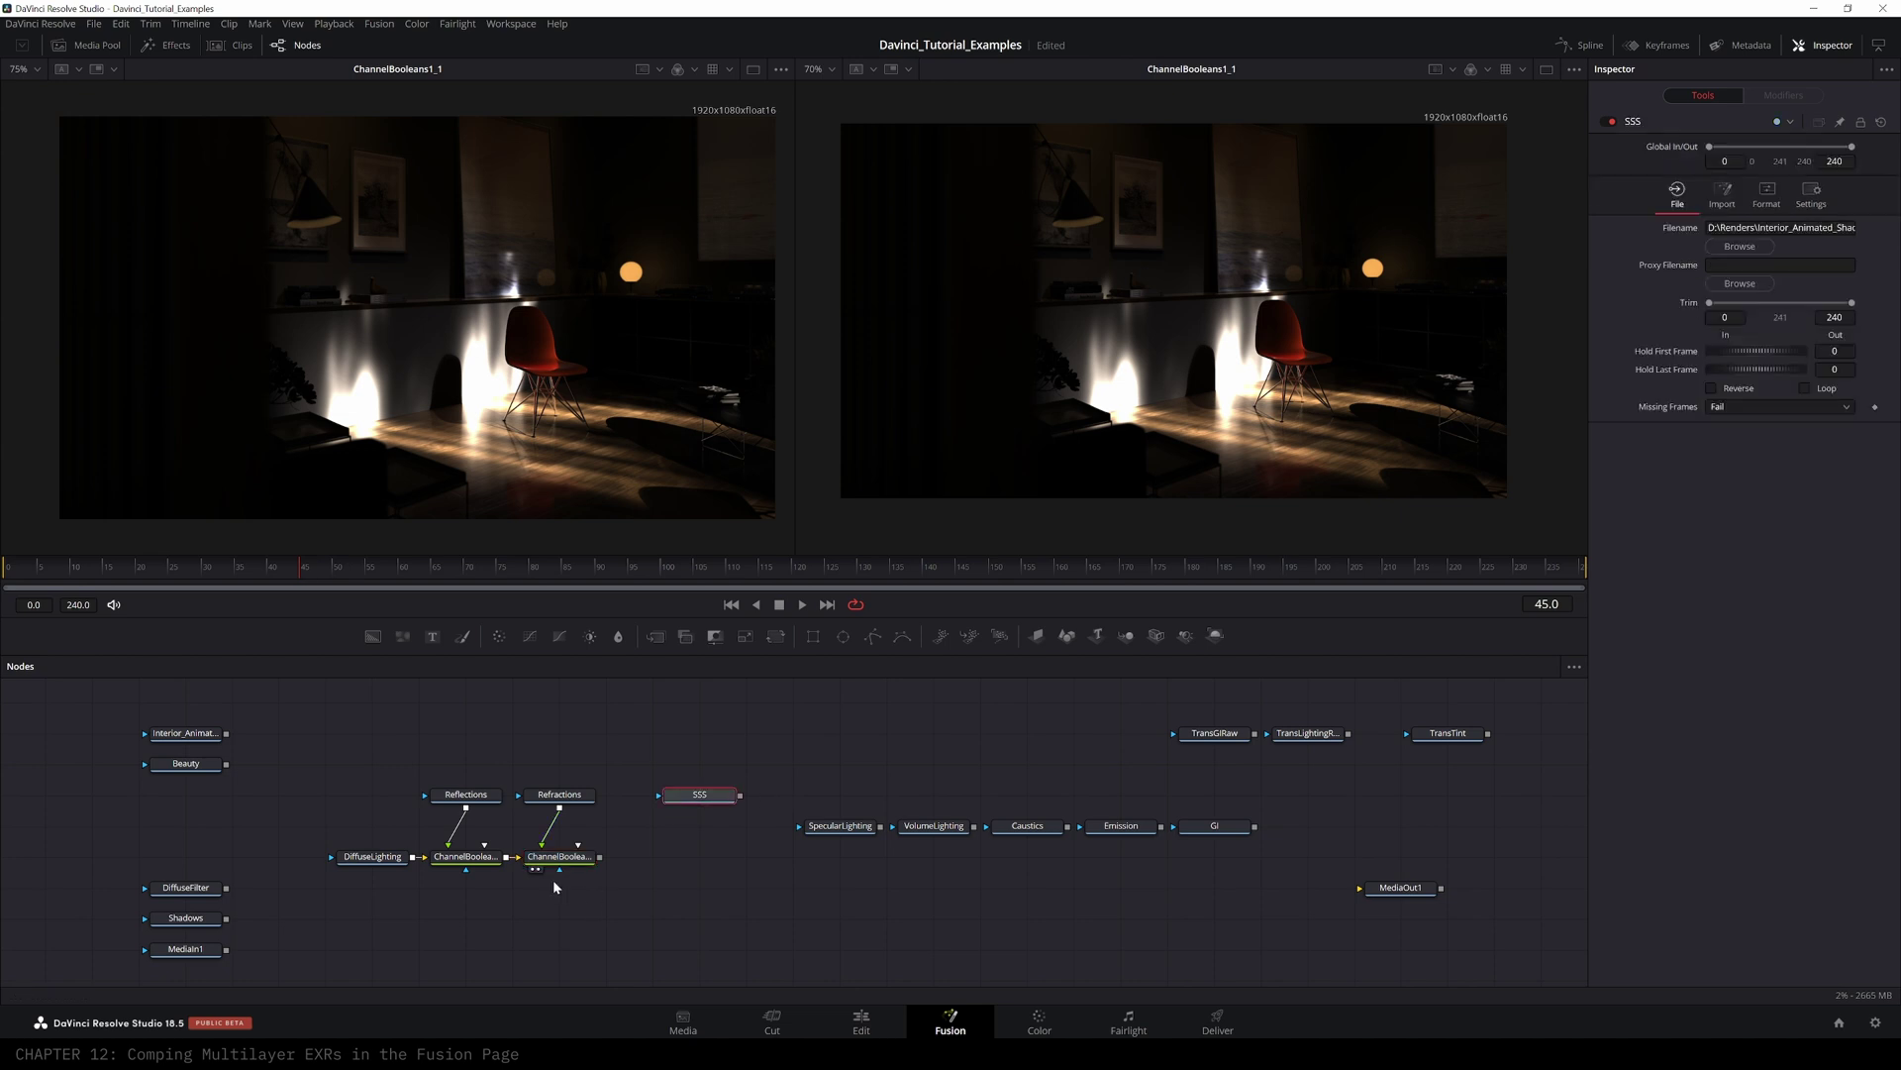
left_click_drag(741, 796, 600, 858)
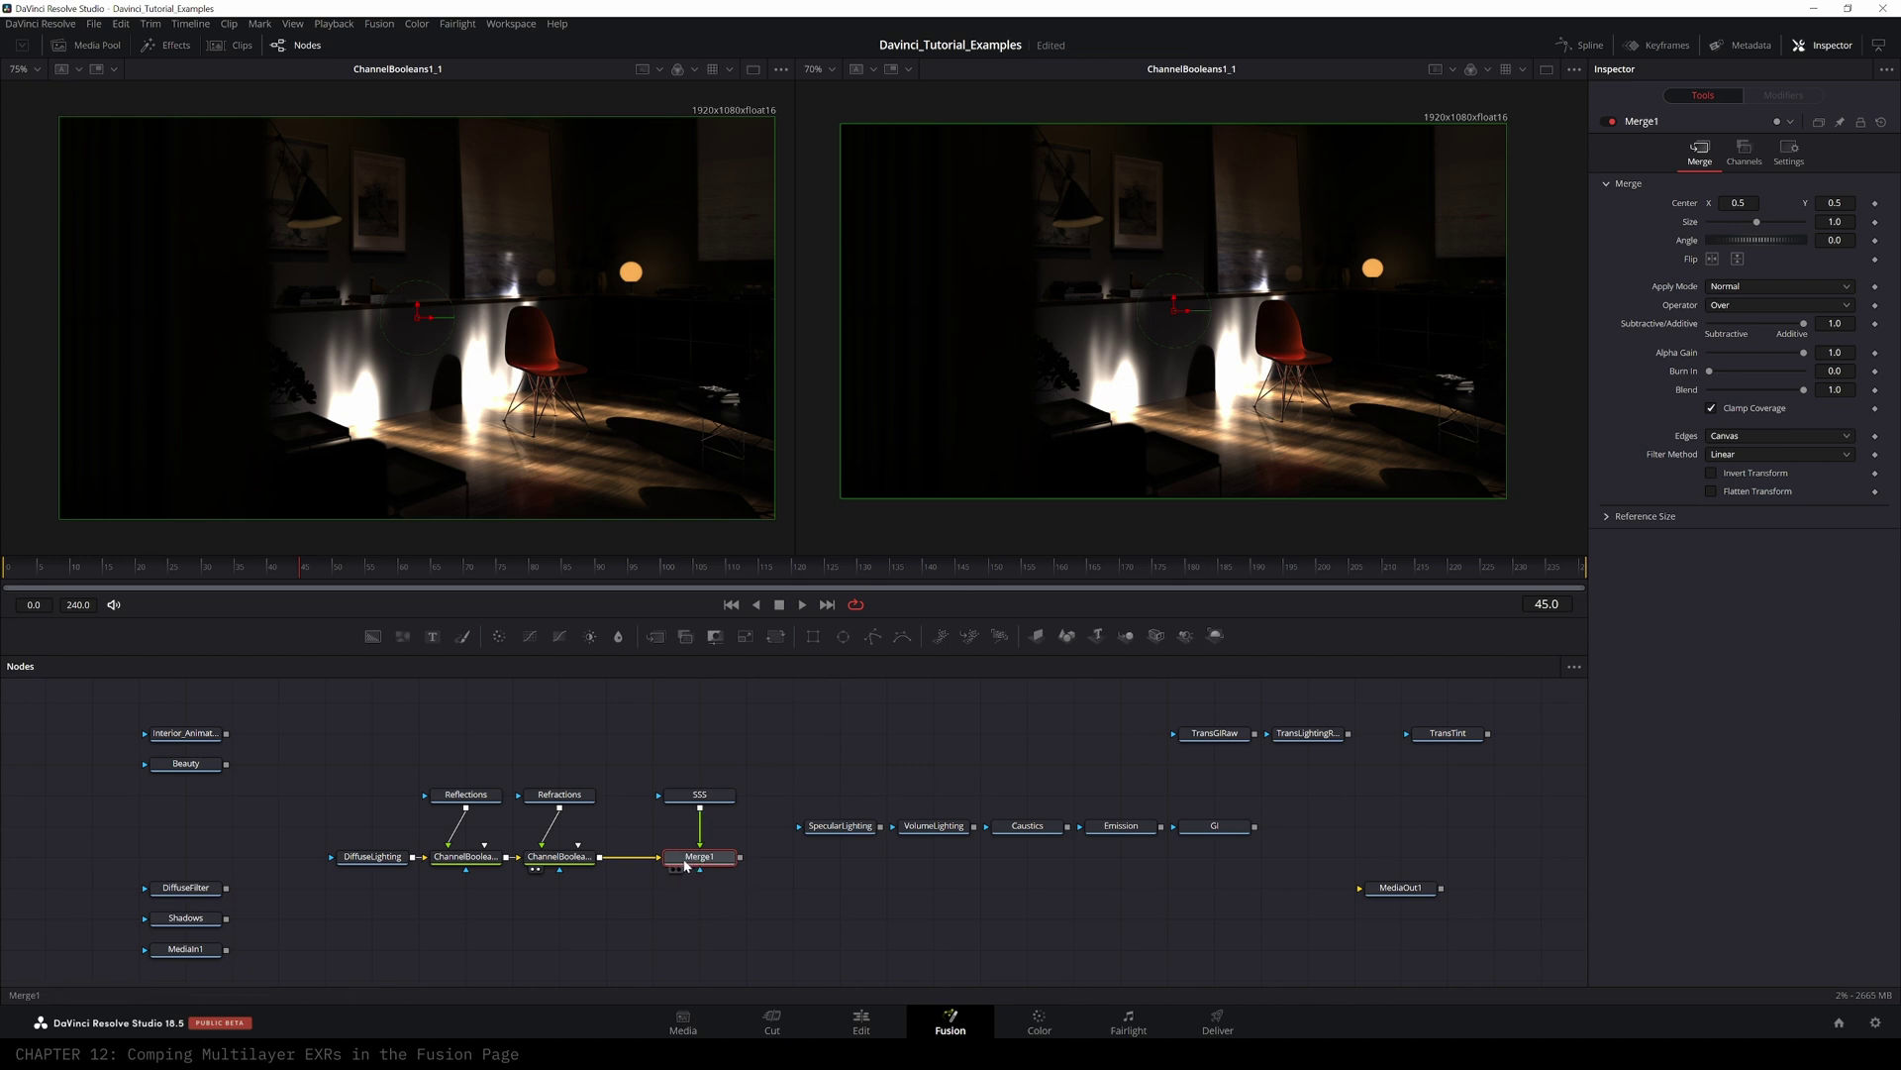
- Clear the first viewer, switch to a single-viewer layout, and display the SSS Merge node
left_click(535, 869)
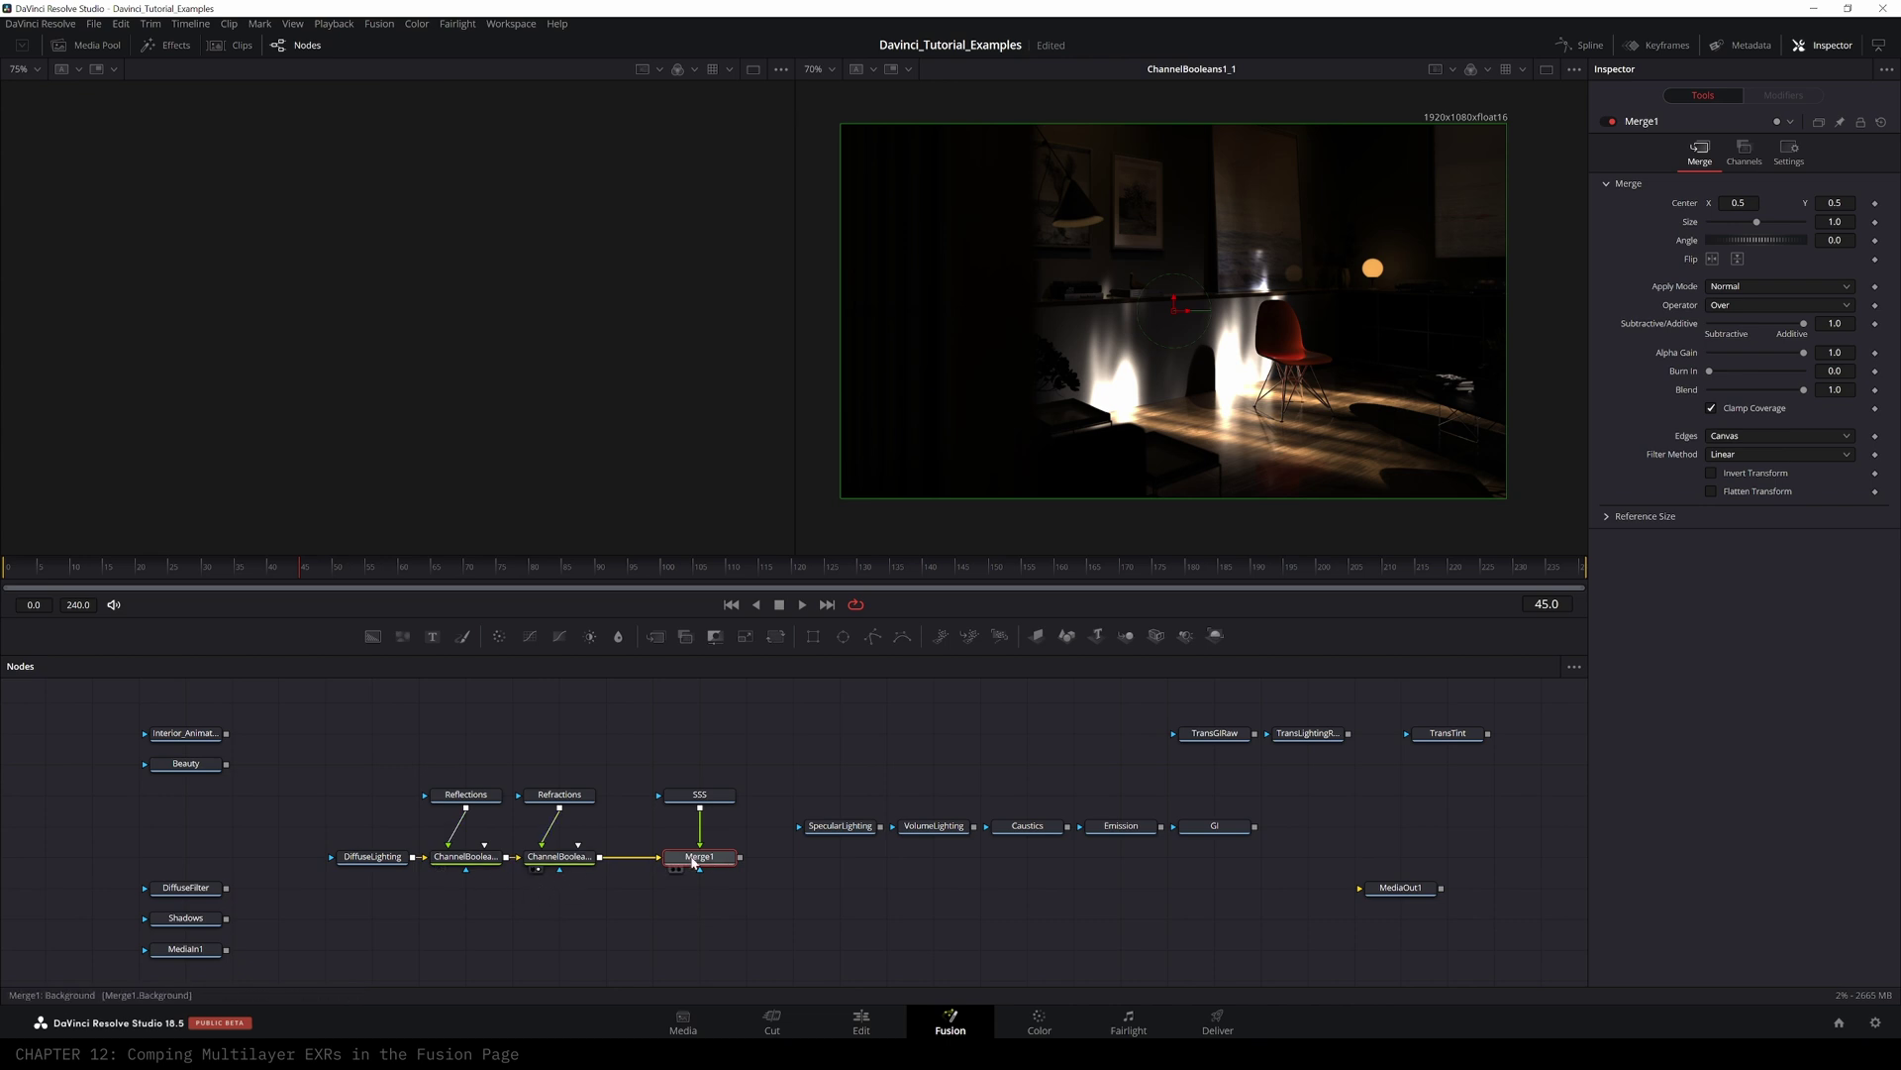
left_click(1544, 71)
scroll(821, 366, "up", 1)
left_click(676, 868)
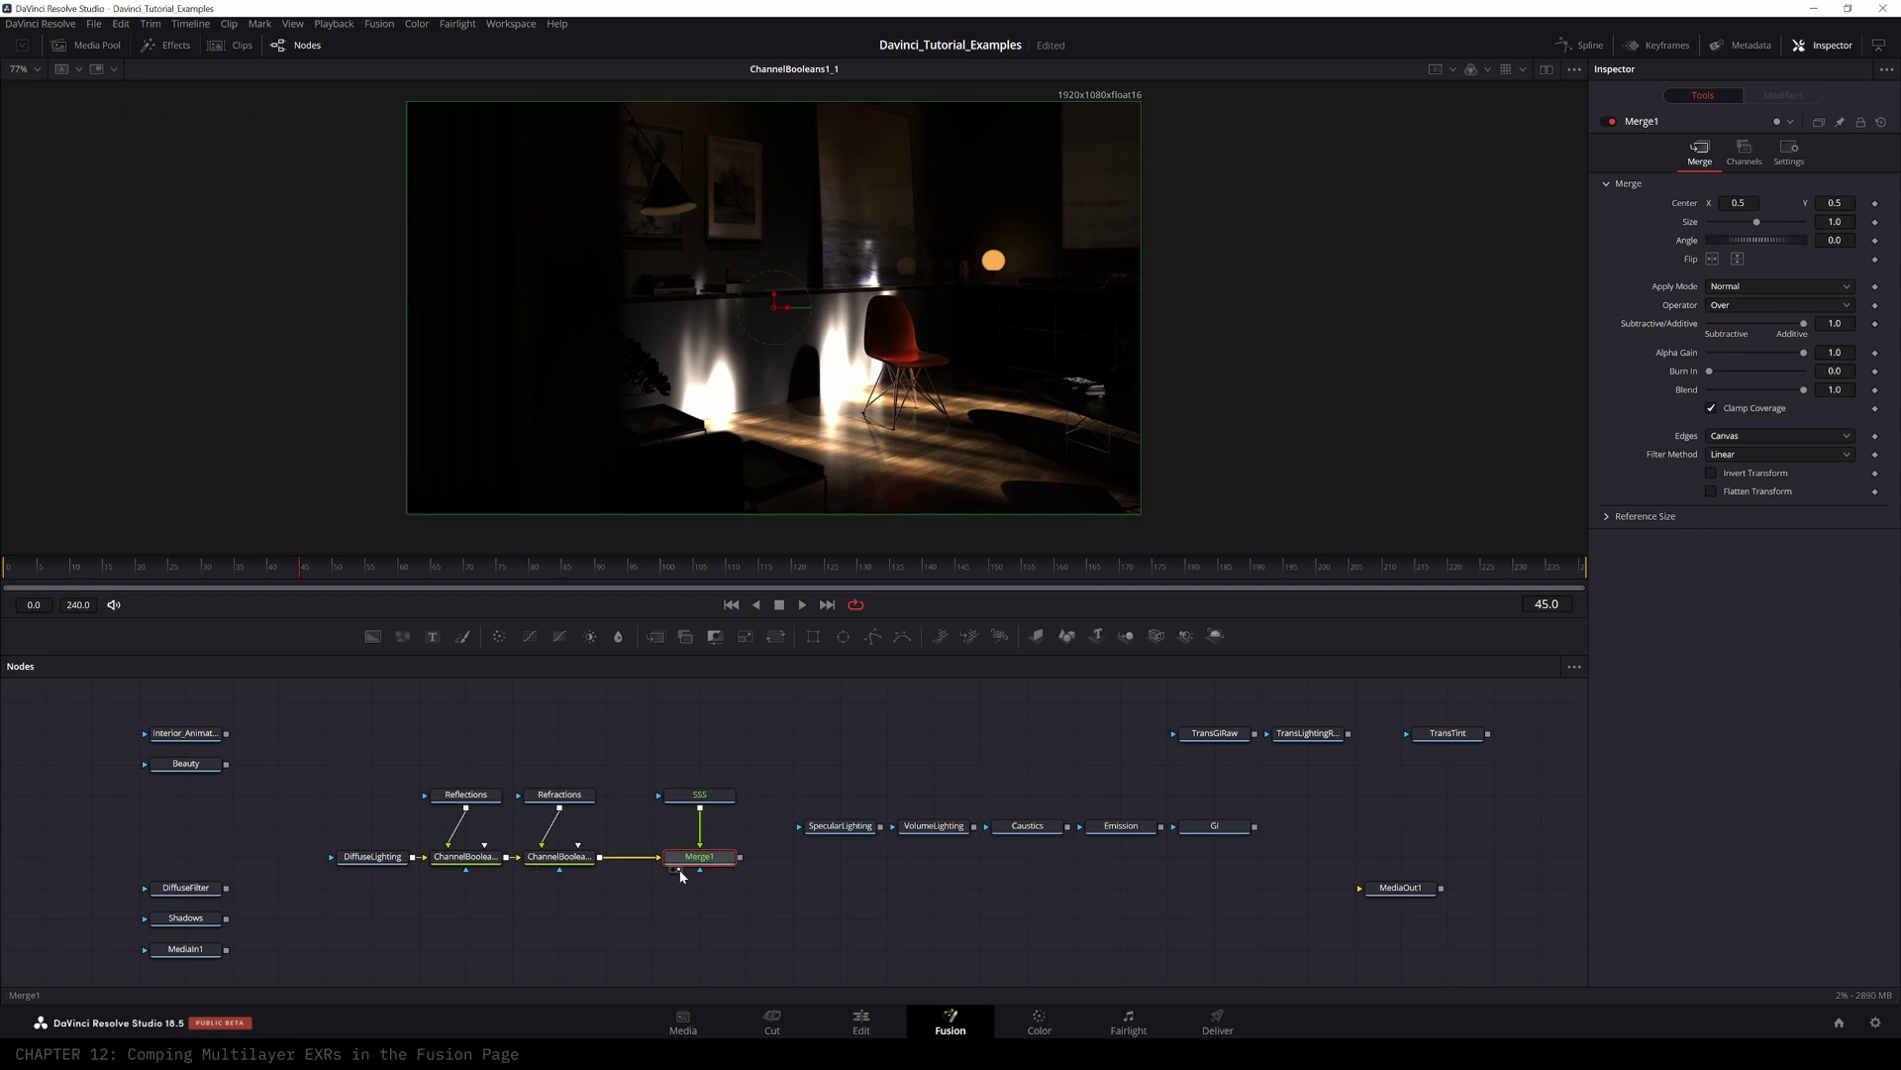
left_click(700, 806)
key("2")
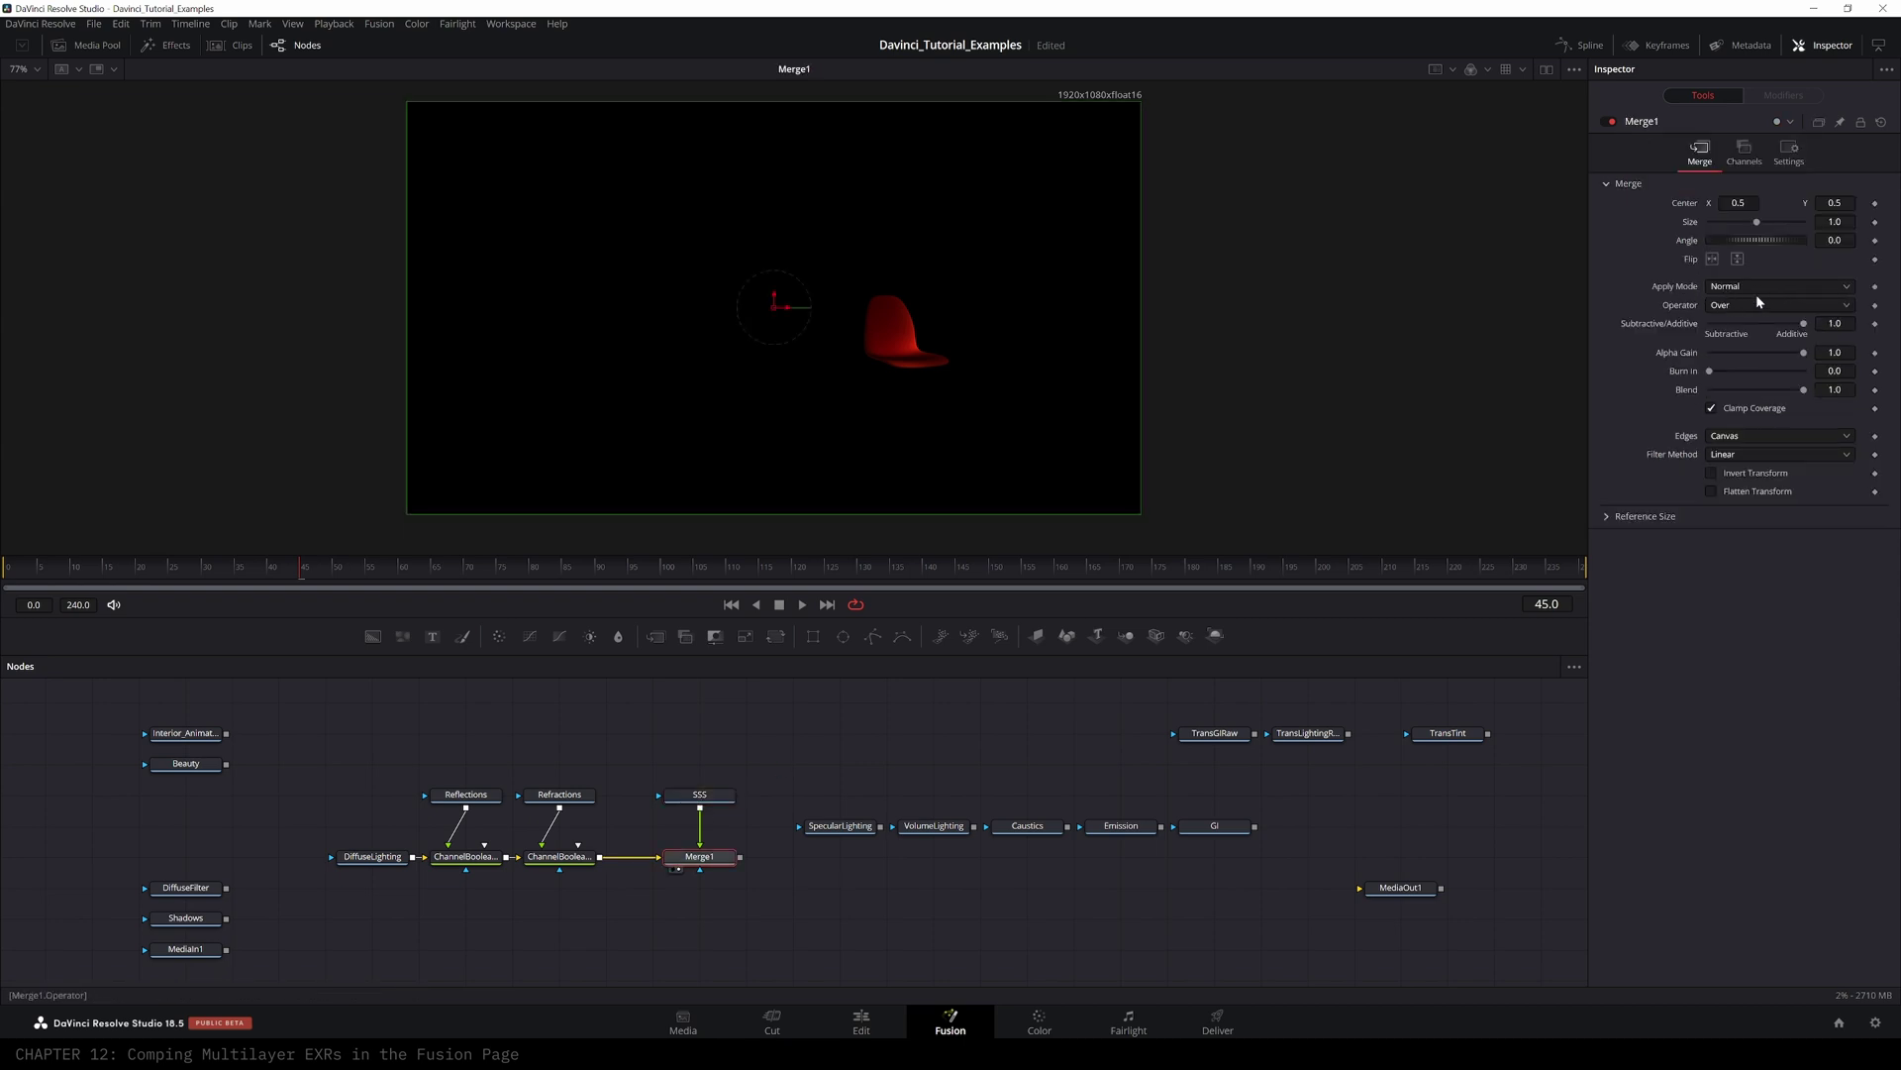
- Look through the available Apply Mode options of the SSS Merge node
left_click(707, 798)
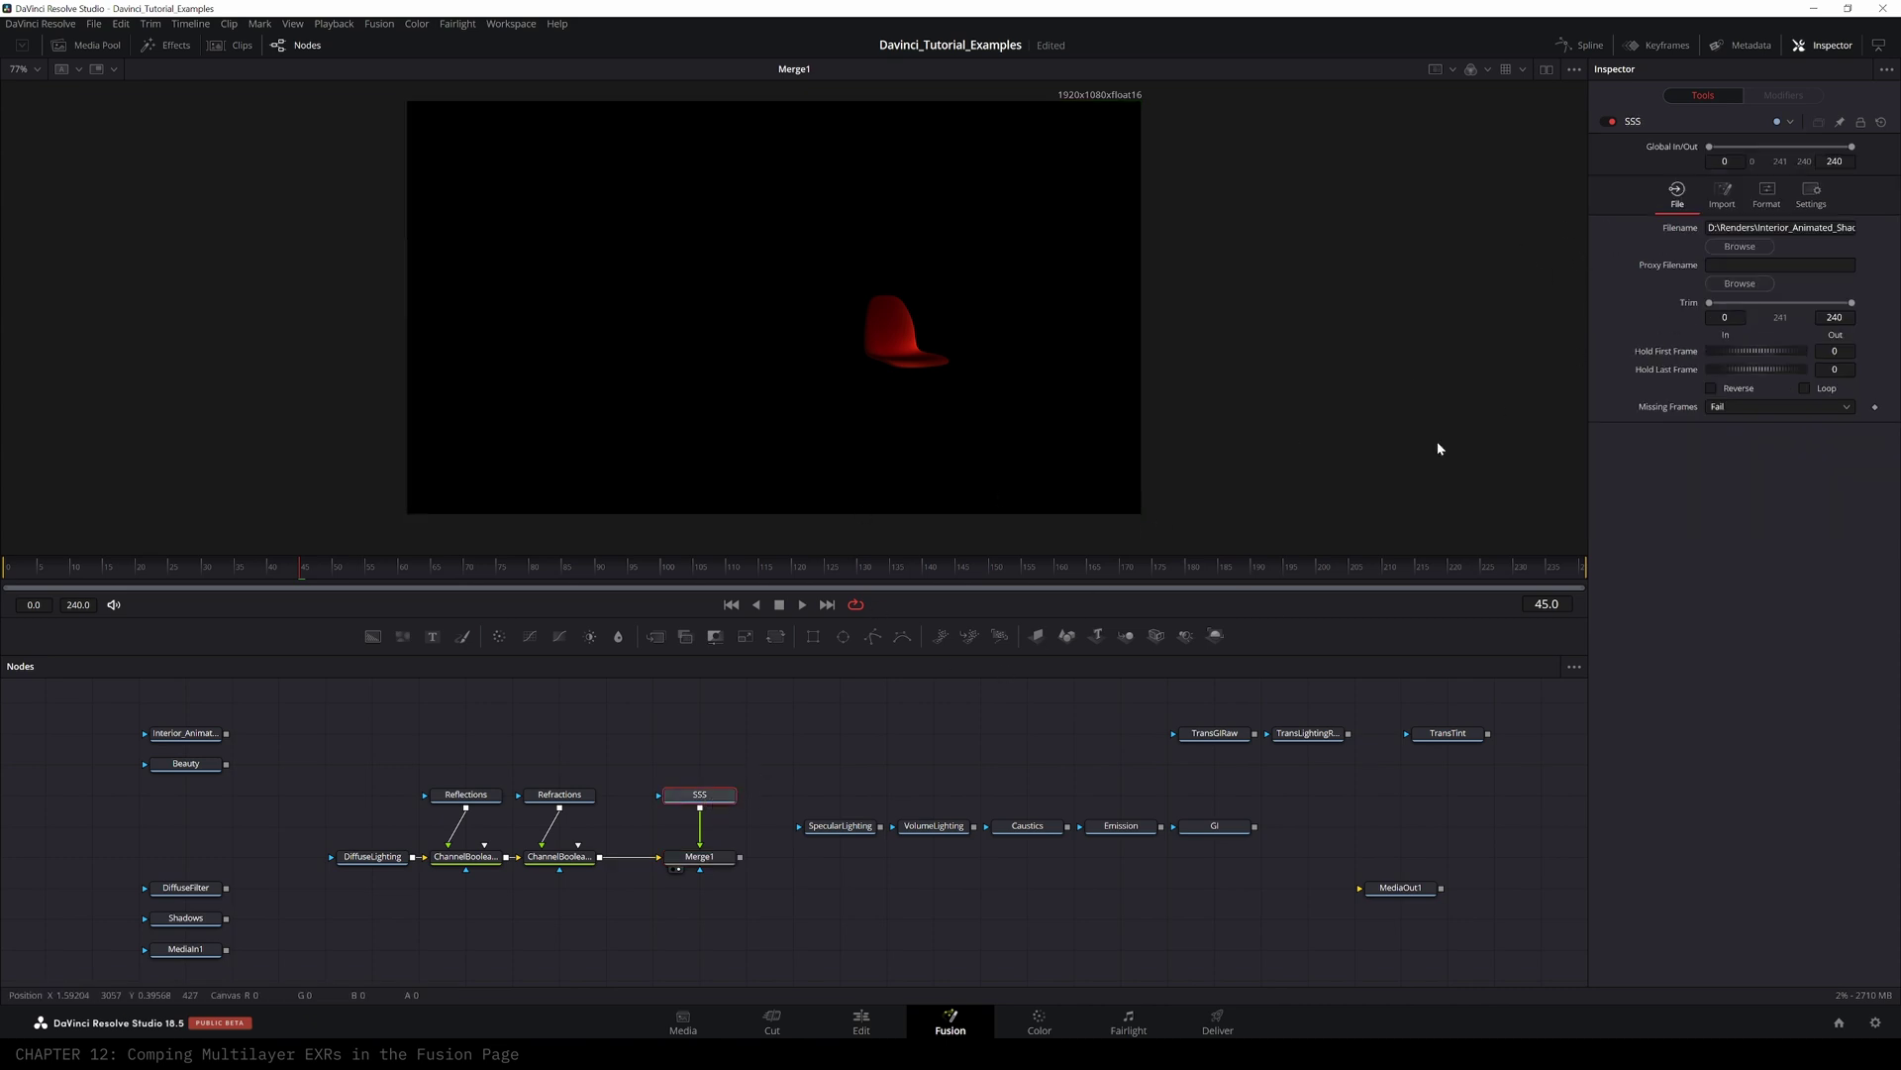
left_click(694, 864)
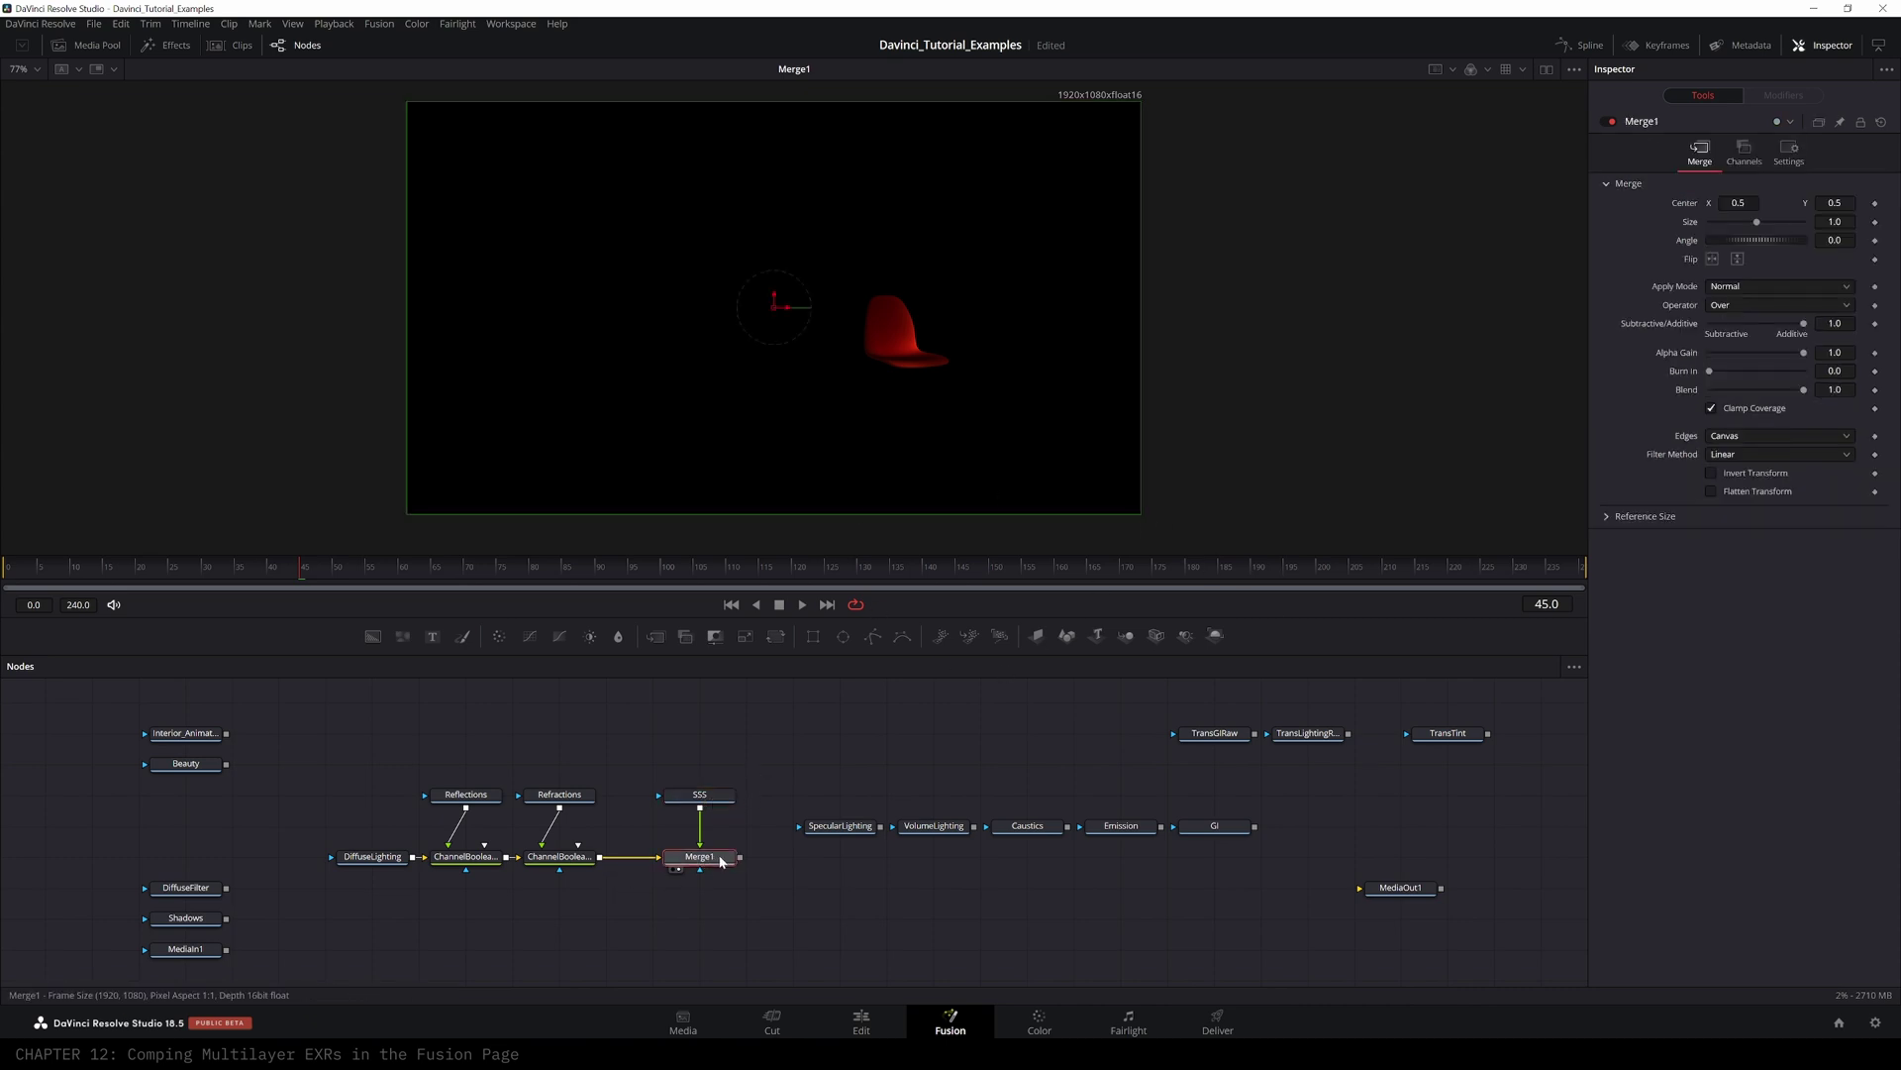
left_click(1743, 289)
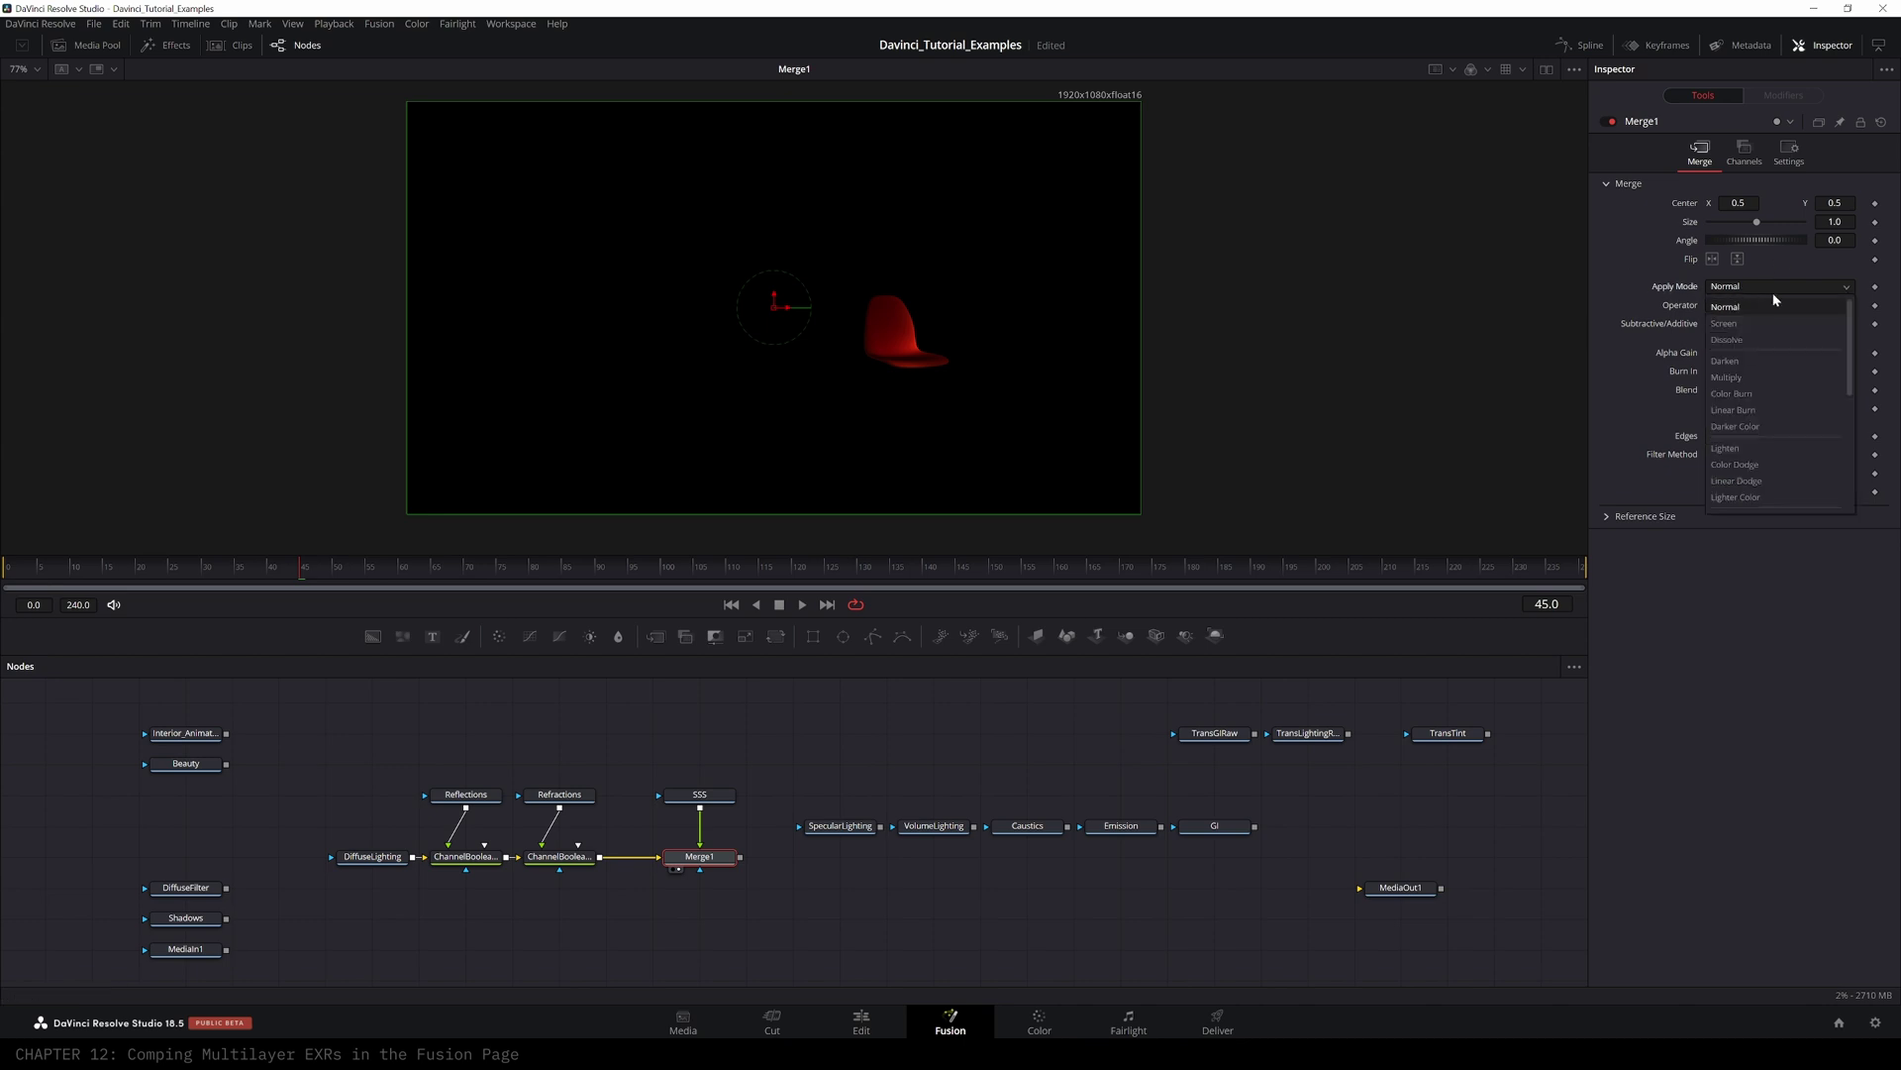
left_click_drag(1849, 322, 1838, 481)
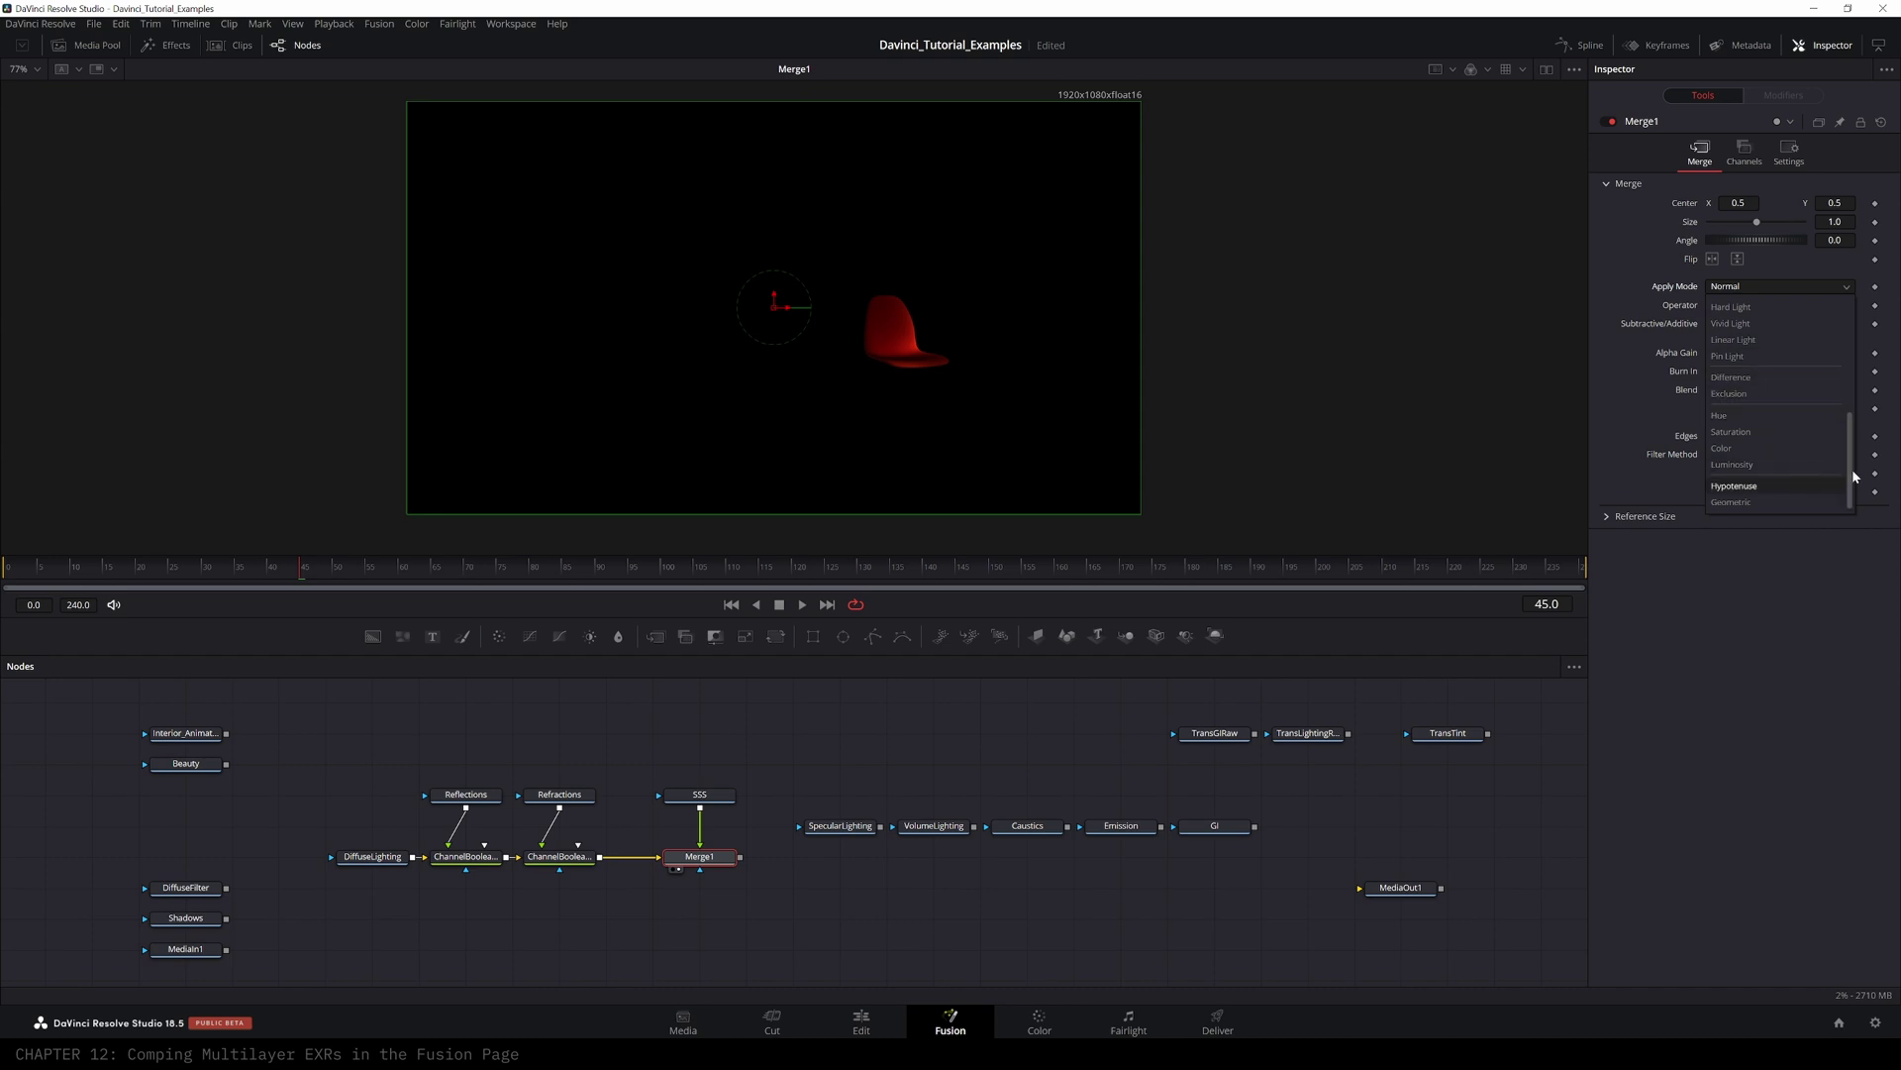
left_click_drag(1849, 475, 1856, 304)
left_click(1499, 401)
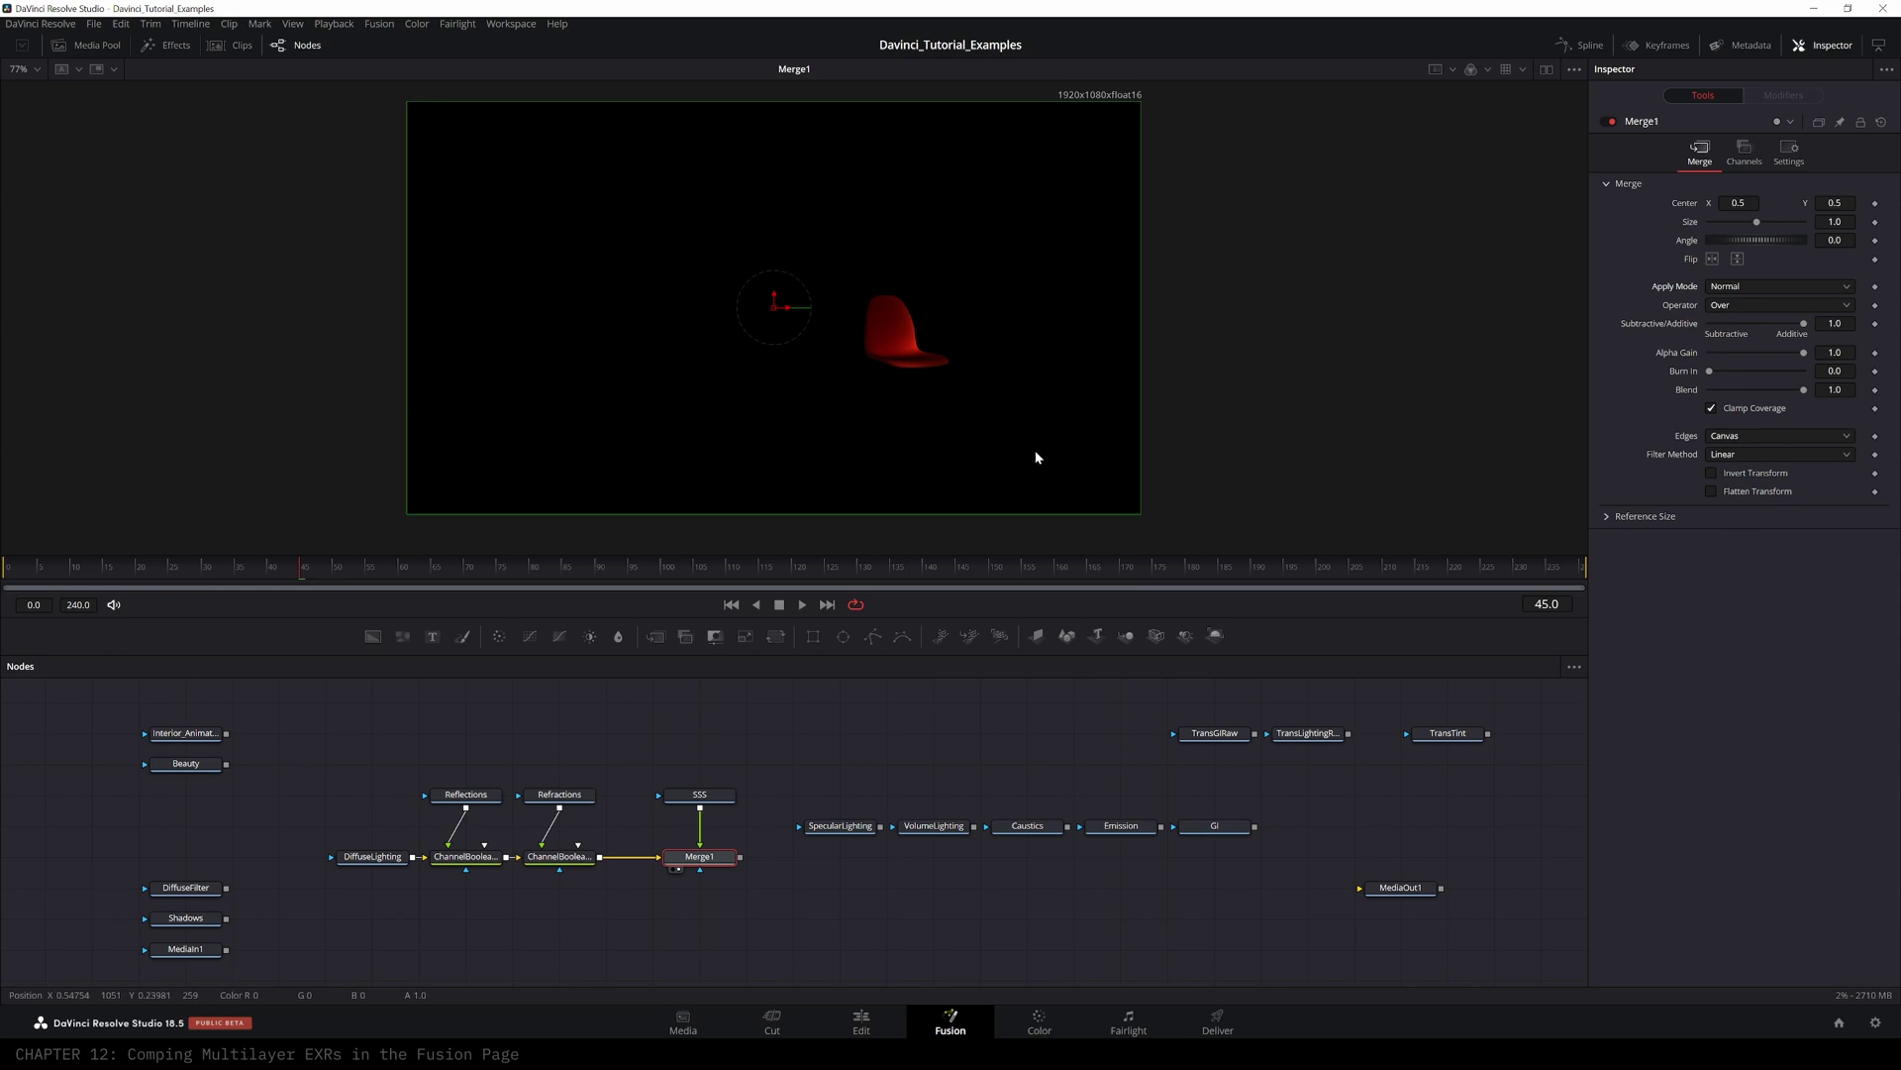
- Try the SSS Merge node's Burn In at 1.0, return it to 0.0, and set Alpha Gain to 0.0
left_click_drag(1709, 372, 1830, 376)
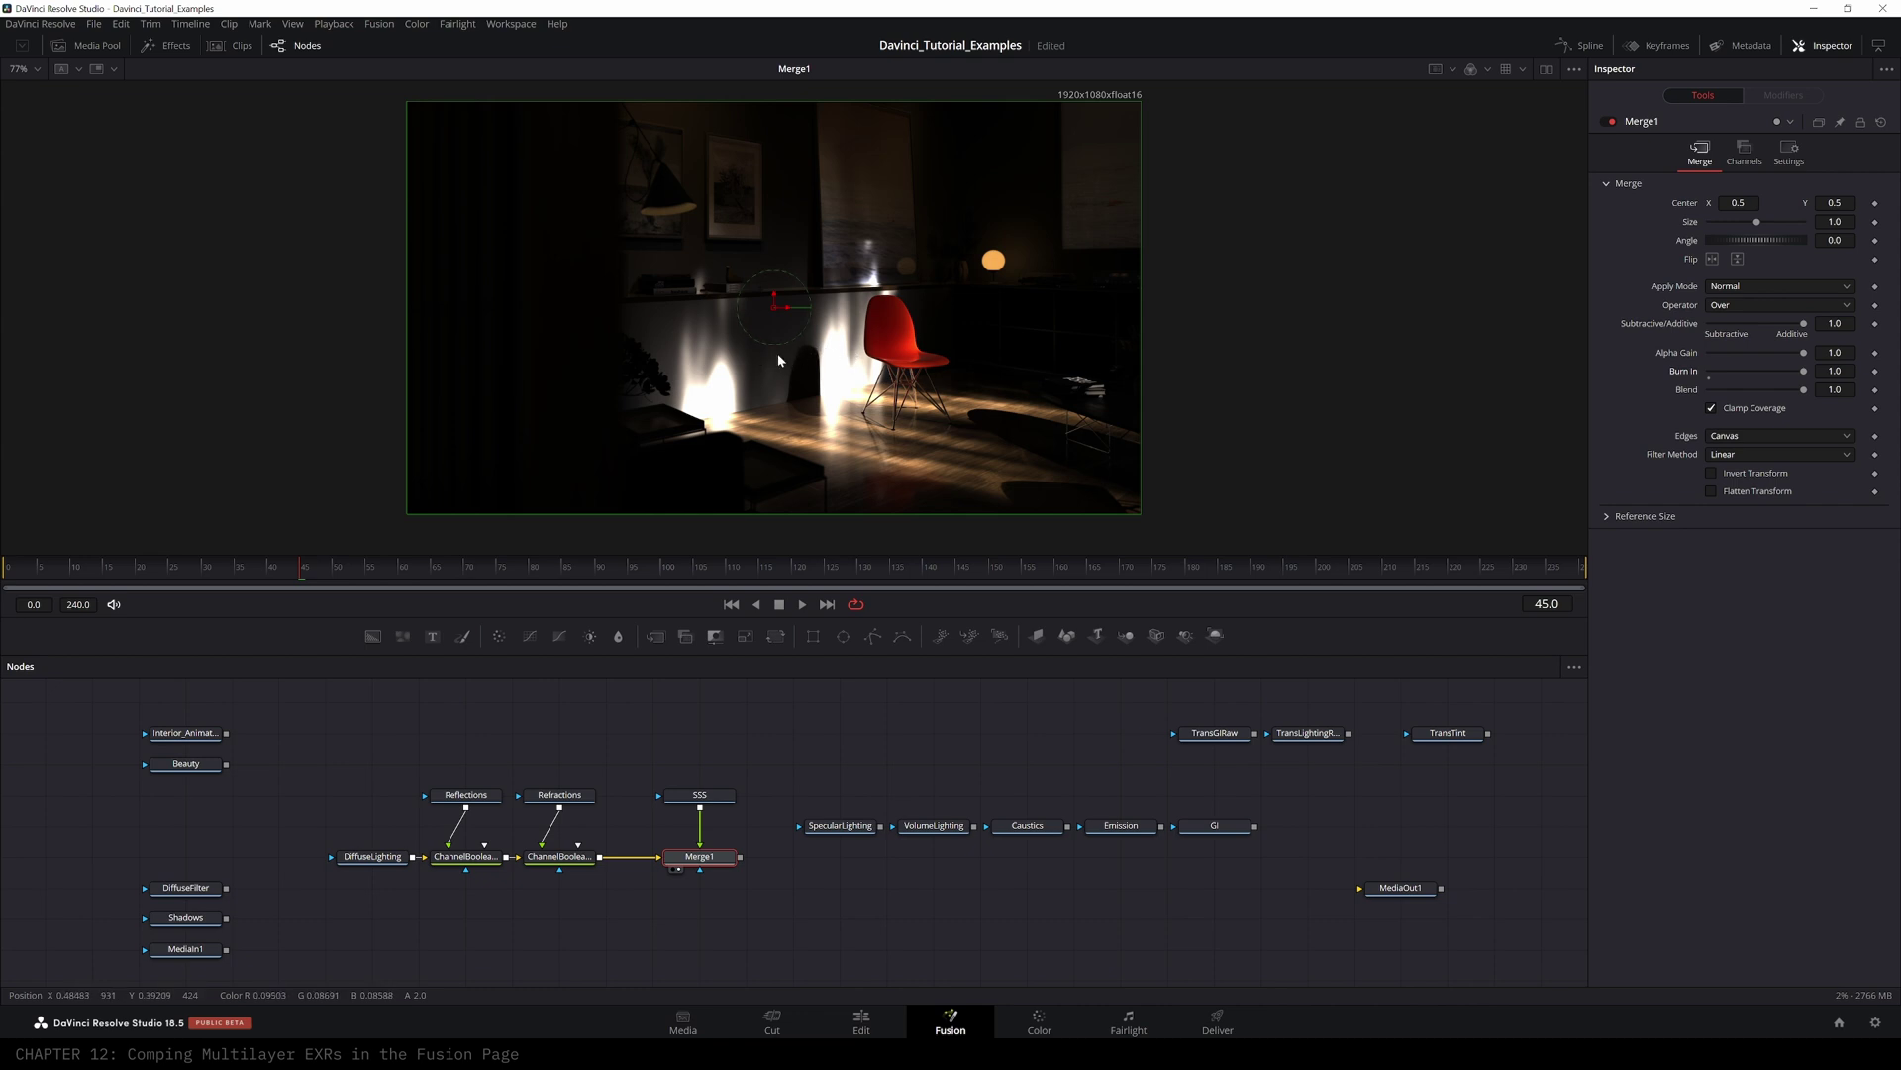
left_click_drag(1802, 376, 1666, 379)
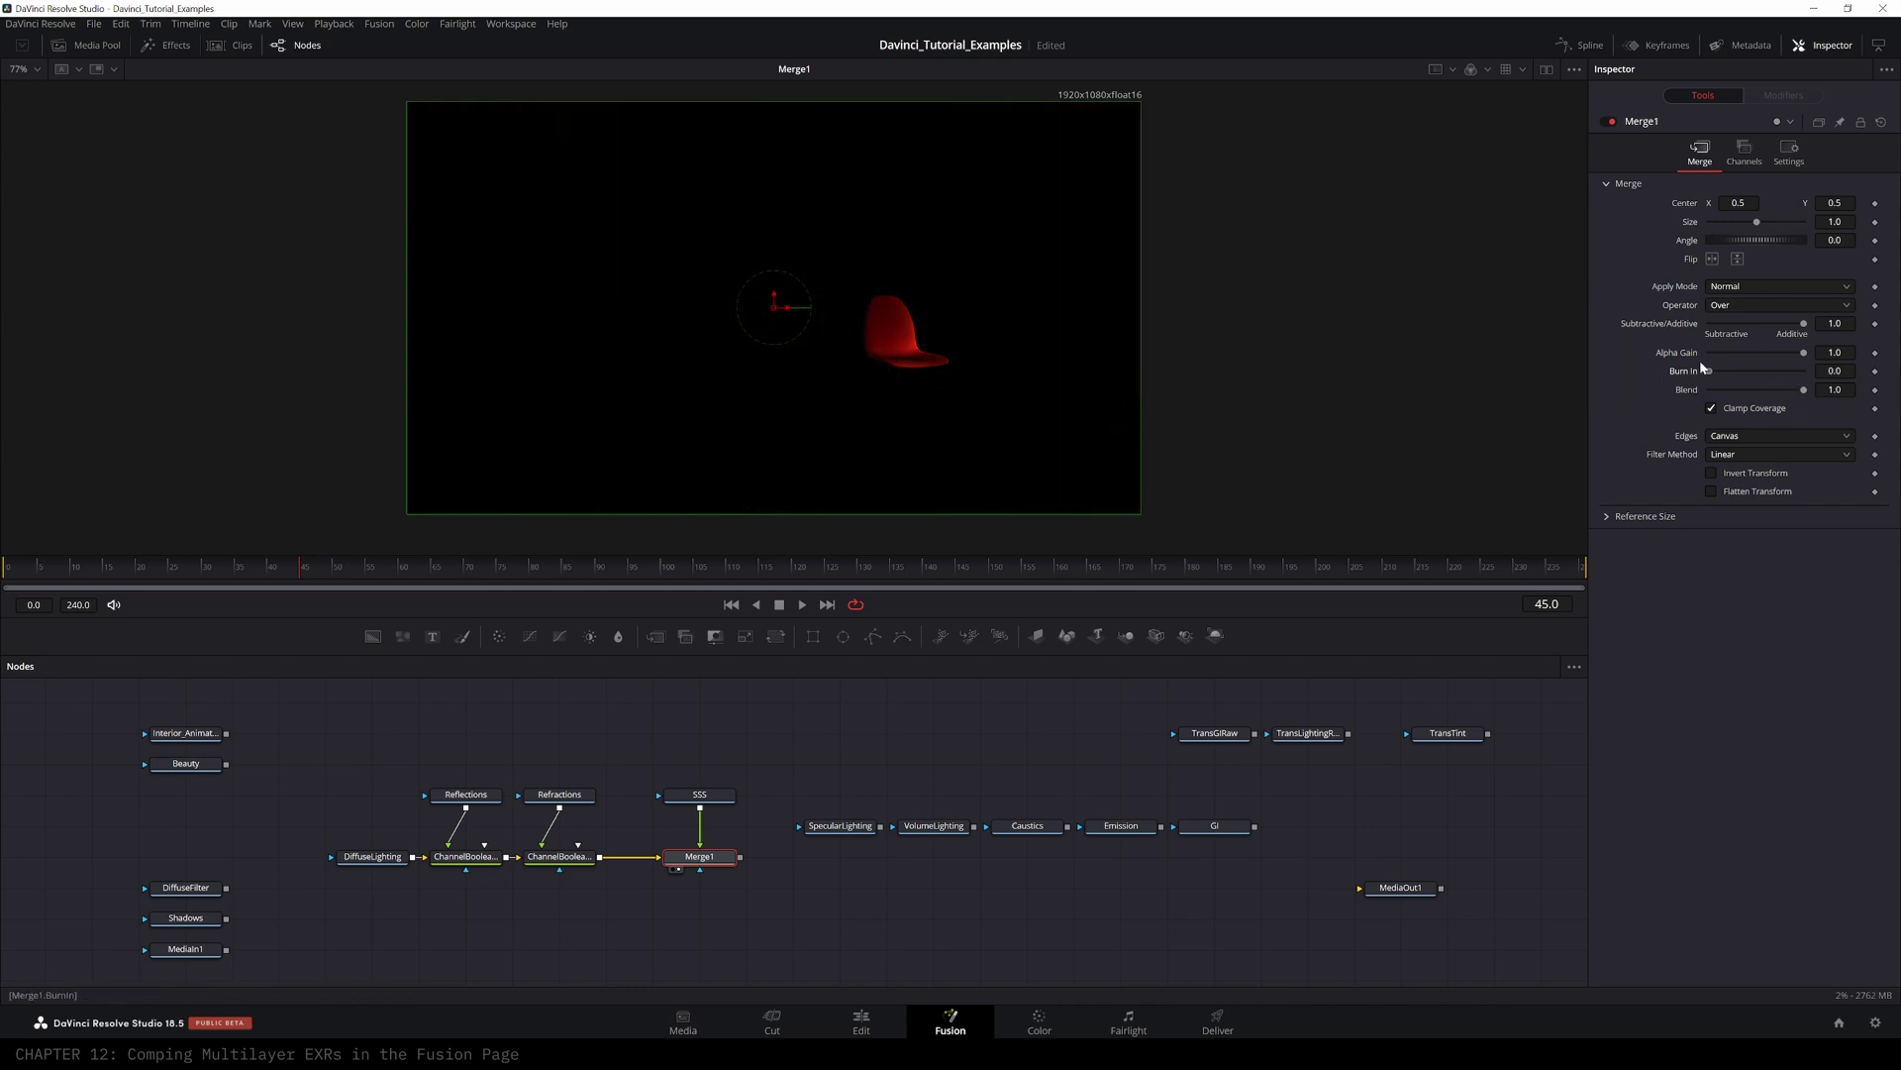
left_click_drag(1805, 354, 1686, 362)
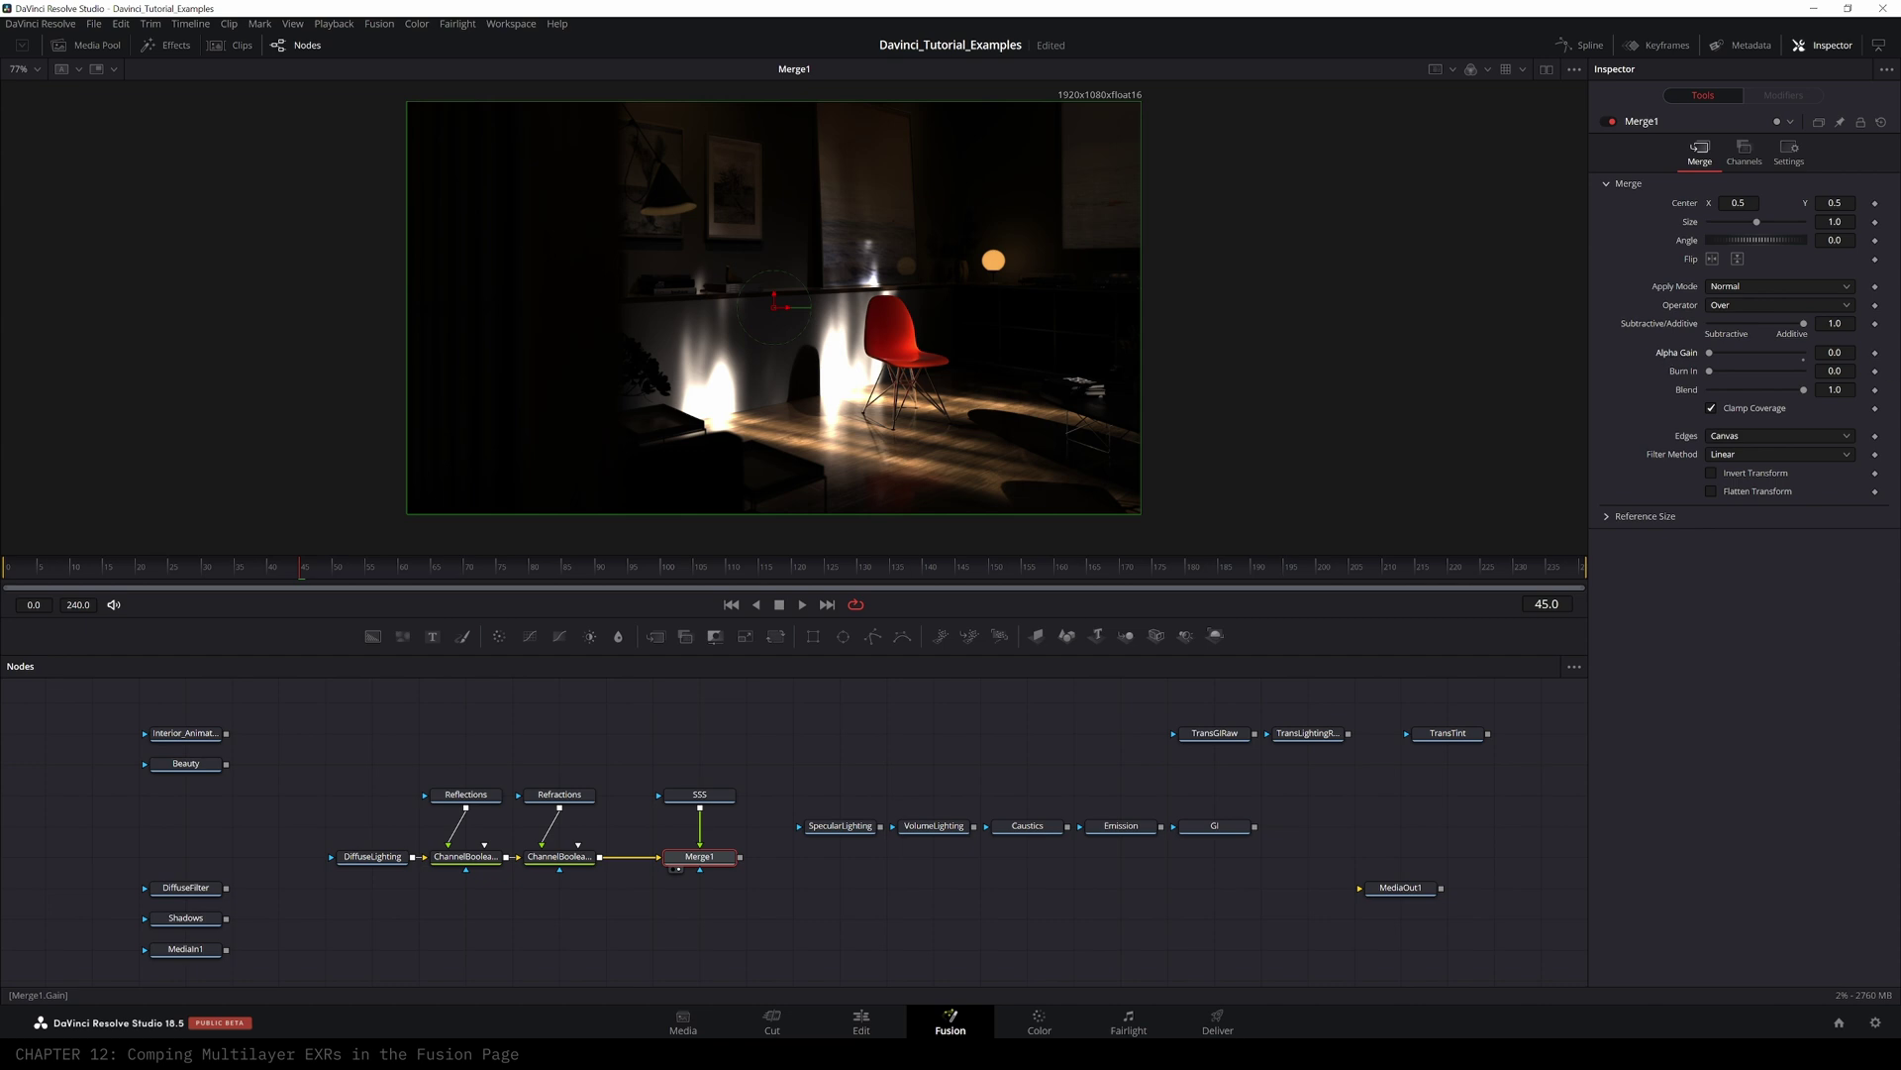
- Merge SpecularLighting over the SSS merge result and continue the chain with VolumeLighting, Caustics, Emission and GI
left_click_drag(852, 828, 741, 858)
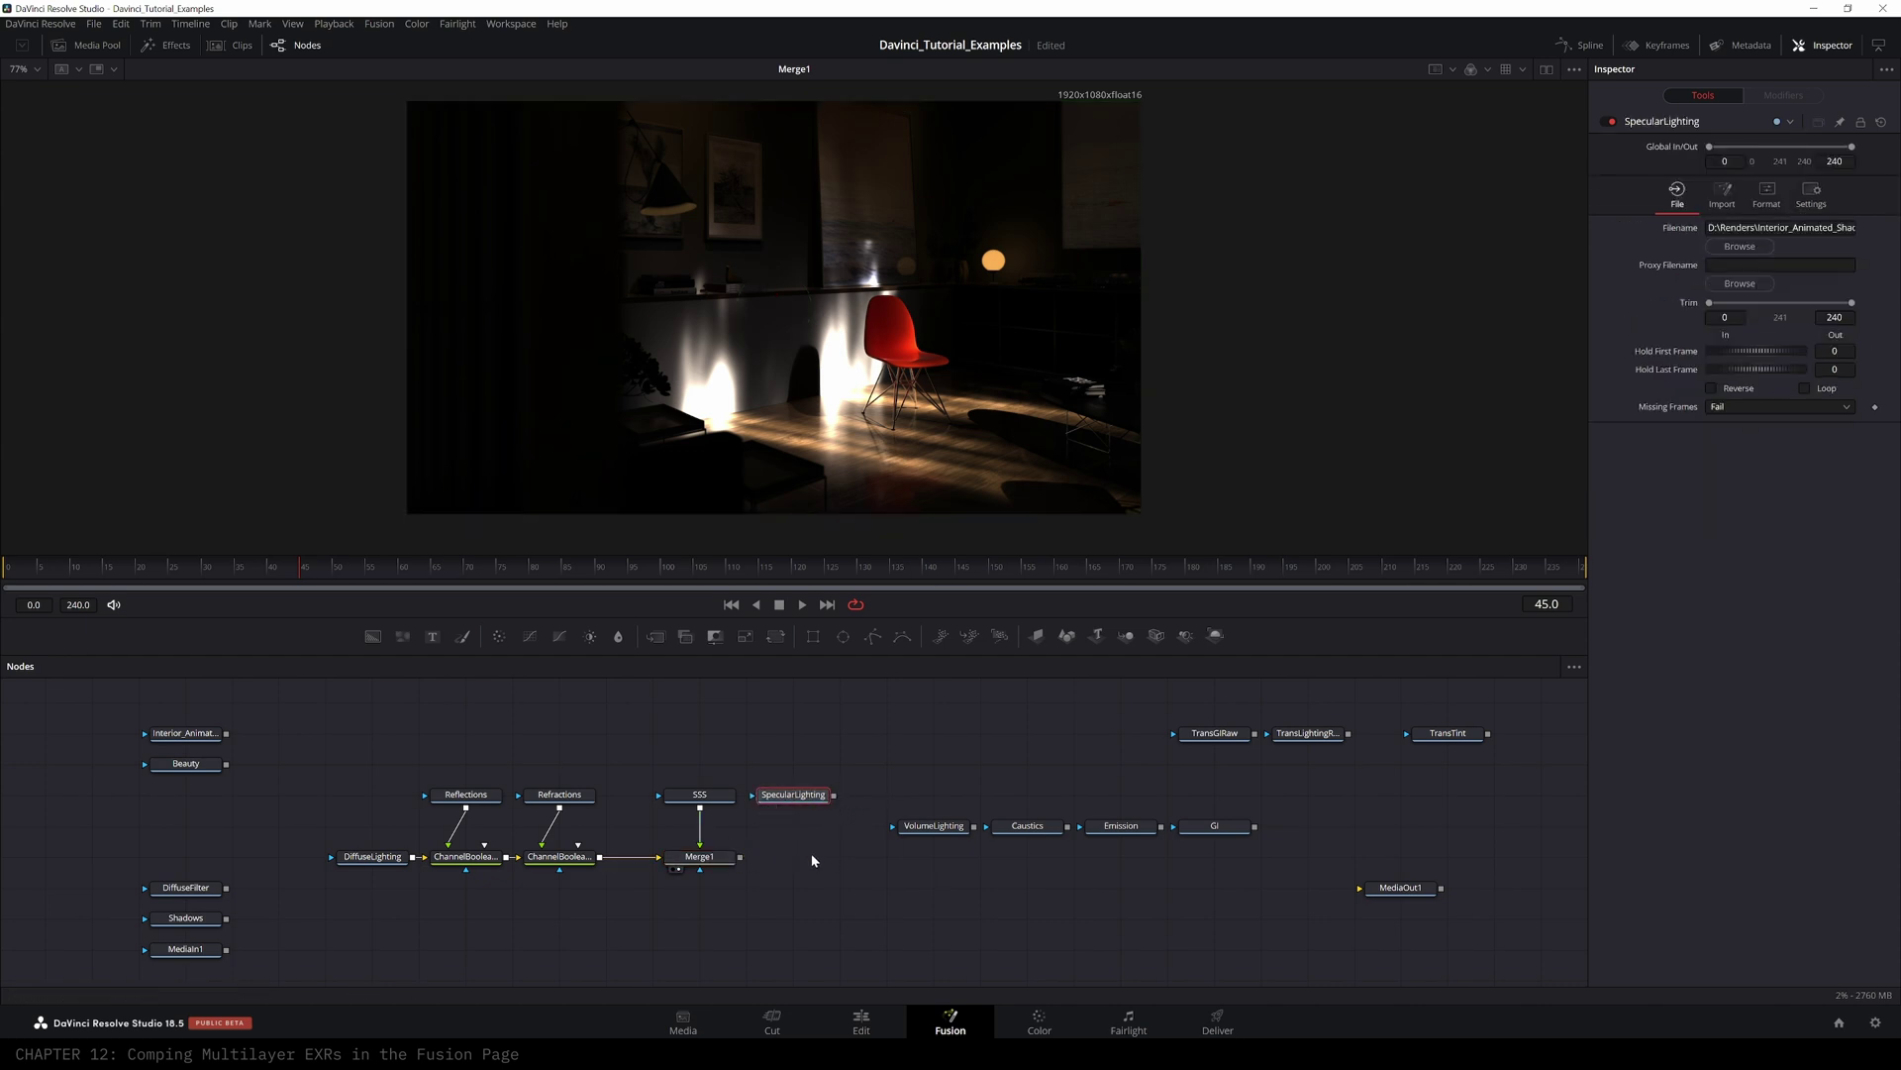
left_click_drag(834, 795, 741, 857)
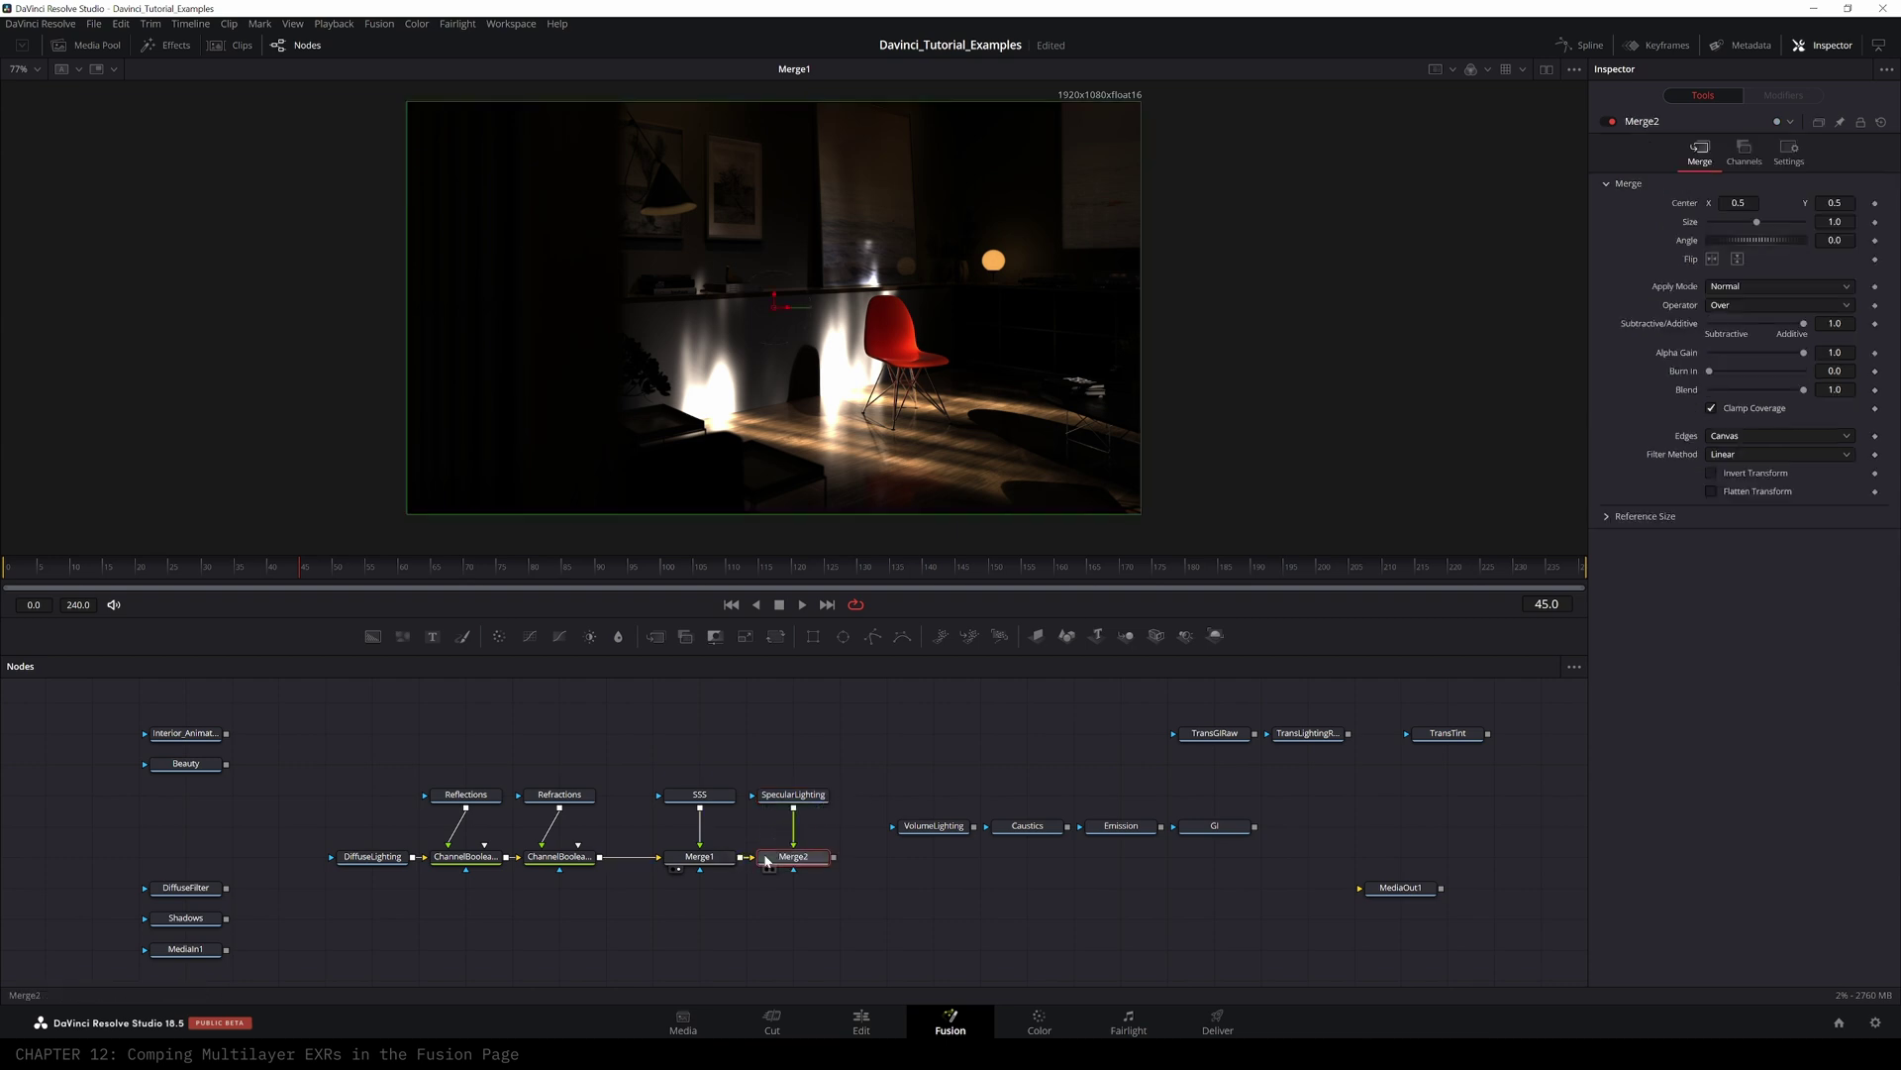
left_click(774, 869)
left_click_drag(933, 826, 834, 857)
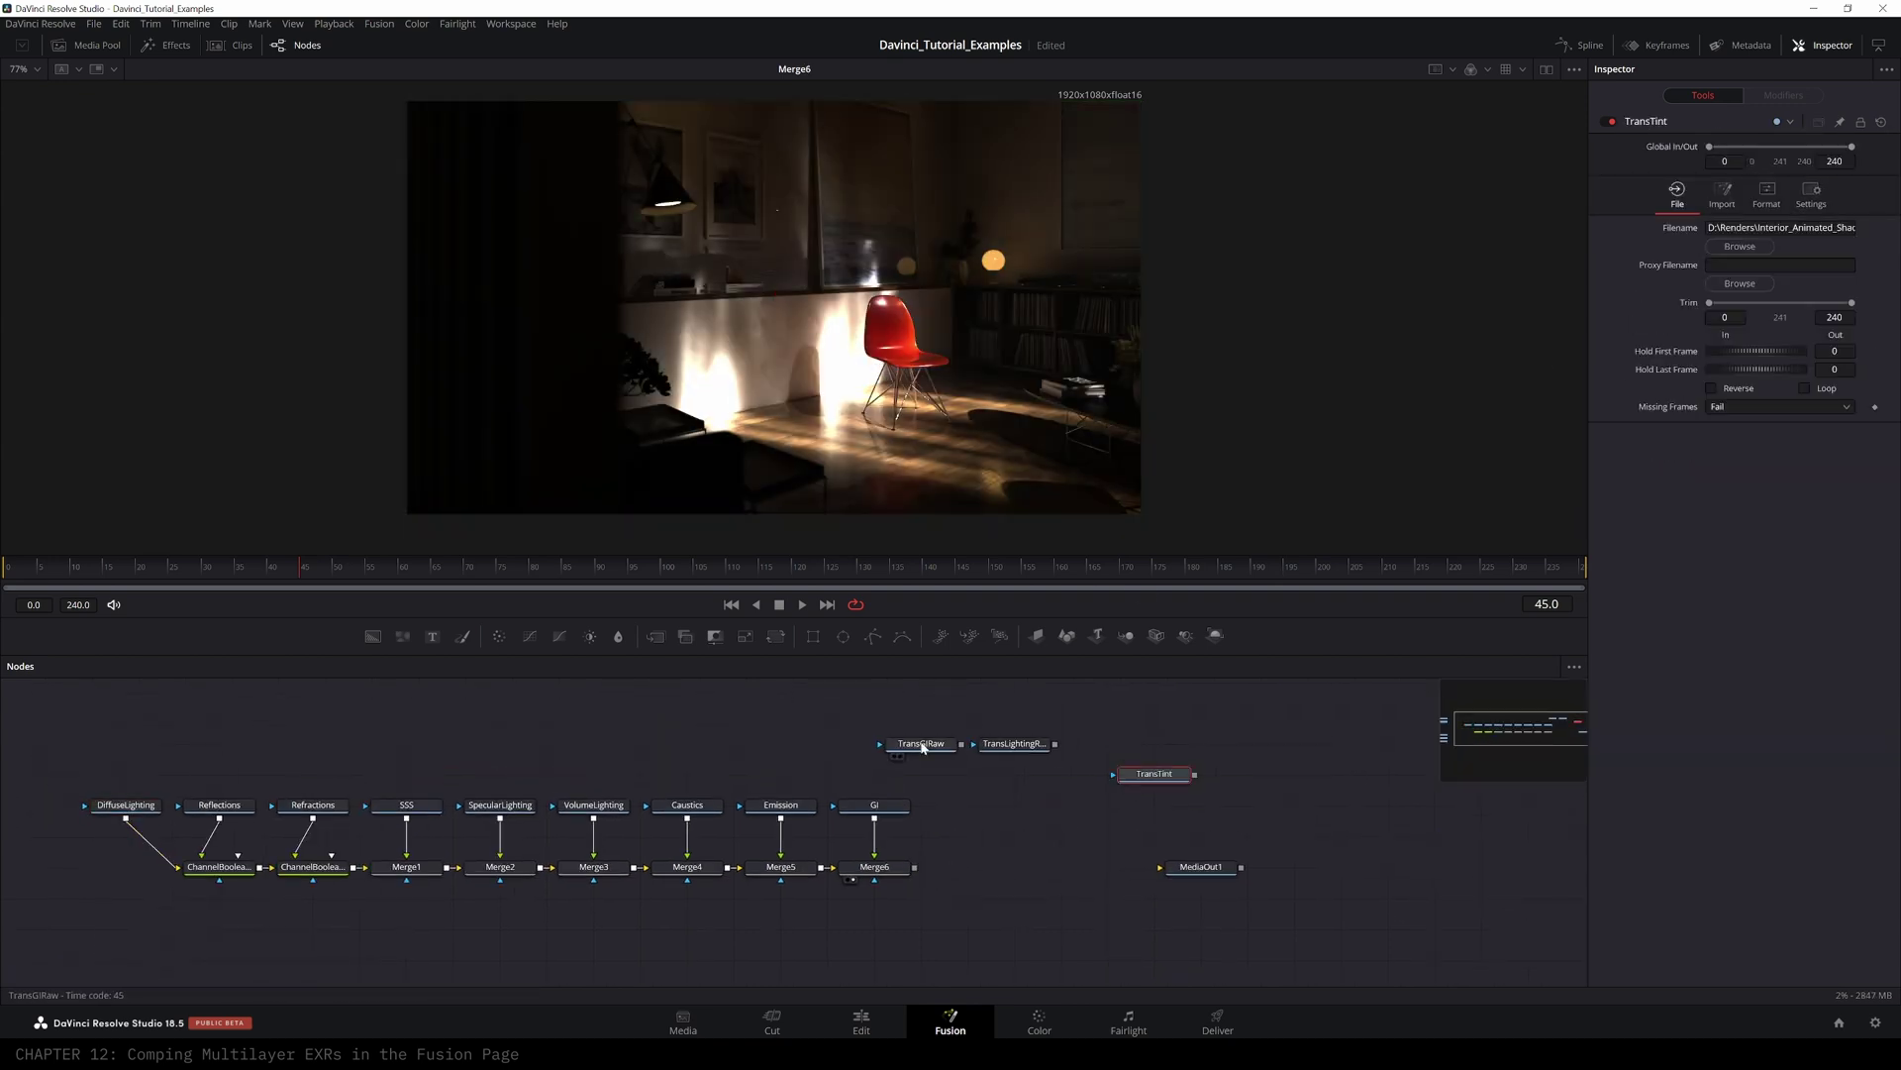
- Save the project and merge TransGIRaw over TransLightingRaw
key("ctrl+s")
left_click_drag(999, 745, 961, 750)
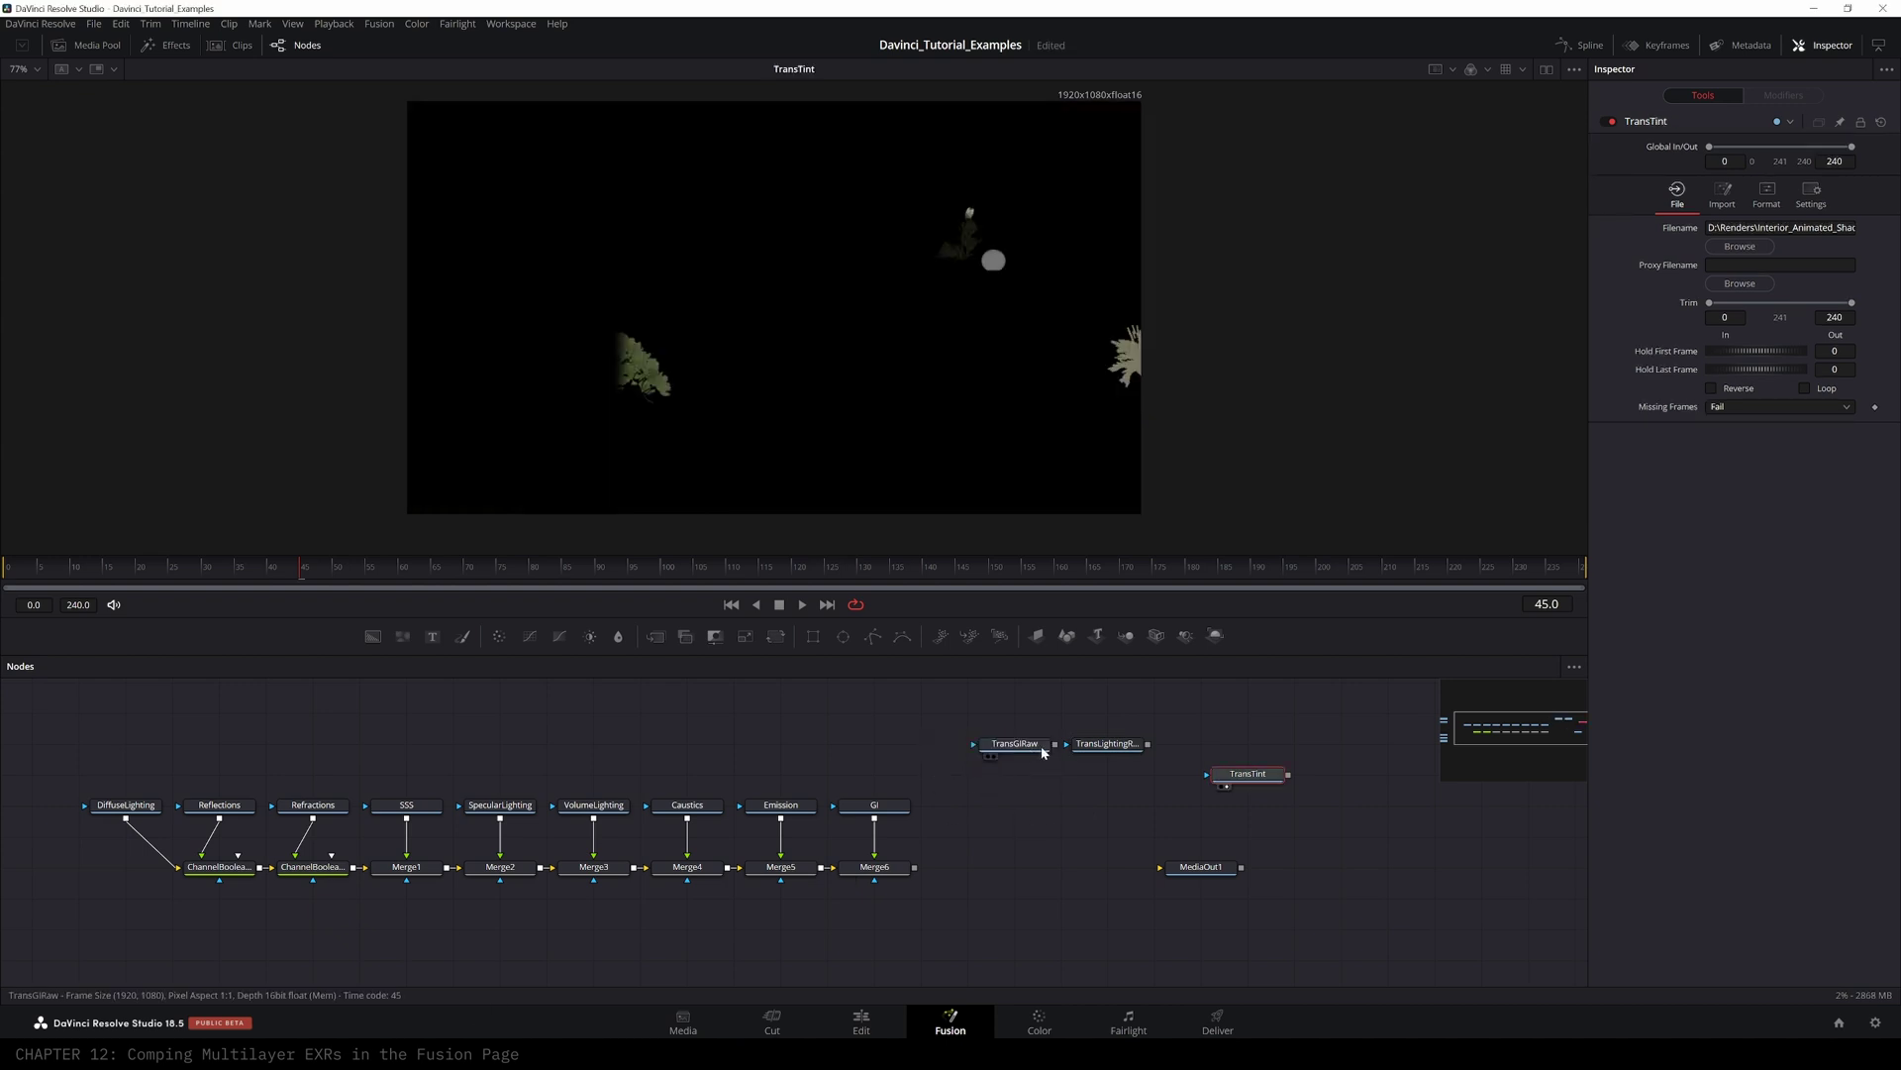
left_click(1038, 748)
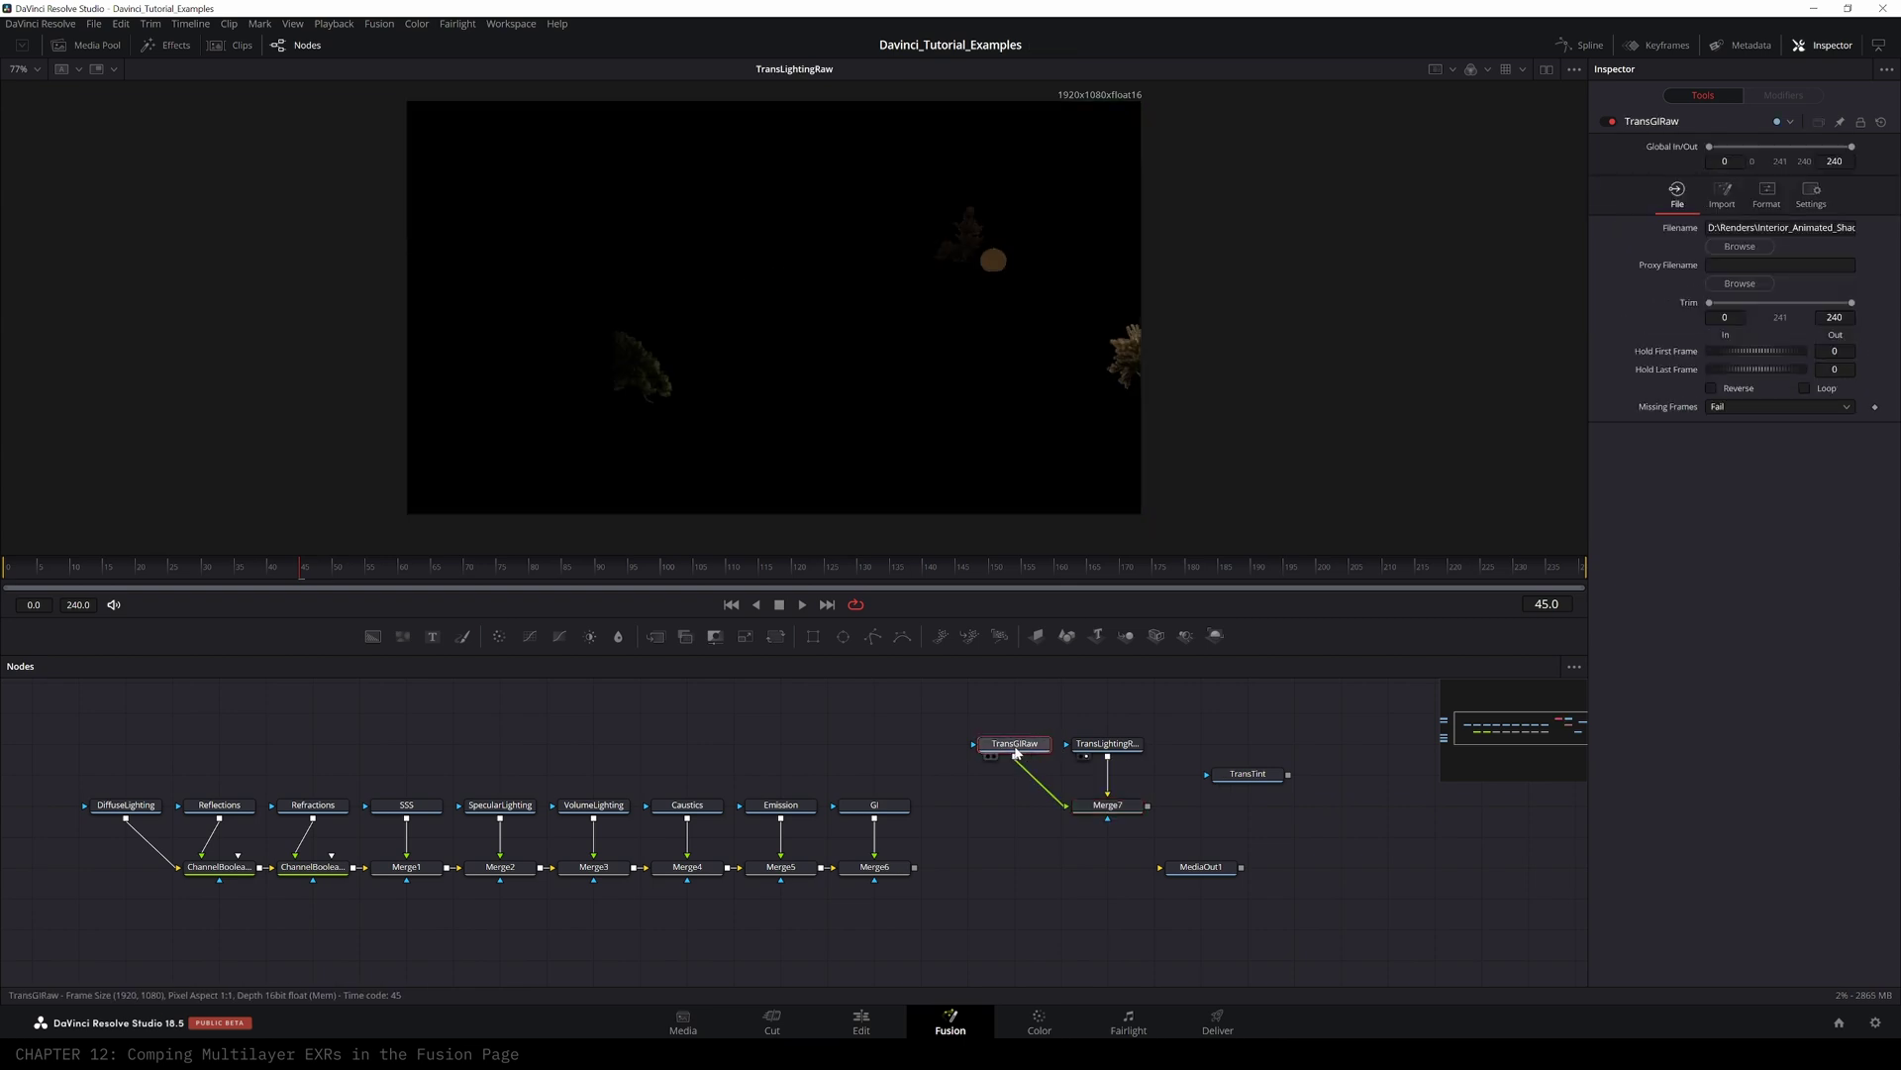
- View TransGIRaw, TransLightingRaw and their Merge in turn, and set that Merge's Alpha Gain to 0.0
key("2")
left_click(1111, 750)
key("2")
left_click(1110, 811)
key("2")
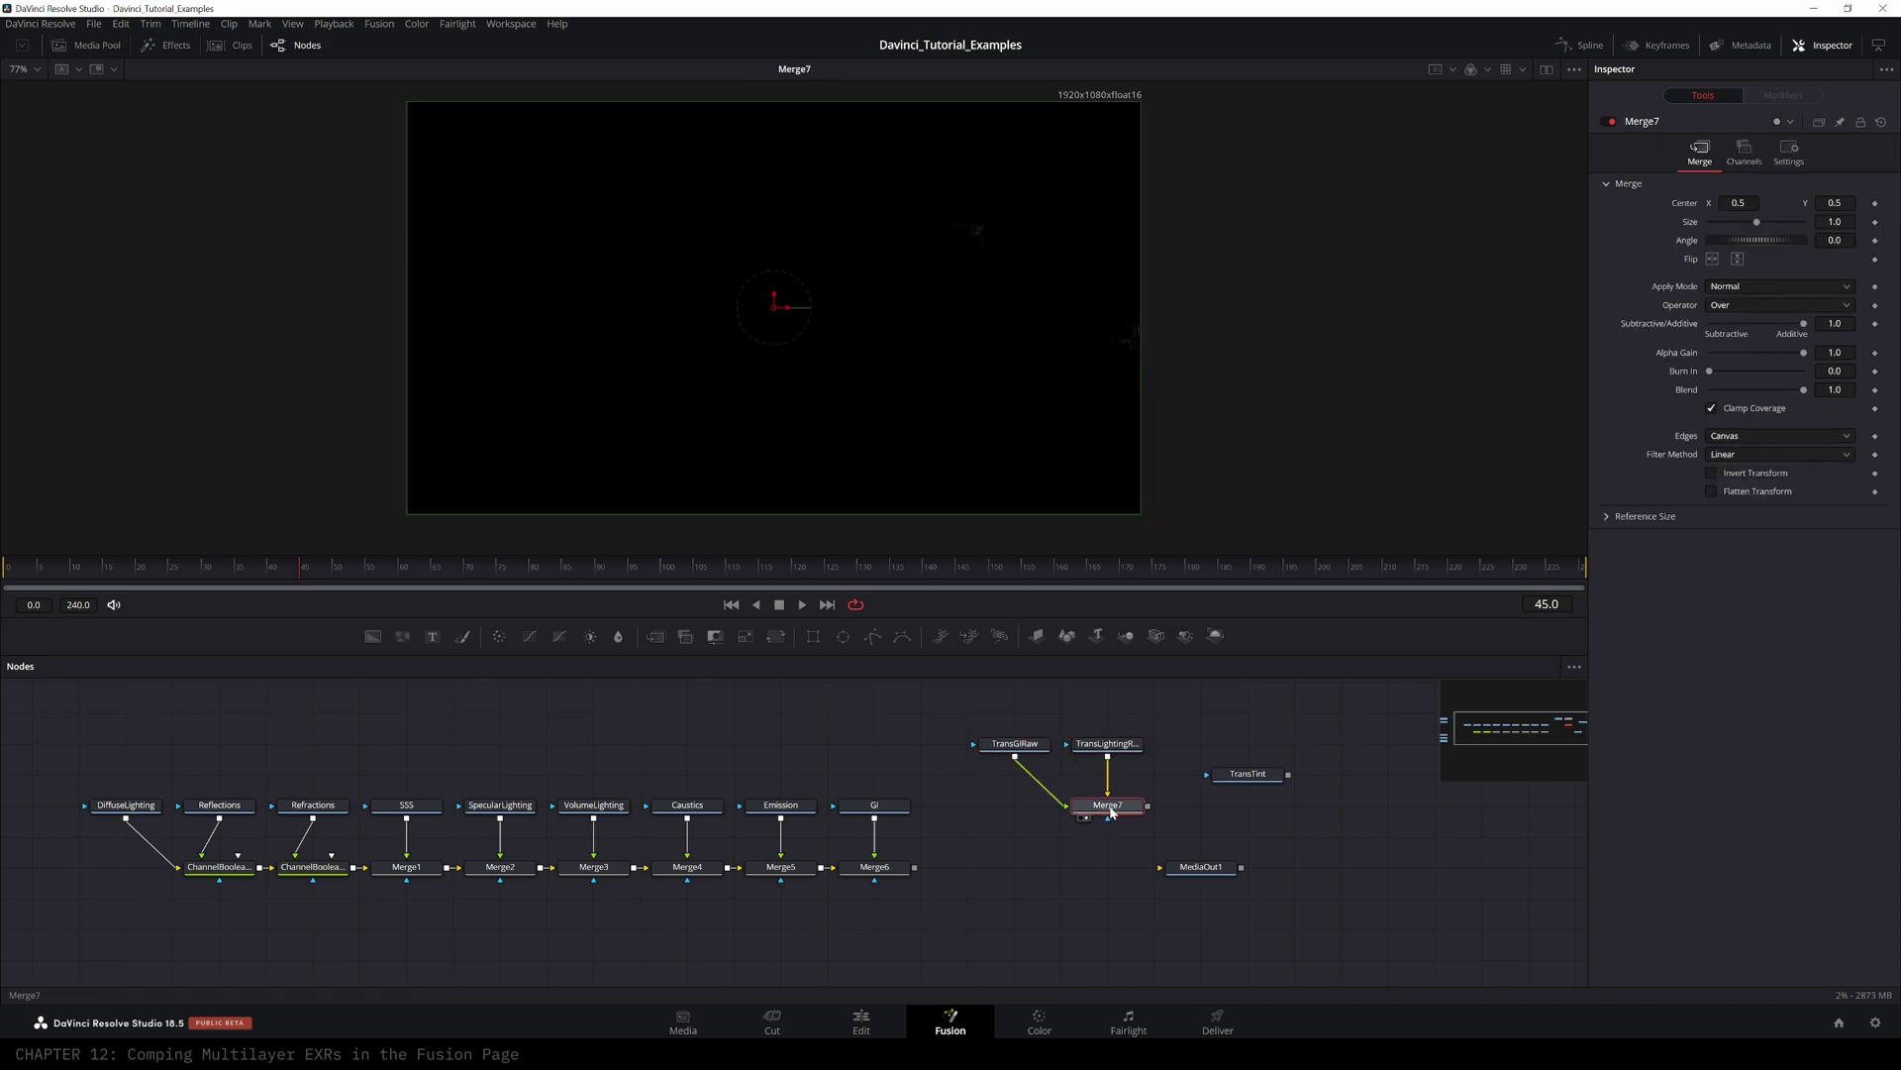
left_click_drag(1804, 355, 1649, 357)
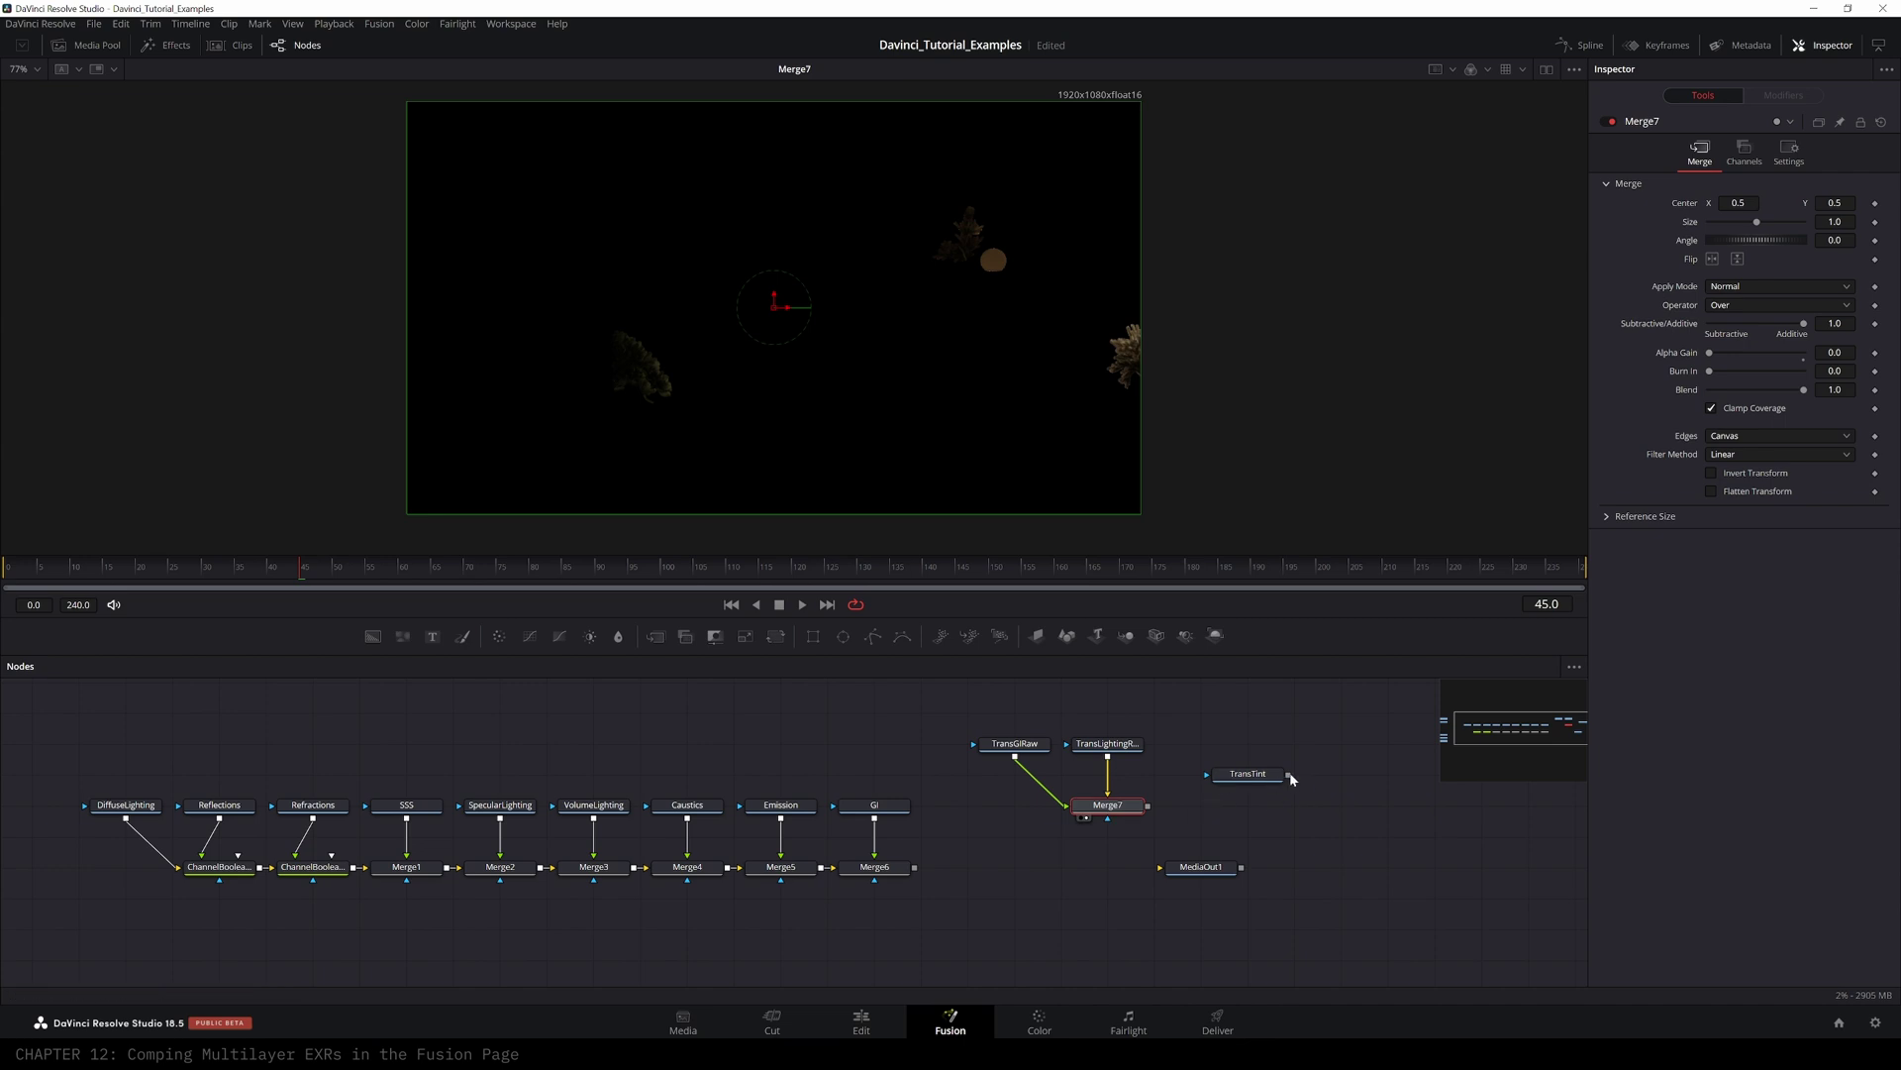
- Merge TransTint over the combined translucency passes, set the Apply Mode to Multiply, and display the result
left_click_drag(1288, 781, 1197, 809)
left_click(1112, 838)
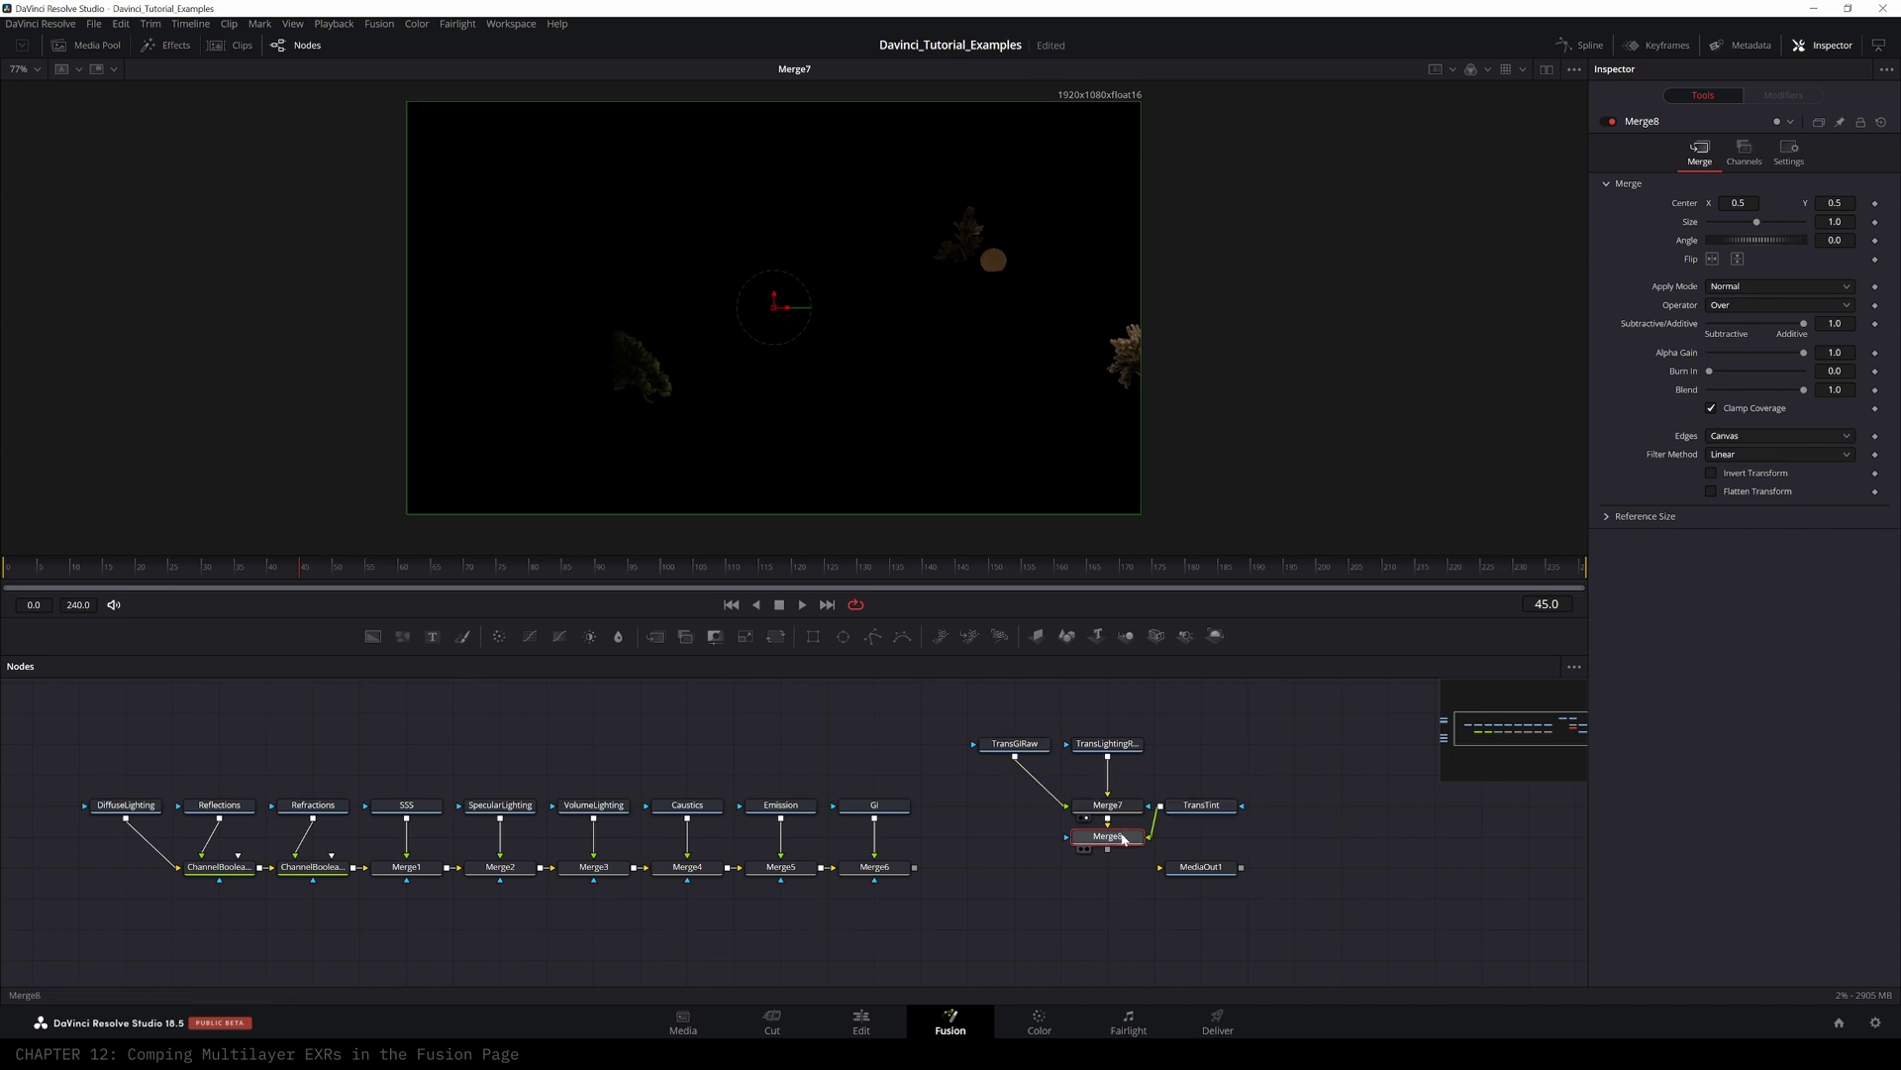
left_click(1744, 287)
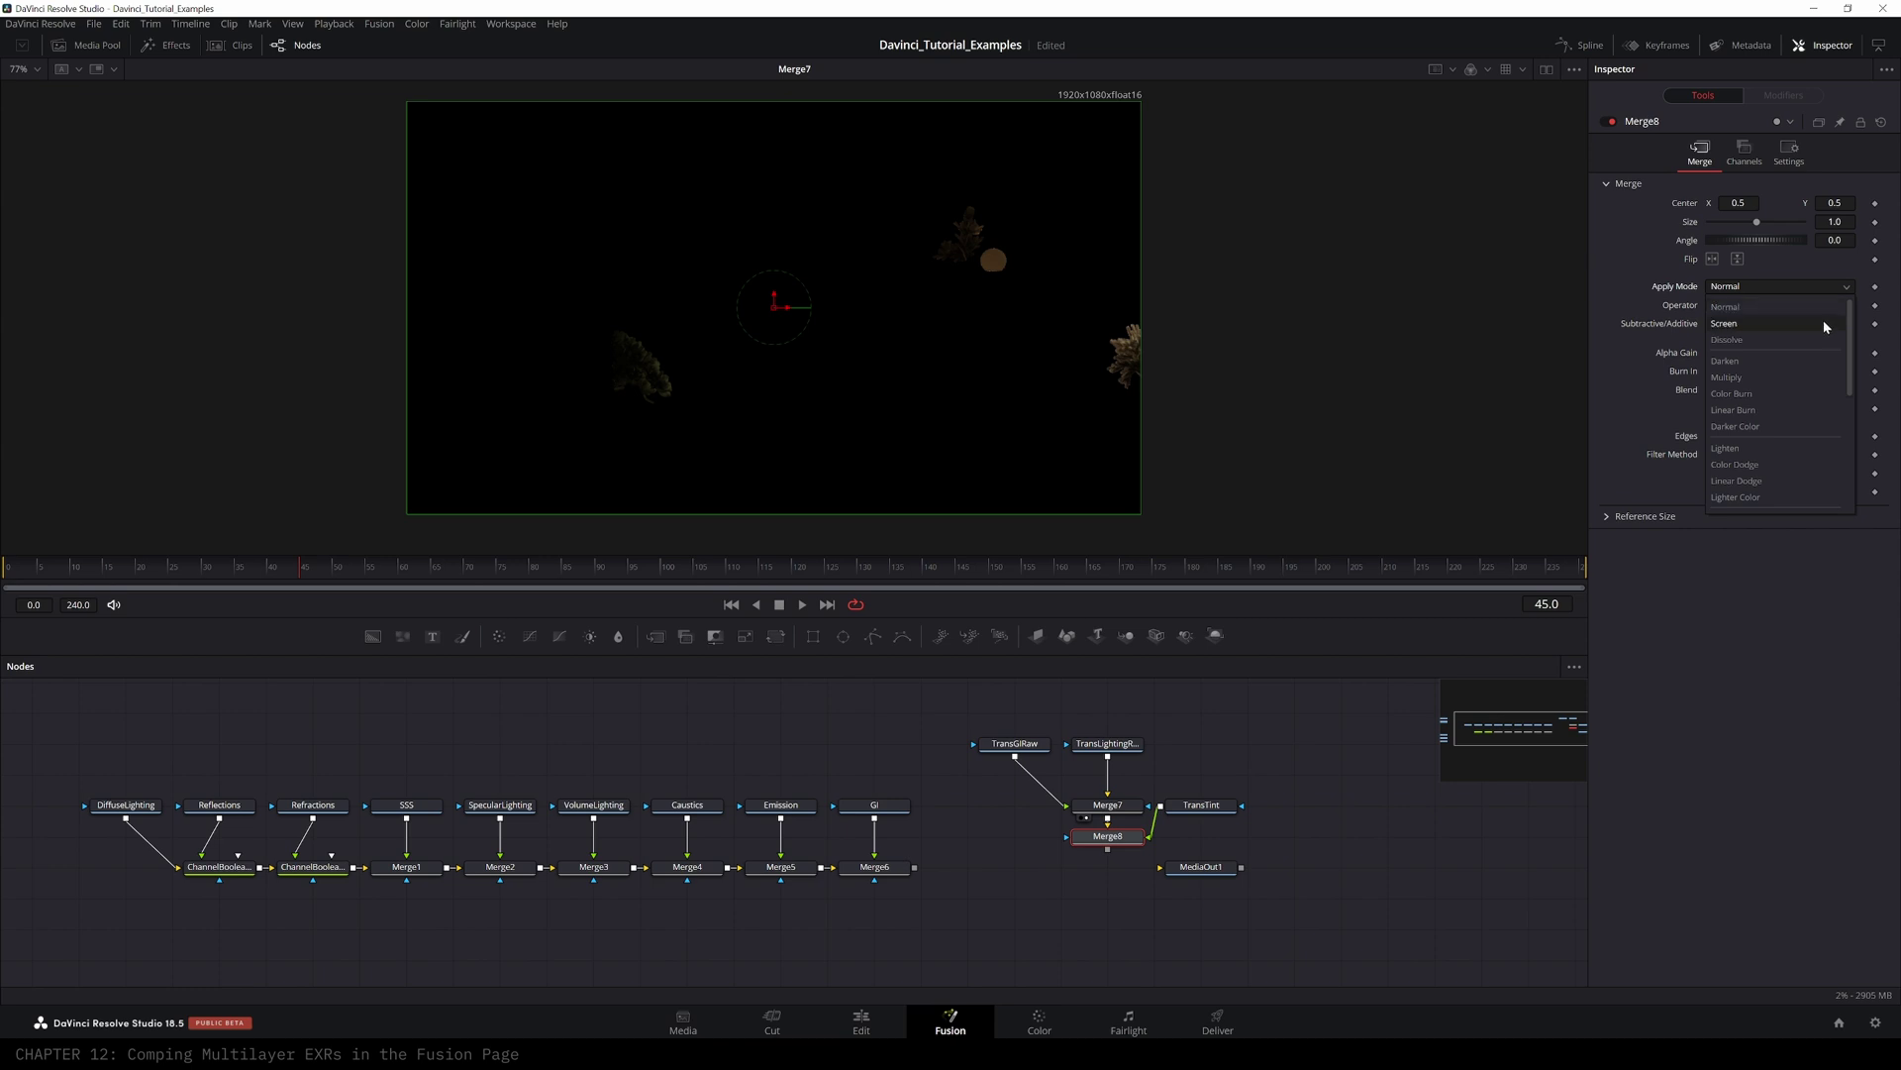
left_click(1729, 381)
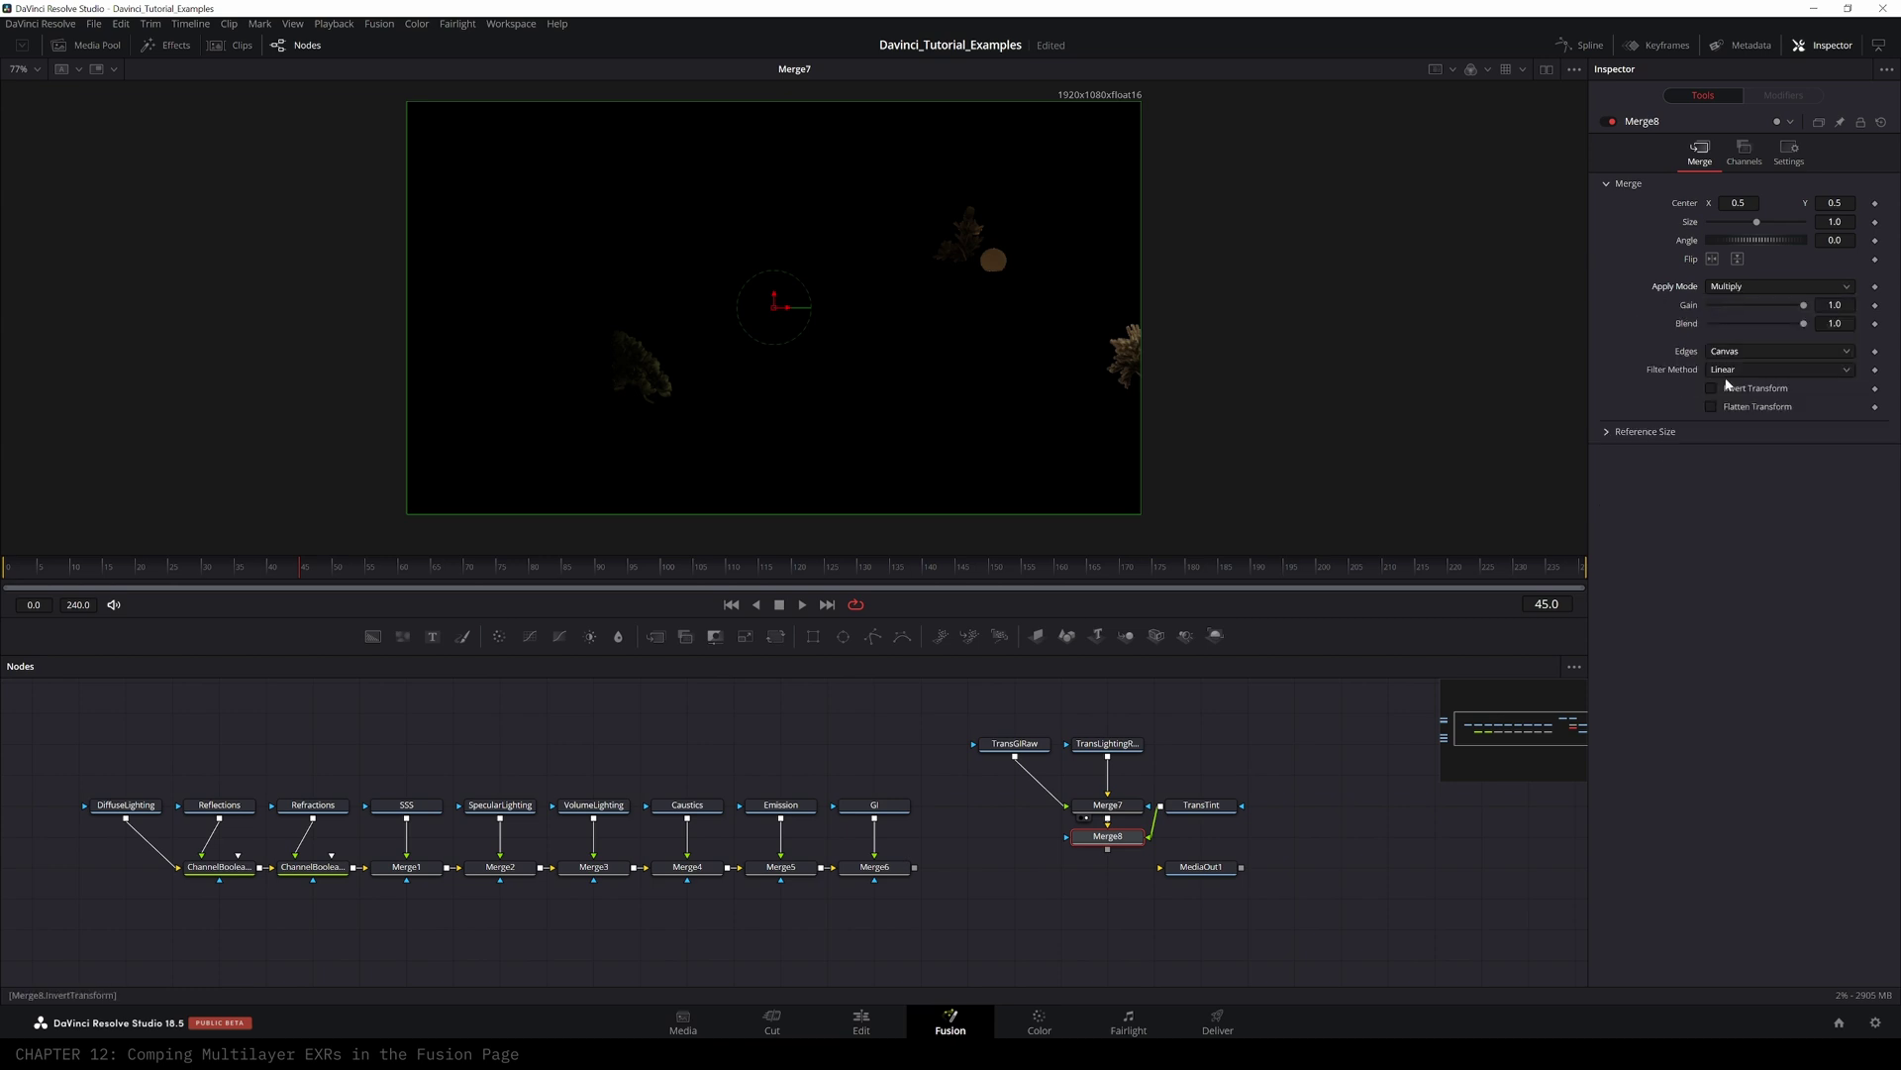
key("2")
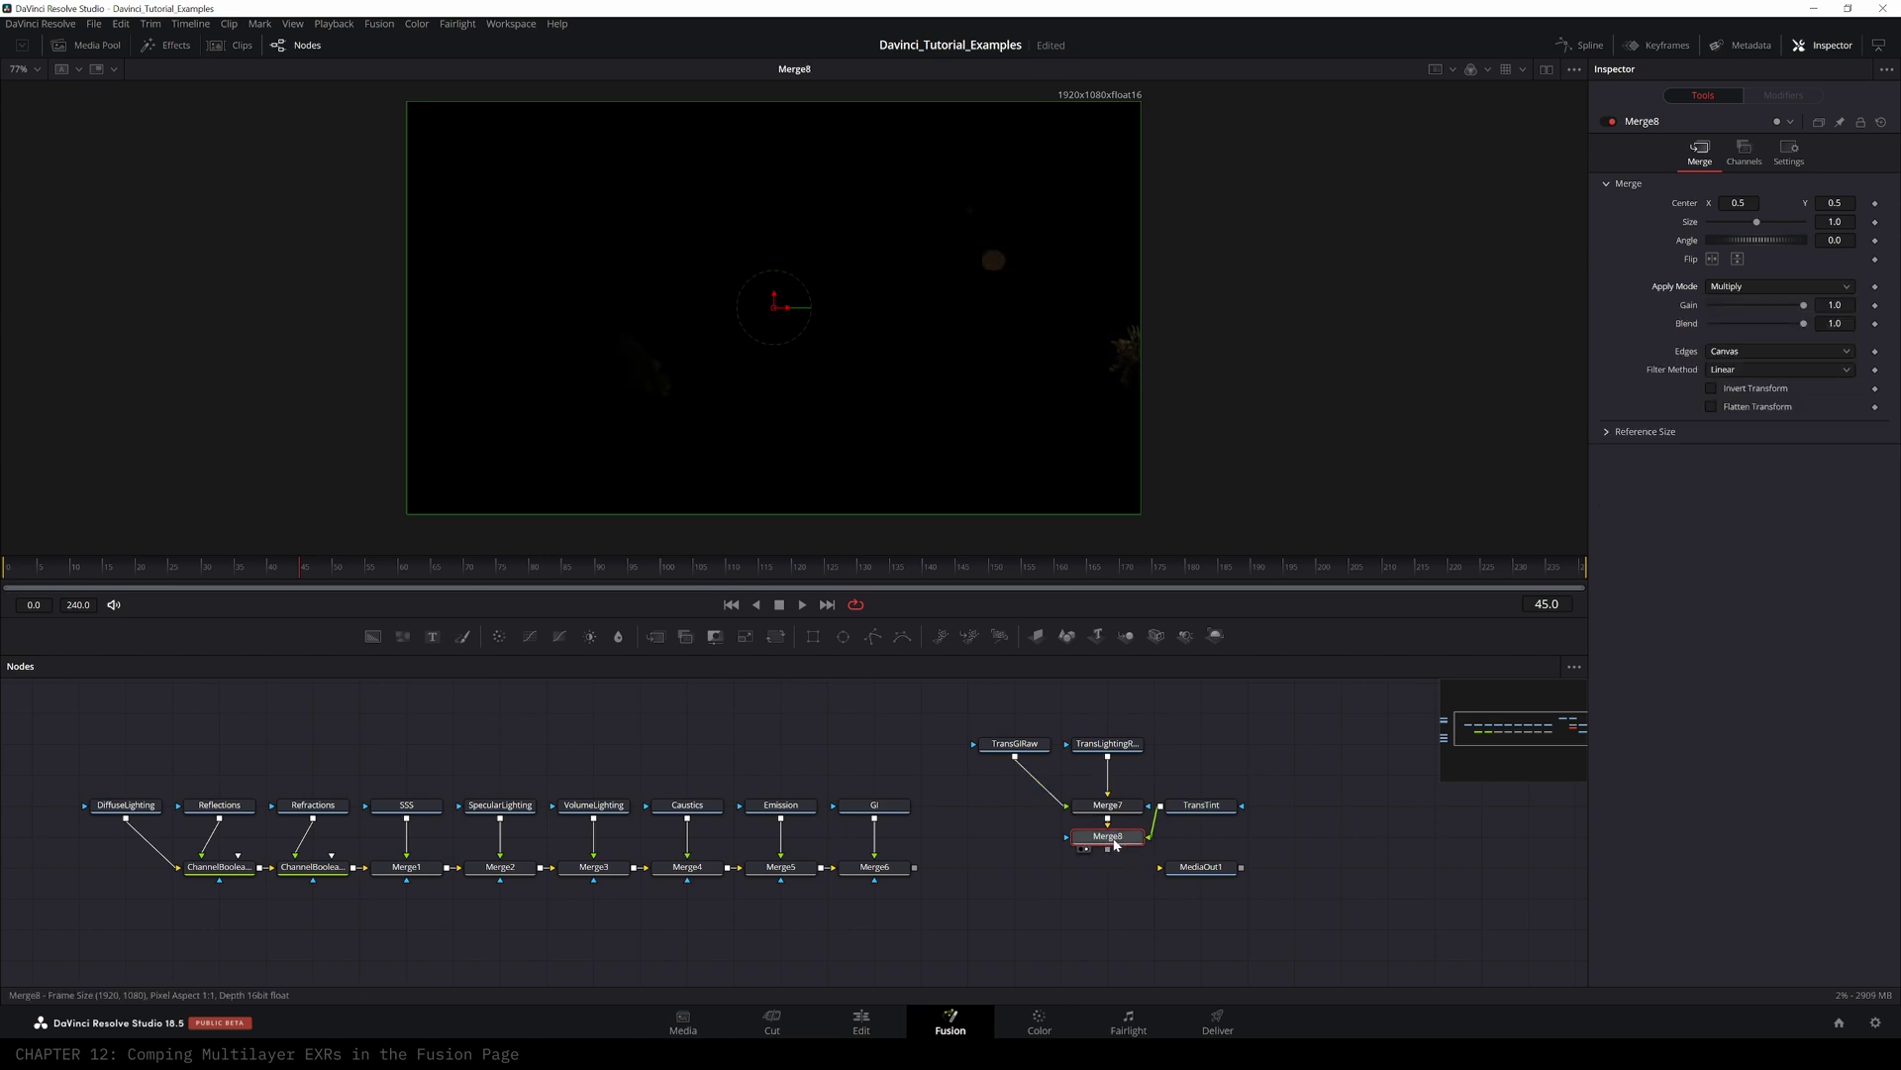
- Make room by shifting MediaOut1 and raising the translucency nodes, and merge their result over Merge6 with Alpha Gain 0.0
mouse_move(1202, 869)
left_mouse_down()
mouse_move(1234, 891)
mouse_move(1284, 867)
left_mouse_up()
left_click_drag(966, 708, 1243, 844)
left_click_drag(1125, 840, 916, 869)
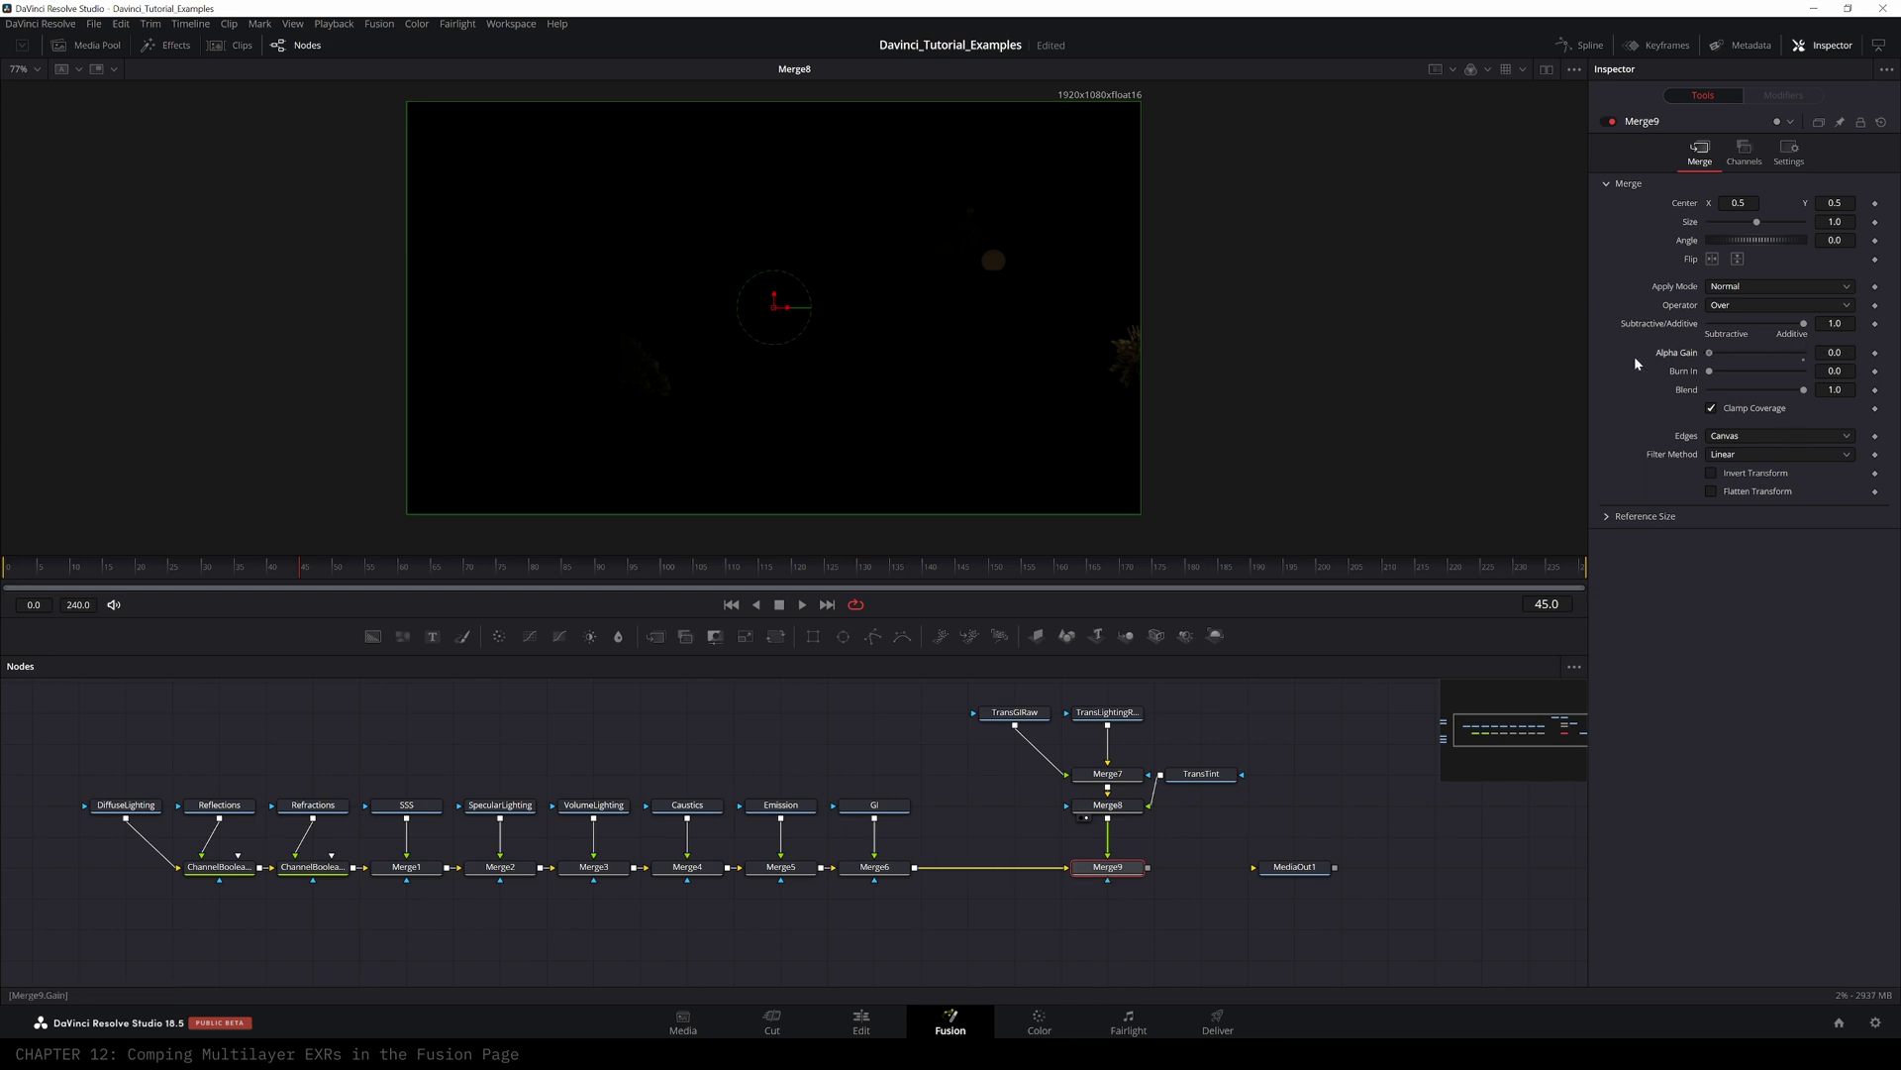
- Compare the Merge6 and Merge9 results in the viewer to check what the translucency passes contribute
key("1")
left_click(887, 869)
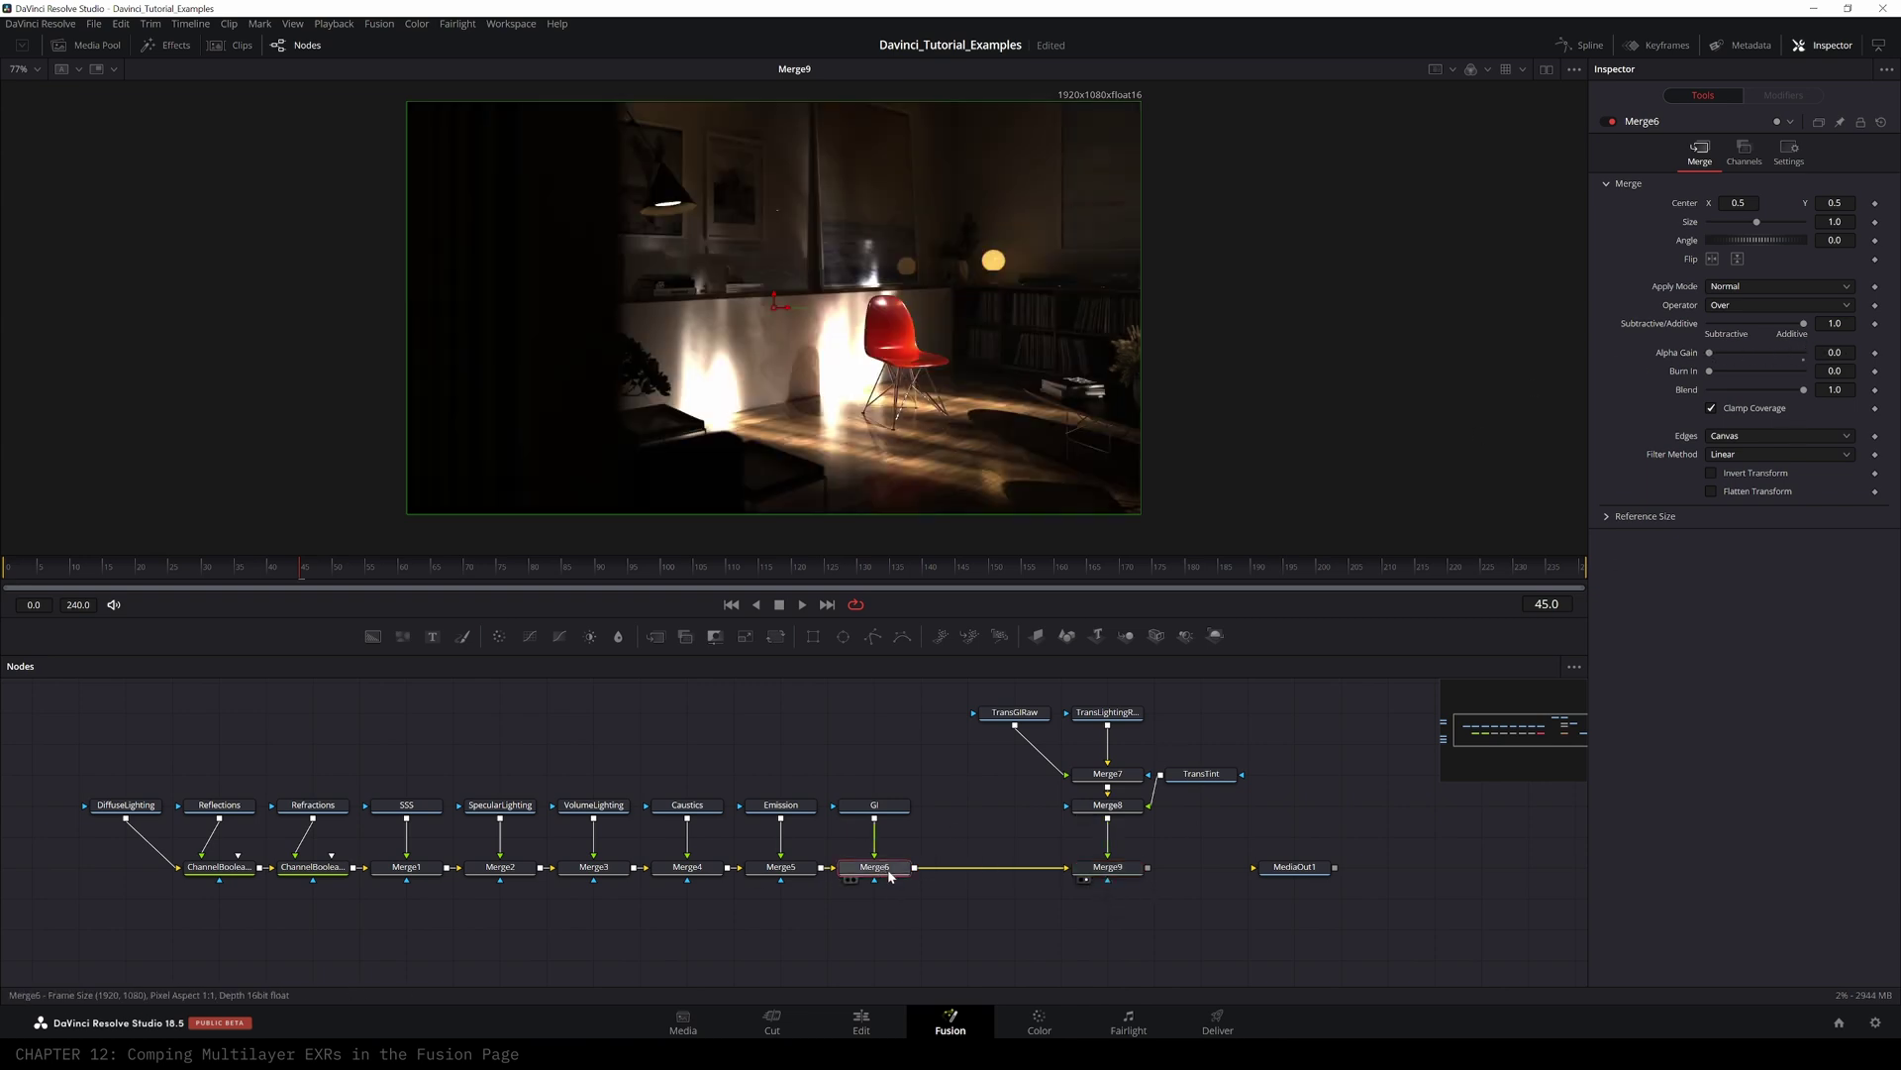
left_click(1119, 866)
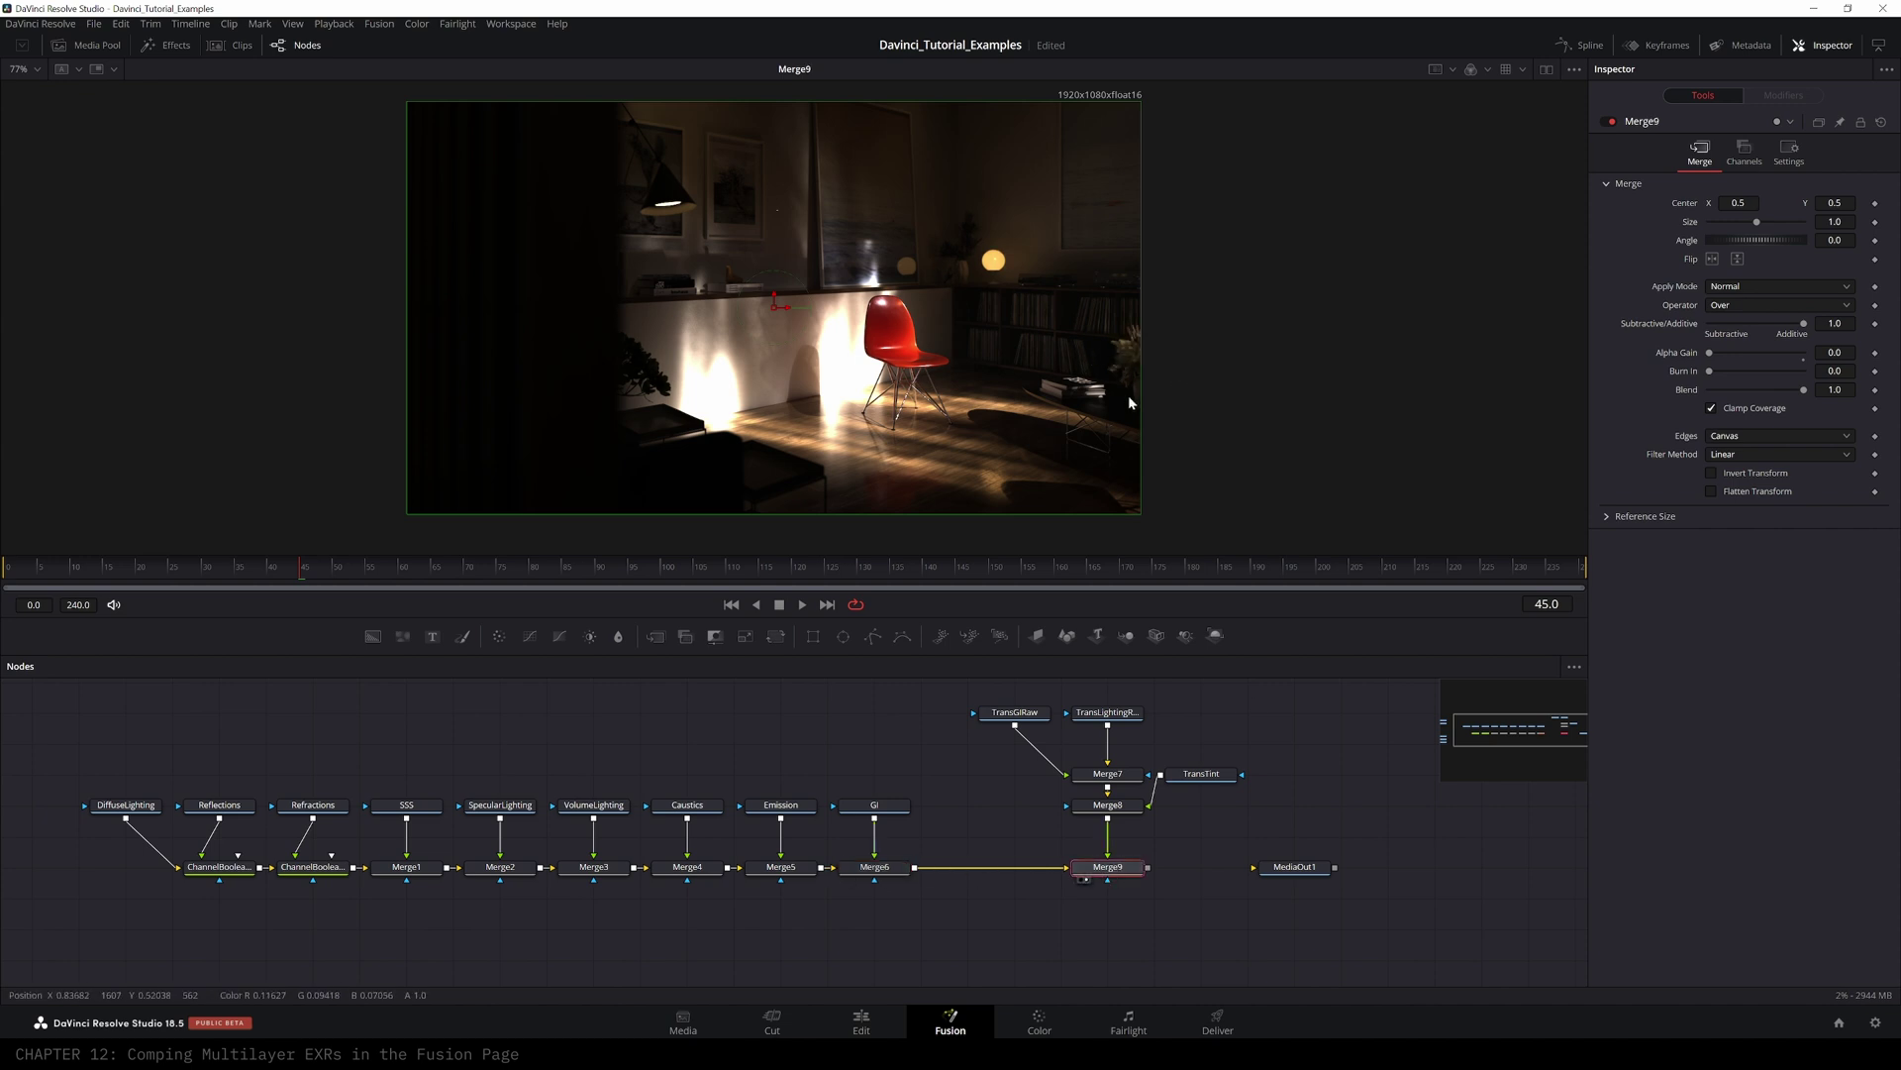
left_click(875, 867)
key("2")
left_click(1108, 871)
key("2")
- Move MediaOut1 farther from Merge9, connect Merge9's output to it, and display MediaOut1
left_click_drag(1295, 868, 1388, 868)
left_click_drag(1147, 868, 1344, 871)
key("2")
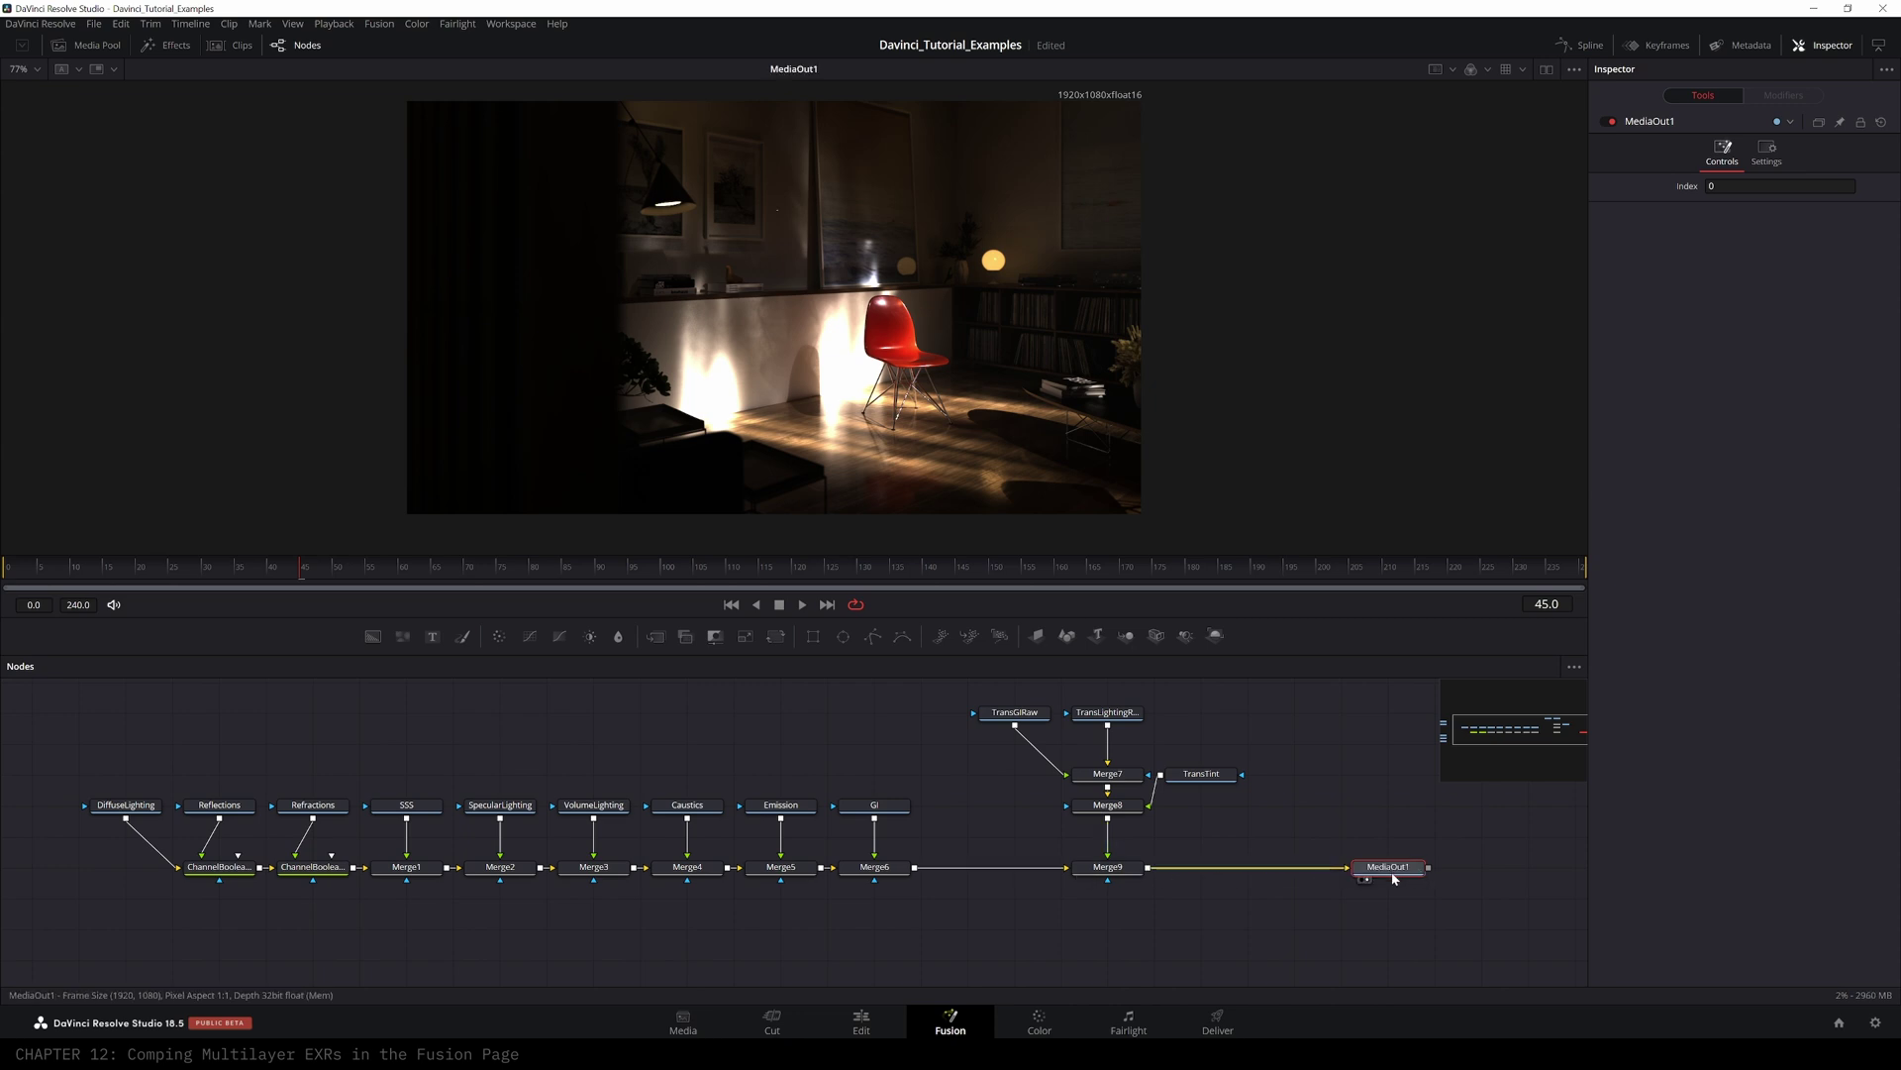
left_click_drag(641, 762, 881, 776)
left_click_drag(1033, 774, 735, 776)
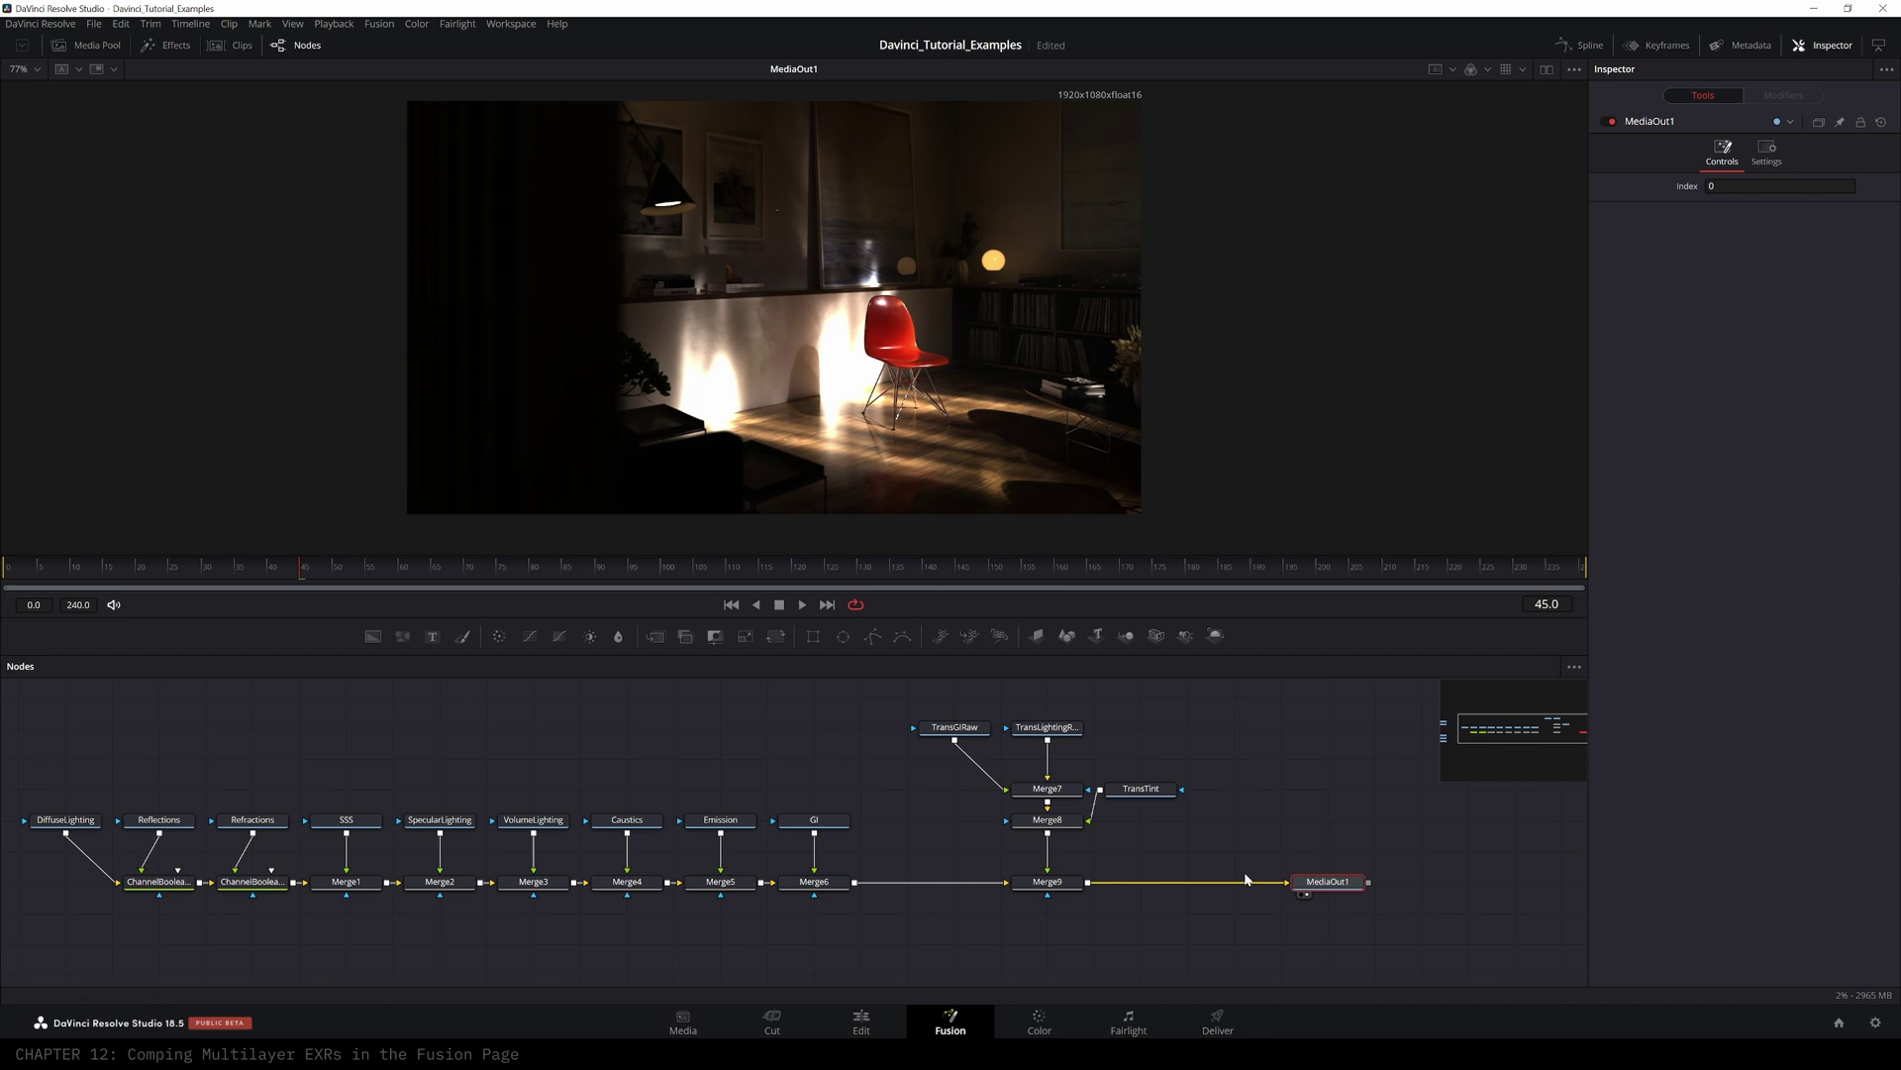
left_click_drag(1325, 884, 1278, 884)
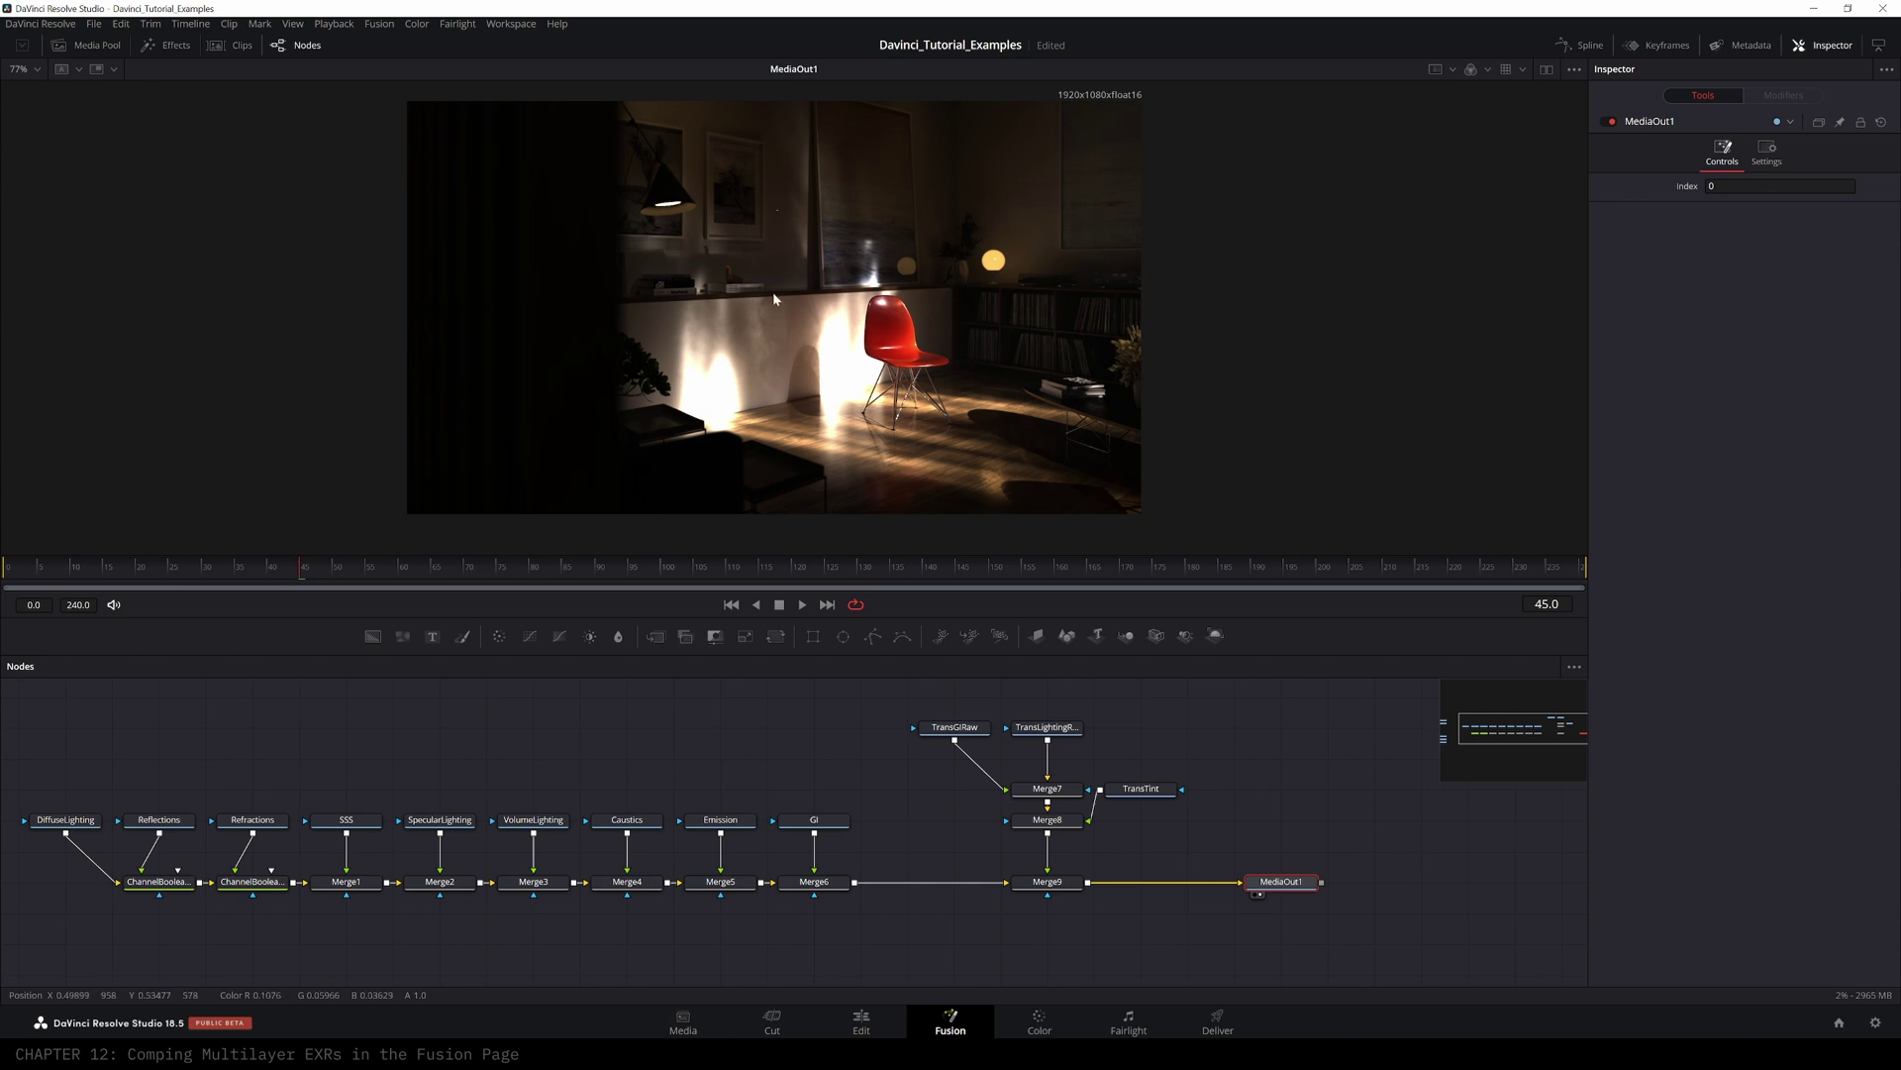
key("ctrl+z")
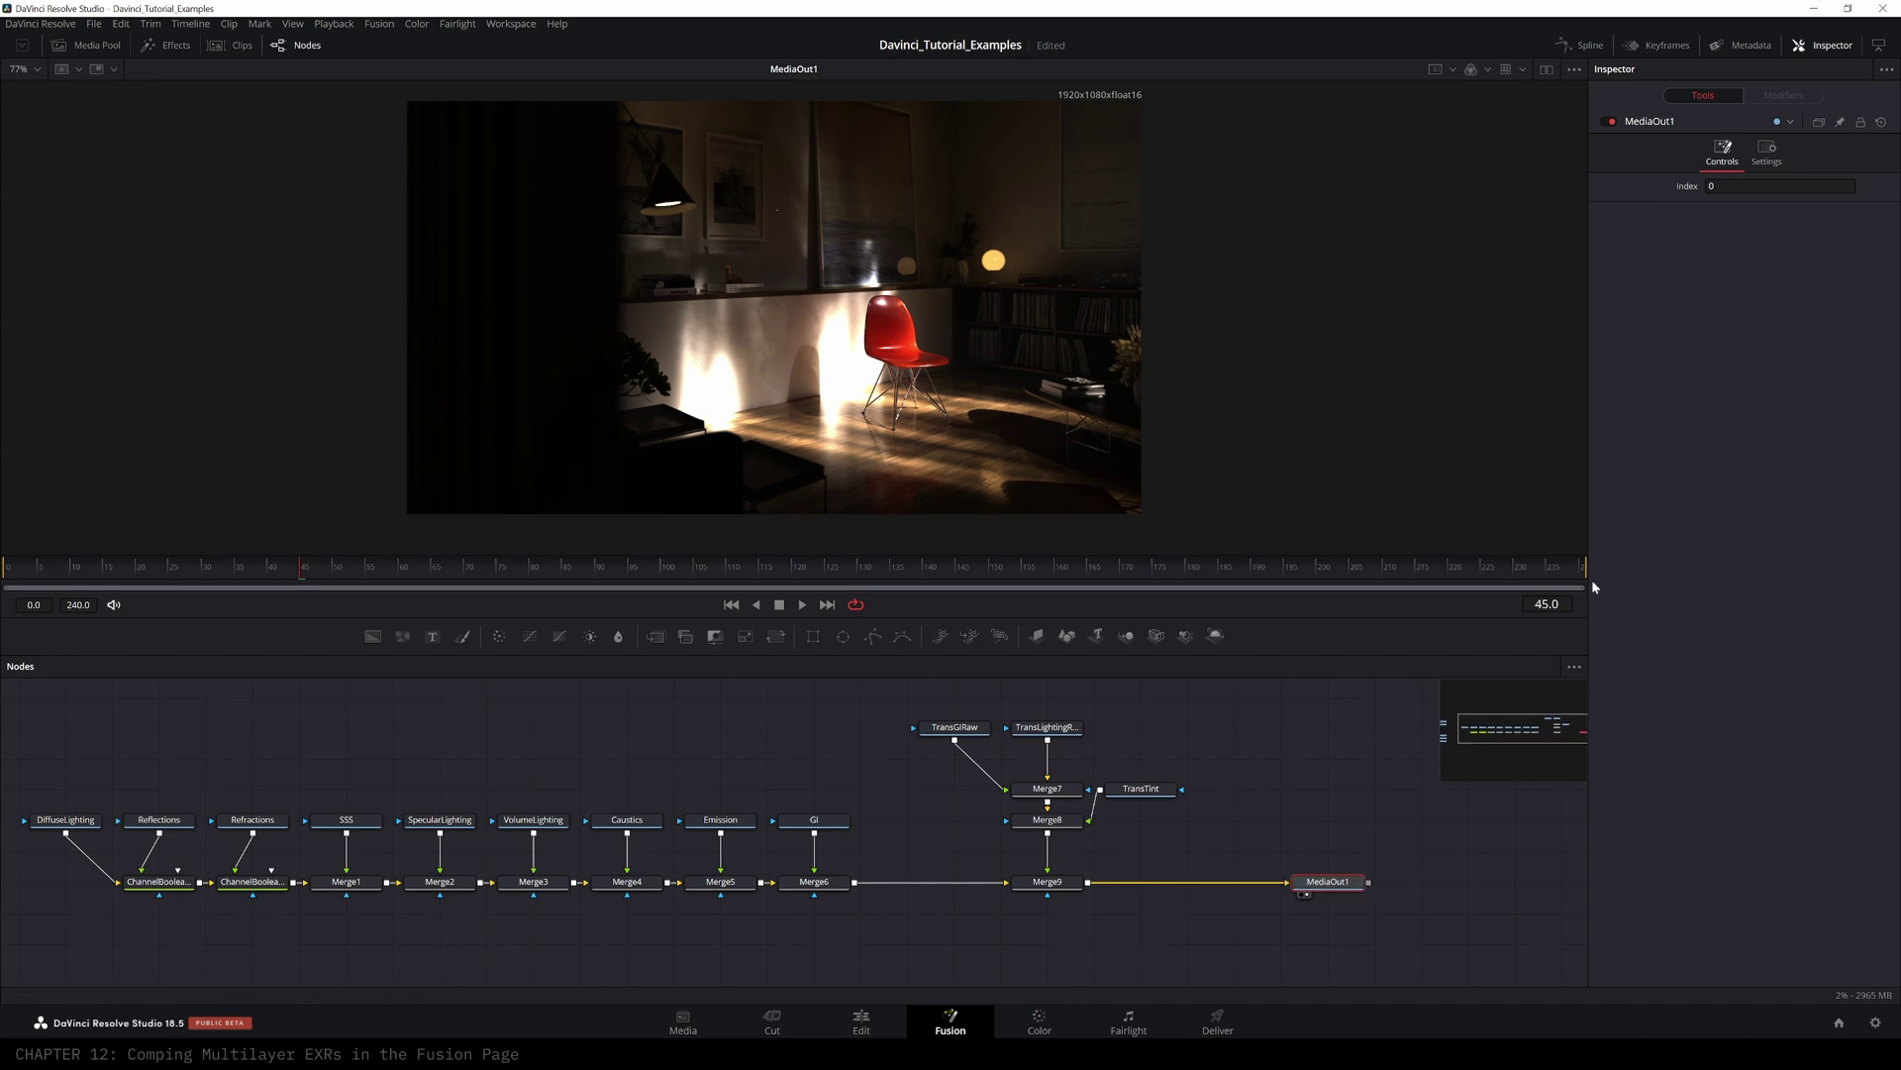
left_click(1046, 1018)
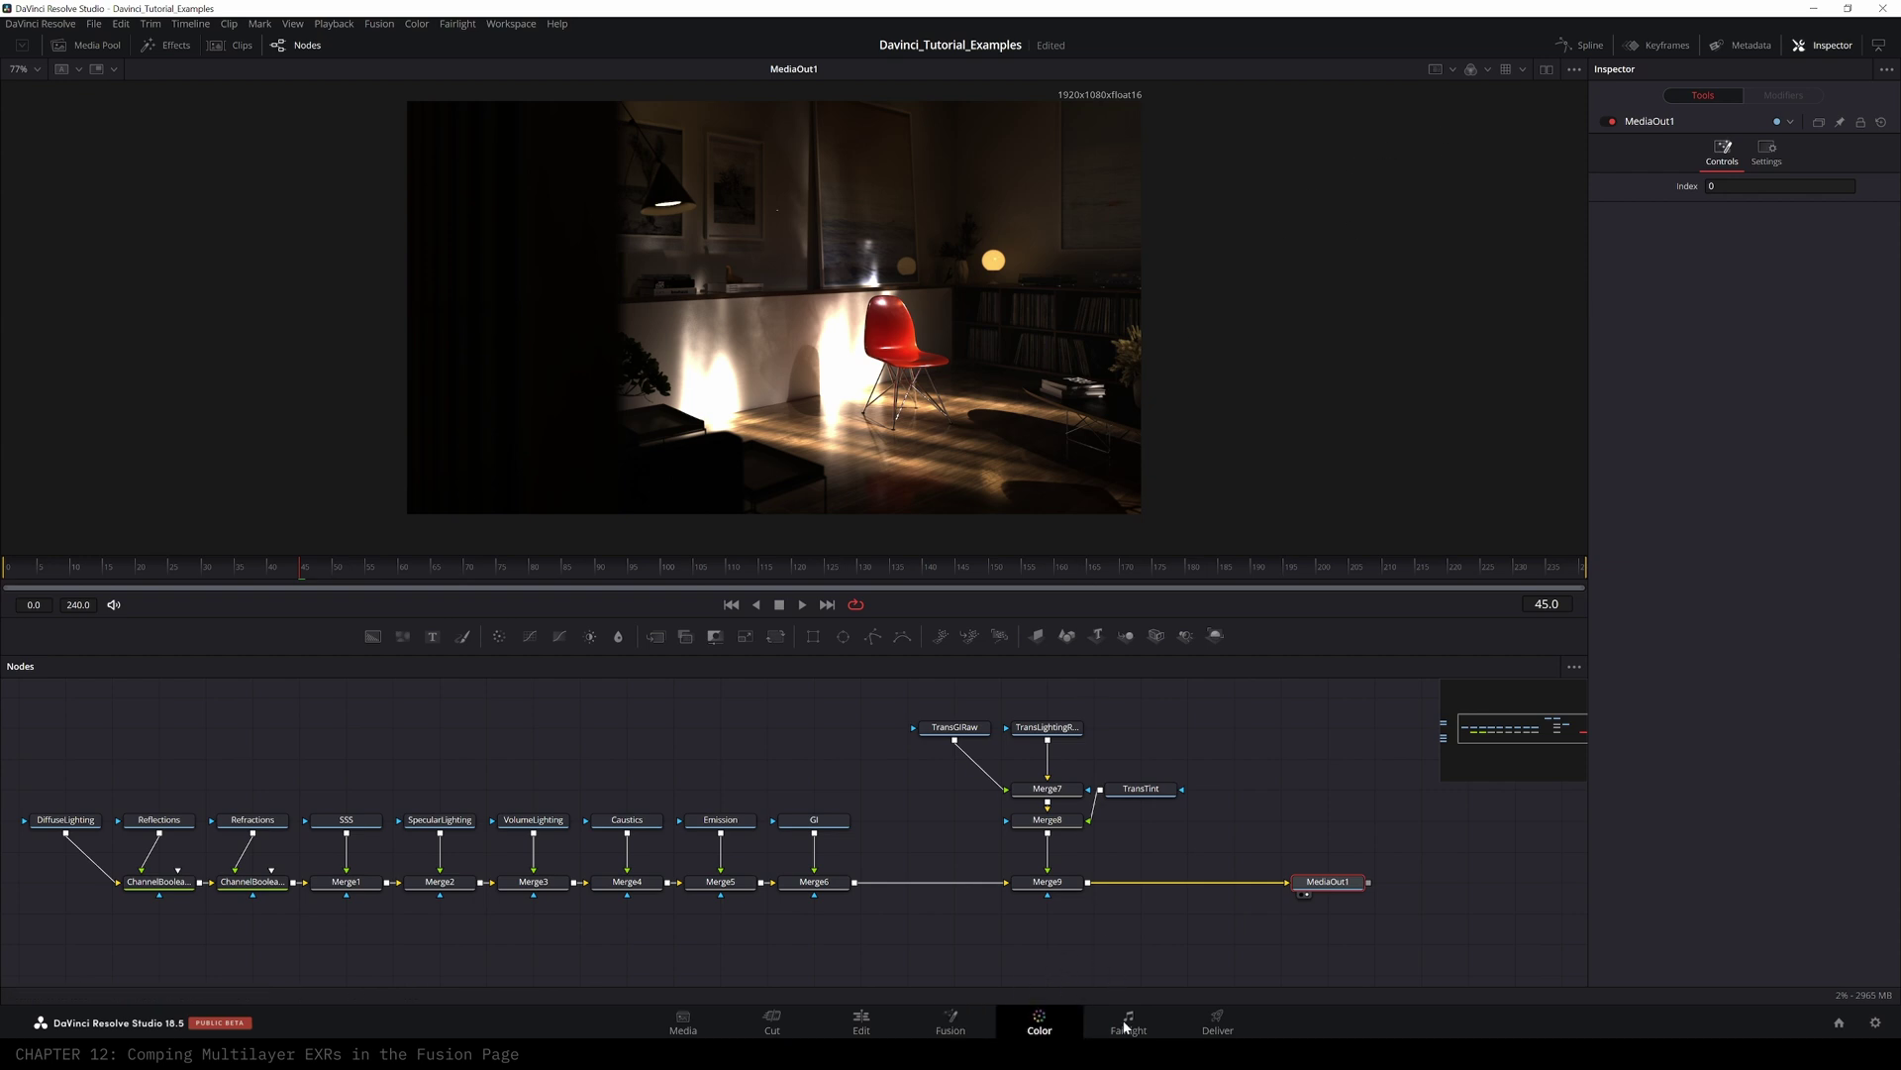
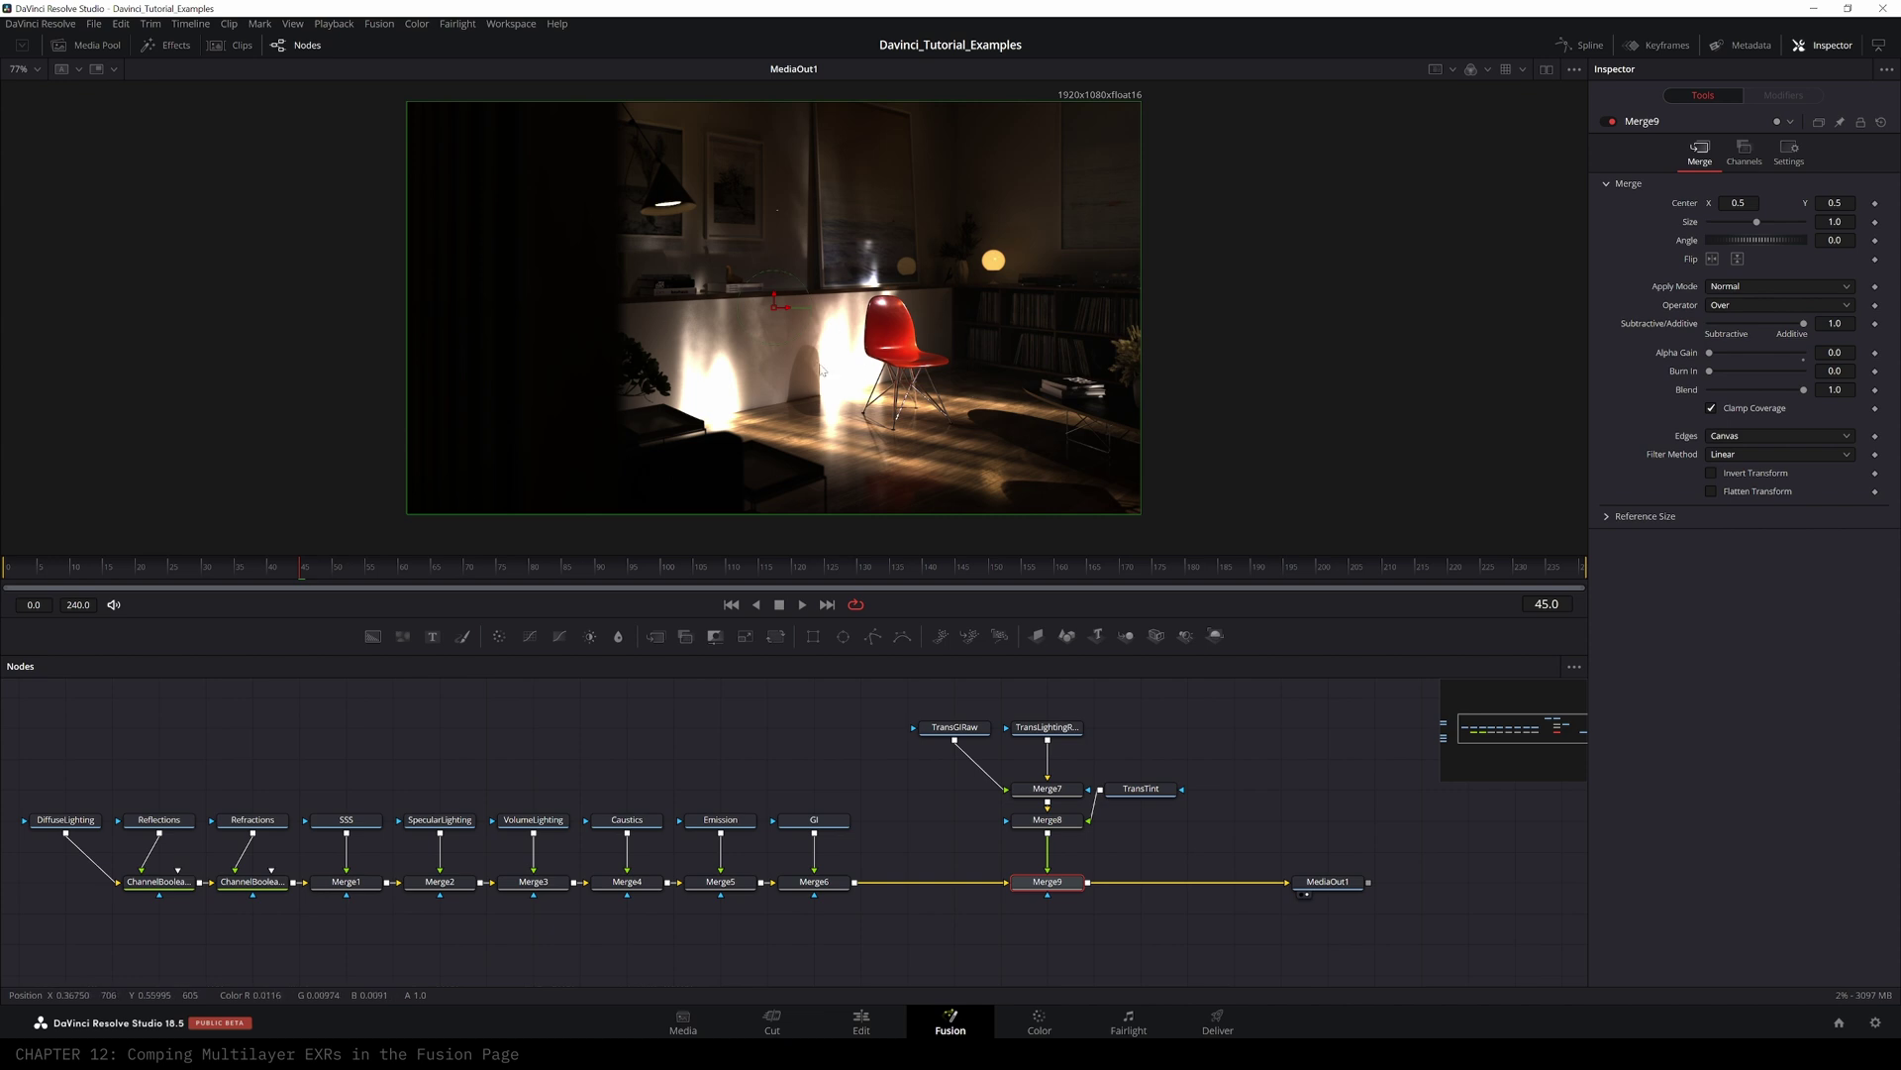
- Preview the composite with the OCIO ColorSpace ViewLUT, inspect its LUT editor, and switch the view LUT off
left_click(1523, 69)
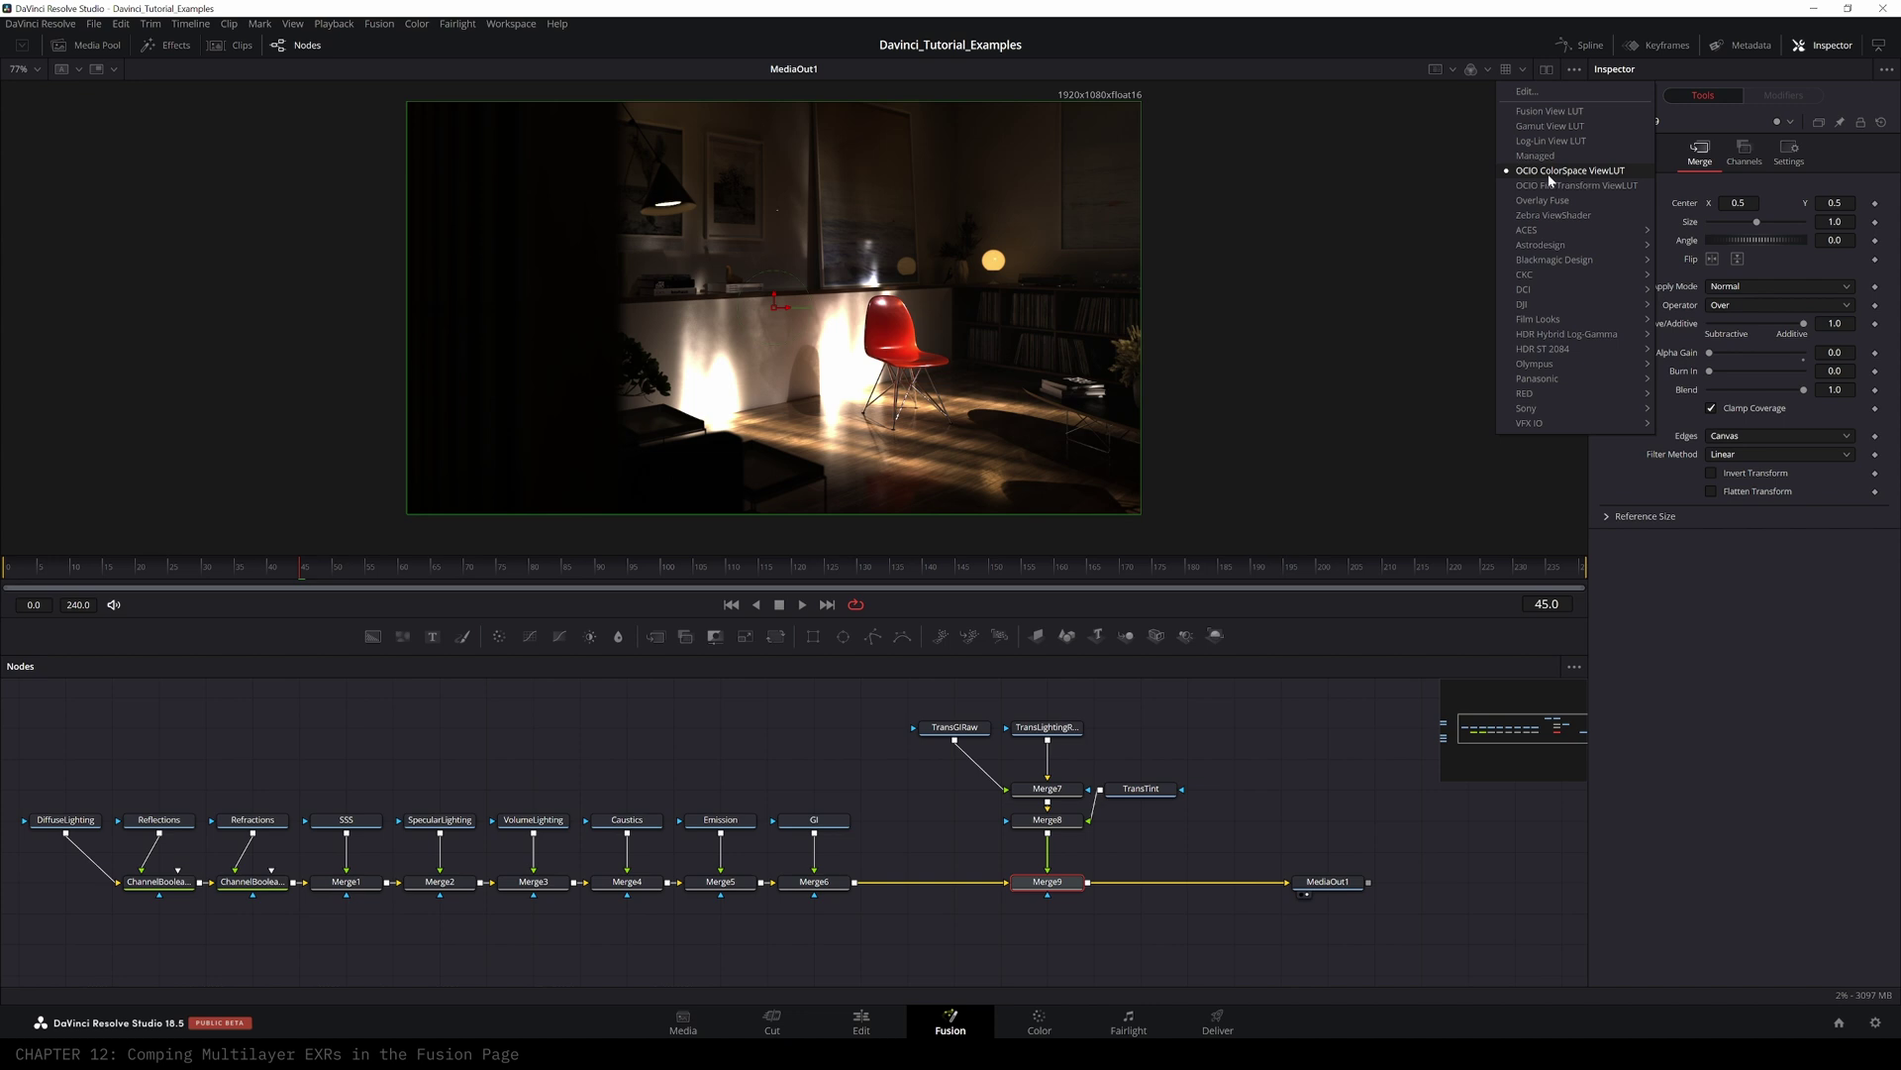
left_click(1557, 177)
left_click(1527, 69)
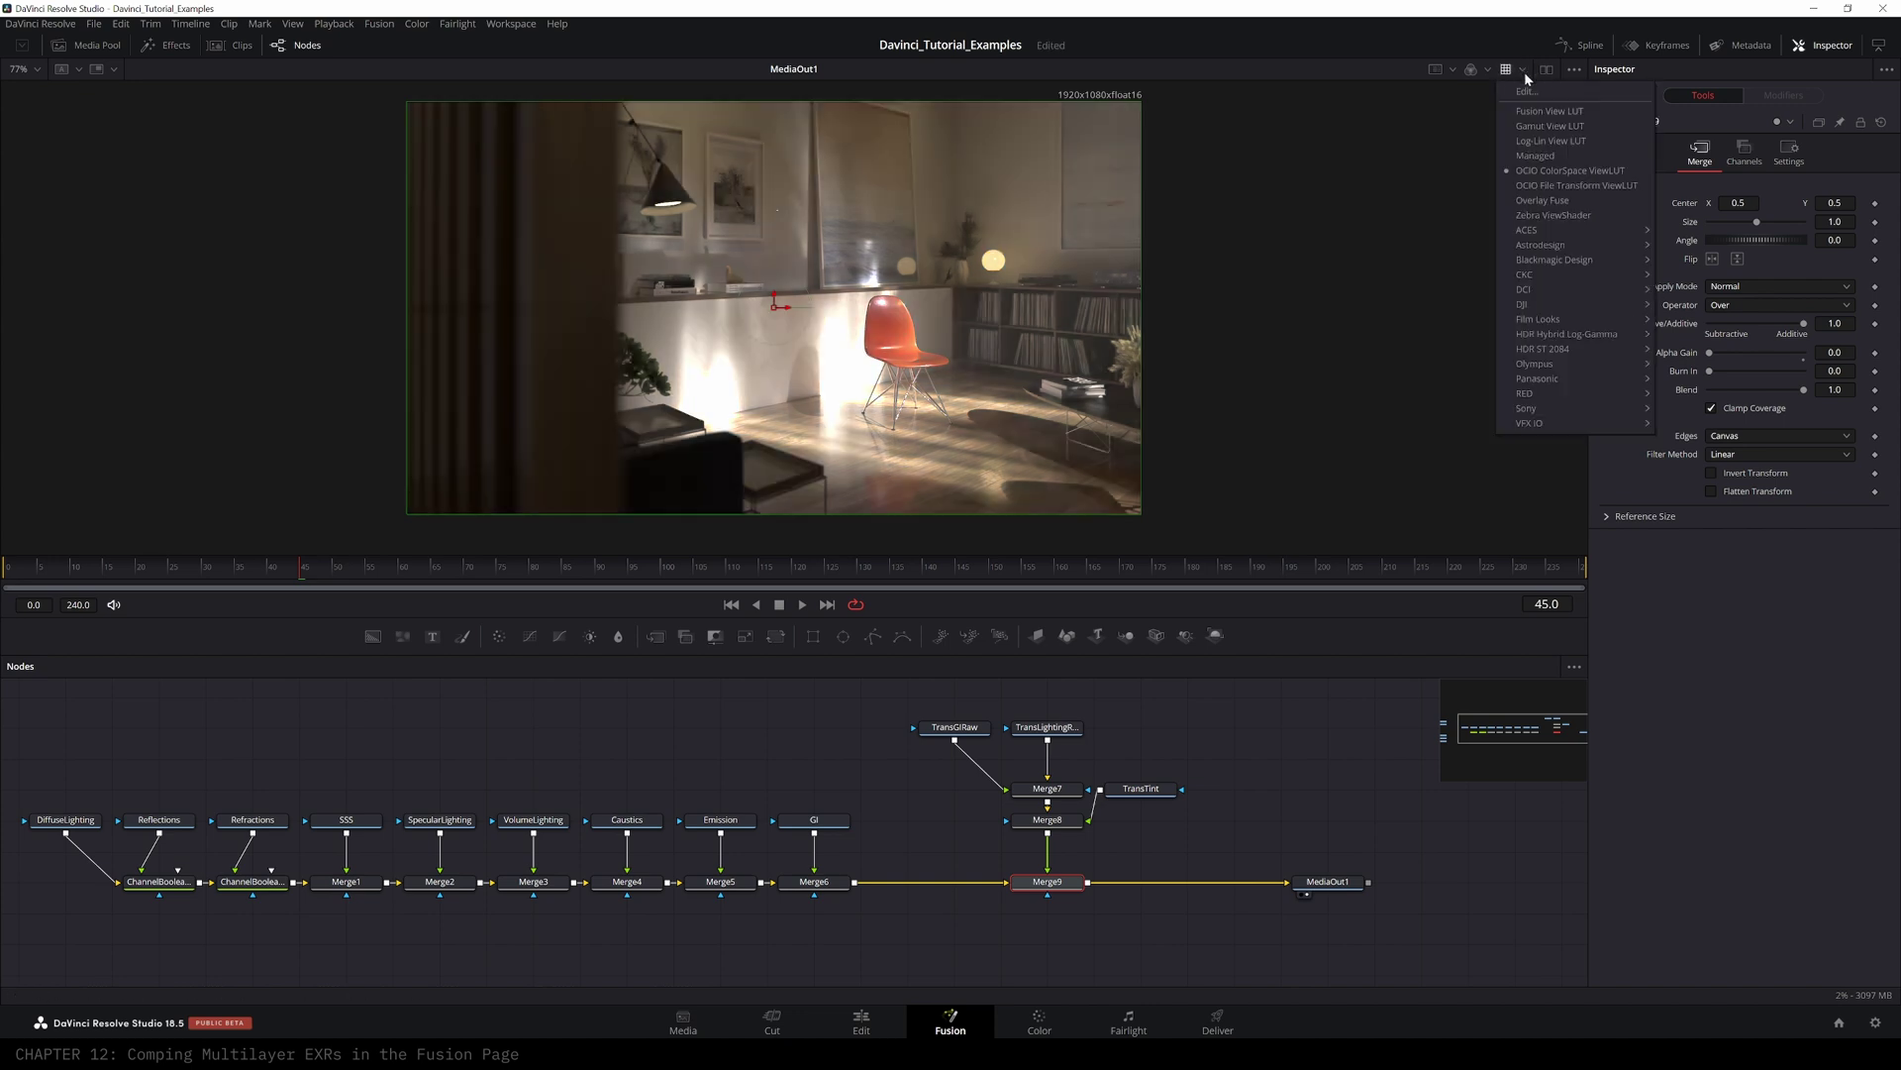
left_click(1531, 96)
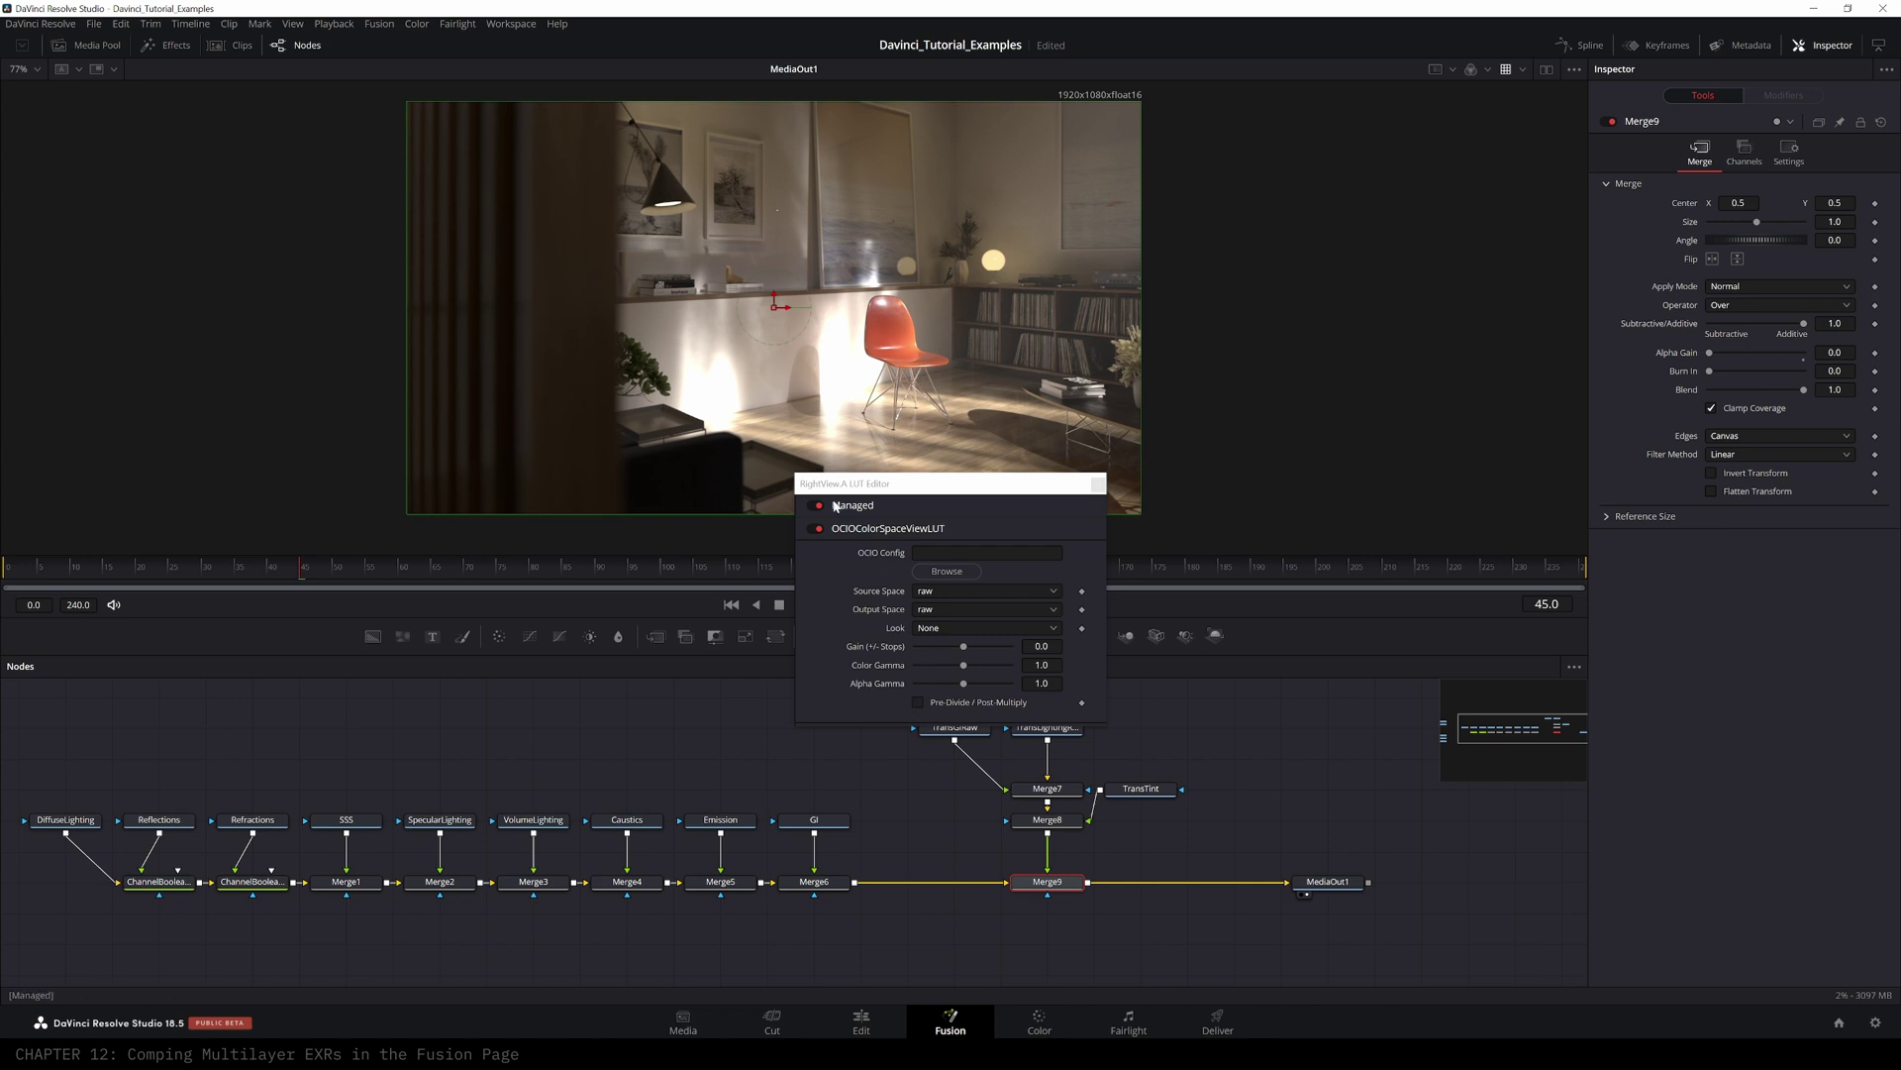
left_click(1096, 484)
left_click(1506, 70)
- Add an ACES Transform node after MediaOut1 and space the two nodes apart
left_click_drag(1327, 881, 1278, 894)
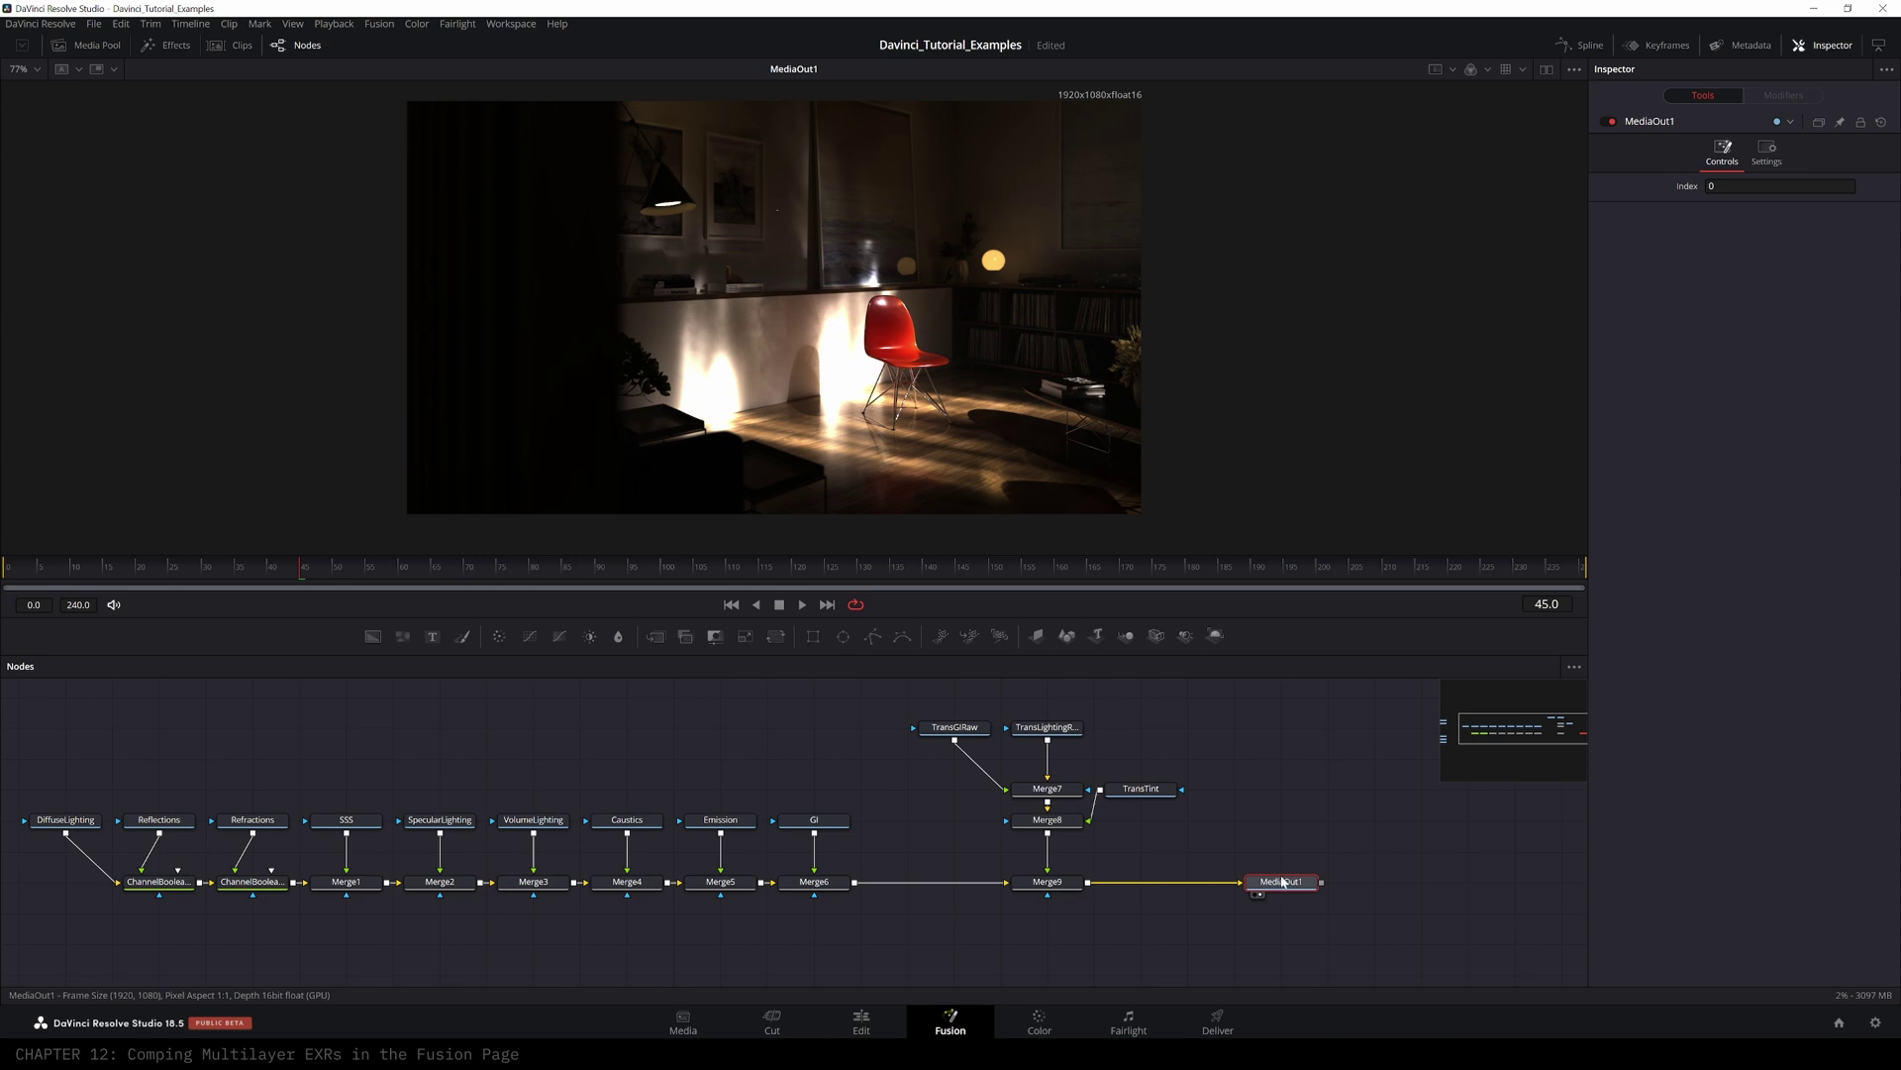
key("shift+space")
type("aces")
key("Return")
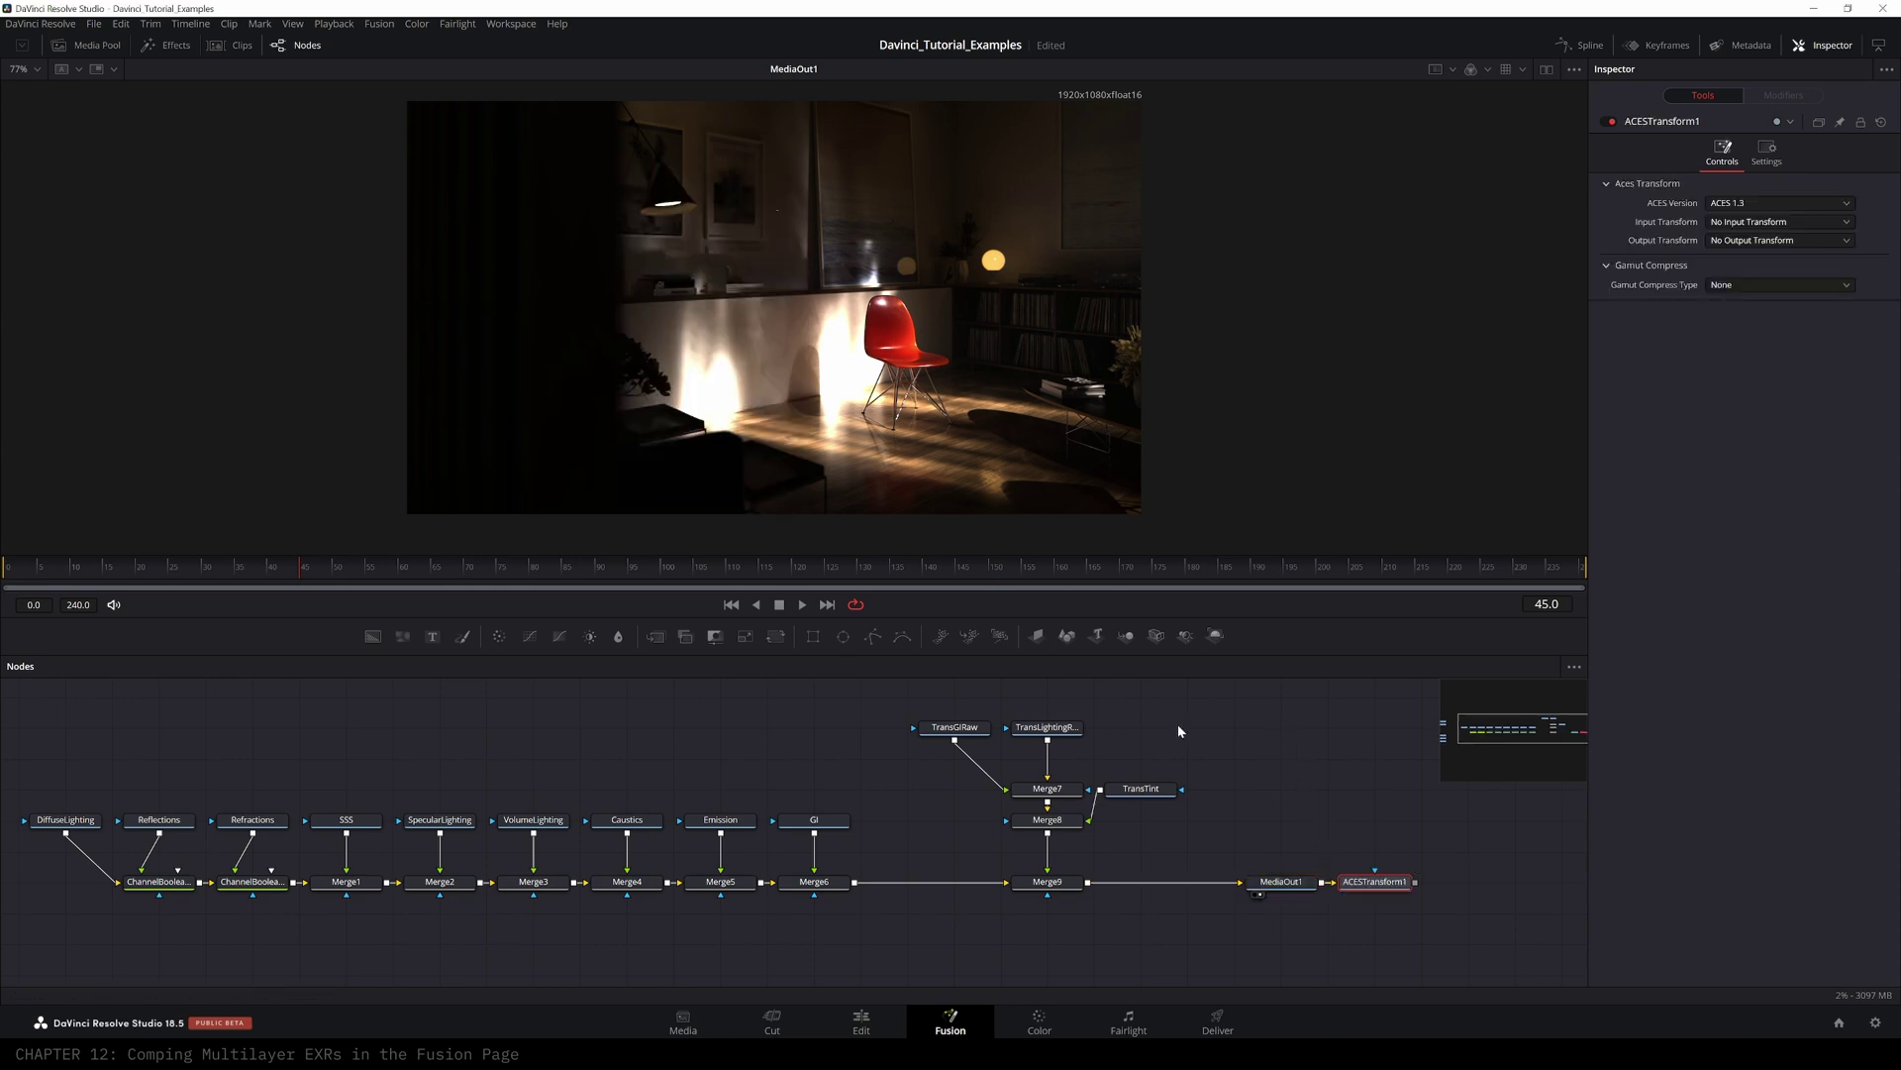
left_click_drag(1367, 888, 1414, 888)
left_click_drag(1295, 889, 1250, 893)
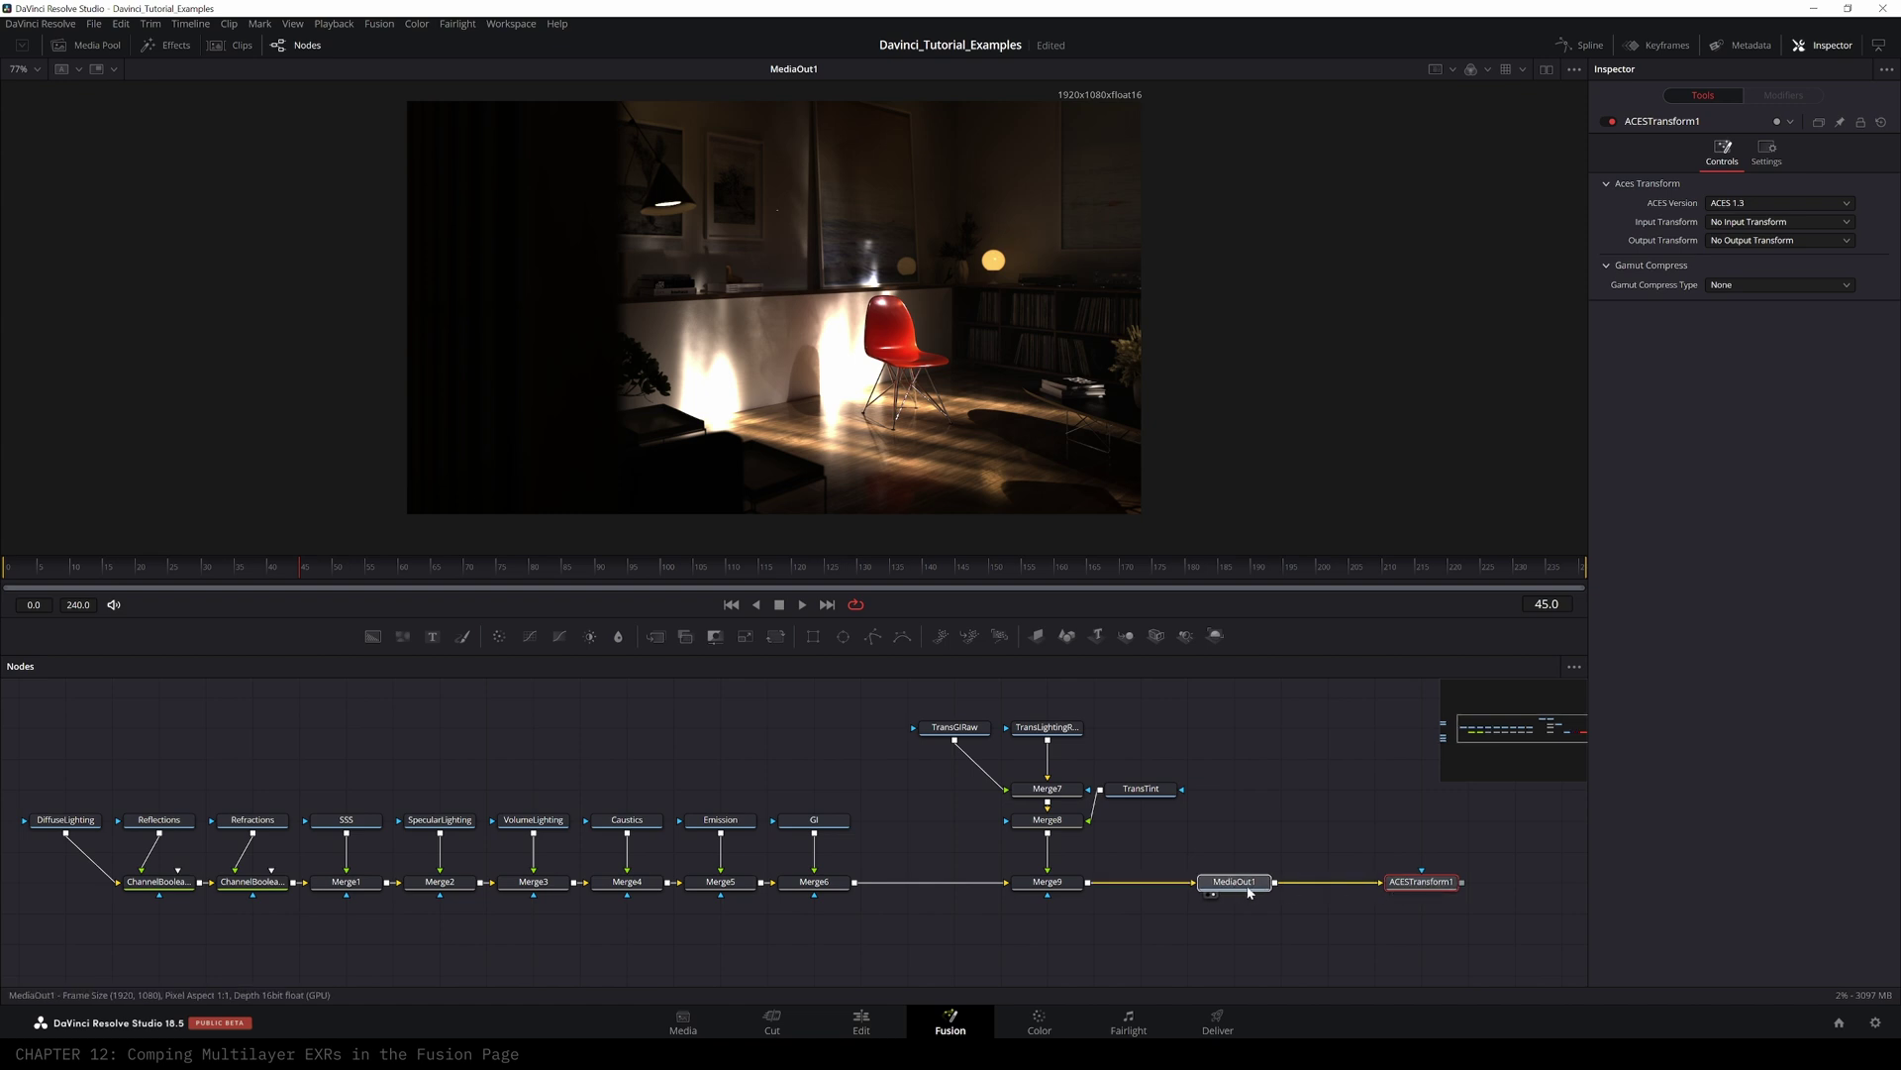
- Display the ACES Transform and set its Input Transform to ACEScg - CSC and Output Transform to sRGB
left_click(1406, 894)
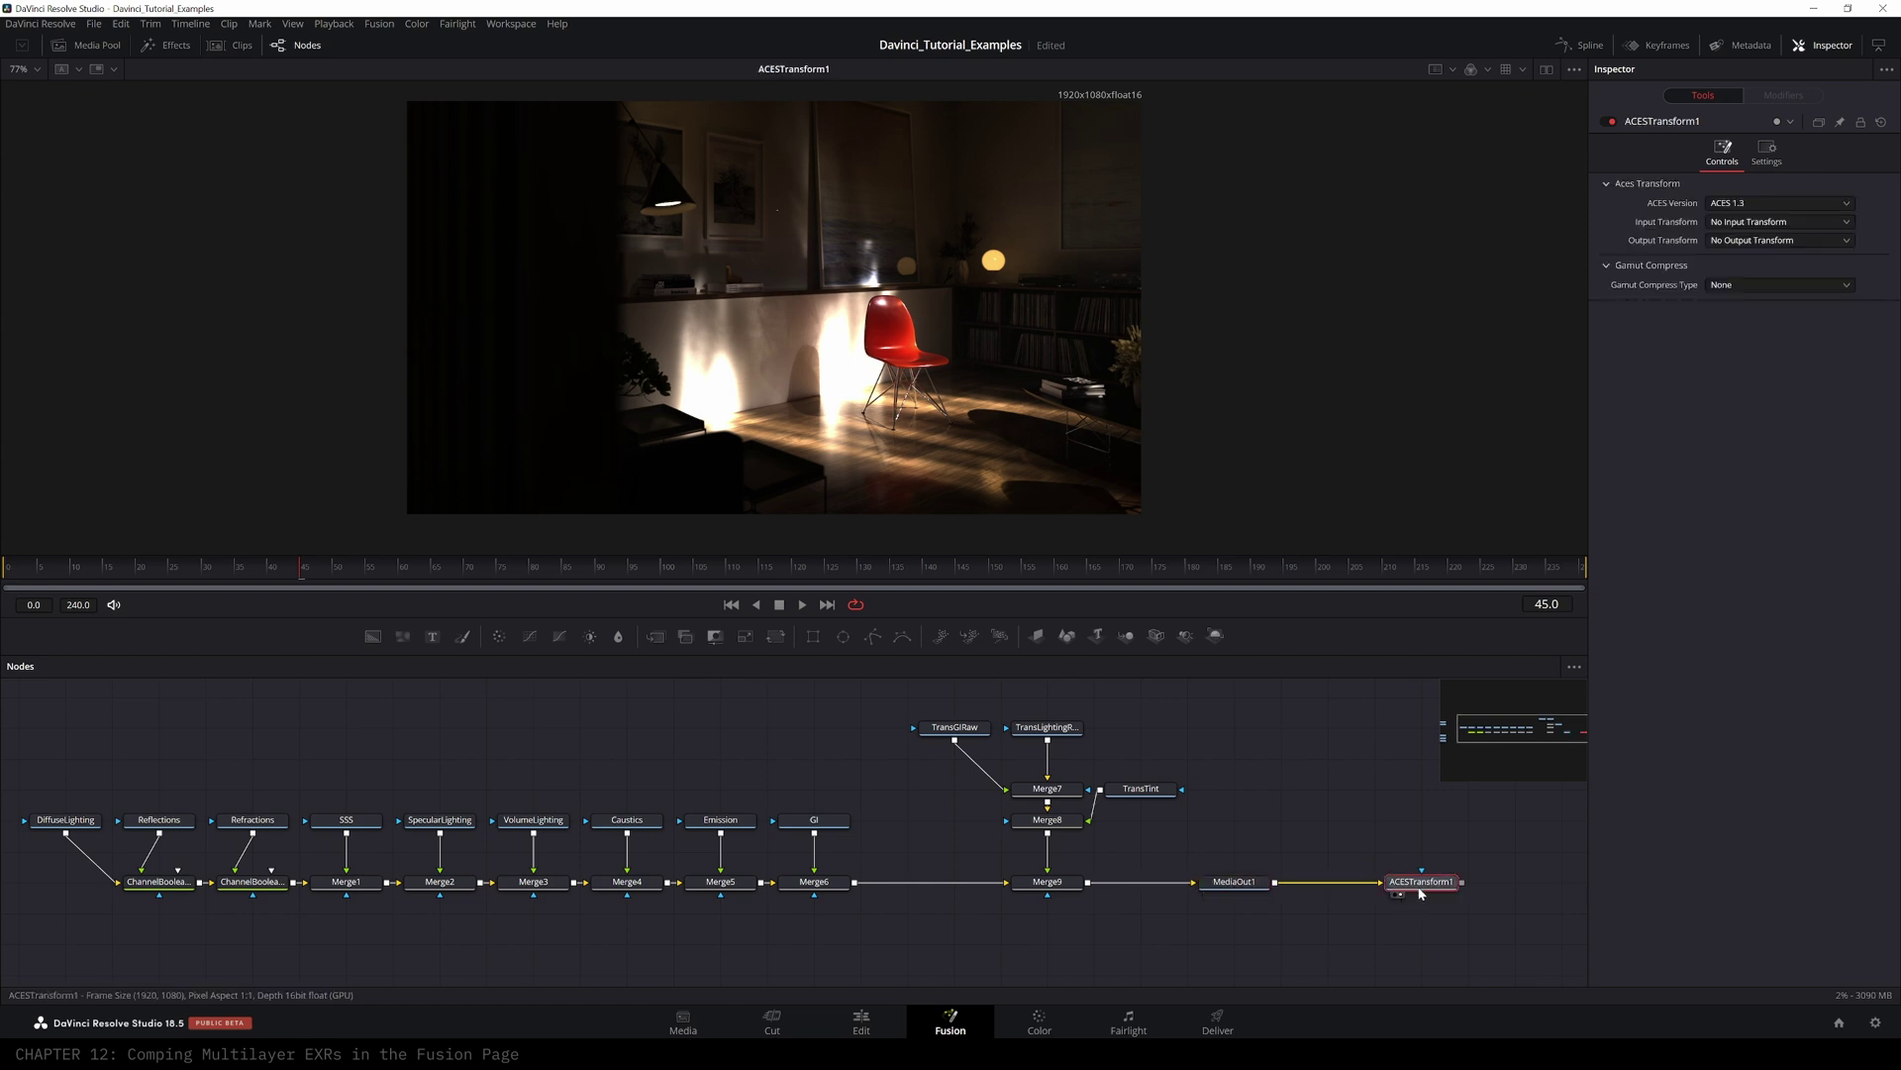
left_click(1747, 221)
left_click_drag(1895, 244, 1880, 442)
left_click(1844, 241)
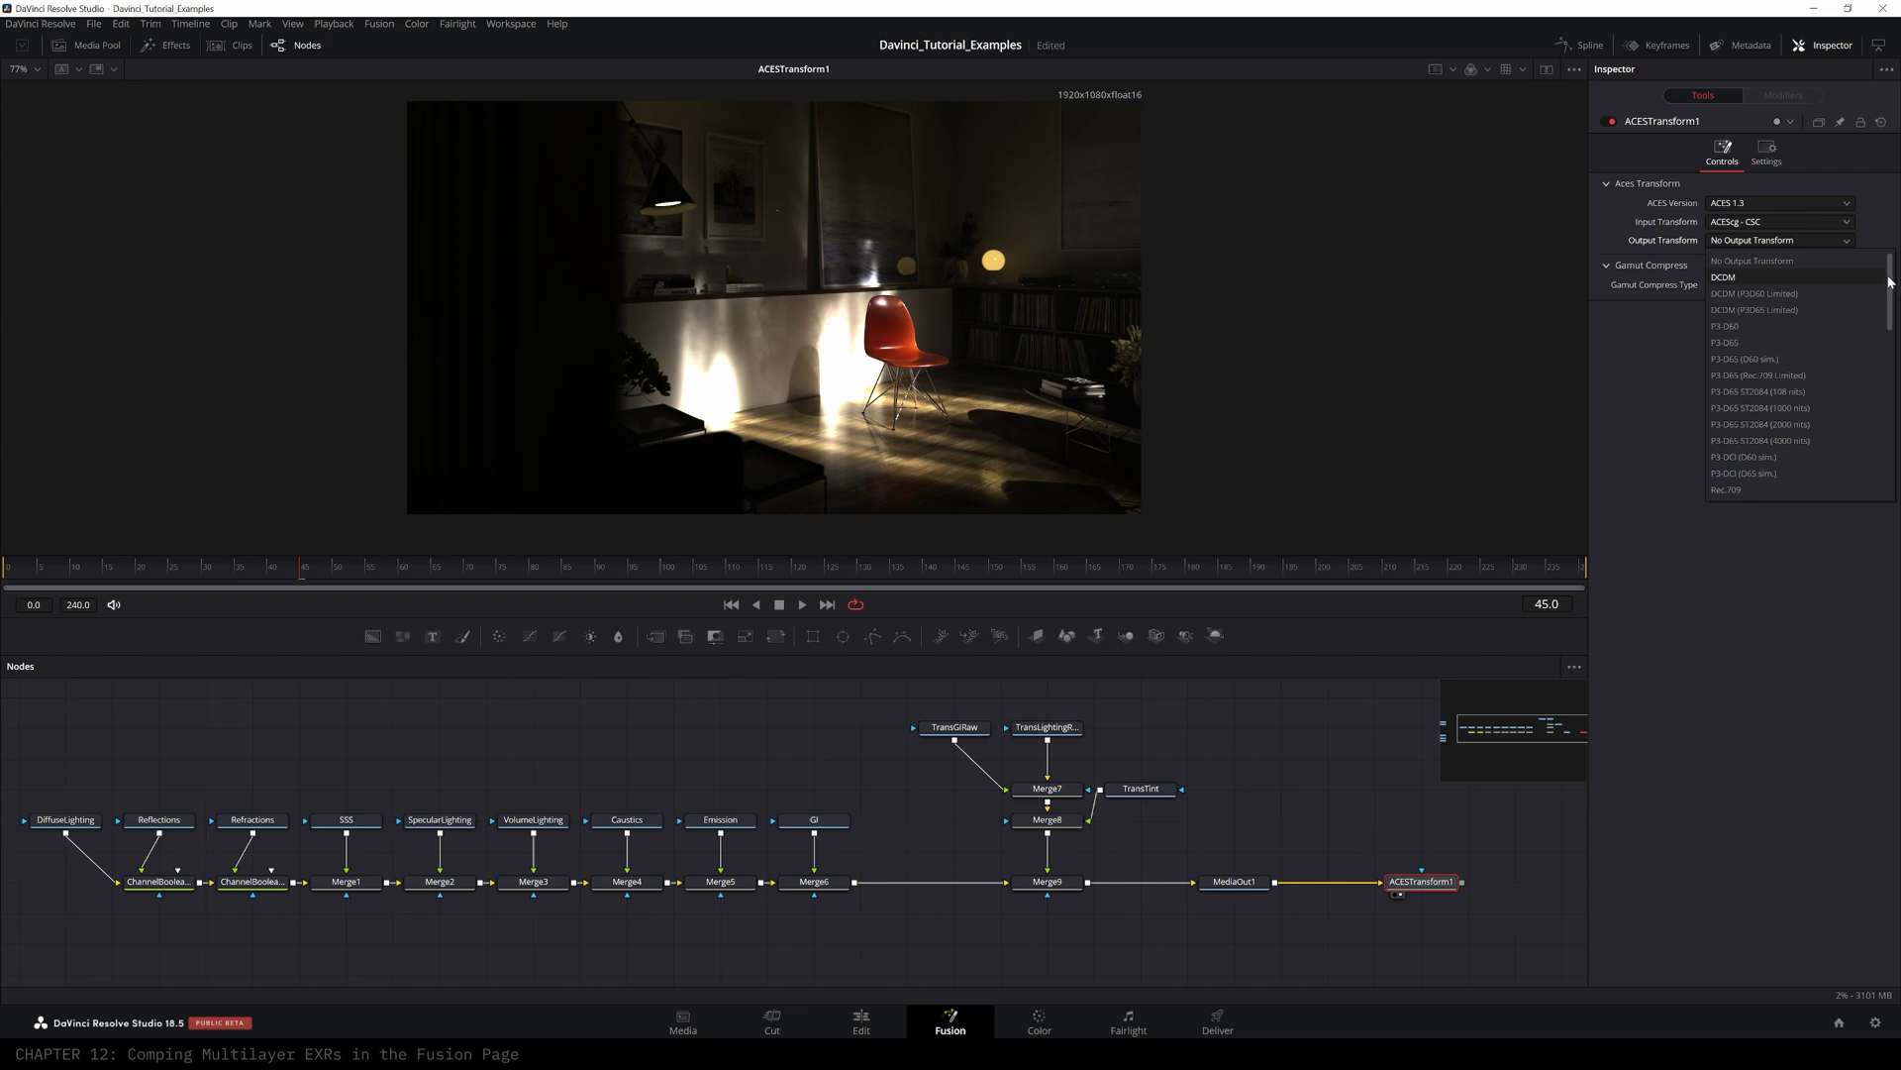
left_click_drag(1889, 277, 1888, 416)
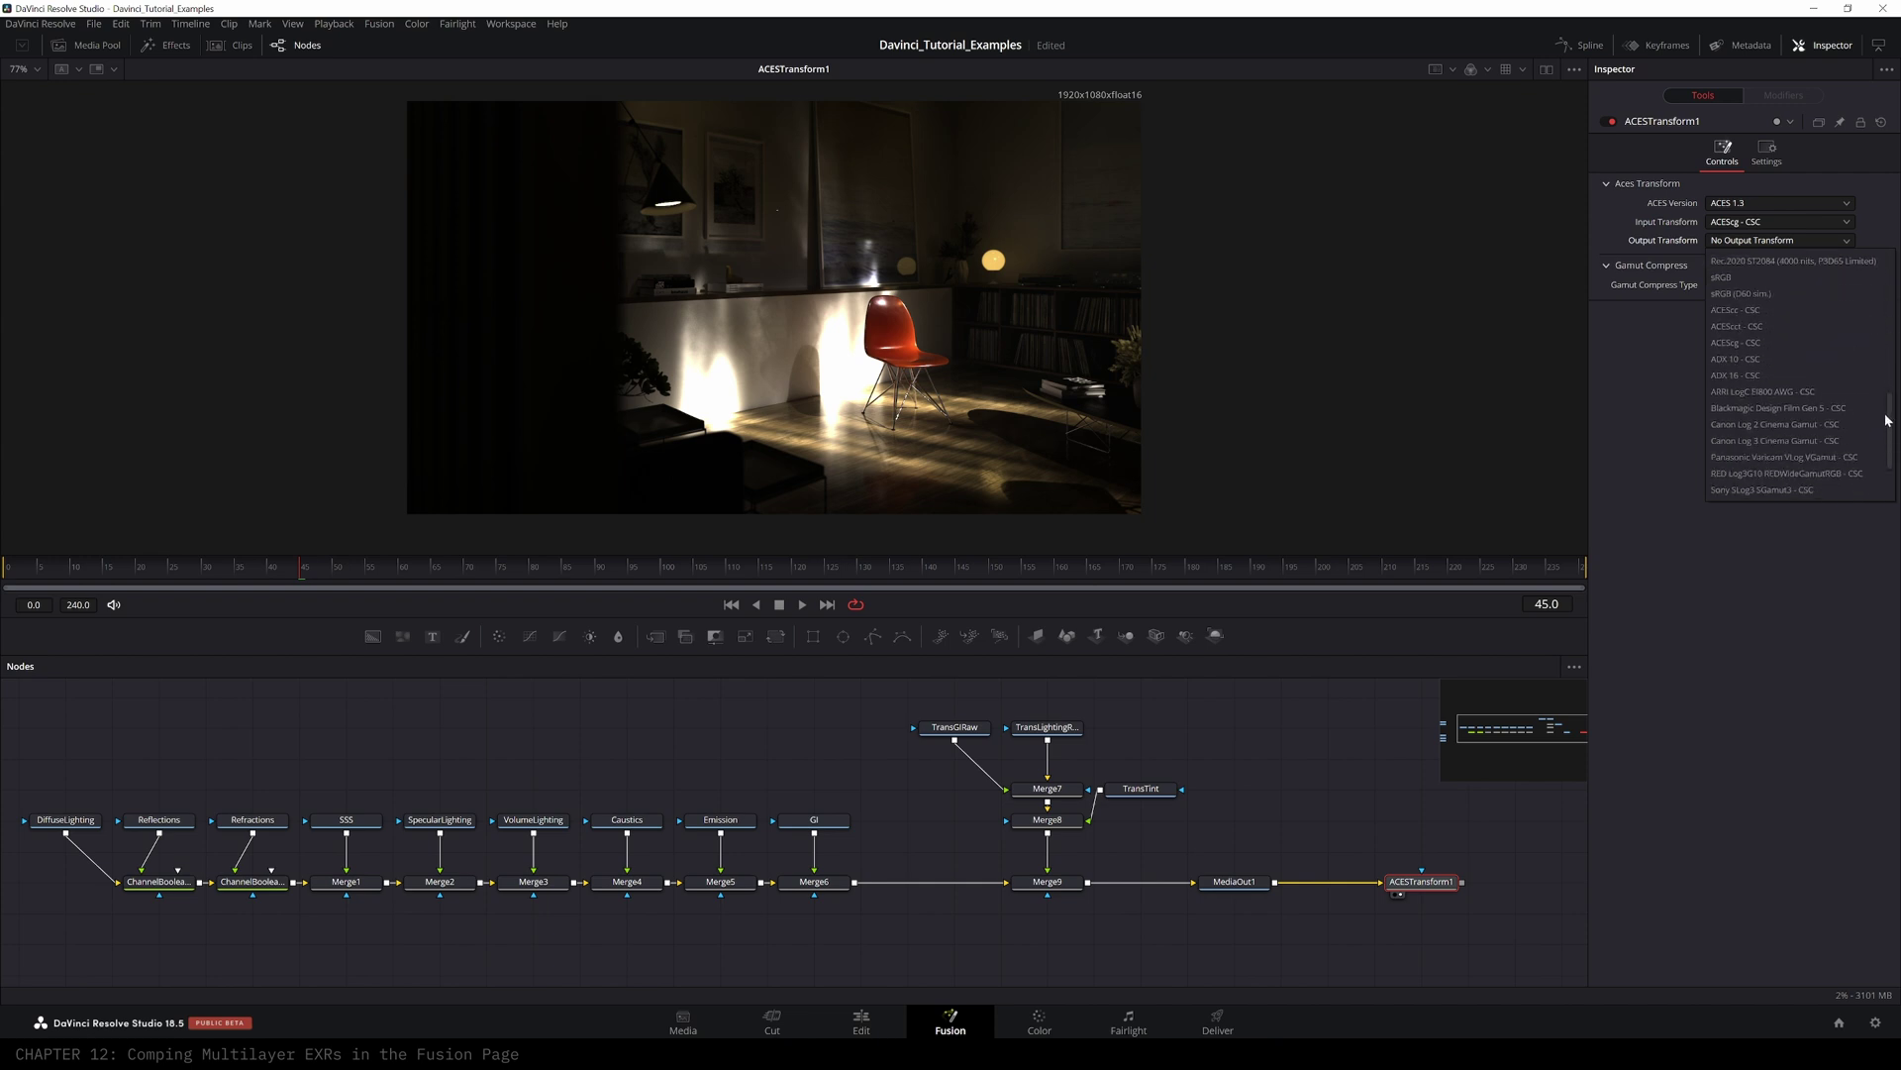
left_click(1735, 280)
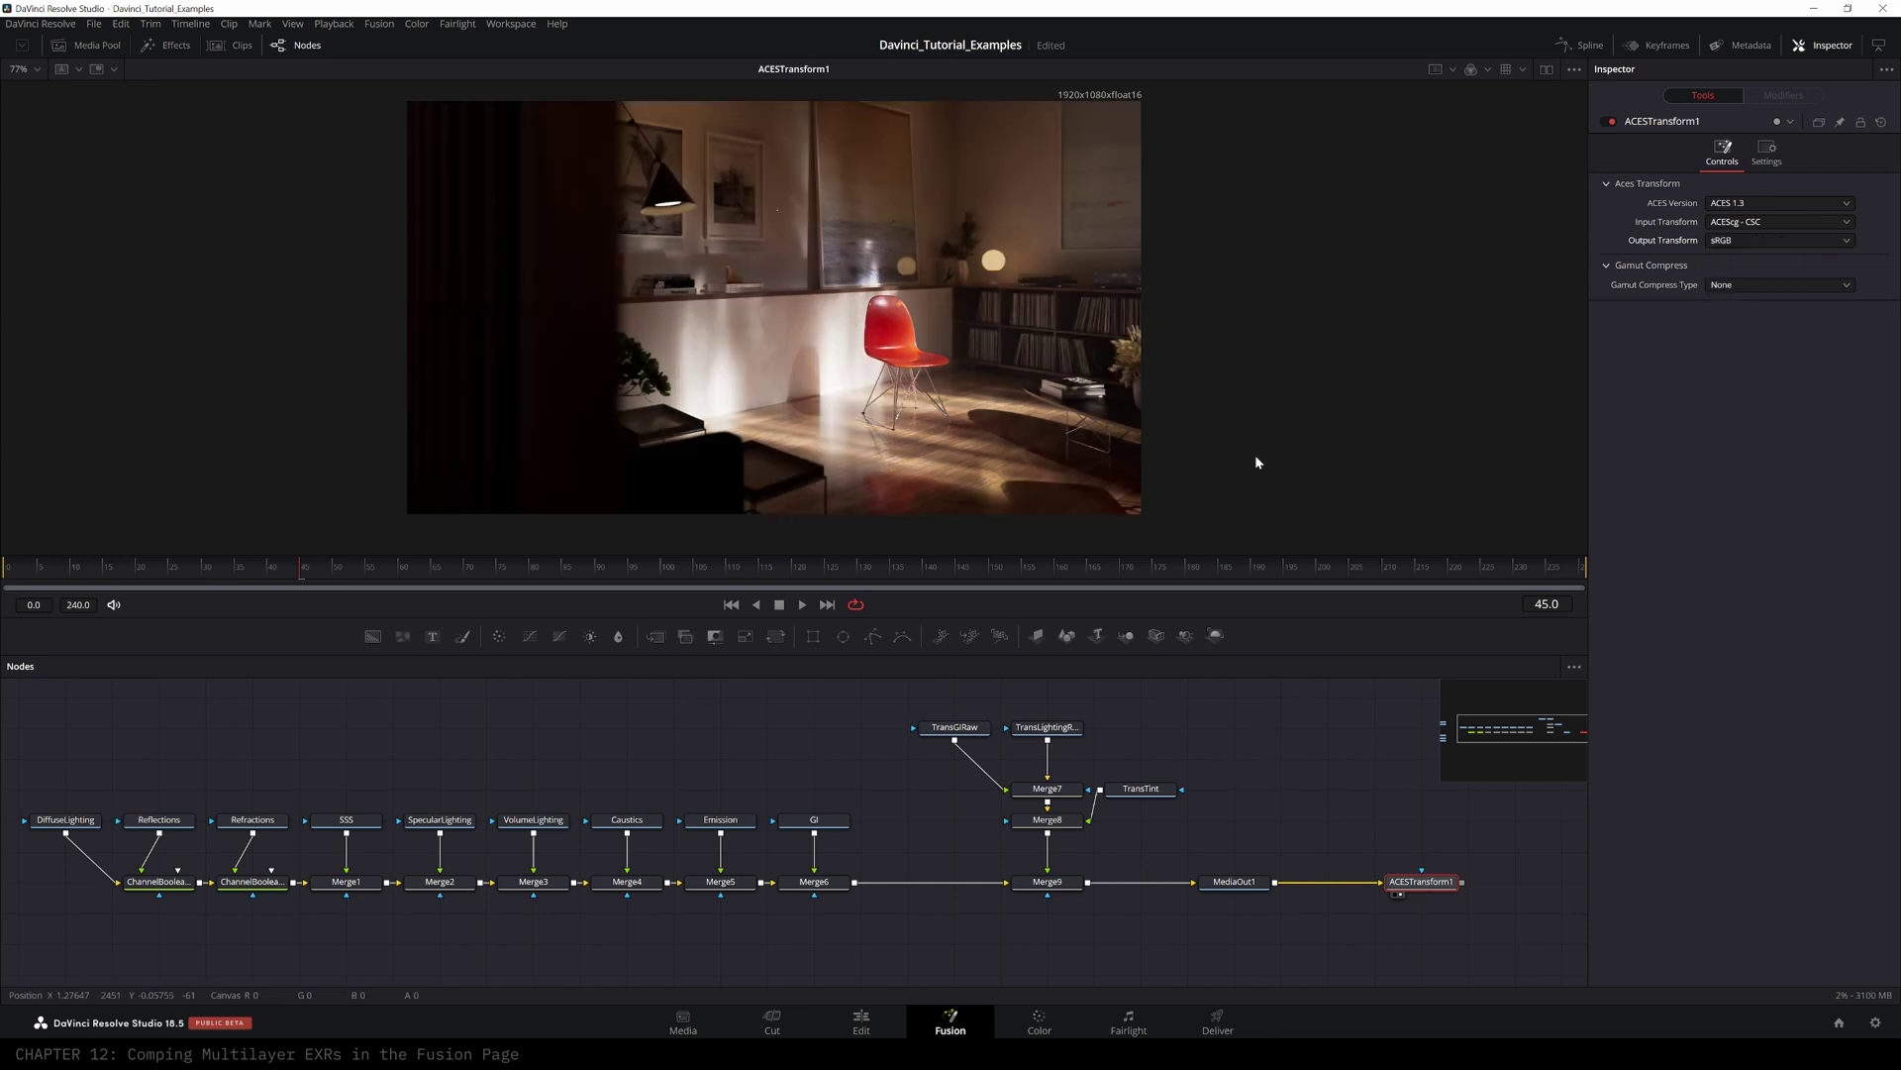
- Switch to the Edit page and scale the timeline so the whole Interior_Animated_Shadows clip fits
left_click(1234, 882)
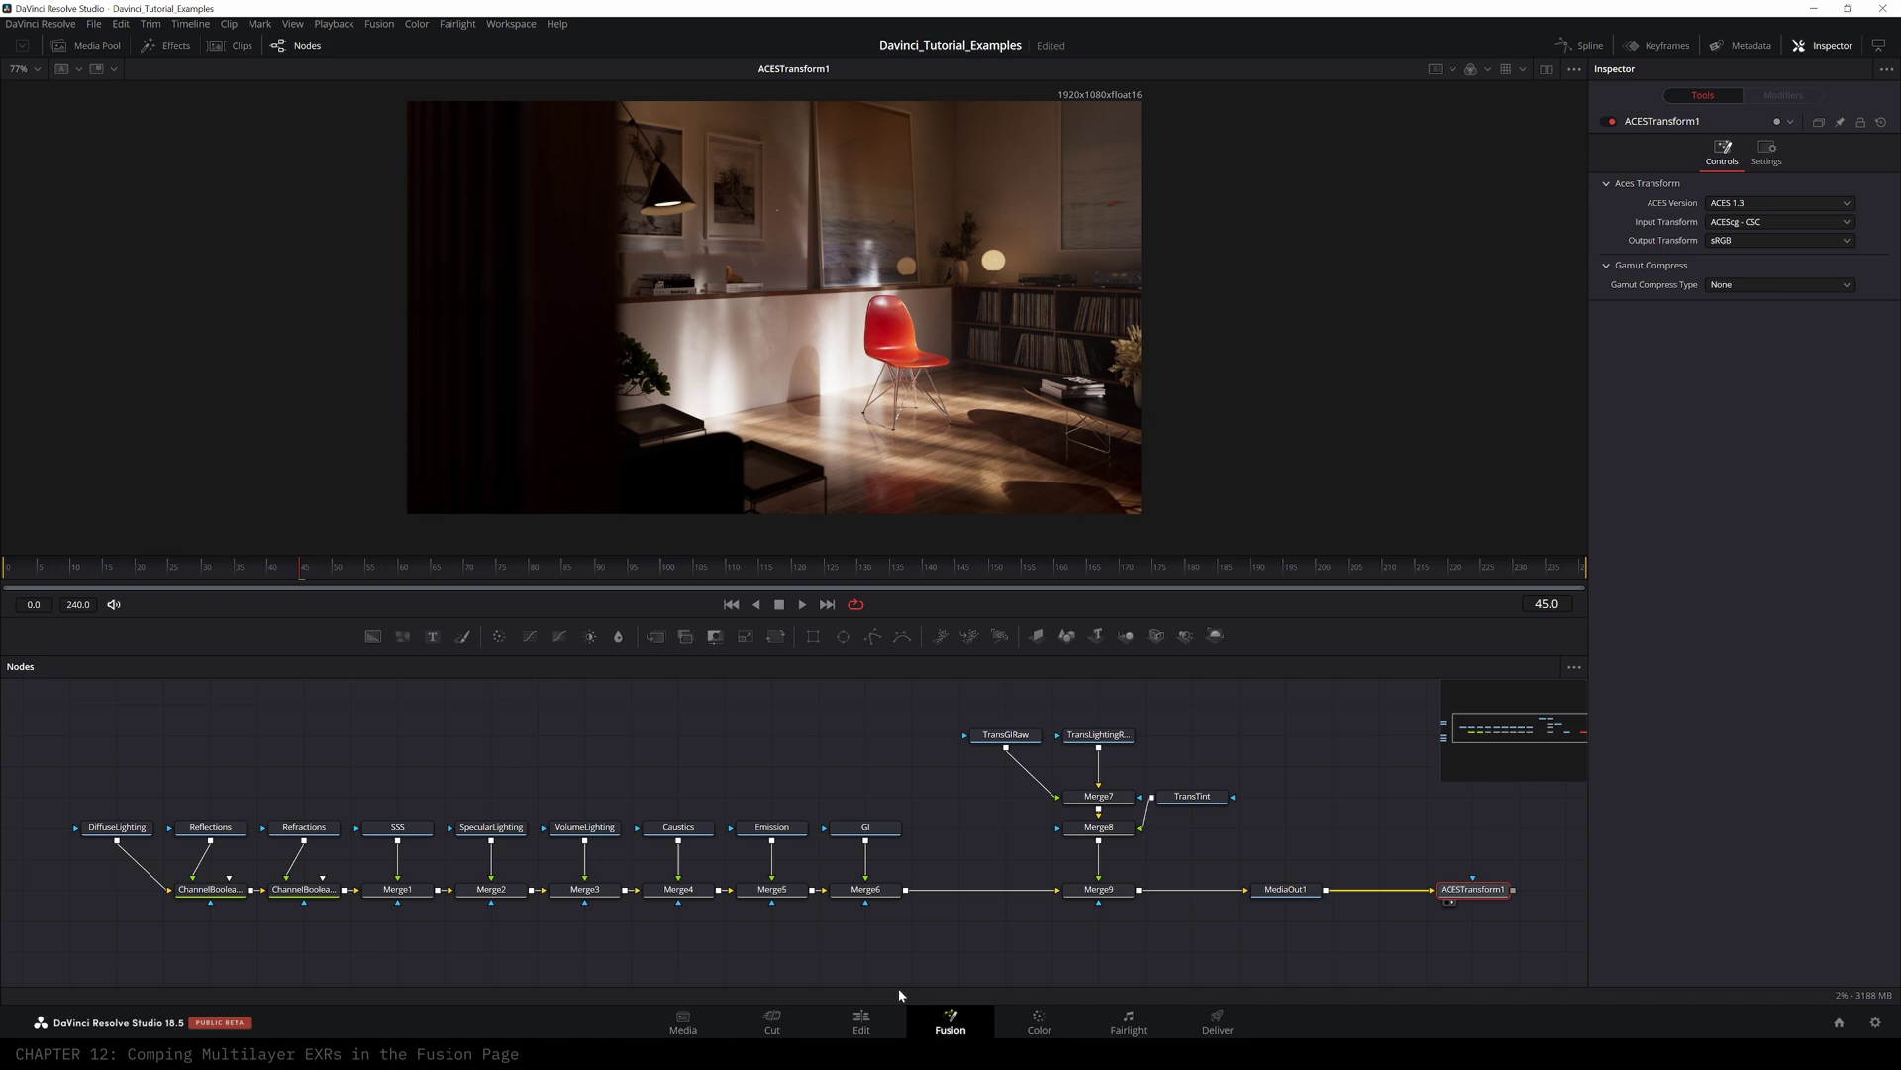
left_click(861, 1020)
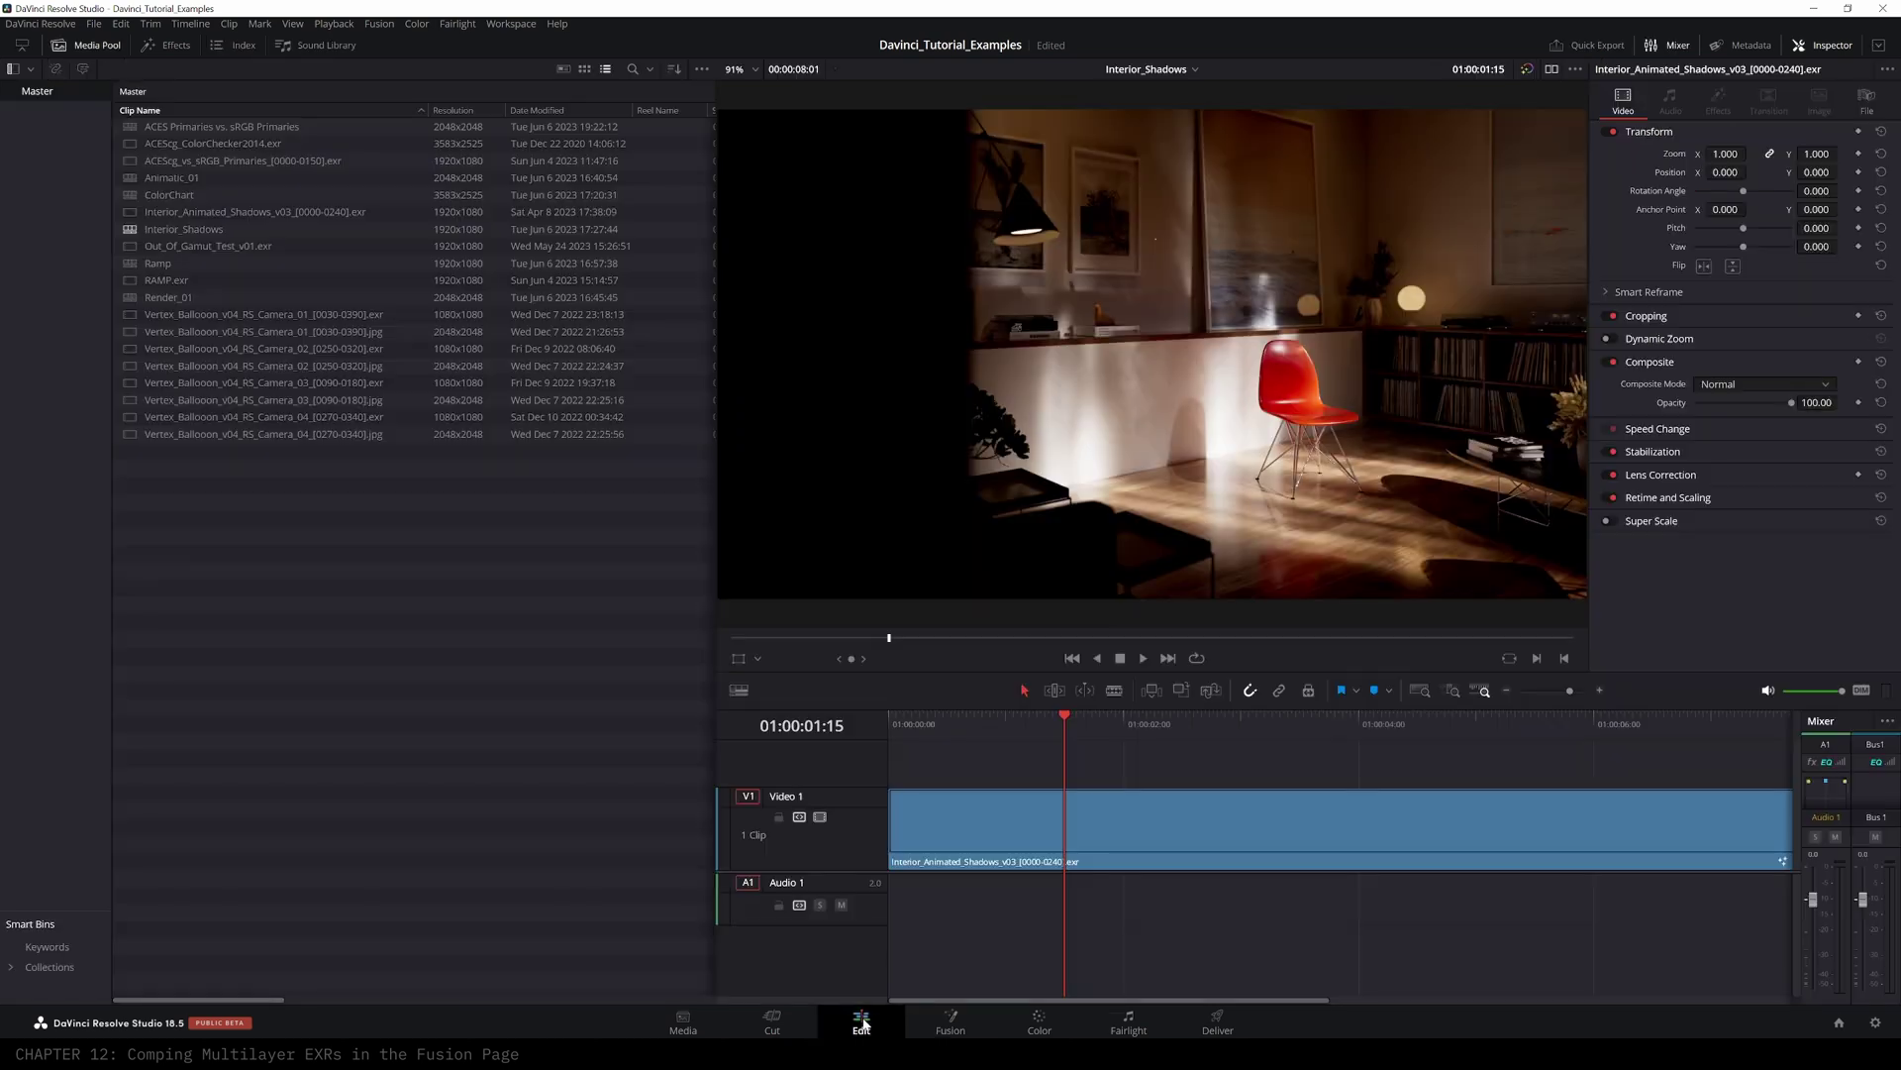
left_click_drag(1569, 691, 1561, 692)
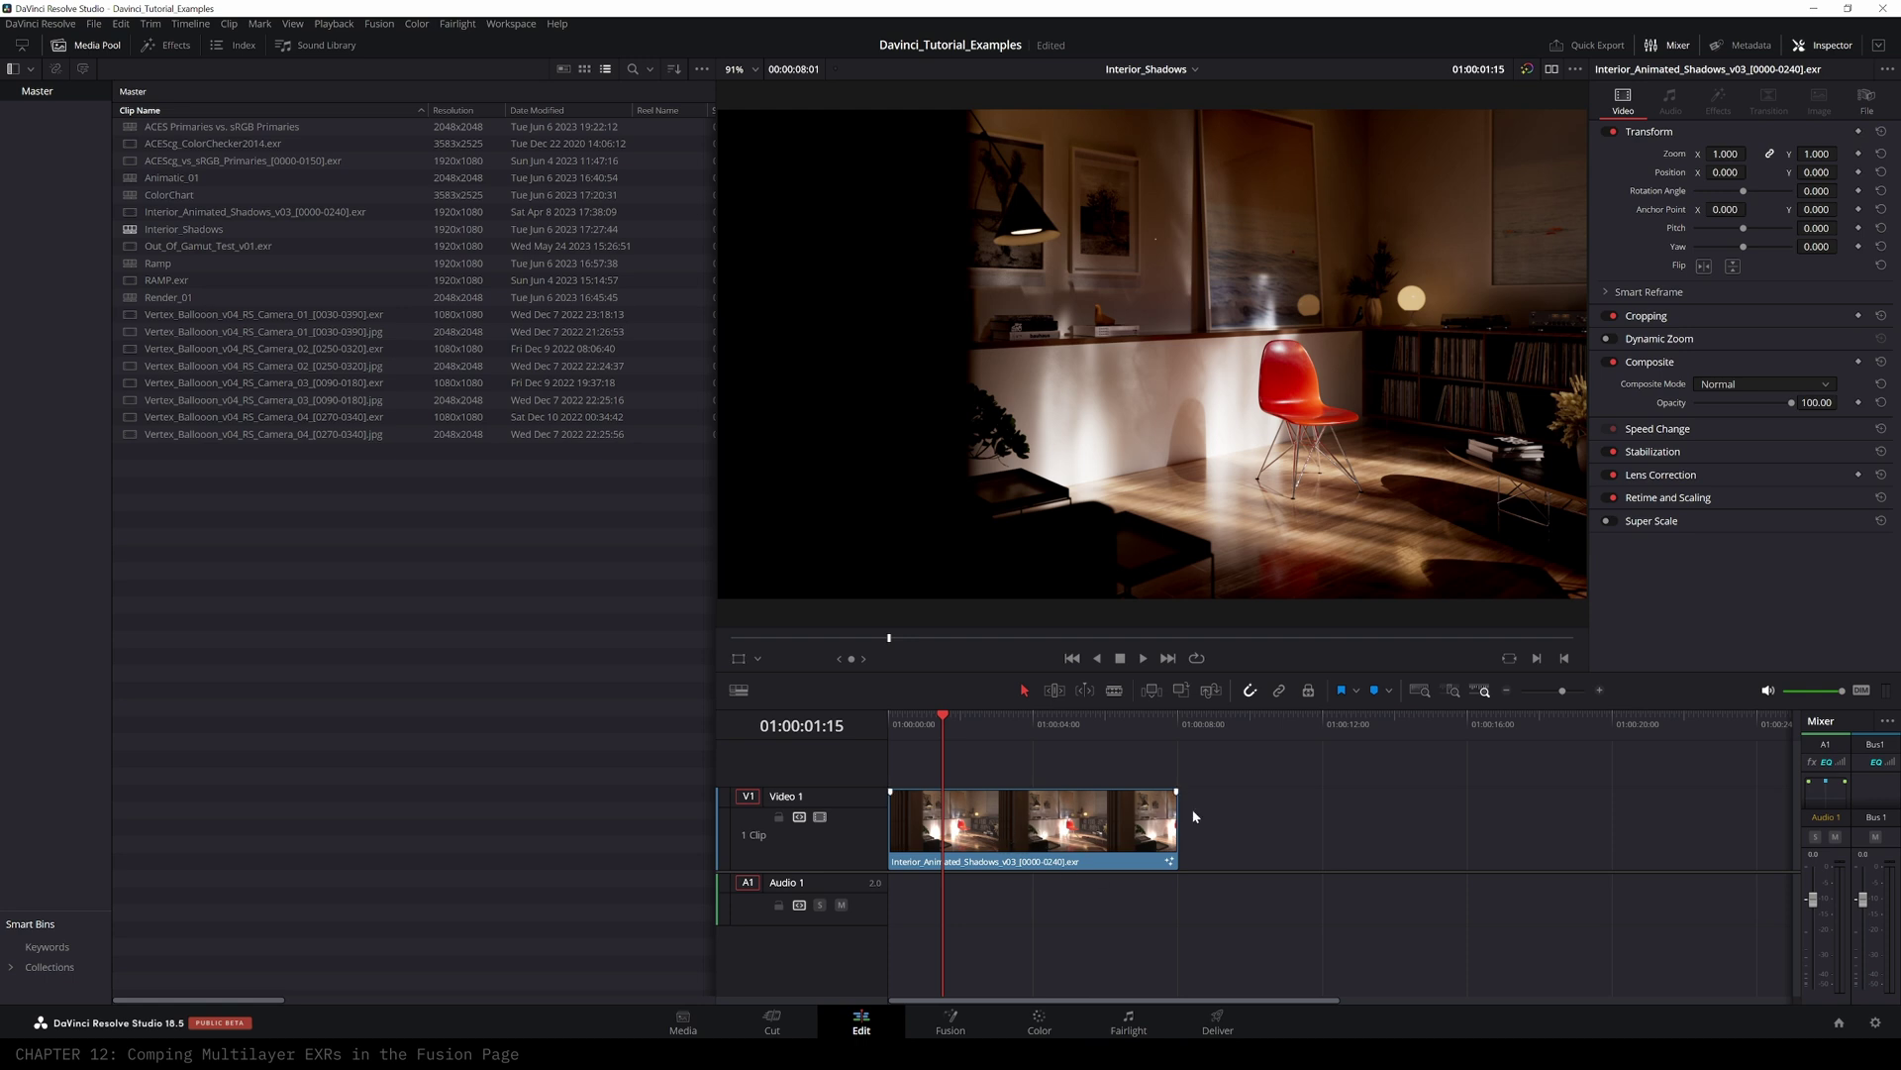
- Search the effects toolbox for "fus" and add a Fusion Composition to Video 1 right after the EXR clip
left_click(177, 46)
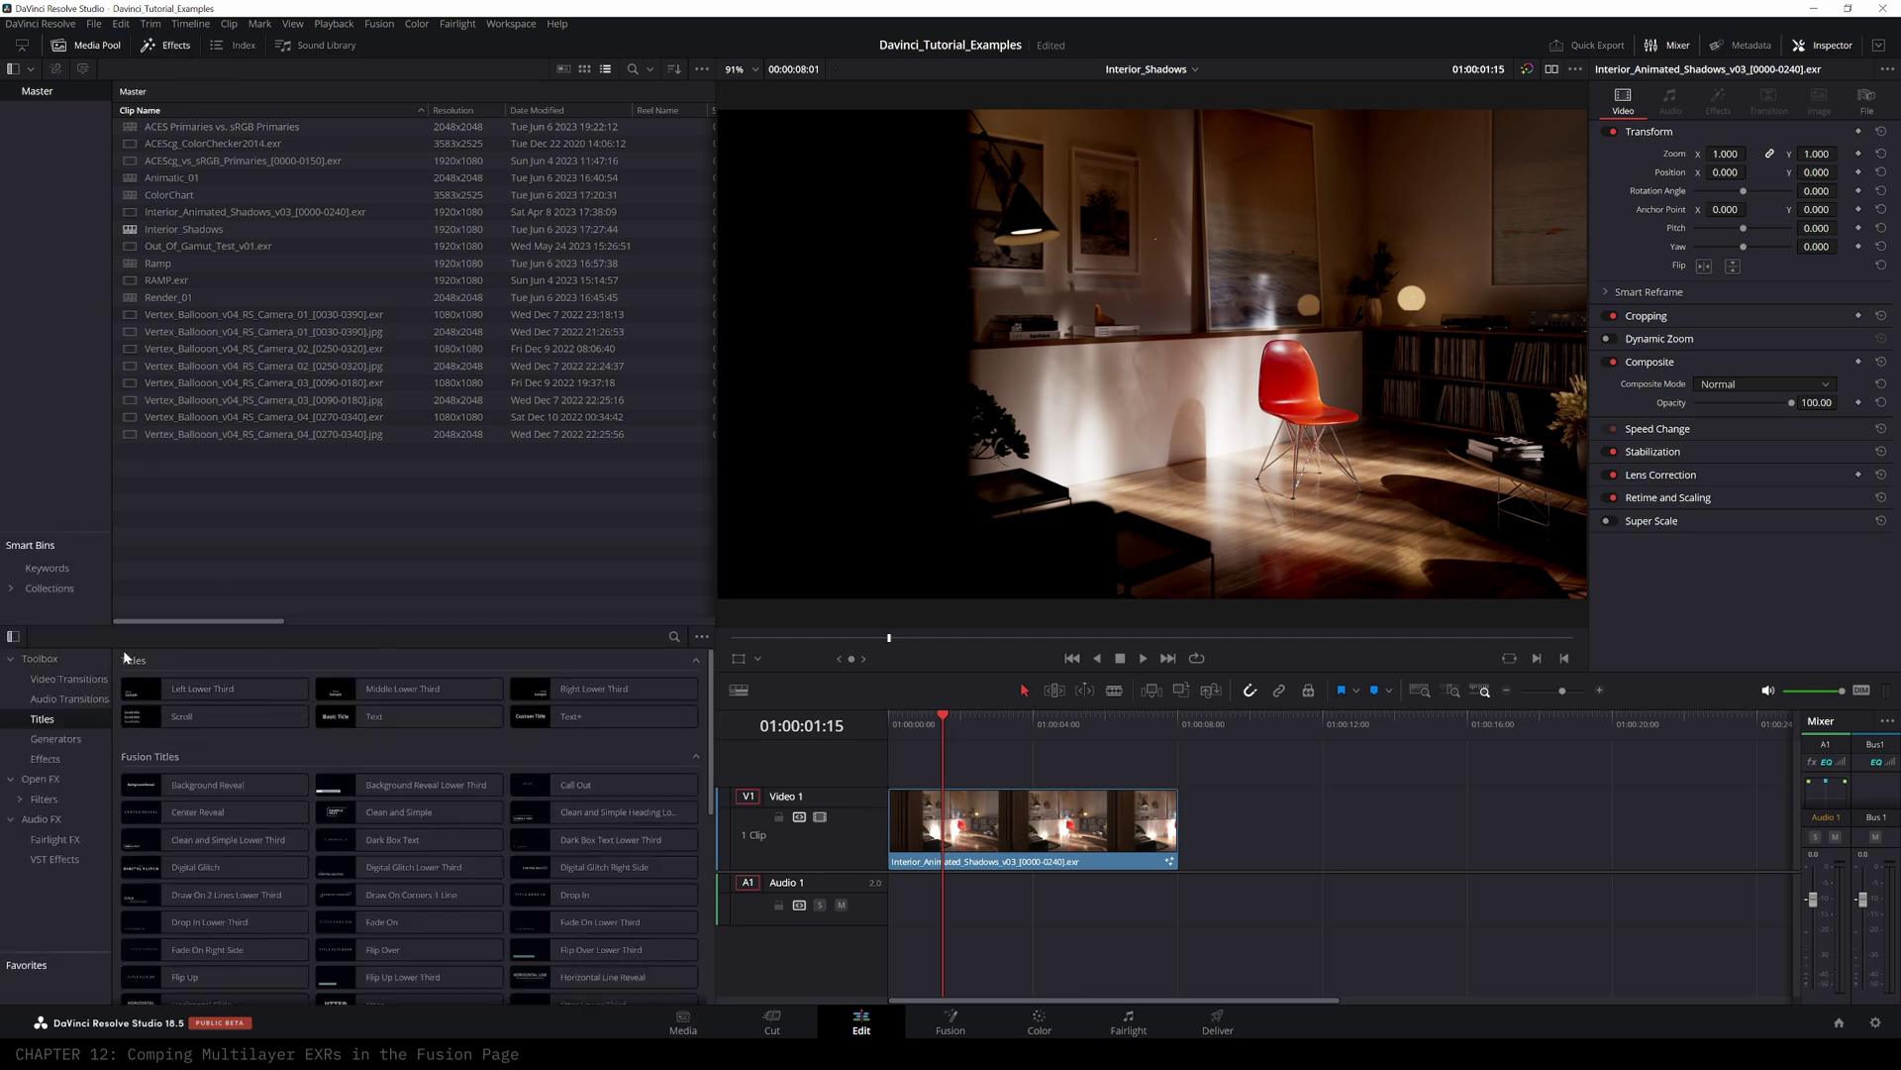
left_click(674, 636)
type("f")
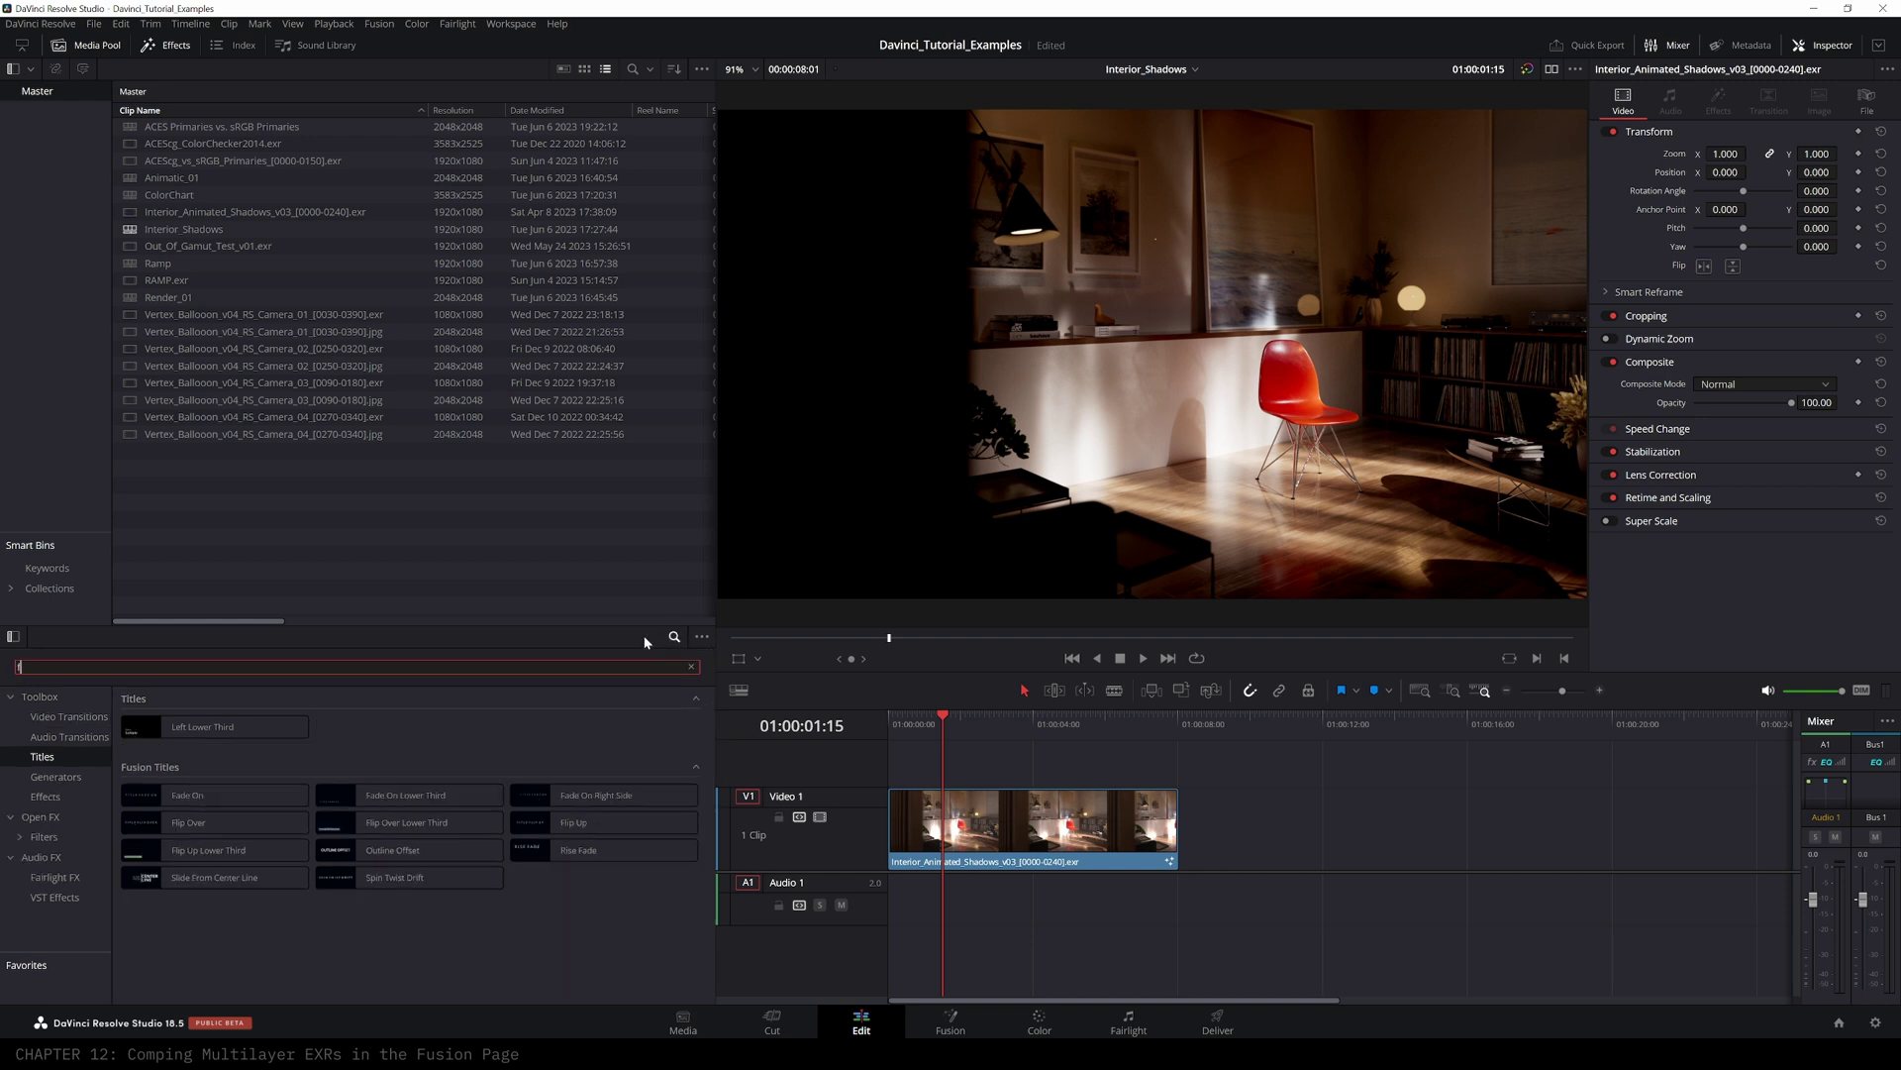
type("us")
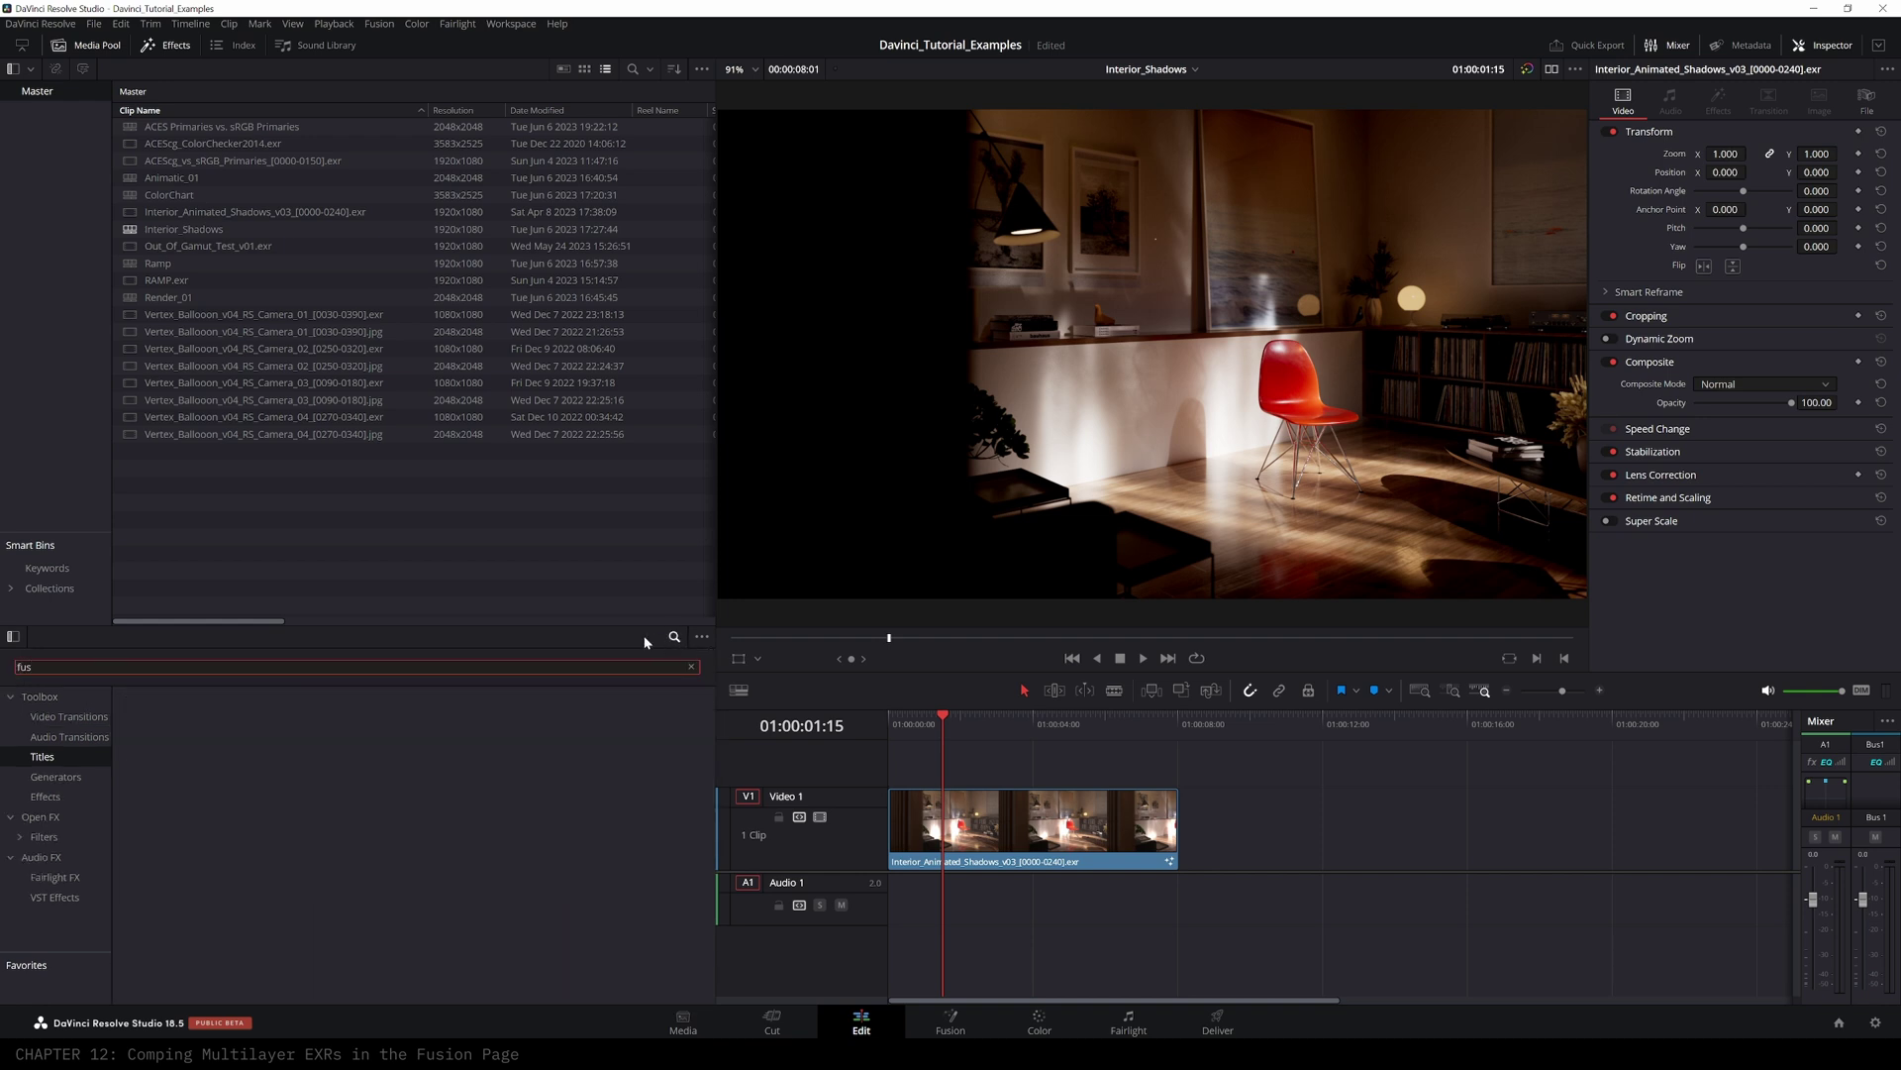
left_click(51, 698)
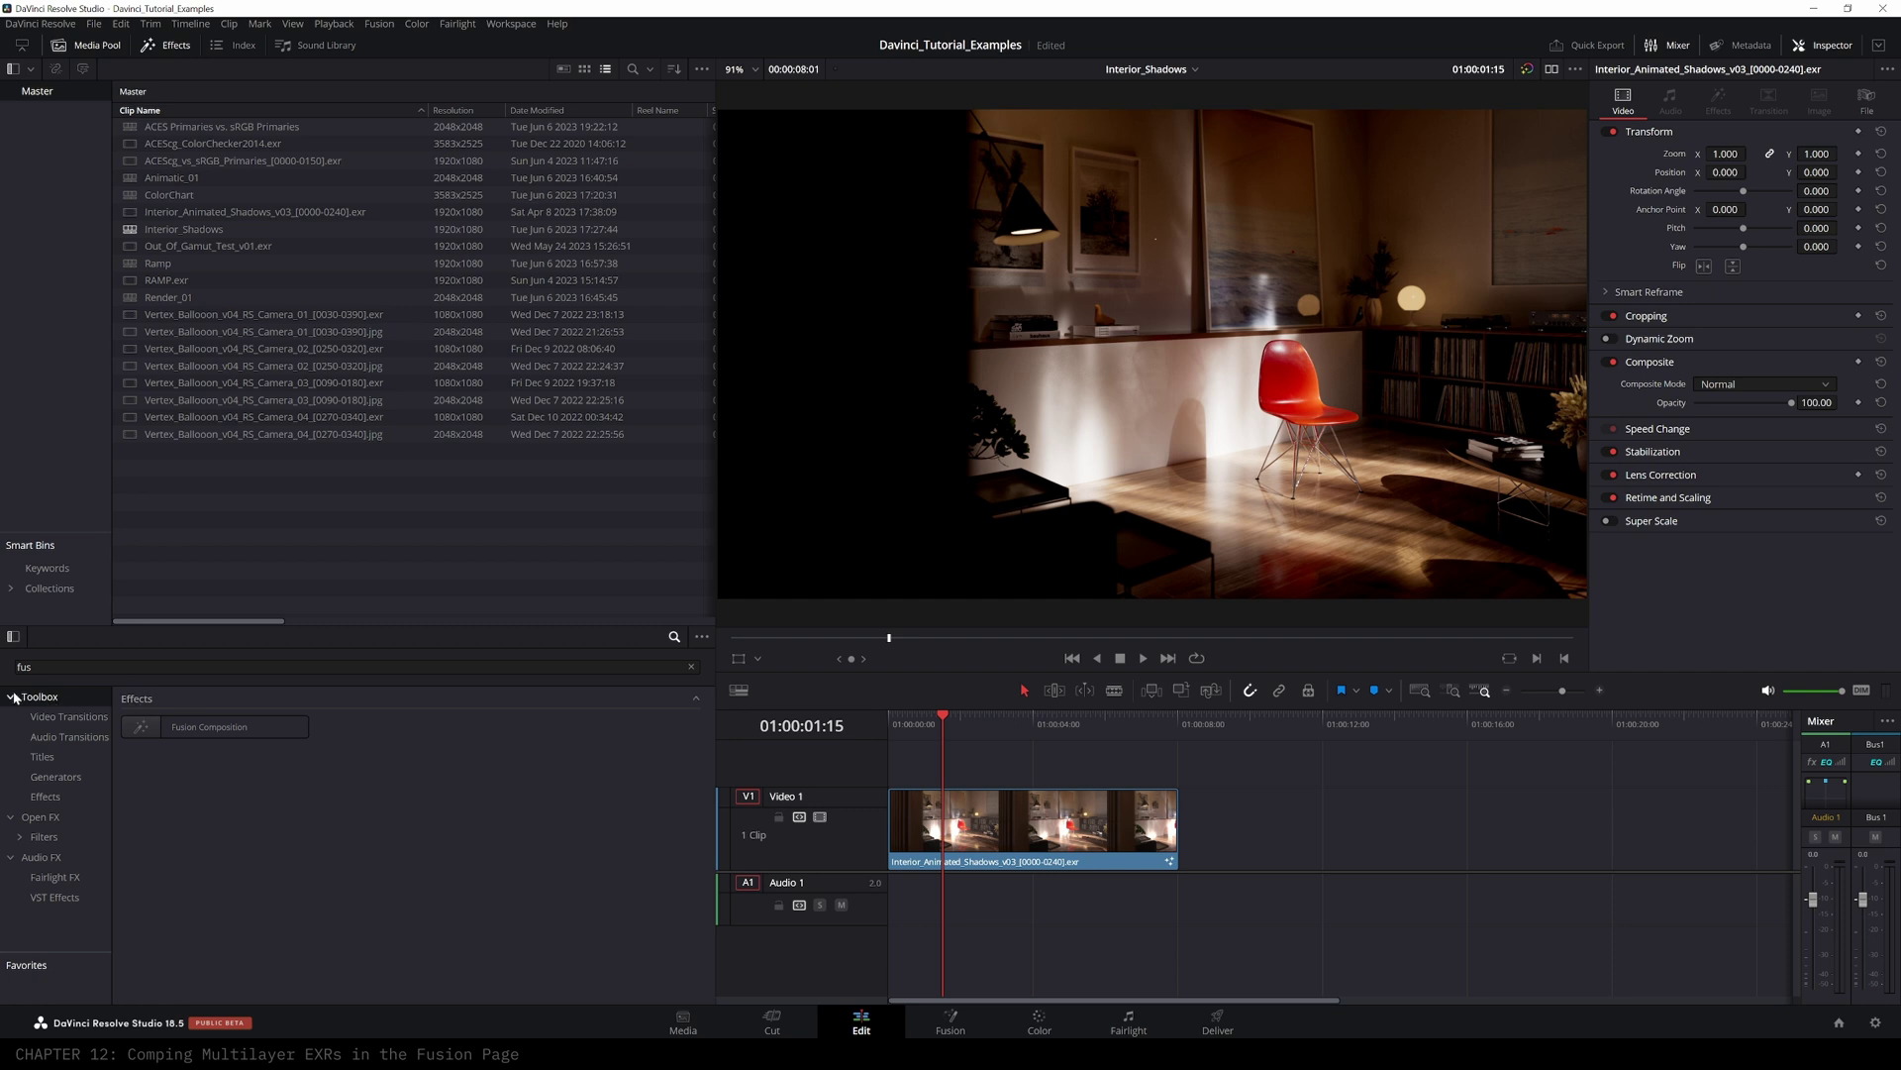
left_click(12, 698)
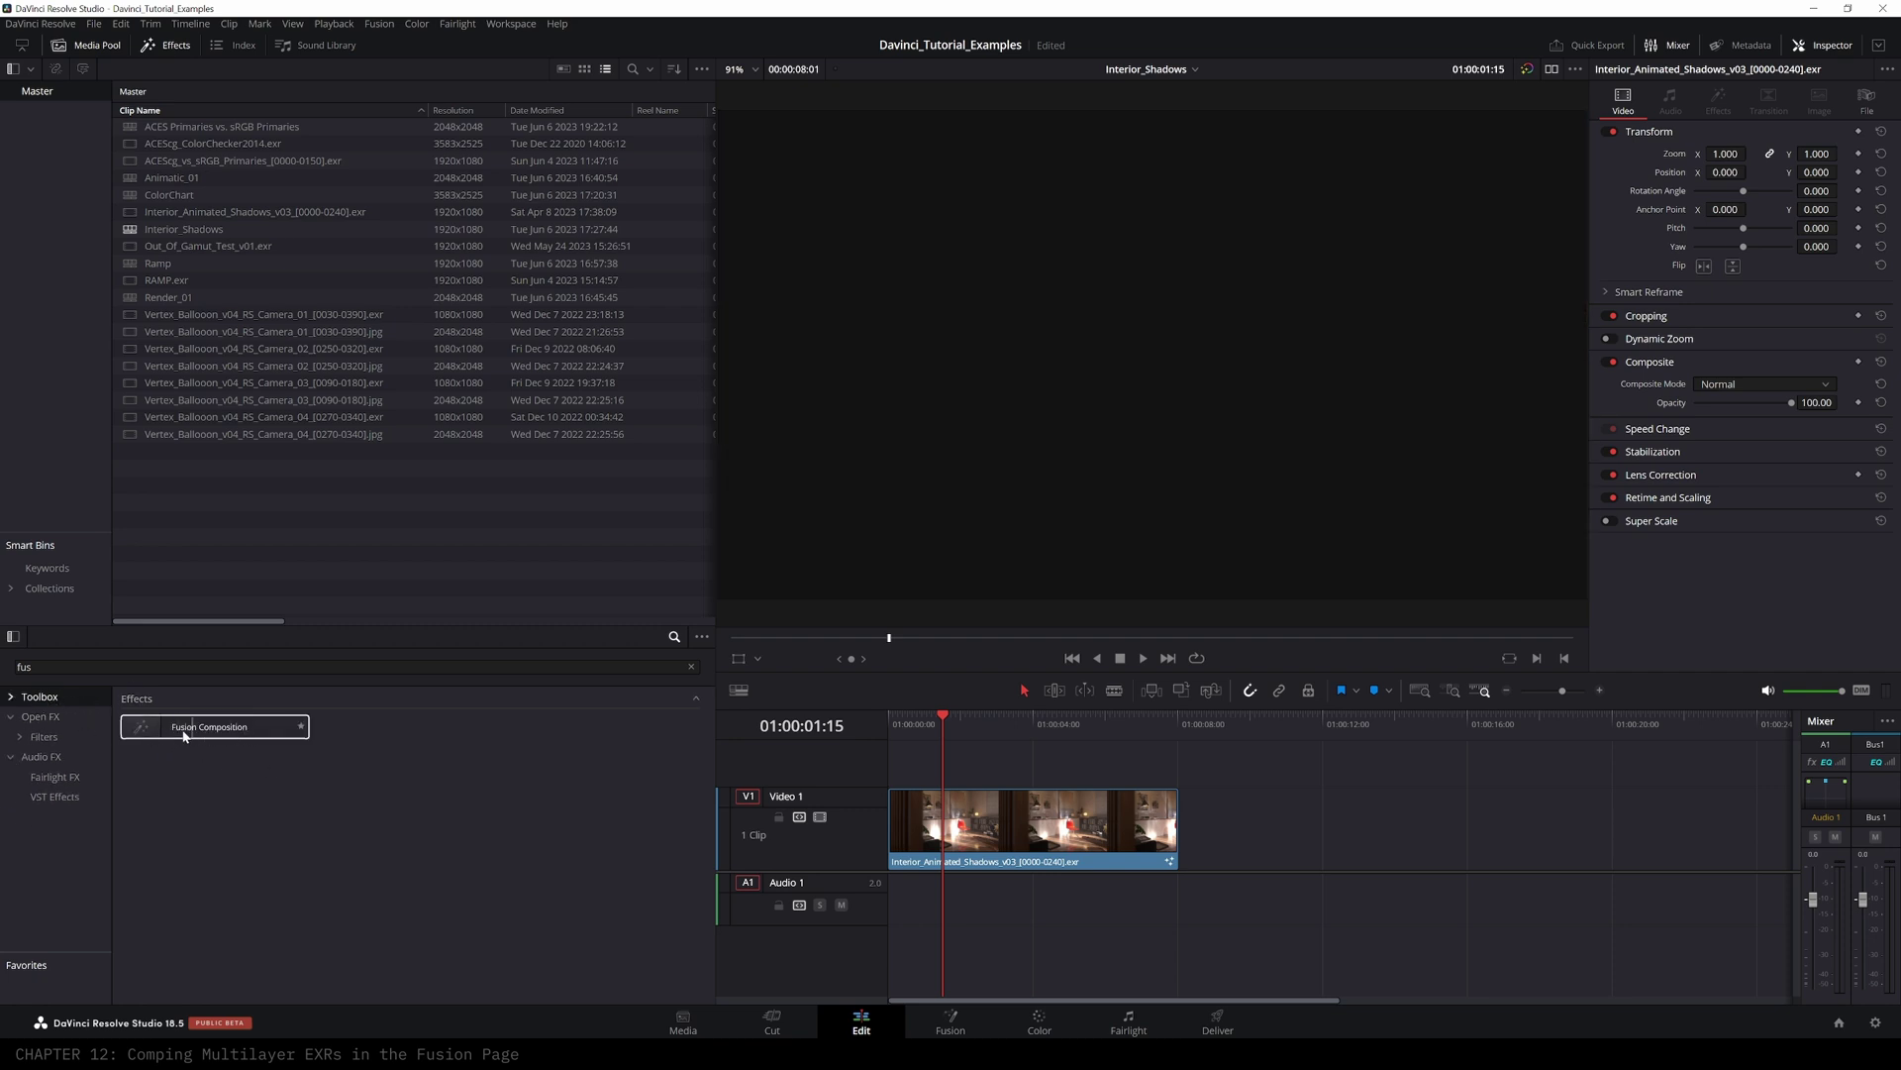
left_click_drag(190, 733, 1239, 828)
left_click(1226, 724)
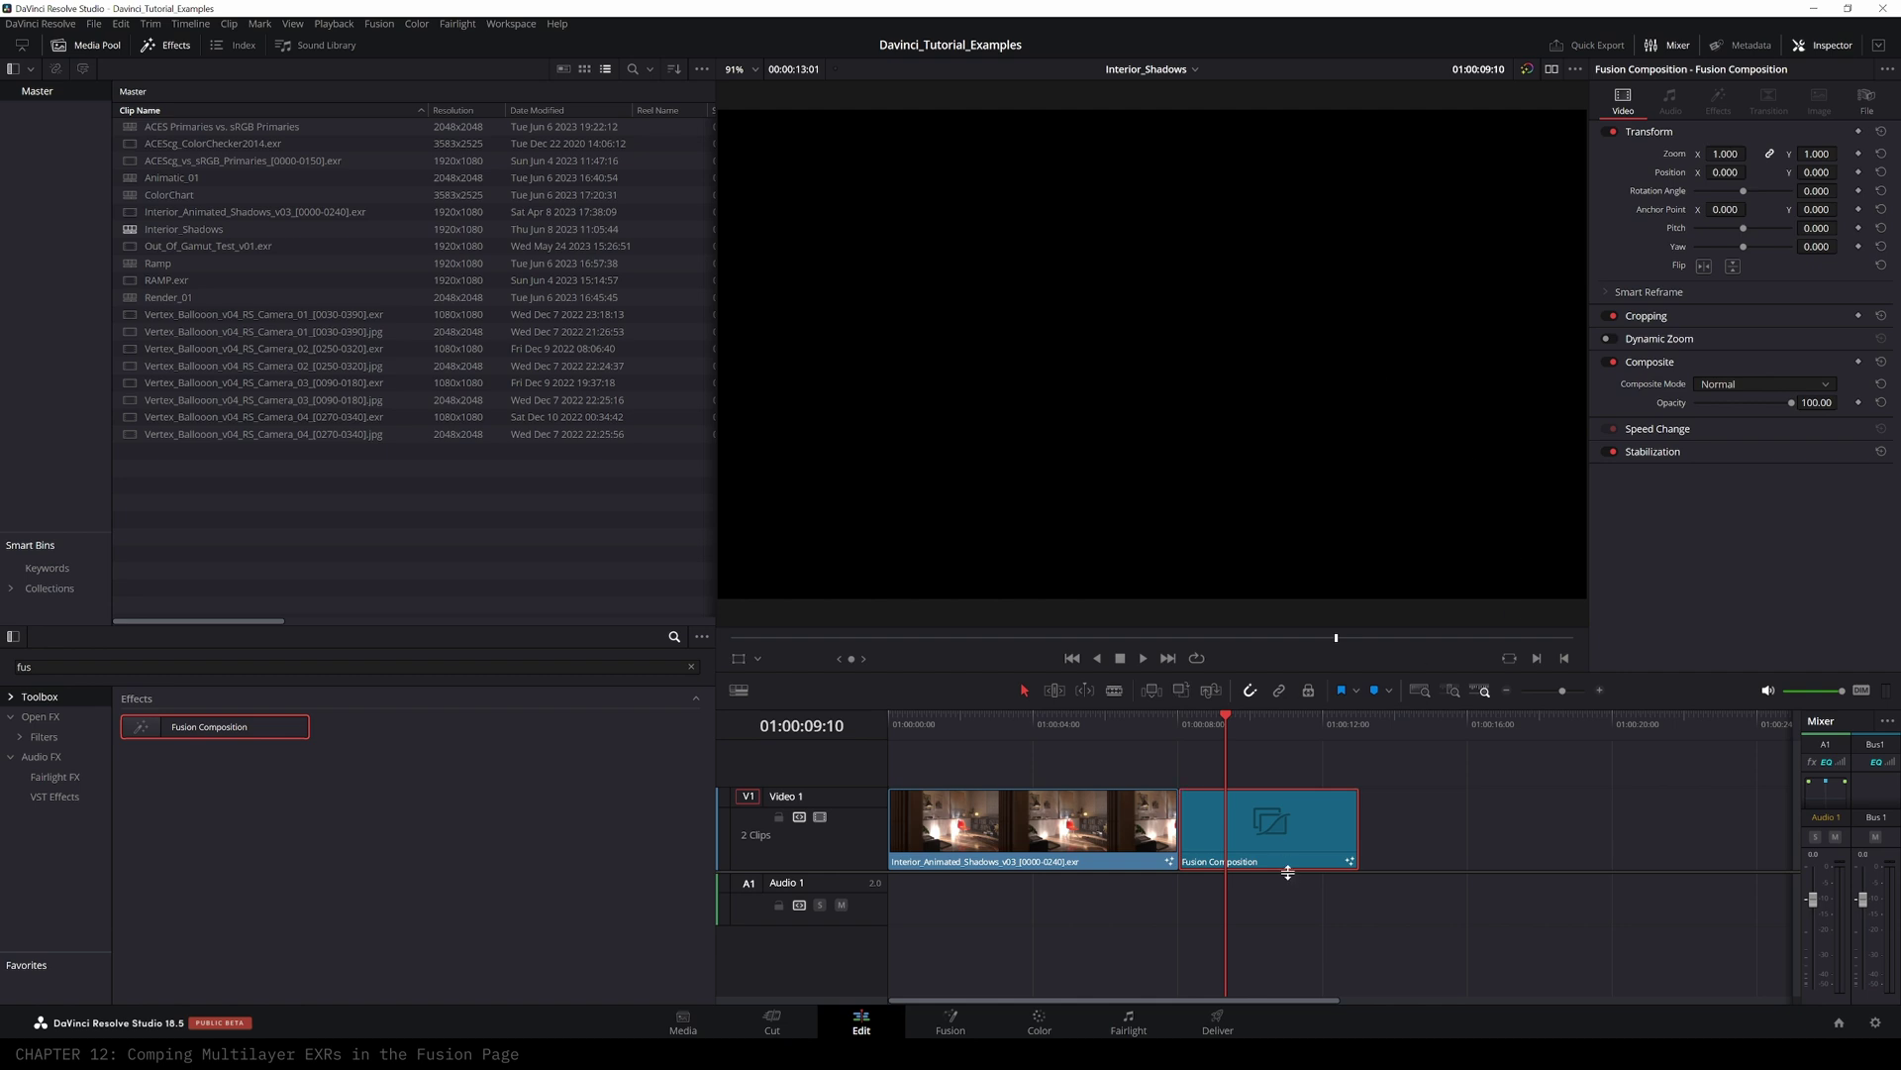
- In the new composition's Fusion page, load the Interior_Animated_Shadows_v03 EXR sequence with a Loader and connect it to MediaOut1
left_click(954, 1022)
left_click_drag(390, 754, 811, 787)
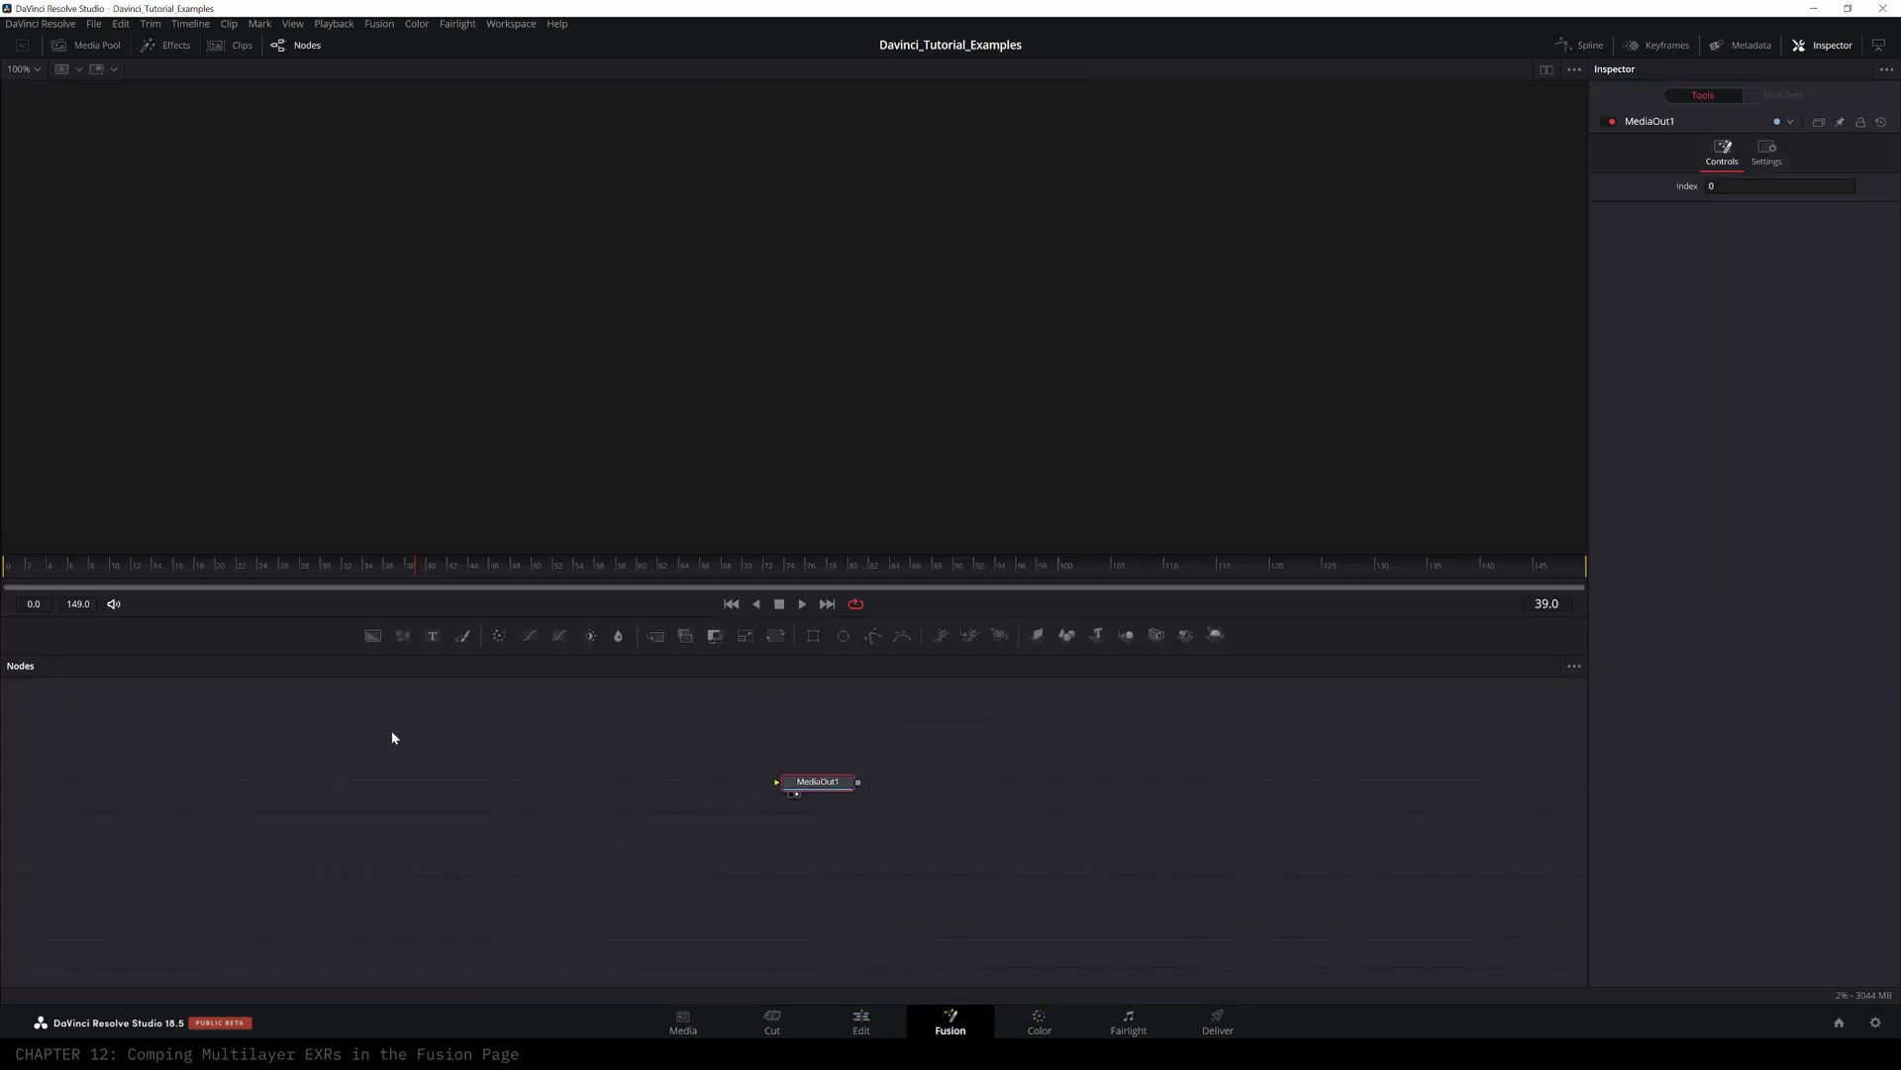
key("shift+space")
type("aces")
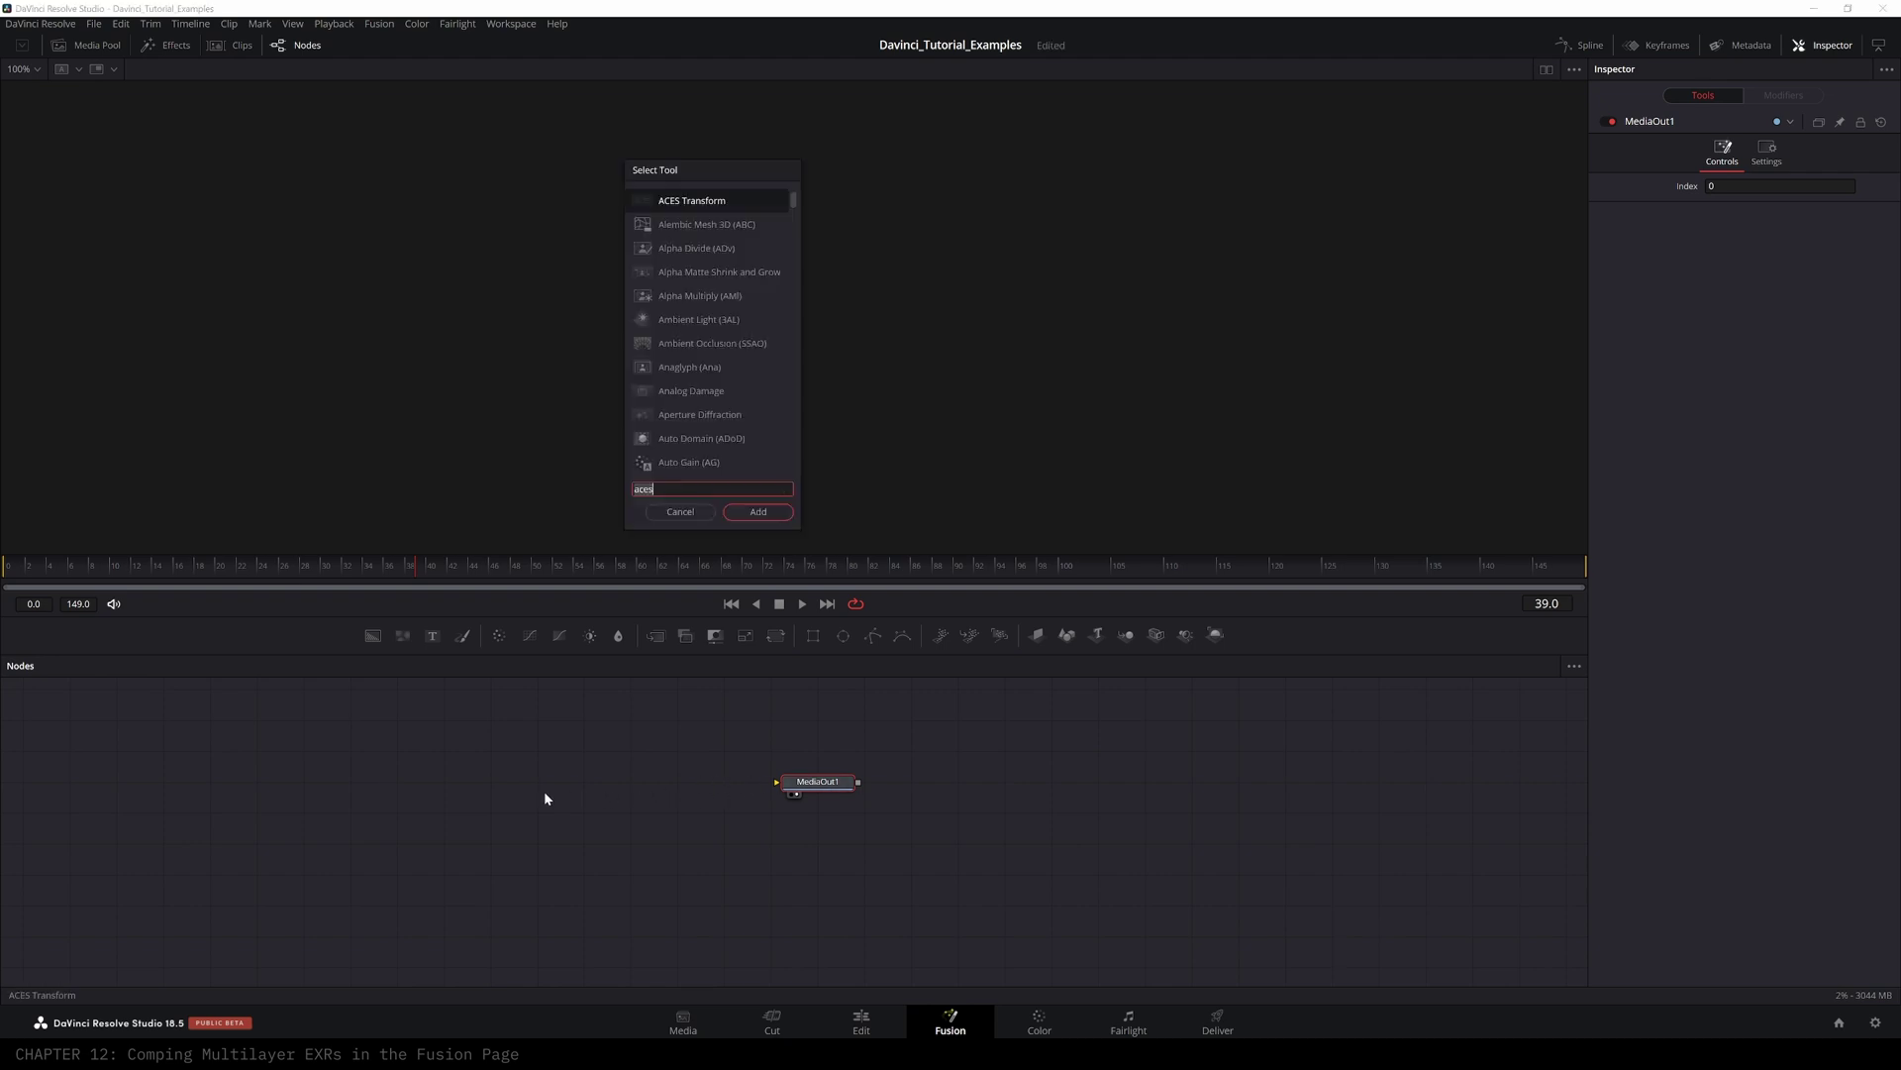
type("loader")
key("Return")
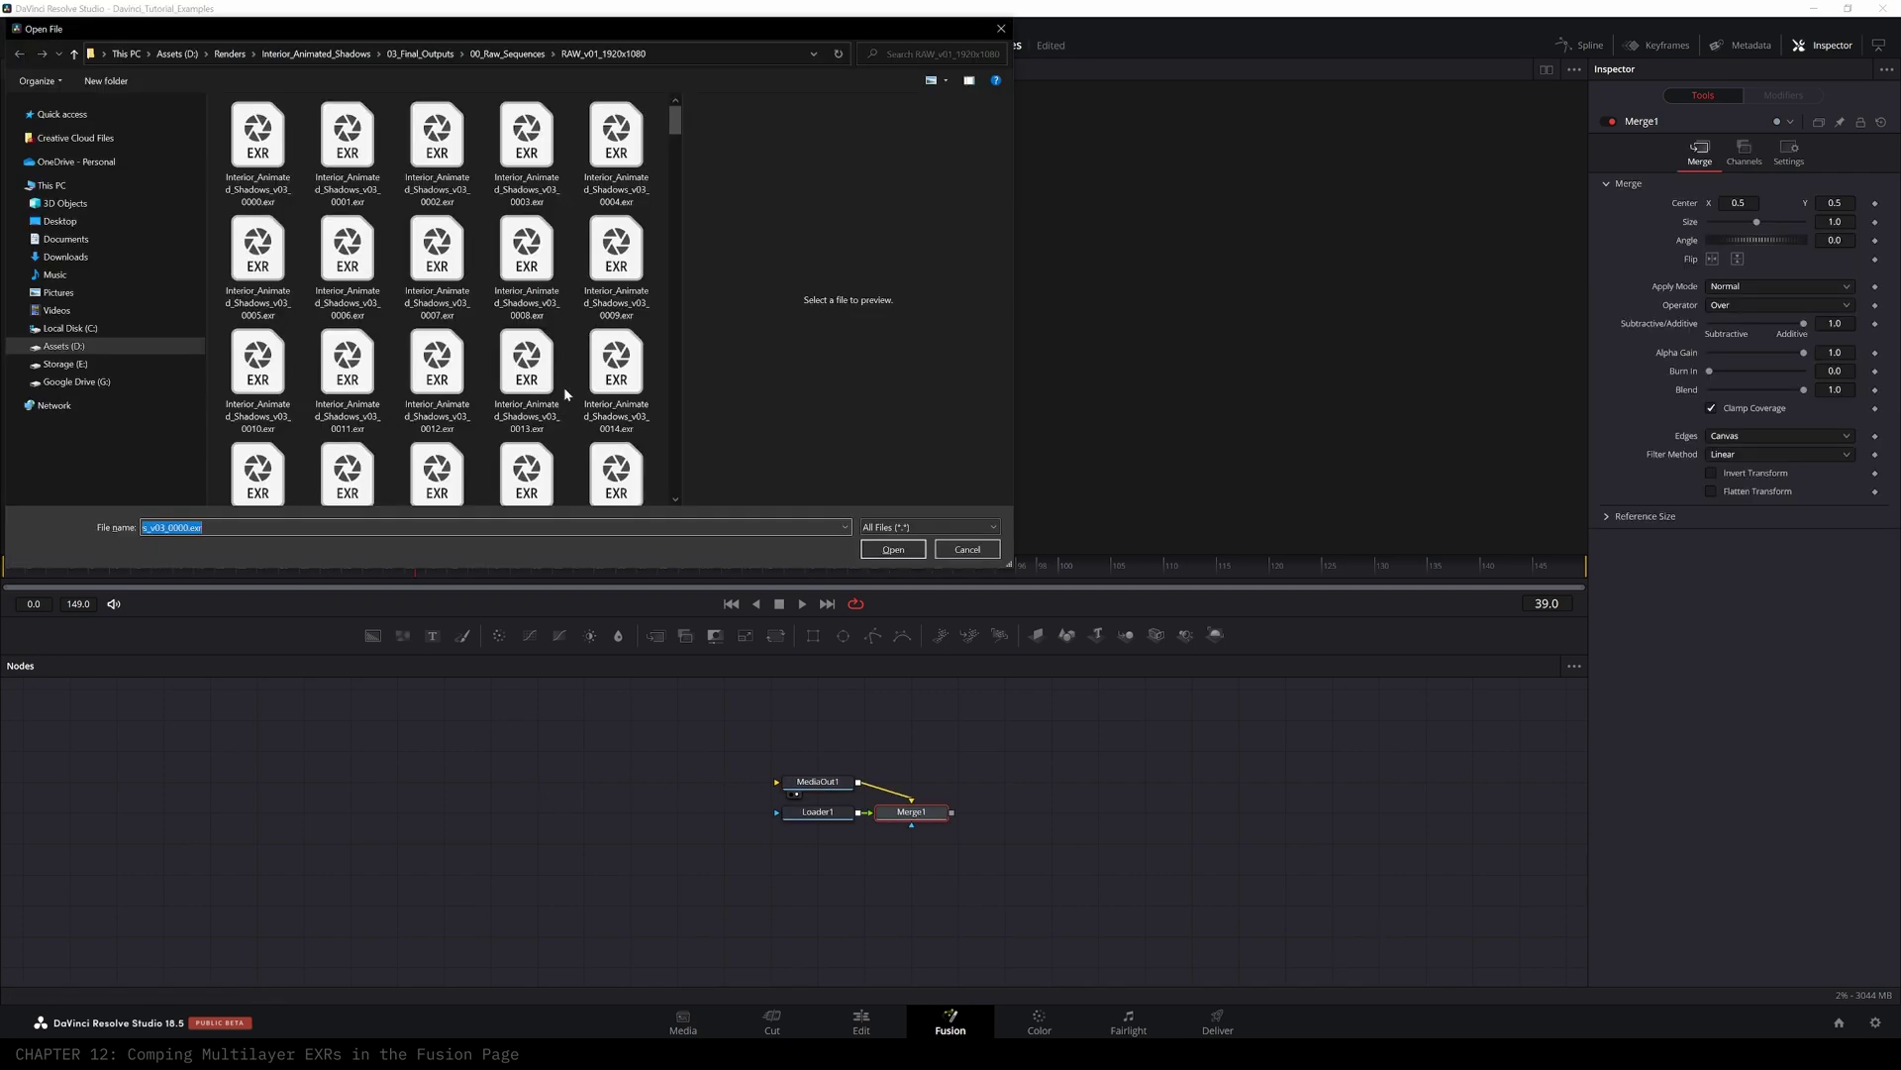
left_click(253, 148)
left_click(894, 549)
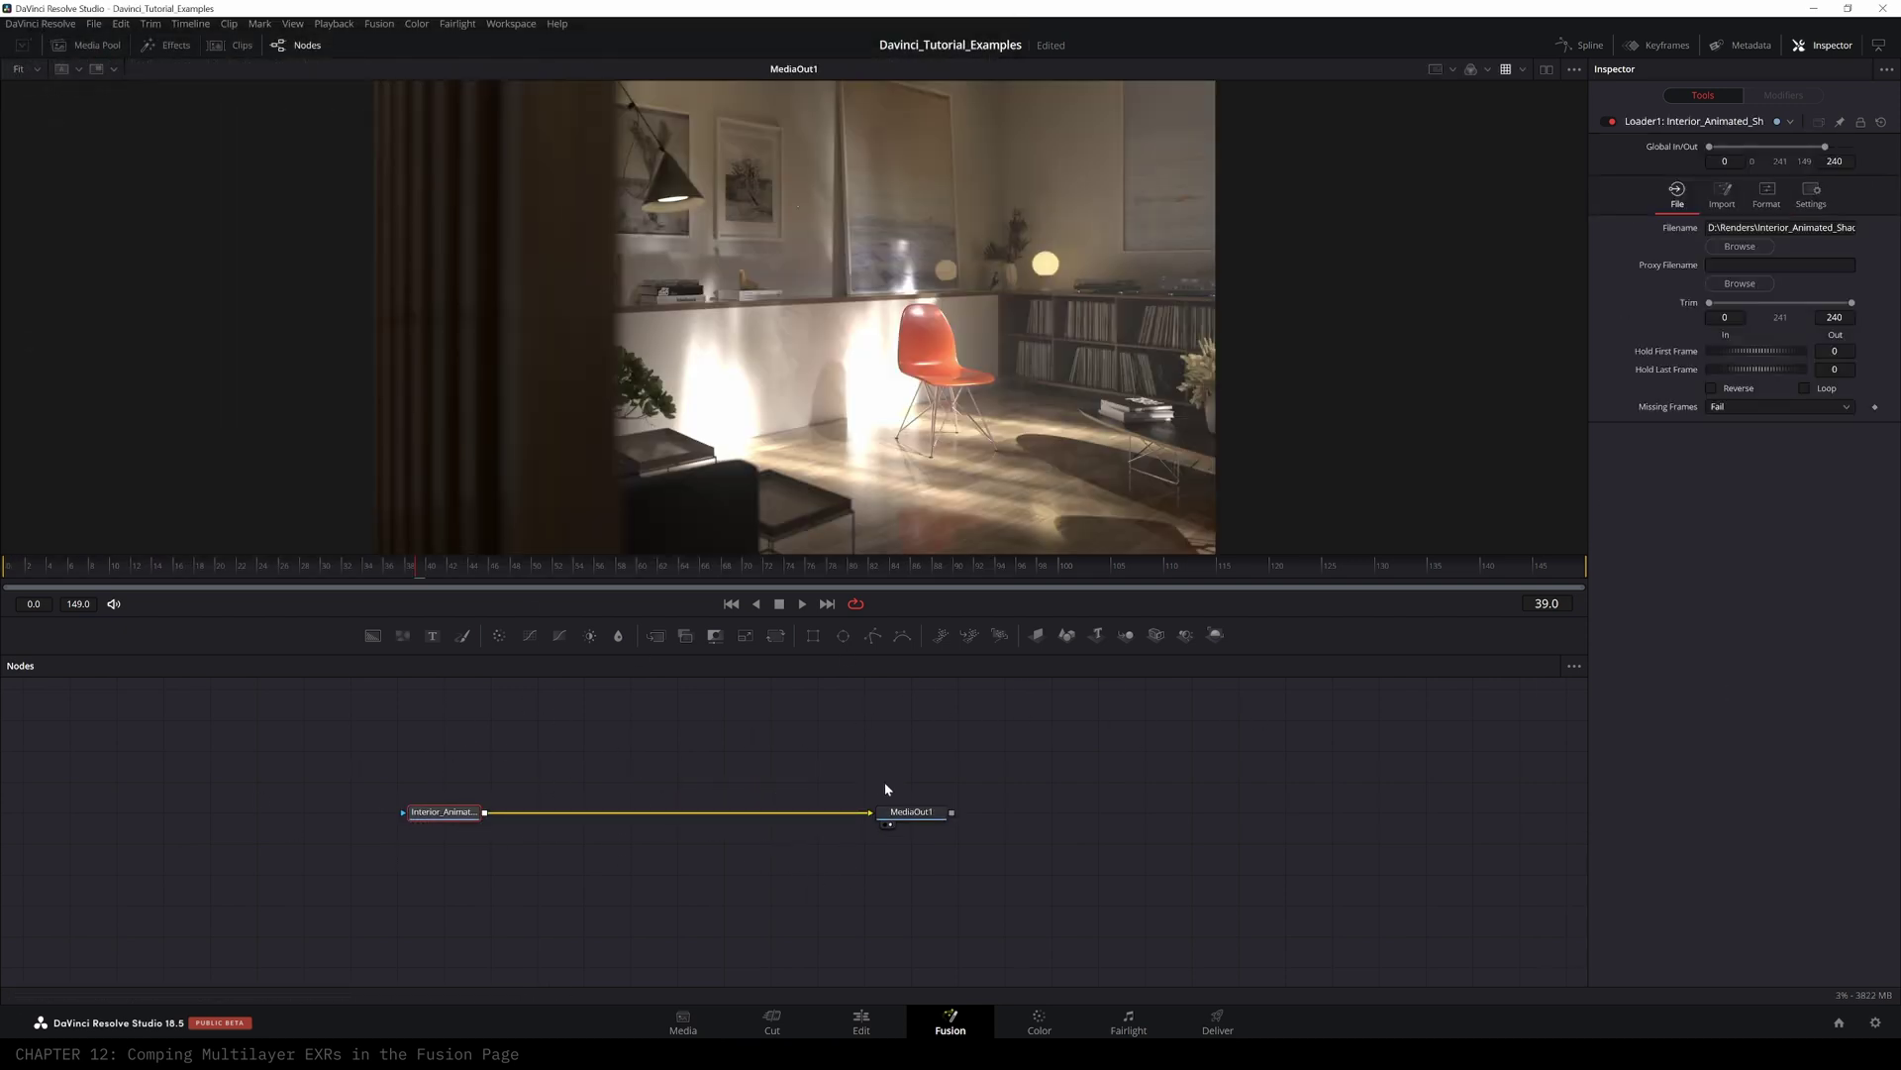
left_click(1137, 567)
- Back on the Edit page, reposition and lengthen the Fusion Composition clip on the timeline, and delete it
left_click(861, 1024)
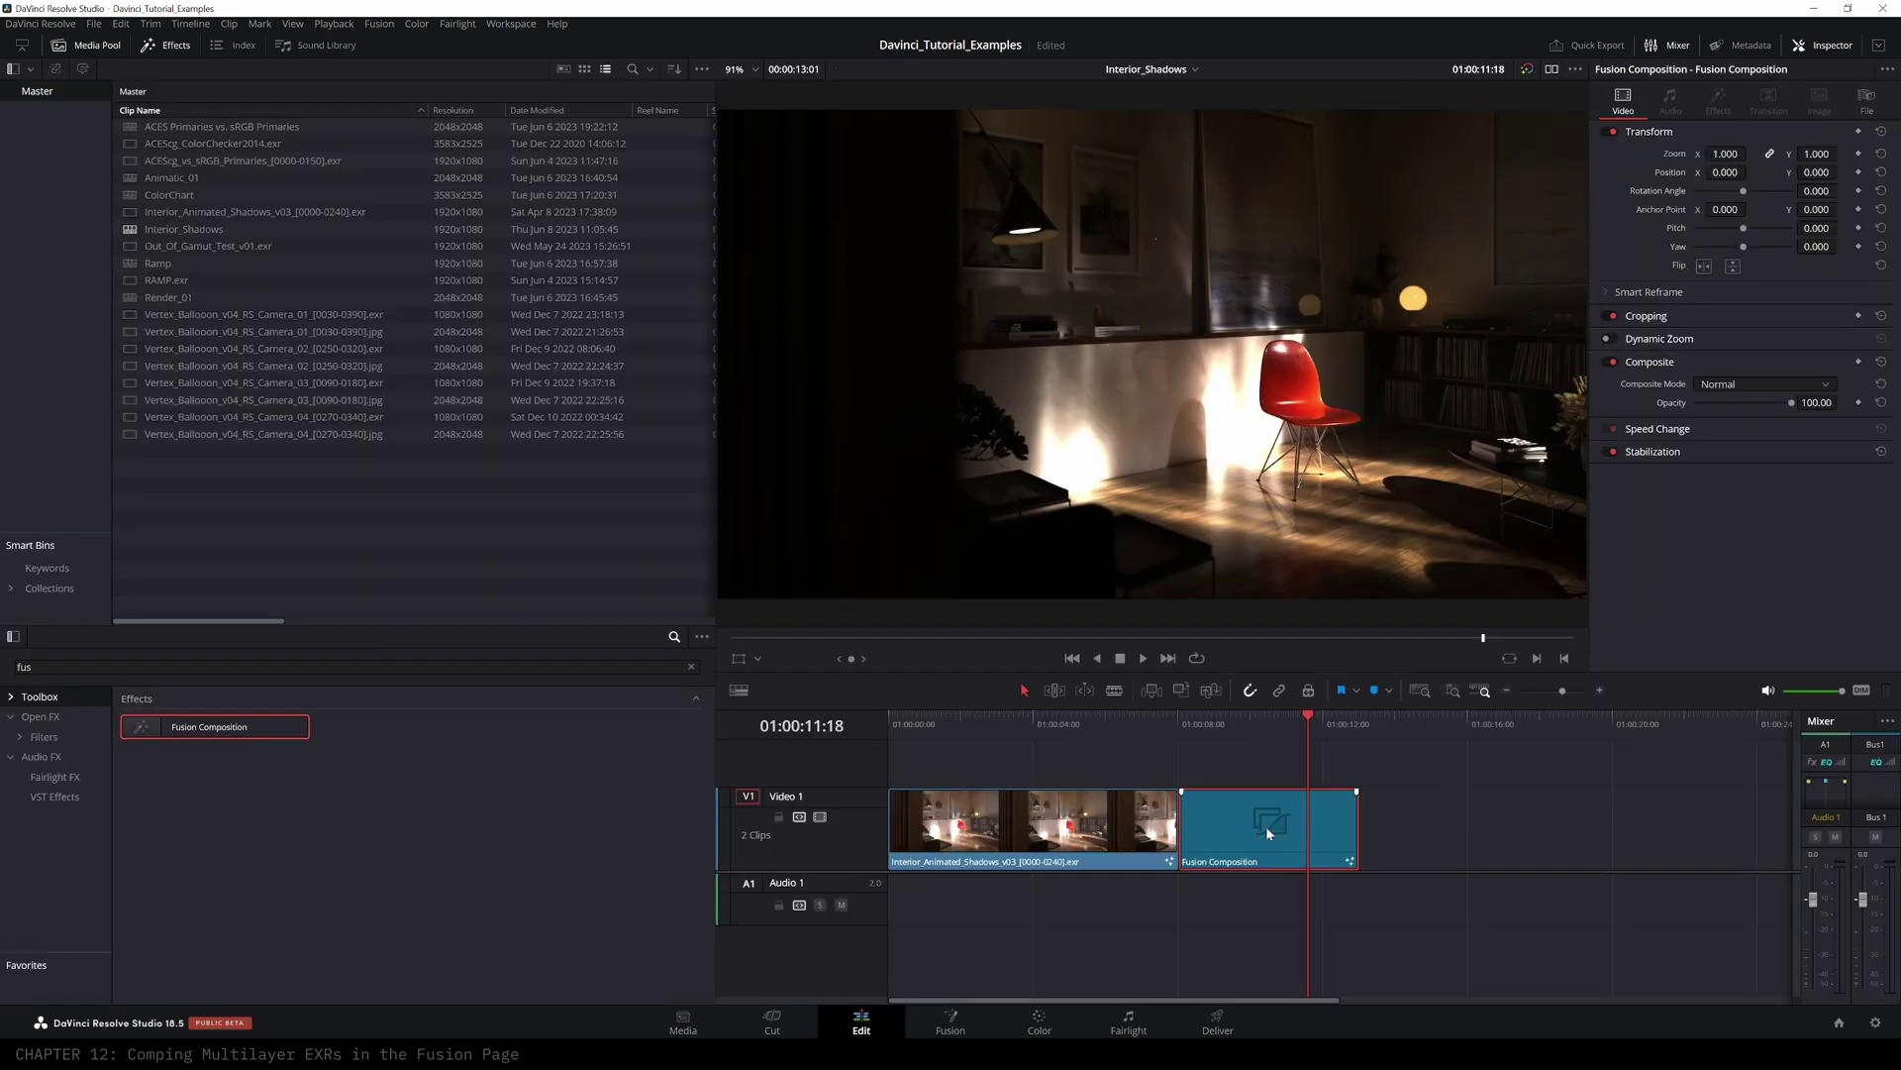
left_click_drag(1317, 822, 1042, 759)
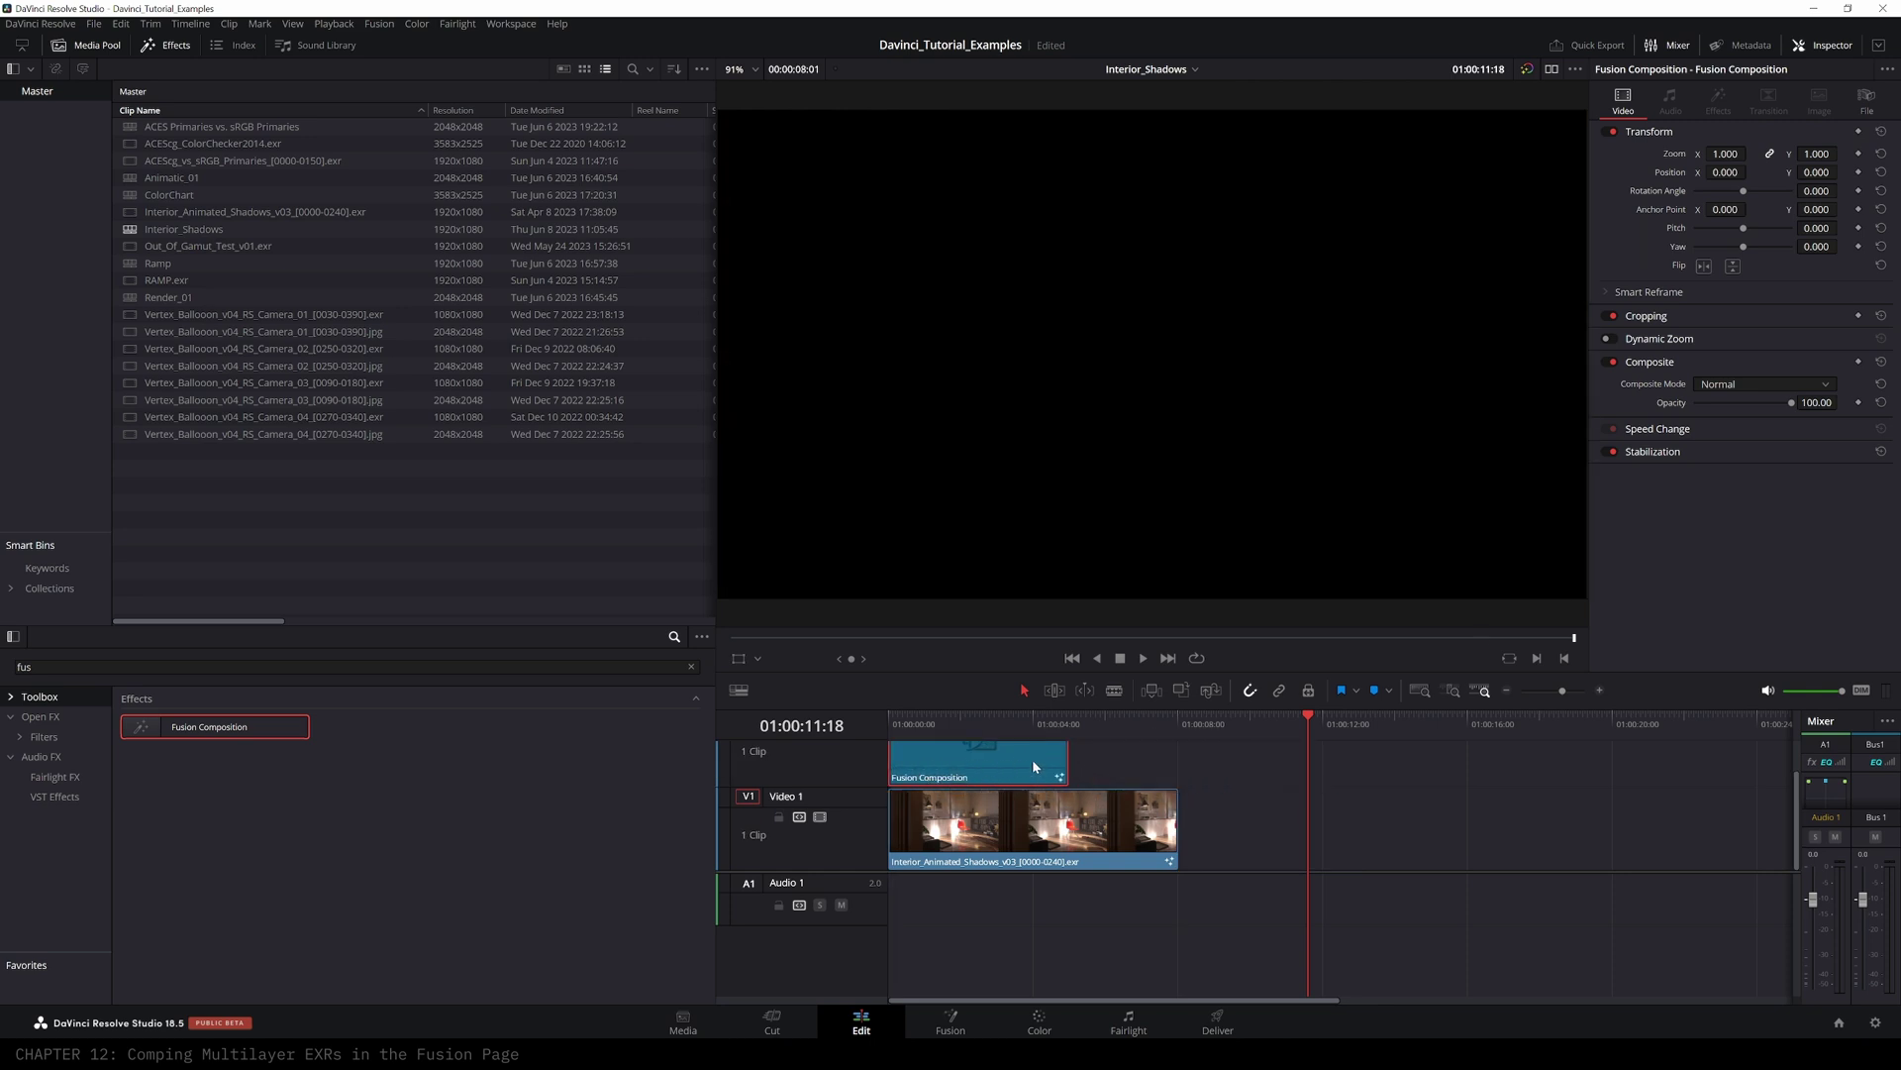
mouse_move(1068, 758)
left_mouse_down()
mouse_move(1173, 755)
mouse_move(1078, 759)
left_mouse_up()
left_click_drag(1422, 725, 1389, 724)
left_click(1583, 725)
left_click_drag(1583, 725, 1496, 725)
left_click(1509, 828)
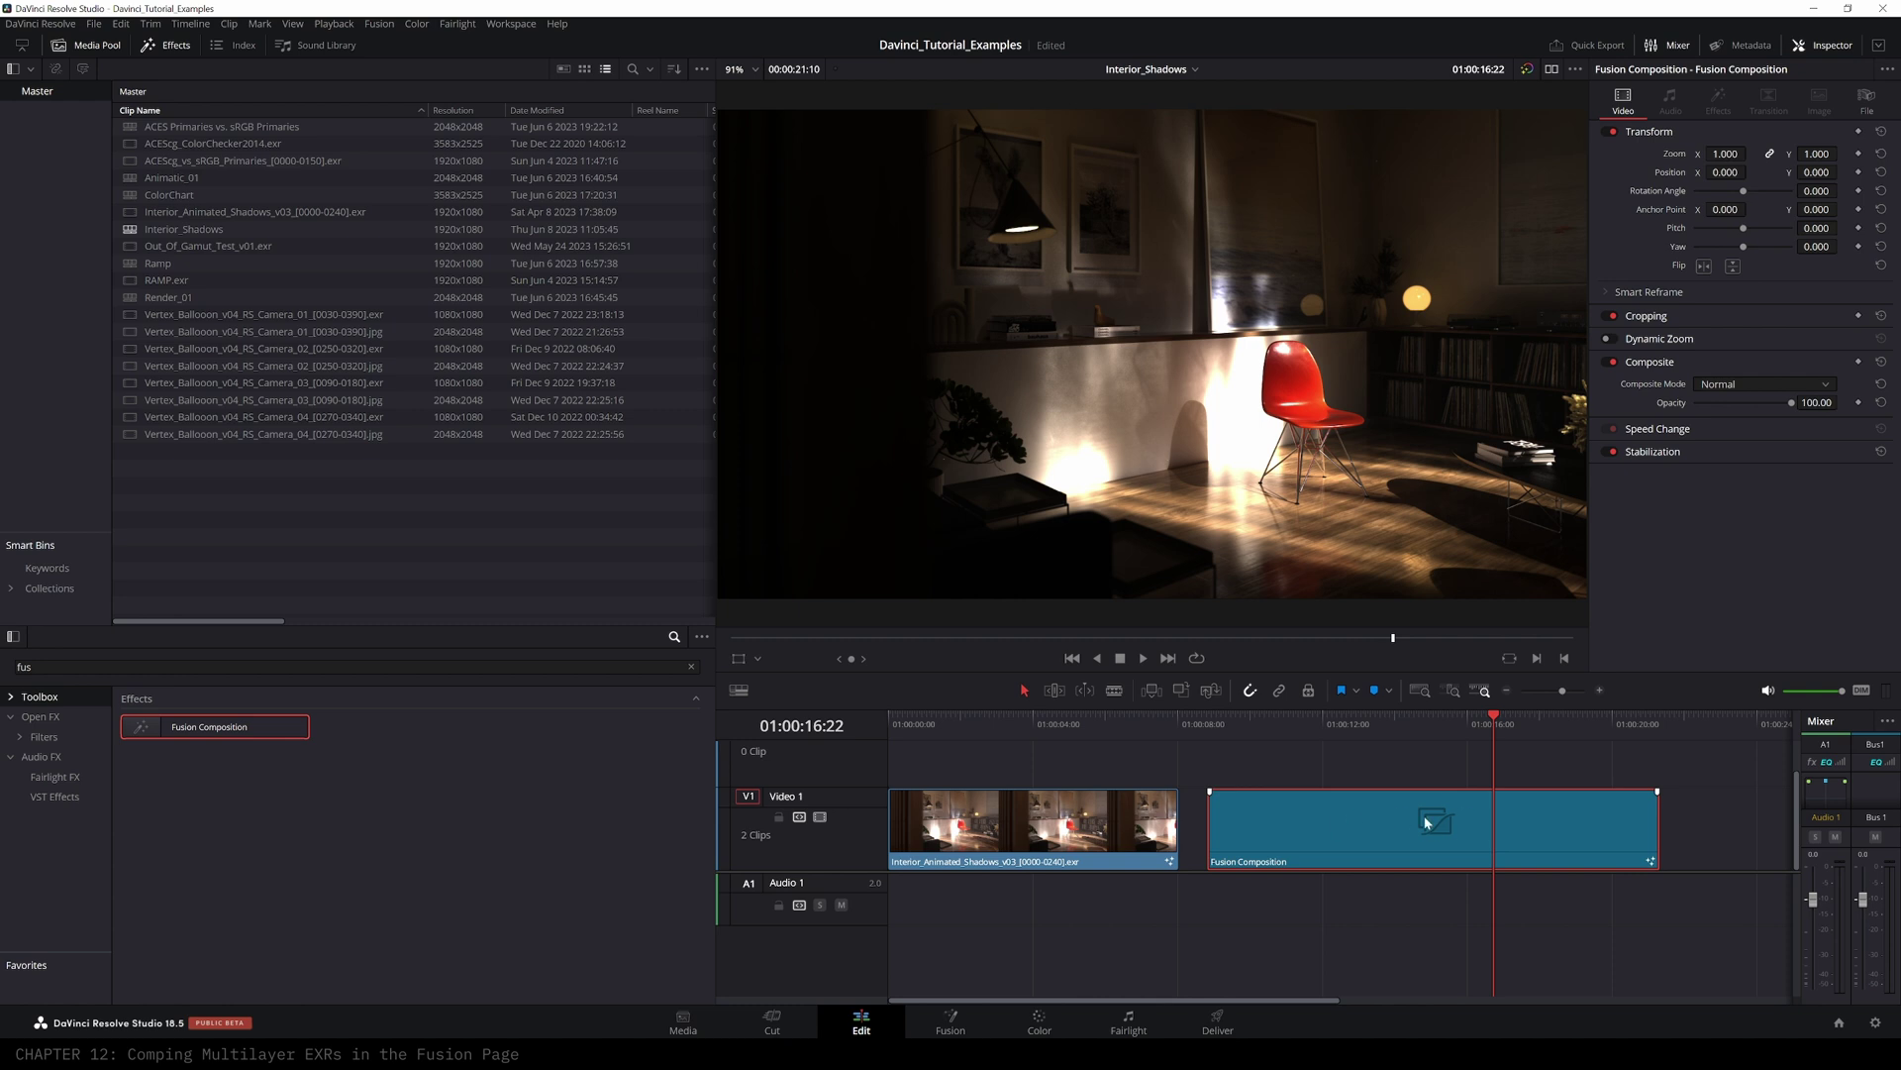
key("Delete")
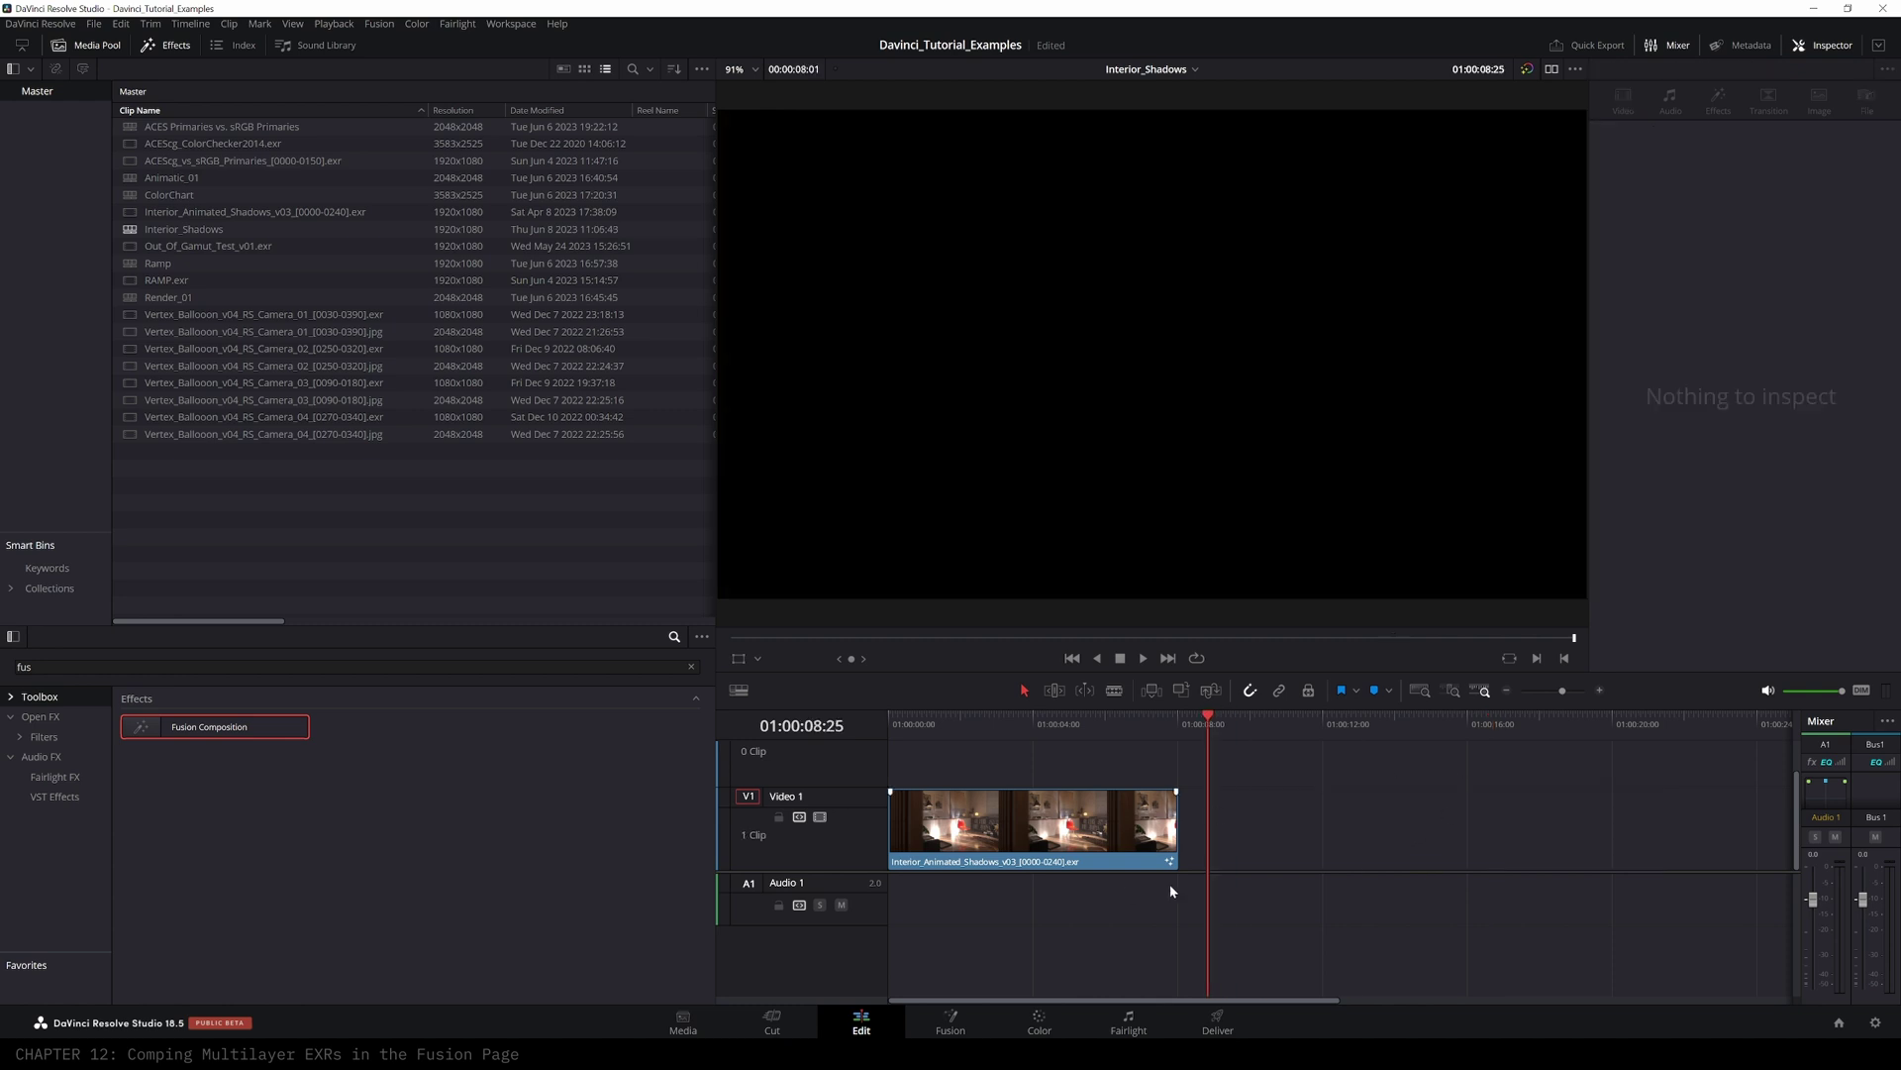
- Open the EXR clip's composition on the Fusion page and compare the Beauty pass with the Interior_Animated_Shadows Loader in dual viewers
left_click(999, 725)
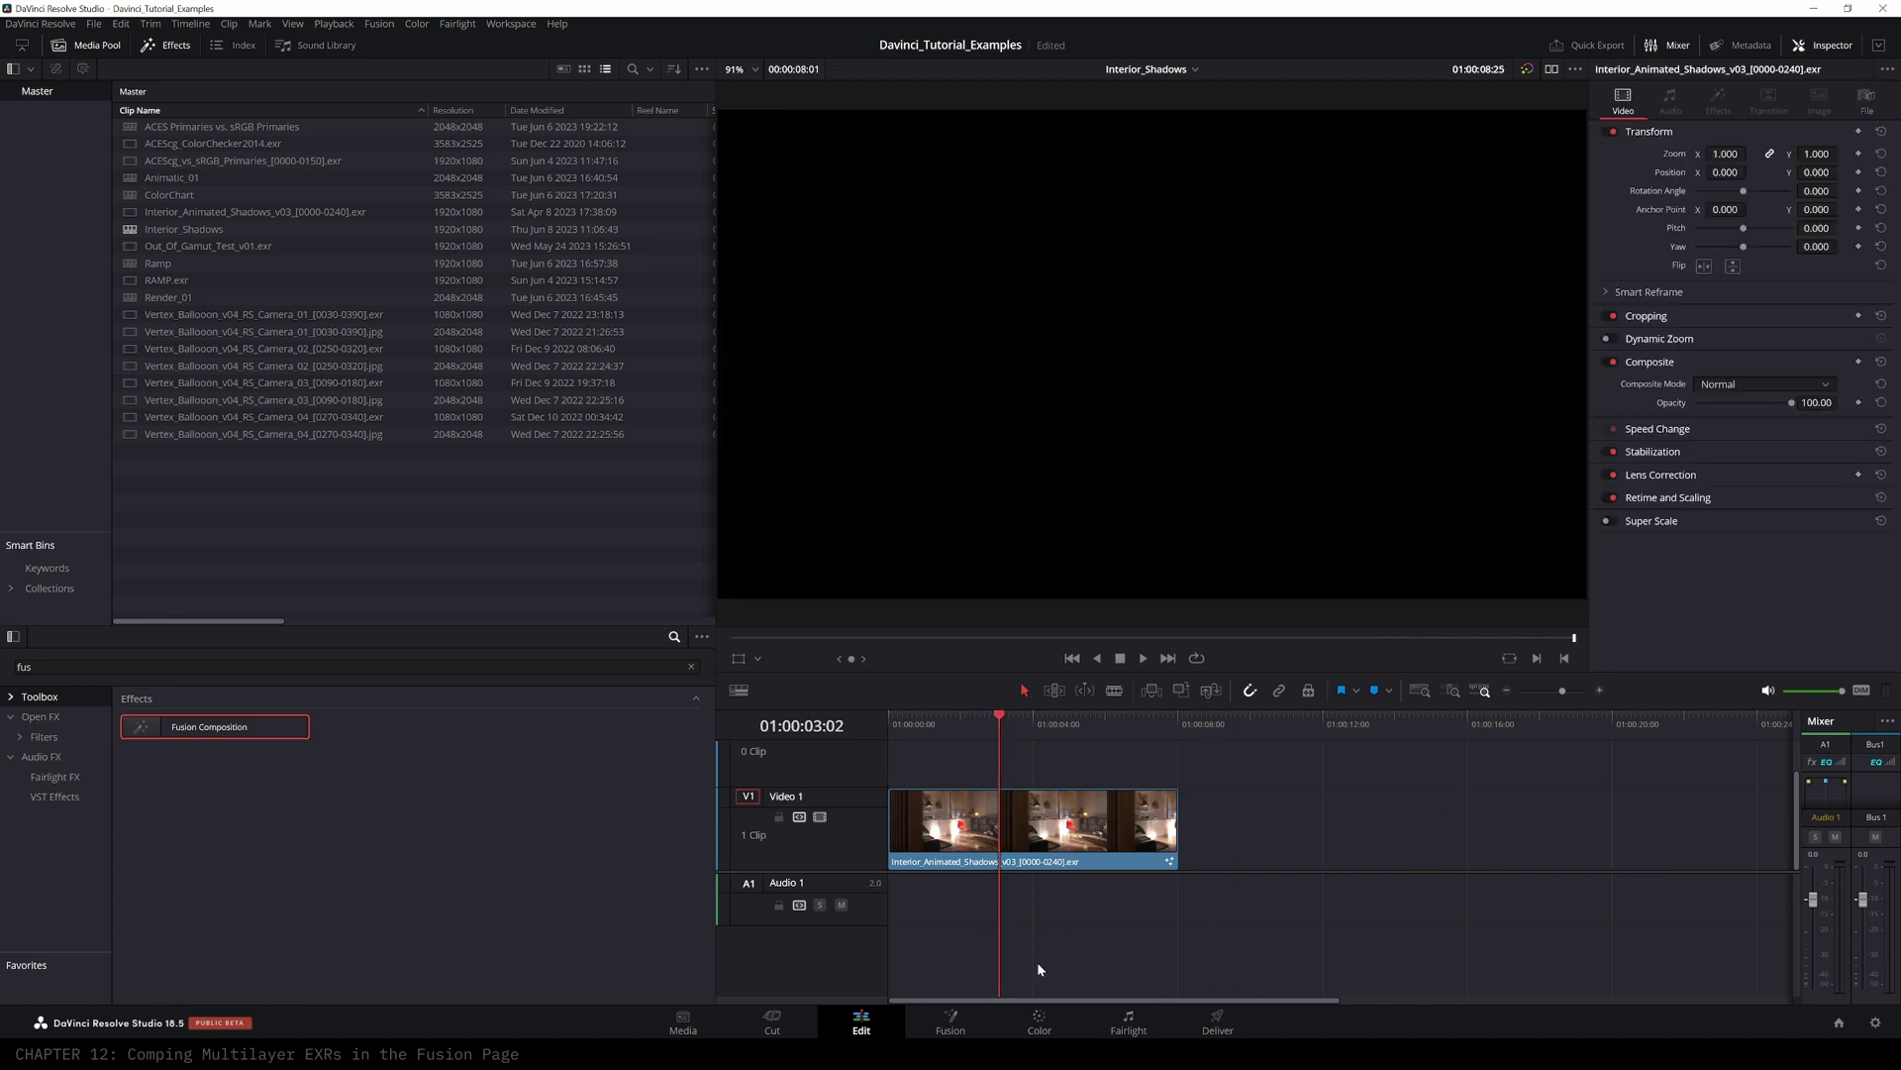
left_click(951, 1022)
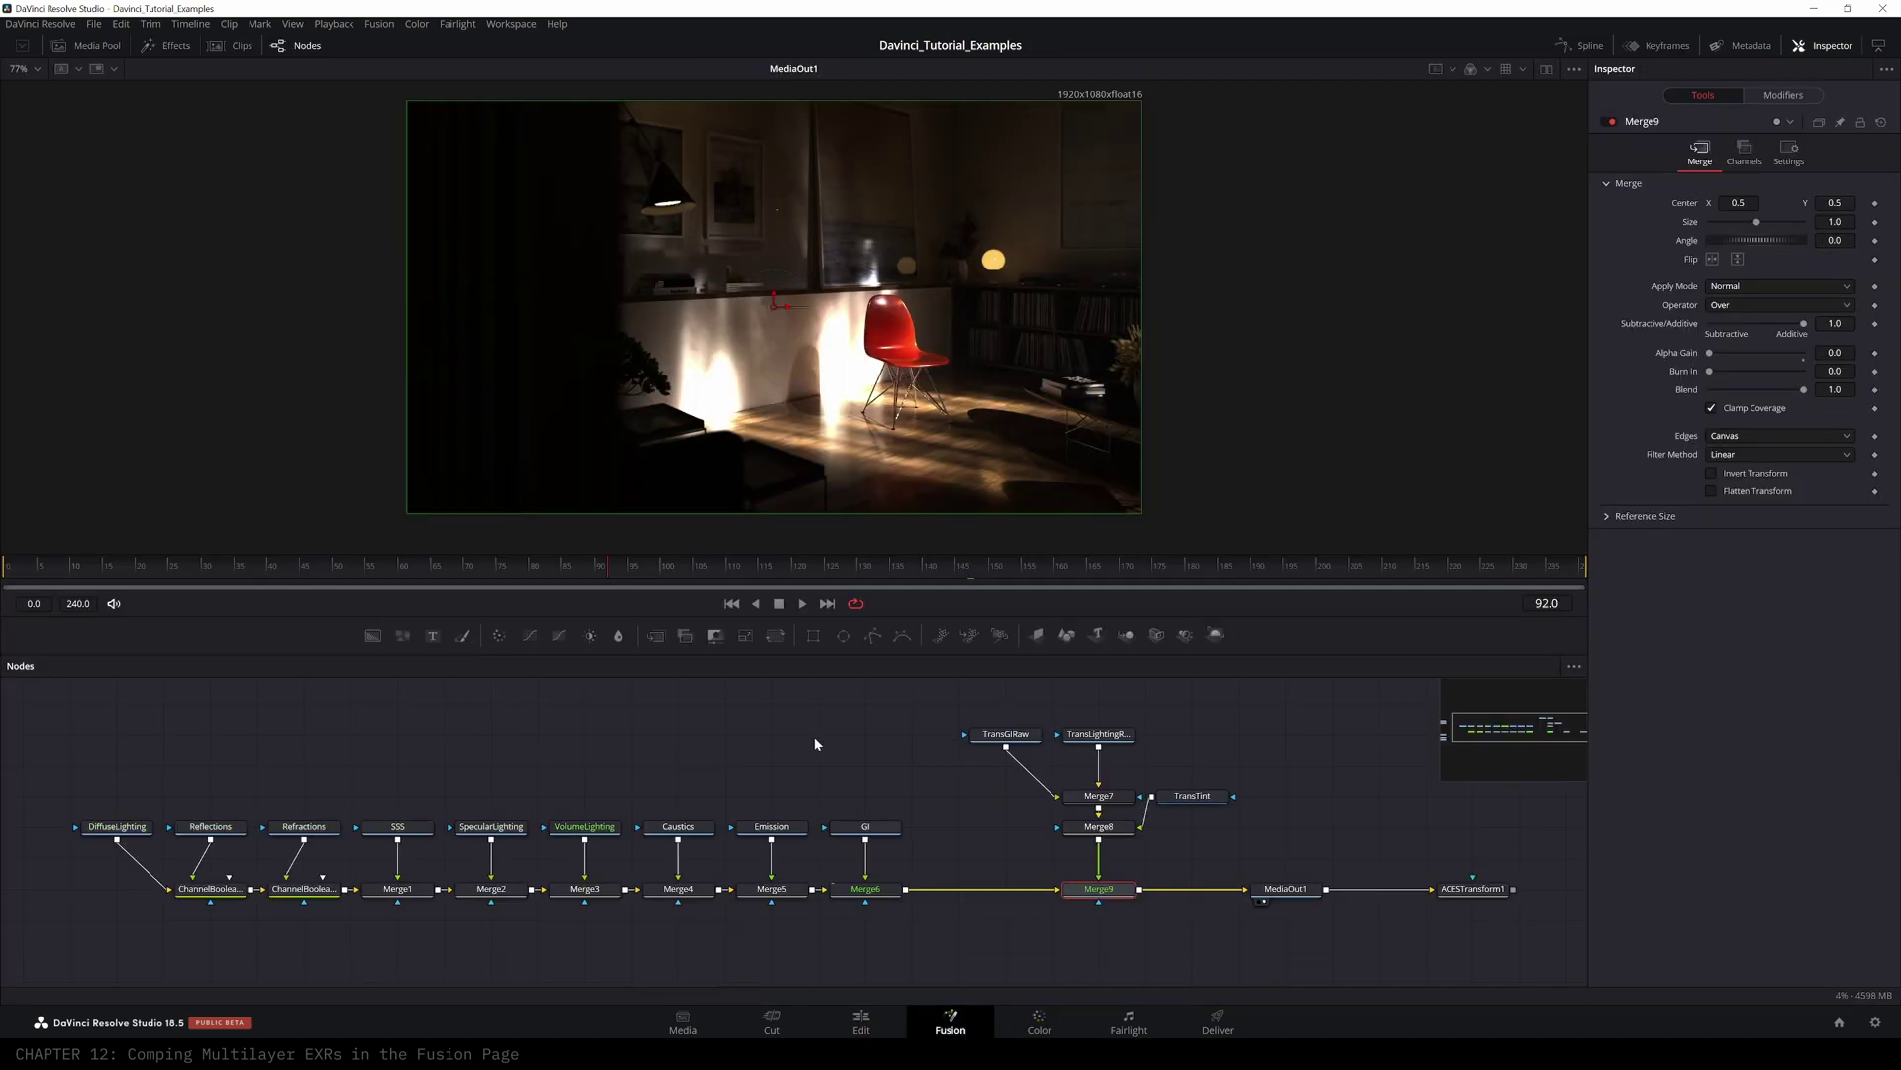
left_click_drag(1018, 832, 1217, 845)
left_click_drag(81, 780, 1343, 717)
left_click_drag(304, 770, 424, 788)
left_click_drag(113, 829, 1144, 706)
left_click_drag(816, 804, 139, 846)
left_click_drag(705, 778, 927, 777)
left_click_drag(1139, 923, 1197, 963)
left_click_drag(470, 747, 996, 776)
left_click_drag(849, 780, 900, 782)
key("2")
left_click(975, 779)
left_click(1547, 70)
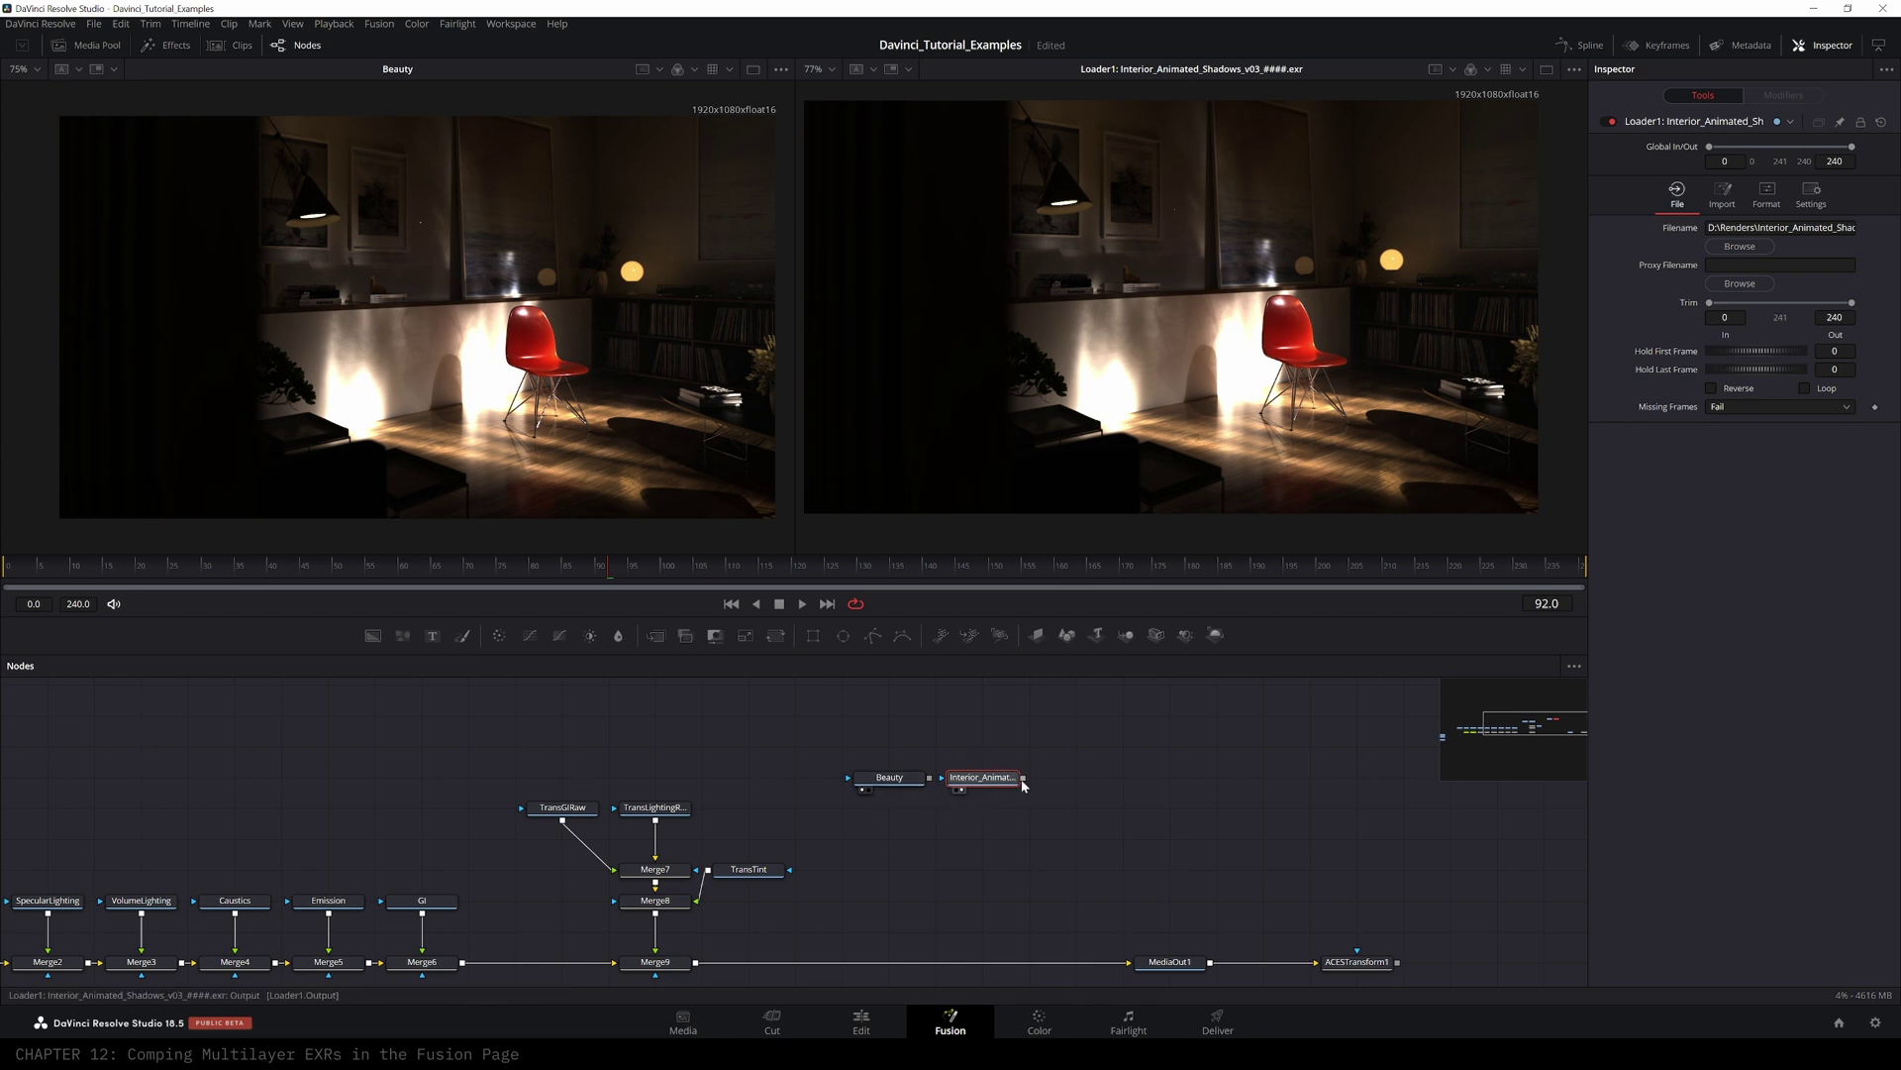
- Merge Beauty with the Interior_Animated_Shadows Loader, set the Apply Mode to show their difference, and view the merge
left_click_drag(929, 778, 971, 846)
left_click_drag(1087, 779, 998, 780)
left_click(987, 840)
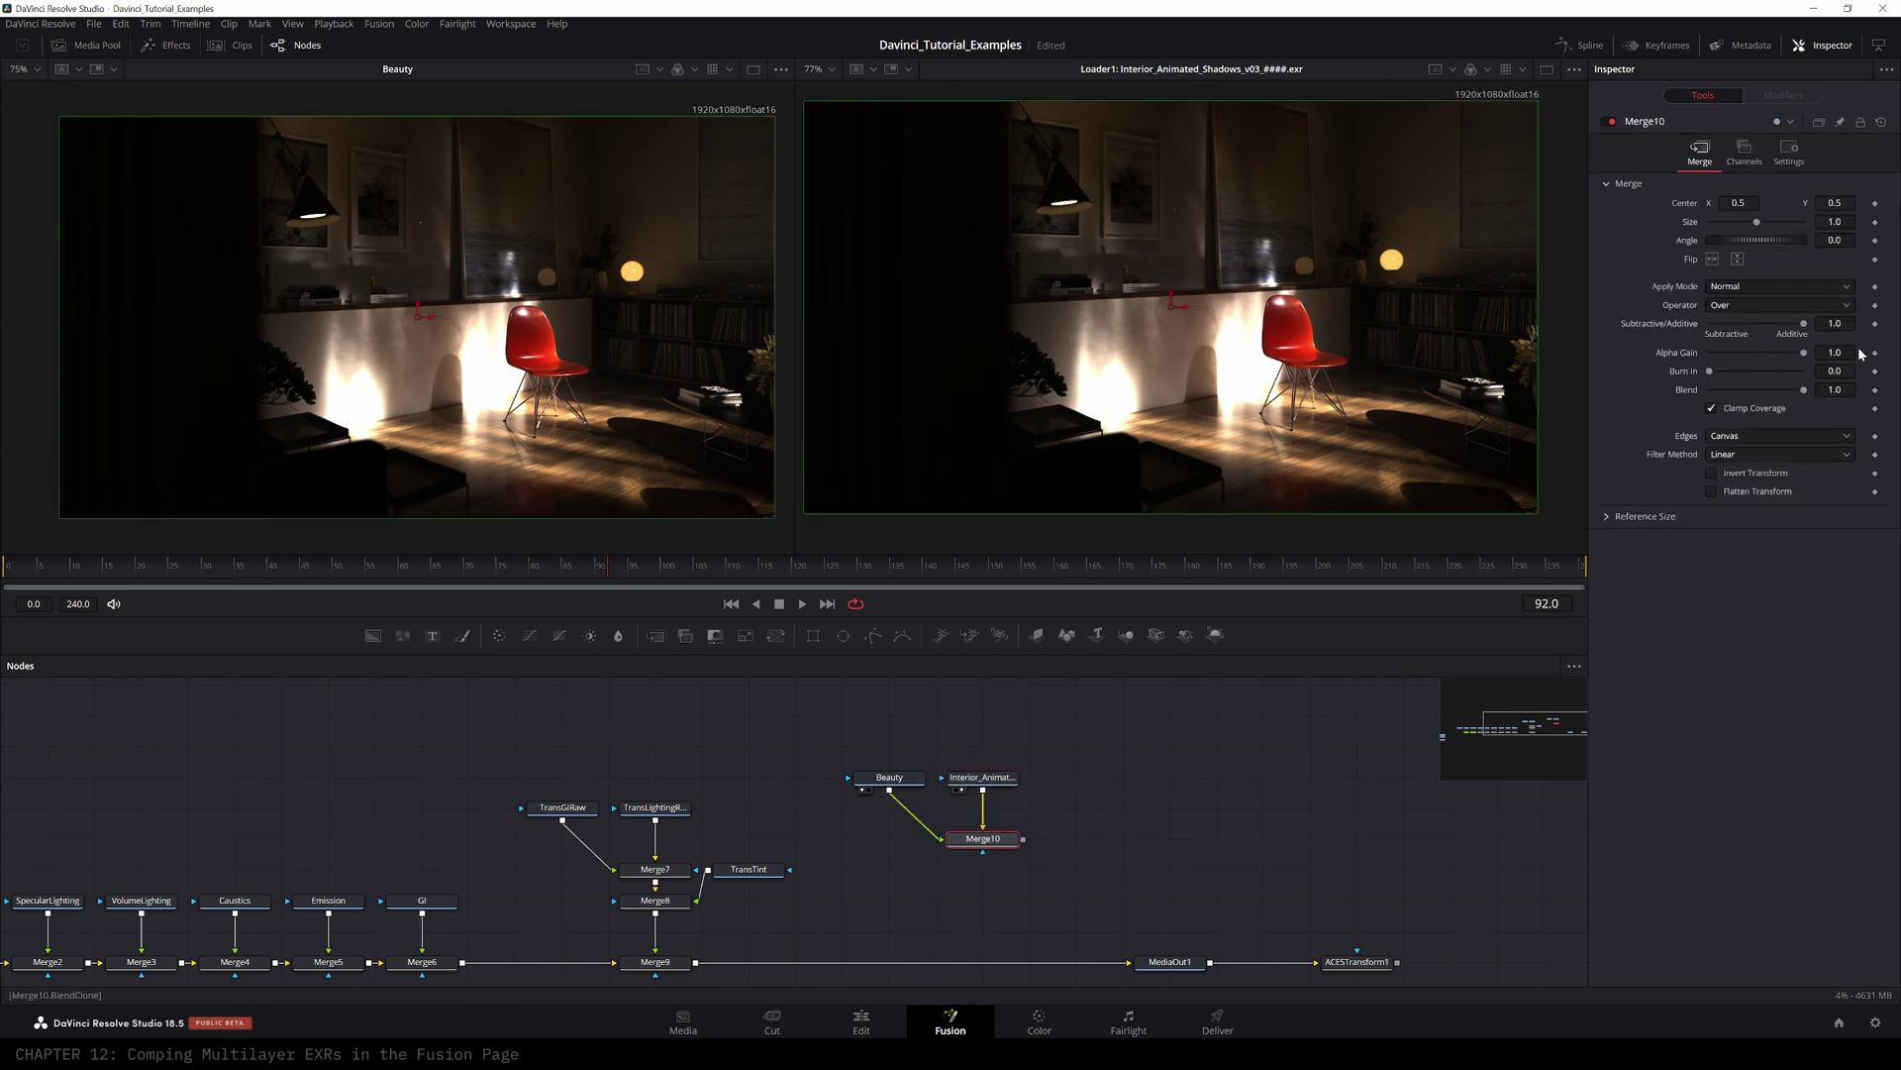
left_click(1751, 287)
left_click(1733, 432)
key("2")
- Merge the difference result into the main chain after Merge9, with Alpha Gain set to 0, and view the new merge
left_click_drag(992, 839, 696, 961)
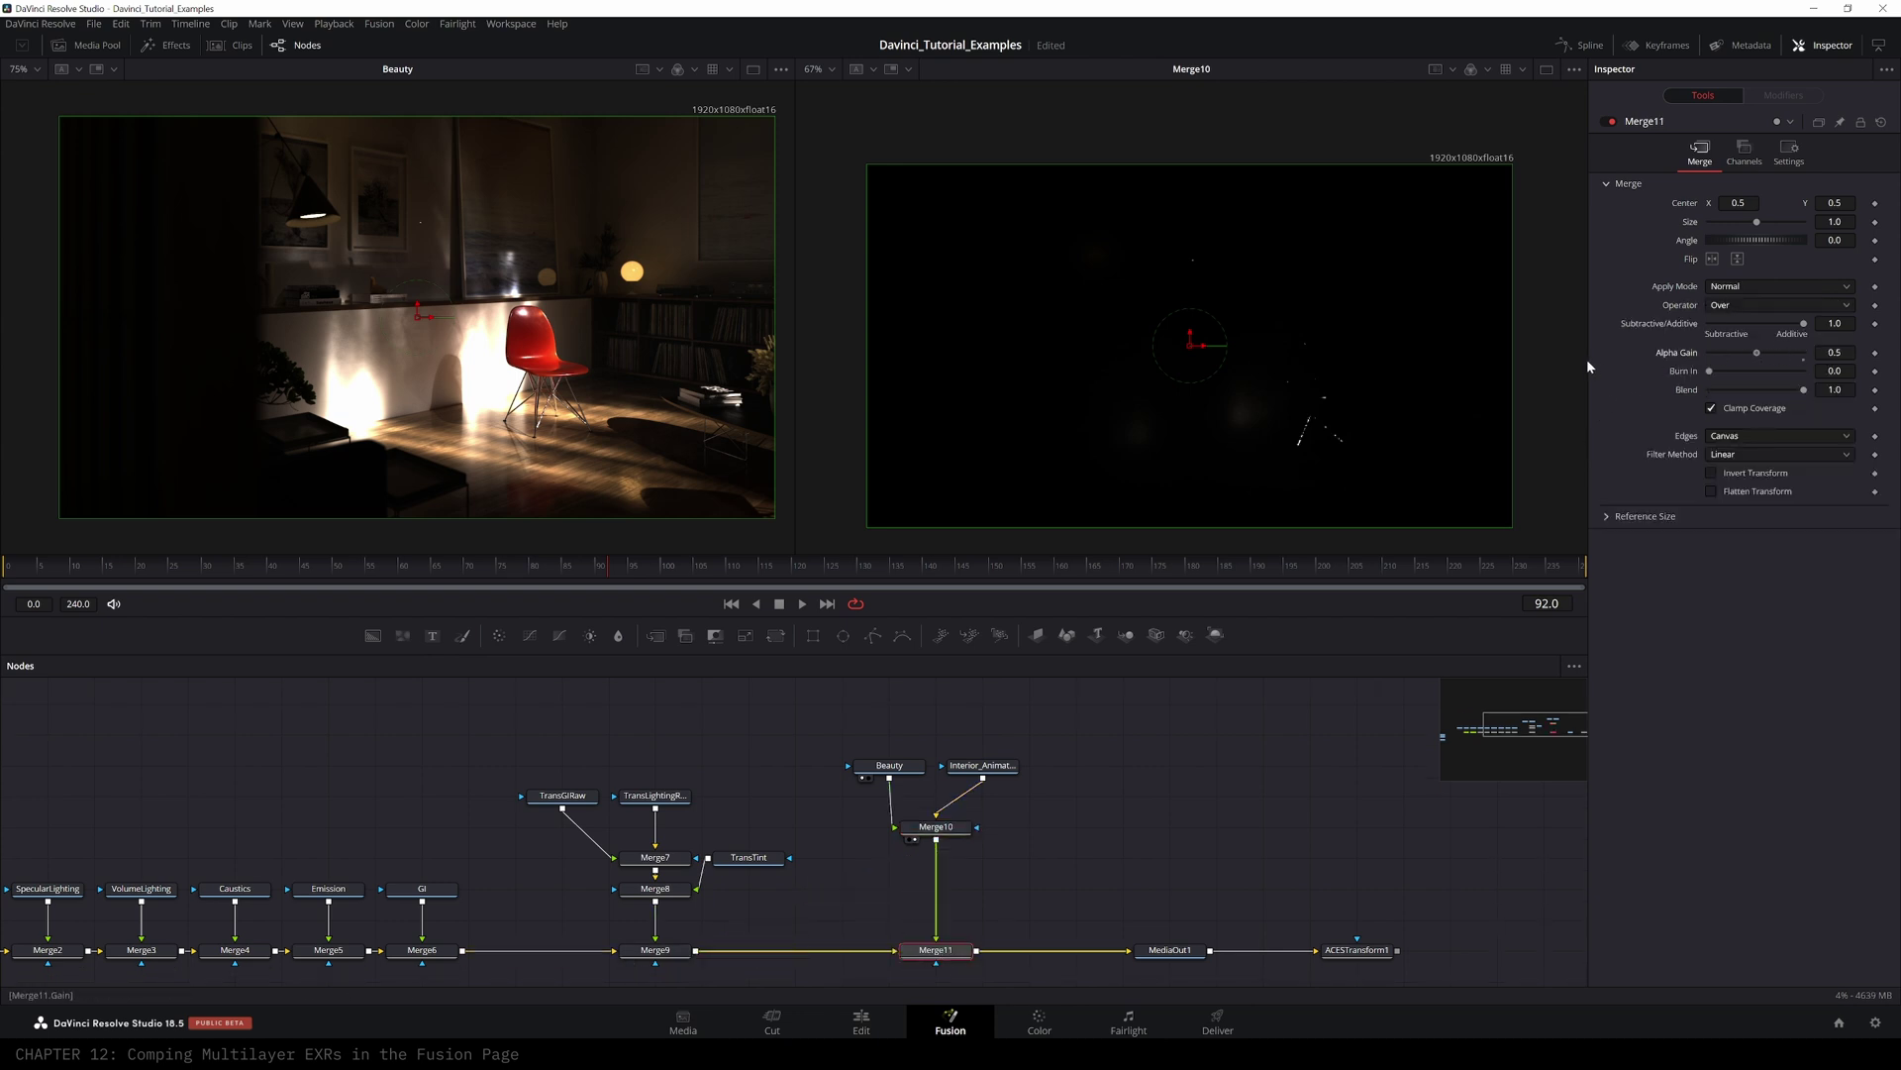
left_click(948, 953)
key("2")
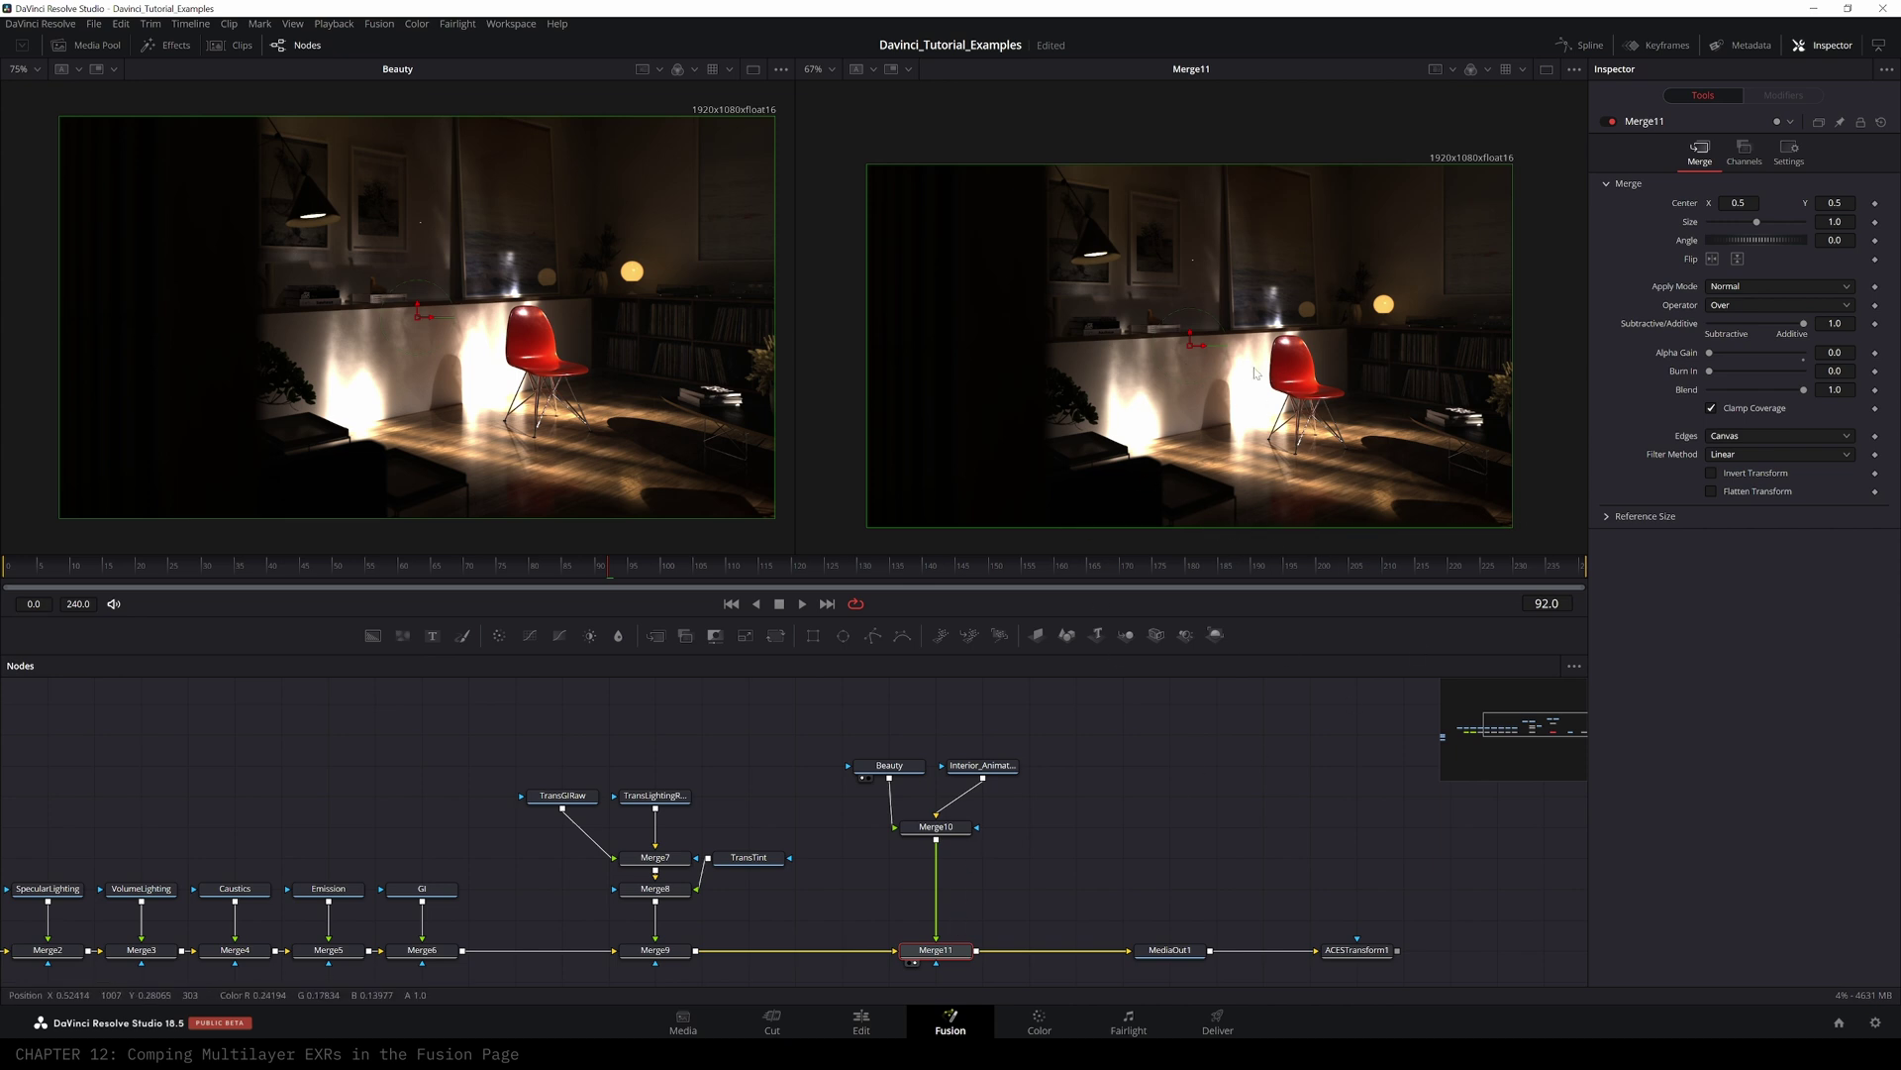
left_click_drag(934, 829, 933, 862)
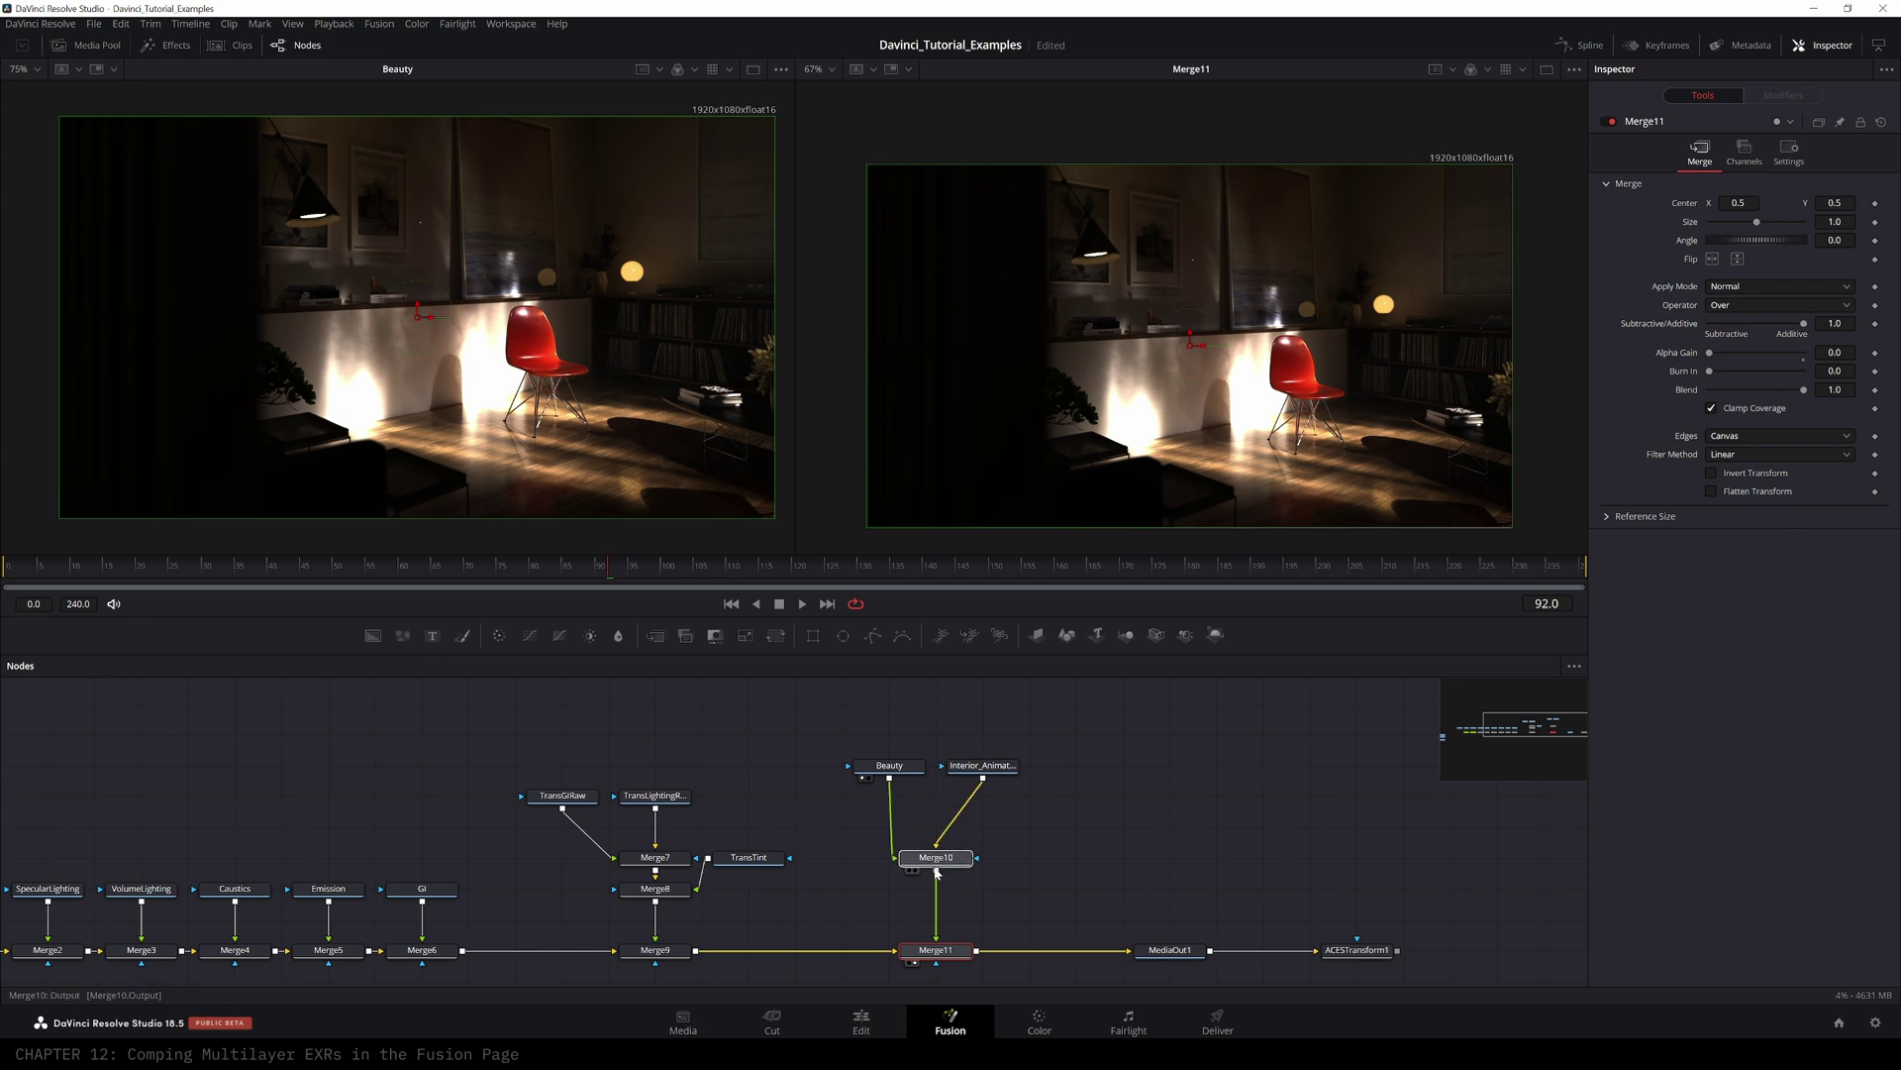
- View the Interior_Animated_Shadows Loader and the Beauty pass alternately, comparing the area around the red chair's legs close up
left_click(982, 766)
key("2")
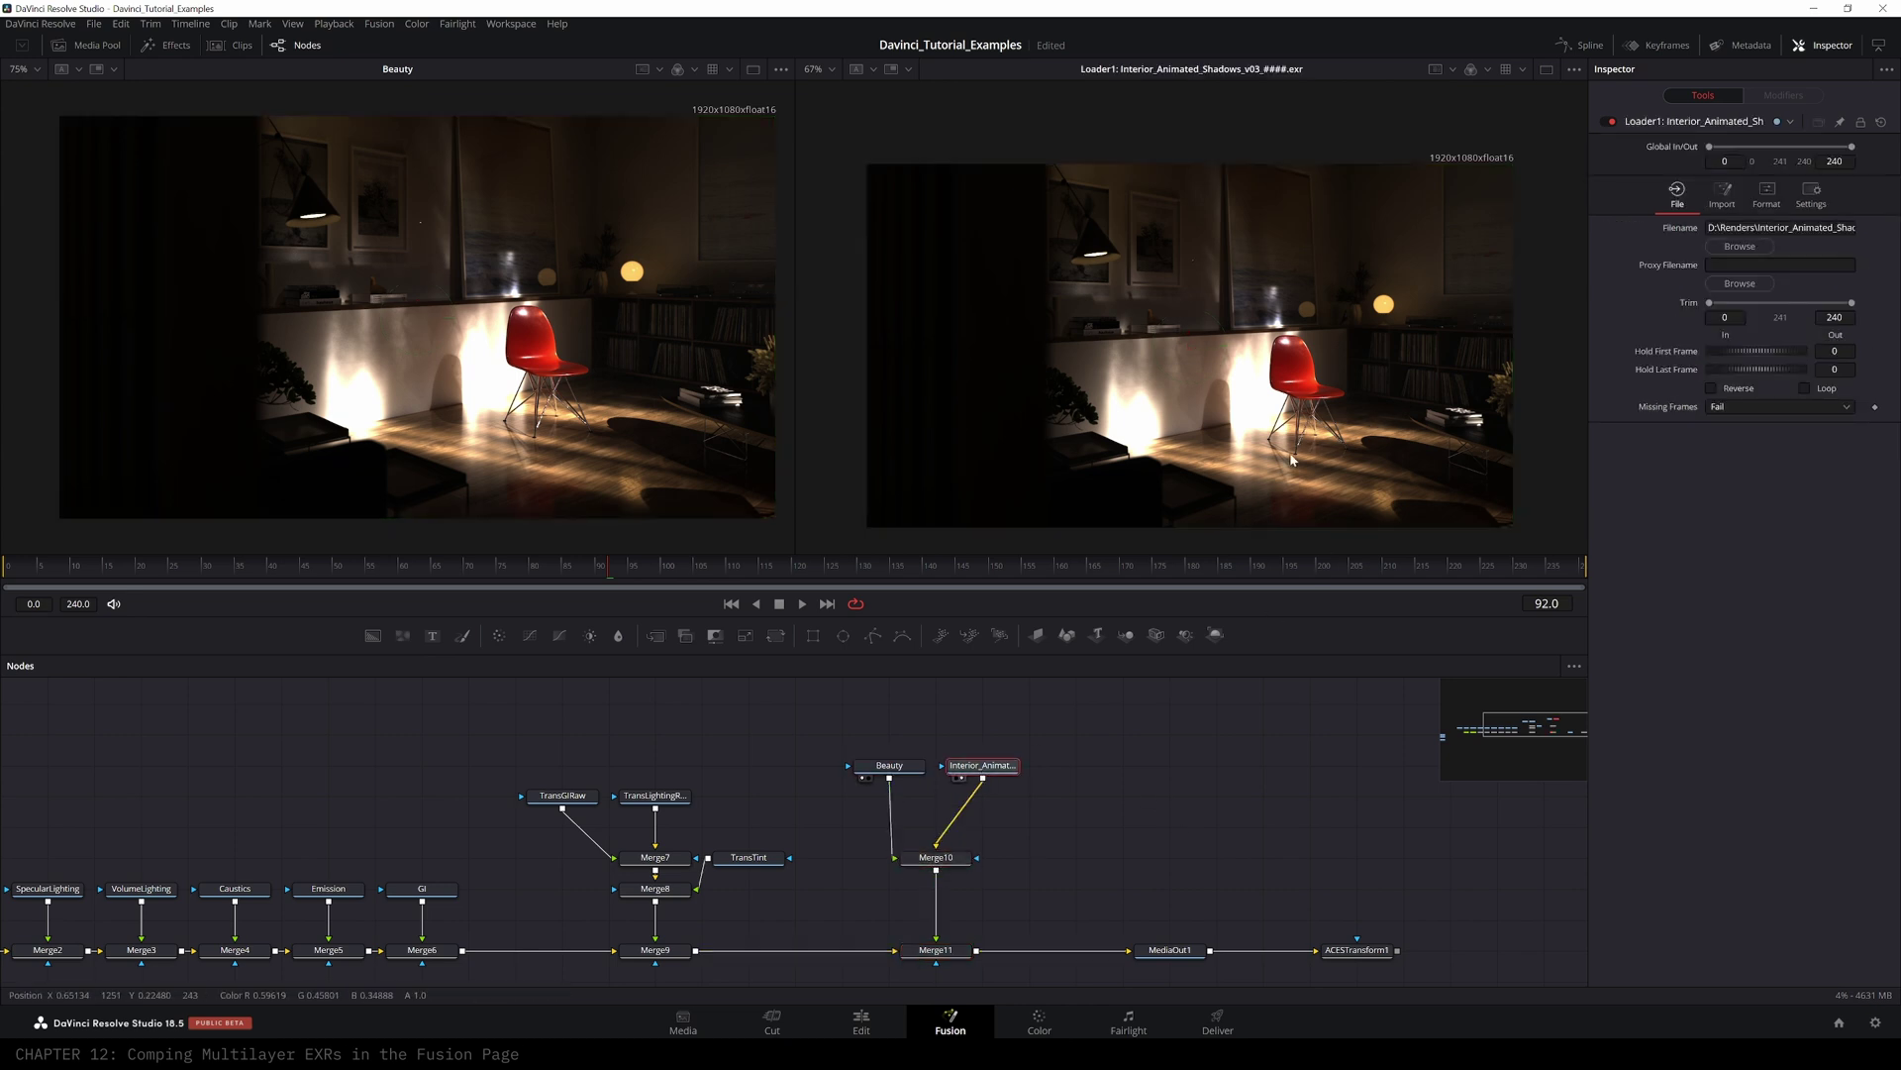
scroll(1314, 441, "up", 5)
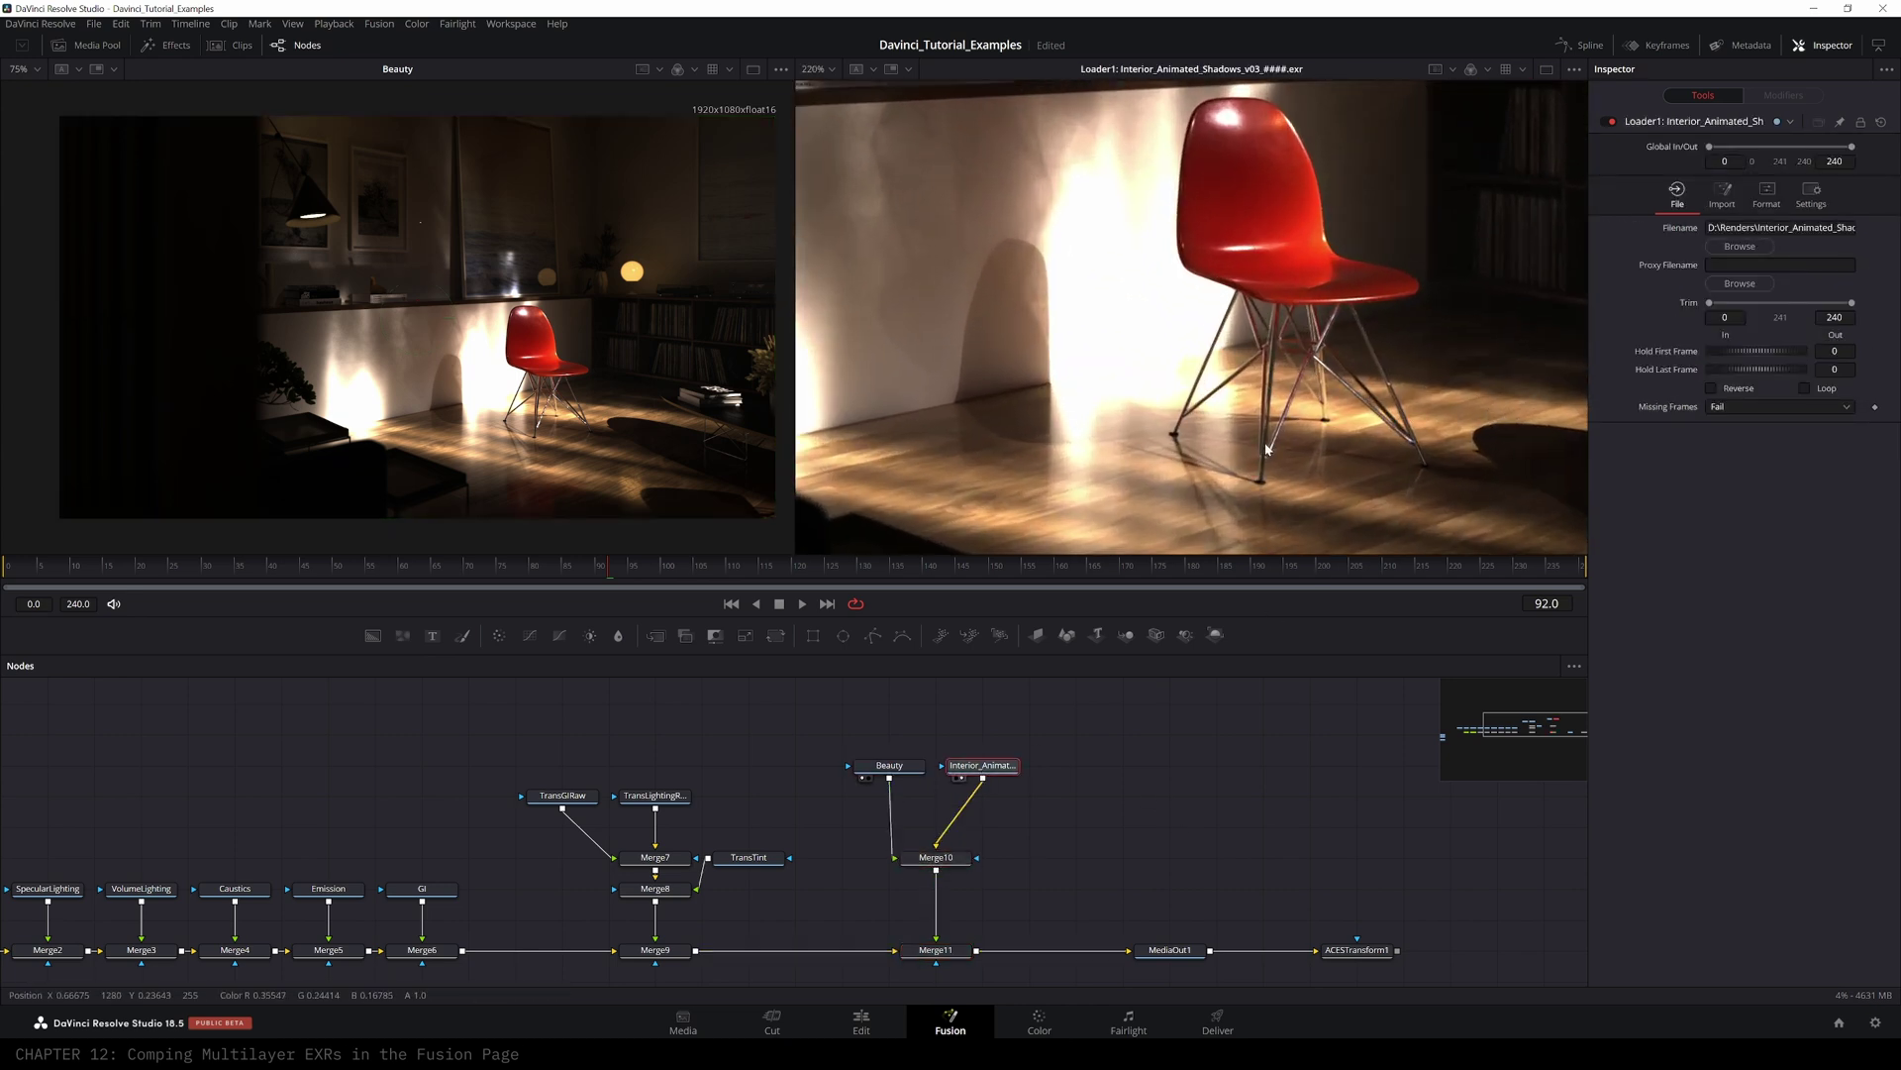
left_click(902, 770)
key("2")
left_click(953, 766)
key("2")
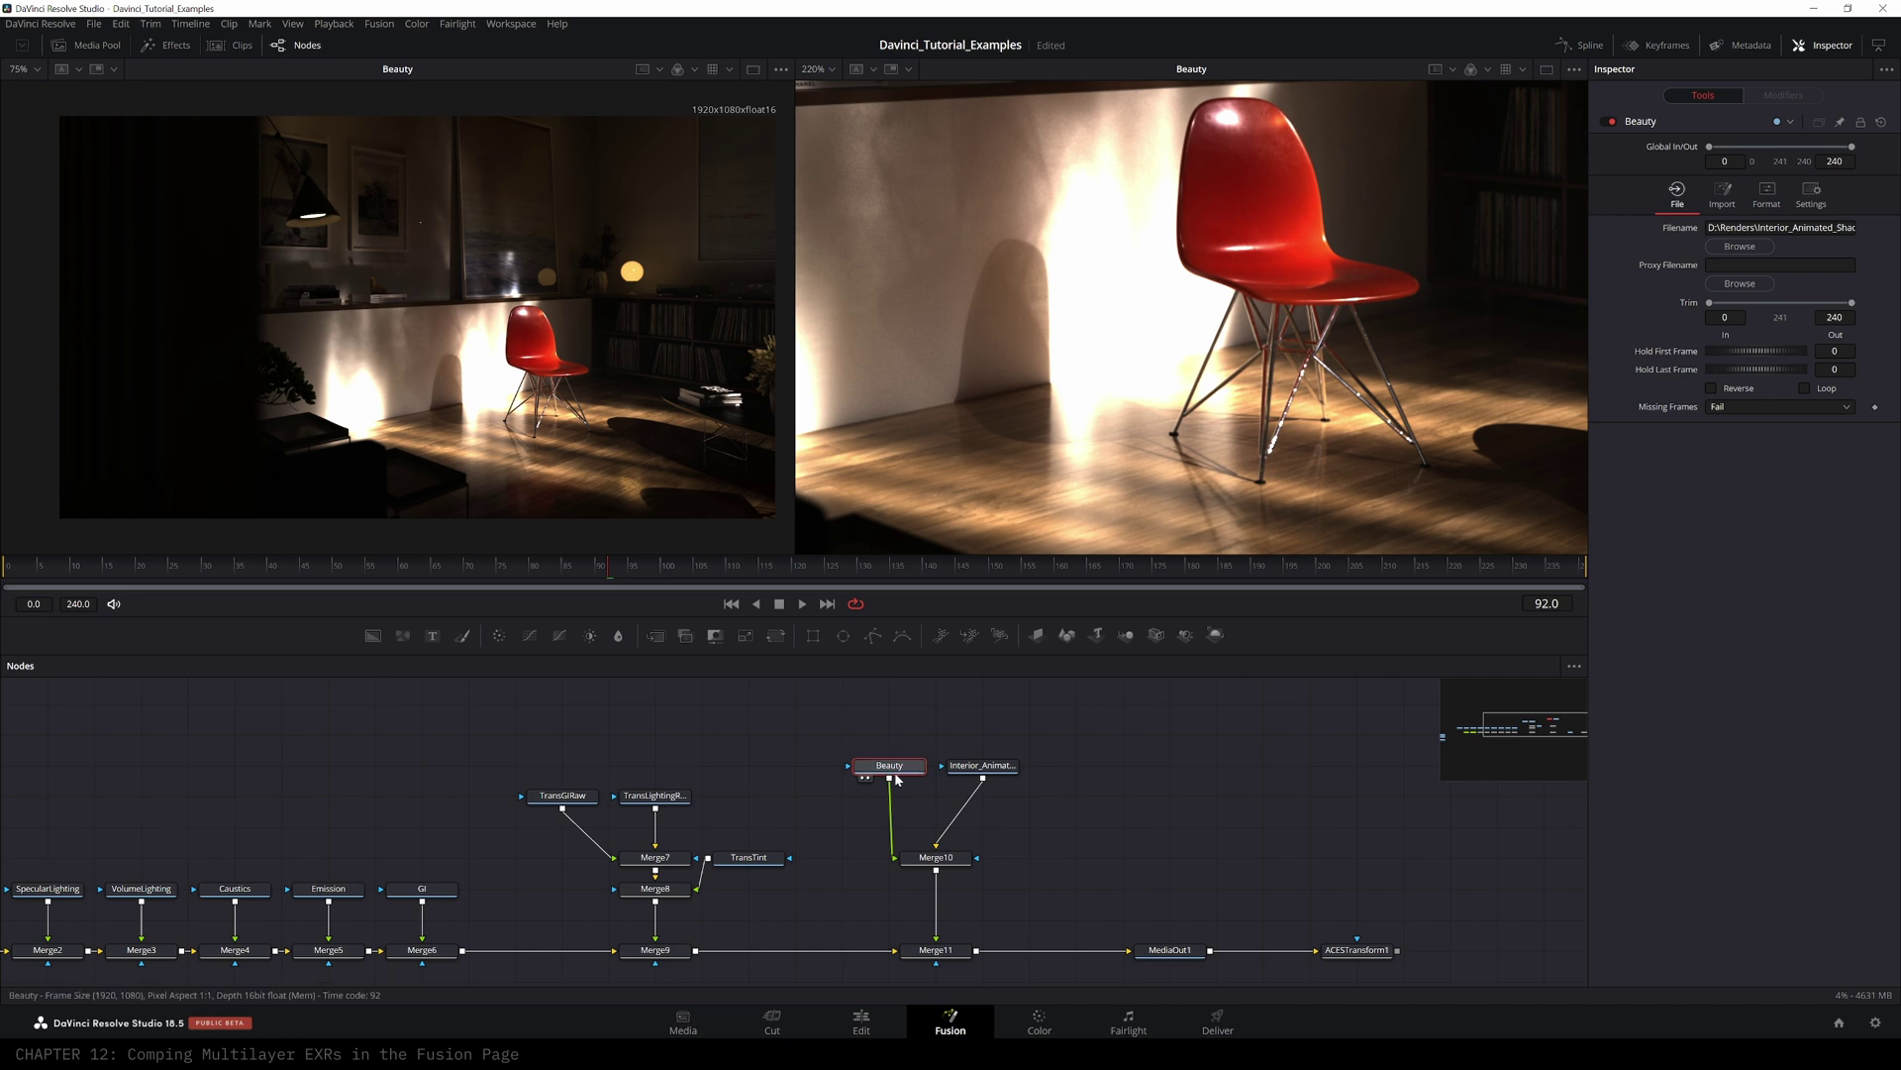
left_click(952, 777)
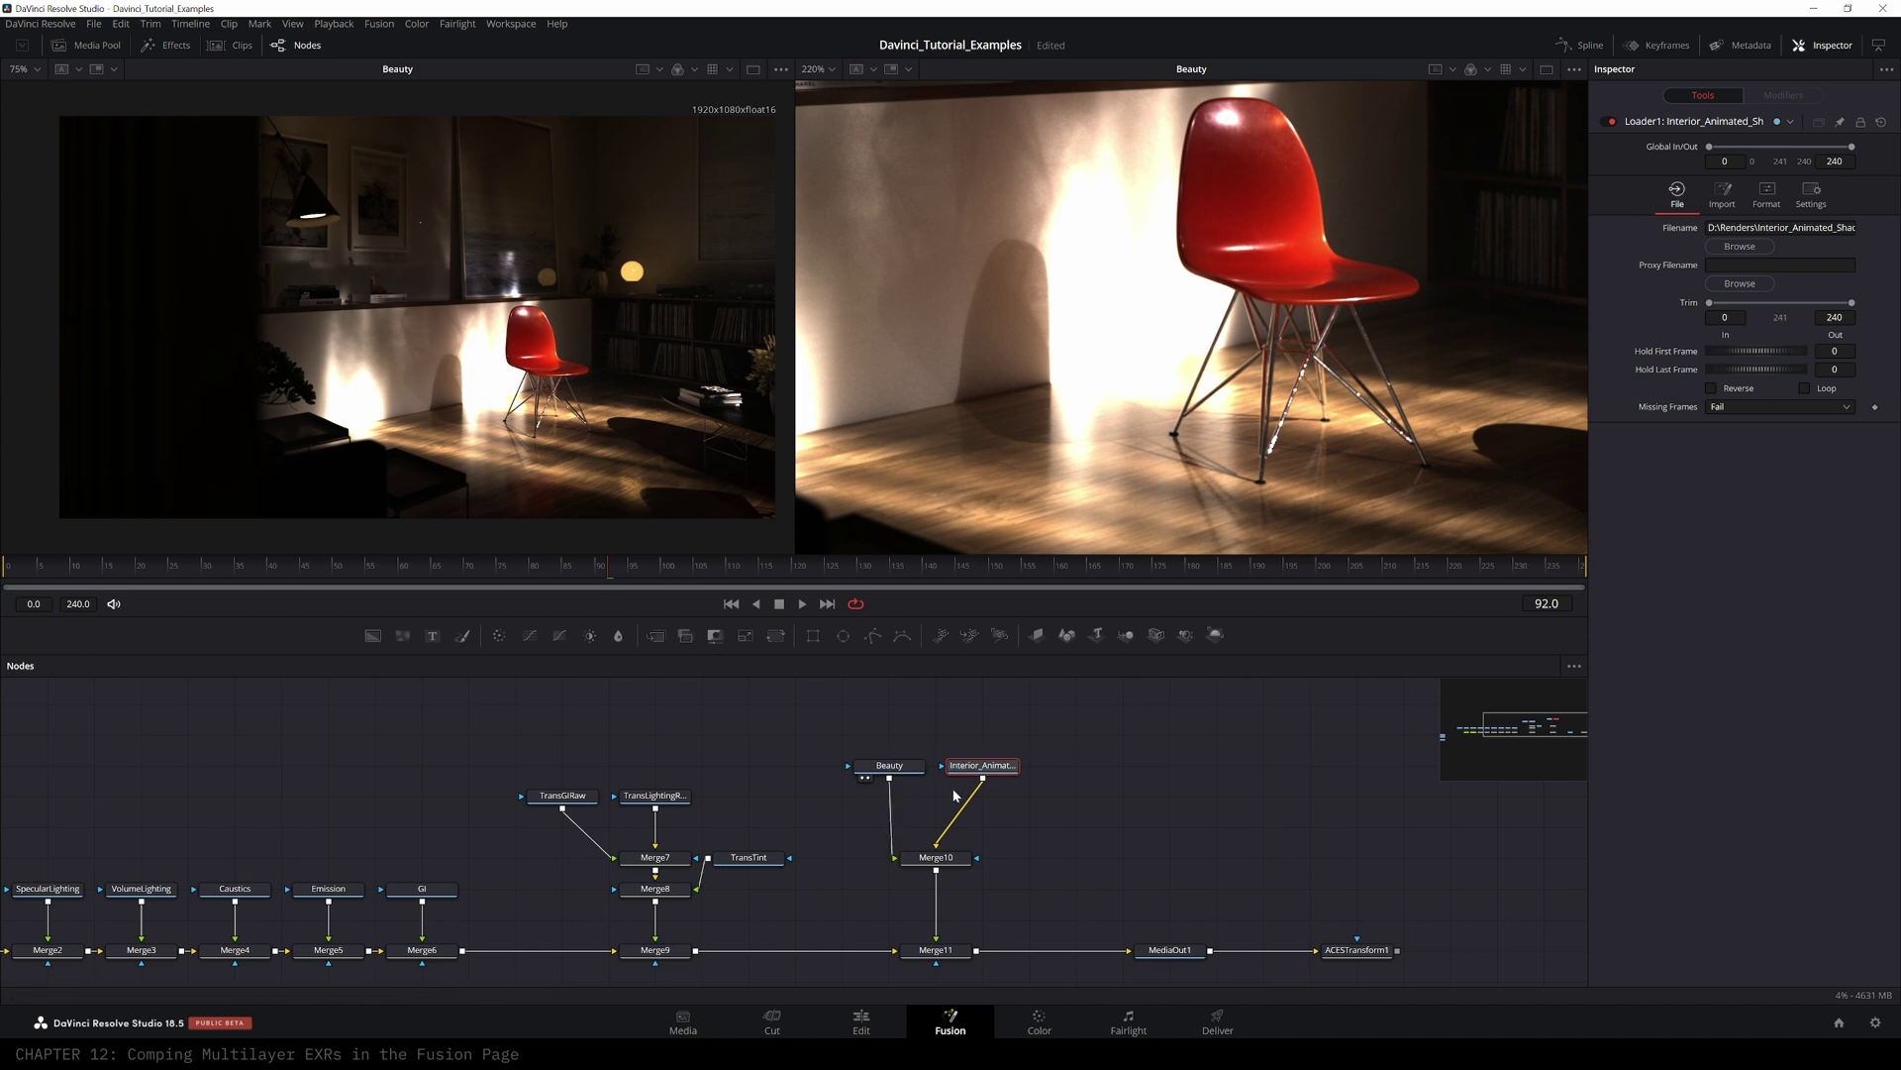
left_click(896, 770)
- Paste a copy of the Interior_Animated_Shadows Loader and merge it over the main chain between Merge11 and MediaOut1
left_click(981, 770)
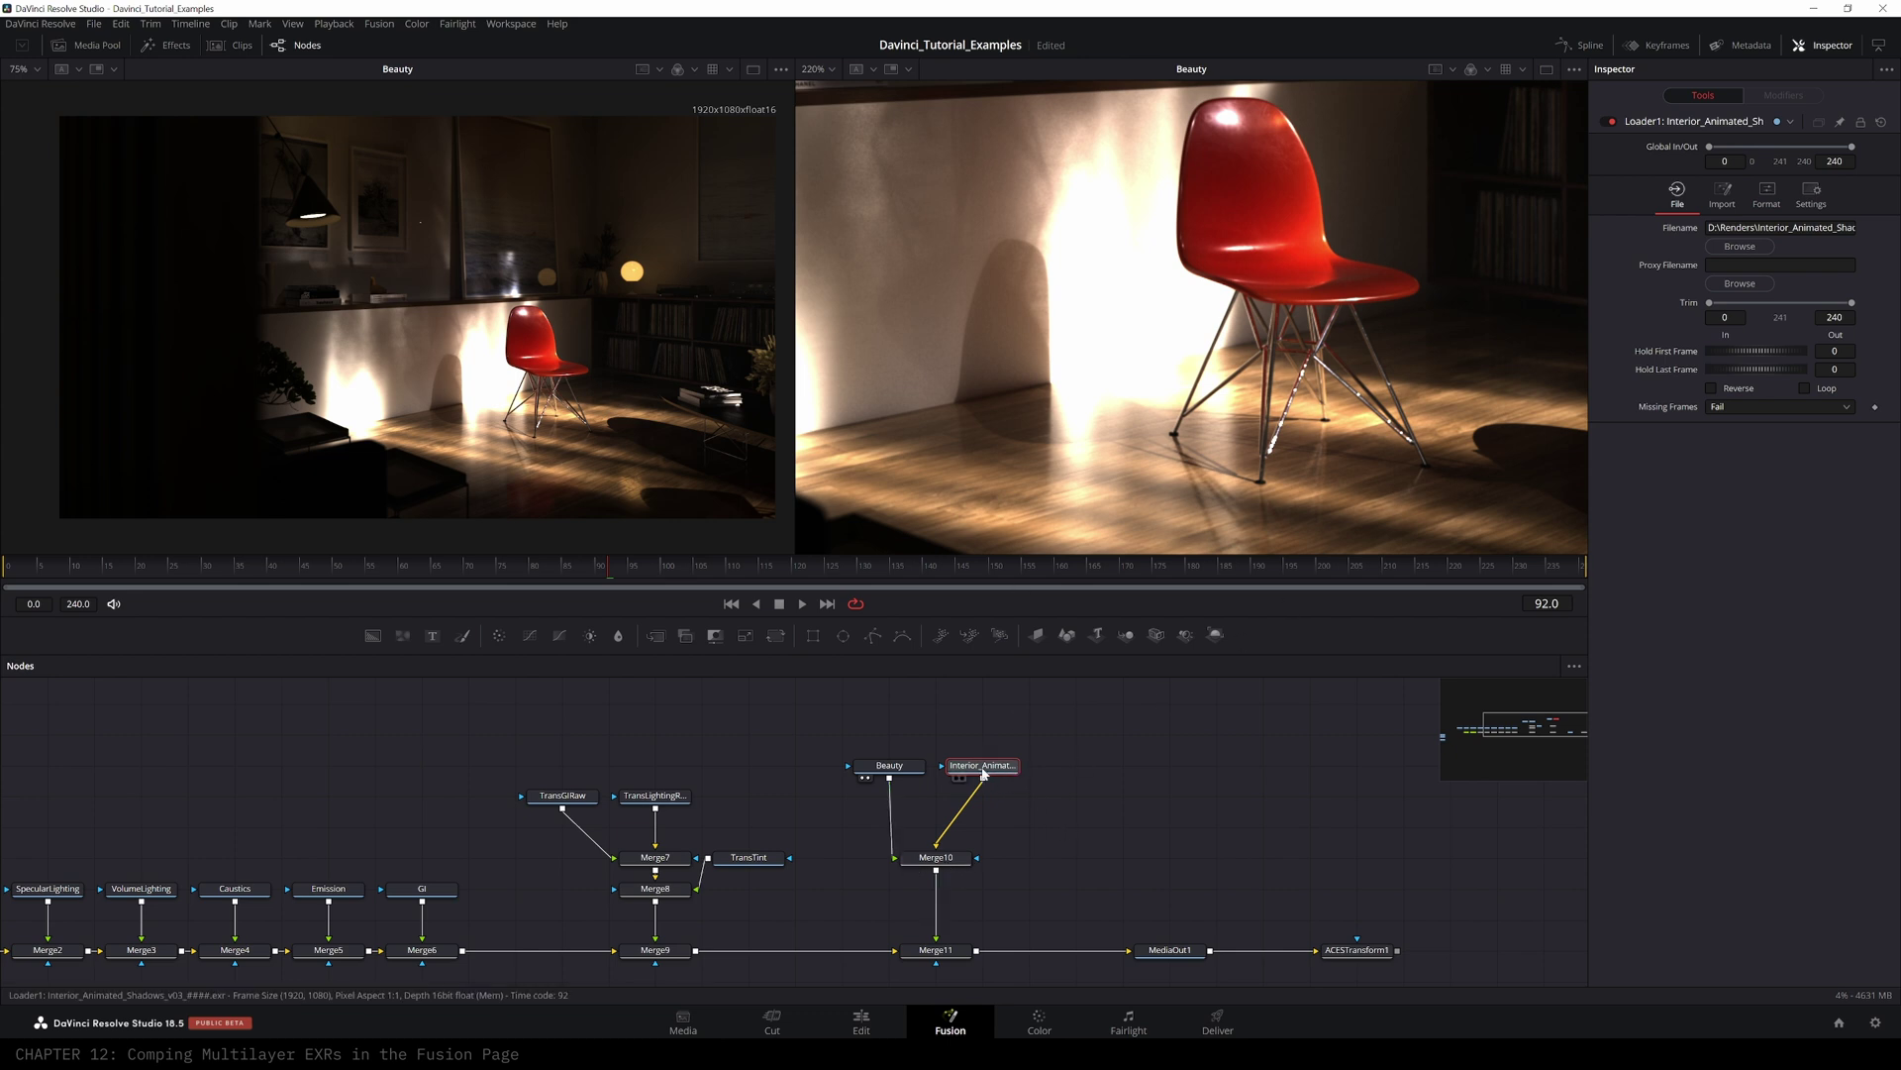
left_click(1137, 765)
key("ctrl+v")
left_click(1102, 778)
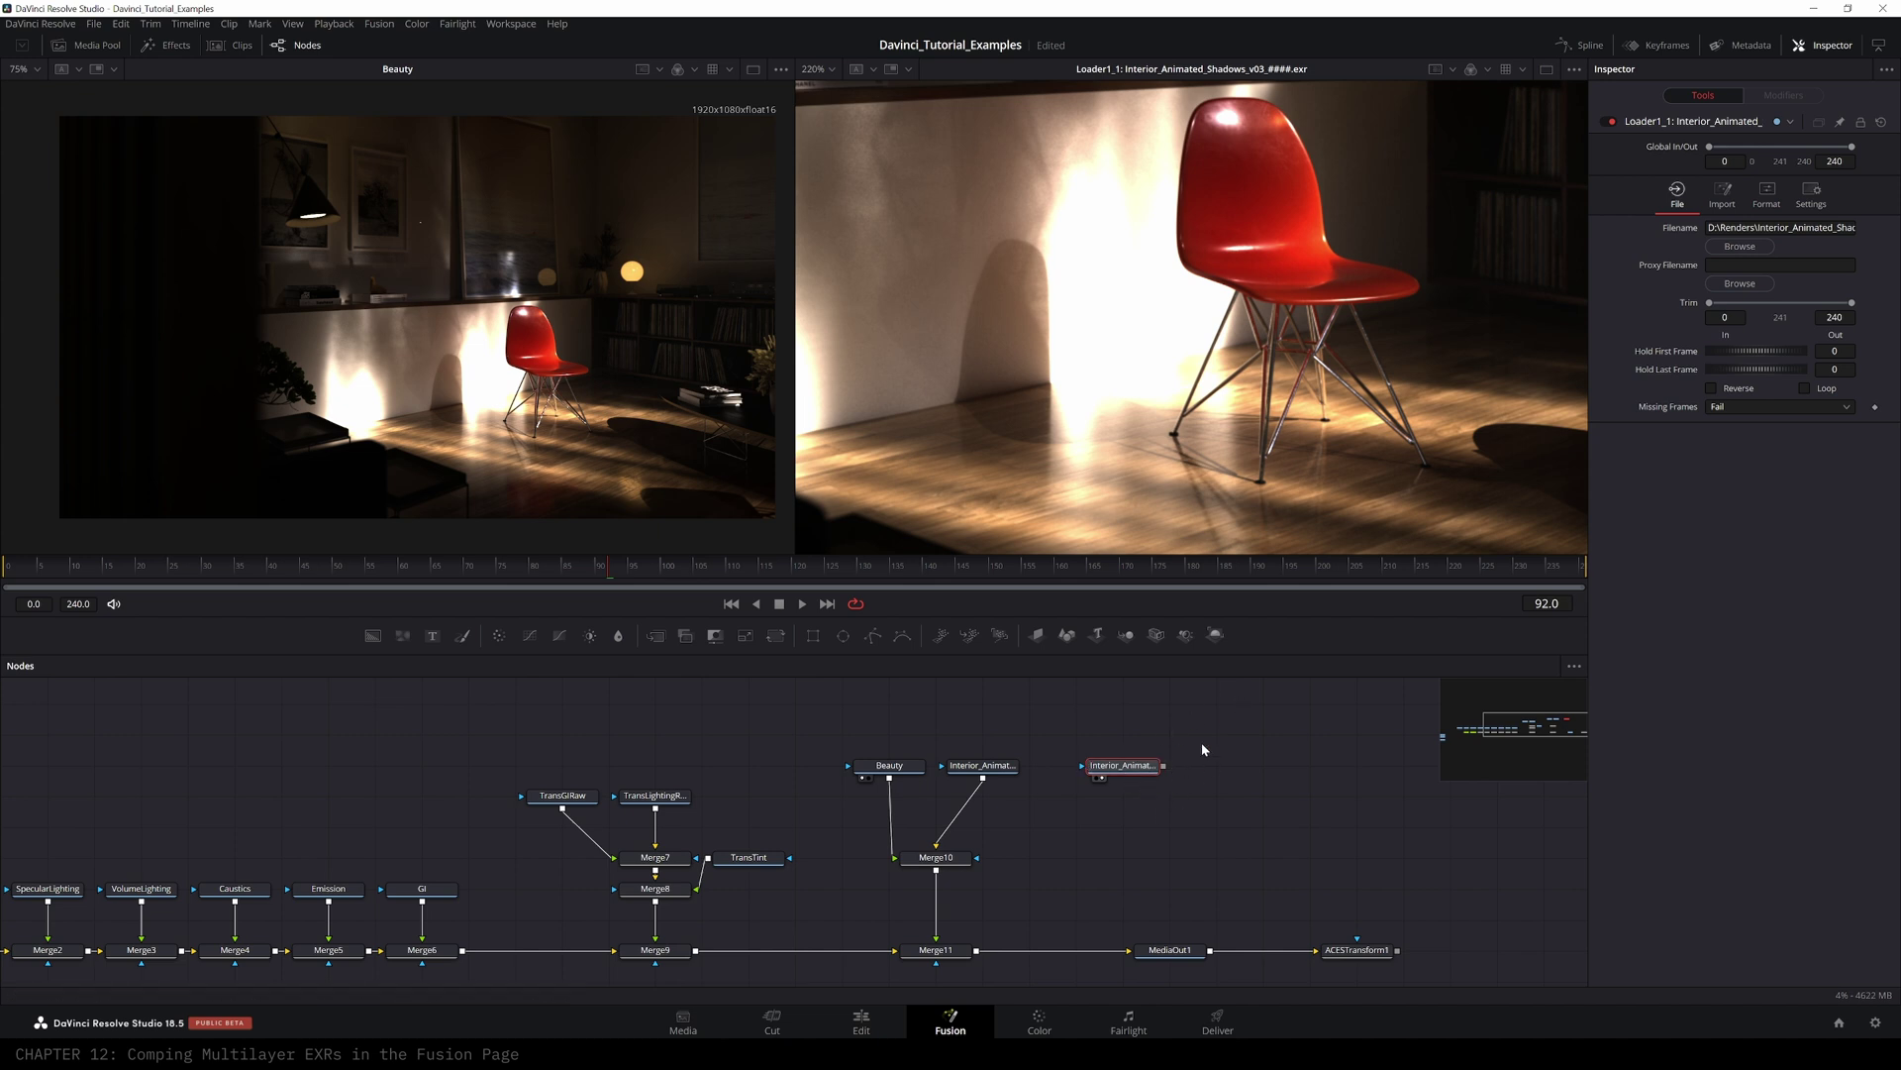
left_click_drag(1163, 765, 1050, 955)
left_click(1122, 765)
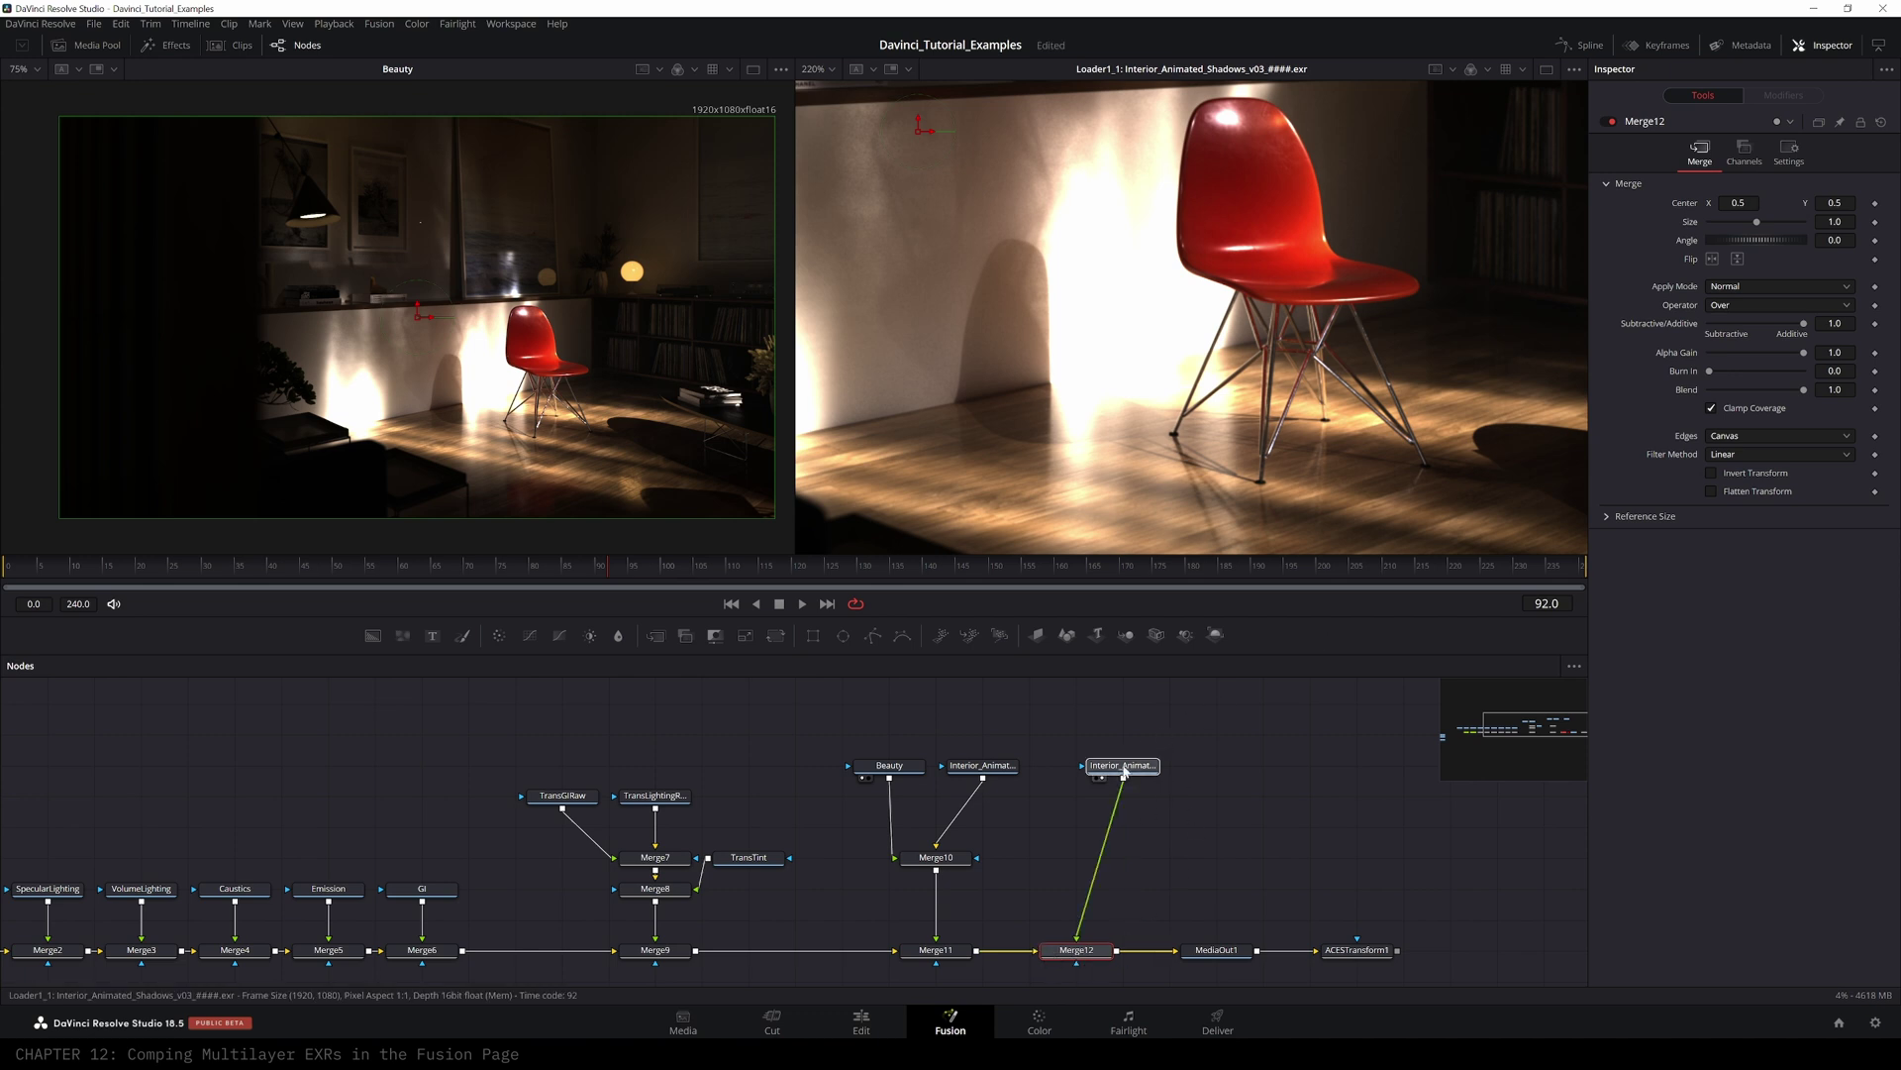
- Mask the copied Loader with an Ellipse shaped around the chair, adjust the mask's edge, and align the Loader above Merge12
left_click(841, 639)
scroll(1388, 356, "down", 4)
left_click_drag(1178, 224, 1175, 220)
left_click_drag(1400, 217, 1181, 210)
left_click_drag(1187, 496, 1159, 270)
left_click_drag(1154, 248, 1395, 376)
mouse_move(1348, 363)
left_mouse_down()
mouse_move(1315, 354)
mouse_move(1339, 364)
mouse_move(1343, 342)
left_mouse_up()
left_click_drag(1709, 241, 1718, 243)
left_click_drag(1332, 377, 1335, 377)
left_click_drag(1073, 845, 1174, 715)
left_click_drag(1123, 765, 1077, 857)
- View the ACESTransform1 output and toggle Merge12 off and on to compare the result with and without the masked Loader
left_click(1080, 953)
left_click(1338, 963)
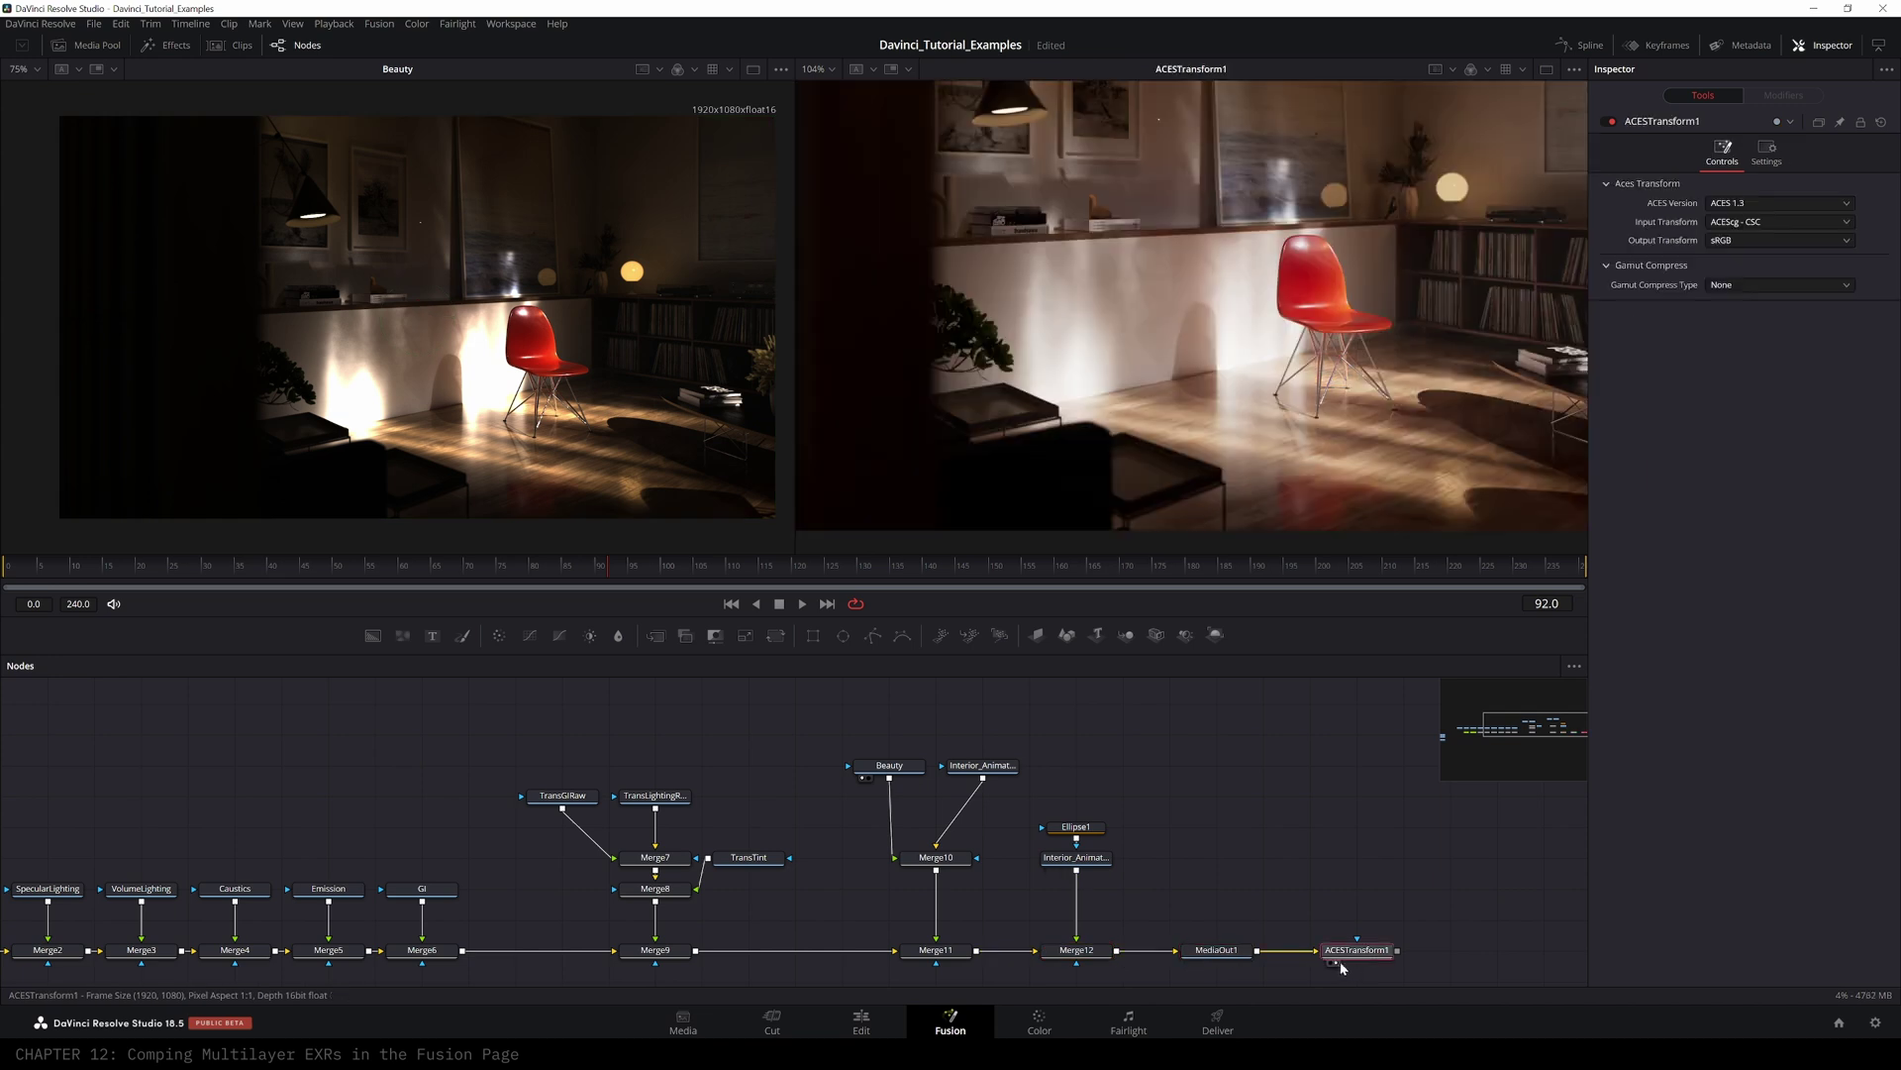
left_click(1082, 951)
left_click(1610, 122)
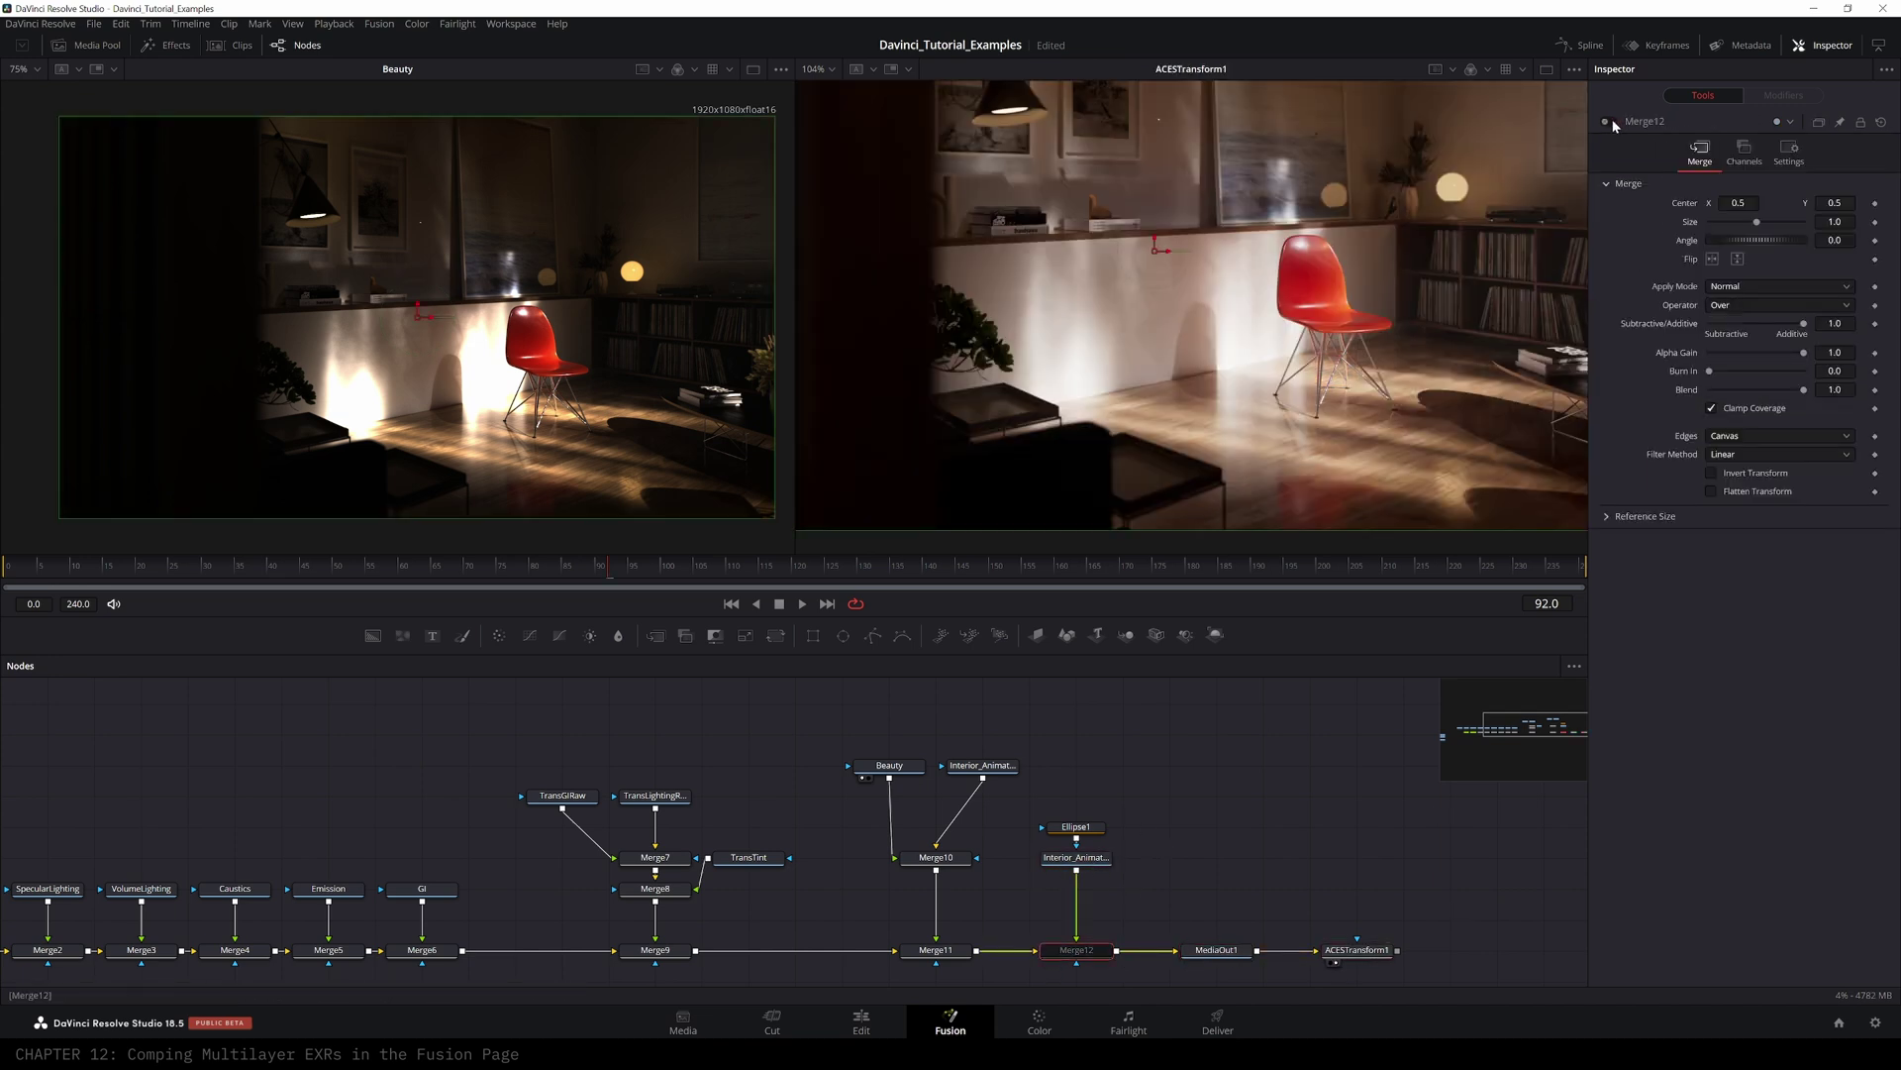
left_click(1609, 122)
left_click_drag(1079, 864, 1079, 894)
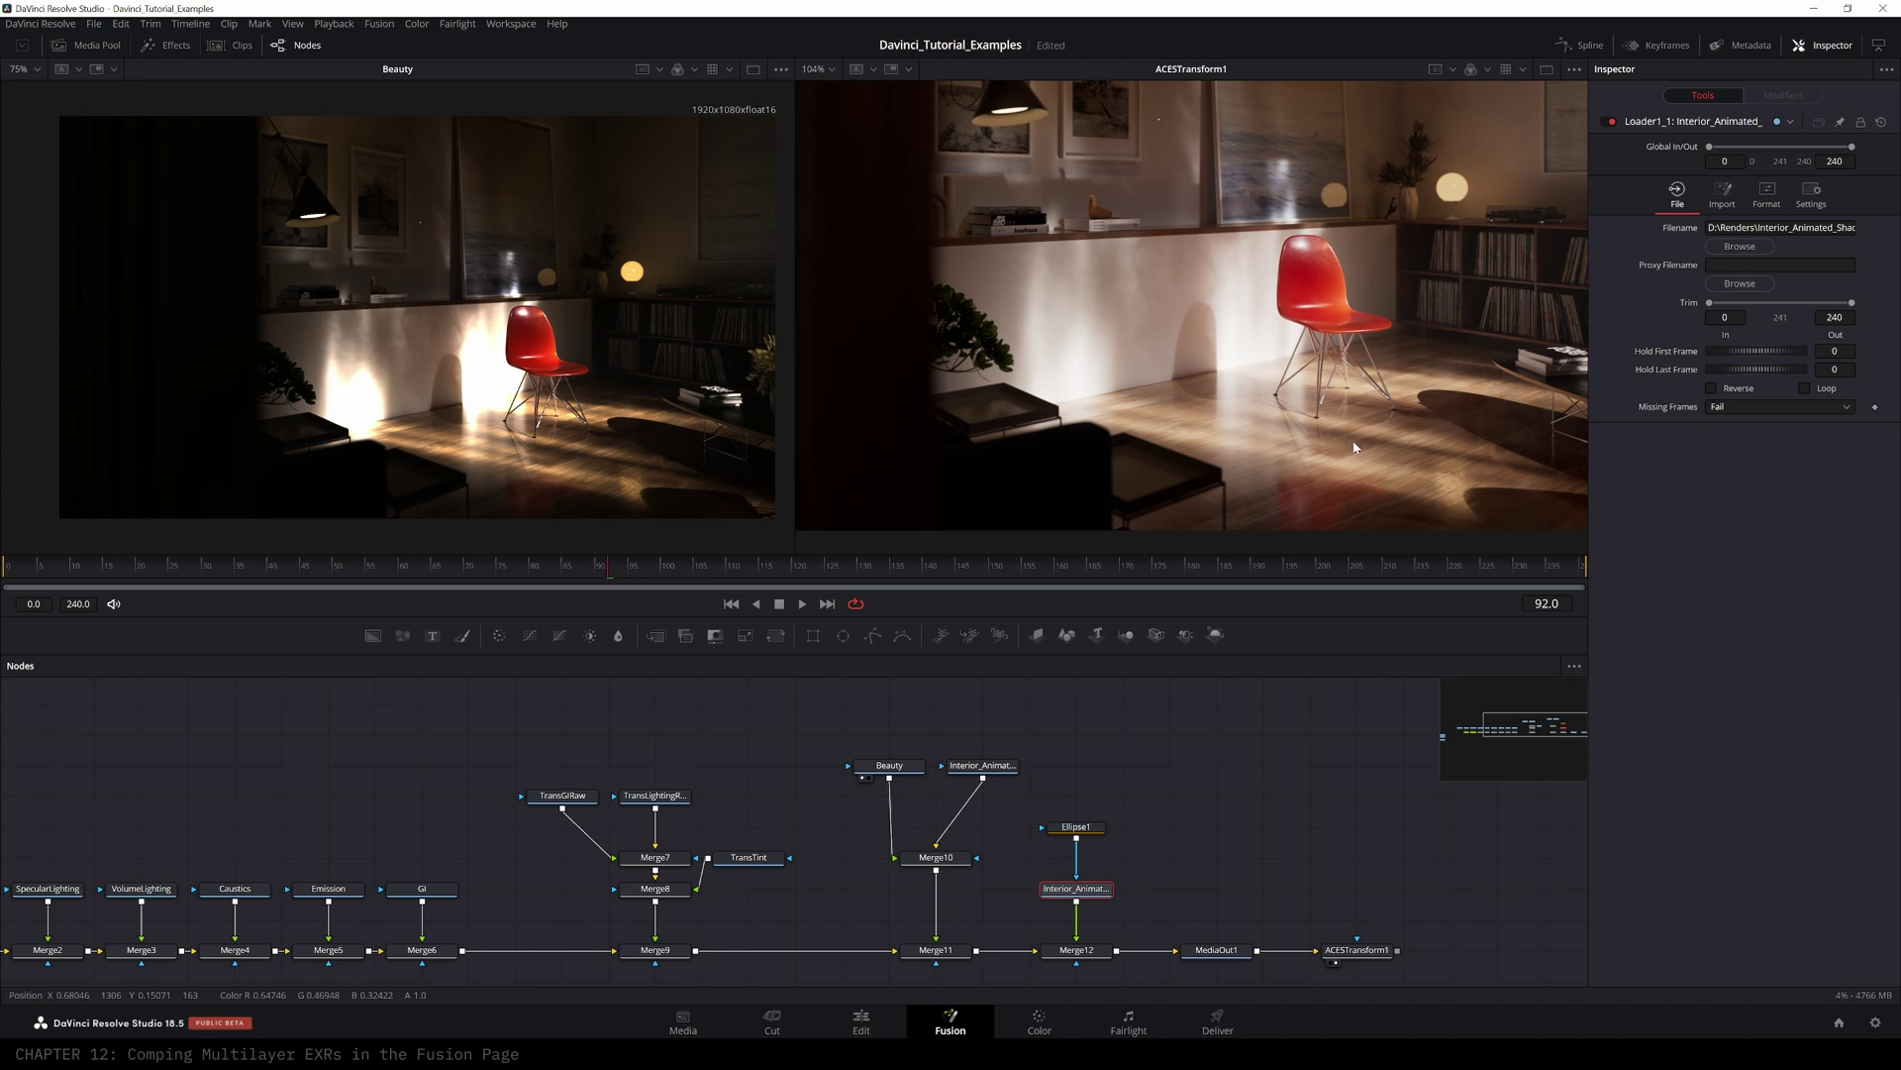
- Examine the noise in the Caustics pass close up beside the ACES-transformed result
scroll(1260, 393, "down", 3)
left_click_drag(1260, 394, 1274, 377)
left_click_drag(442, 854, 994, 786)
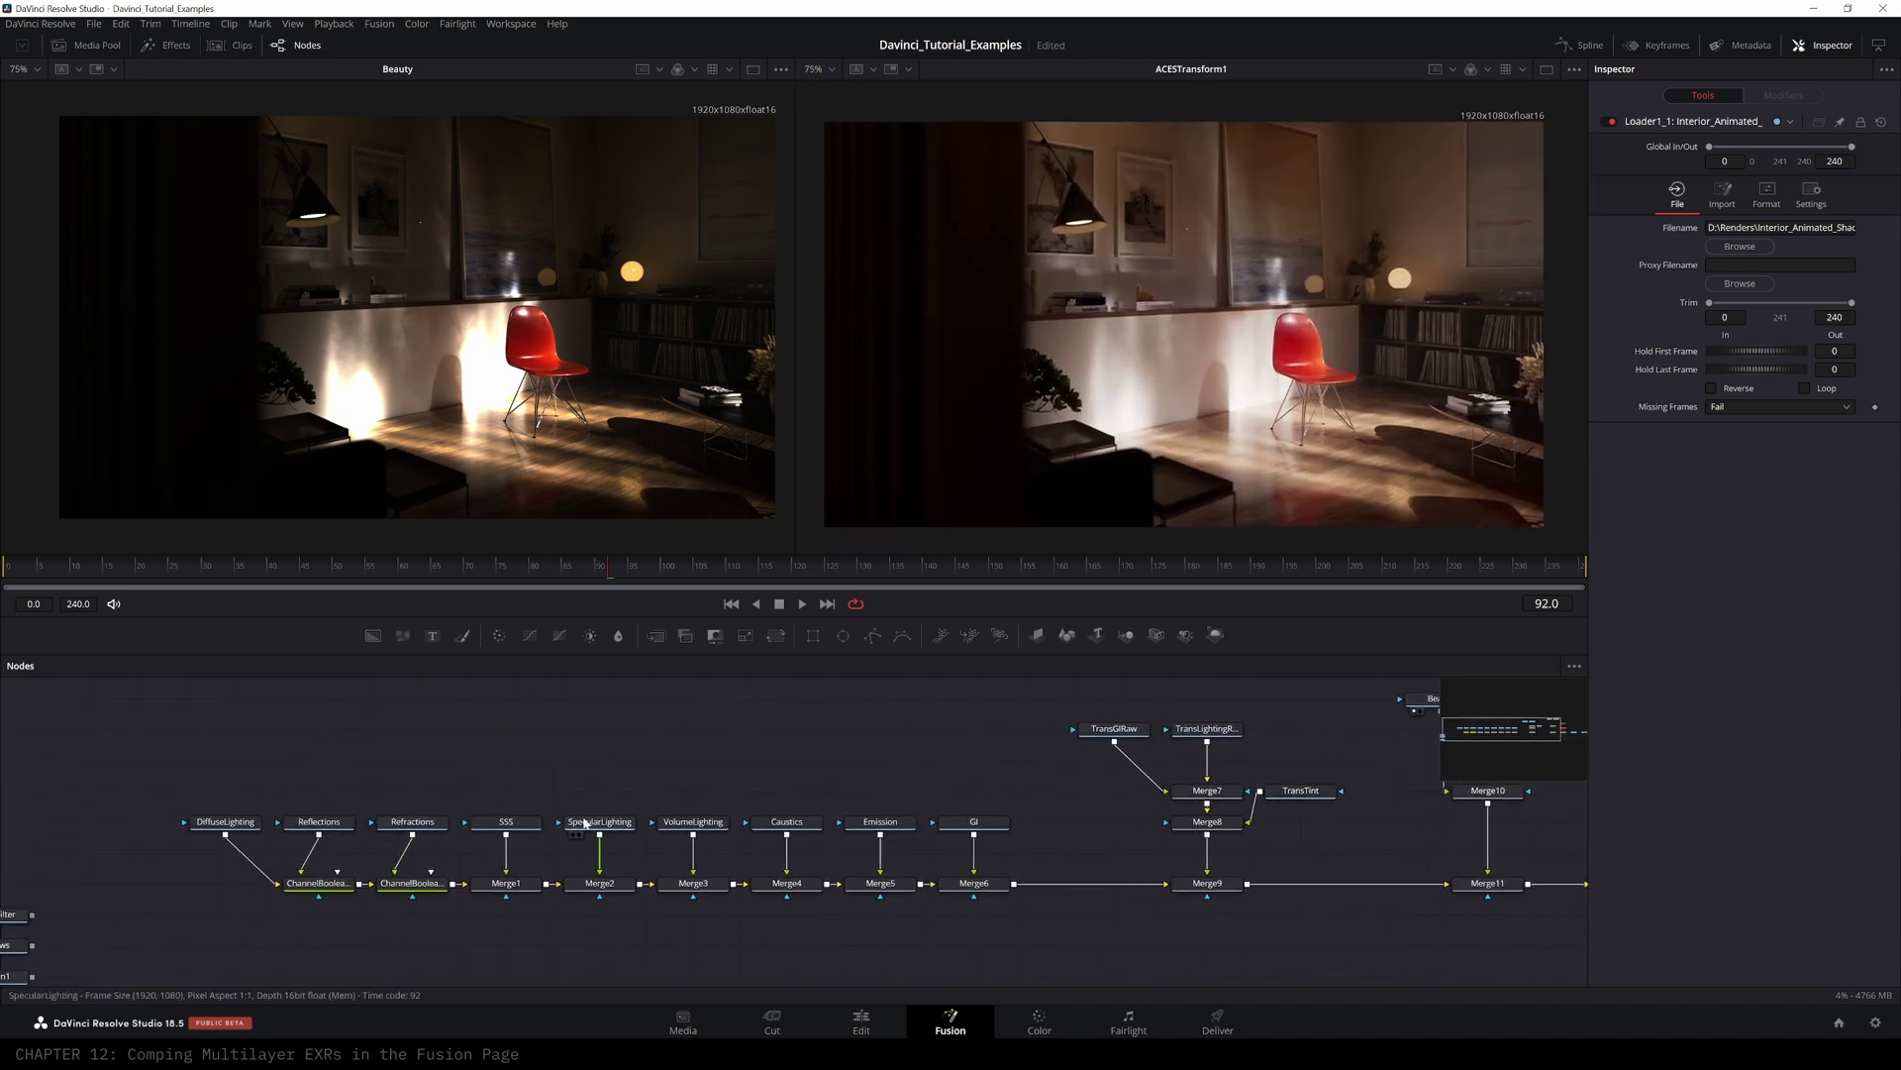
left_click(801, 825)
key("1")
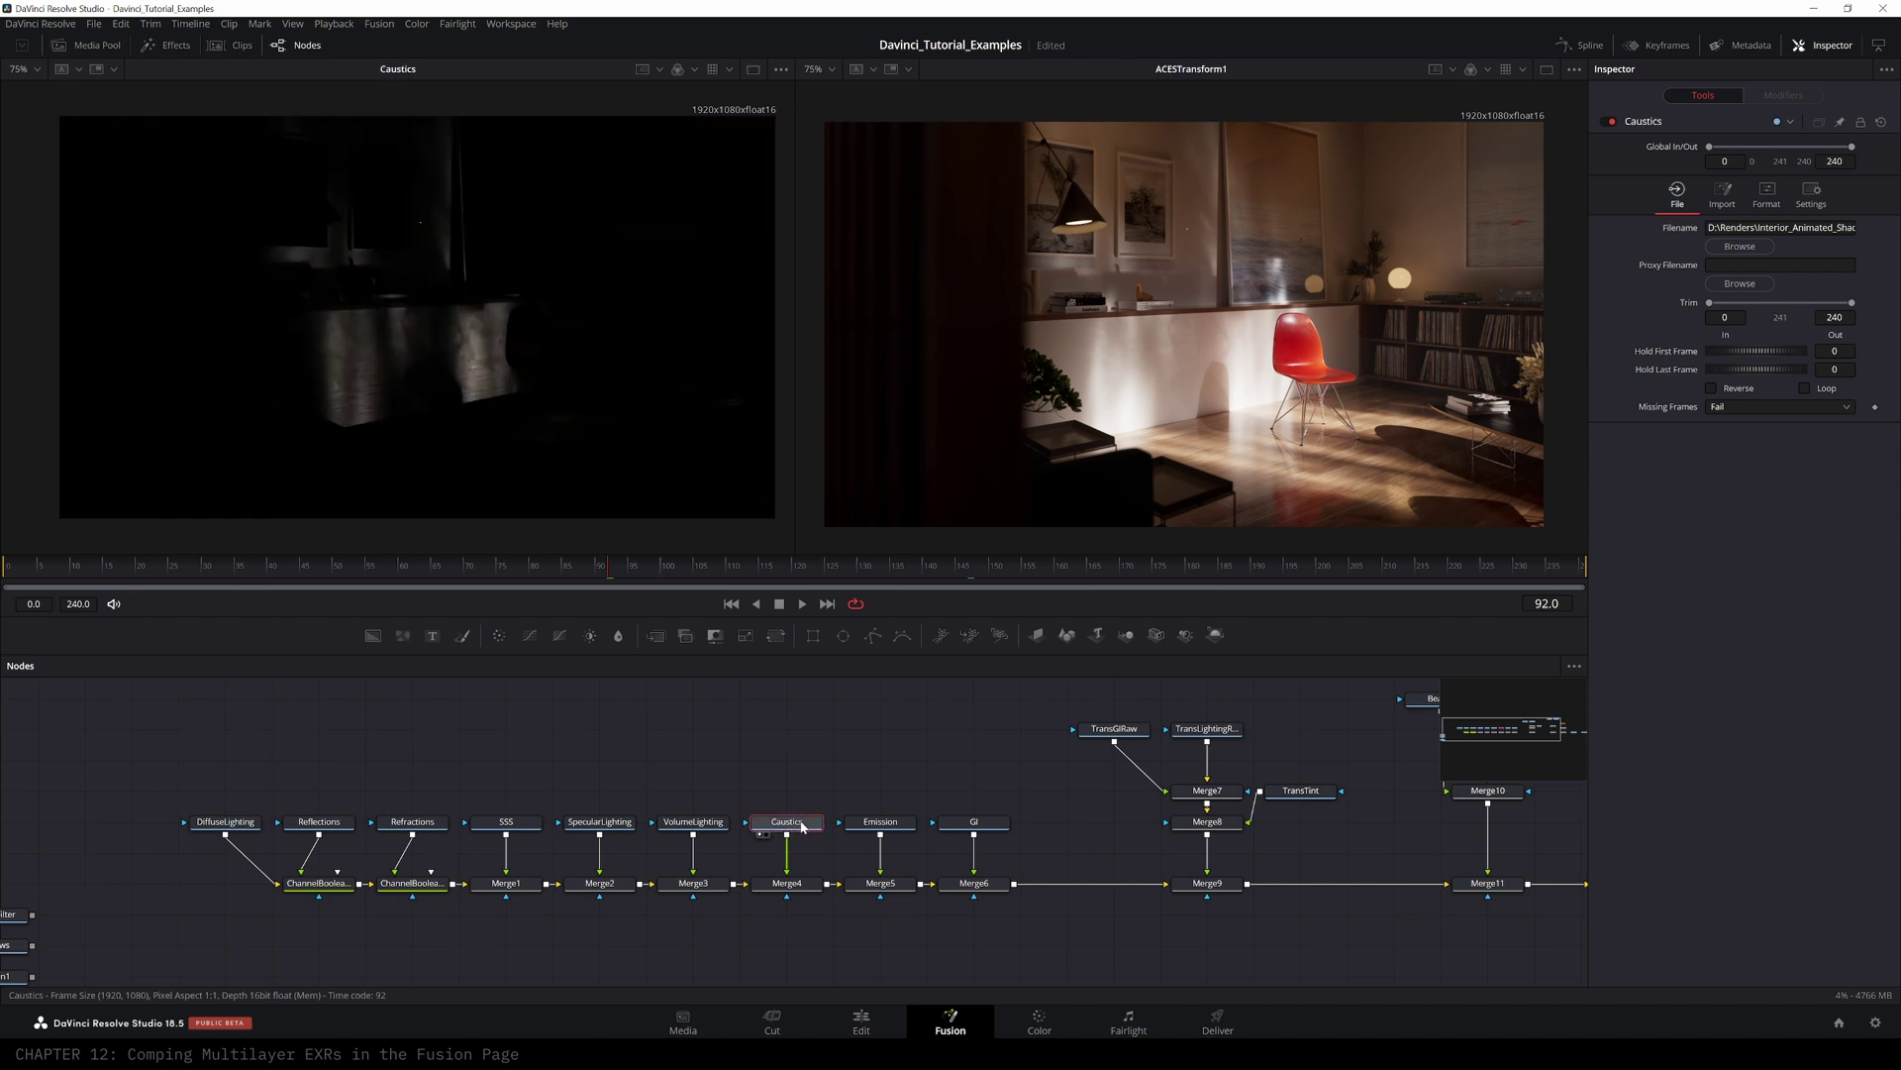
scroll(353, 337, "up", 4)
left_click_drag(462, 313, 574, 487)
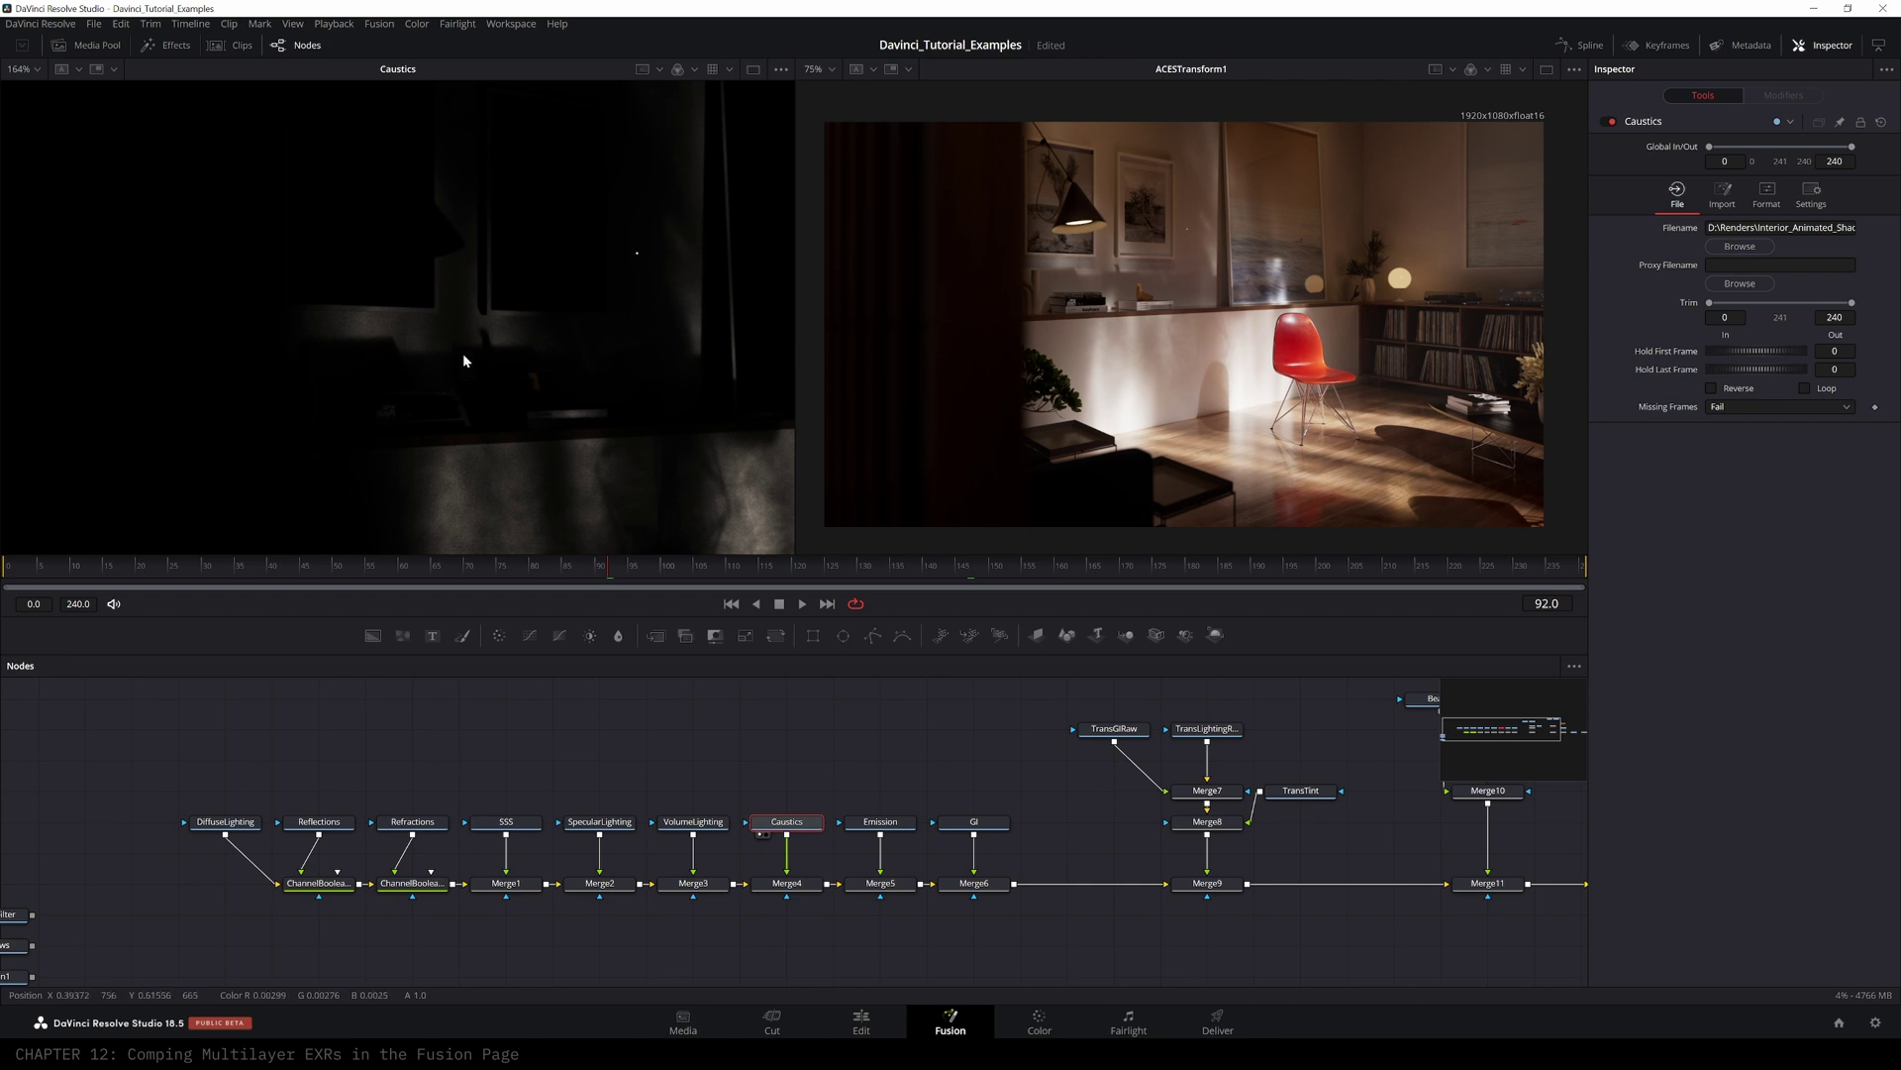
left_click_drag(468, 418, 426, 388)
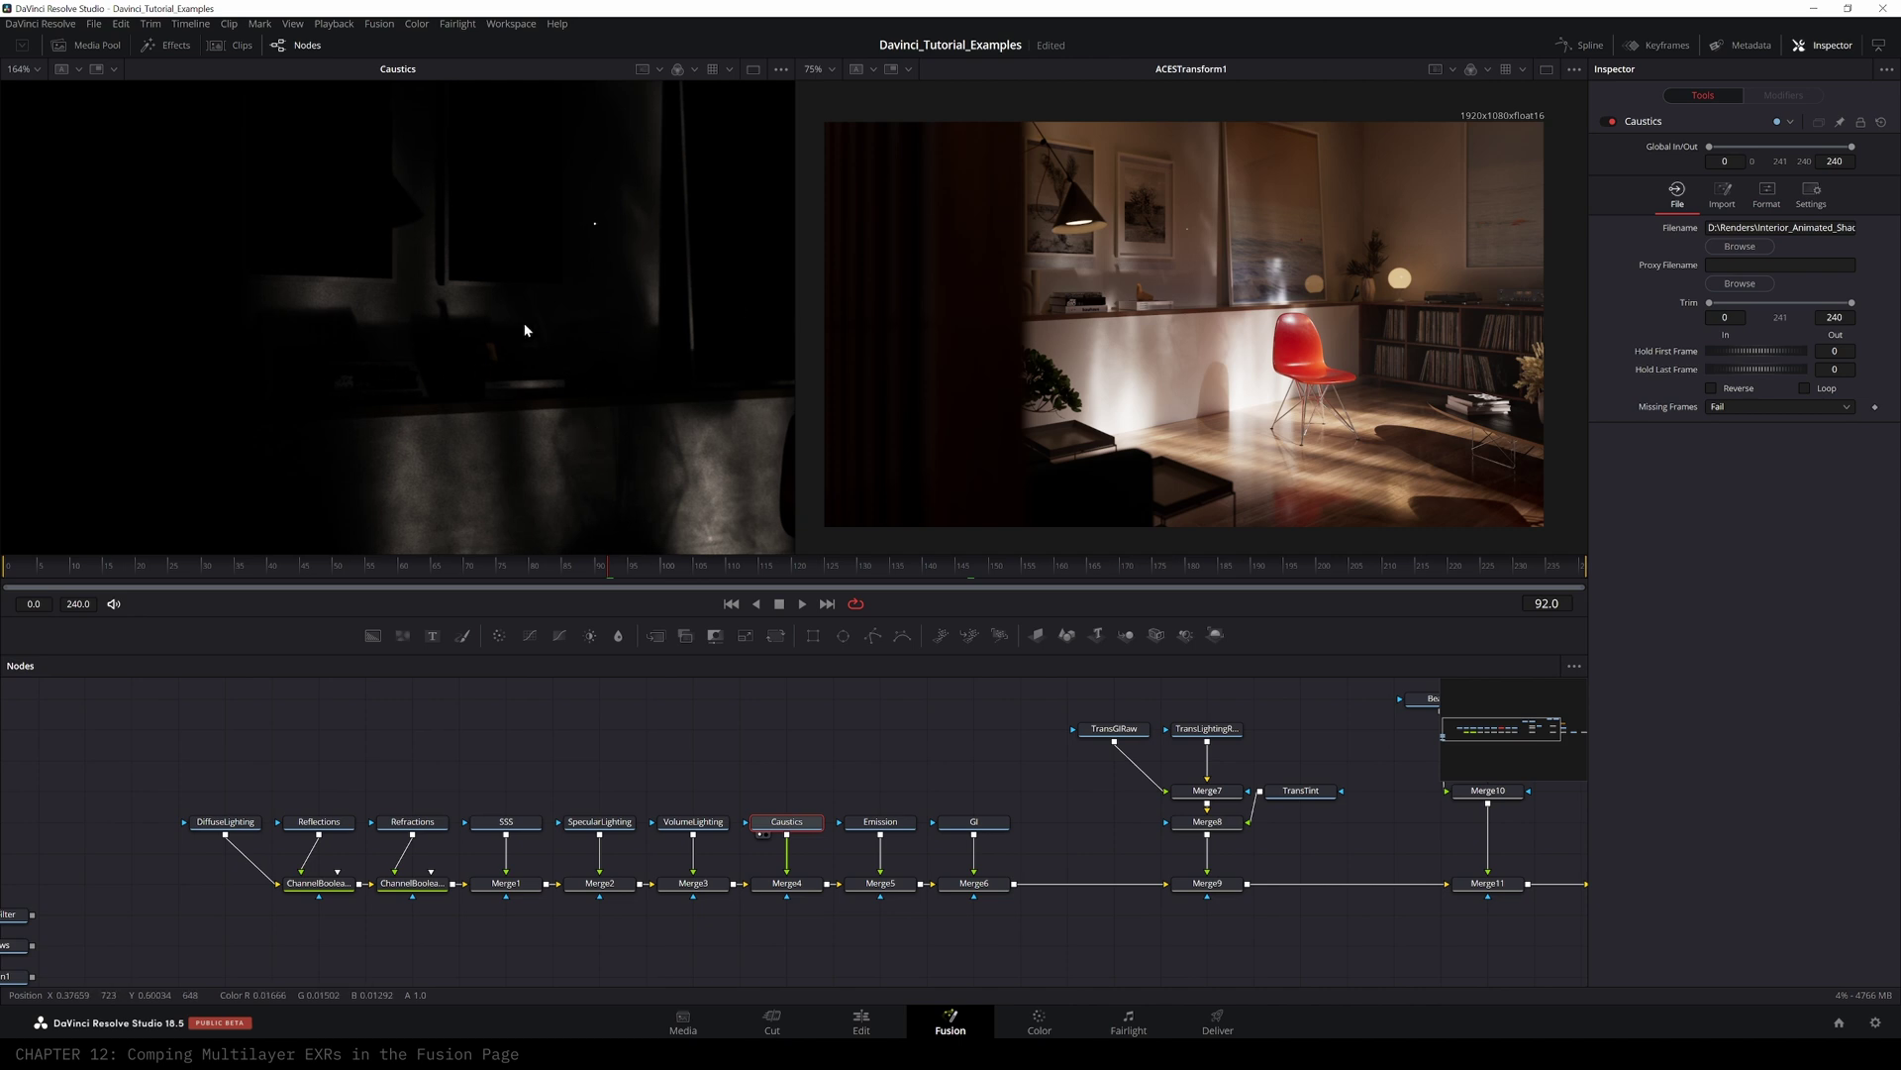
- Make room below the Caustics node and add a Noise Reduction node between it and Merge4
left_click_drag(786, 821, 786, 760)
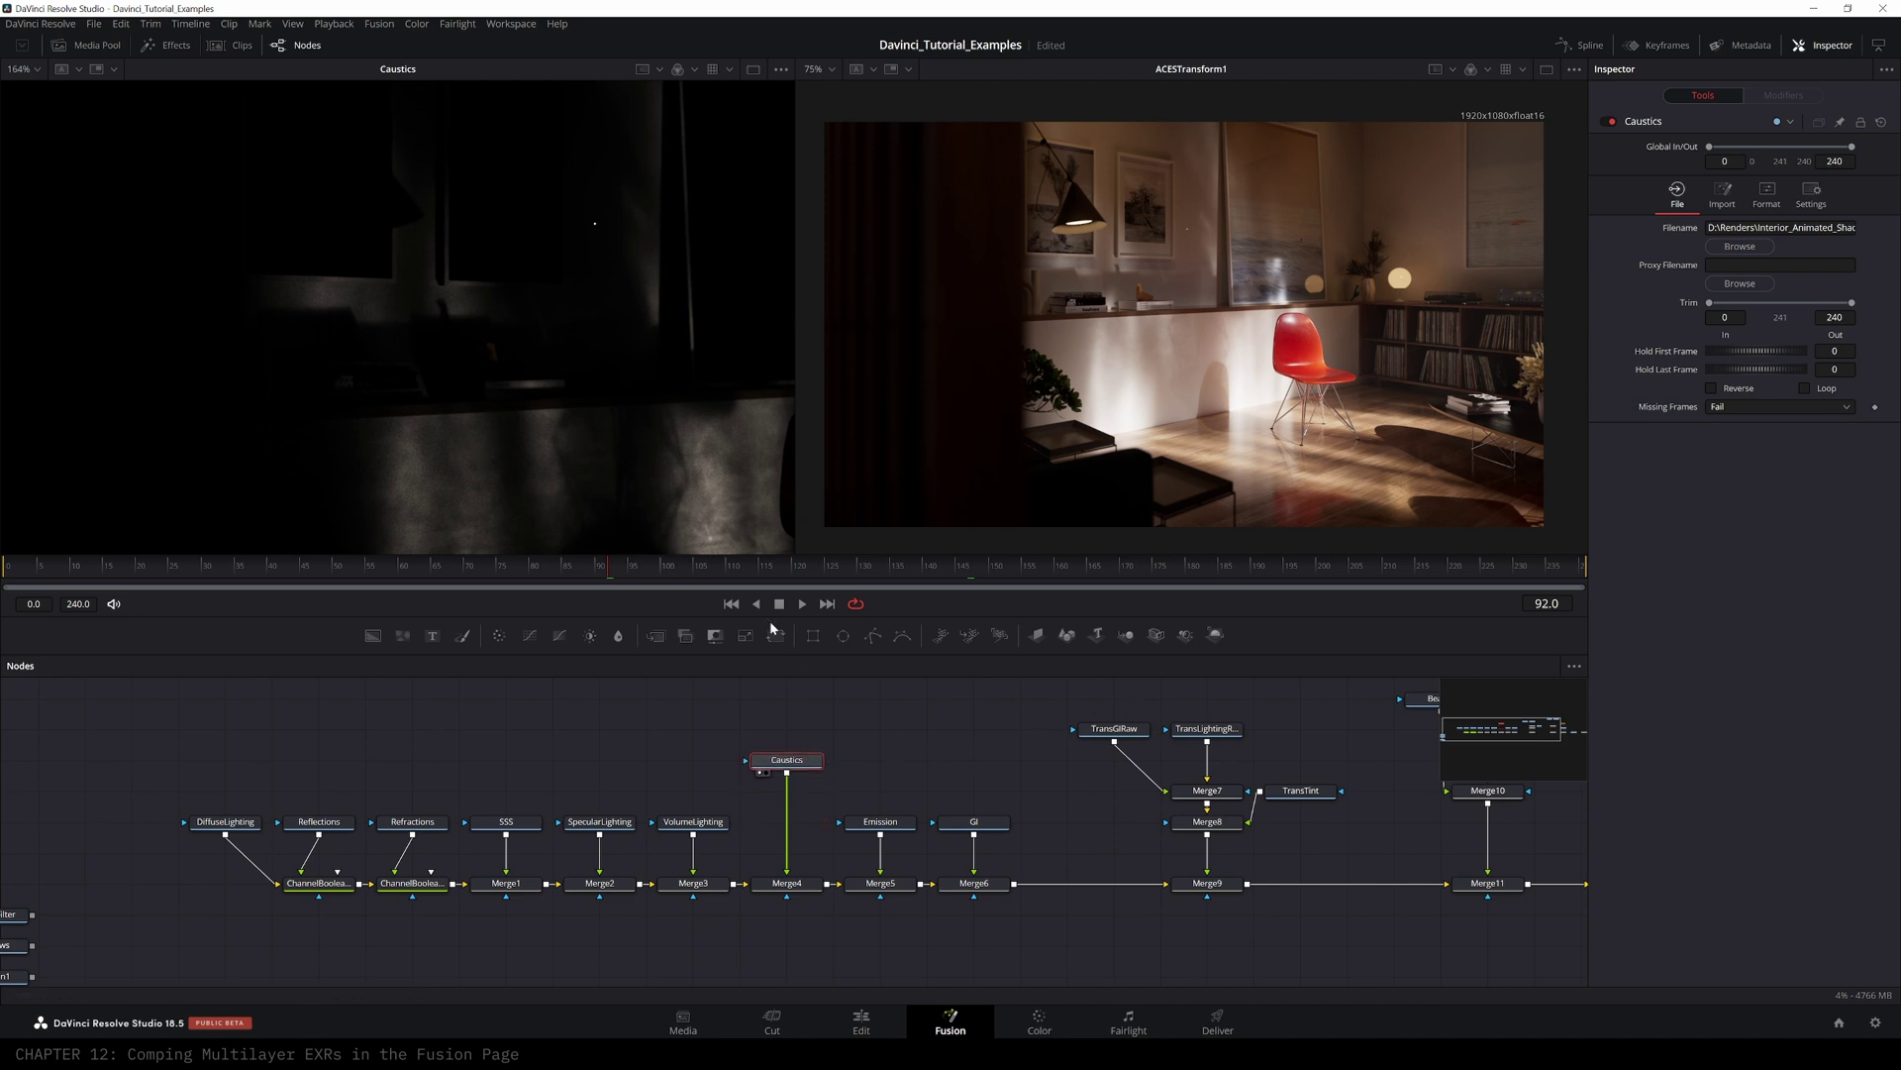
key("shift+space")
type("load")
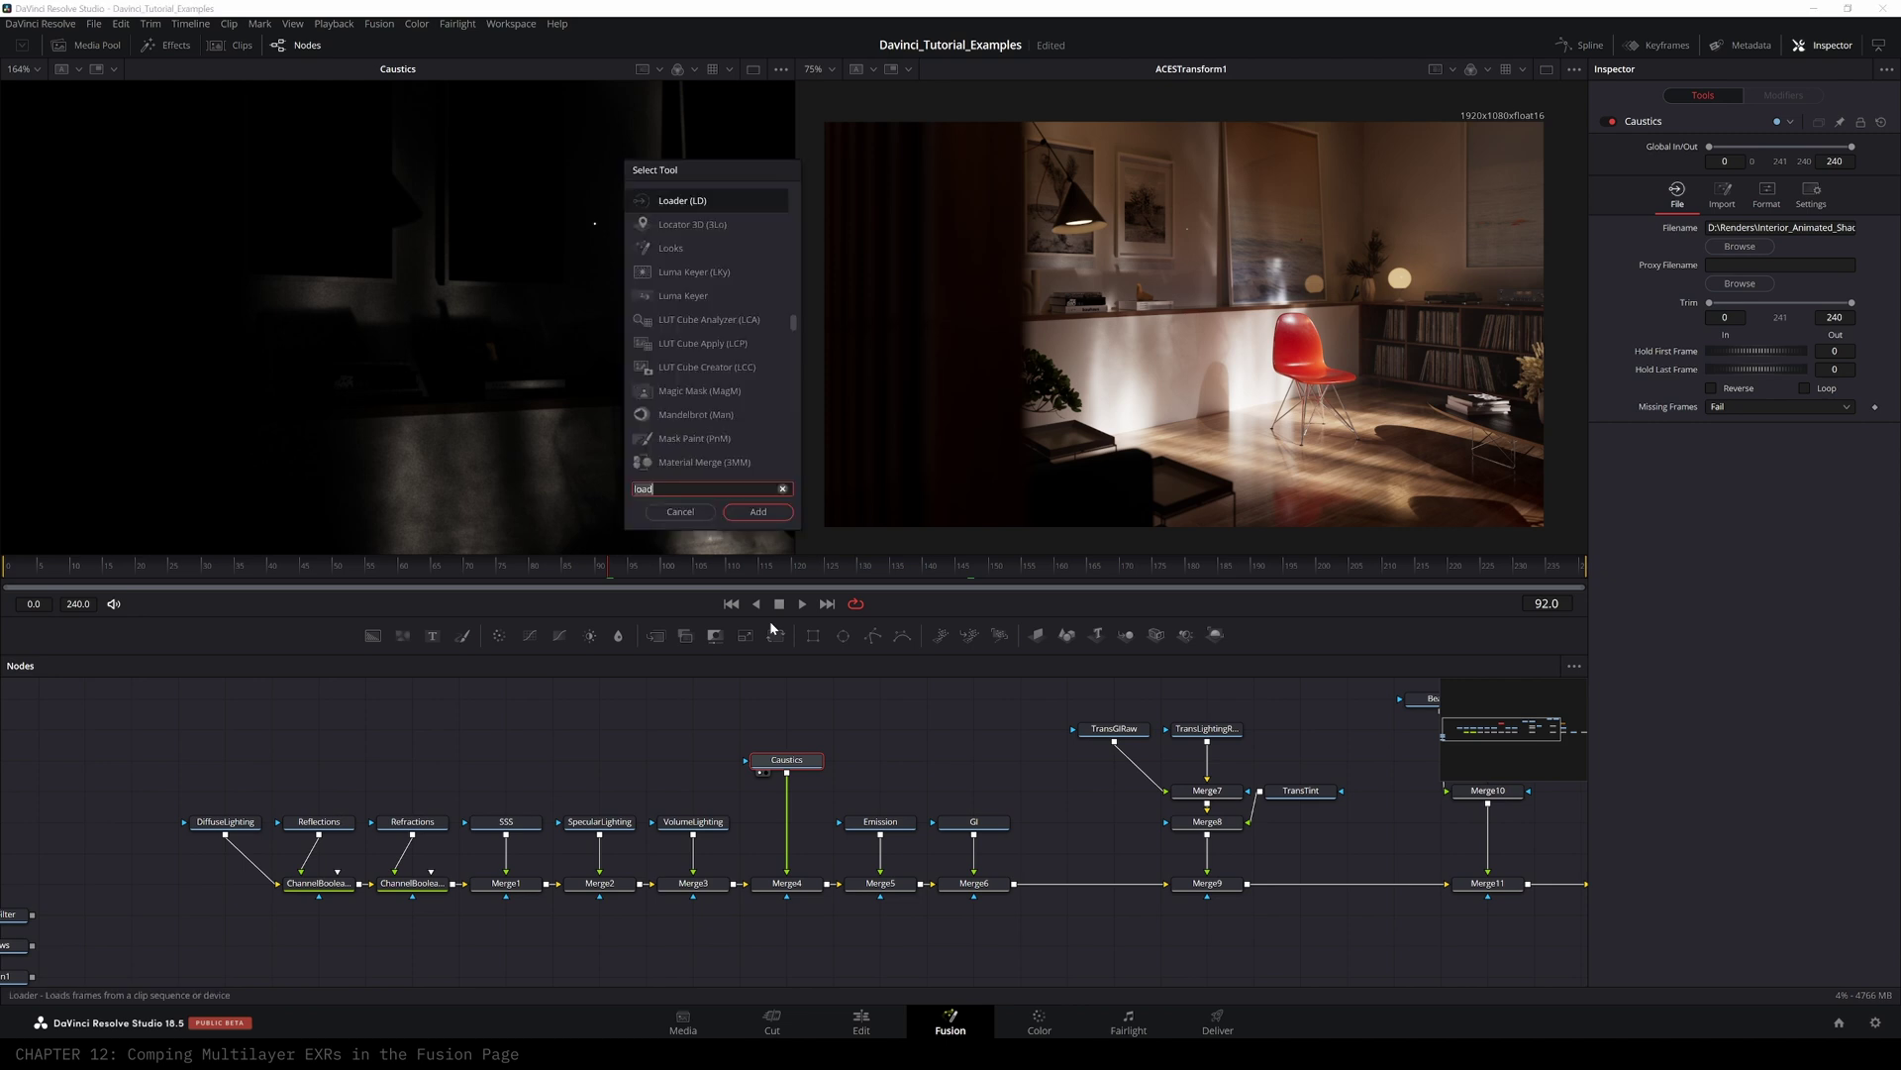
type("nos")
key("BackSpace")
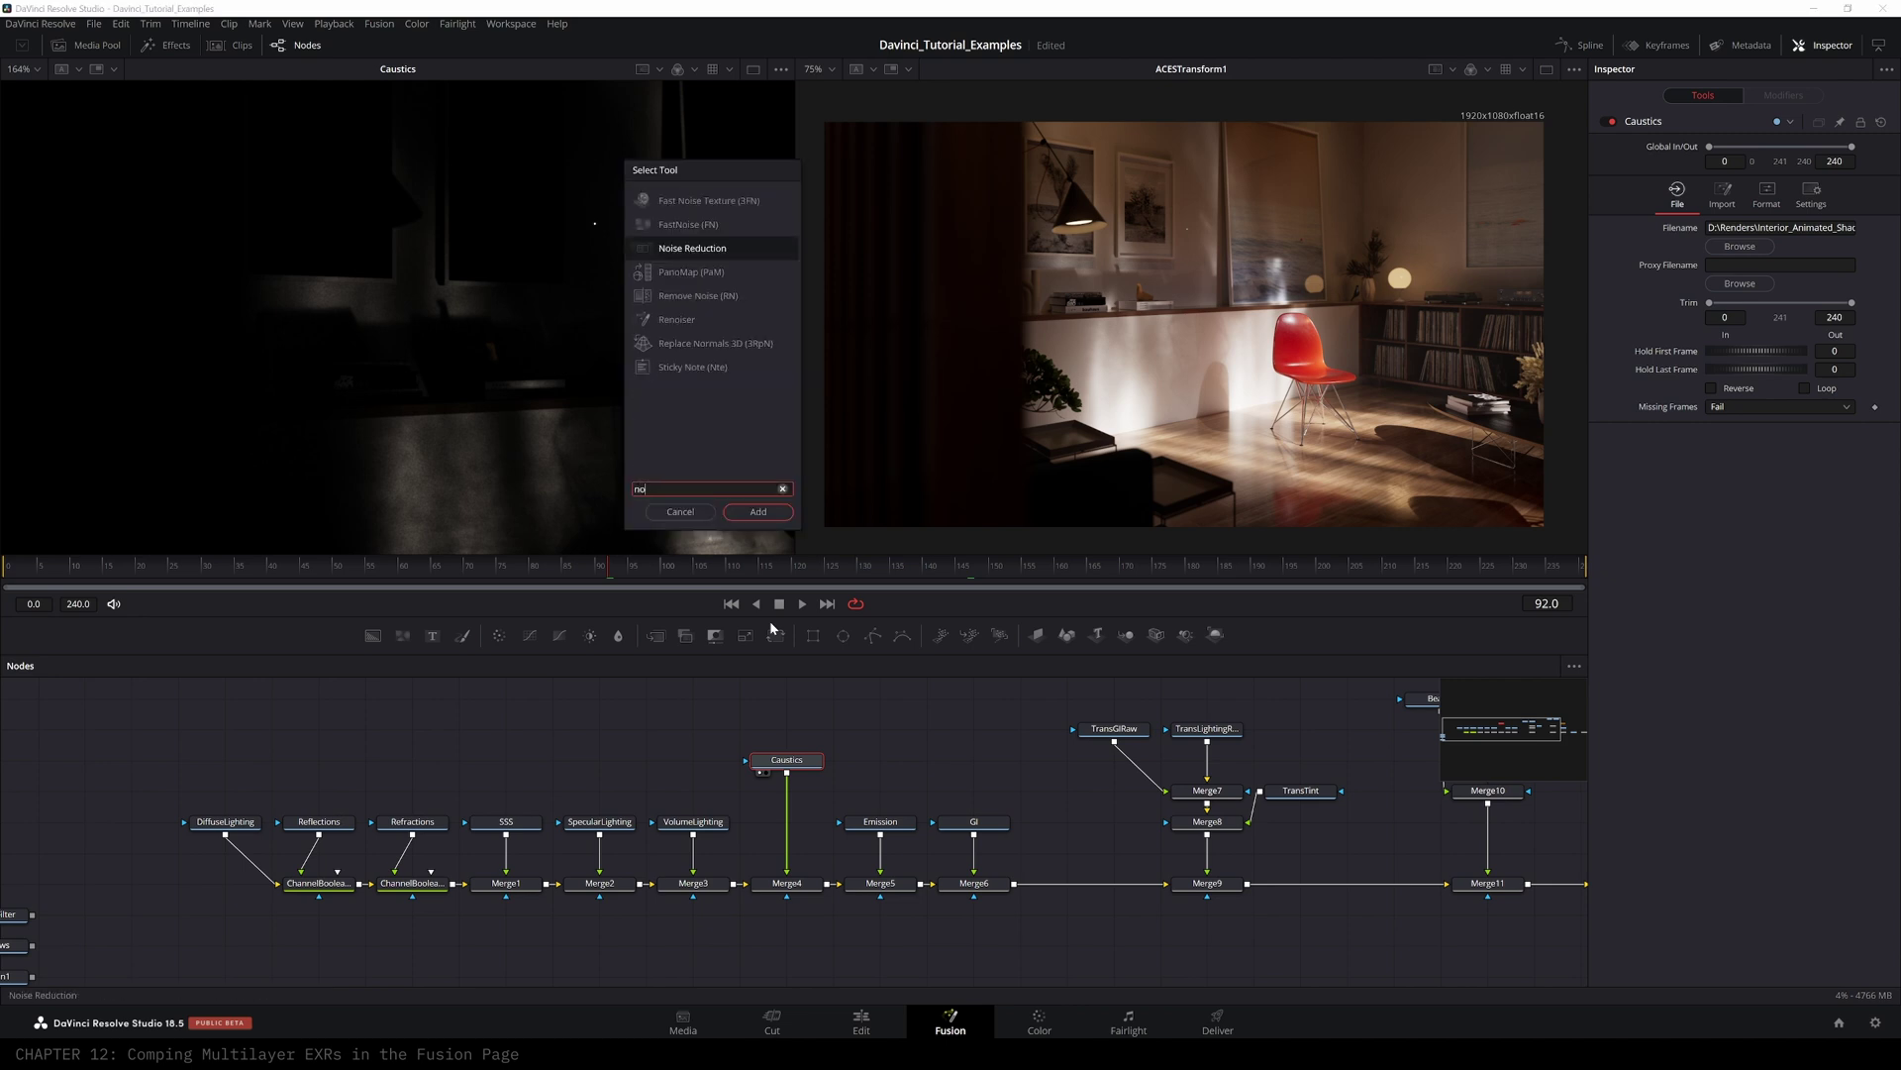
left_click(663, 252)
left_click(759, 512)
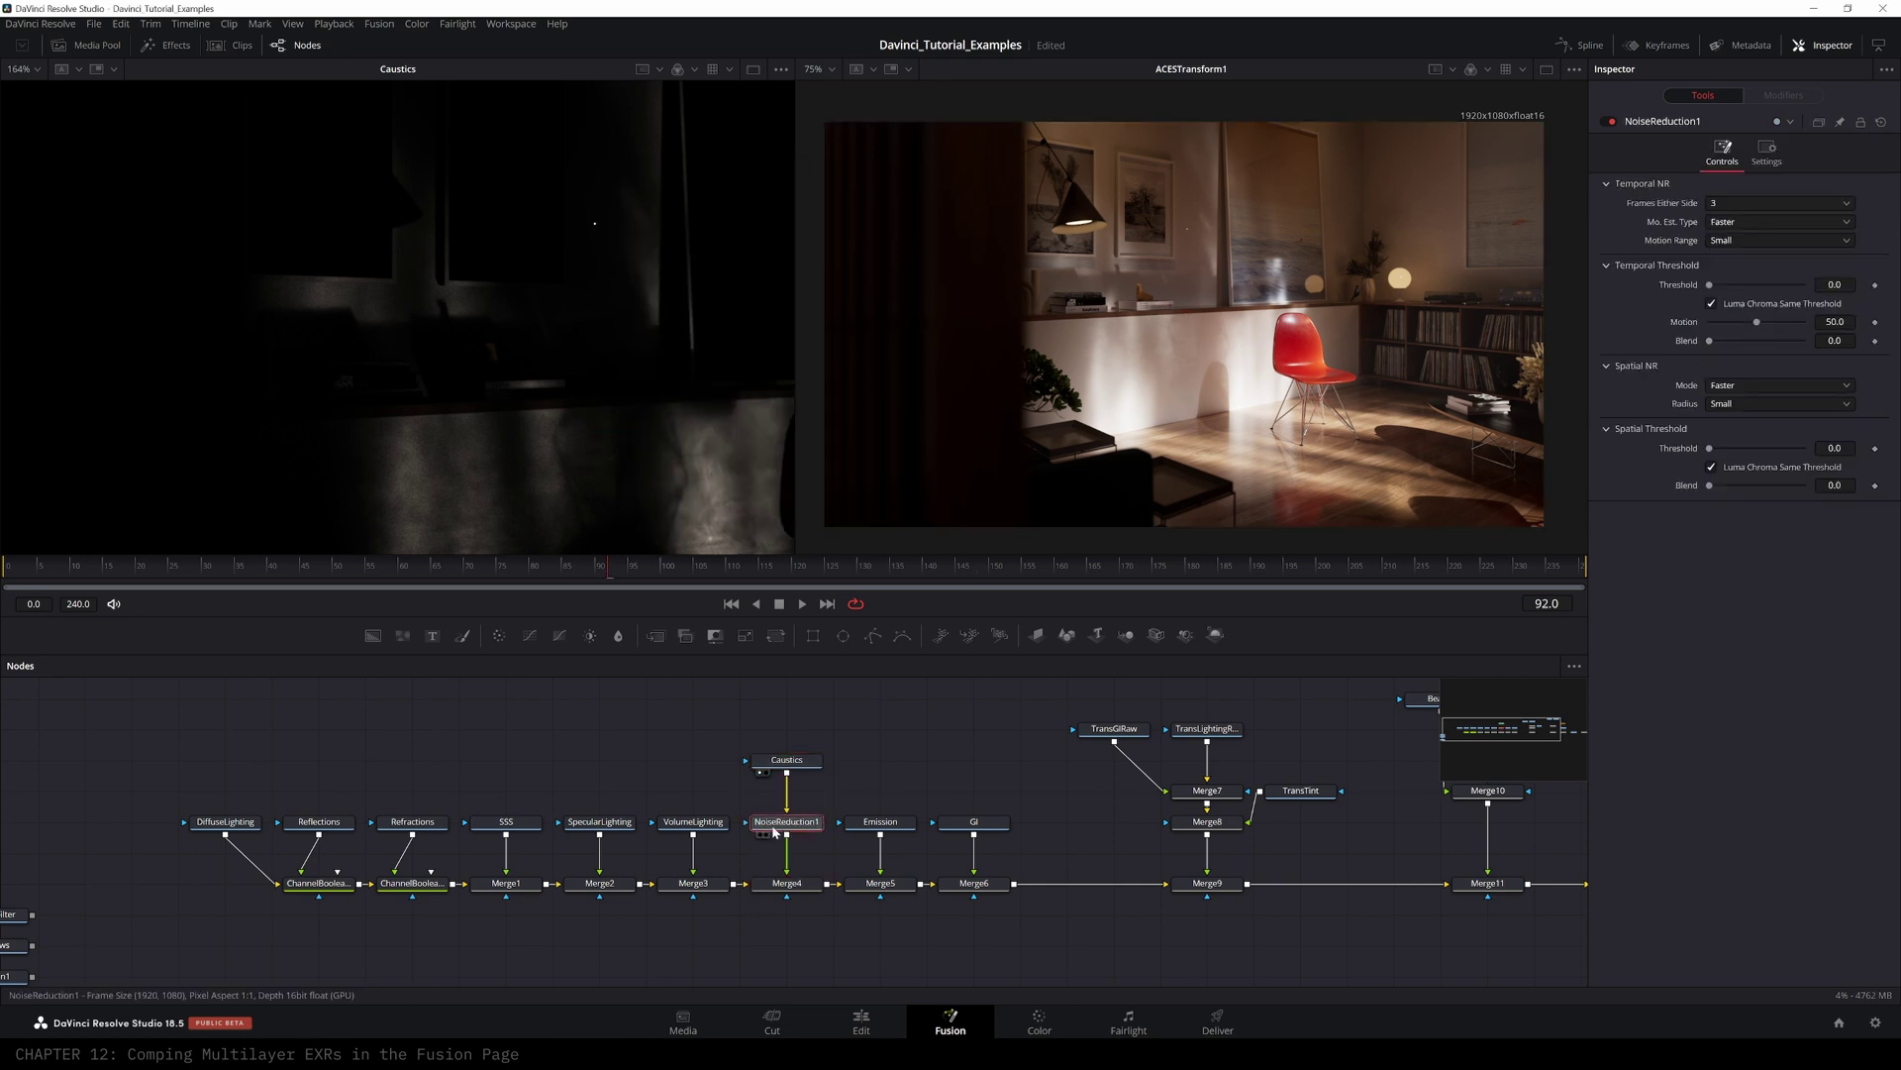
- View the Noise Reduction node and set its Temporal Threshold to 7.1 and its Spatial Threshold to 13.4
left_click(798, 763)
left_click(790, 826)
key("1")
left_click_drag(1710, 285, 1718, 286)
left_click_drag(1709, 448, 1720, 451)
scroll(359, 294, "up", 8)
left_click_drag(359, 294, 522, 337)
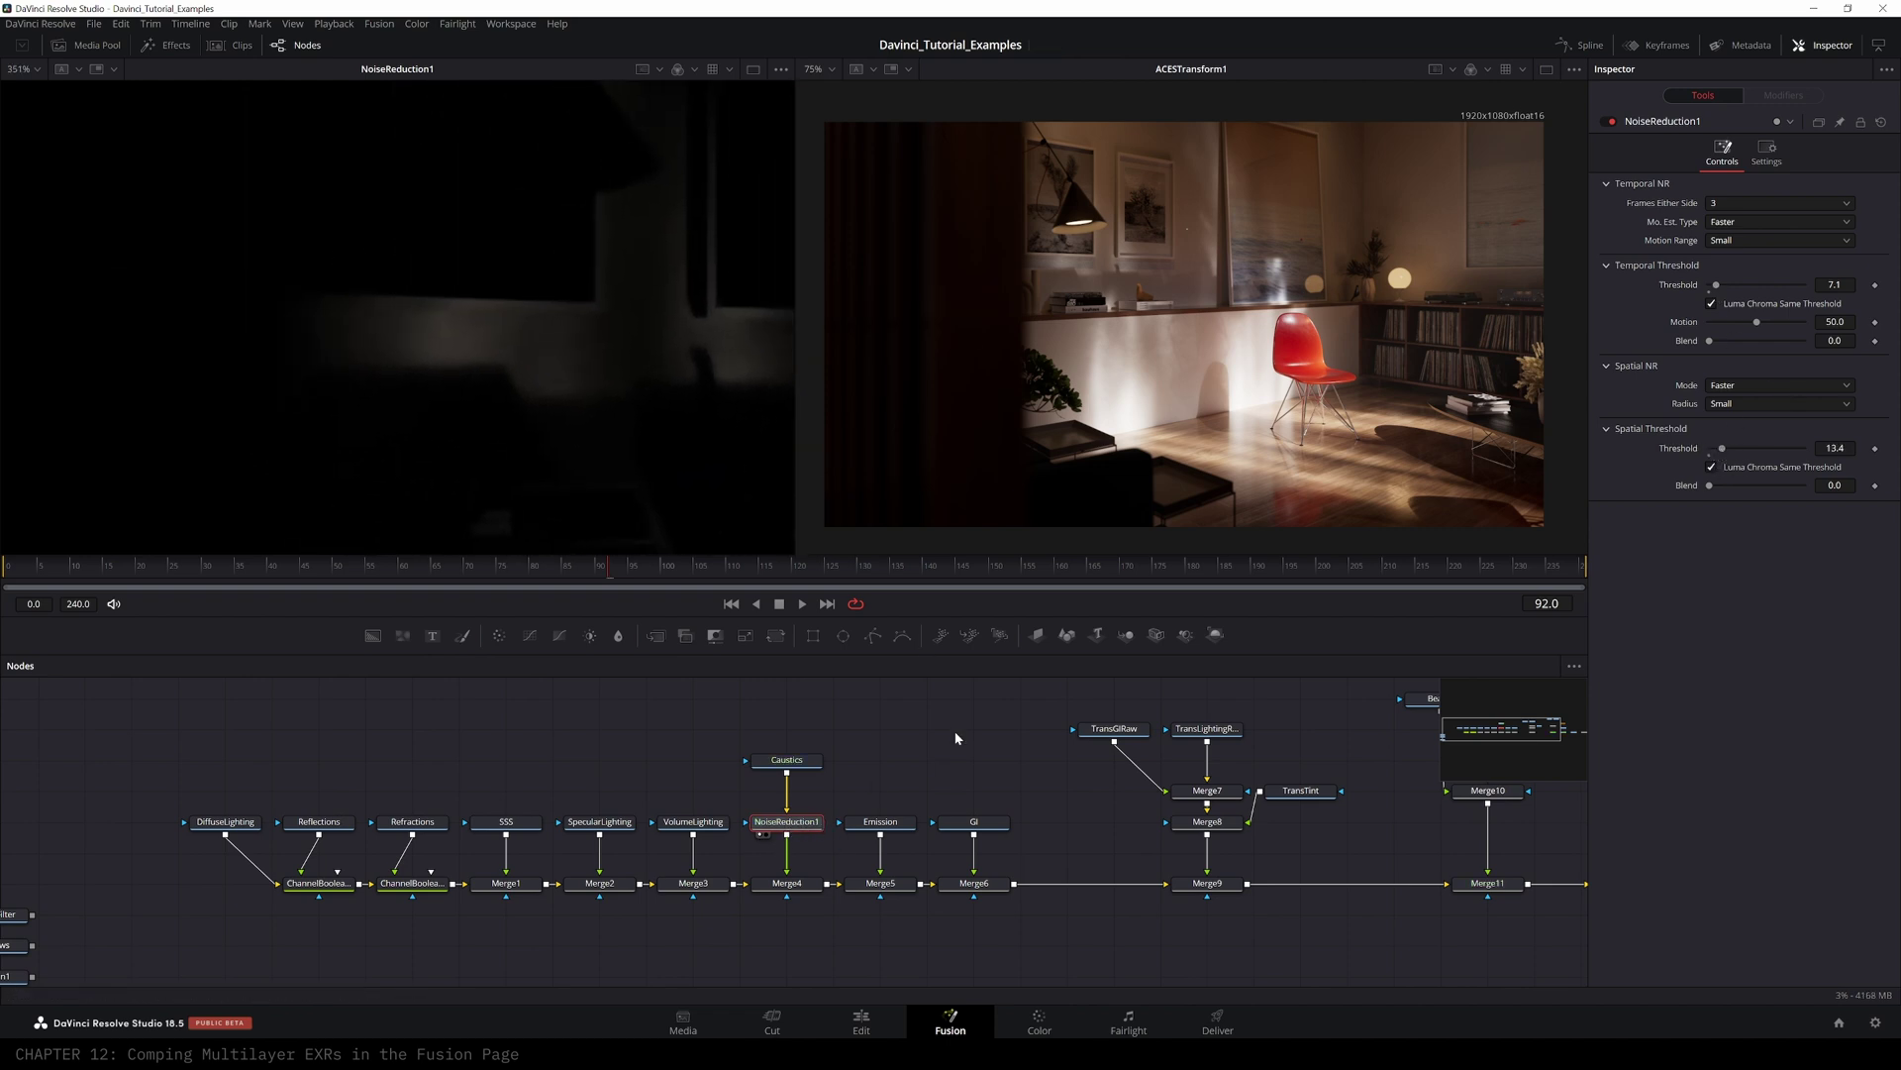
- Toggle the noise reduction off and on to compare its effect on the caustics, and review the whole node tree
left_click(1610, 121)
left_click(1607, 123)
left_click_drag(562, 350, 285, 261)
scroll(542, 363, "down", 4)
scroll(589, 379, "down", 6)
left_click_drag(1527, 812, 984, 811)
scroll(1179, 299, "up", 7)
scroll(1106, 297, "down", 5)
scroll(1238, 366, "down", 3)
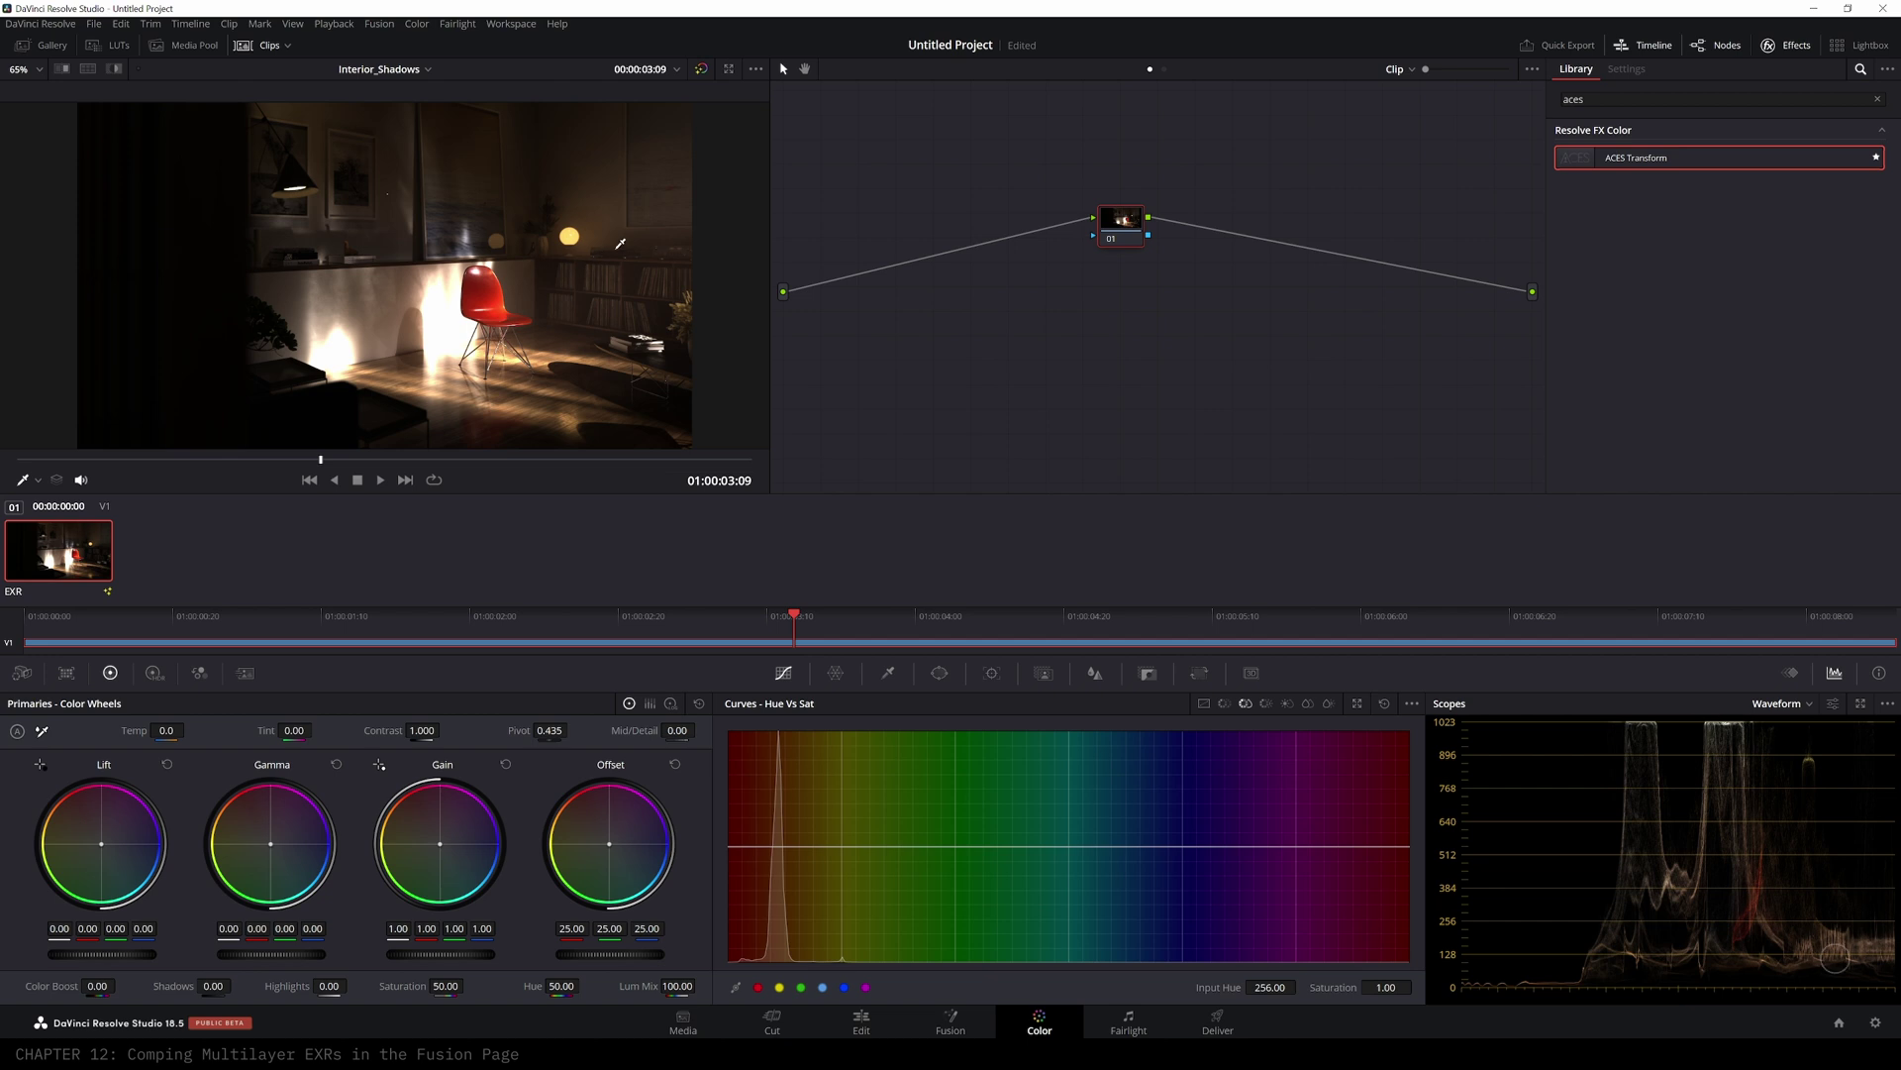
- On the Color page, add an ACES Transform node after node 01, converting ACEScg - CSC to sRGB, and check frame 01:00:02:04
left_click_drag(1125, 227, 1192, 267)
left_click_drag(1561, 164, 1382, 262)
left_click(1769, 195)
scroll(1810, 252, "down", 15)
left_click(1777, 343)
left_click(1766, 215)
left_click_drag(1864, 241, 1870, 336)
left_click(1685, 232)
left_click_drag(1380, 261, 1376, 268)
left_click_drag(790, 617, 526, 617)
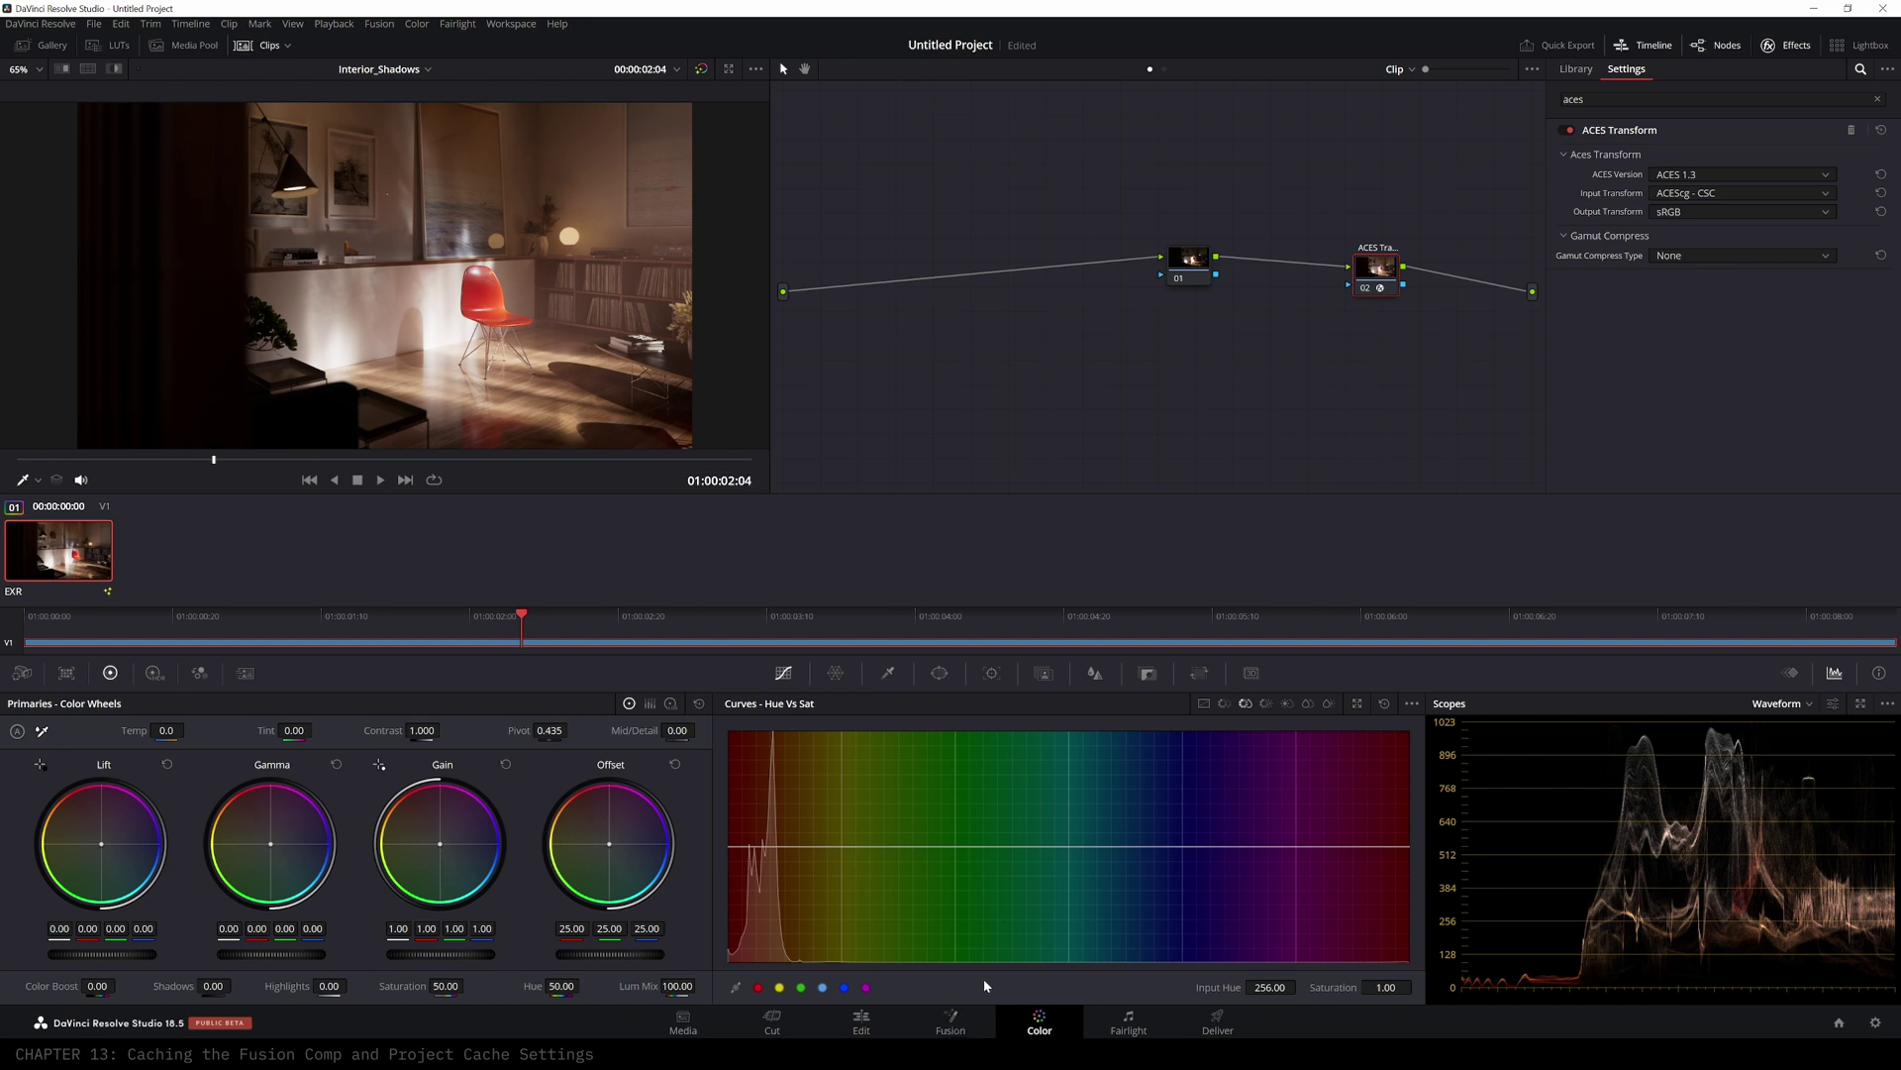
- Review the clip's Fusion comp, then examine the clip's render cache options on the Edit page
left_click(984, 1033)
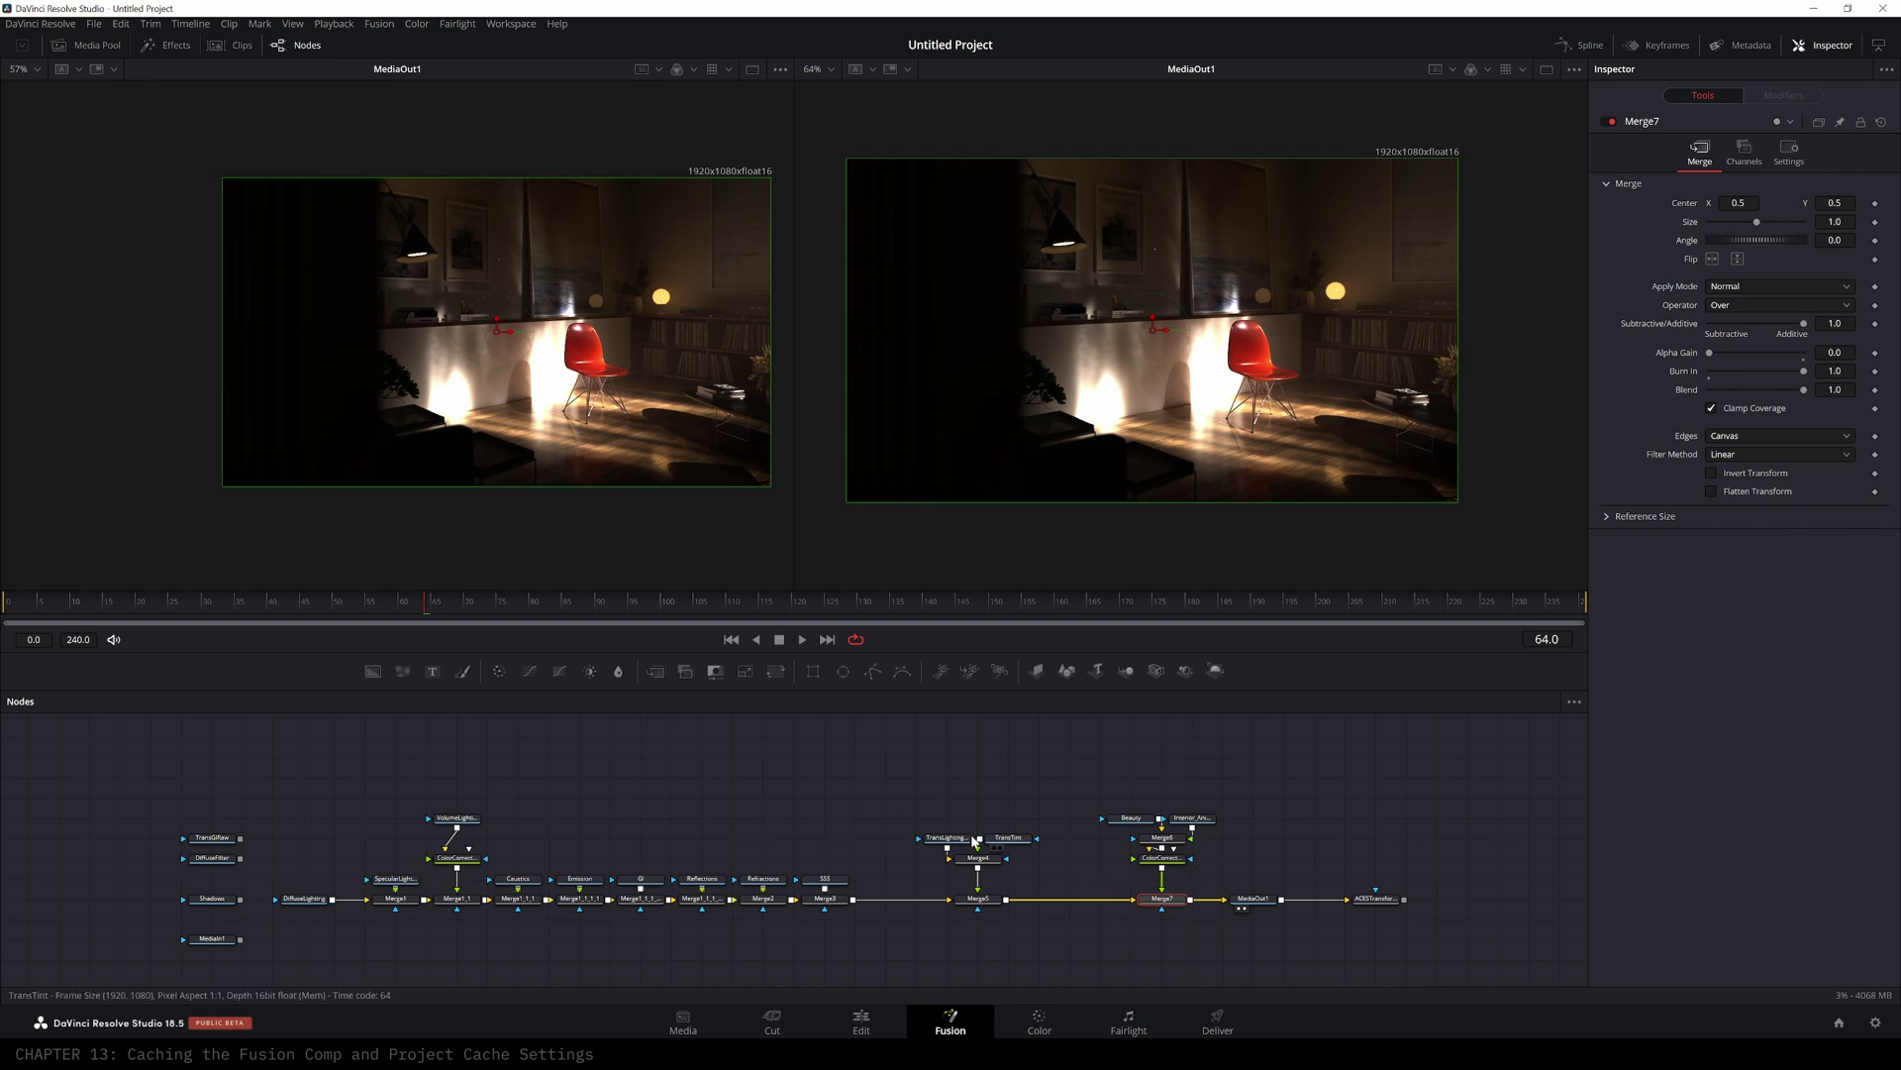
left_click(862, 1020)
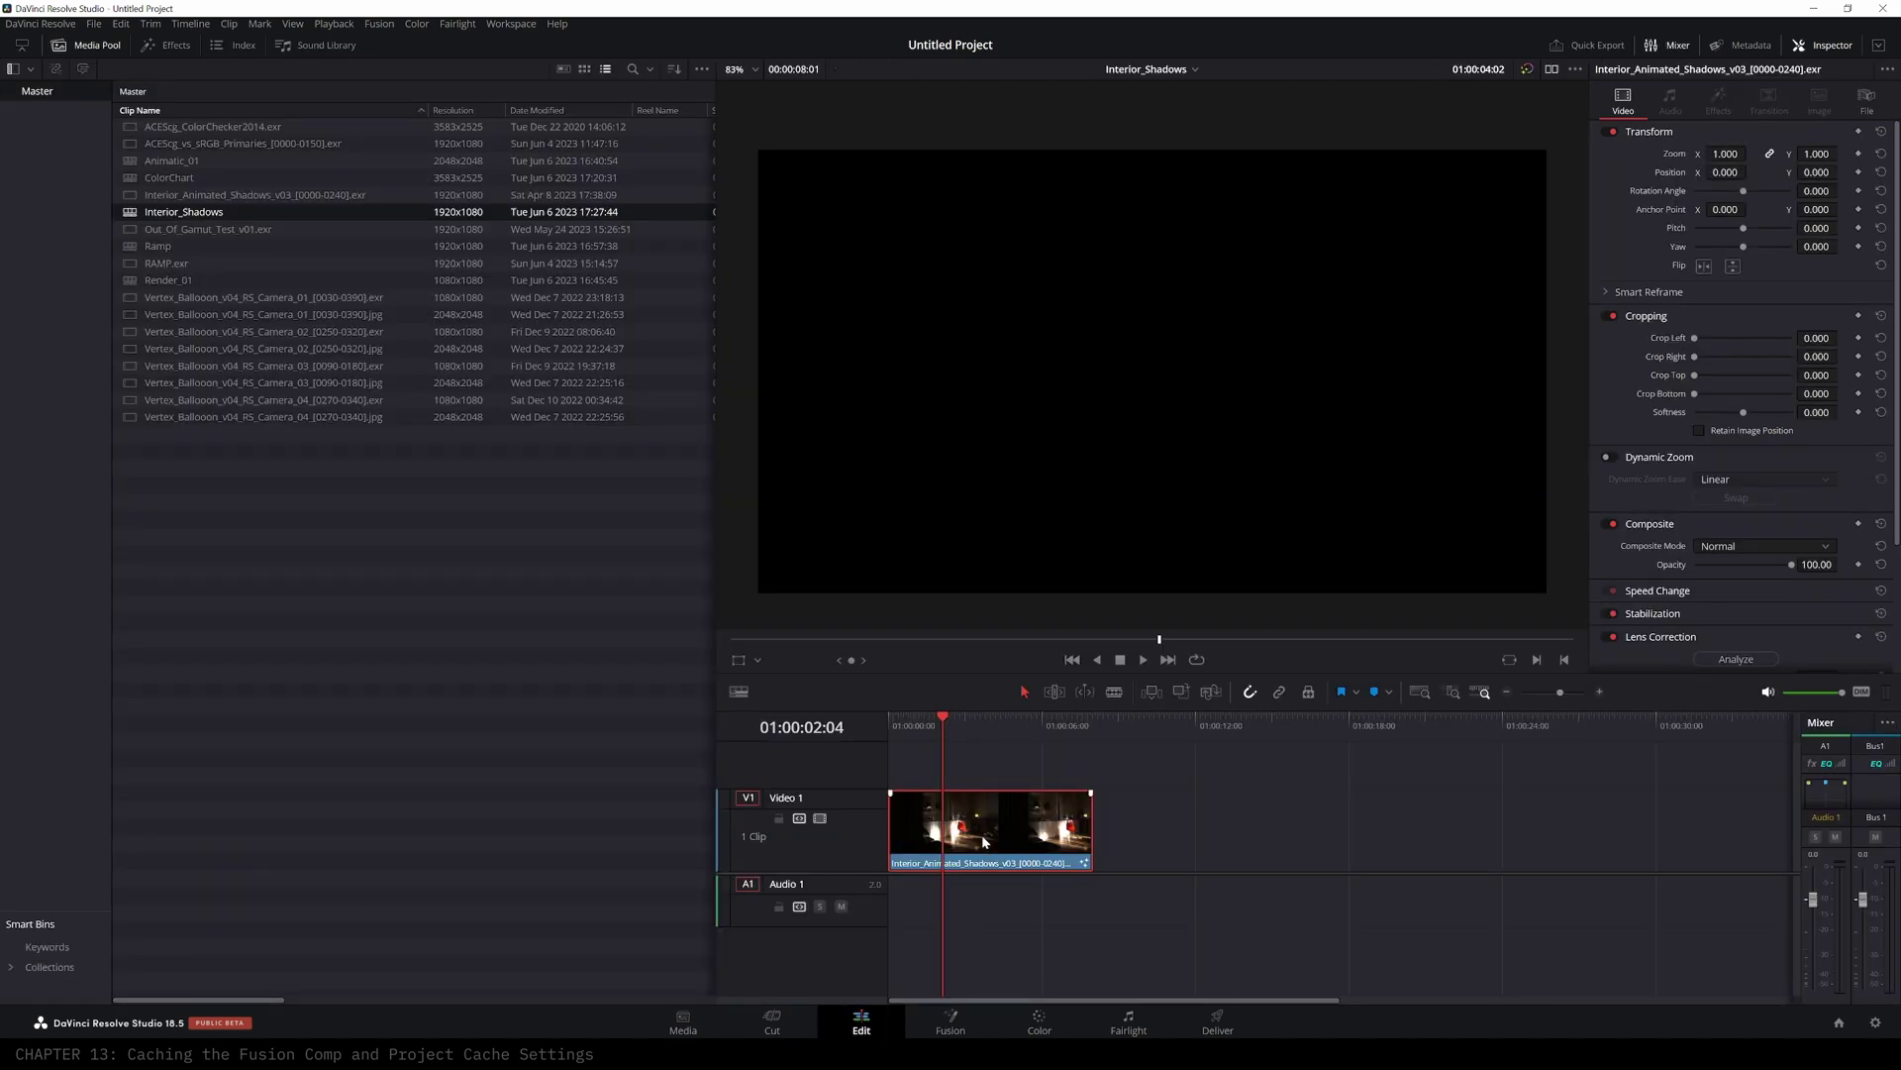
right_click(967, 843)
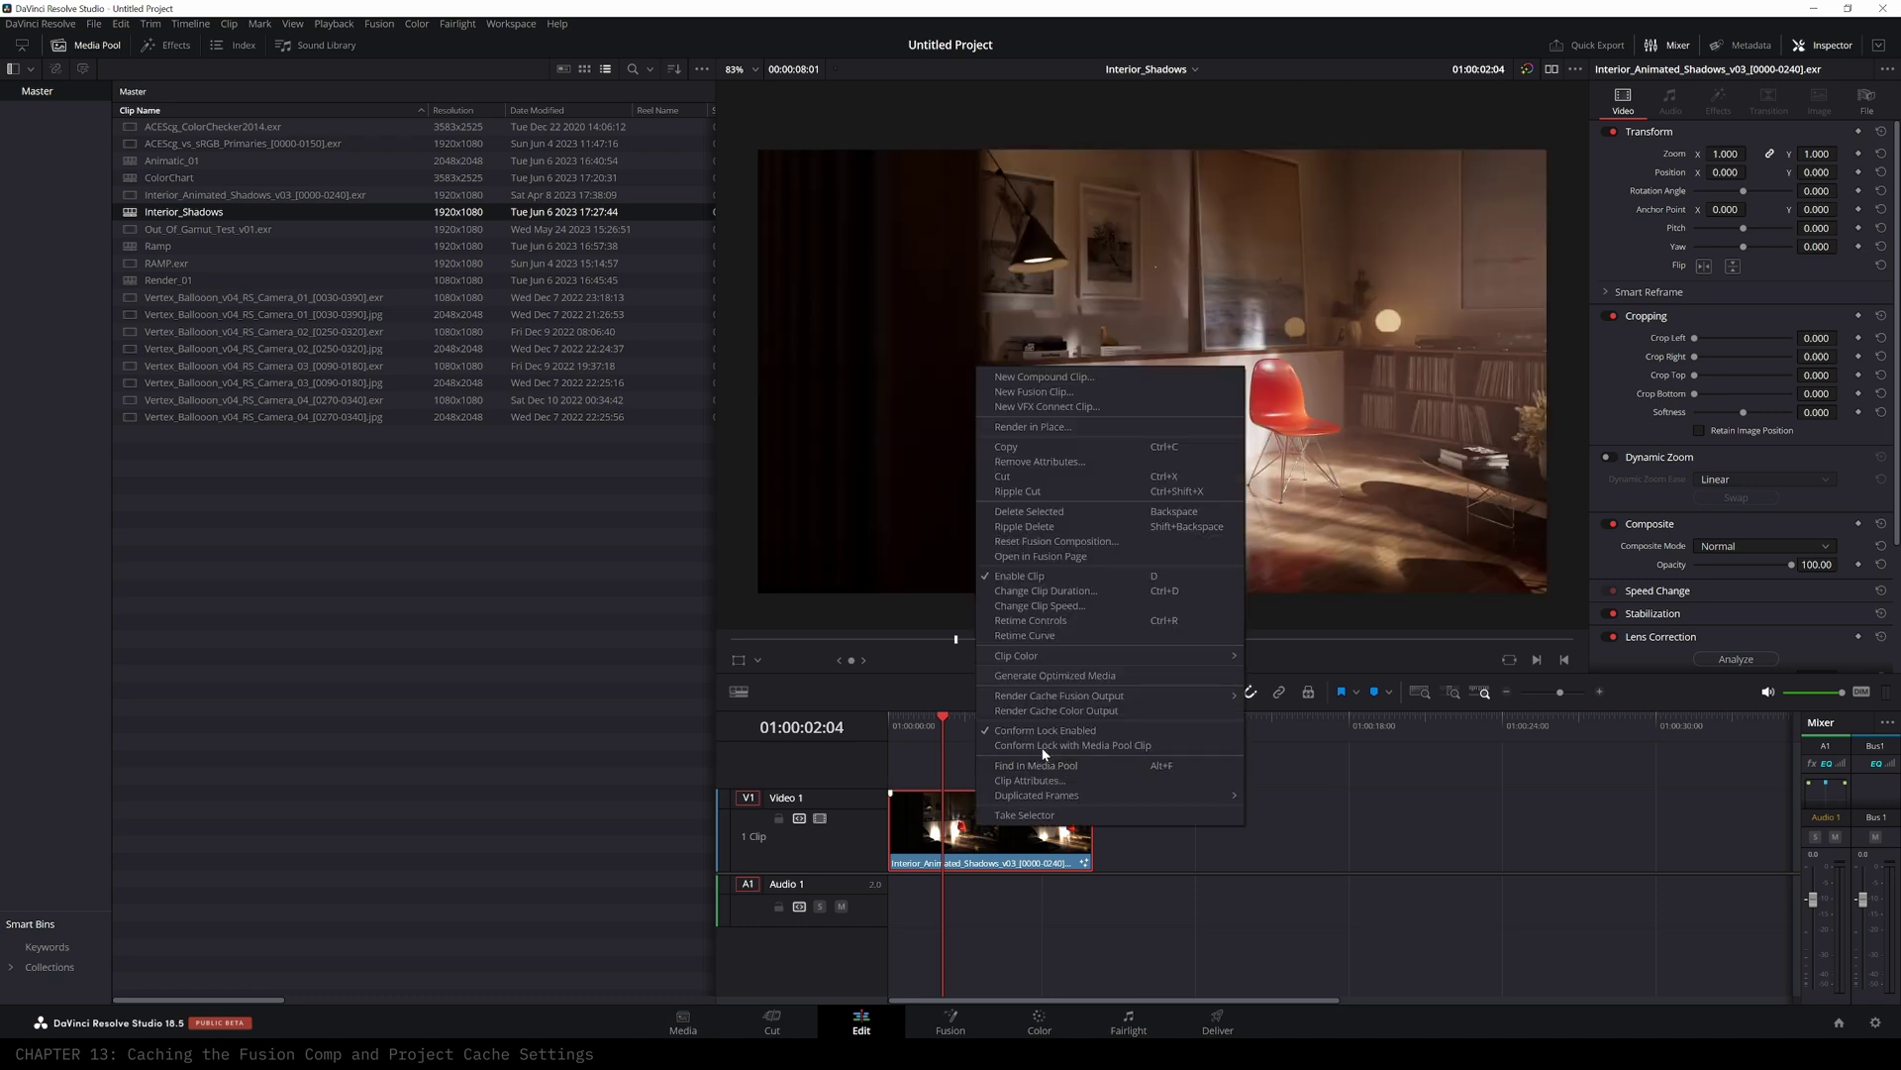
mouse_move(1076, 698)
- Turn on the timeline's render cache and set the clip's Fusion output cache to On
left_click(383, 24)
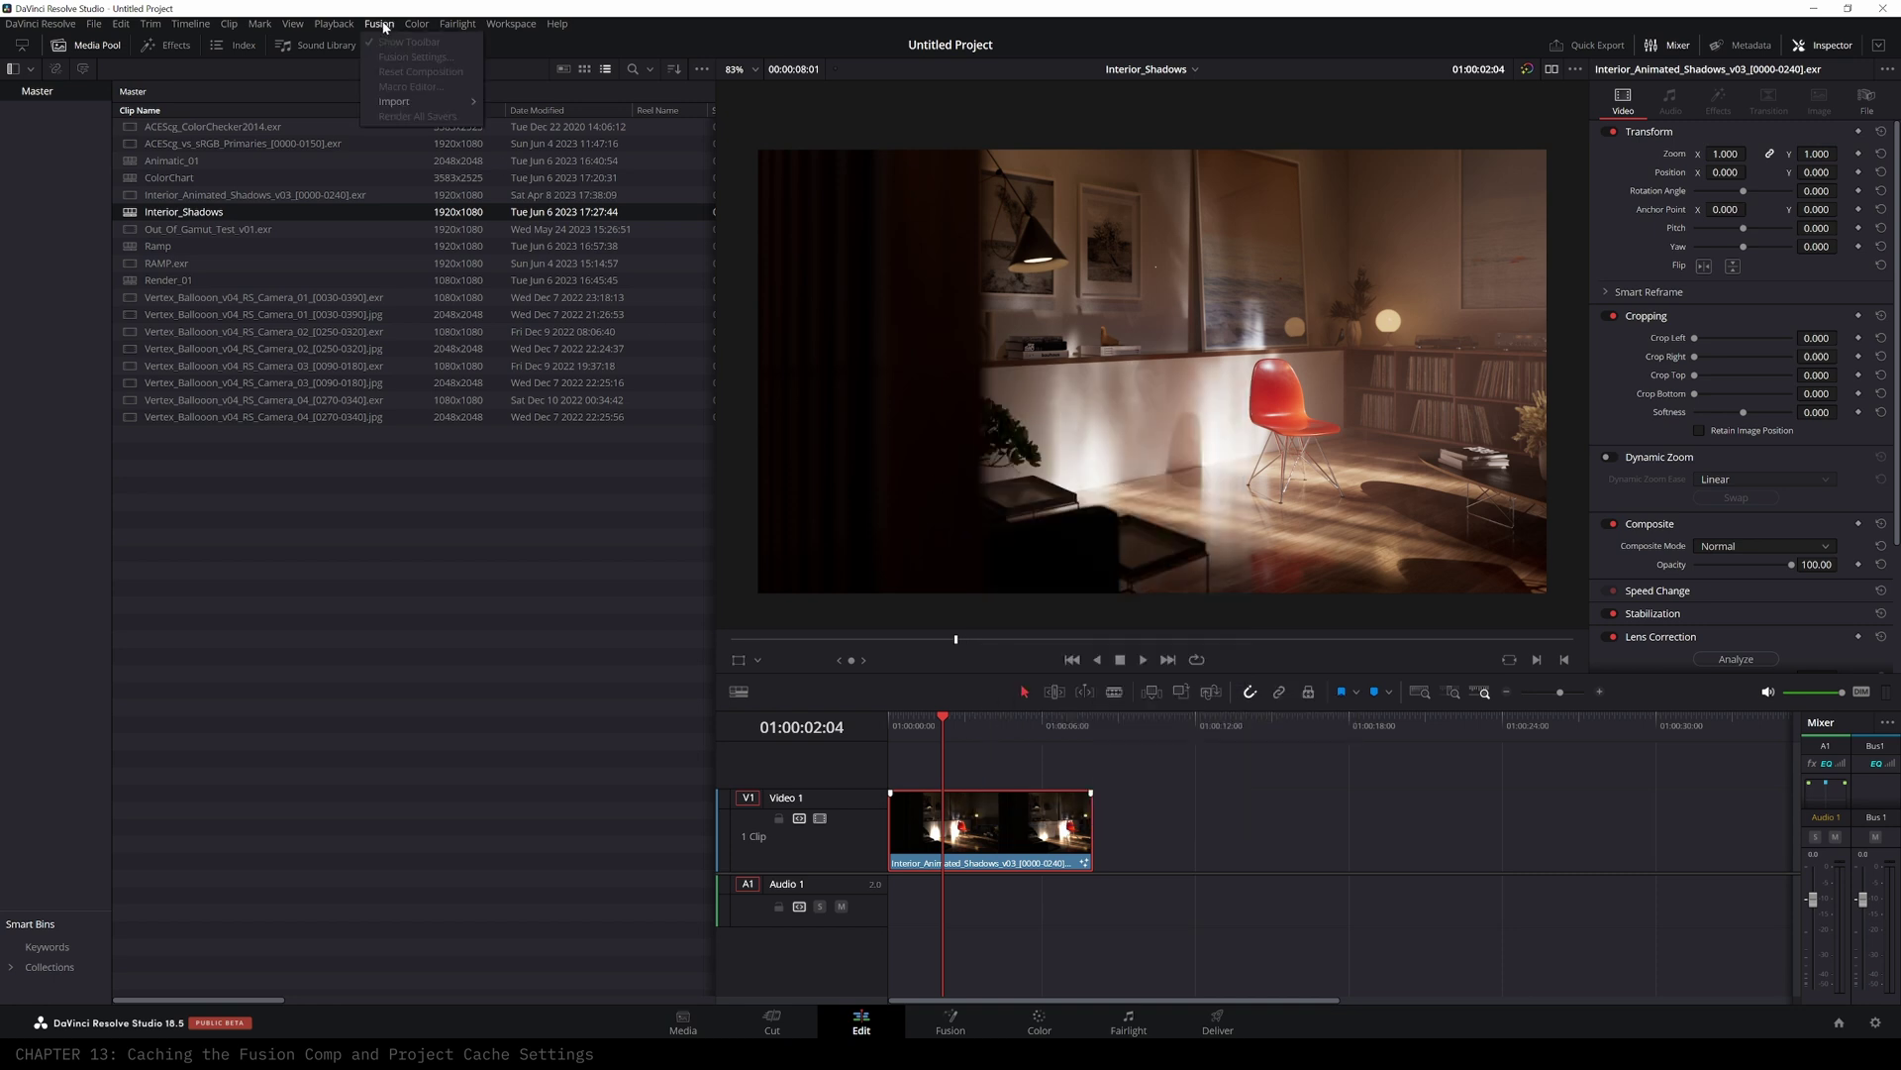
mouse_move(360, 24)
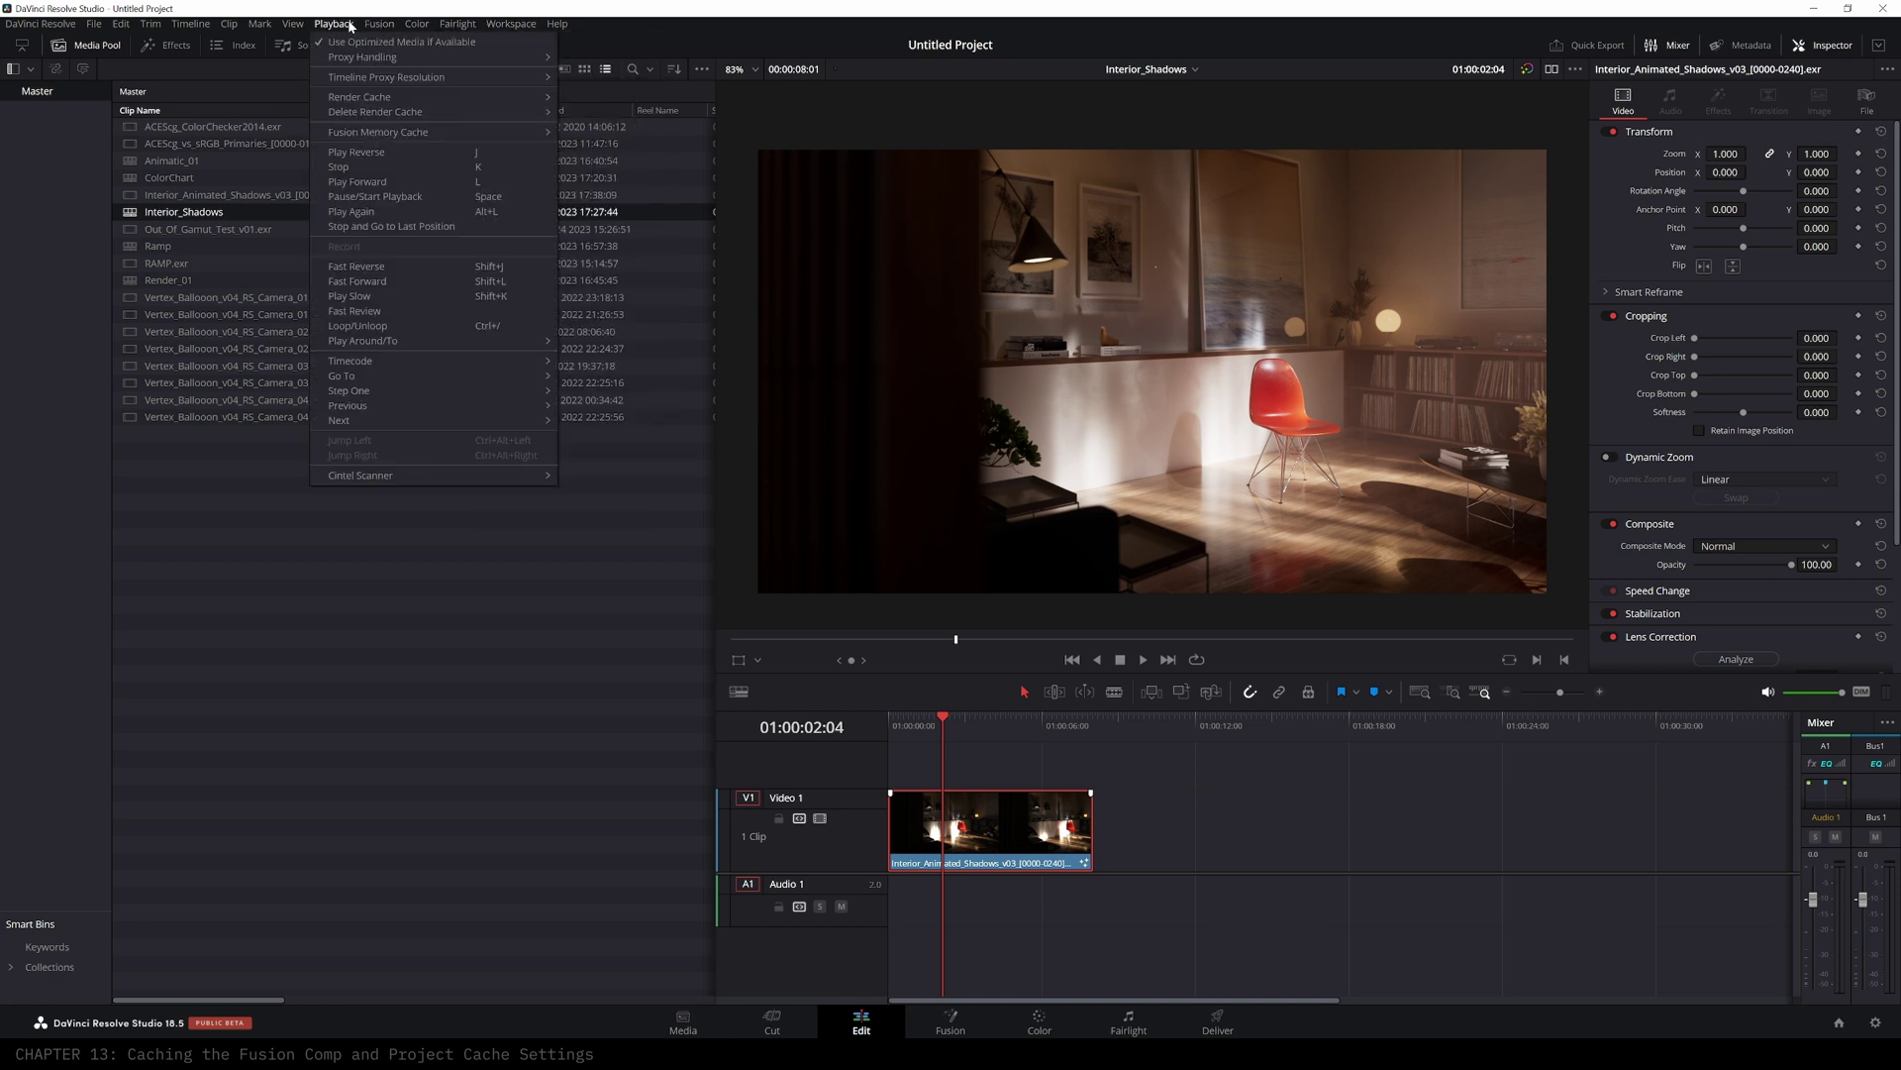
mouse_move(358, 99)
left_click(594, 126)
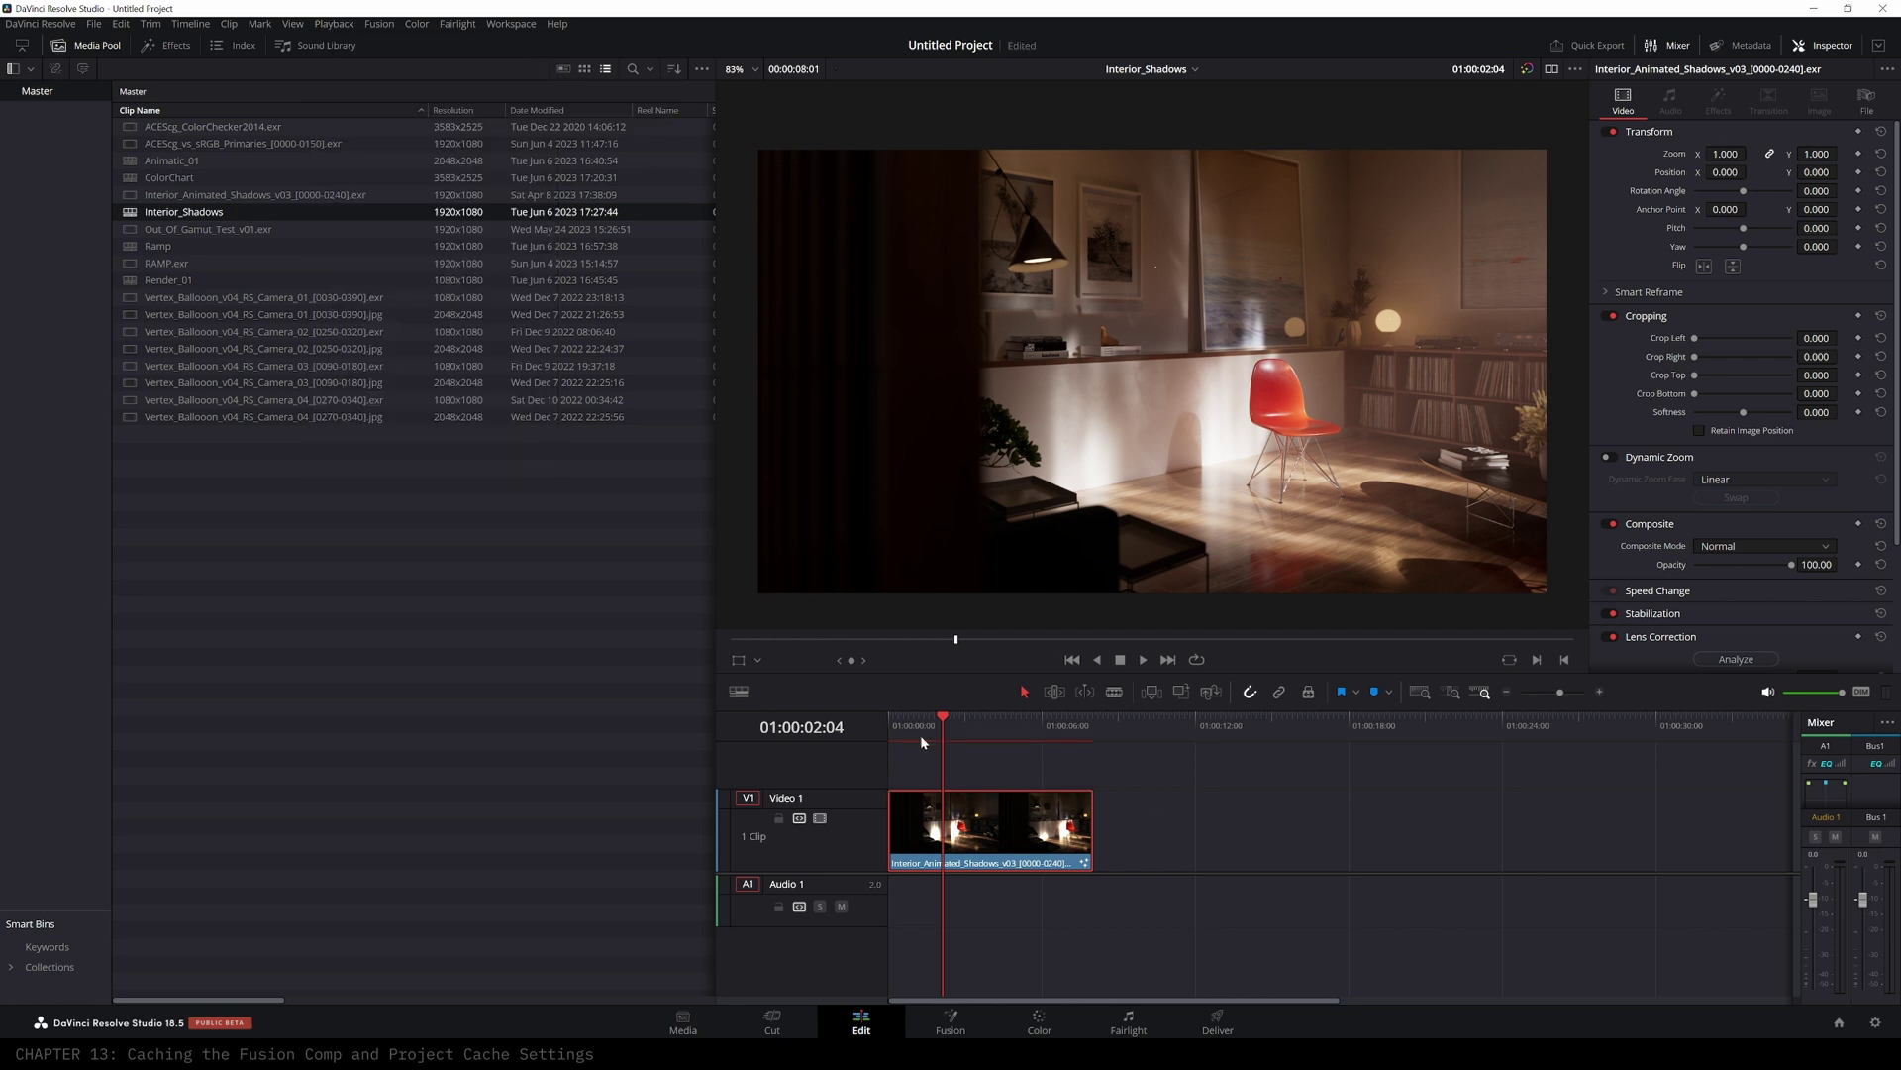
right_click(1000, 824)
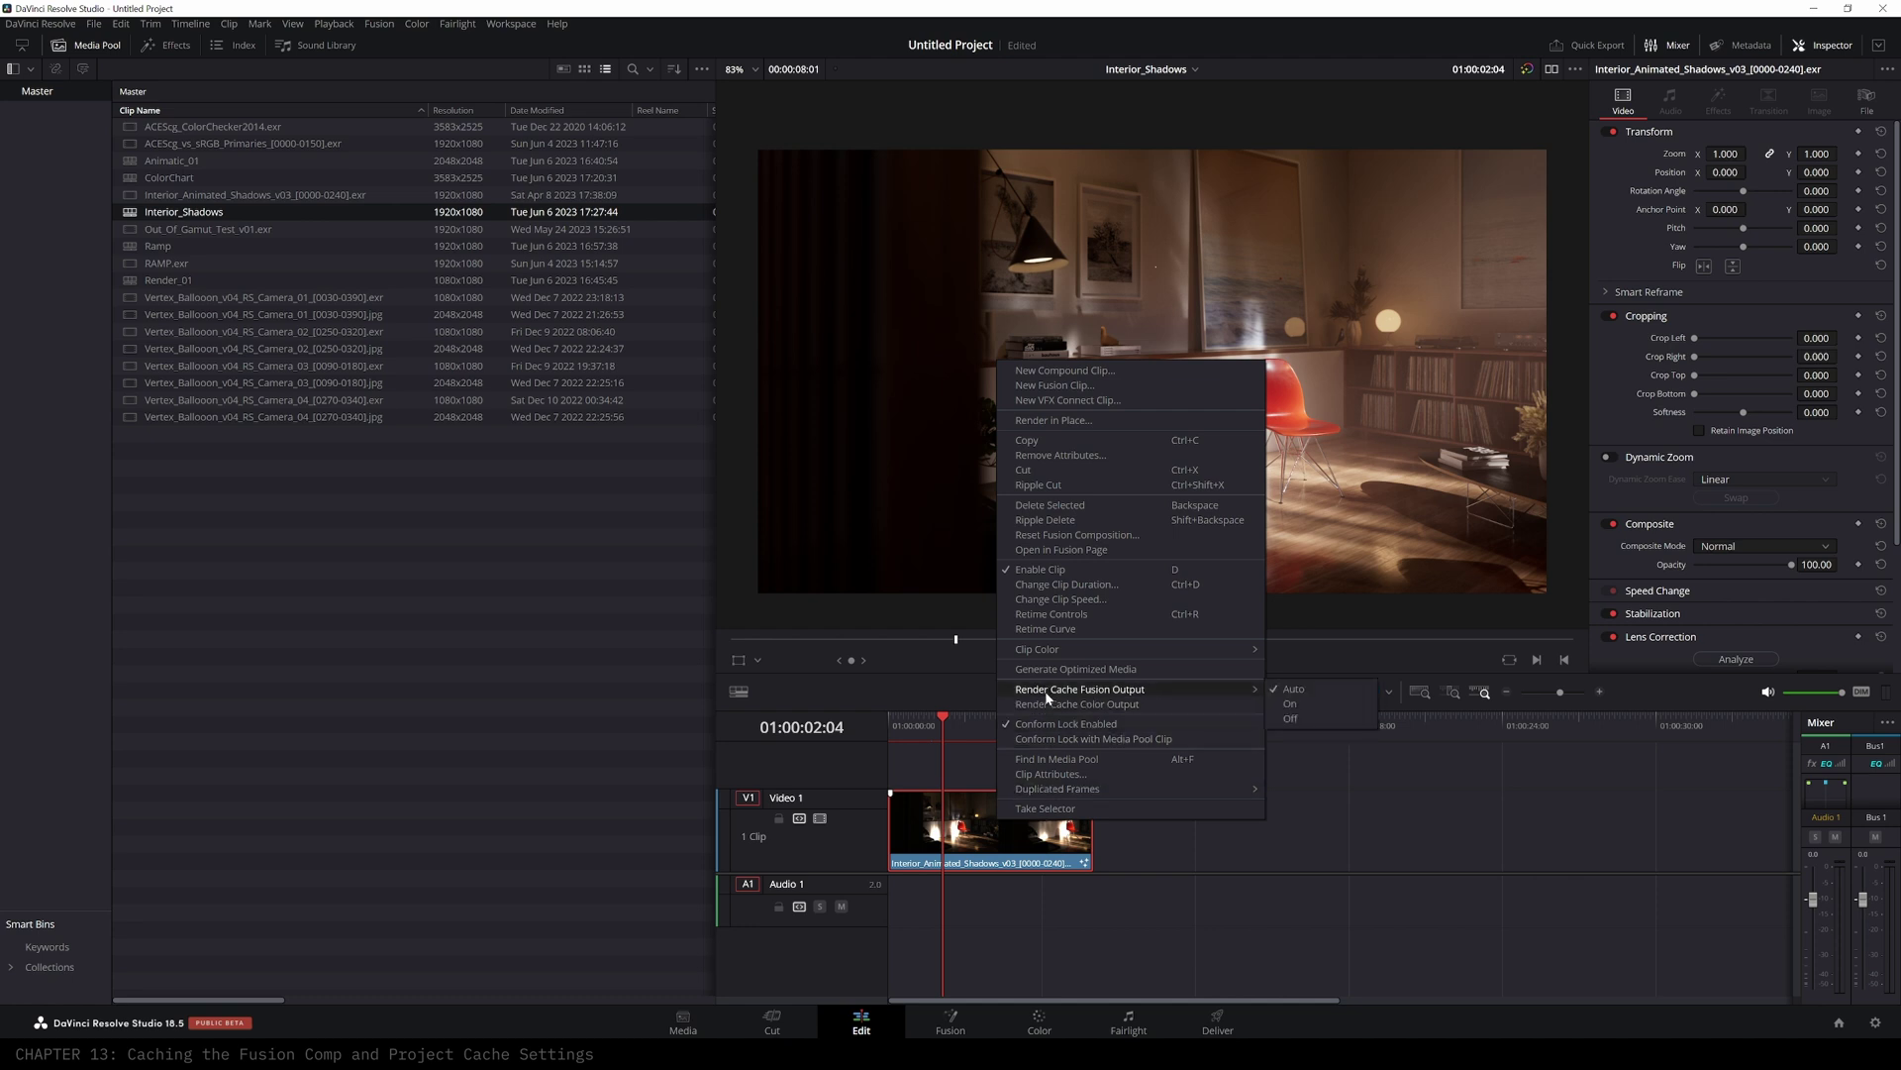
left_click(1291, 705)
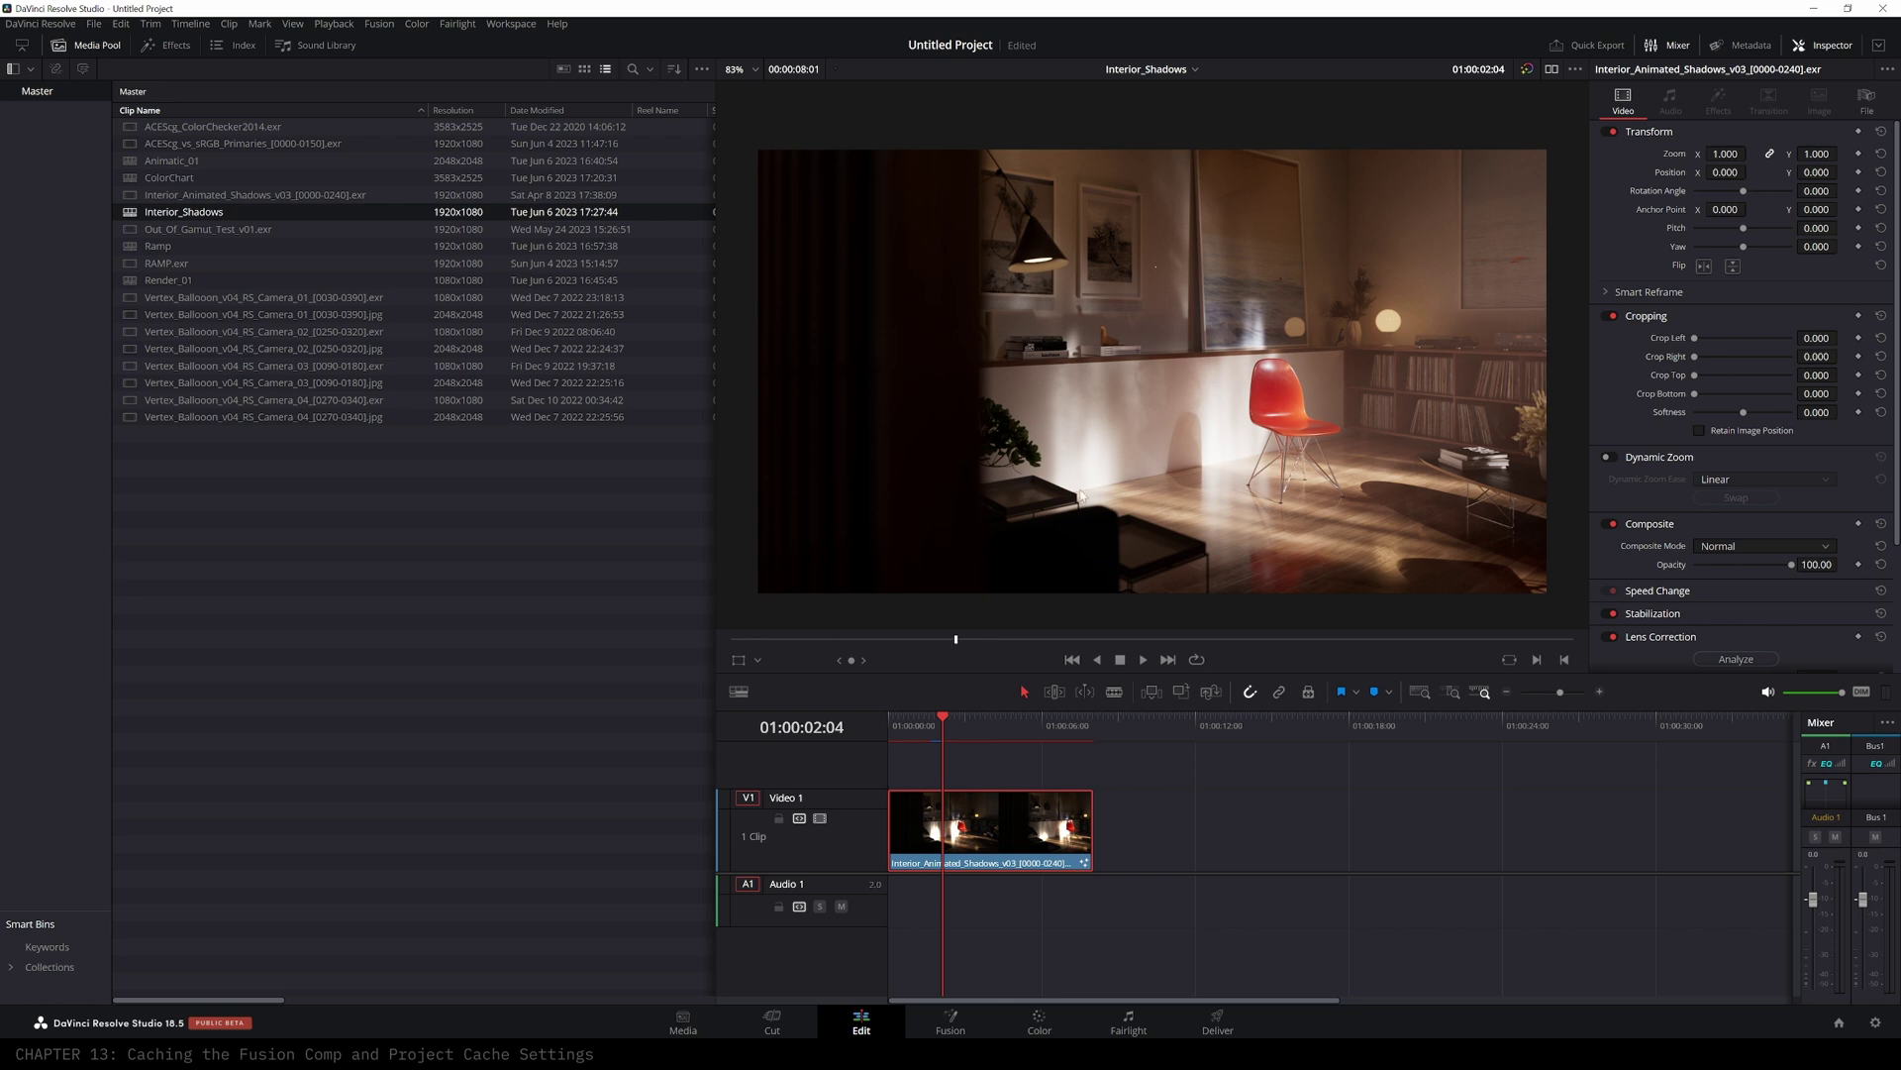
- Move the playhead to 01:00:01:28 and raise the Offset of node 01 to 26.25 on the Color page
left_click_drag(944, 721, 939, 721)
left_click(1044, 1028)
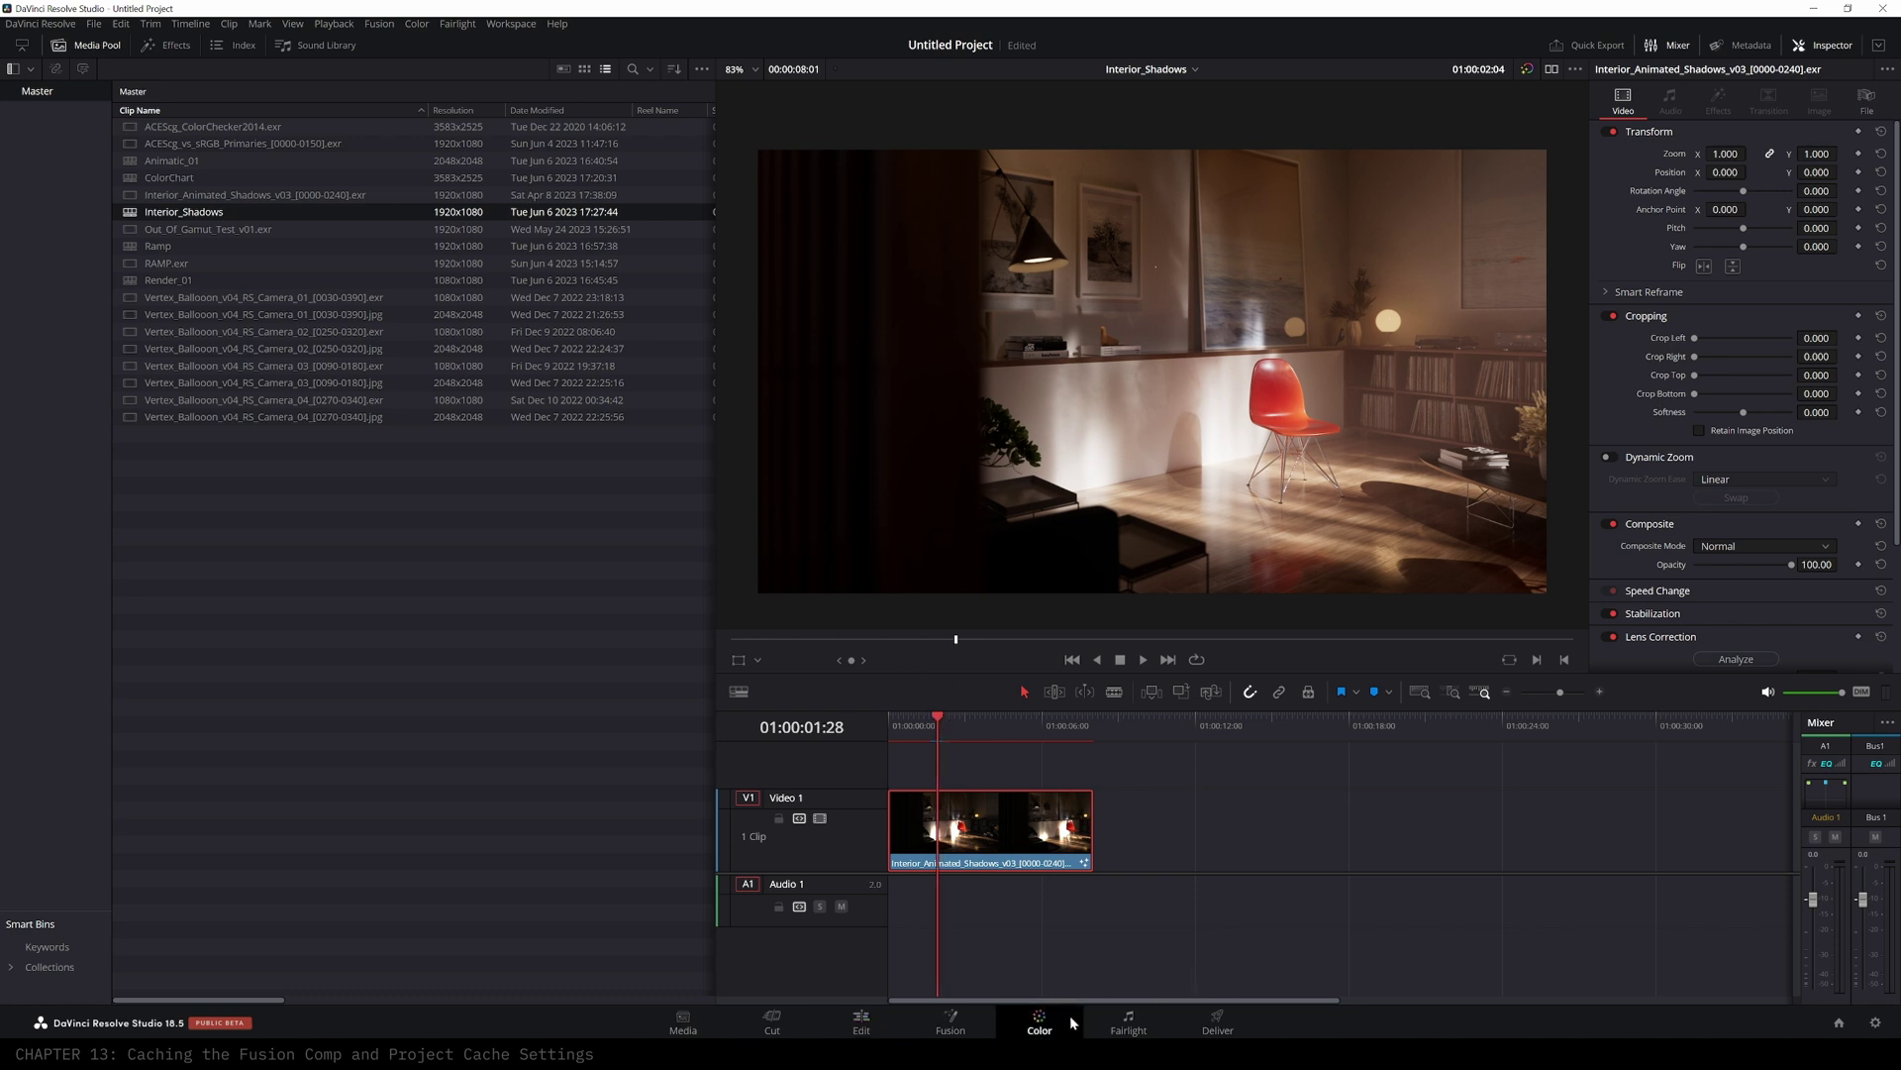
left_click(1171, 274)
left_click_drag(1171, 275, 1142, 281)
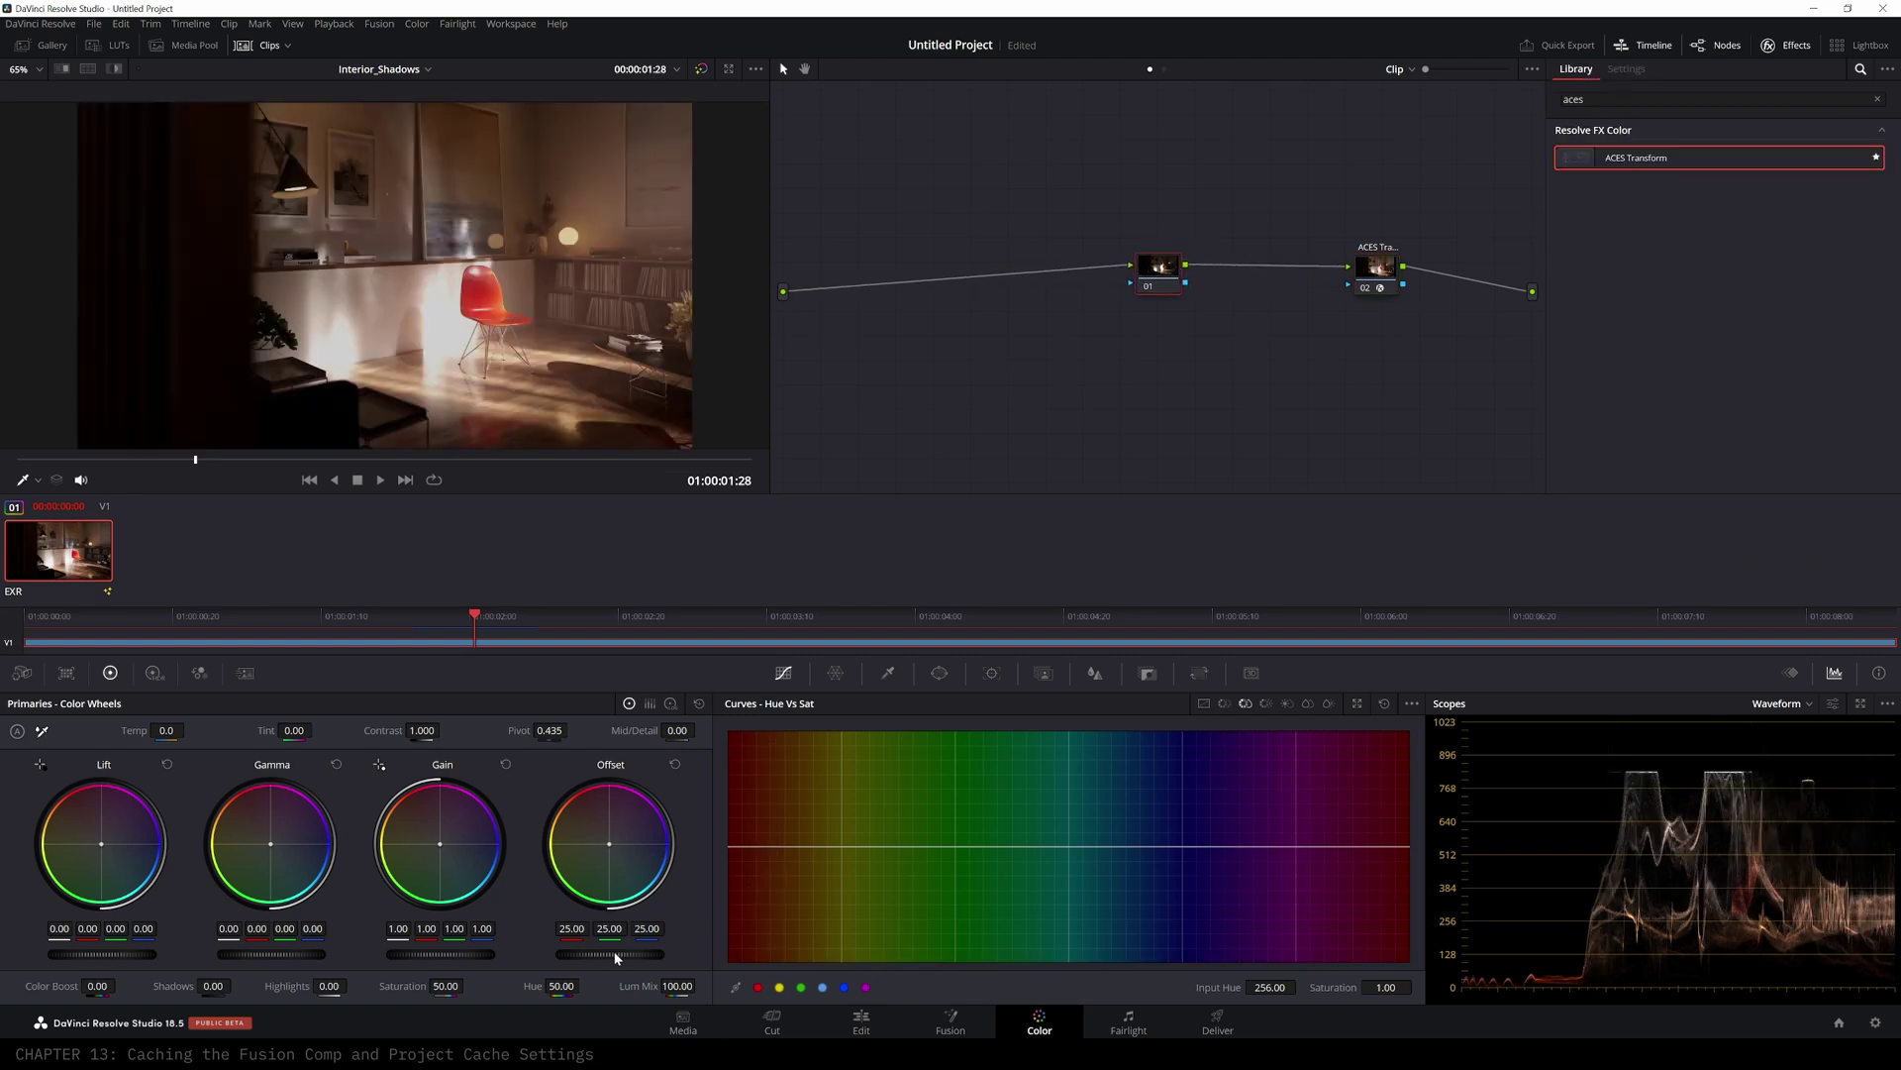
mouse_move(609, 954)
left_mouse_down()
mouse_move(649, 953)
mouse_move(632, 954)
left_mouse_up()
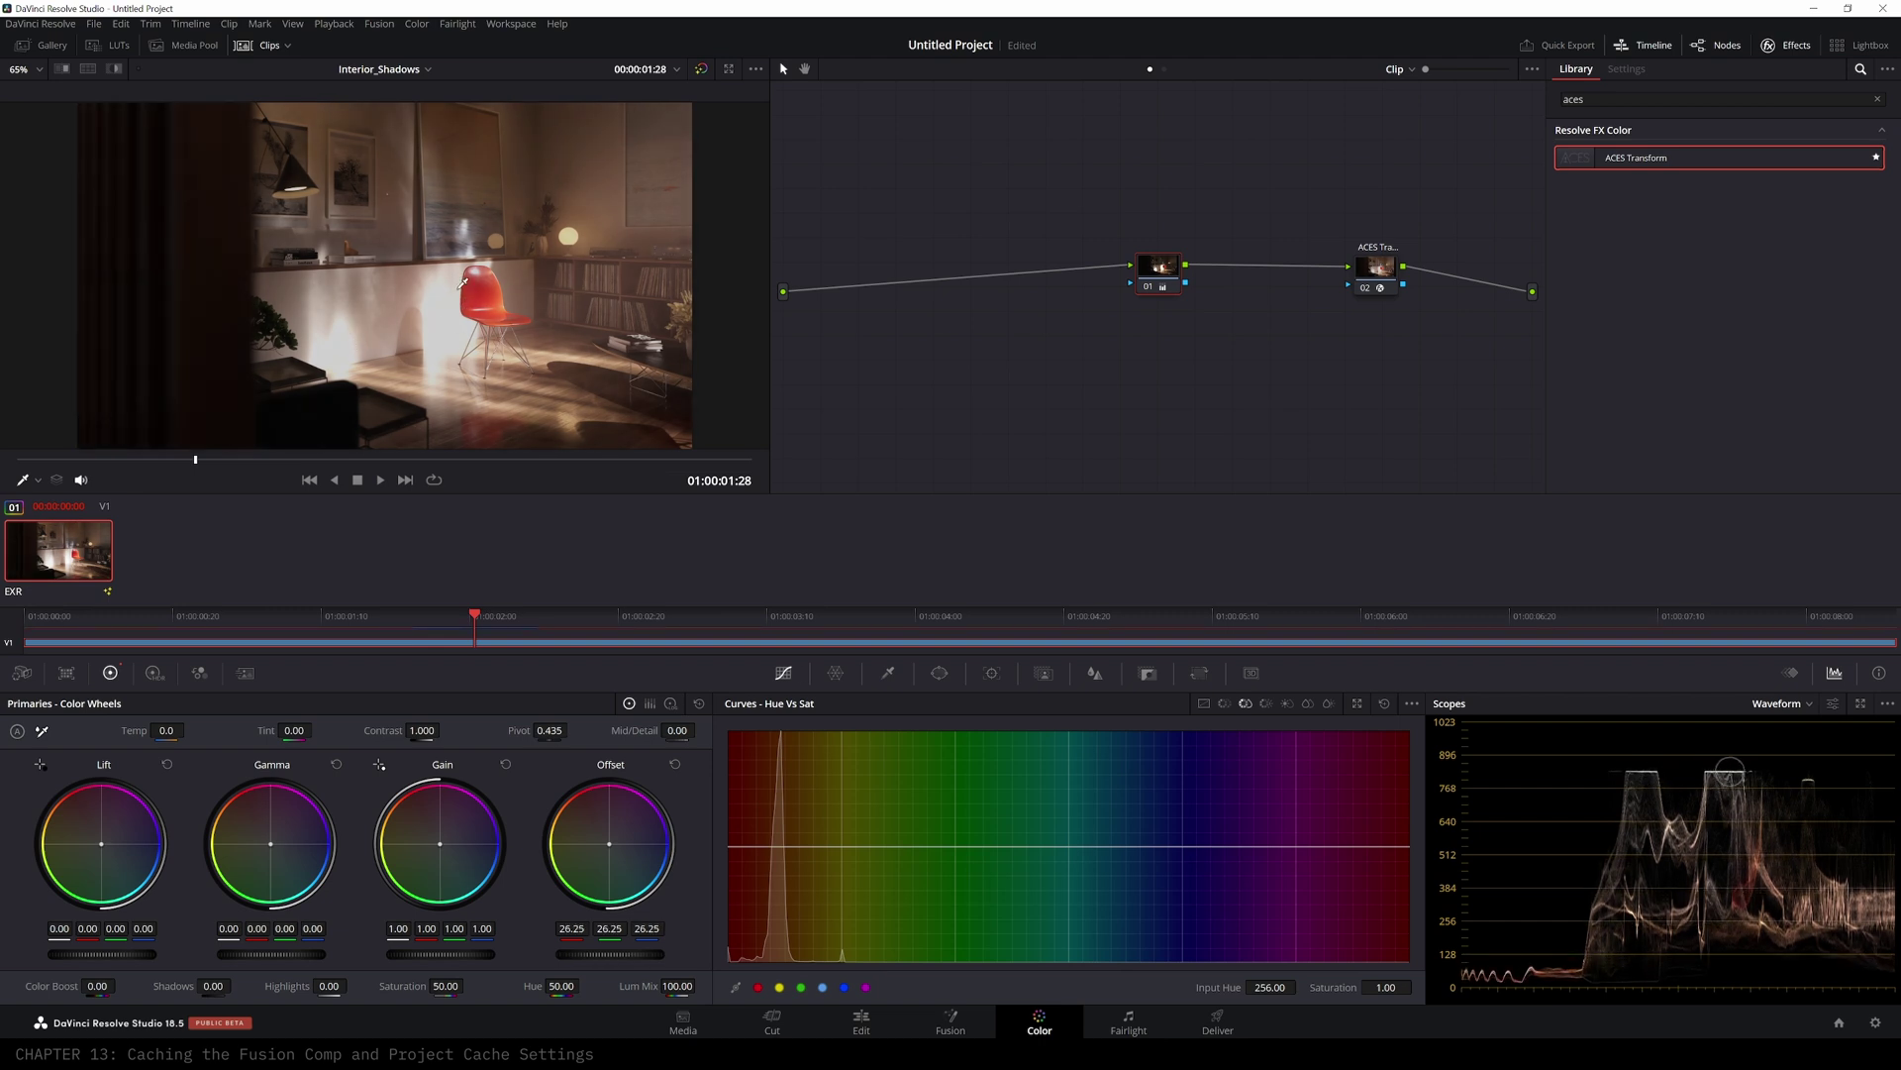
- Compare the waveform highlights between frames, including 01:00:01:23 and 01:00:00:24, to check the cached output for clipping
left_click_drag(479, 611, 318, 609)
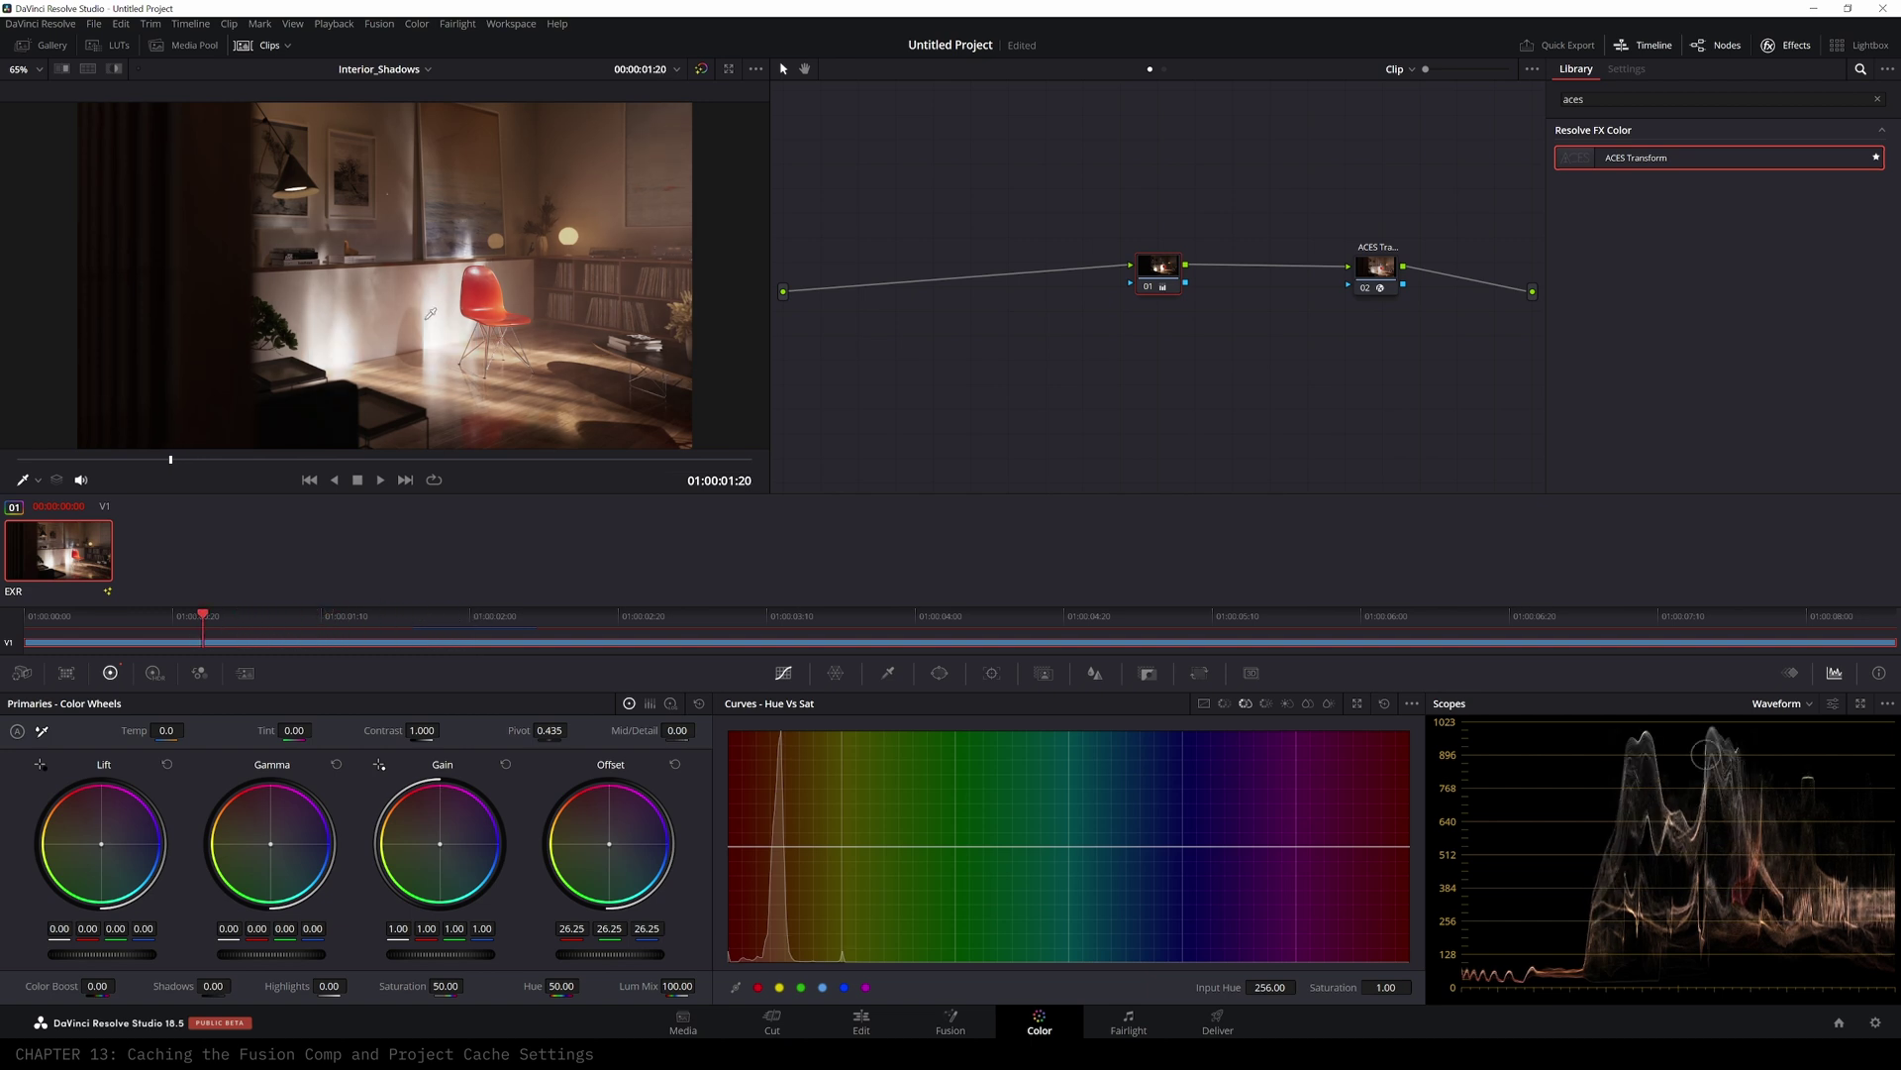
left_click(438, 610)
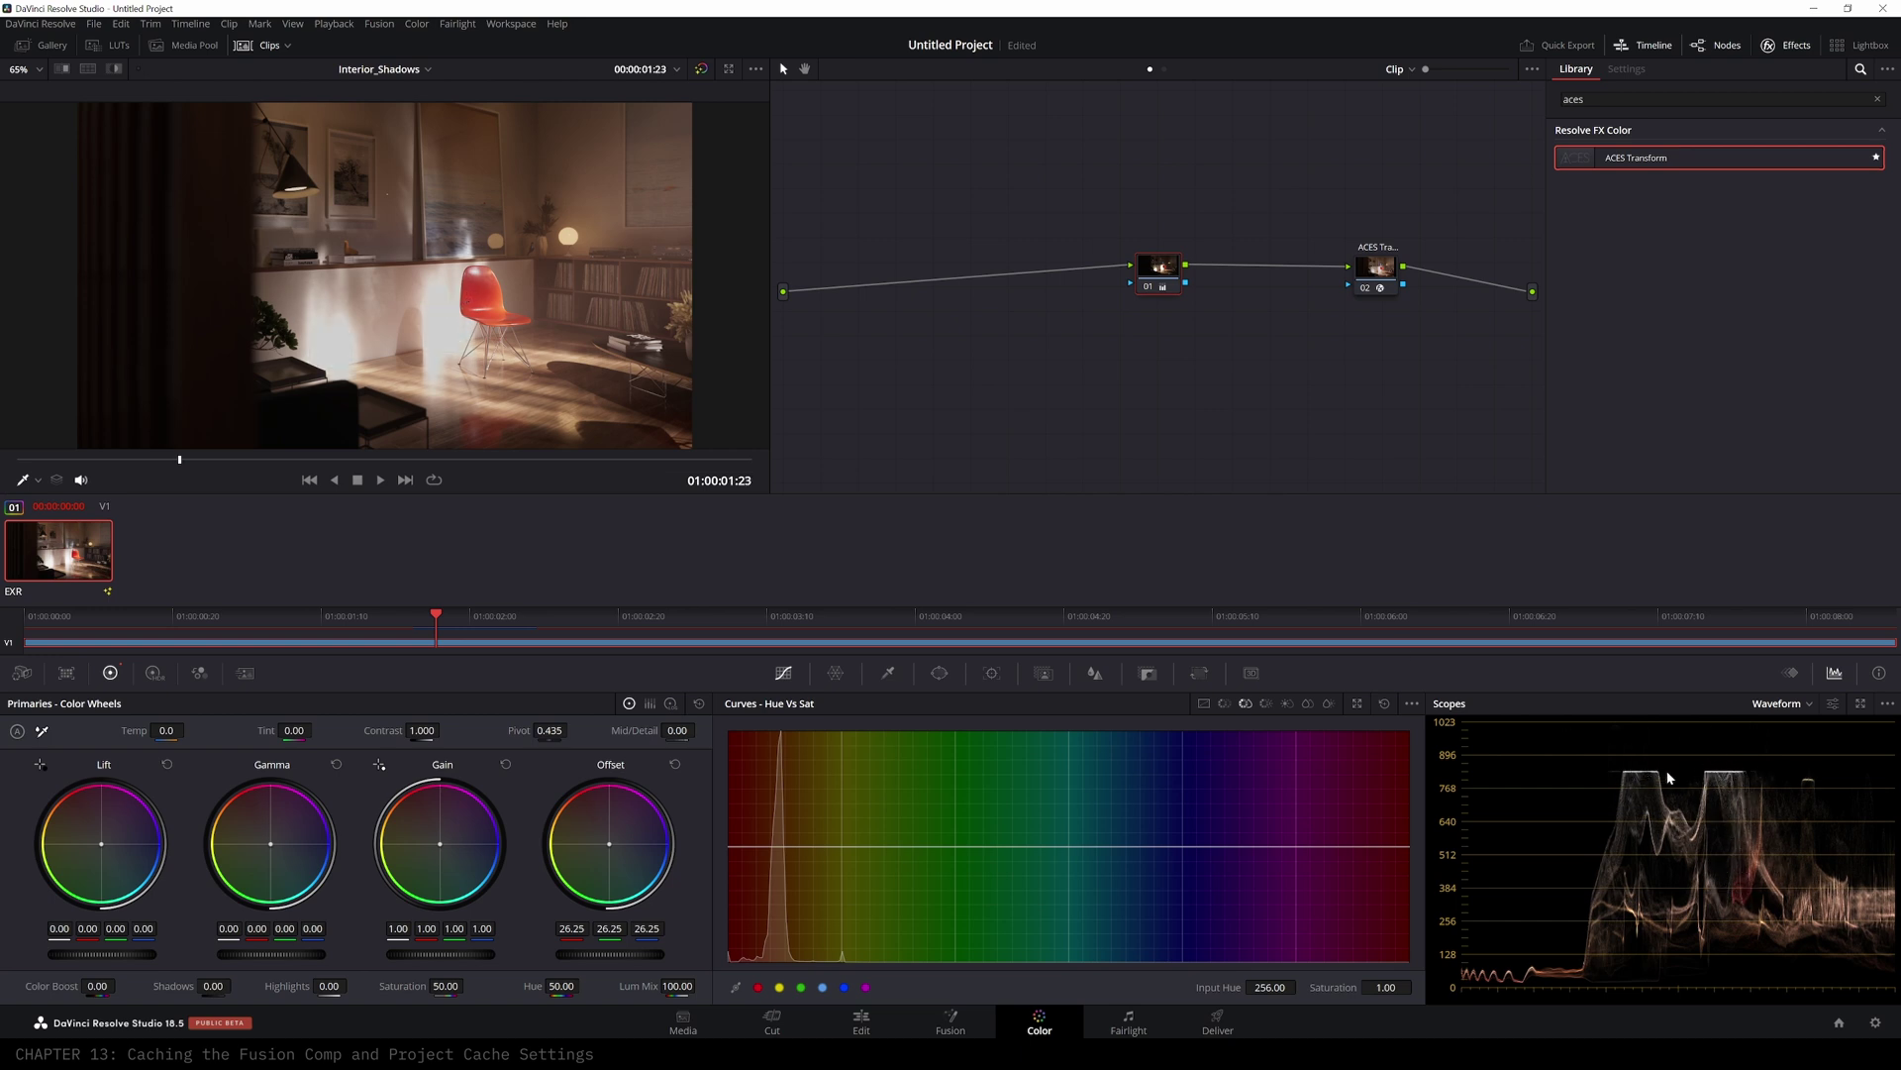
left_click(213, 615)
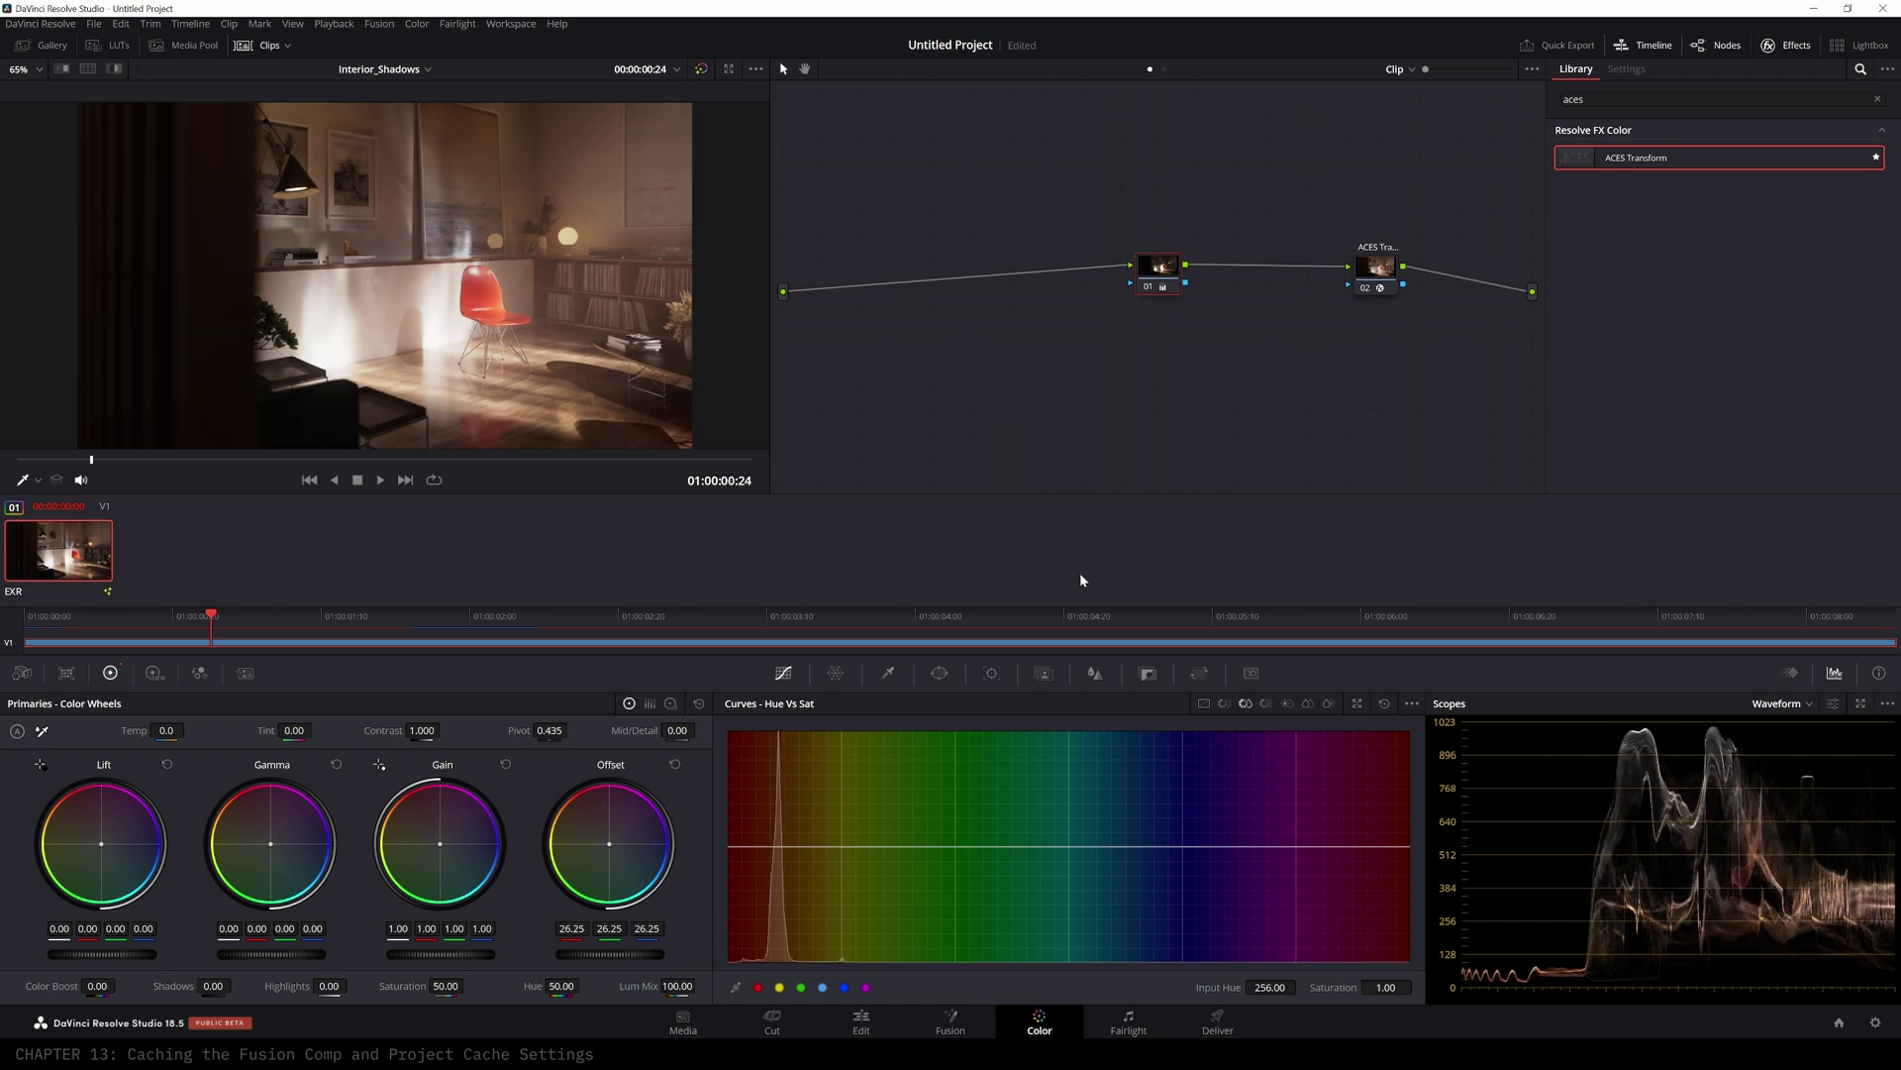
- Return to the Edit page and set the clip's Fusion output cache to Off
left_click(889, 1016)
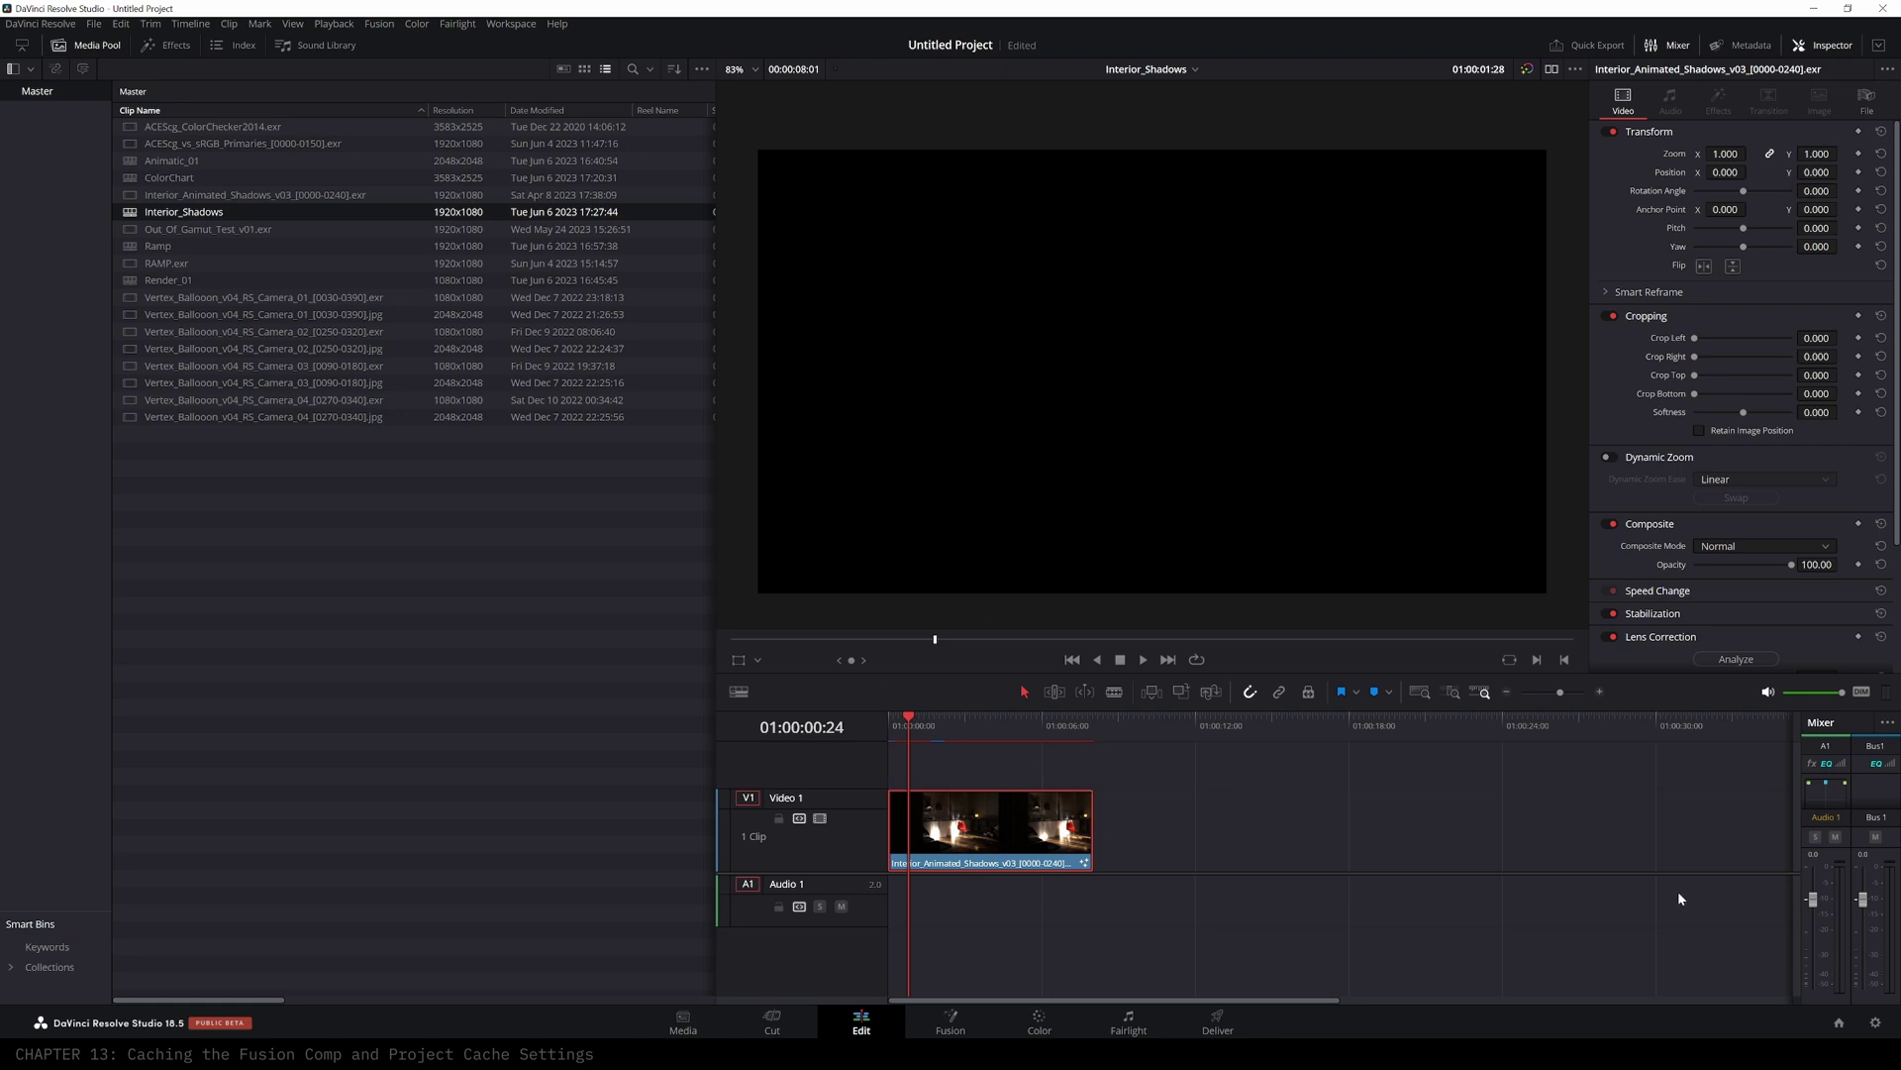
right_click(996, 819)
mouse_move(1139, 688)
left_click(1304, 722)
- Set the project's render cache format to Uncompressed 16-bit float - HDR and save the project settings
left_click(1874, 1022)
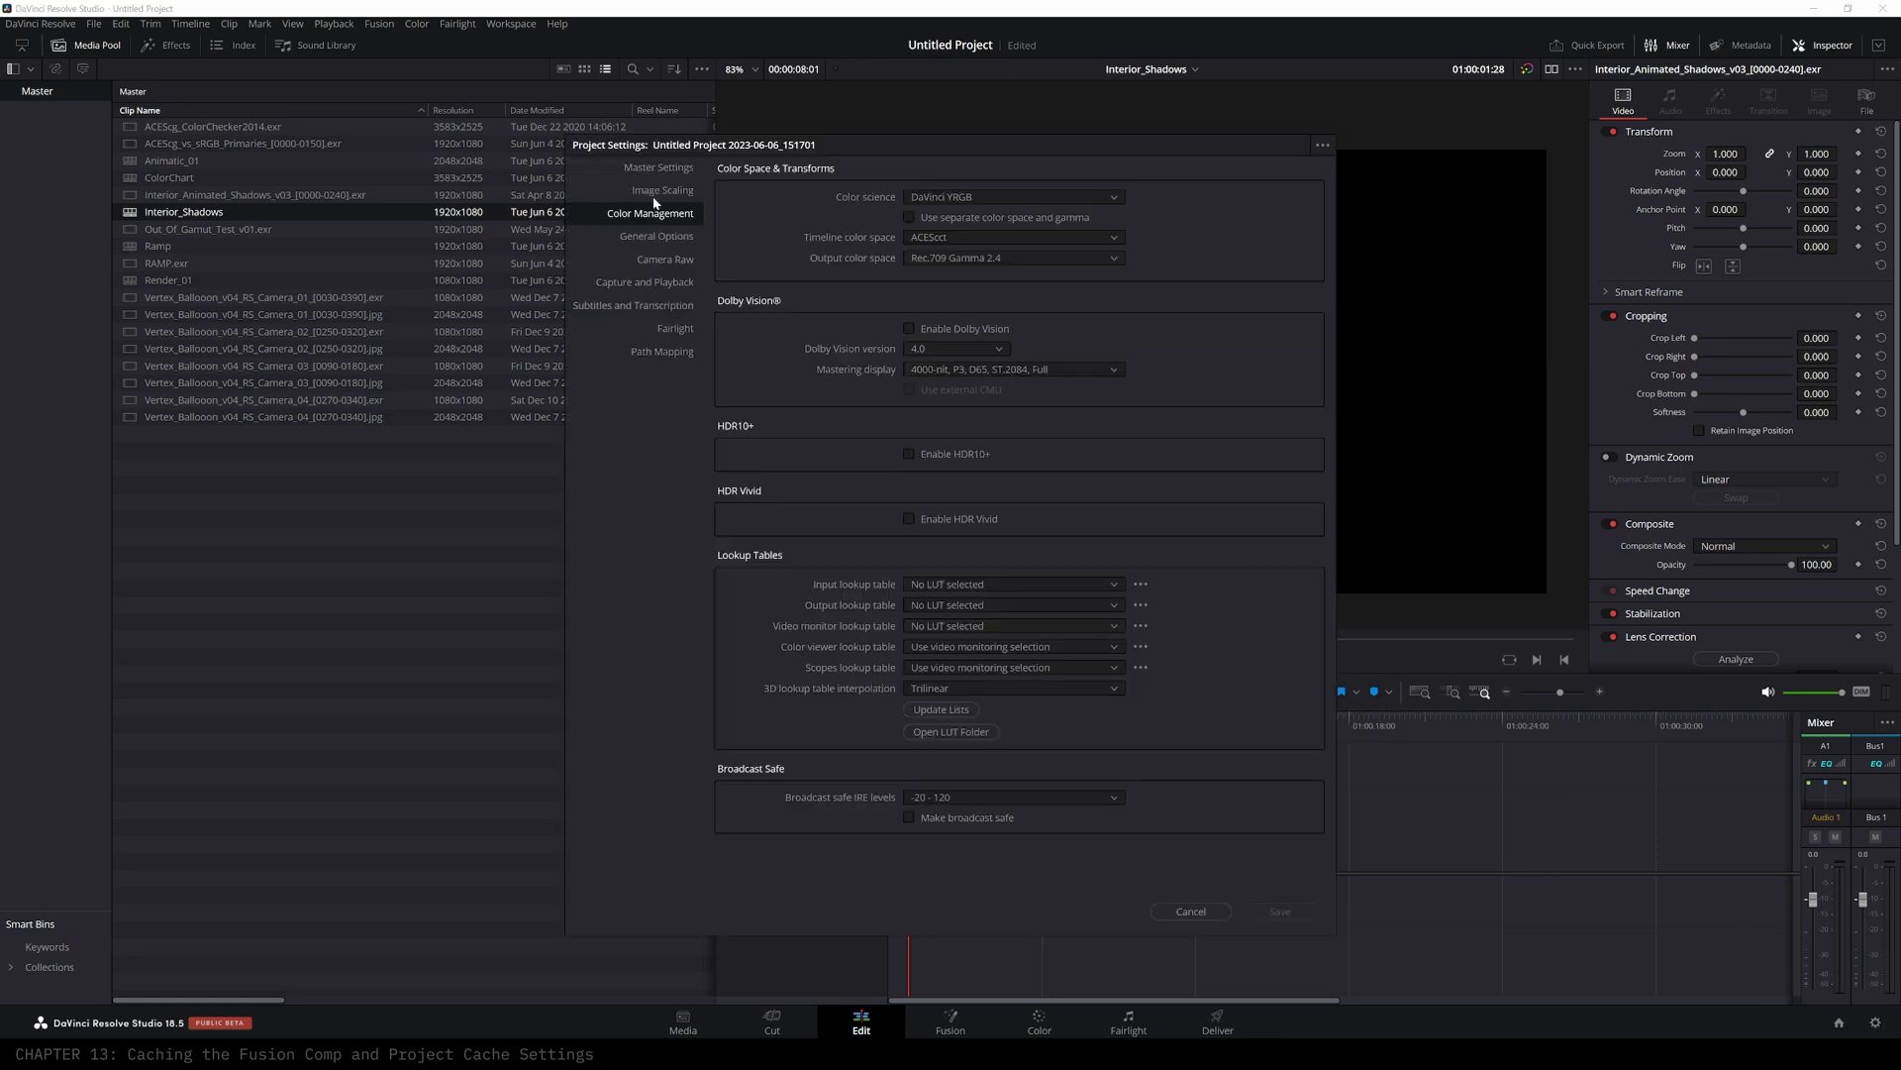
left_click(659, 238)
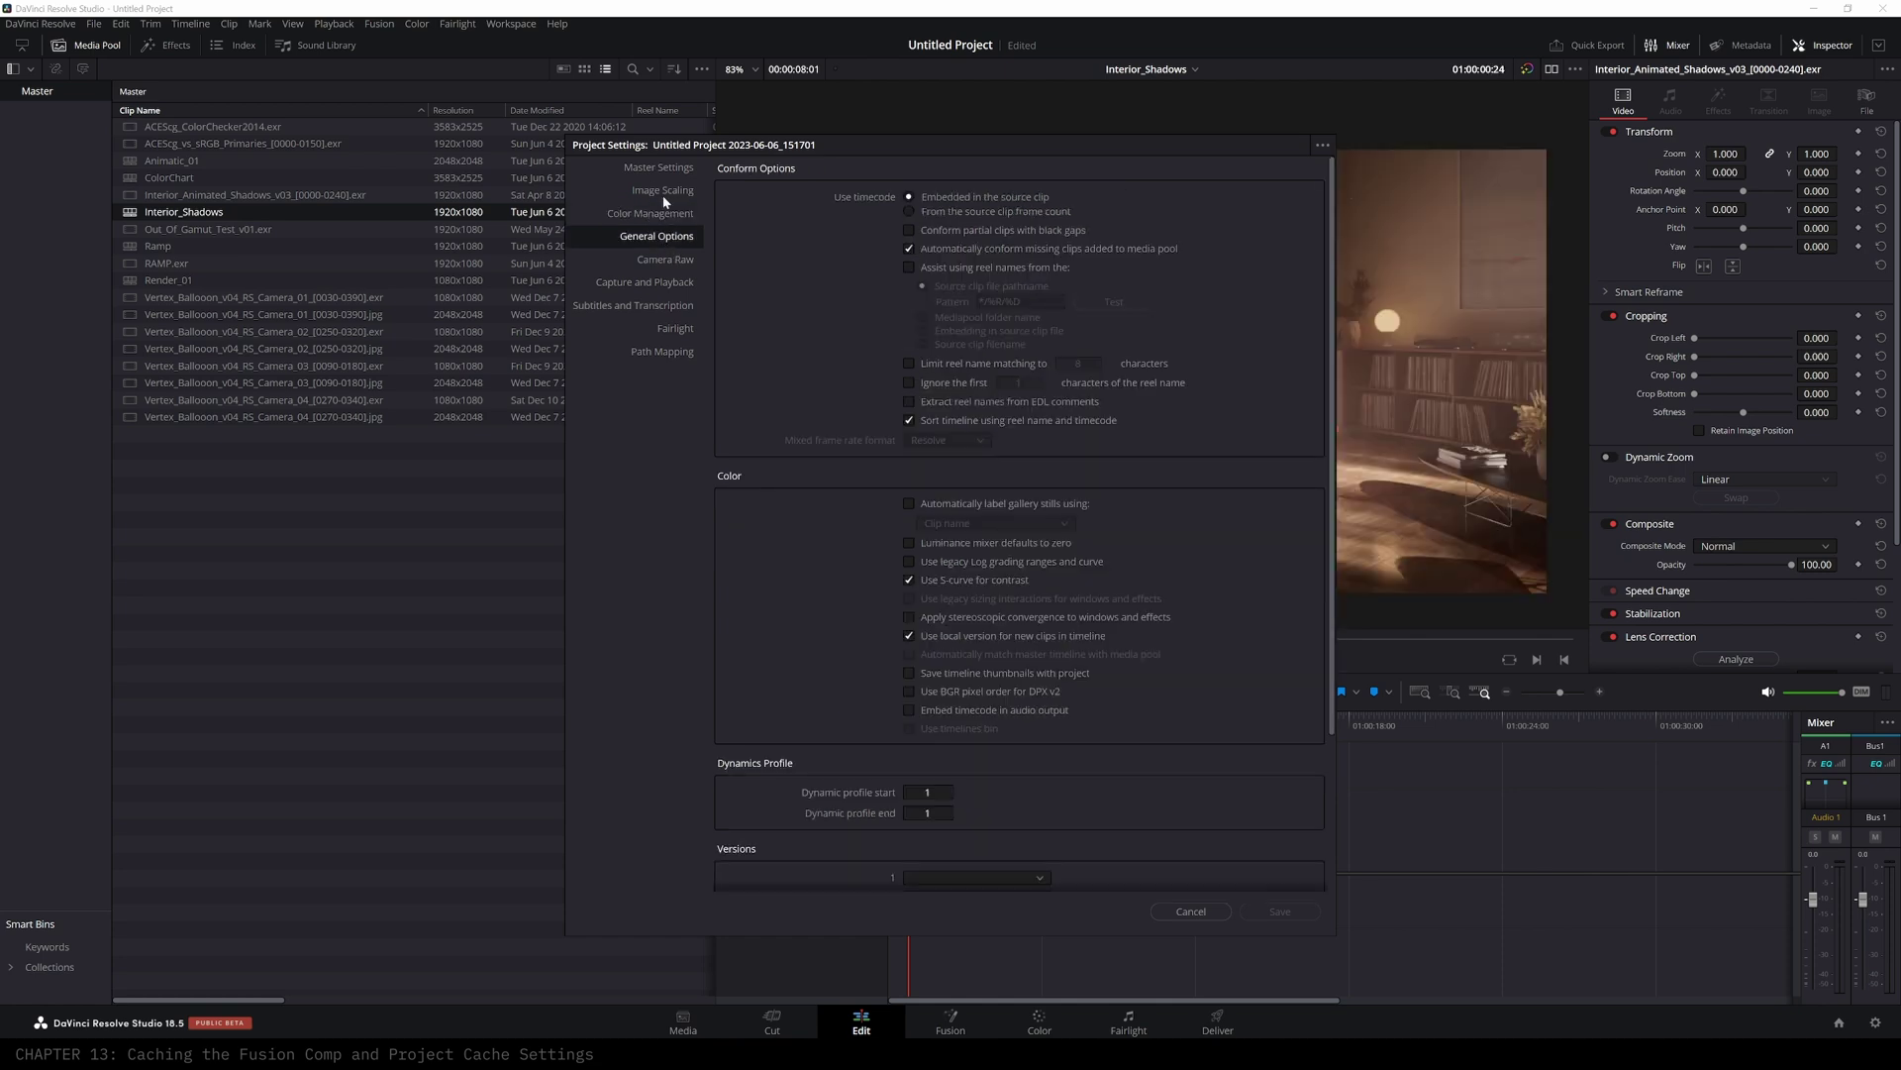
left_click(662, 170)
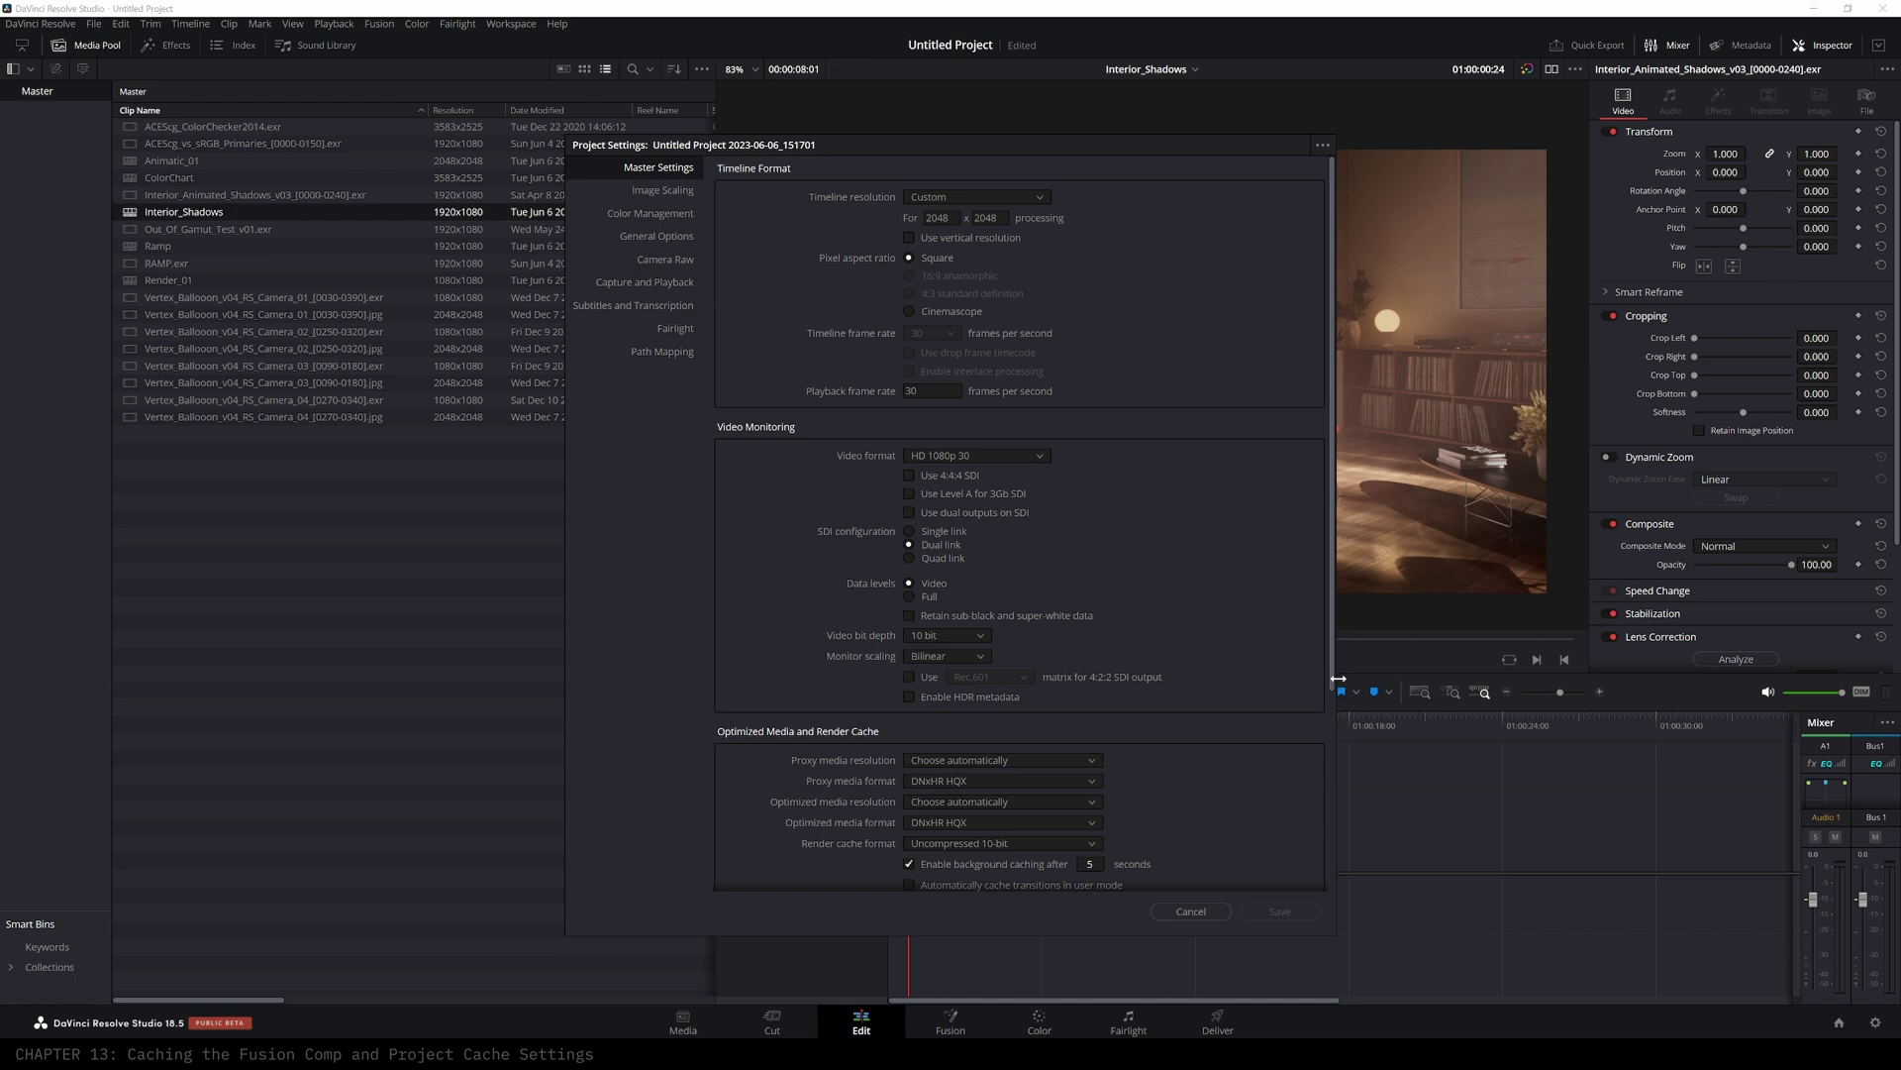
left_click_drag(1332, 684, 1333, 686)
scroll(847, 700, "down", 3)
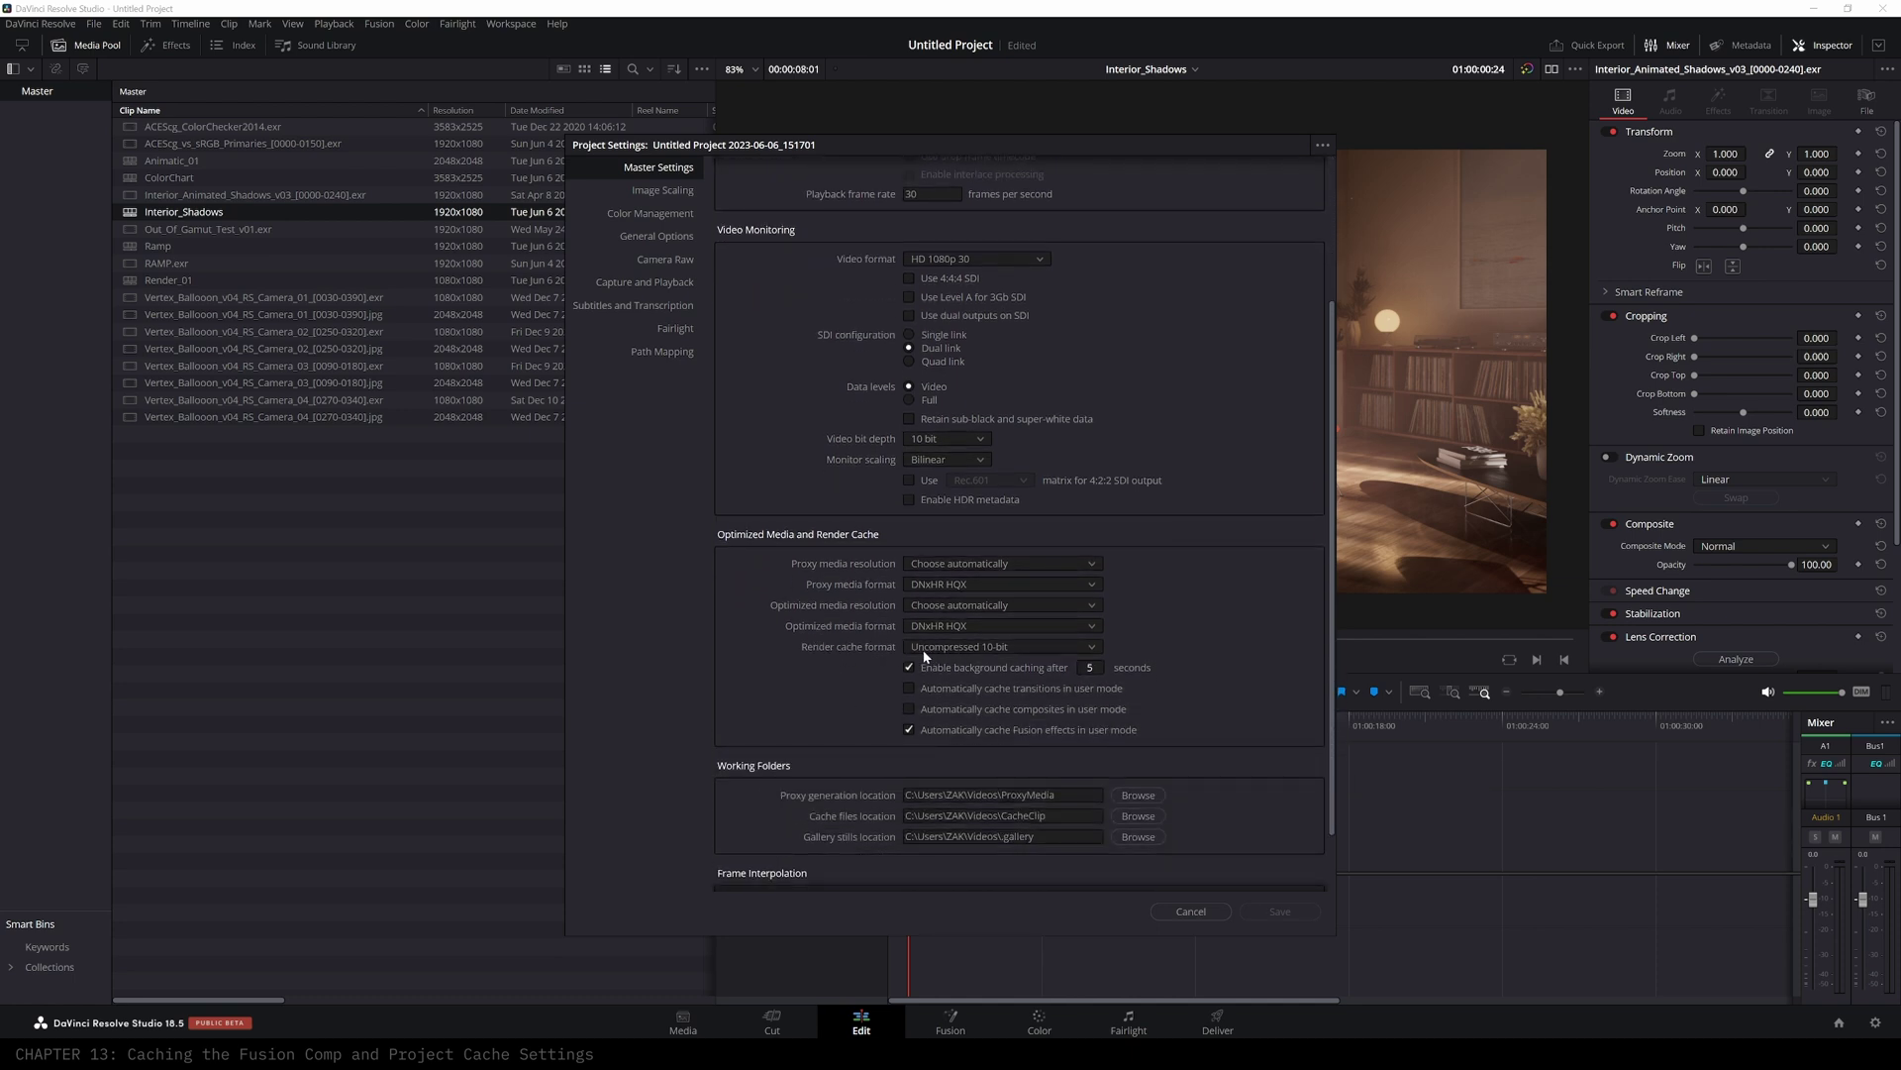
left_click(1014, 648)
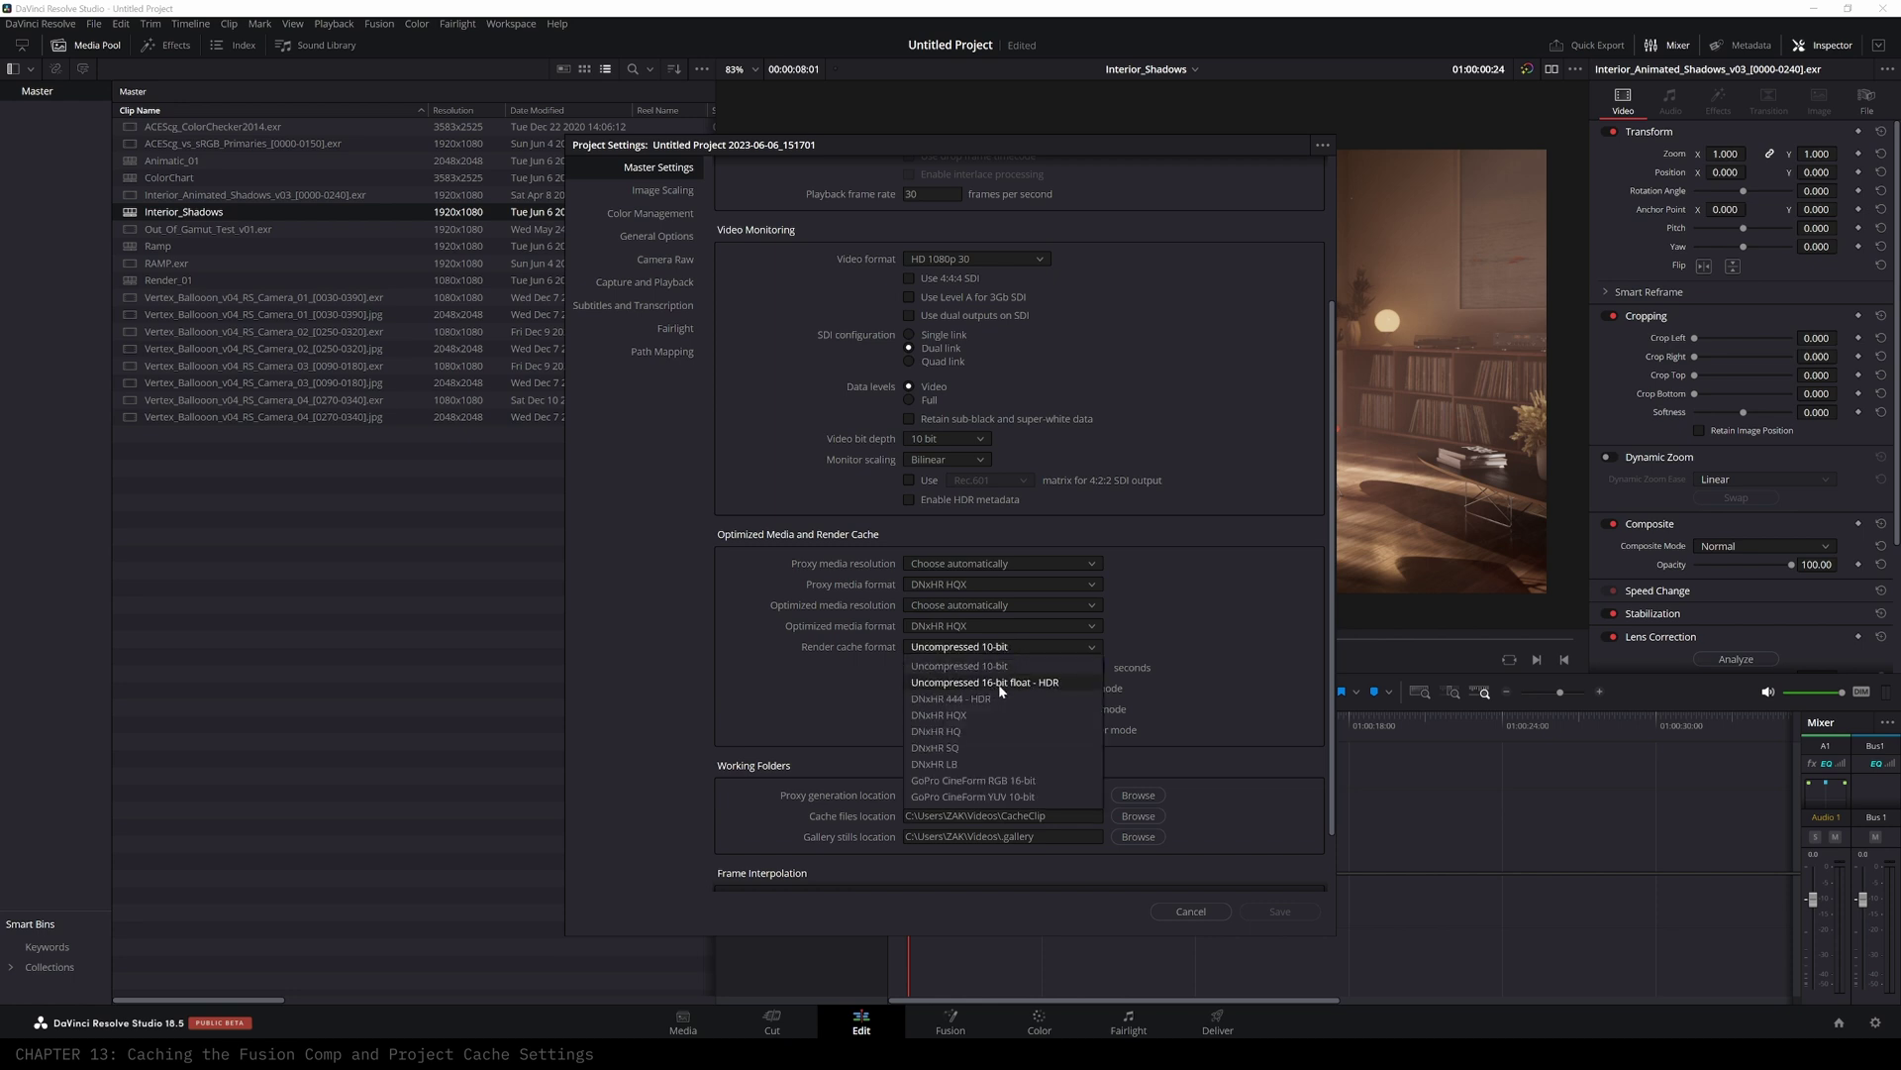
left_click(1005, 684)
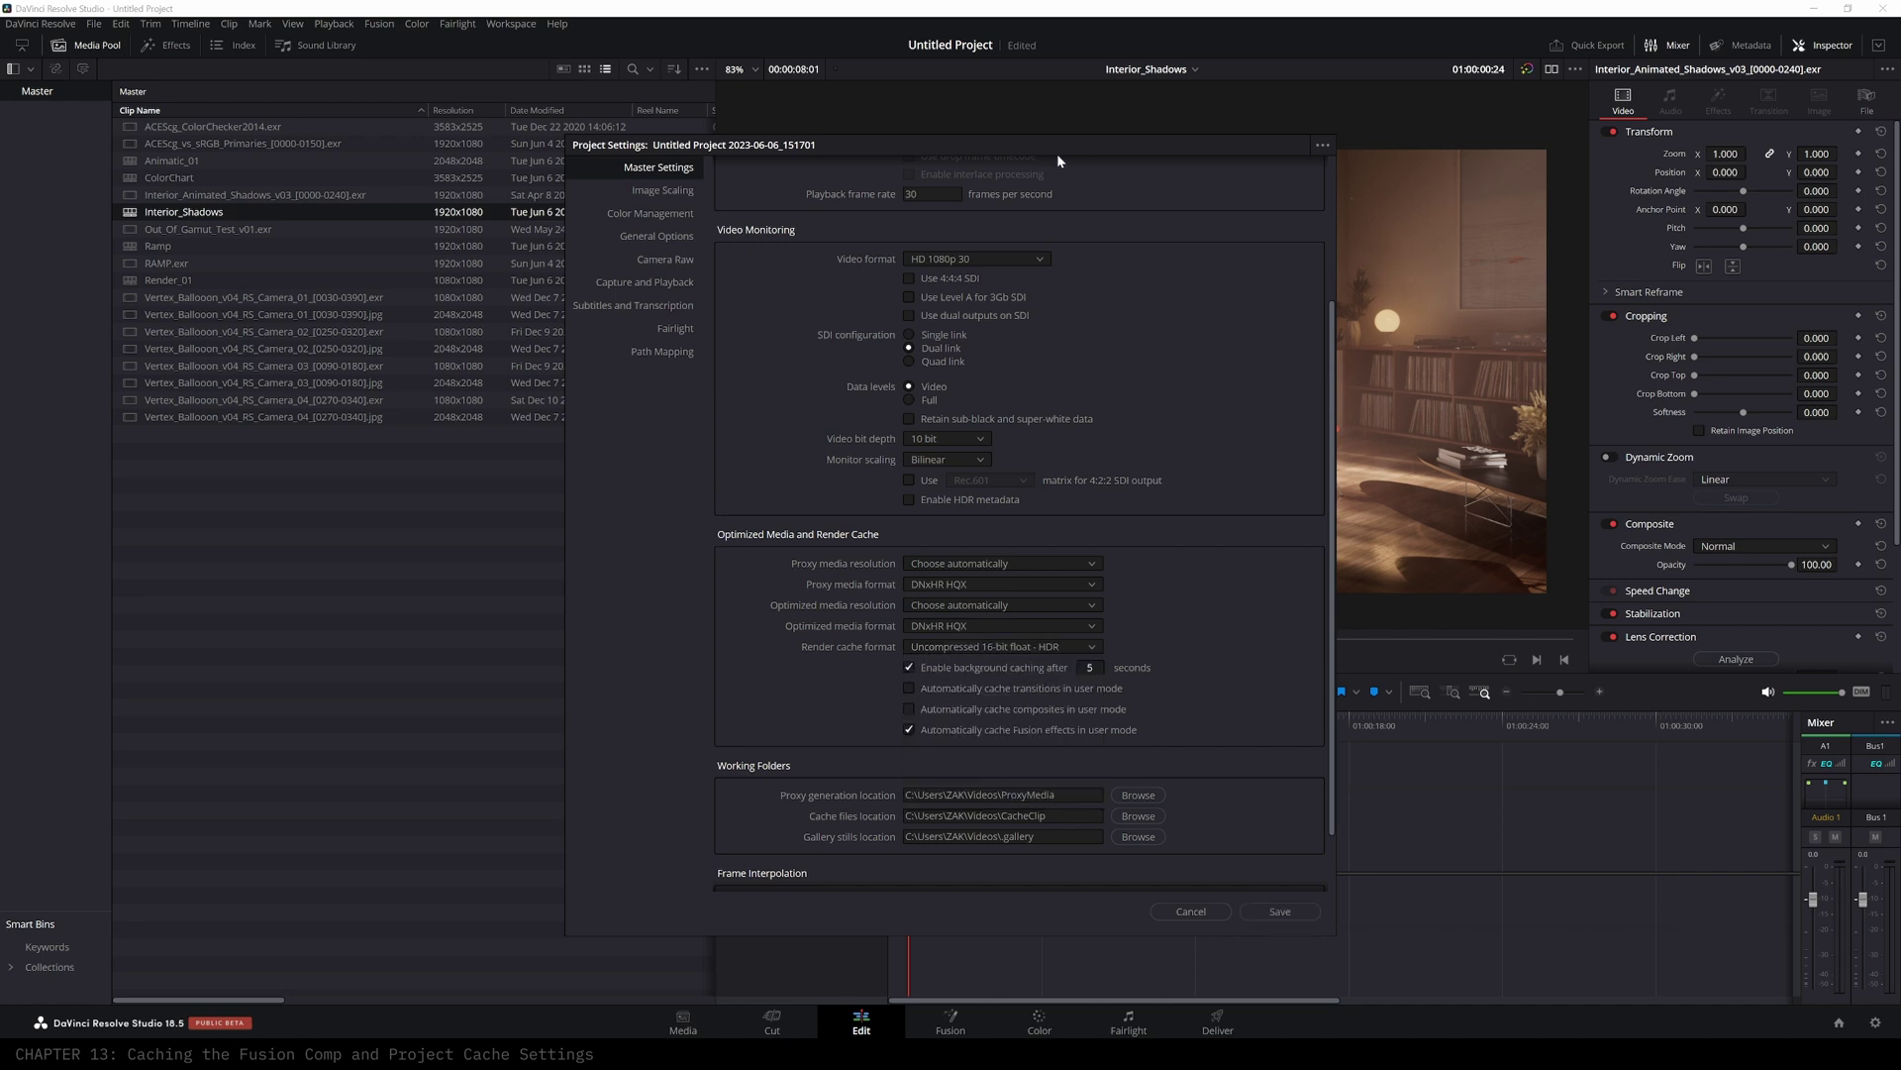
left_click_drag(998, 146, 877, 140)
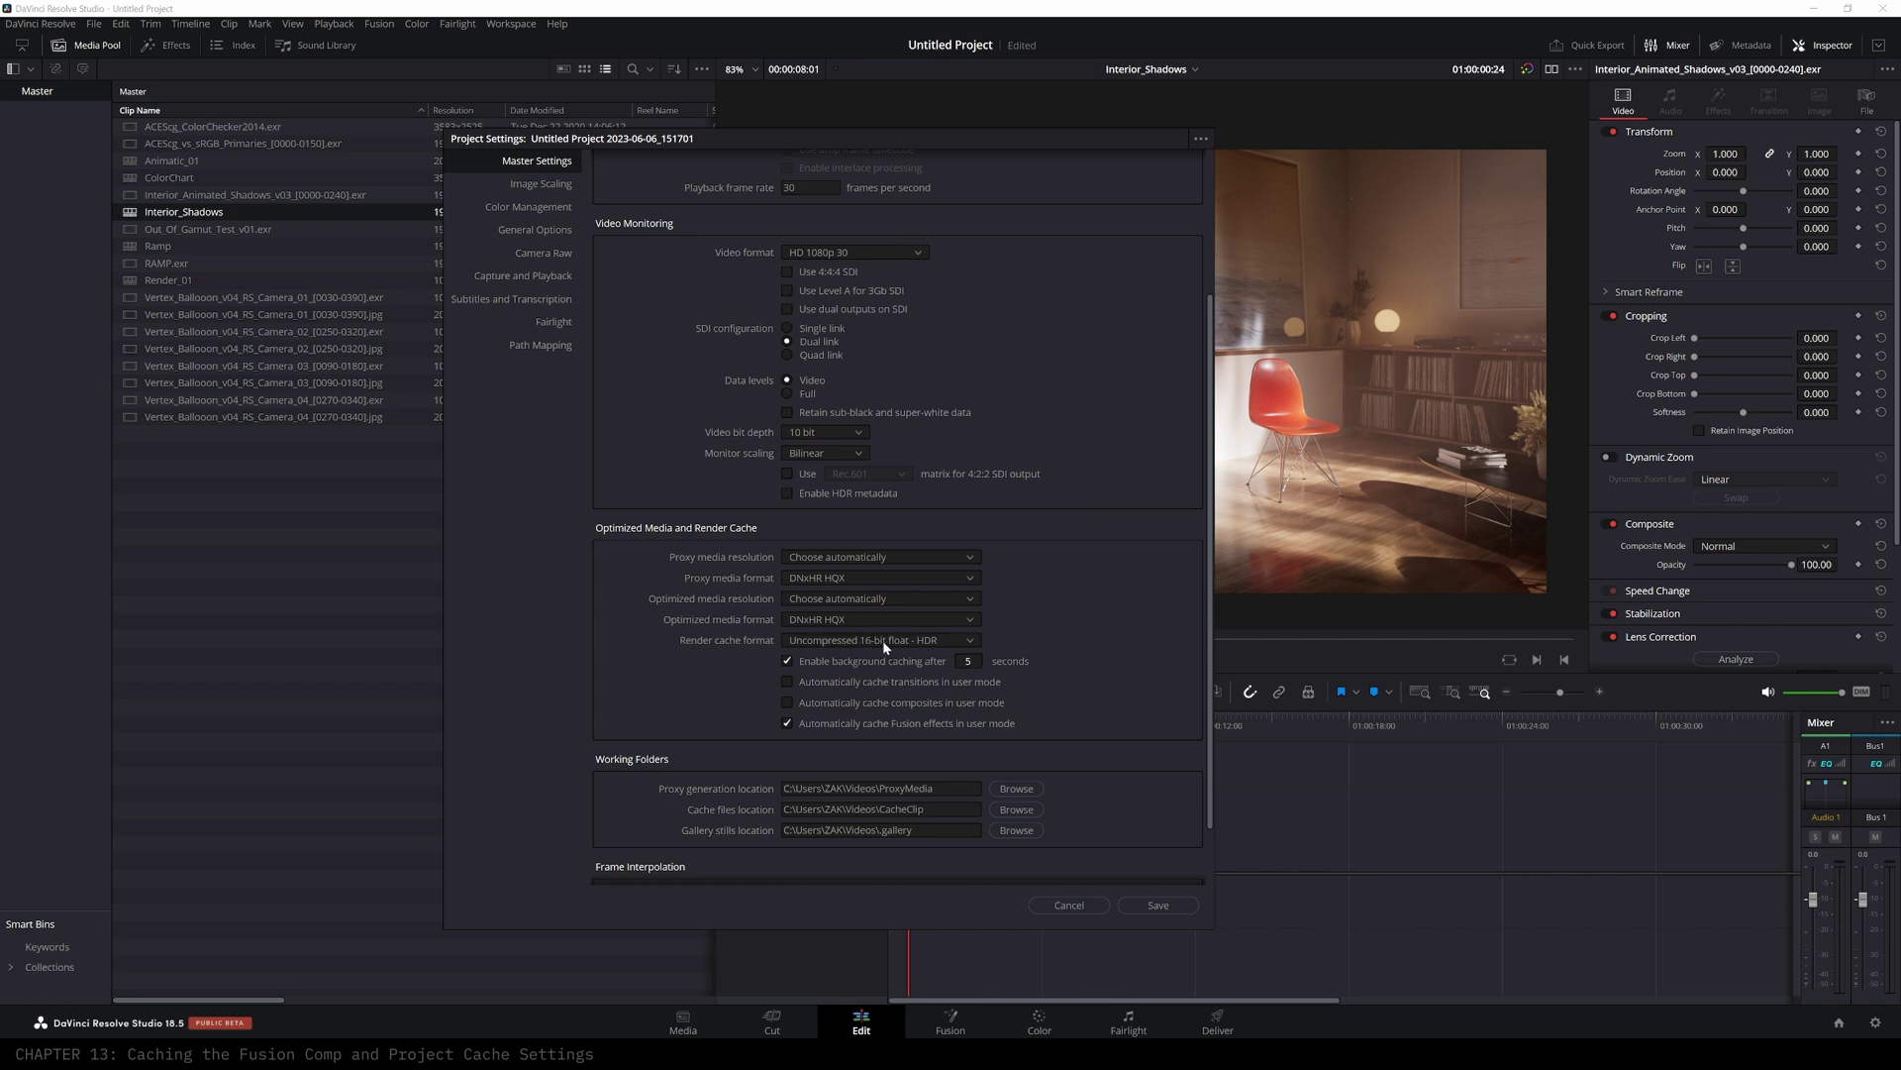
left_click(1158, 904)
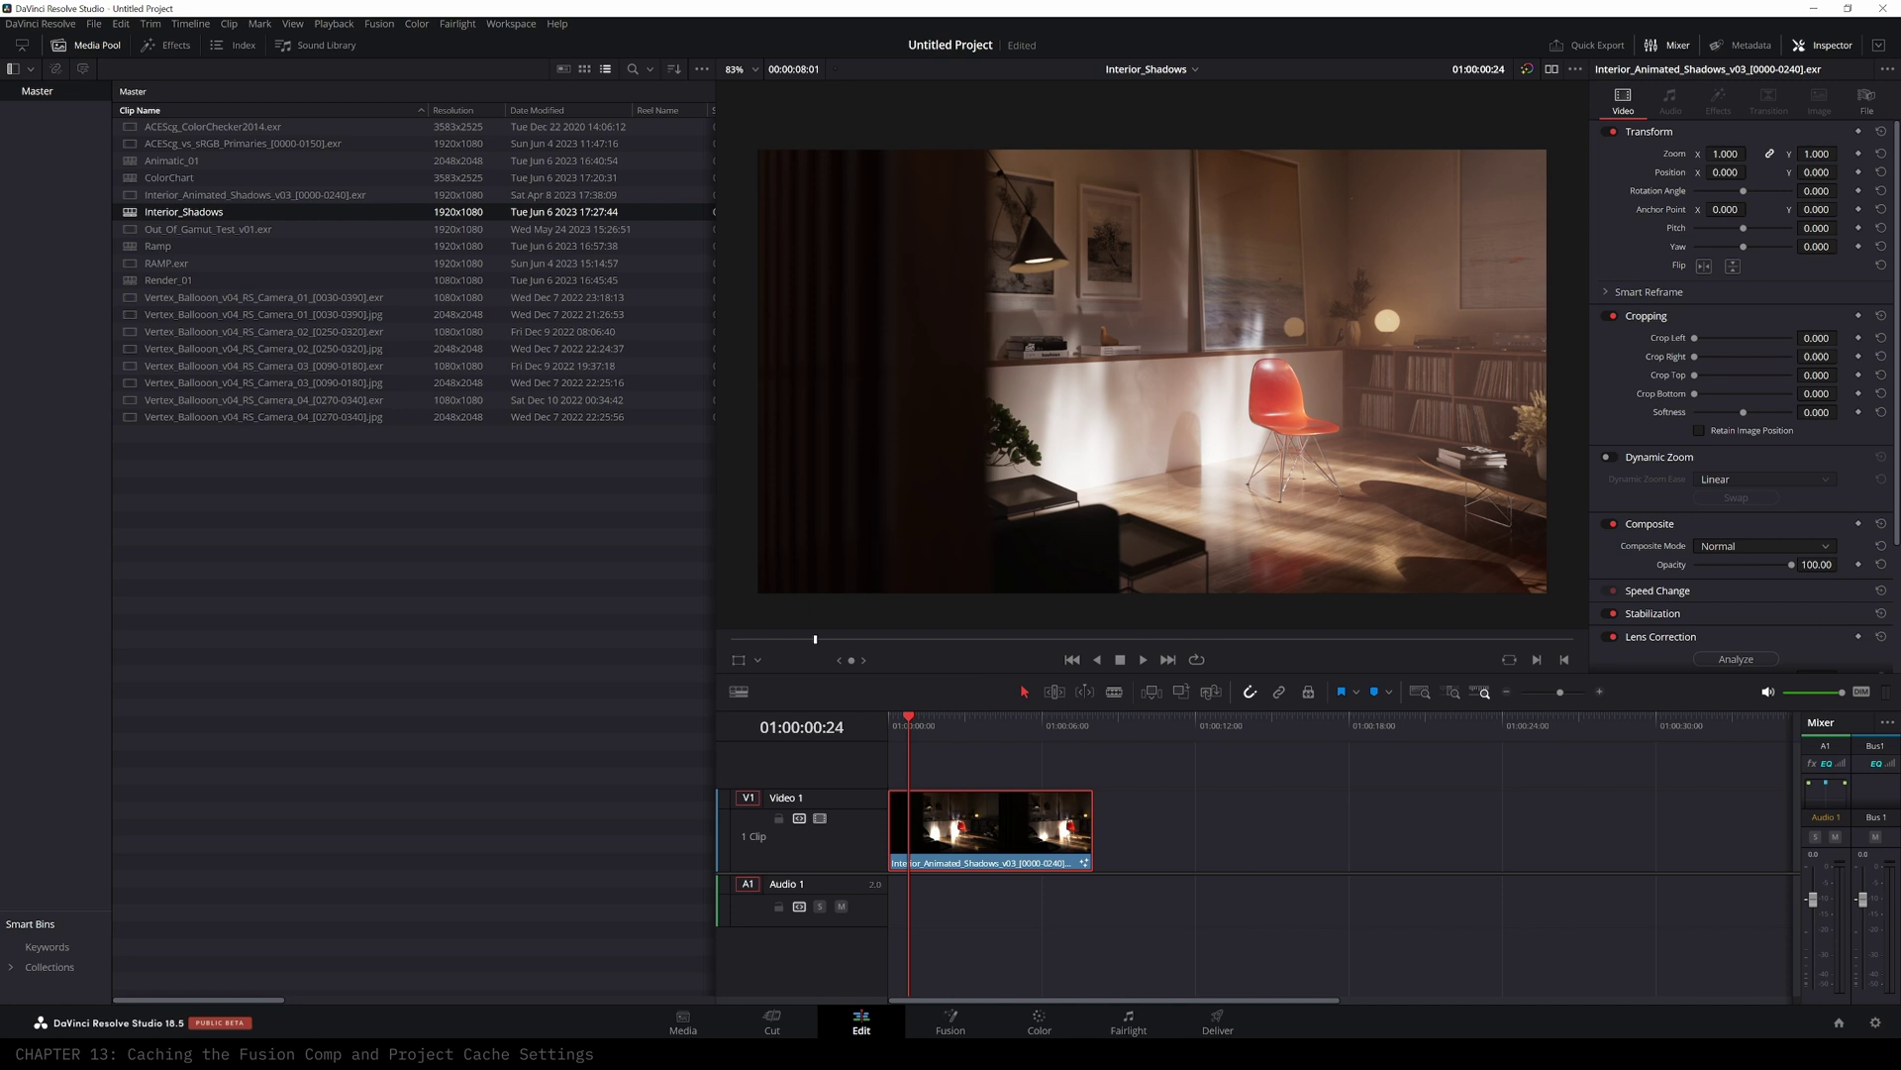
- Set the clip's Fusion output cache back to On and move the playhead to 01:00:00:00 on the enlarged timeline
right_click(978, 829)
mouse_move(1109, 697)
left_click(1285, 711)
left_click_drag(901, 716, 826, 713)
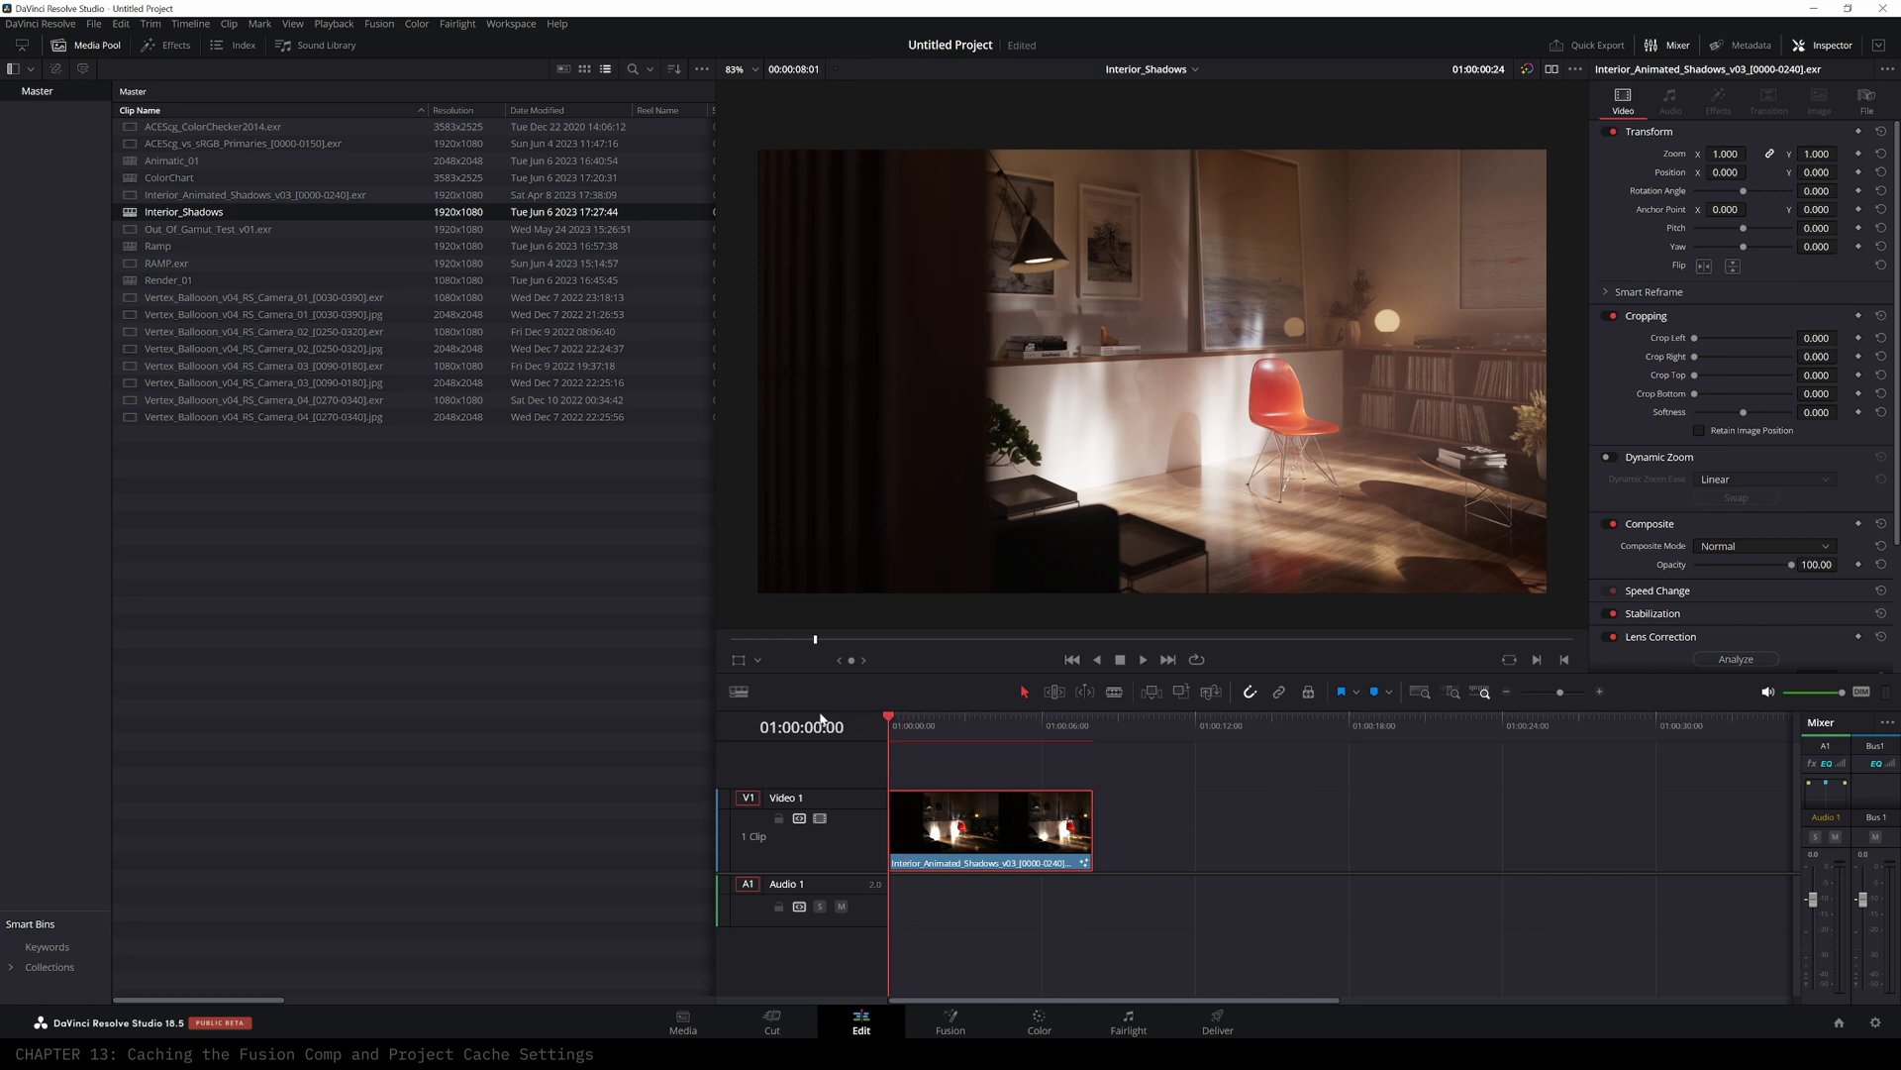
left_click_drag(1560, 694, 1570, 692)
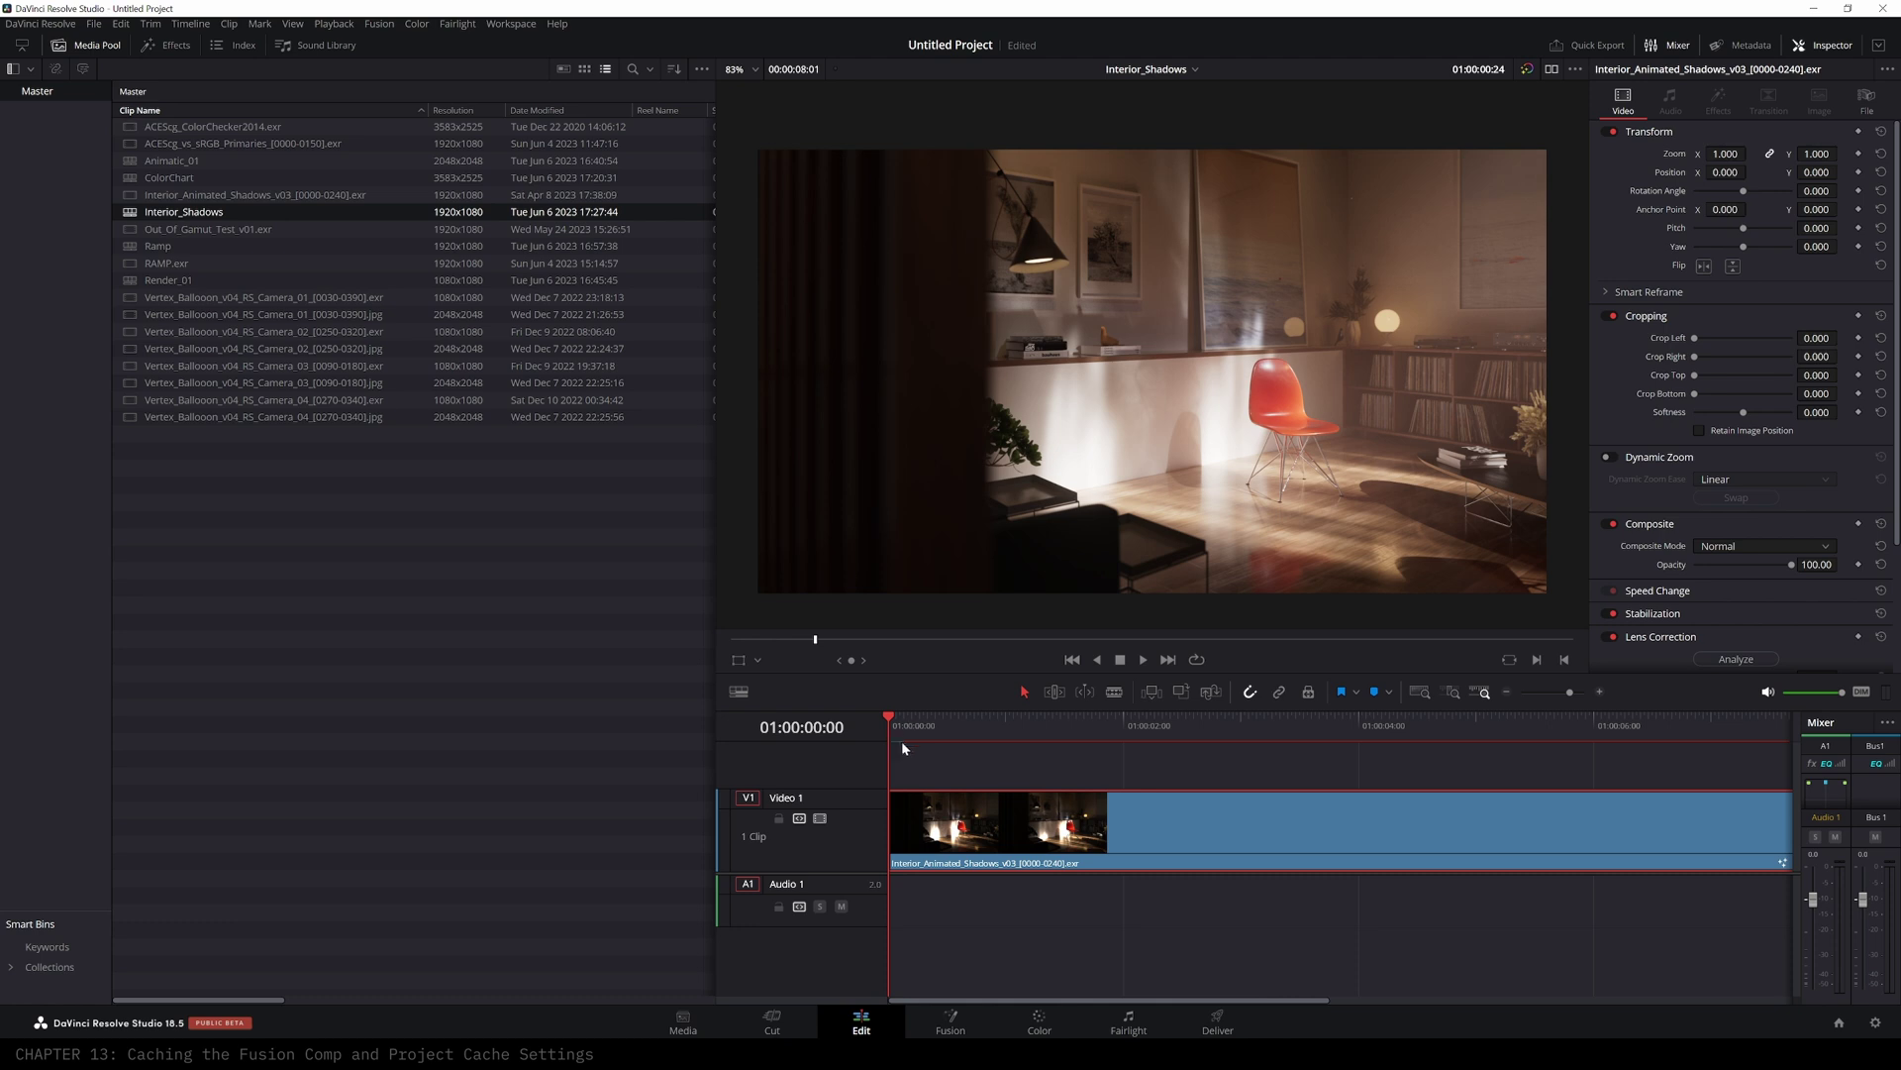
- Switch to the Color page and review the color space options in the project's Color Management settings
key("shift+6")
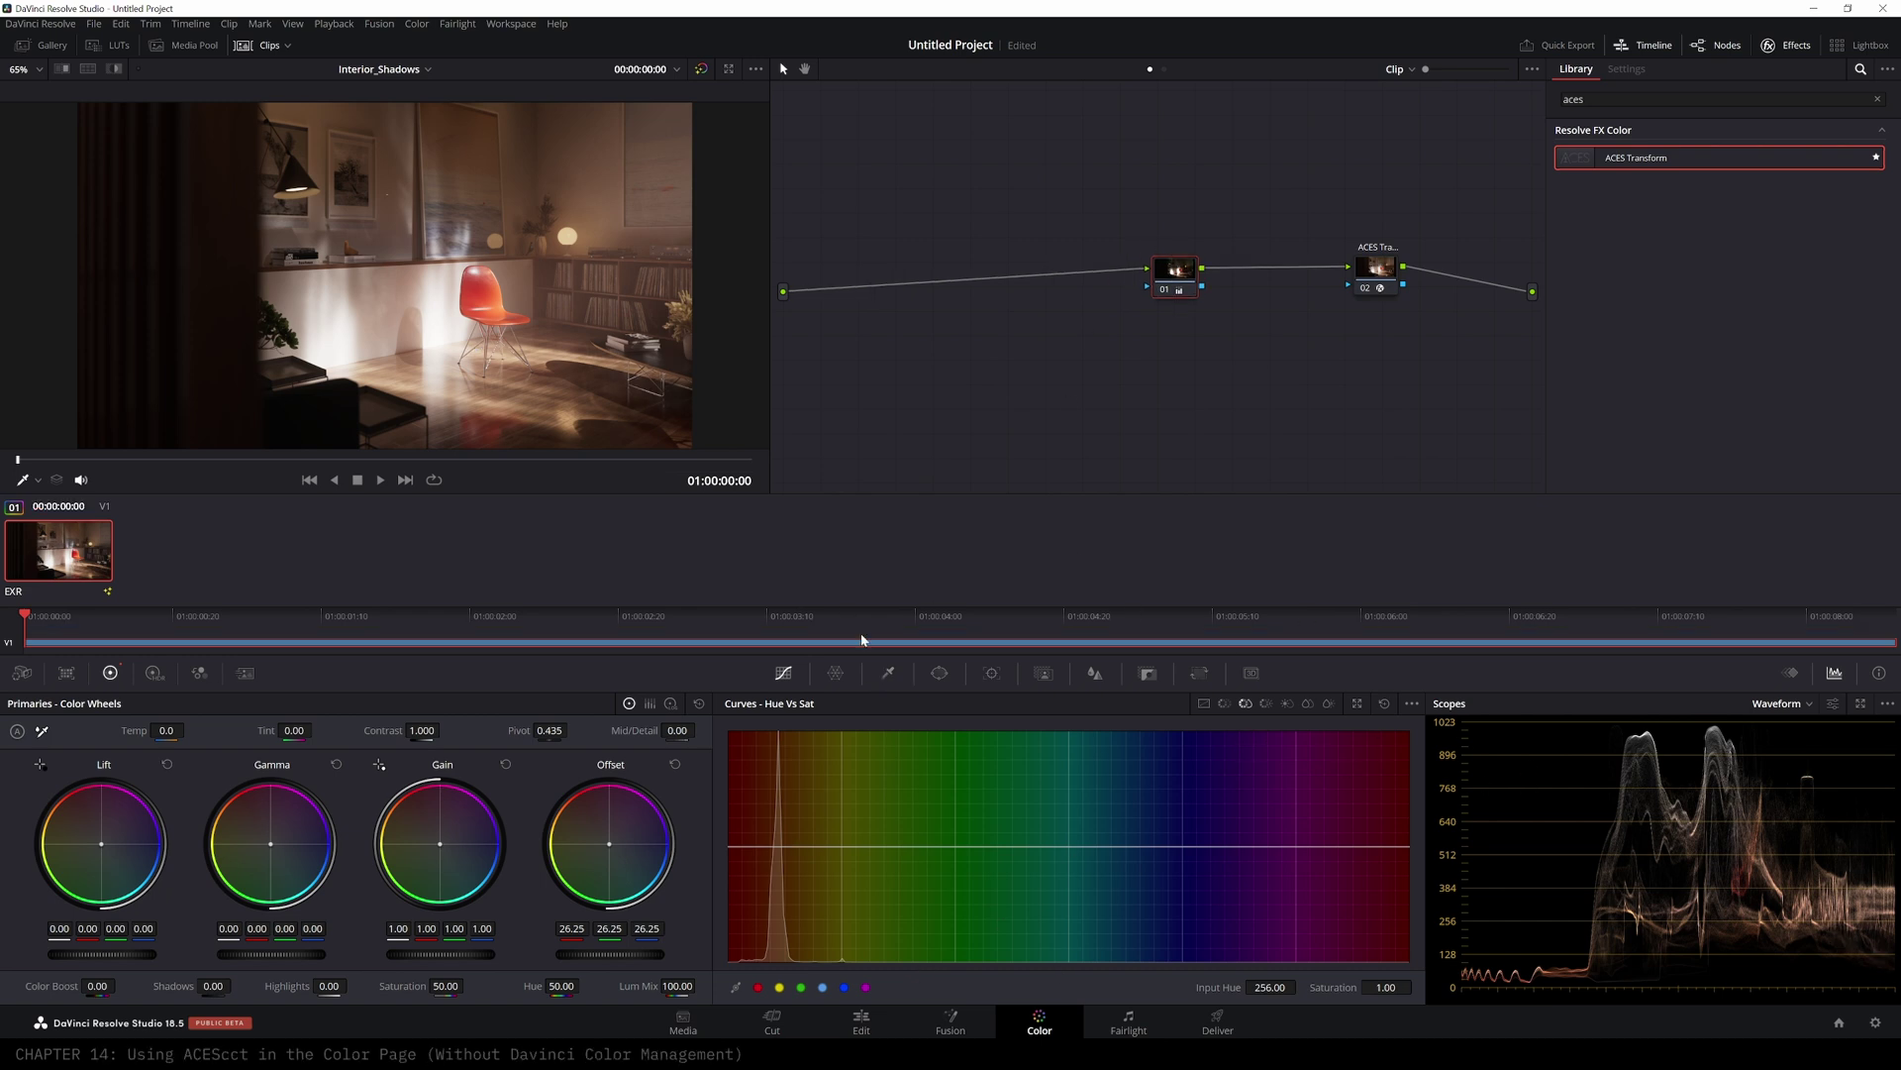
left_click(1875, 1022)
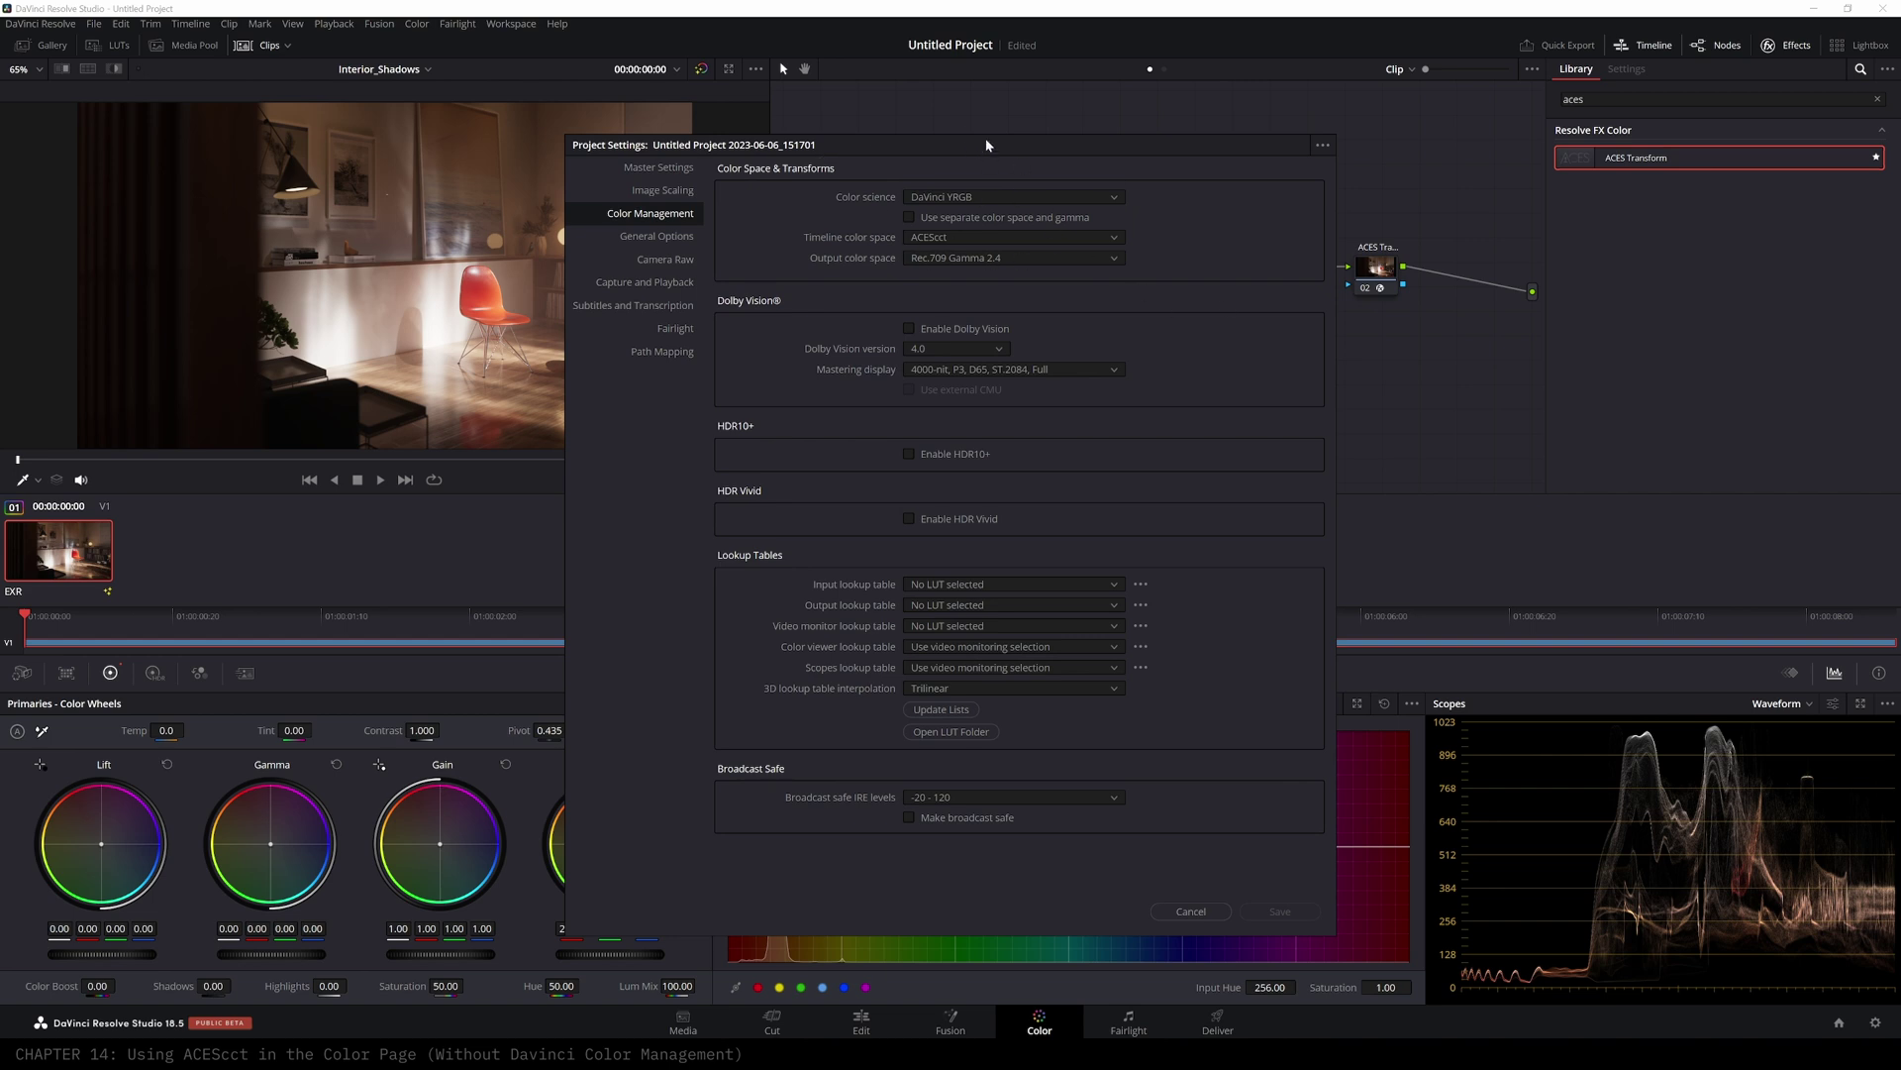
left_click_drag(973, 141, 850, 170)
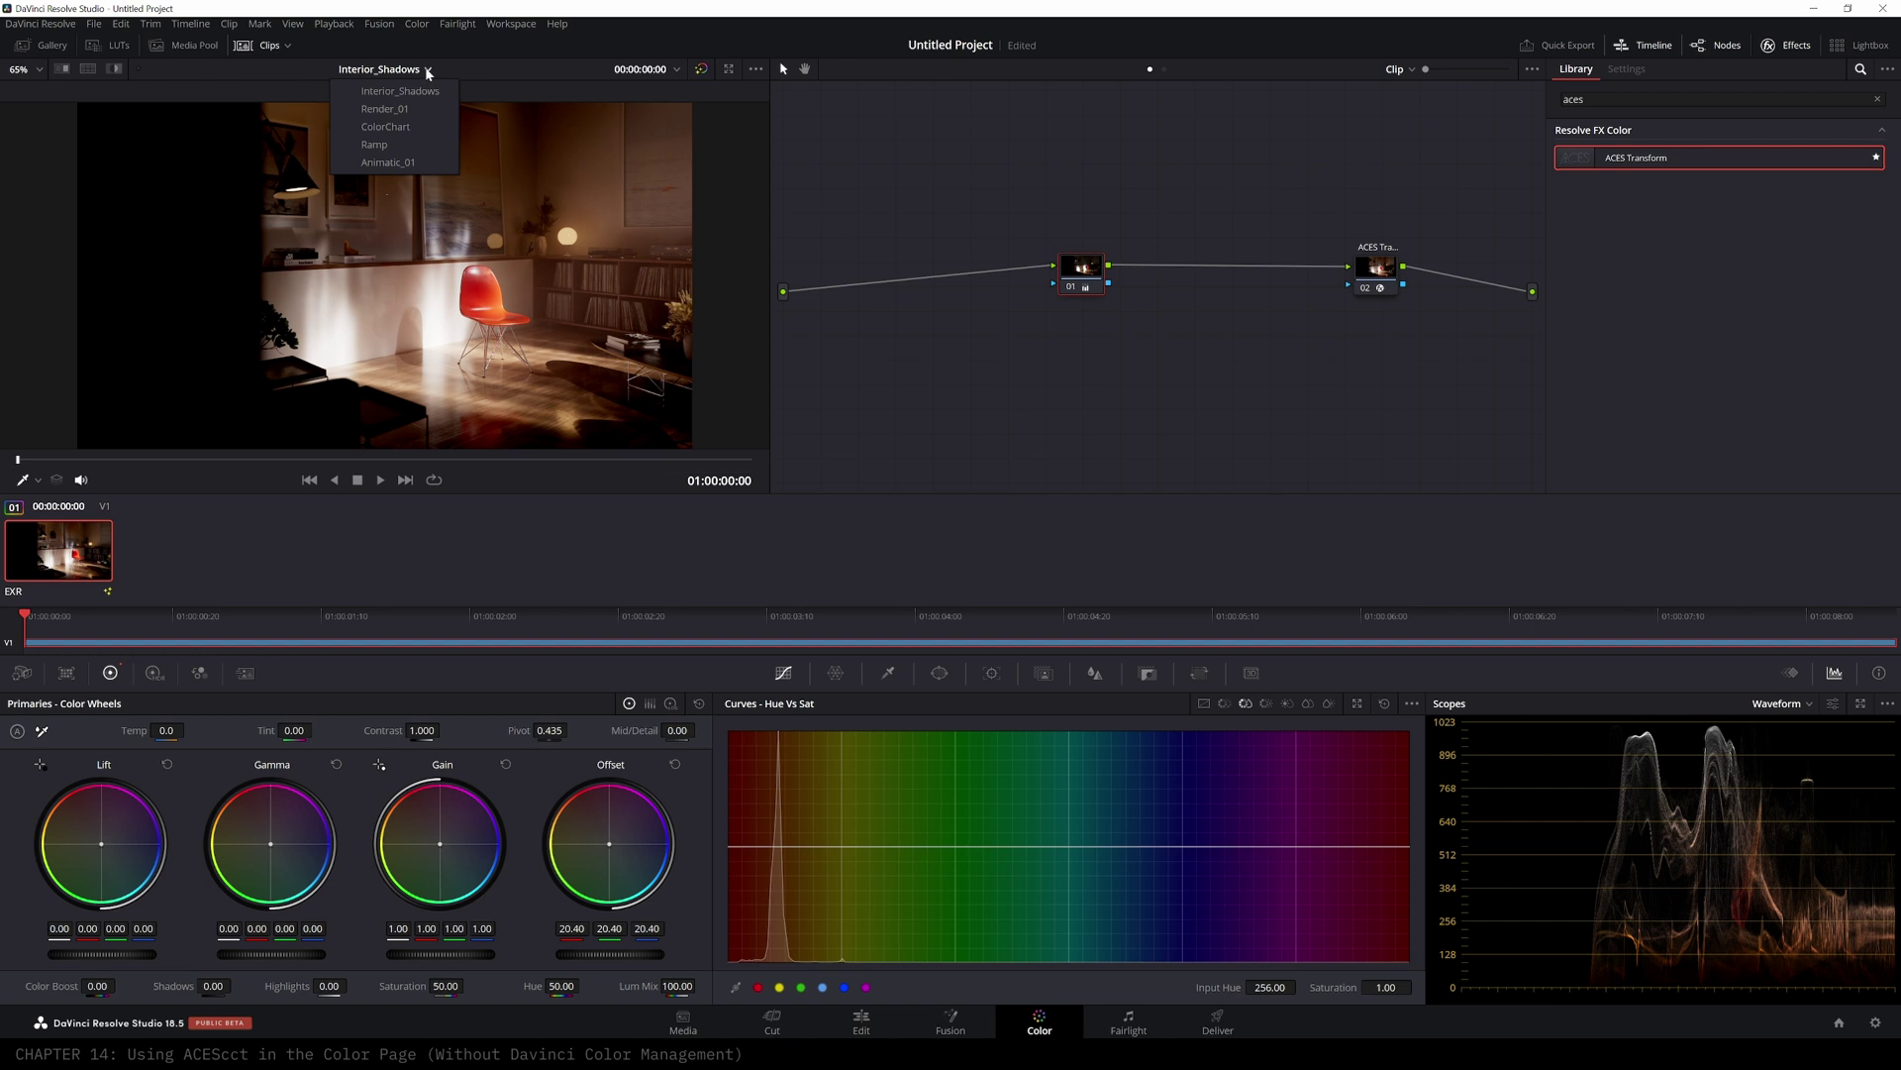
- Switch to the Render_01 timeline and go through clips 03, 04 and 05 and their node graphs
left_click(397, 110)
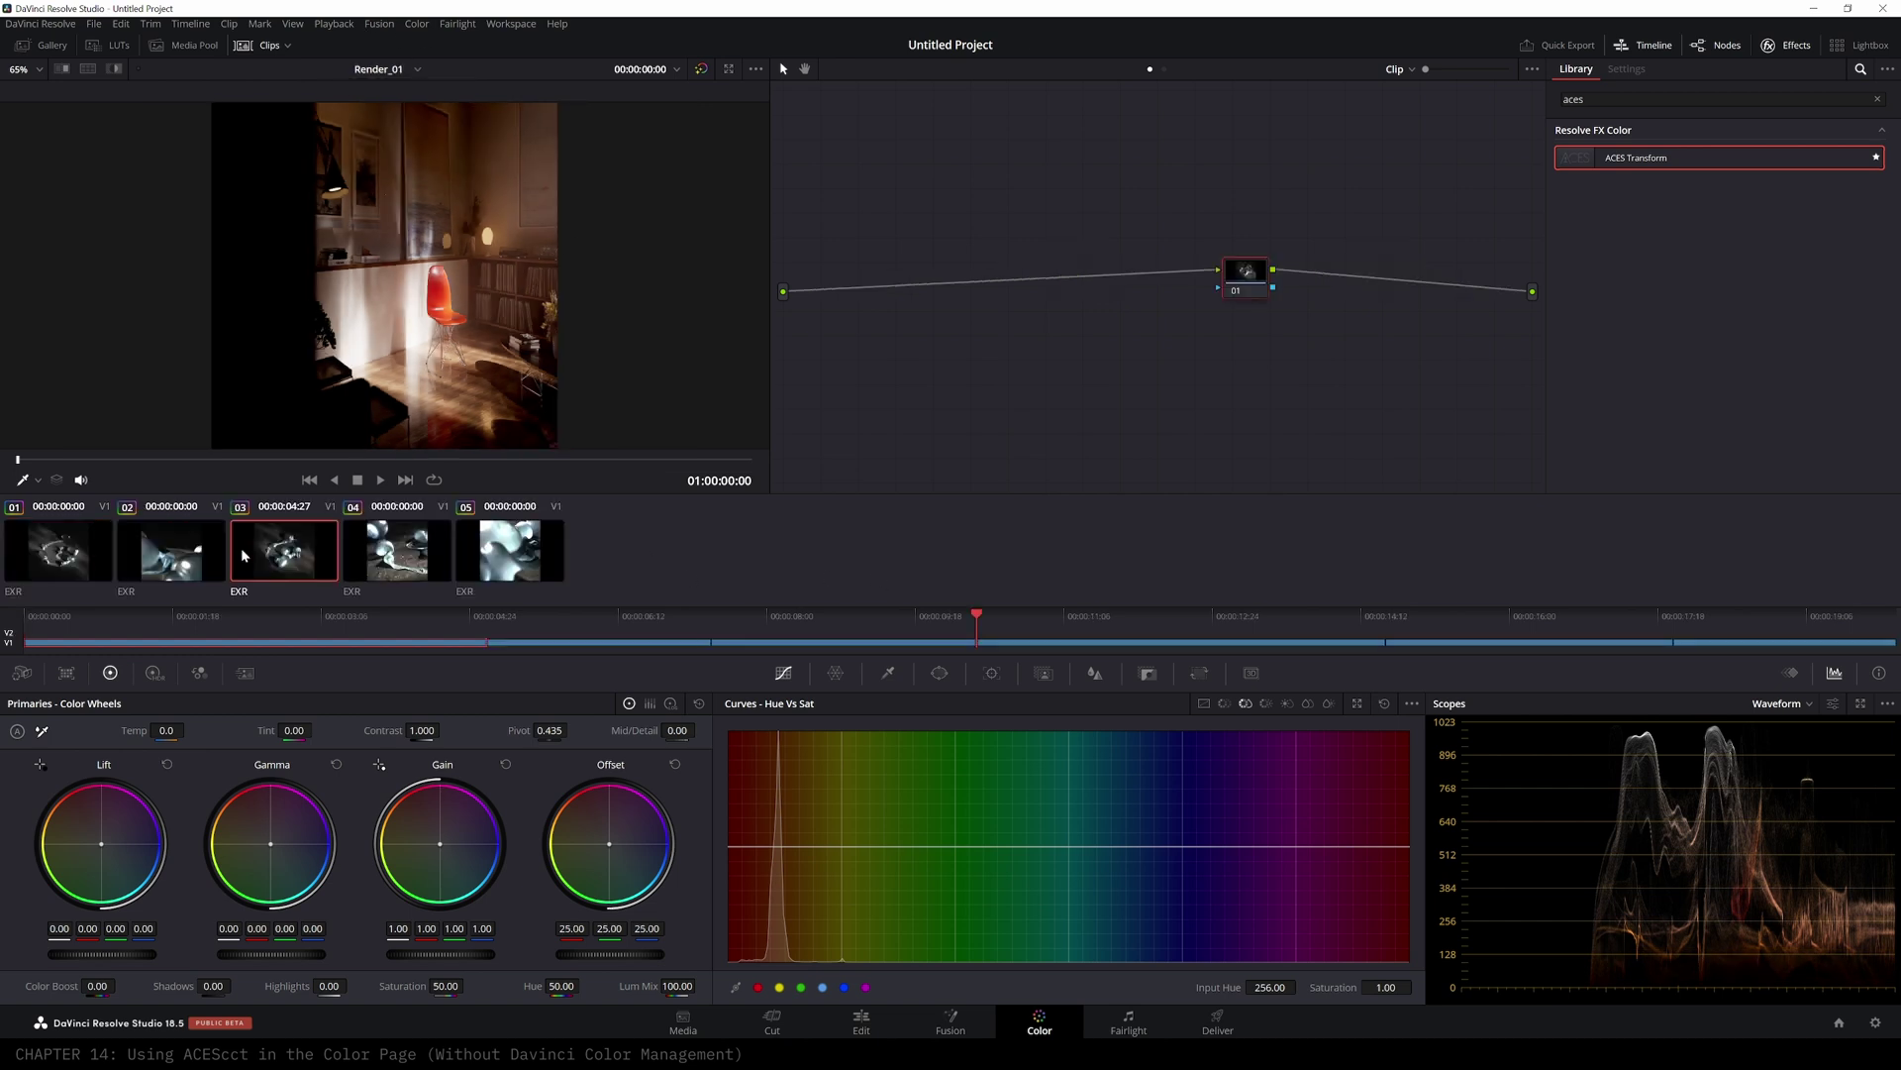
left_click(284, 548)
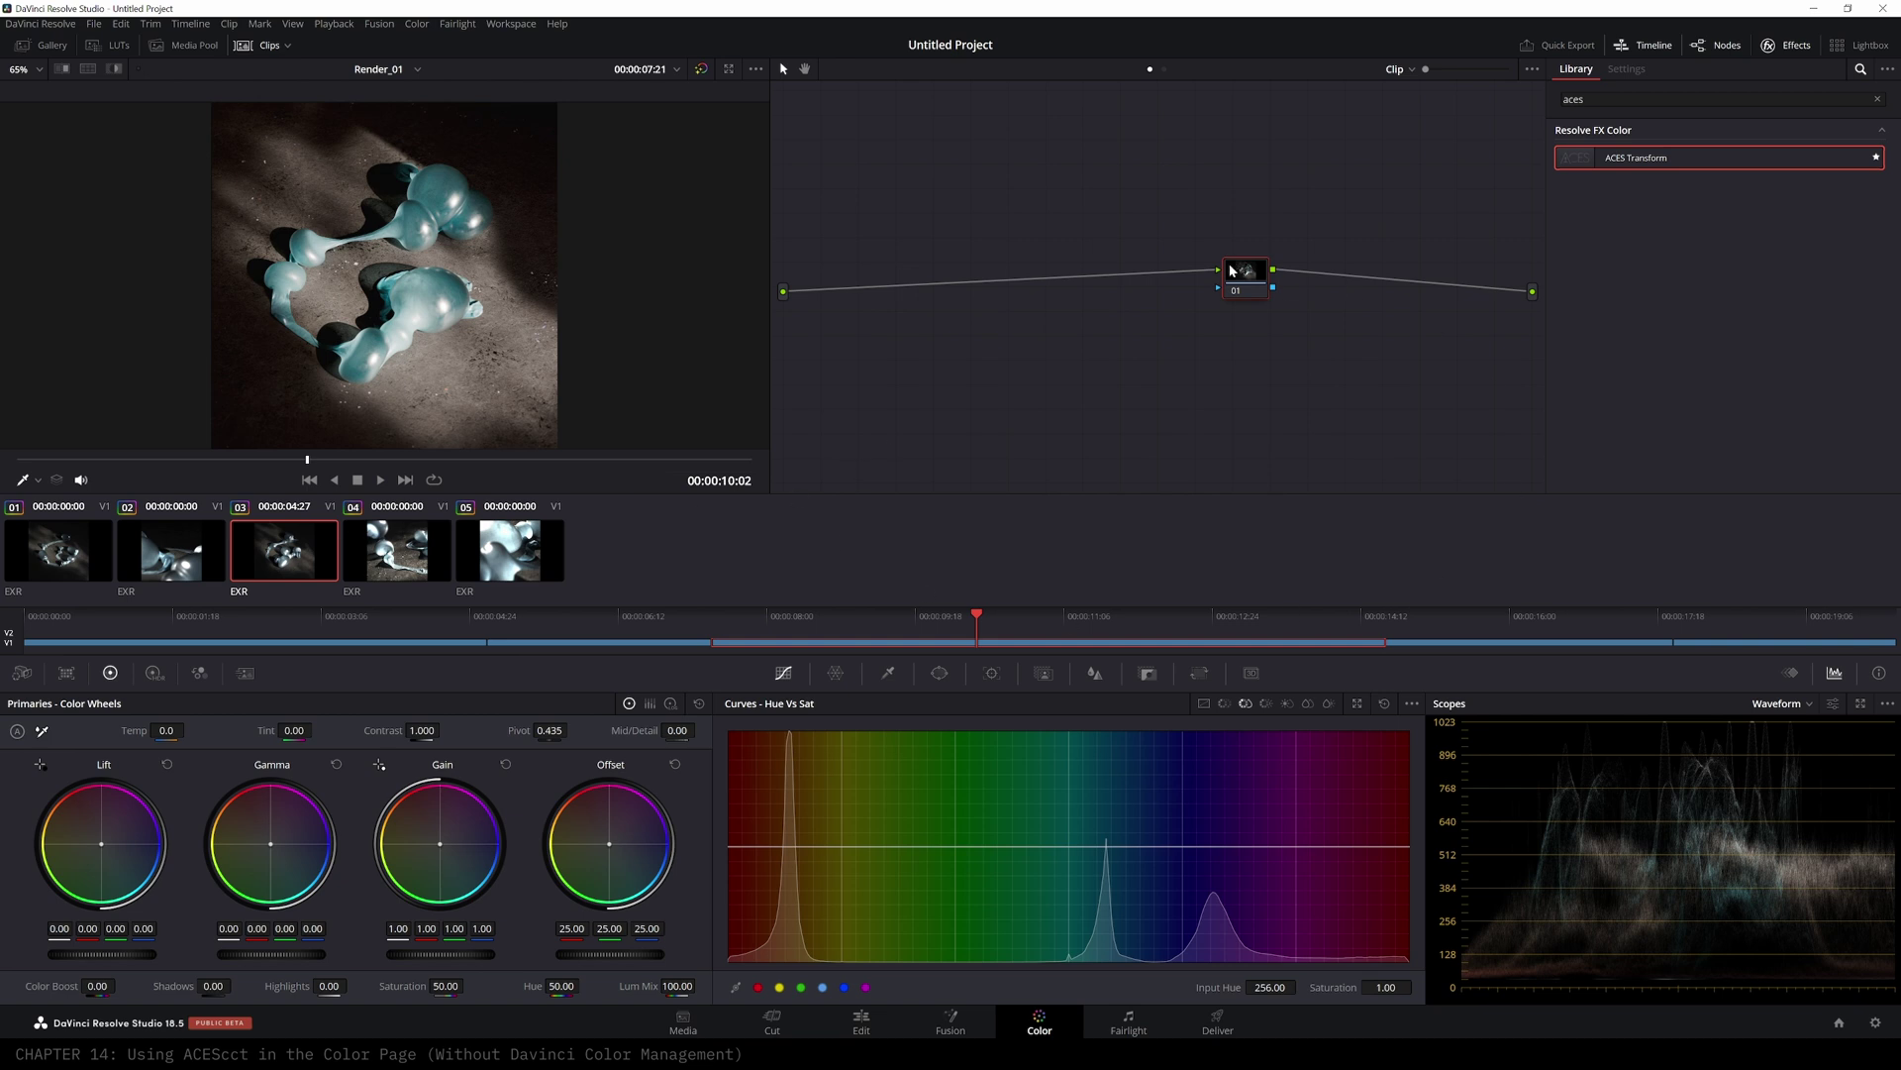
left_click_drag(1240, 271, 1102, 281)
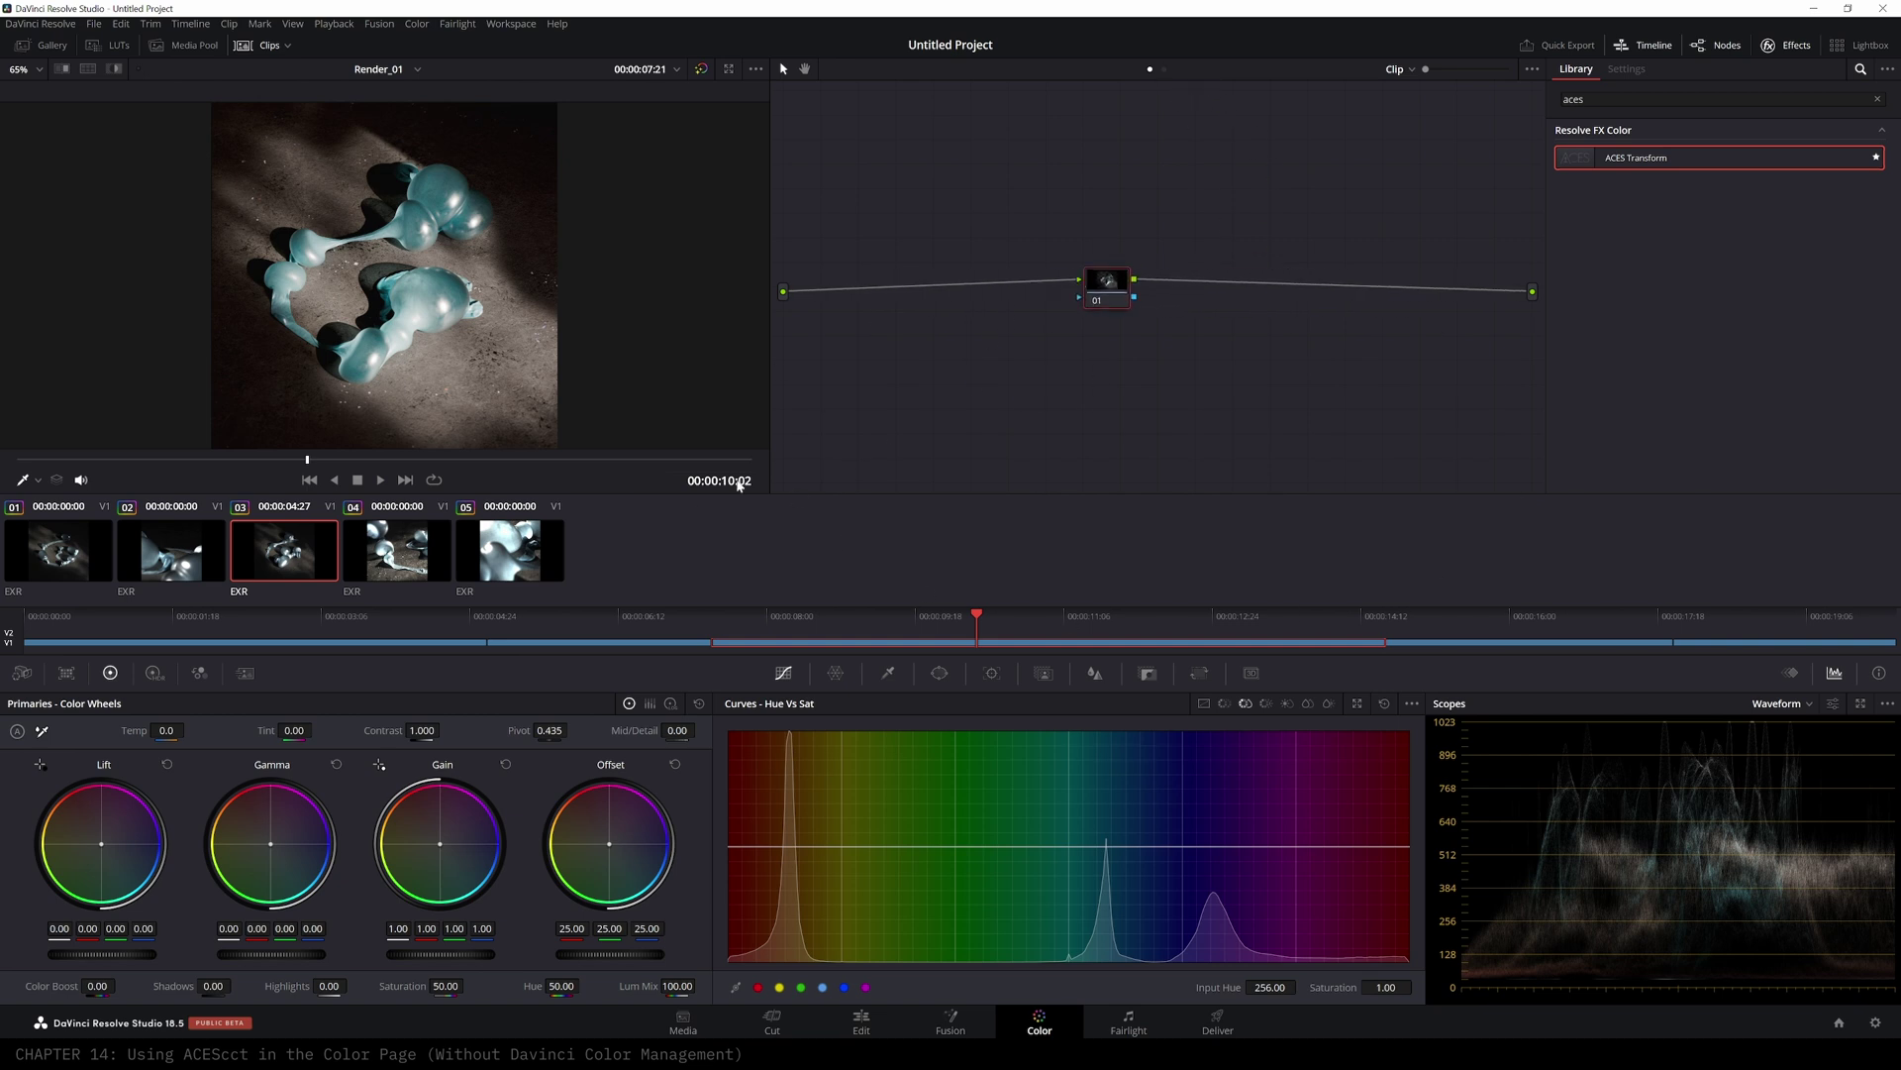
left_click(410, 558)
left_click(494, 562)
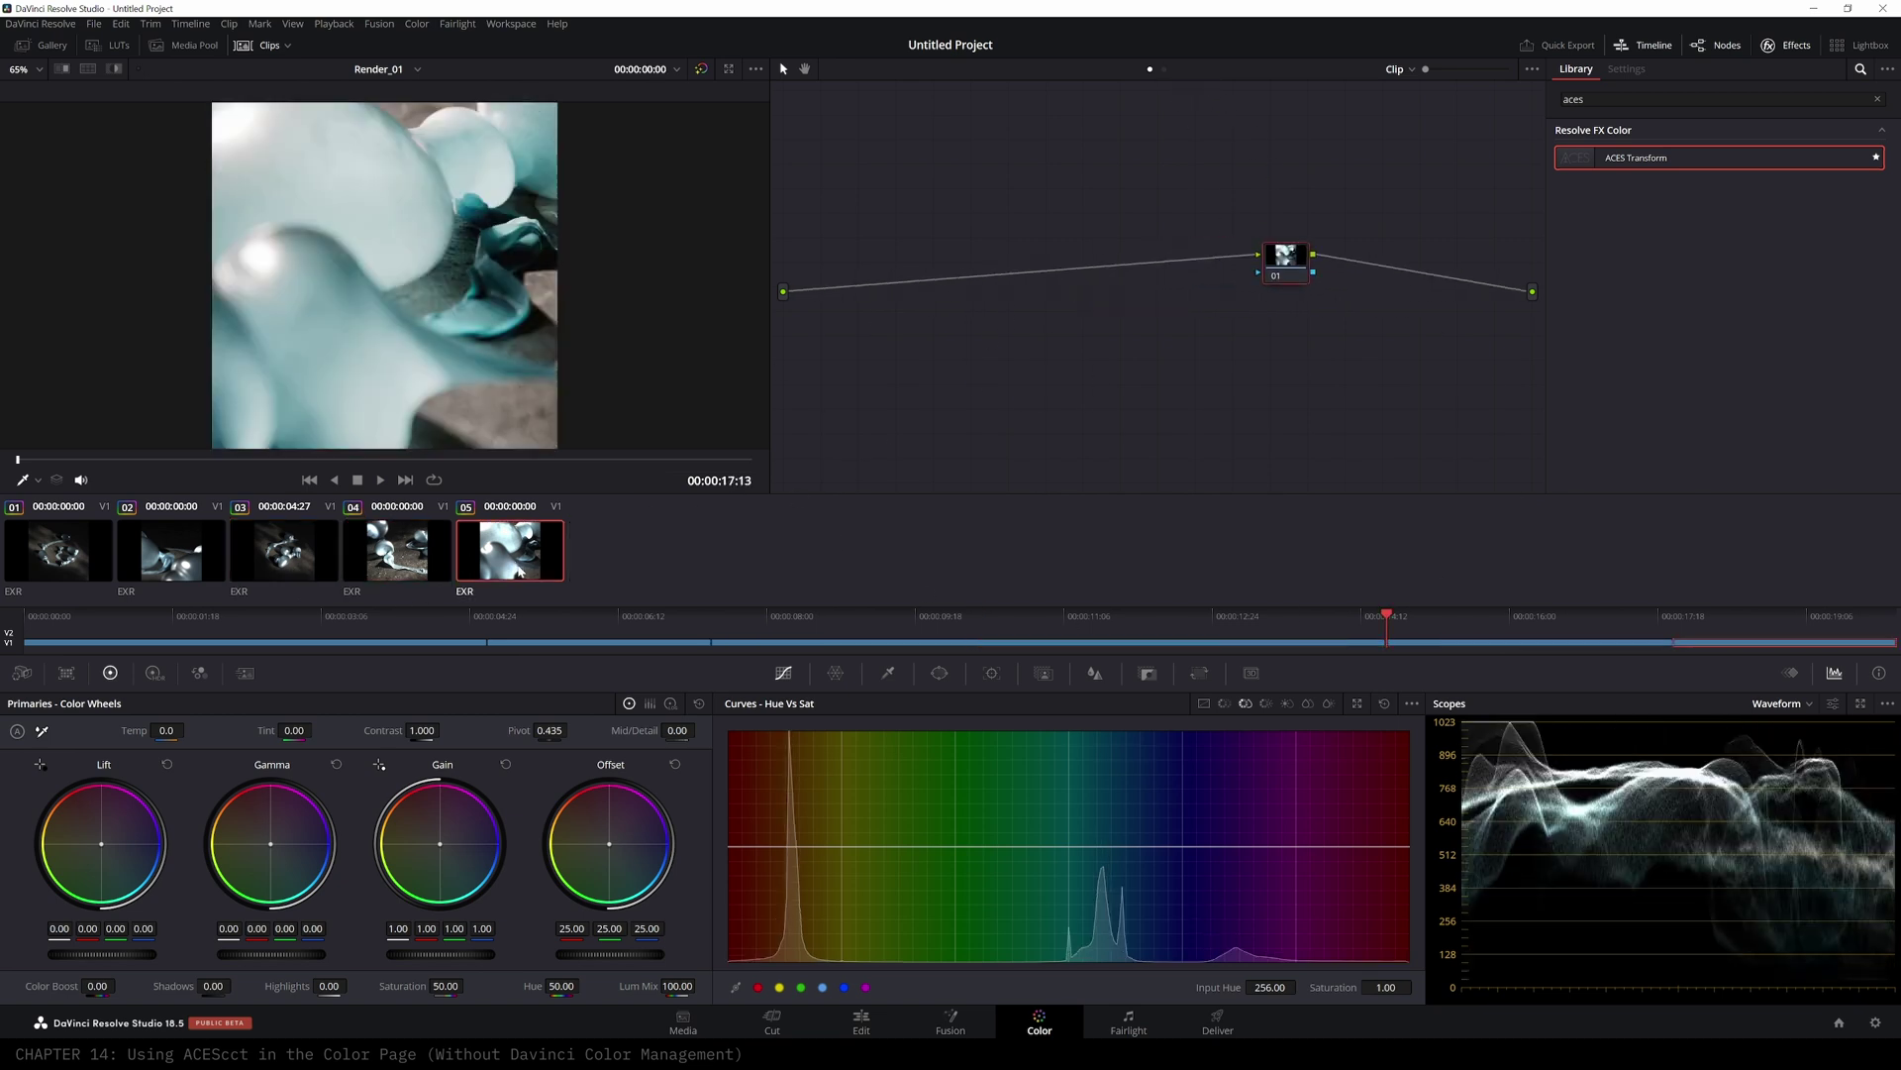
- Select clip 01 and inspect the timeline-level grading nodes and the settings of their ACES Transform
left_click(63, 551)
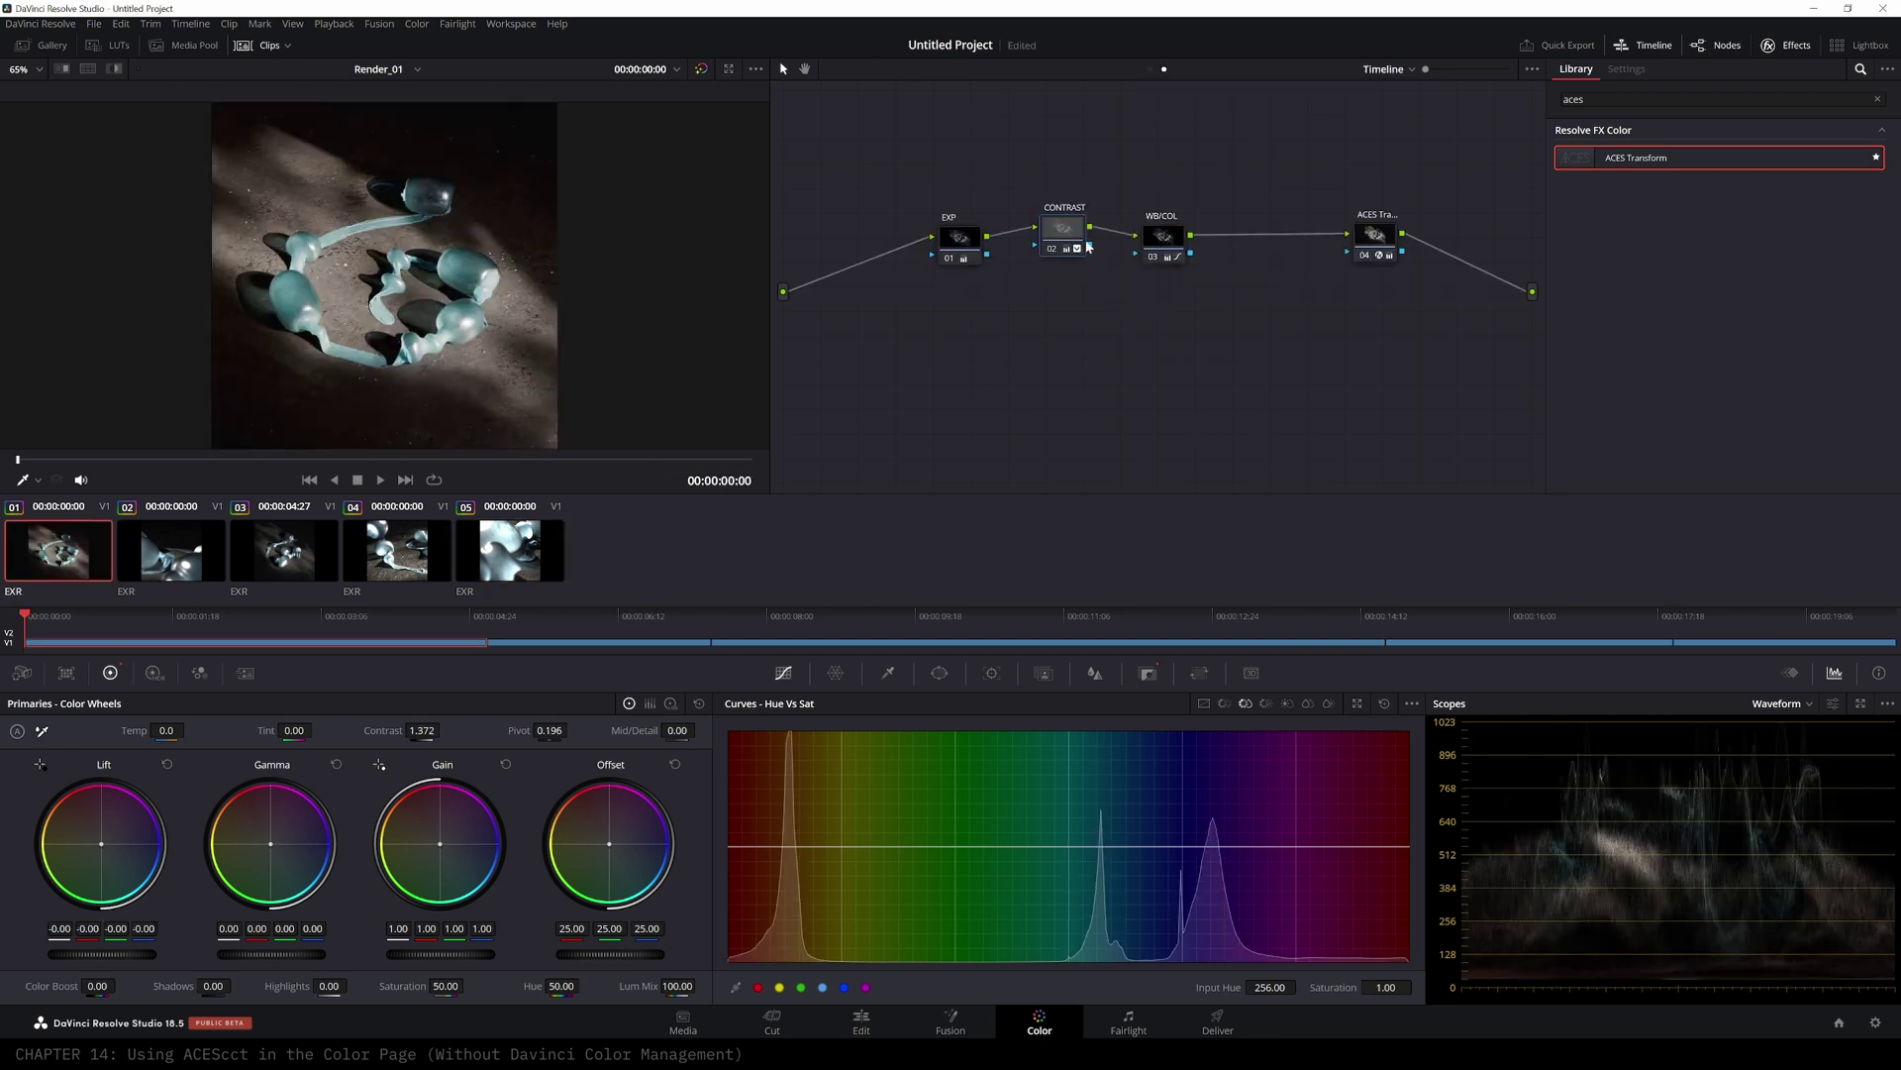
left_click_drag(1087, 246, 1093, 257)
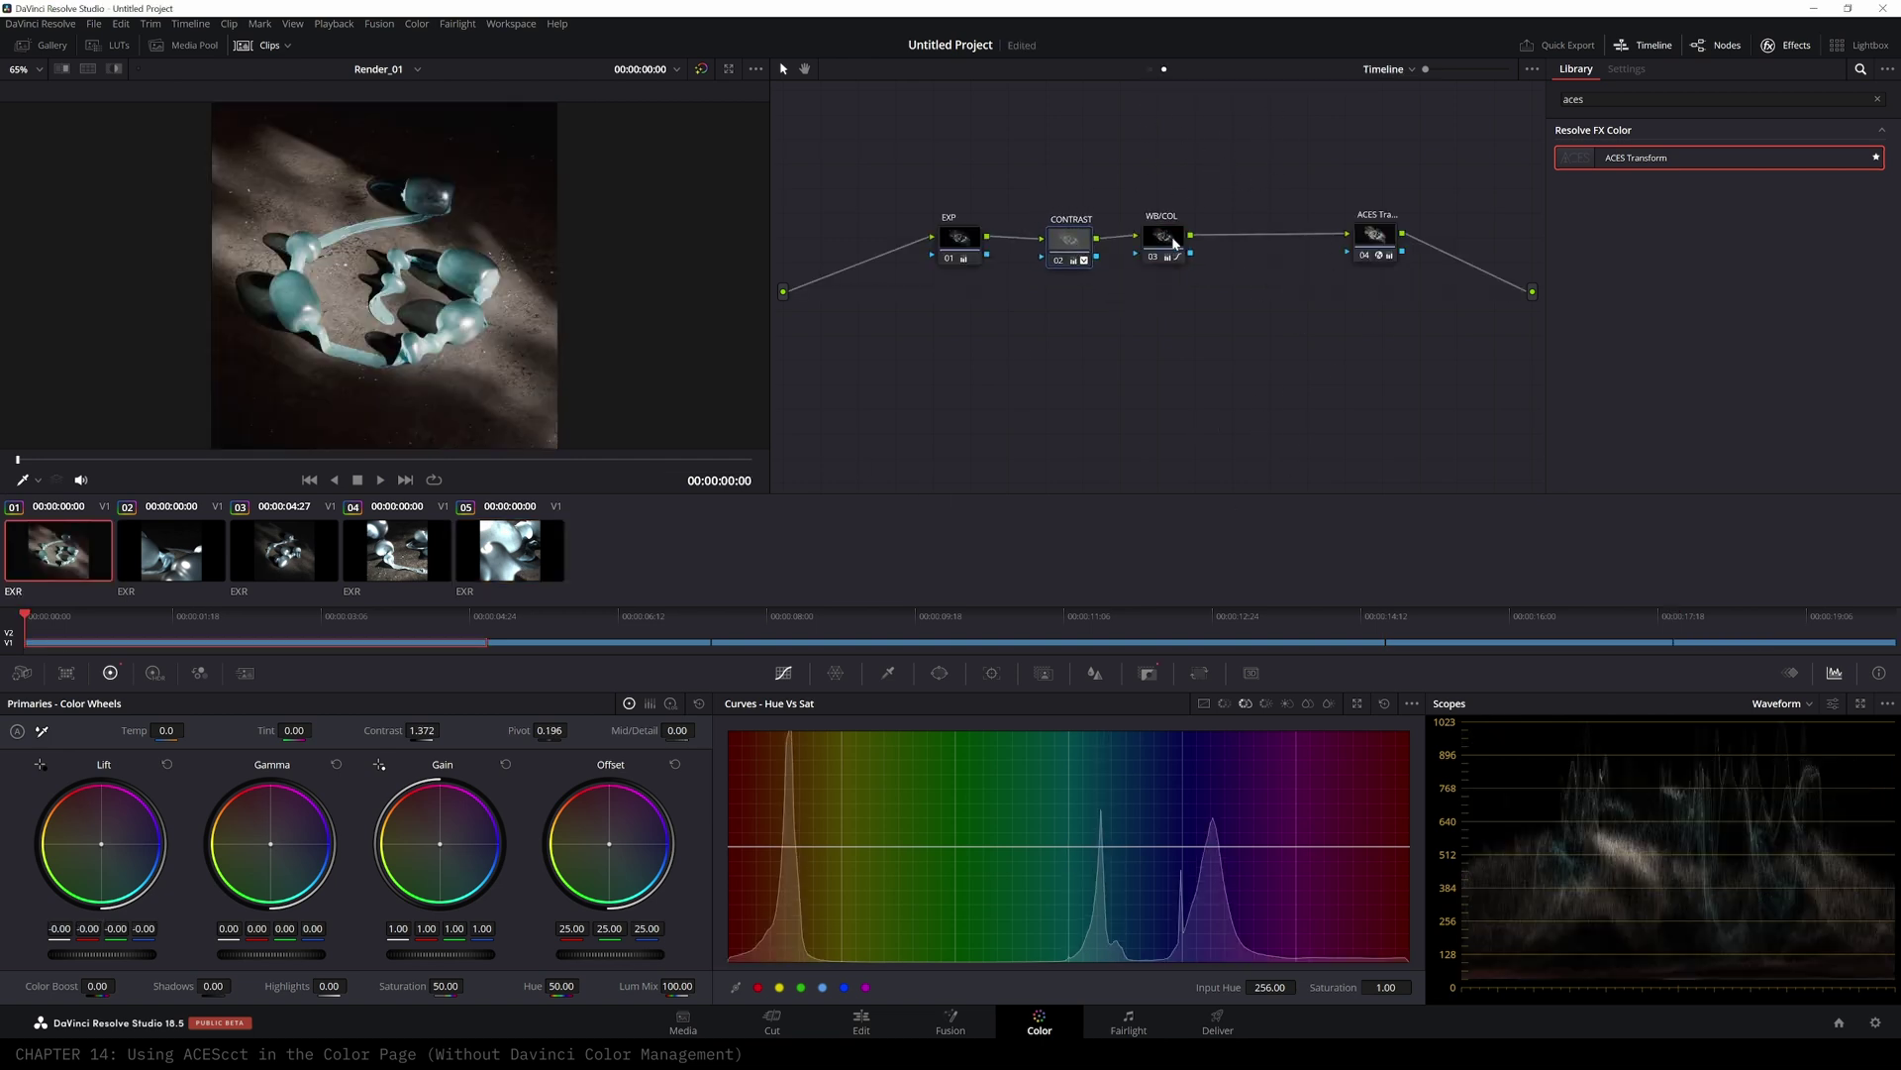
left_click_drag(1371, 234, 1344, 233)
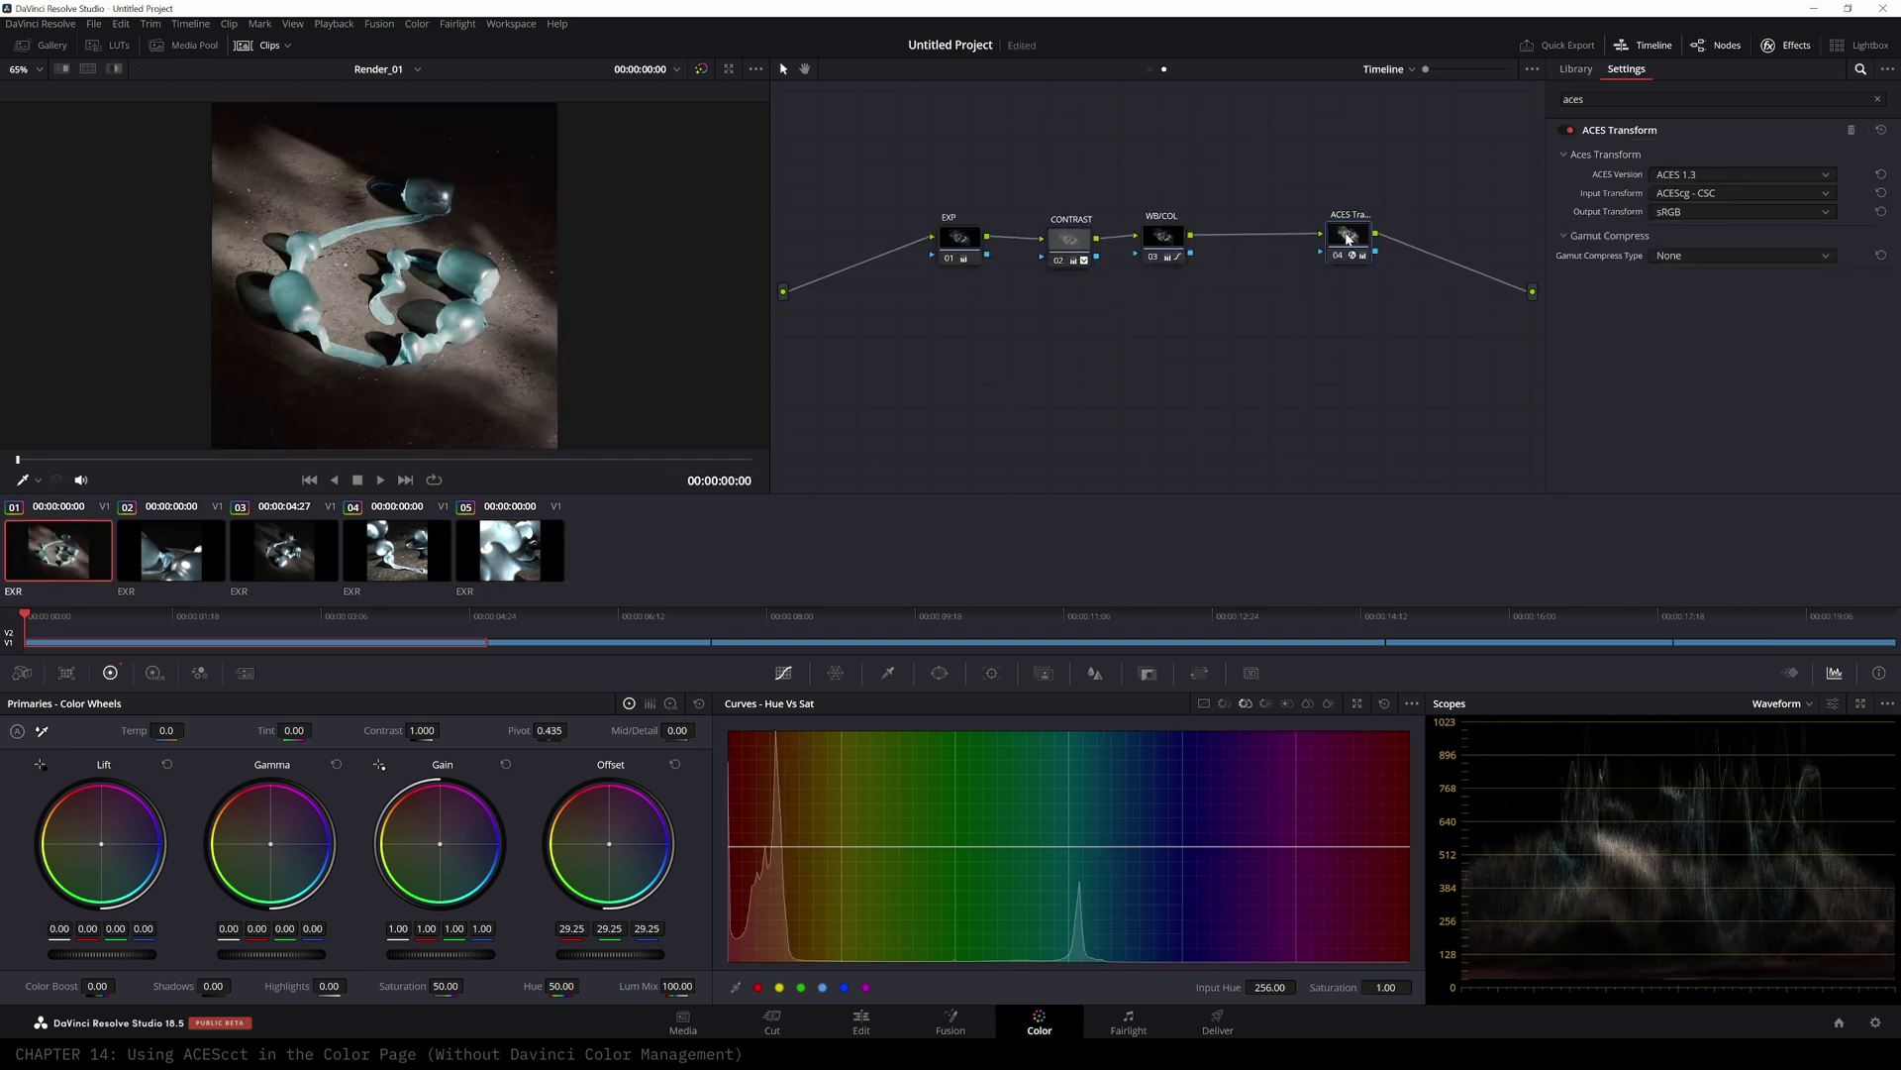
- Add an ACES Transform node ahead of the existing node in clip 01's clip-level graph
left_click(1150, 69)
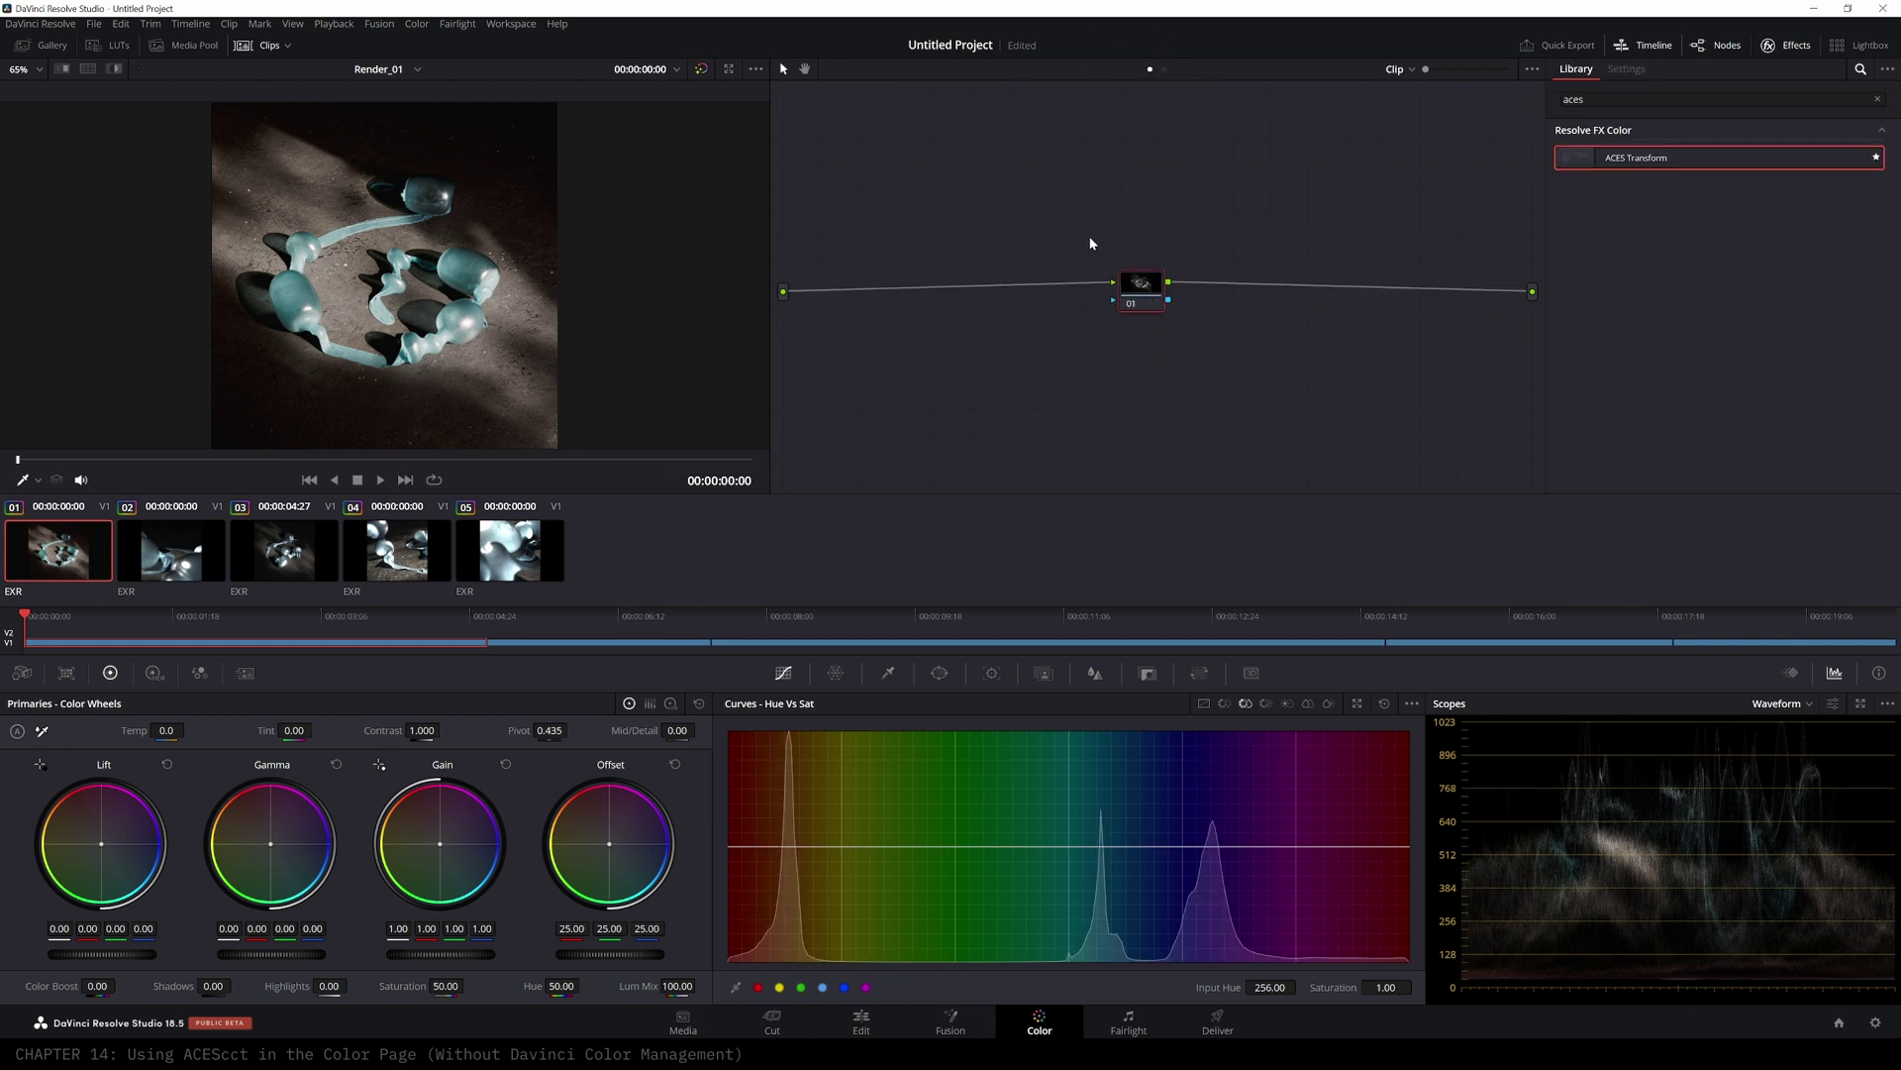
left_click_drag(1153, 285, 1153, 289)
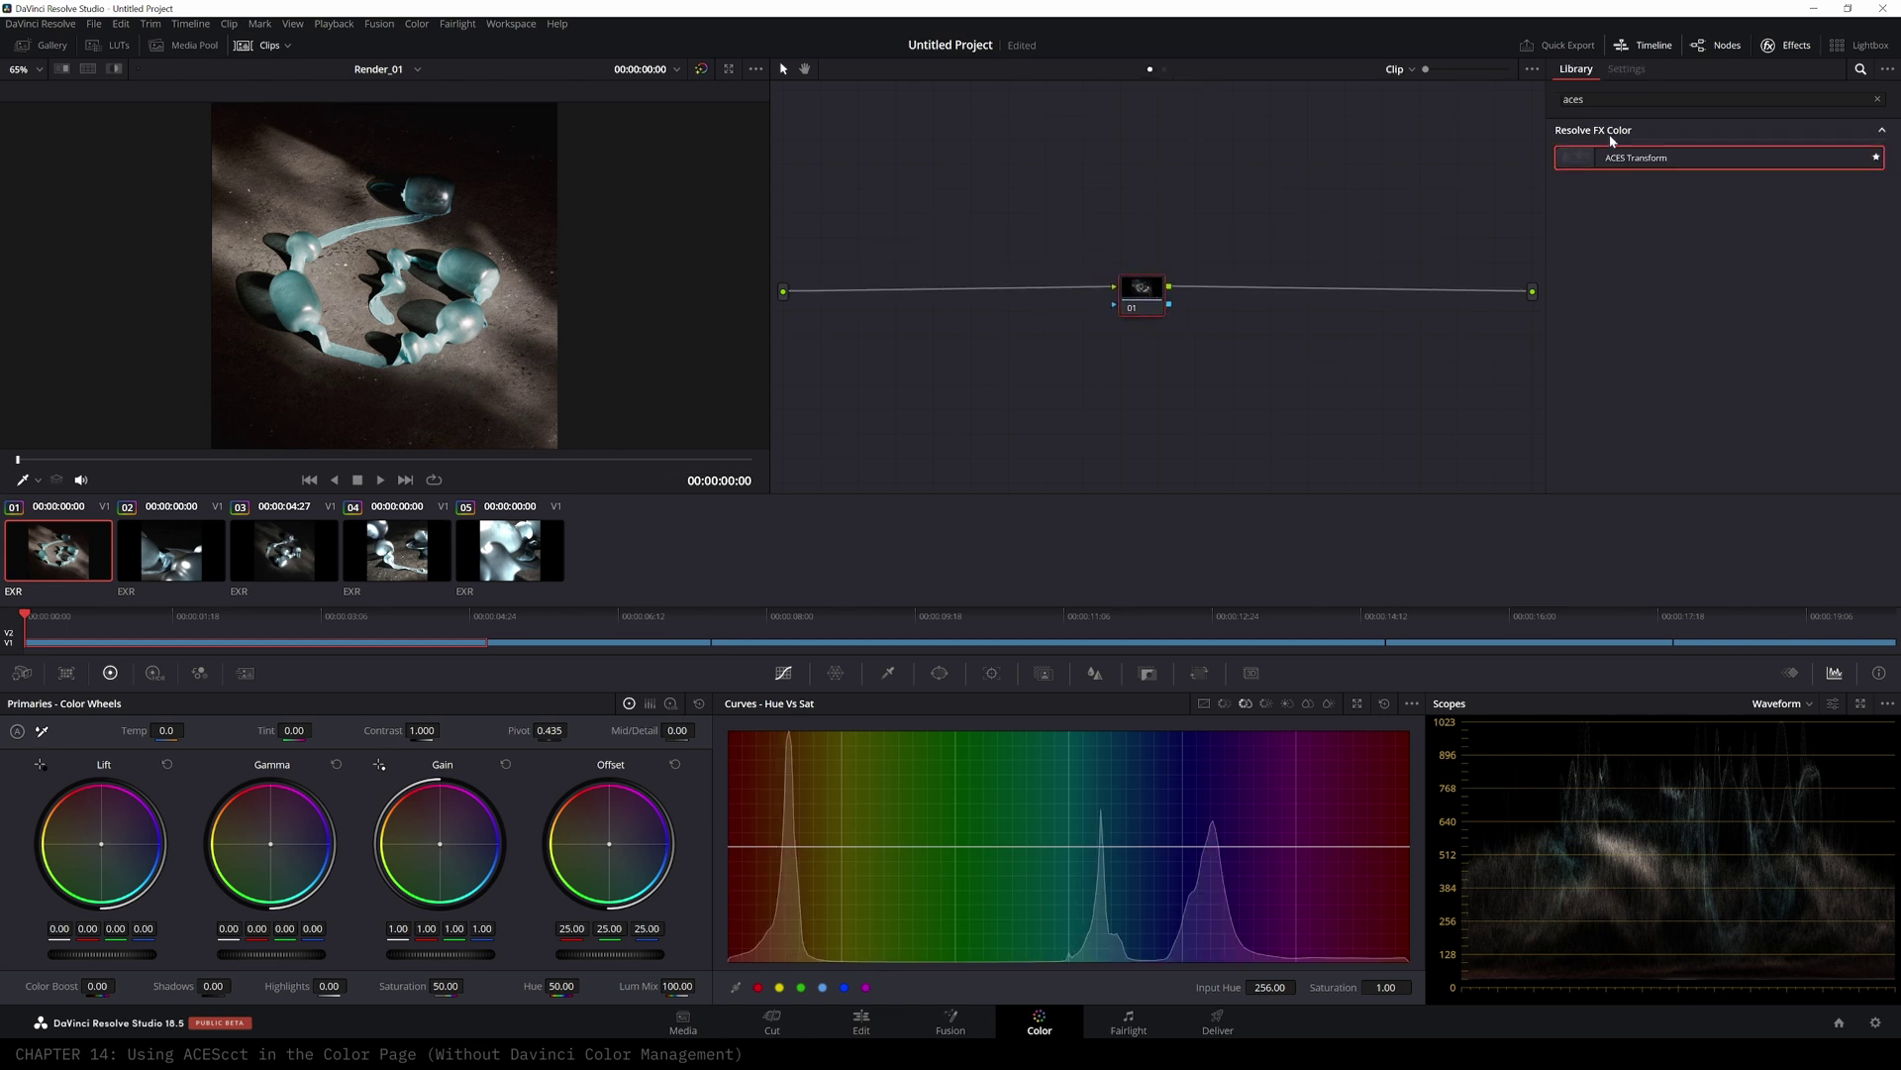
left_click_drag(1571, 165, 981, 295)
- Set the clip-level ACES Transform's input to ACEScg - CSC and its output to ACEScct - CSC, and shift both nodes along the graph
left_click(1694, 193)
left_click_drag(1896, 214, 1890, 343)
left_click(1715, 332)
left_click(1719, 212)
left_click_drag(1868, 233, 1874, 337)
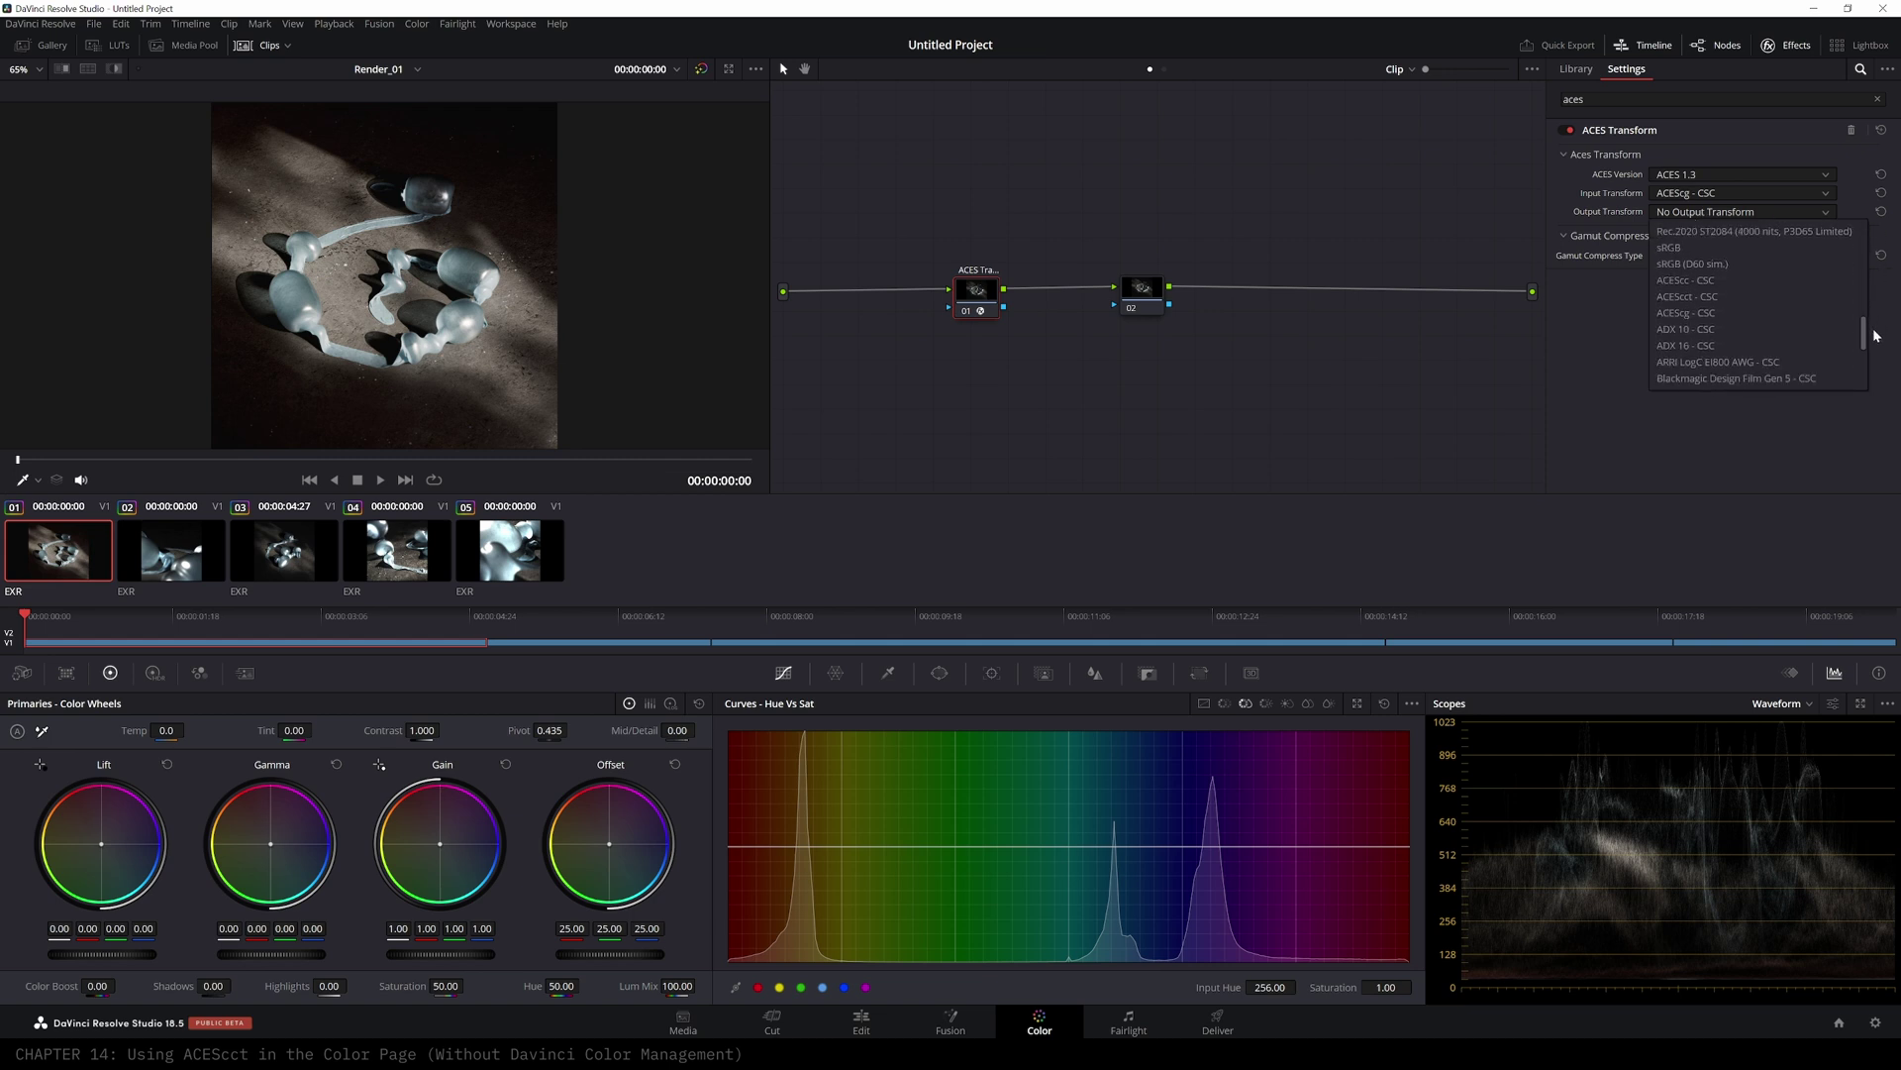
left_click(1705, 298)
left_click_drag(974, 306, 917, 302)
left_click_drag(1131, 297, 1074, 294)
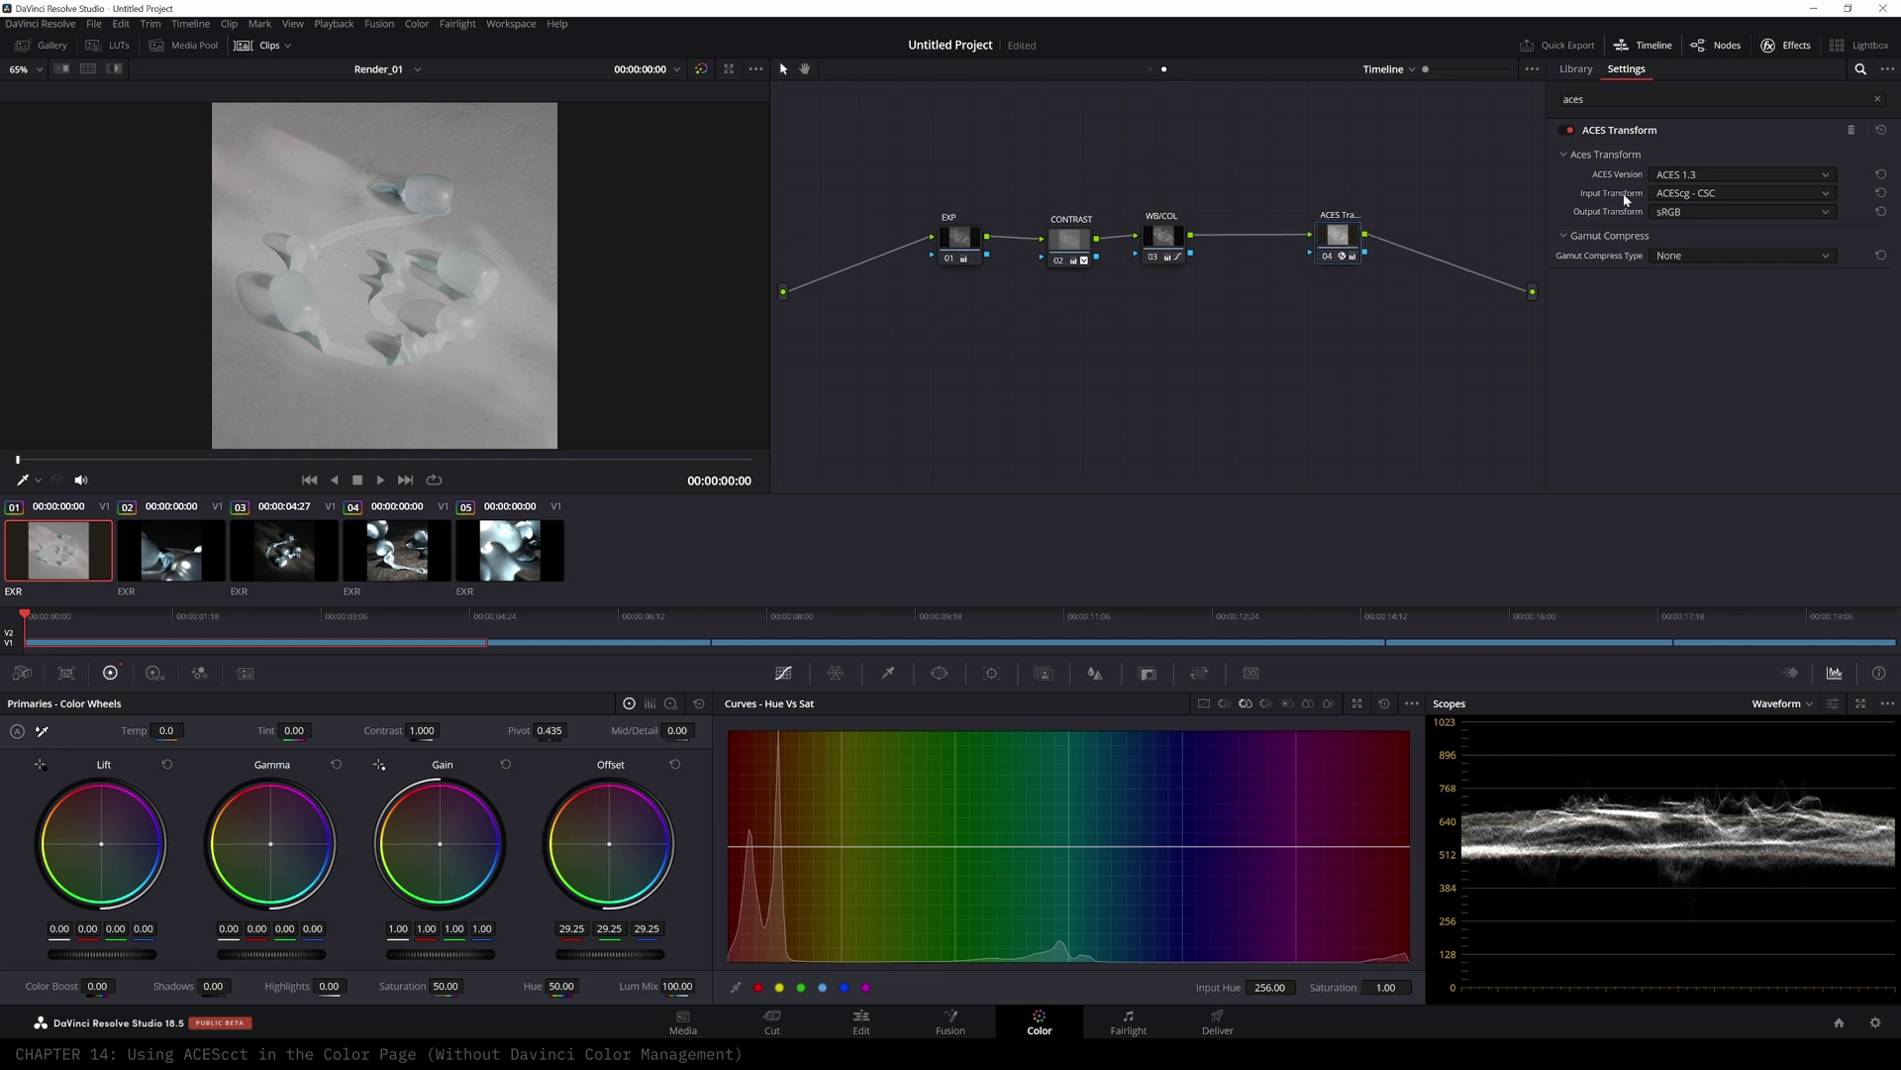
- Set the input transform of the timeline-level ACES Transform to ACEScct - CSC
left_click(1698, 194)
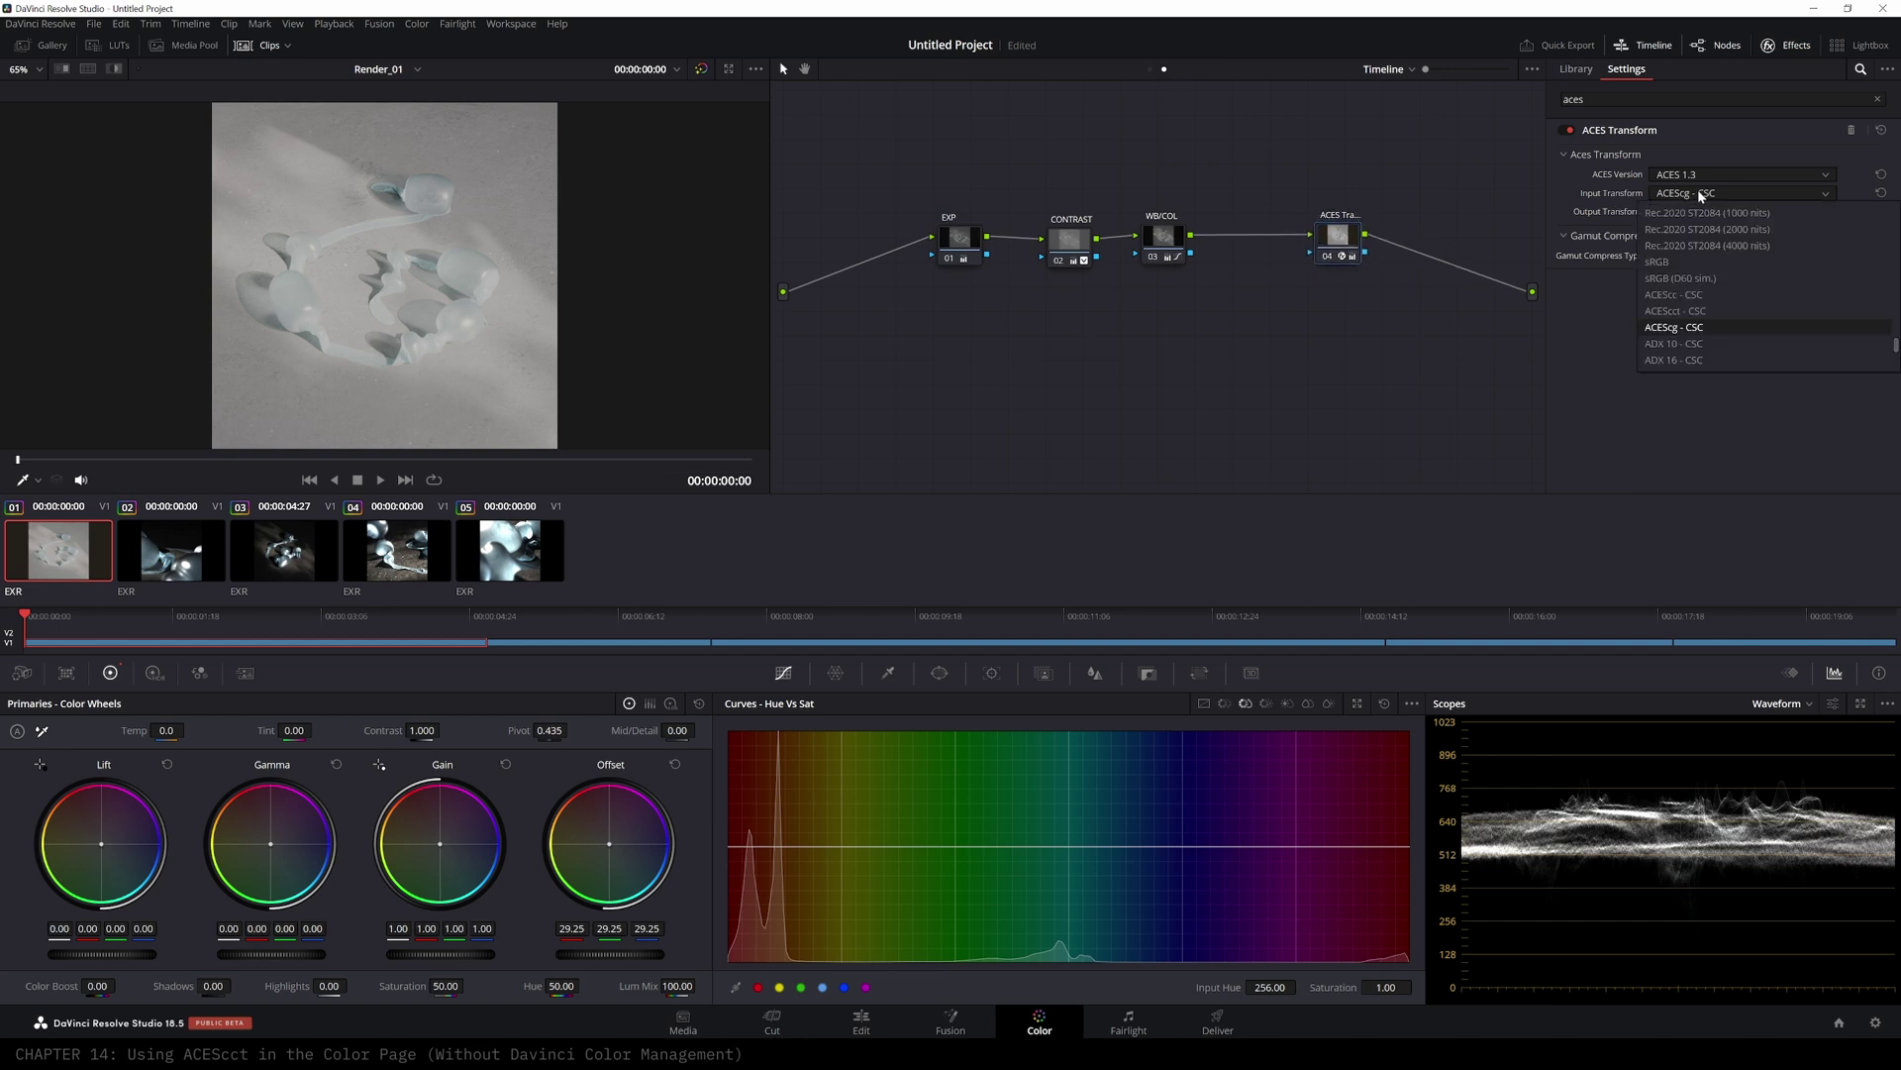
left_click(1676, 311)
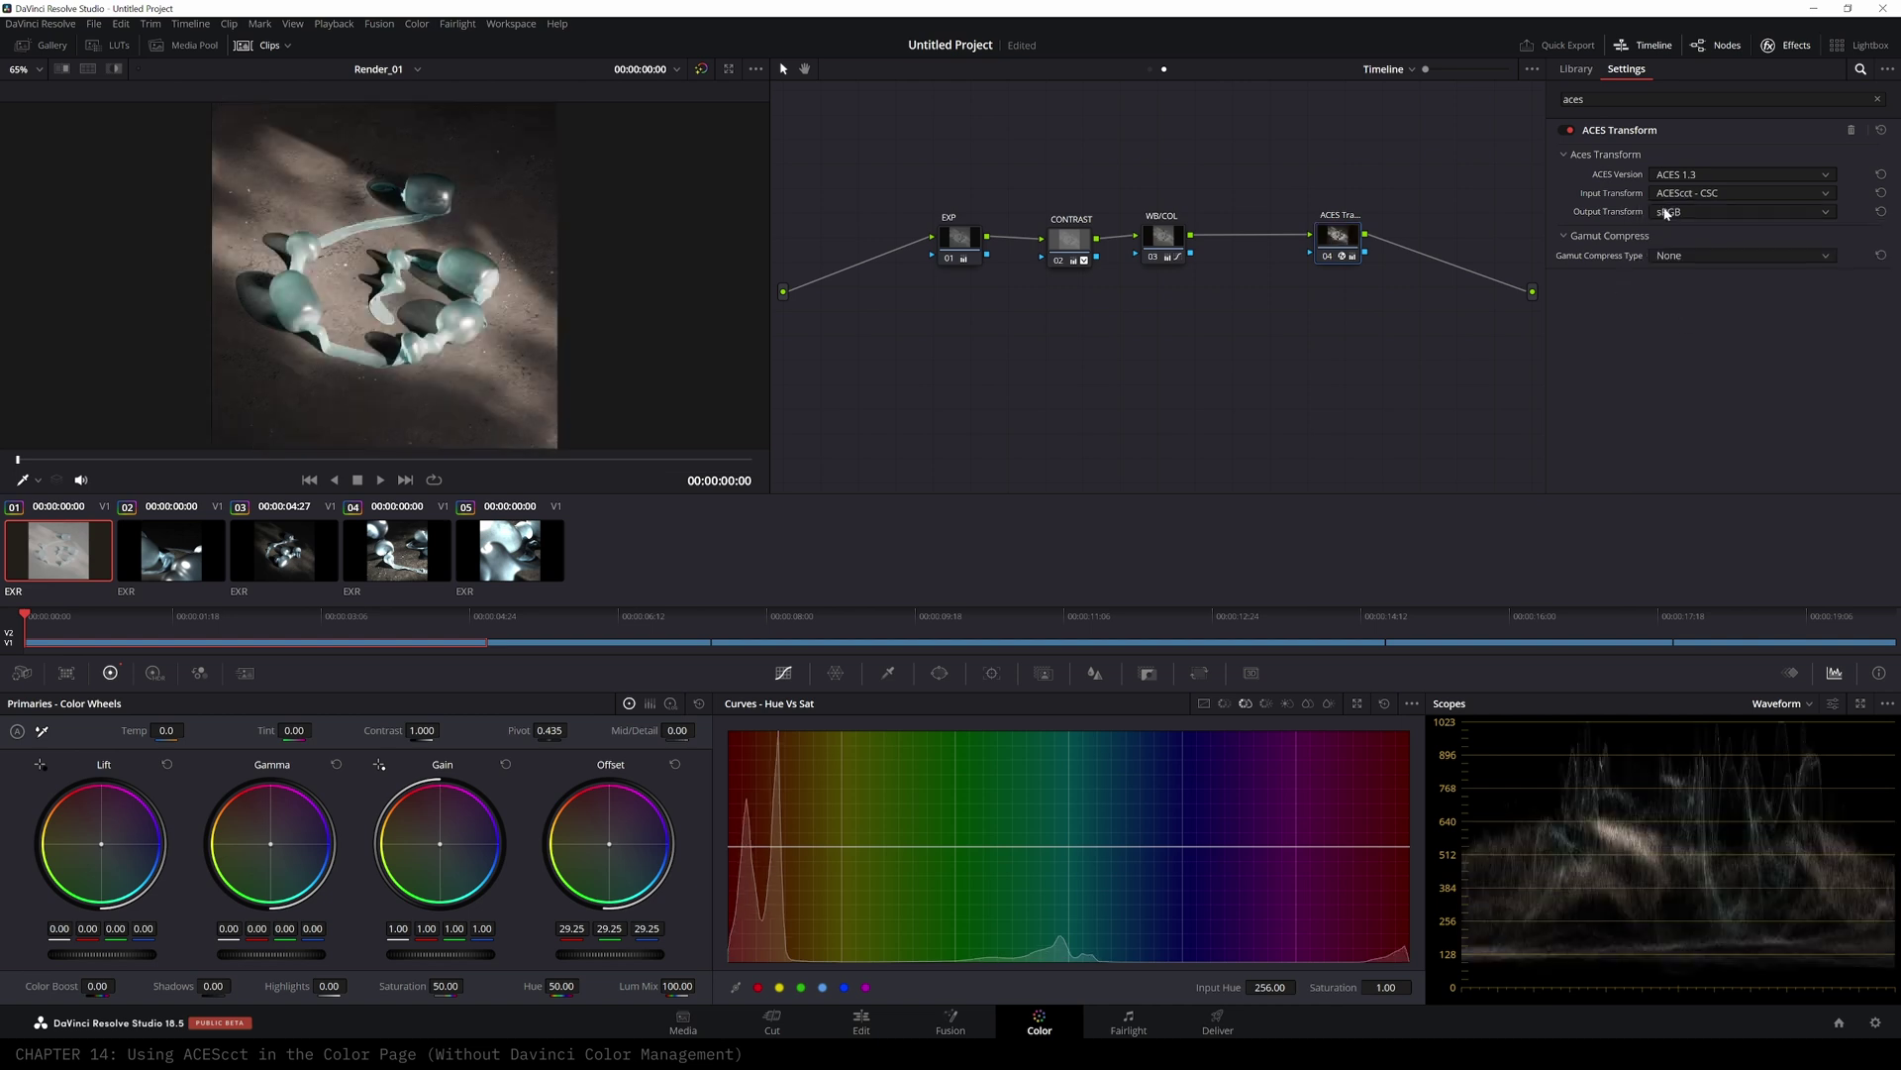
left_click_drag(1342, 250, 1300, 252)
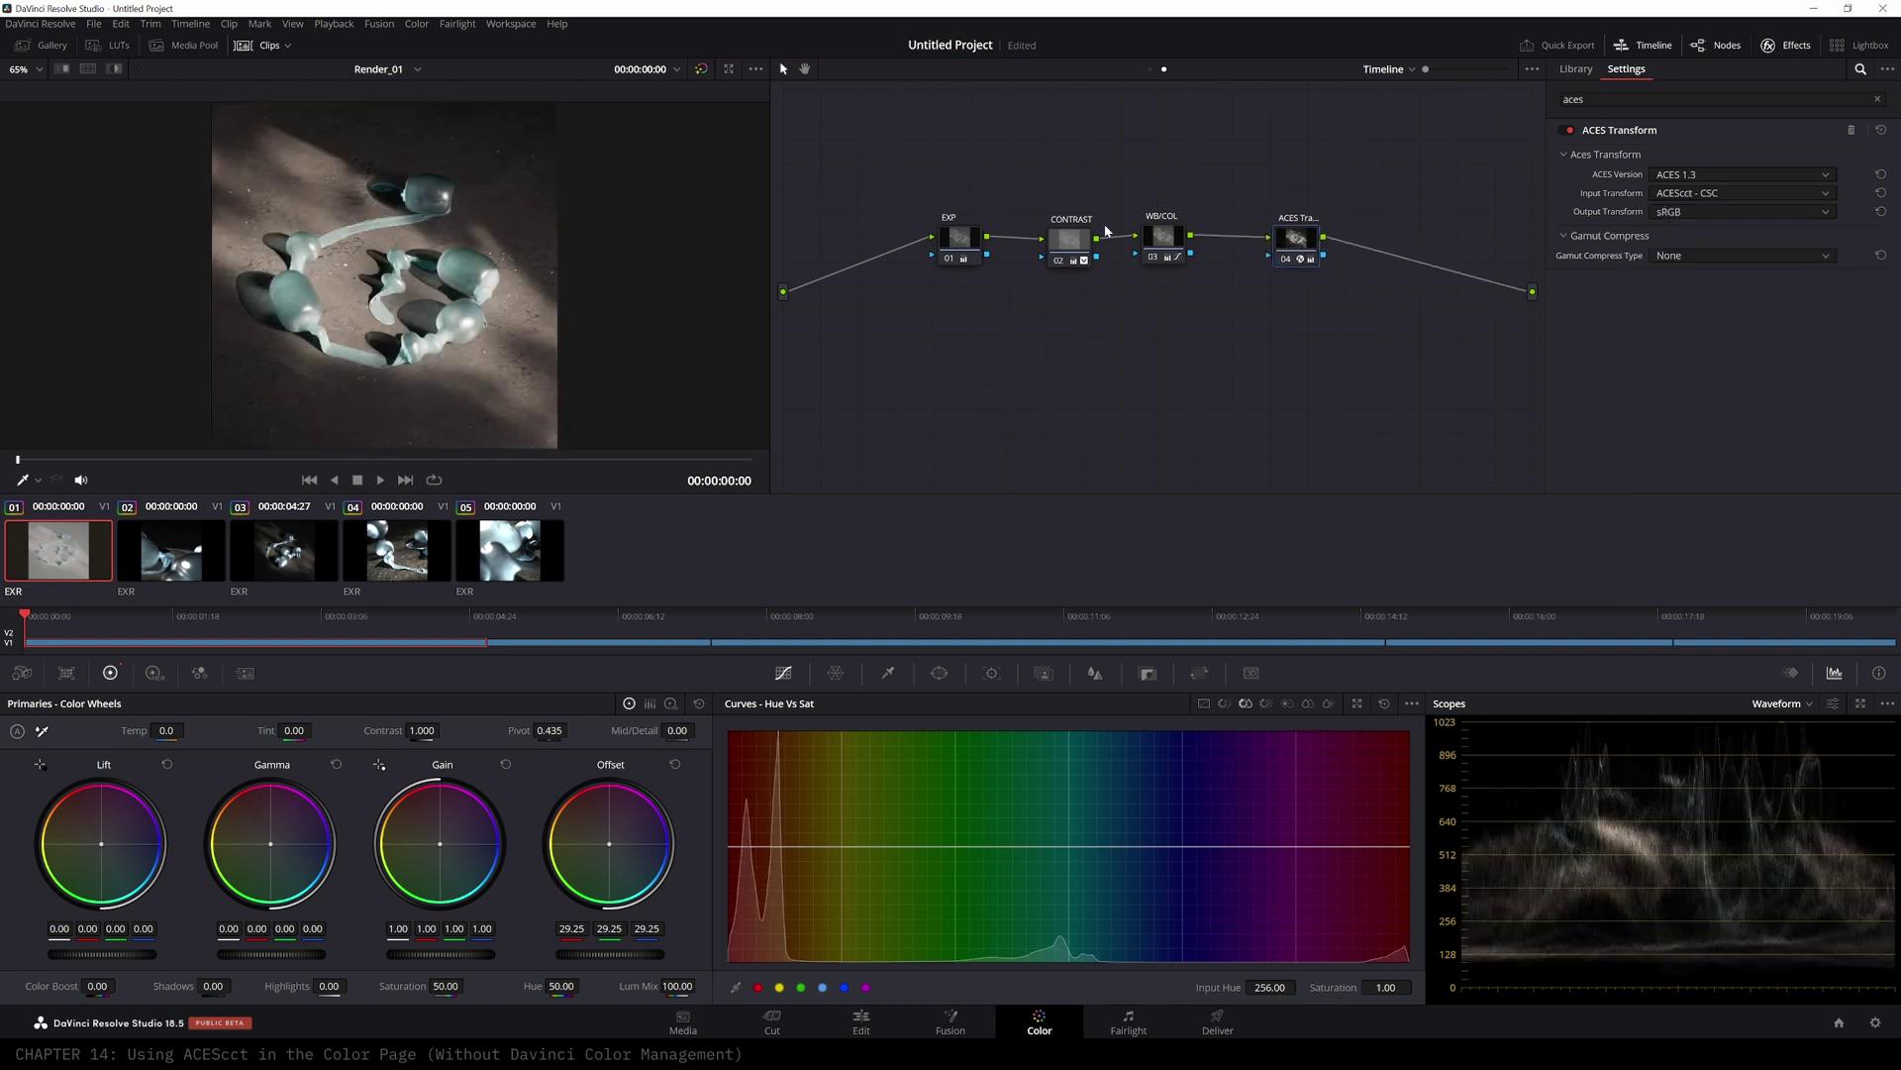
- Try adjusting the Offset of clip node 02 to test the exposure response in ACEScct
left_click(1149, 70)
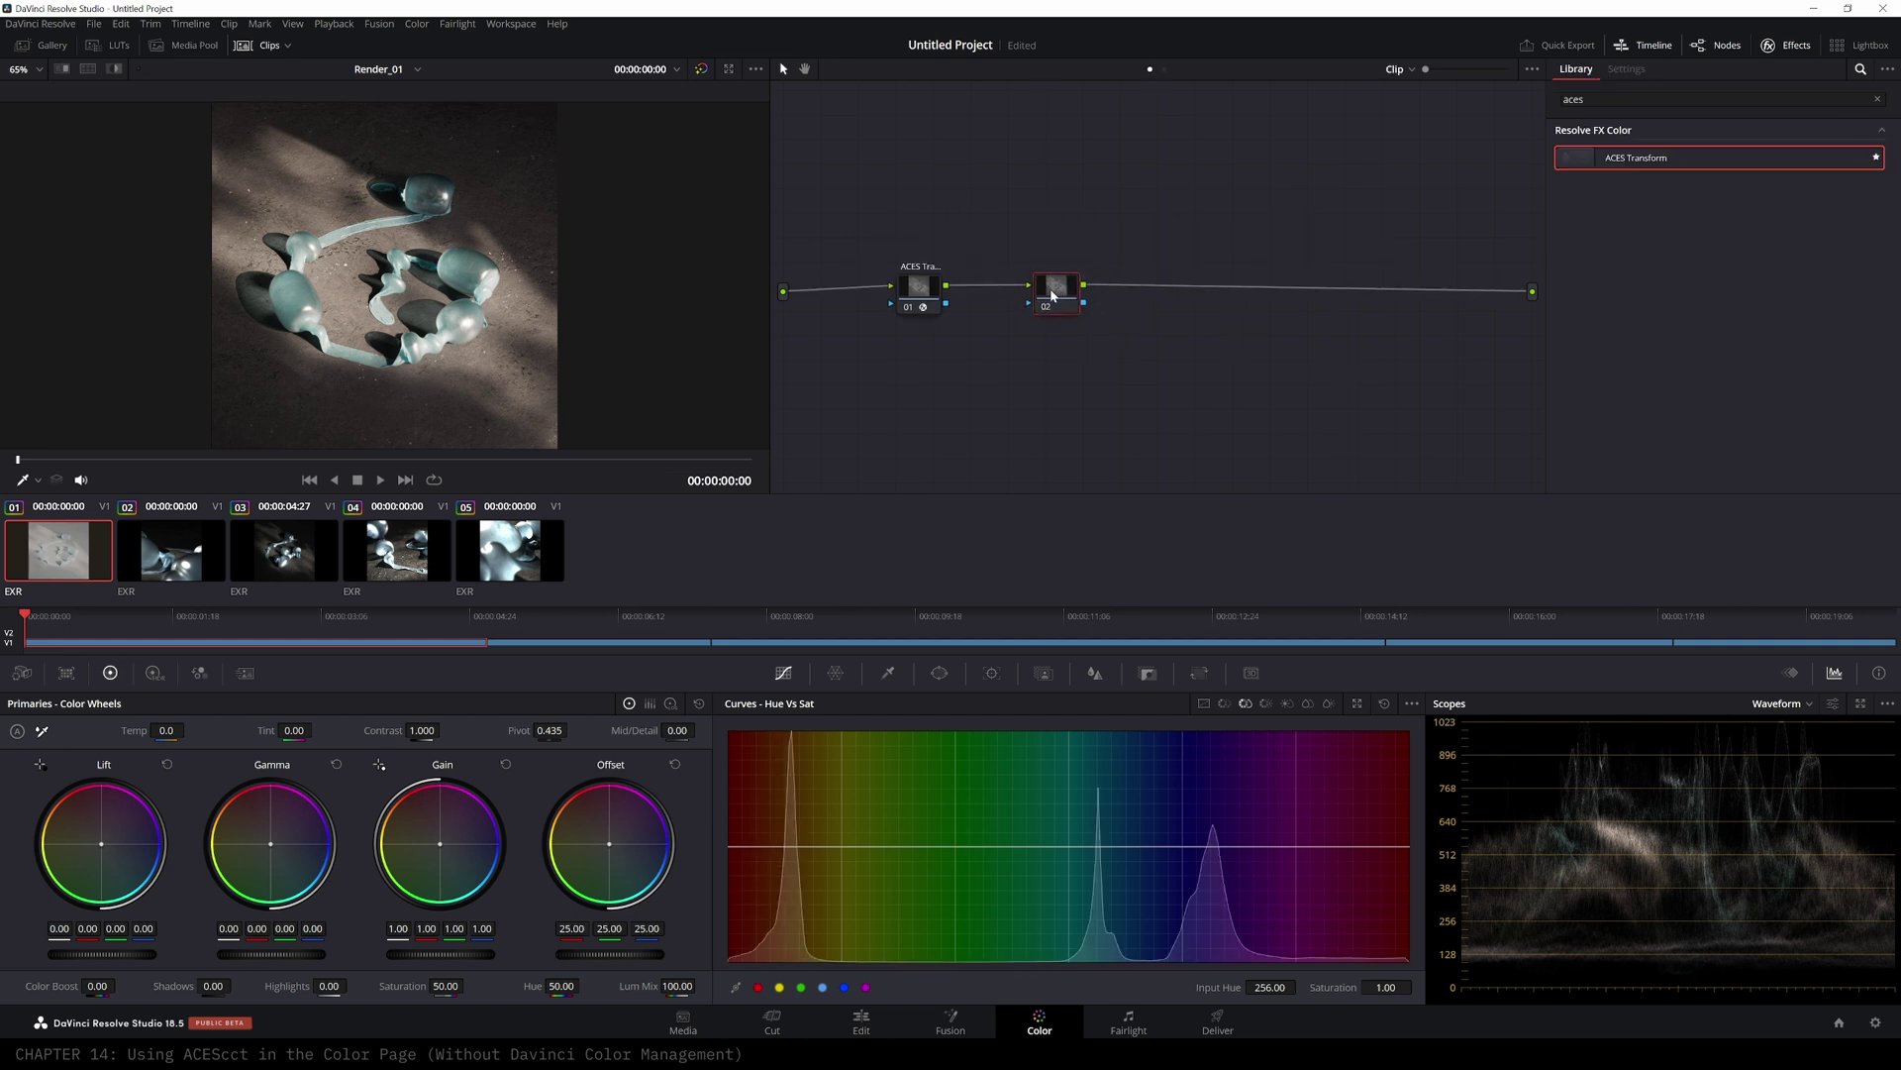
left_click_drag(1056, 280, 1031, 282)
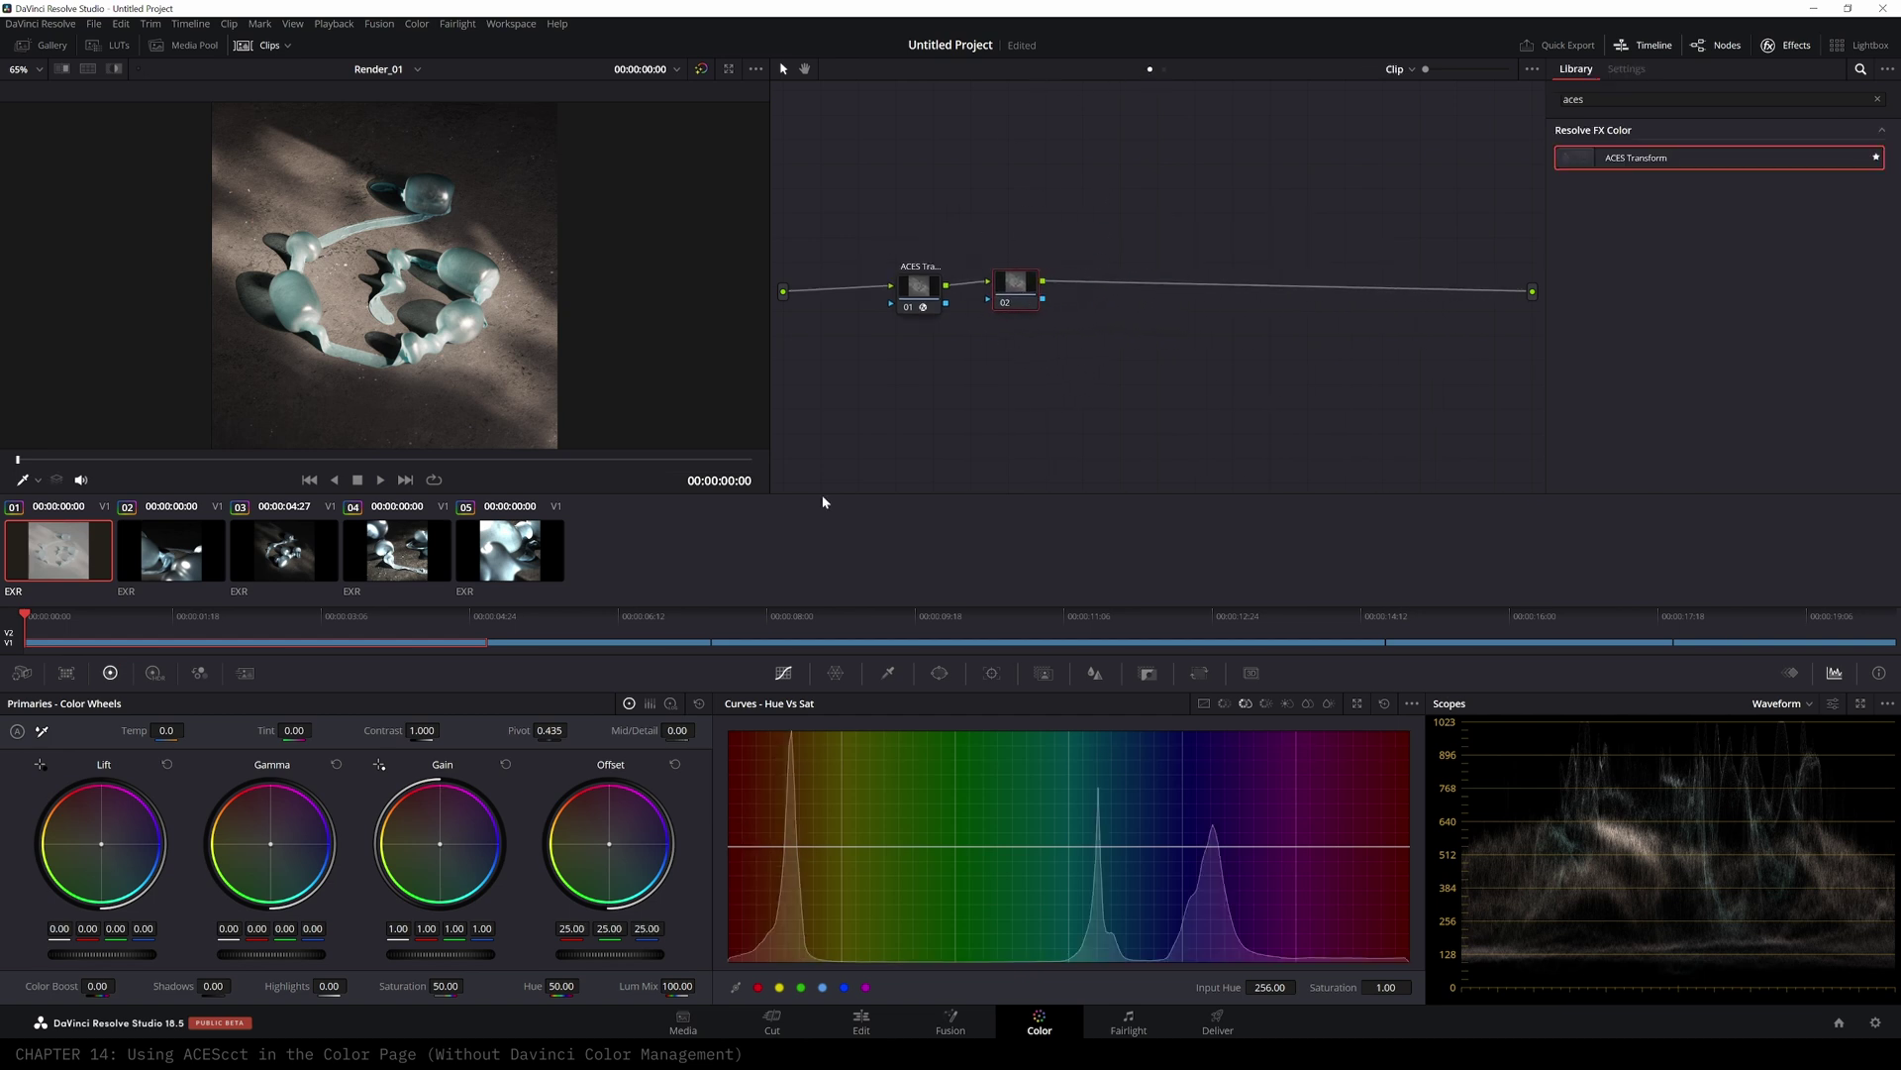
left_click_drag(609, 954, 686, 957)
- Disable the clip-level ACES Transform node
left_click_drag(1010, 287, 1061, 294)
left_click_drag(917, 292, 921, 290)
key("ctrl+d")
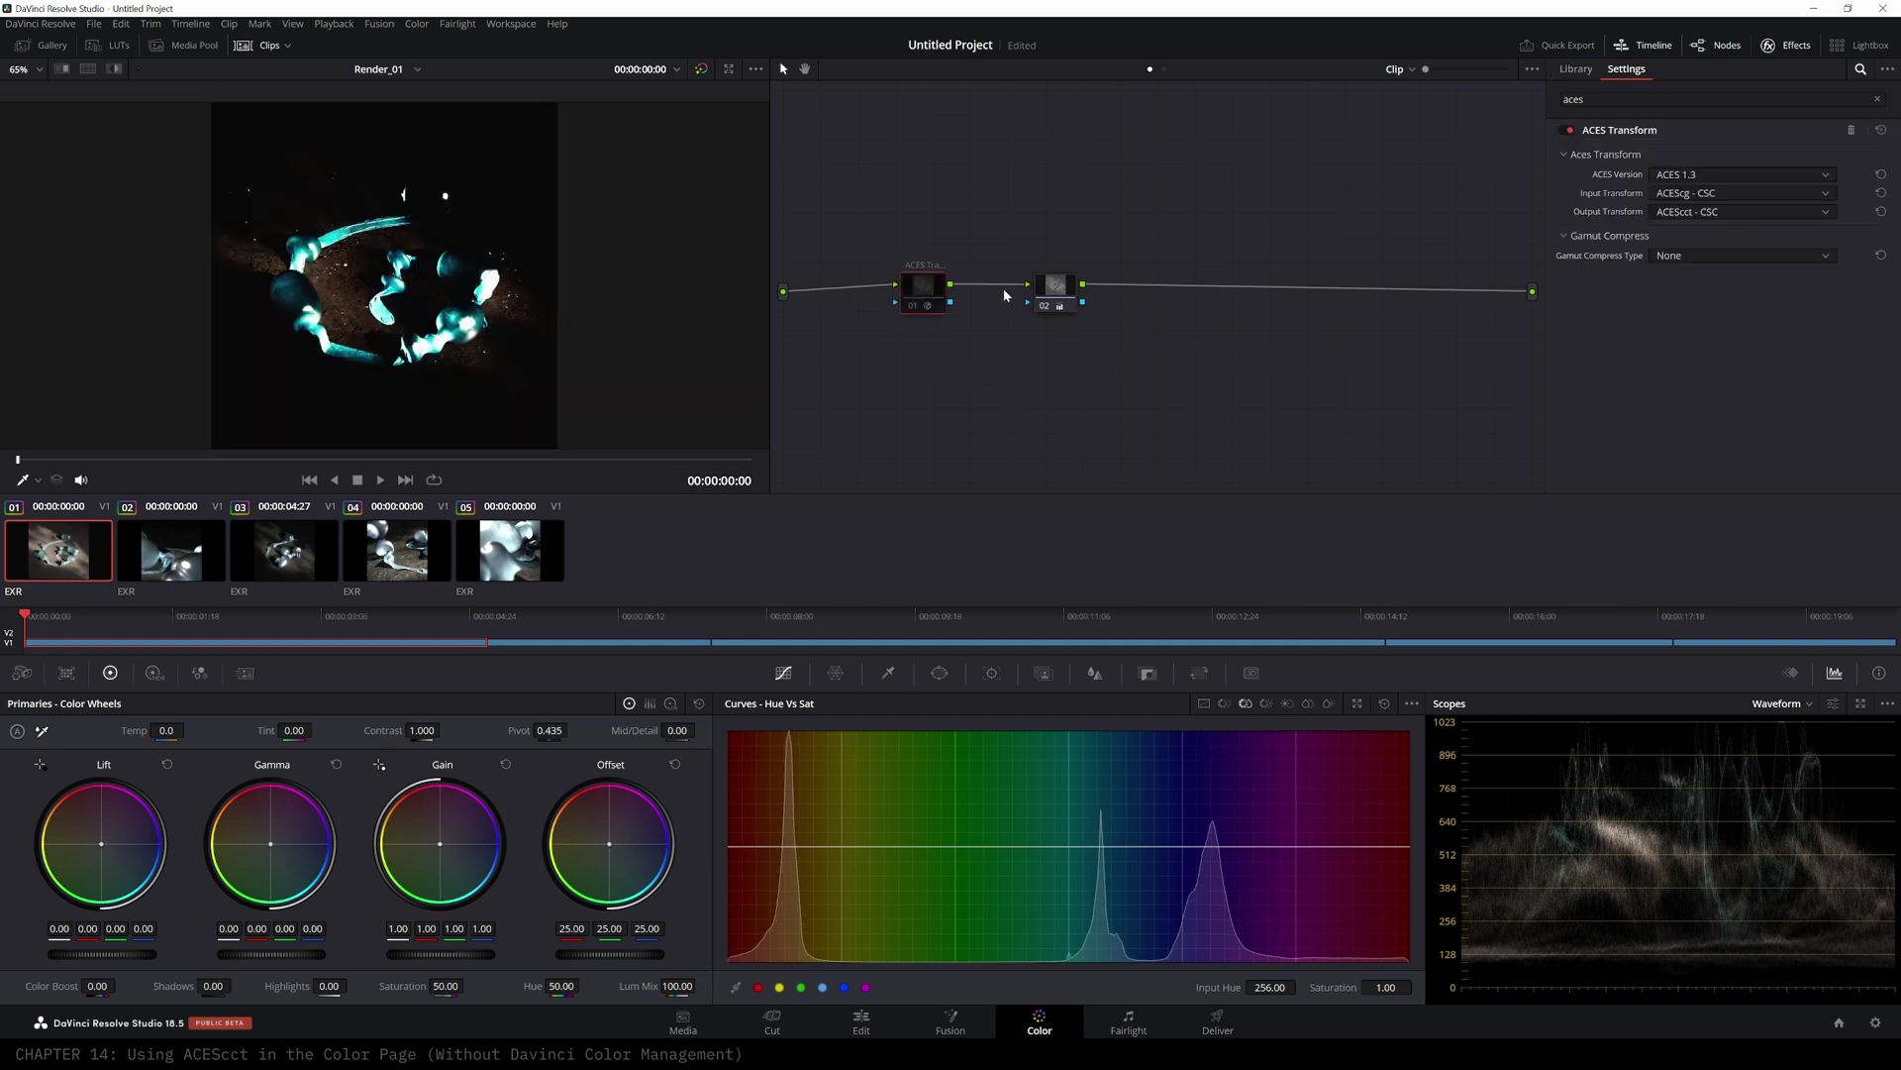
- Switch the timeline-level ACES Transform's input transform to ACEScg - CSC for comparison
left_click(1165, 70)
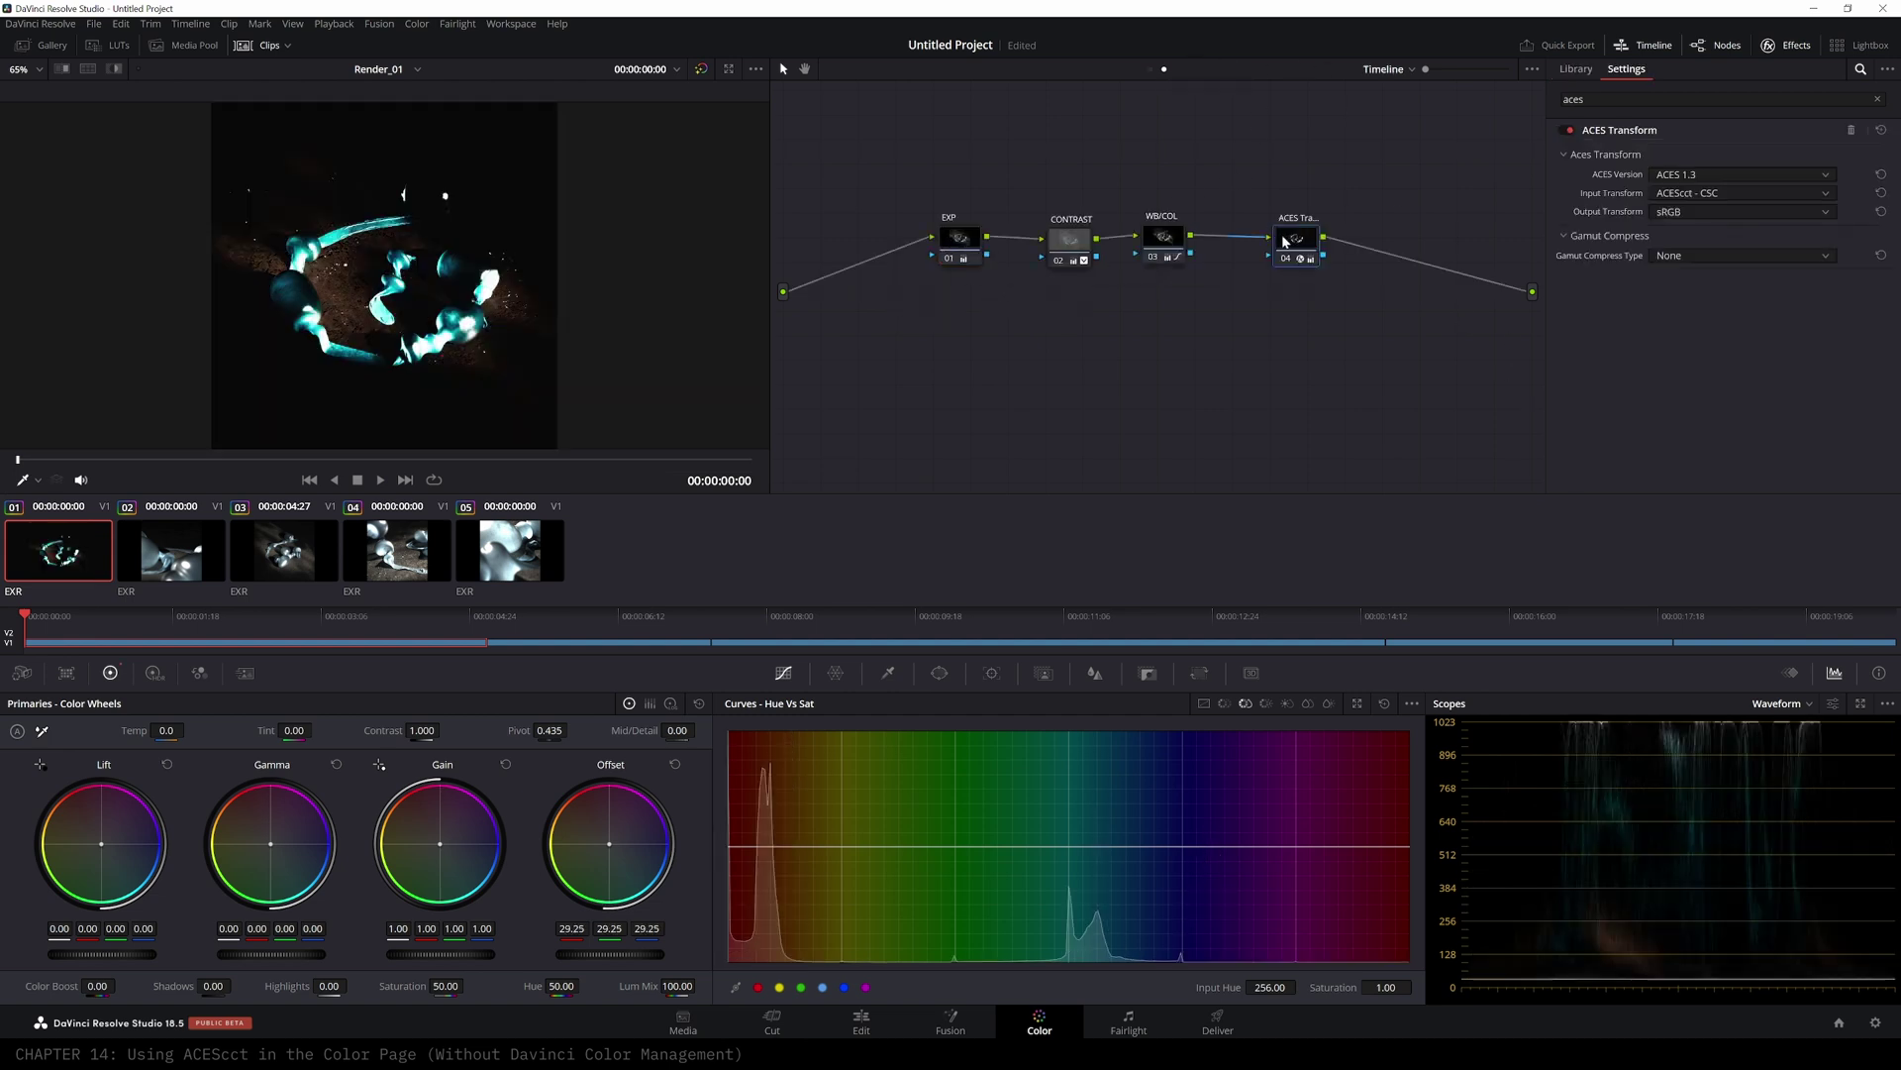
left_click_drag(1303, 237, 1291, 236)
left_click(1705, 195)
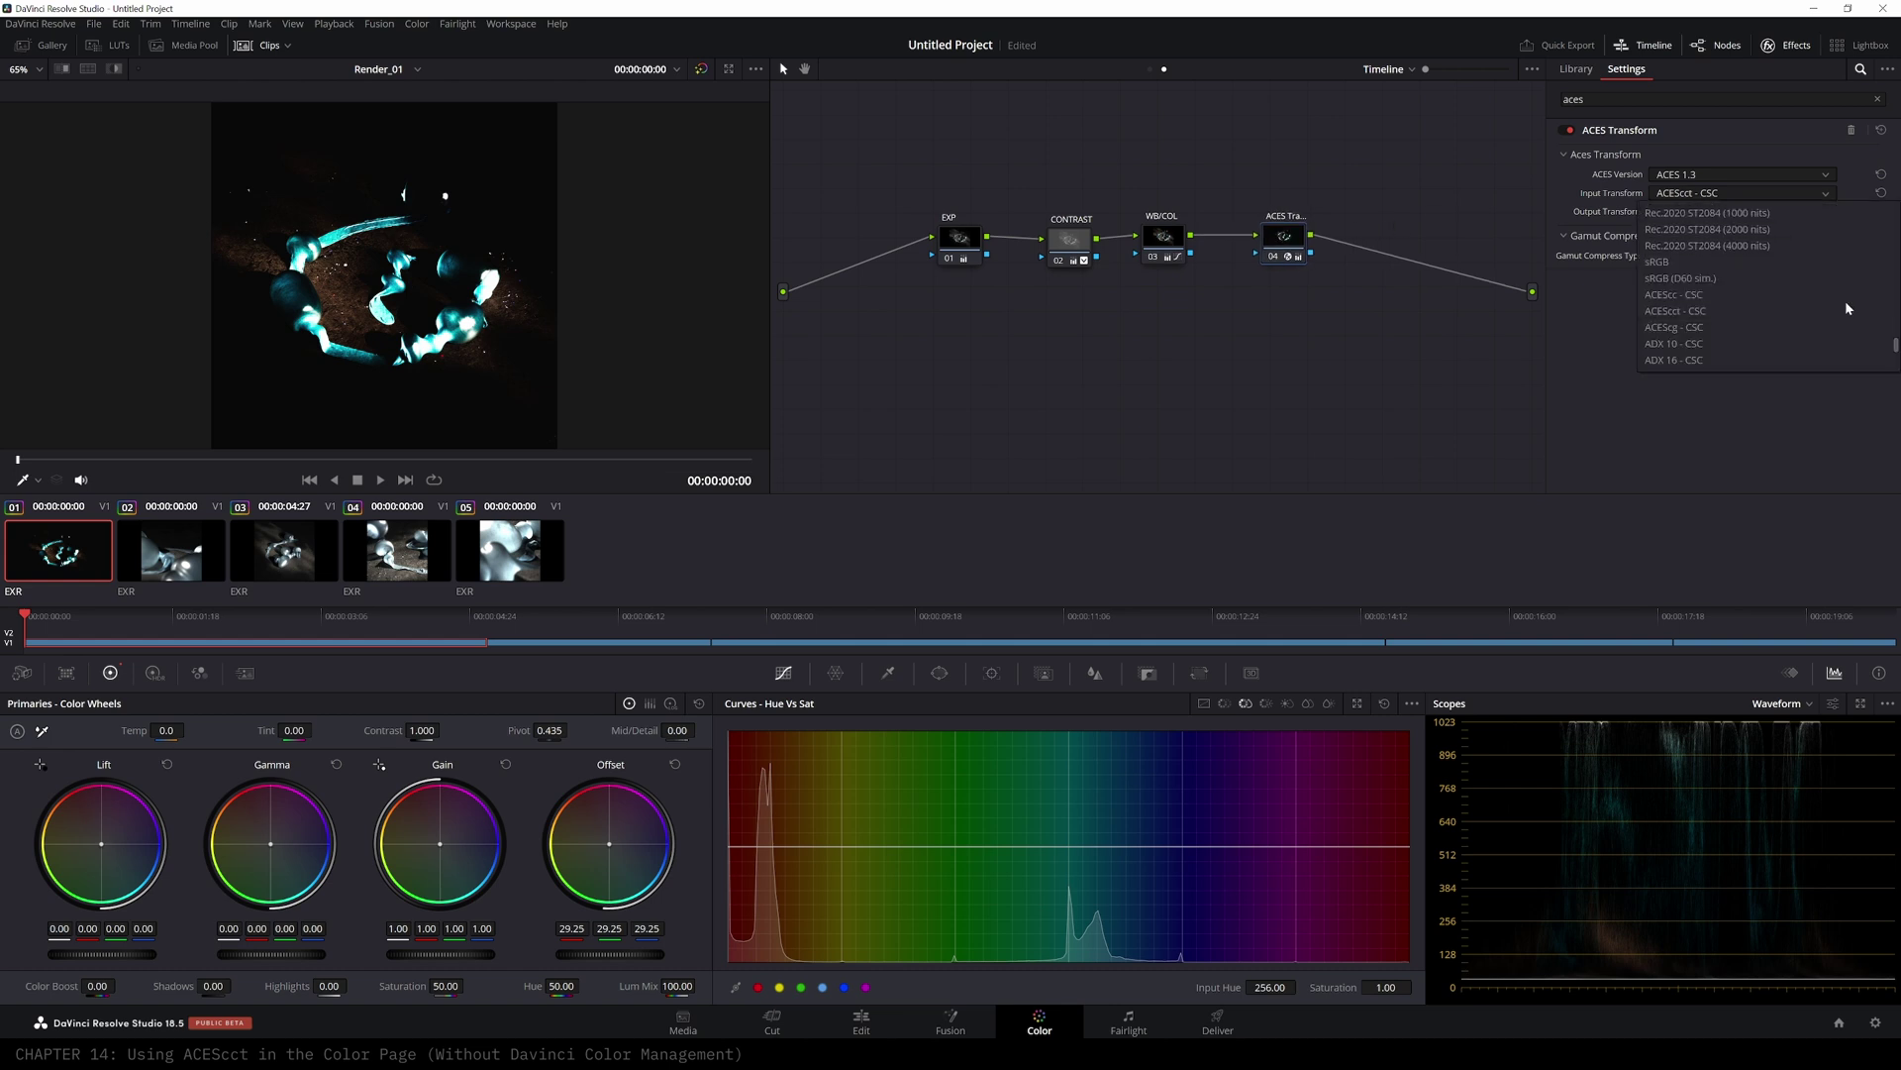
left_click(1717, 328)
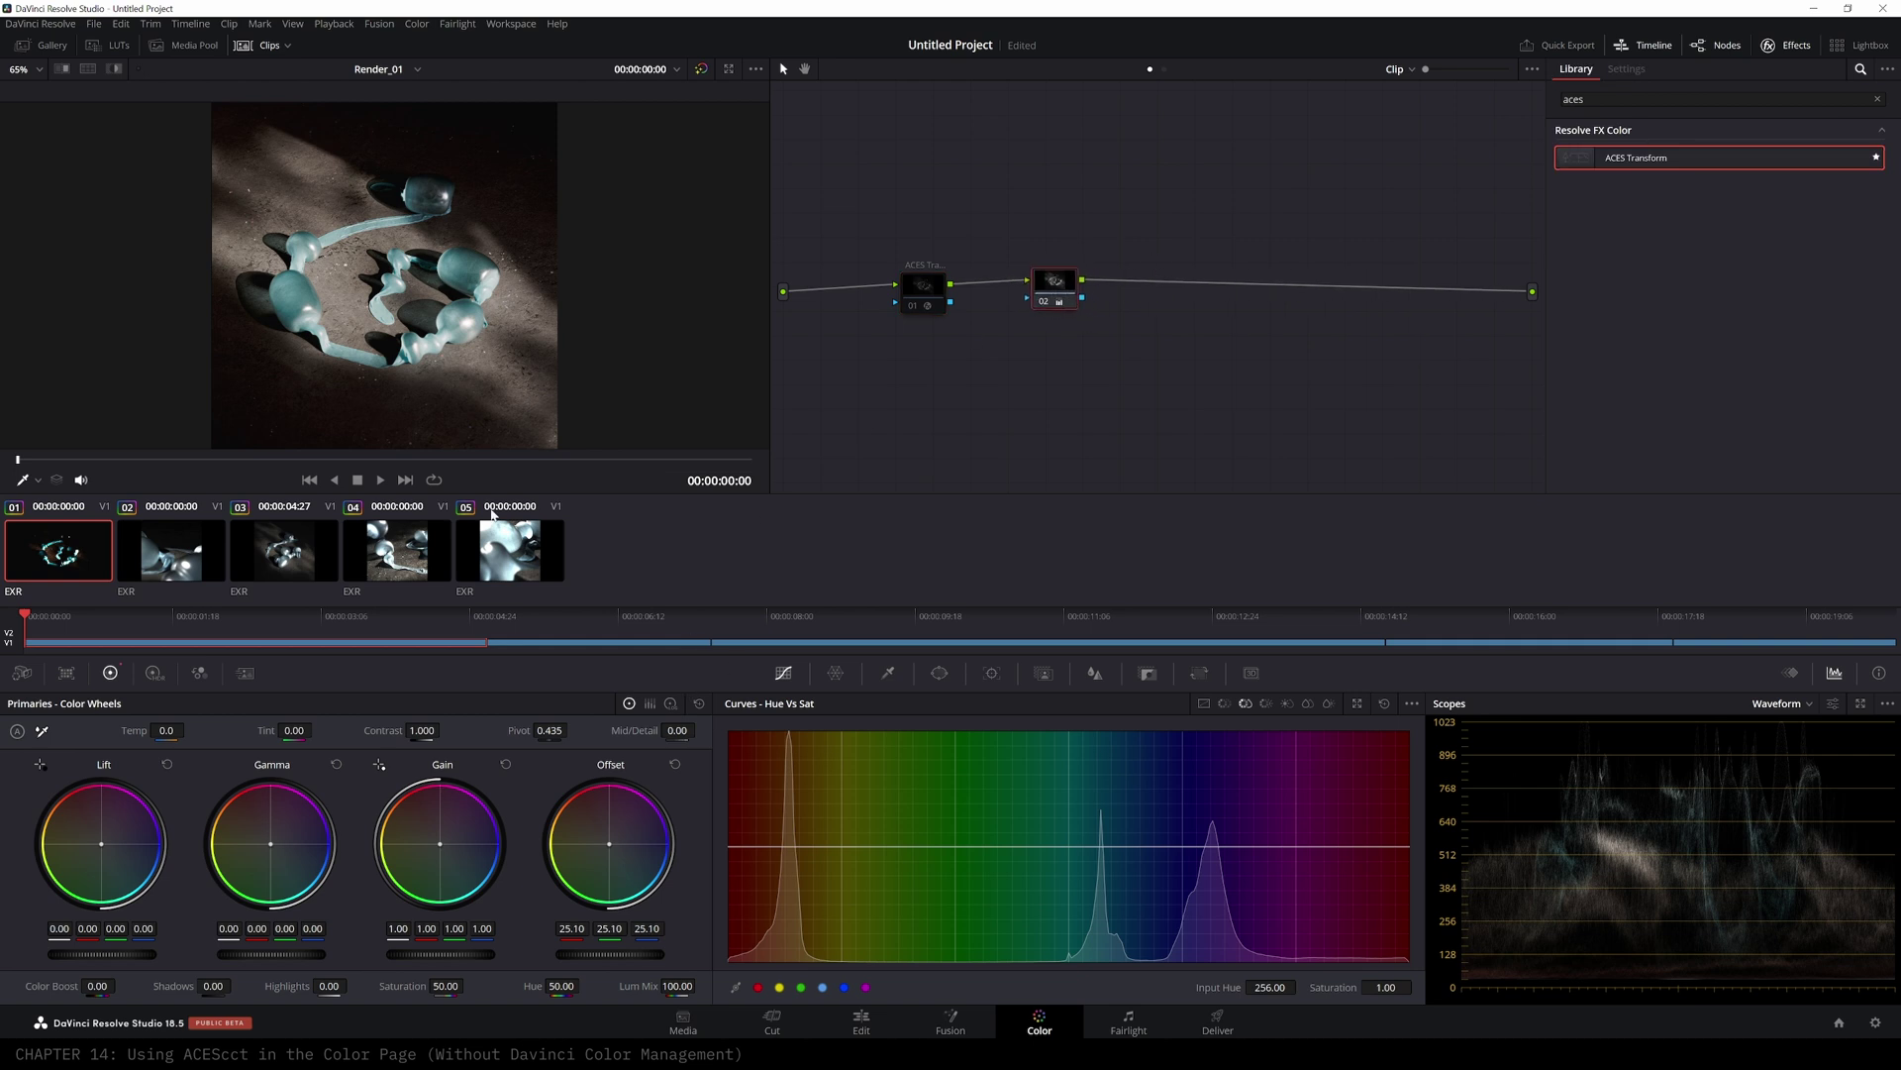
- Try lowering the Offset of clip node 02 to 18.70 and down to -3.80, then raise it again to compare the response
left_click_drag(609, 955, 496, 955)
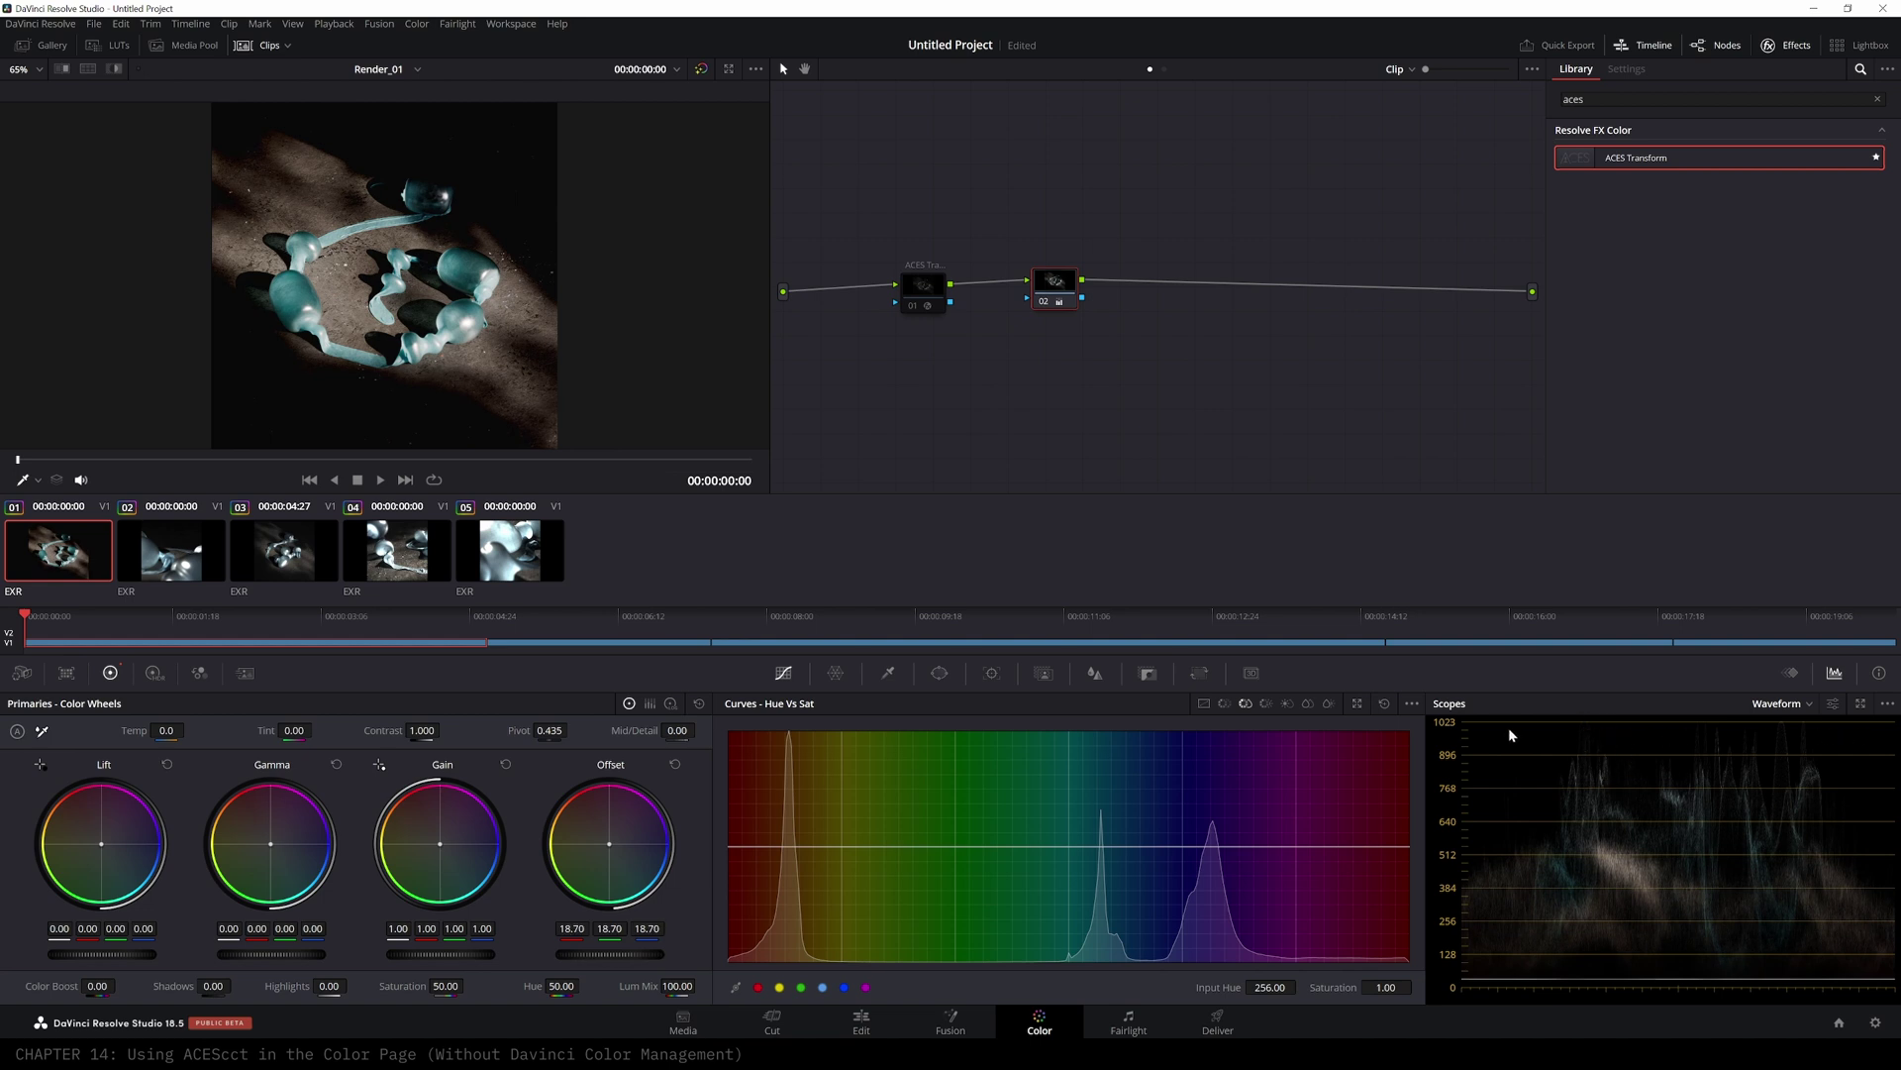
left_click_drag(576, 958, 134, 934)
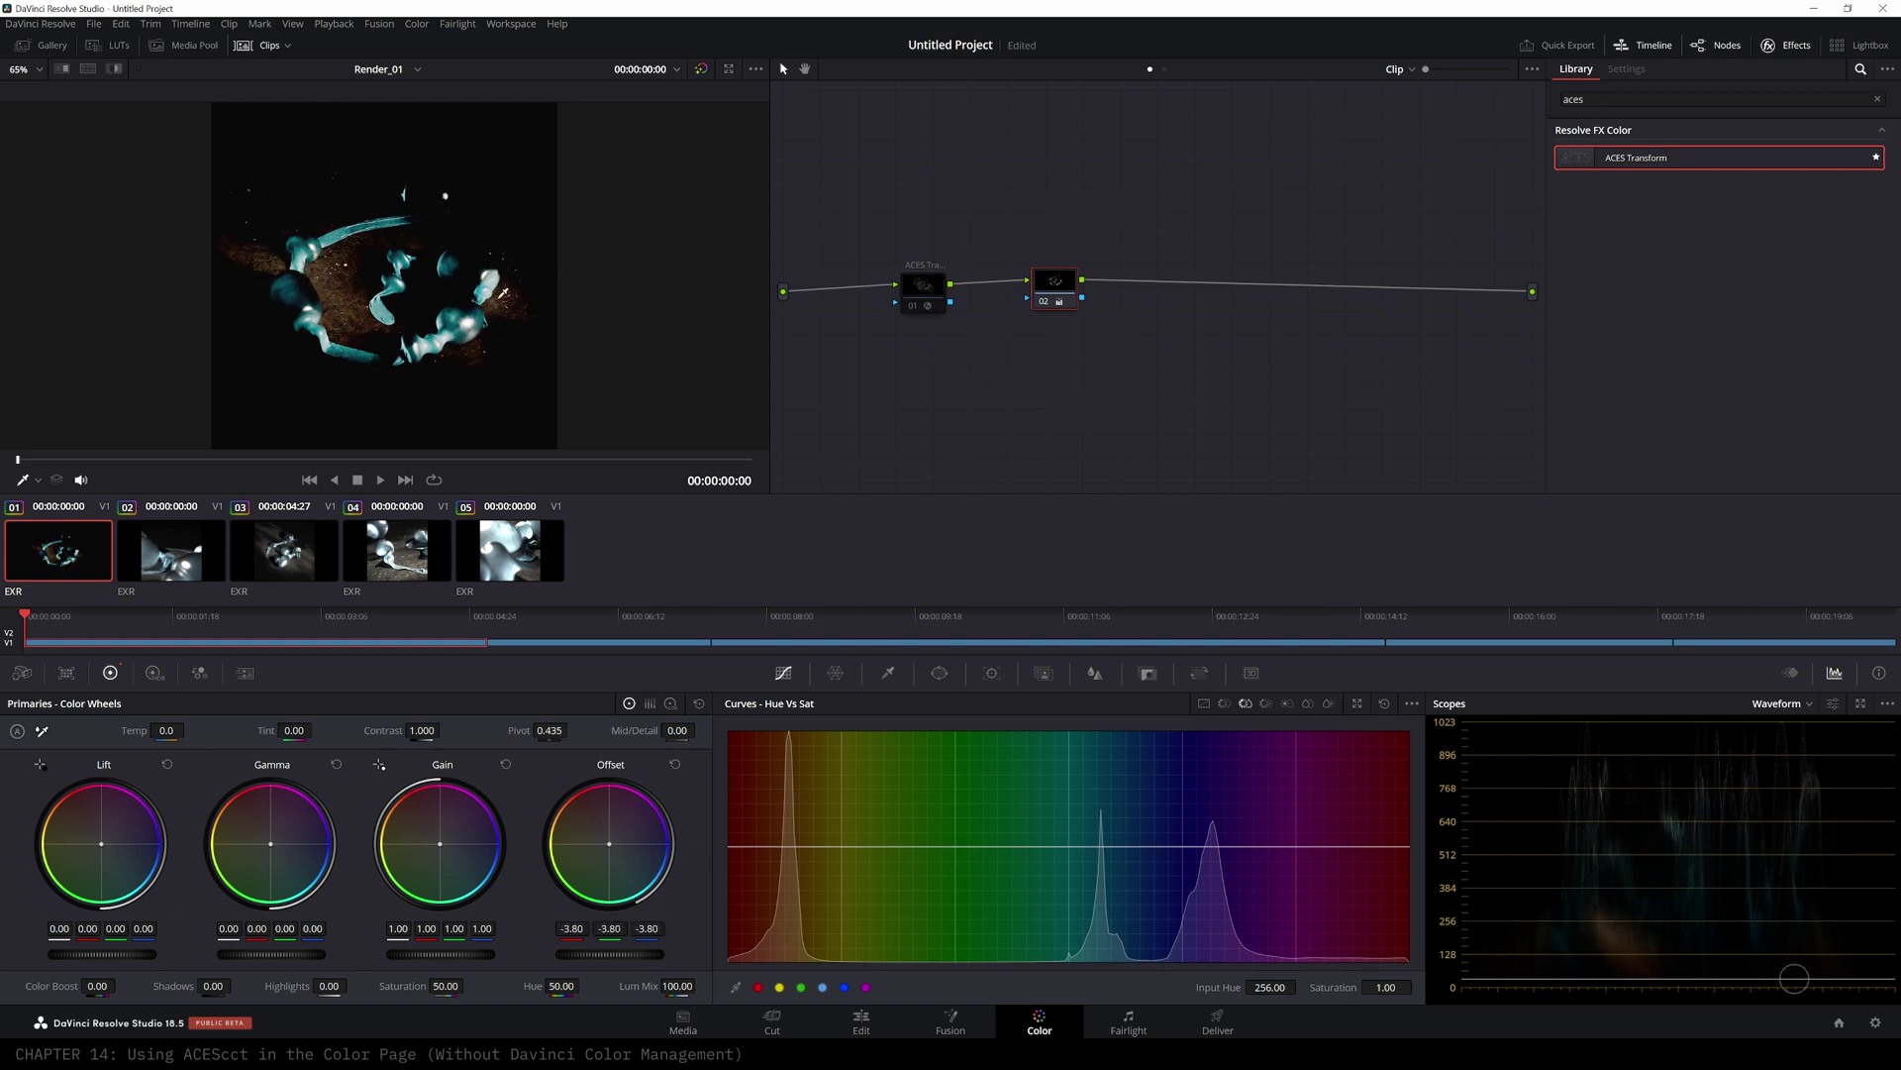
left_click_drag(619, 955, 945, 956)
- Re-enable the clip-level ACES Transform node
left_click_drag(921, 284, 913, 273)
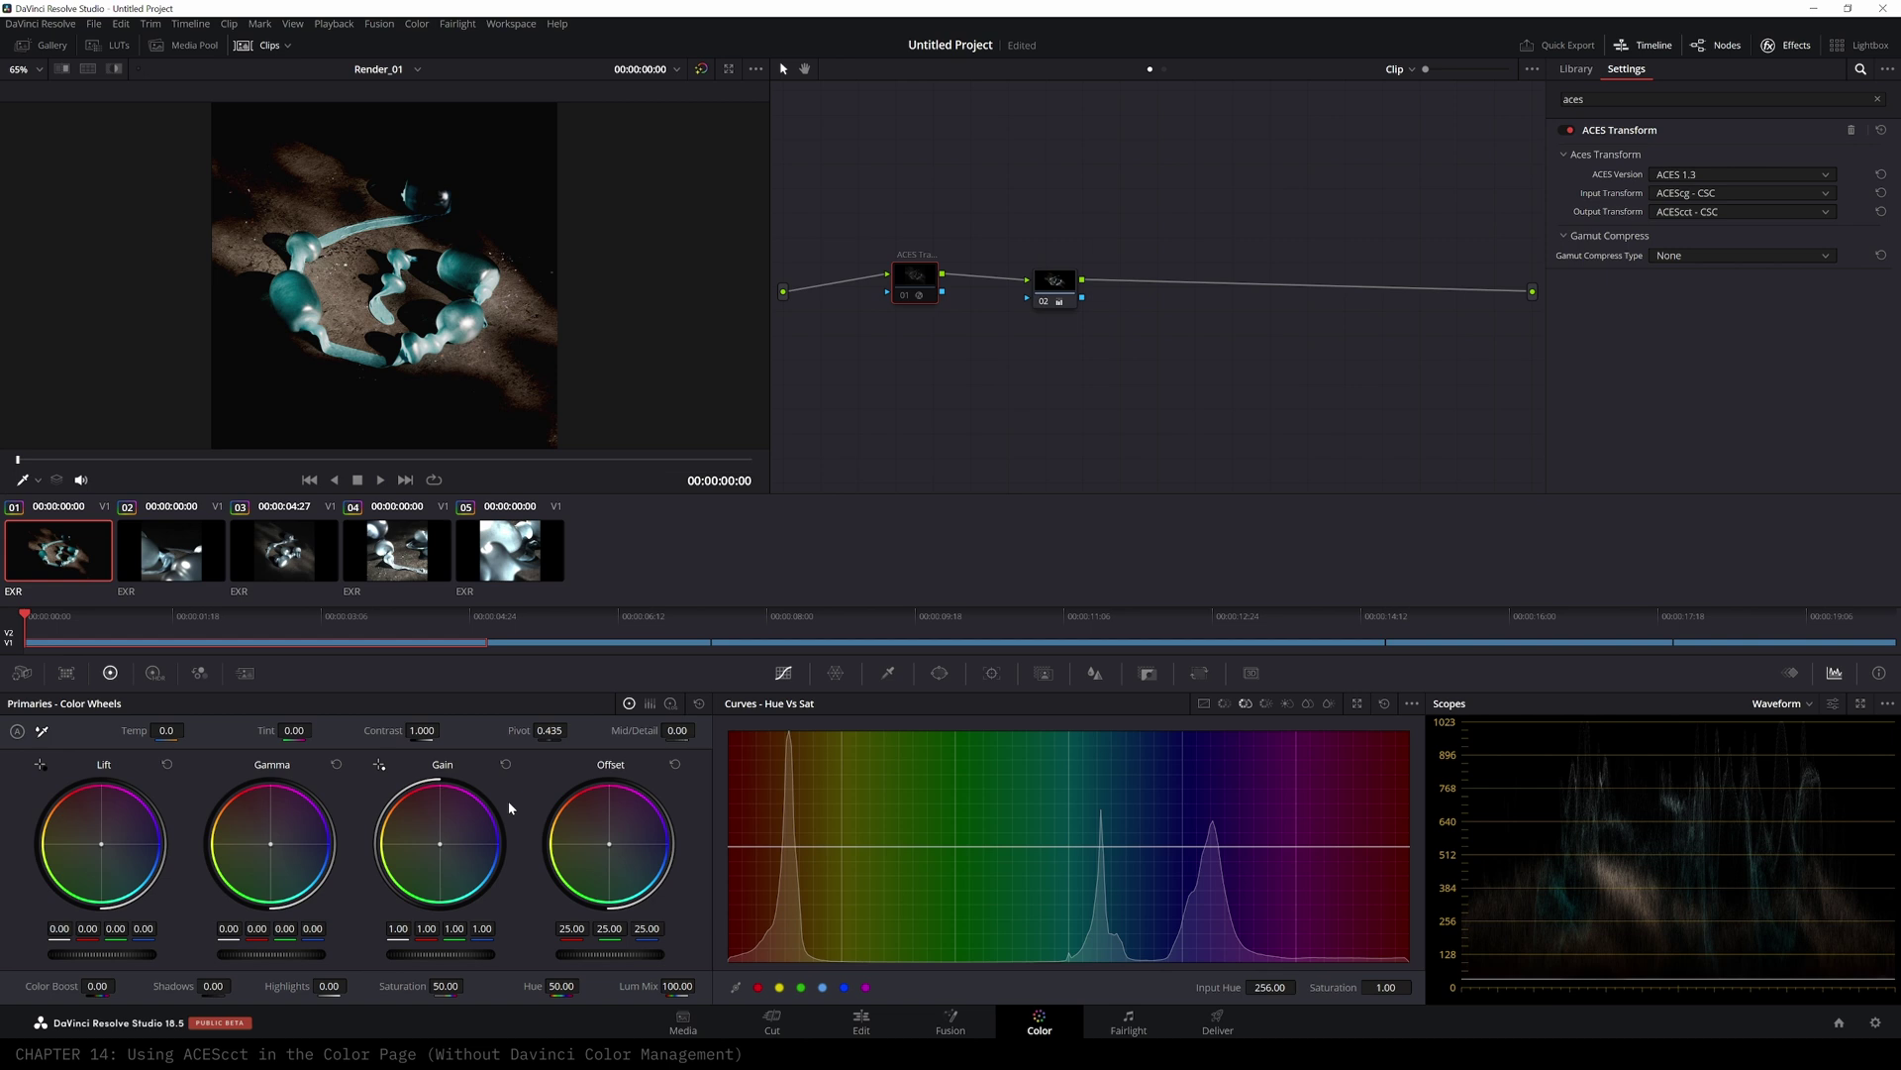
left_click_drag(894, 262, 893, 268)
key("ctrl+d")
- Return the timeline-level ACES Transform's input transform to ACEScct - CSC
left_click(1163, 69)
left_click(1751, 192)
left_click(1698, 313)
left_click_drag(1287, 237, 1317, 249)
- Grade clip node 02 with Lift -0.01, Gamma 0.02, Gain 1.10 and Offset 12.50
left_click(1150, 70)
left_click_drag(1054, 285, 1059, 276)
left_click_drag(638, 955, 583, 955)
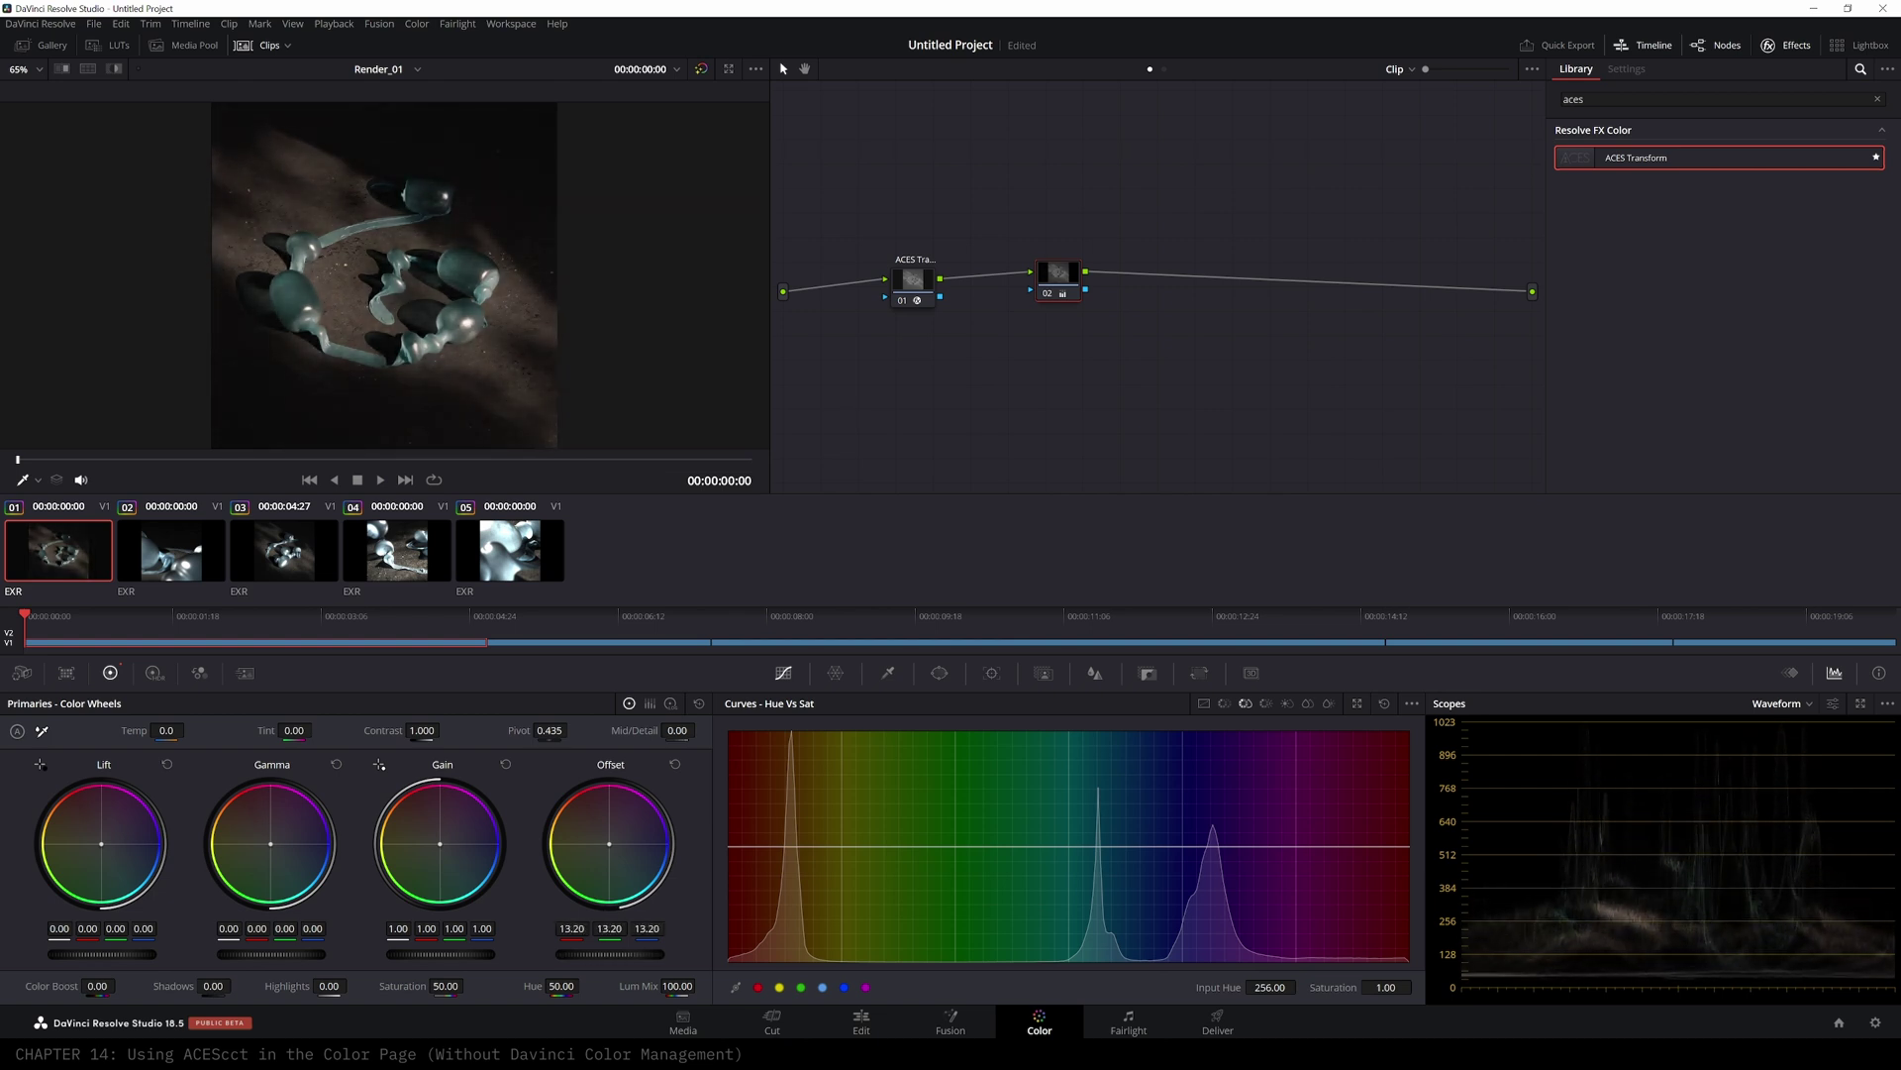
left_click_drag(439, 955, 450, 954)
left_click_drag(286, 954, 291, 955)
left_click_drag(609, 955, 606, 954)
left_click_drag(102, 955, 104, 955)
- Review the node chain from the clip-level ACES Transform through clip node 02 to the timeline-level ACES Transform
left_click_drag(914, 285, 934, 280)
left_click_drag(1069, 285, 1062, 284)
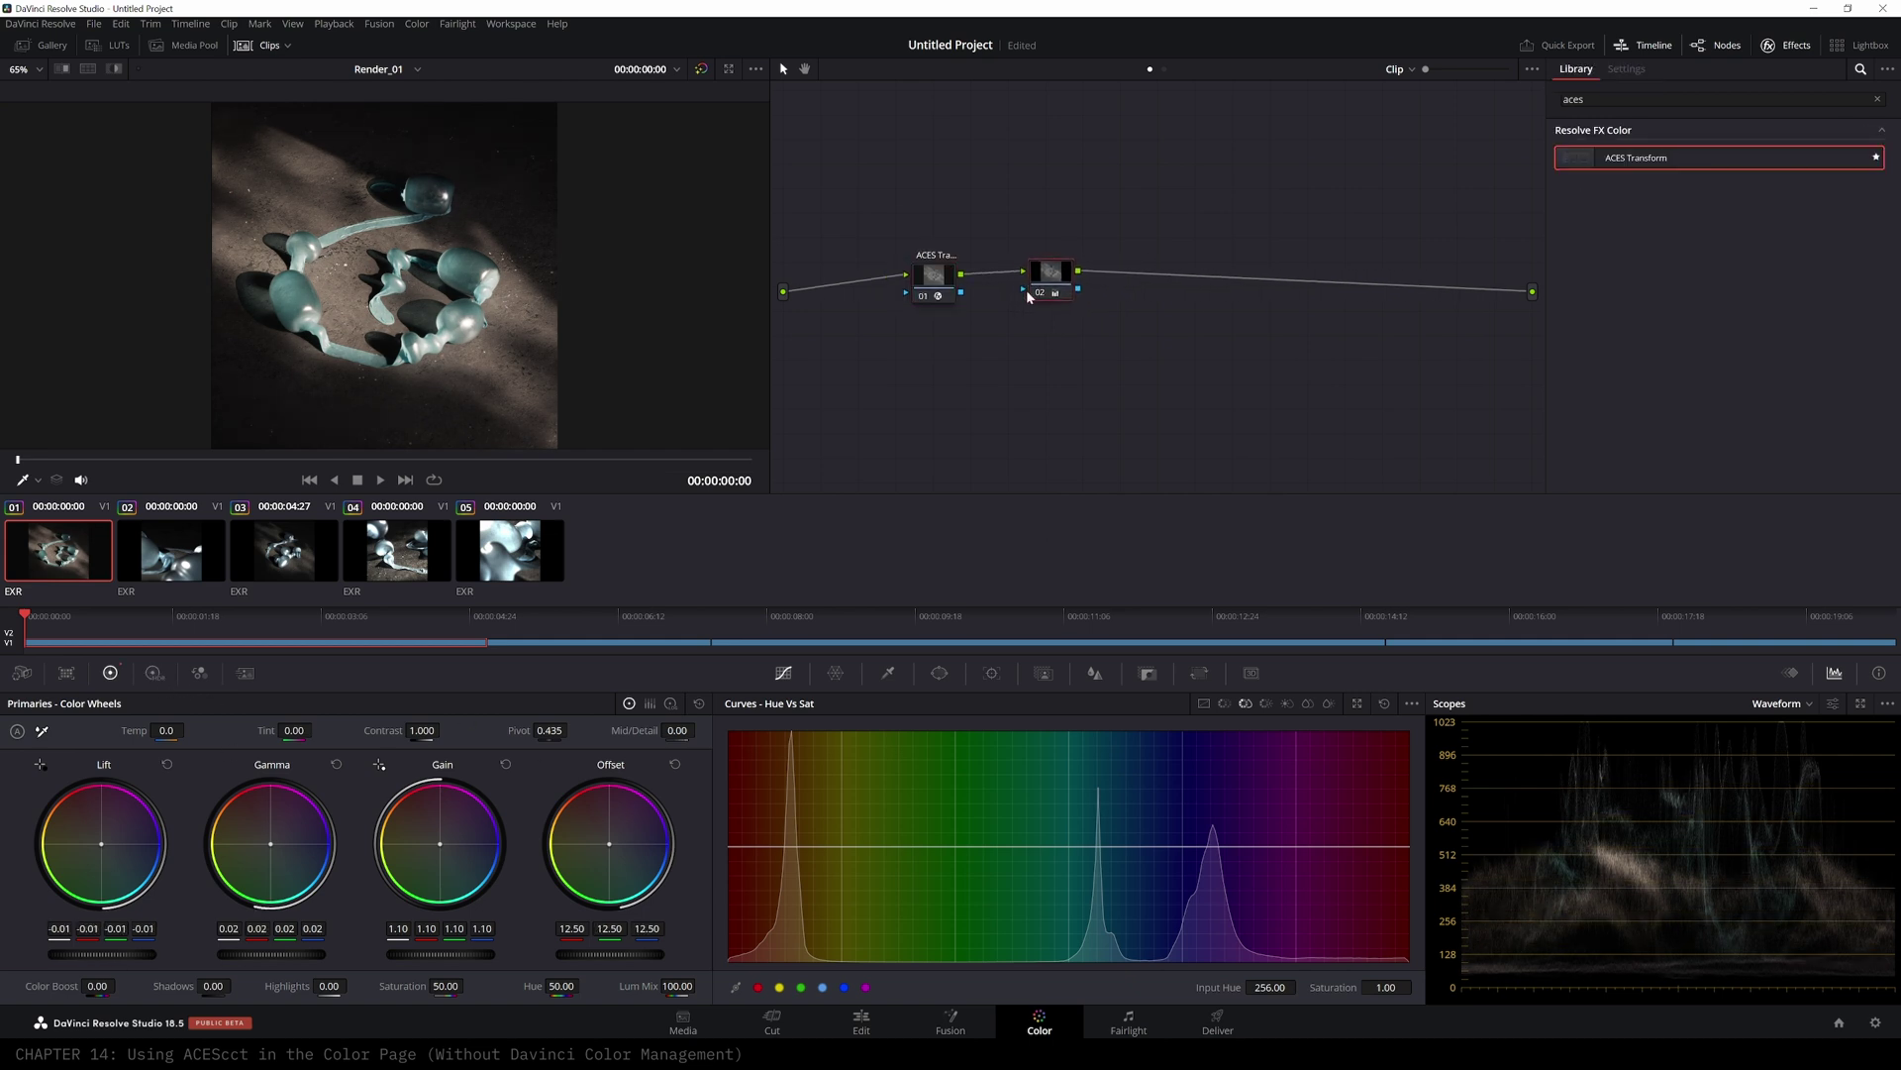
mouse_move(941, 285)
left_mouse_down()
mouse_move(877, 287)
mouse_move(928, 282)
left_mouse_up()
left_click(1056, 280)
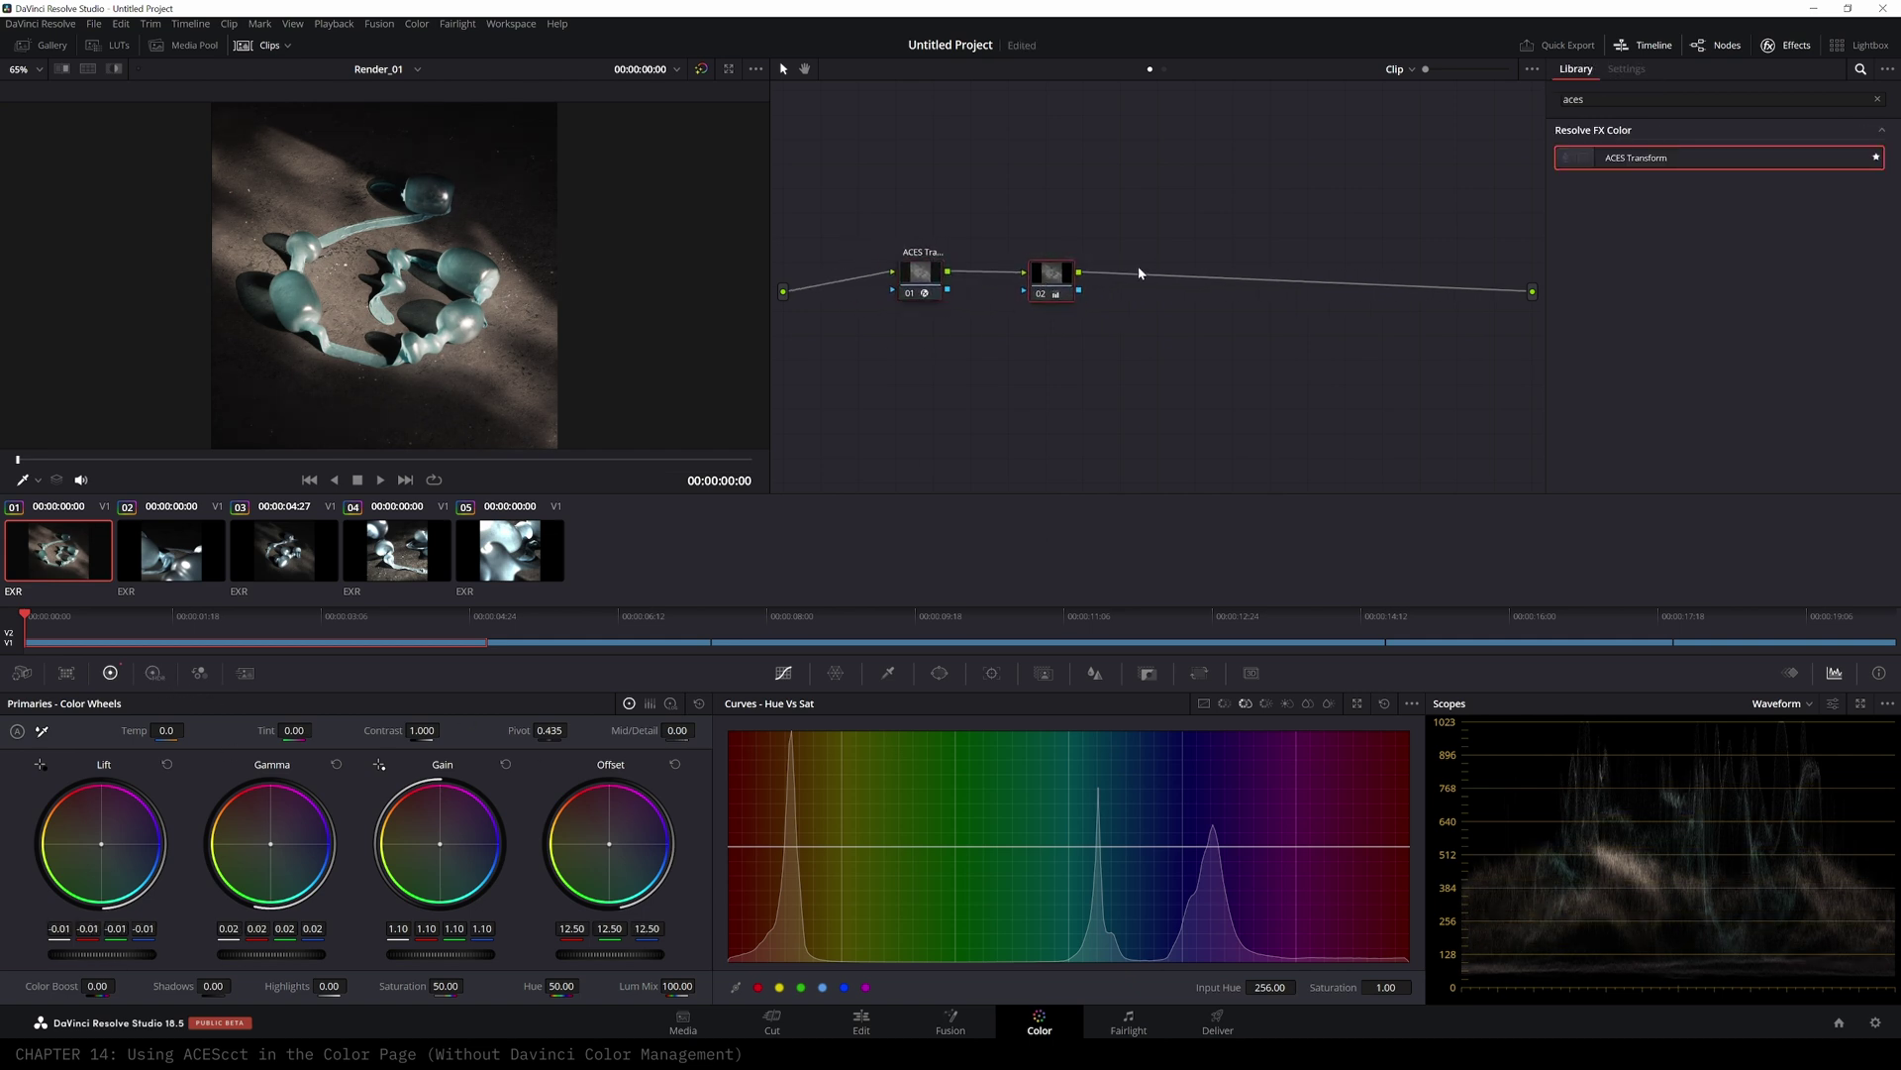
left_click_drag(1052, 286, 1036, 280)
left_click_drag(915, 278, 885, 263)
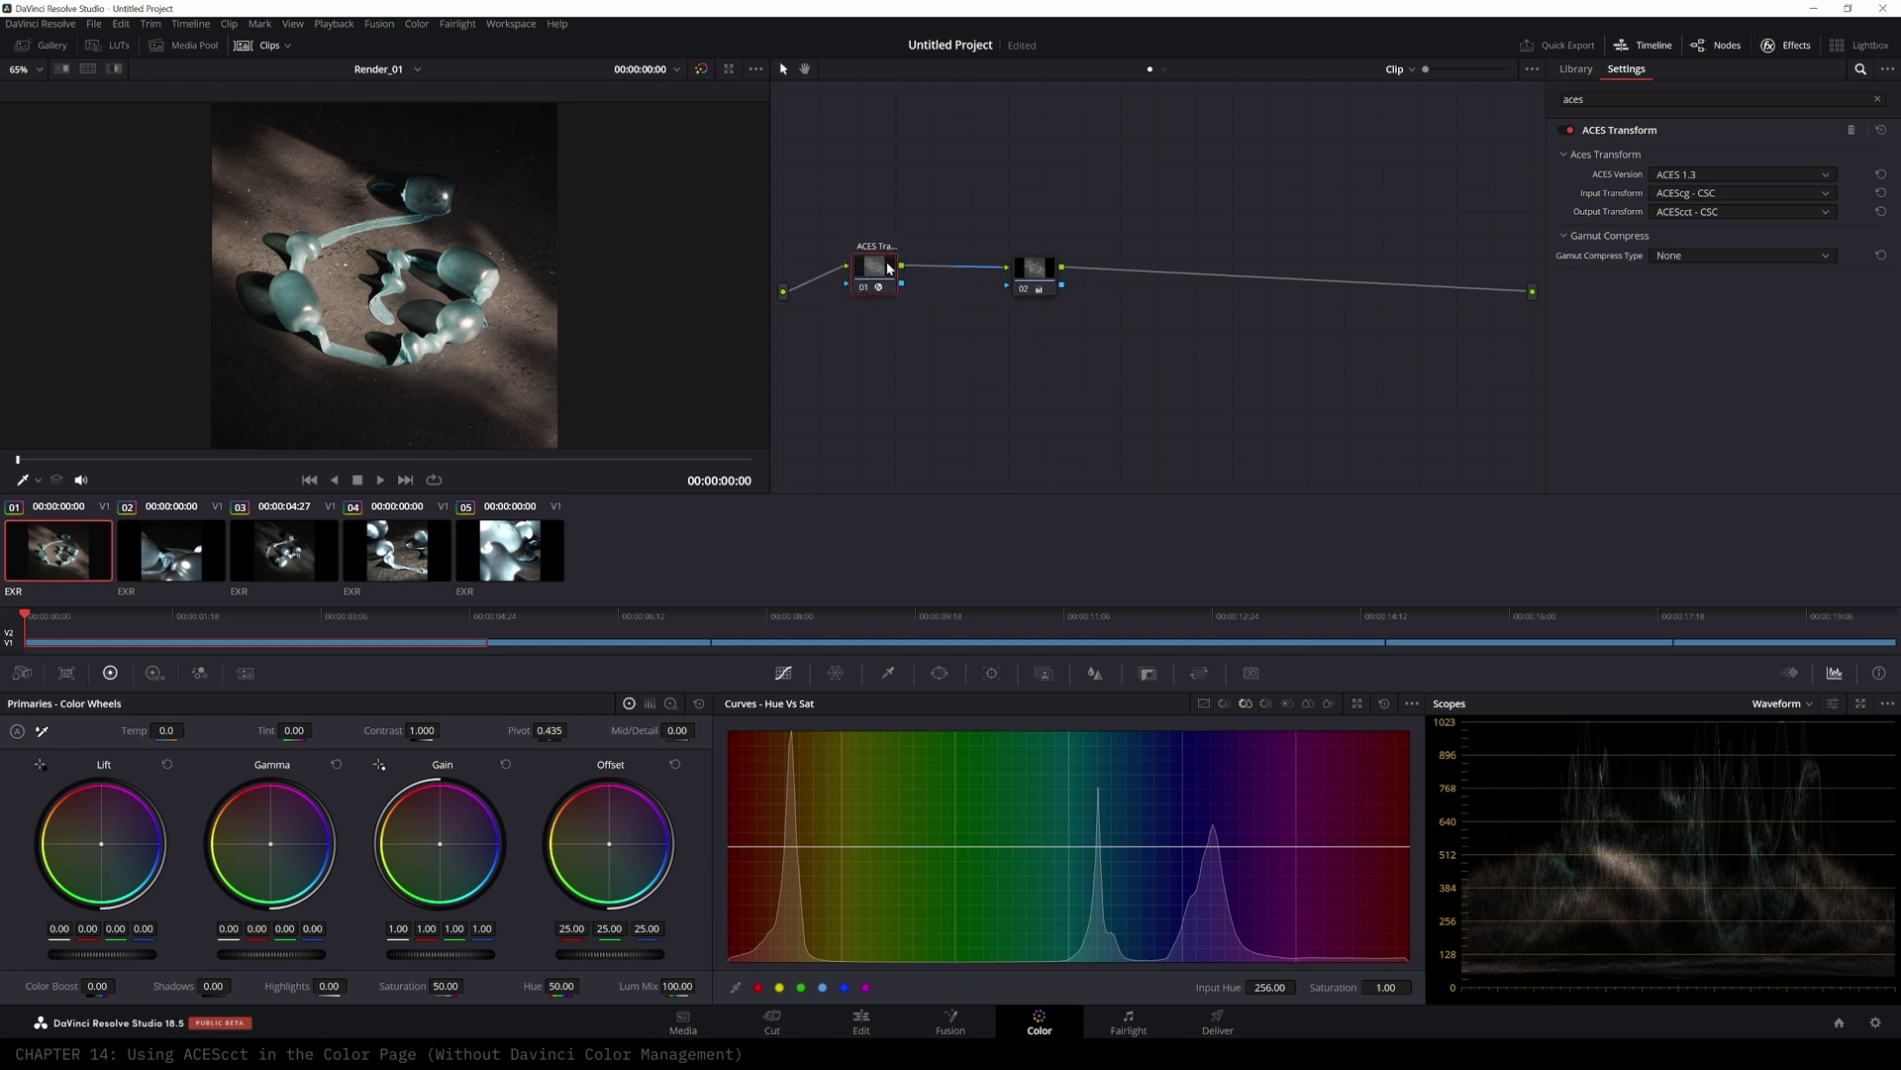
left_click(1163, 69)
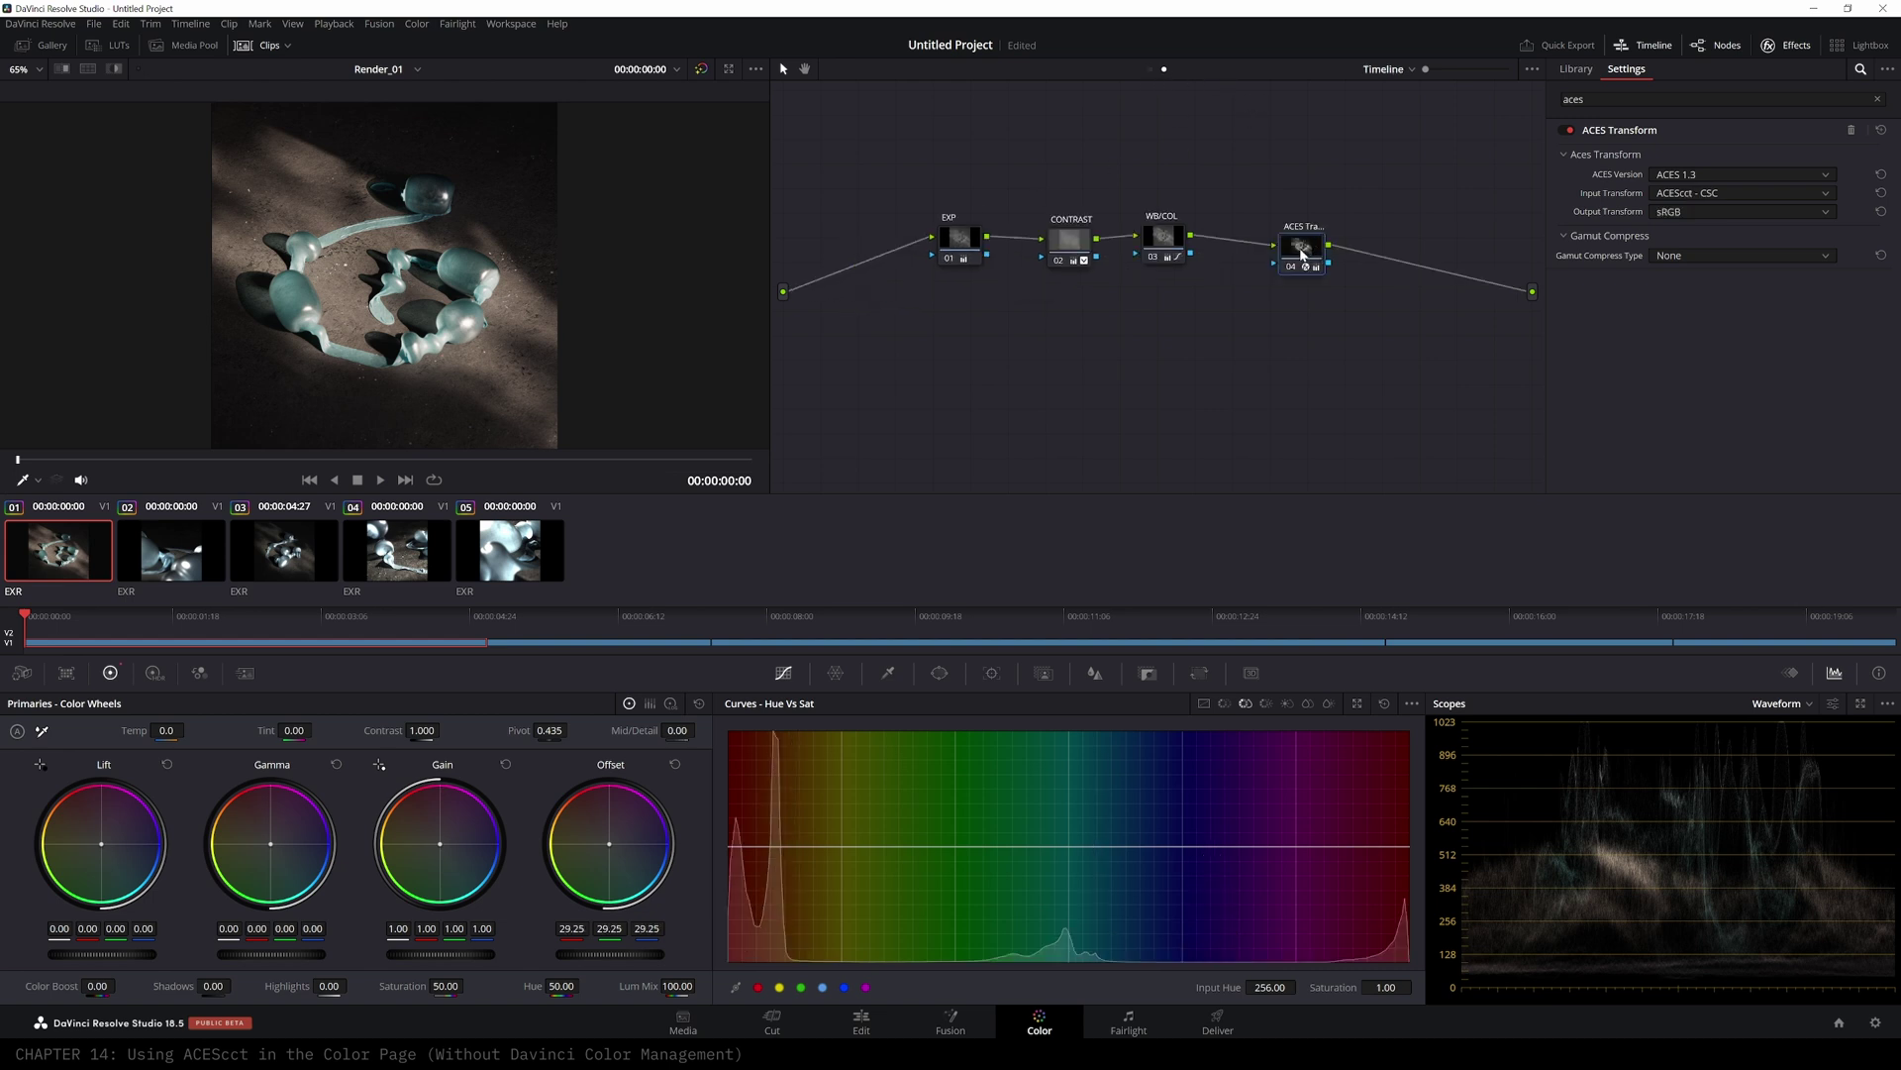
left_click(1148, 70)
left_click_drag(860, 267, 864, 265)
left_click_drag(1039, 274, 1032, 270)
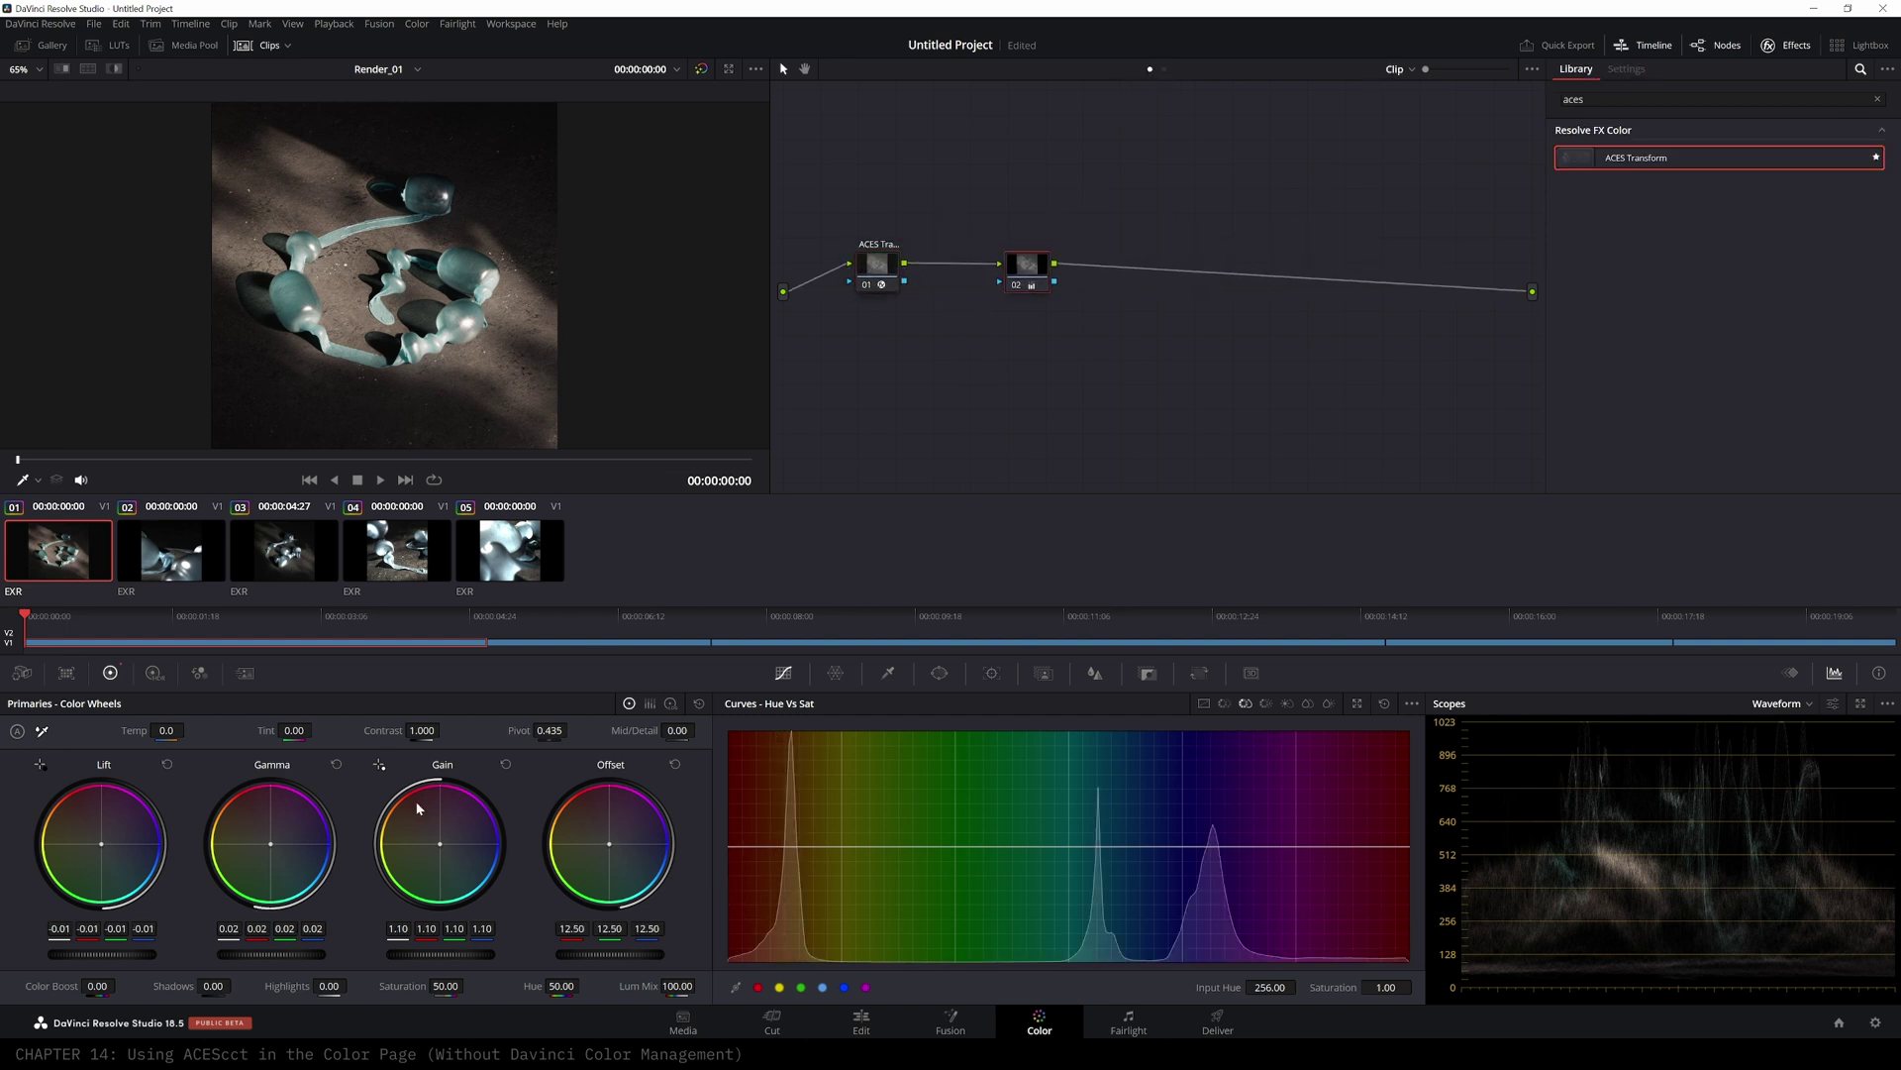
left_click_drag(1026, 266, 1011, 262)
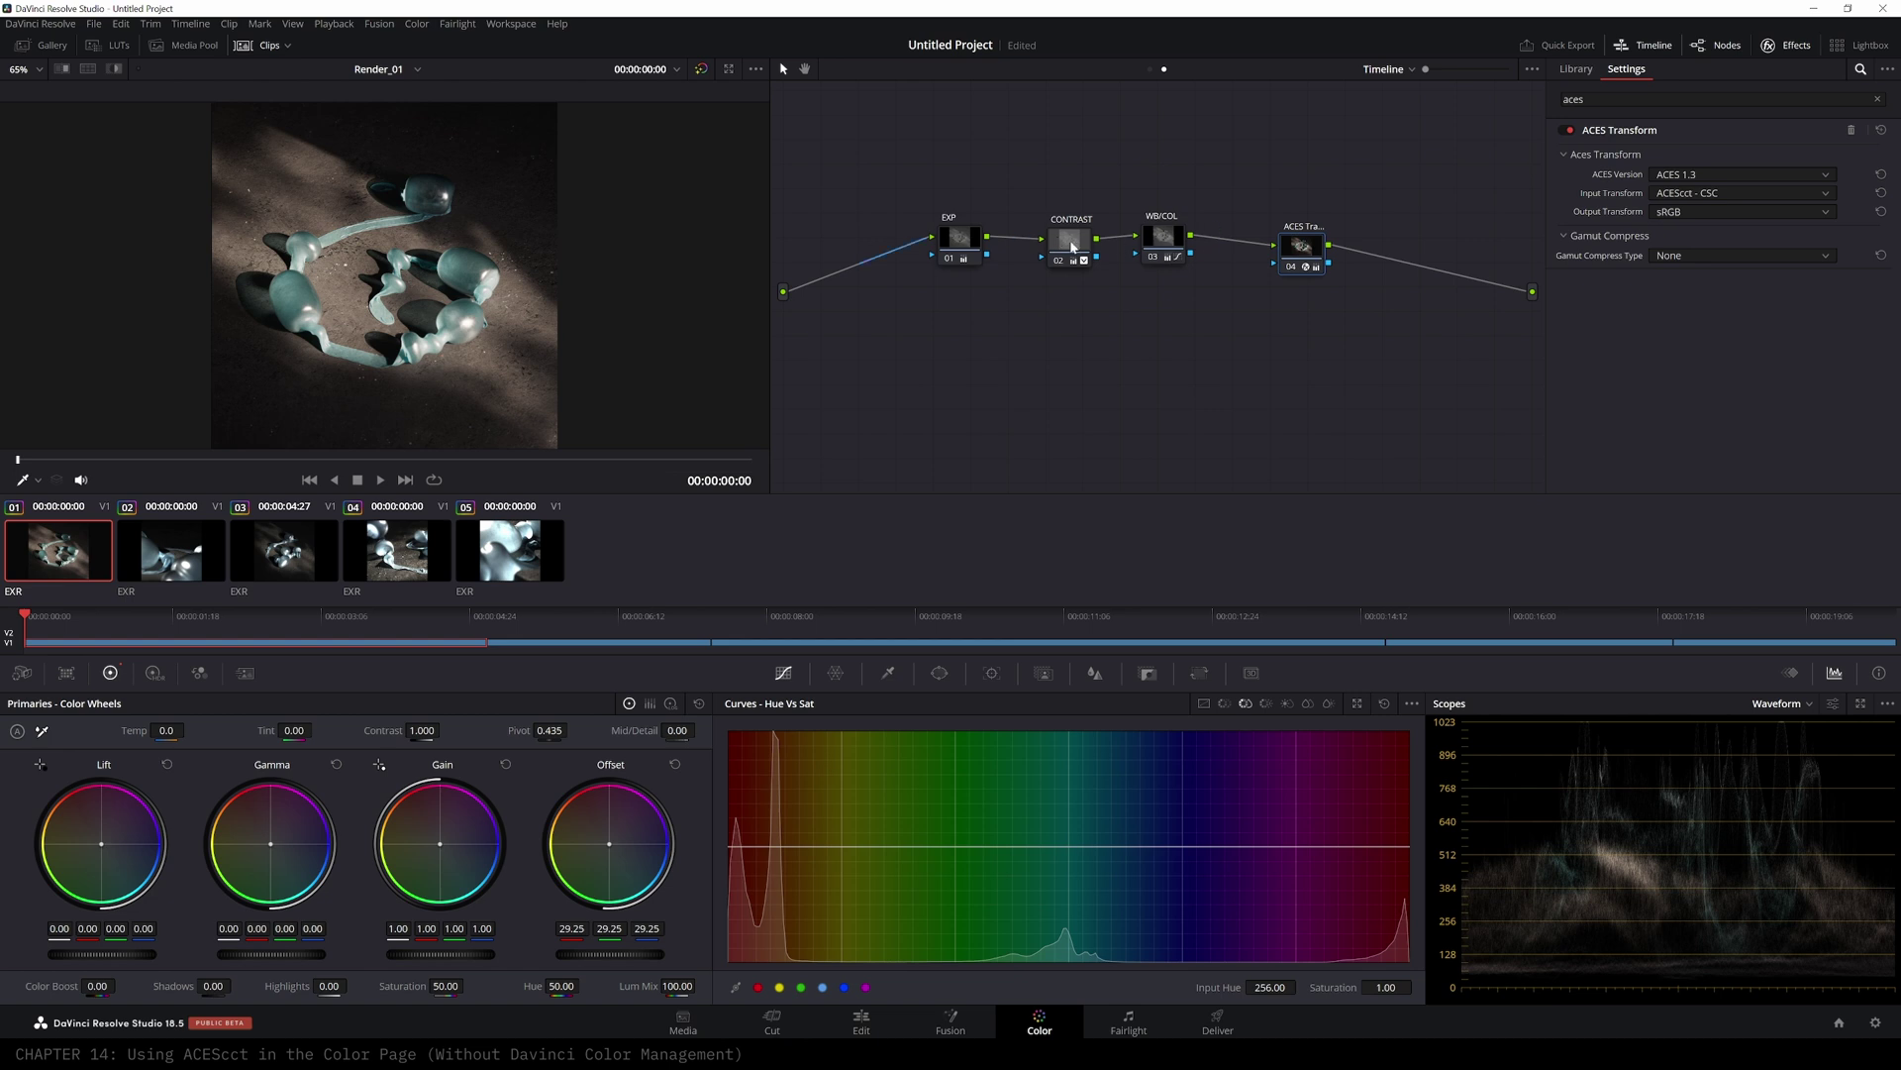
left_click_drag(1321, 252, 1332, 245)
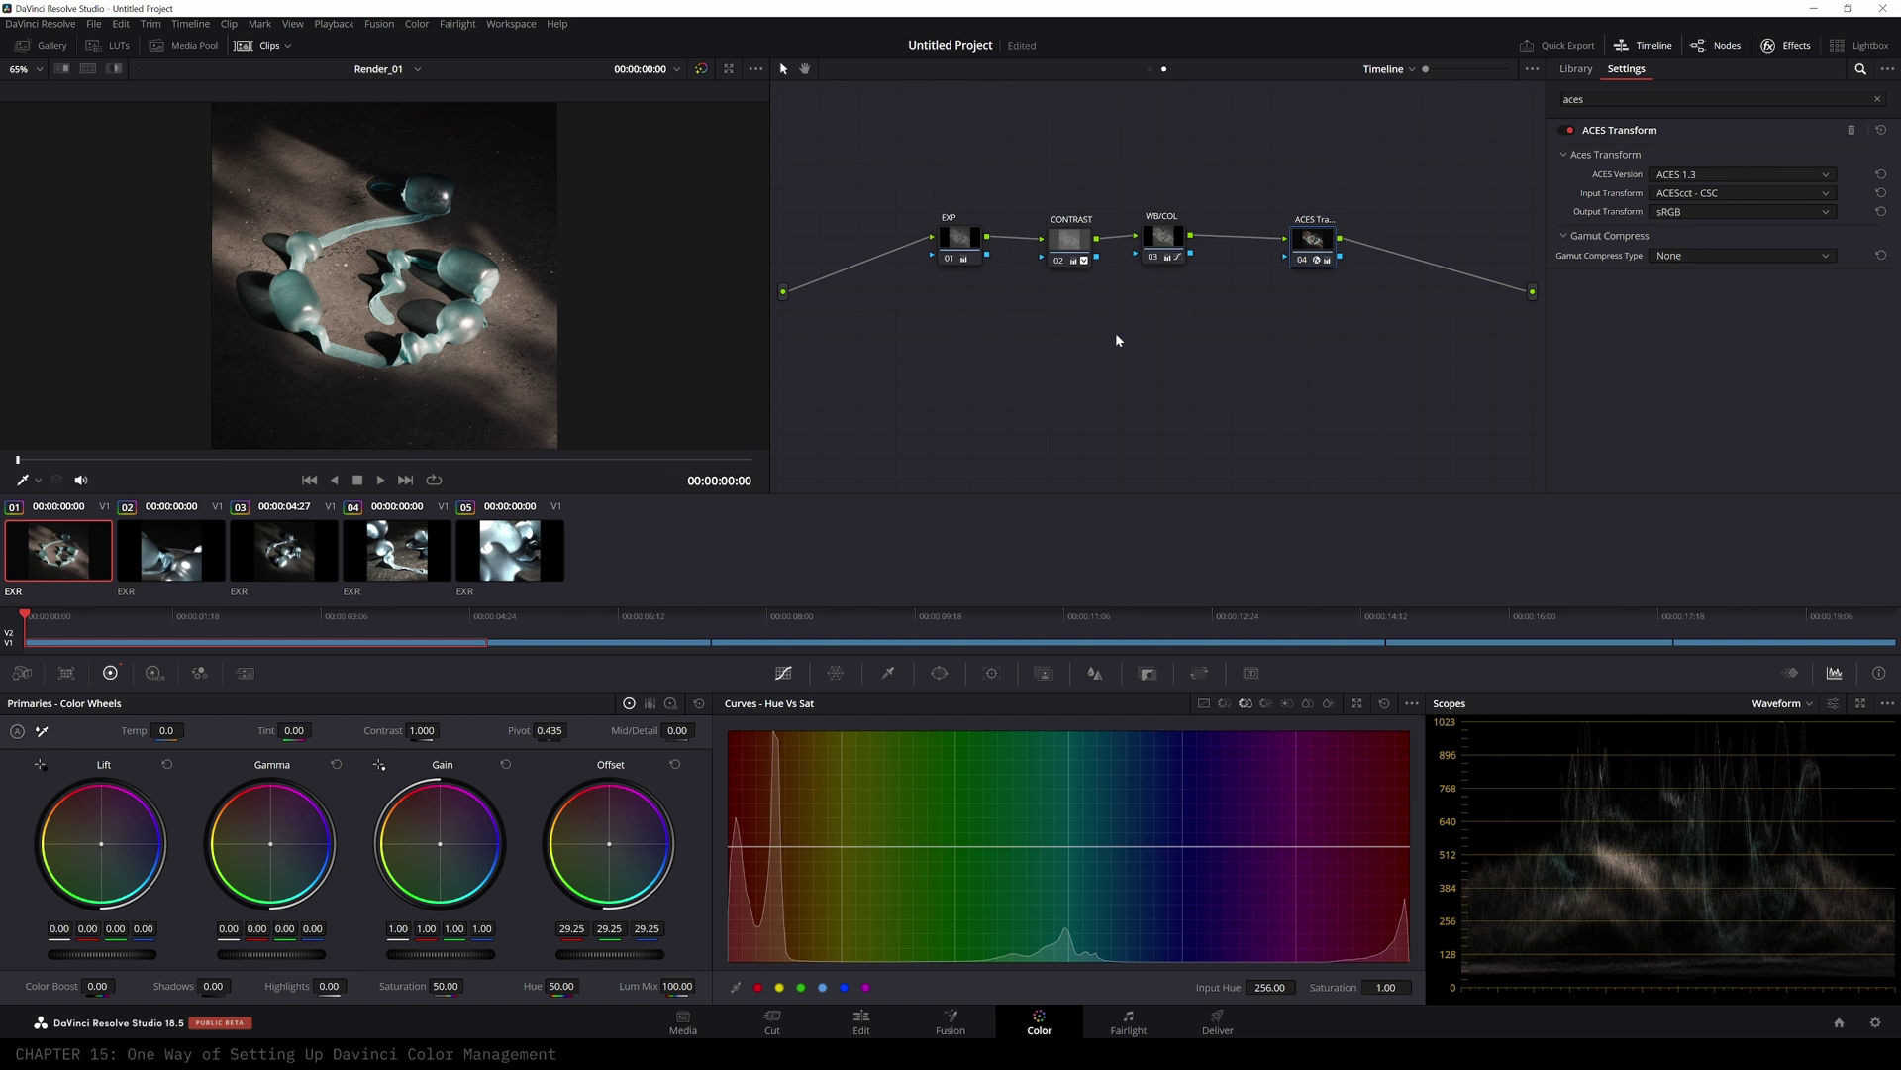
- Set the project's color science to DaVinci YRGB Color Managed and turn off automatic color management
left_click(1875, 1022)
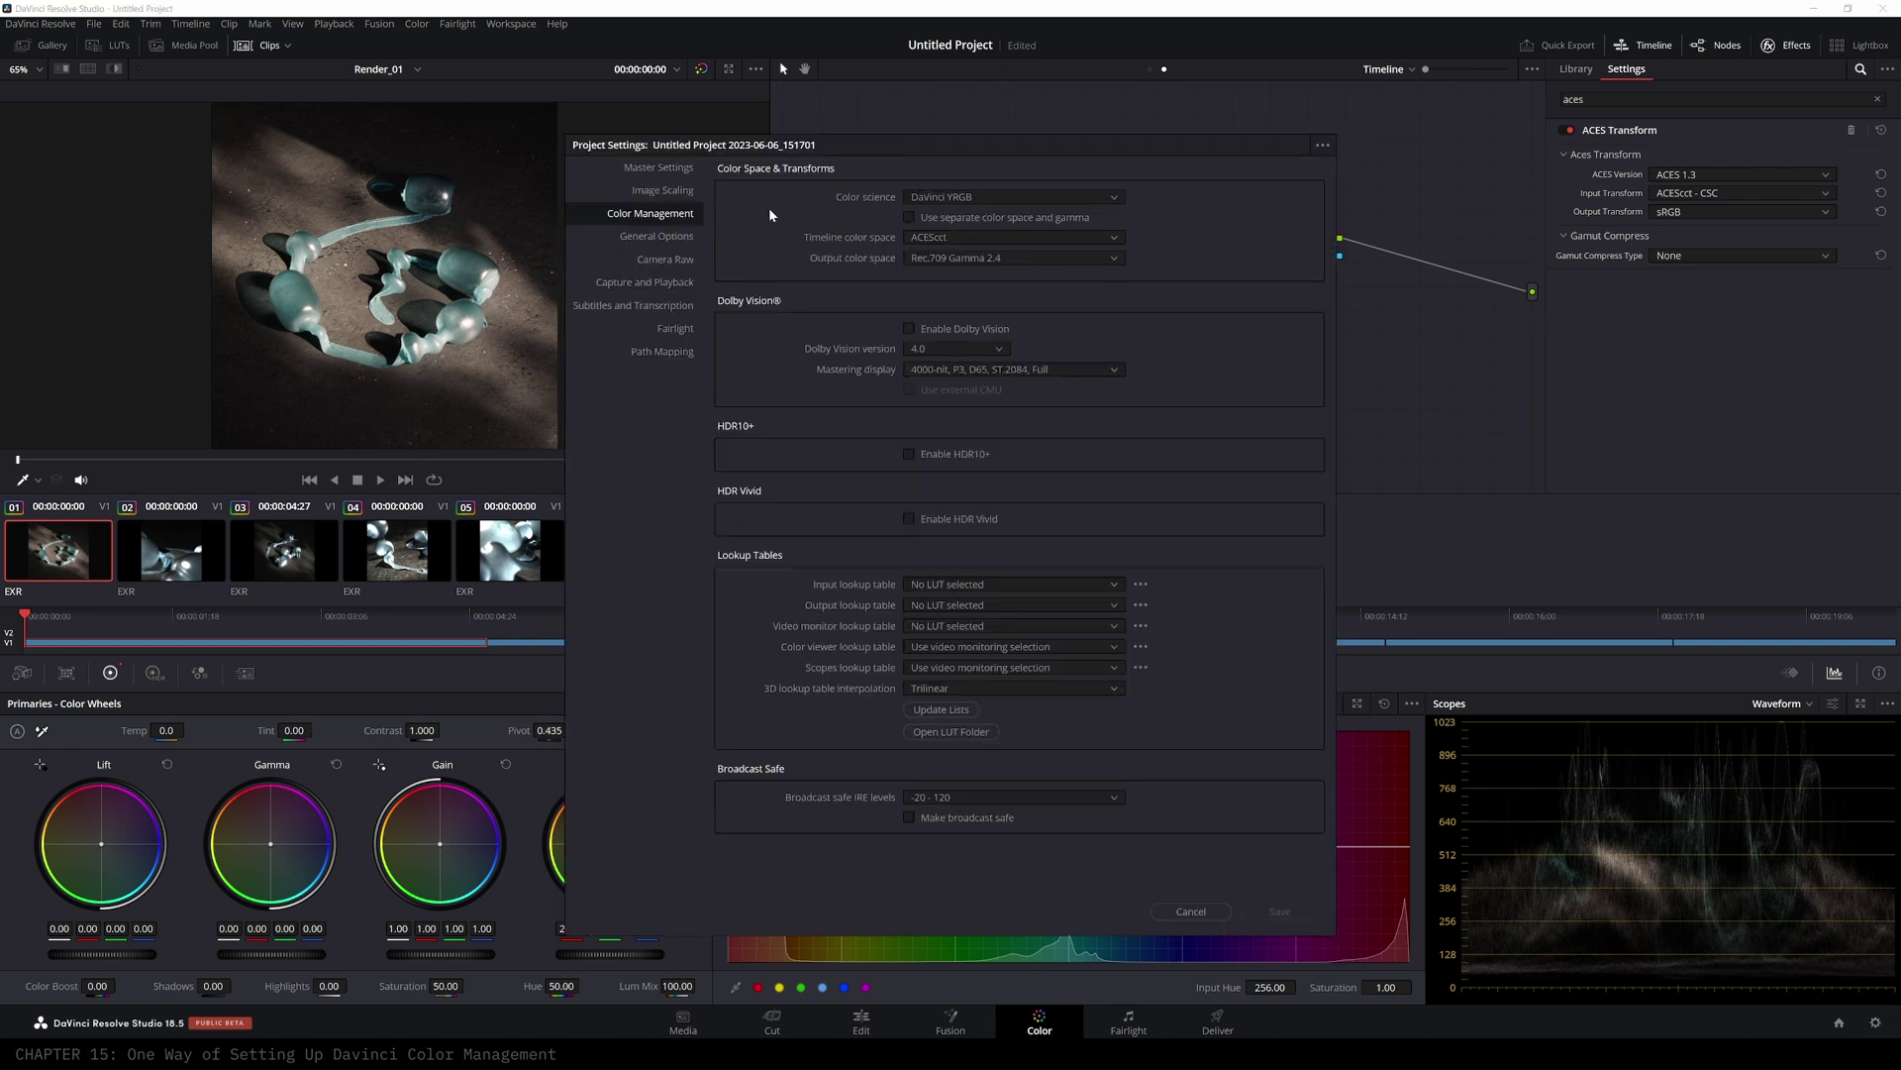
left_click(991, 198)
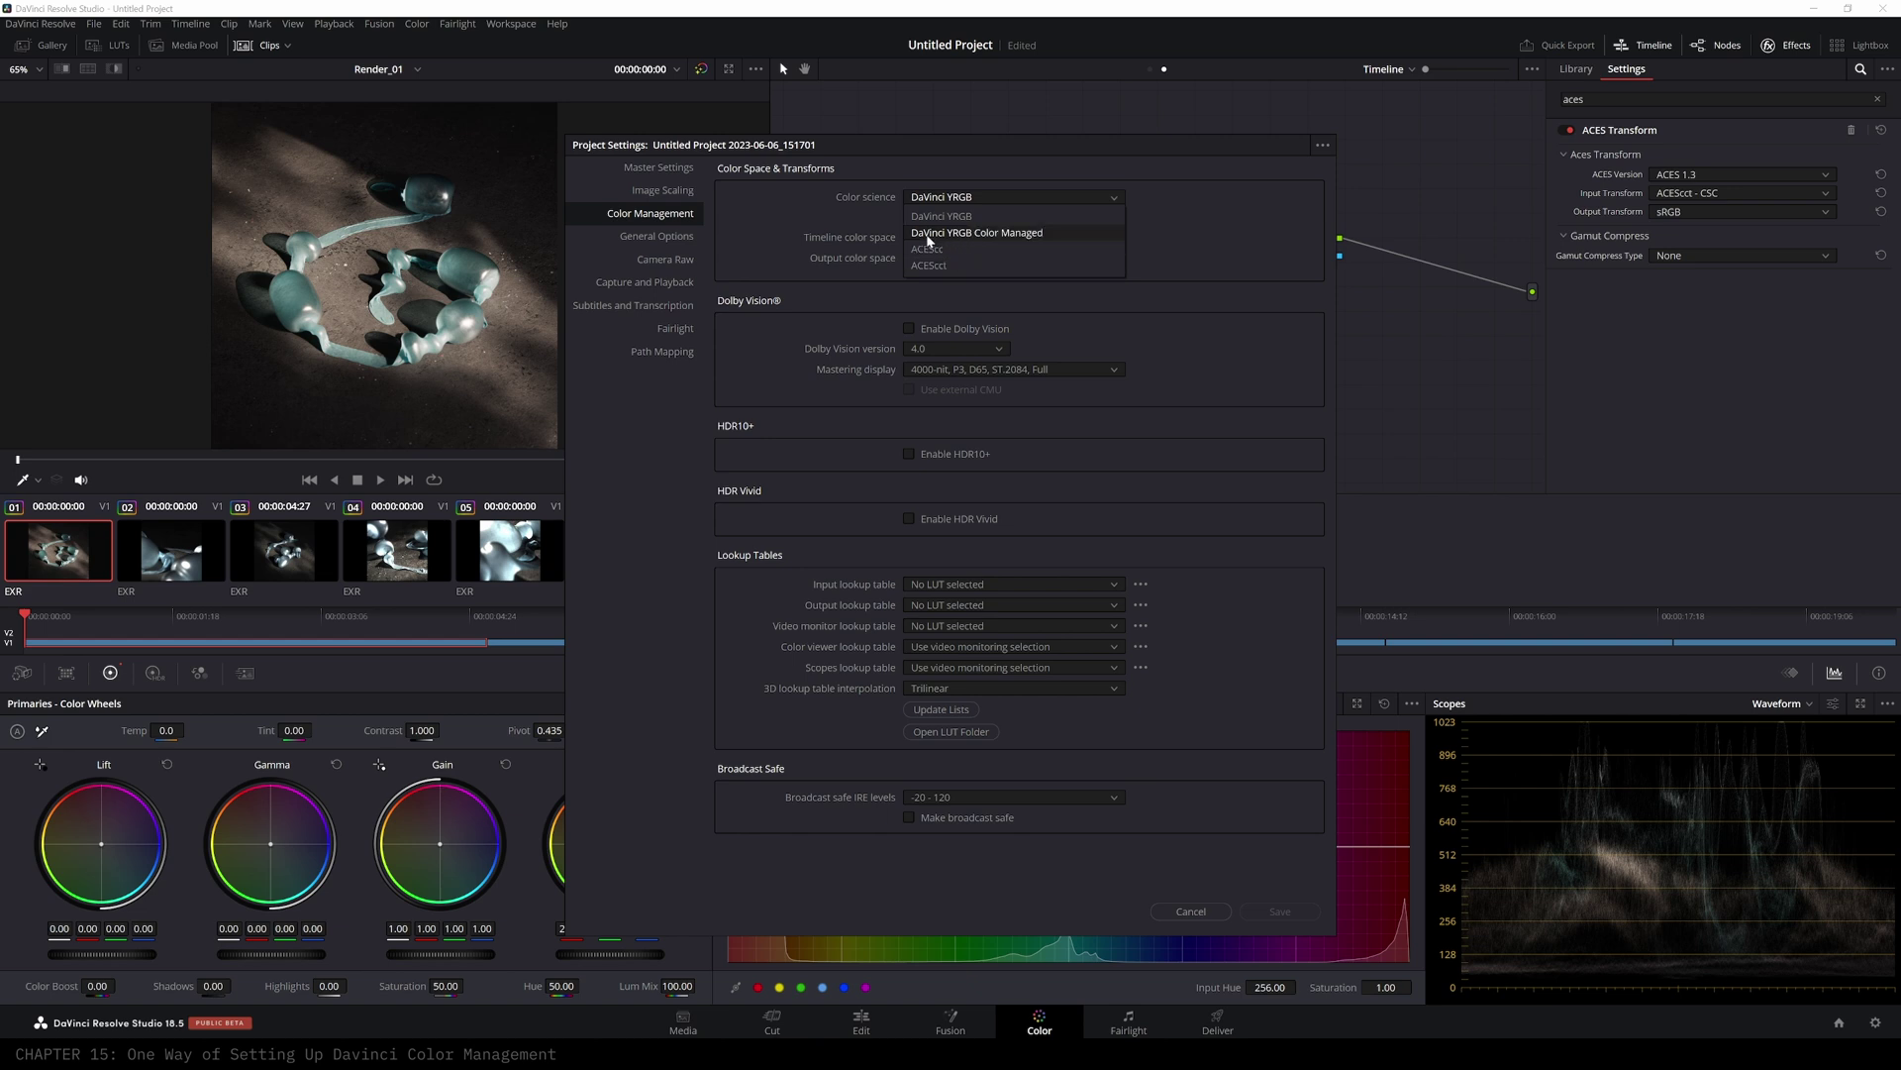
left_click(970, 233)
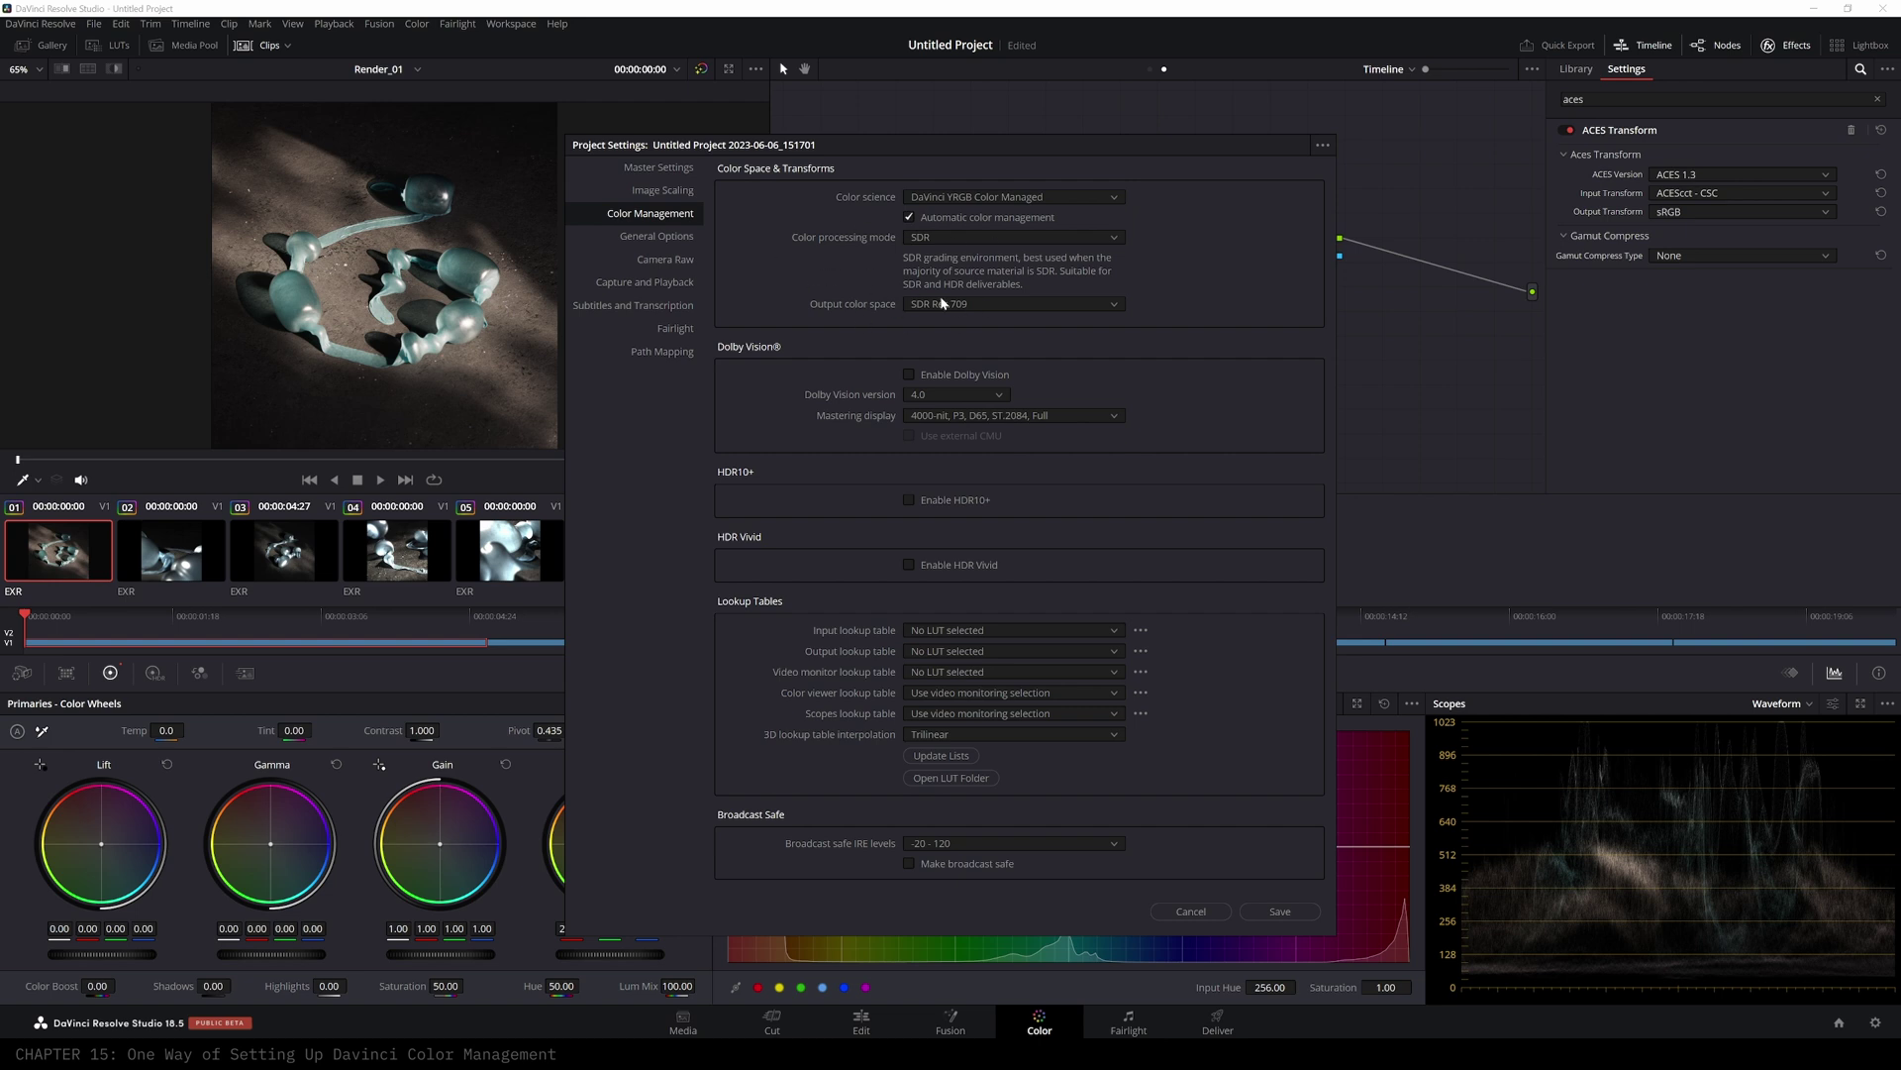
left_click(917, 220)
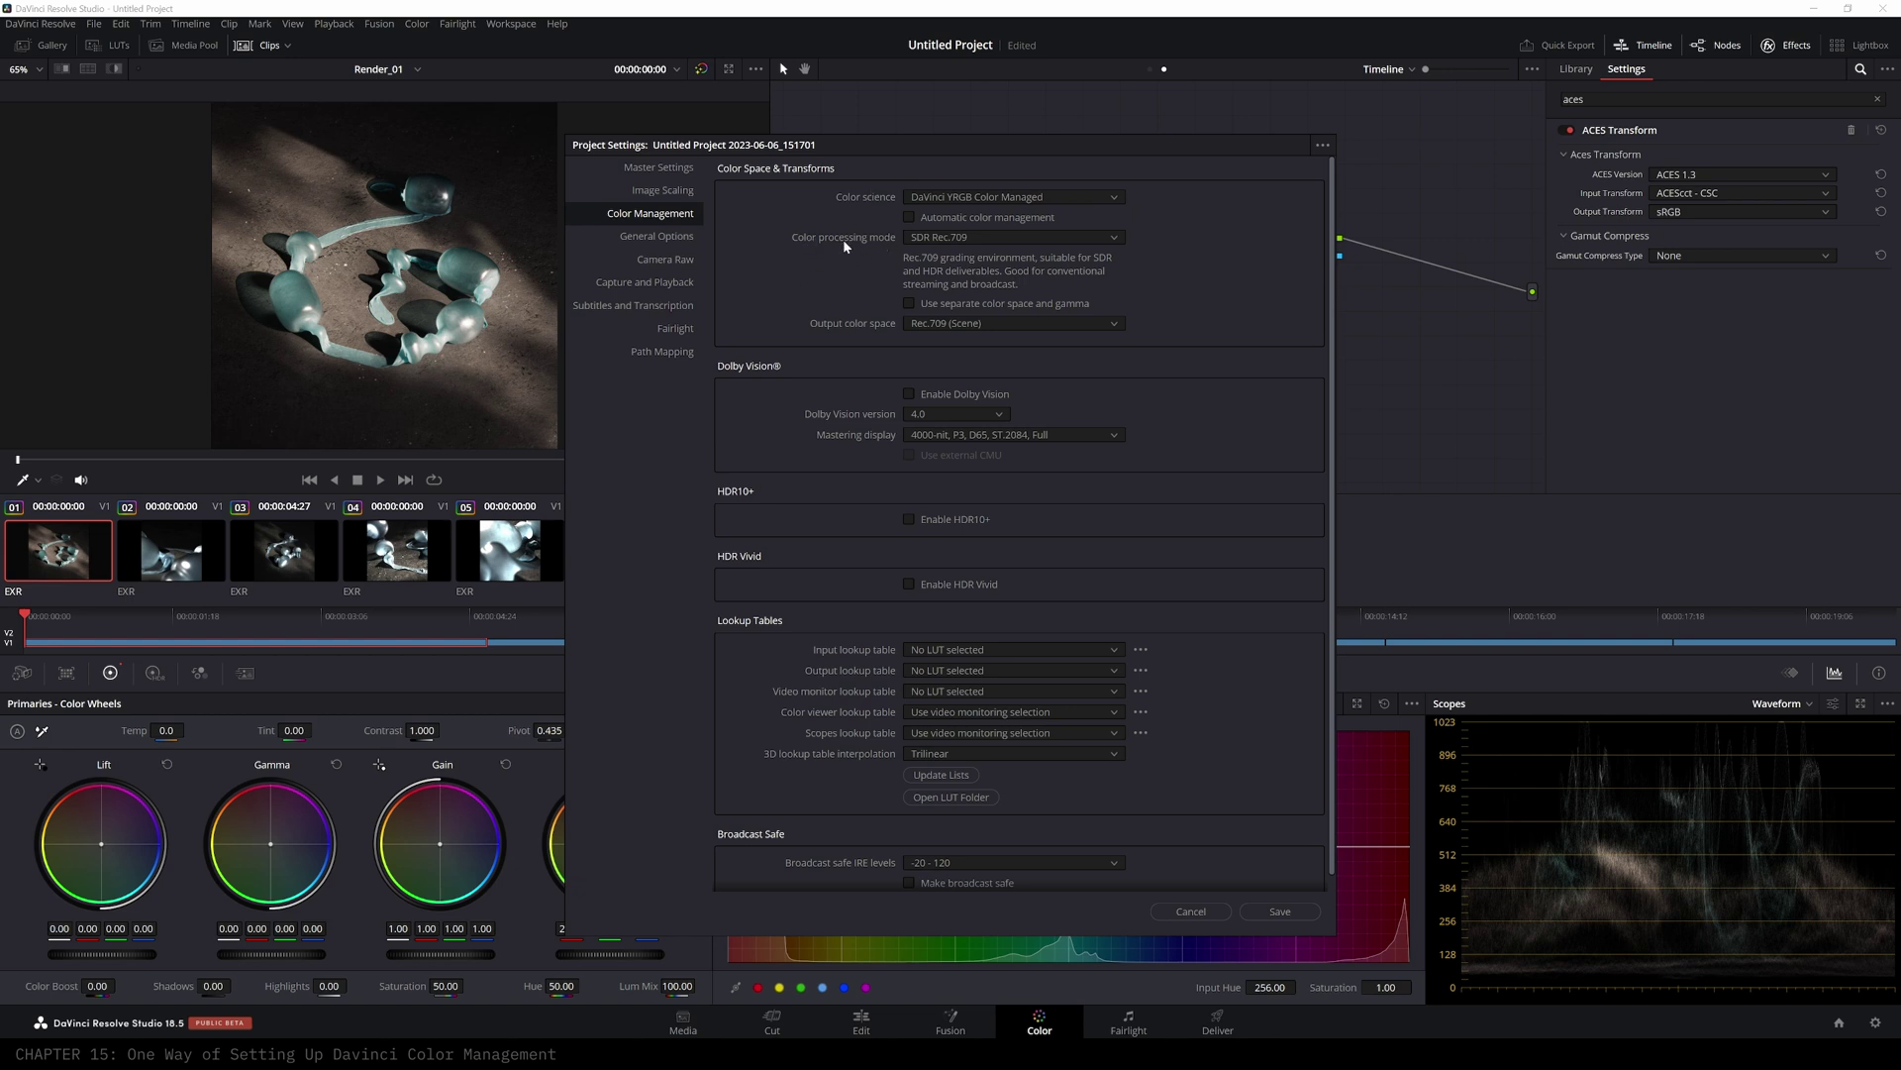
- Set the color processing mode to Custom and enable separate color space and gamma
left_click(985, 240)
left_click_drag(1121, 292, 1127, 321)
left_click(930, 404)
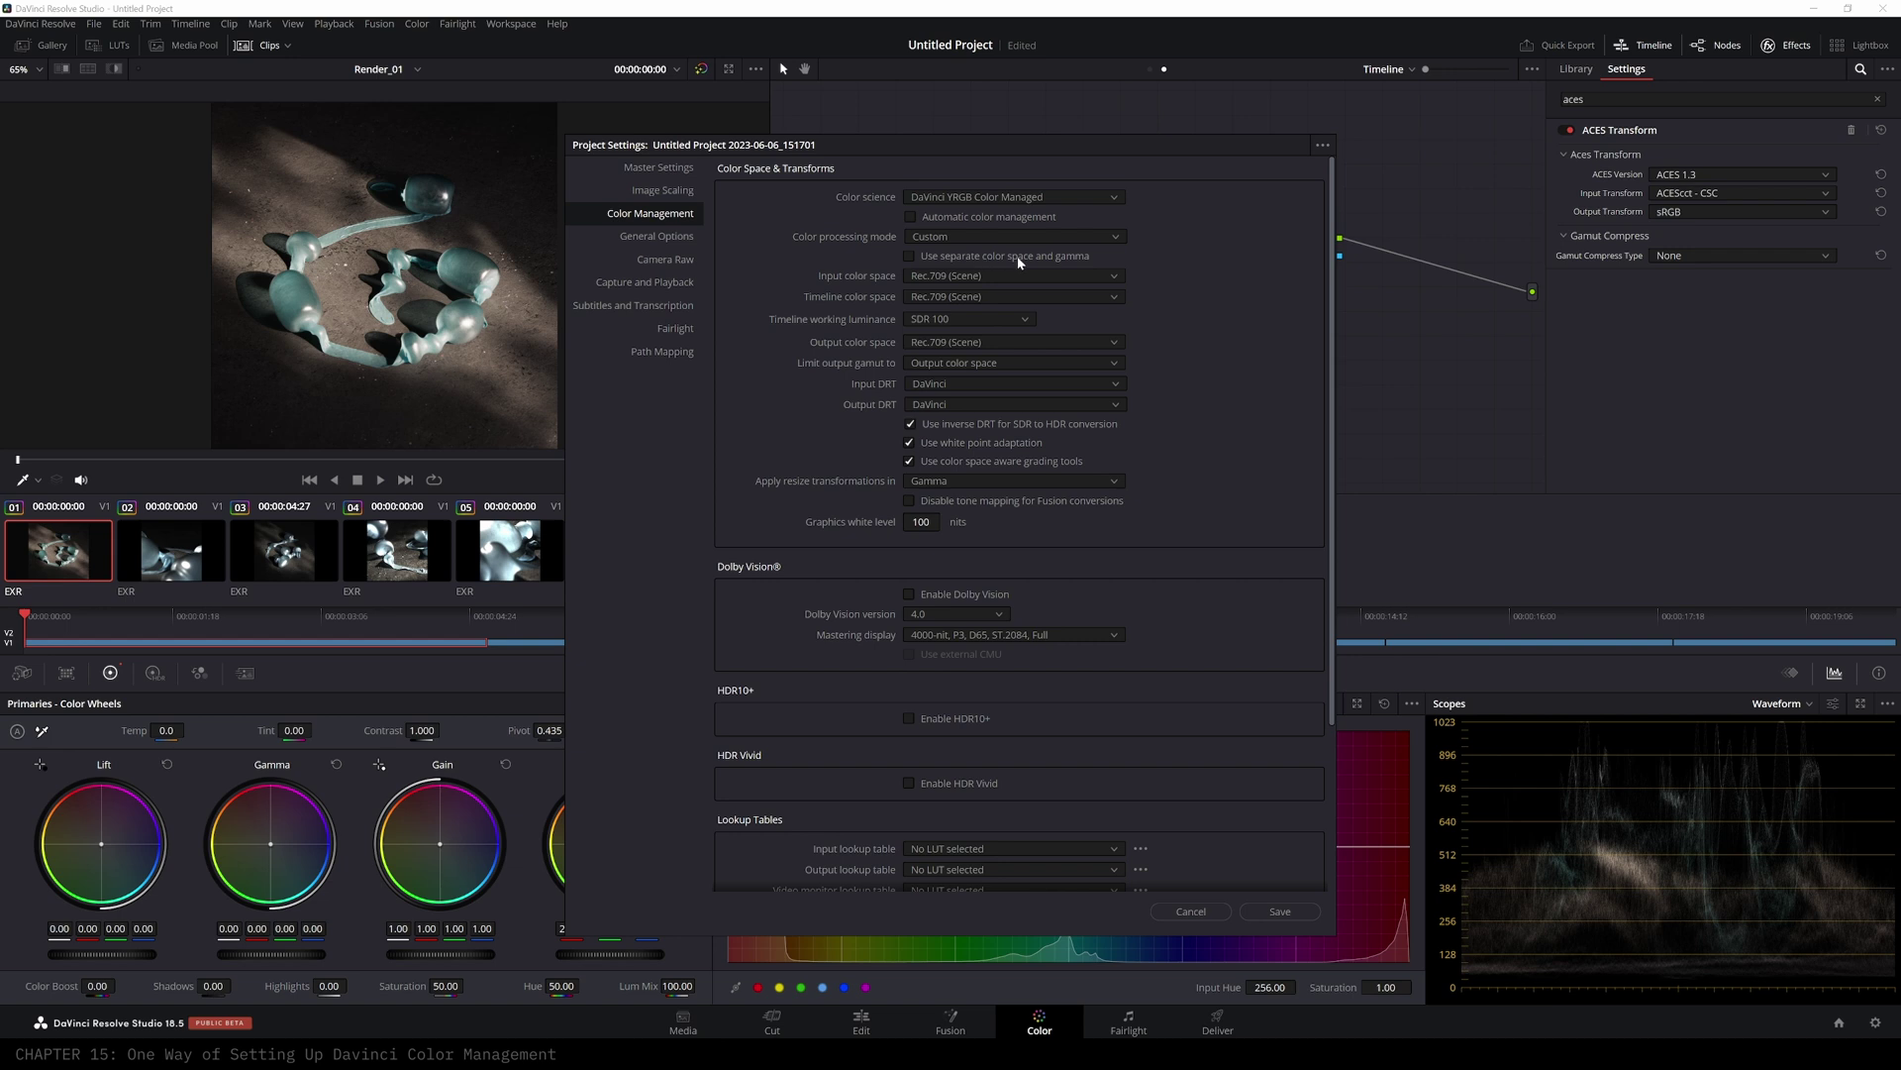
left_click(911, 256)
- Set the project's input color space to ACES (AP1) with Linear gamma
left_click(907, 278)
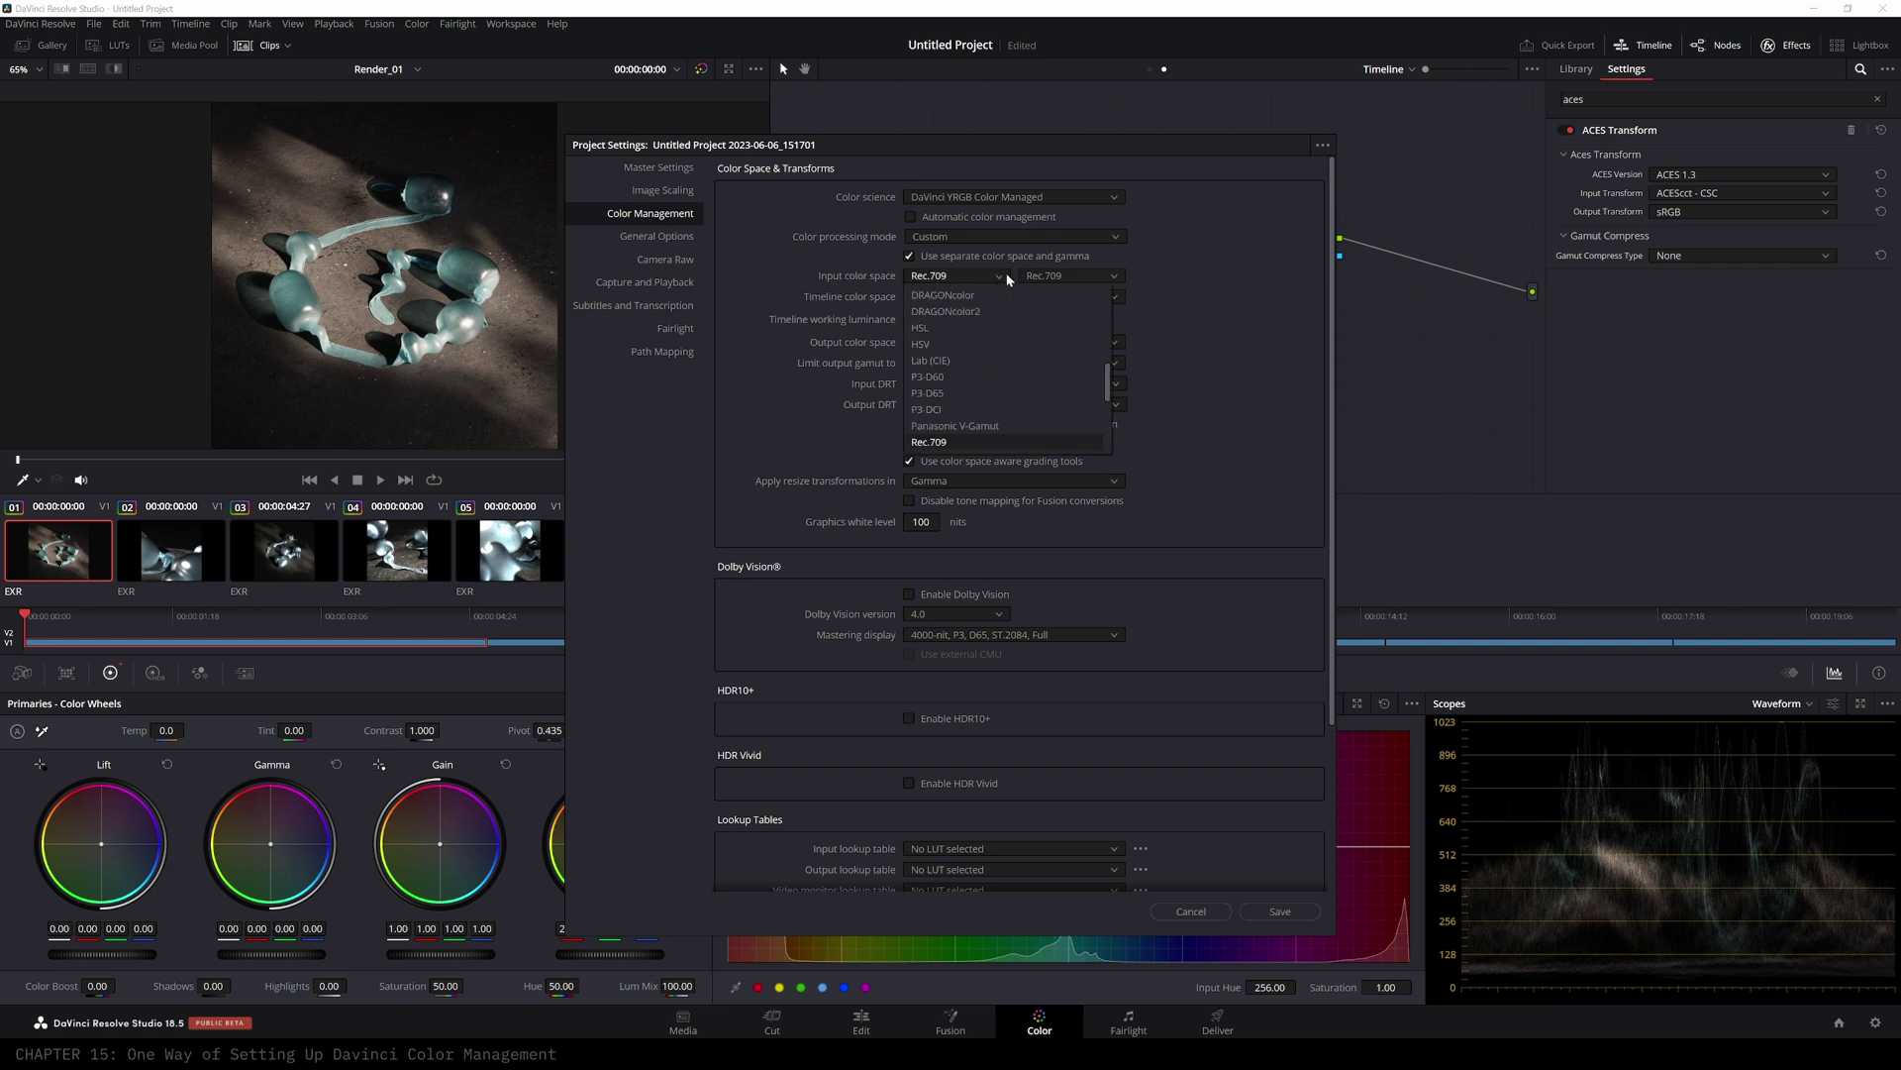
left_click_drag(1110, 384, 1113, 301)
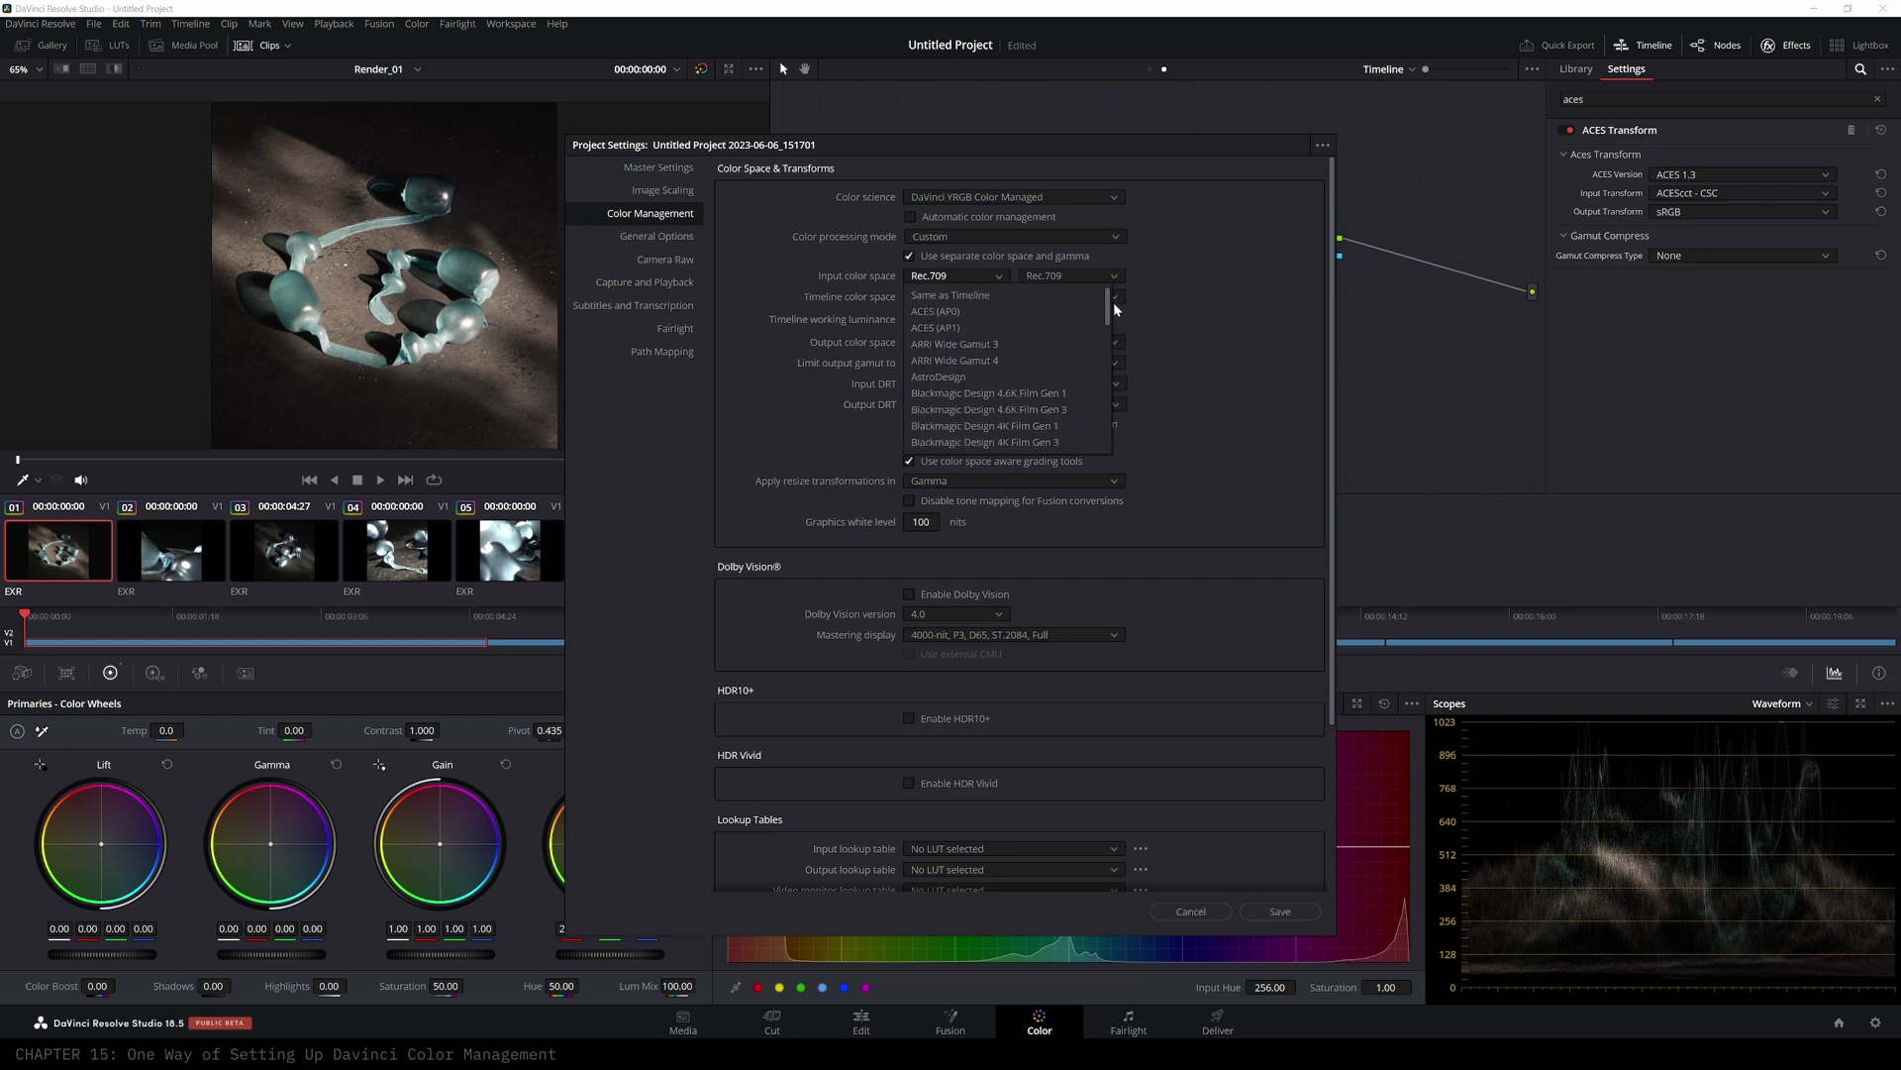
left_click(944, 328)
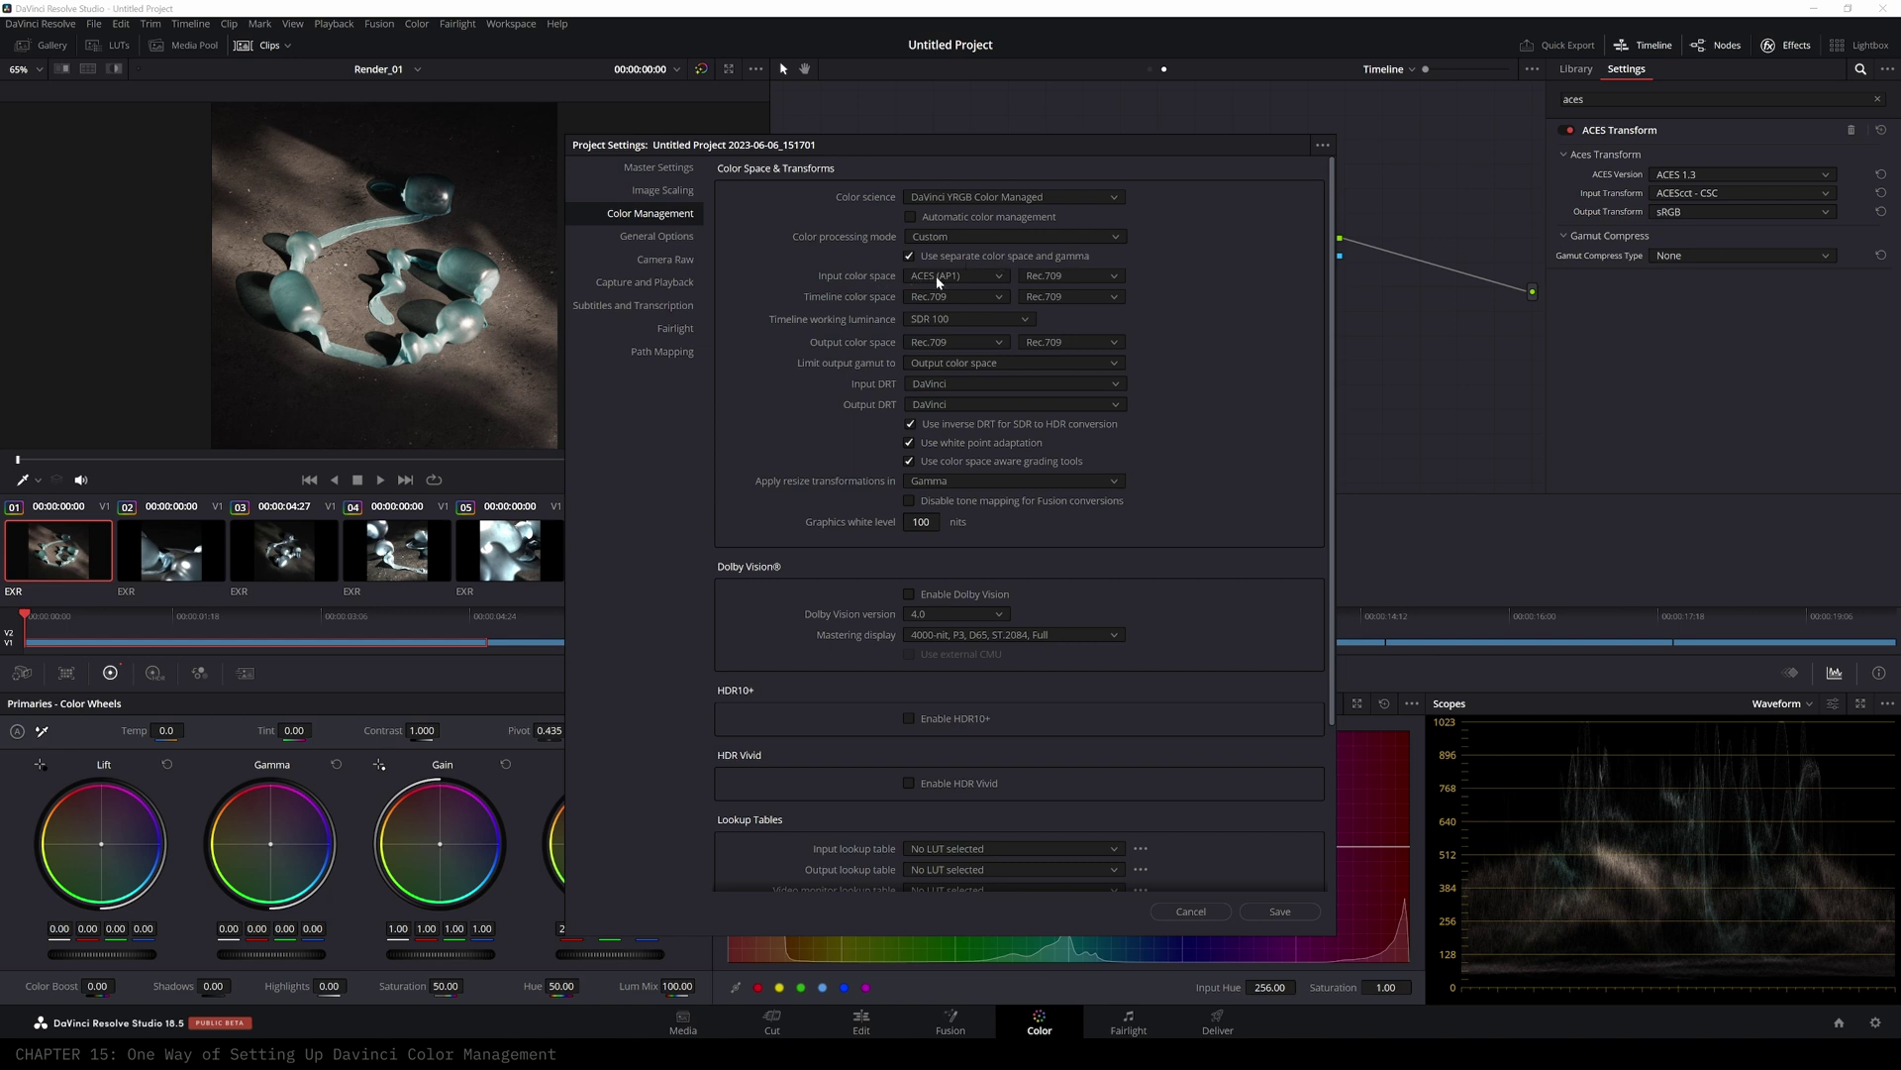
left_click(1059, 276)
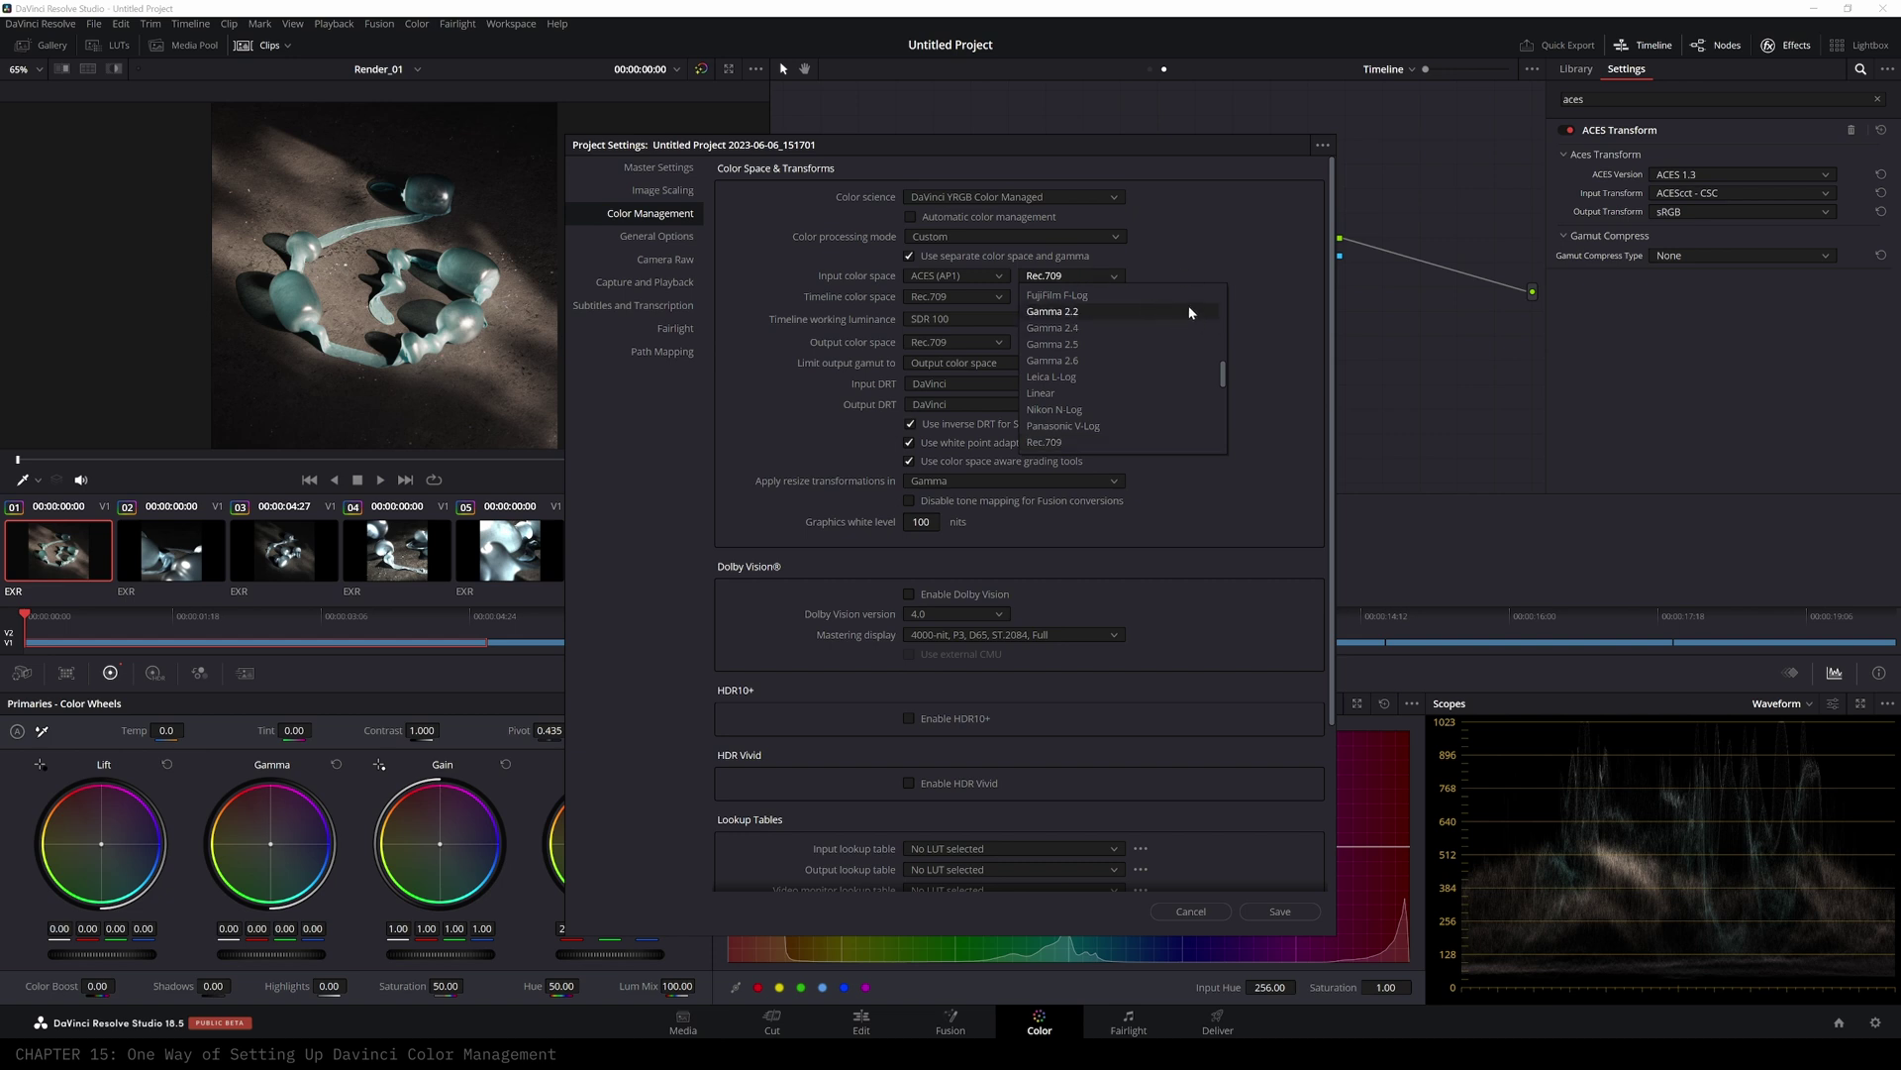
left_click_drag(1227, 372, 1227, 377)
left_click(1048, 362)
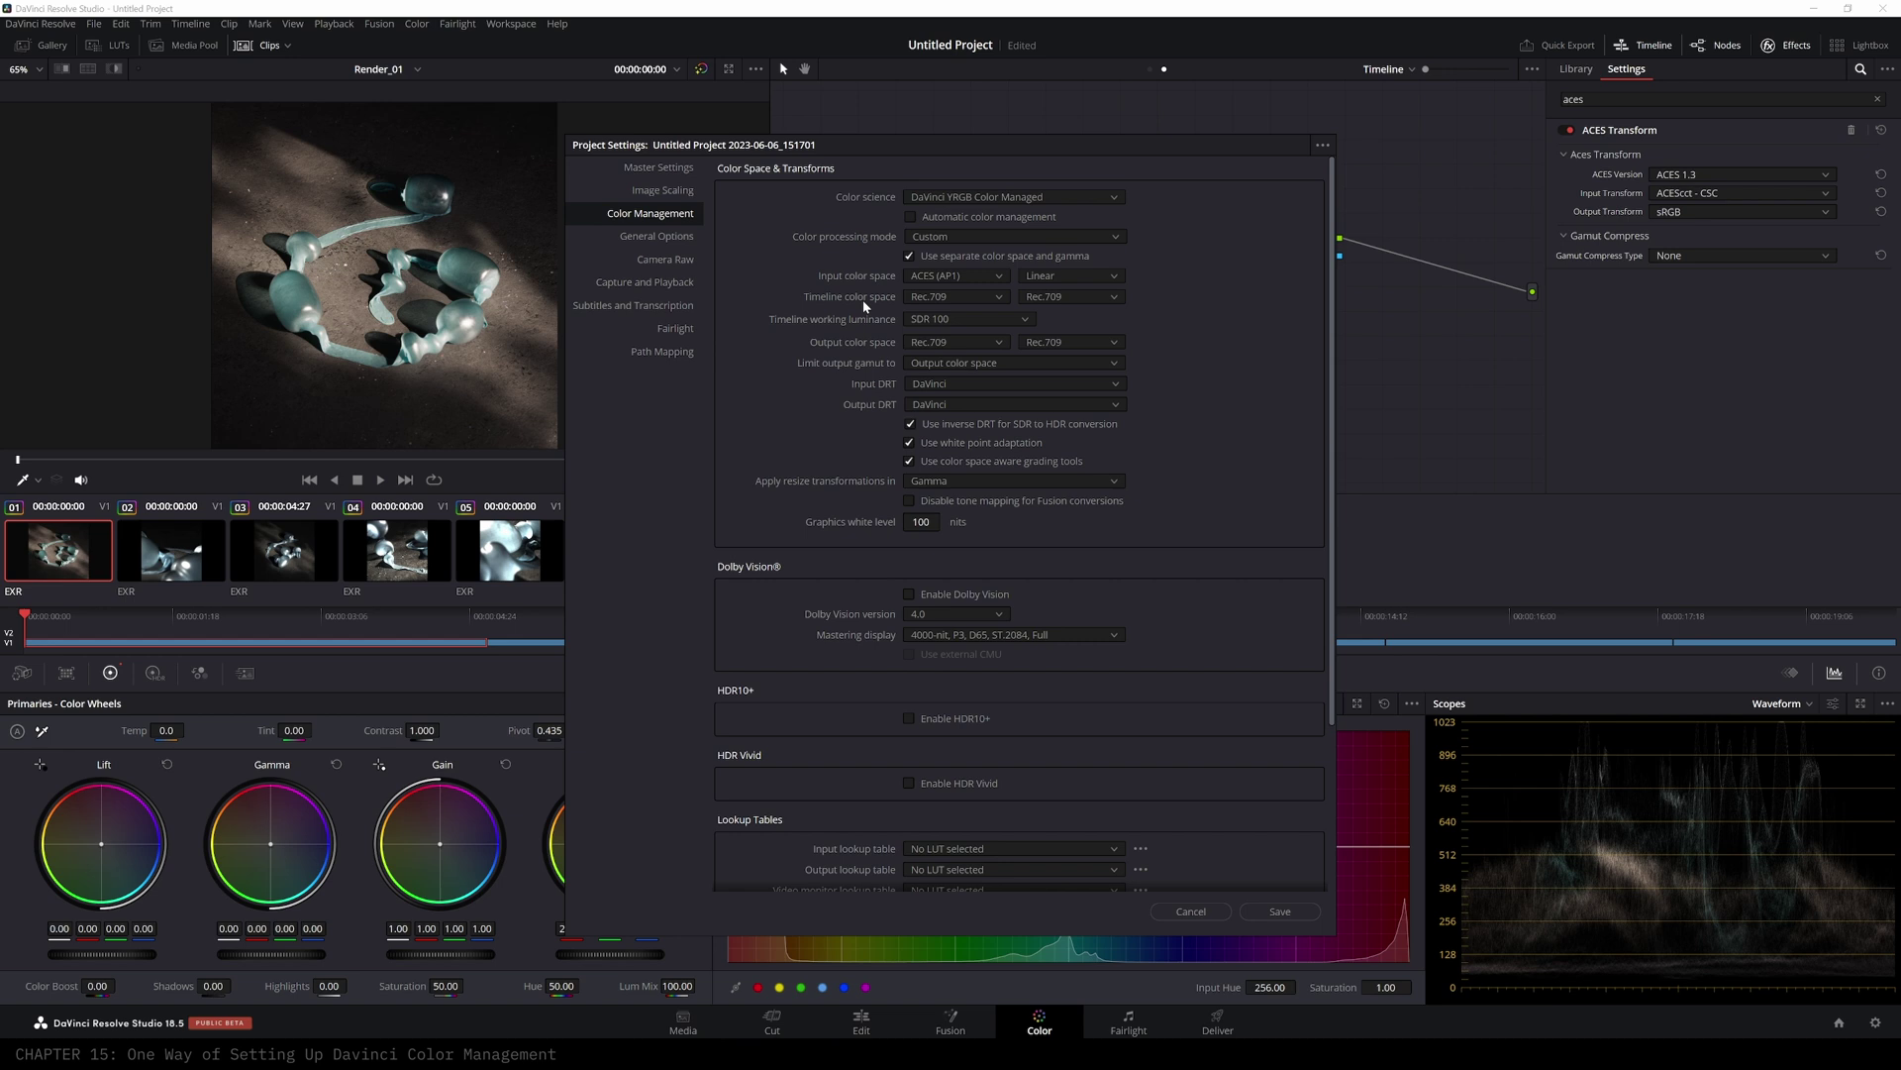
- Set the project's timeline color space to ACES (AP1) with ACEScct gamma
left_click(995, 296)
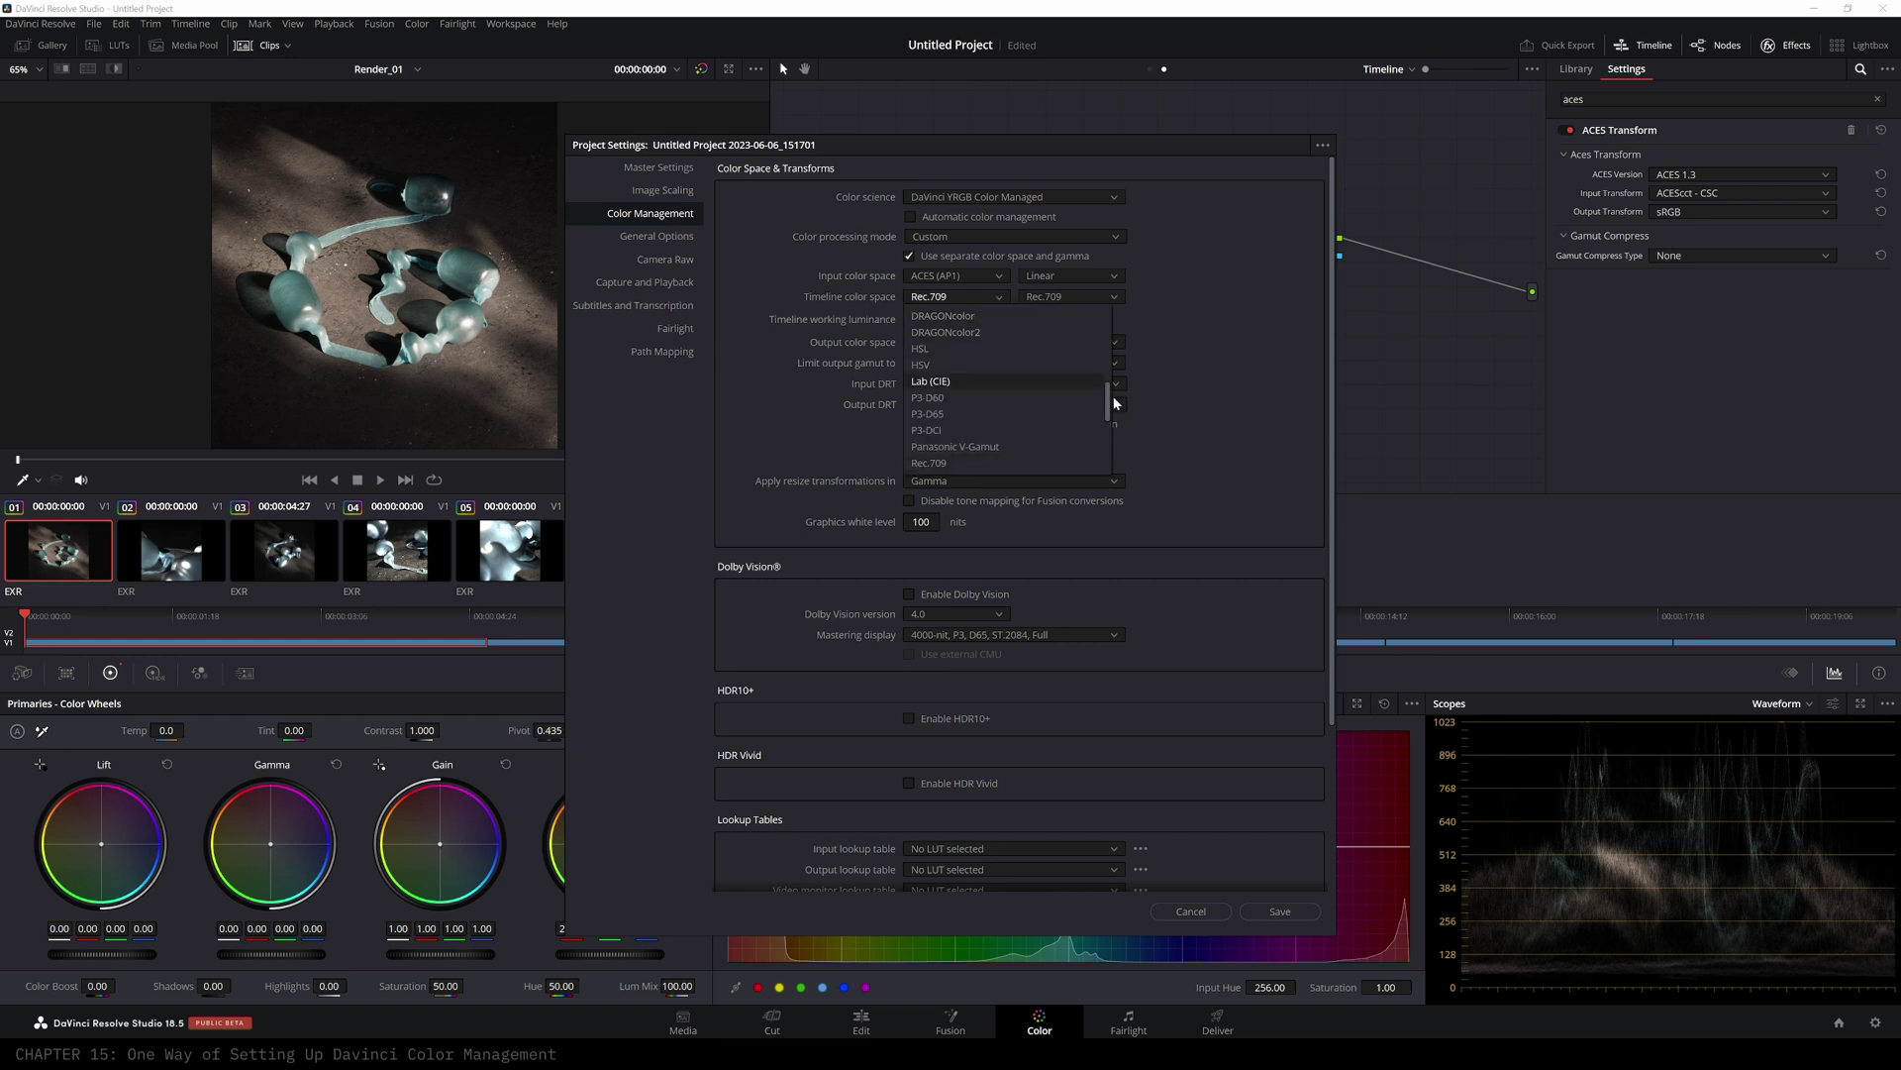
left_click_drag(1104, 399, 1119, 318)
left_click(961, 335)
left_click(1074, 297)
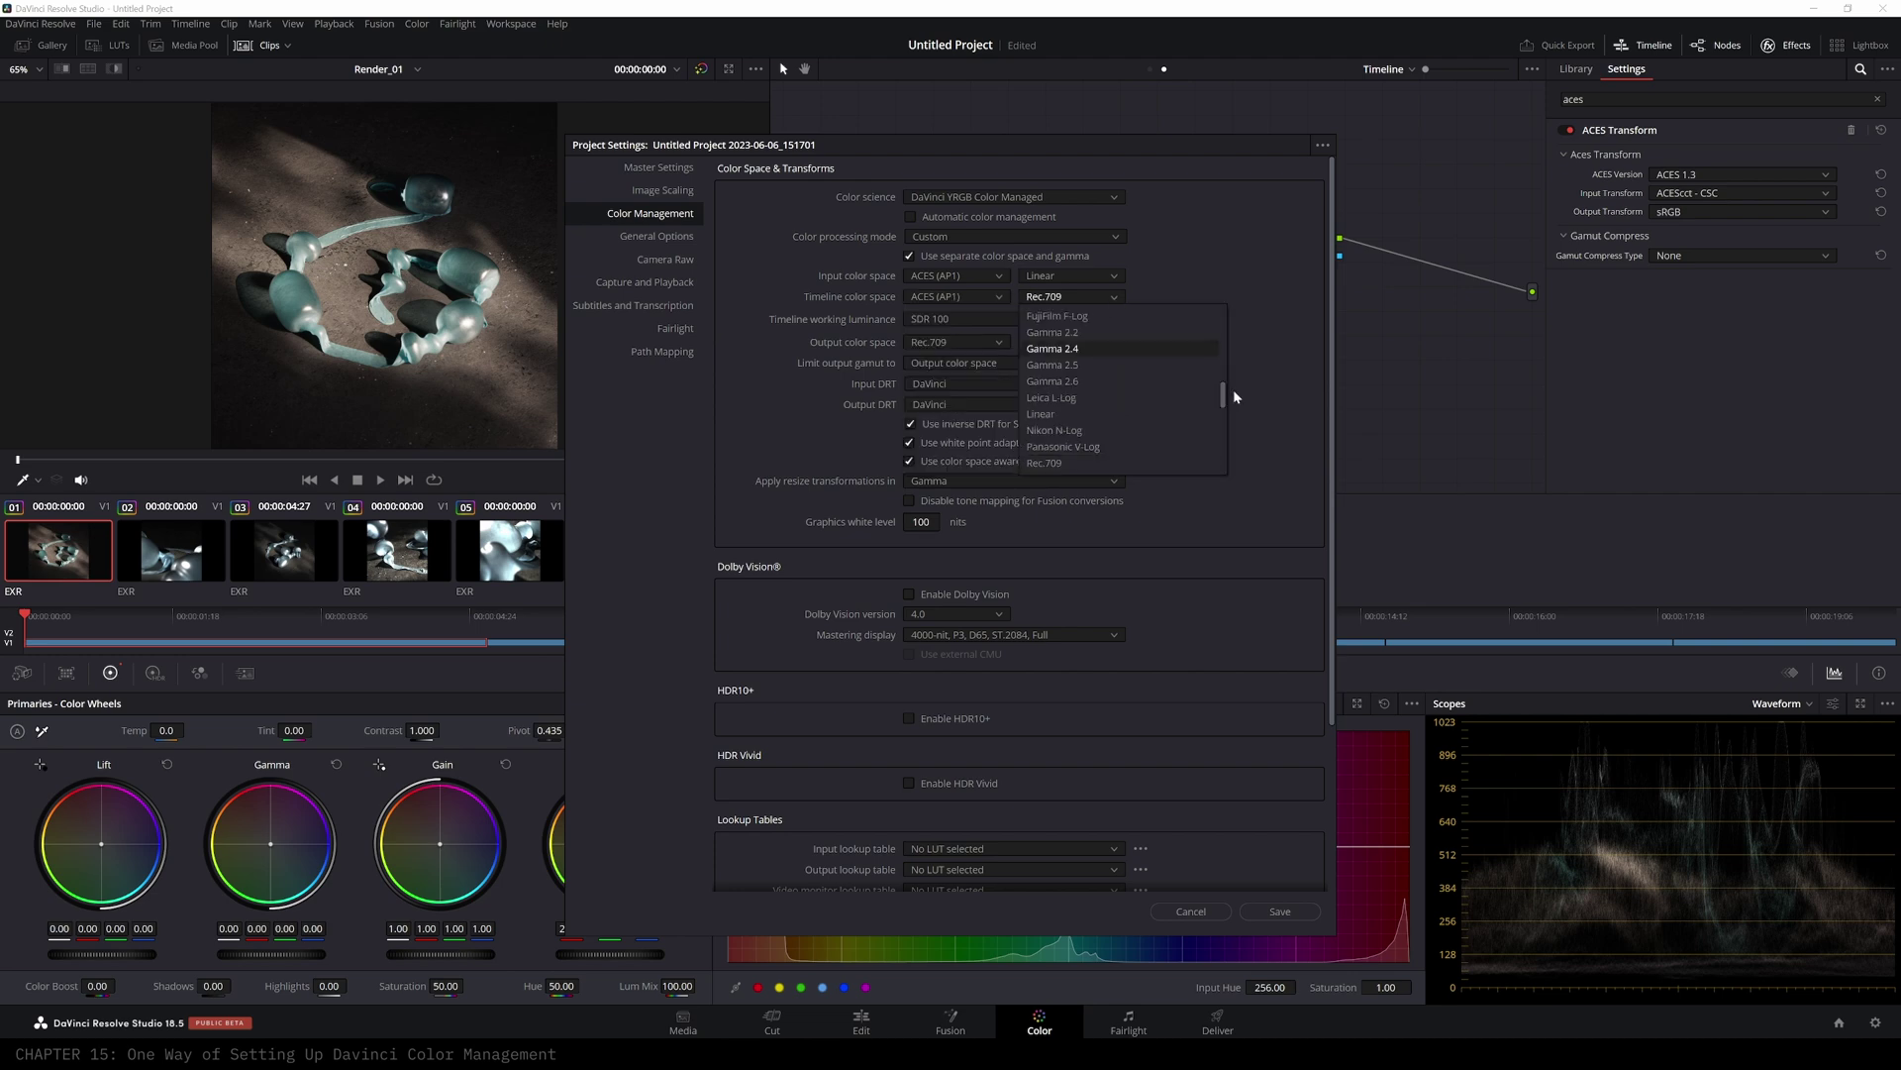
left_click_drag(1225, 393, 1215, 308)
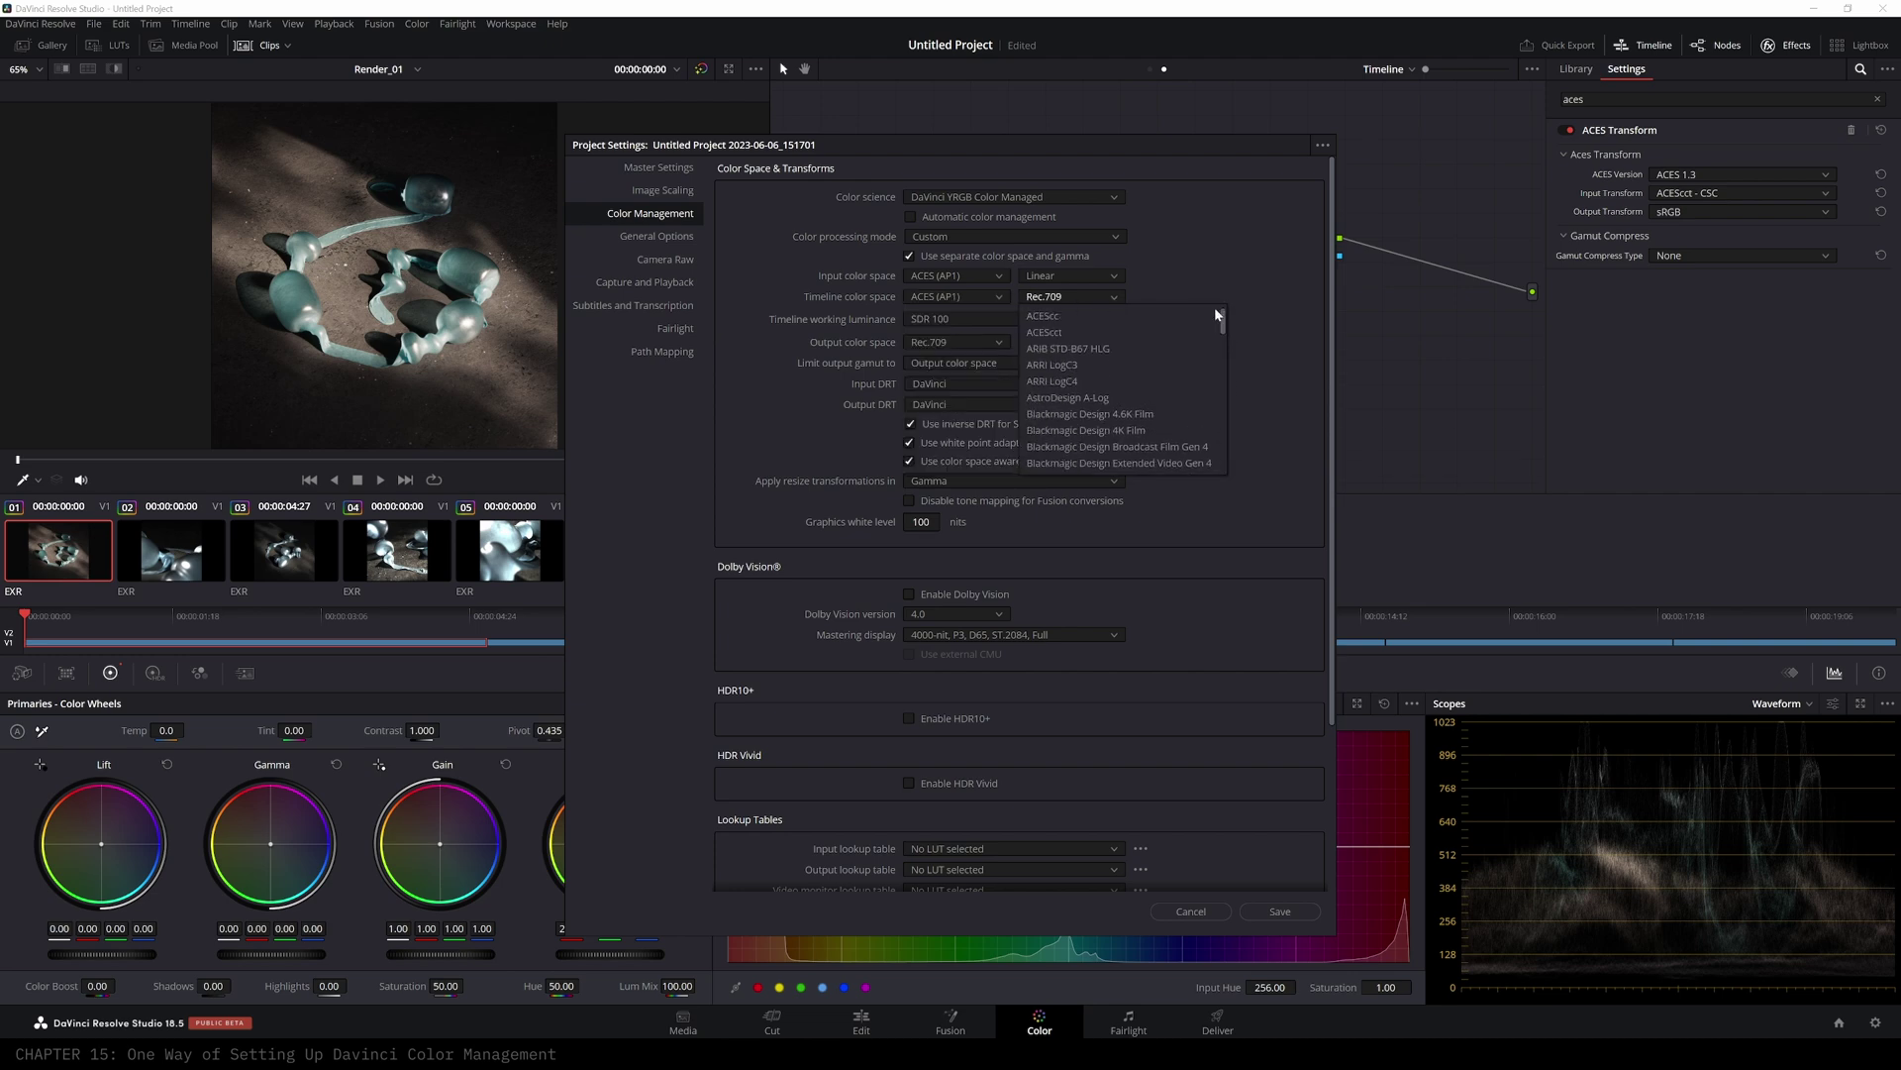
left_click(1061, 333)
- Set the timeline working luminance to Custom at 10000 nits
left_click_drag(926, 332, 944, 362)
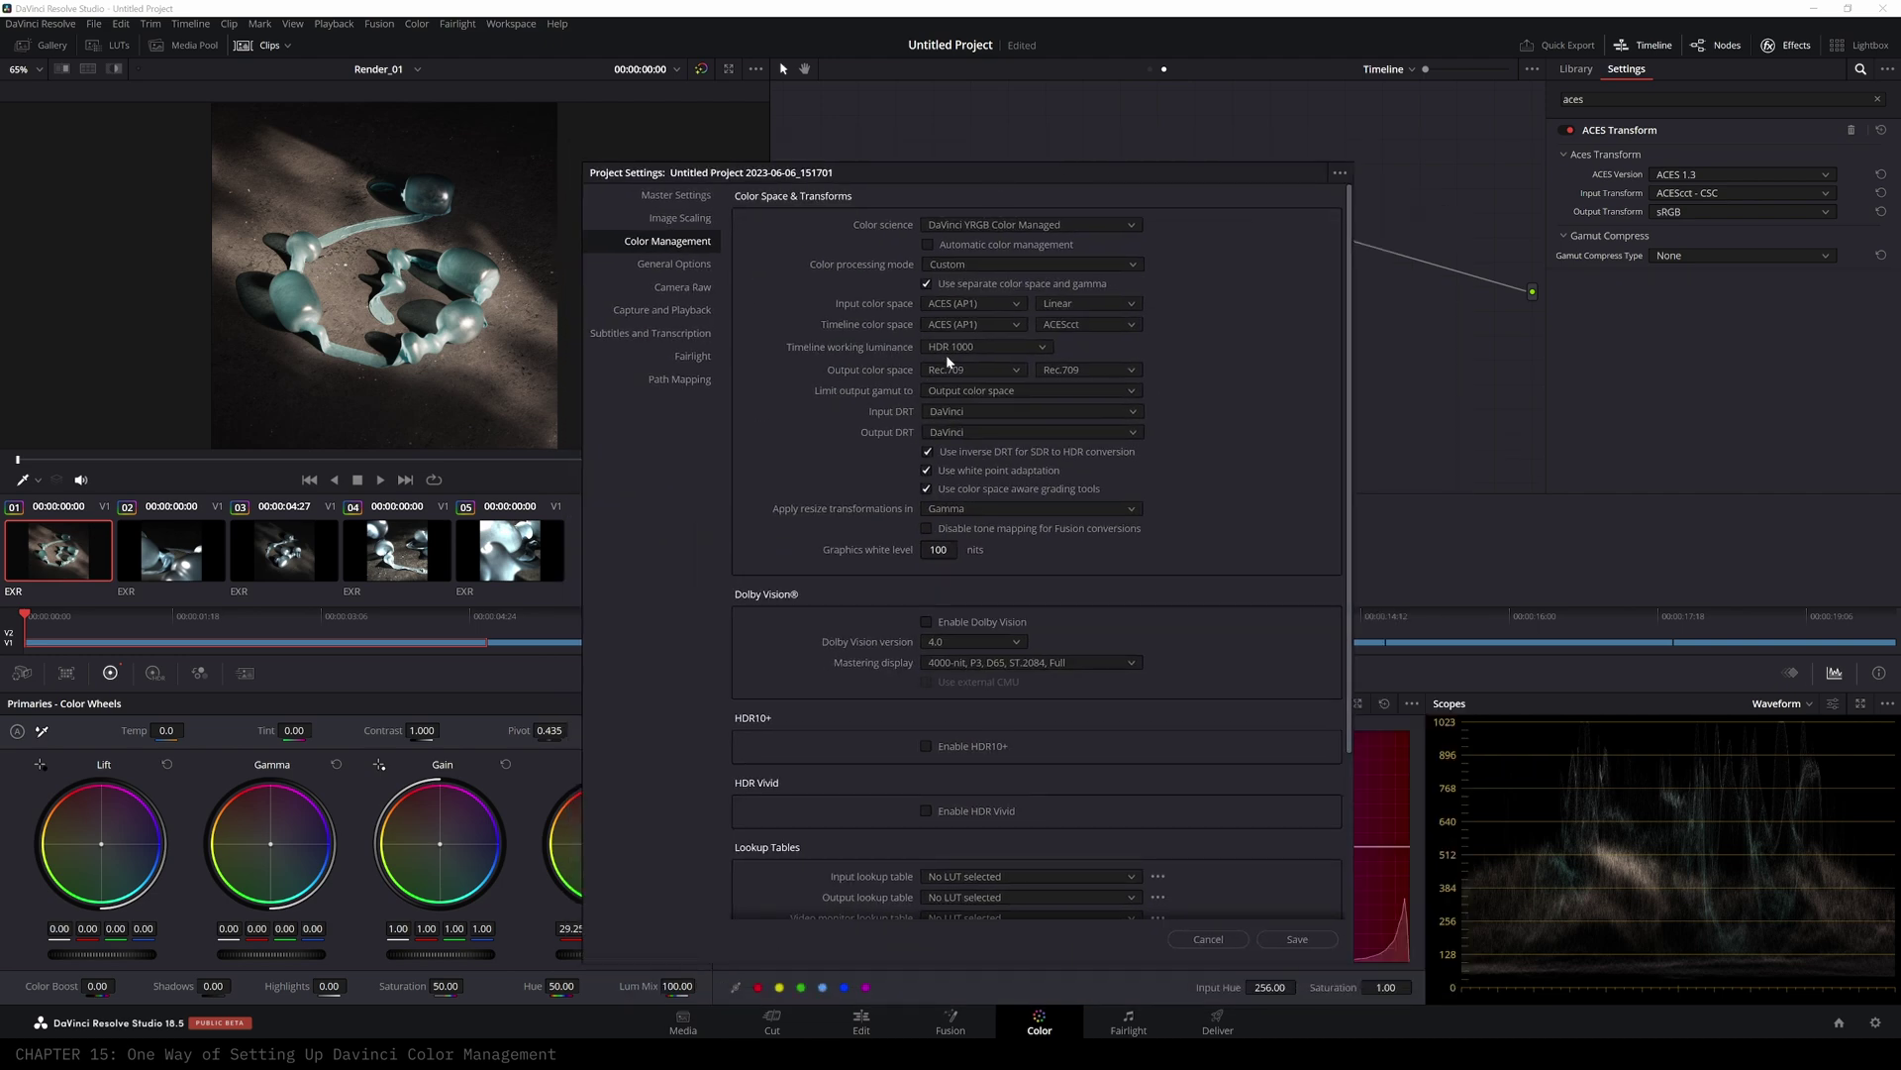
left_click(1020, 346)
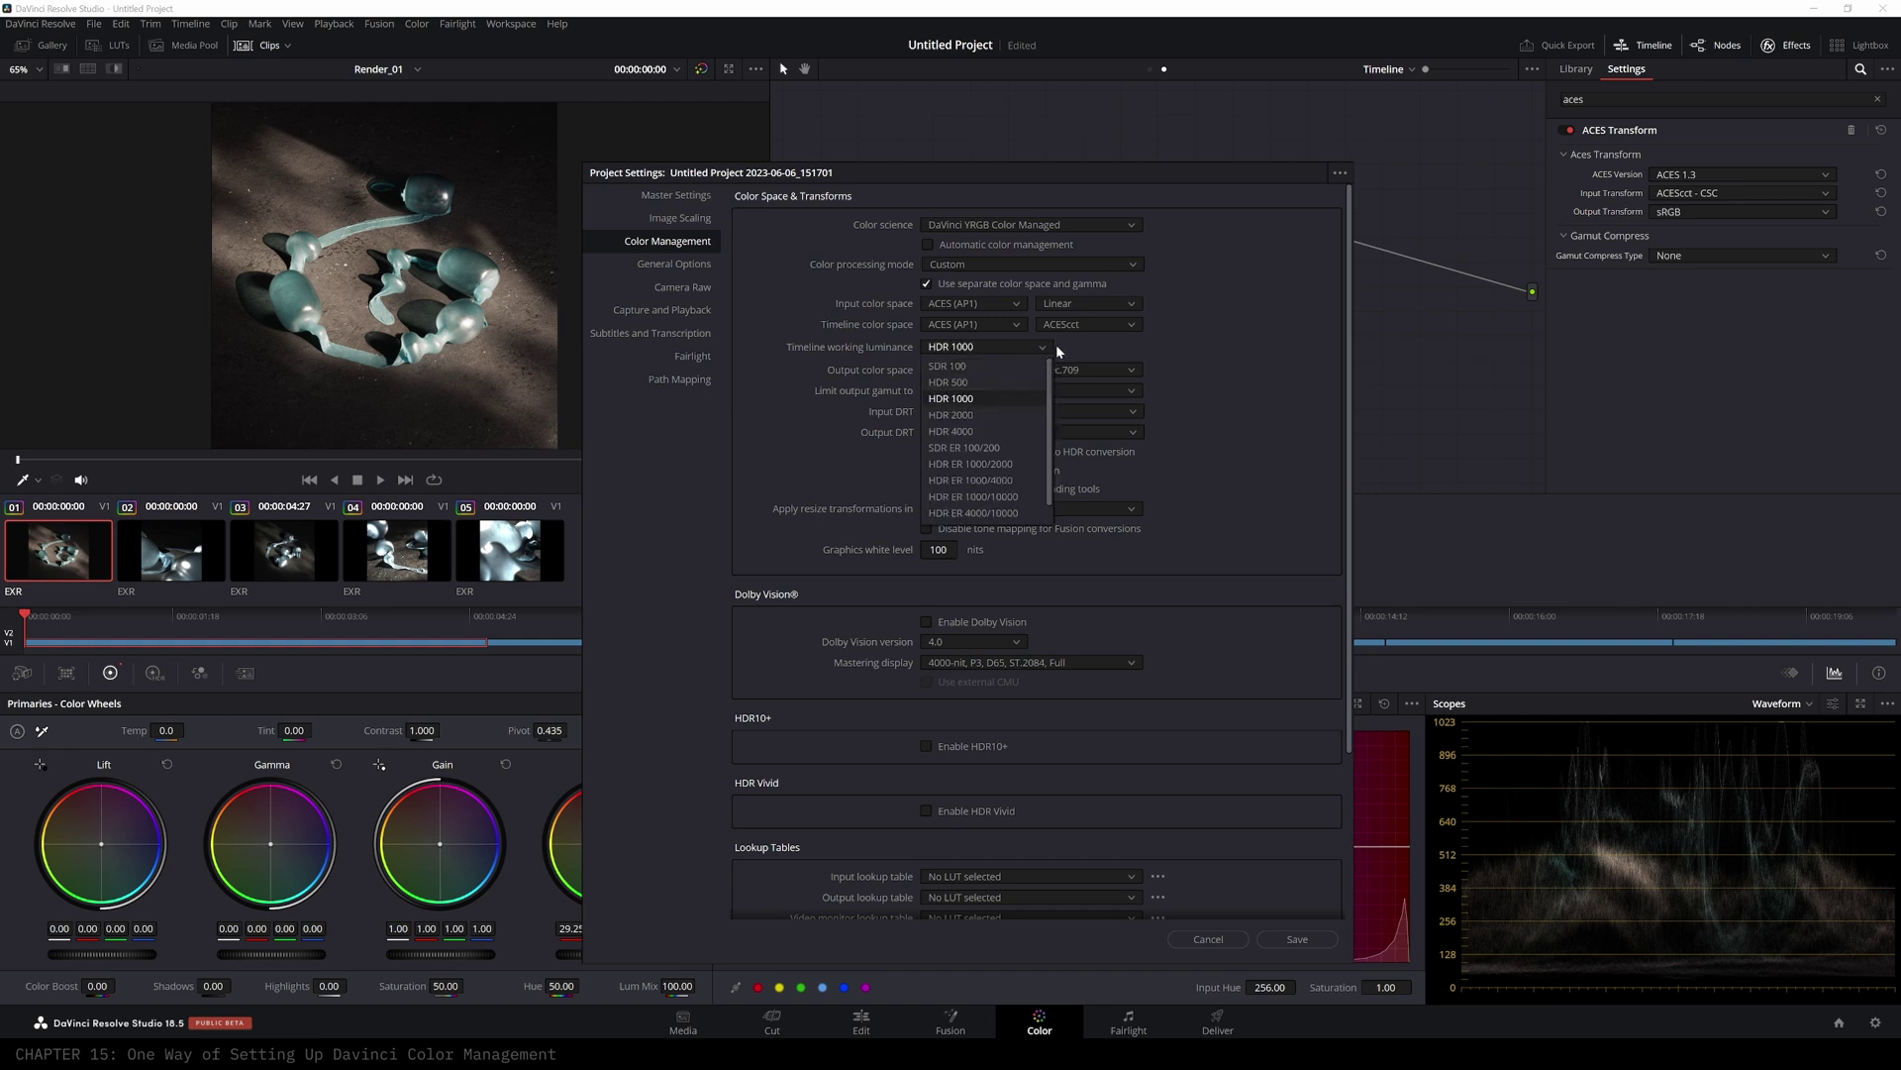
left_click_drag(1050, 434, 1053, 478)
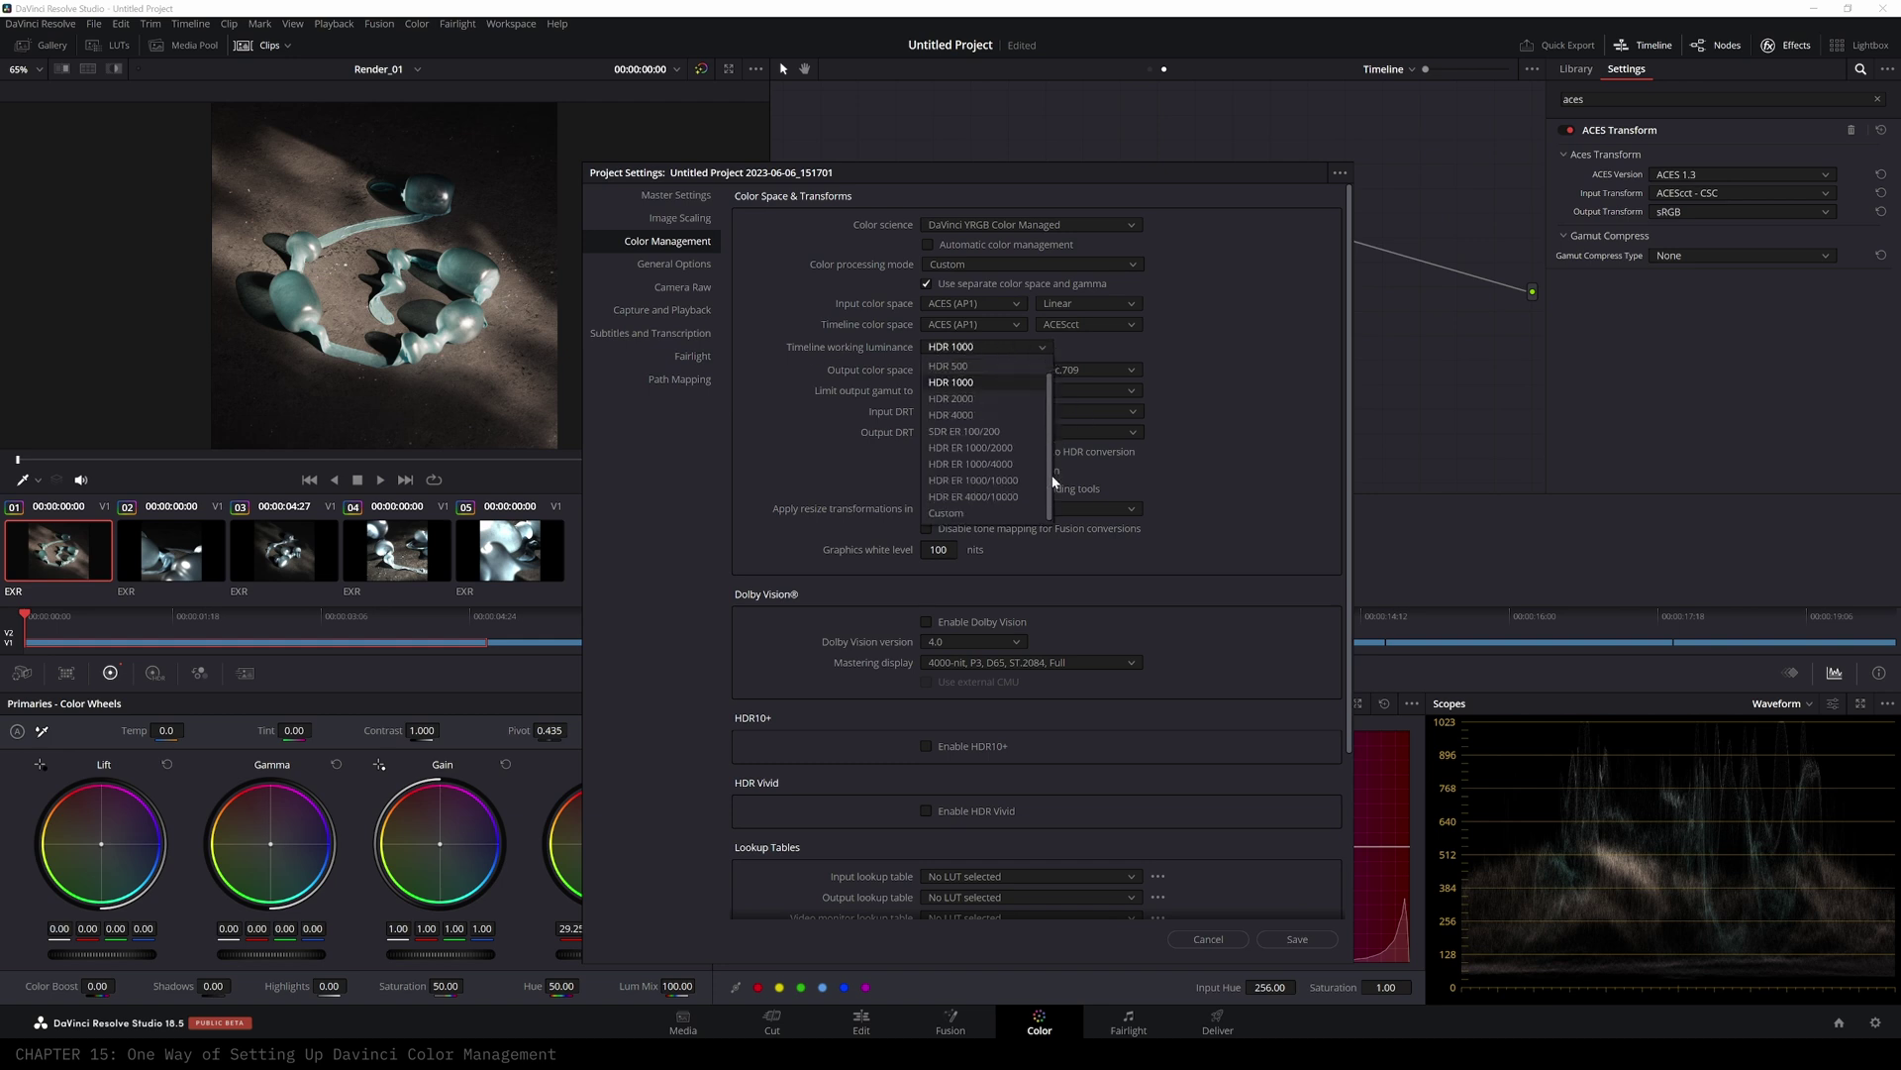
left_click(949, 514)
left_click(1089, 347)
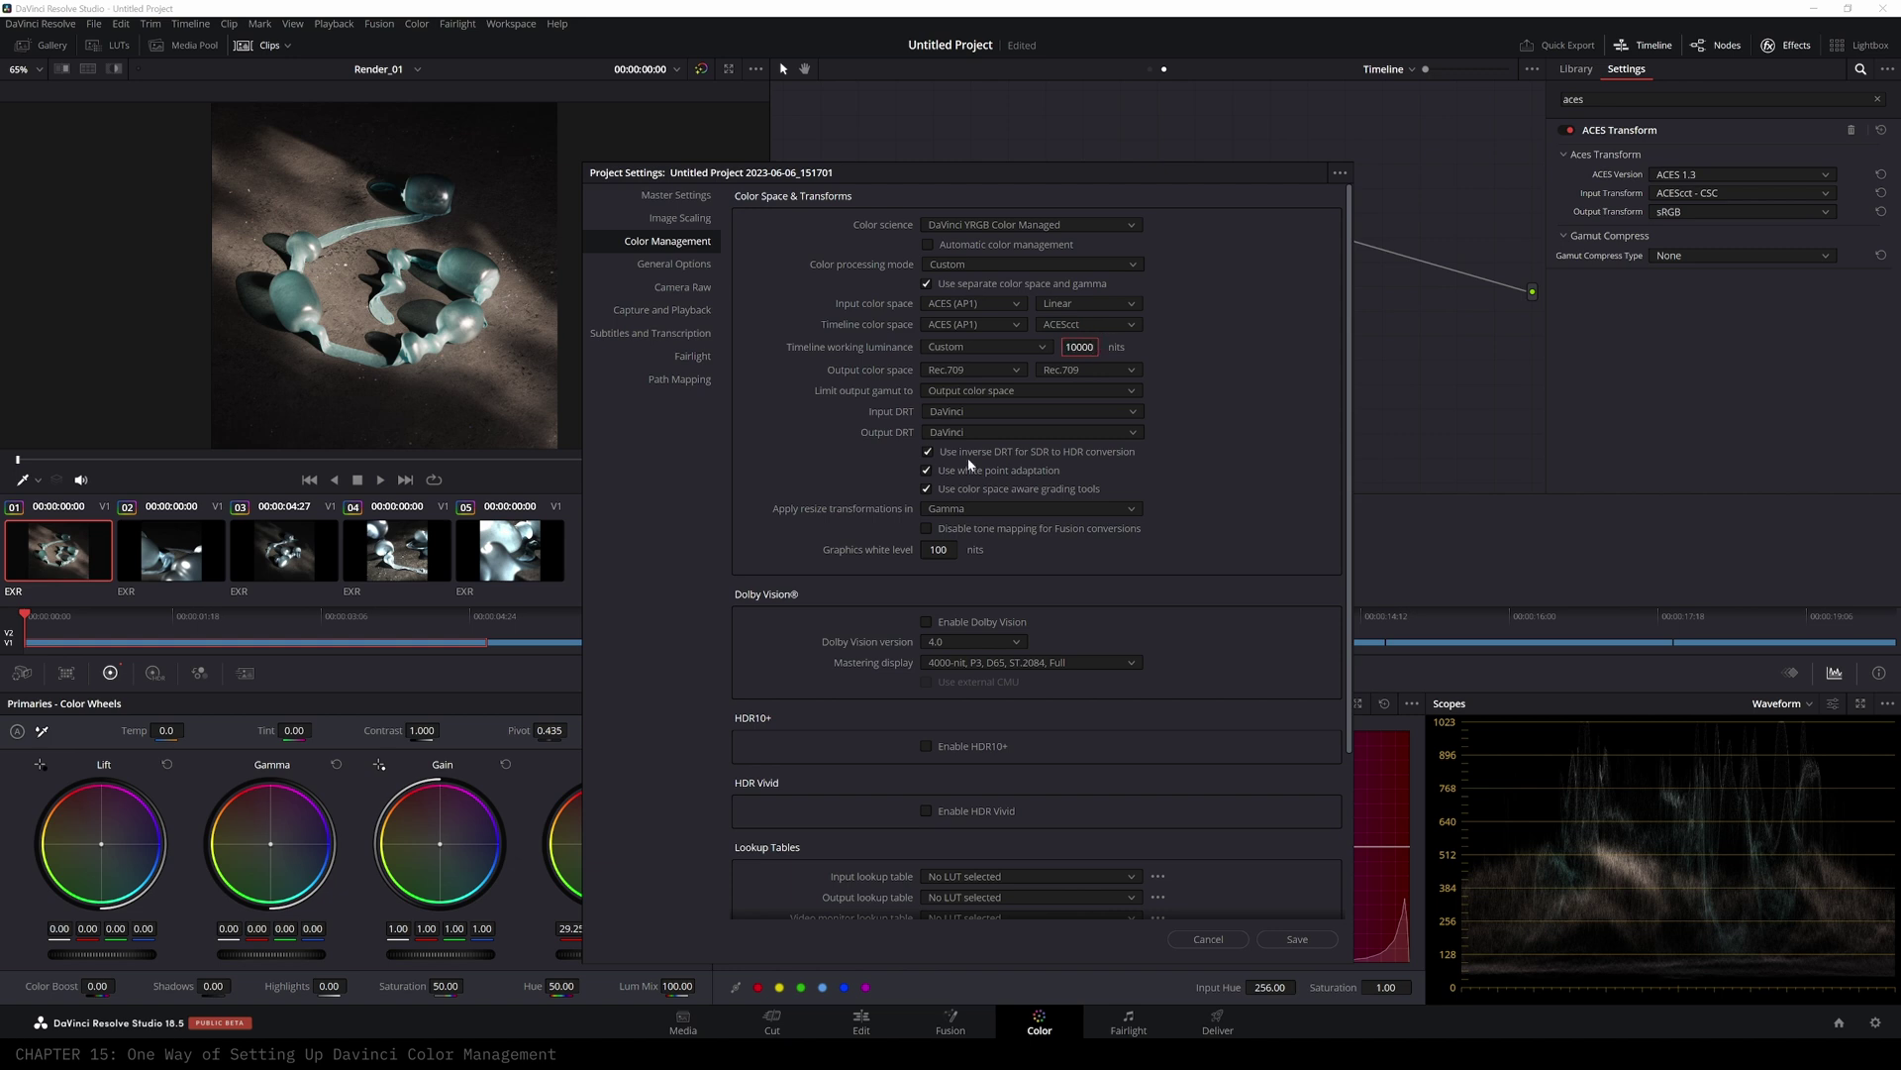
left_click(1174, 341)
- Set the project's output color space to sRGB with sRGB gamma
left_click(1017, 372)
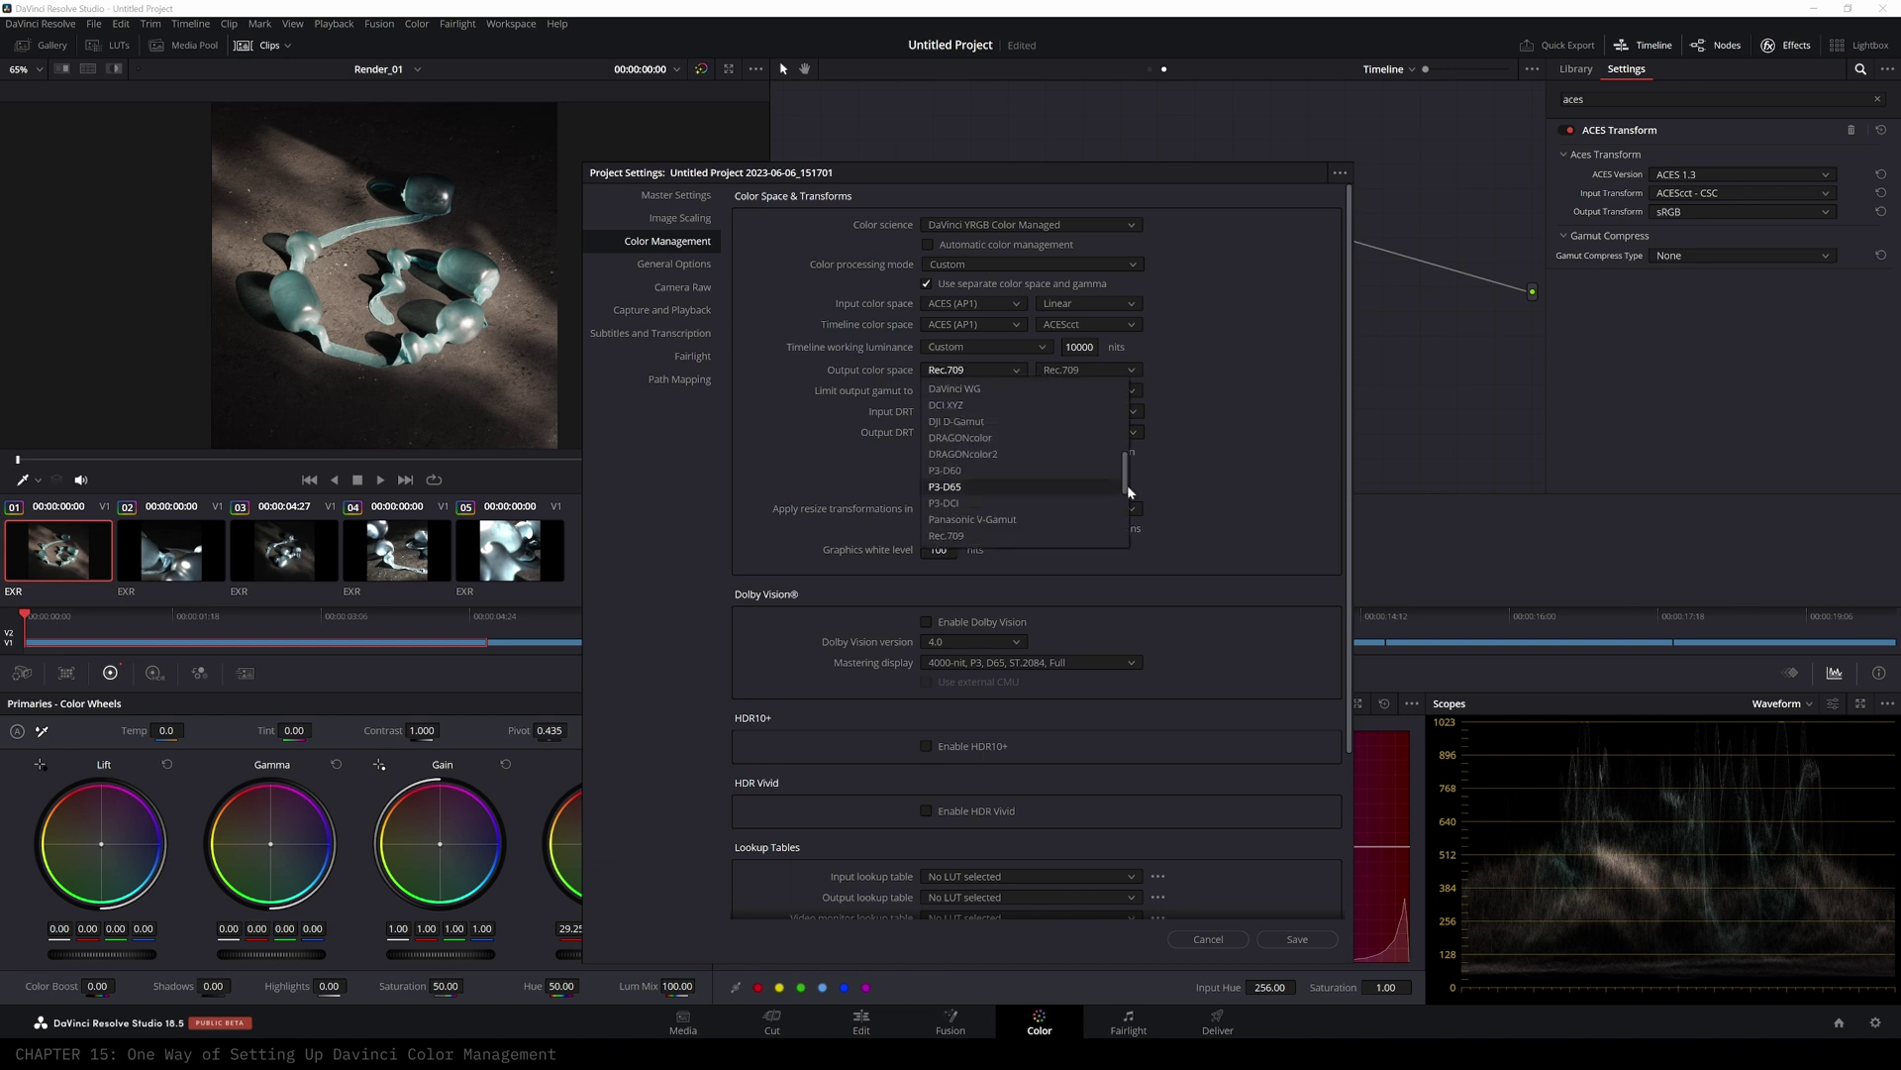
left_click_drag(1126, 483, 1135, 532)
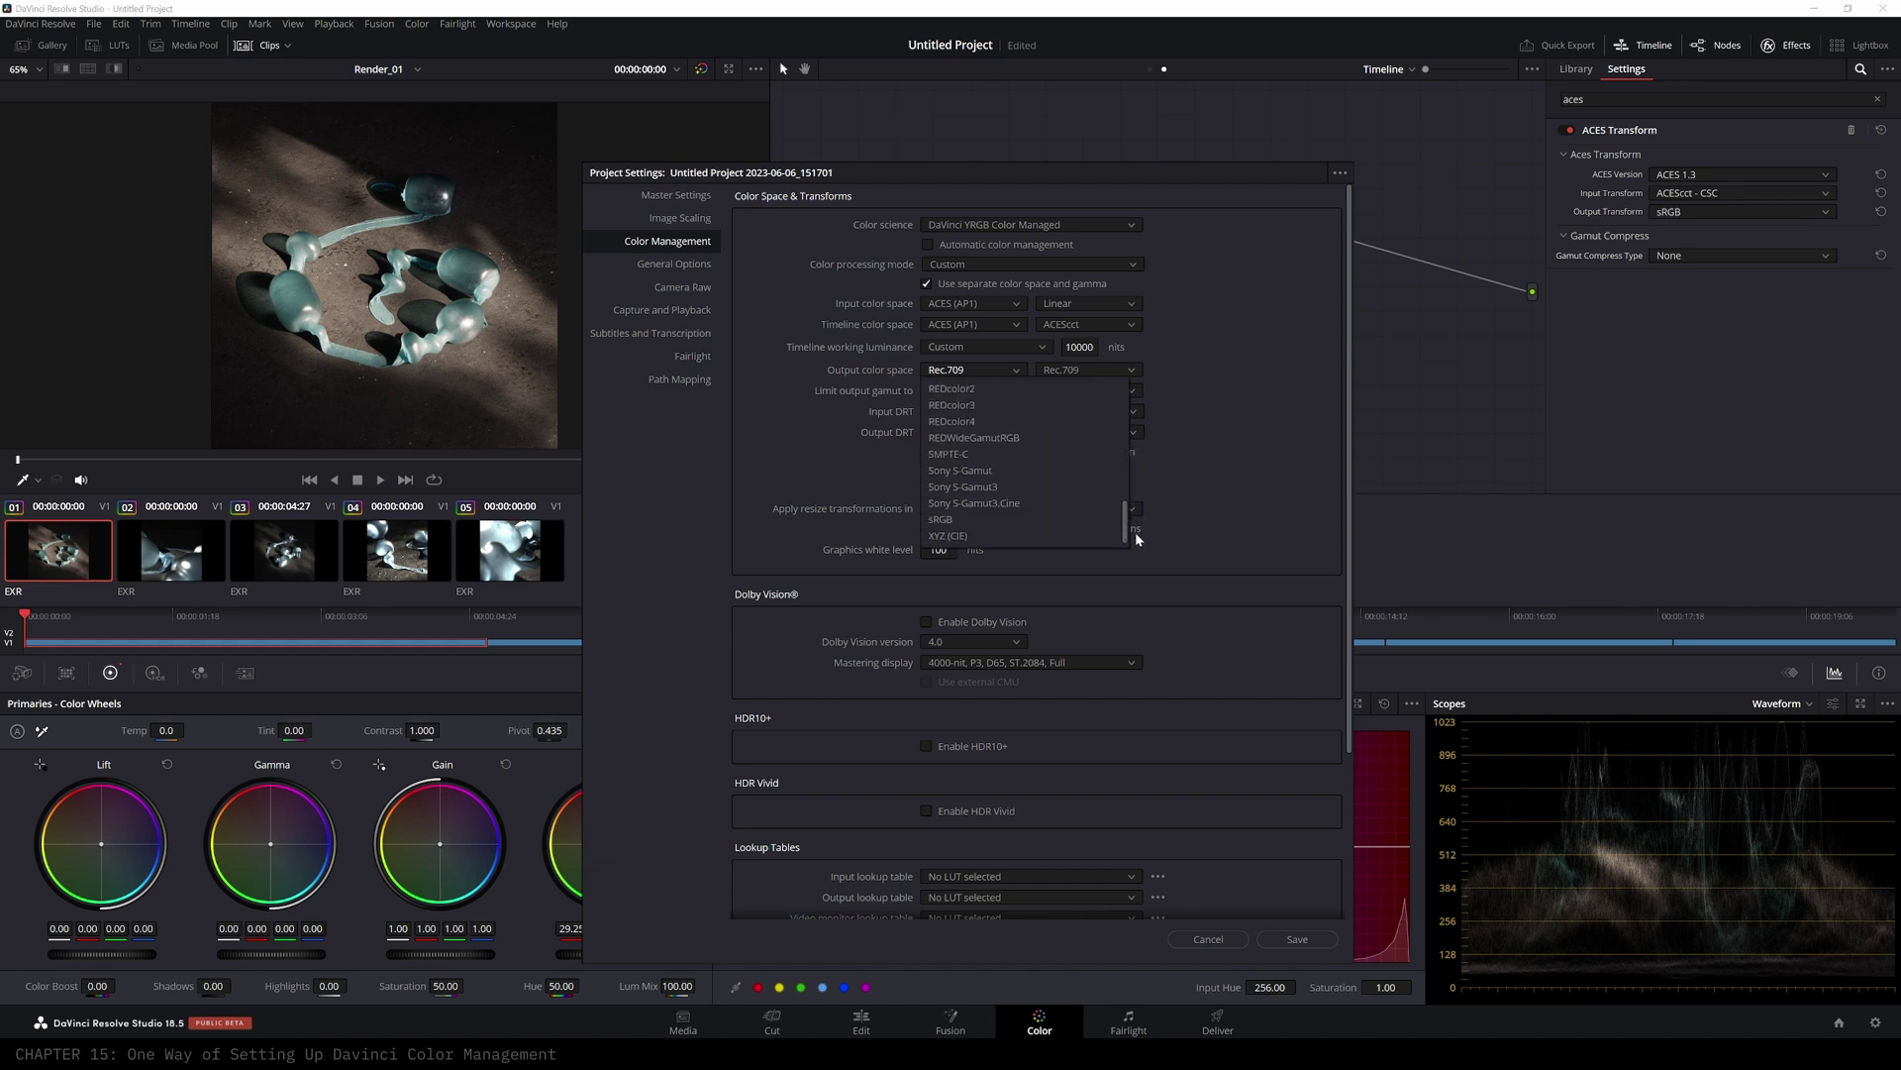
left_click(967, 521)
left_click(1117, 370)
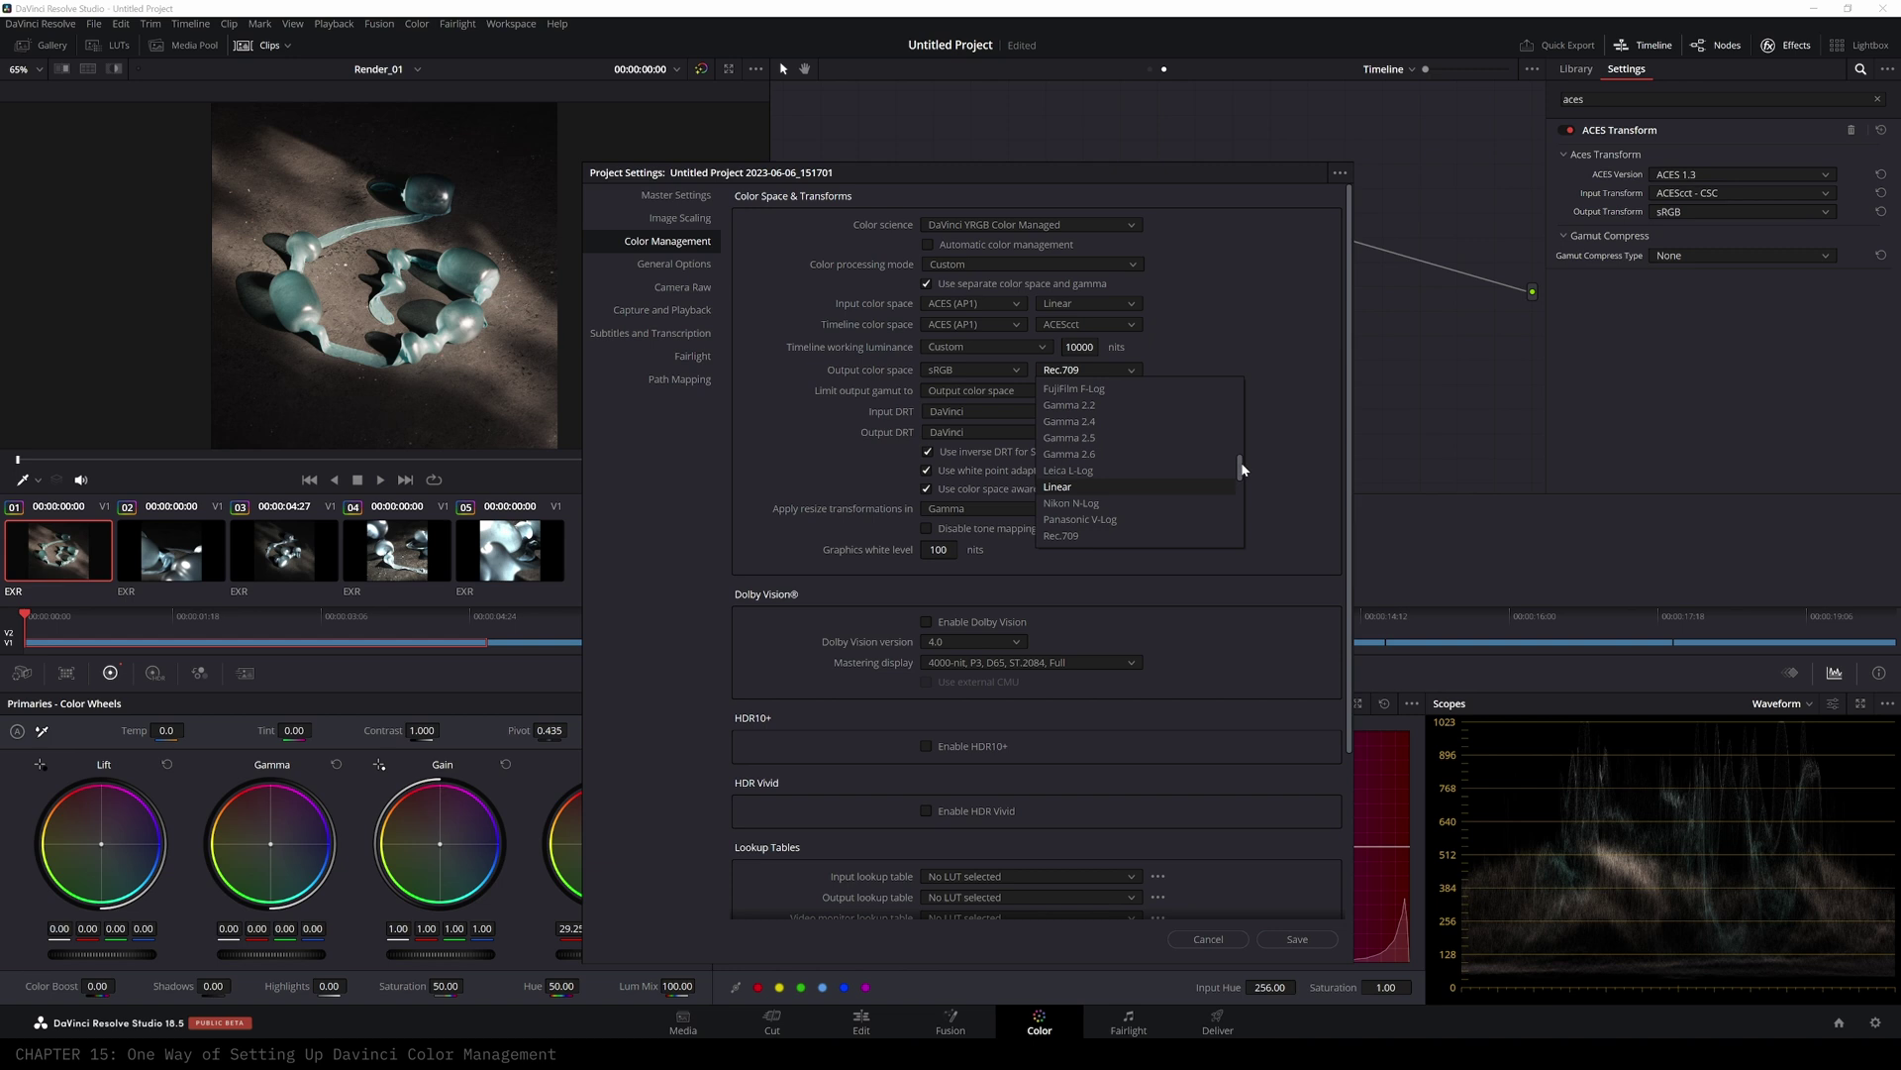
left_click_drag(1245, 490, 1246, 509)
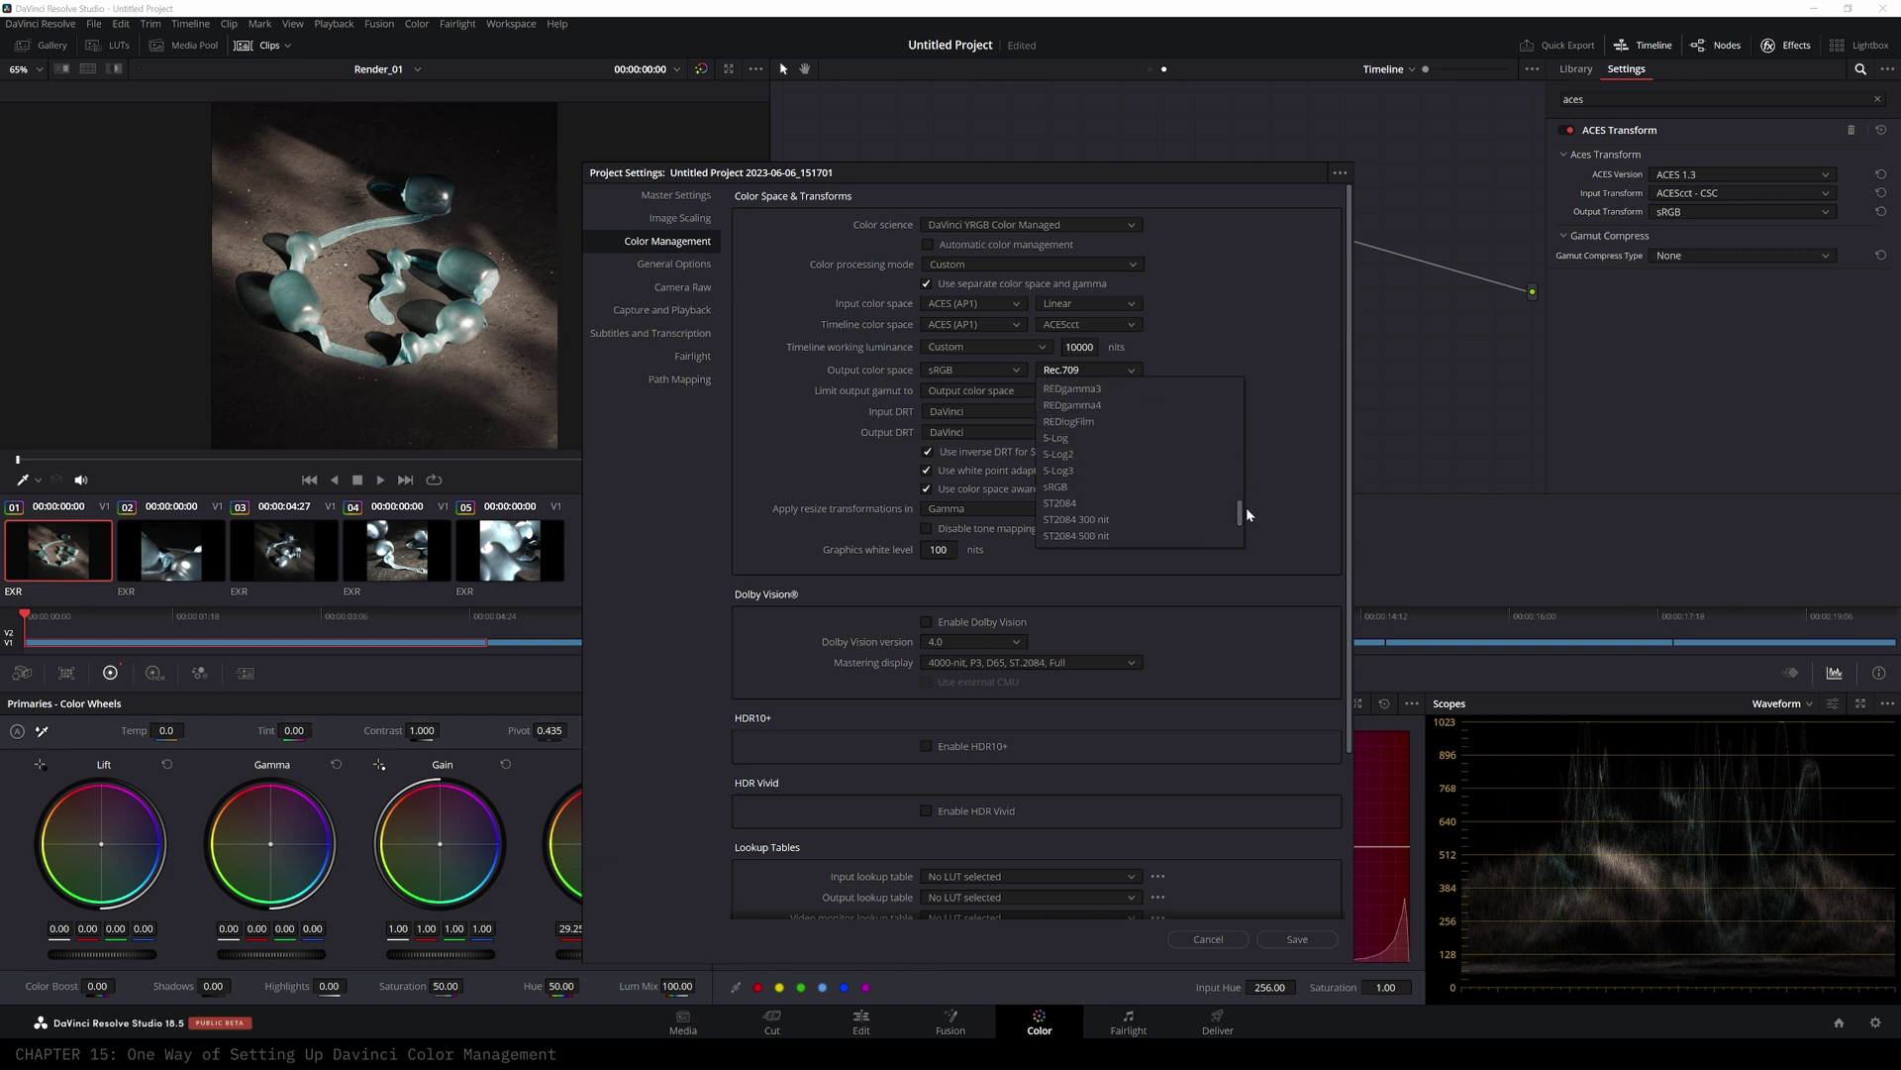
left_click(1083, 486)
- Move the project settings dialog clear of the node graph, set the output DRT to None and save the settings
left_click_drag(991, 185, 505, 148)
left_click_drag(624, 156, 570, 148)
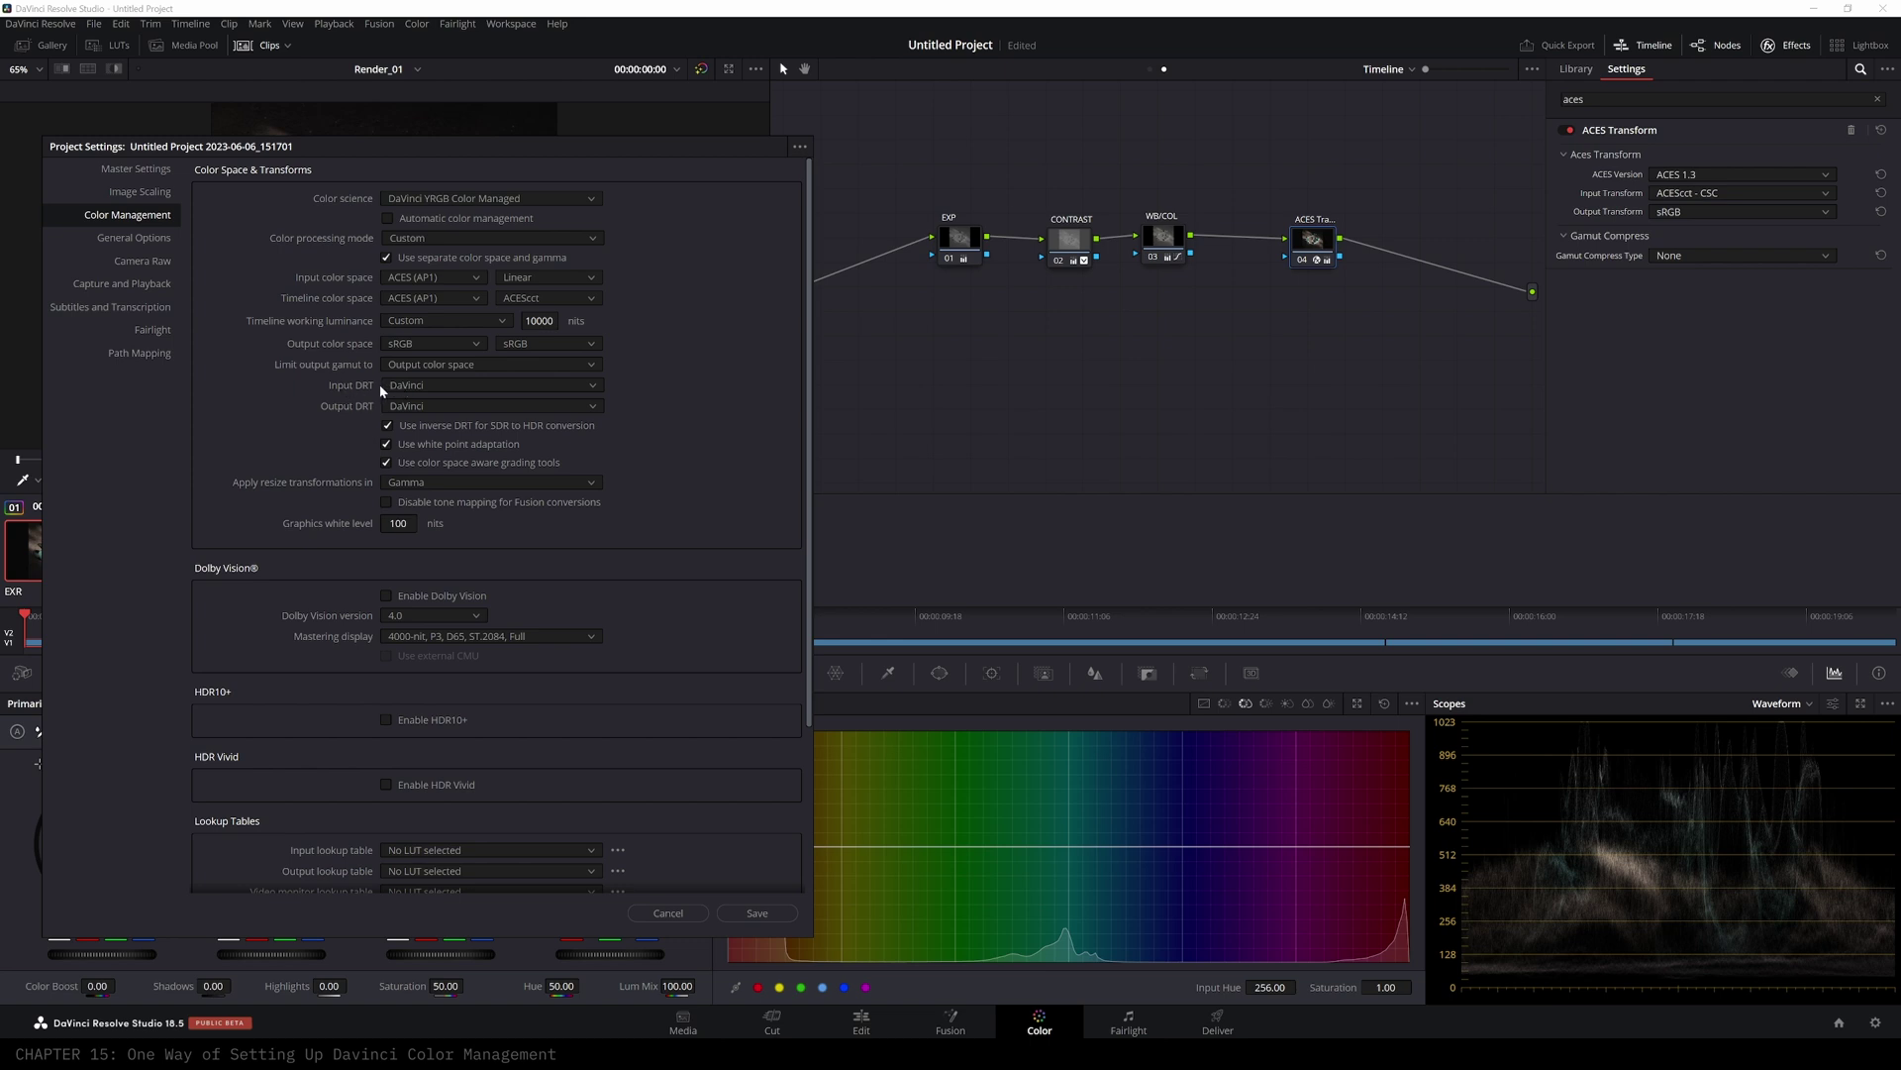
left_click(428, 407)
left_click(424, 422)
left_click(757, 913)
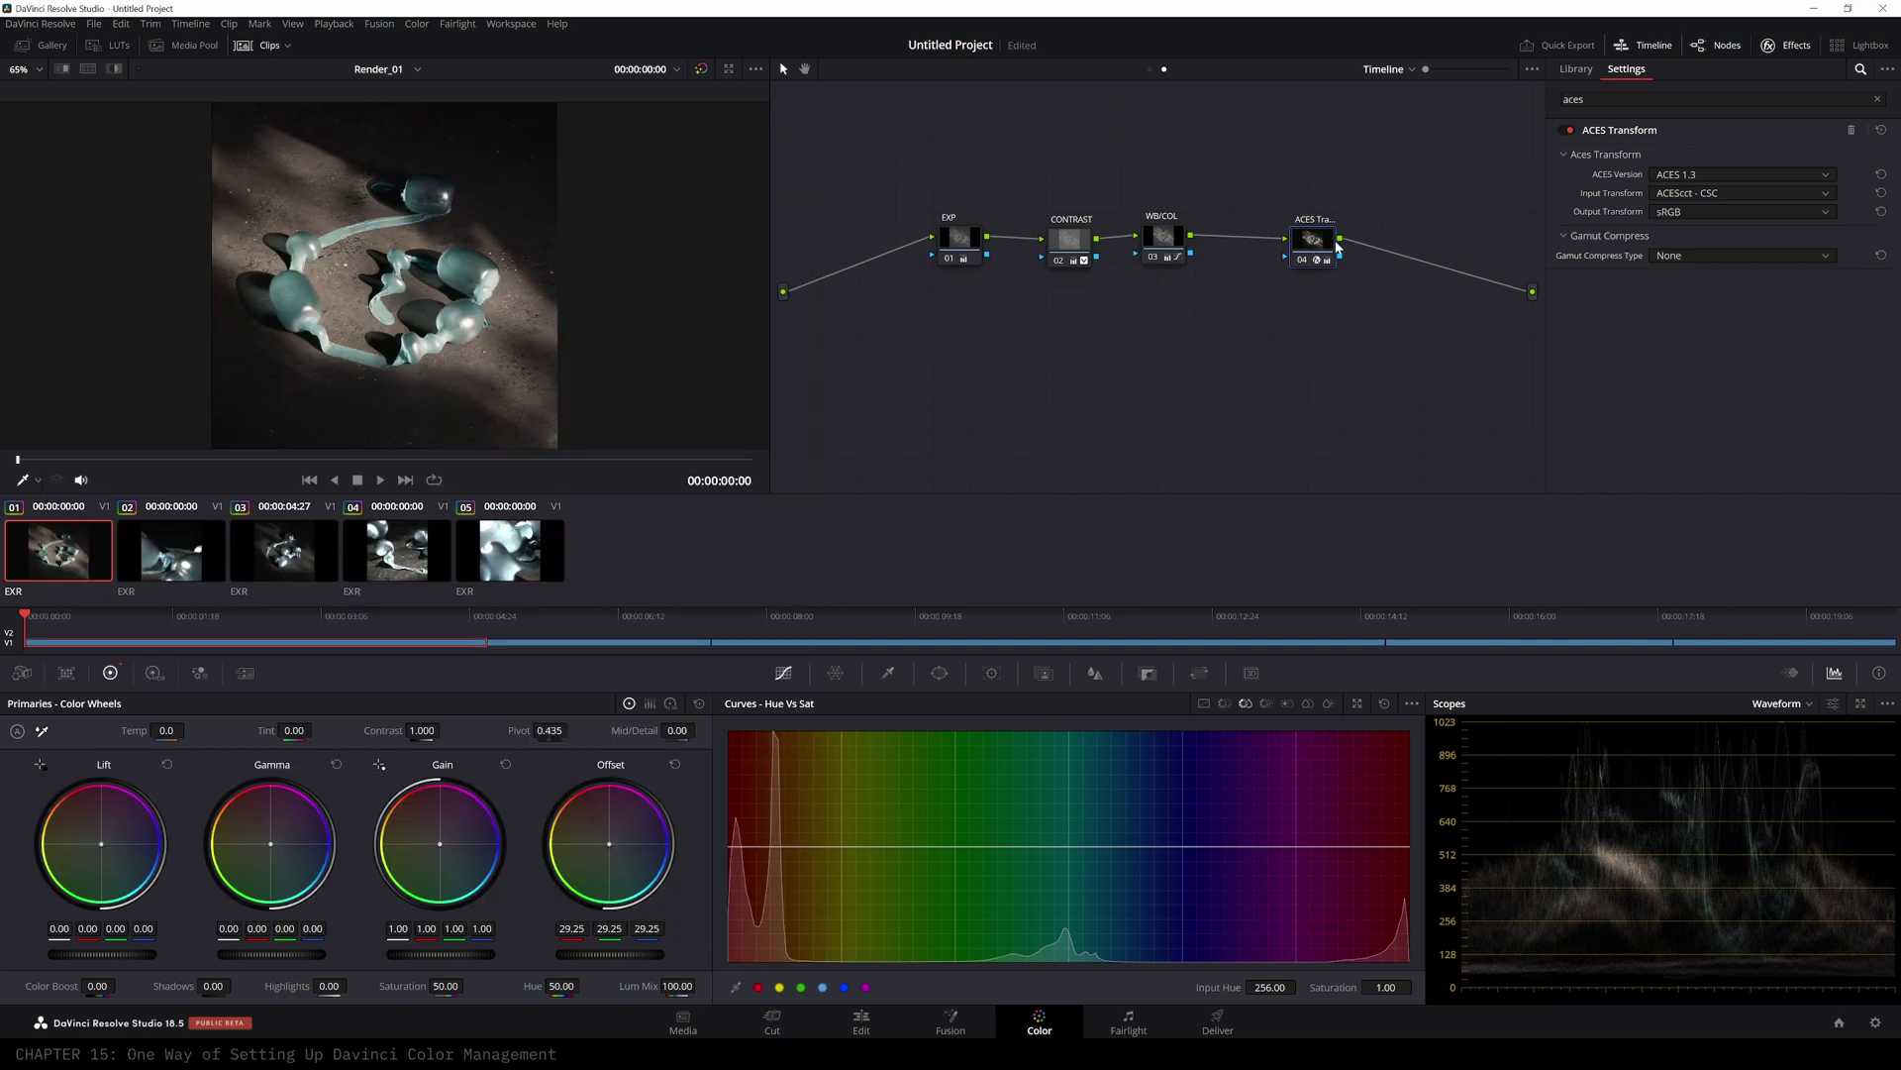
- Disable the ACES Transform nodes at timeline level and at clip level, and return to the timeline node graph
key("ctrl+d")
left_click_drag(1326, 246, 1305, 248)
key("ctrl+d")
key("ctrl+d")
left_click(1150, 69)
left_click(895, 275)
key("ctrl+d")
left_click(1164, 71)
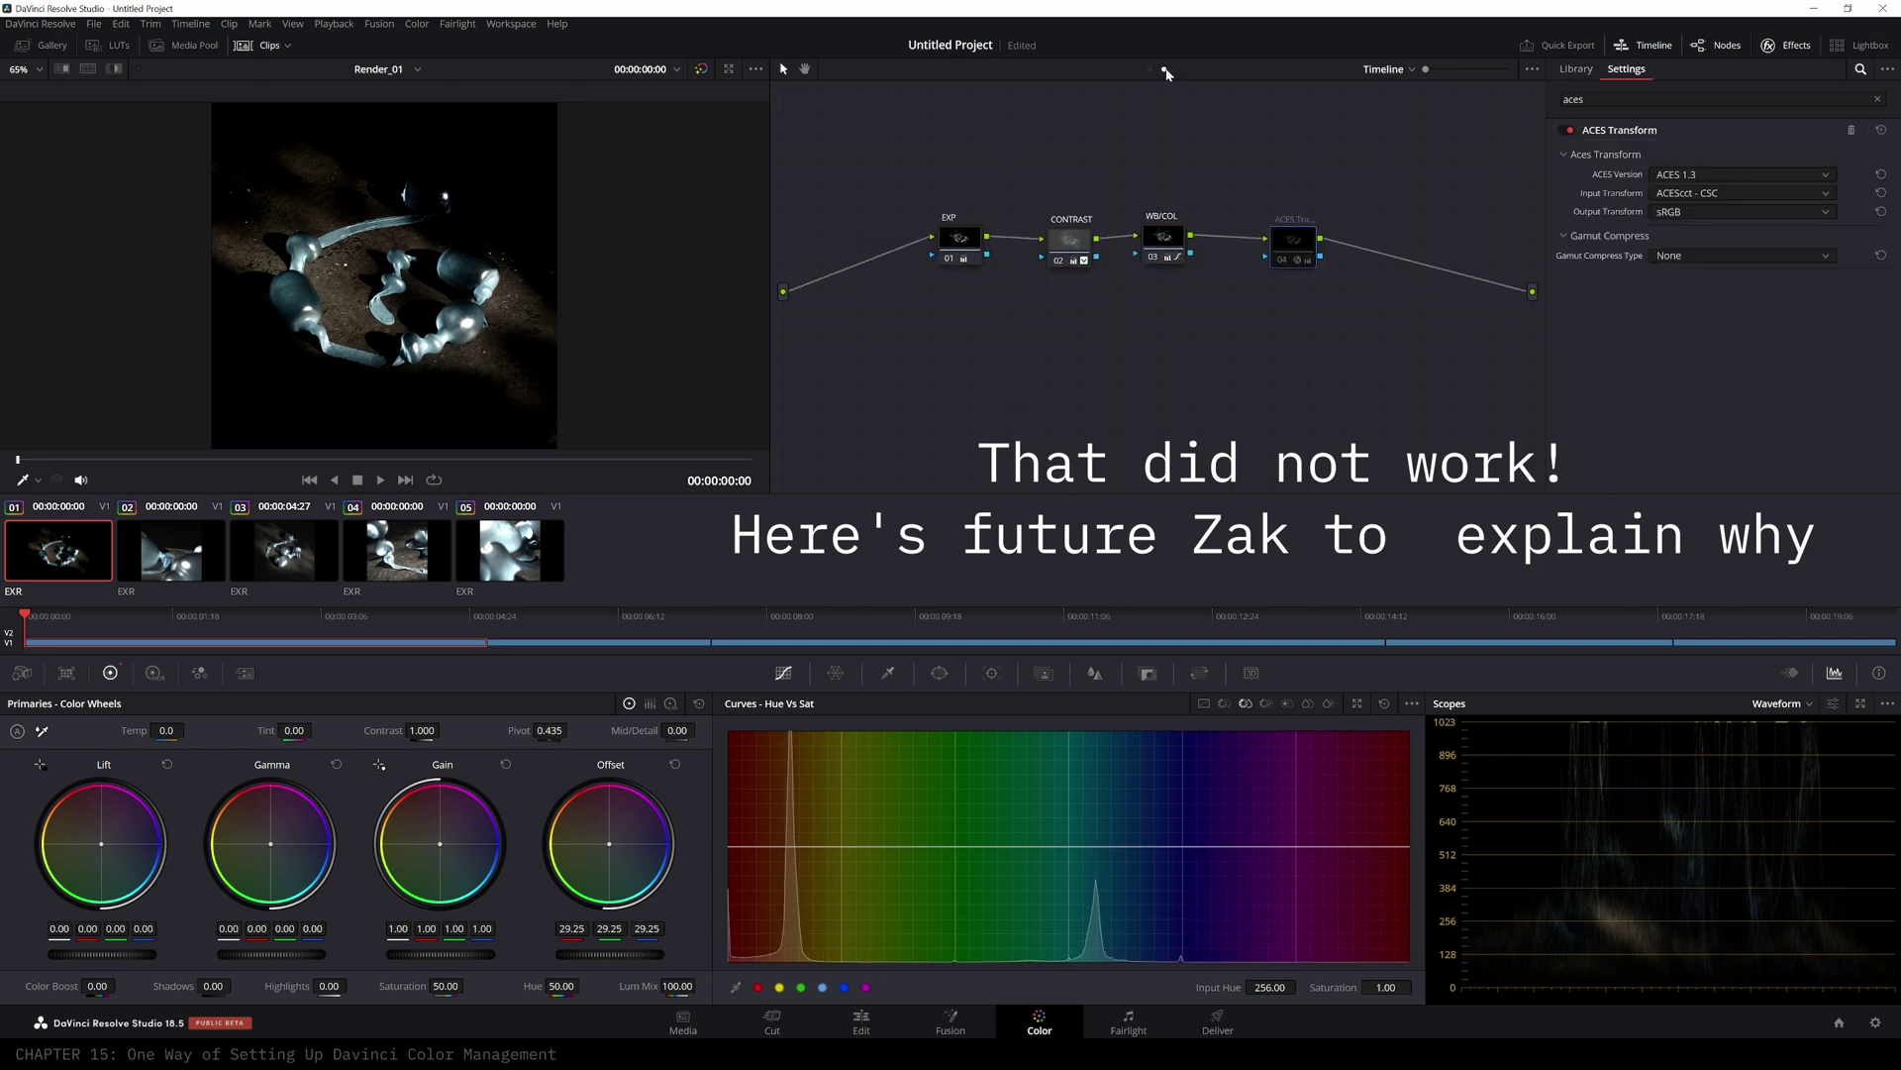
- Check the project's DRT options and inspect the Render_01 timeline's own format and color settings
left_click(1875, 1022)
left_click(975, 384)
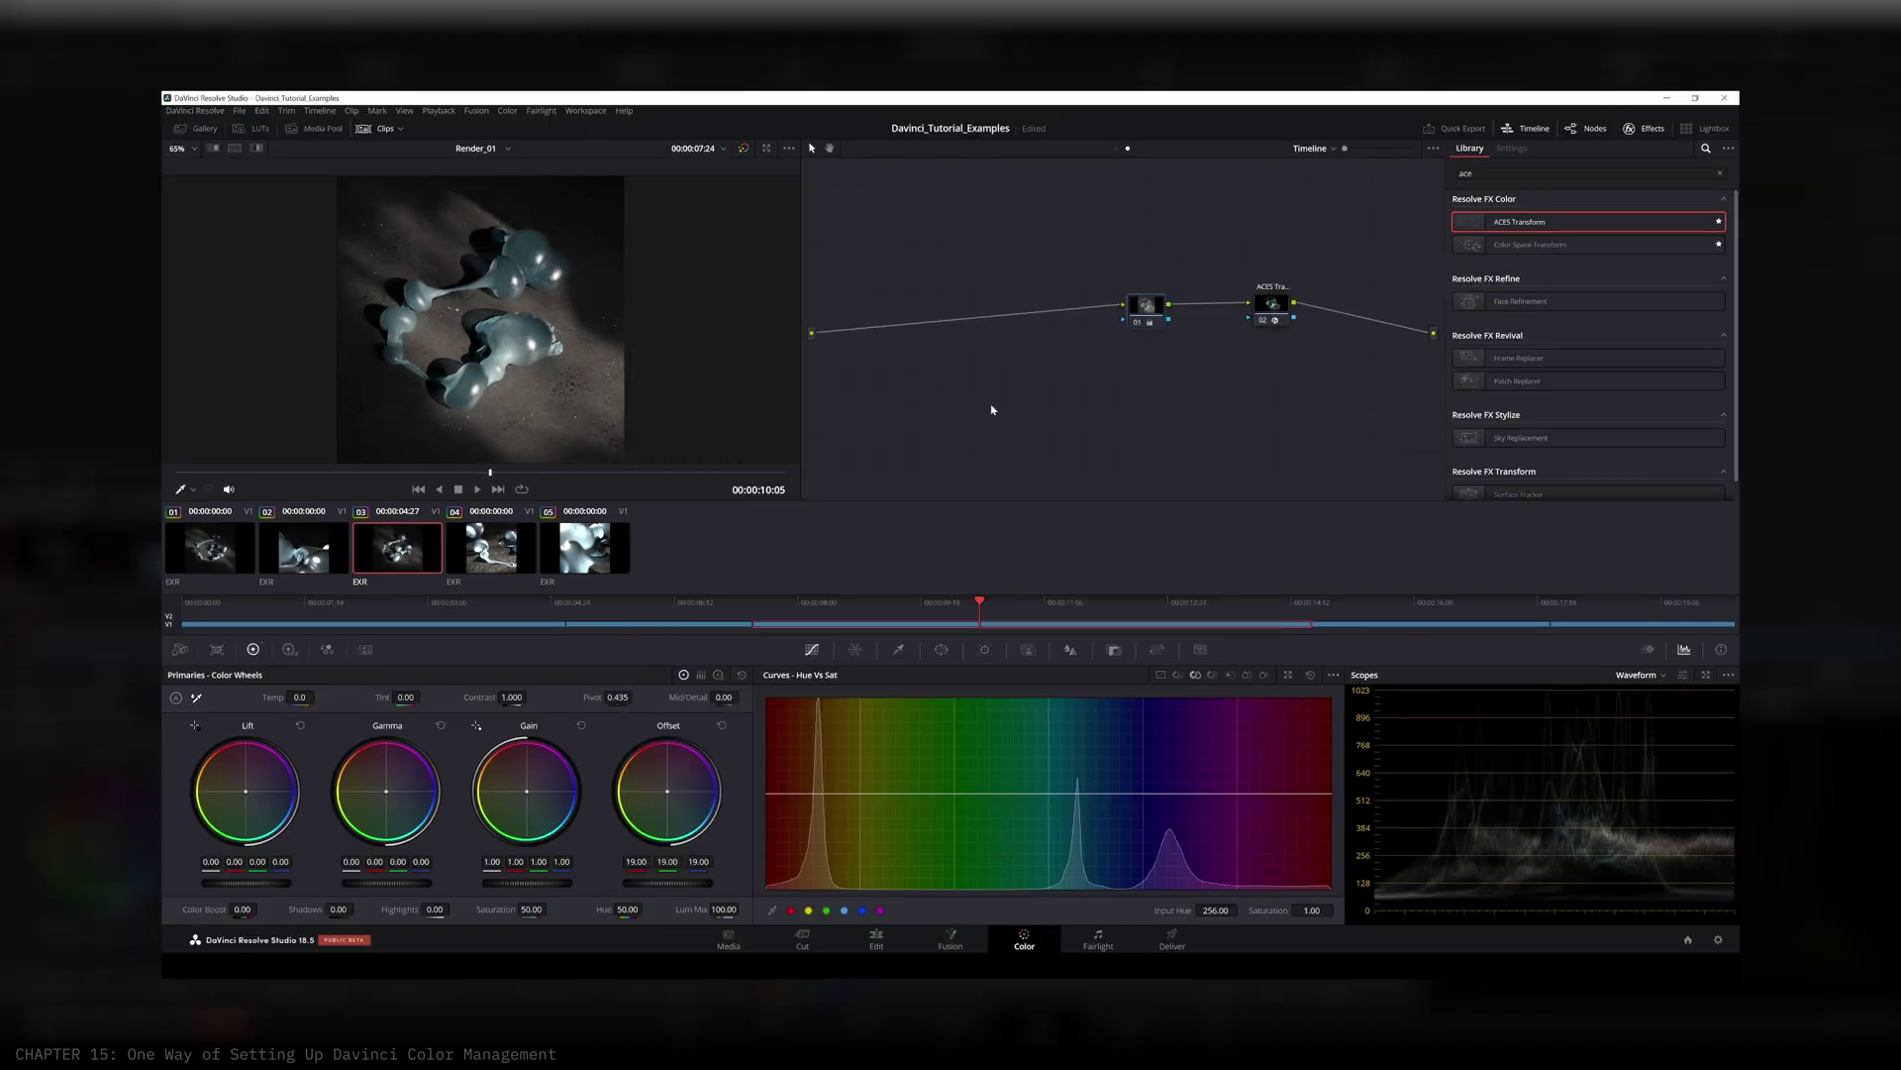
left_click(879, 945)
right_click(312, 327)
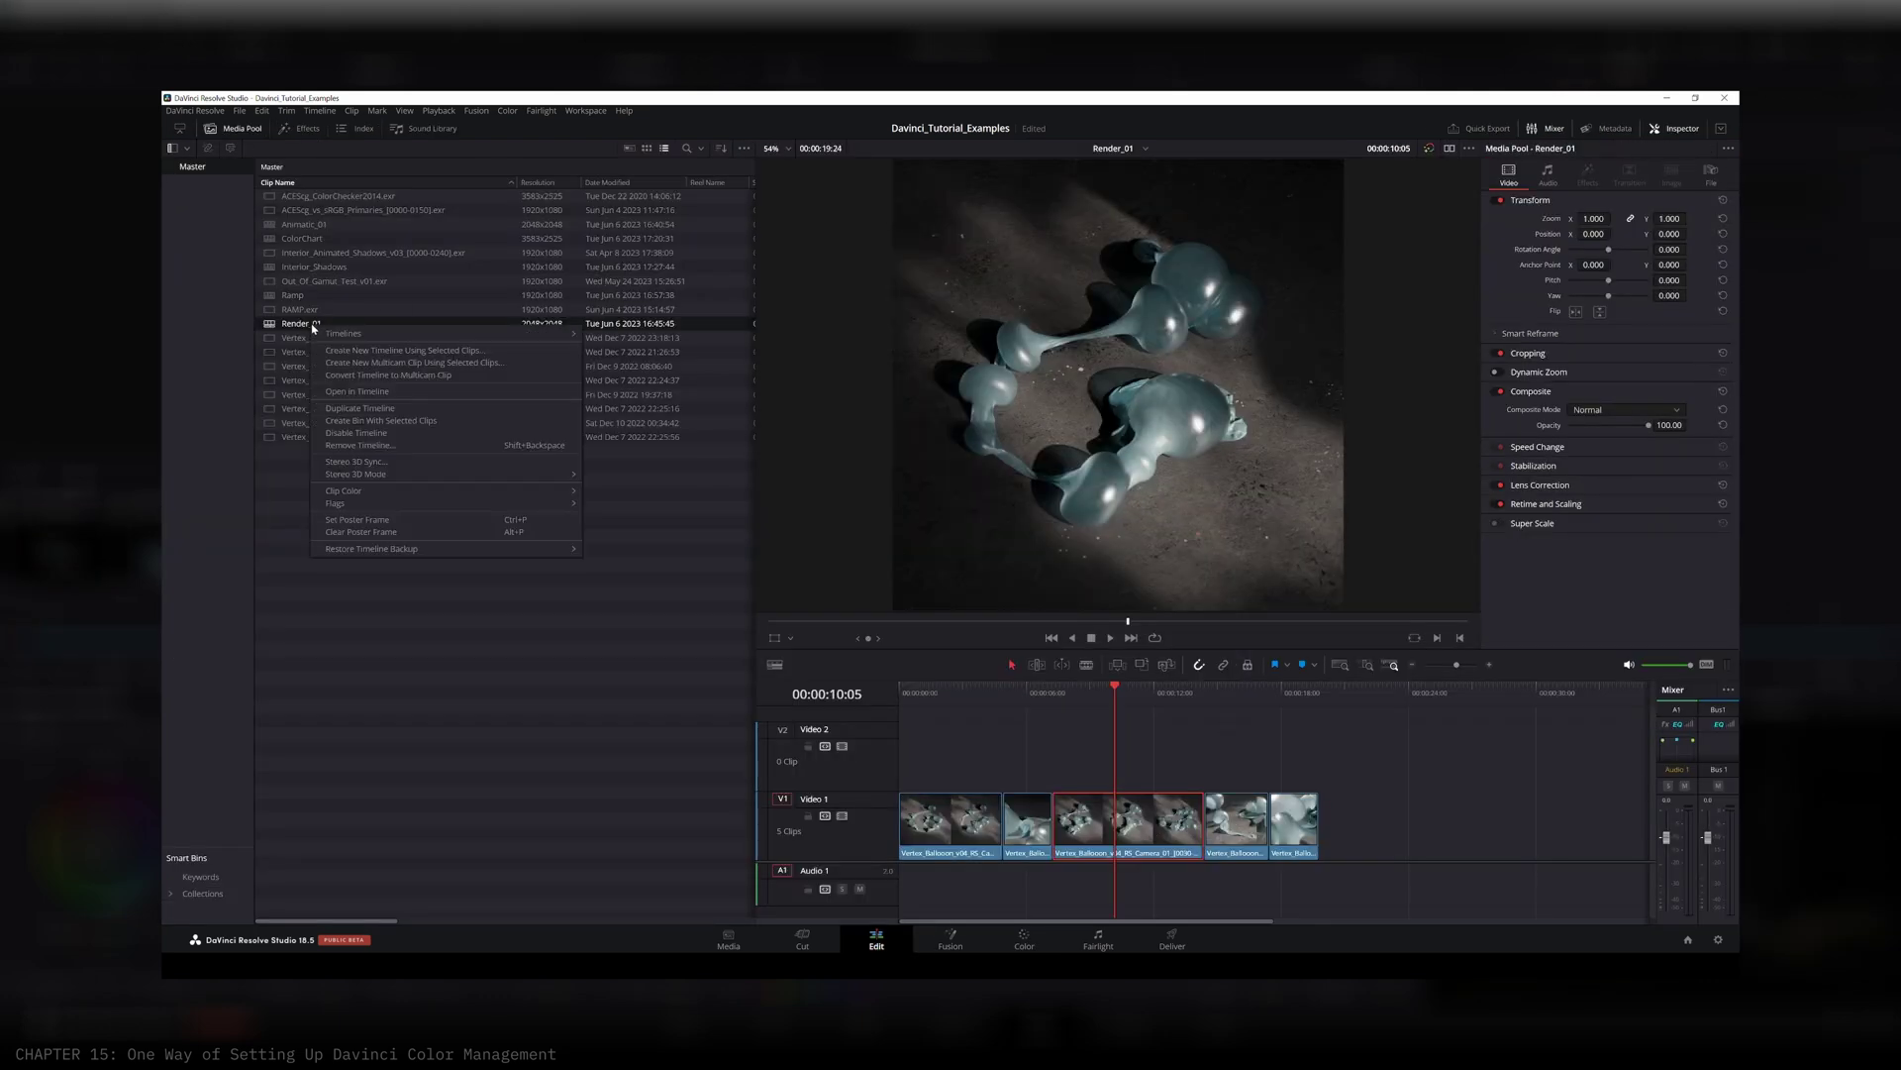
mouse_move(571, 333)
left_click(625, 348)
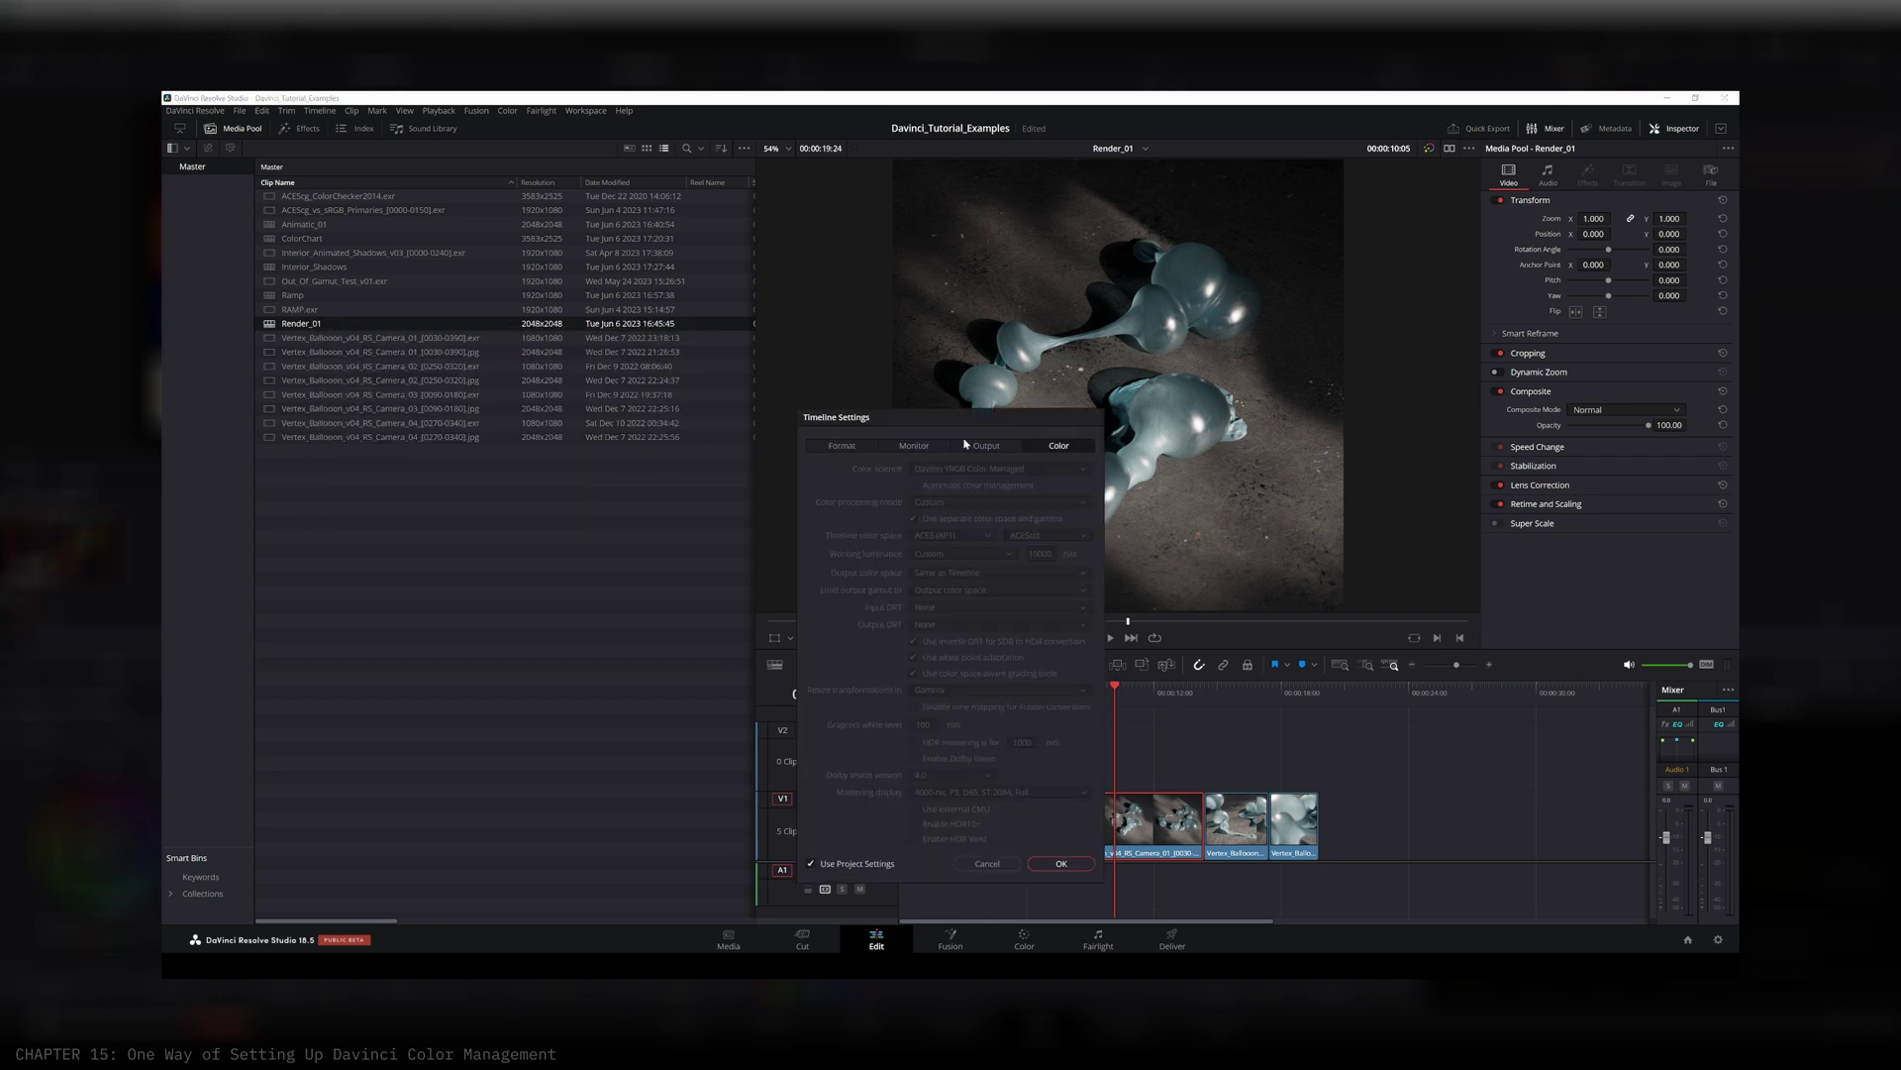
left_click(850, 449)
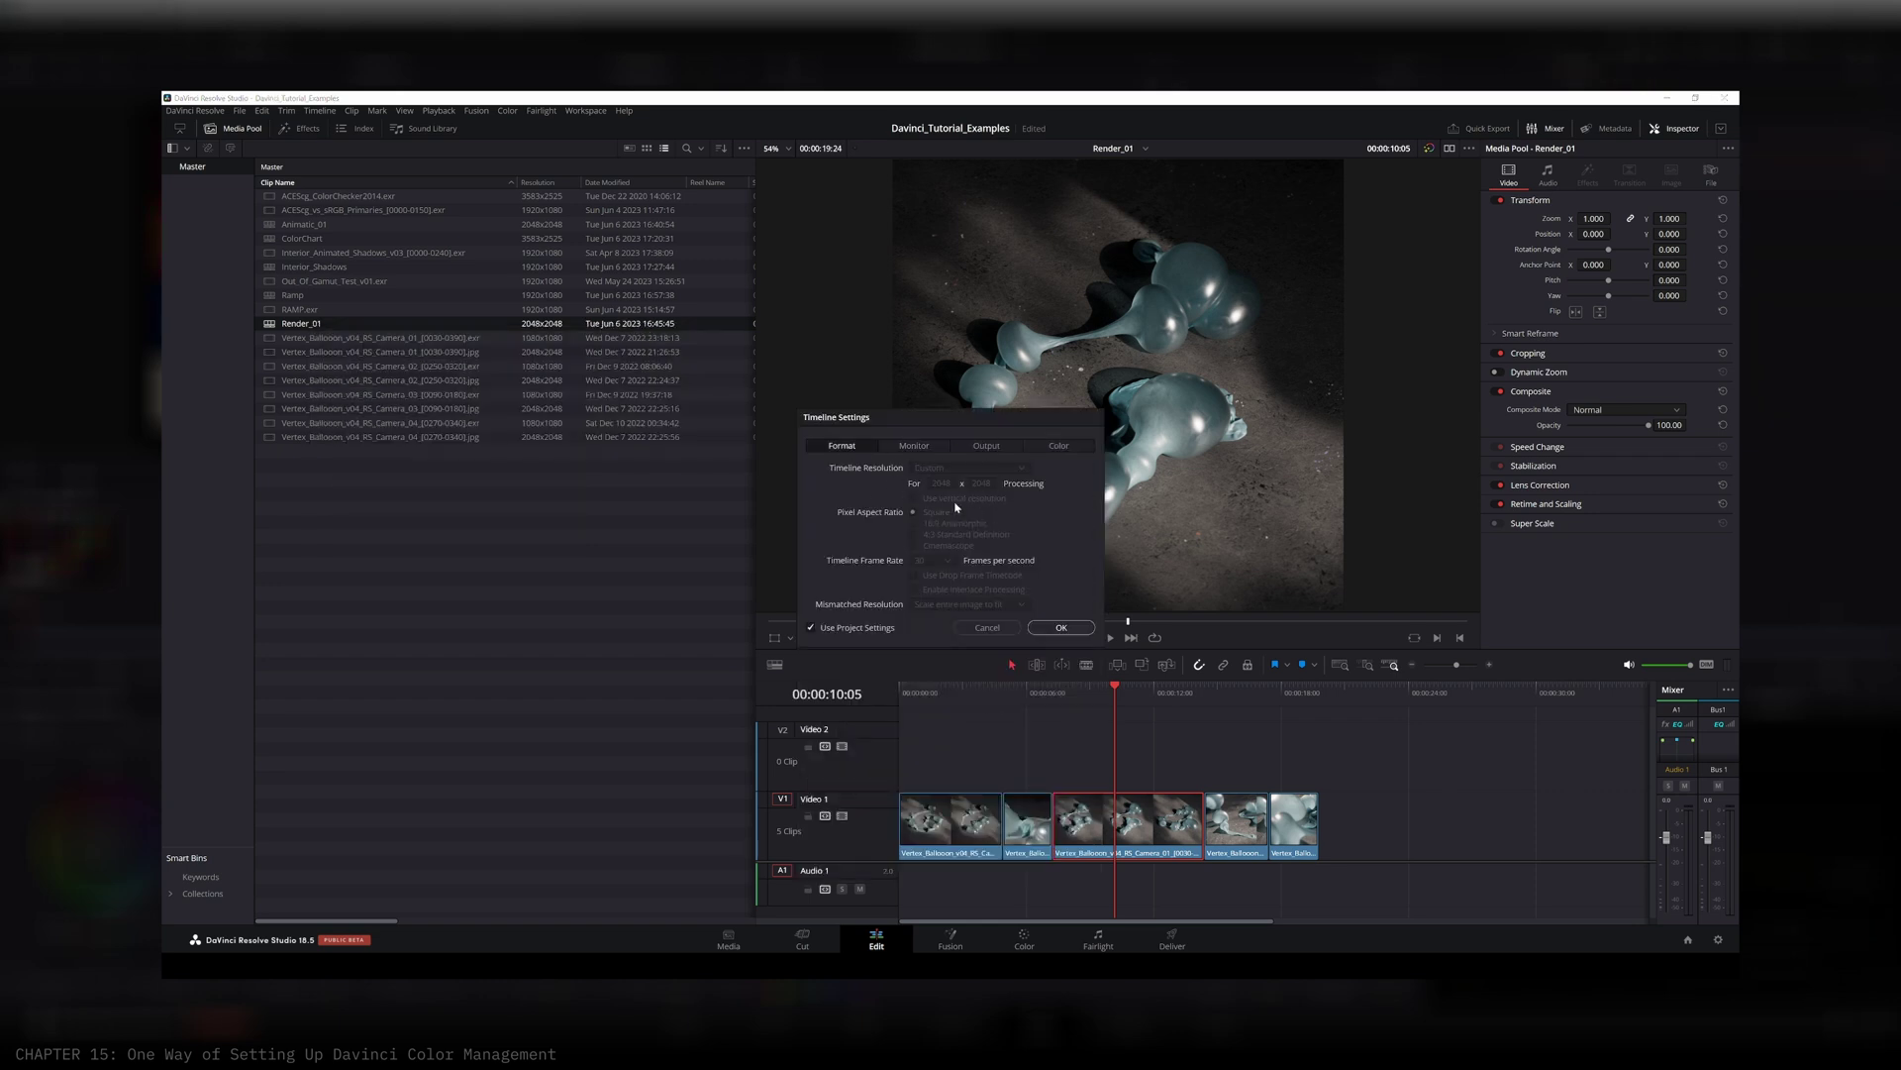
left_click(1059, 446)
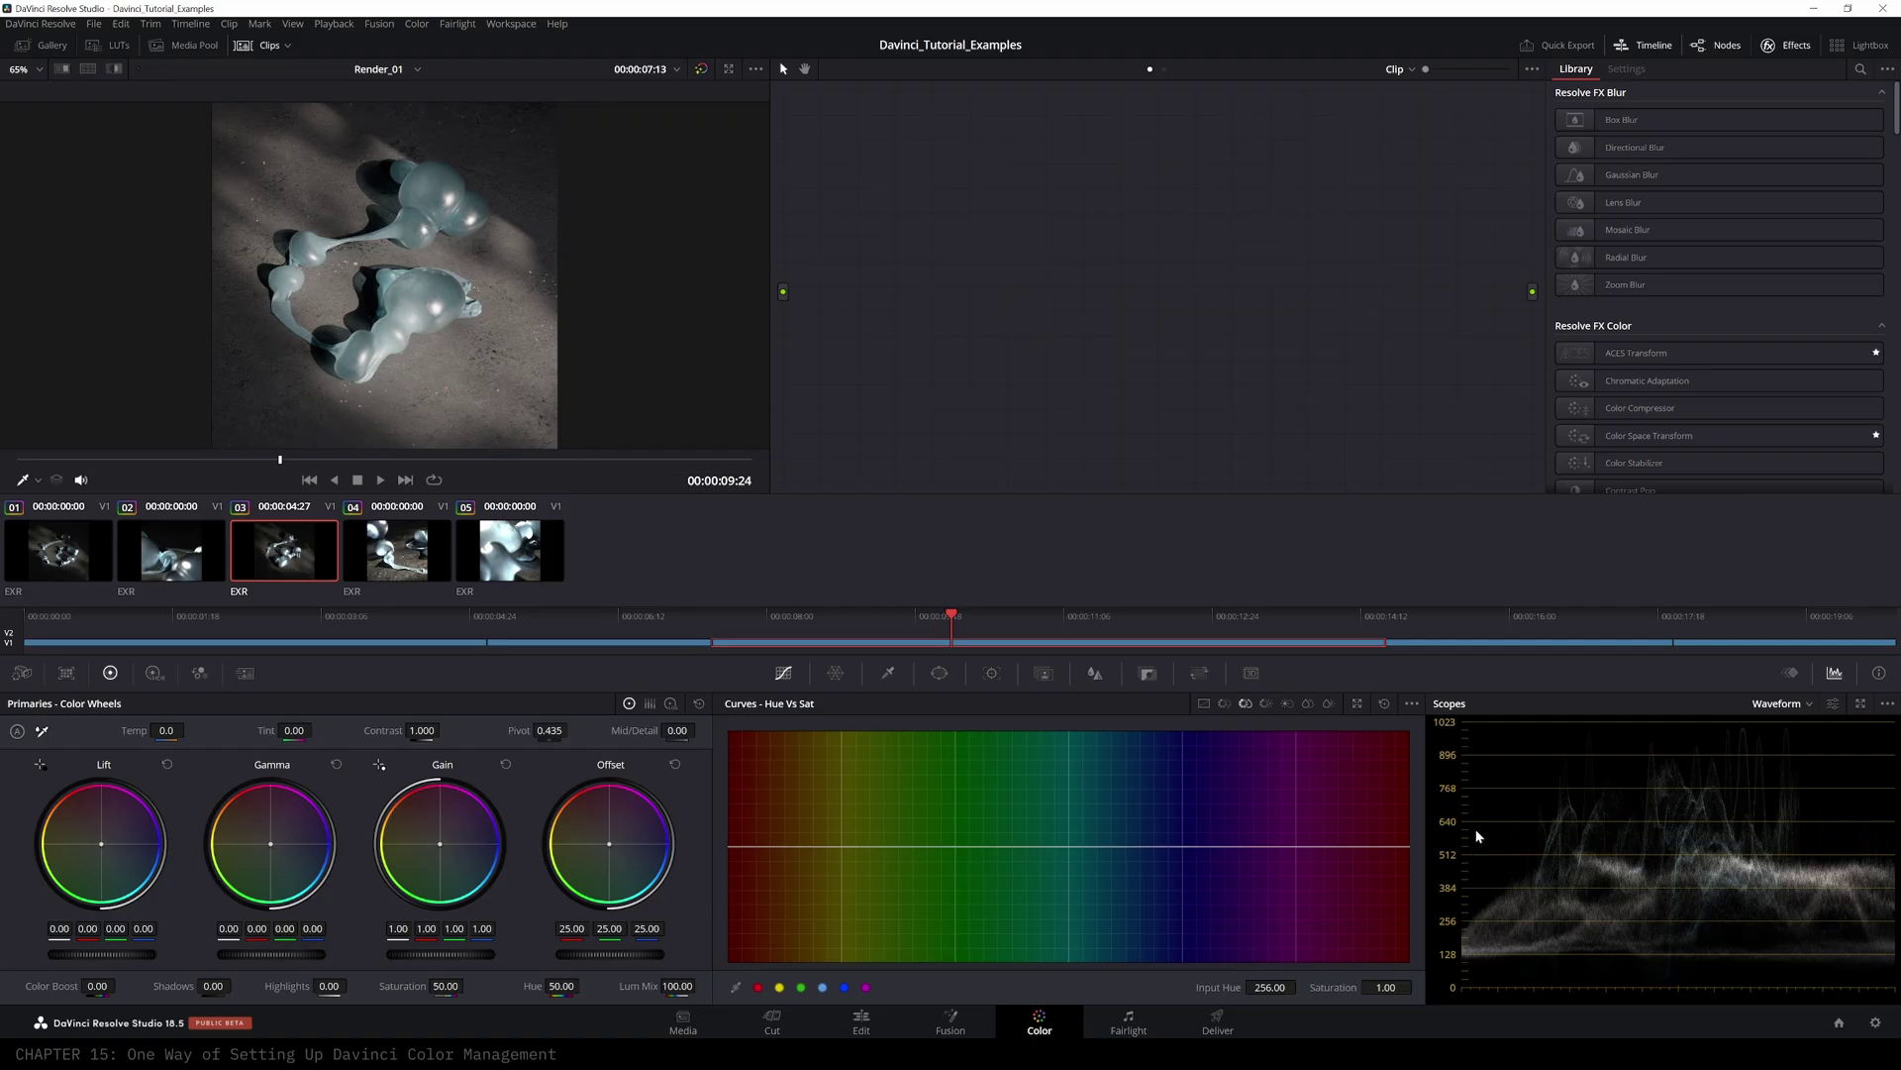
- Park the playhead in clip 03 at about 00:00:11:11 and add a serial node to the timeline-level node graph
left_click(889, 628)
left_click_drag(889, 628, 952, 621)
left_click_drag(957, 623, 1099, 616)
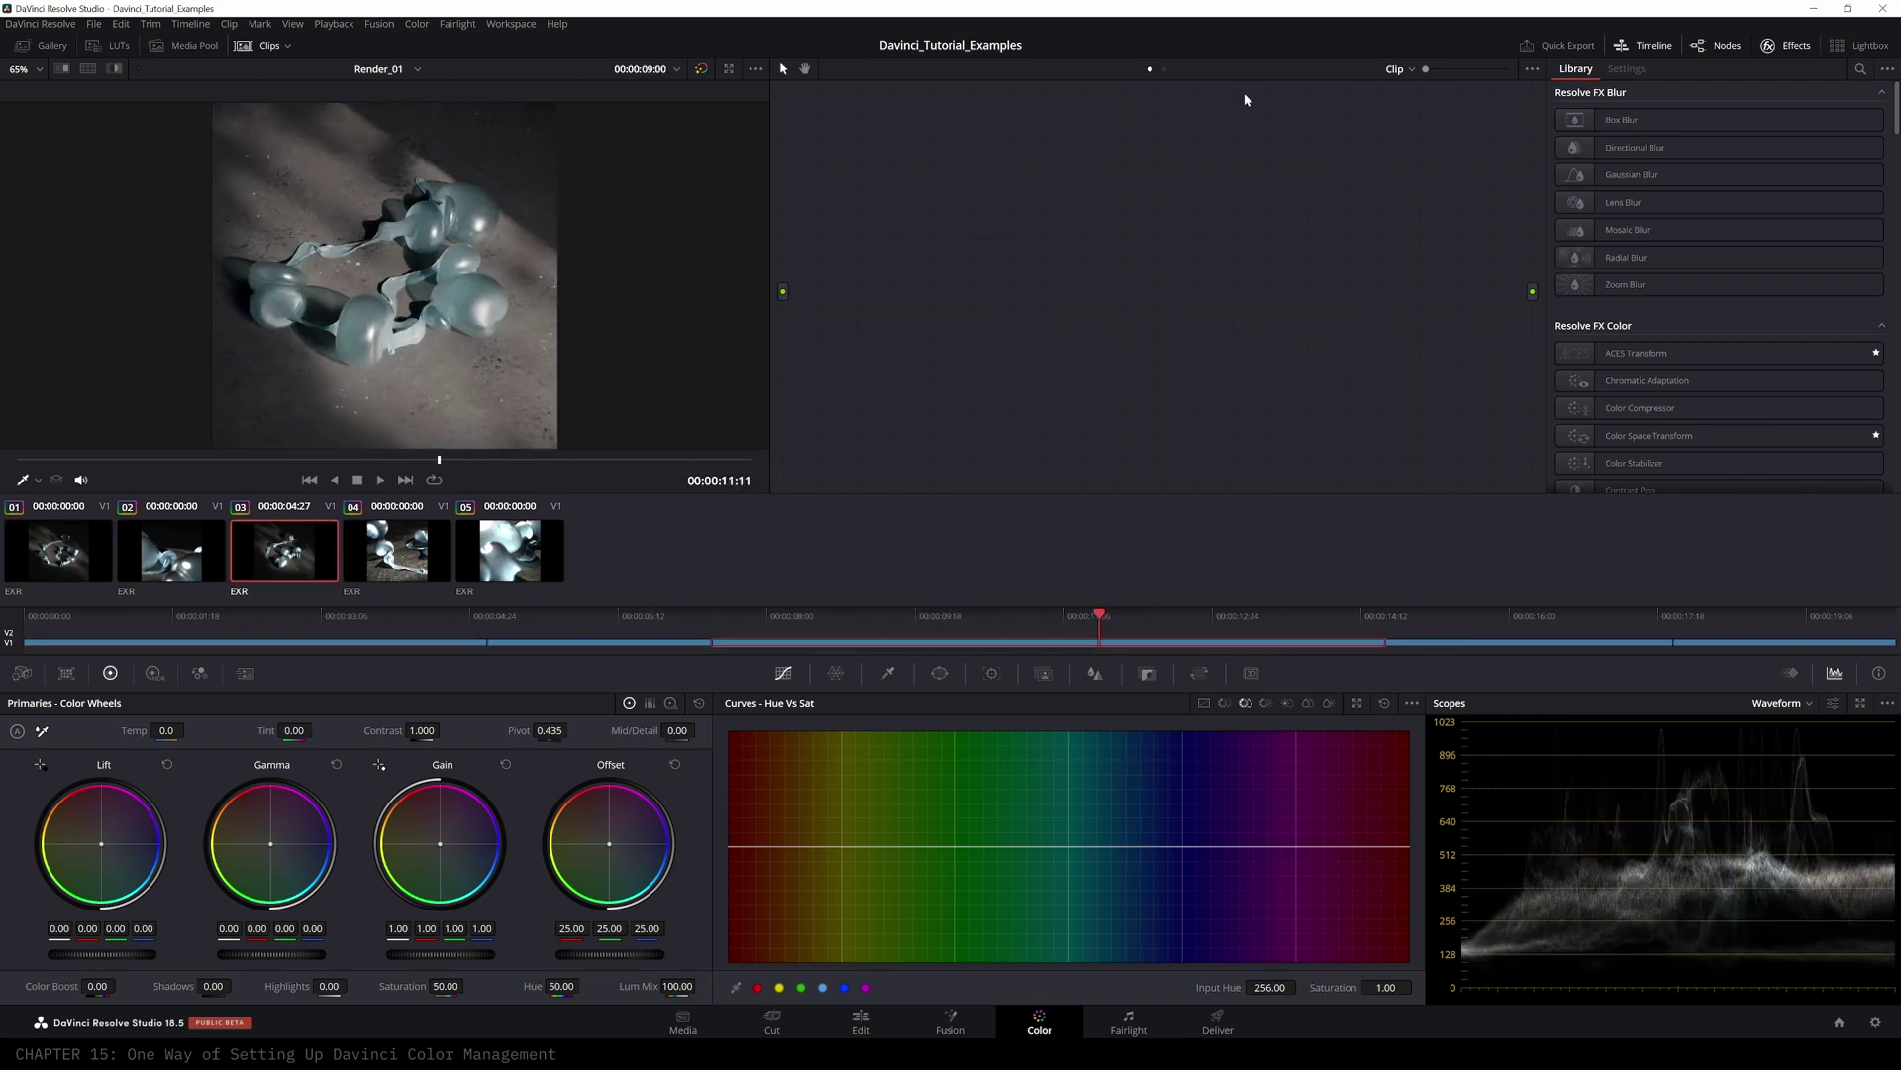
left_click(1166, 70)
key("alt+s")
left_click_drag(970, 207, 1052, 260)
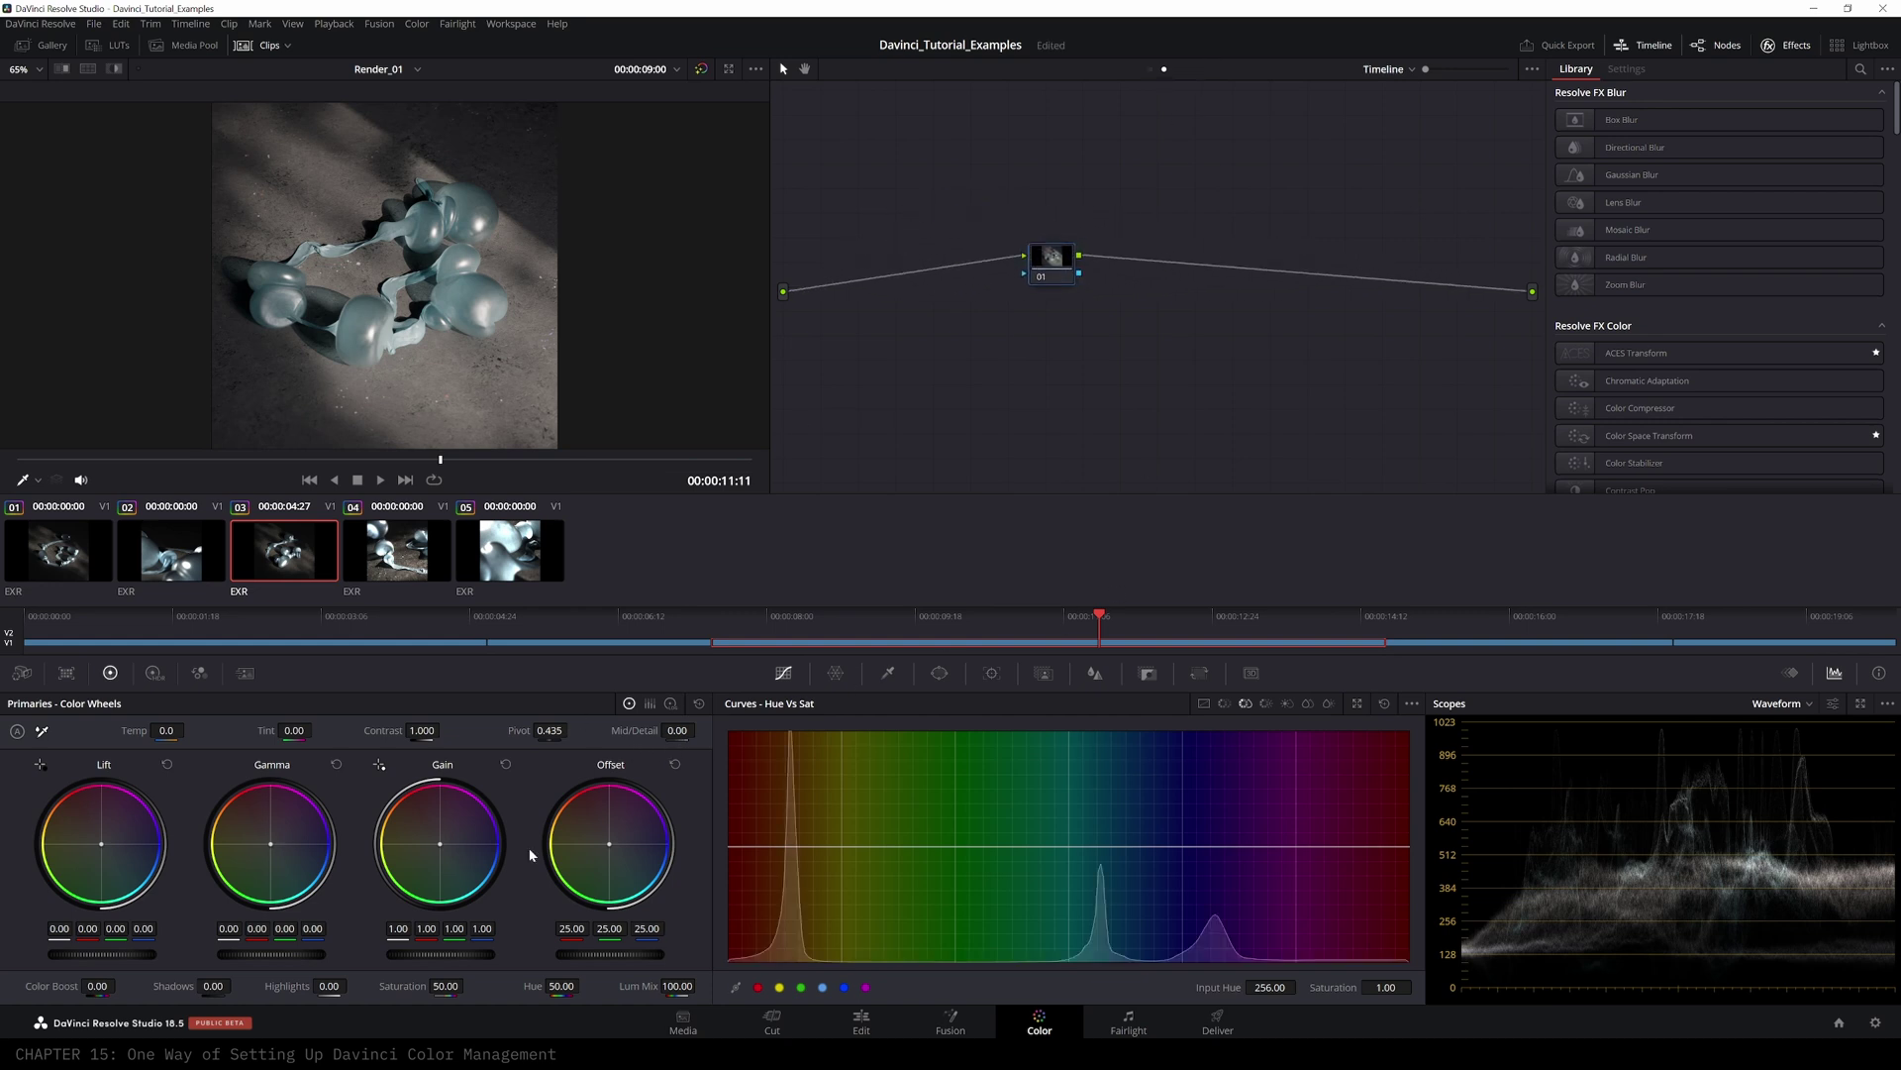
- Grade the timeline node by lowering Offset below 5.95 and setting Gain to 1.27, Gamma to 0.02 and Contrast to 1.140
left_click_drag(628, 956, 258, 955)
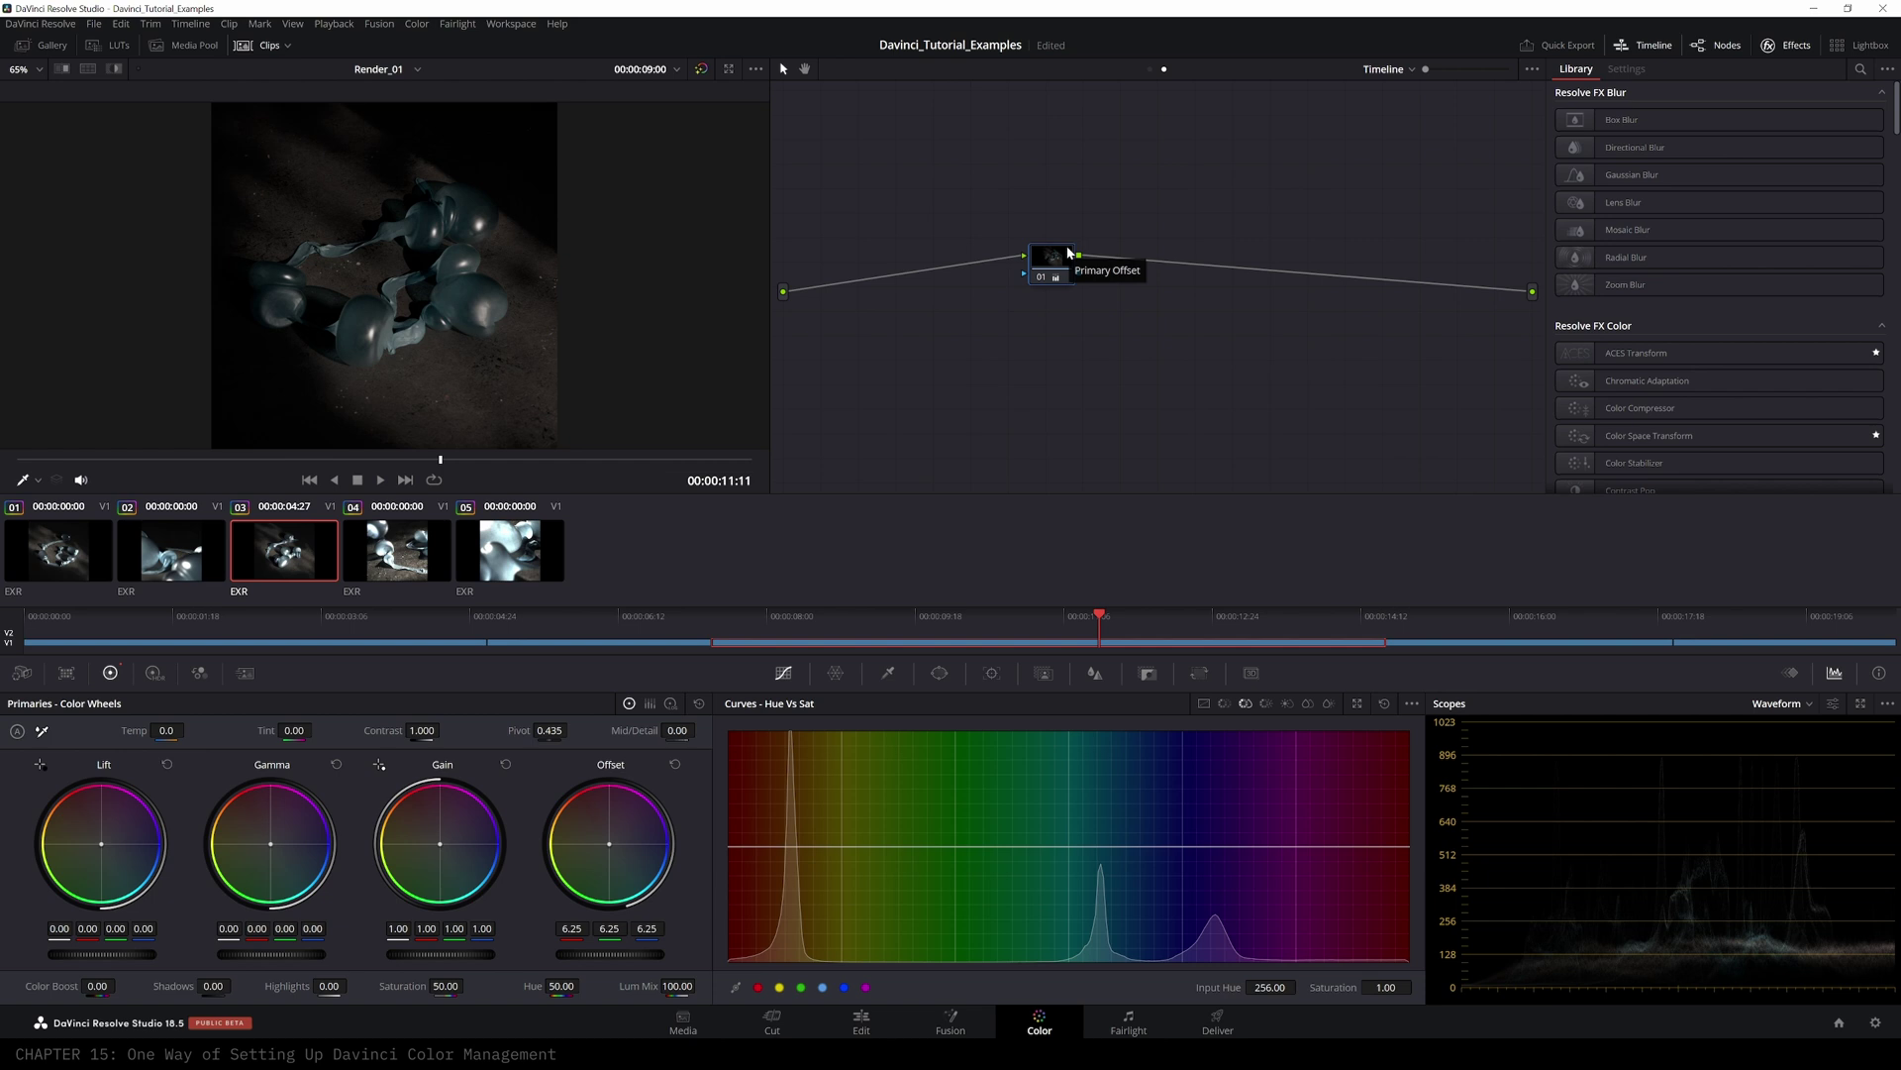
left_click_drag(1067, 246, 1115, 249)
left_click_drag(640, 958, 617, 958)
mouse_move(450, 956)
left_mouse_down()
mouse_move(478, 956)
mouse_move(451, 957)
left_mouse_up()
left_click_drag(422, 731, 436, 731)
left_click_drag(279, 957, 283, 957)
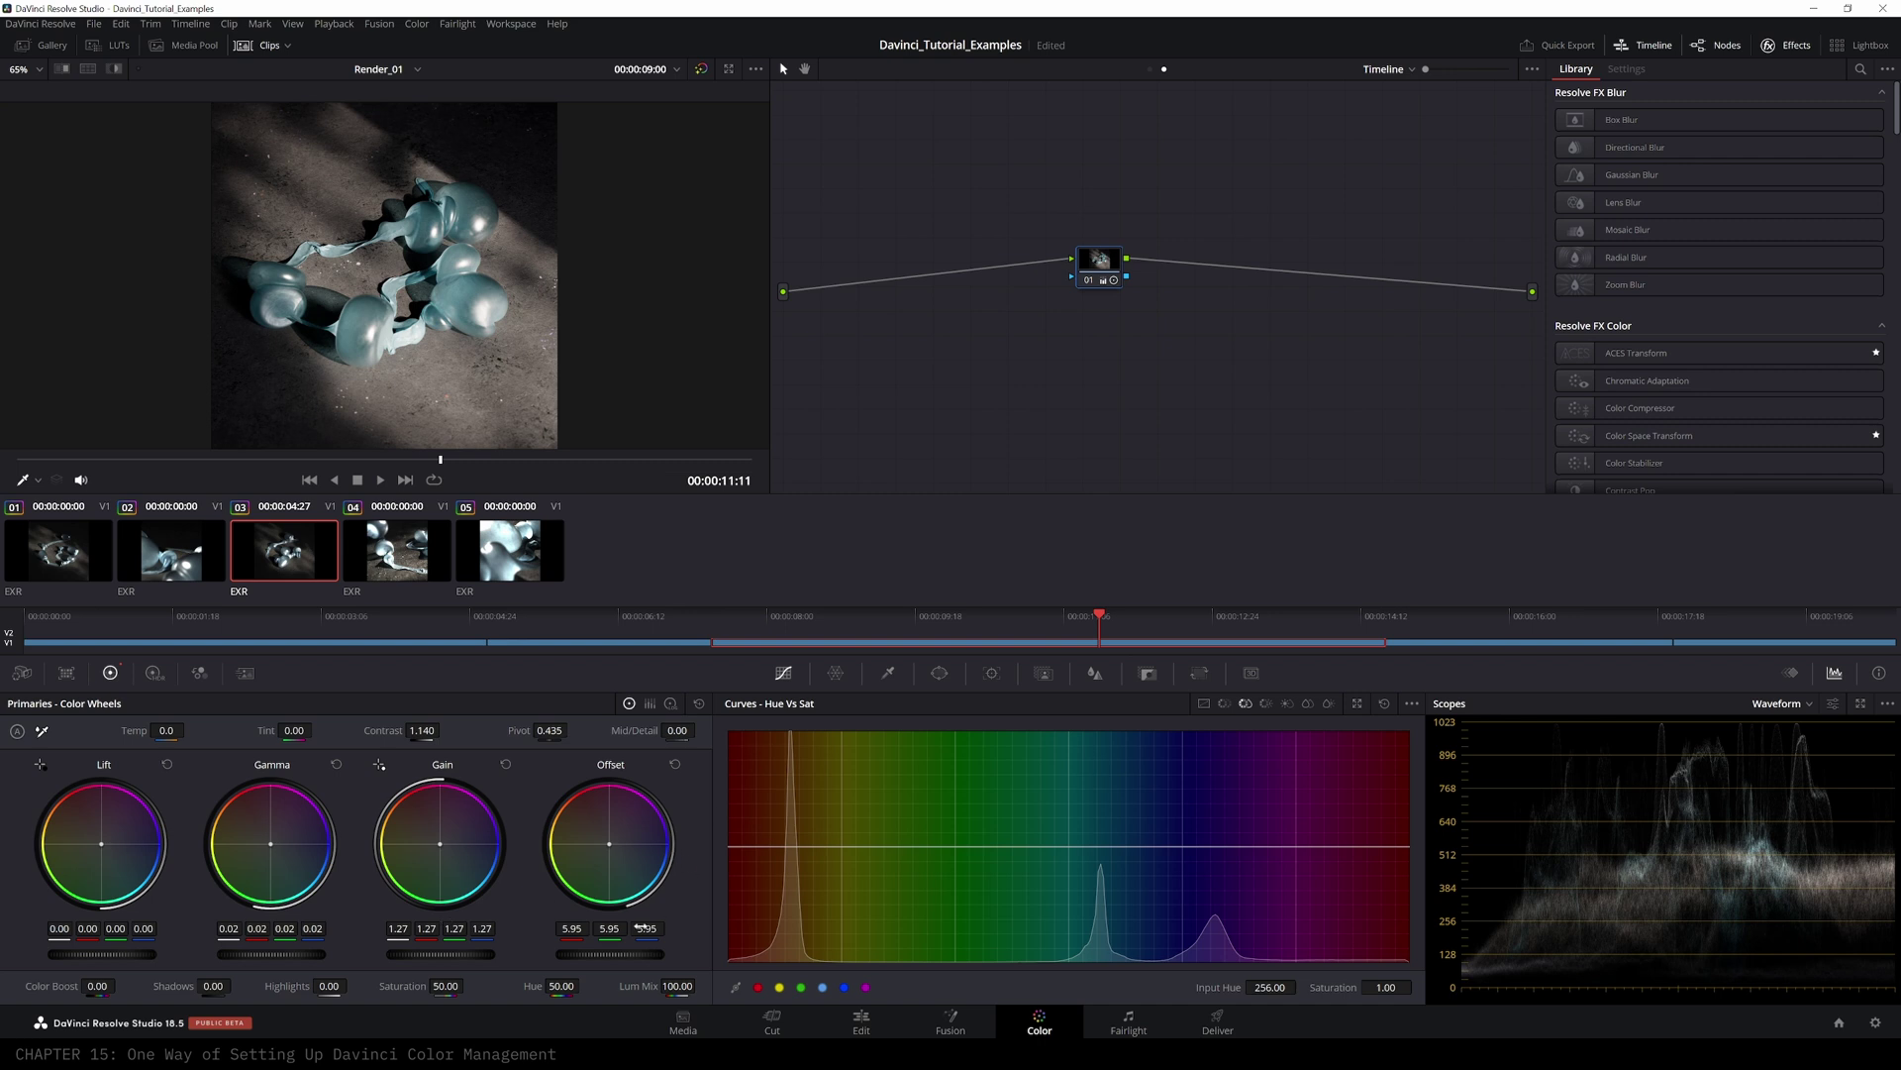
left_click_drag(626, 957, 595, 957)
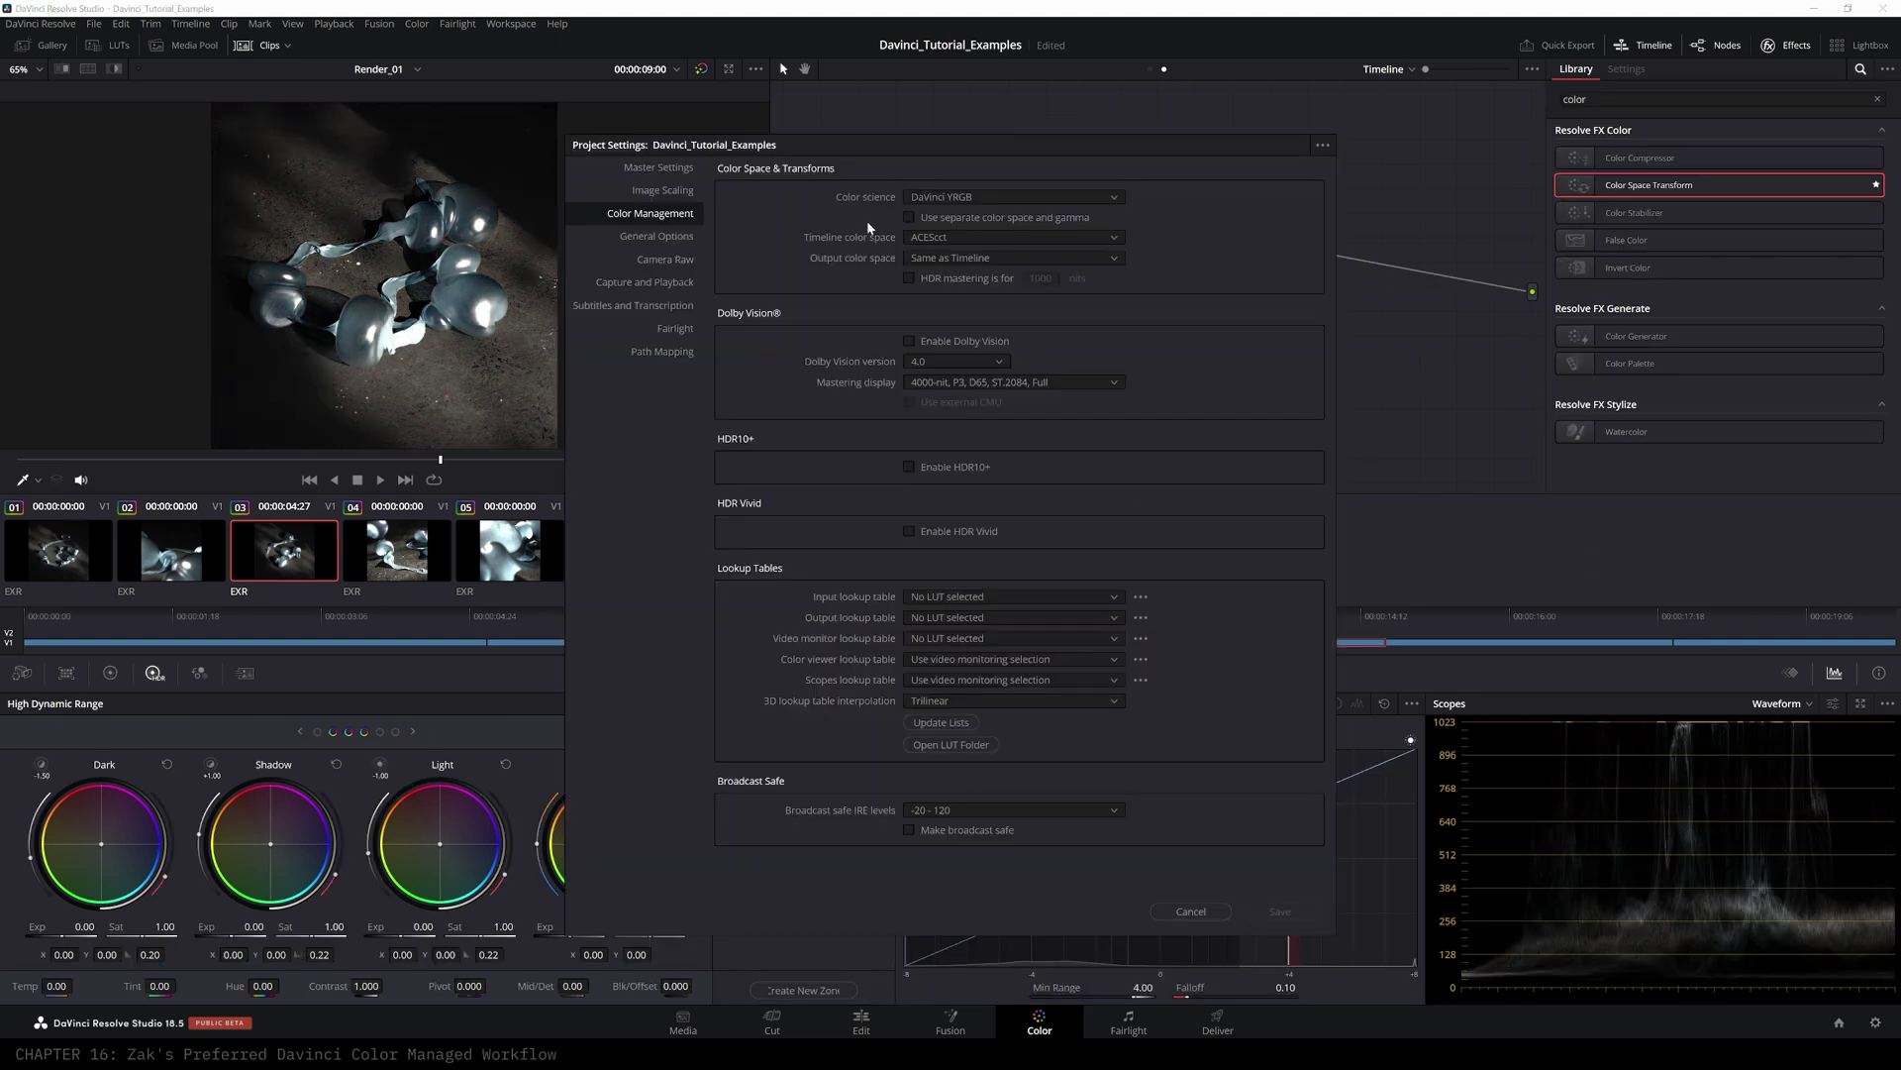
- Set the project's color science to DaVinci YRGB Color Managed and turn off automatic color management
left_click(965, 198)
left_click(990, 217)
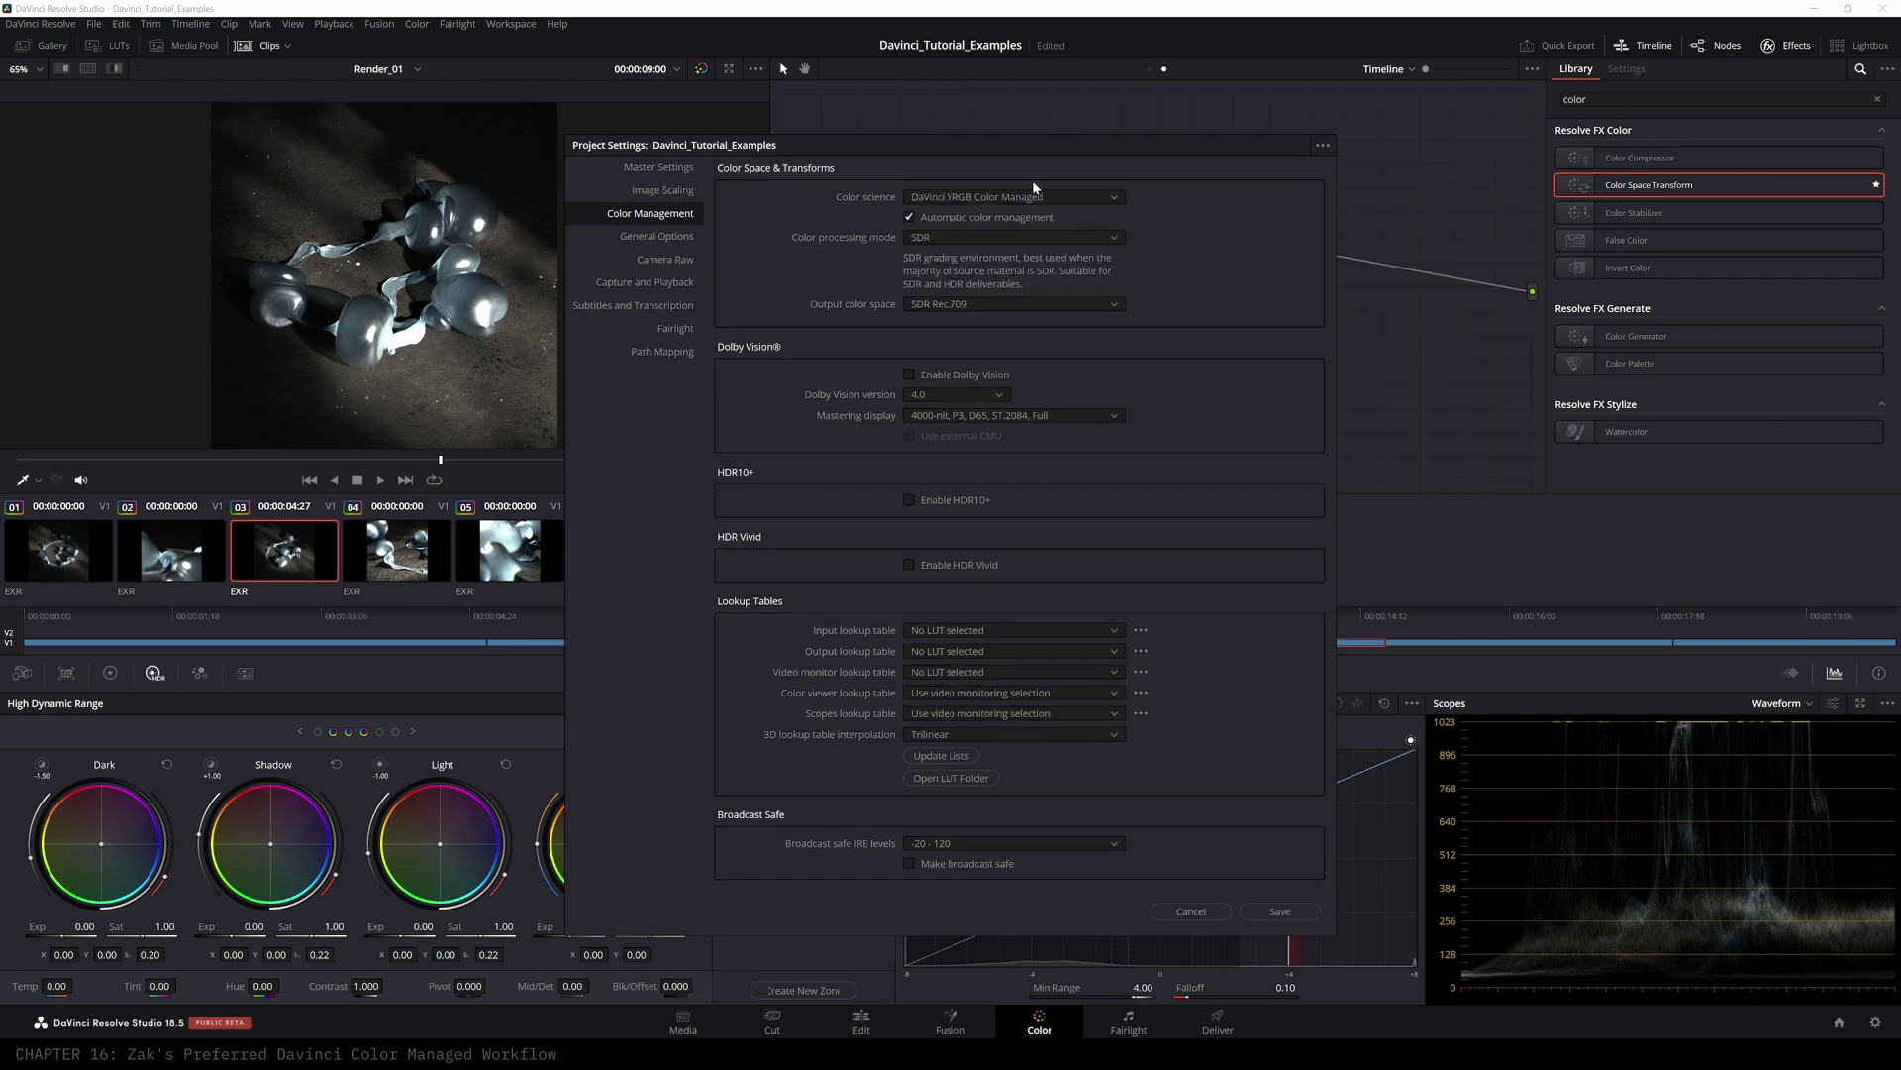
left_click(990, 218)
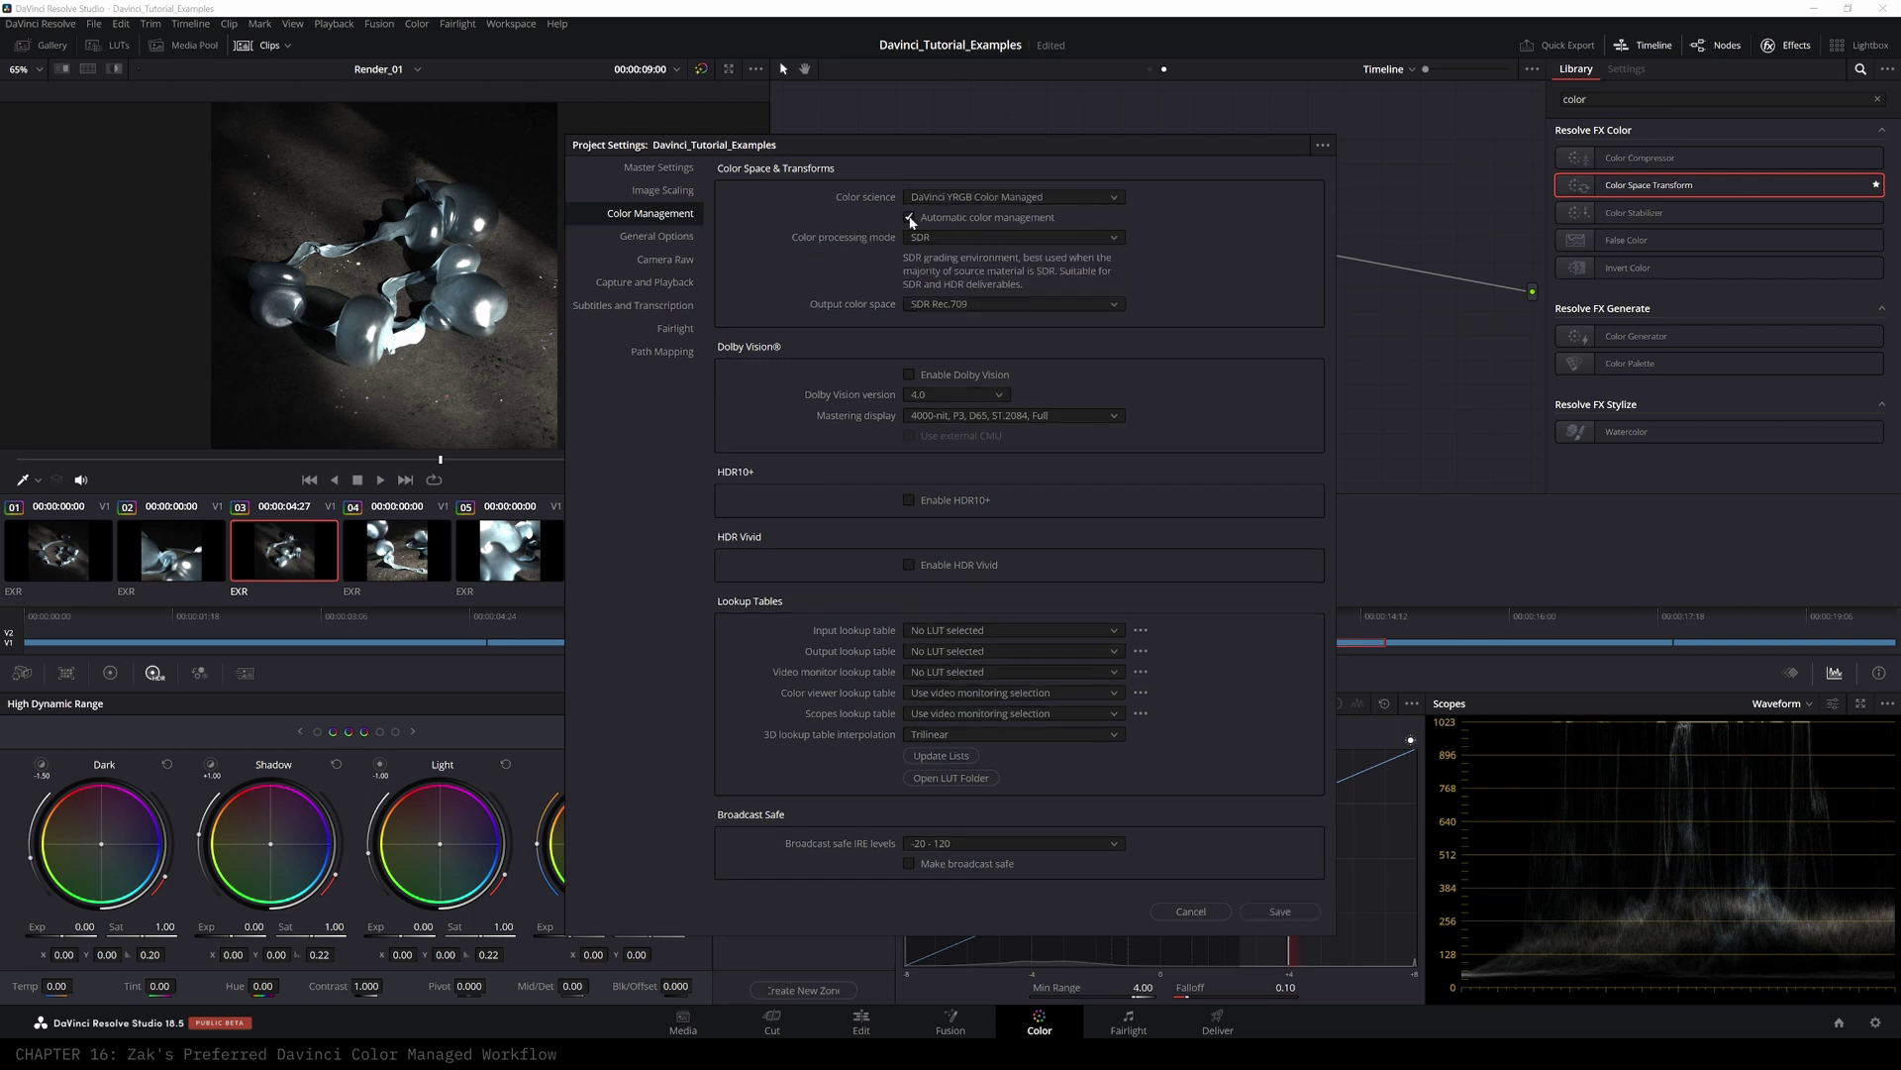
- Set the color processing mode to Custom and enable separate color space and gamma
left_click(982, 237)
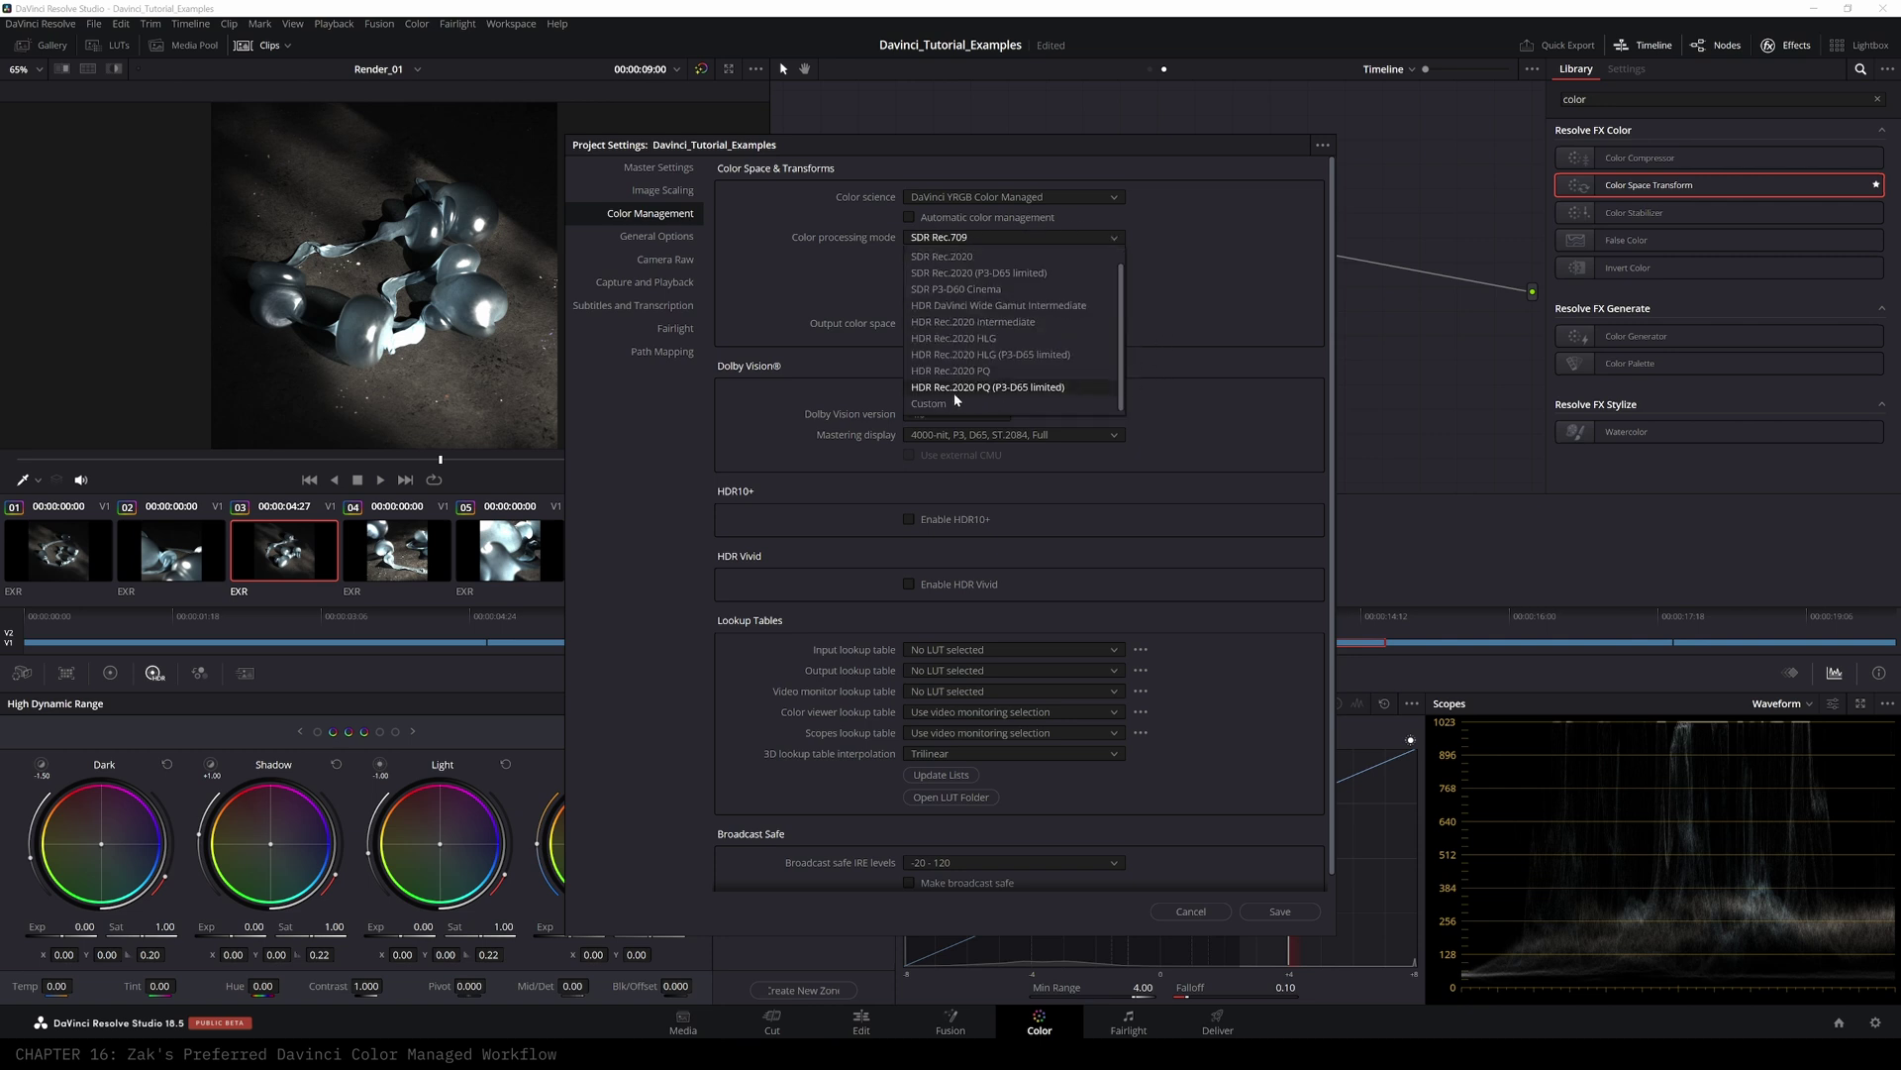
left_click(931, 403)
left_click(1010, 275)
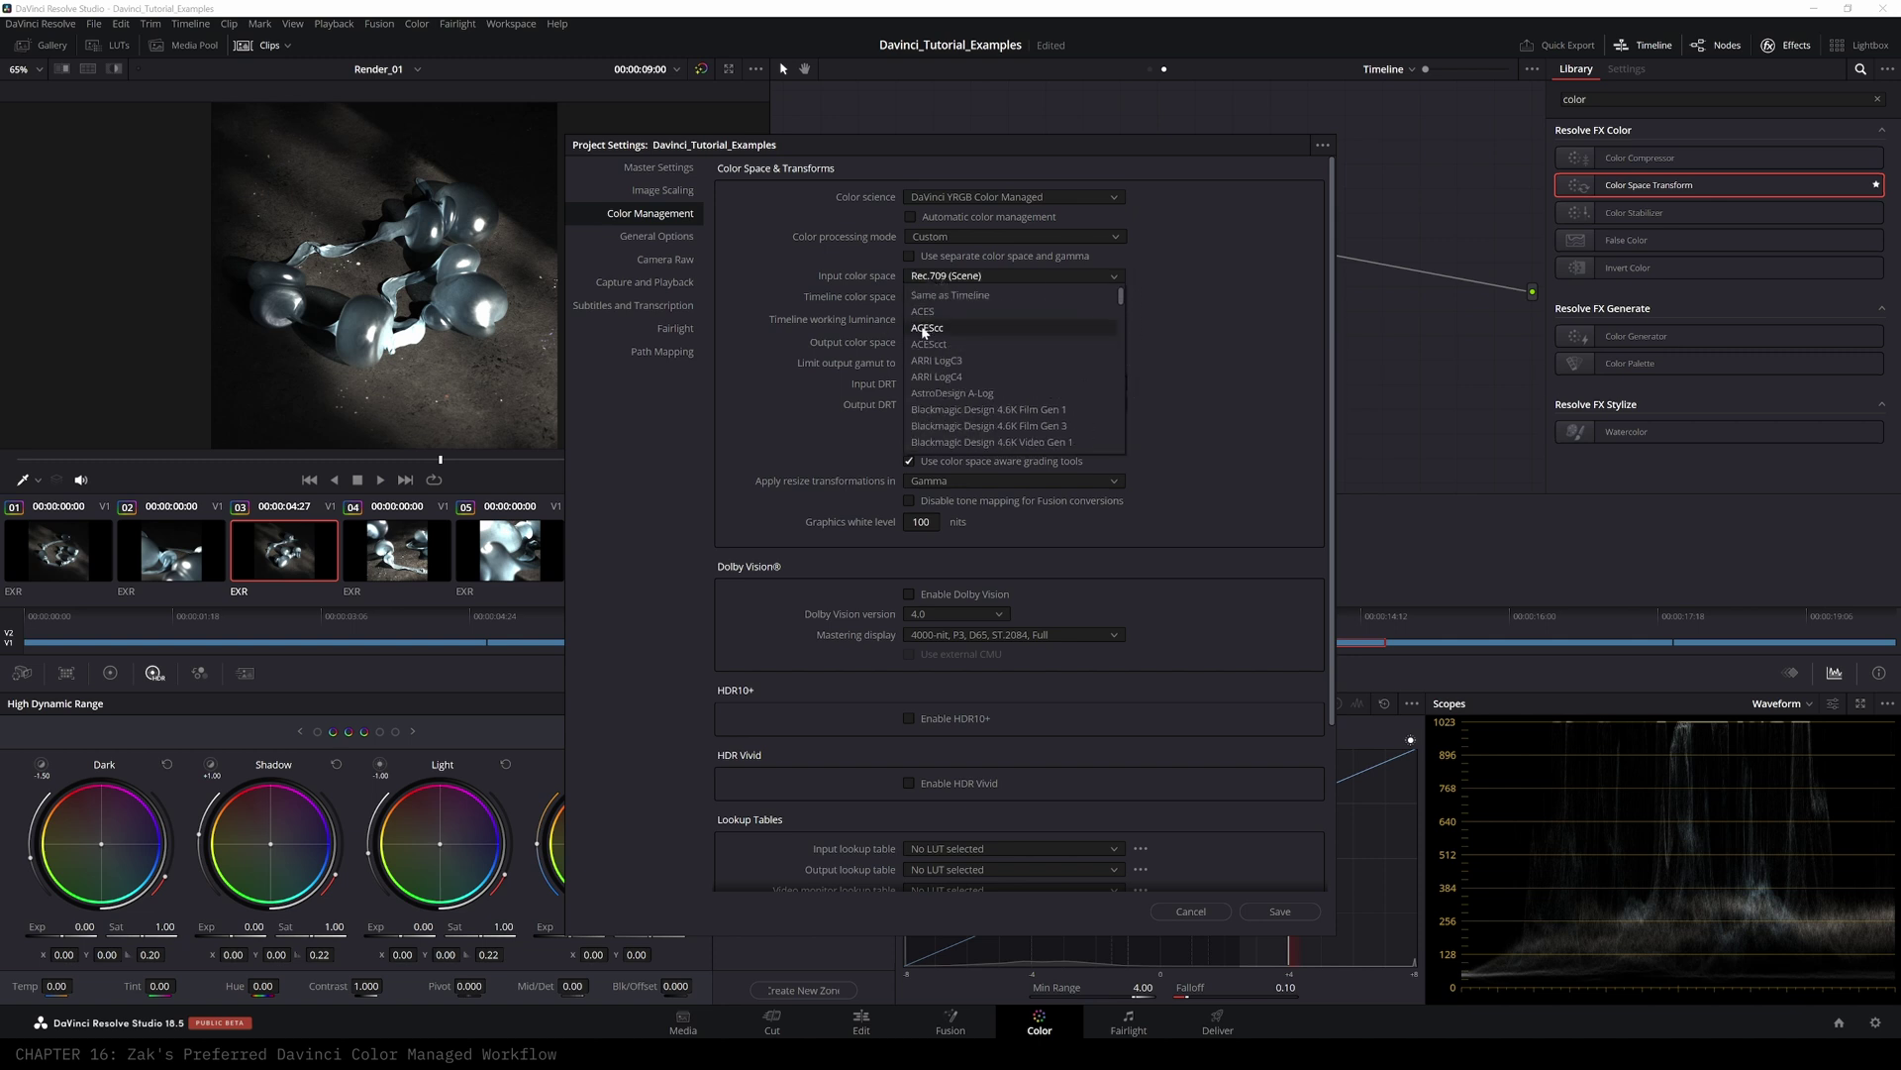
left_click(1189, 254)
left_click(909, 256)
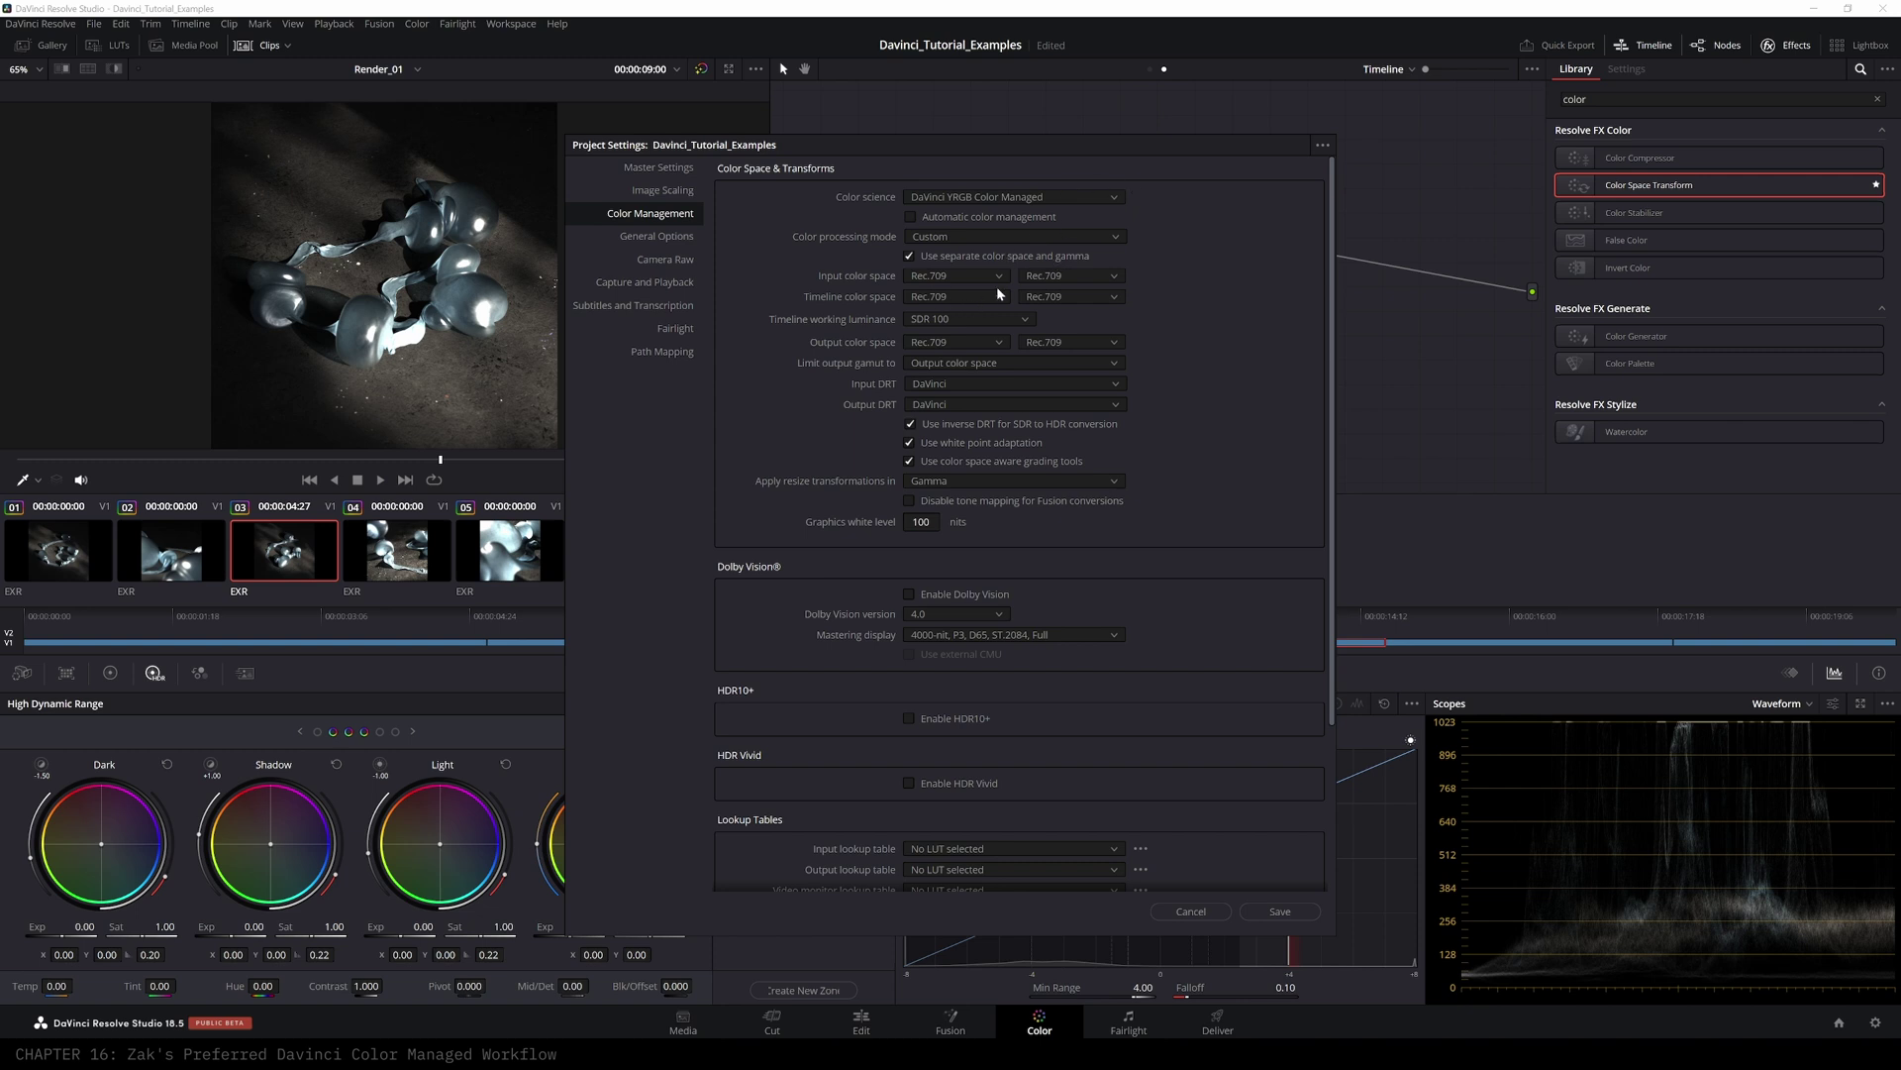
- Set the project's input color space to ACES (AP1) with Linear gamma
left_click(998, 277)
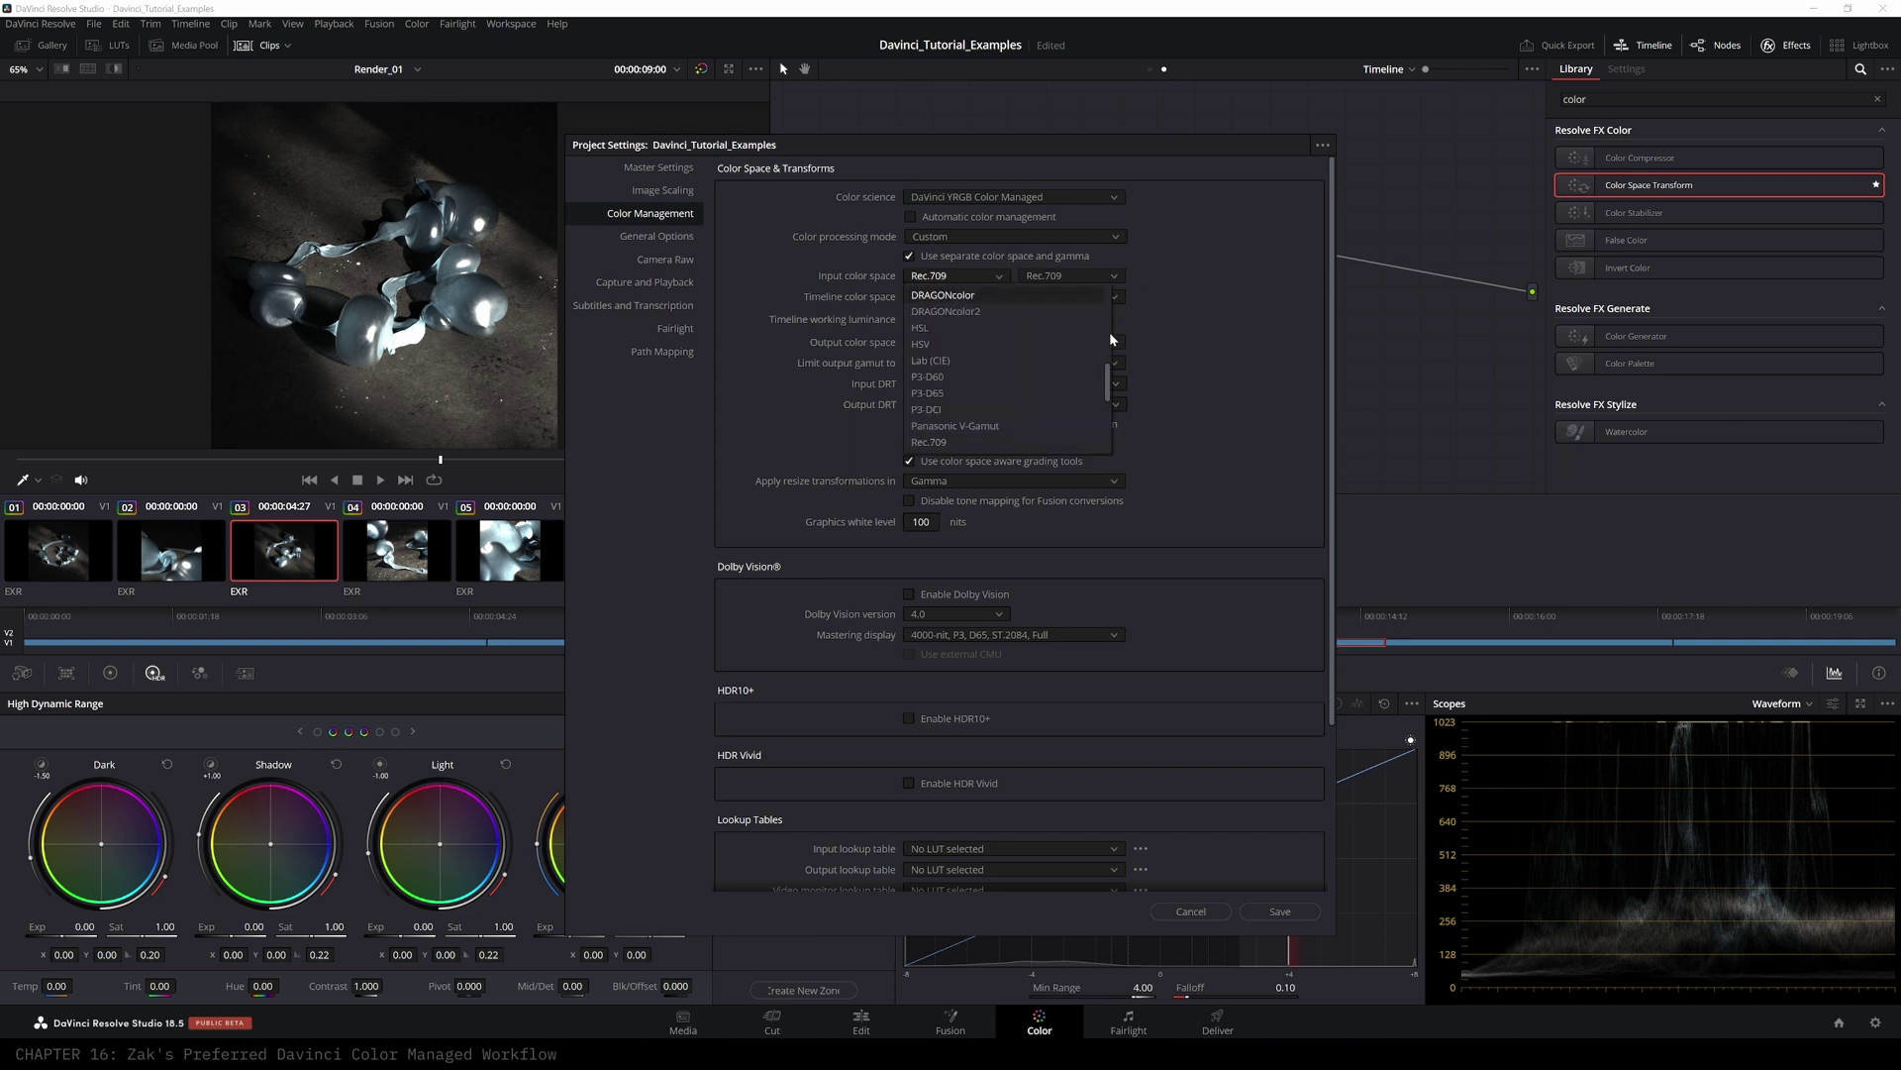
left_click(1113, 376)
left_click(1002, 275)
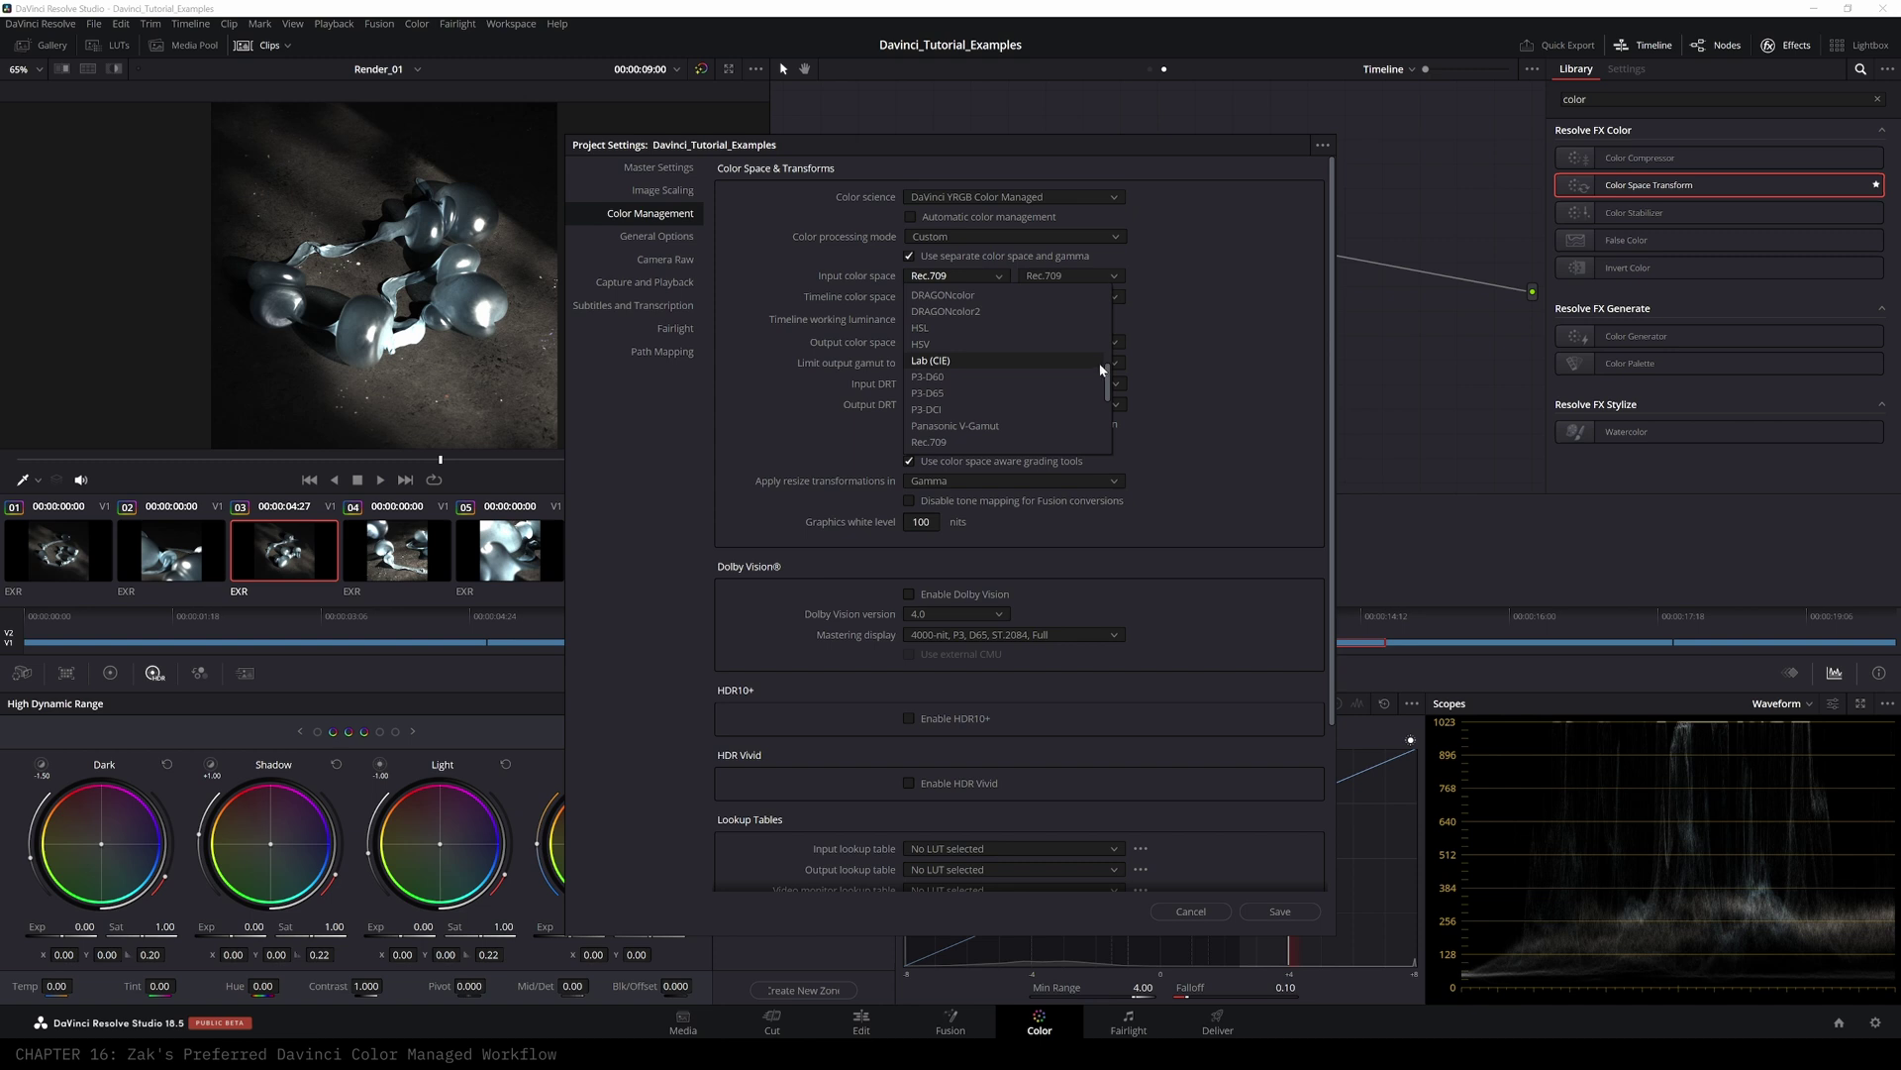
left_click_drag(1108, 376, 1122, 282)
left_click(939, 329)
left_click(1083, 276)
left_click(1066, 388)
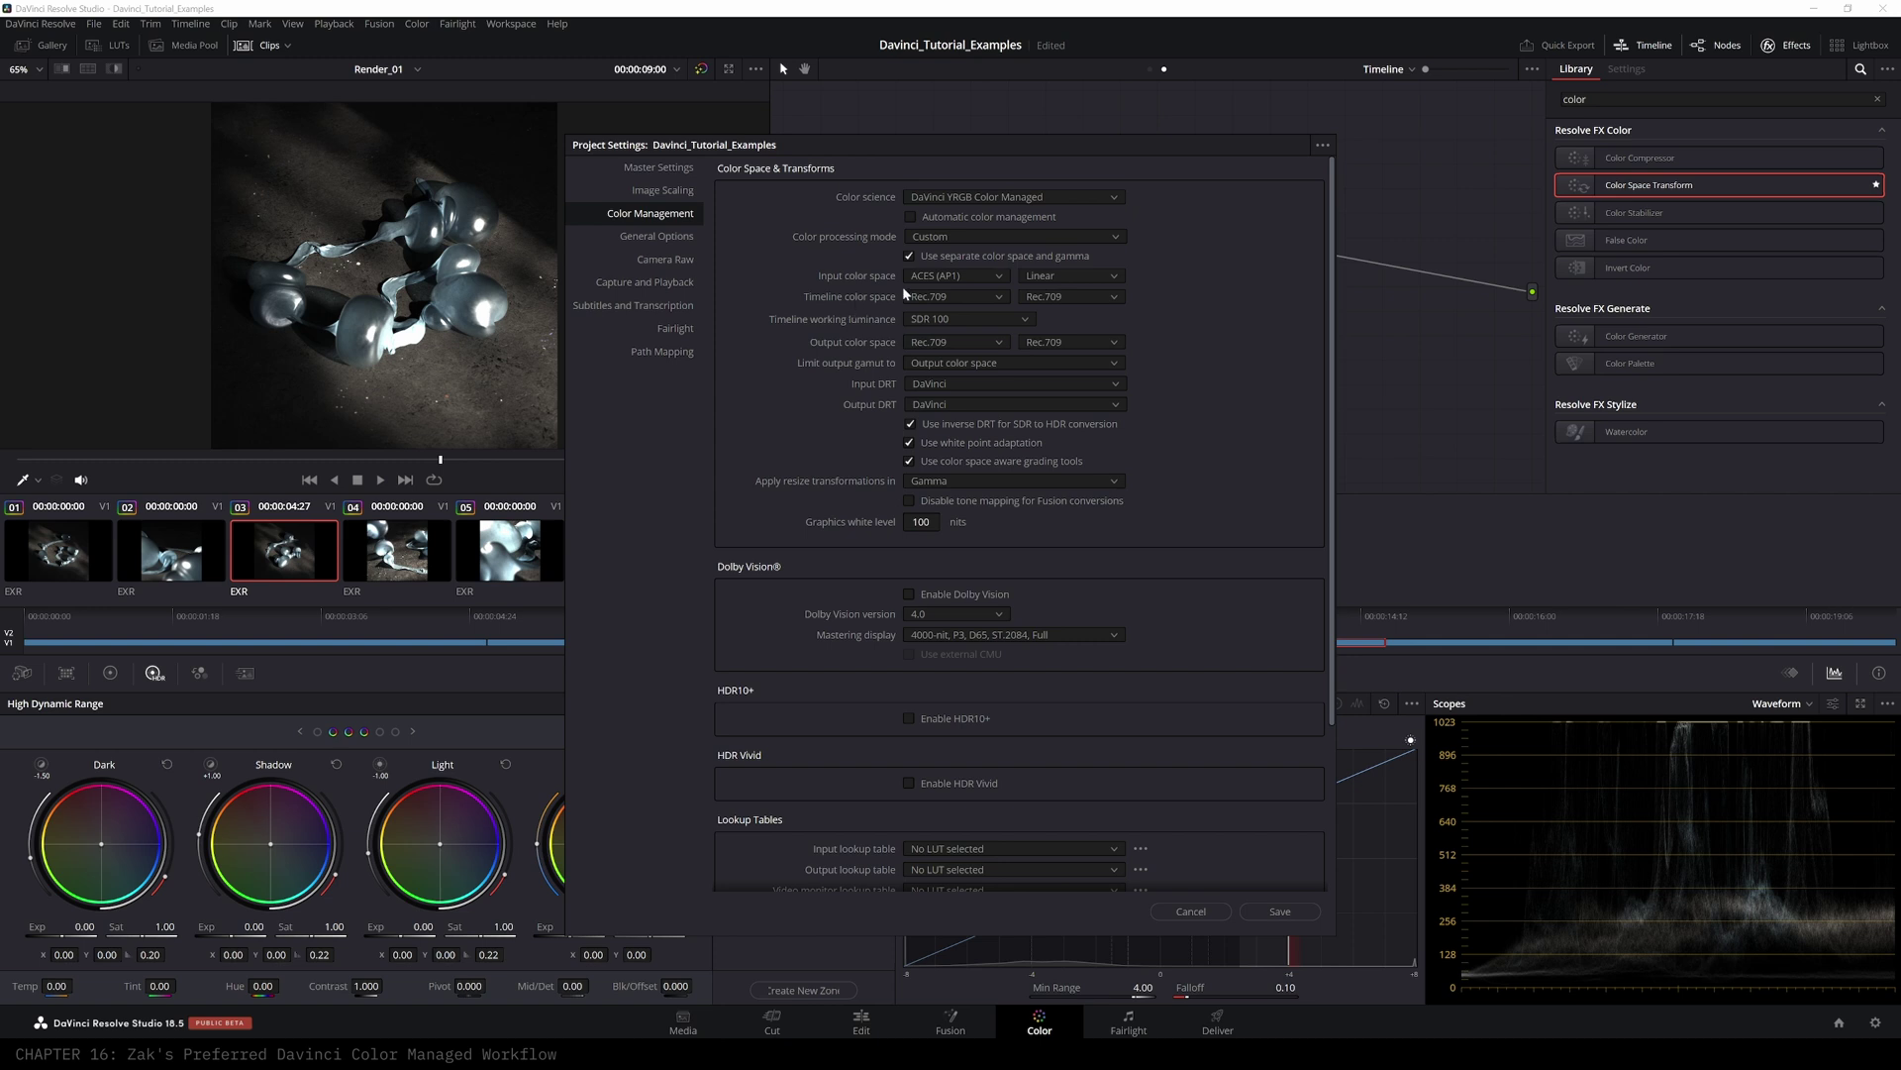
- Set the timeline color space to ACES (AP1) with ACEScct gamma
left_click(1001, 299)
left_click(1111, 404)
left_click(999, 298)
left_click_drag(1104, 384, 1105, 300)
left_click(994, 331)
left_click(1109, 299)
left_click_drag(1223, 396, 1234, 312)
left_click(1058, 333)
- Set the timeline working luminance to Custom at 10000 nits and the output color space to Same as Timeline
left_click(1032, 320)
left_click(953, 479)
left_click(999, 344)
left_click_drag(1109, 448, 1120, 370)
left_click(1000, 360)
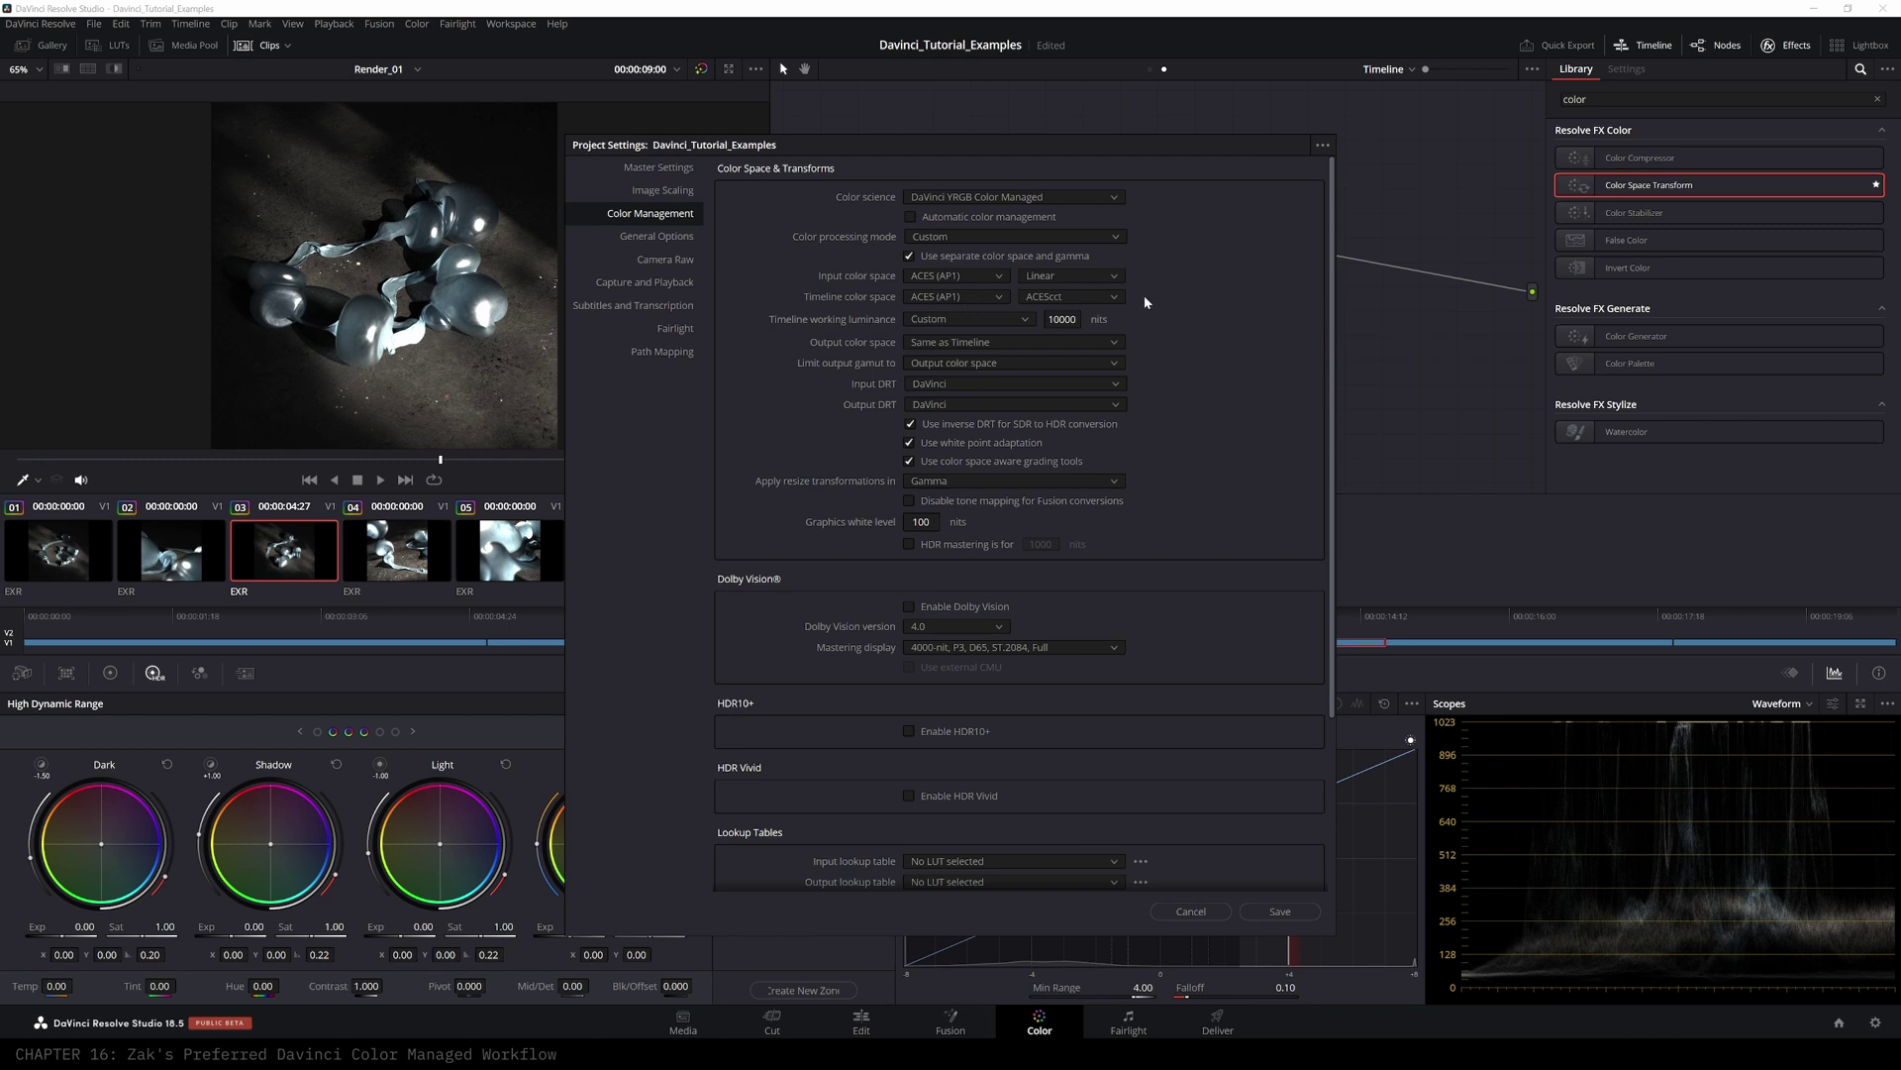
- Set both the input DRT and the output DRT to None and save the project settings
left_click(936, 390)
left_click(936, 404)
left_click(931, 406)
left_click(941, 421)
left_click(1287, 913)
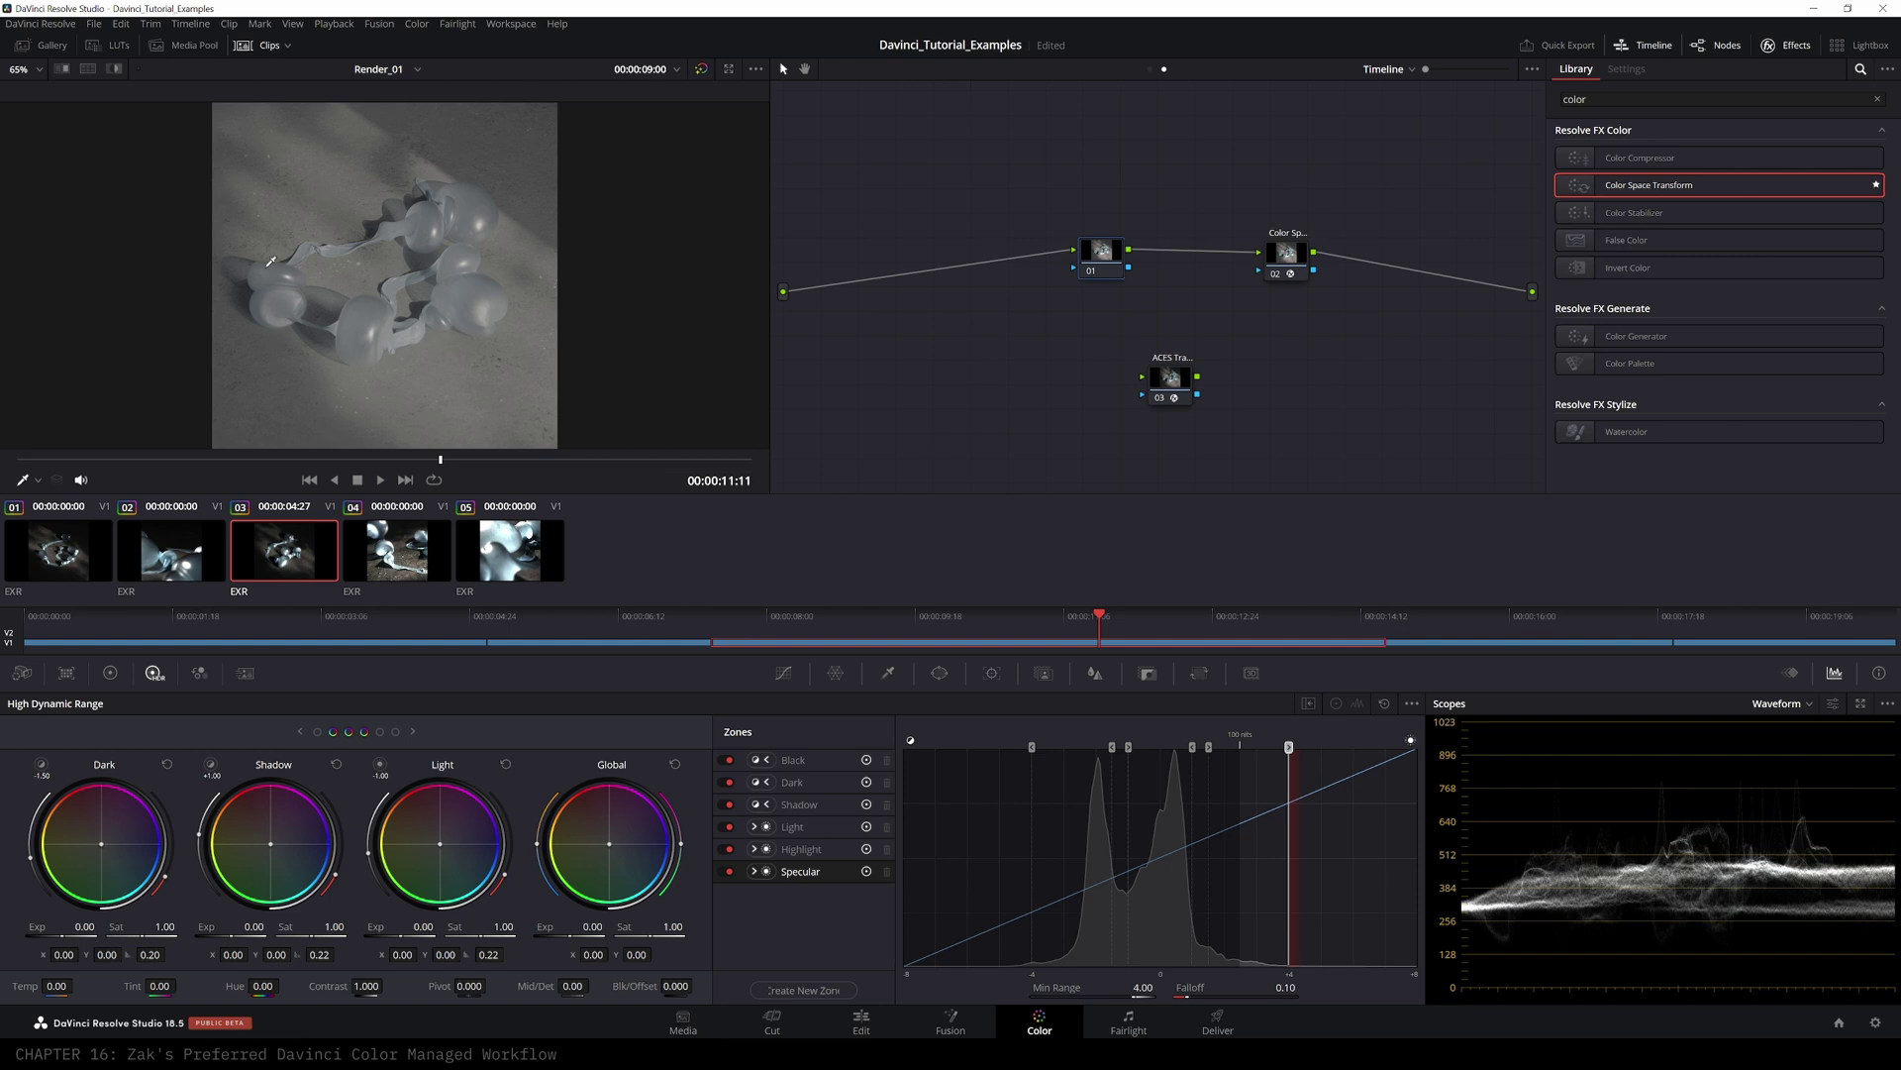
- Delete the Color Space Transform node from the timeline graph and select the unconnected ACES Transform node to show its settings
left_click_drag(1102, 617, 994, 622)
left_click_drag(1287, 257, 1293, 268)
key("Delete")
left_click(1174, 382)
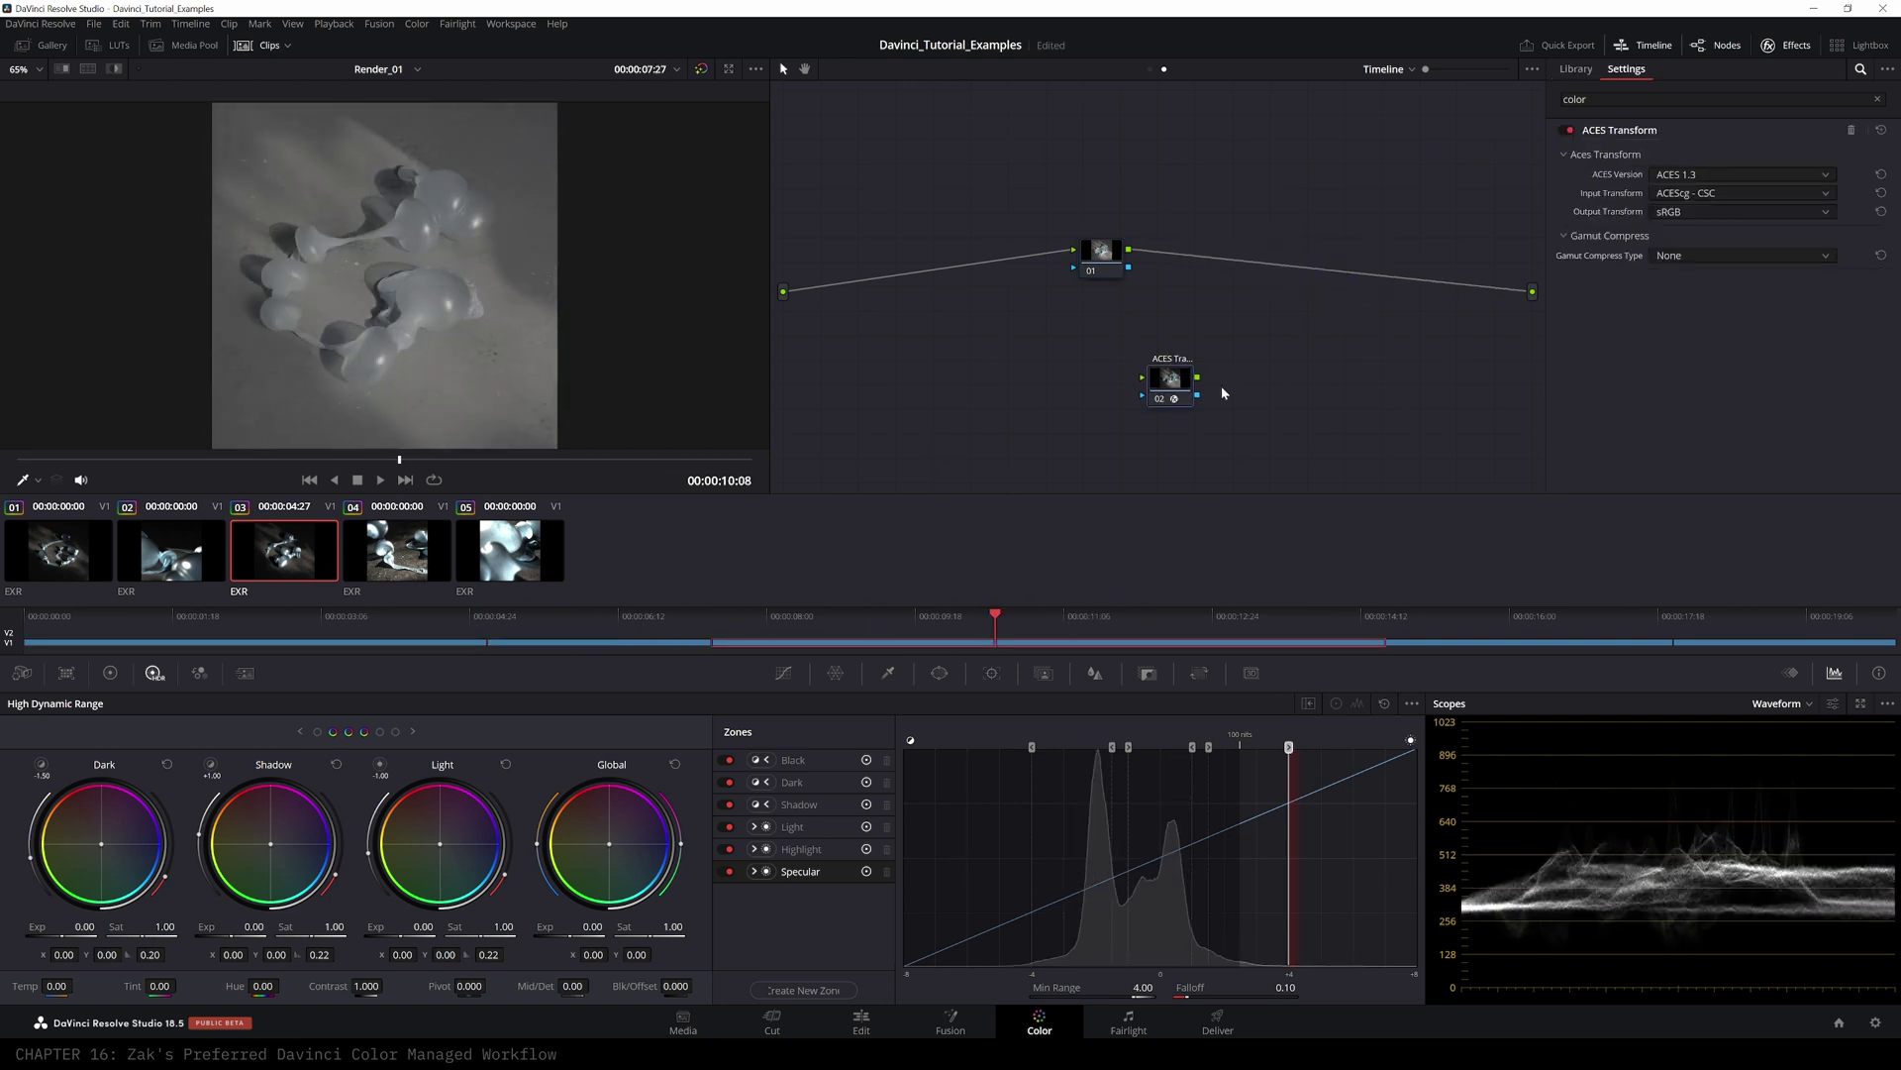
- Replace the unconnected ACES Transform node with a fresh ACES Transform effect inserted after node 01 in the timeline graph
key("Delete")
left_click_drag(1110, 251, 1219, 262)
double_click(1731, 100)
type("ace")
left_click_drag(1705, 159, 1343, 259)
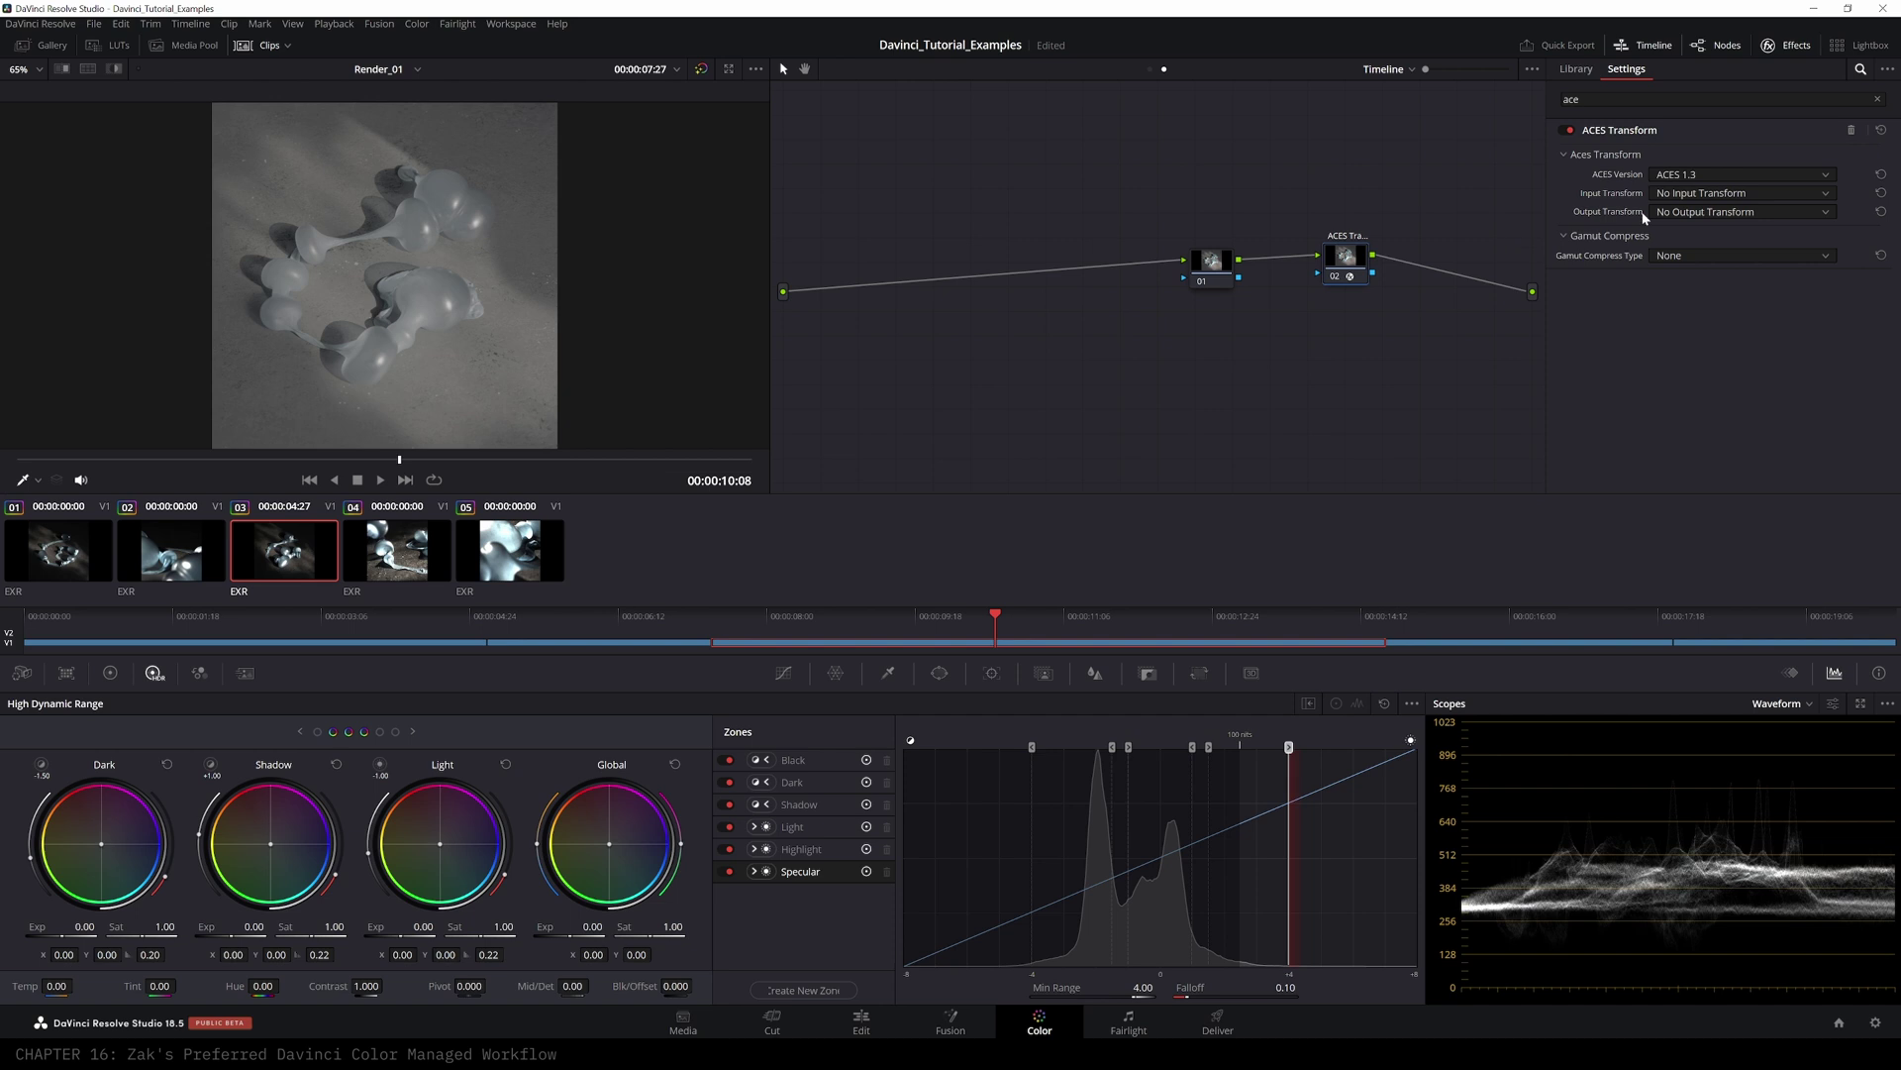
- Set the new ACES Transform's input transform to ACEScct - CSC and its output transform to sRGB
left_click(1699, 194)
left_click_drag(1899, 317, 1899, 344)
left_click(1672, 313)
left_click(1707, 213)
left_click_drag(1862, 245, 1882, 330)
left_click(1695, 281)
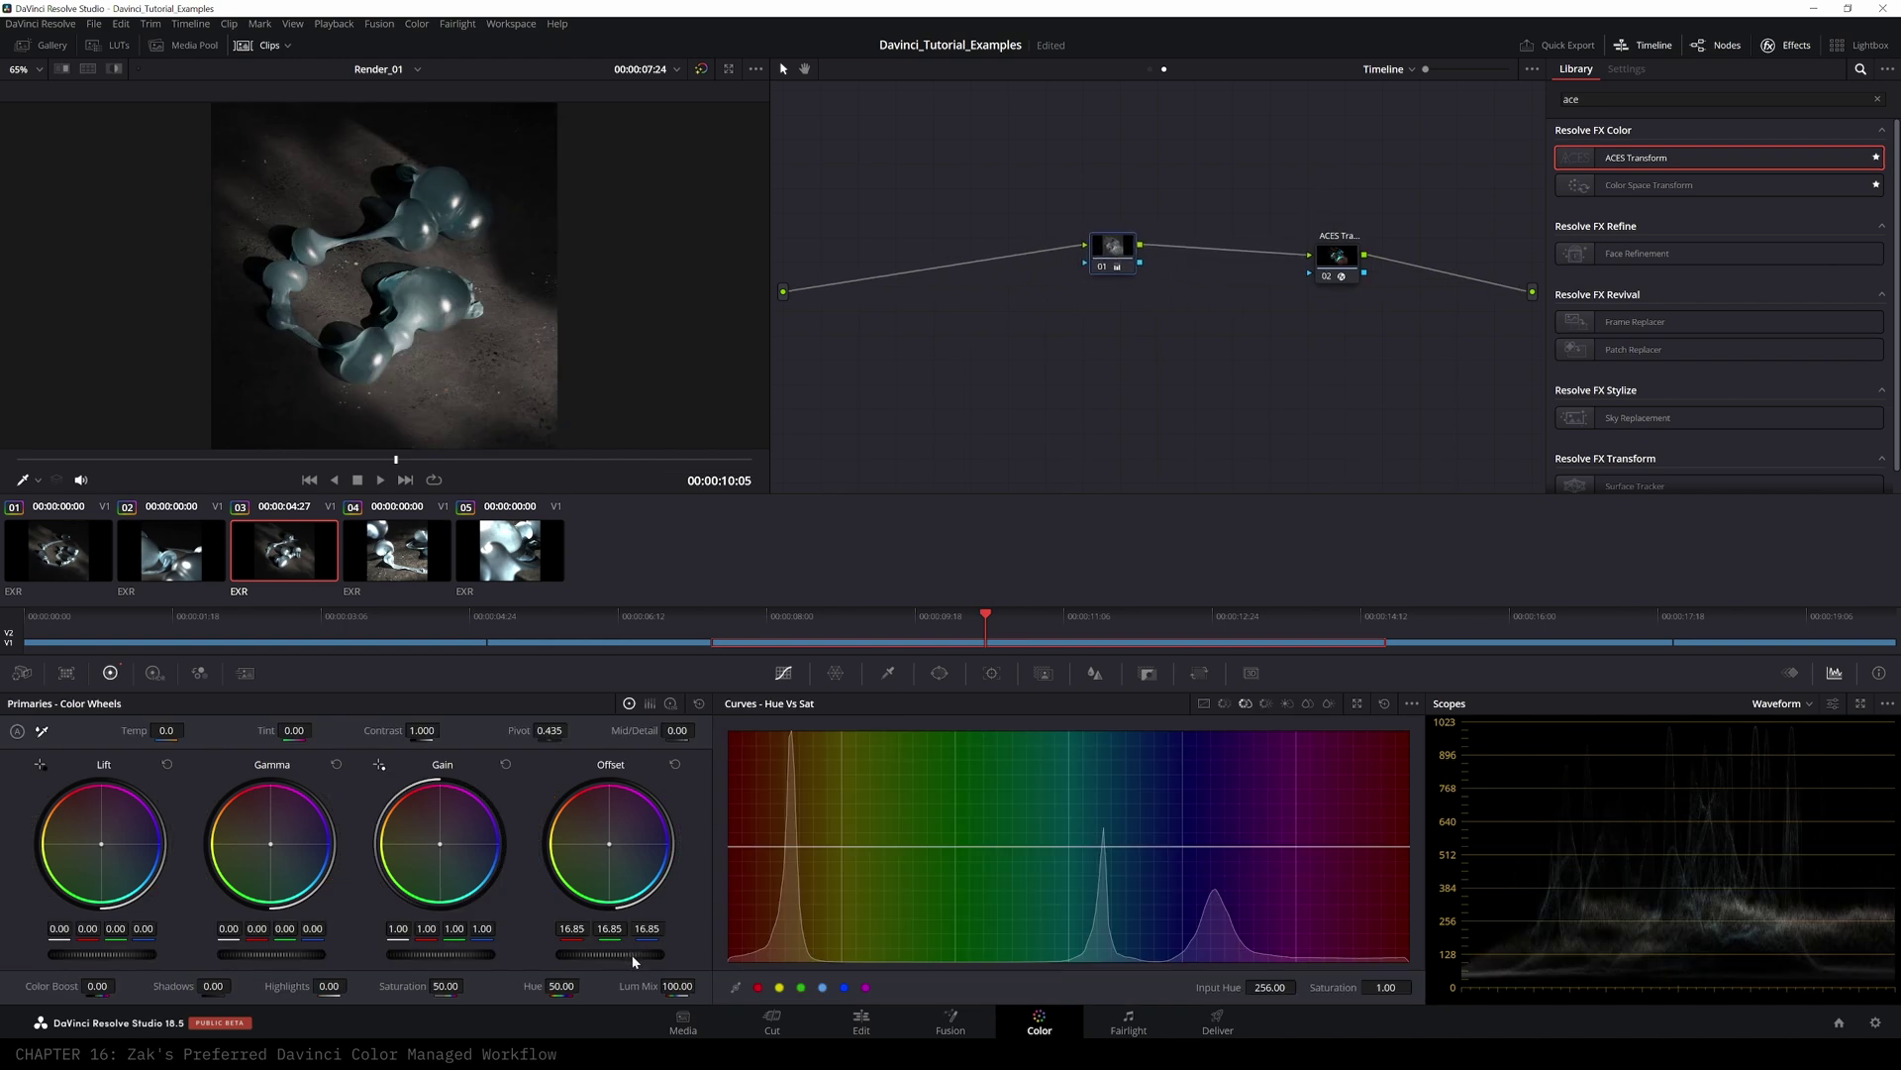
- Raise the Offset of node 01 to 19.00 and move the node closer to the ACES Transform node
left_click_drag(634, 958, 684, 959)
left_click_drag(683, 959, 658, 958)
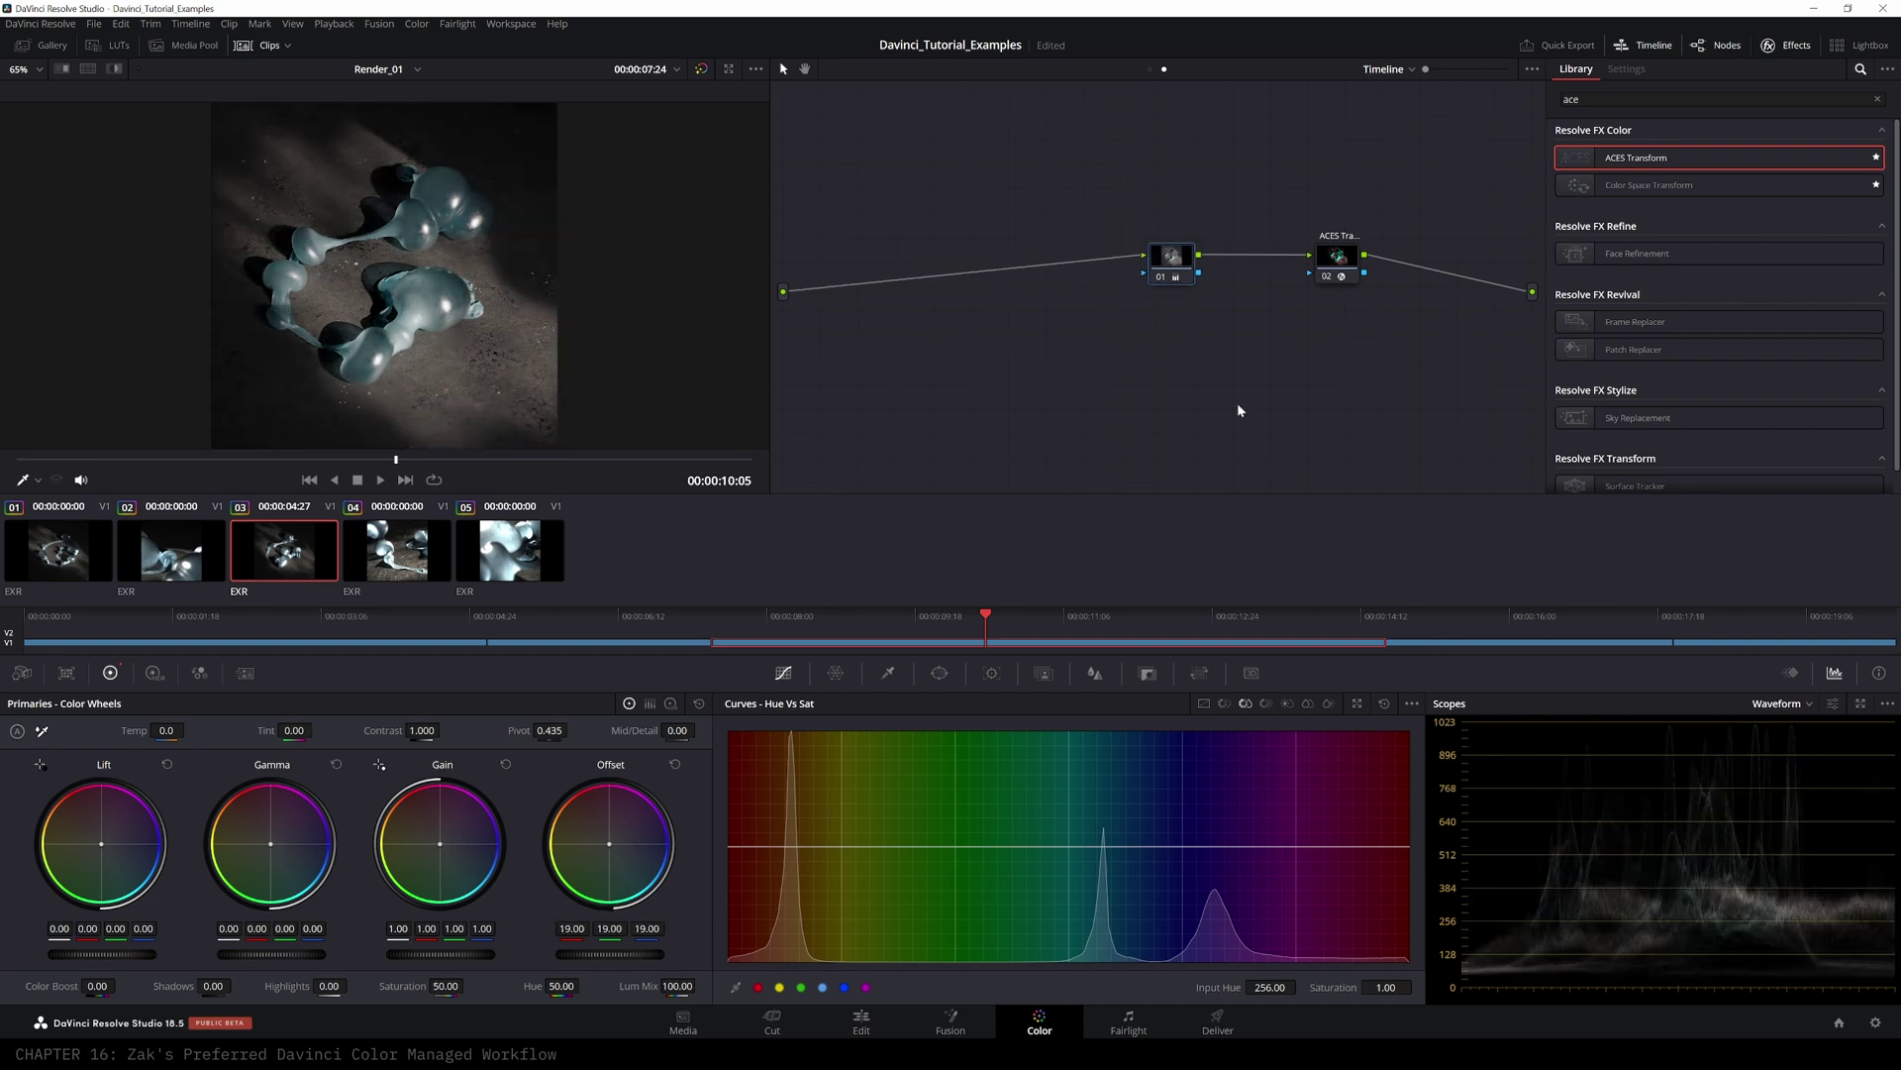
left_click_drag(1166, 261, 1181, 264)
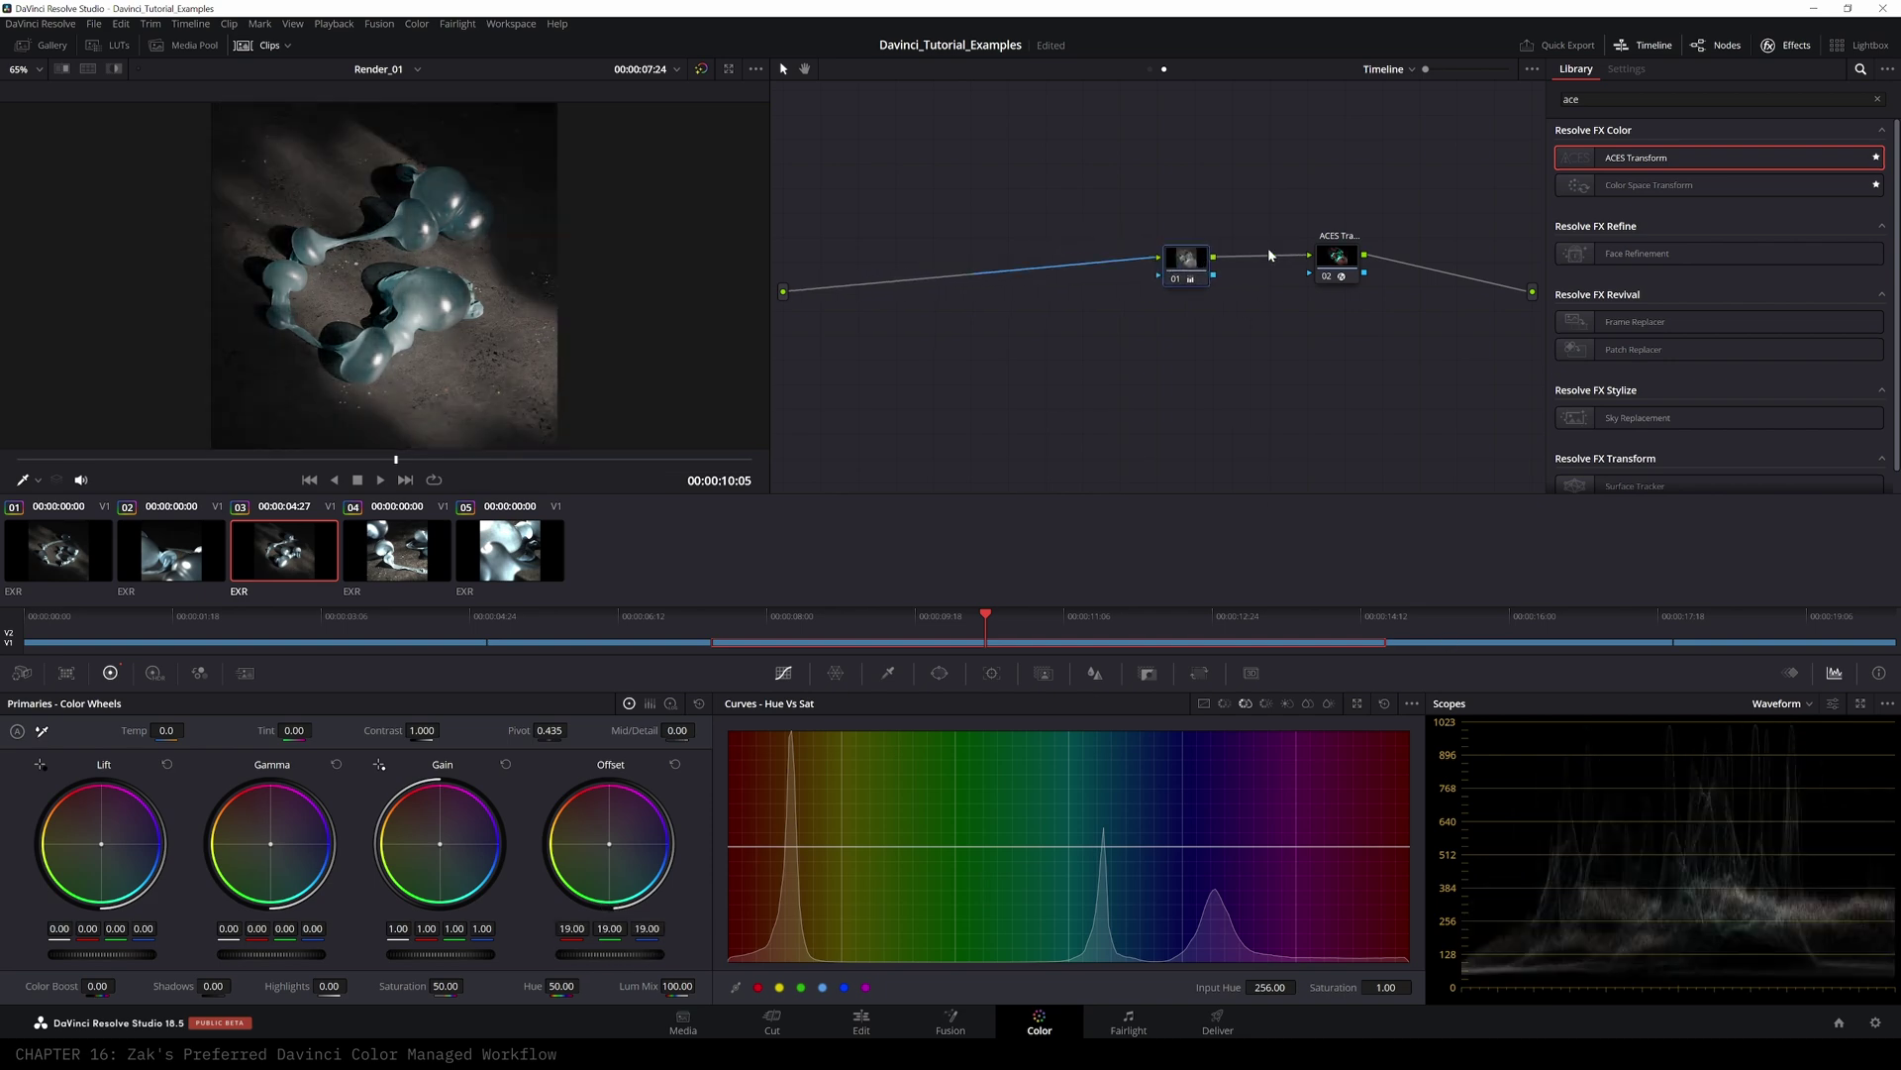
- Review the project's color management settings, preset-saving option, General Options and Master Settings, and close the project settings without saving
left_click(1875, 1022)
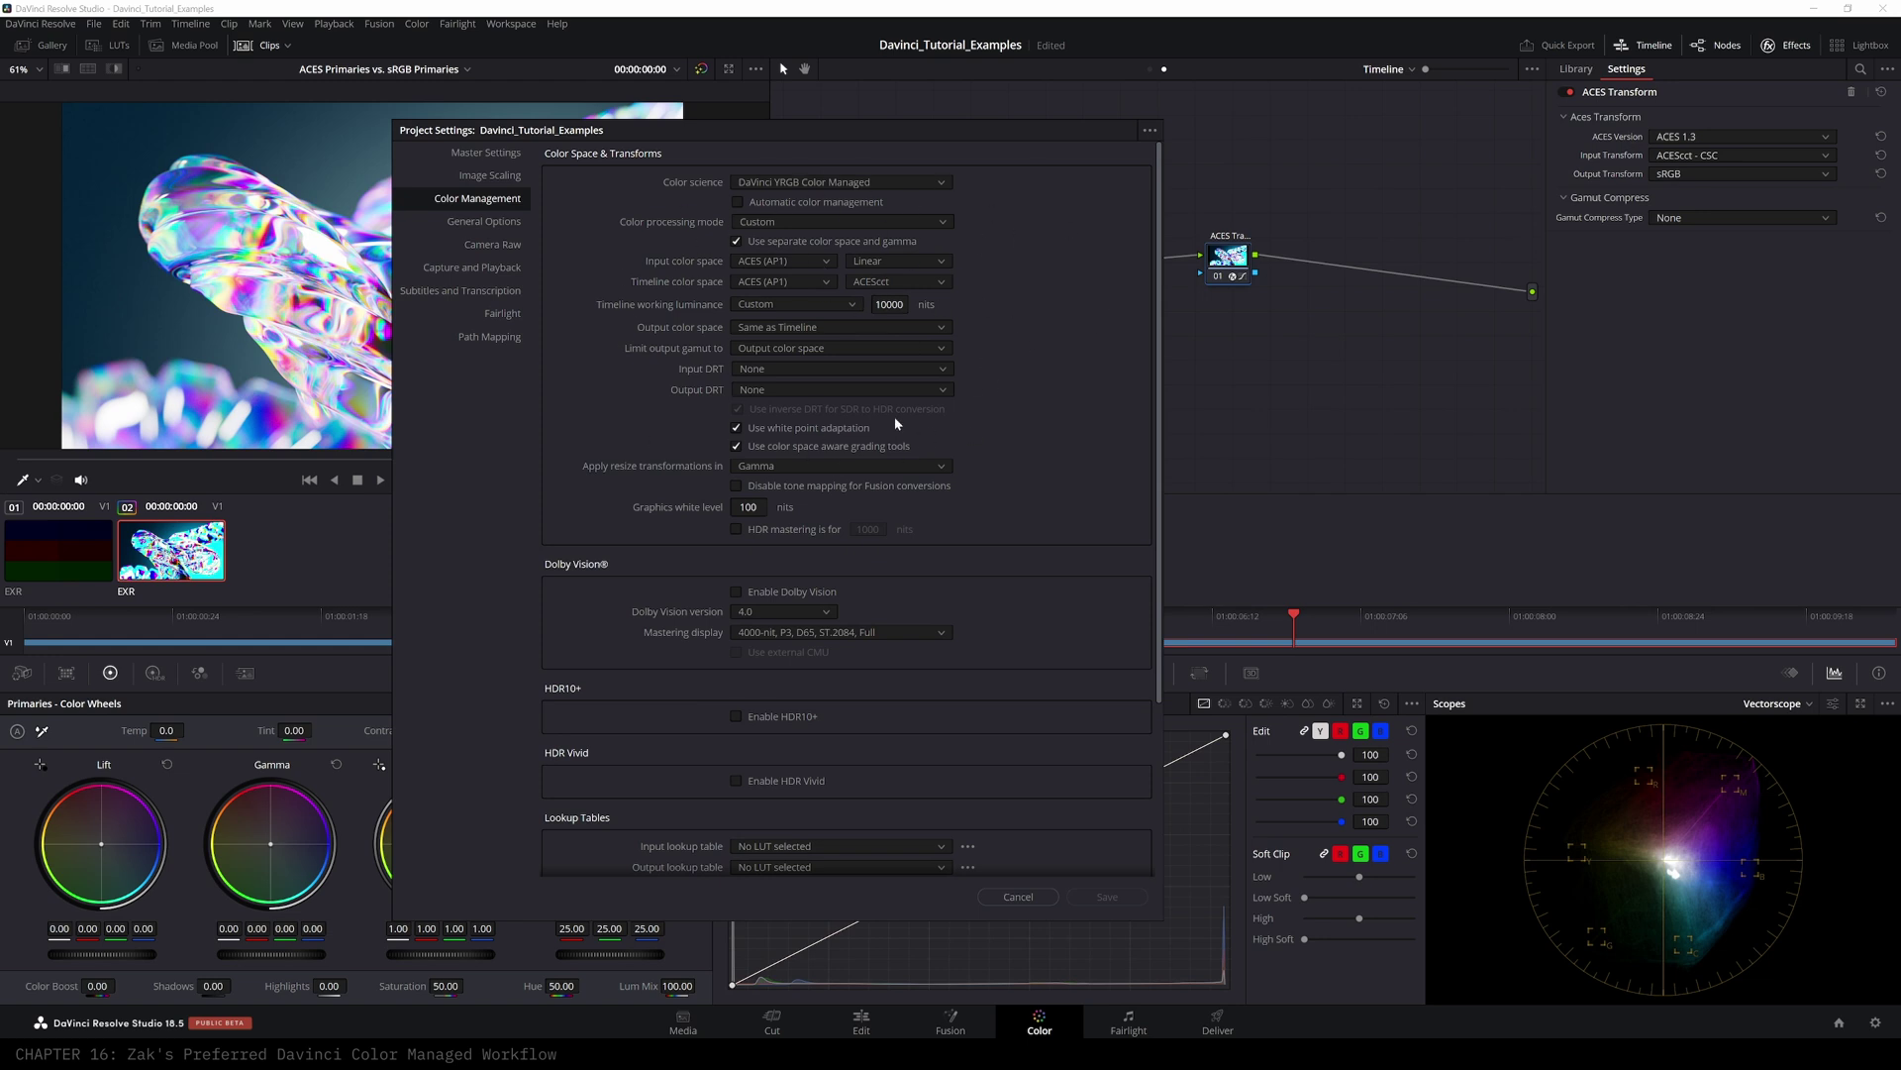
left_click(1149, 129)
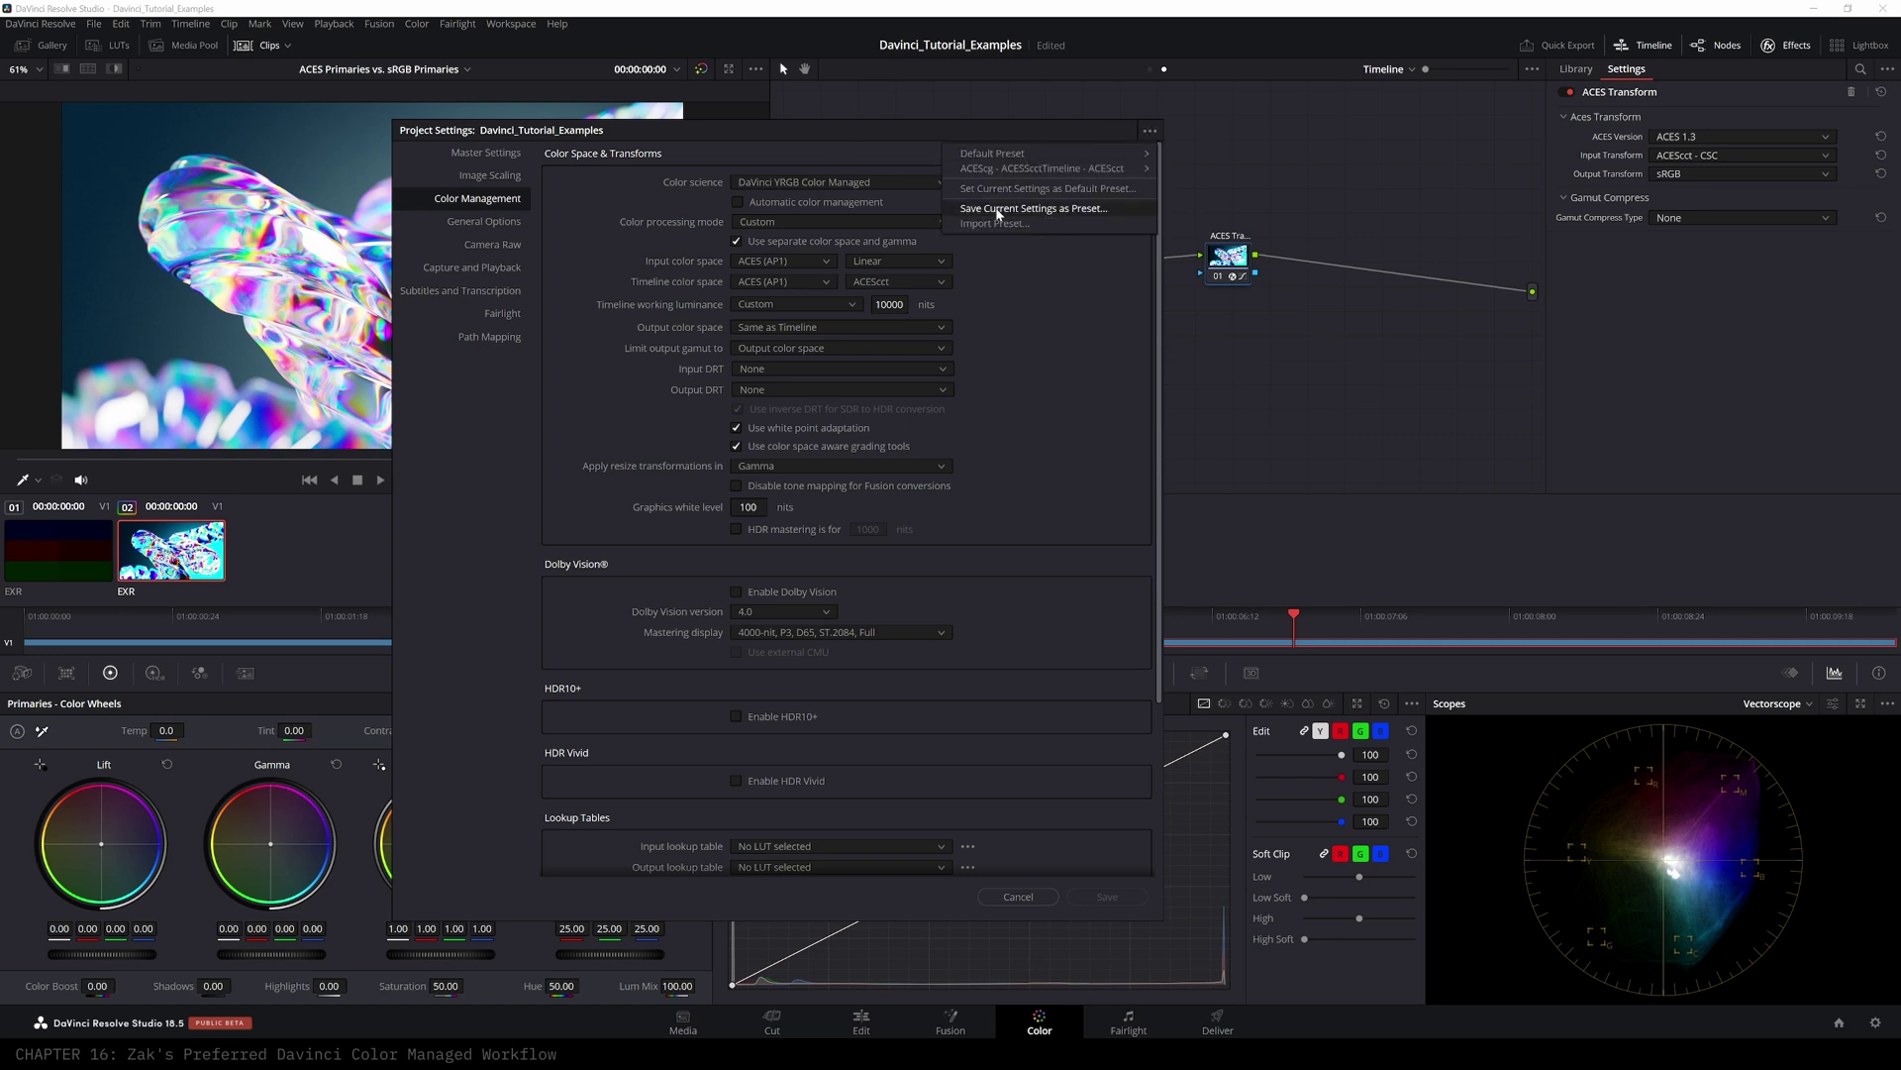
left_click(1062, 210)
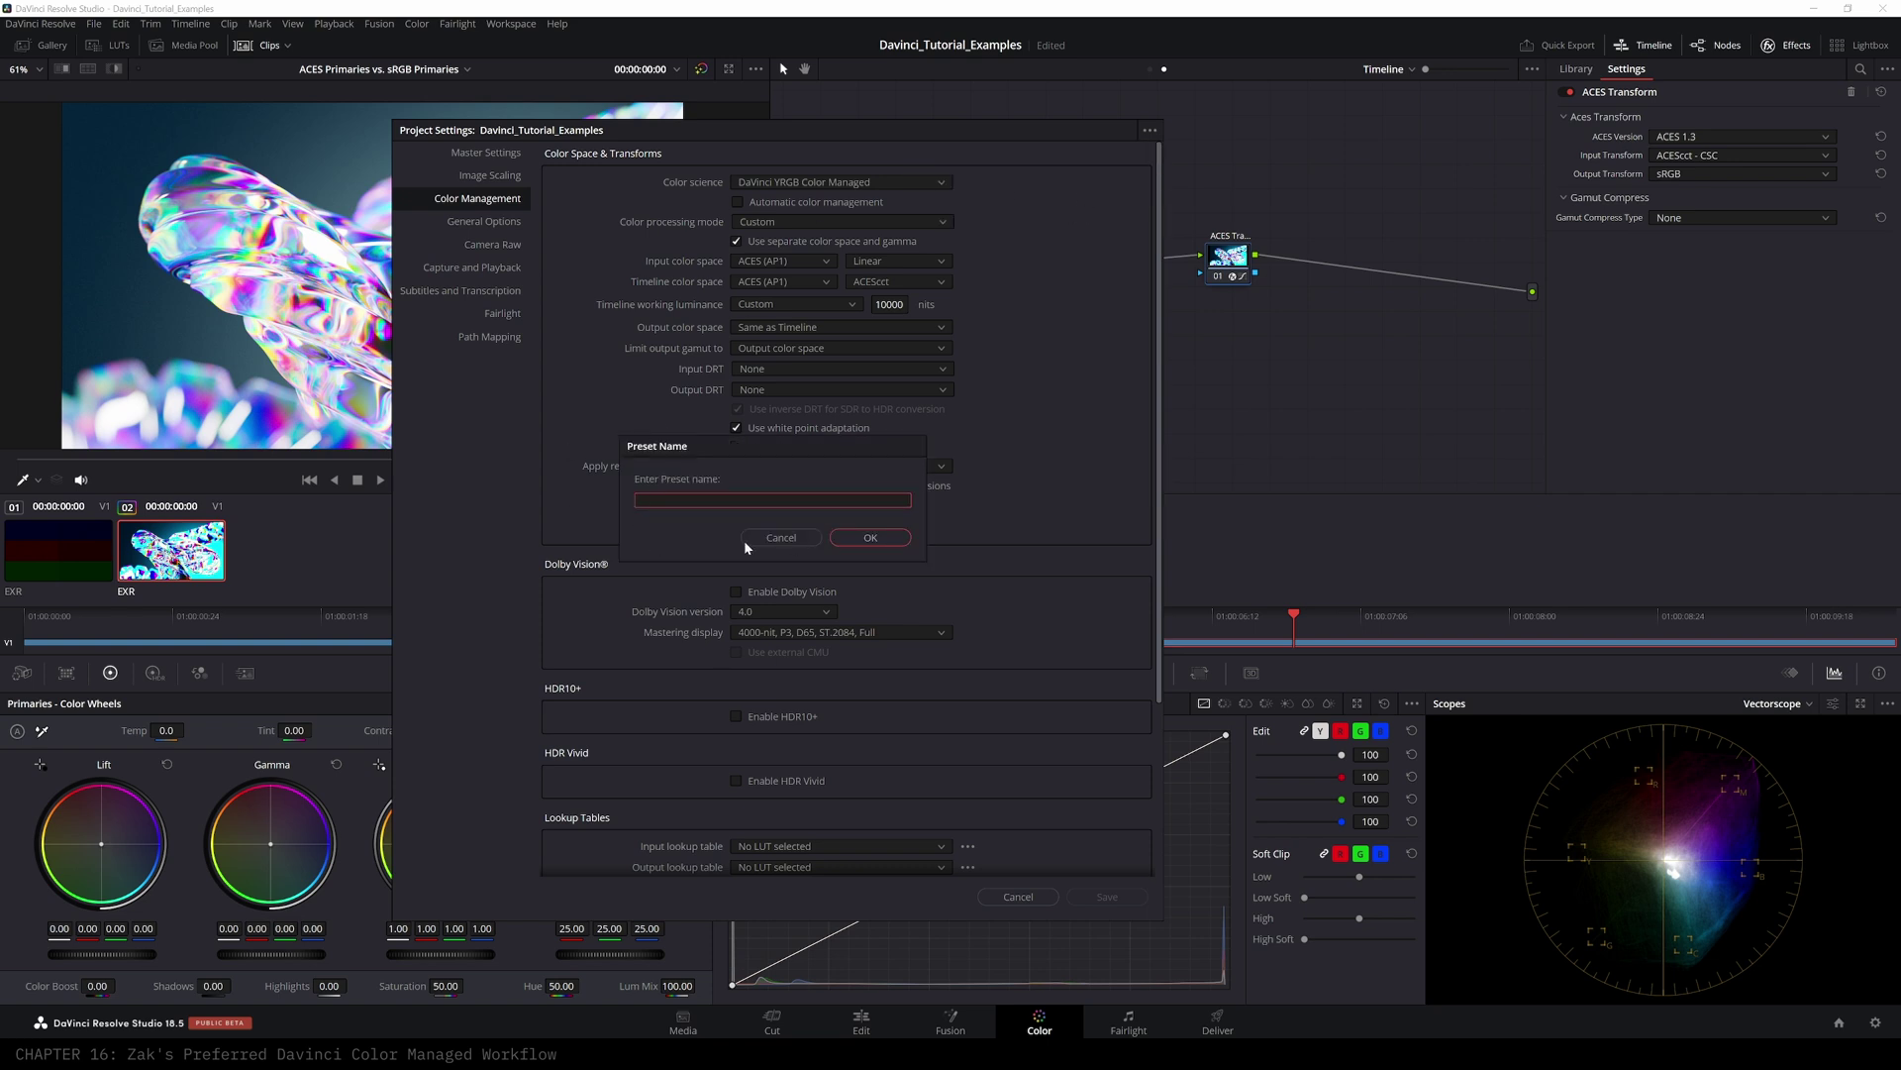
left_click(782, 537)
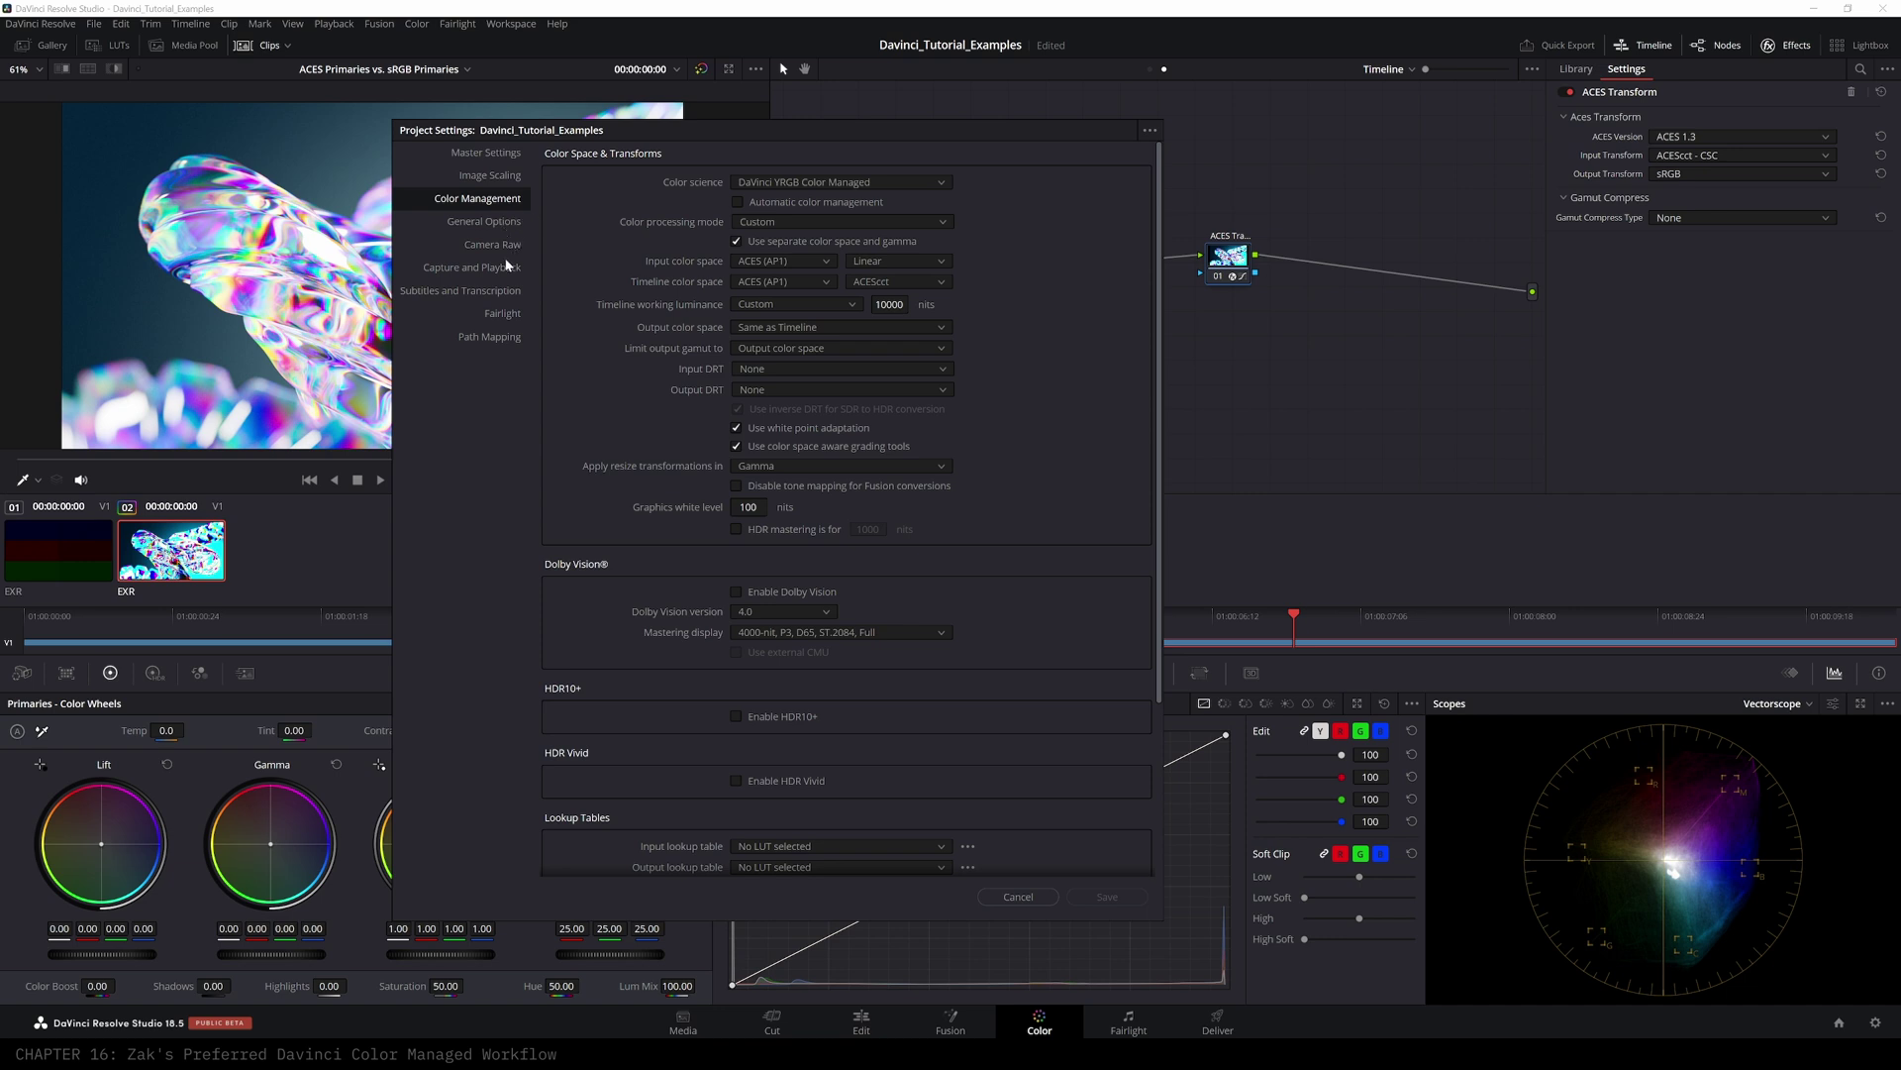
left_click(485, 222)
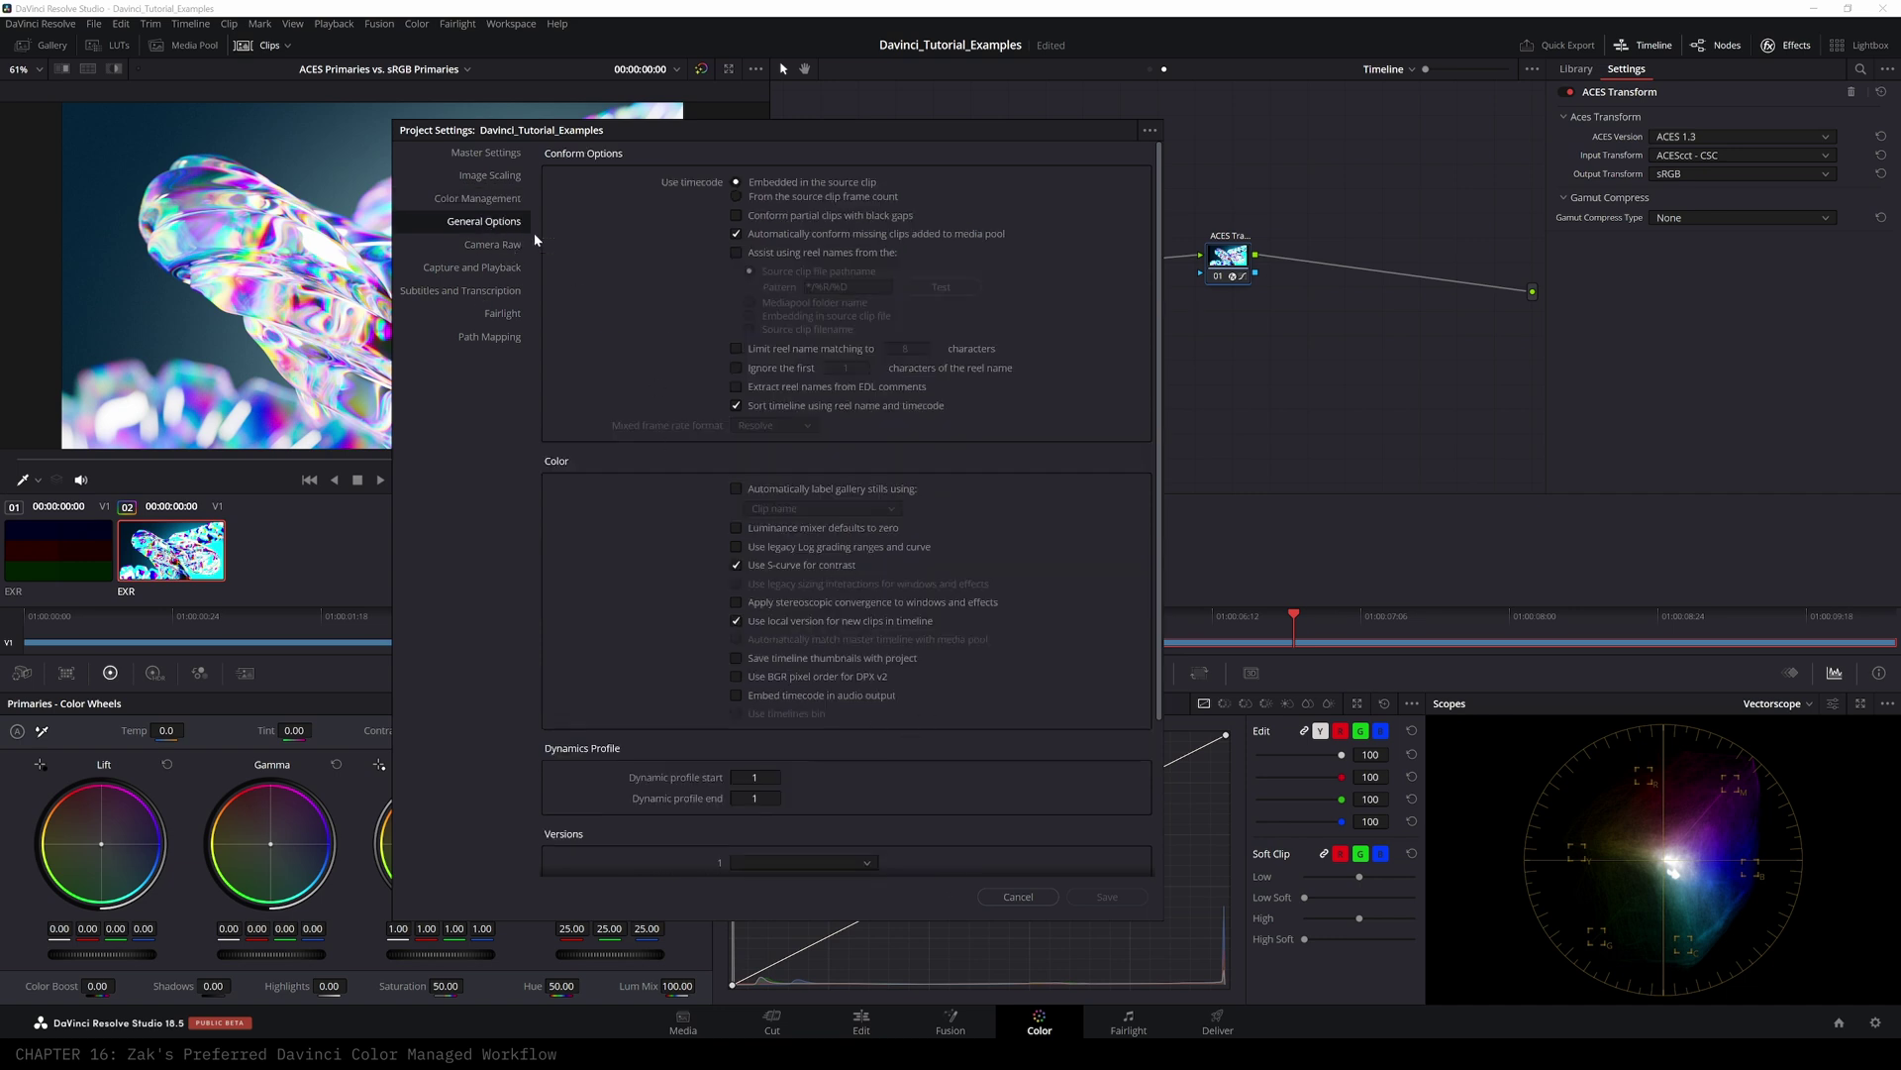
left_click(485, 152)
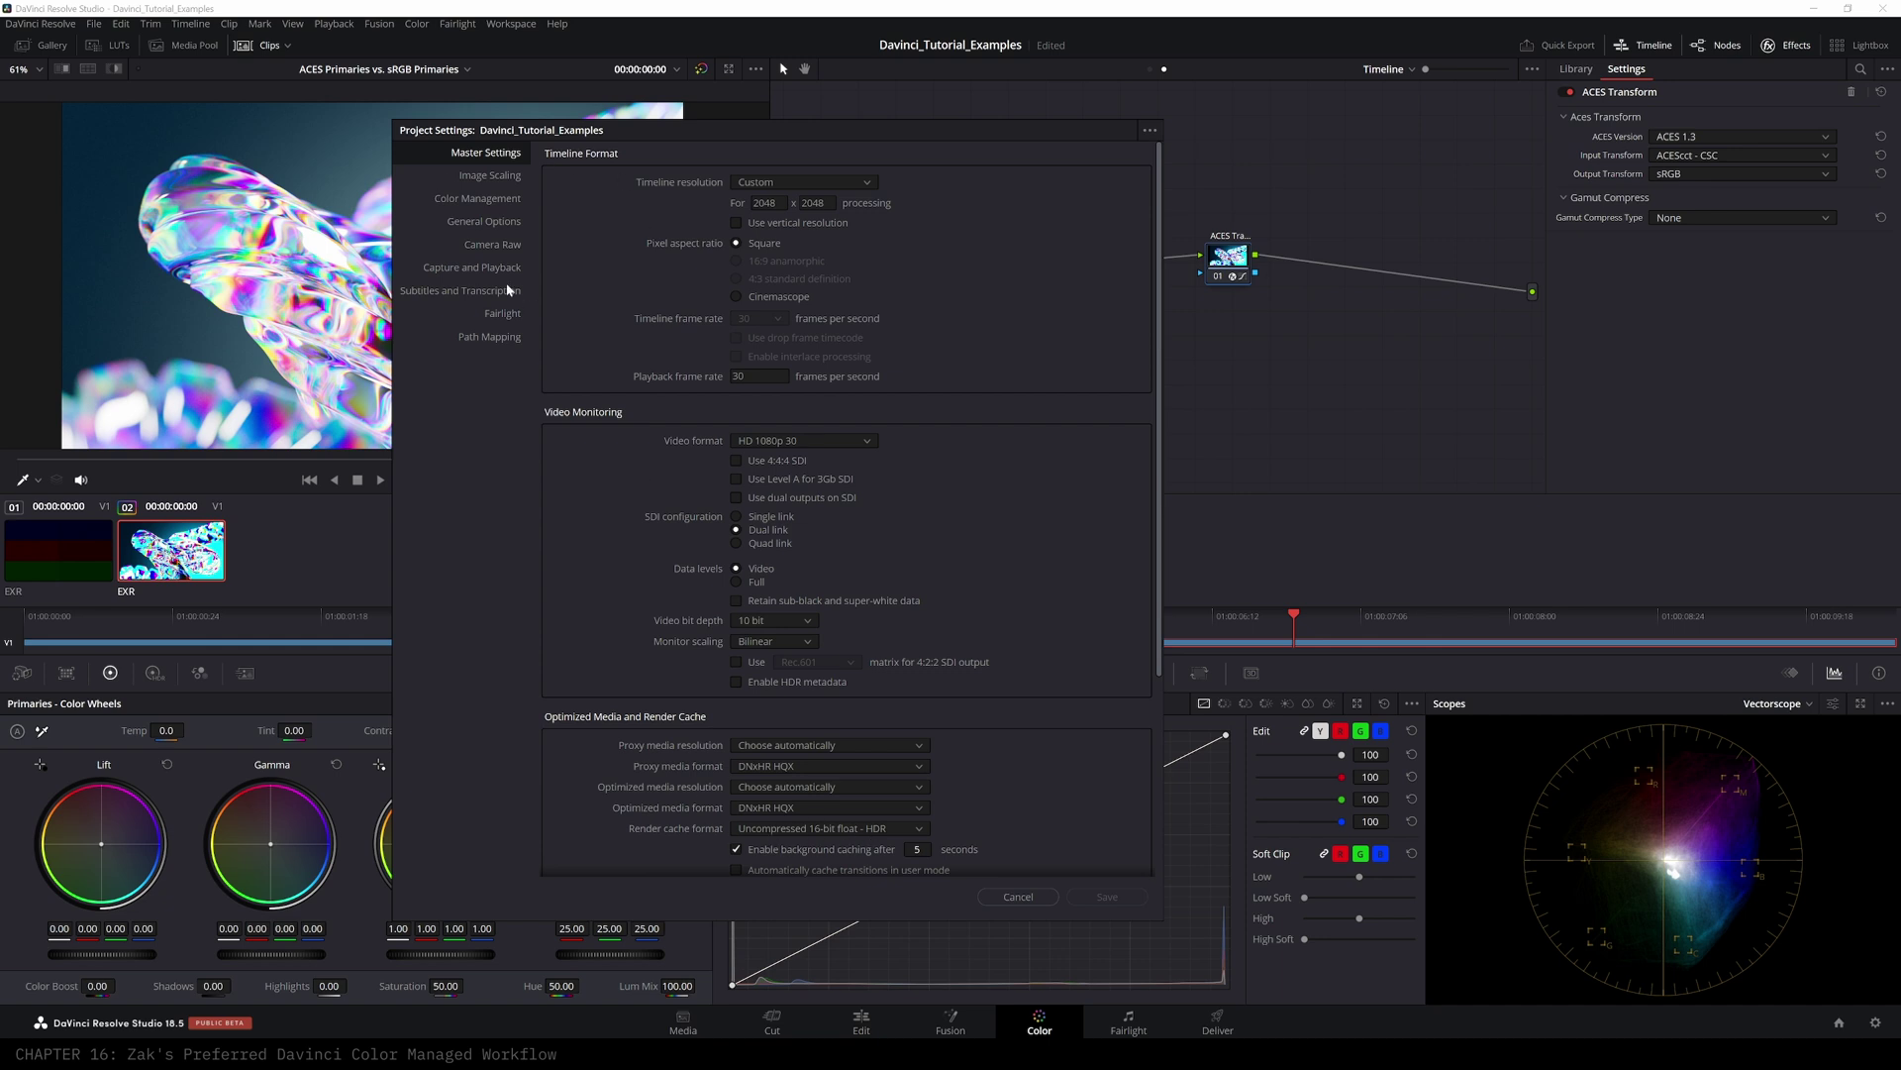
left_click(1018, 896)
- Scrub through the primaries chart clip to examine how its color patches change over time under the ACES Transform
left_click(633, 619)
left_click_drag(570, 624, 623, 624)
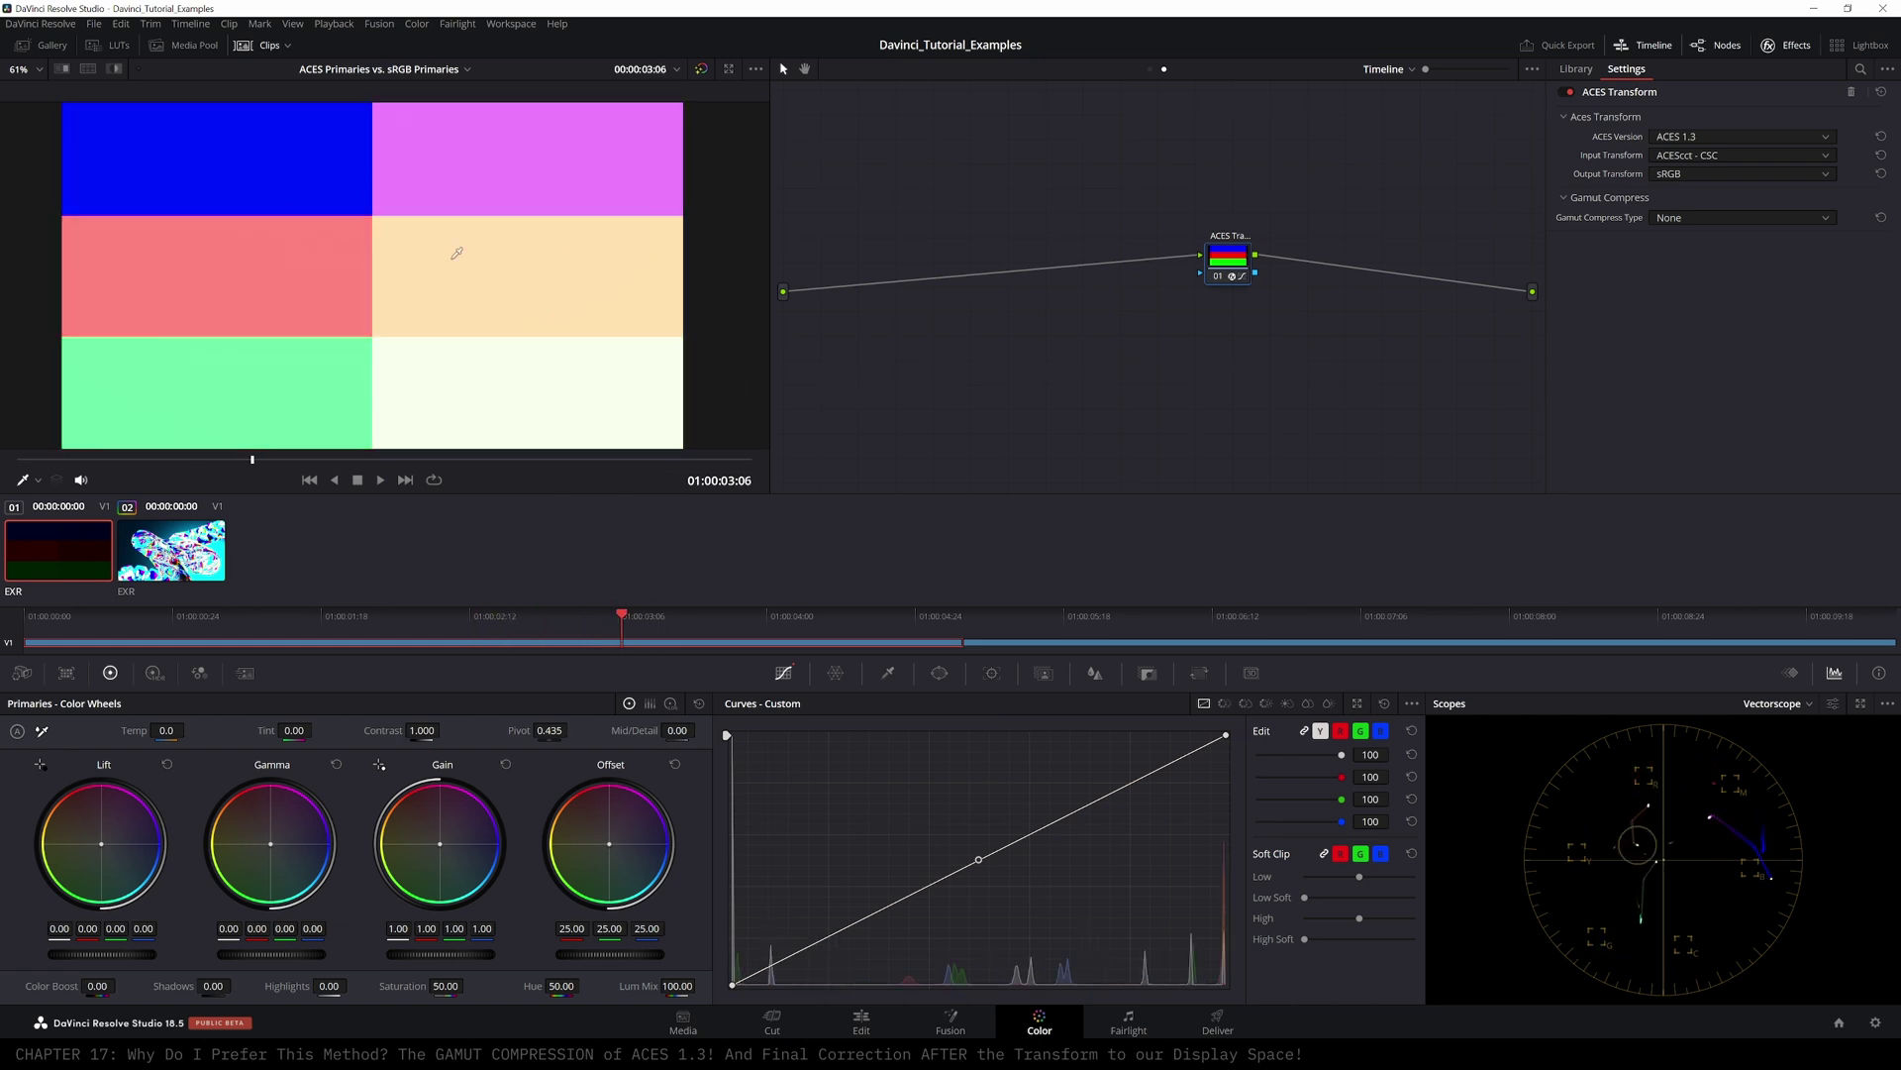
left_click_drag(621, 623, 441, 624)
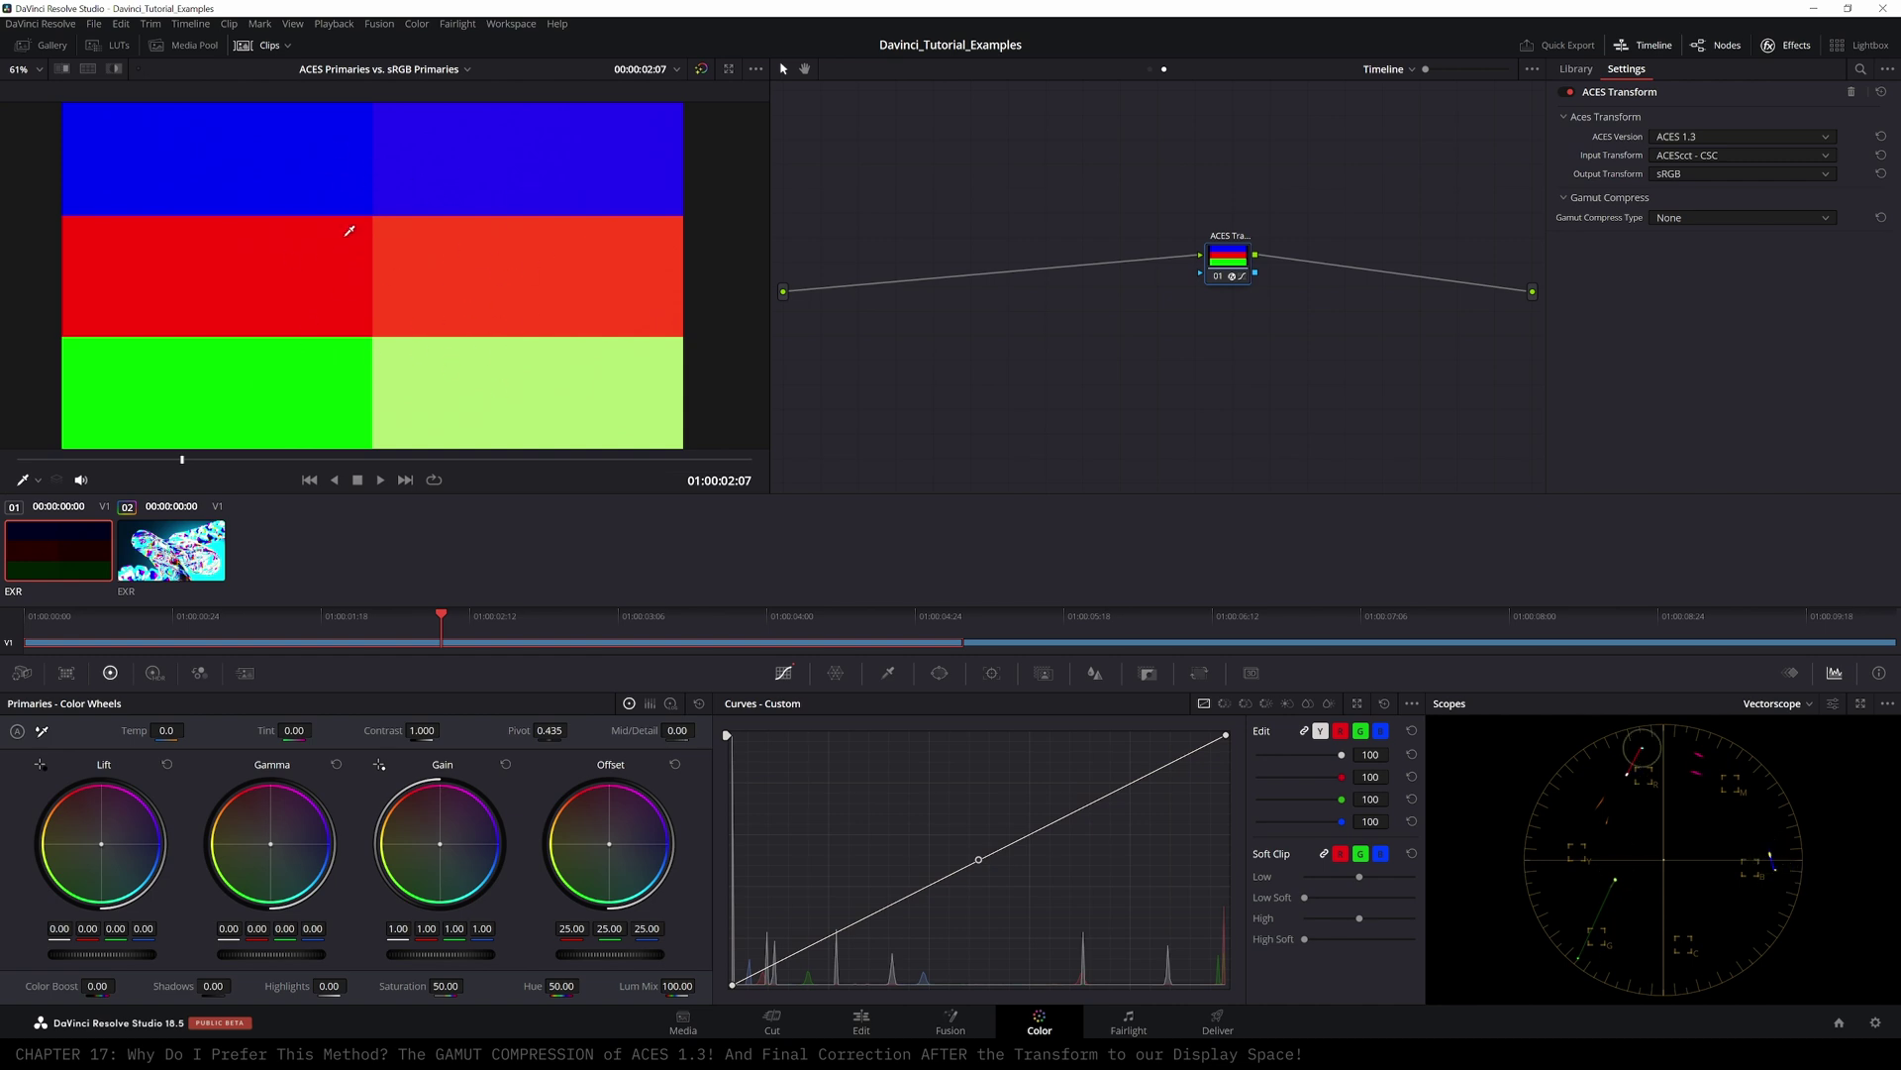
left_click_drag(446, 619, 783, 630)
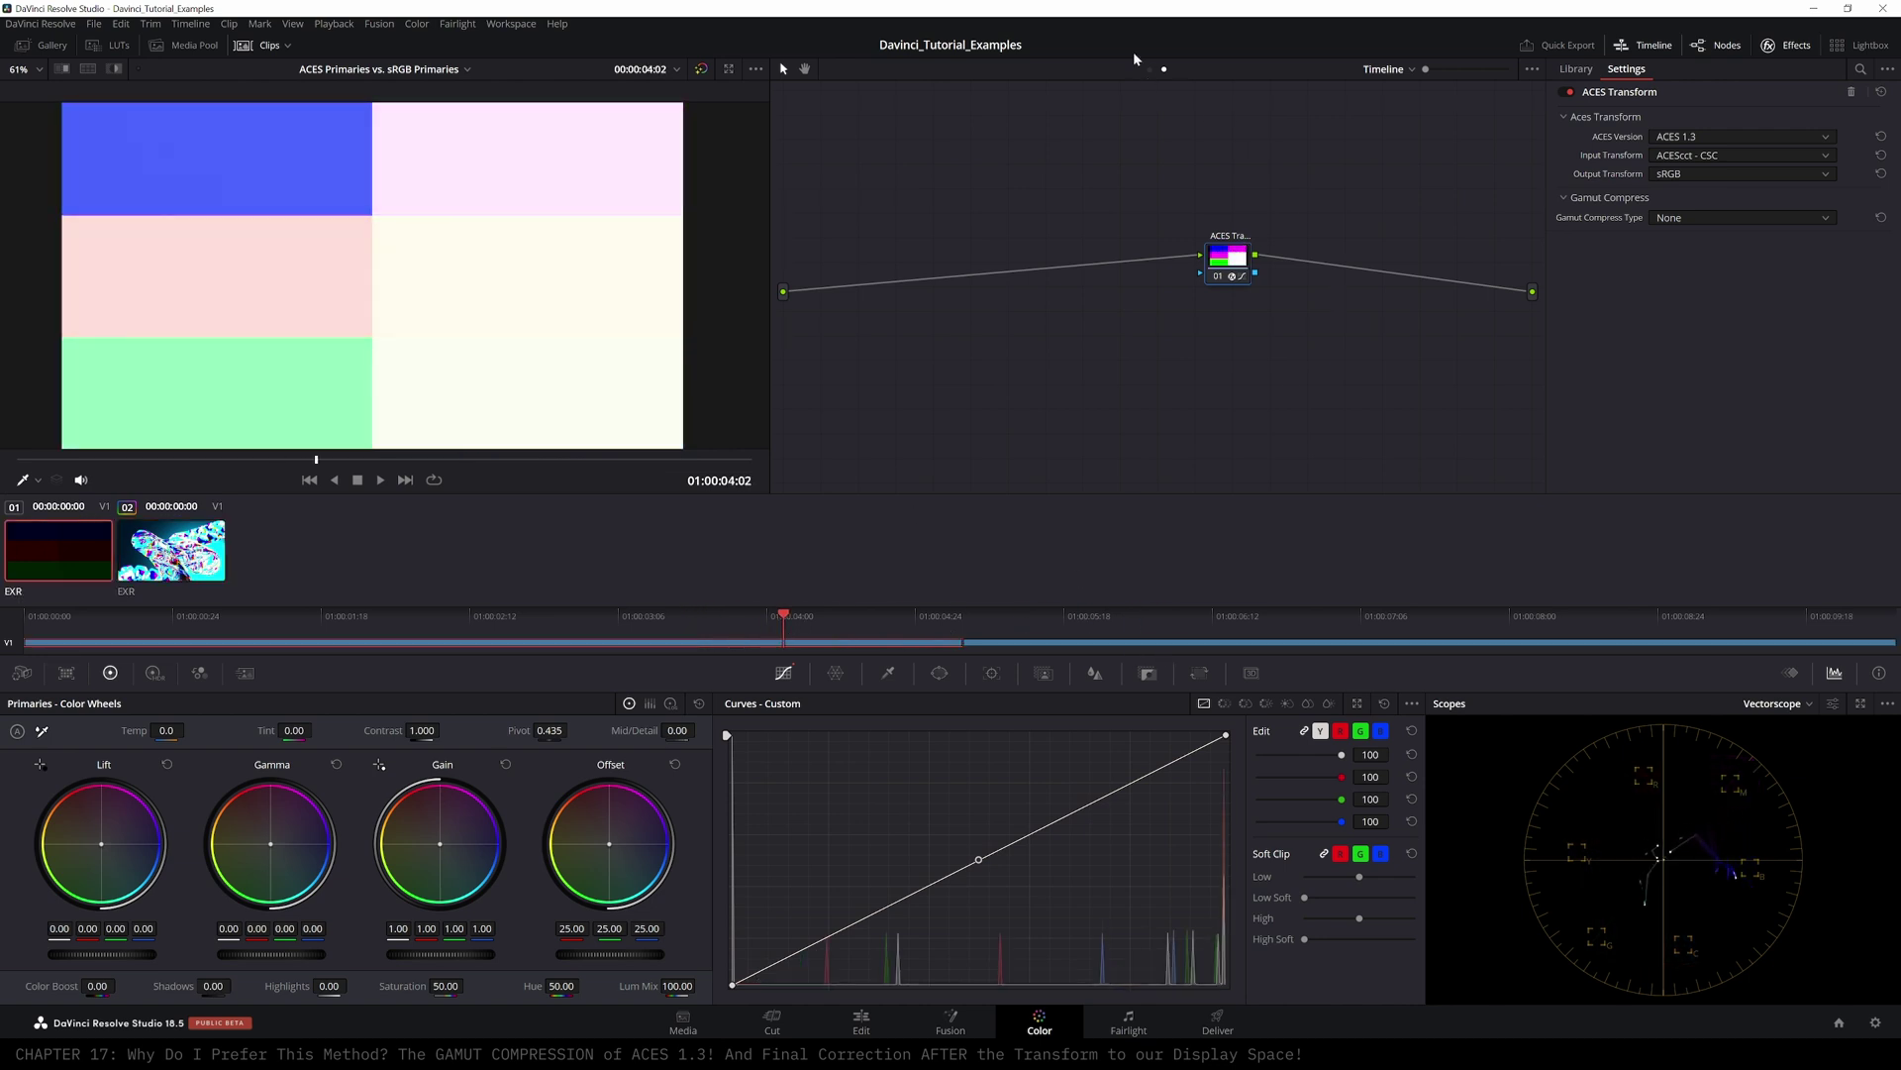
- Compare the clip-level node graphs of the chart and the iridescent glass render with the timeline-level ACES Transform graph
left_click(1151, 70)
left_click_drag(1219, 262, 1109, 272)
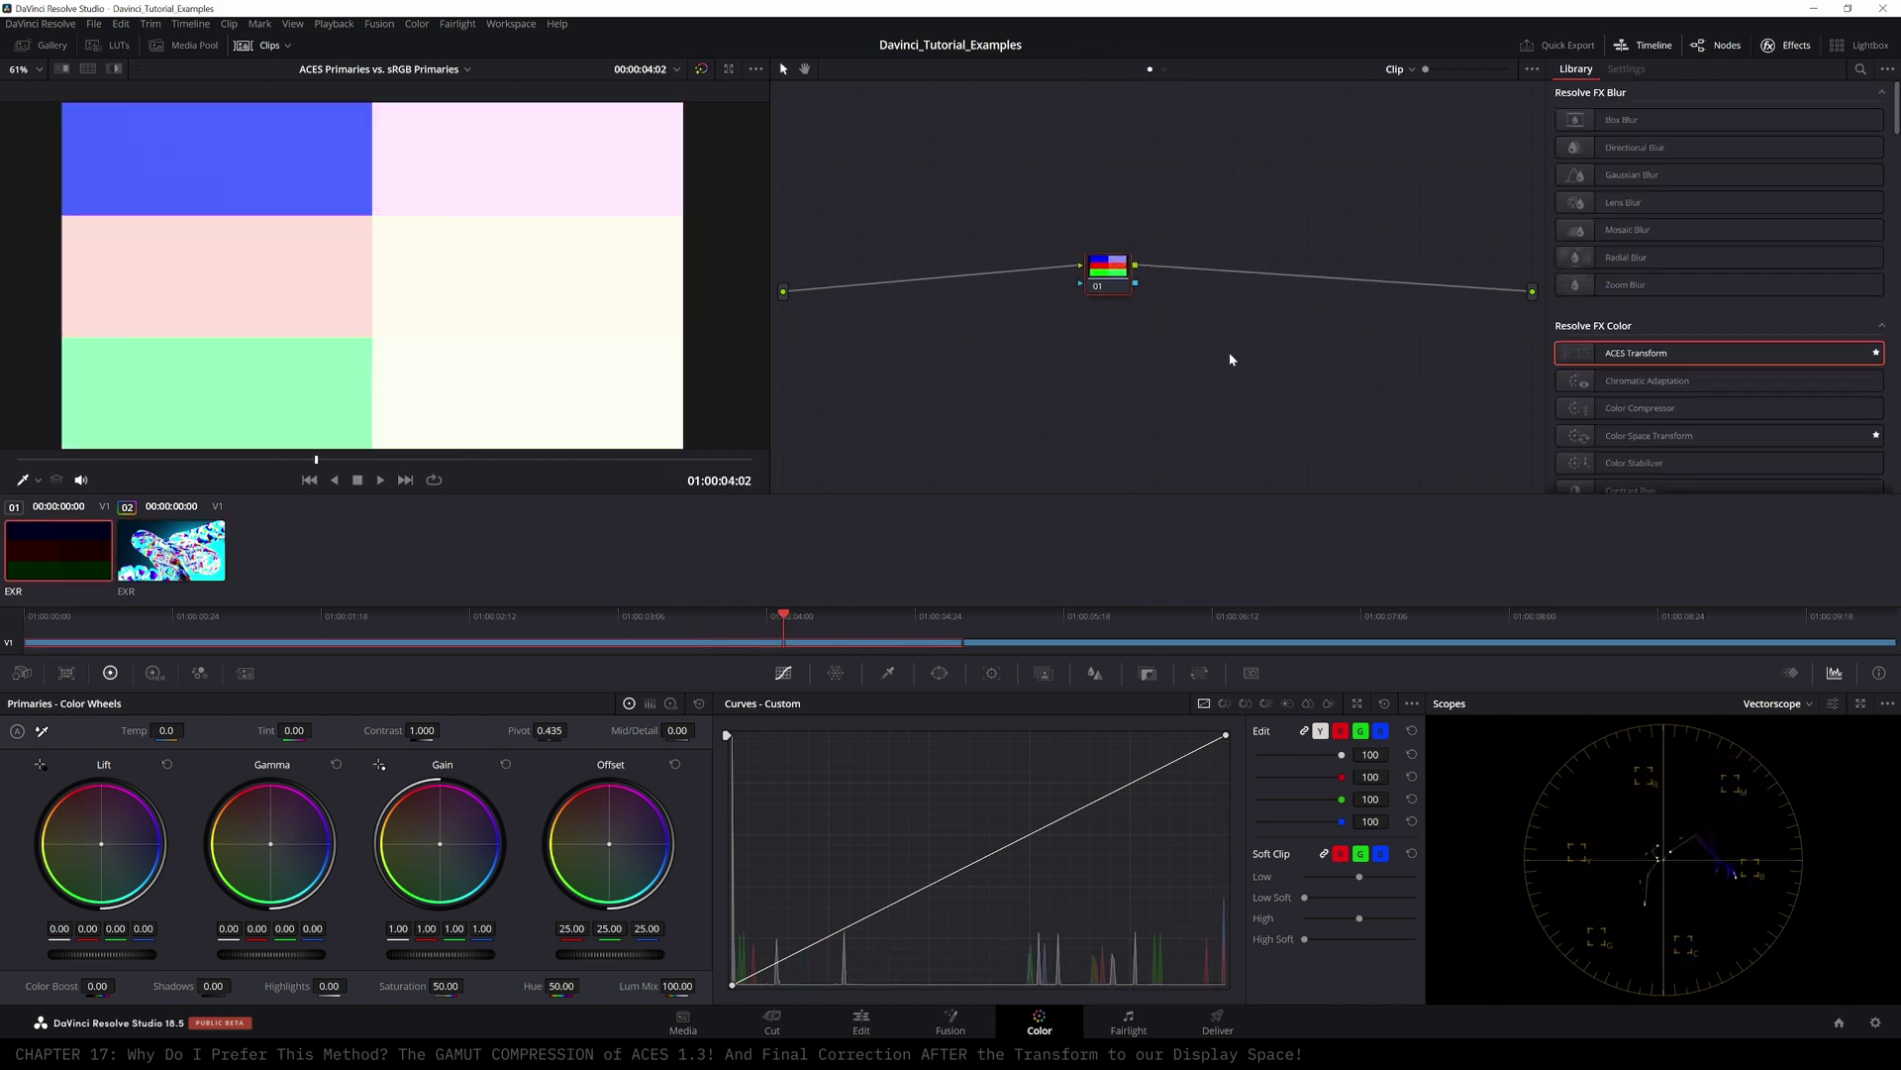
left_click(1155, 645)
left_click_drag(1038, 618, 1114, 617)
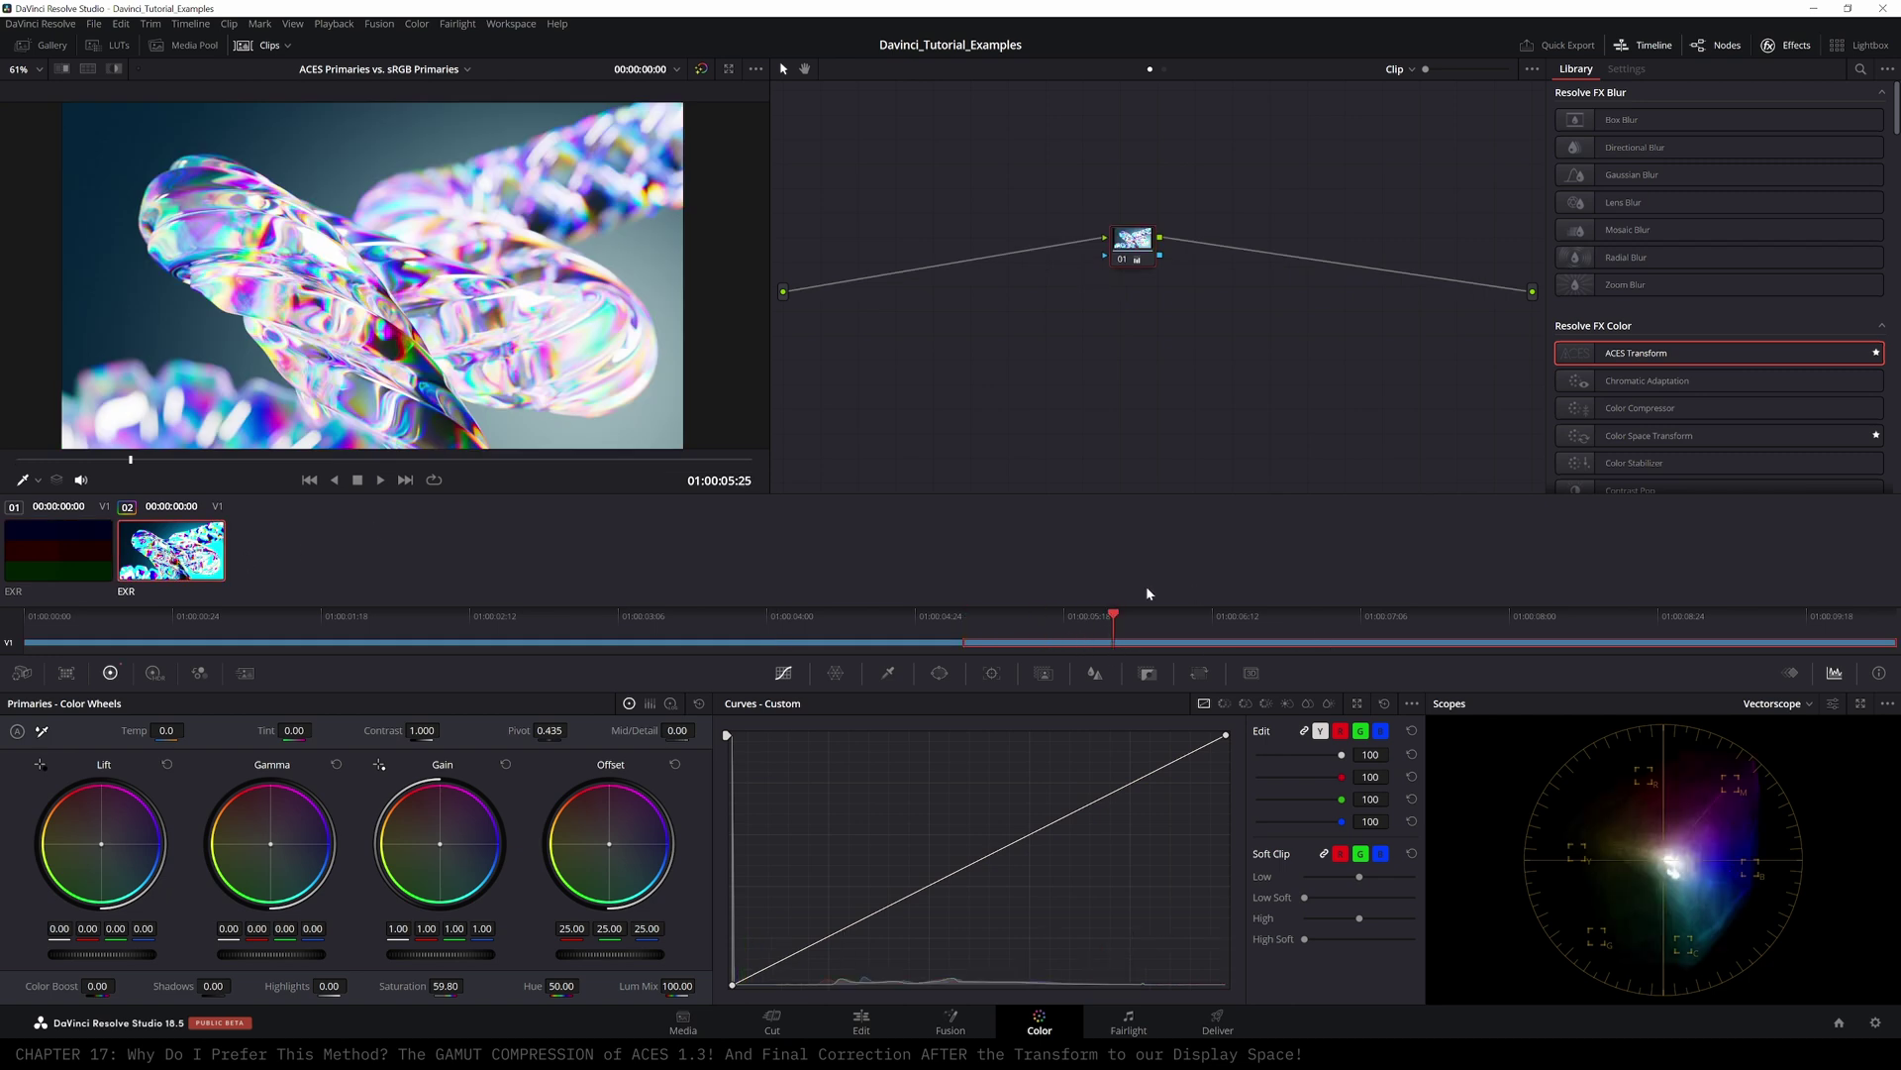
left_click(1165, 69)
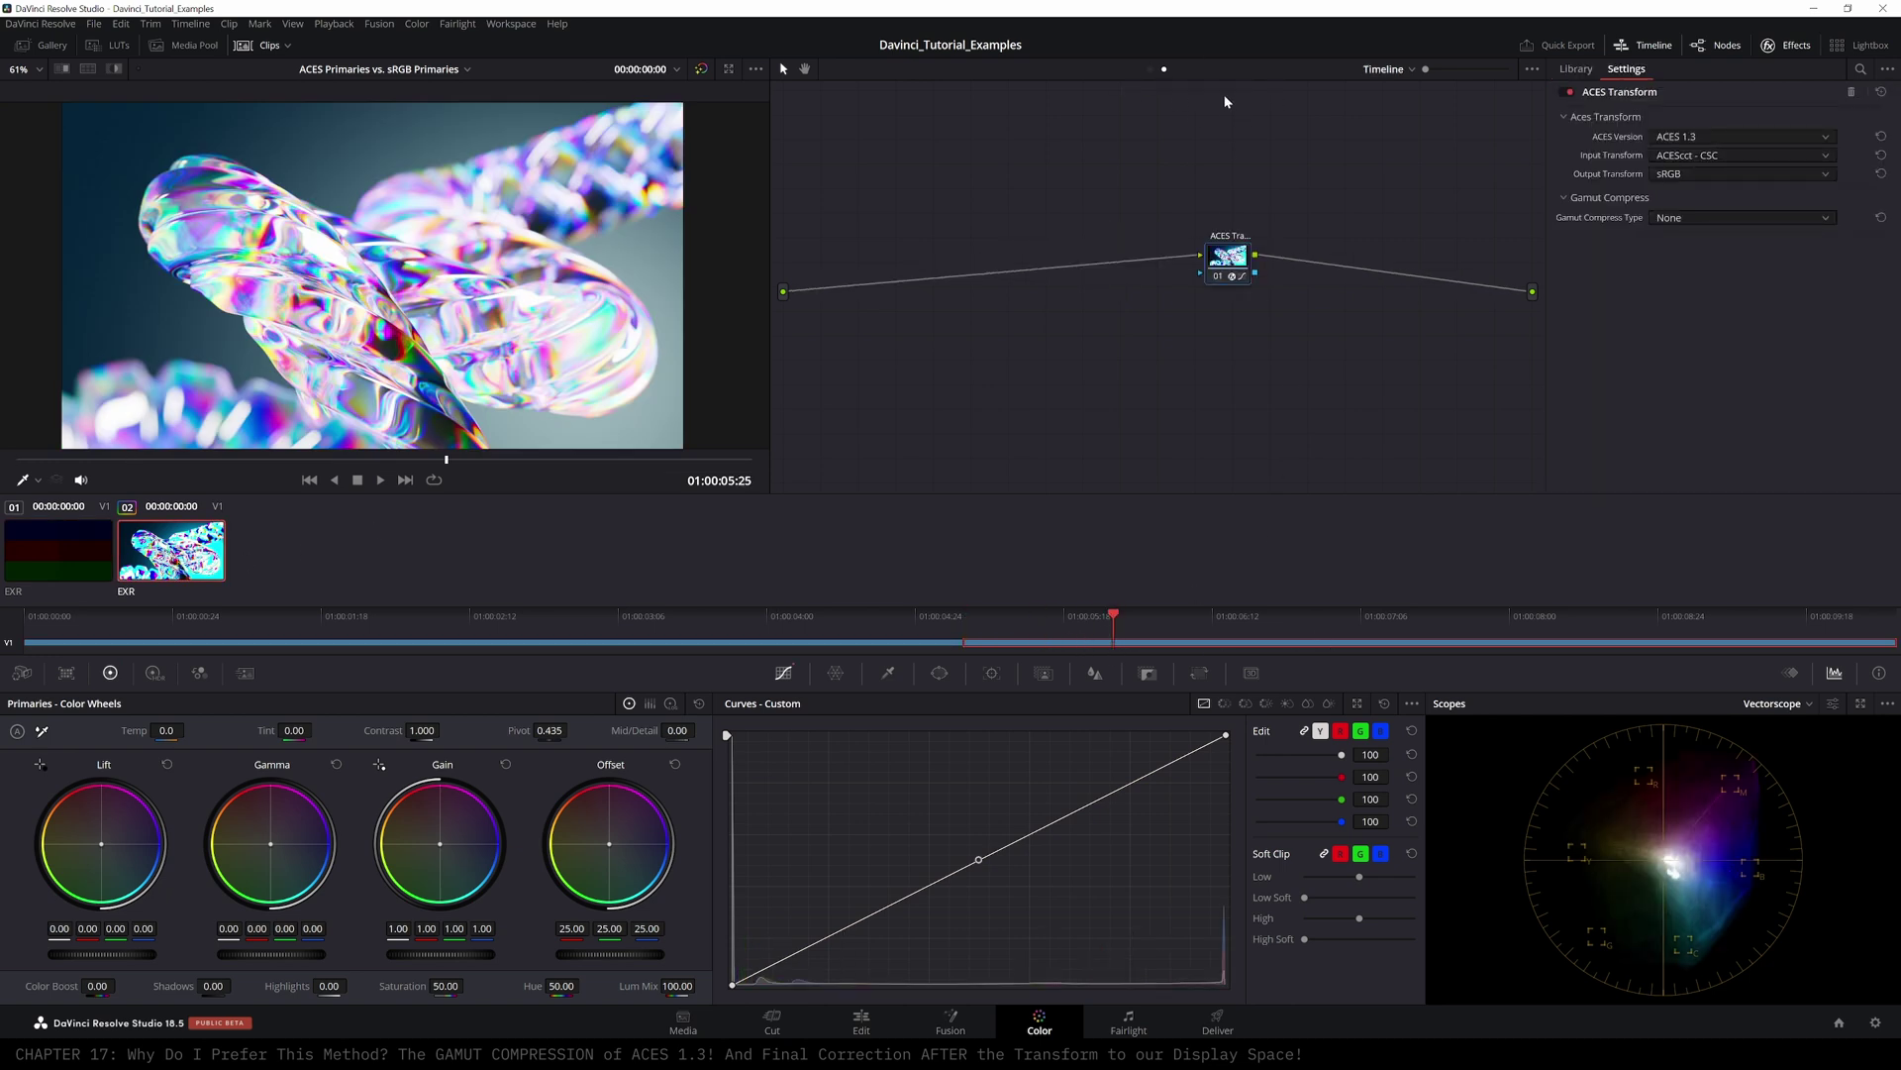
left_click_drag(1248, 254, 1186, 259)
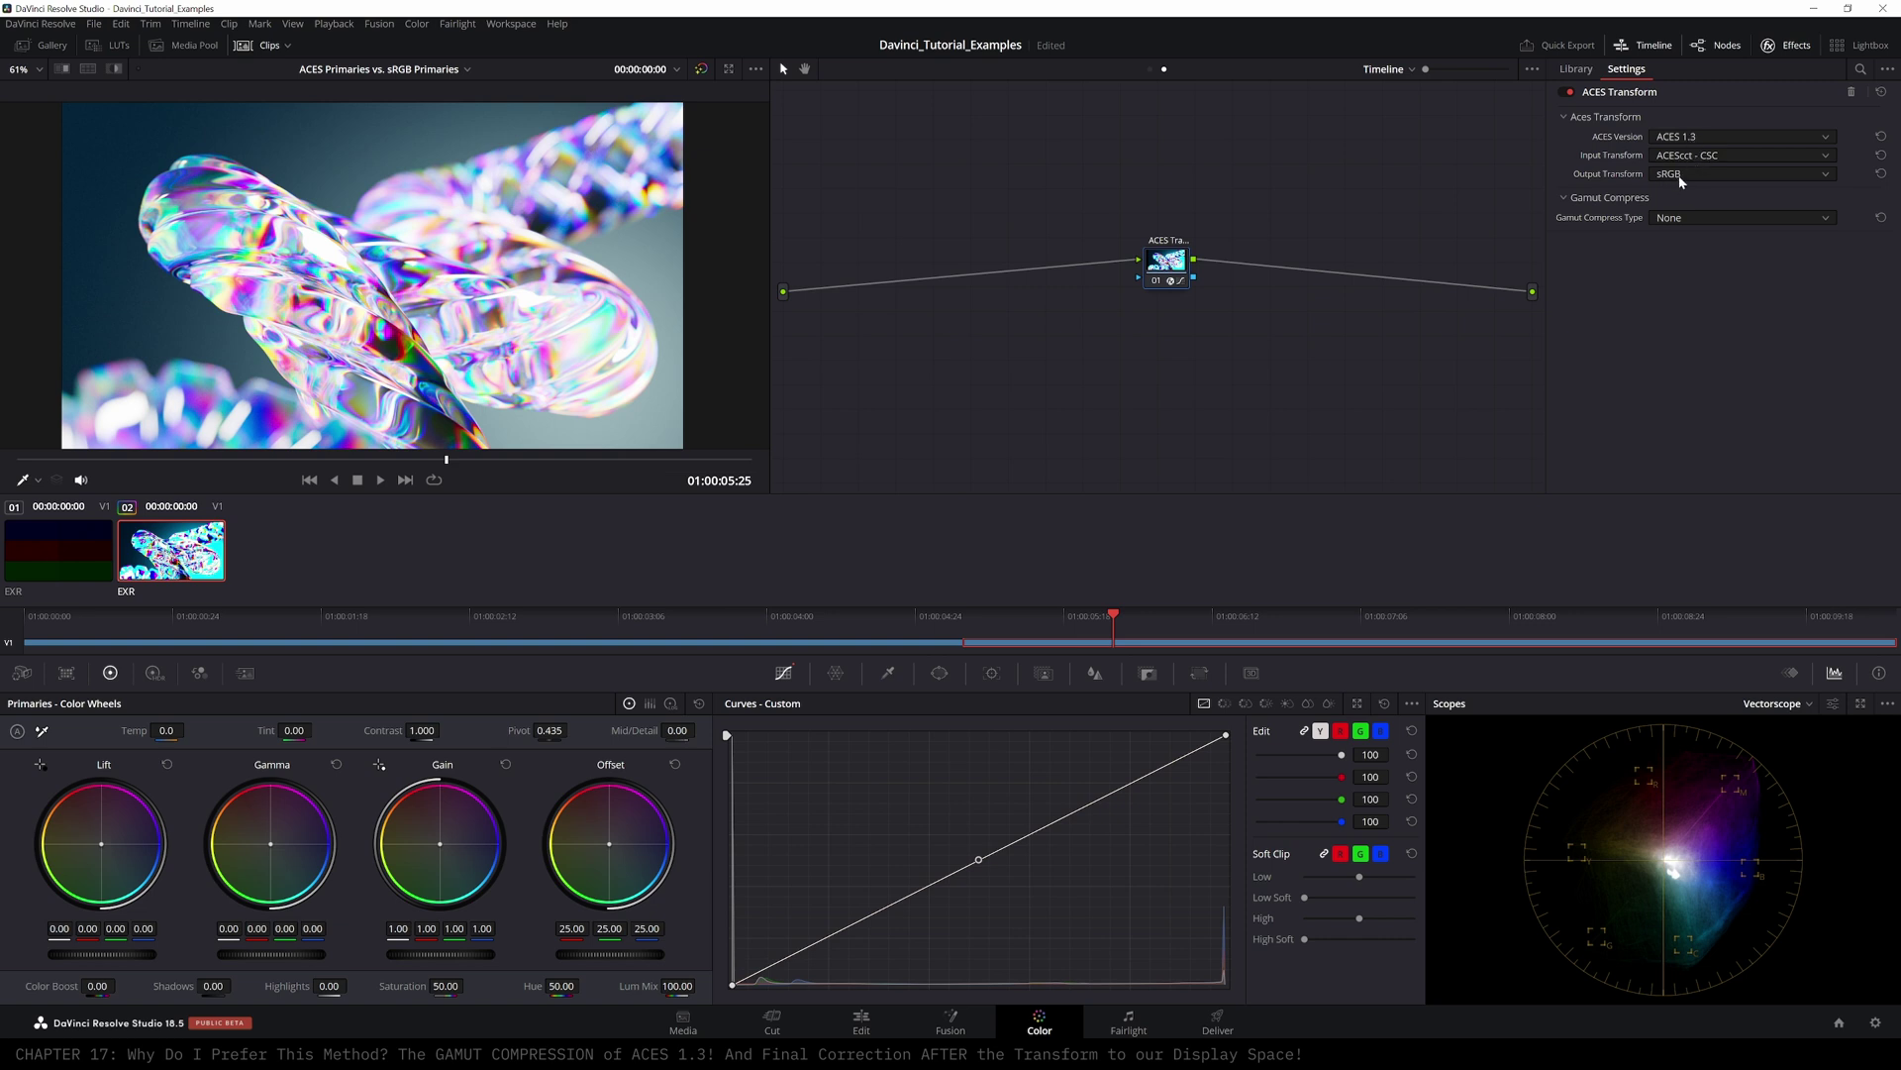
left_click_drag(1176, 269, 1204, 264)
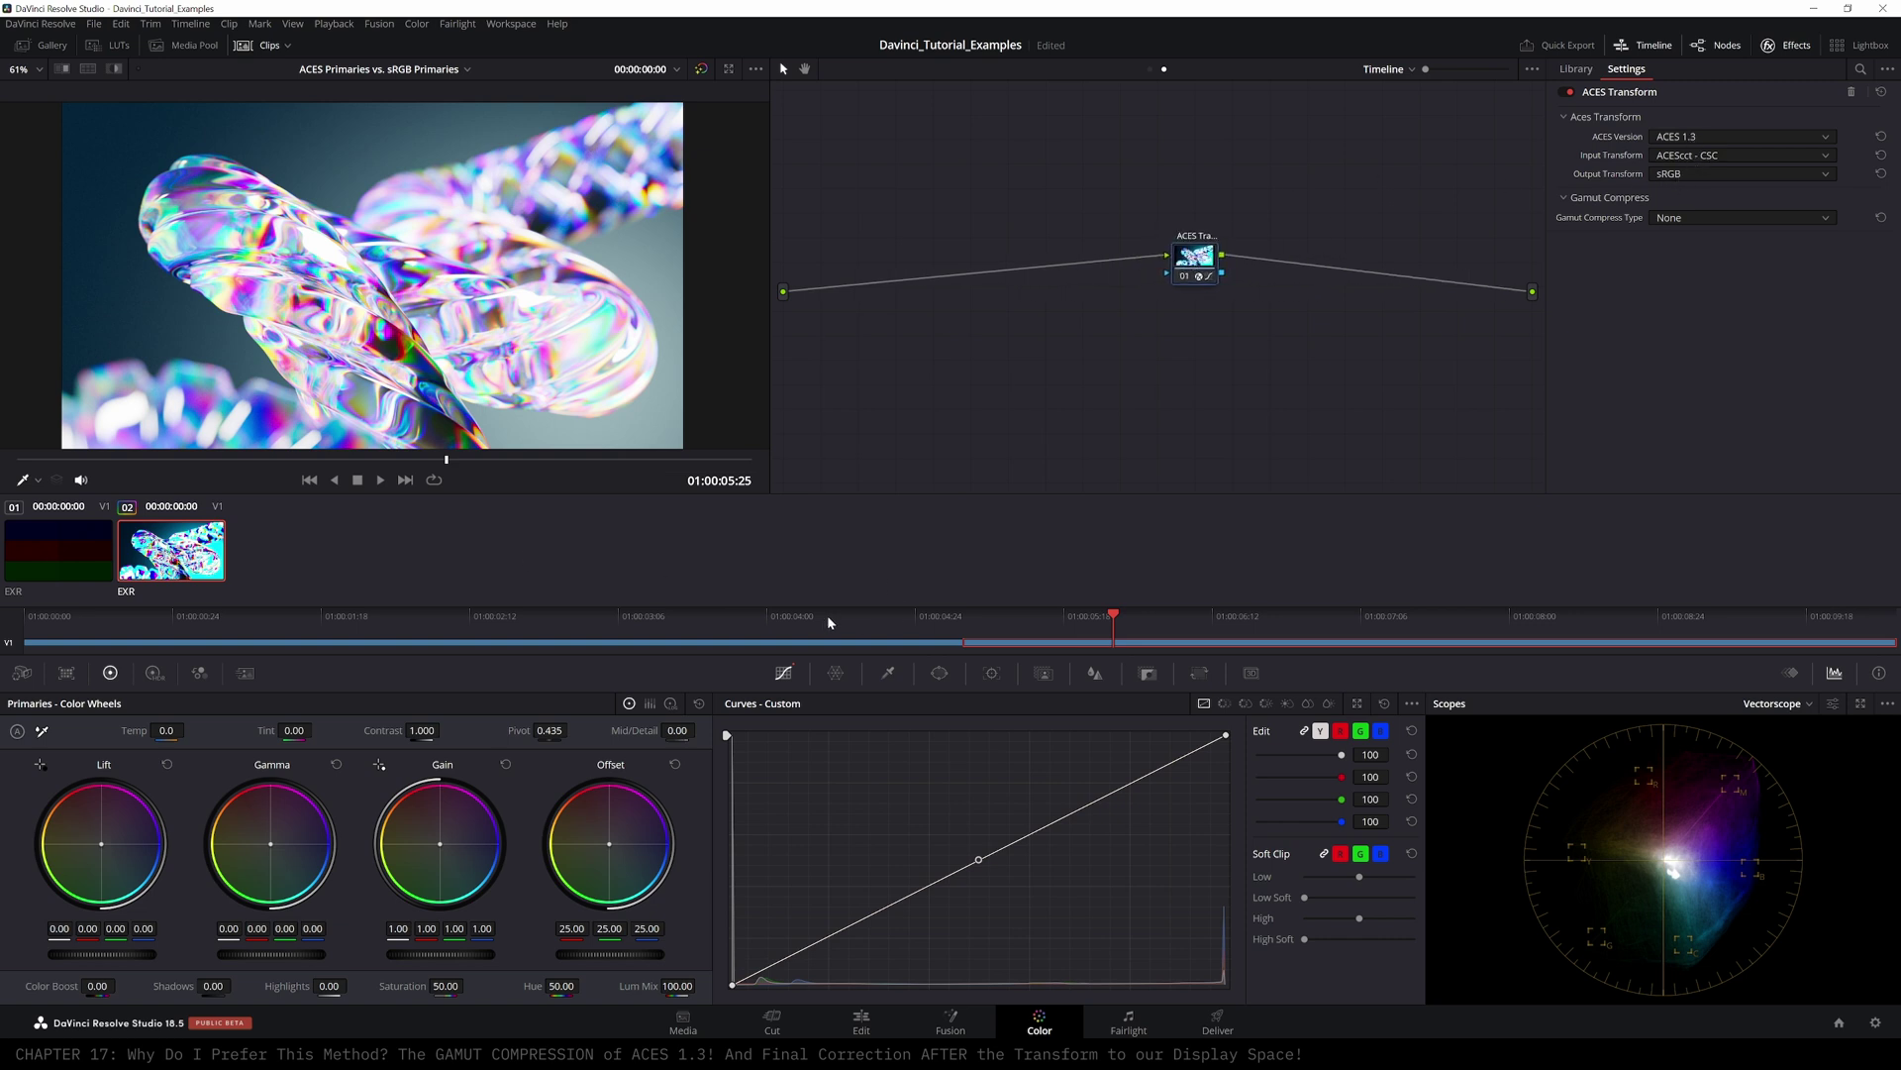
- Park on the chart clip at 01:00:02:23 and set the Gamut Compress Type to ACES reference gamut compress
left_click(541, 624)
left_click_drag(541, 628, 665, 621)
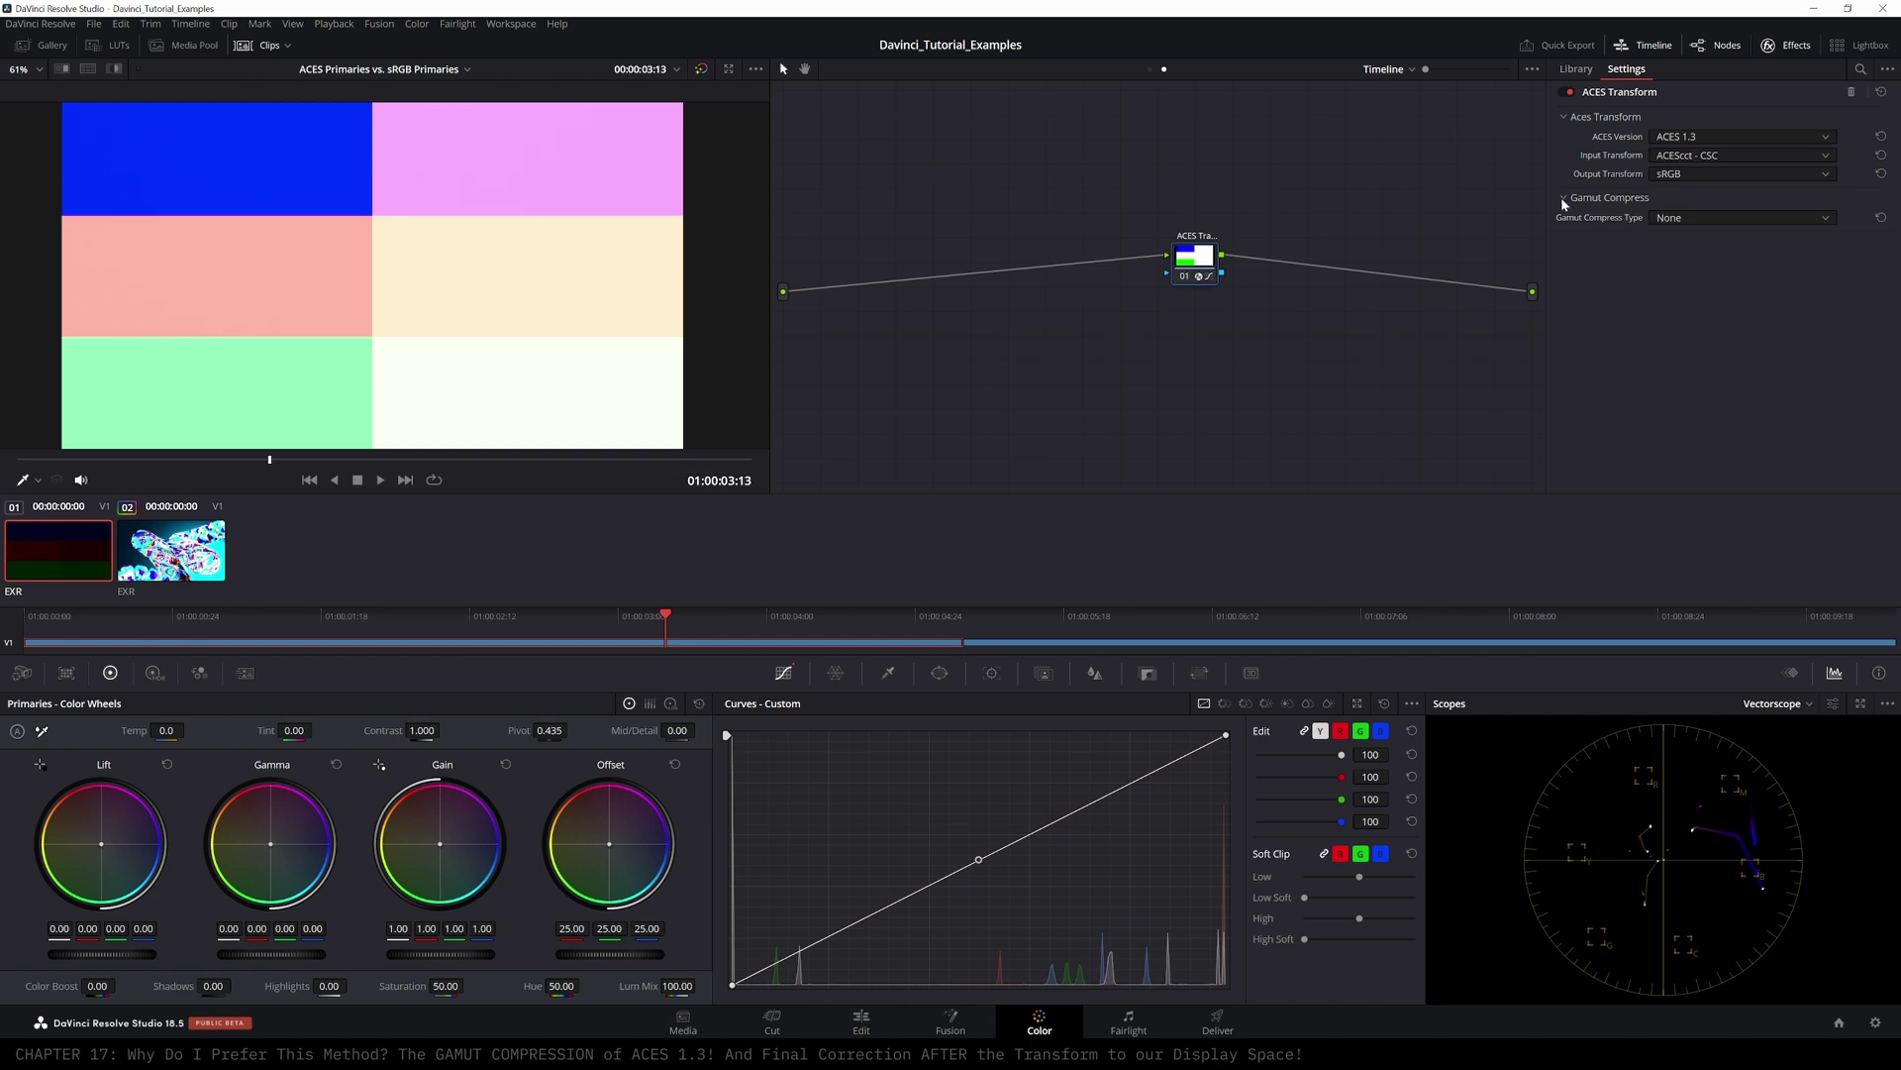
left_click_drag(667, 614, 541, 628)
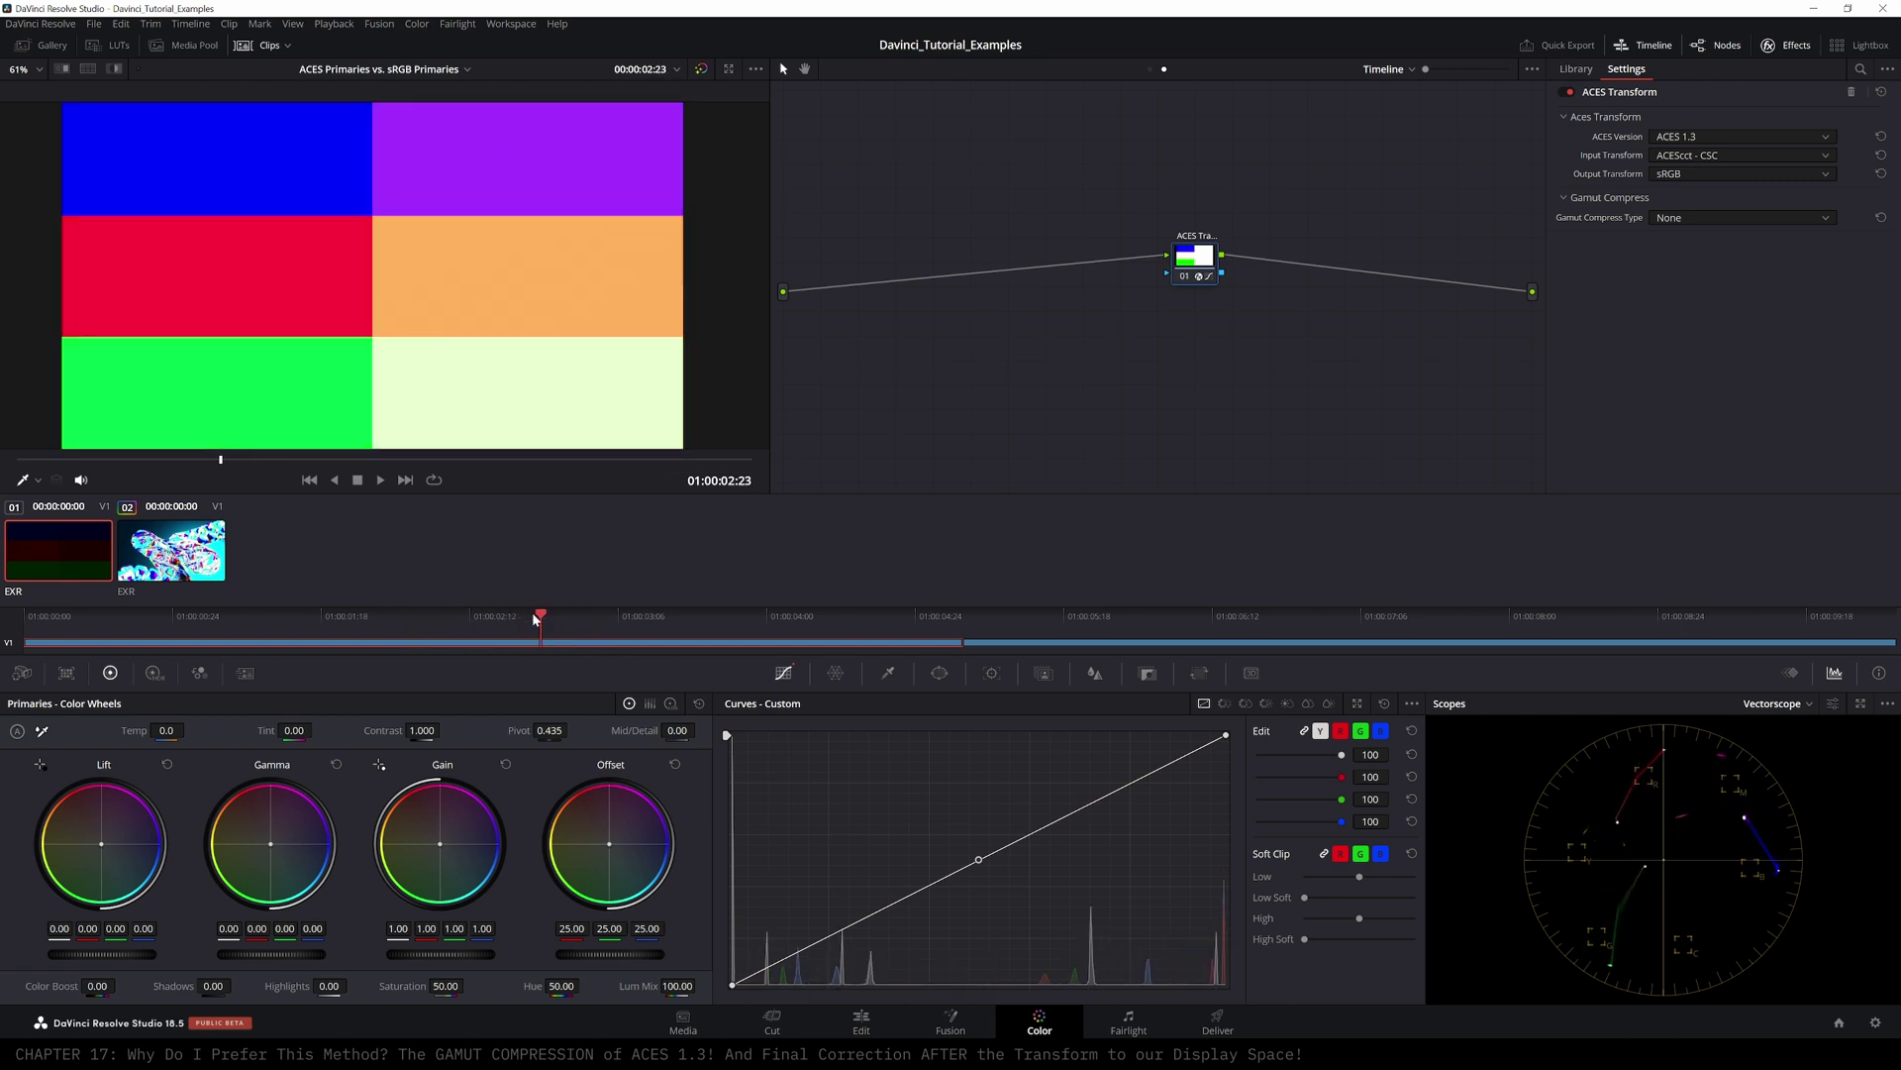
left_click(1690, 221)
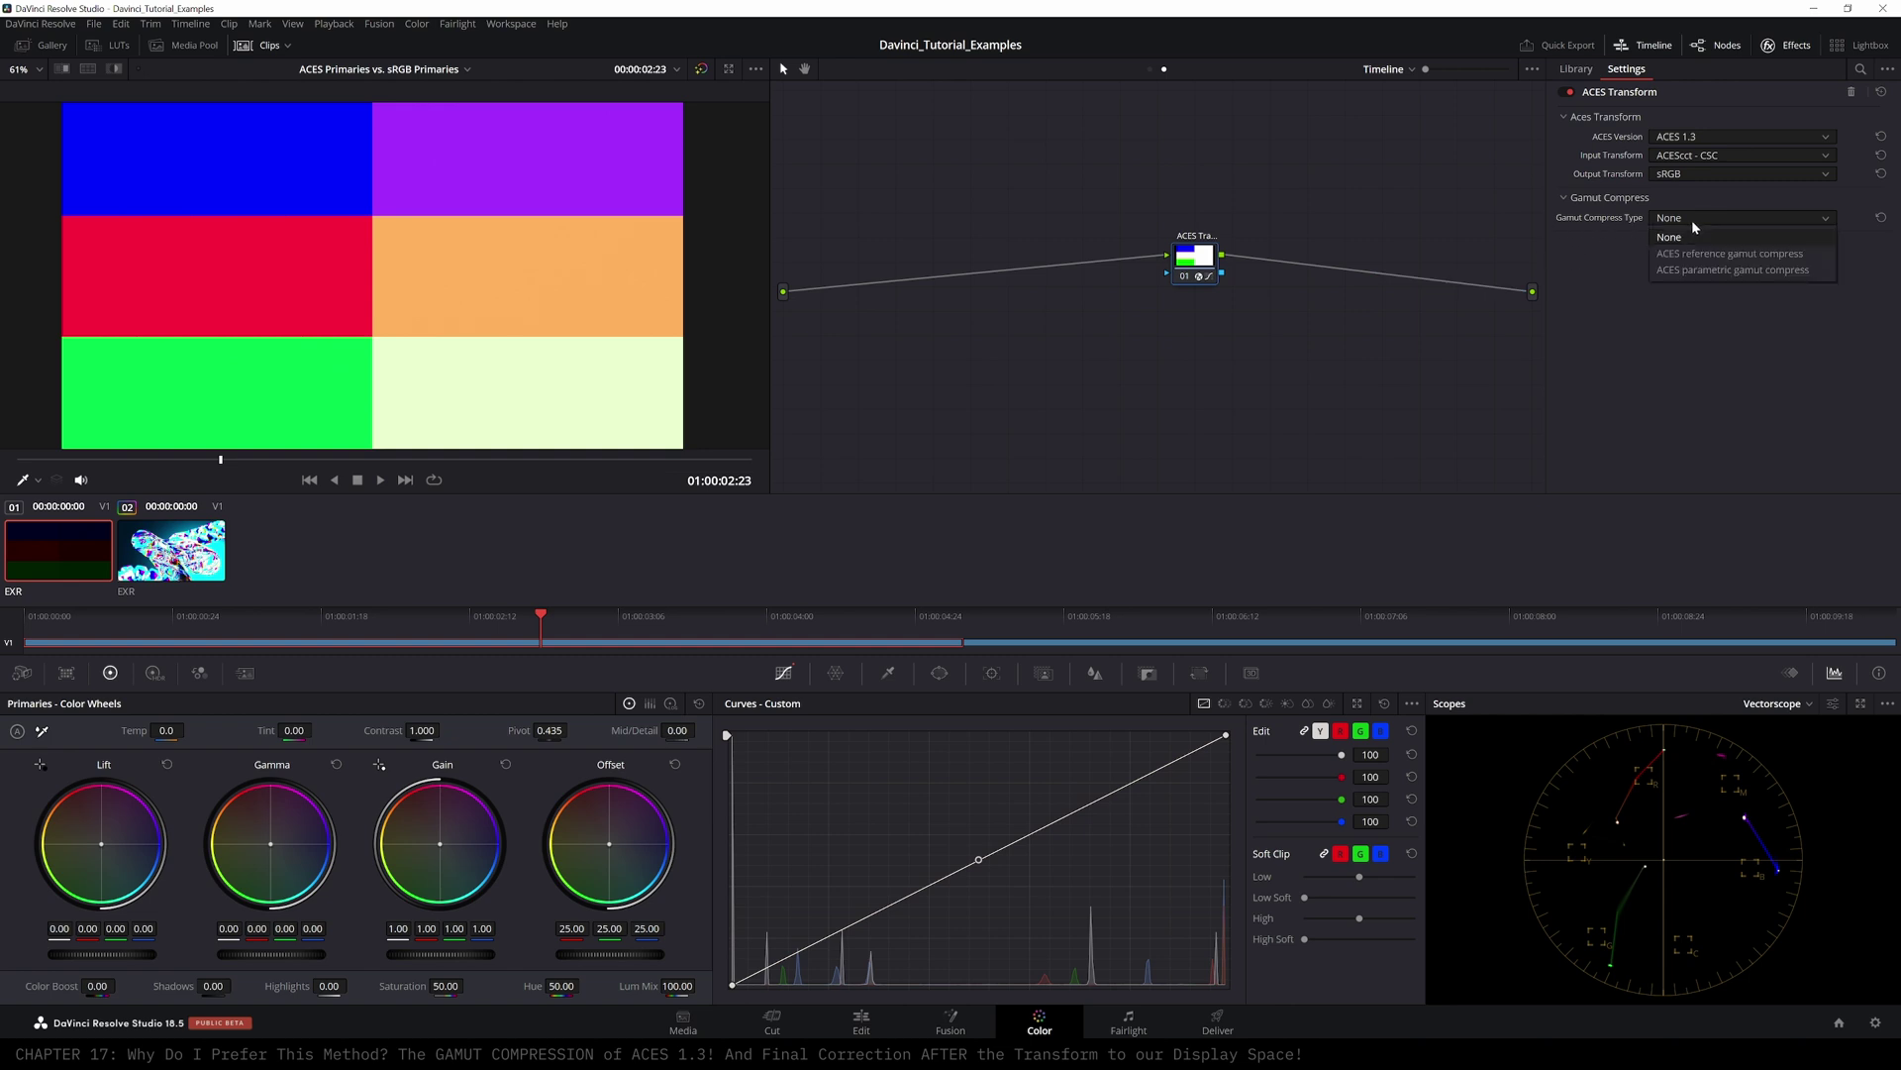
left_click(1731, 254)
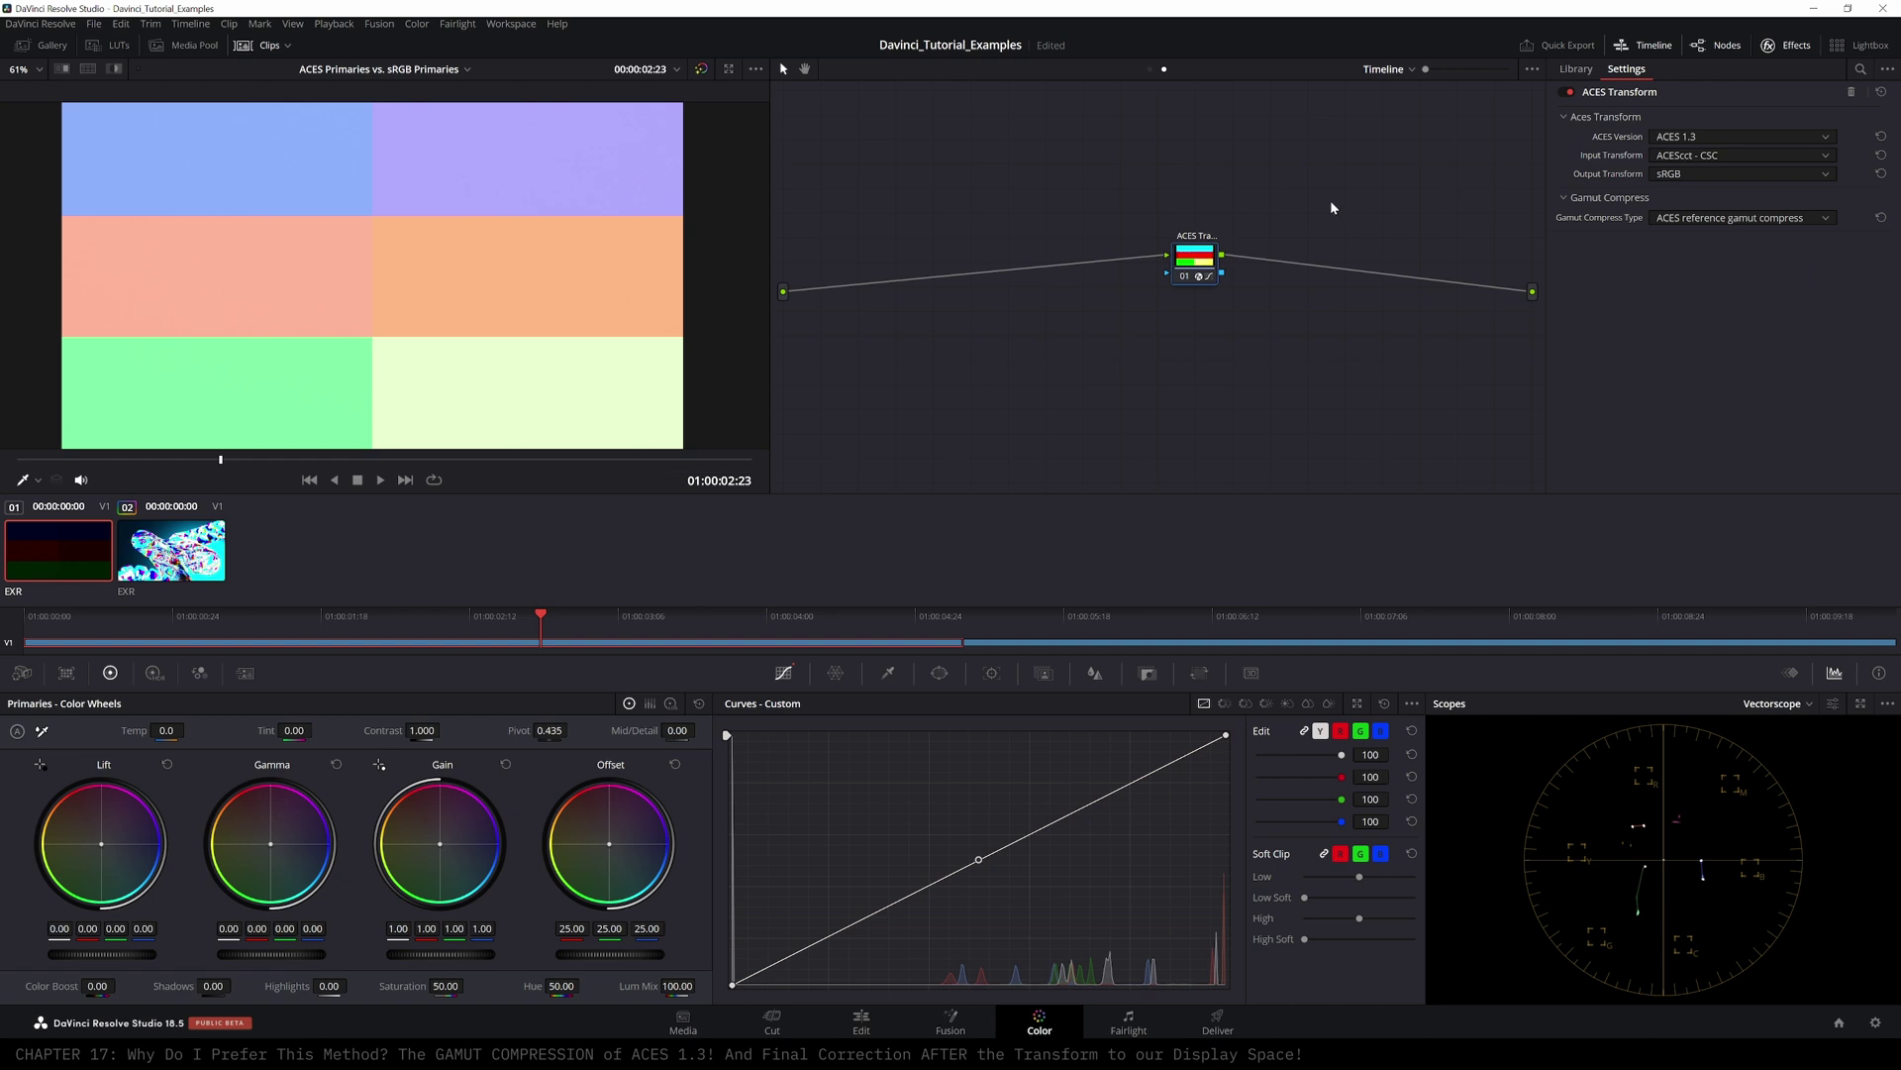
mouse_move(547, 622)
left_mouse_down()
mouse_move(606, 623)
mouse_move(442, 625)
mouse_move(644, 631)
mouse_move(438, 634)
mouse_move(560, 637)
left_mouse_up()
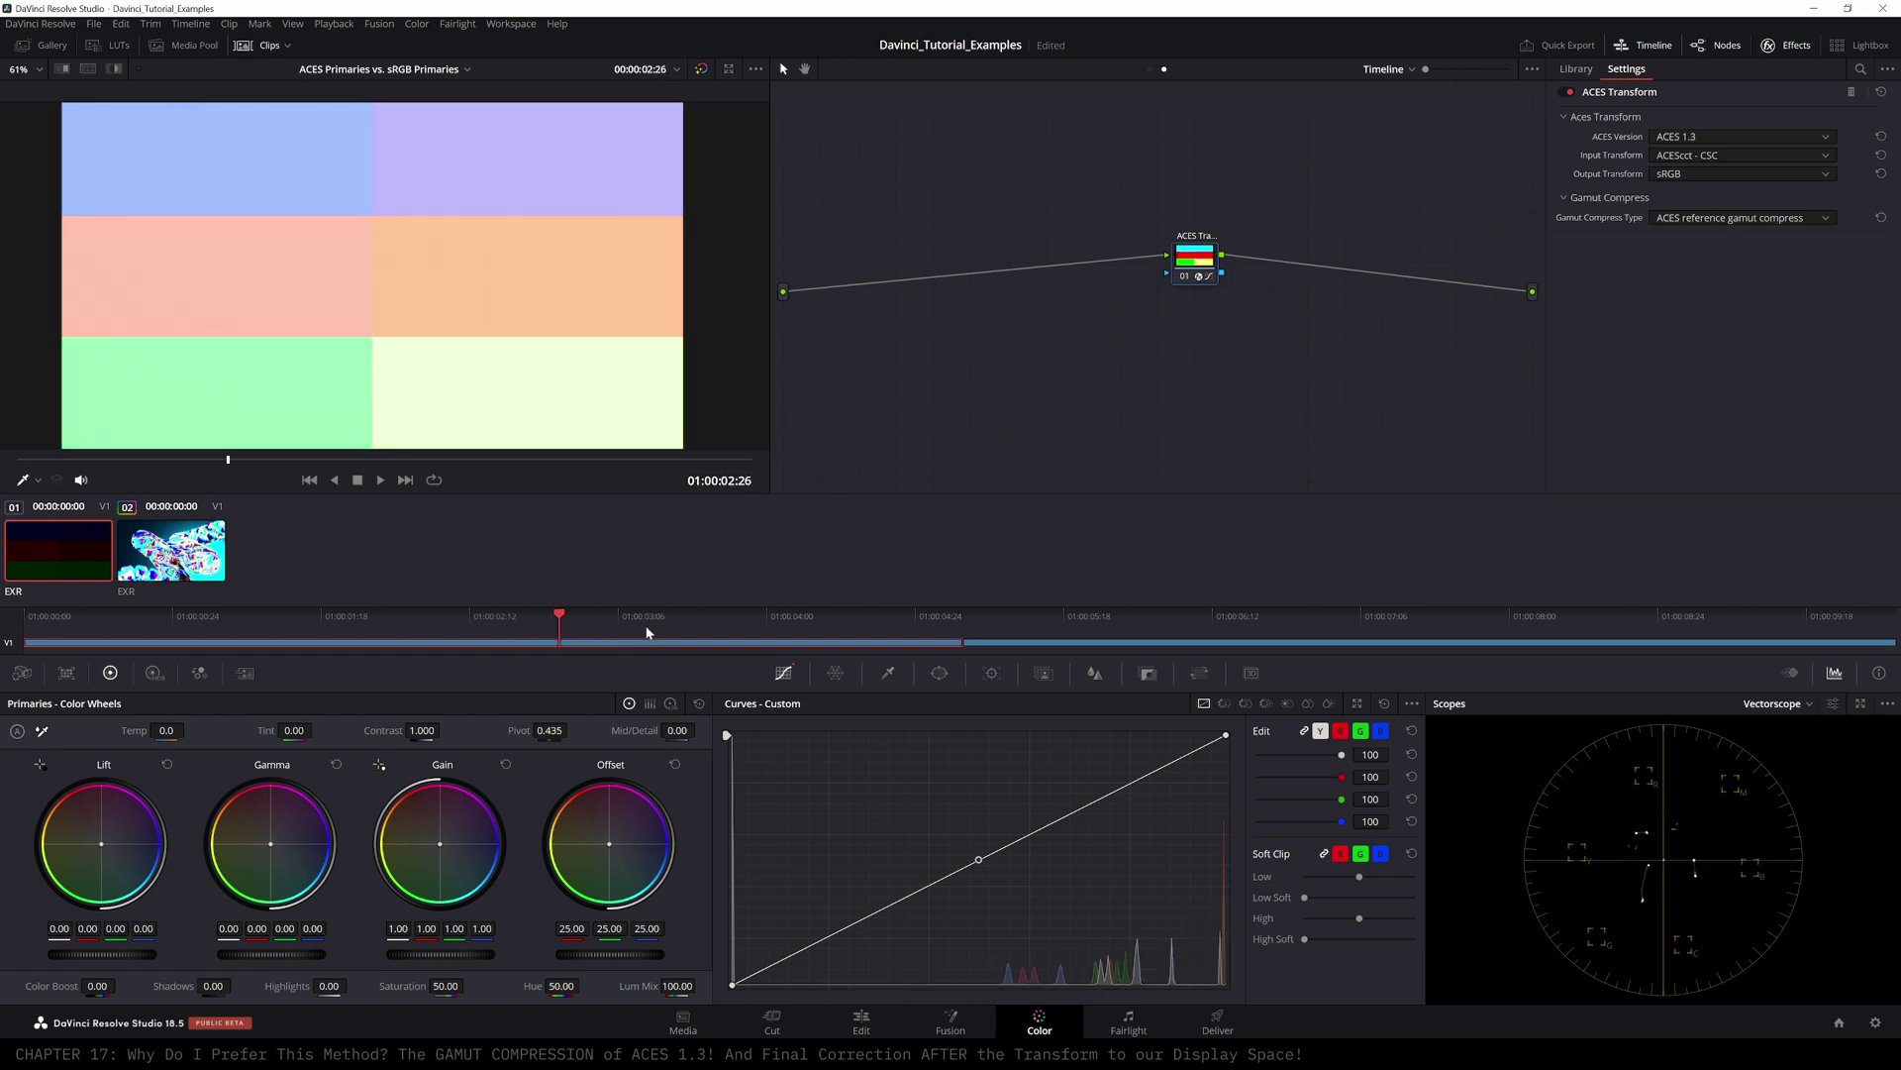
- Compare the chart colors by setting the Gamut Compress Type to None and back to ACES reference gamut compress
left_click(1702, 218)
left_click(1699, 236)
mouse_move(536, 634)
left_mouse_down()
mouse_move(409, 627)
mouse_move(540, 631)
left_mouse_up()
left_click(1689, 222)
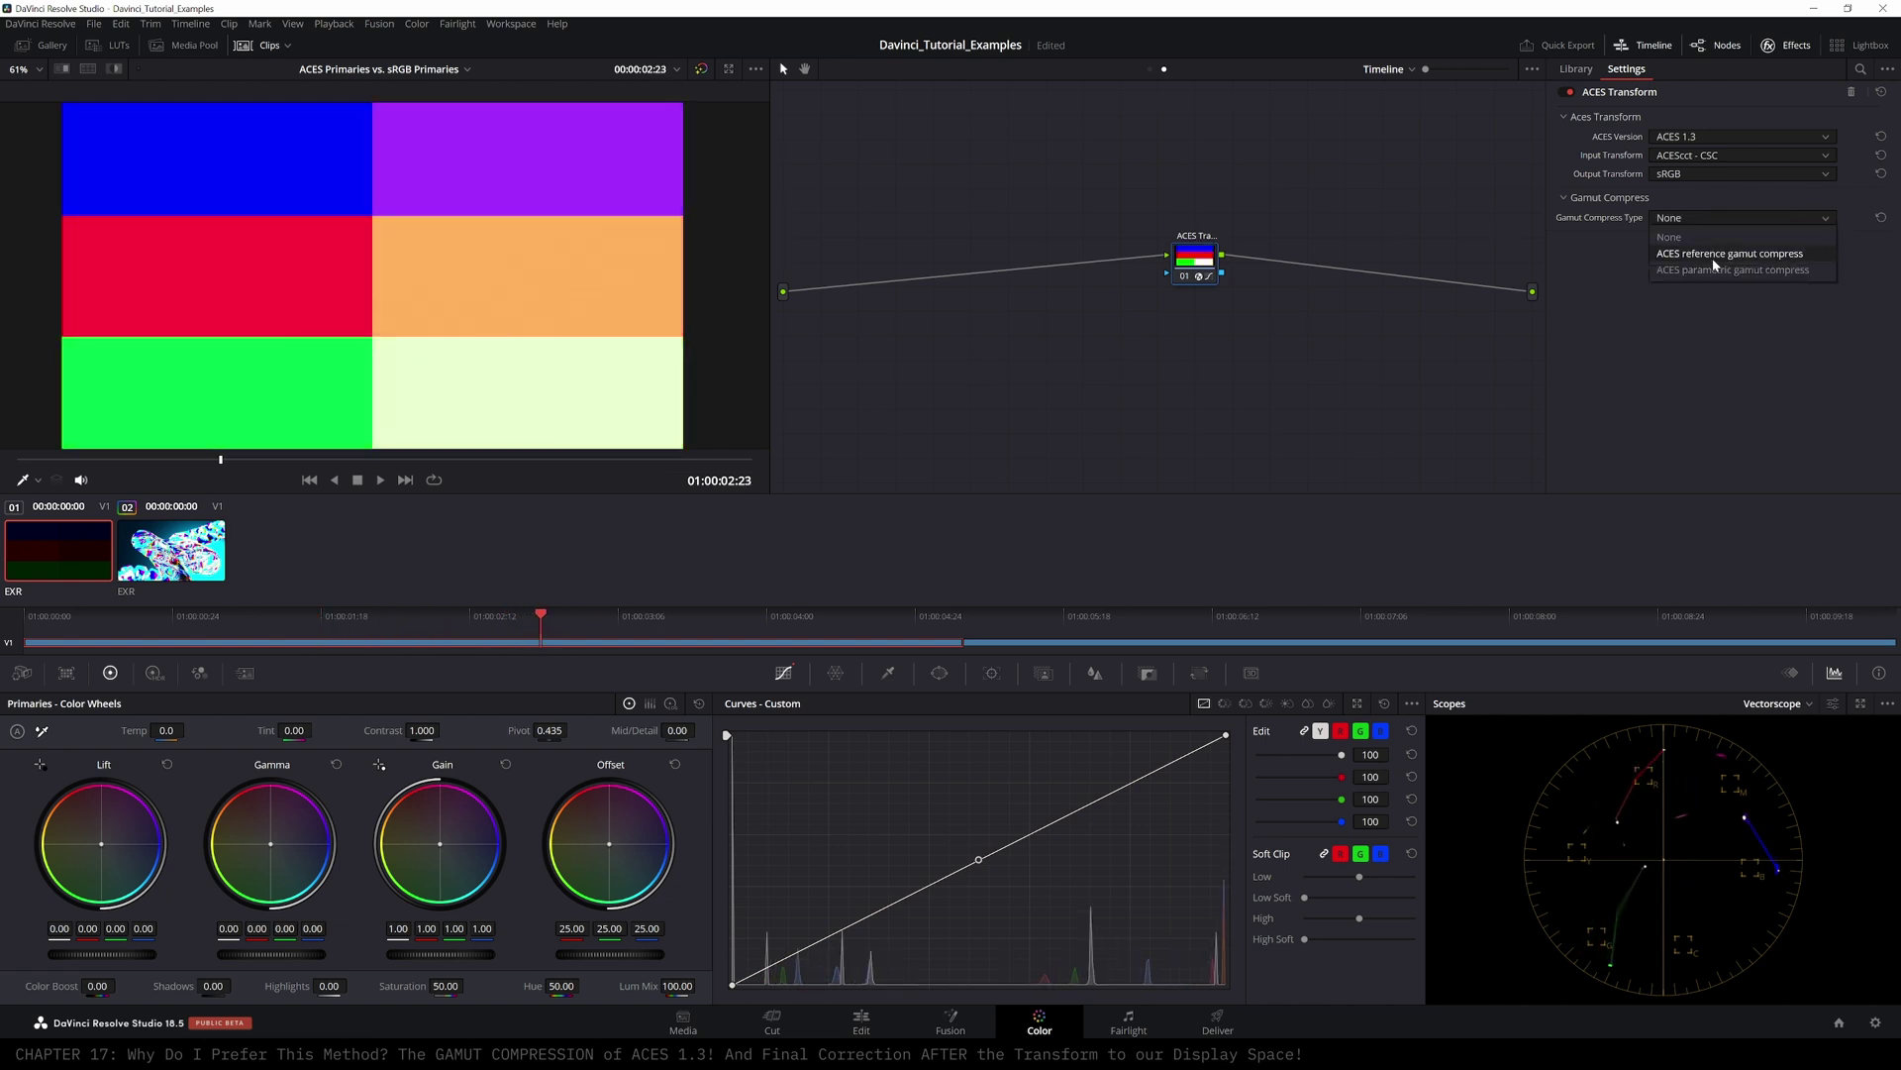
left_click(1716, 255)
left_click_drag(541, 631, 447, 634)
- Move the playhead to the iridescent glass render and set the Gamut Compress Type to None
left_click(1057, 618)
left_click(1696, 220)
left_click(1683, 240)
- Inspect the saturated highlights of the glass render up close without gamut compression
scroll(301, 229, "up", 1)
scroll(302, 230, "up", 4)
scroll(418, 299, "up", 3)
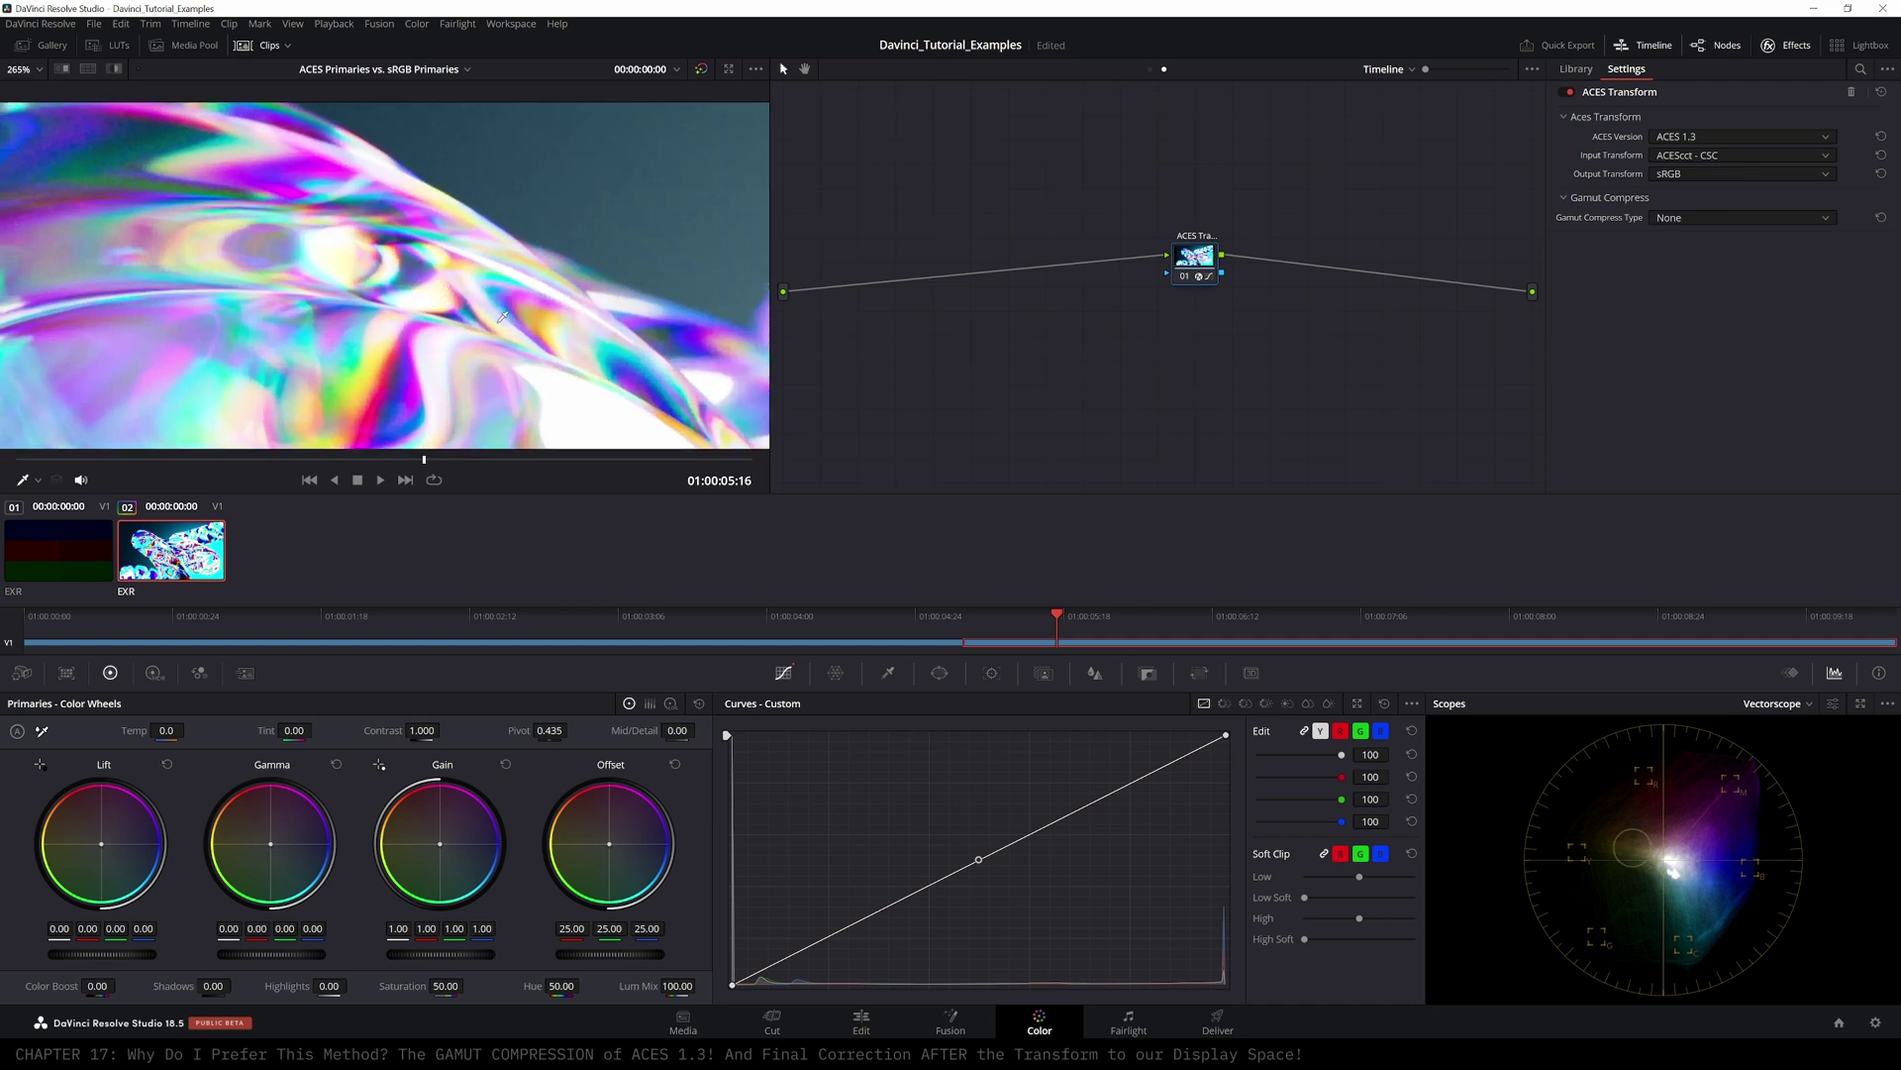
scroll(489, 319, "down", 3)
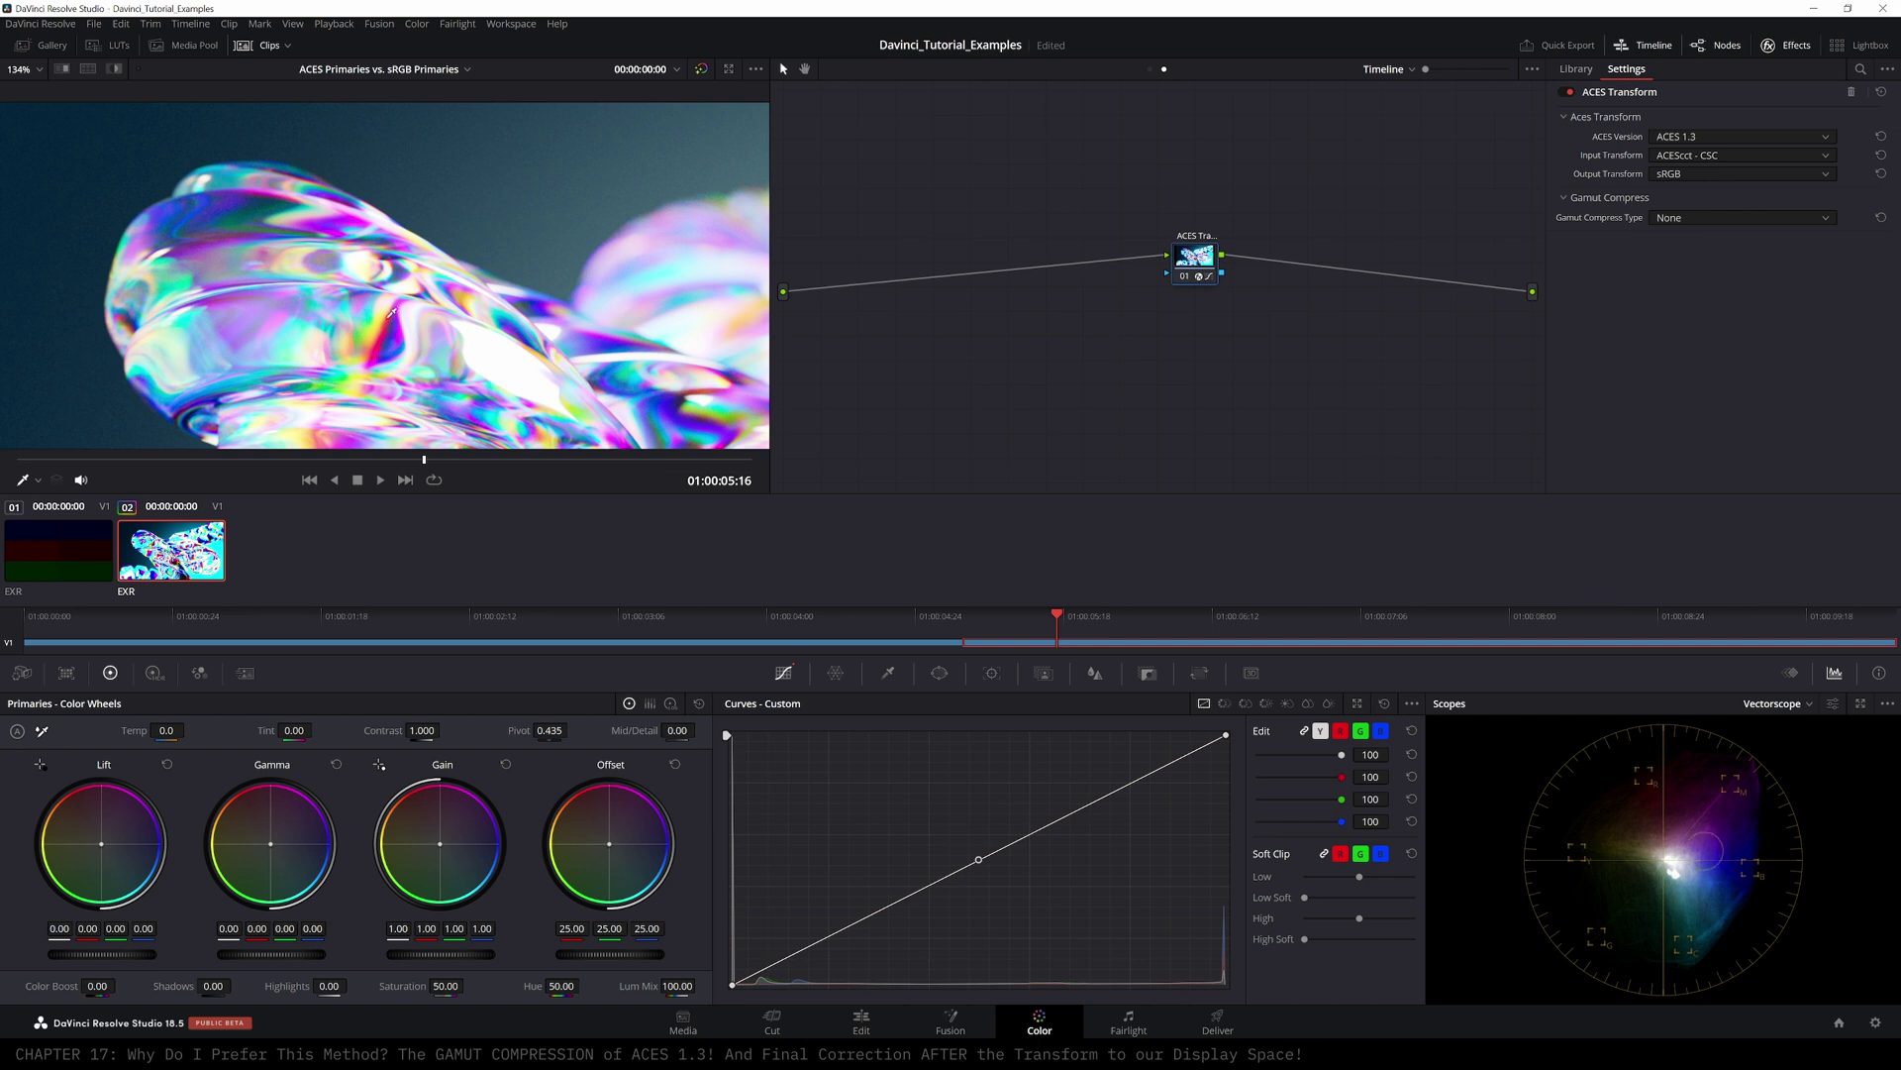
scroll(441, 312, "down", 2)
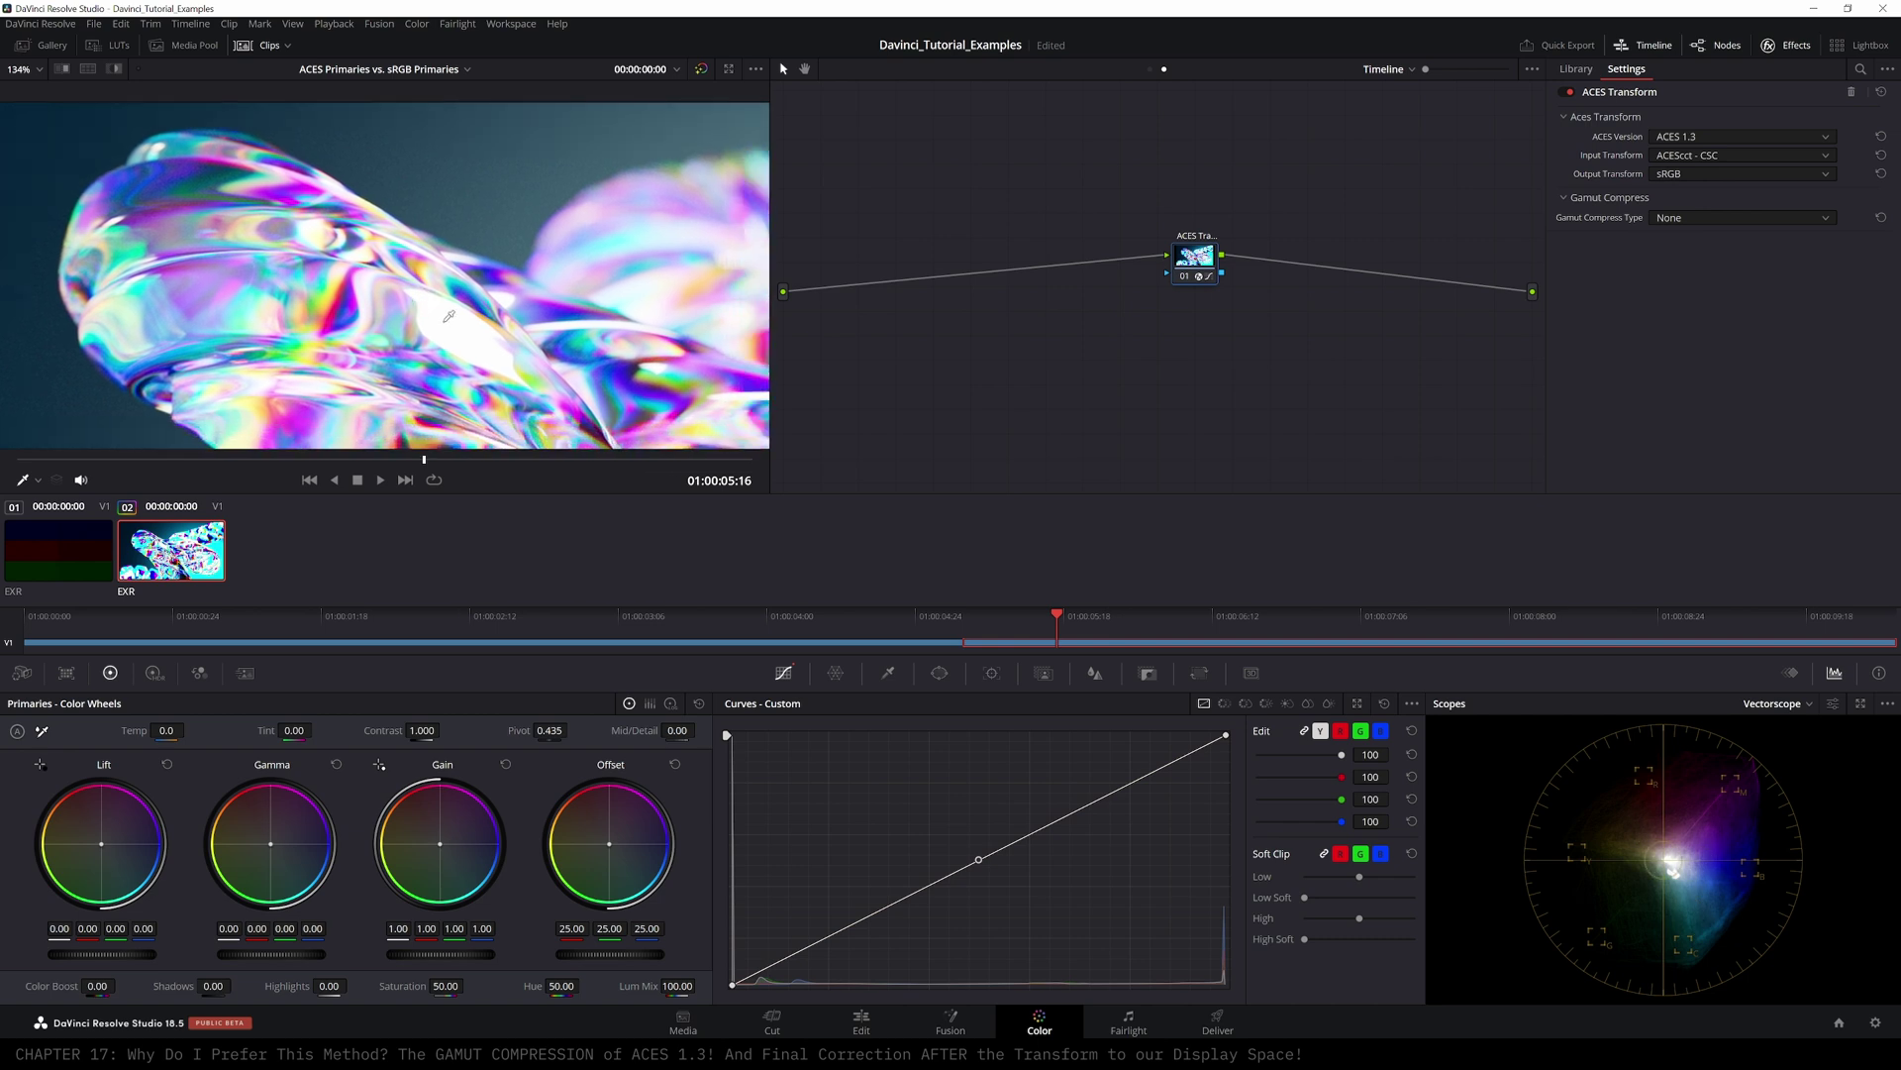
scroll(394, 274, "up", 4)
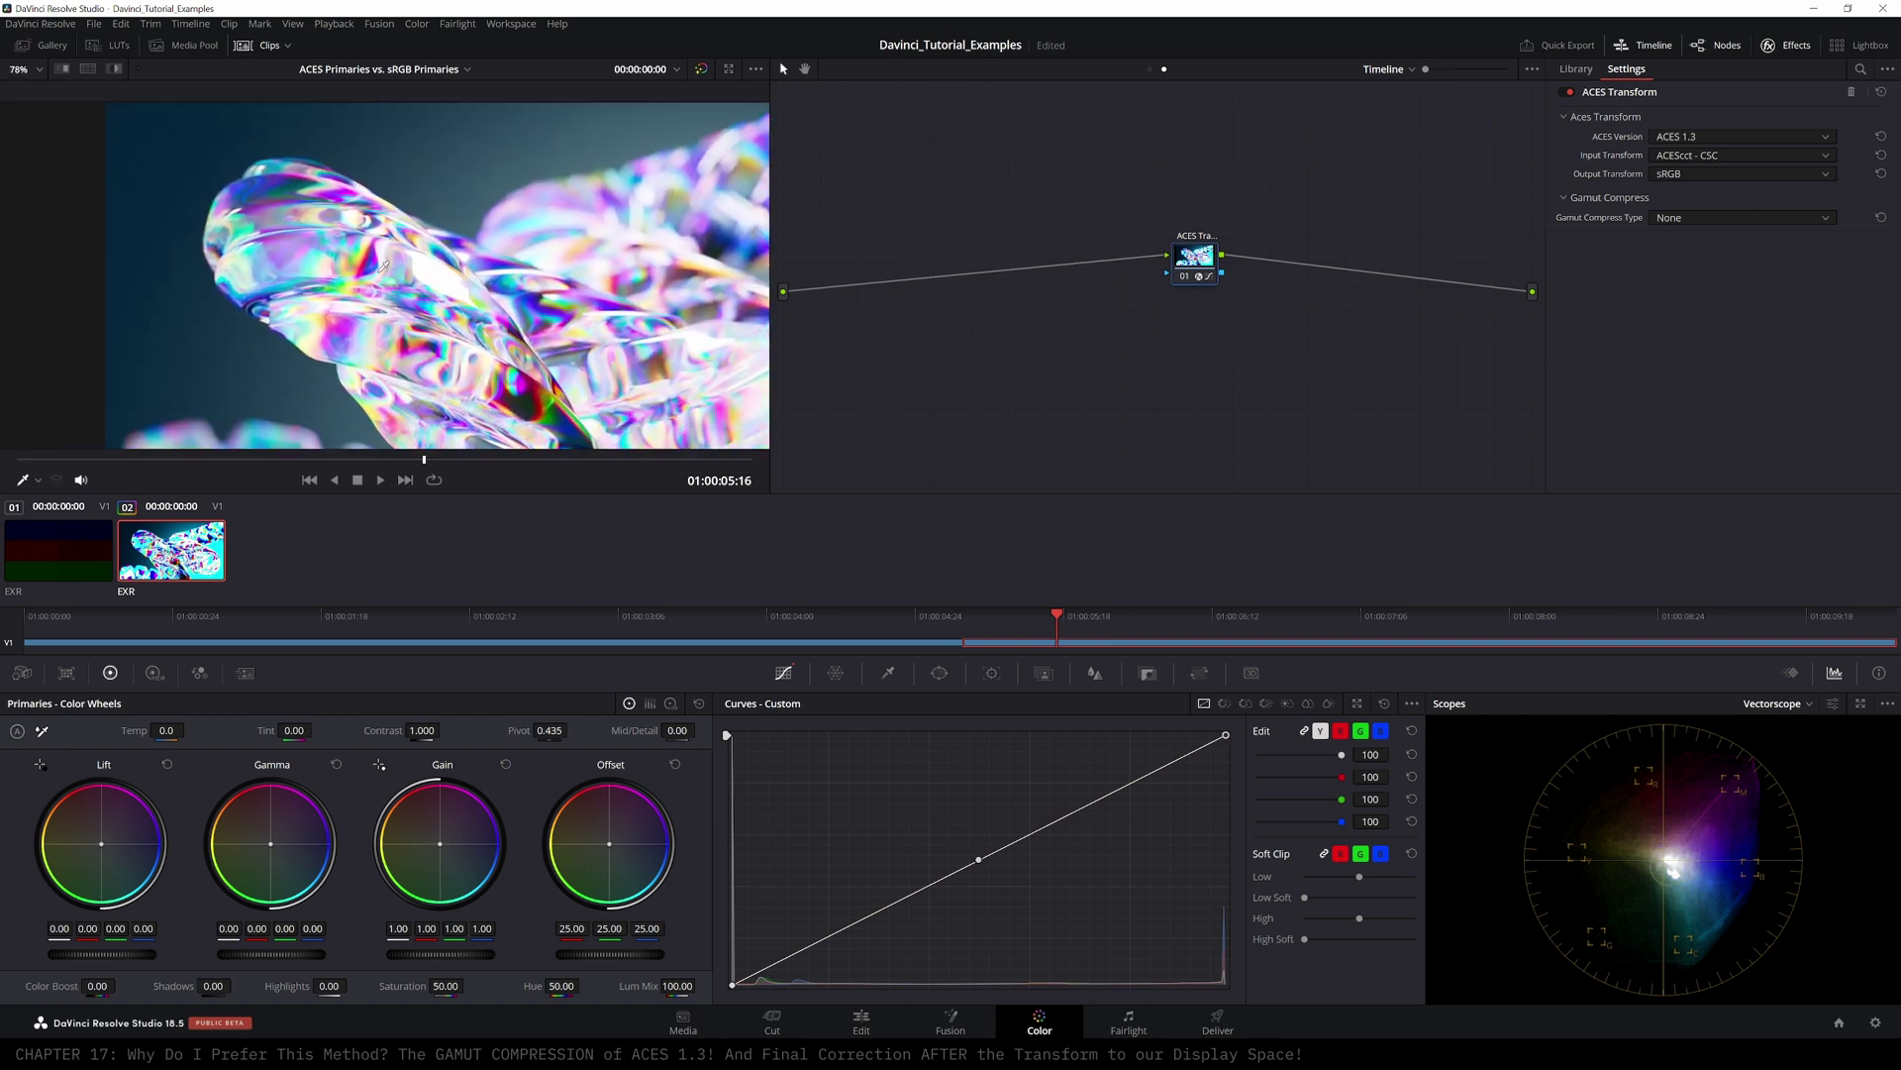
scroll(367, 263, "down", 3)
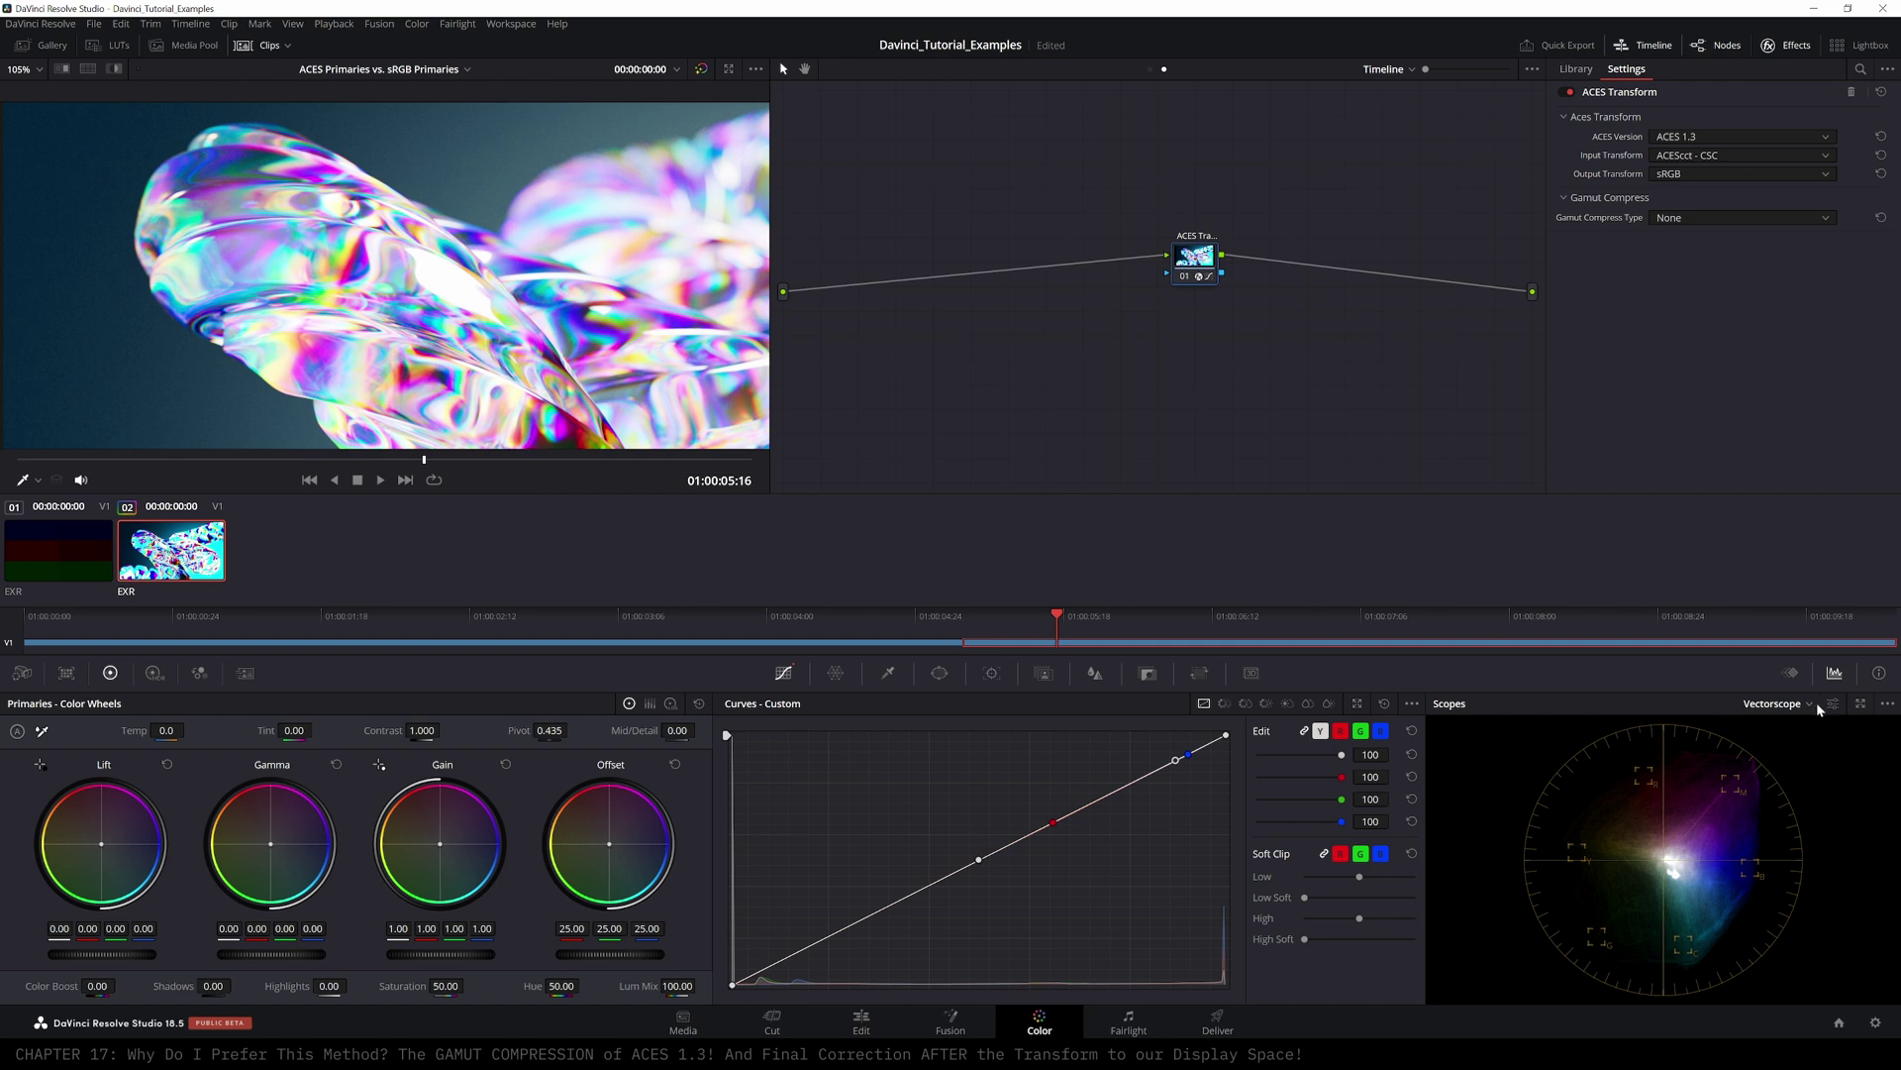
- Show the vectorscope in a floating Scopes window and enlarge and reposition it over the workspace beneath the ACES Transform node
left_click(1861, 704)
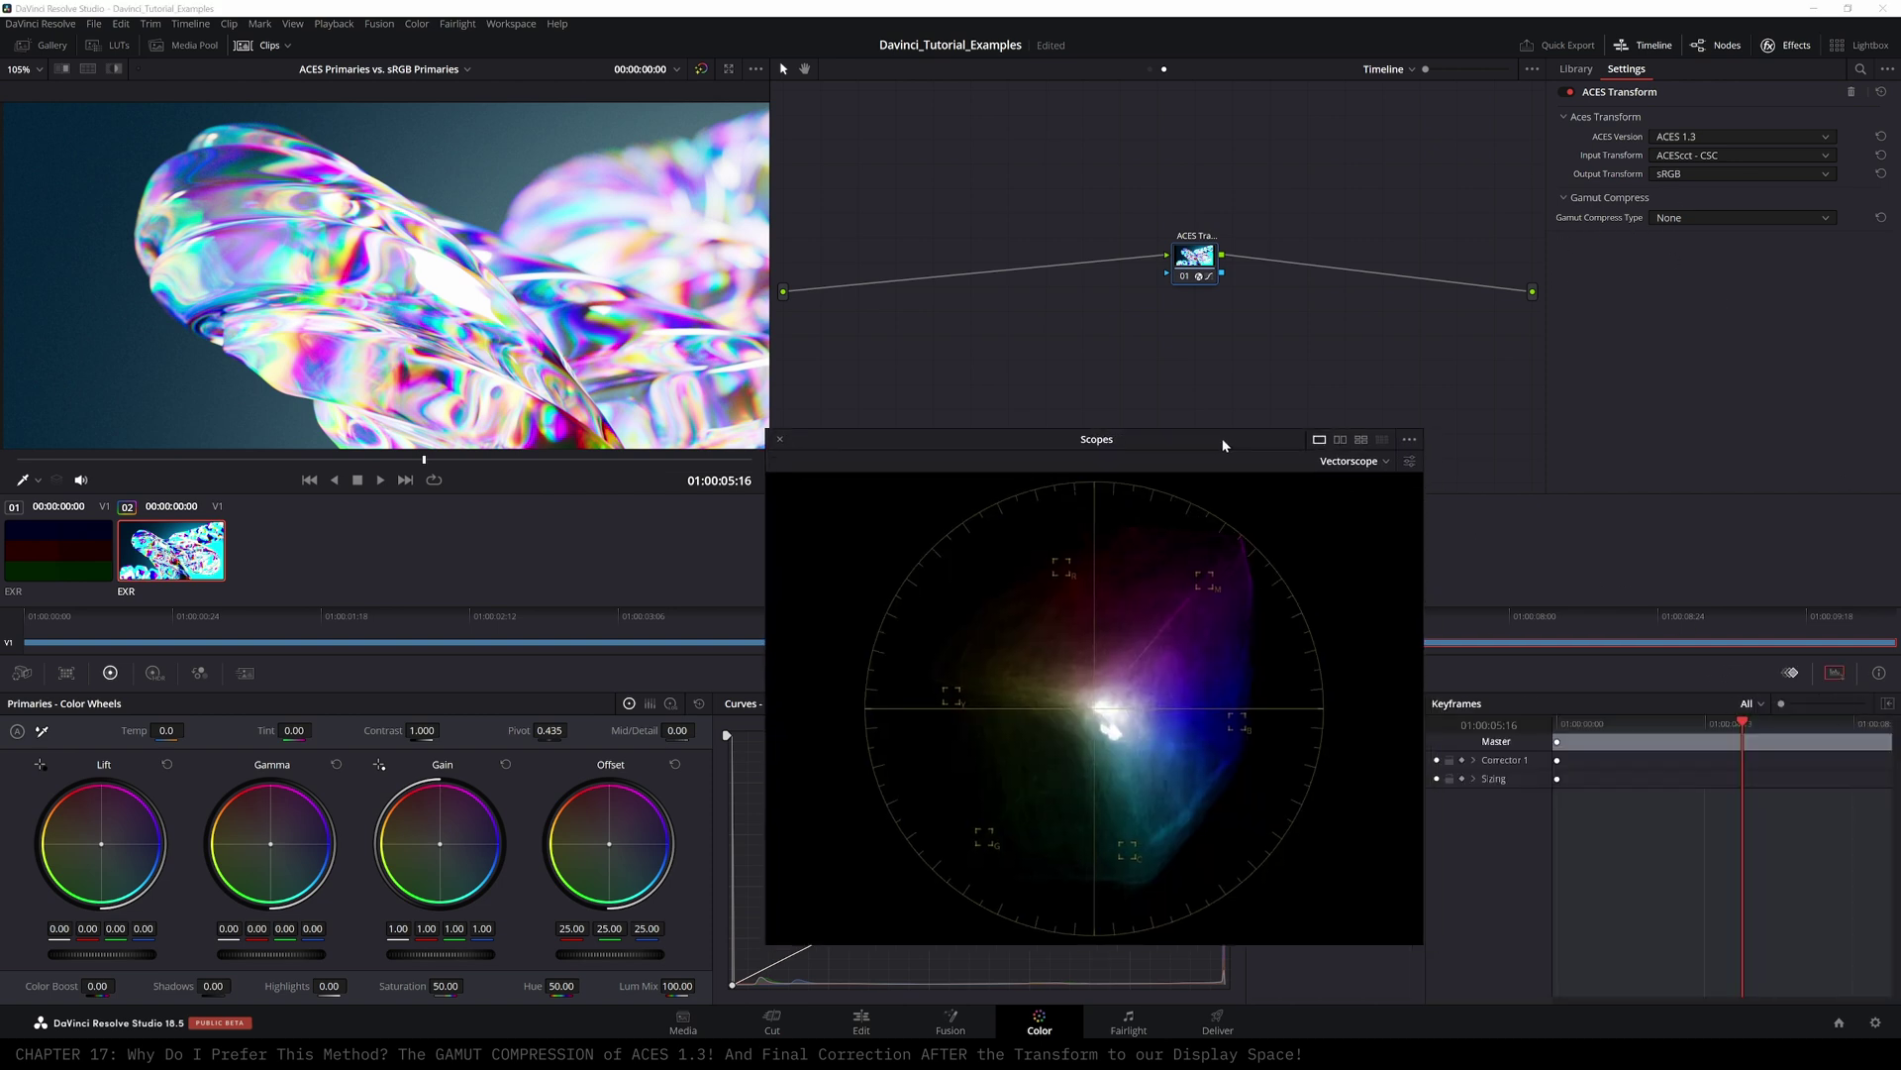
left_click_drag(1230, 443, 1161, 373)
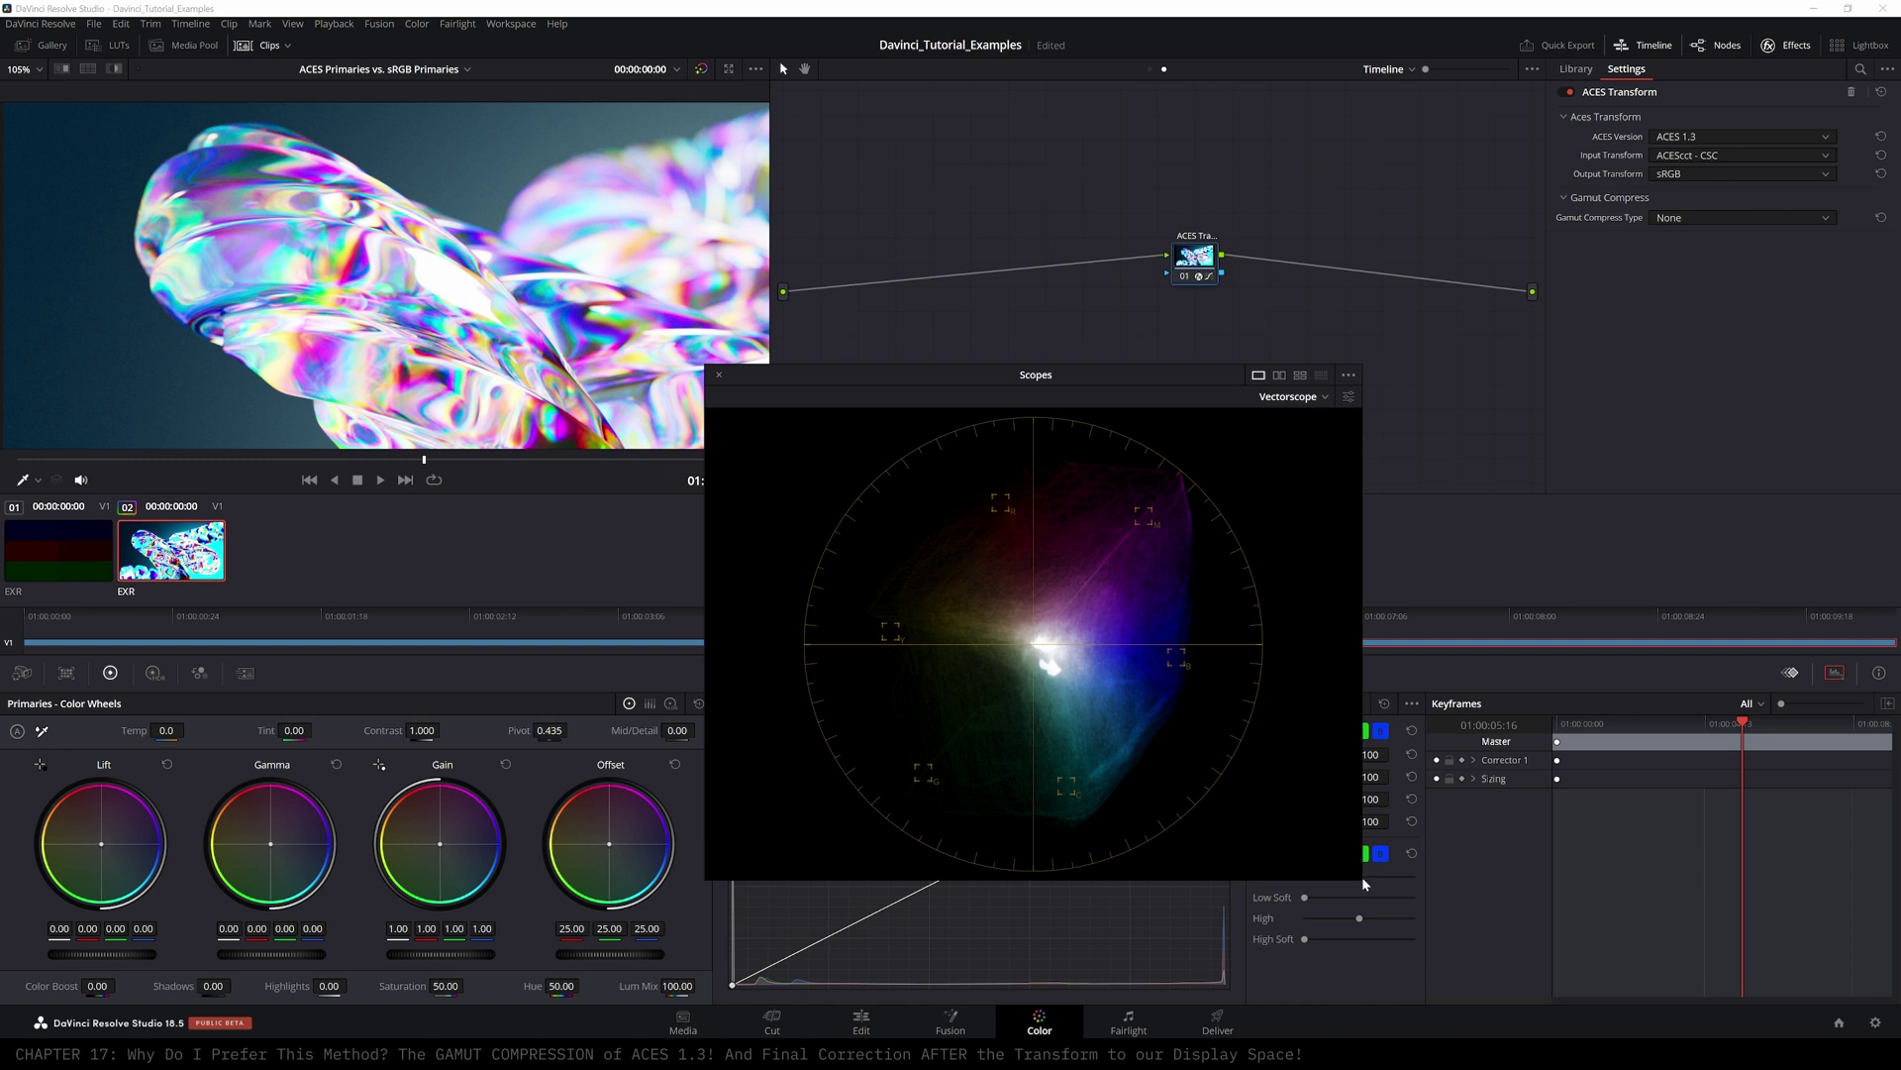
left_click_drag(1363, 879, 1574, 1037)
left_click_drag(1288, 375, 1302, 271)
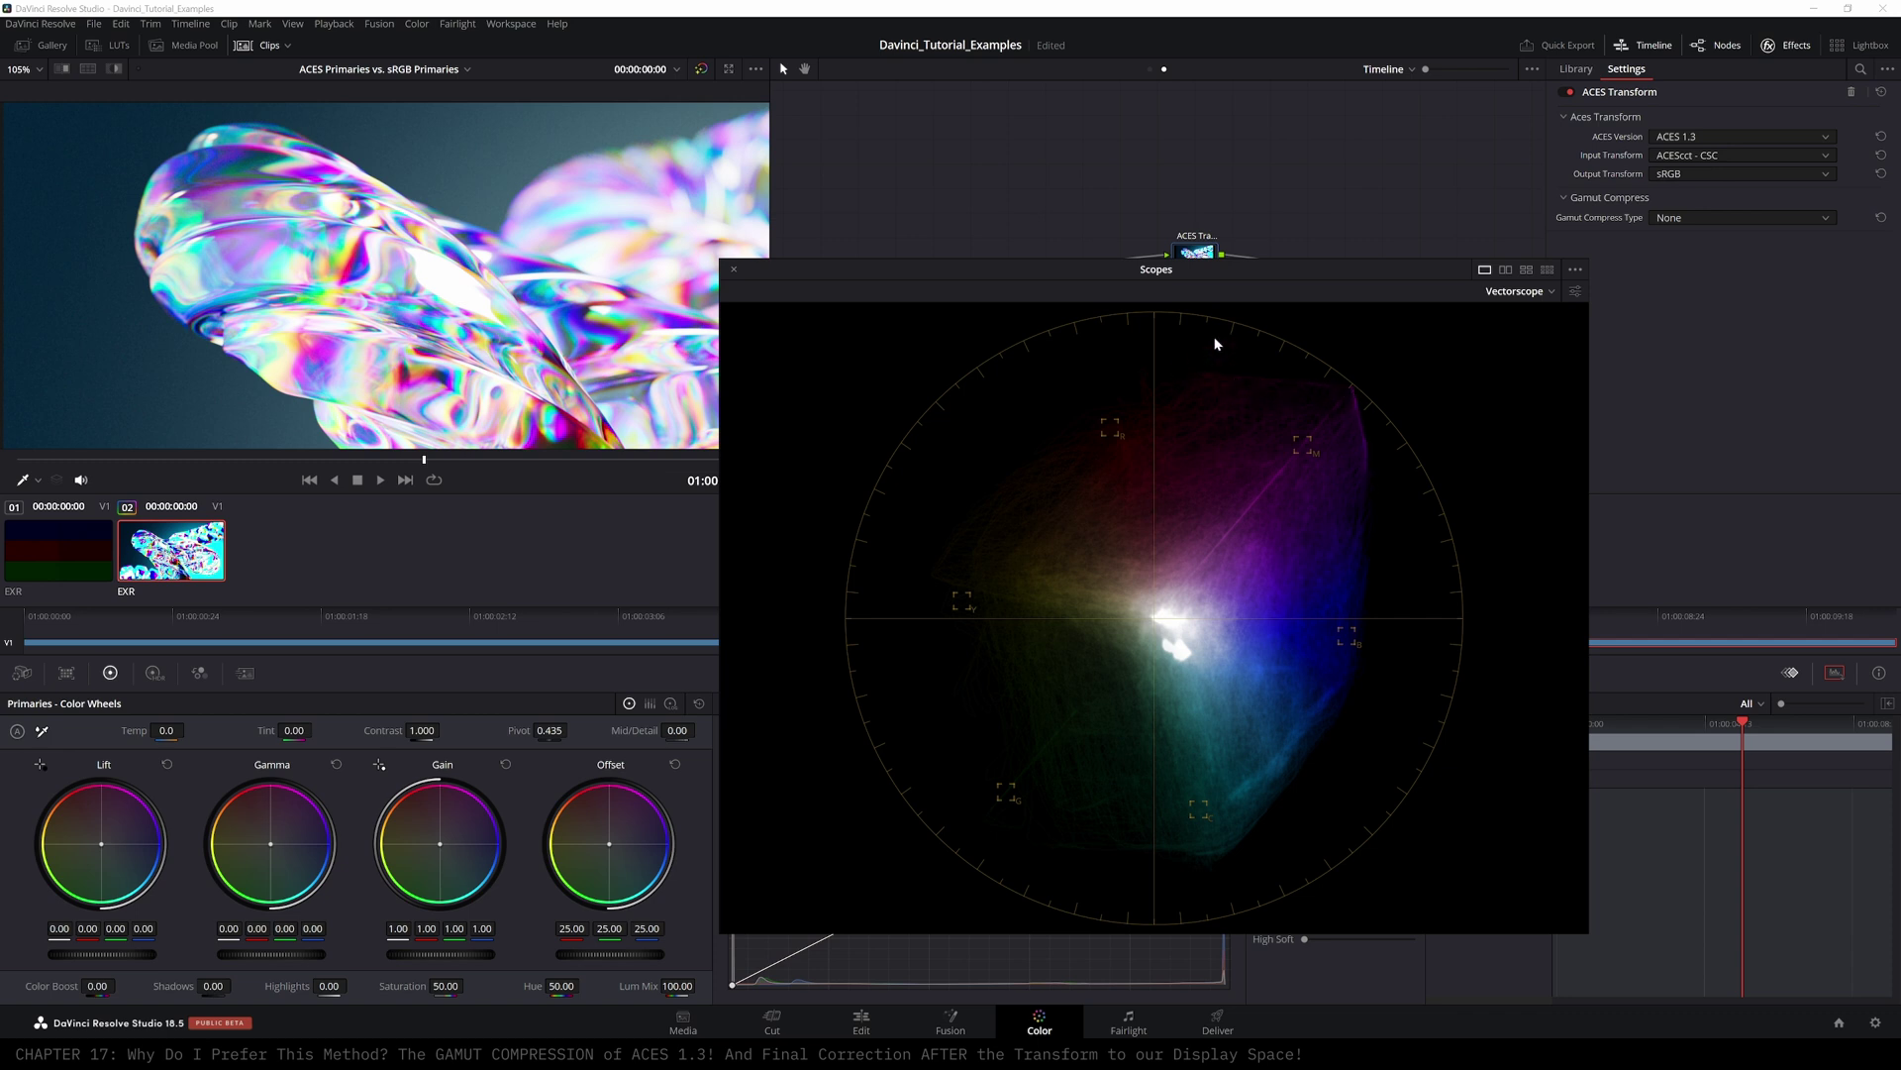
- Add a serial node before the ACES Transform and raise its saturation to 100, checking the glass render up close
left_click_drag(1197, 249, 1115, 172)
key("shift+s")
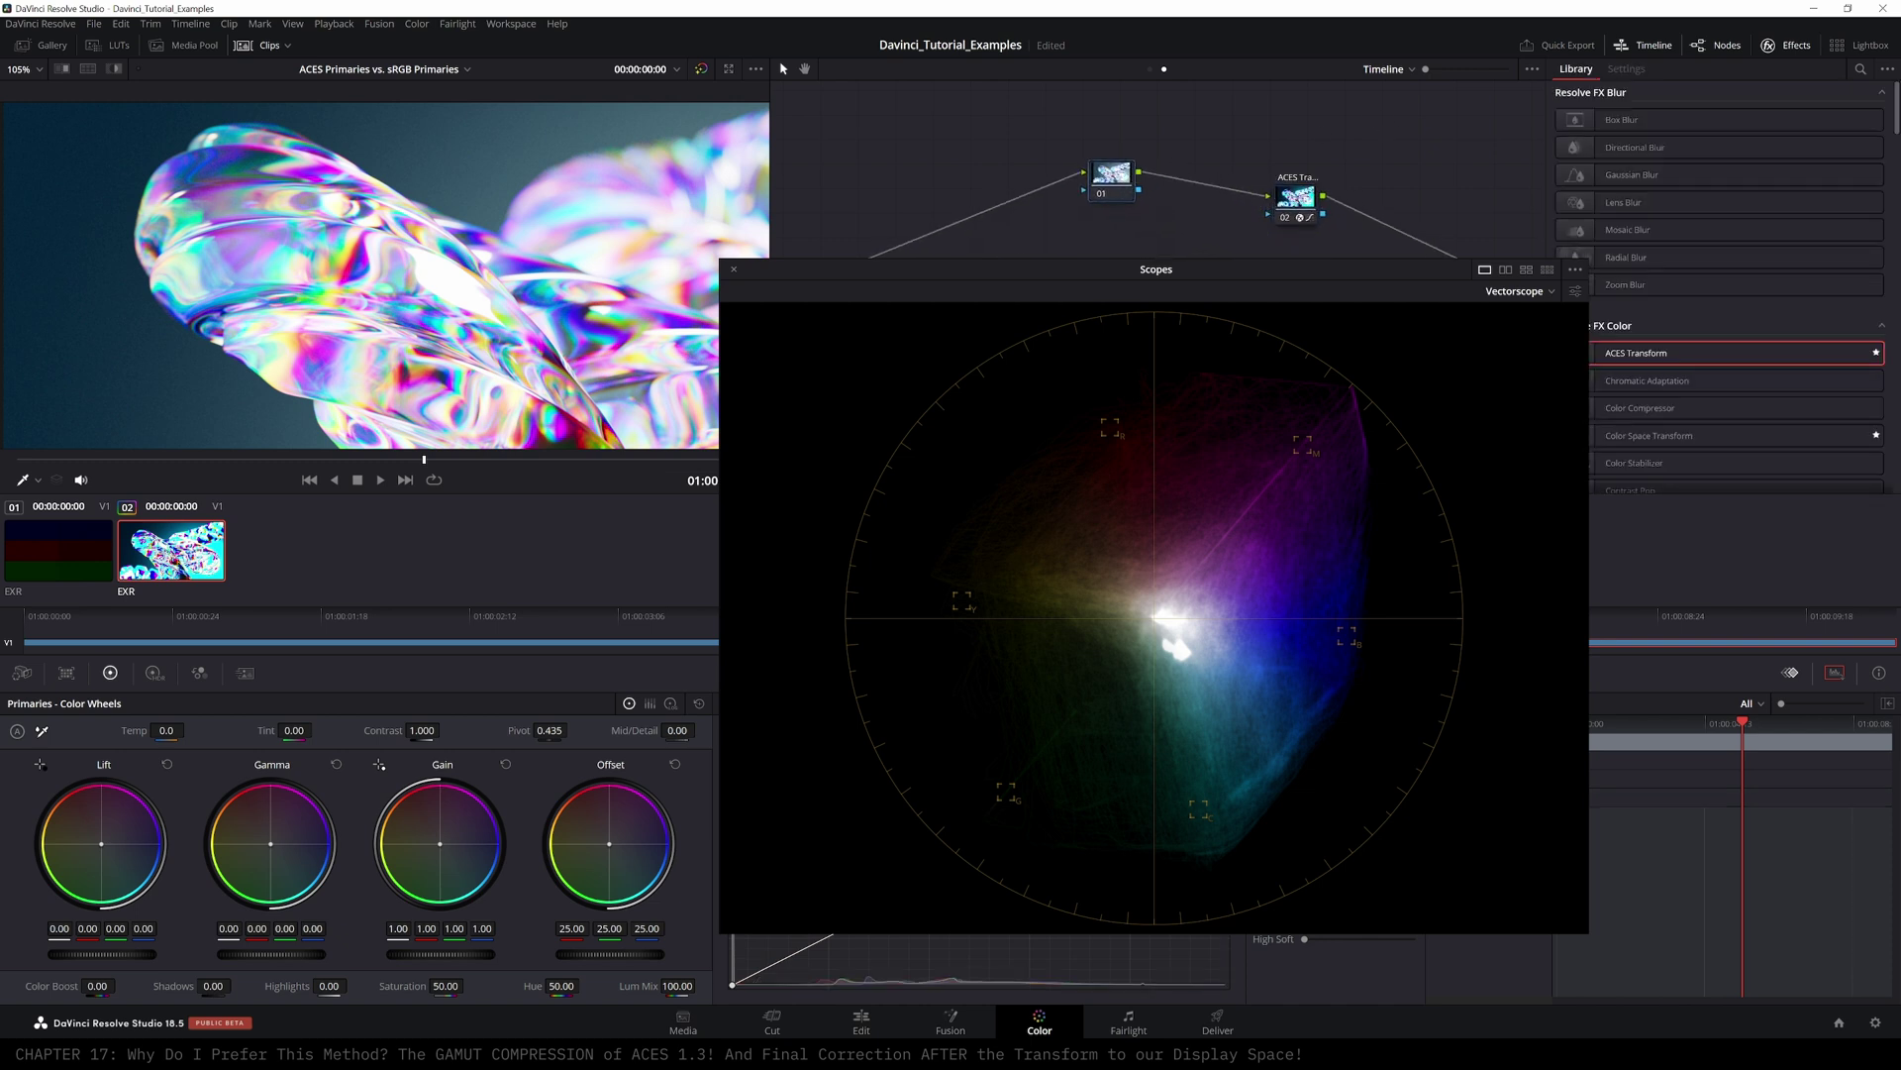
left_click_drag(436, 986, 469, 983)
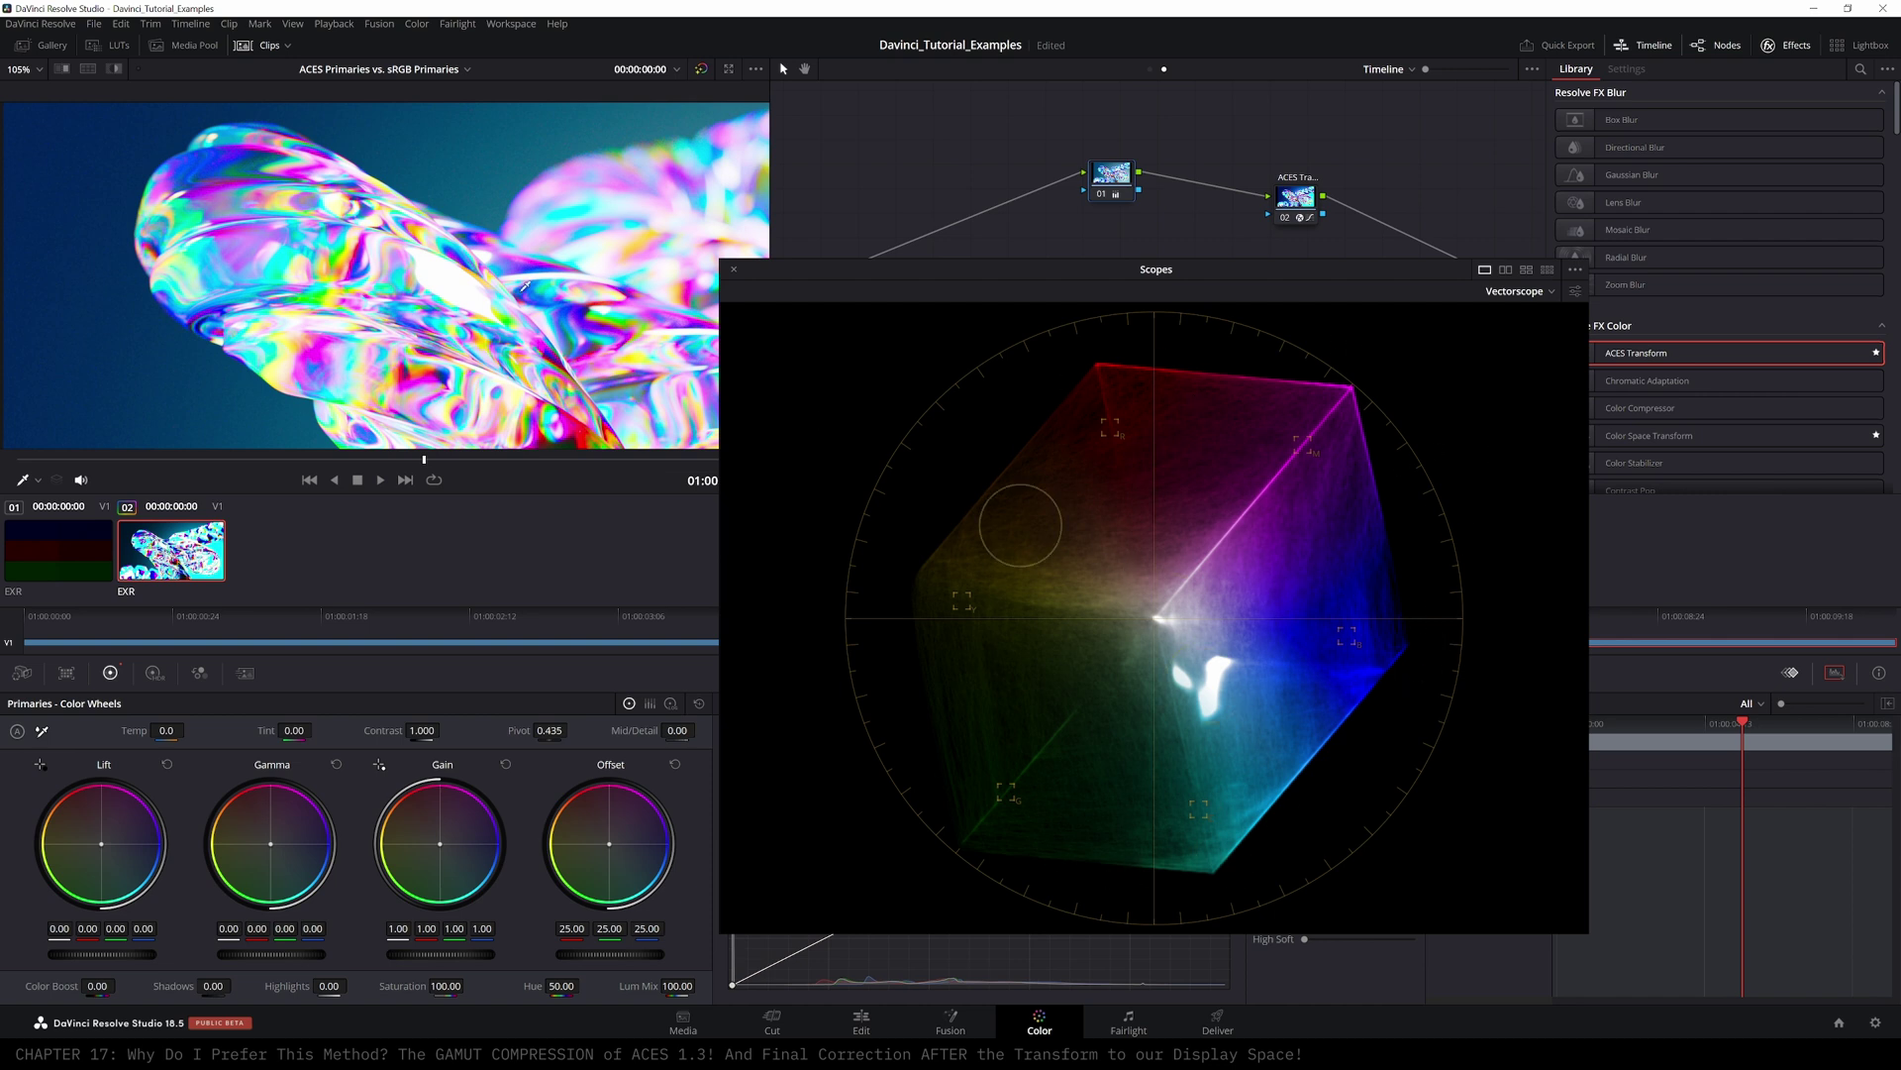
scroll(442, 325, "down", 3)
scroll(443, 326, "up", 5)
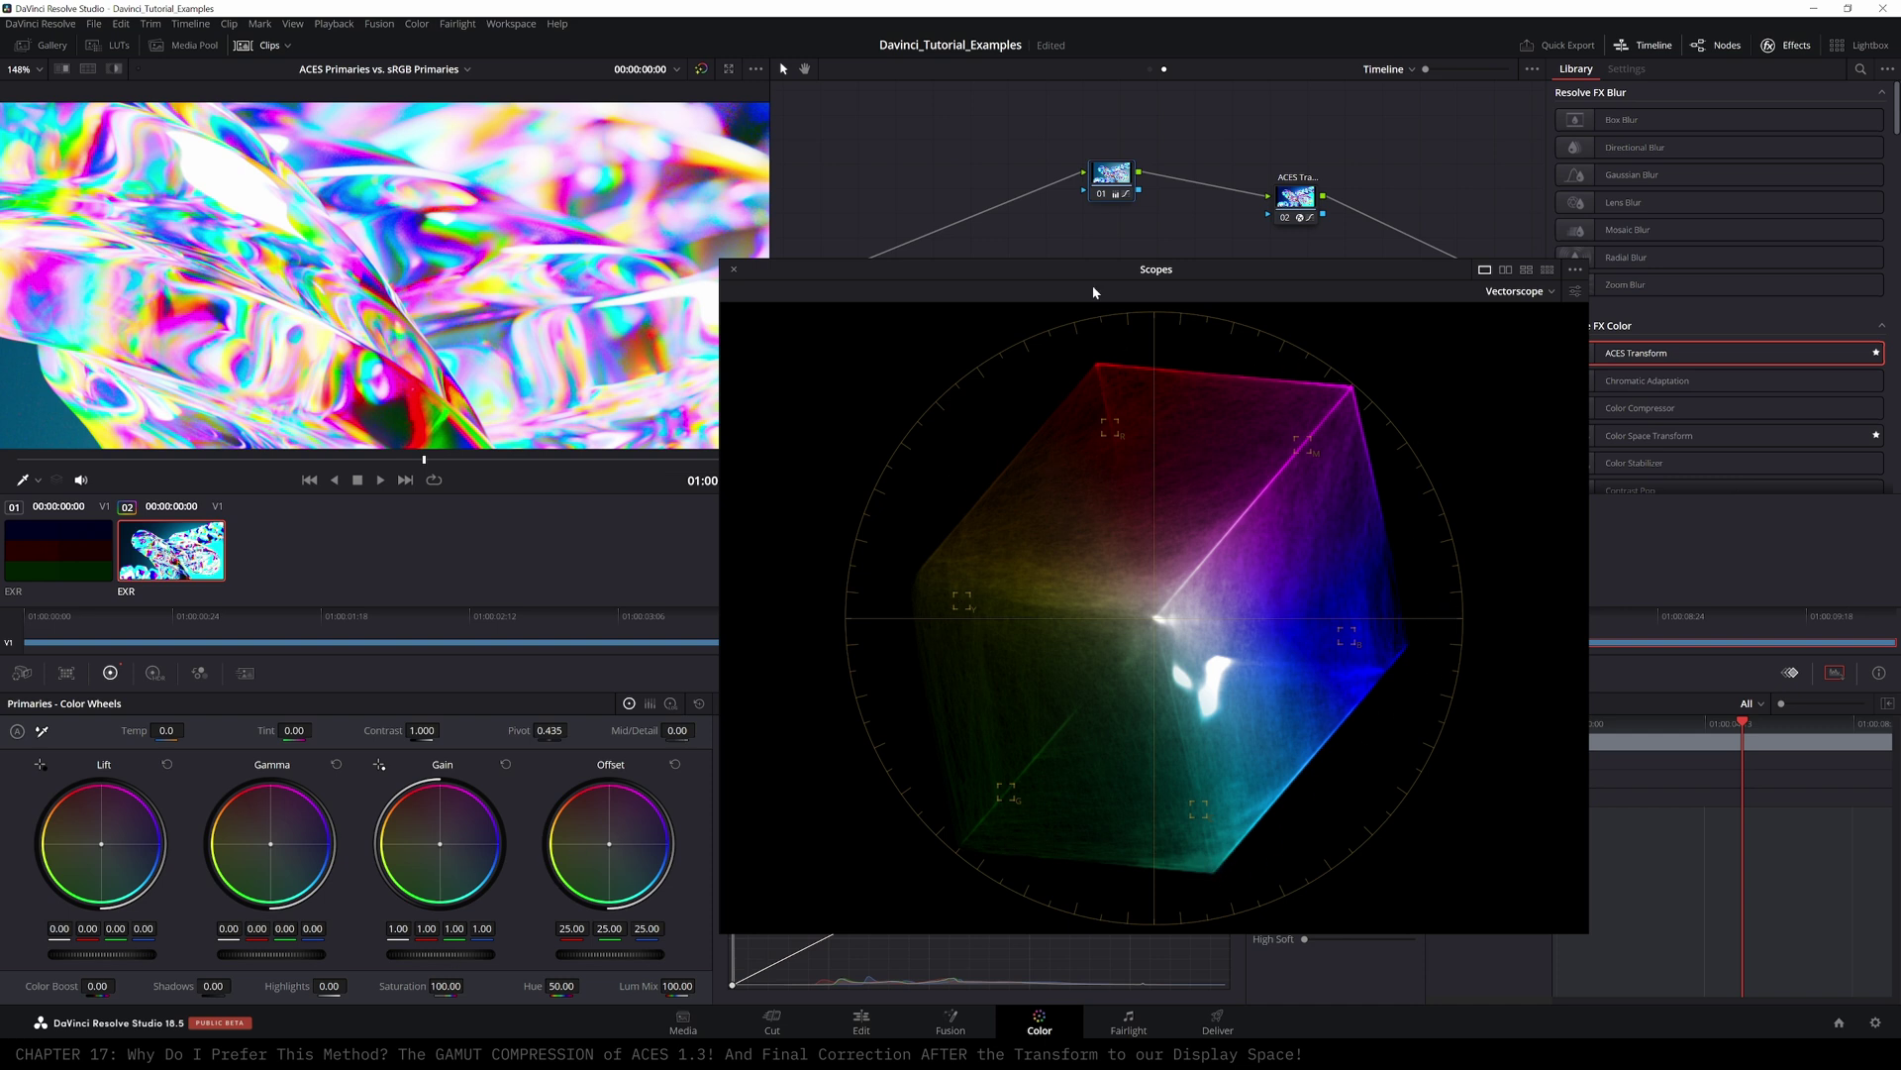
- Delete the saturation node placed before the ACES Transform and reframe the glass render on its upper curves
left_click(1115, 179)
key("Delete")
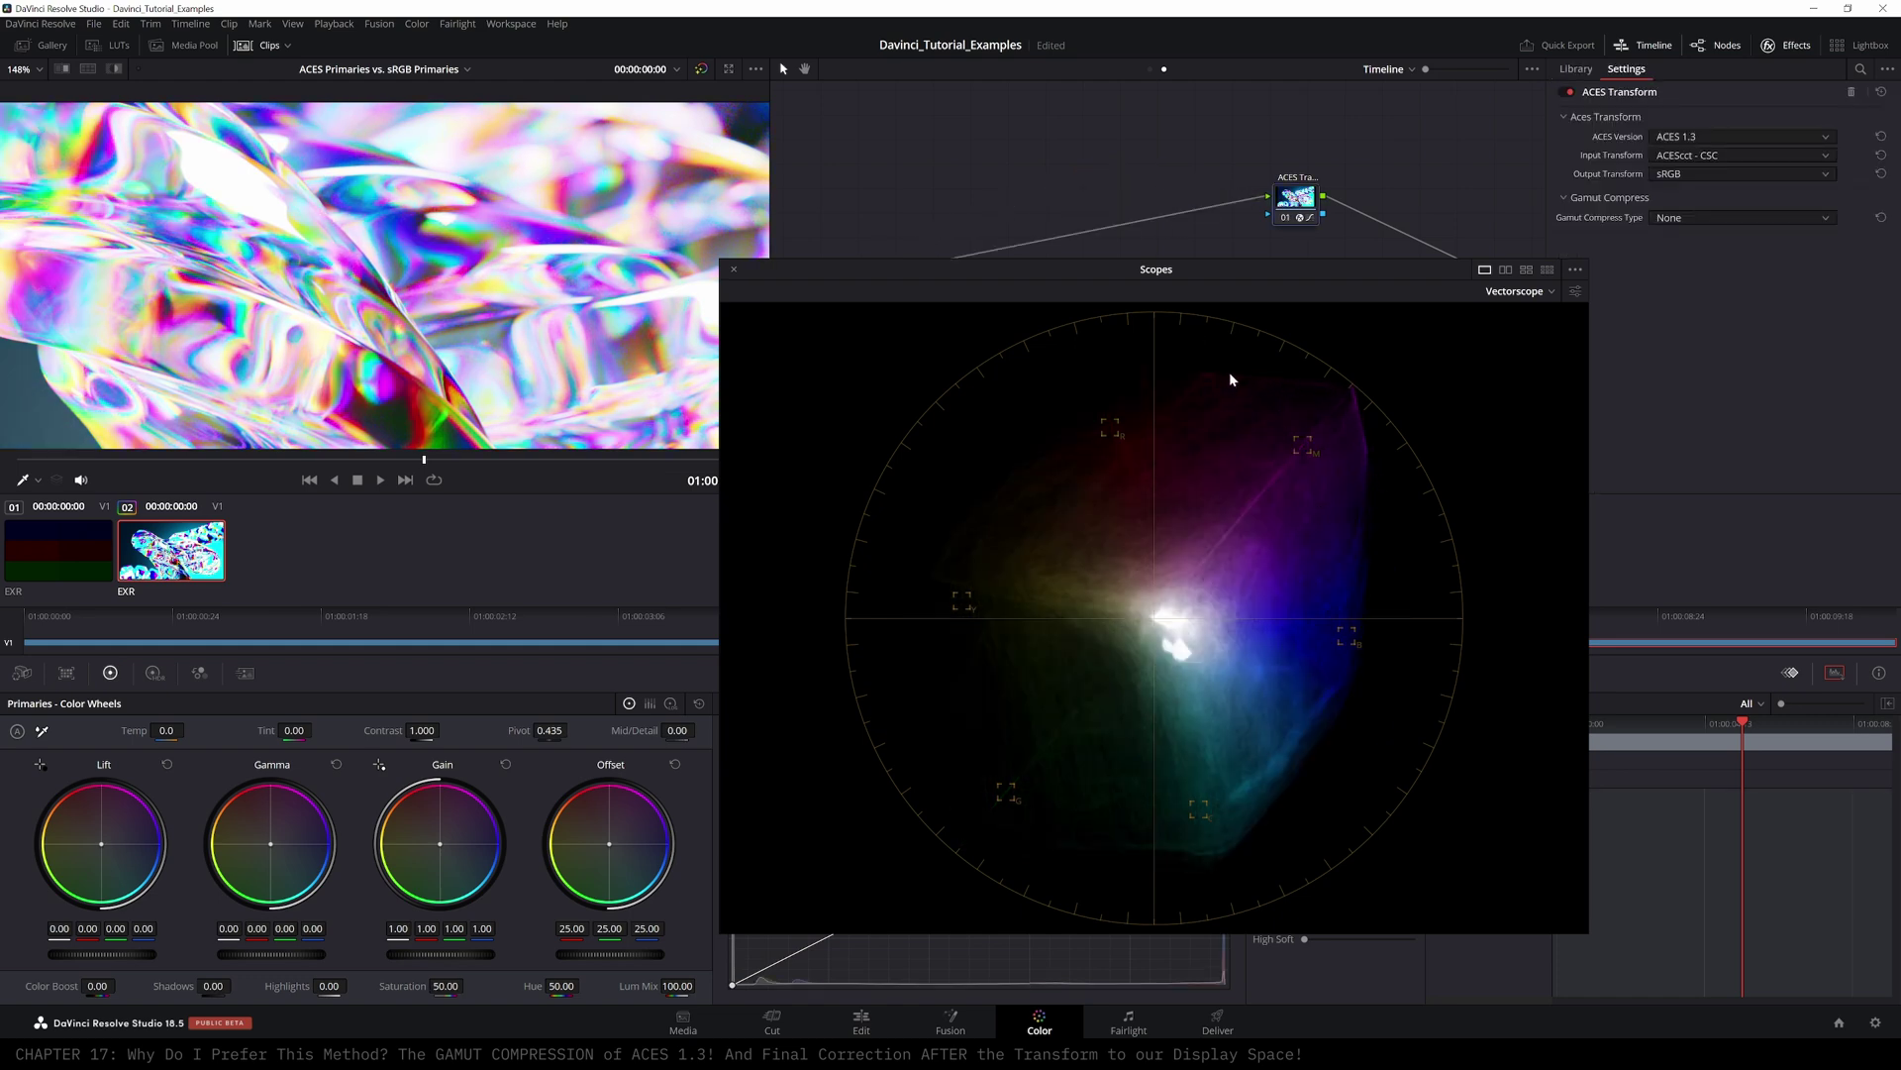
left_click_drag(195, 226, 336, 308)
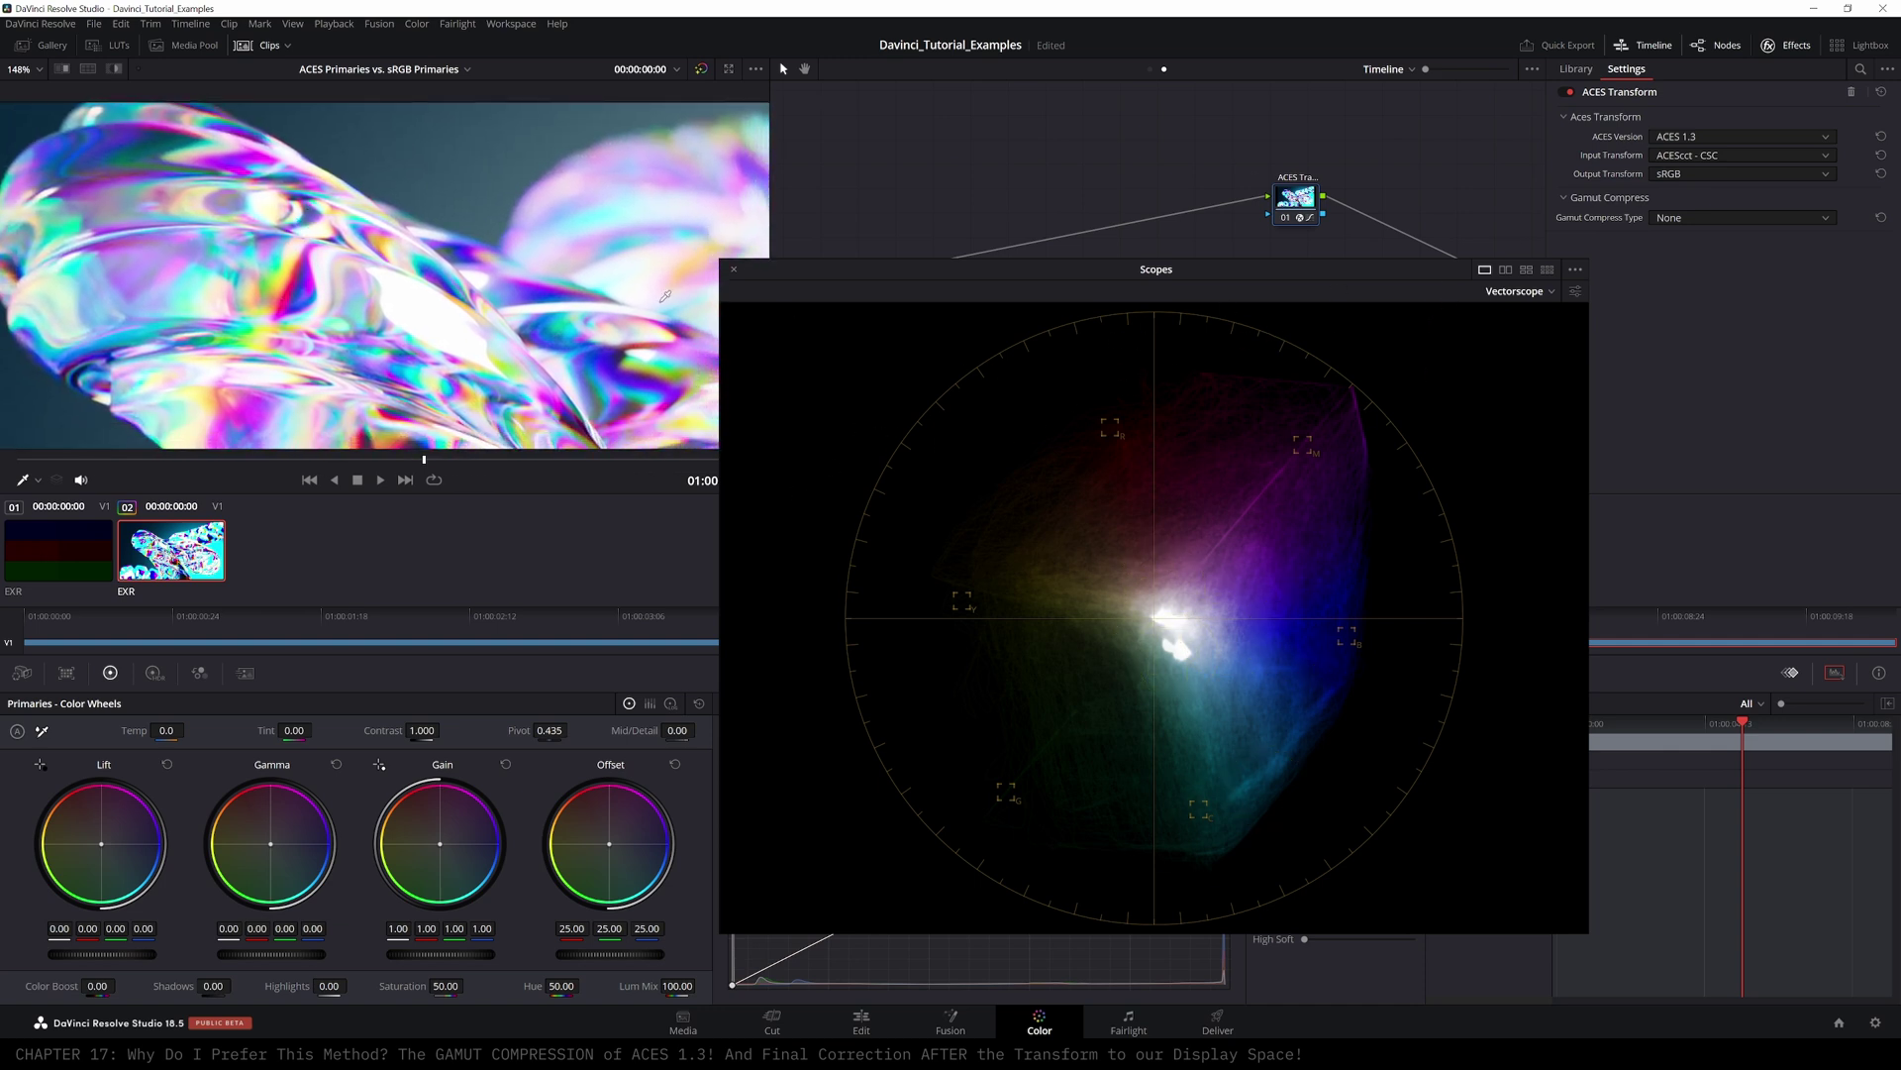
- Compare the glass render and vectorscope between no gamut compression and ACES reference gamut compress
left_click(1690, 217)
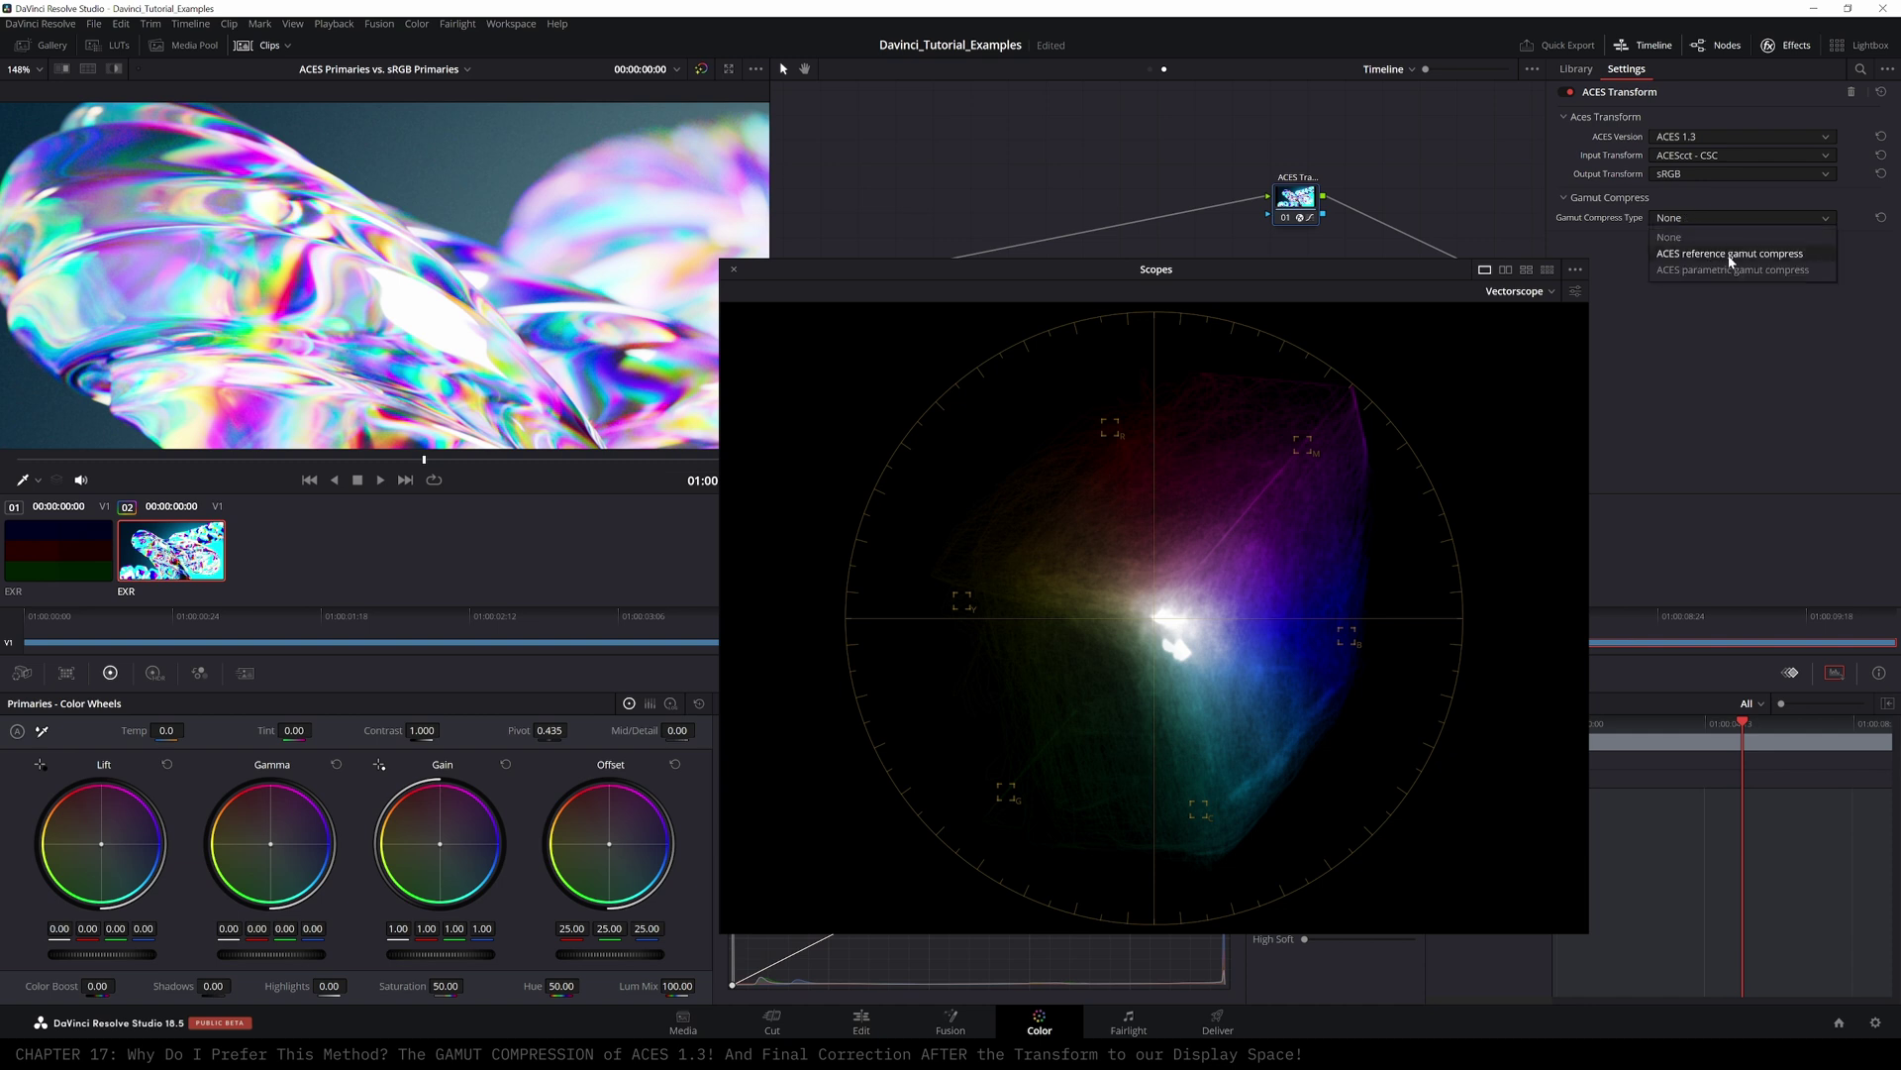
left_click(1728, 253)
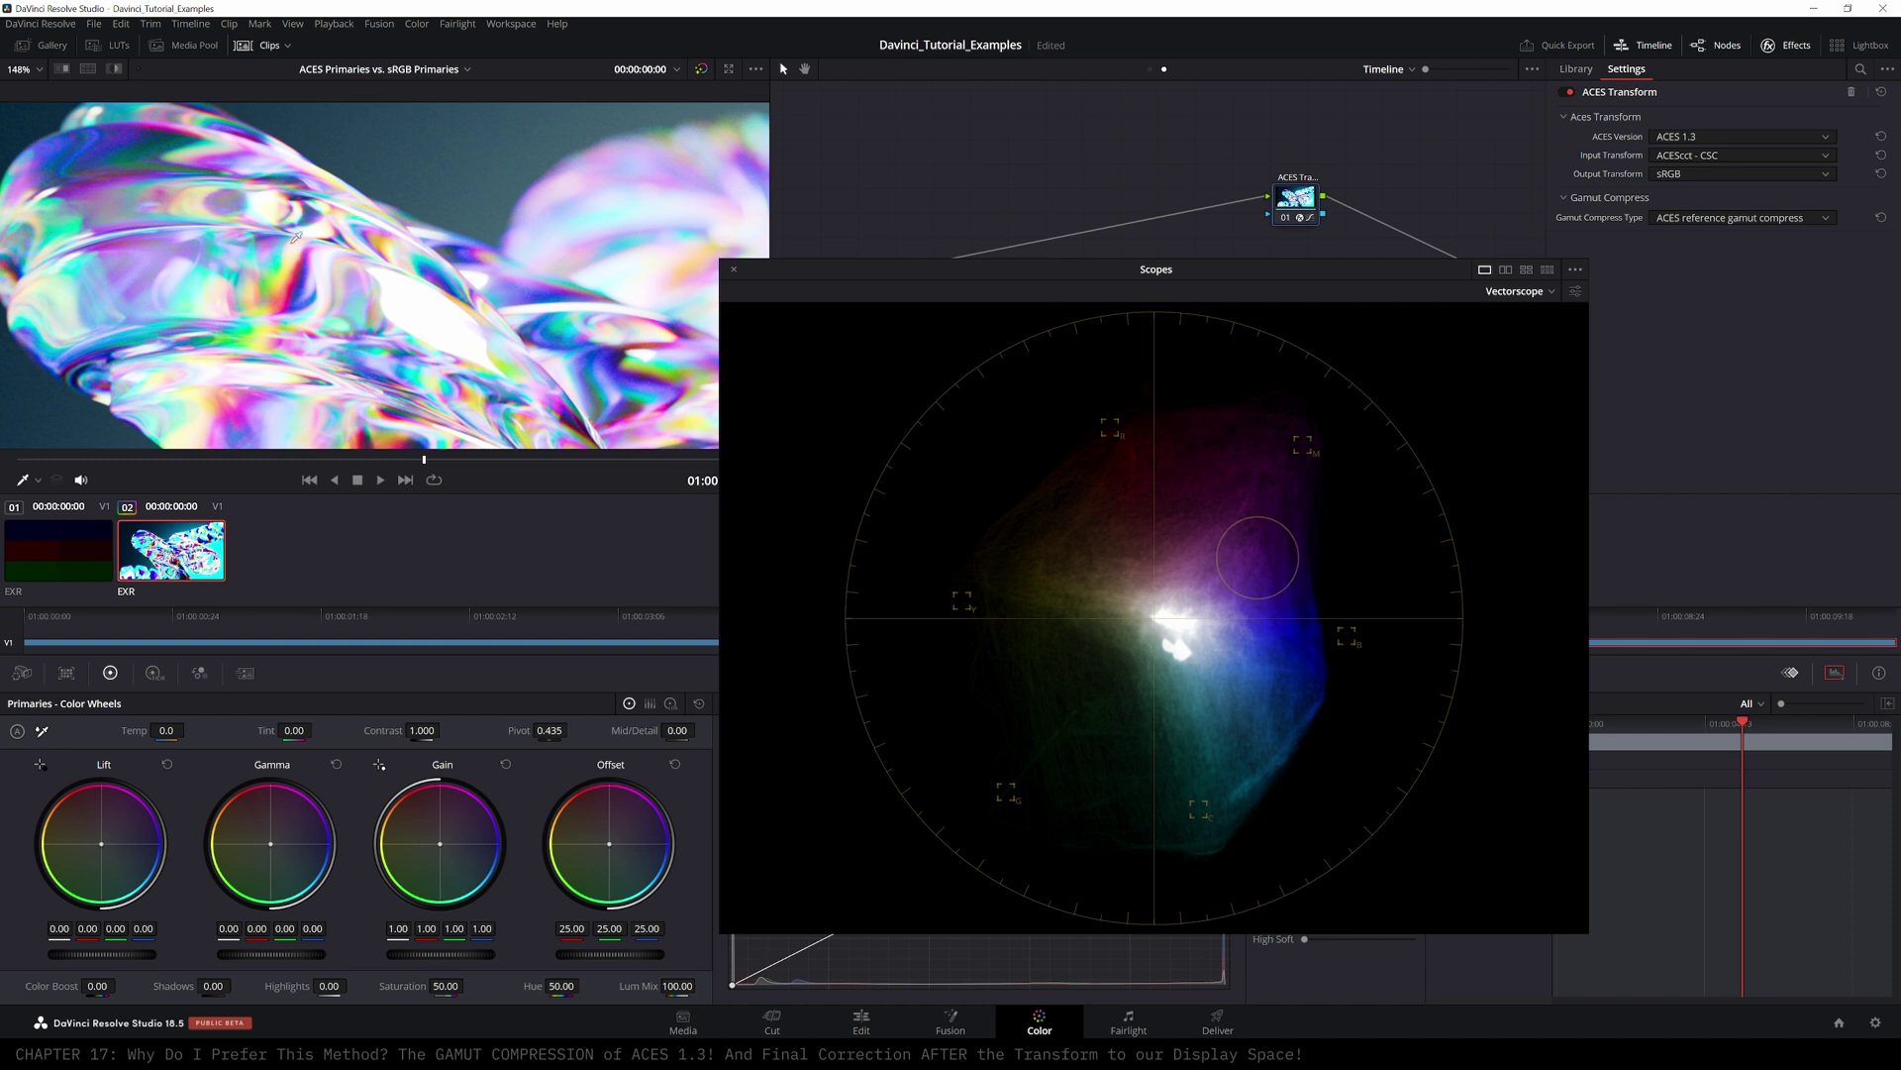
left_click(1685, 218)
left_click(1660, 240)
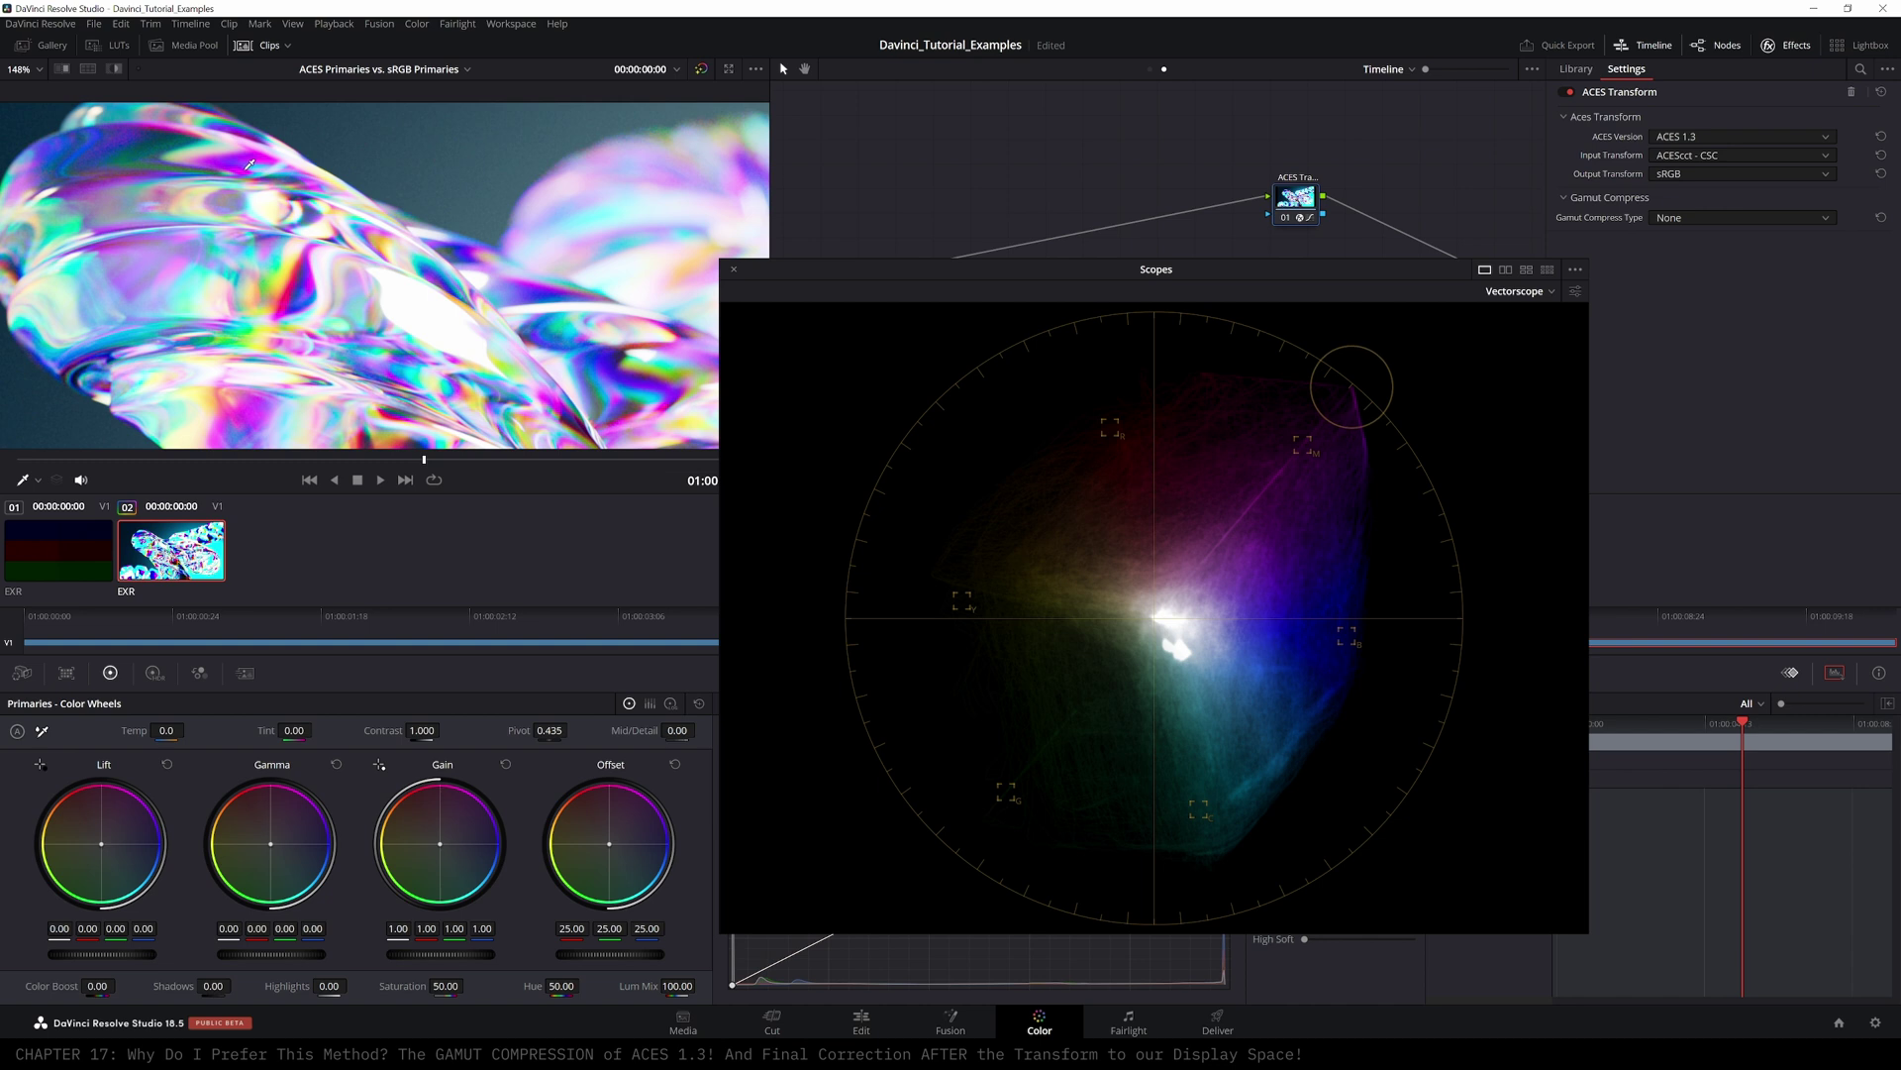
left_click(1772, 218)
left_click(1731, 256)
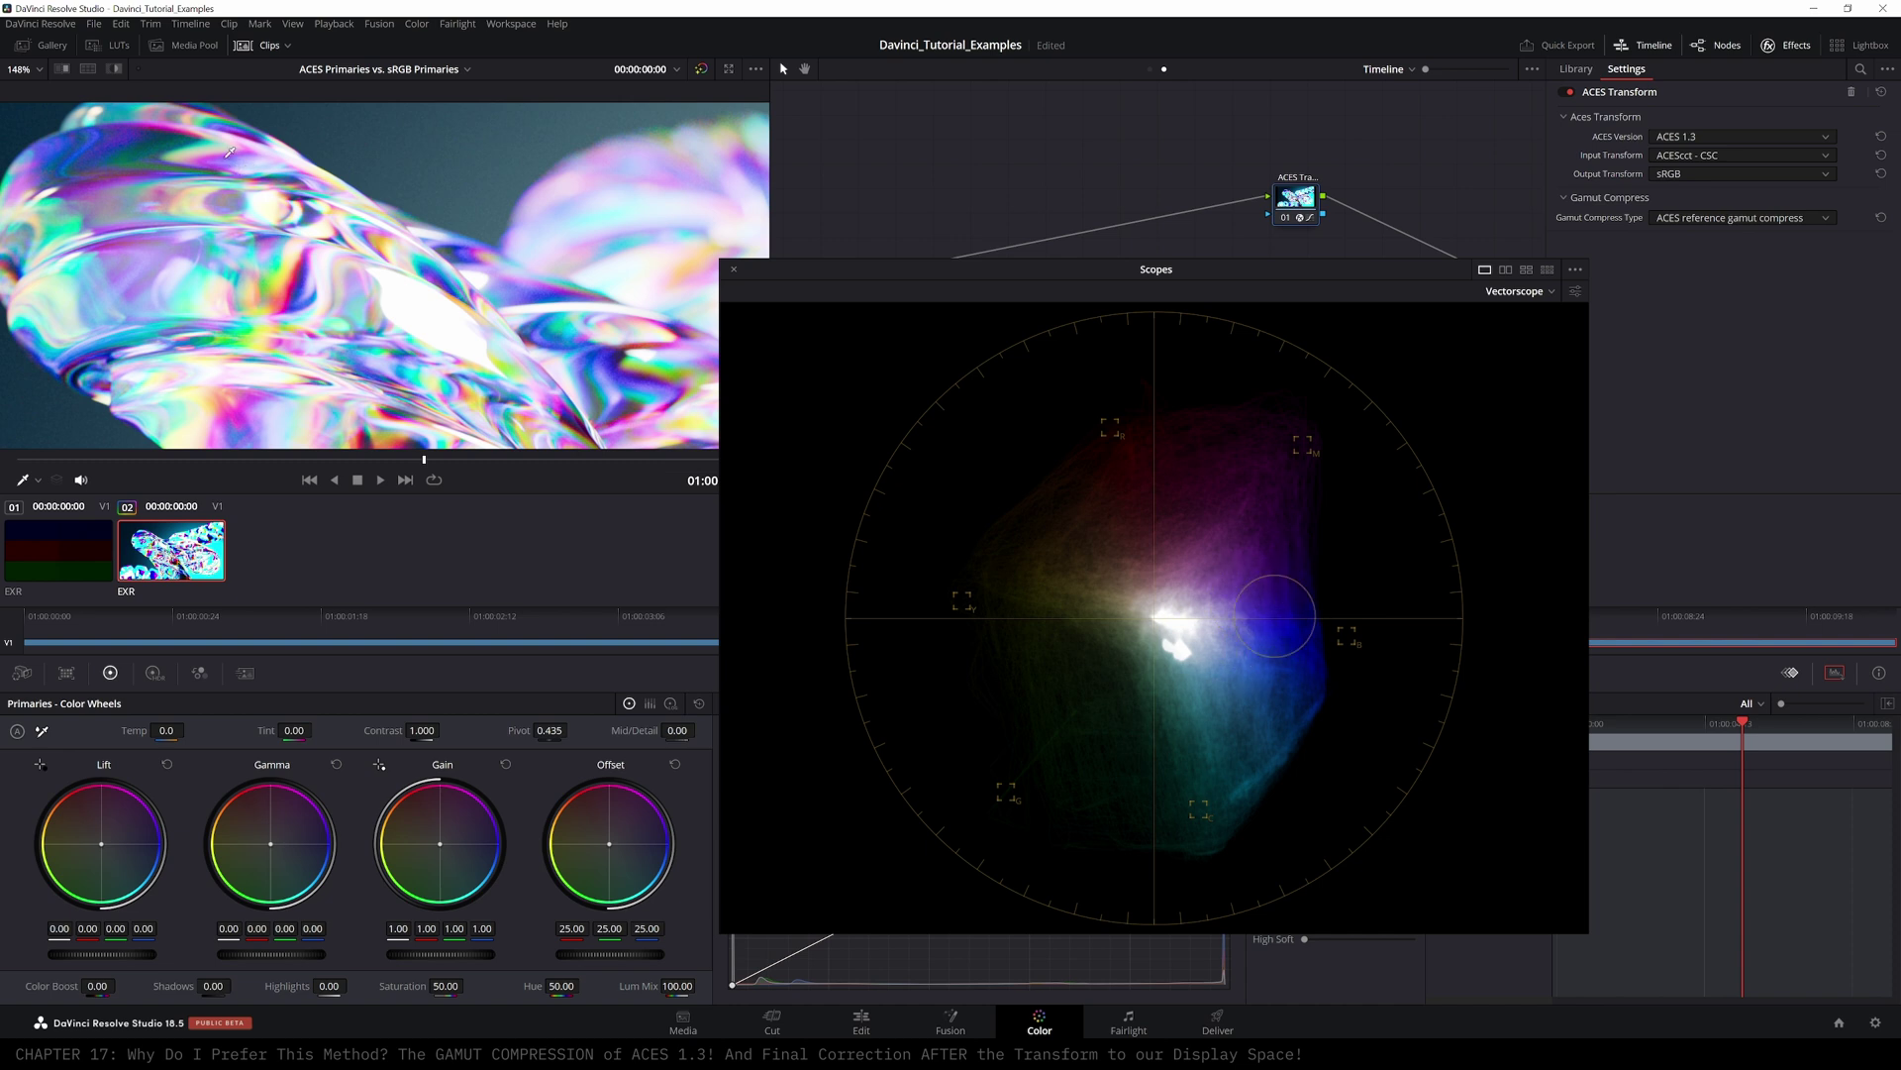
- Apply ACES parametric gamut compress, compare it with the reference type, and set Magenta Limit 1.380, Yellow Limit 1.530 and Cyan Threshold 0.621
left_click(1713, 220)
left_click(1723, 274)
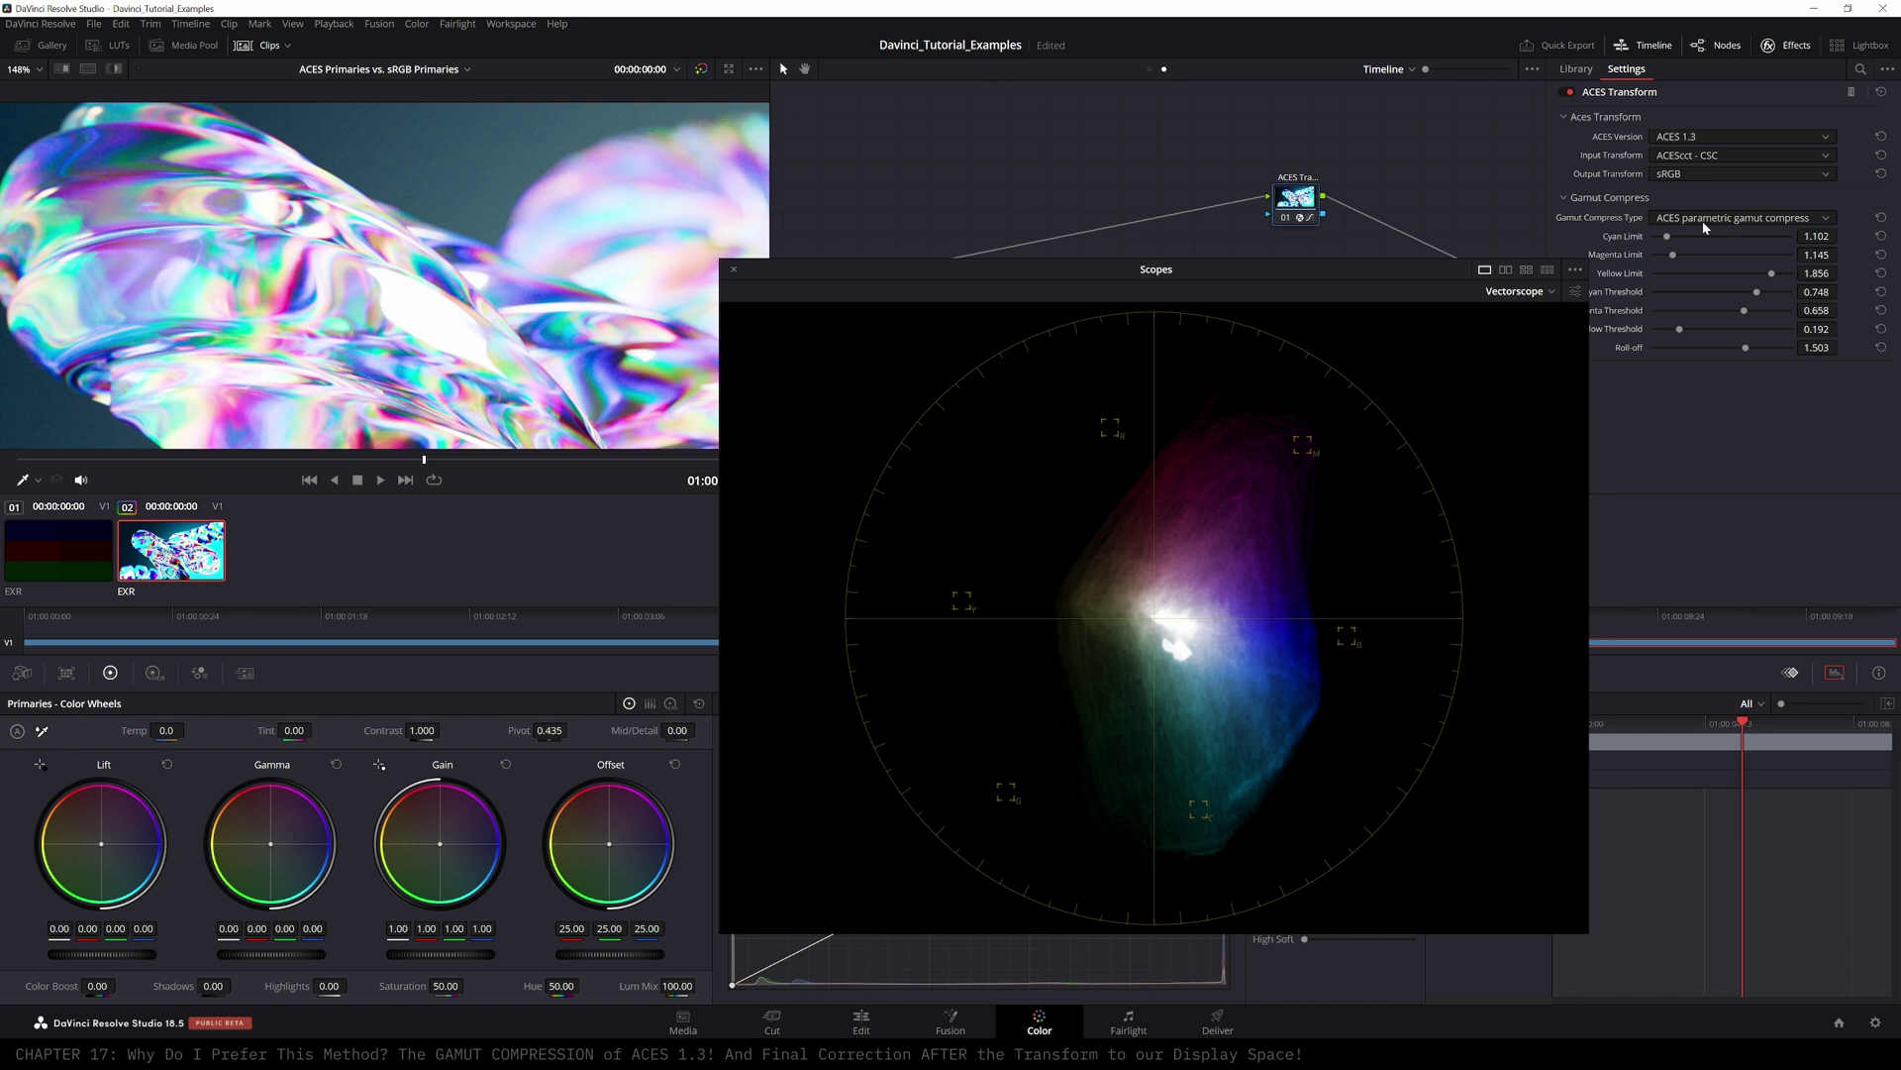
left_click_drag(1427, 272, 1422, 280)
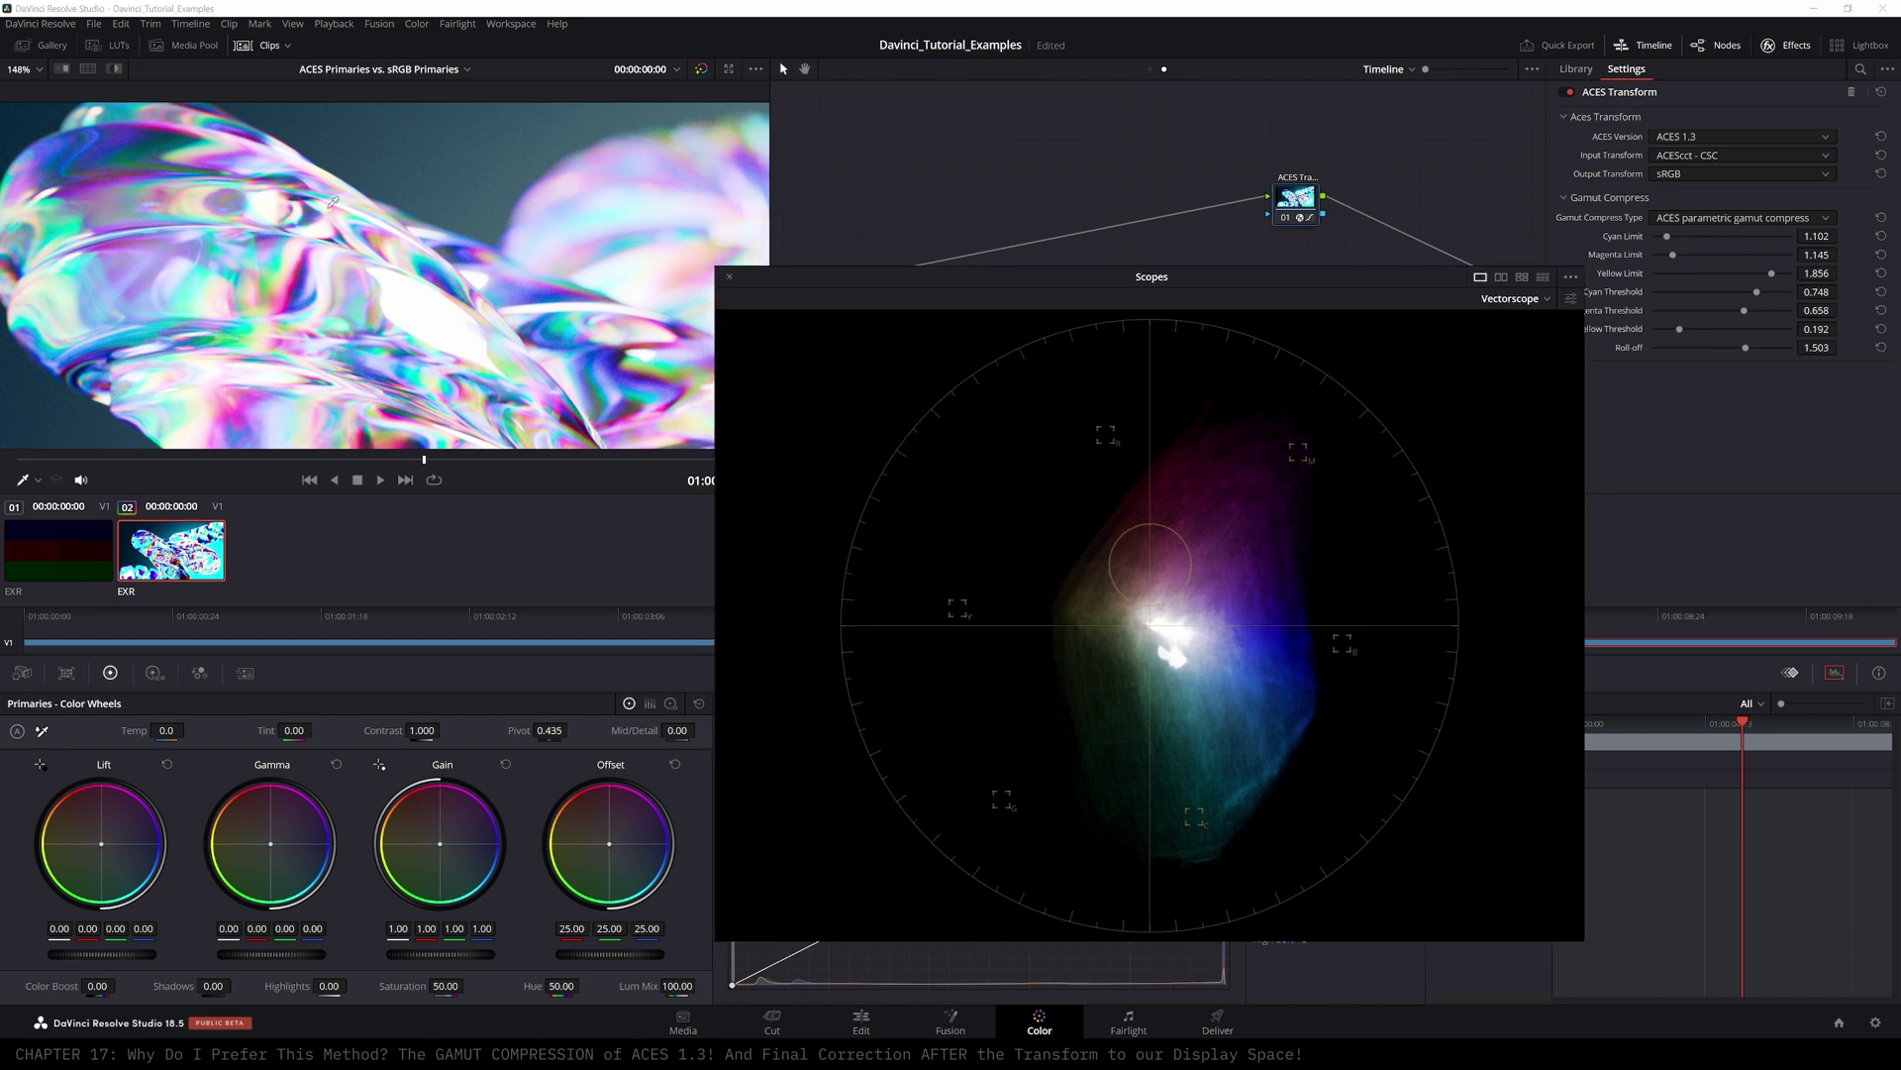
left_click(1731, 219)
left_click(1721, 255)
left_click(1728, 220)
left_click(1733, 270)
mouse_move(1754, 294)
left_mouse_down()
mouse_move(1711, 293)
mouse_move(1745, 295)
mouse_move(1703, 260)
left_mouse_up()
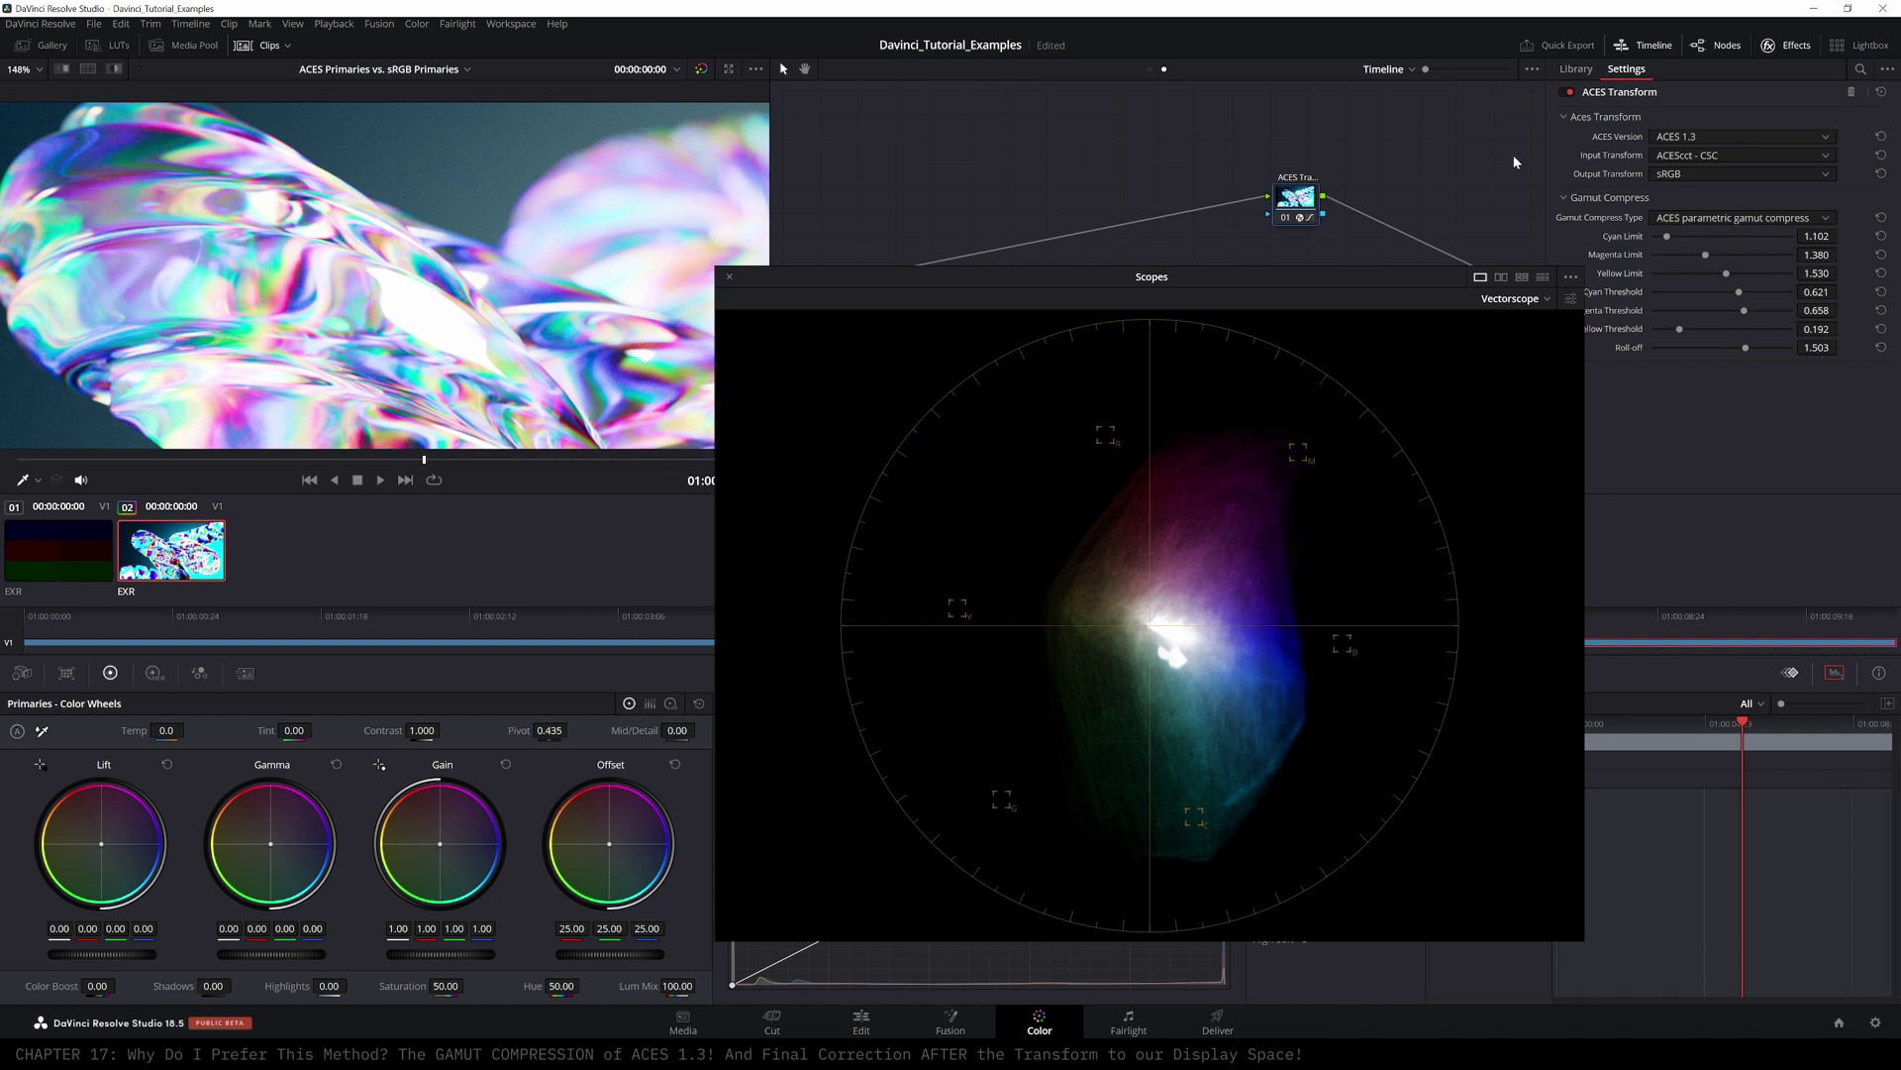
left_click_drag(1297, 202, 1293, 211)
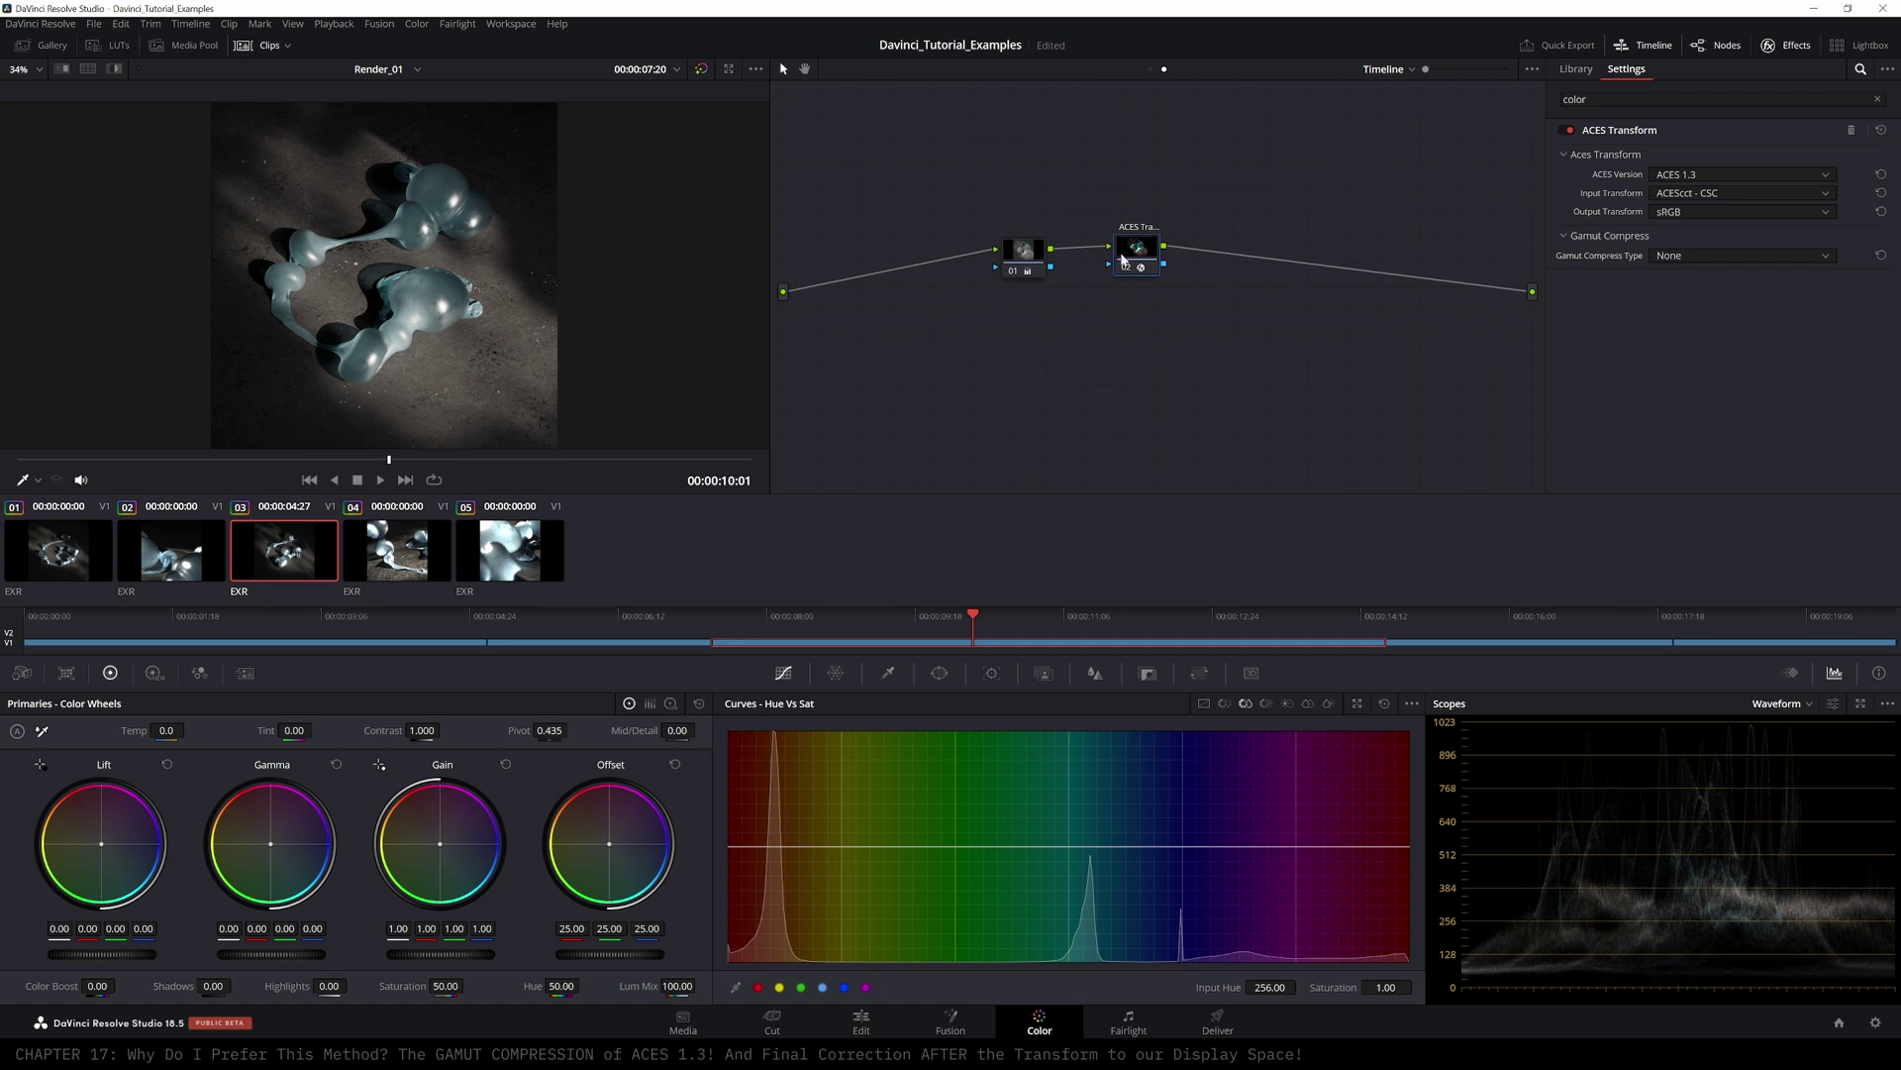
- Try P3-D65 as the ACES Transform's Output Transform on the balloon render
left_click_drag(1121, 260, 1174, 257)
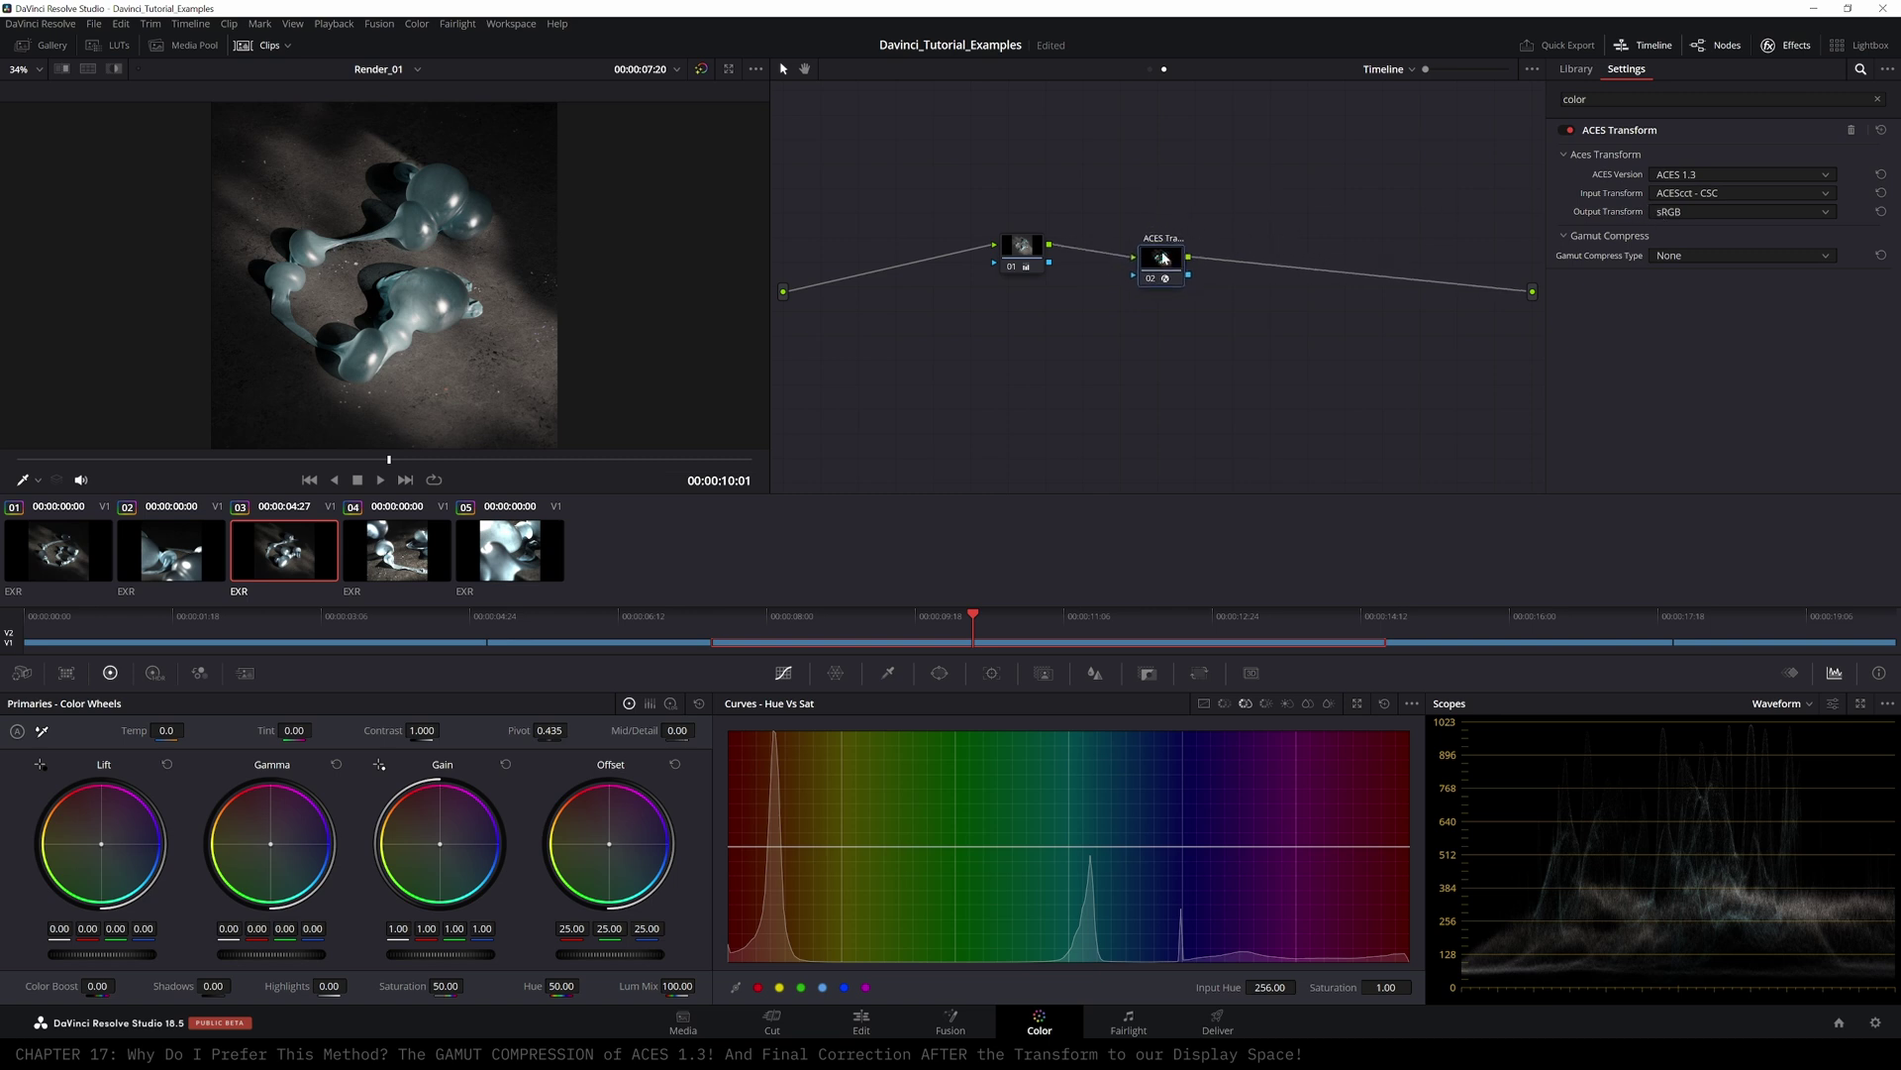
left_click(1695, 212)
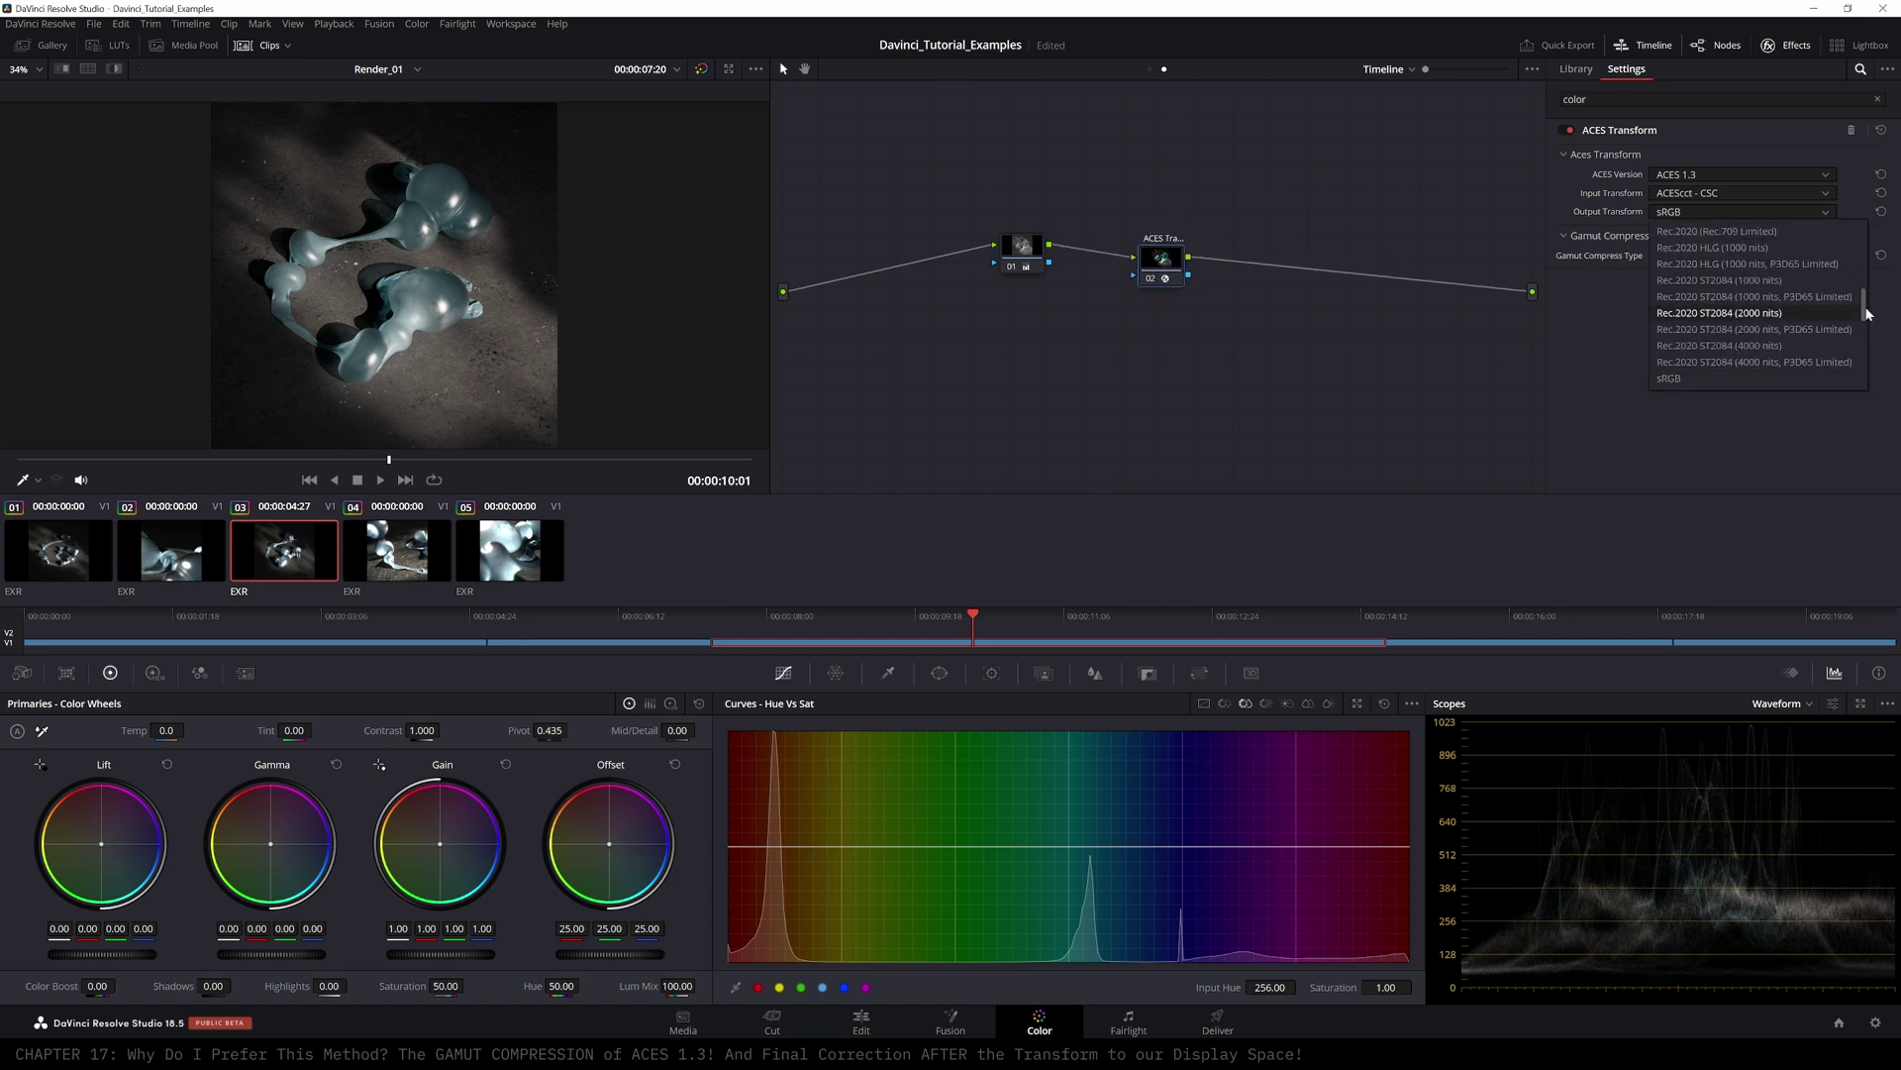
left_click_drag(1867, 322, 1864, 250)
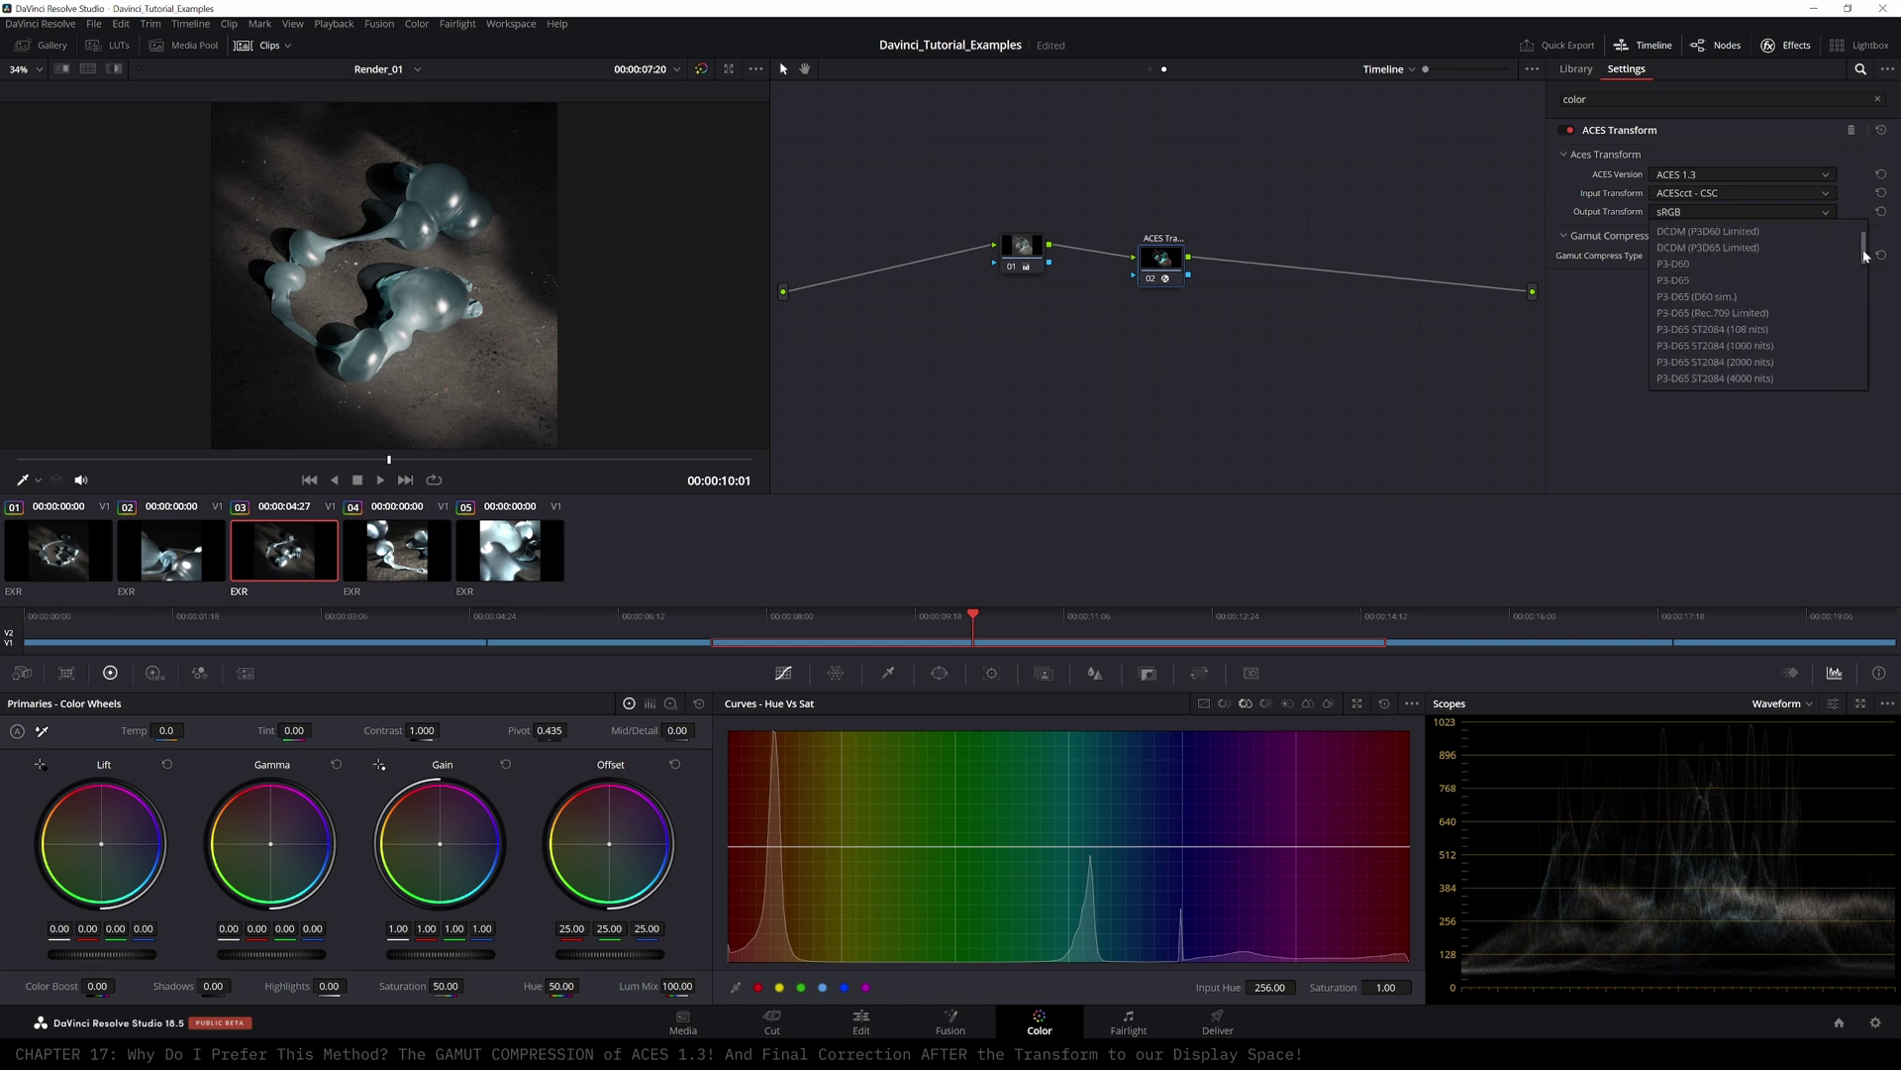
left_click(1702, 278)
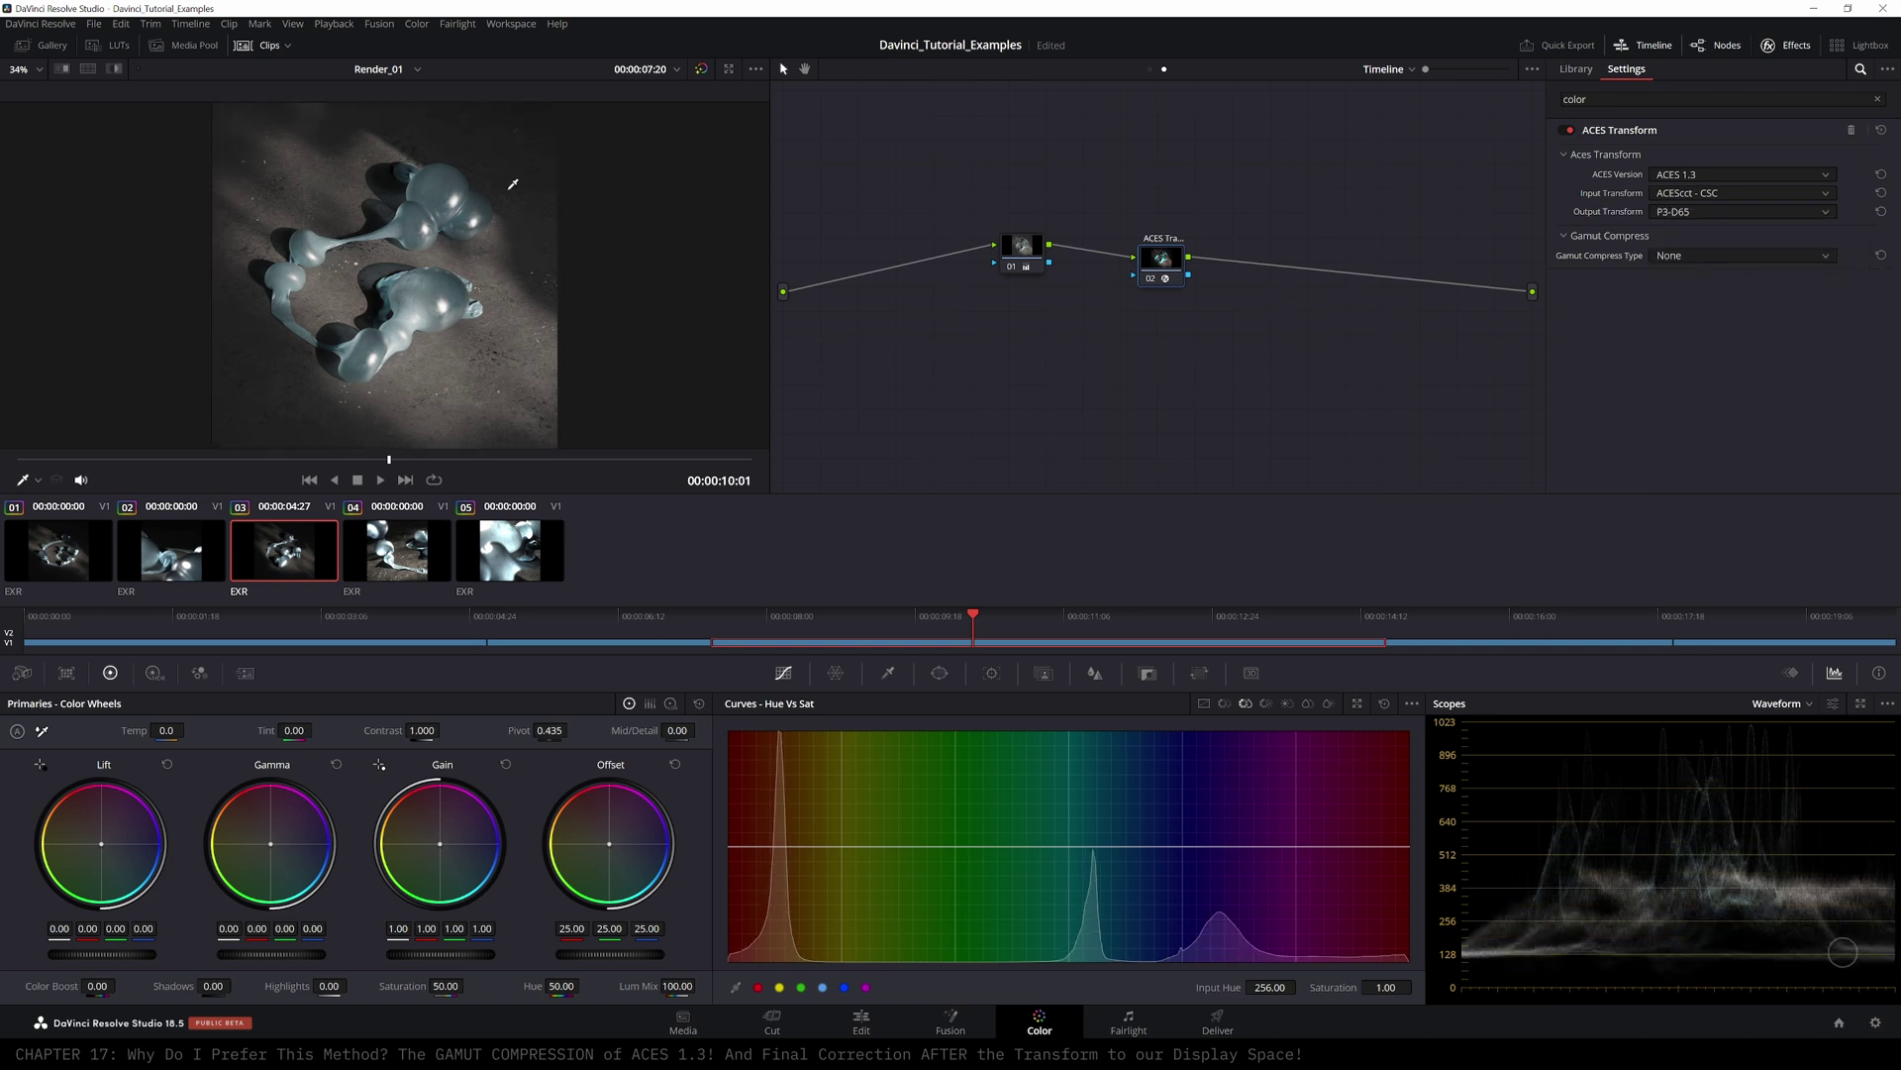
left_click_drag(1165, 263, 1167, 253)
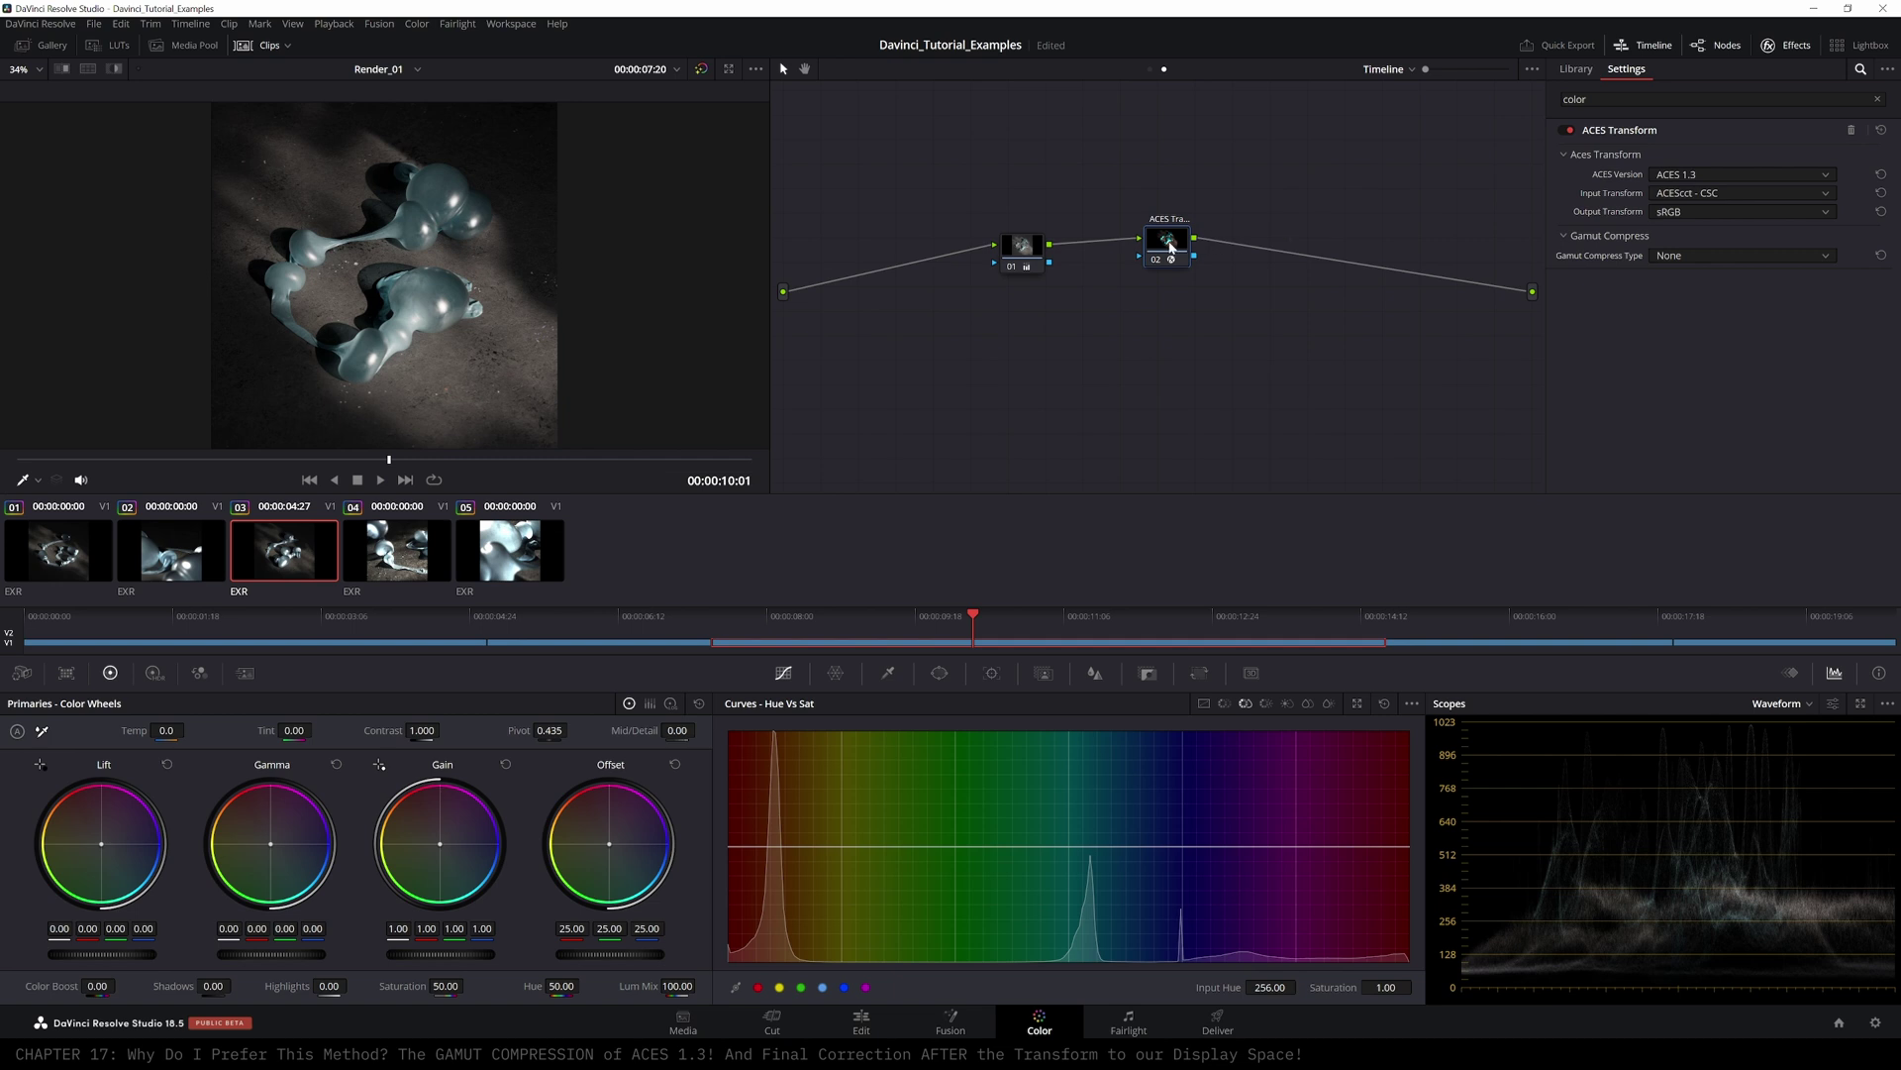
- Add a serial node after the ACES Transform and pull its custom curve's white point slightly inward
mouse_move(1170, 242)
left_mouse_down()
mouse_move(1186, 249)
mouse_move(1148, 248)
left_mouse_up()
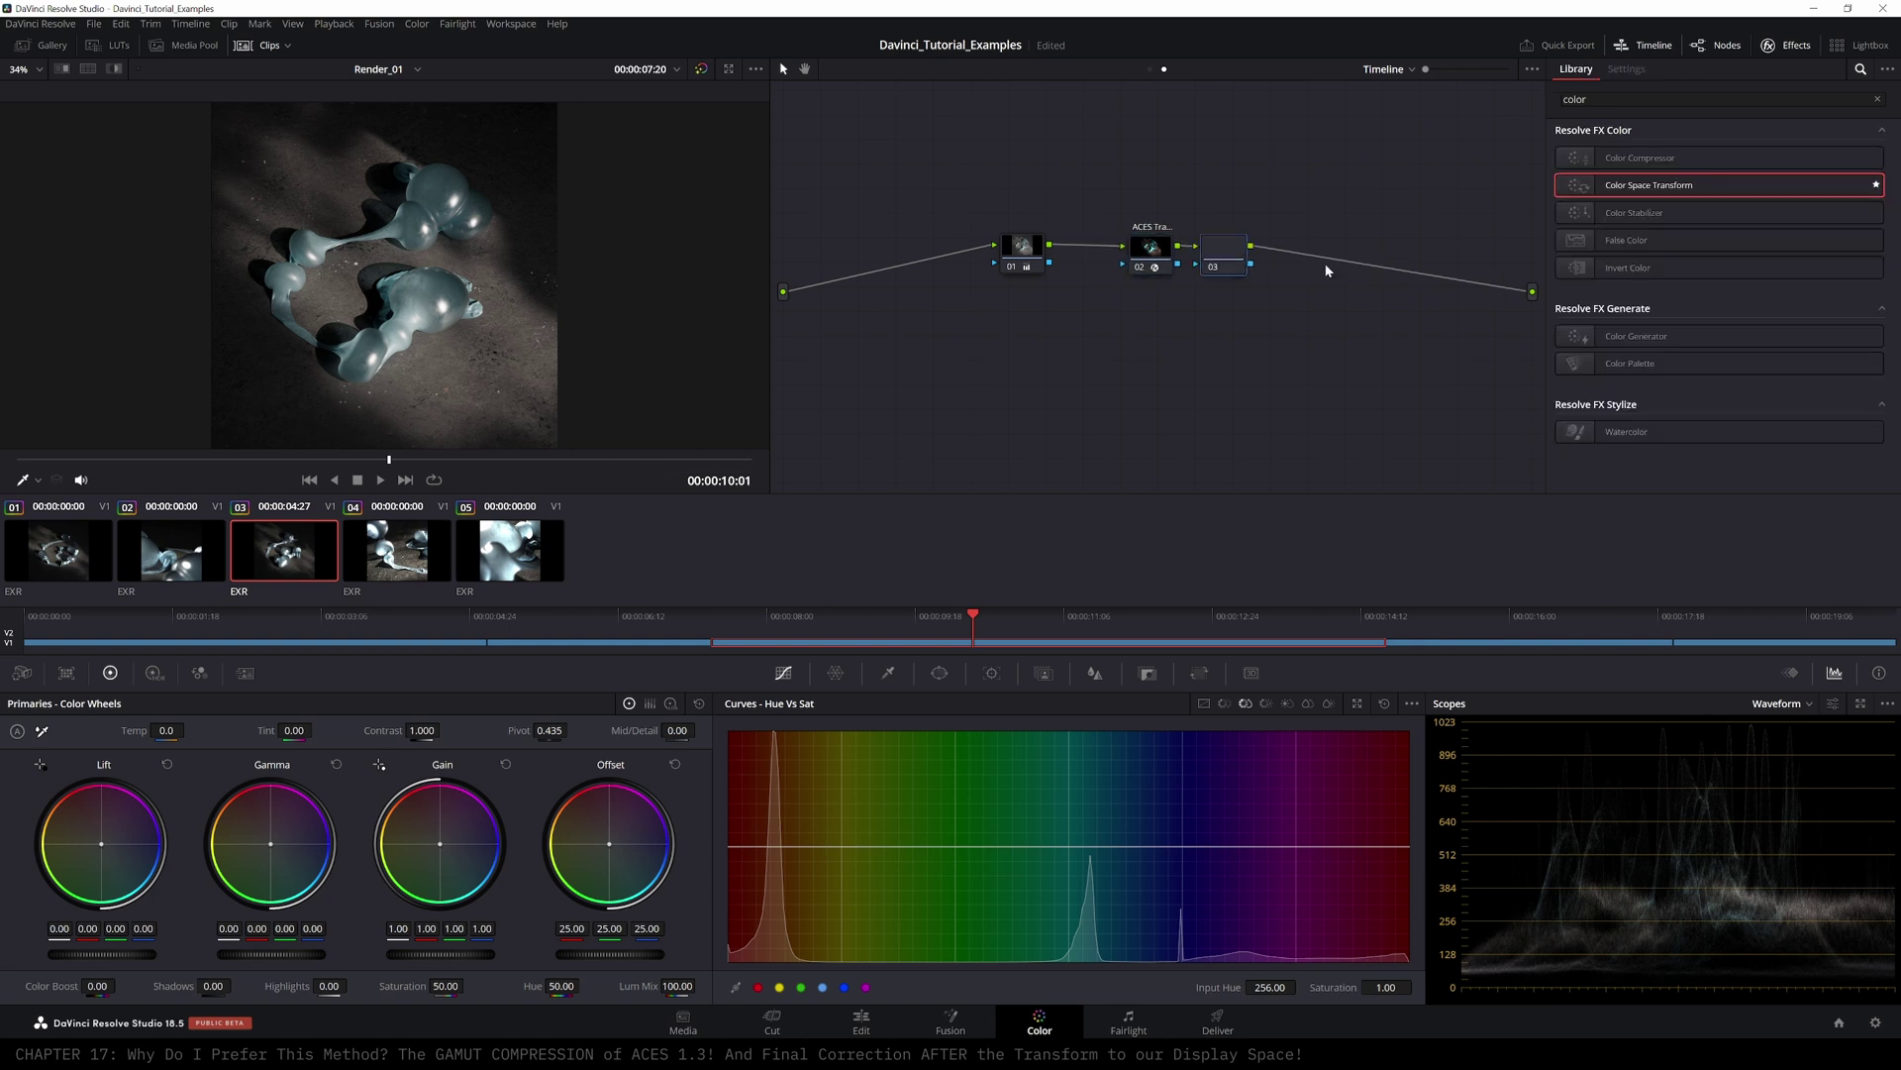
left_click_drag(1649, 186, 1252, 246)
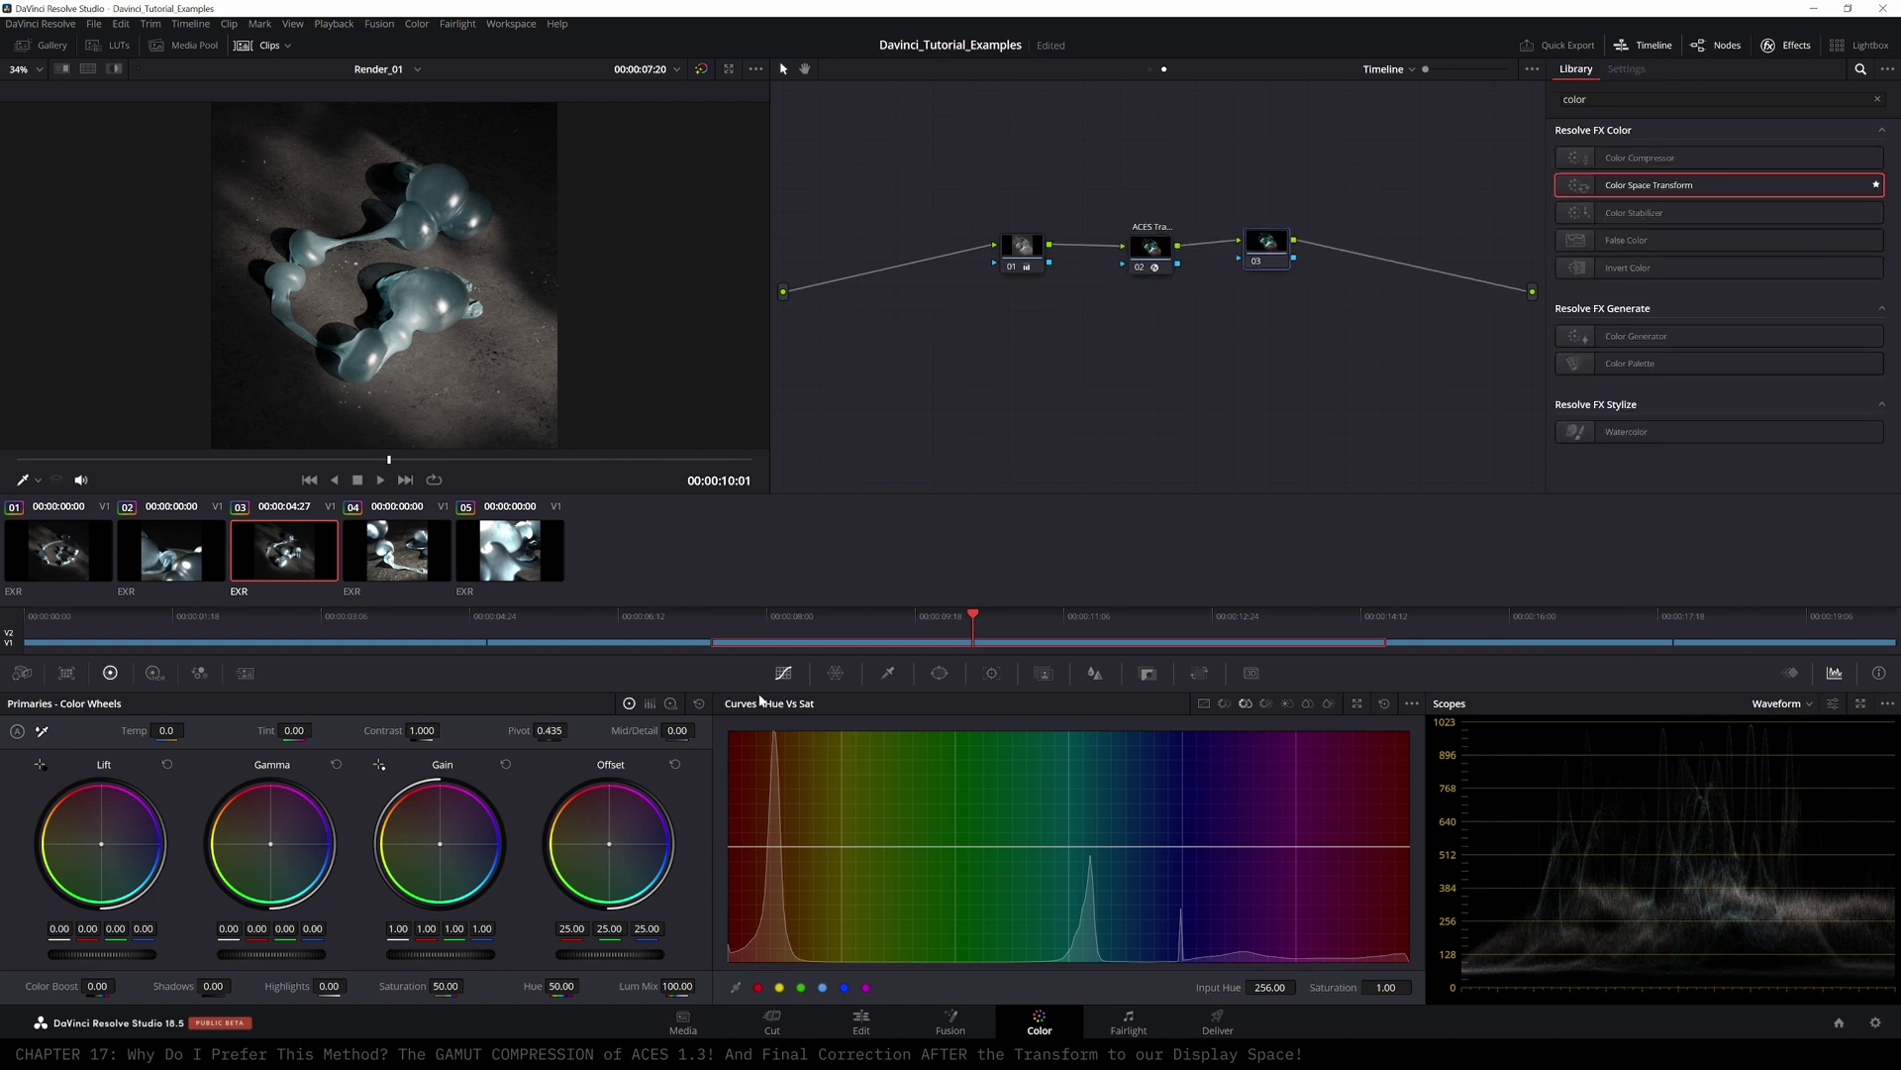
left_click(1204, 703)
left_click_drag(1228, 737, 1207, 734)
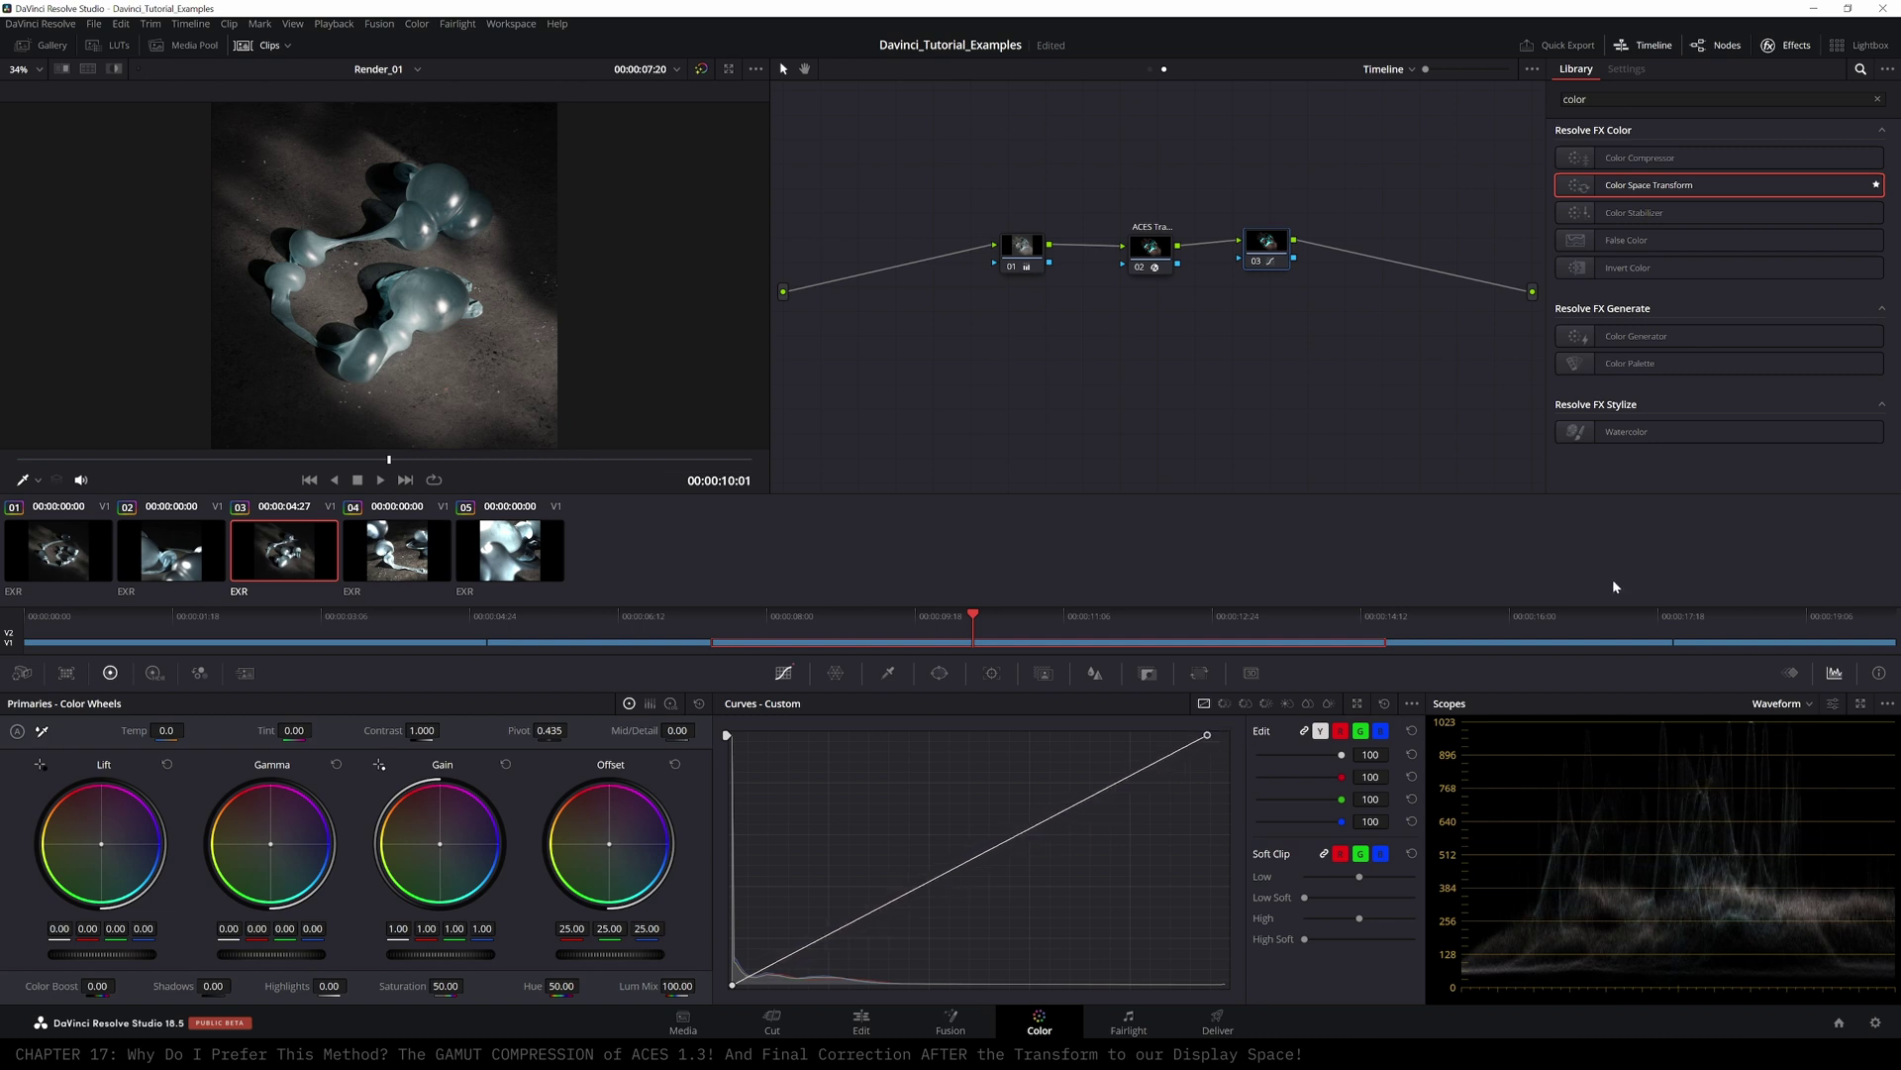
- Switch to the Ramp timeline and show its timeline-level ACES Transform node to examine the ramp's waveform
left_click(417, 69)
left_click_drag(1189, 254, 1119, 258)
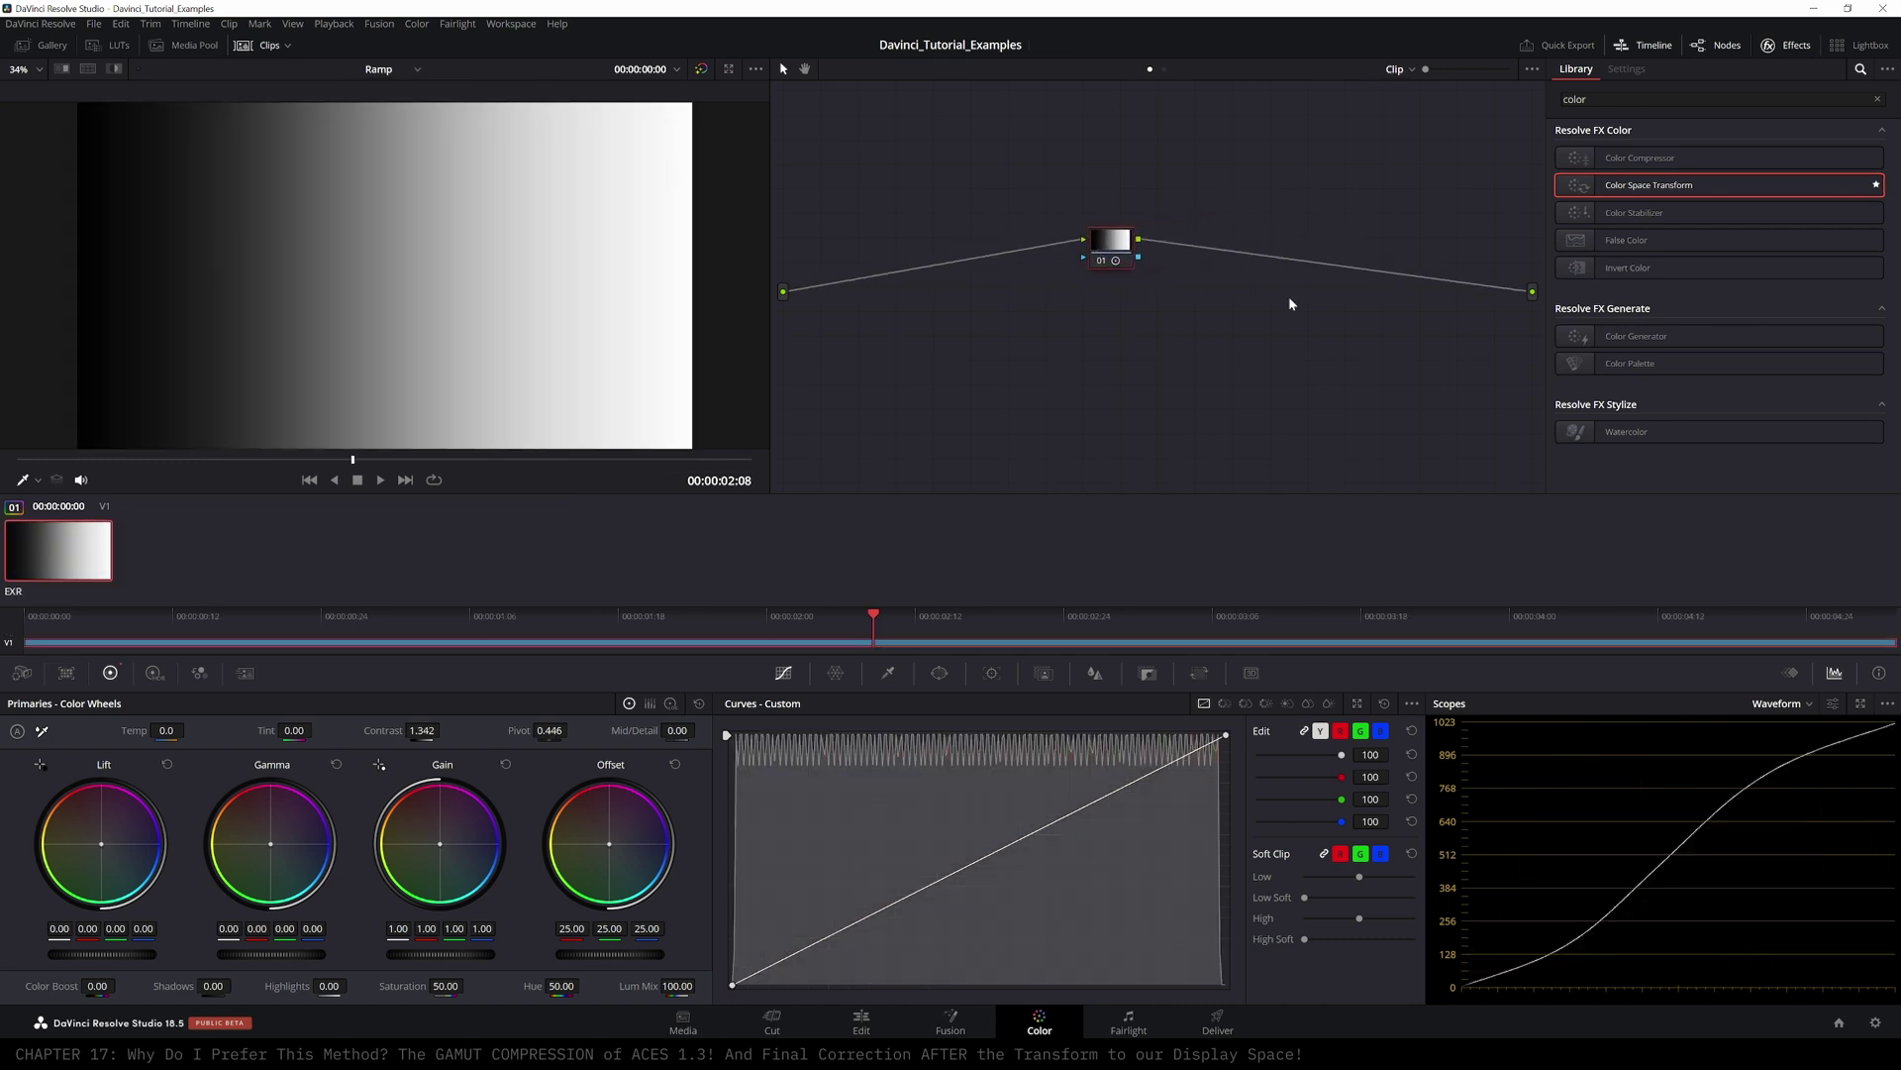
left_click(1164, 69)
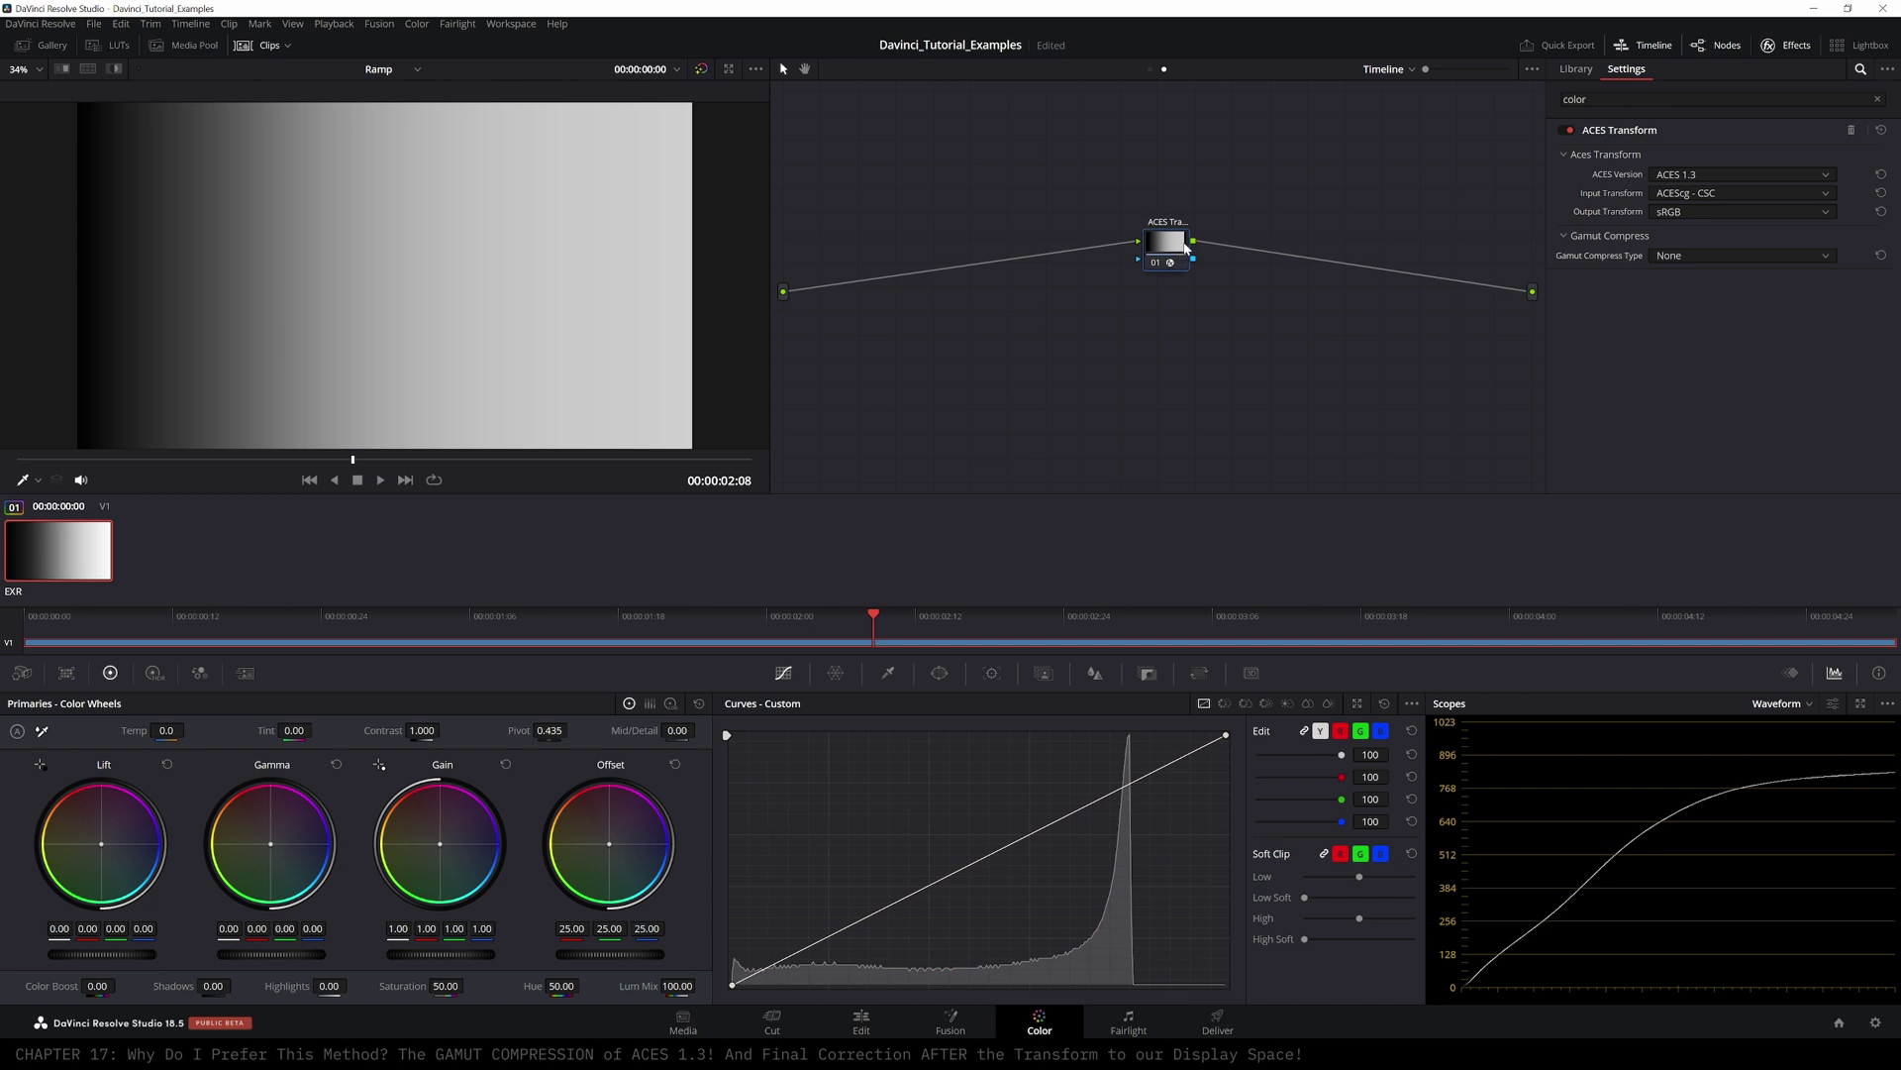
mouse_move(1182, 245)
left_mouse_down()
mouse_move(1162, 249)
mouse_move(1199, 243)
left_mouse_up()
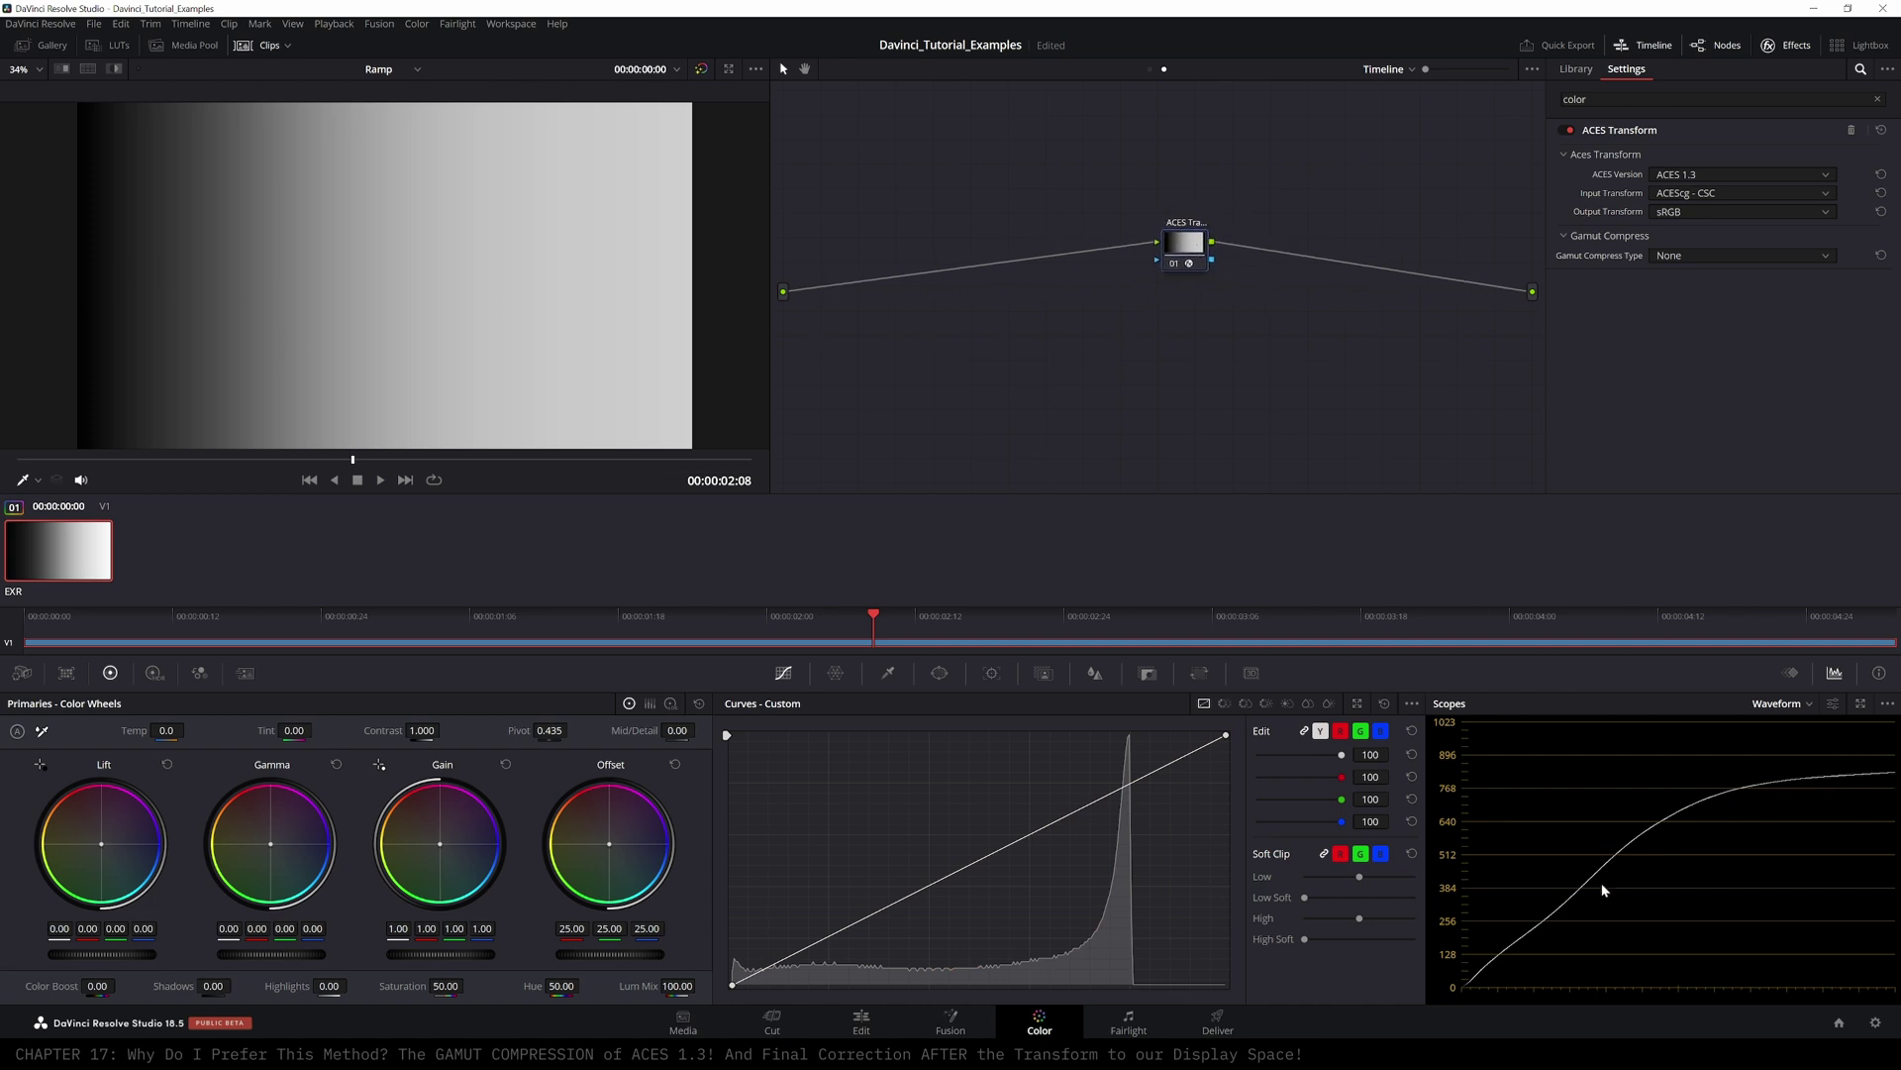
mouse_move(1199, 248)
left_mouse_down()
mouse_move(1252, 248)
mouse_move(1172, 244)
left_mouse_up()
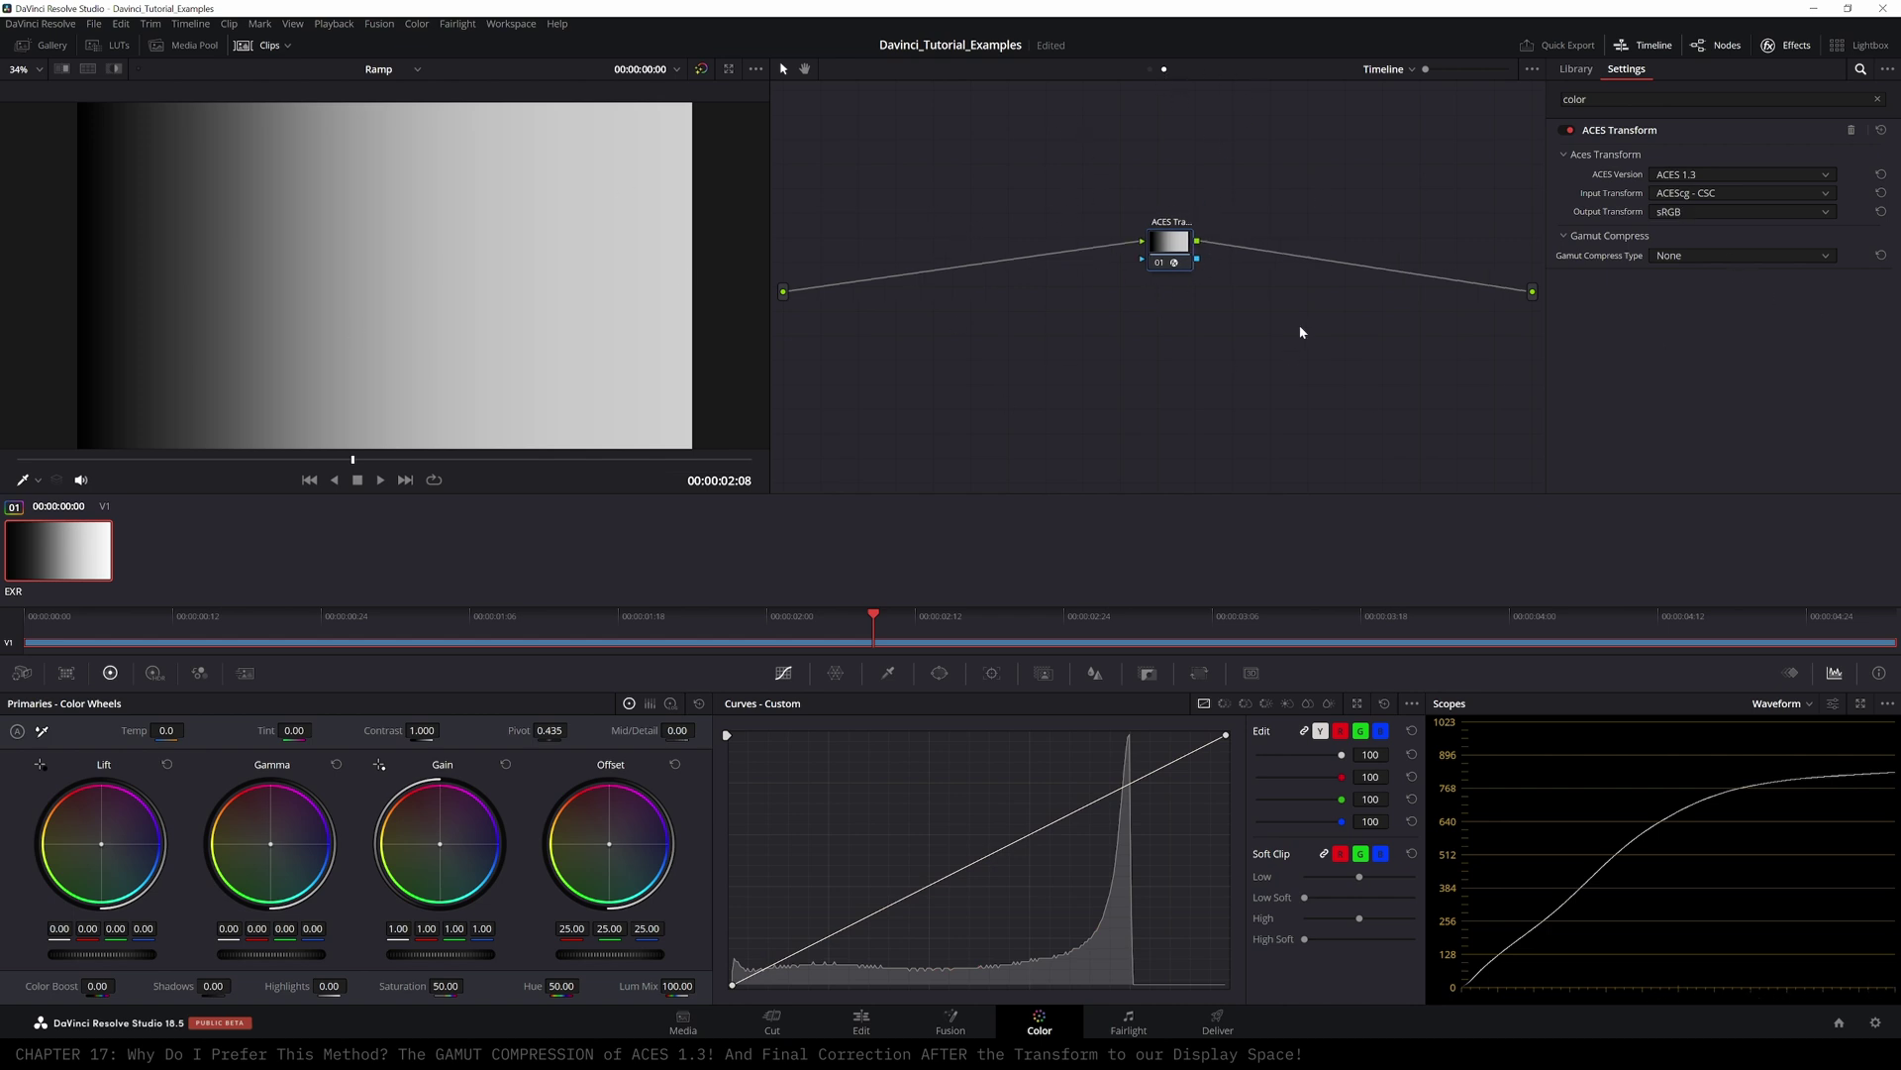
- Add a serial node before the ACES Transform on the Ramp timeline and space the two nodes apart
left_click_drag(1155, 242, 1193, 243)
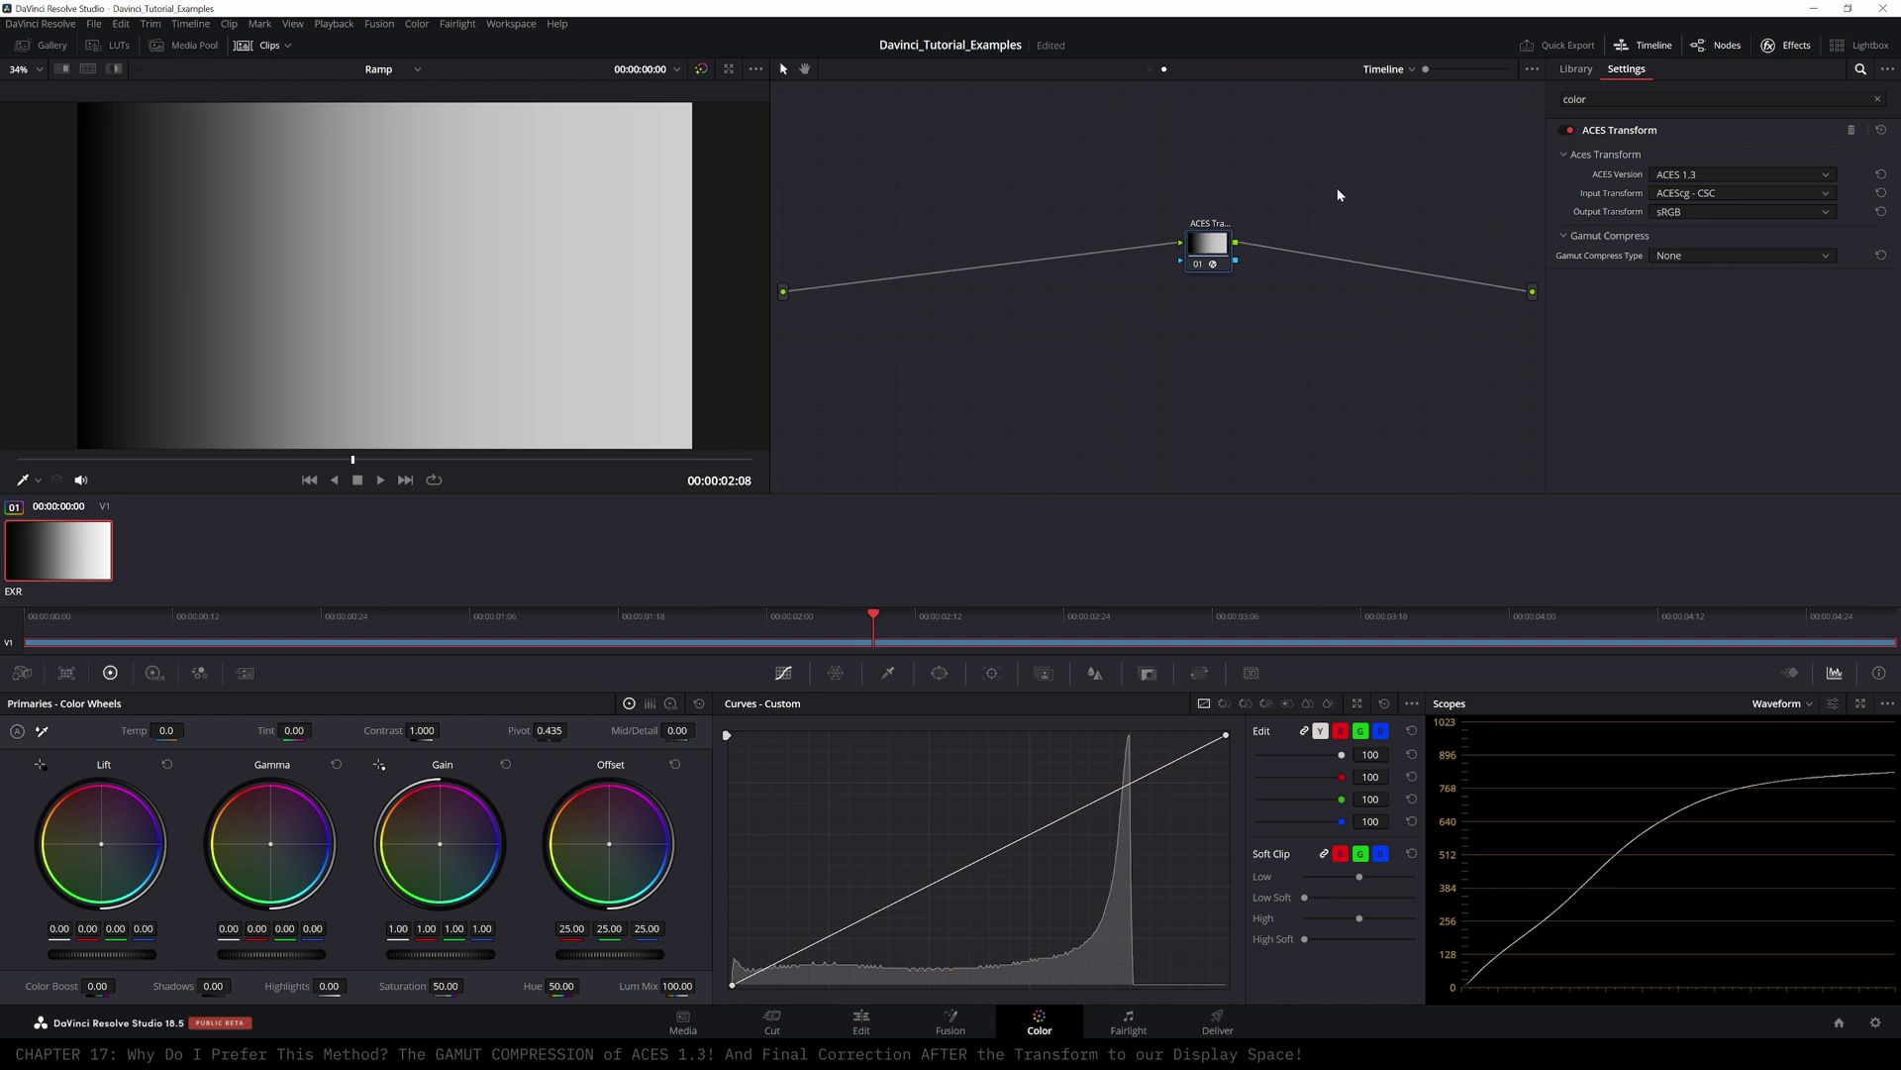
key("shift+s")
left_click_drag(1203, 300, 1084, 250)
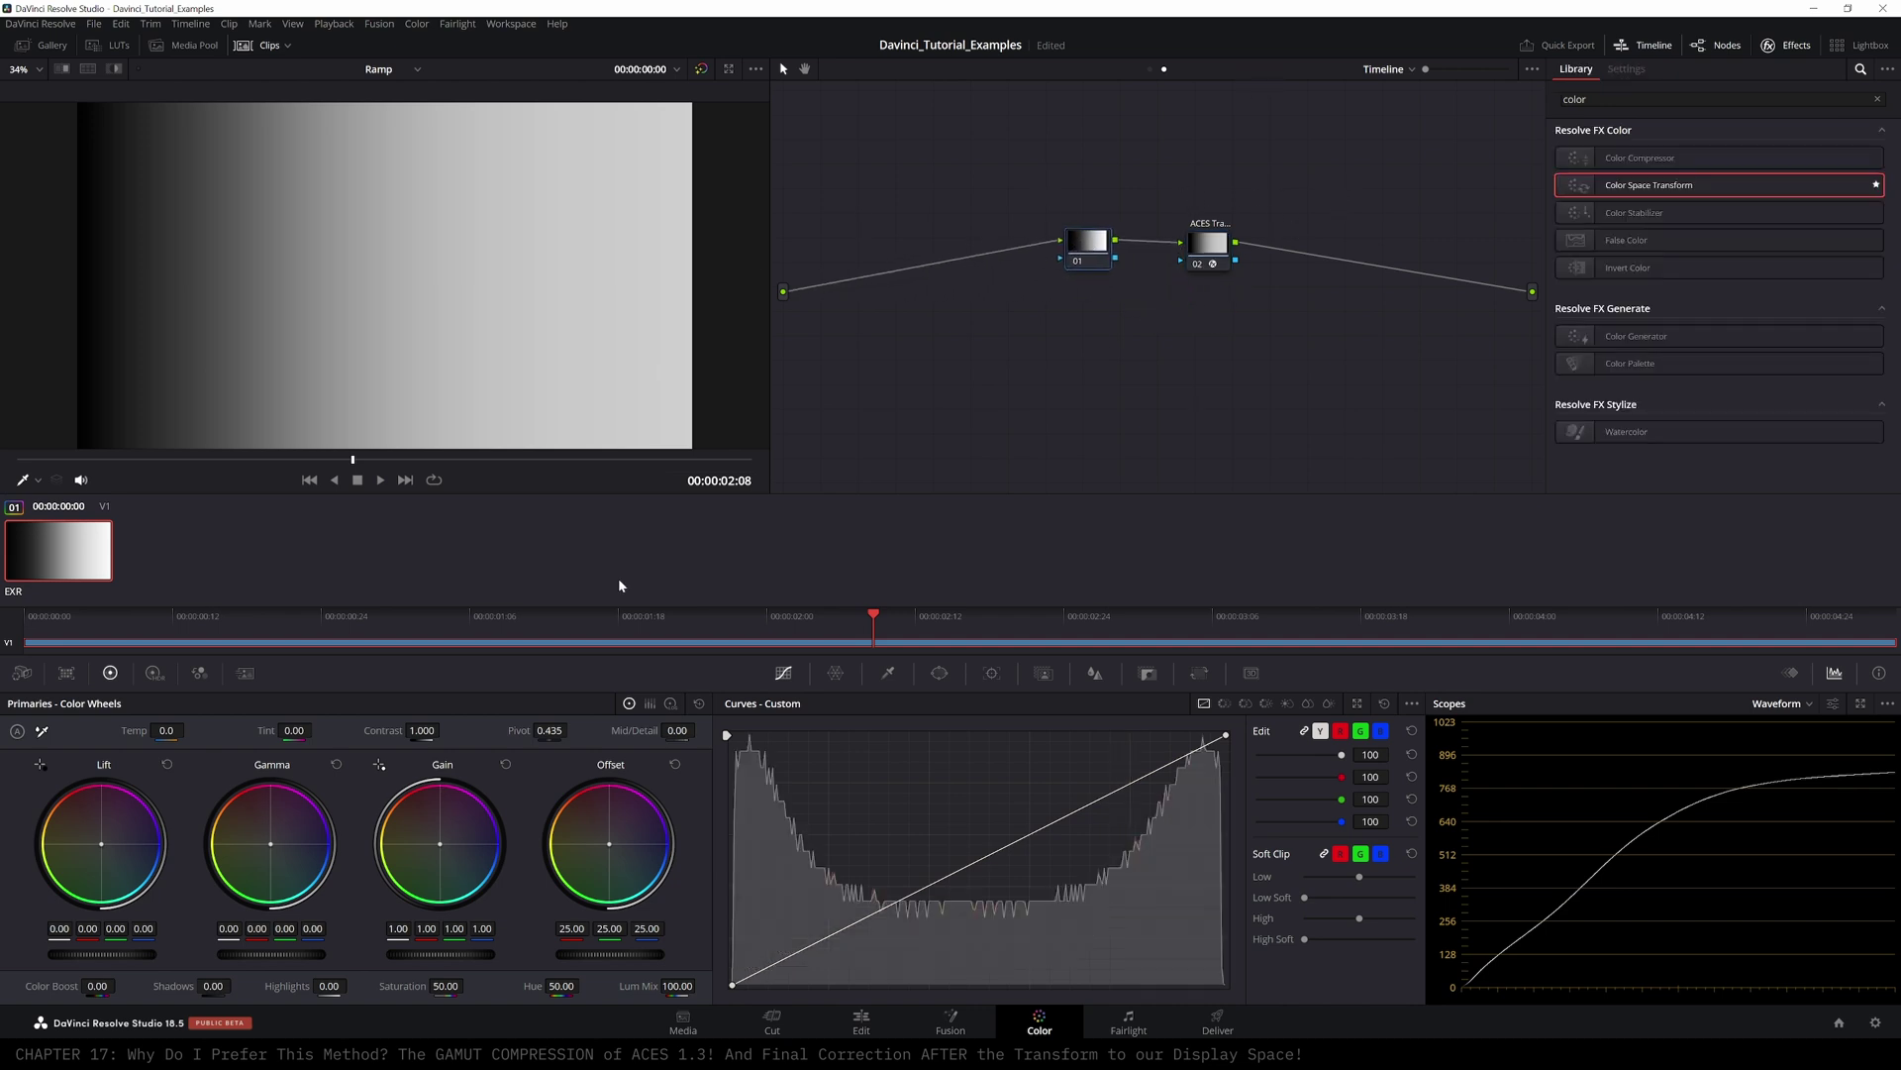
- Try raising the first node's Gain to 2.28, Offset to 25.75 and Gamma to 0.08, and reset all three
left_click_drag(428, 956, 589, 955)
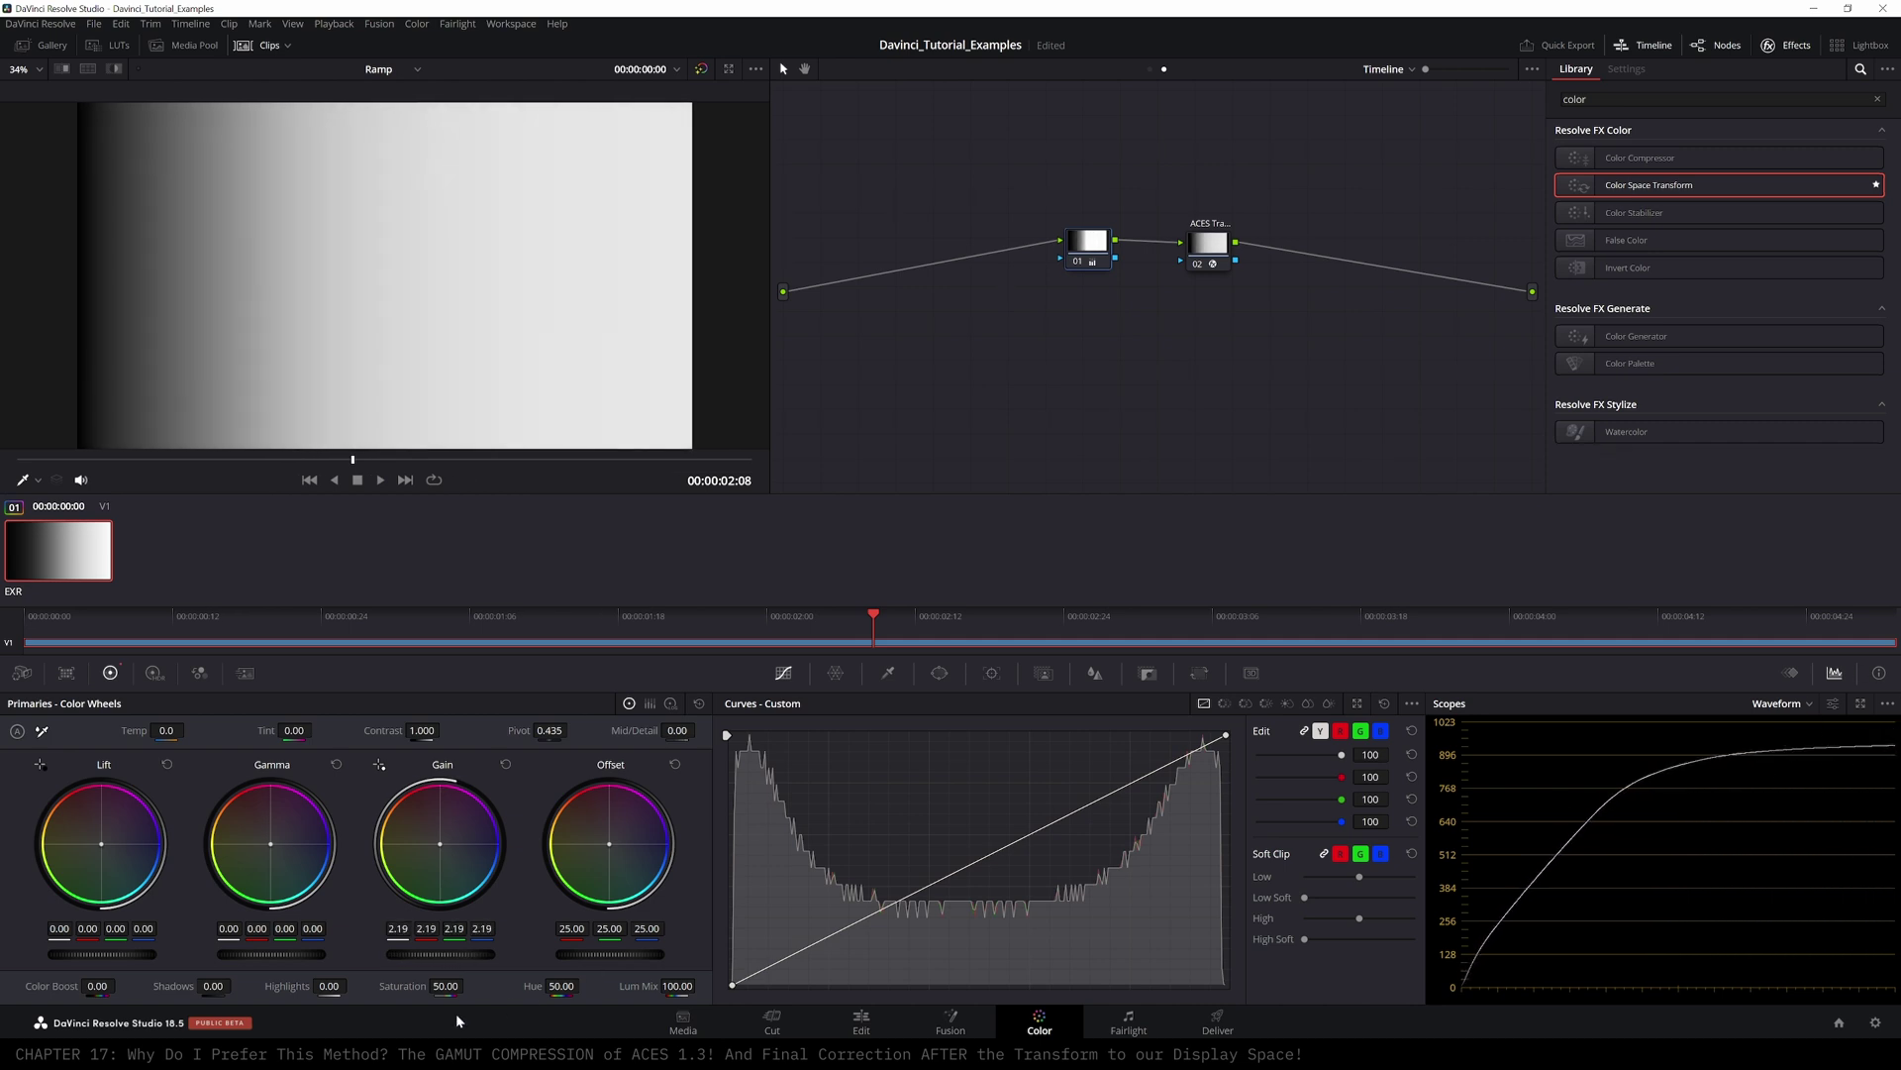
left_click_drag(436, 956, 446, 955)
mouse_move(613, 958)
left_mouse_down()
mouse_move(664, 958)
mouse_move(616, 957)
left_mouse_up()
left_click_drag(271, 955, 288, 955)
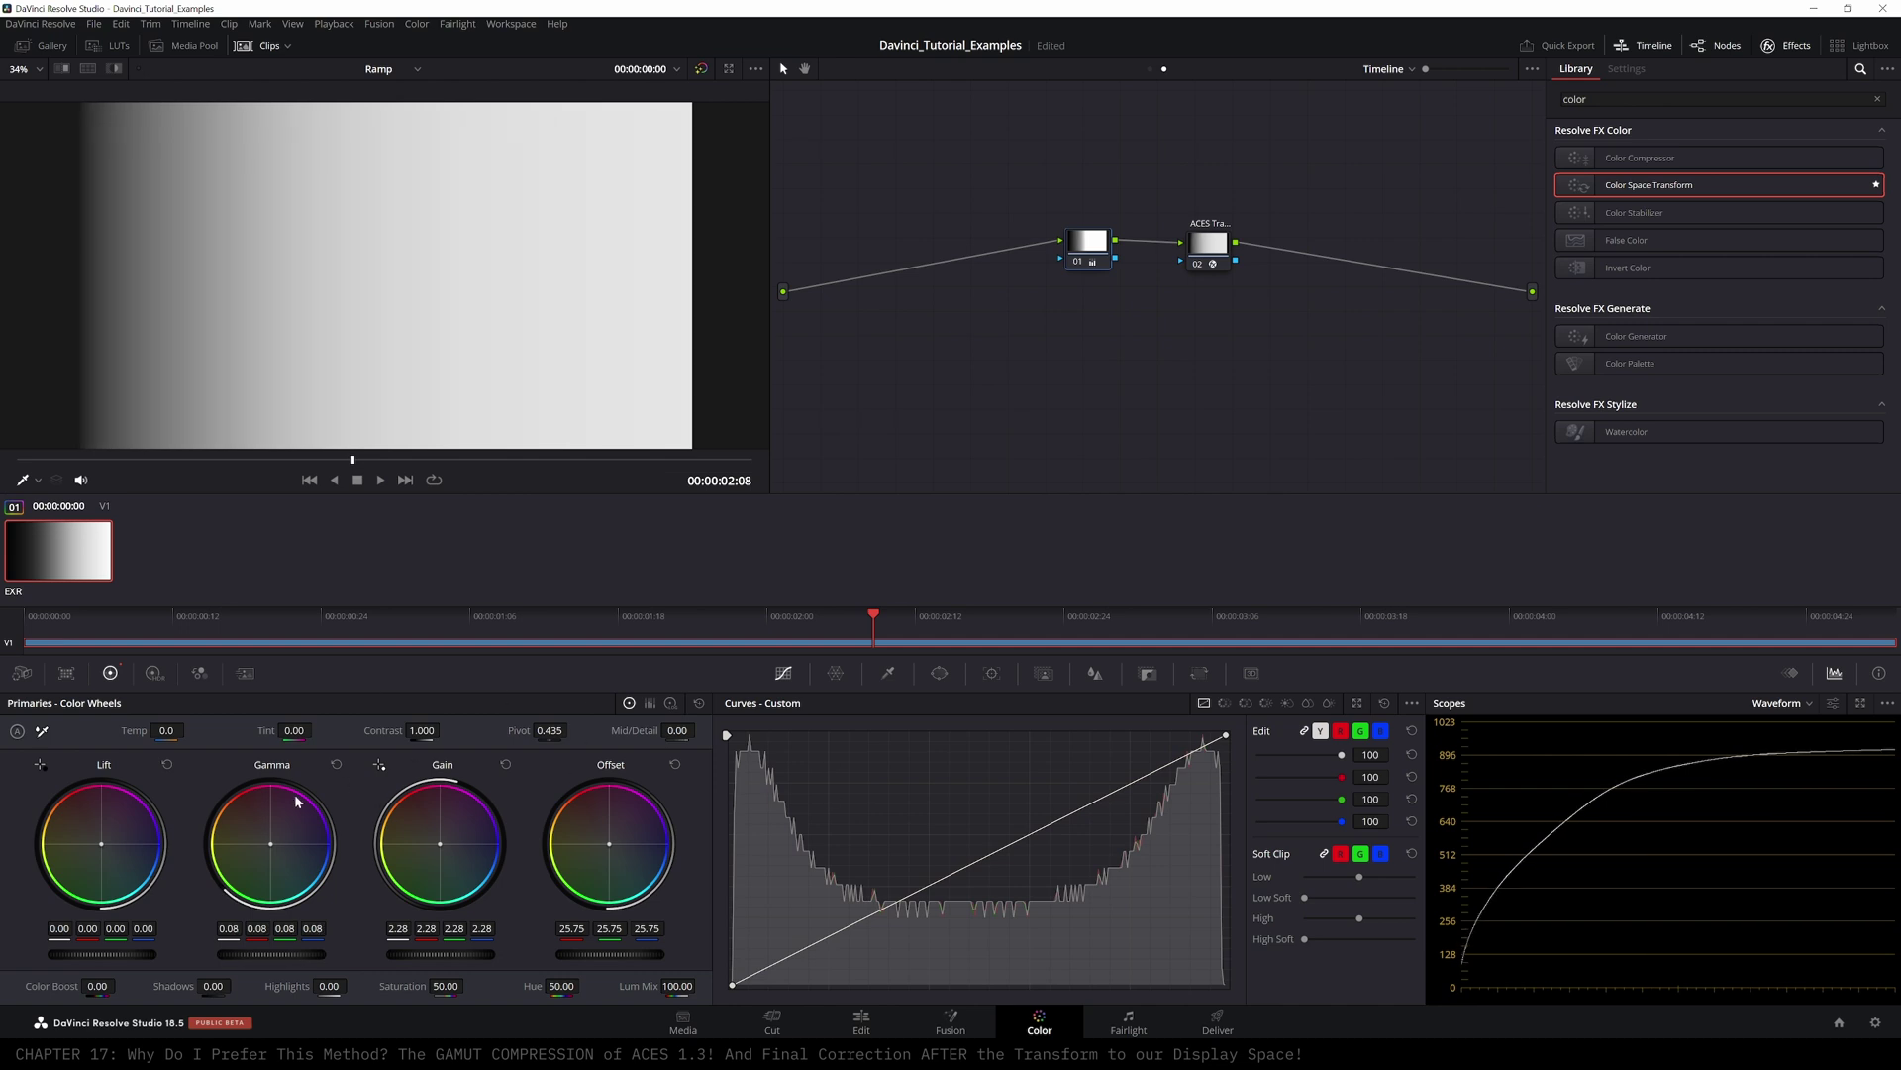
left_click(675, 764)
left_click(337, 764)
left_click(506, 765)
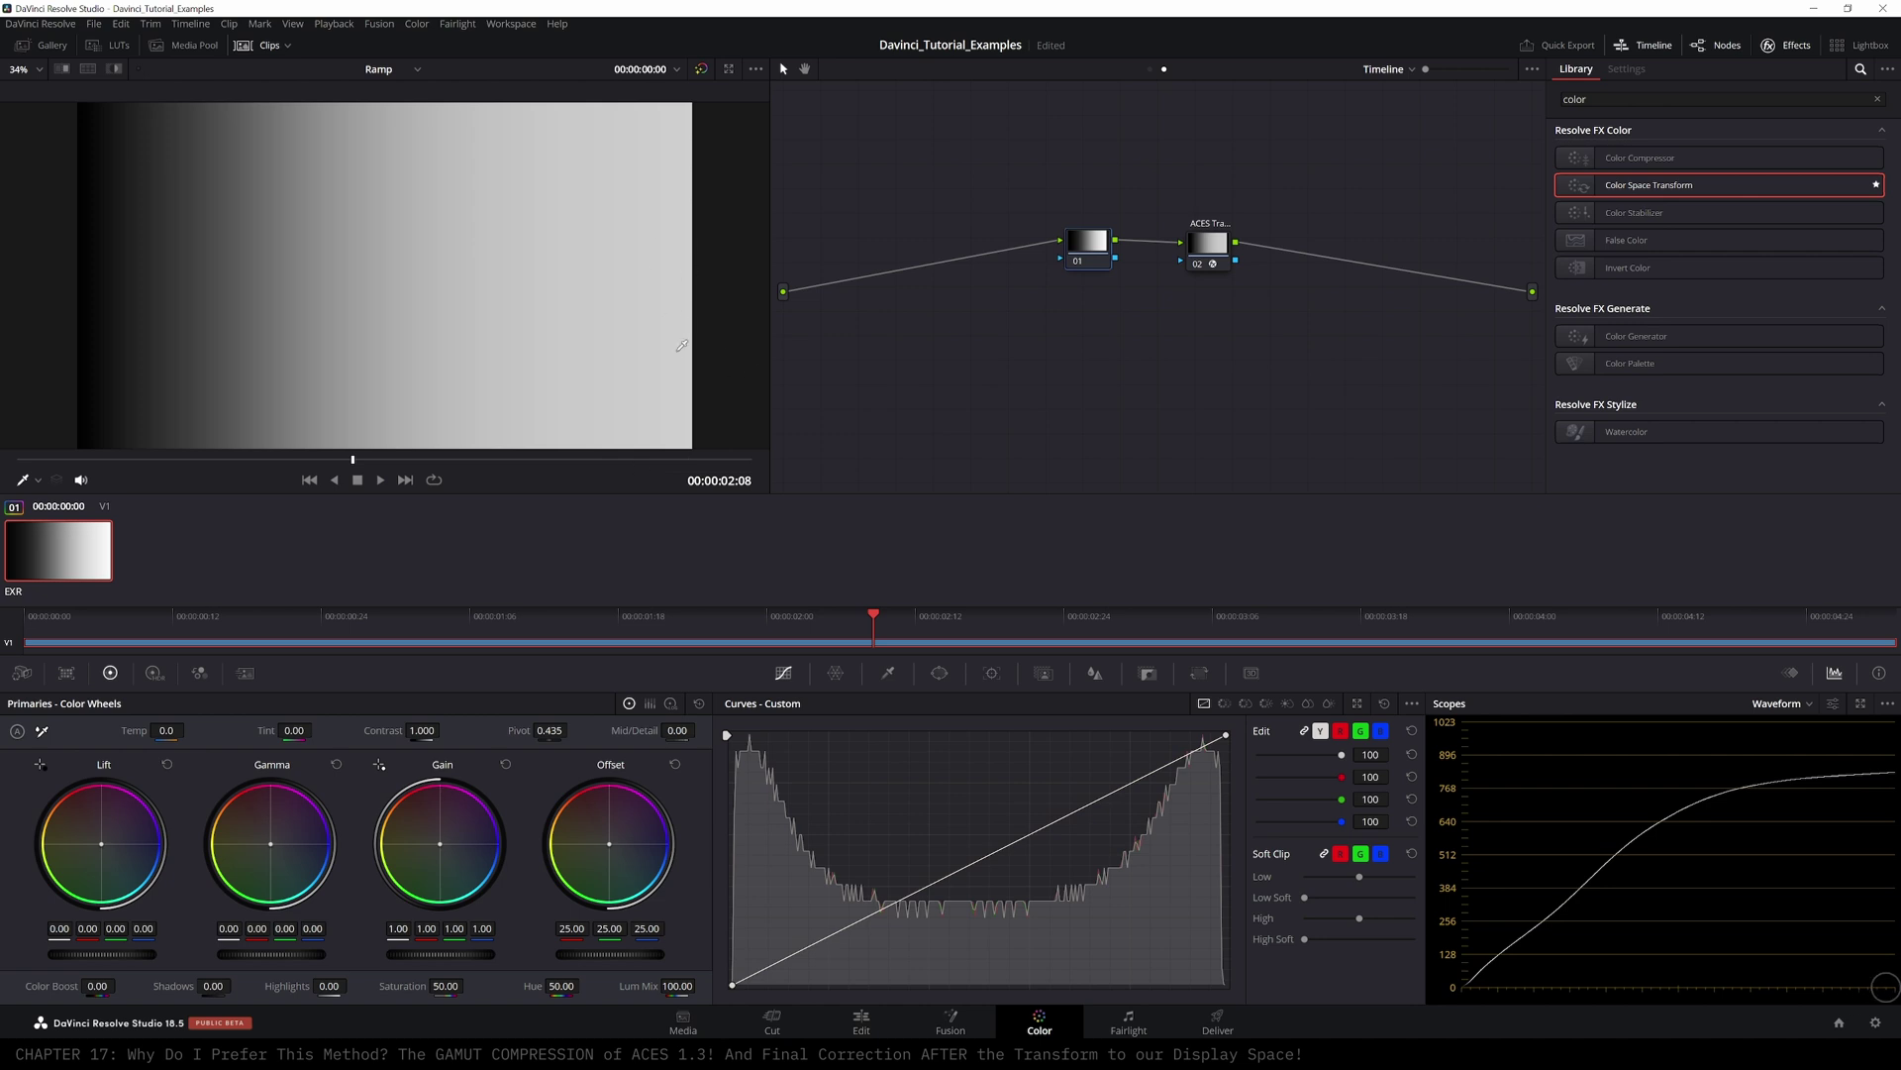
- Add a serial node after the ACES Transform and pull its custom curve's white point inward to the histogram's peak
left_click_drag(1209, 254, 1182, 252)
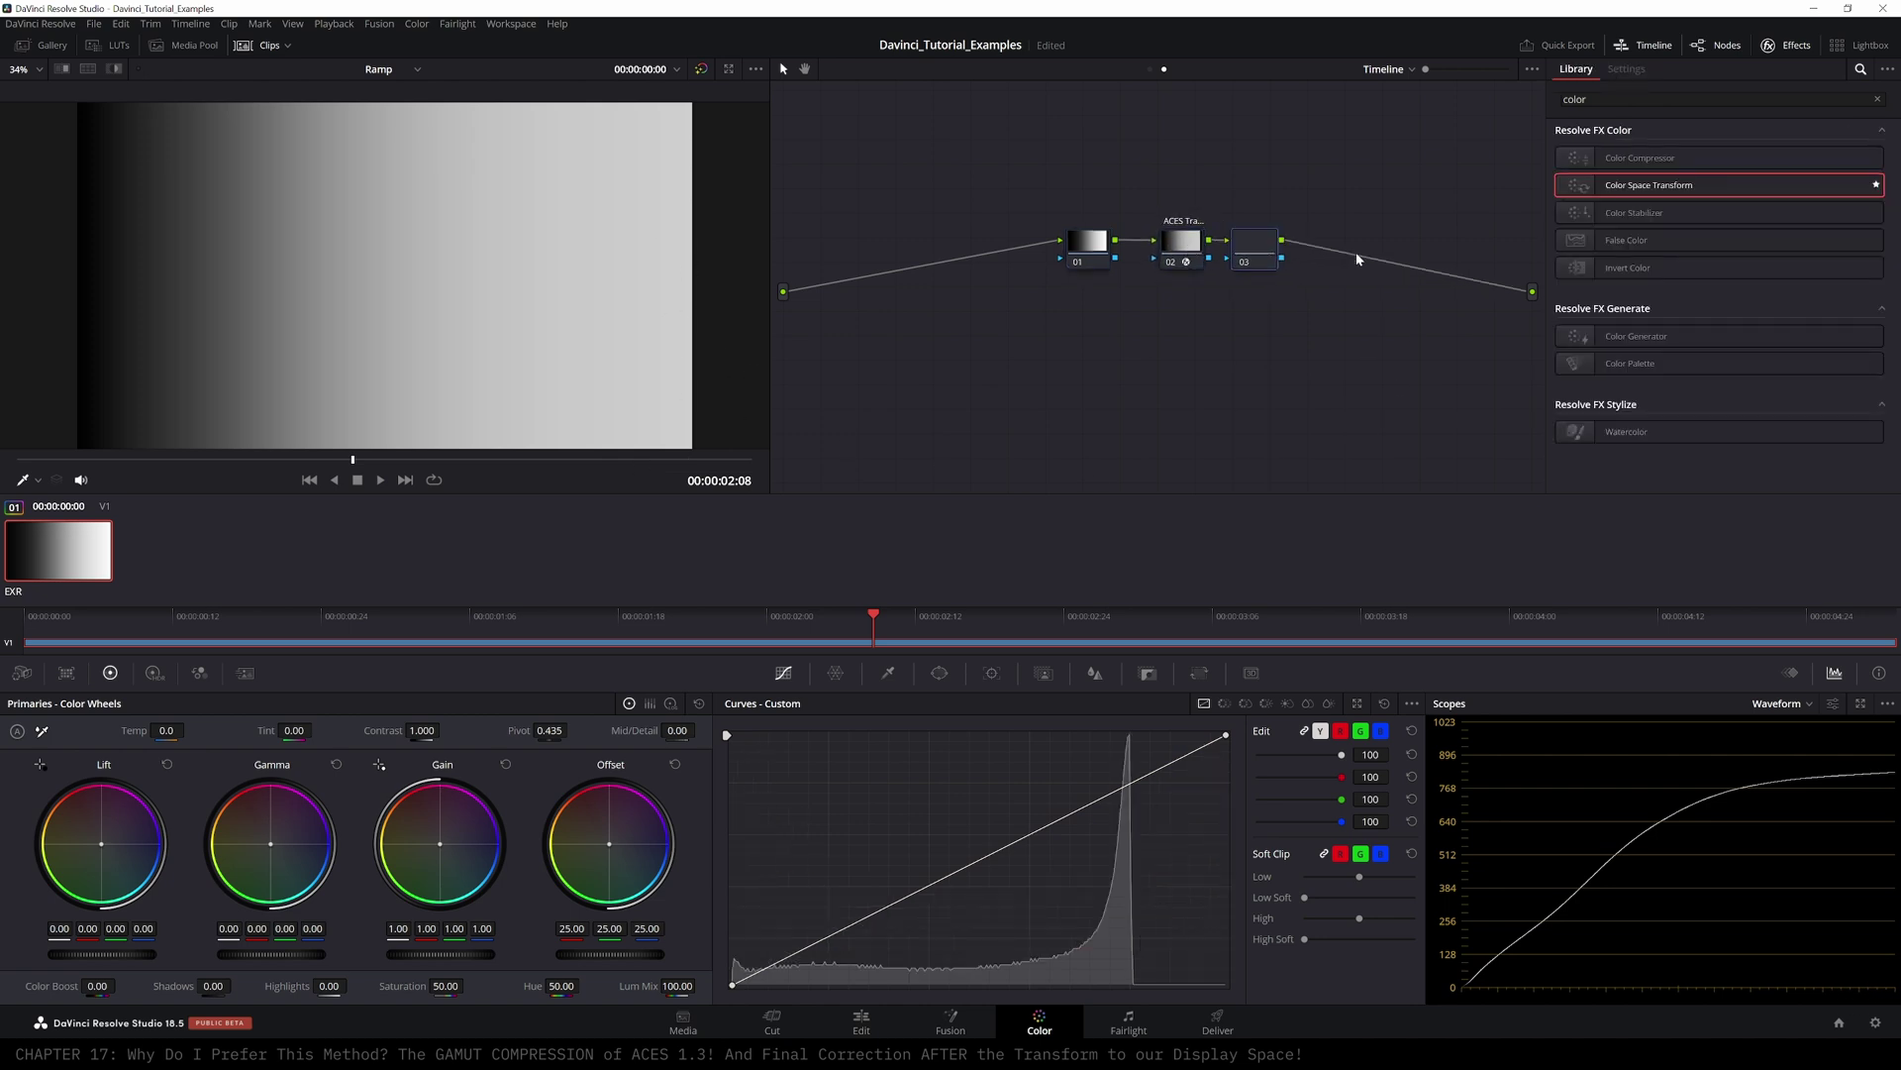
left_click_drag(1357, 254, 1170, 248)
left_click_drag(1292, 239, 1296, 247)
left_click_drag(1226, 735, 1135, 736)
left_click_drag(1191, 249, 1216, 245)
mouse_move(1299, 240)
left_mouse_down()
mouse_move(1193, 242)
mouse_move(1299, 240)
mouse_move(1285, 244)
left_mouse_up()
left_click(1199, 240)
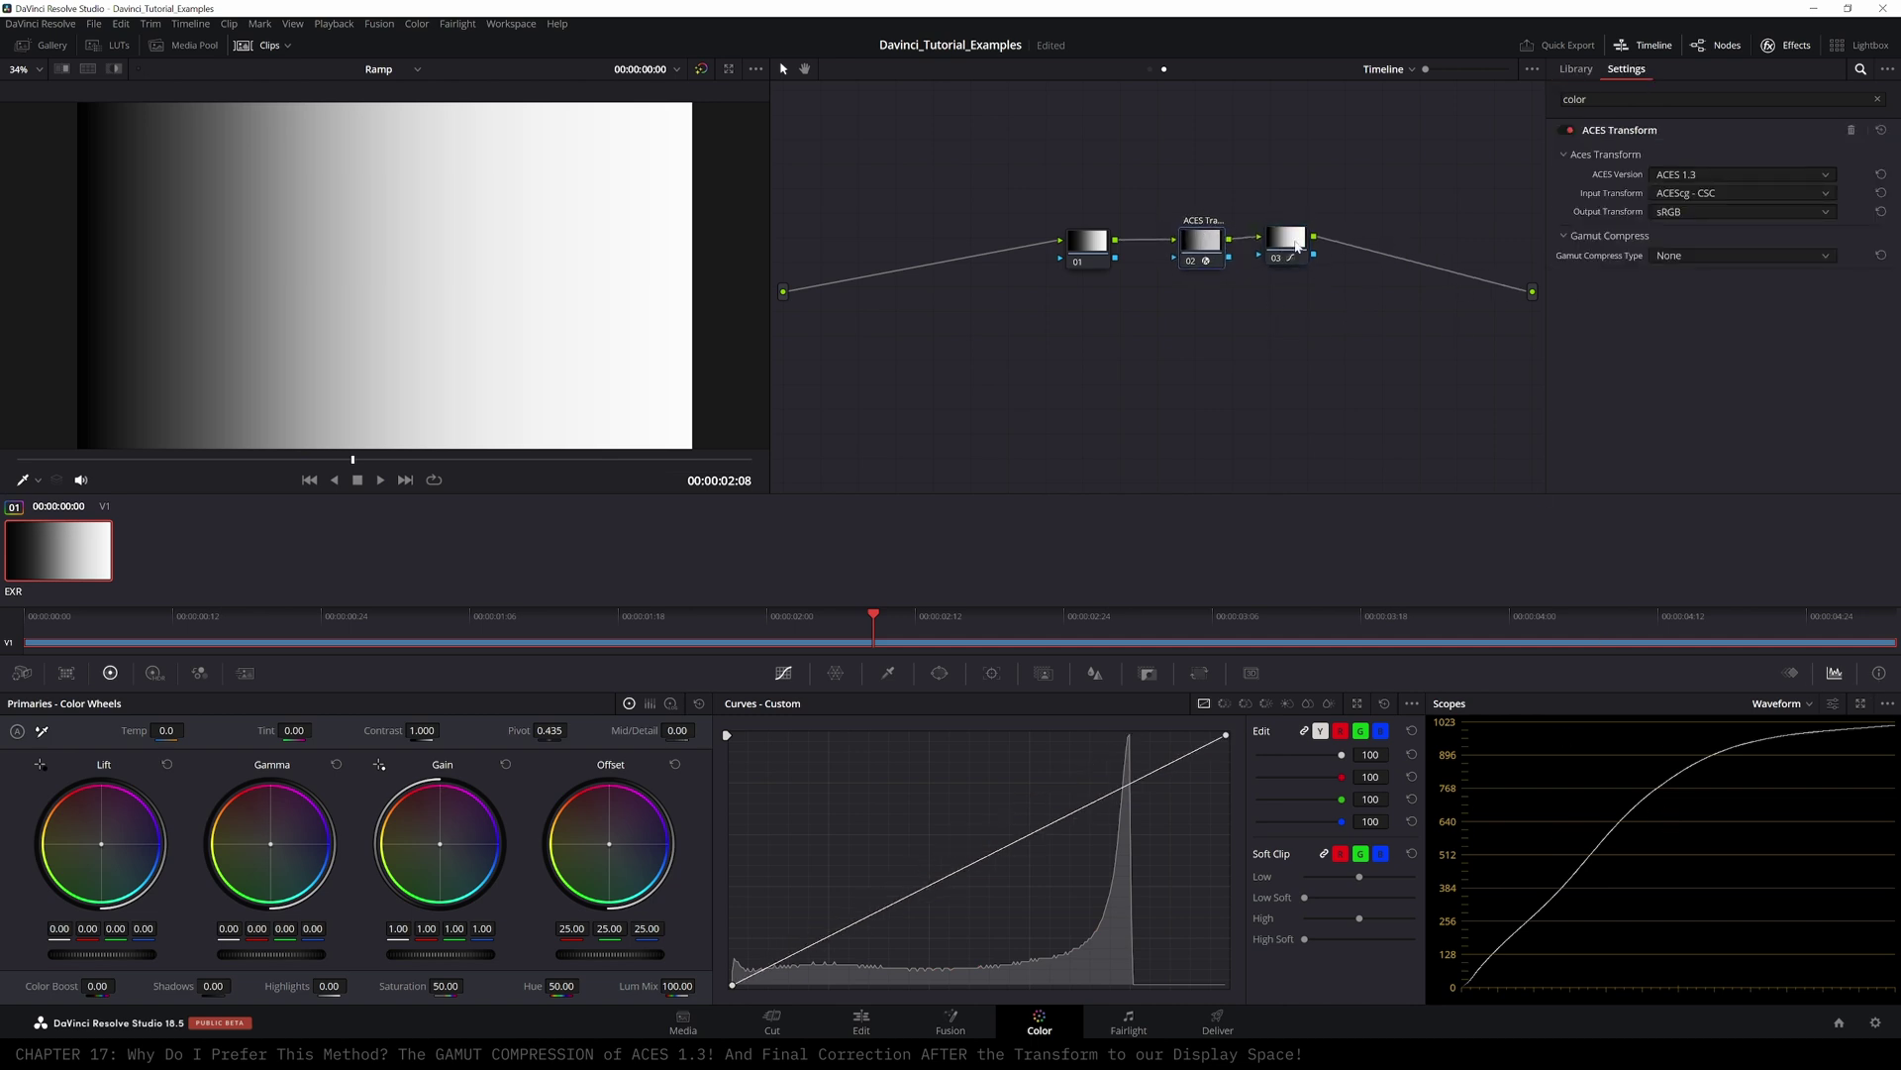
left_click(1314, 239)
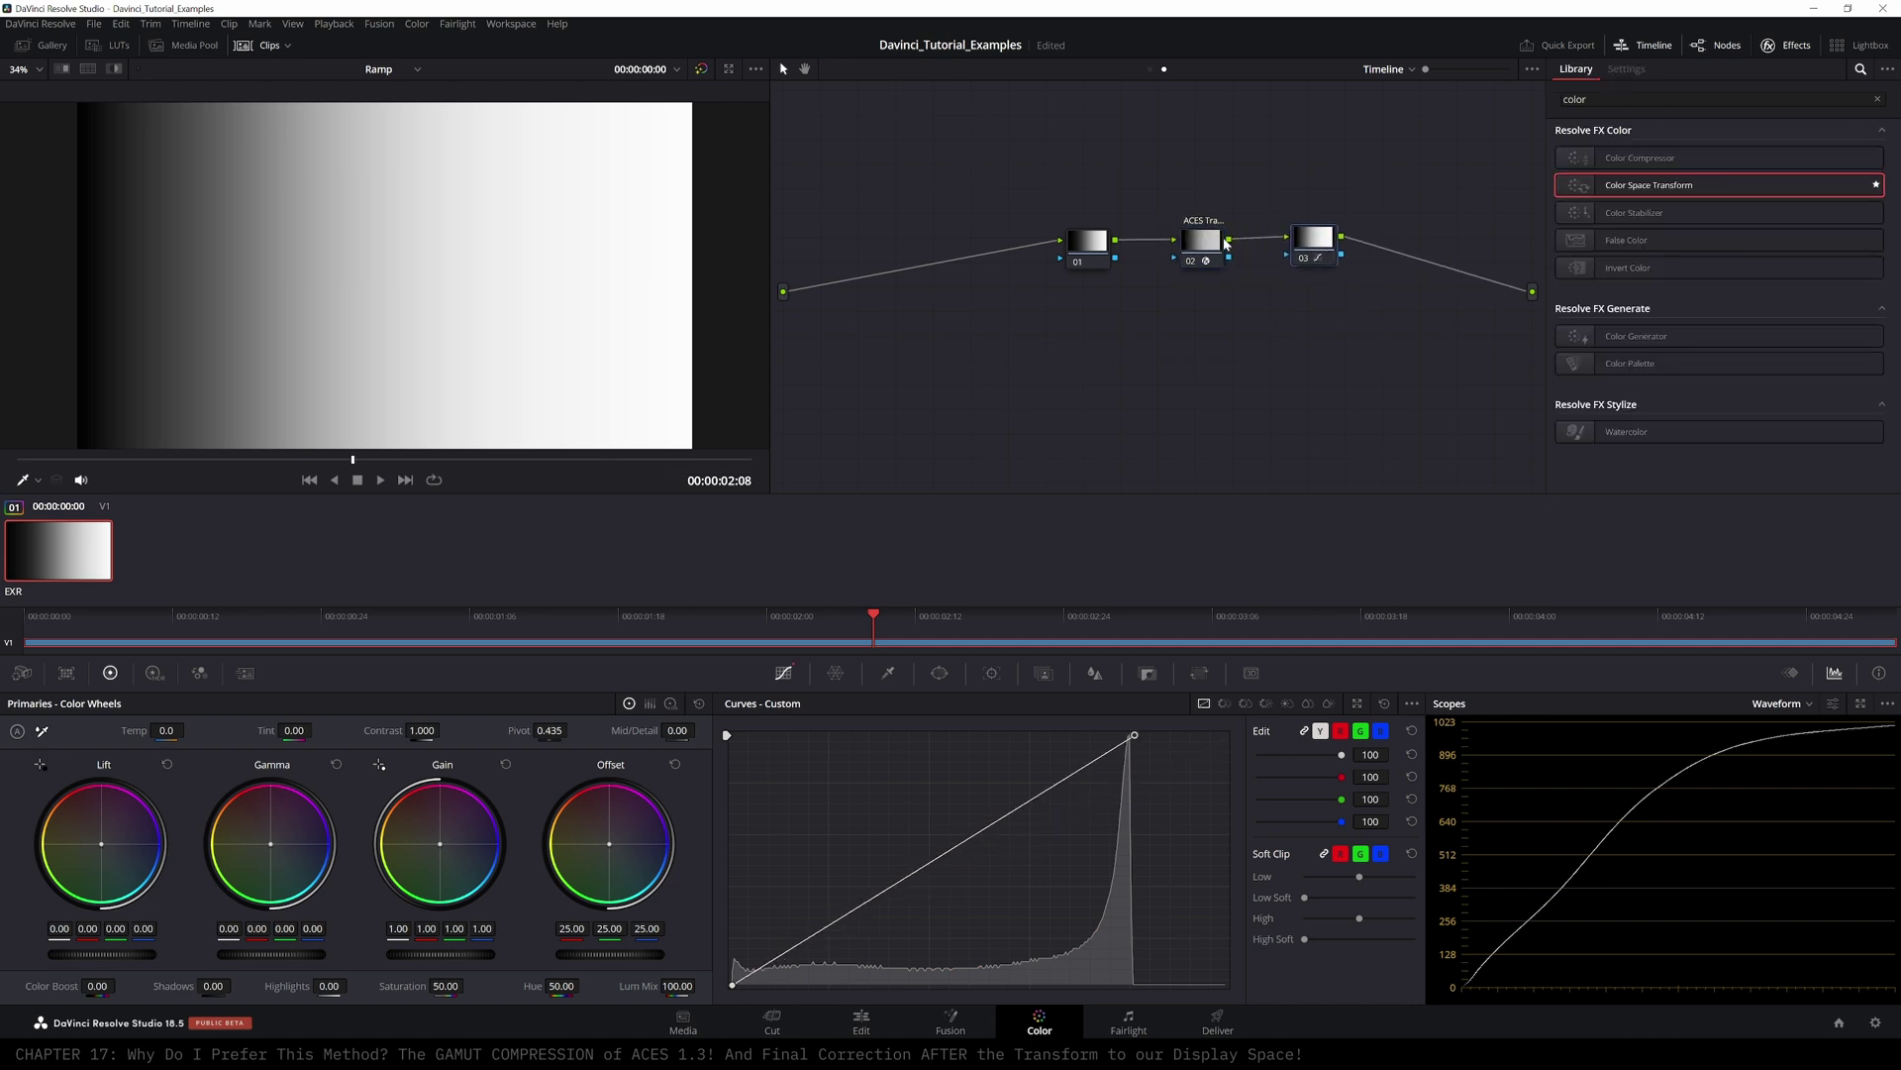
- Review the Color Management project settings, close them without changes, and inspect the nodes around the ACES Transform
left_click(1875, 1022)
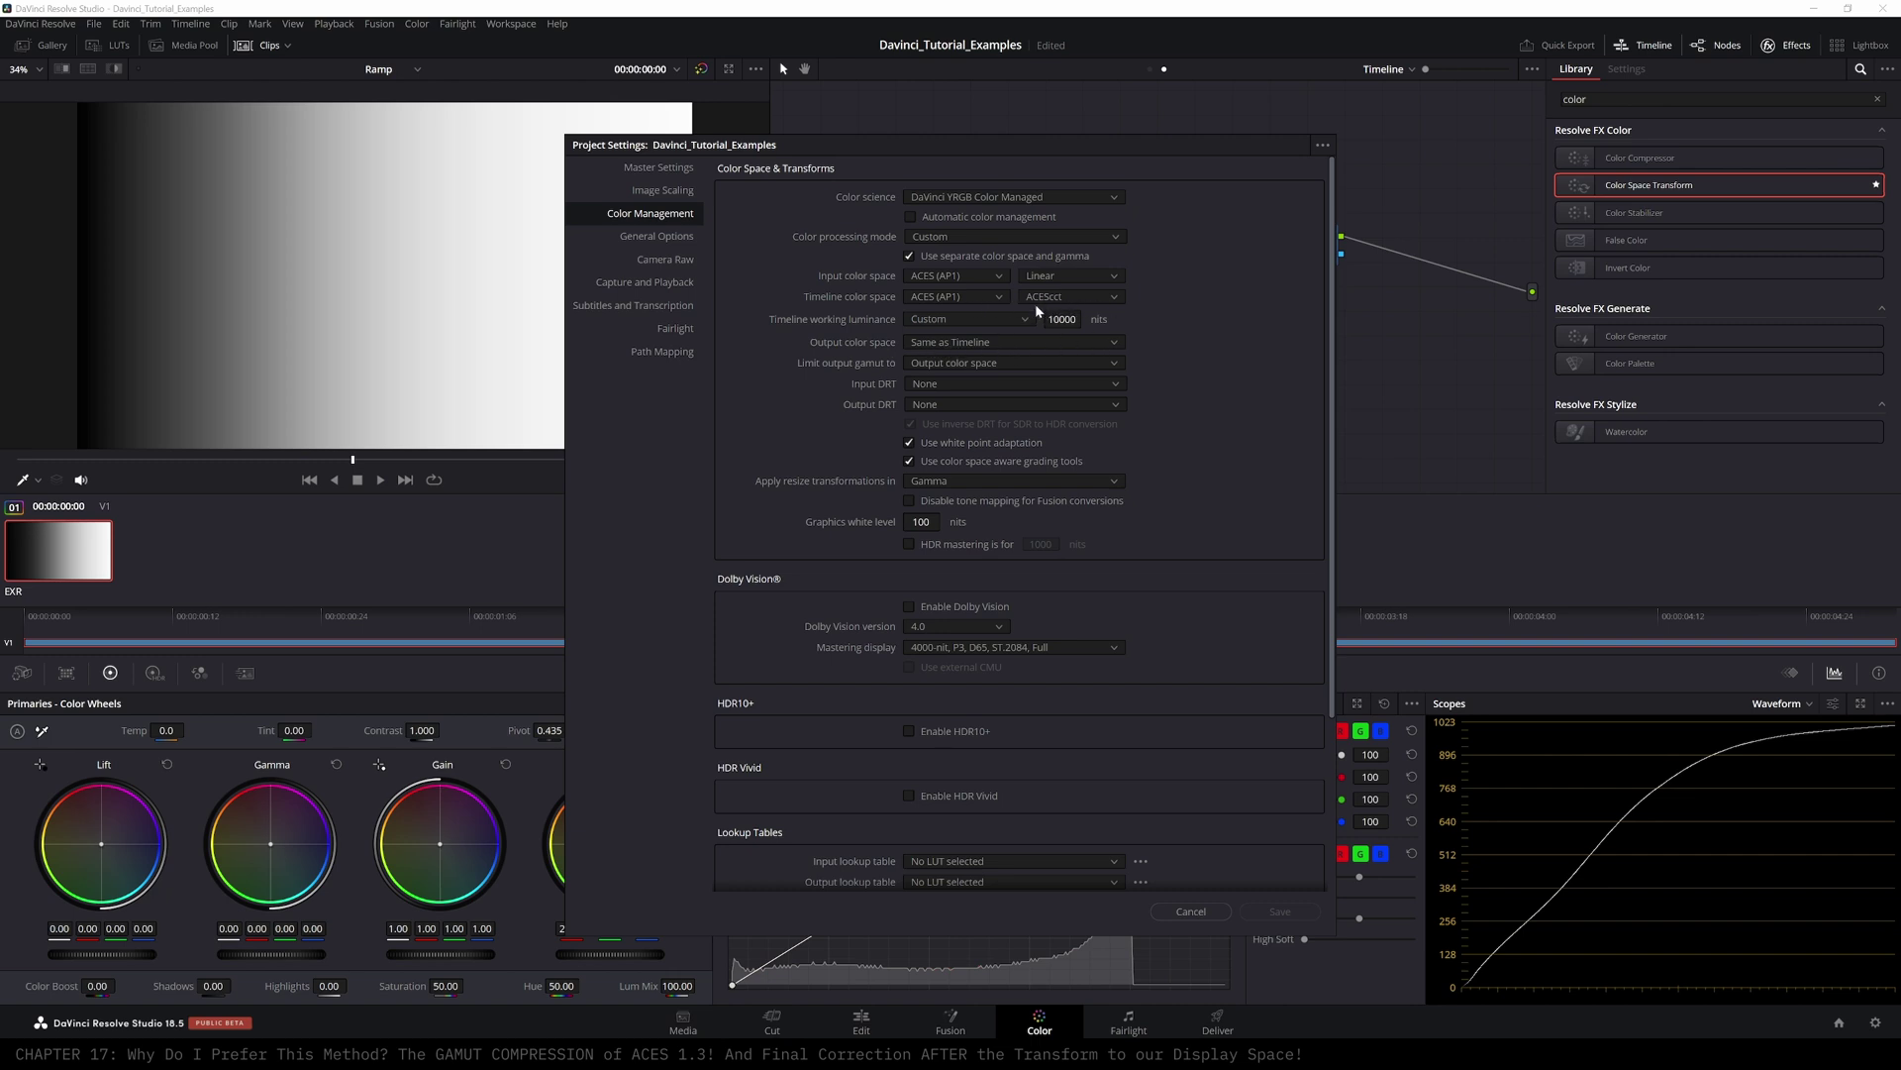
left_click(1223, 919)
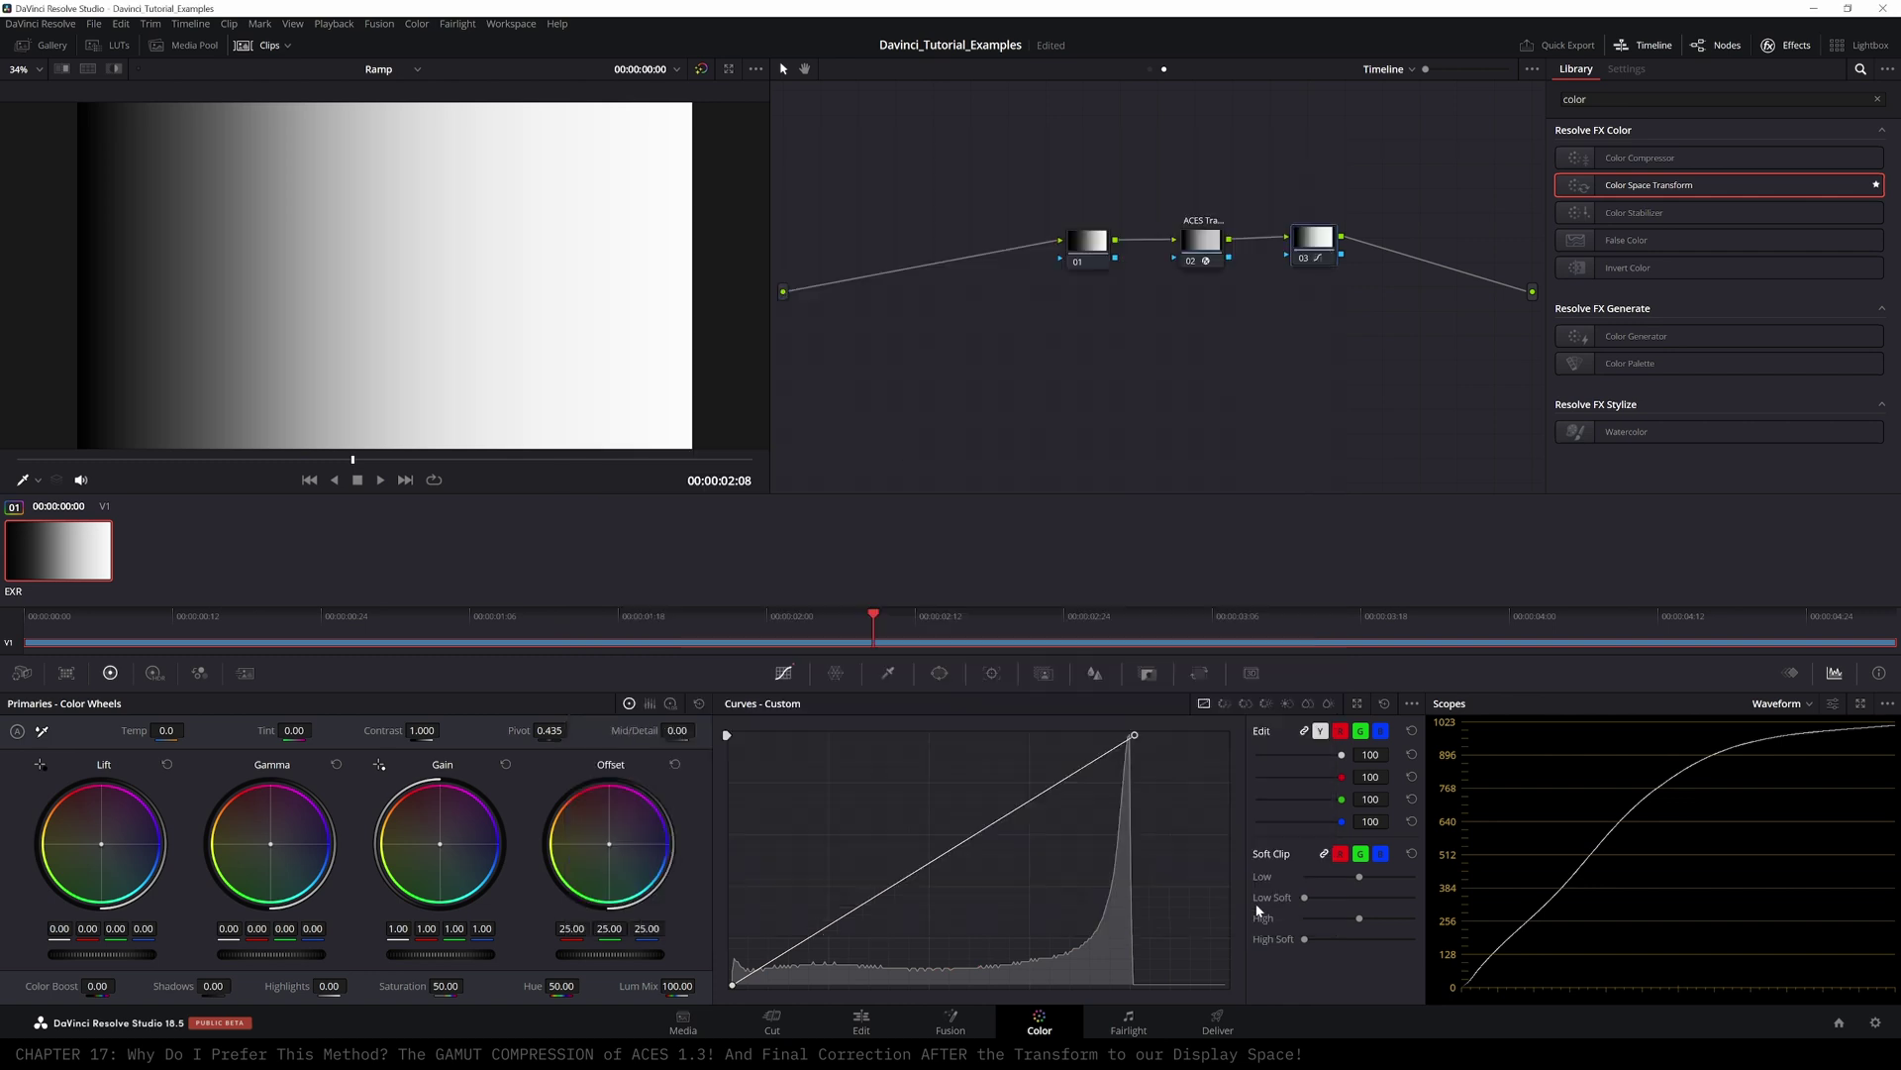
mouse_move(1202, 254)
left_mouse_down()
mouse_move(1214, 241)
mouse_move(1195, 248)
left_mouse_up()
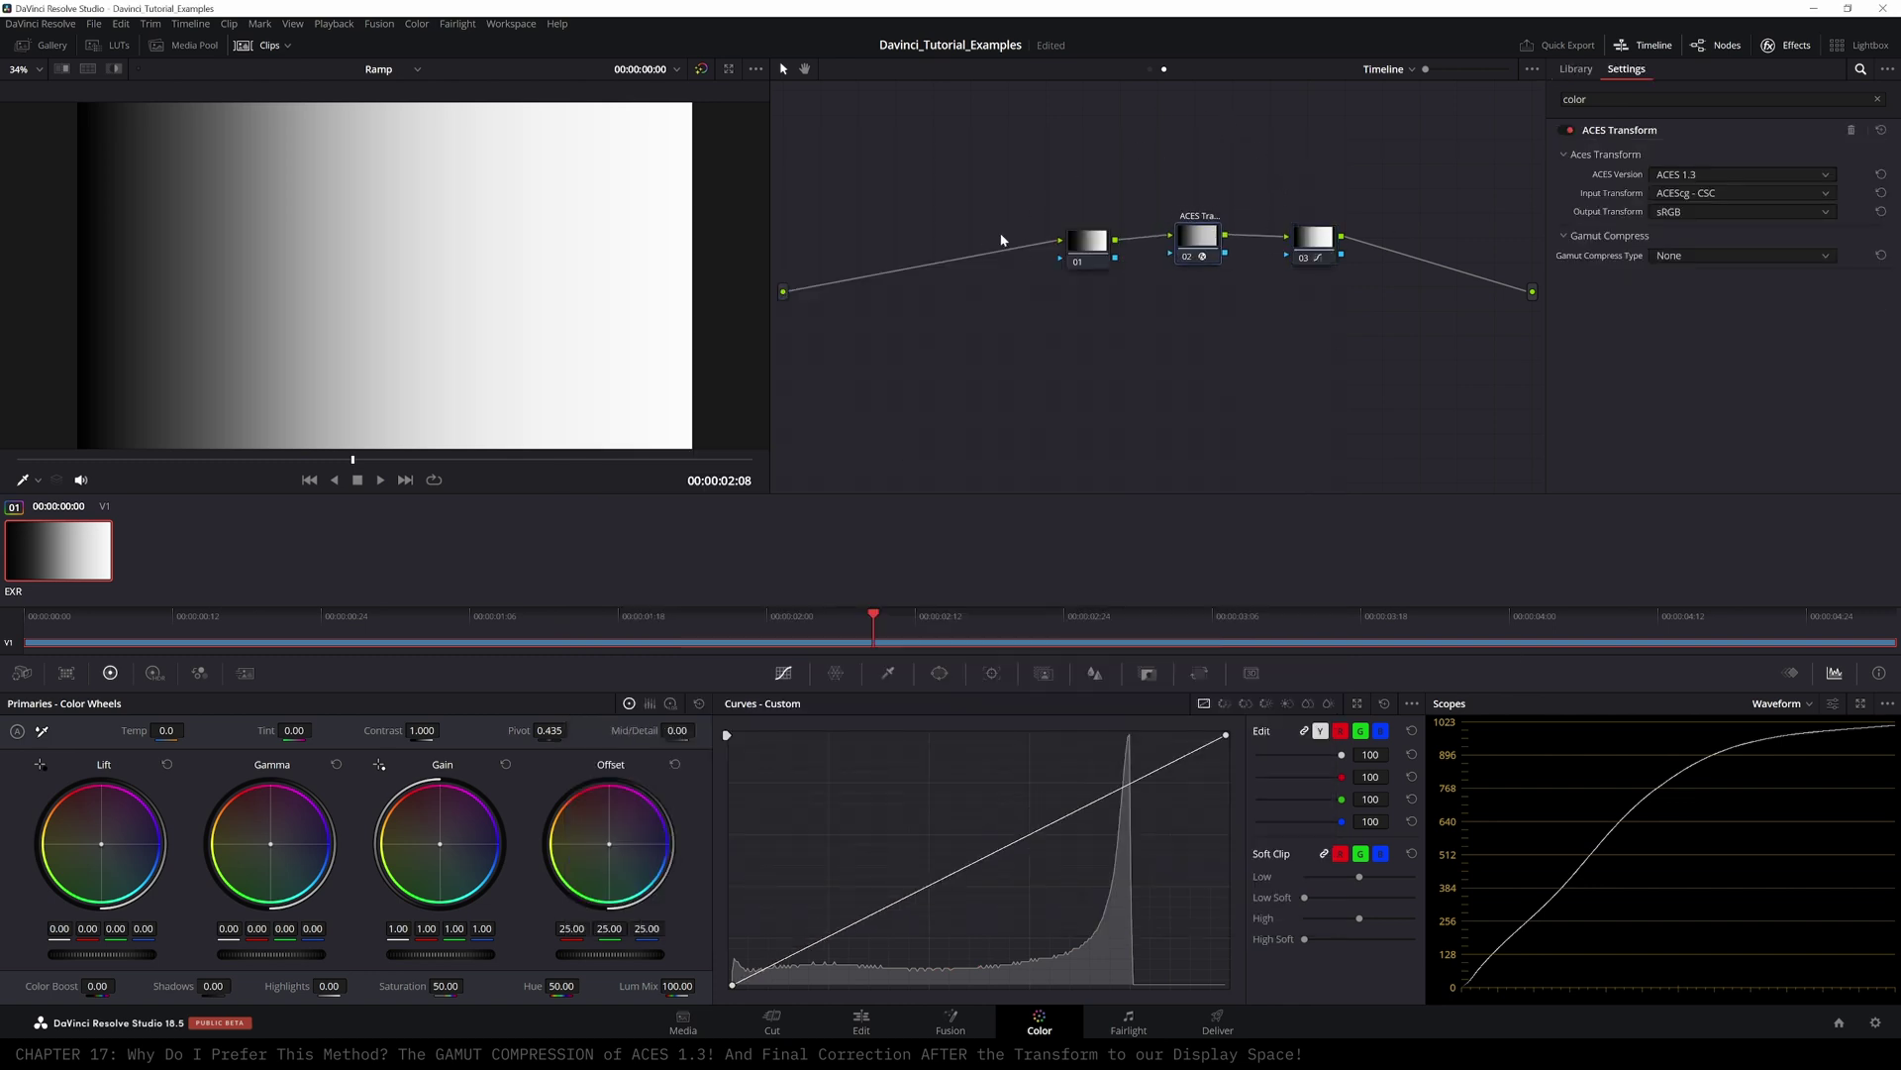
mouse_move(1330, 245)
left_mouse_down()
mouse_move(1205, 246)
mouse_move(1311, 240)
left_mouse_up()
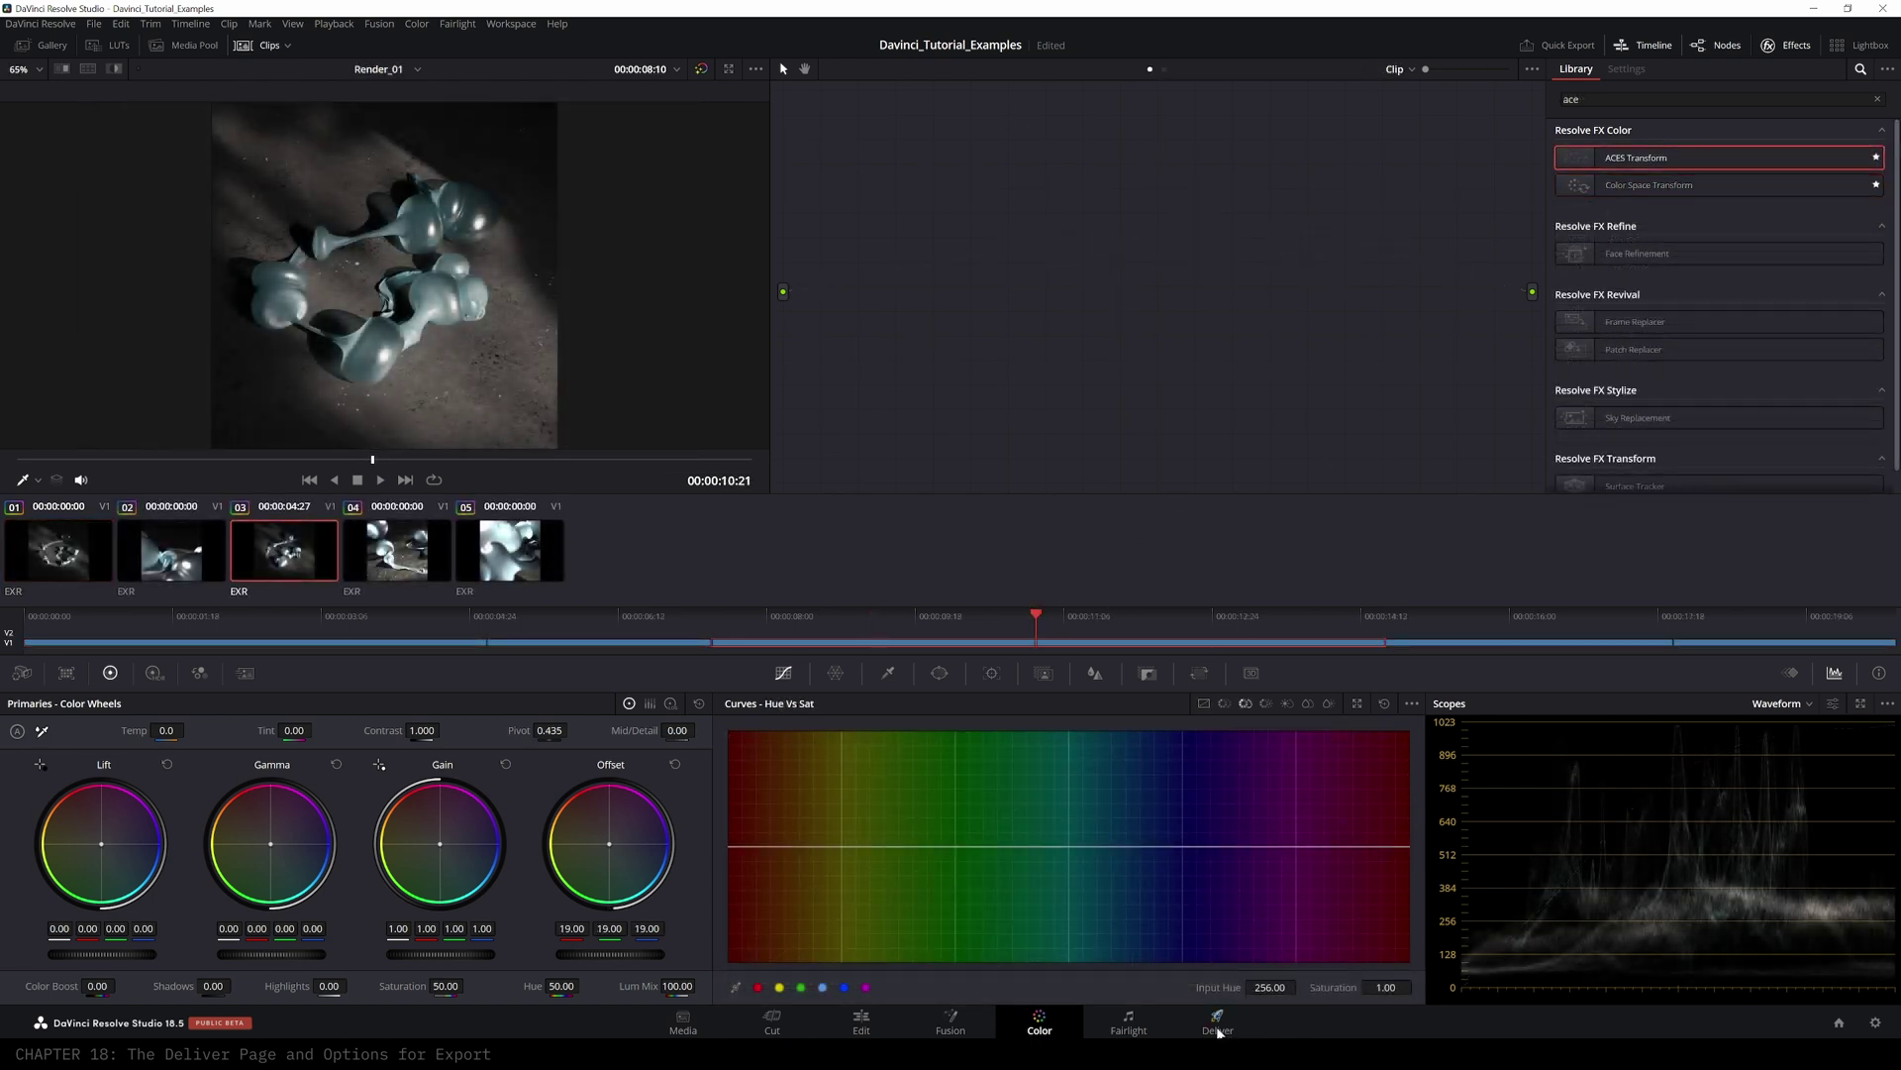
- Open the Deliver page for the Render_01 timeline to show its render settings
left_click(1218, 1022)
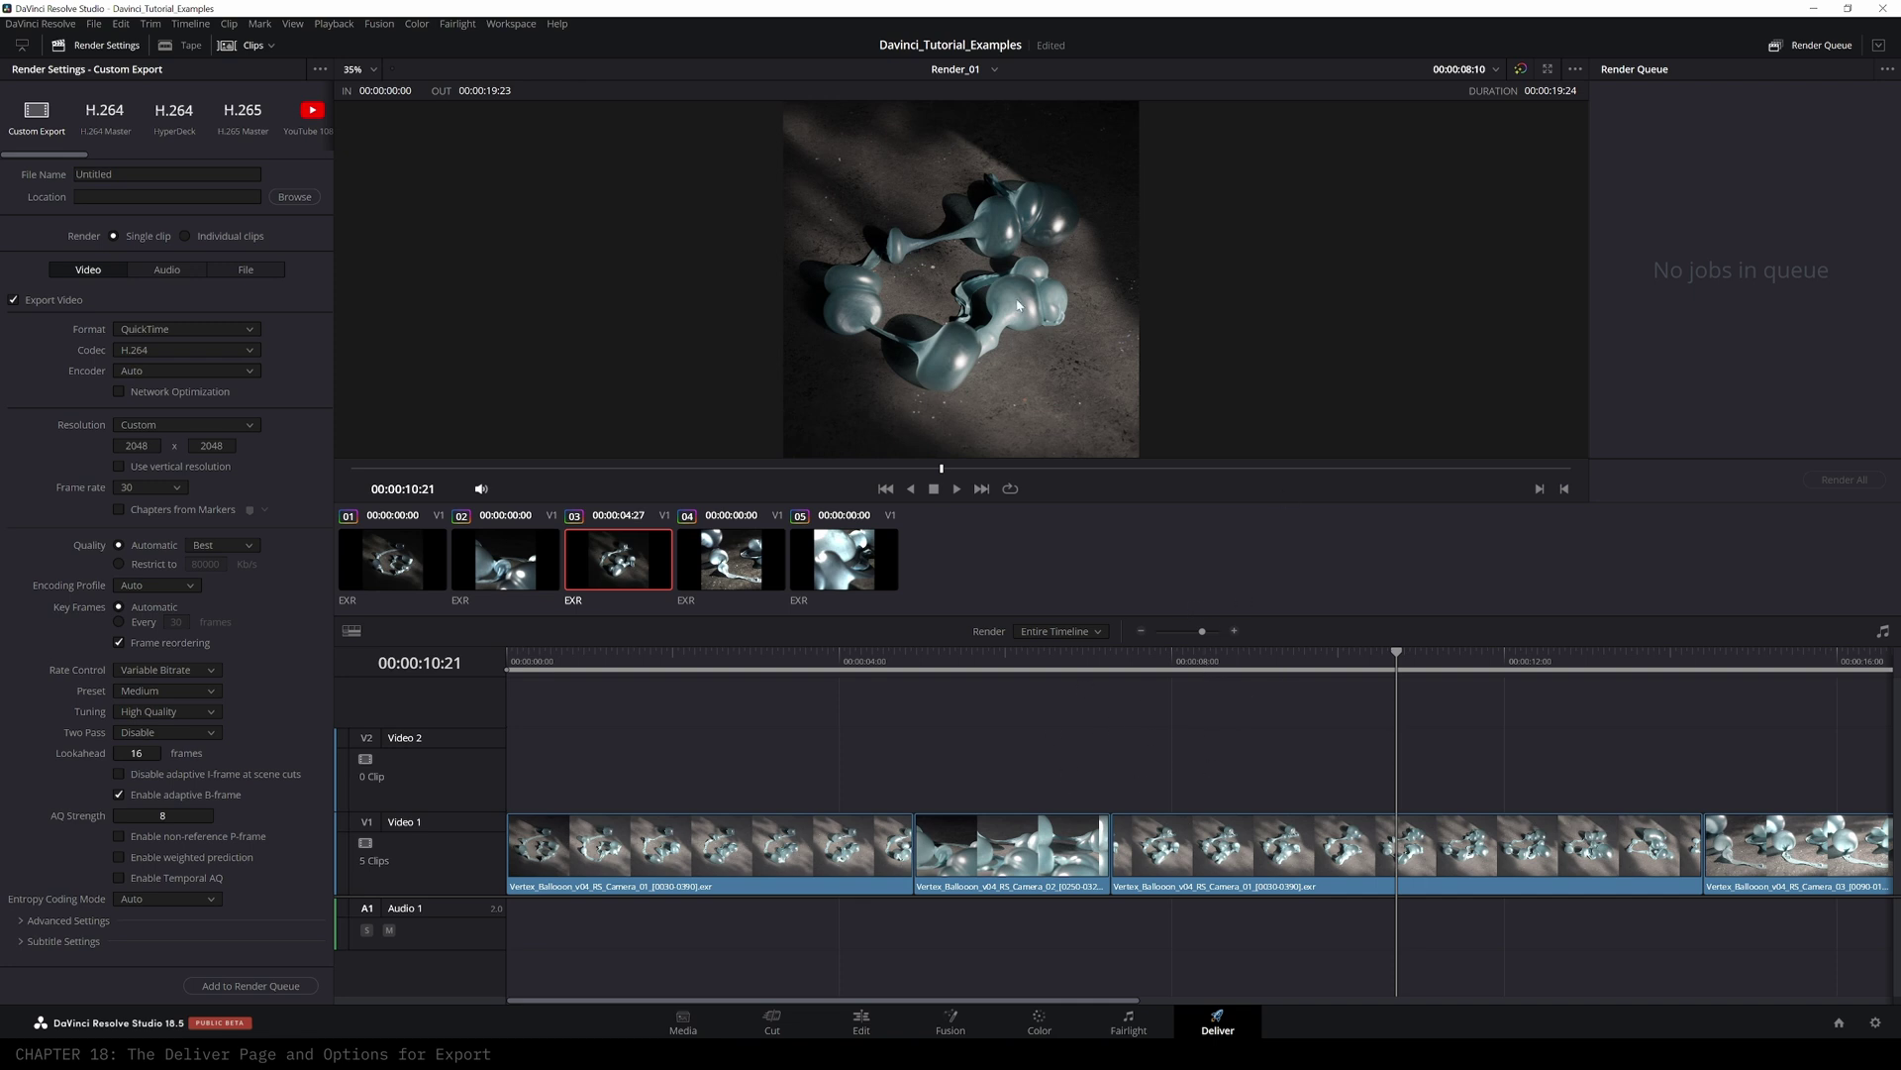
- Name the render file Test and set its format to MP4
left_click_drag(1442, 671, 1431, 614)
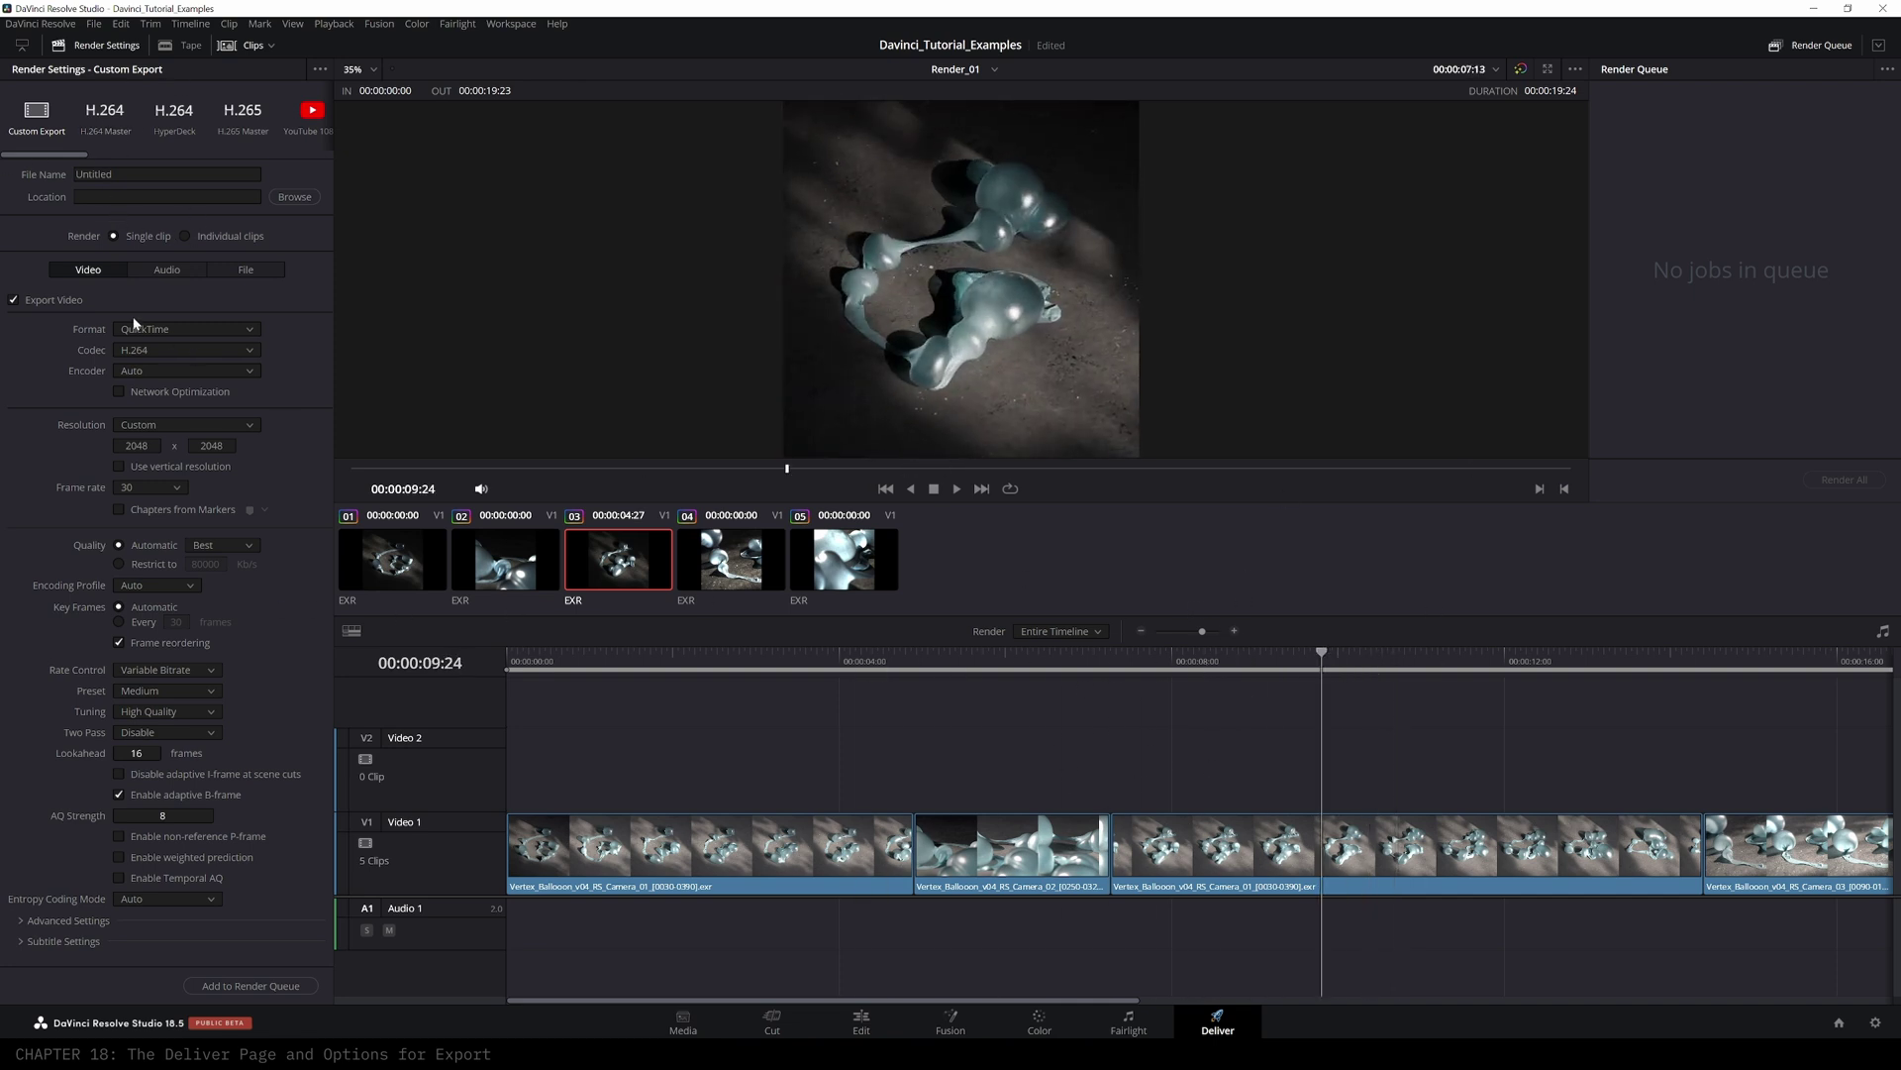
double_click(94, 175)
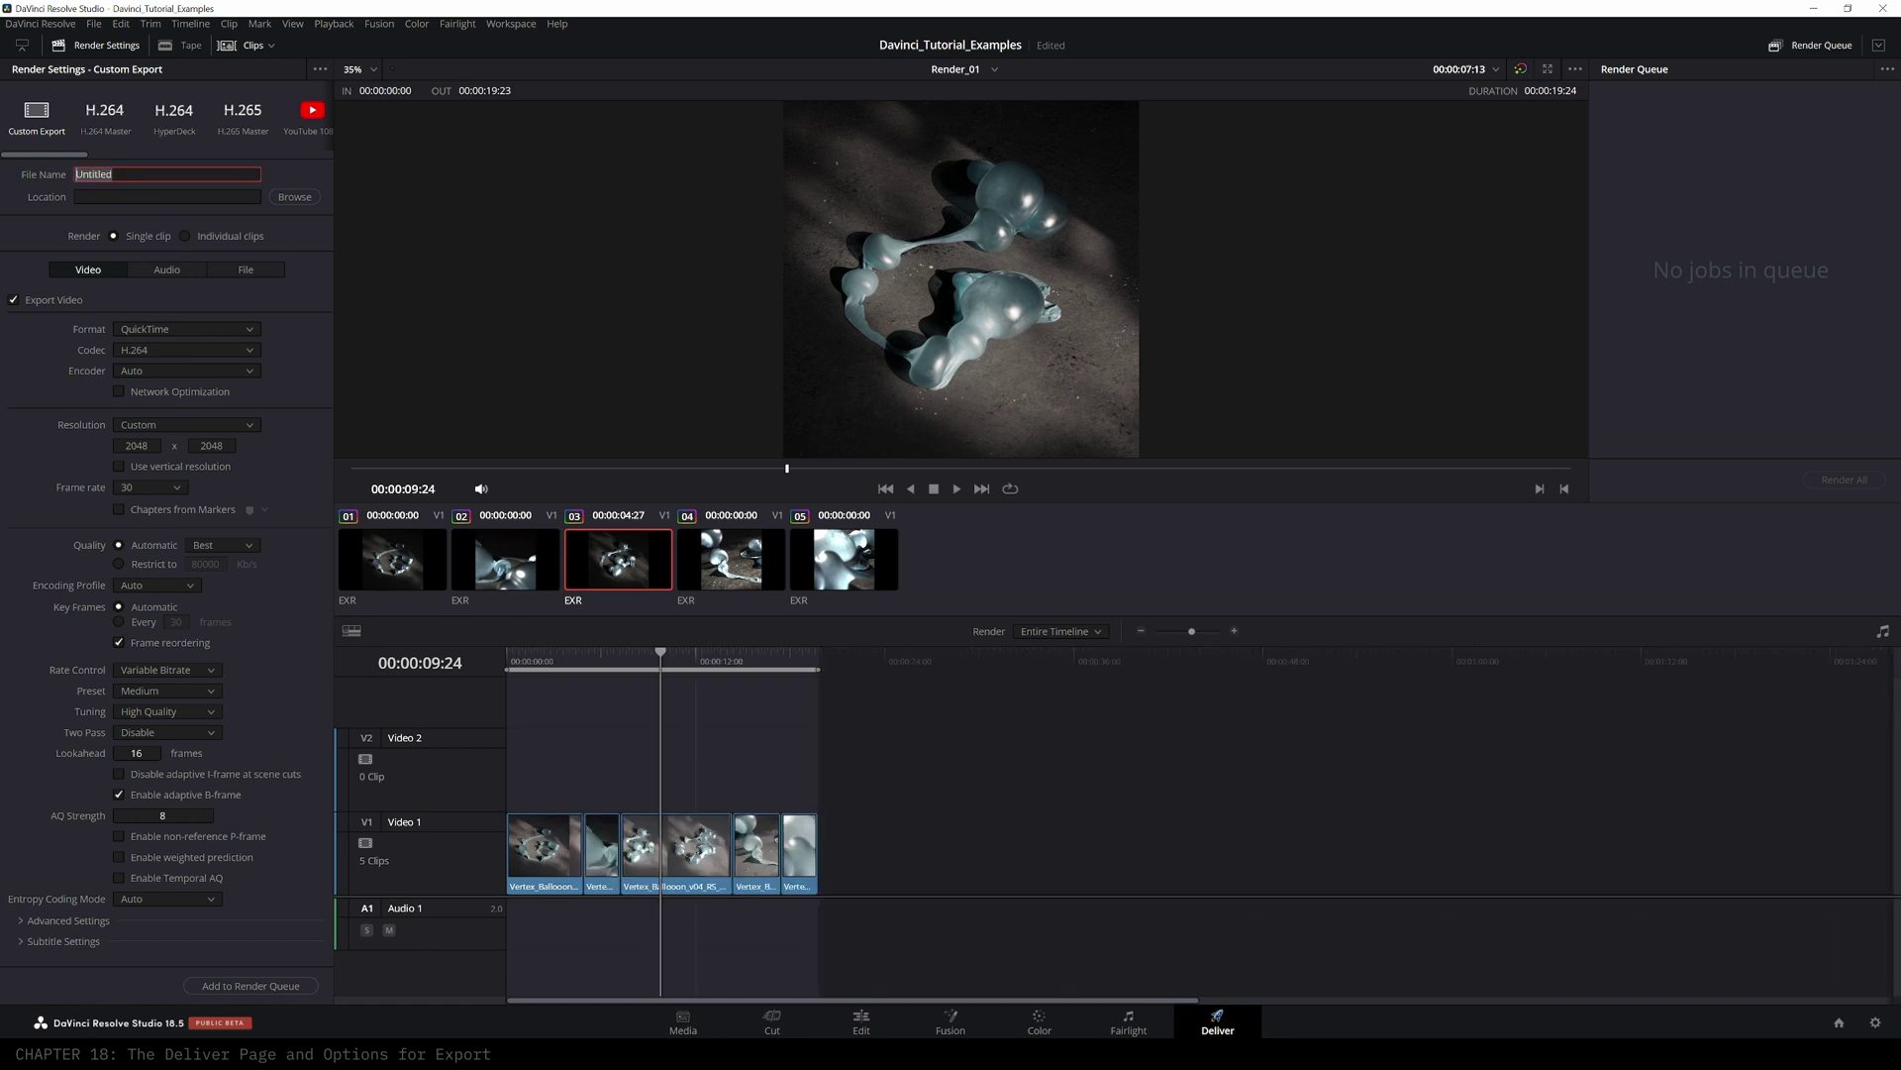
type("Test")
key("Tab")
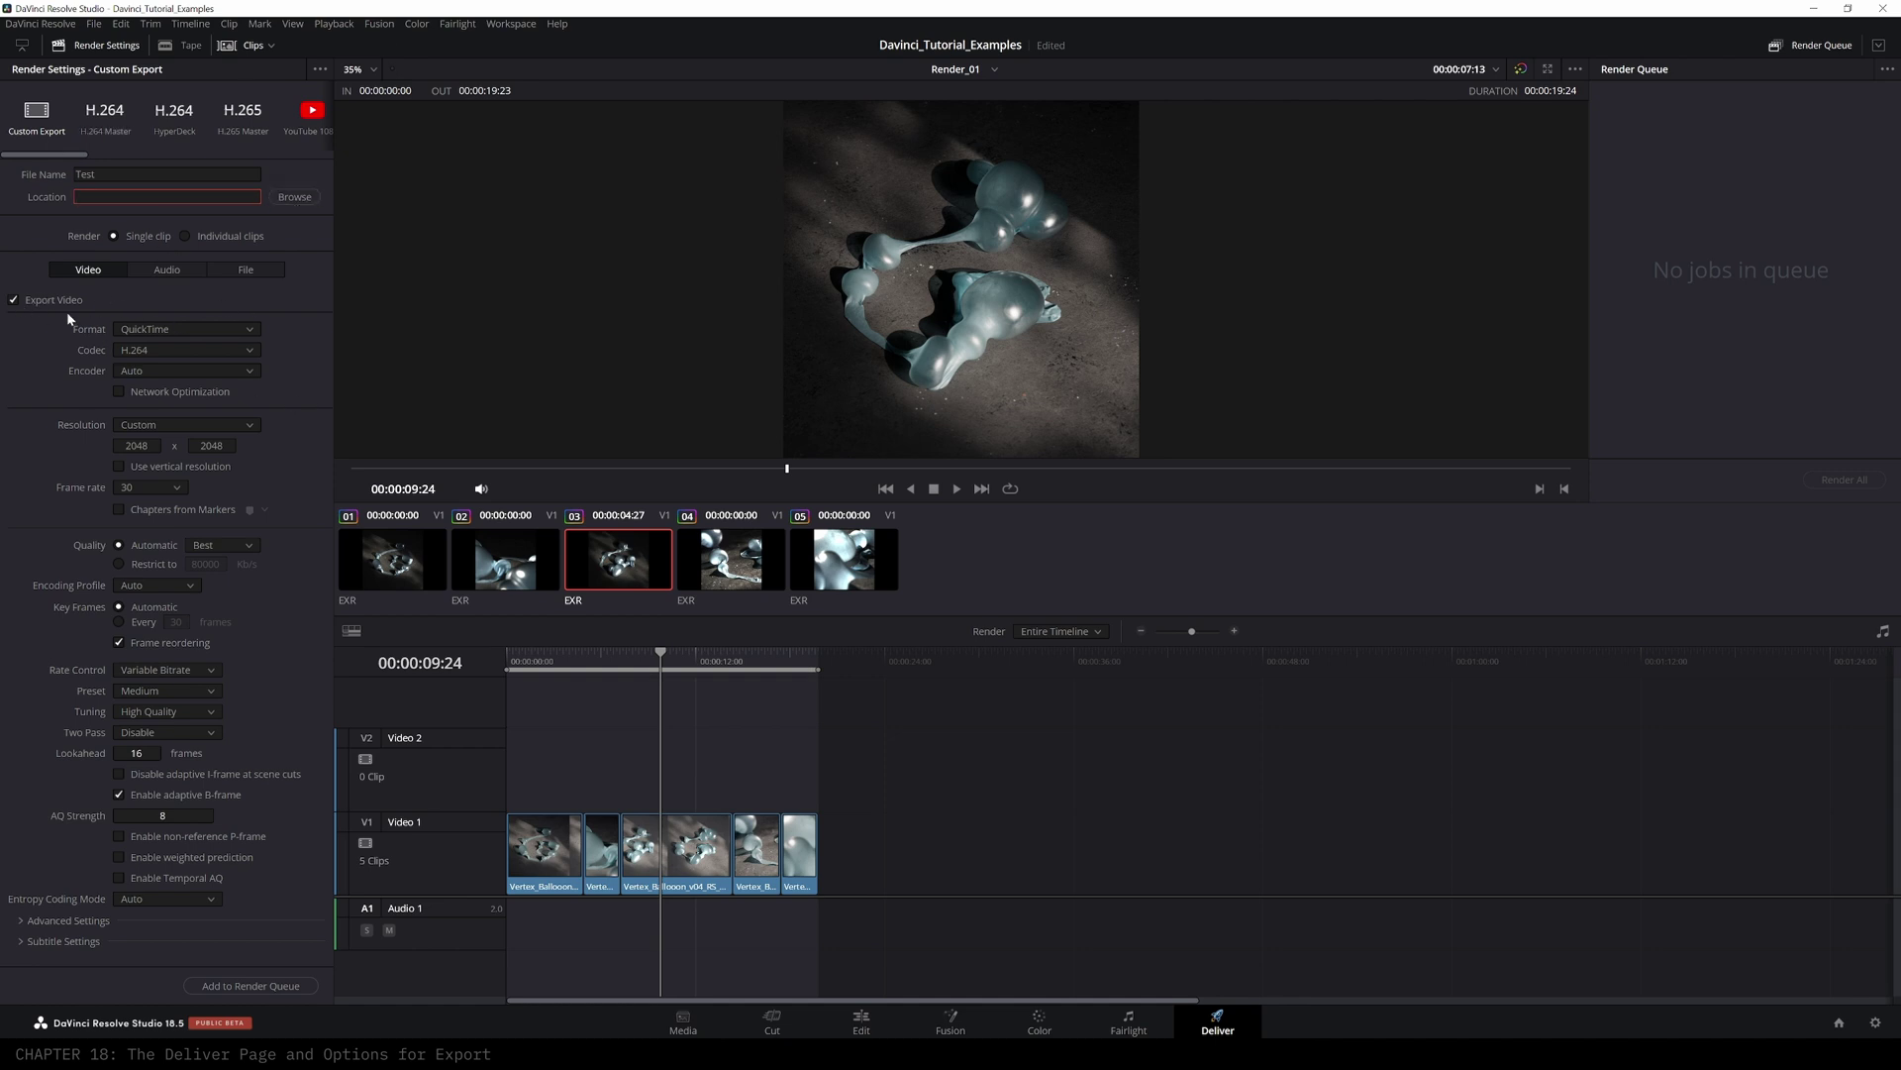
left_click(170, 331)
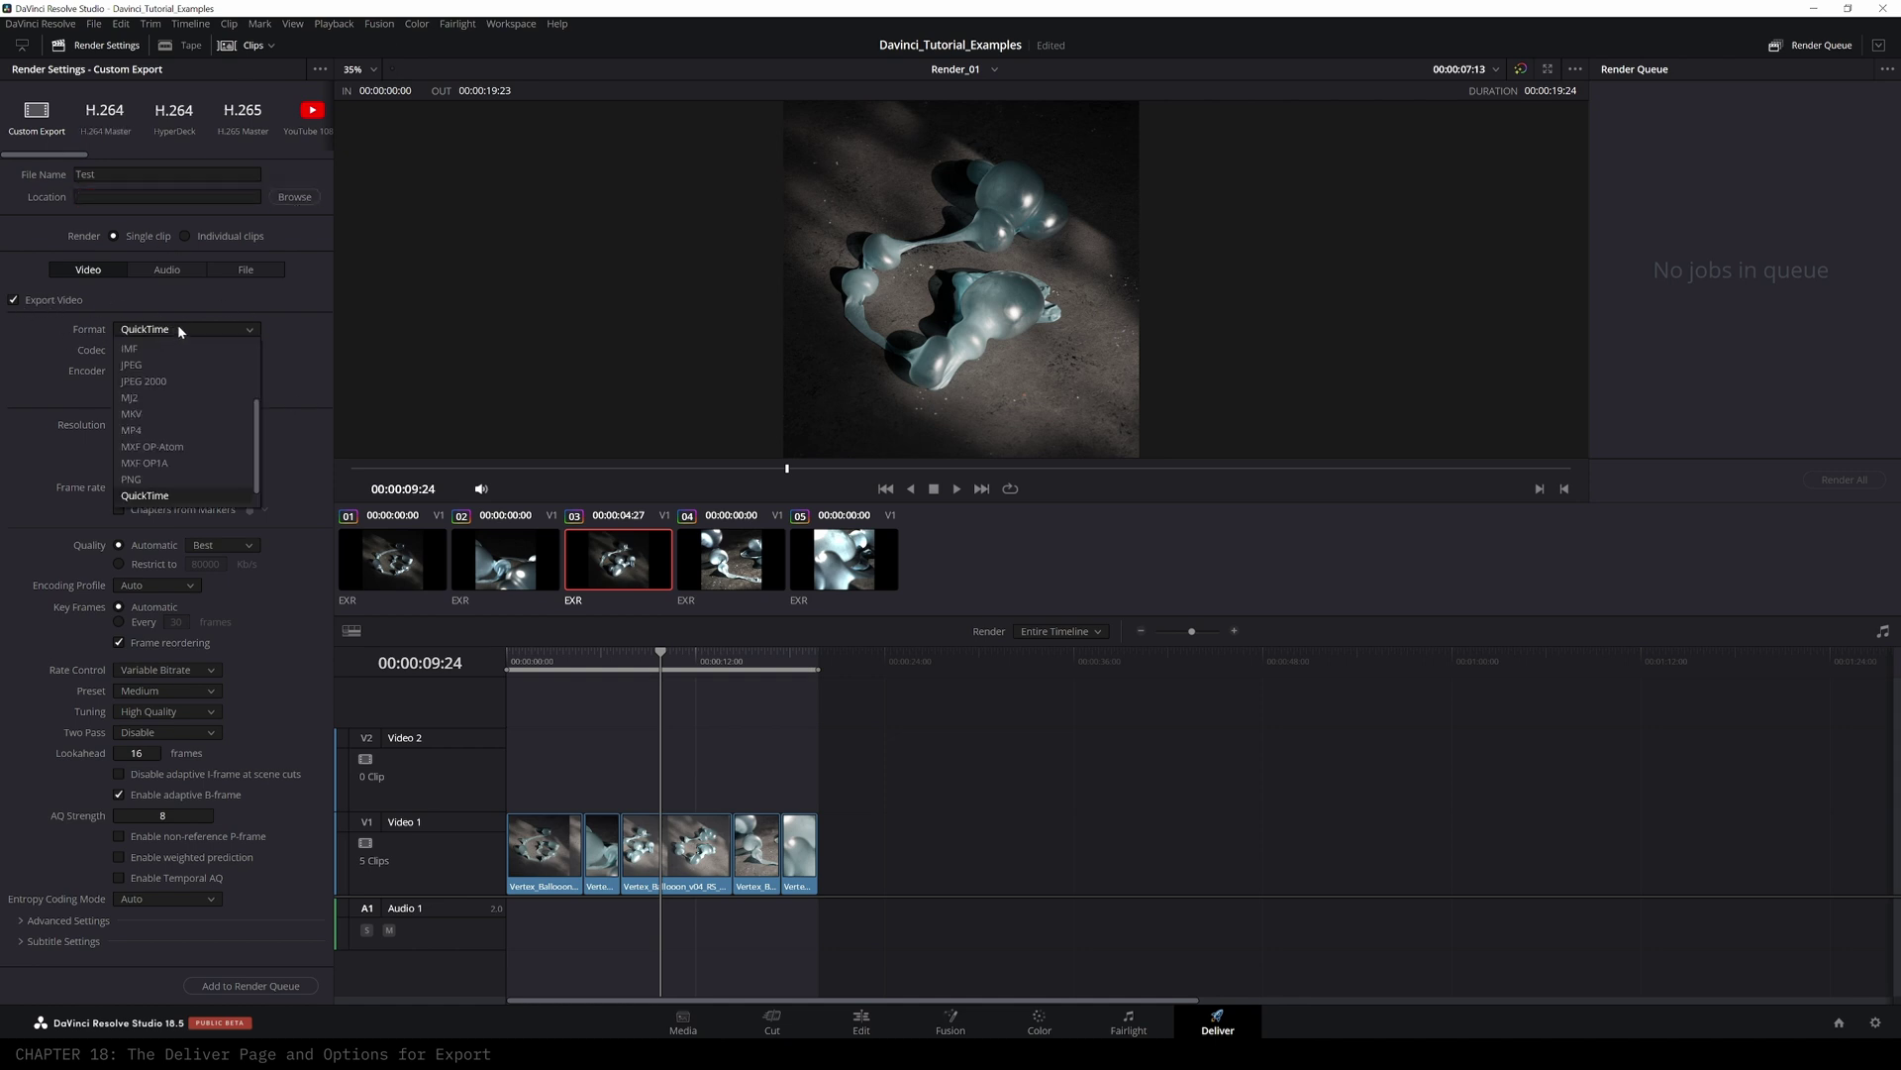
left_click(138, 432)
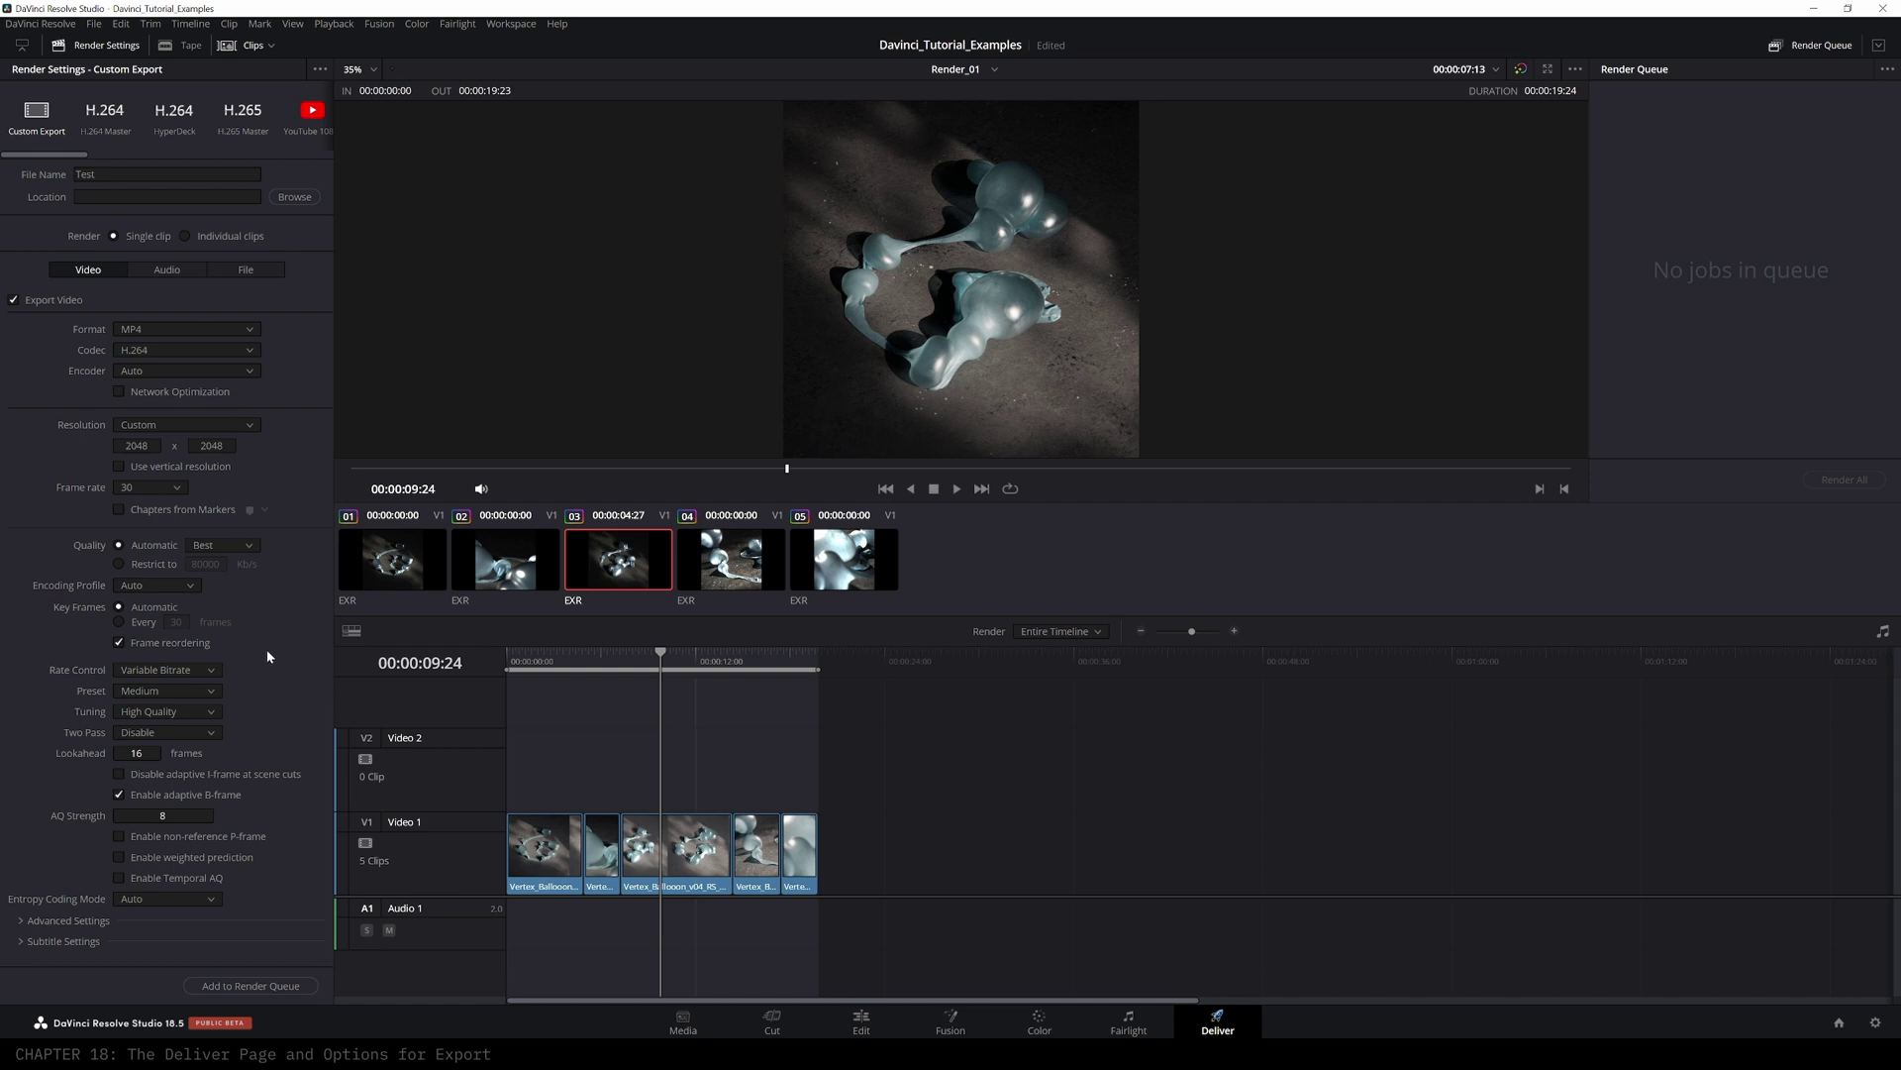
- Expand the advanced render settings and review the project's Color Management settings without changing them
left_click(67, 920)
left_click_drag(330, 603, 301, 876)
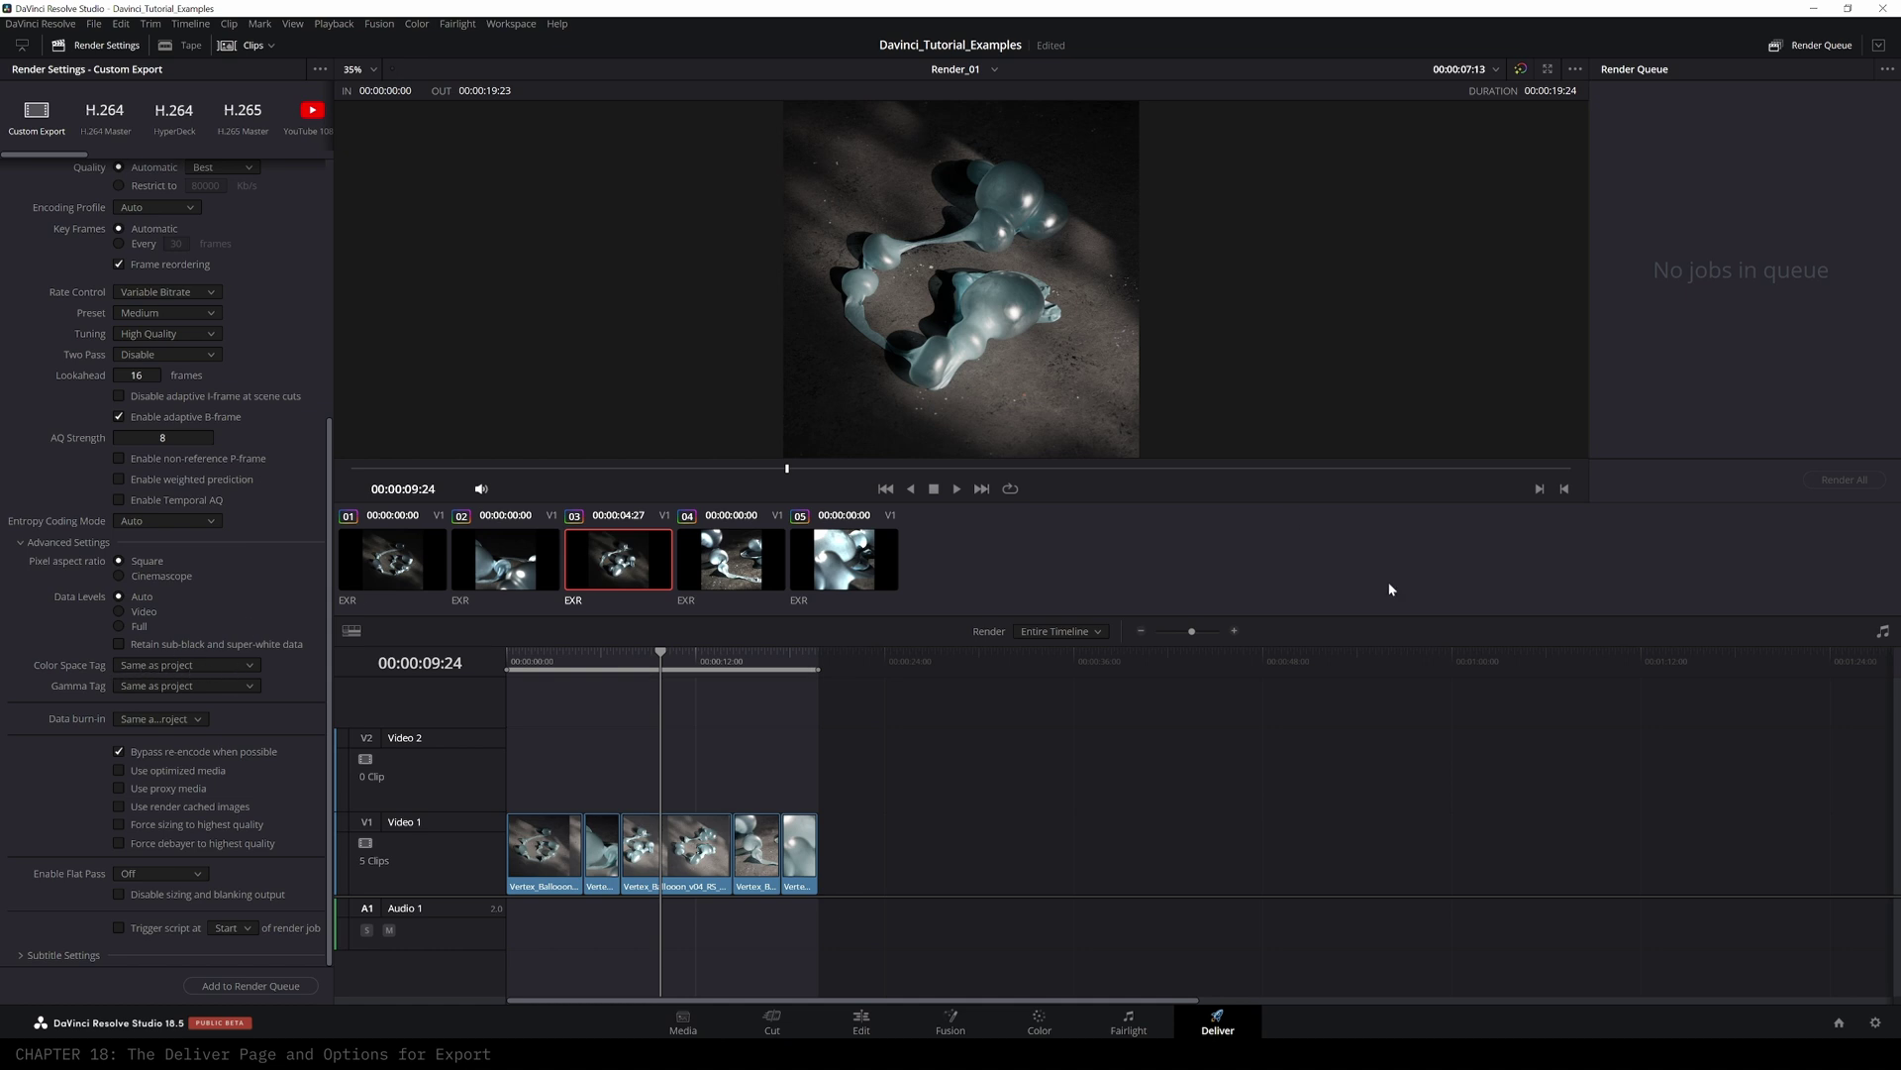
left_click(1873, 1022)
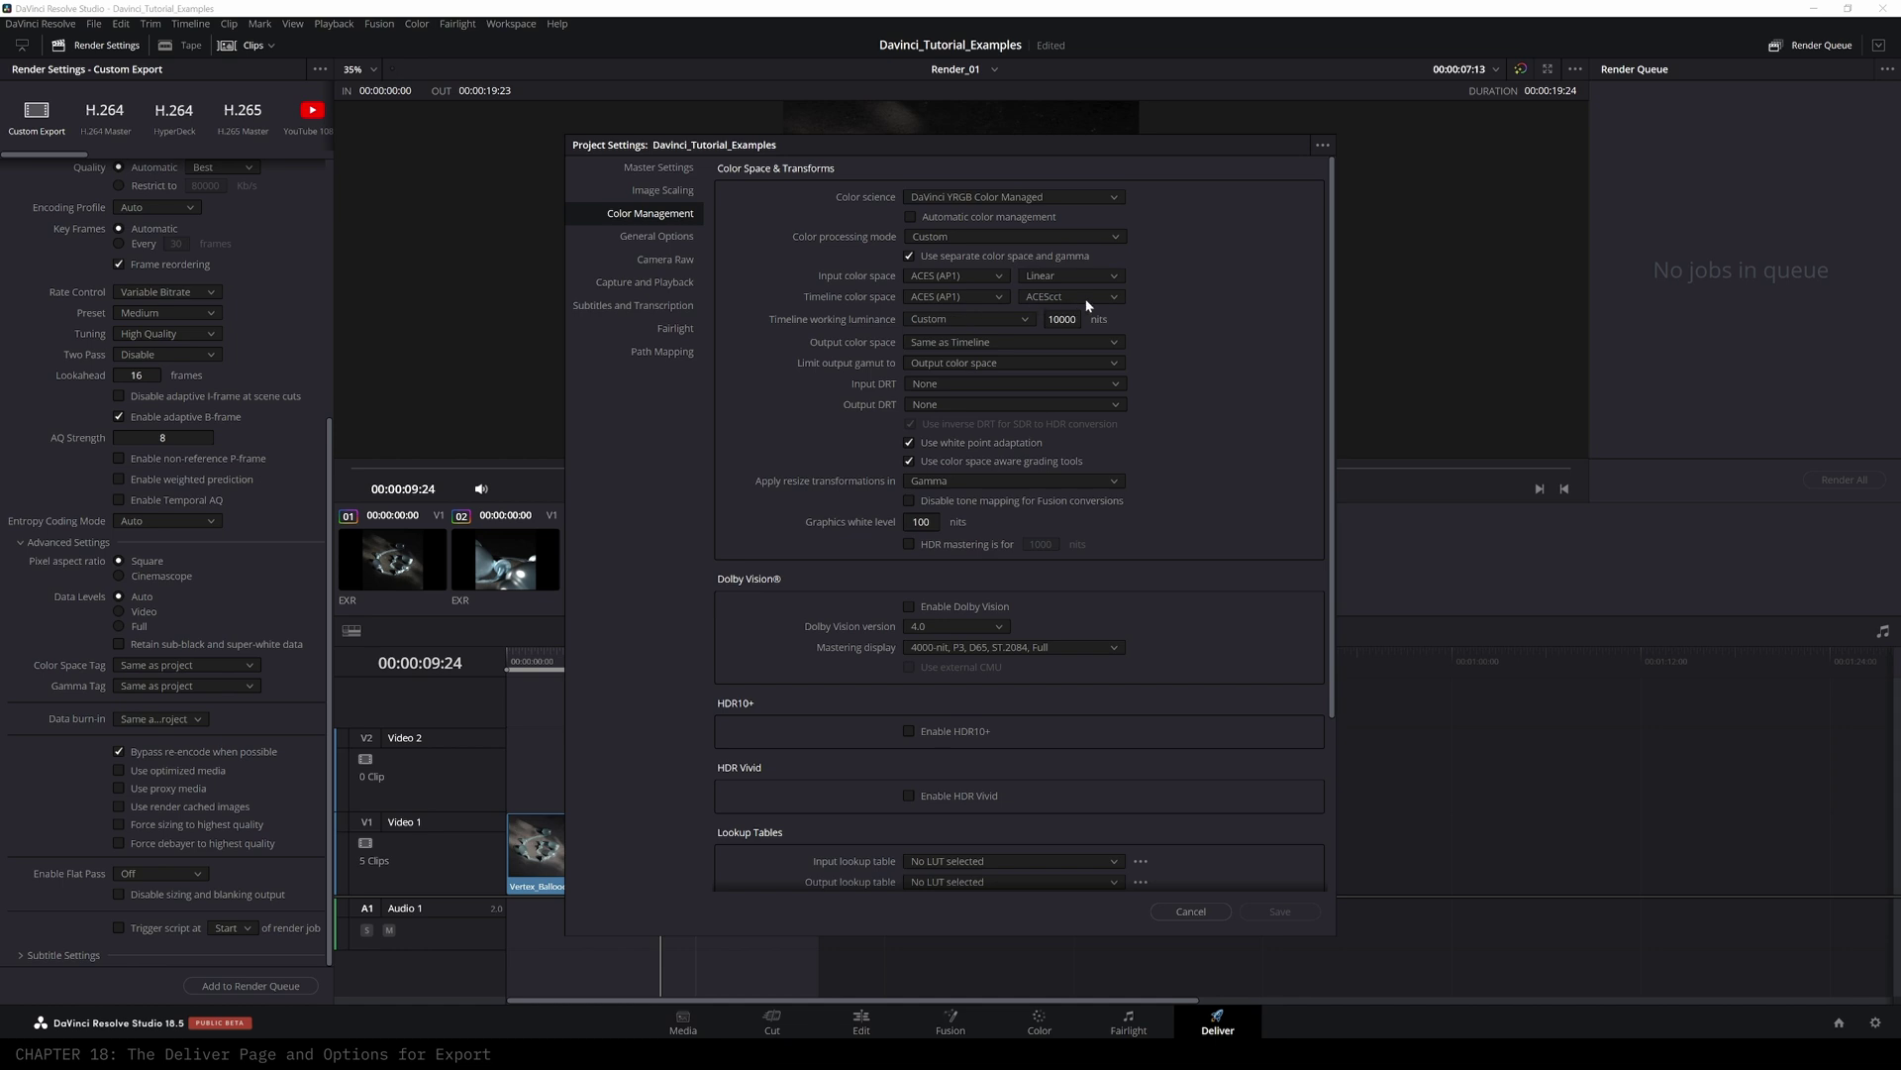
left_click(1191, 911)
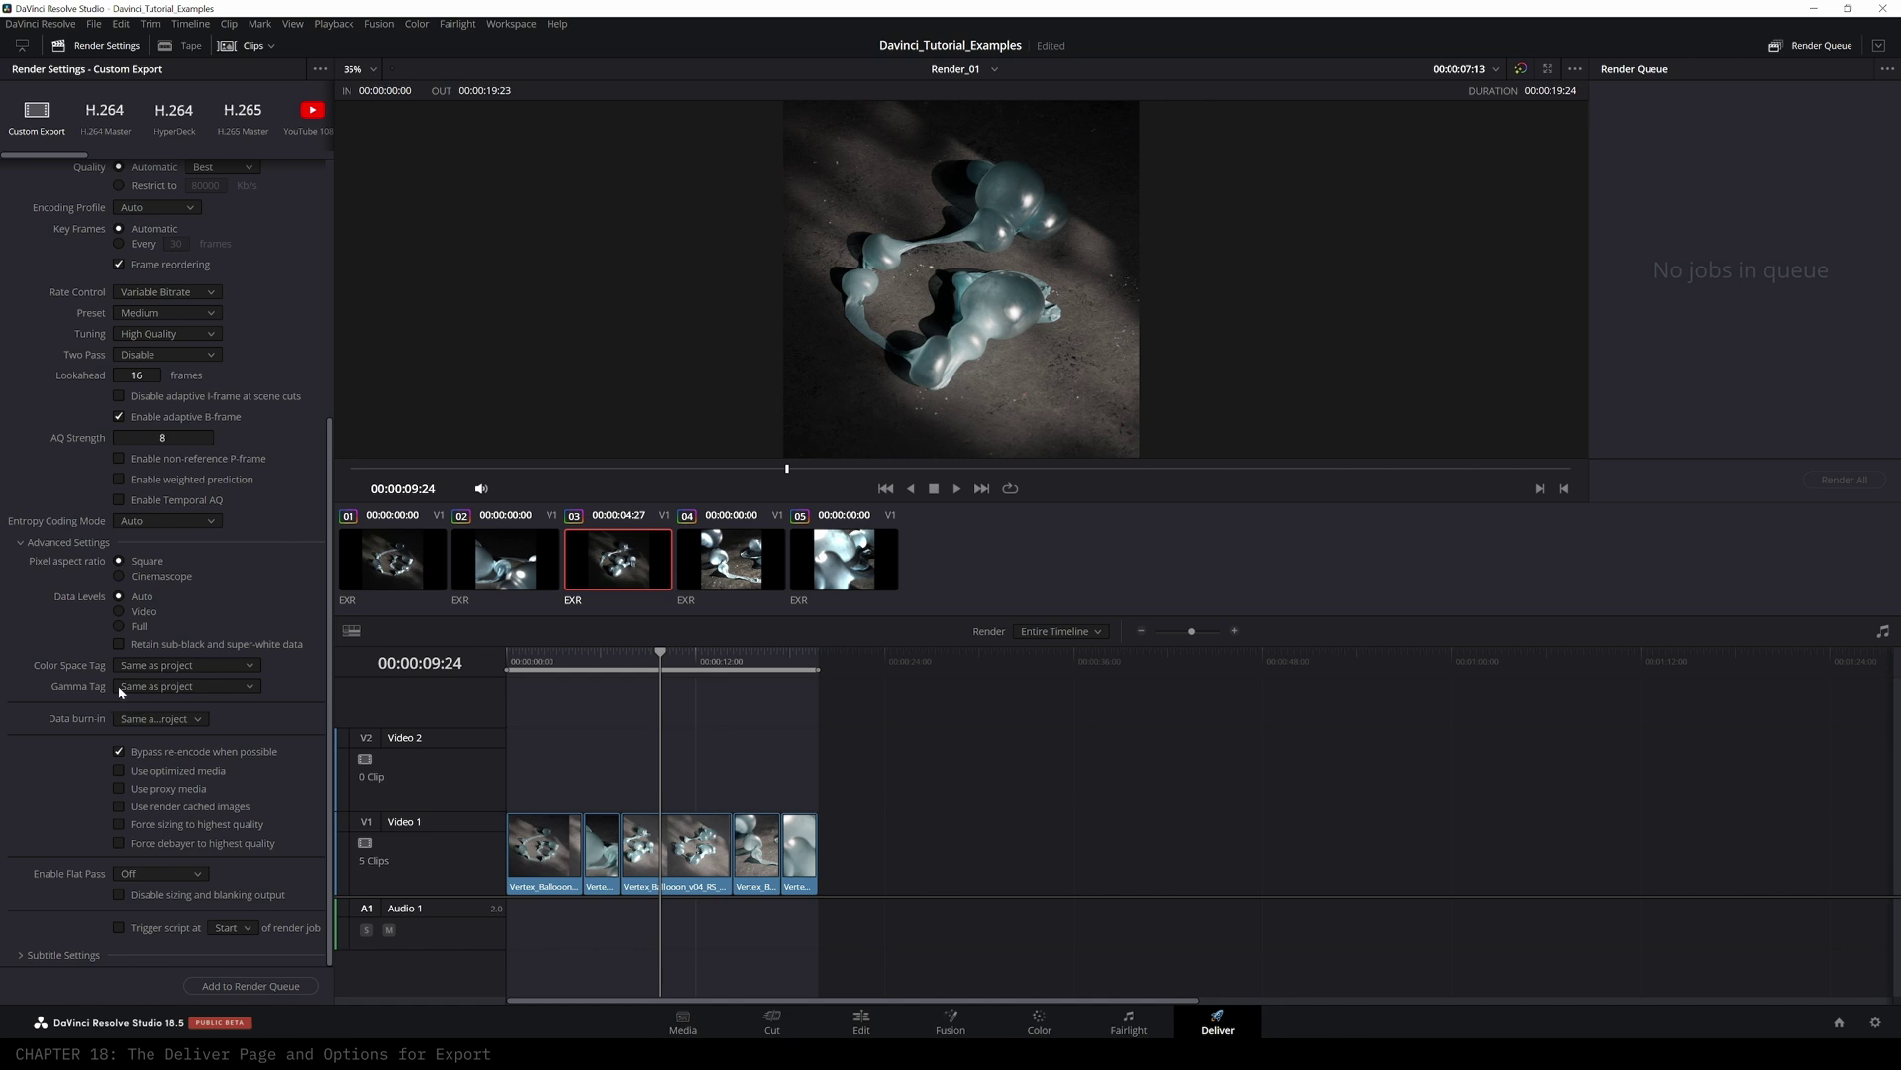
- Set the render's color space tag to sRGB and its gamma tag to Gamma 2.2
left_click(249, 666)
left_click_drag(317, 704, 339, 824)
left_click(132, 815)
left_click(253, 693)
left_click_drag(319, 715, 331, 776)
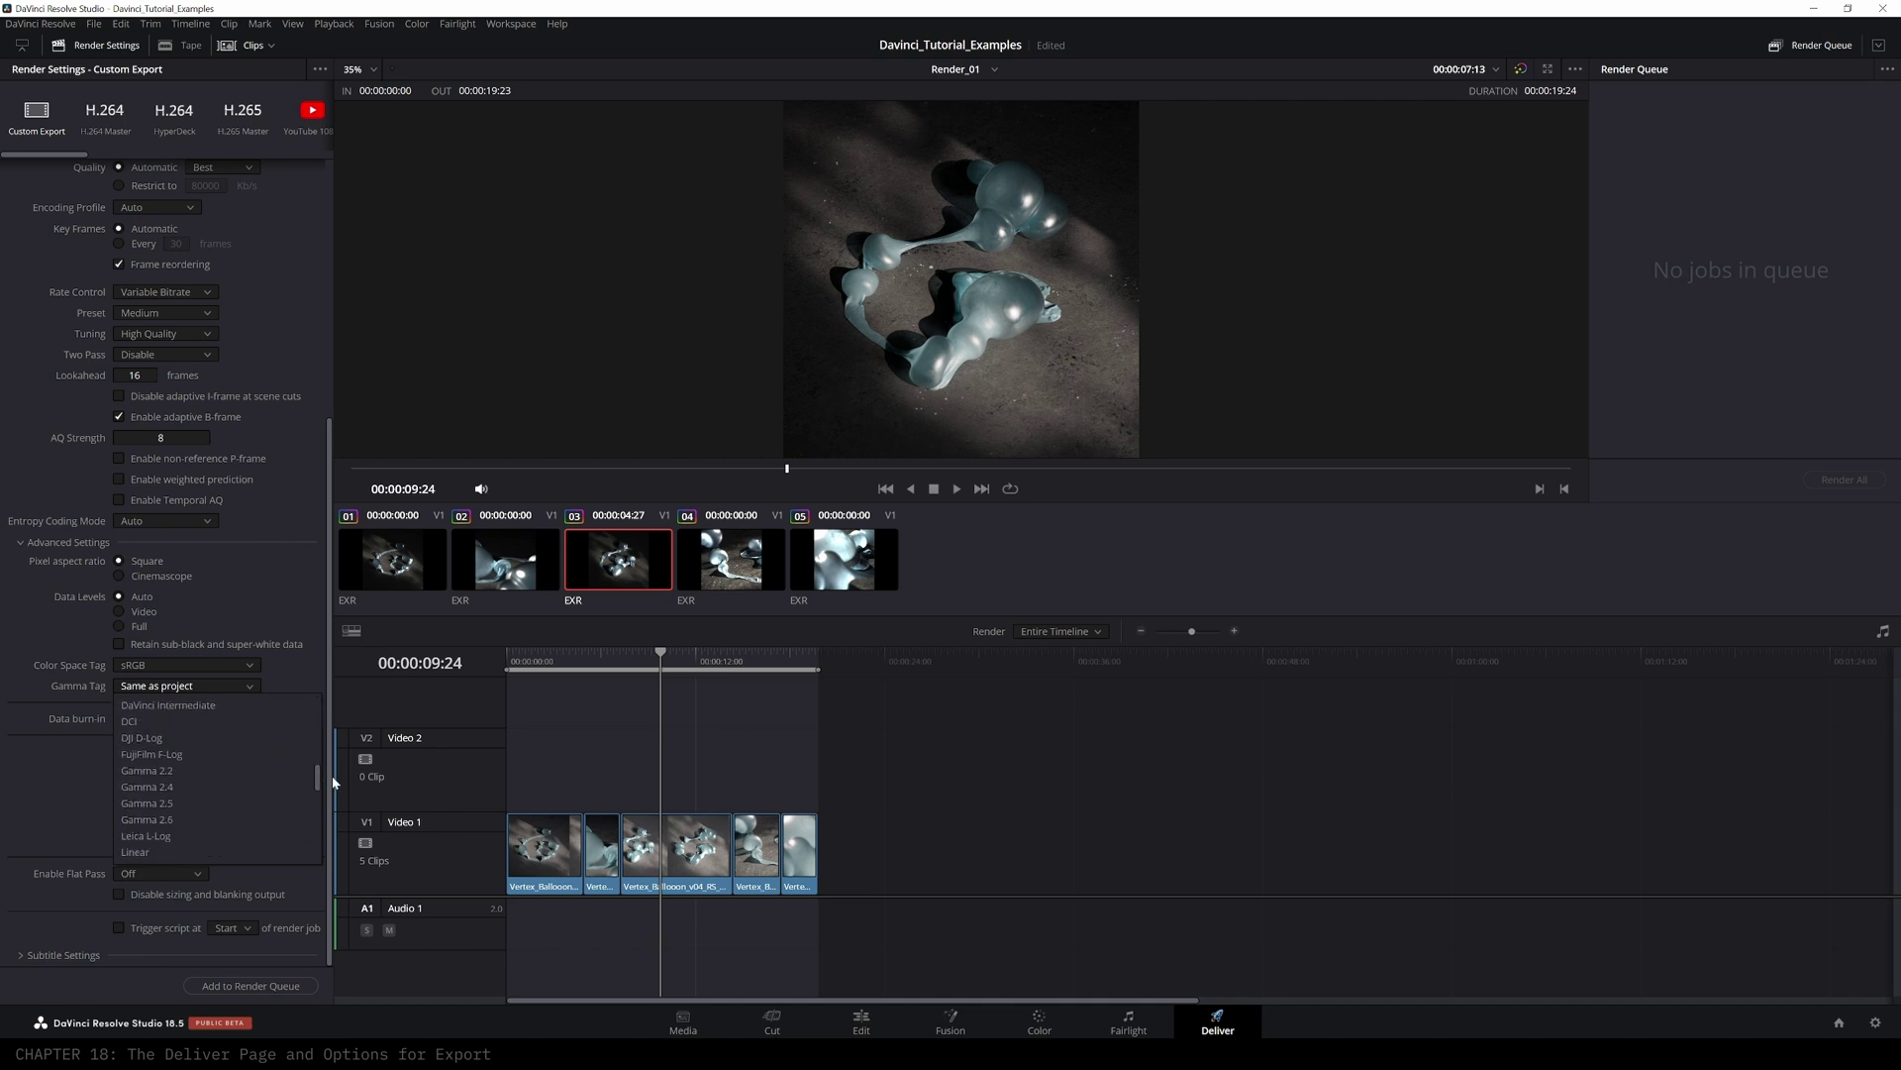
left_click(196, 772)
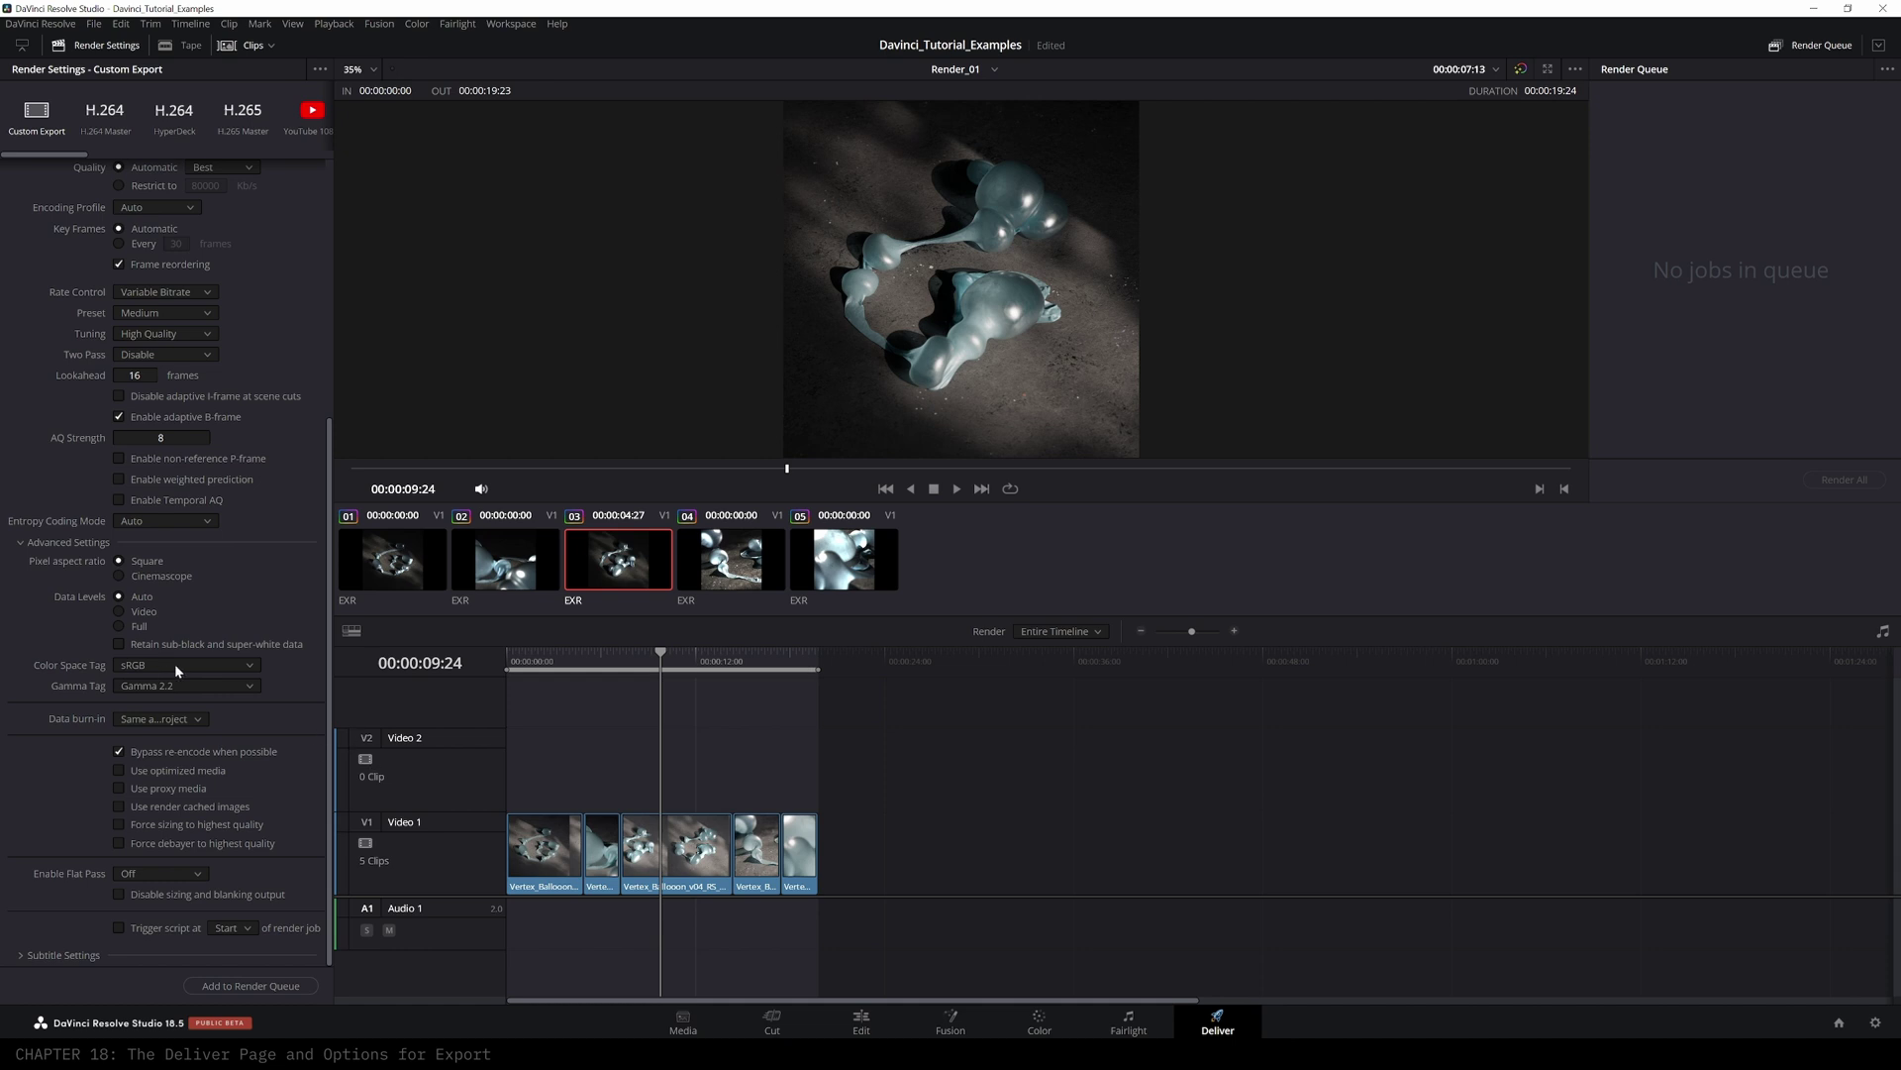
- Try Gamma 2.4 as the render's gamma tag and switch it back to Gamma 2.2
left_click(198, 684)
left_click(181, 786)
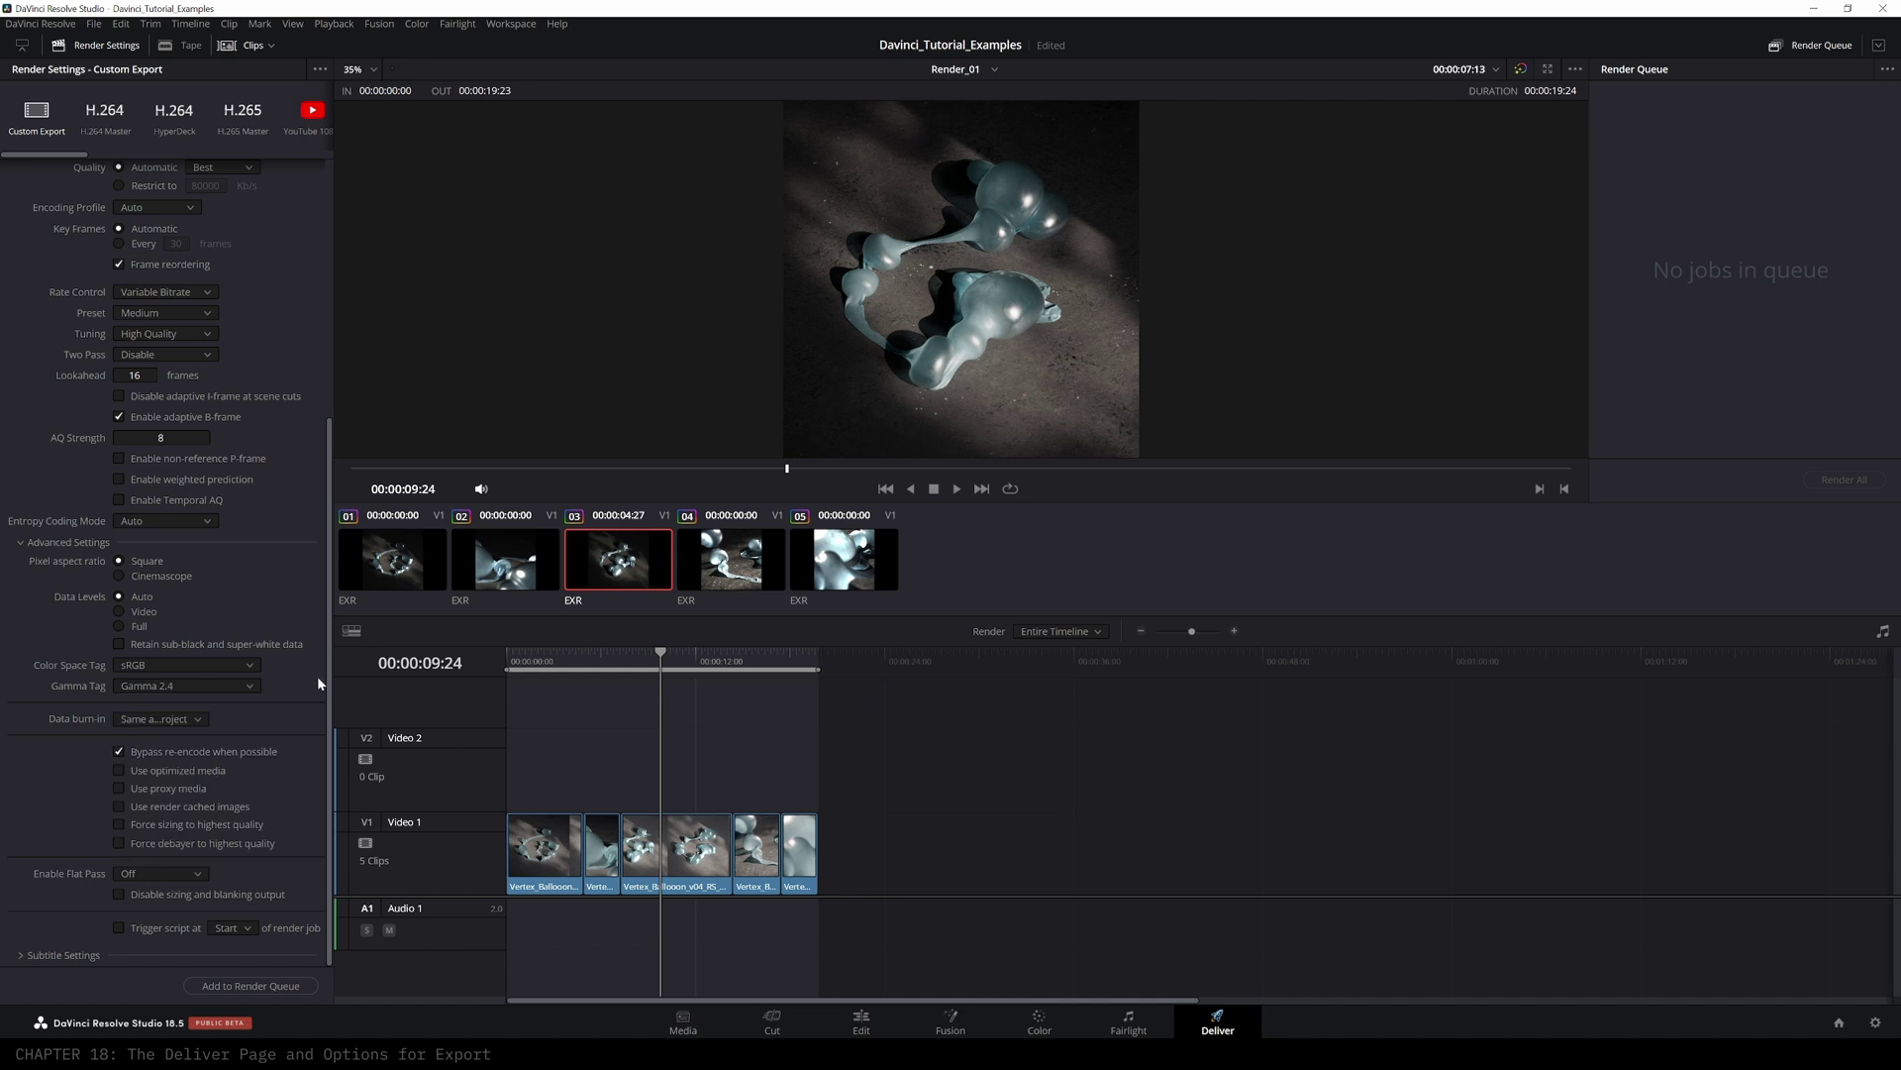
left_click(228, 683)
left_click(173, 771)
- Show the timeline-level node graph on the Color page and shift both nodes toward the source to make room after the ACES Transform
left_click(1040, 1022)
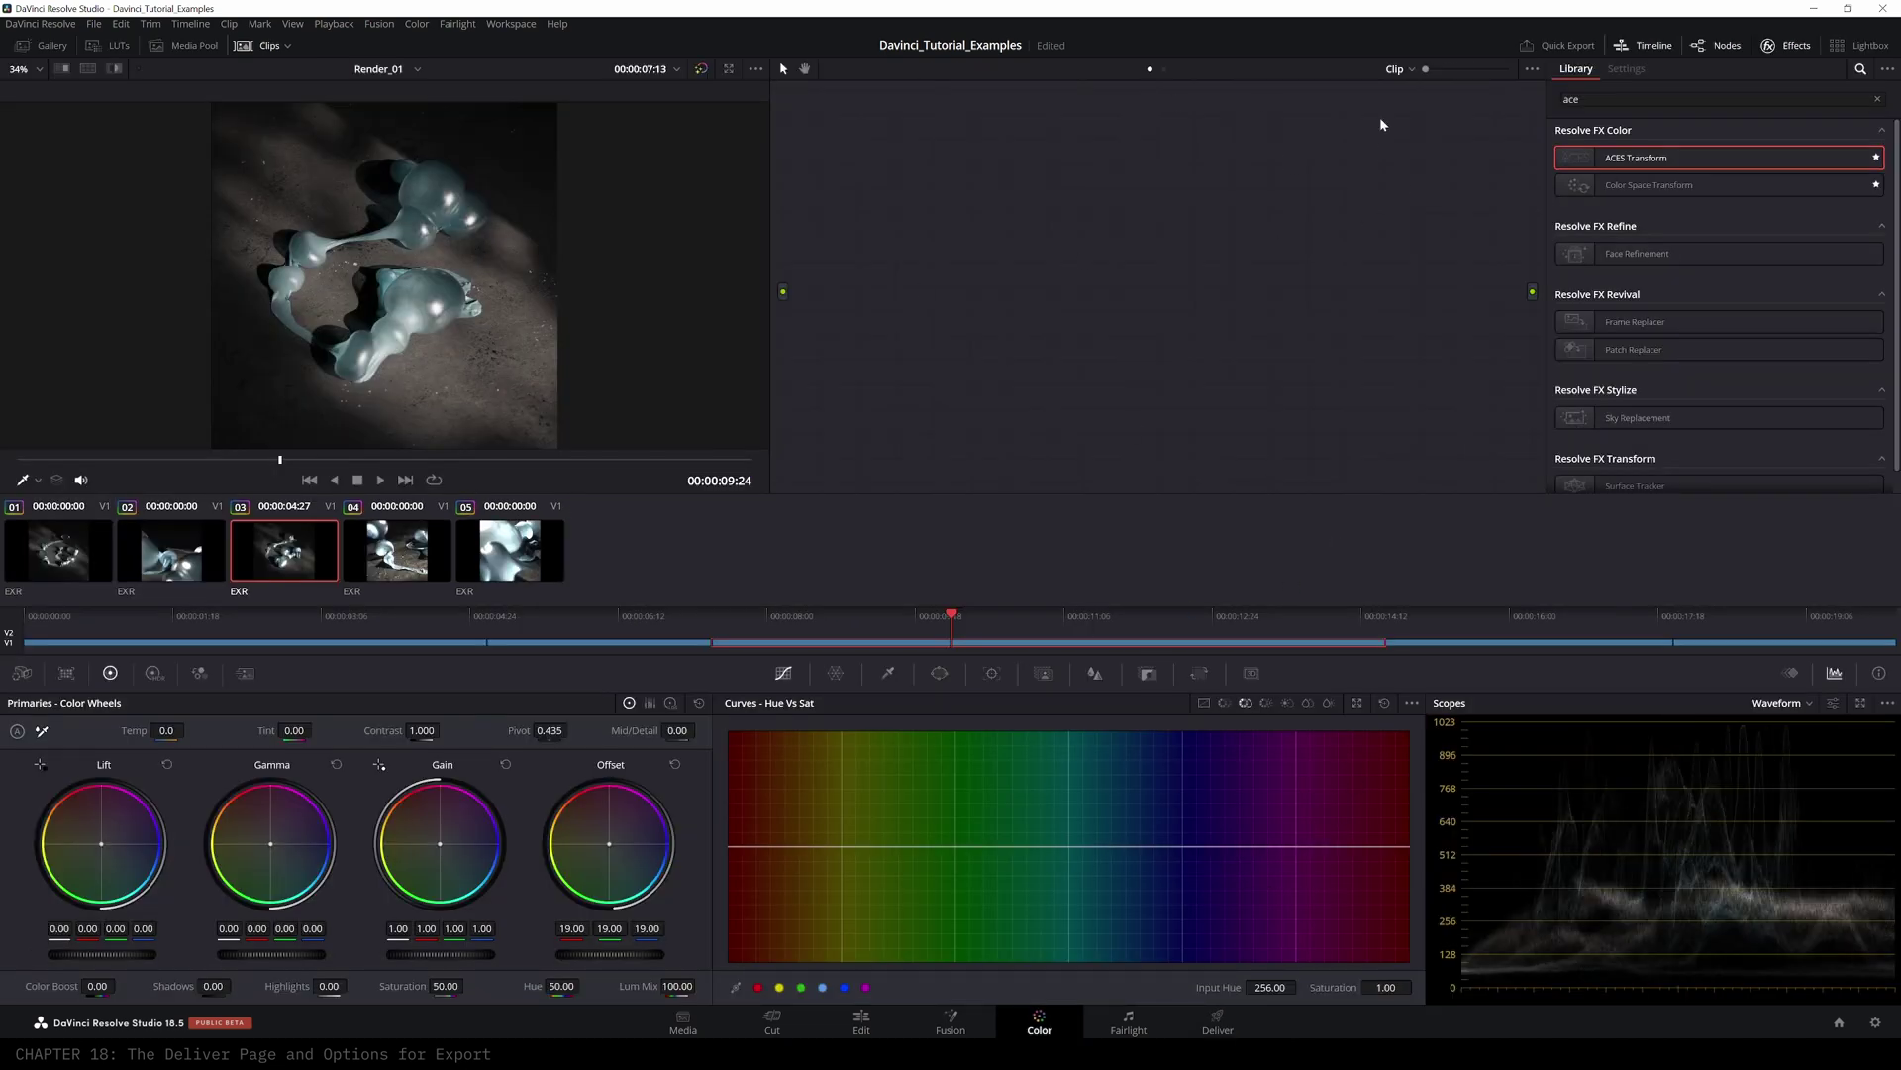
left_click(1164, 69)
left_click_drag(1338, 259, 1305, 261)
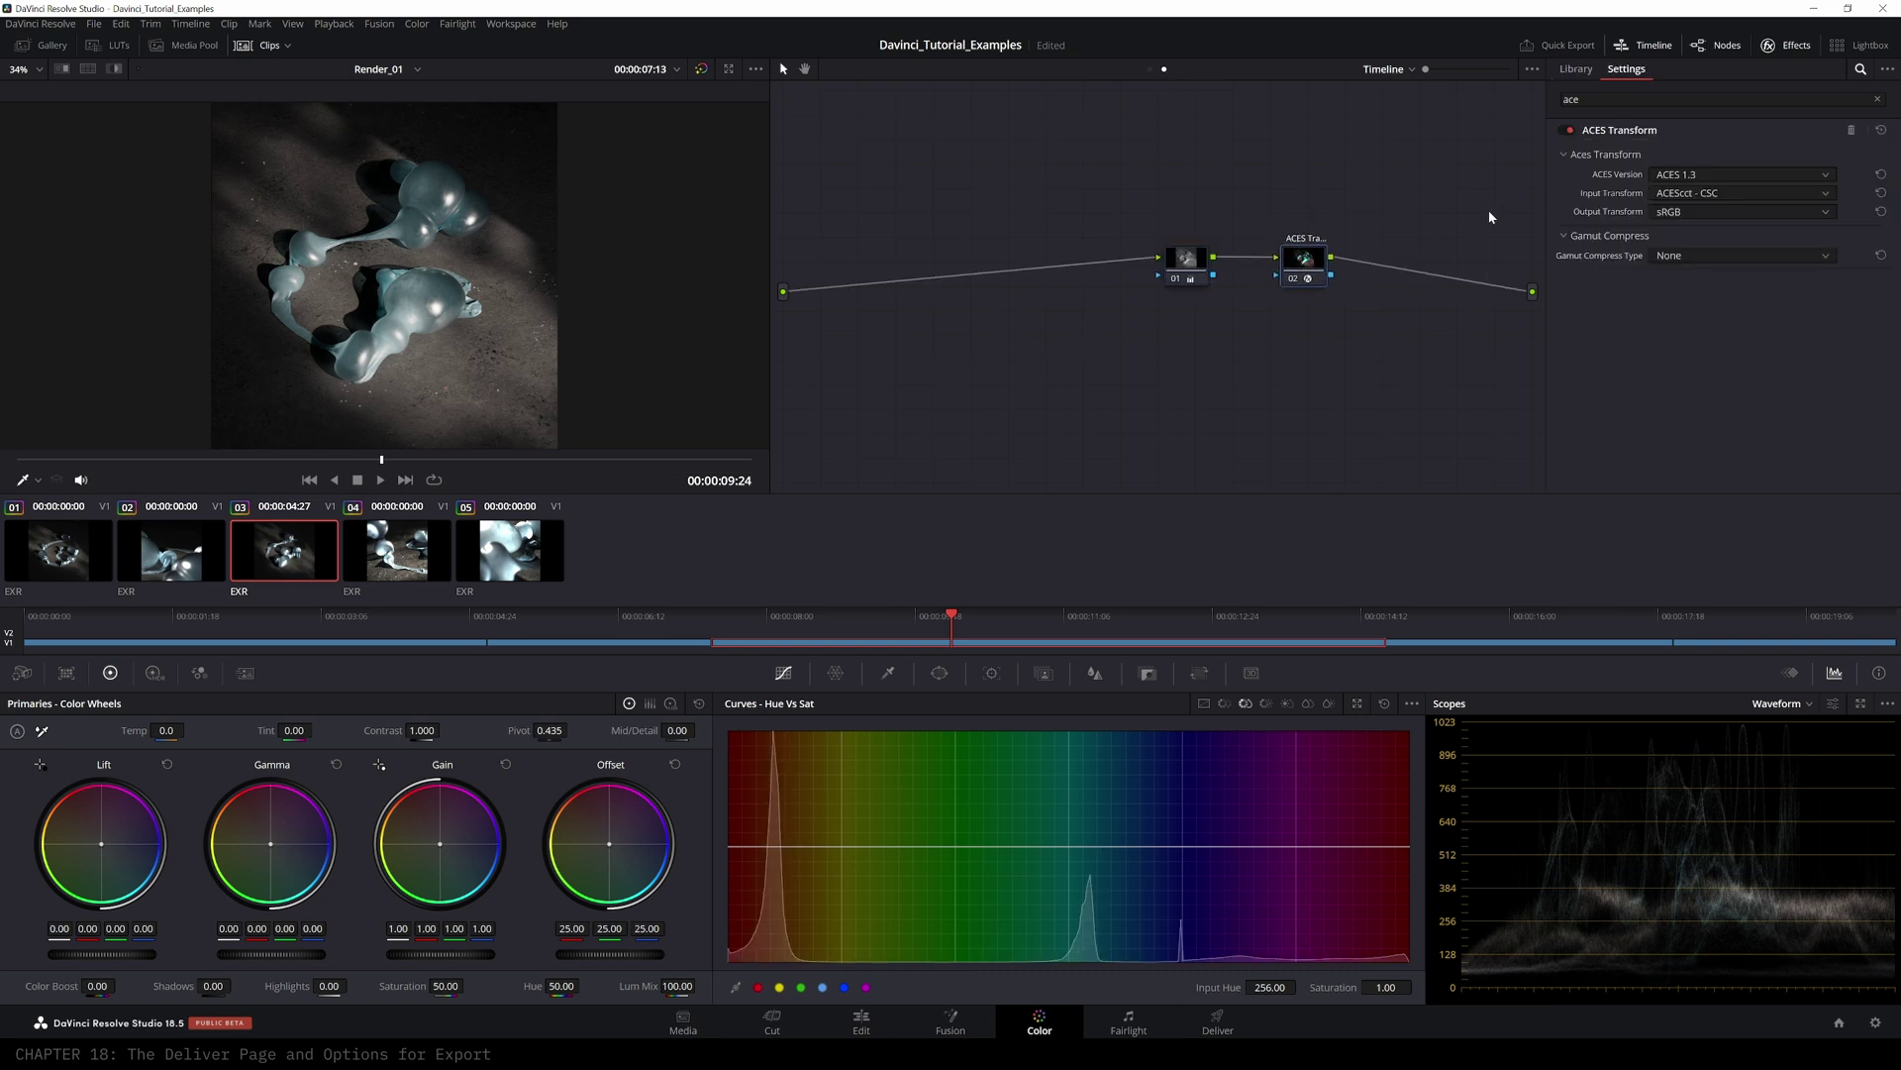
left_click(1164, 269)
left_click_drag(782, 292, 1054, 264)
left_click_drag(1303, 264, 1021, 263)
mouse_move(1145, 266)
left_mouse_down()
mouse_move(1125, 263)
mouse_move(1142, 255)
left_mouse_up()
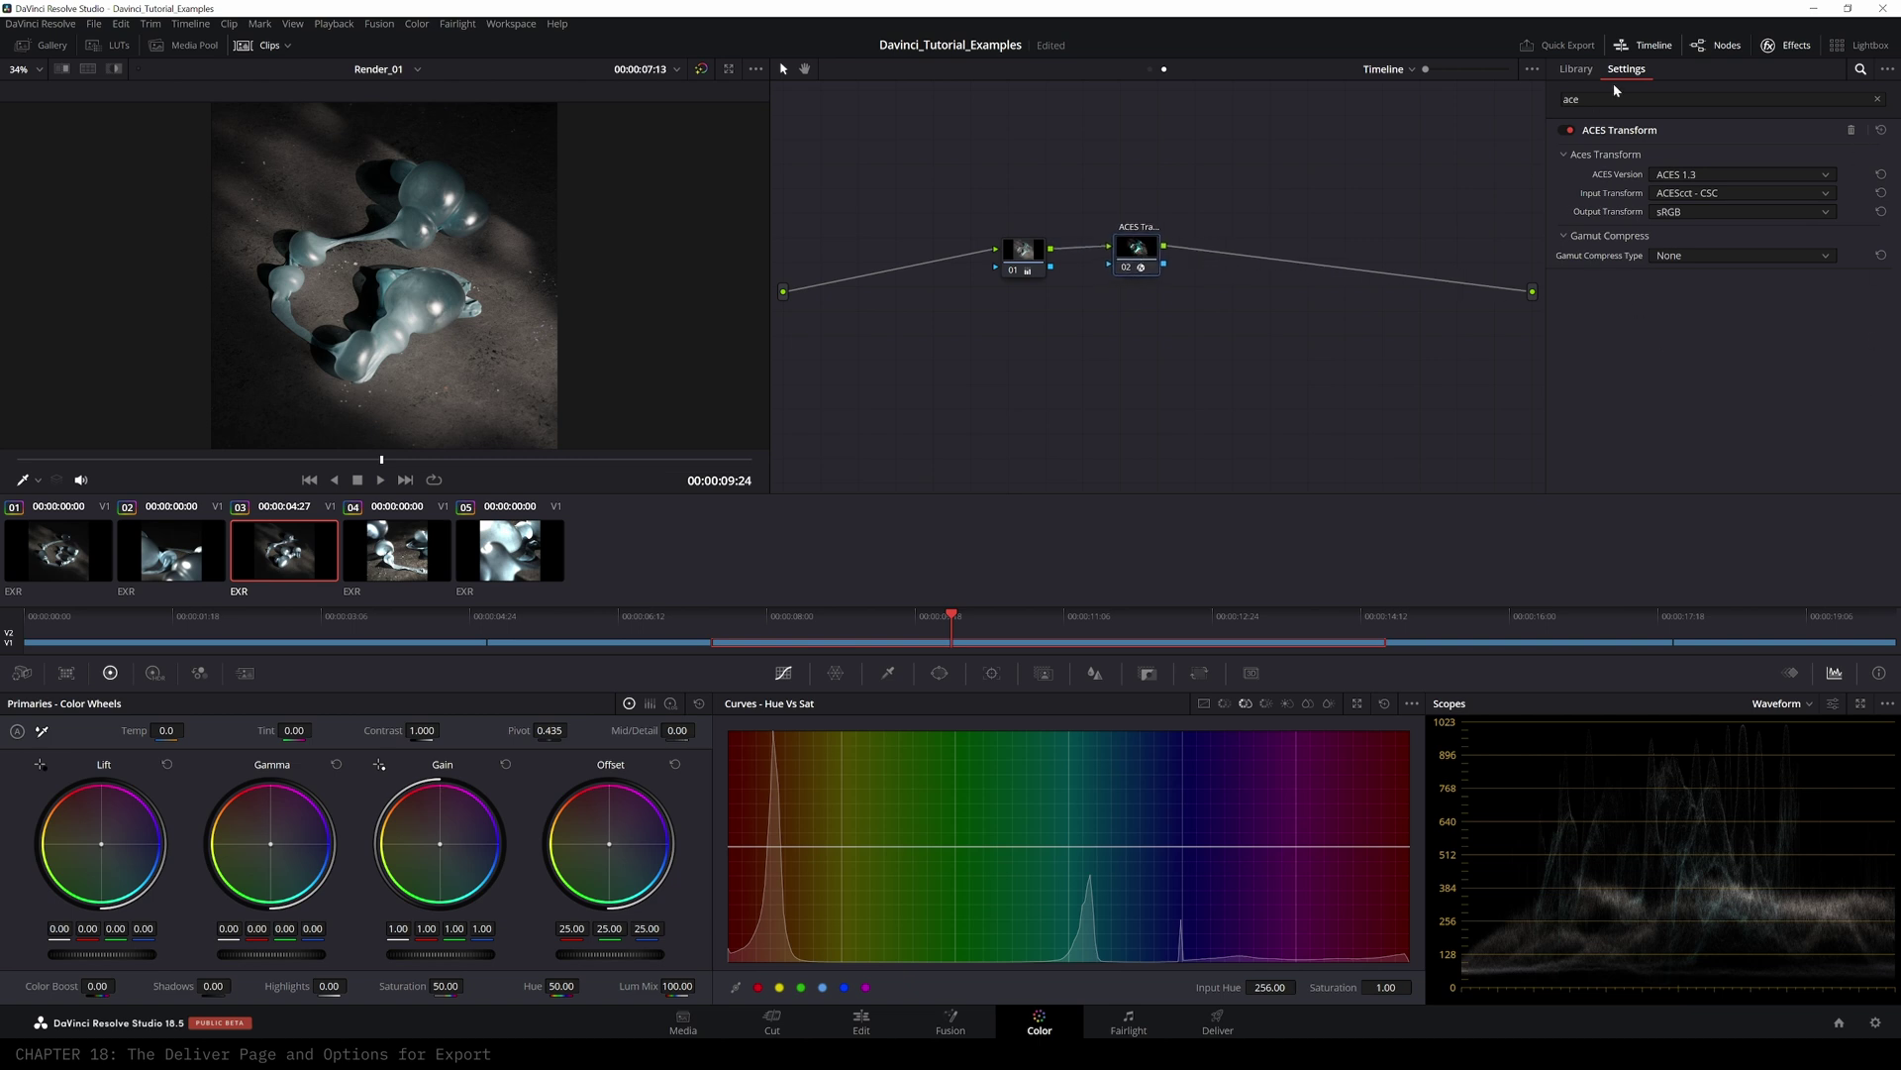
- Add a Color Space Transform node after the ACES Transform, with sRGB as its input color space and input gamma
double_click(1580, 99)
type("color")
left_click_drag(1591, 190, 1325, 247)
left_click(1723, 178)
left_click_drag(1854, 203, 1855, 324)
left_click(1675, 311)
- Set the Color Space Transform's output color space to Rec.709 and its output gamma to Gamma 2.4
left_click(1721, 215)
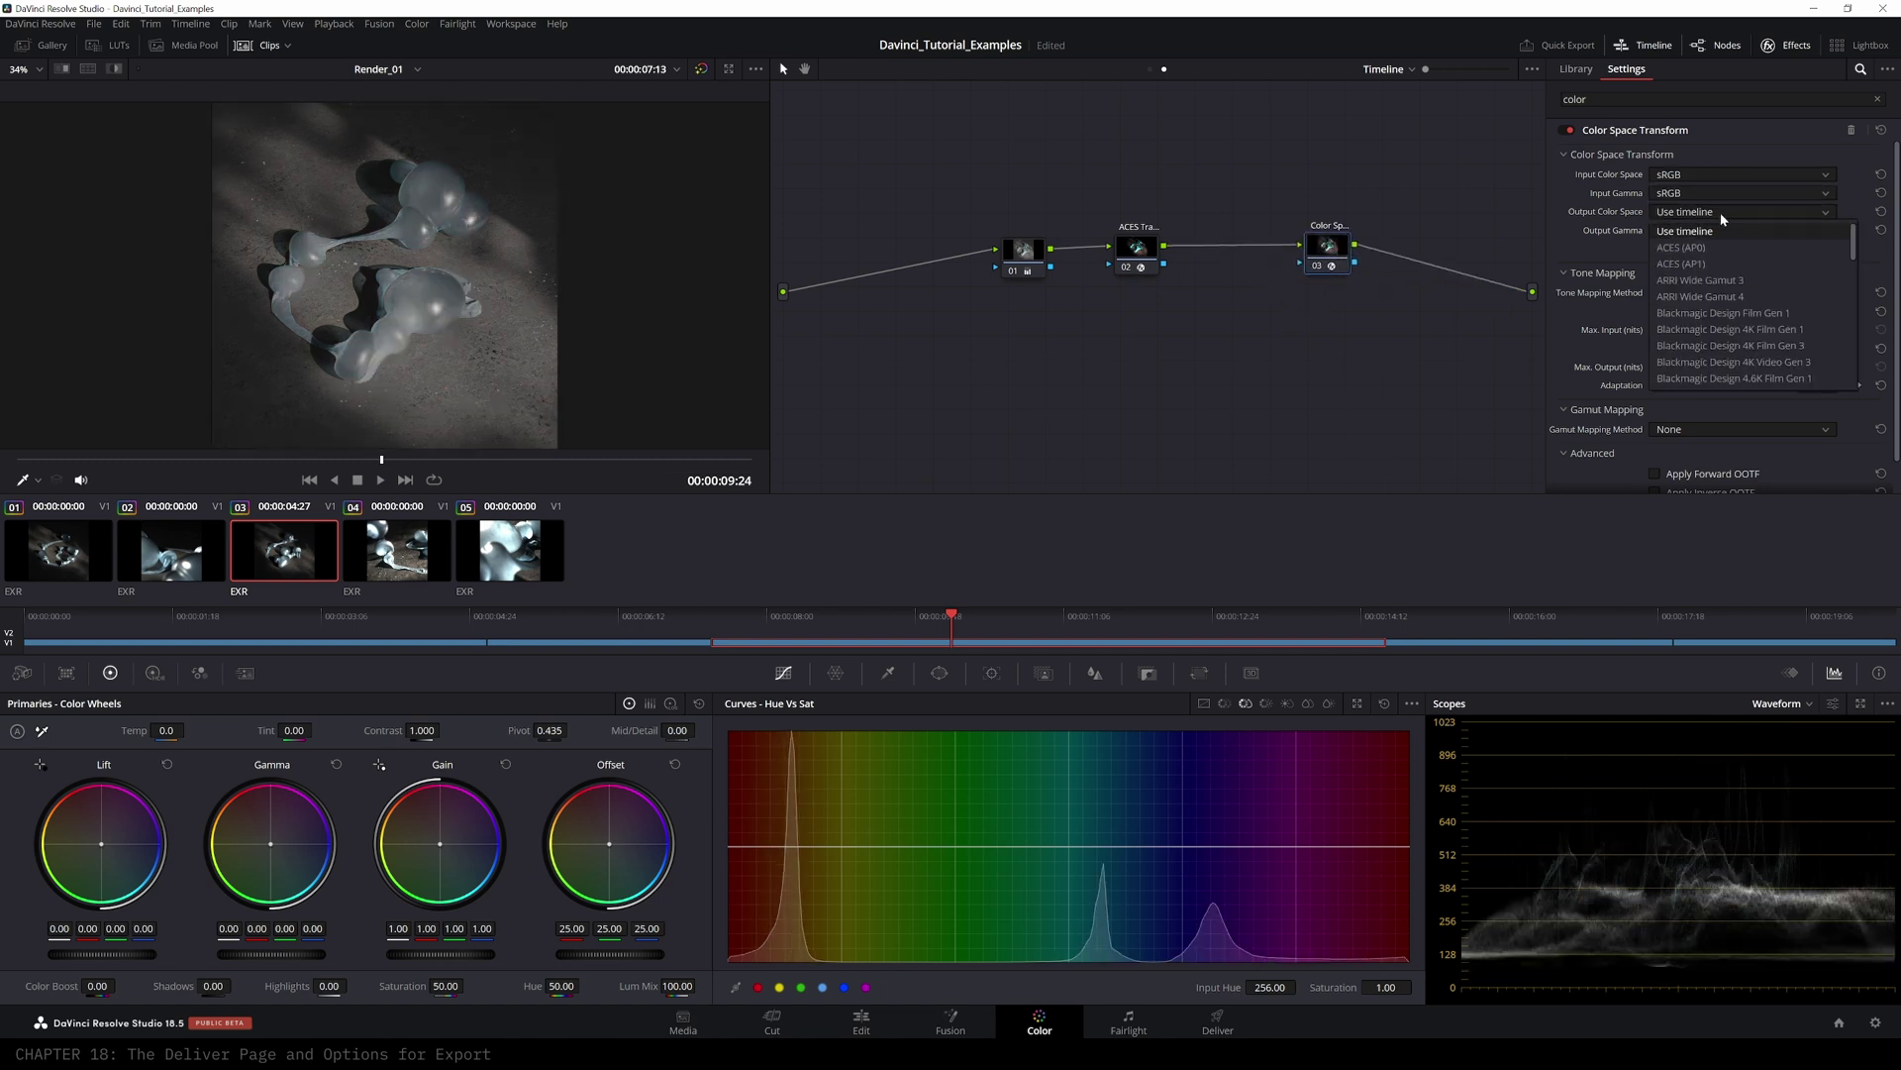
left_click_drag(1854, 240, 1862, 302)
left_click(1718, 345)
left_click(1728, 232)
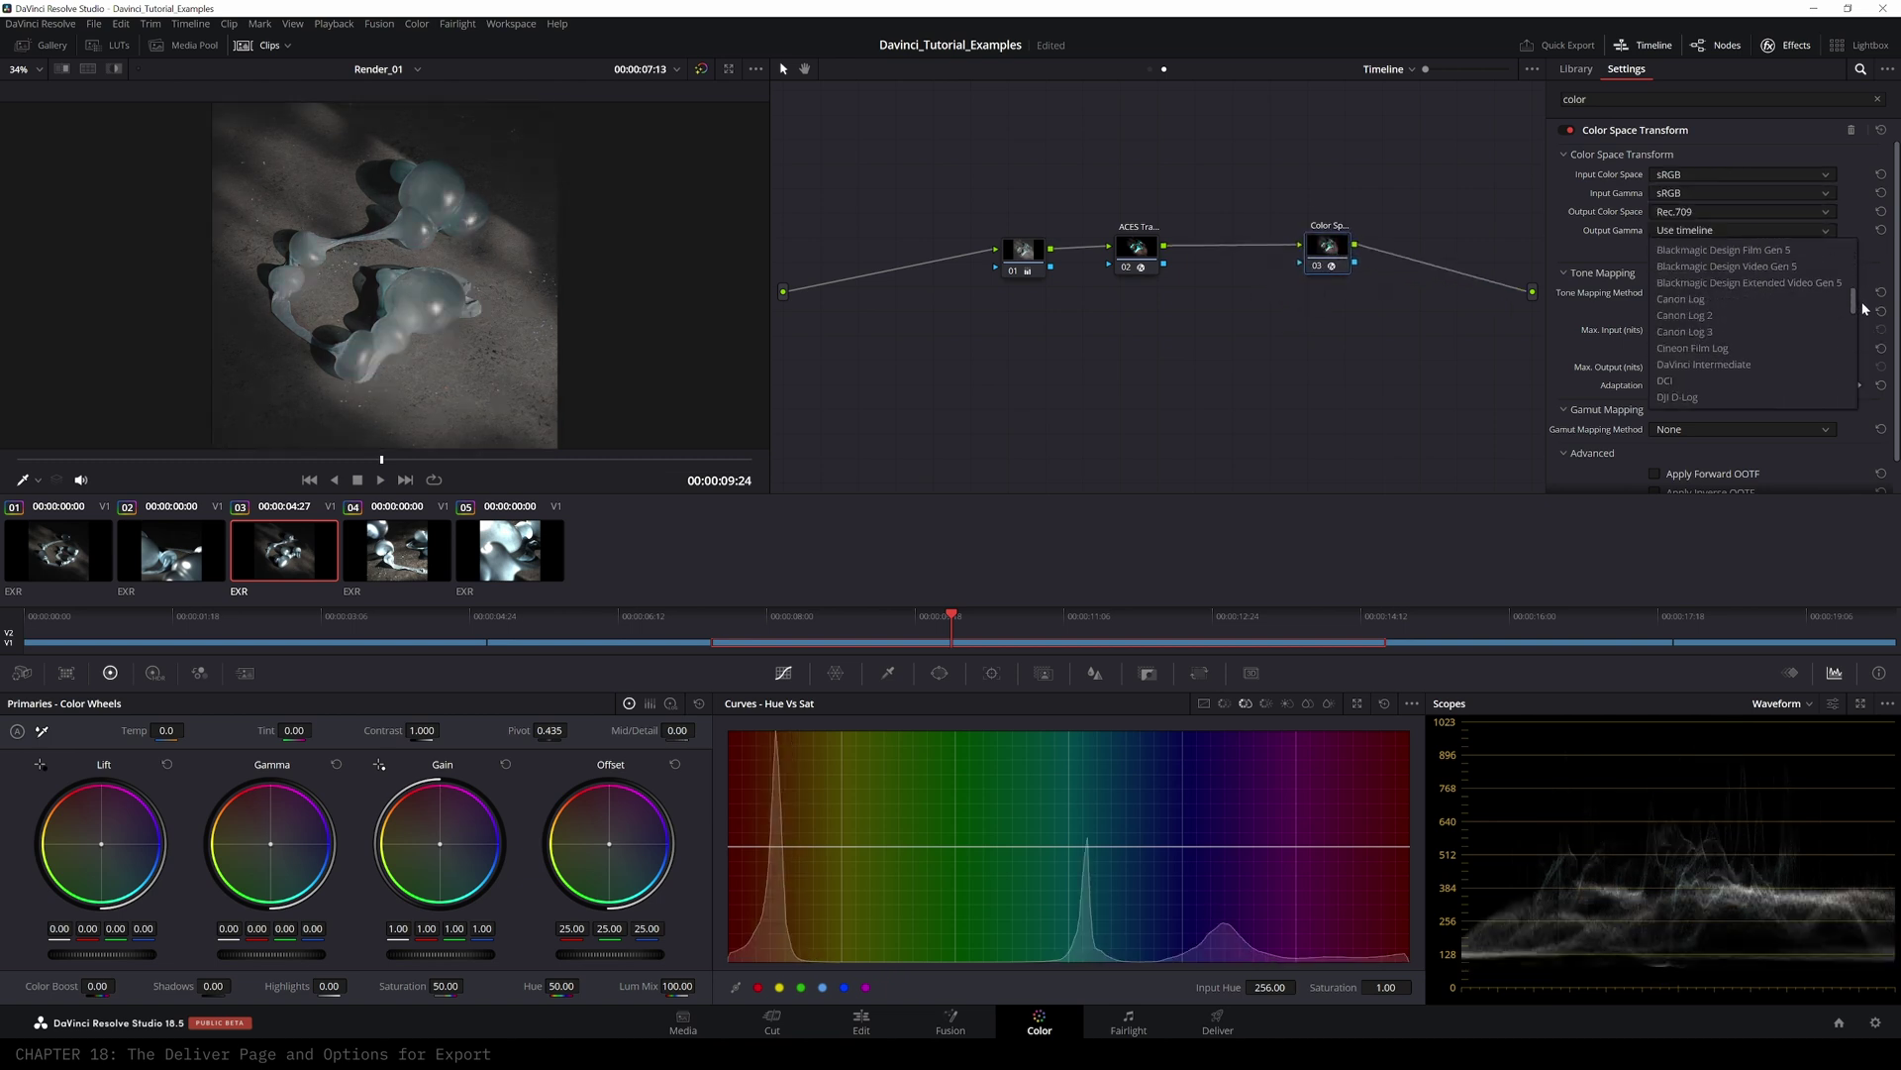
left_click(1741, 345)
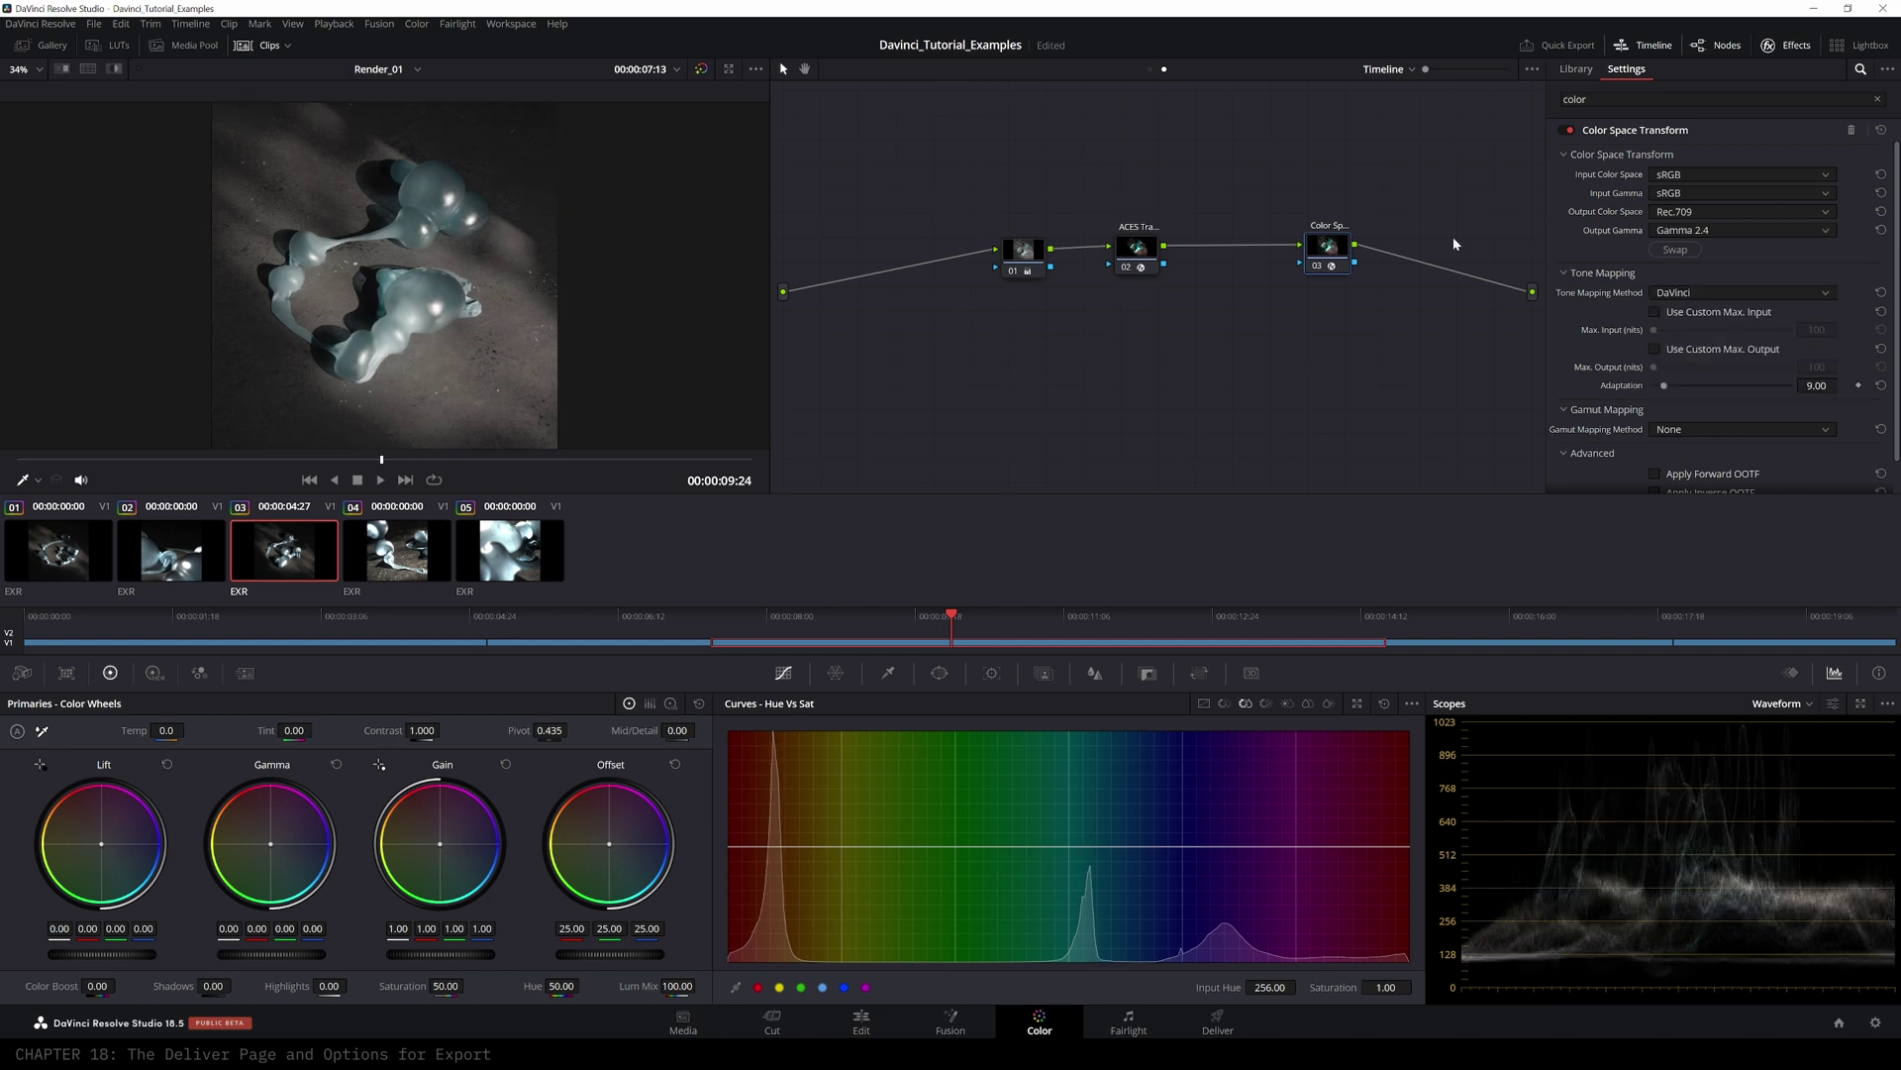
- Move the Color Space Transform node closer to the ACES Transform, toggle it to compare the image, and leave it disabled
left_click_drag(1329, 265, 1302, 260)
key("ctrl+d")
key("ctrl+d")
key("ctrl+d")
key("ctrl+d")
key("ctrl+d")
key("ctrl+d")
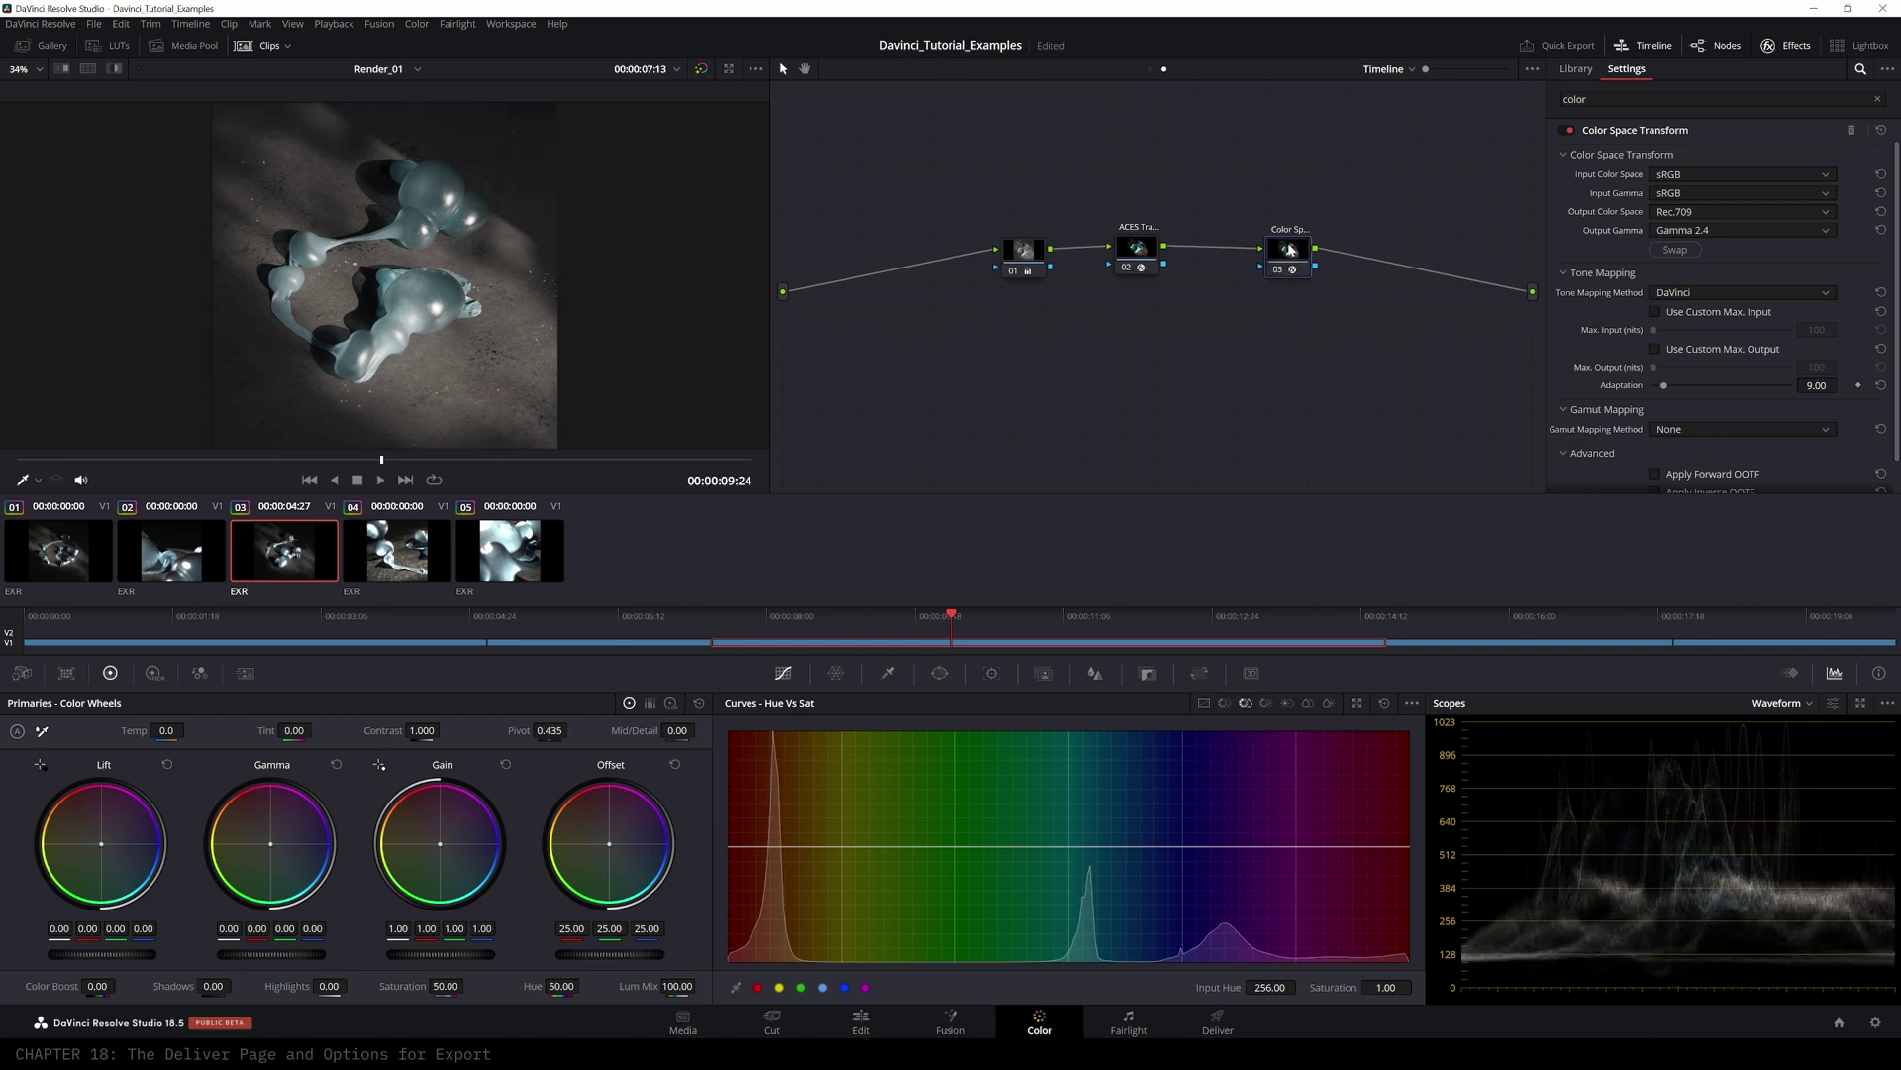
left_click_drag(1283, 249, 1249, 243)
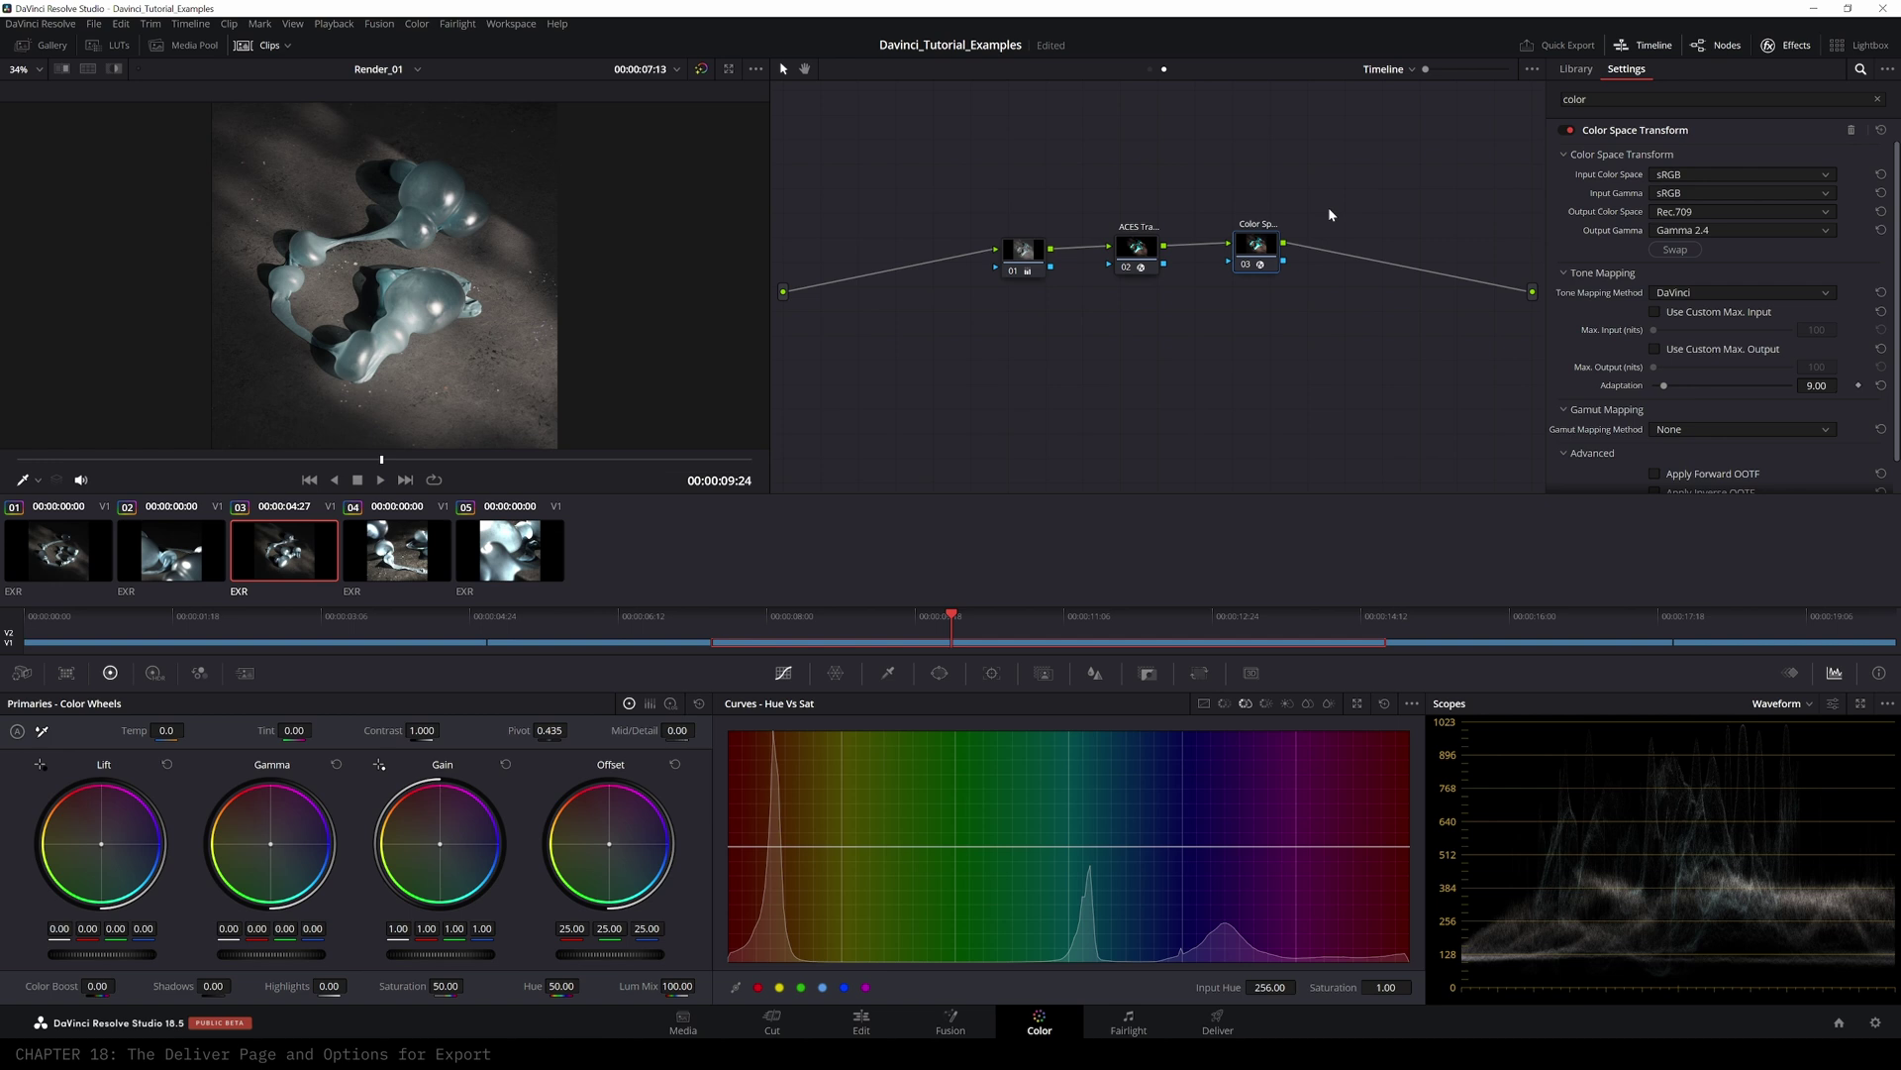
left_click_drag(1258, 246, 1252, 244)
key("ctrl+d")
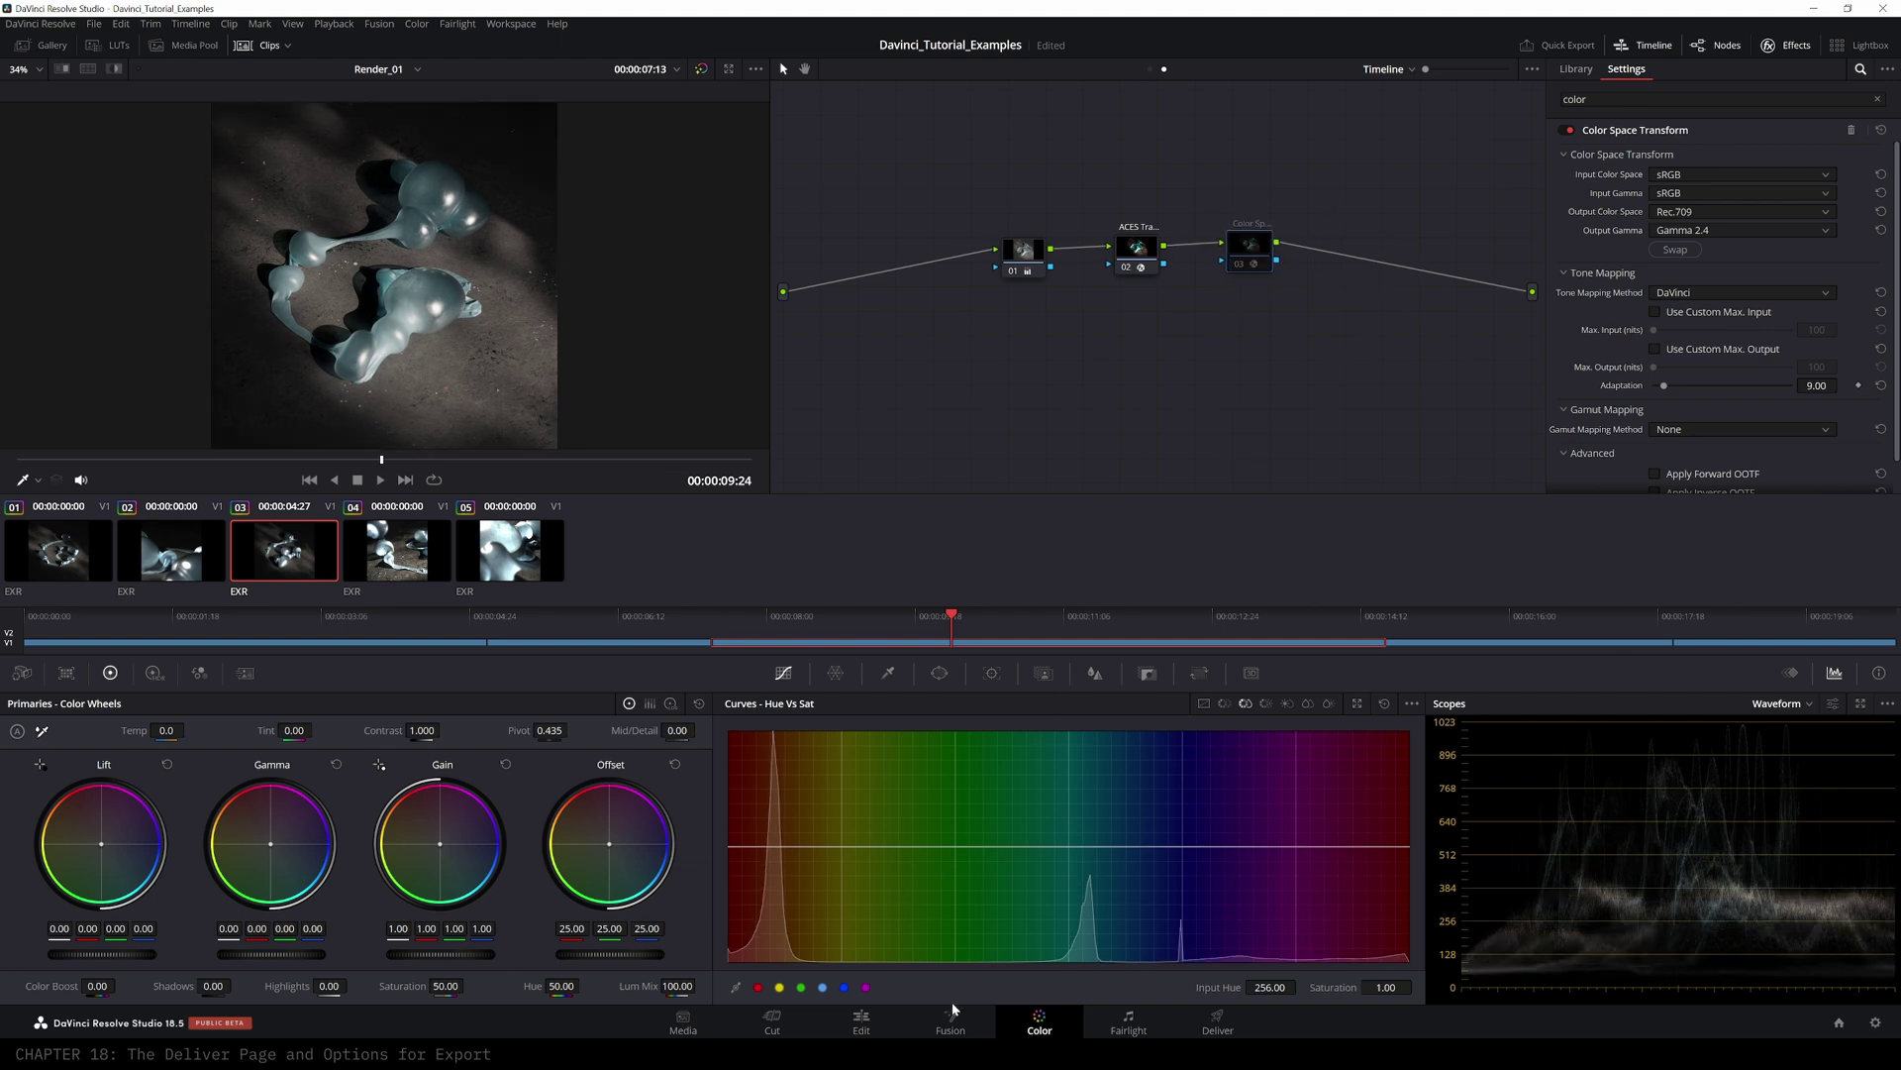
- On the Deliver page, force sizing and debayer to highest quality and queue the render as Test.mp4 in the Videos folder
left_click(1217, 1020)
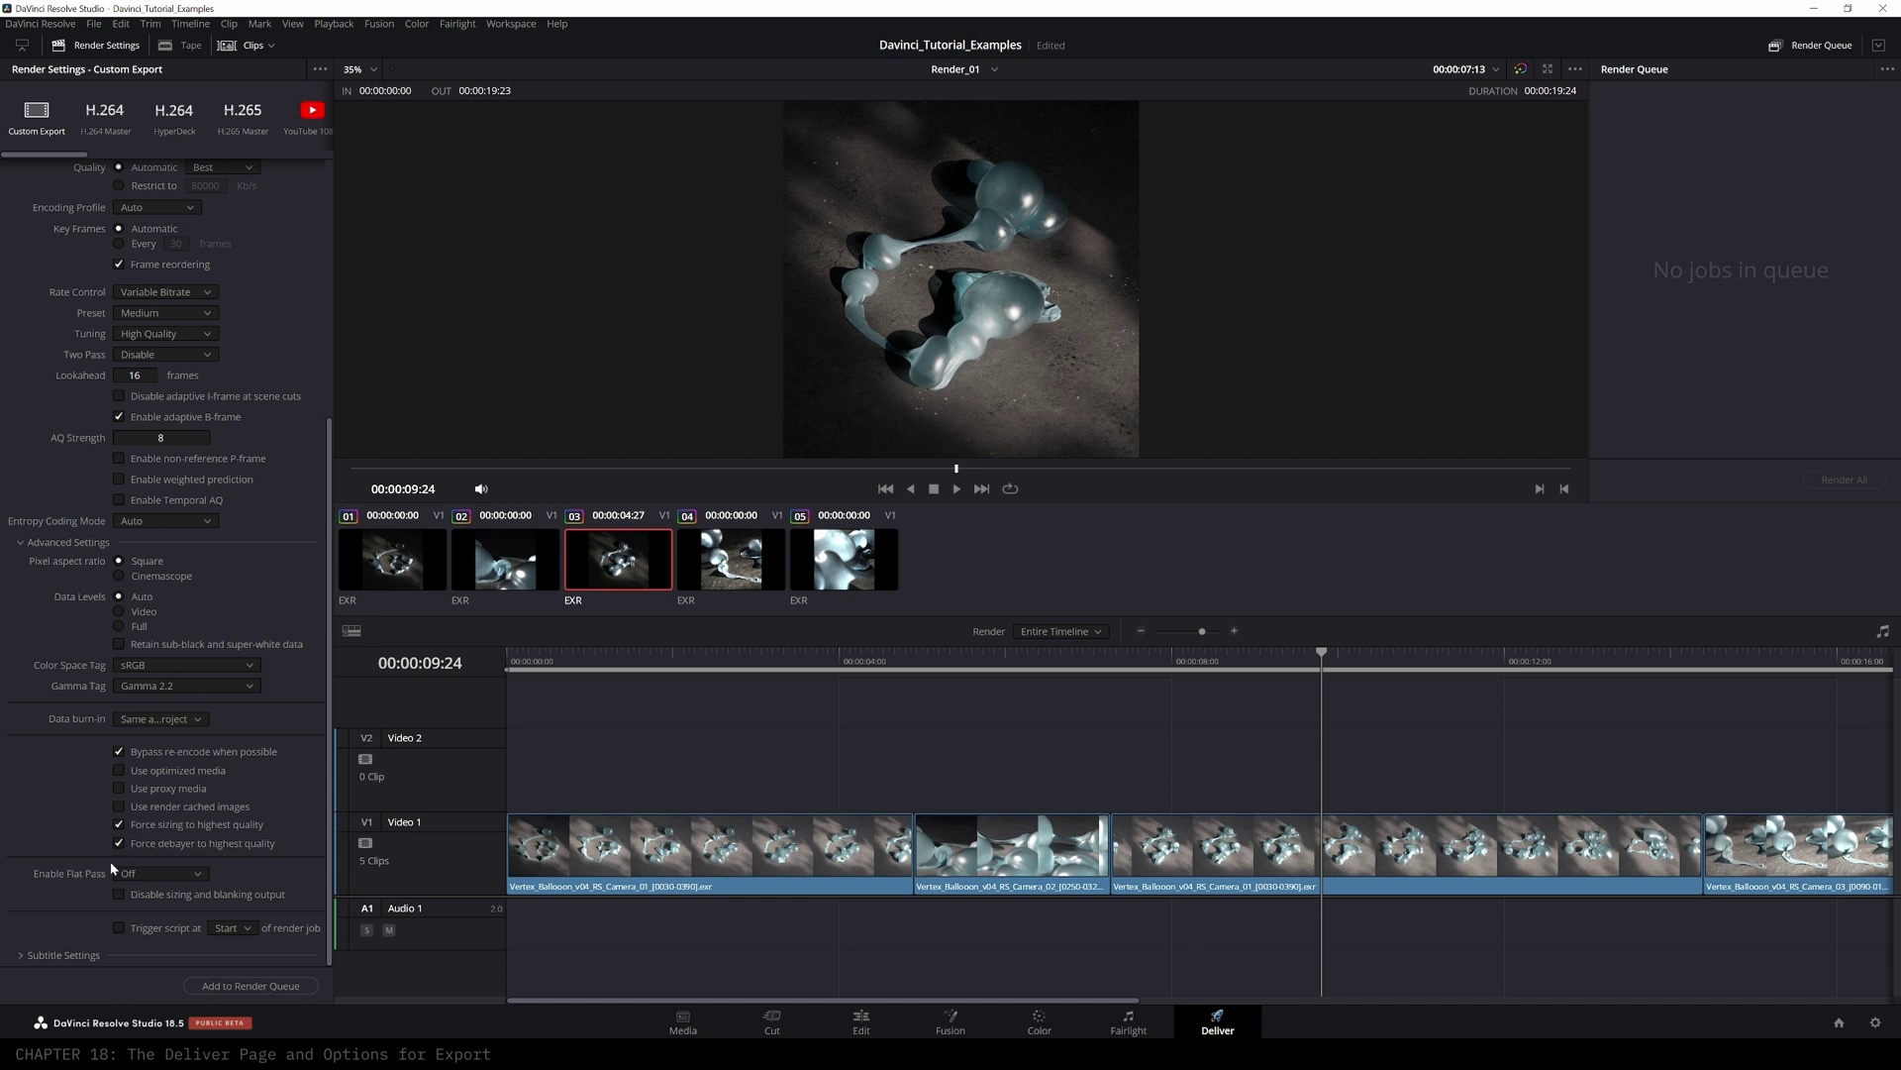
scroll(139, 204, "up", 5)
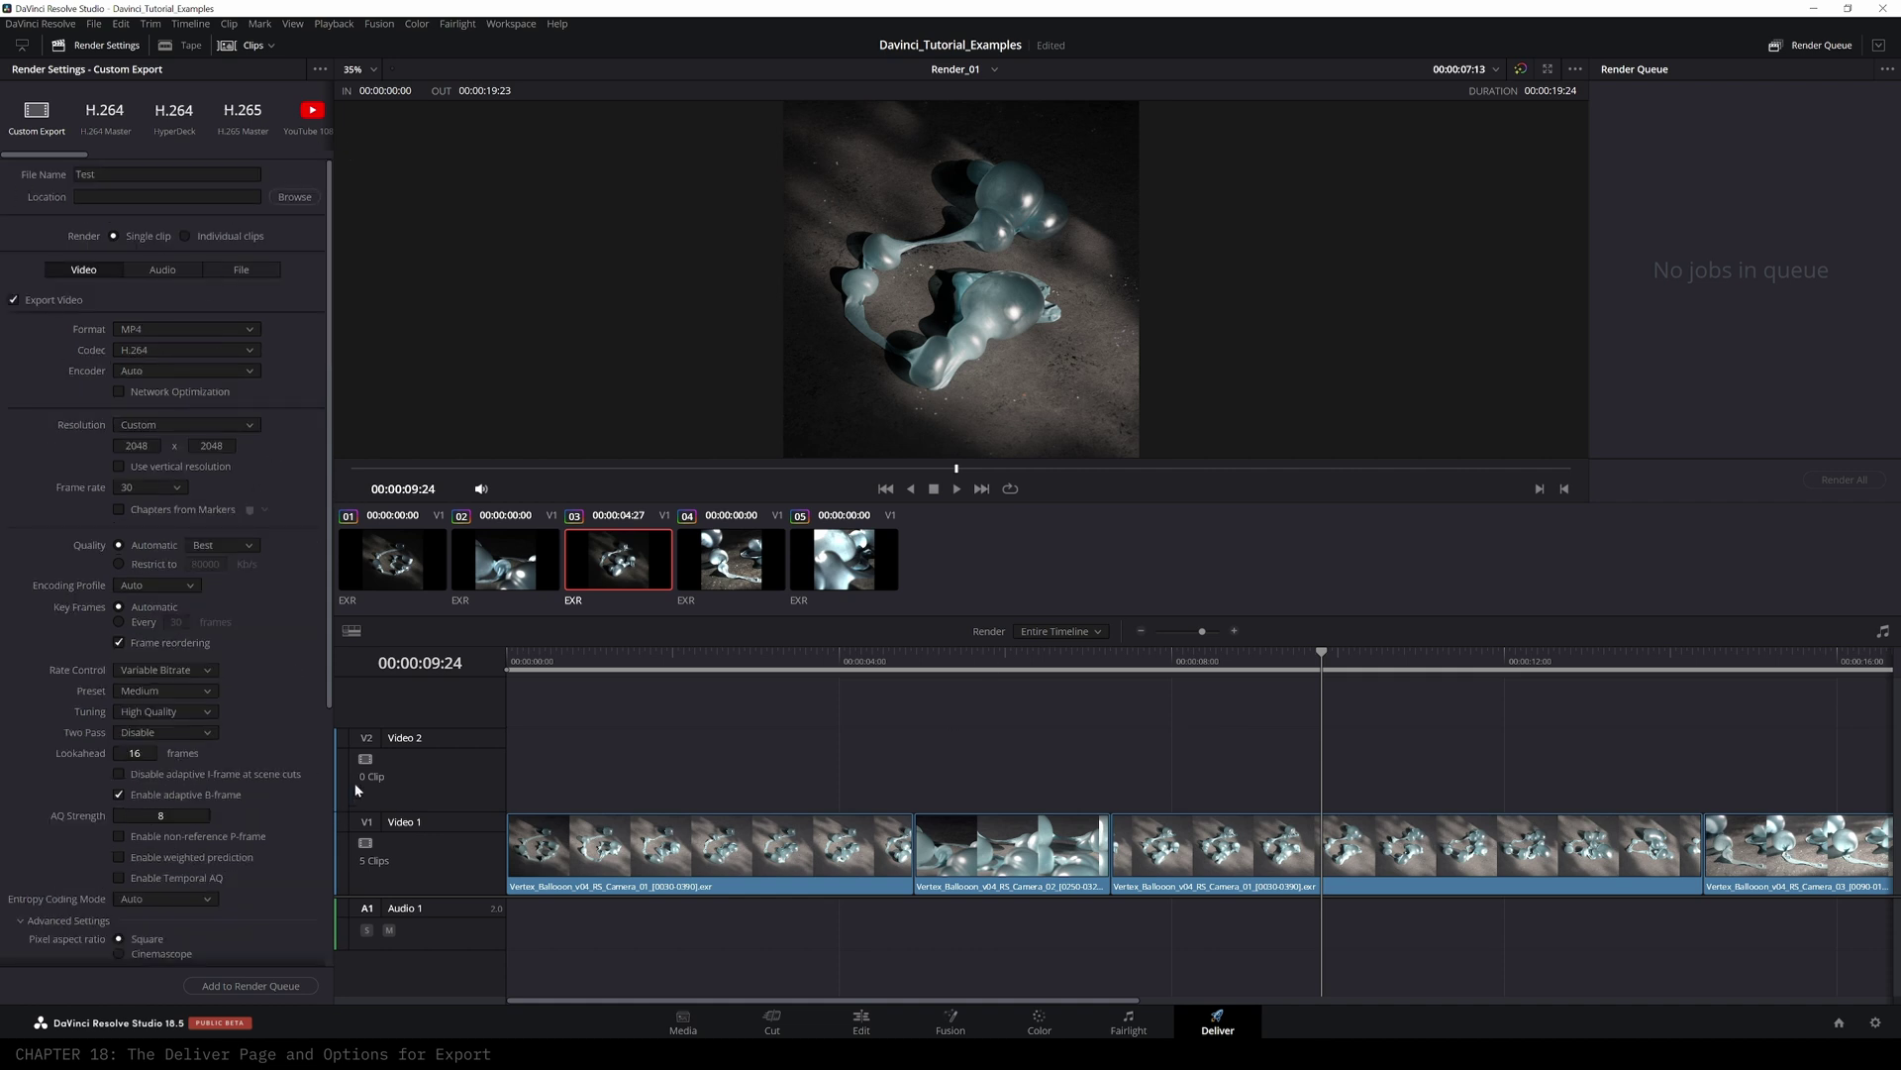
scroll(332, 707, "down", 5)
left_click(252, 986)
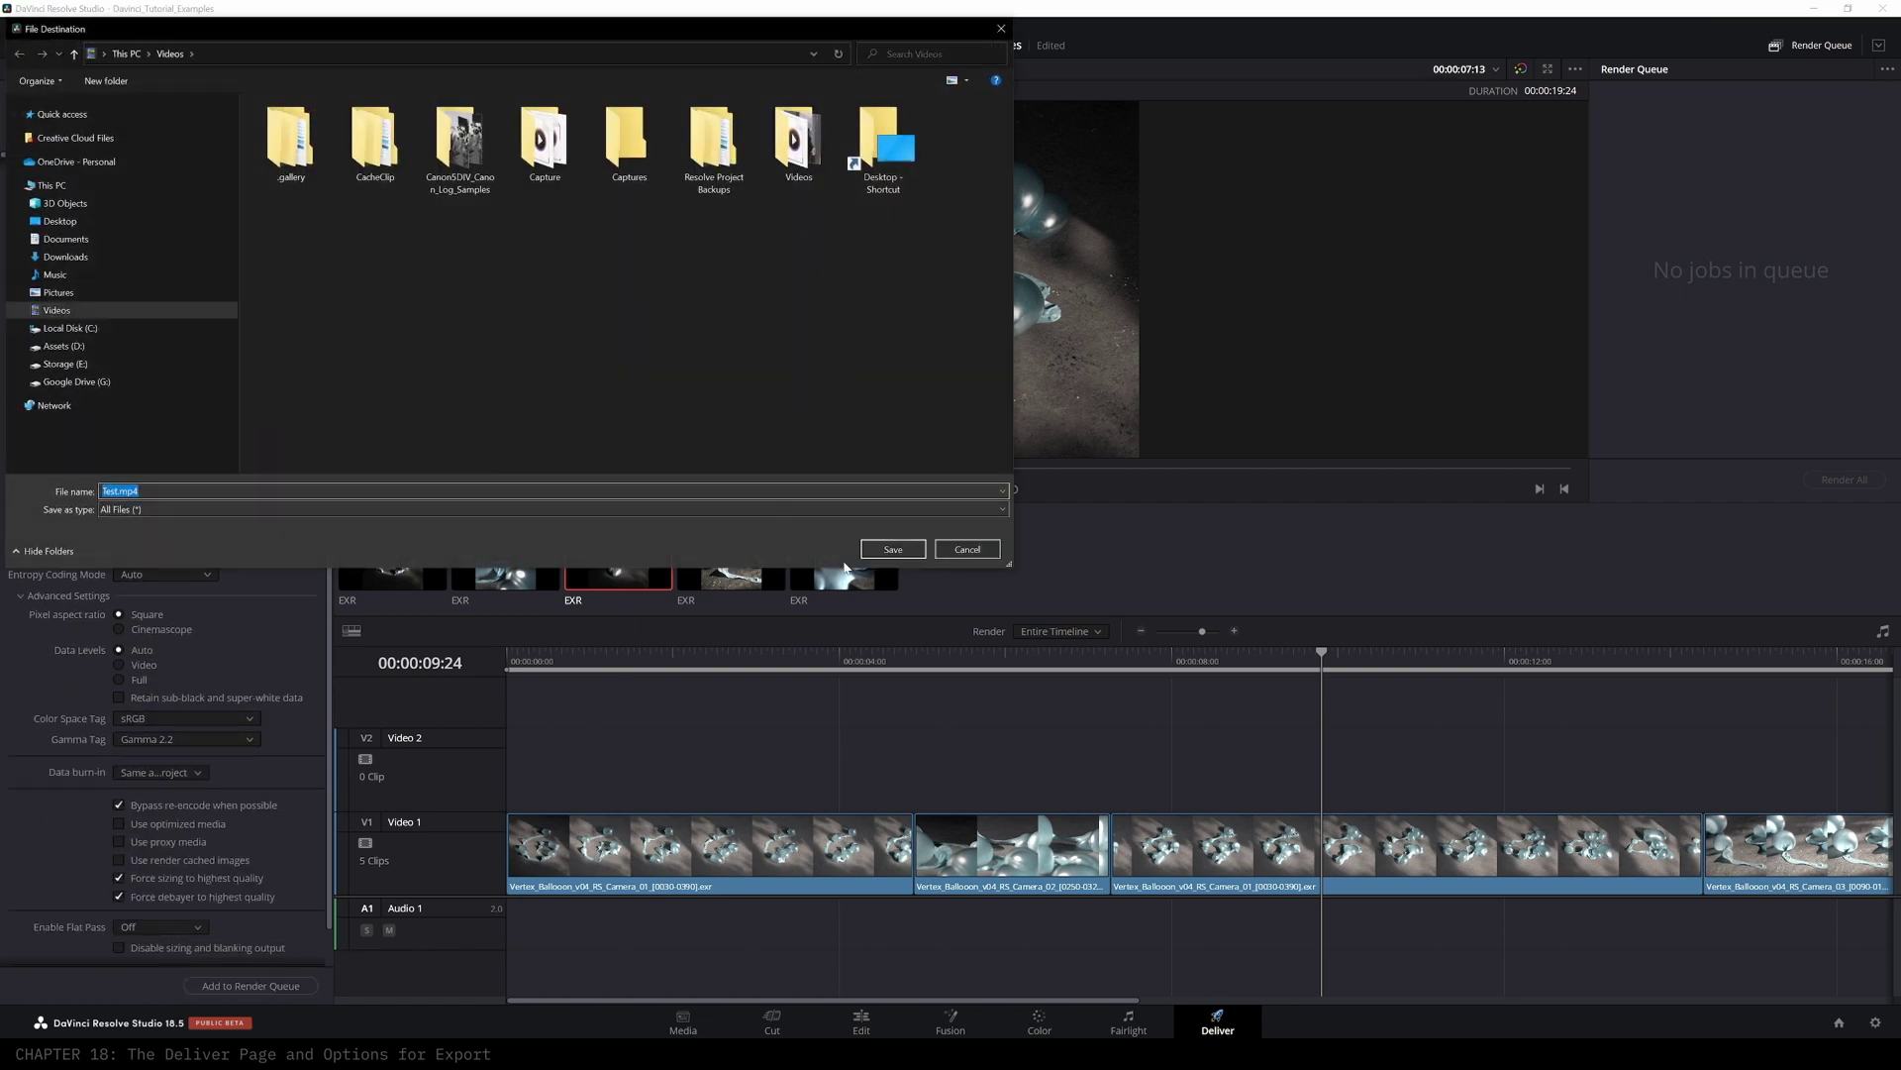
left_click(892, 549)
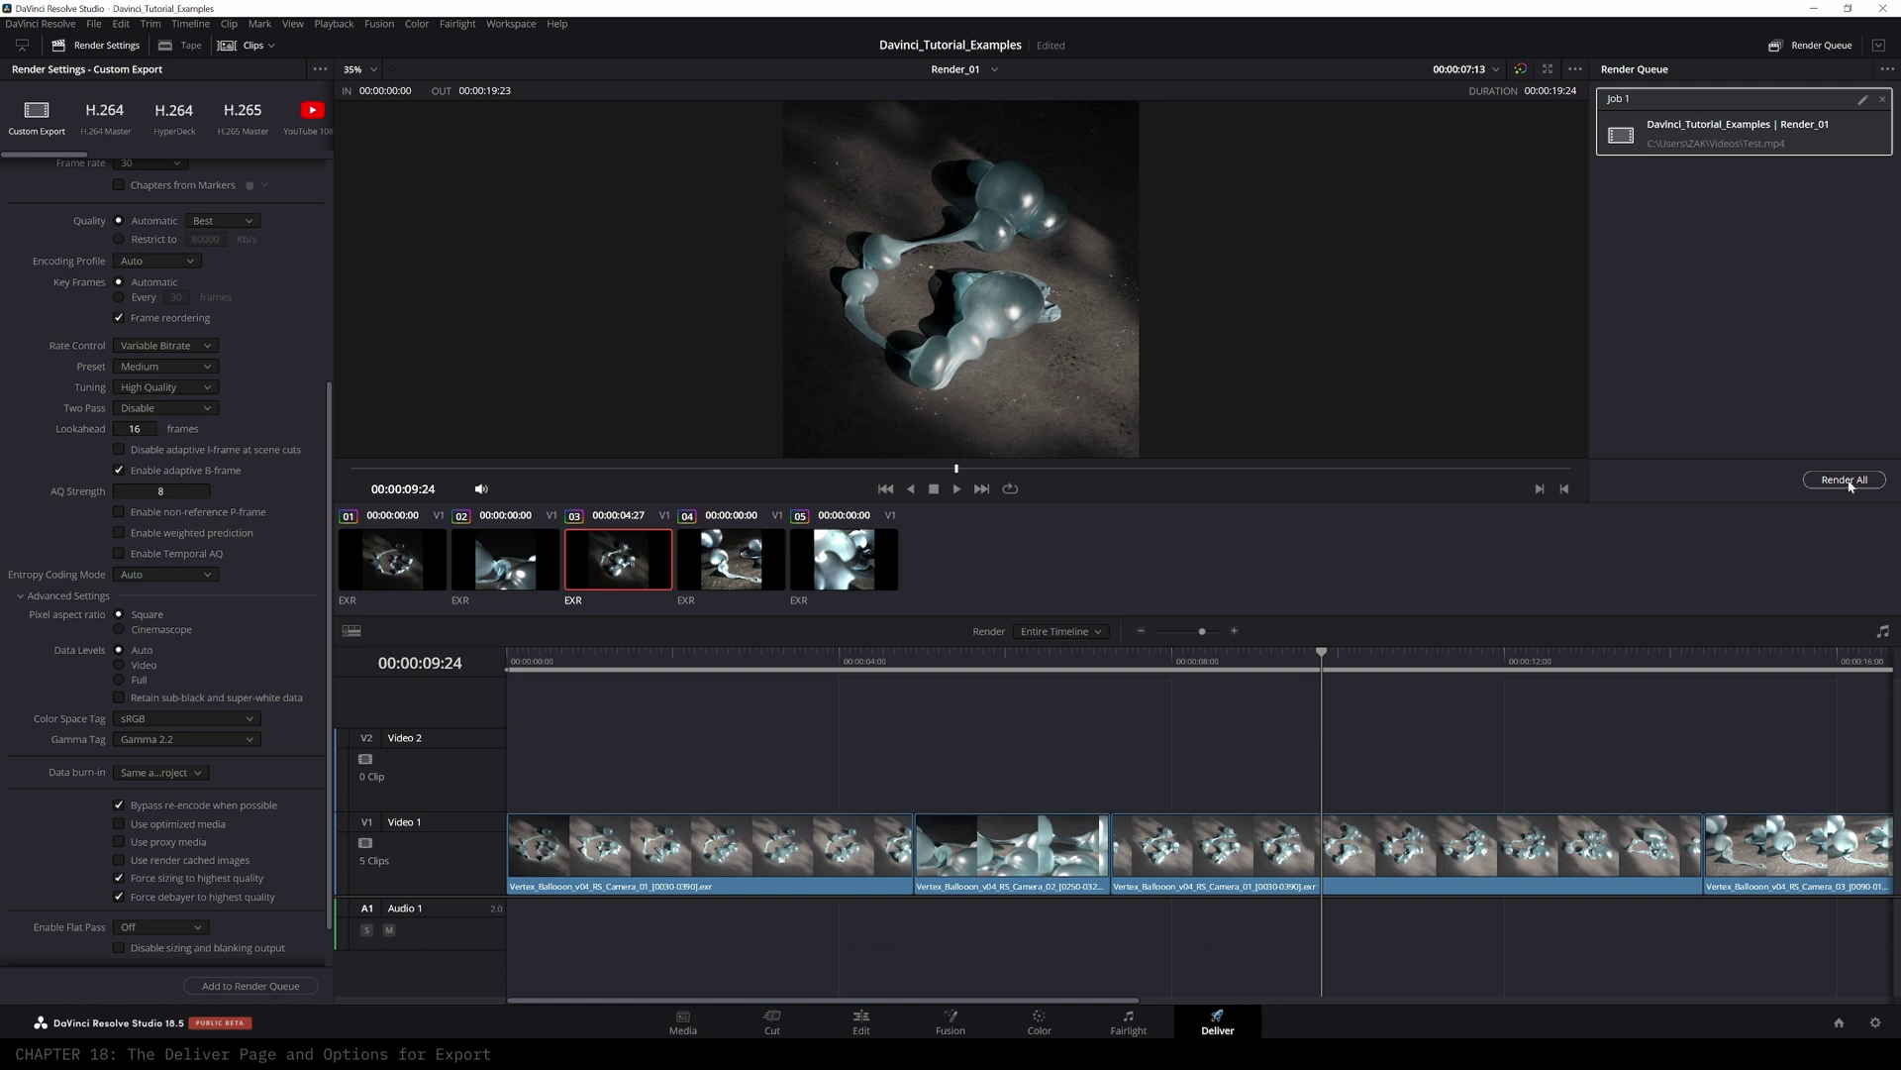
mouse_move(1321, 660)
left_mouse_down()
mouse_move(988, 681)
mouse_move(1340, 677)
left_mouse_up()
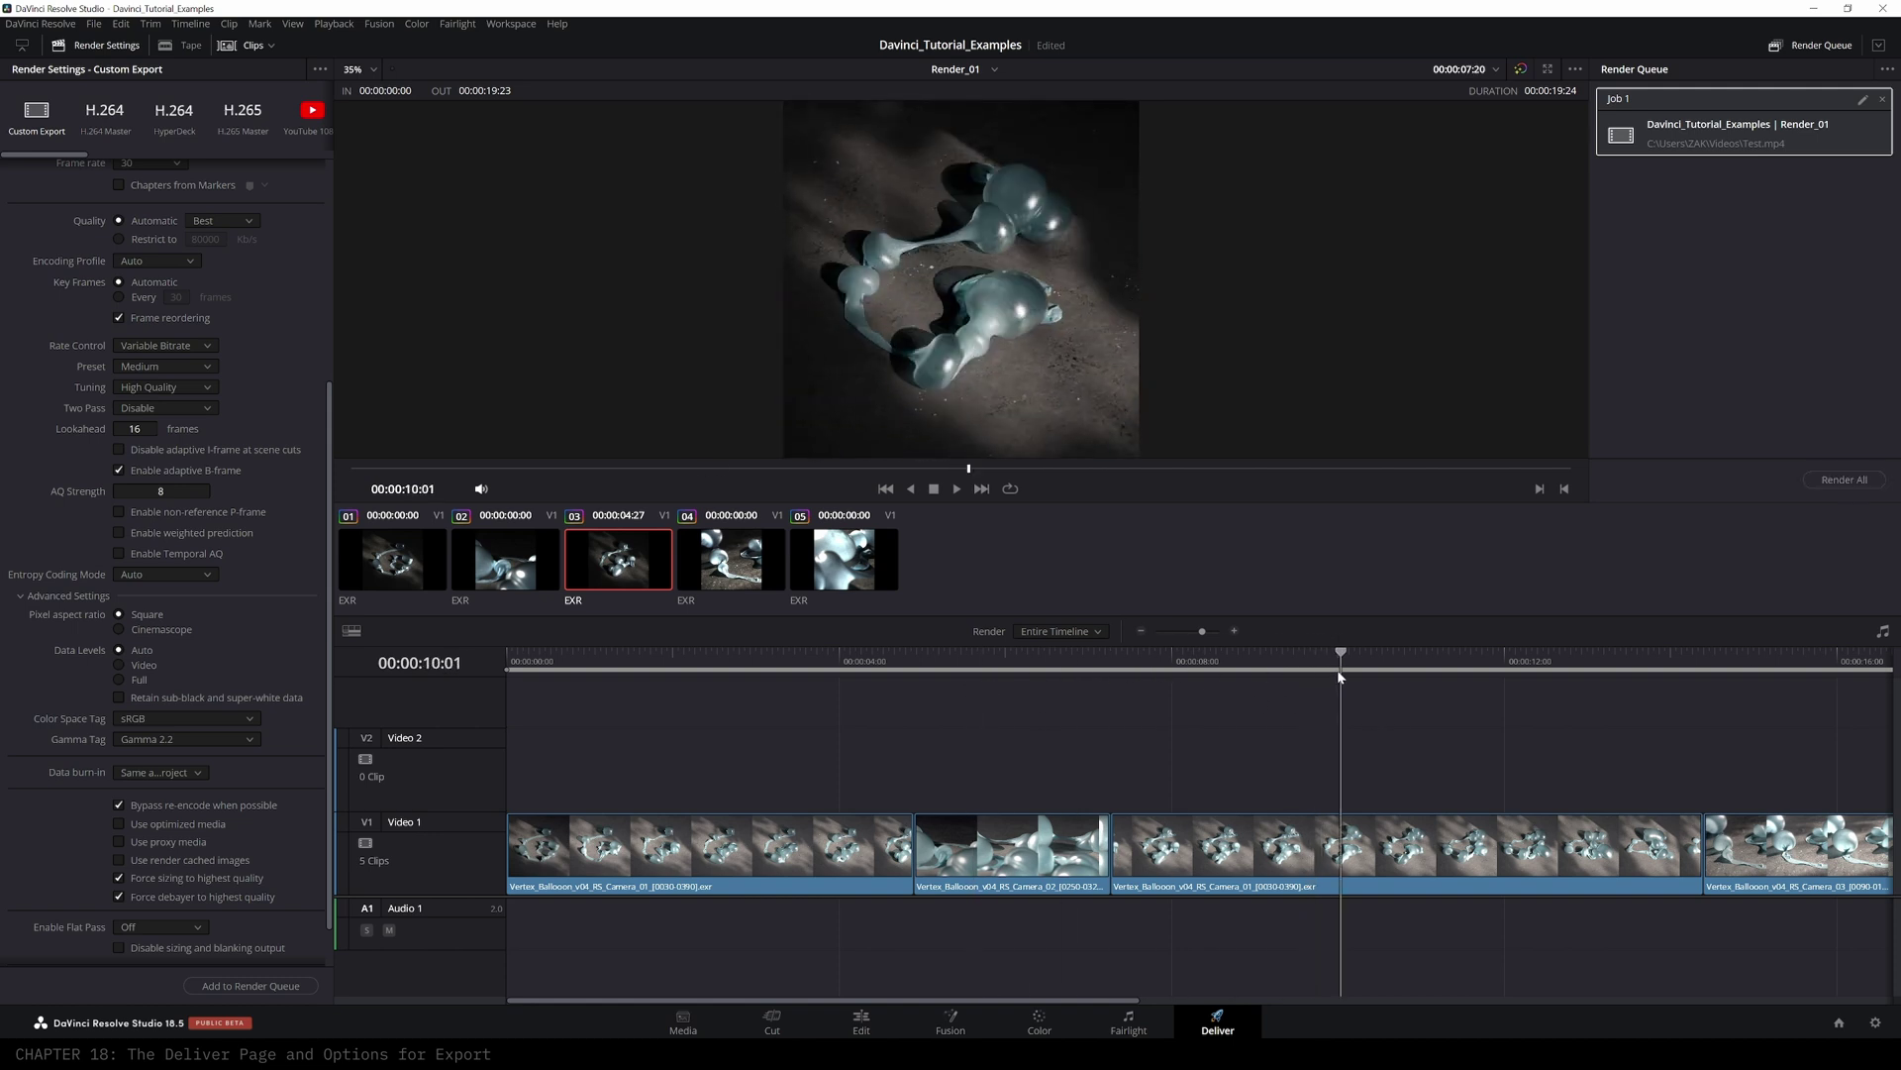